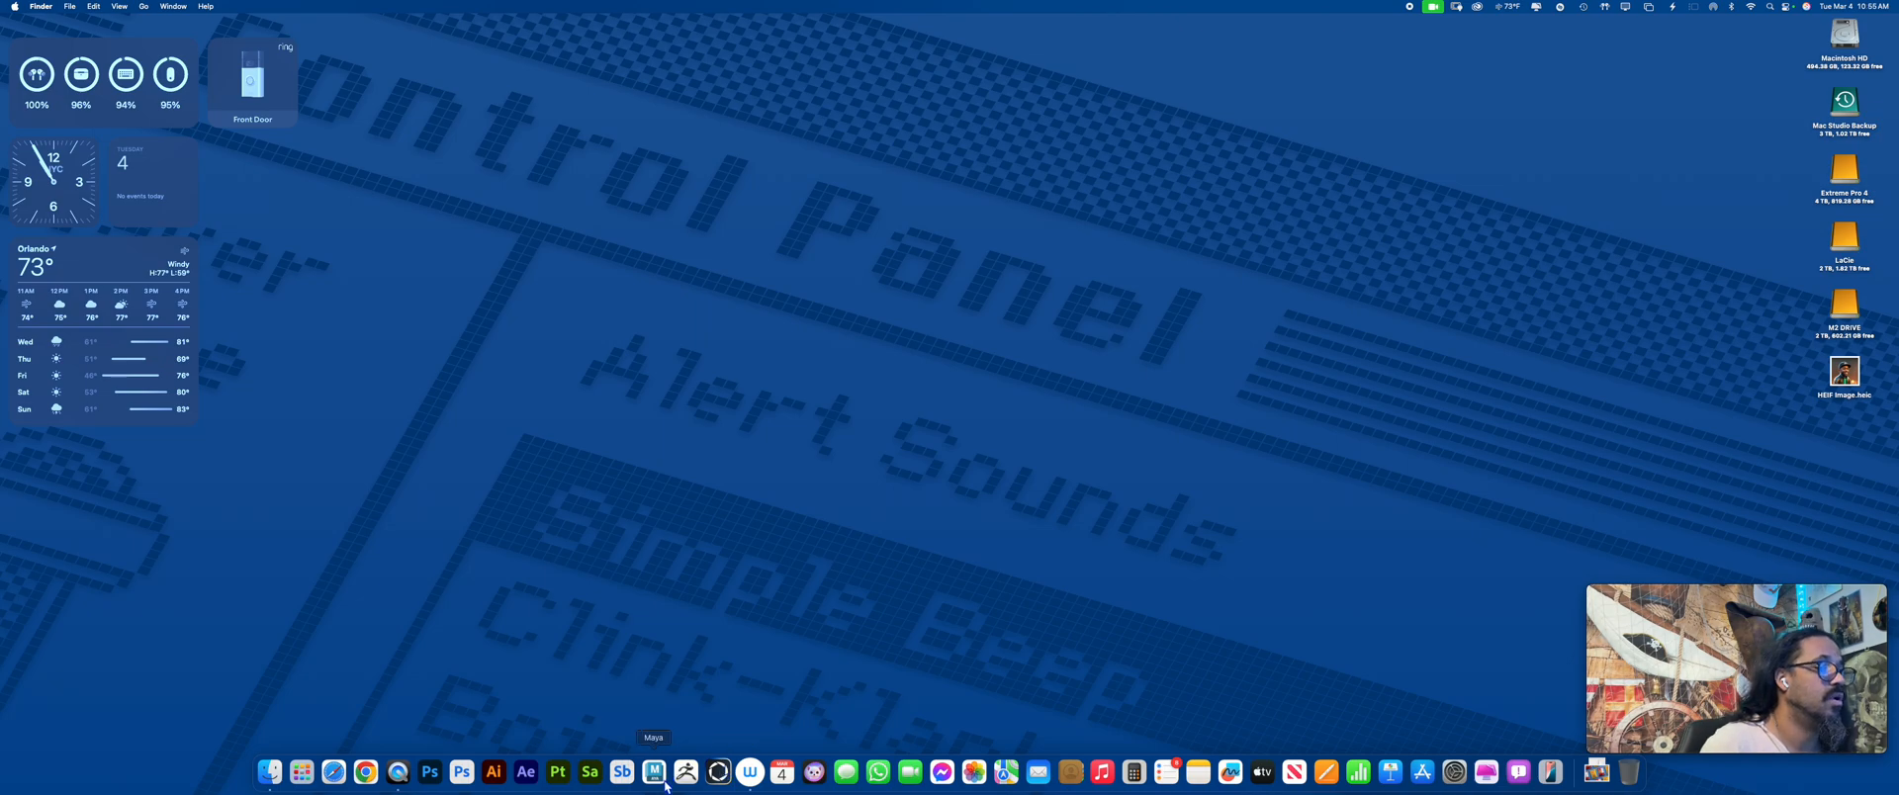
Launch Maya and open a Safari browser window on the desktop
click(653, 772)
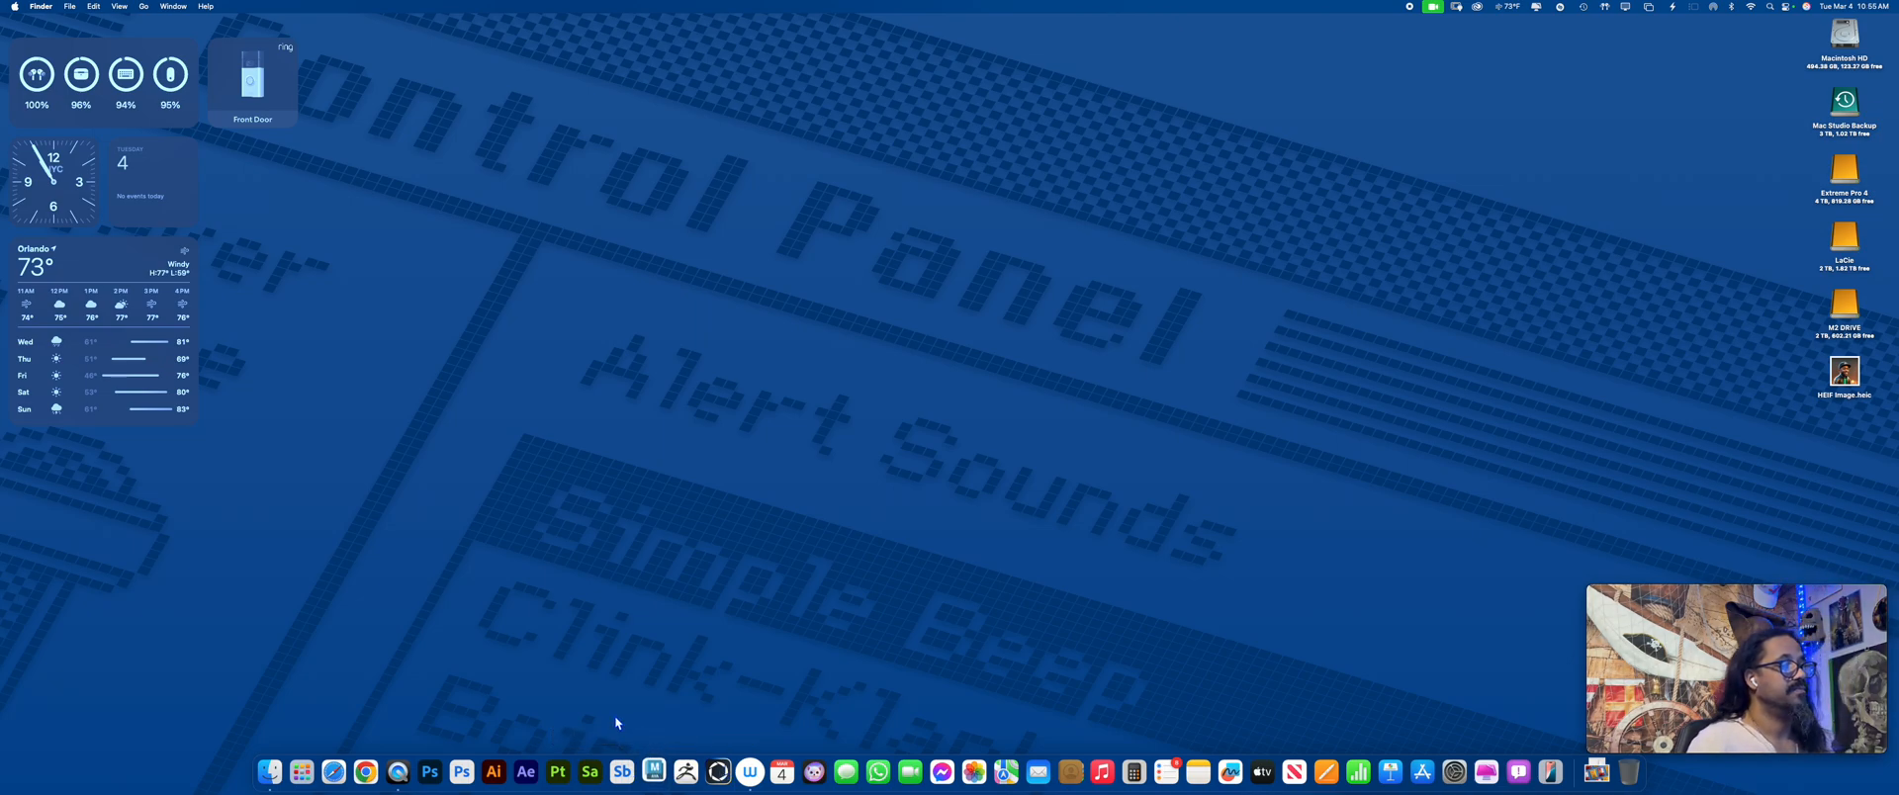
click(343, 776)
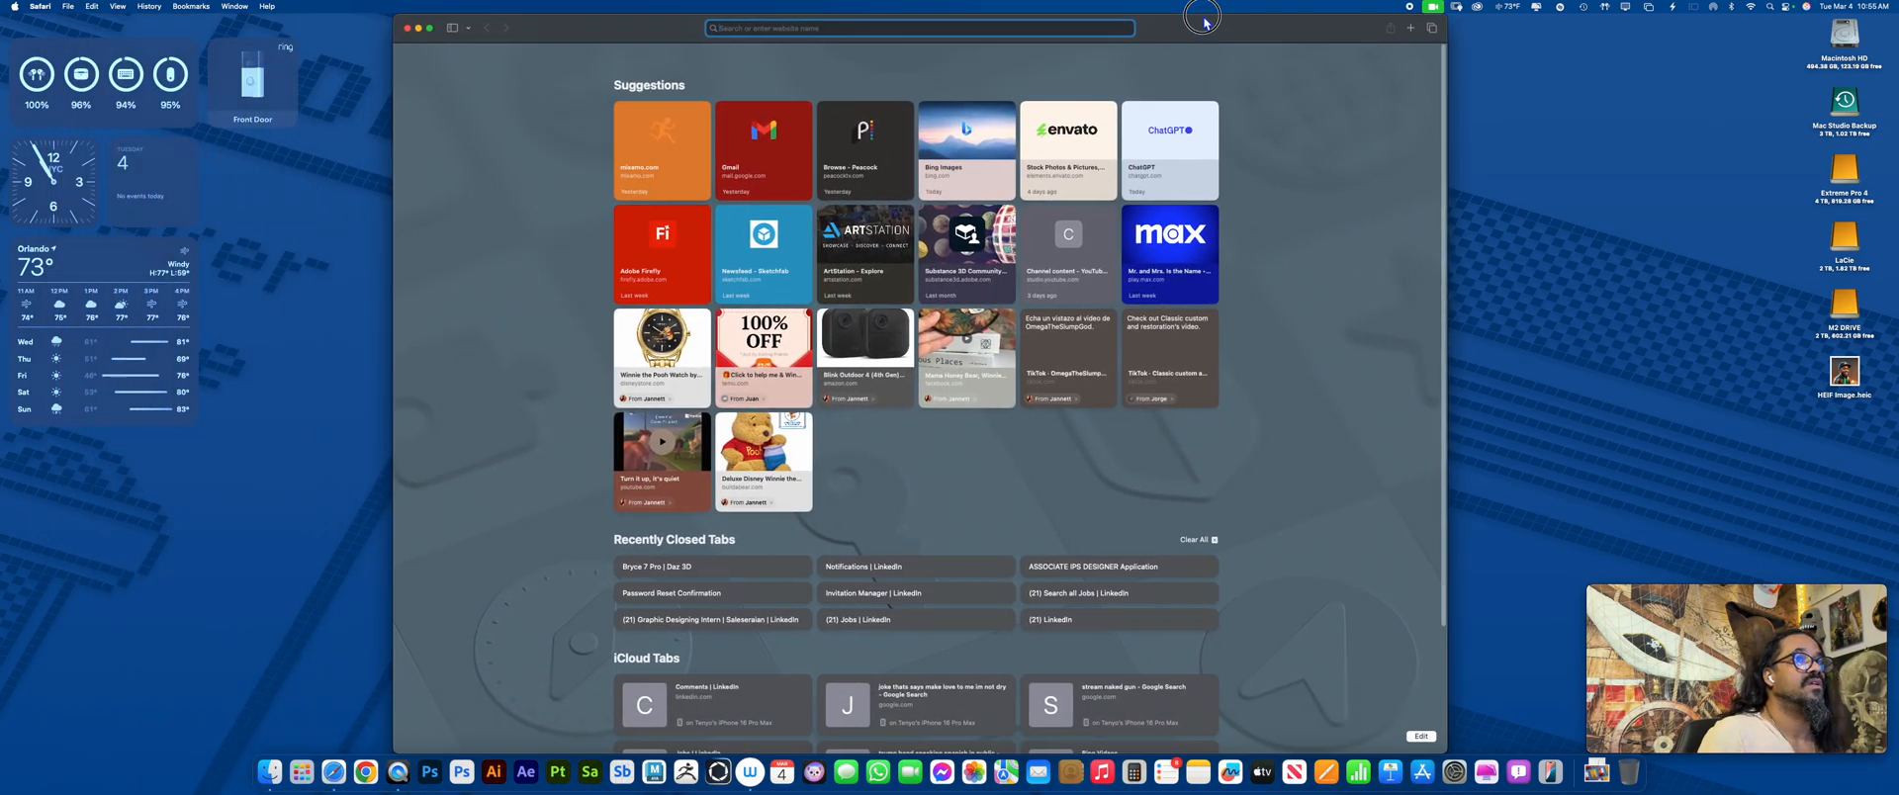
drag(1205, 24, 1093, 27)
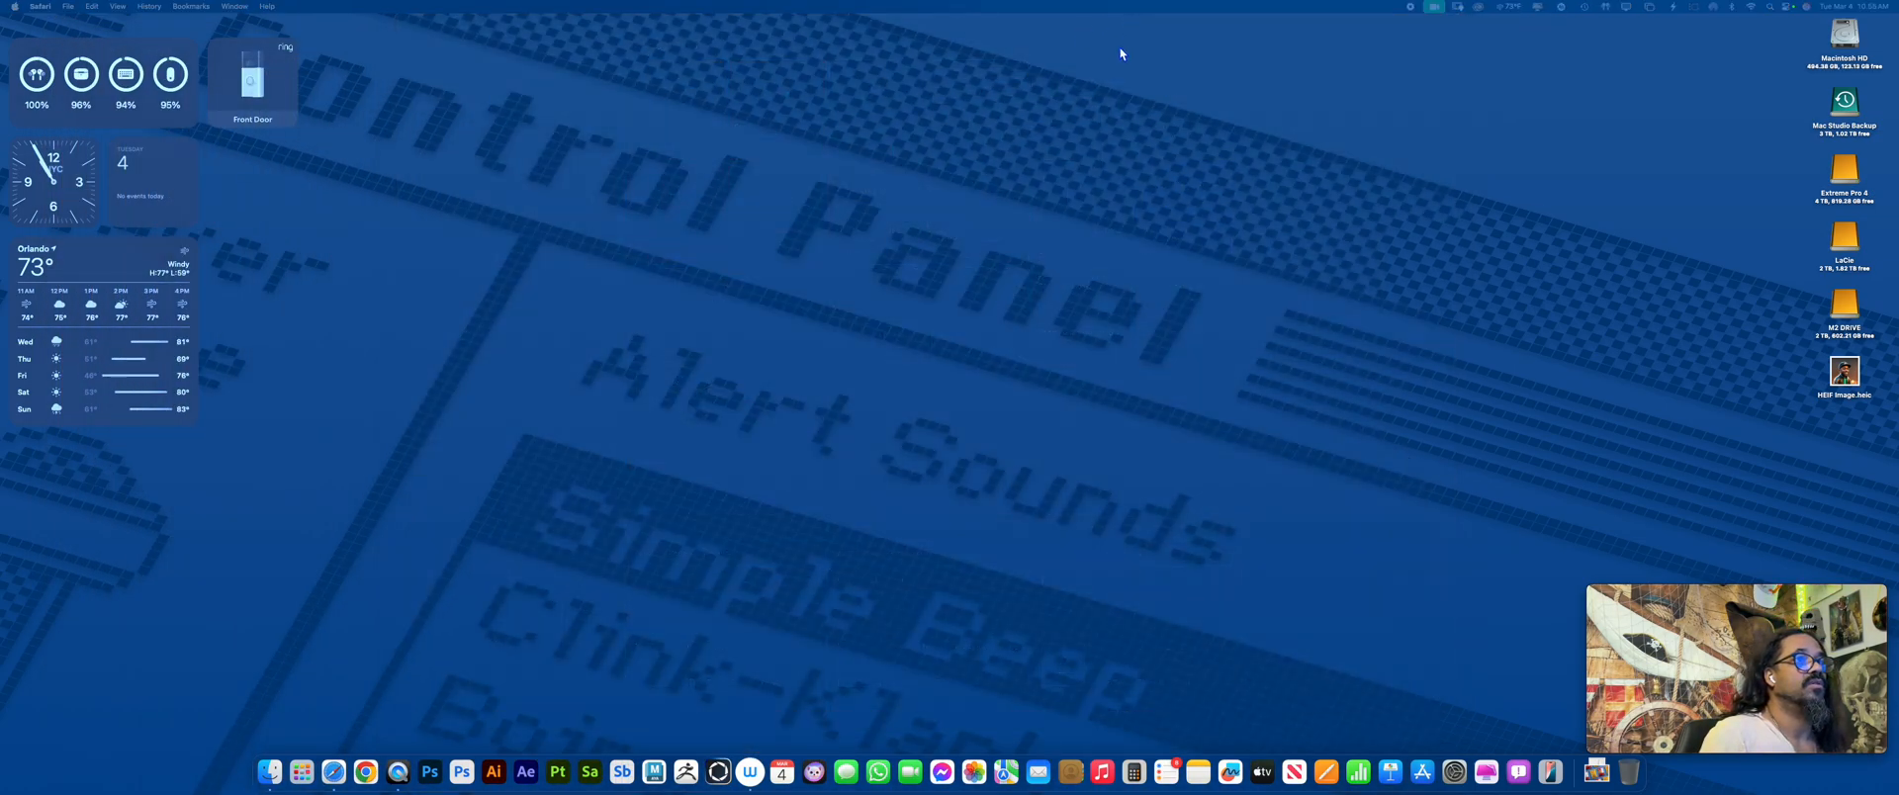
right_click(333, 772)
click(354, 735)
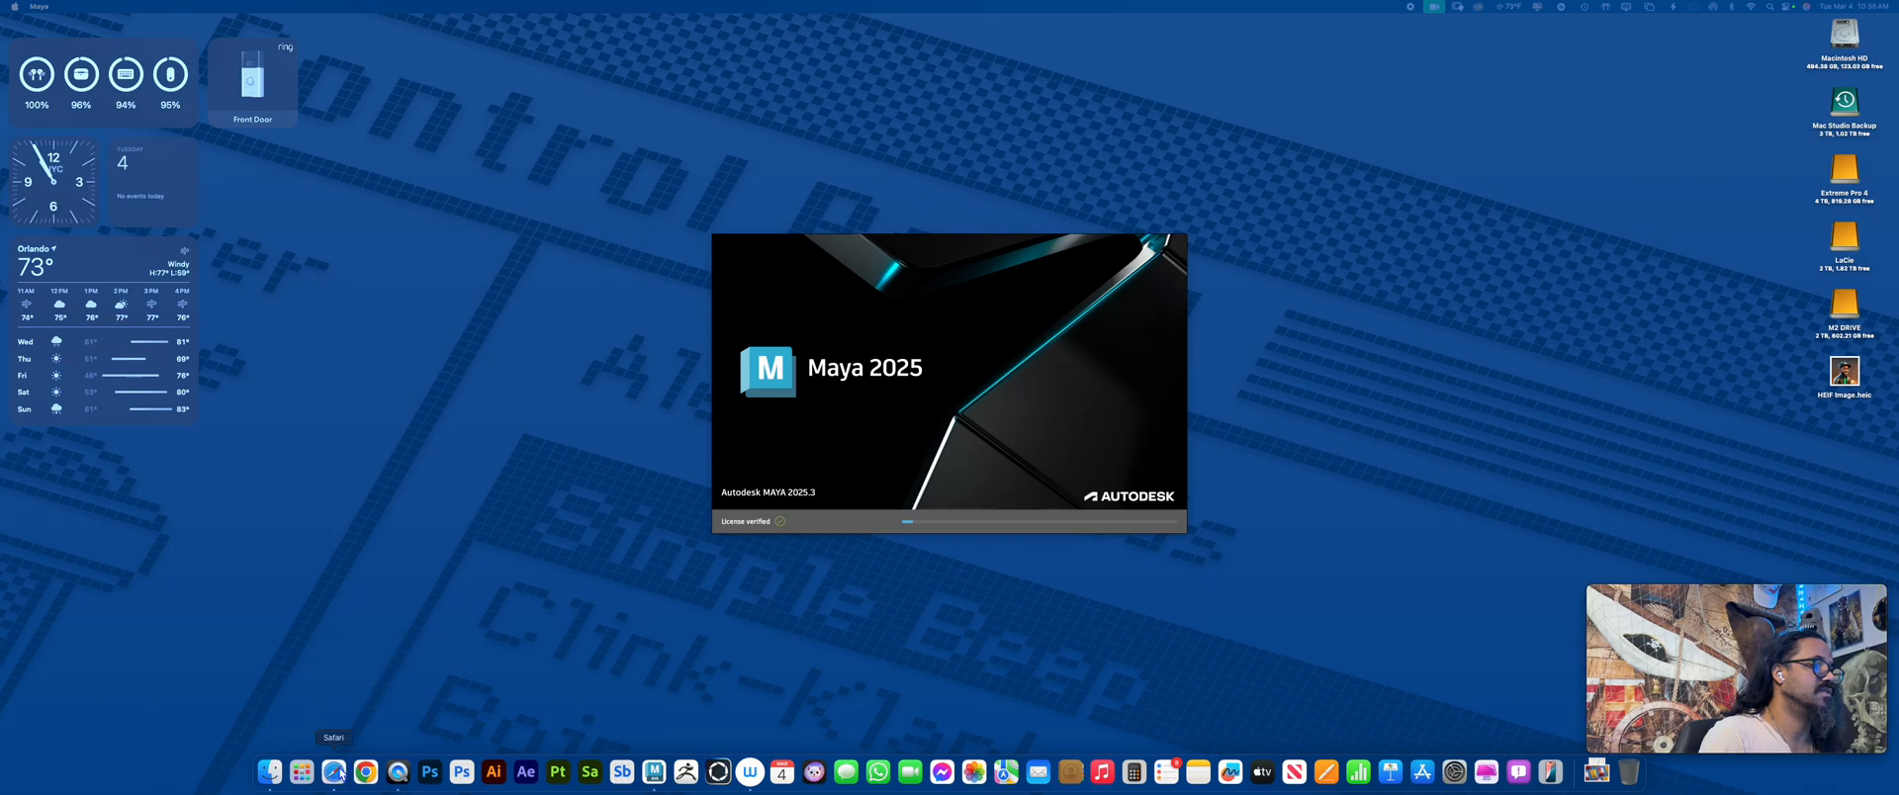
click(334, 772)
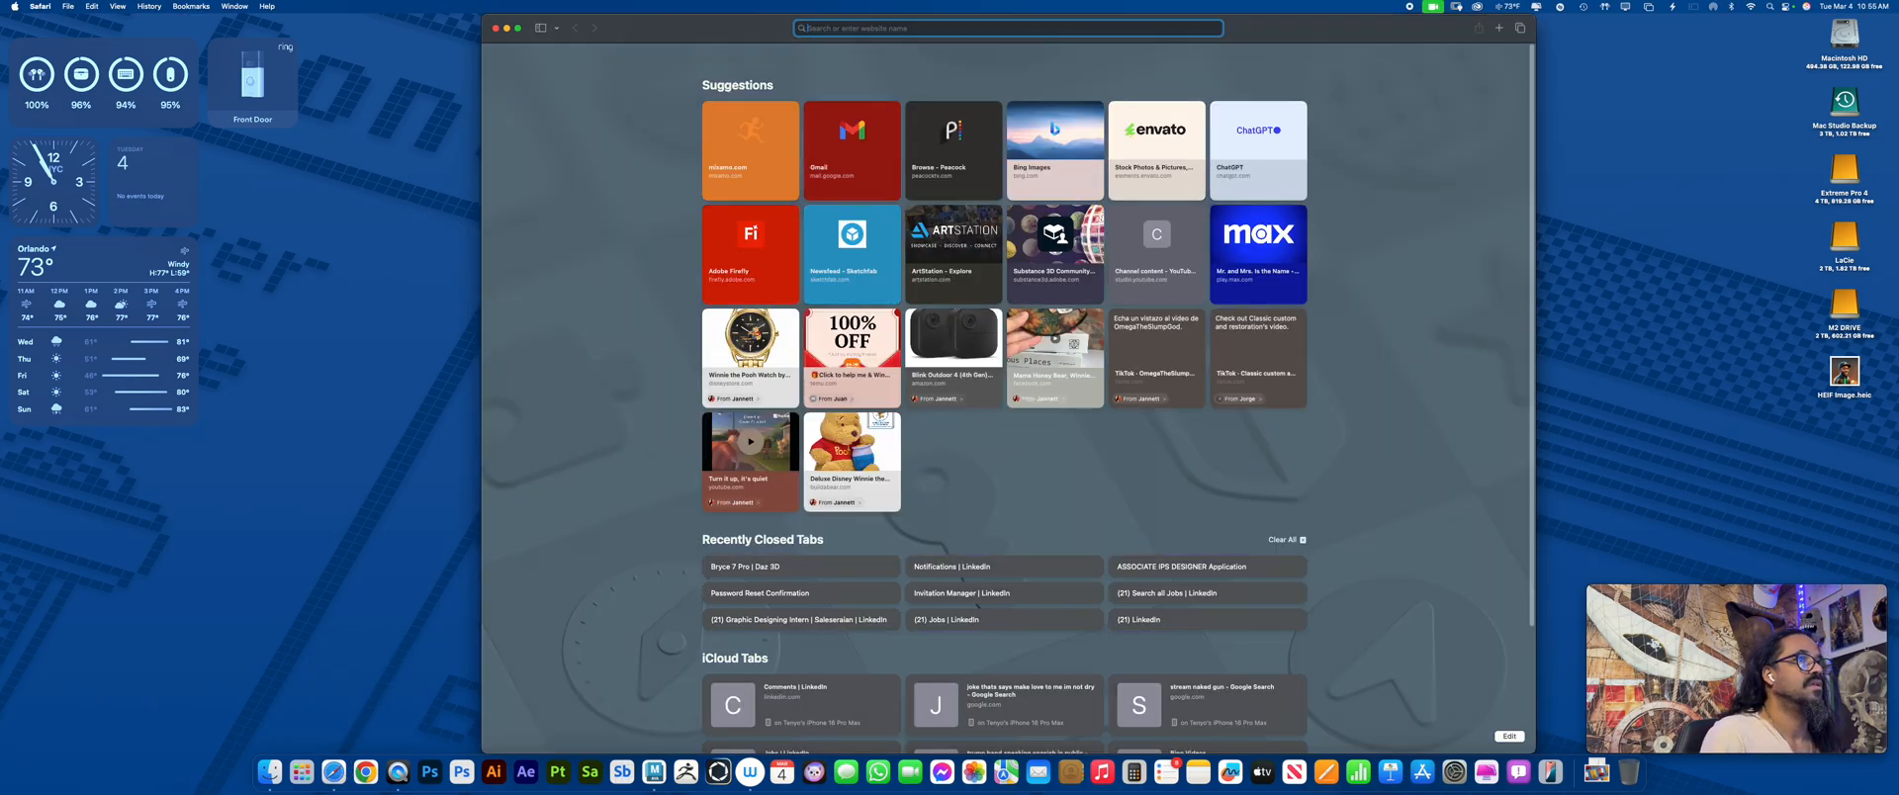
Go to bing.com and open its image search page
text(bing.com)
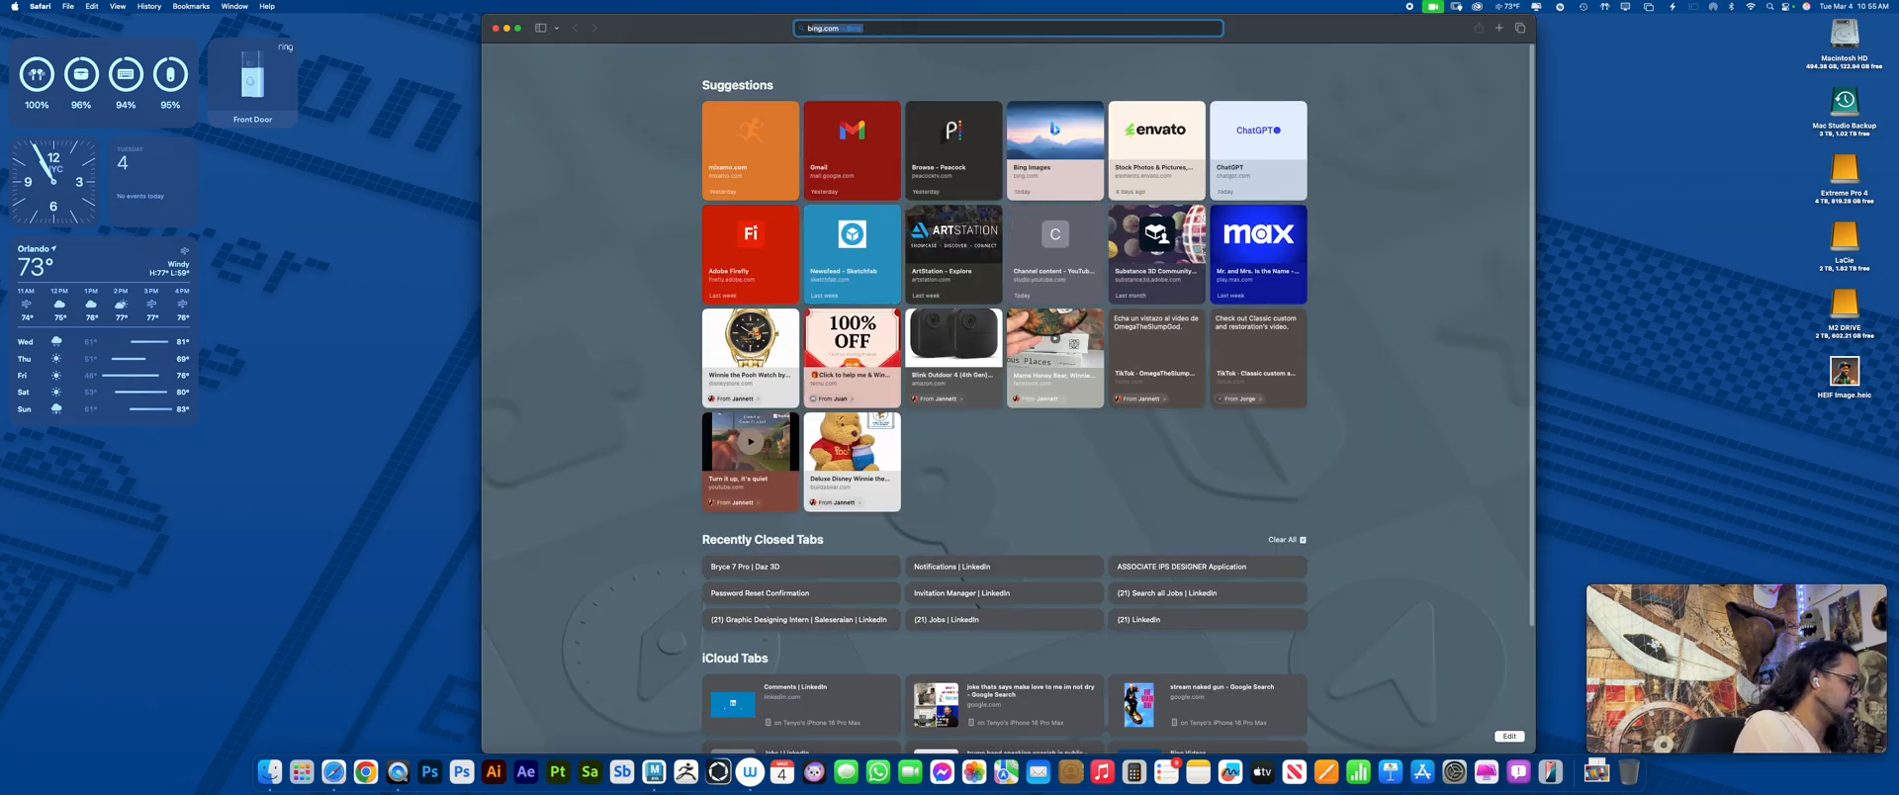
key(Return)
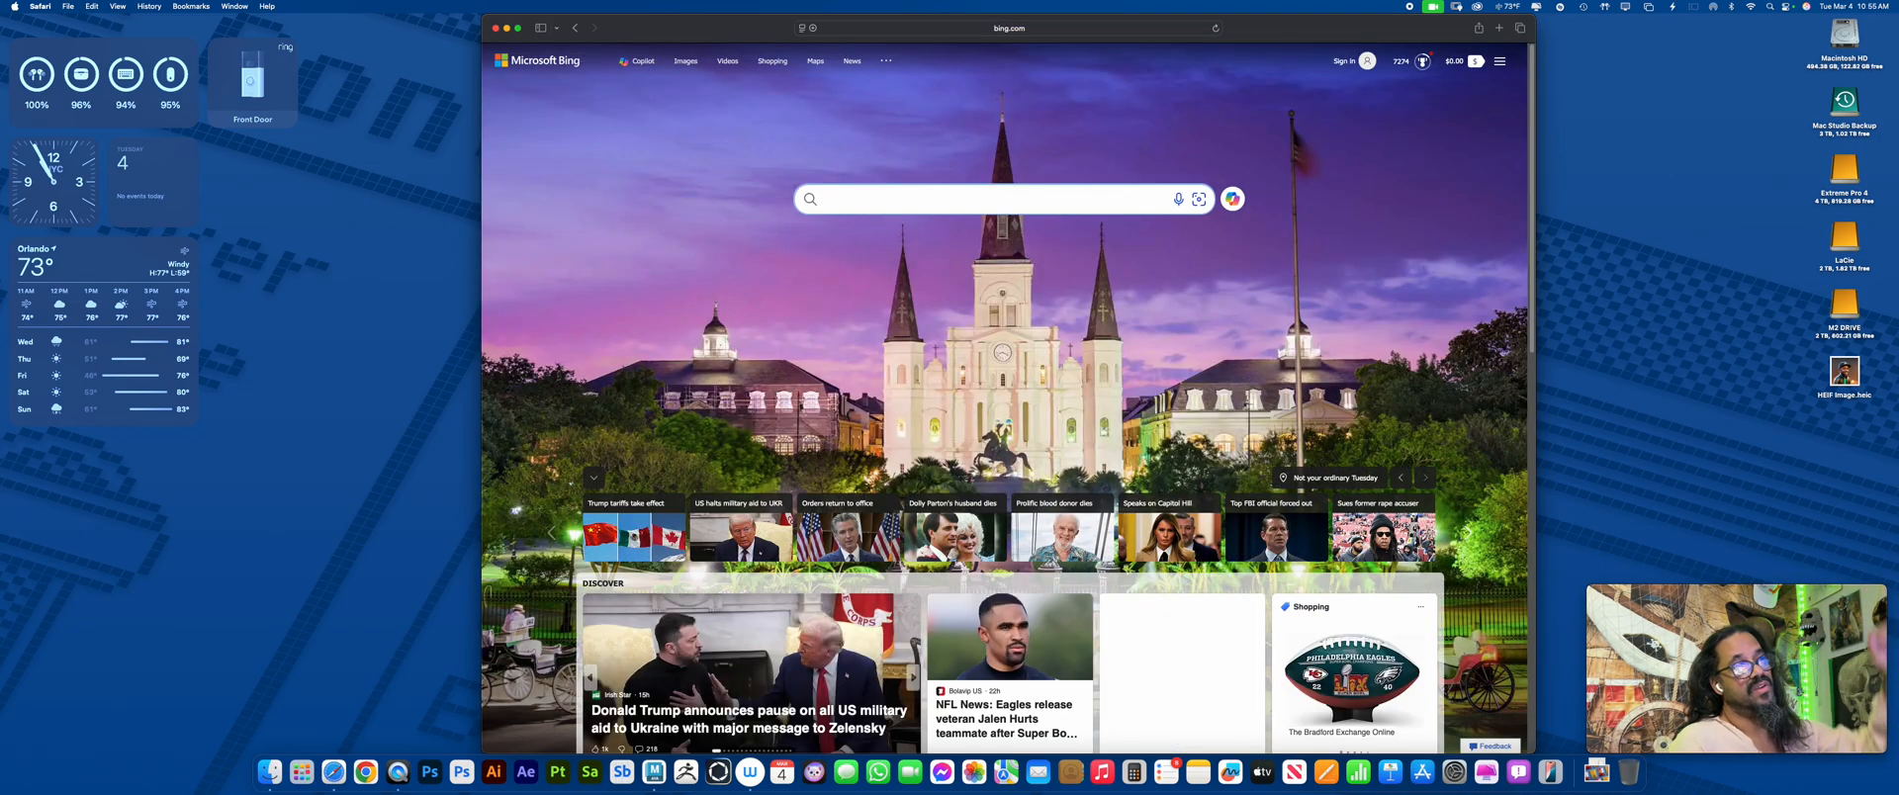
click(691, 66)
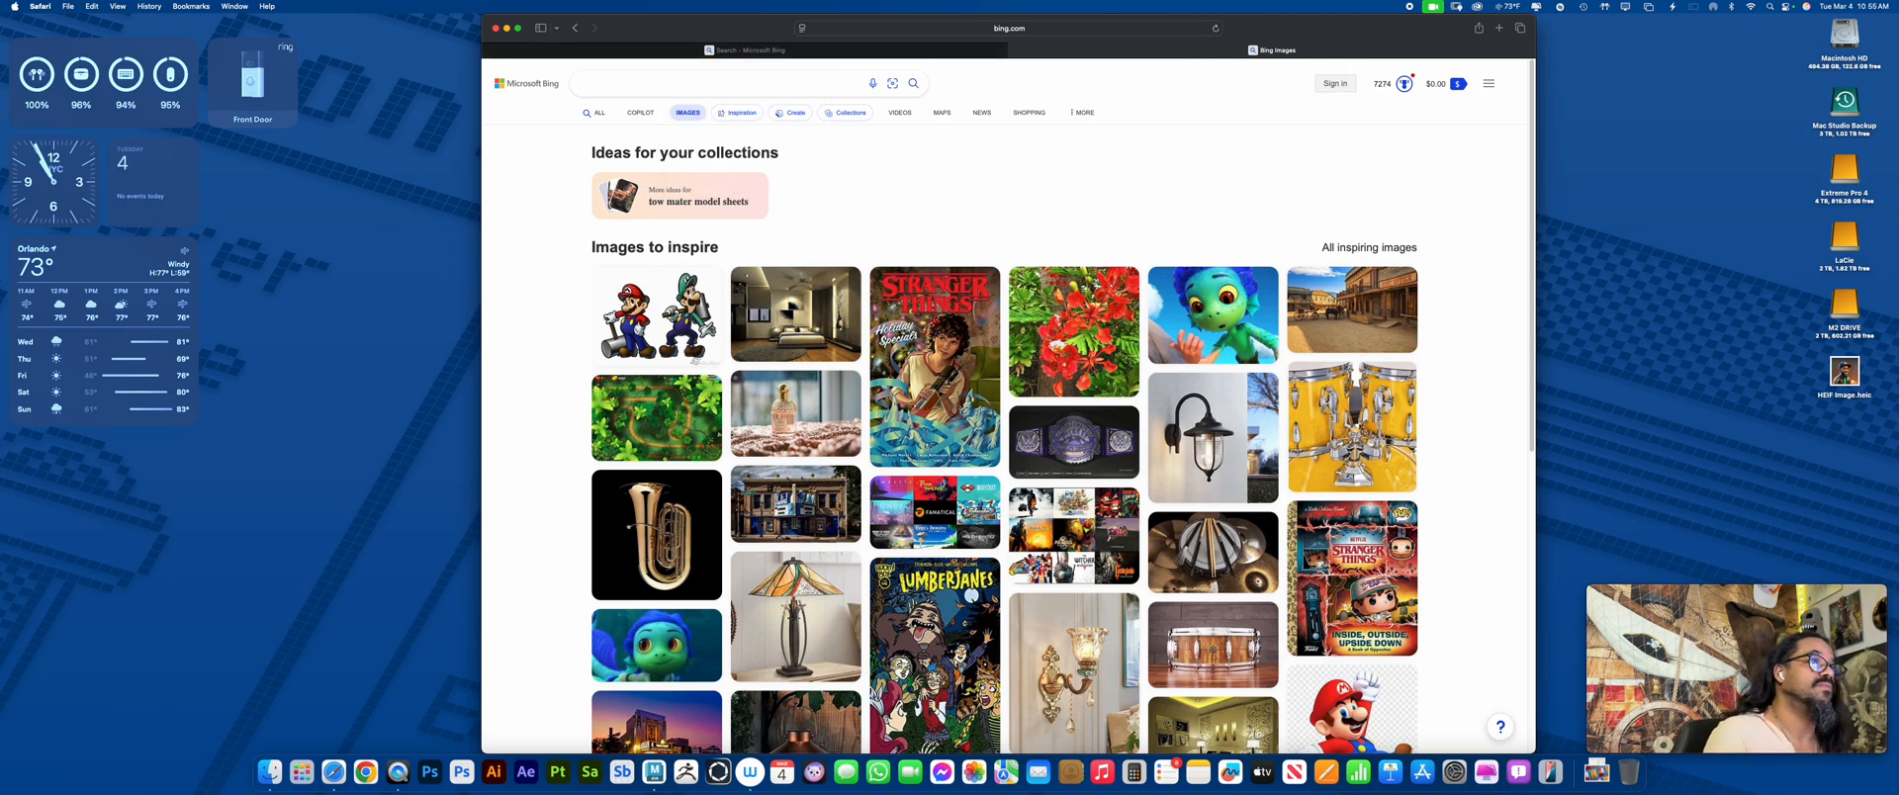
click(697, 115)
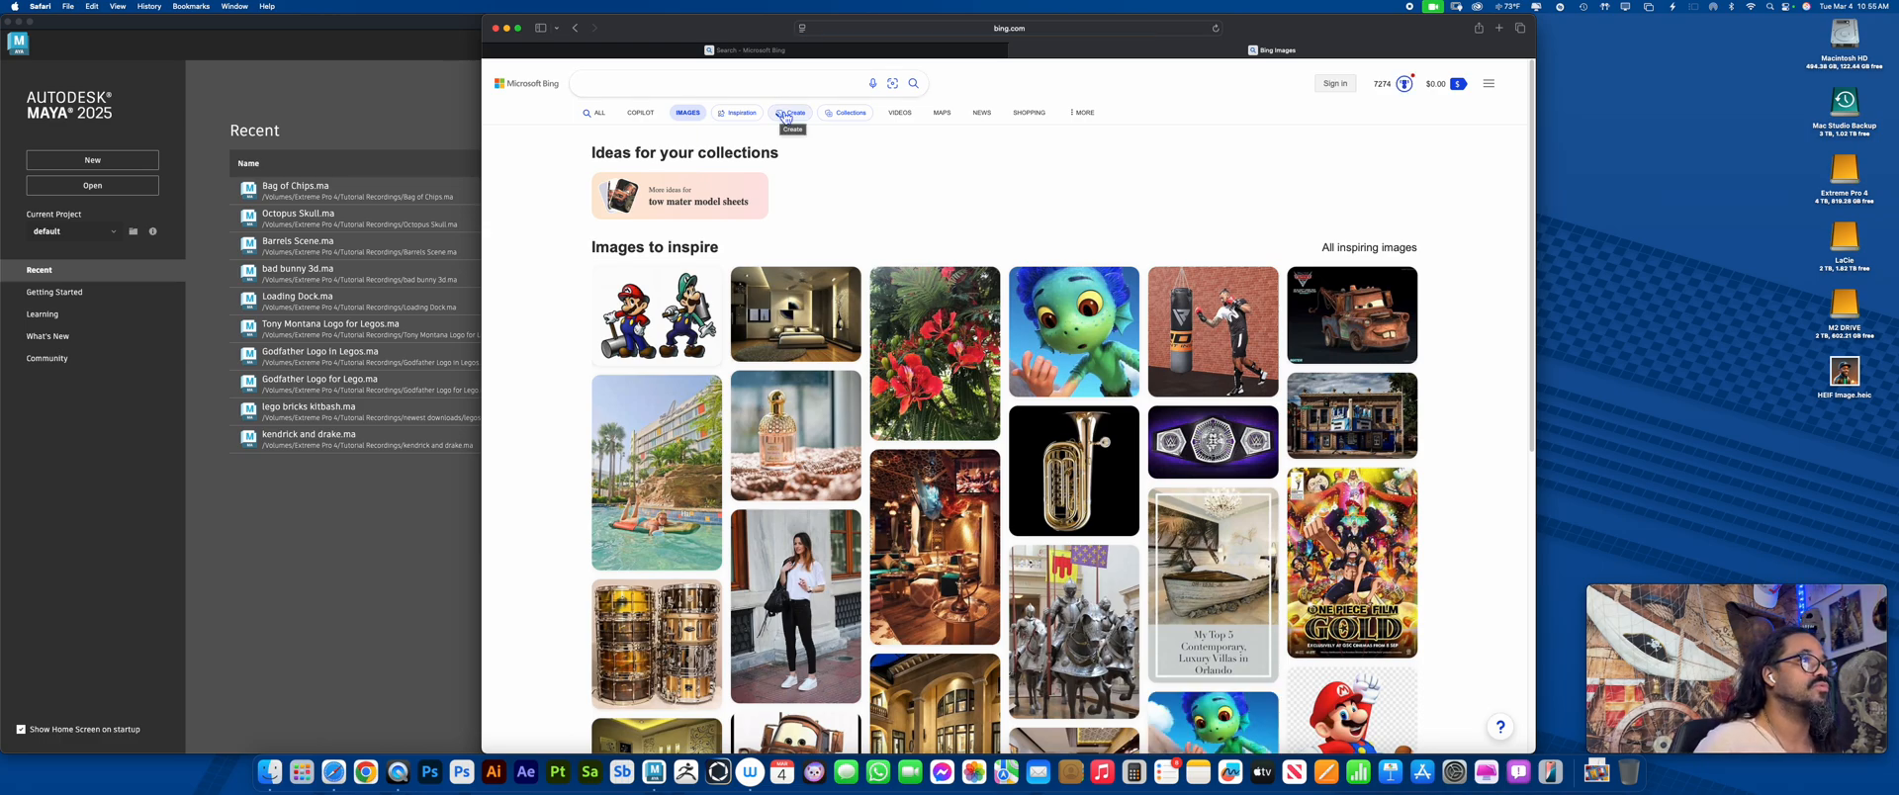
Search the images for "pepsi logo" and filter the results to the extra large image size
click(606, 89)
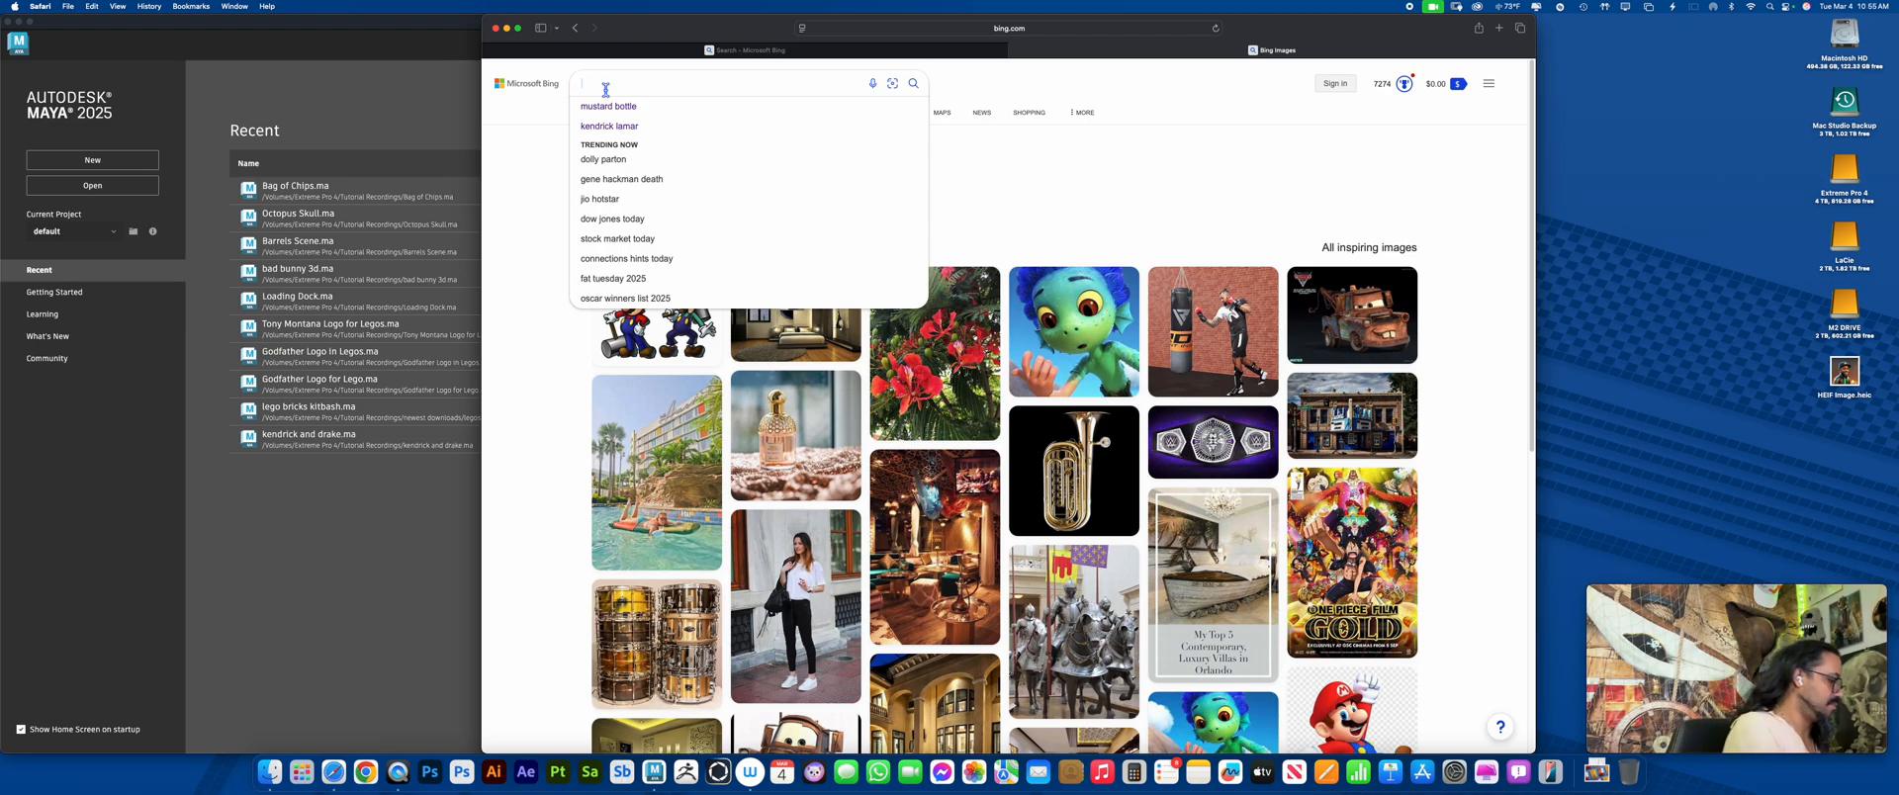
text(pepsi )
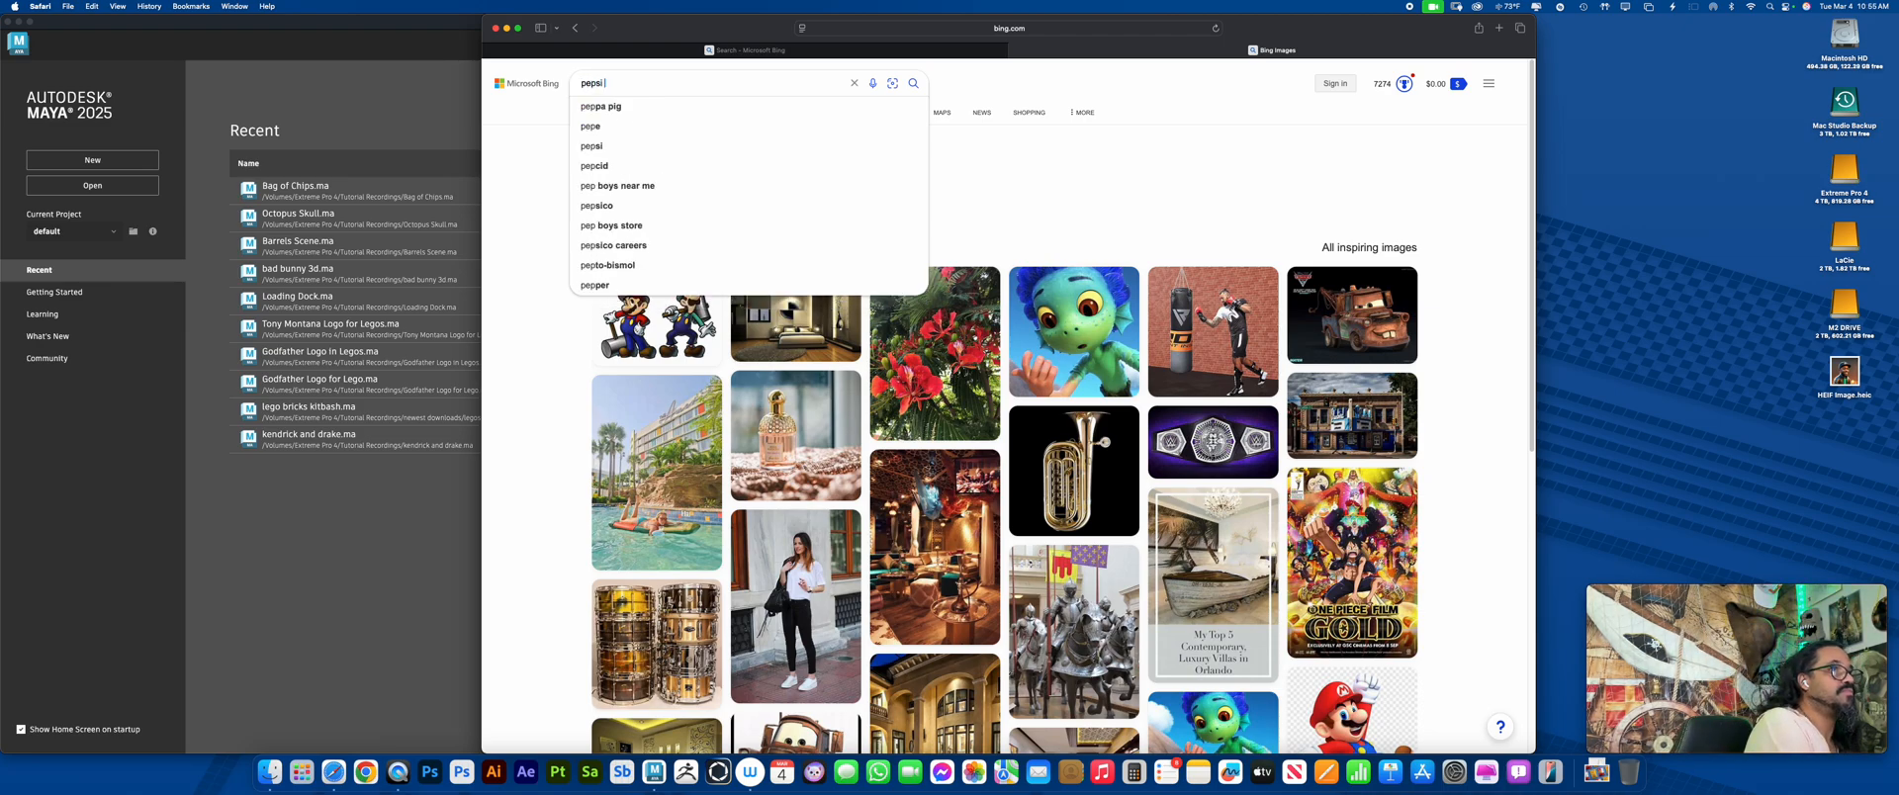
text(logo)
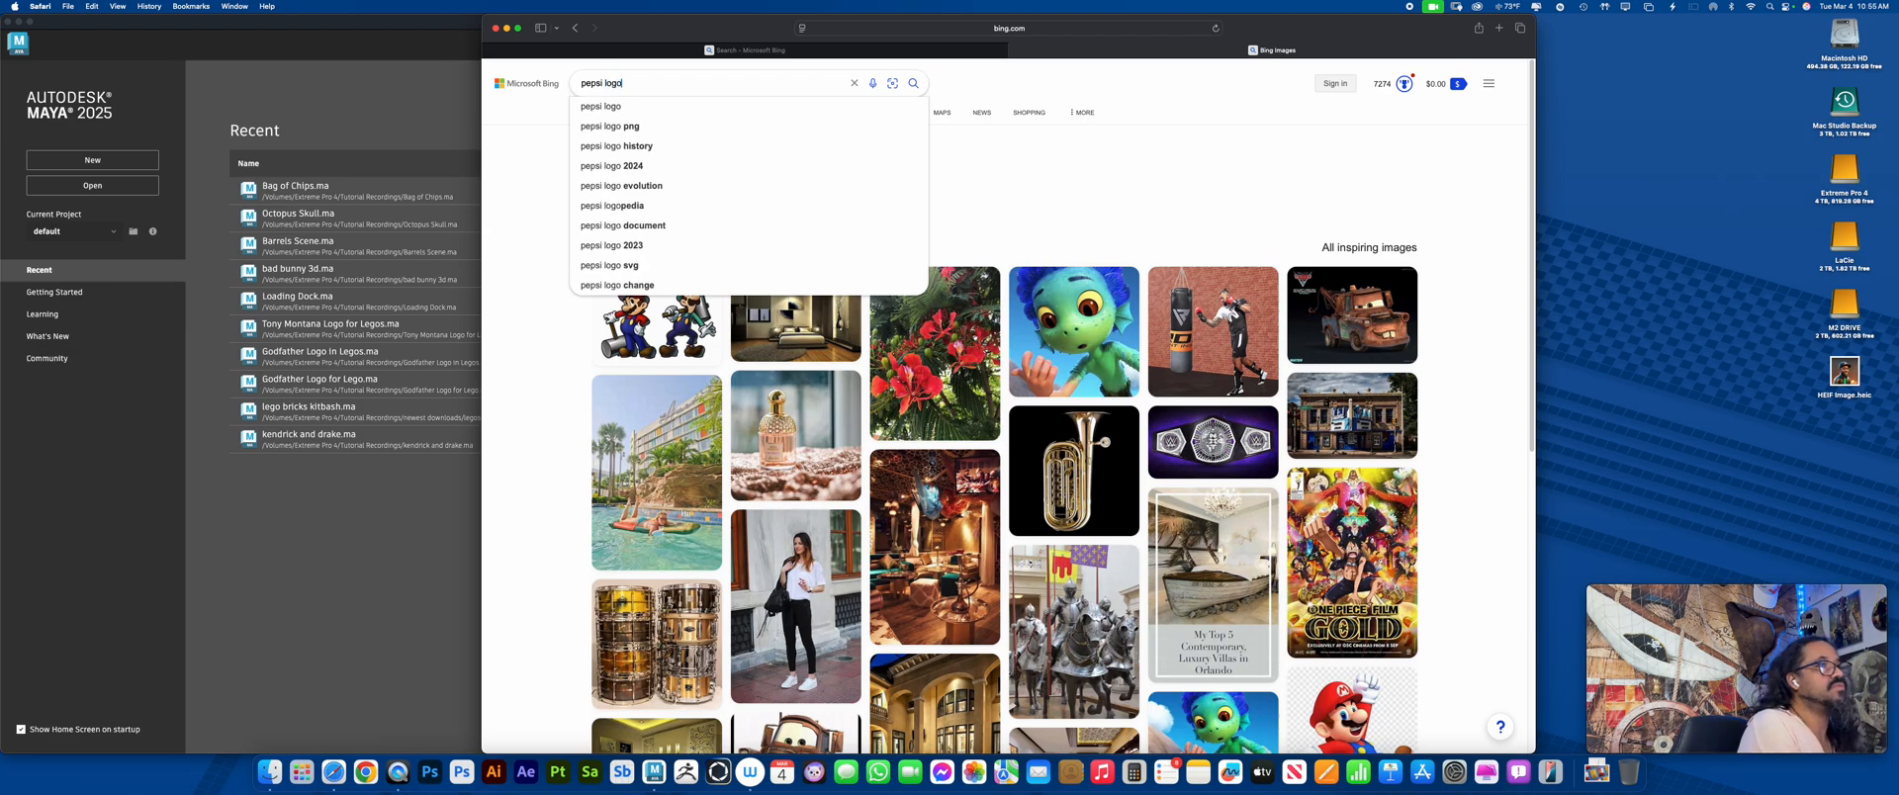
key(Return)
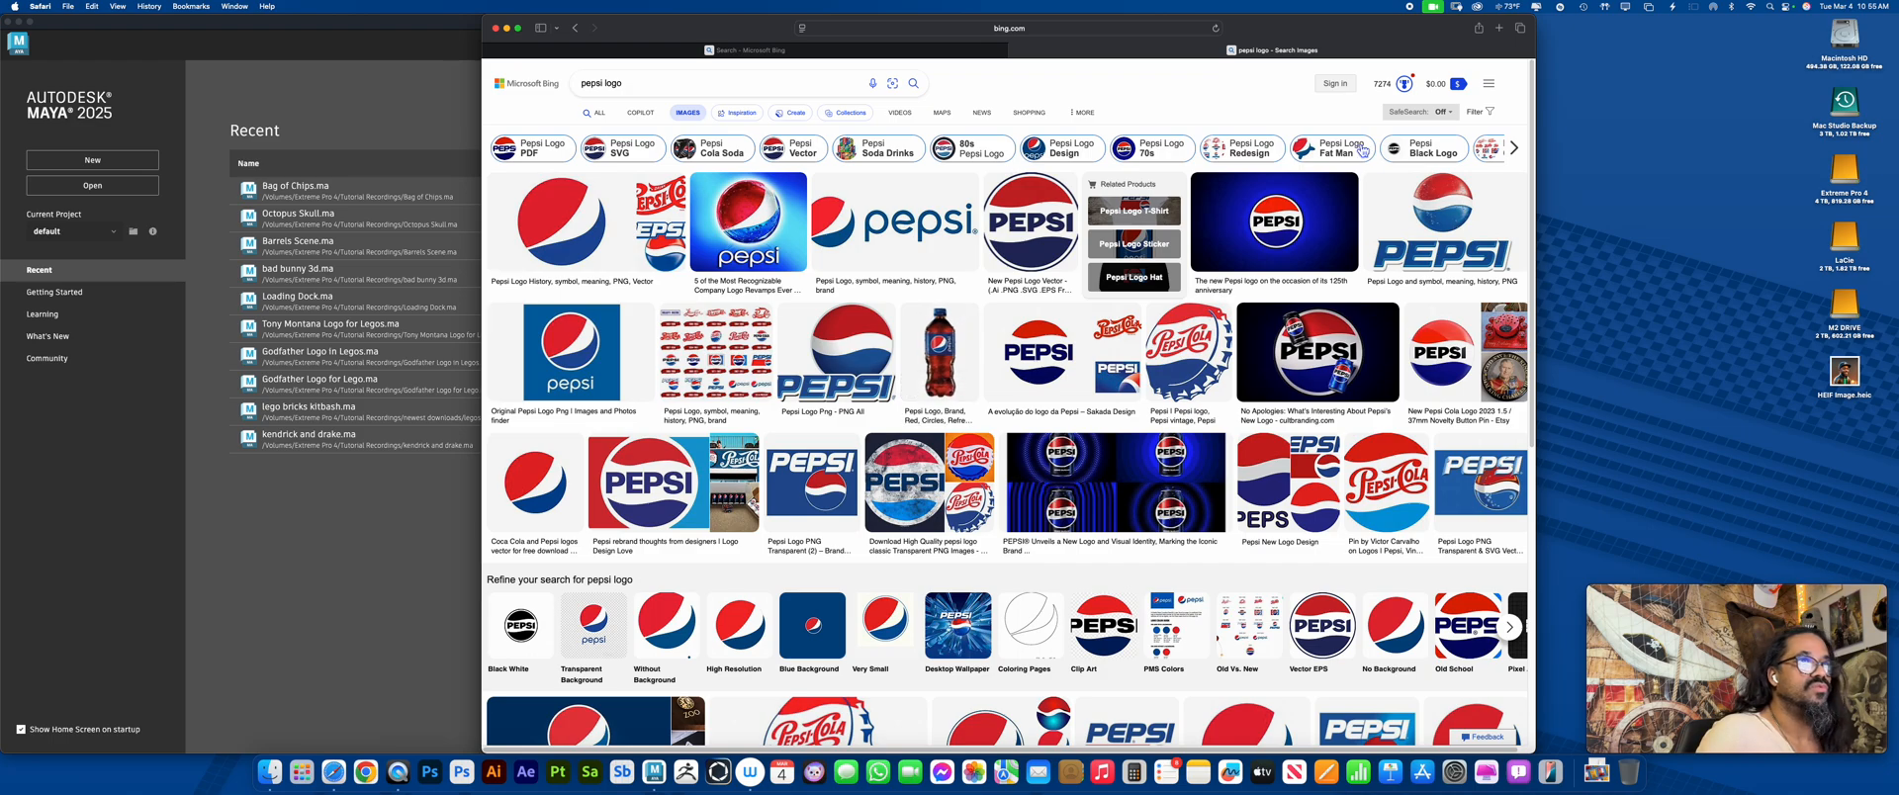
click(1475, 115)
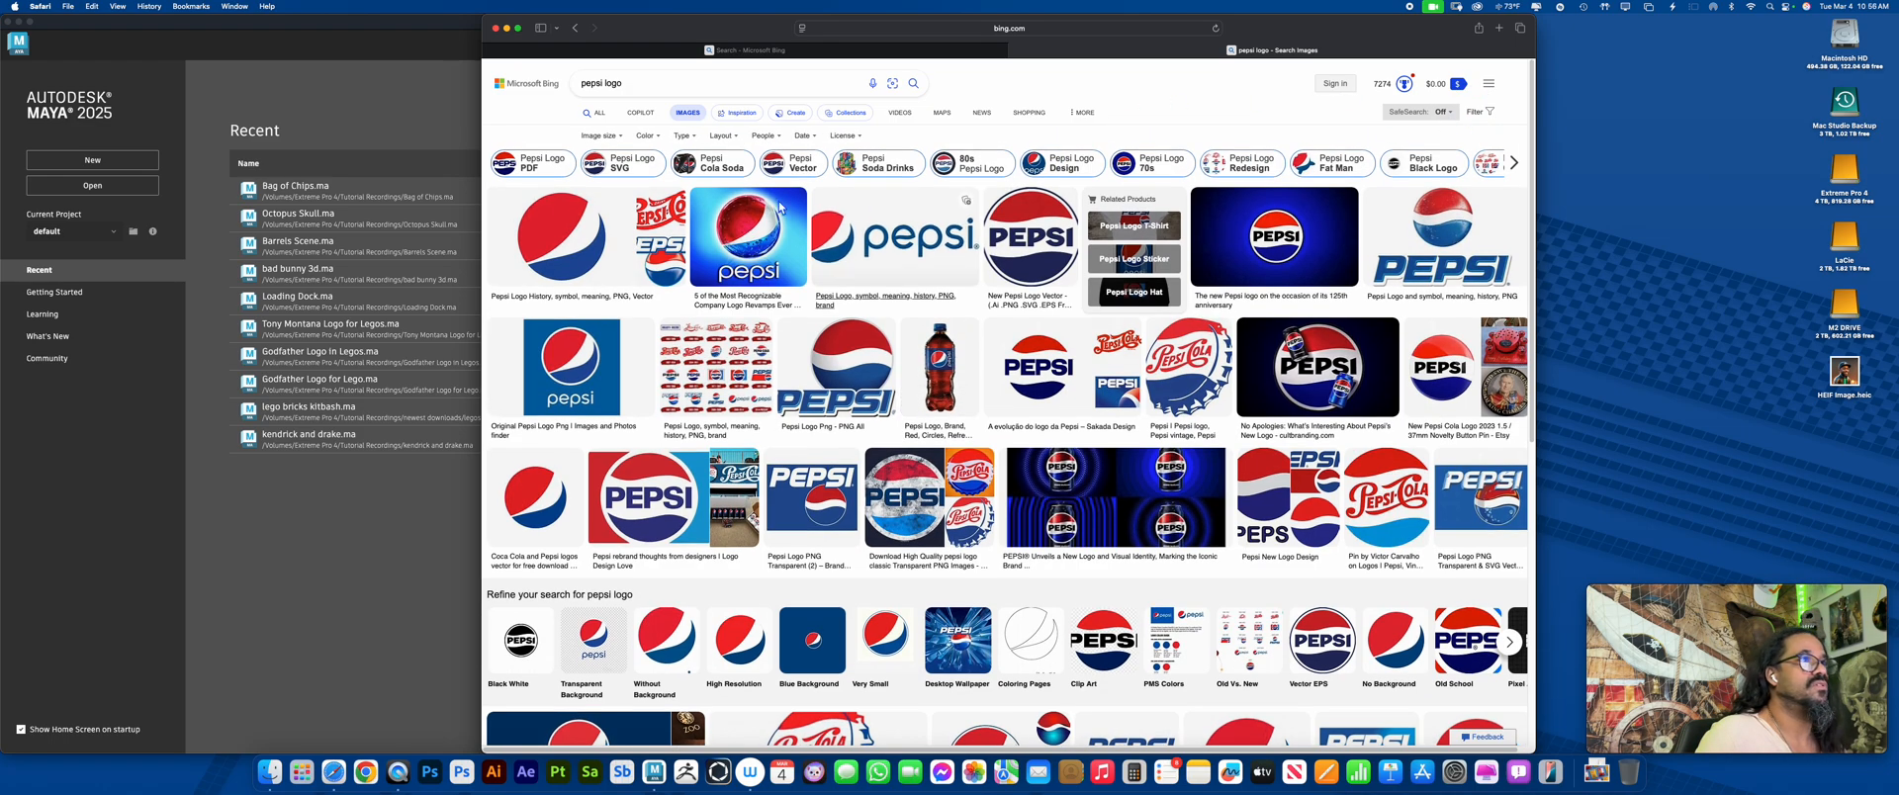
click(591, 137)
click(599, 225)
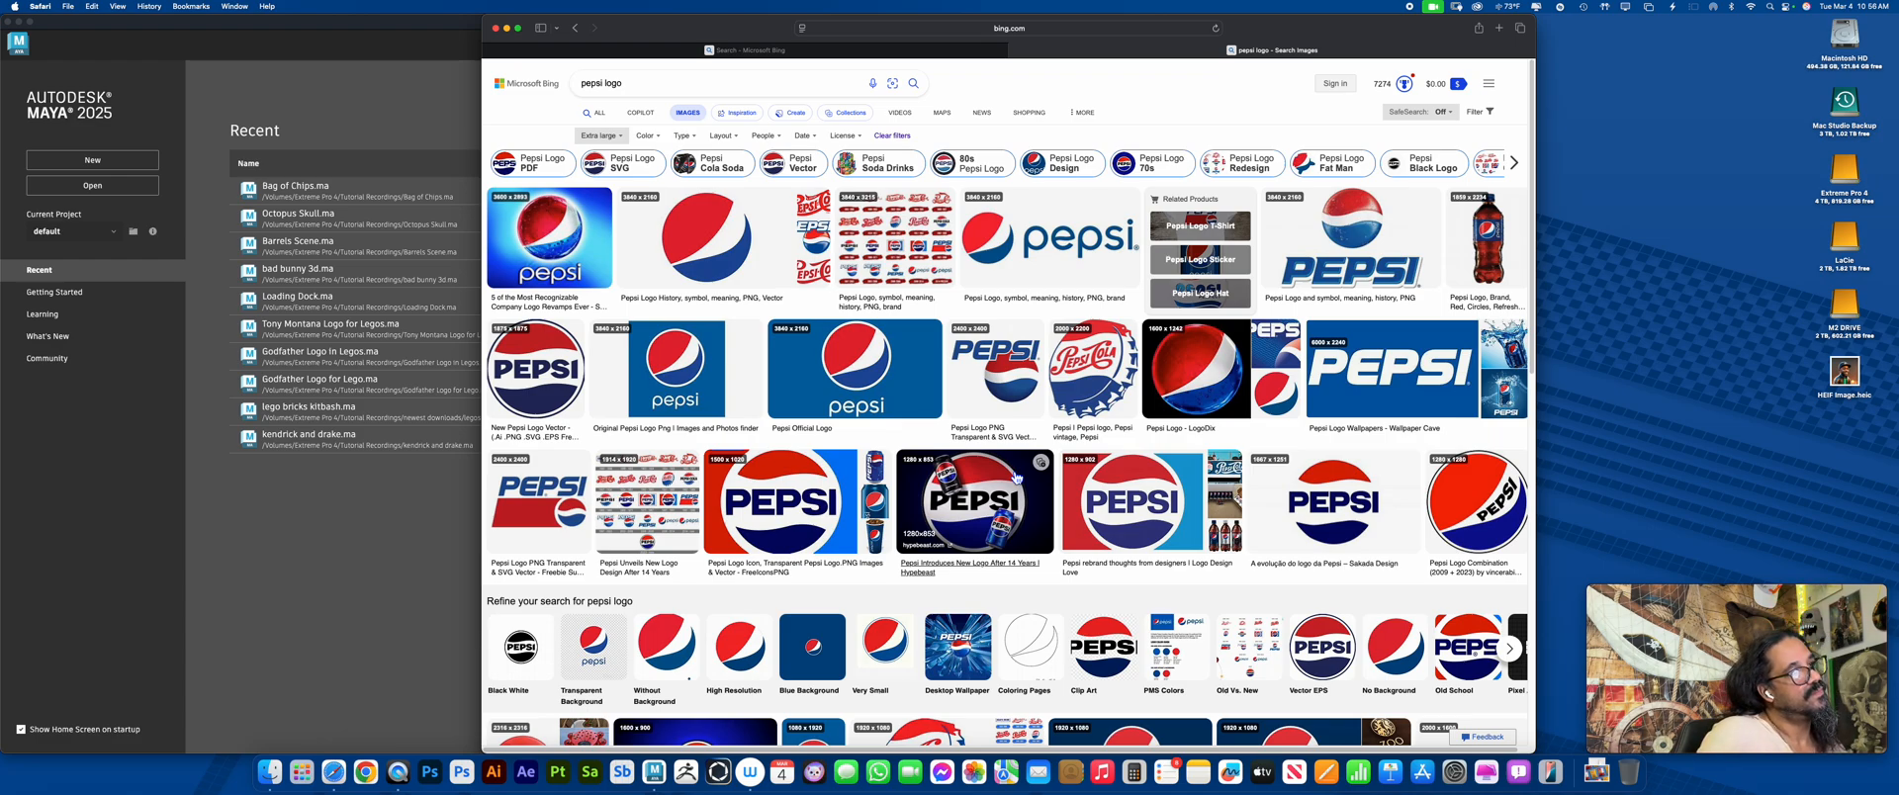
Open the 3840 x 2160 version of the blue-background Pepsi logo from logo-marque.com and save it to Downloads
click(704, 387)
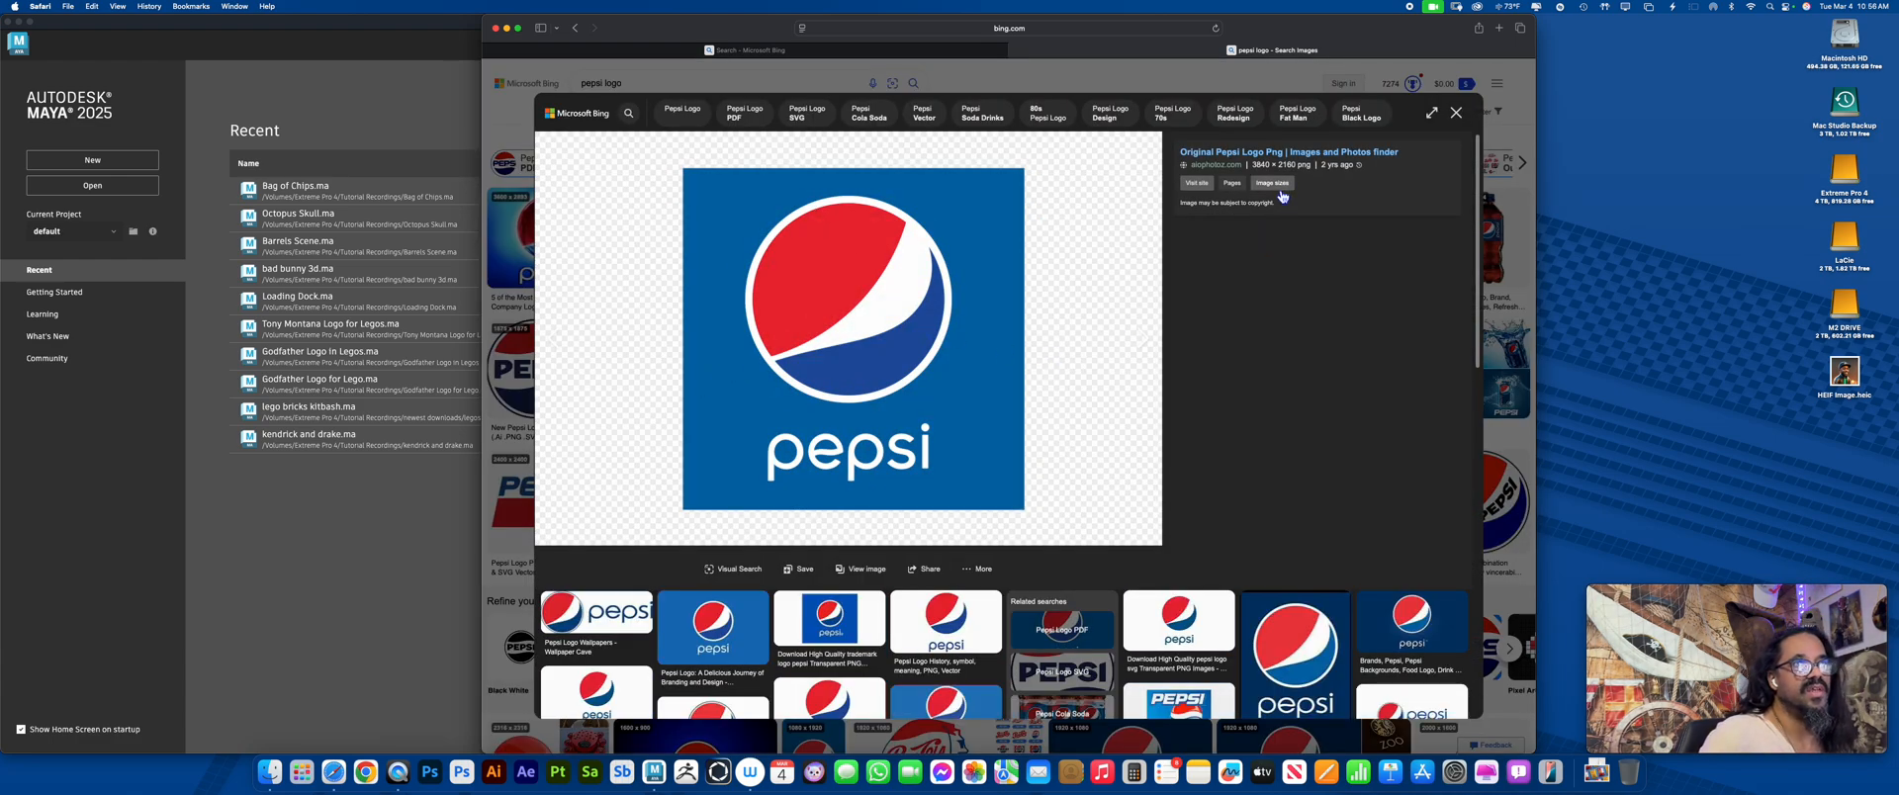
click(1276, 186)
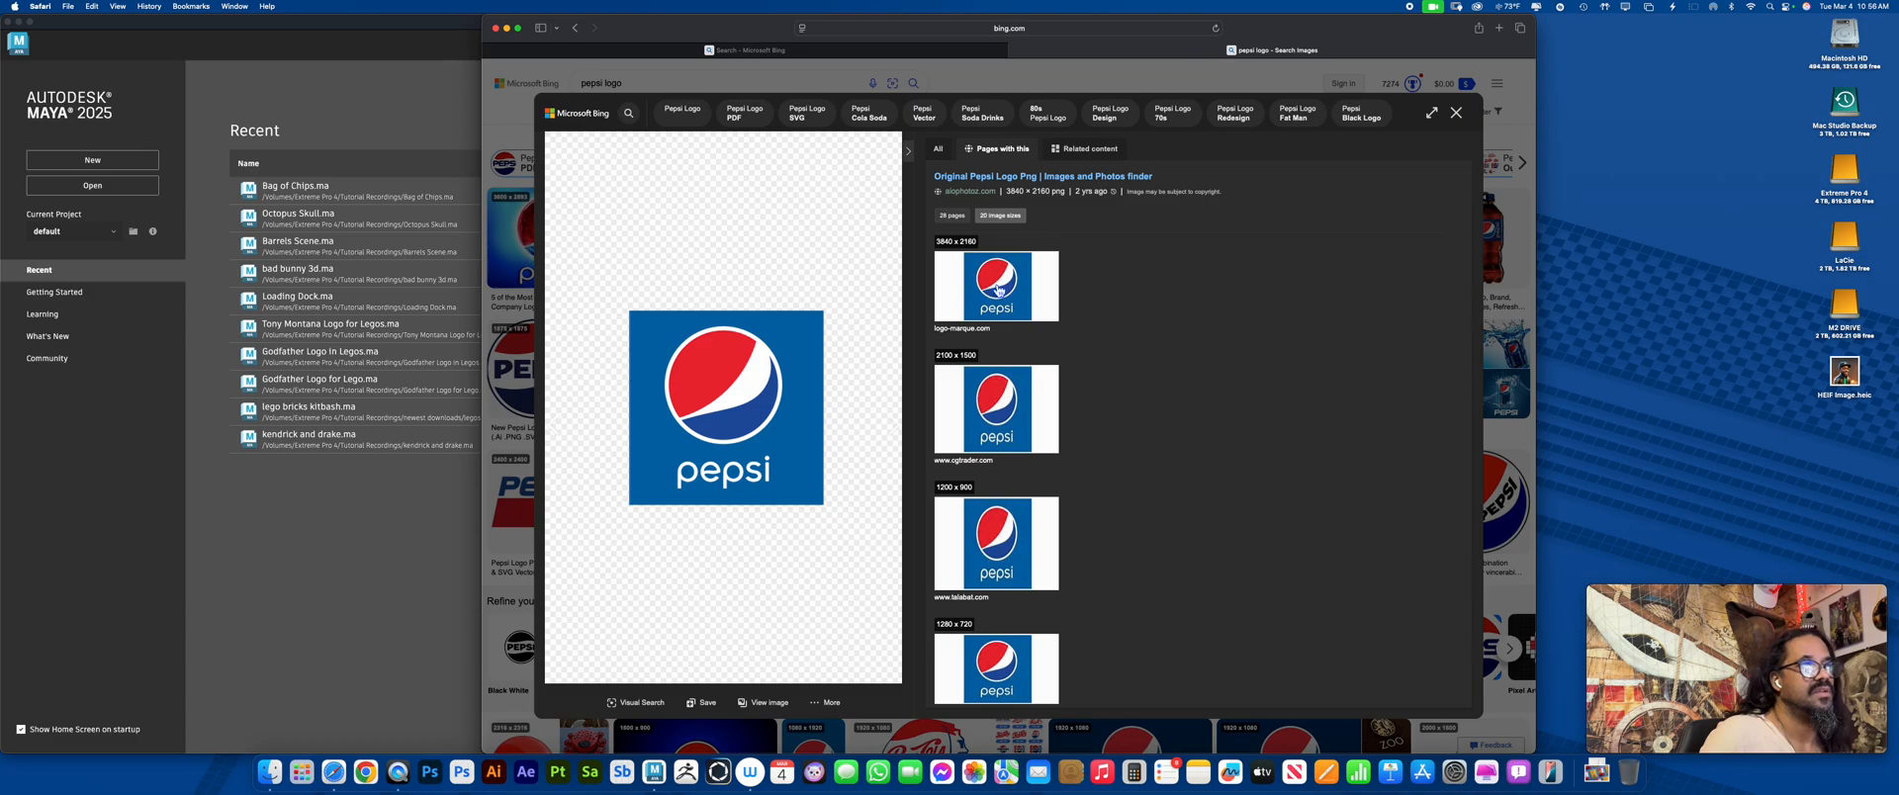
click(999, 289)
click(1010, 270)
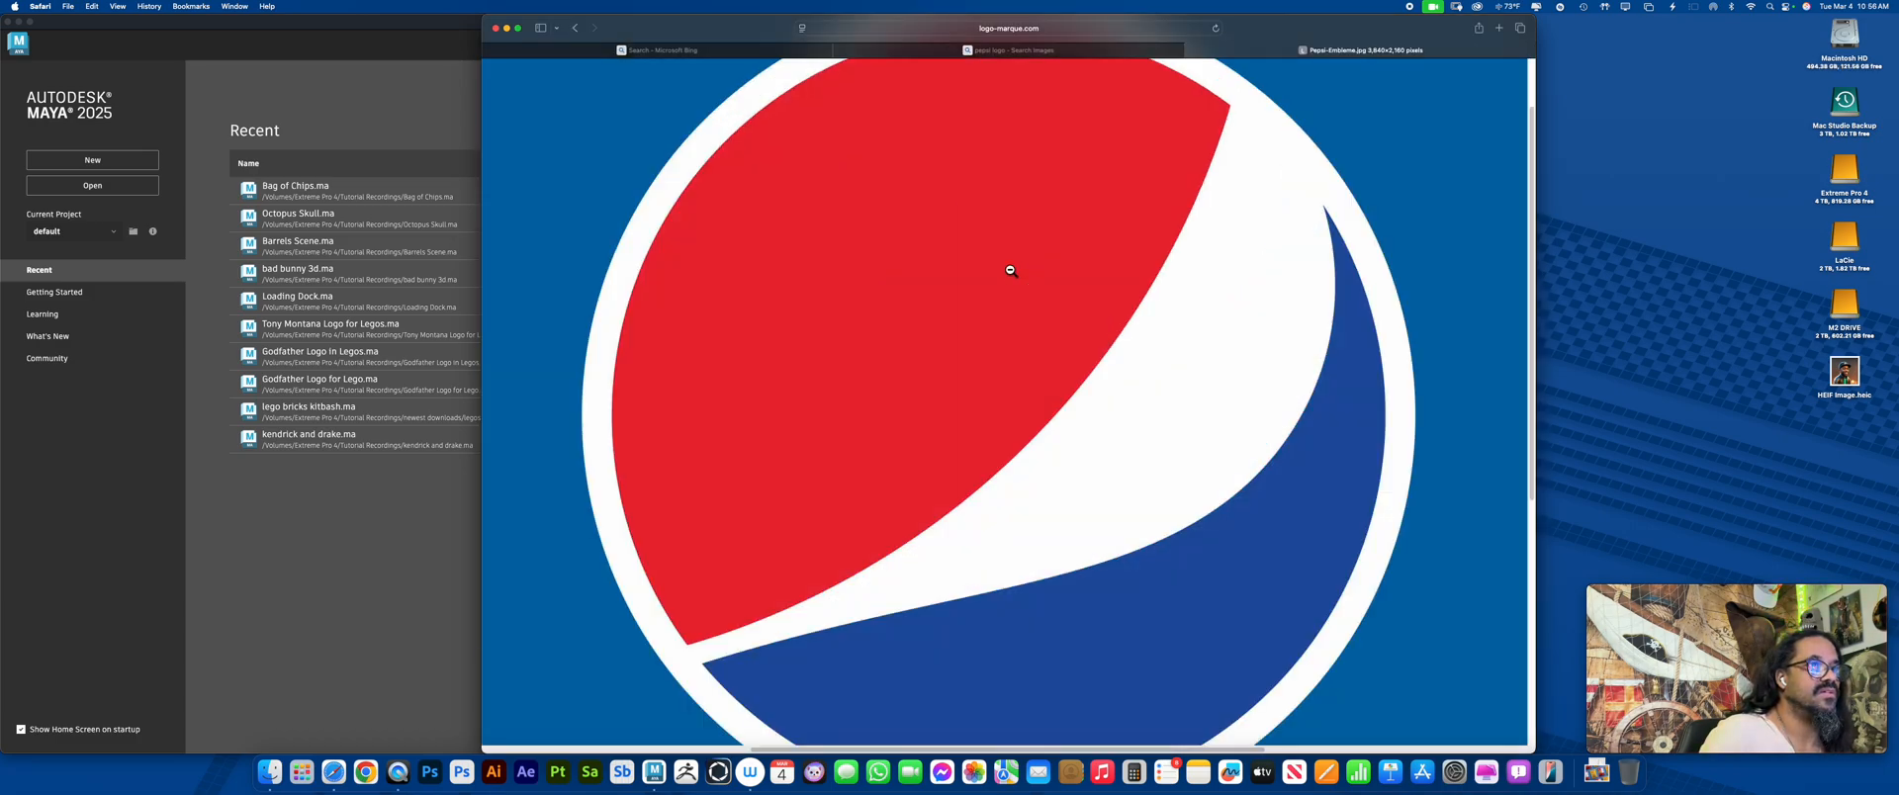
right_click(1010, 270)
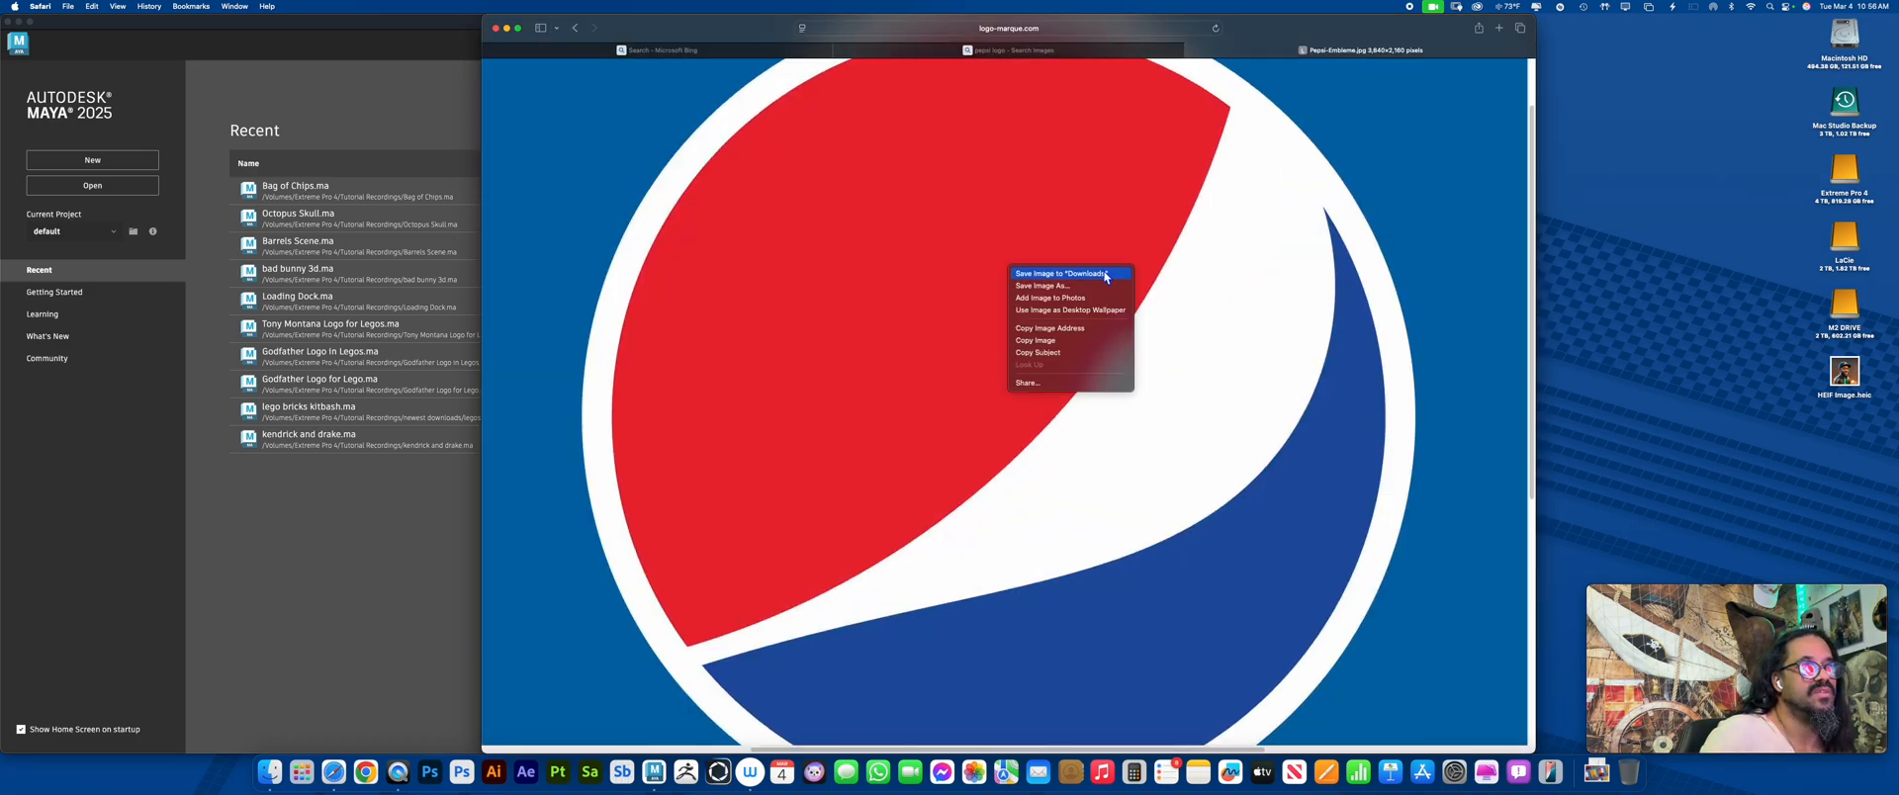
click(1068, 276)
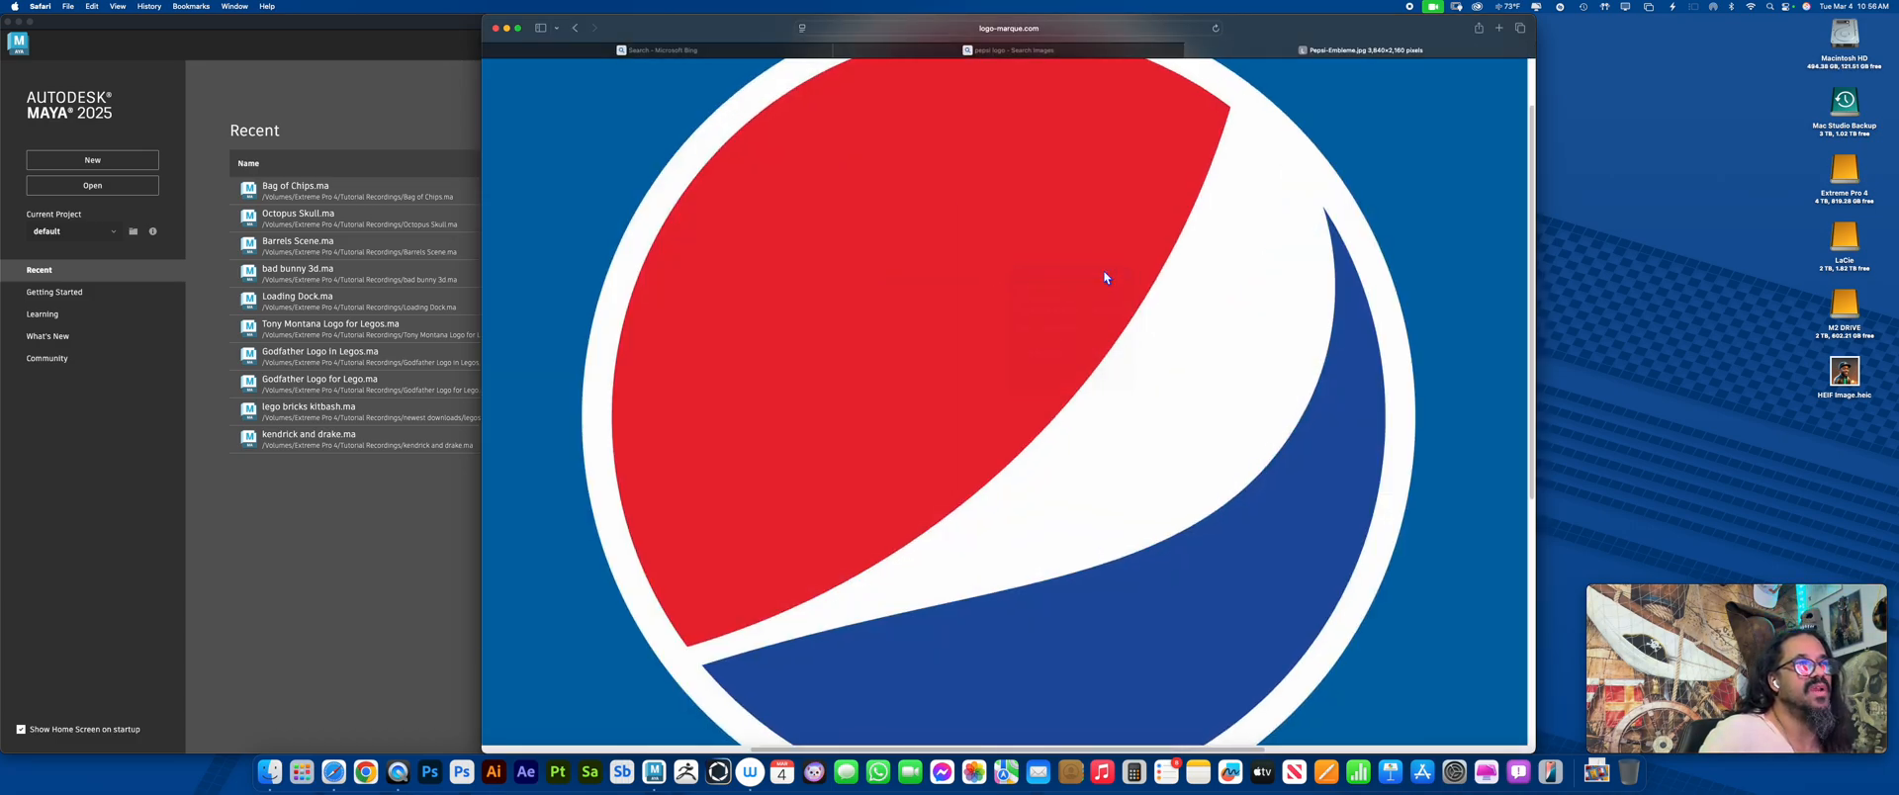
Switch from Safari to Maya and start a new scene in a widened window, with the floating UV Editor closed
click(497, 29)
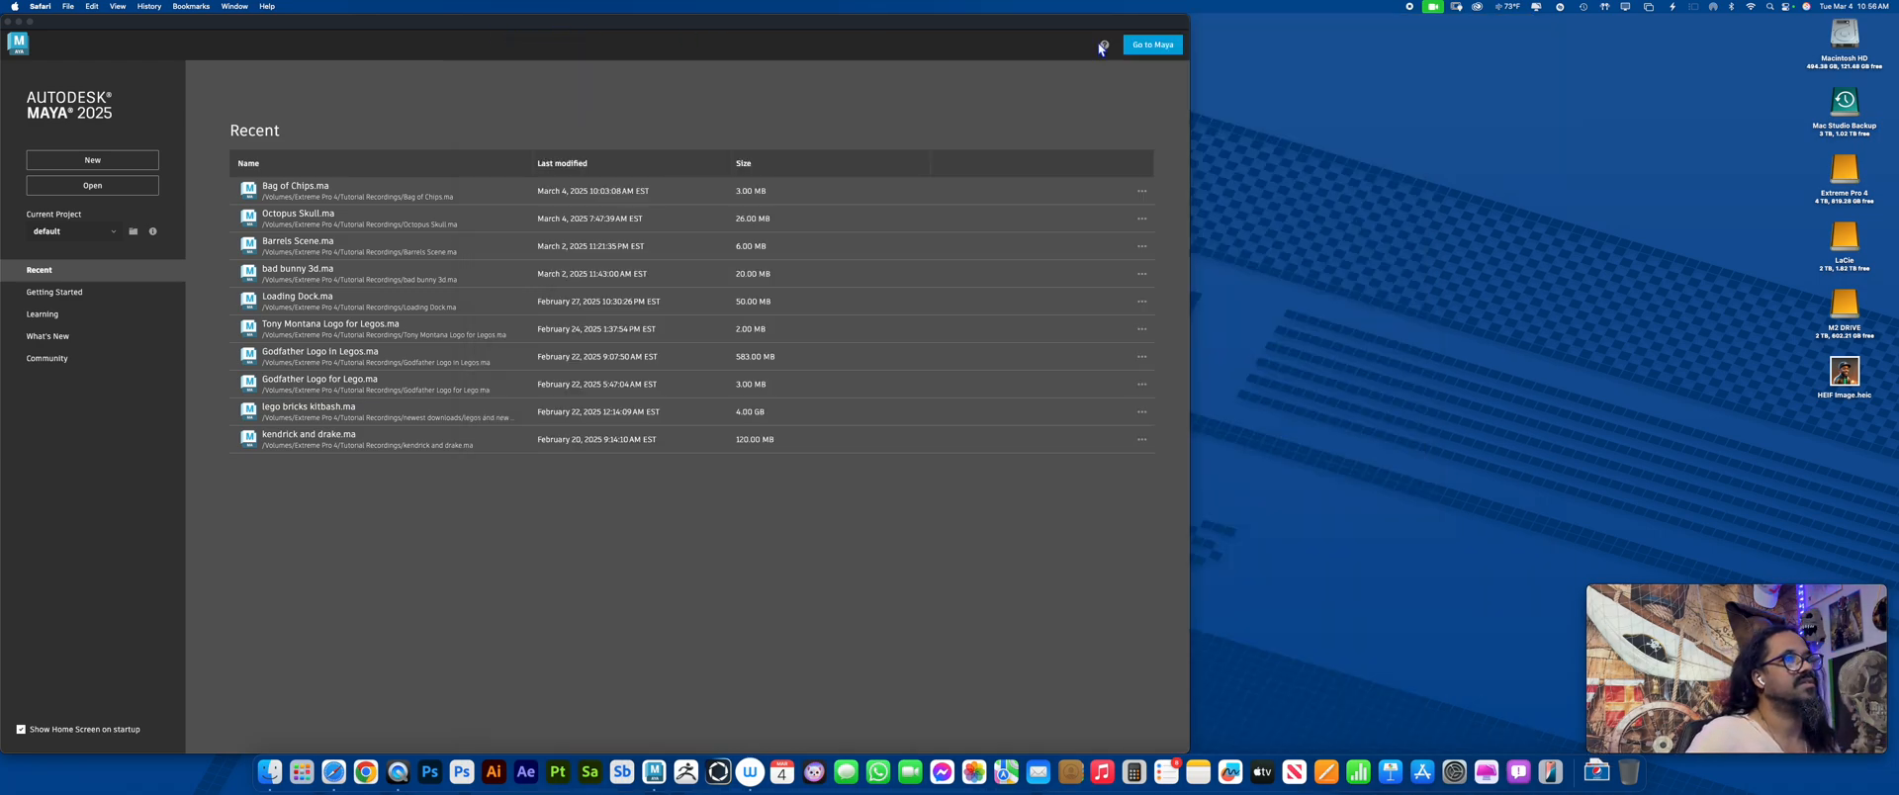
drag(1190, 16, 1563, 18)
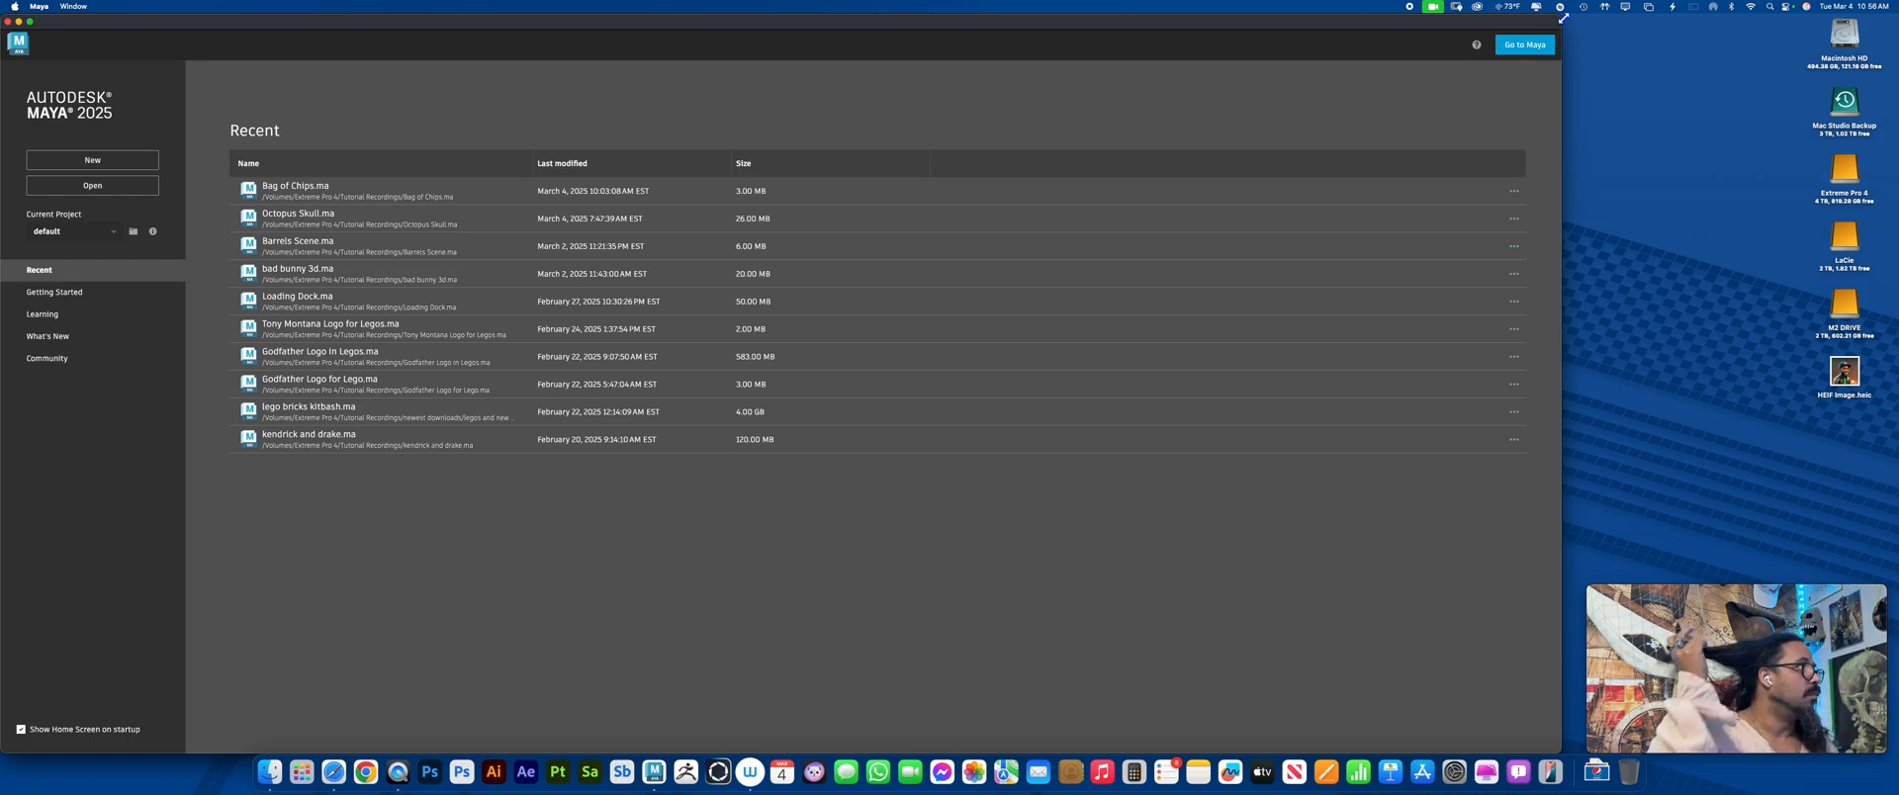
click(127, 158)
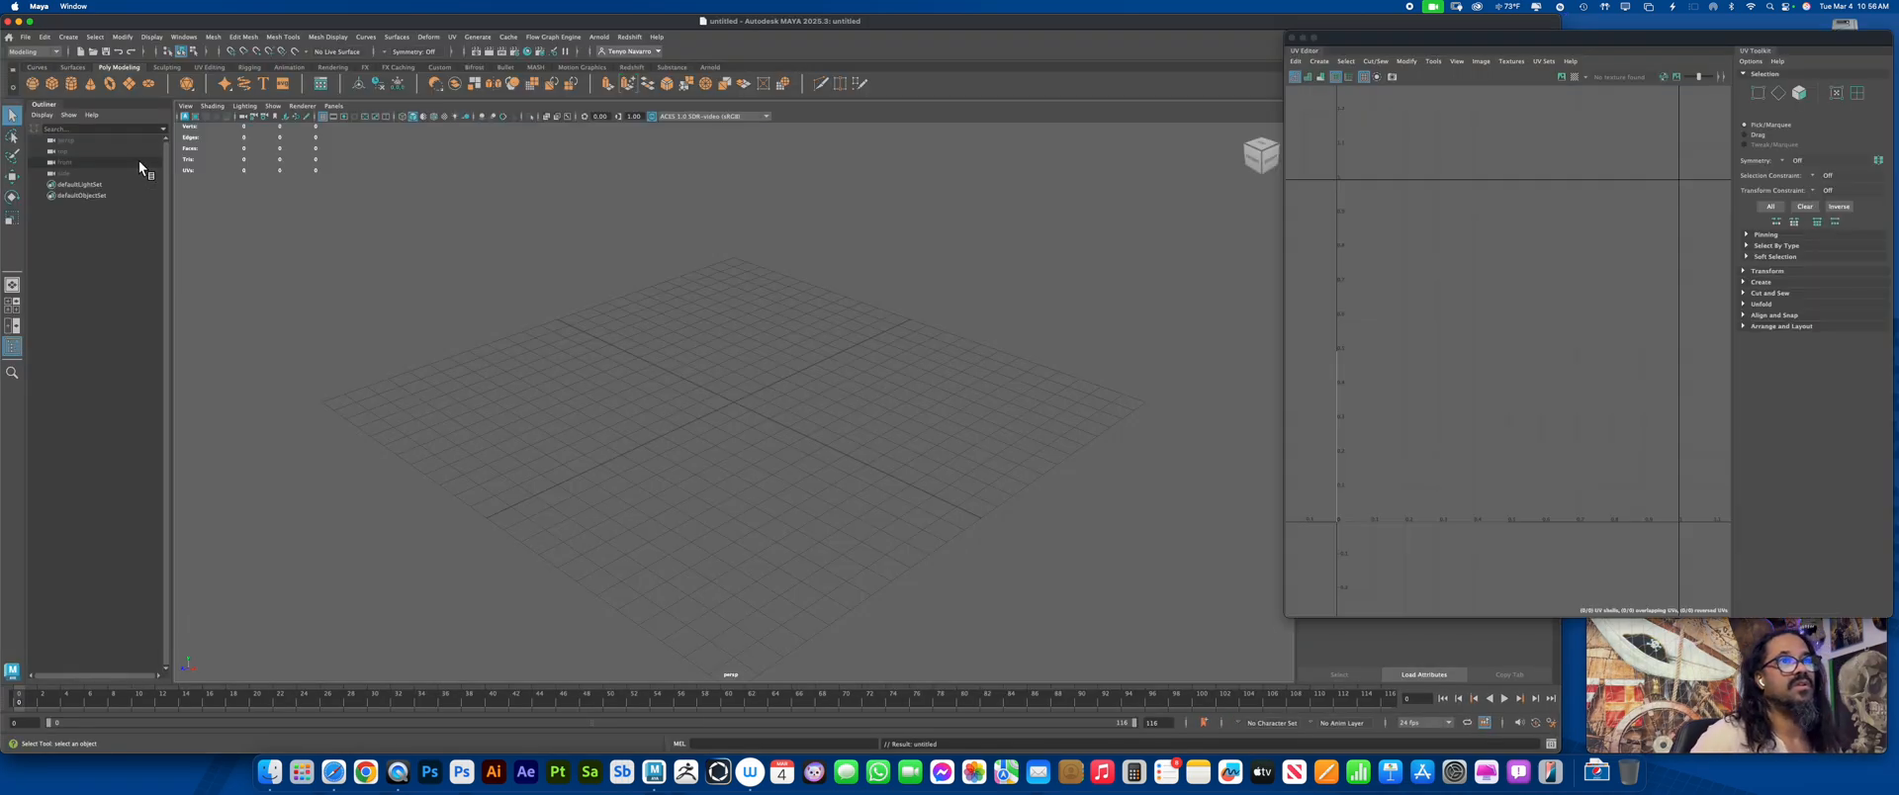
click(1290, 37)
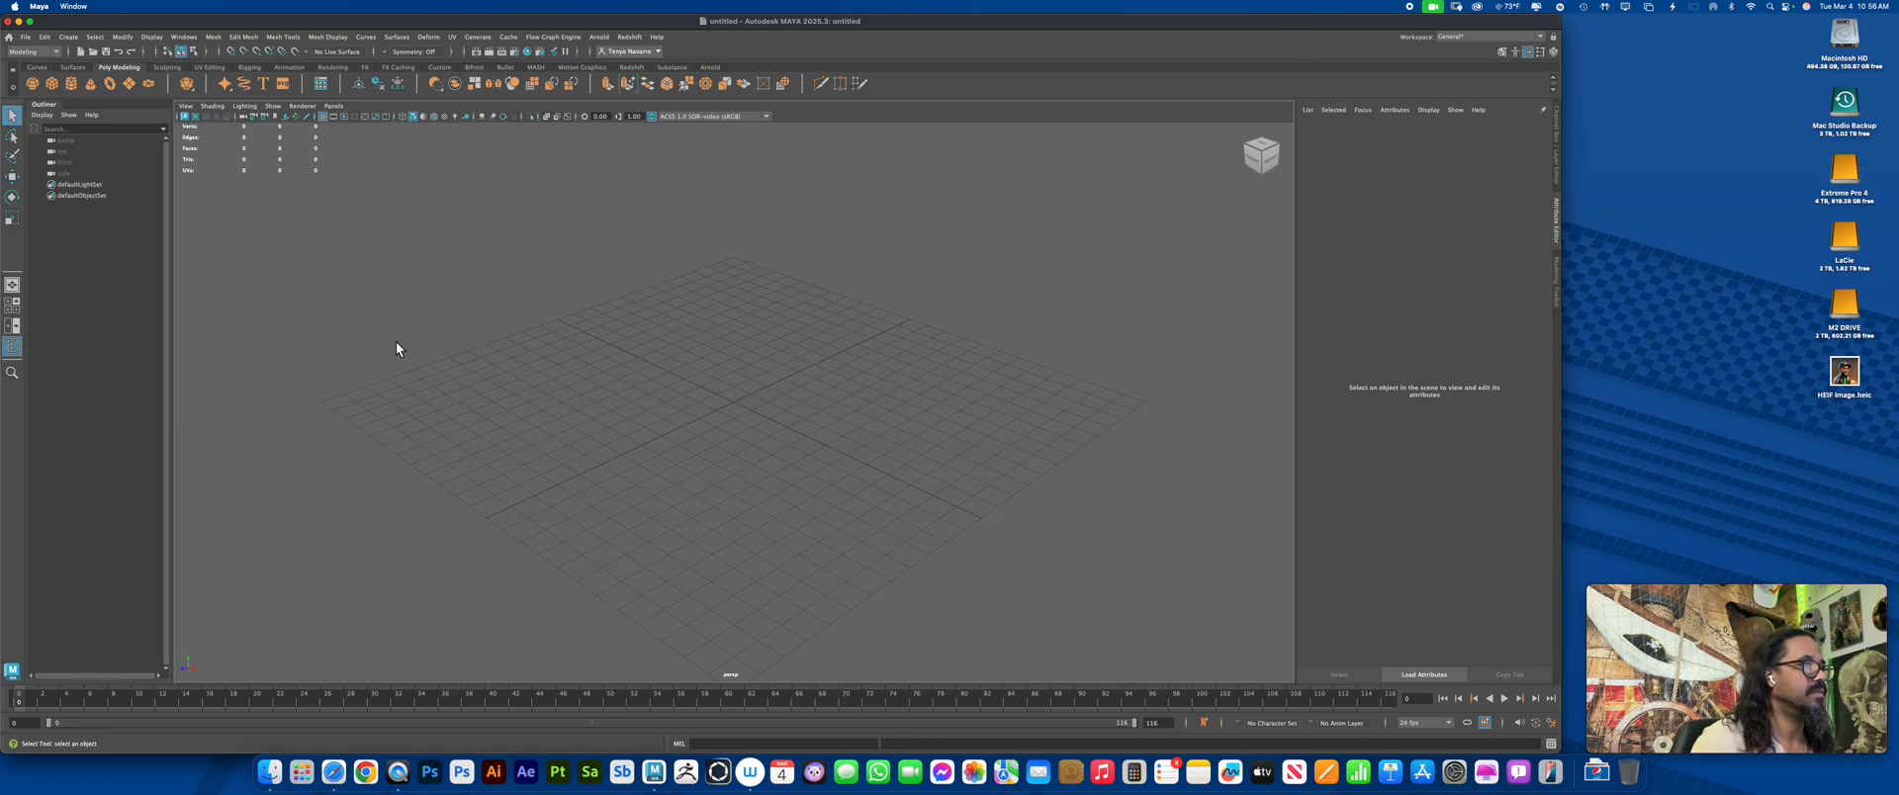
Start importing an image plane into the front view and browse to the Downloads folder
key(space)
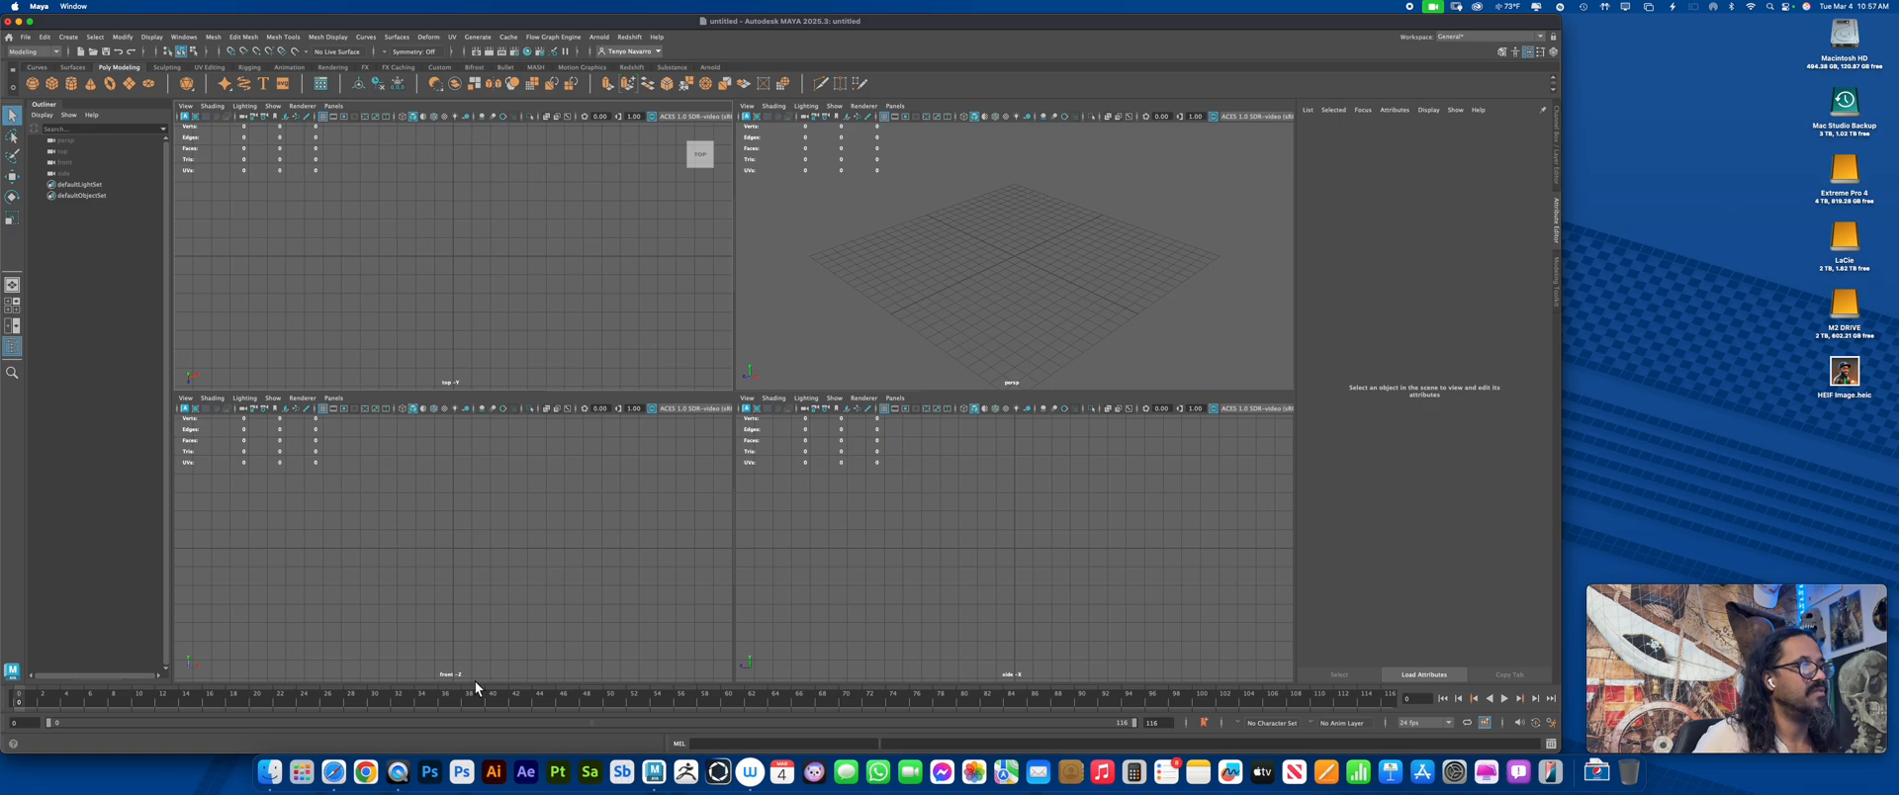
click(461, 679)
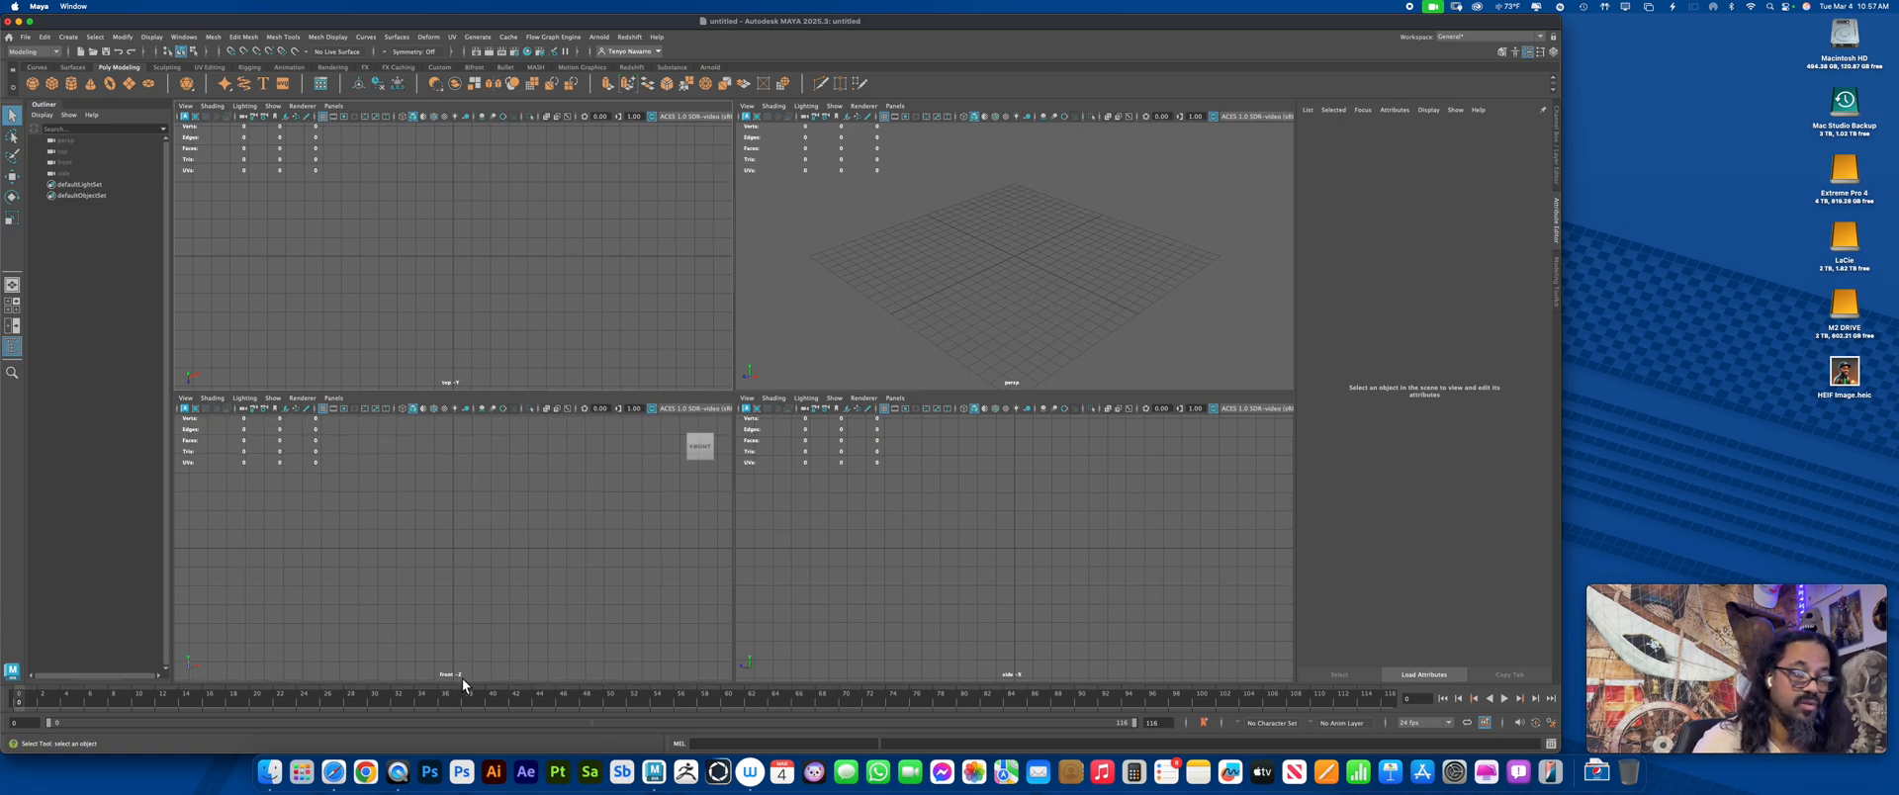
click(186, 397)
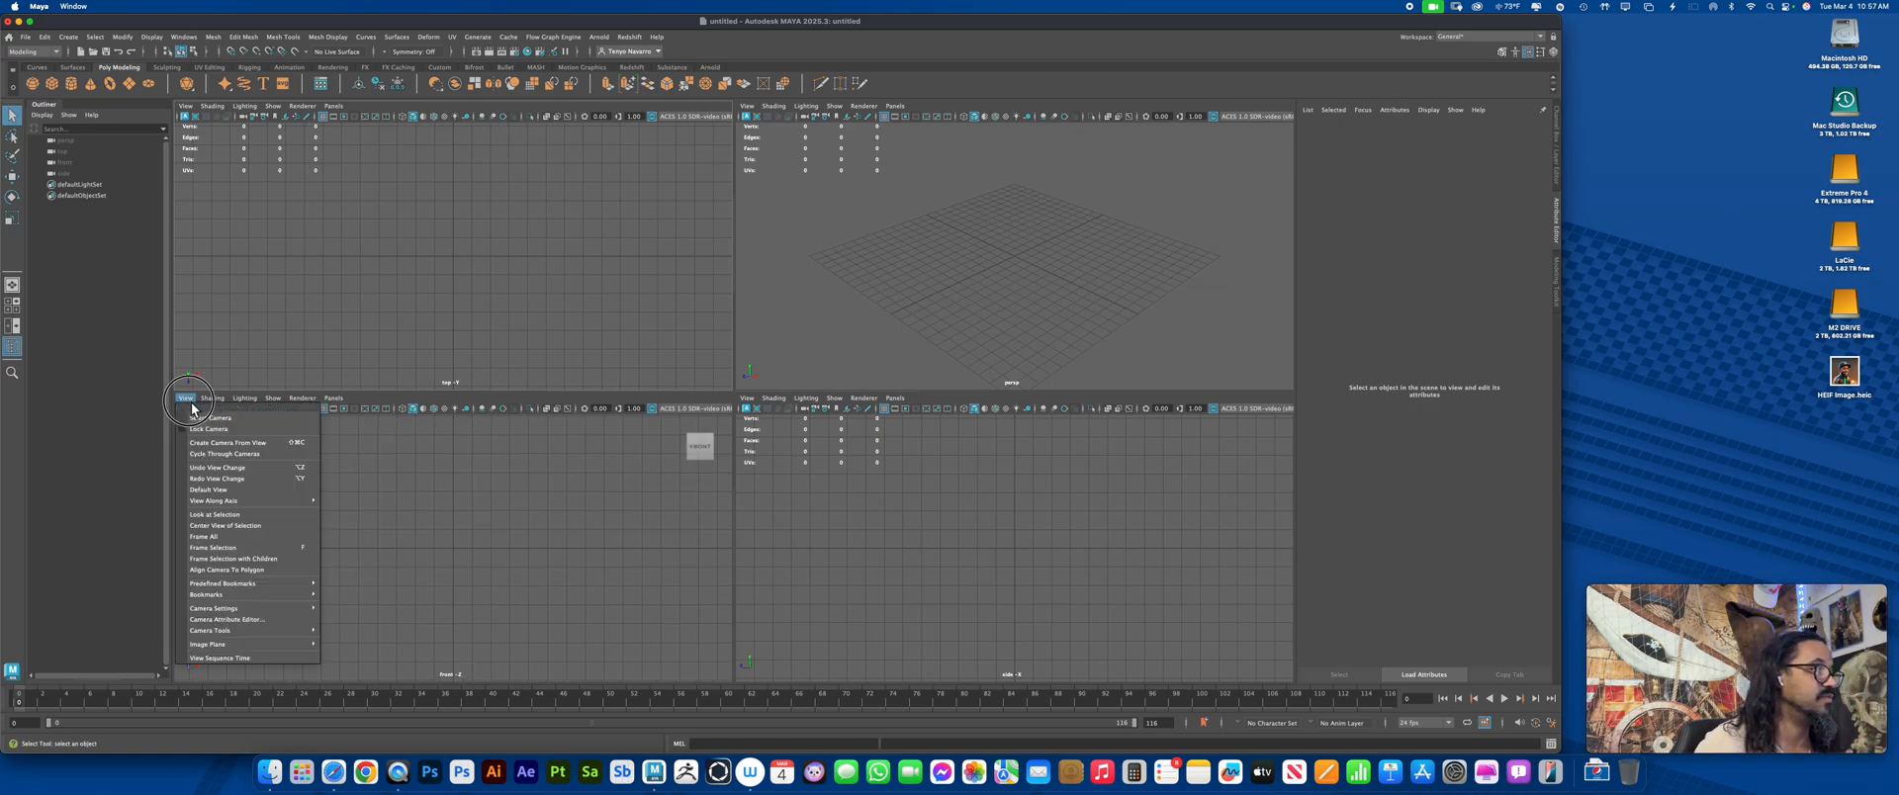
mouse_move(310, 645)
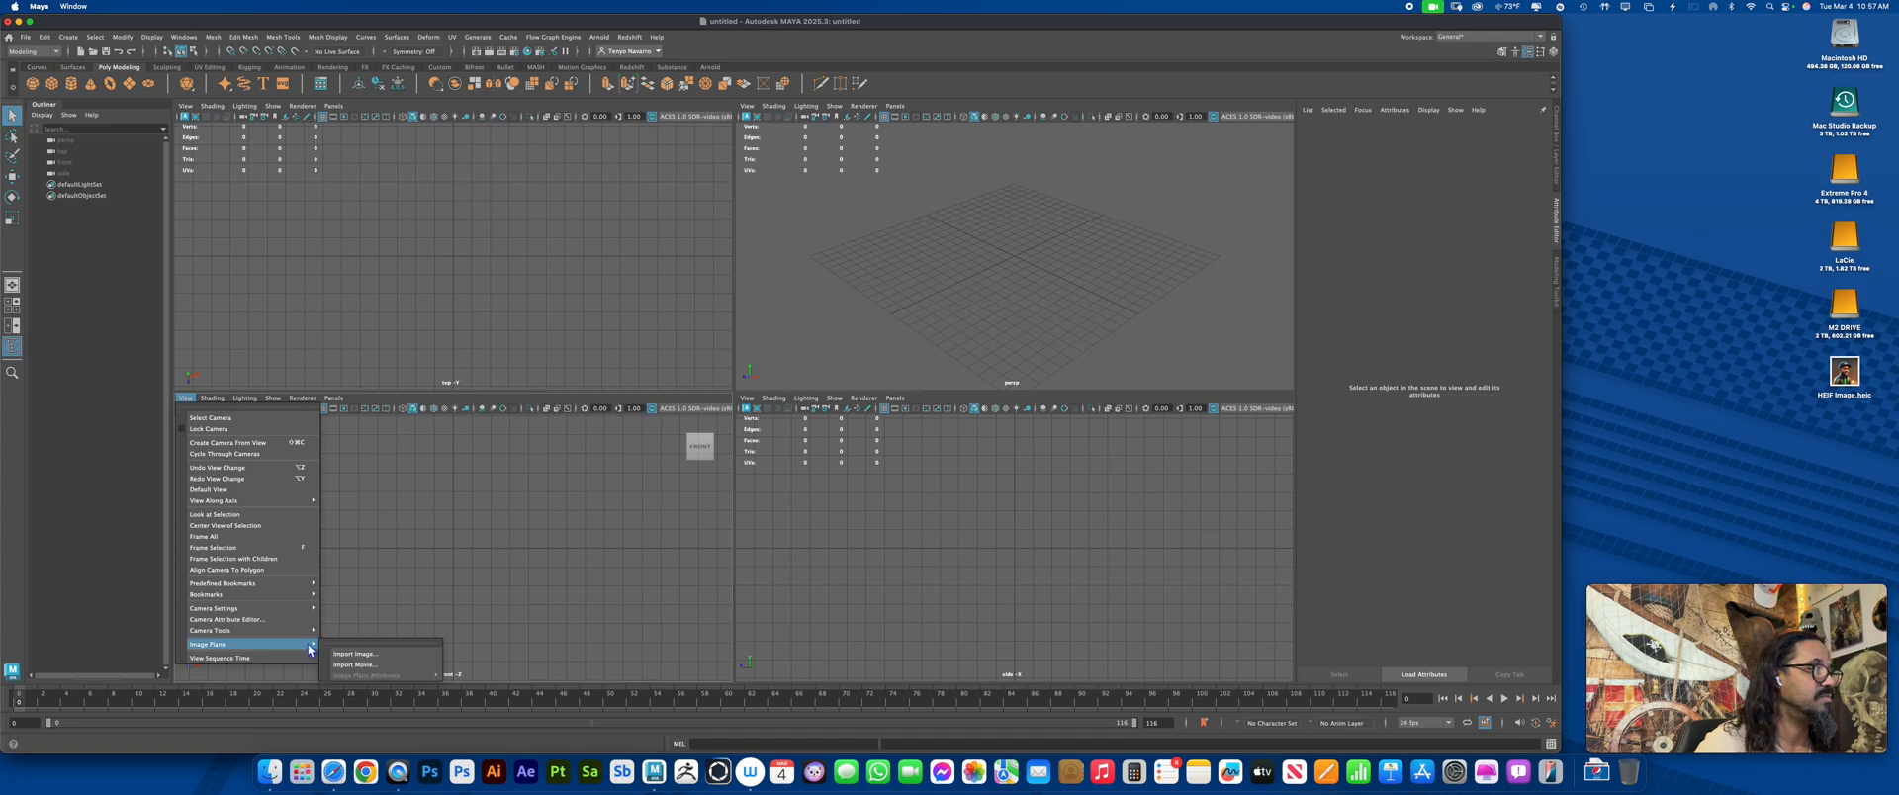
click(396, 656)
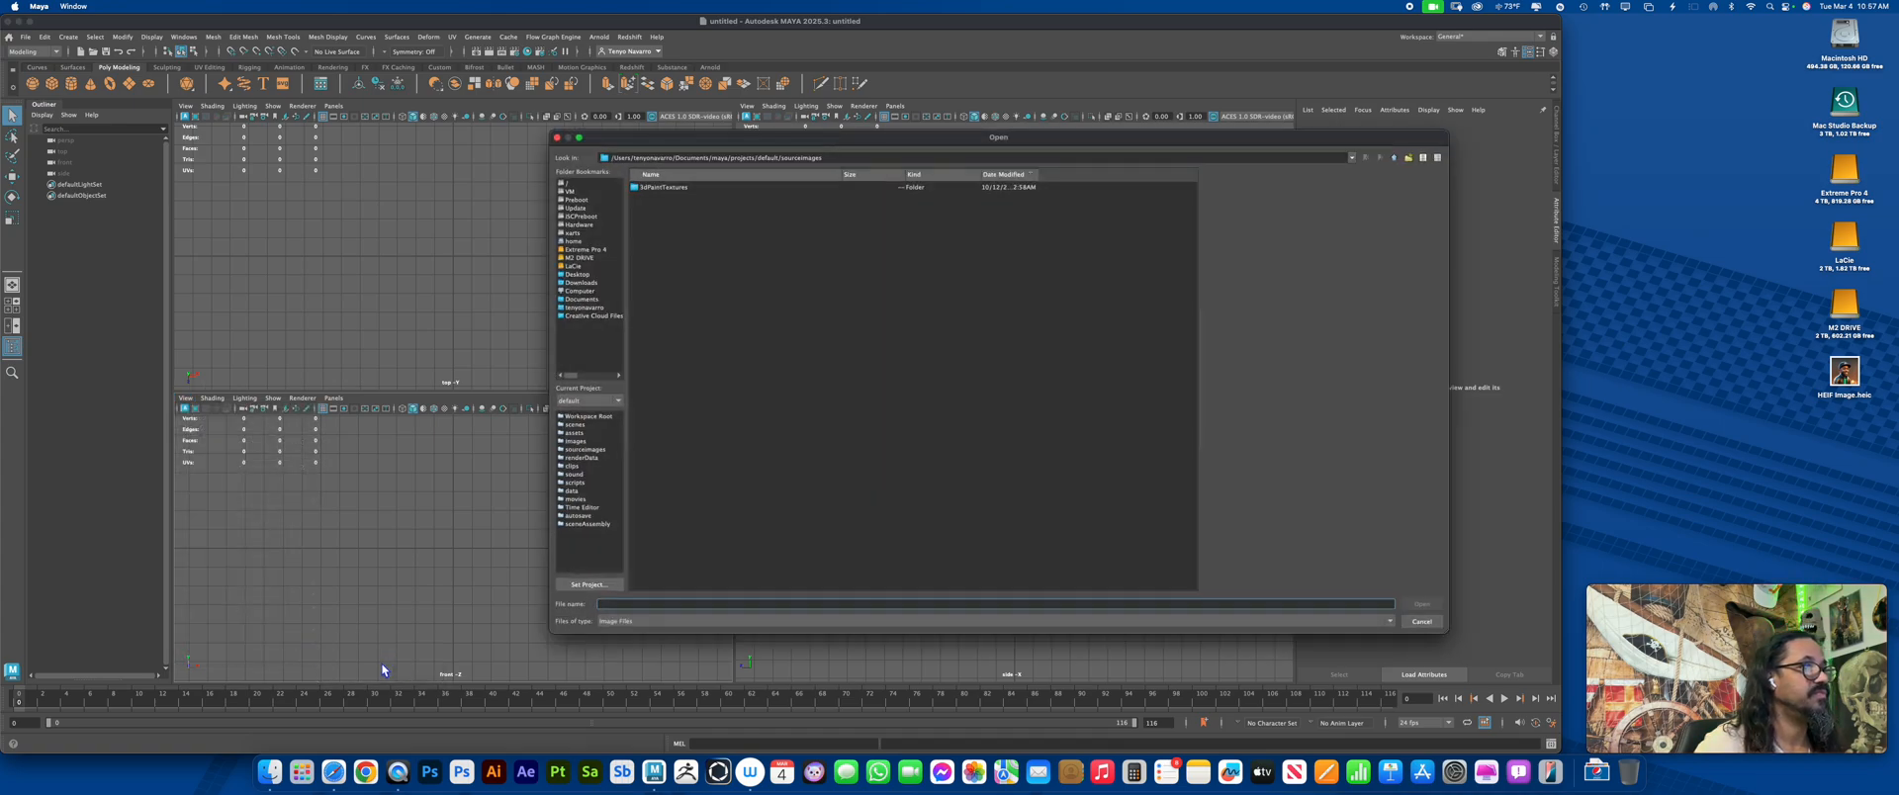
click(592, 284)
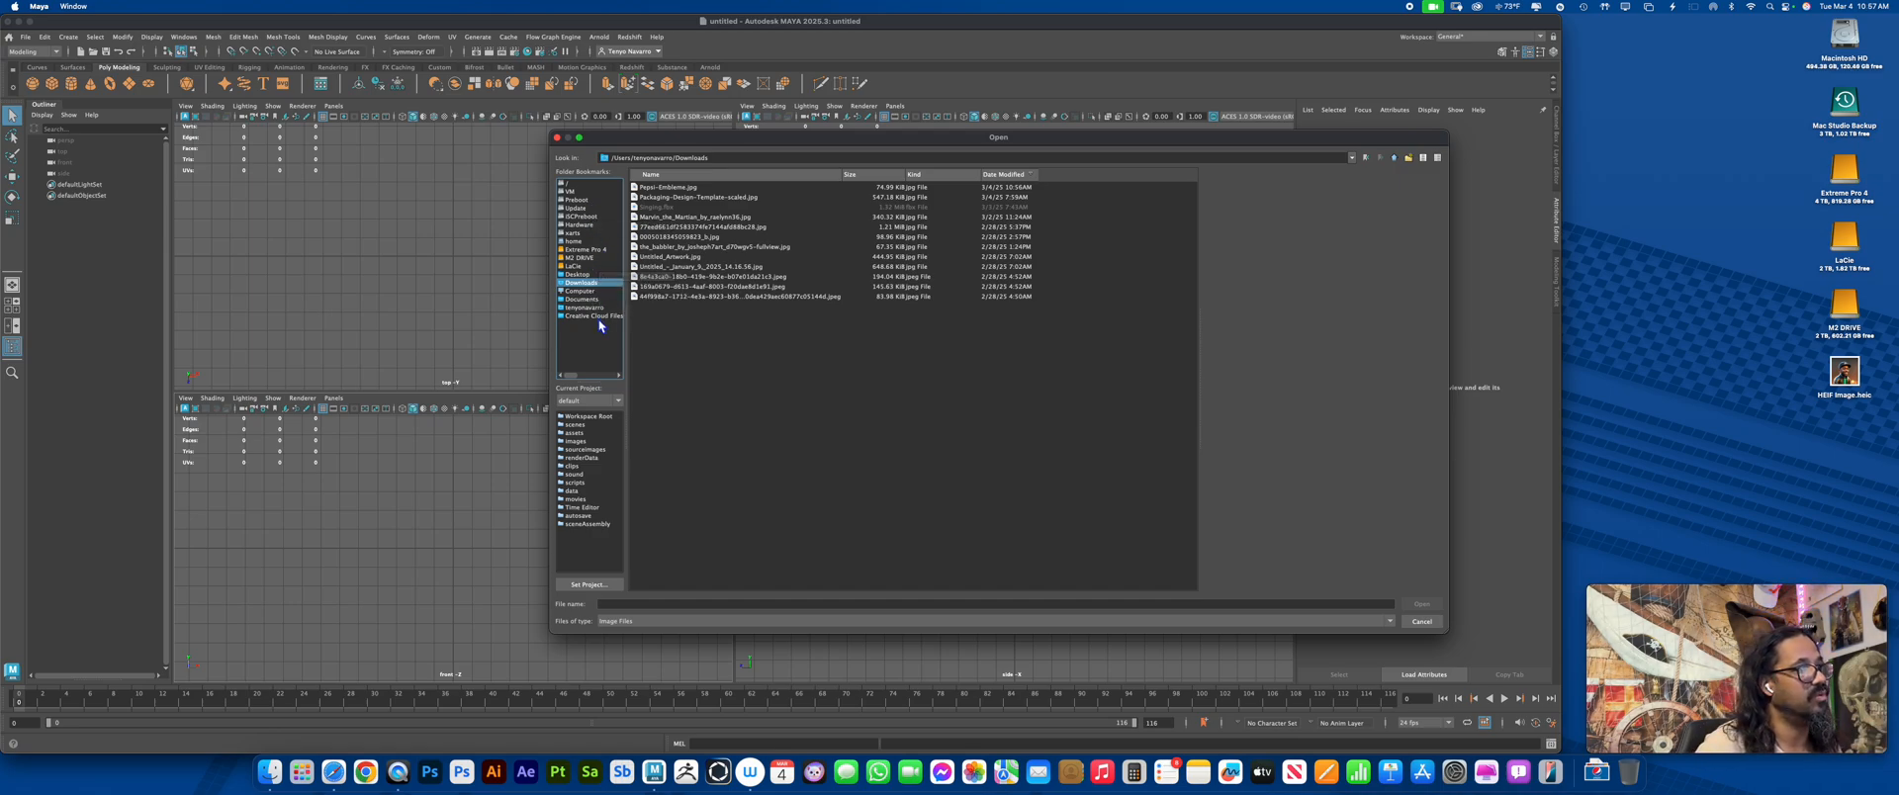
click(593, 293)
double_click(638, 188)
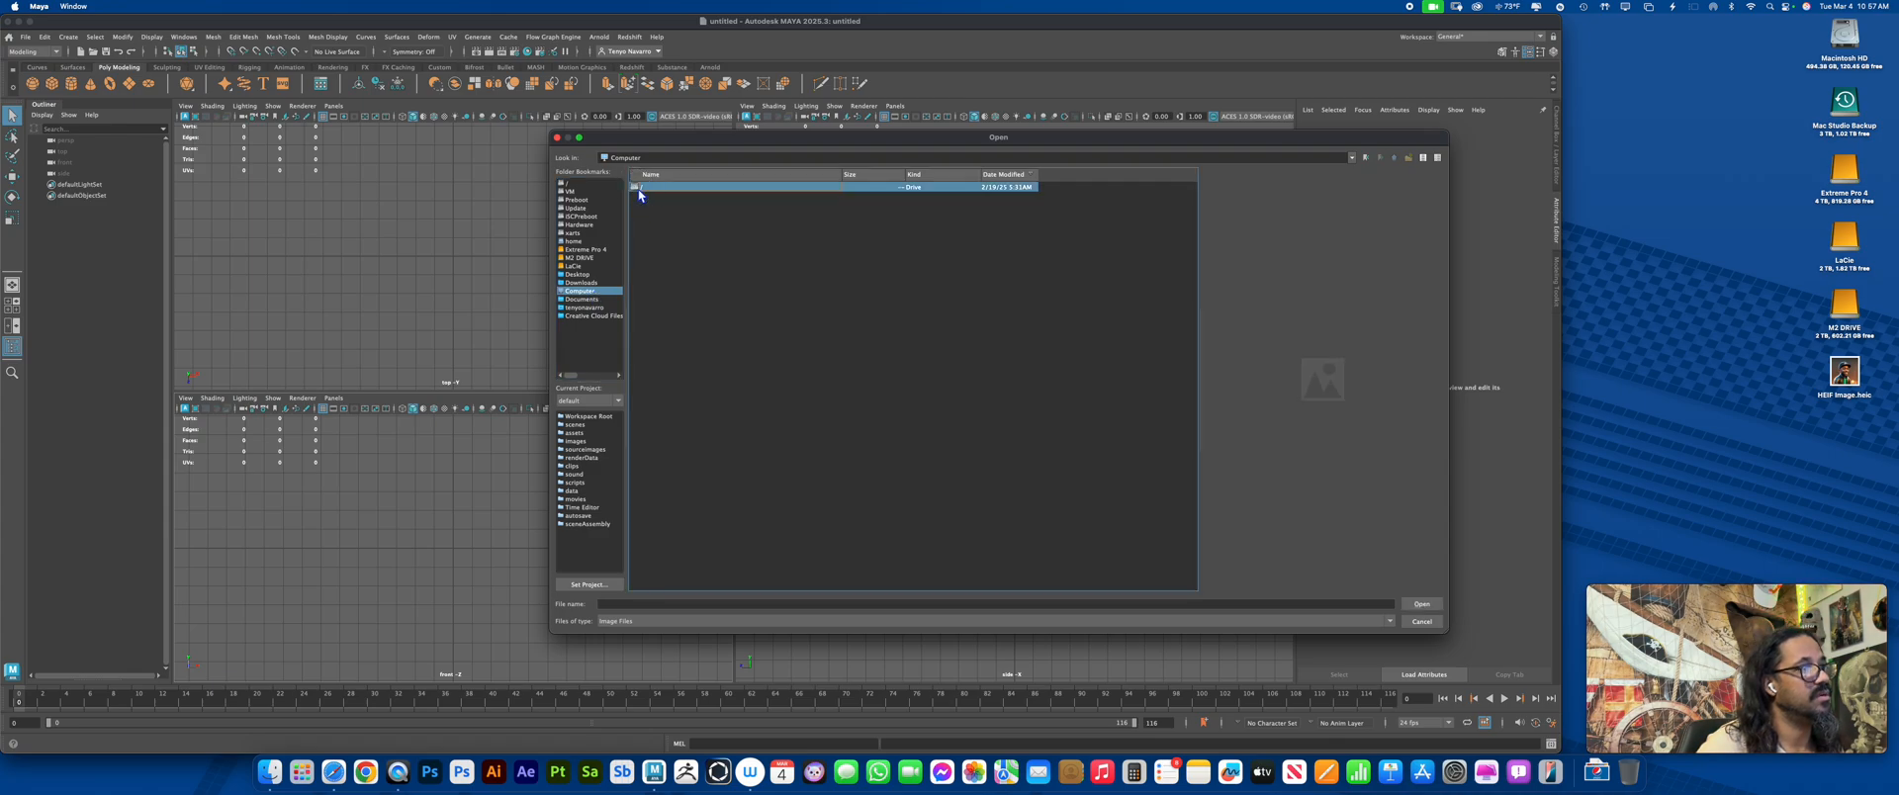
double_click(643, 207)
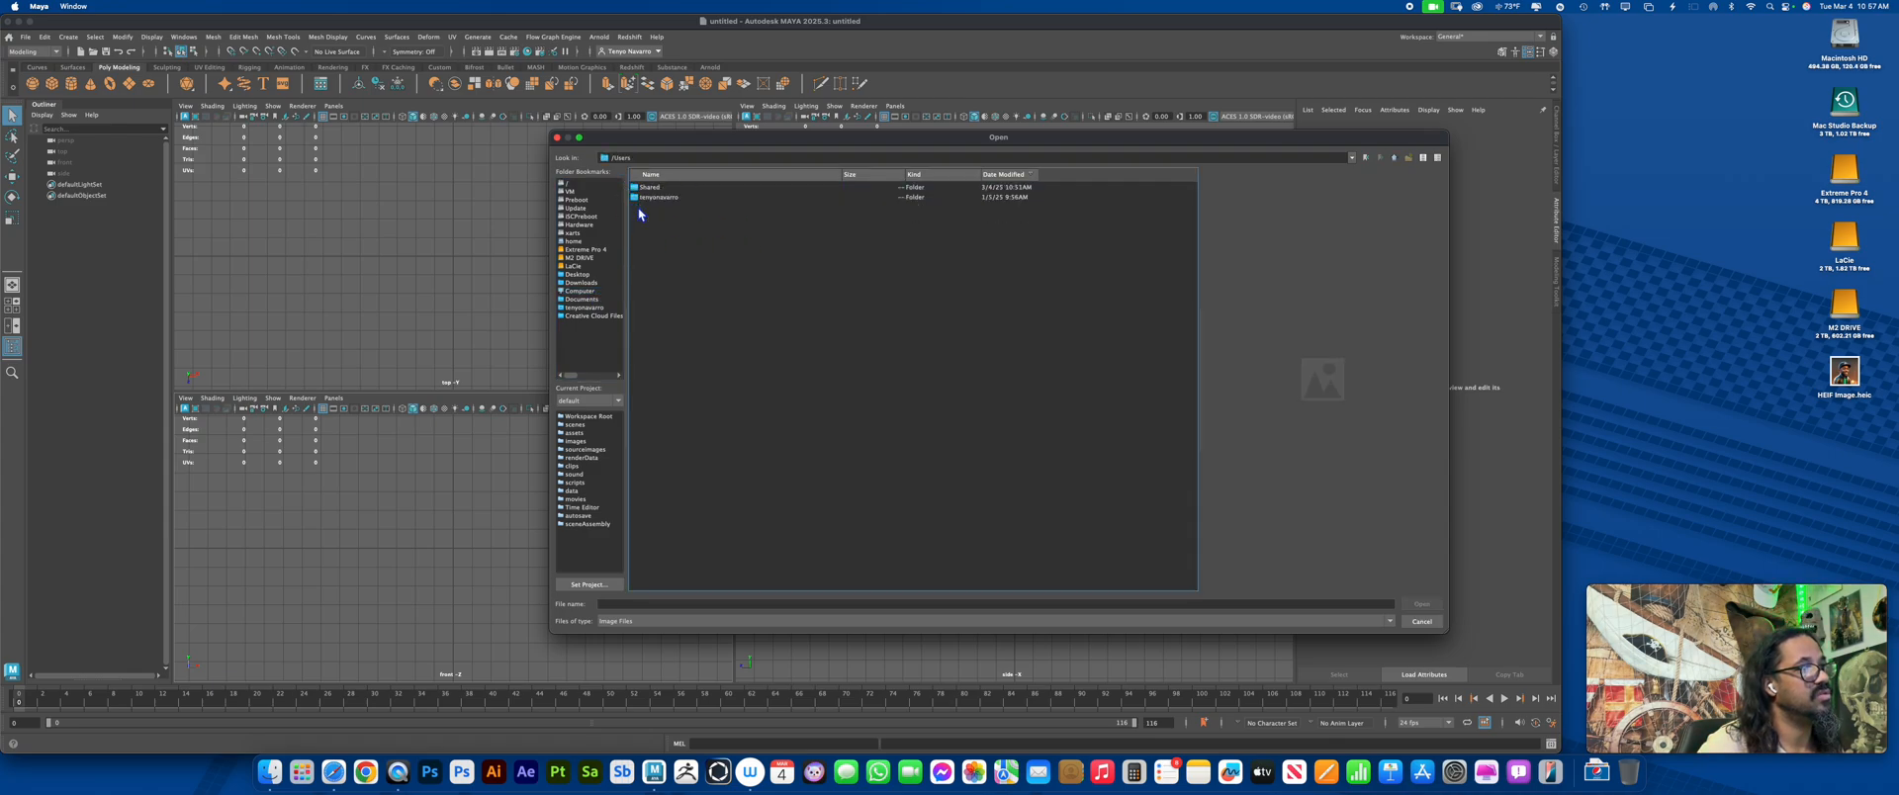
click(639, 199)
double_click(639, 198)
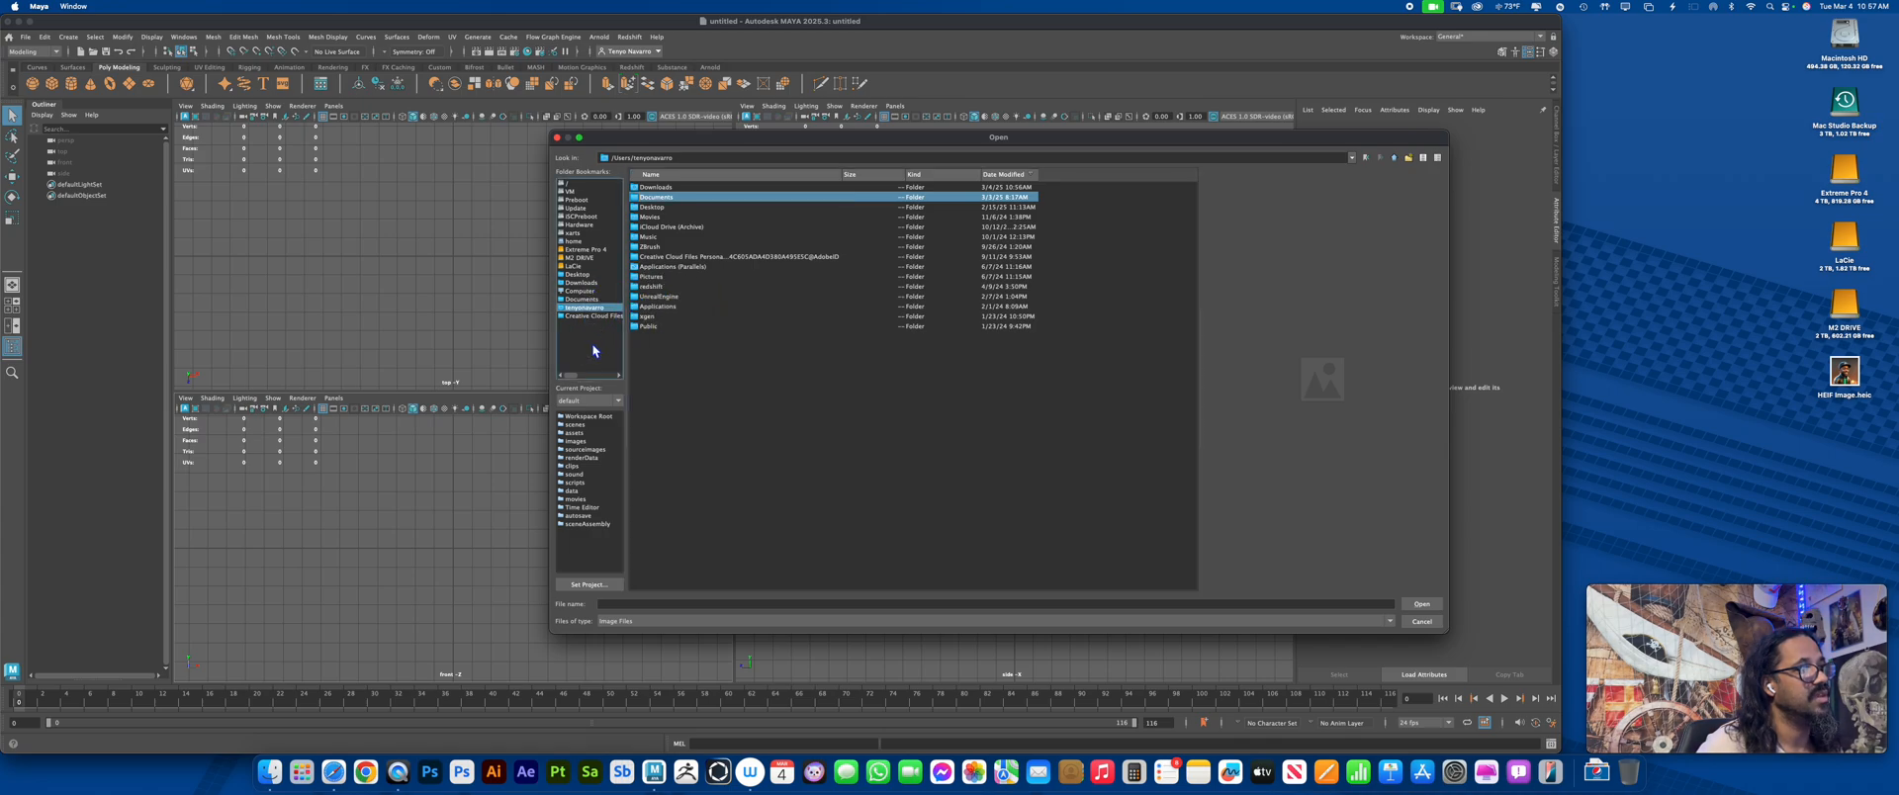
Import Pepsi-Embleme.jpg from the Downloads folder as the front view's image plane
click(594, 284)
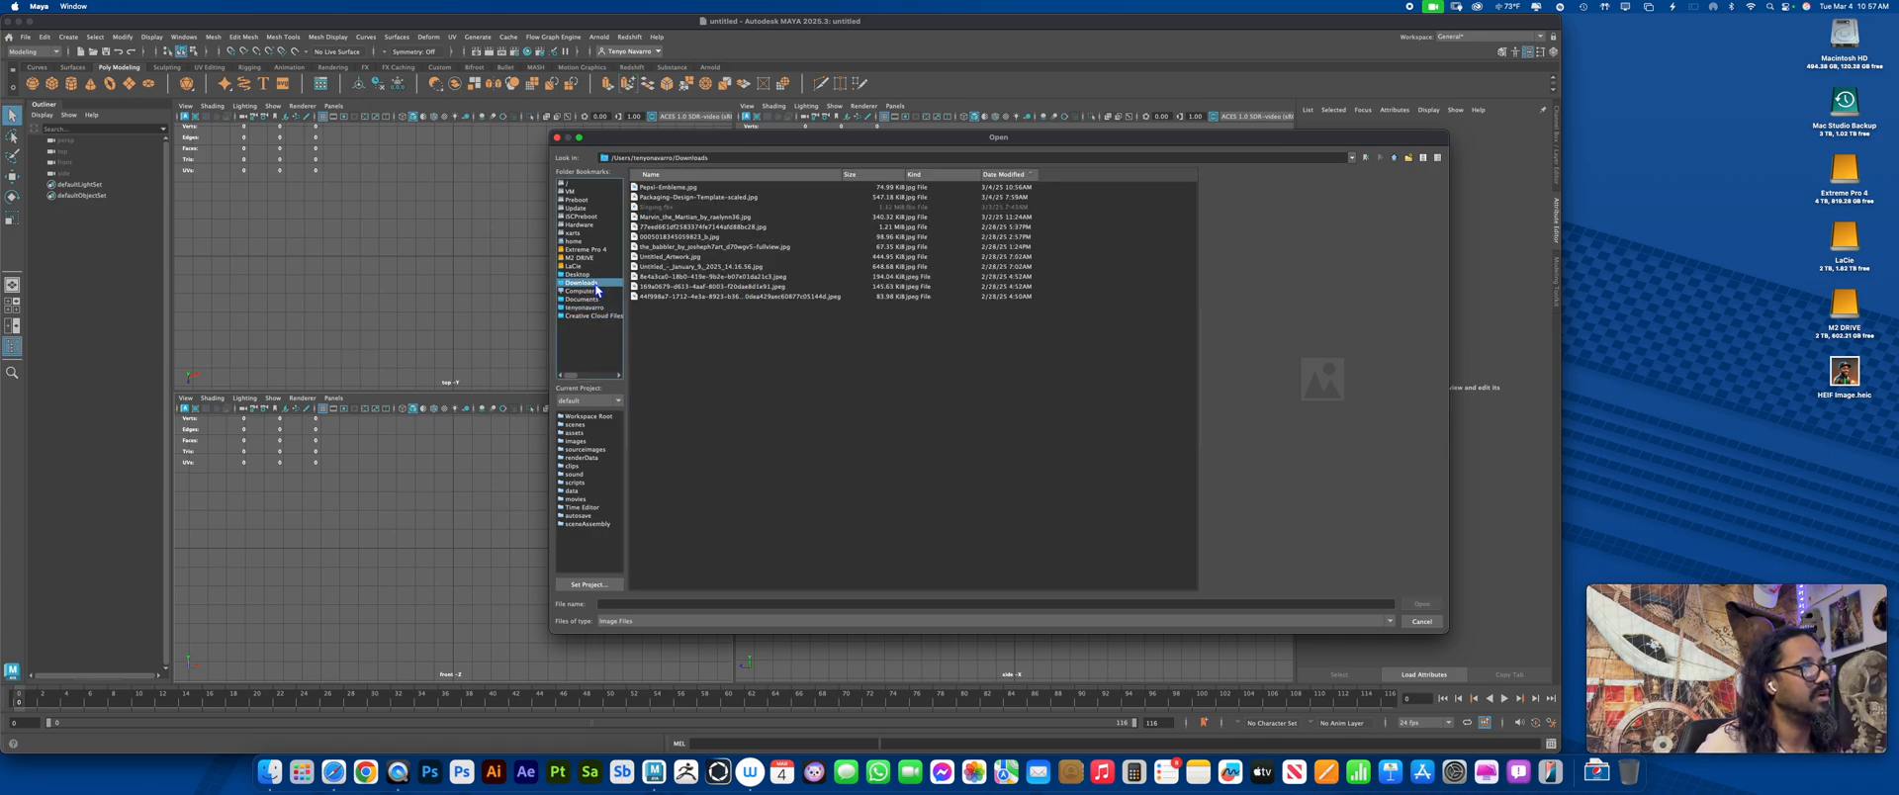
click(685, 188)
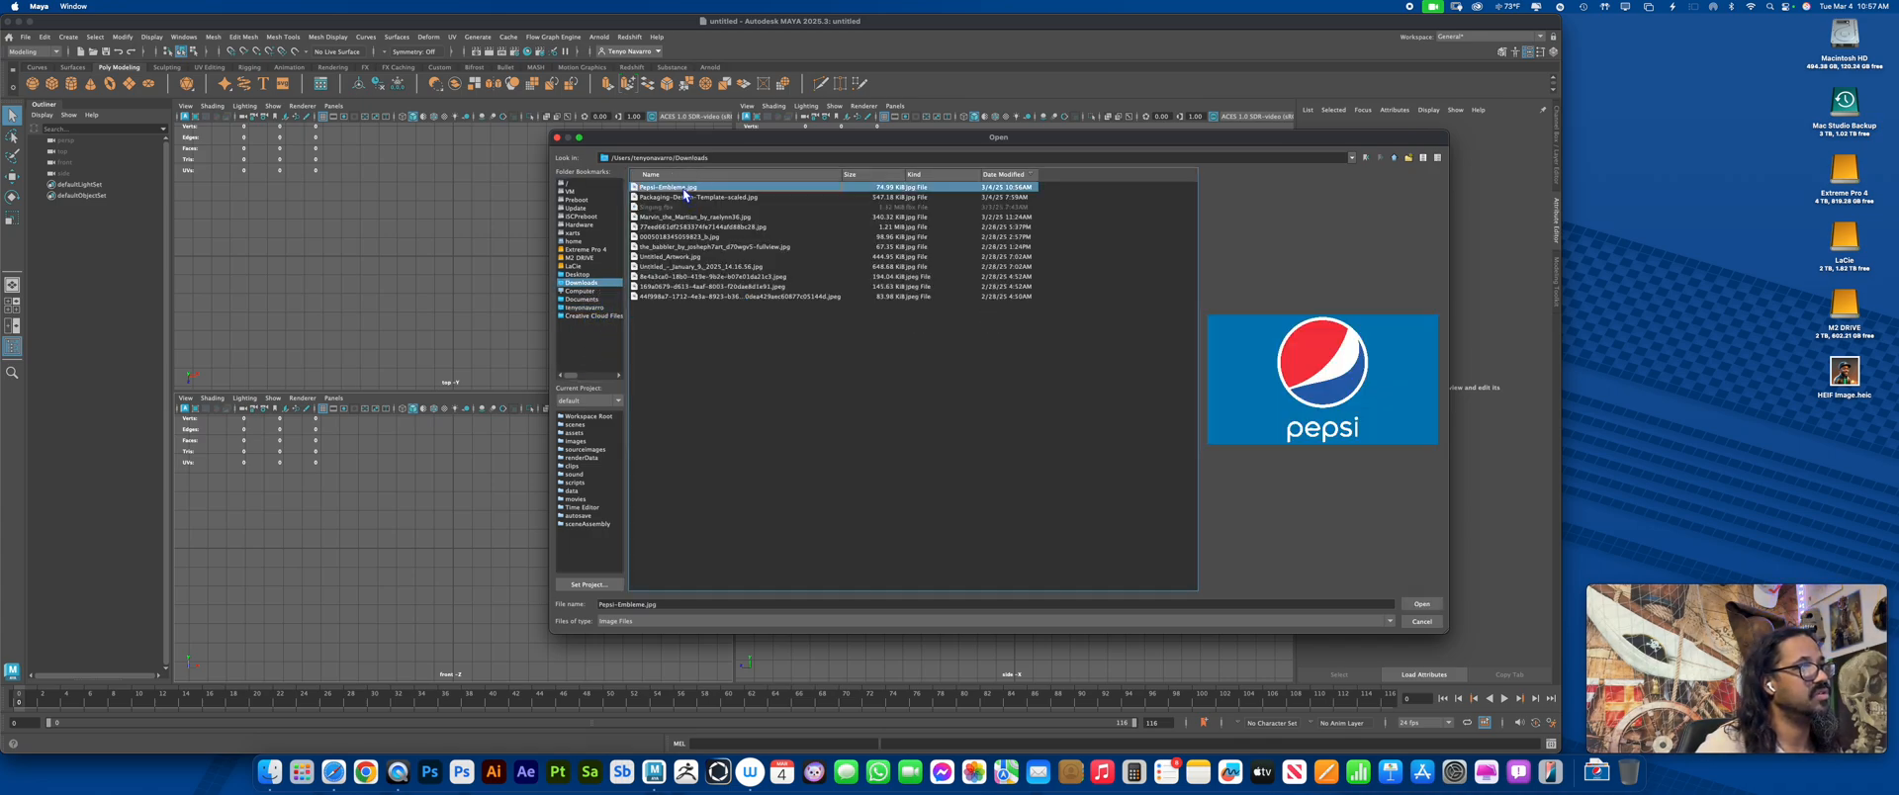
click(1423, 604)
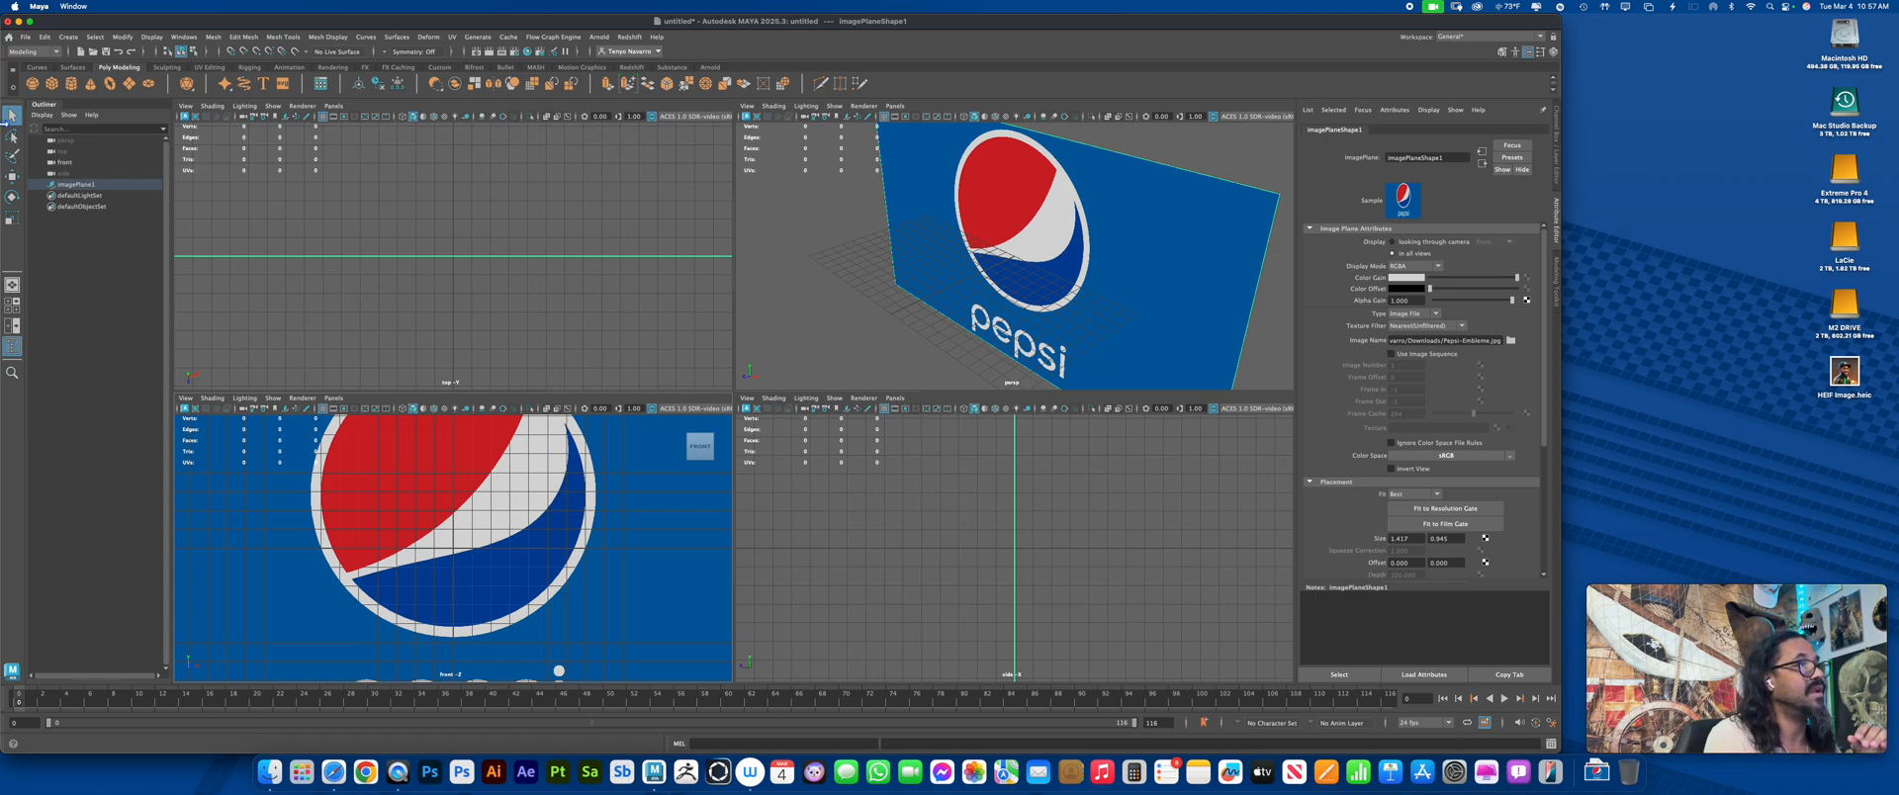
Create a polygon sphere at the origin and inspect it up close in the perspective view
click(33, 83)
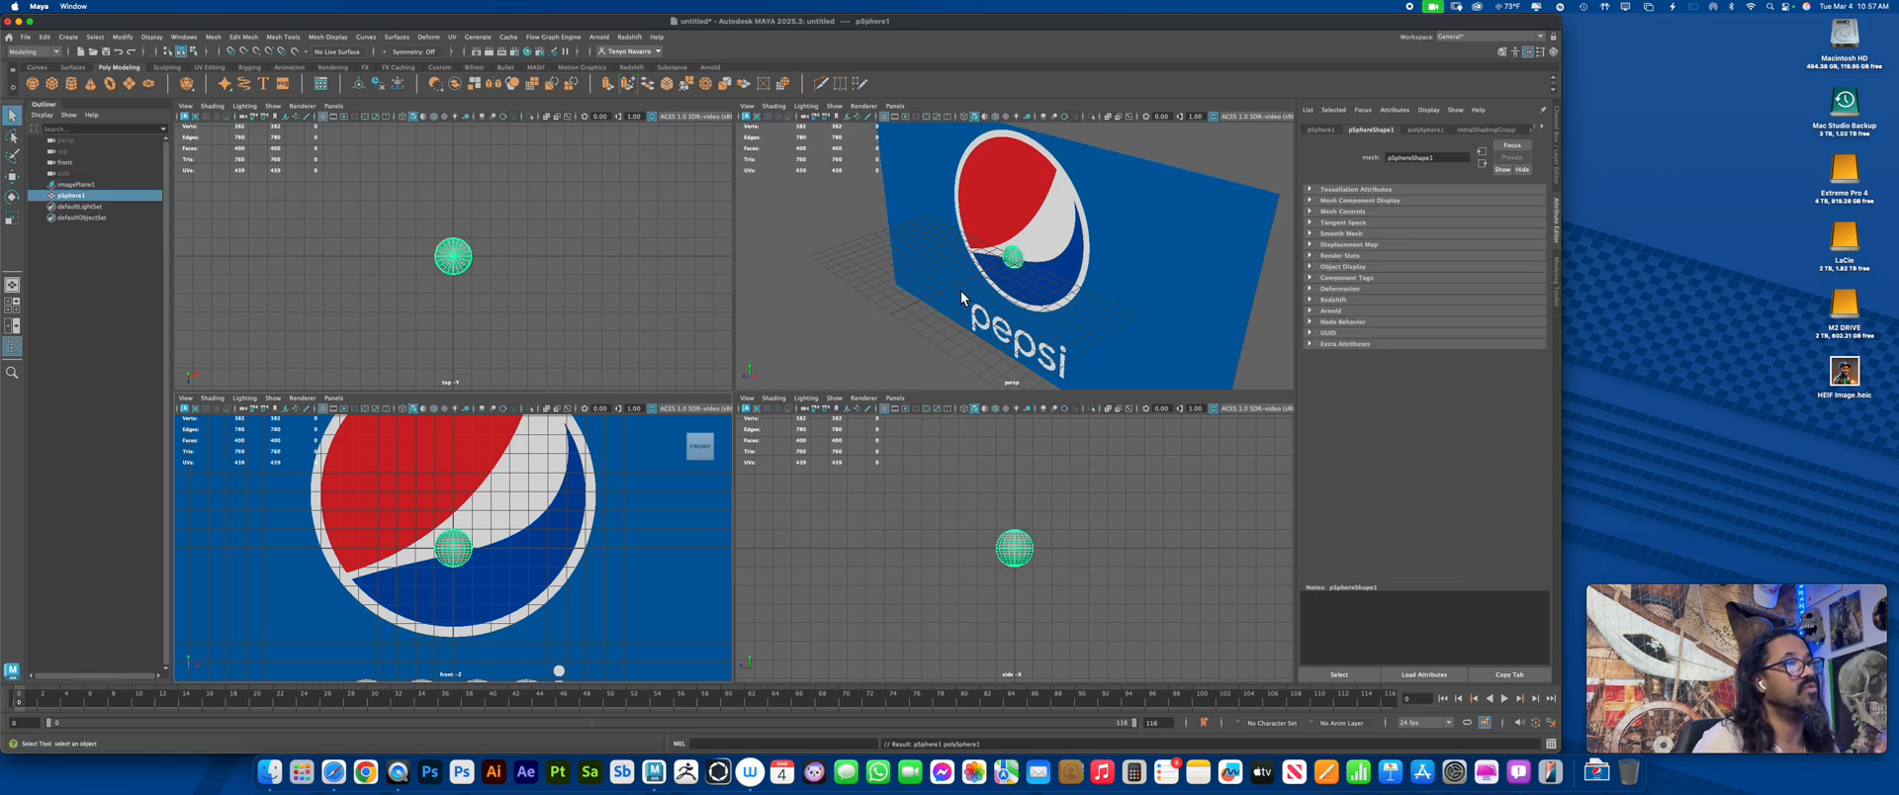
key(f)
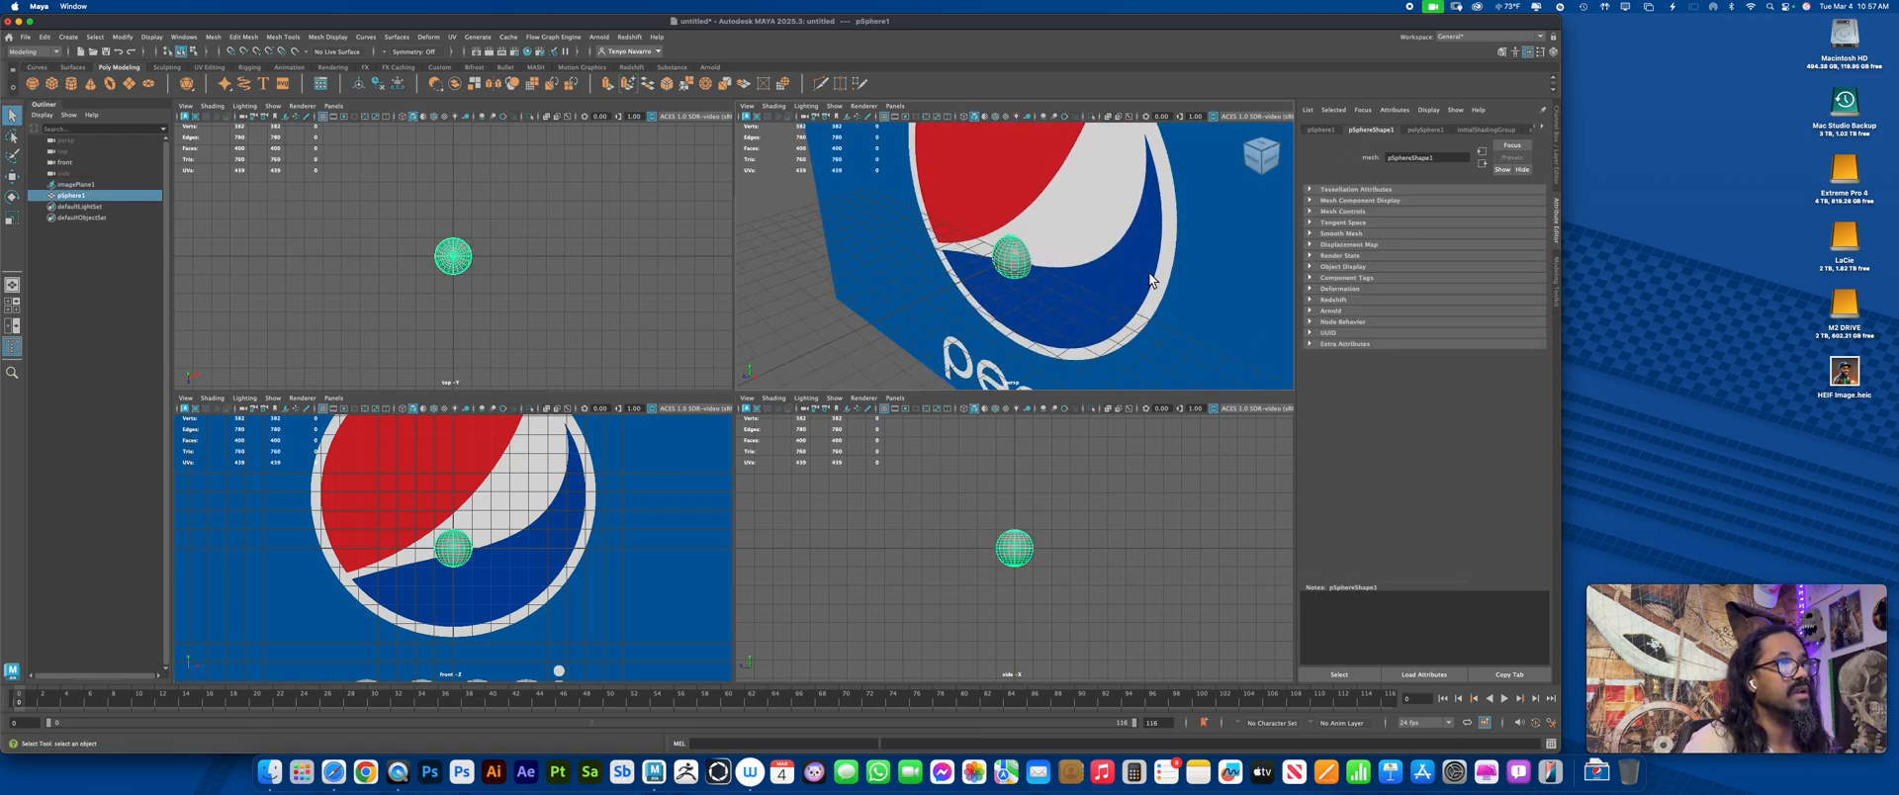
mouse_move(1185, 290)
alt+mouse_down()
mouse_move(1104, 295)
mouse_move(1127, 305)
mouse_move(1171, 276)
mouse_move(1203, 293)
alt+mouse_up()
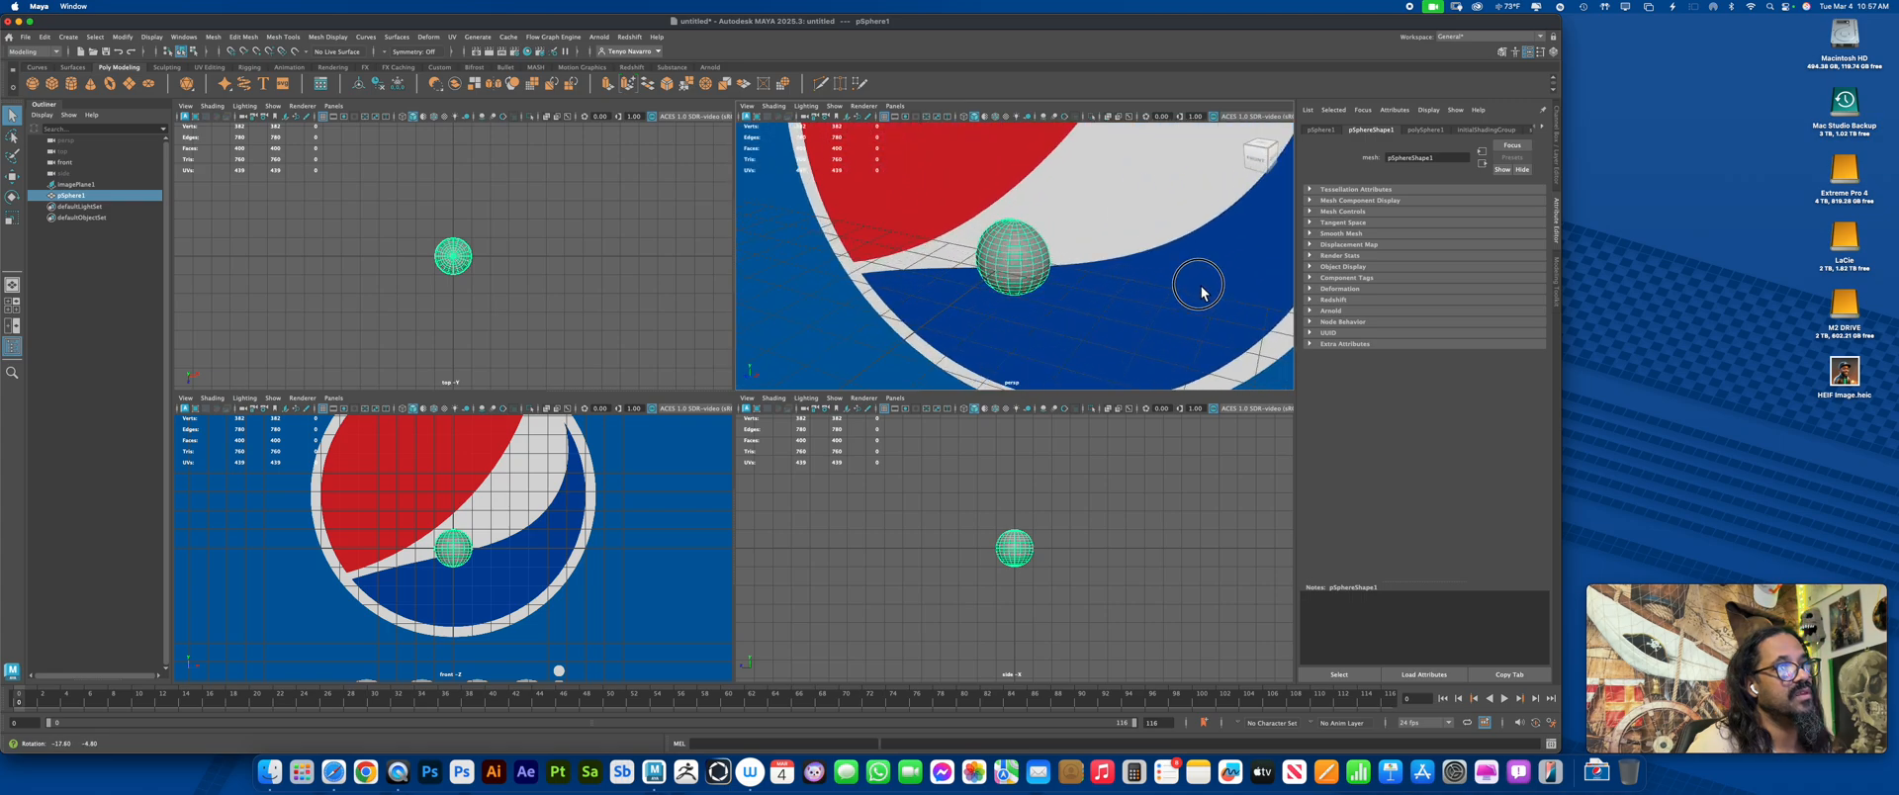
alt+right_drag(1140, 314, 1159, 271)
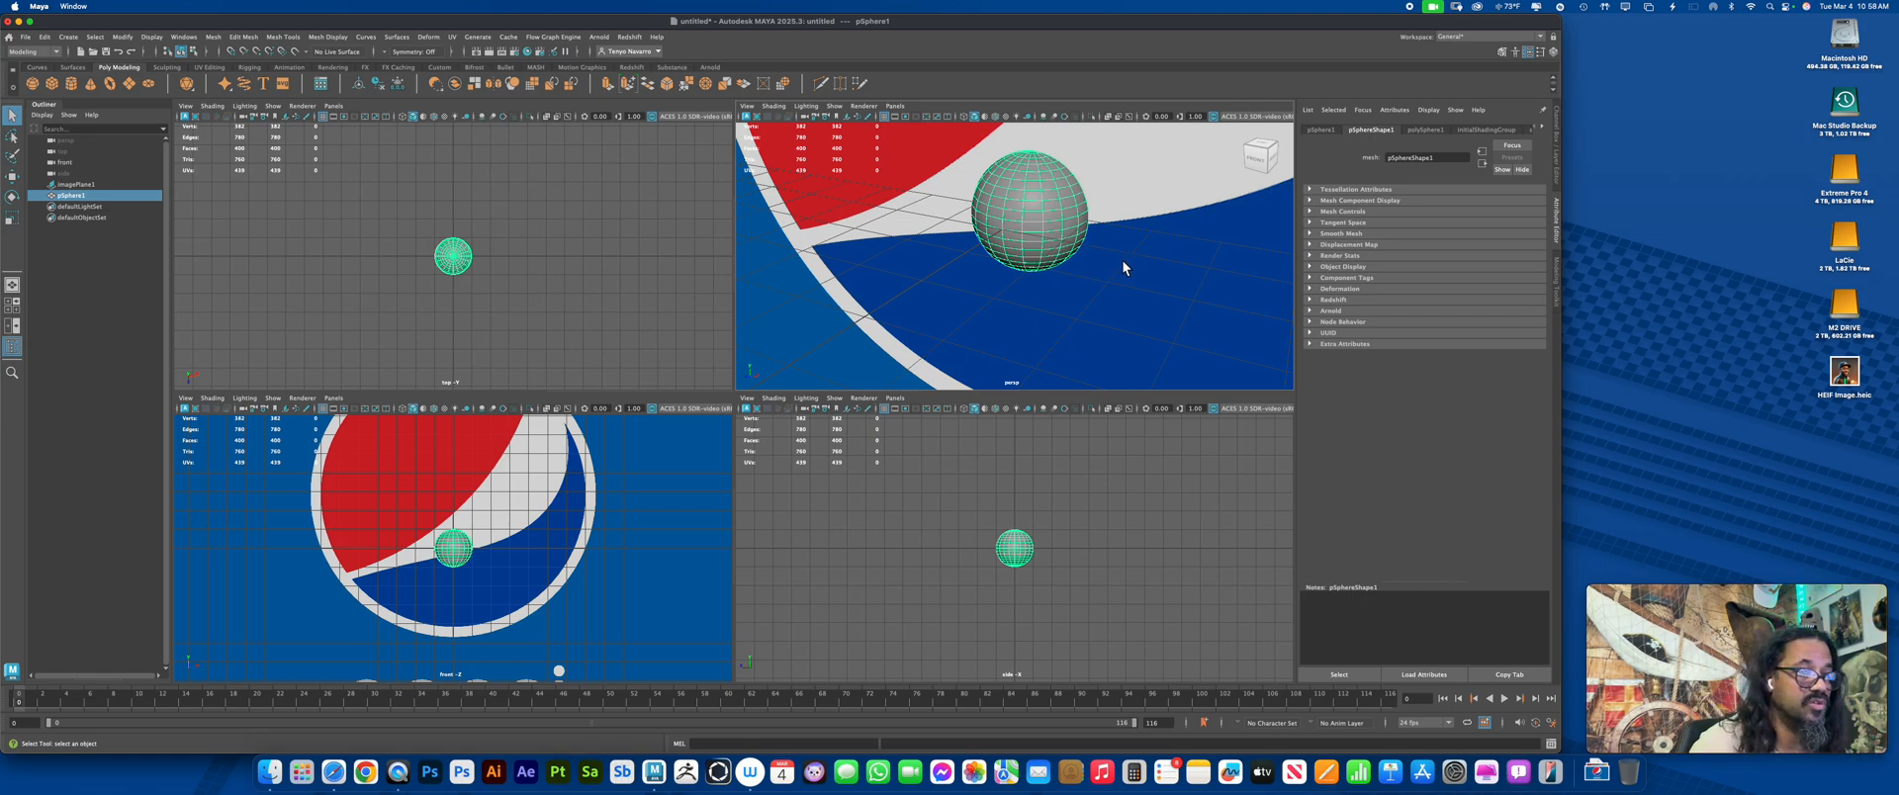
Switch to Wacom Center to check the Pro Pen's button assignments in the pen settings, and return to Maya
click(751, 773)
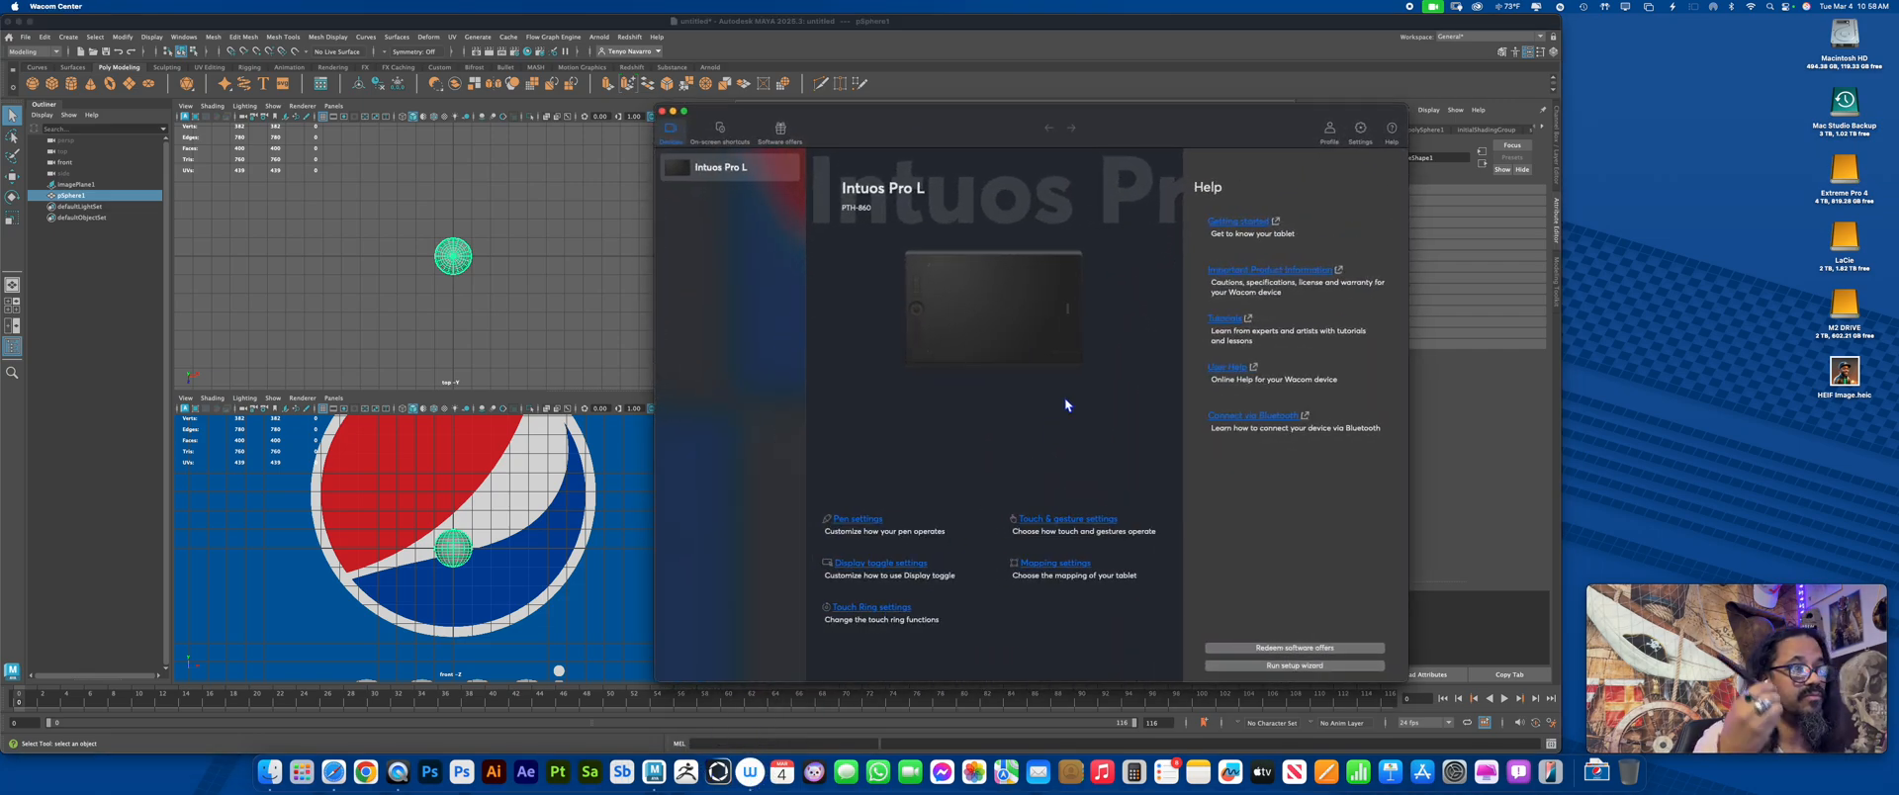
click(860, 519)
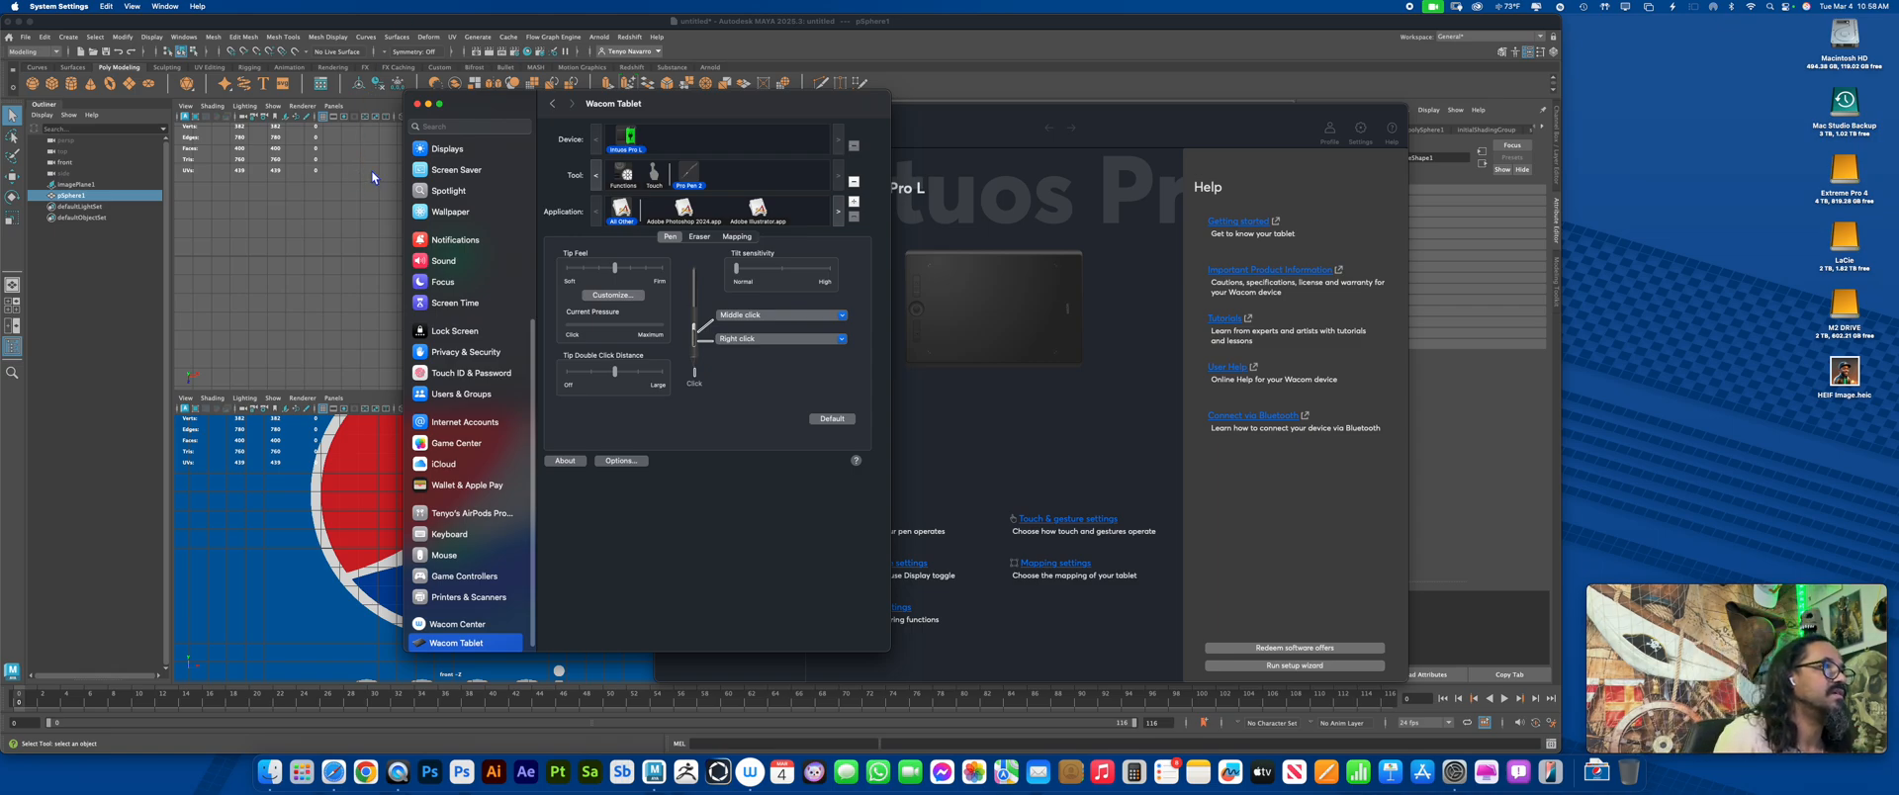
click(419, 104)
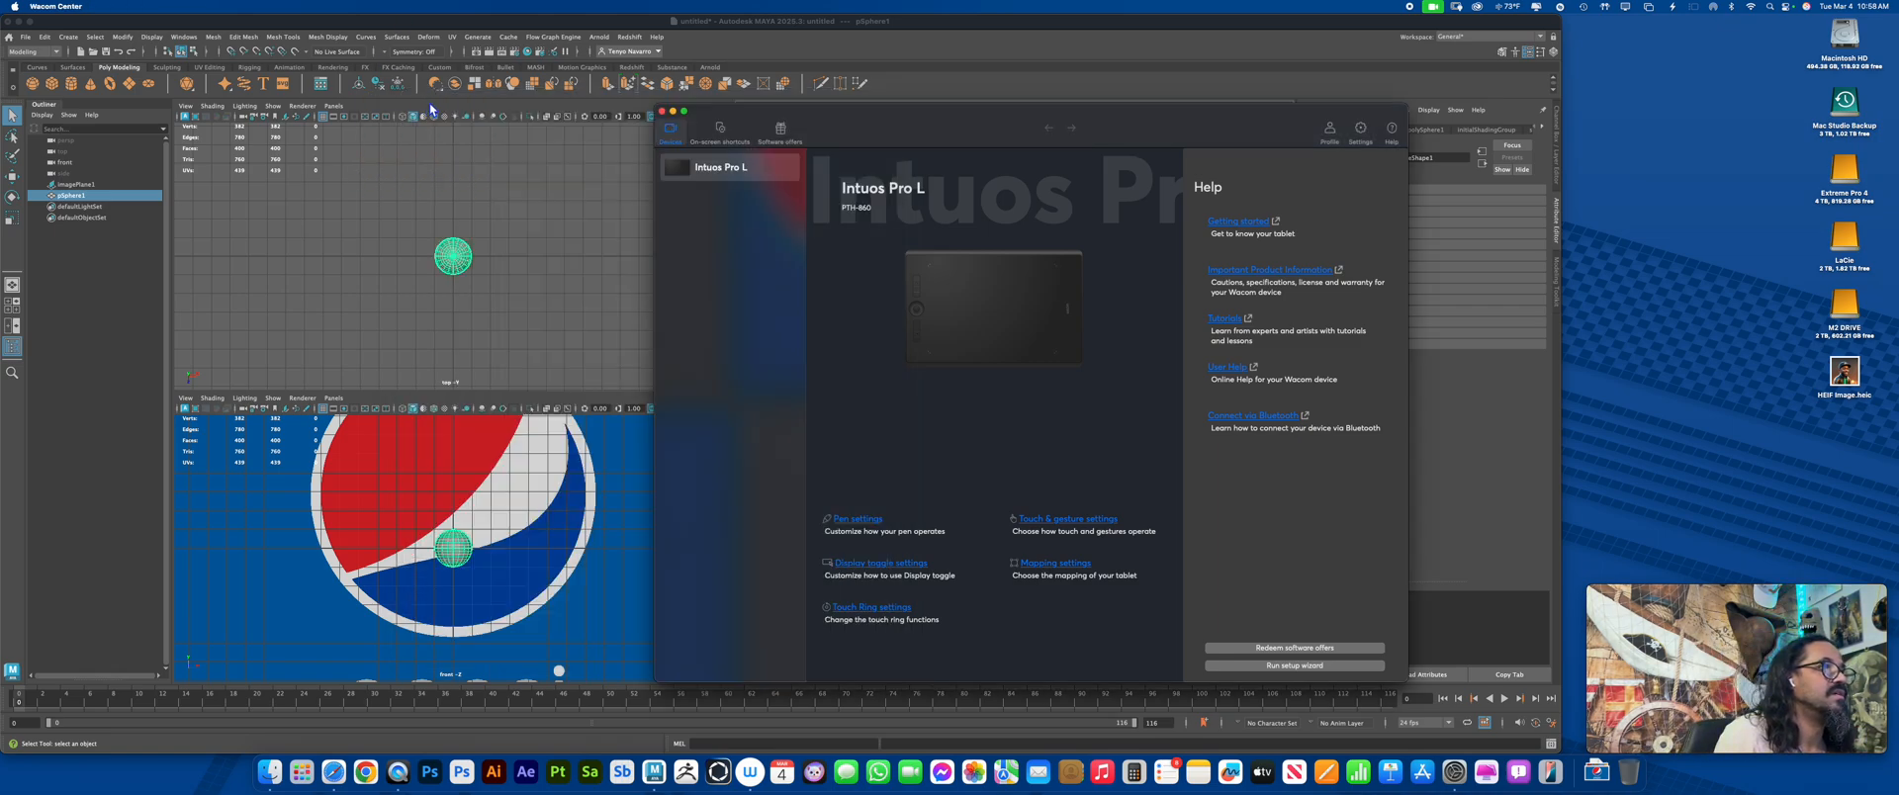
click(672, 111)
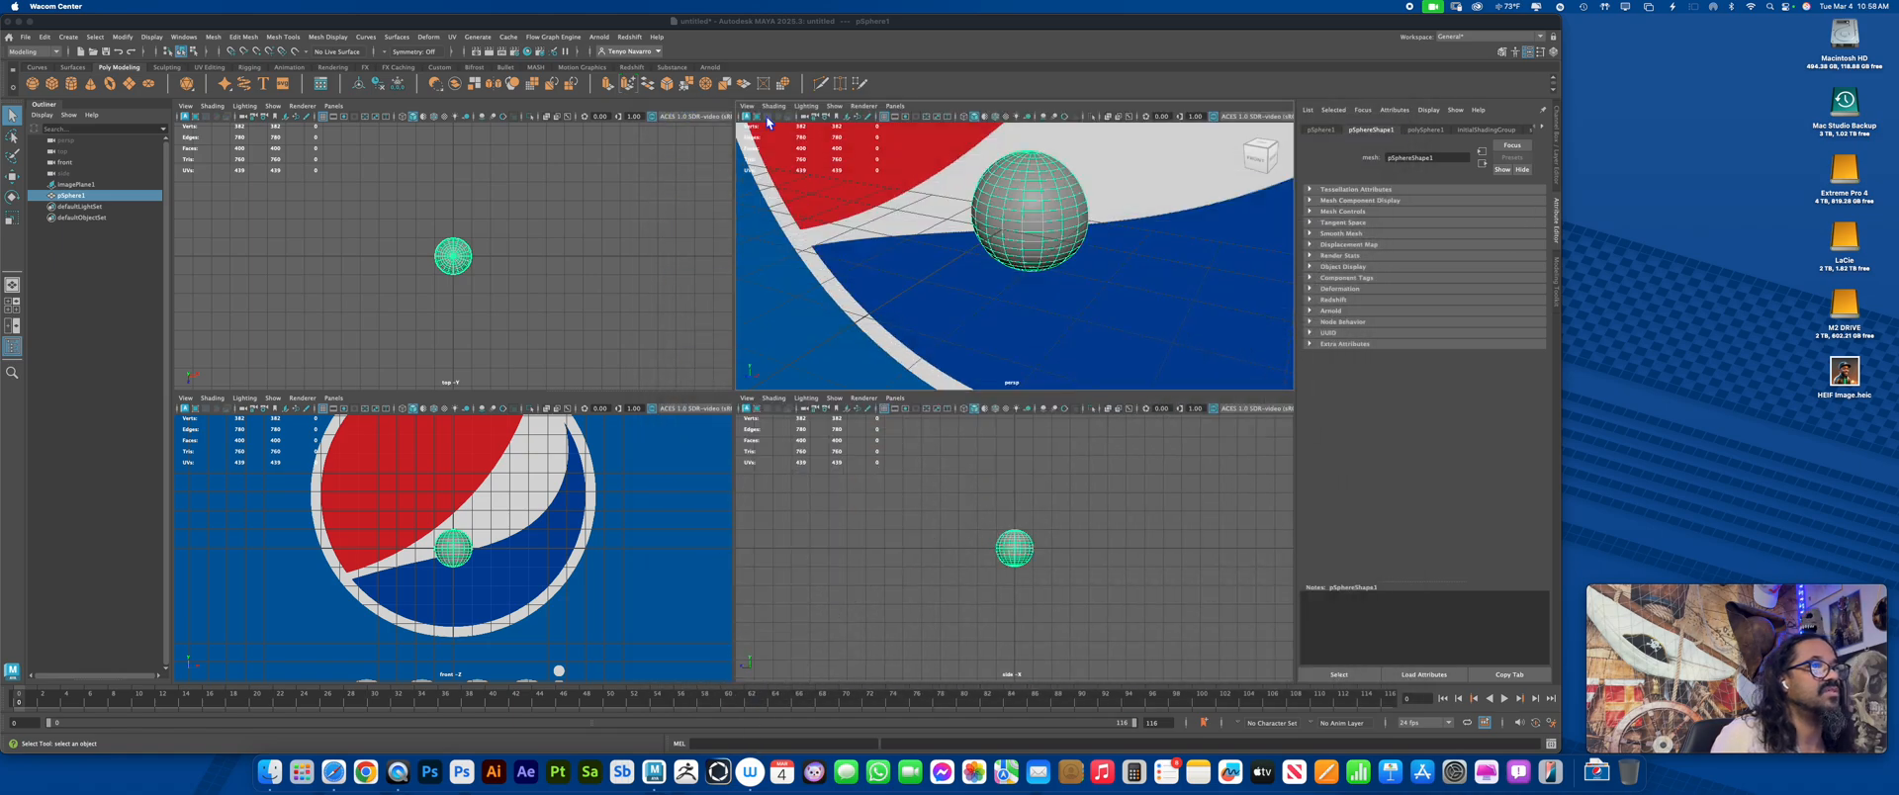
Delete the polygon sphere from the scene
click(1066, 286)
click(1059, 198)
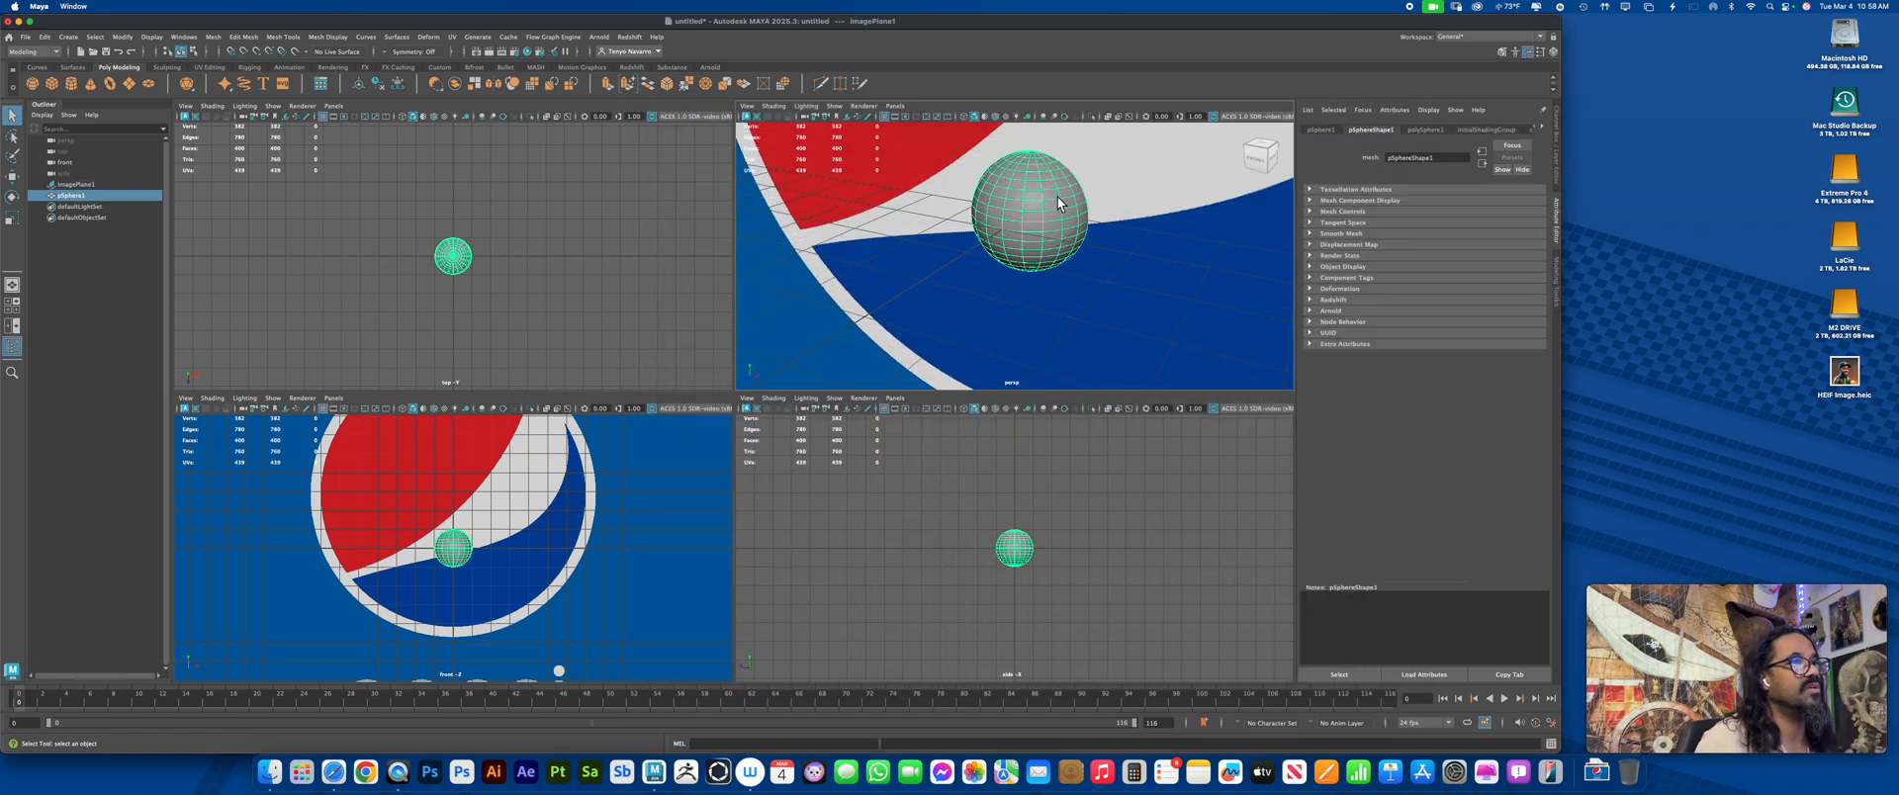
key(Delete)
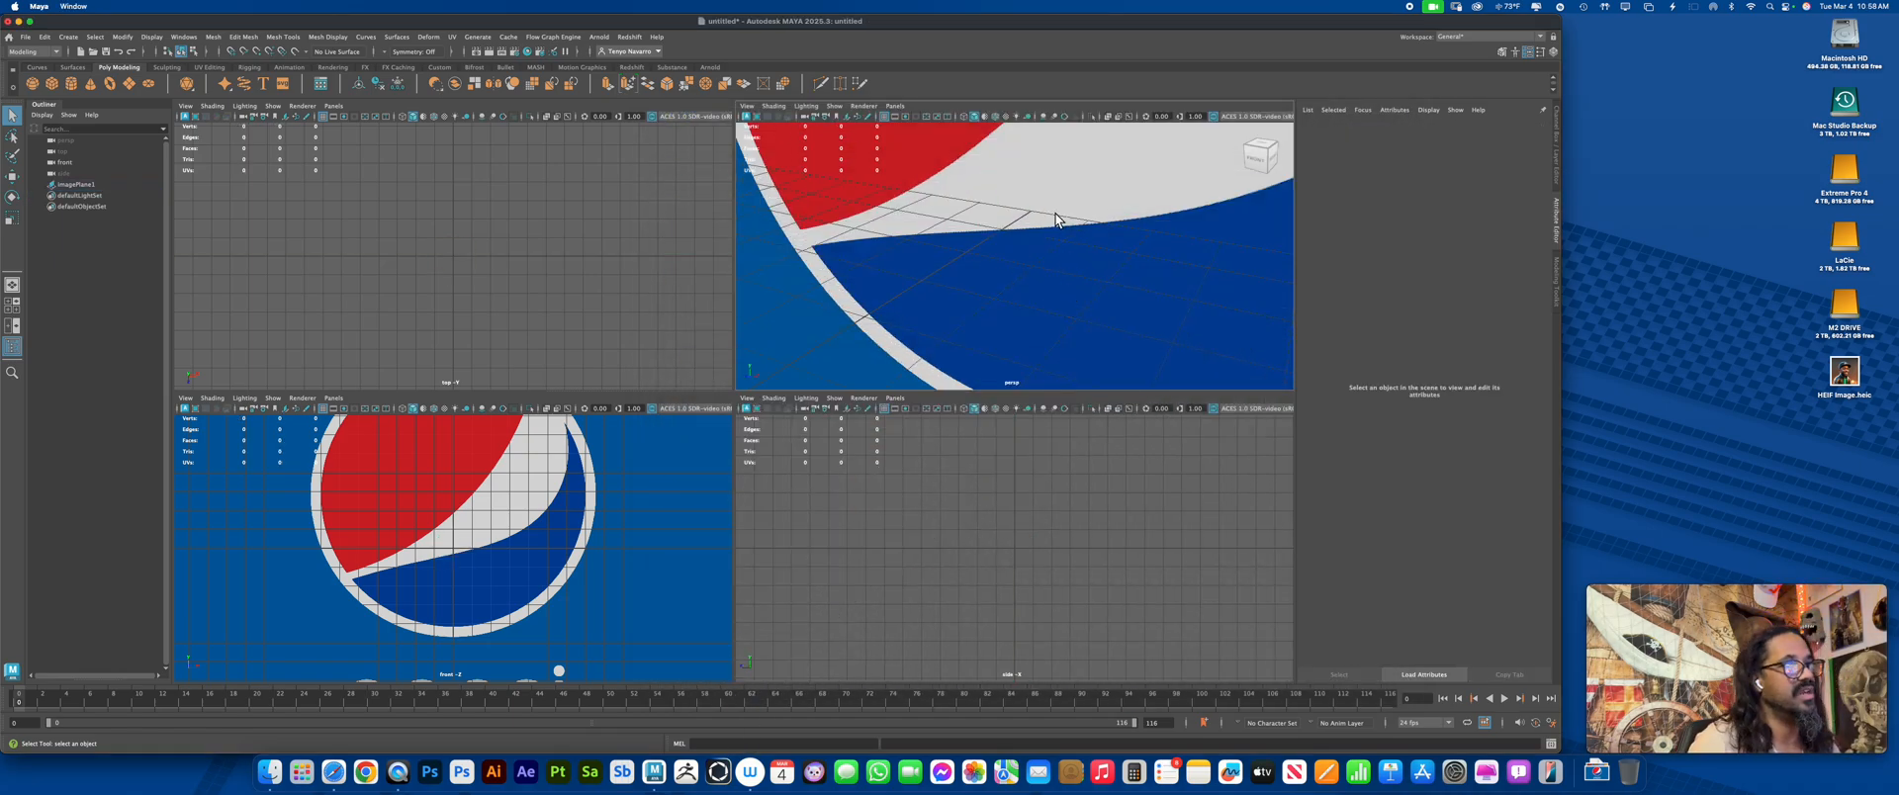
Move the Pepsi image plane back behind the grid to about -36 on the Z axis
click(1114, 264)
alt+right_drag(1114, 264, 887, 205)
click(1084, 286)
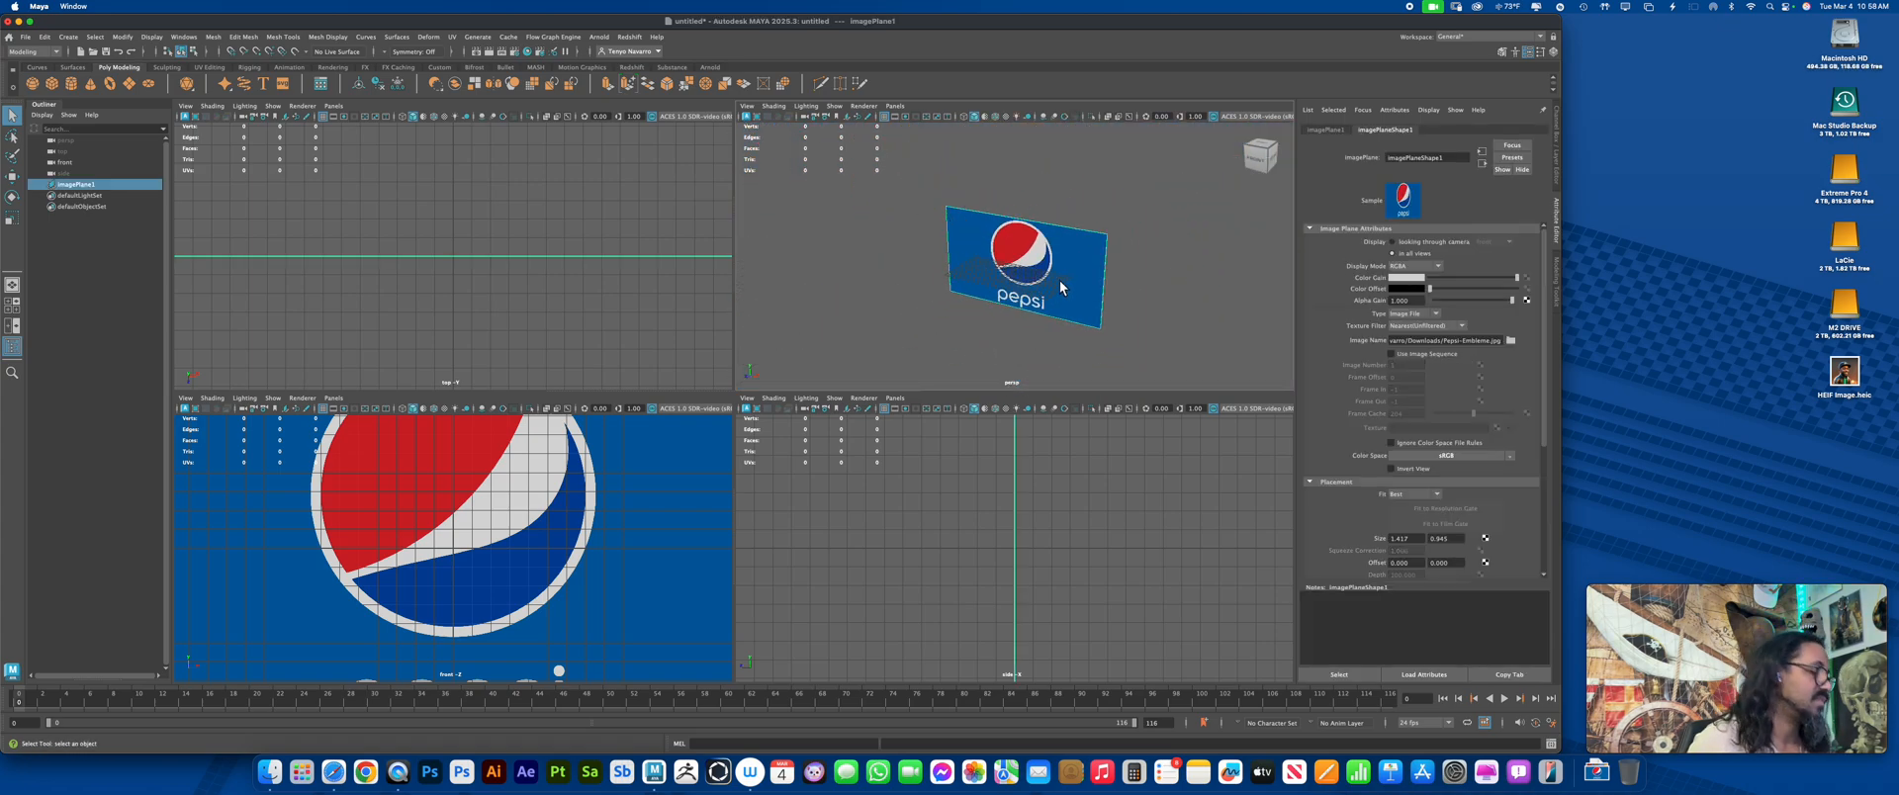
key(w)
drag(1005, 280, 1100, 202)
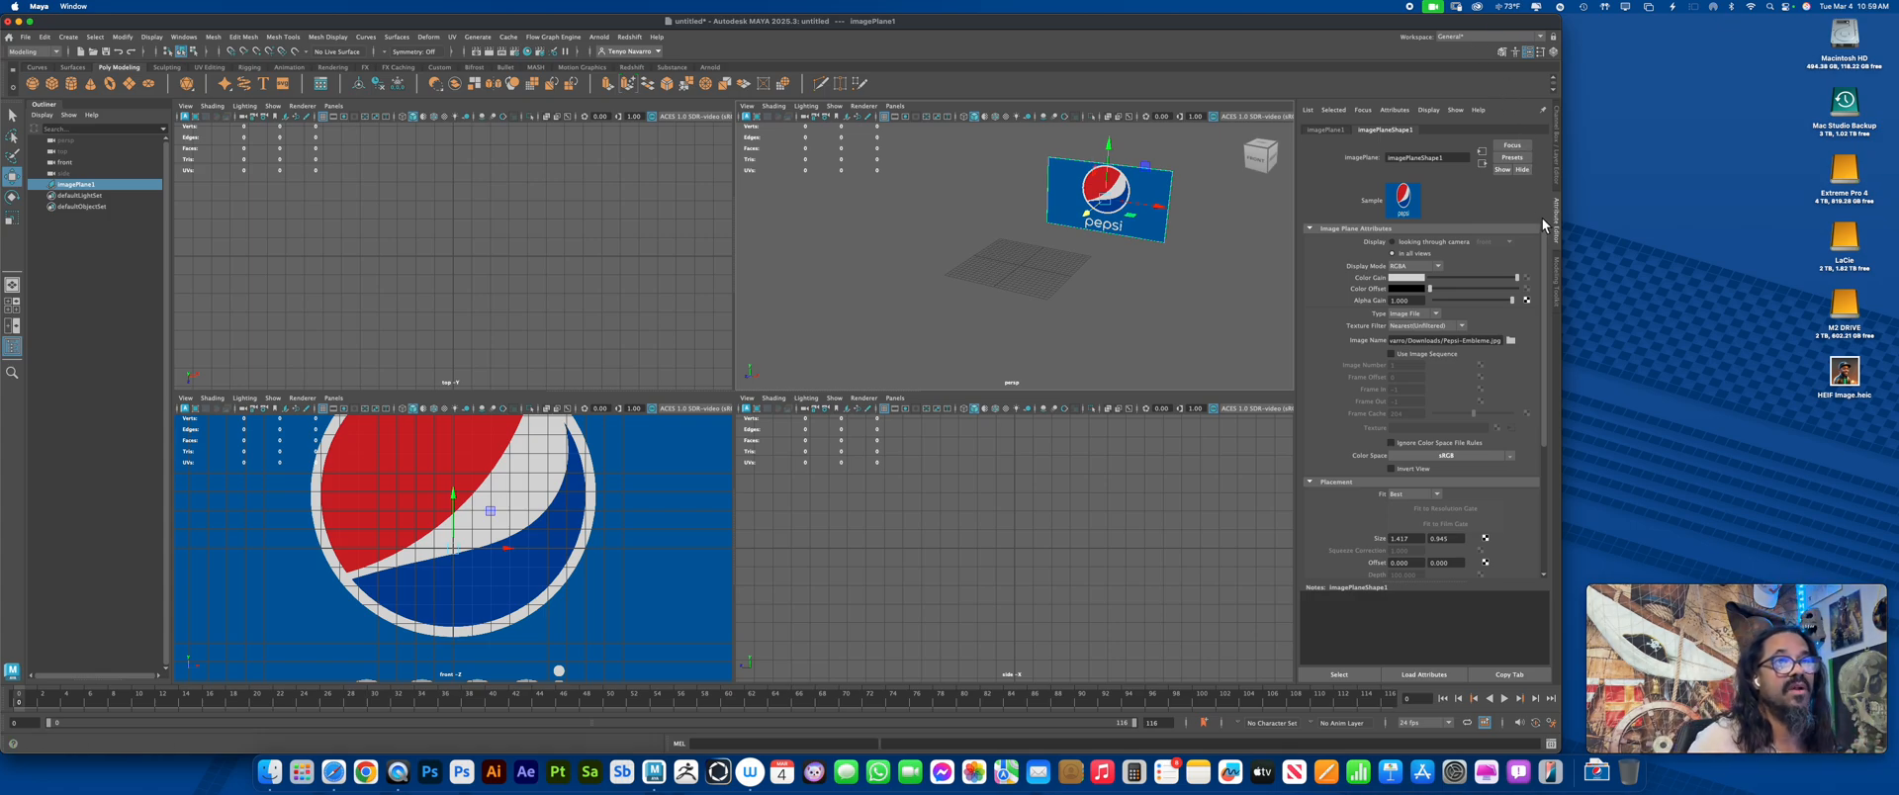
Create a display layer from the selected image plane, set it to Reference and test that the plane is locked against selection
click(1558, 166)
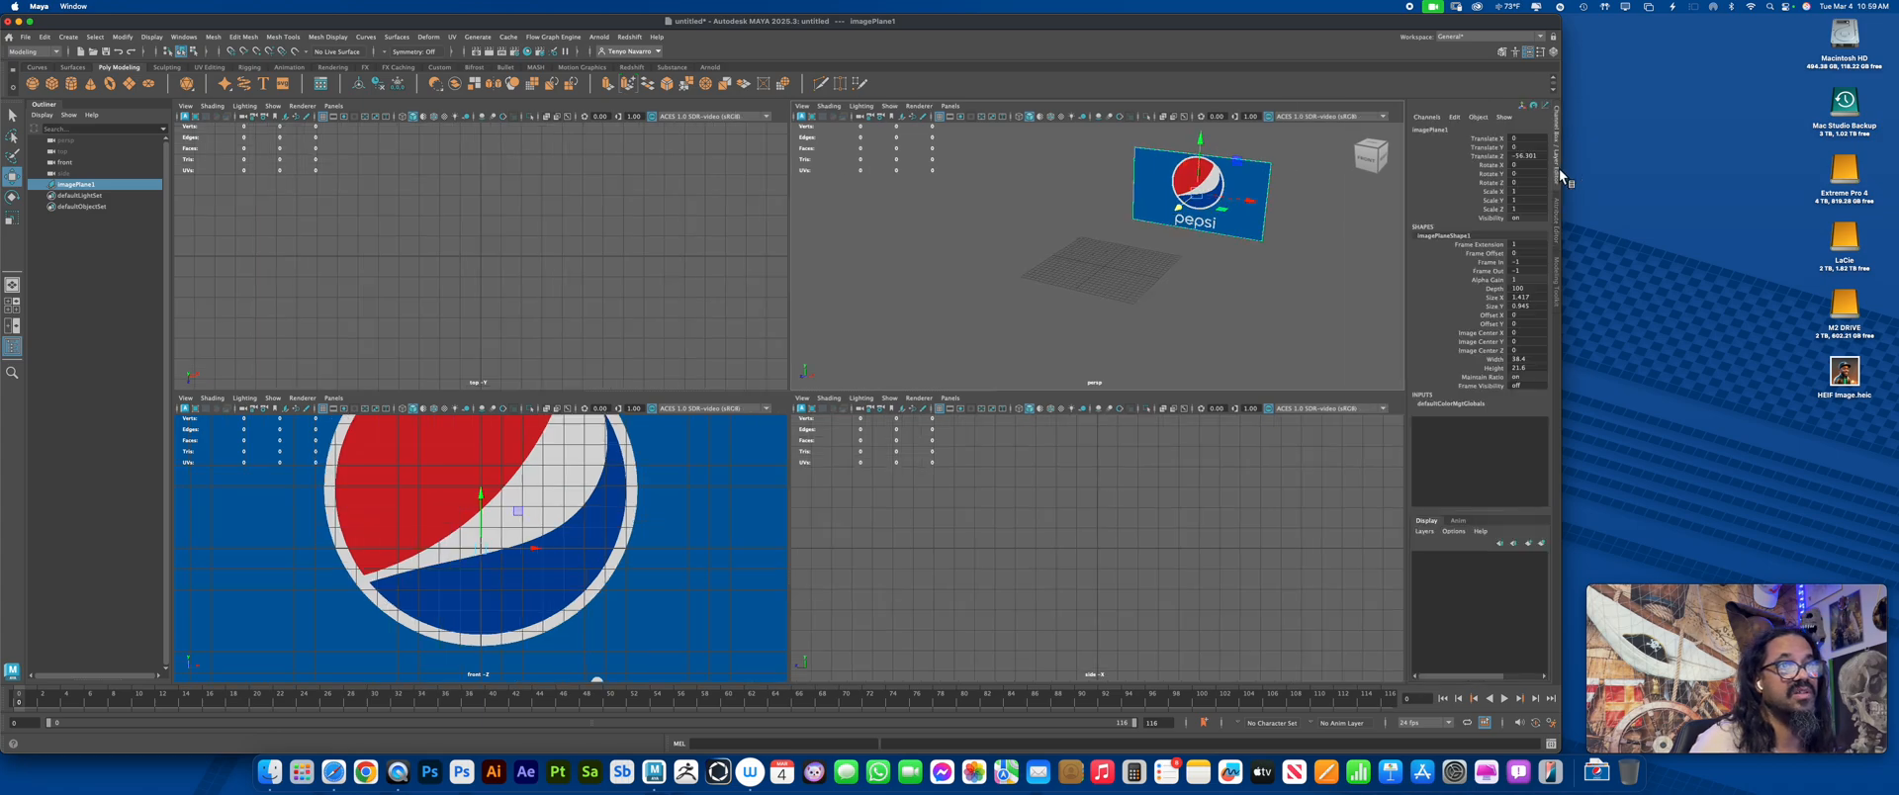
click(1427, 533)
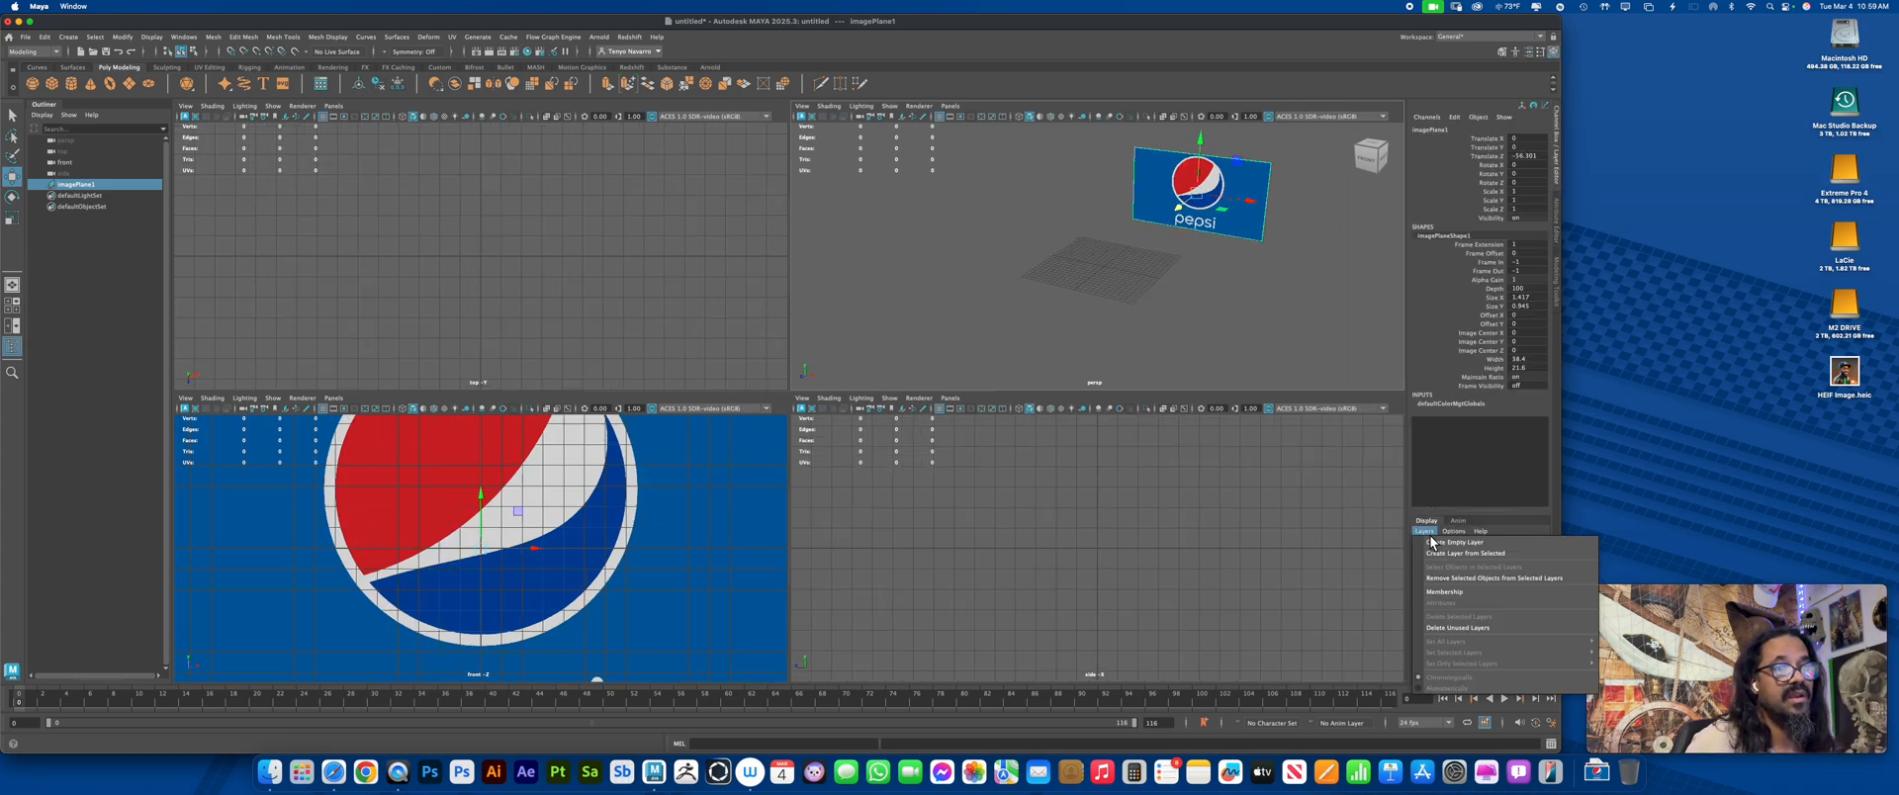
click(1485, 551)
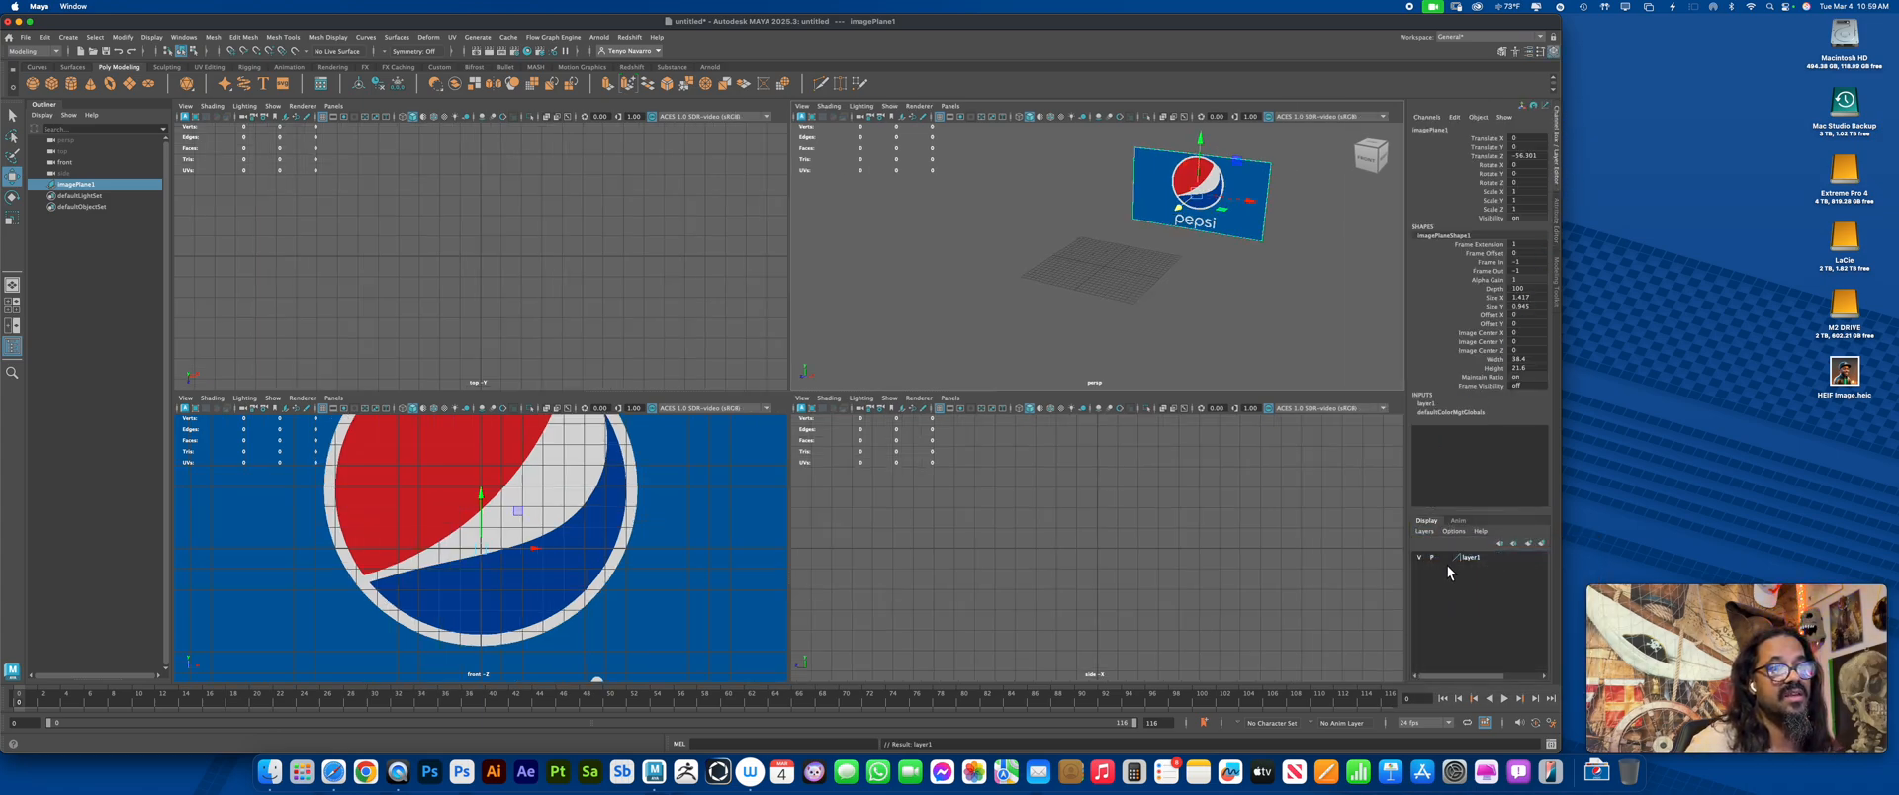
click(1445, 558)
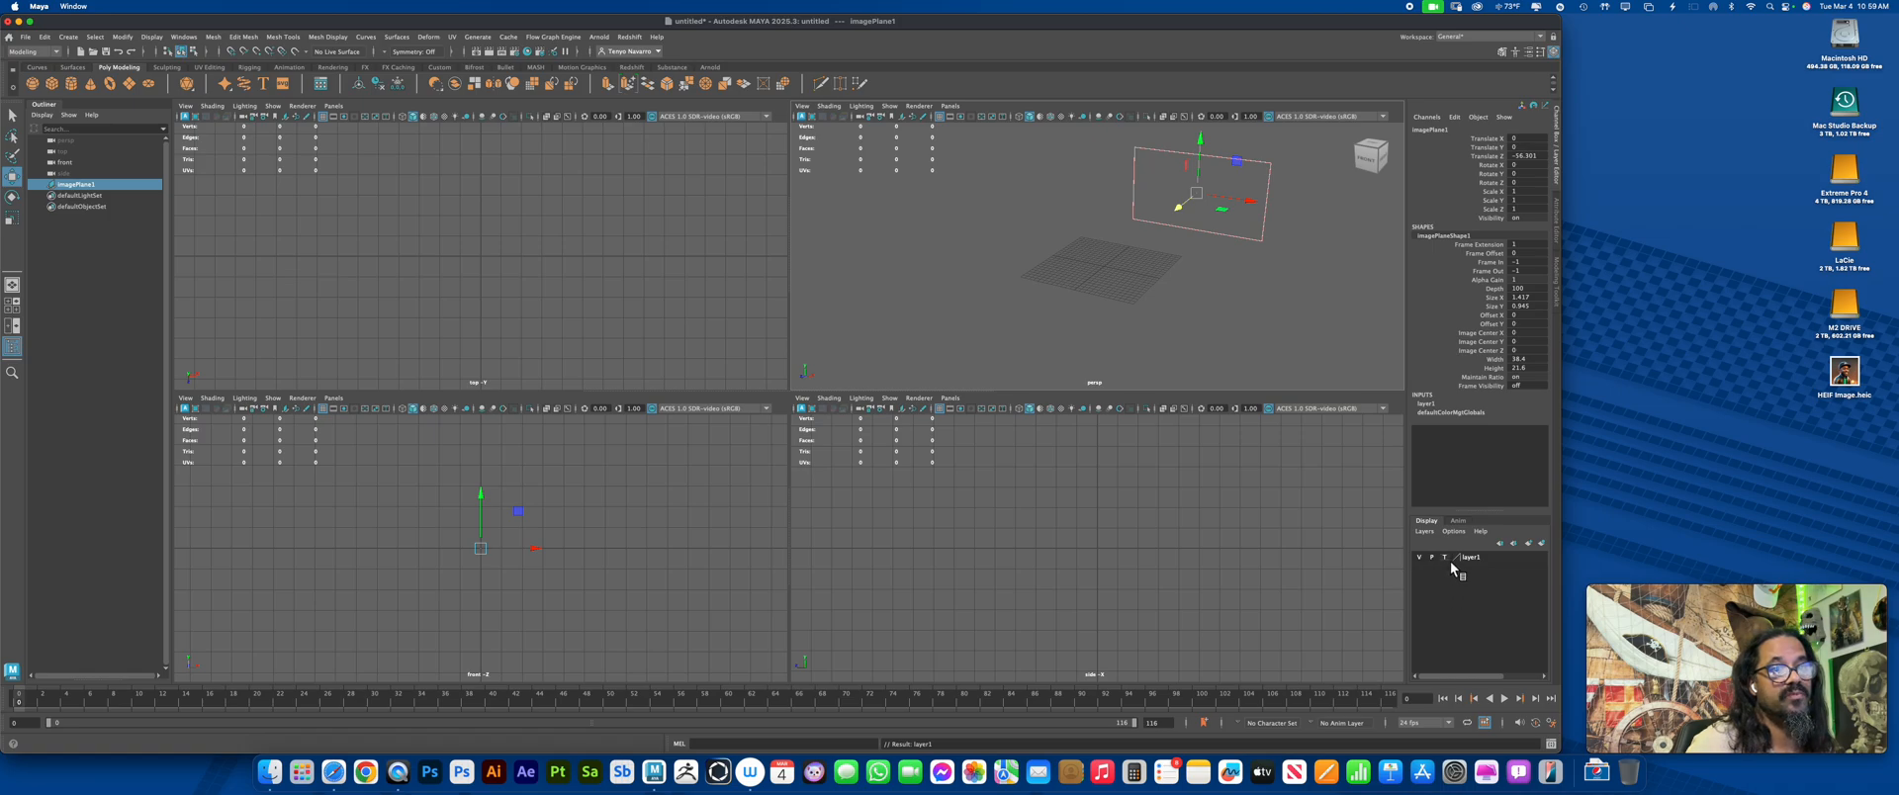
click(1448, 560)
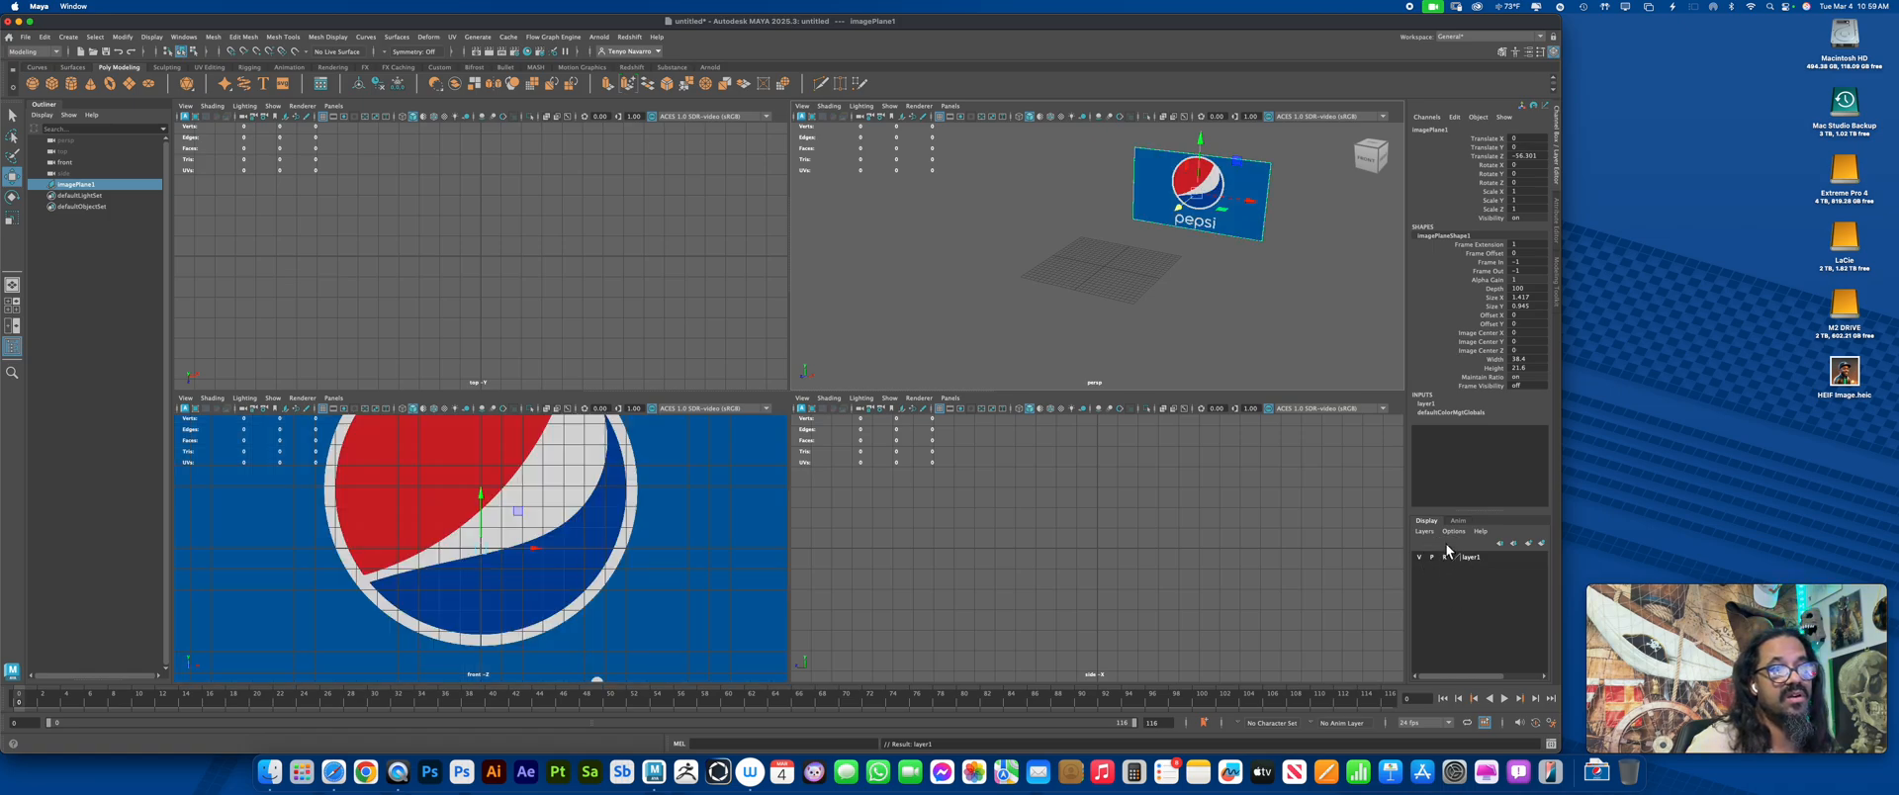
click(1313, 240)
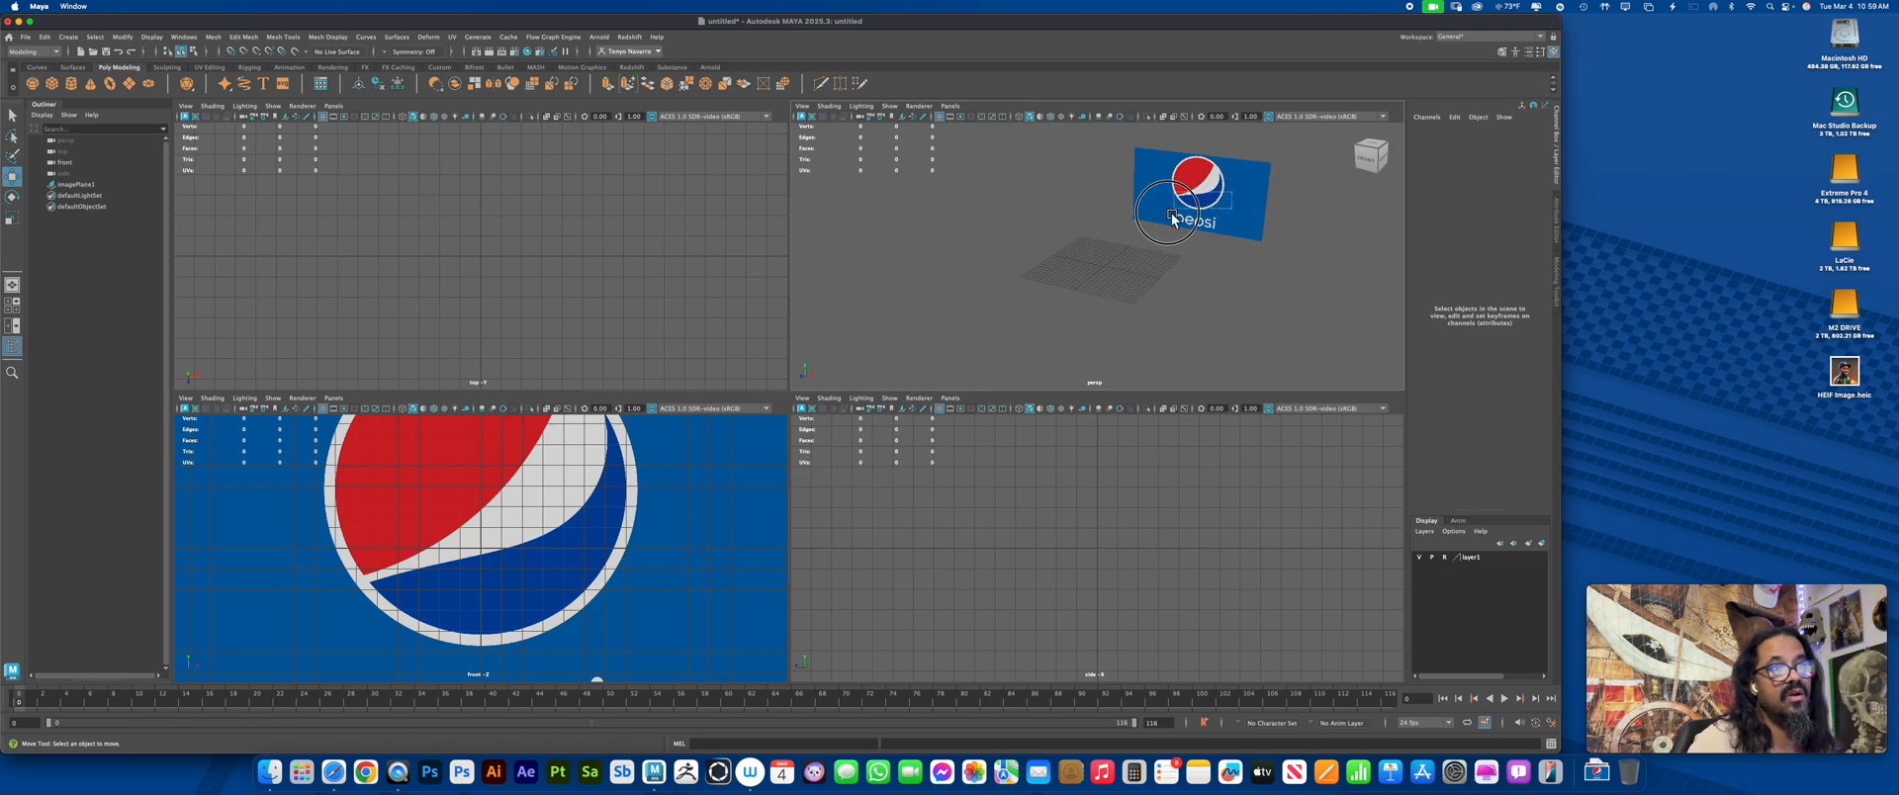
mouse_move(1172, 260)
alt+mouse_down()
mouse_move(1155, 250)
mouse_move(1186, 233)
alt+mouse_up()
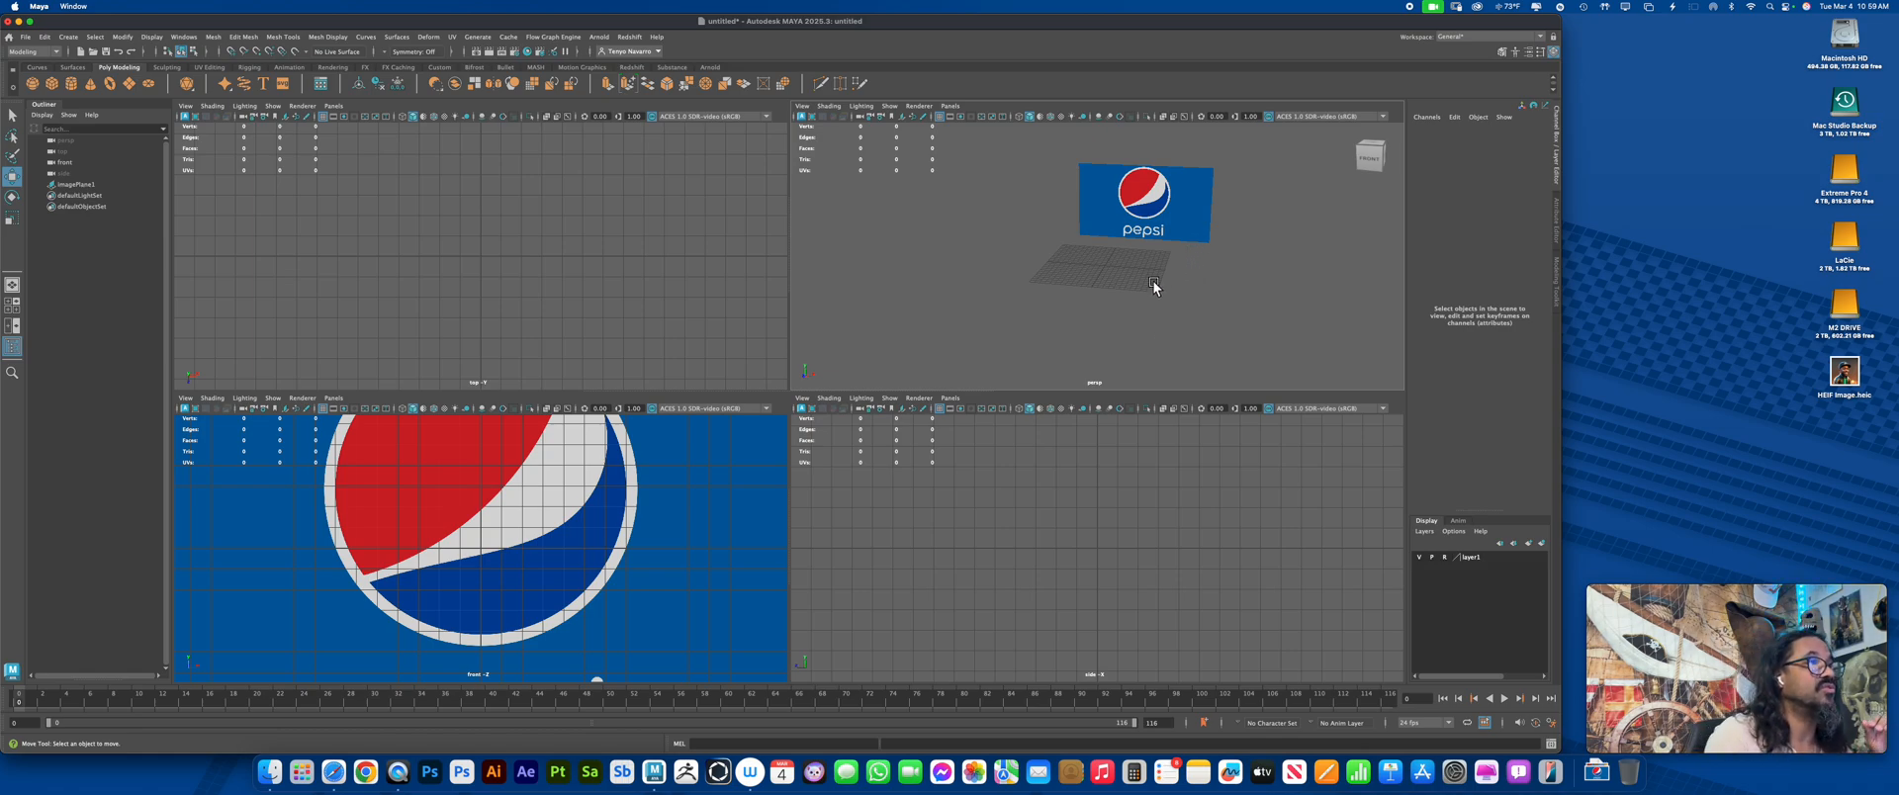
Turn on multisample anti-aliasing and screen space ambient occlusion for the viewports
click(507, 119)
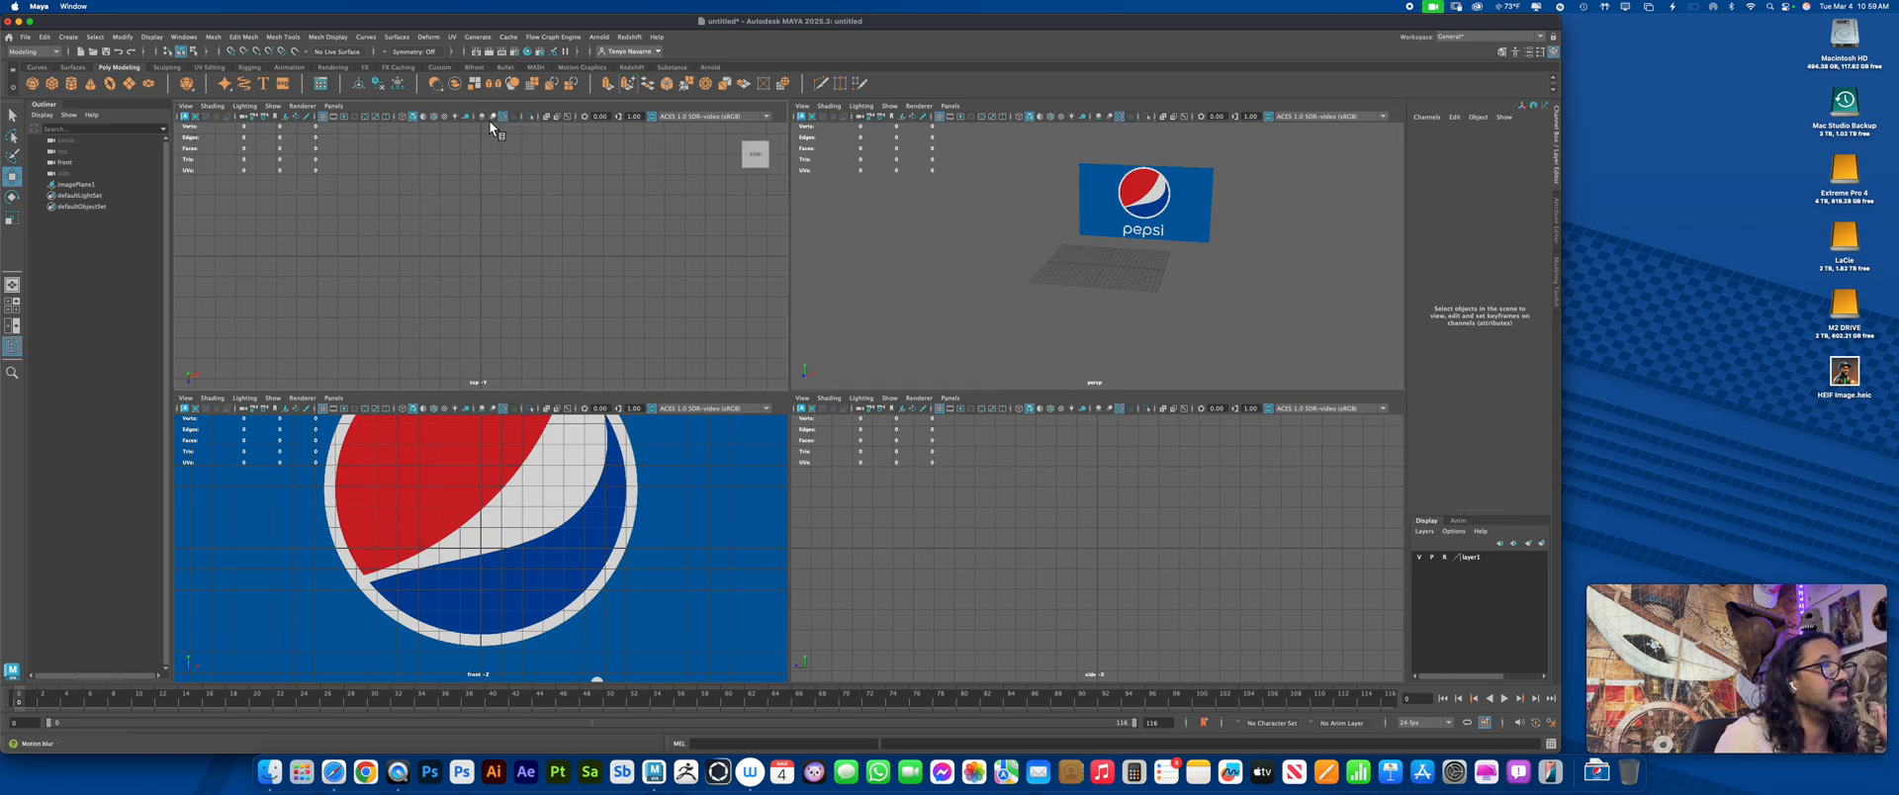
click(482, 117)
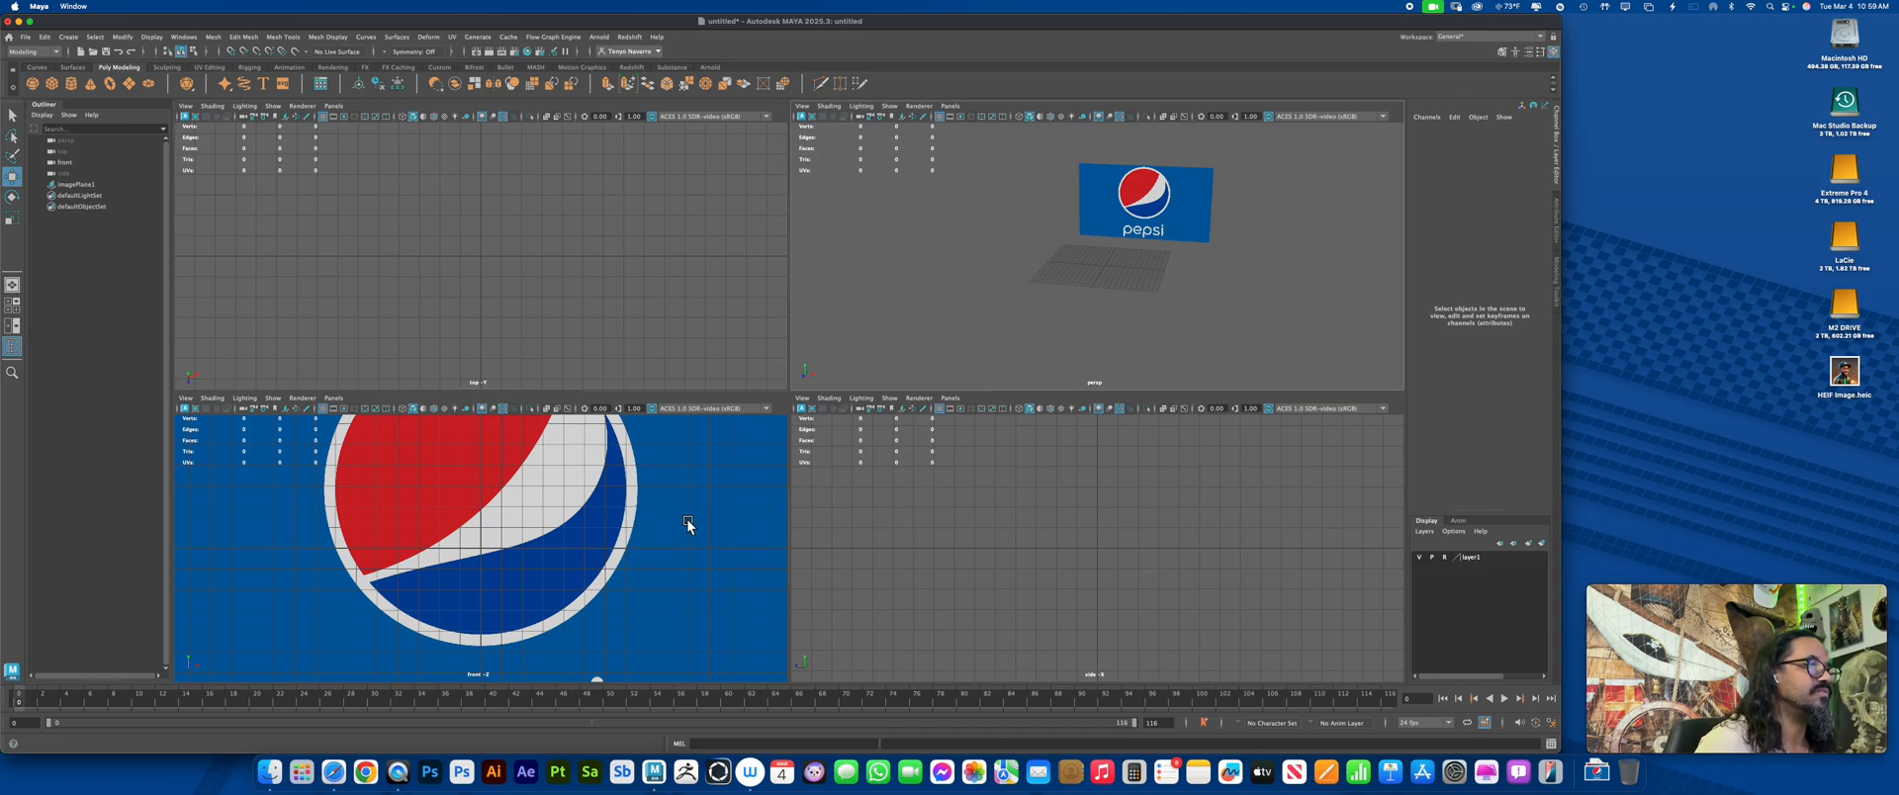
Create a polygon cylinder at the origin and lower the unlocked image plane to about -2.85 in Y, centring the logo's circle on it
key(space)
scroll(891, 430, down, 5)
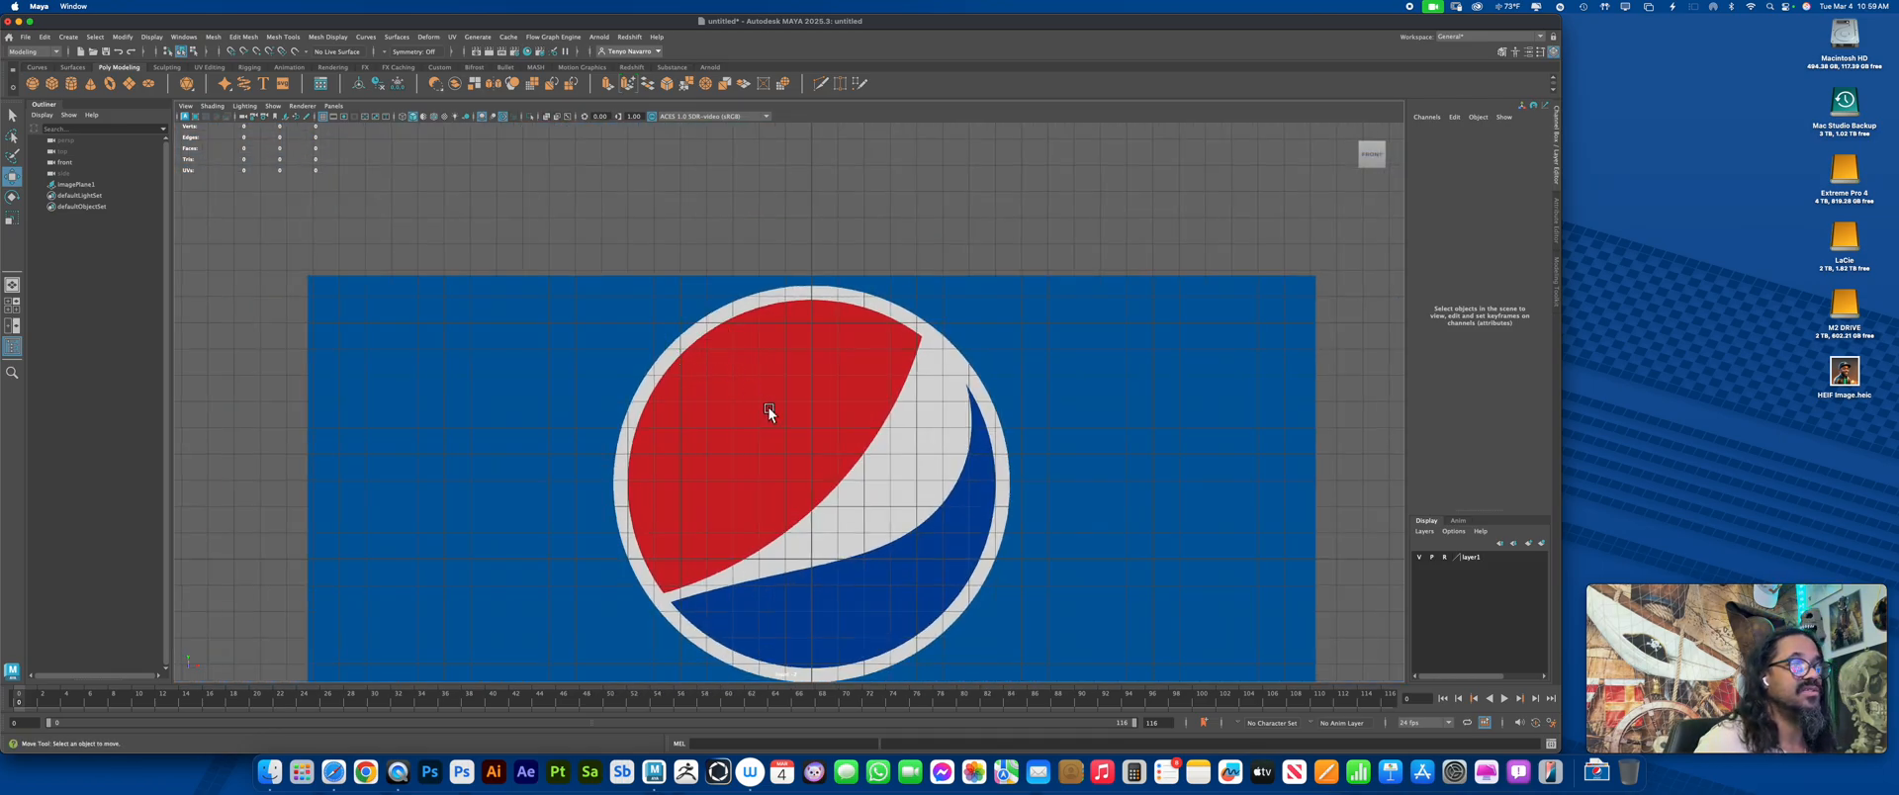
scroll(769, 412, down, 5)
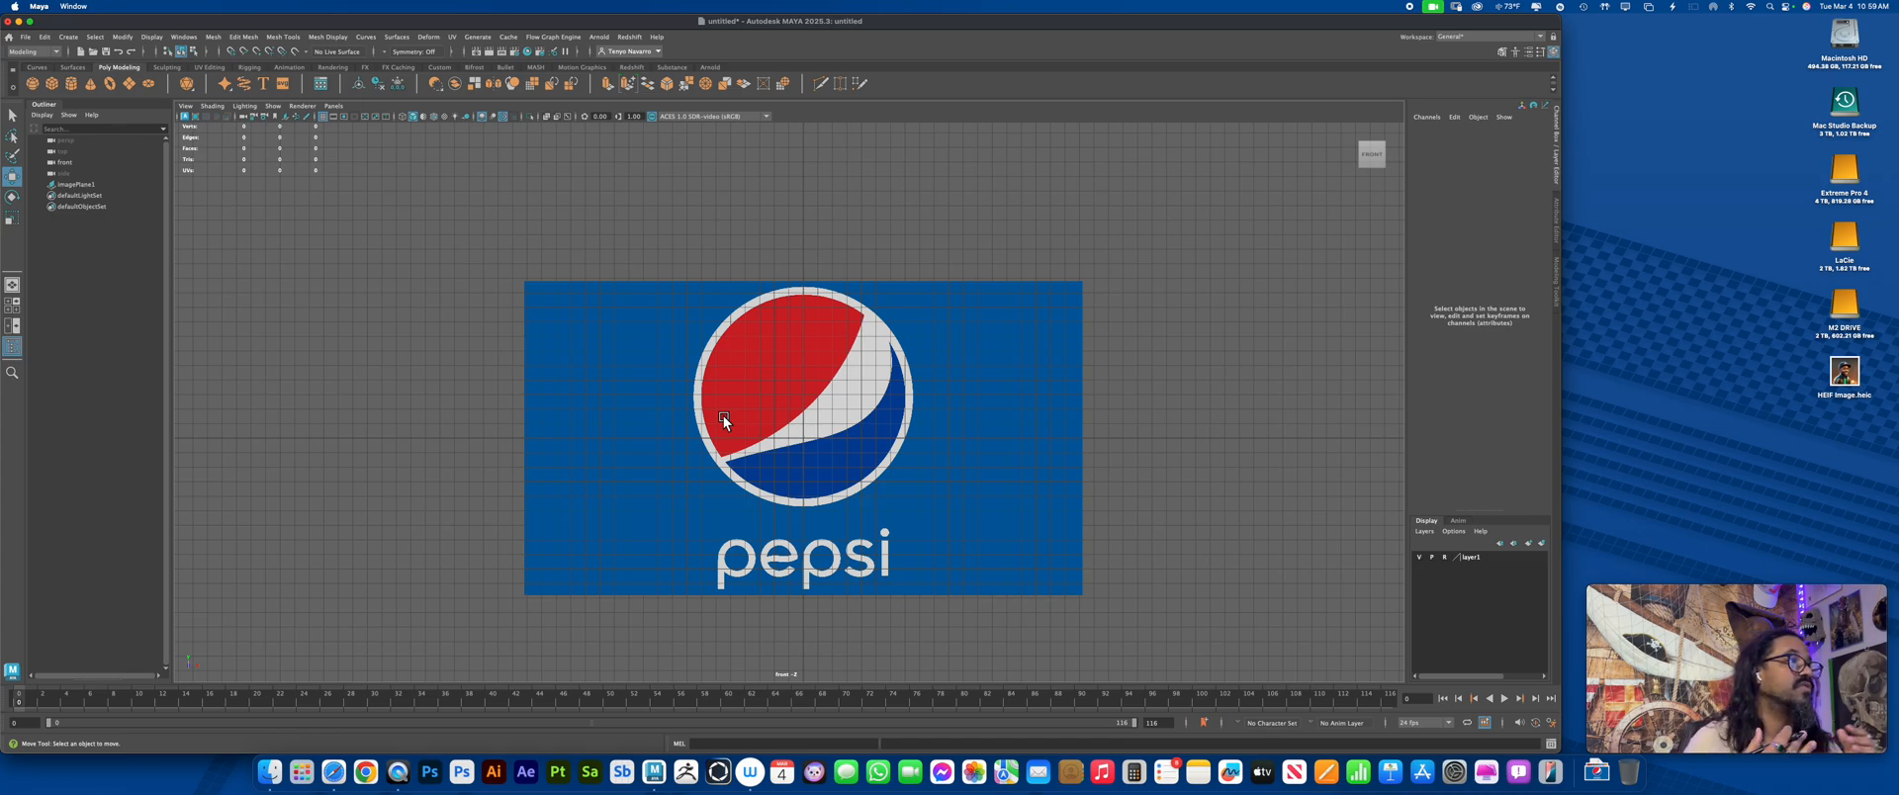
click(75, 85)
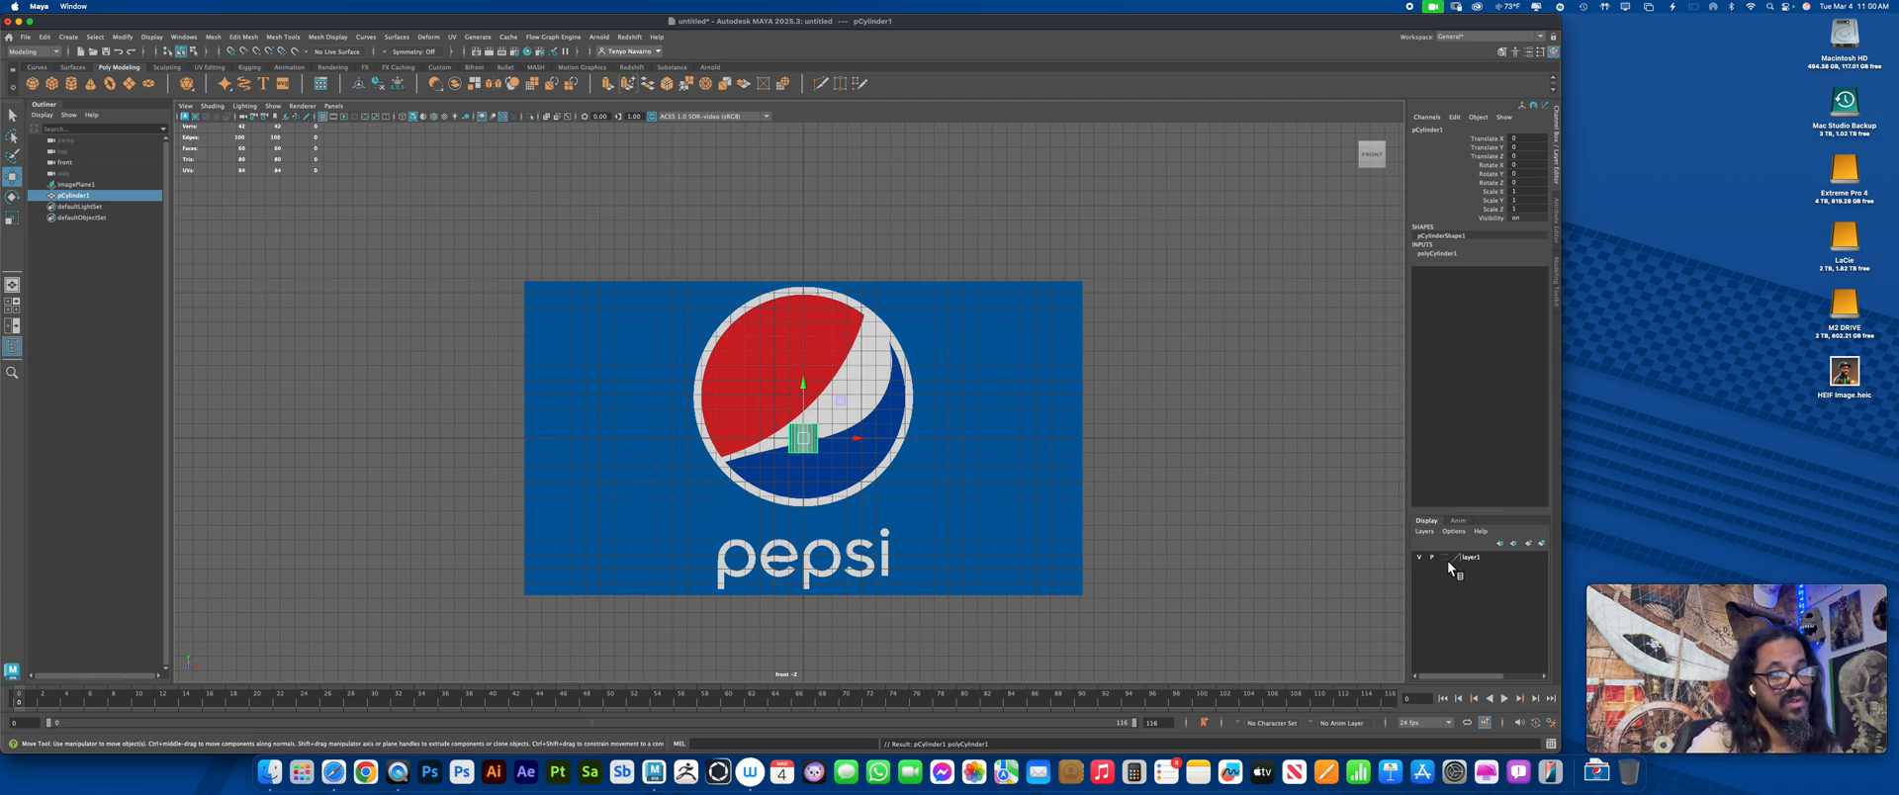
click(1076, 360)
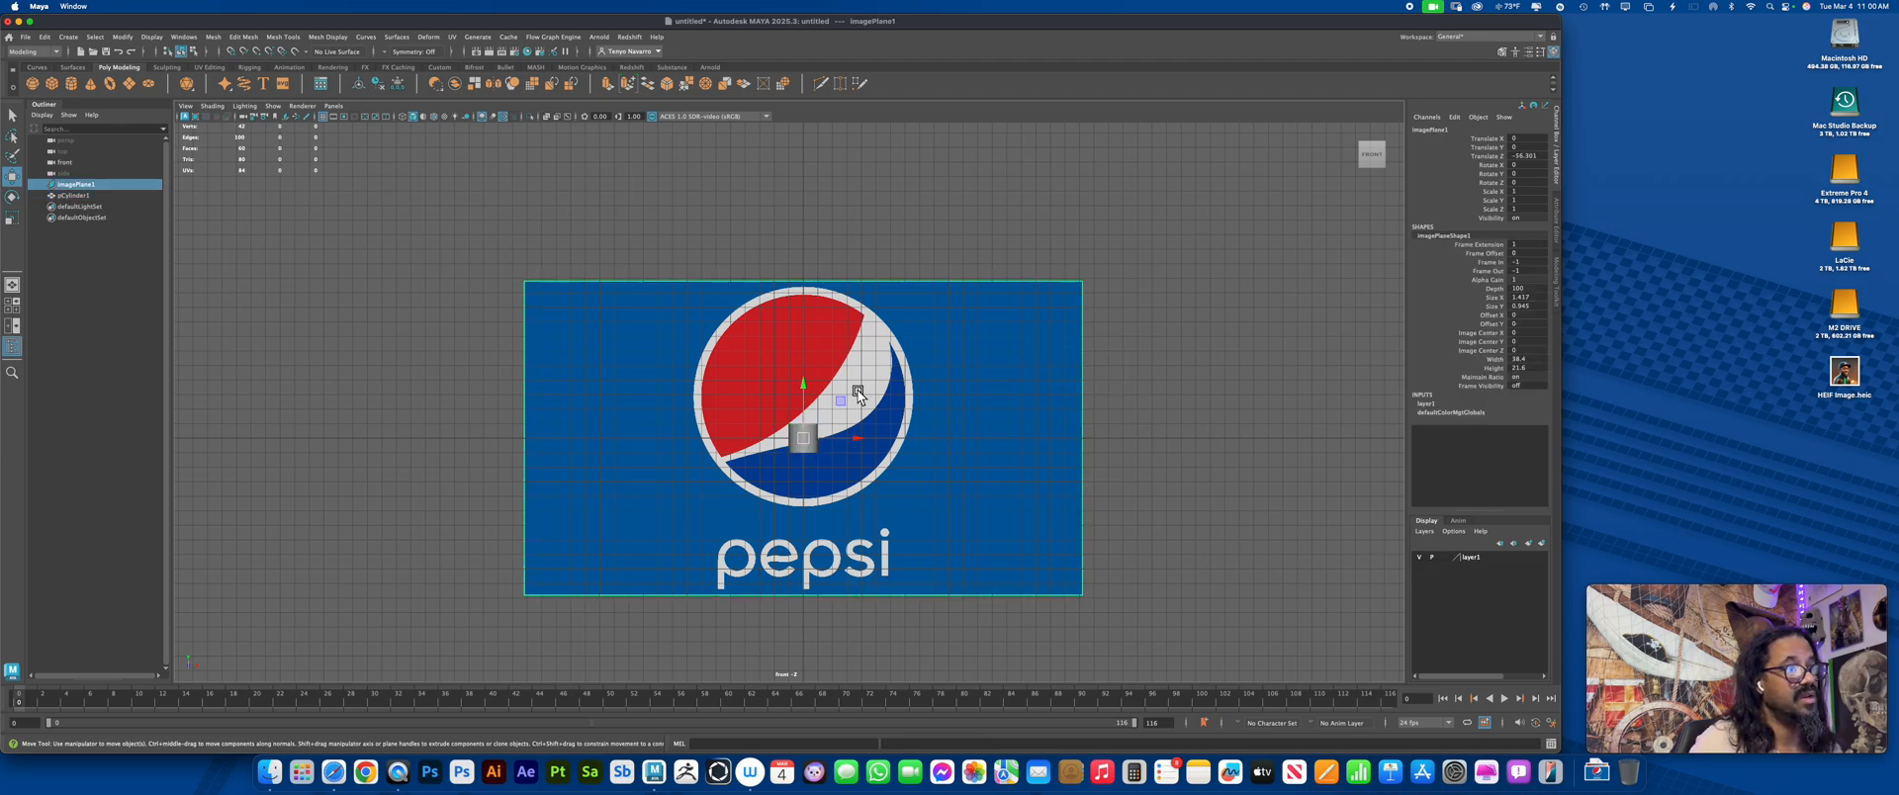
drag(817, 382, 819, 442)
Rotate the cylinder 90 degrees about X and scale it uniformly to match the outer edge of the logo's circle
click(814, 445)
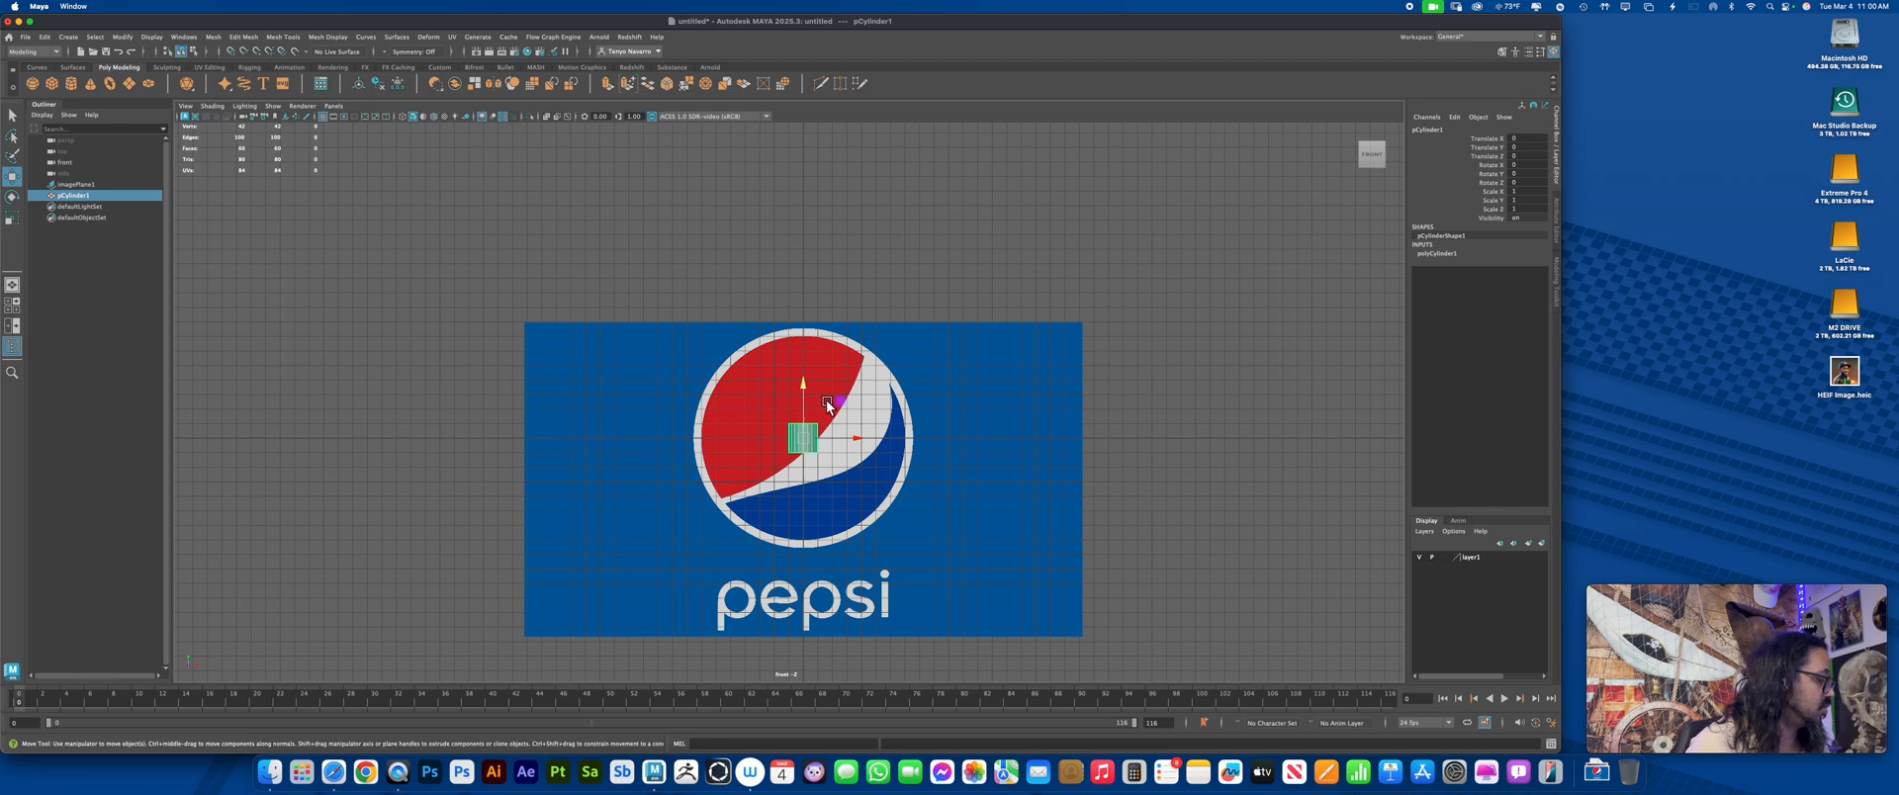
key(e)
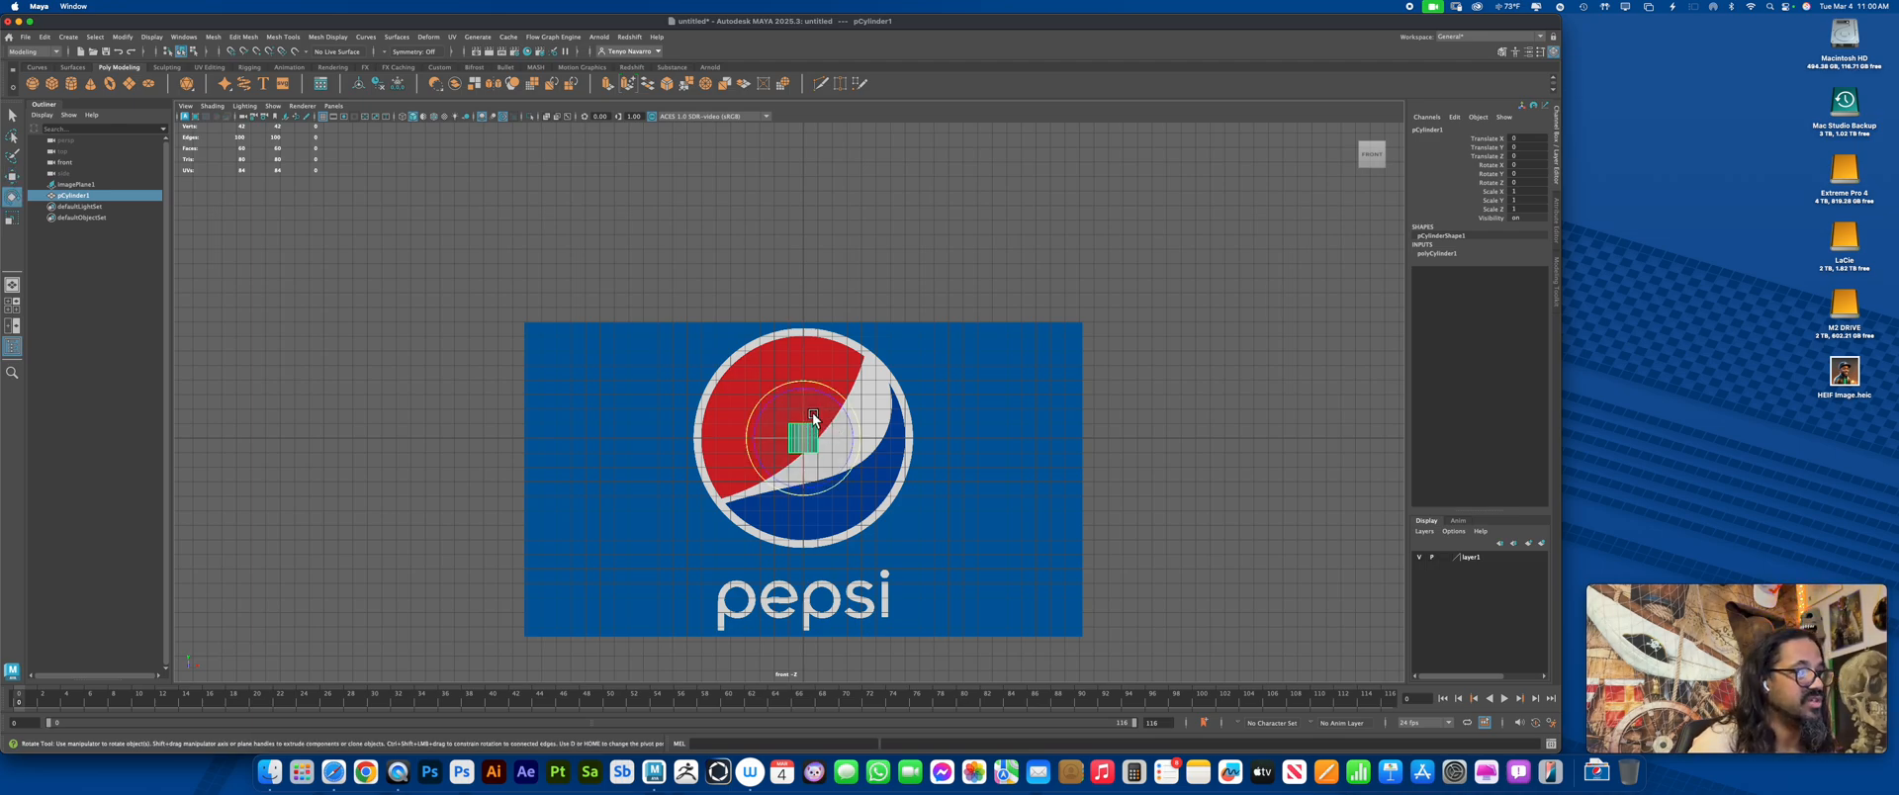
click(806, 415)
drag(806, 414, 811, 475)
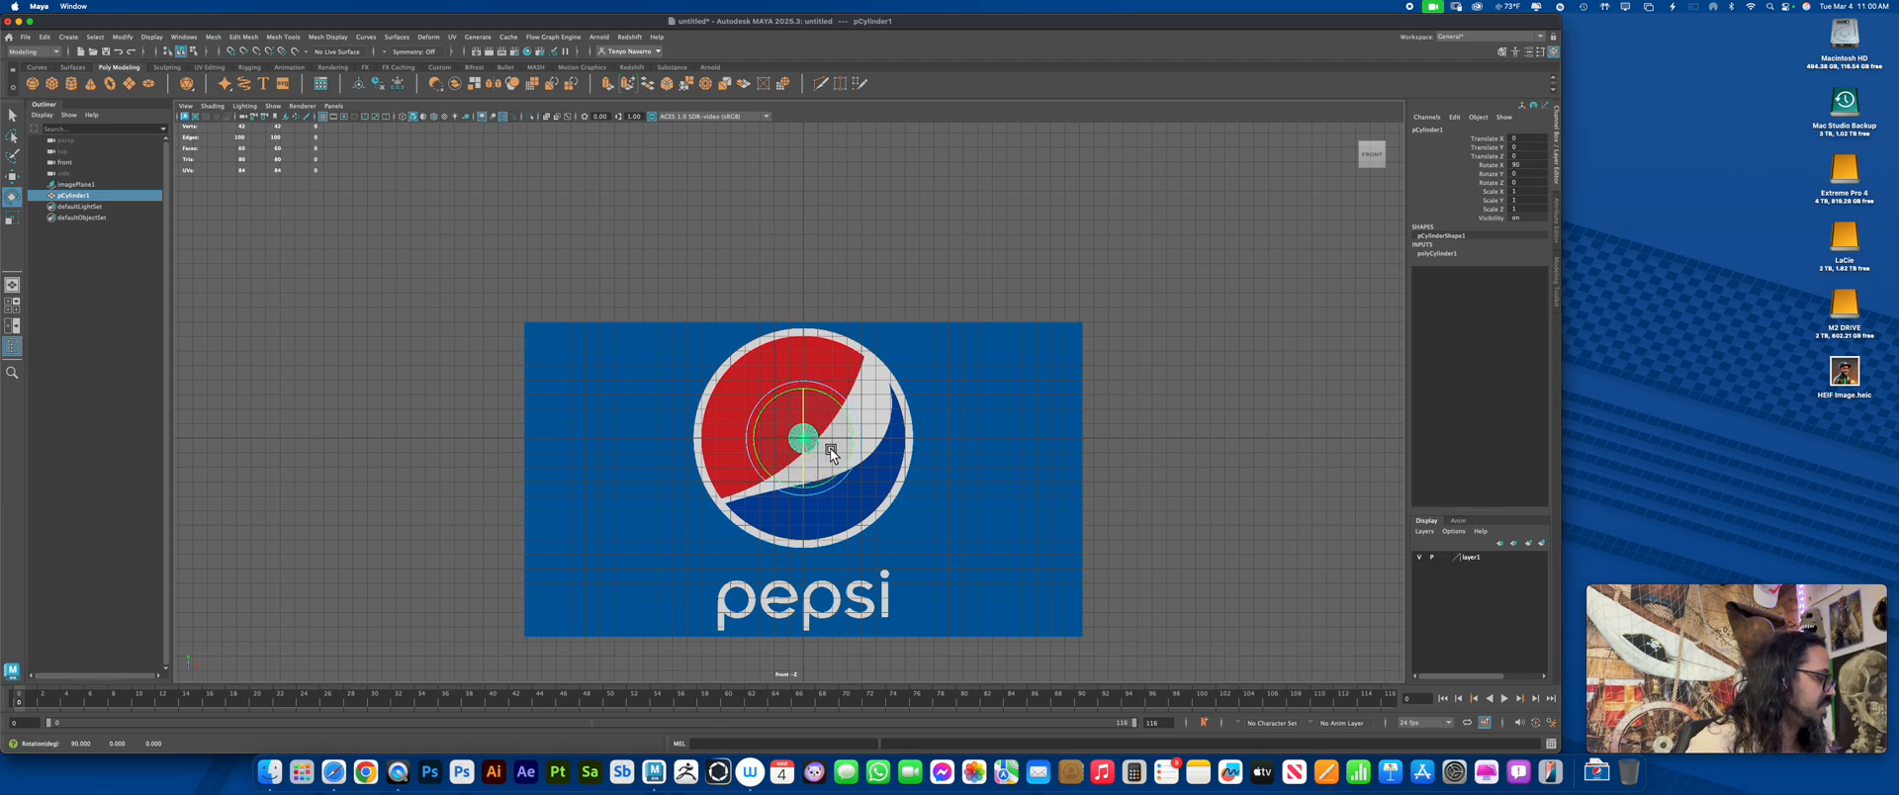
key(r)
drag(819, 453, 975, 445)
Return to the four-view layout and set the image plane's layer to Reference again, leaving nothing selected
click(1001, 394)
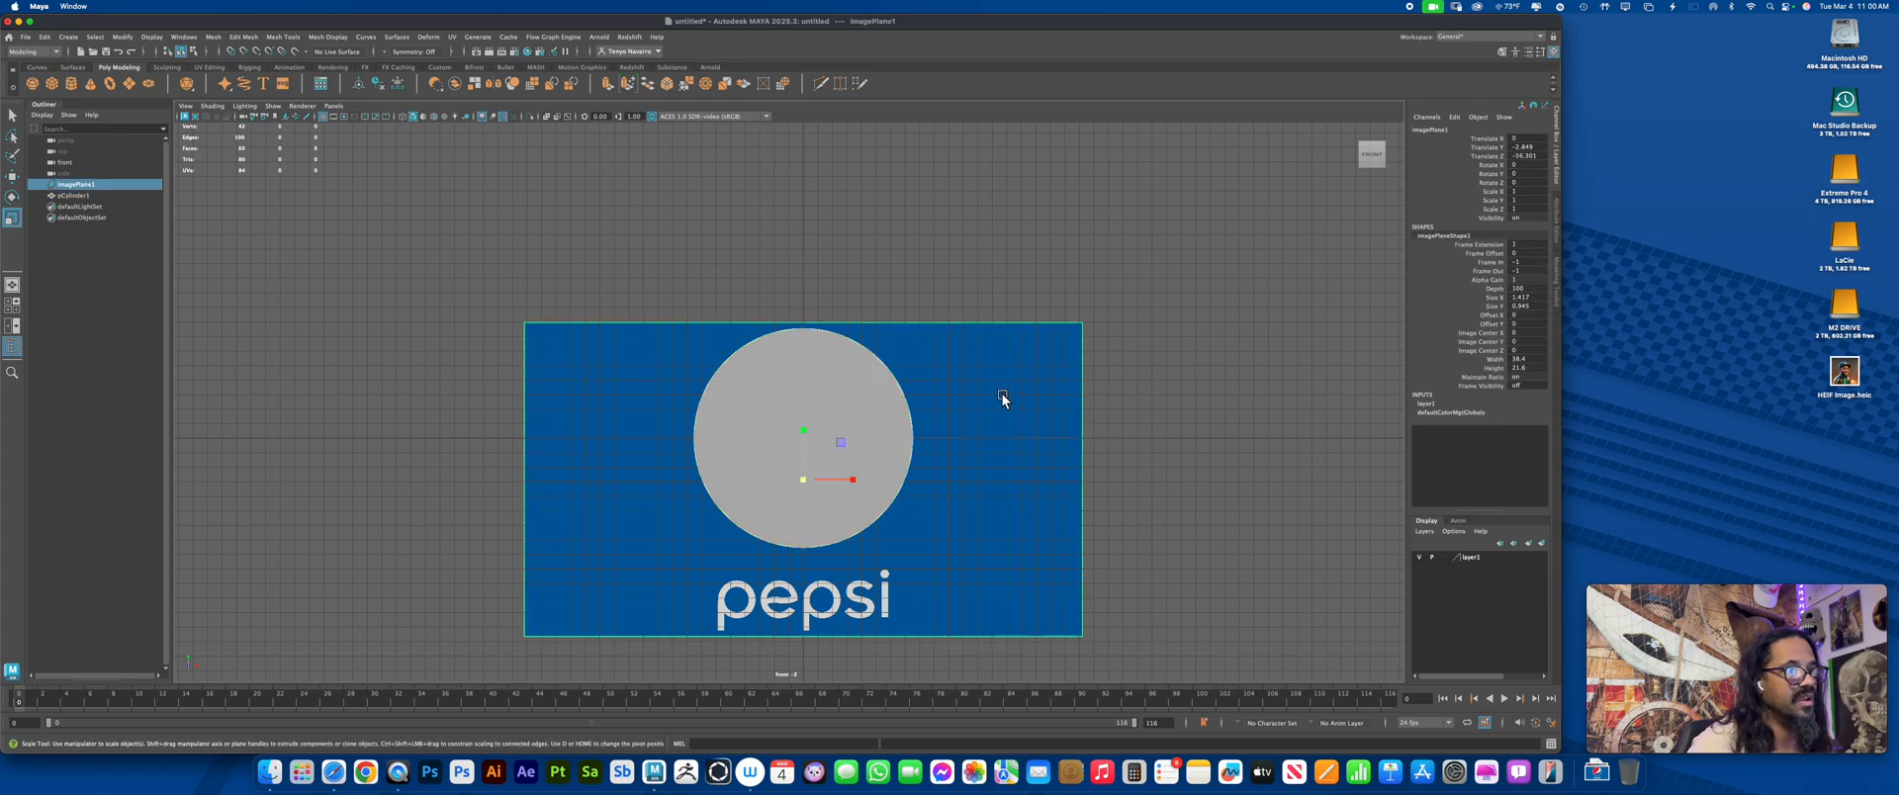
key(space)
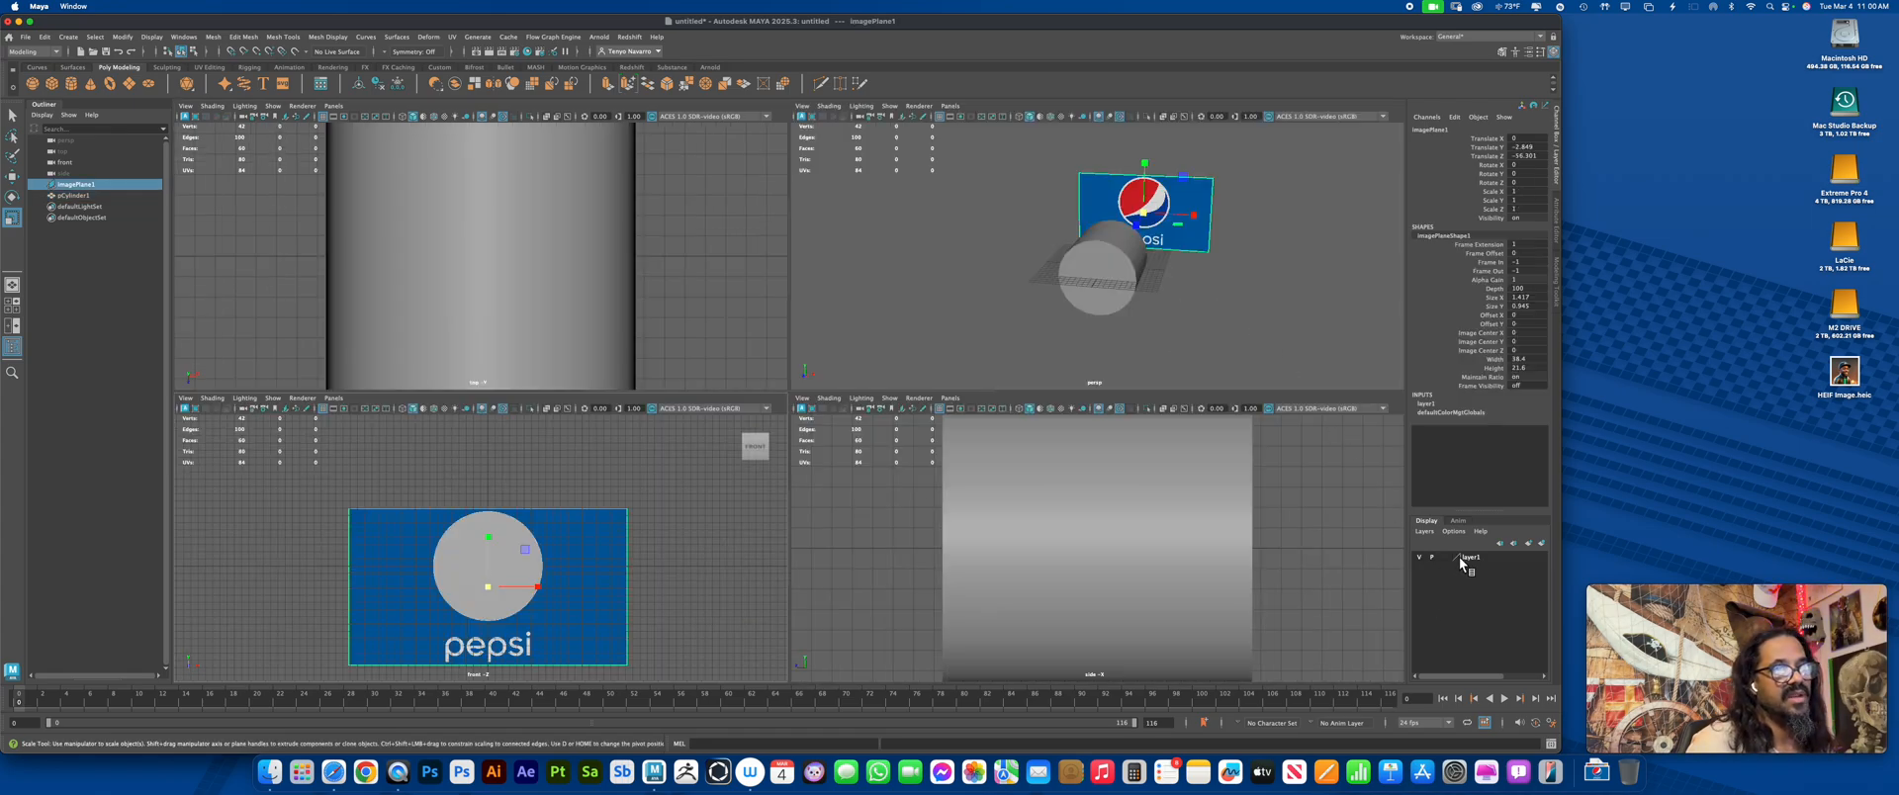
click(1446, 558)
click(1447, 557)
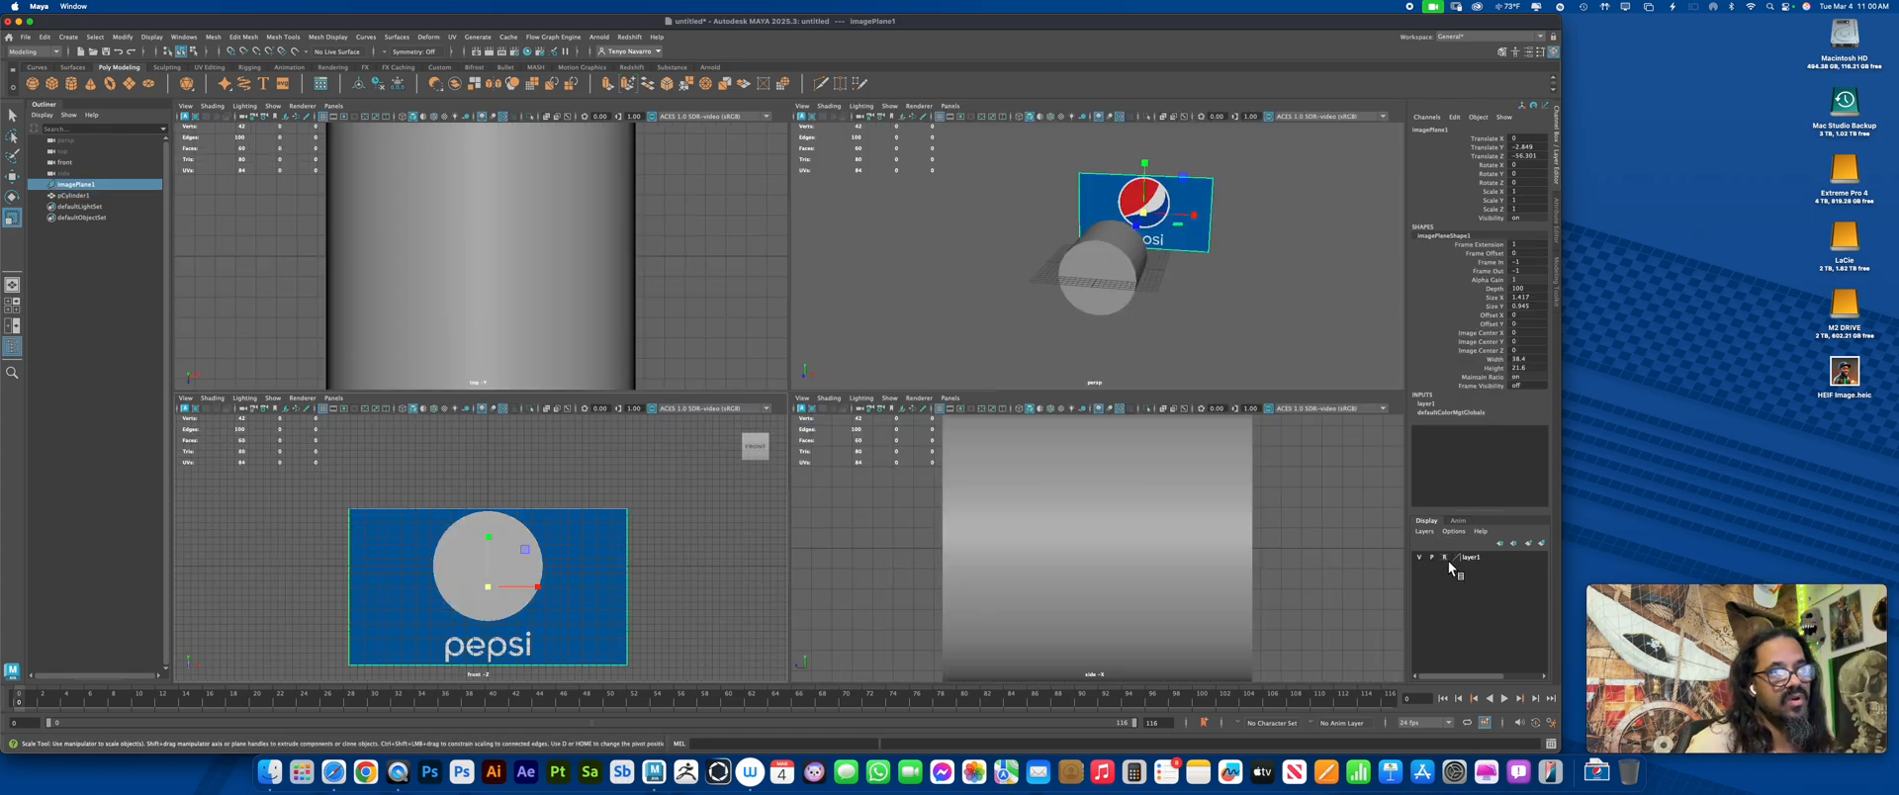
click(1283, 248)
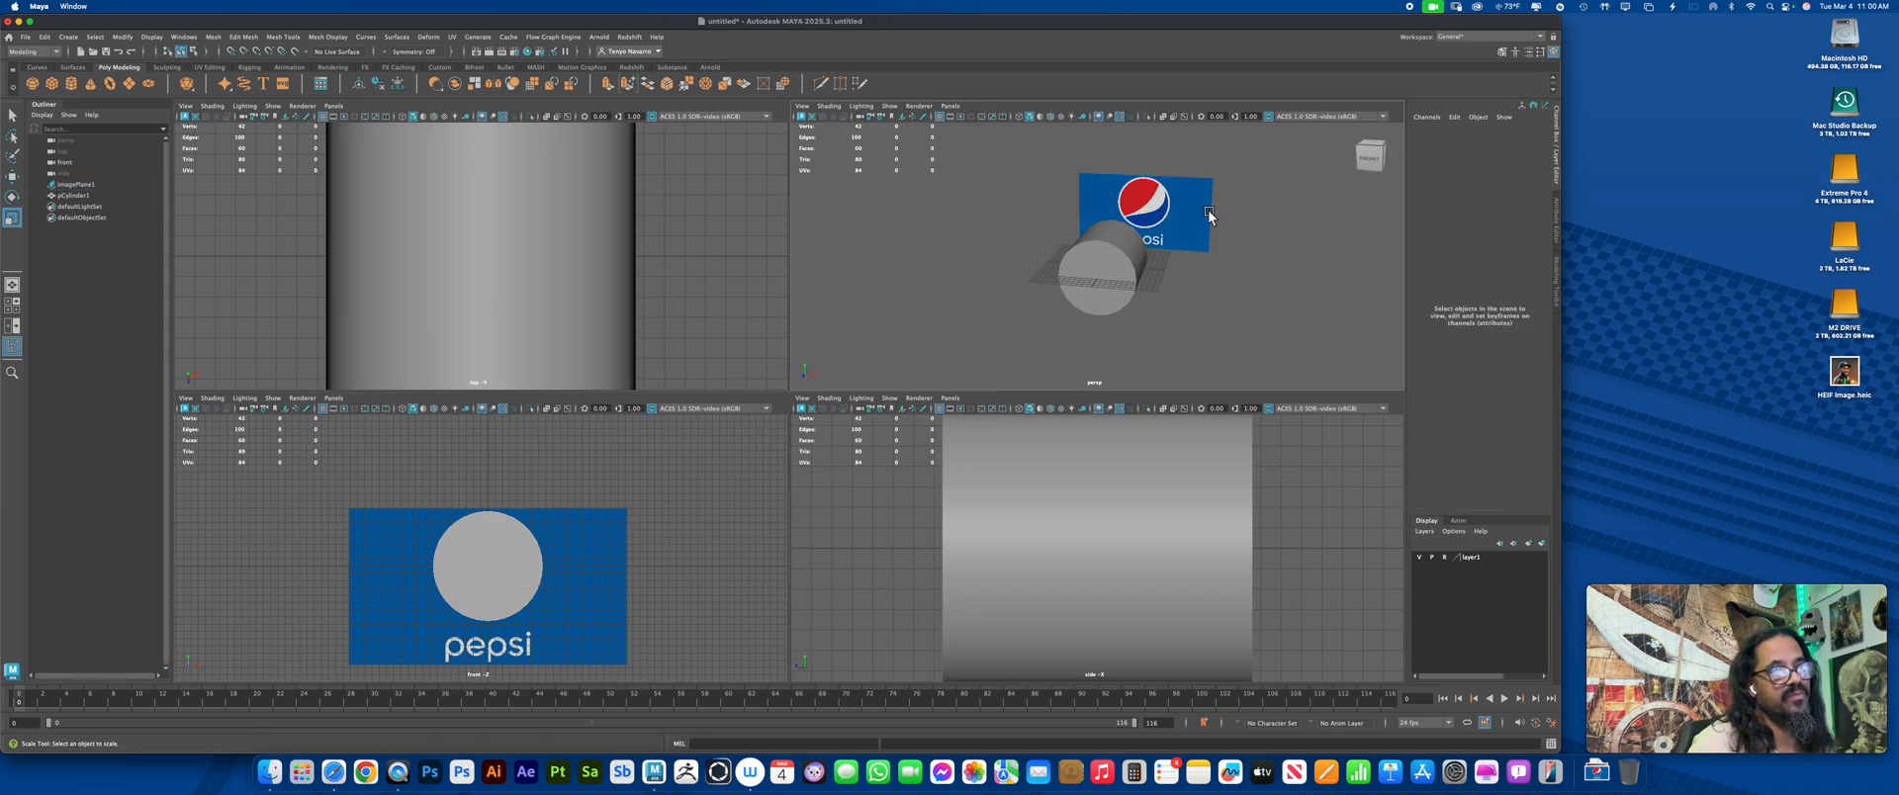
Set the cylinder's axis subdivisions to 50 for a smoother circle
click(1131, 261)
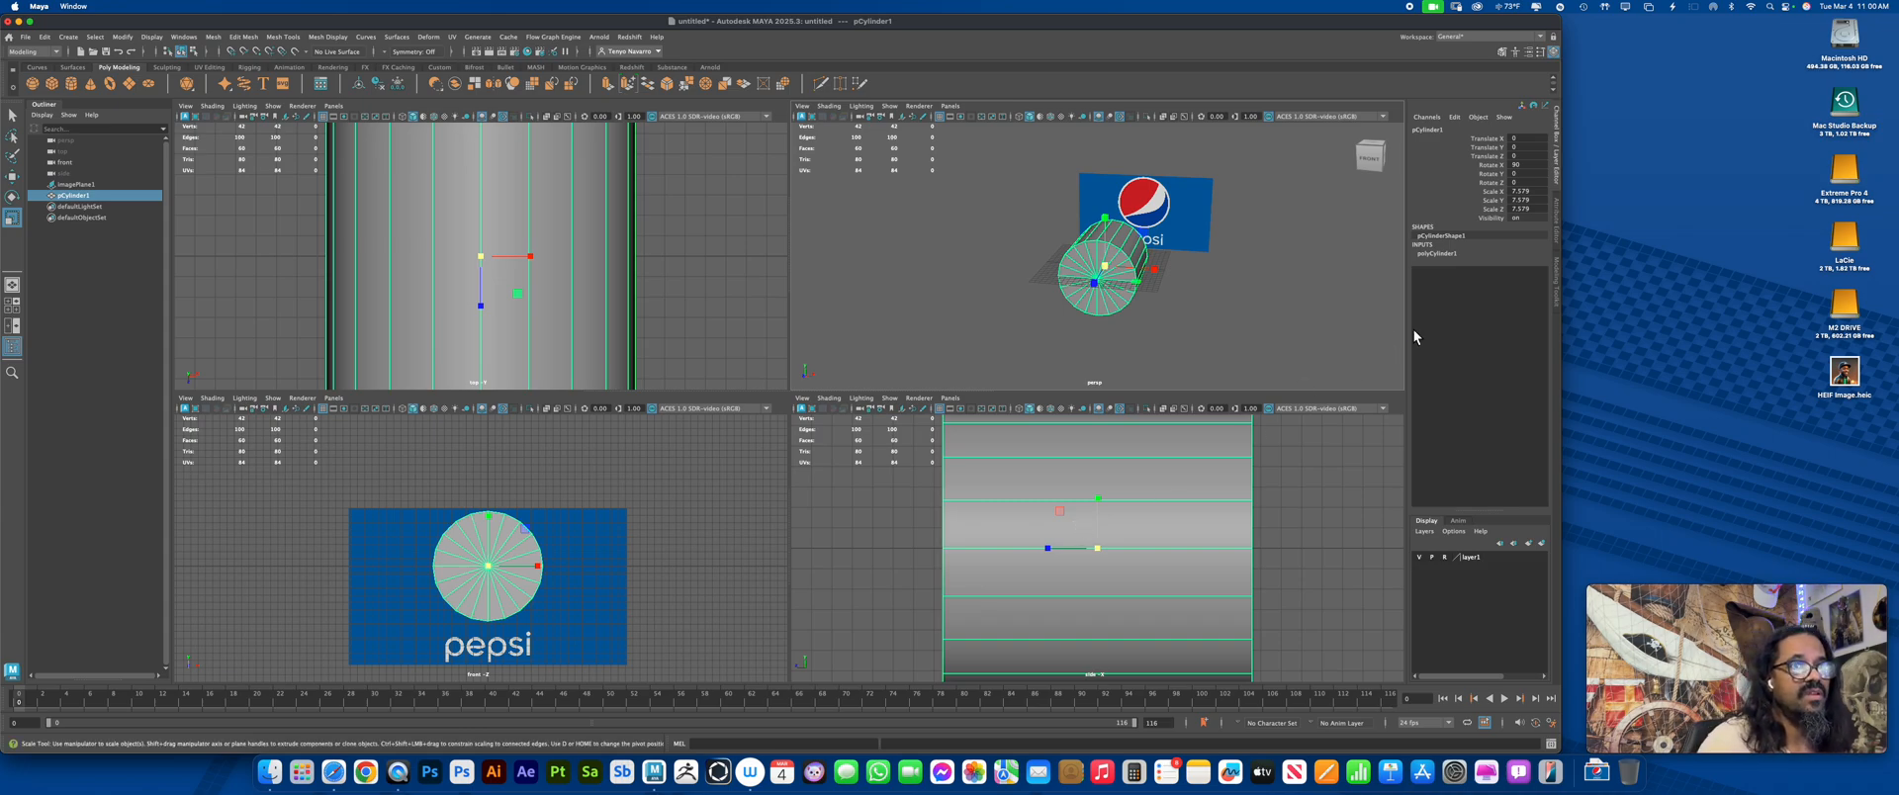
click(1559, 233)
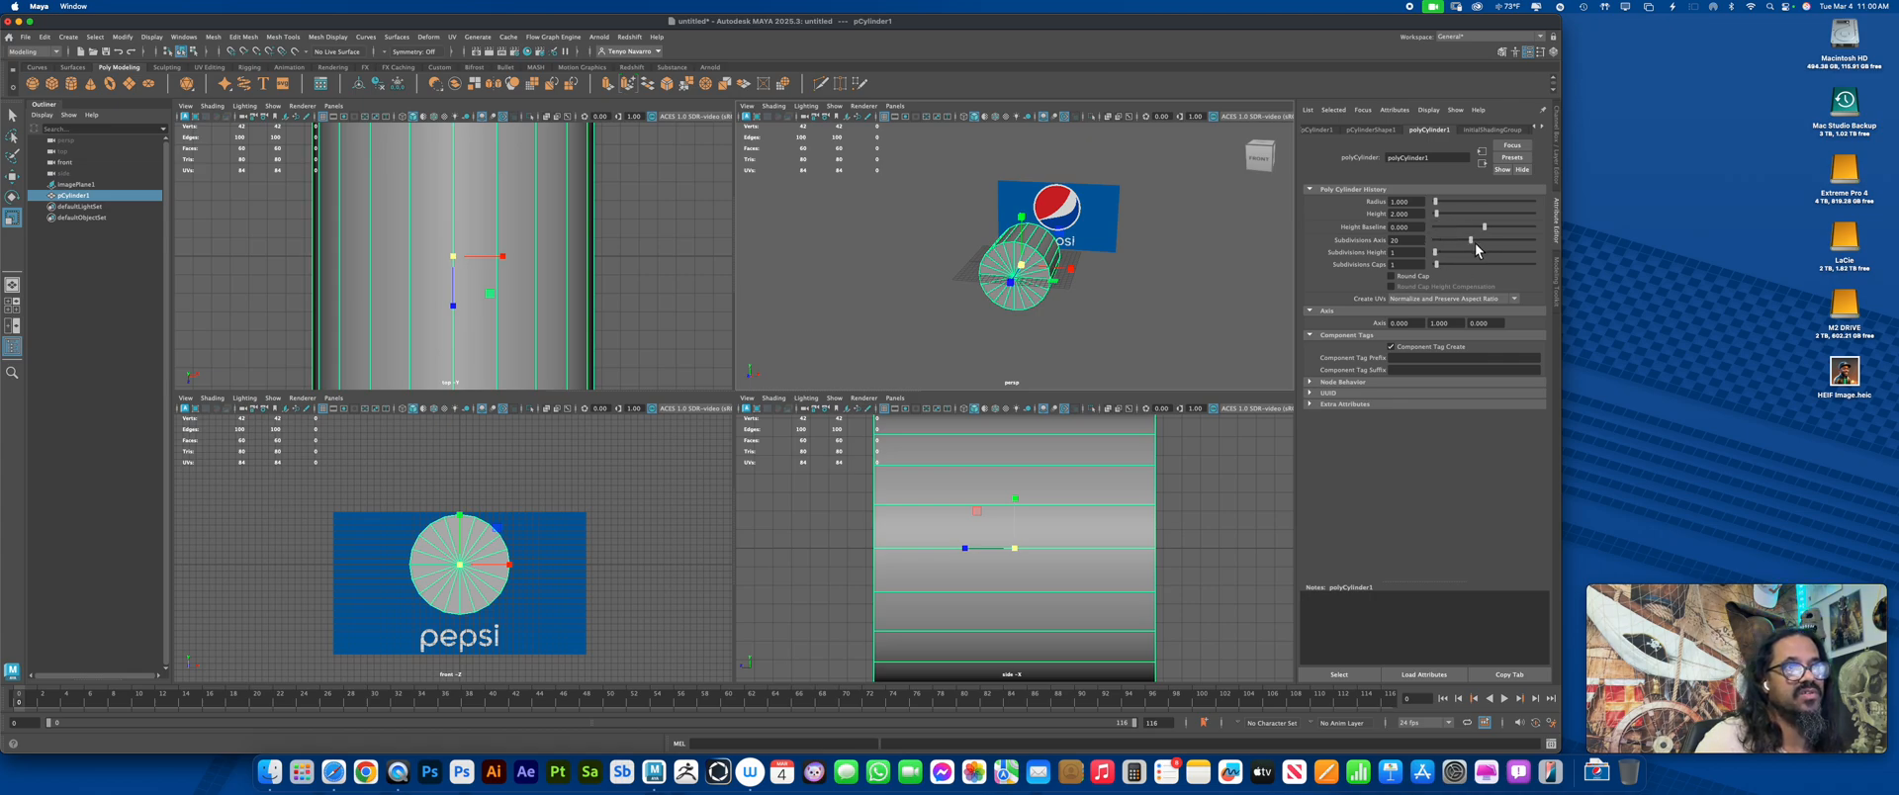
drag(1473, 243, 1582, 248)
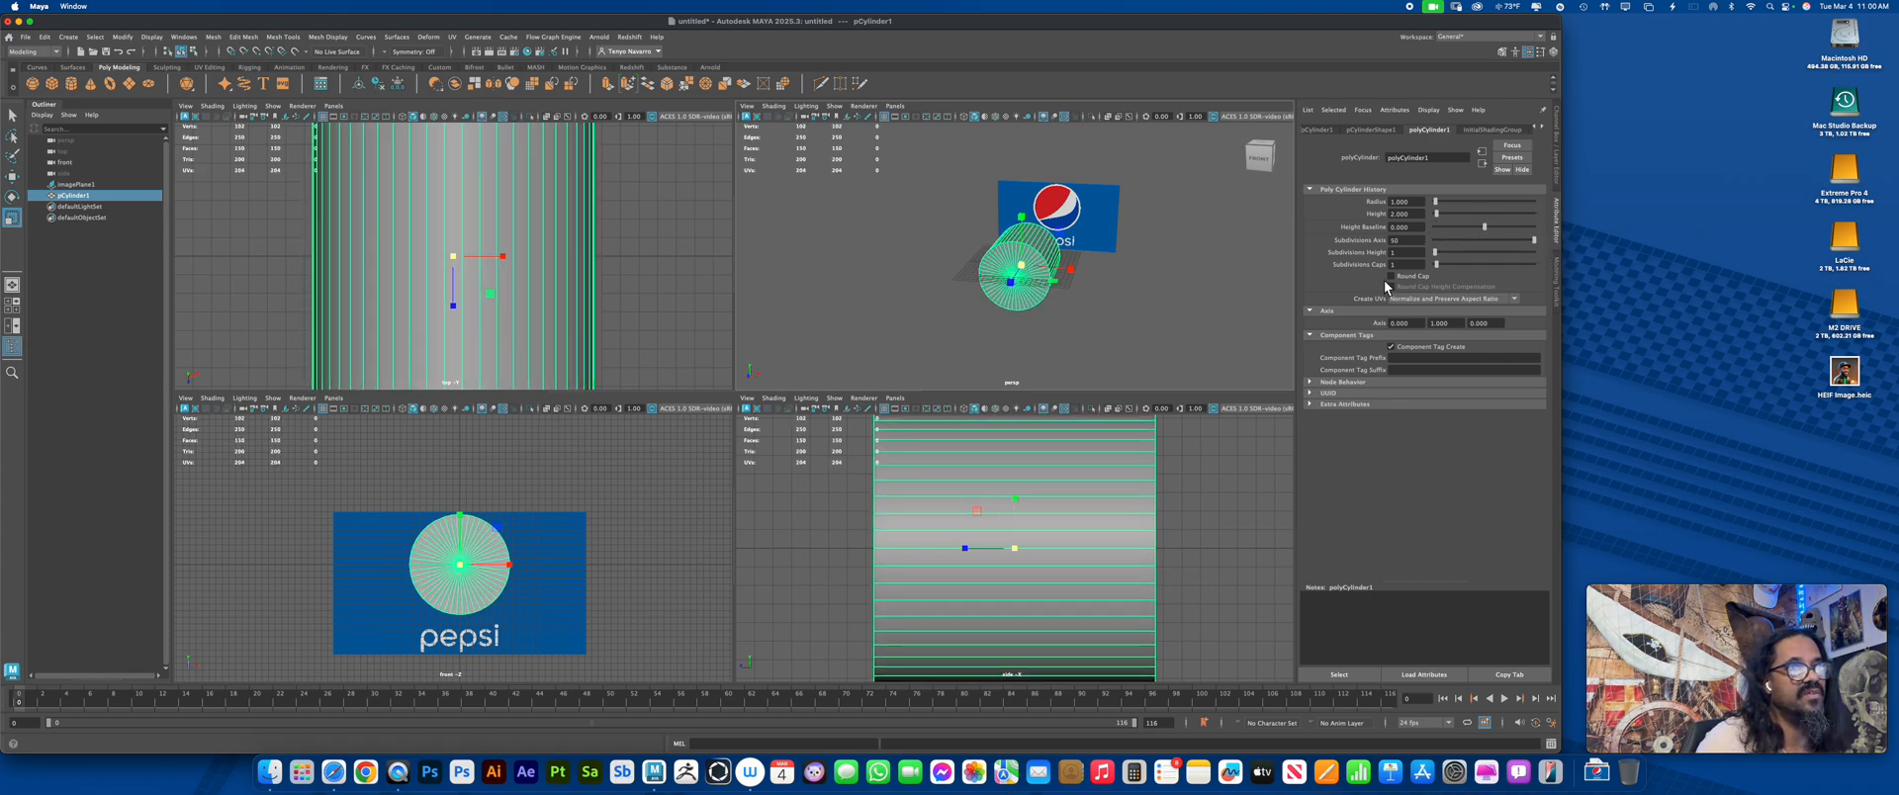
Flatten the cylinder along its Z depth into a thin disc with the Scale tool, then deselect it
click(1131, 294)
click(1030, 550)
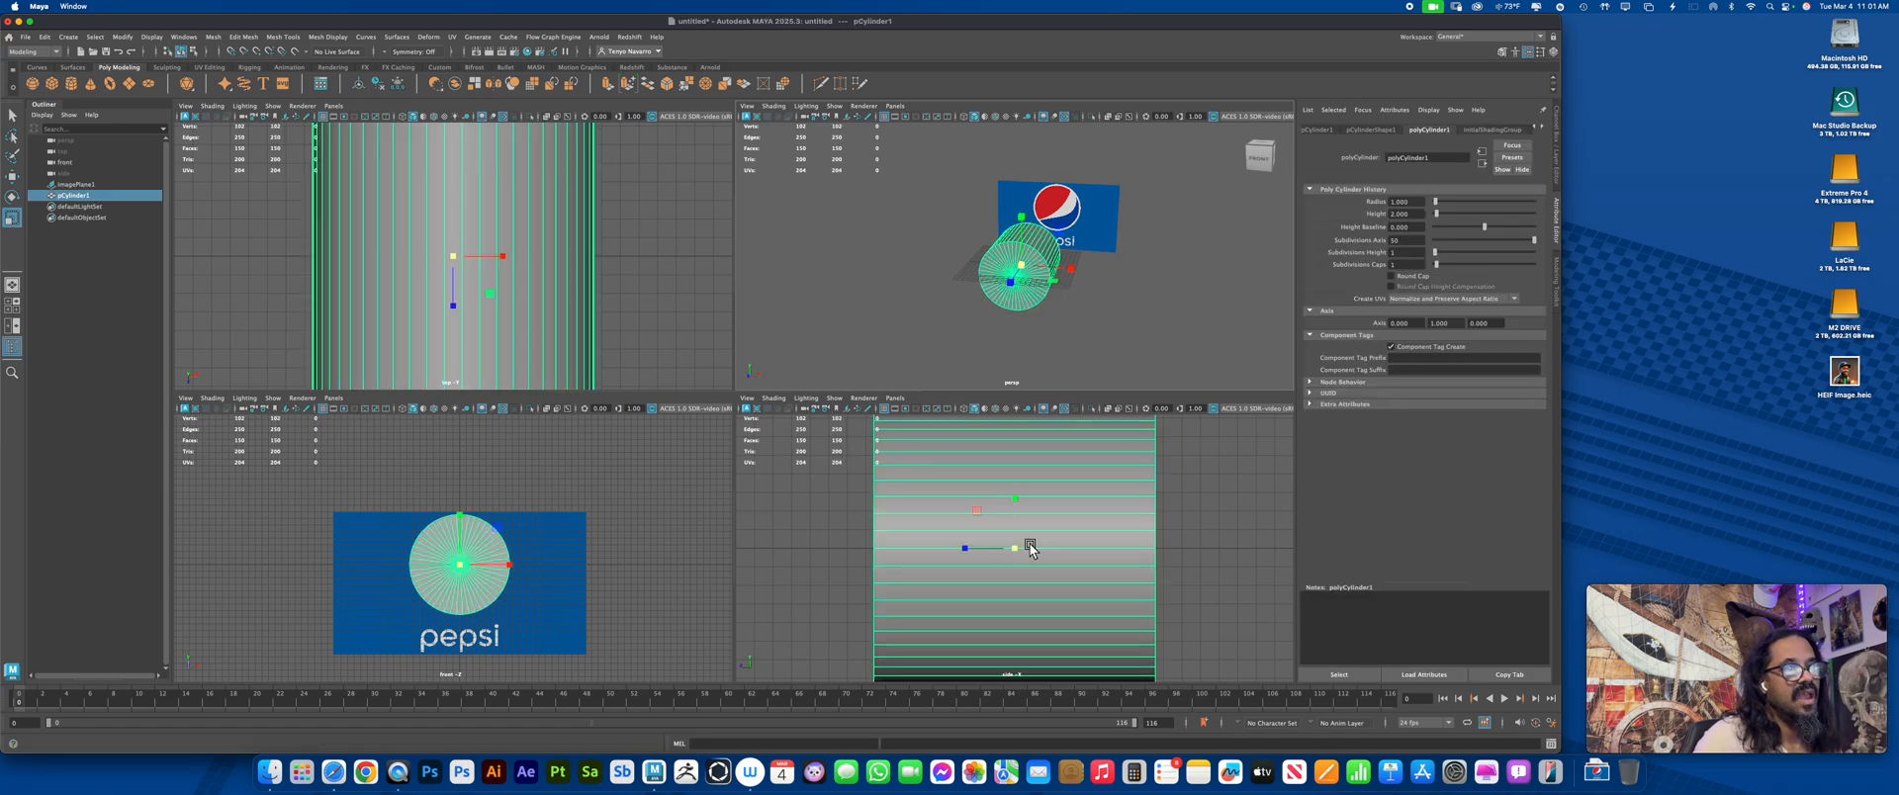
key(w)
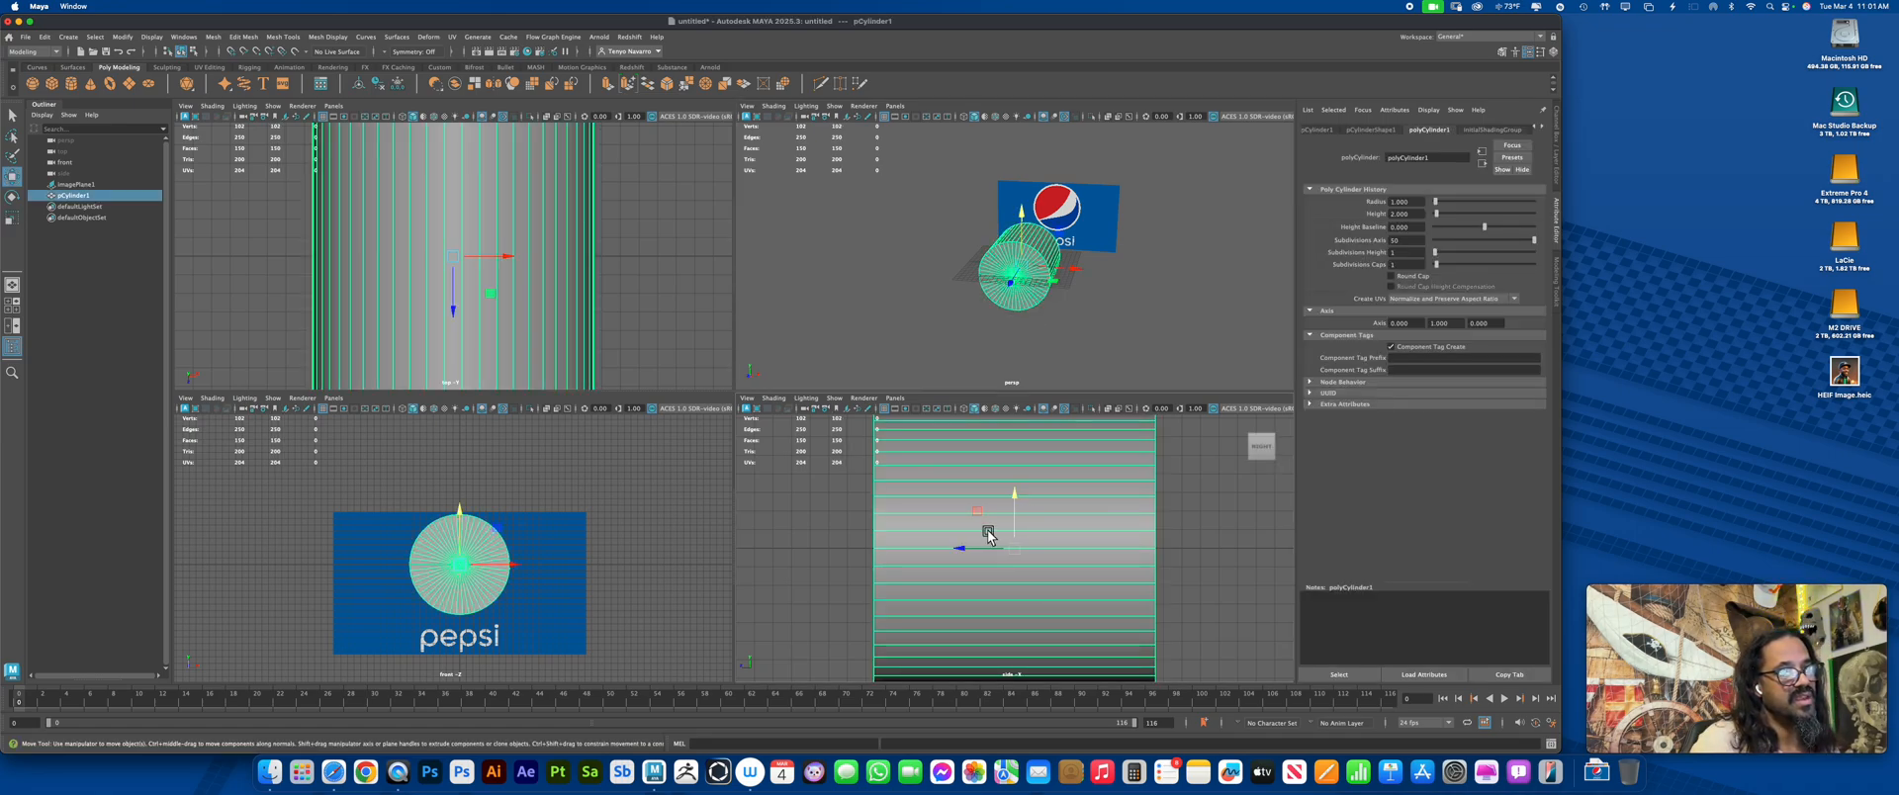
key(e)
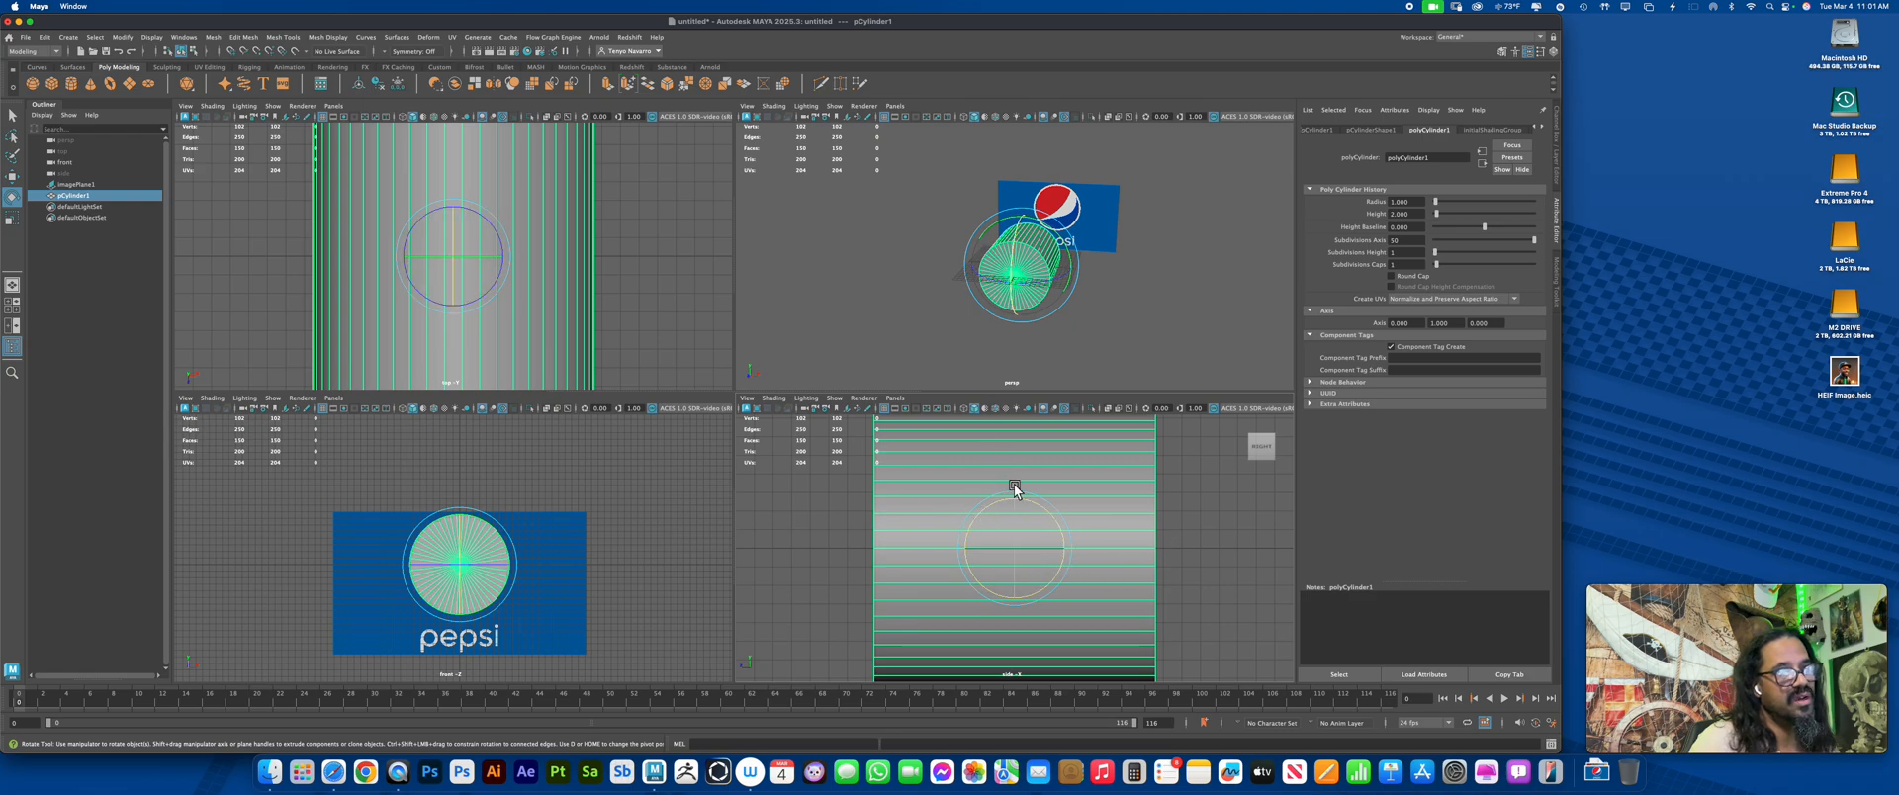
key(r)
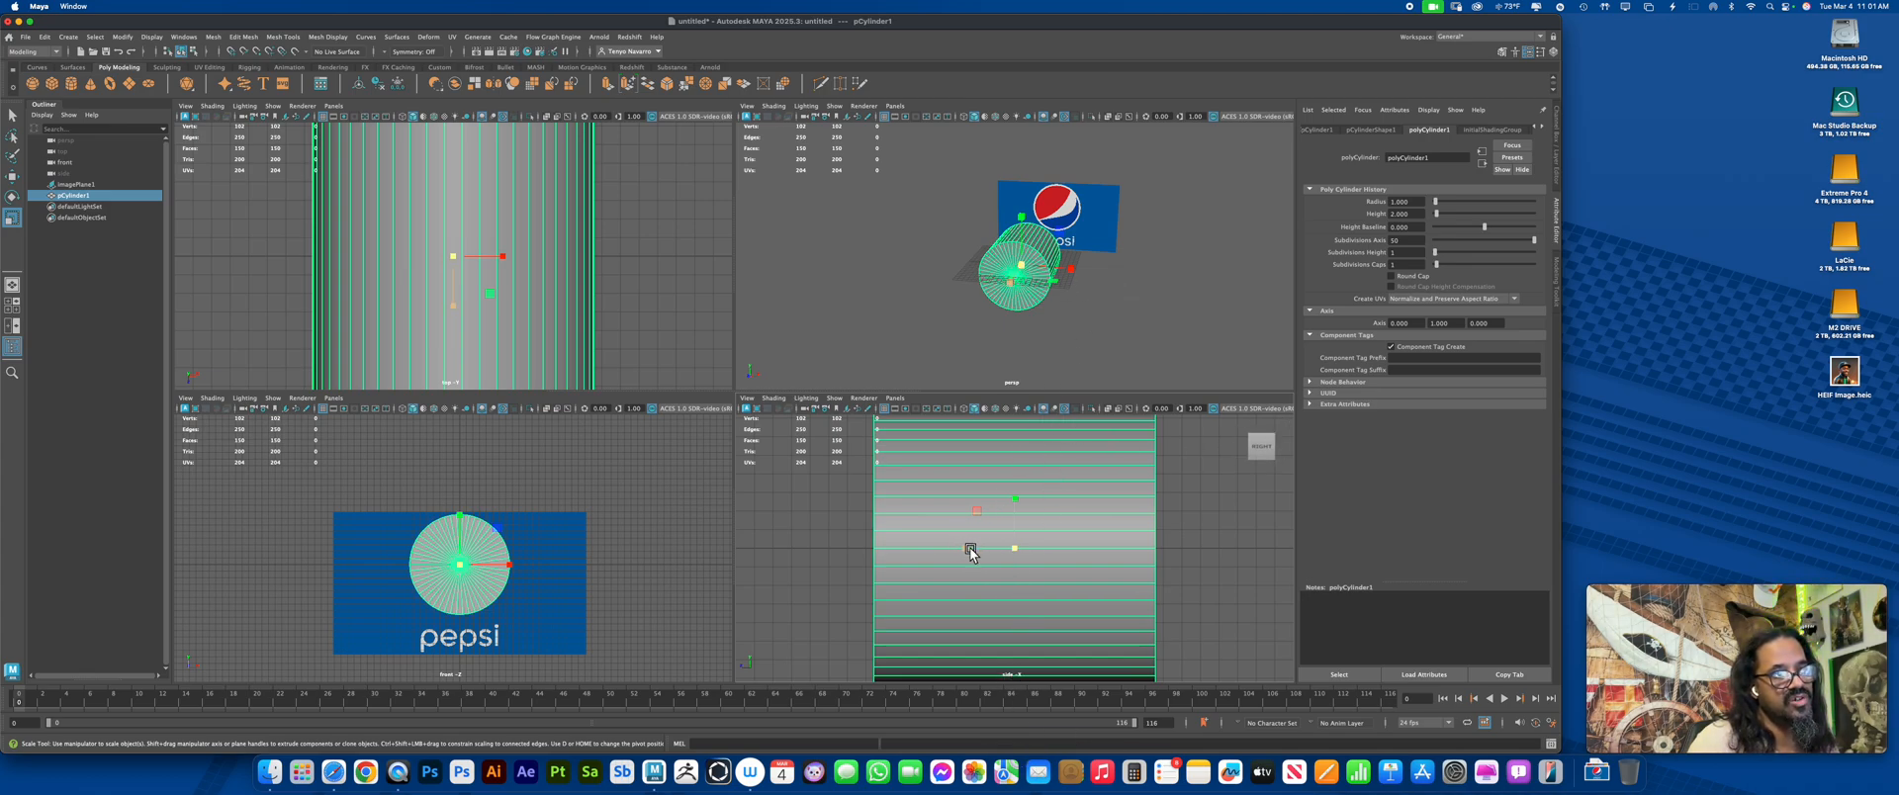
drag(965, 549, 1018, 561)
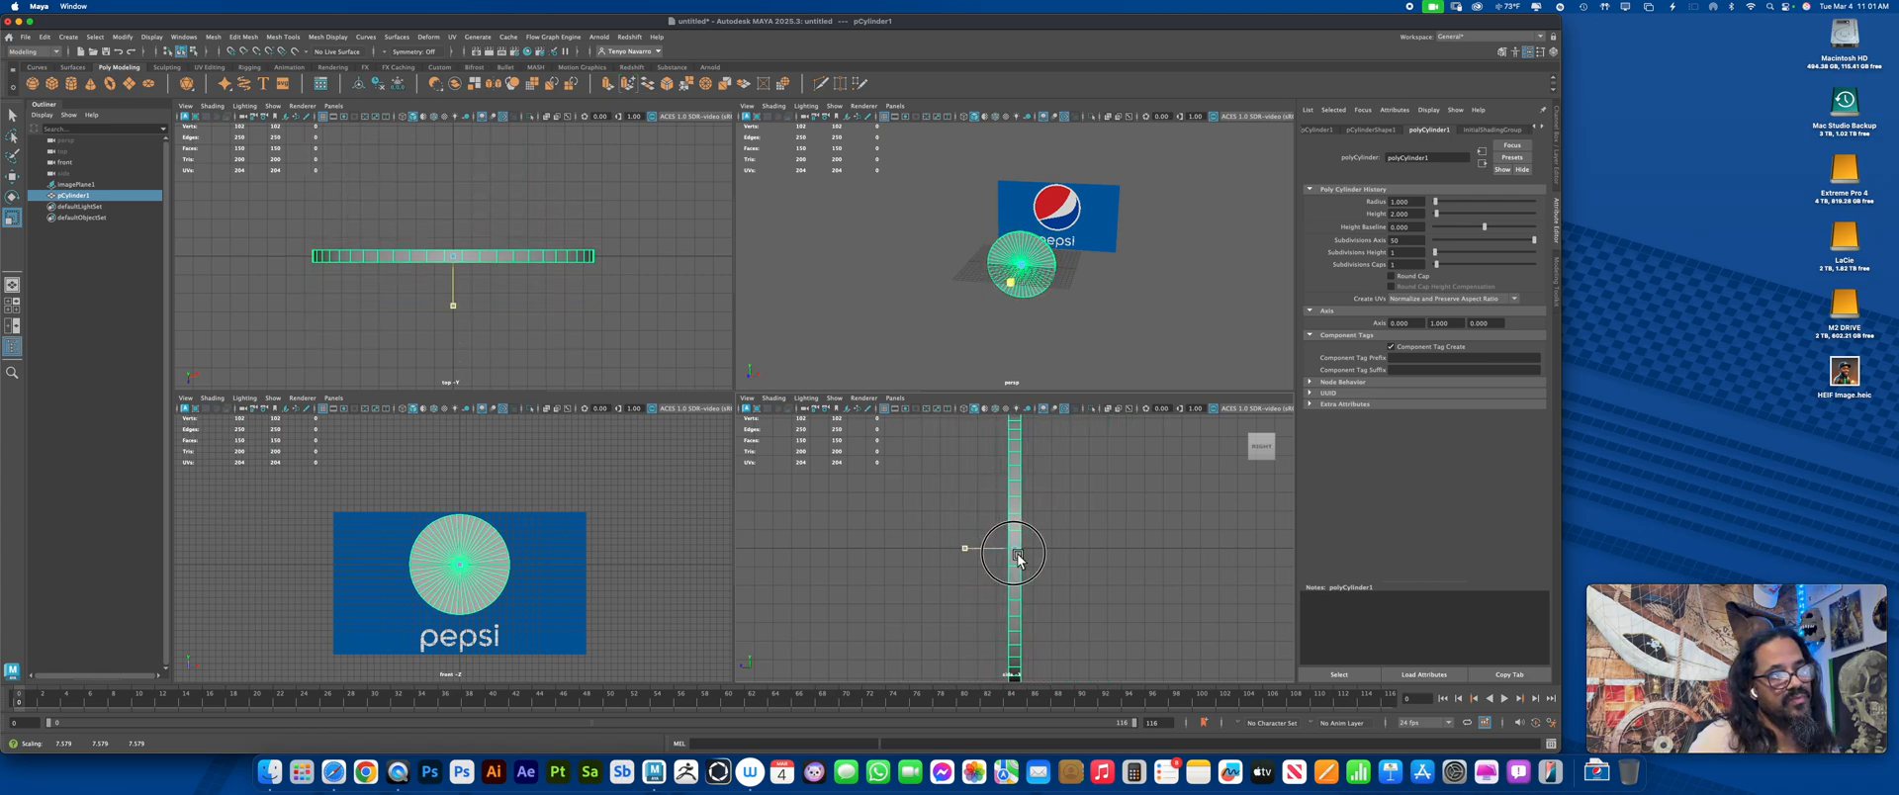
click(1137, 335)
Maximise the front view and turn on Wireframe on Shaded and X-Ray so the logo shows through the disc
key(space)
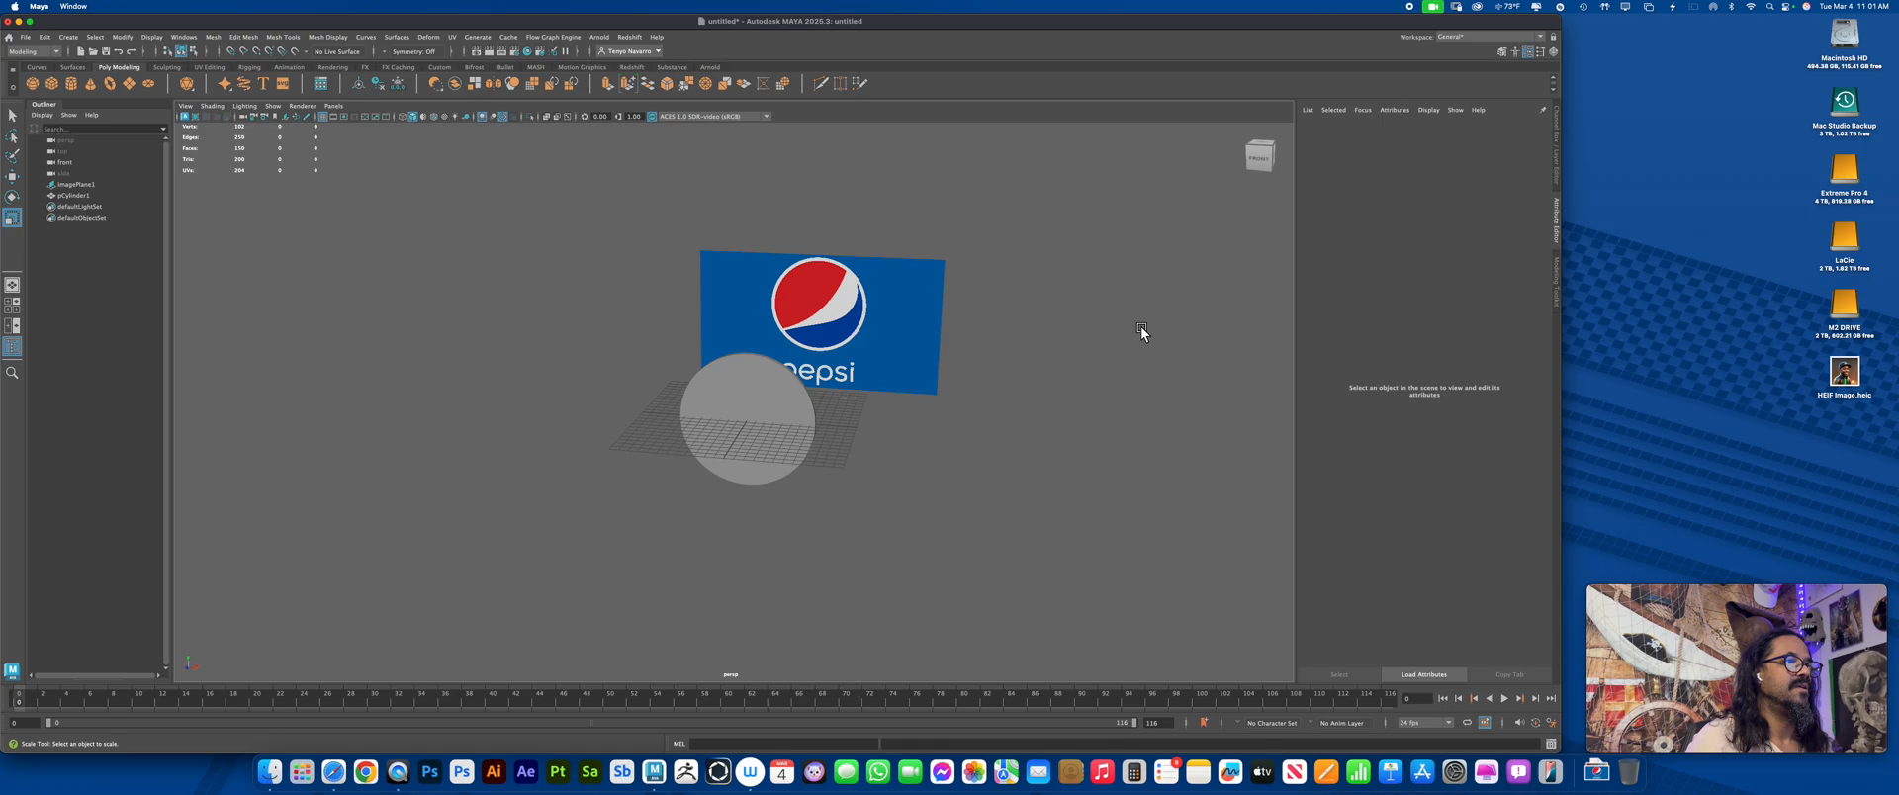
key(space)
key(space)
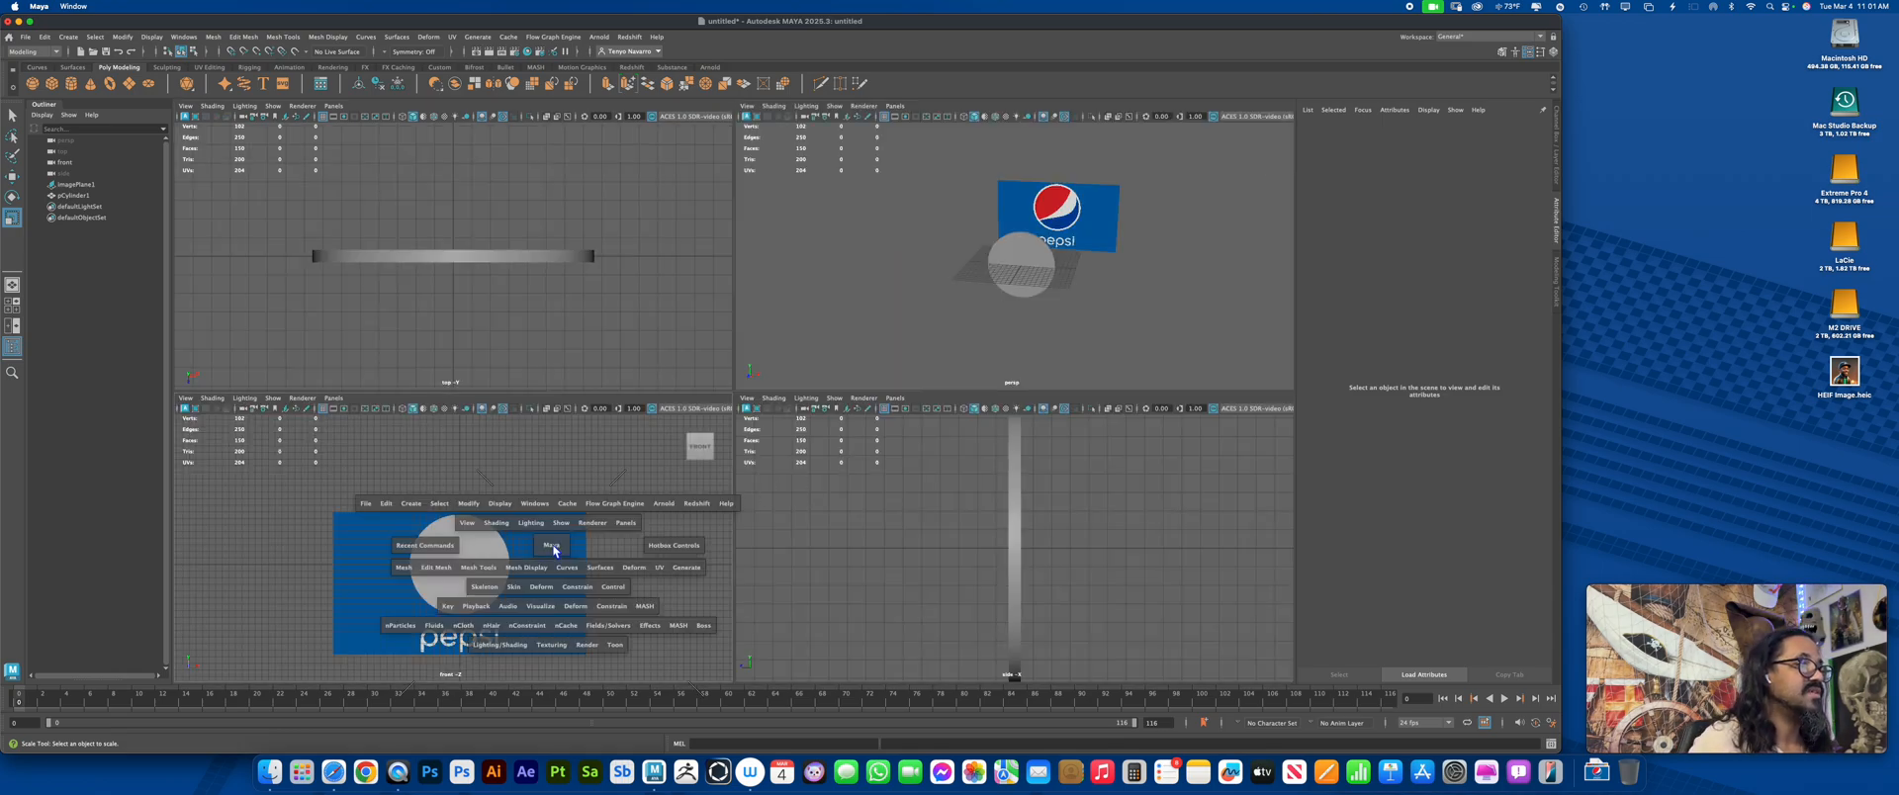
alt+right_drag(698, 472, 974, 555)
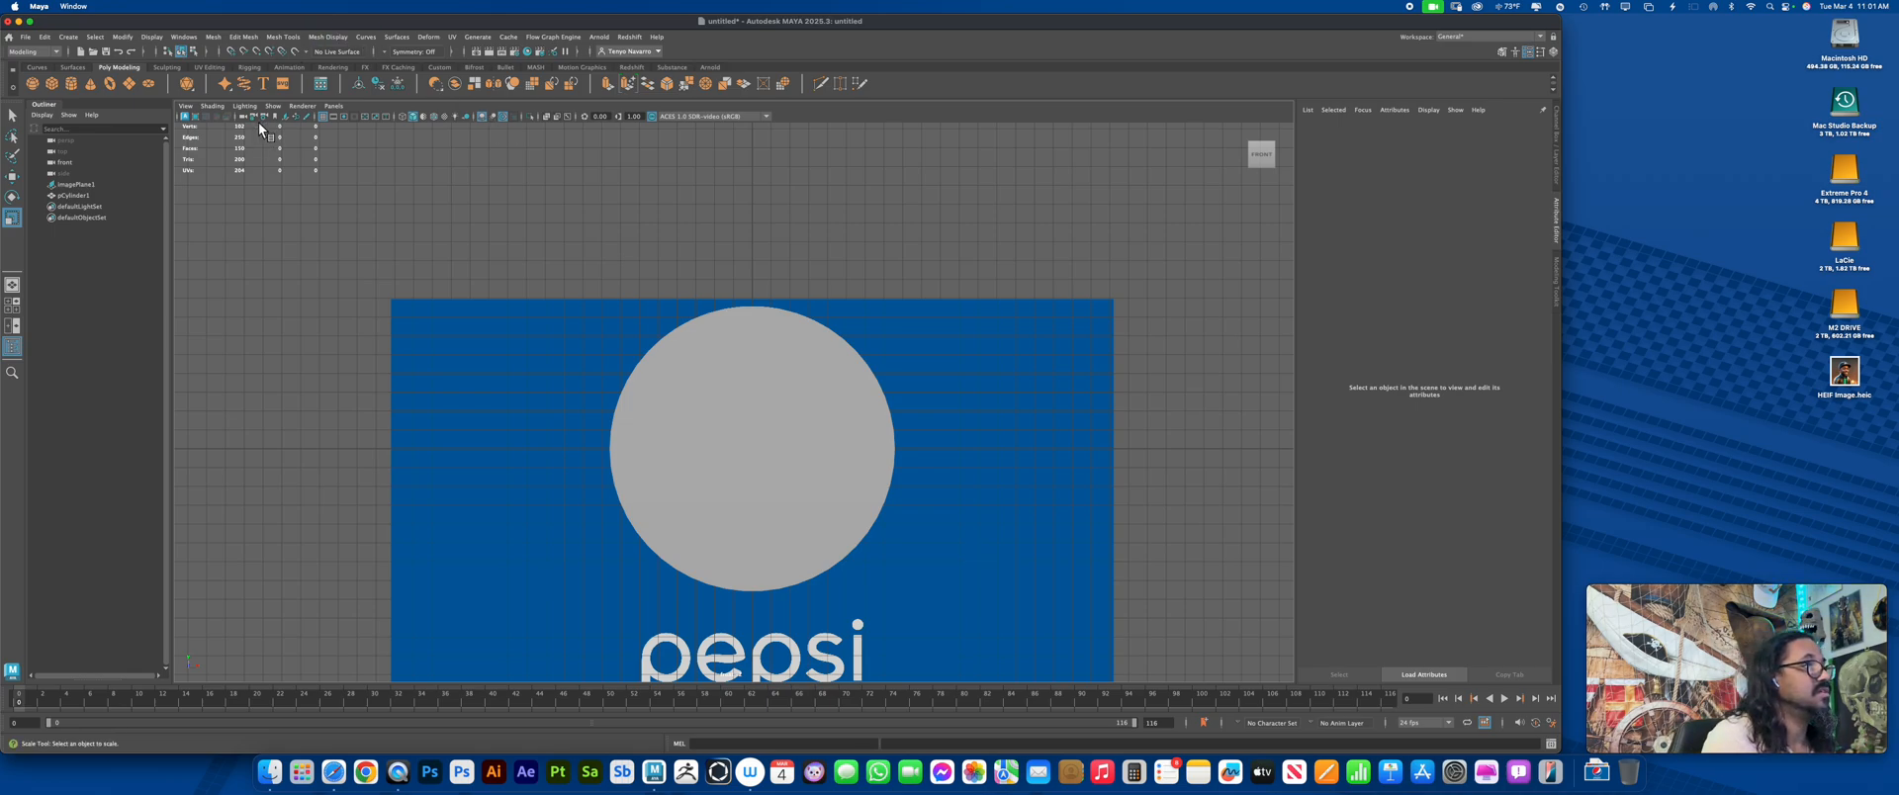
click(221, 107)
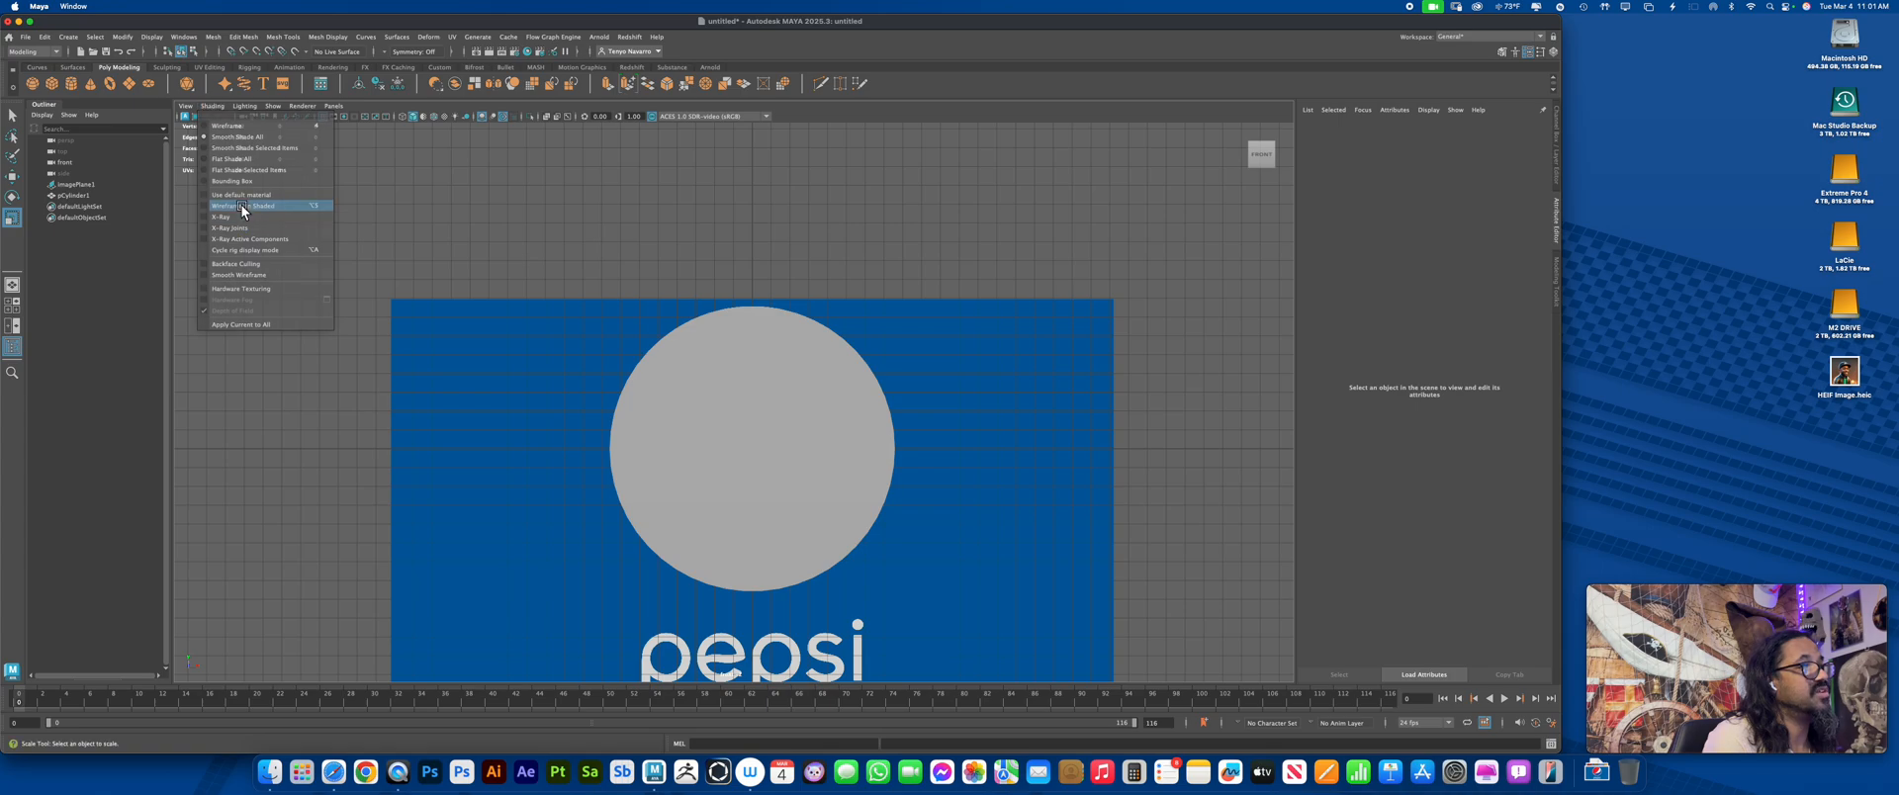
click(241, 206)
click(216, 109)
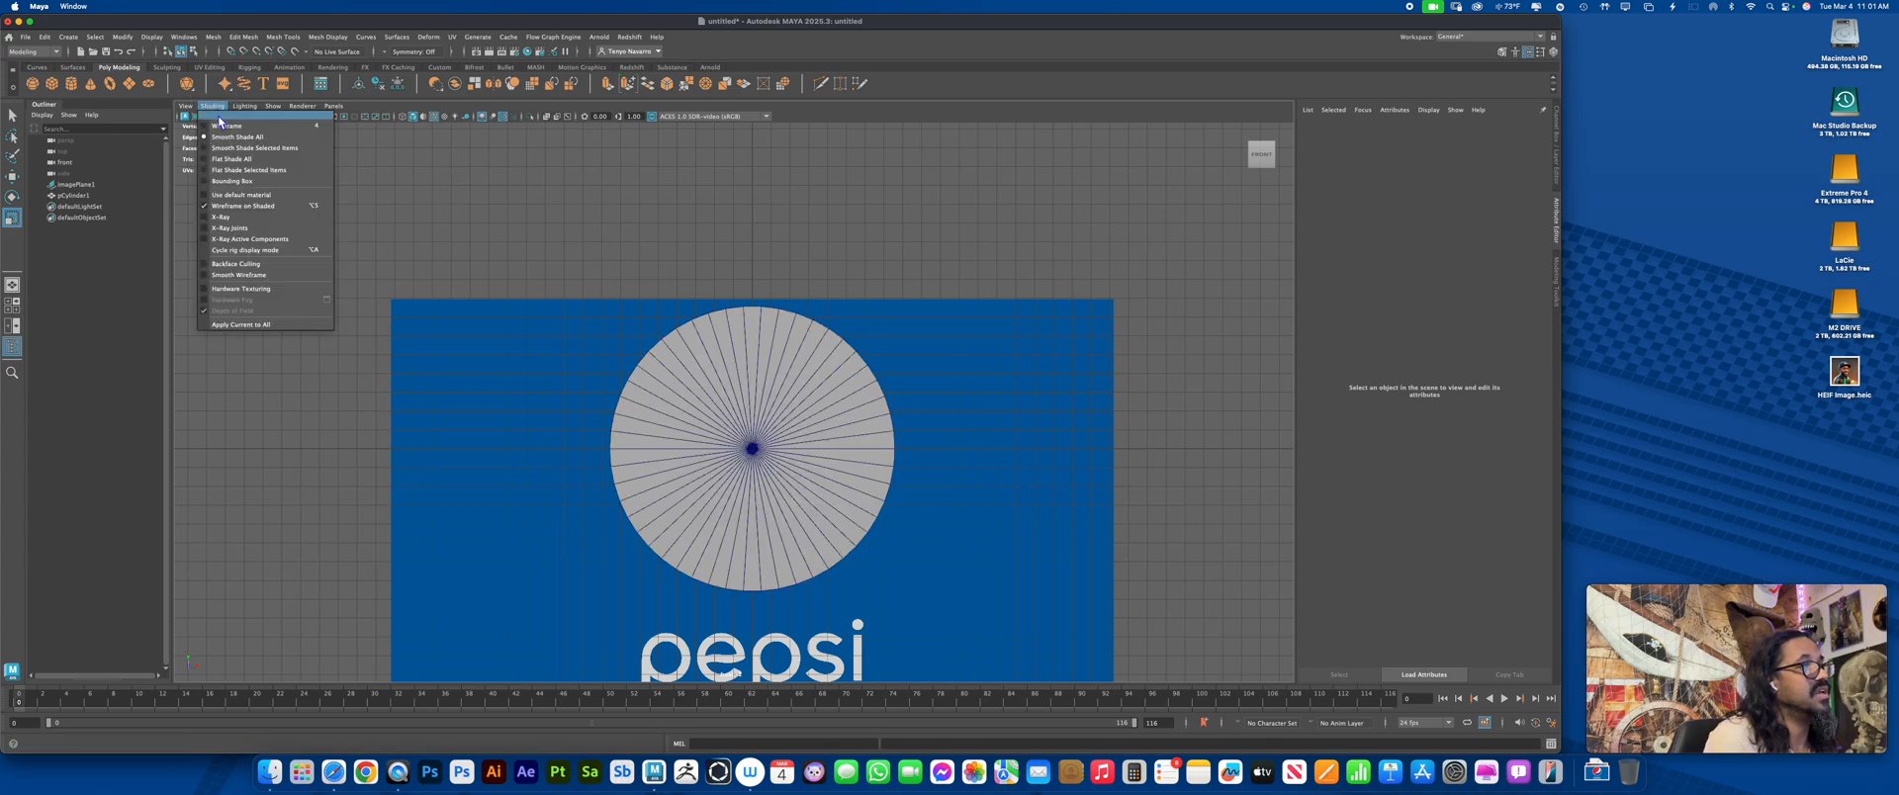
click(252, 220)
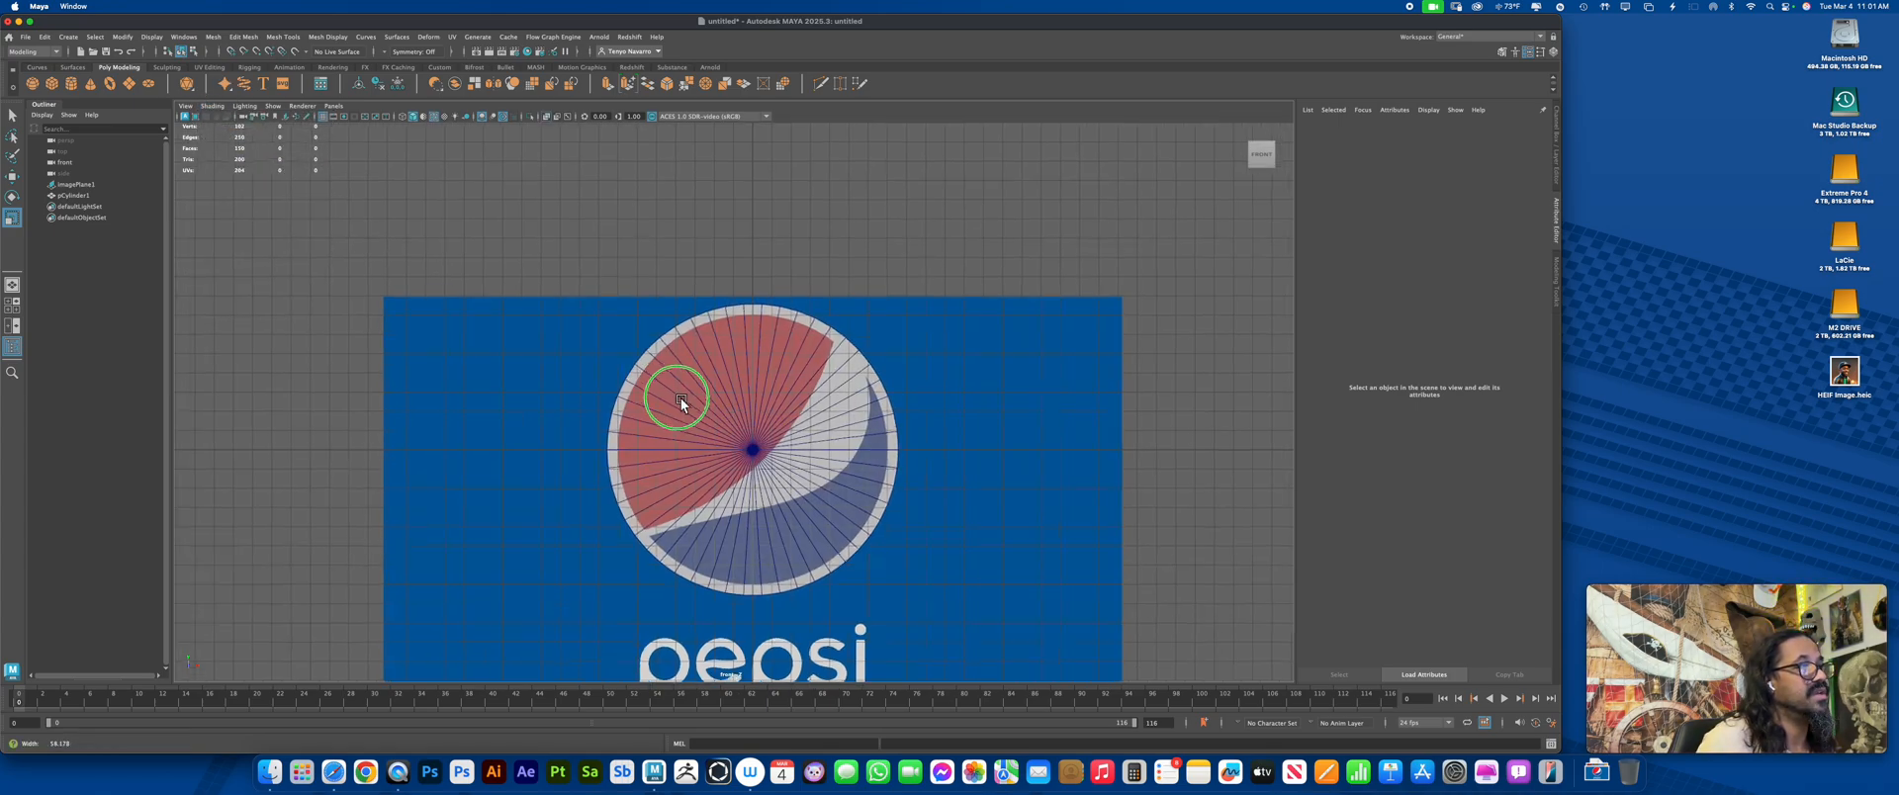
scroll(681, 397, up, 5)
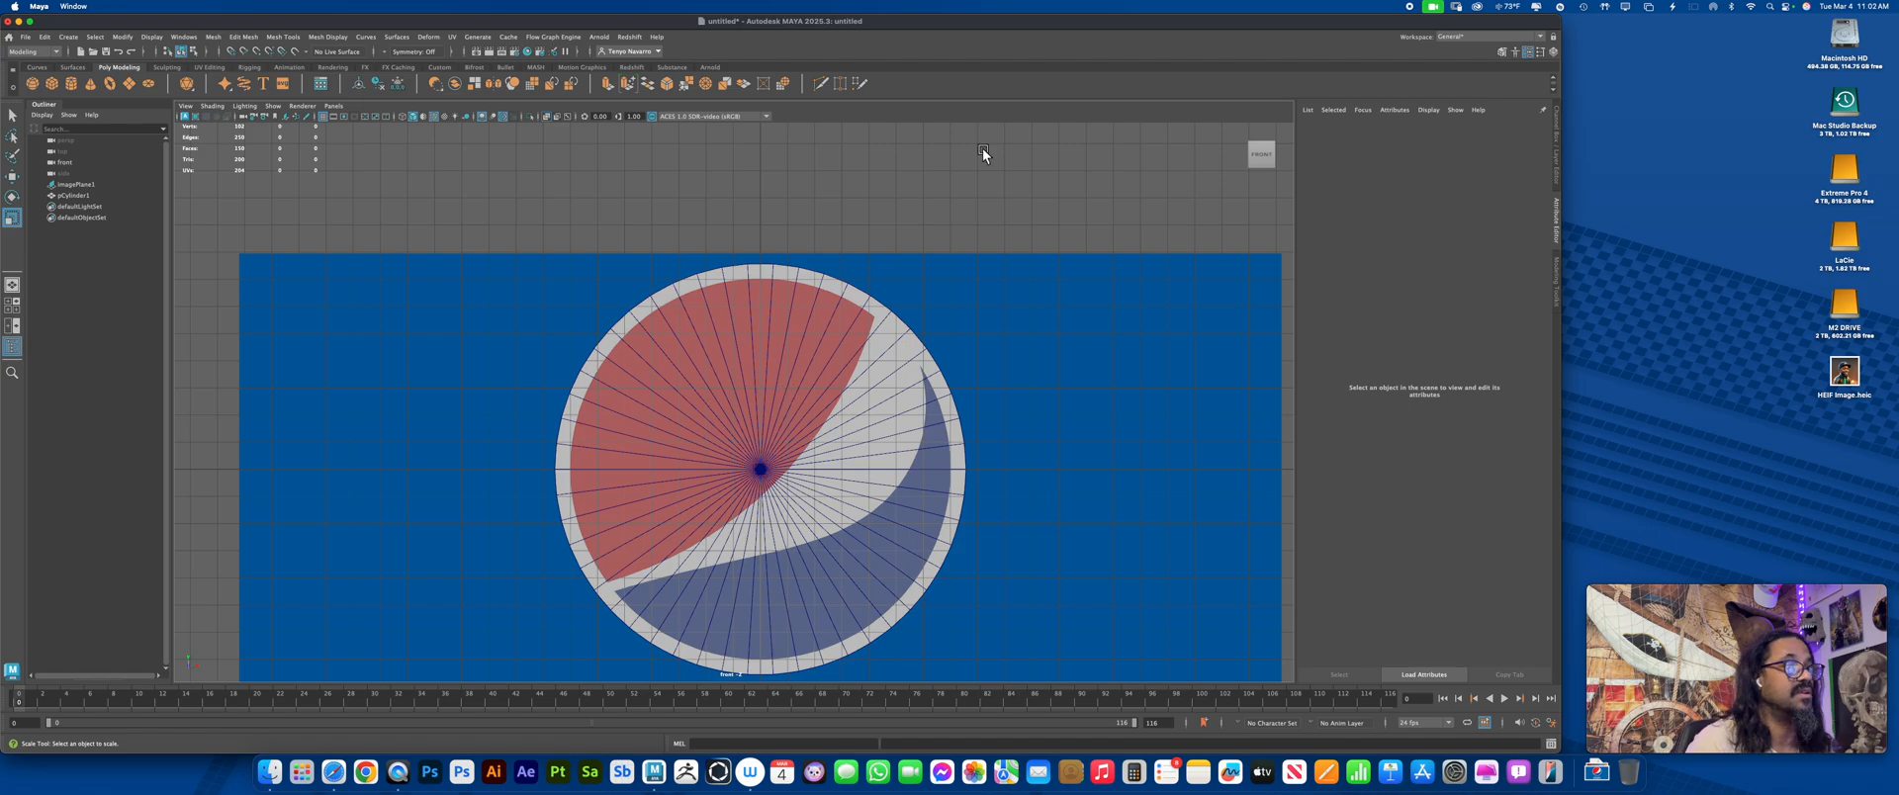
Make the disc a live surface and start the Quad Draw tool
click(870, 394)
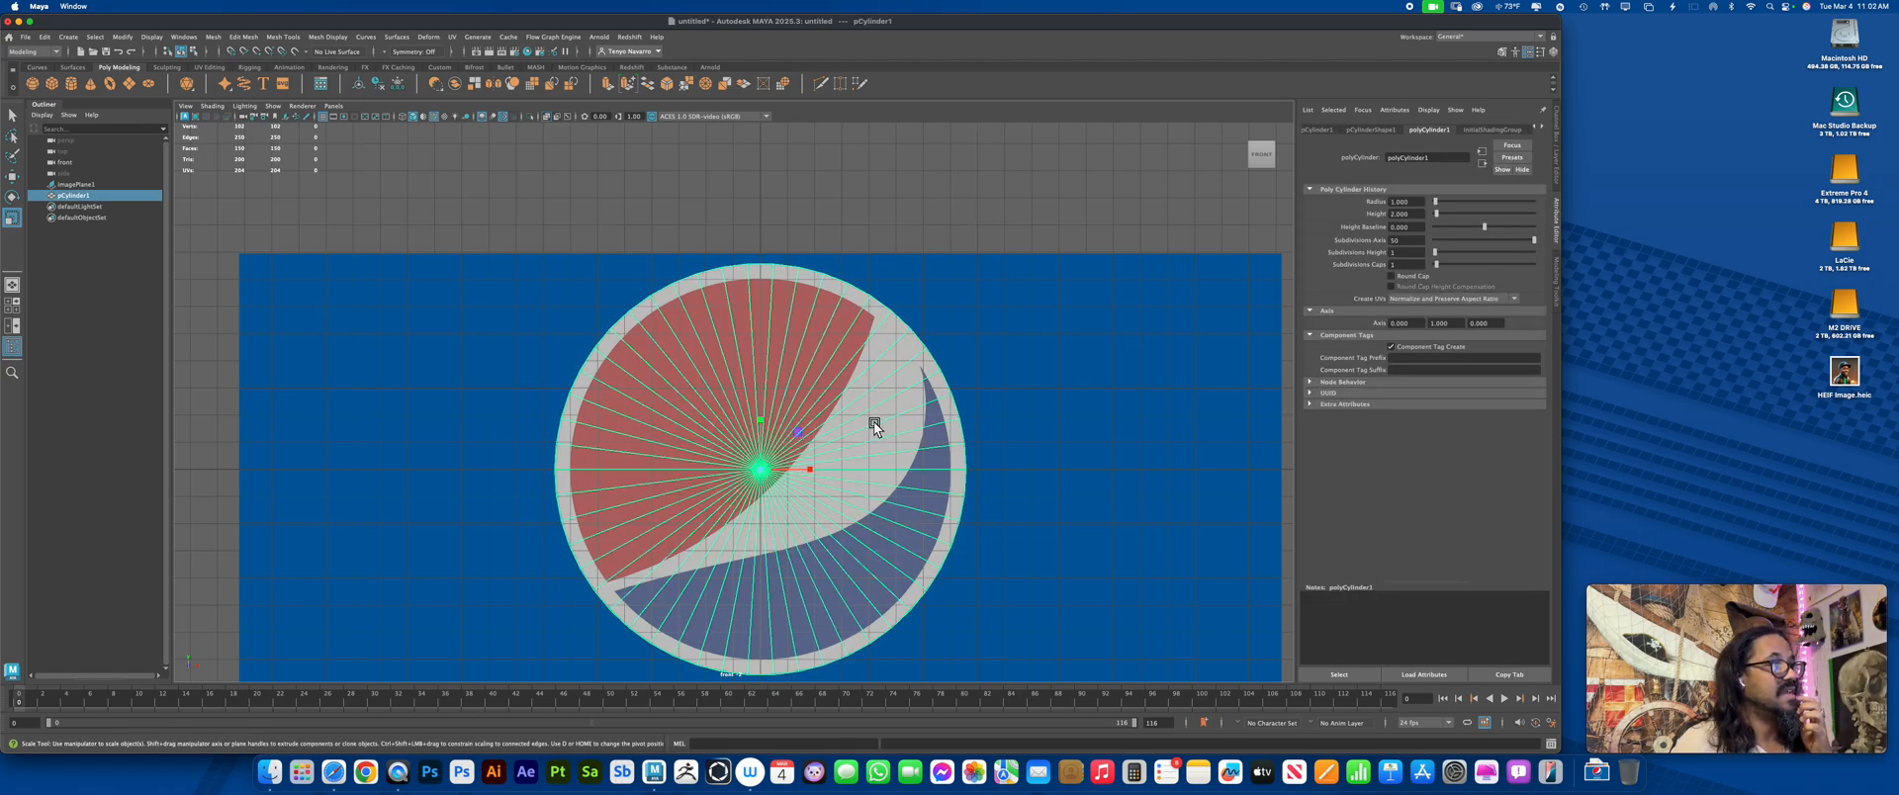
click(298, 56)
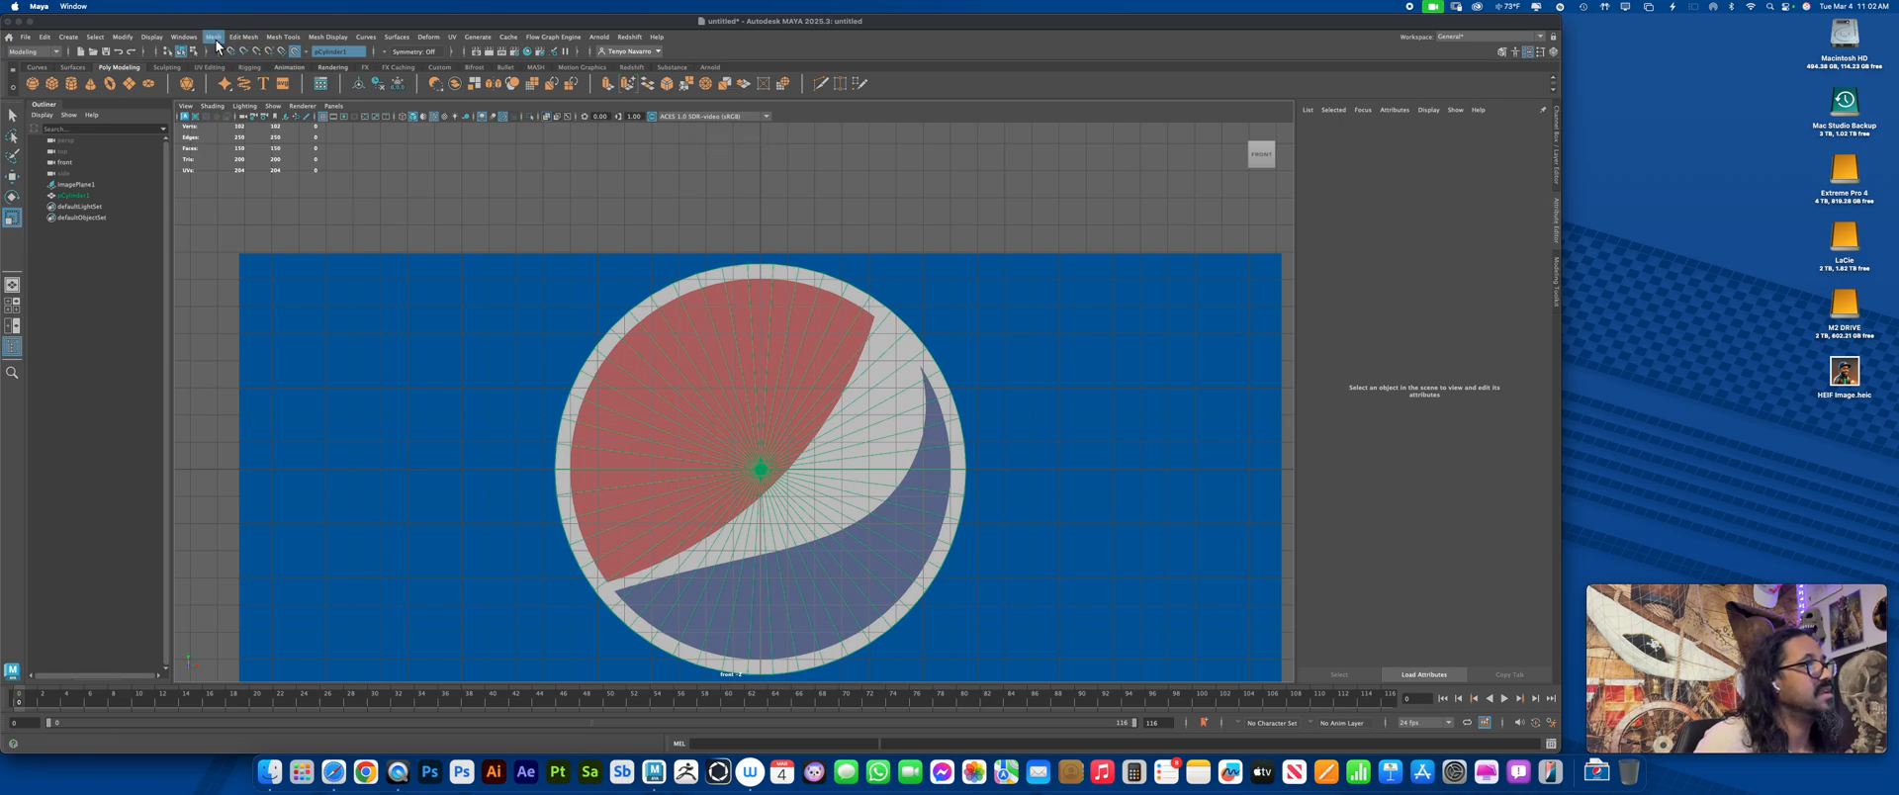
click(285, 37)
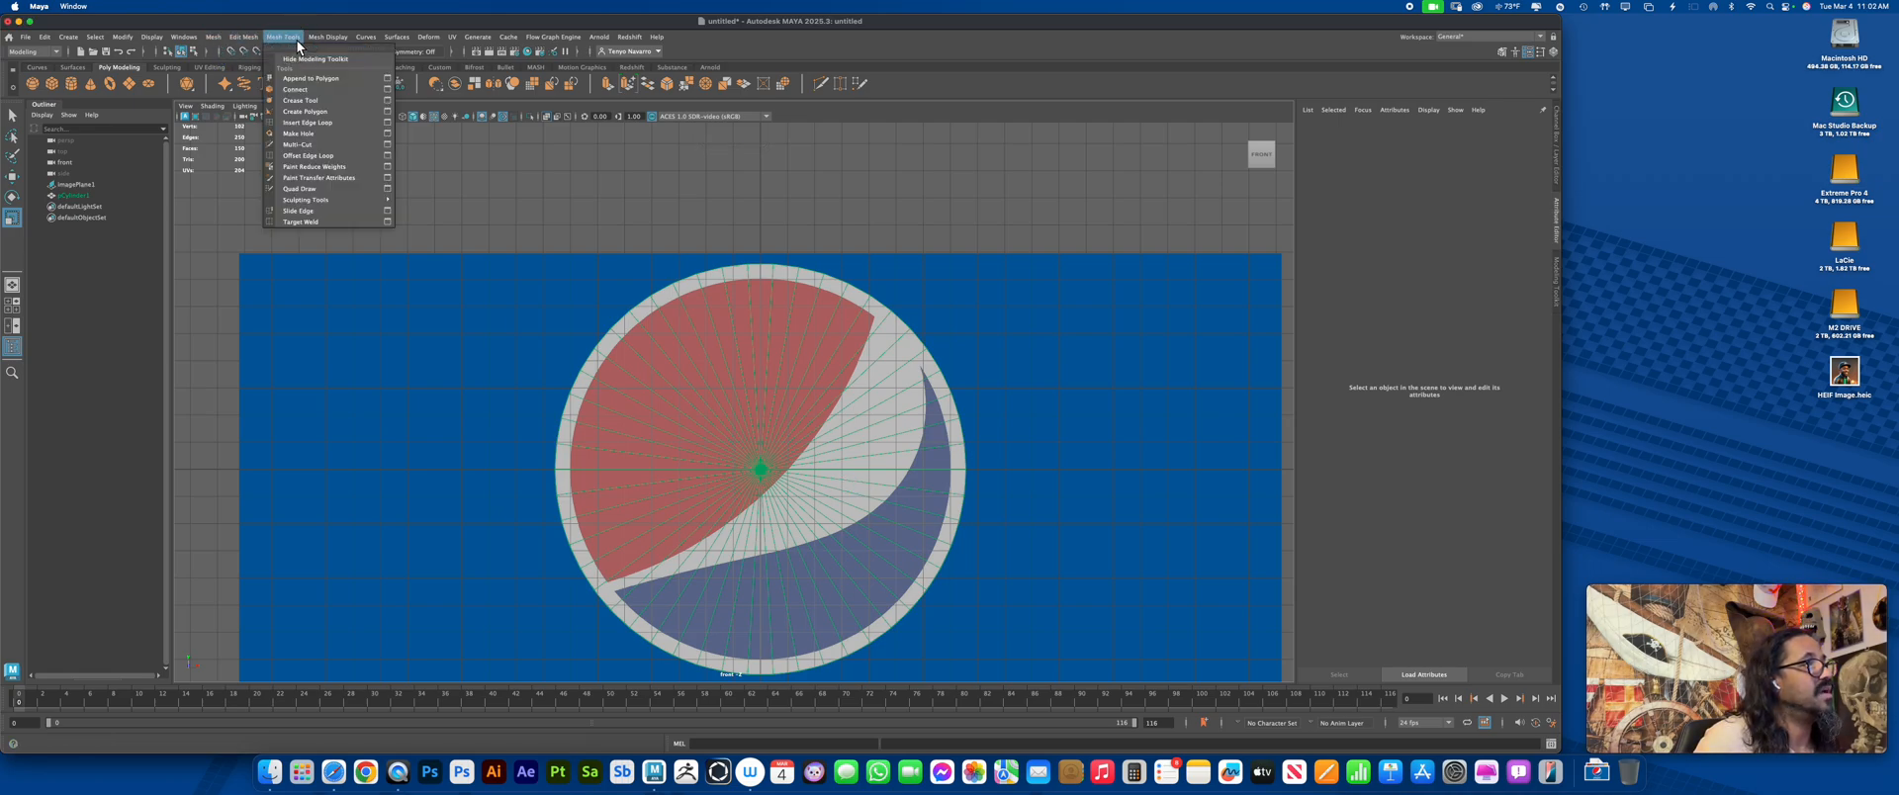
click(323, 188)
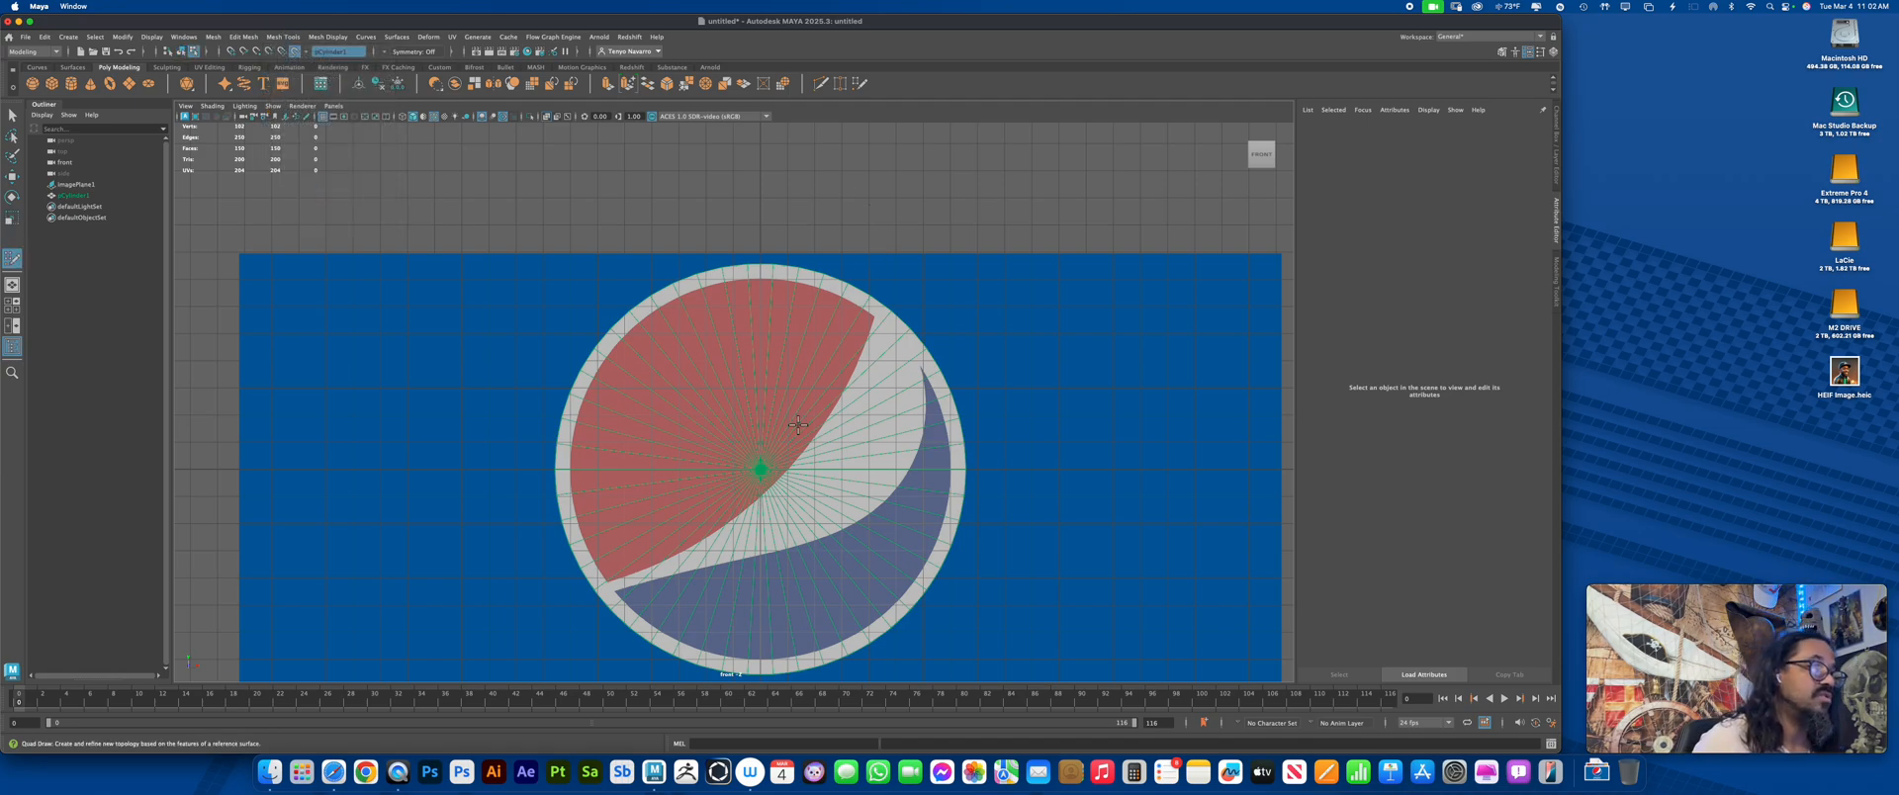
Place four Quad Draw points around the lower-left tip of the logo's red shape and fill them as the first quad
alt+right_drag(798, 426, 829, 524)
alt+middle_drag(829, 524, 835, 458)
alt+right_drag(835, 458, 856, 559)
alt+middle_drag(857, 559, 962, 516)
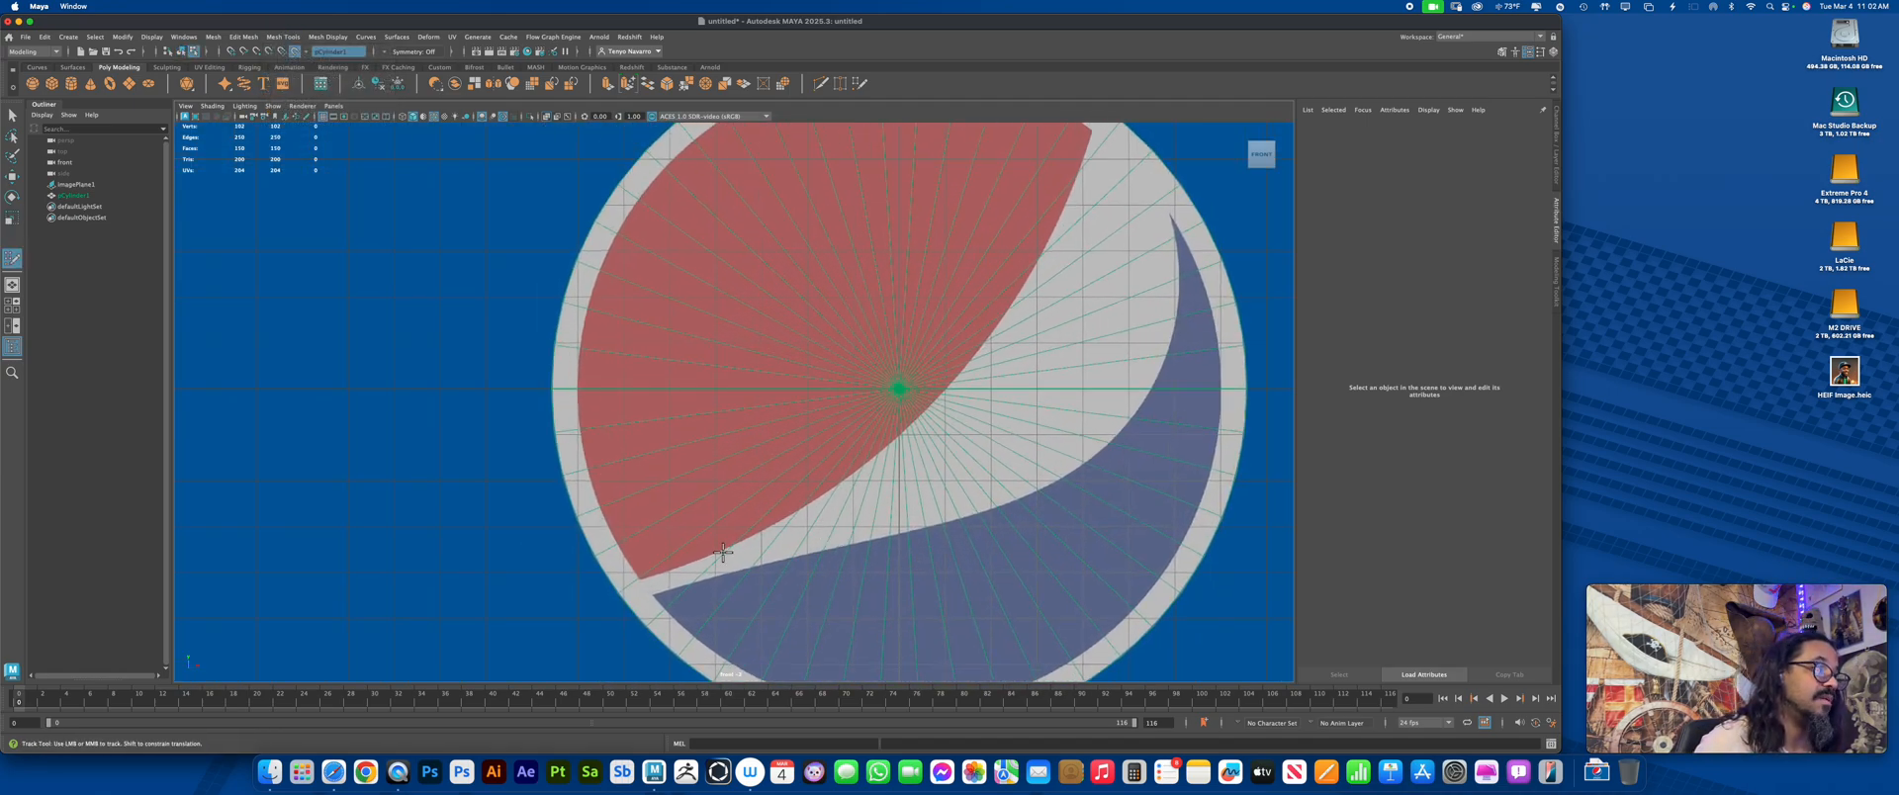
alt+right_drag(723, 554, 719, 621)
click(626, 613)
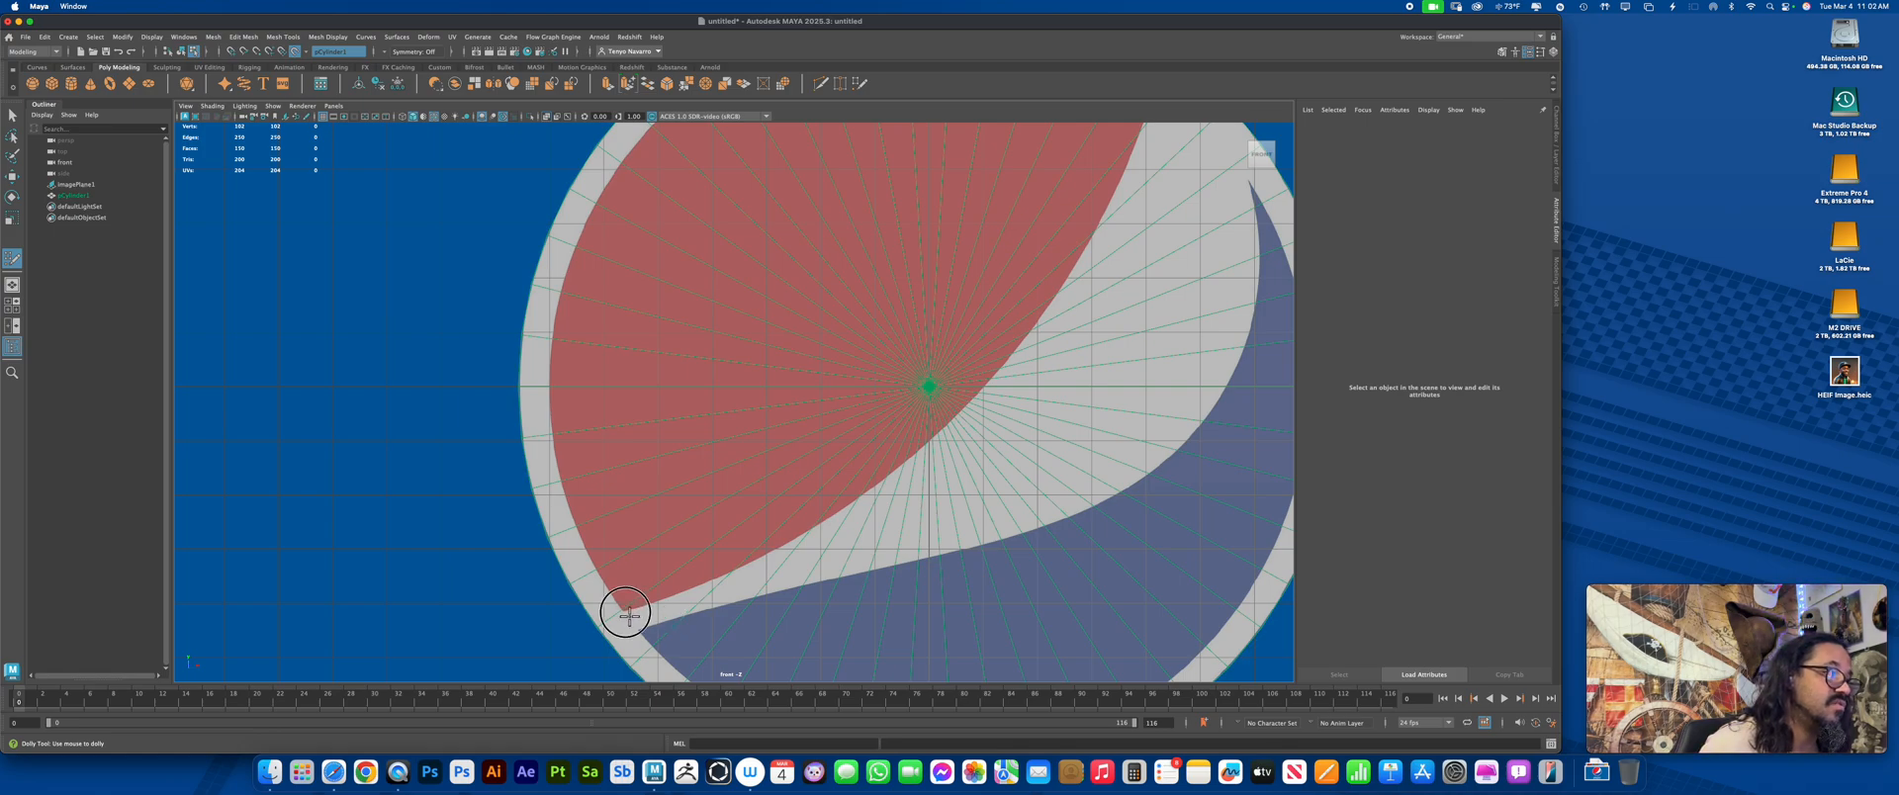
click(690, 590)
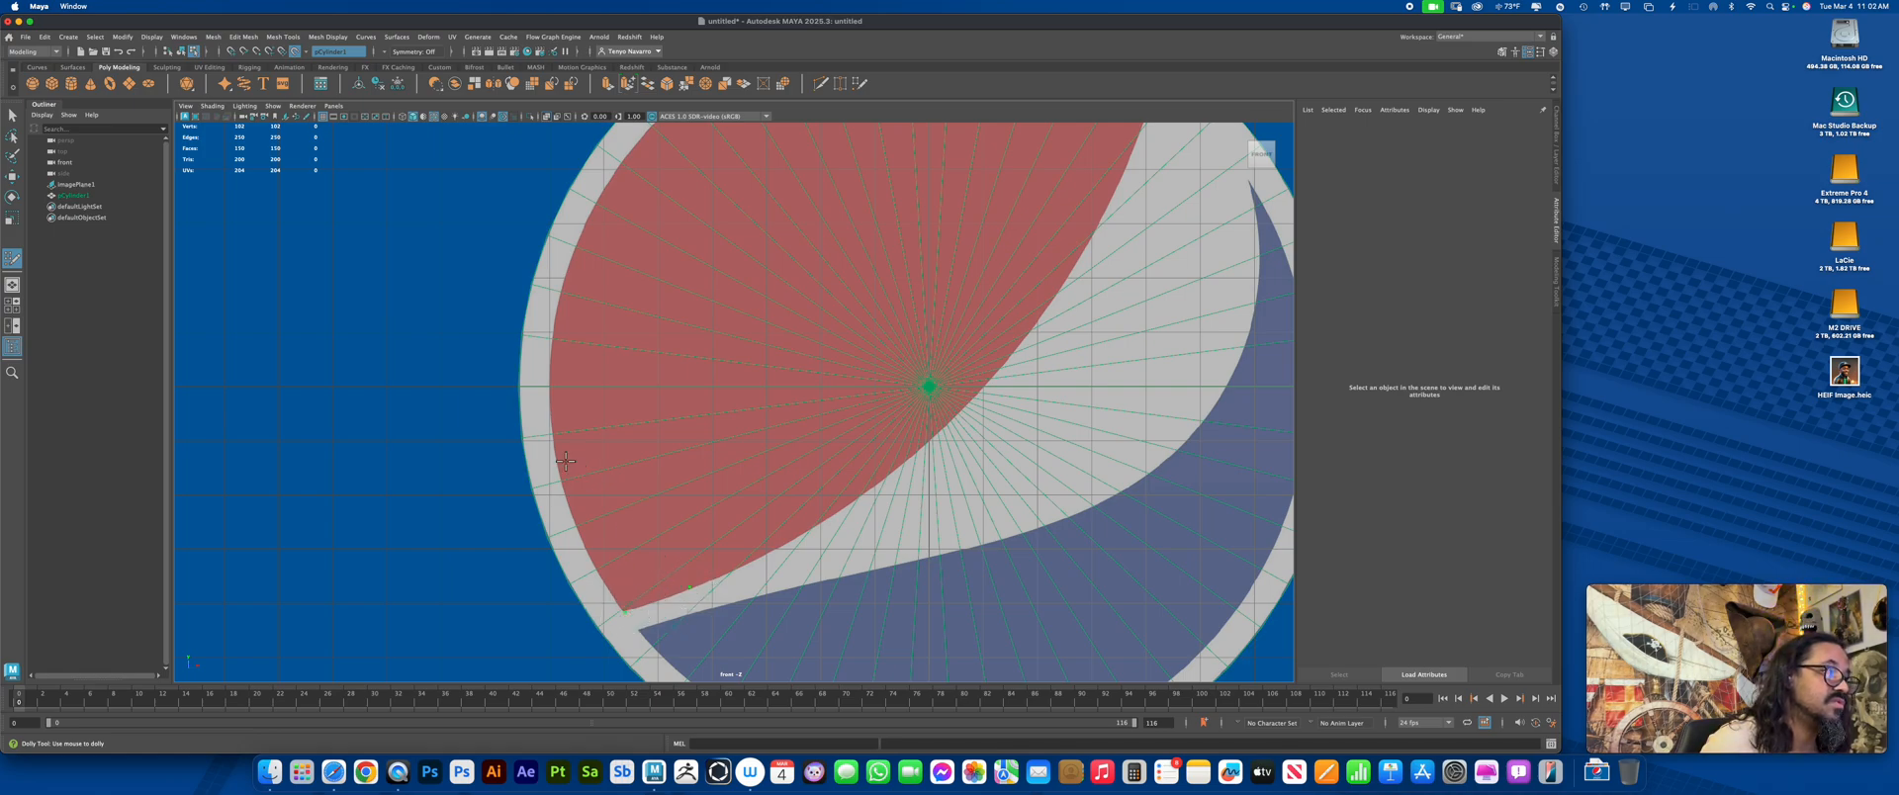
shift+click(601, 546)
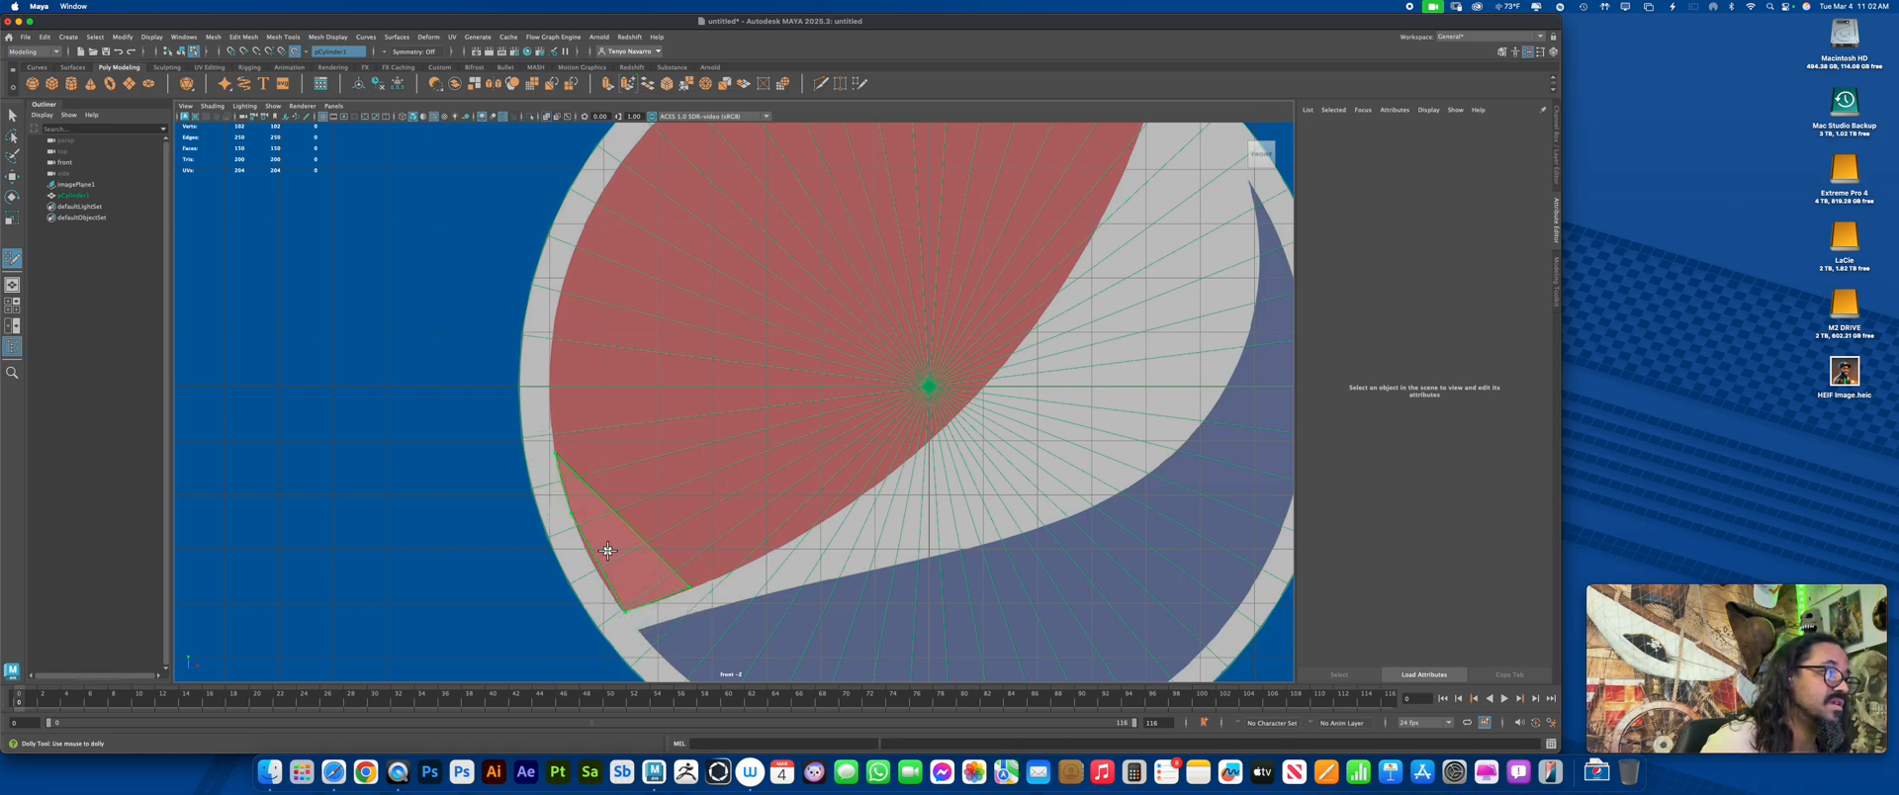
shift+click(609, 550)
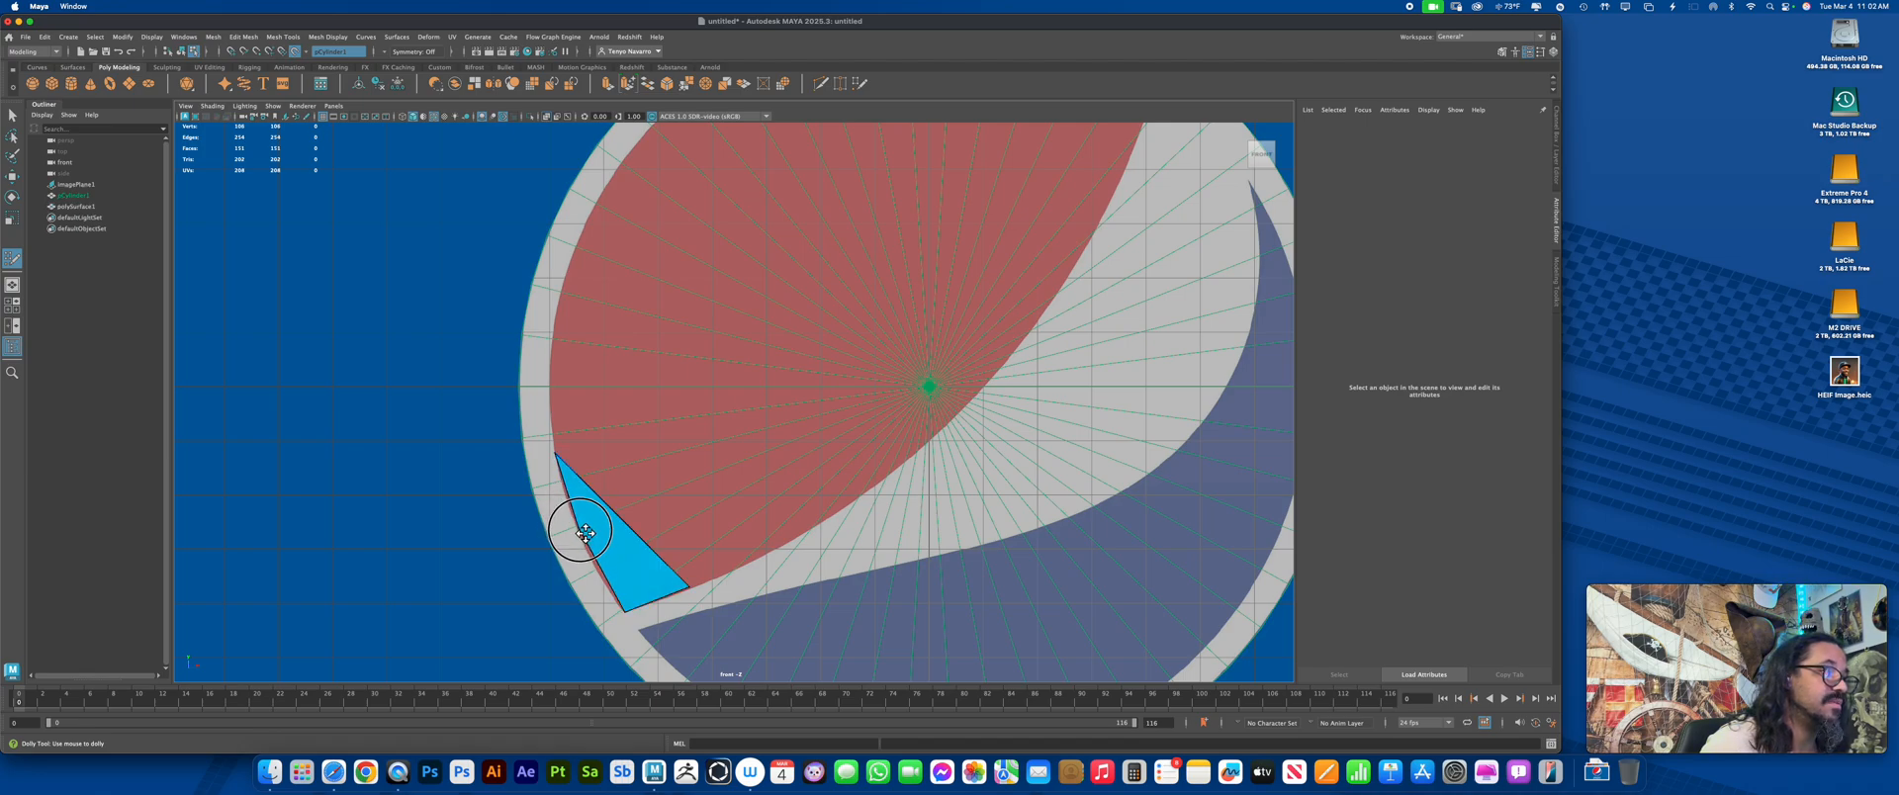
Adjust the first quad's vertices to follow the red shape's outline, narrowing the face toward the tip
drag(594, 558, 599, 574)
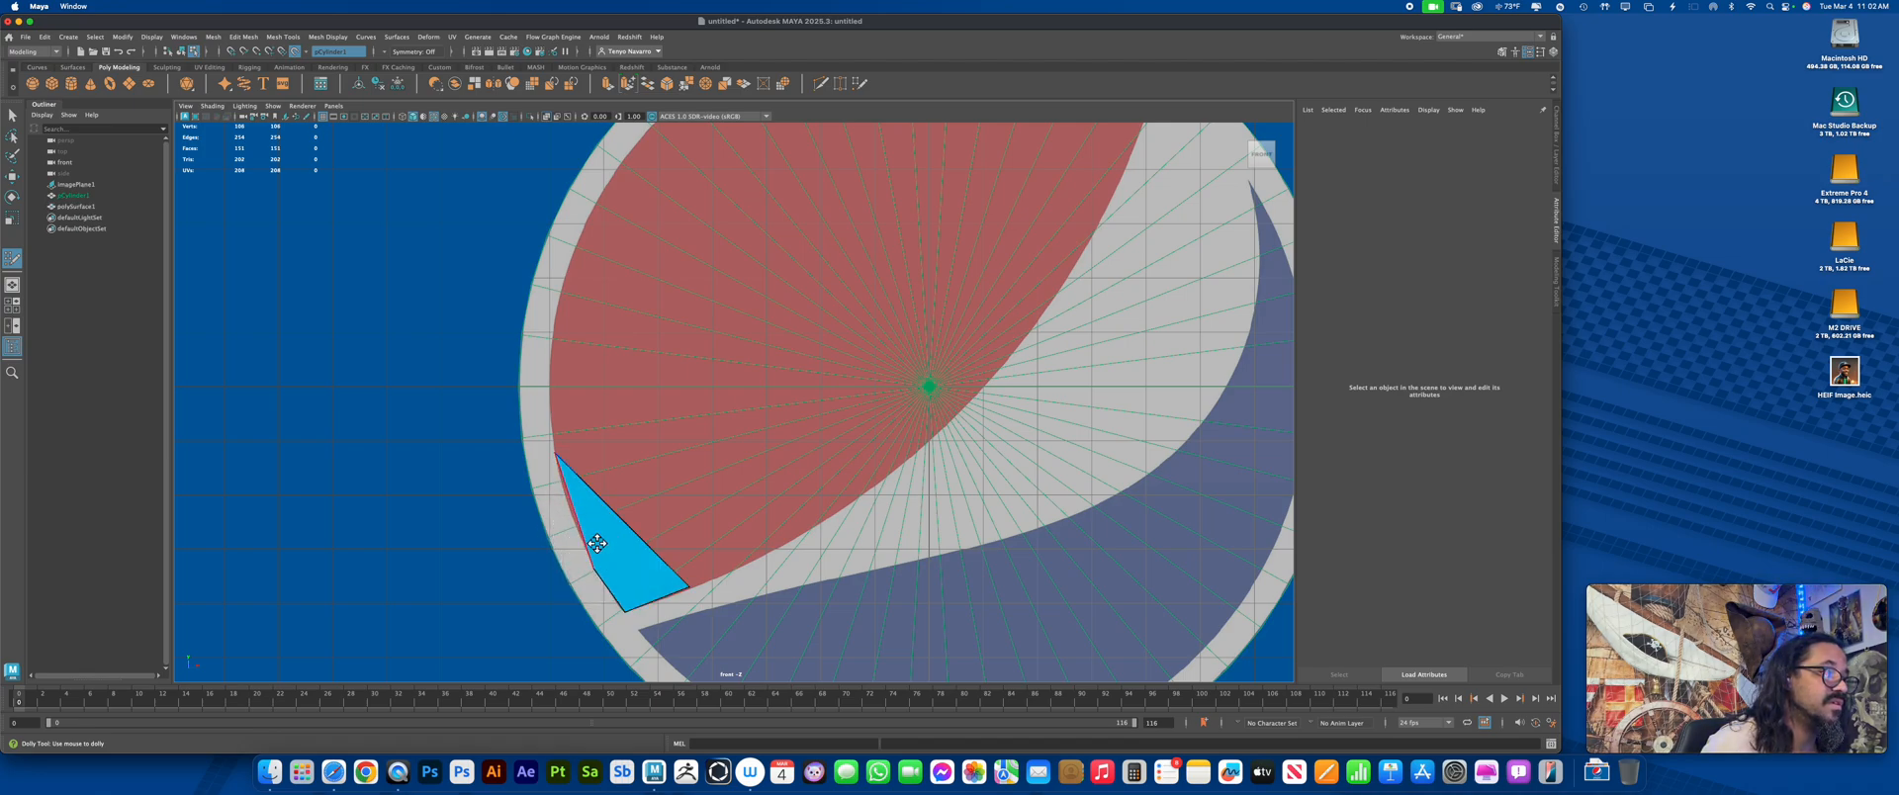
drag(566, 462, 572, 509)
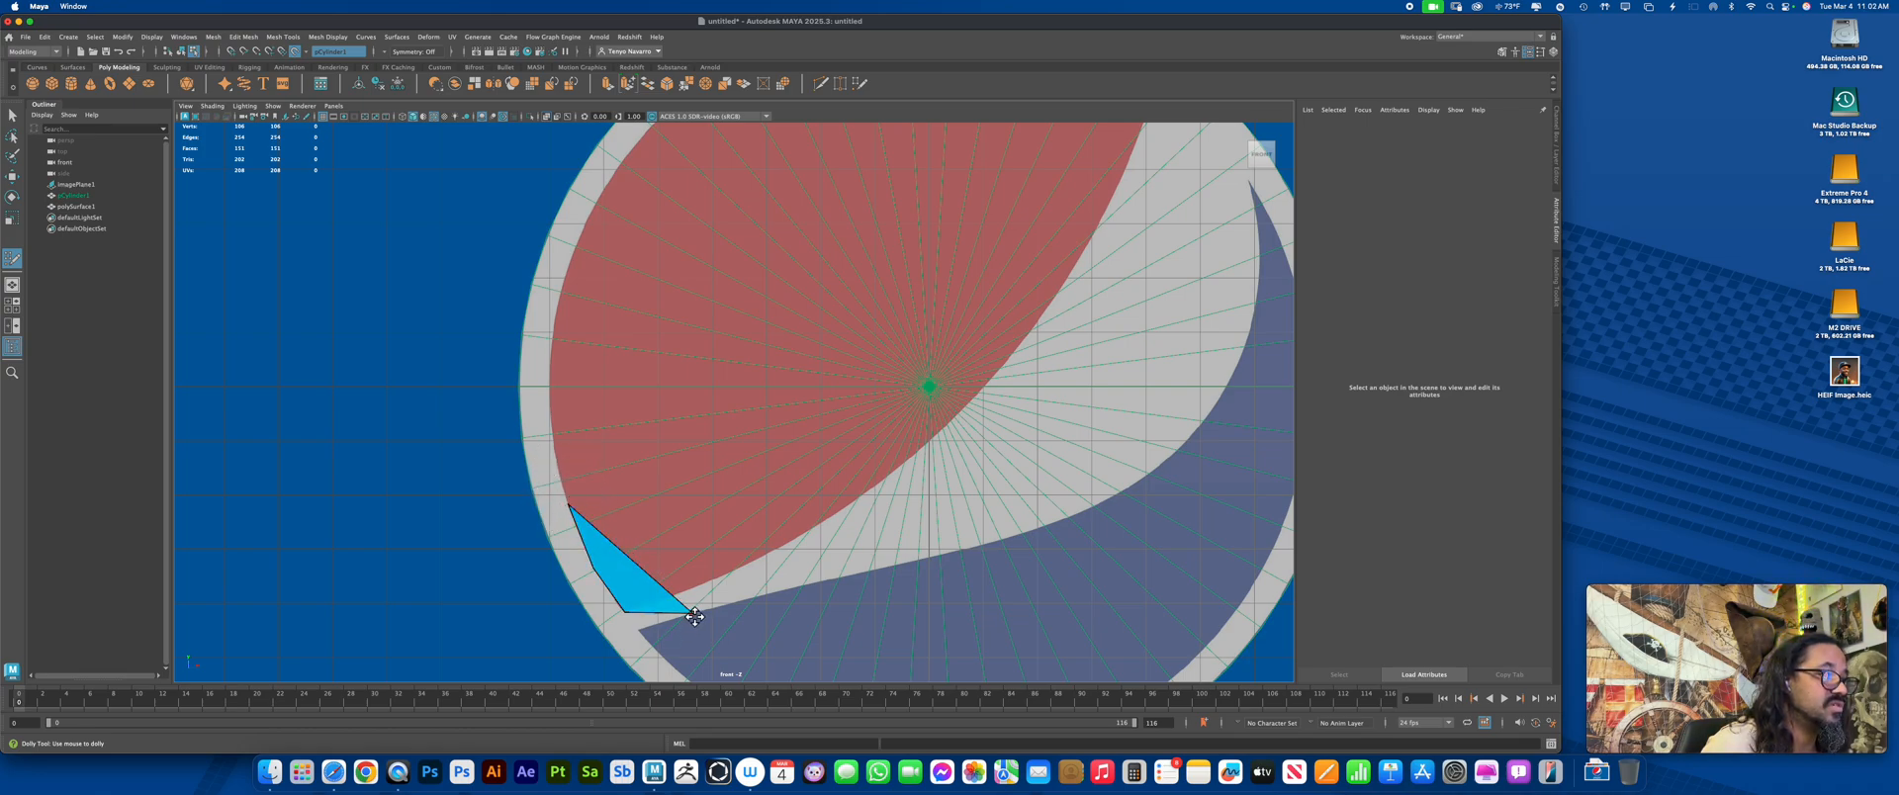
mouse_move(697, 616)
mouse_down()
mouse_move(626, 607)
mouse_move(666, 603)
mouse_up()
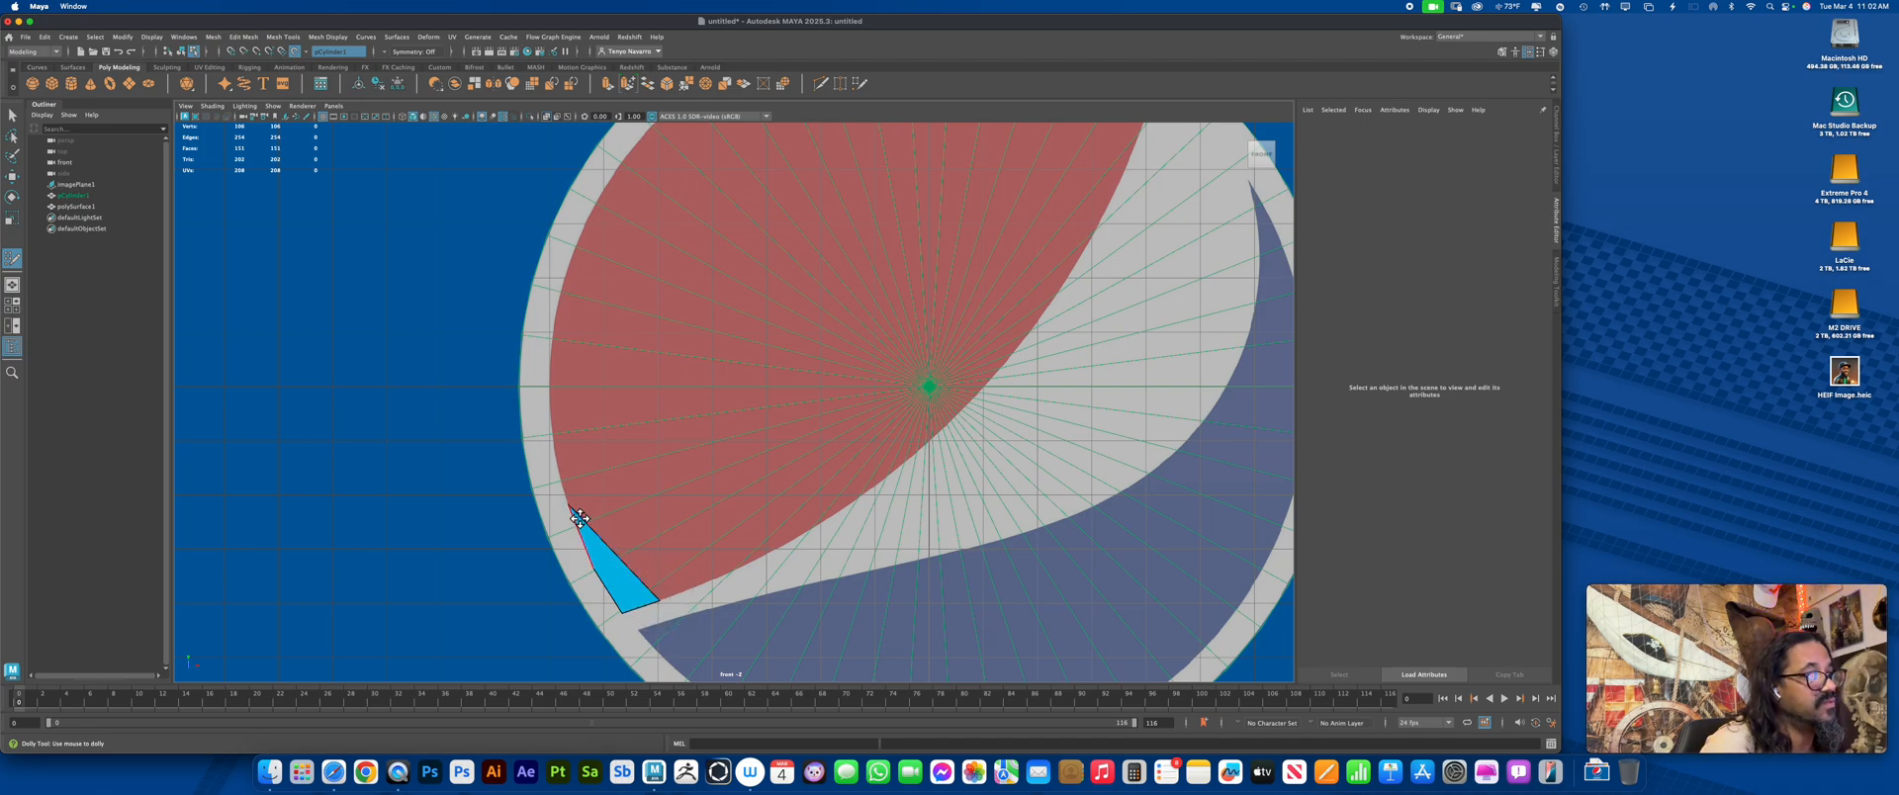
drag(572, 508, 572, 503)
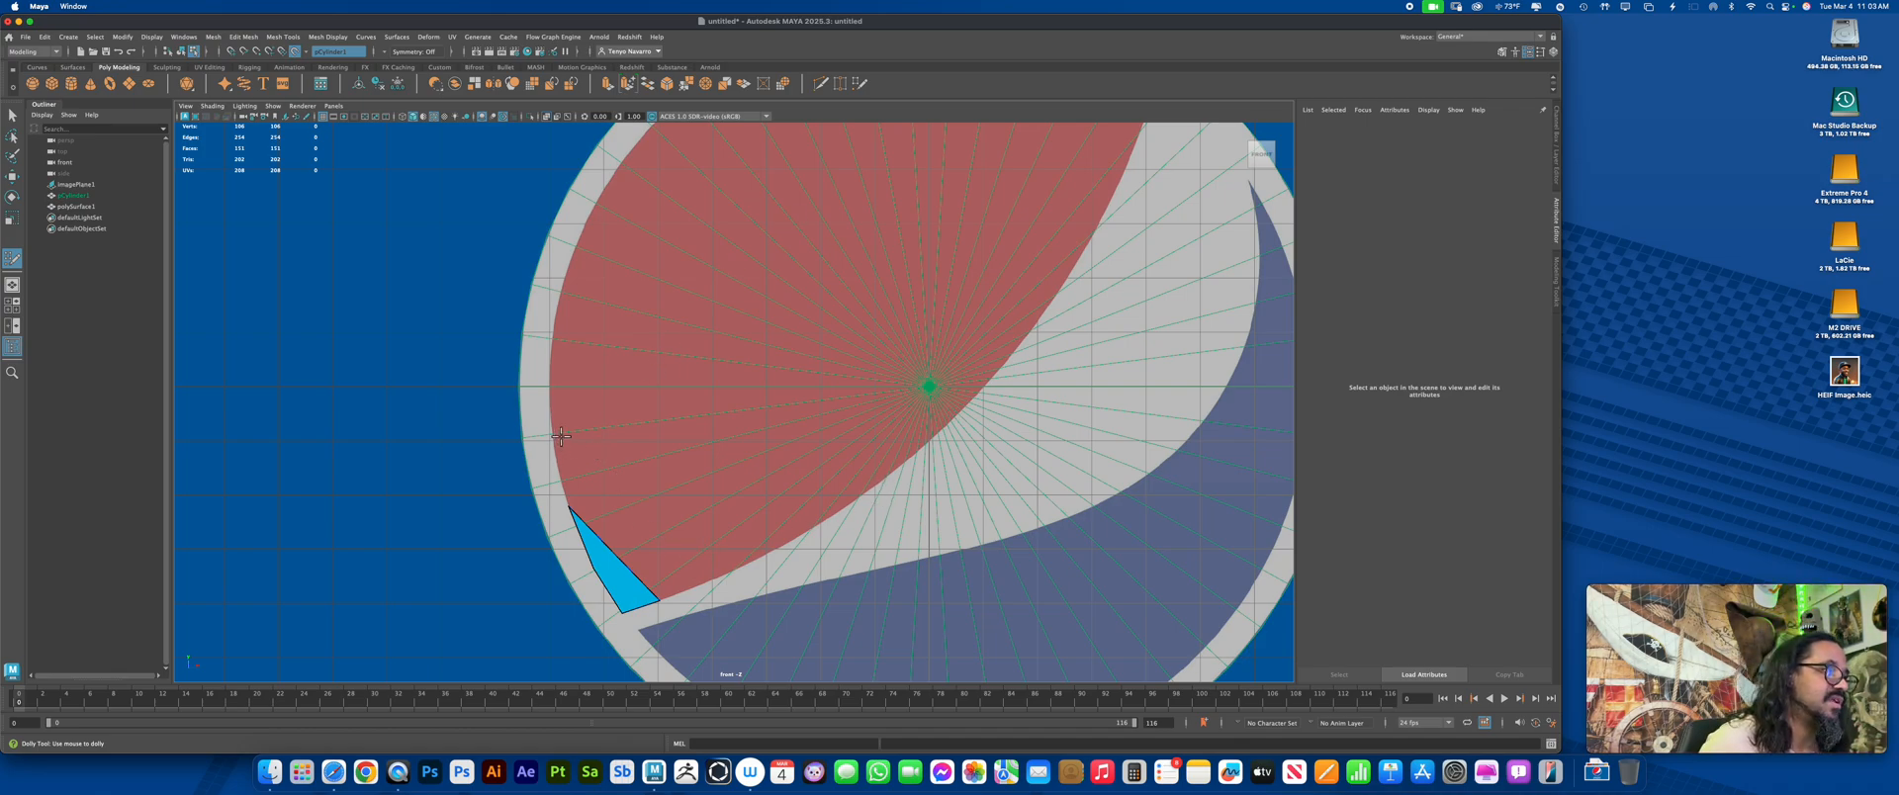
Add a second quad spanning the red shape above the first and fit its two upper corners to the outline
click(721, 579)
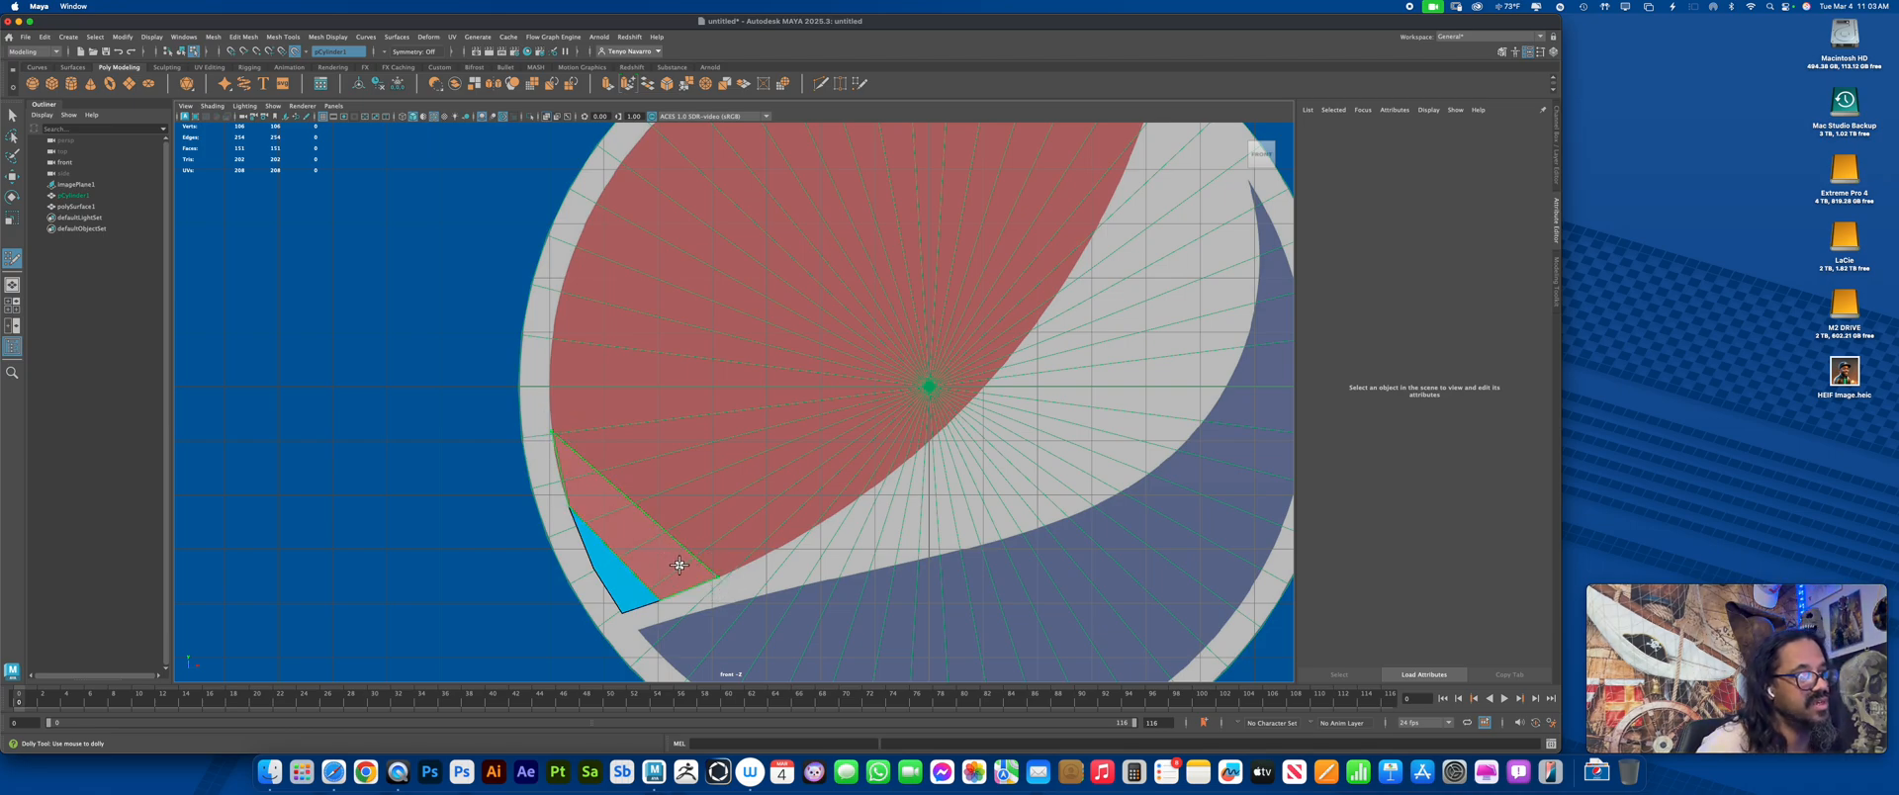
shift+click(658, 554)
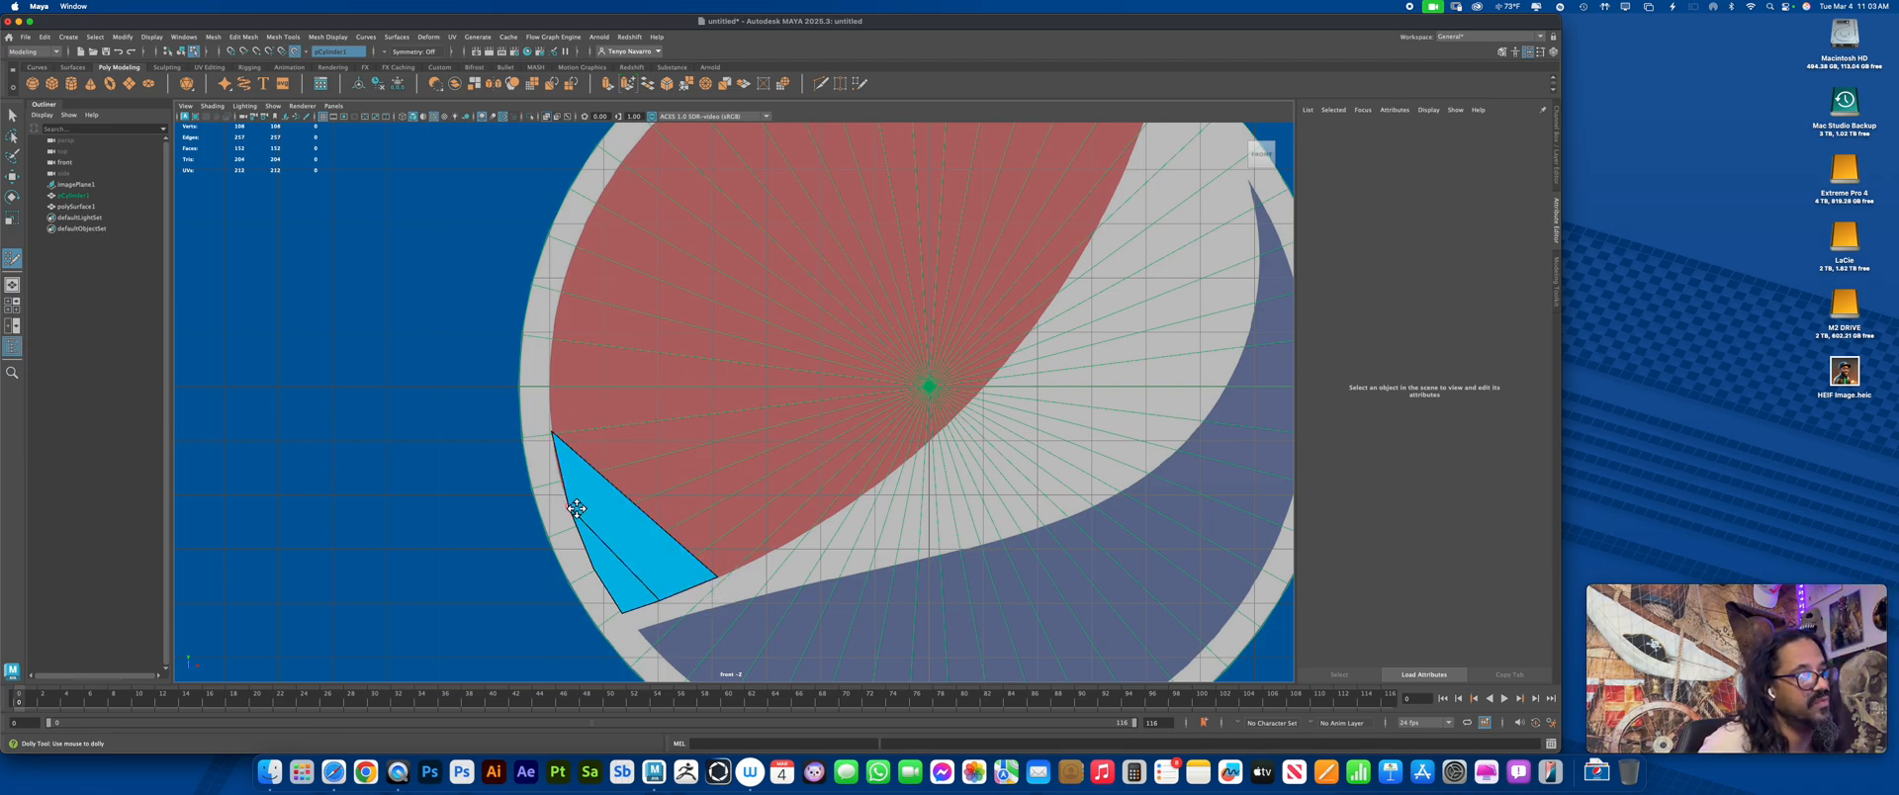
drag(554, 433, 552, 446)
drag(718, 577, 710, 580)
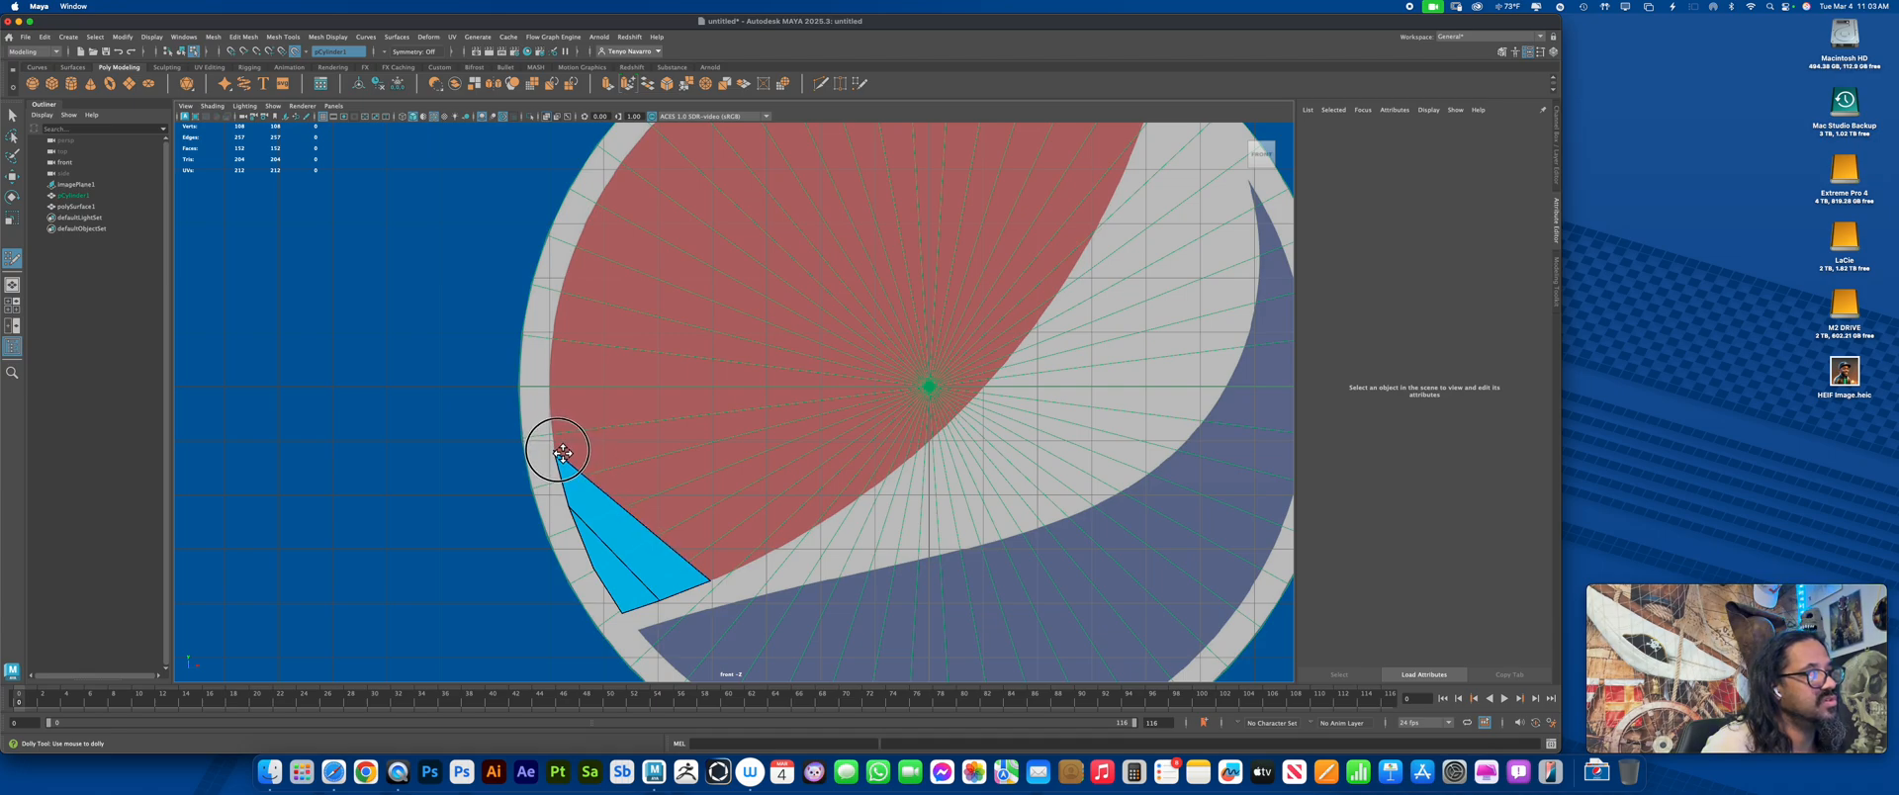
Add the third and fourth quads up the red shape's lower part and fit their left corners to the outline
shift+click(746, 550)
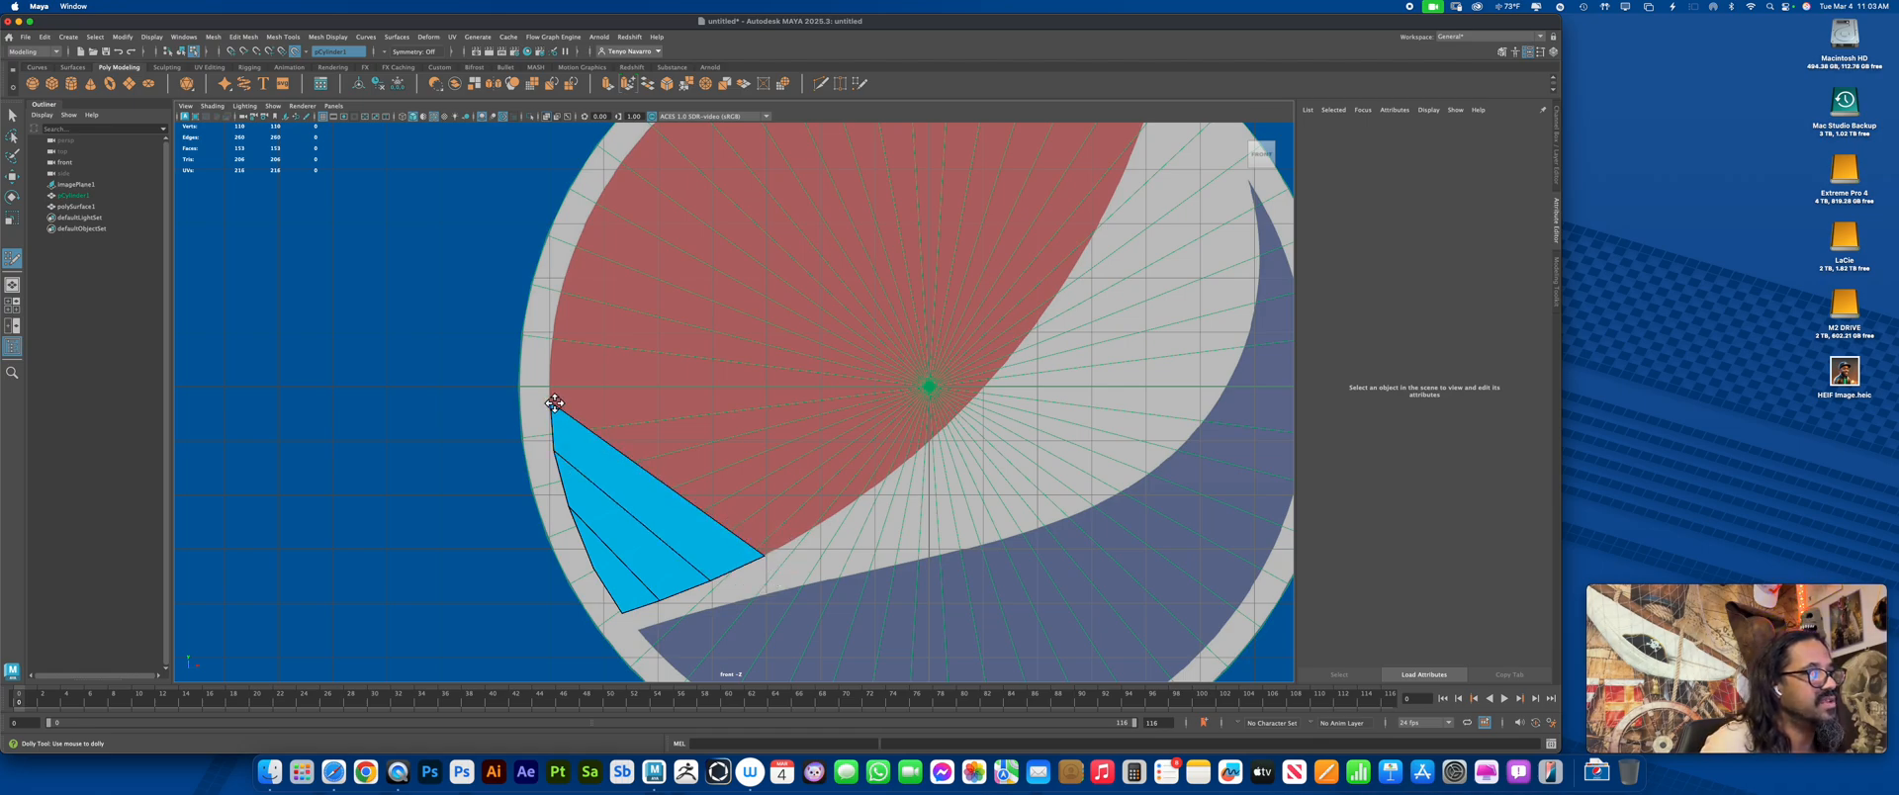
drag(557, 405, 547, 388)
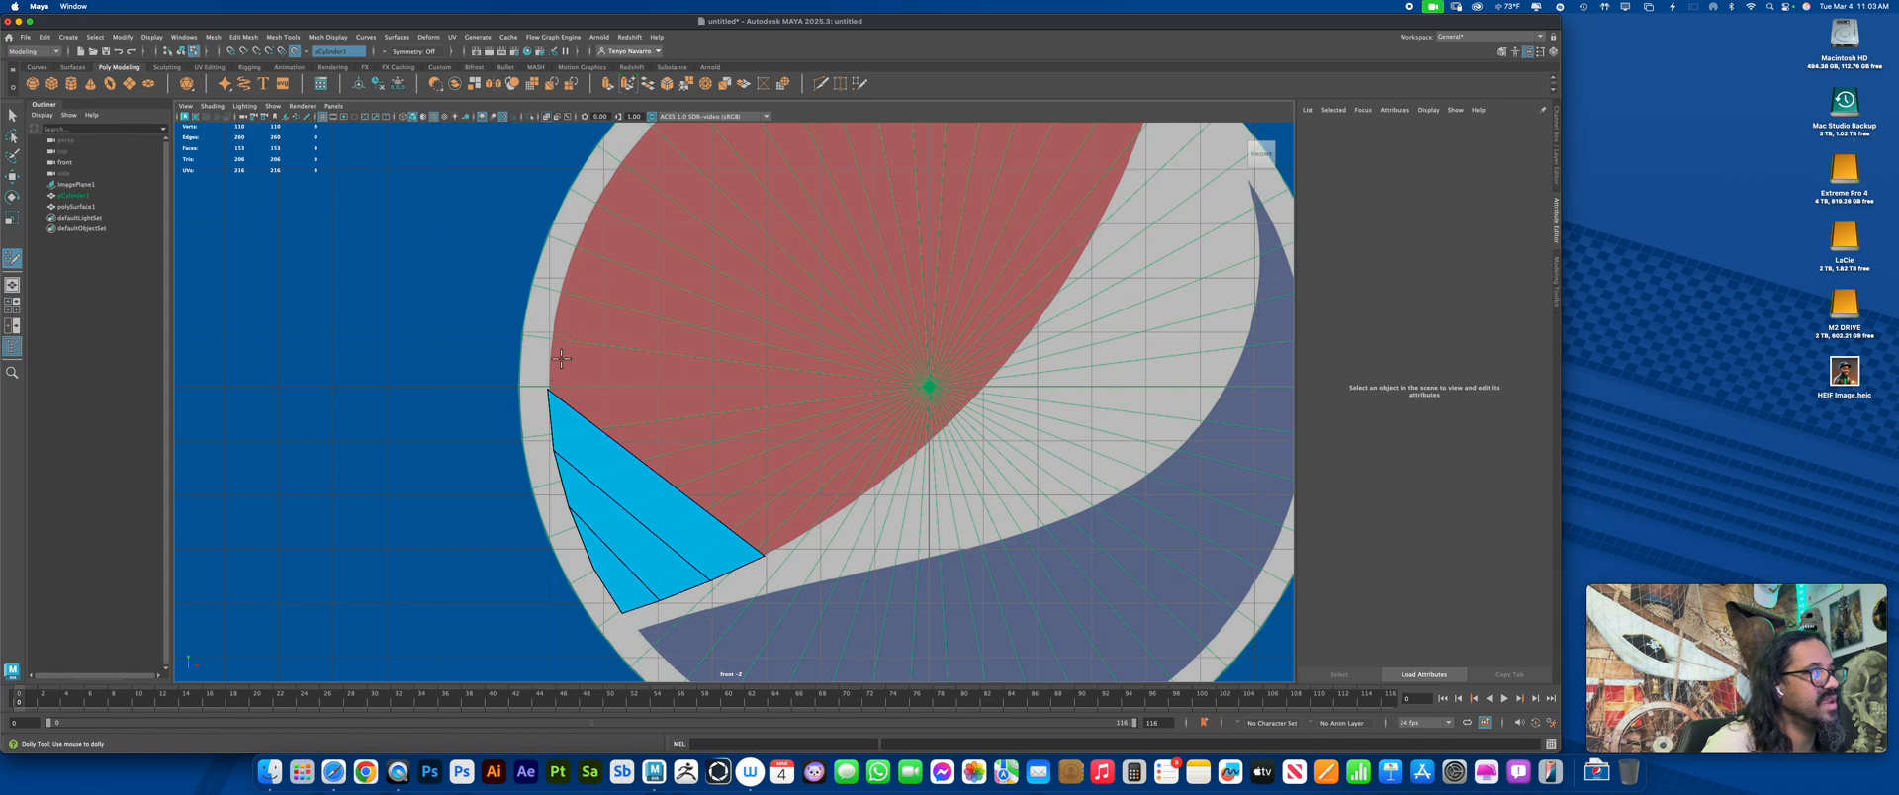
click(557, 317)
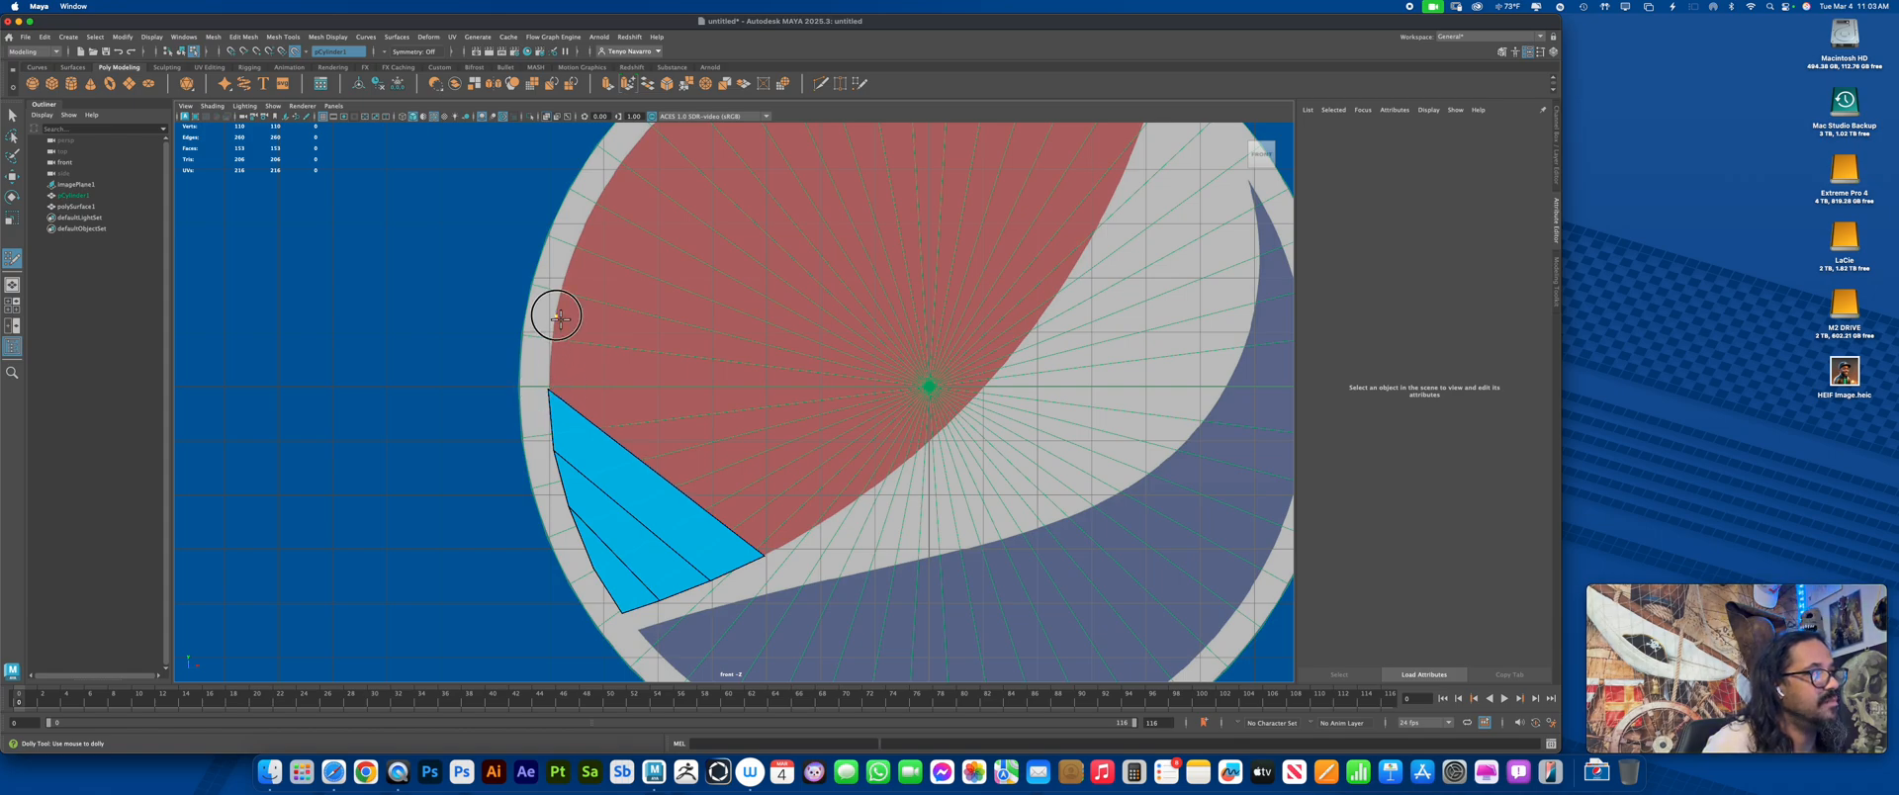
click(839, 516)
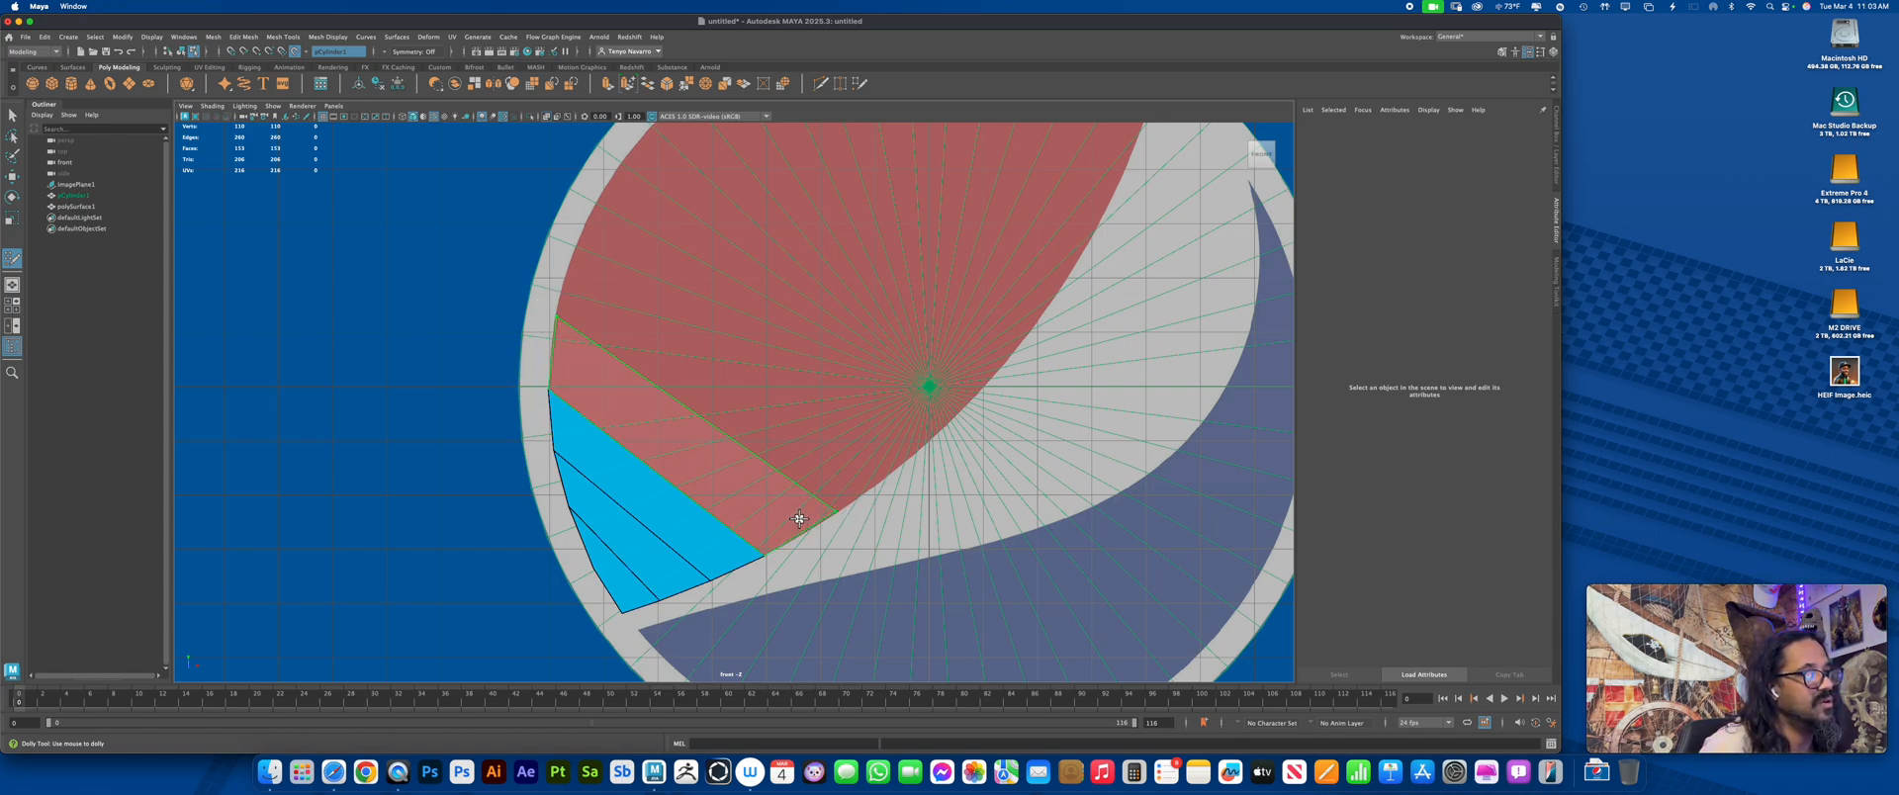
shift+click(838, 519)
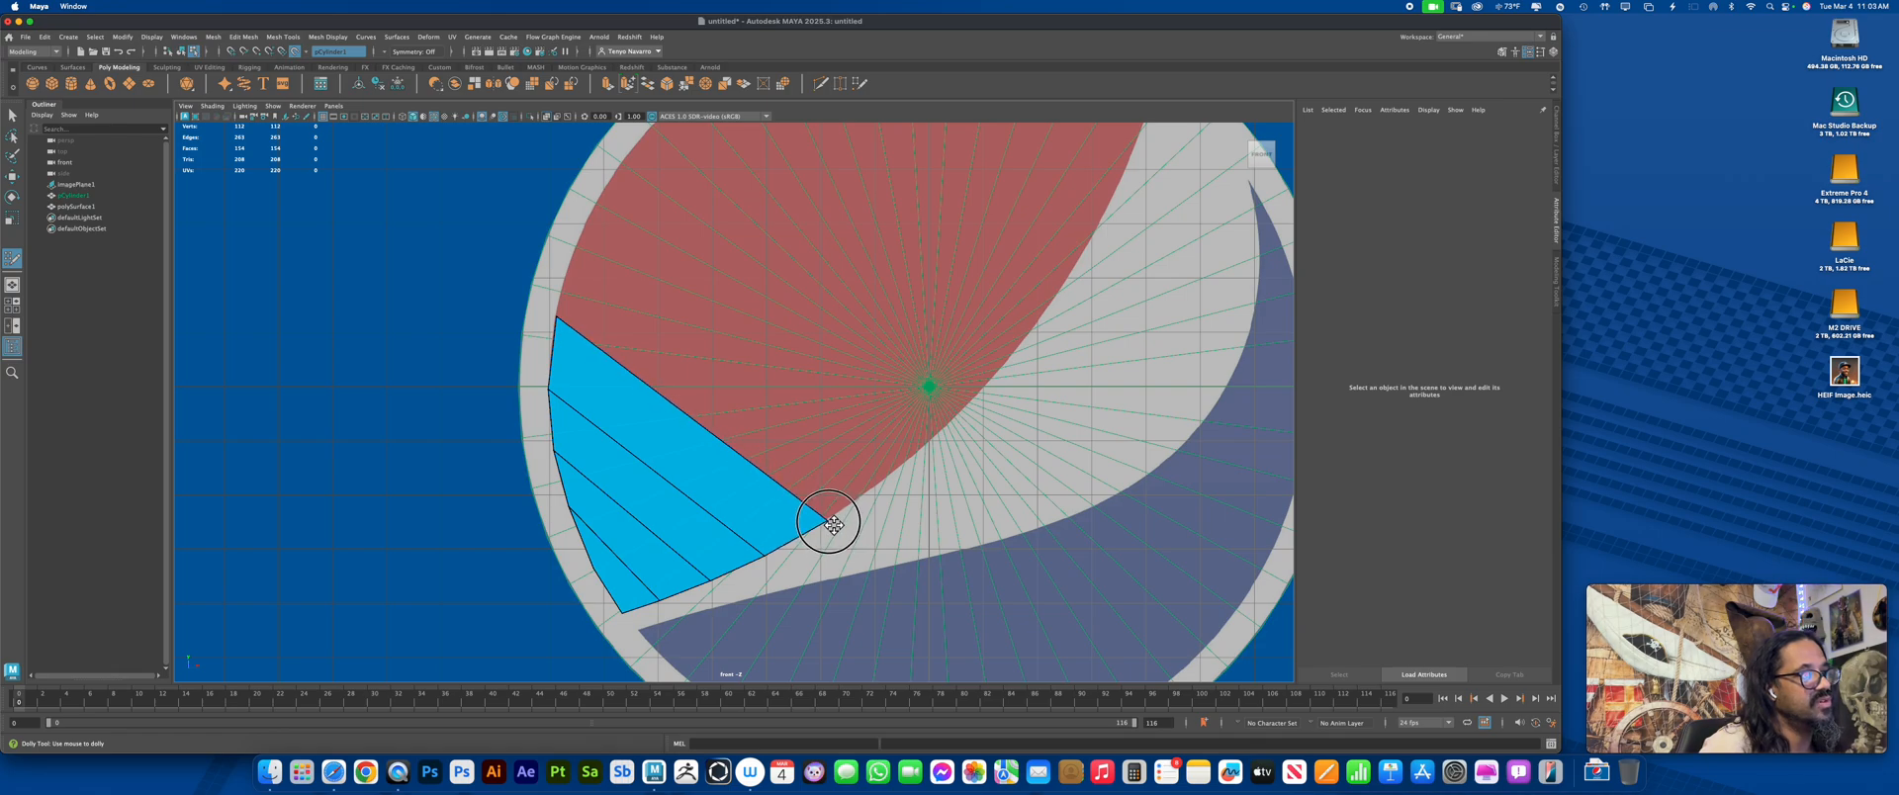
alt+middle_drag(876, 422, 864, 497)
drag(549, 397, 541, 402)
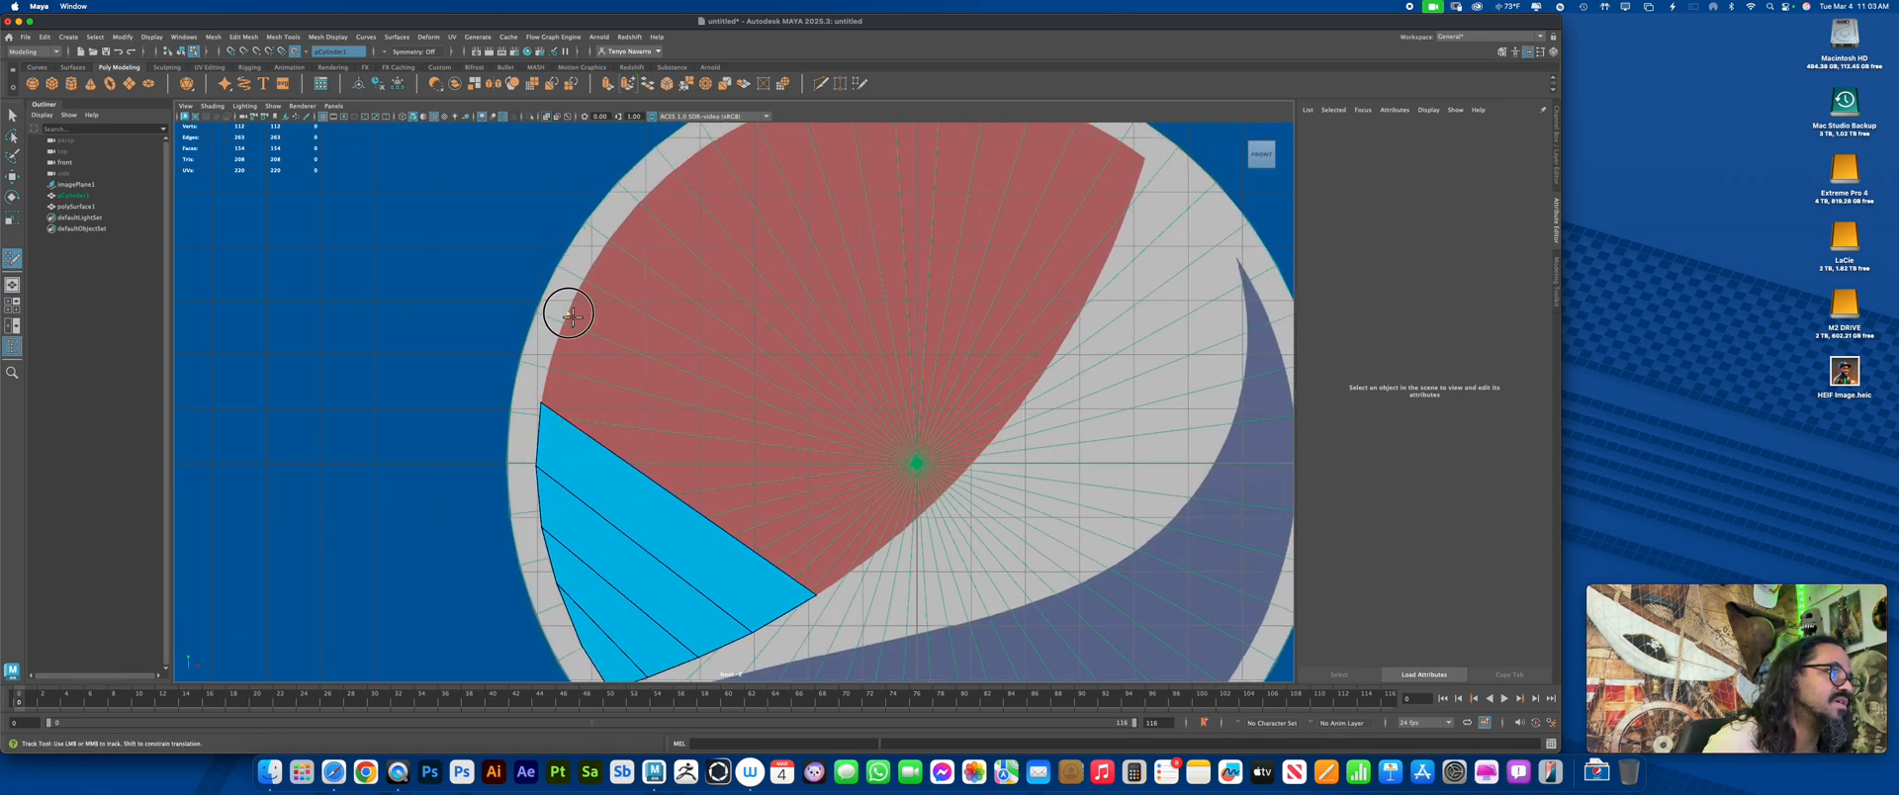
Add a fifth quad across the red shape and fit its left and right corners to the outline
click(570, 315)
click(880, 550)
shift+click(829, 542)
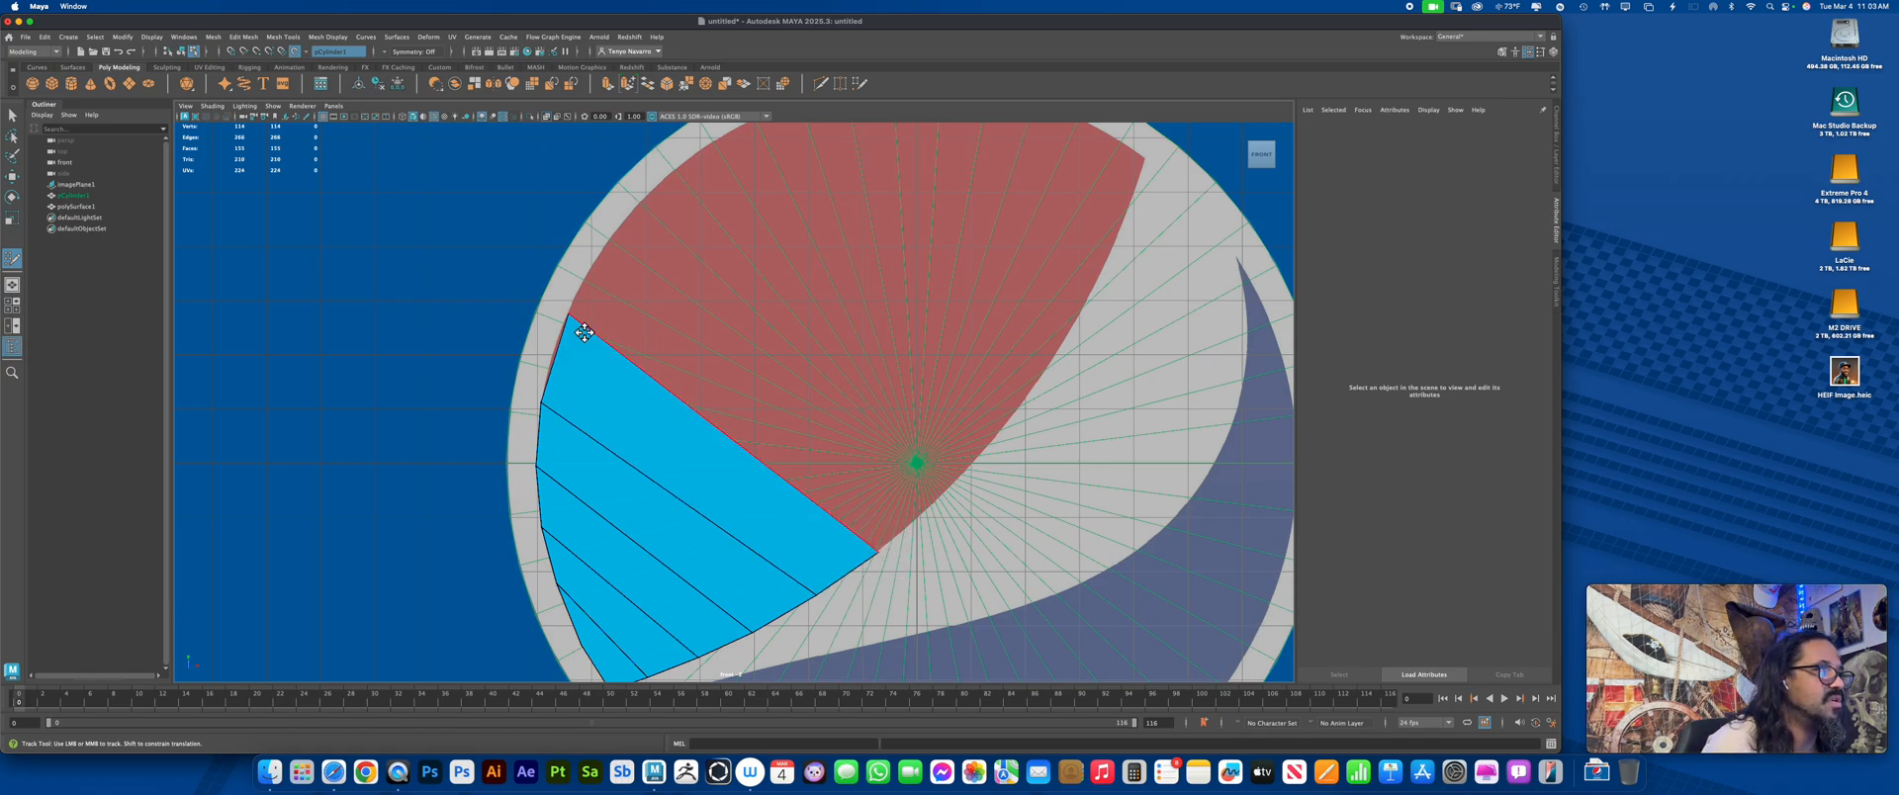
drag(570, 315, 563, 338)
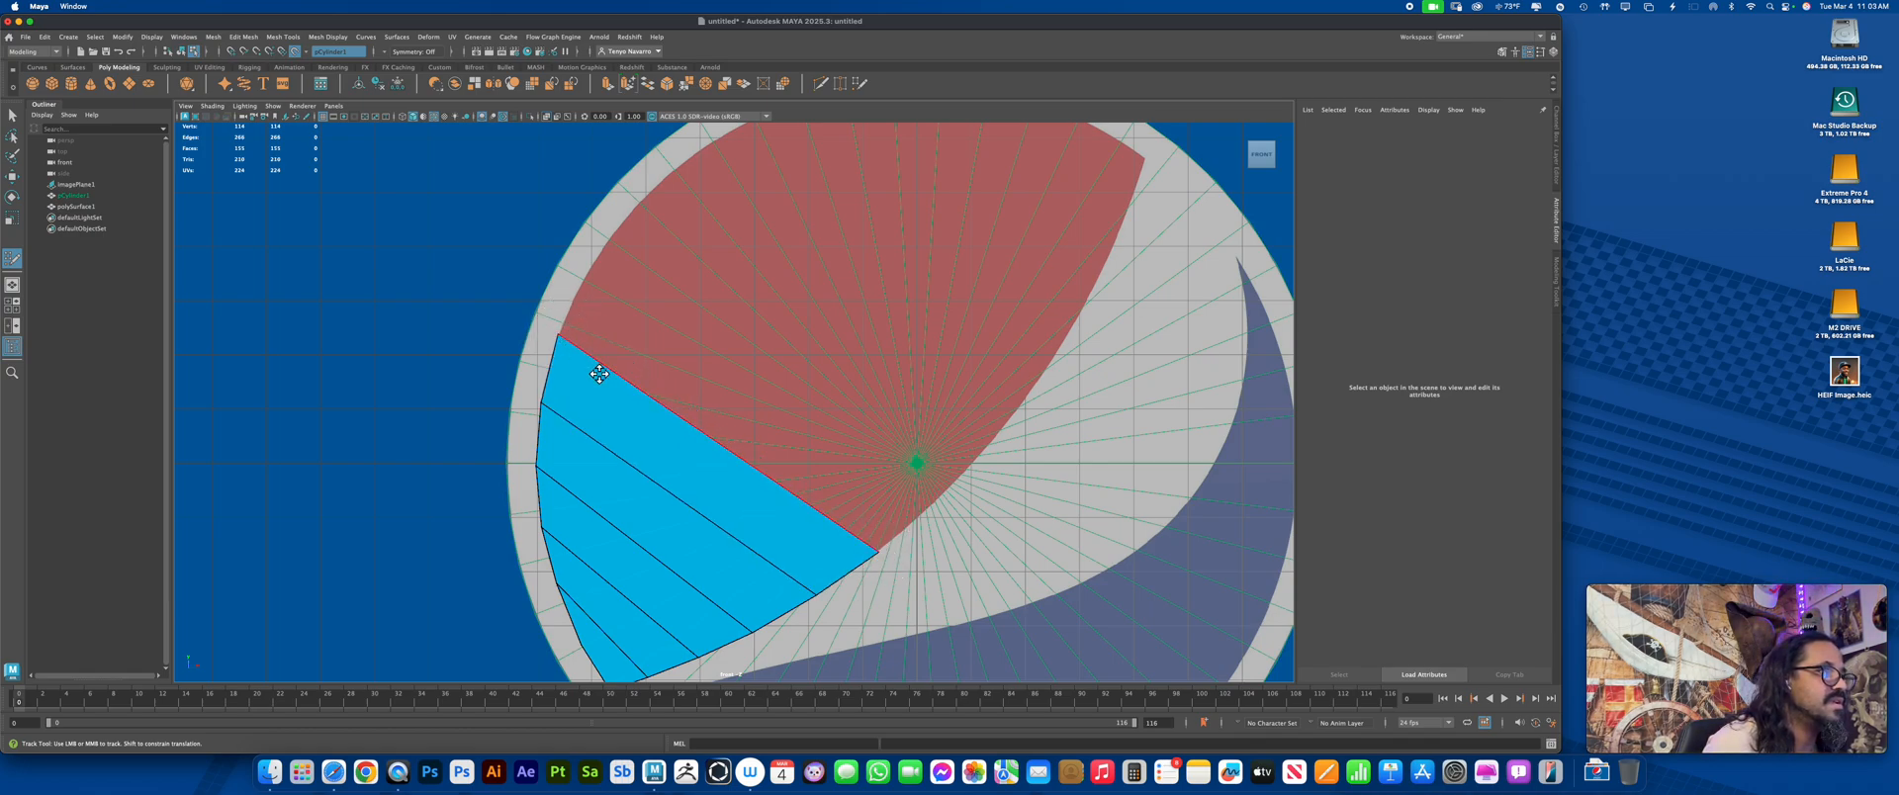
drag(883, 554, 876, 558)
alt+middle_drag(746, 415, 726, 454)
drag(541, 375, 539, 379)
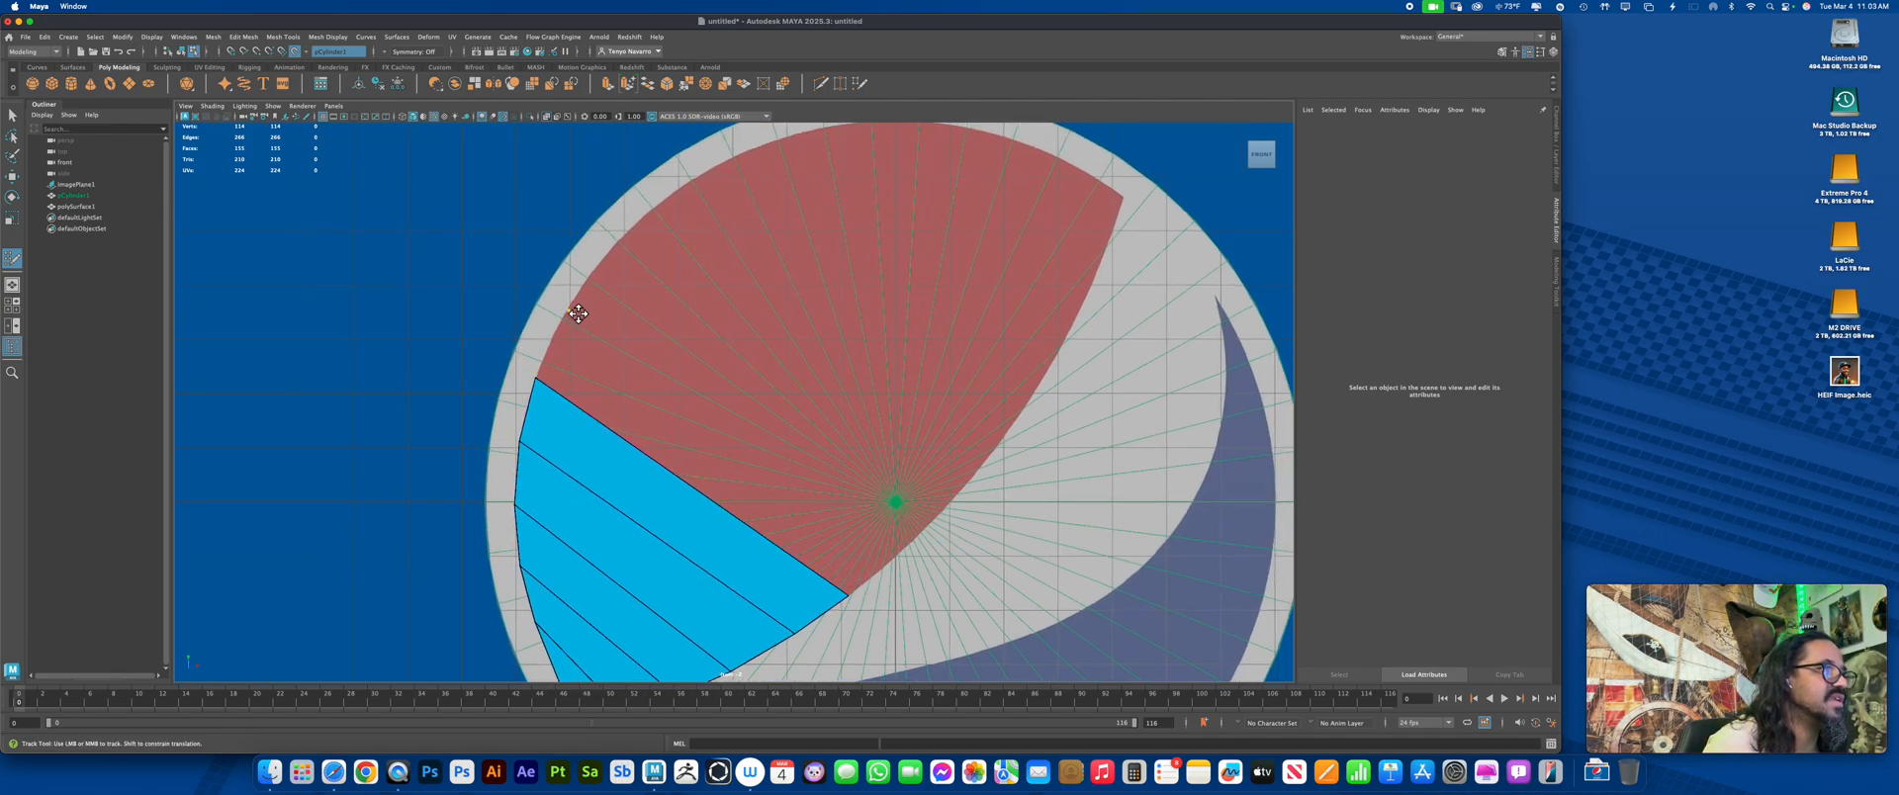
Extend the strip with a sixth and seventh quad up to the disc's centre and fit their corners to the red outline
click(897, 565)
shift+click(795, 512)
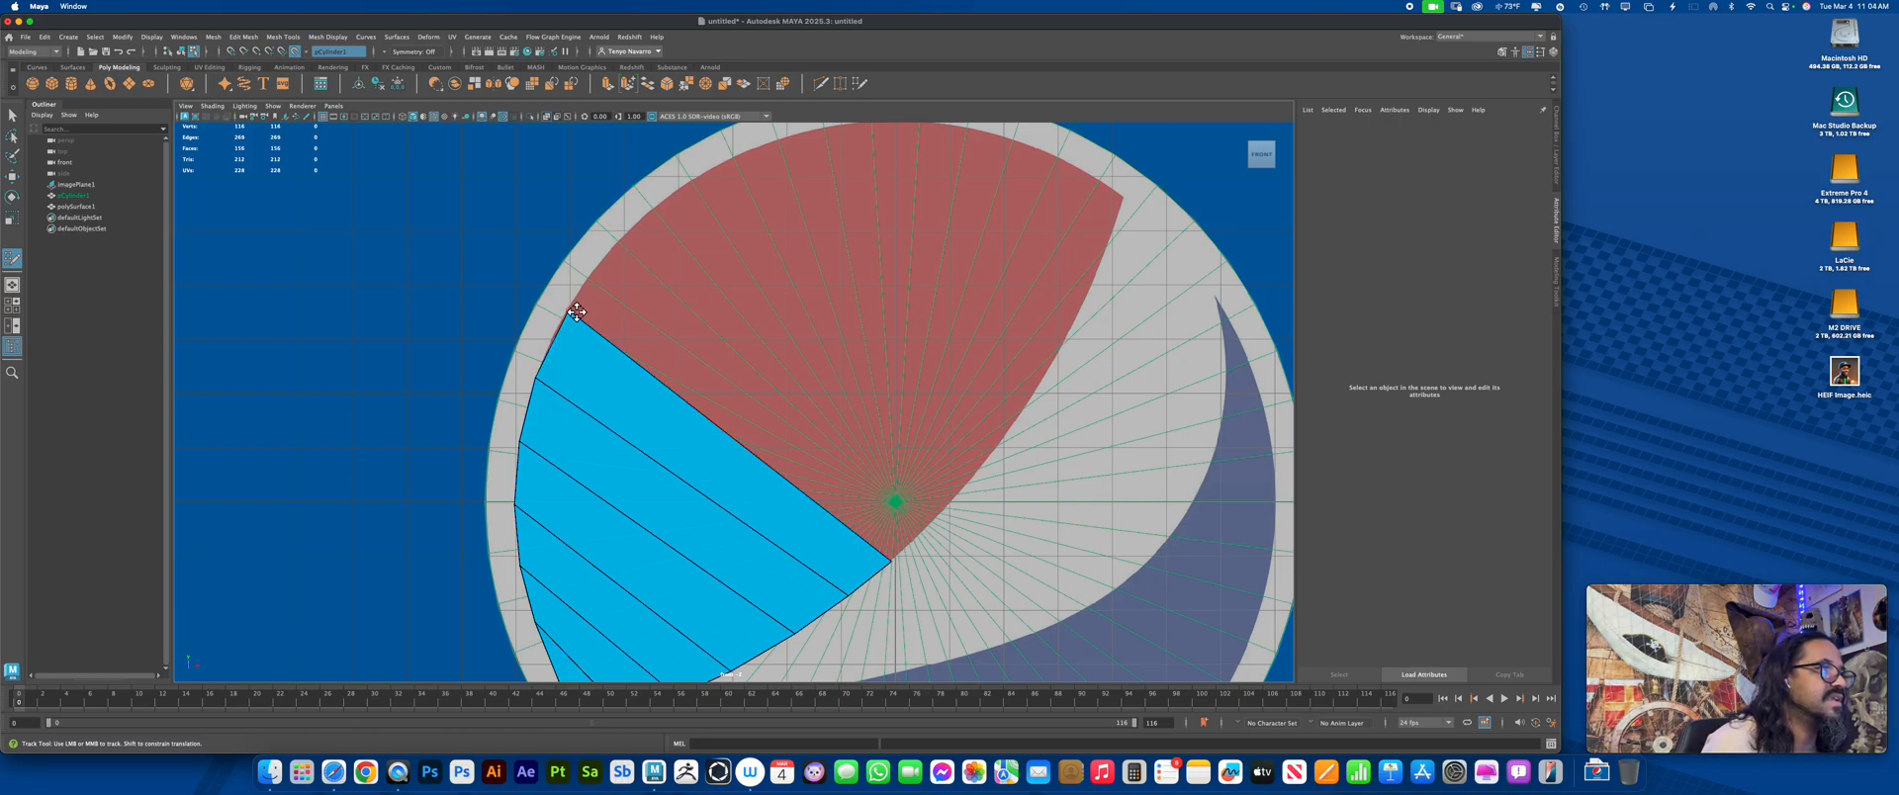
drag(575, 312, 561, 317)
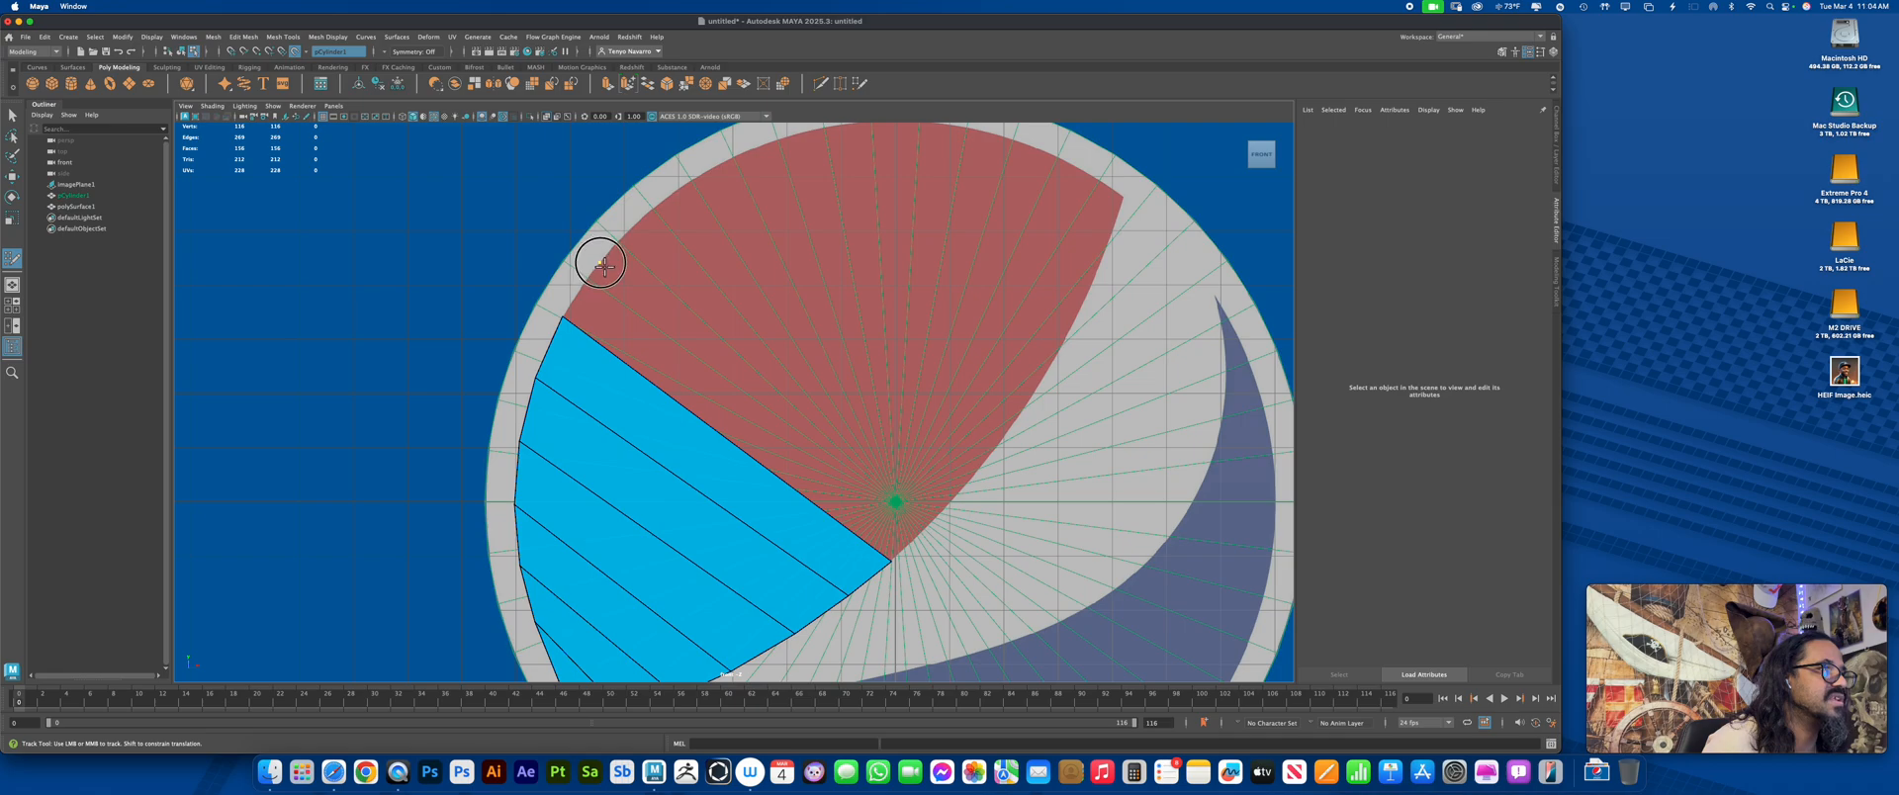
shift+click(948, 510)
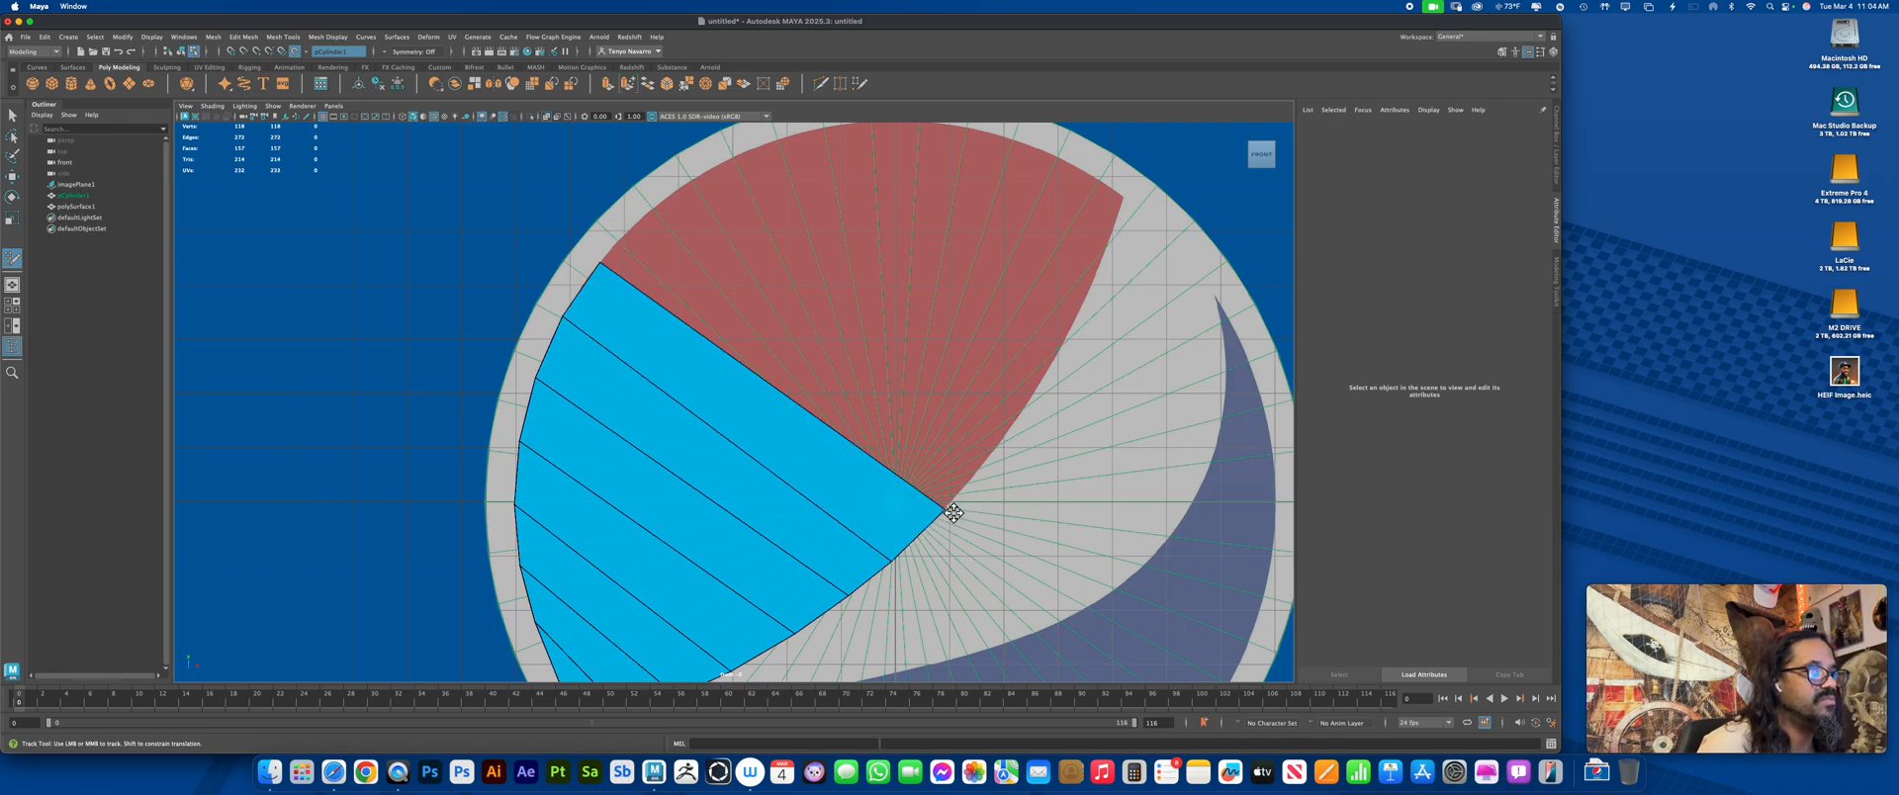
drag(606, 266, 601, 268)
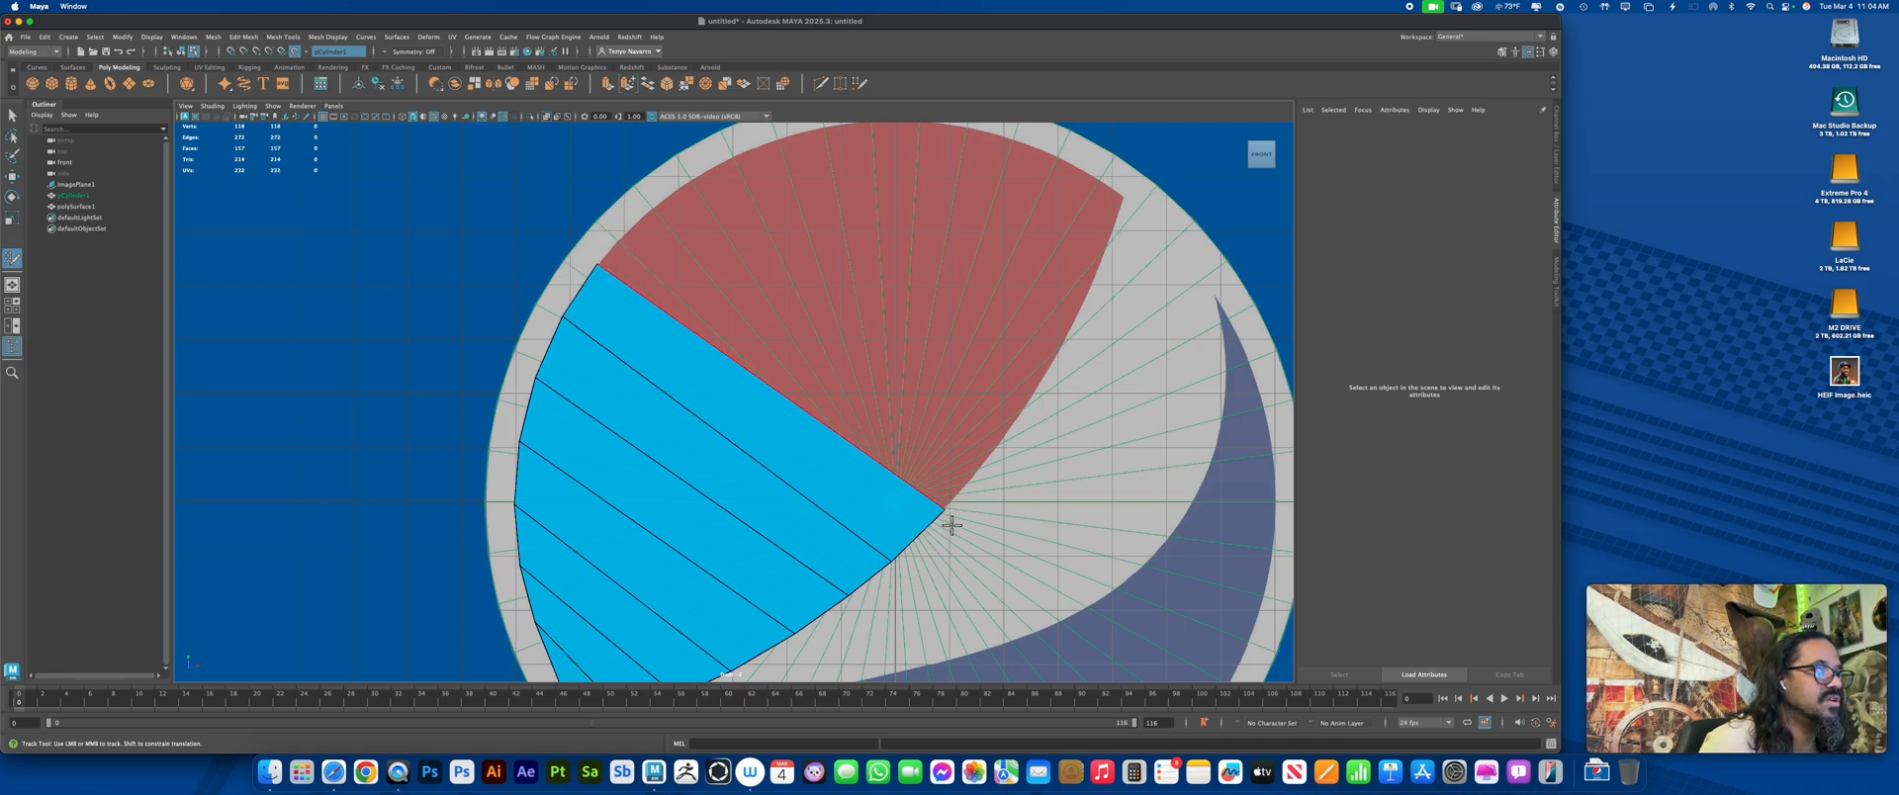
drag(949, 513, 943, 521)
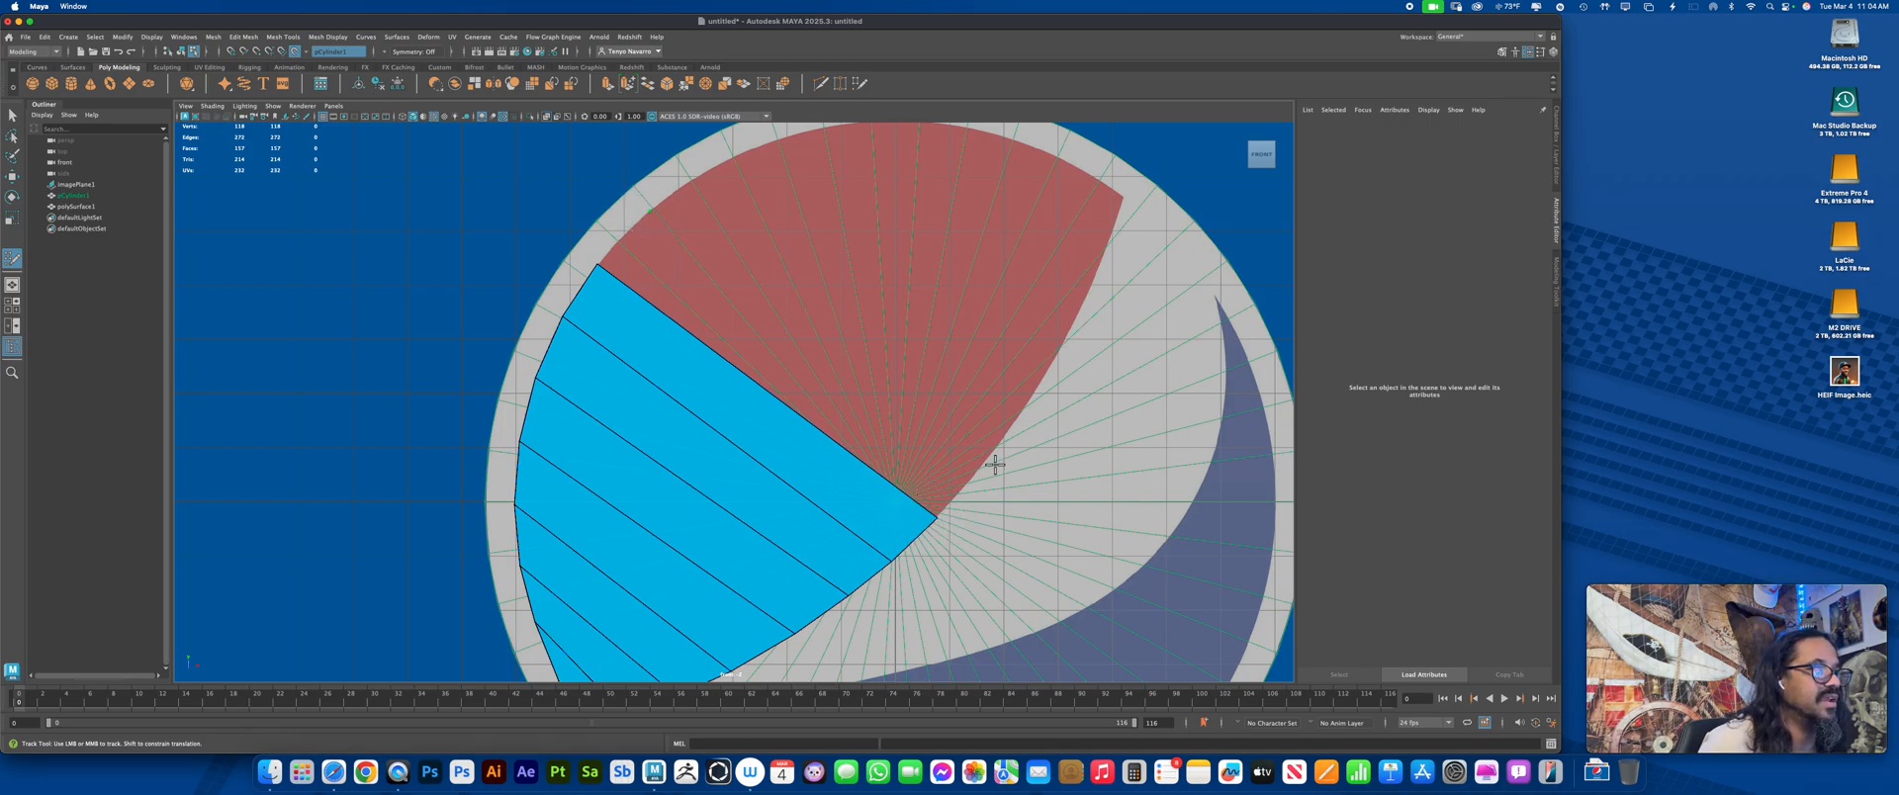
Add the eighth and ninth quads just past the disc's centre and fit their outer corners to the red shape's edges
shift+click(949, 468)
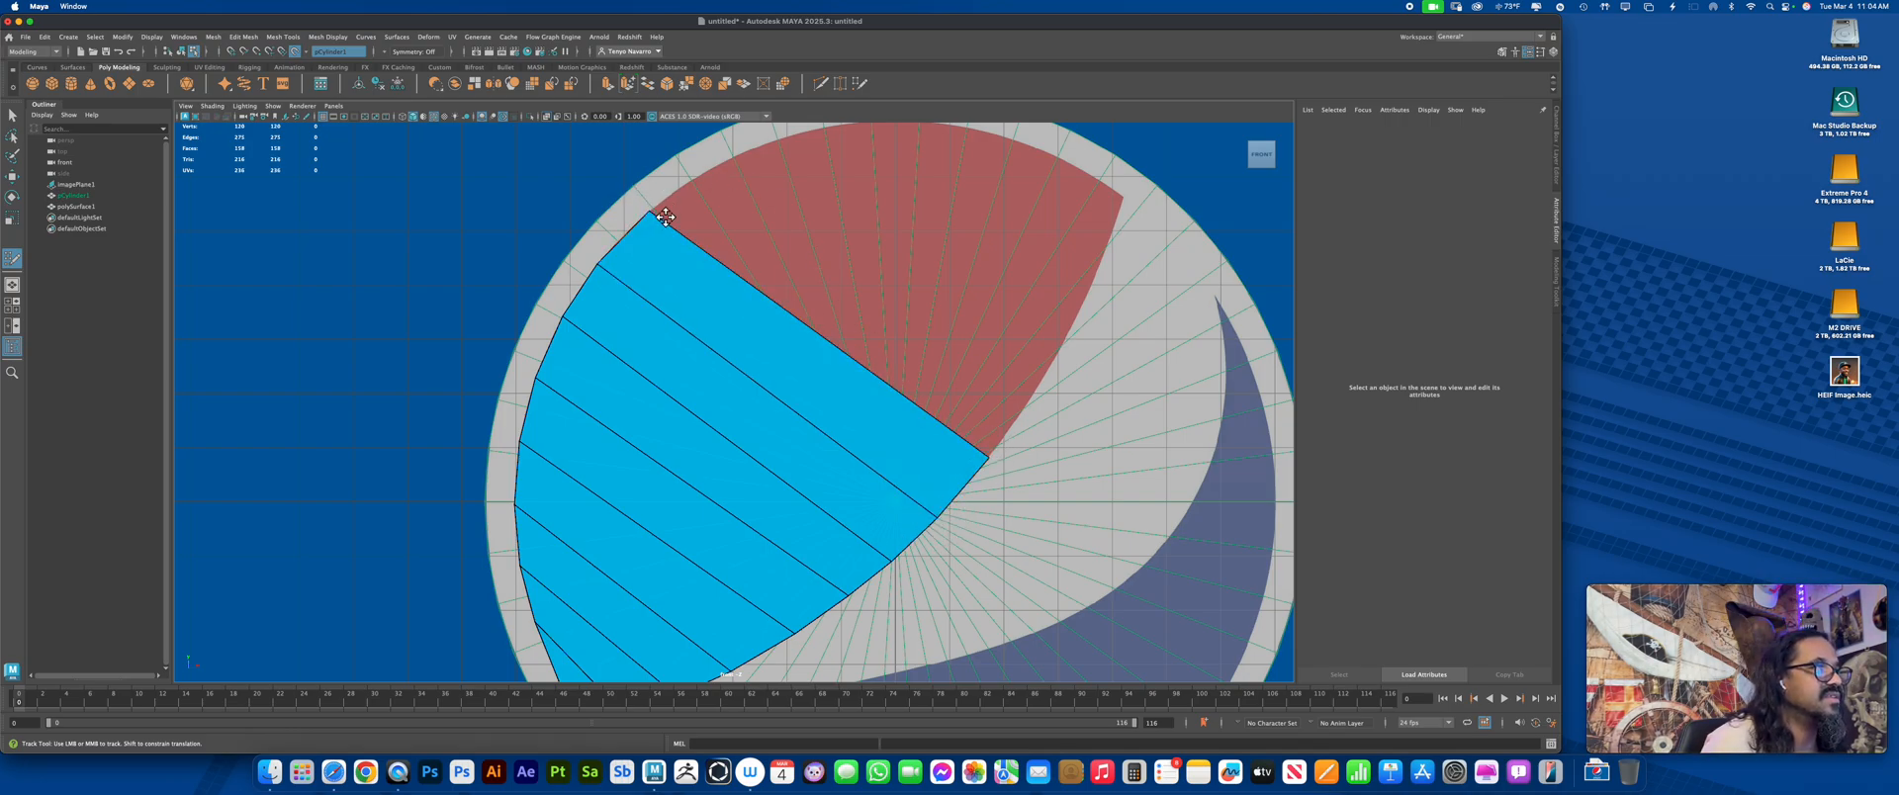
drag(655, 215, 648, 213)
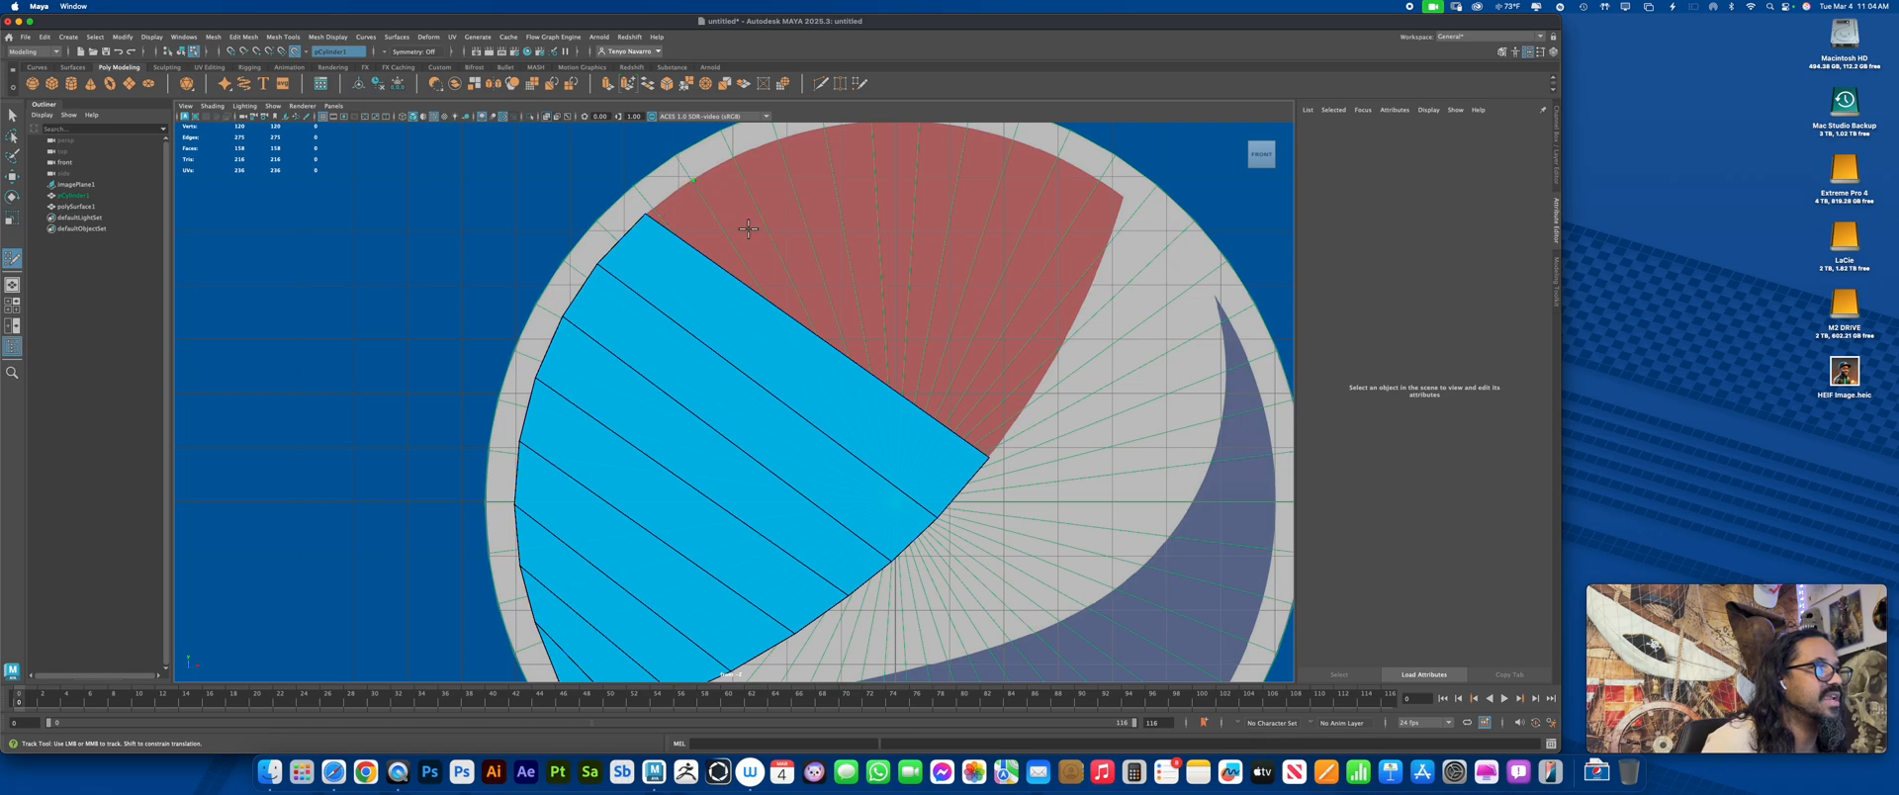
shift+click(1034, 400)
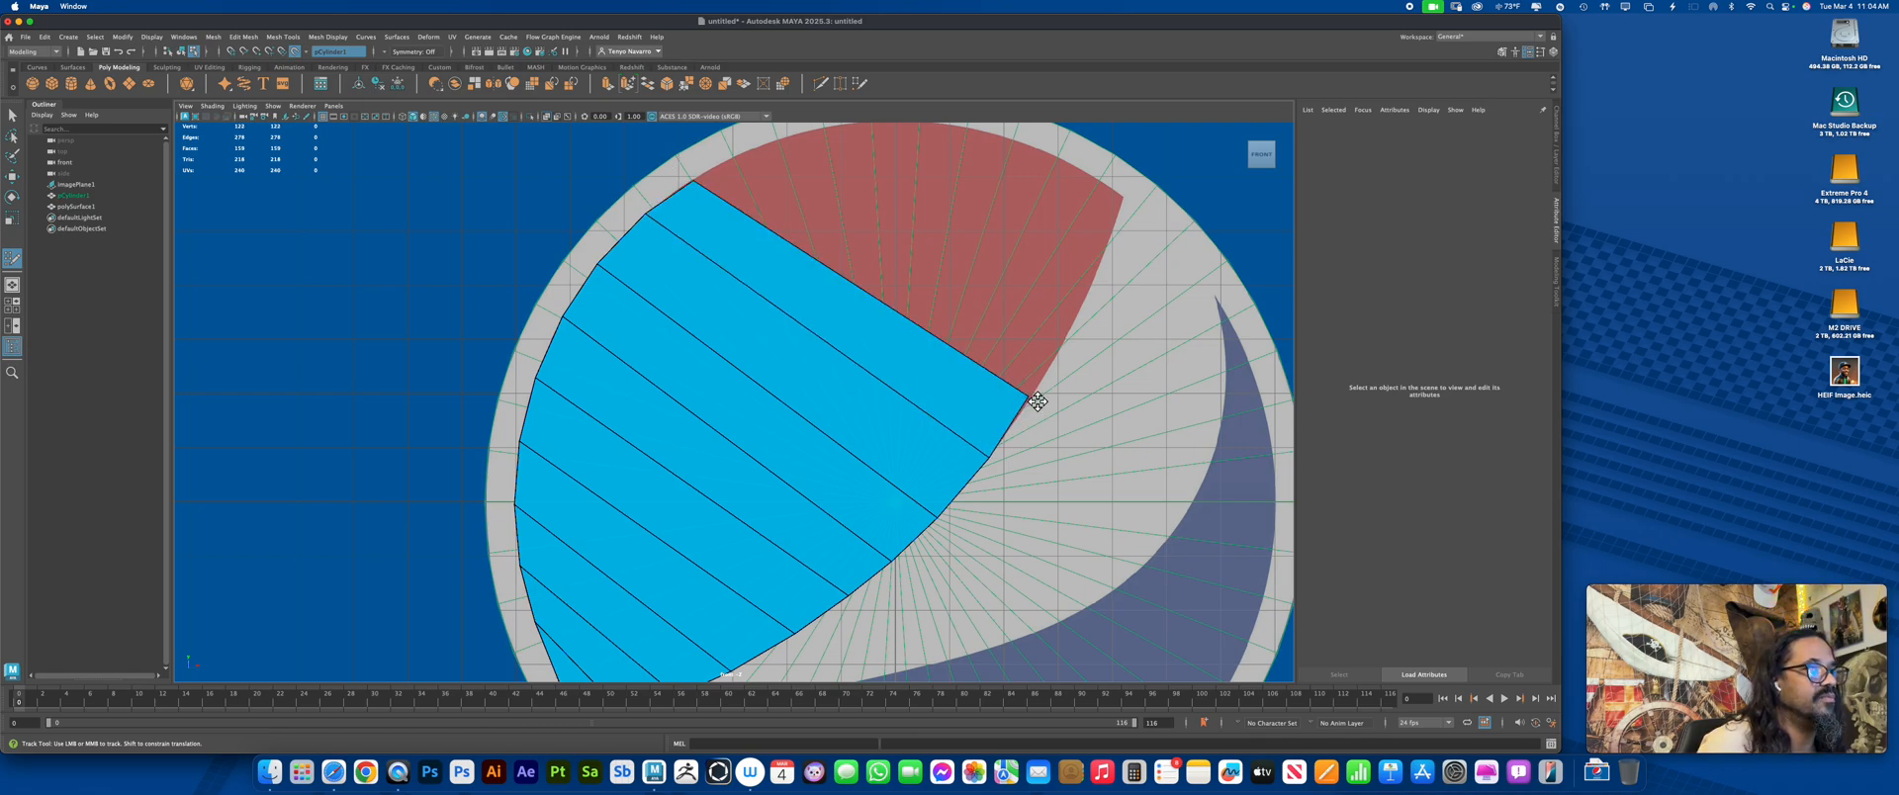
drag(1033, 400, 1035, 408)
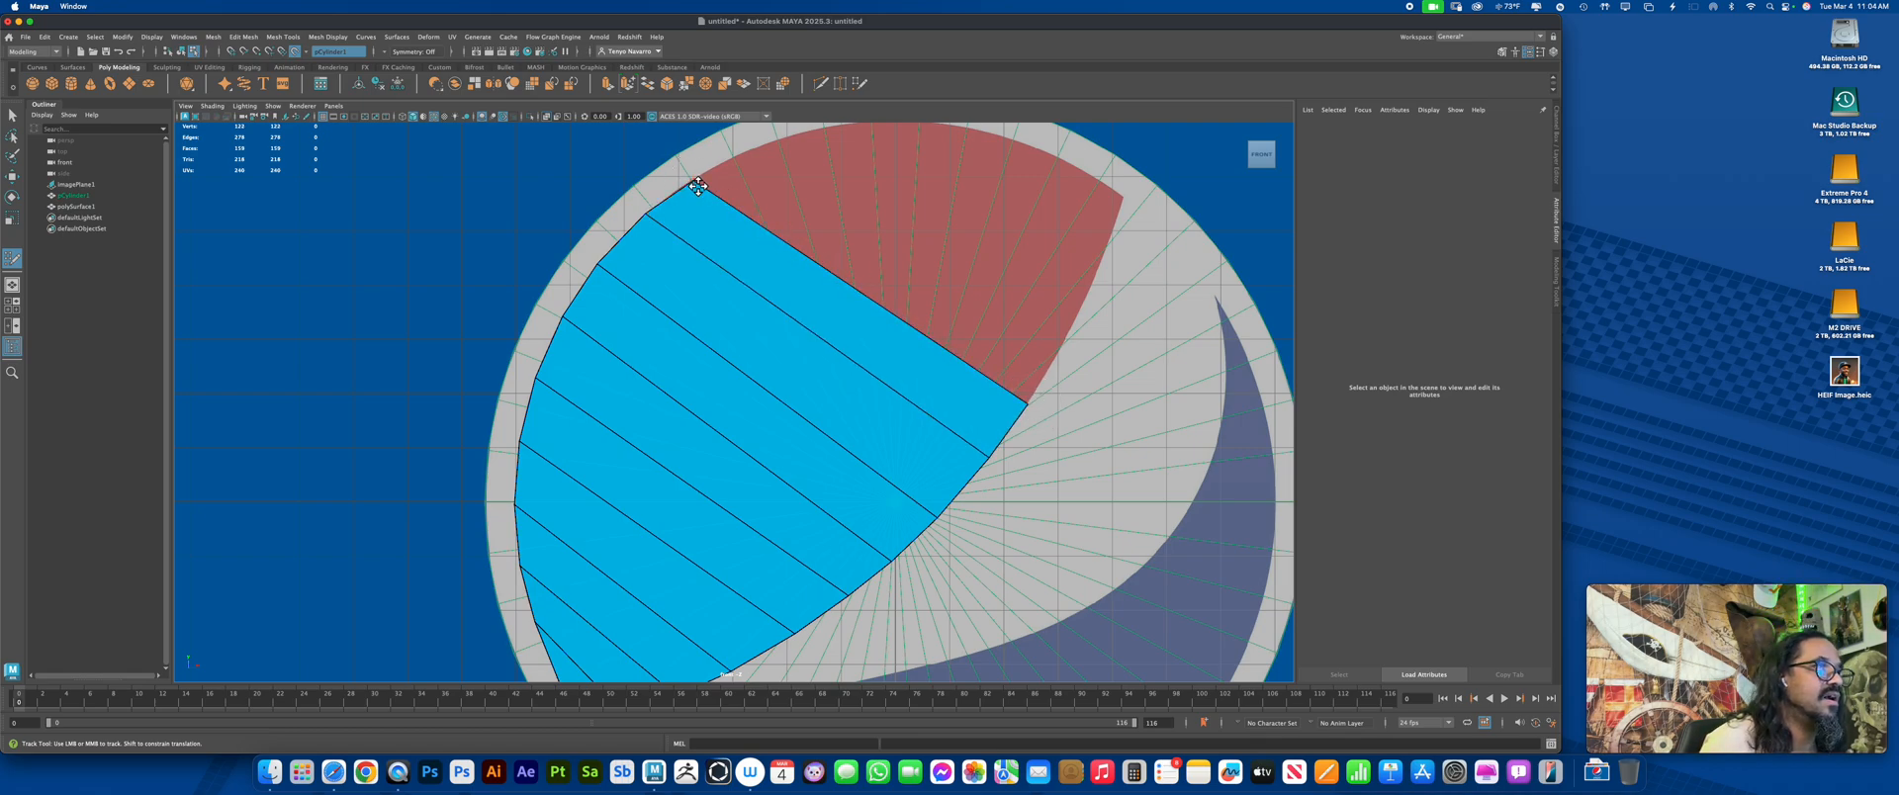
drag(694, 181, 696, 176)
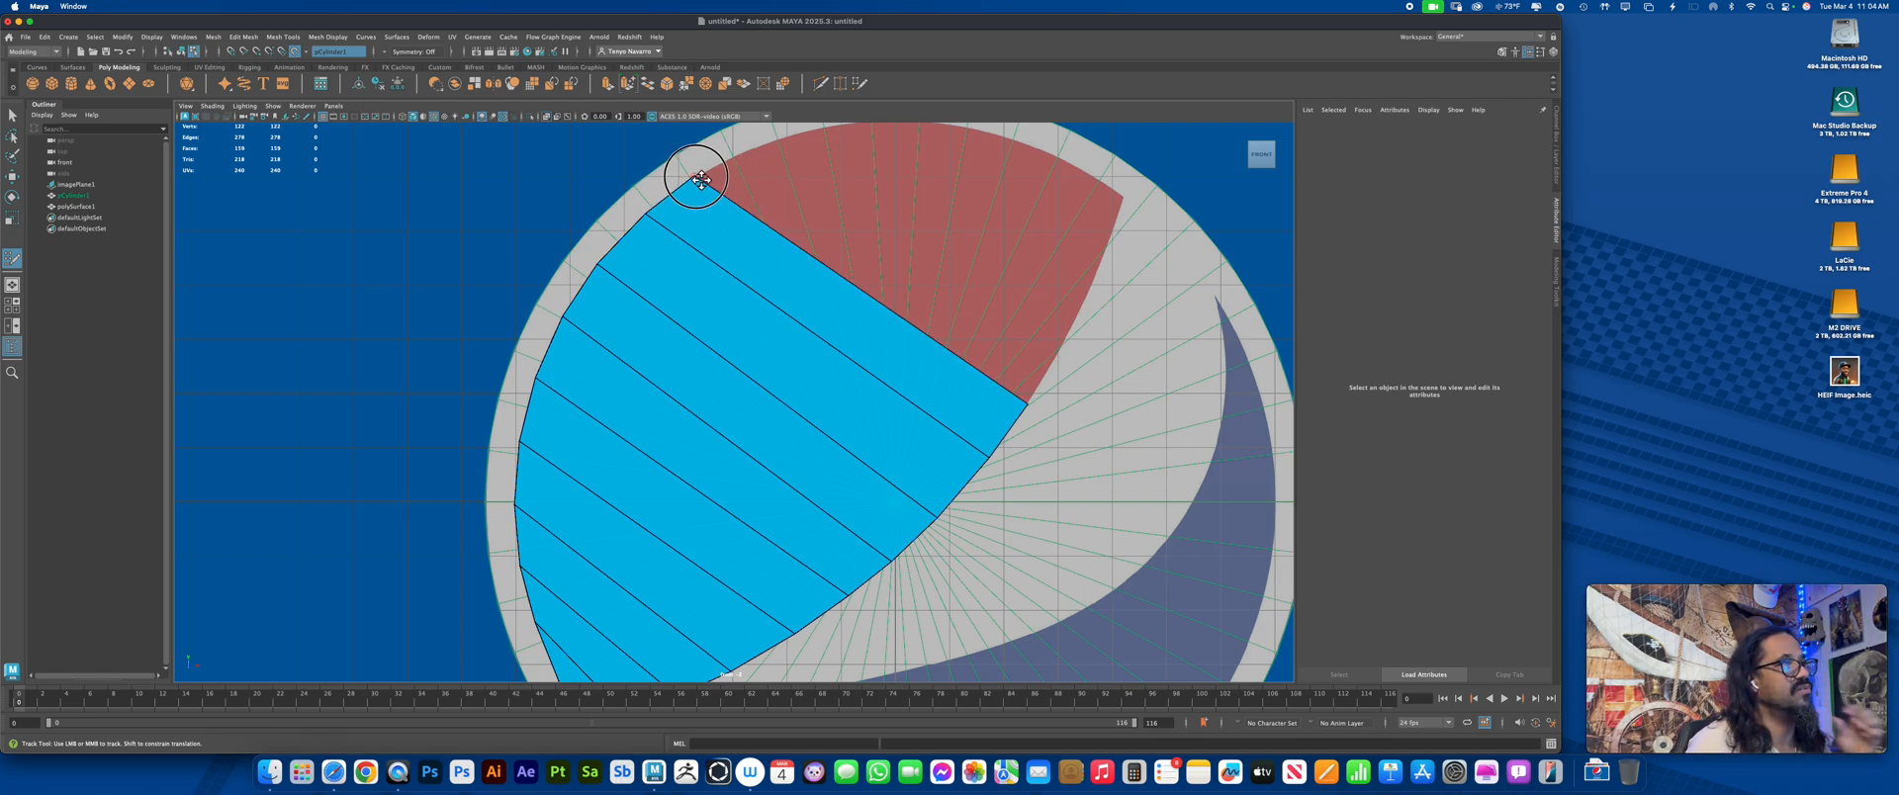
Add the tenth and eleventh quads toward the red shape's upper end, placing their corners on the outline
click(755, 150)
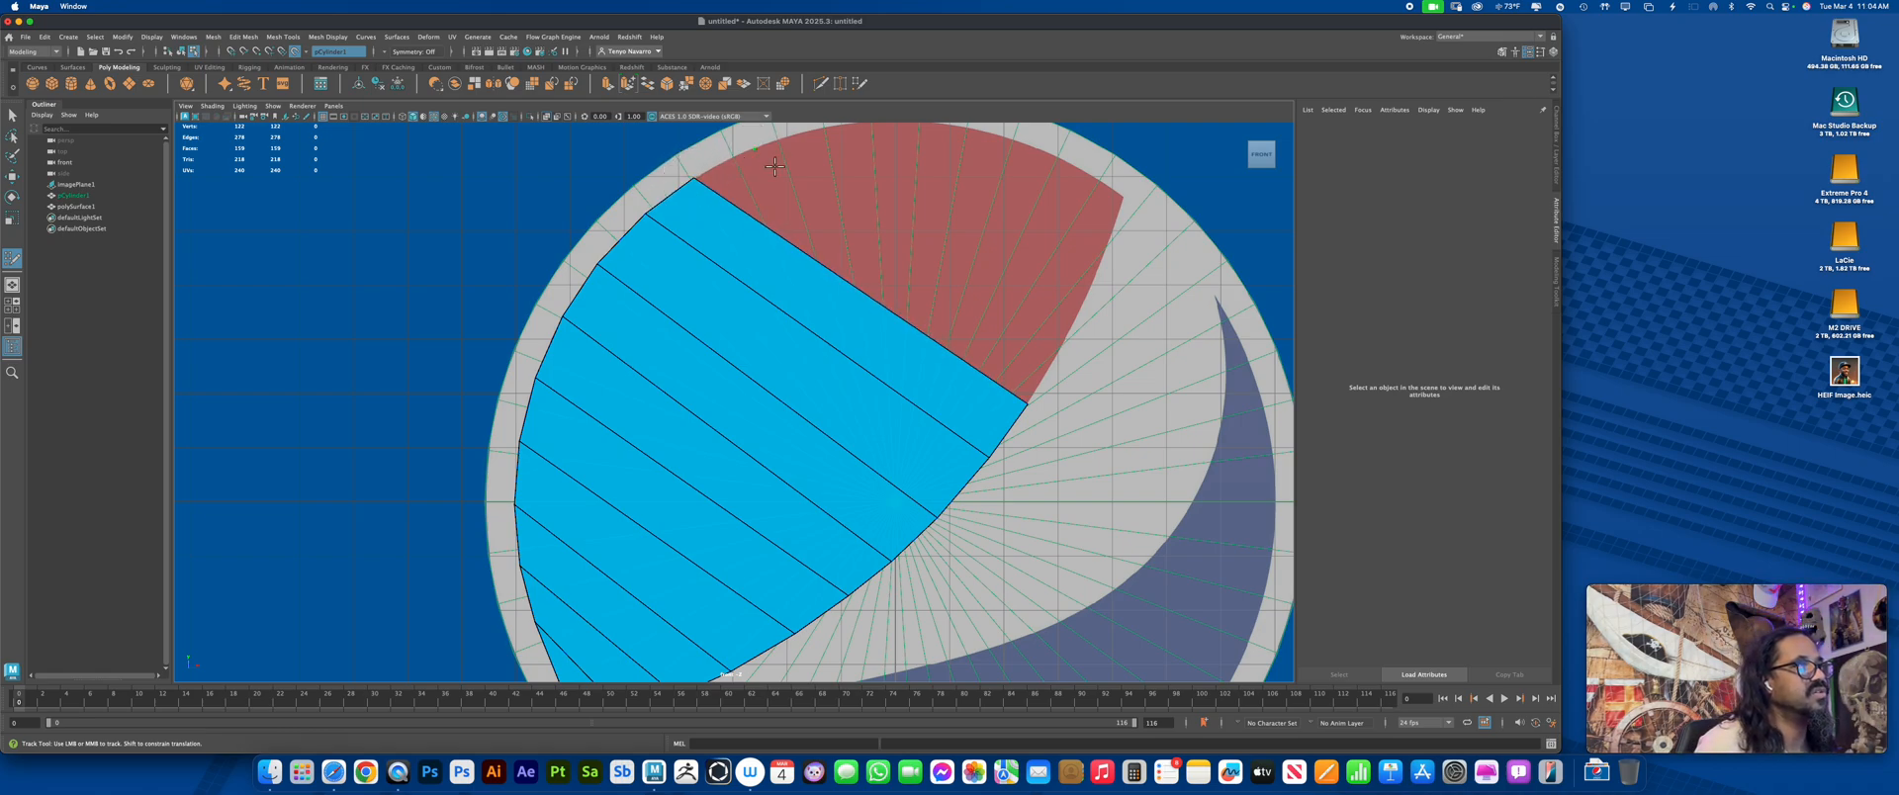
click(1064, 341)
shift+click(1017, 346)
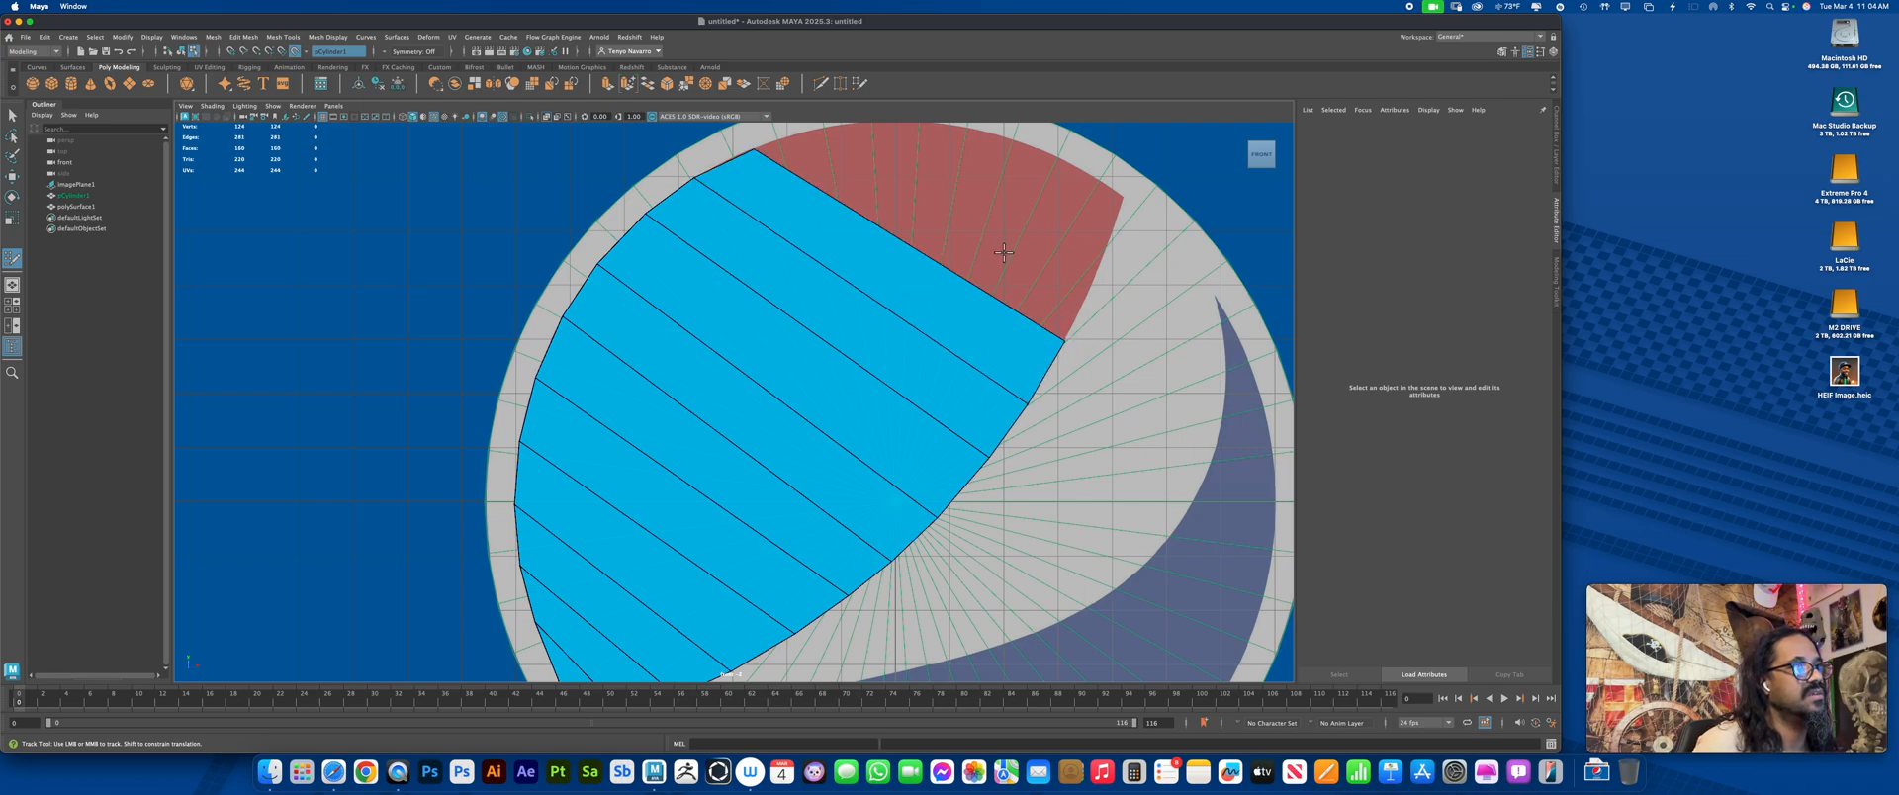
alt+middle_drag(1017, 346, 1017, 423)
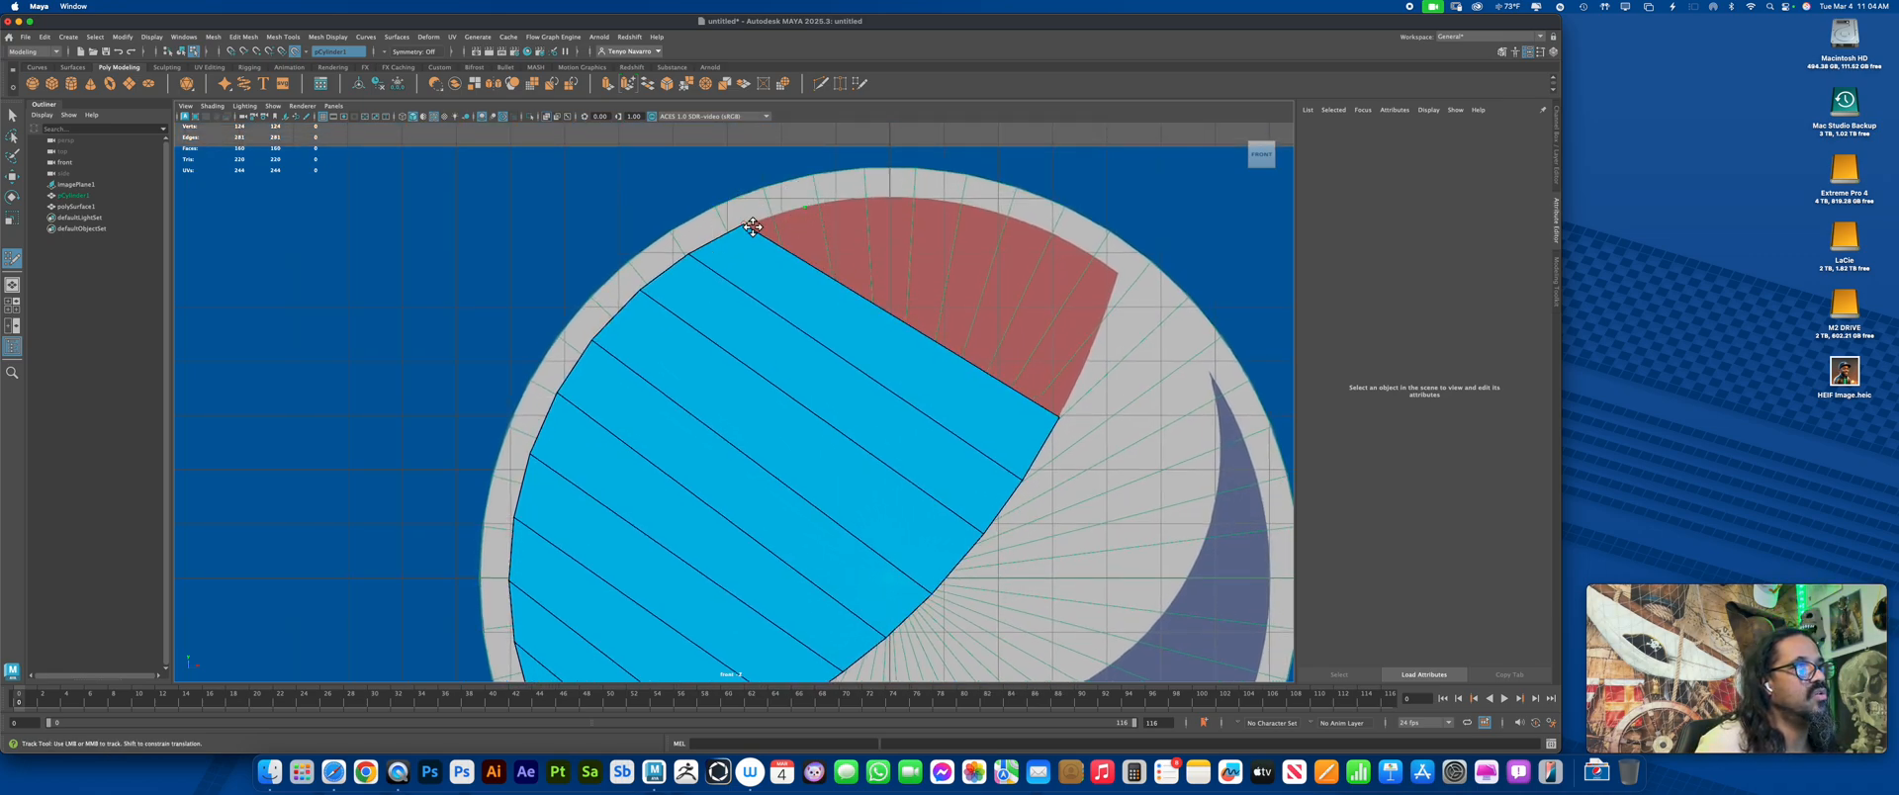
click(1088, 356)
shift+click(1044, 347)
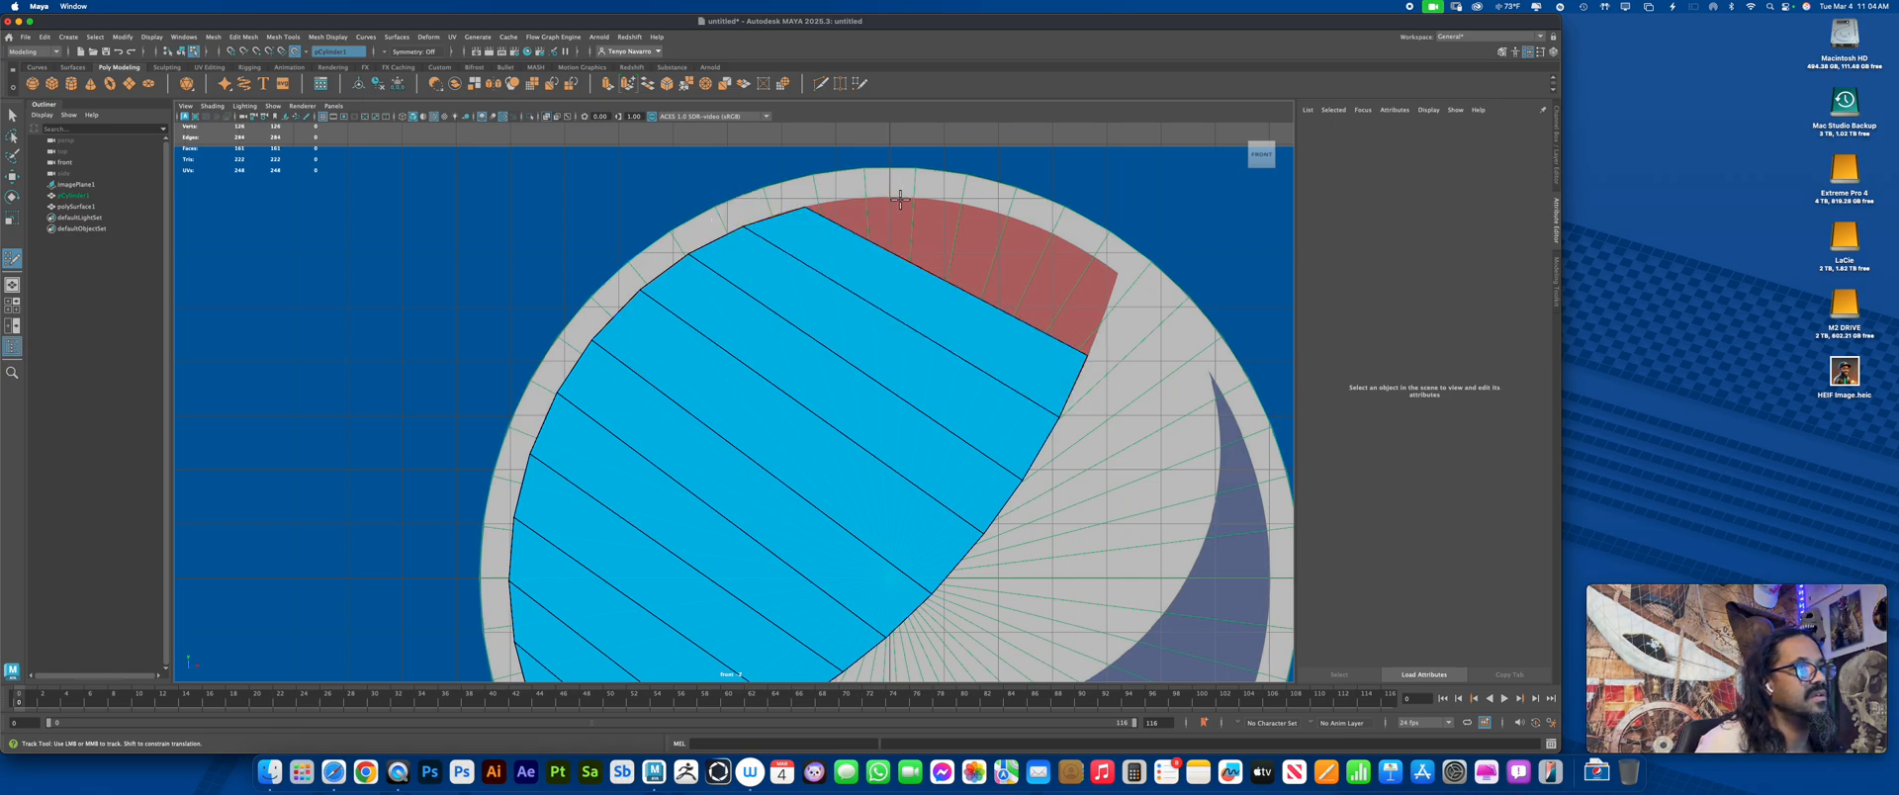
Fill the red shape's remaining upper-right end with three quads, fitting their corners to the outline up to the tip
click(896, 197)
click(1102, 312)
shift+click(1000, 267)
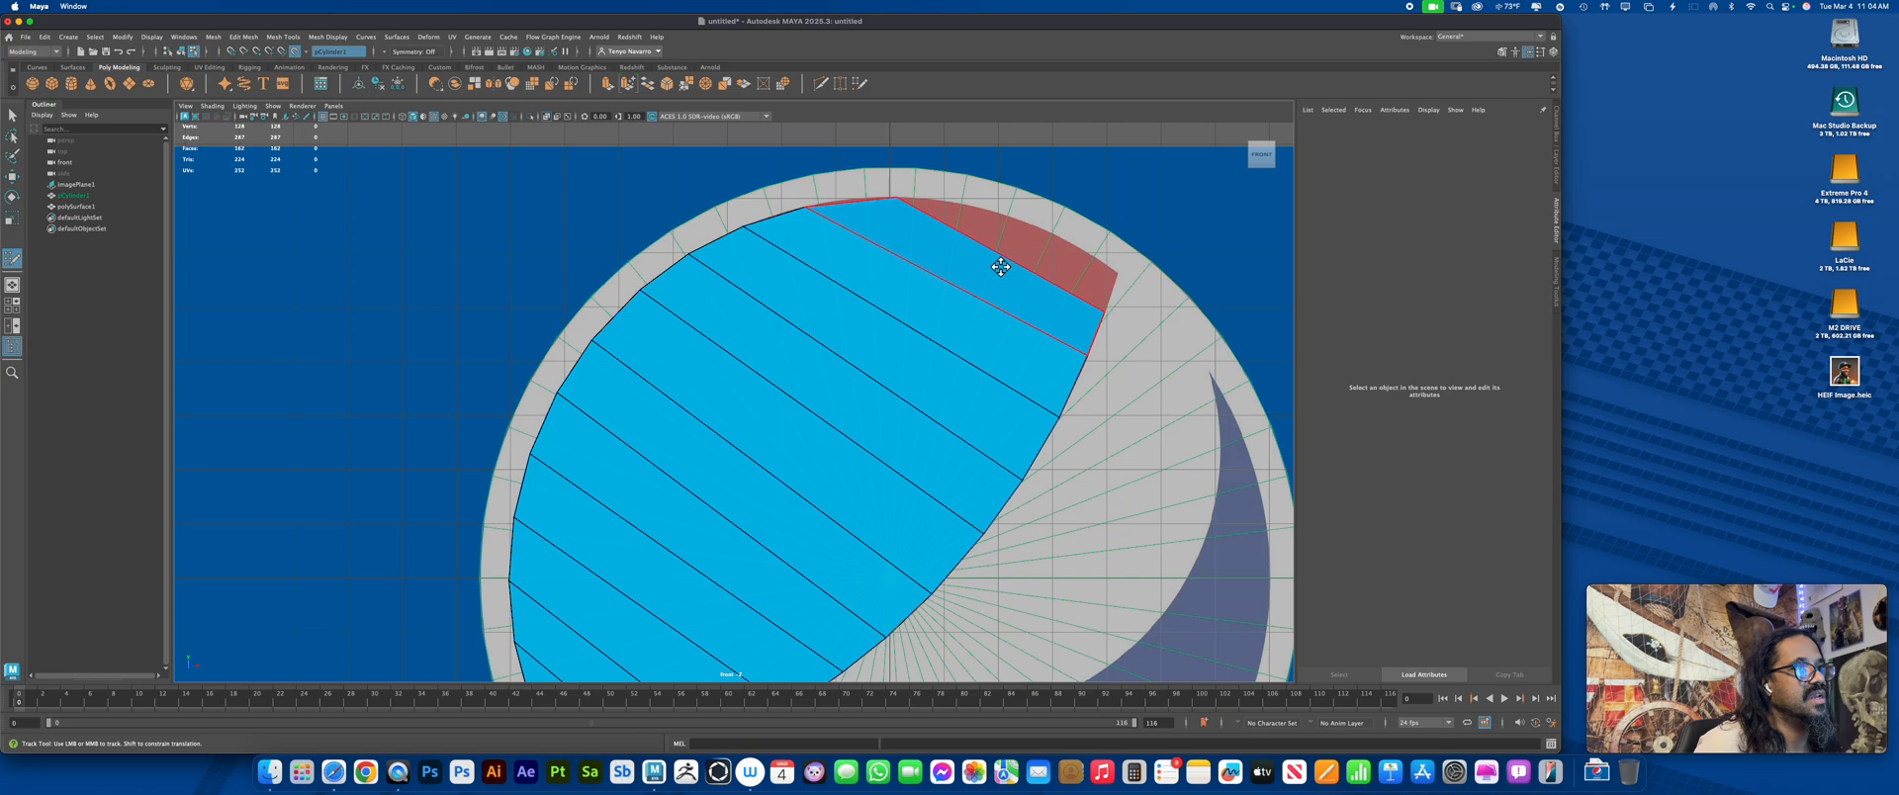
drag(898, 198, 864, 201)
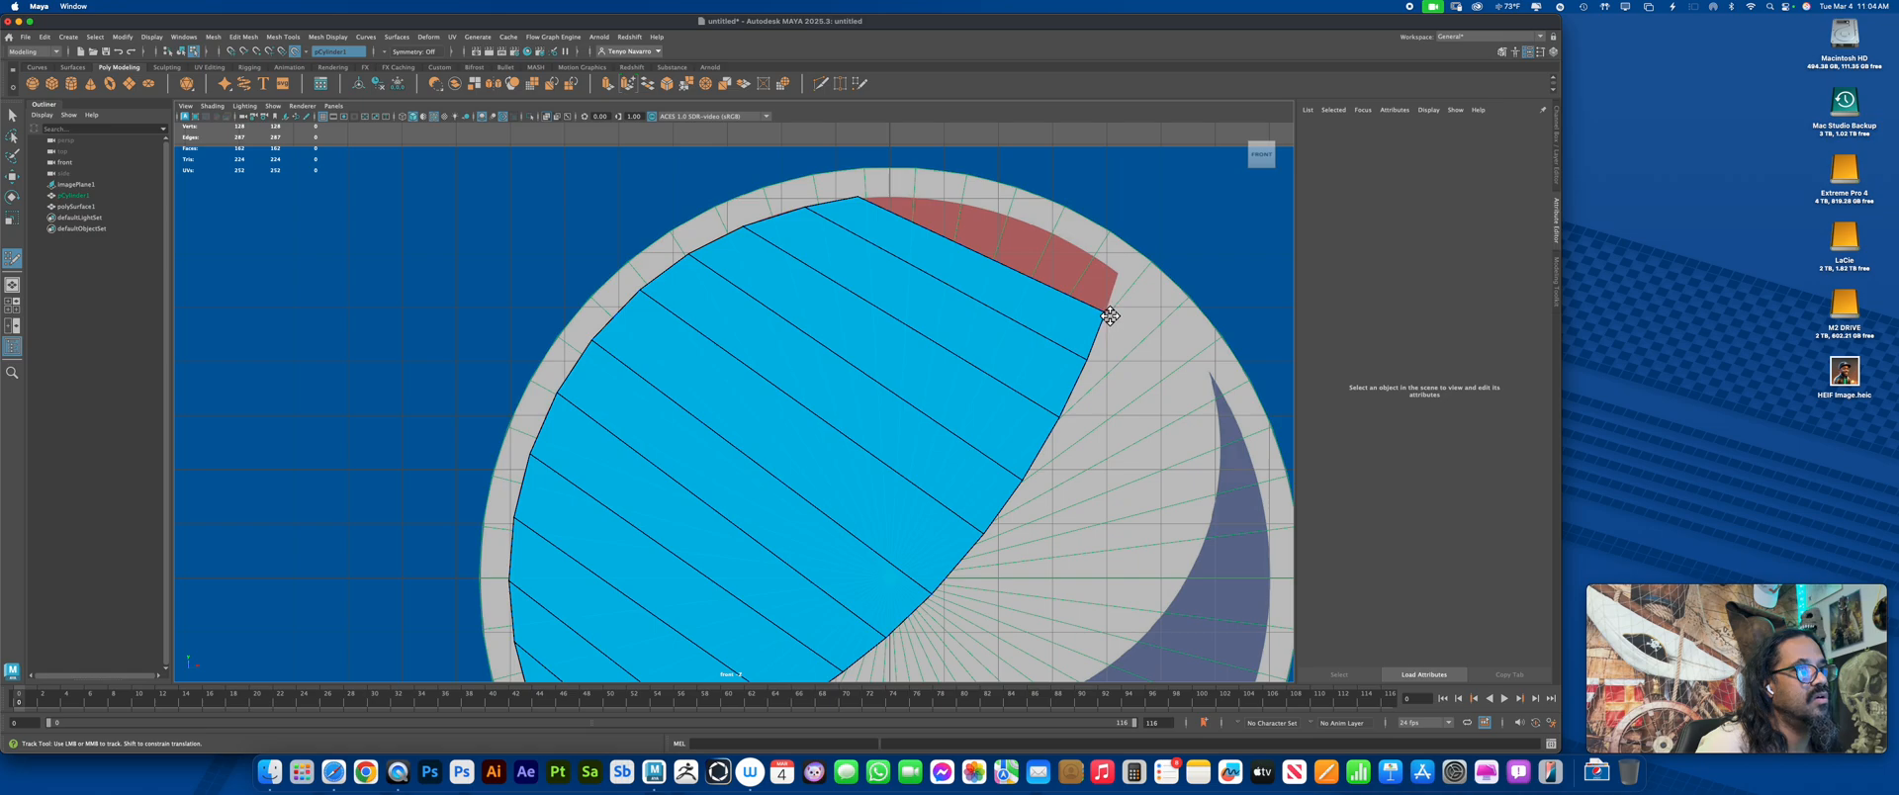
drag(1109, 315, 1107, 325)
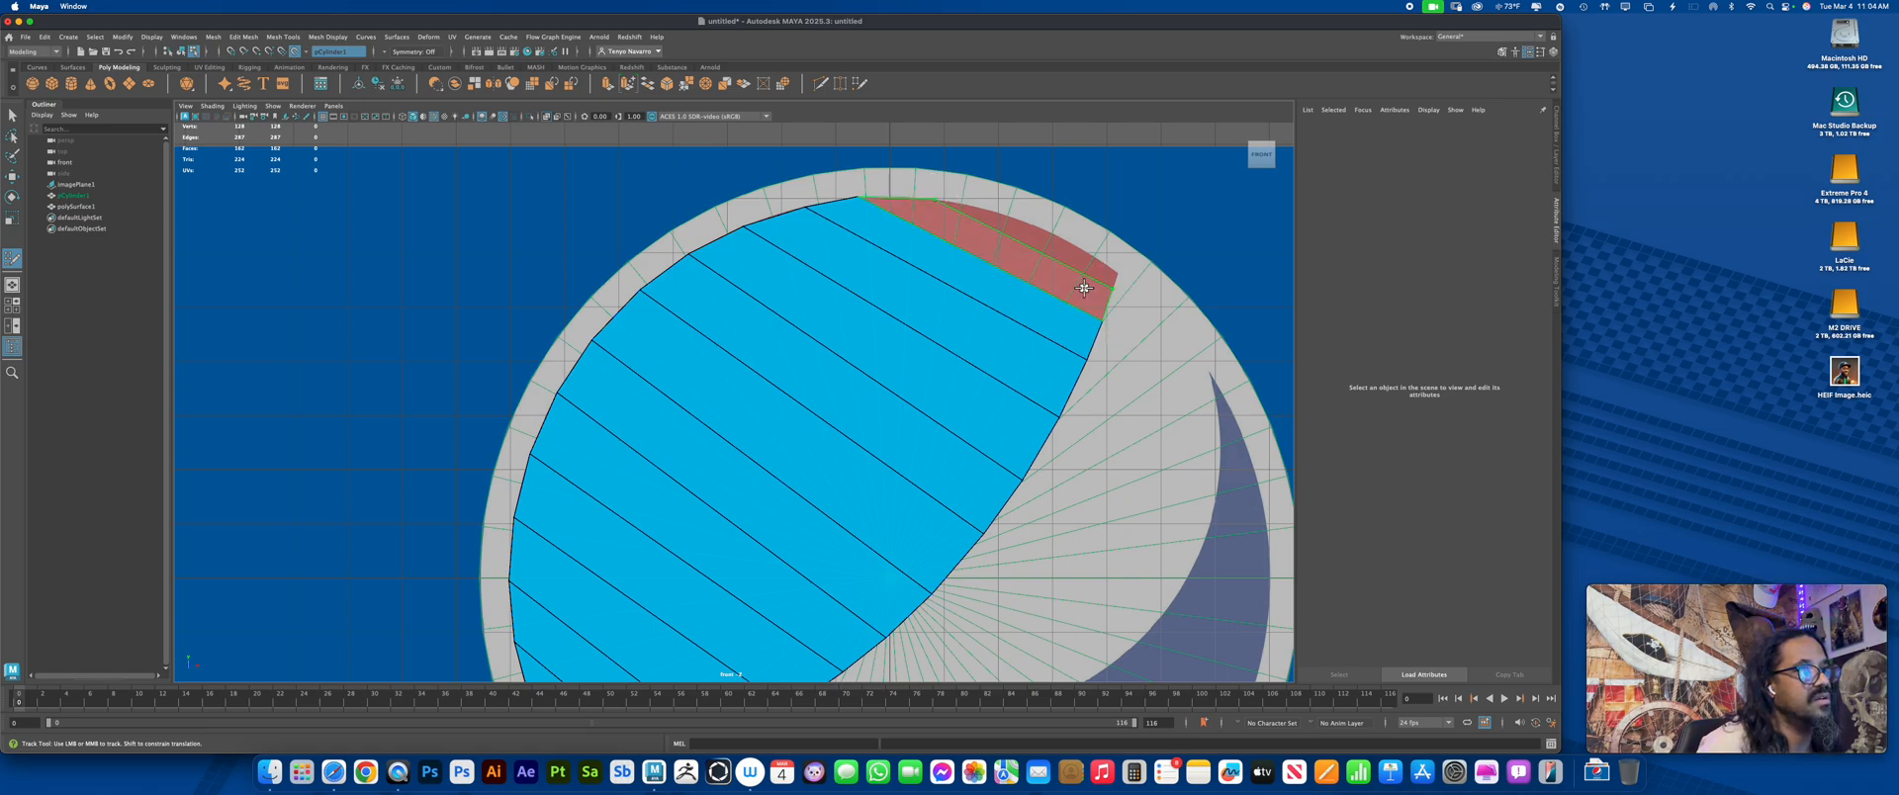
shift+click(1116, 293)
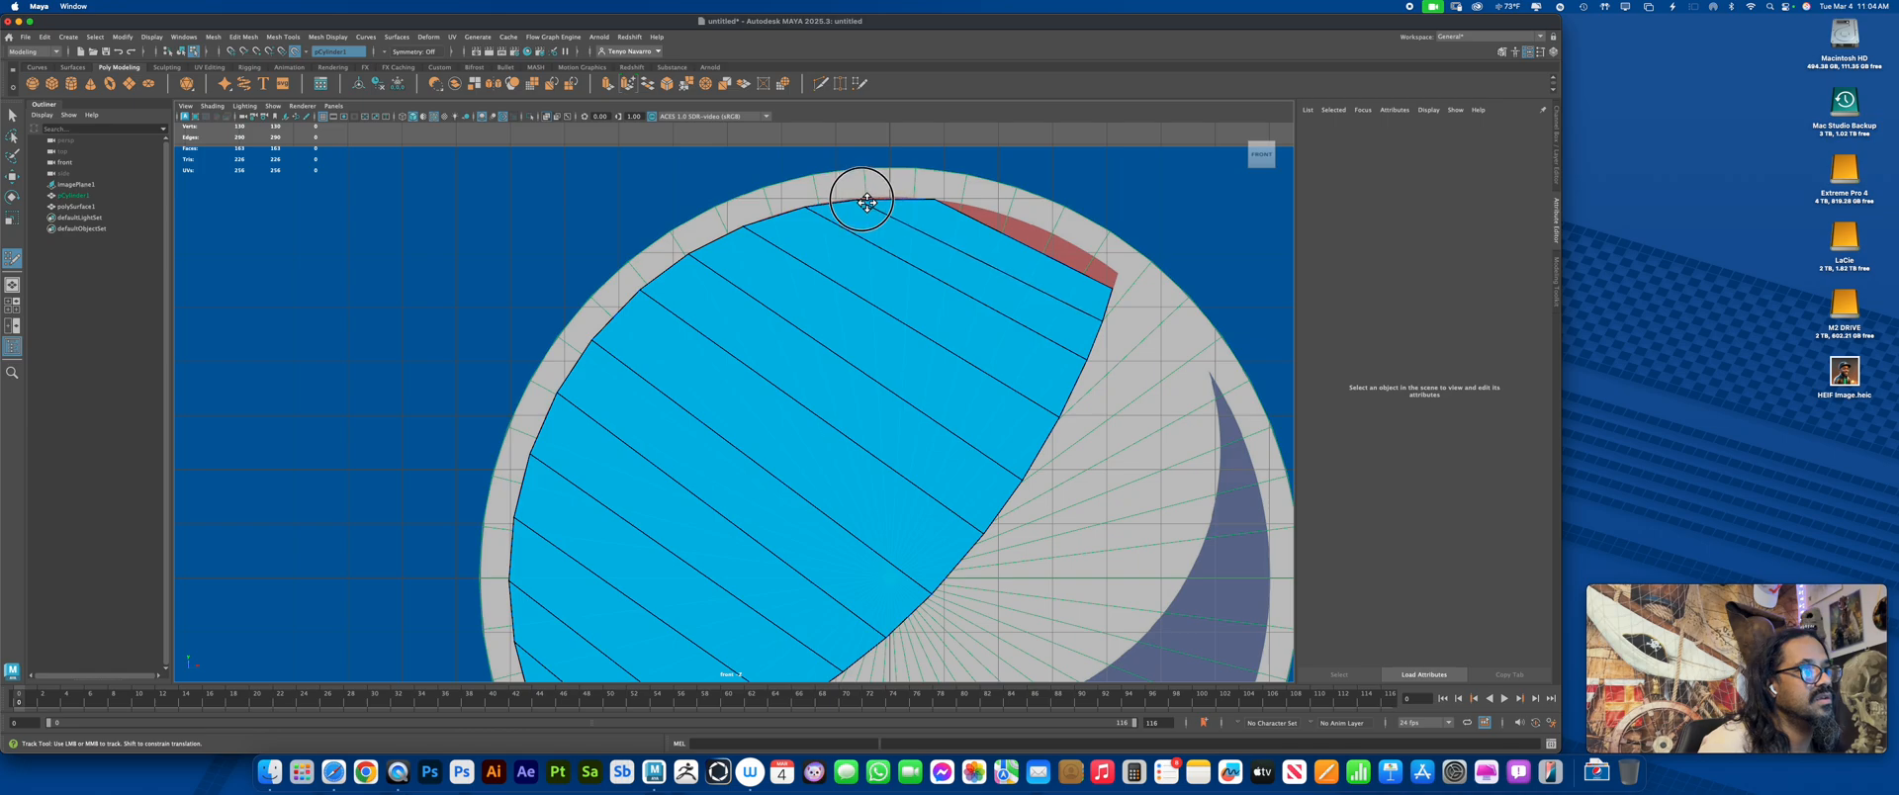
click(1036, 224)
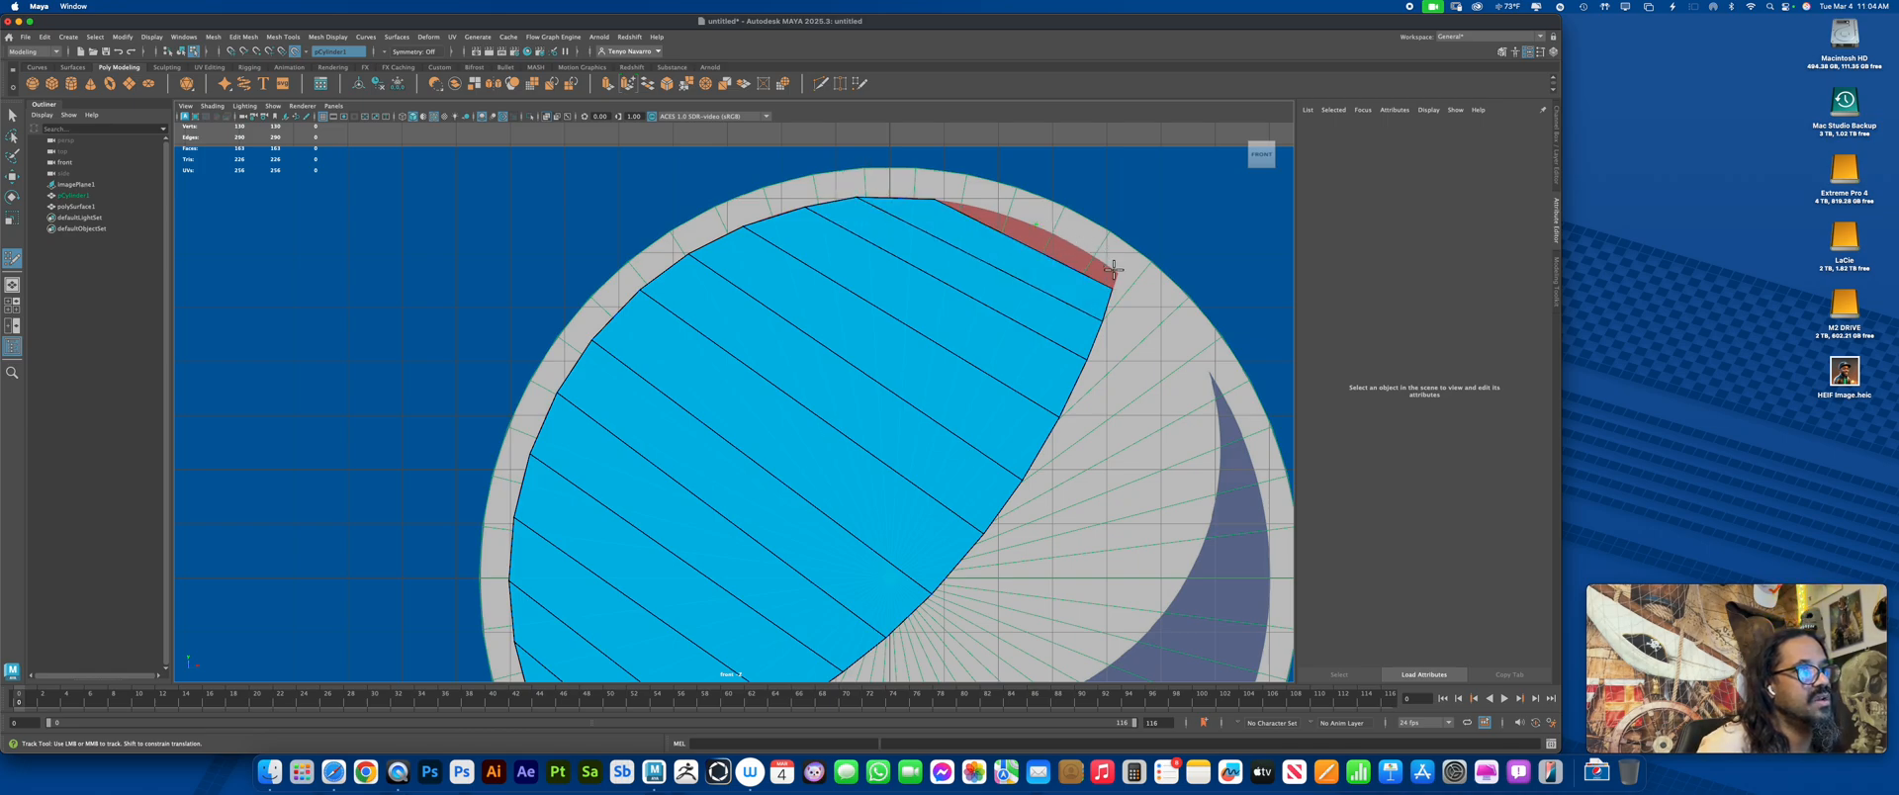
shift+click(1121, 277)
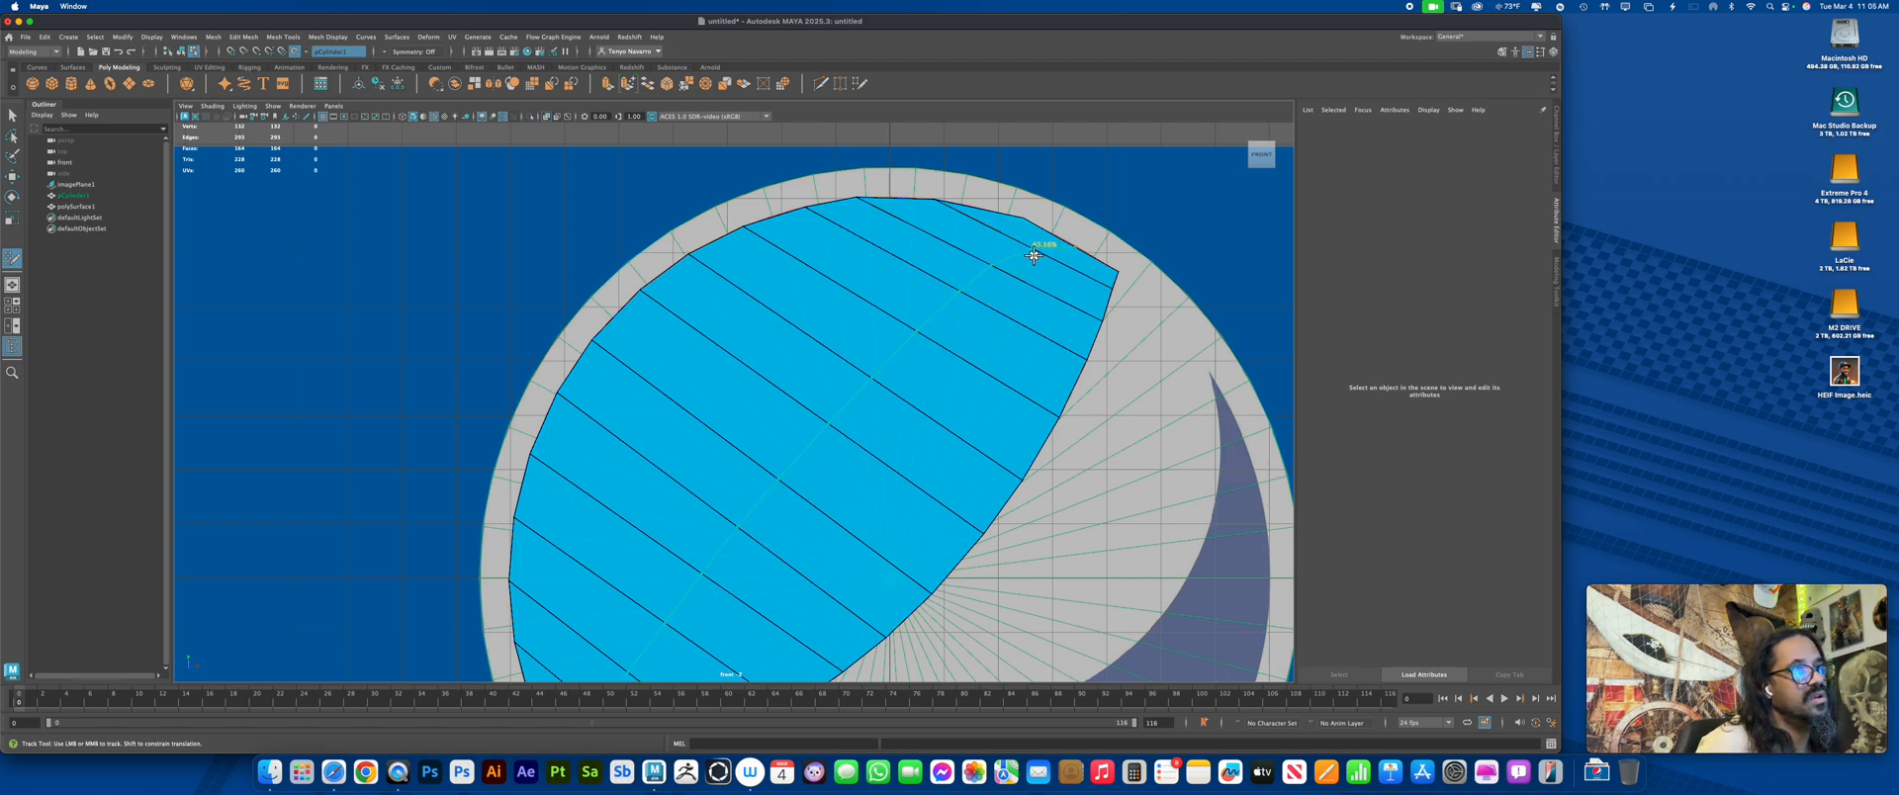
Insert an edge loop lengthwise through the red mesh, adjust the vertices along its upper edge to the outline, and exit Quad Draw
click(1039, 267)
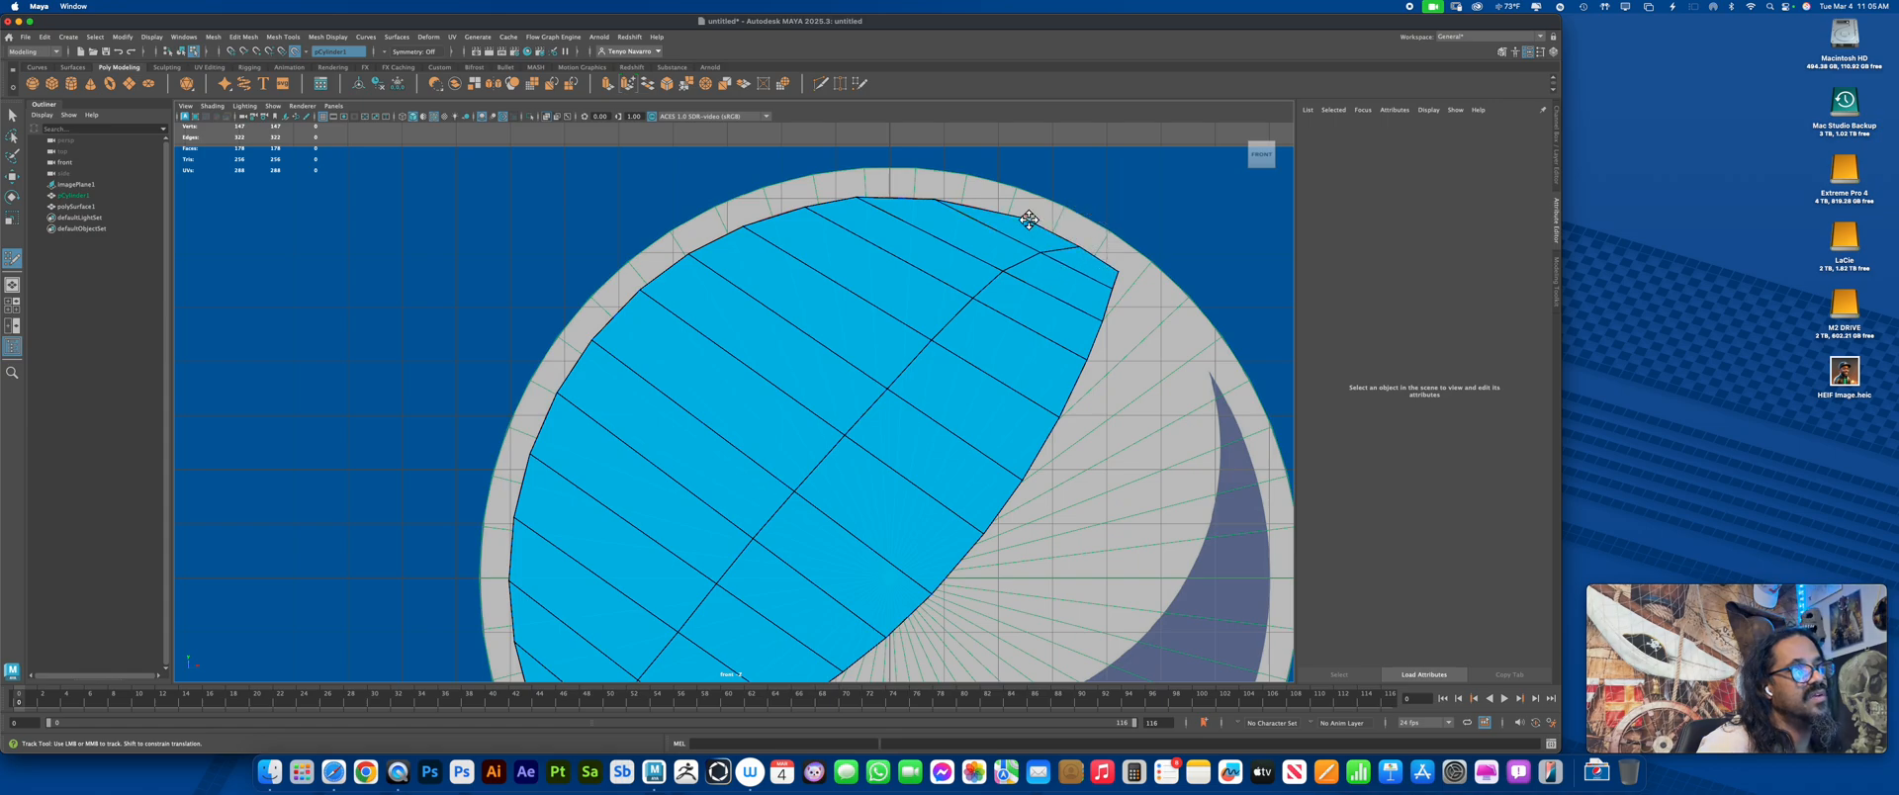
mouse_move(1031, 221)
mouse_down()
mouse_move(942, 198)
mouse_move(979, 204)
mouse_up()
click(1053, 243)
mouse_move(827, 569)
alt+middle_down()
mouse_move(934, 334)
mouse_move(971, 310)
alt+middle_up()
alt+middle_drag(949, 461, 788, 449)
scroll(788, 445, down, 2)
alt+middle_drag(789, 381, 750, 502)
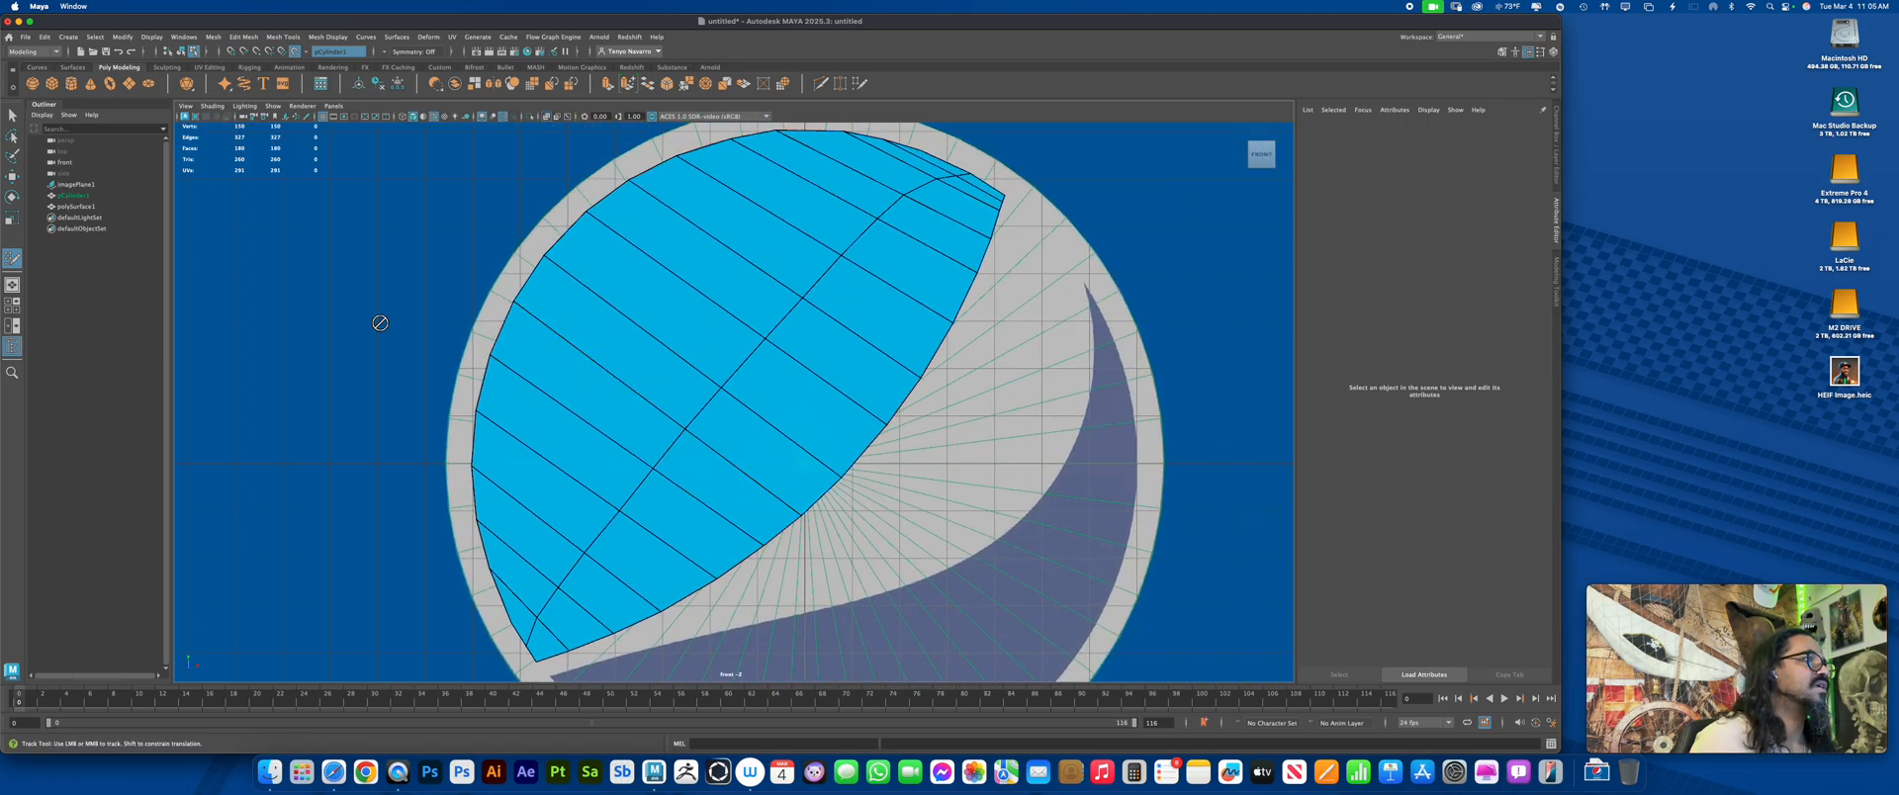
key(q)
Inspect the traced red mesh against the disc from several angles in the perspective view, then return to the front view
key(space)
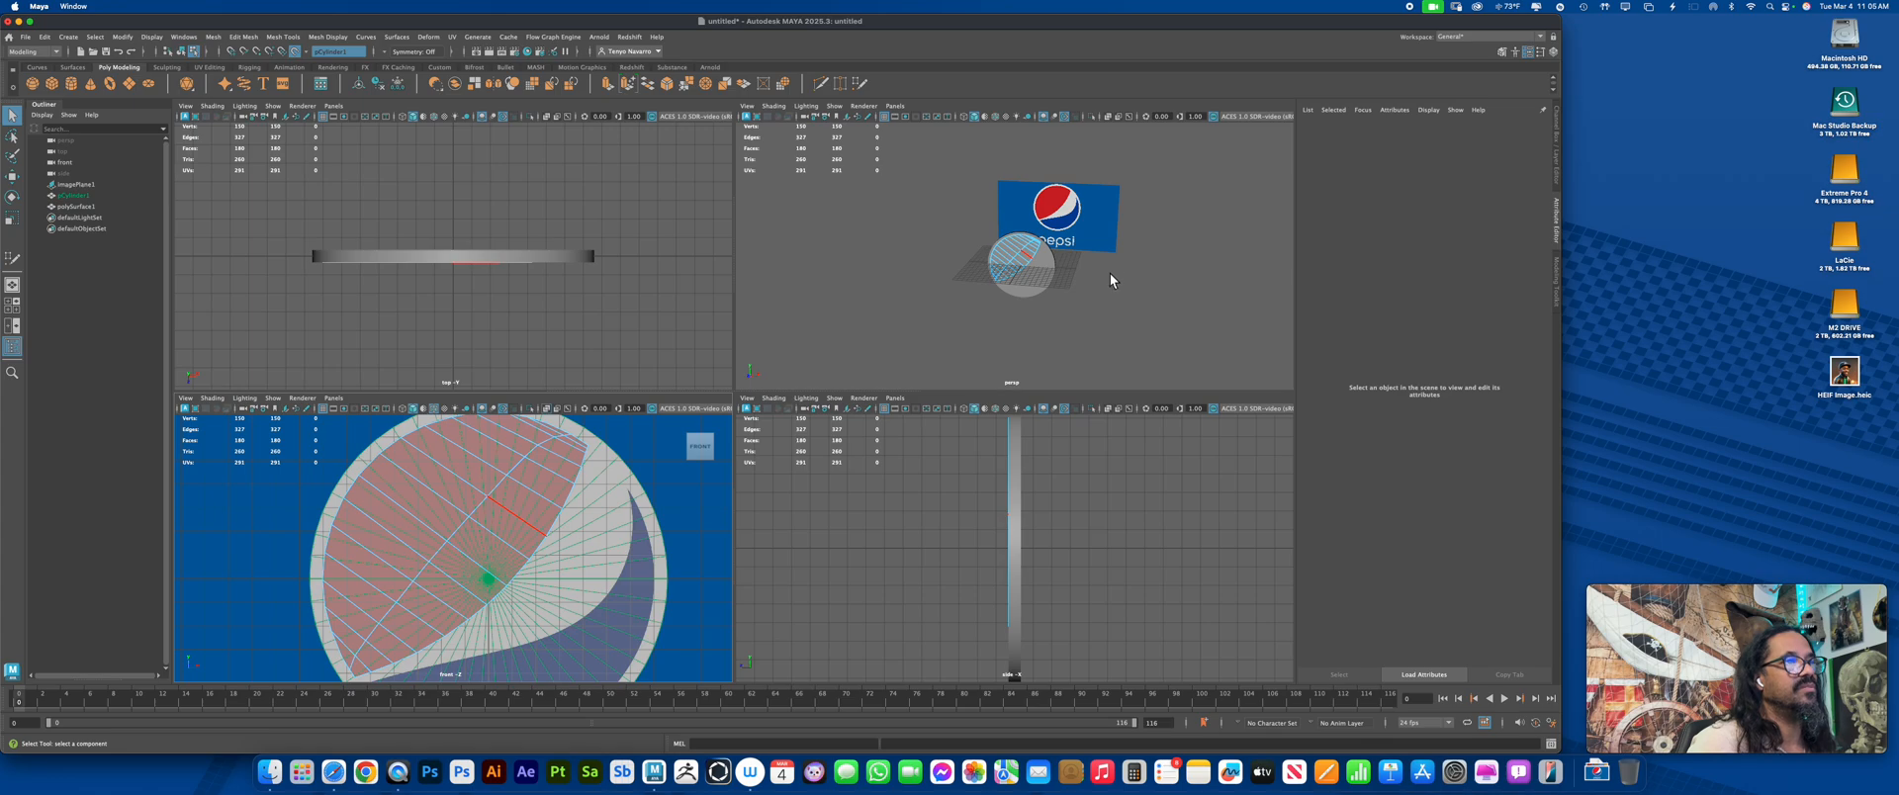
alt+drag(1109, 274, 1052, 260)
alt+right_drag(1052, 259, 1161, 300)
alt+drag(1161, 300, 1143, 315)
alt+right_drag(1143, 315, 1200, 357)
alt+drag(1201, 357, 1186, 313)
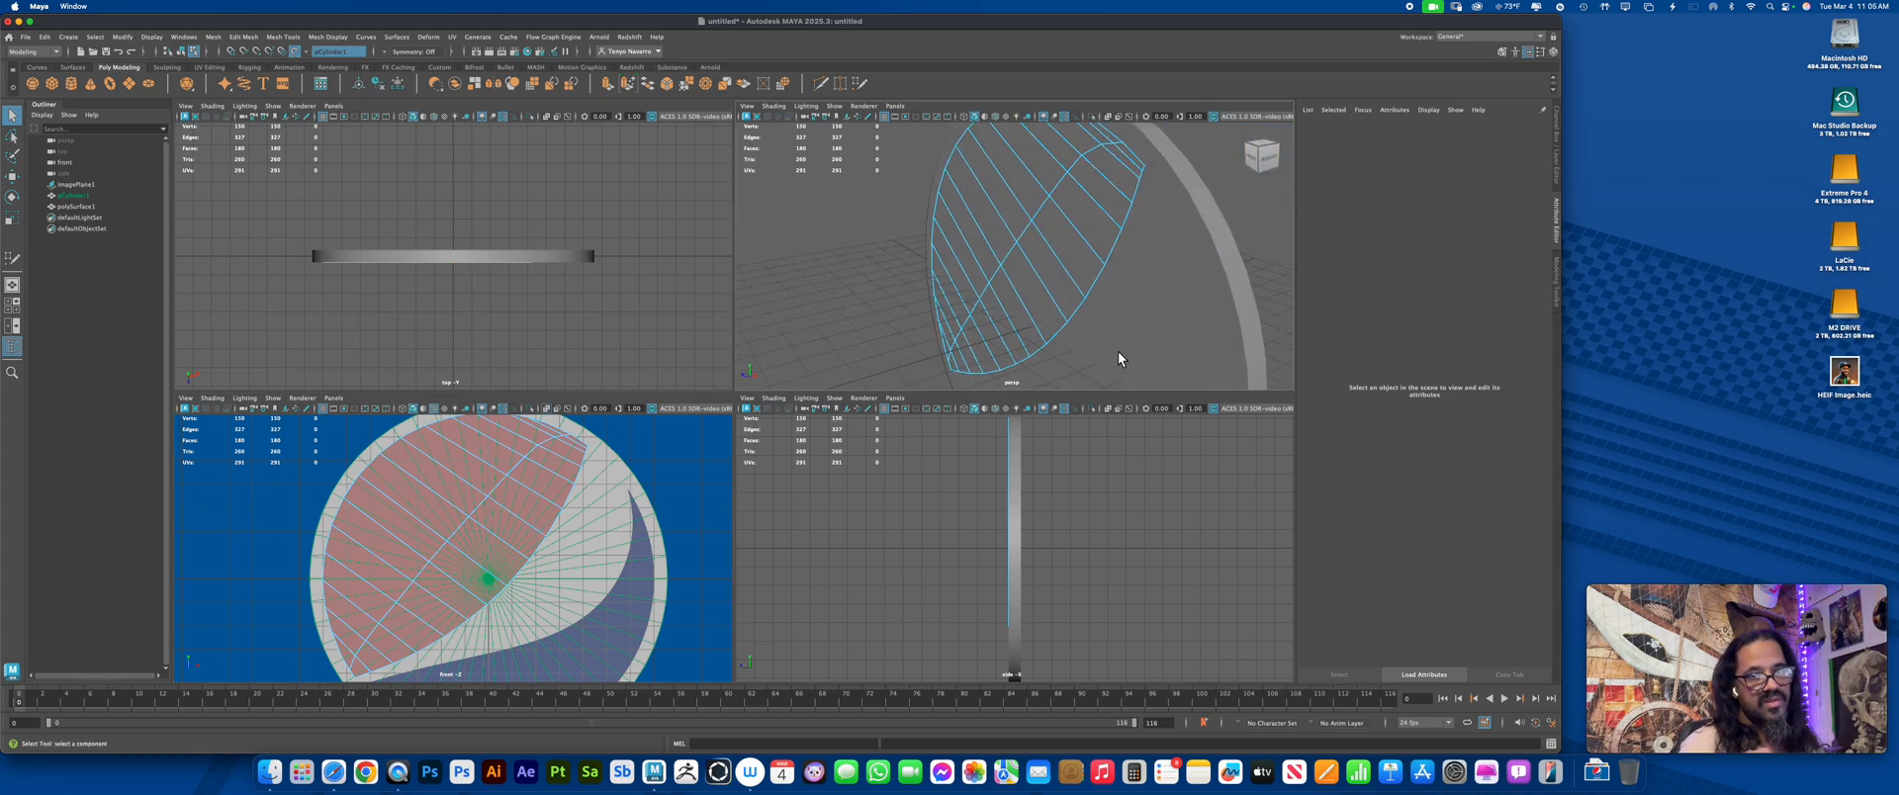
alt+drag(1189, 255, 1086, 200)
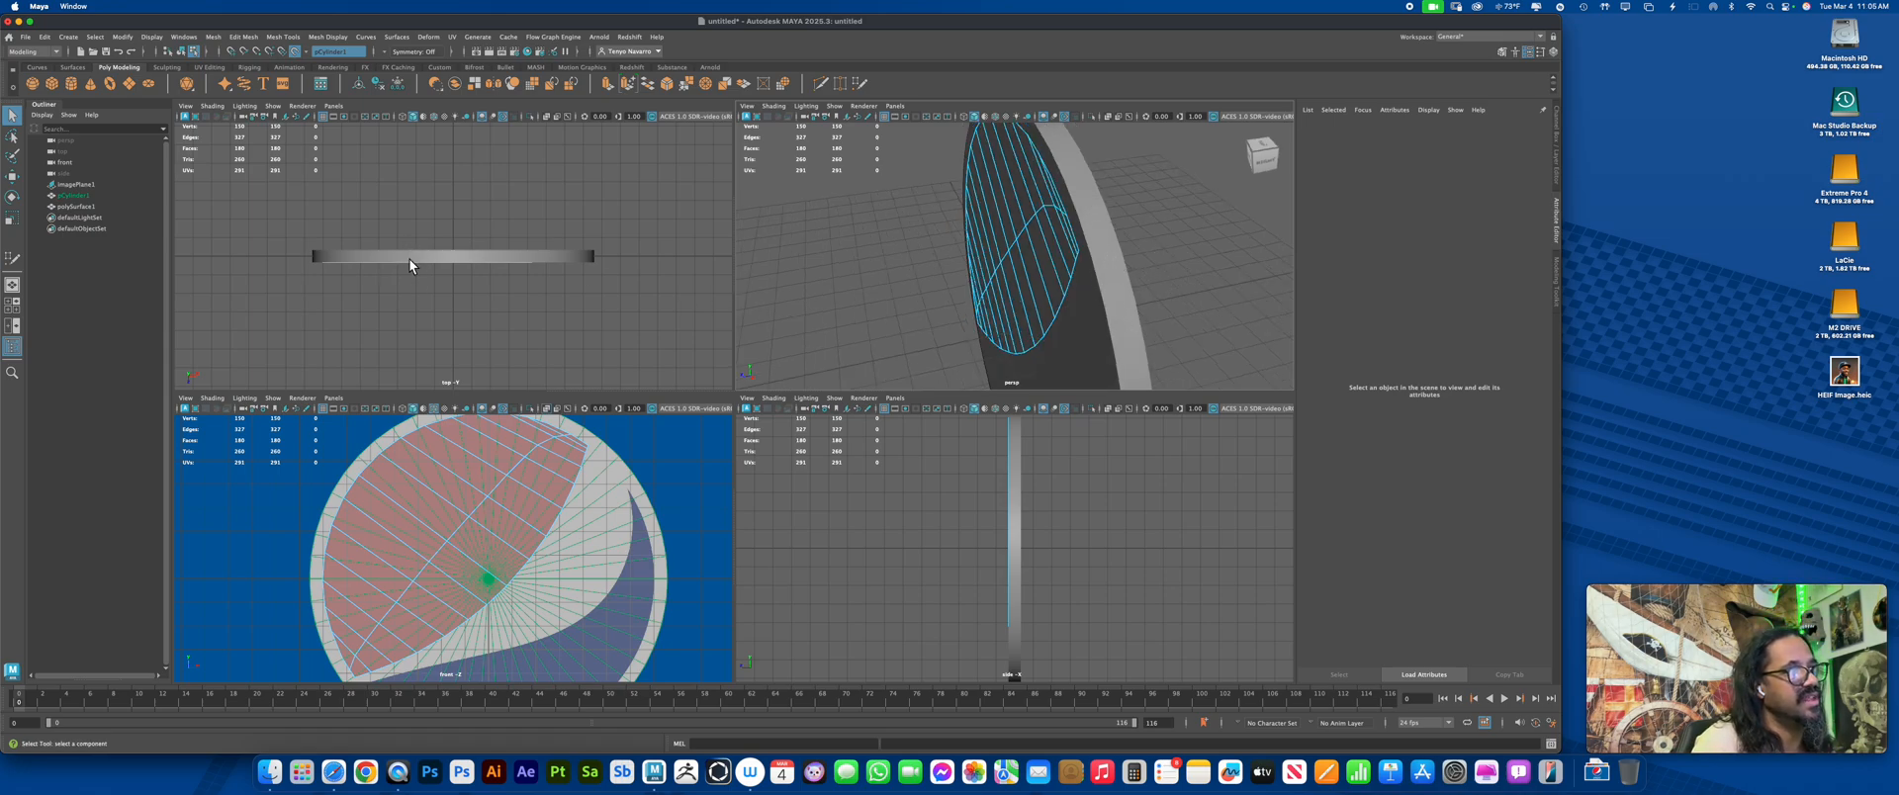
key(space)
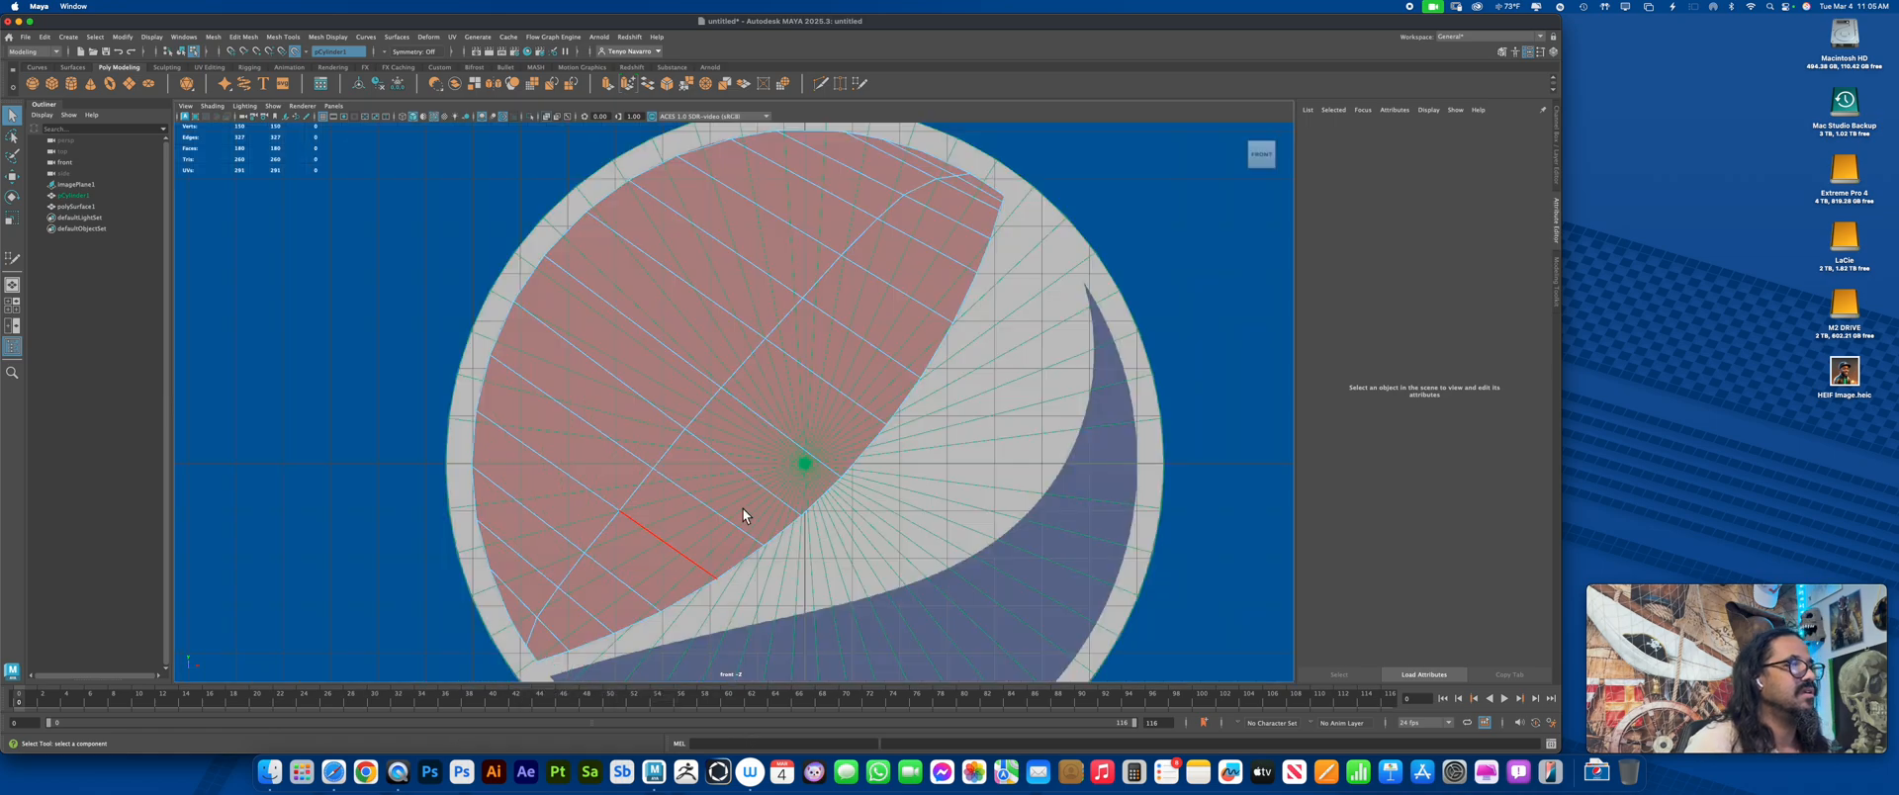
Reactivate Quad Draw and create the first quad of the blue shape just below its upper tip, with corners on the outline
alt+middle_drag(949, 483, 954, 476)
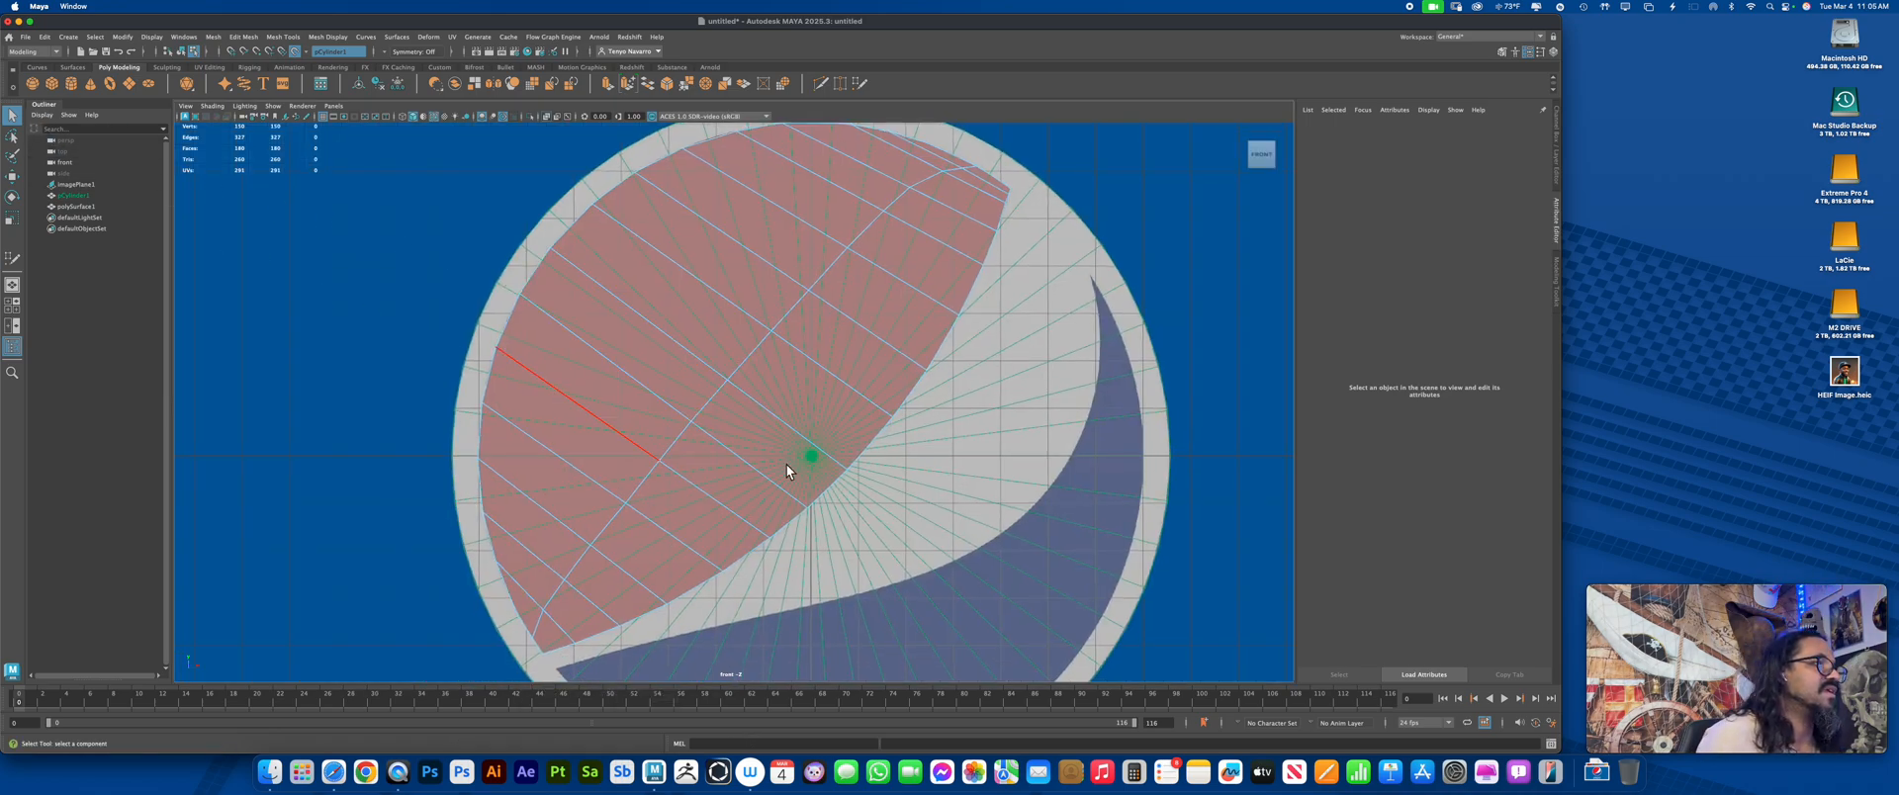
alt+middle_drag(796, 464, 890, 260)
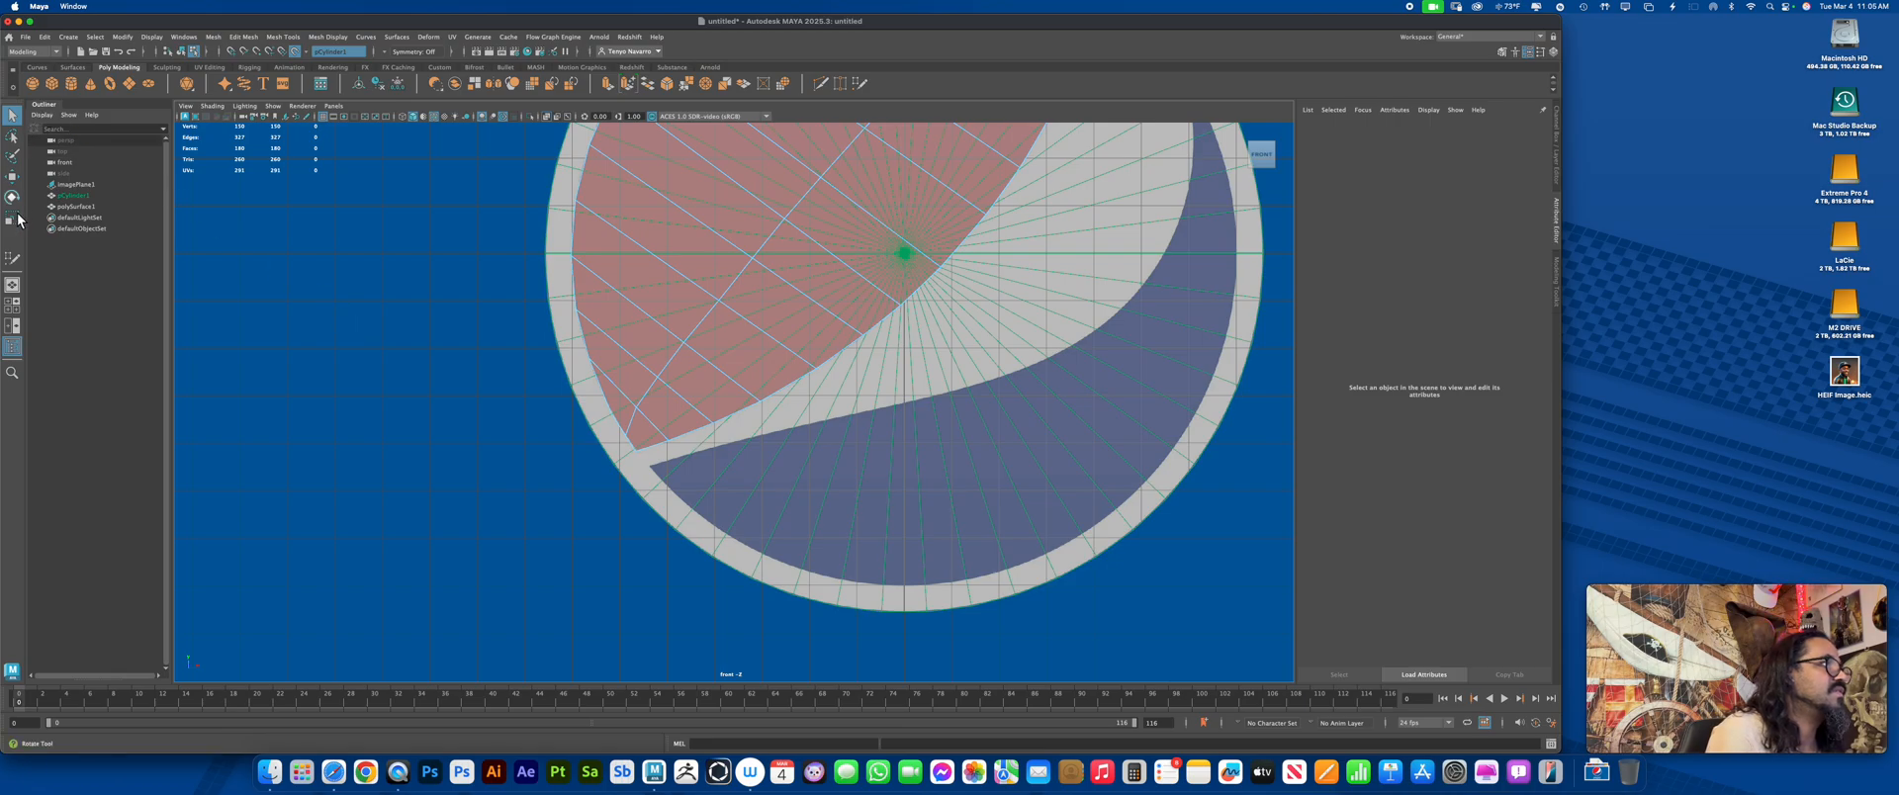
click(12, 176)
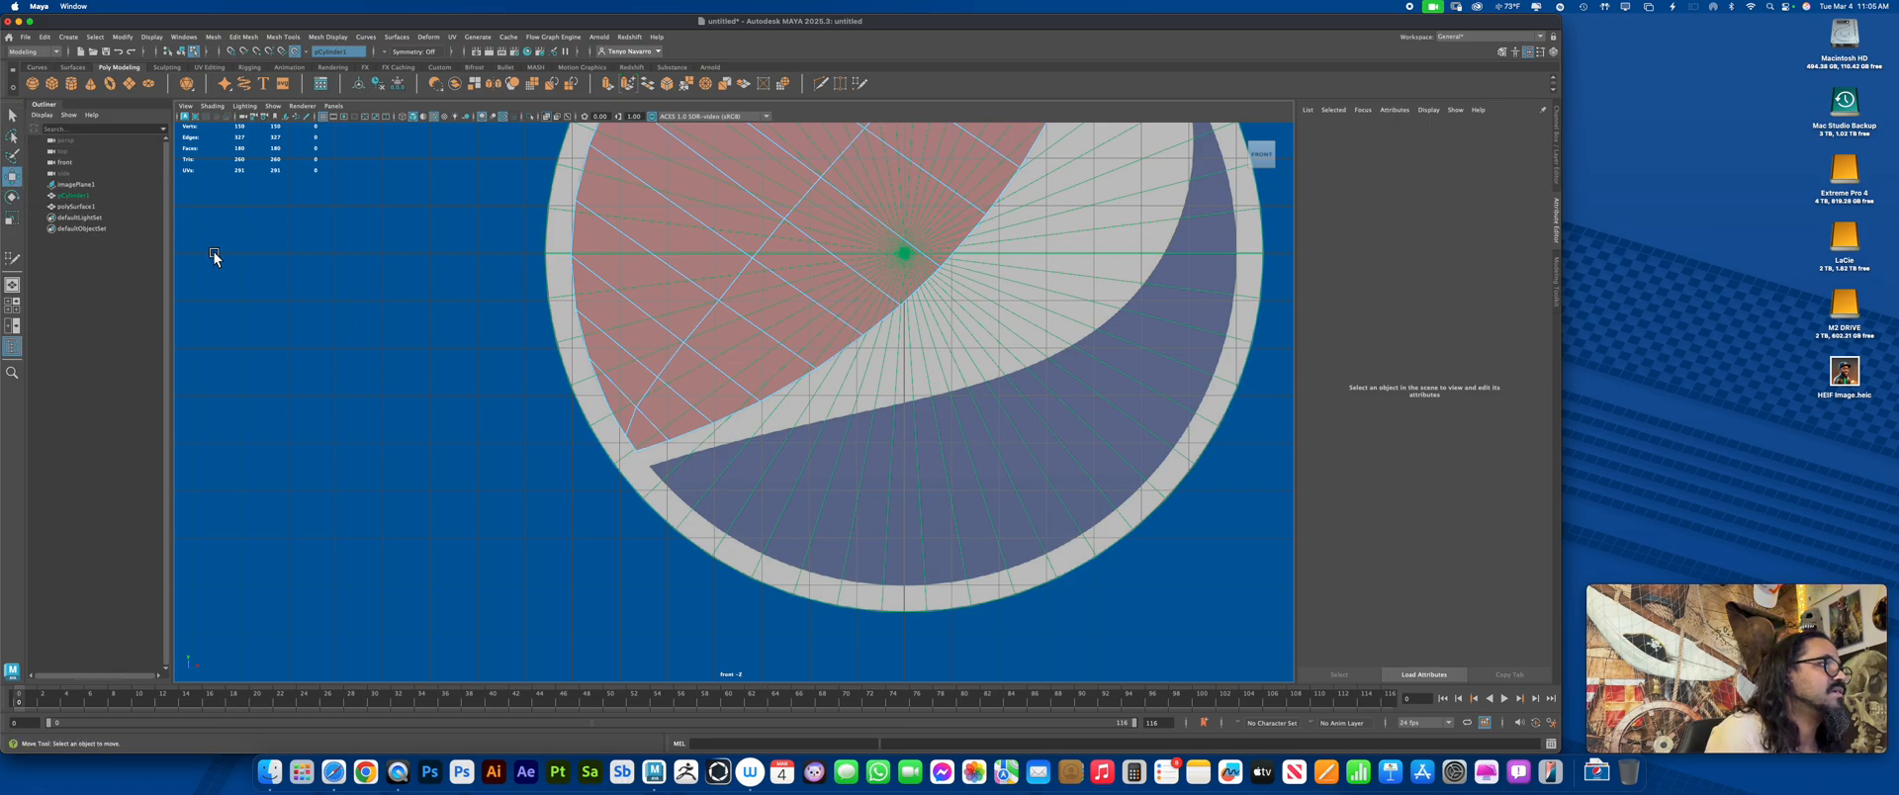
click(12, 258)
drag(755, 491, 597, 598)
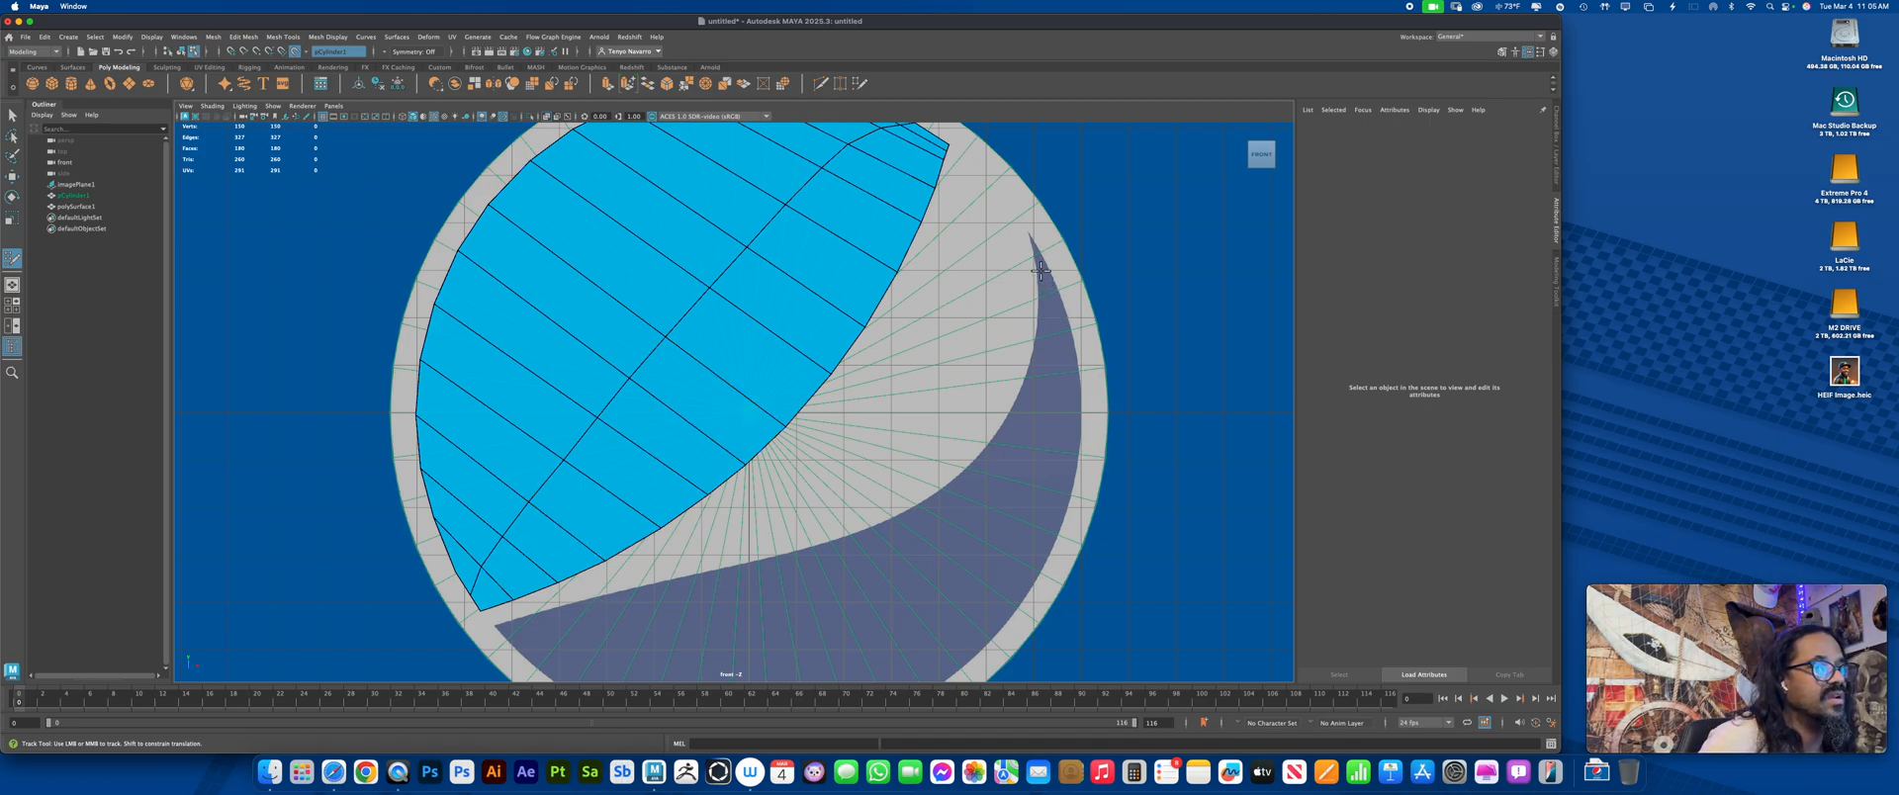
scroll(1041, 270, up, 5)
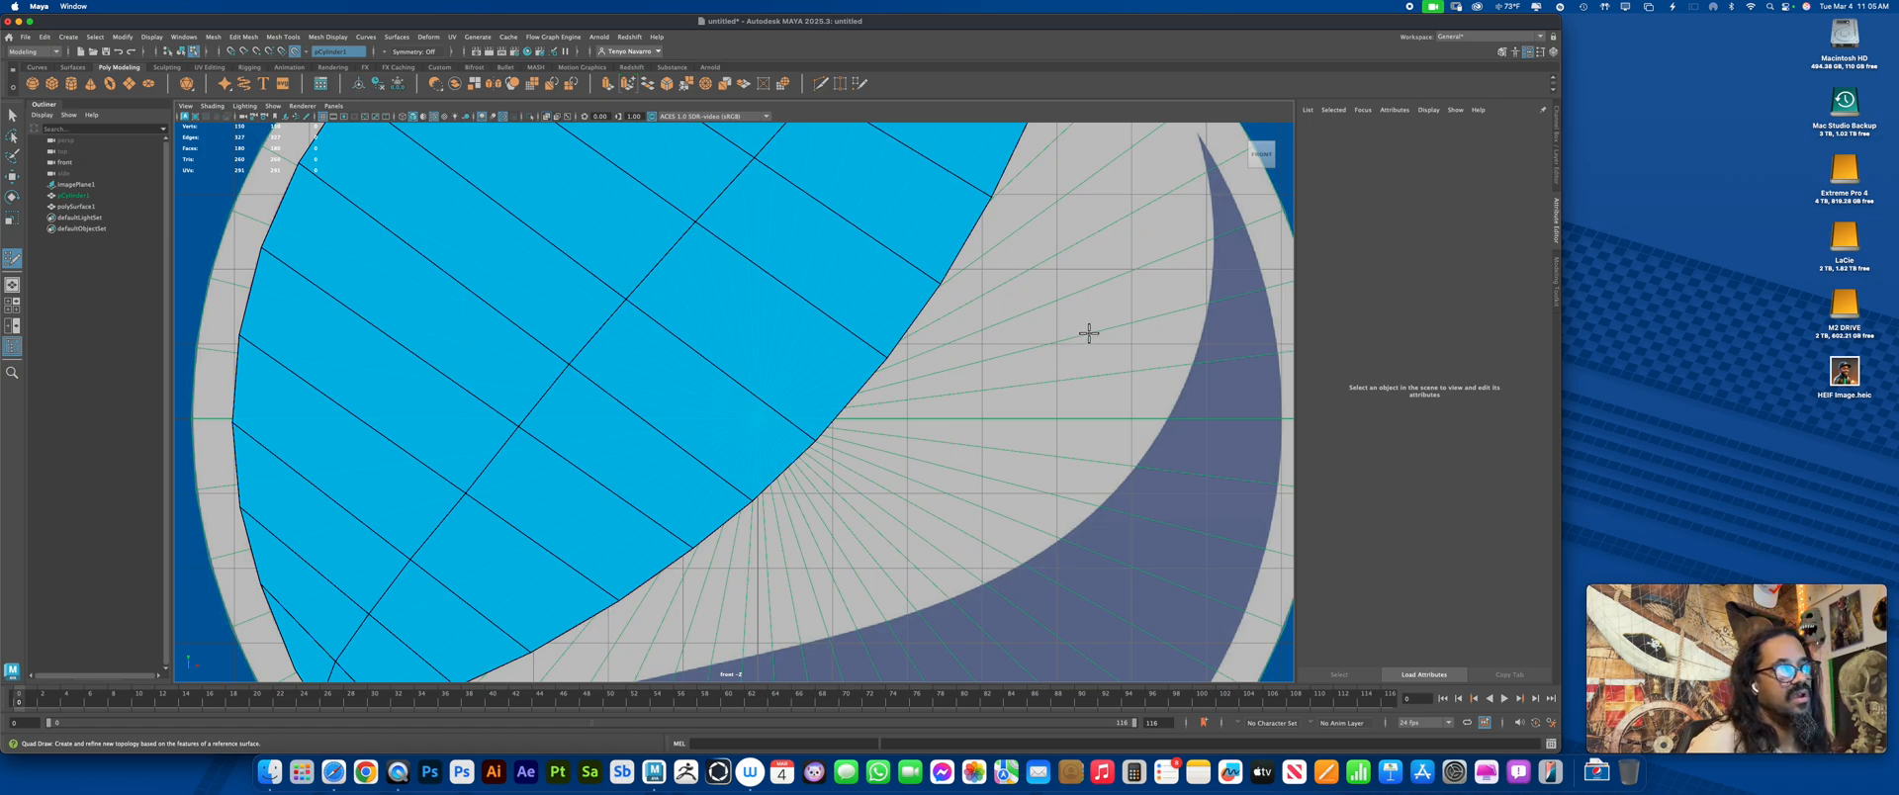
alt+right_drag(1035, 382, 1135, 555)
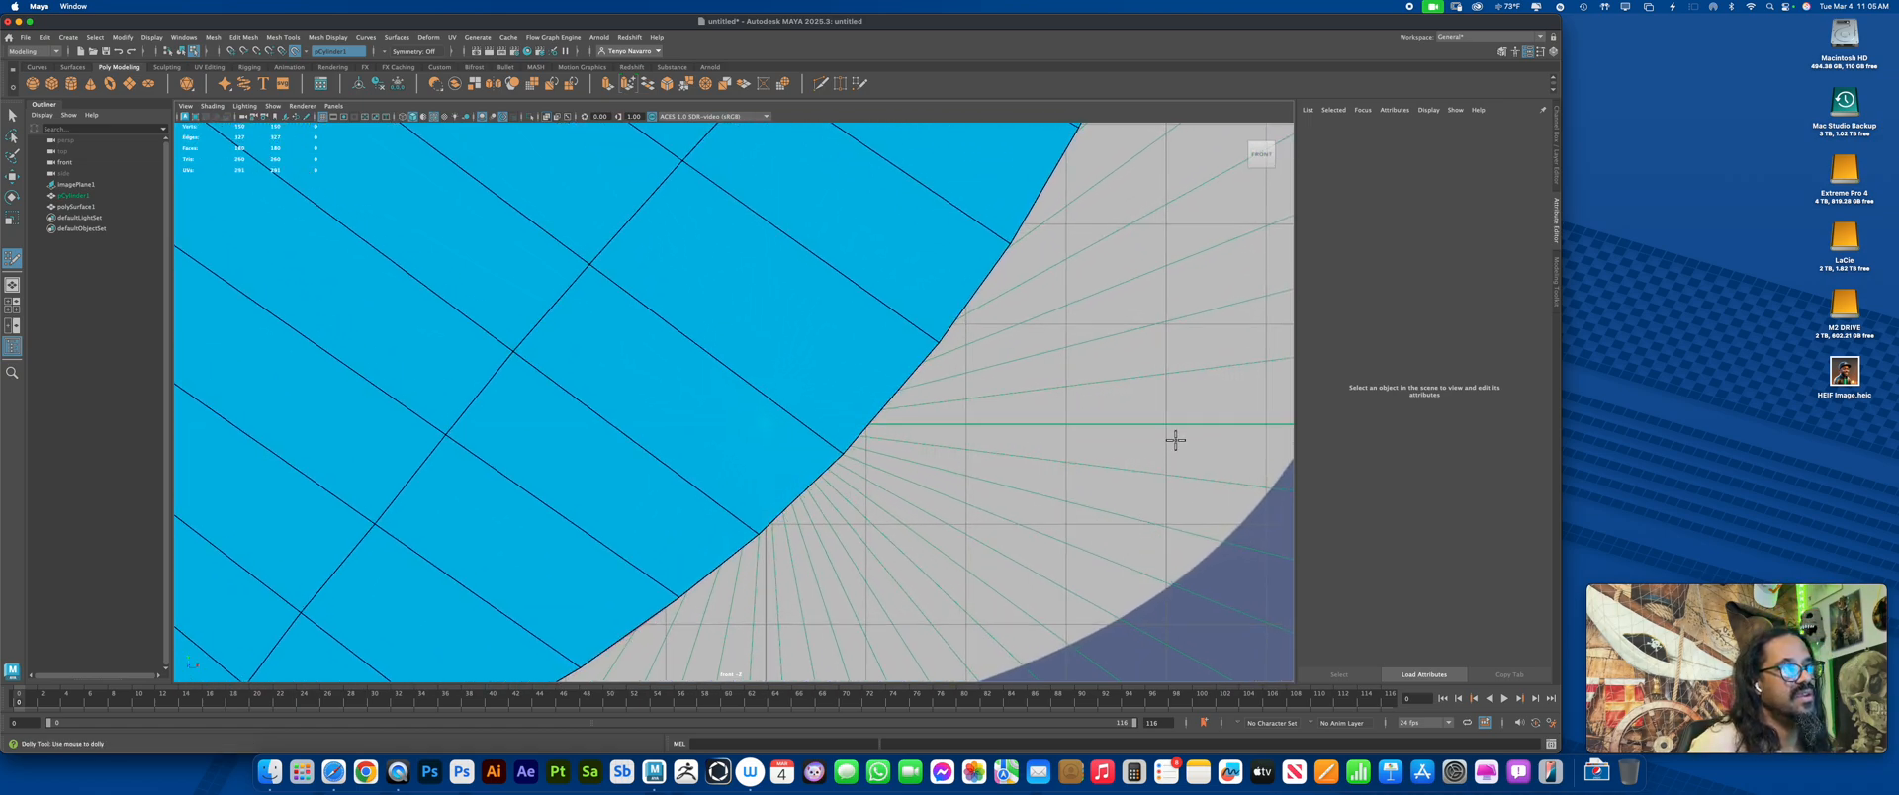
alt+middle_drag(1190, 412, 992, 325)
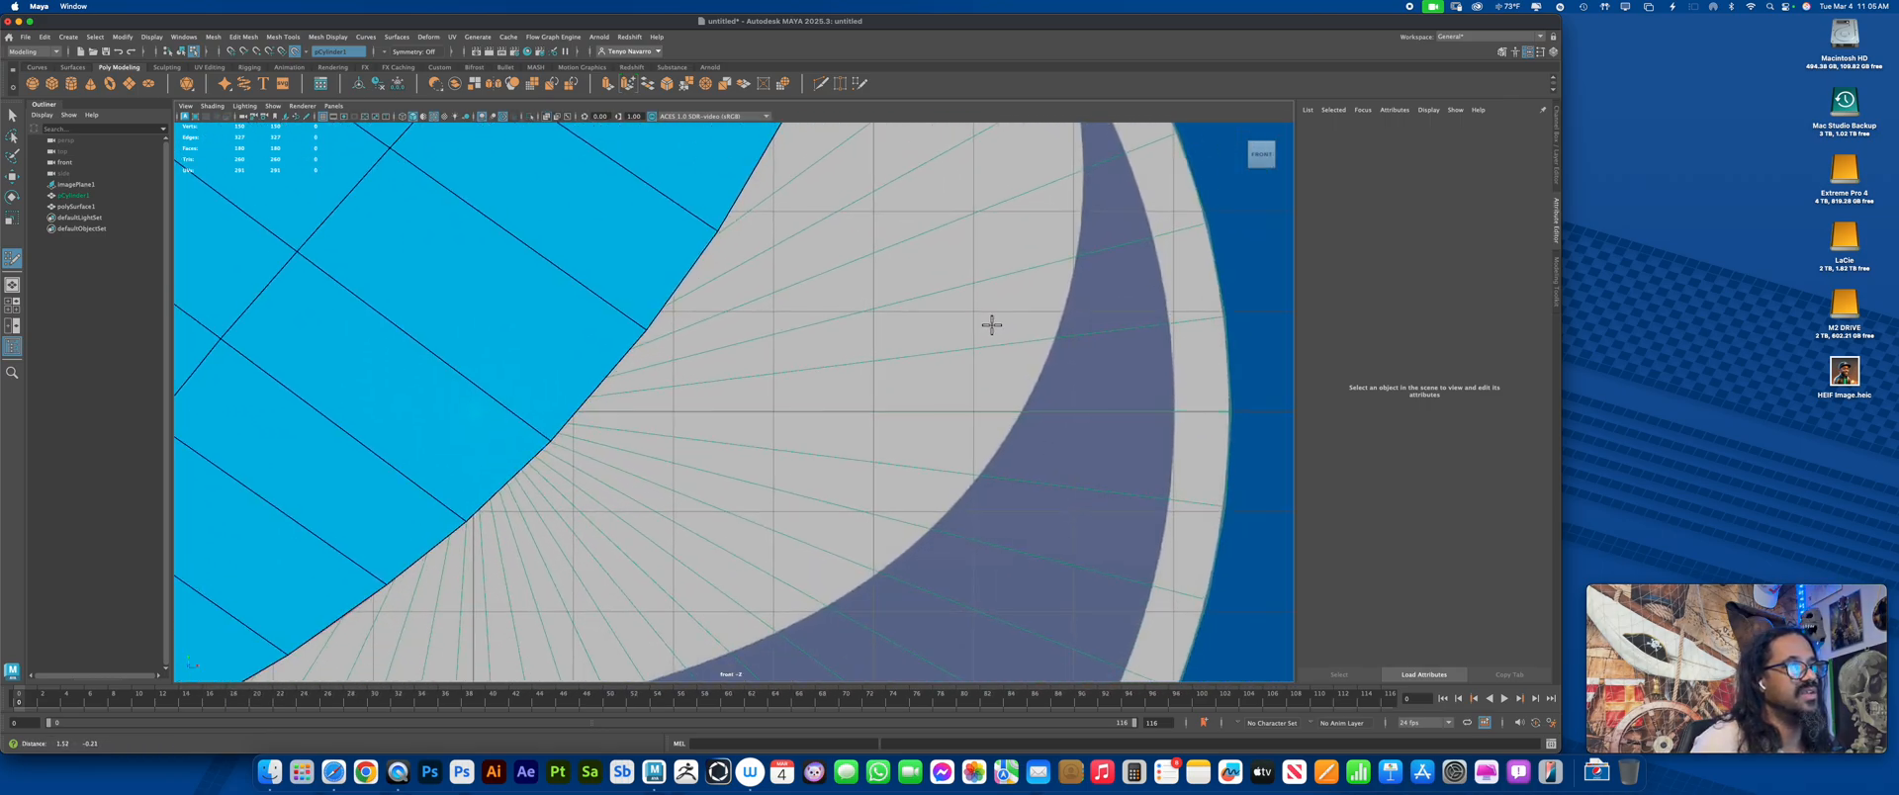
alt+right_drag(998, 311, 999, 355)
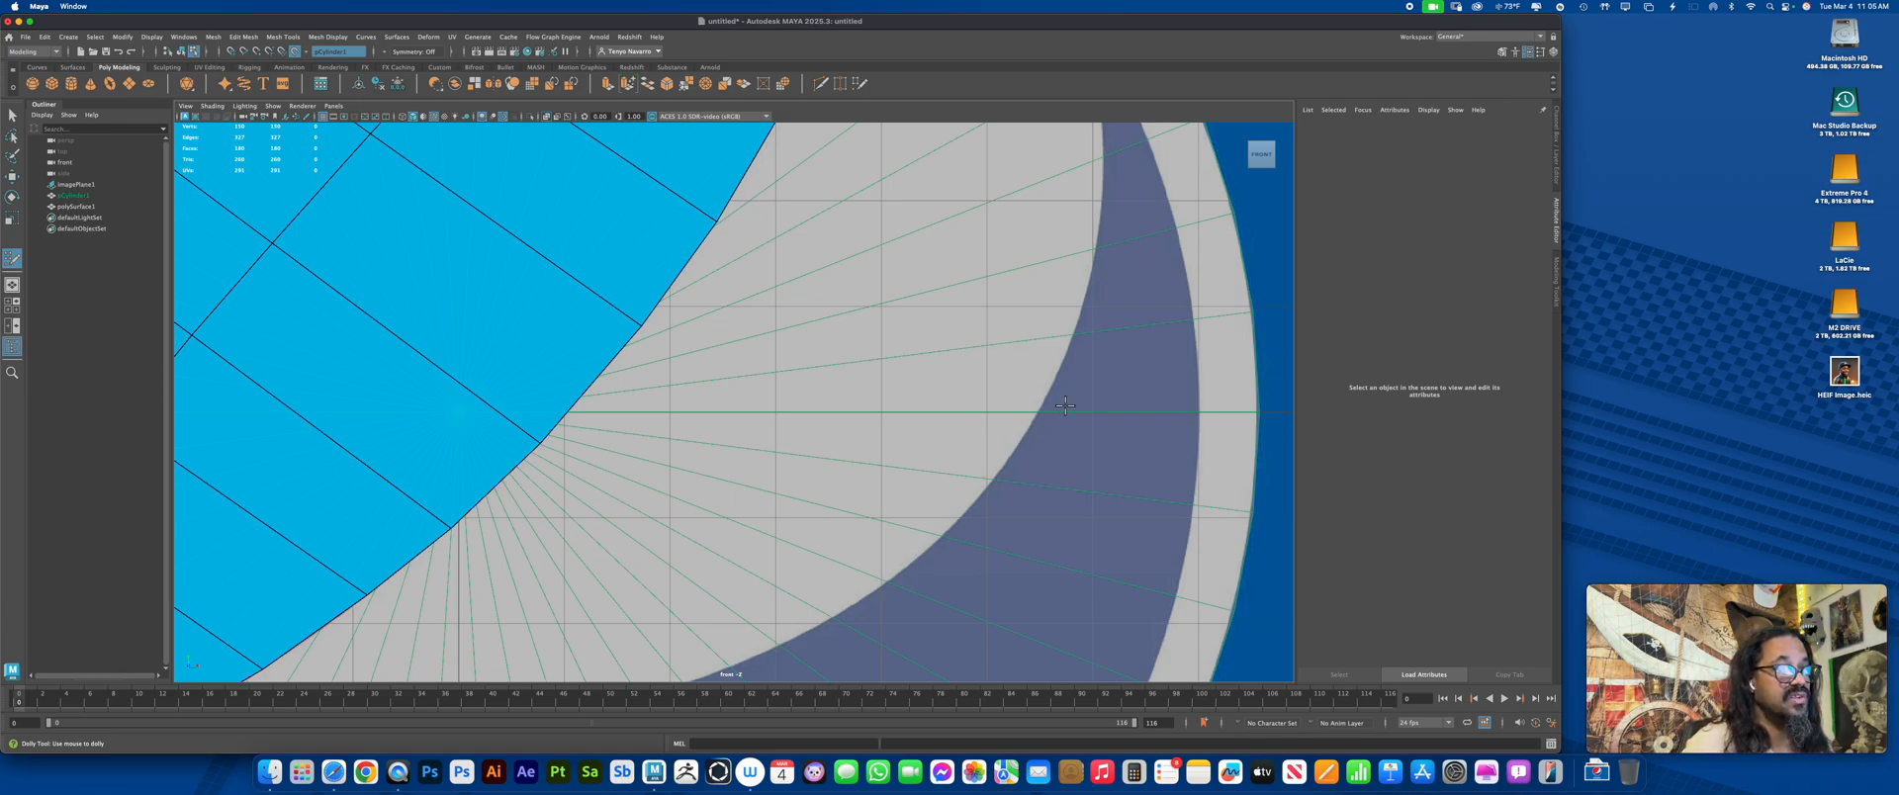
mouse_move(1079, 399)
alt+mouse_down()
mouse_move(1064, 449)
mouse_move(1075, 400)
alt+mouse_up()
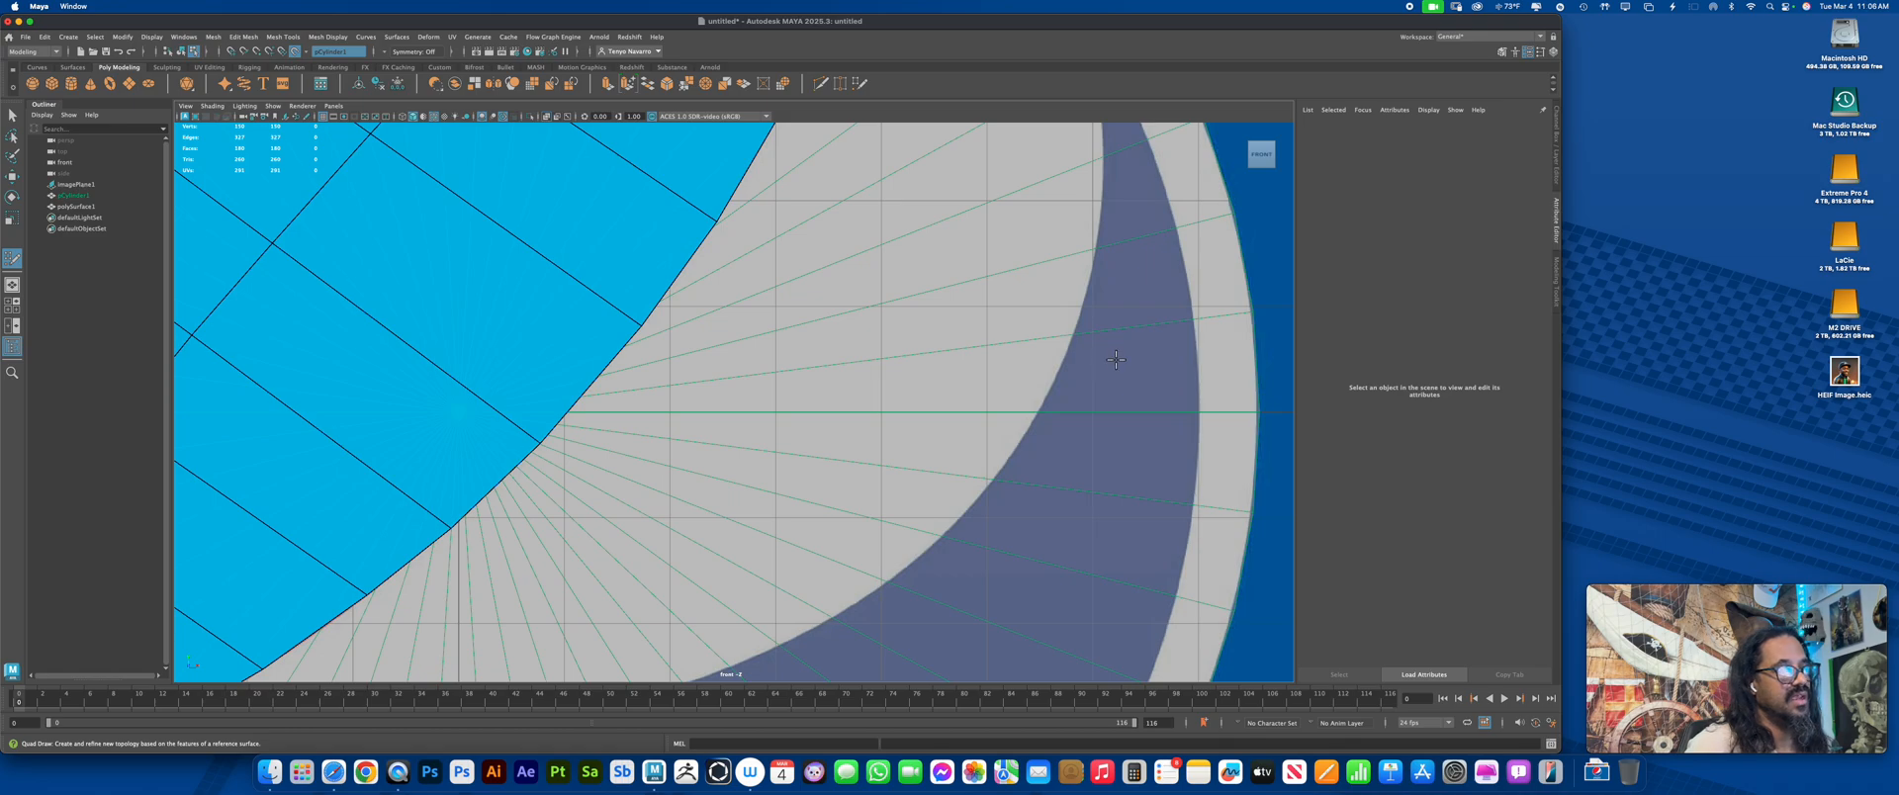
alt+middle_drag(1116, 360, 944, 390)
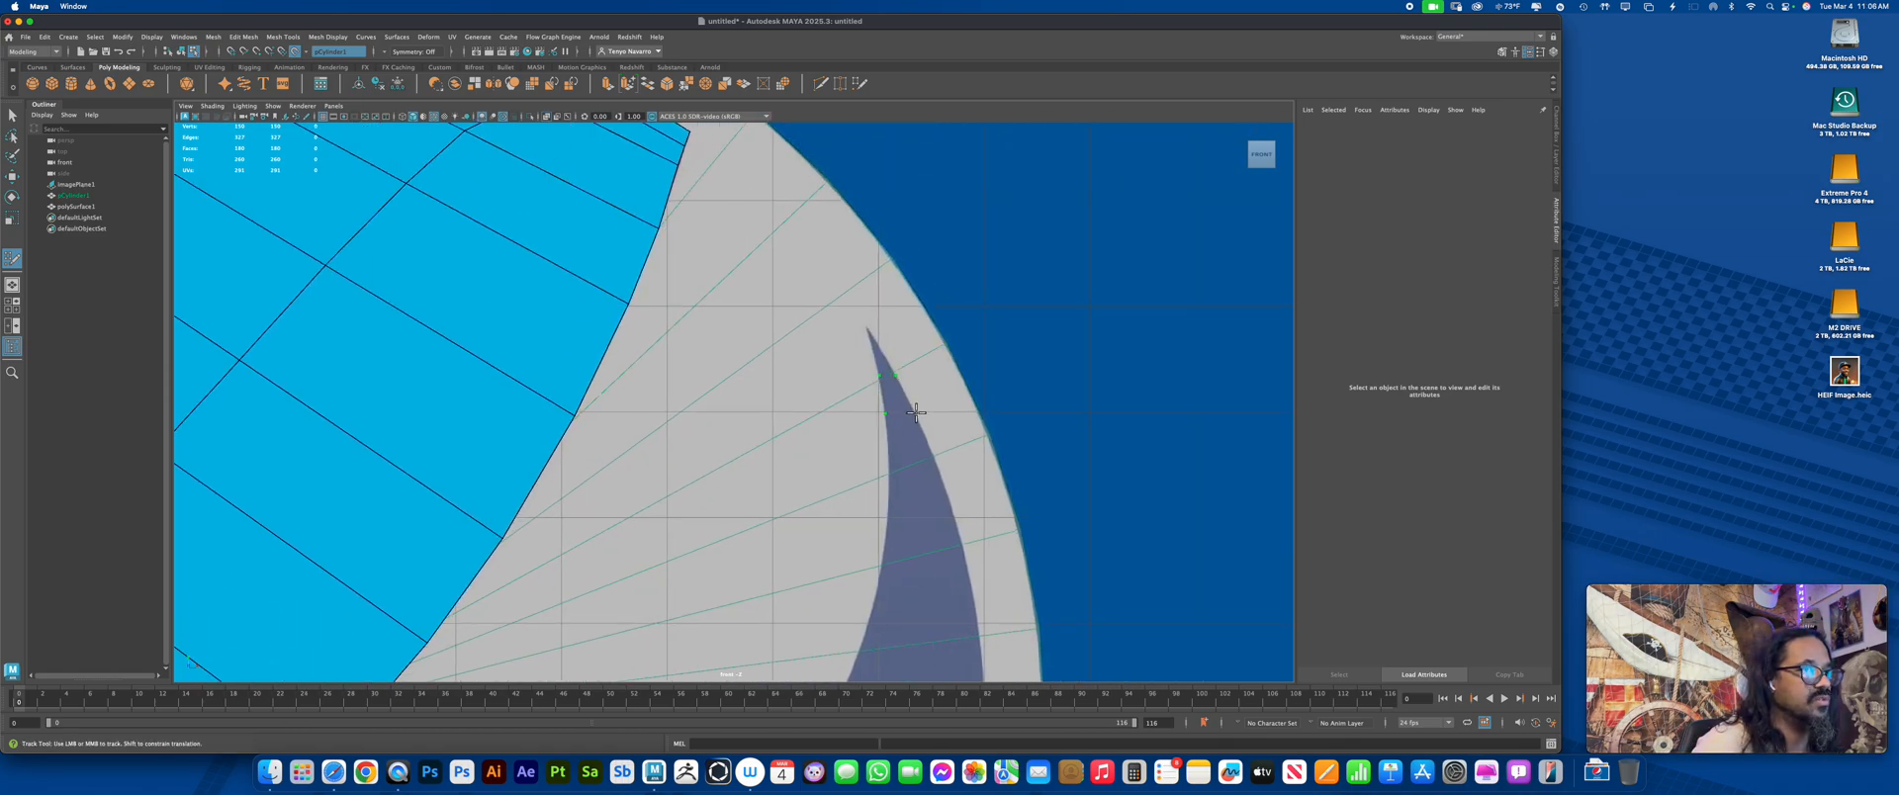
click(912, 410)
shift+click(895, 393)
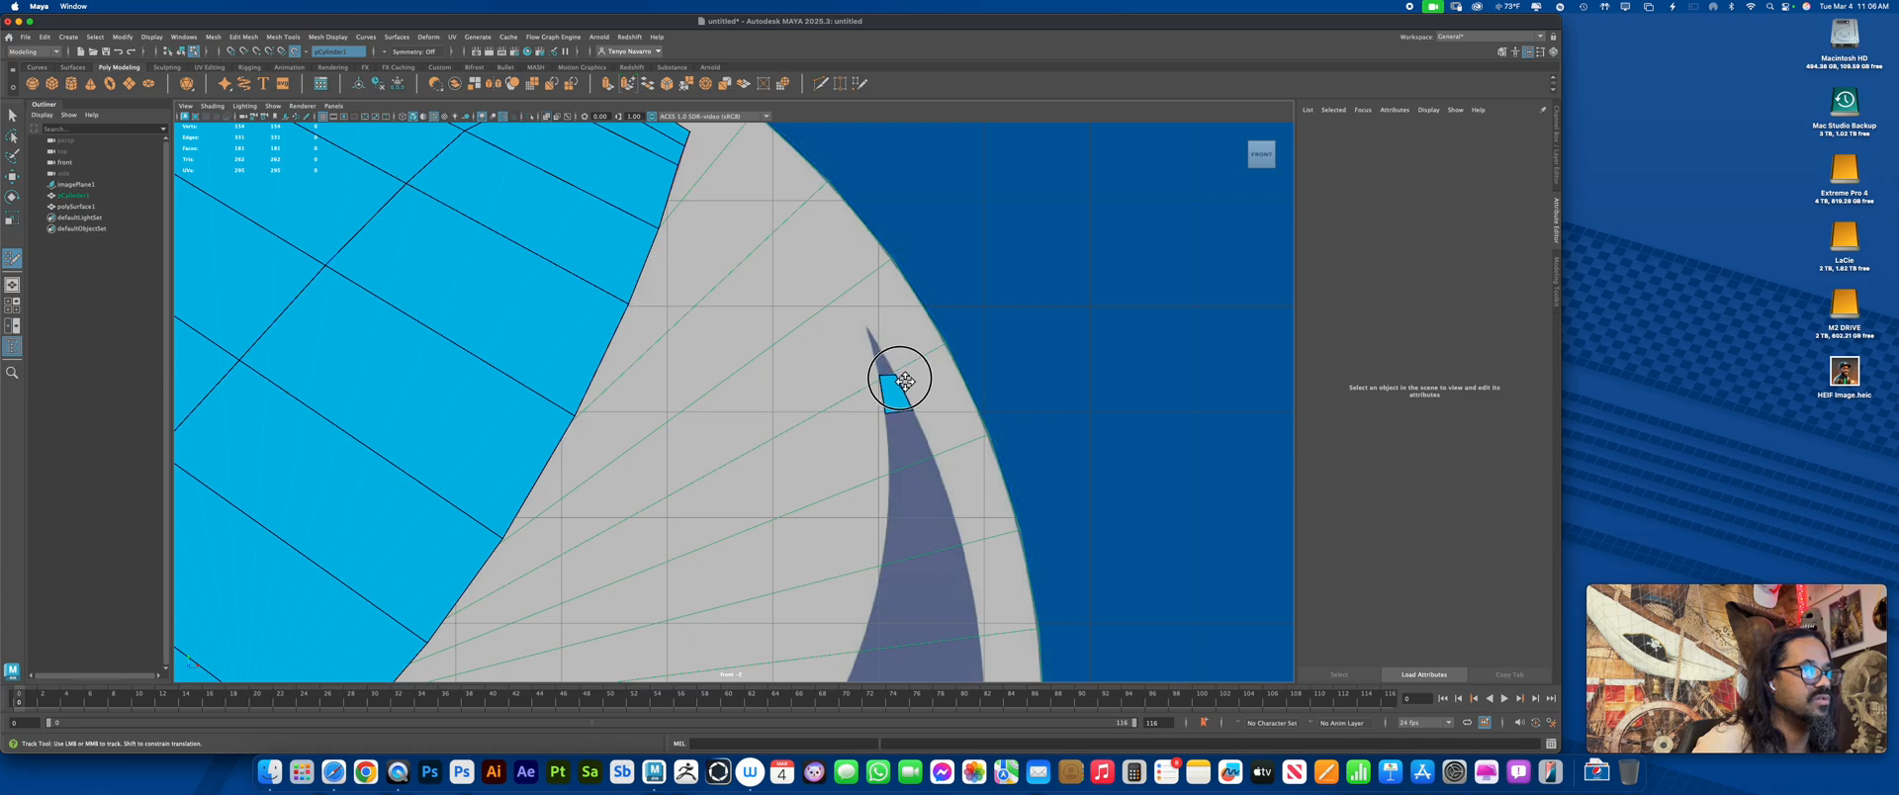
Add the second and third quads down the blue shape's narrow upper end, placing their corners on both outline edges
click(930, 452)
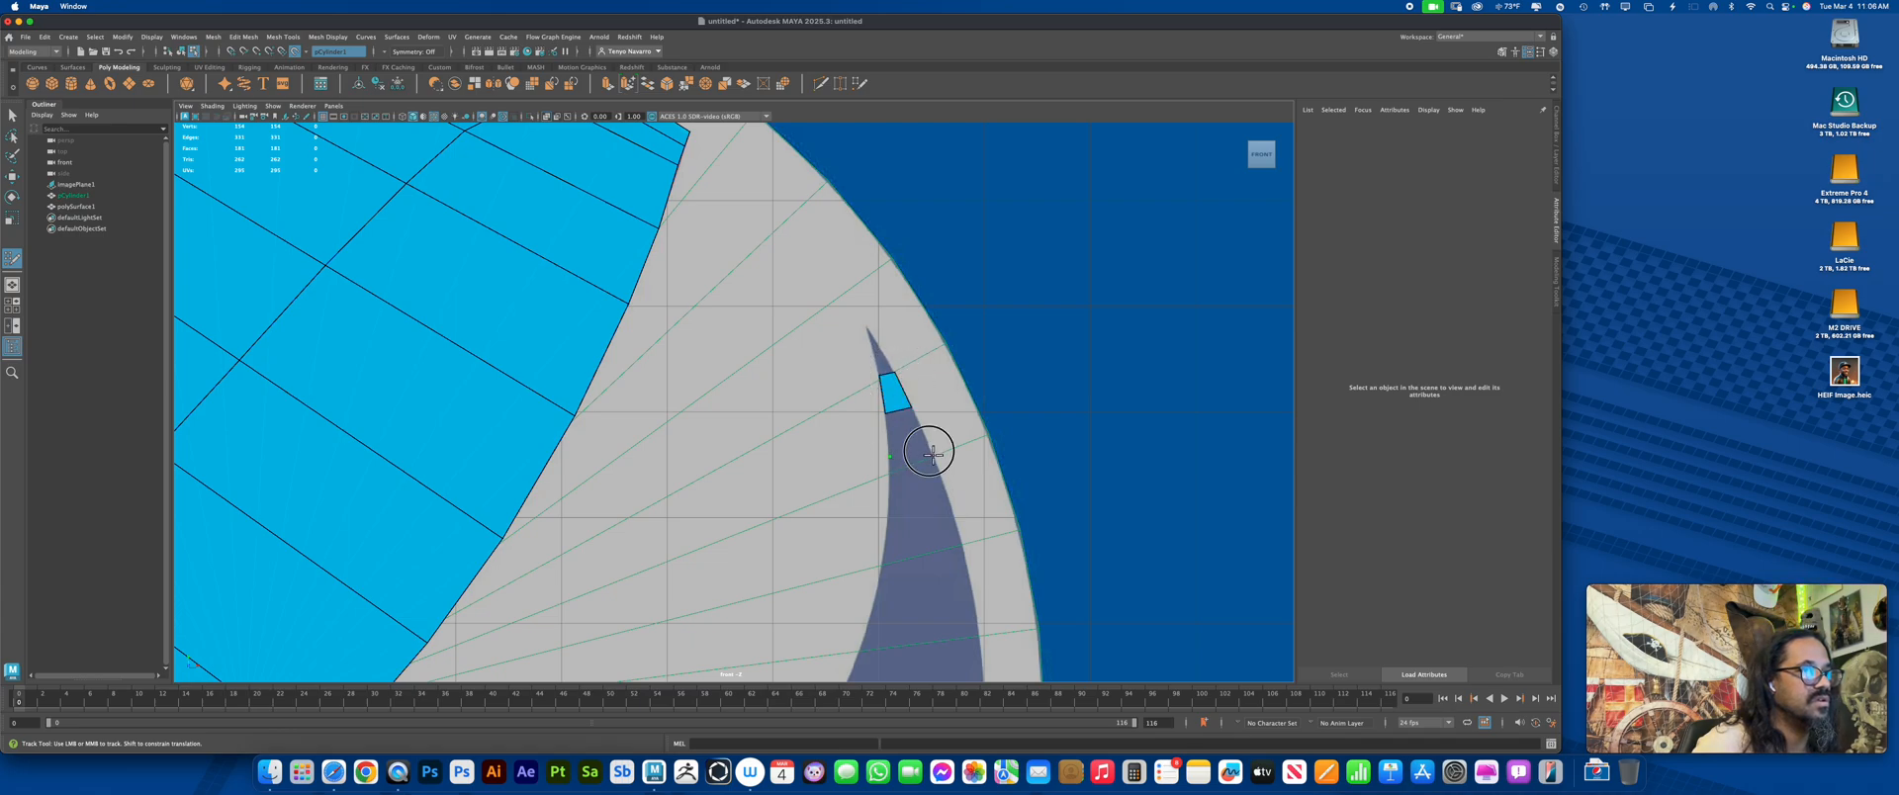
shift+click(916, 442)
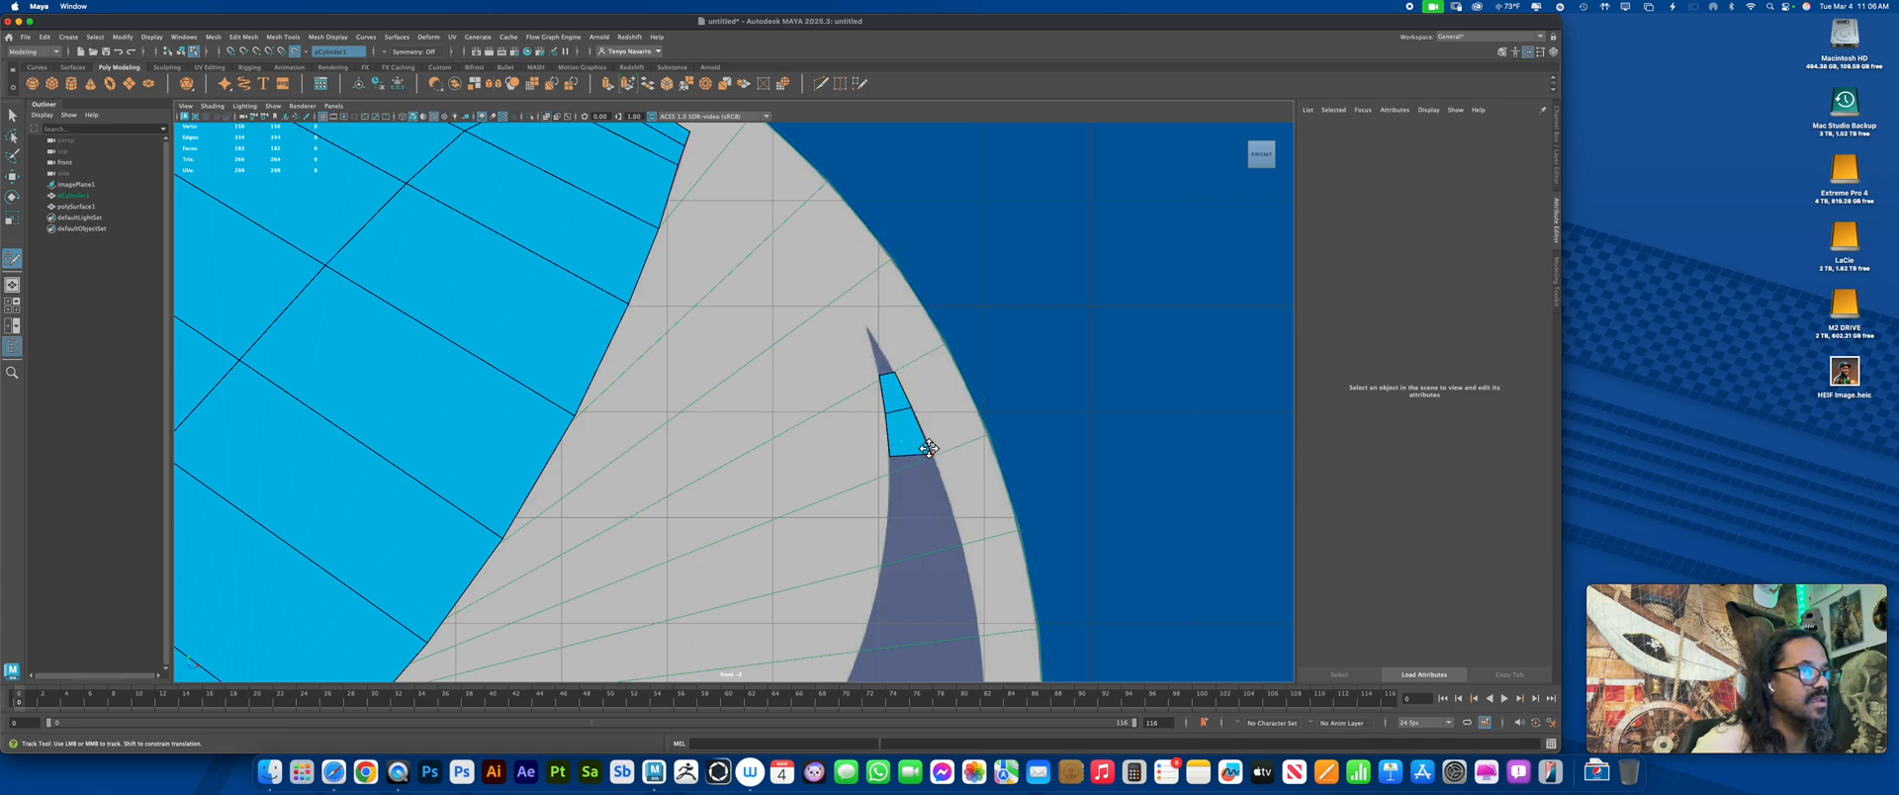
alt+middle_drag(937, 453, 945, 364)
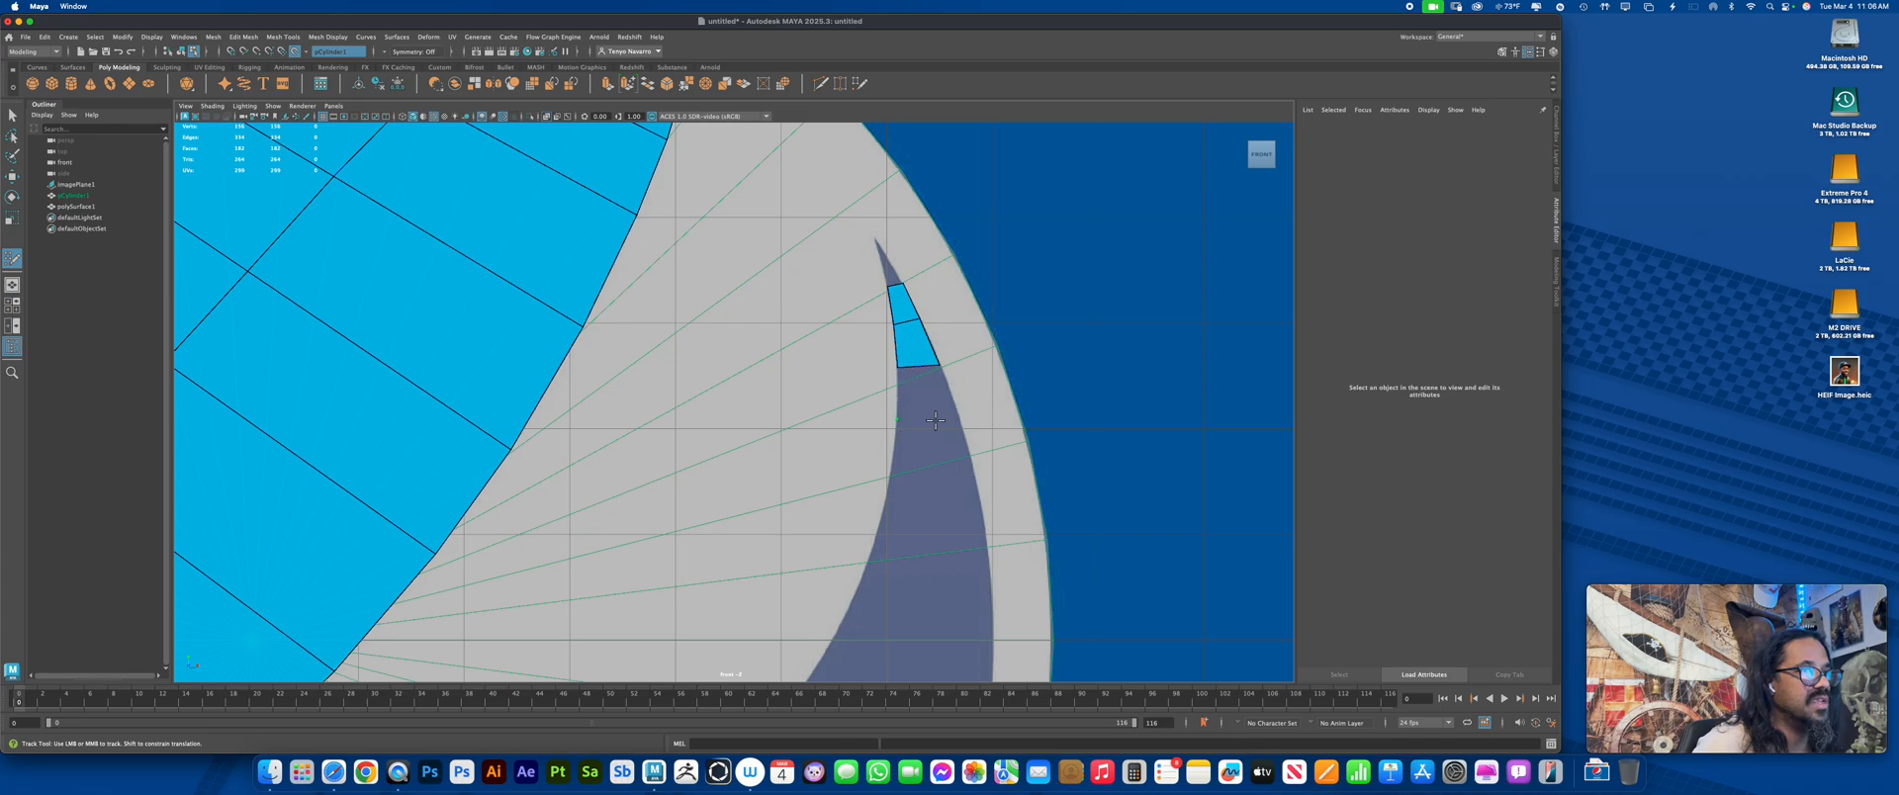
click(960, 423)
shift+click(951, 407)
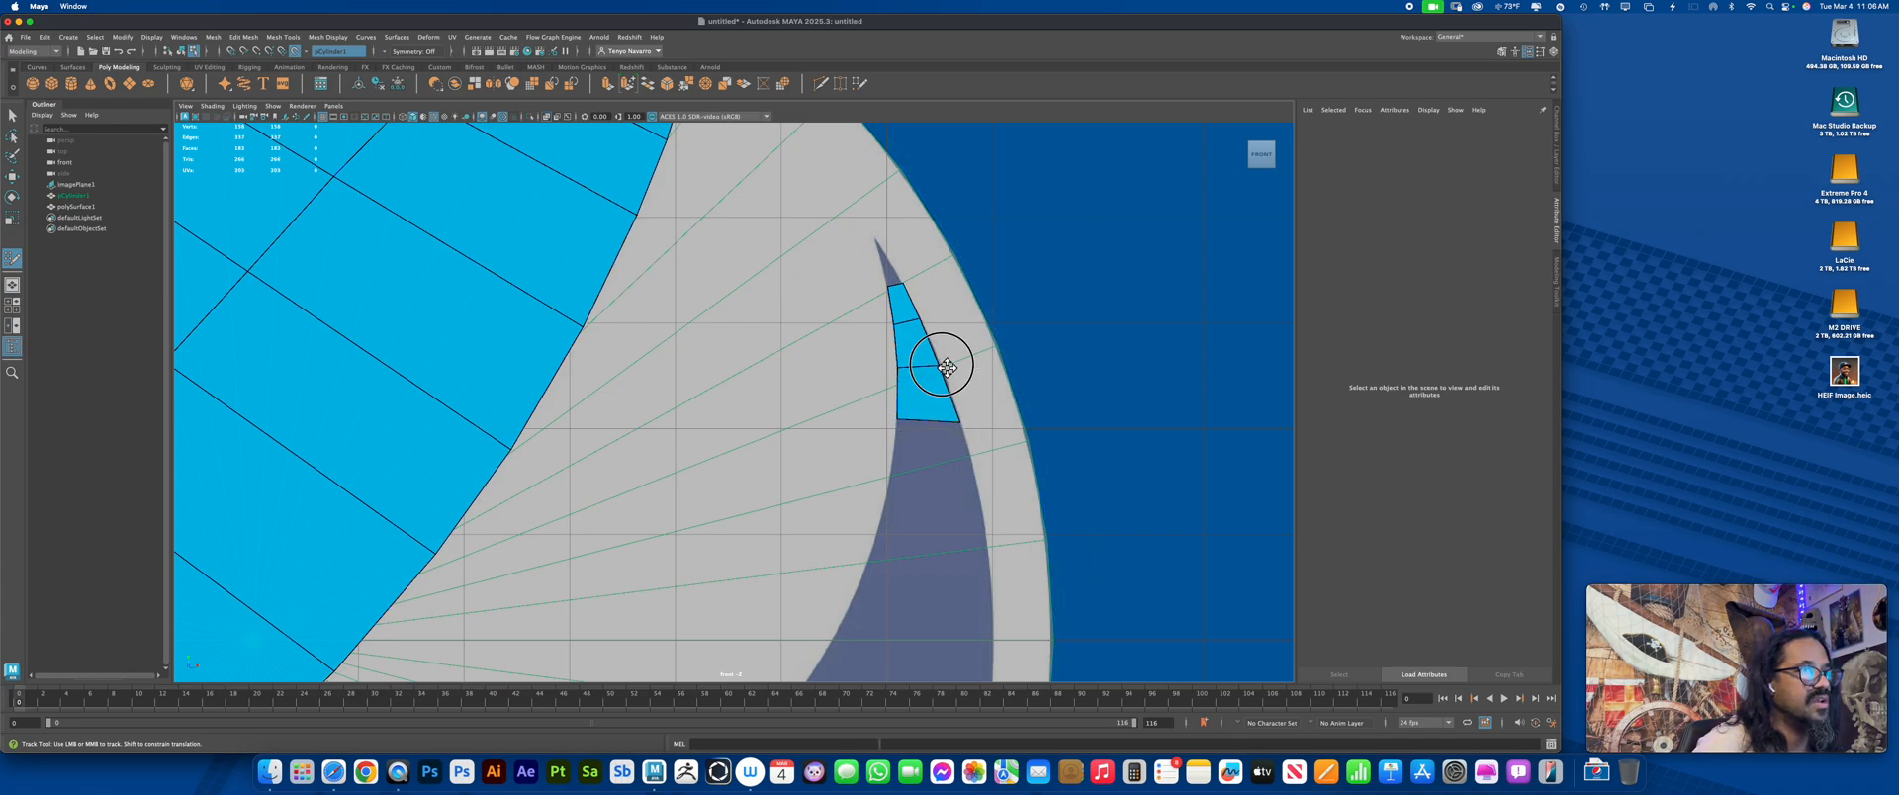
Extend the blue mesh downward with the fourth and fifth quads, following the widening outline on both sides
alt+middle_drag(896, 373, 912, 253)
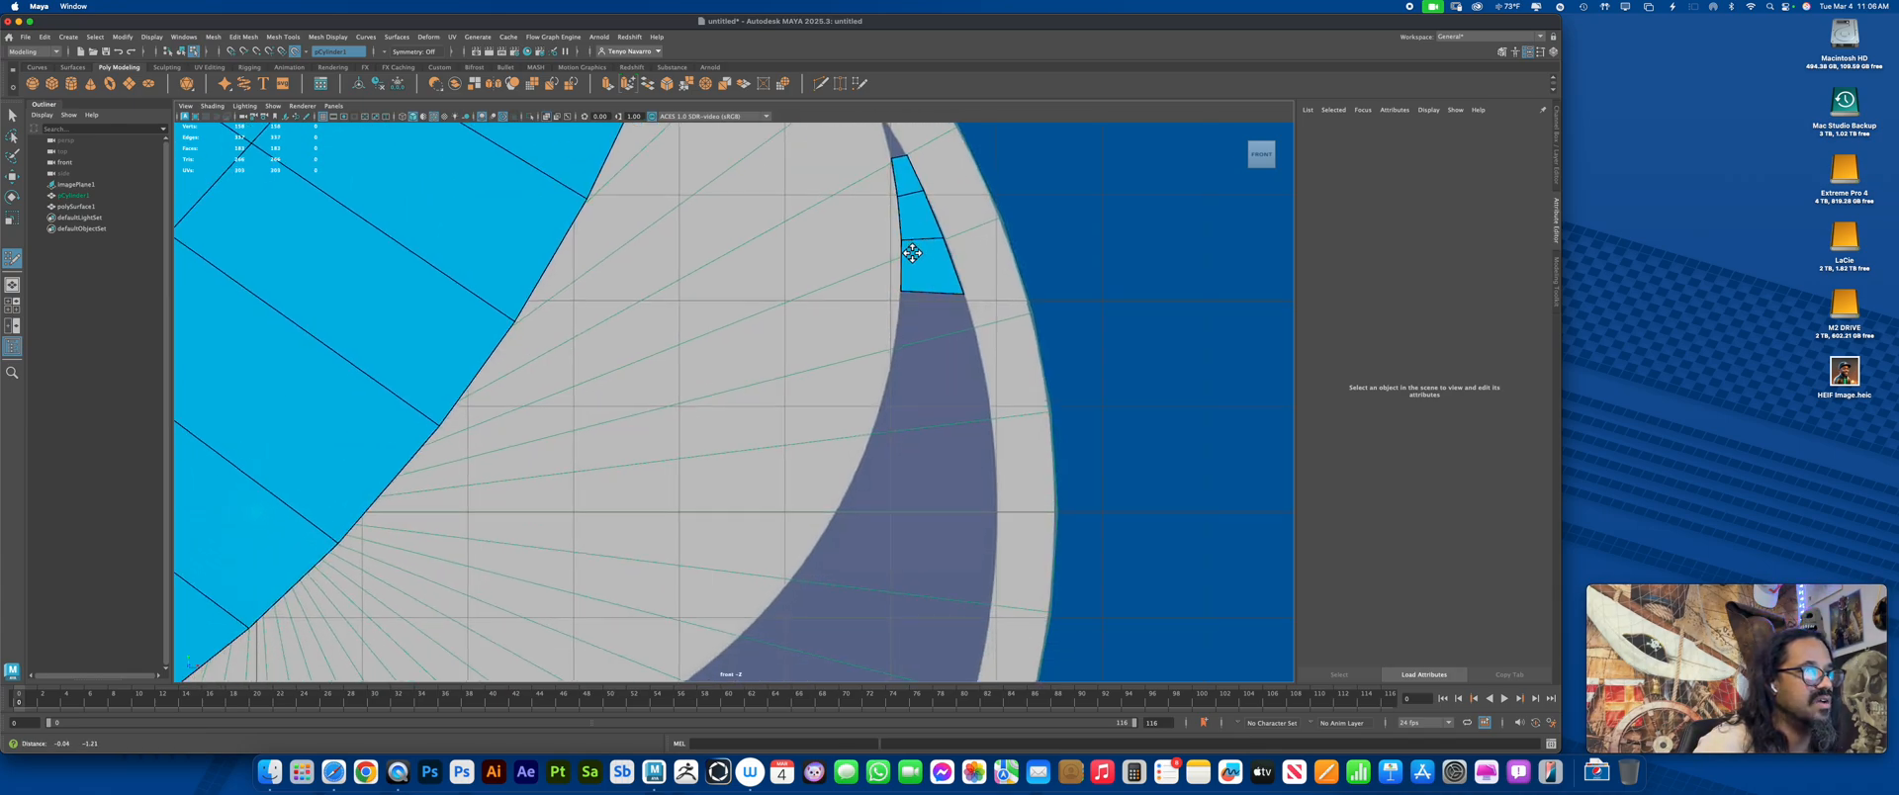
click(979, 363)
shift+click(949, 336)
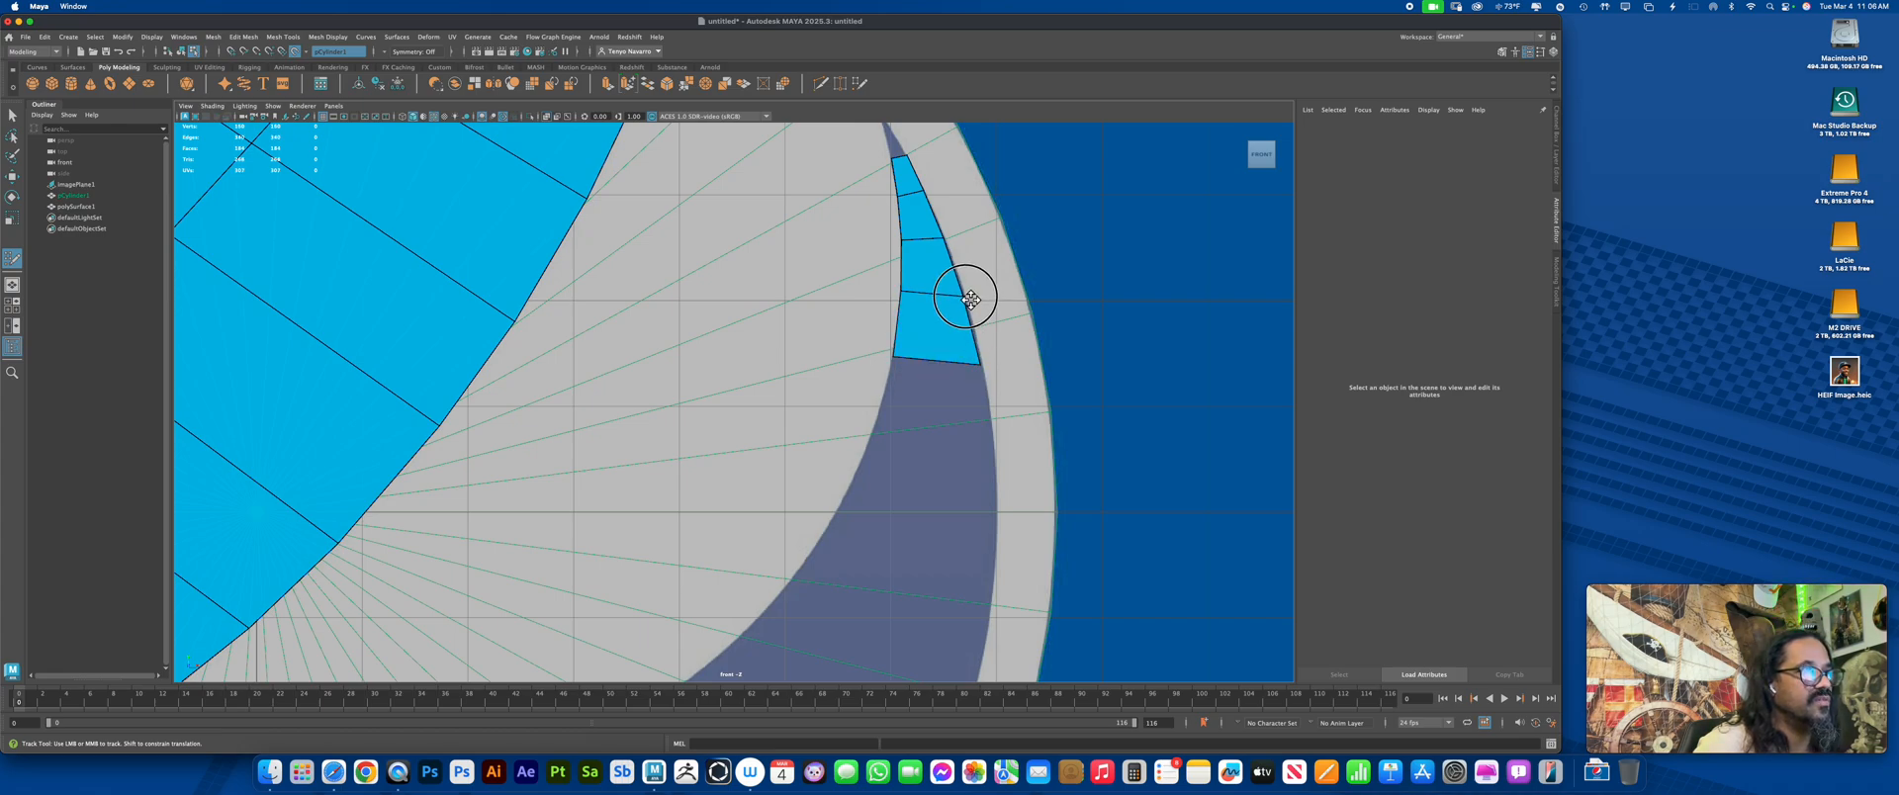
click(879, 418)
click(993, 445)
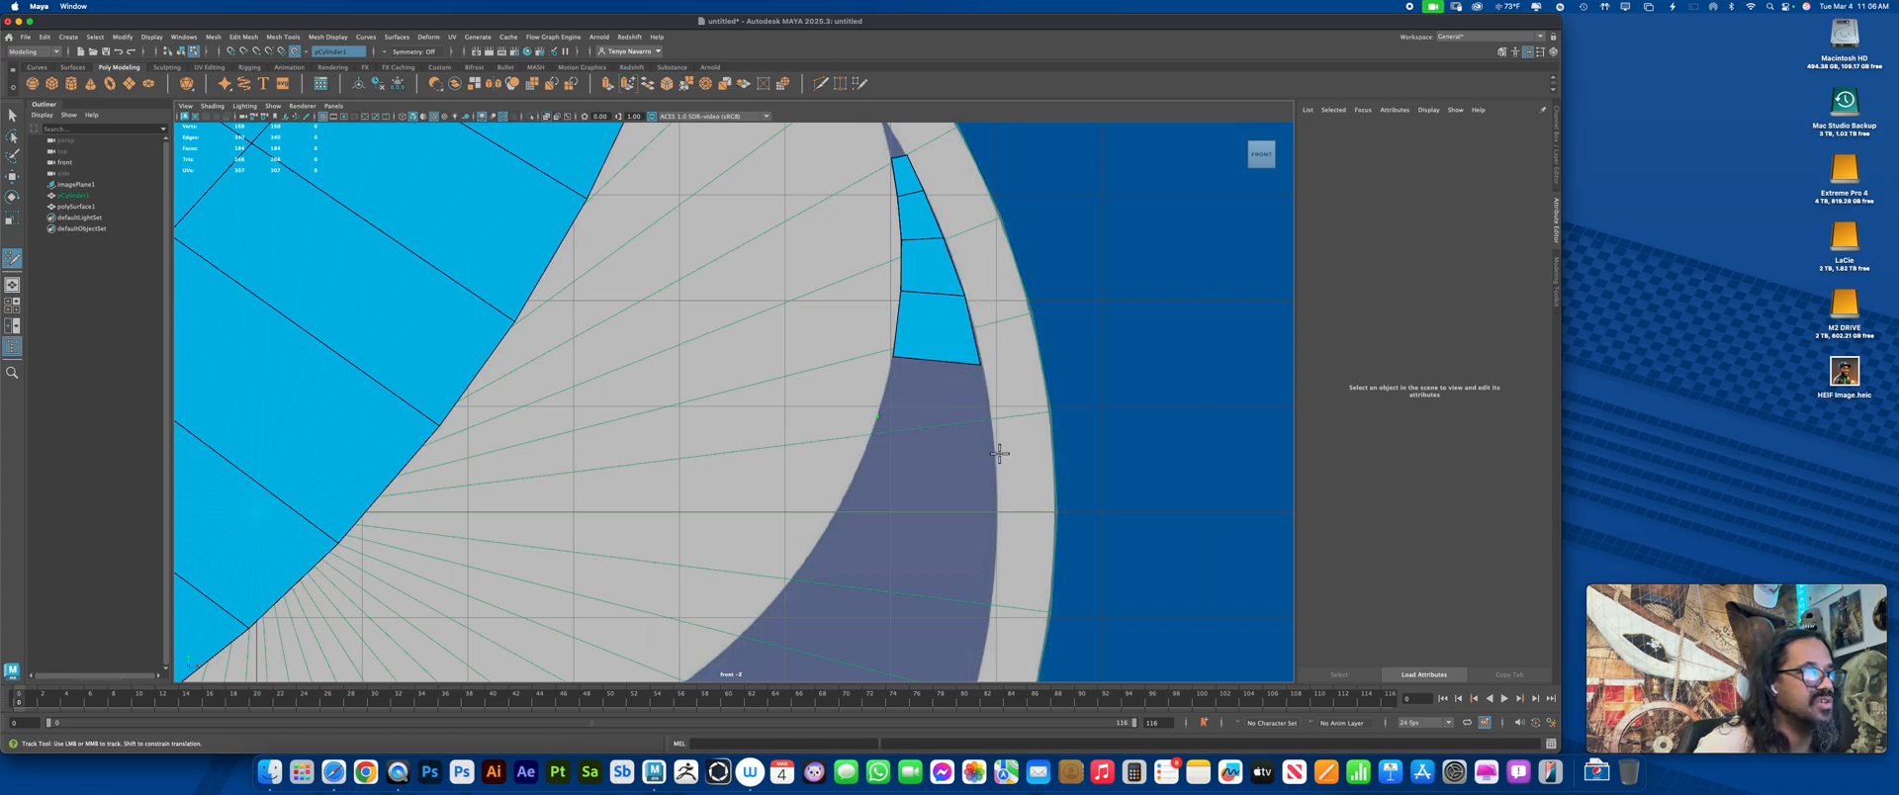
shift+click(975, 410)
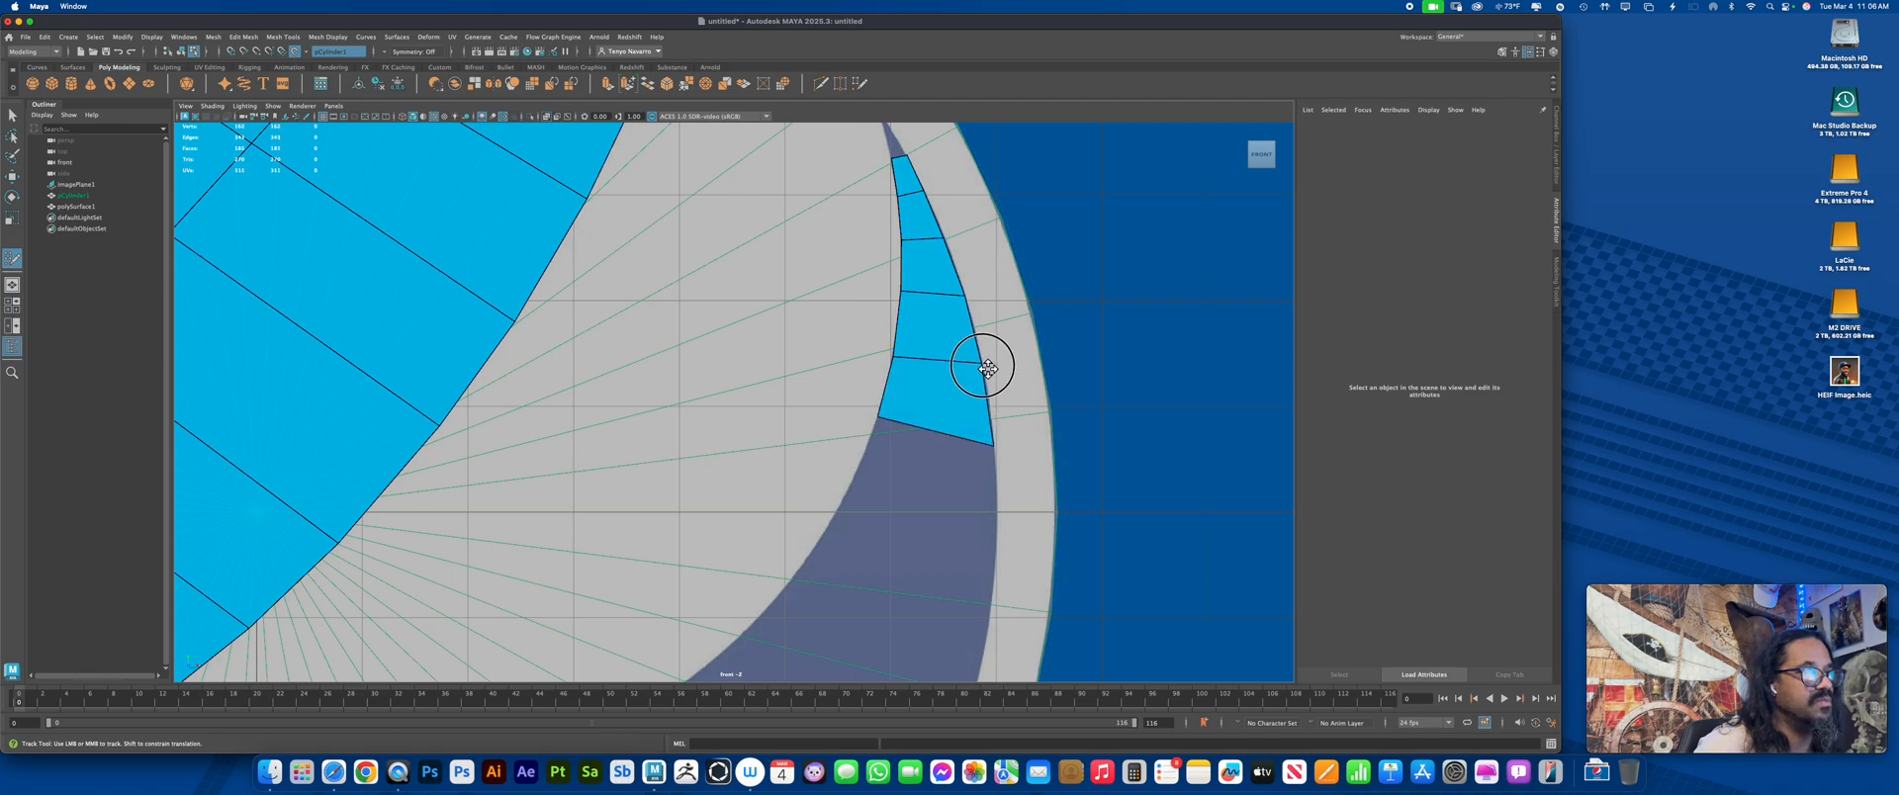
Add the sixth and seventh quads where the blue shape starts curving inward, fitting the seventh quad's inner corner to the outline
alt+middle_drag(979, 364, 981, 248)
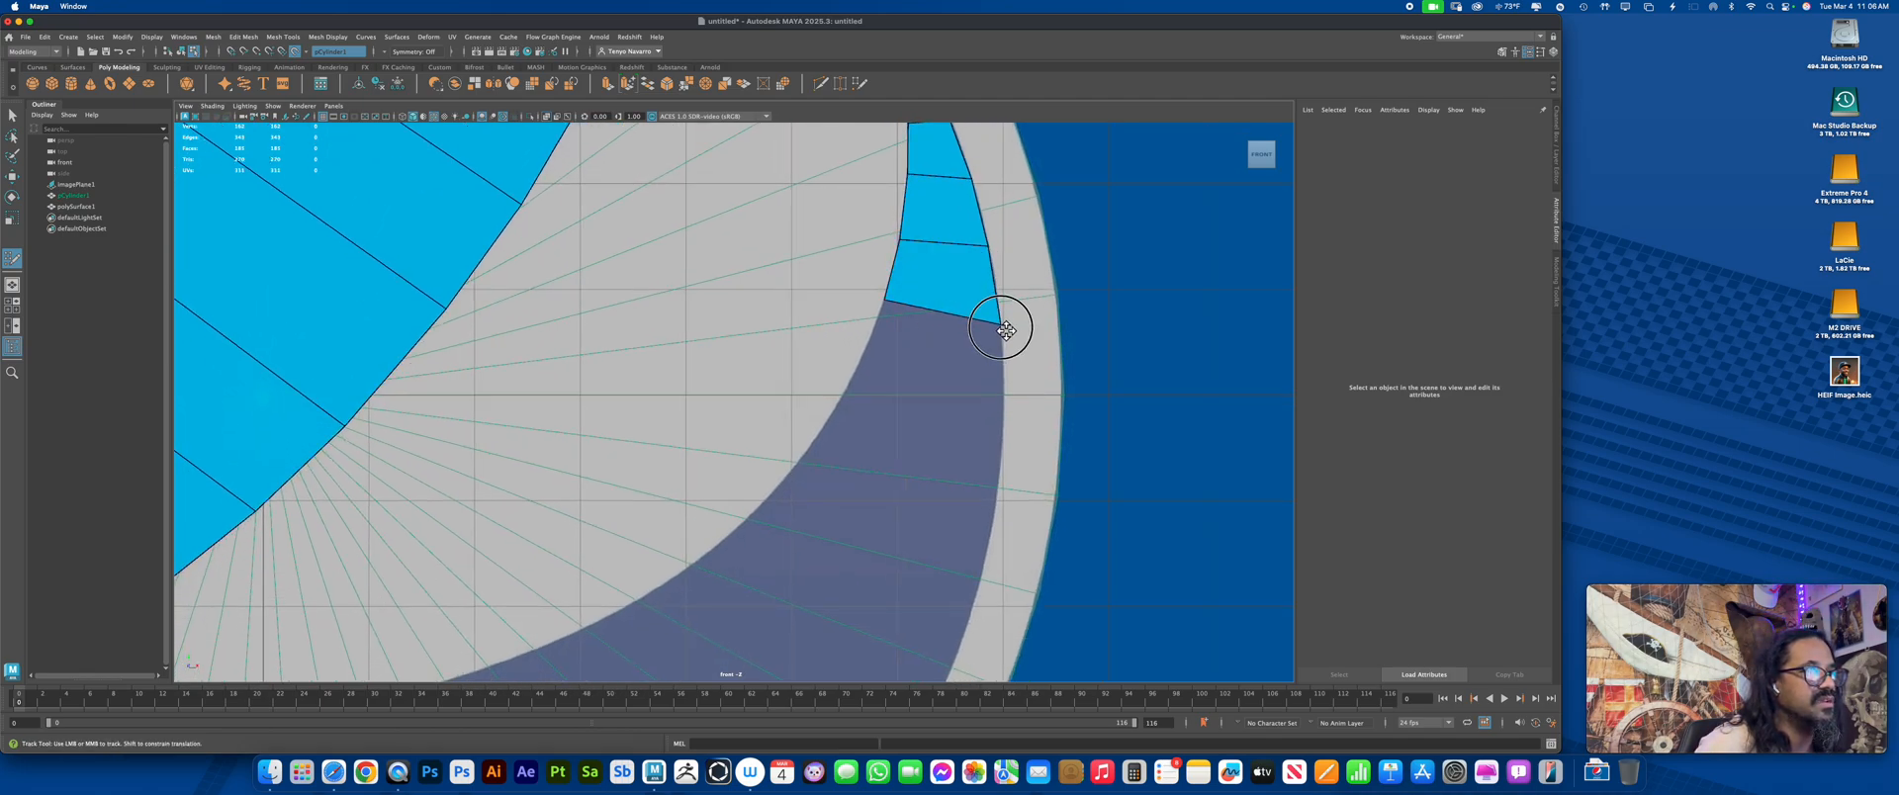
click(861, 366)
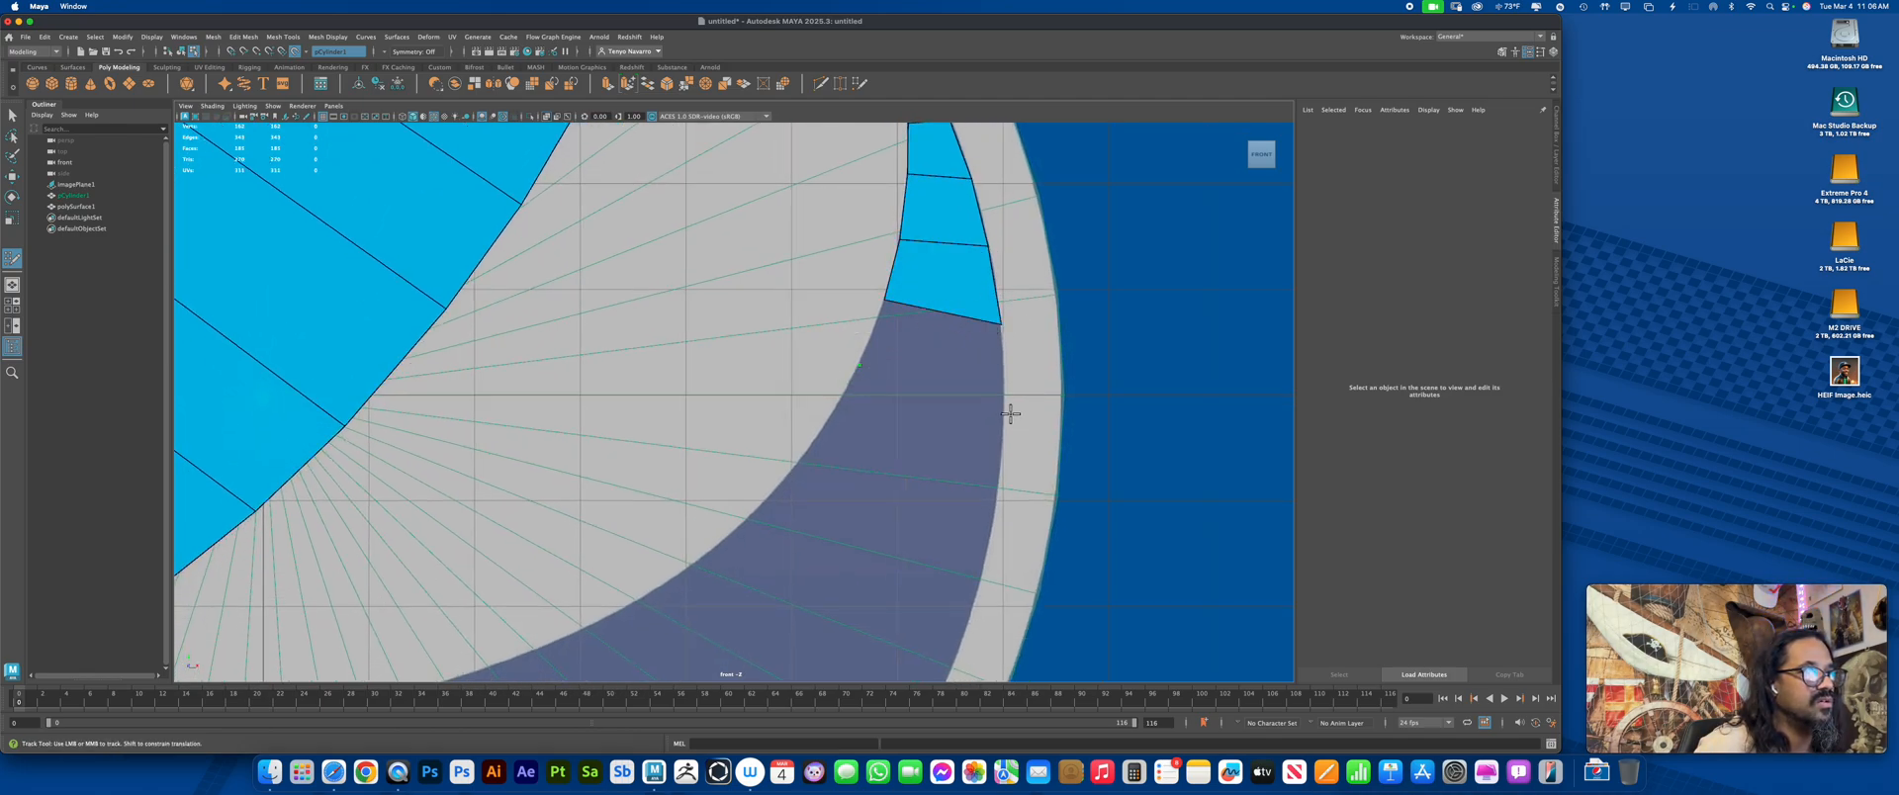
click(1002, 401)
shift+click(1005, 402)
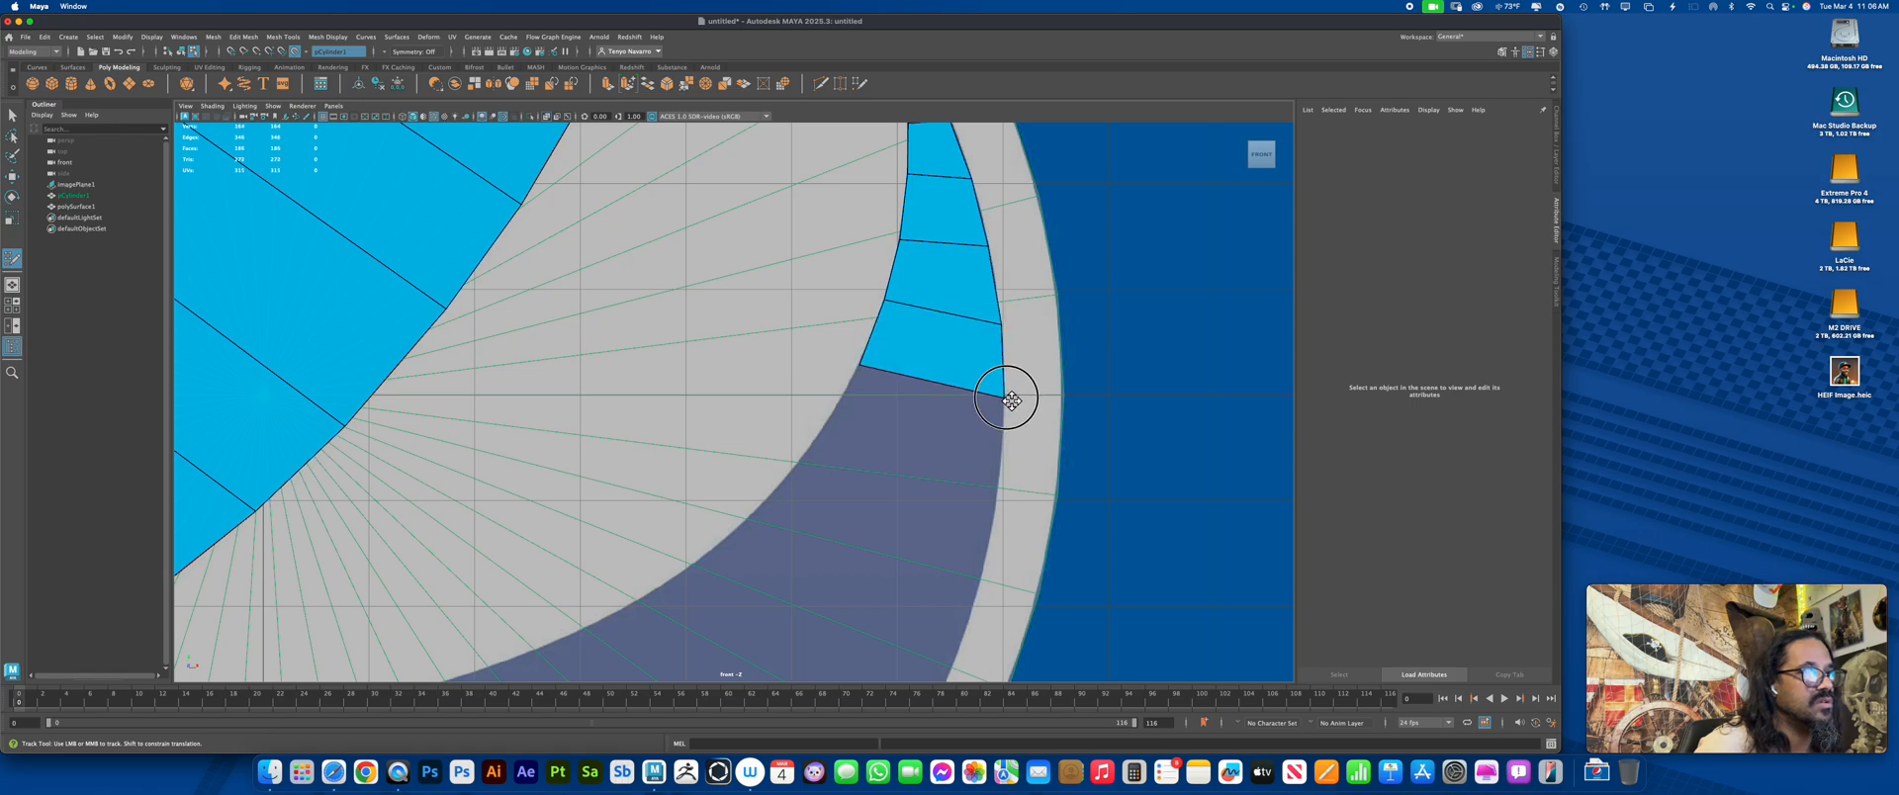
alt+middle_drag(1009, 395, 1044, 284)
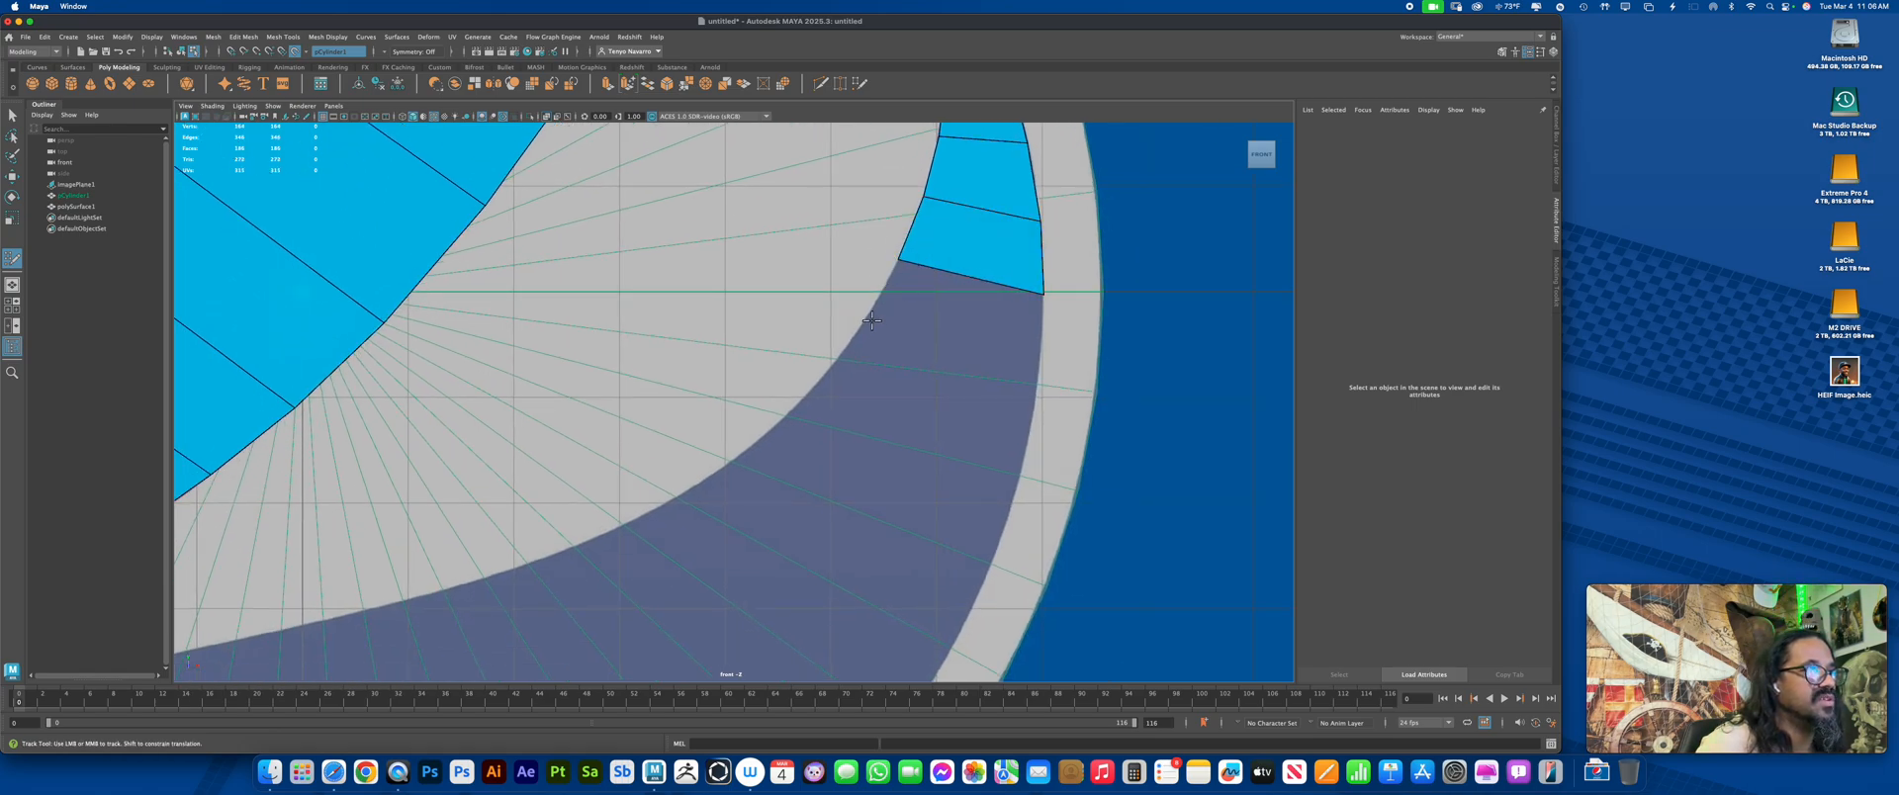
click(1039, 408)
shift+click(1033, 400)
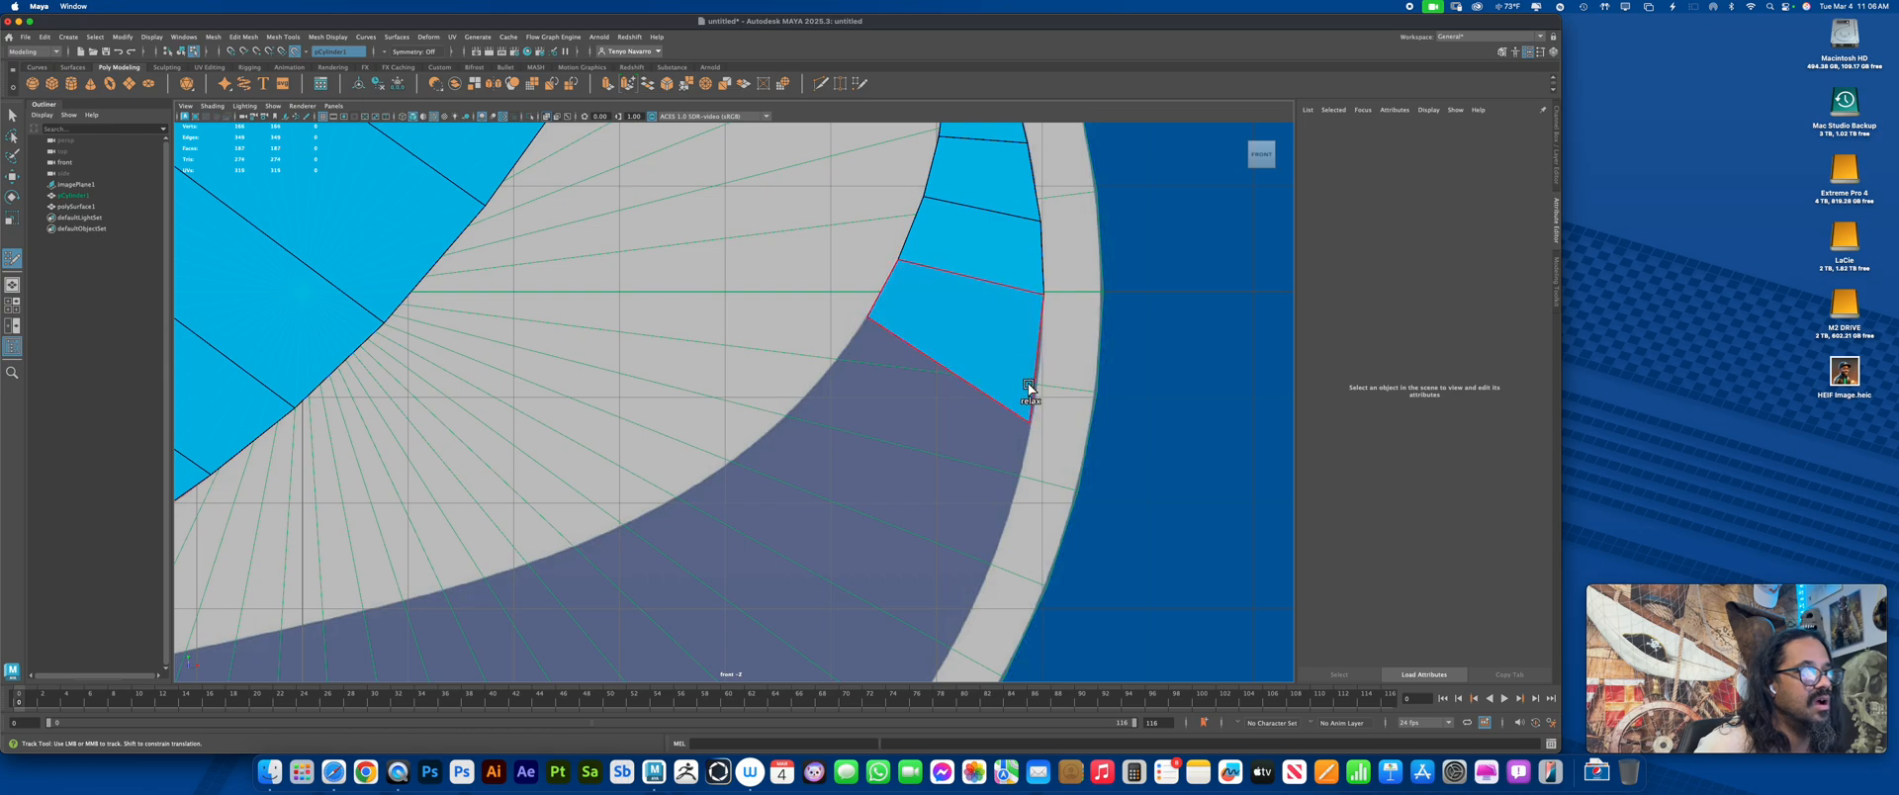
mouse_move(871, 318)
mouse_down()
mouse_move(861, 331)
mouse_move(869, 310)
mouse_up()
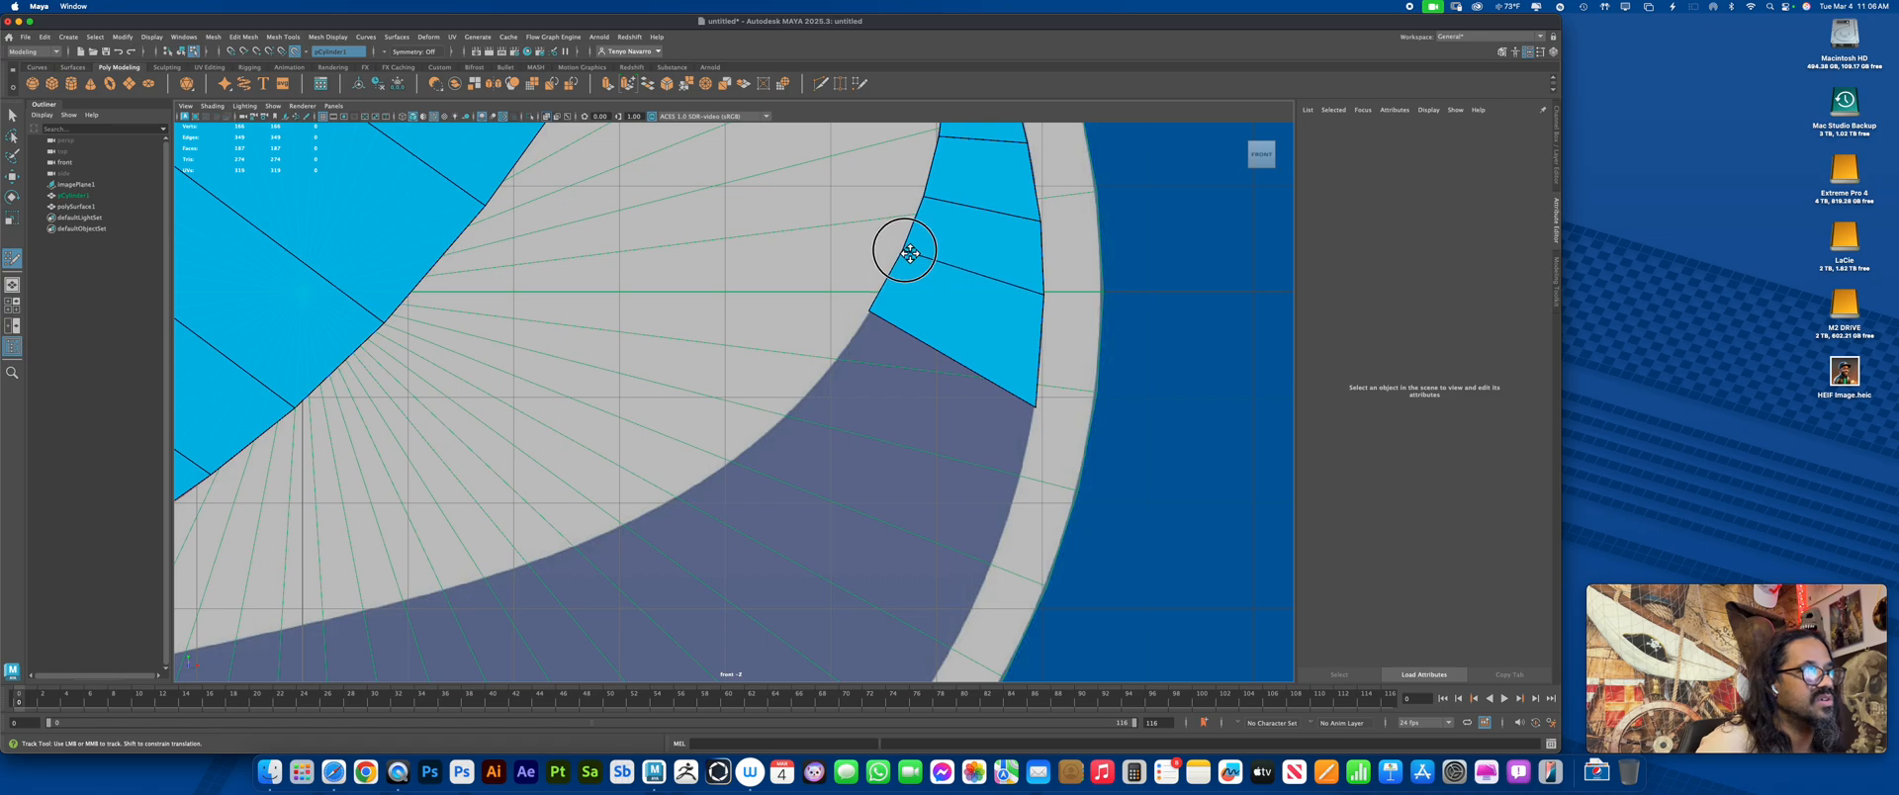
Add the eighth and ninth quads along the blue shape's bend, fitting the eighth quad's outer corner to the outline
alt+middle_drag(910, 266, 946, 186)
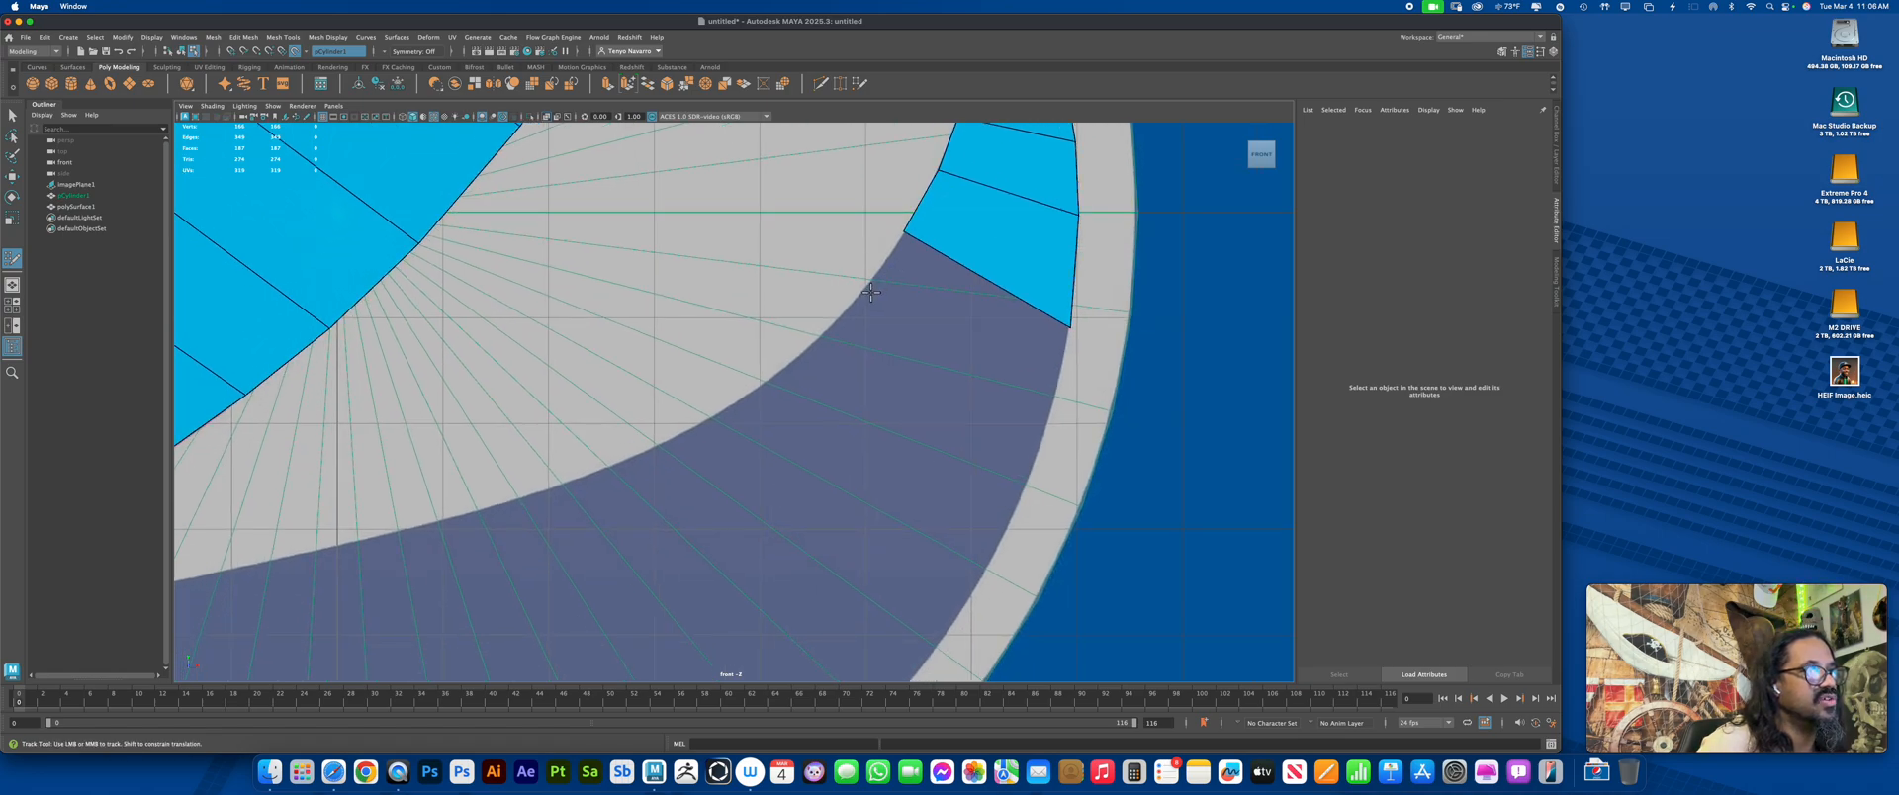
click(1051, 418)
shift+click(1036, 358)
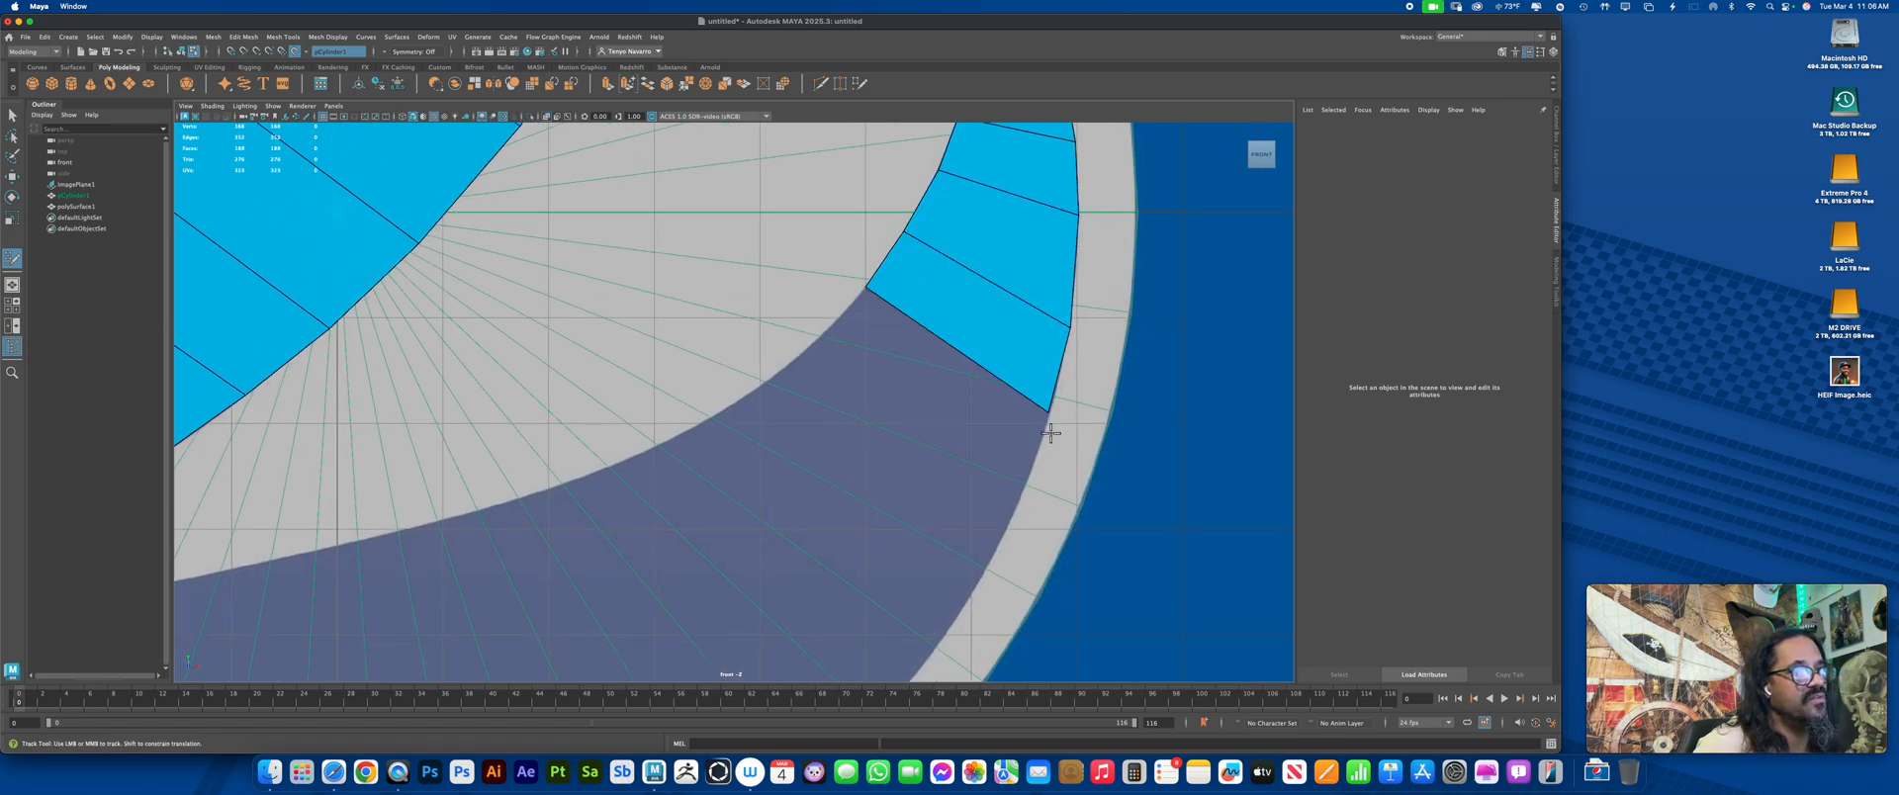
drag(1054, 419, 1058, 416)
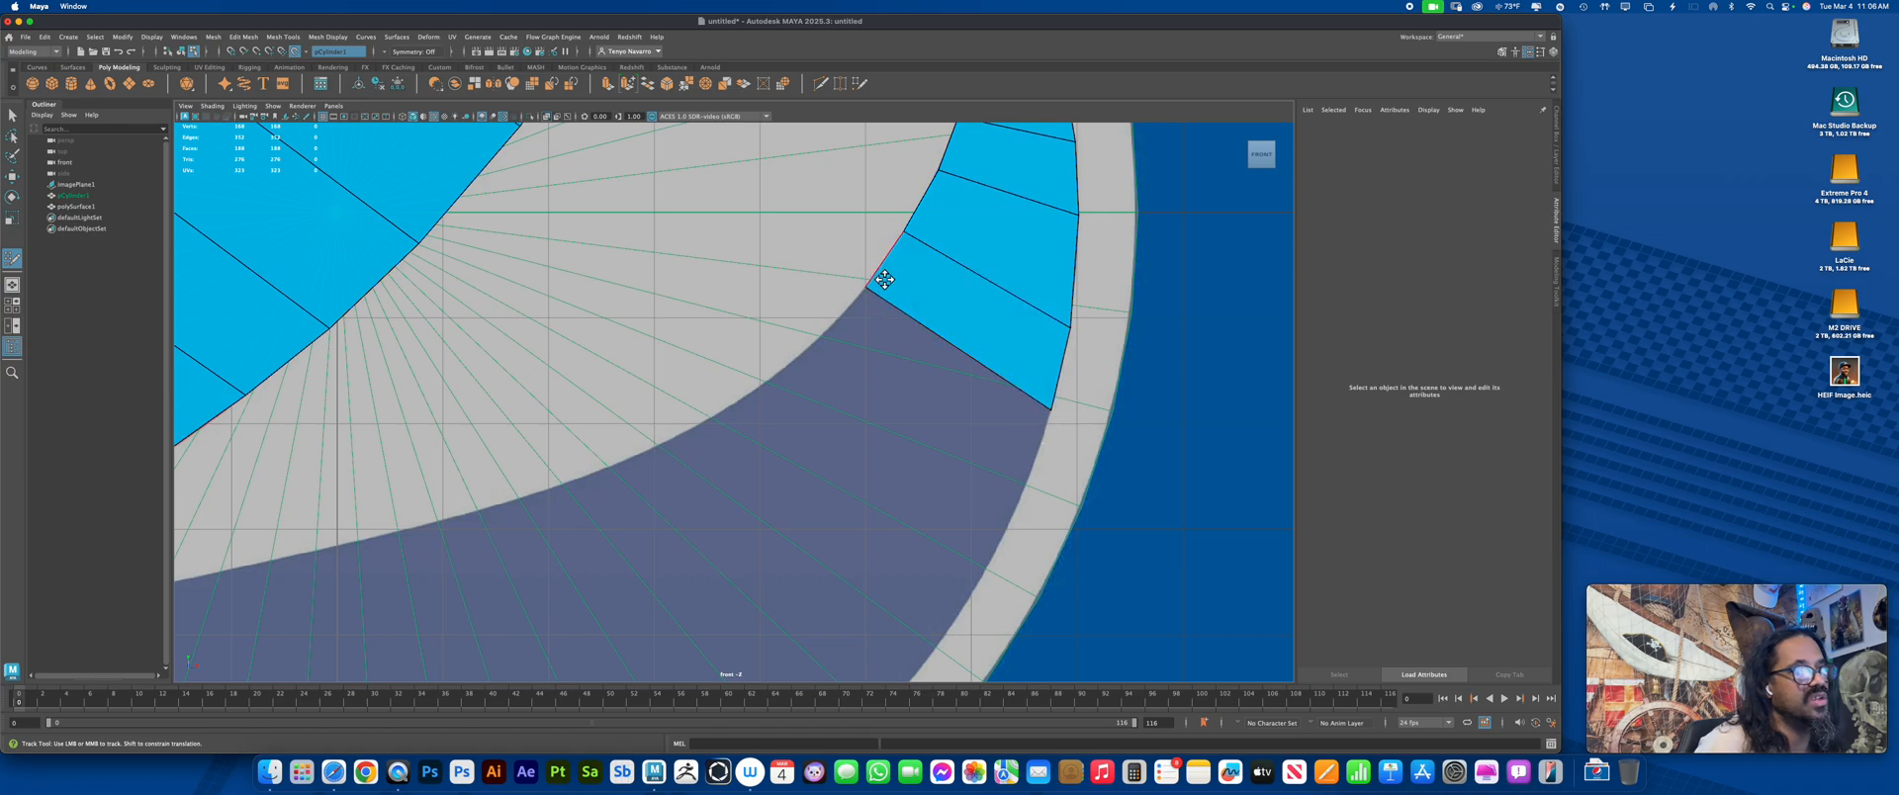
alt+middle_drag(832, 341, 852, 281)
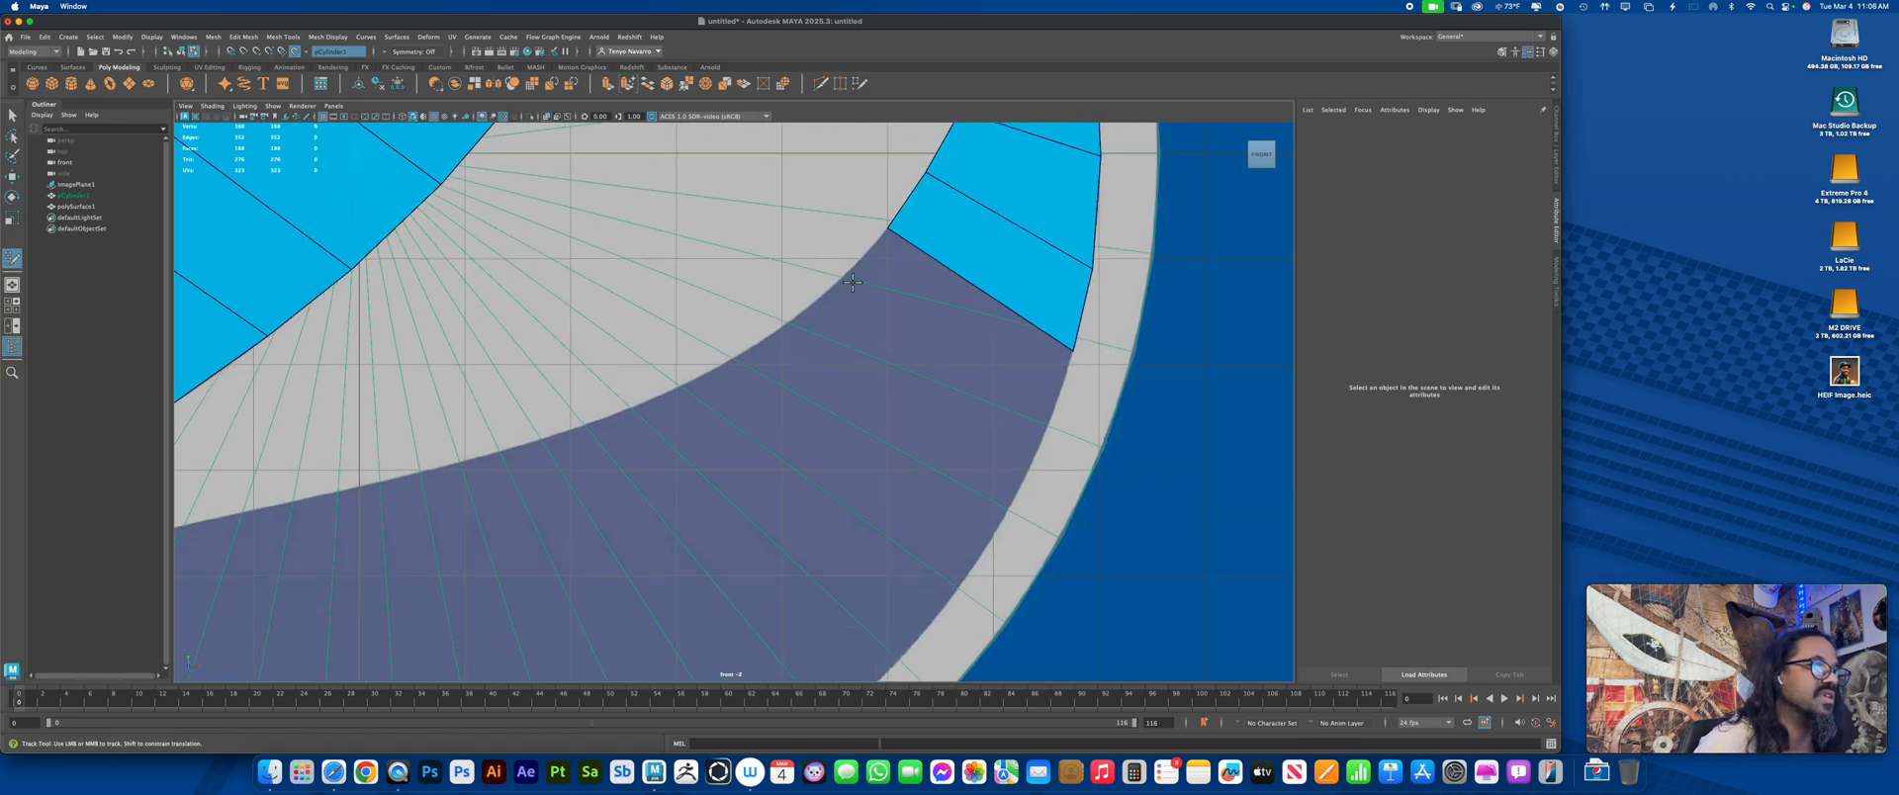
click(1046, 435)
shift+click(1049, 435)
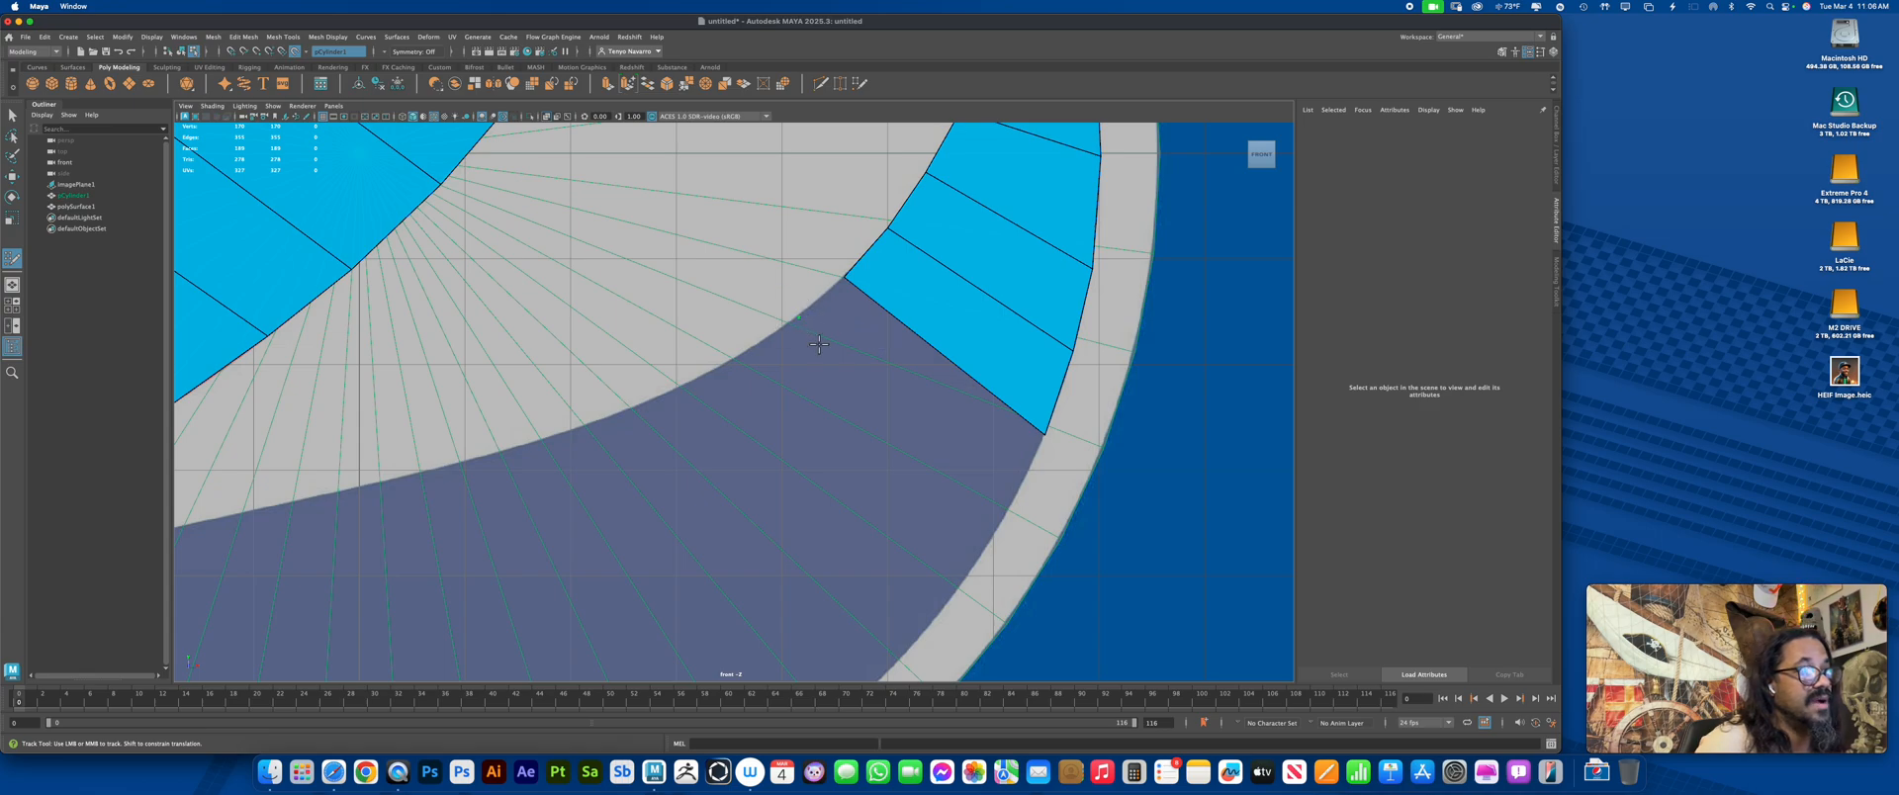
Continue the blue mesh into the wide lower part with the tenth, eleventh and twelfth quads, keeping their corners on the outline
click(1018, 501)
shift+click(1016, 503)
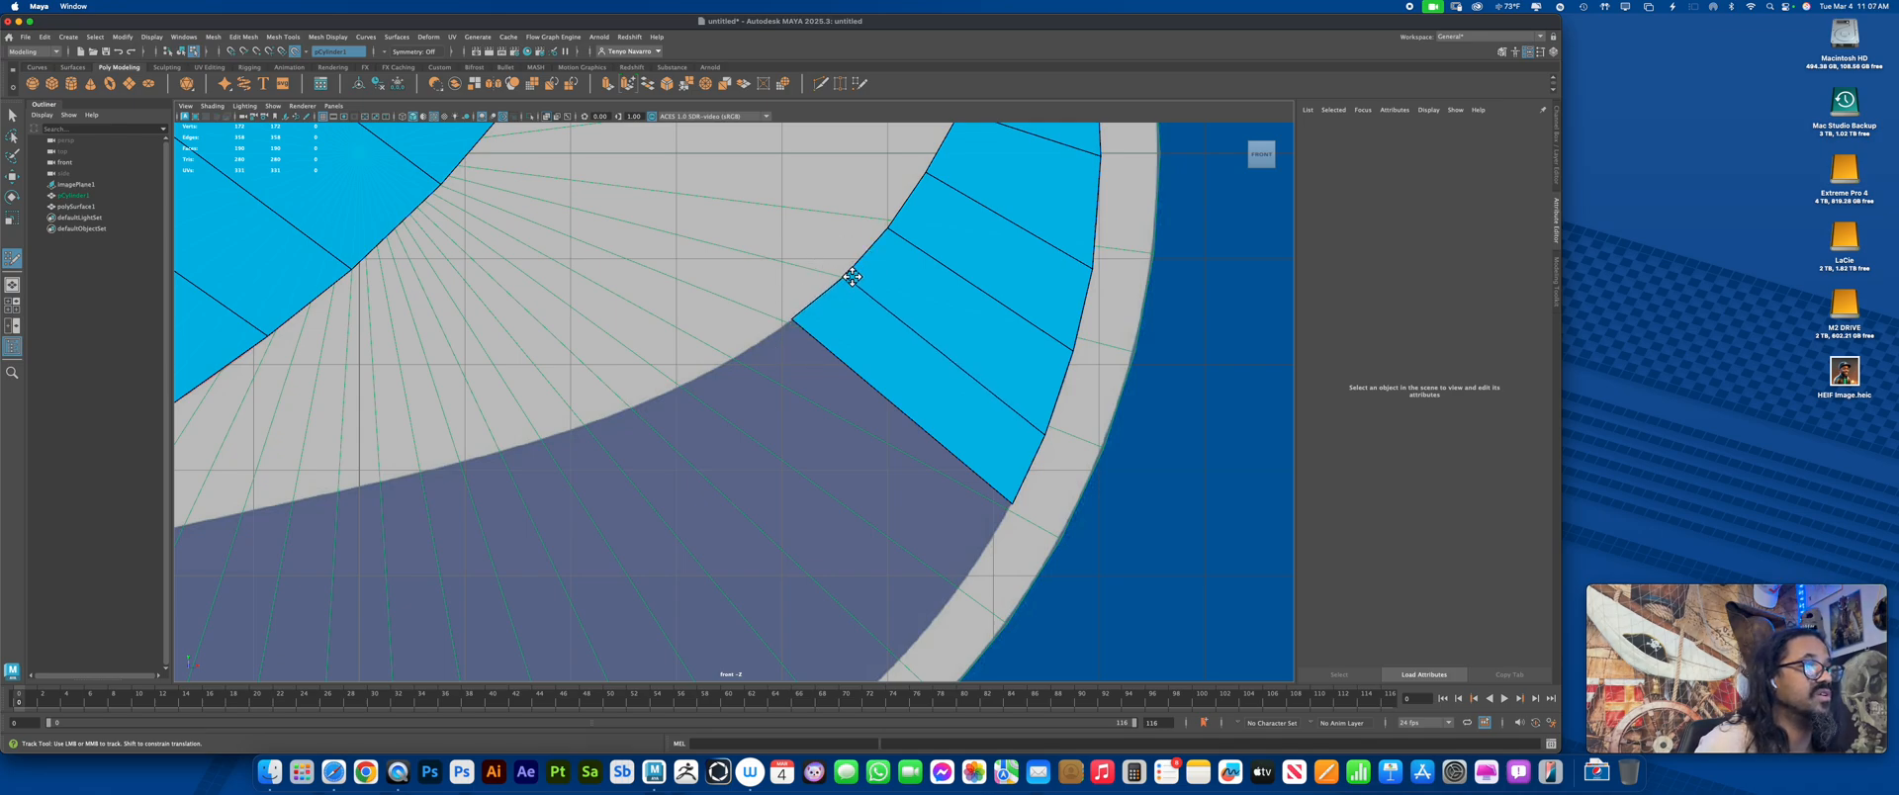
alt+middle_drag(846, 274, 987, 227)
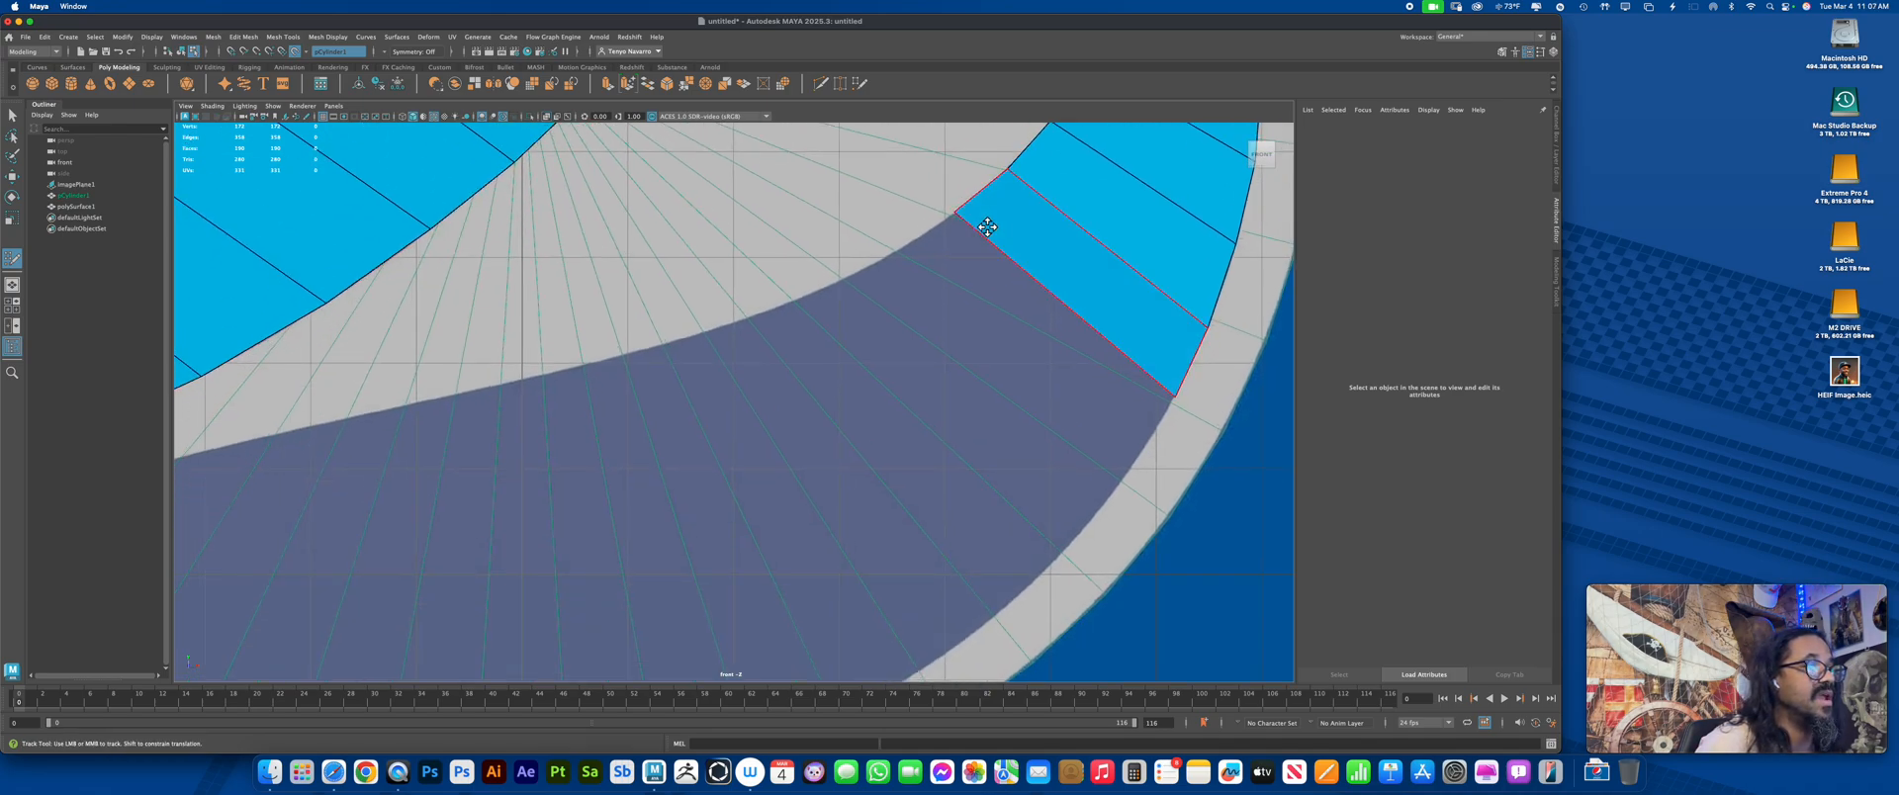
shift+click(1128, 470)
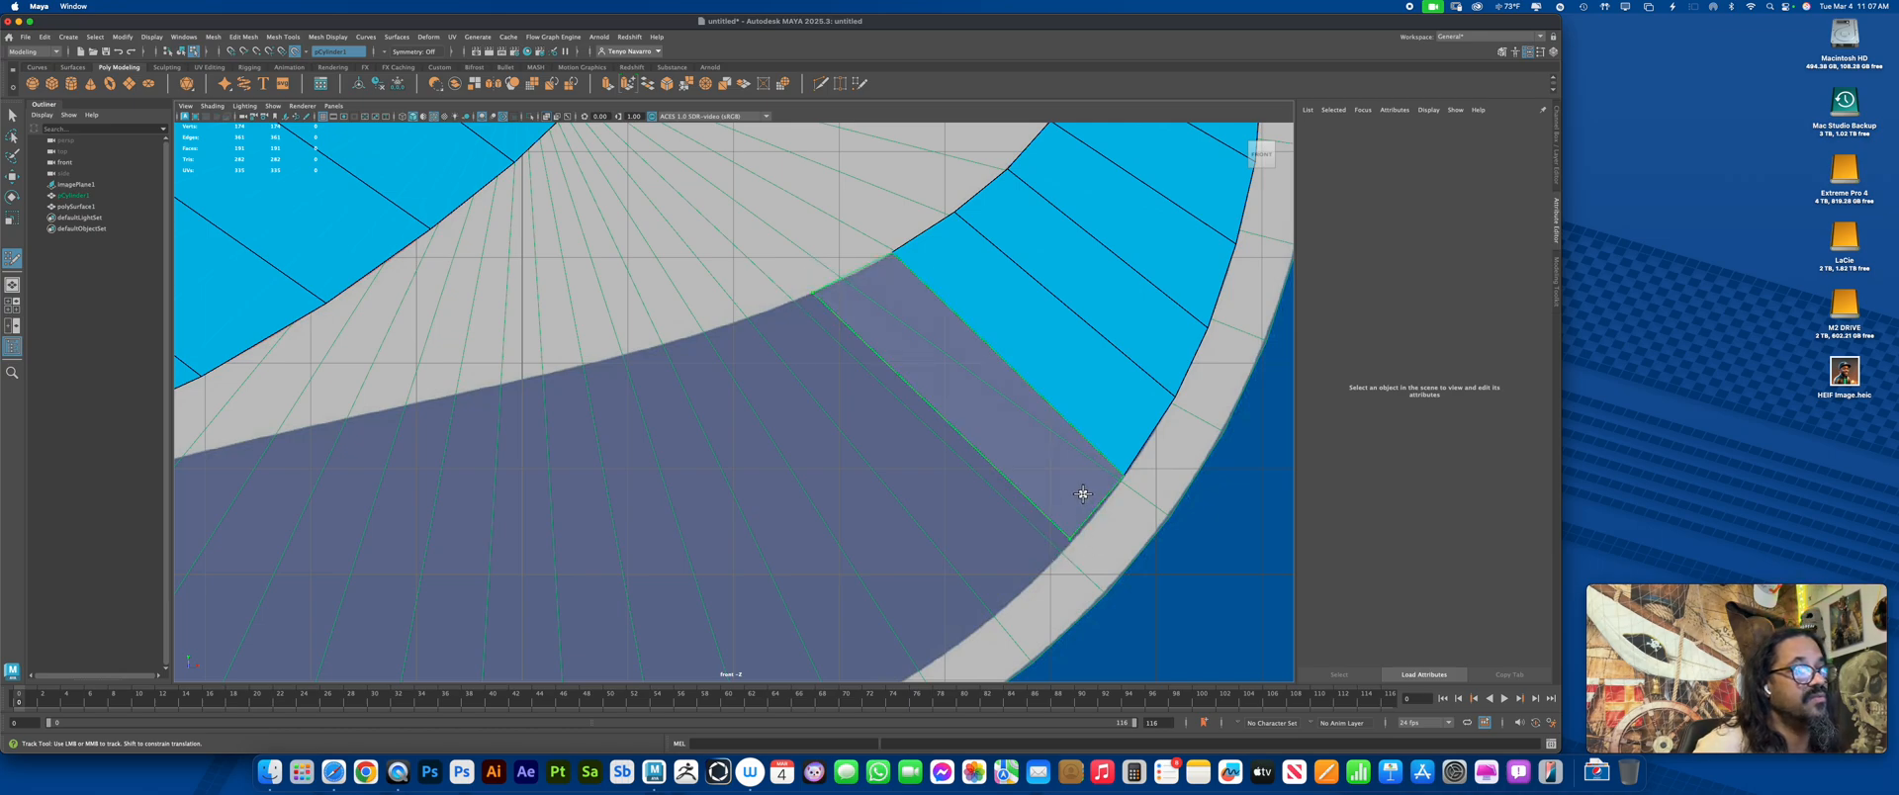
shift+click(1074, 540)
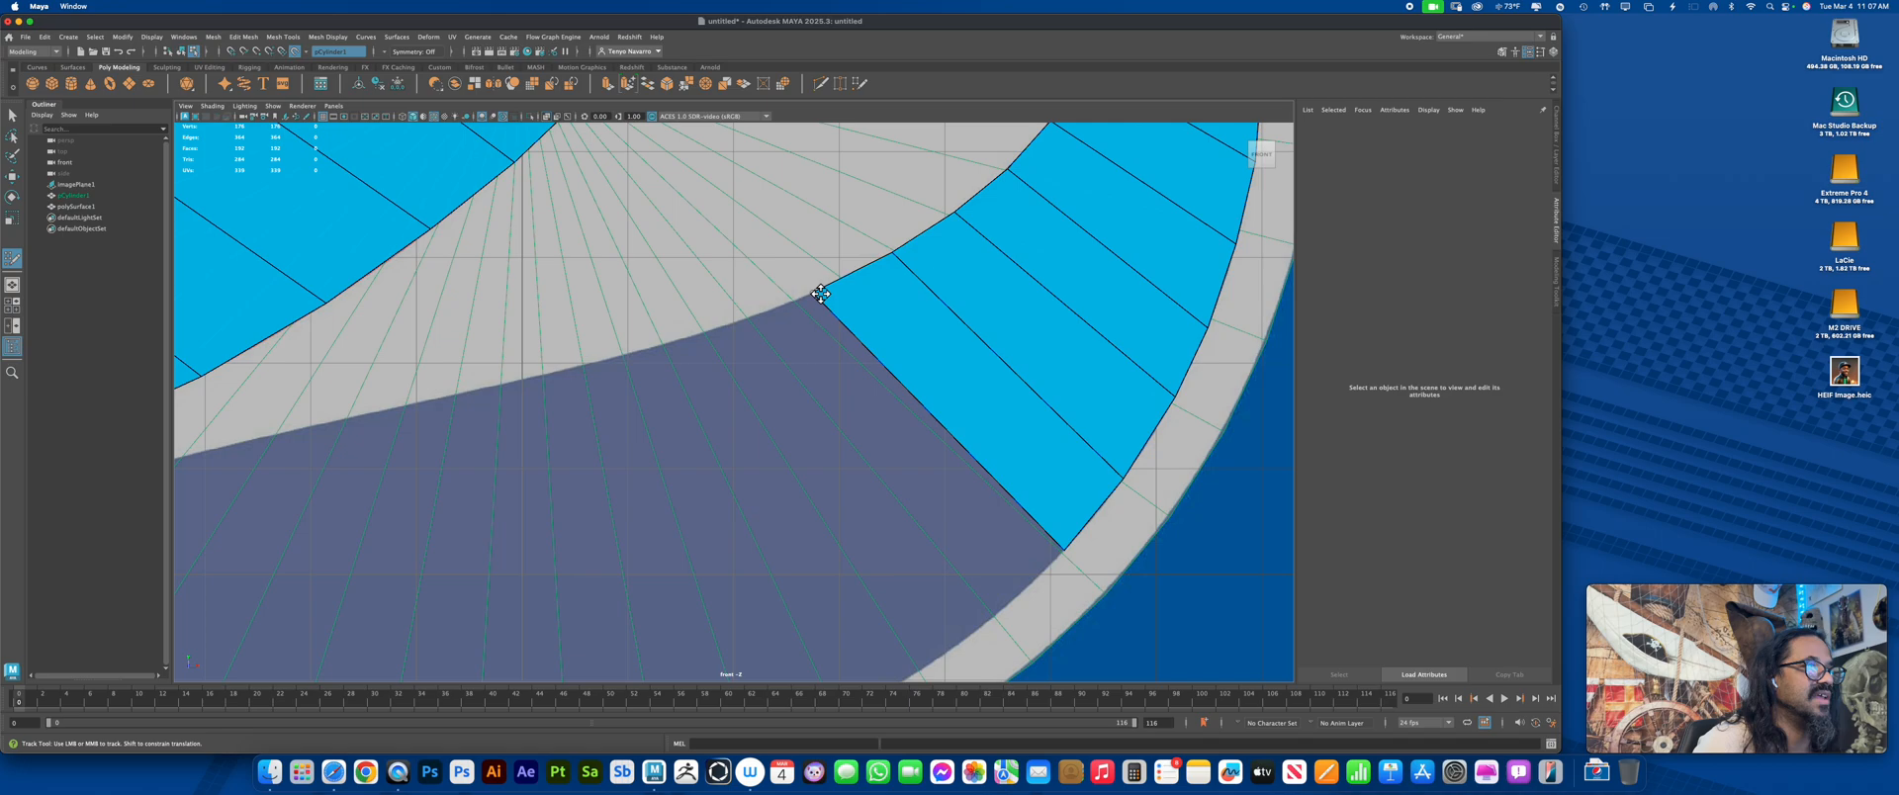
alt+middle_drag(821, 293, 948, 198)
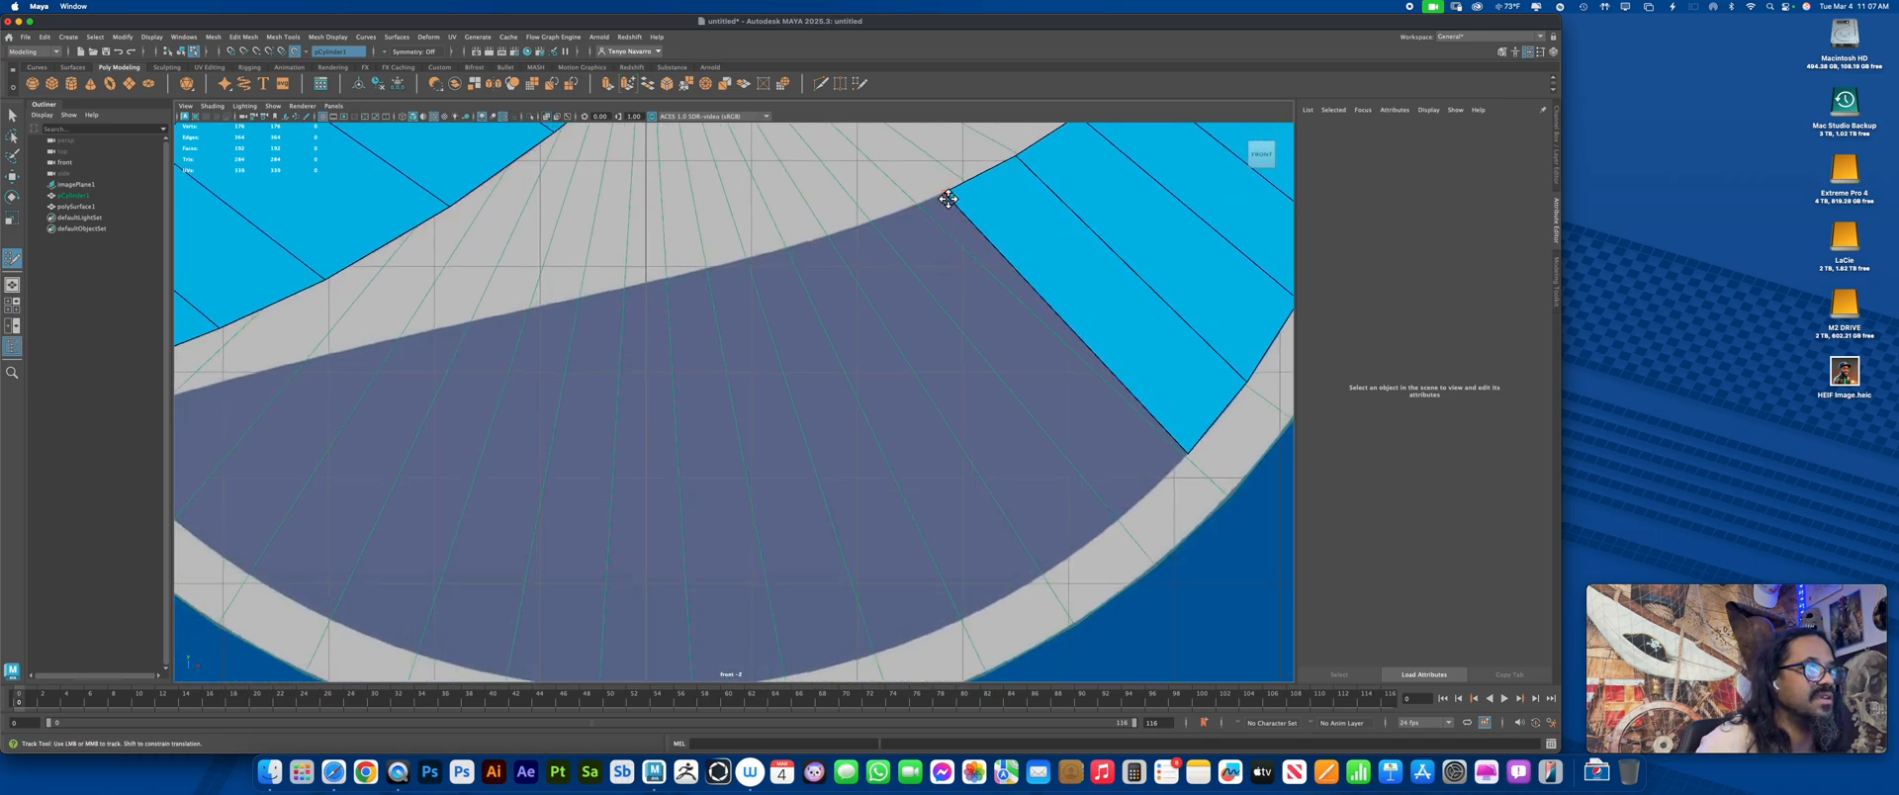
Add the thirteenth and fourteenth quads to the blue mesh, keeping their inner and outer corners on the outline of the wide lower part
click(1102, 534)
shift+click(1129, 499)
shift+drag(1109, 534, 1124, 527)
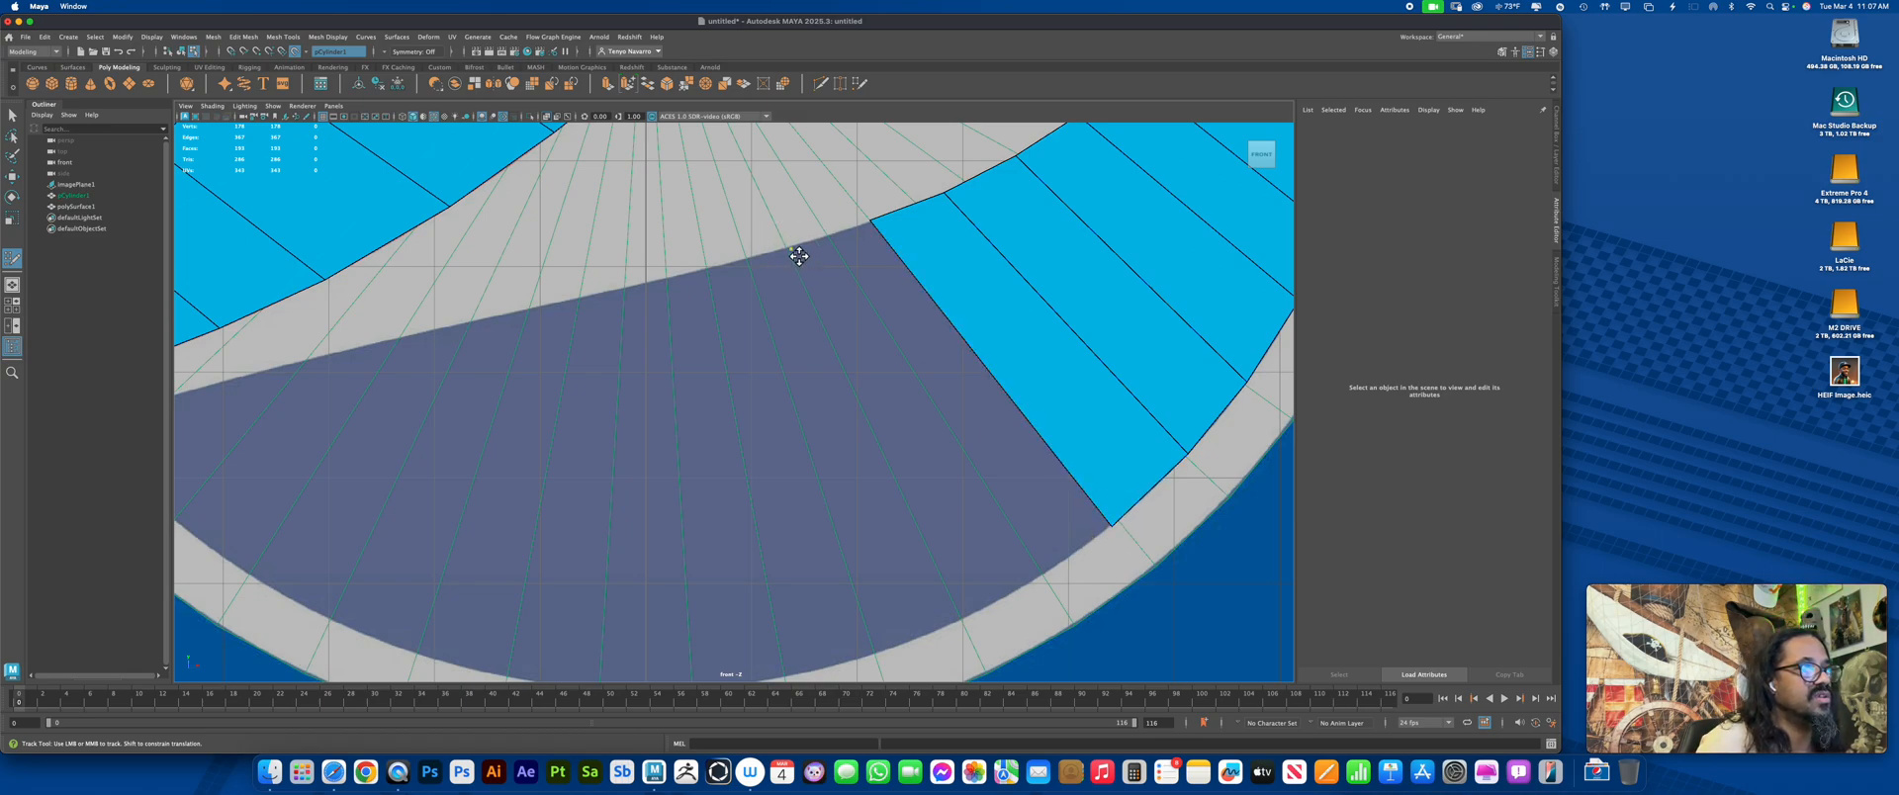
drag(794, 252, 789, 244)
click(1013, 597)
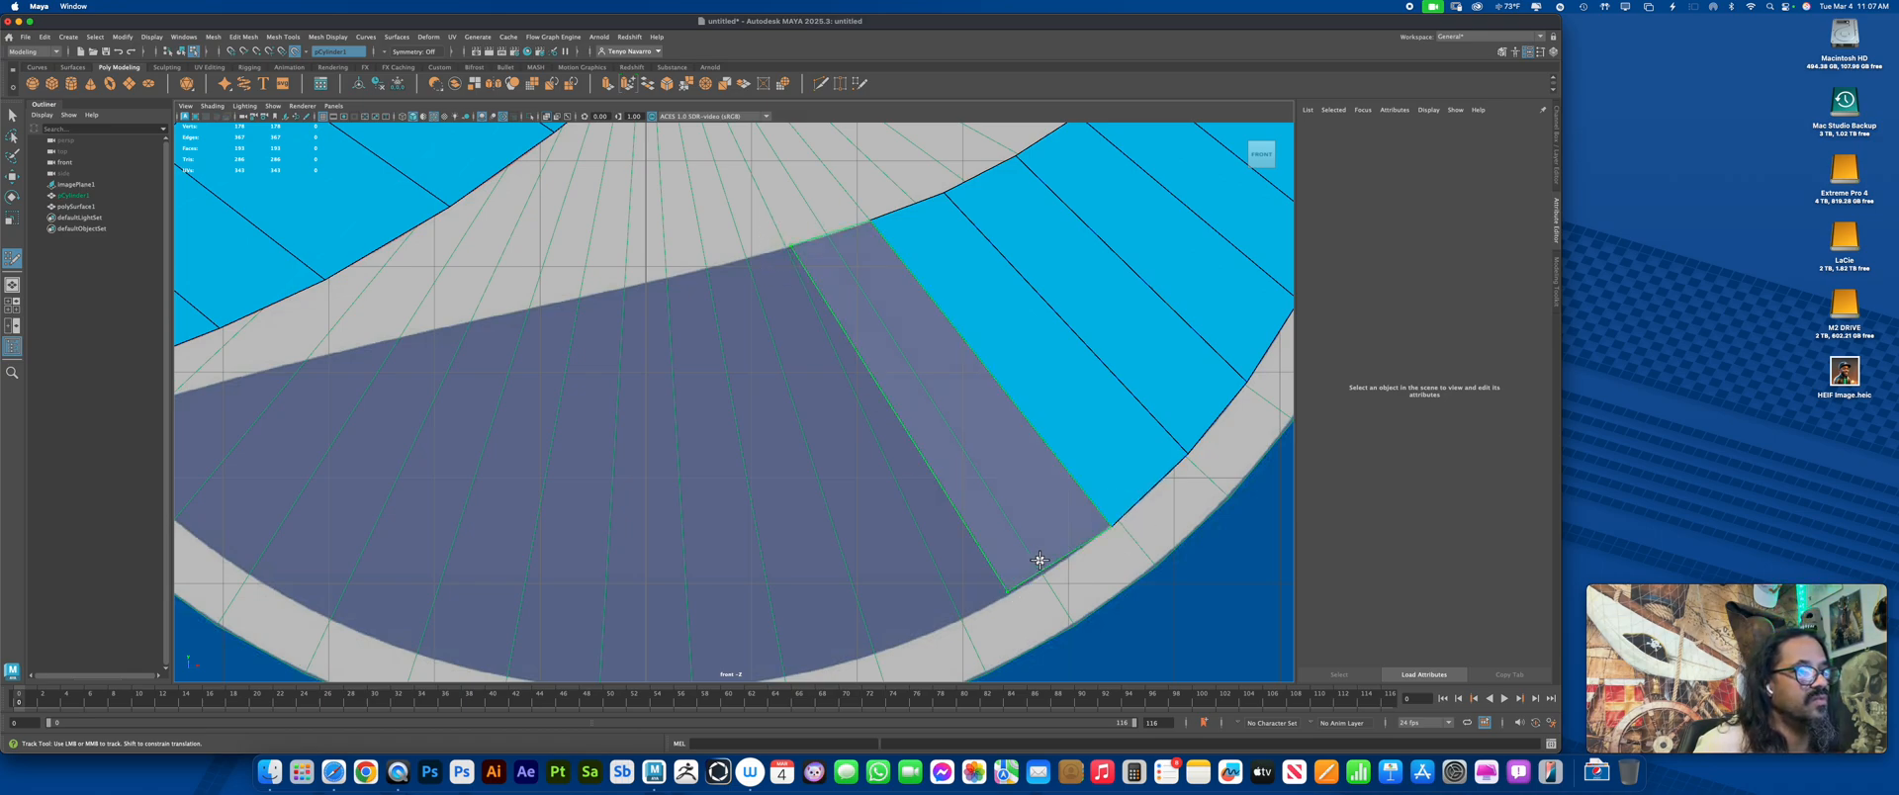
shift+click(1016, 588)
Continue the blue mesh to the logo's bottom centre with three more quads, fitting their corners to the shape's outline
scroll(895, 389, down, 5)
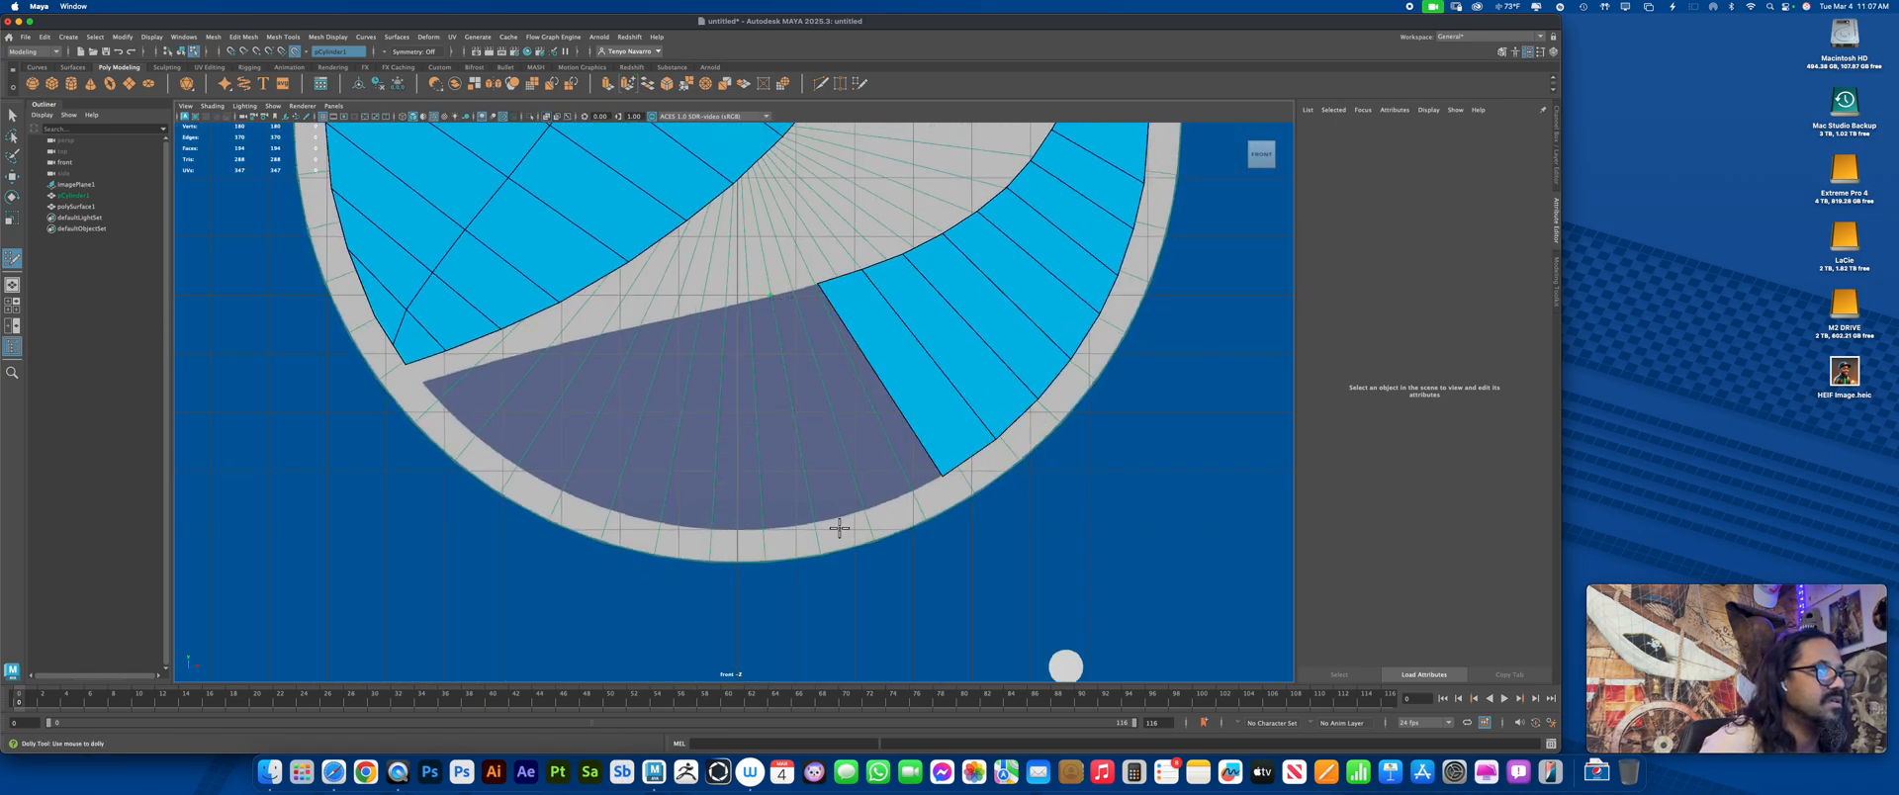
shift+click(871, 515)
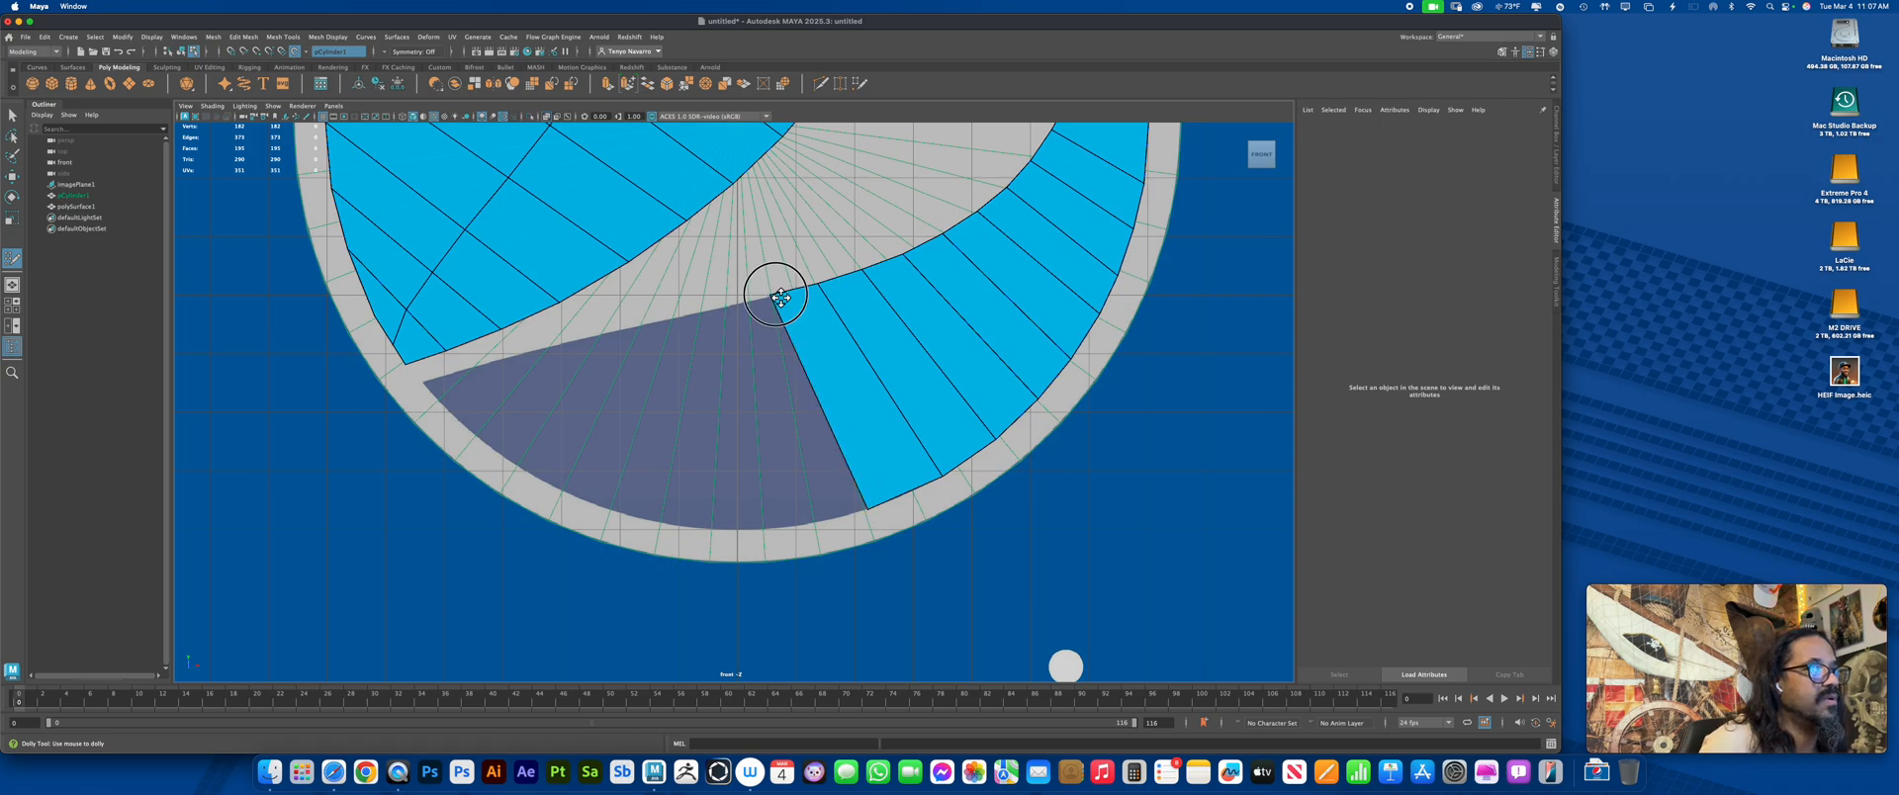
drag(775, 295, 784, 295)
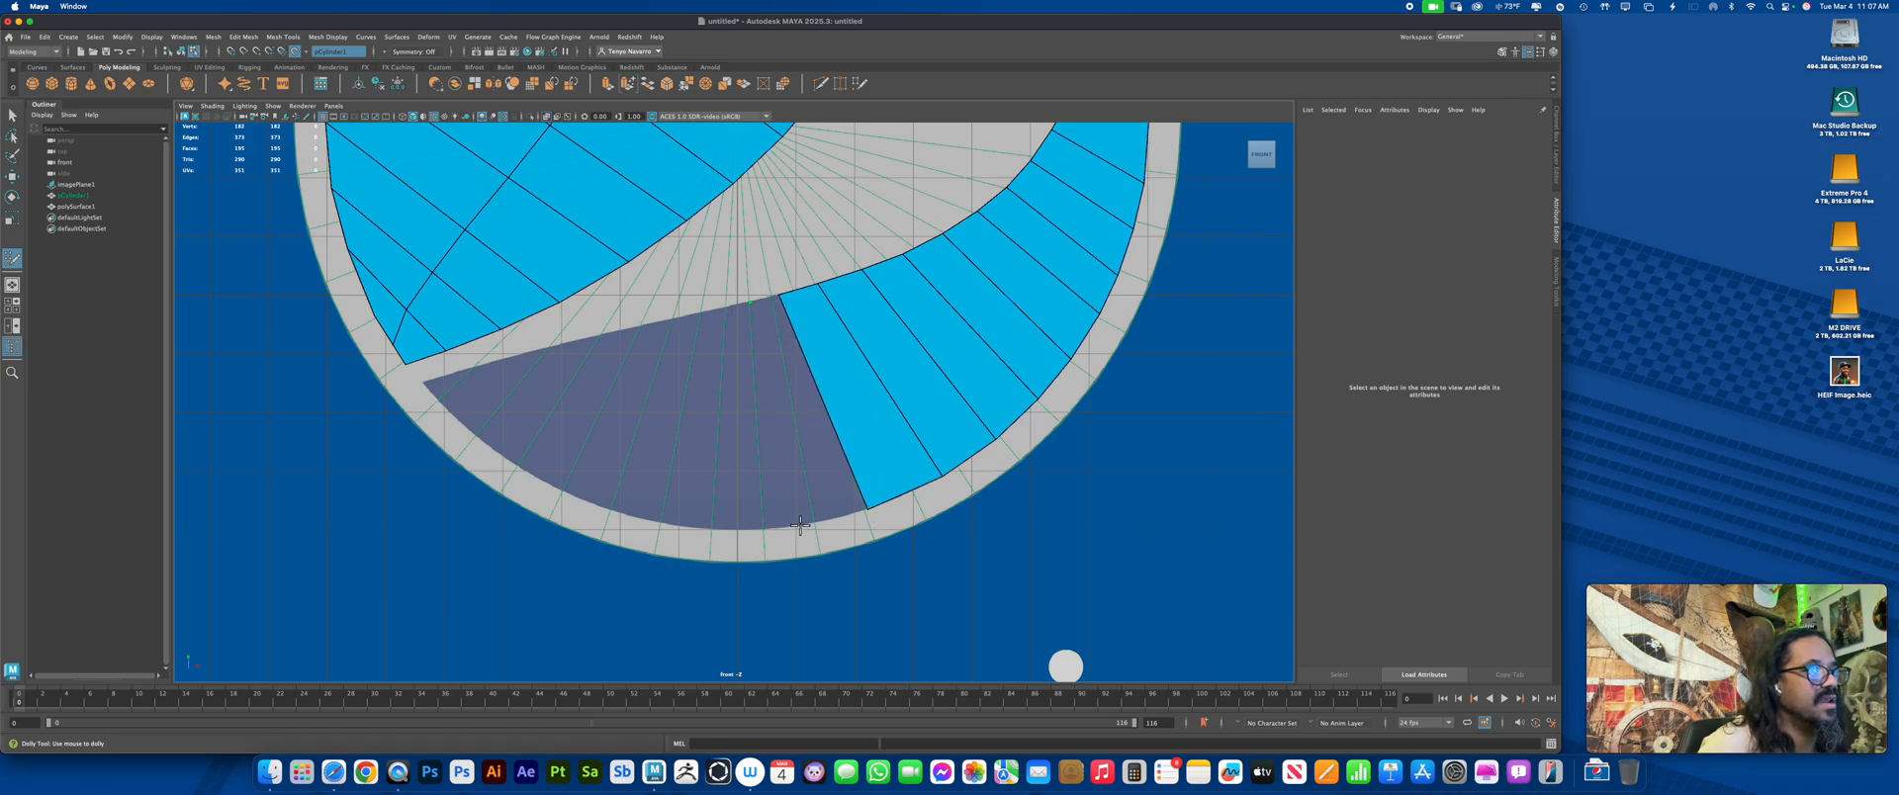
shift+click(808, 449)
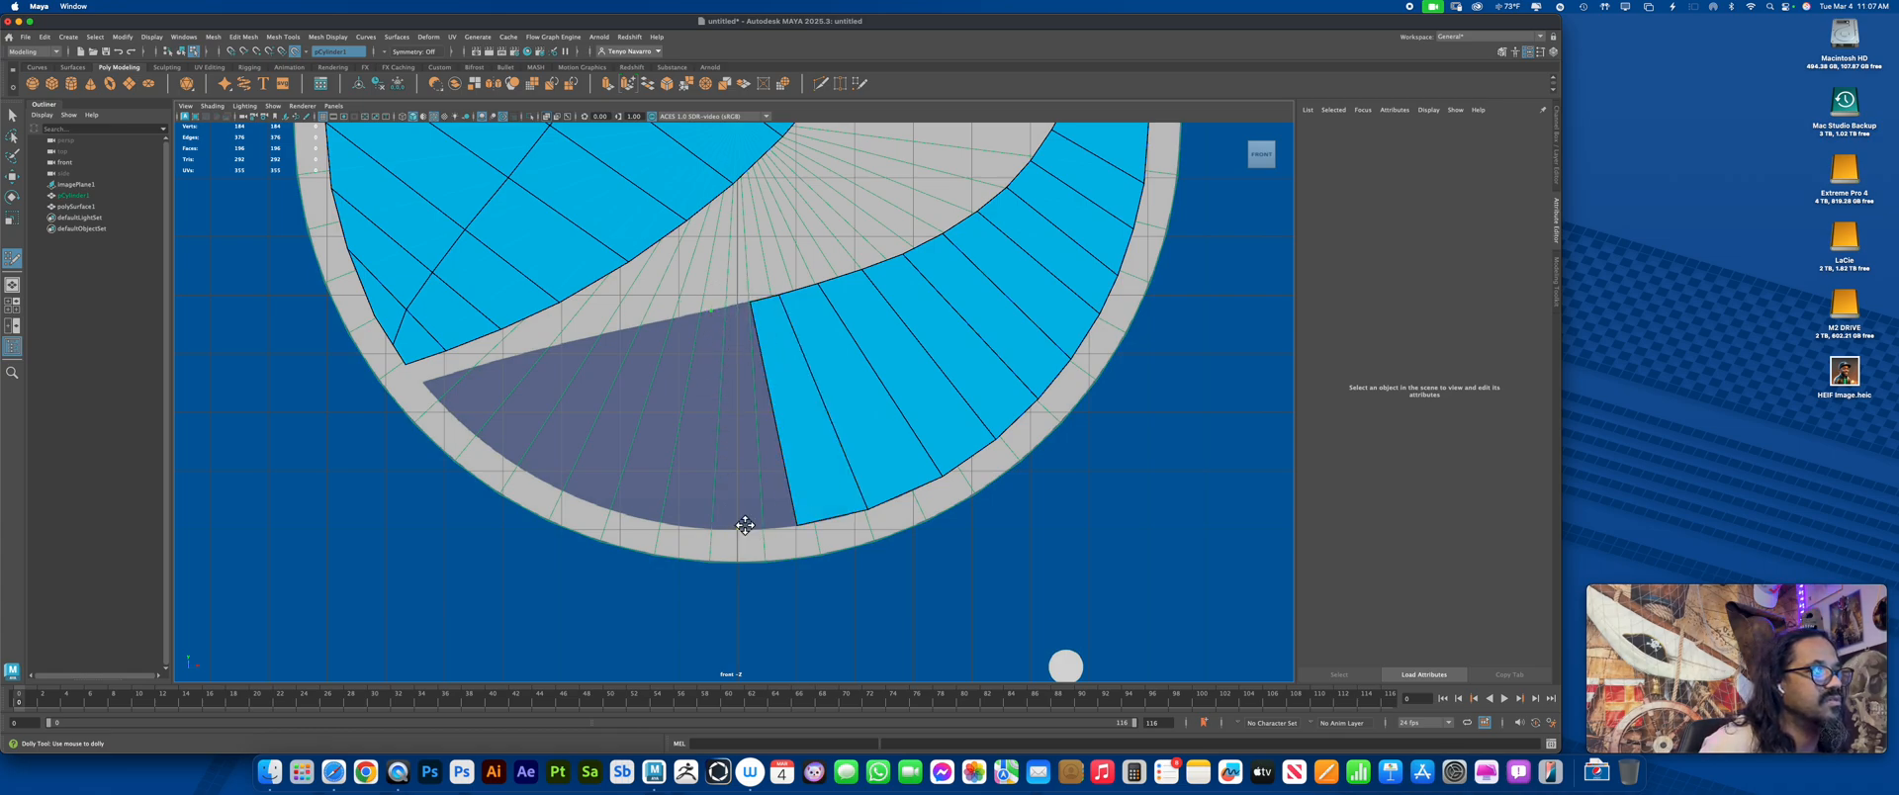
shift+click(759, 484)
drag(741, 529, 730, 531)
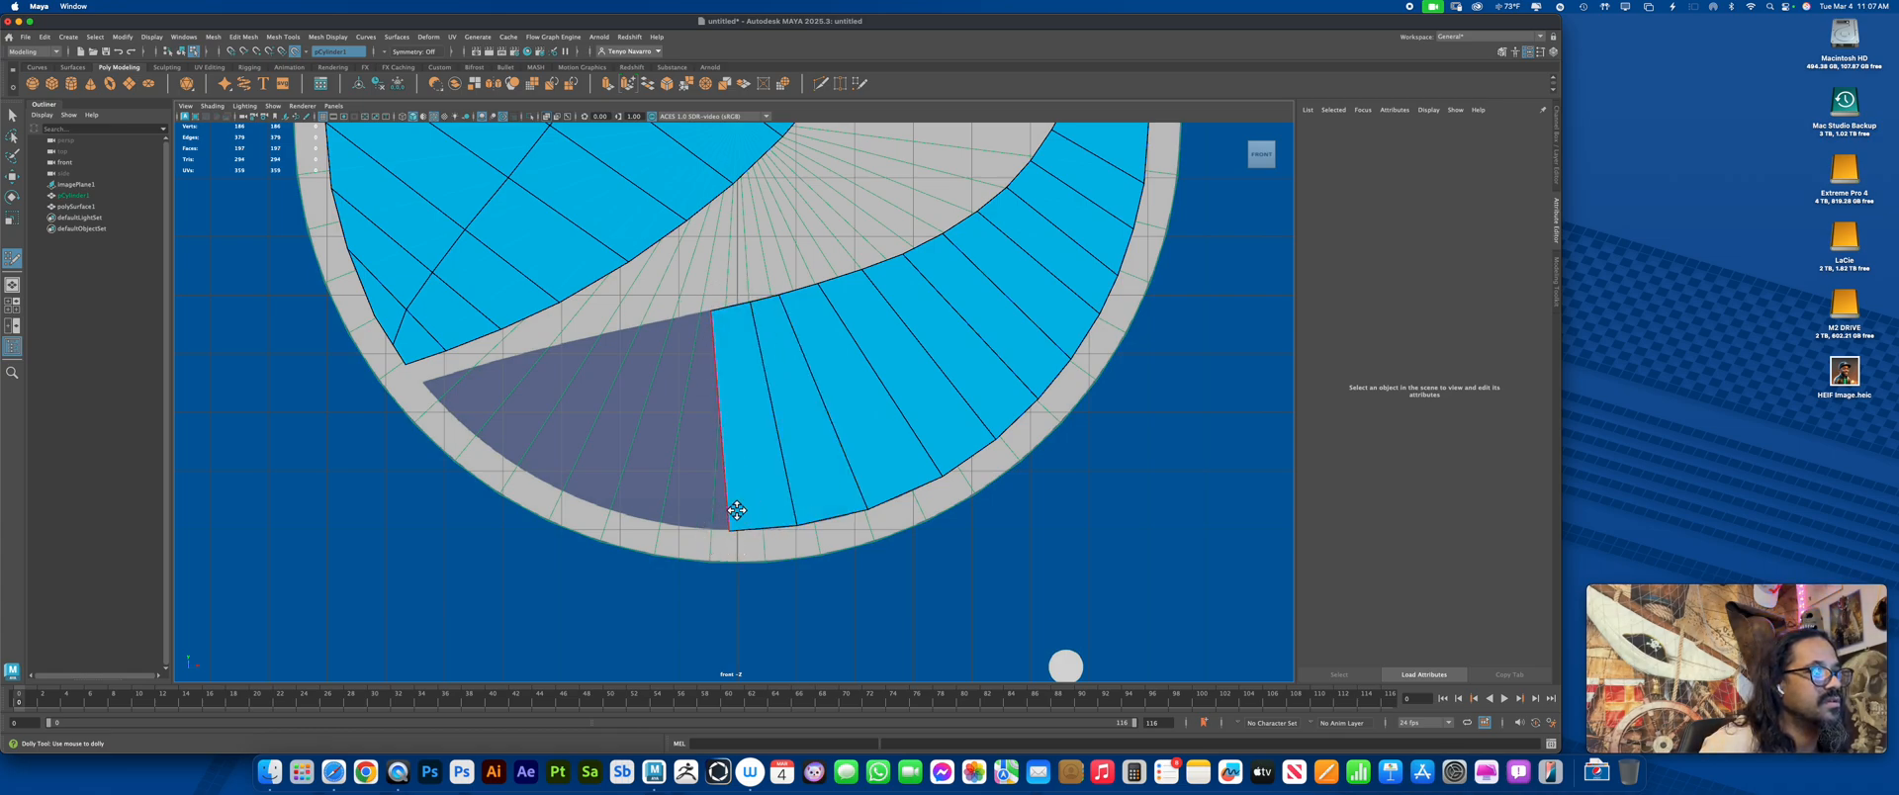
drag(712, 311, 717, 313)
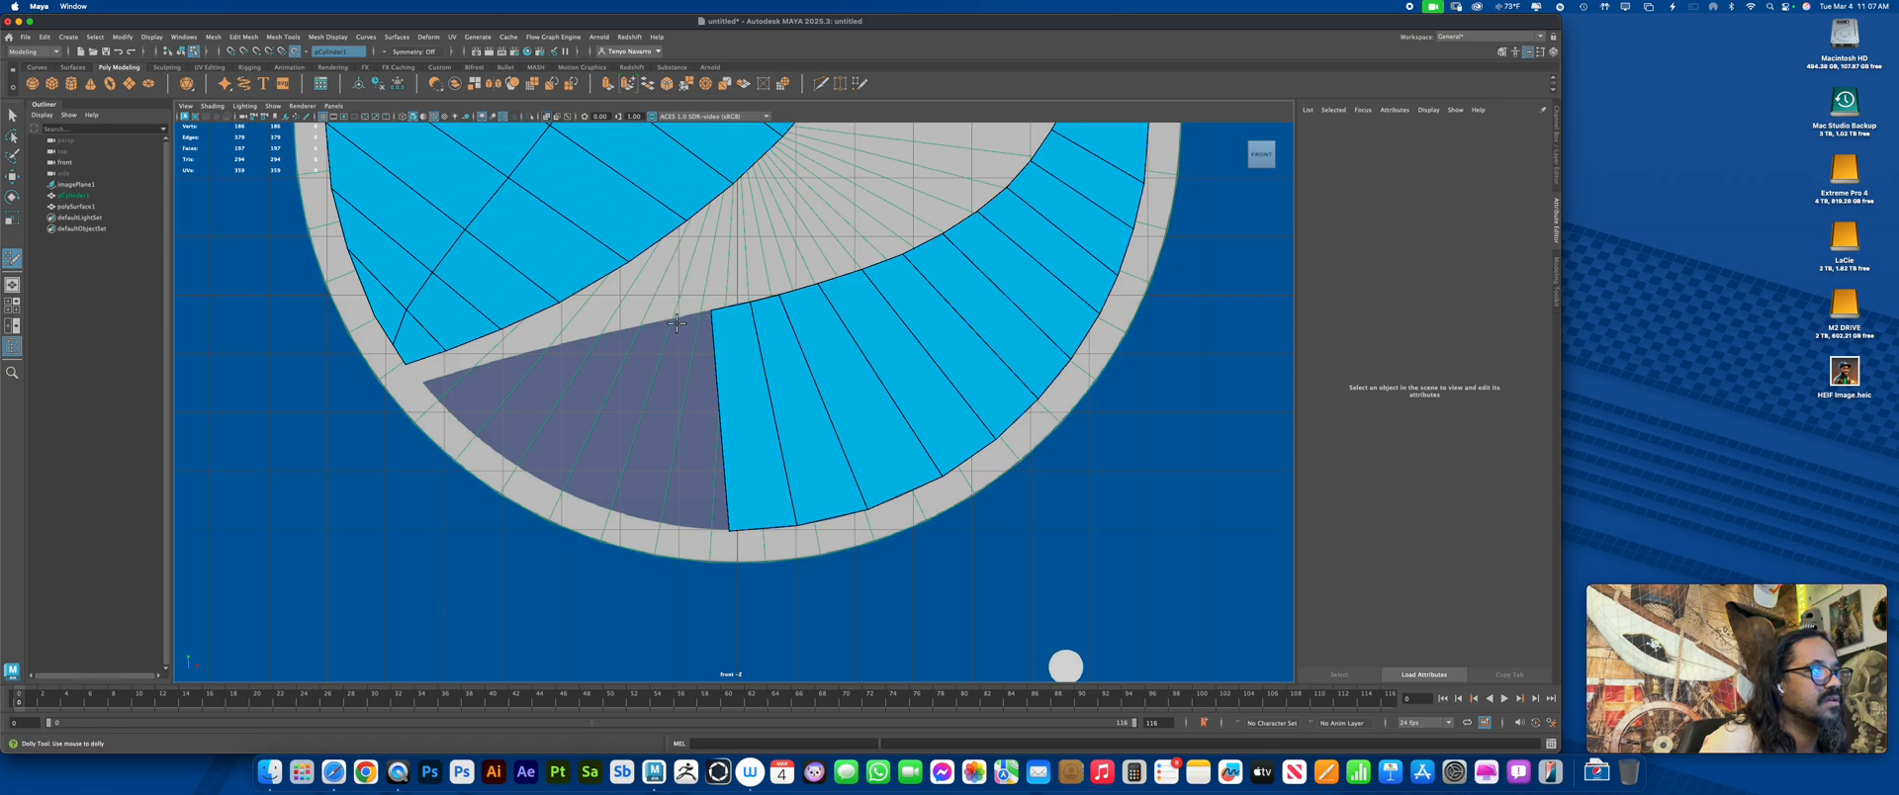
Add two quads just past the bottom centre and refit the corners of the neighbouring edges to the blue outline
shift+click(696, 481)
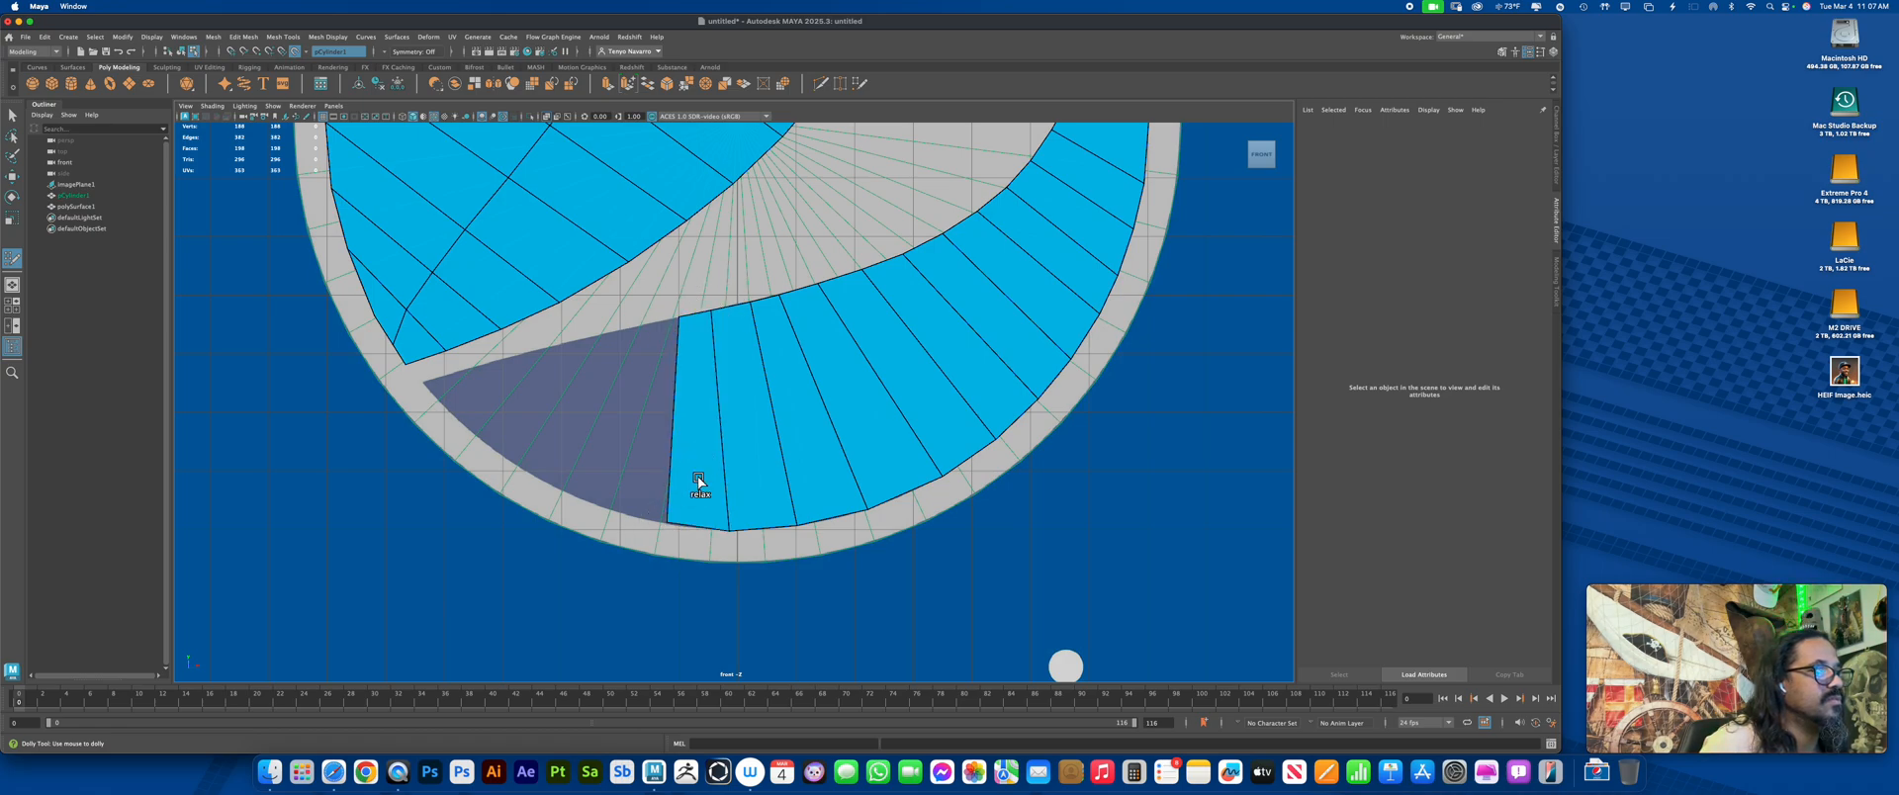
drag(674, 525, 741, 532)
drag(711, 316, 714, 314)
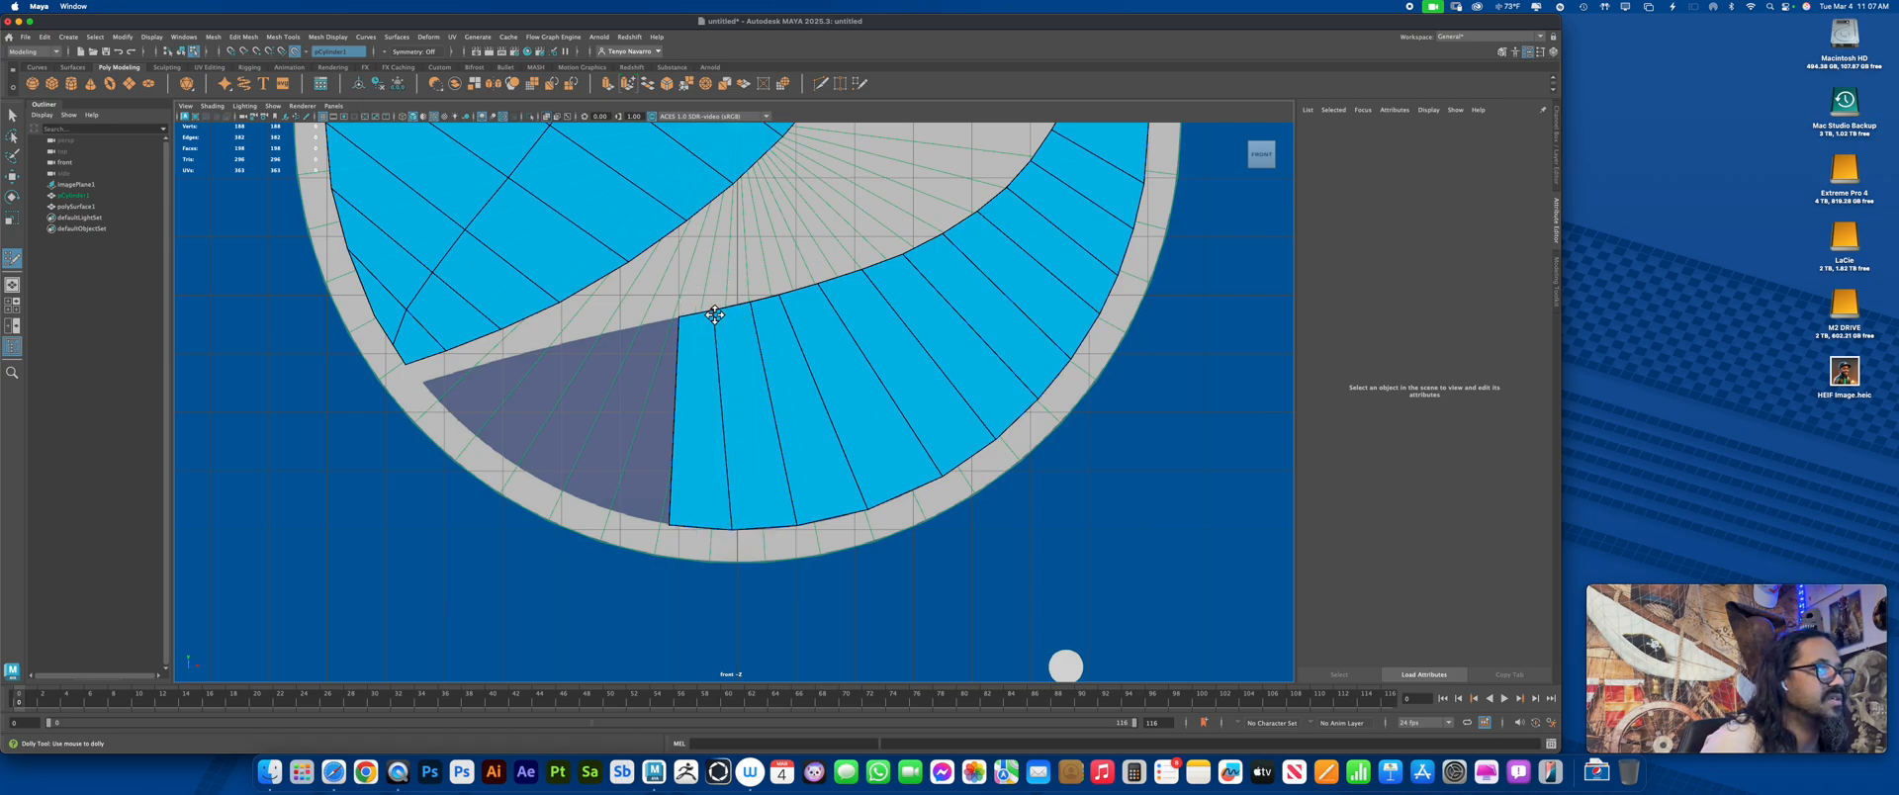
click(612, 507)
shift+click(631, 485)
drag(612, 508, 612, 515)
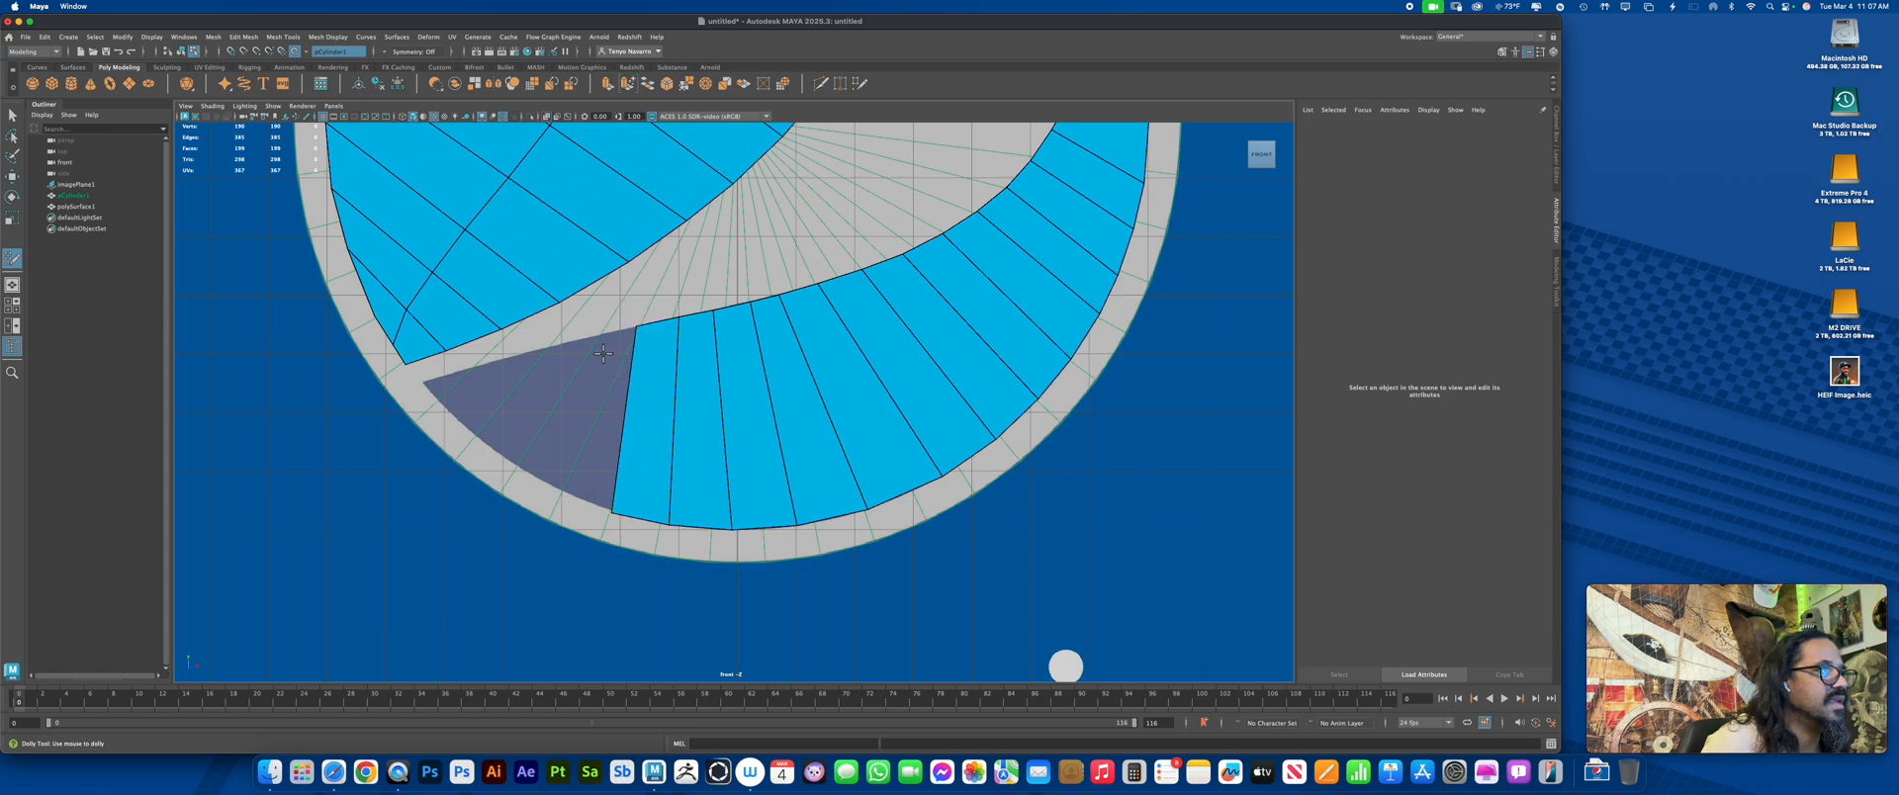
Extend the blue mesh toward its lower-left tip with two narrower quads, aligning their corners with the outline
click(563, 491)
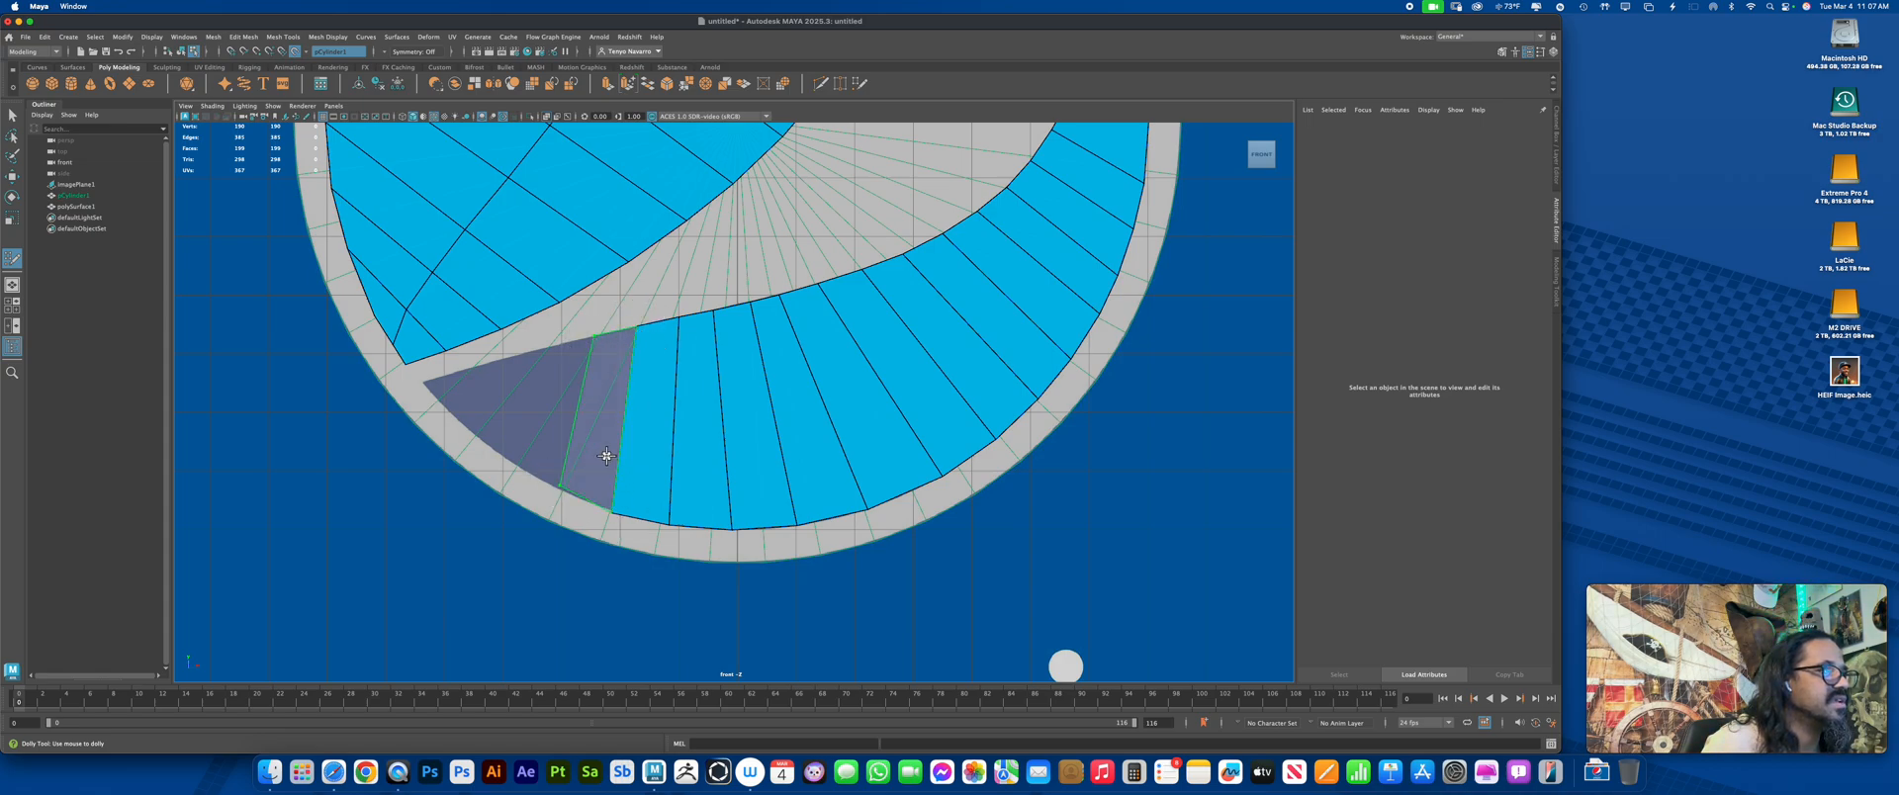
shift+click(605, 455)
drag(561, 485, 611, 510)
alt+middle_drag(619, 433, 792, 389)
alt+right_drag(792, 390, 1257, 658)
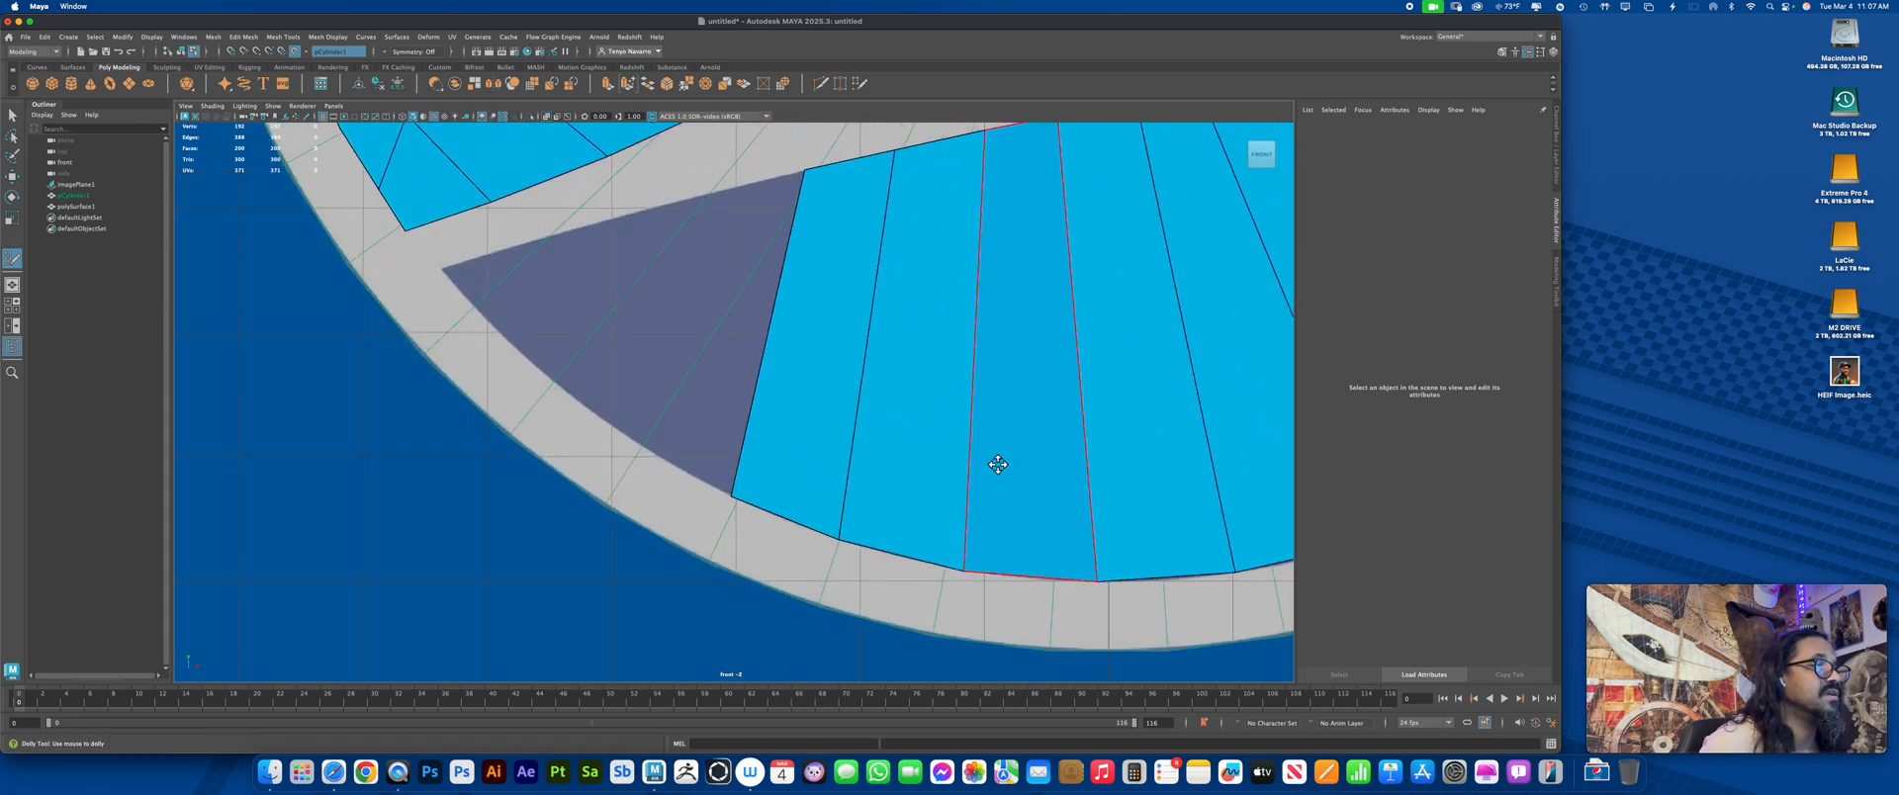
alt+middle_drag(712, 205, 754, 276)
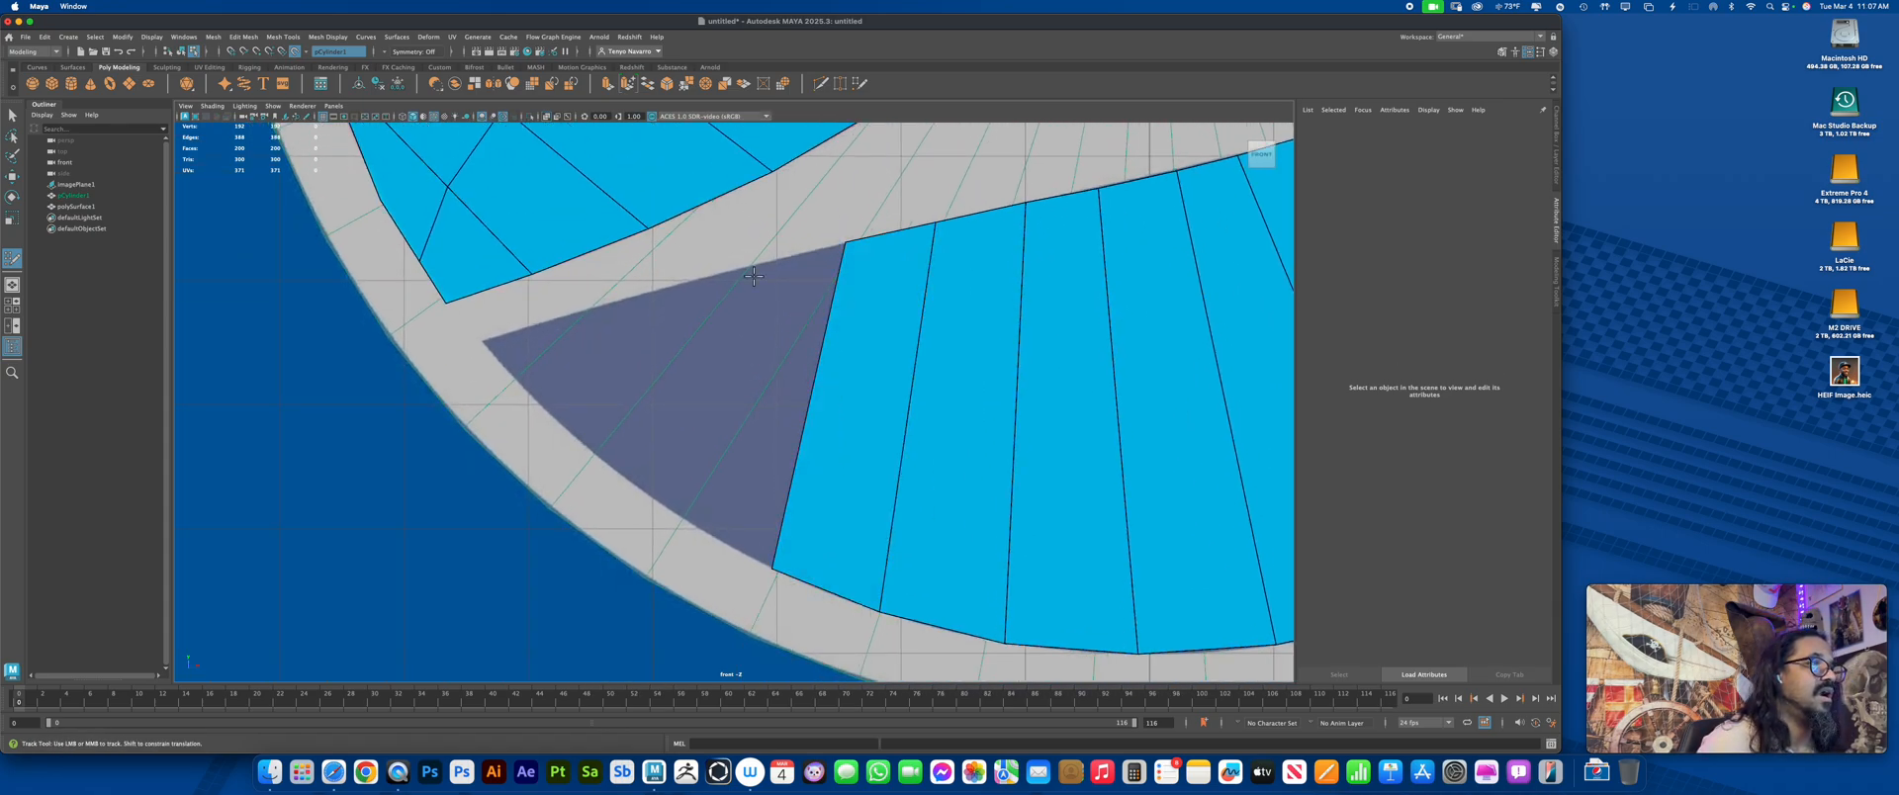
click(677, 511)
shift+click(752, 455)
drag(678, 511, 684, 518)
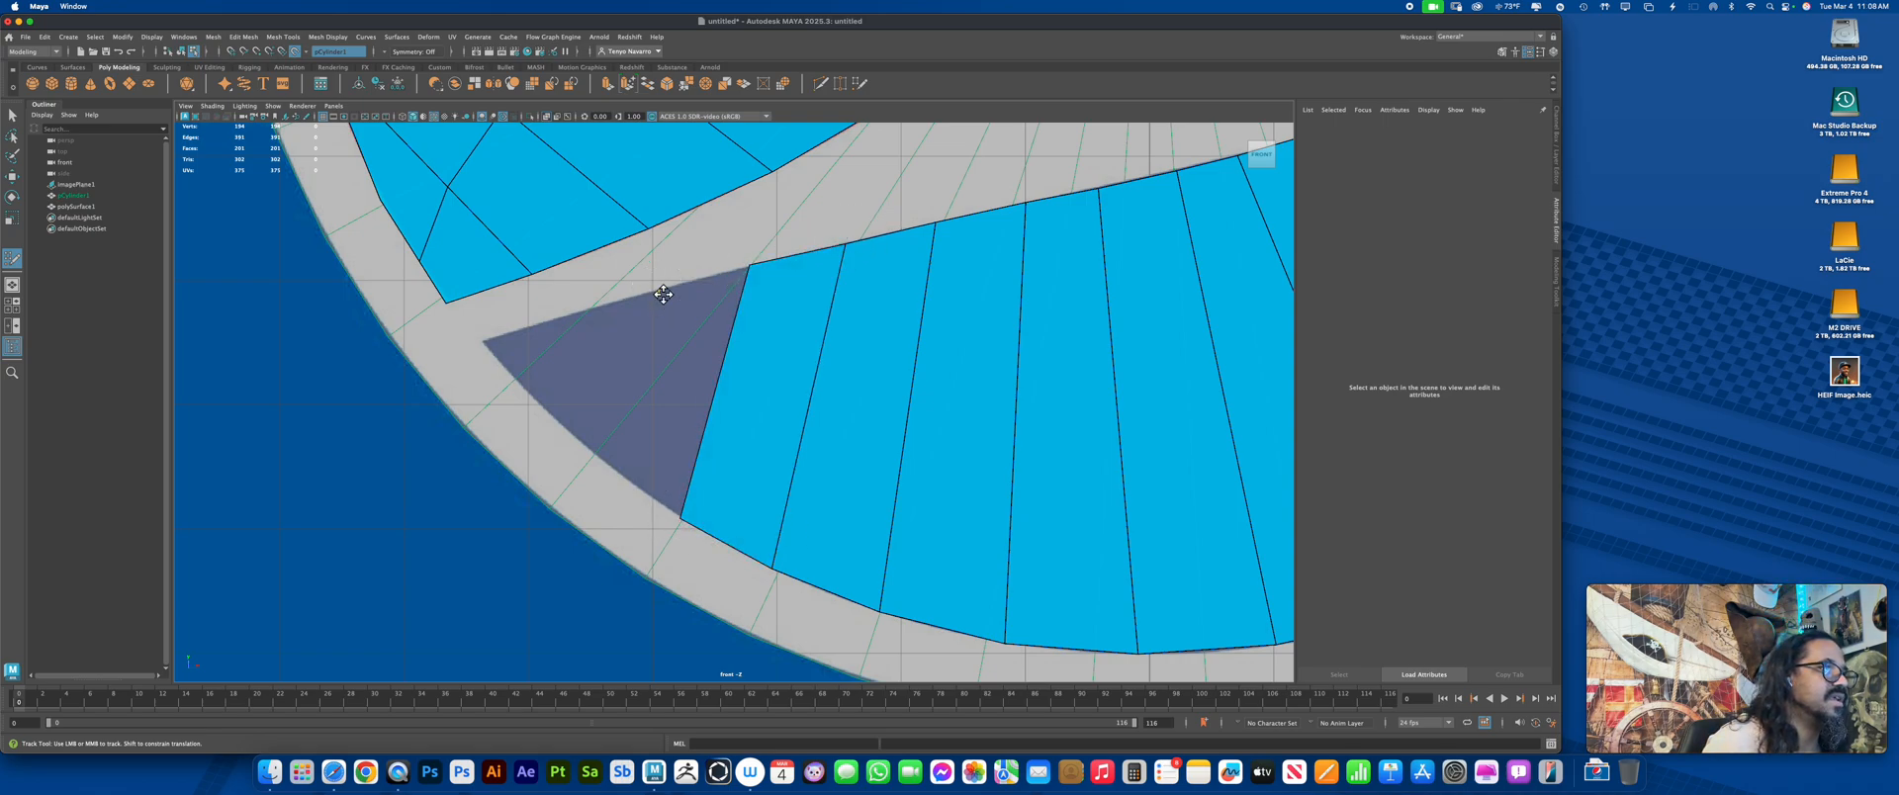
Fill the tapering lower-left end of the blue shape with the last three quads
click(614, 466)
shift+click(666, 411)
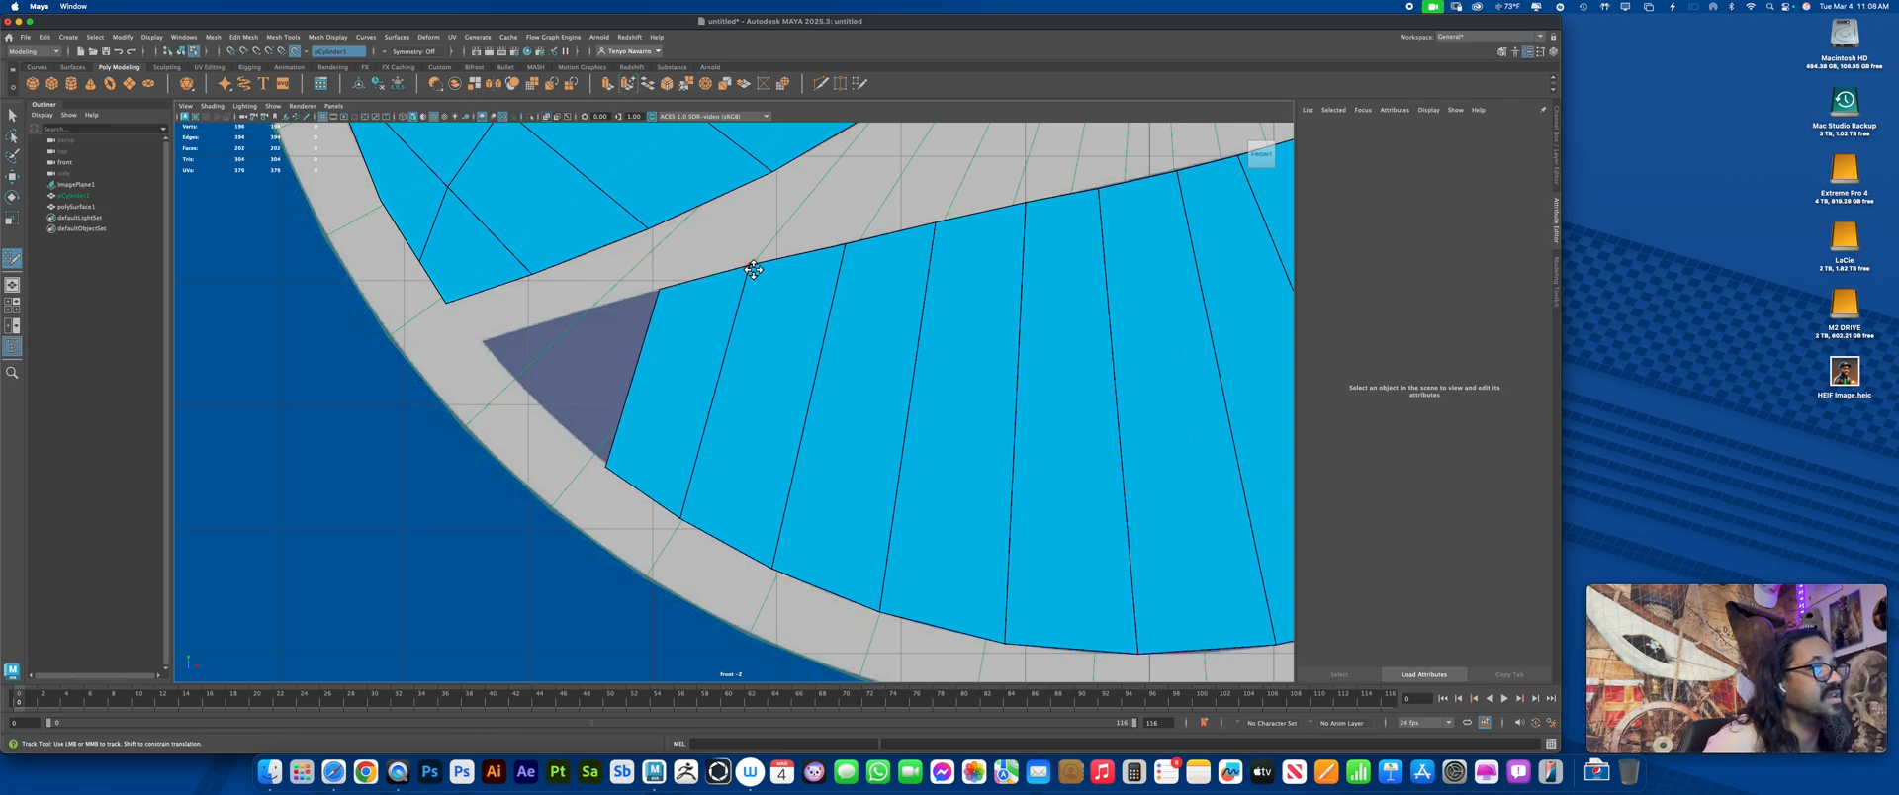
click(584, 313)
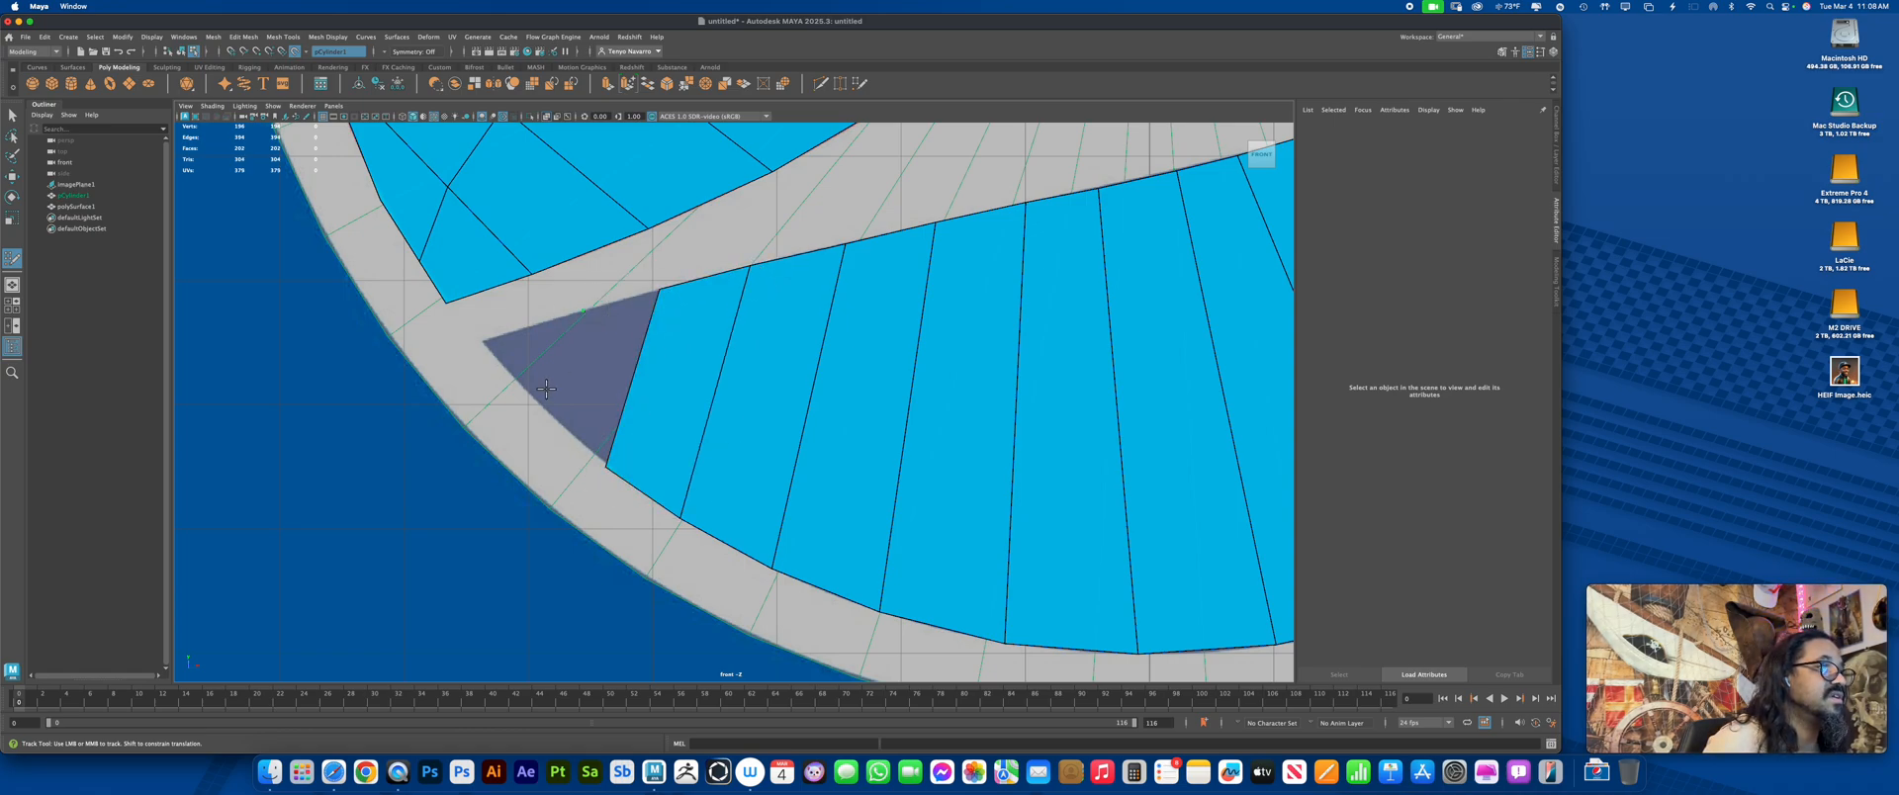
click(541, 401)
shift+click(593, 382)
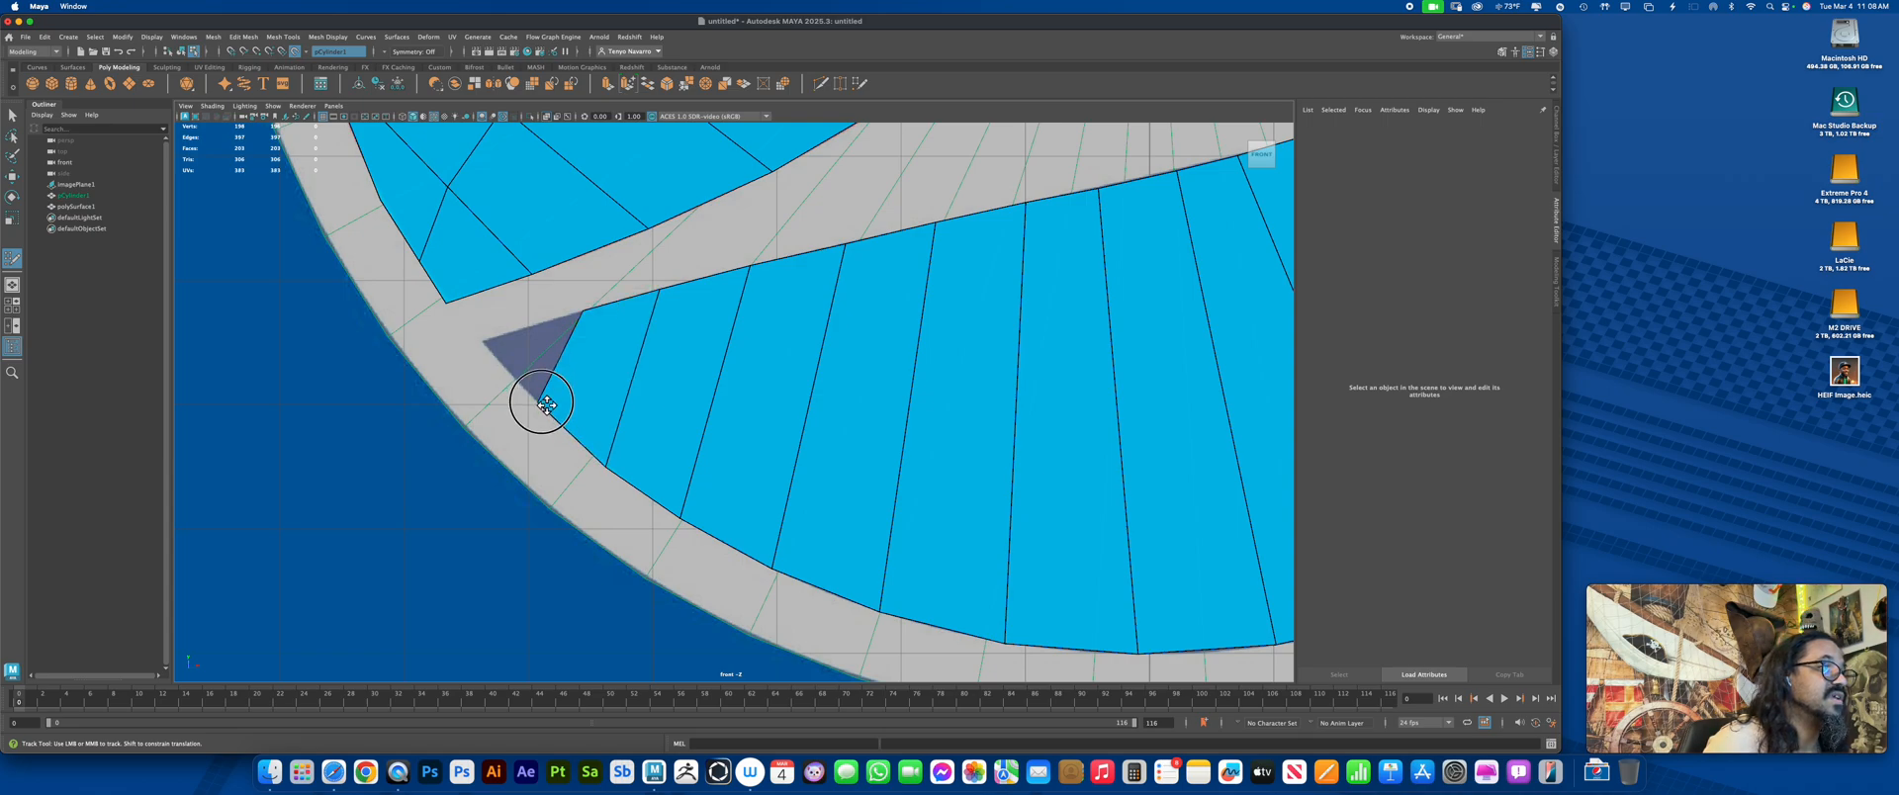
click(502, 362)
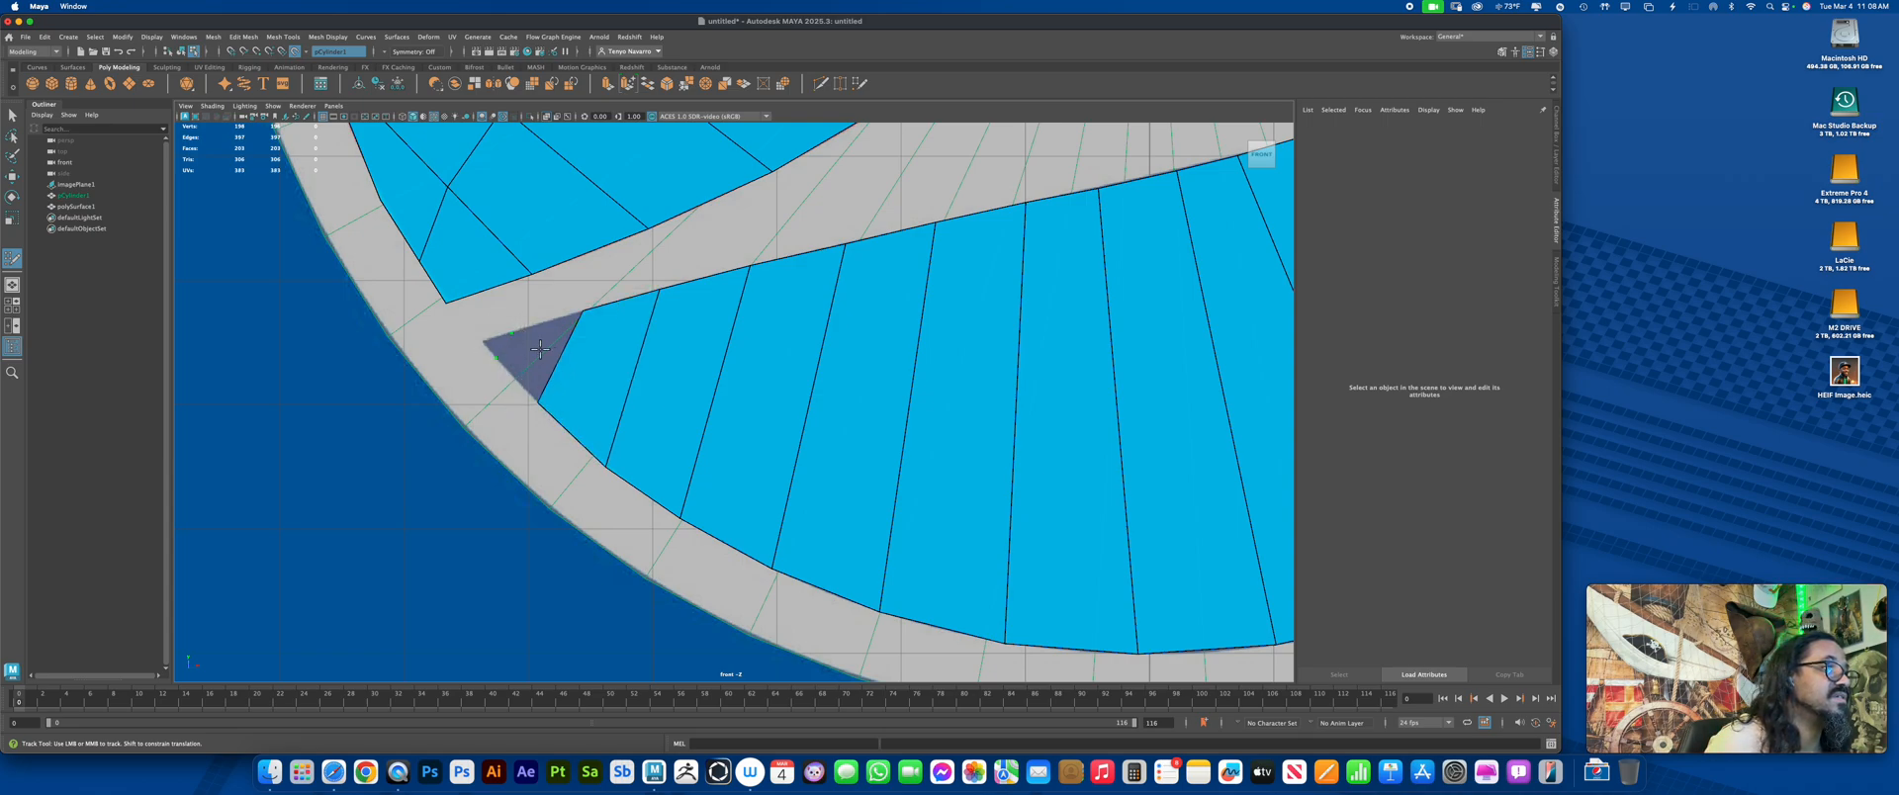
shift+click(540, 350)
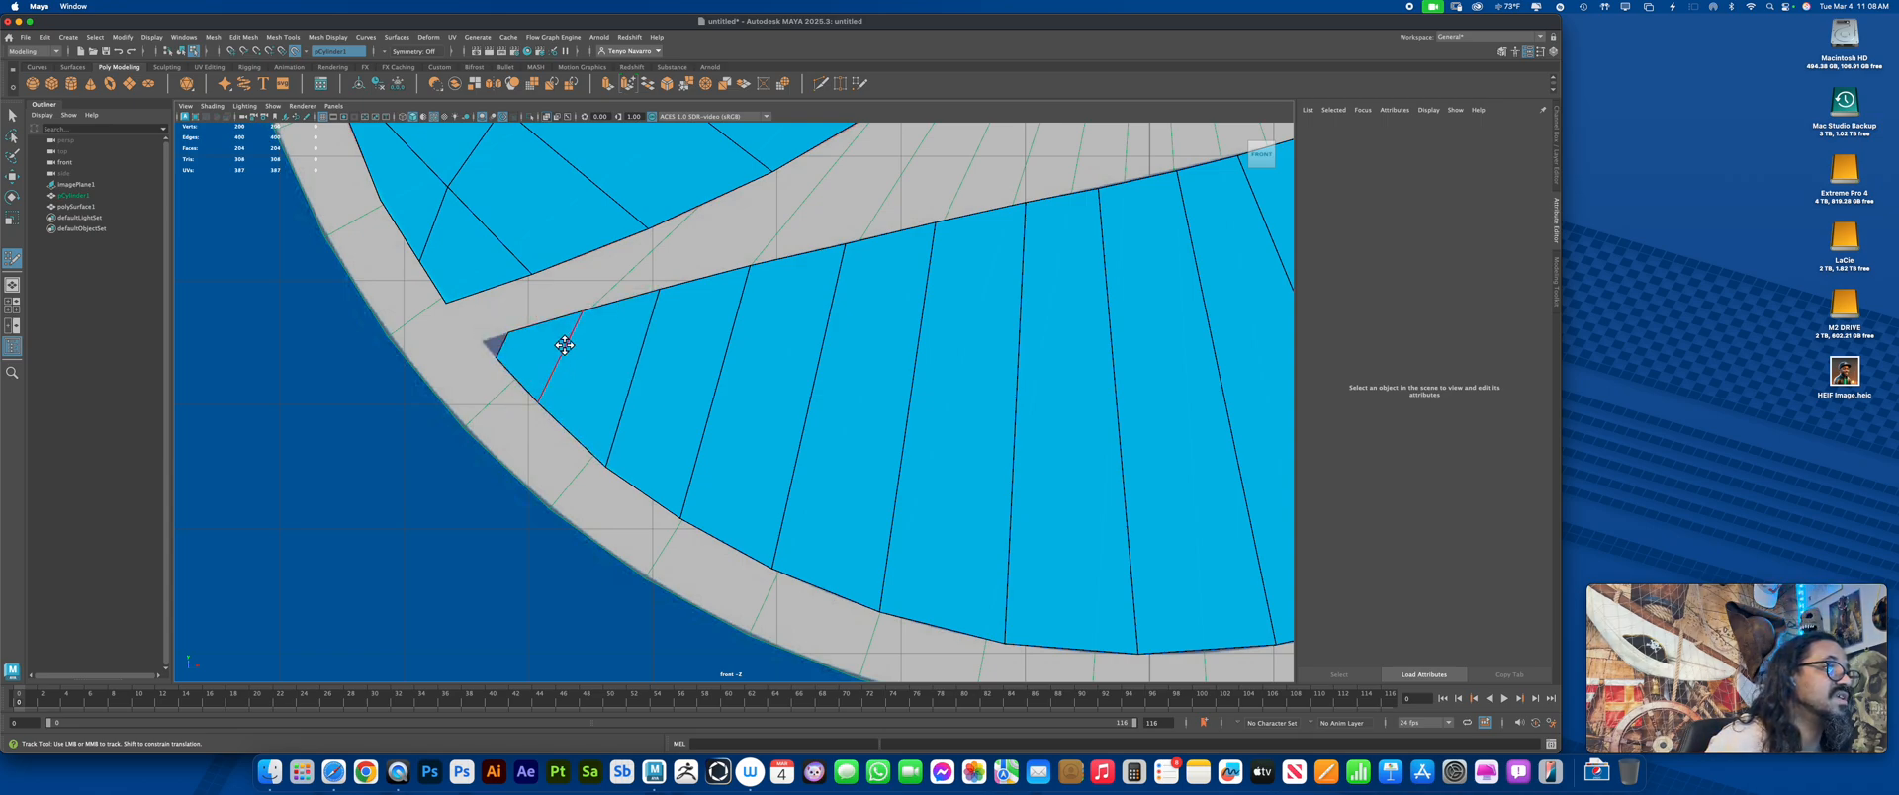
Insert an edge loop lengthwise through the blue mesh and pull its end vertex onto the lower-left tip
ctrl+click(563, 364)
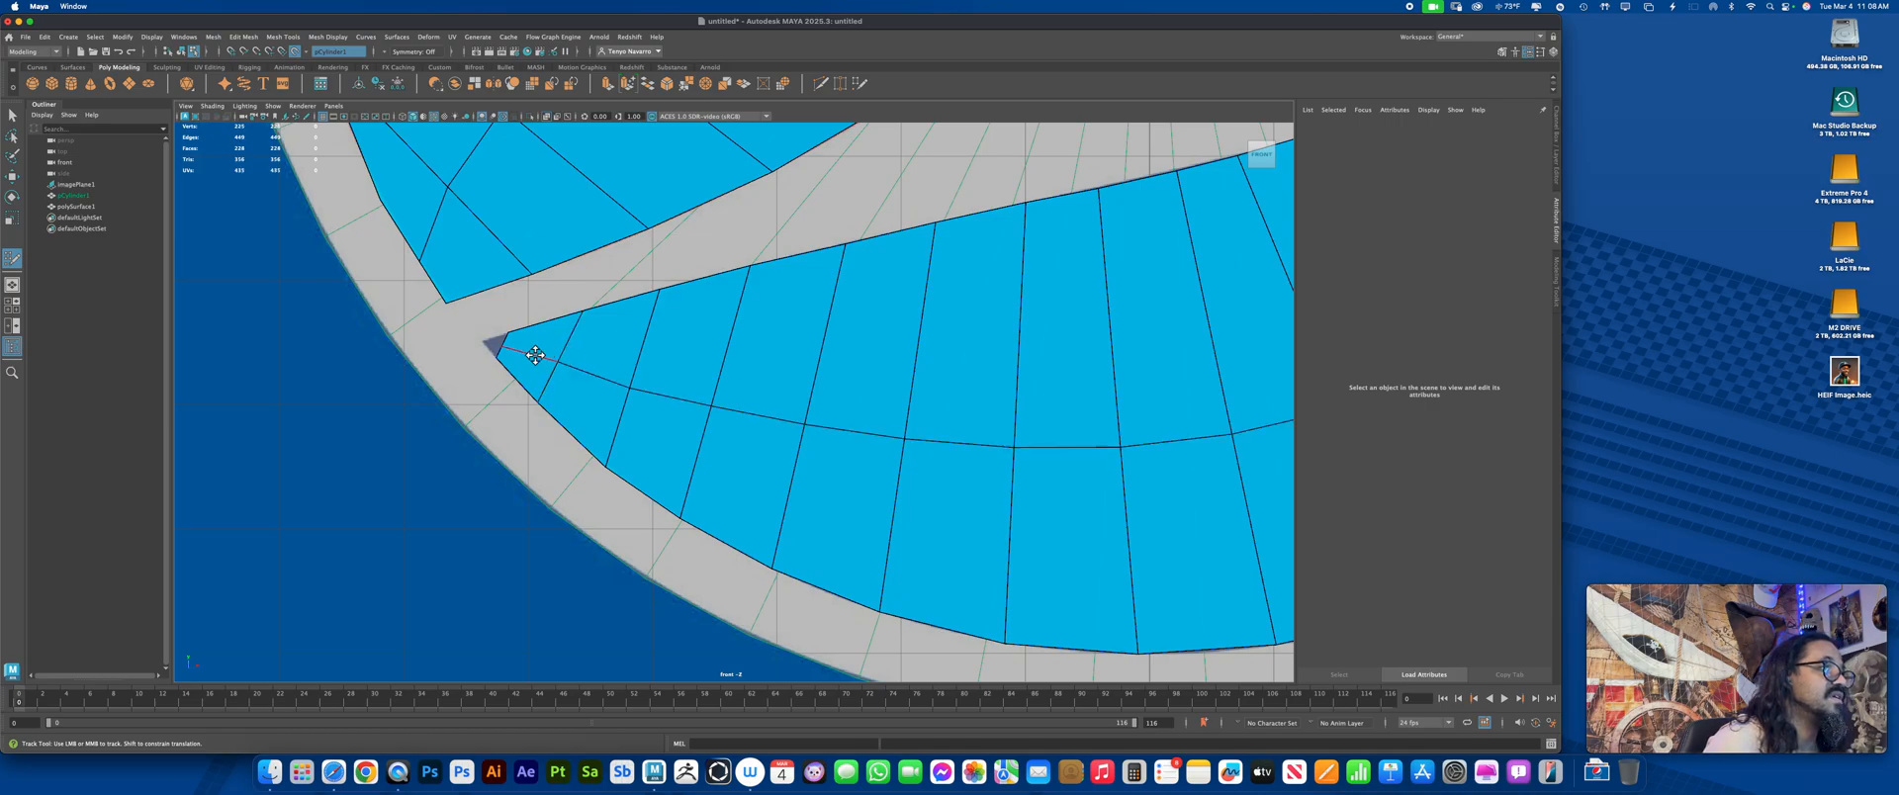
drag(506, 348, 486, 341)
Pull the end vertices at the blue mesh's upper-right end onto the shape's tip and fit them to the outline
alt+middle_drag(961, 320, 886, 373)
alt+middle_drag(1187, 232, 857, 369)
scroll(857, 369, down, 7)
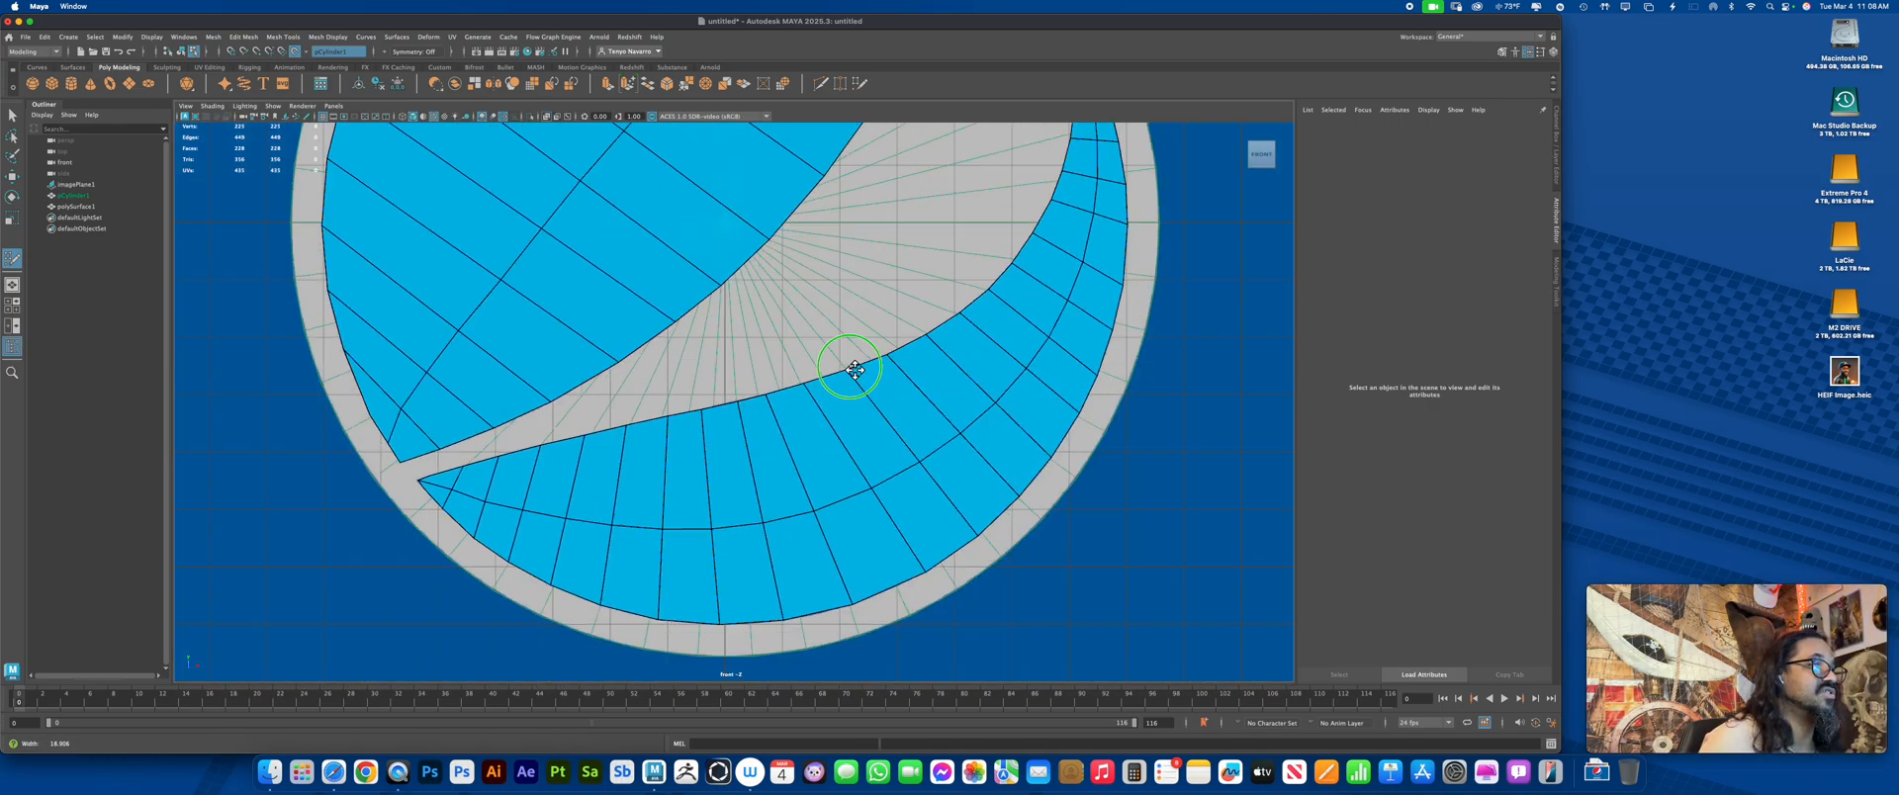
alt+middle_drag(958, 168, 835, 360)
scroll(890, 380, up, 2)
alt+middle_drag(954, 410, 908, 481)
alt+right_drag(885, 374, 1232, 633)
alt+middle_drag(1152, 500, 1022, 492)
alt+right_drag(999, 436, 1080, 423)
drag(930, 387, 880, 275)
drag(942, 377, 904, 356)
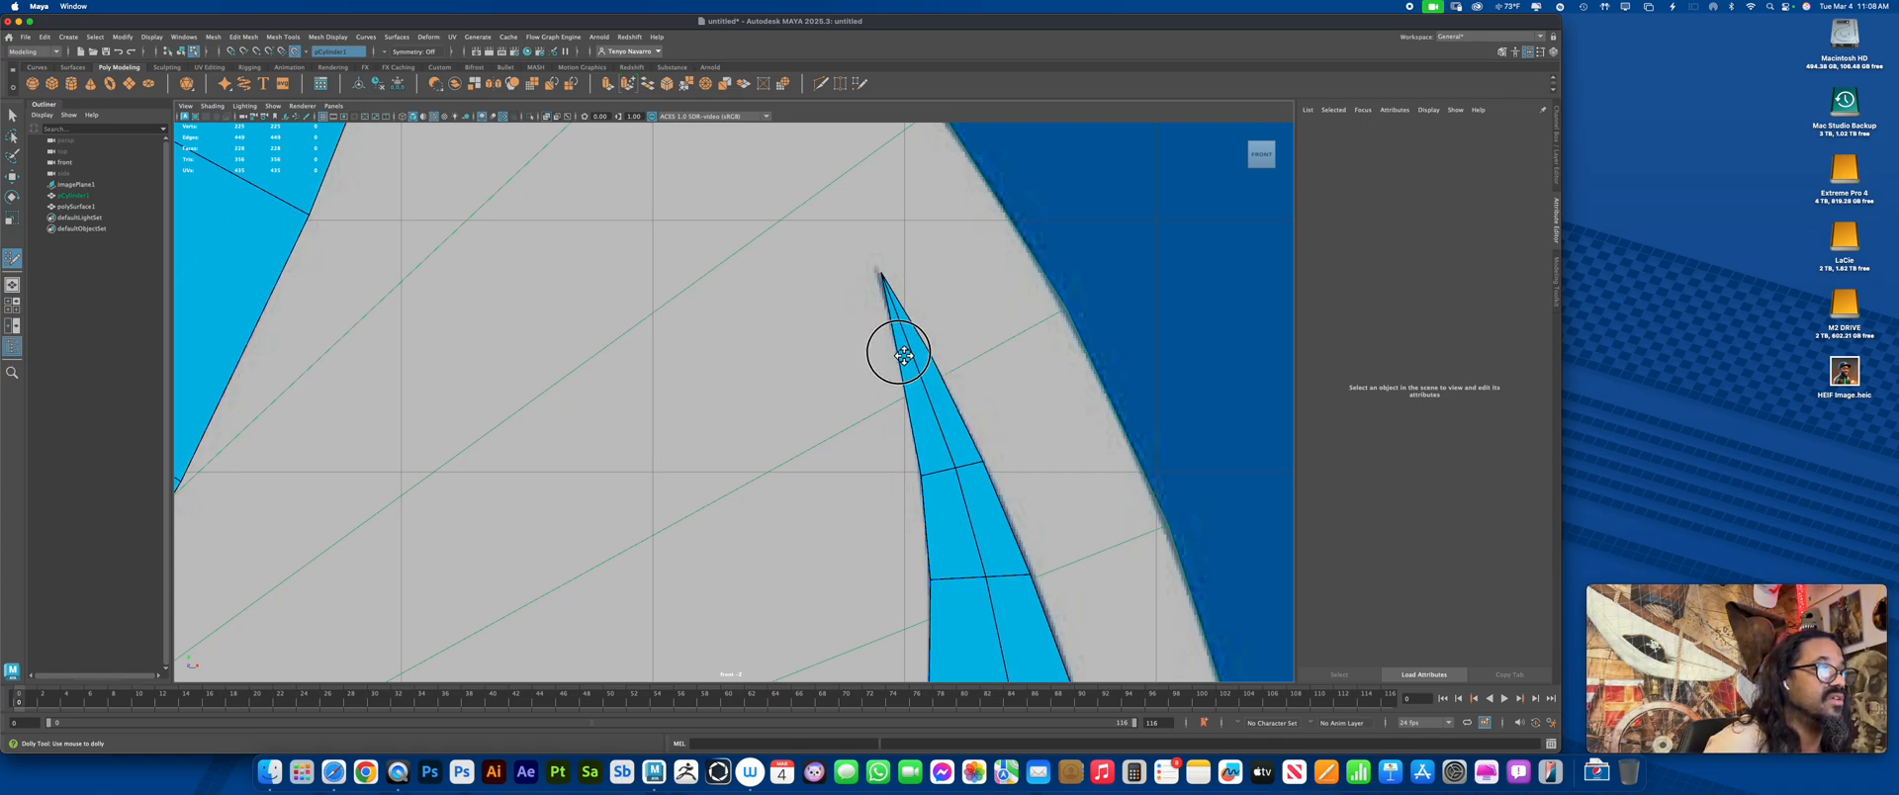
click(881, 278)
click(928, 348)
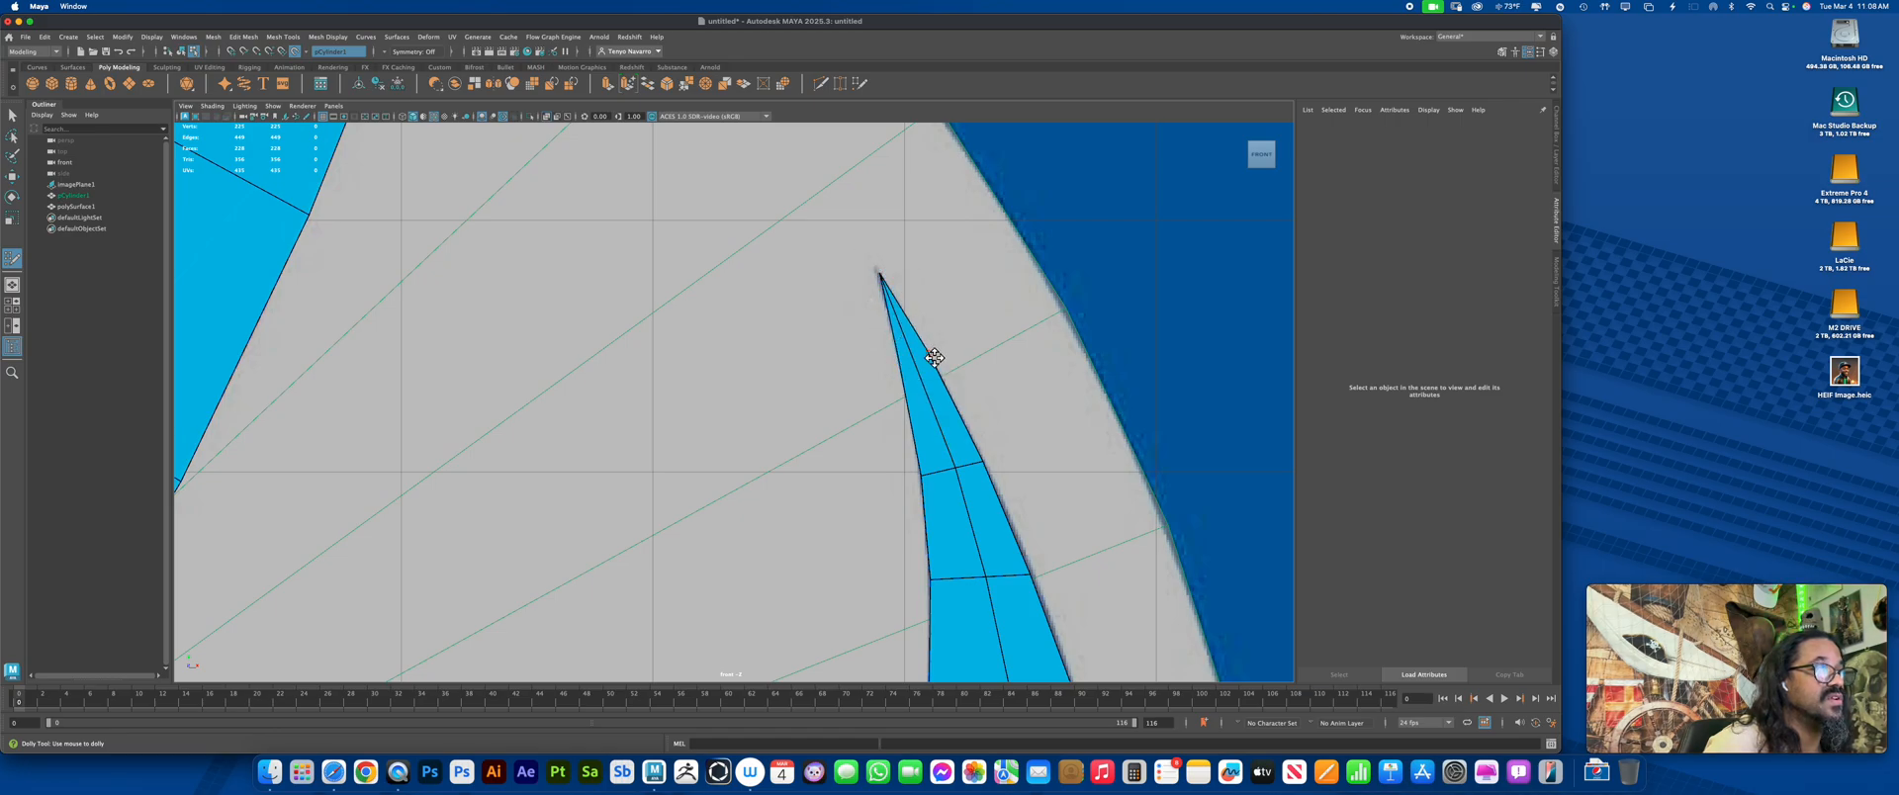
Leave Quad Draw for the Select tool, switch to the four-view layout and select the traced logo mesh in perspective
alt+right_drag(931, 354, 788, 292)
alt+middle_drag(788, 292, 849, 277)
alt+right_drag(849, 276, 655, 390)
alt+middle_drag(655, 391, 762, 365)
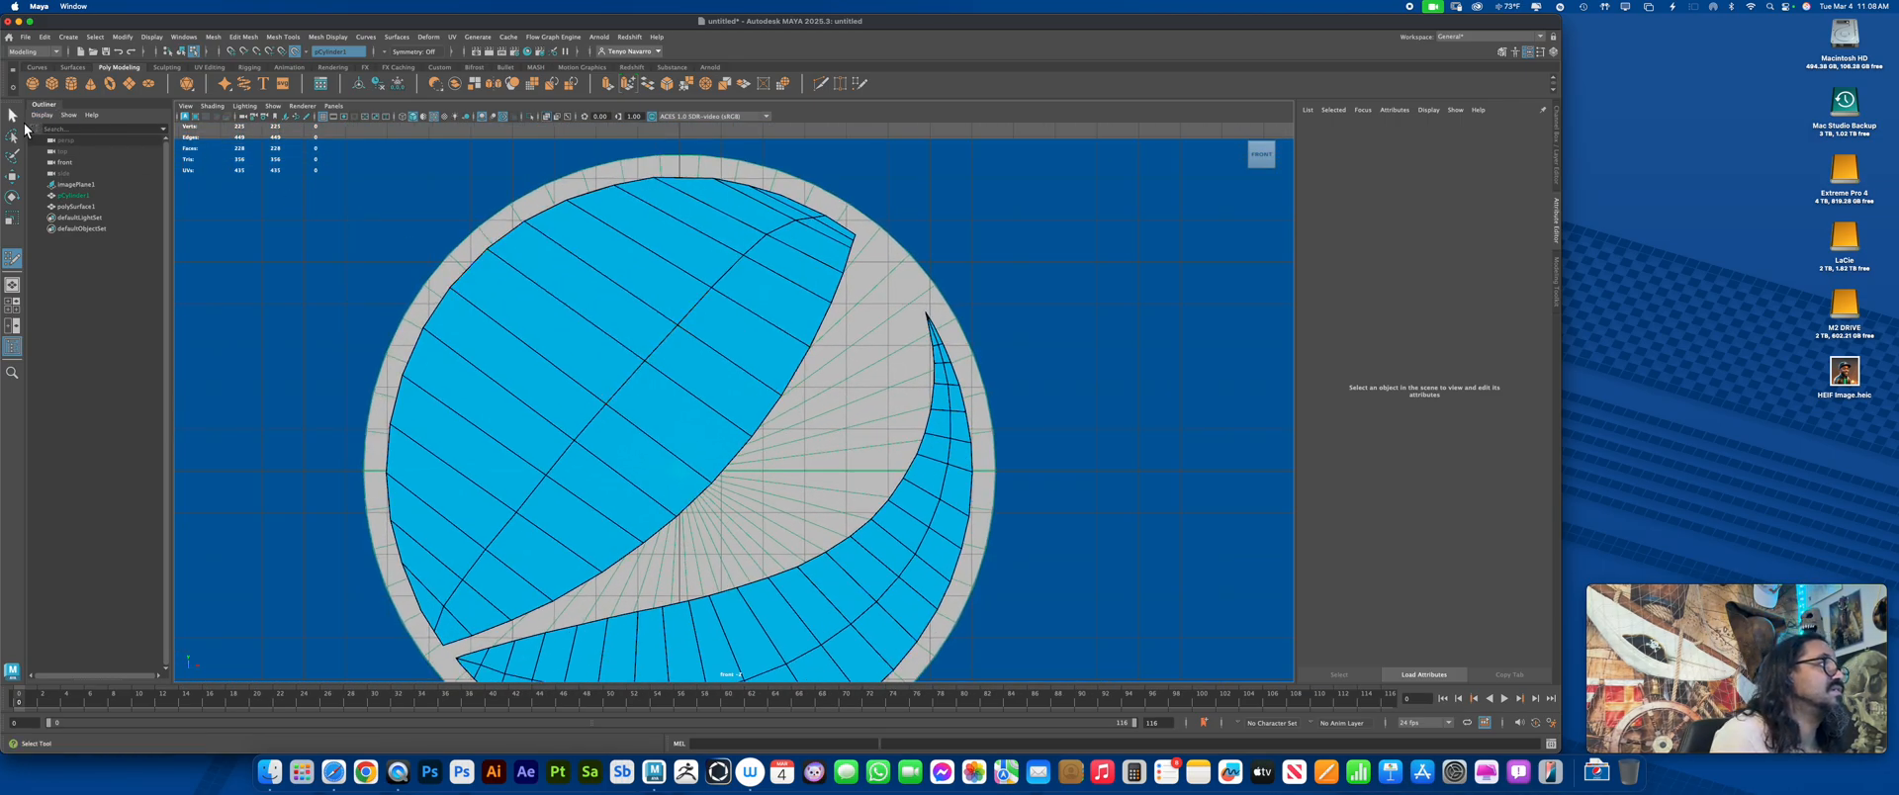
click(12, 116)
key(space)
alt+right_drag(1113, 216, 1023, 259)
alt+drag(1023, 259, 1047, 271)
click(1032, 253)
right_drag(1034, 256, 1078, 235)
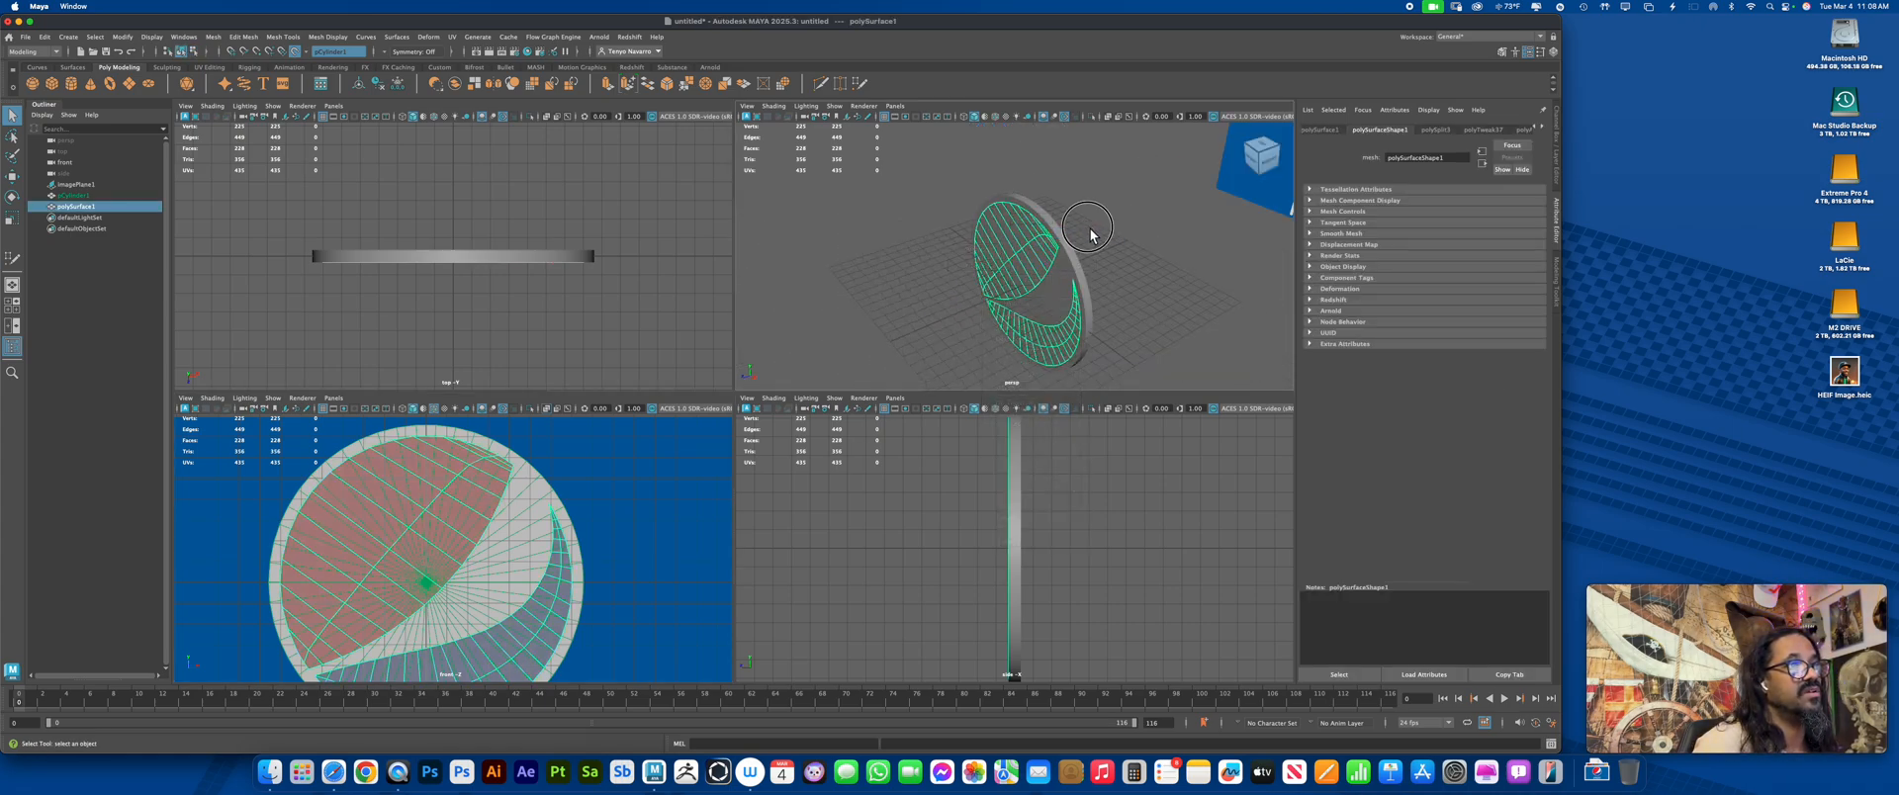
Switch to Wacom Center, check the Intuos Pro L pen settings, and close both tablet windows
click(751, 773)
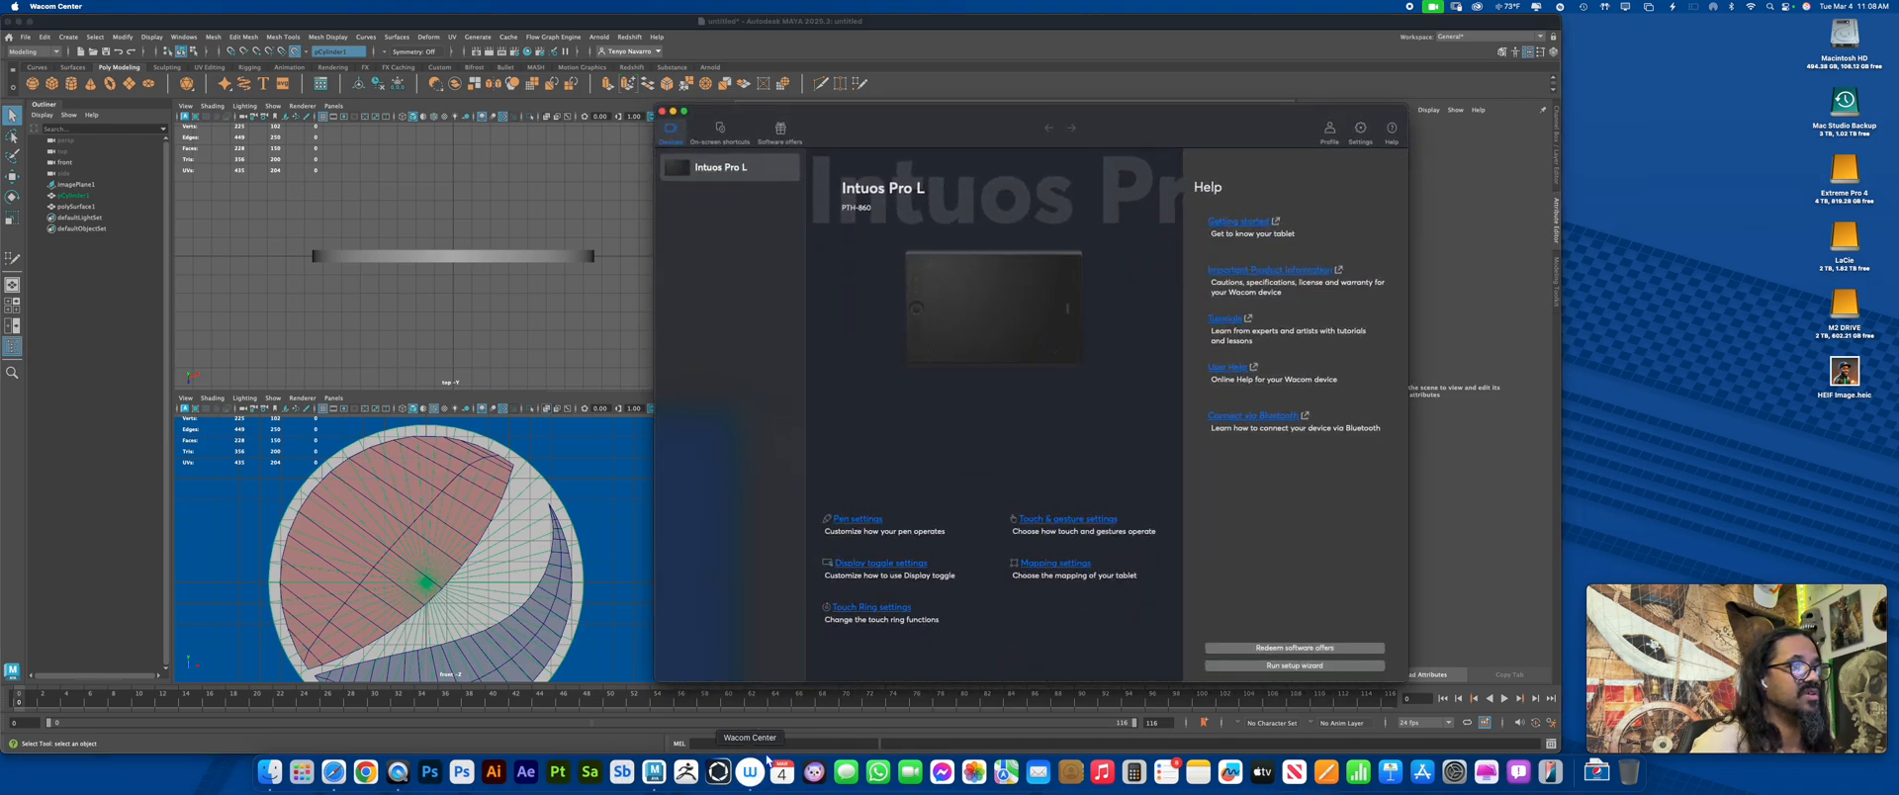
click(877, 520)
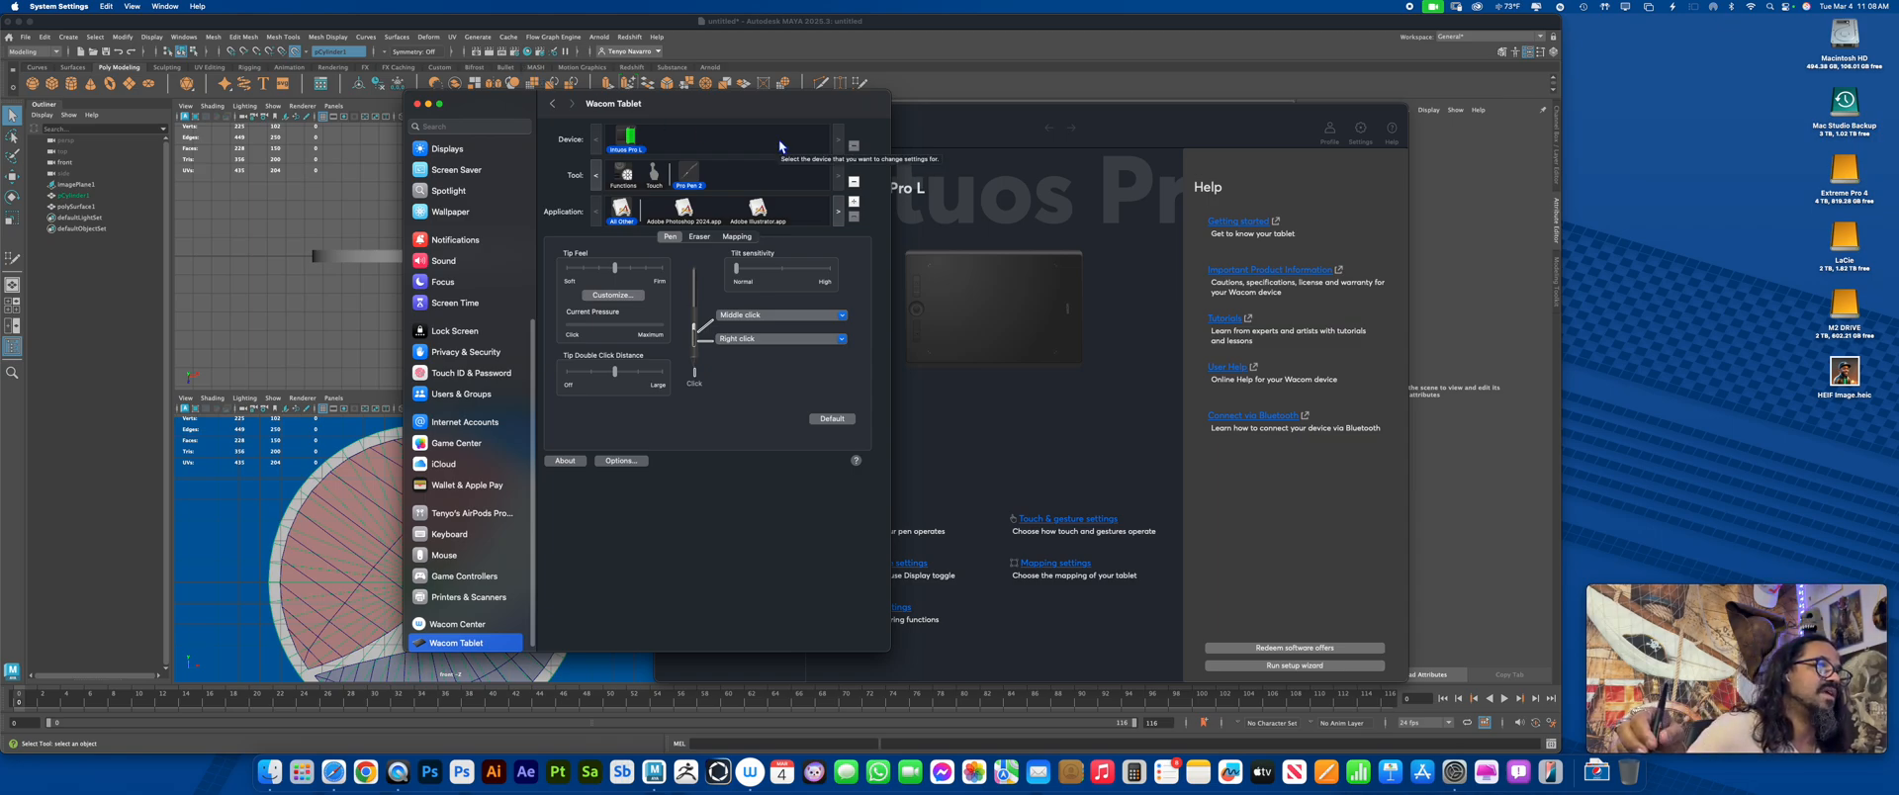
click(417, 103)
click(662, 111)
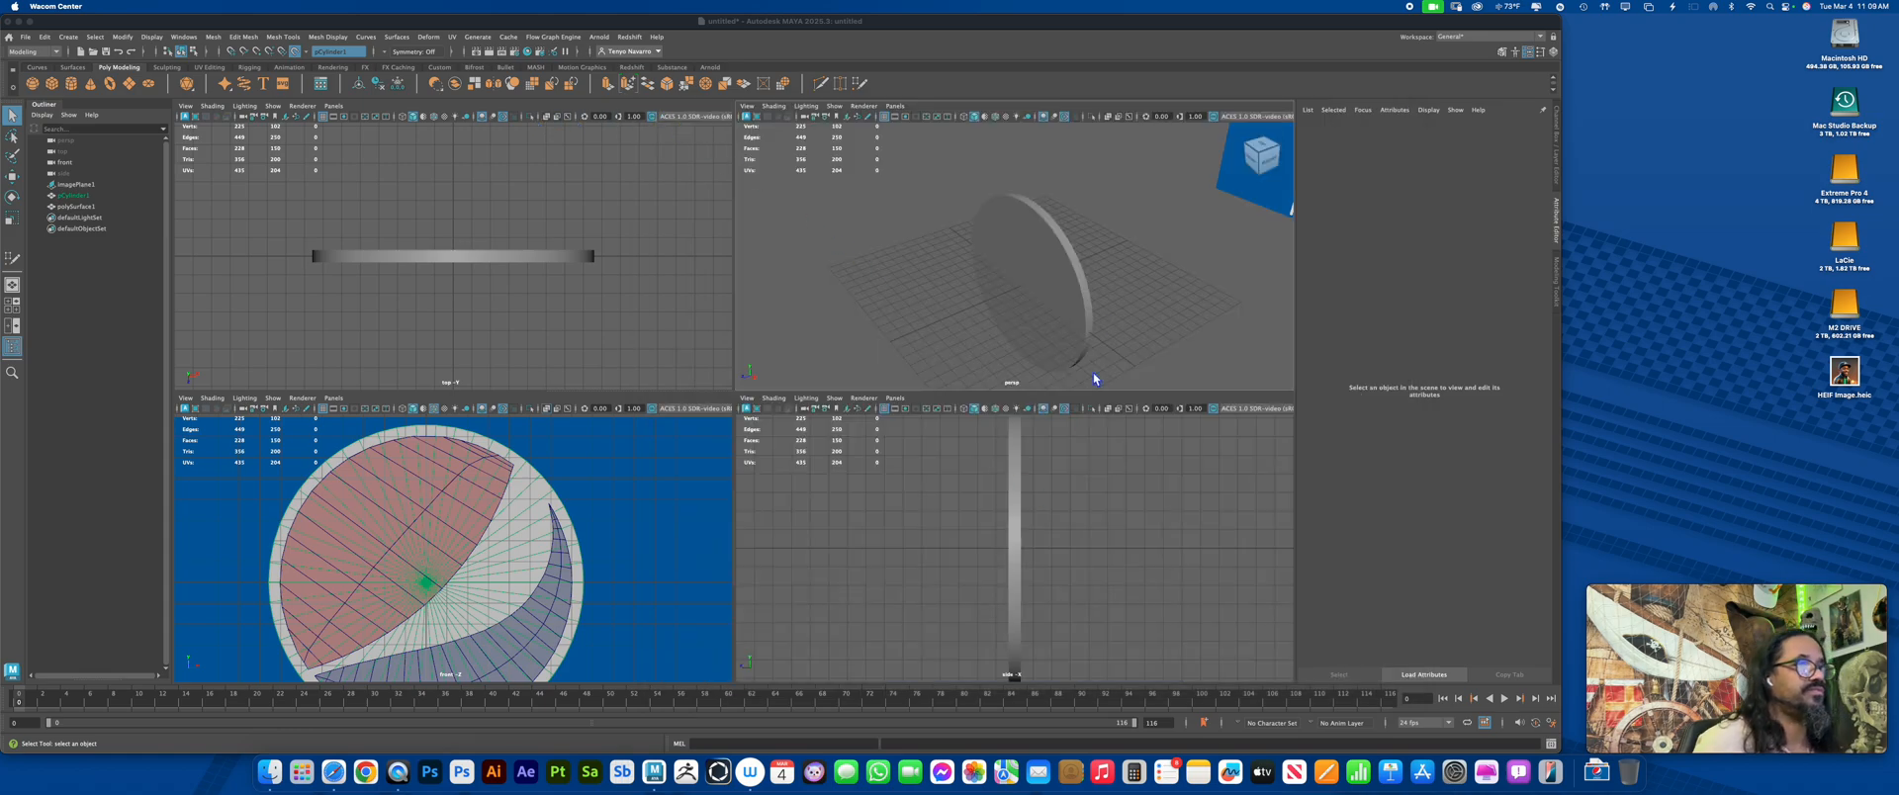
Reselect the traced logo mesh in the perspective view and turn off the cylinder's live surface
click(1052, 251)
click(1054, 251)
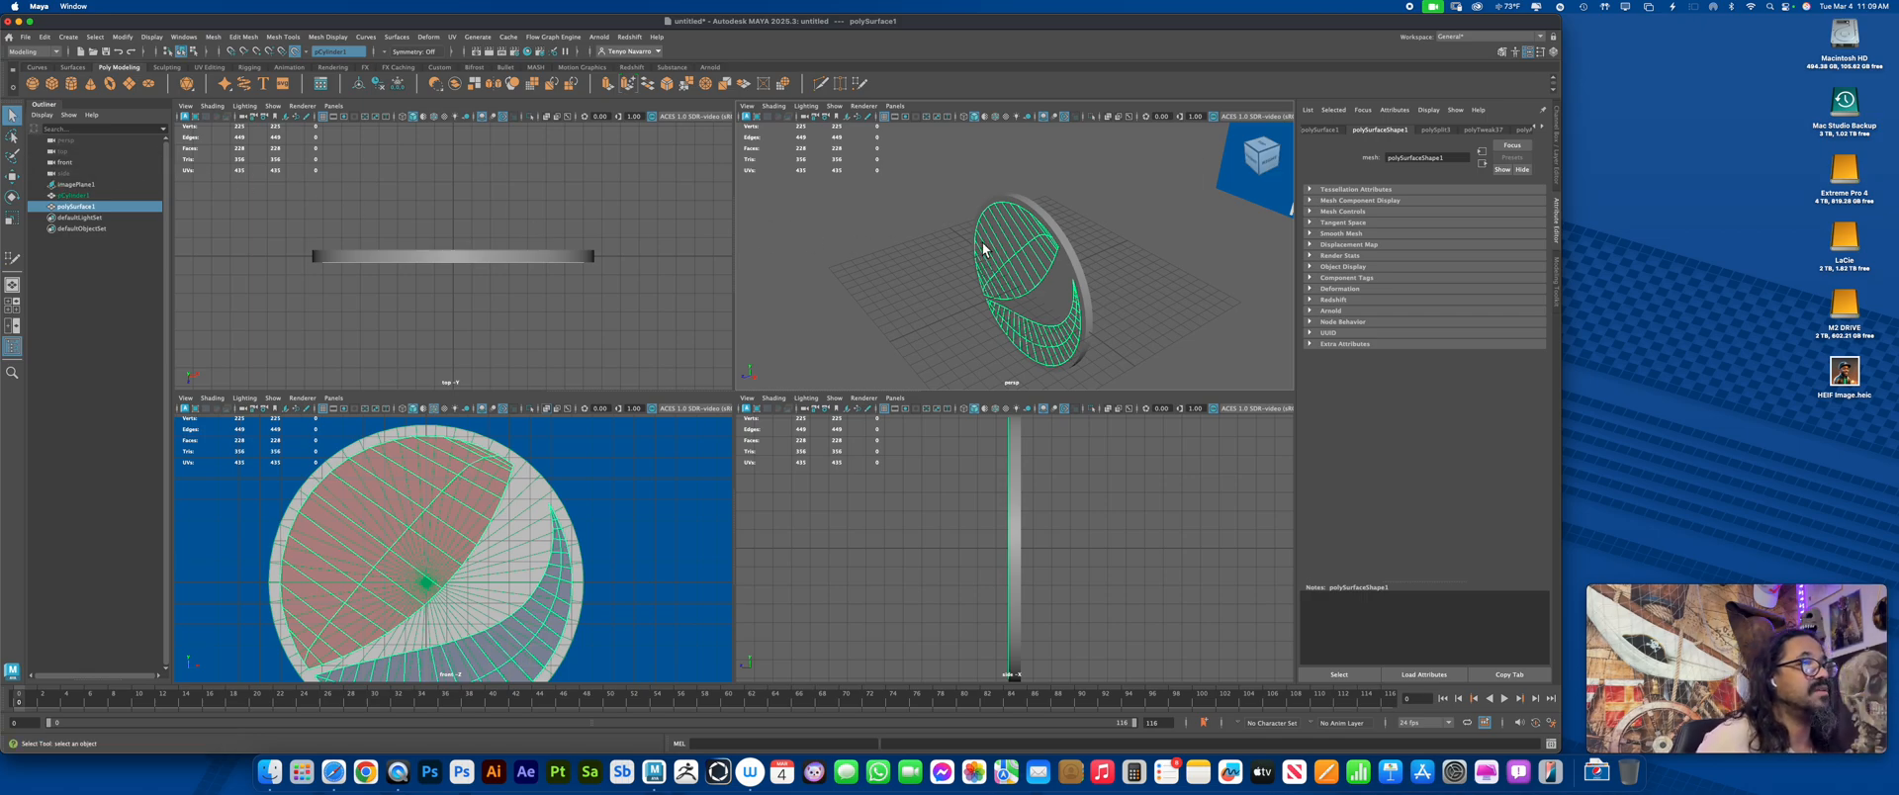
right_drag(1017, 234, 1063, 202)
click(1088, 241)
click(1035, 264)
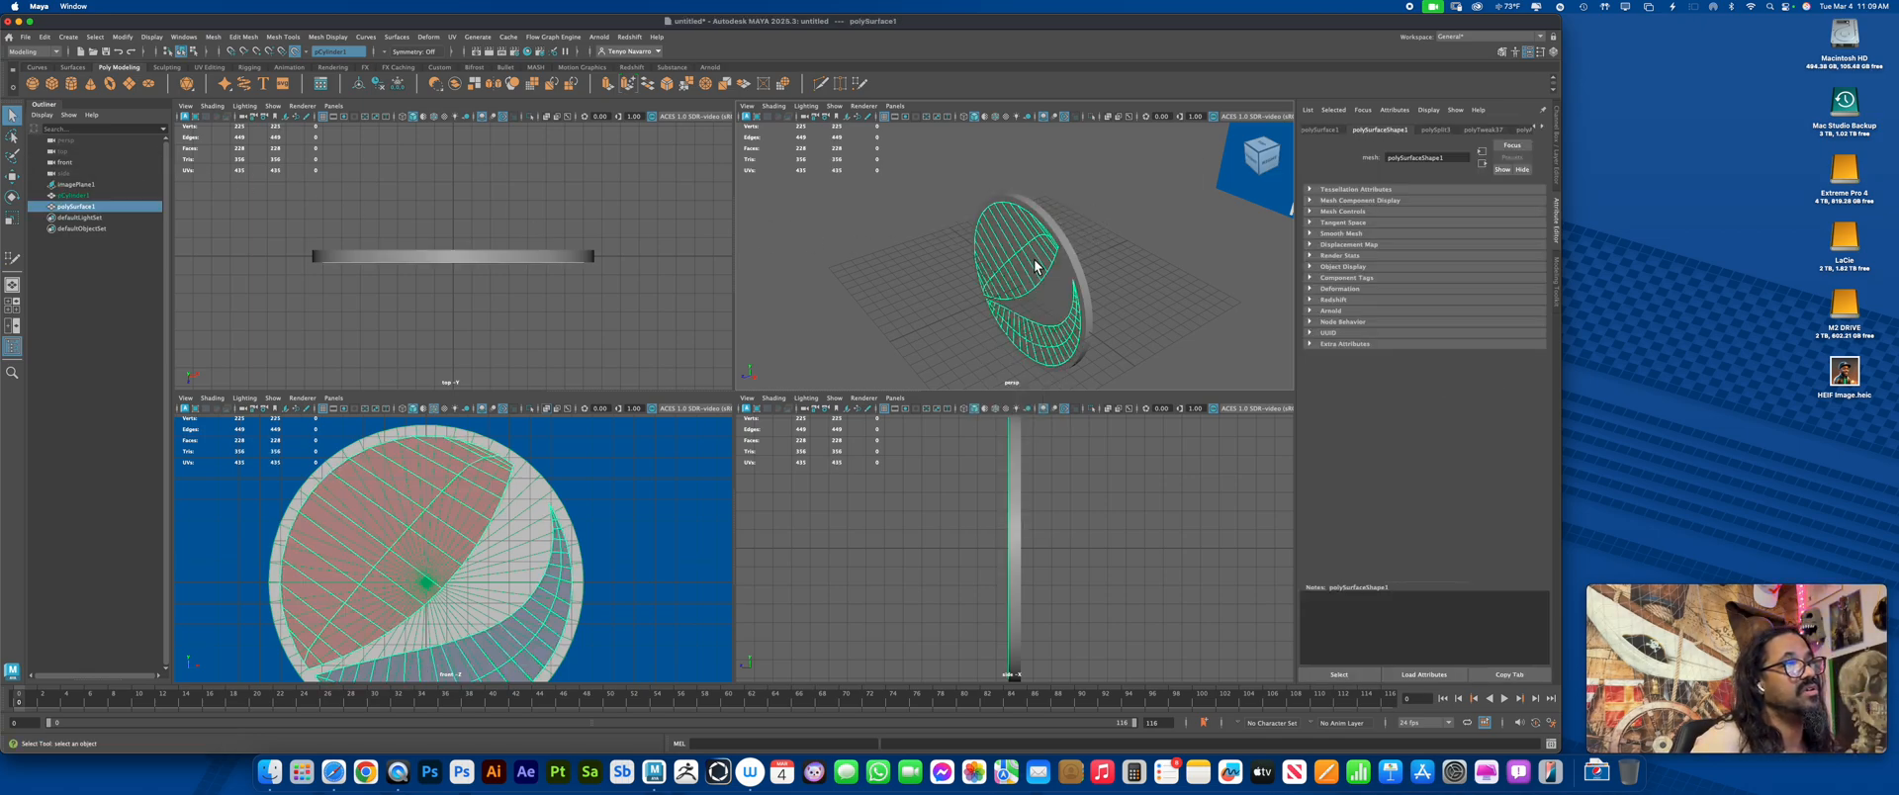
click(297, 51)
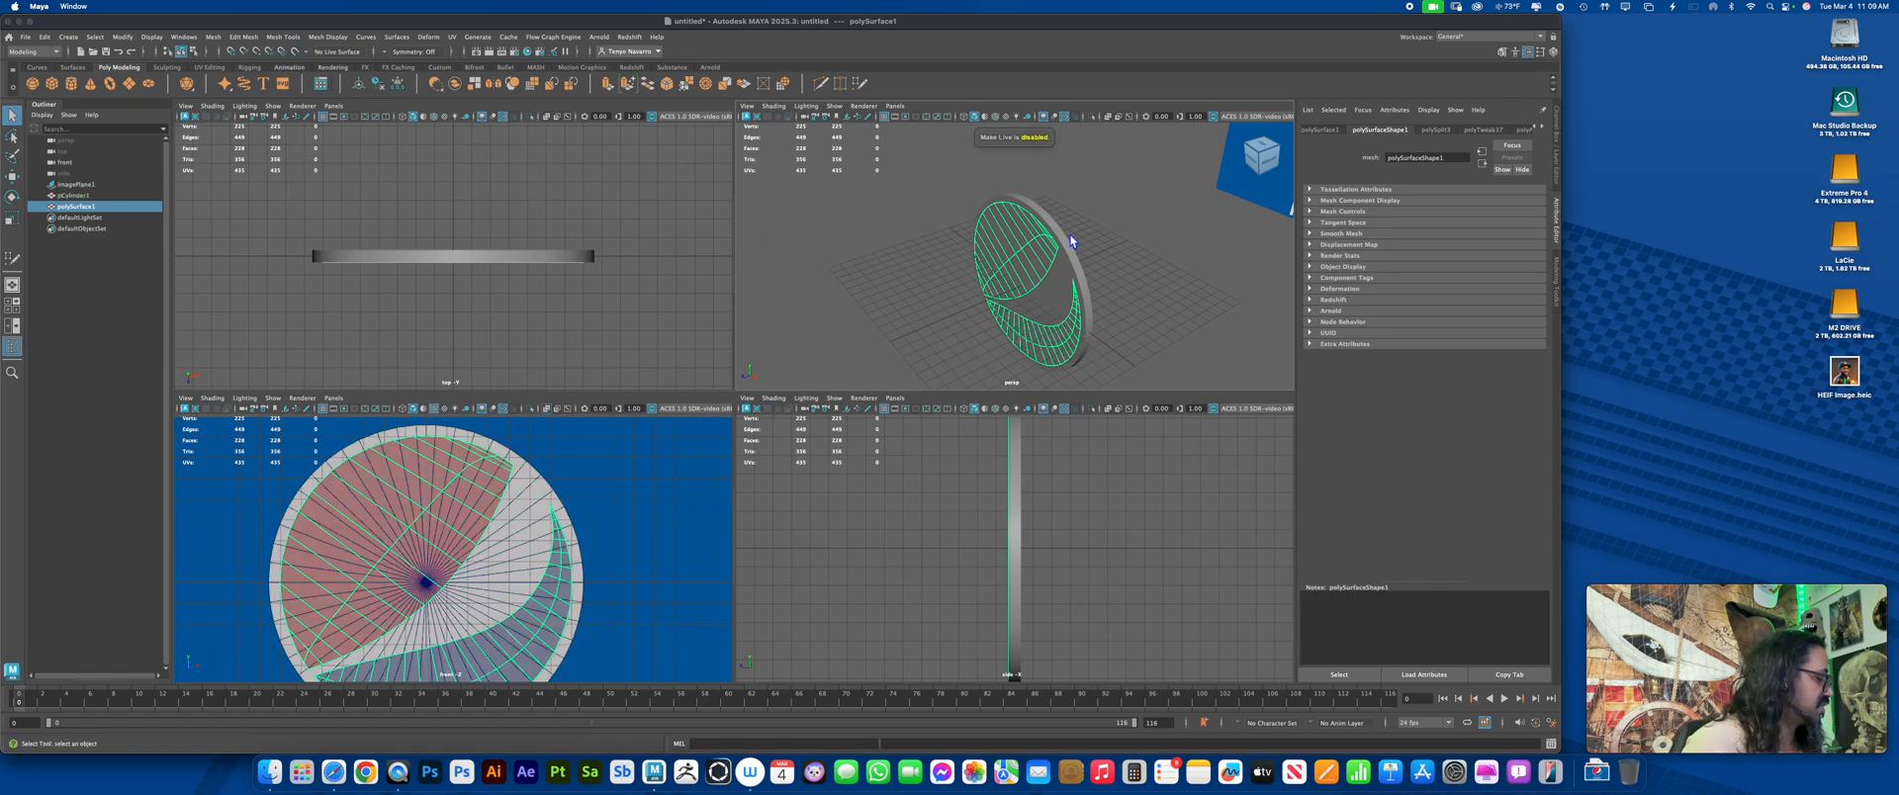
Extrude the faces of the traced logo mesh, trying an offset with the manipulator and undoing that offset
key(ctrl+e)
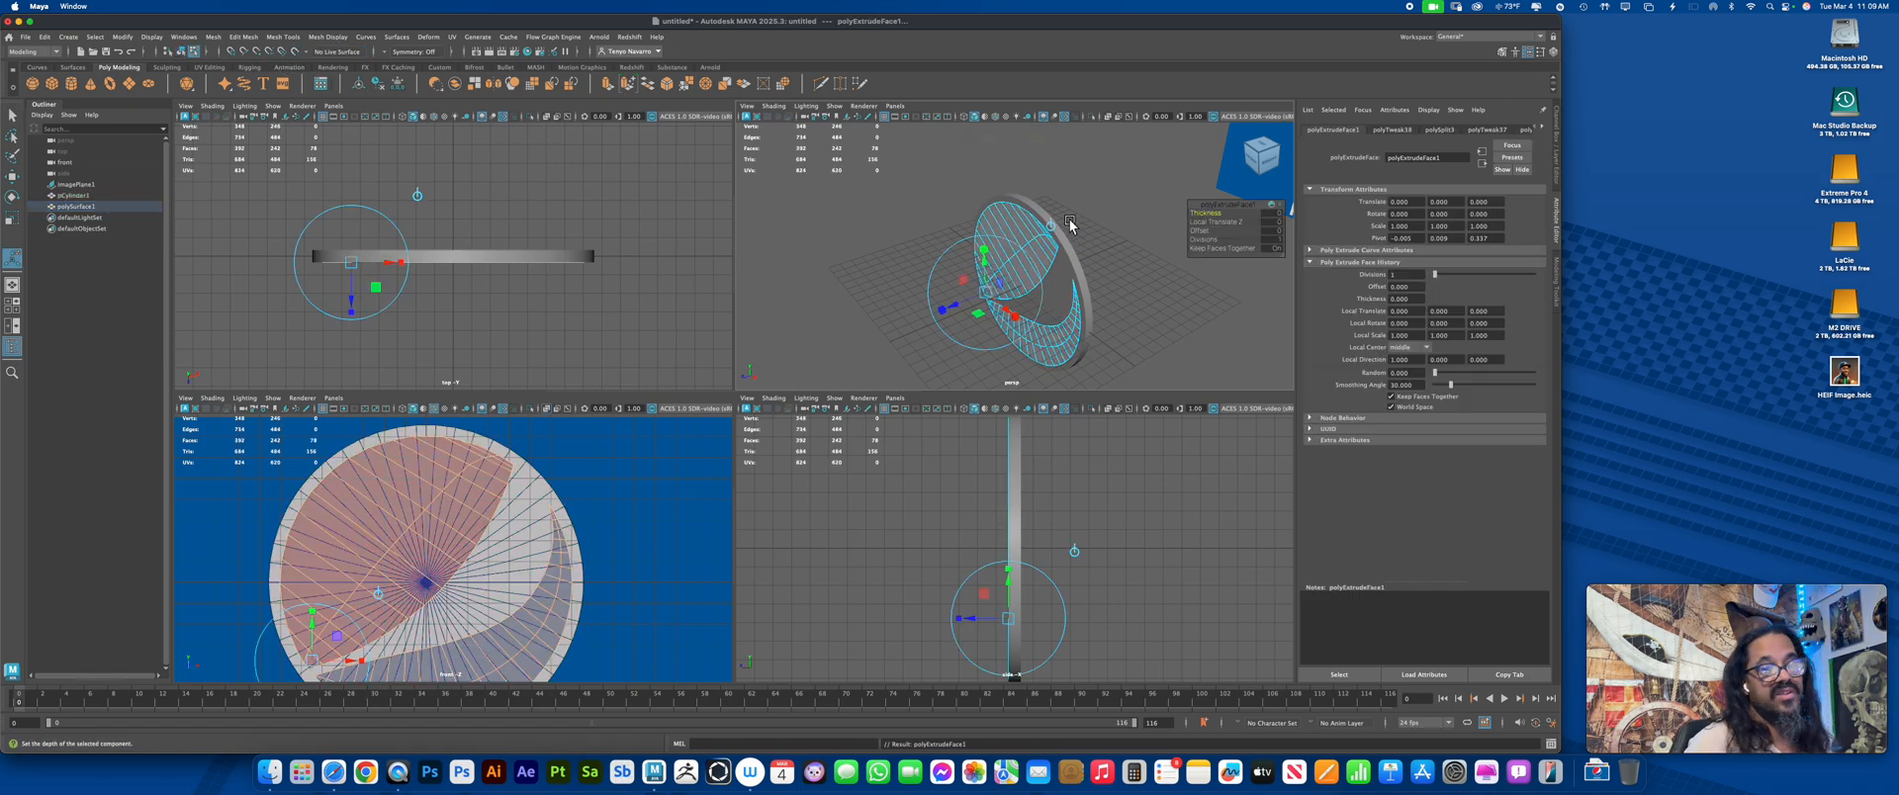
alt+right_drag(1070, 277, 1170, 249)
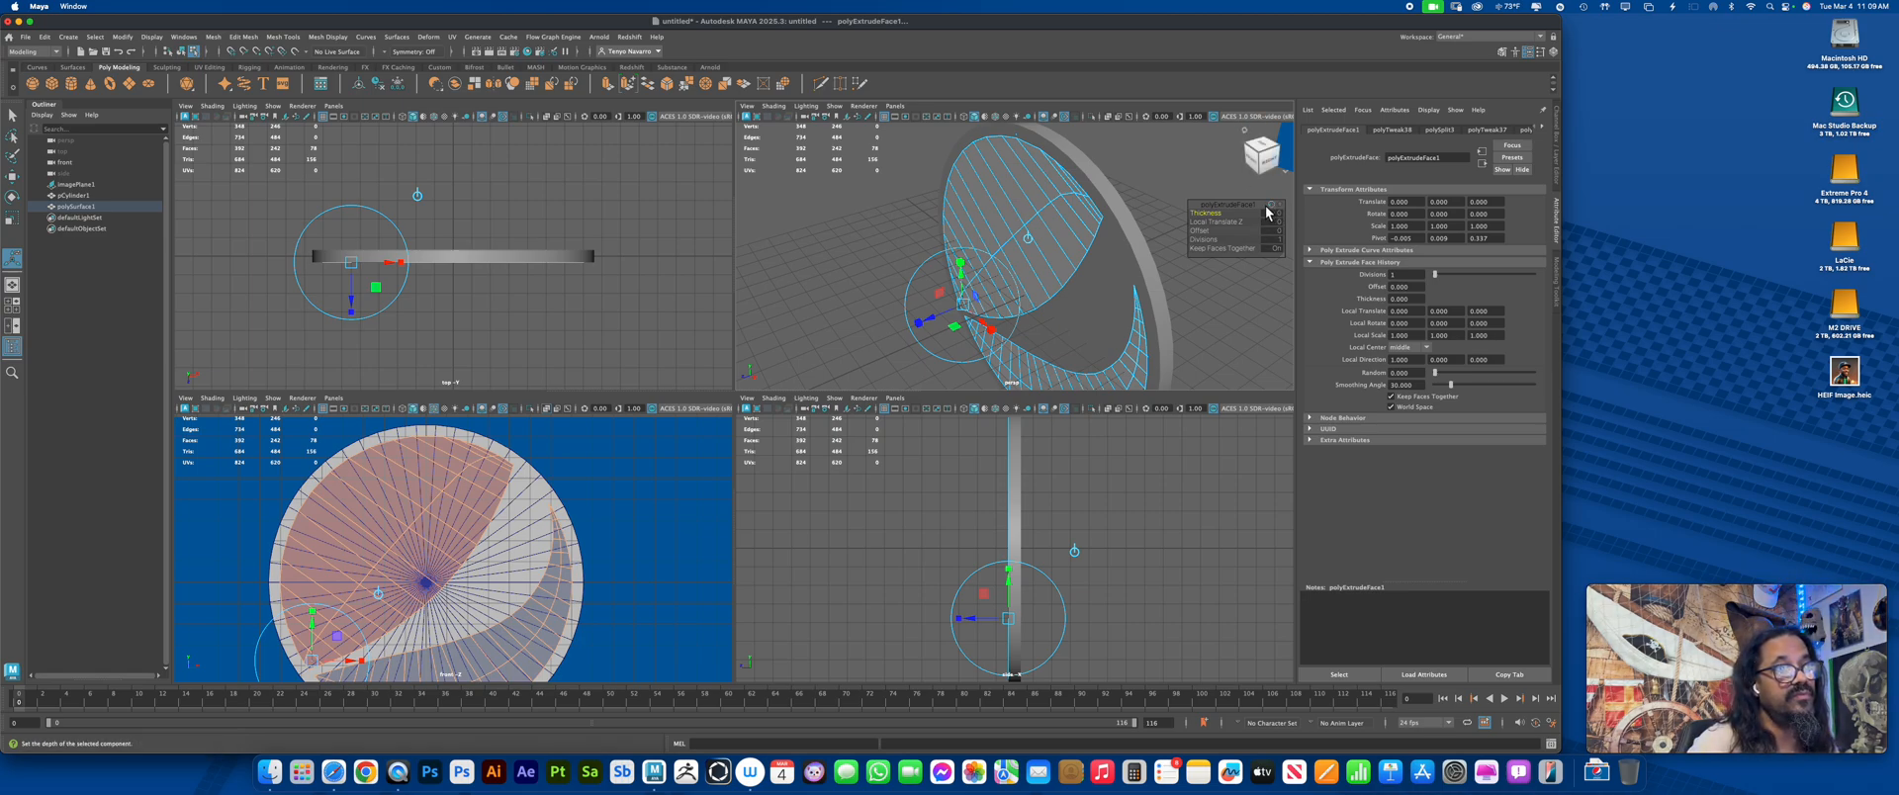
drag(951, 305, 948, 315)
key(super+z)
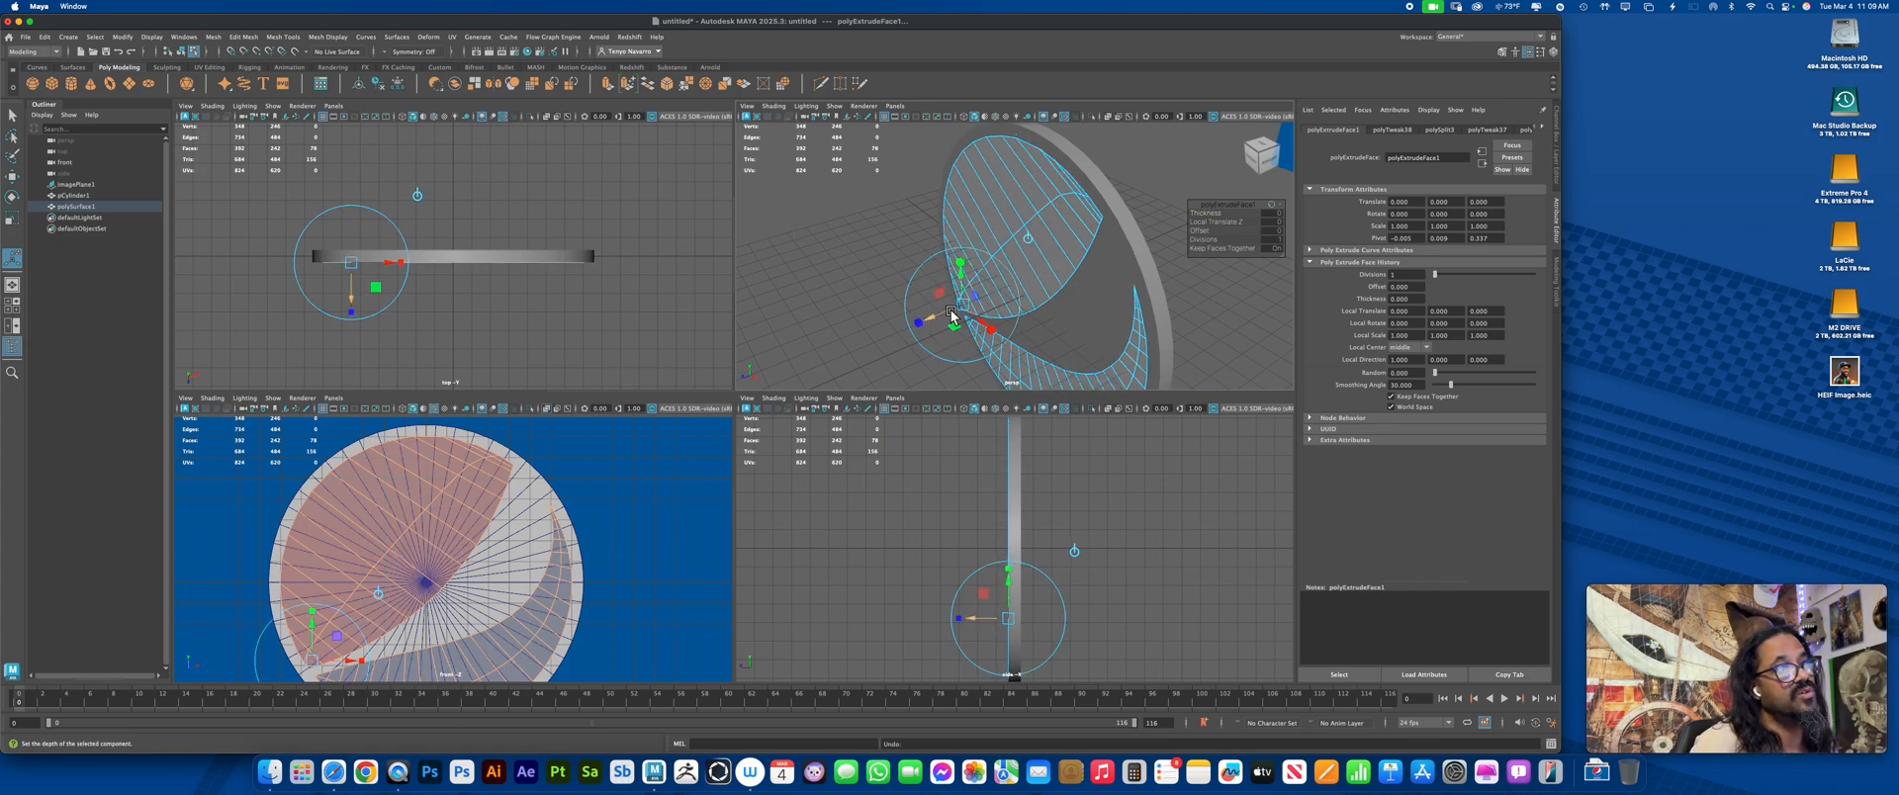
alt+drag(1113, 273, 1097, 267)
alt+right_drag(1097, 267, 1144, 285)
alt+drag(1145, 284, 1169, 269)
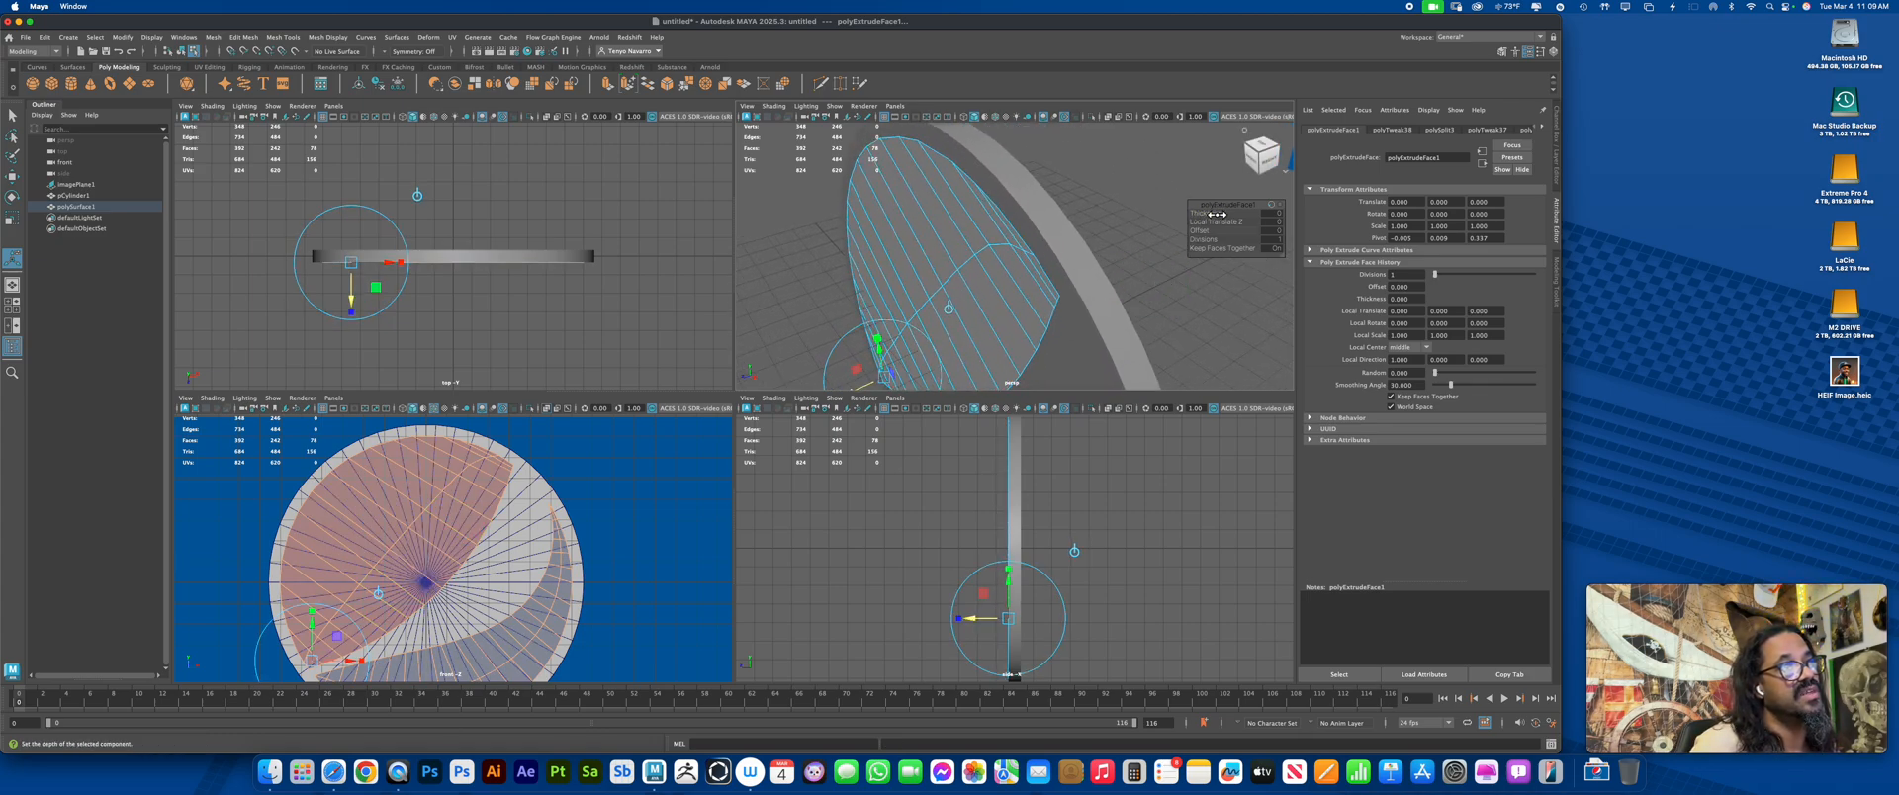
Try out the extrusion's thickness on the logo mesh and undo the trial changes
drag(1207, 211, 1194, 261)
key(super+z)
key(super+z)
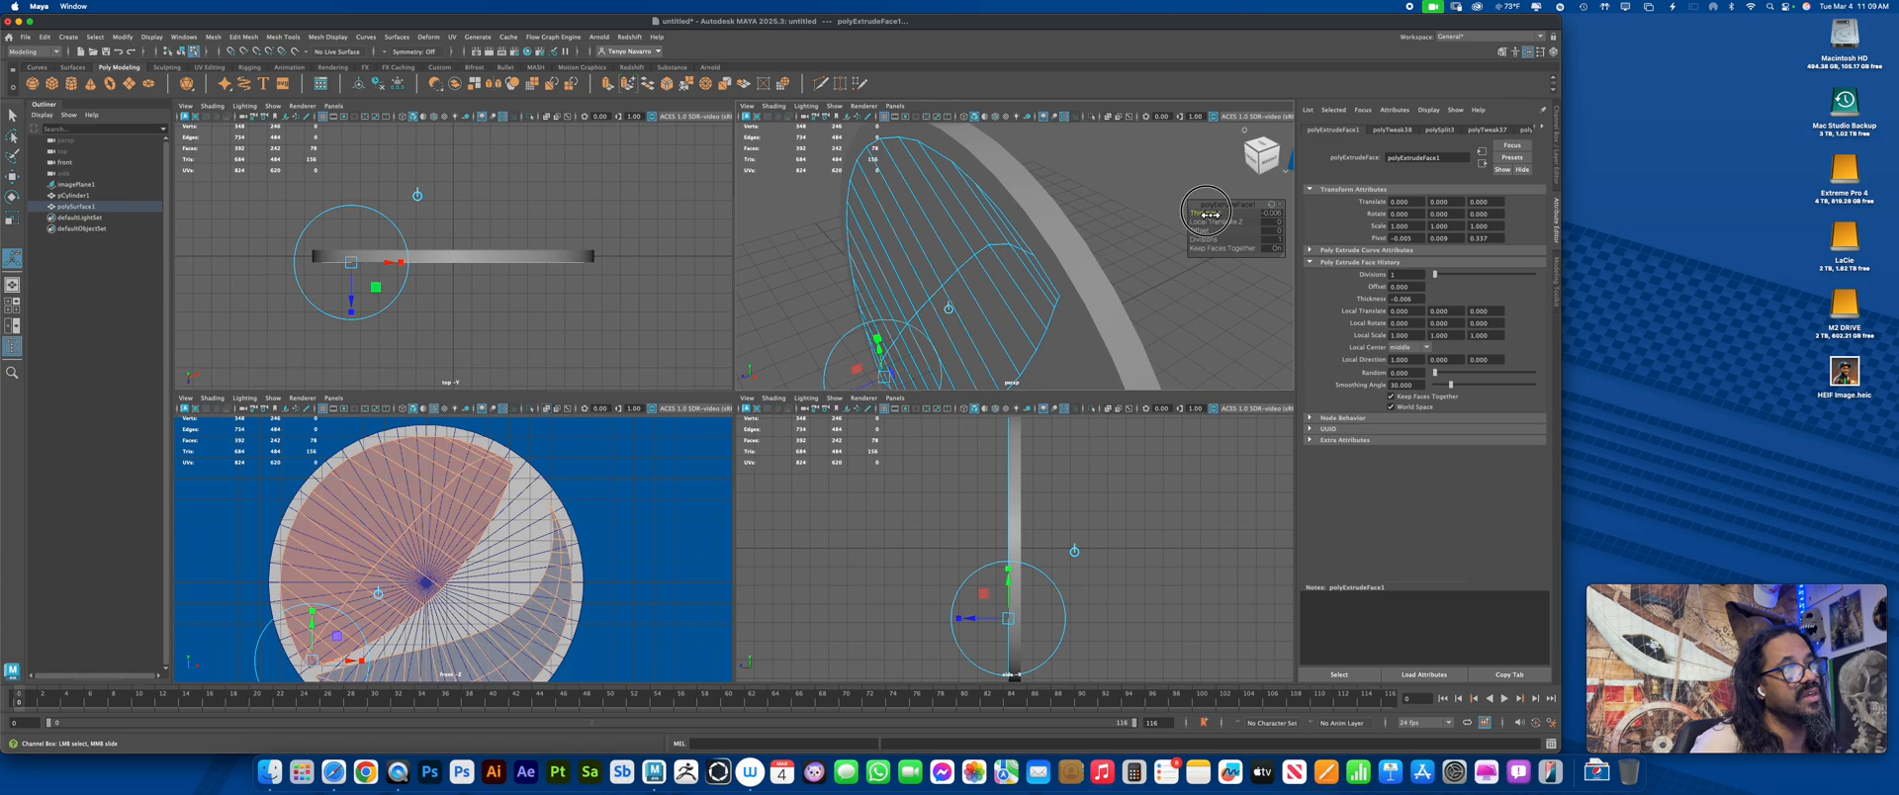
key(super+z)
key(super+e)
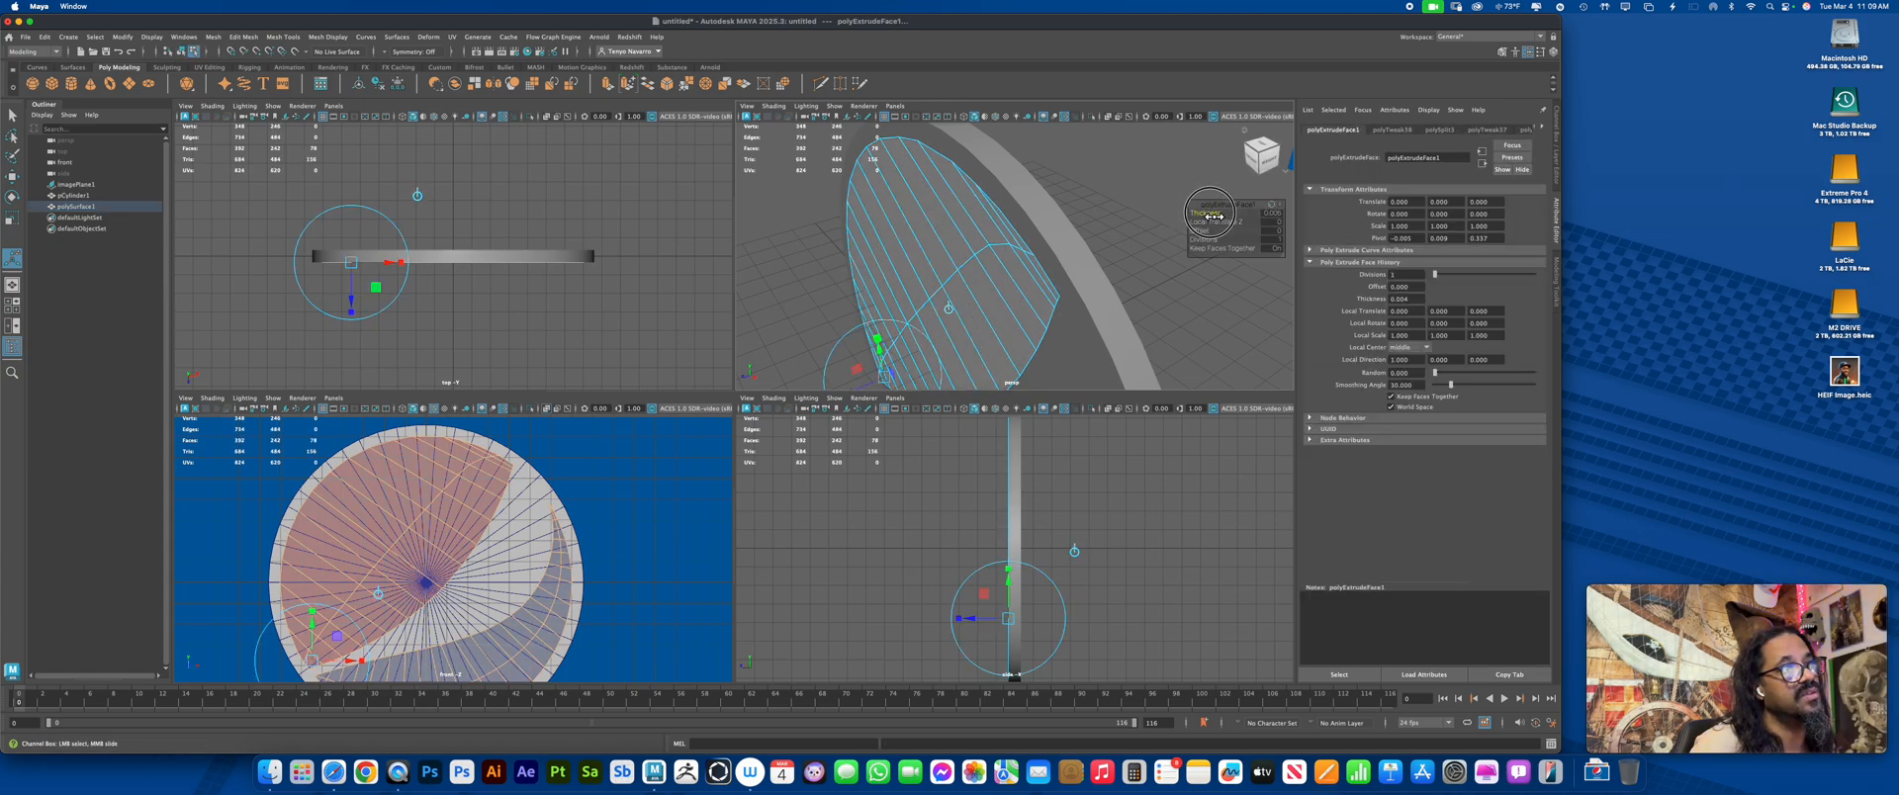
Give the logo extrusion a small positive thickness and extrude the faces two more times
drag(1210, 214, 1250, 218)
key(ctrl+e)
key(ctrl+e)
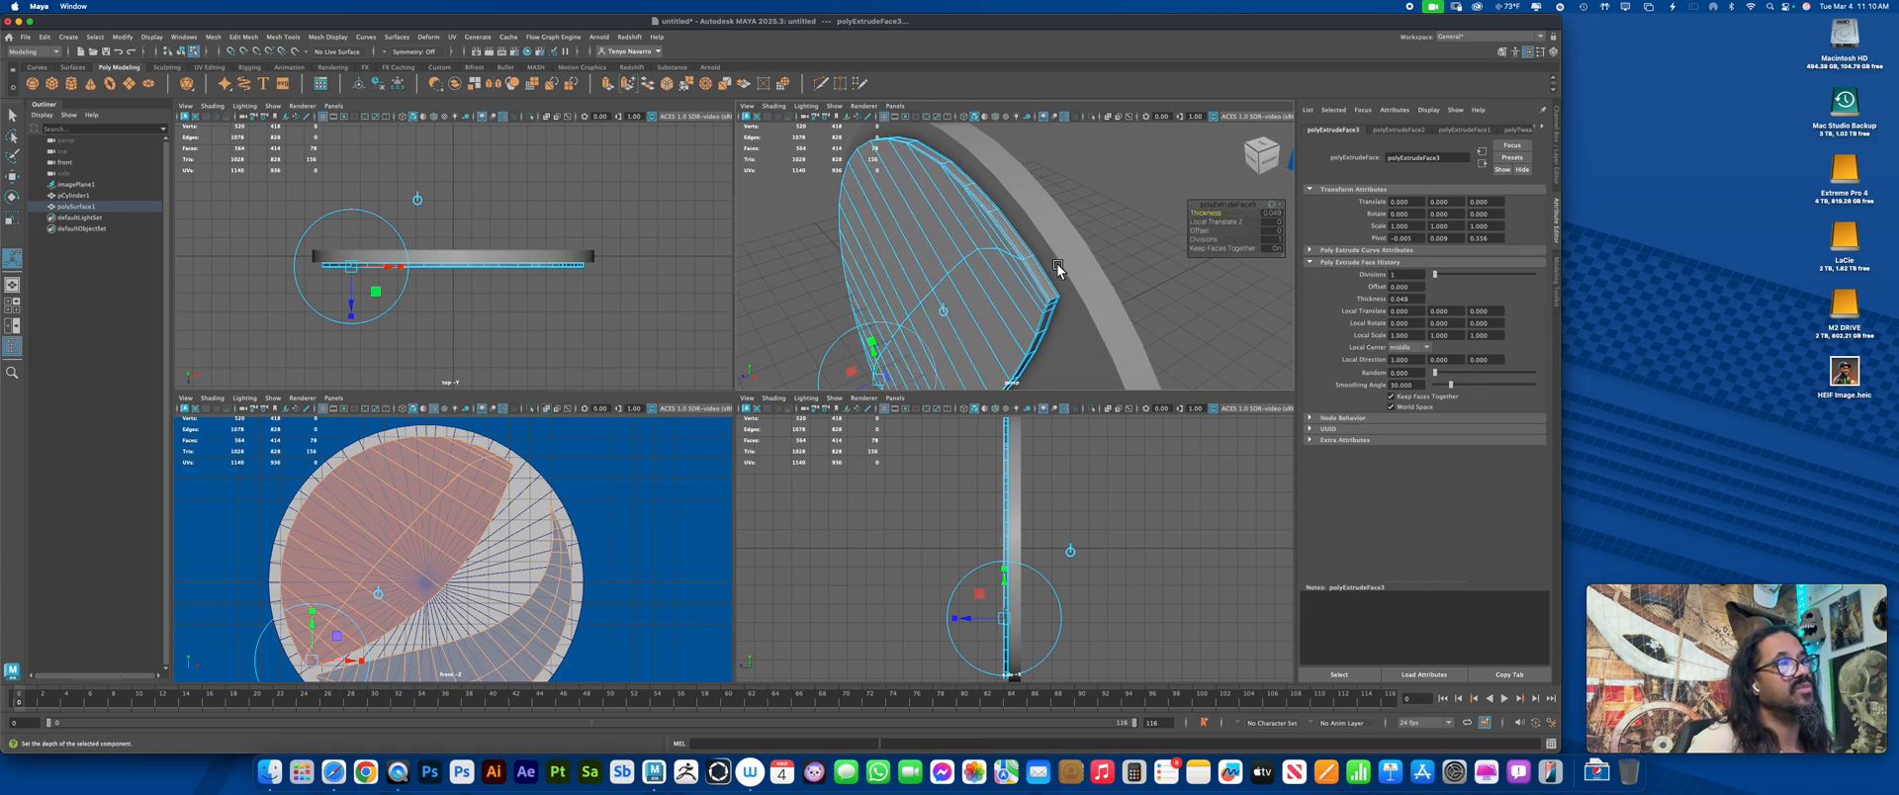
Preview the red shape's upper corner with smoothing, restore the unsmoothed display, and maximize the perspective view
scroll(1059, 299, up, 6)
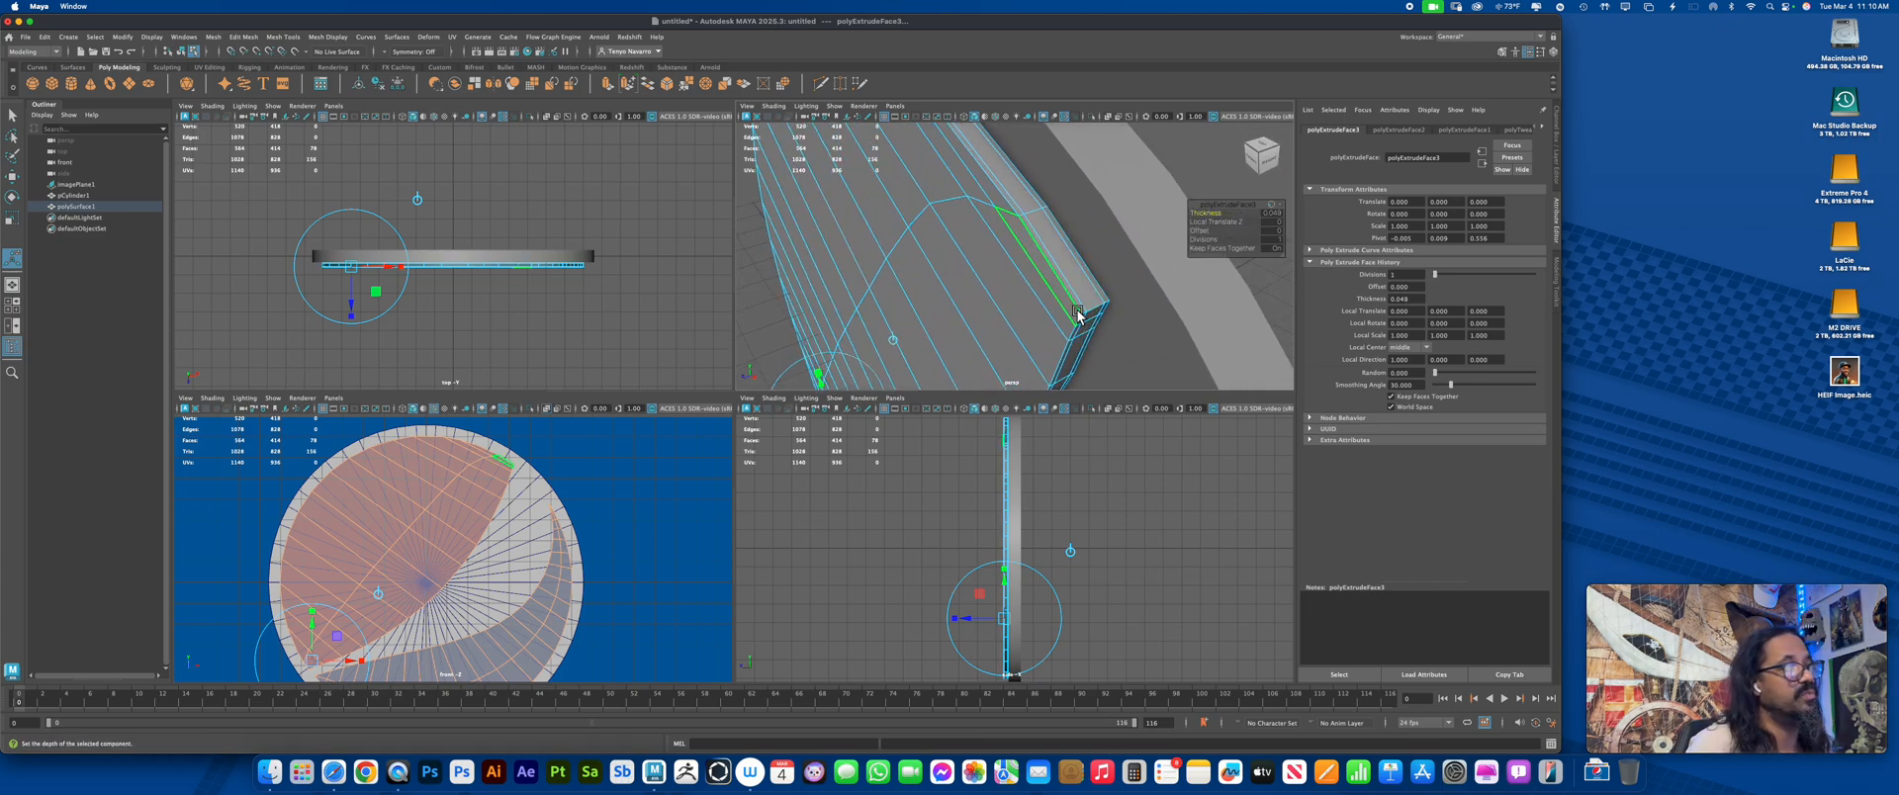
key(3)
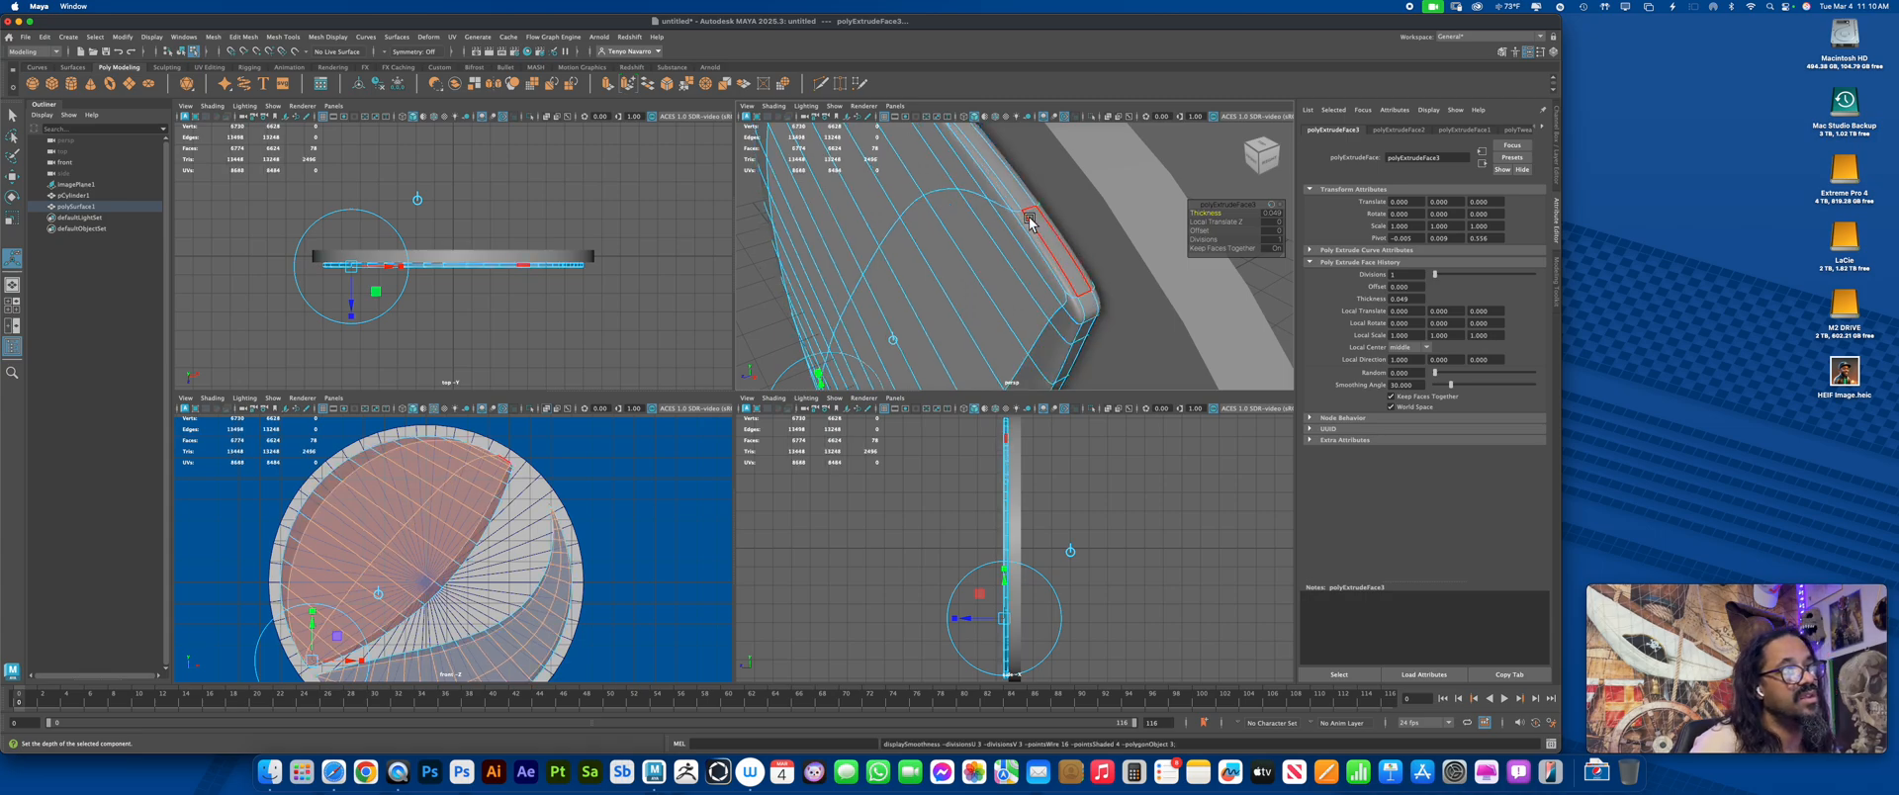
key(1)
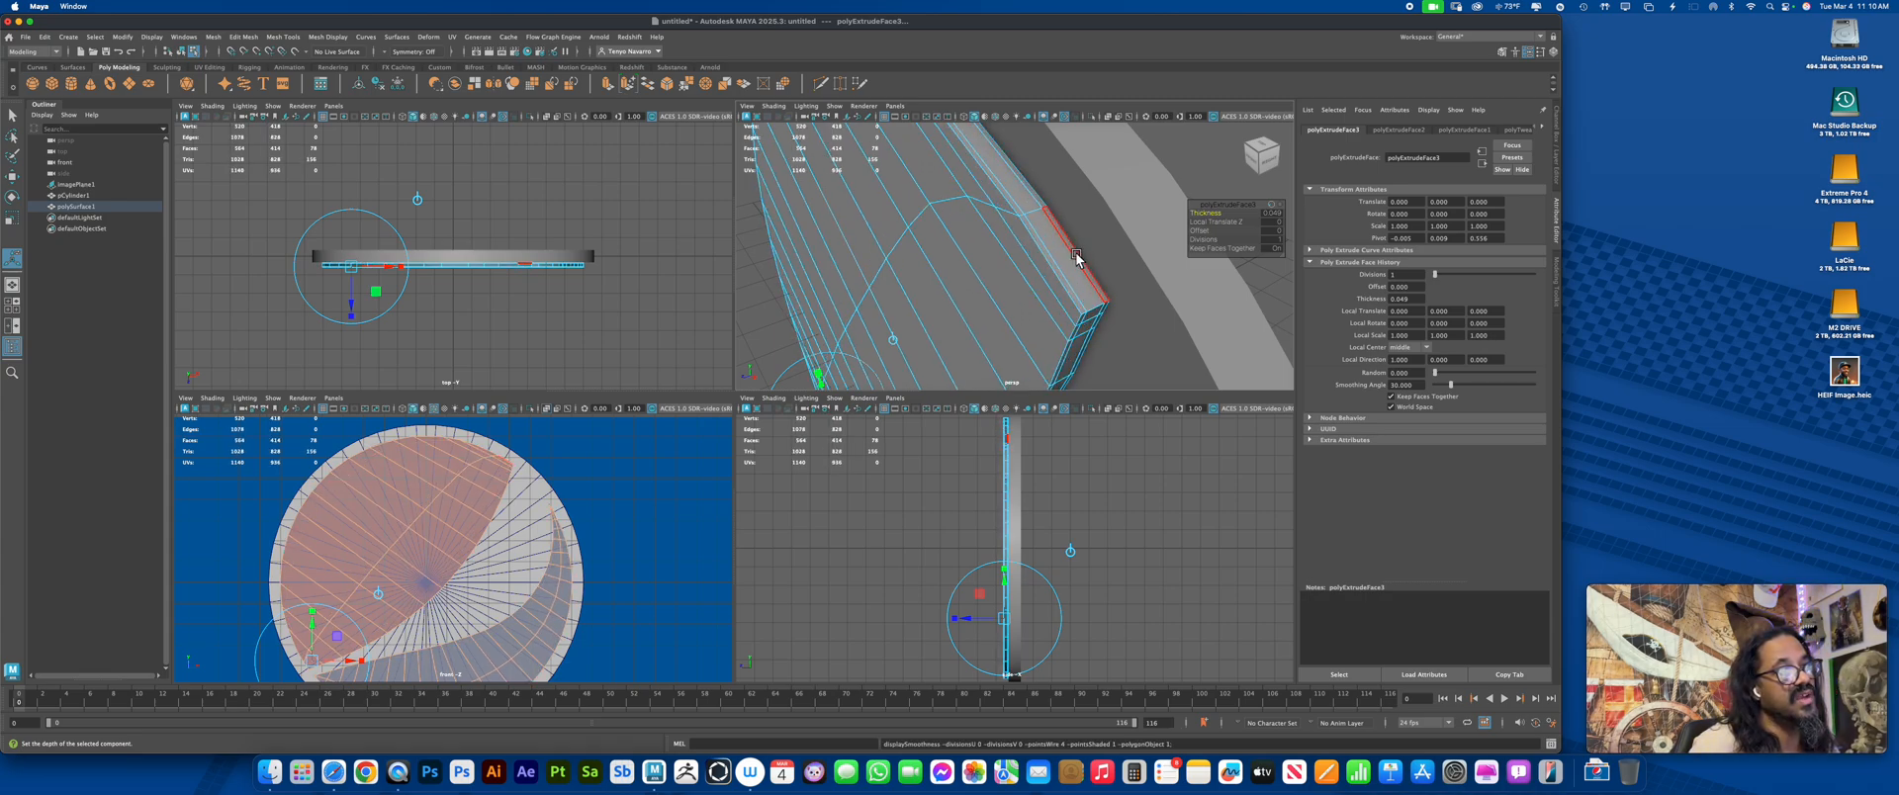
scroll(1083, 272, up, 3)
key(space)
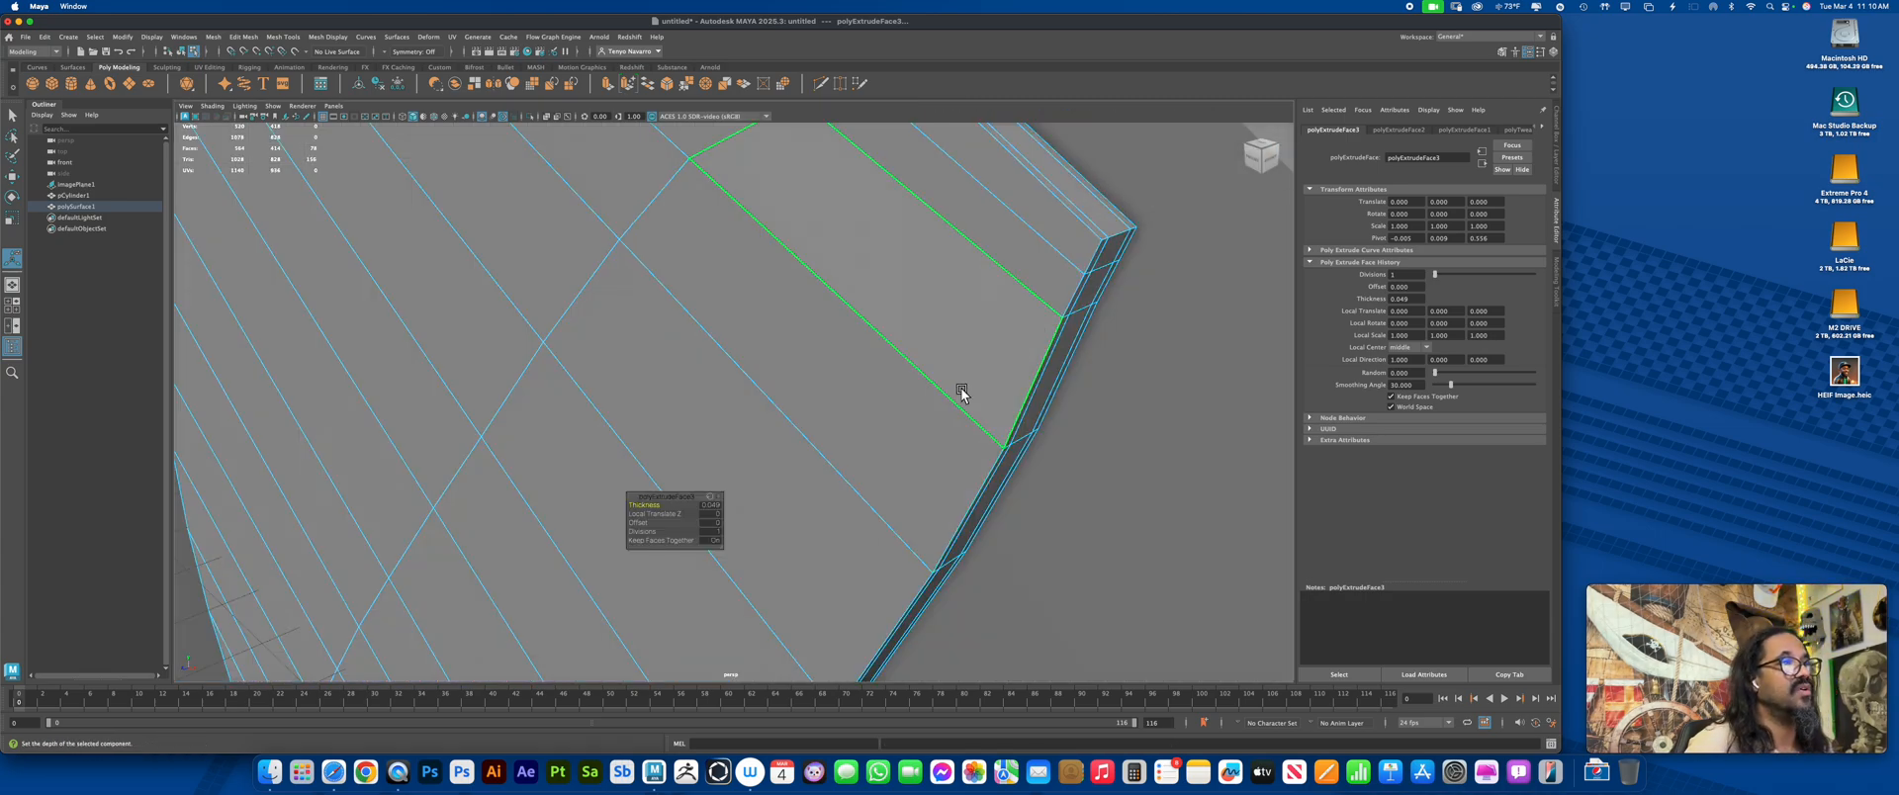
Return the logo mesh to object selection and open the Insert Edge Loop tool's settings, placing the window clear of the model
scroll(940, 393, down, 5)
key(q)
right_drag(843, 399, 887, 385)
click(278, 40)
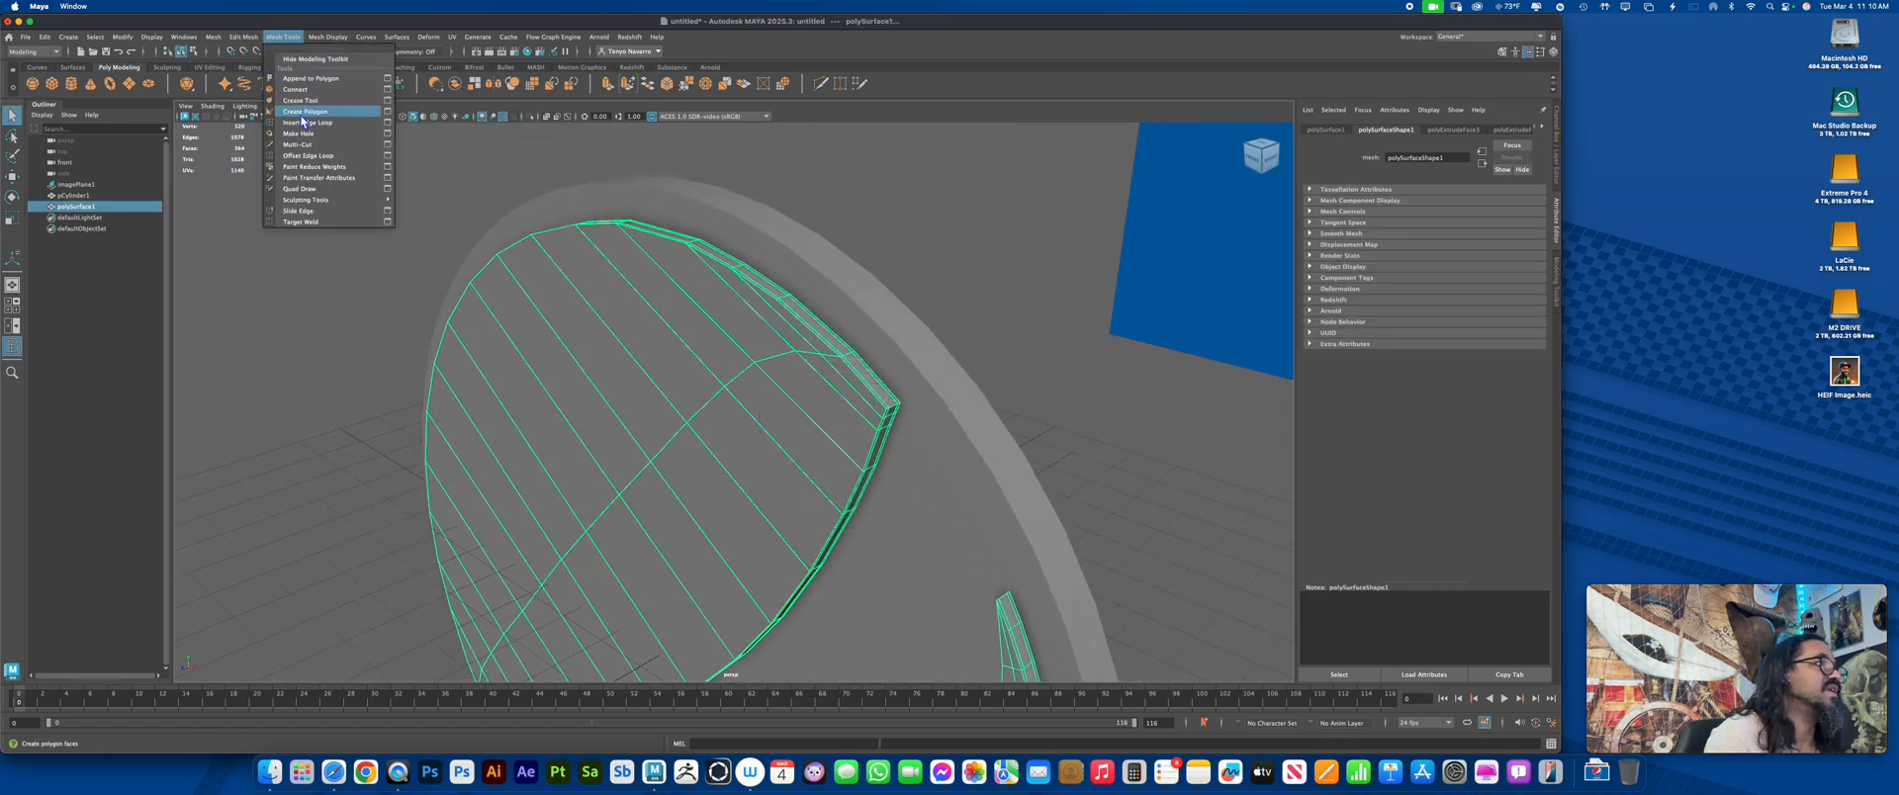
click(388, 122)
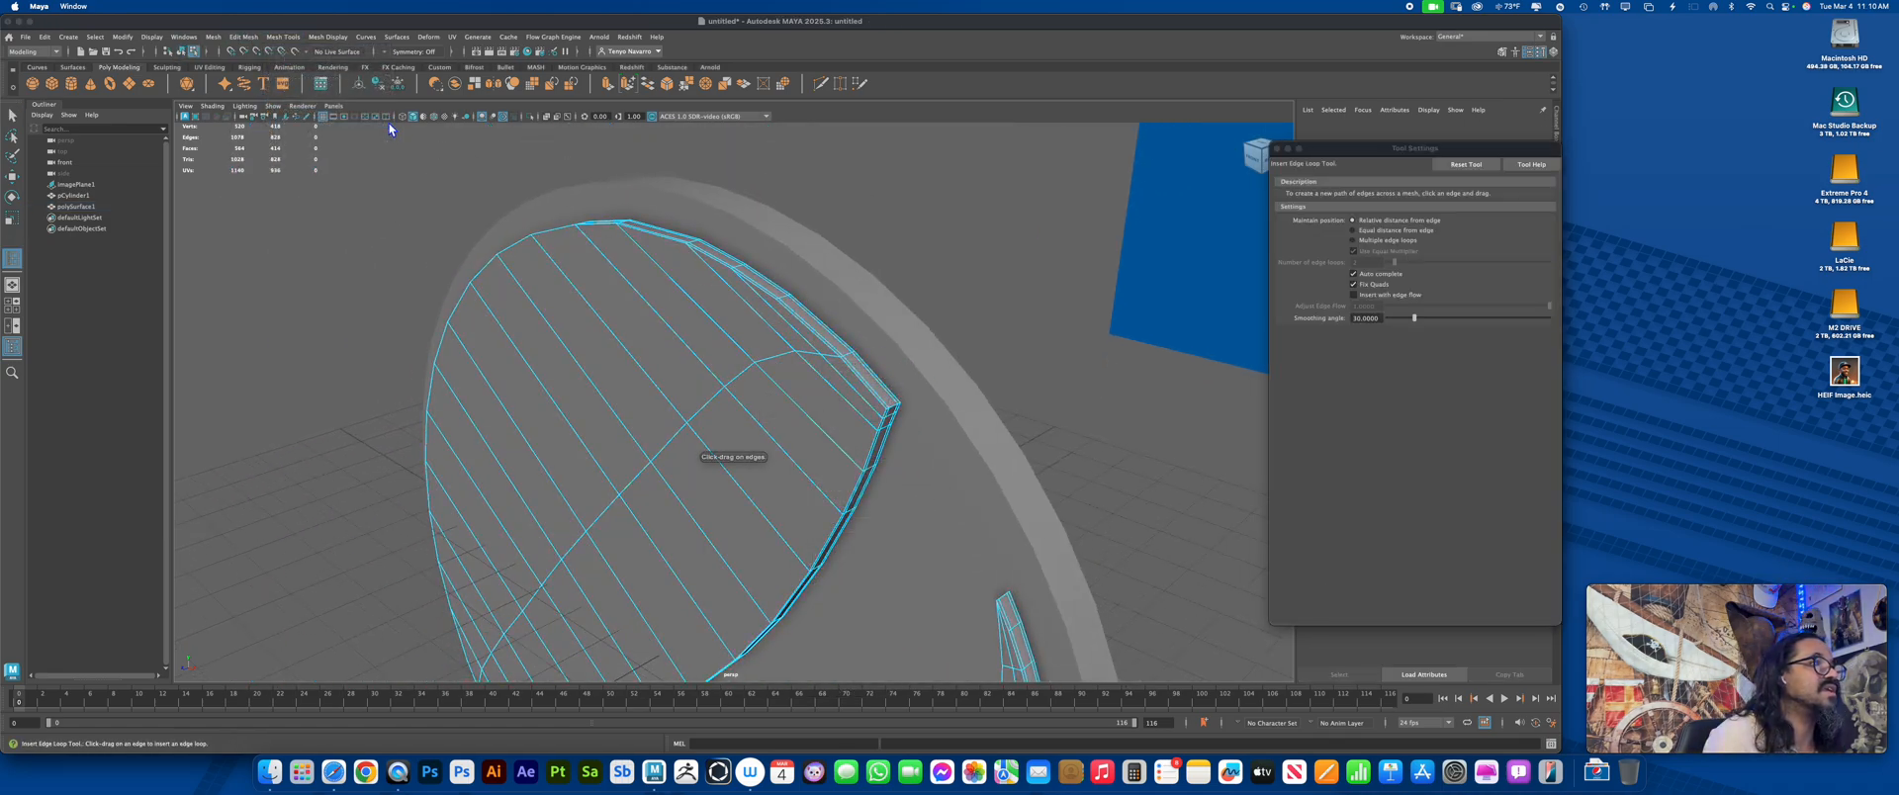
drag(1391, 146, 1697, 45)
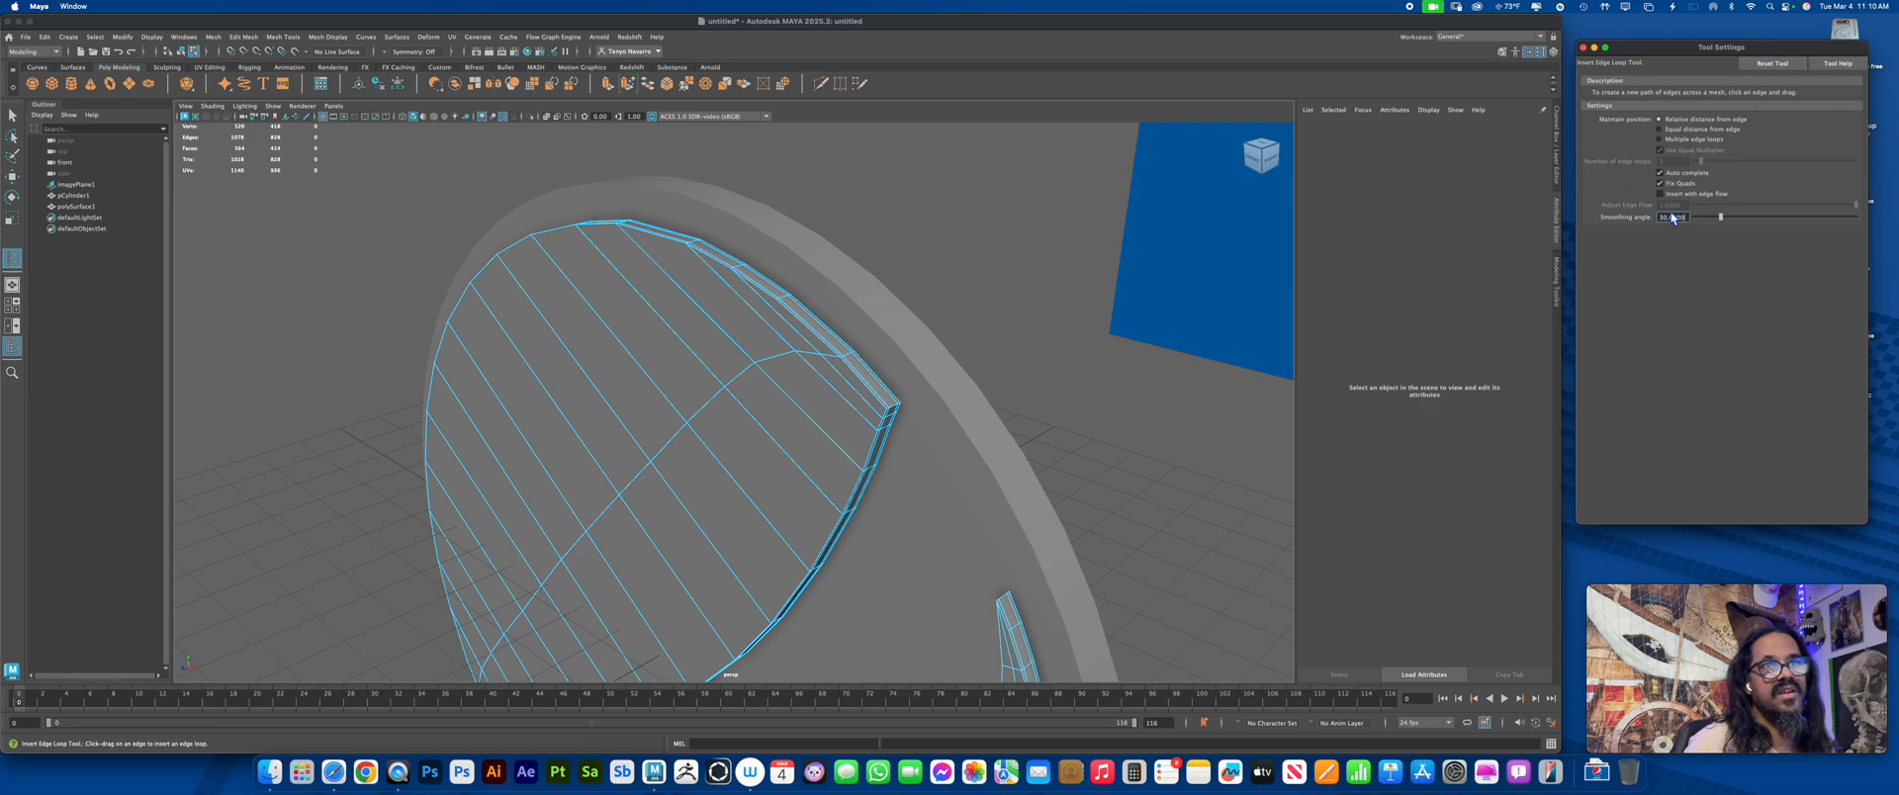
Try an edge loop along the red shape's border using relative distance from edge, and undo it
alt+middle_drag(822, 313, 792, 312)
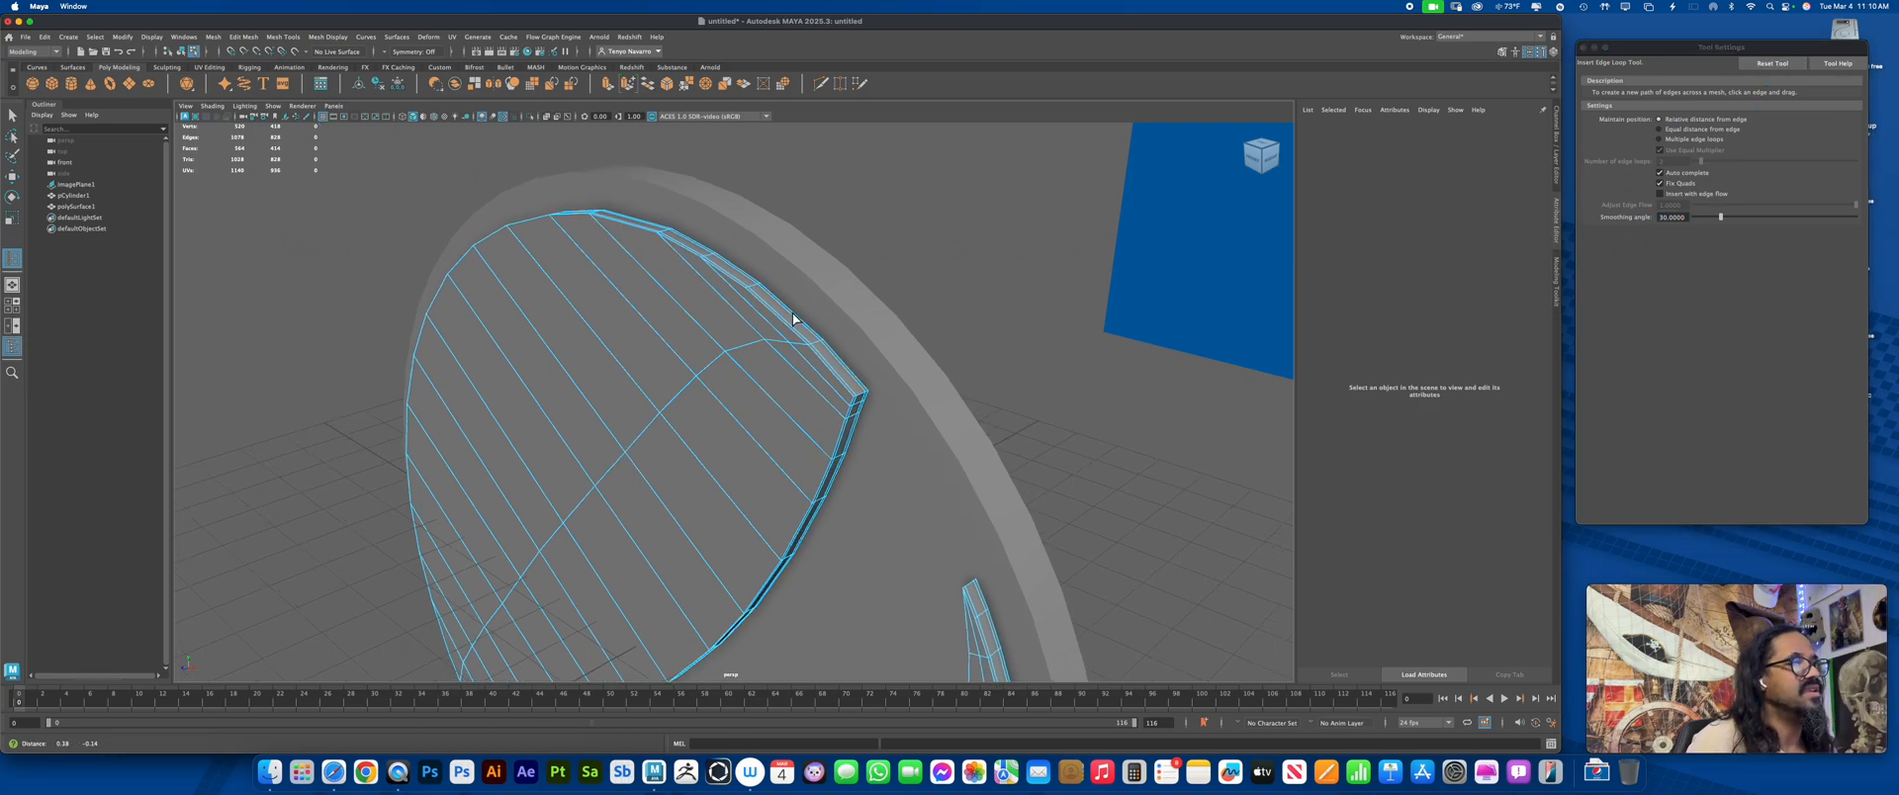
alt+right_drag(793, 313, 946, 429)
drag(984, 417, 987, 423)
alt+right_drag(993, 438, 1059, 449)
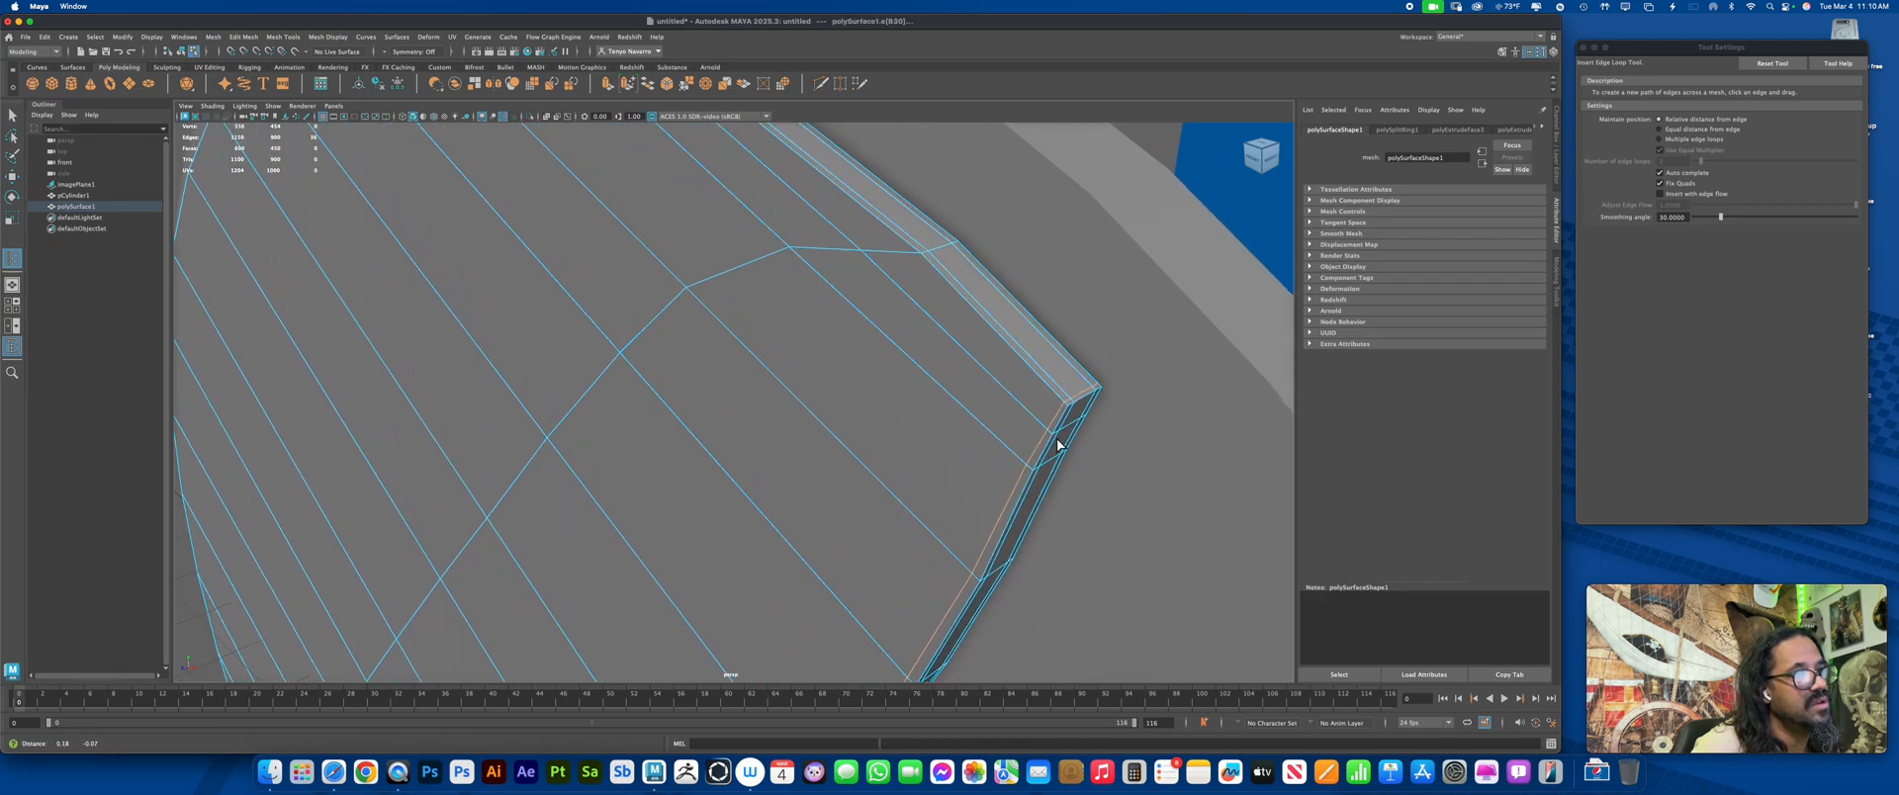
alt+middle_drag(1061, 454, 1052, 372)
alt+right_drag(1052, 373, 1034, 241)
alt+middle_drag(1034, 241, 995, 502)
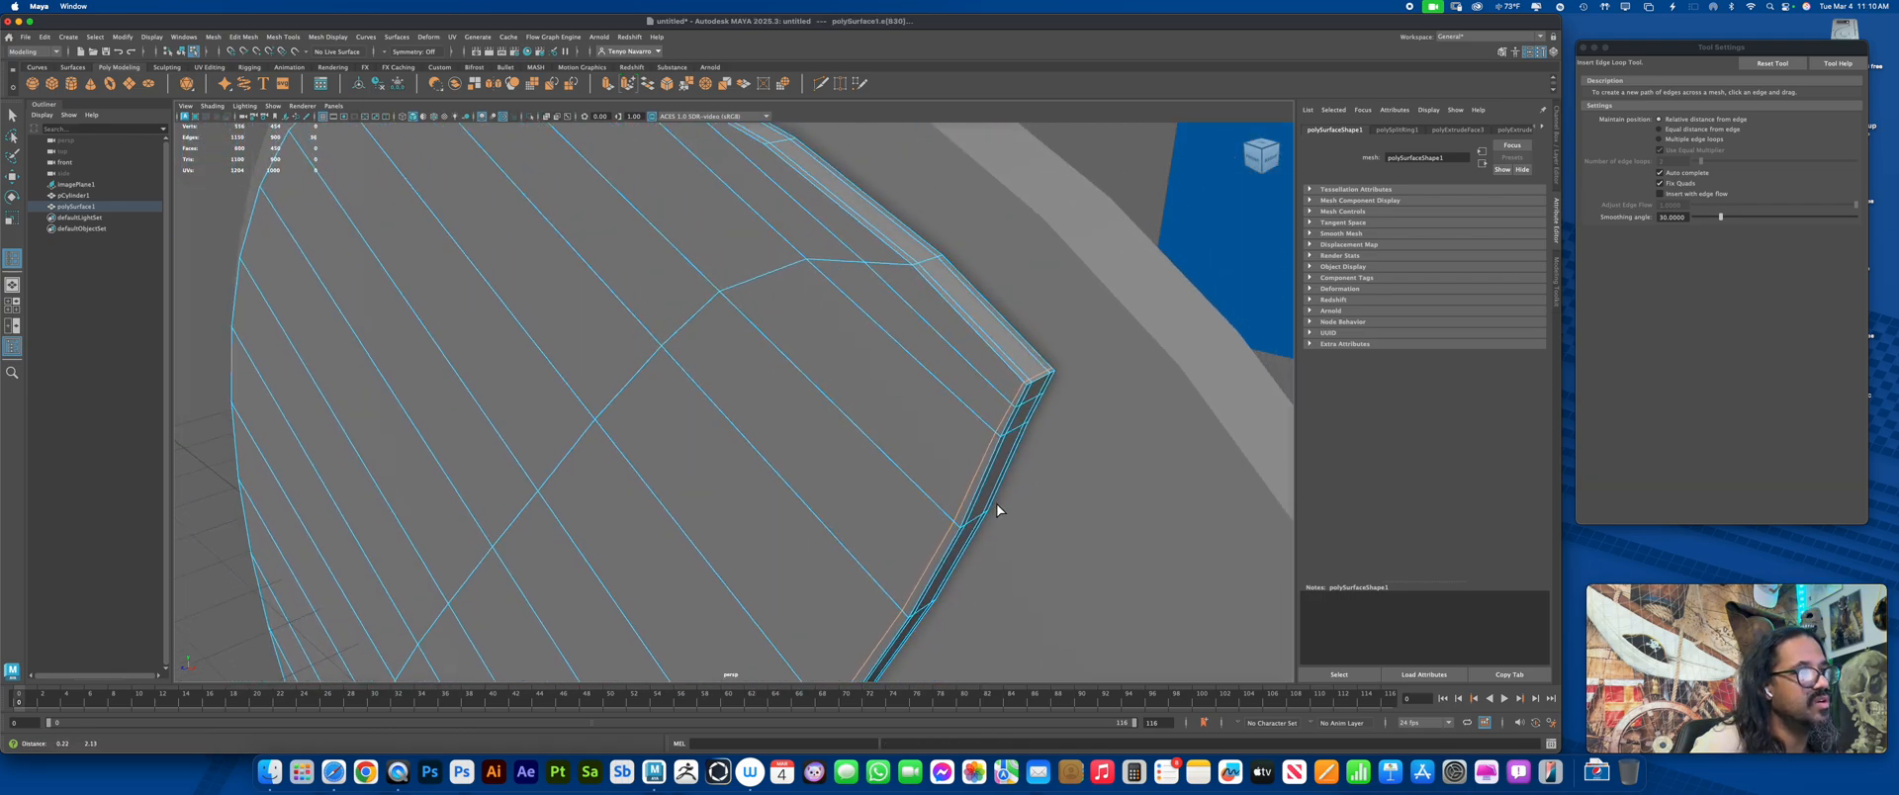
alt+right_drag(995, 502, 1044, 498)
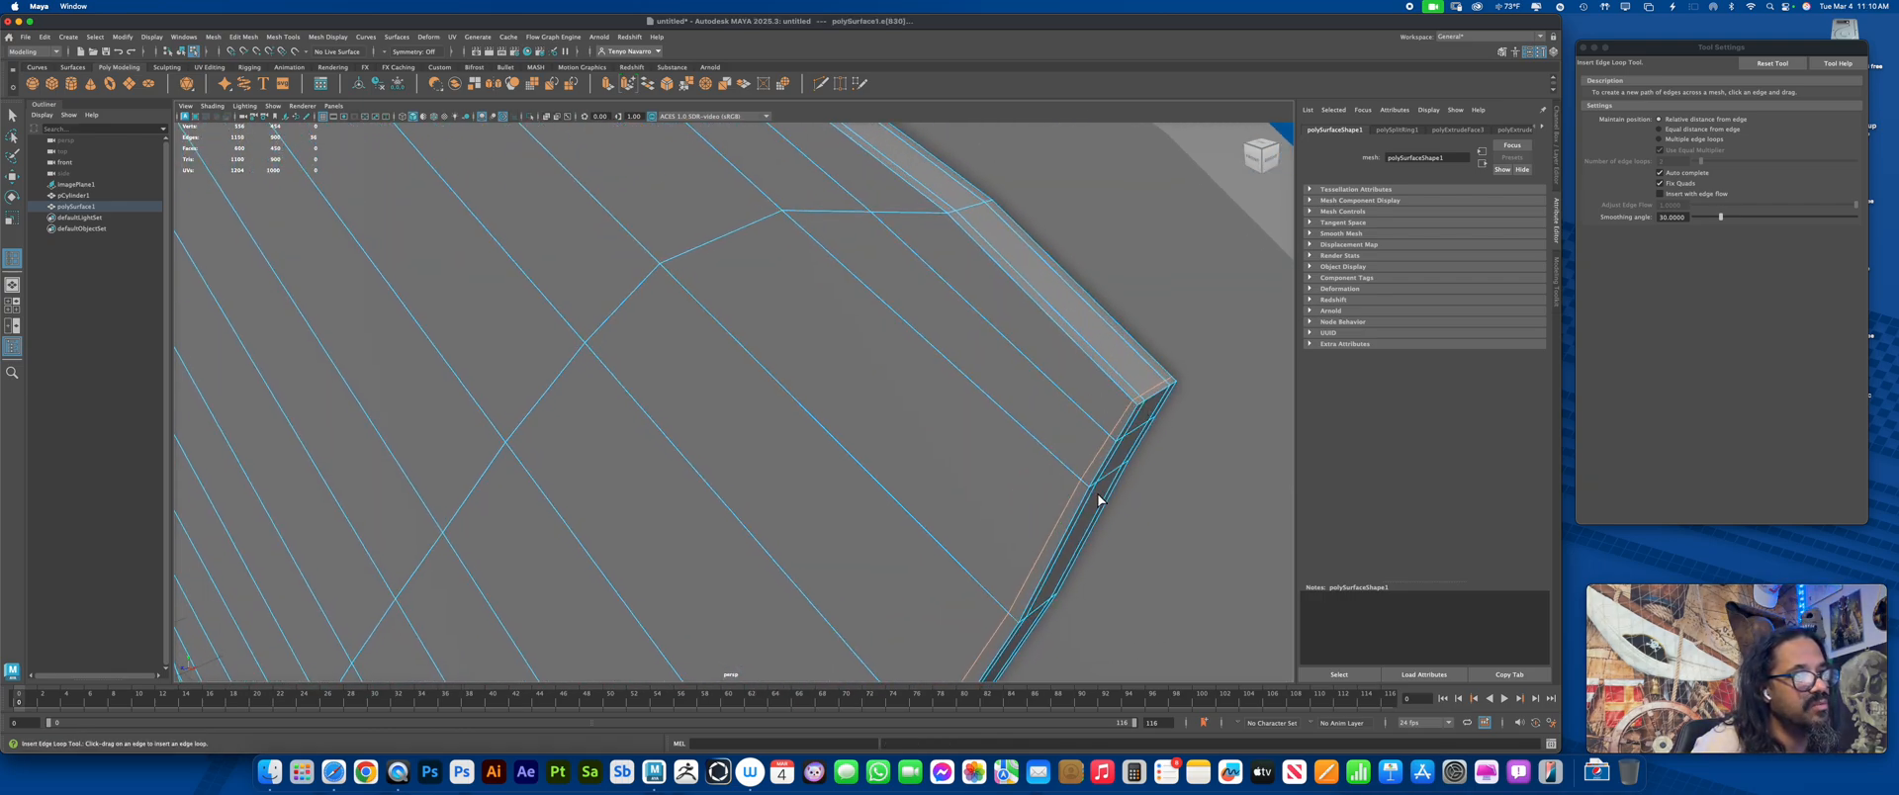
key(ctrl+z)
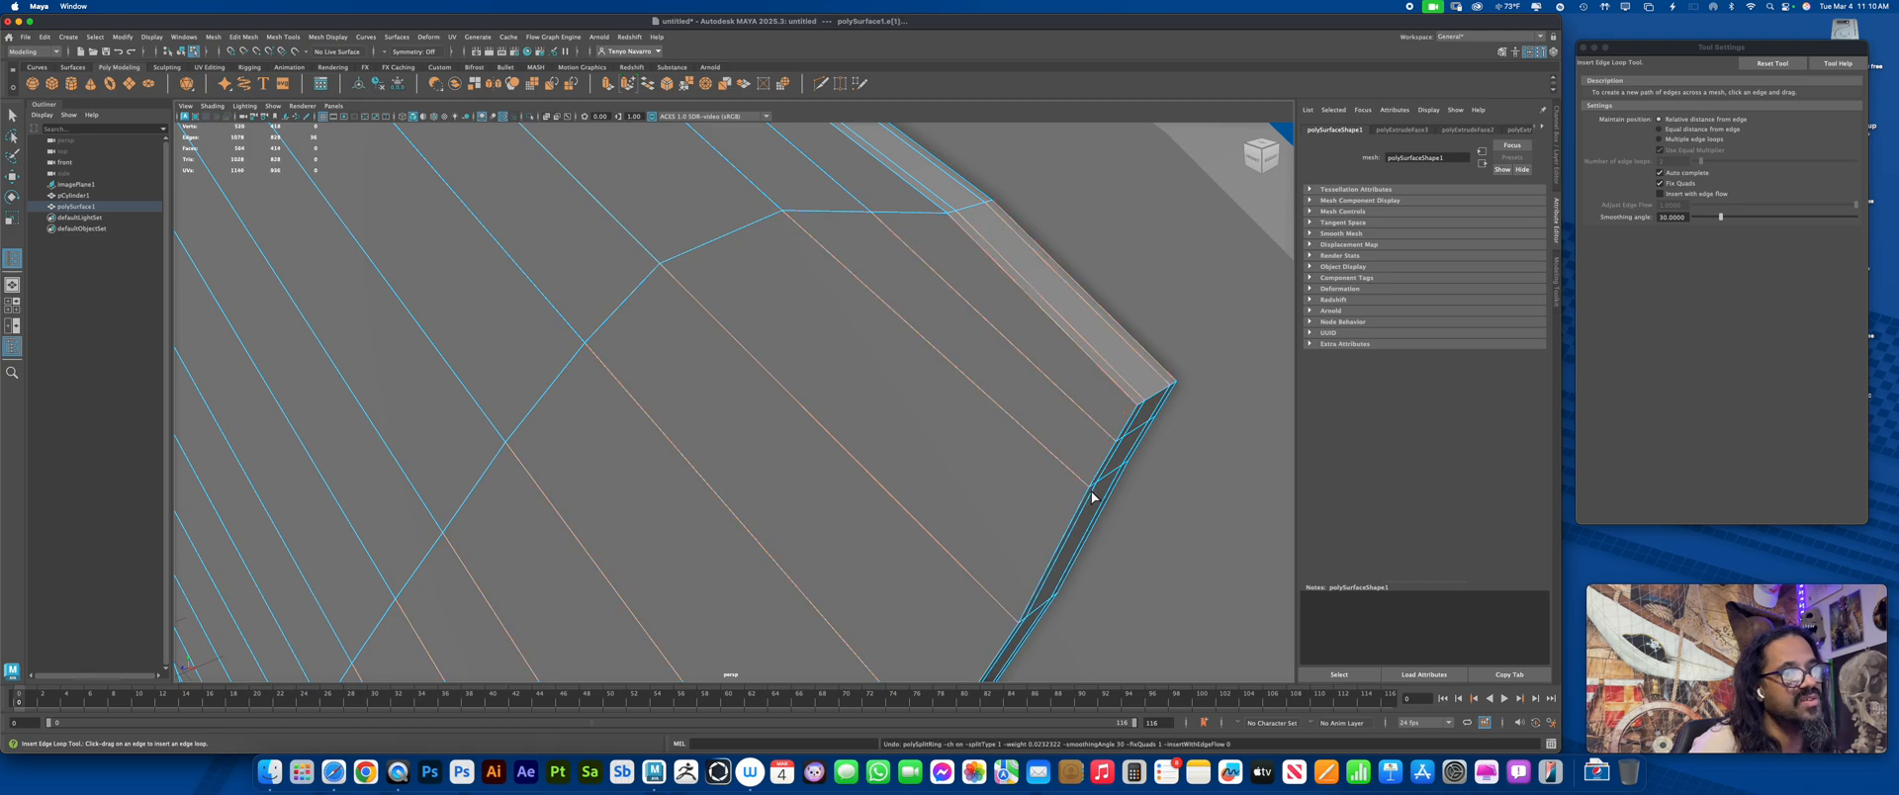
Set edge loops to equal distance from edge and insert two close to the borders at the red shape's upper corner
click(1661, 129)
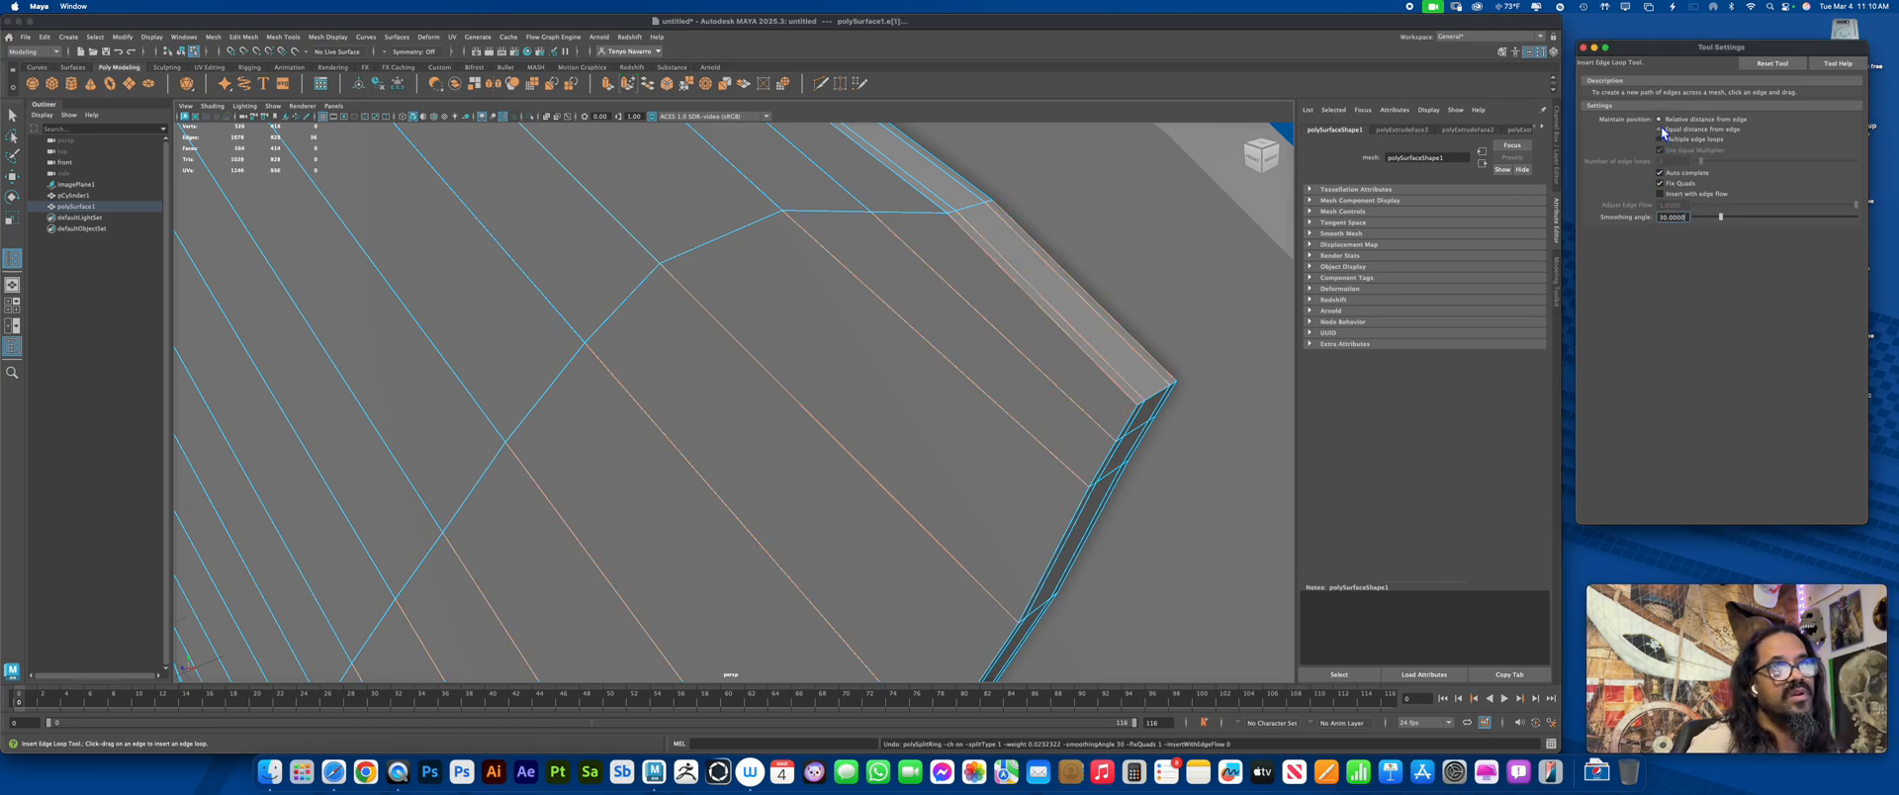
drag(1133, 405, 1135, 399)
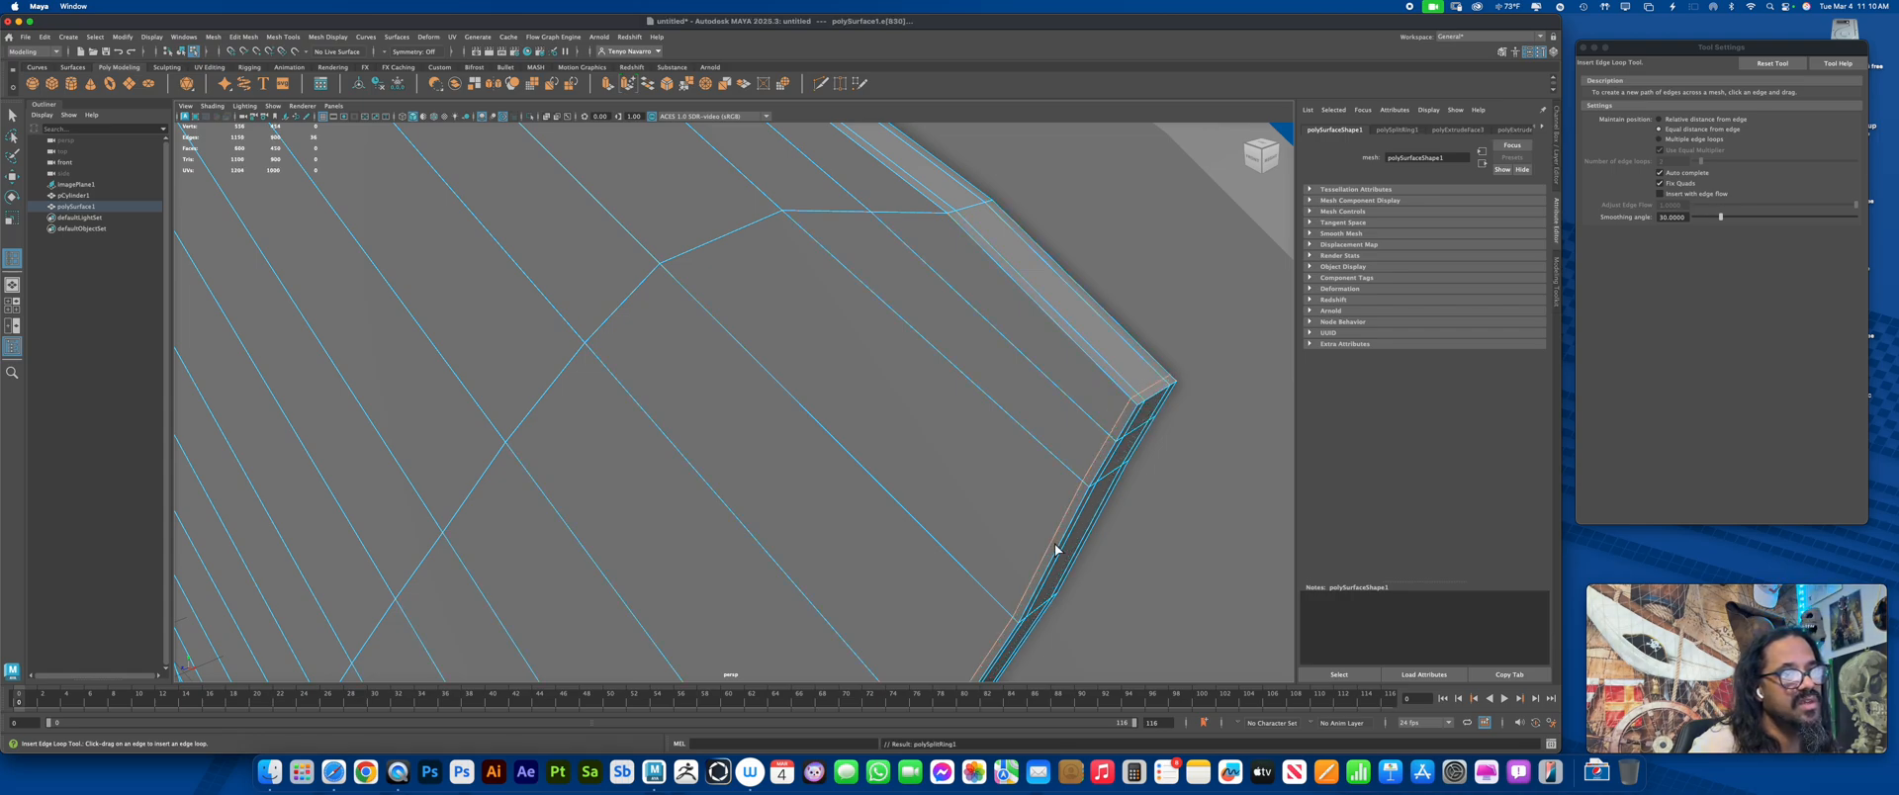
drag(1137, 418, 1139, 418)
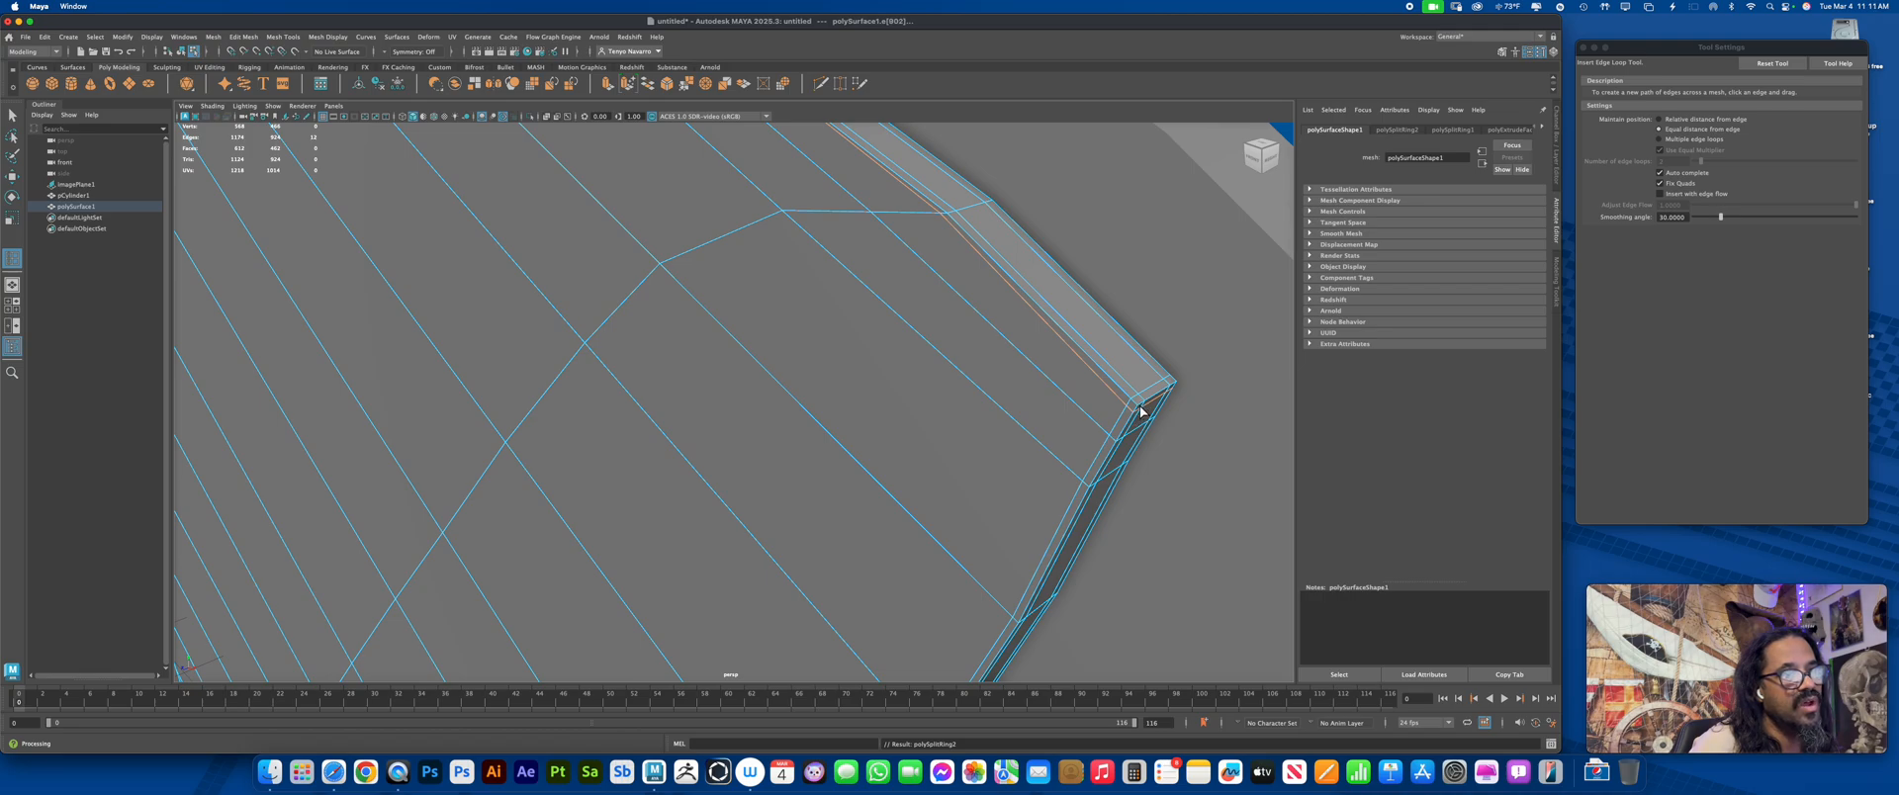
Insert supporting edge loops close to the red shape's borders at its lower-left tip
alt+middle_drag(1143, 409, 1160, 362)
alt+right_drag(1160, 362, 911, 356)
alt+middle_drag(910, 356, 967, 354)
alt+right_drag(853, 398, 877, 390)
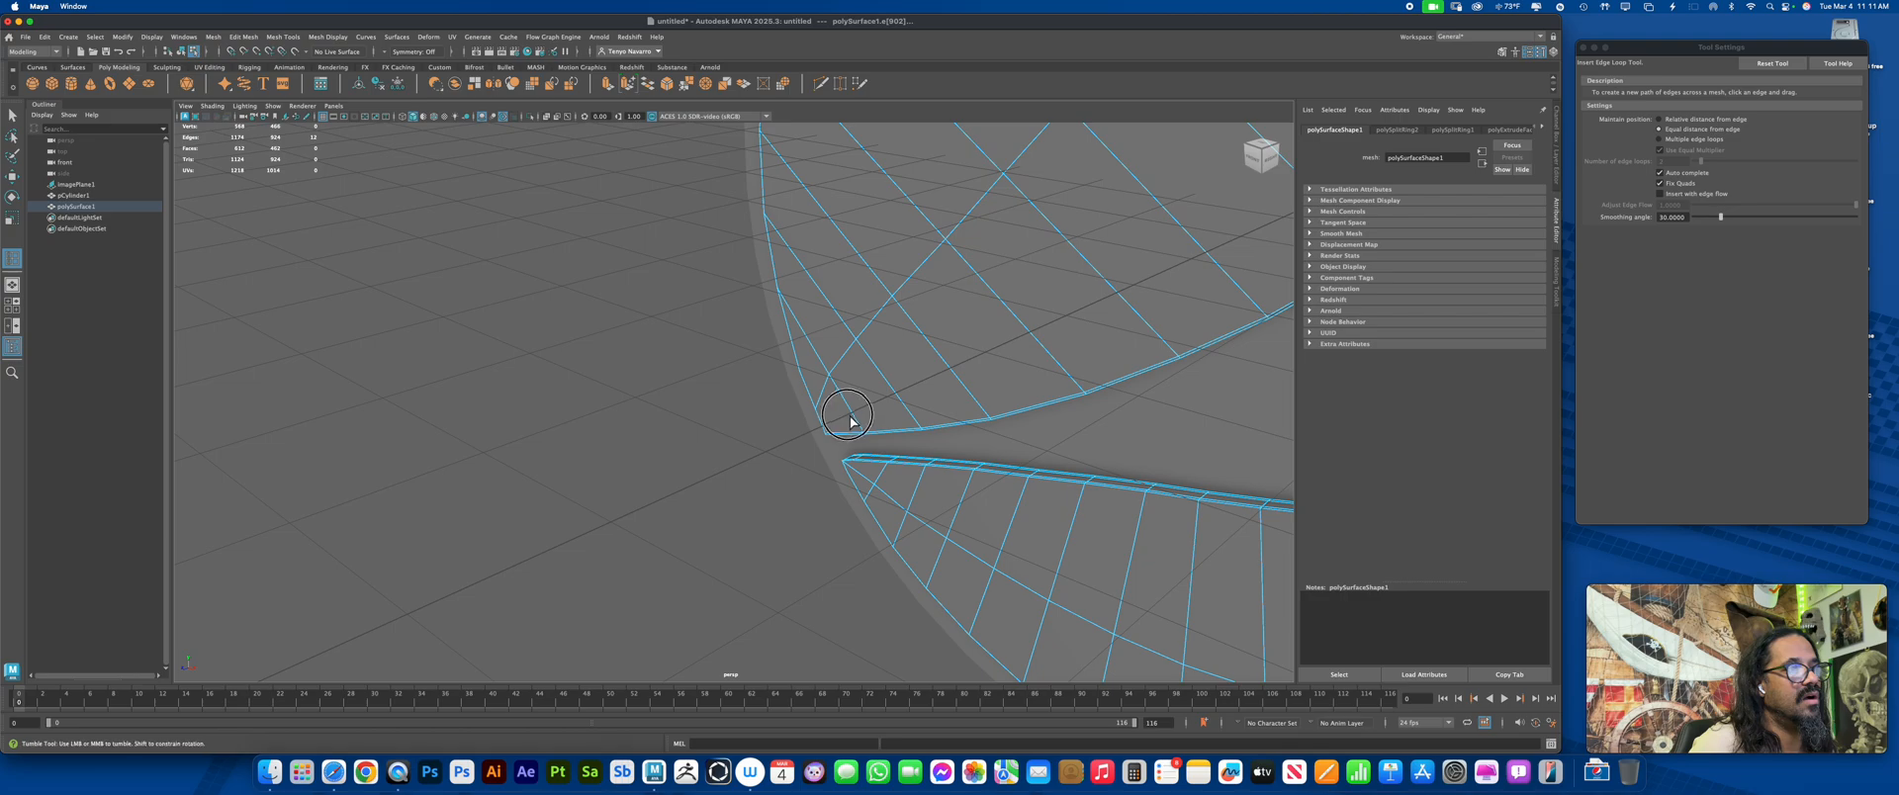
alt+drag(851, 419, 890, 389)
alt+middle_drag(857, 388, 995, 404)
alt+right_drag(995, 404, 1031, 457)
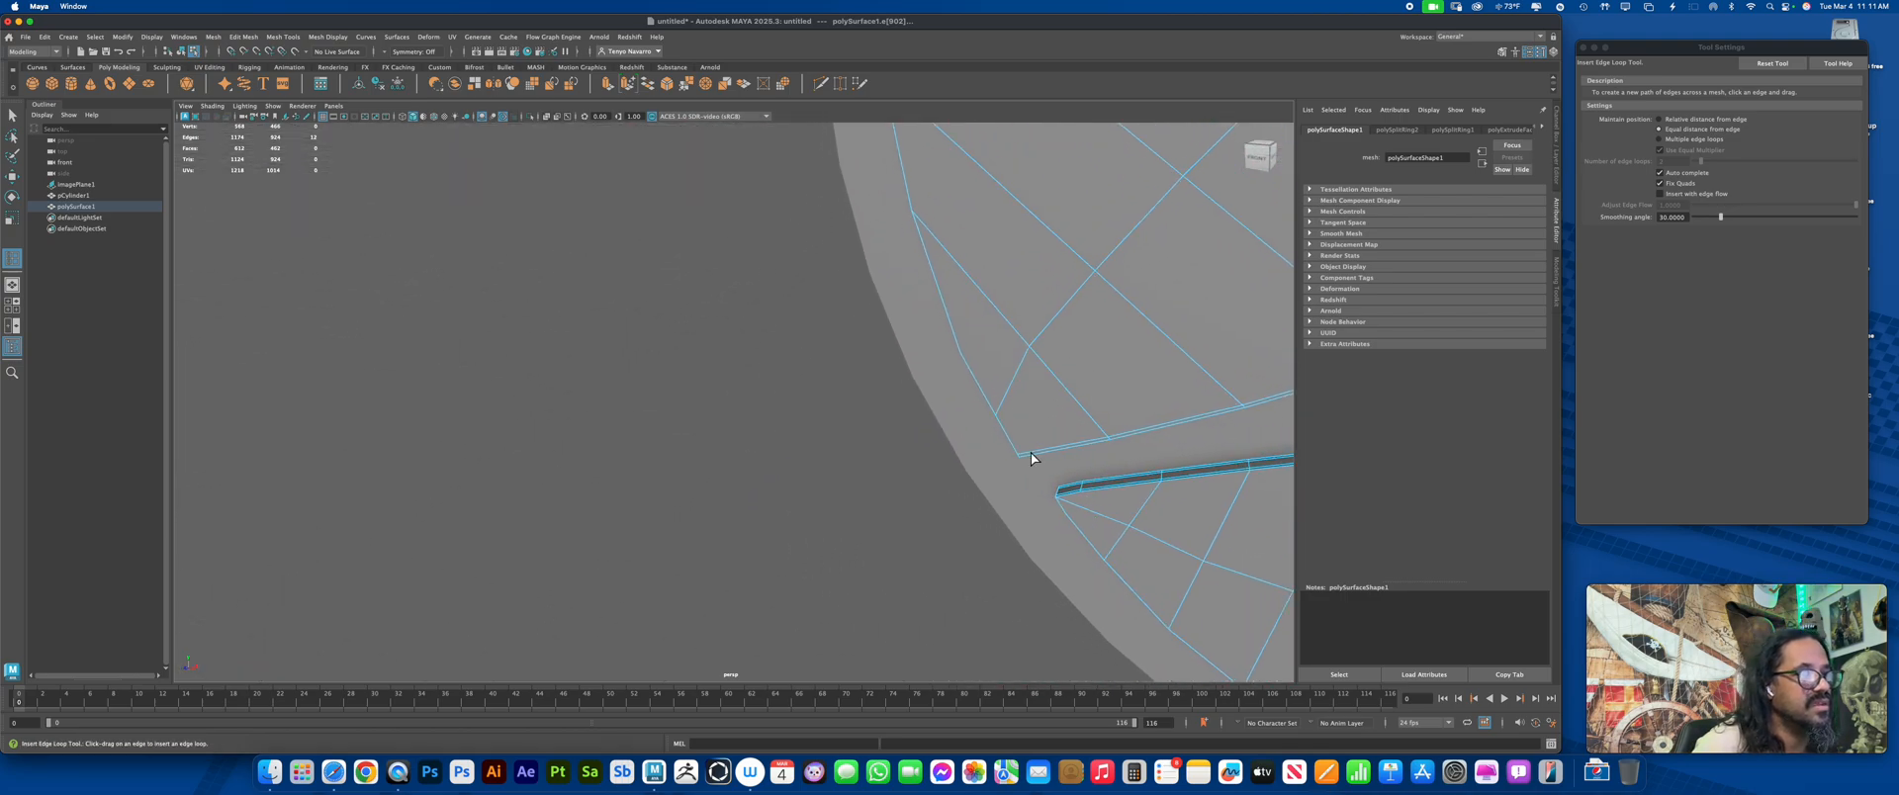
drag(1025, 459, 1028, 460)
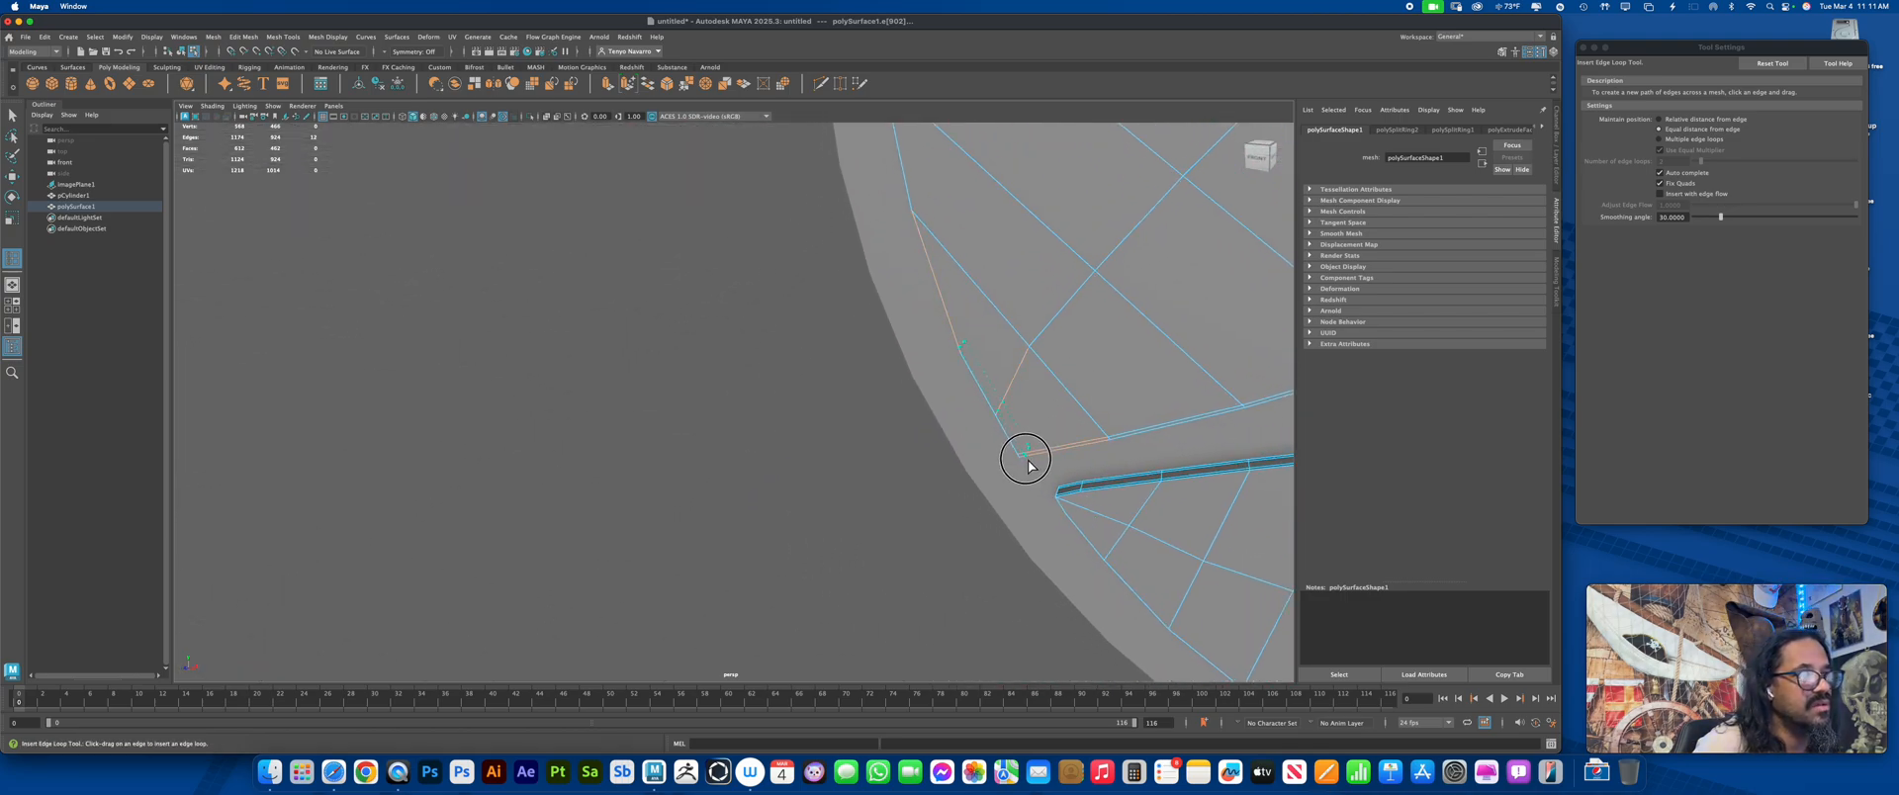
drag(966, 362, 966, 362)
Insert supporting edge loops along the blue shape's upper and lower borders and across its left tip
alt+middle_drag(1035, 406, 839, 376)
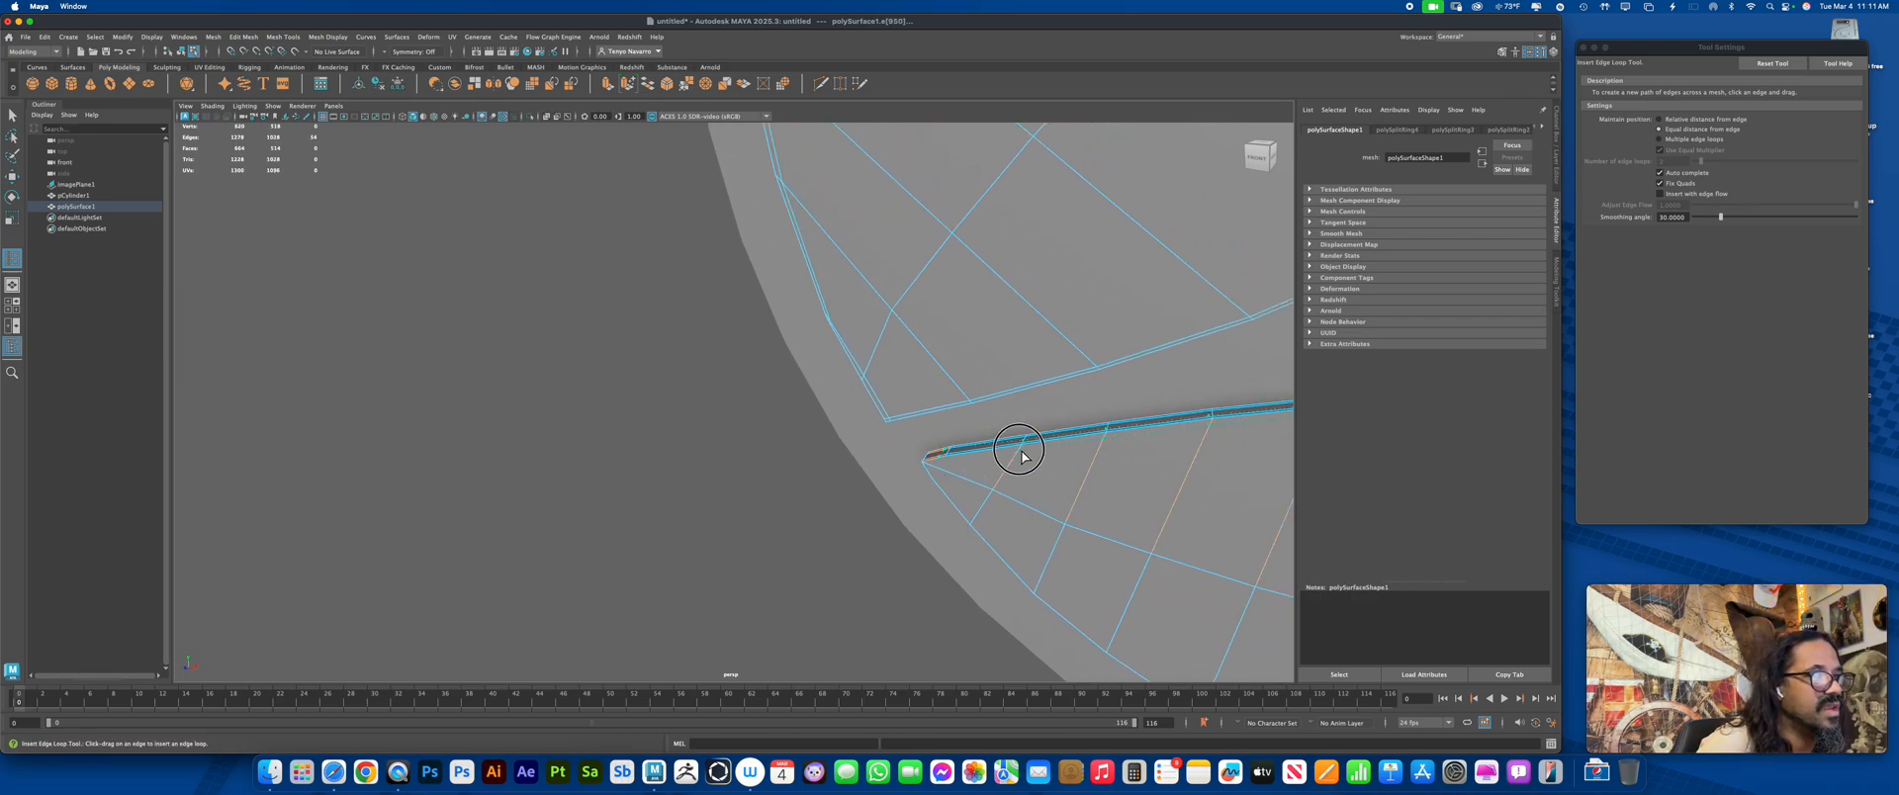
drag(1024, 456, 1007, 457)
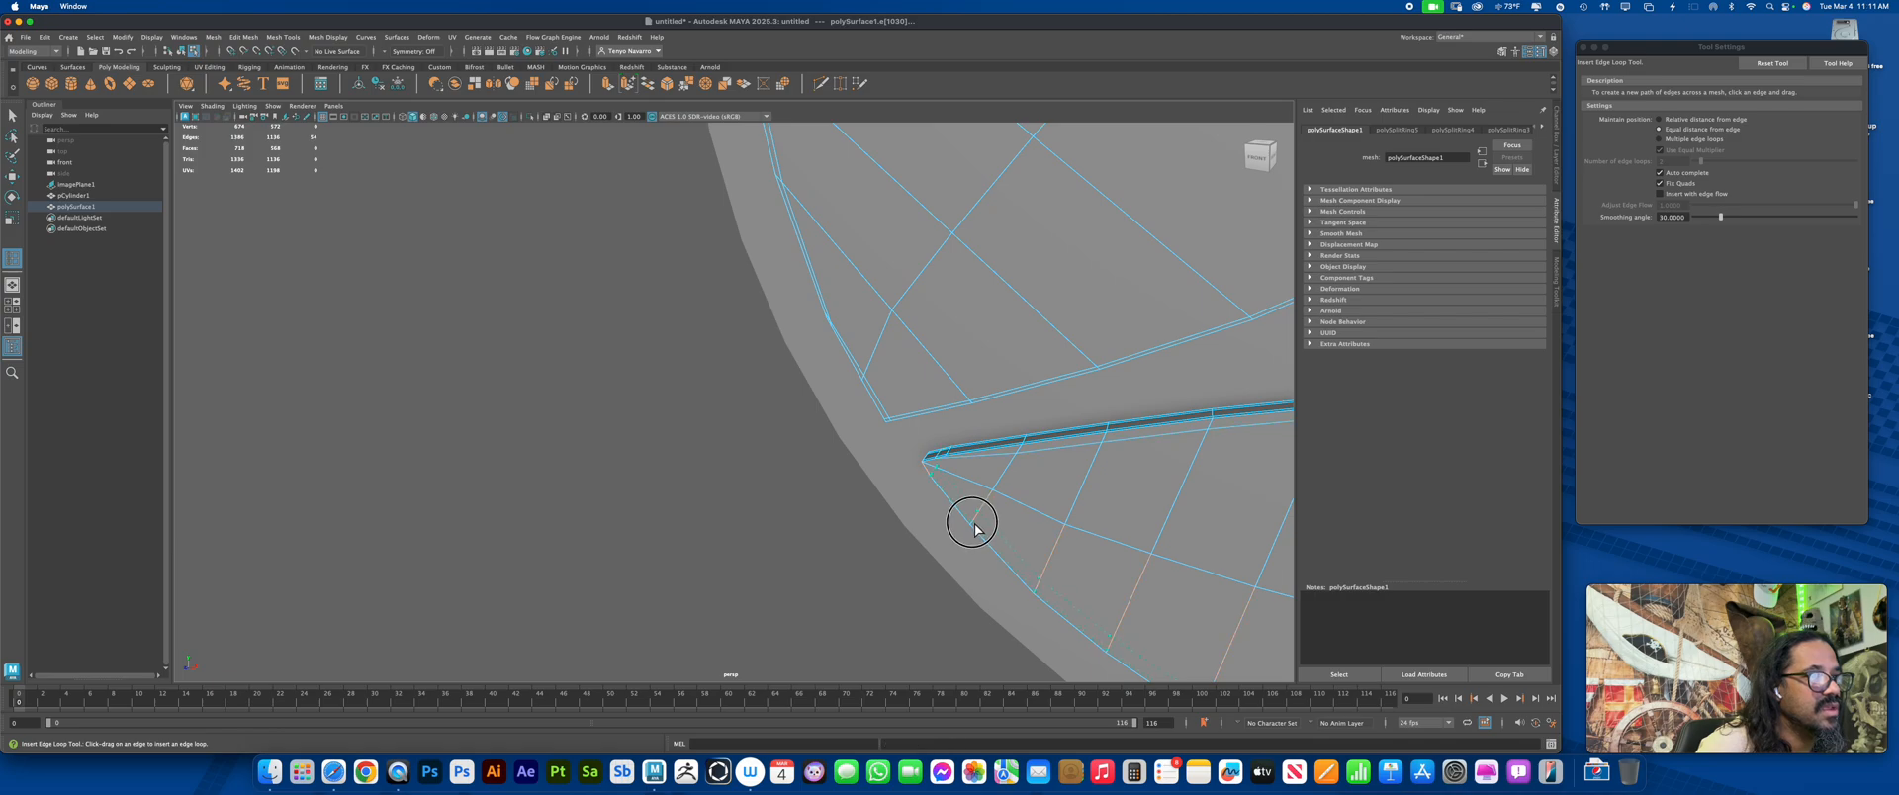
drag(974, 529, 965, 516)
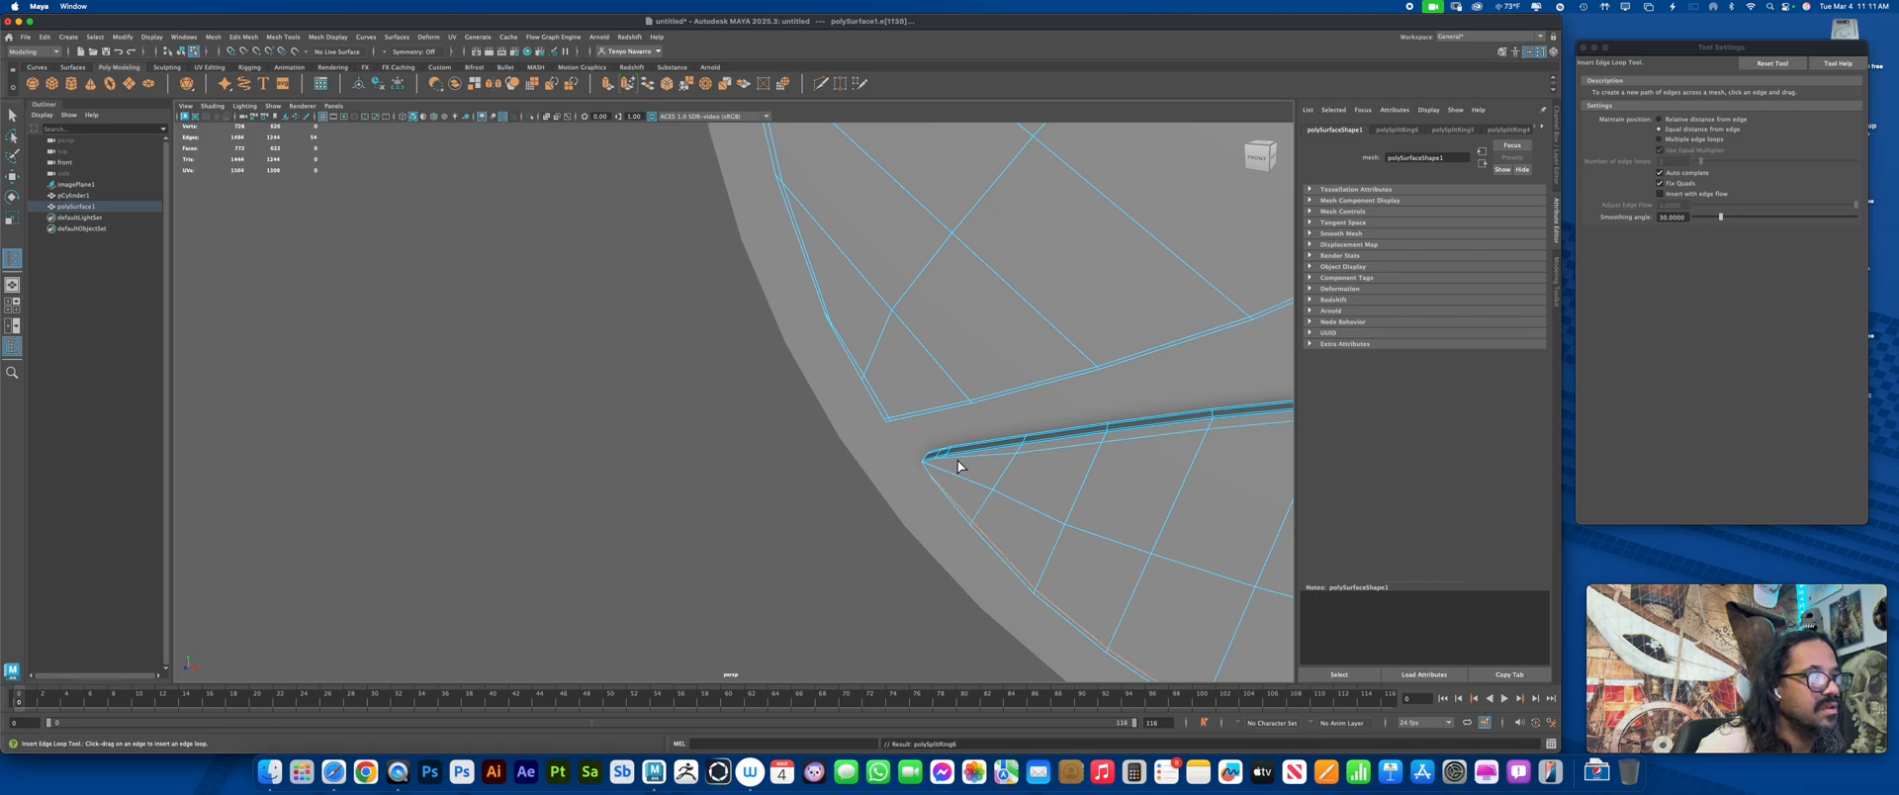
drag(957, 461, 941, 460)
Insert a supporting edge loop near the blue shape's upper-right tip, undoing the first misplaced loop
alt+middle_drag(1039, 429, 910, 422)
alt+right_drag(1086, 407, 979, 421)
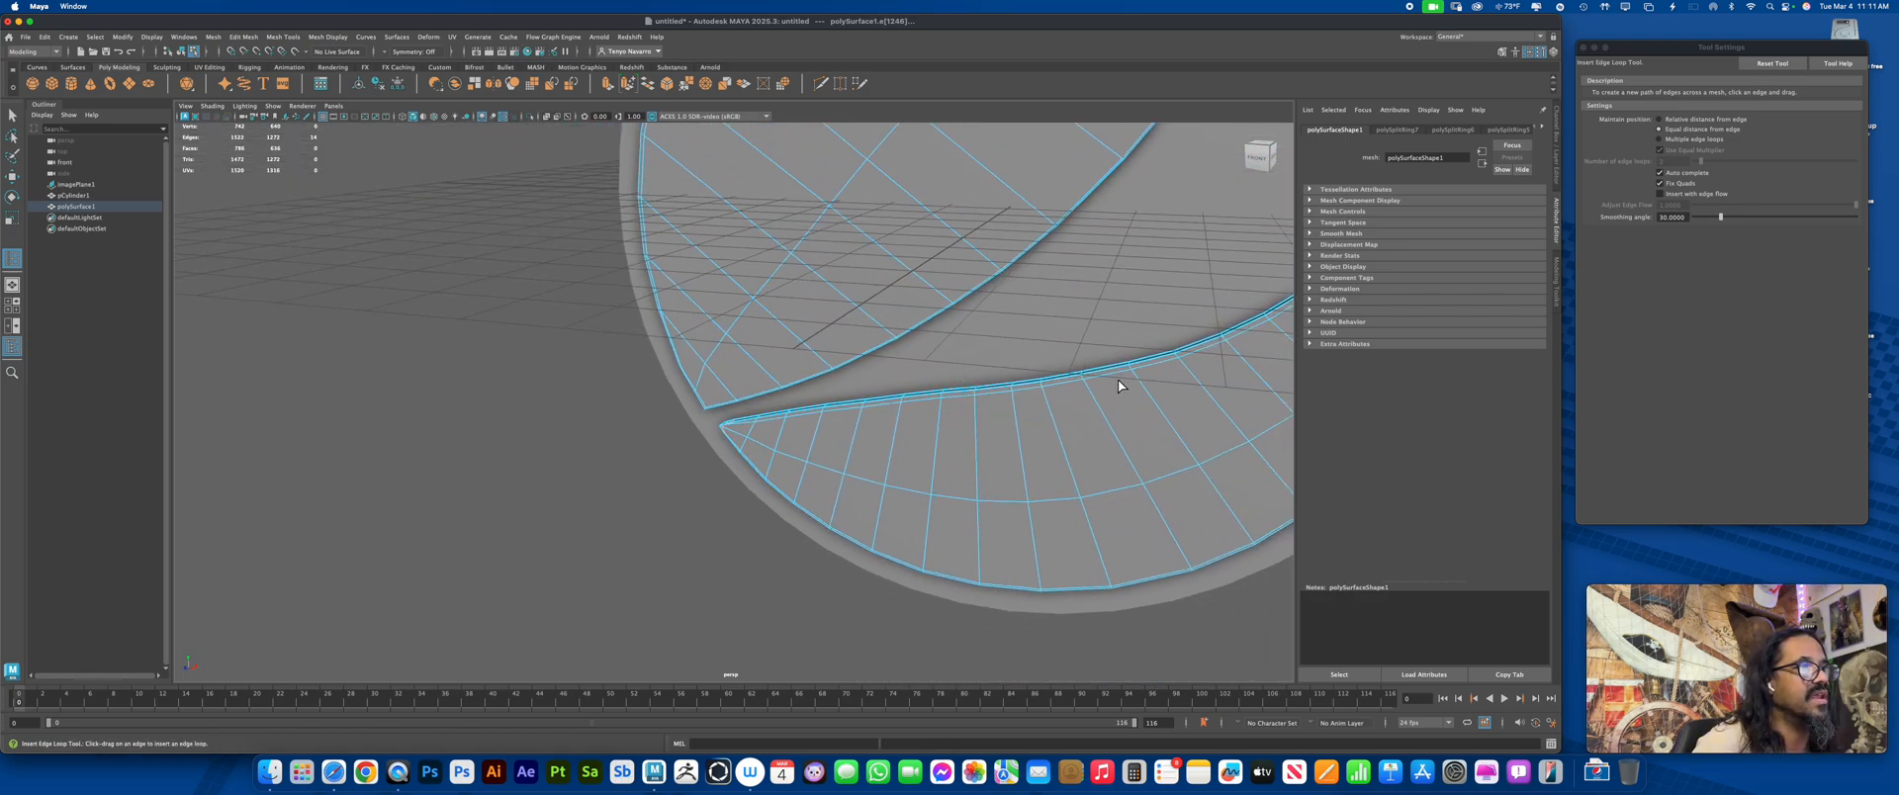
alt+right_drag(1119, 384, 947, 381)
alt+drag(947, 381, 740, 507)
alt+drag(803, 388, 918, 356)
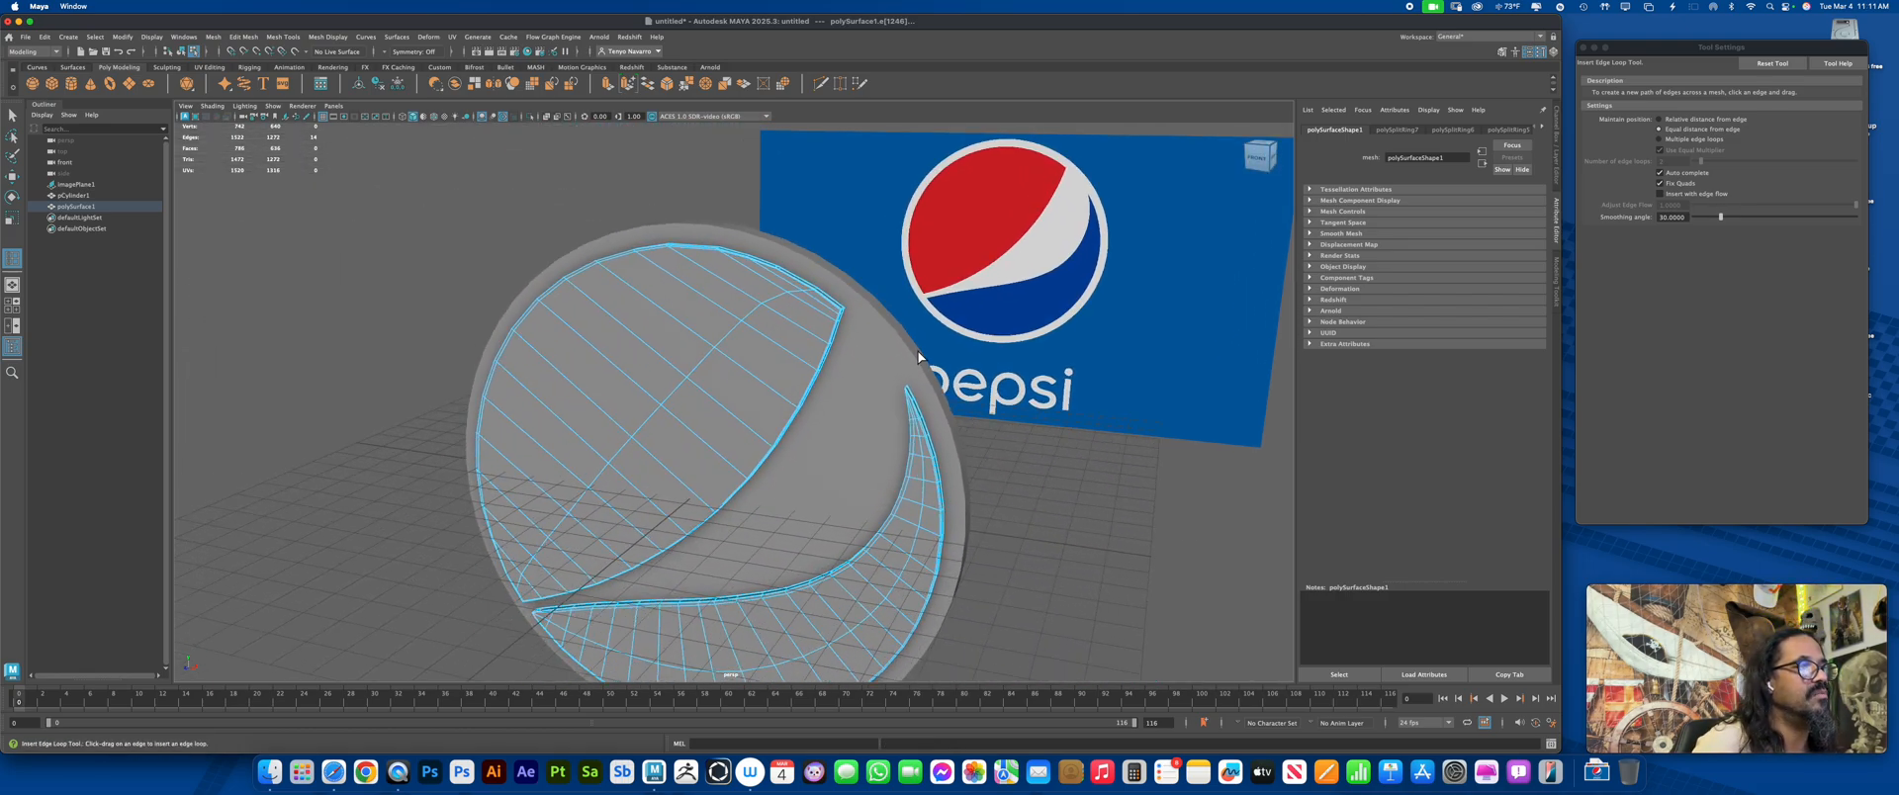
alt+right_drag(987, 352, 995, 329)
alt+middle_drag(1078, 445, 1035, 393)
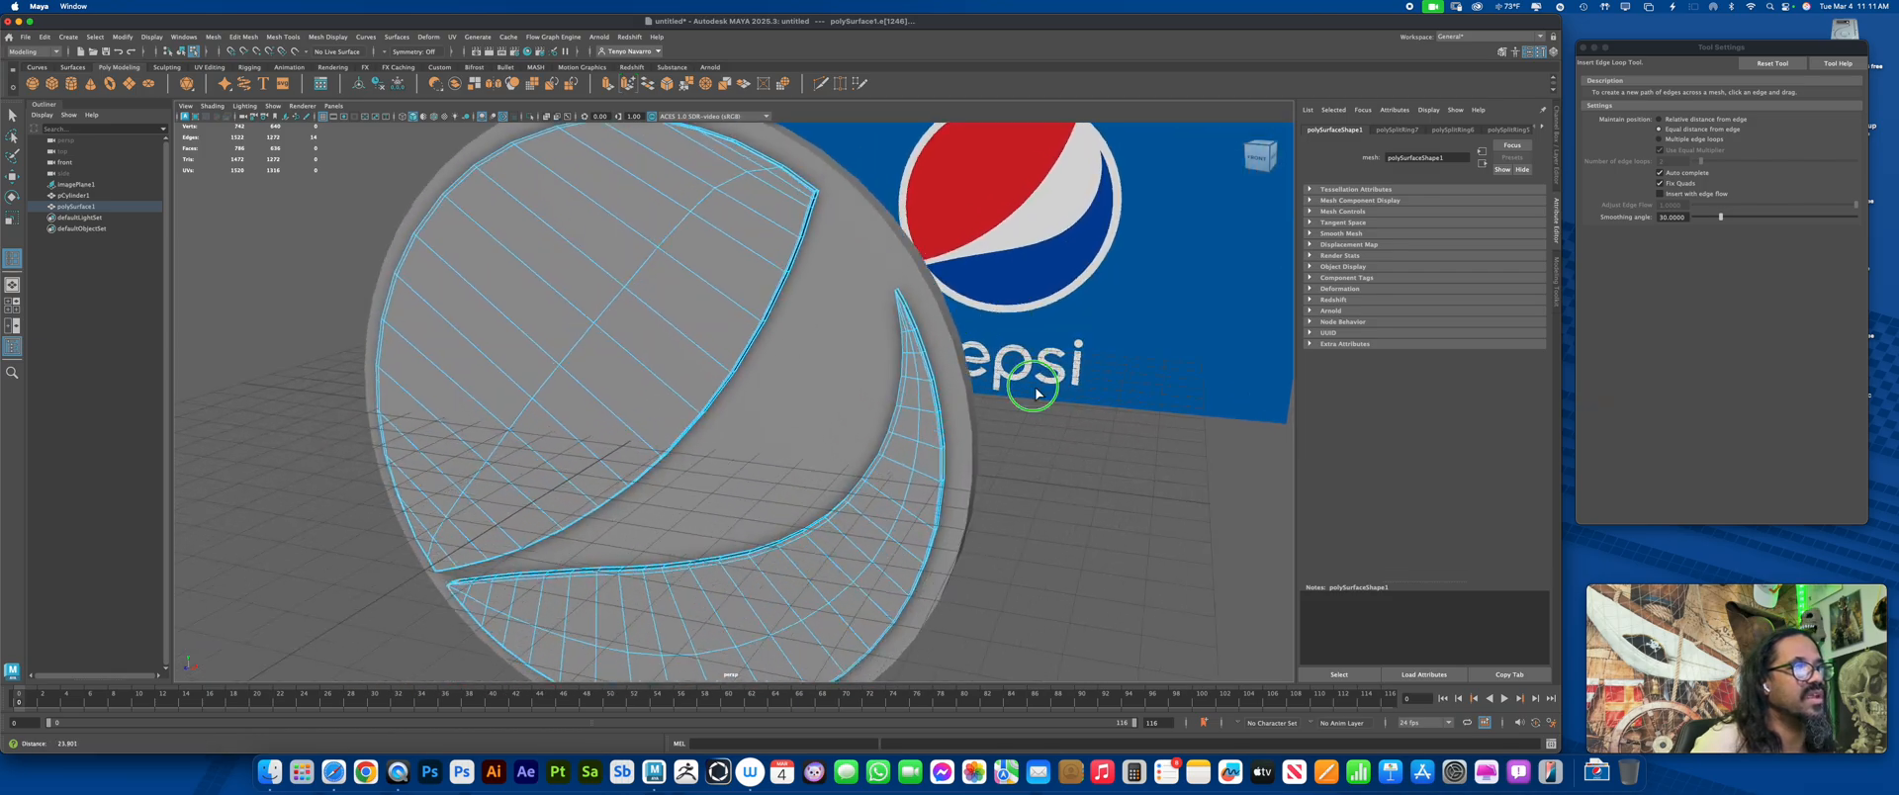
alt+right_drag(1036, 394, 1060, 282)
alt+middle_drag(1060, 285, 914, 441)
alt+right_drag(913, 441, 1097, 489)
alt+middle_drag(1098, 490, 1046, 425)
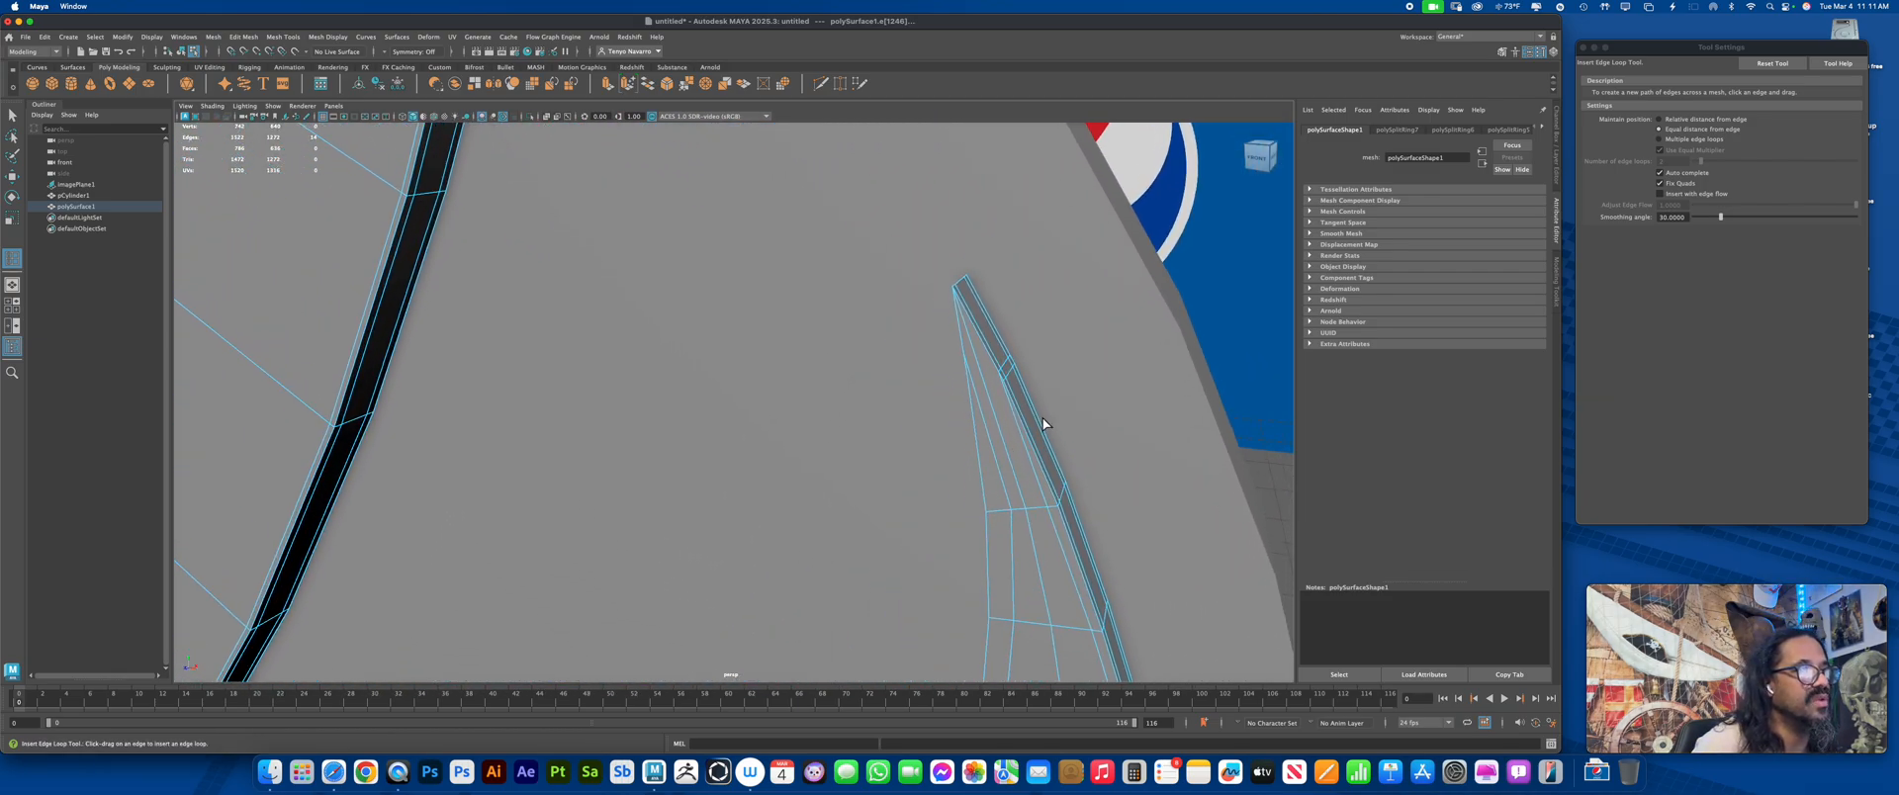
click(994, 358)
key(super+z)
drag(1008, 394, 1005, 406)
Return to object mode, reselect the logo mesh, and leave Insert Edge Loop for the Select tool
alt+right_drag(1005, 407, 768, 413)
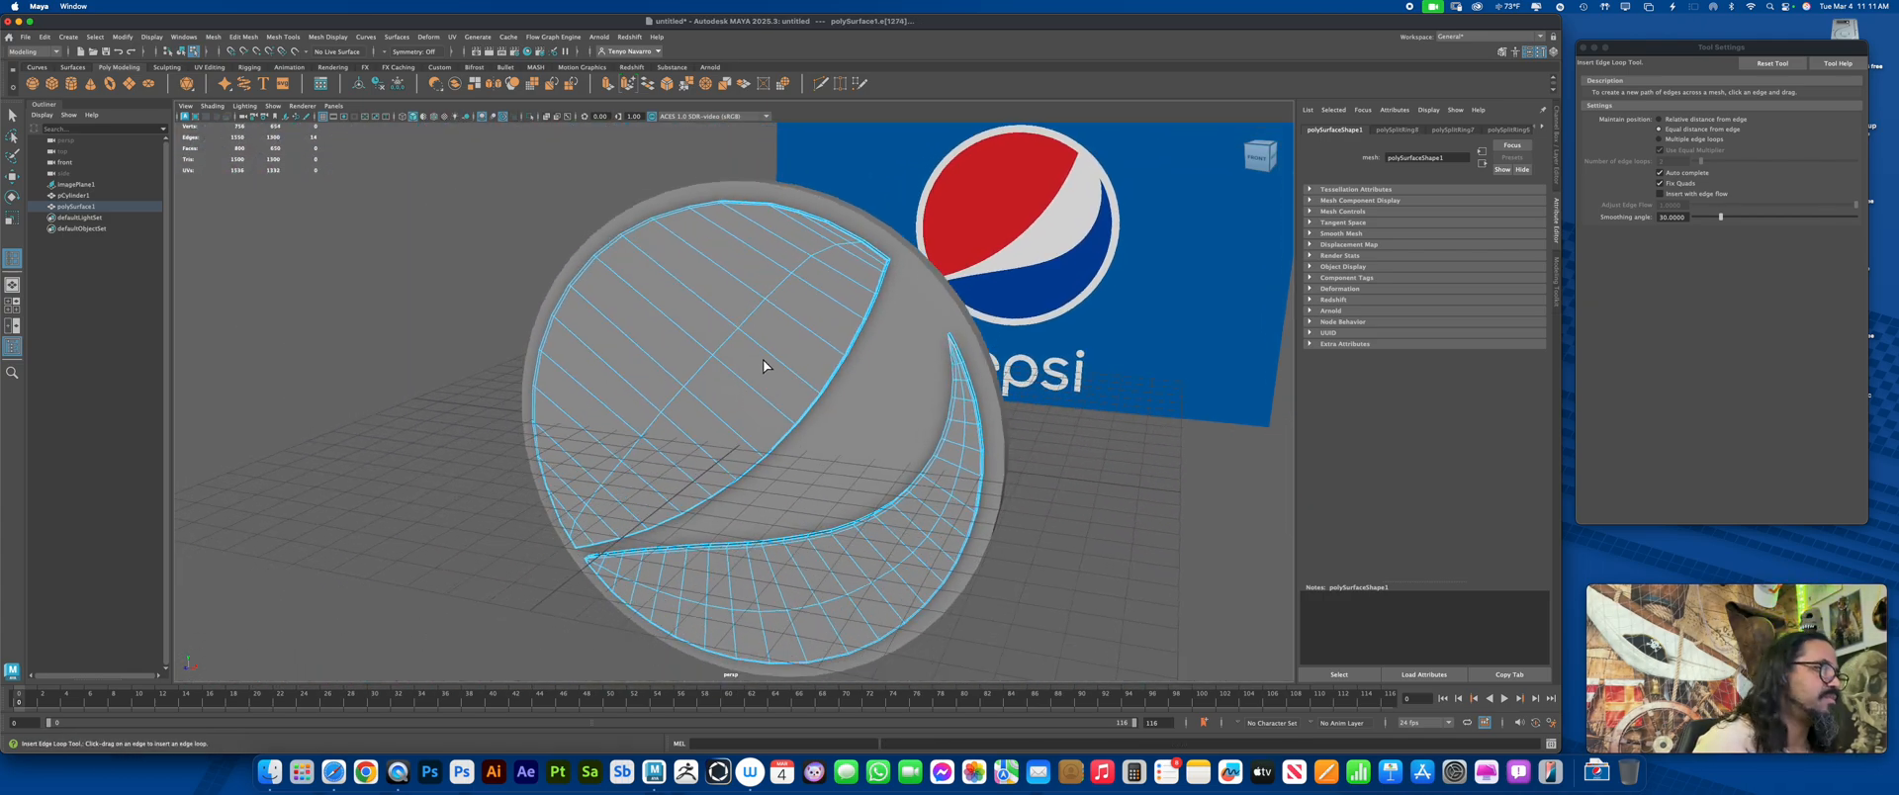
right_drag(763, 362, 798, 337)
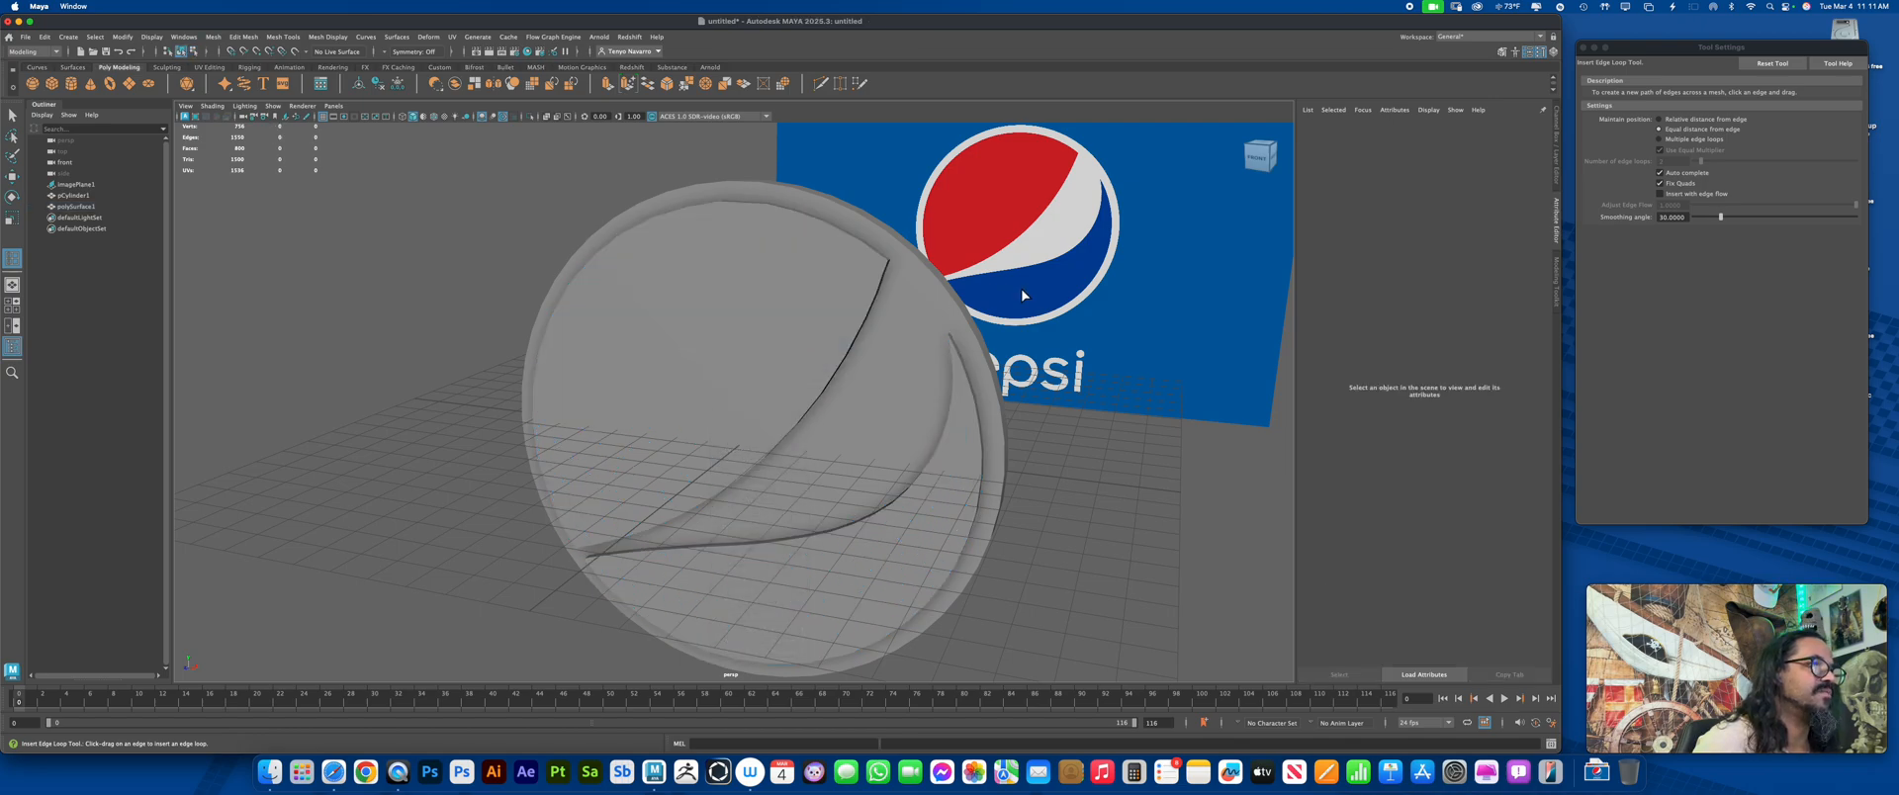
click(821, 334)
key(q)
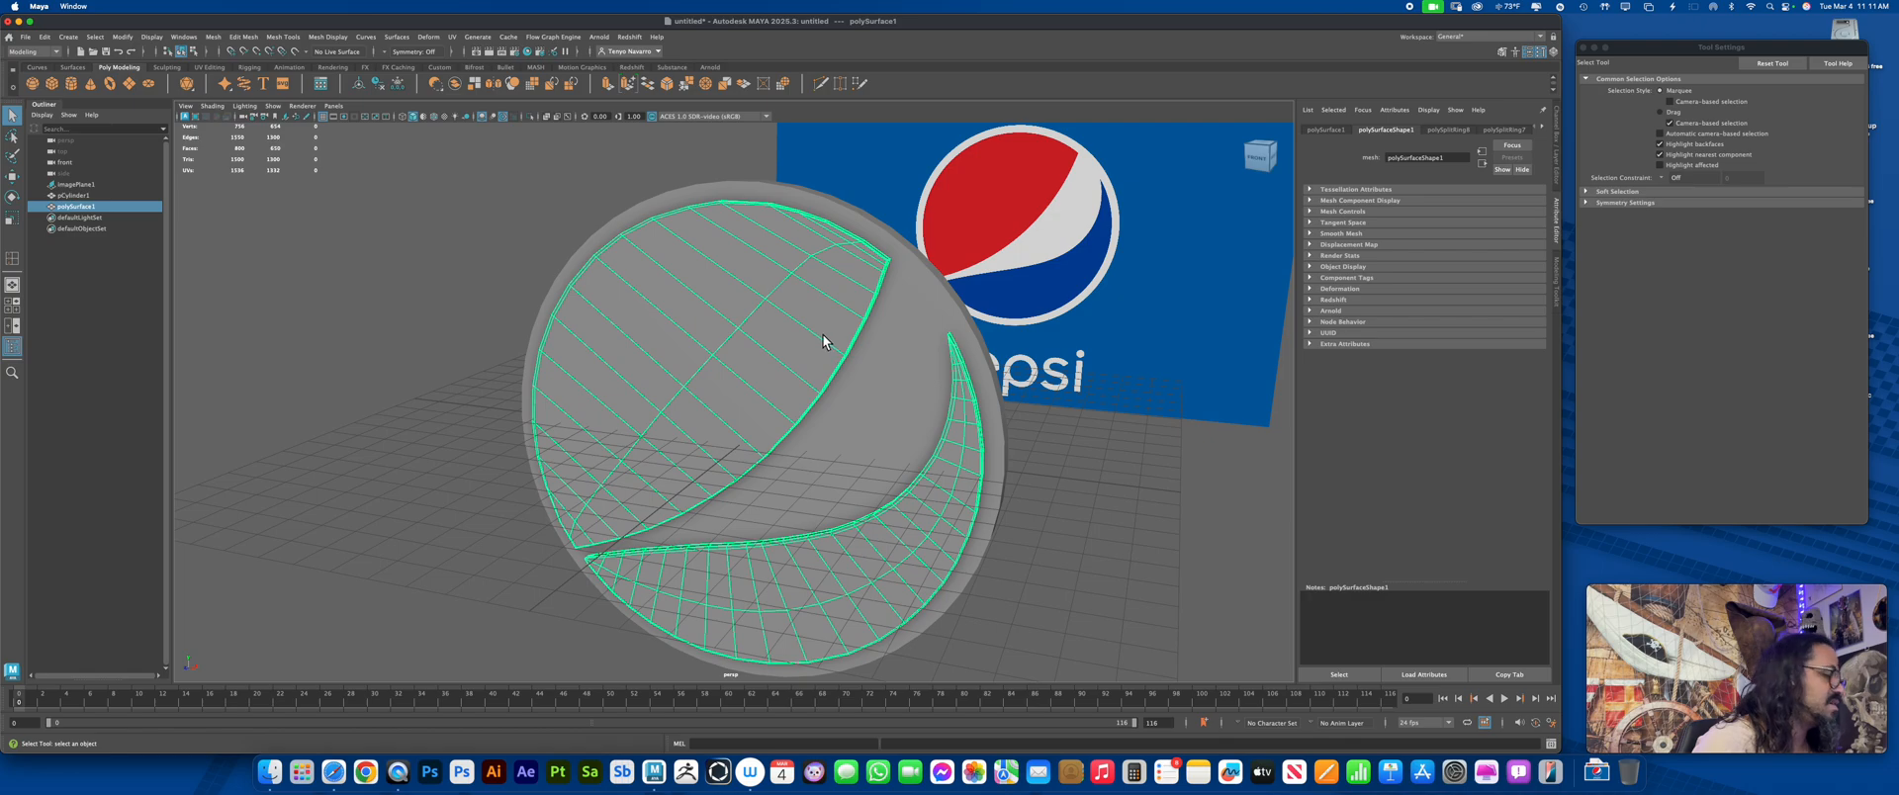
Orbit to the logo's side and compare the red and blue shapes with smooth mesh preview on and off
click(1063, 477)
alt+drag(1050, 514, 852, 548)
click(846, 557)
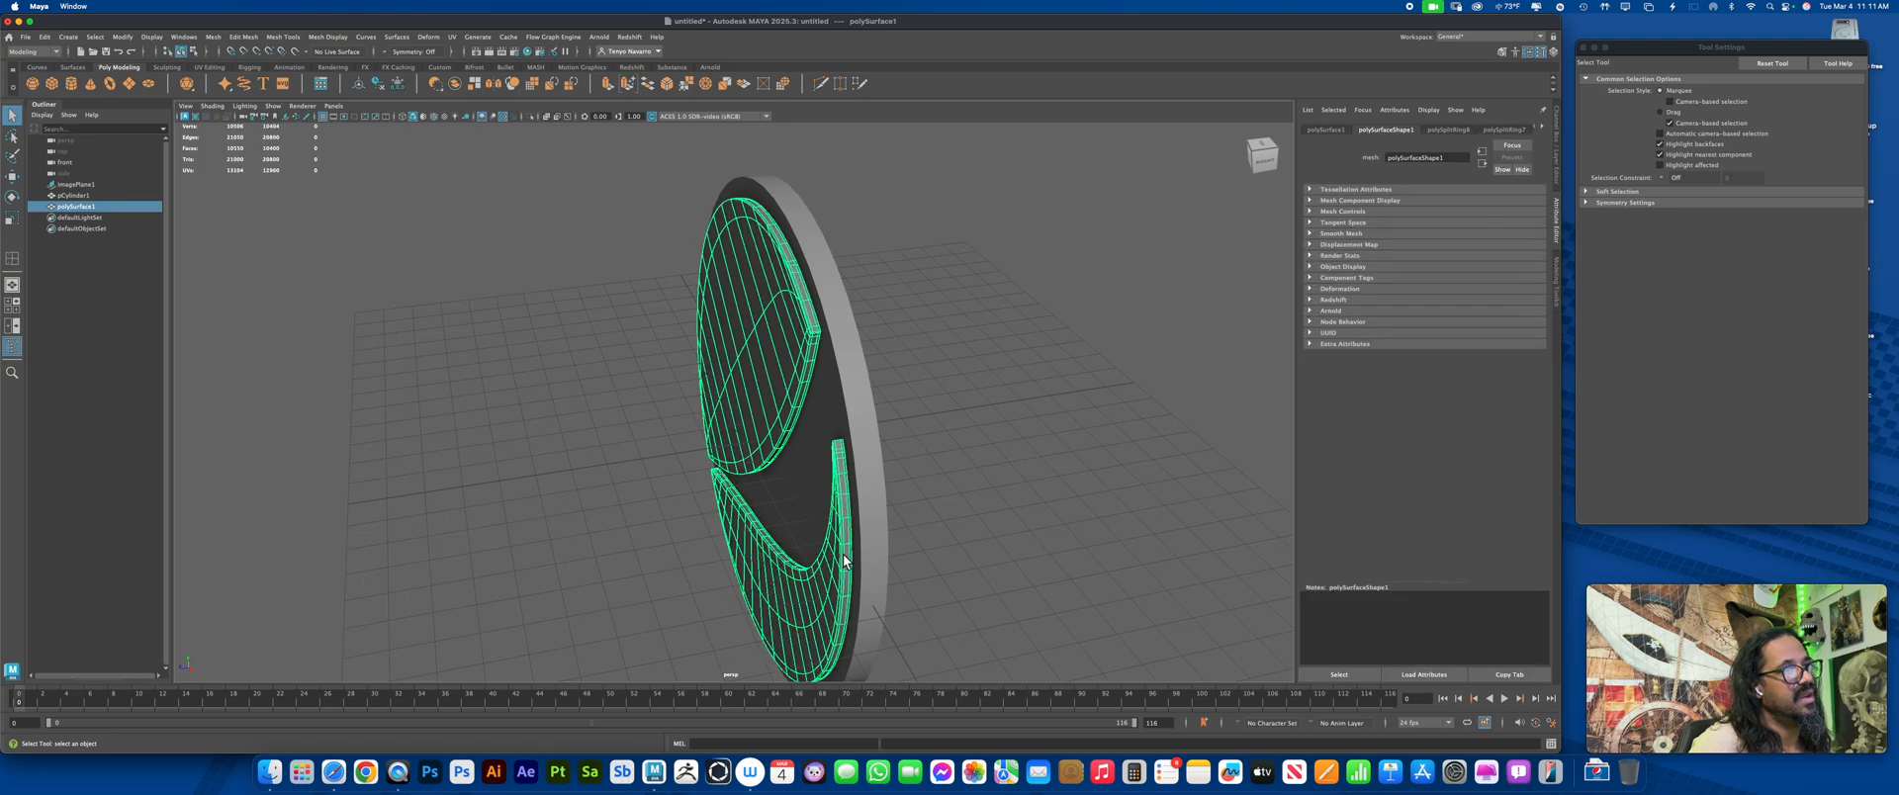
key(1)
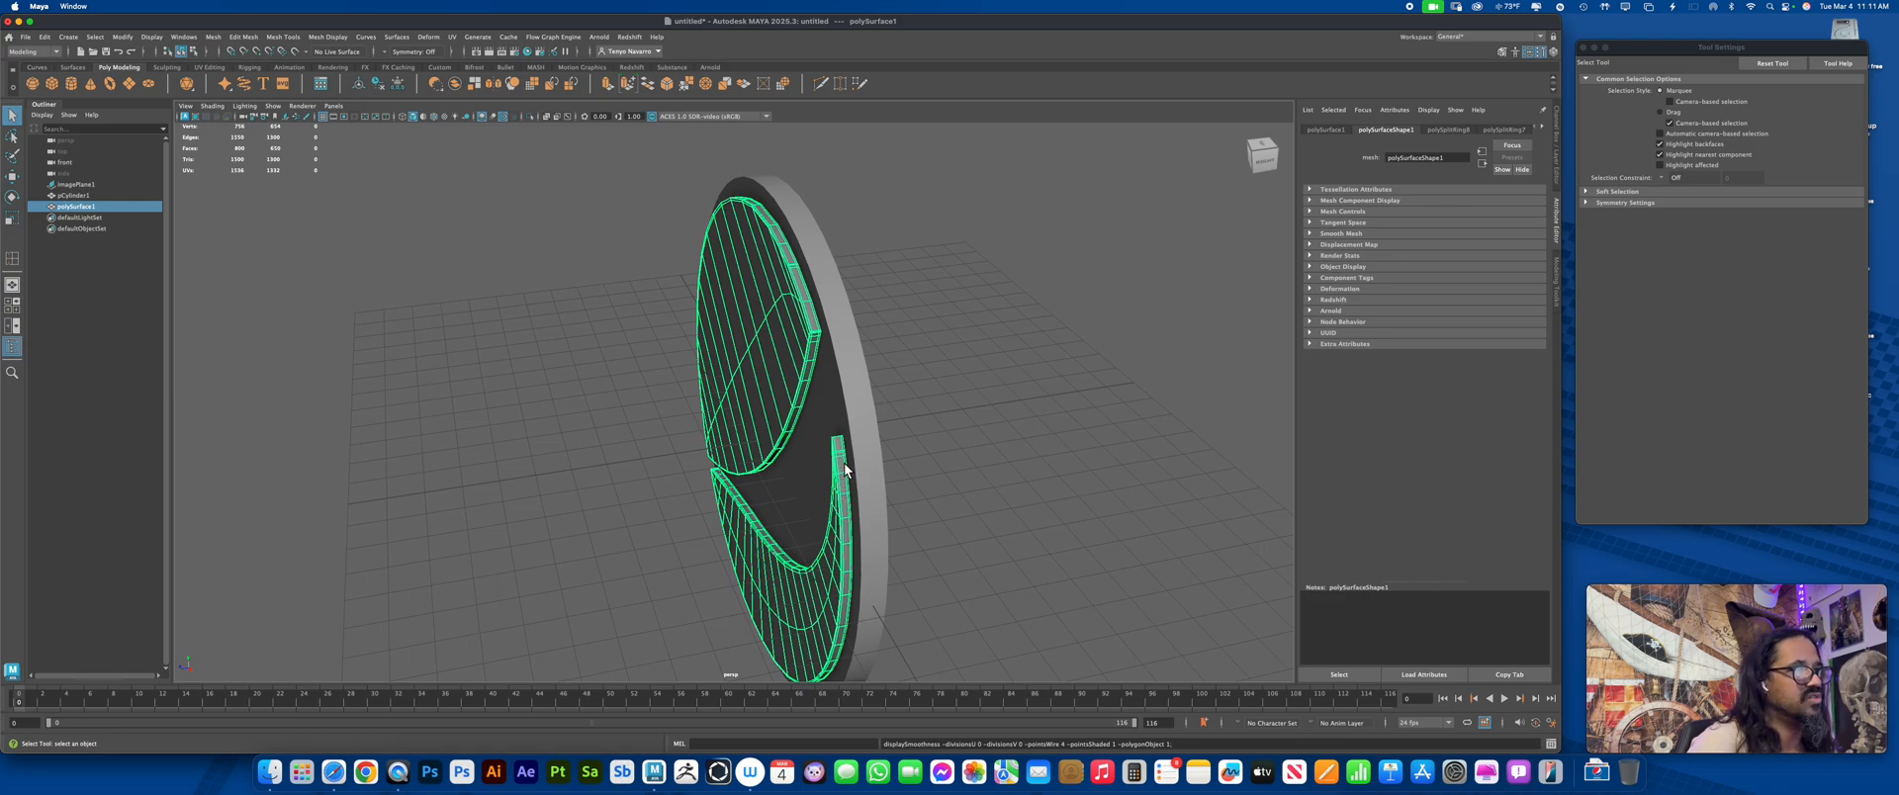
key(3)
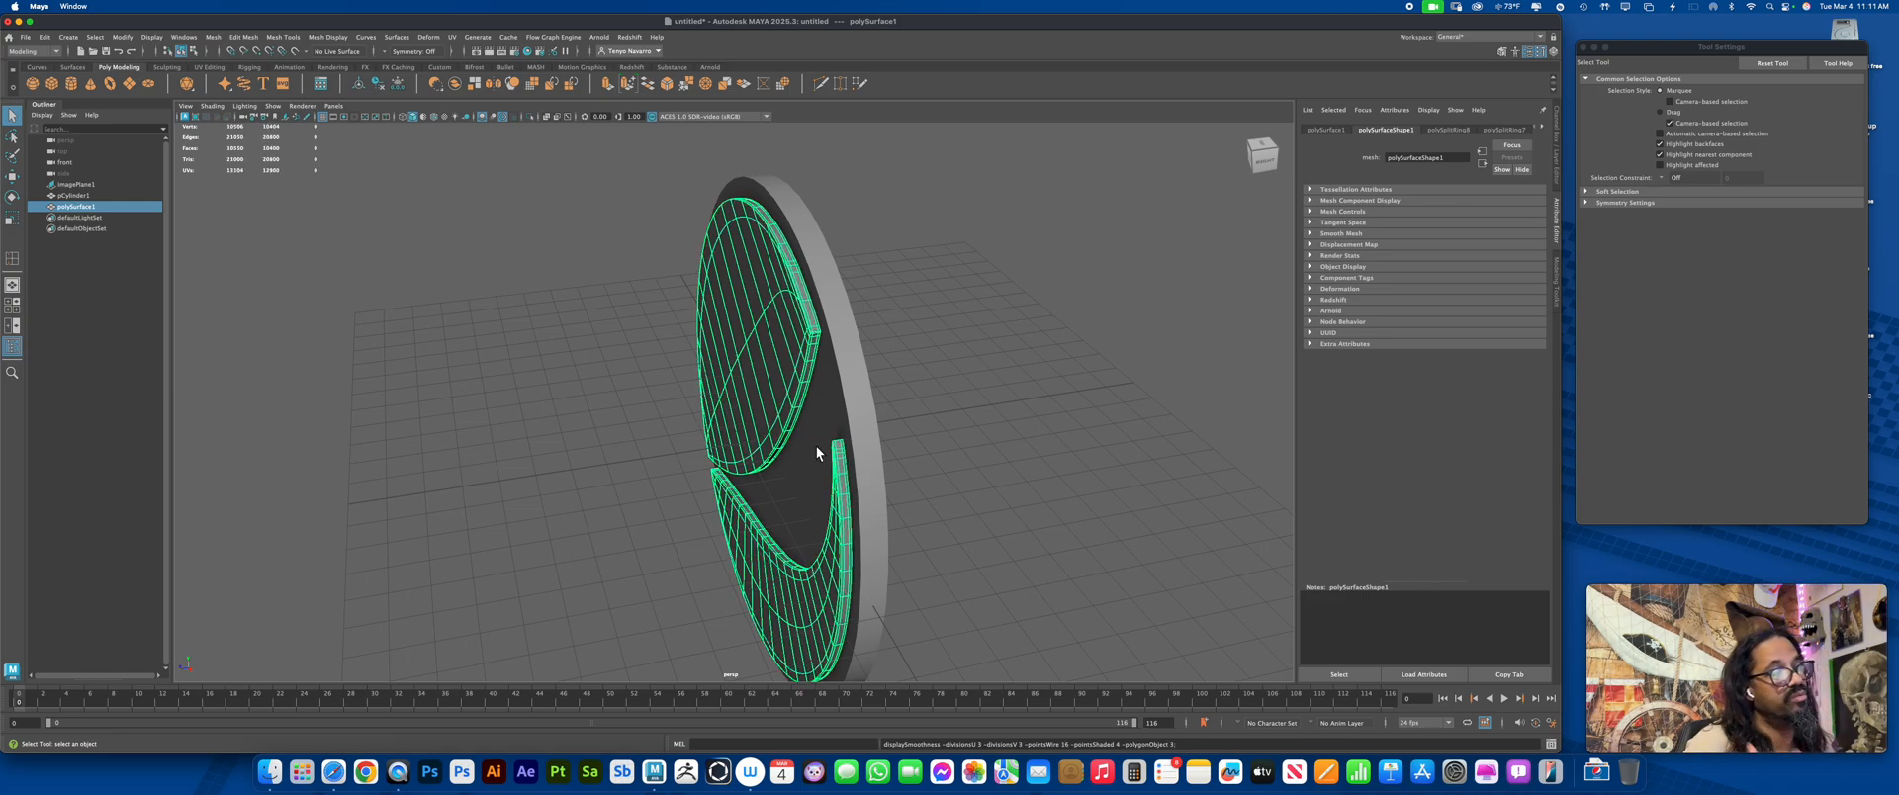
key(1)
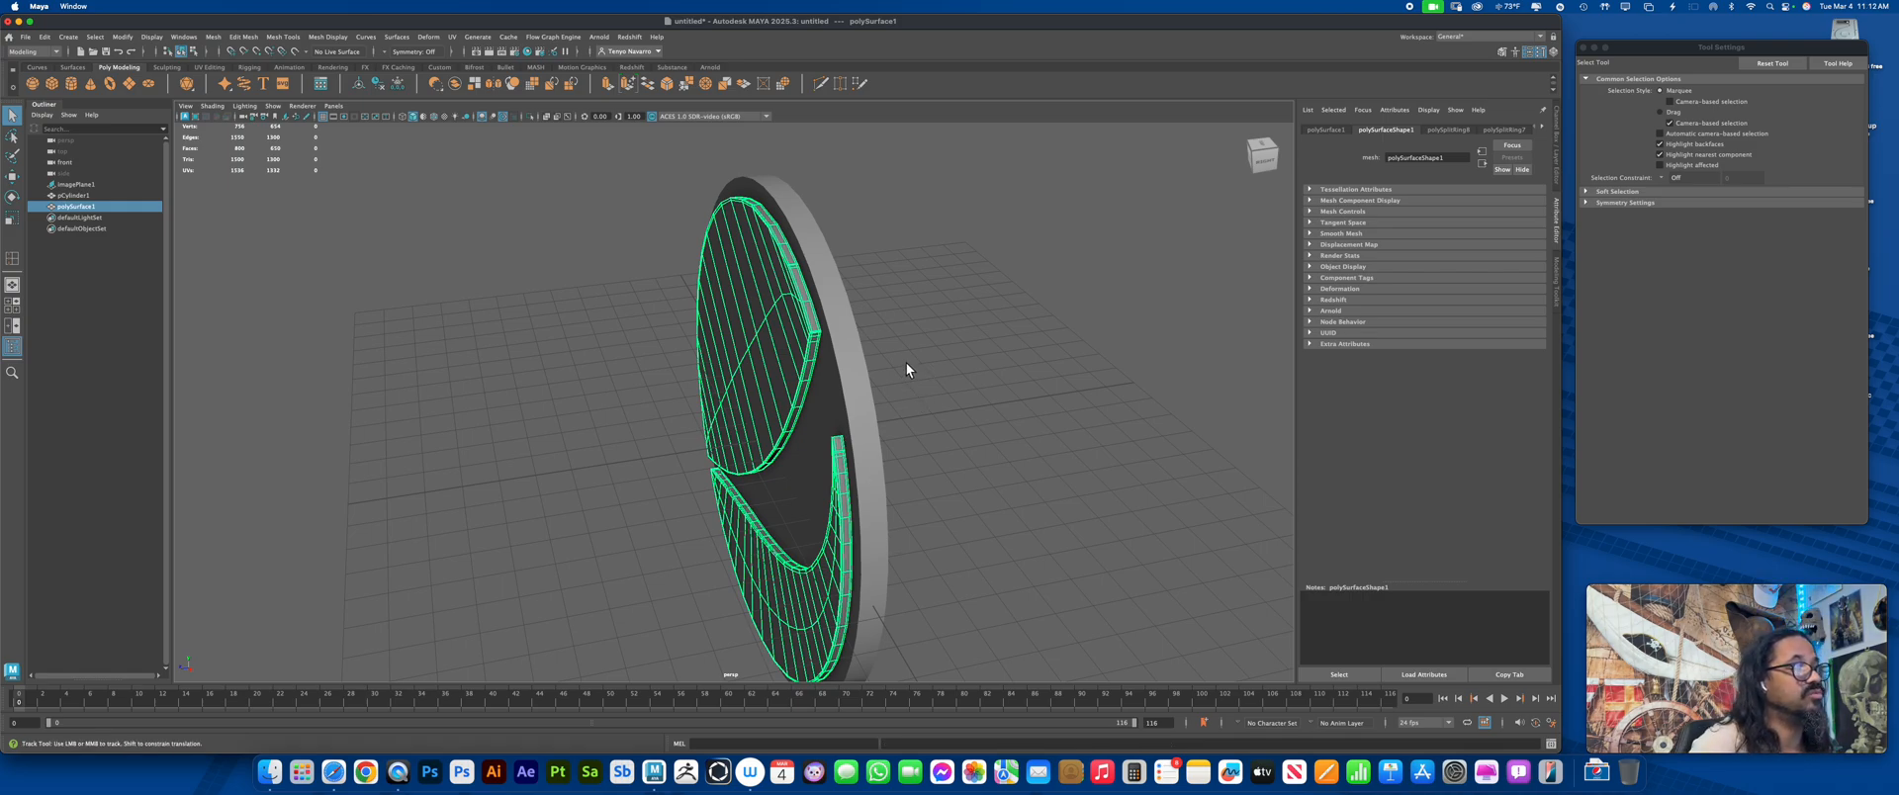
Thicken the red and blue shapes by moving all their front vertices away from the disc in the top view
alt+right_drag(907, 362, 918, 420)
key(space)
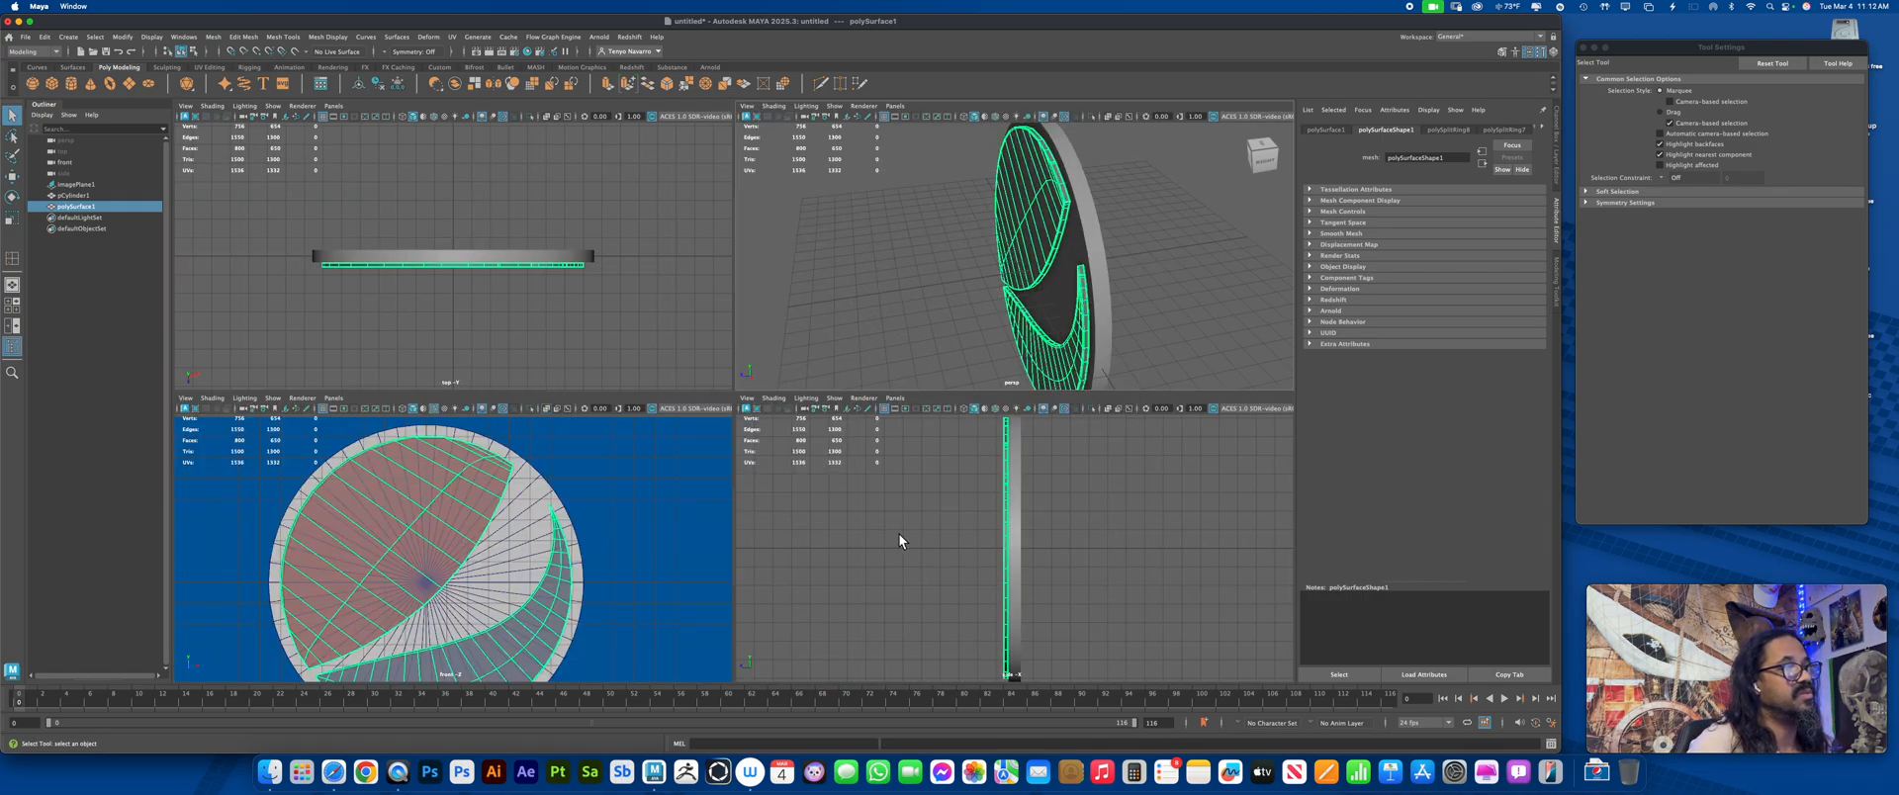
key(space)
scroll(838, 359, up, 2)
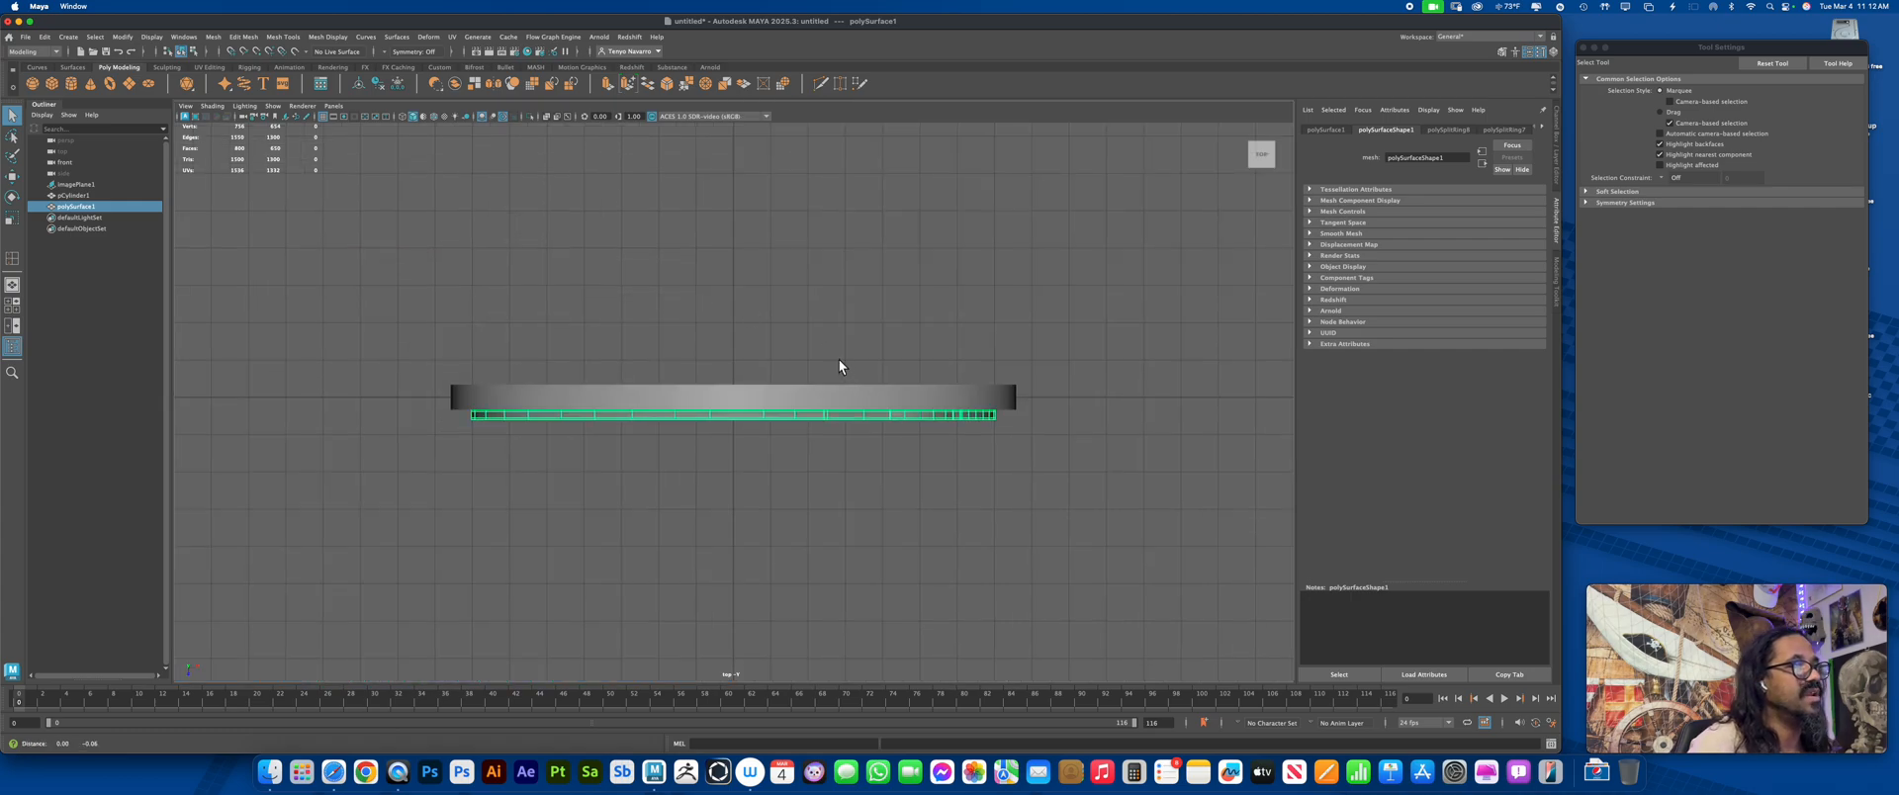
alt+right_drag(792, 381, 949, 361)
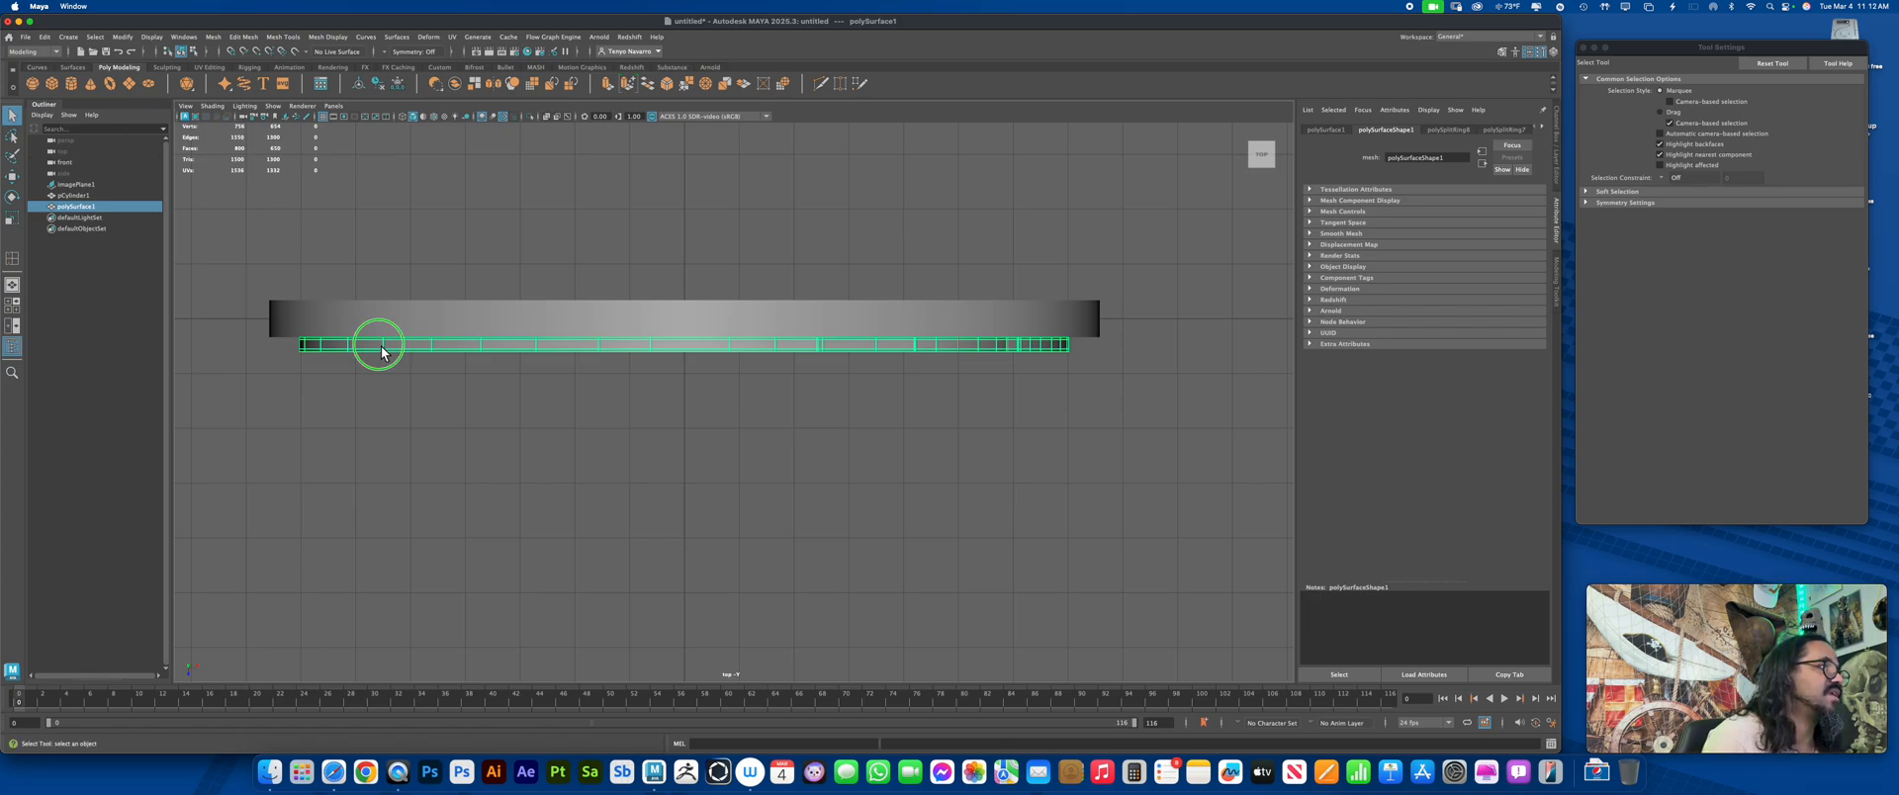
right_drag(381, 351, 336, 351)
drag(1161, 427, 260, 347)
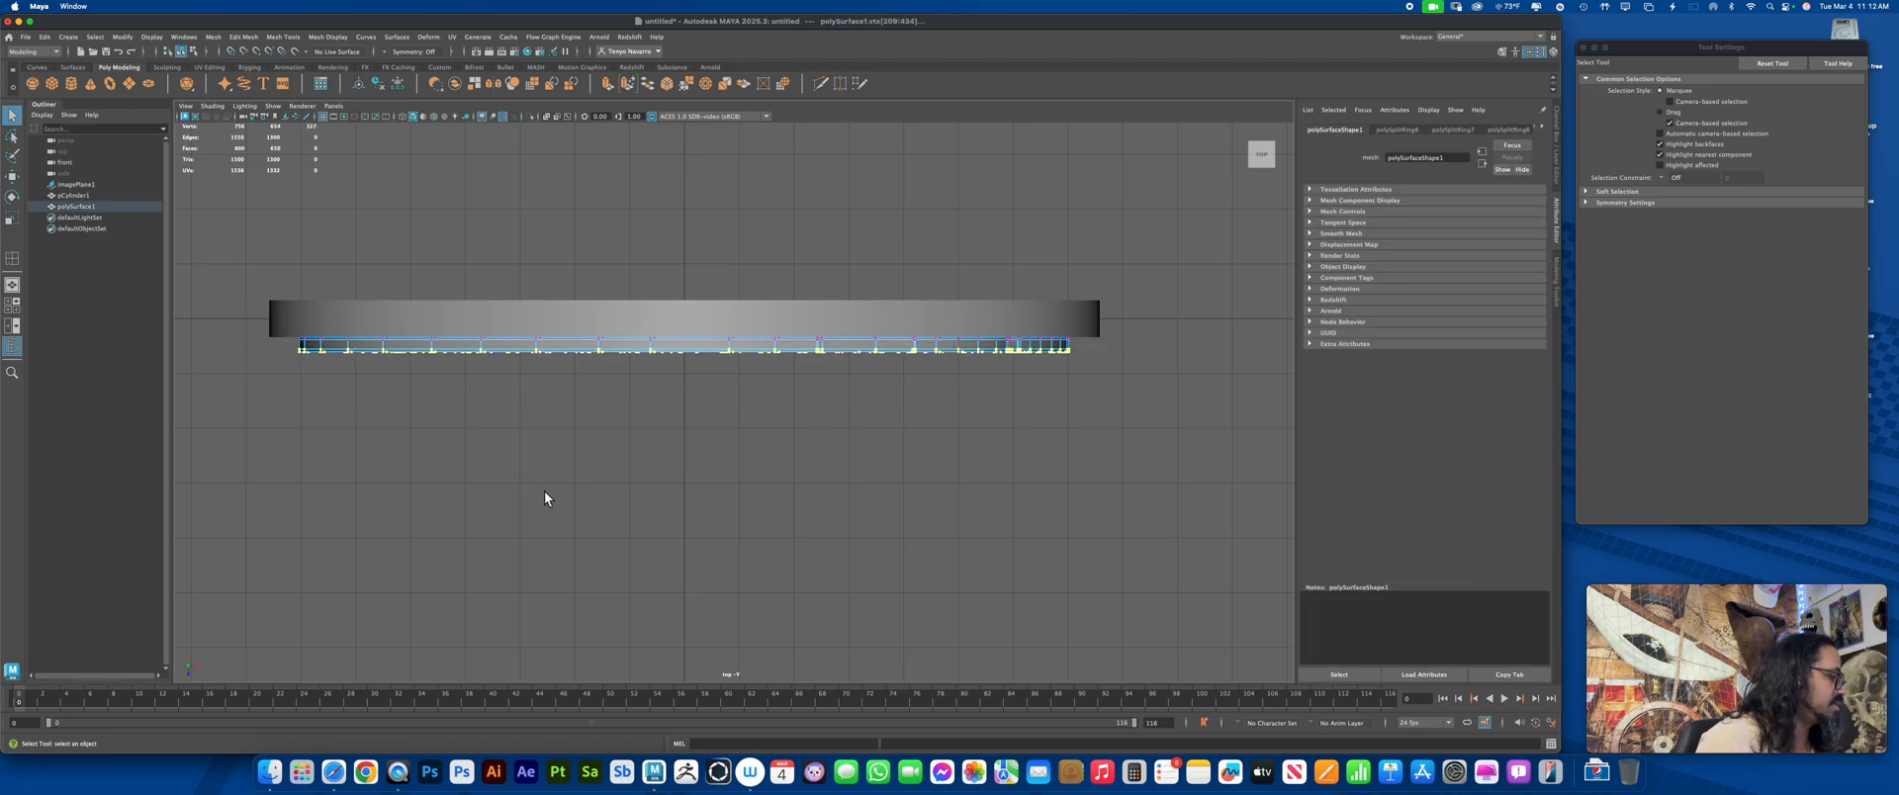
key(w)
drag(688, 399, 691, 413)
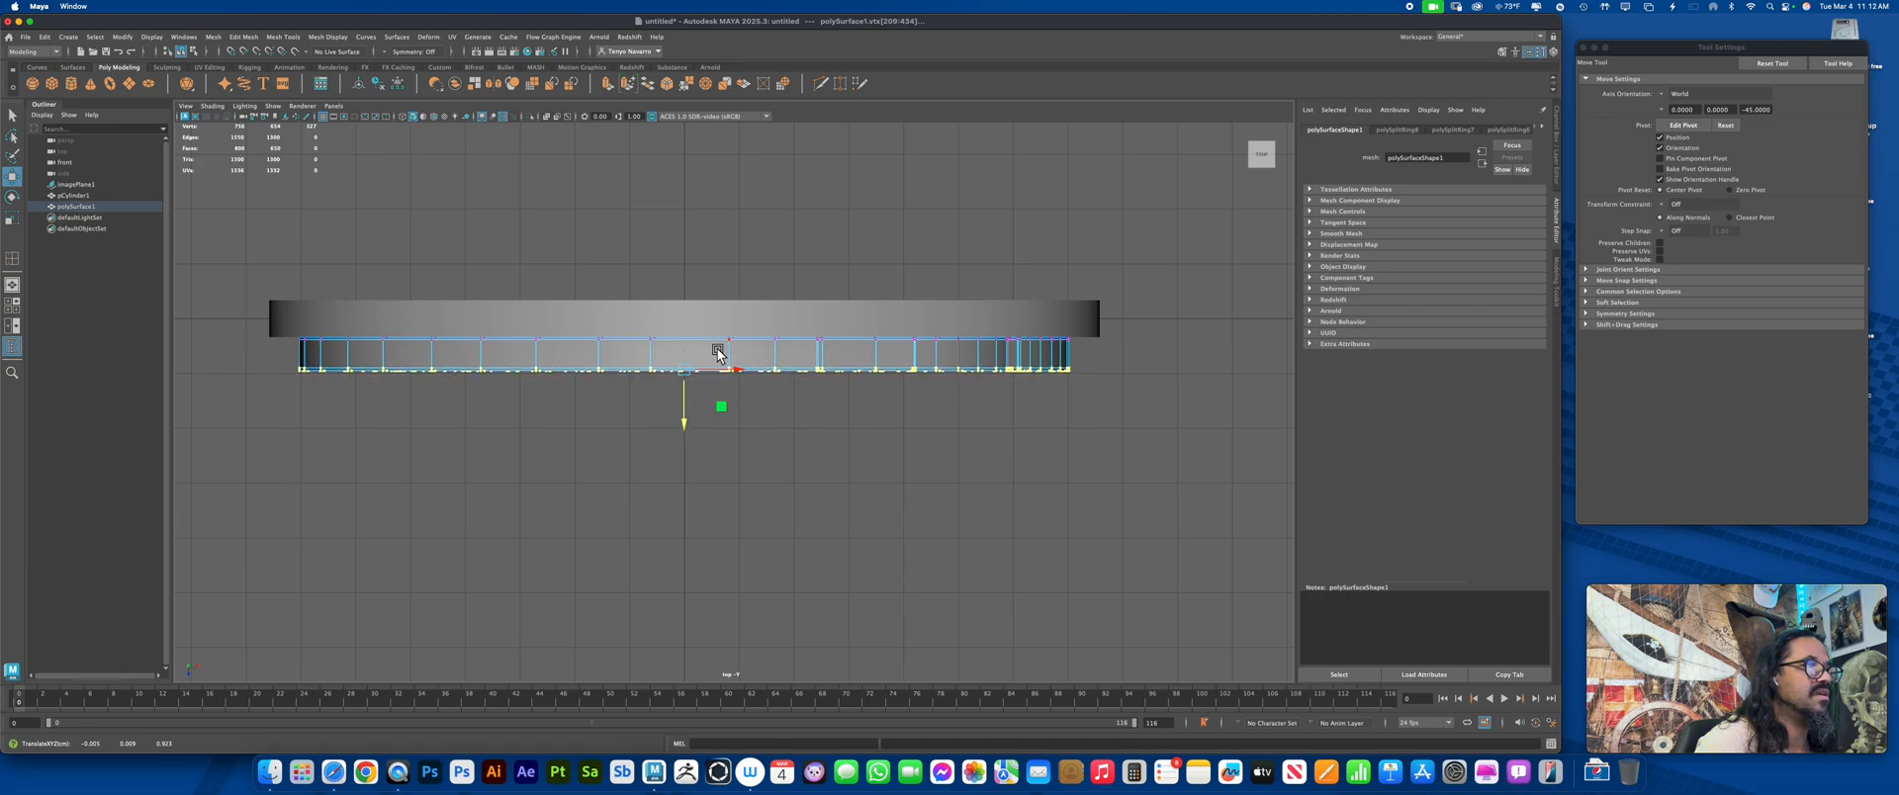
right_drag(714, 350, 758, 331)
click(818, 414)
key(space)
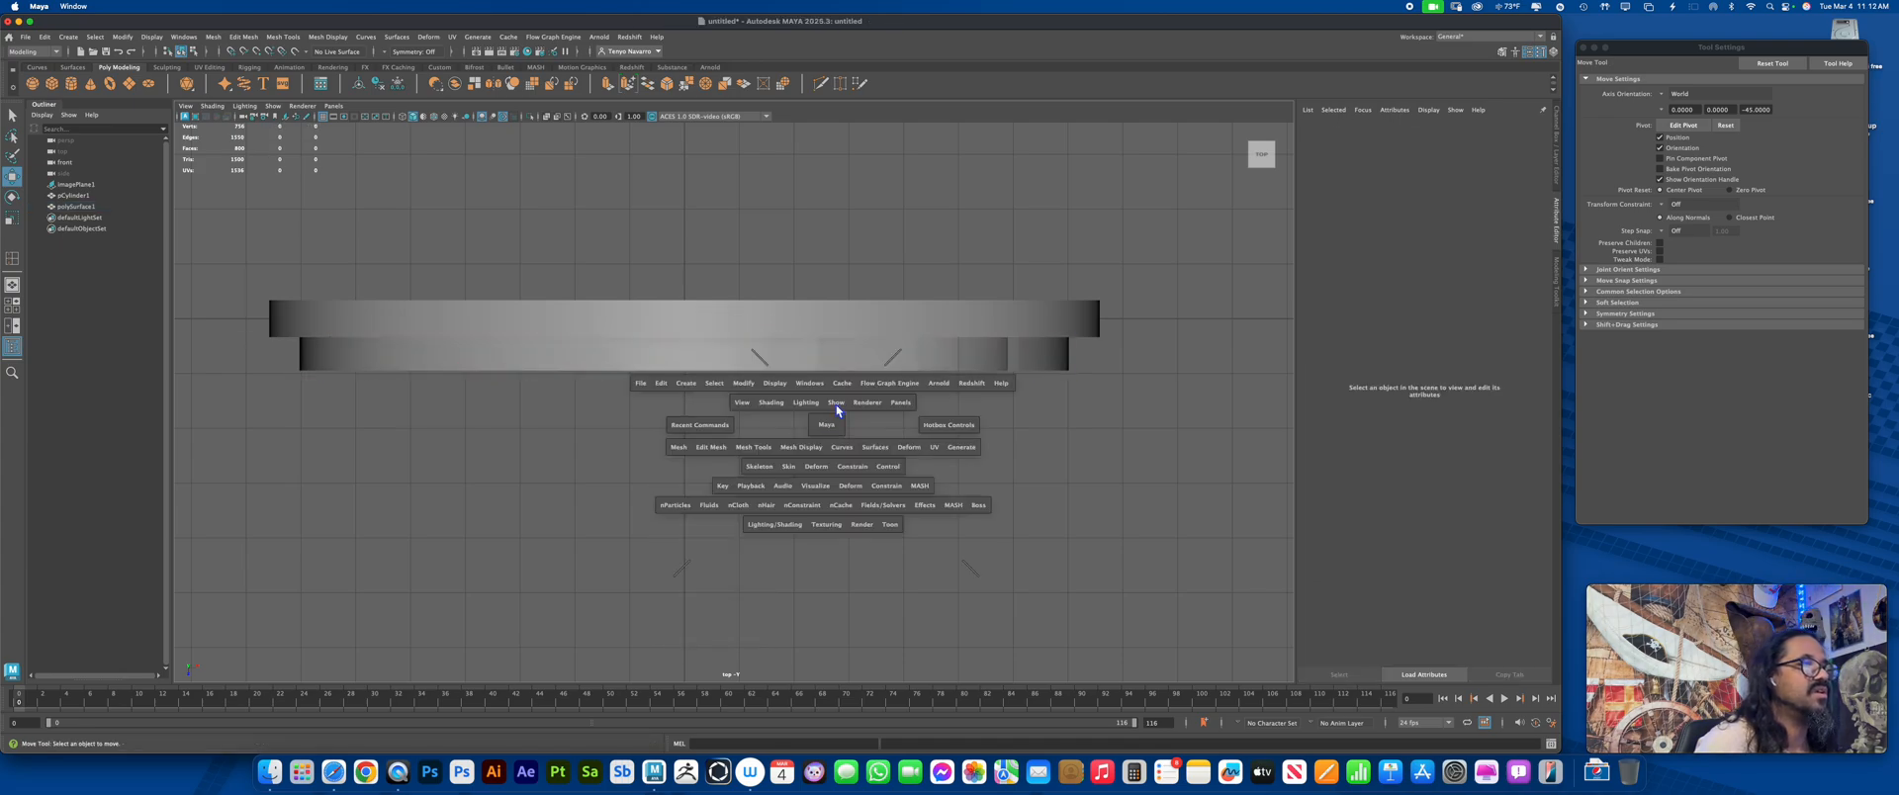
alt+drag(1153, 323, 1137, 286)
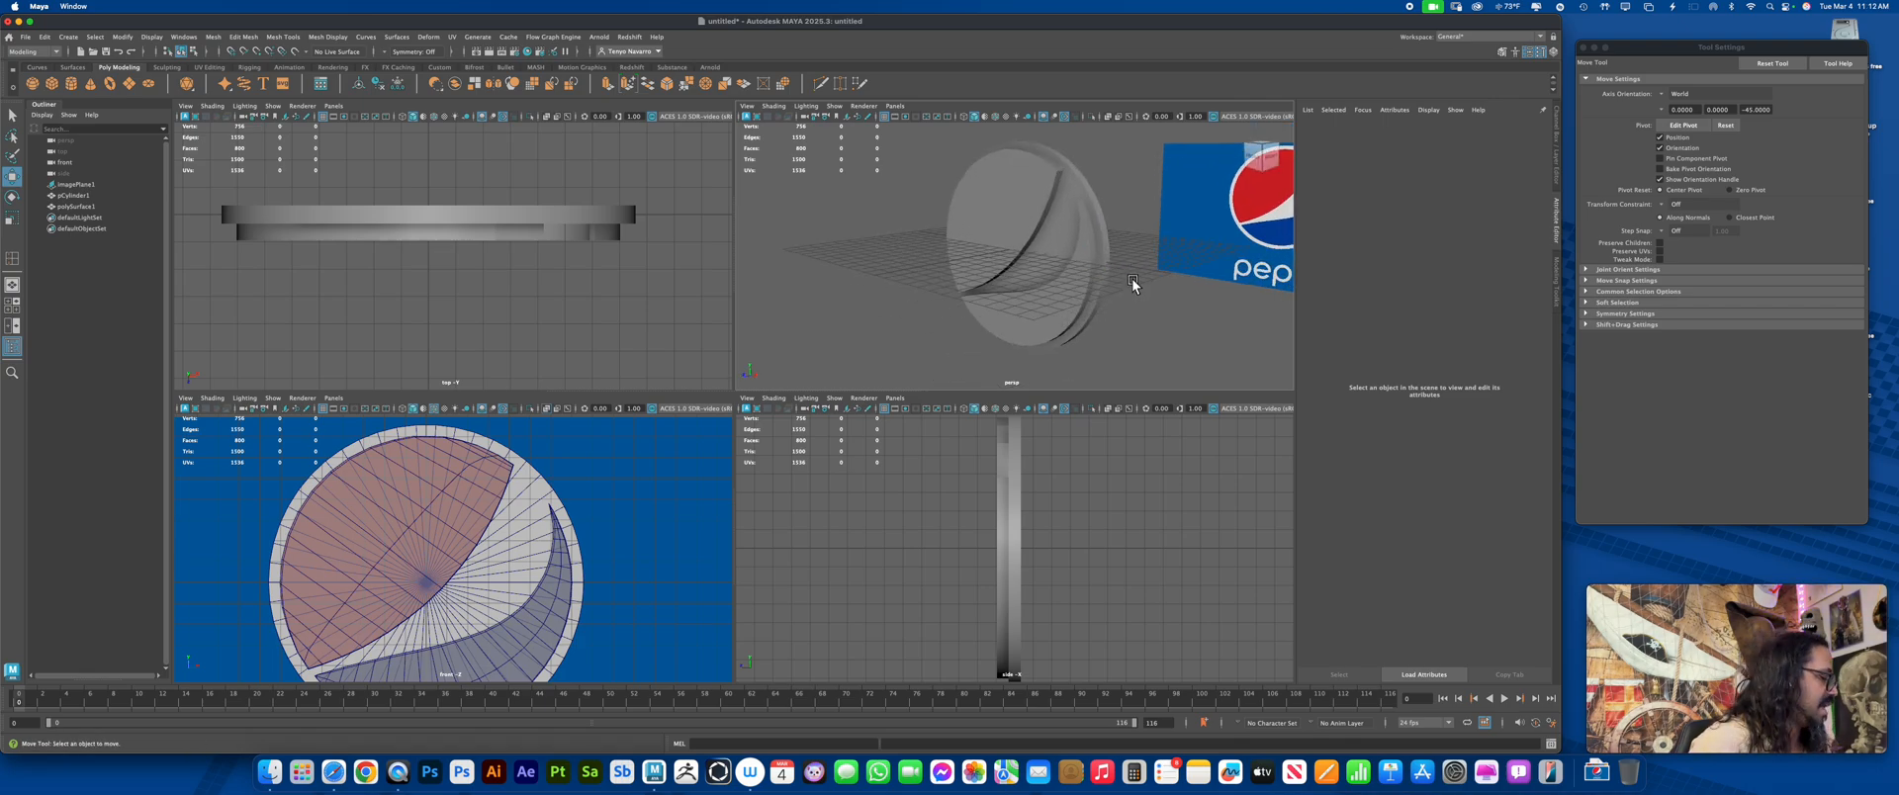
Start saving the scene and open the Tutorial Recordings folder on the Extreme Pro drive as its location
key(q)
key(super+s)
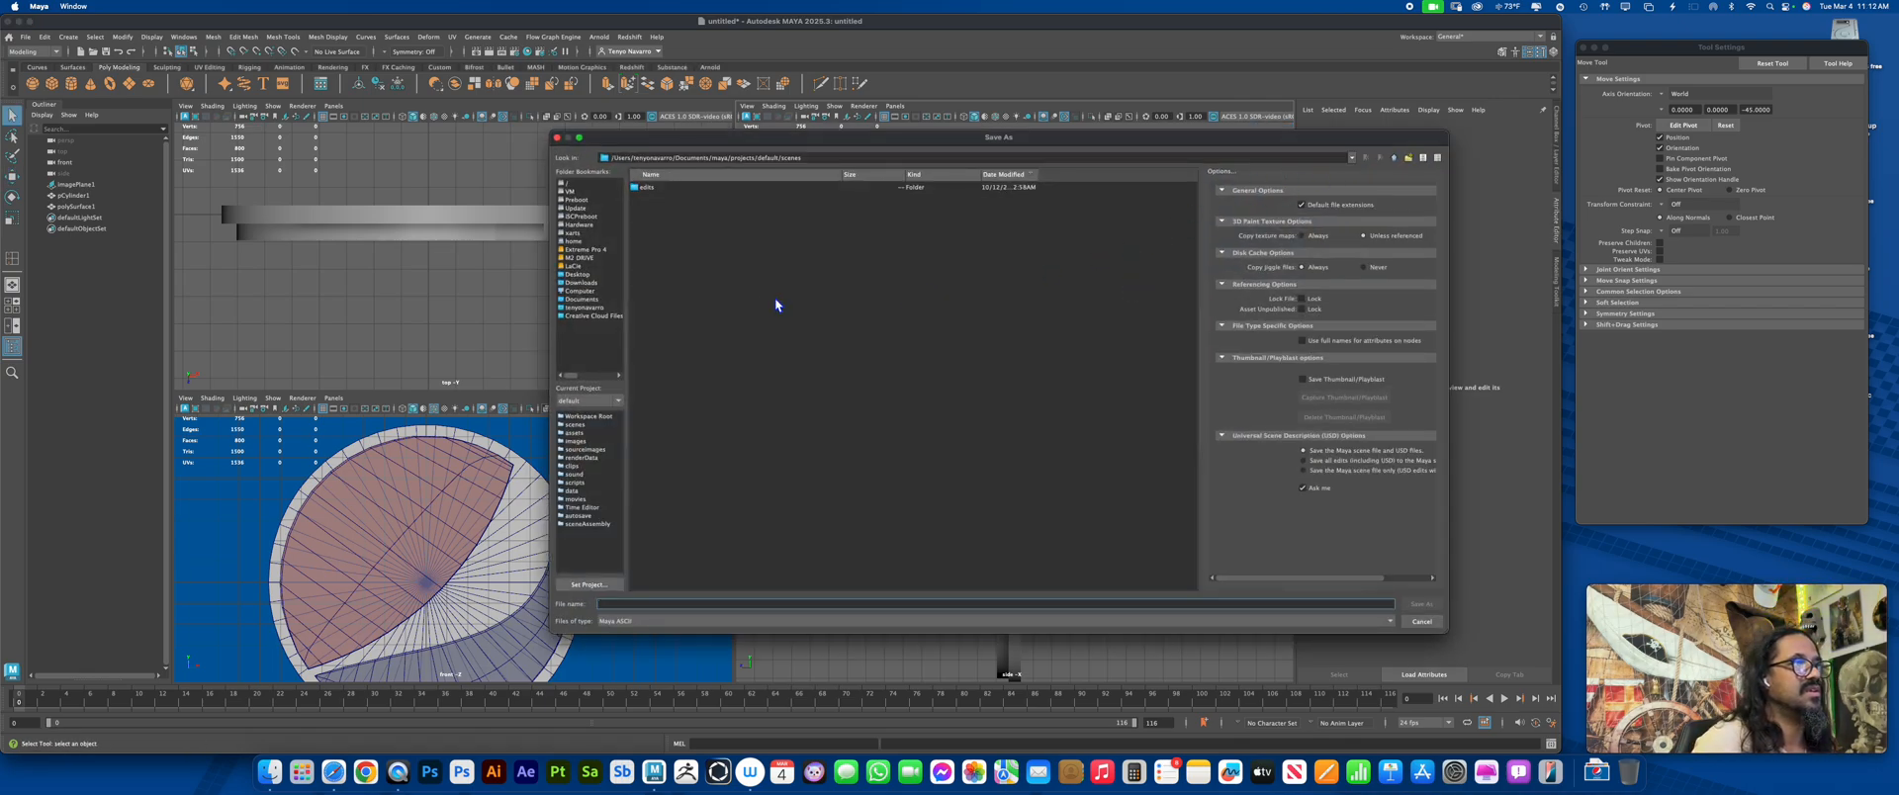
click(586, 250)
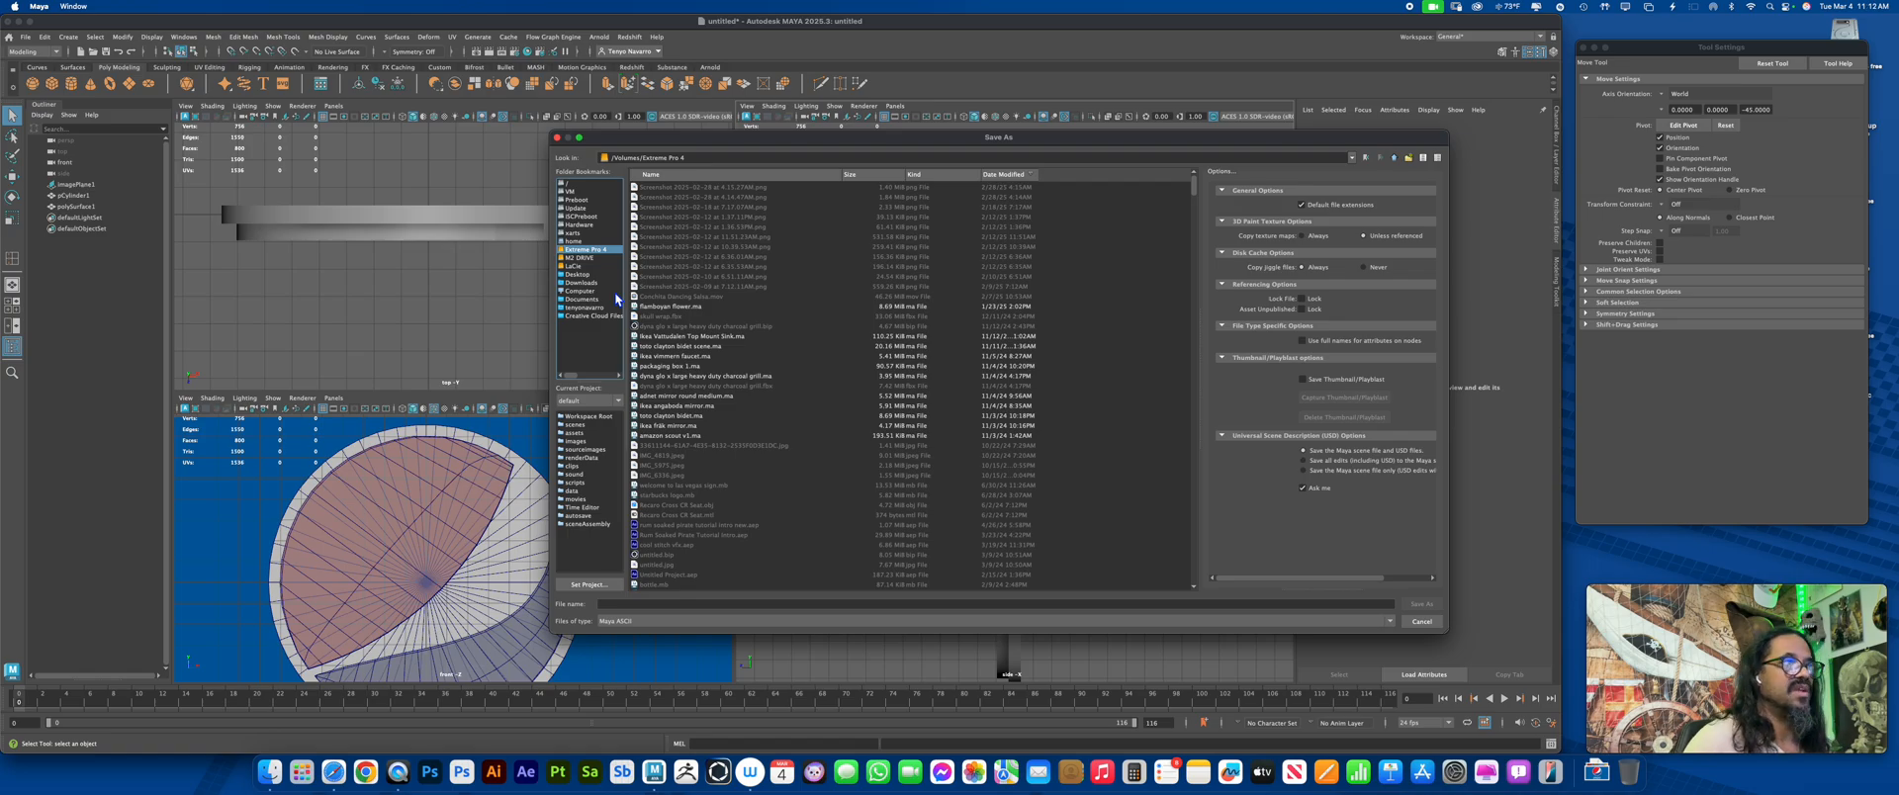
click(730, 176)
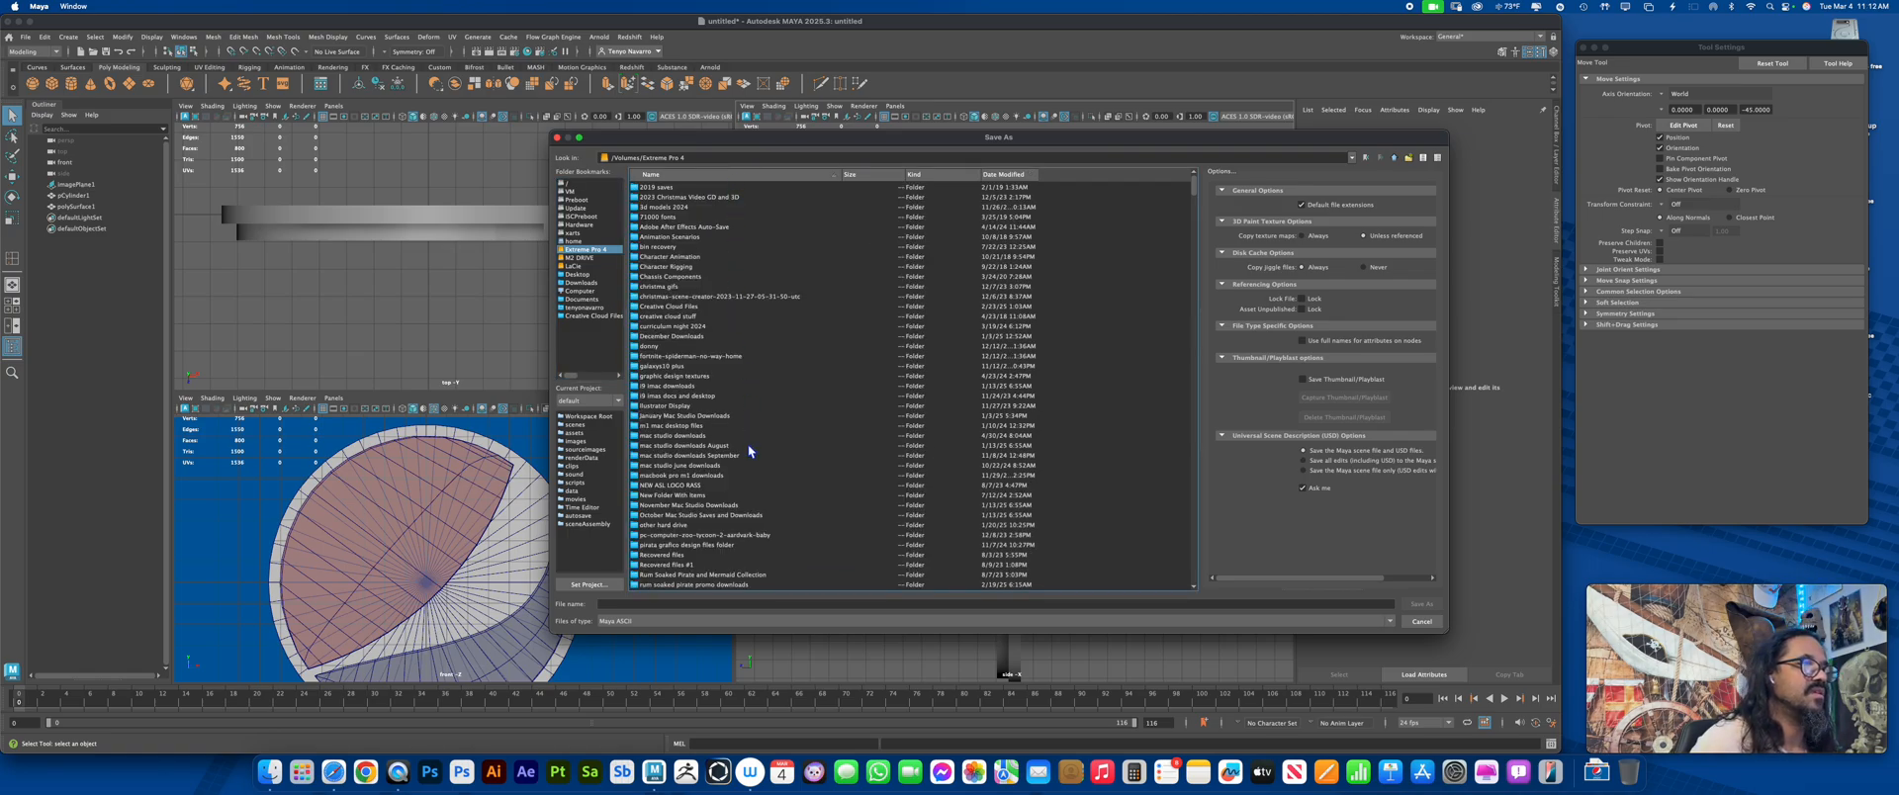
scroll(749, 449, down, 10)
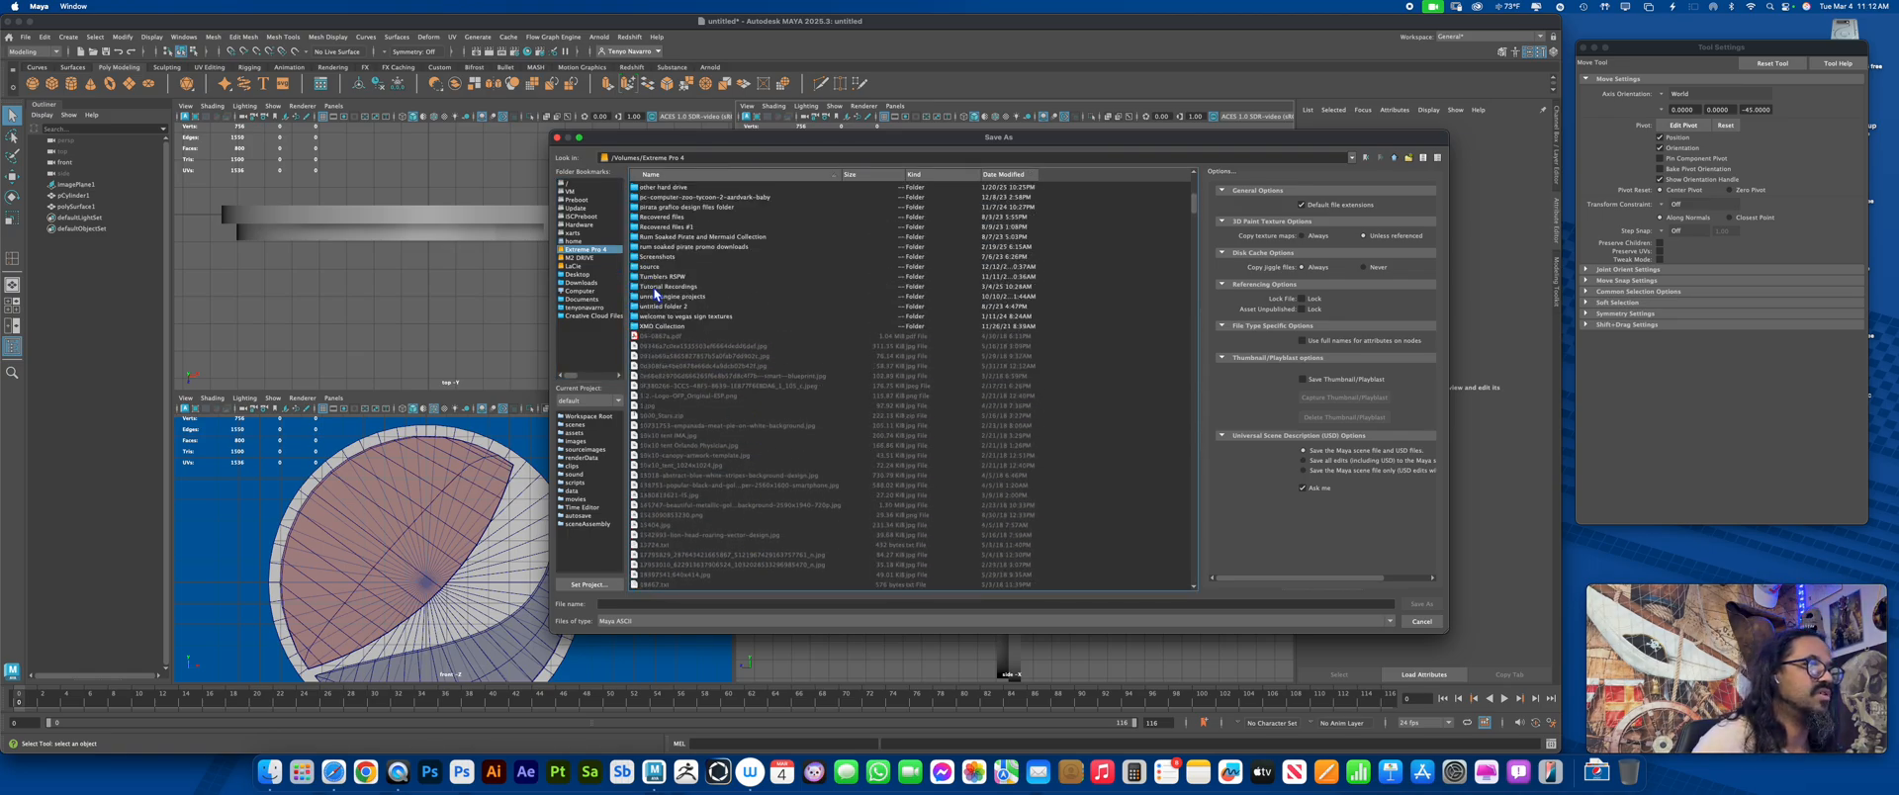
click(655, 287)
click(1421, 605)
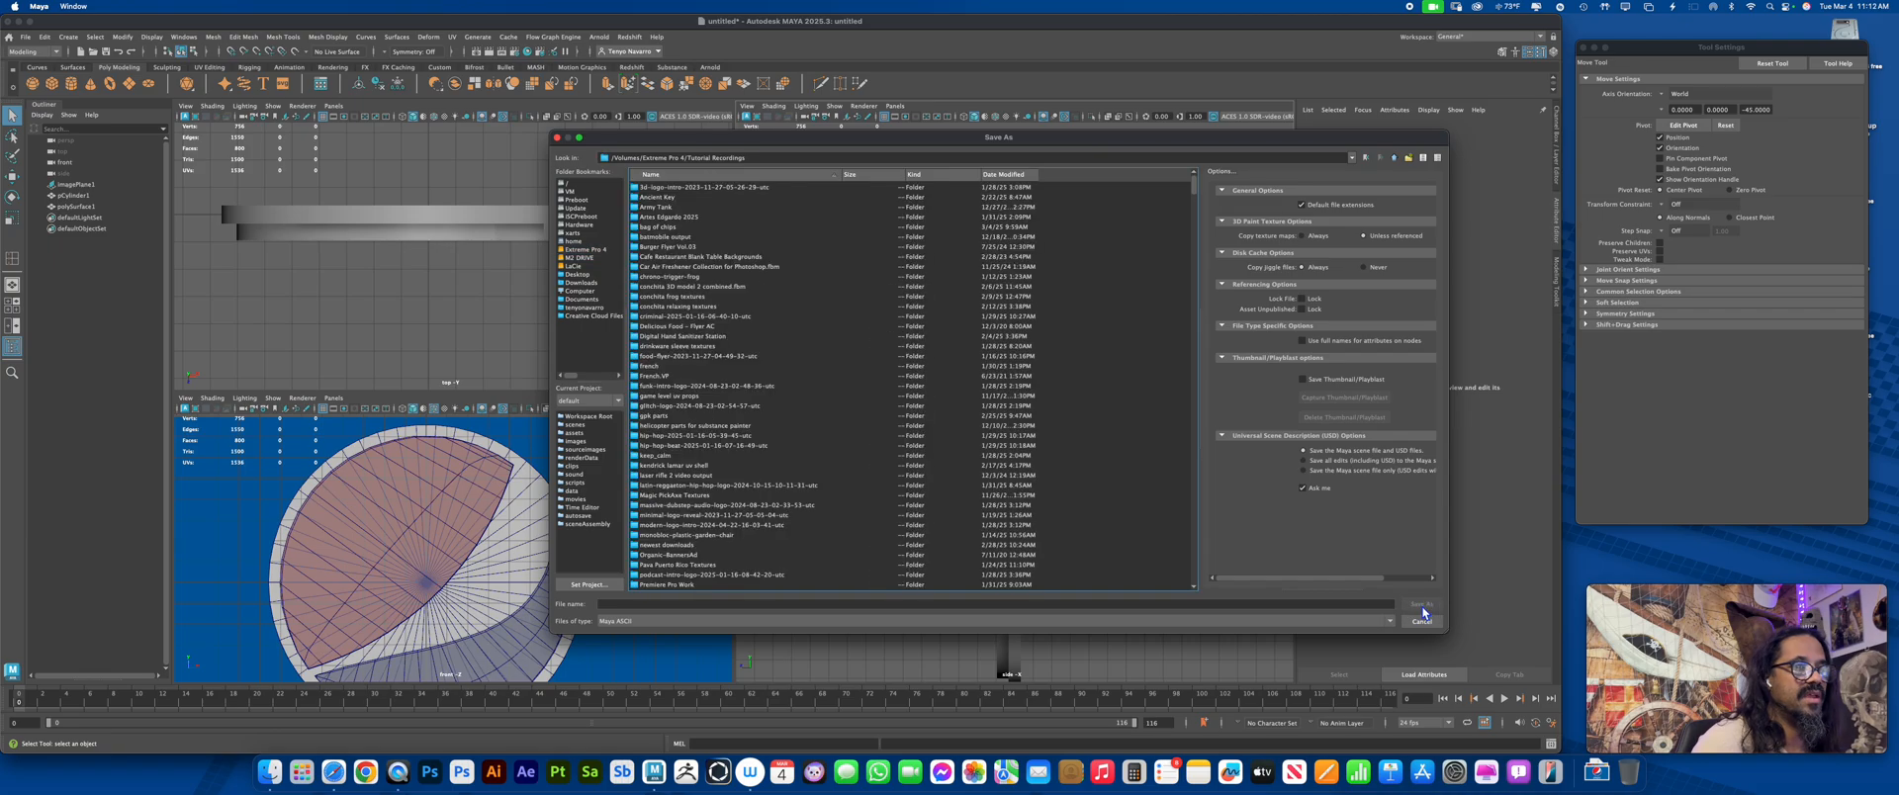
Save the scene as a Maya ASCII file named Pepsi Logo in 3D
click(915, 604)
text(Pu)
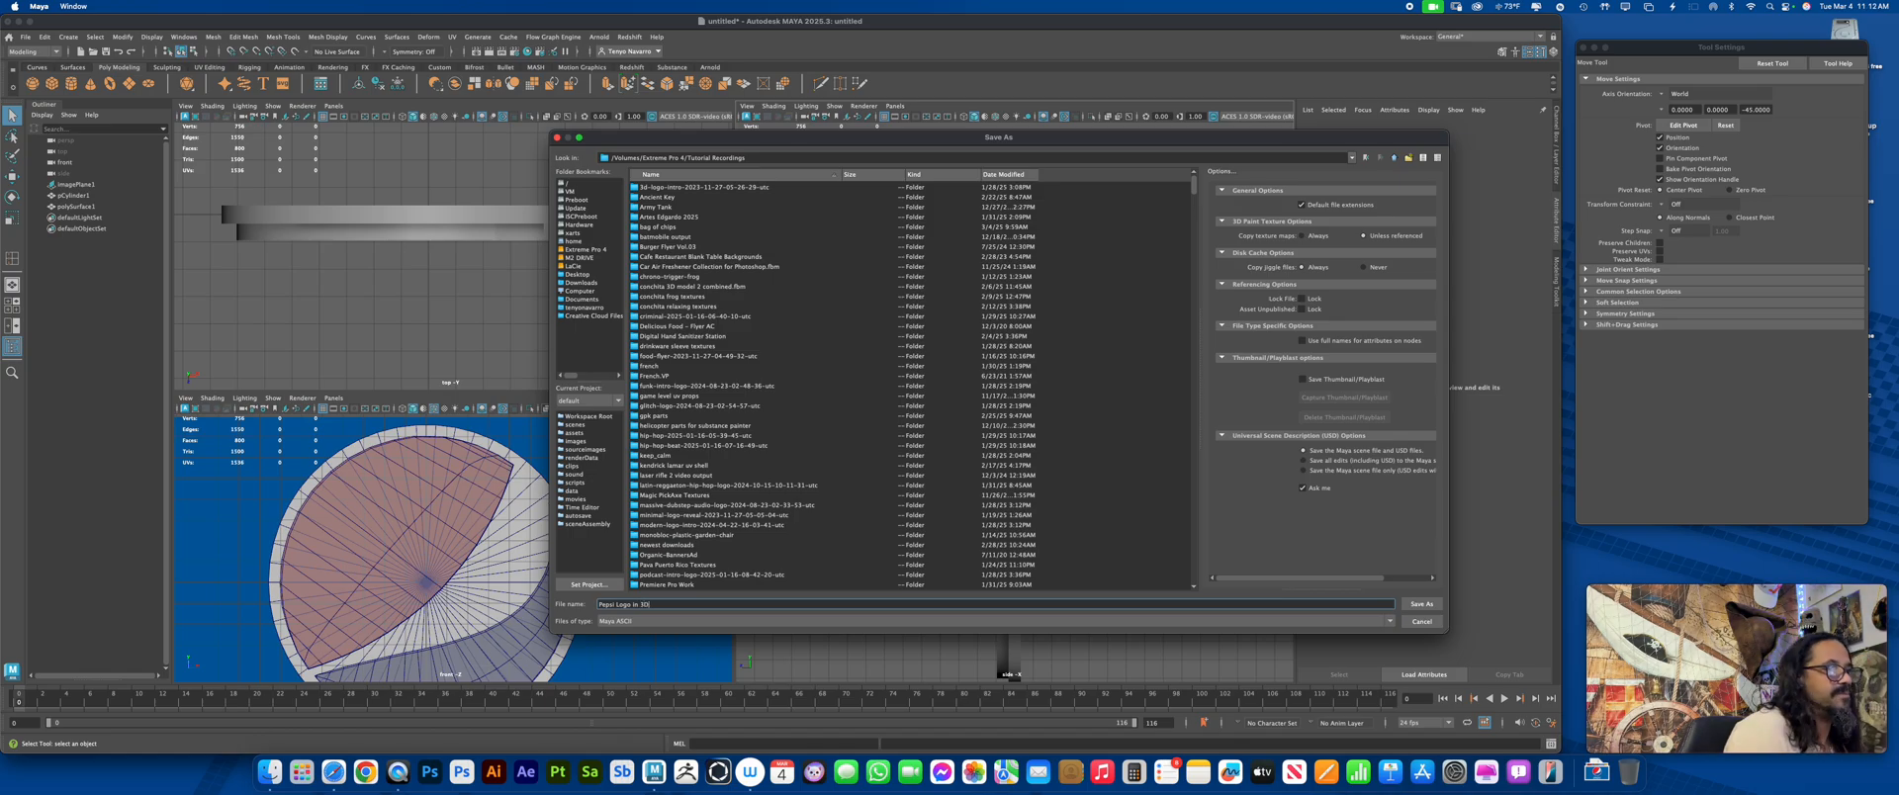
click(1421, 603)
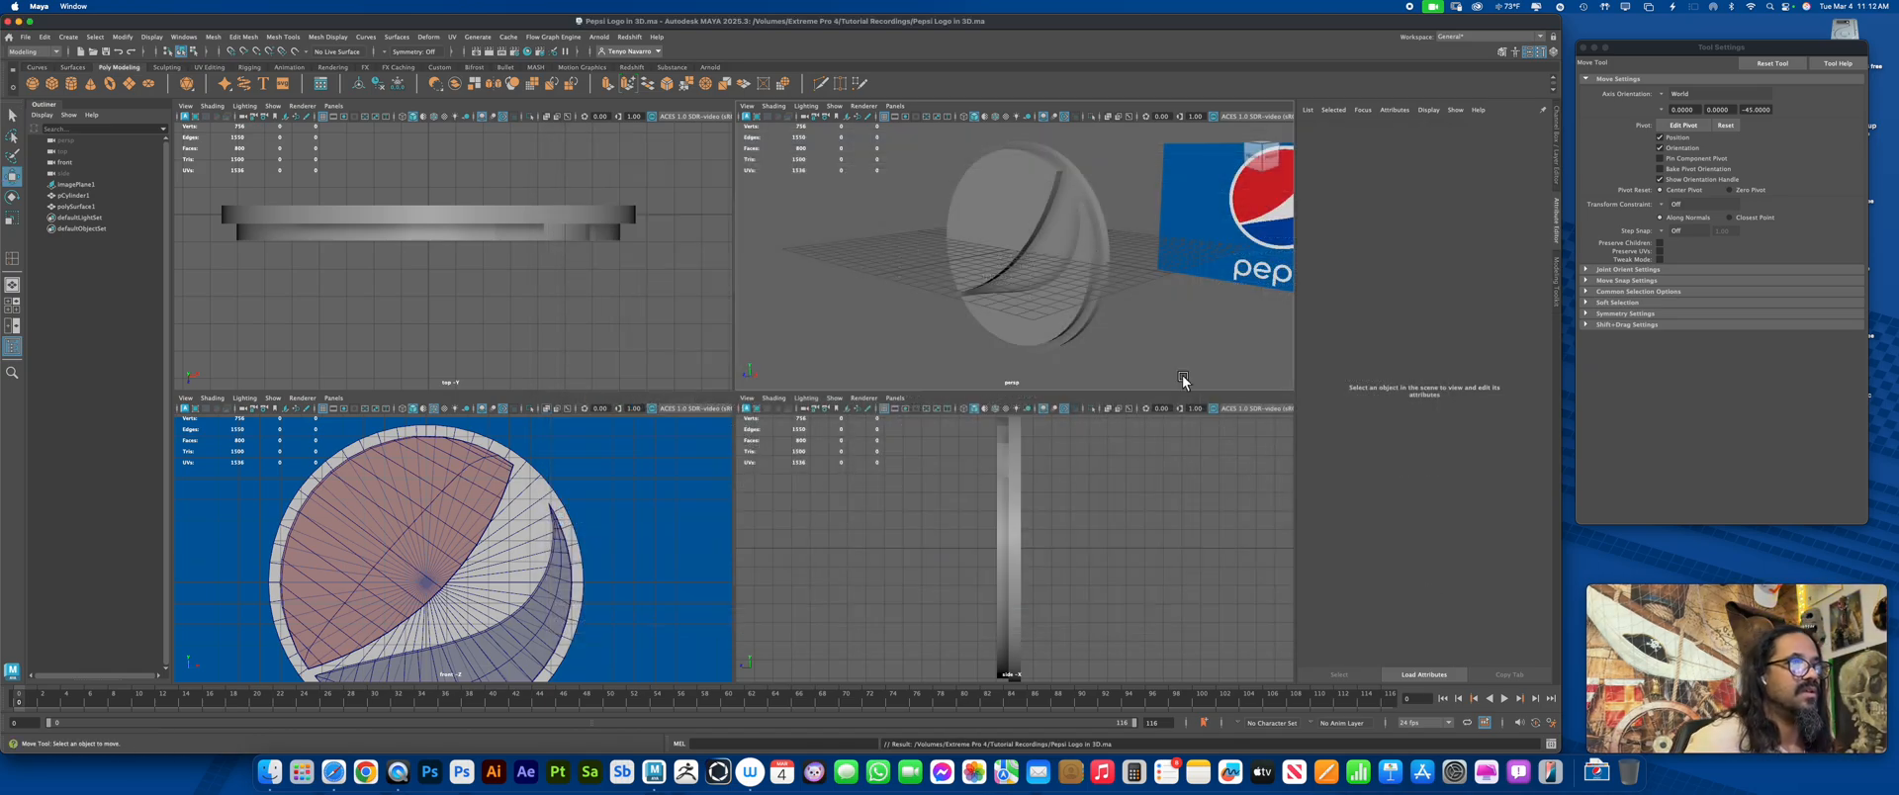
Compare the logo's viewport shading with screen space ambient occlusion on and off
mouse_move(1162, 314)
alt+mouse_down()
mouse_move(1131, 322)
mouse_move(1132, 305)
alt+mouse_up()
scroll(1133, 304, up, 3)
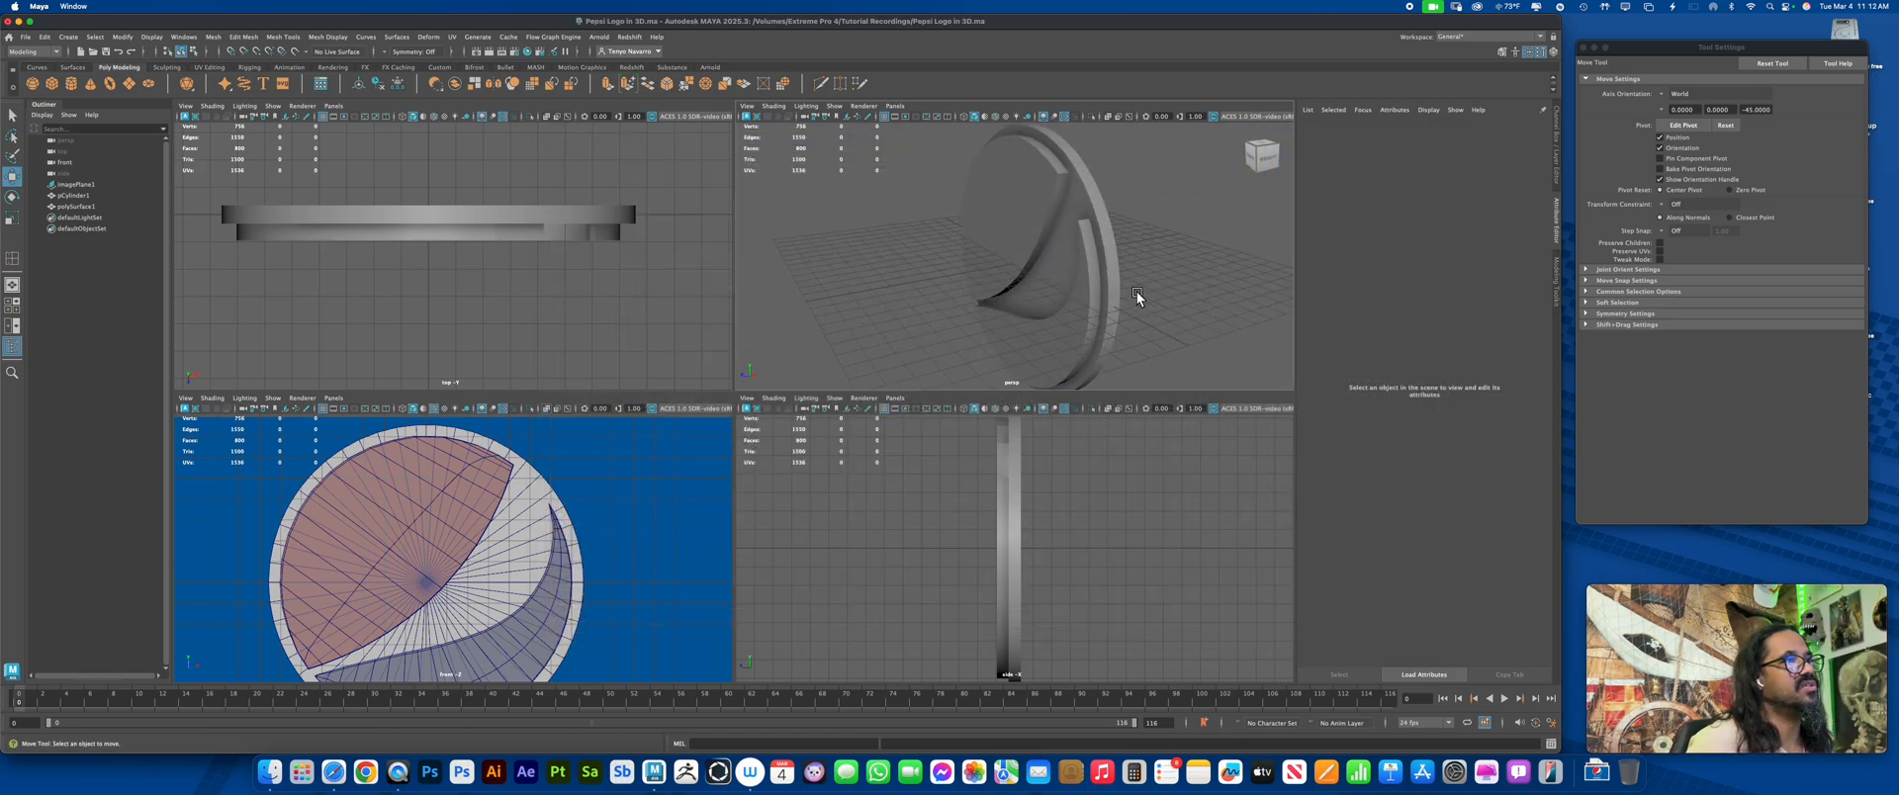
alt+middle_drag(1137, 300, 1123, 319)
alt+drag(1122, 317, 1140, 320)
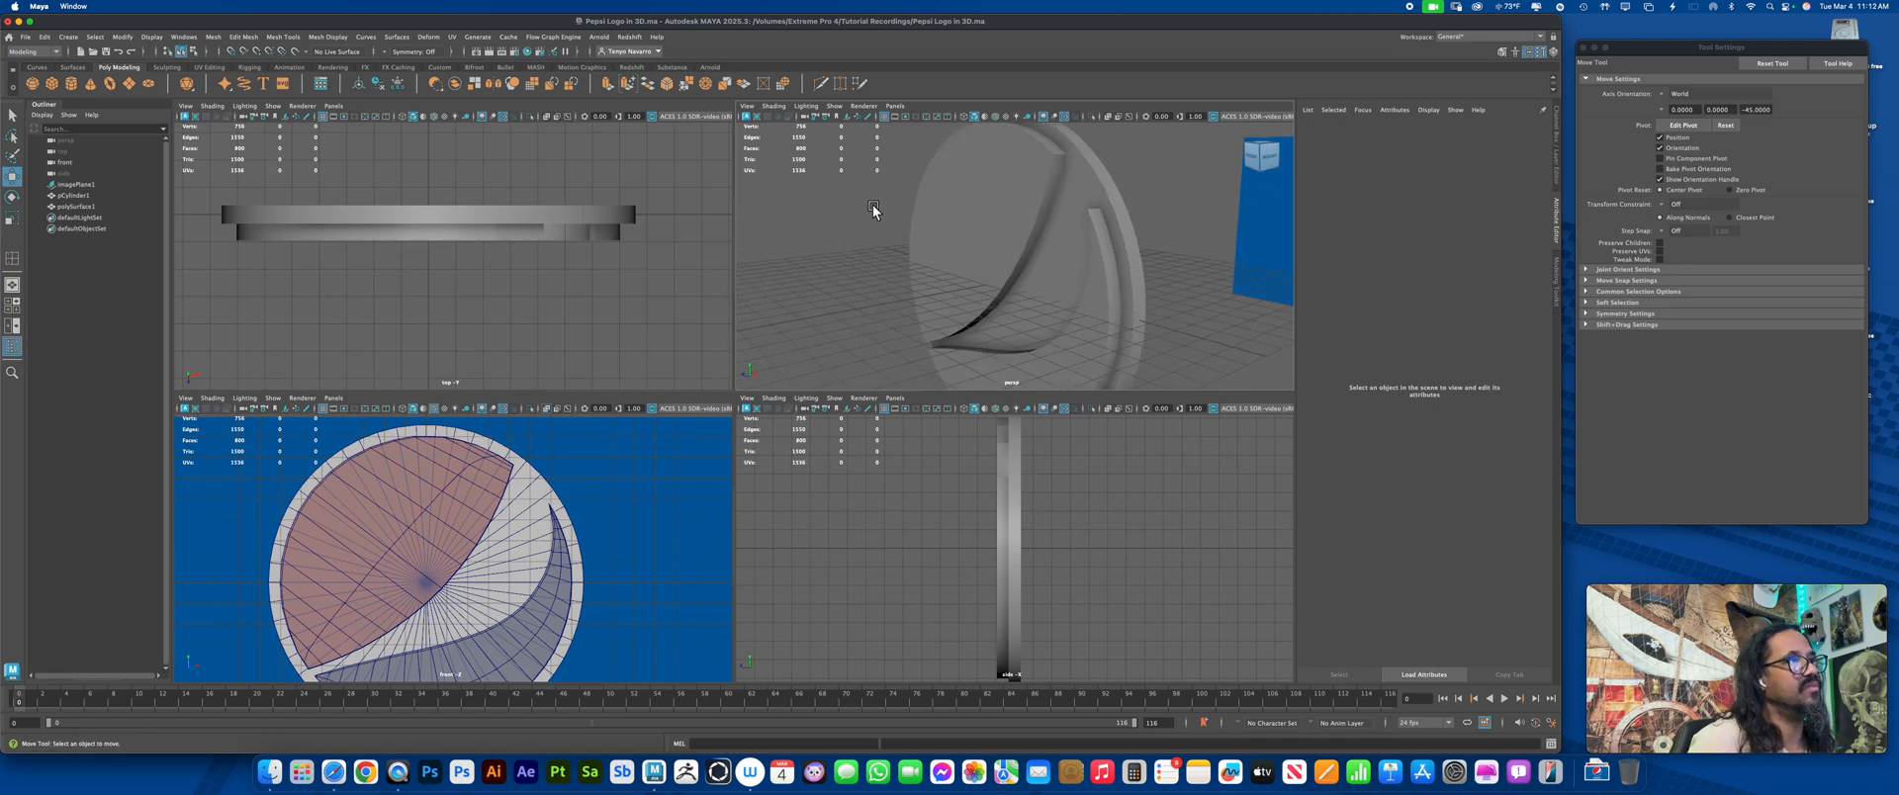
click(484, 120)
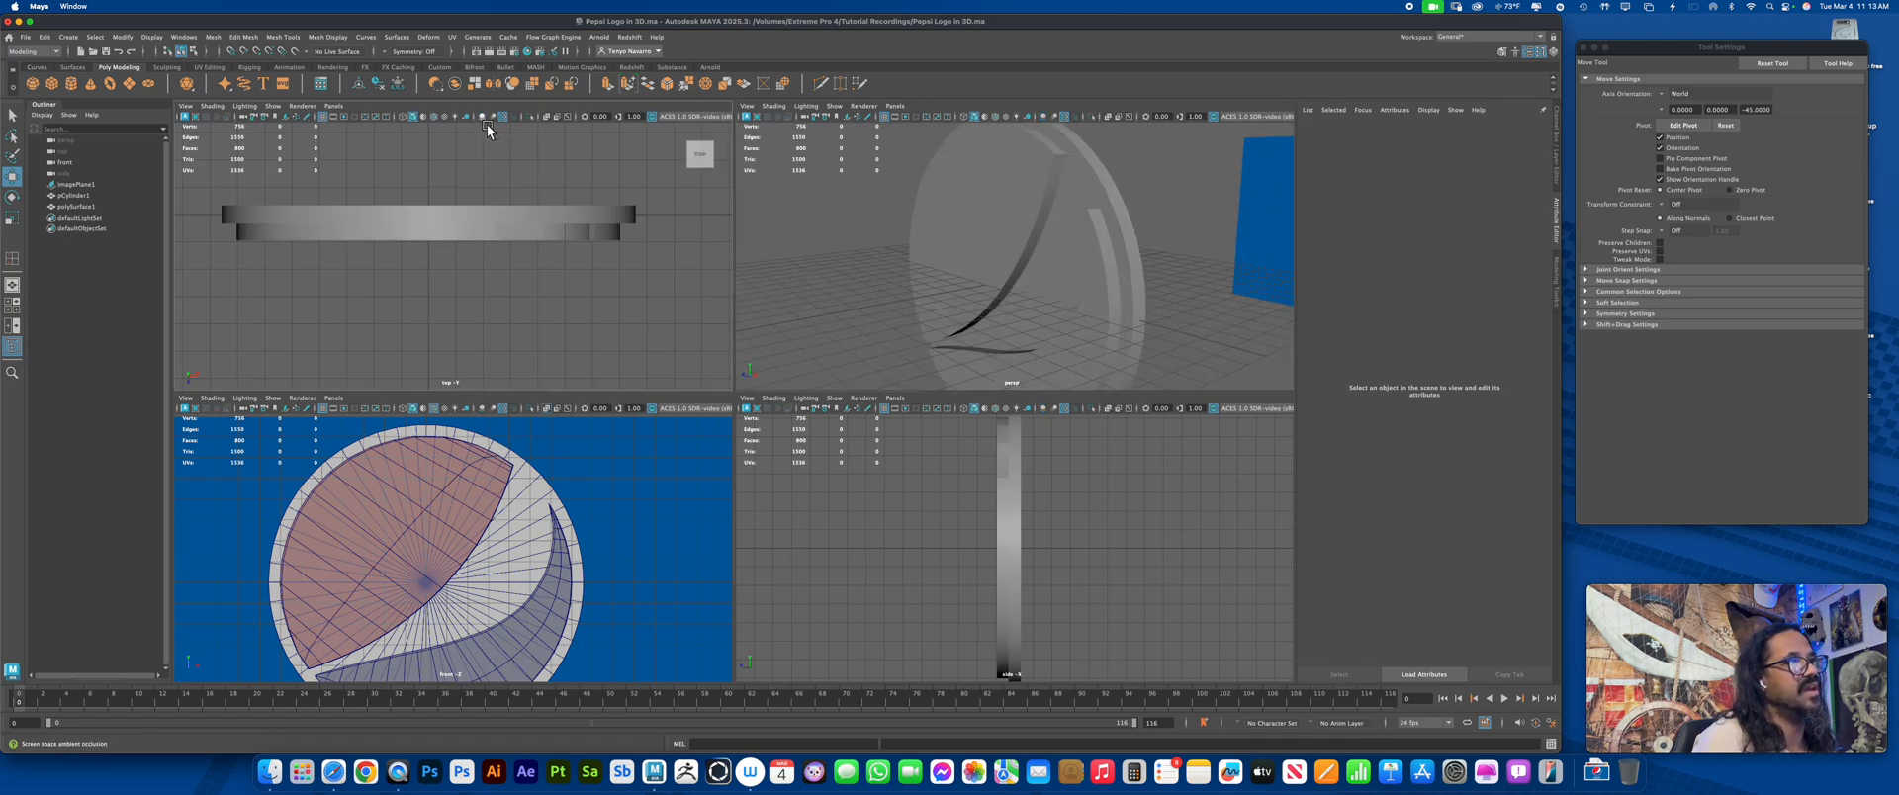
click(484, 121)
click(485, 122)
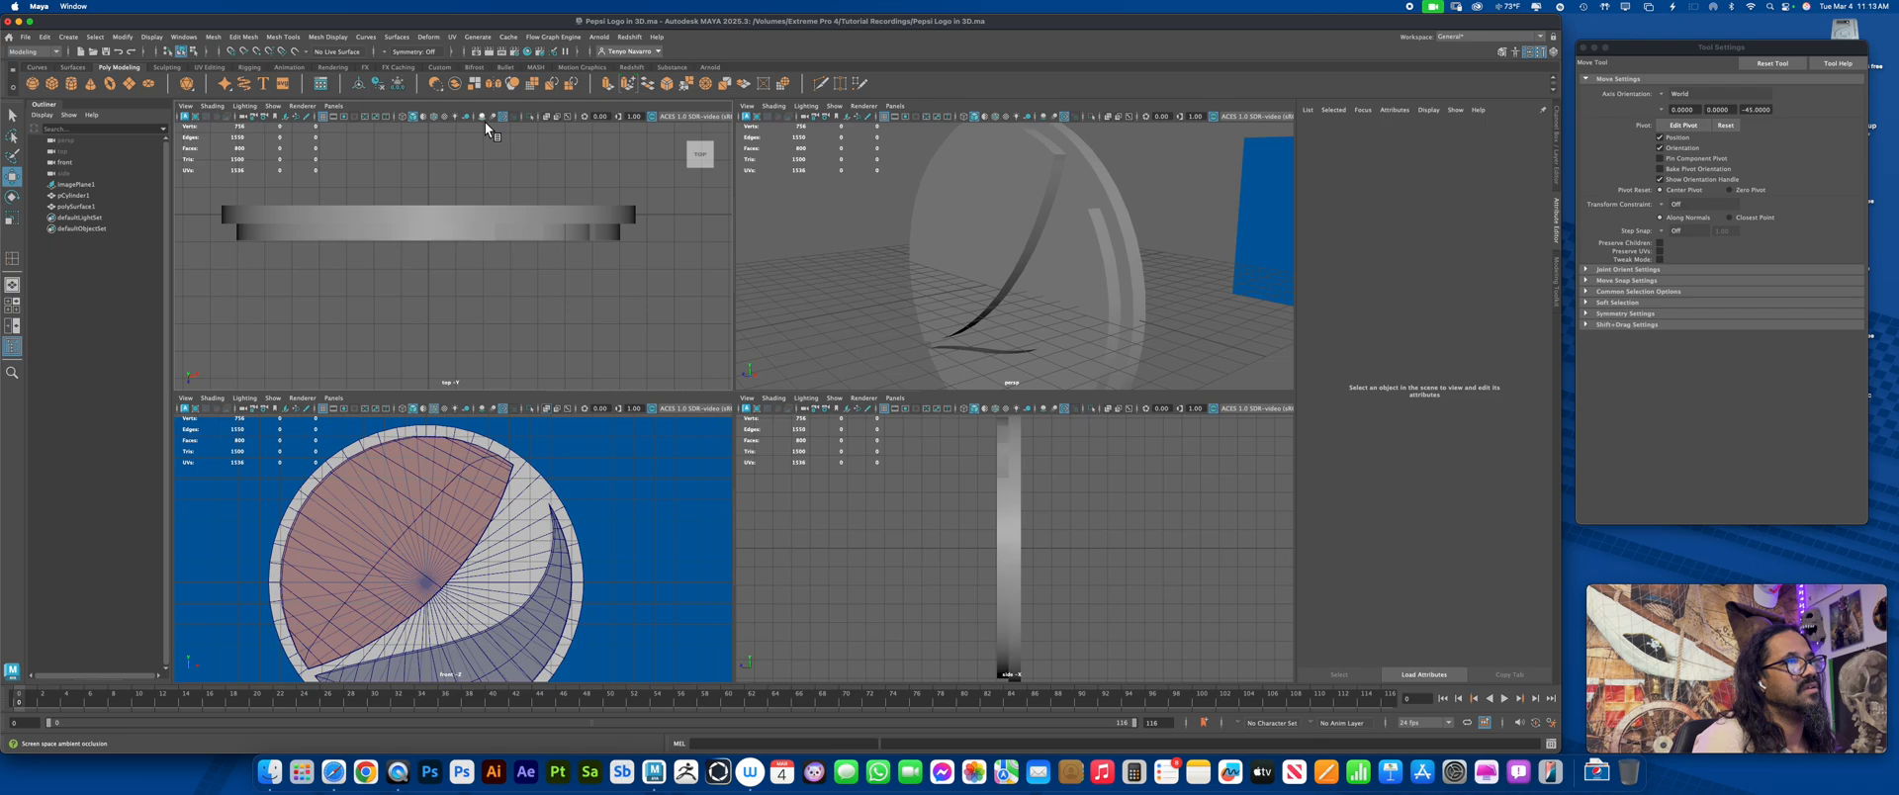
click(485, 122)
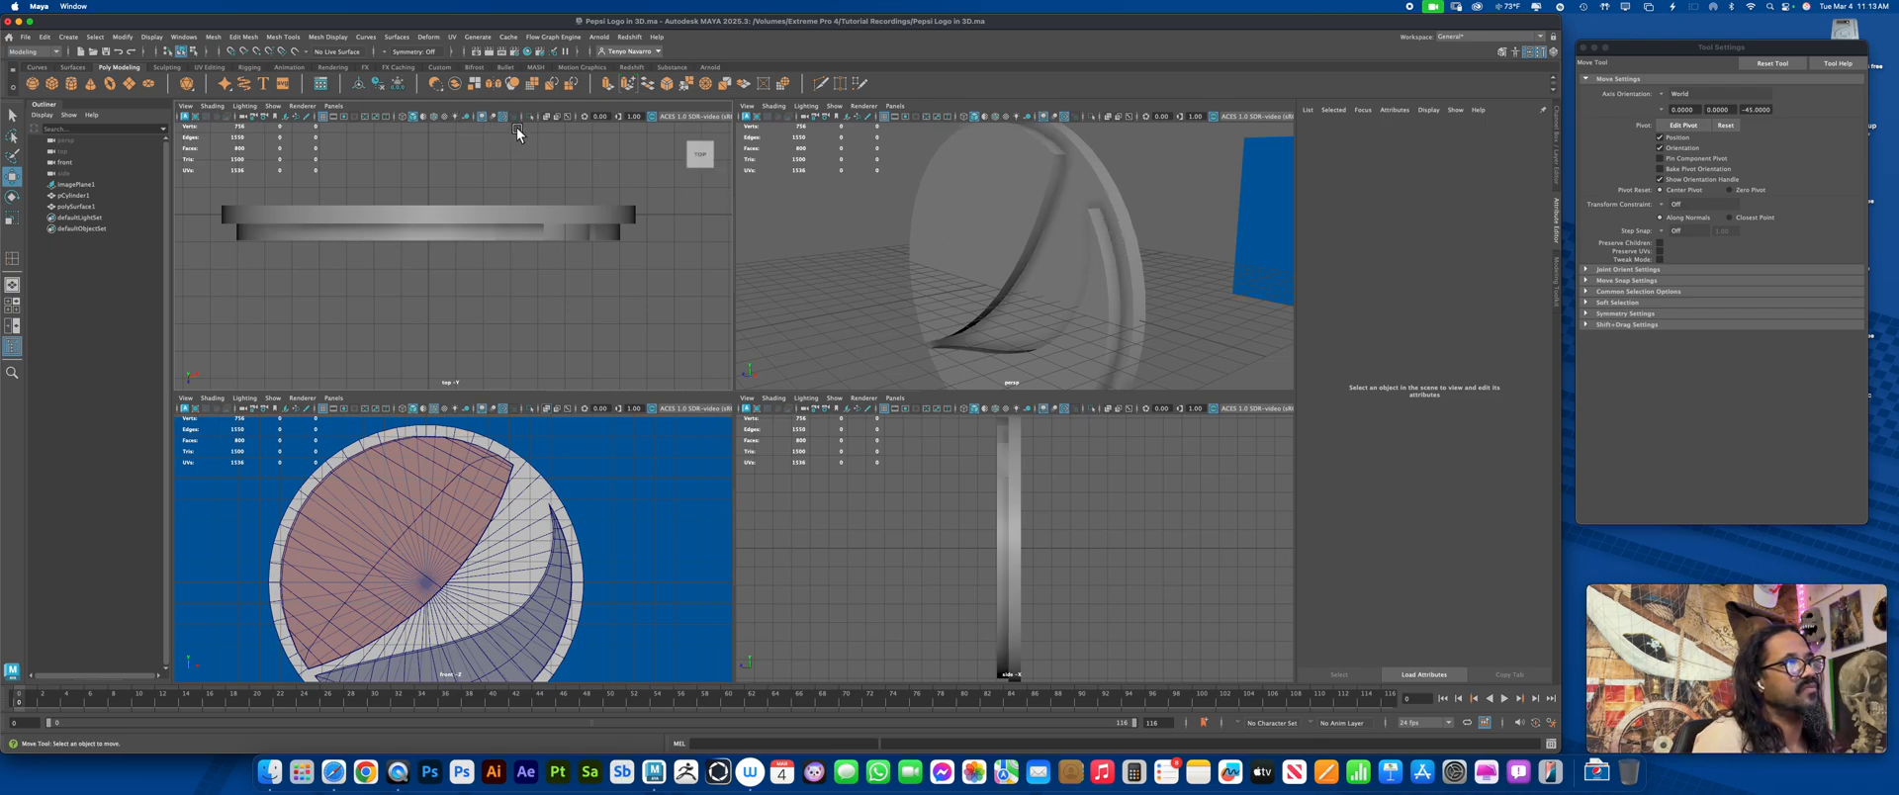
click(485, 120)
click(485, 121)
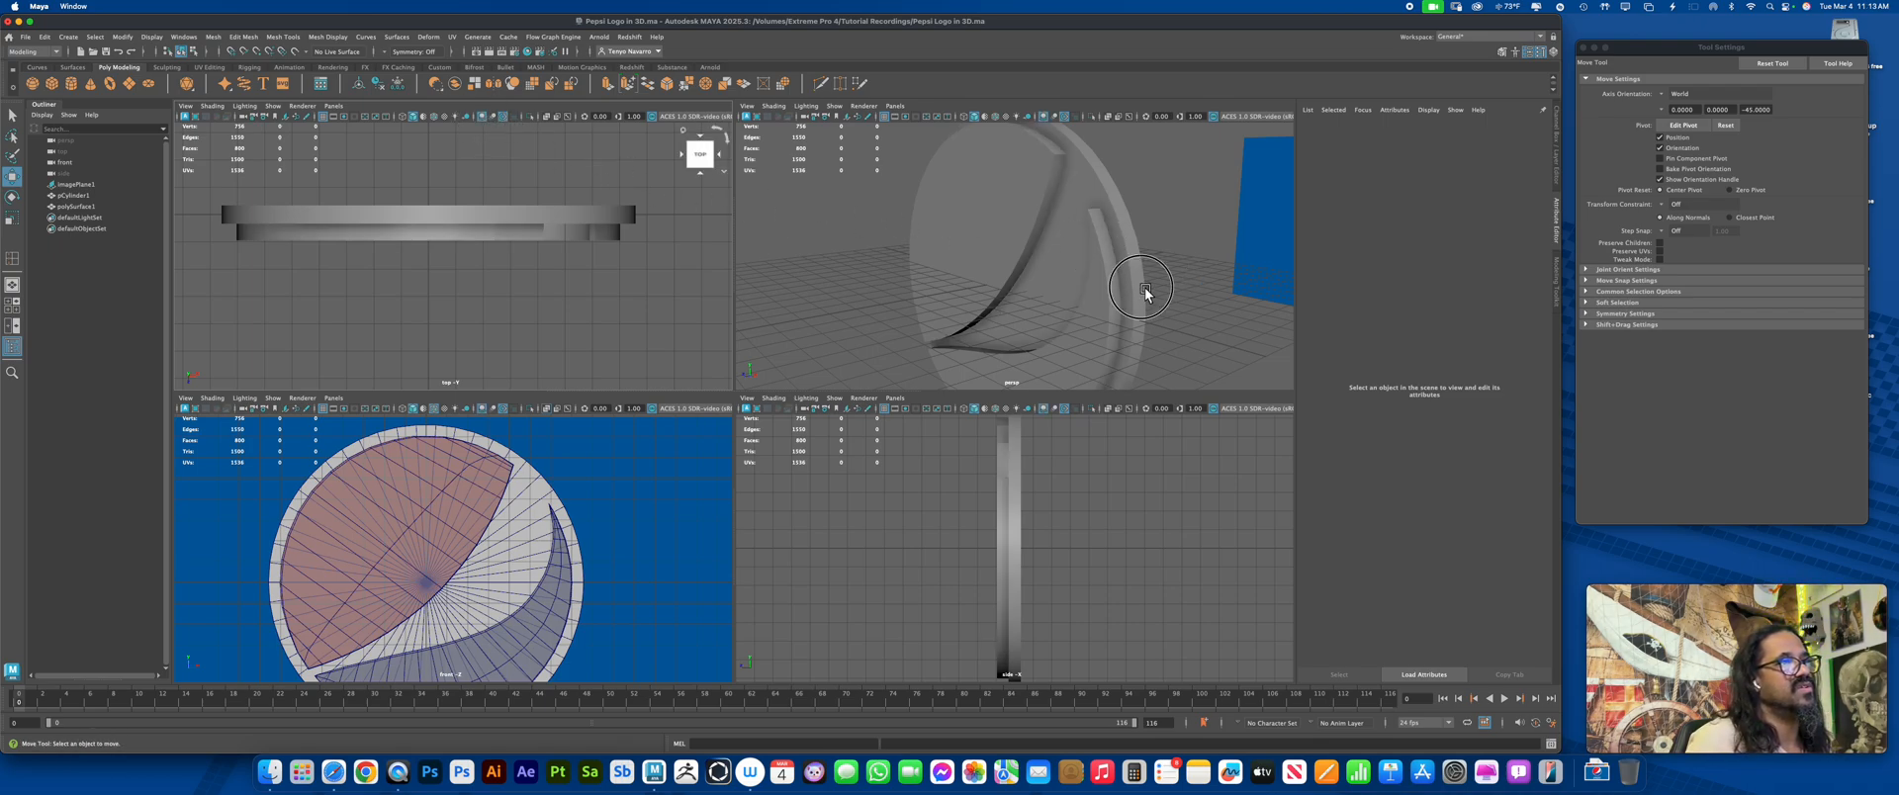
Apply the Smooth operation to the mesh containing the red and blue logo shapes
mouse_move(1146, 296)
alt+mouse_down()
mouse_move(1124, 340)
mouse_move(1151, 290)
mouse_move(1137, 276)
alt+mouse_up()
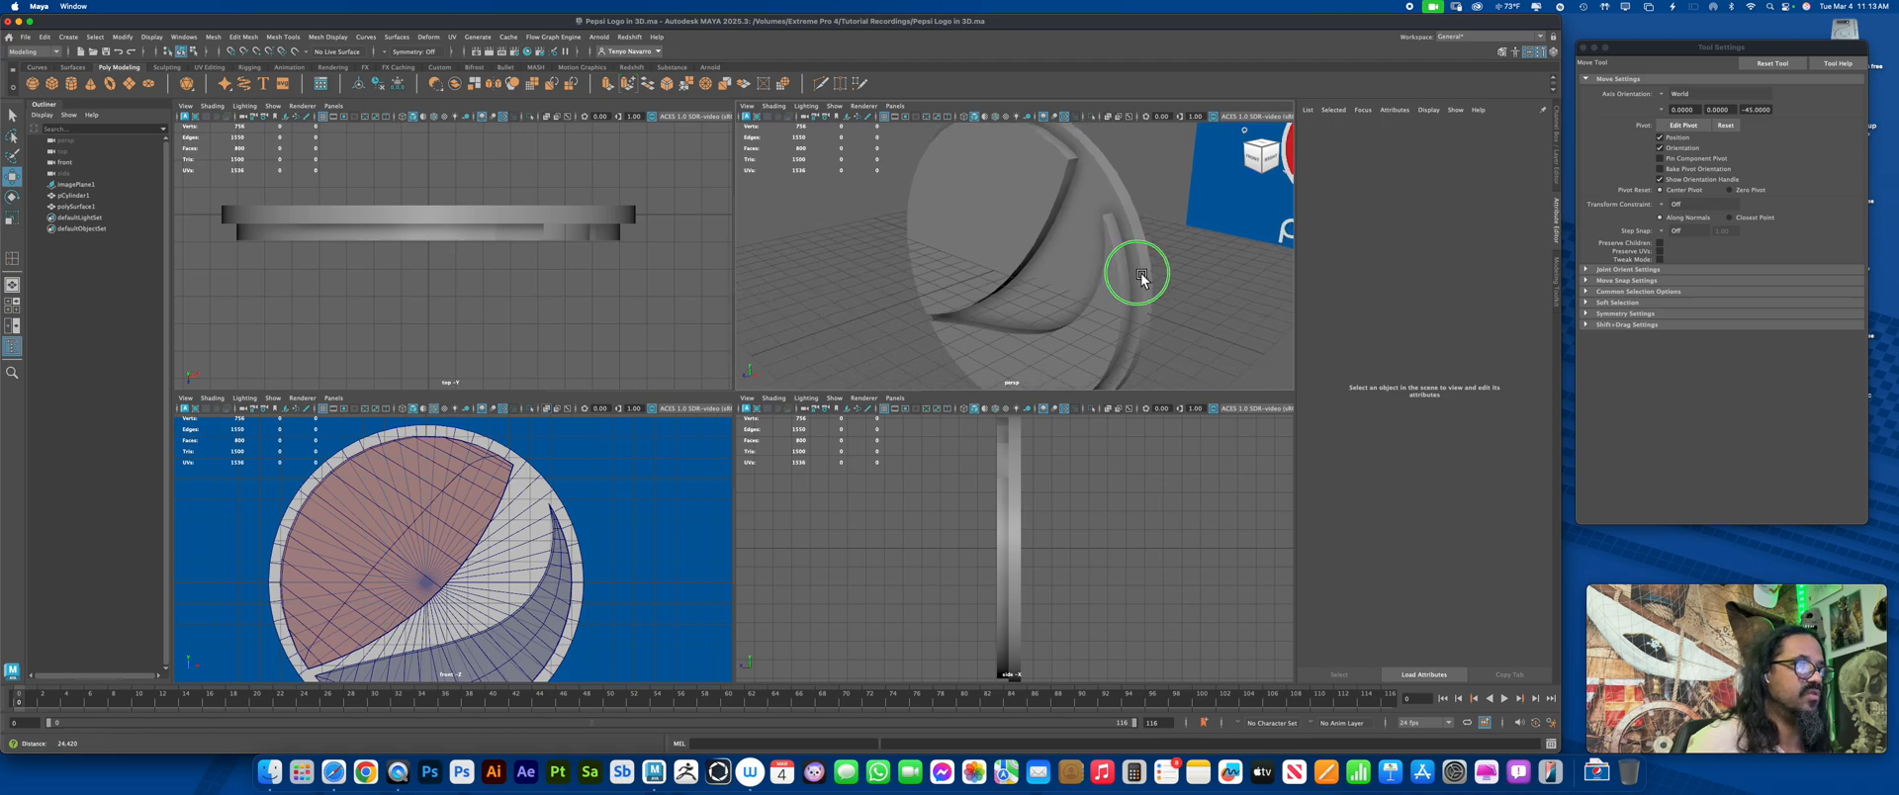
alt+right_drag(1137, 276, 1087, 253)
click(1037, 234)
key(space)
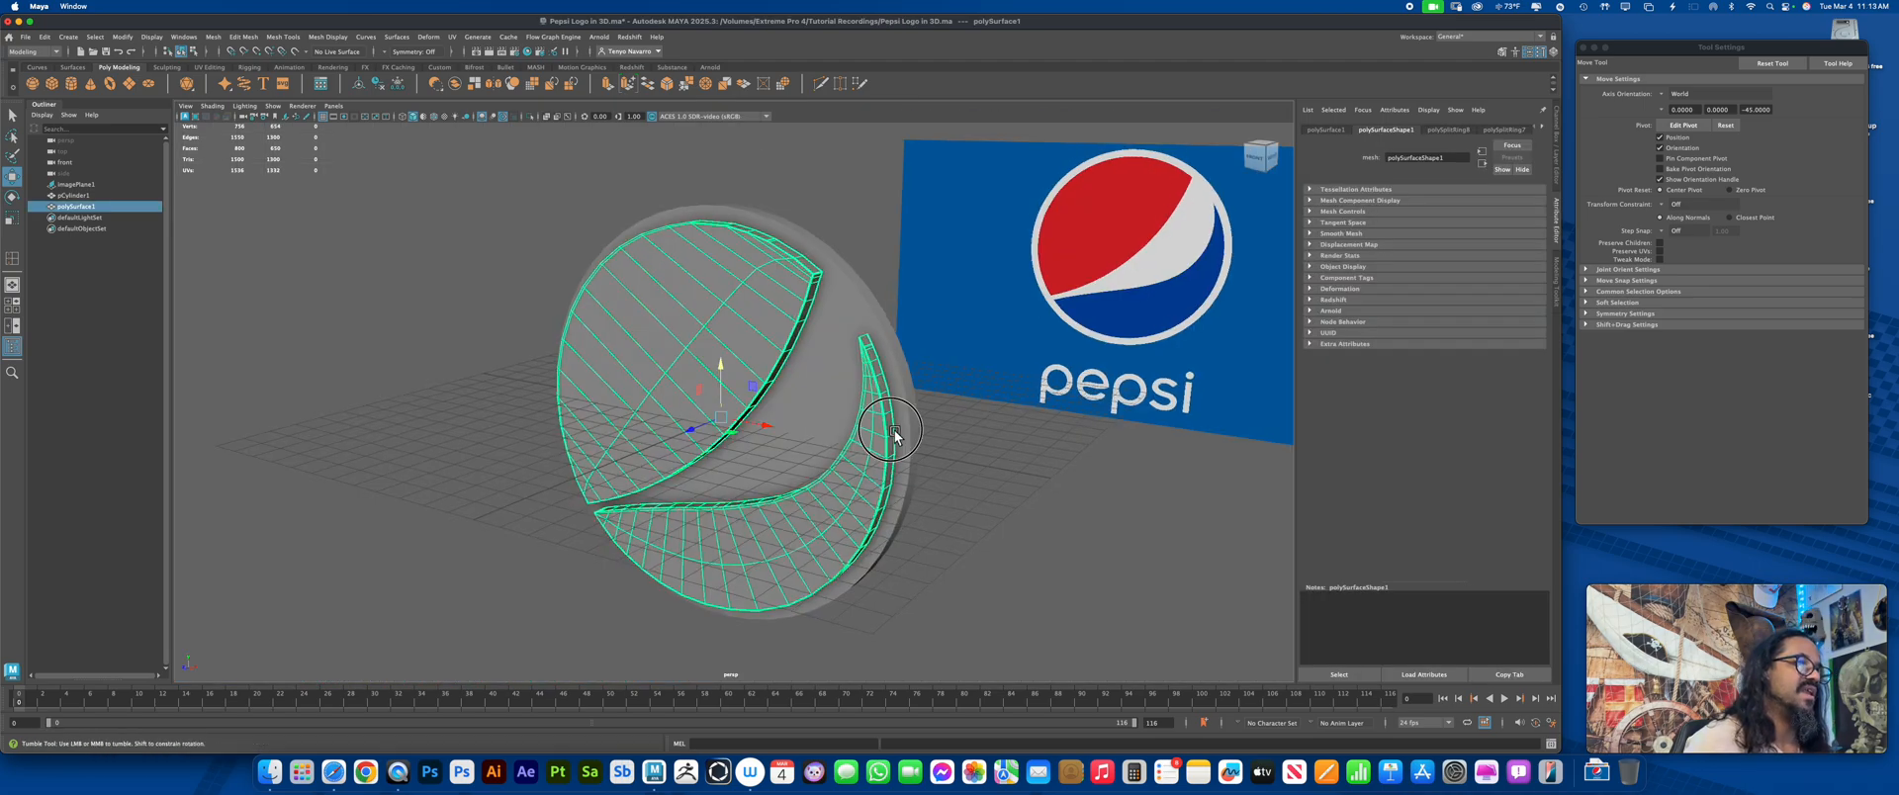
alt+drag(890, 432, 797, 461)
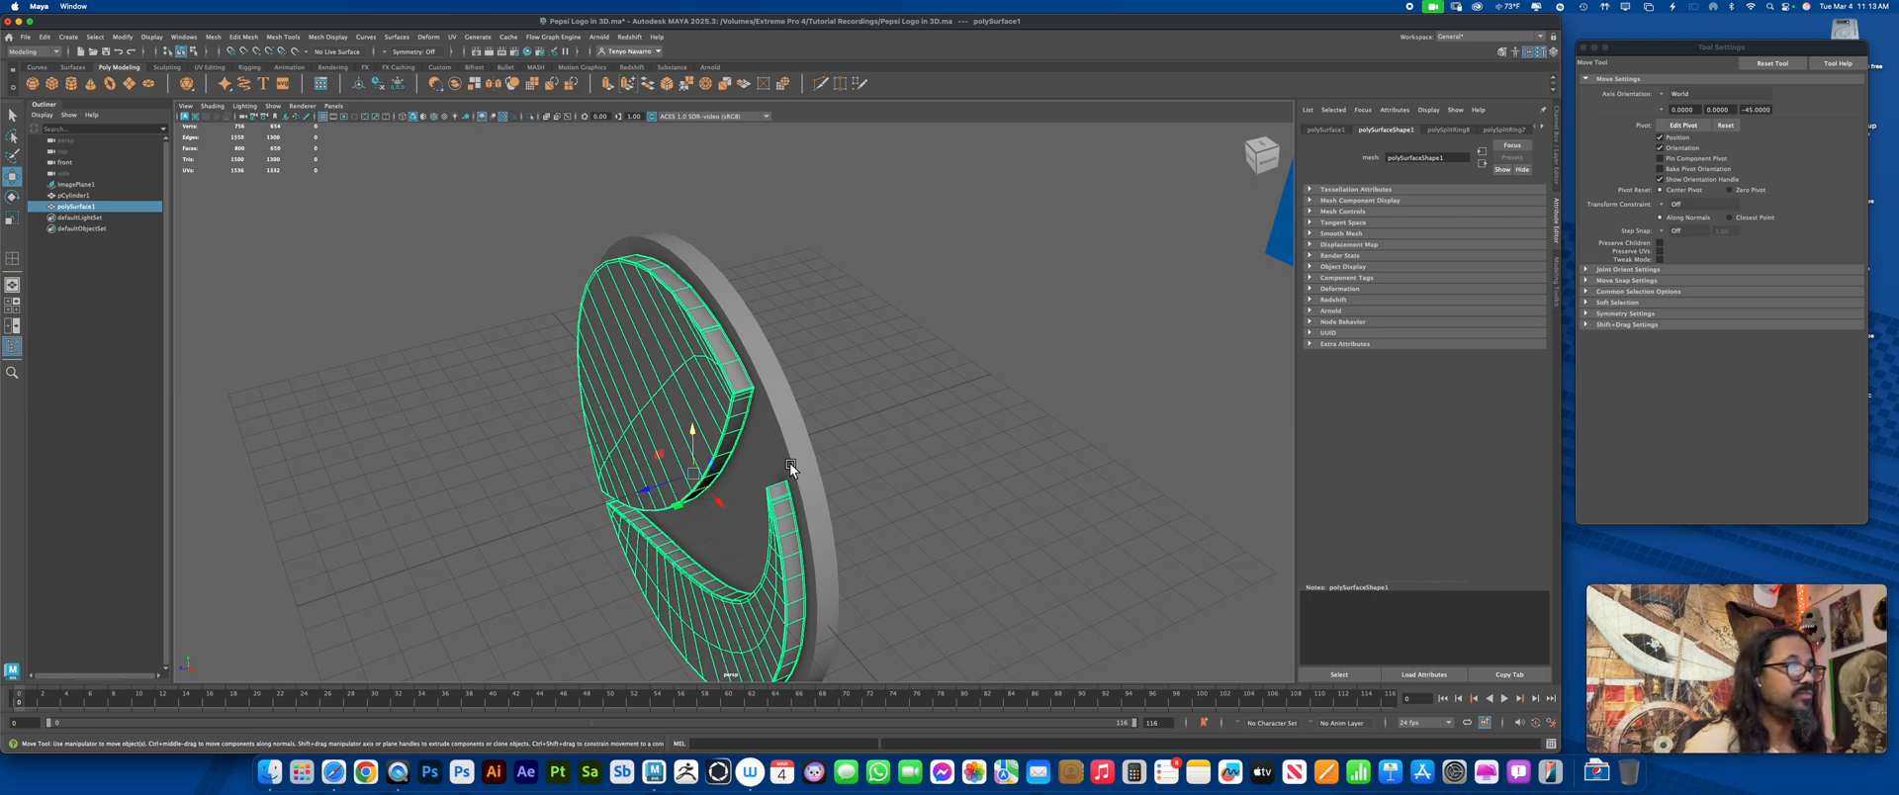
click(214, 36)
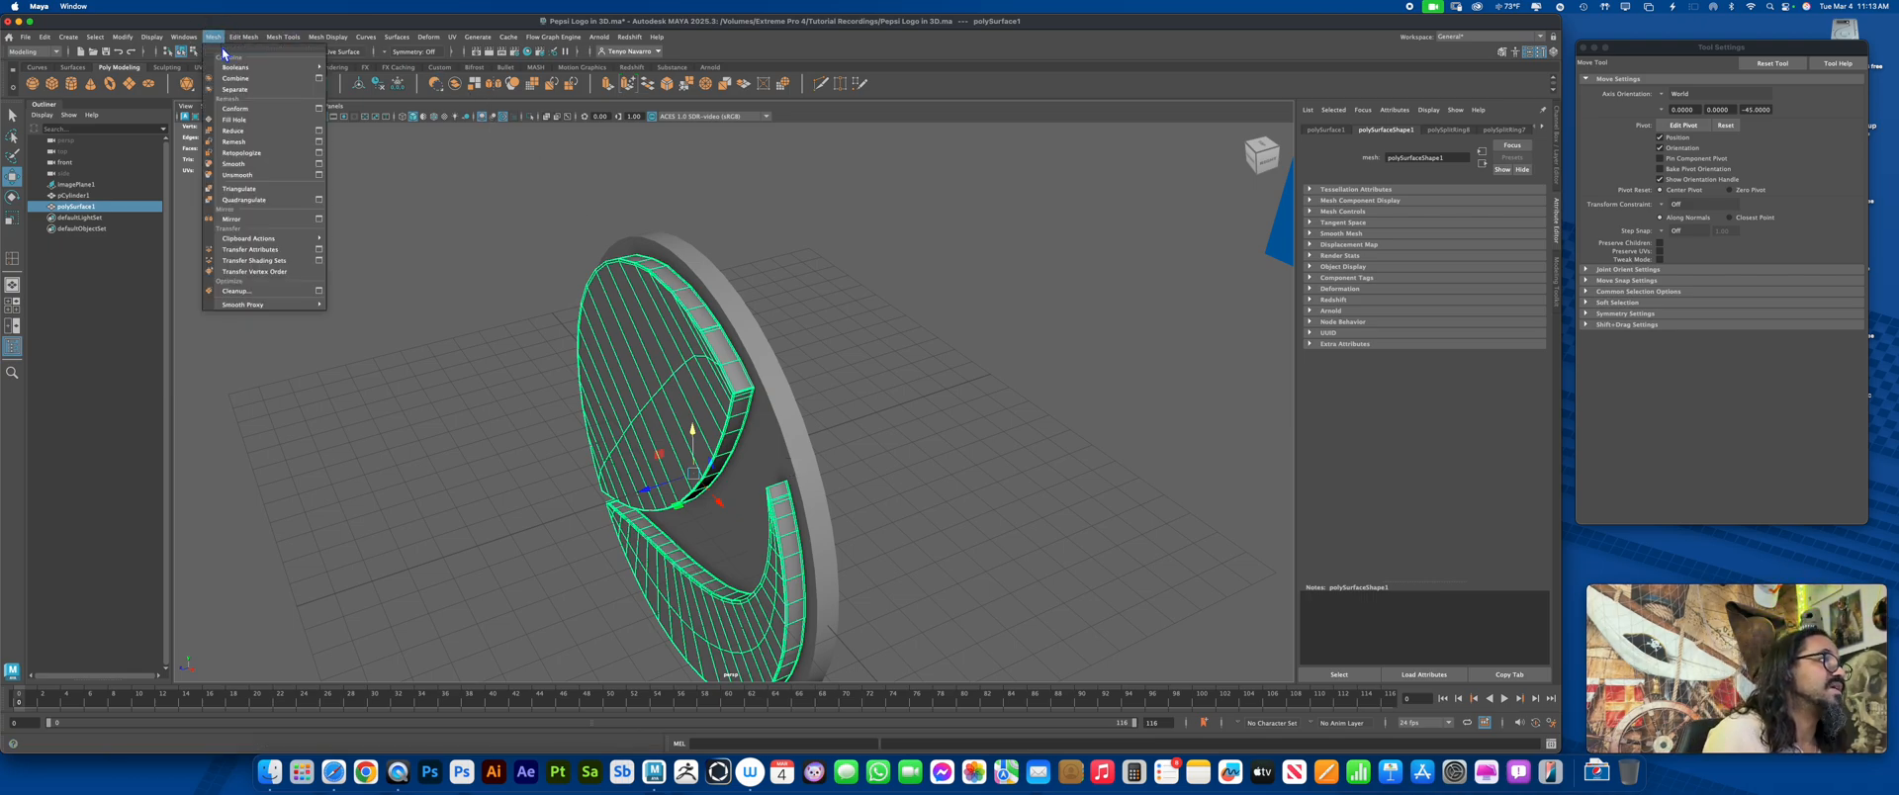
click(258, 162)
right_drag(705, 385, 770, 359)
click(874, 435)
Bevel the front and back rim edge loops of the base disc and return it to object mode
alt+middle_drag(874, 450, 979, 342)
alt+drag(852, 426, 866, 392)
click(949, 374)
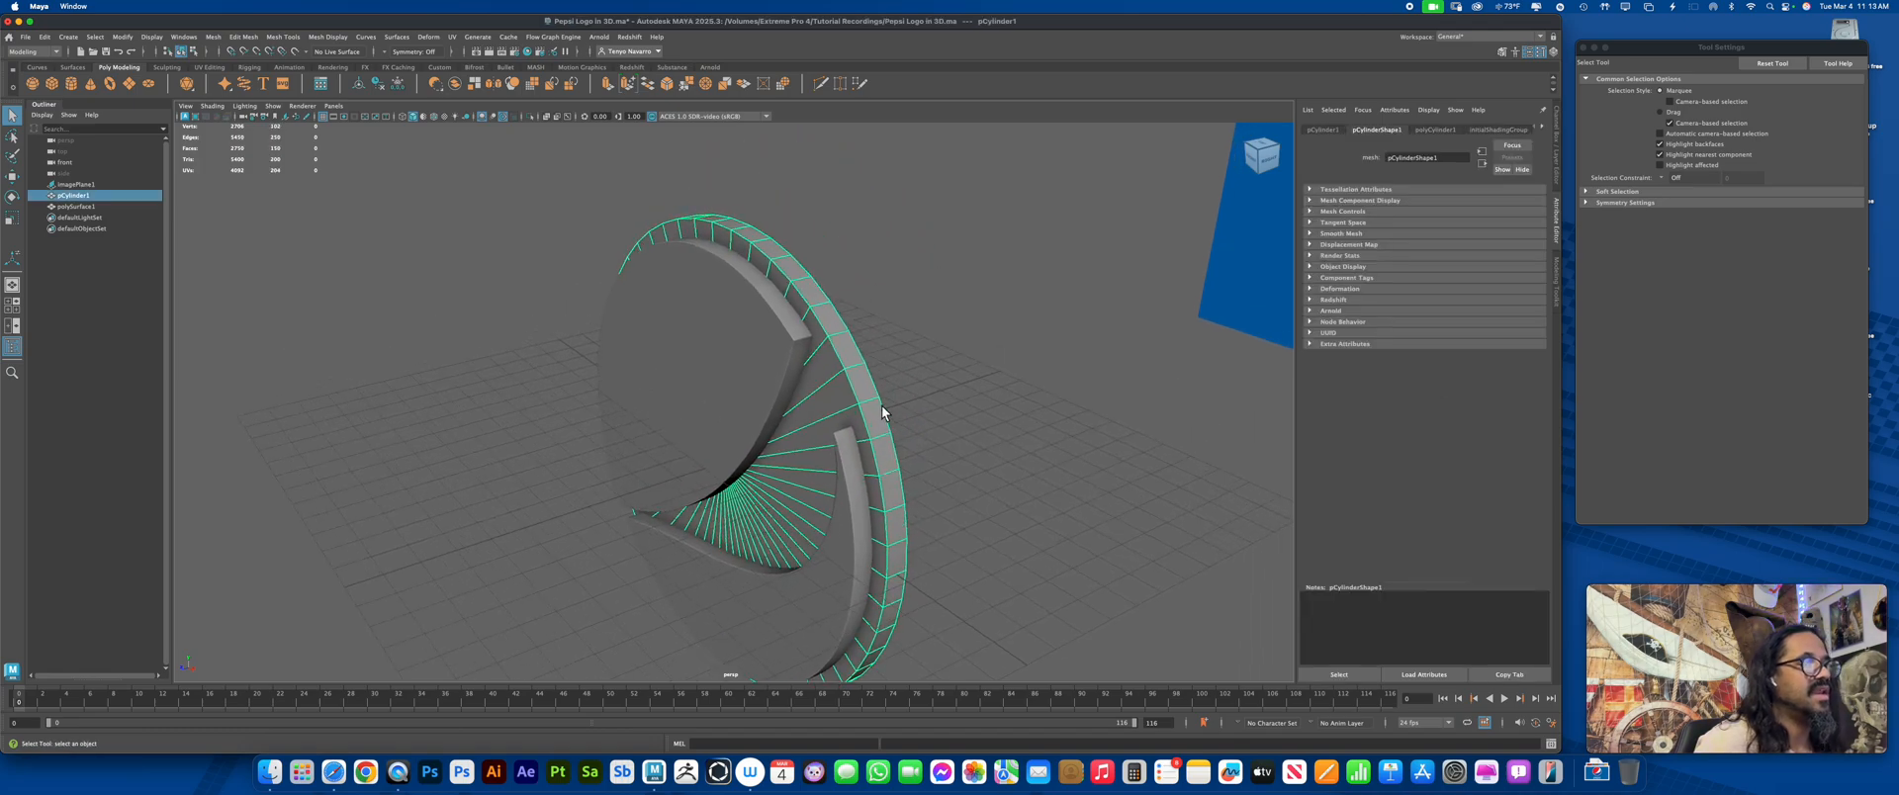
right_drag(867, 392, 870, 359)
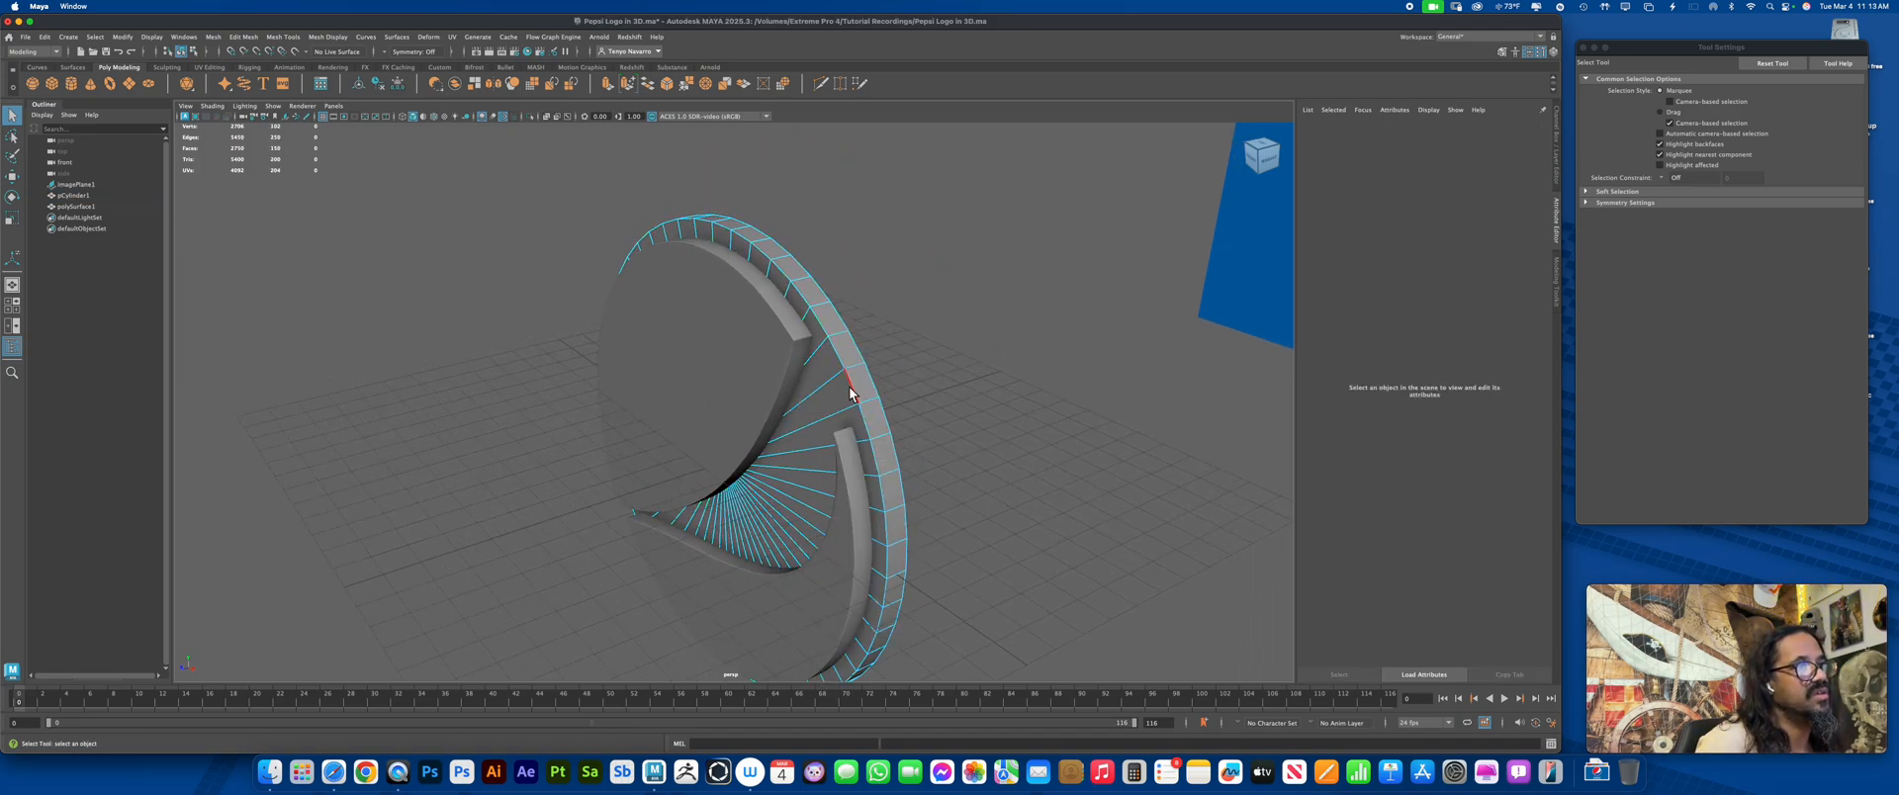
double_click(853, 388)
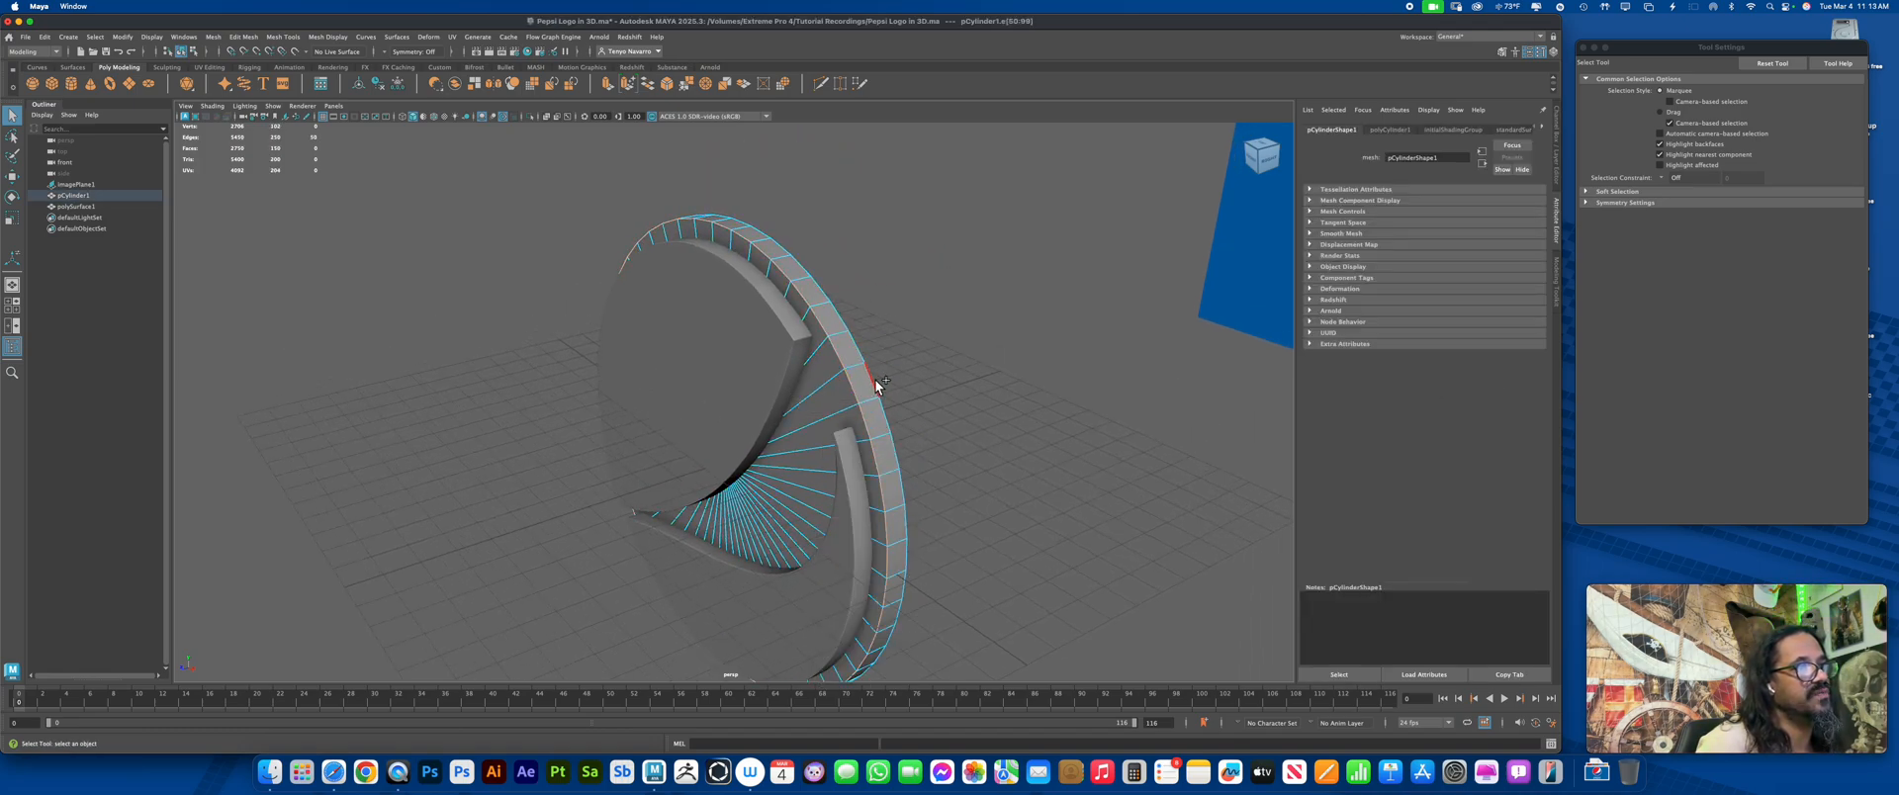
shift+double_click(874, 378)
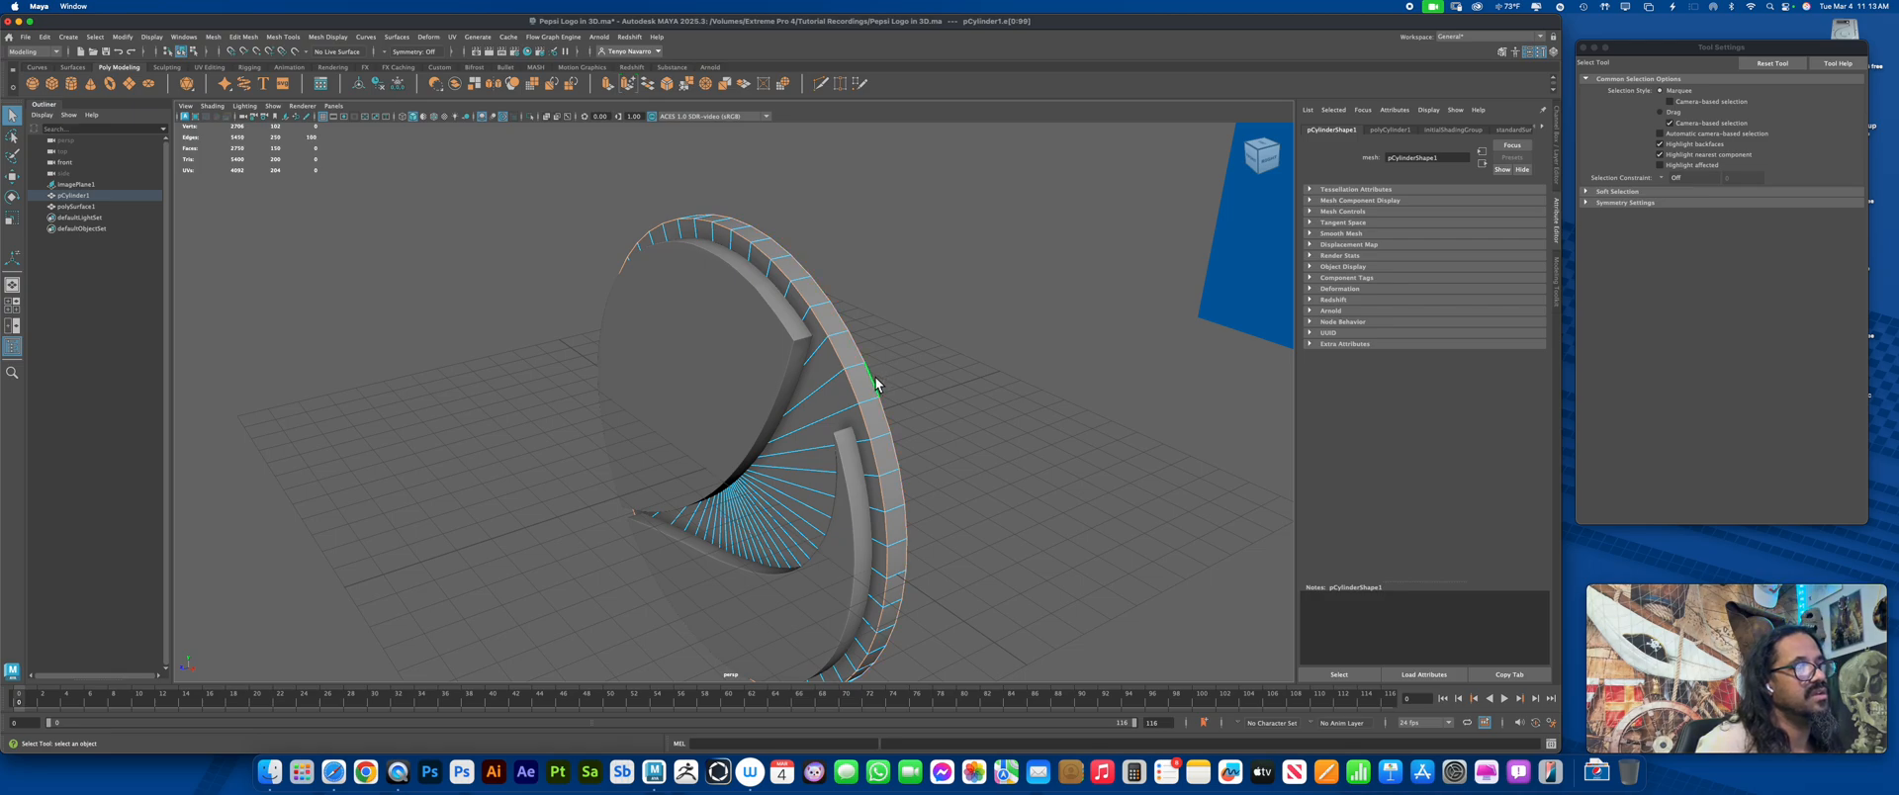
shift+right_drag(874, 376, 934, 381)
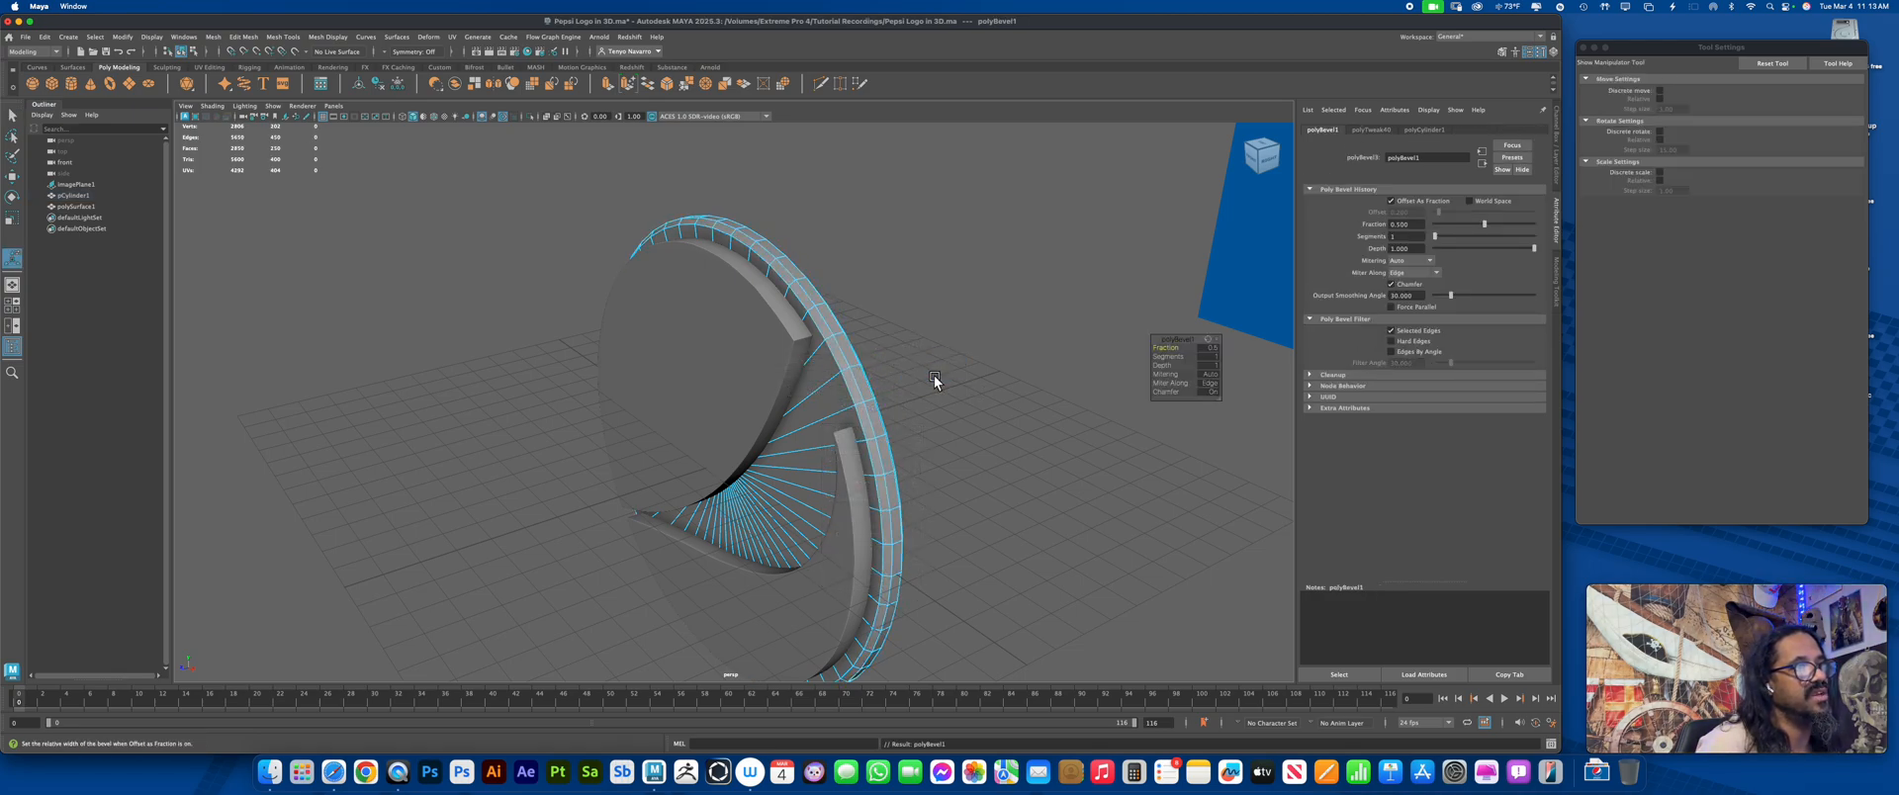
click(1175, 359)
drag(1176, 362, 1144, 356)
right_drag(874, 380, 908, 360)
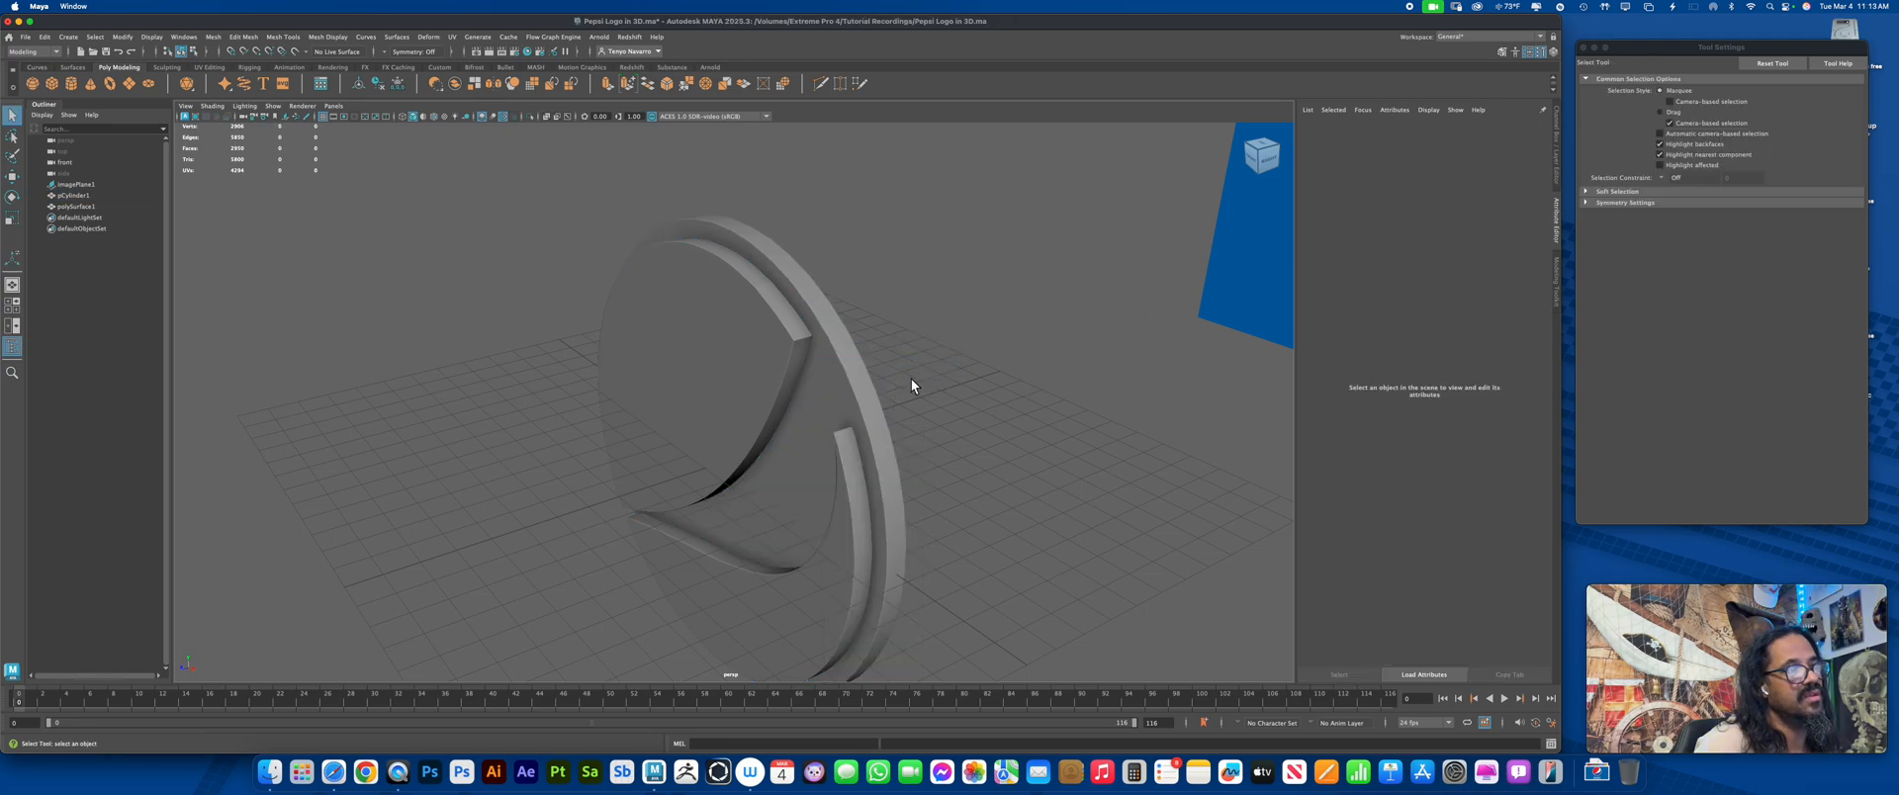
click(880, 425)
click(934, 429)
alt+right_drag(944, 453, 1029, 506)
alt+middle_drag(1029, 507, 945, 498)
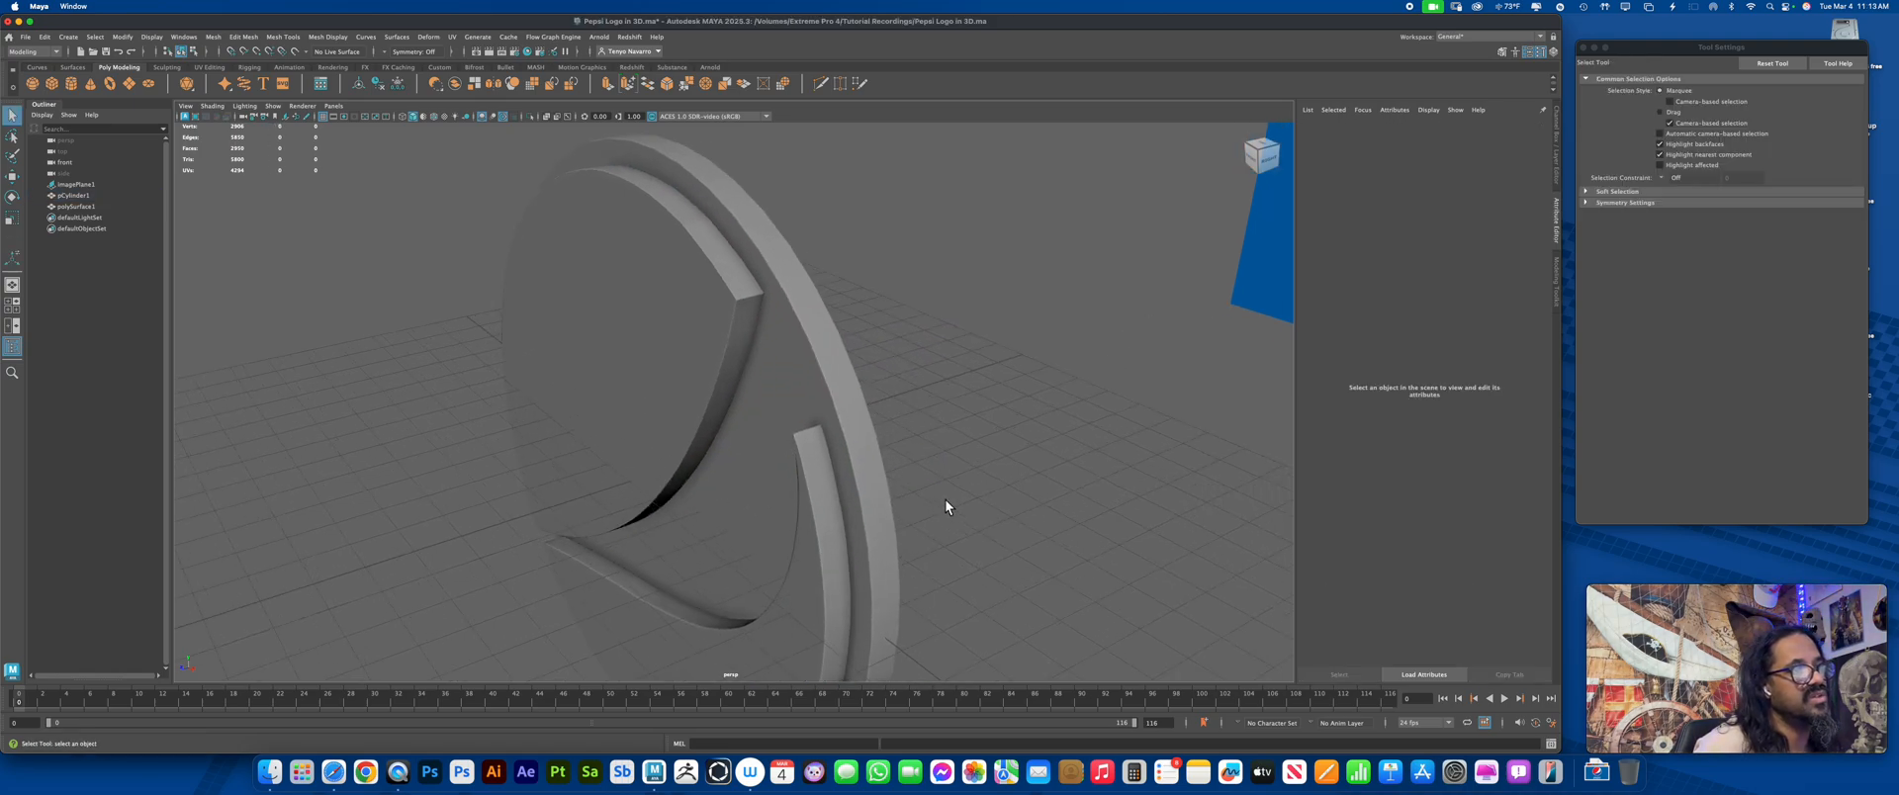
Apply the Smooth operation to the bevelled base disc of the logo
alt+right_drag(945, 499, 981, 499)
alt+middle_drag(981, 498, 957, 496)
alt+drag(957, 495, 944, 489)
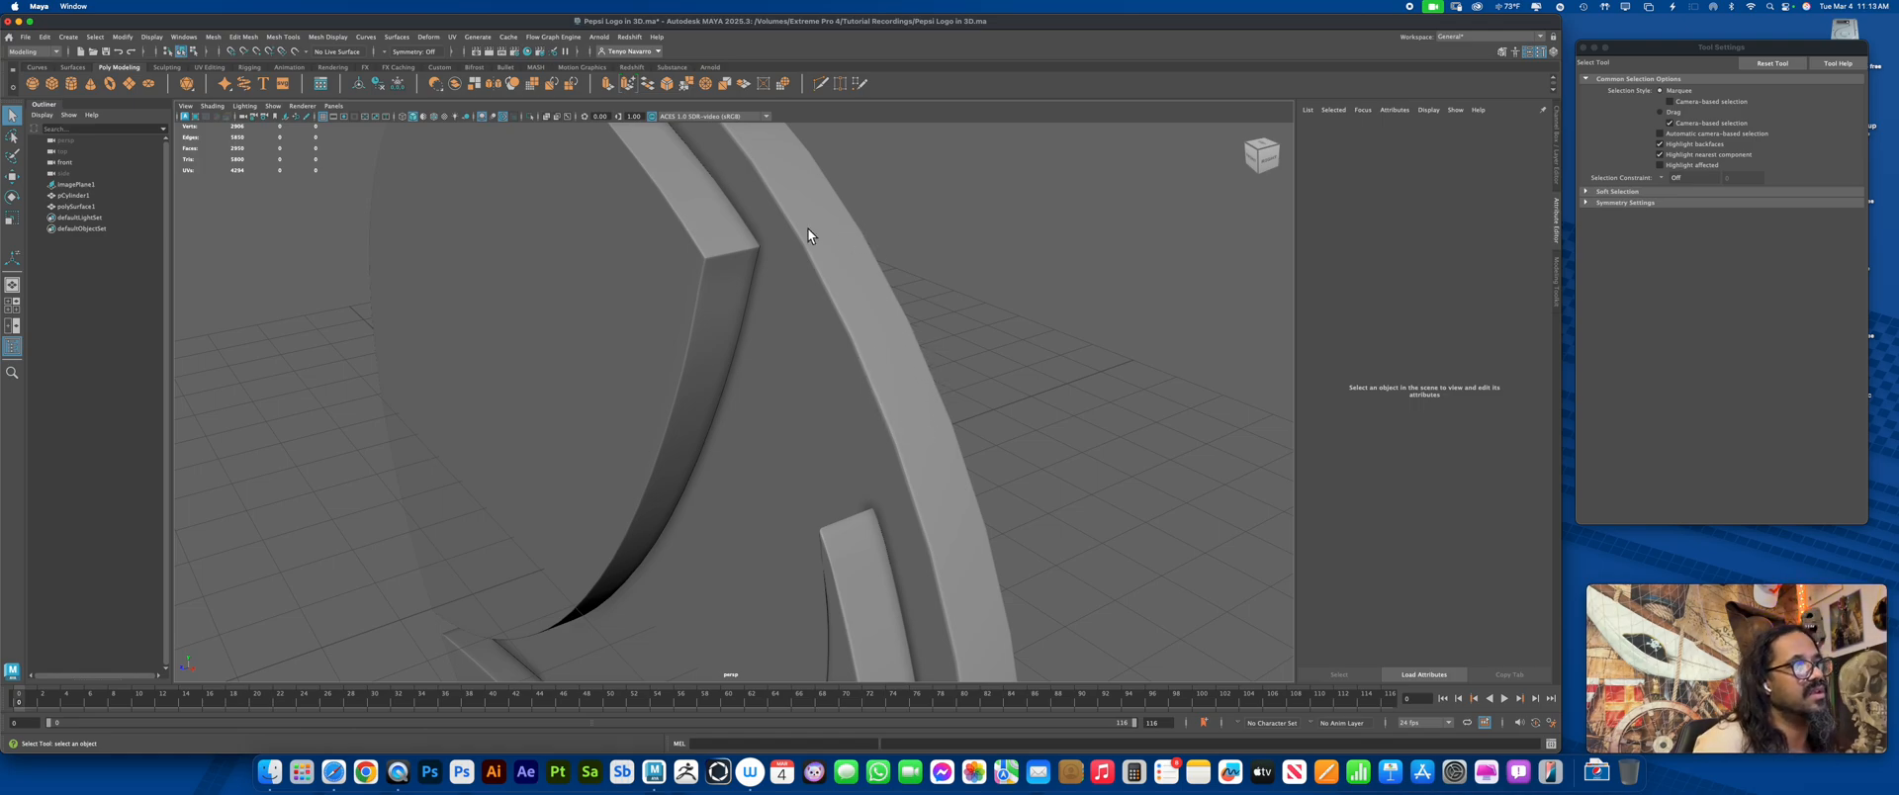
click(875, 330)
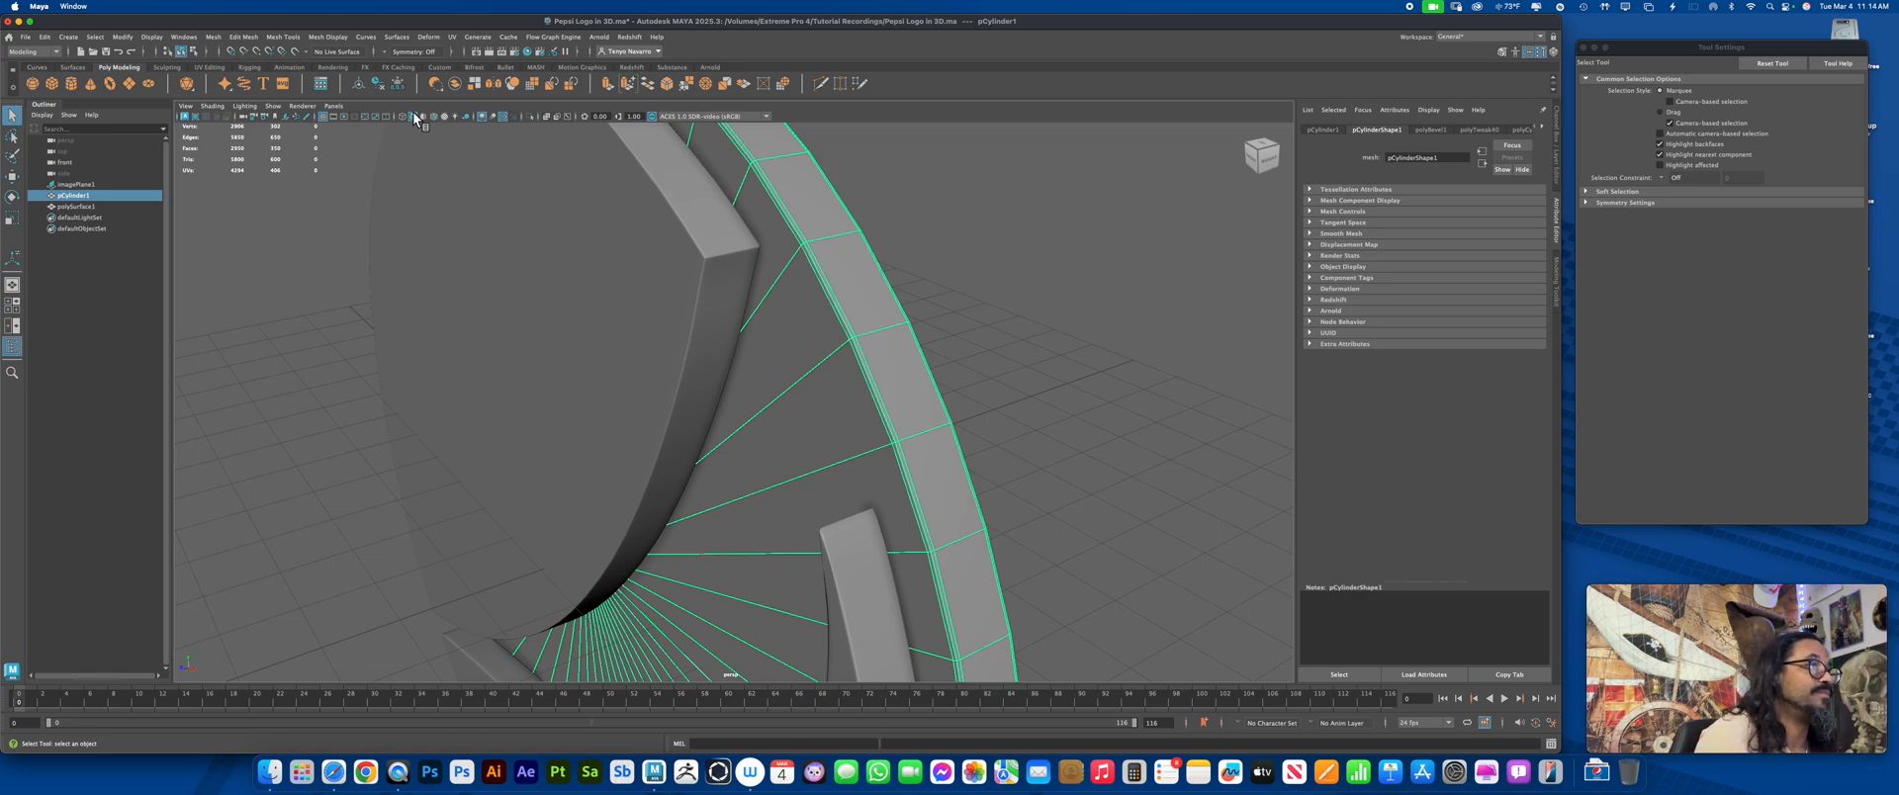
click(212, 36)
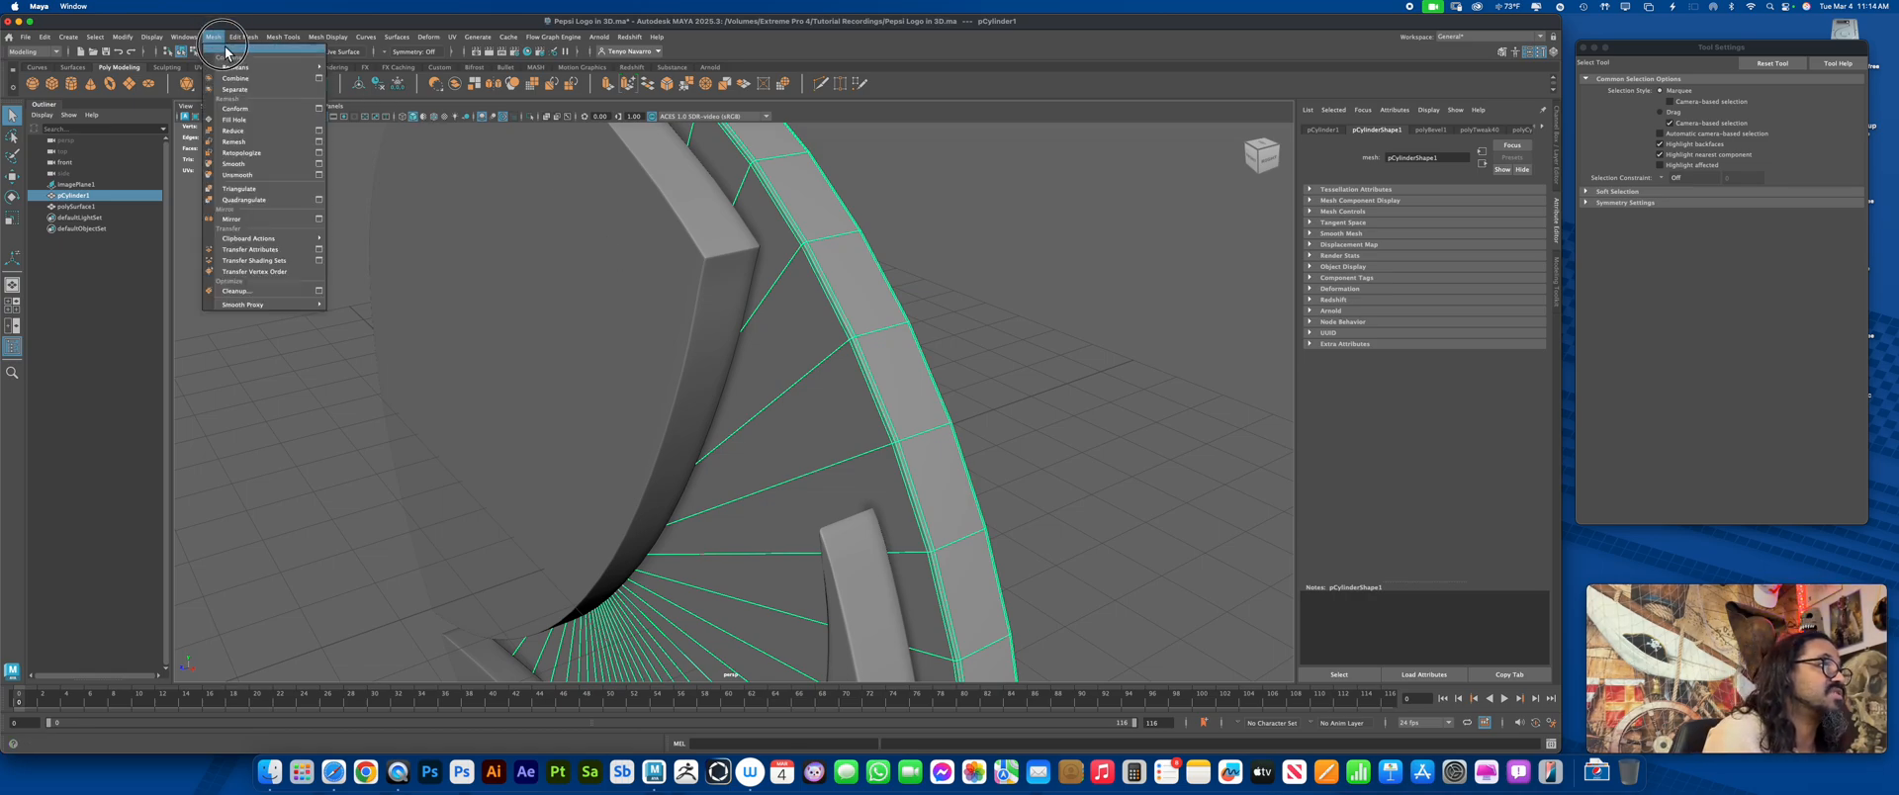
click(260, 168)
right_drag(875, 416, 964, 385)
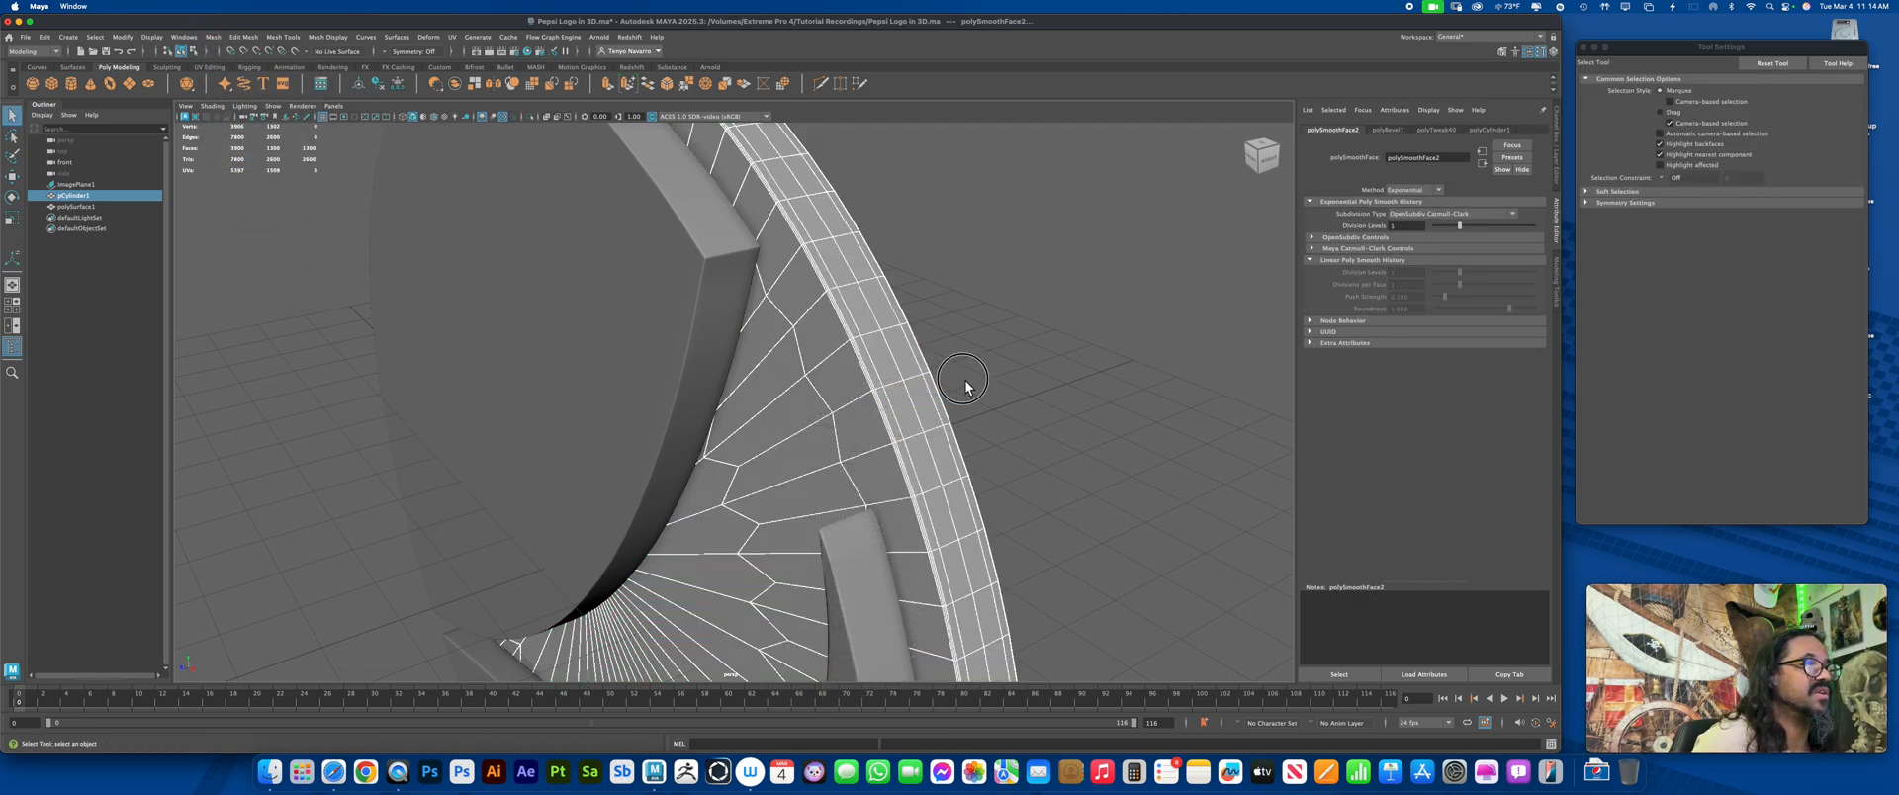
click(968, 388)
Check the smoothed logo as a whole and save the scene
alt+right_drag(1029, 448, 882, 412)
alt+middle_drag(882, 412, 899, 300)
alt+drag(876, 312, 931, 376)
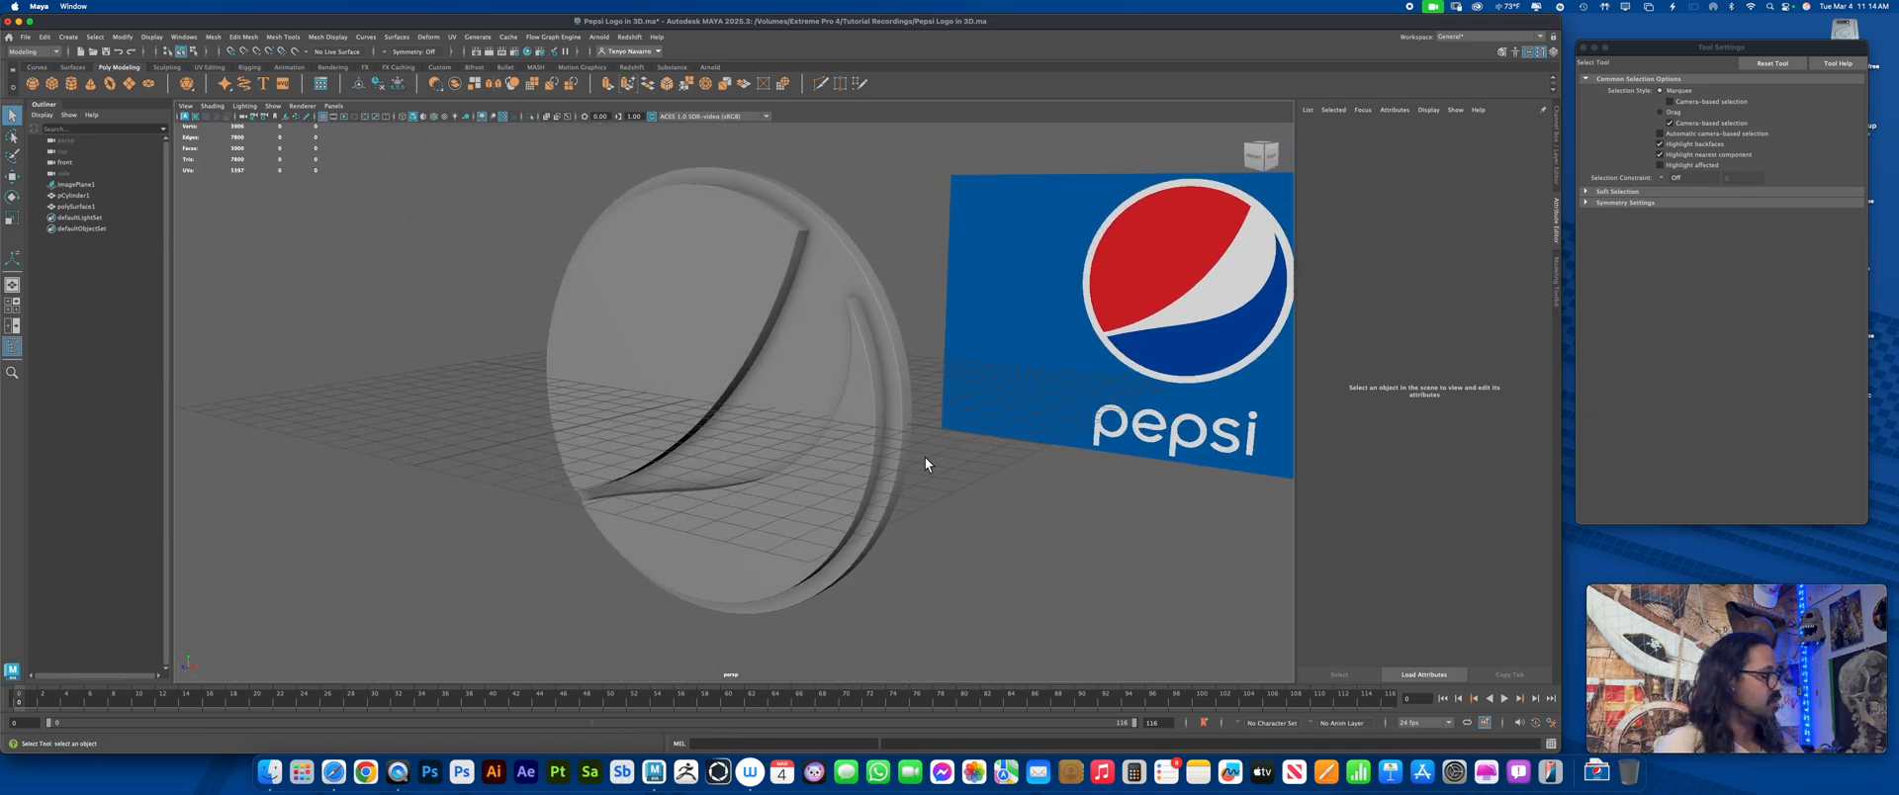
key(super+s)
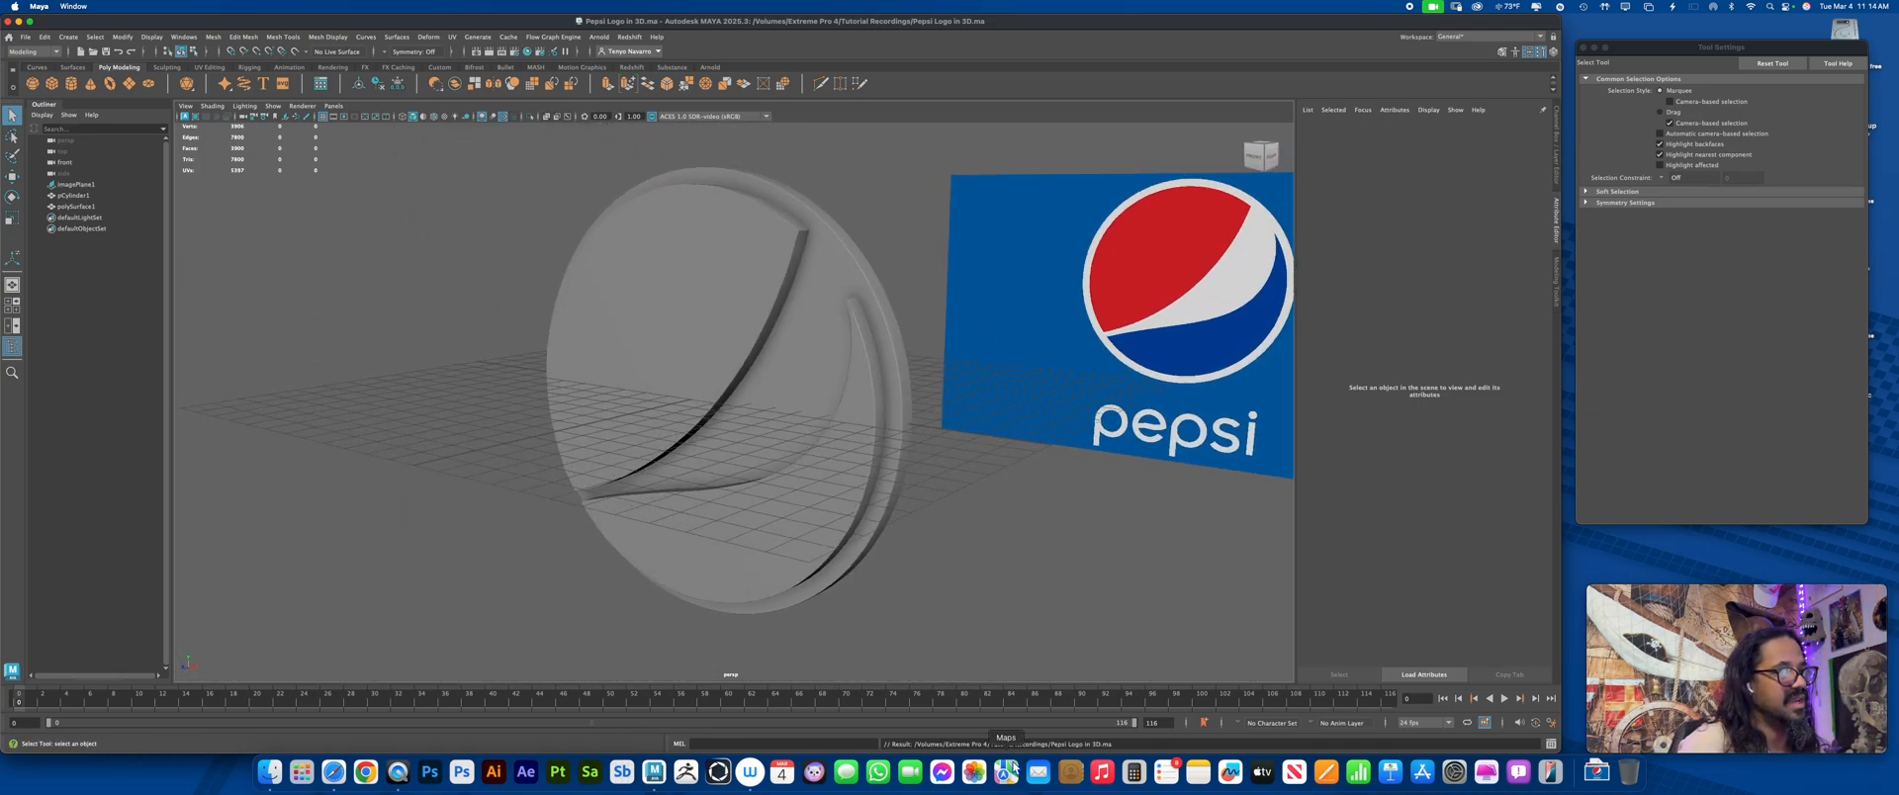
Examine the pepsi lettering below the logo on the reference image in the front view
key(space)
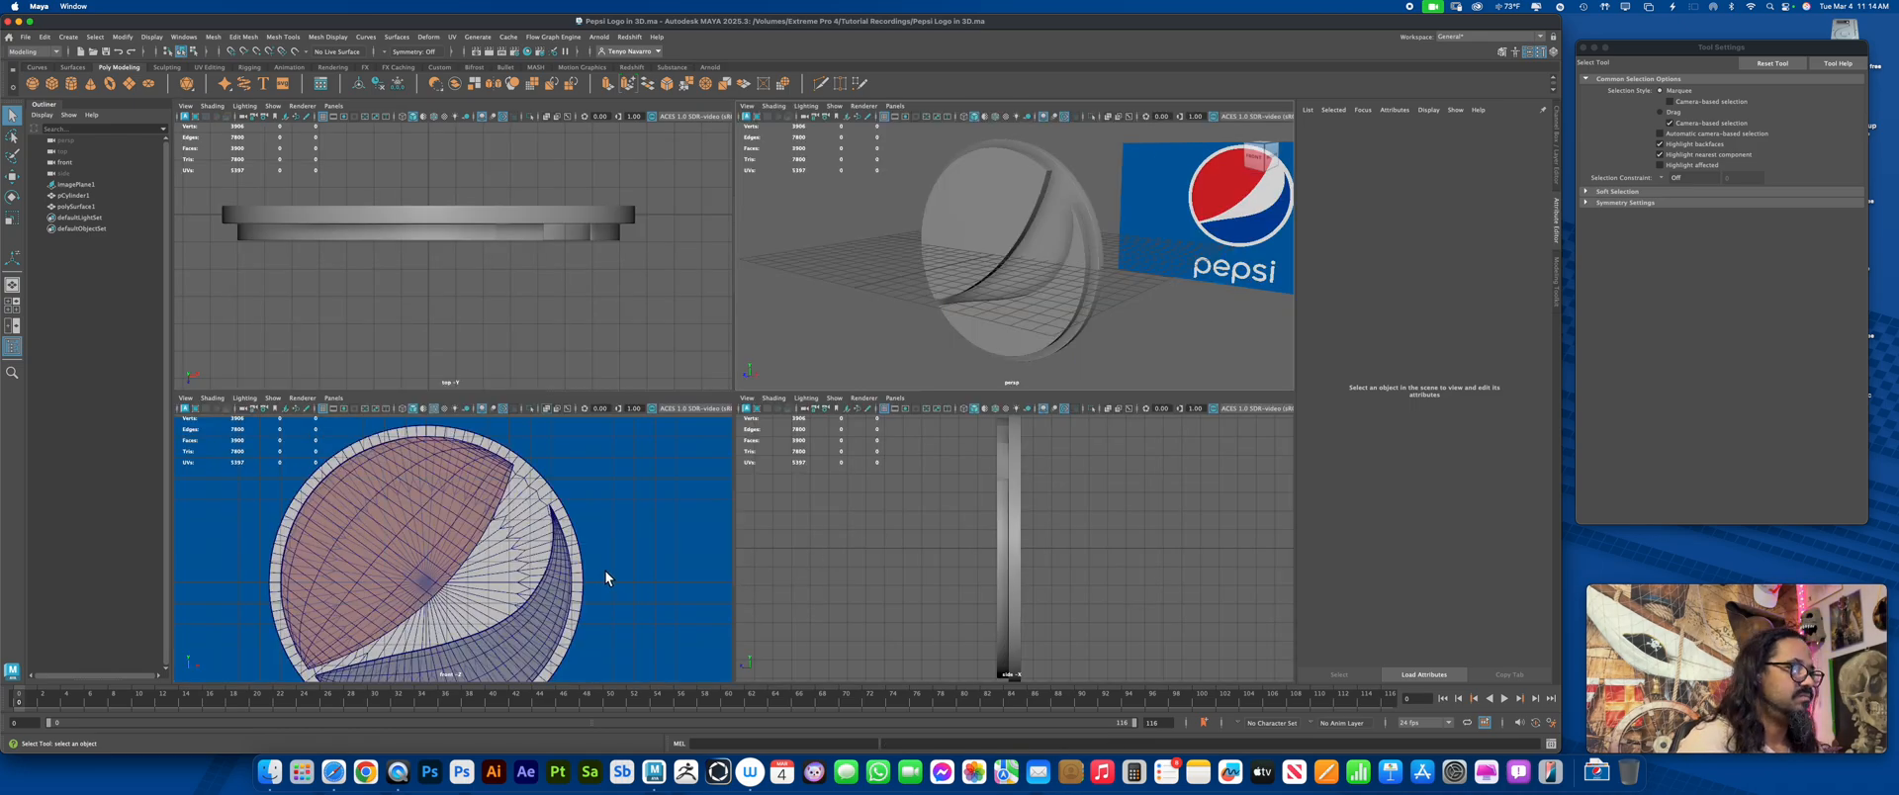
key(space)
key(space)
key(space)
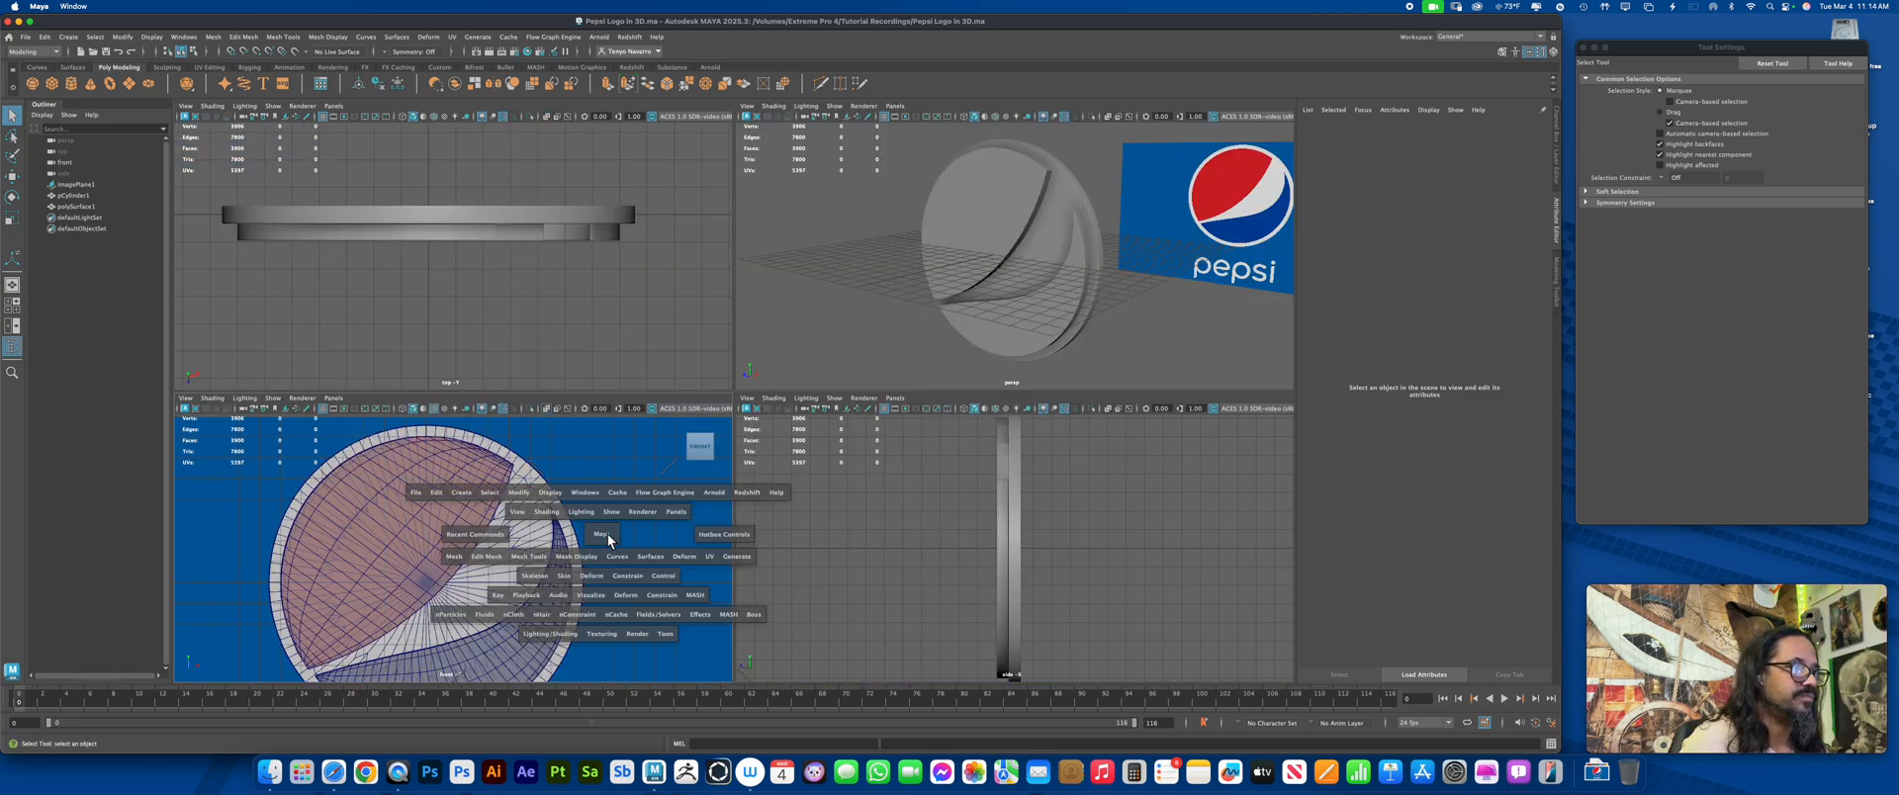
scroll(720, 524, down, 2)
alt+middle_drag(686, 673, 788, 245)
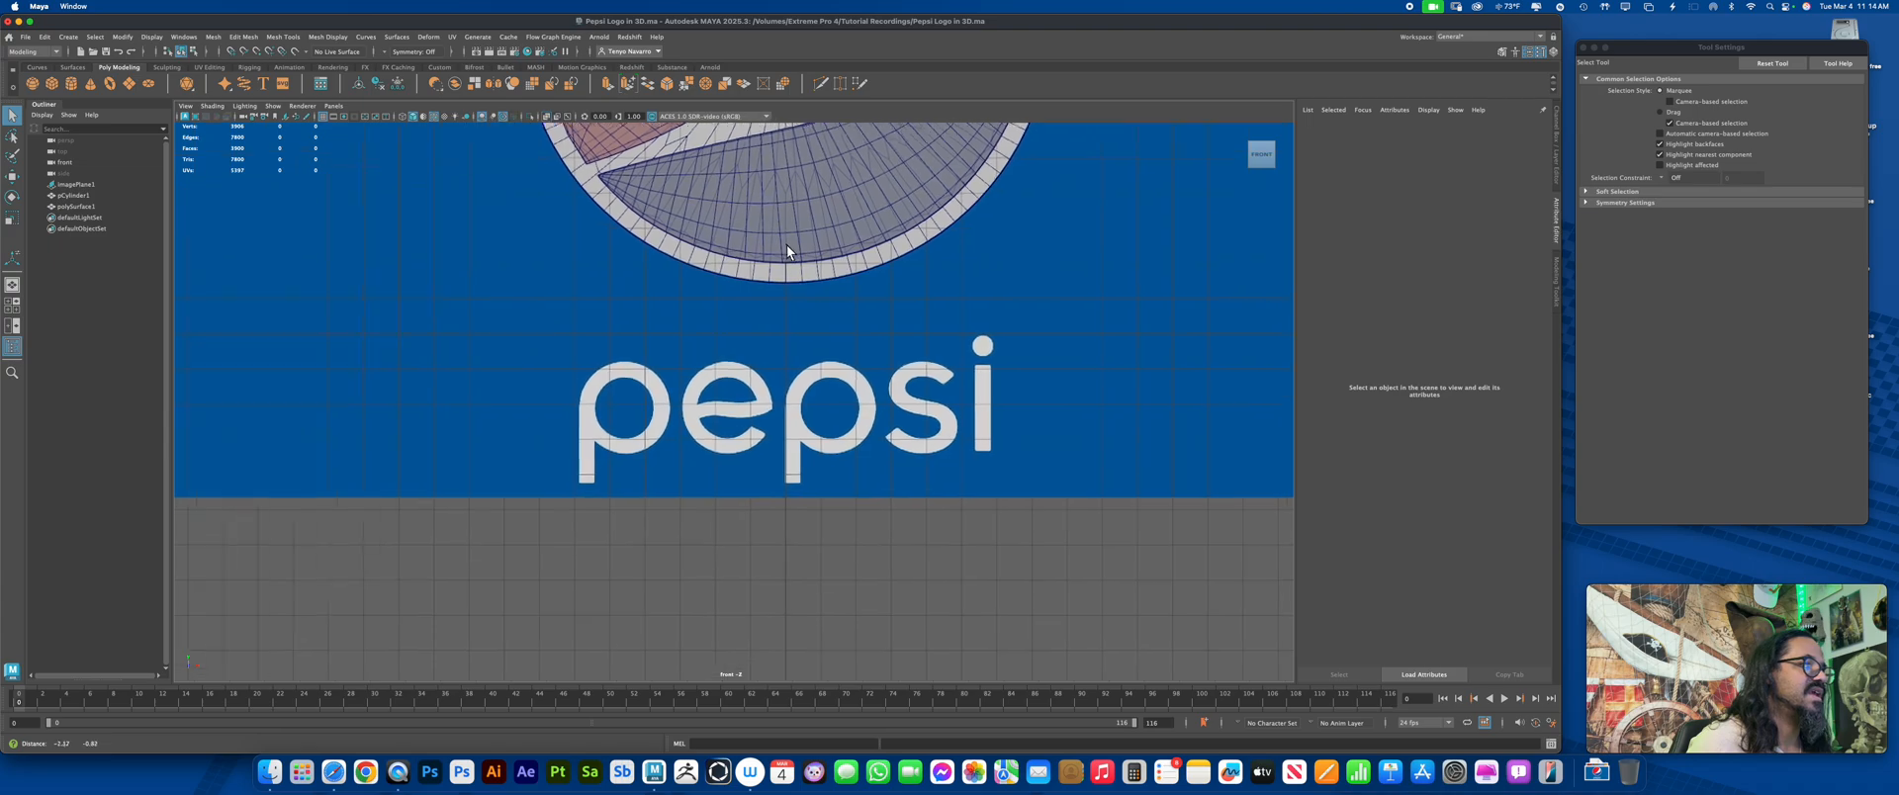
scroll(787, 257, up, 4)
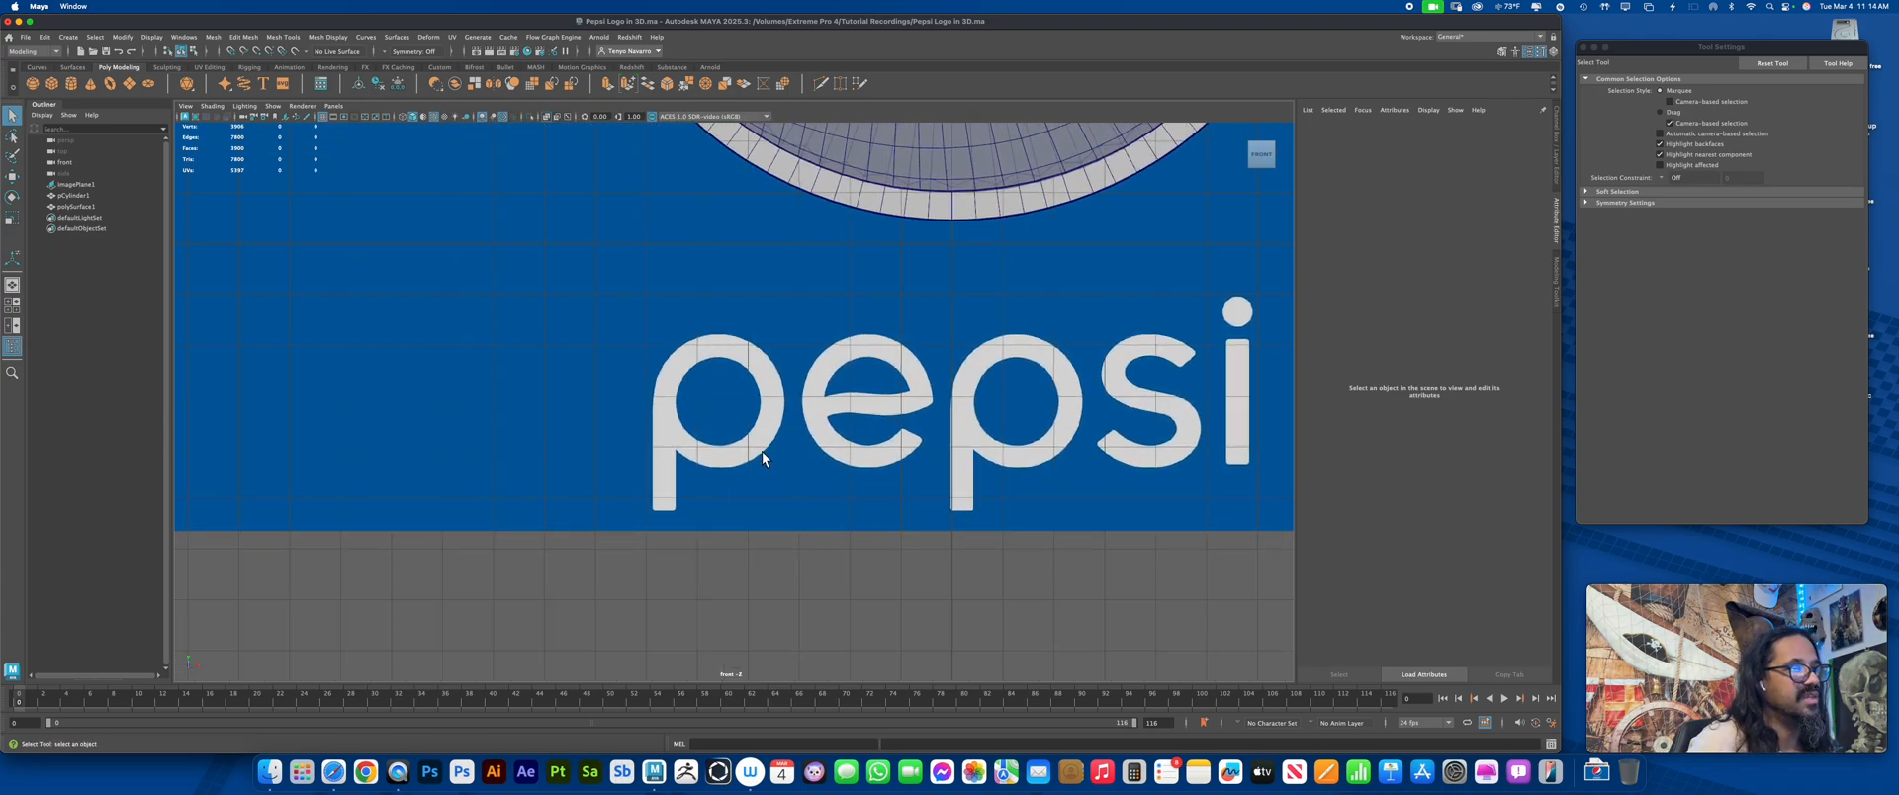
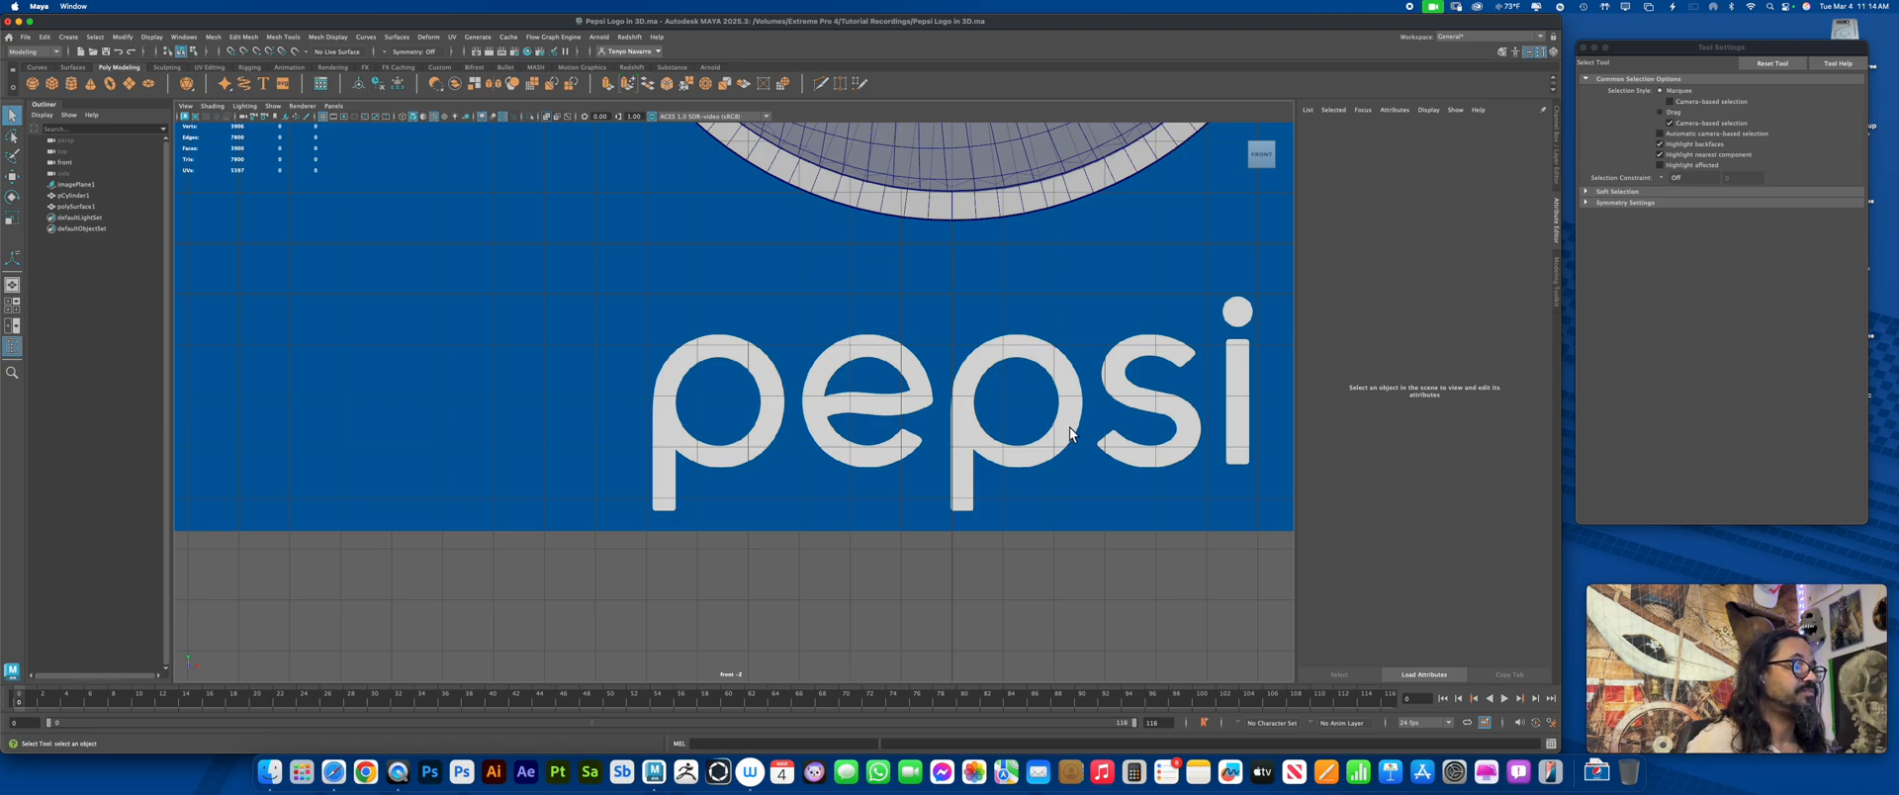
alt+right_drag(1110, 419, 954, 291)
alt+middle_drag(955, 291, 977, 575)
alt+right_drag(977, 576, 819, 462)
alt+middle_drag(820, 462, 834, 324)
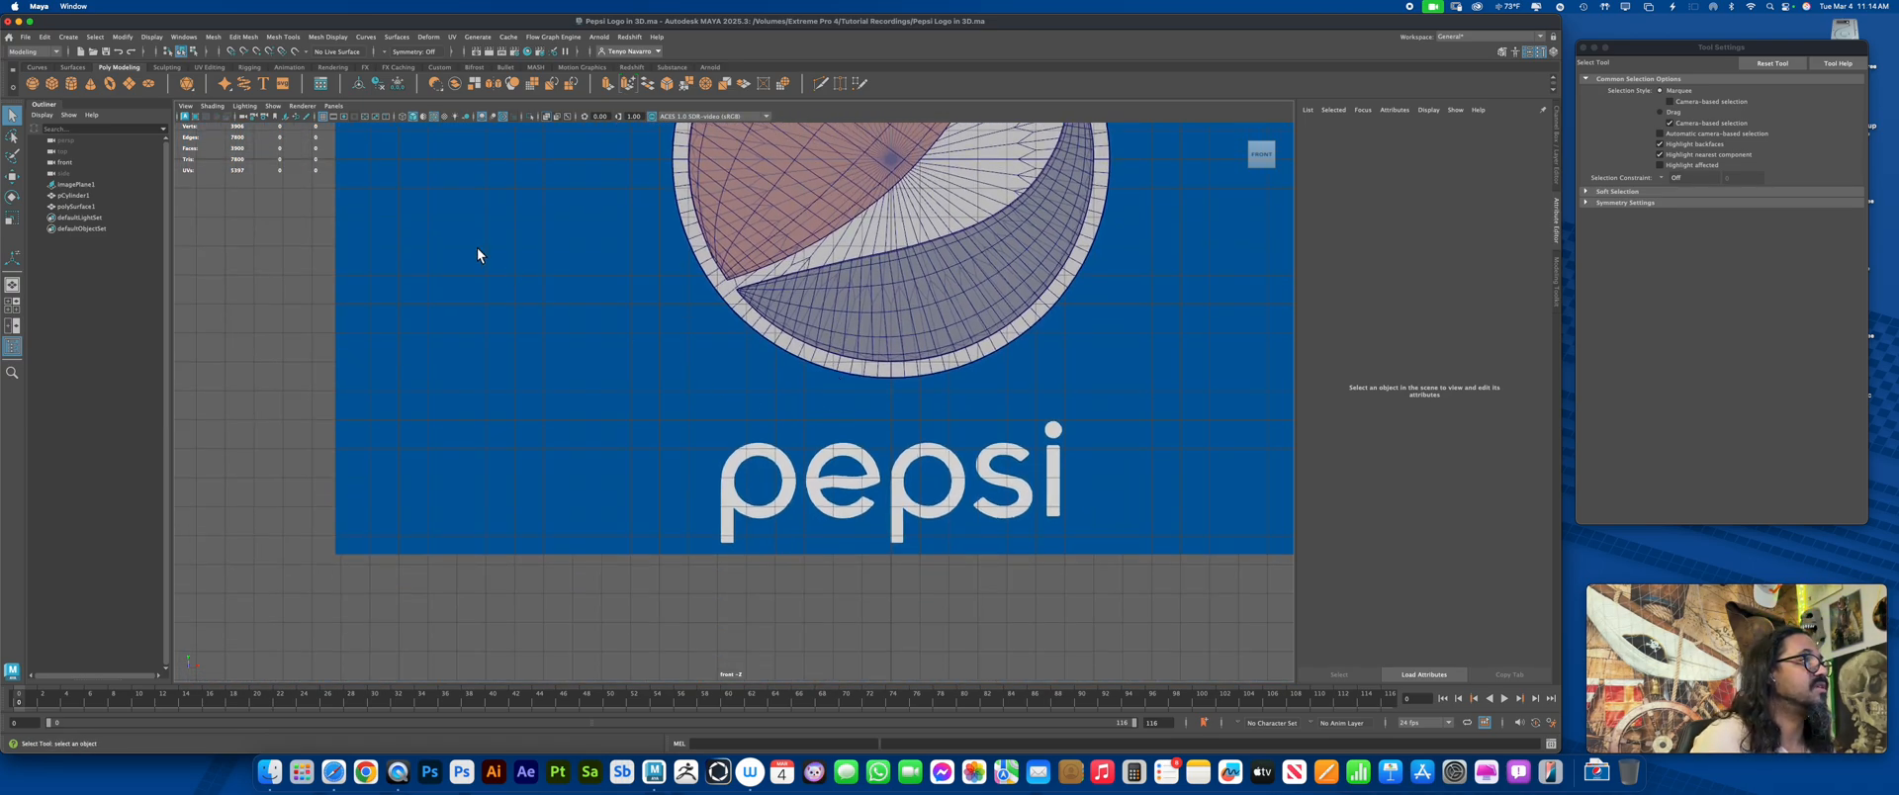
Create a polygon cylinder and move it below the logo, near the first p of the pepsi lettering
click(76, 84)
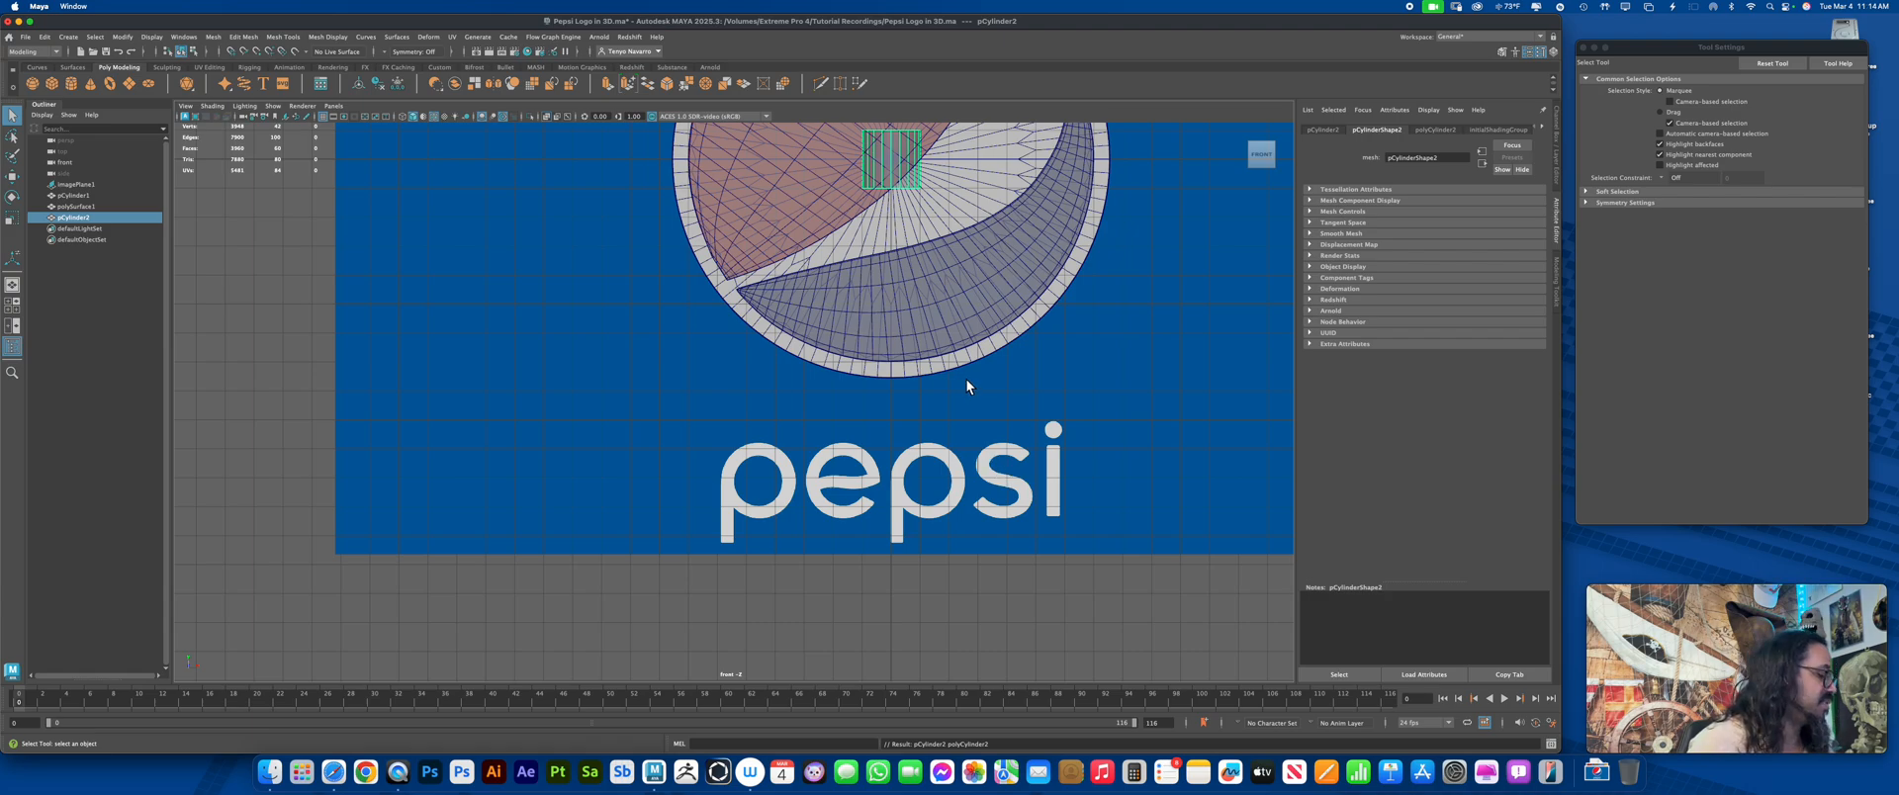
key(w)
alt+middle_drag(904, 168, 902, 248)
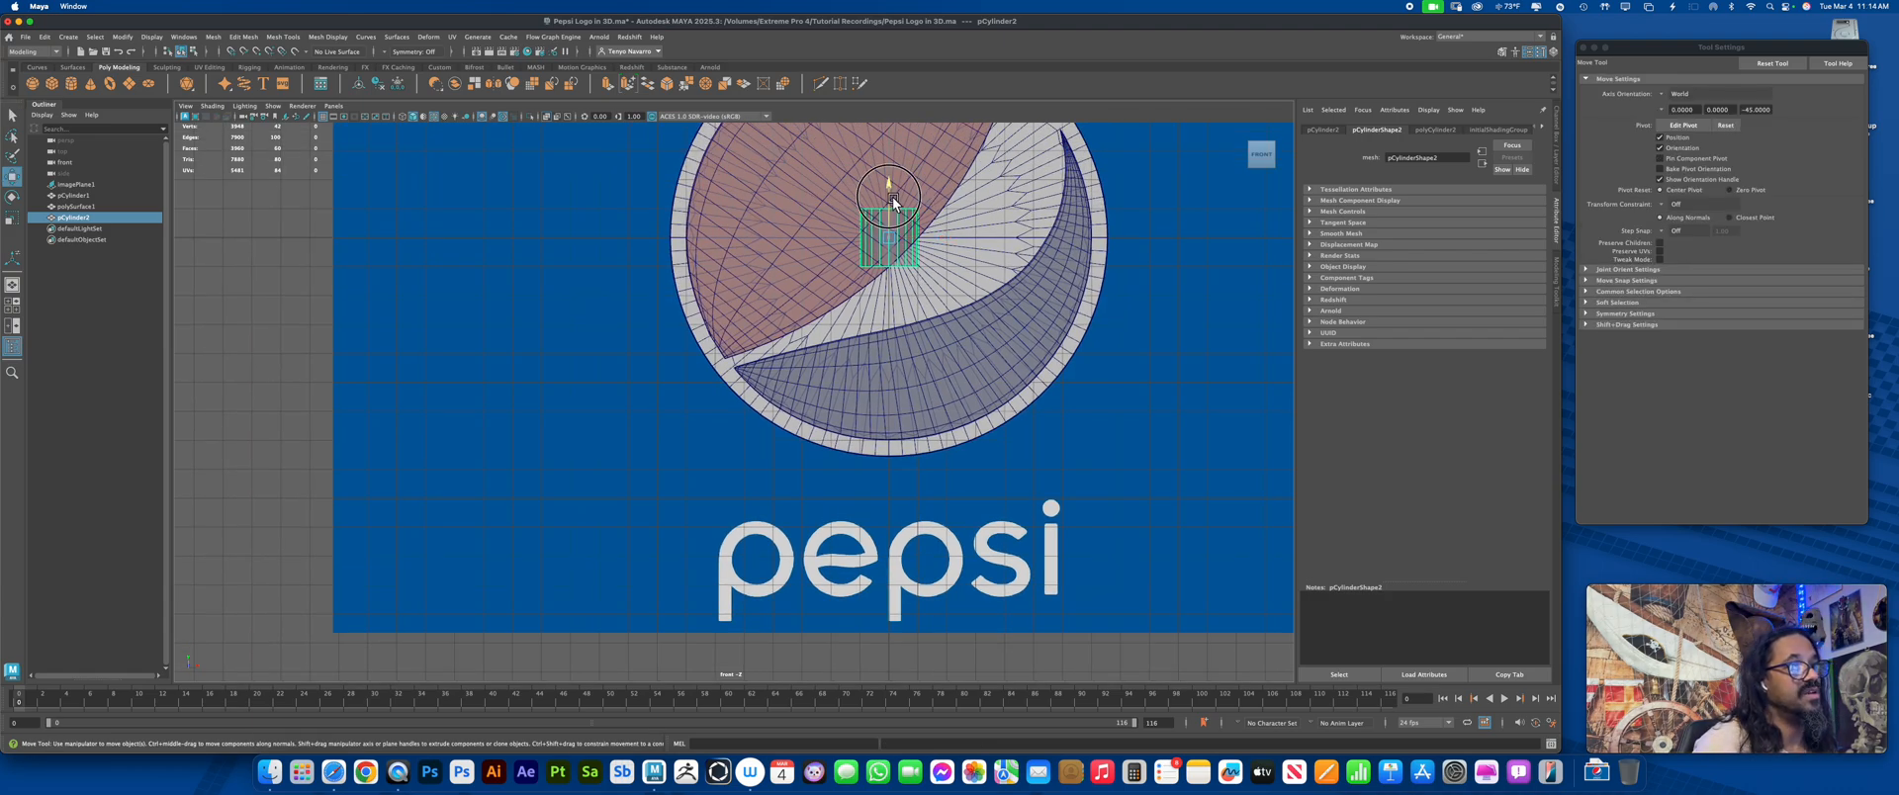
drag(893, 203, 911, 466)
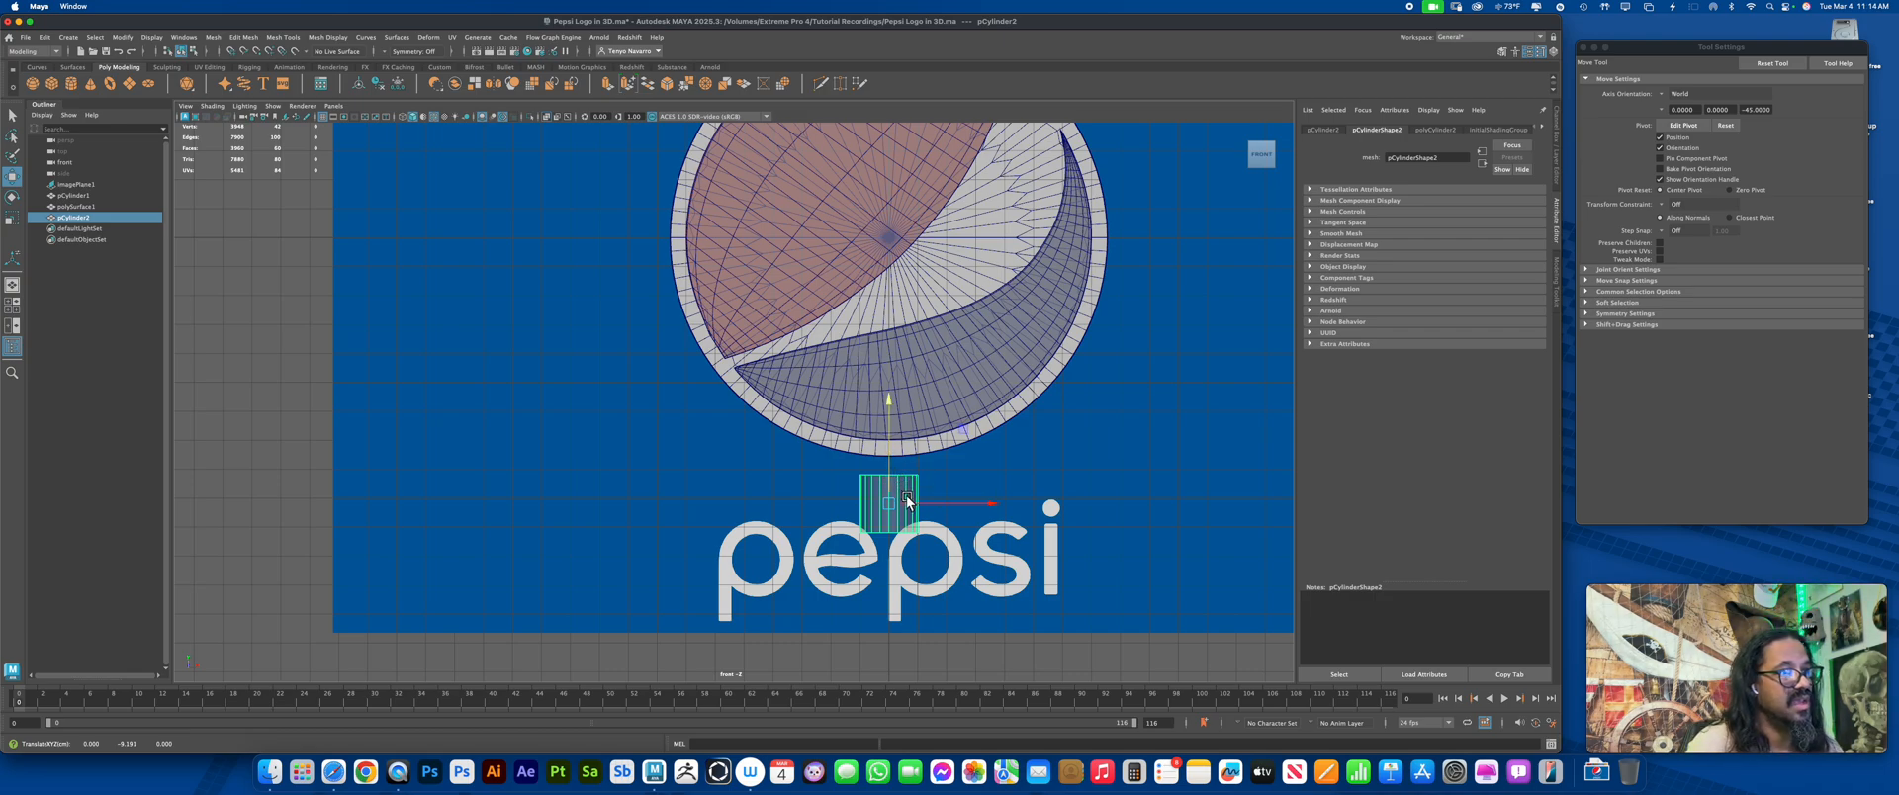
key(equal)
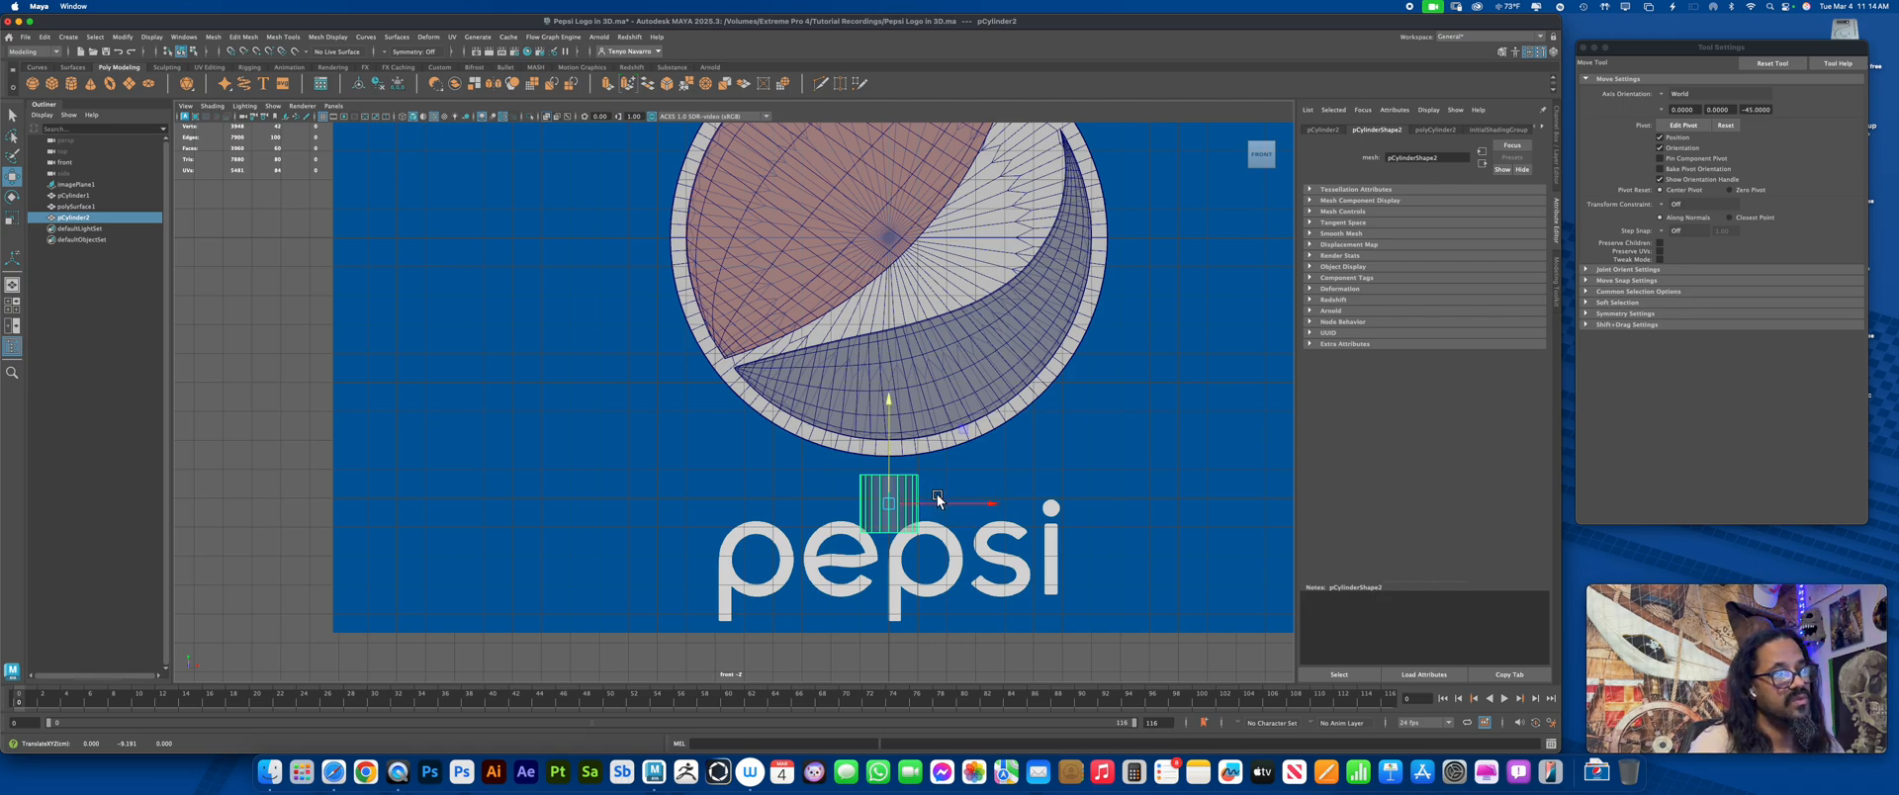
key(equal)
key(equal)
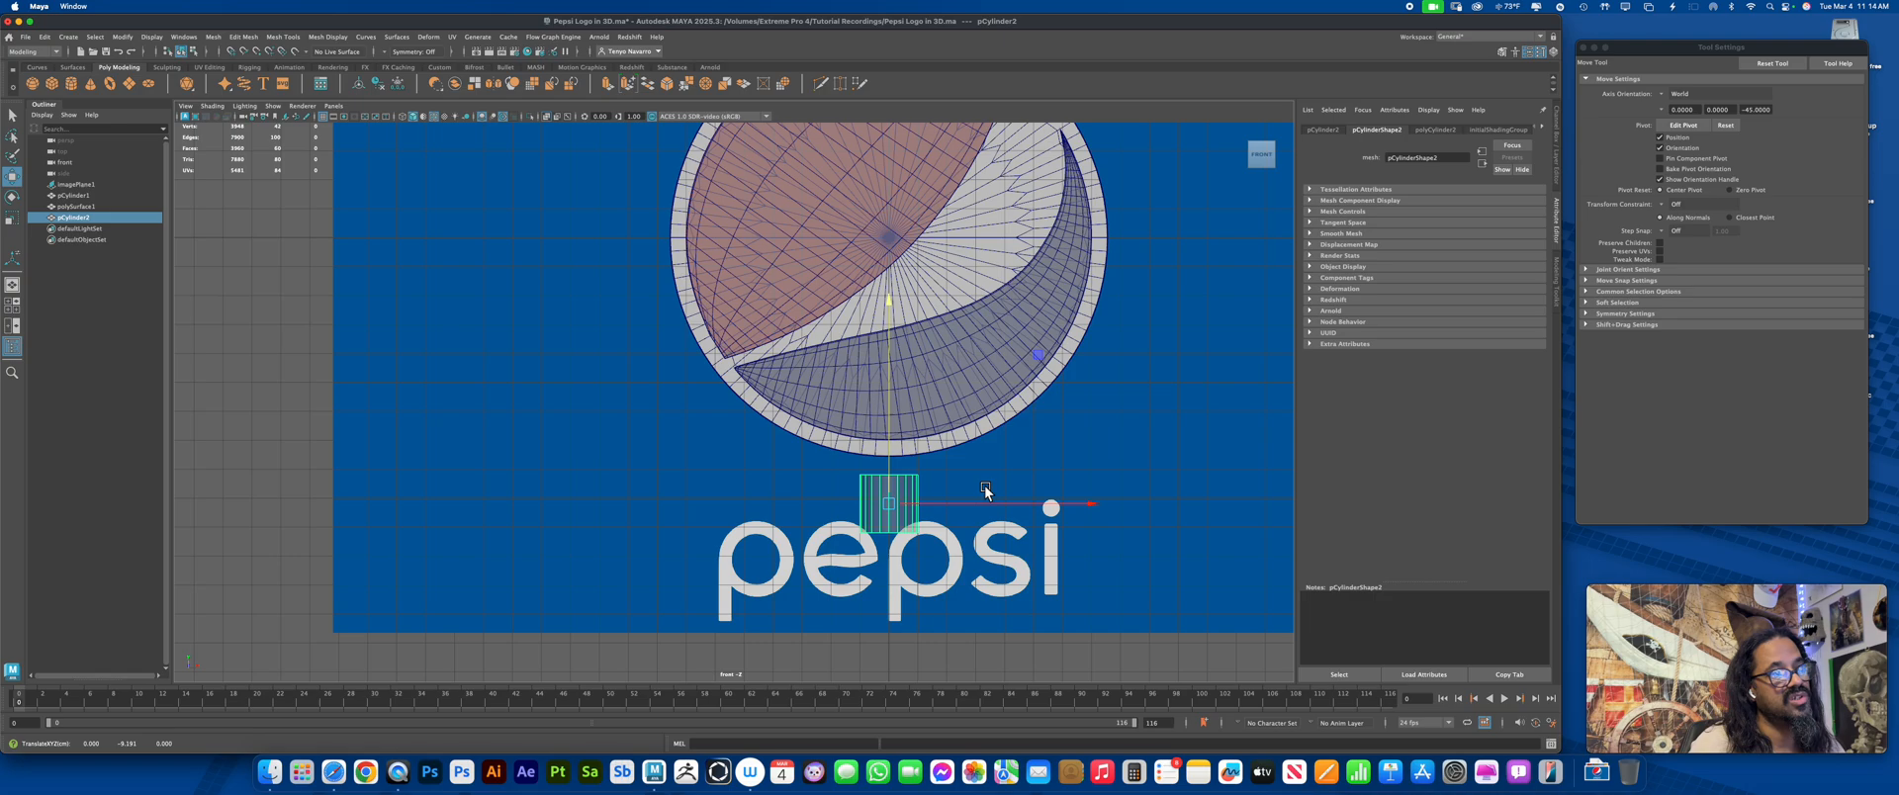
key(minus)
key(minus)
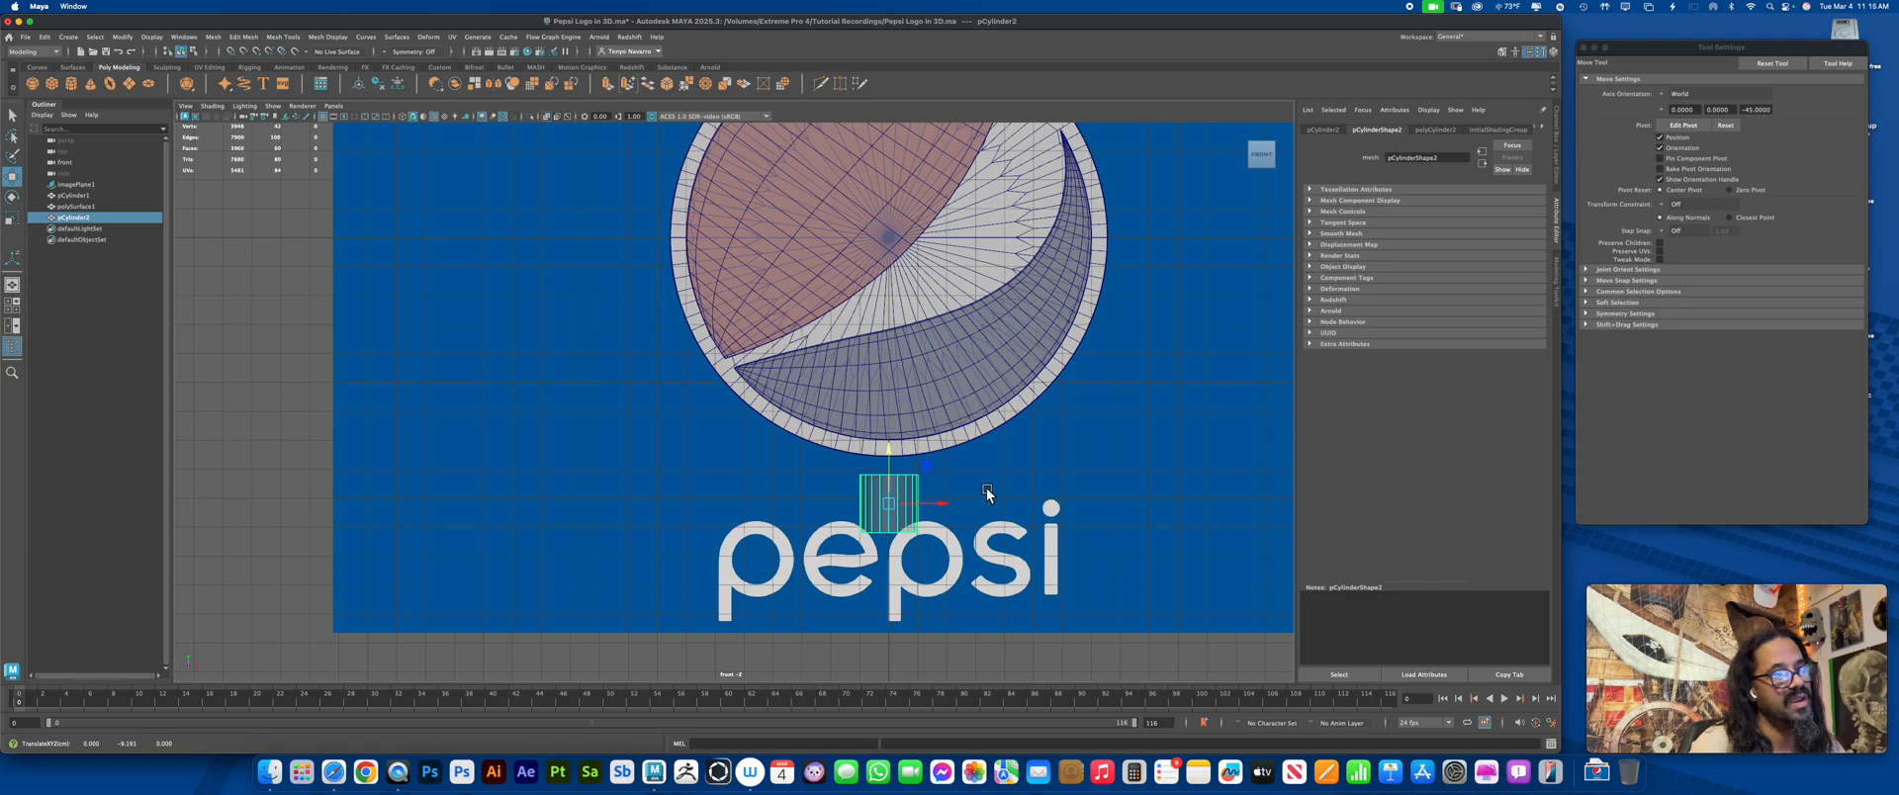
drag(967, 504, 828, 503)
Rotate the new cylinder with snapping so its round cap faces the front view
drag(753, 452, 755, 469)
key(j)
drag(772, 467, 757, 535)
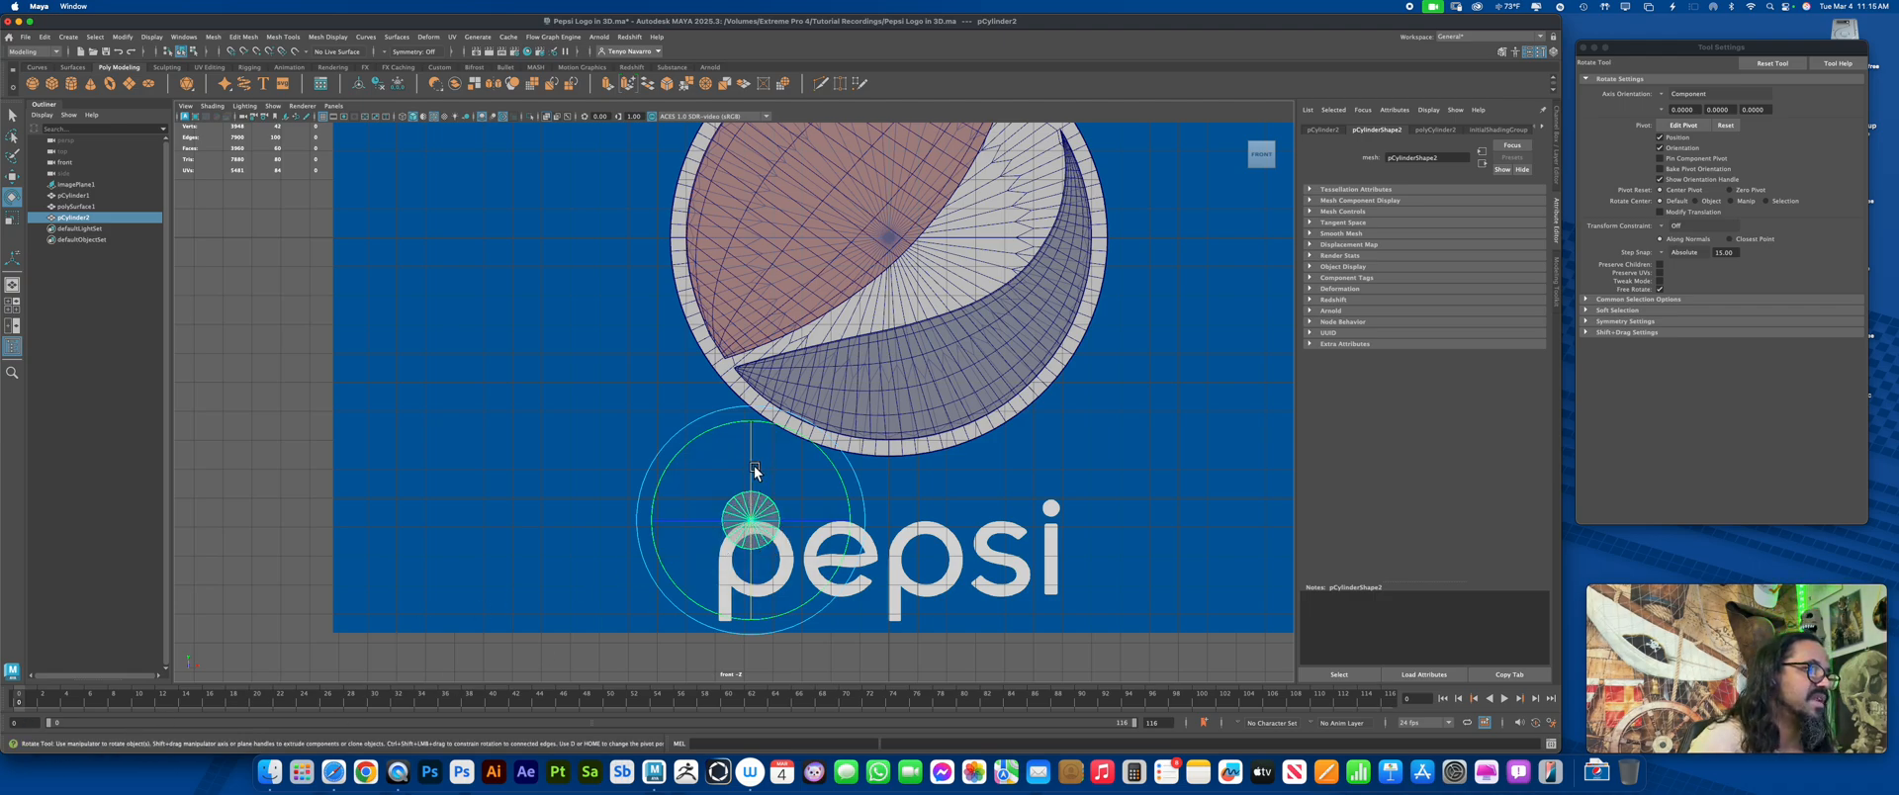
Move the cylinder over the bowl of the first p and centre it on the inner hole
drag(753, 467, 766, 562)
key(w)
alt+right_drag(770, 564, 910, 666)
alt+middle_drag(911, 665, 902, 507)
alt+right_drag(902, 507, 1063, 613)
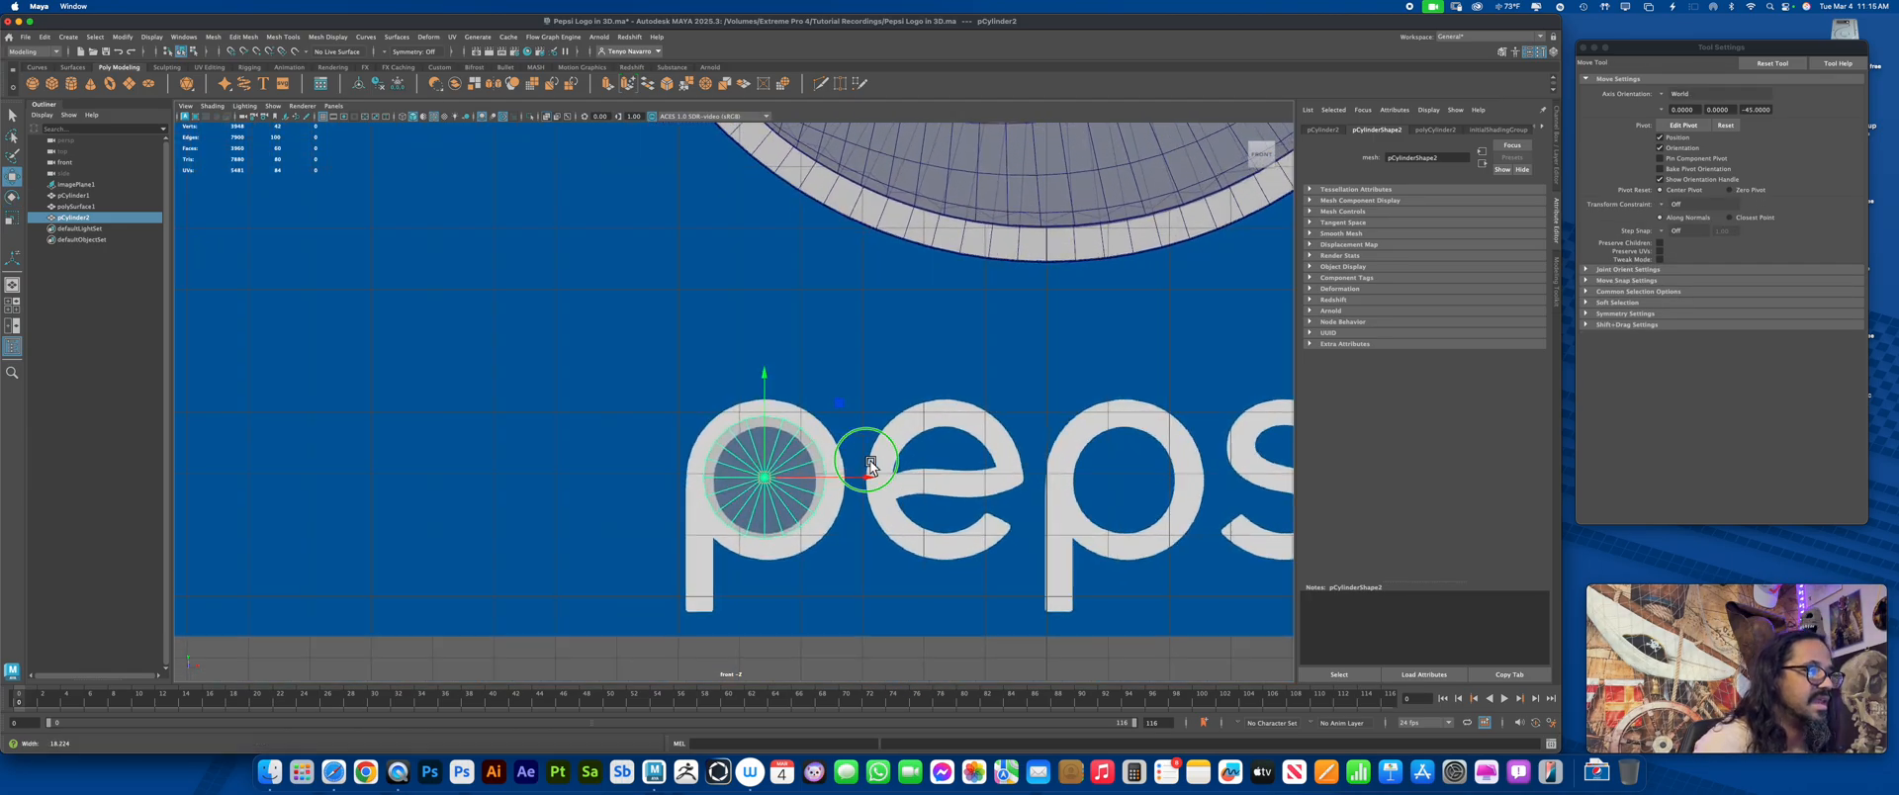
alt+right_drag(865, 462, 913, 553)
alt+middle_drag(913, 553, 879, 482)
alt+right_drag(878, 481, 916, 506)
drag(751, 456, 753, 461)
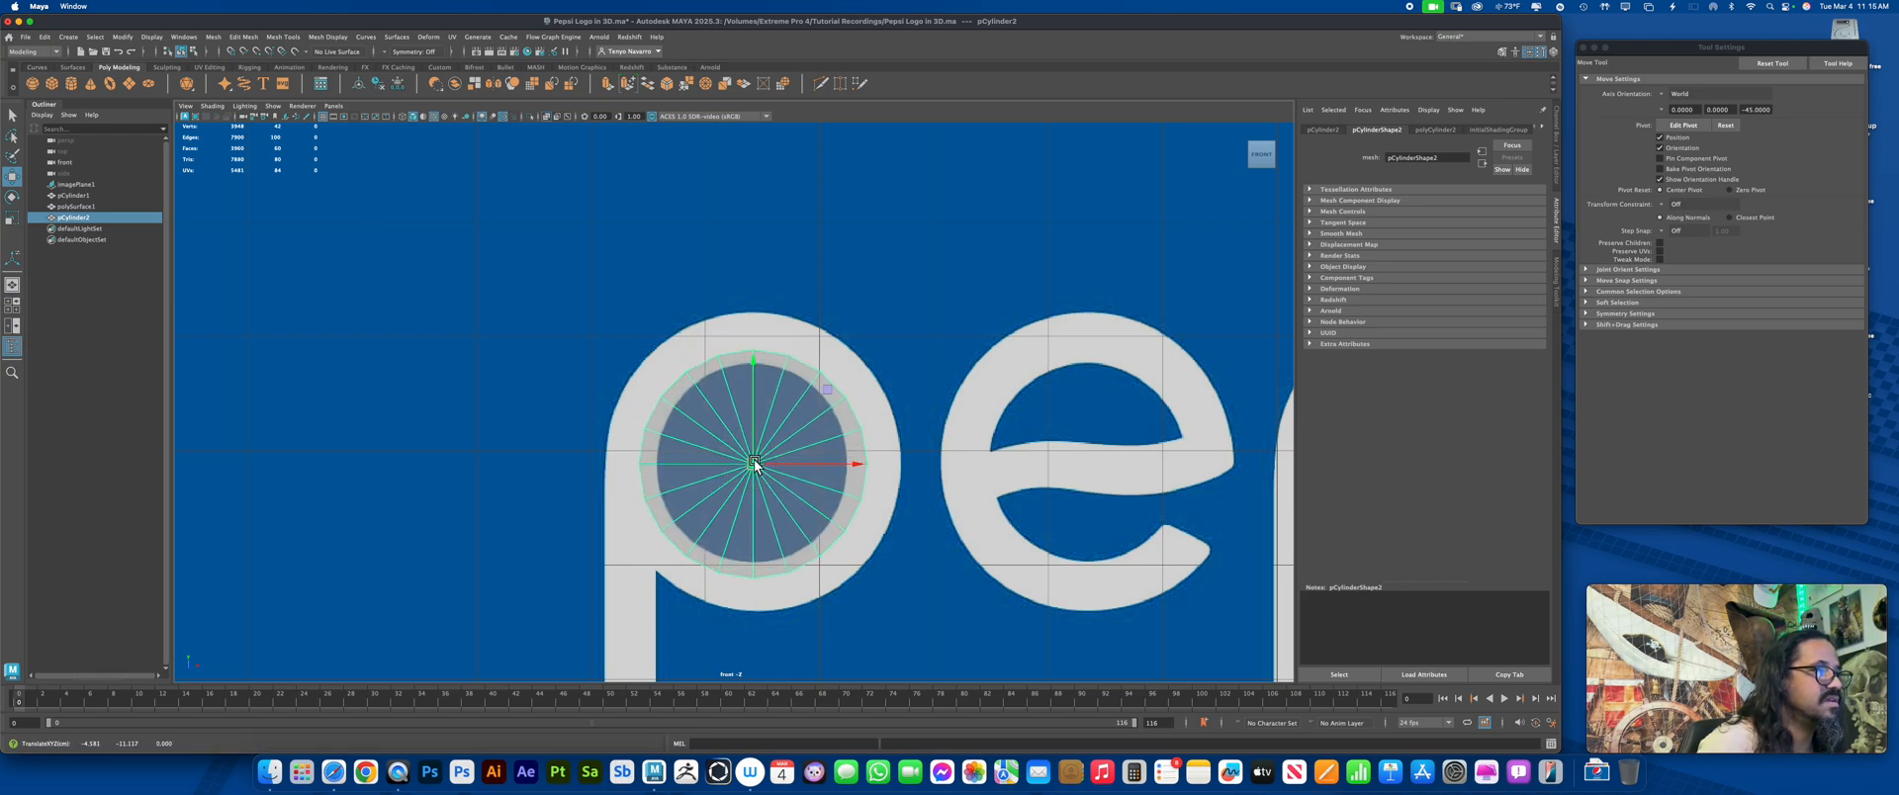
Scale the cylinder down to match the inner hole of the first p and fine-tune its position
key(r)
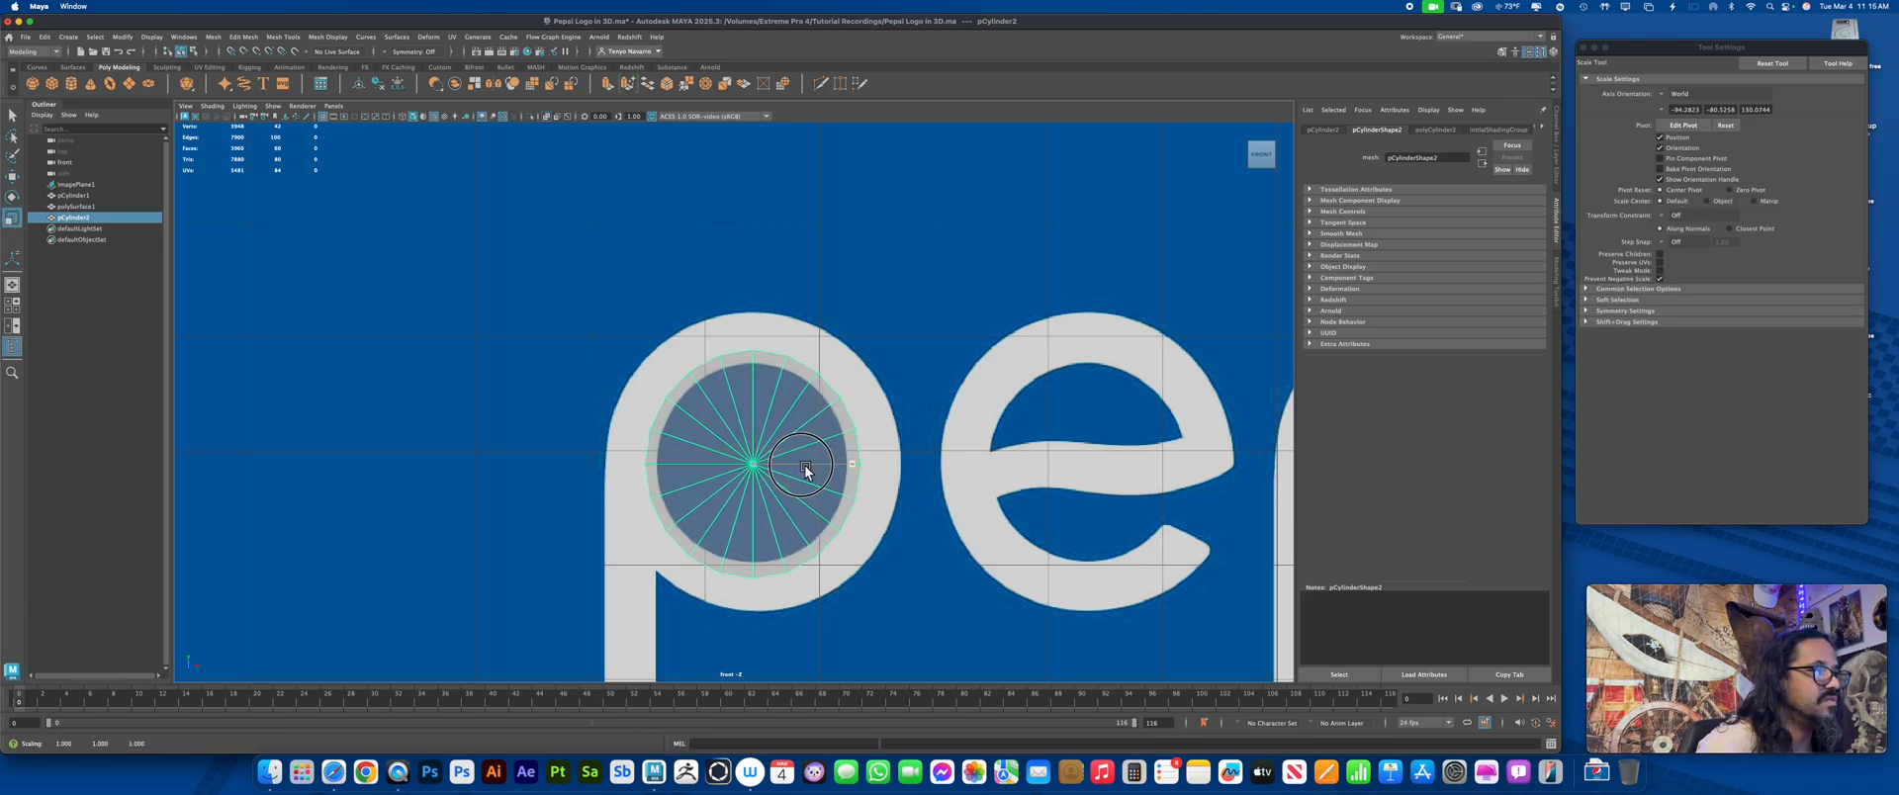
mouse_move(751, 465)
mouse_down()
mouse_move(722, 473)
mouse_move(736, 482)
mouse_up()
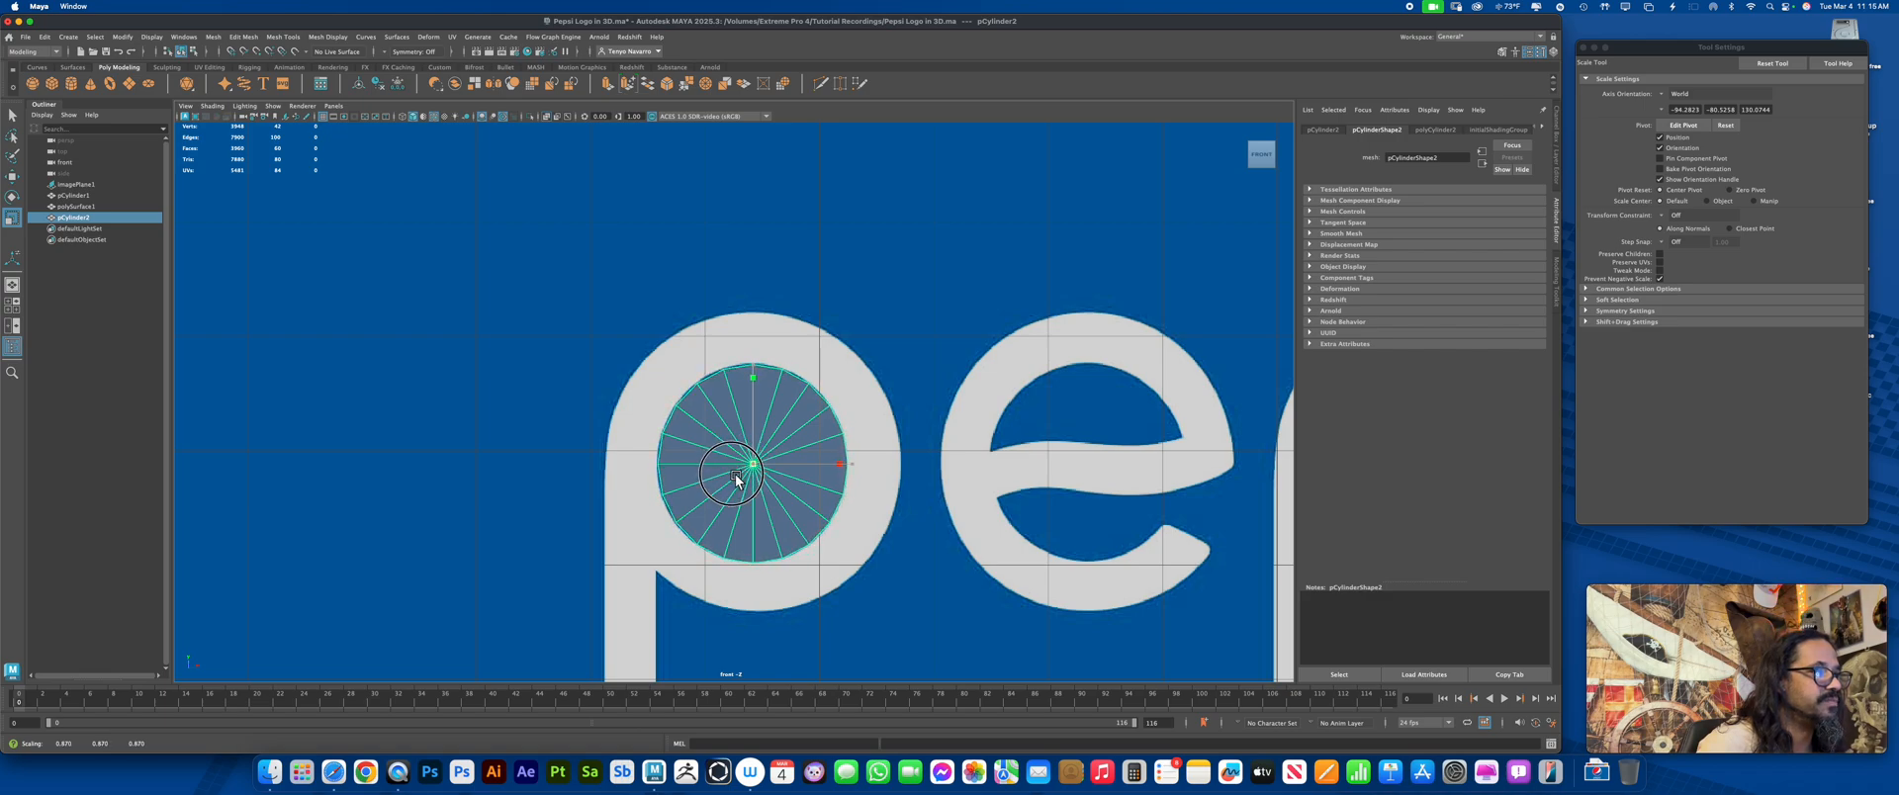
key(w)
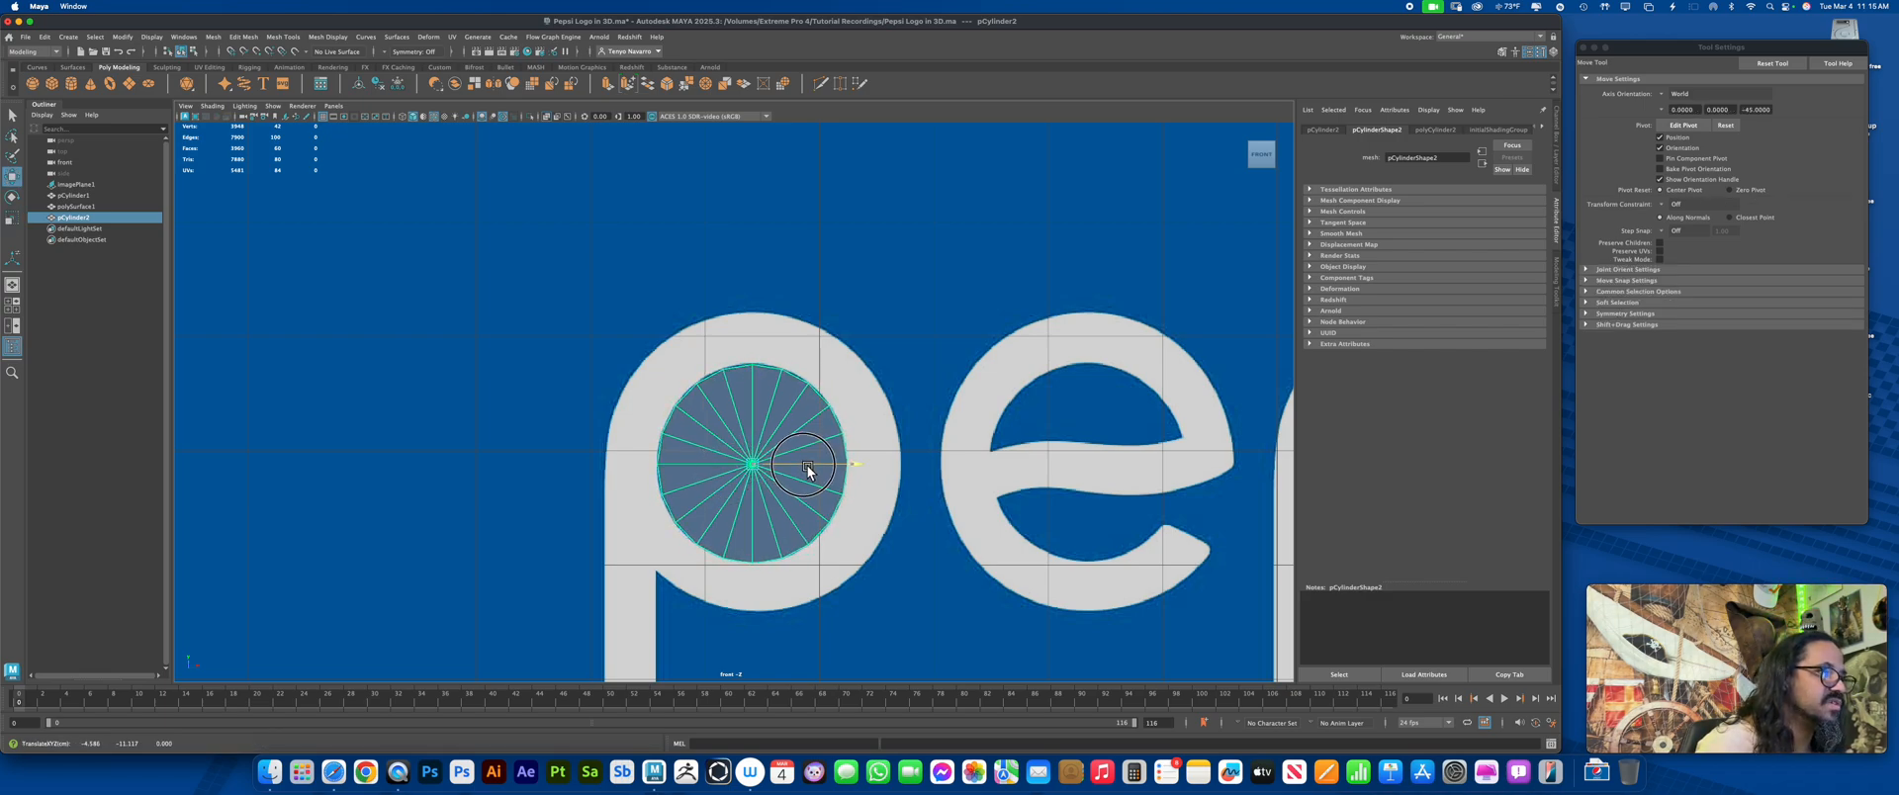
drag(758, 415, 758, 417)
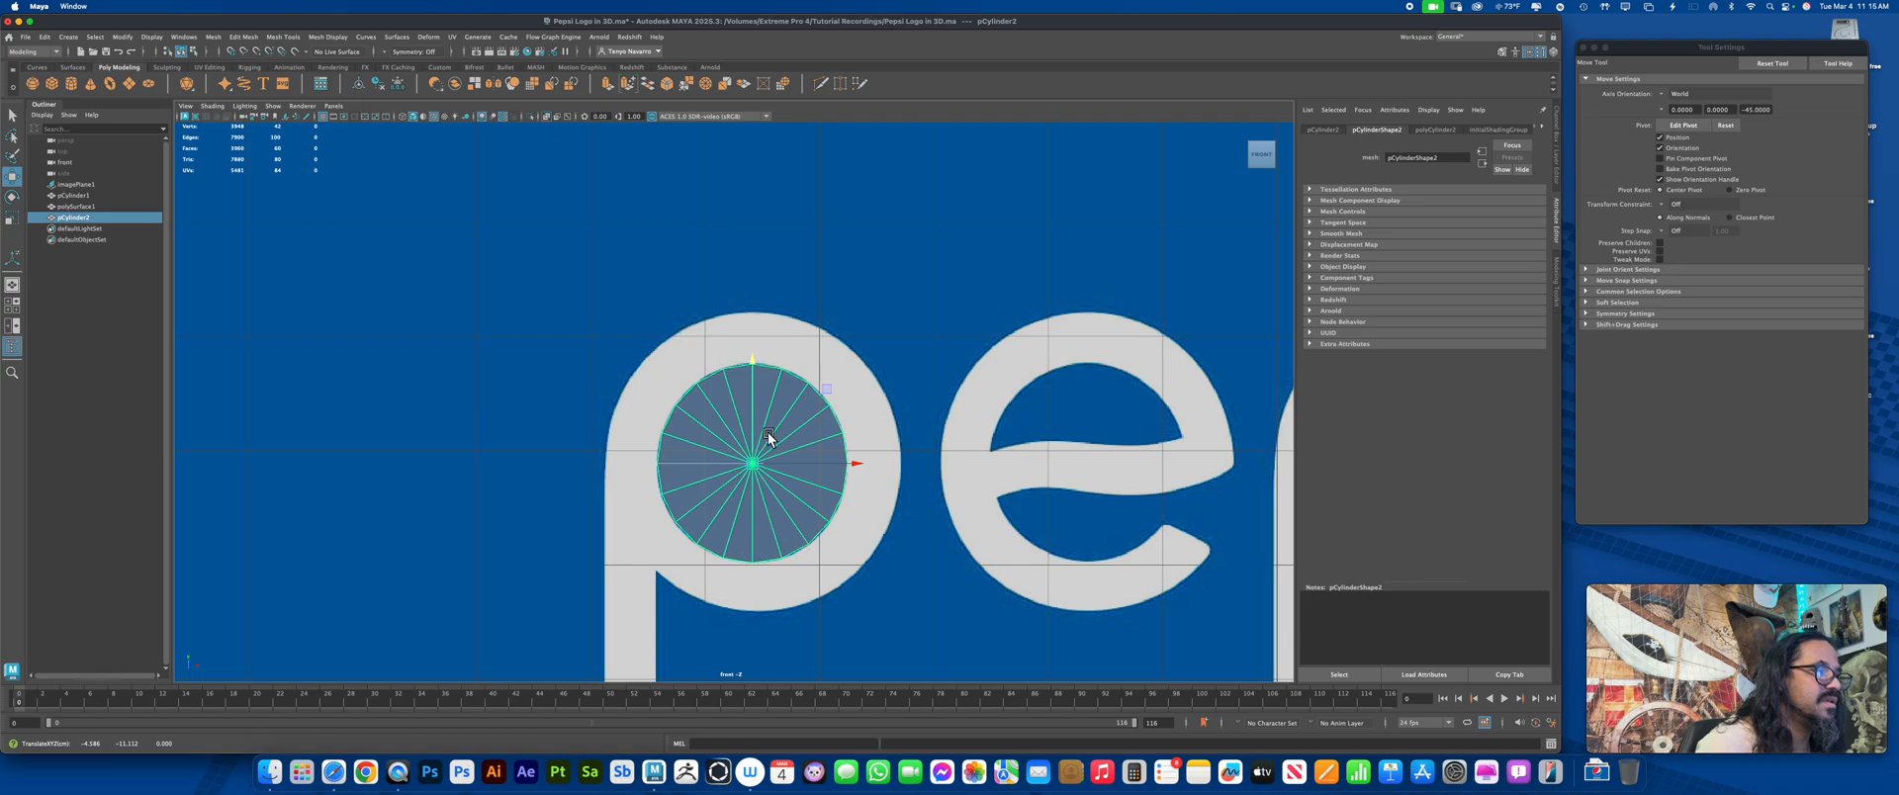
Delete the cylinder's side and back faces, keeping only the front cap, and return it to object mode
key(space)
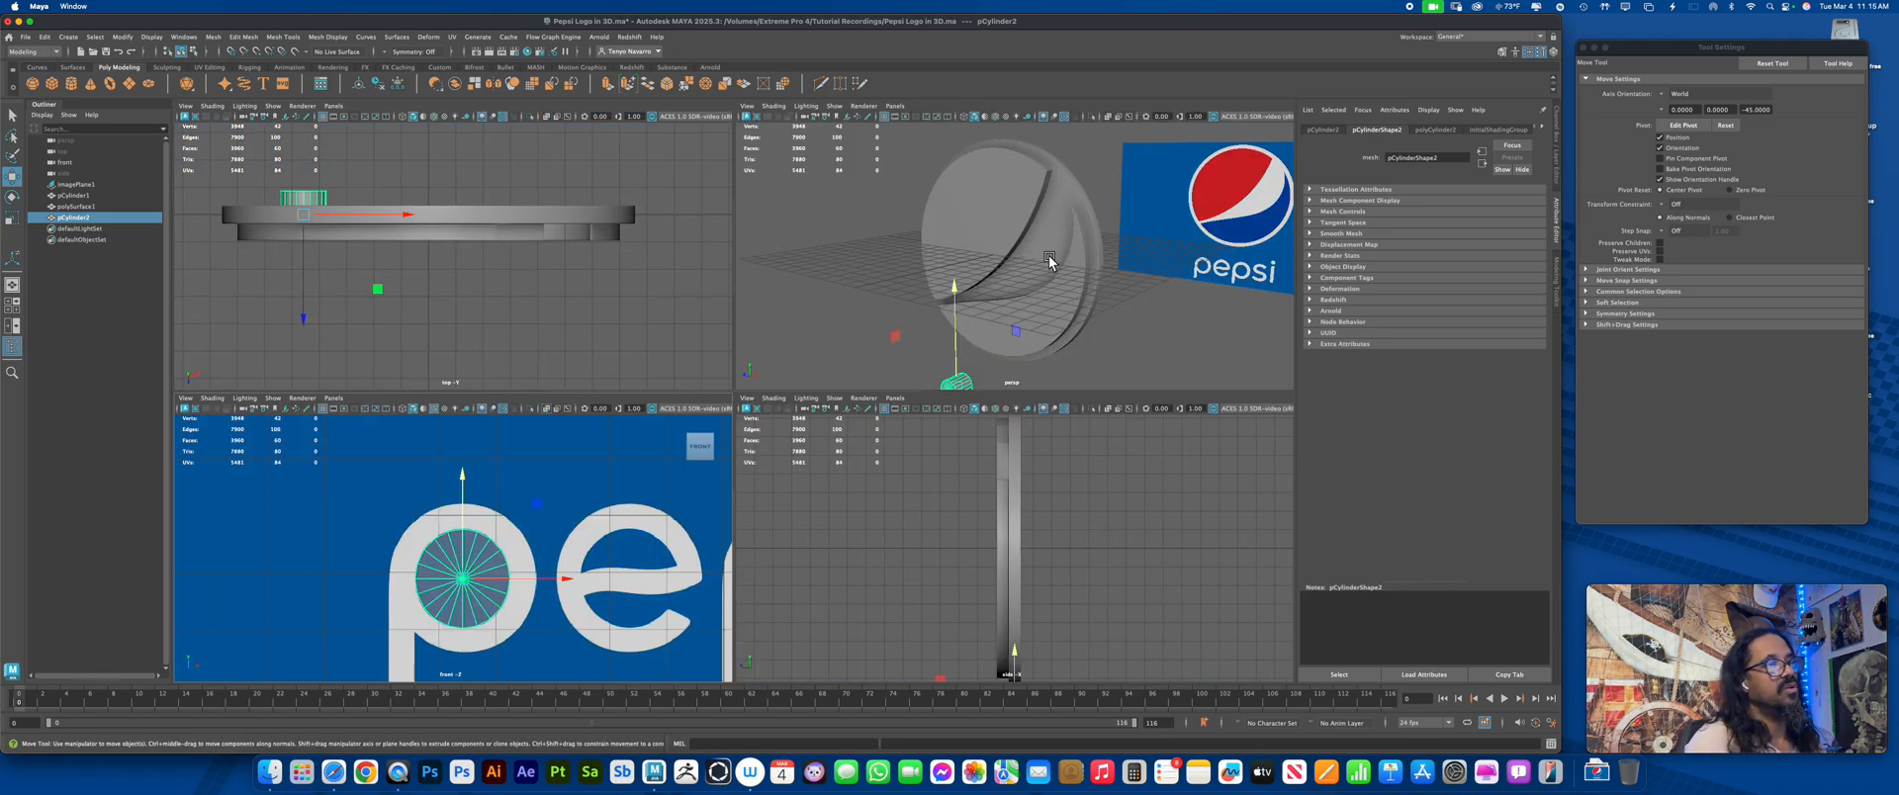
alt+drag(1049, 255, 1036, 231)
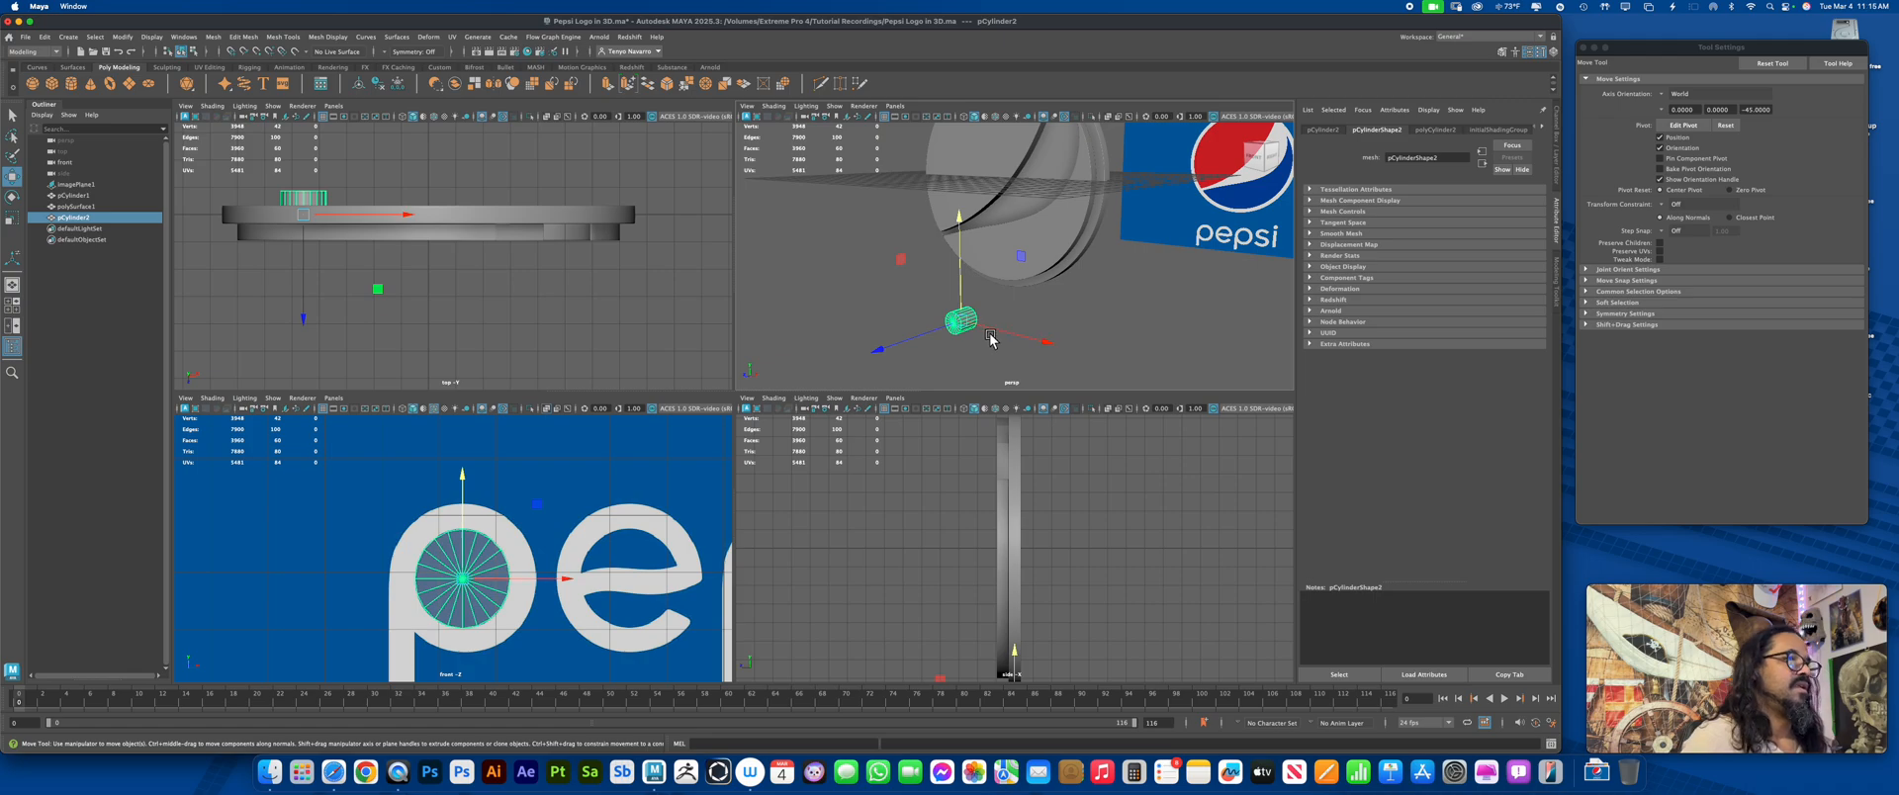
alt+drag(989, 341, 928, 345)
right_click(1021, 312)
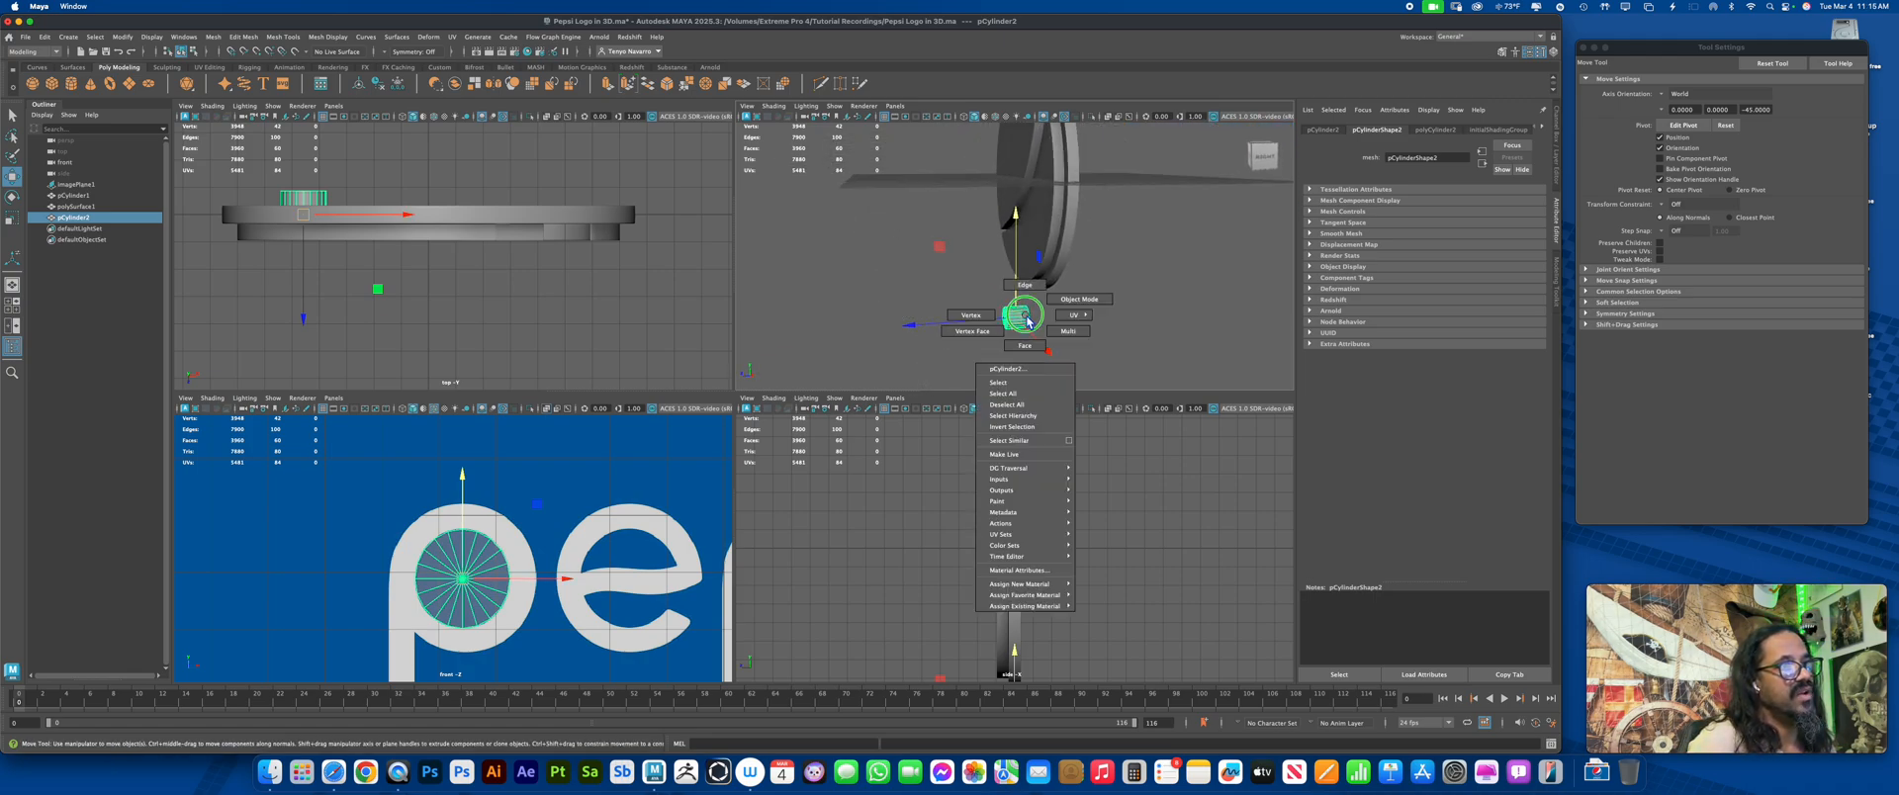
click(1092, 339)
alt+drag(1091, 340, 1041, 302)
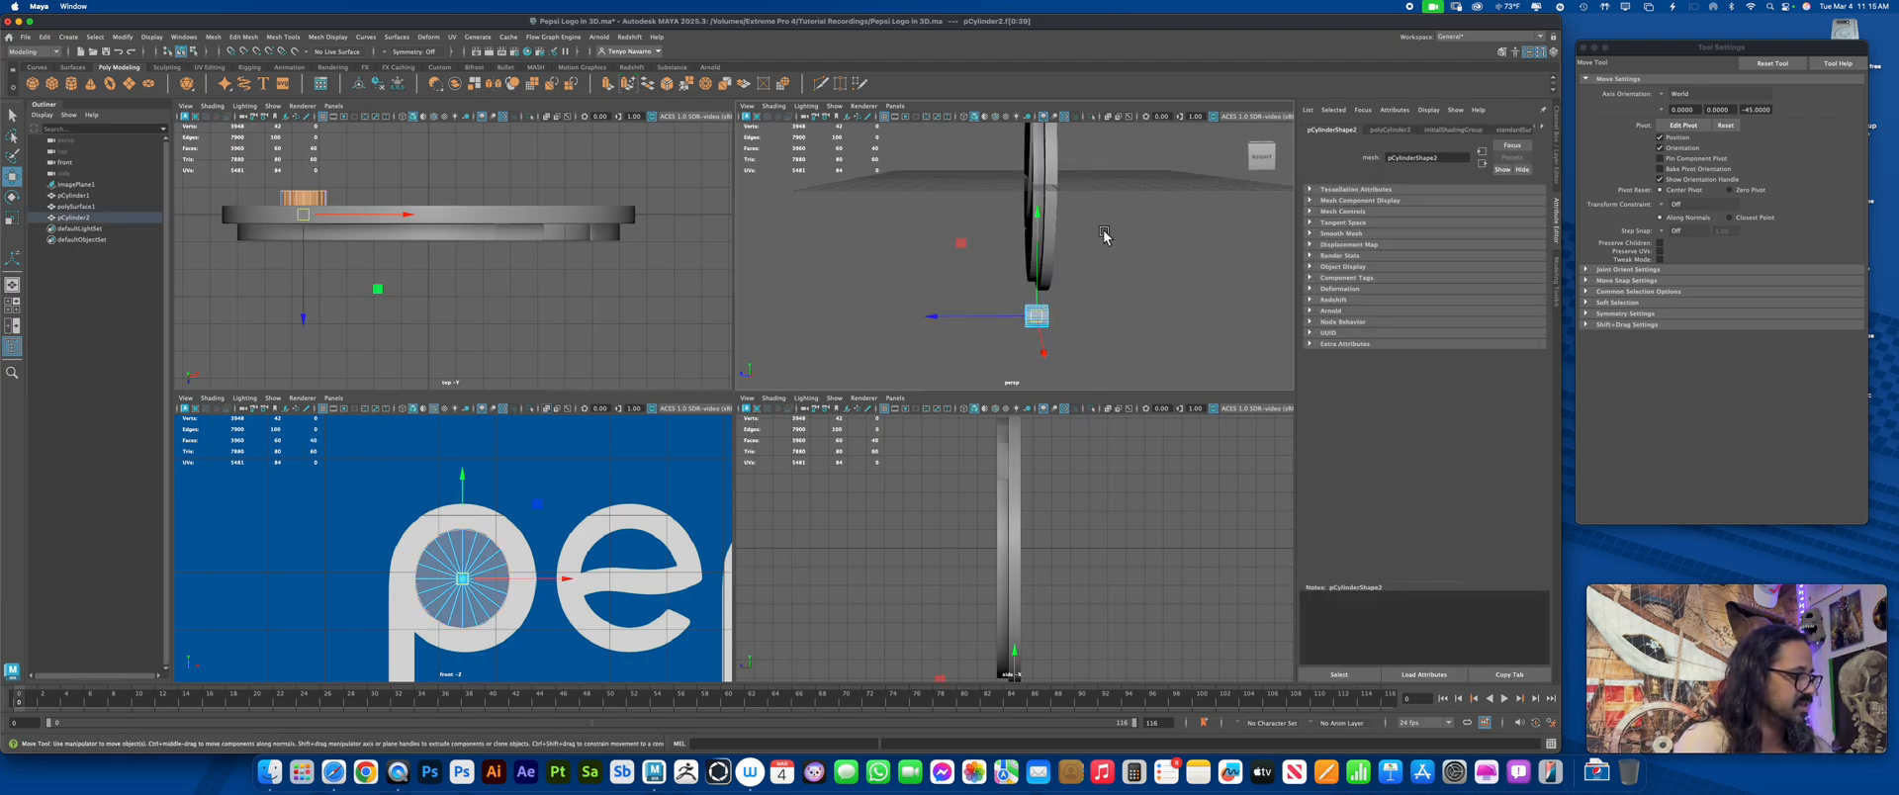
key(Delete)
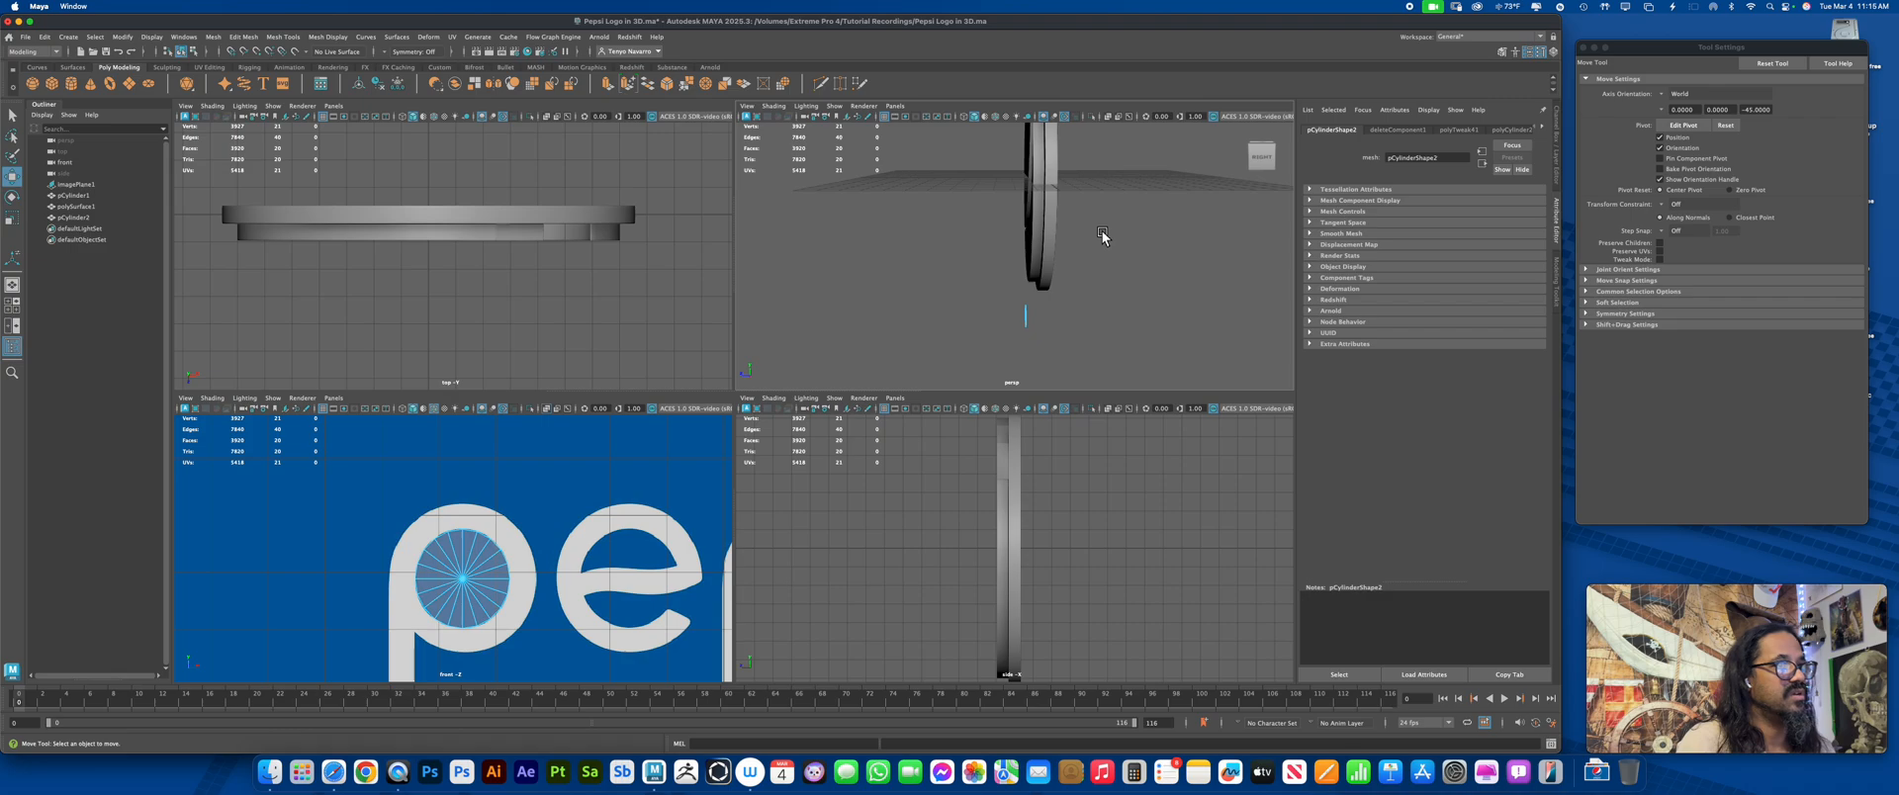
right_click(1028, 316)
click(1081, 303)
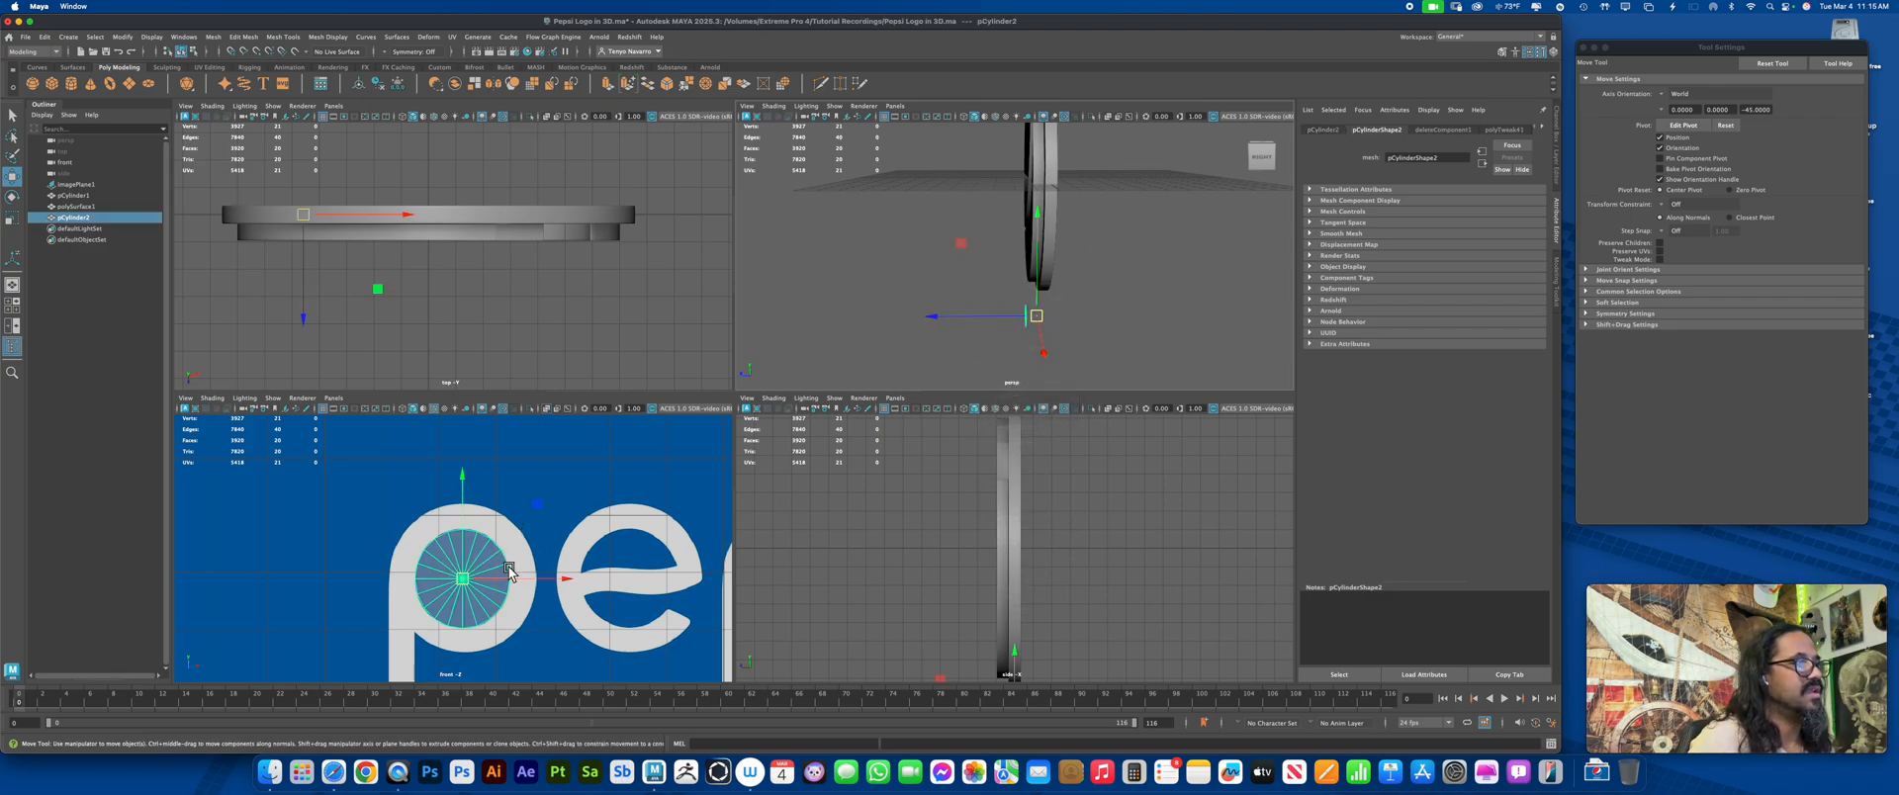
Extrude the disc's border edges outward to match the outer curve of the first p's bowl
key(space)
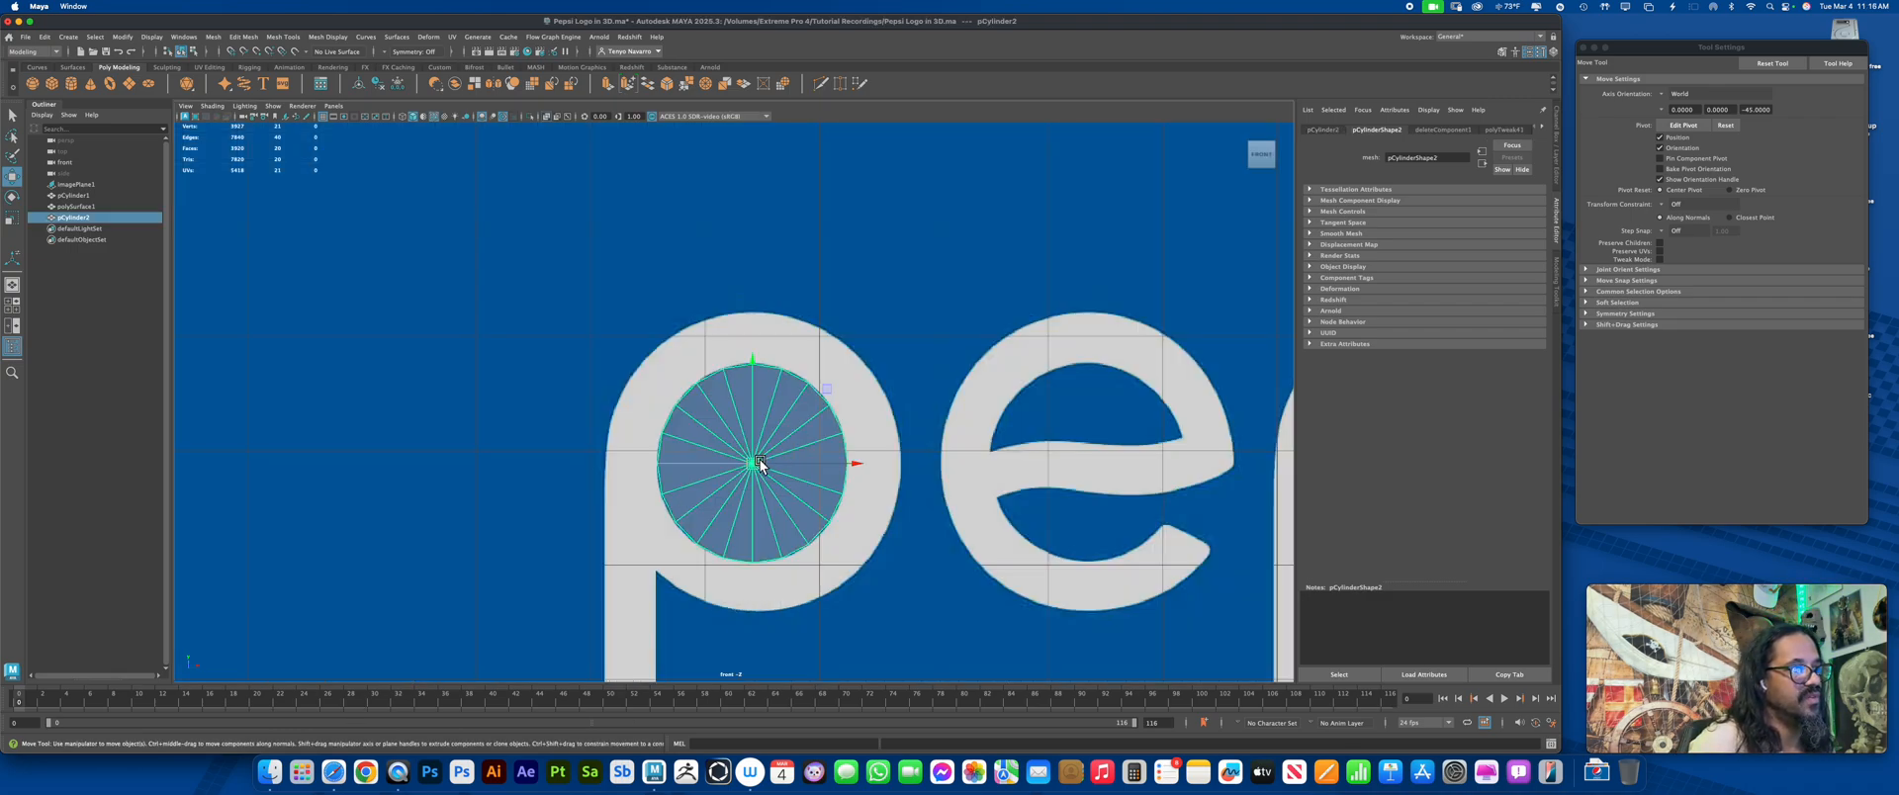
right_drag(780, 432, 779, 399)
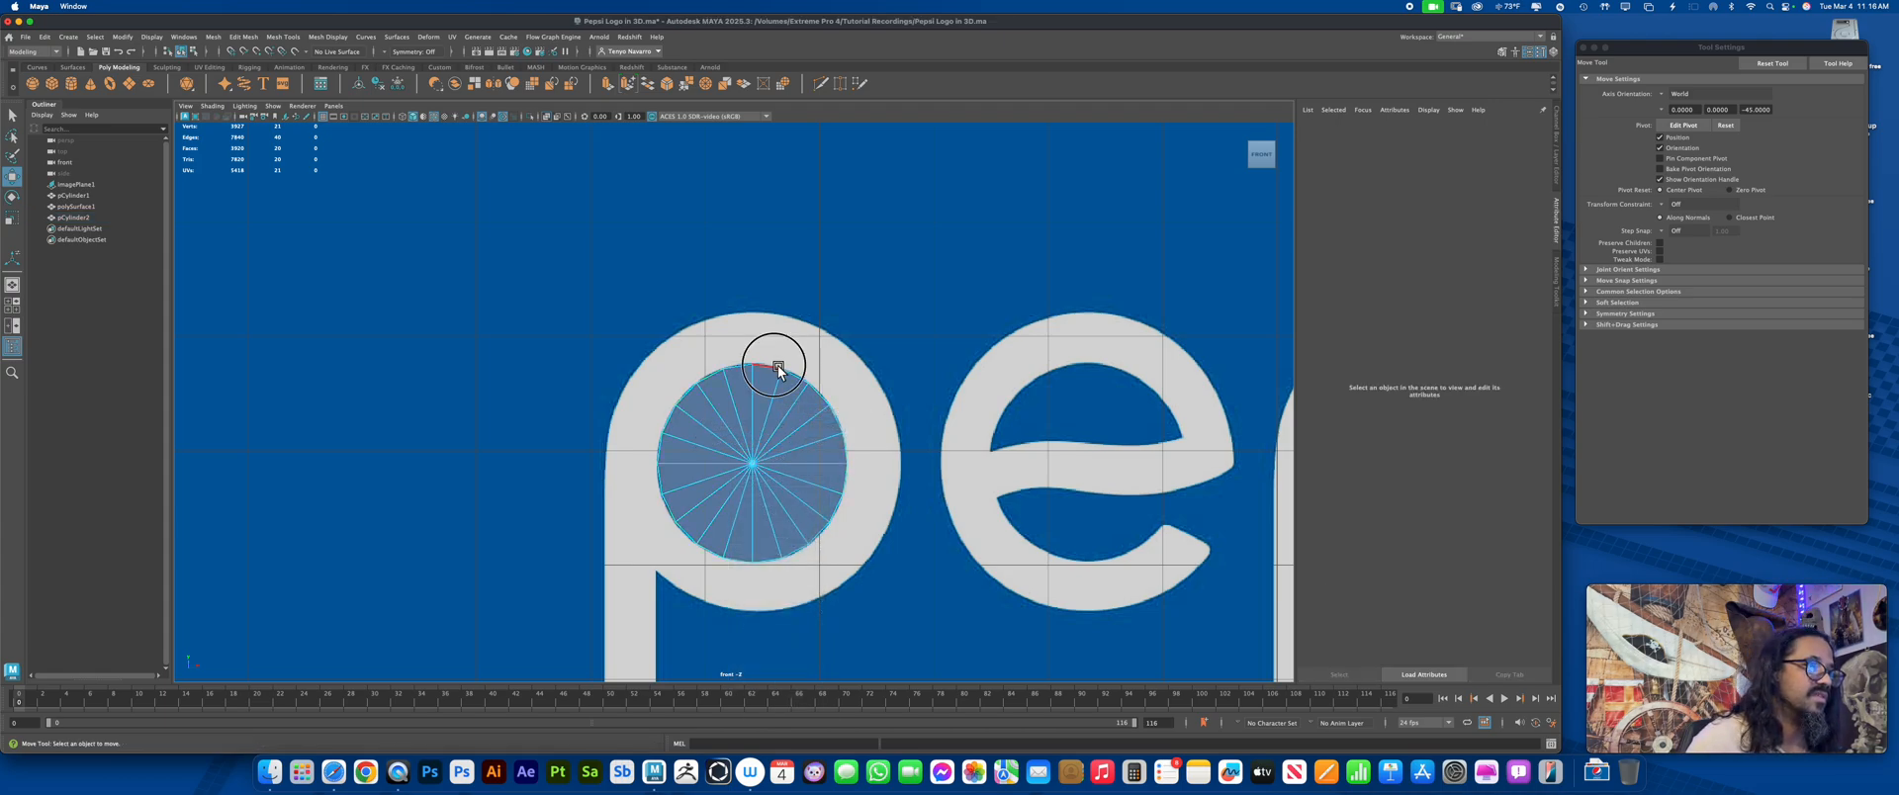
double_click(778, 368)
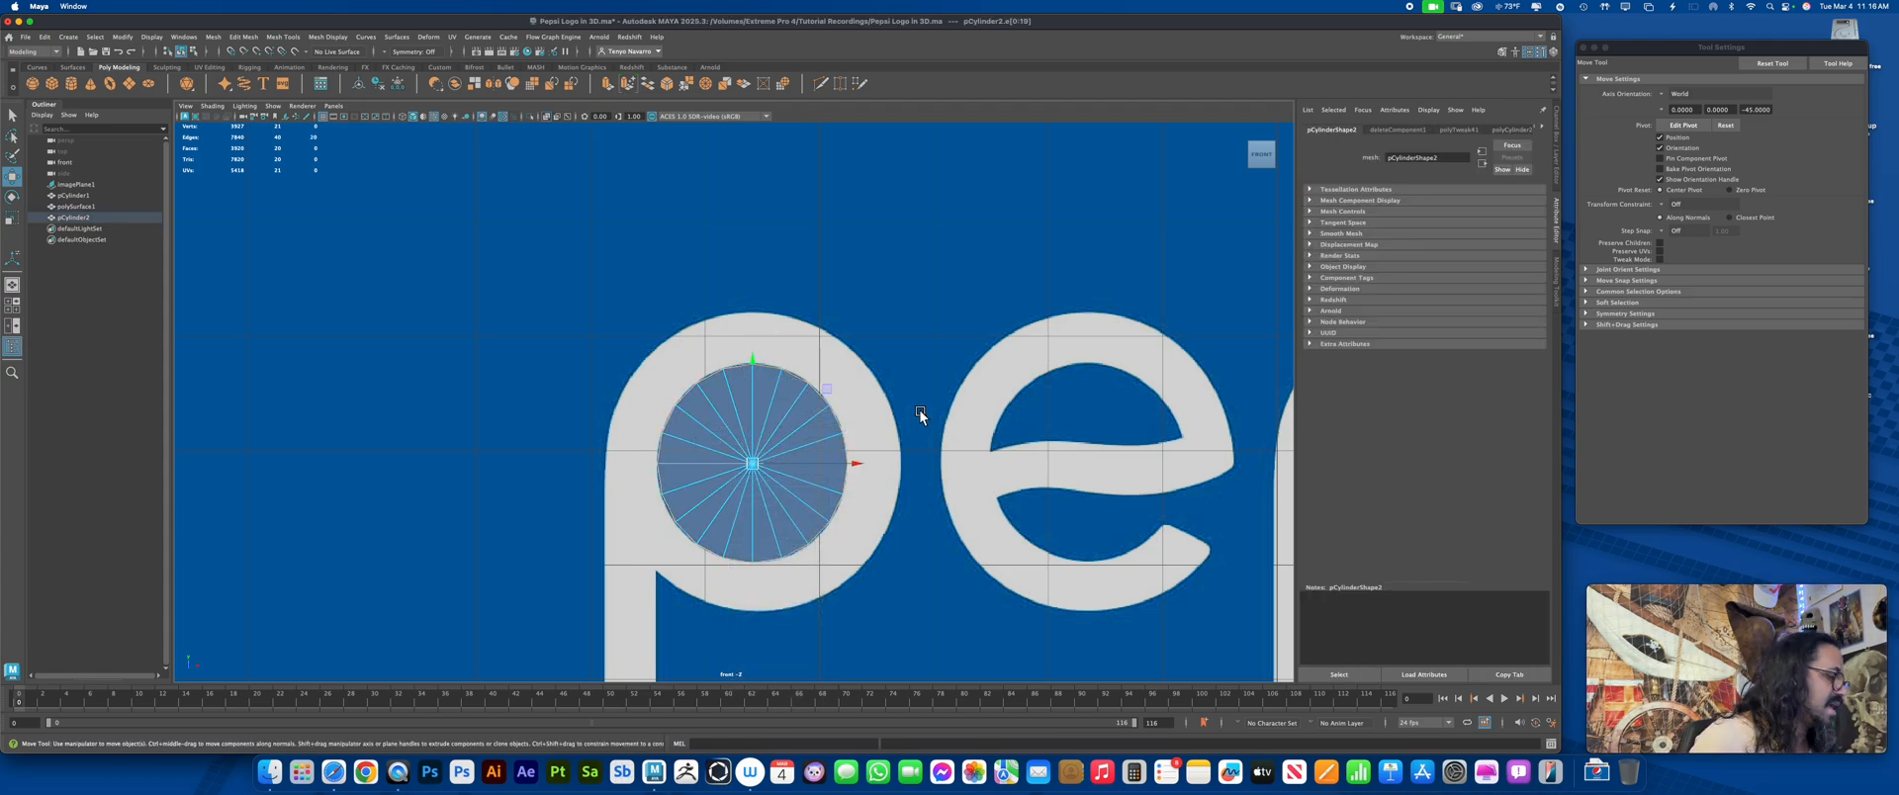
key(ctrl+e)
mouse_move(918, 409)
mouse_down()
mouse_move(872, 407)
mouse_move(930, 410)
mouse_up()
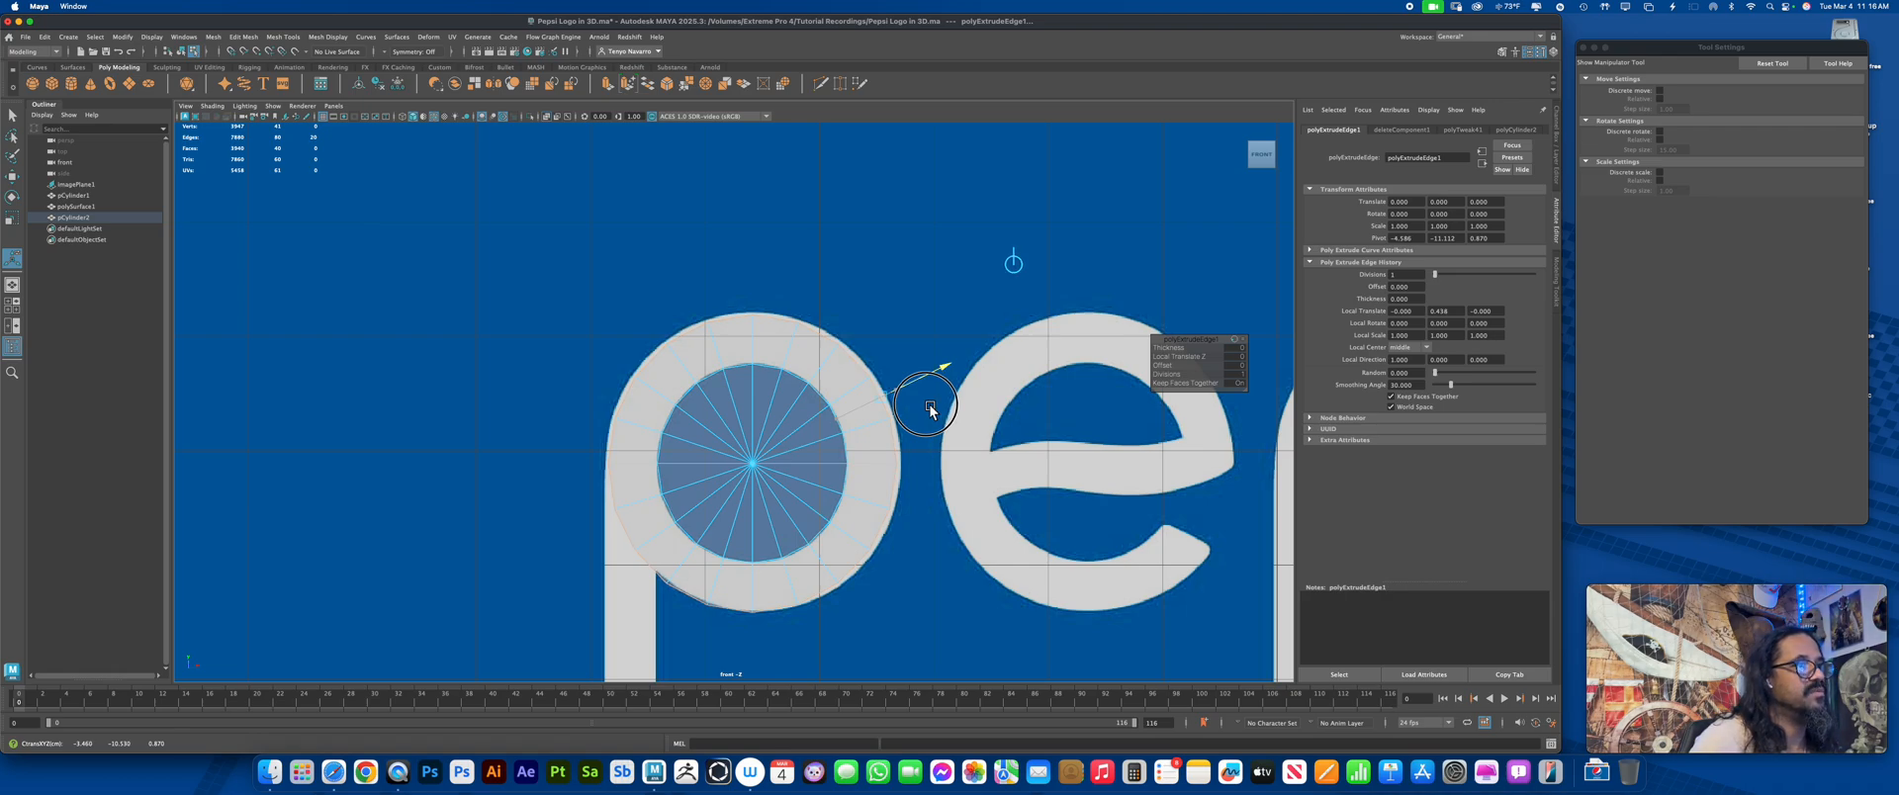
drag(930, 405, 934, 411)
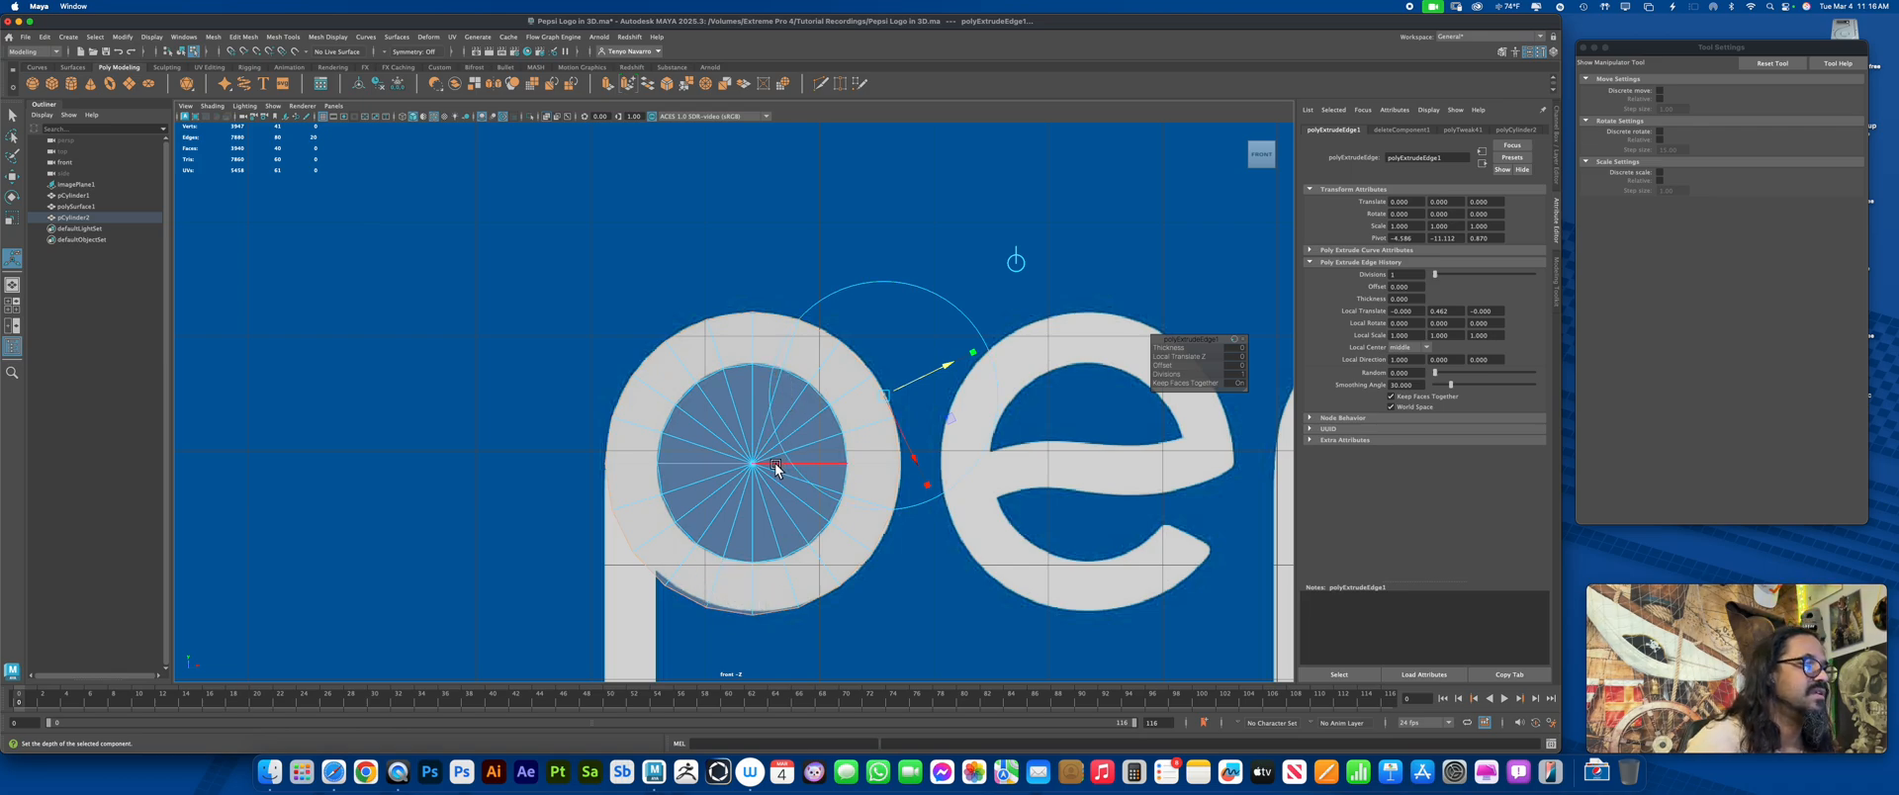
right_drag(769, 438, 724, 438)
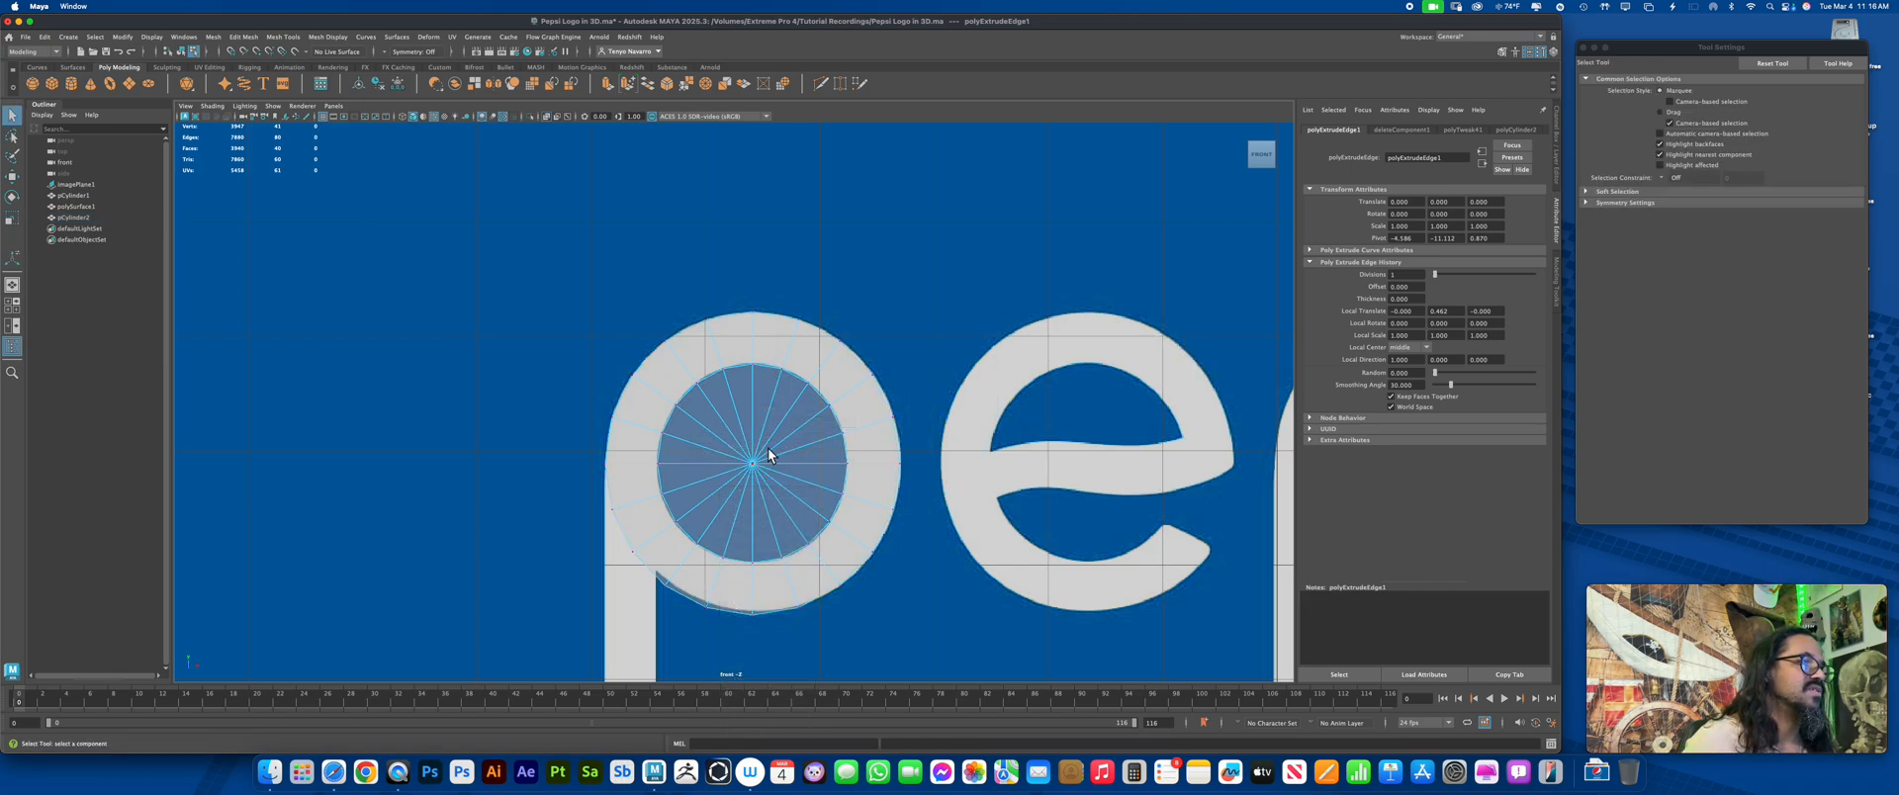
Return the extruded disc to object mode and move a duplicate of it over the letter e
alt+middle_drag(791, 473, 679, 449)
alt+right_drag(678, 449, 756, 444)
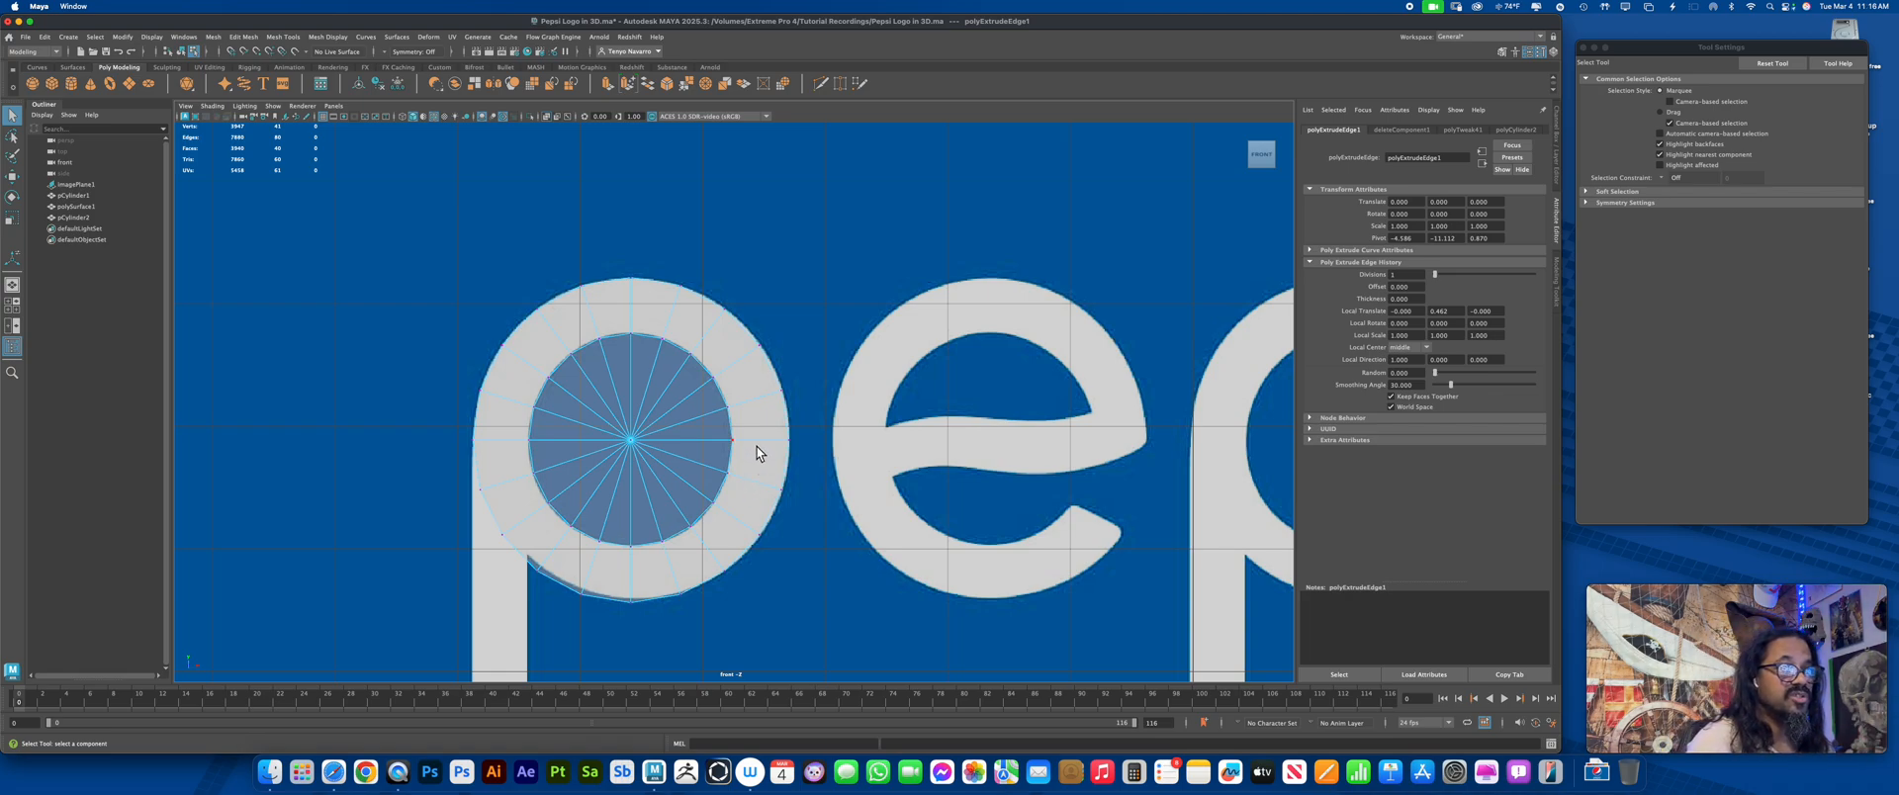
mouse_move(755, 445)
right_down()
mouse_move(782, 427)
mouse_move(767, 449)
right_up()
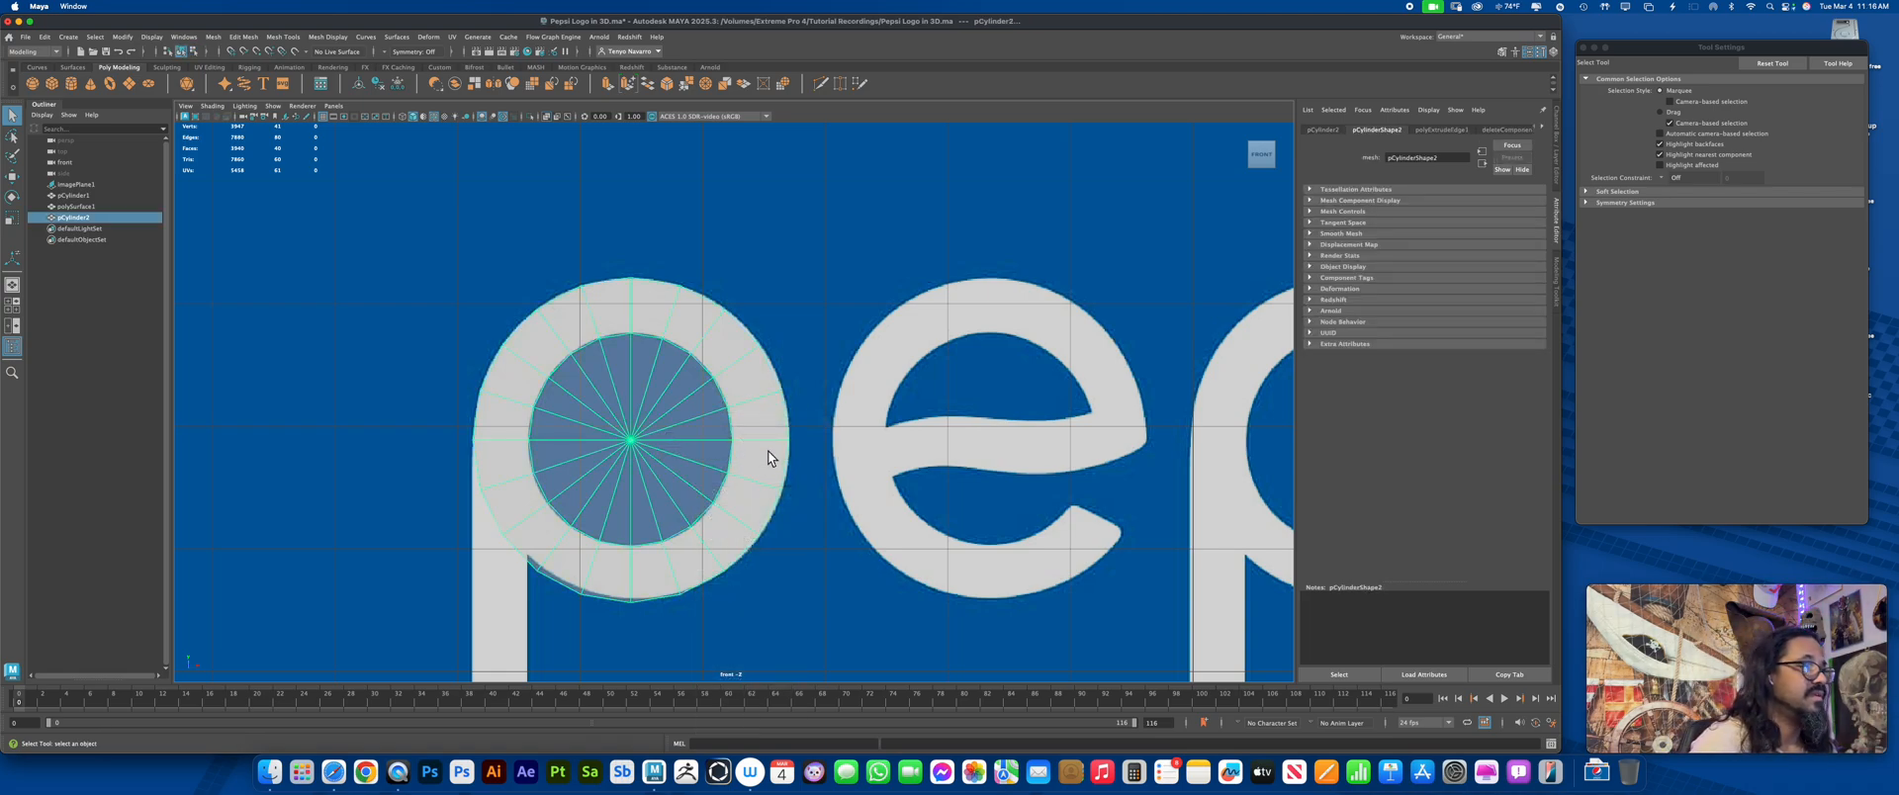
key(w)
mouse_move(730, 440)
shift+mouse_down()
mouse_move(1060, 424)
mouse_move(1108, 444)
shift+mouse_up()
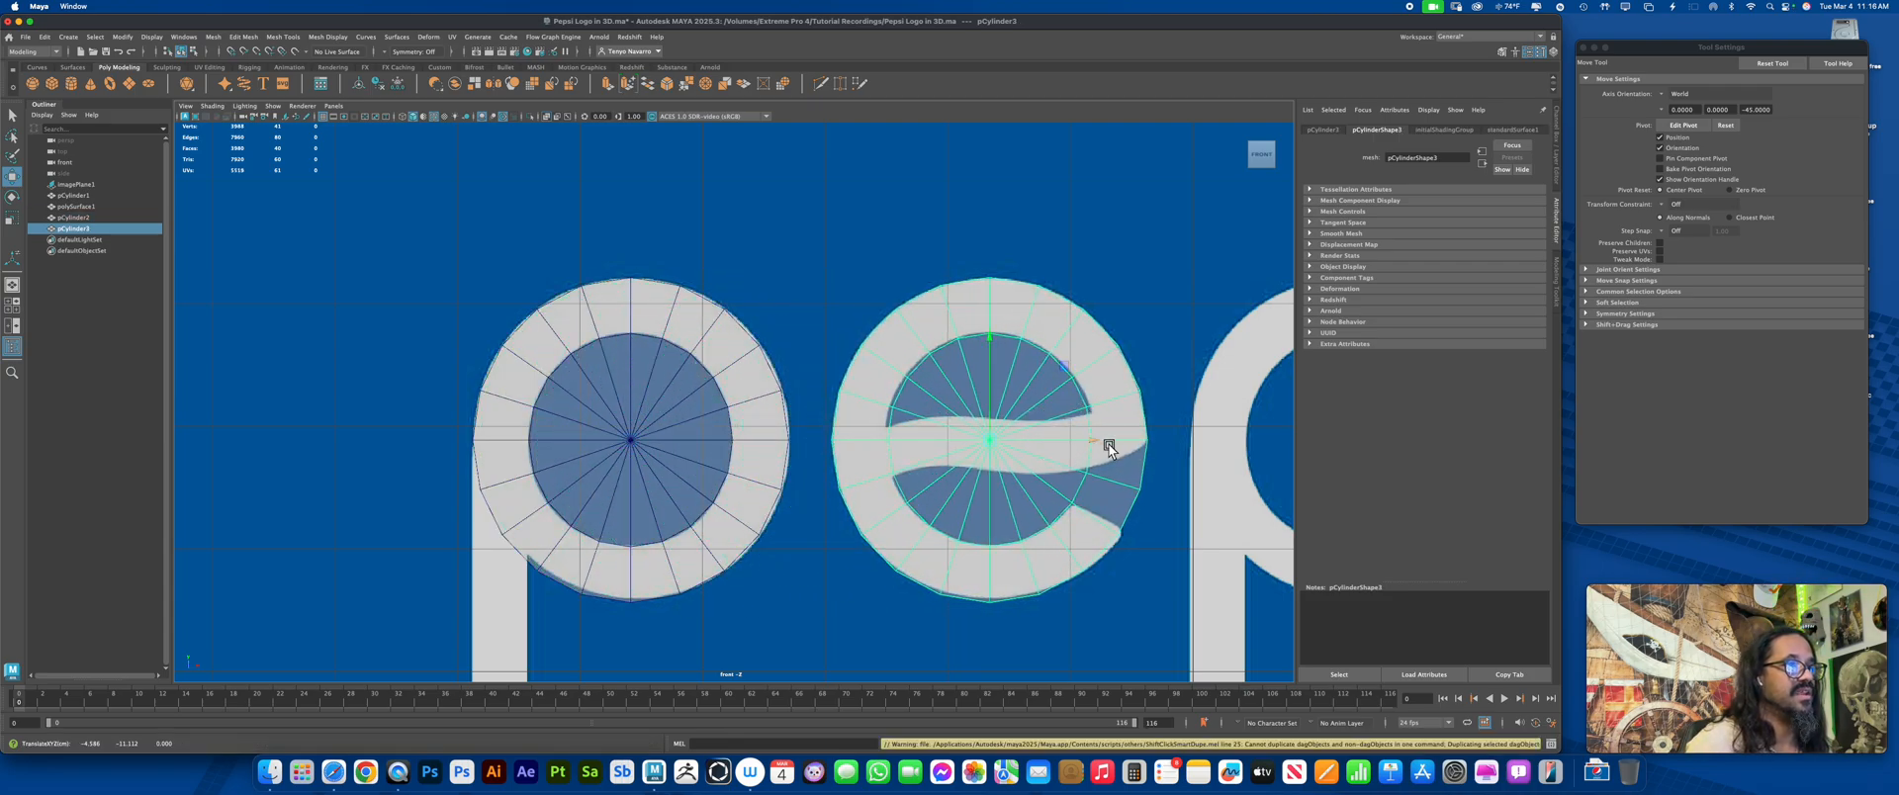
Examine how the duplicated disc fits the e and compare the remaining pepsi letters in the reference image
scroll(1103, 441, down, 2)
mouse_move(1089, 430)
alt+middle_down()
mouse_move(908, 425)
mouse_move(988, 430)
mouse_move(797, 460)
alt+middle_up()
alt+middle_drag(947, 457, 946, 459)
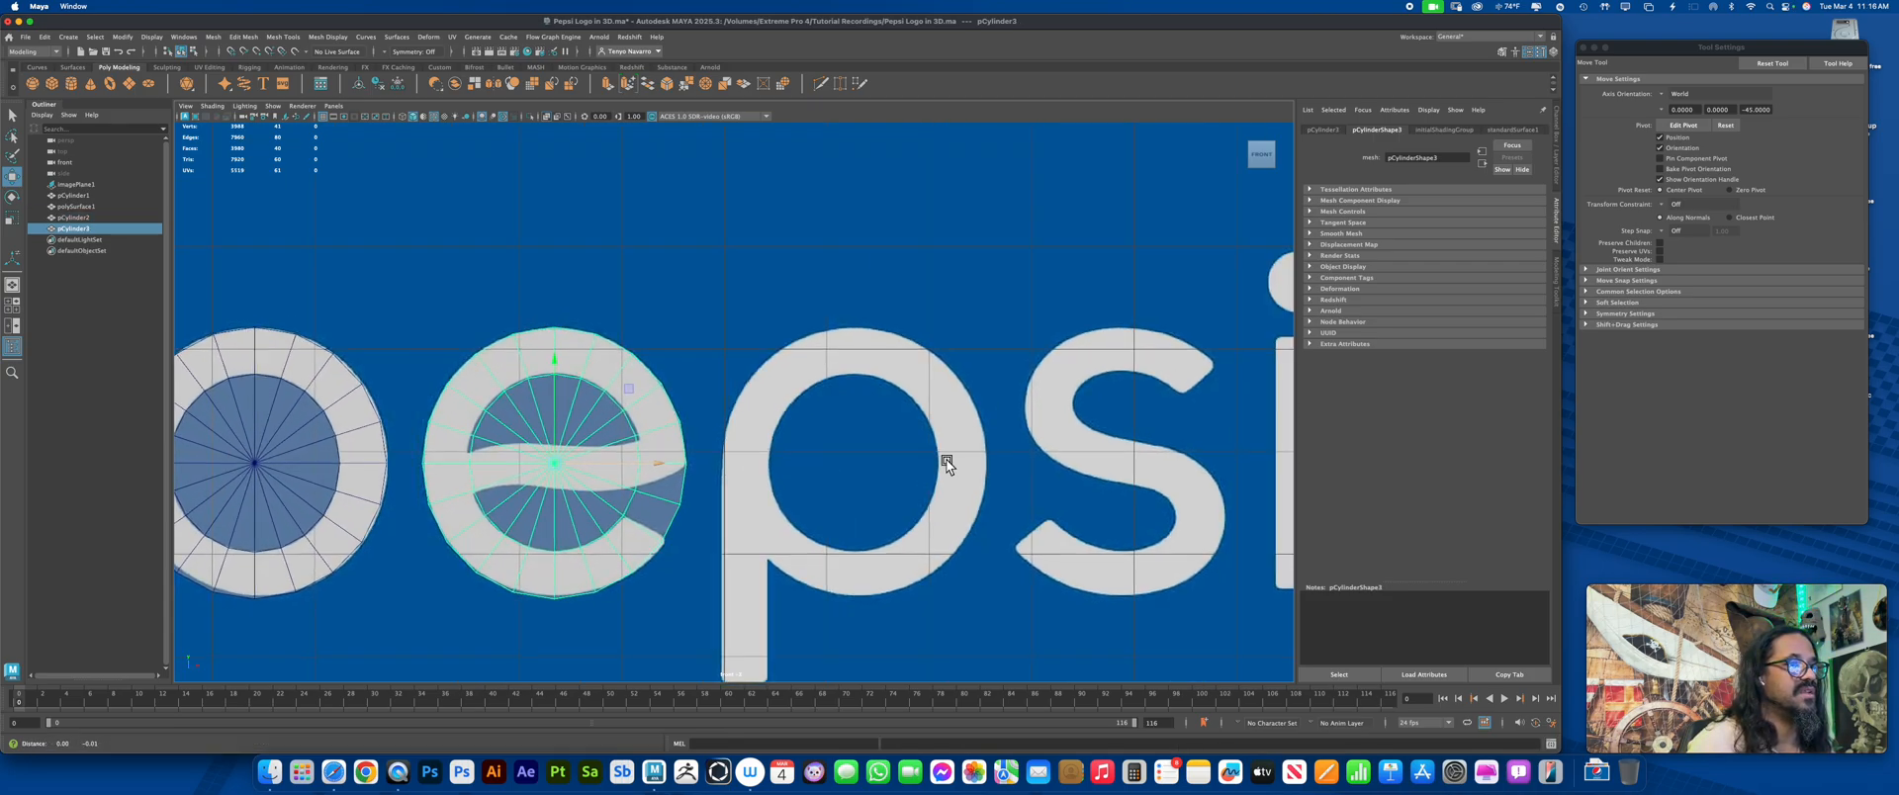
scroll(945, 459, down, 4)
scroll(784, 454, up, 2)
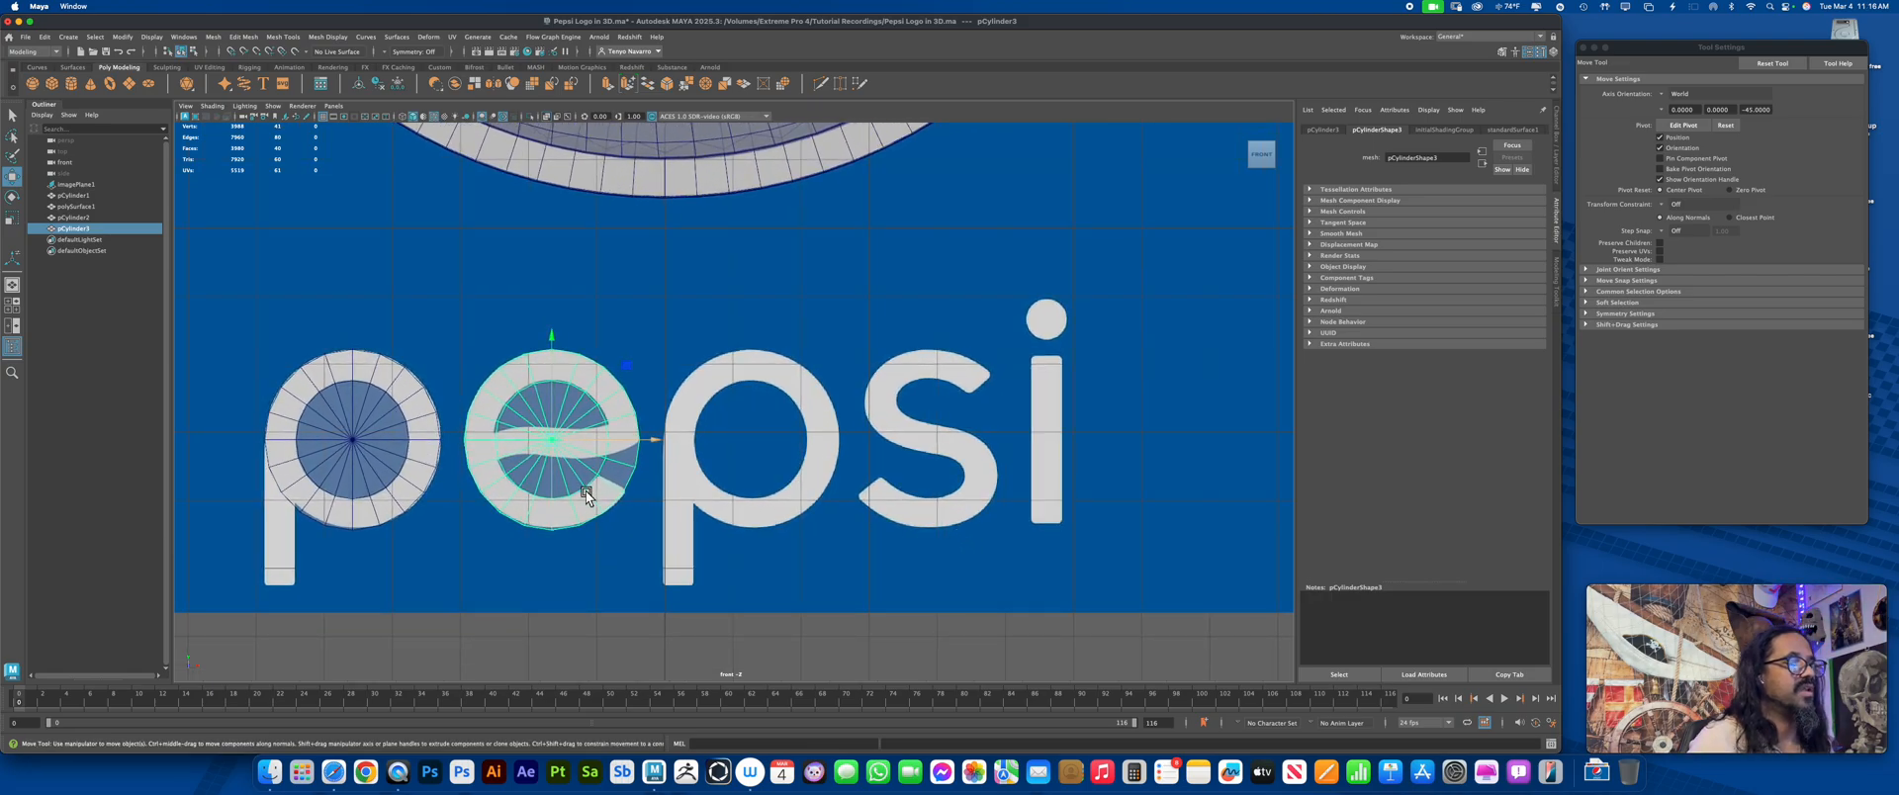
alt+middle_drag(585, 491, 772, 478)
alt+right_drag(771, 478, 1058, 538)
alt+middle_drag(777, 524, 967, 516)
alt+right_drag(966, 516, 1098, 509)
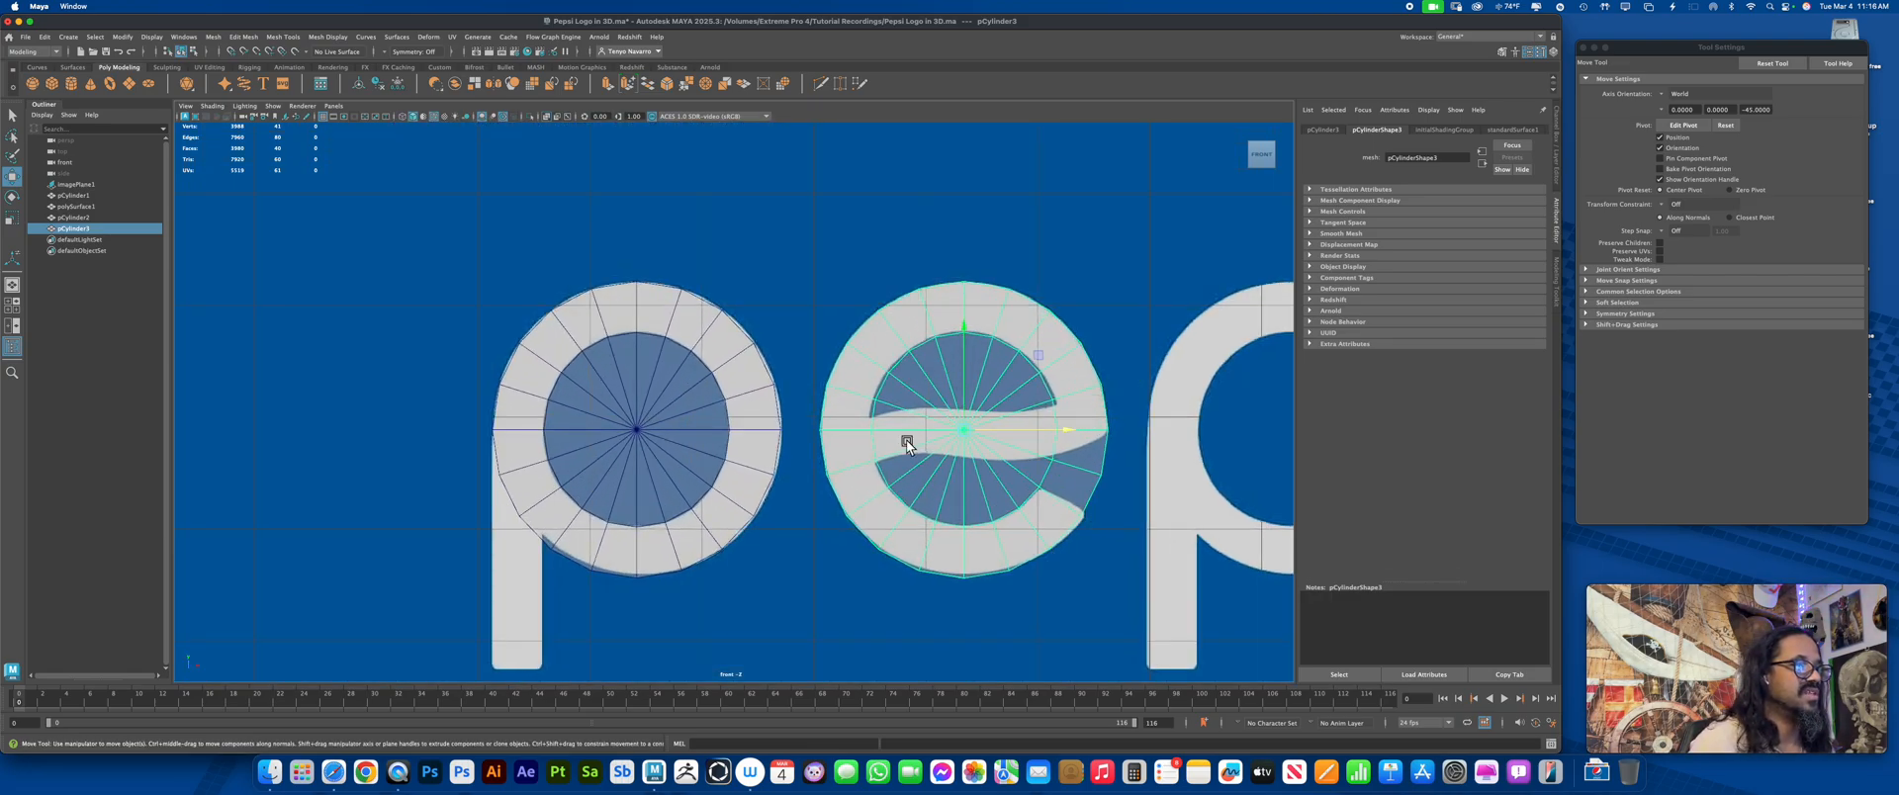
Delete the inner wedge faces of the first p's disc, leaving only the outer ring
click(682, 410)
right_click(669, 396)
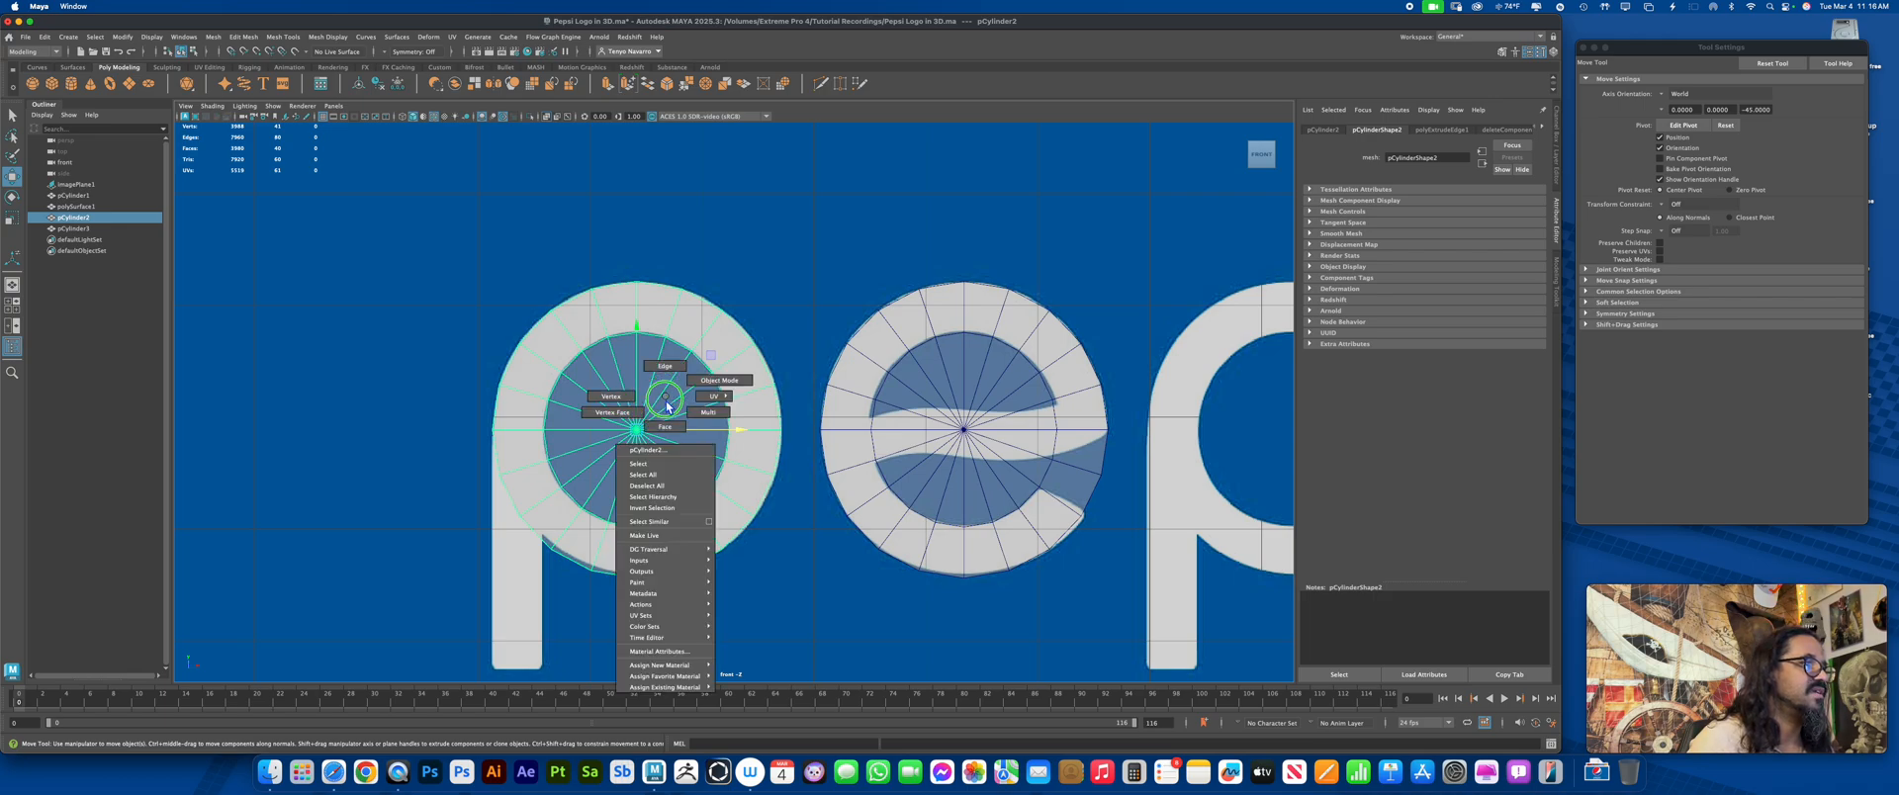
click(664, 366)
click(658, 456)
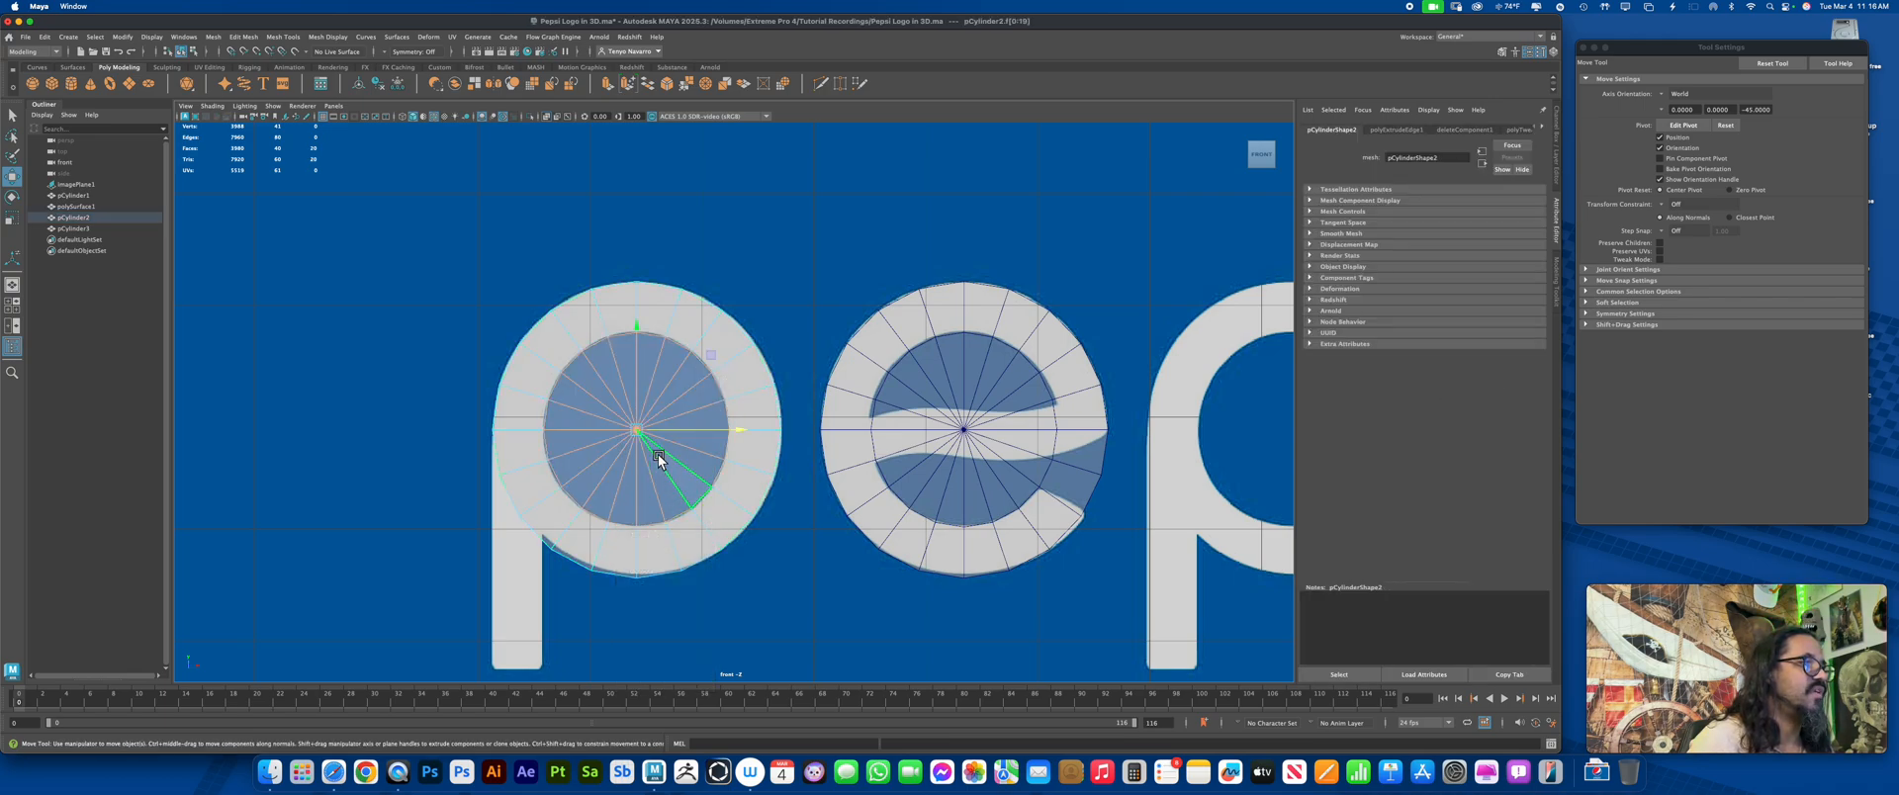
key(Delete)
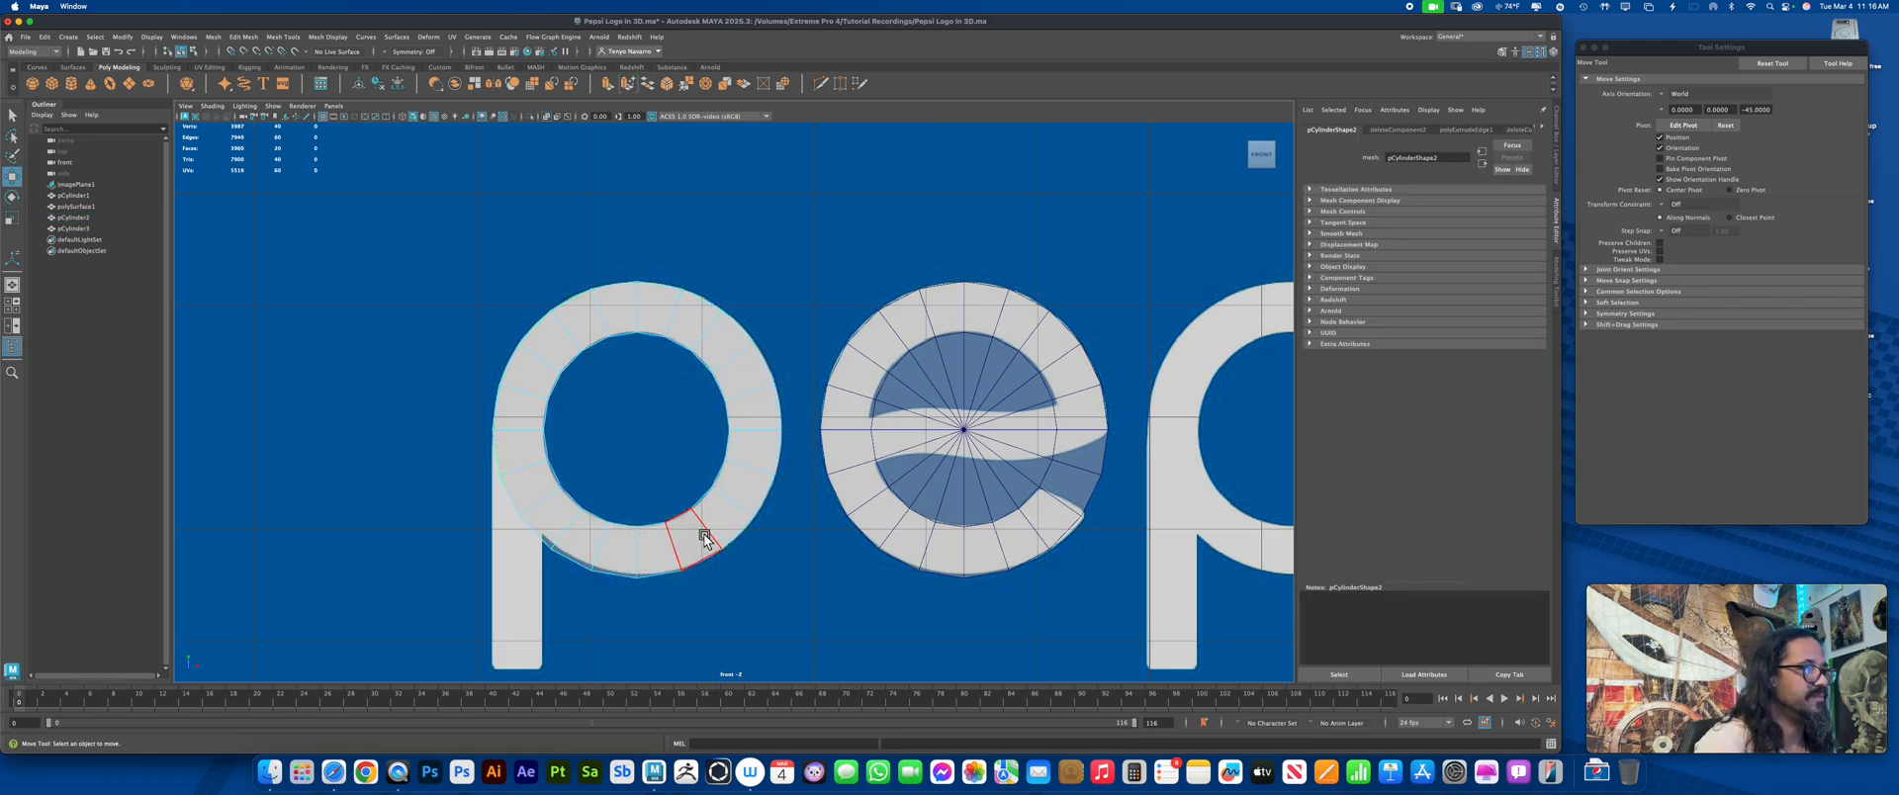
Move the ring's outer vertex above the stem sideways onto the outer edge of the first p's stem
alt+middle_drag(667, 530, 702, 542)
scroll(702, 542, up, 5)
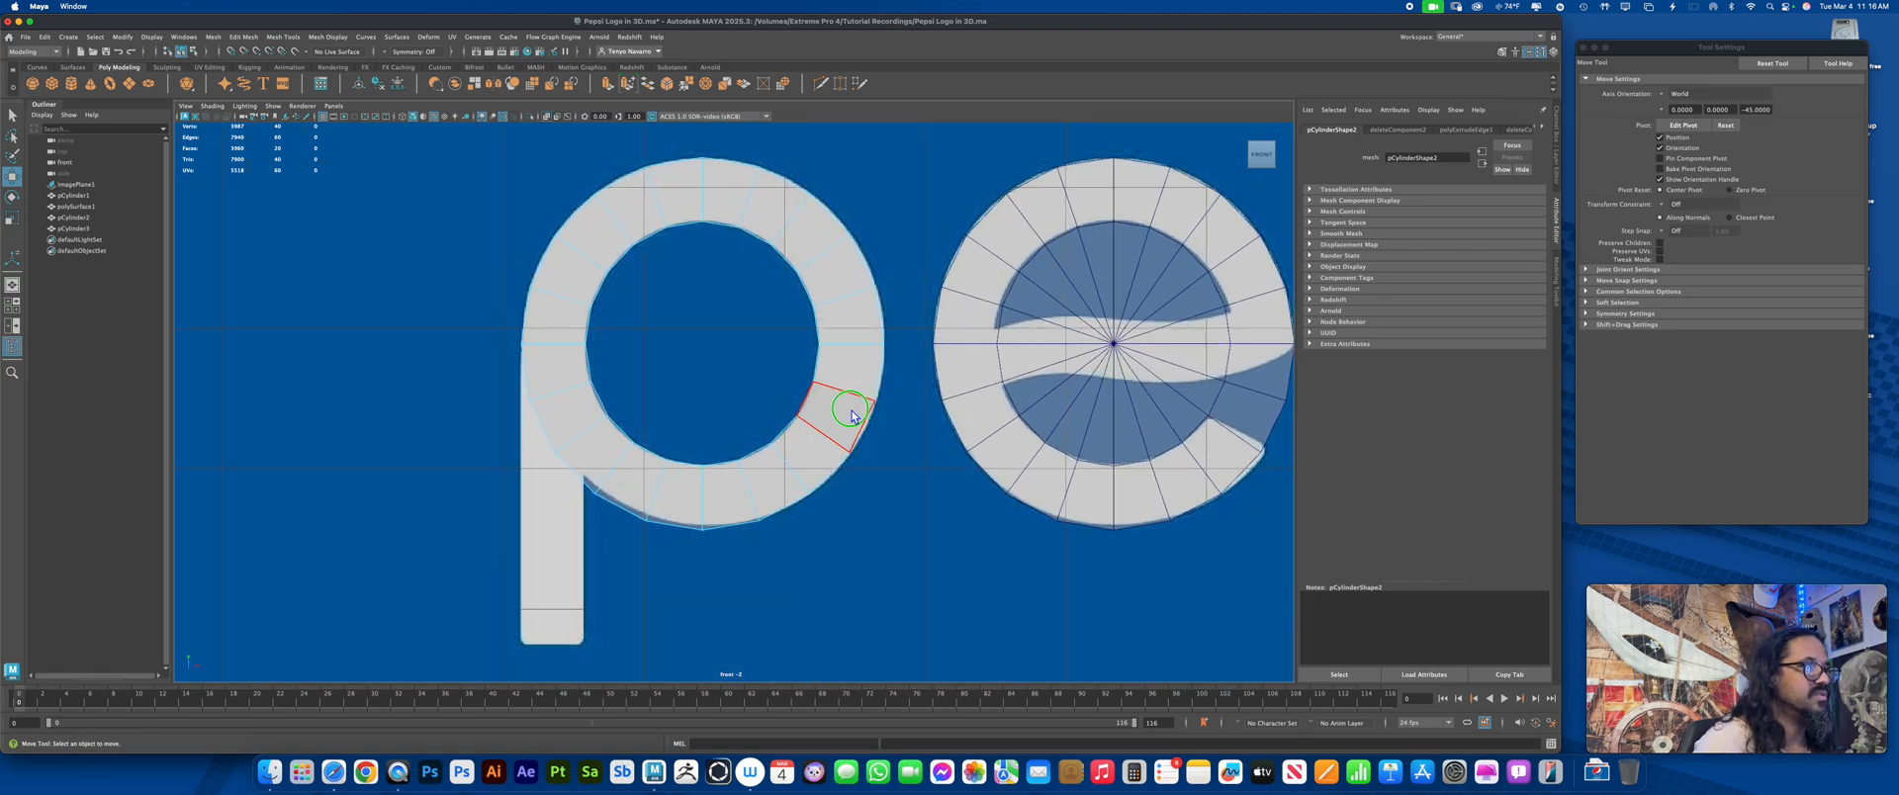
right_click(811, 404)
click(803, 408)
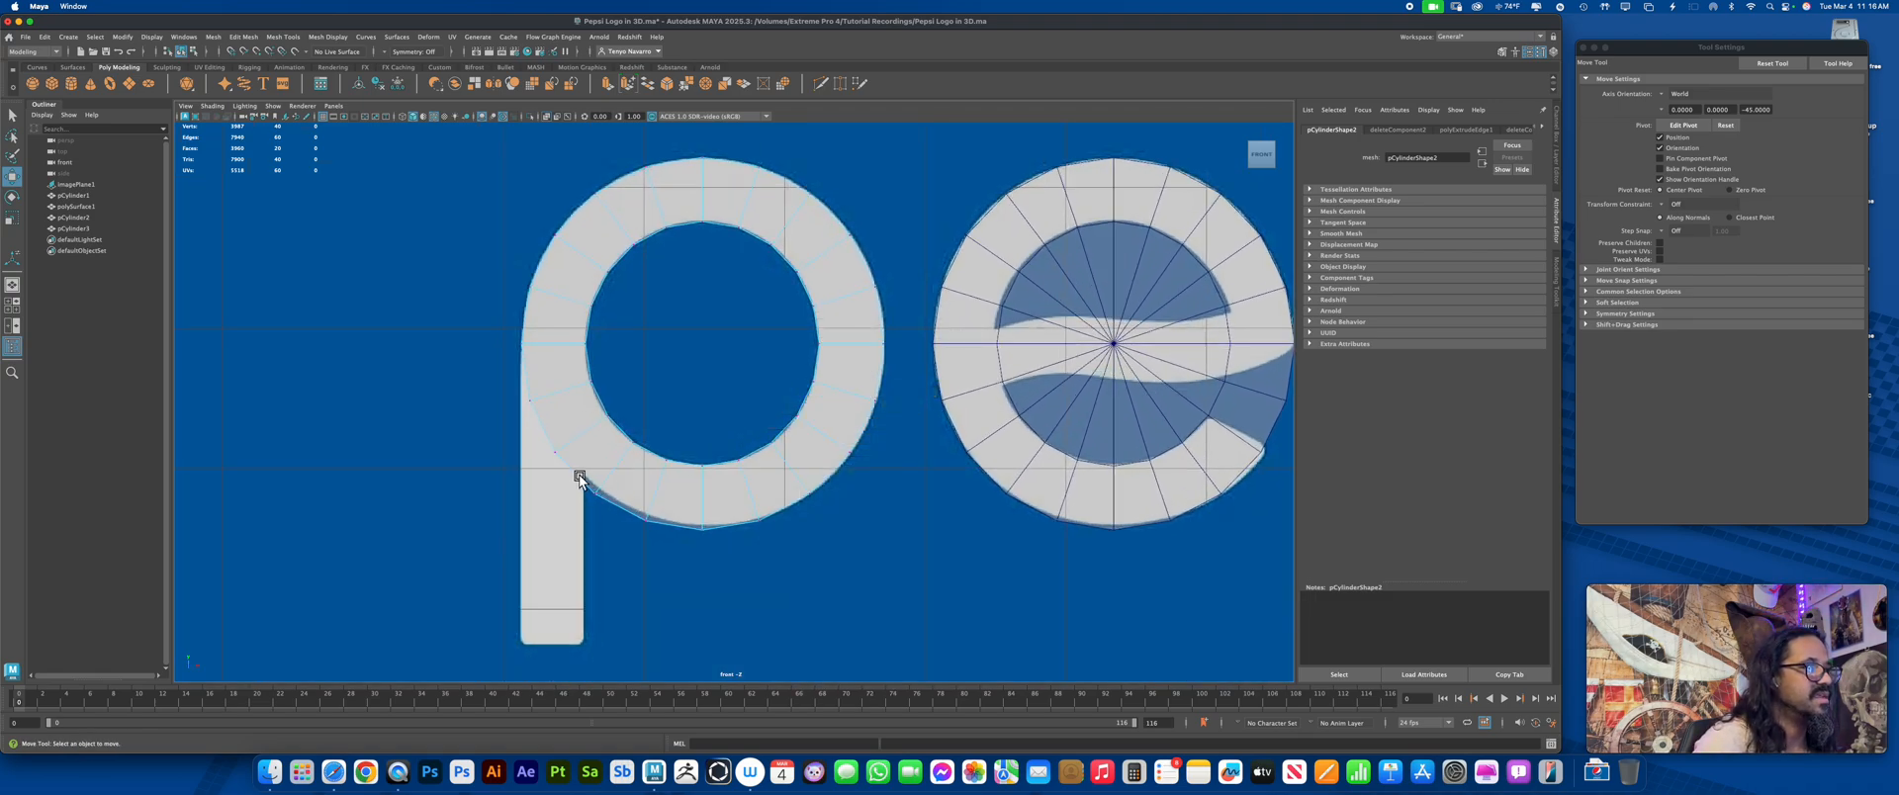
scroll(594, 494, up, 4)
click(546, 428)
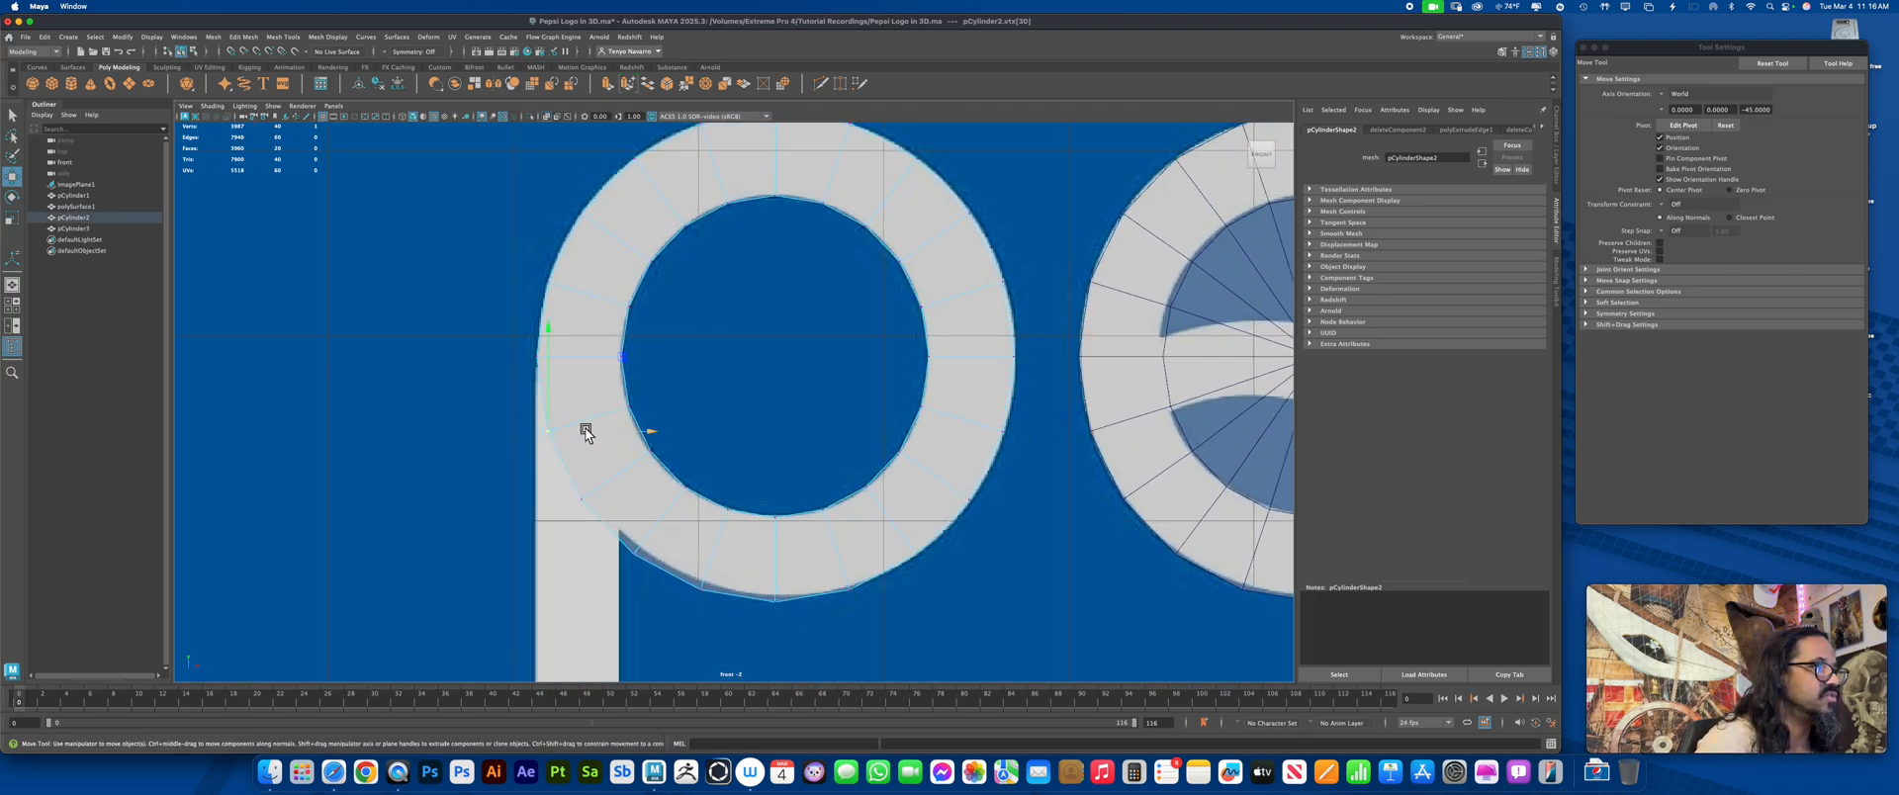
drag(586, 432, 574, 429)
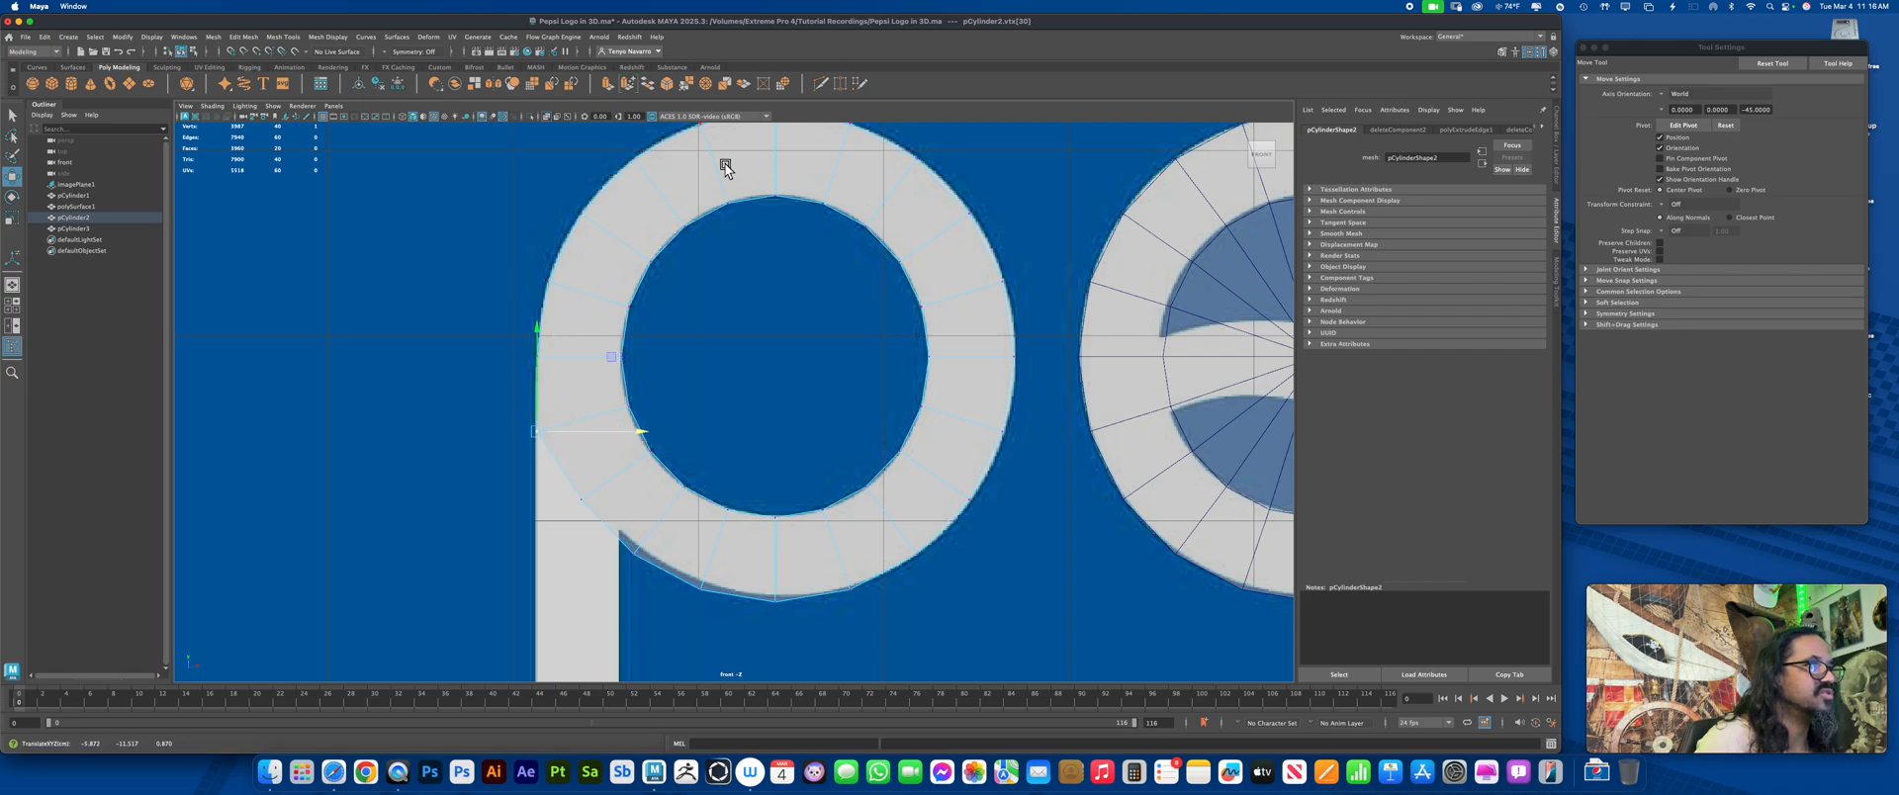
Adjust the outer vertices on the side of the bowl facing the e to follow the reference curve
click(971, 208)
drag(975, 206, 973, 206)
click(1000, 276)
drag(1007, 276, 1007, 275)
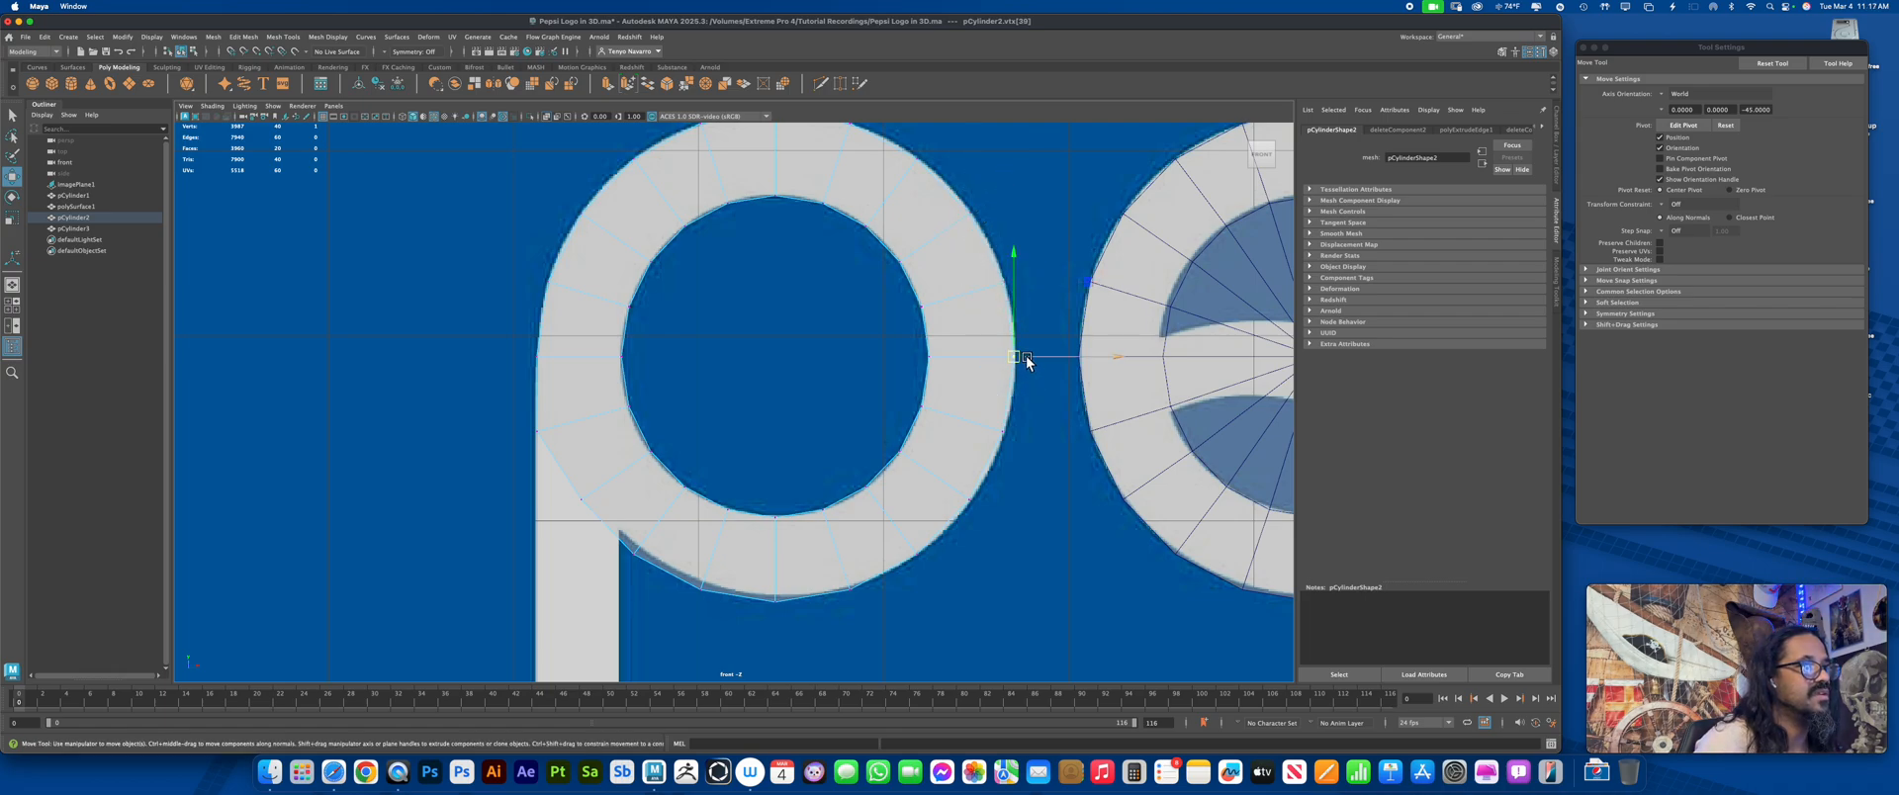
click(1017, 348)
click(1005, 432)
drag(1012, 436, 1011, 440)
click(982, 510)
drag(973, 500, 974, 503)
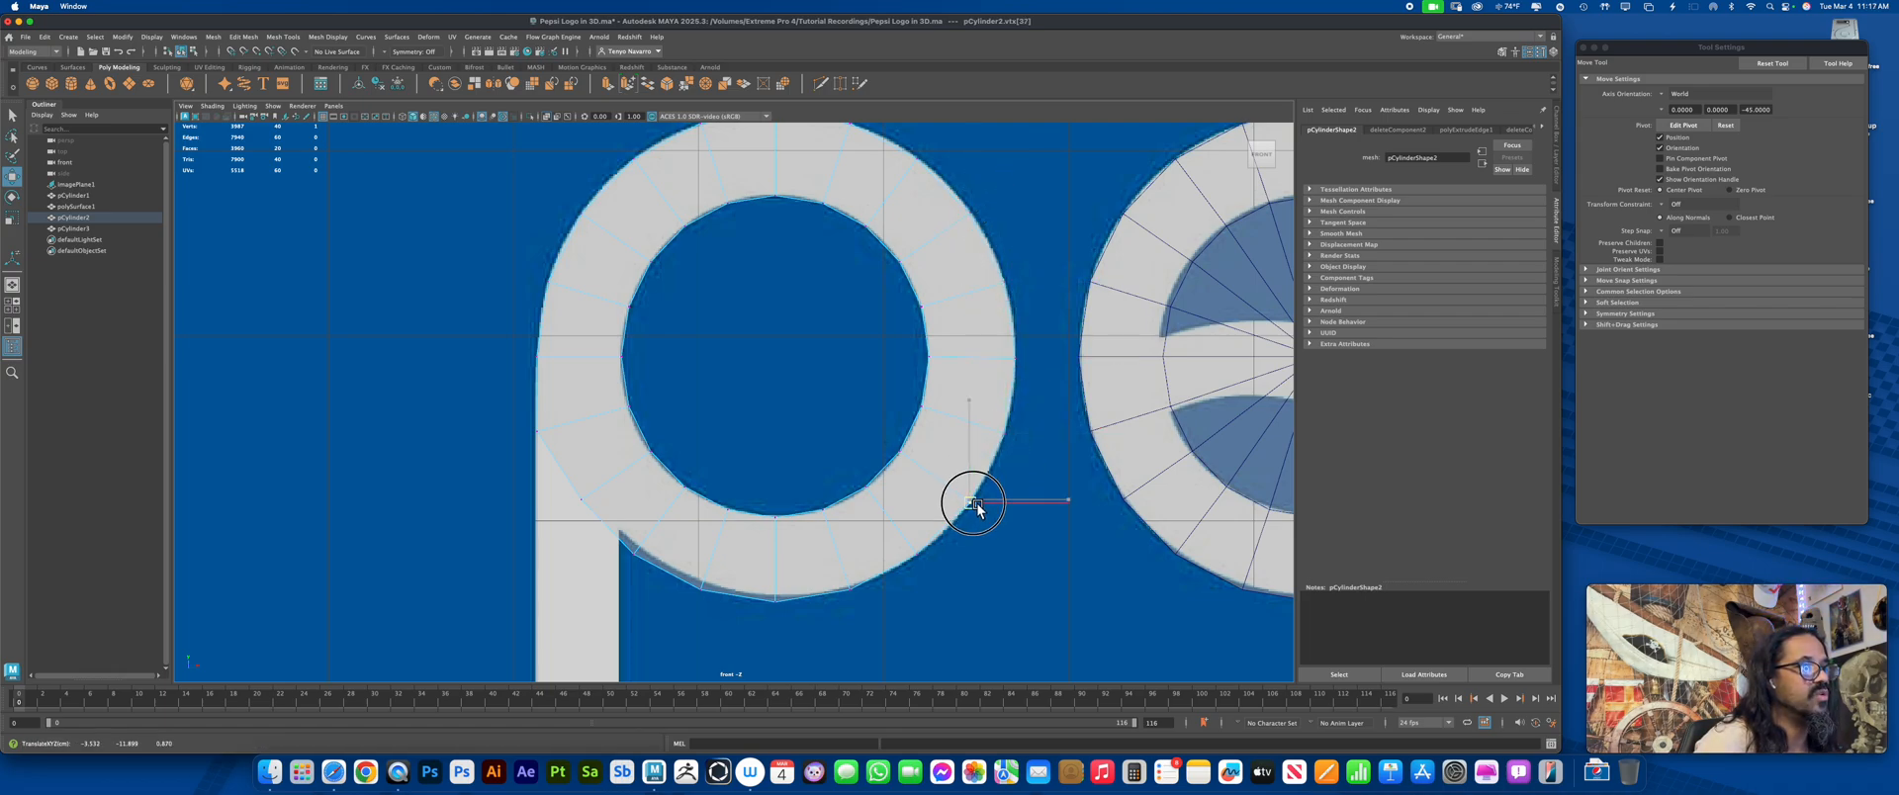
Move the ring's lowest outer vertices onto the bottom curve of the first p's bowl
click(772, 599)
drag(775, 602, 703, 591)
click(705, 591)
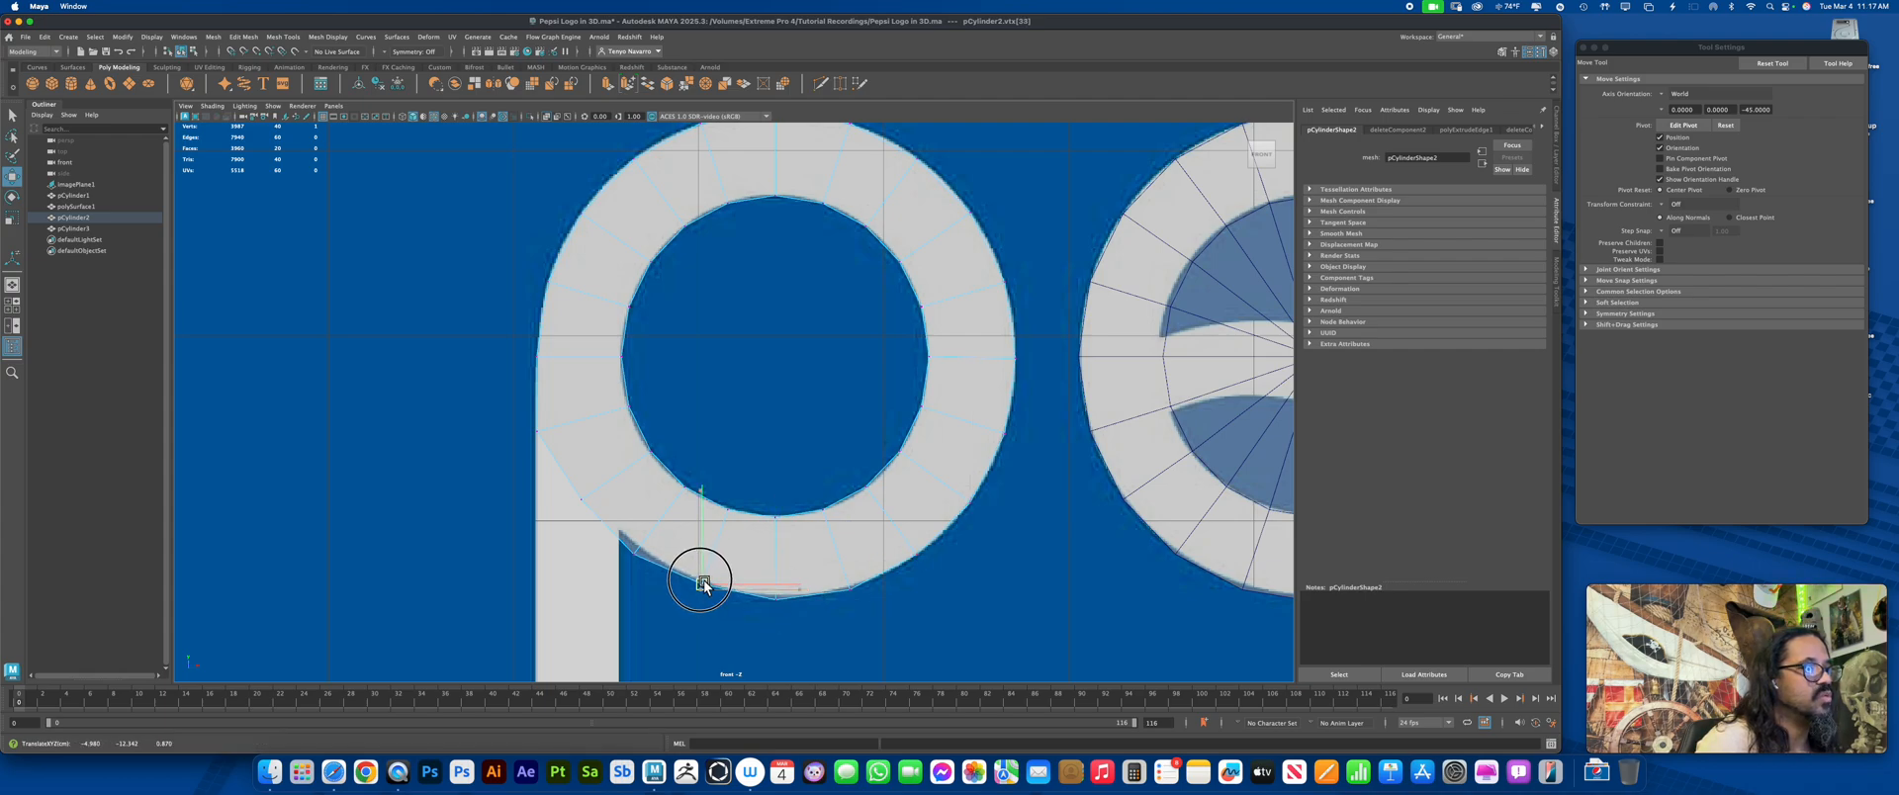
click(636, 552)
drag(635, 552, 714, 588)
Reposition the outer vertices near the stem so the ring meets the inner corner and follows the bowl's lower curve
click(590, 507)
key(super+z)
click(640, 547)
key(super+z)
click(591, 506)
click(639, 546)
click(686, 578)
drag(797, 625, 765, 590)
drag(780, 601, 719, 590)
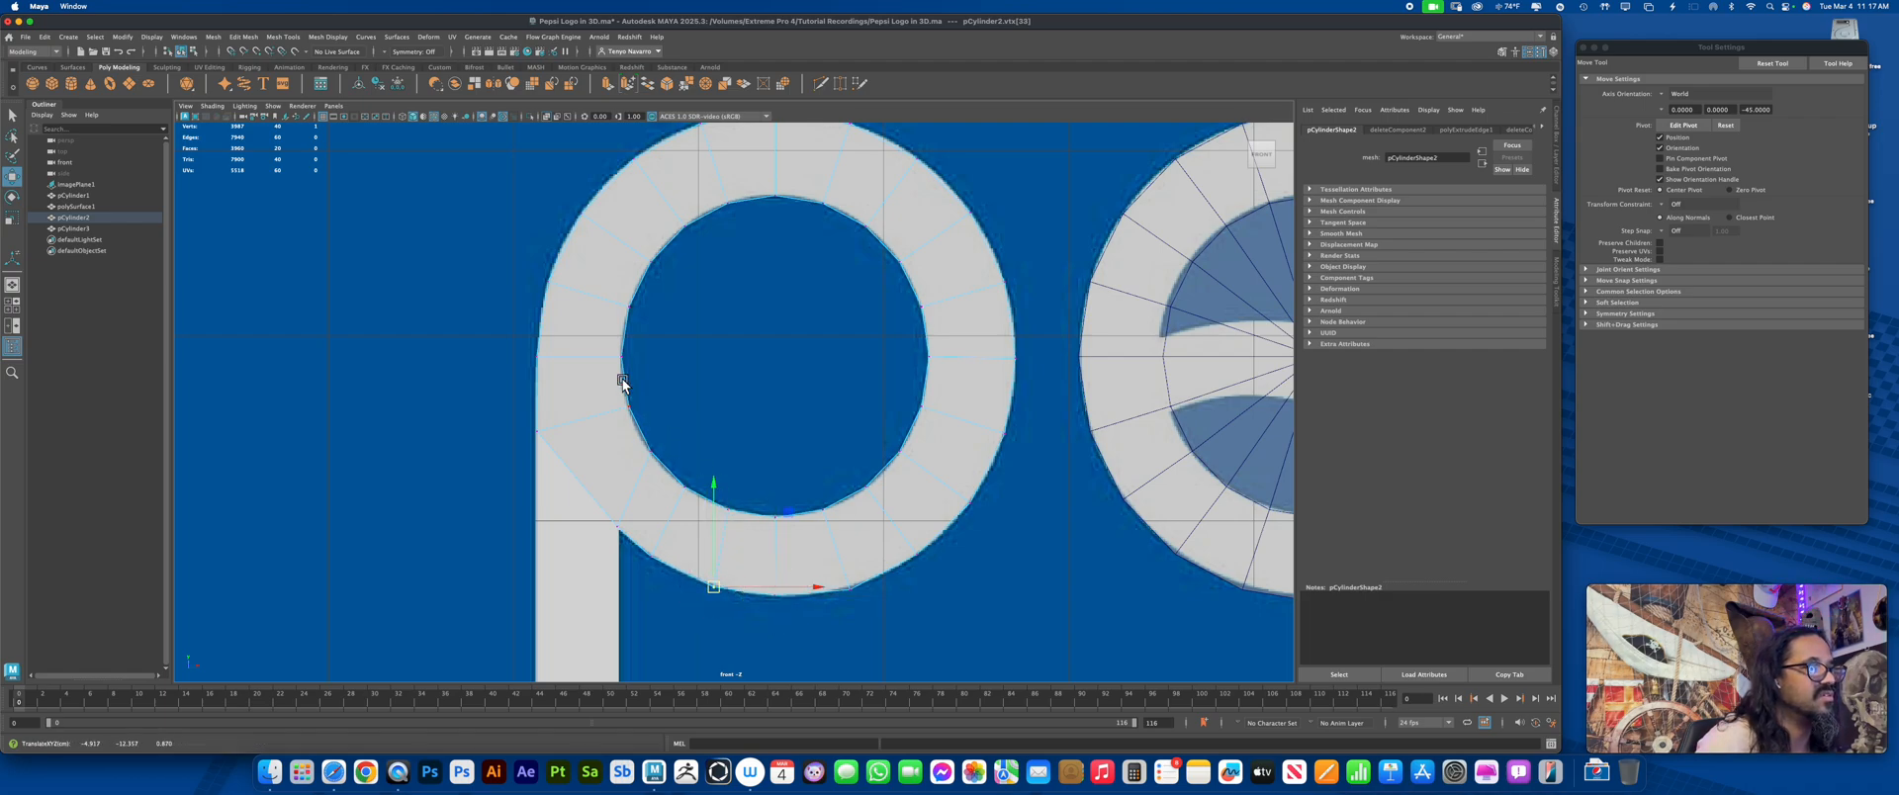
Extrude the diagonal edge where the bowl meets the stem downward along the first p's stem
scroll(890, 378, down, 5)
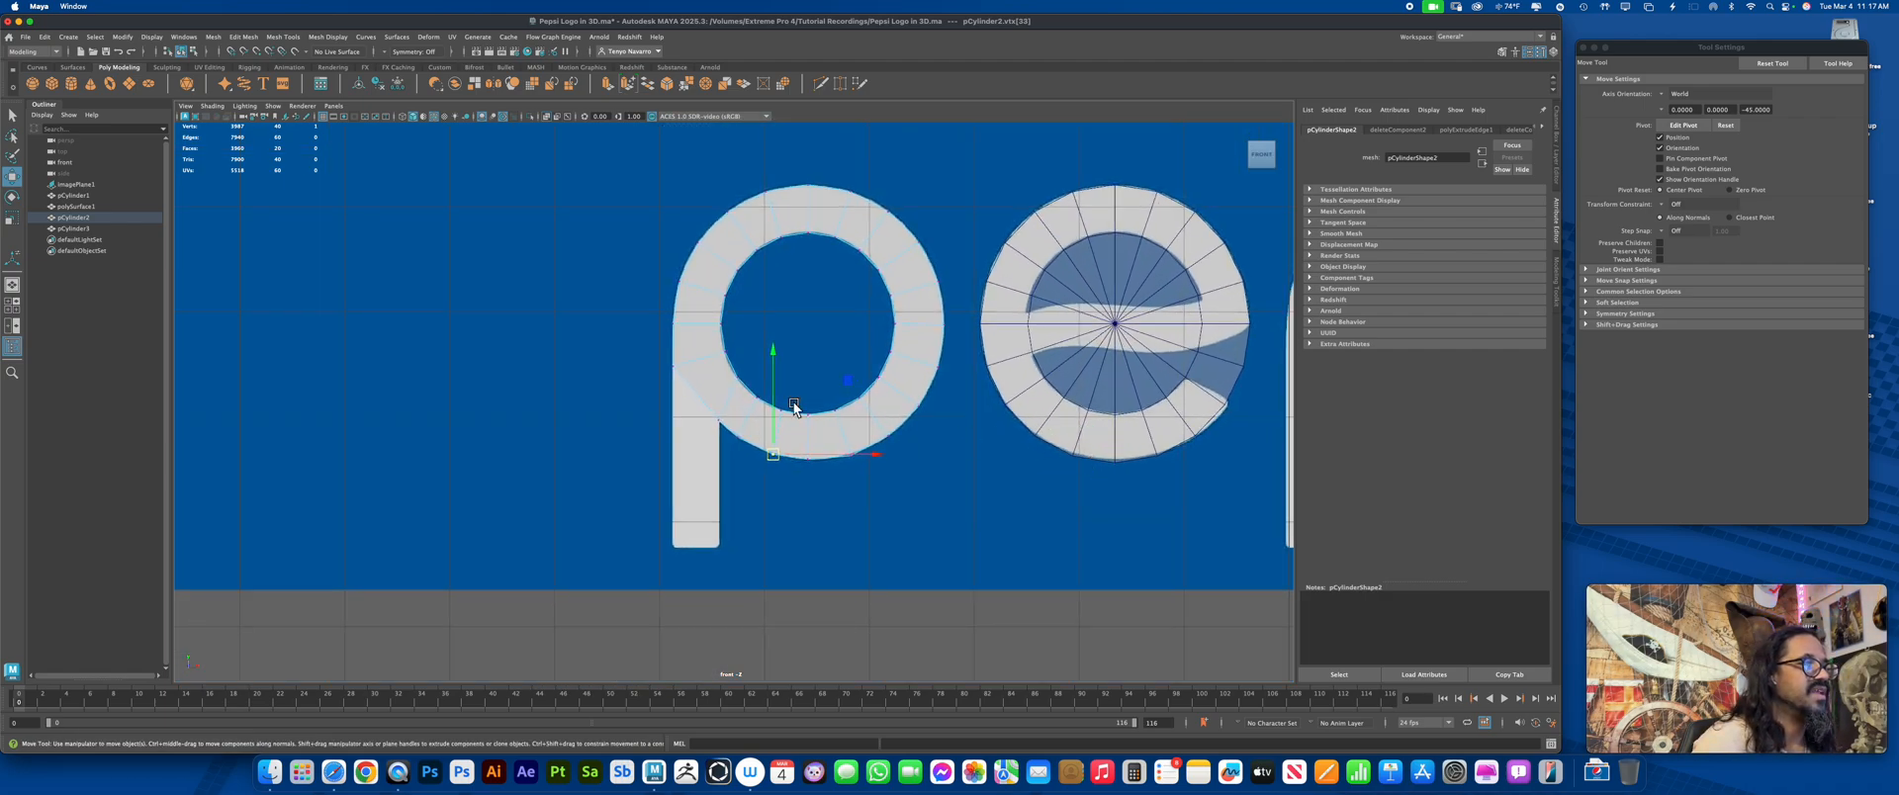
right_drag(714, 382, 704, 346)
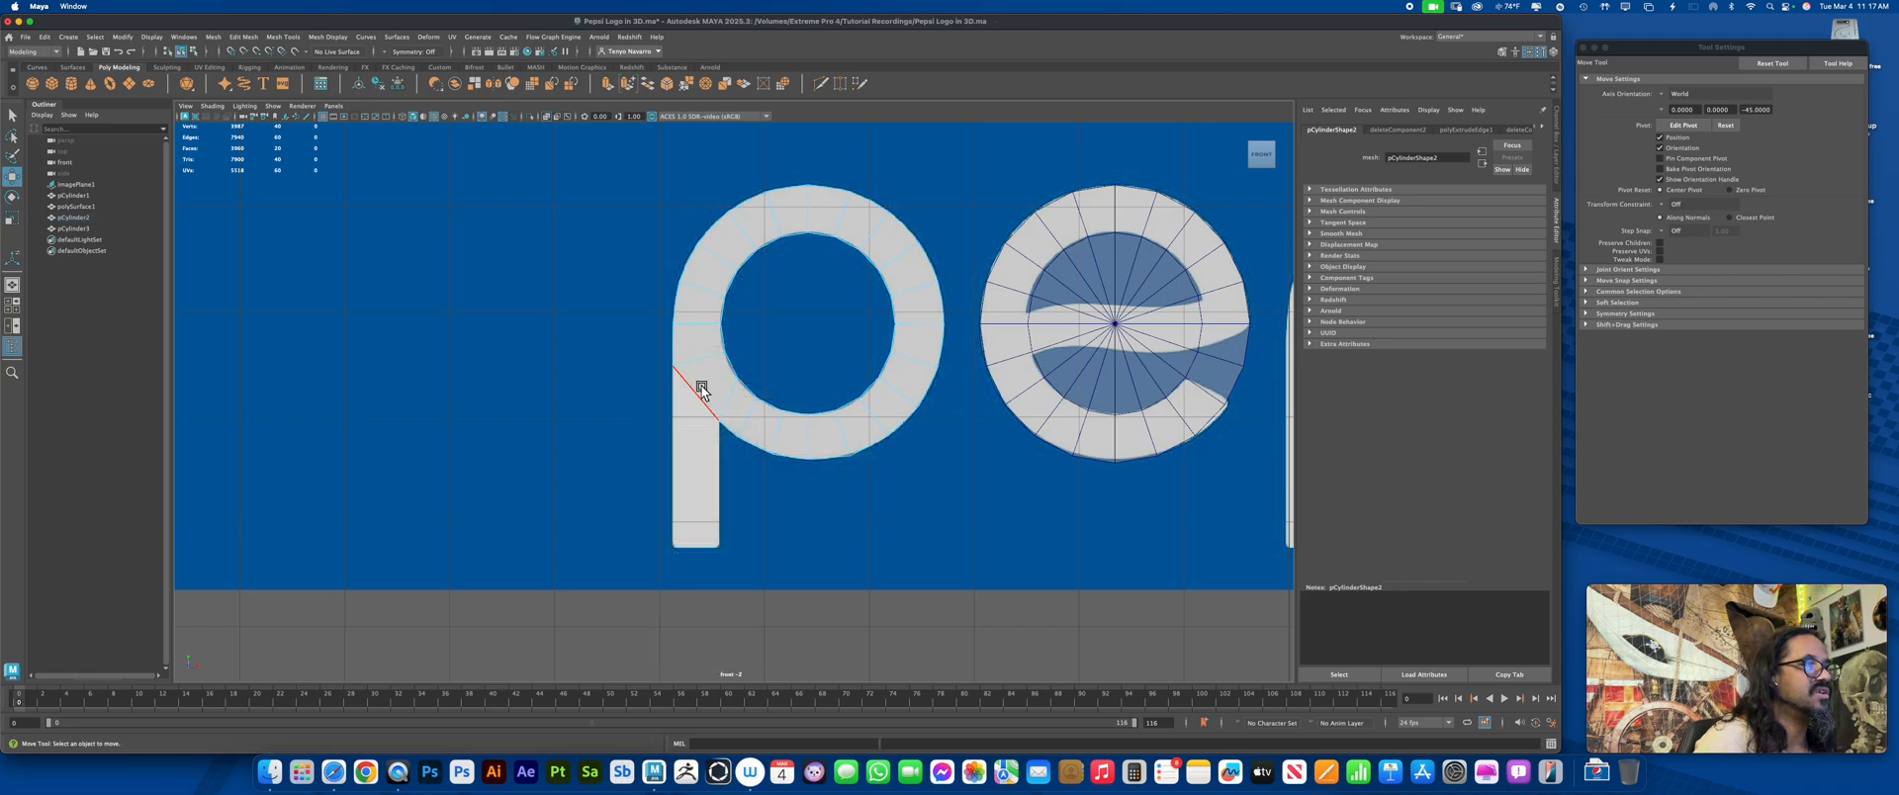
click(698, 393)
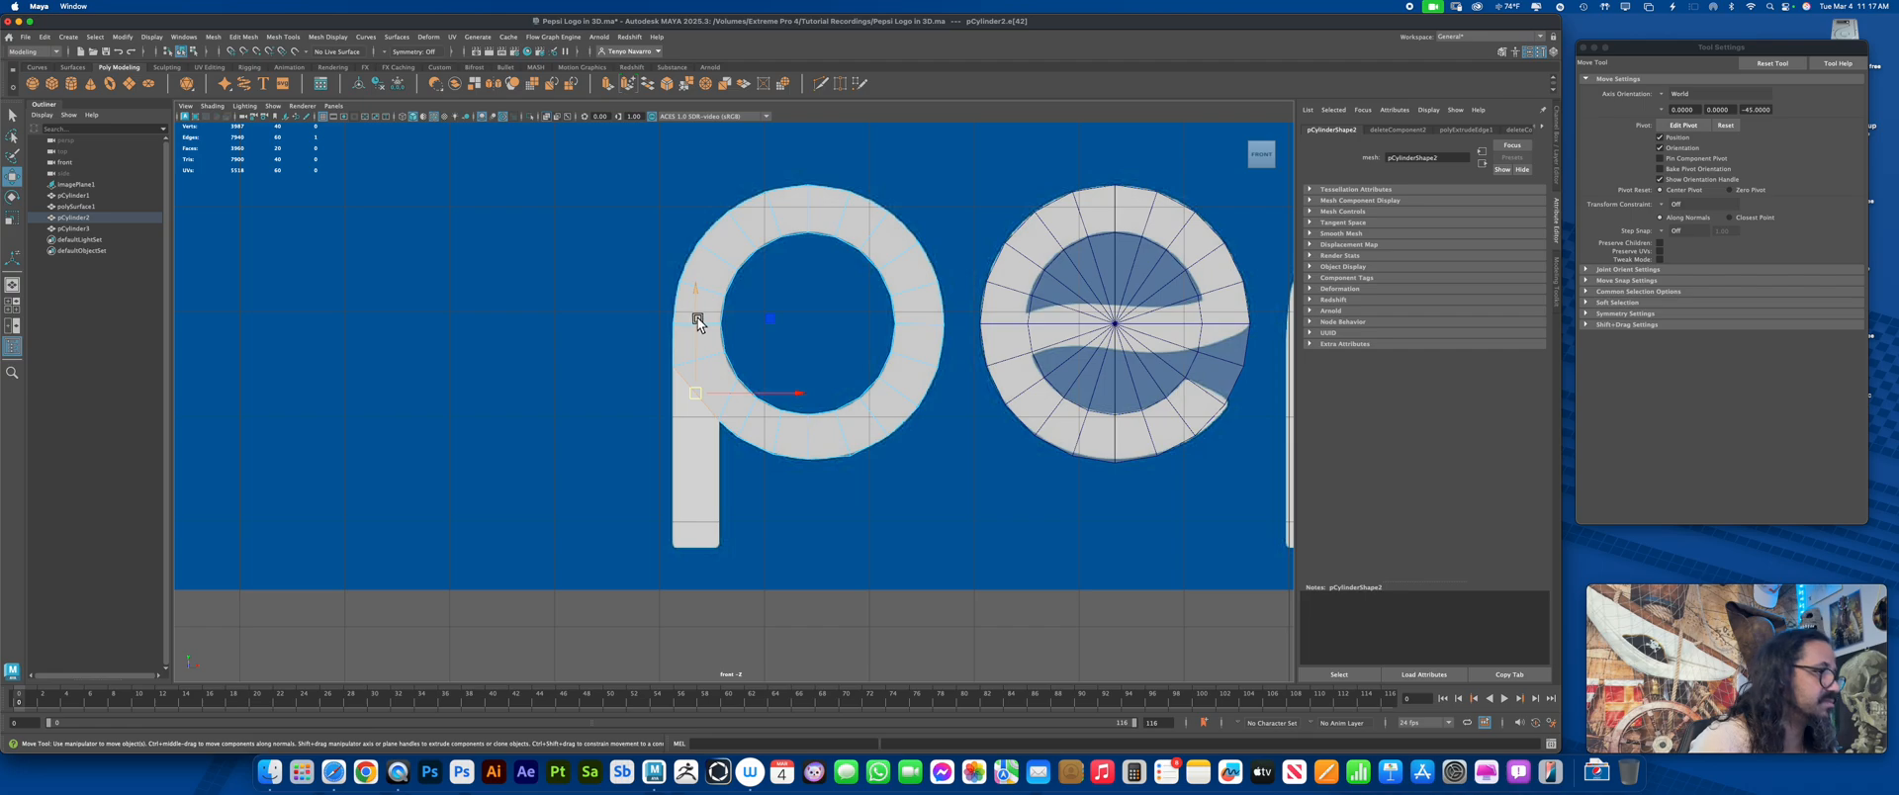
key(minus)
shift+drag(700, 361, 712, 436)
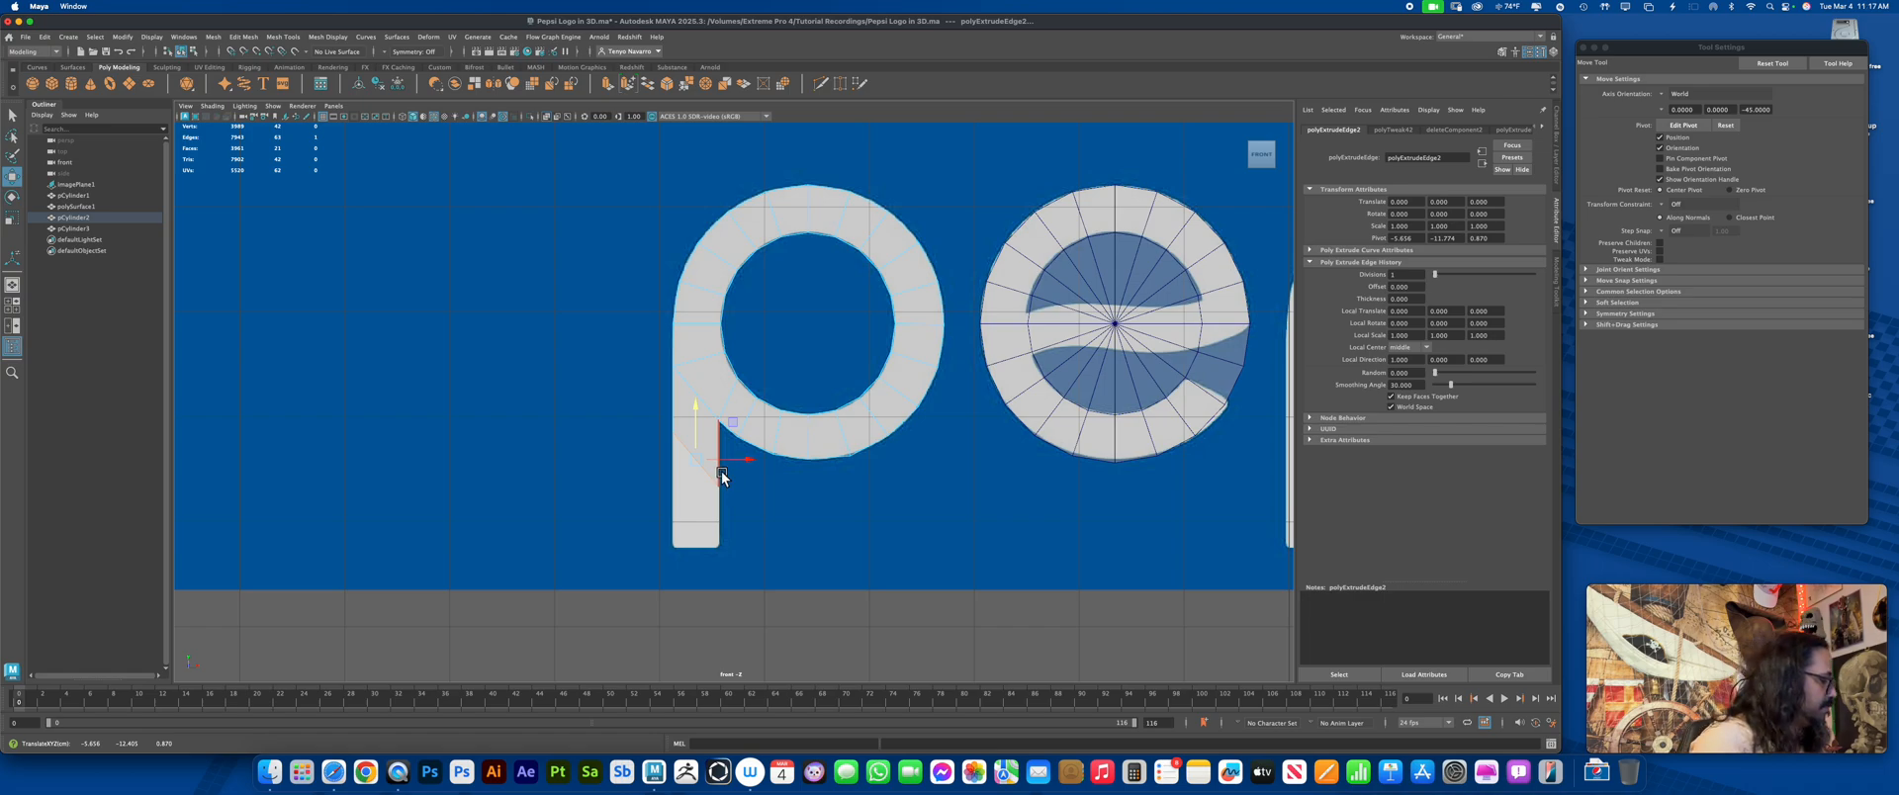
Flatten the extruded edge until it is horizontal and move it down to the bottom end of the stem
scroll(805, 476, up, 5)
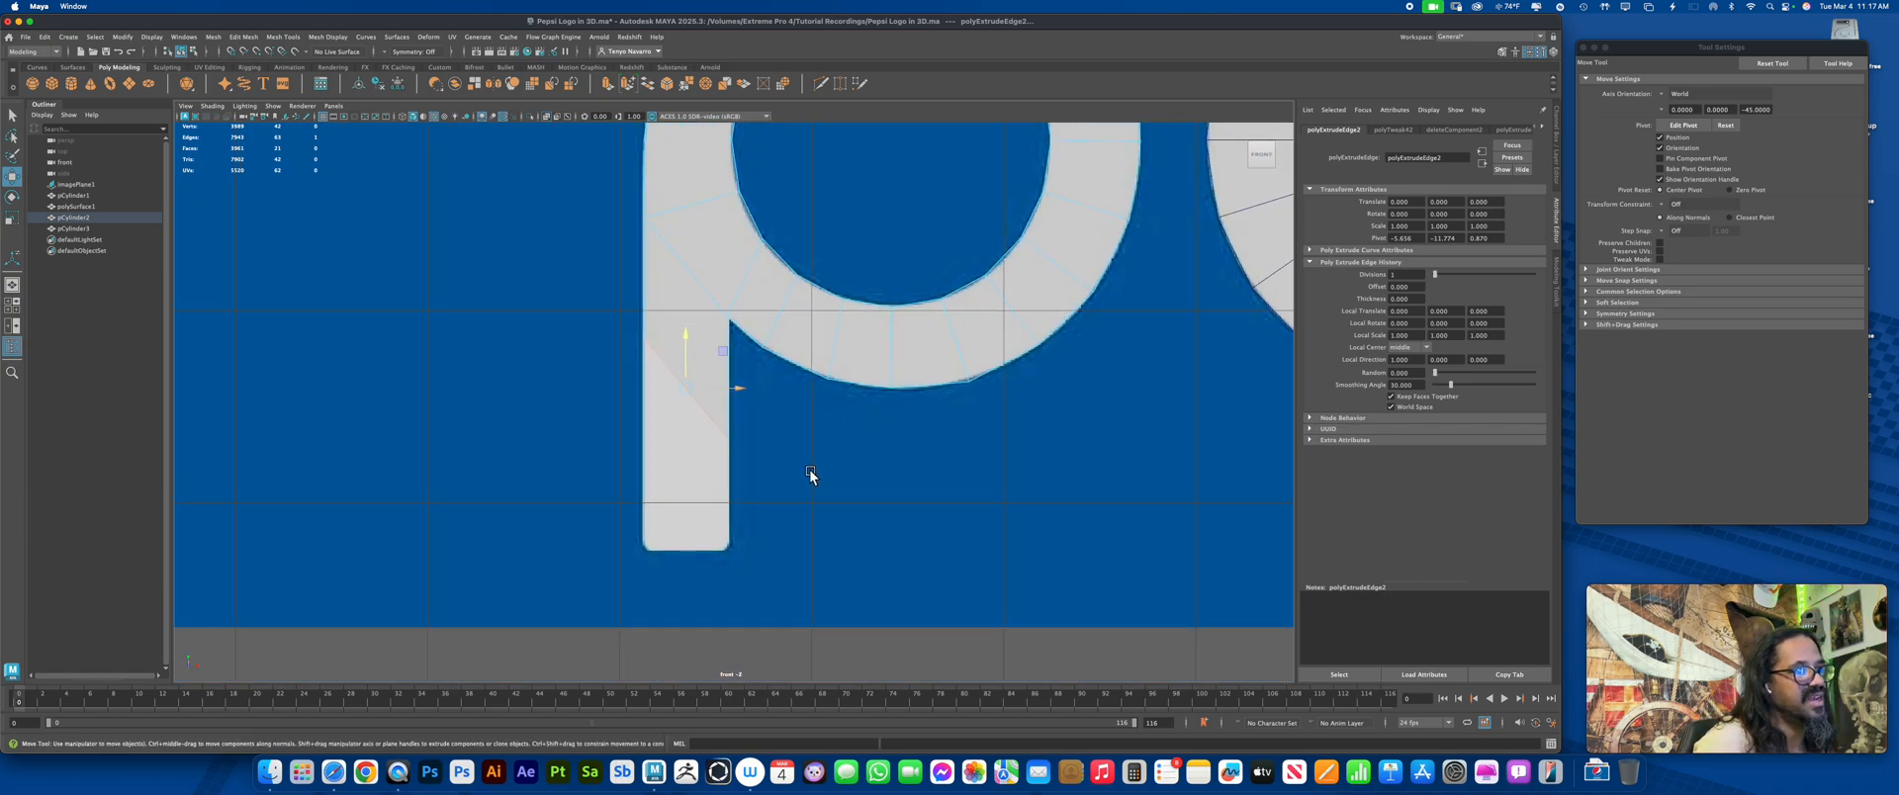
click(692, 396)
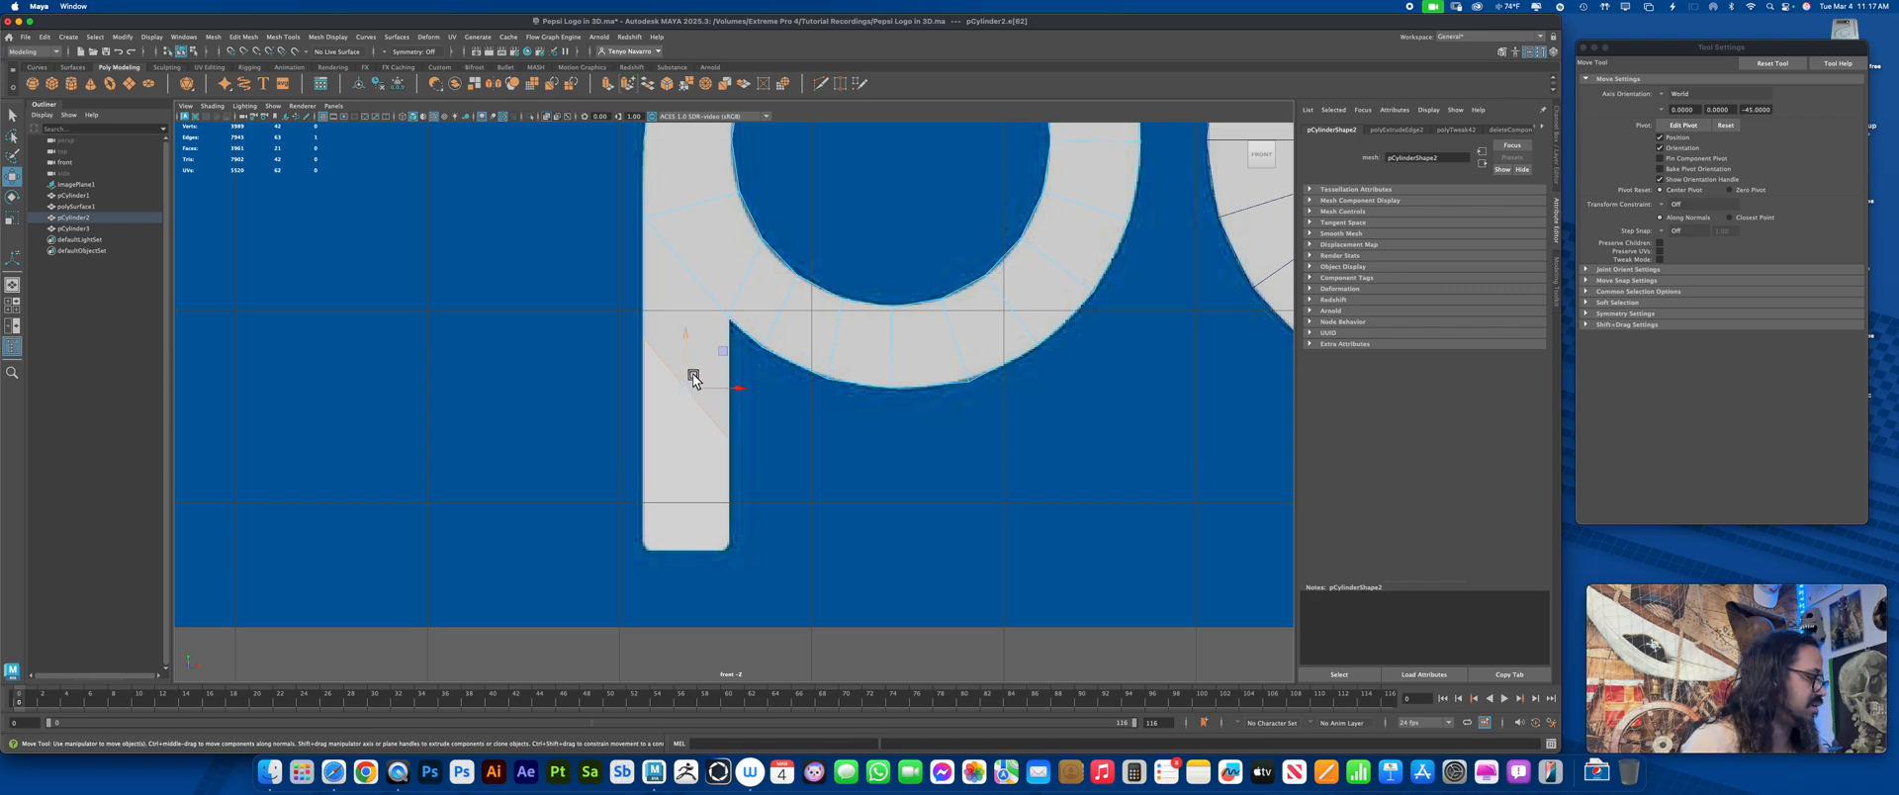
key(r)
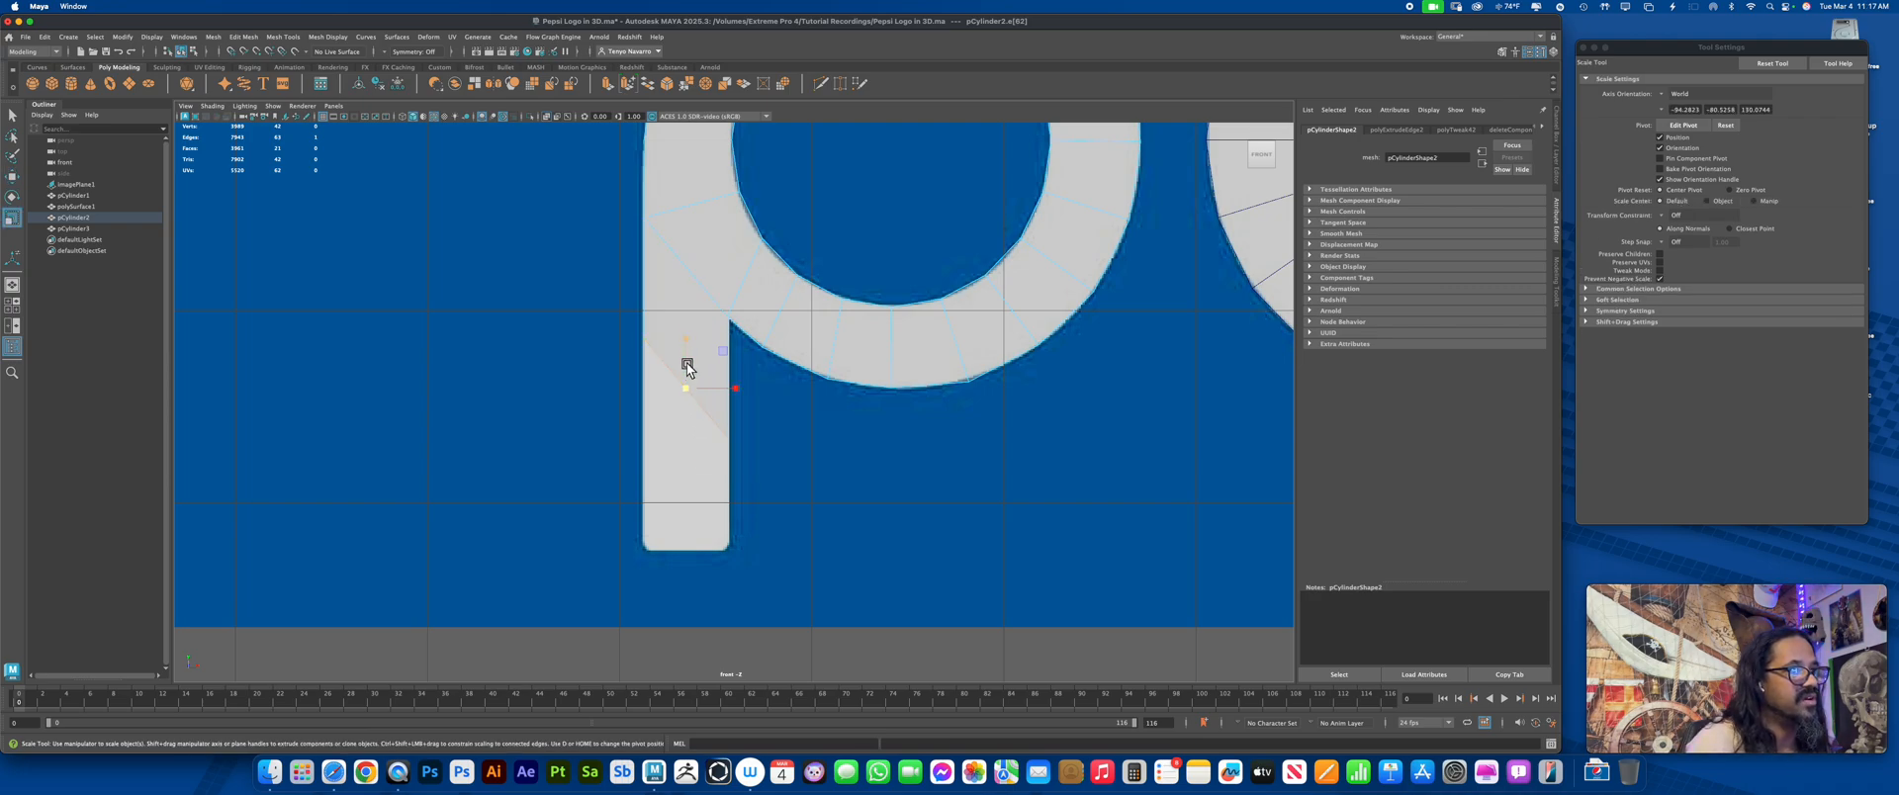
drag(690, 337, 665, 569)
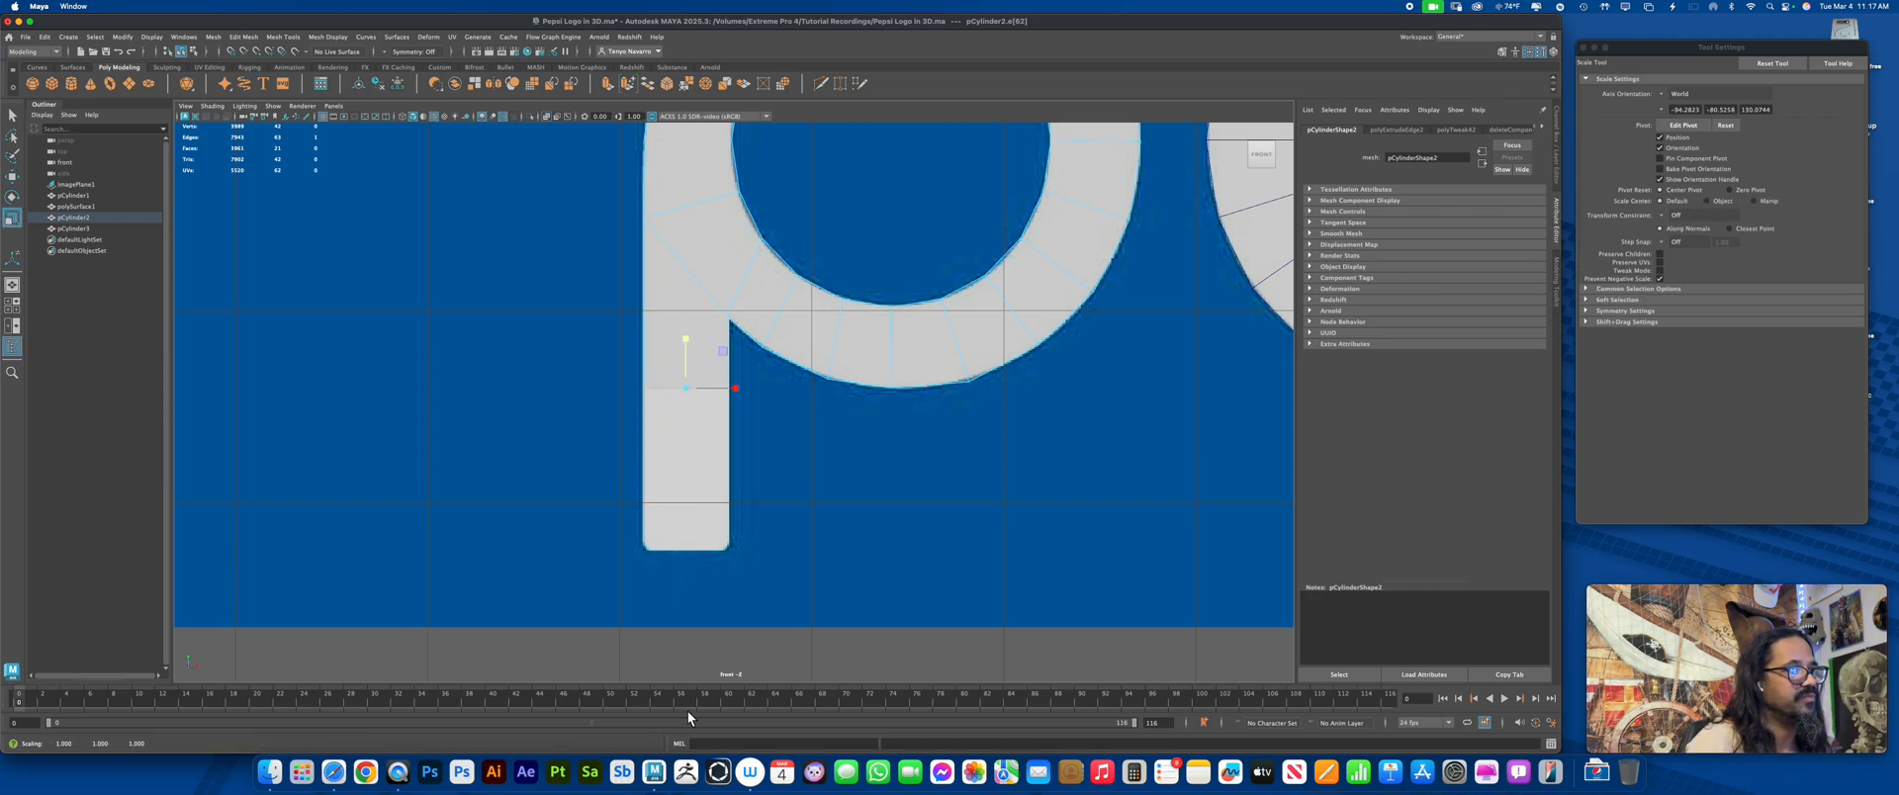
key(w)
drag(691, 342, 707, 519)
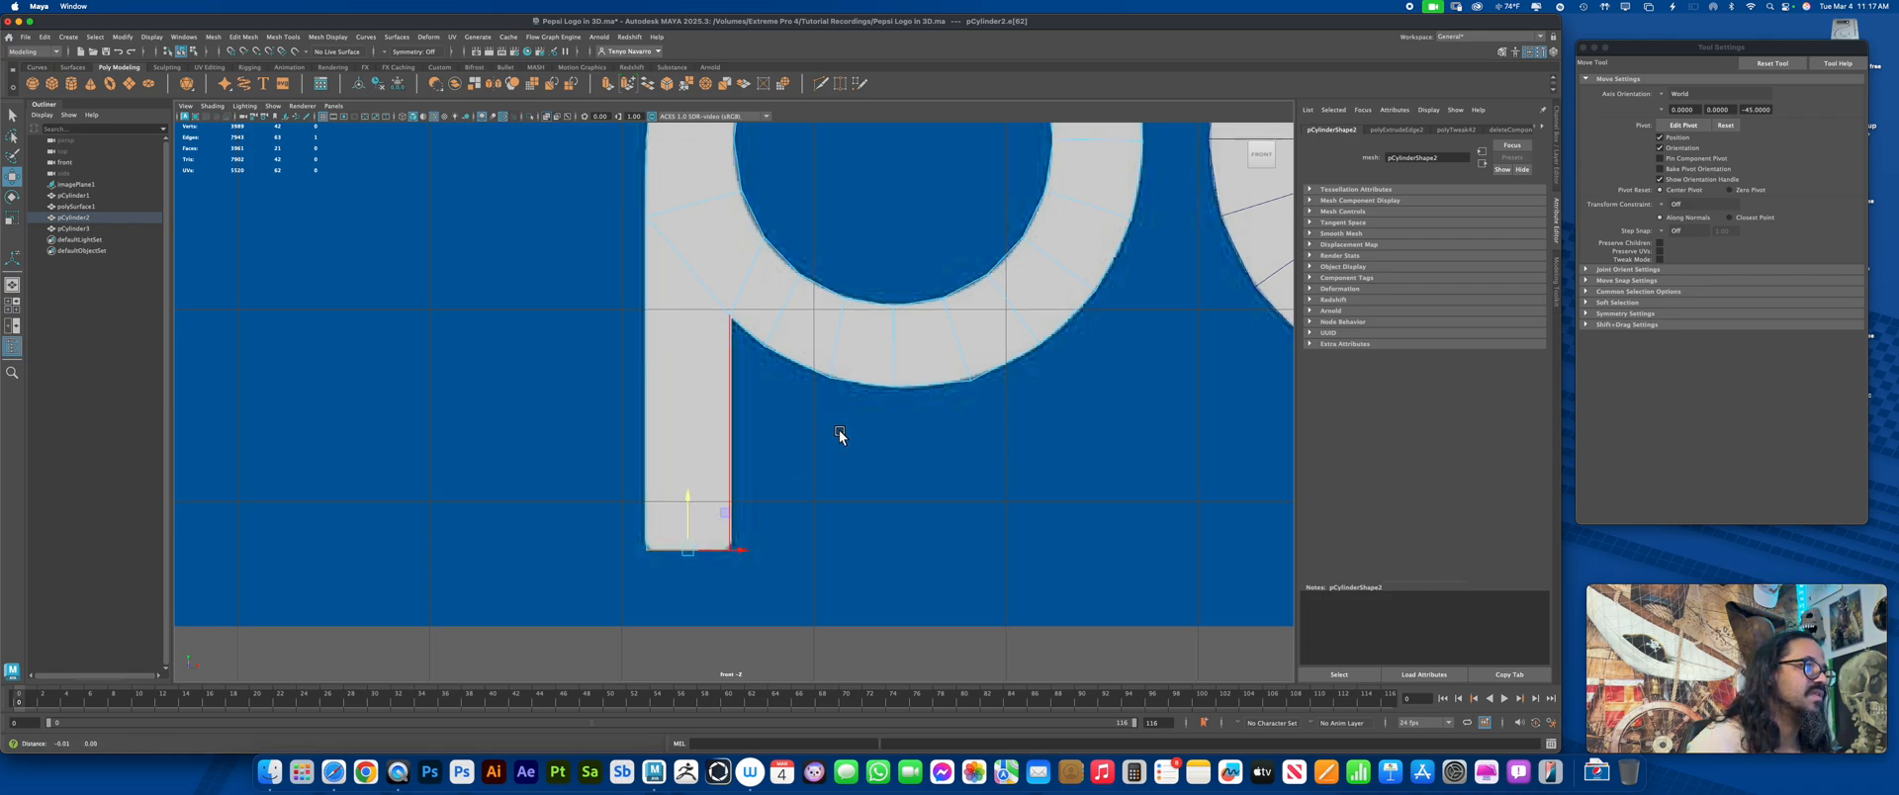
Insert edge loops around the first p's ring, one close to its outer border and one close to its inner border
alt+middle_drag(1066, 314, 821, 503)
alt+right_drag(821, 501, 752, 366)
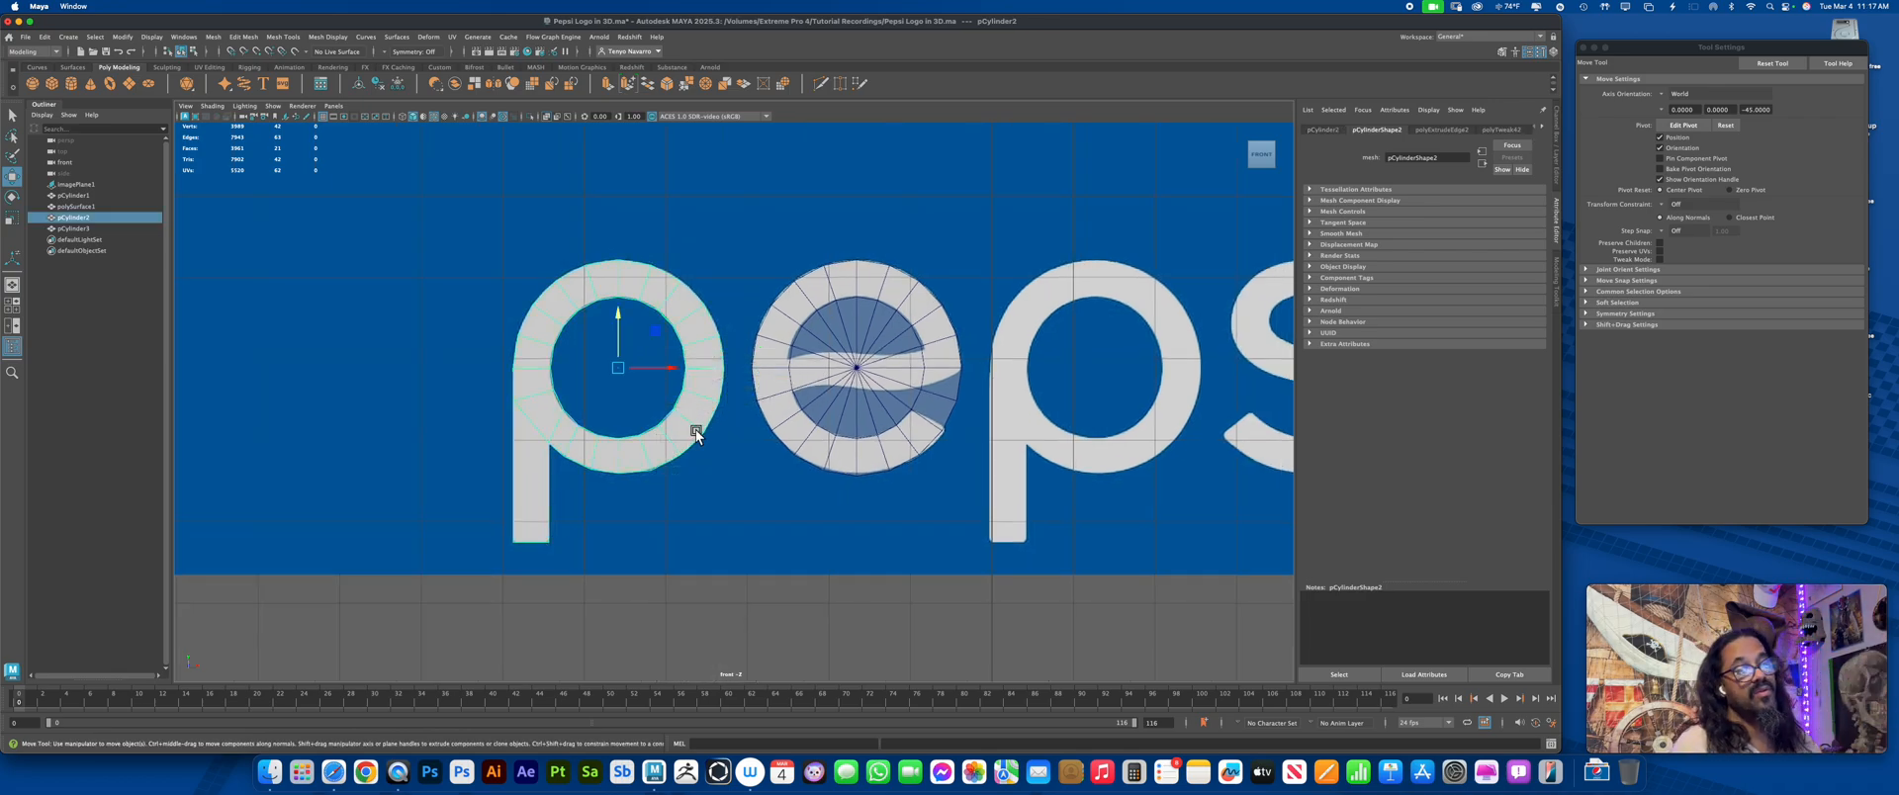
alt+right_drag(639, 327, 681, 368)
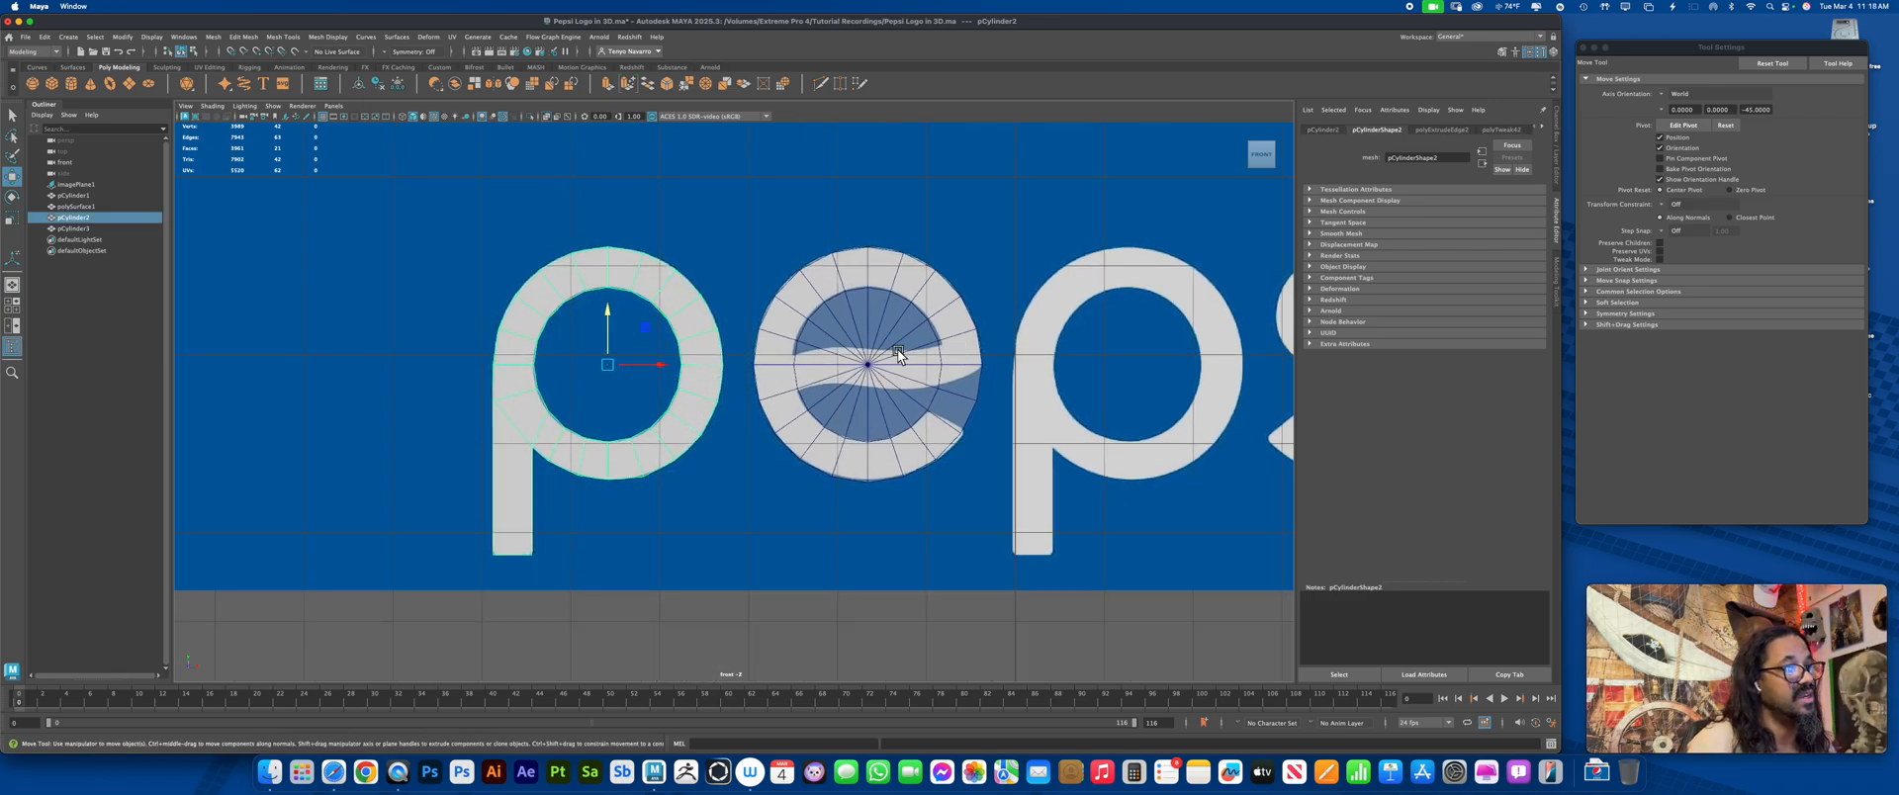
click(283, 37)
click(323, 123)
click(606, 255)
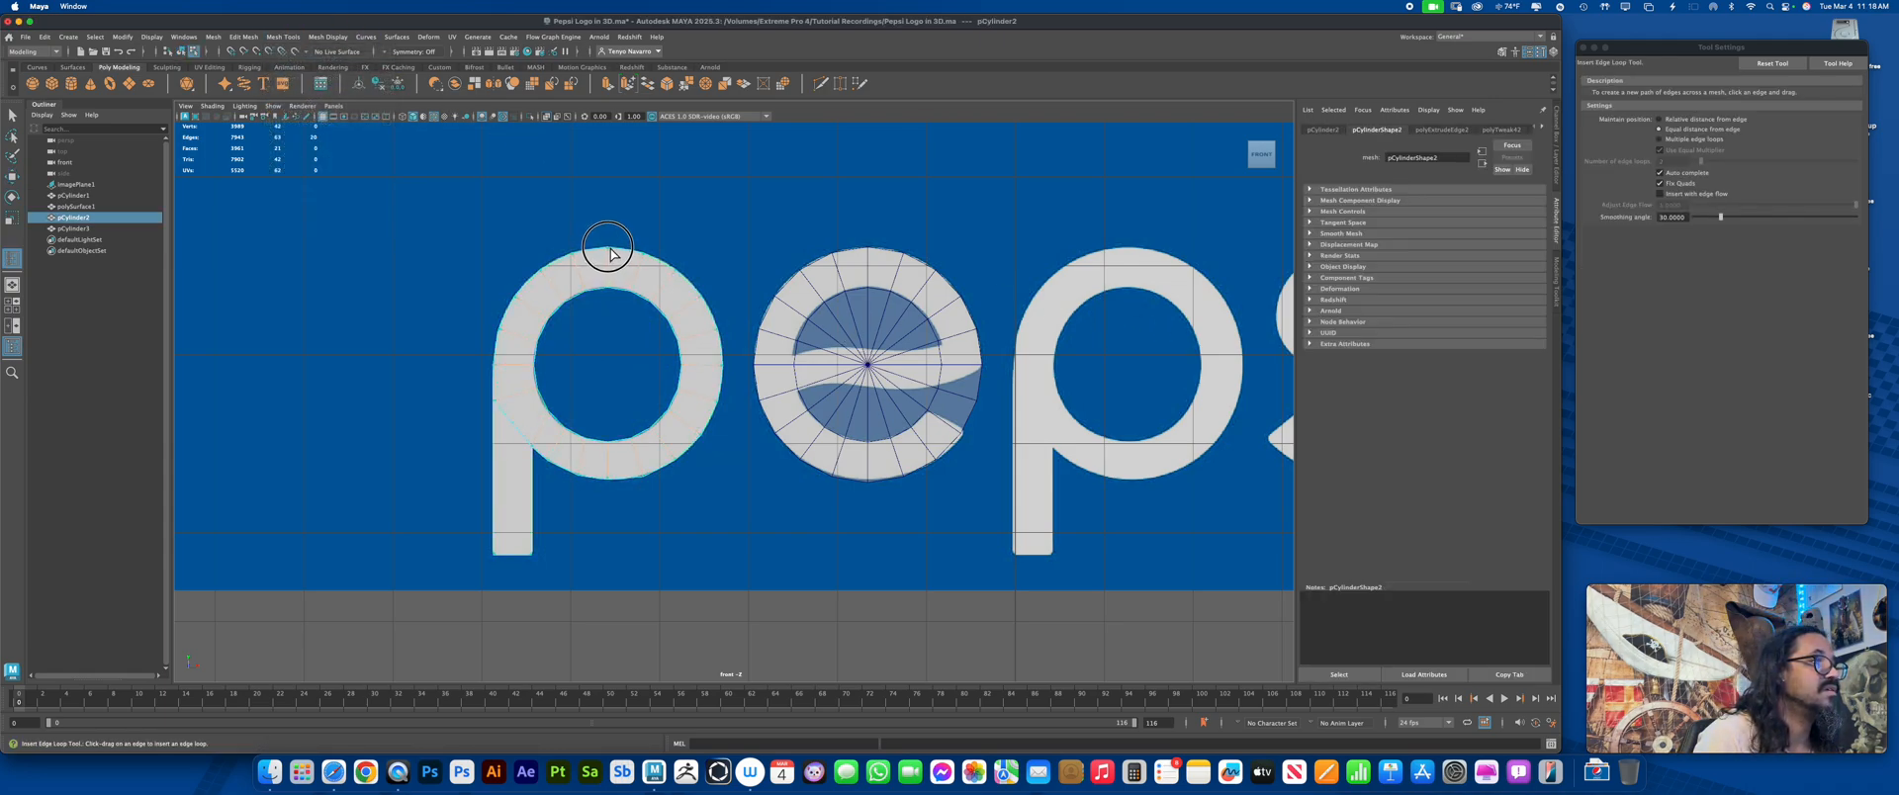
click(610, 257)
alt+middle_drag(610, 257, 678, 284)
alt+right_drag(678, 284, 974, 423)
alt+right_drag(529, 485, 639, 530)
alt+middle_drag(639, 530, 777, 508)
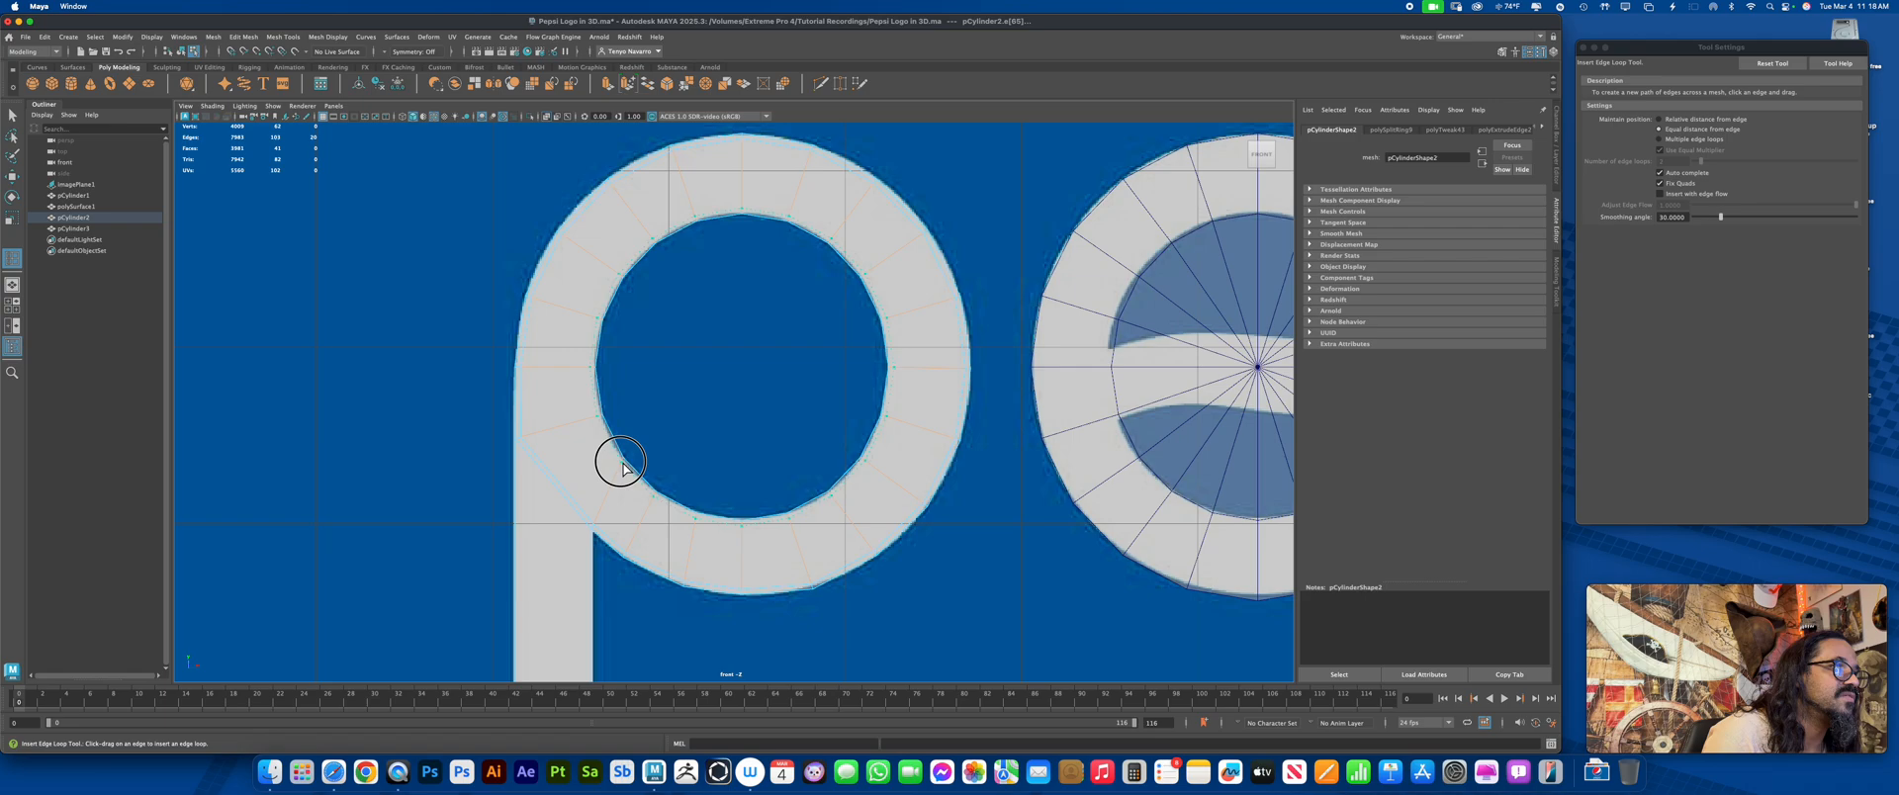
click(622, 463)
Insert edge loops just below and just above the diagonal edge where the first p's bowl meets its stem
alt+middle_drag(638, 503, 678, 406)
alt+right_drag(678, 406, 756, 425)
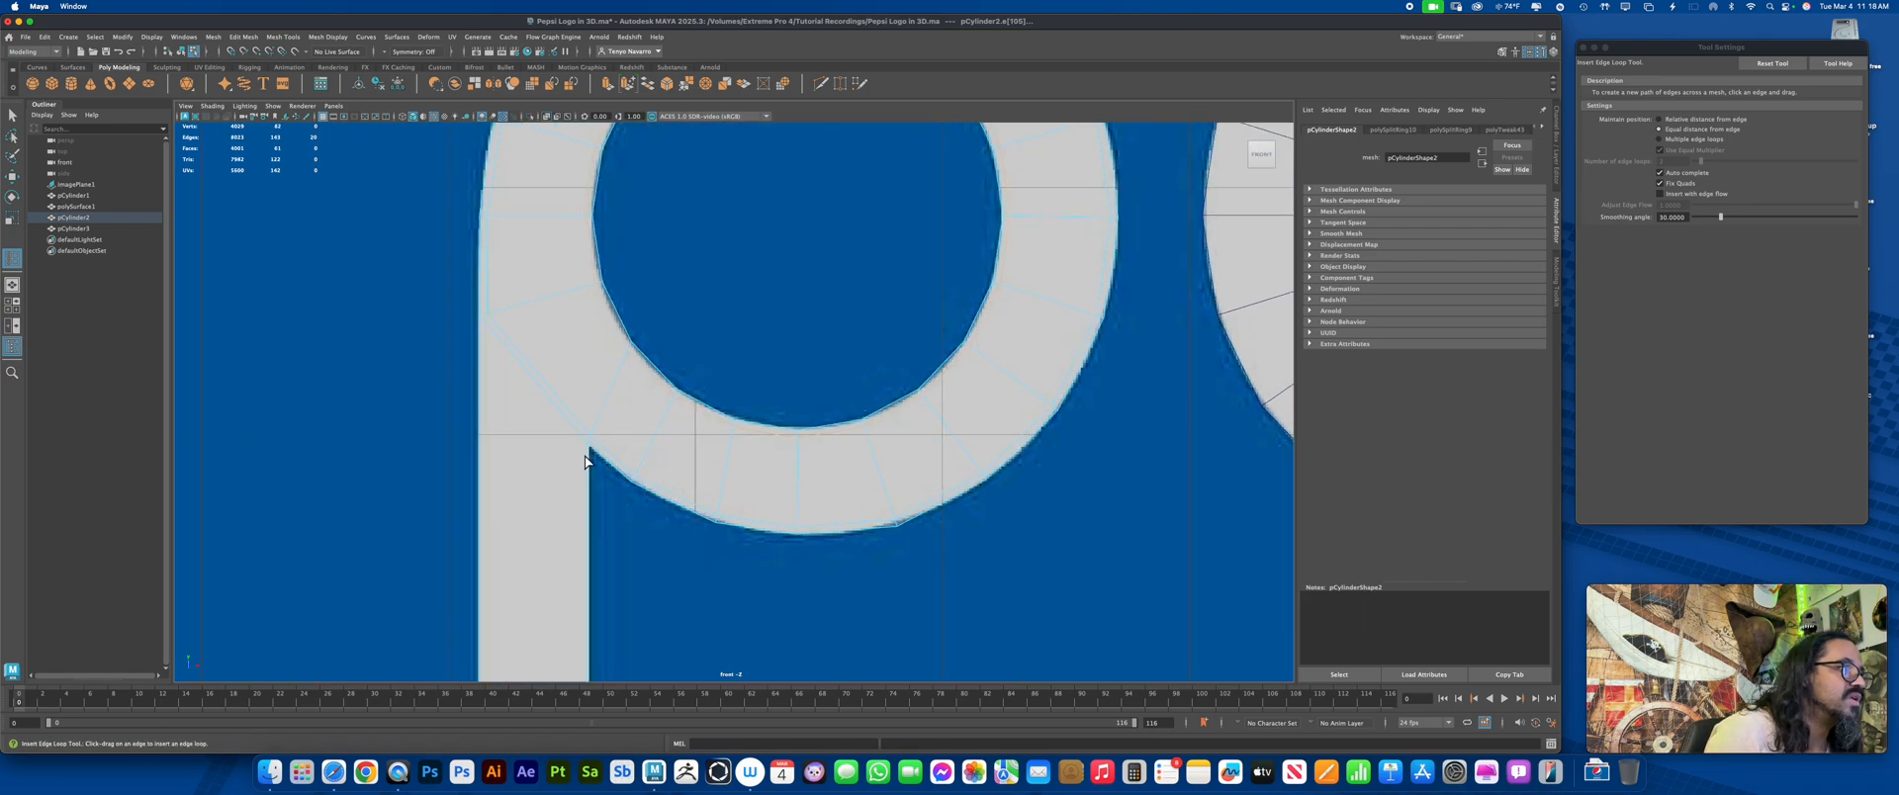
drag(591, 456, 589, 450)
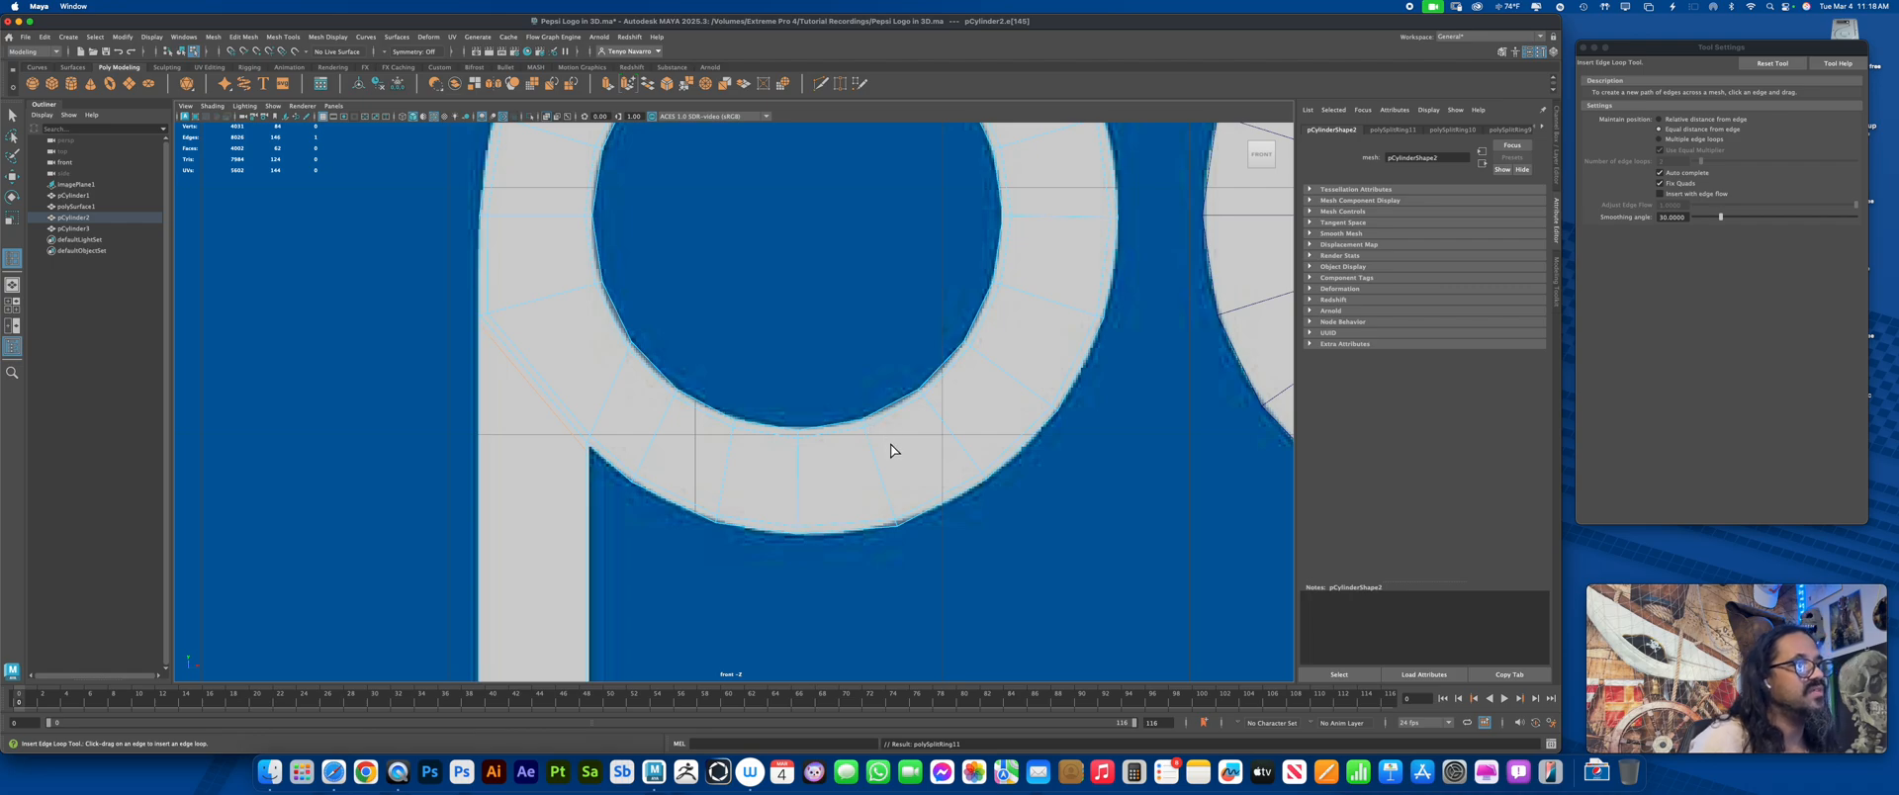
key(alt)
key(alt)
key(alt)
key(alt)
key(alt)
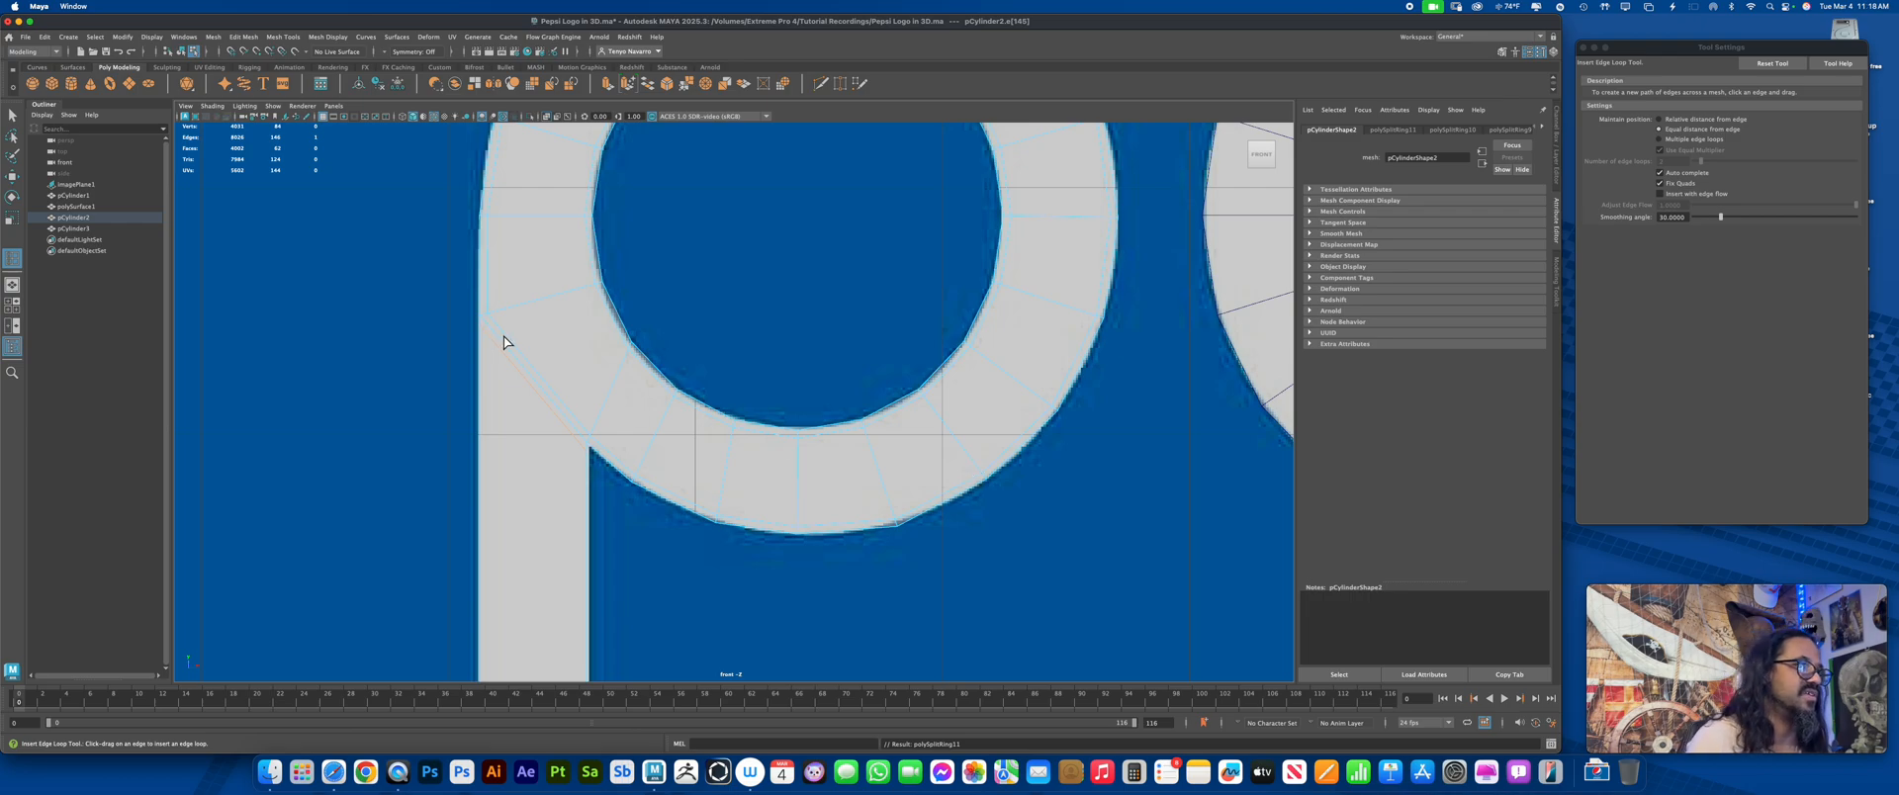
drag(498, 329, 494, 338)
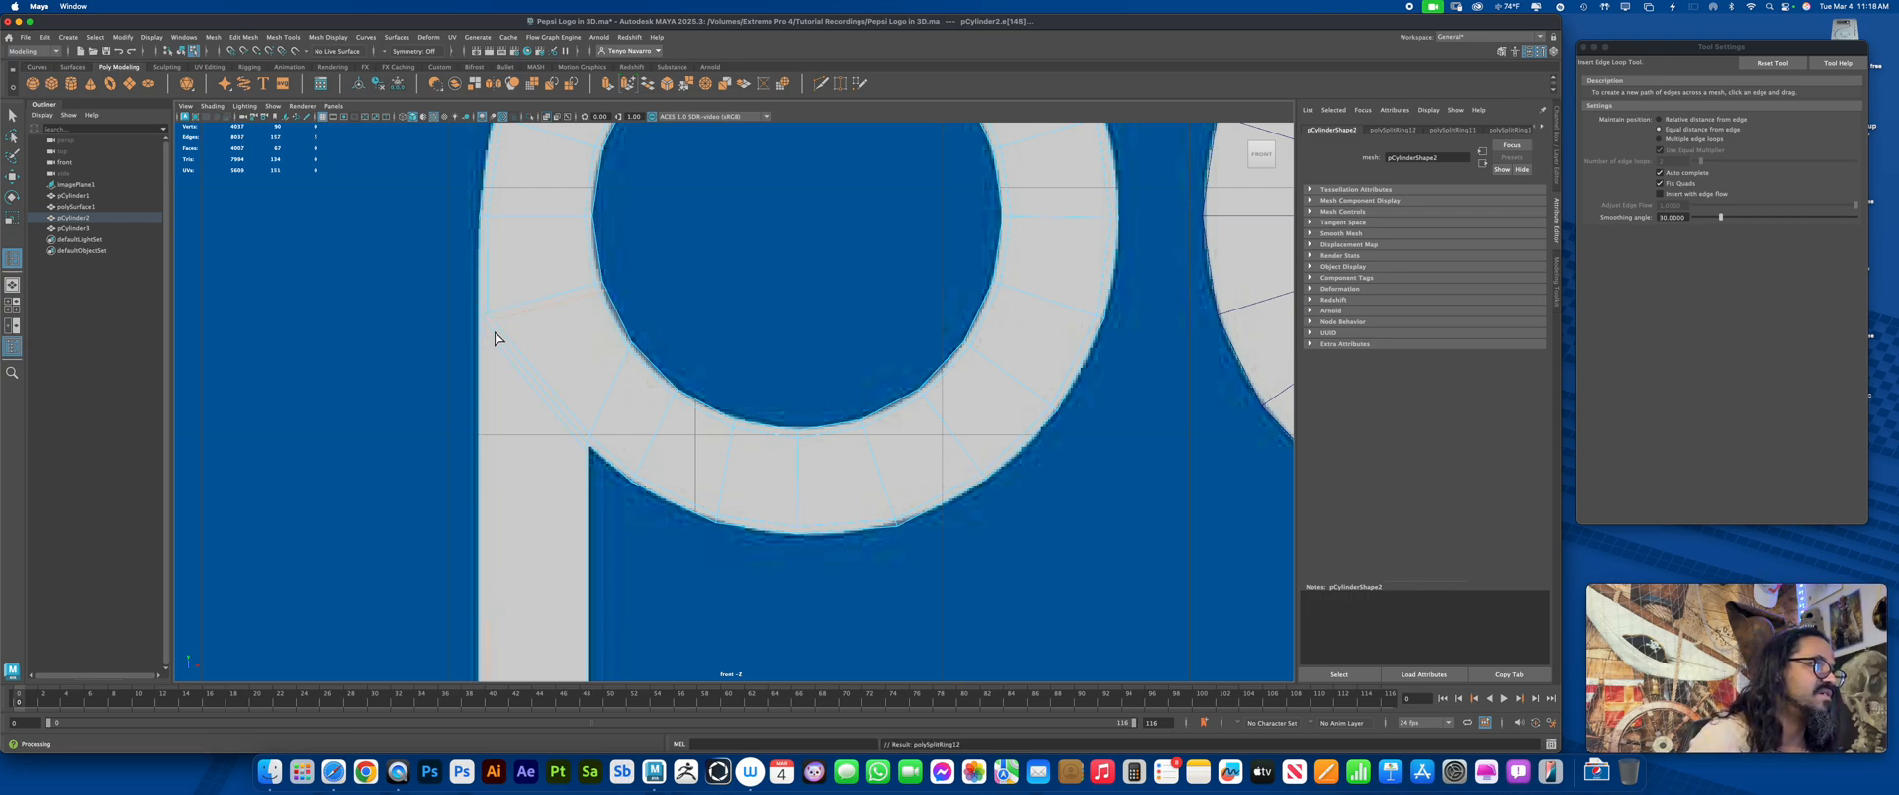
Insert edge loops lengthwise near the sides of the first p's stem and across it near the bottom end
click(583, 444)
drag(584, 438, 580, 436)
alt+middle_drag(591, 677, 681, 452)
drag(672, 477, 673, 472)
alt+right_drag(714, 549, 803, 566)
alt+middle_drag(724, 534, 886, 556)
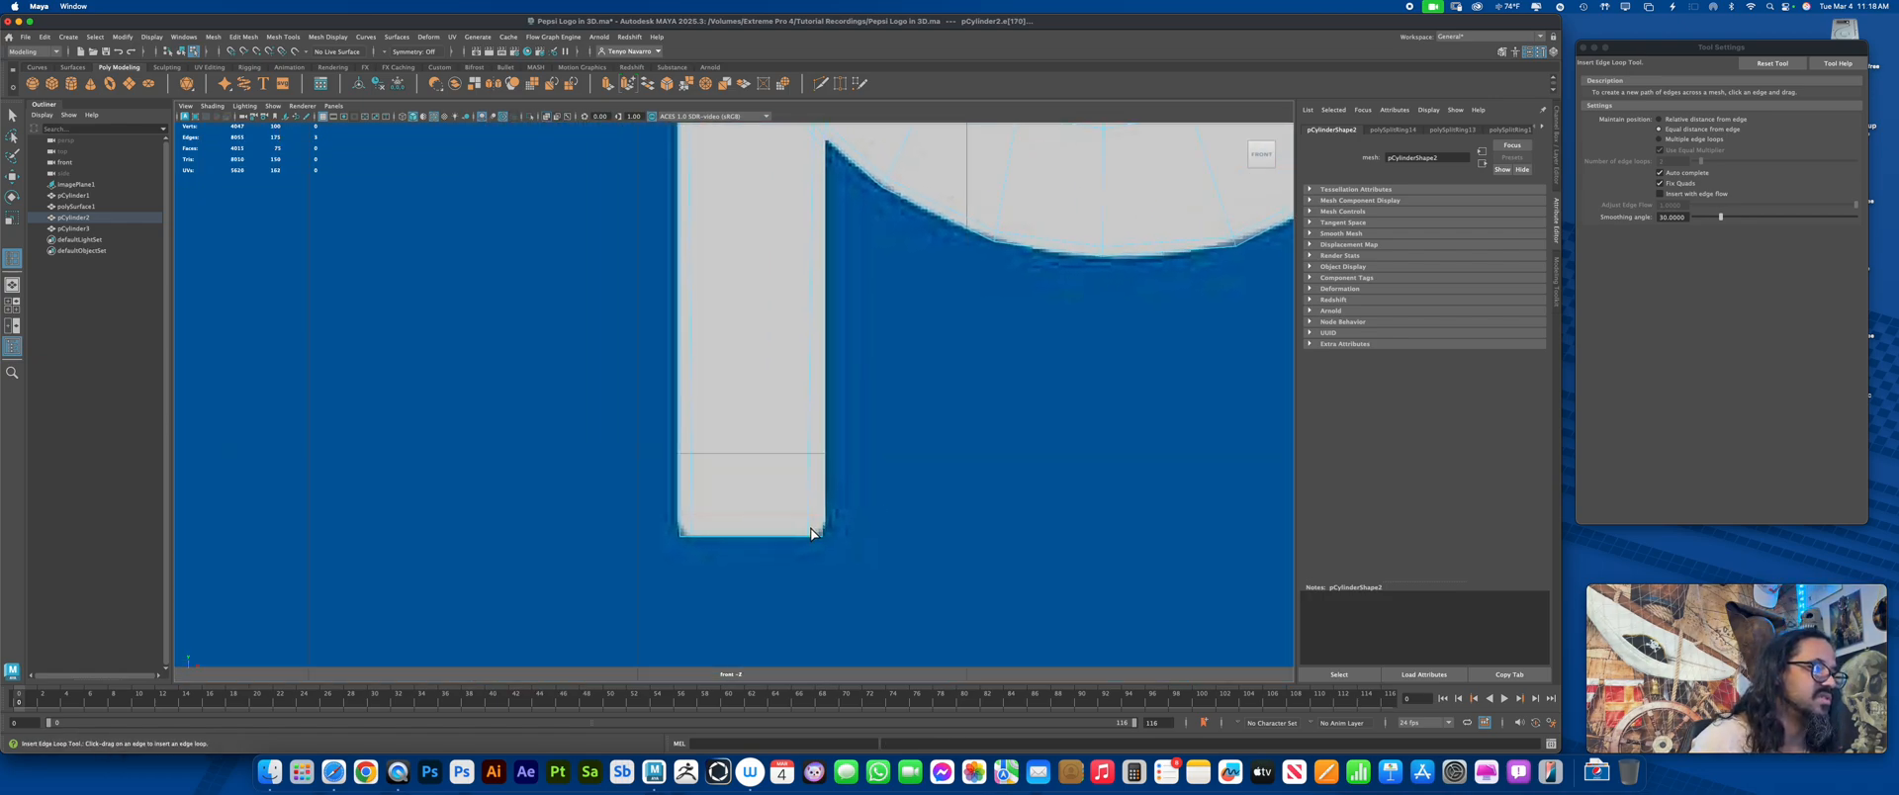
Move the two corner vertices at the bottom of the first p's stem slightly inward to fit the reference's rounded corners
right_drag(820, 530, 778, 445)
key(w)
drag(657, 529, 703, 564)
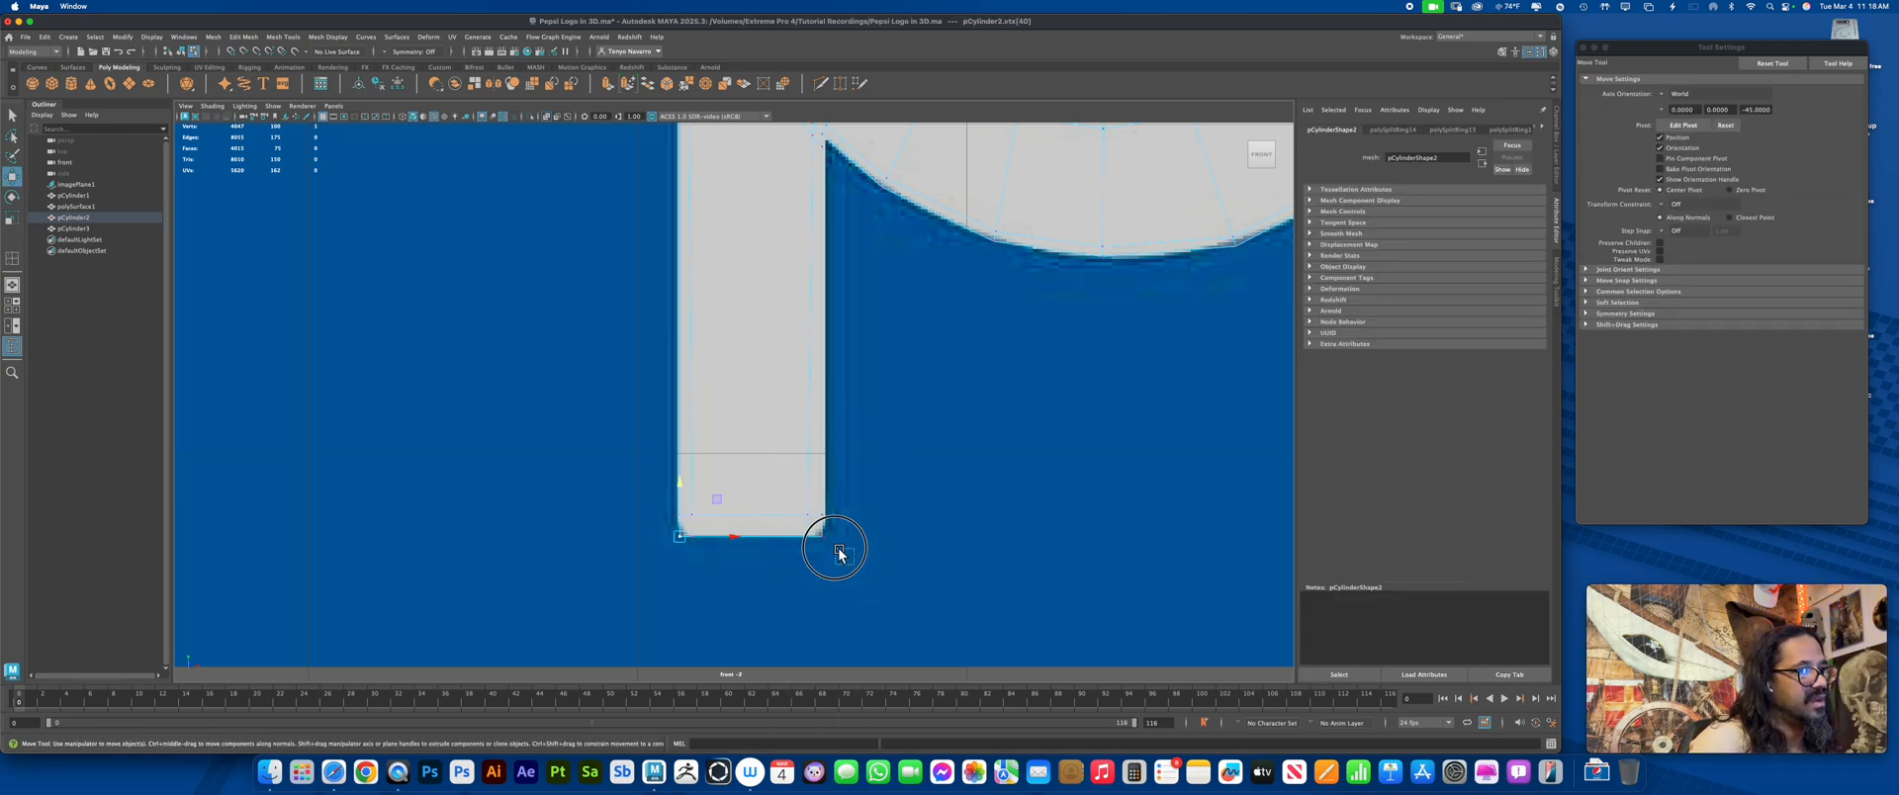
shift+drag(838, 550, 756, 476)
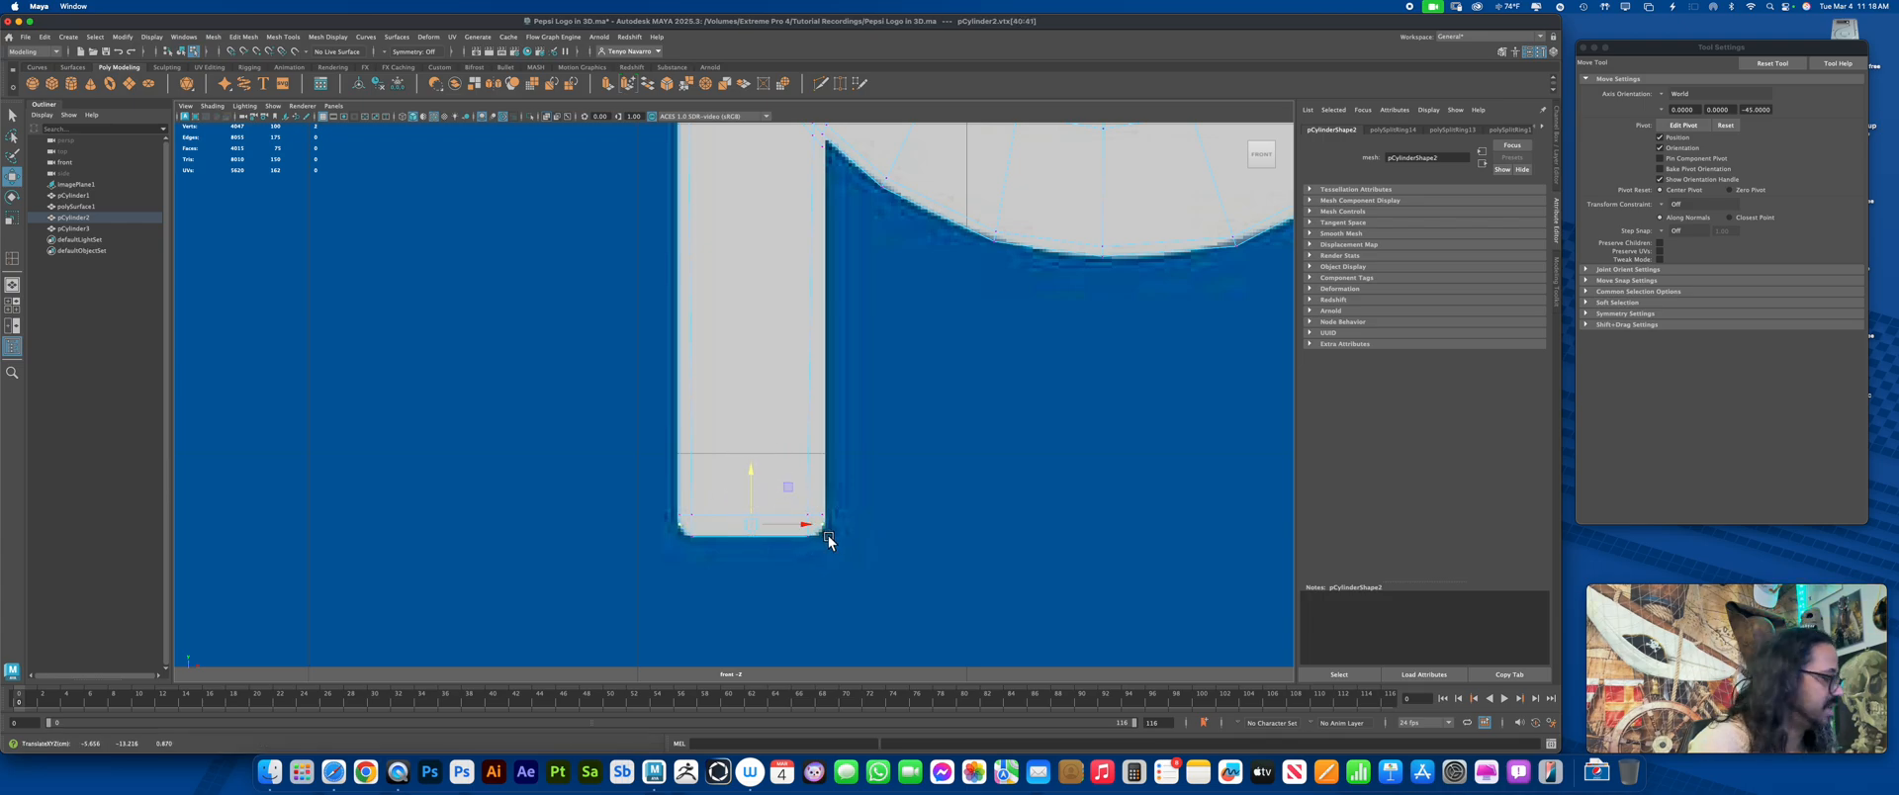
key(1)
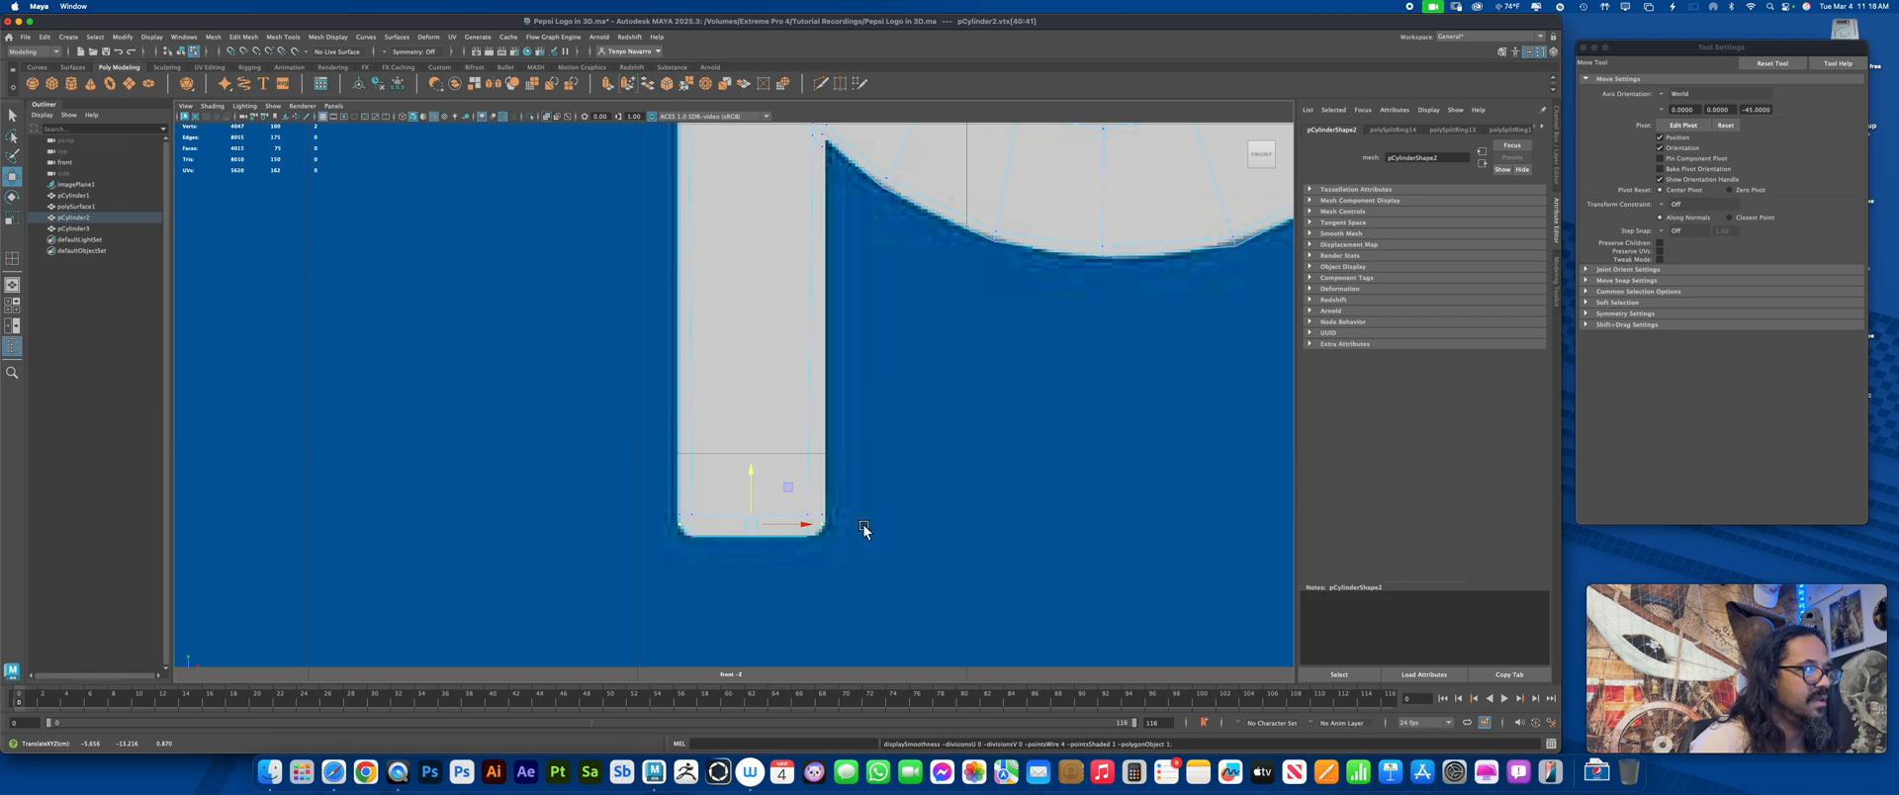
scroll(899, 490, down, 5)
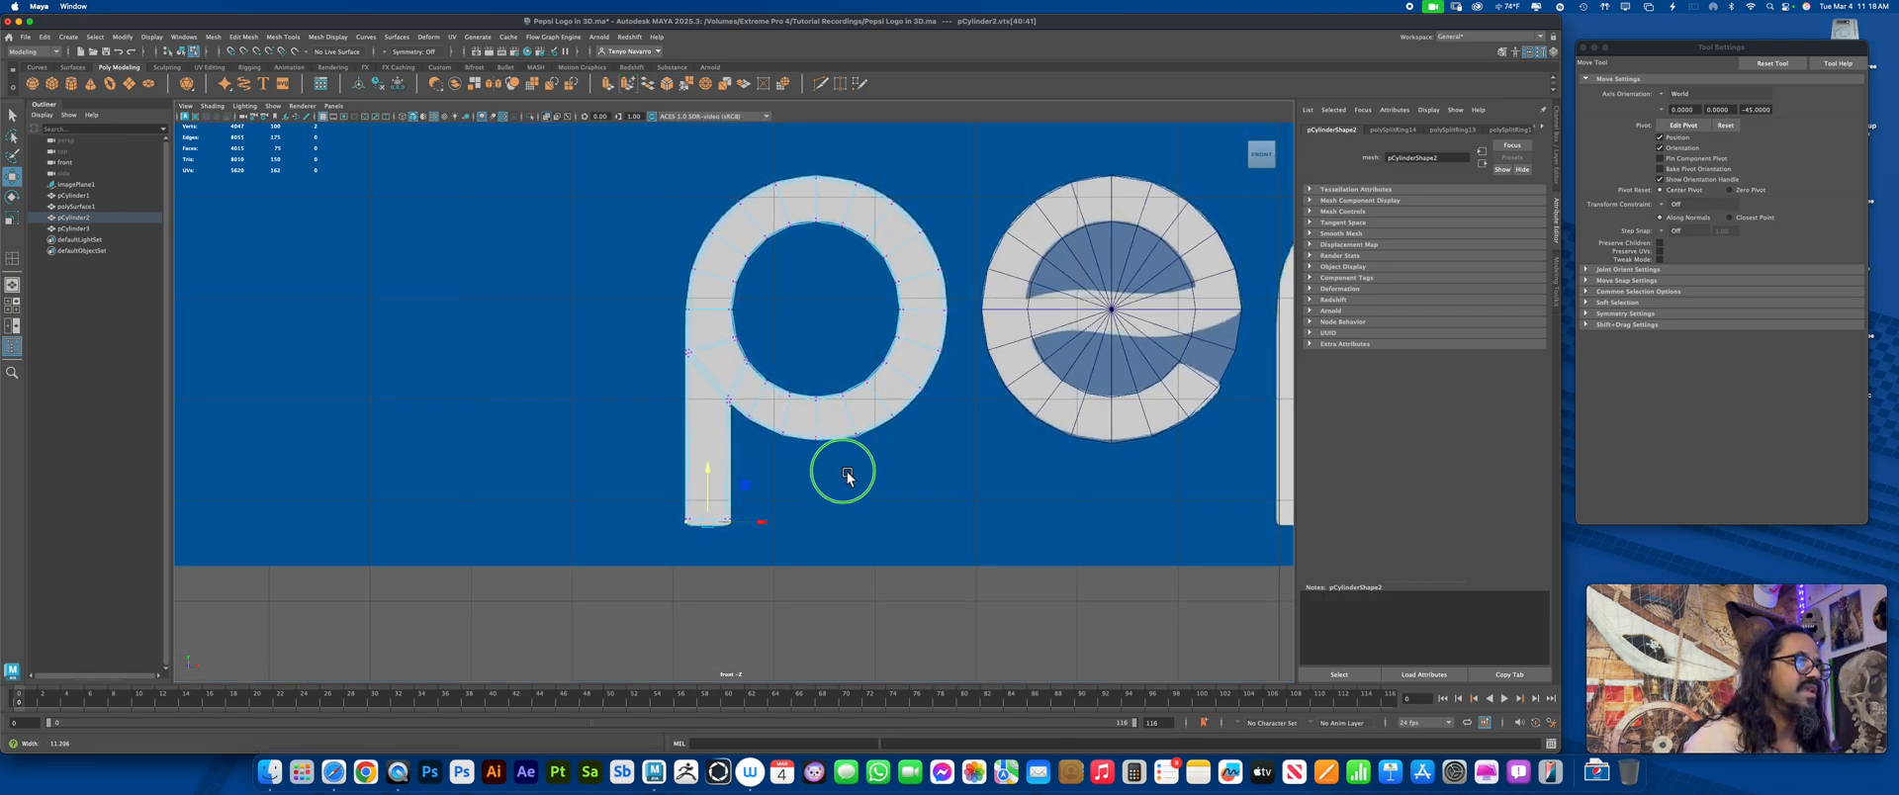
Duplicate the finished first p and place the copy horizontally over the second p in the reference
right_drag(924, 344, 968, 328)
alt+middle_drag(1110, 344, 846, 389)
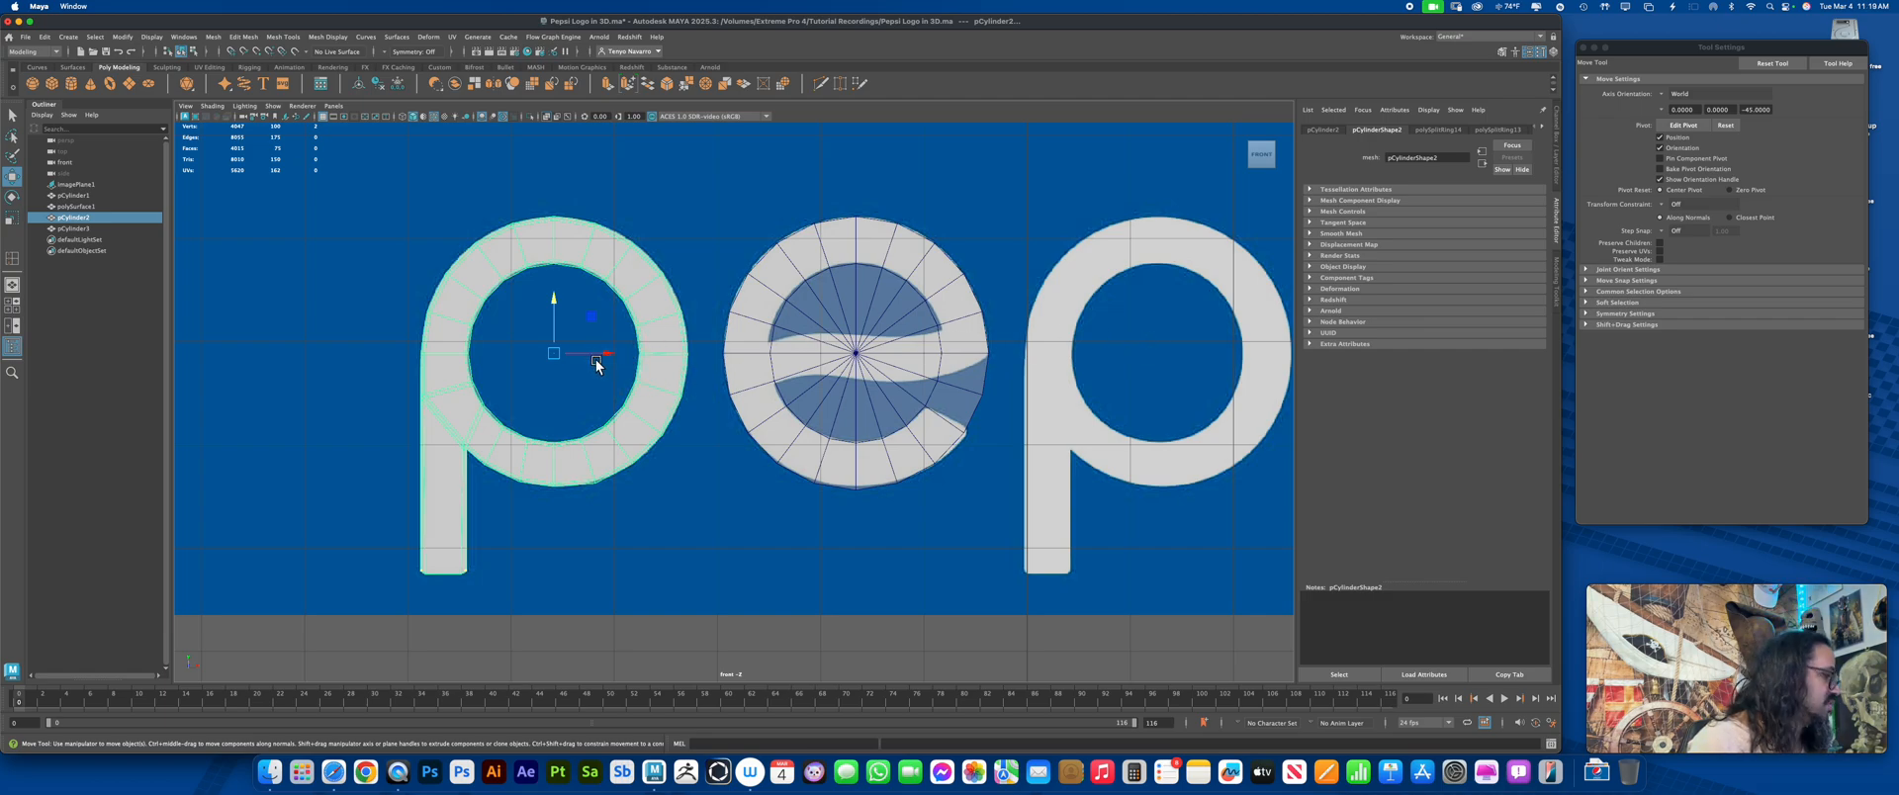
mouse_move(596, 362)
shift+mouse_down()
mouse_move(929, 373)
mouse_move(1153, 411)
mouse_move(1189, 437)
shift+mouse_up()
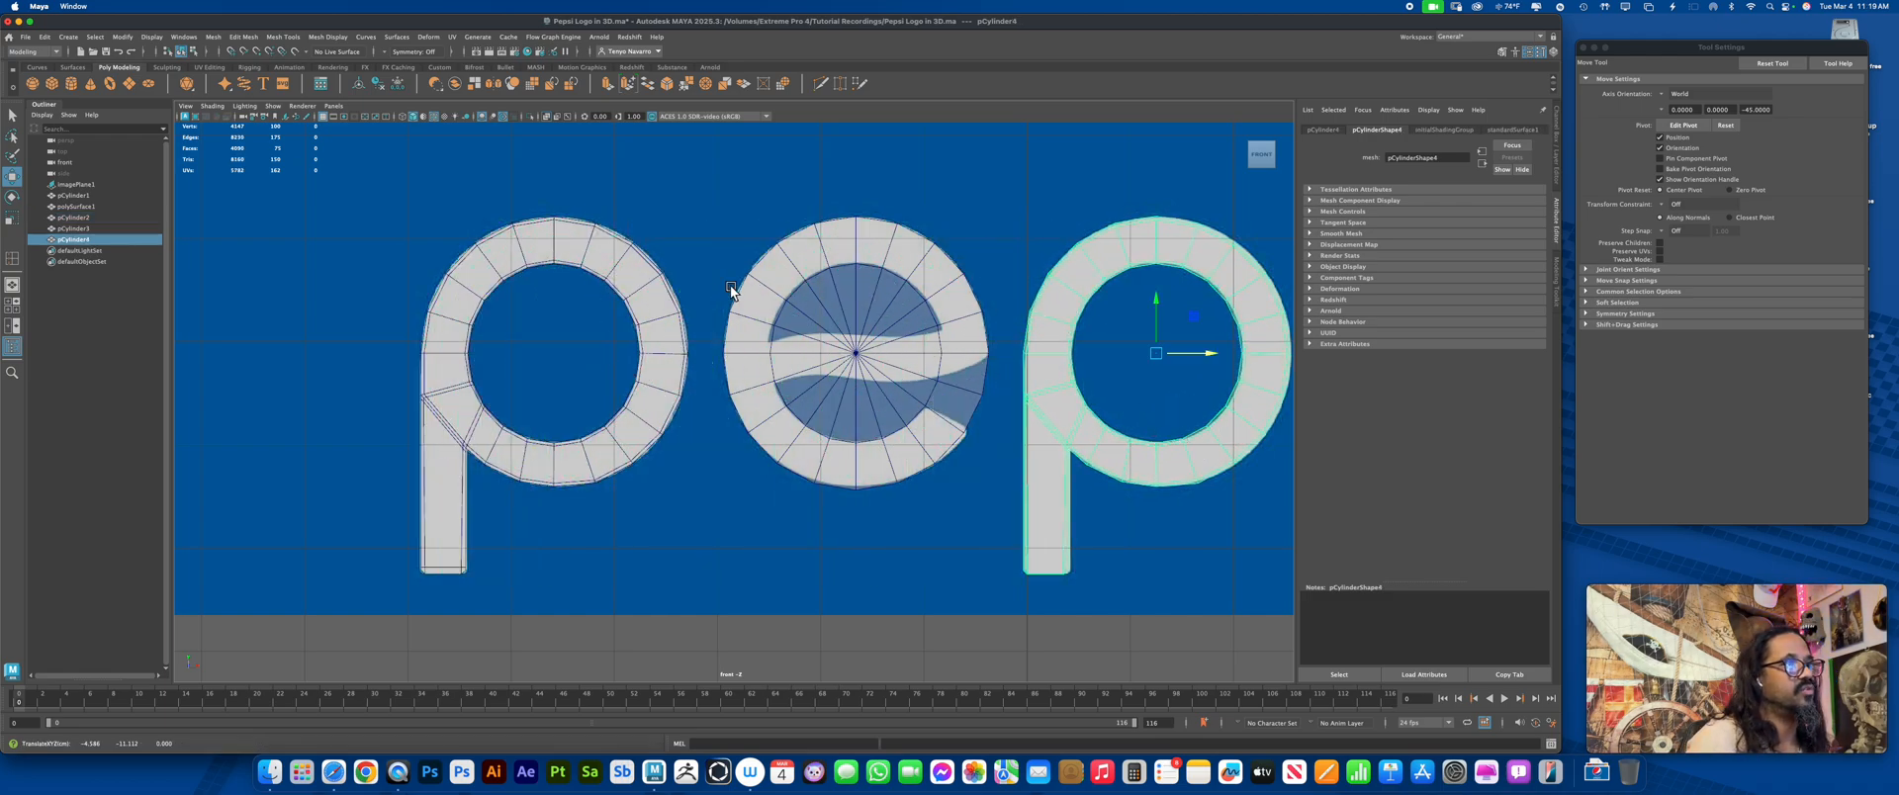
click(665, 345)
click(1112, 459)
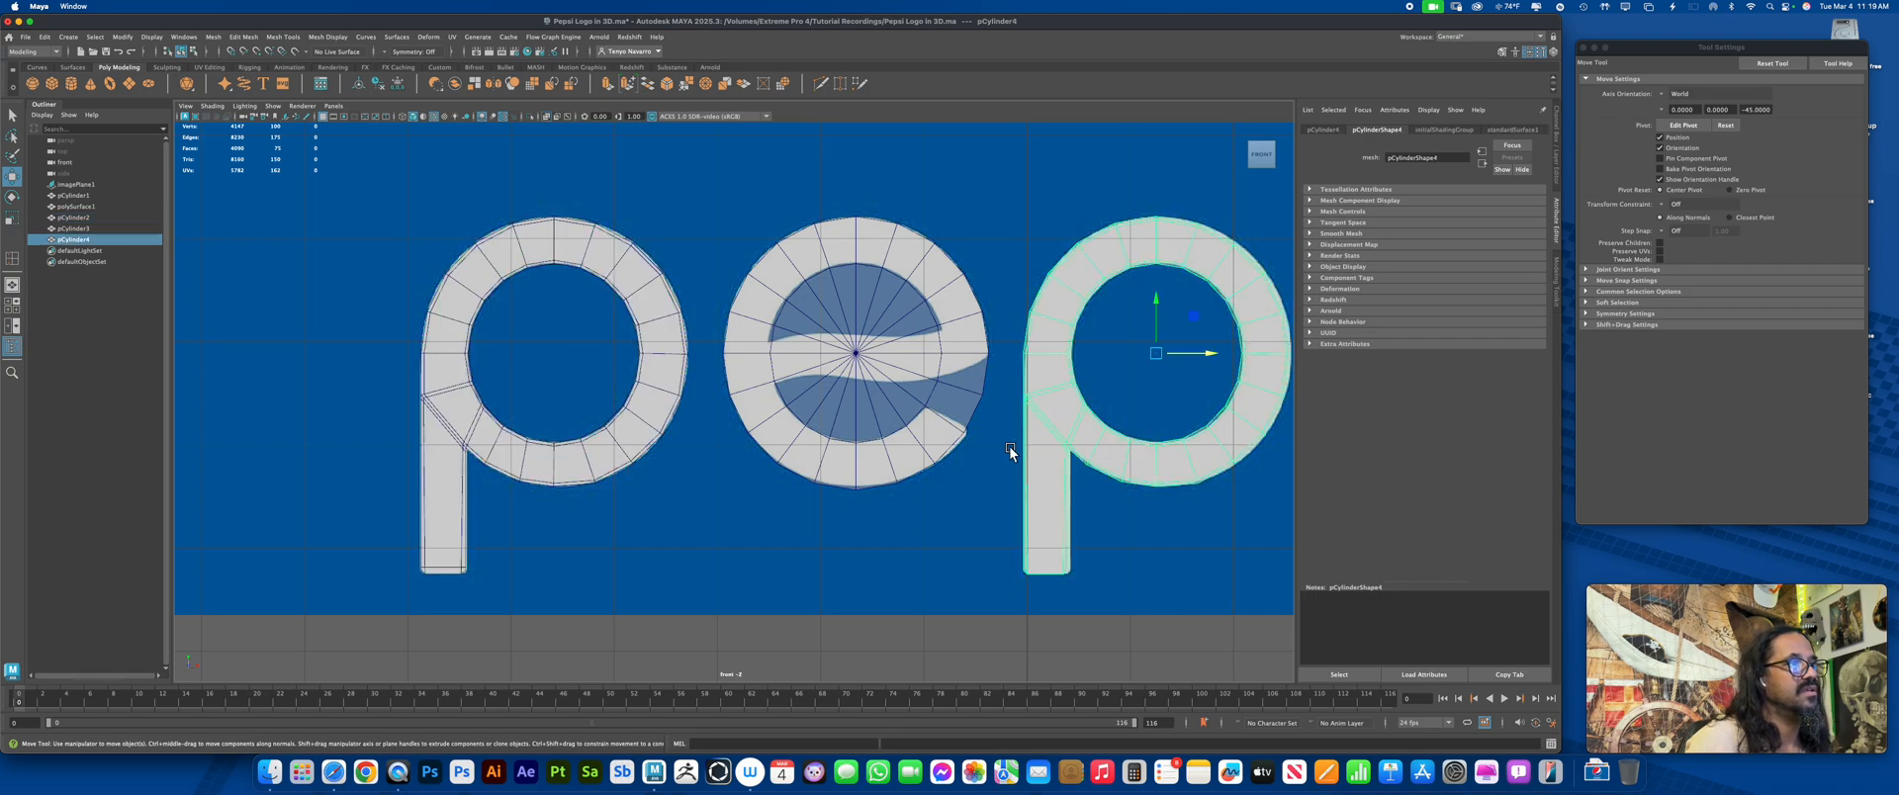
Combine the first p, the e disc and the second p into a single mesh
click(669, 374)
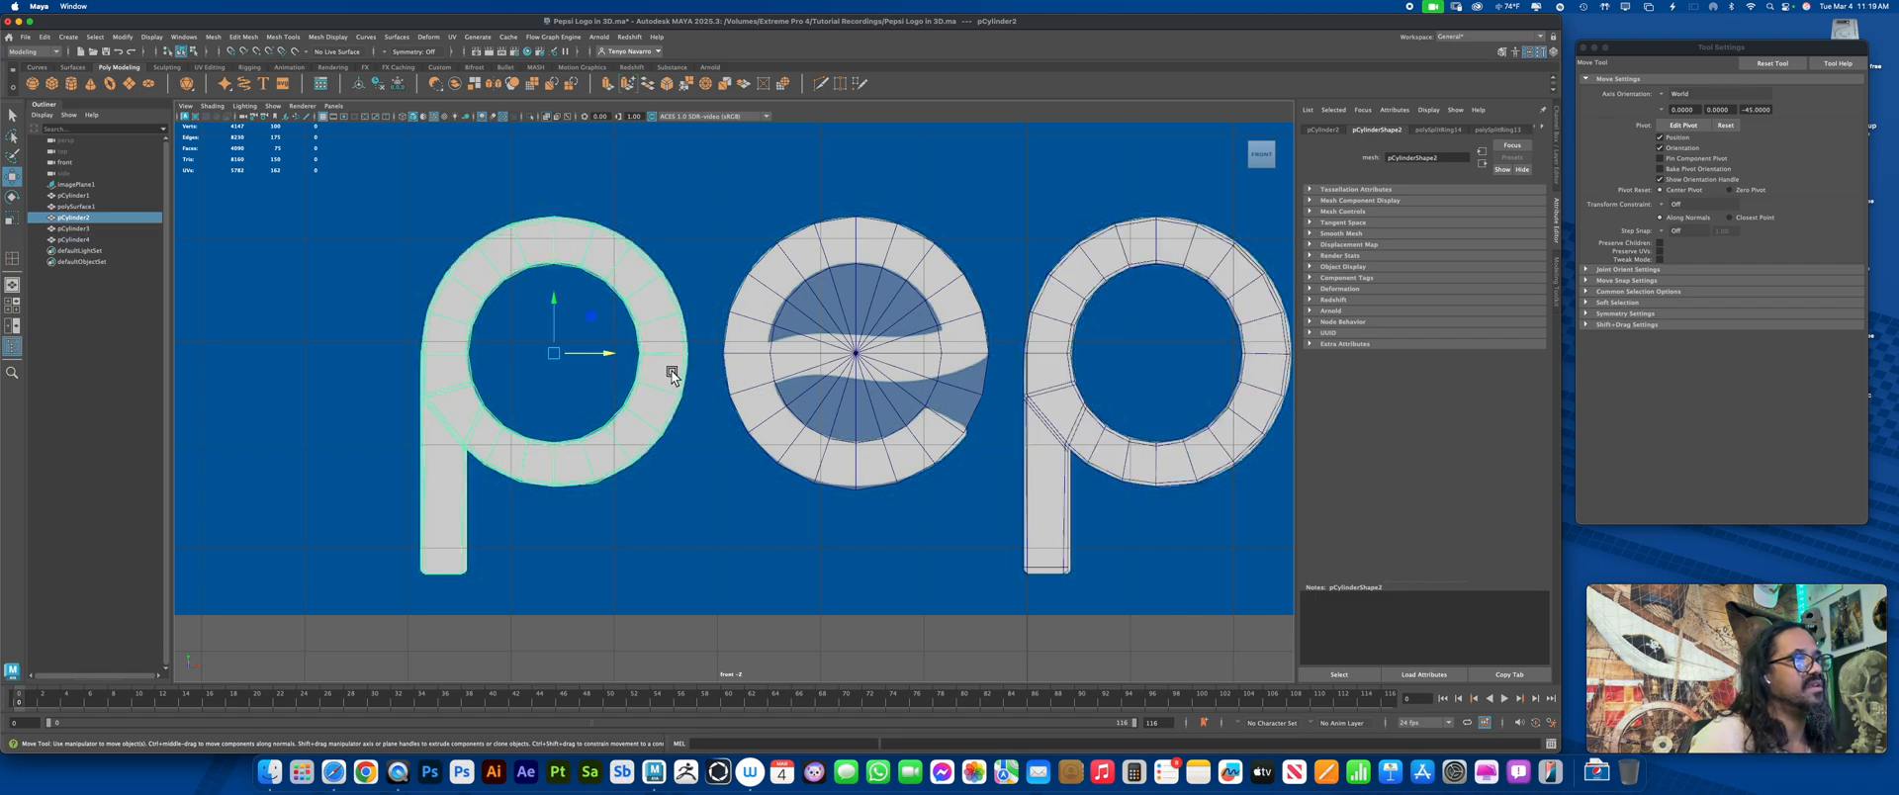
shift+click(970, 345)
shift+click(1060, 396)
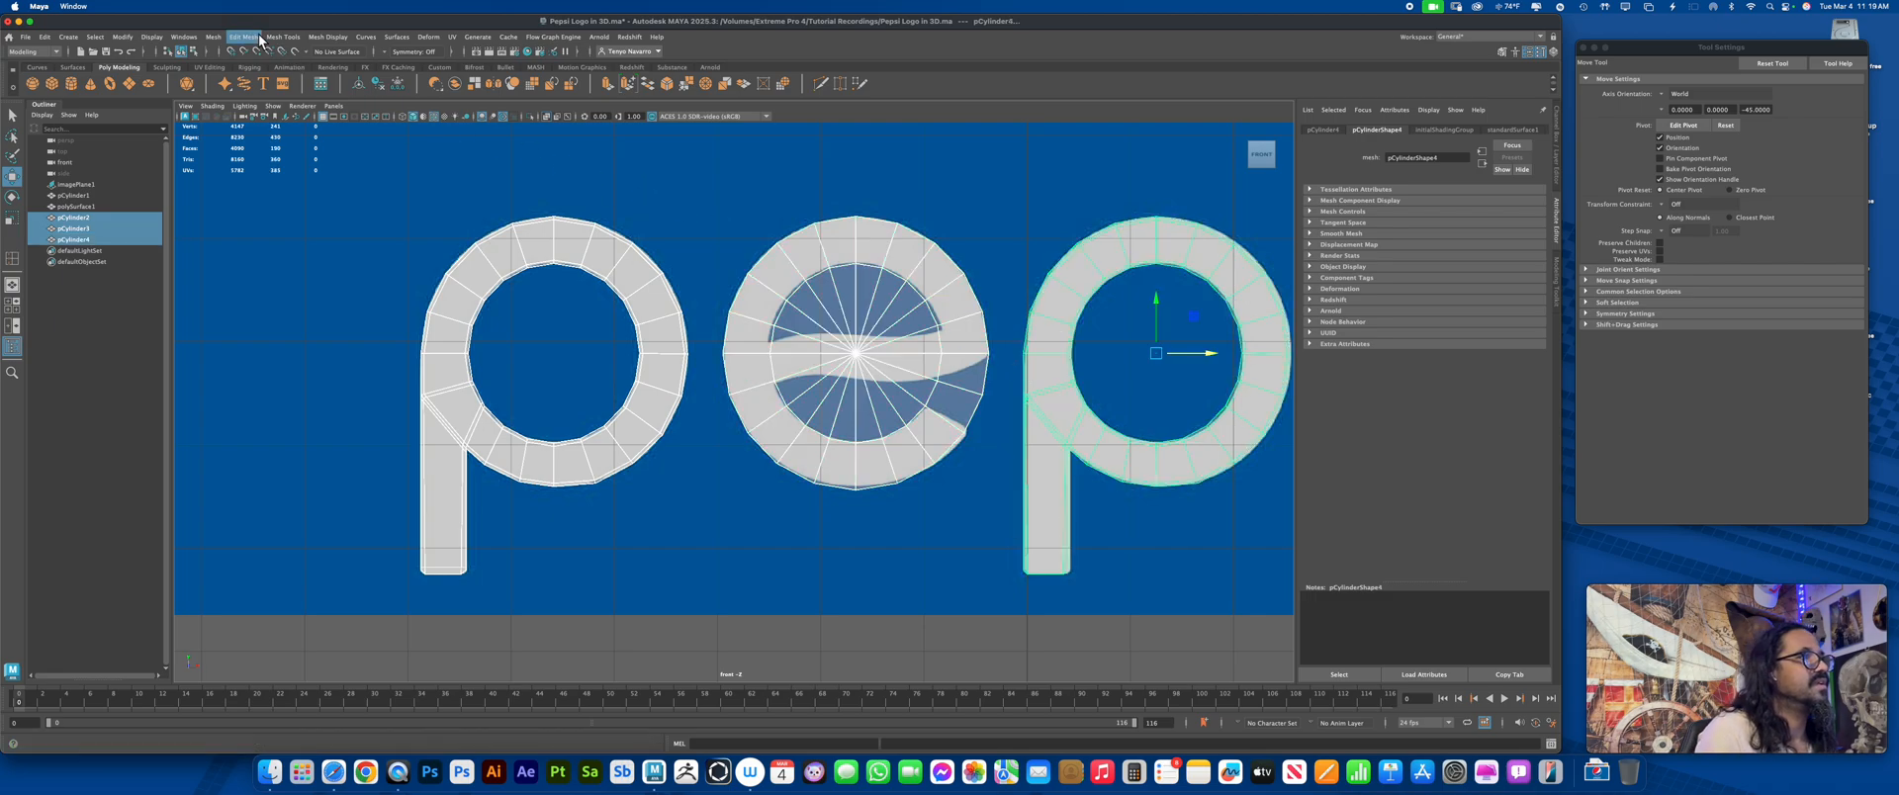
click(213, 37)
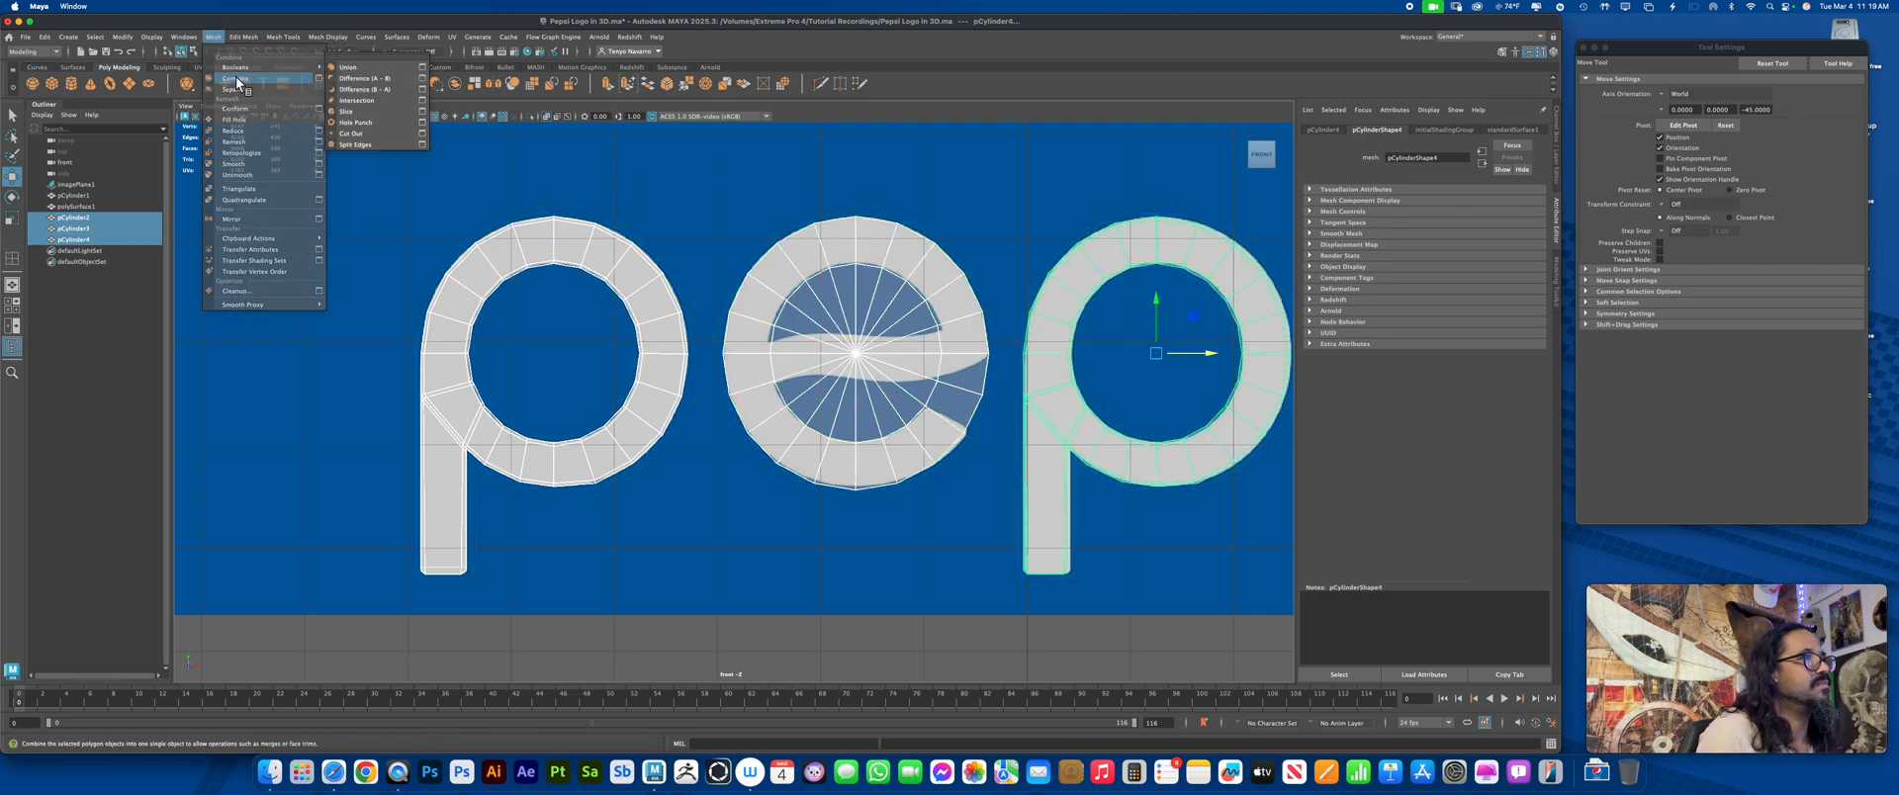
click(235, 78)
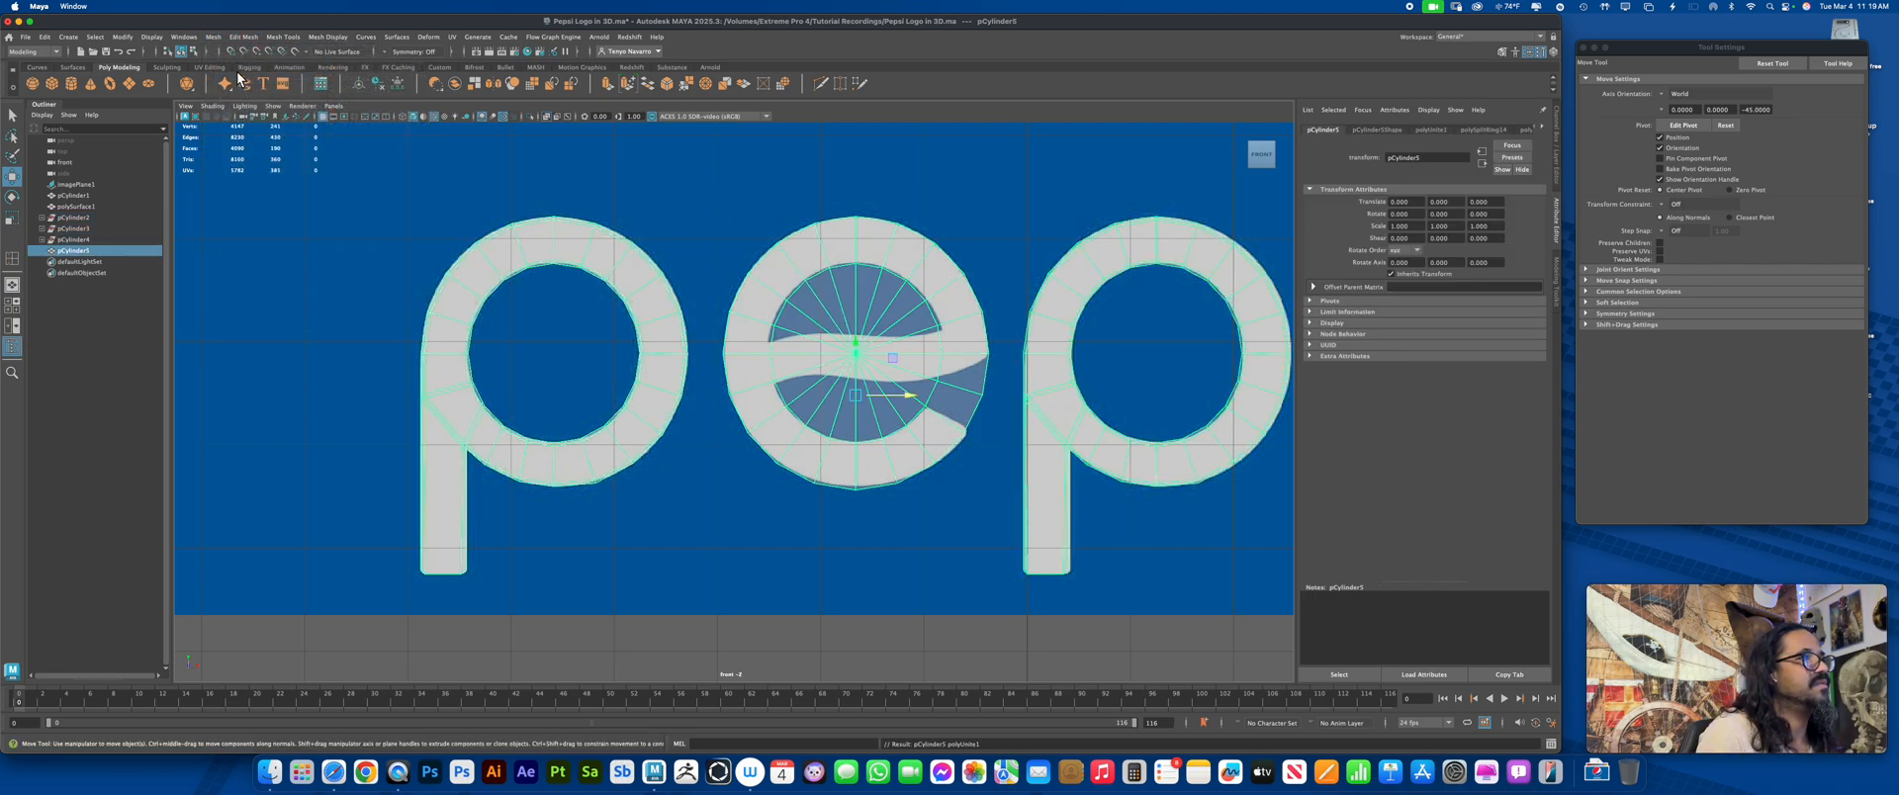
Delete the combined mesh's construction history, freeze its transformations, center its pivot and deselect it
click(381, 84)
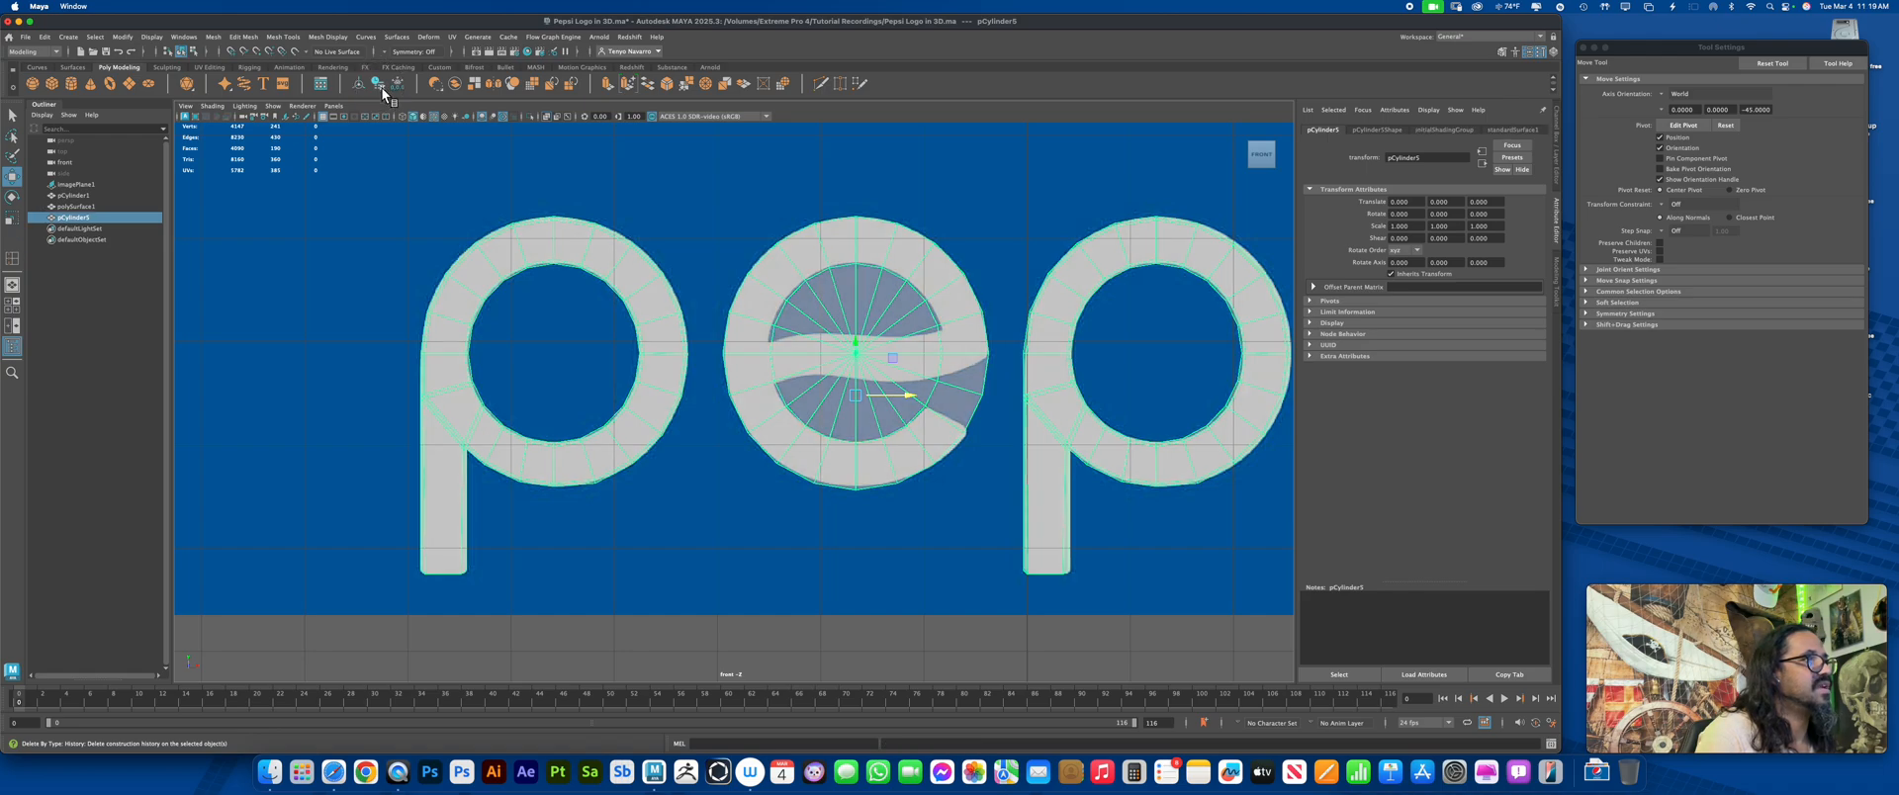
click(401, 86)
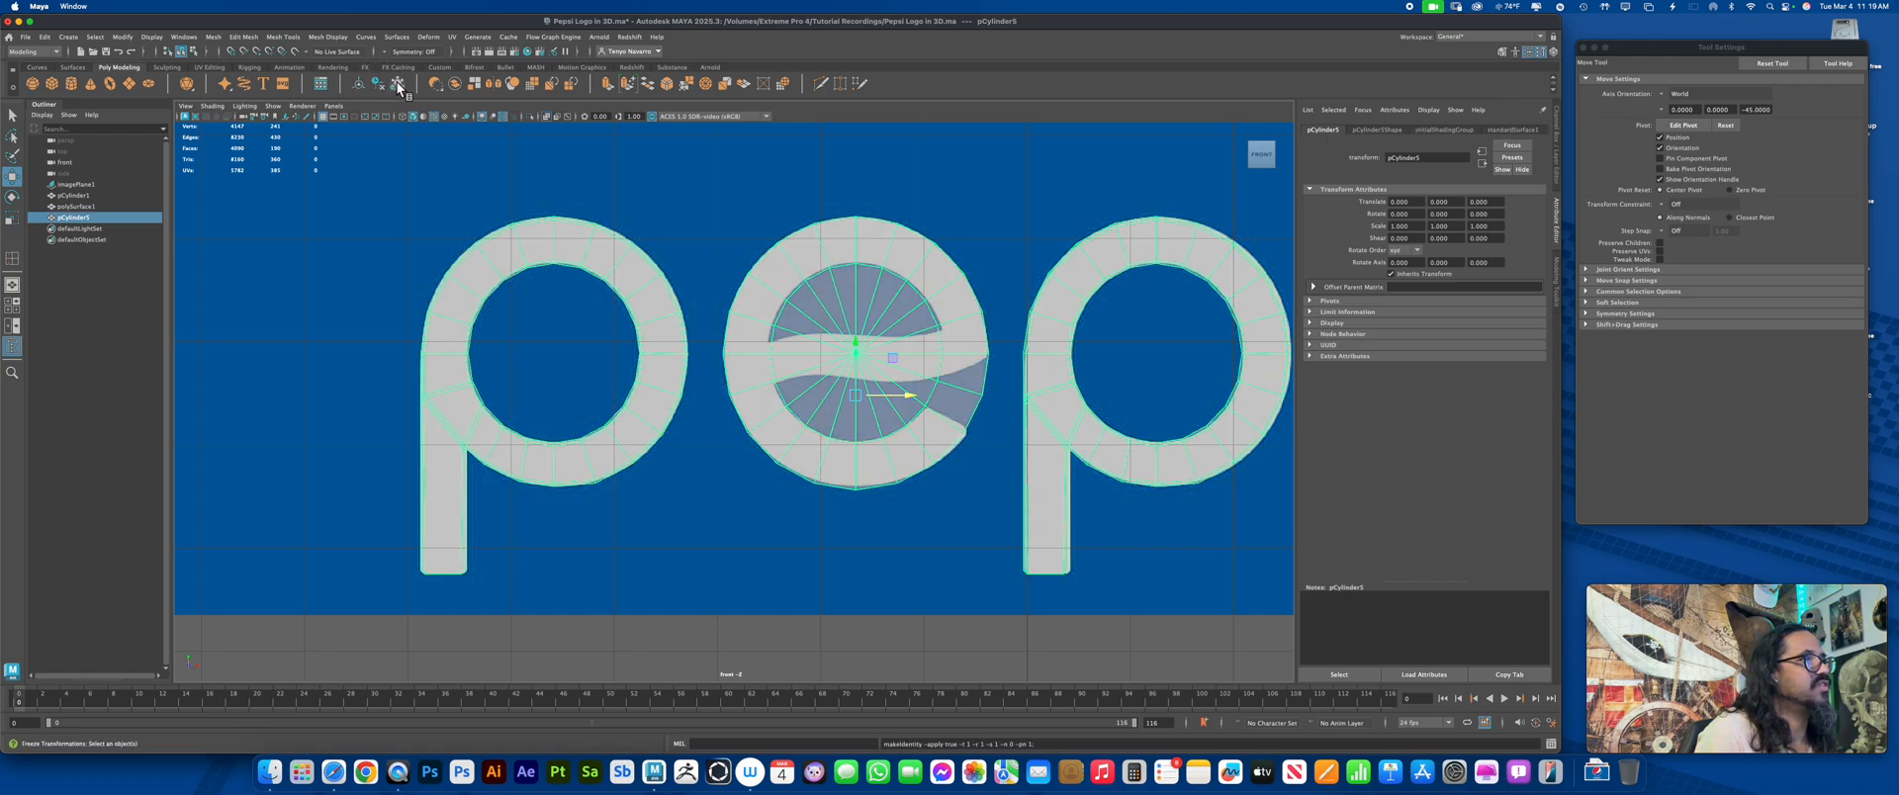
click(360, 85)
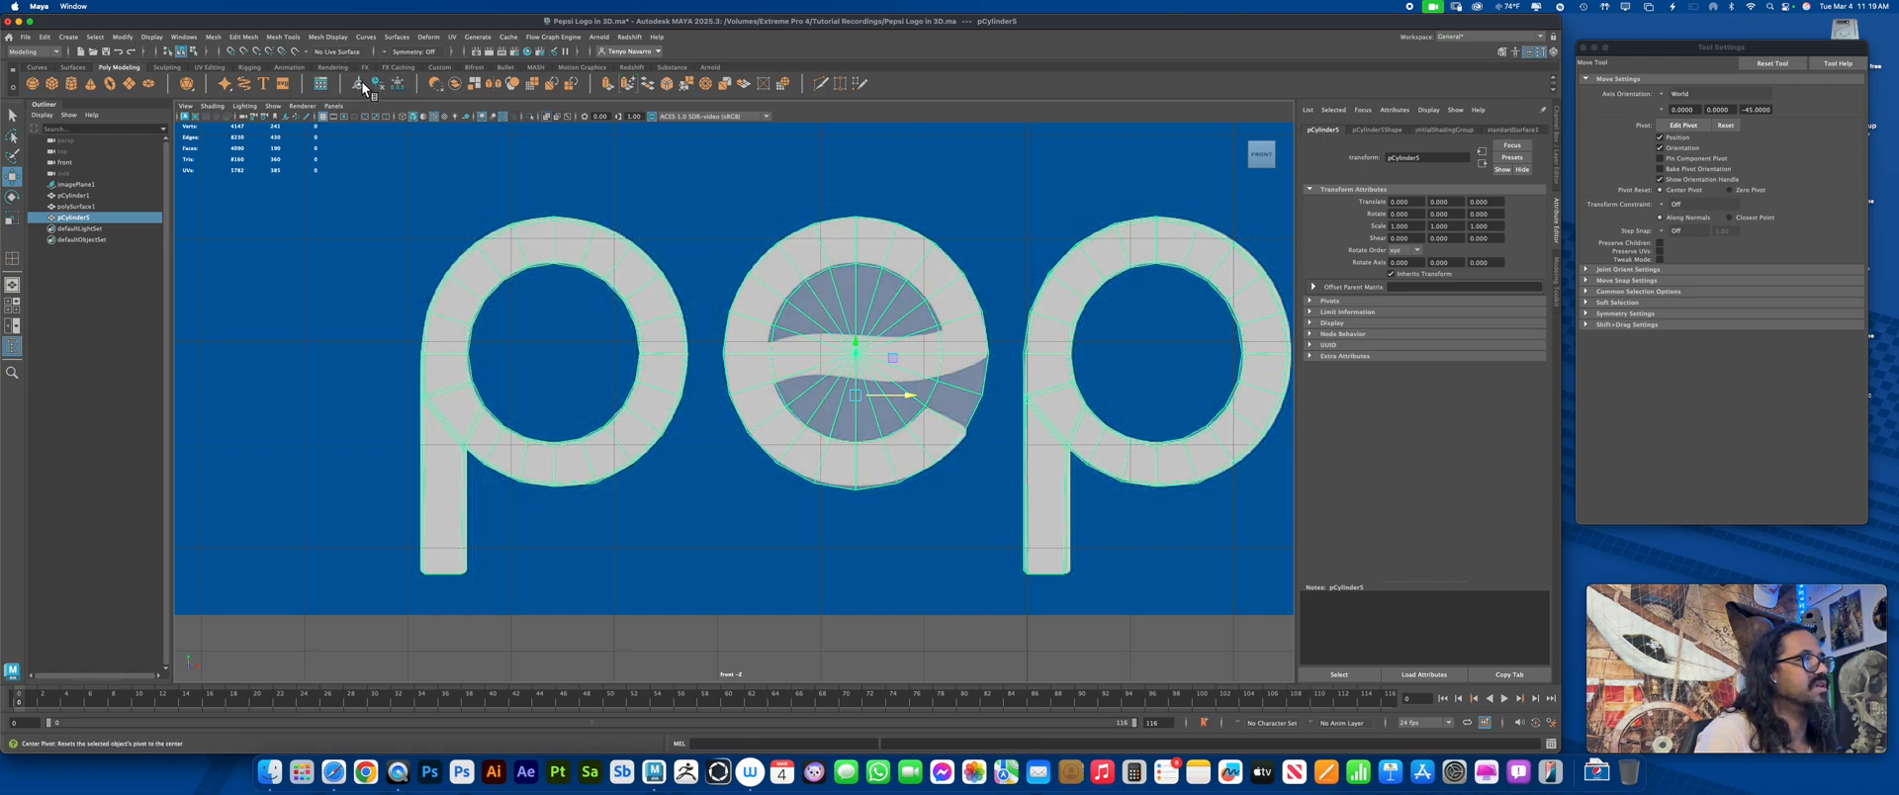
click(854, 551)
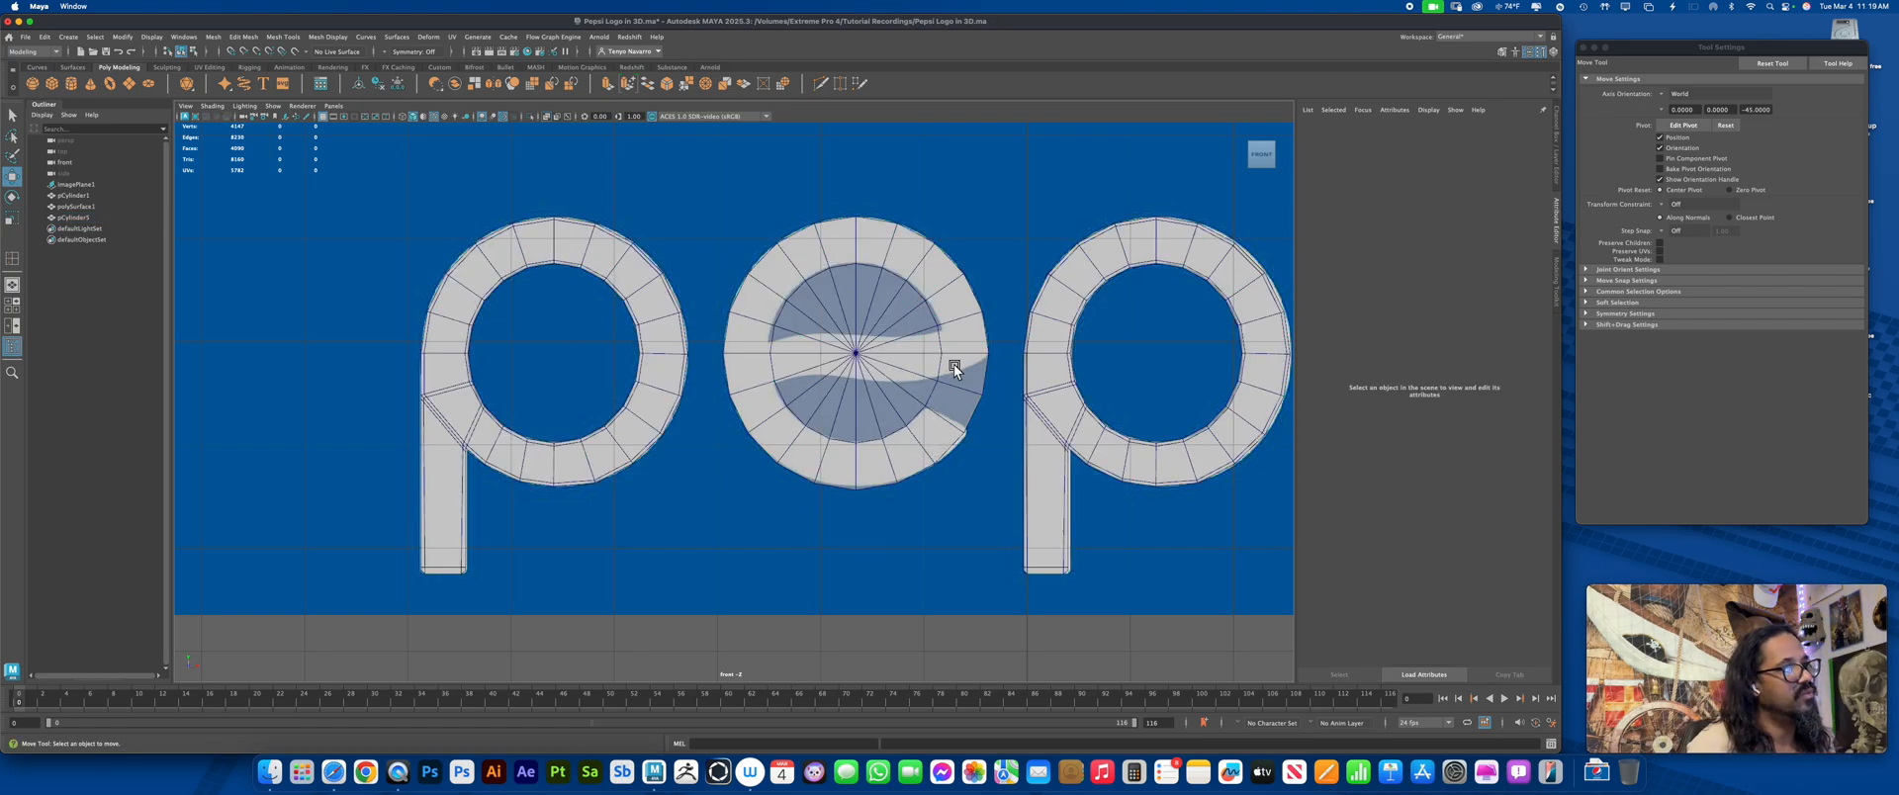
Delete the triangular center faces of the e disc, leaving only its outer ring
click(887, 354)
right_drag(881, 354, 860, 341)
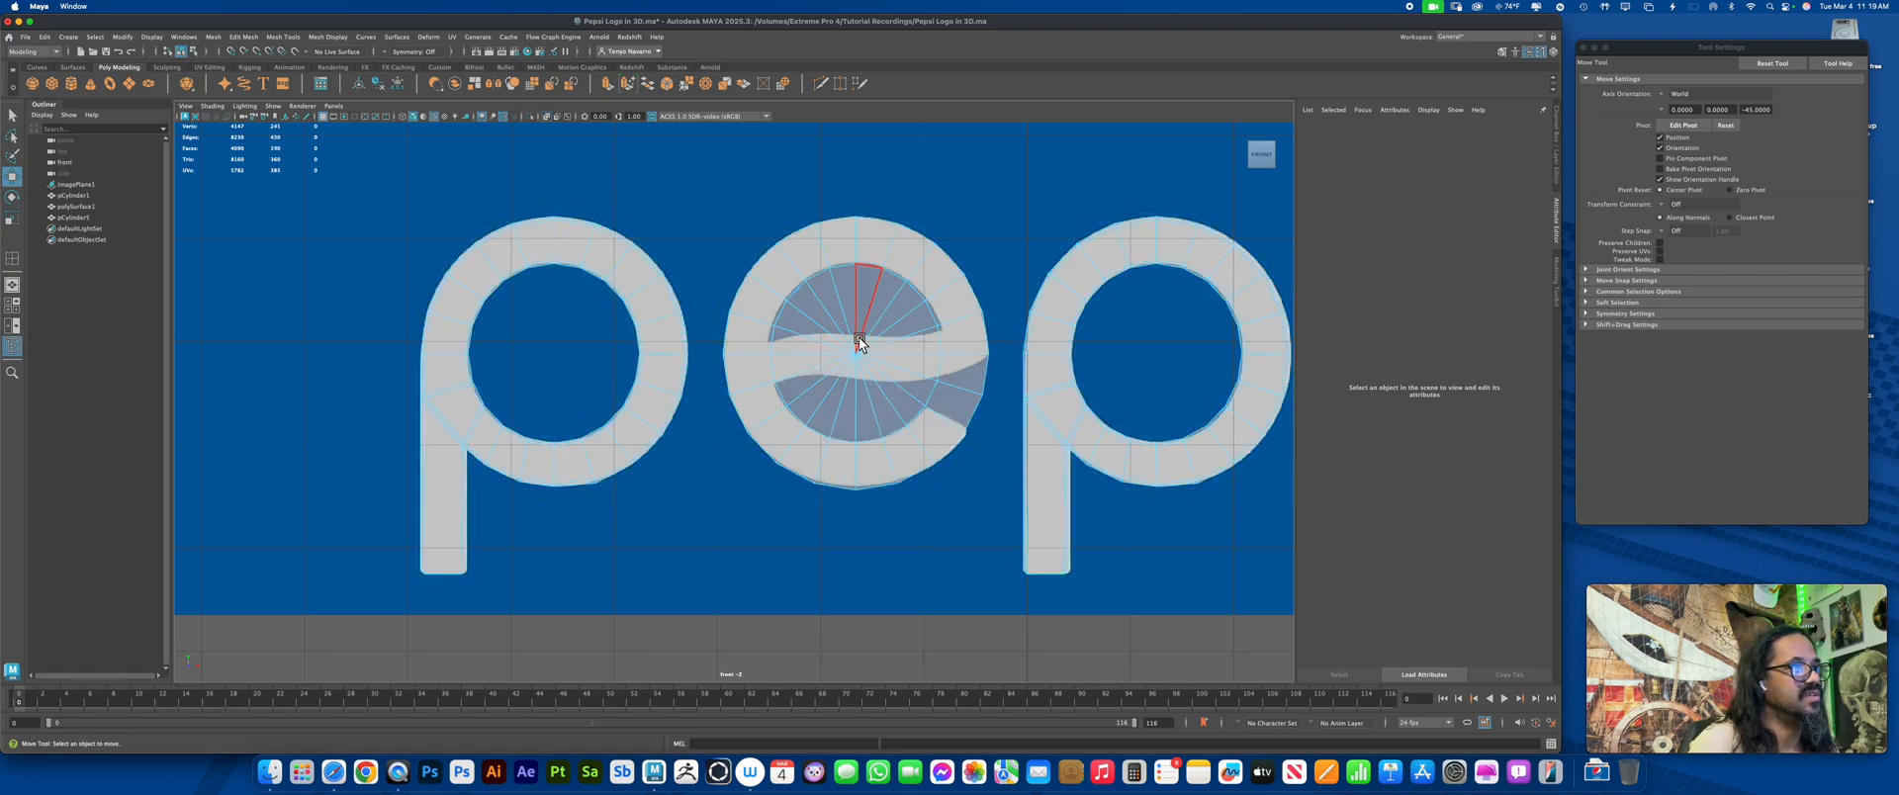
drag(848, 346, 863, 363)
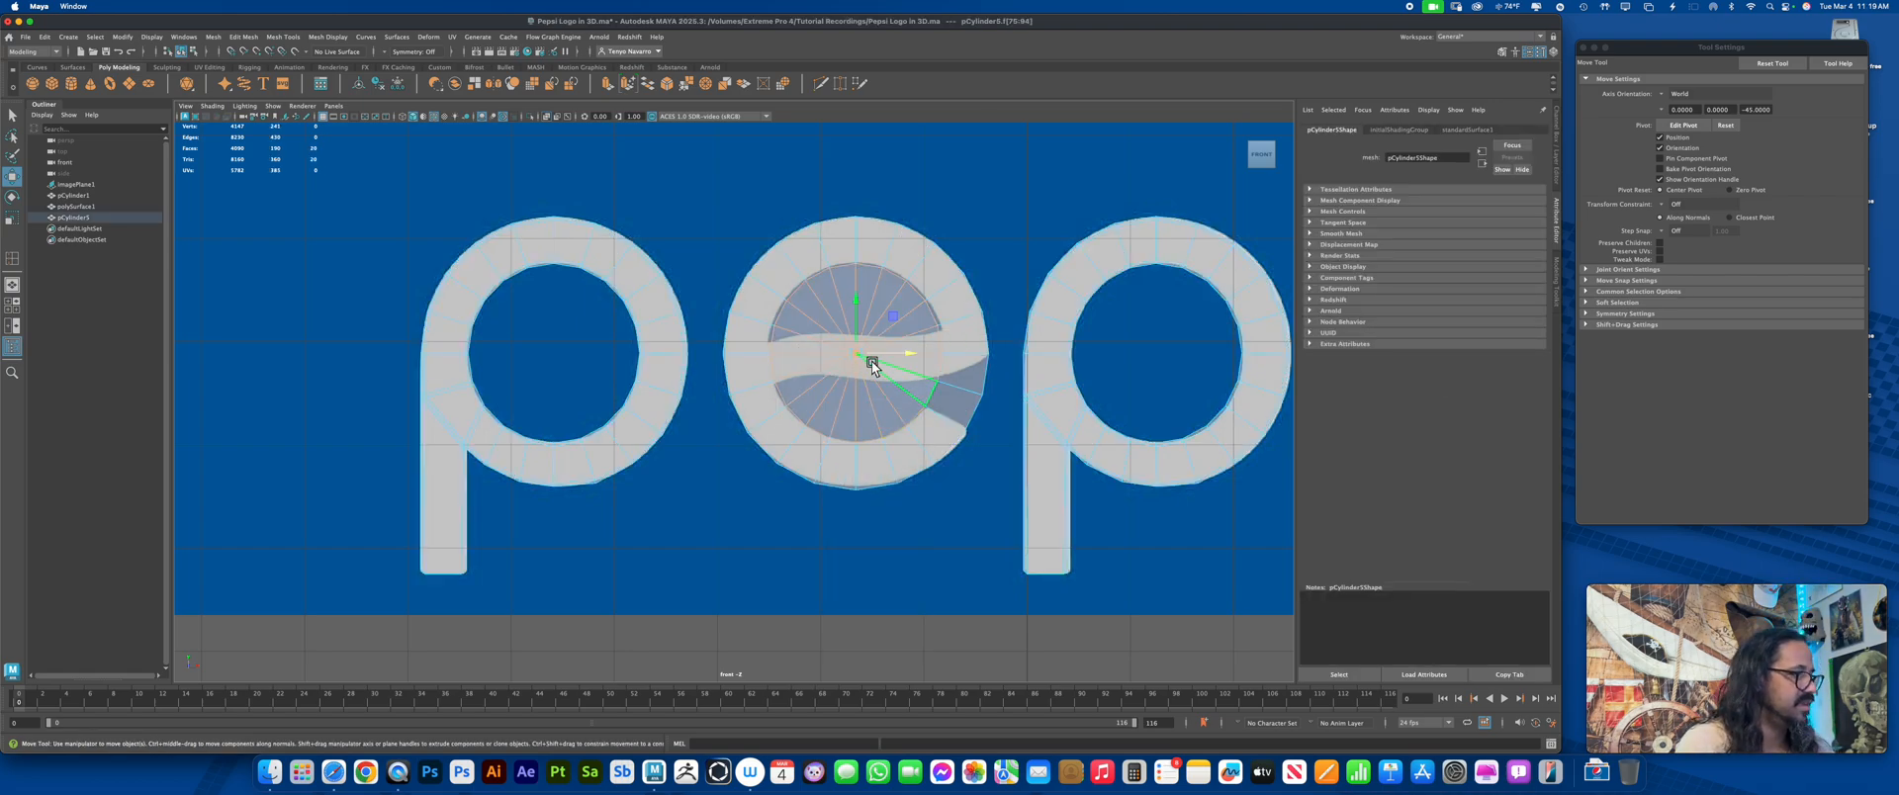
key(Delete)
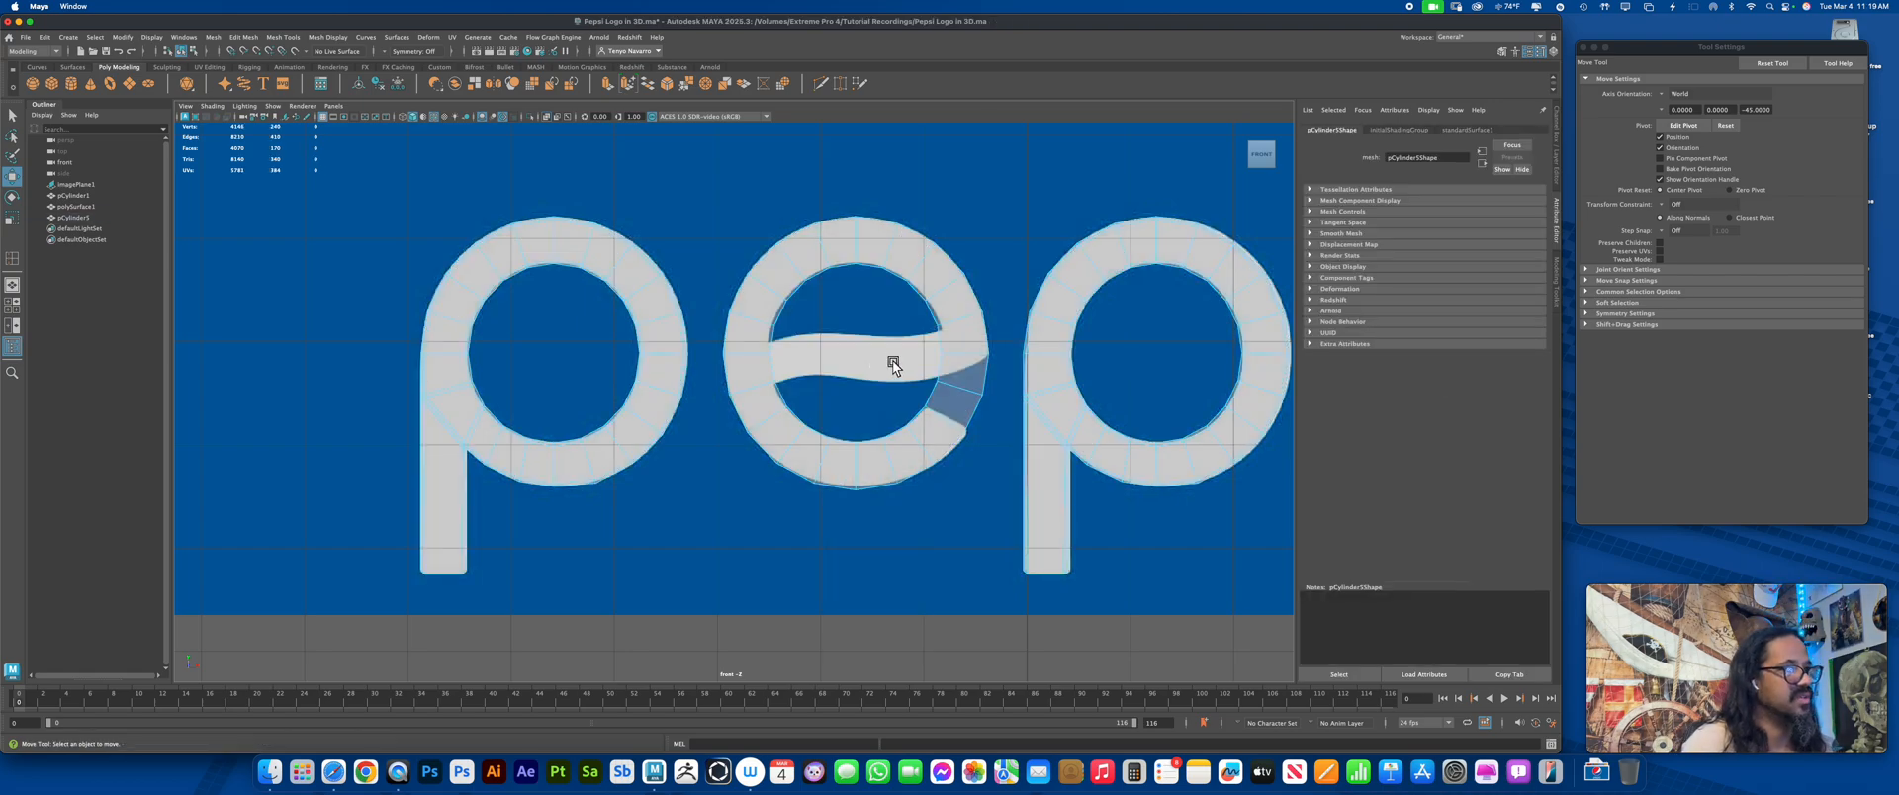
Delete the ring faces that cover the e's opening below the right end of the crossbar
click(968, 386)
shift+click(979, 401)
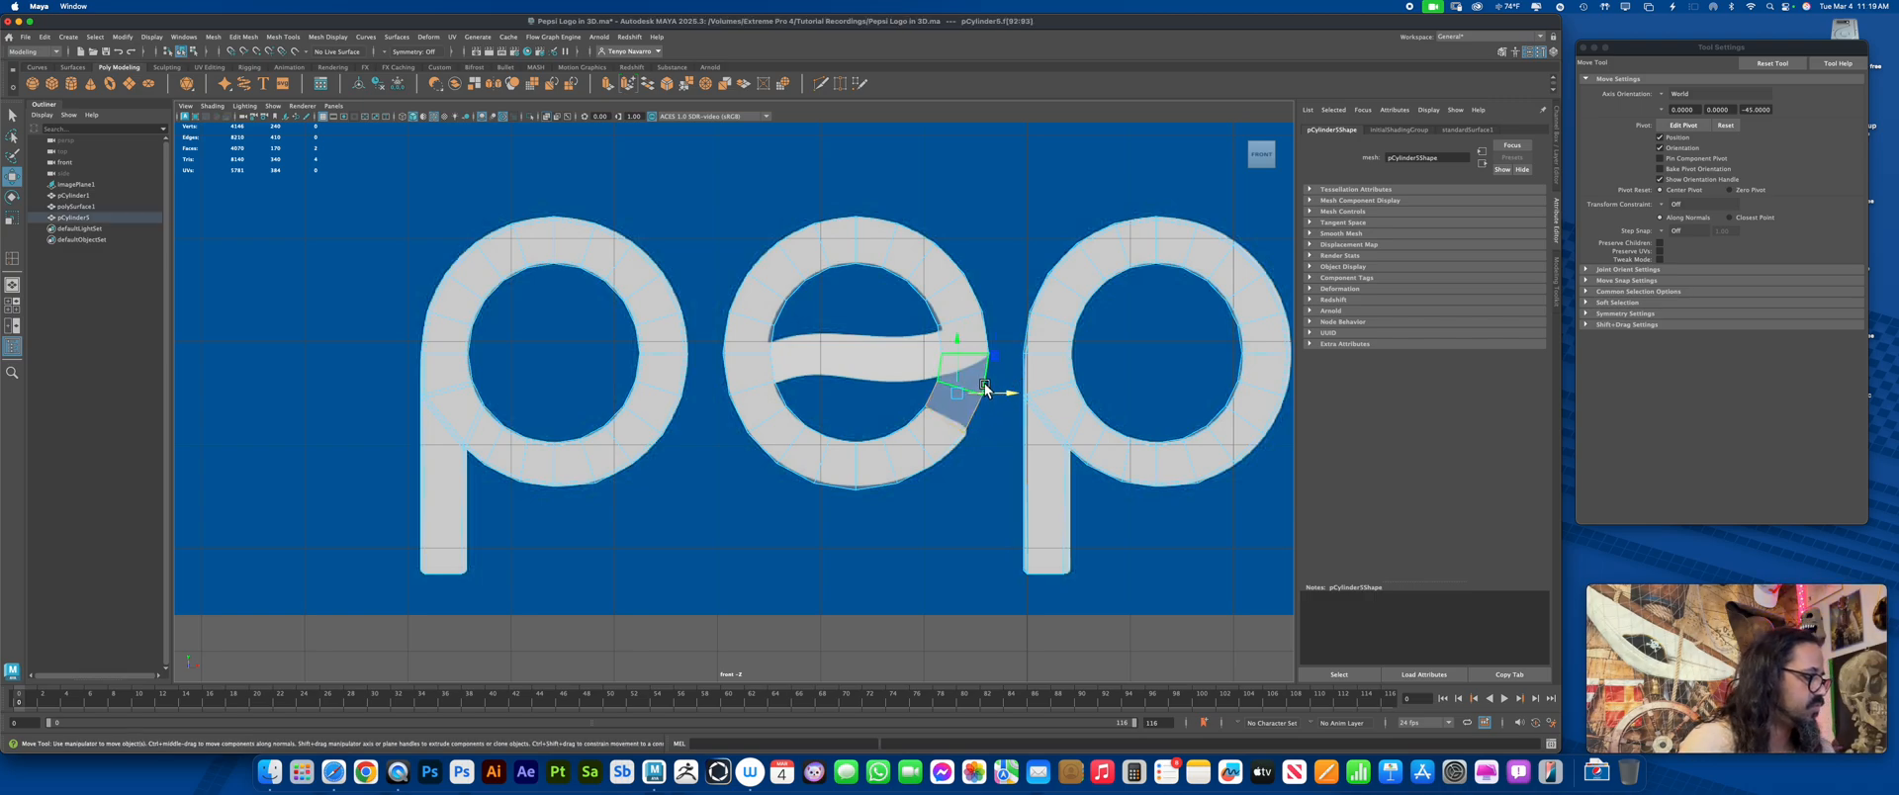
key(Delete)
scroll(981, 376, down, 2)
scroll(911, 381, up, 6)
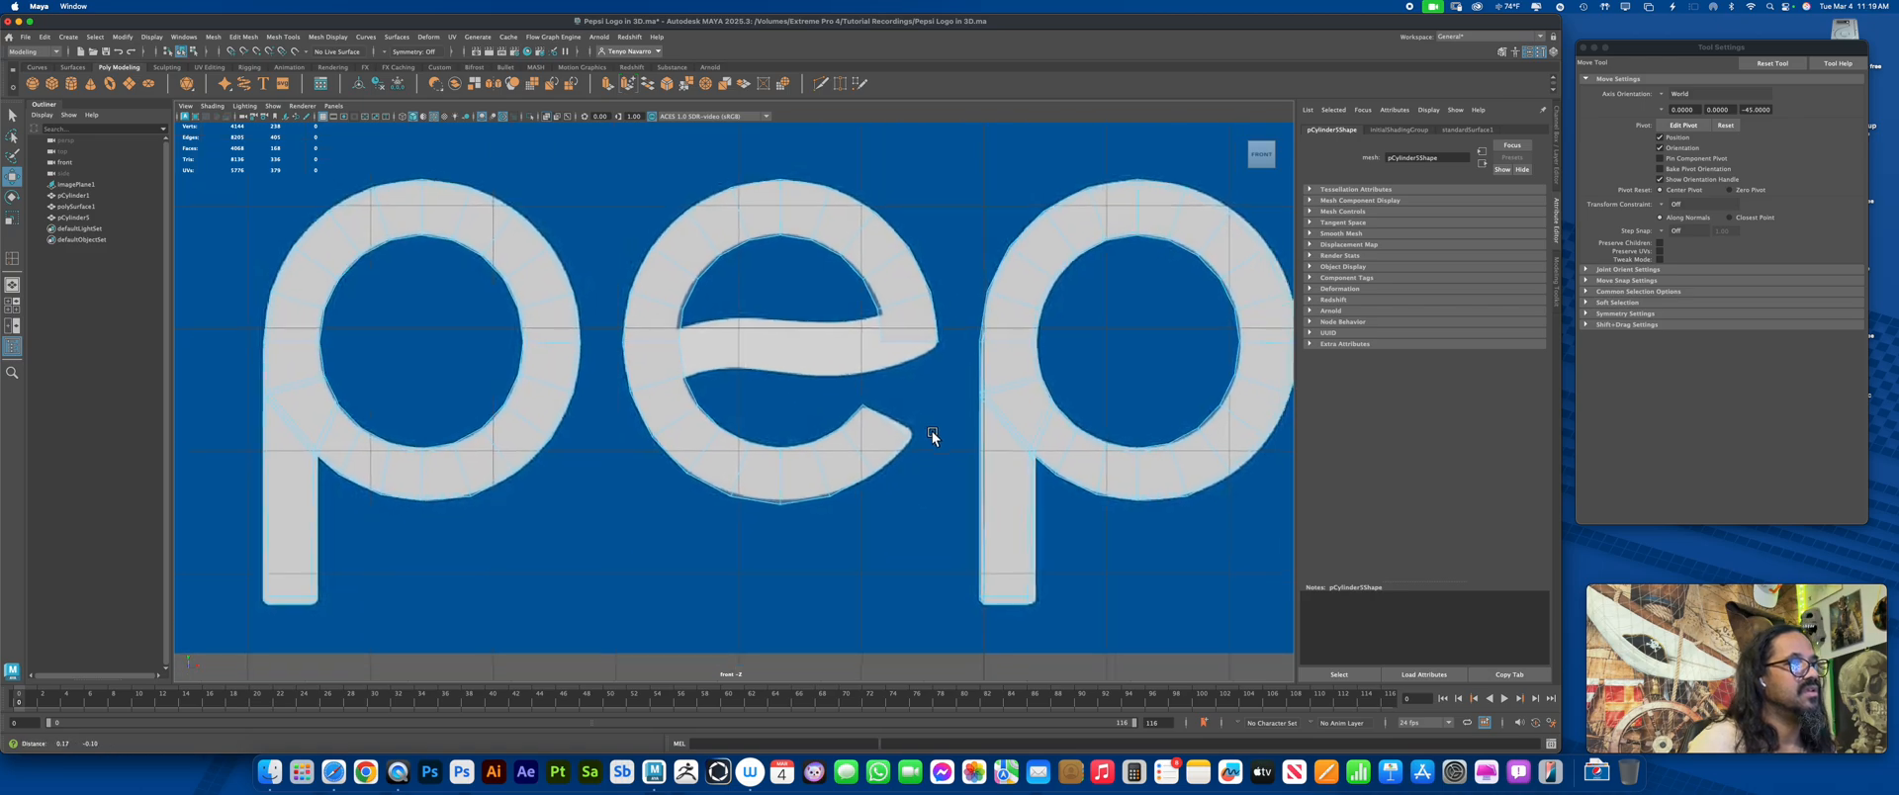
Move the e ring's inner vertices around the crossbar's left end to match the top corner and inner curve in the reference
scroll(860, 435, up, 2)
right_drag(803, 289, 744, 302)
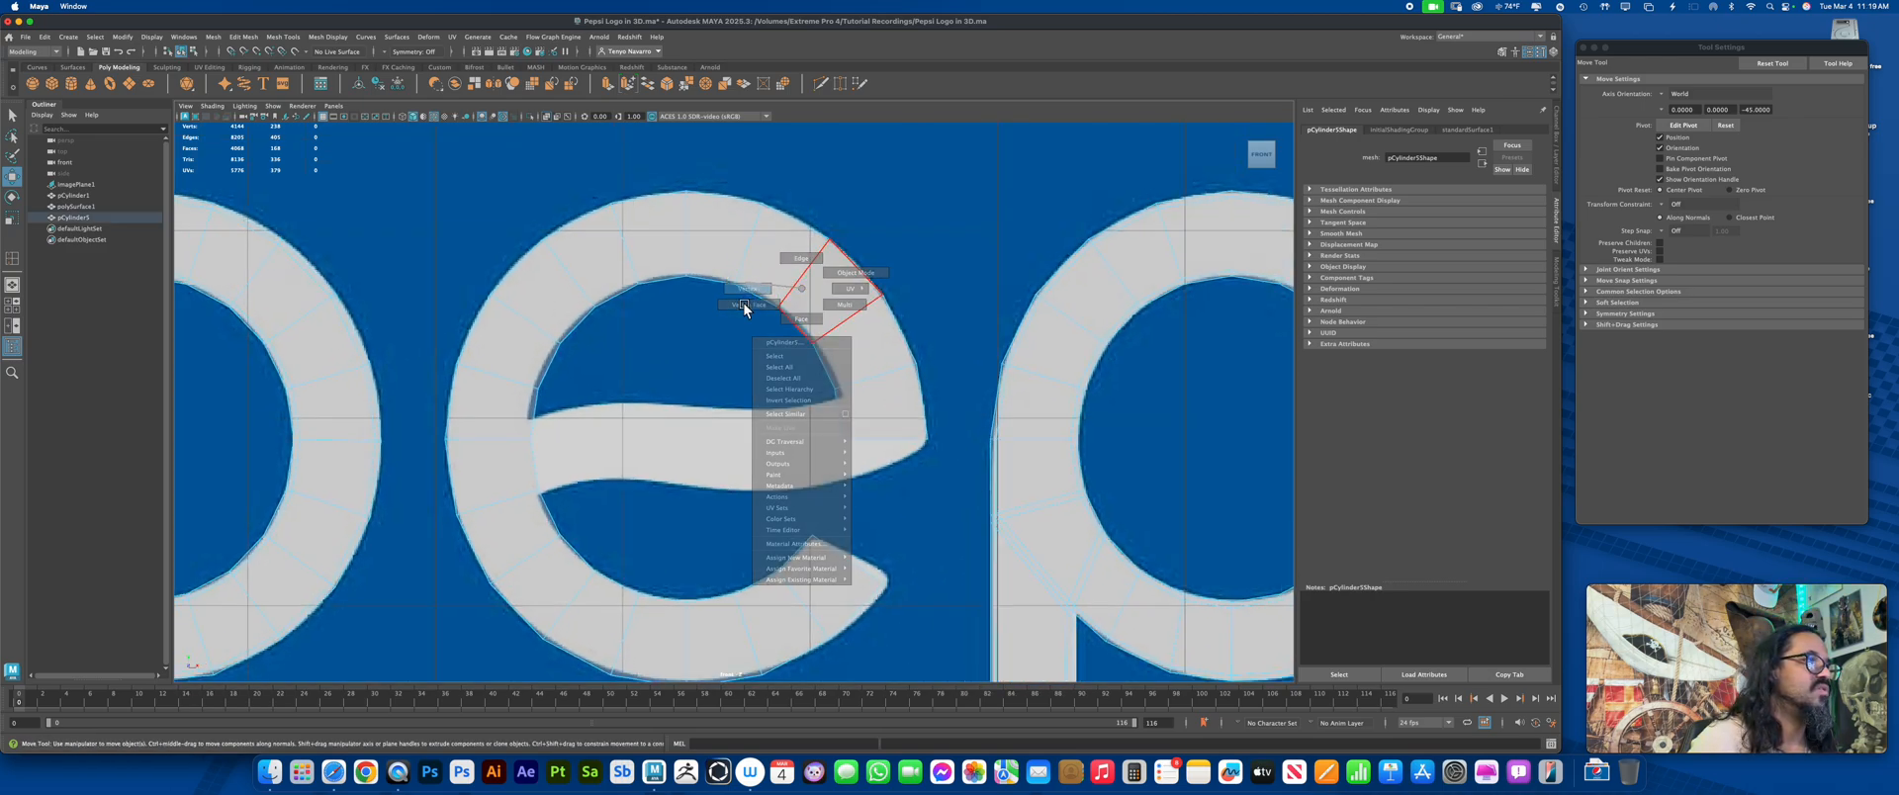
click(529, 388)
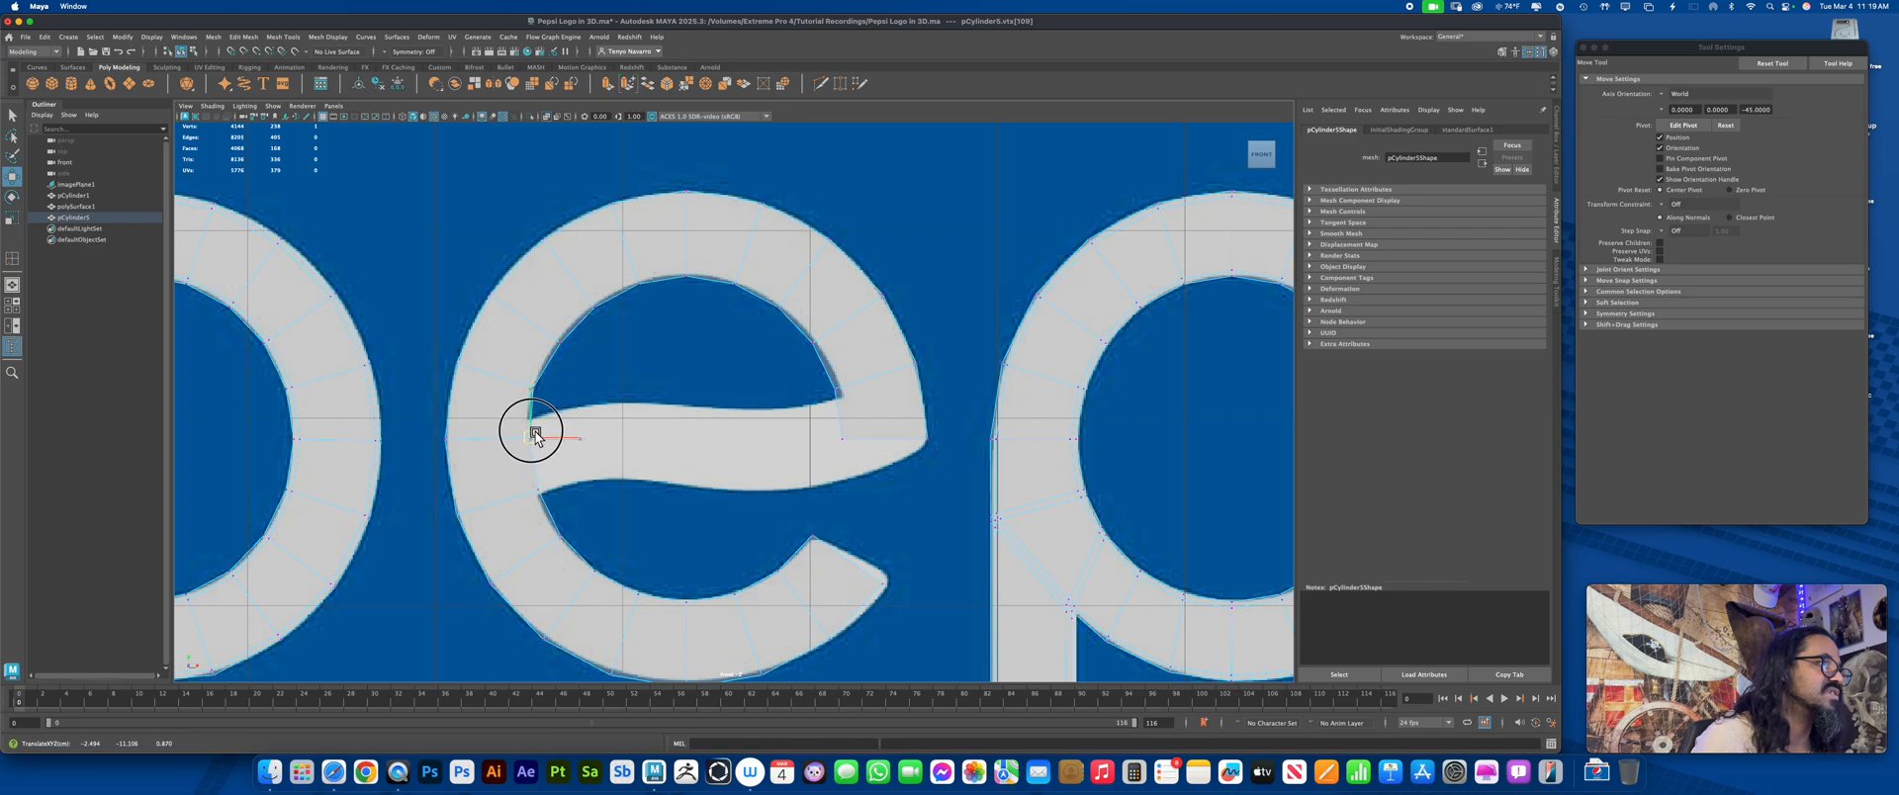
click(533, 417)
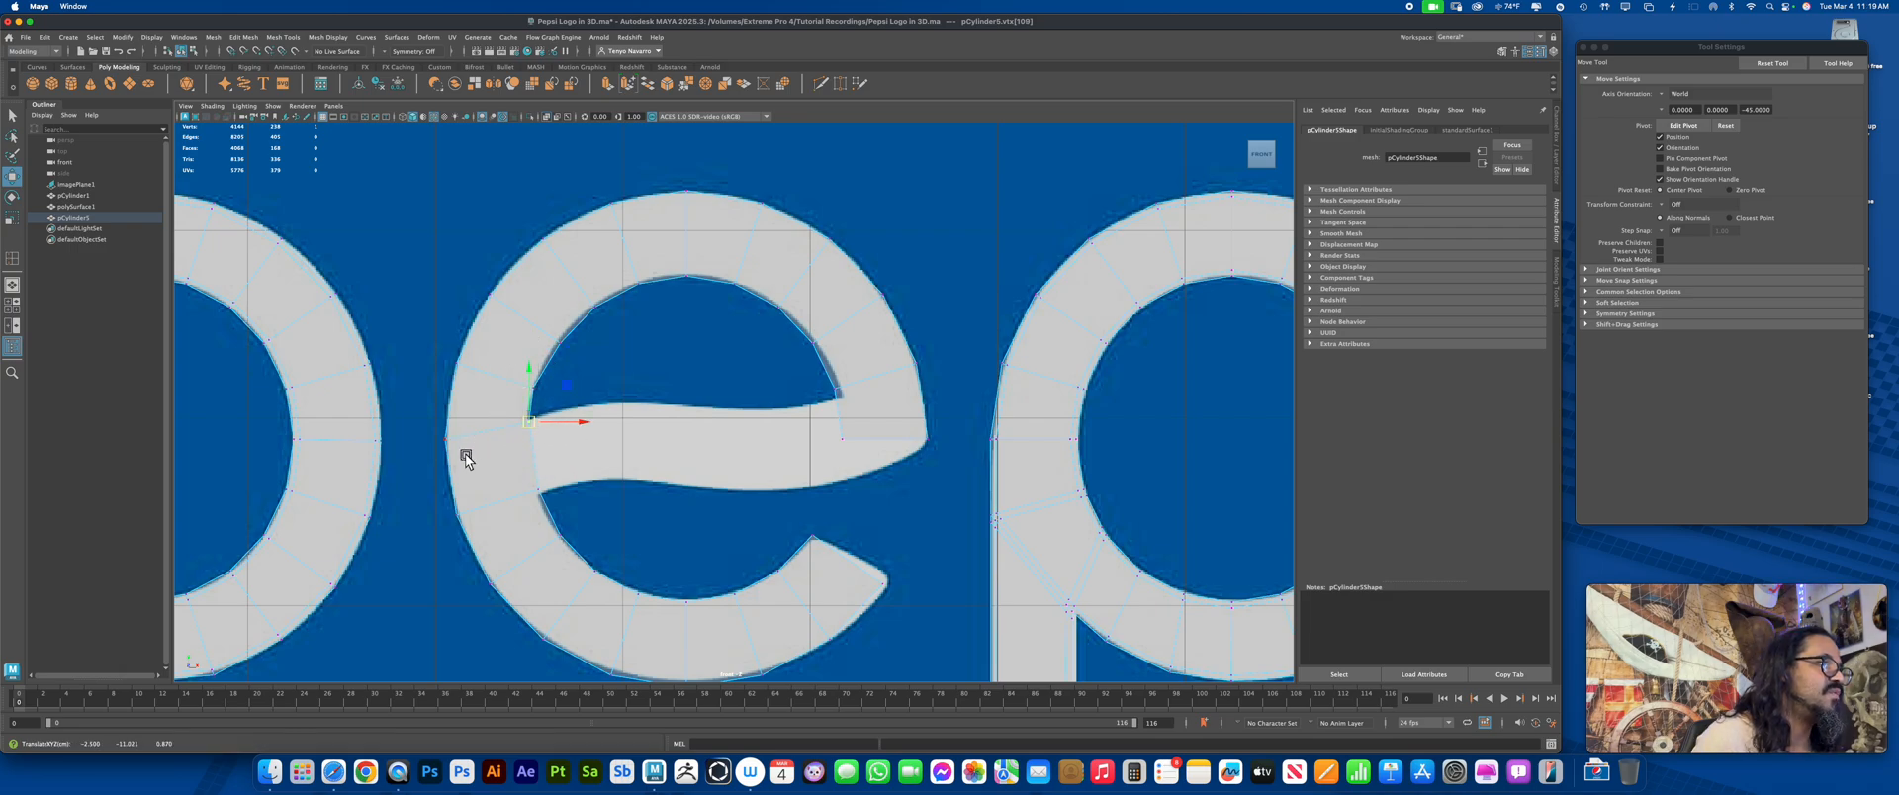
click(556, 338)
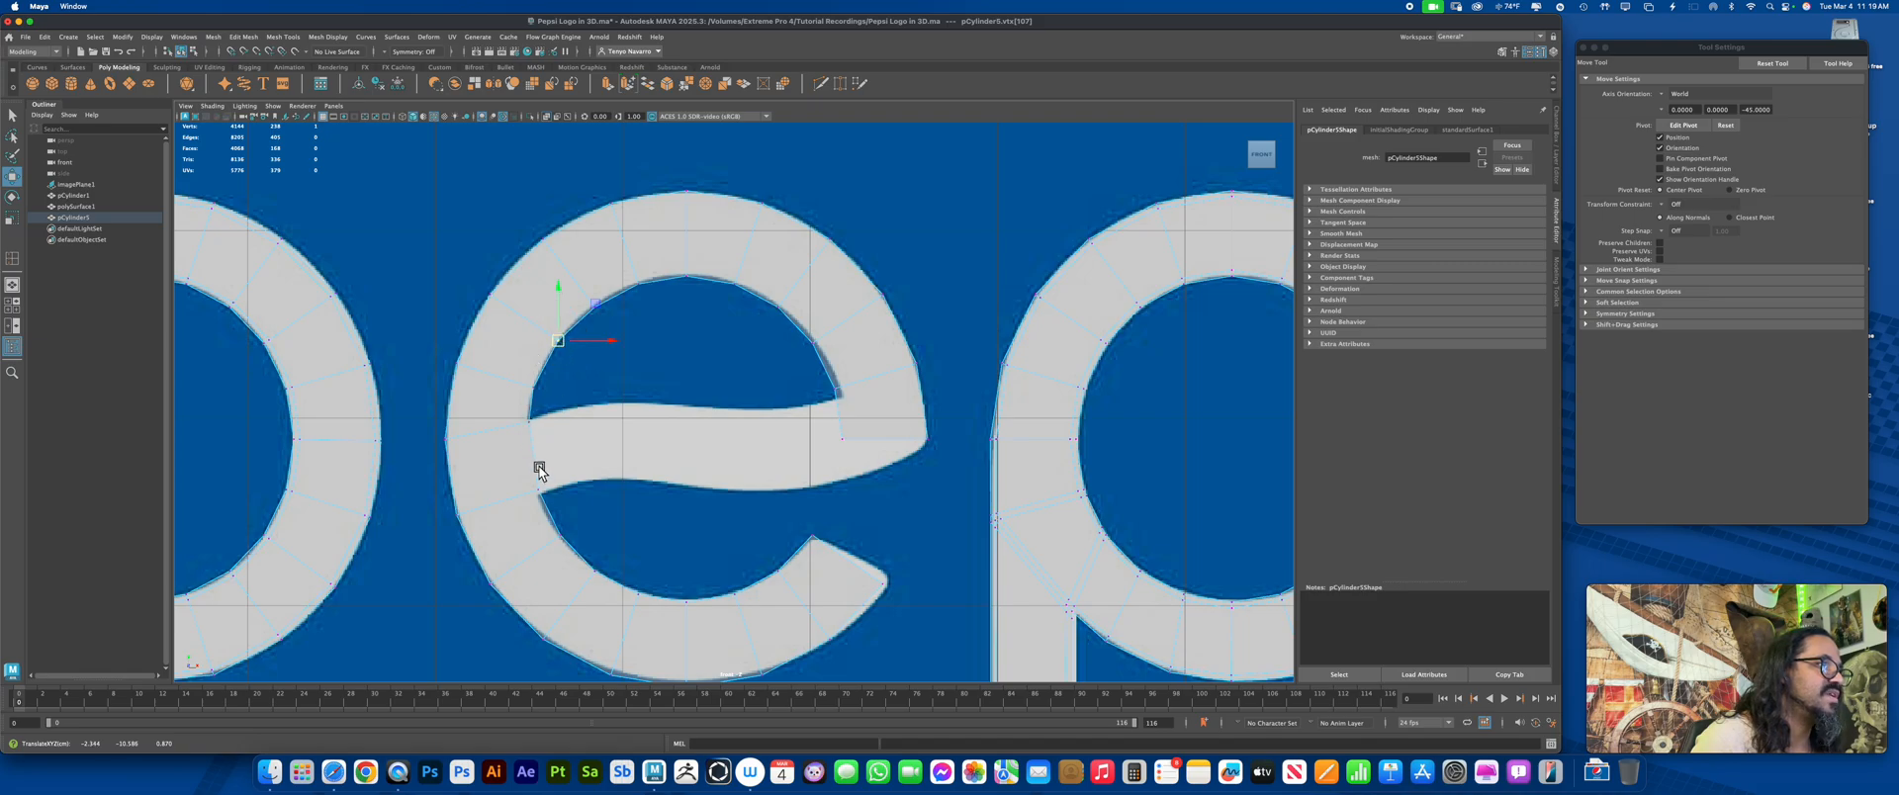
Align the e ring's vertices at the crossbar's right end and along the upper opening's inner curve with the reference
click(850, 439)
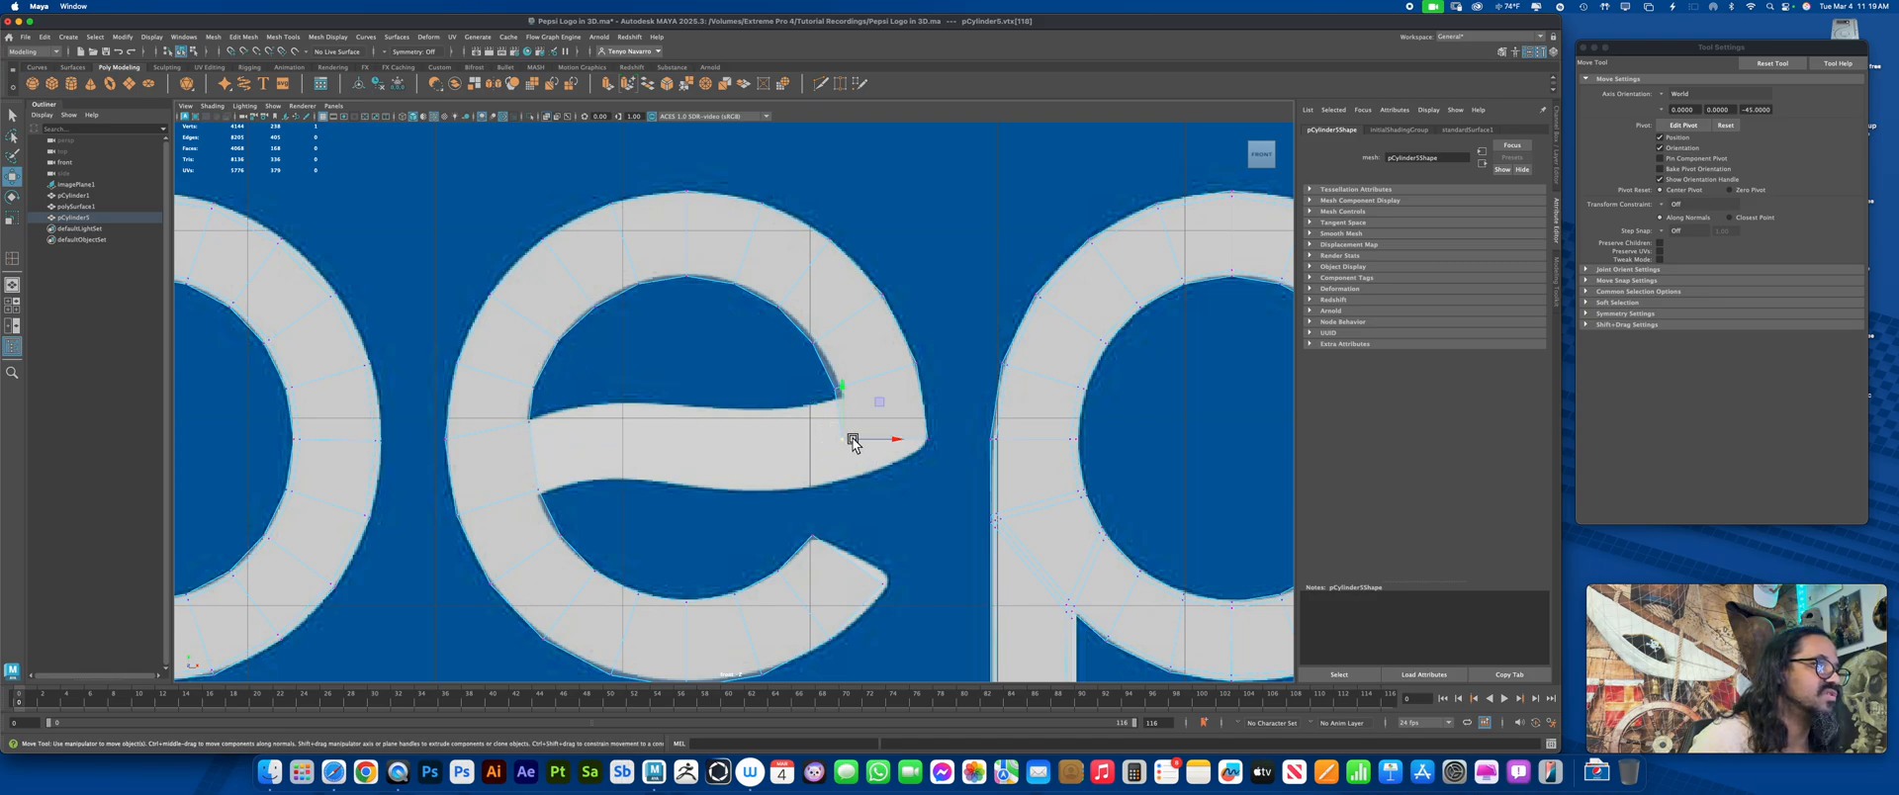
drag(853, 441, 866, 472)
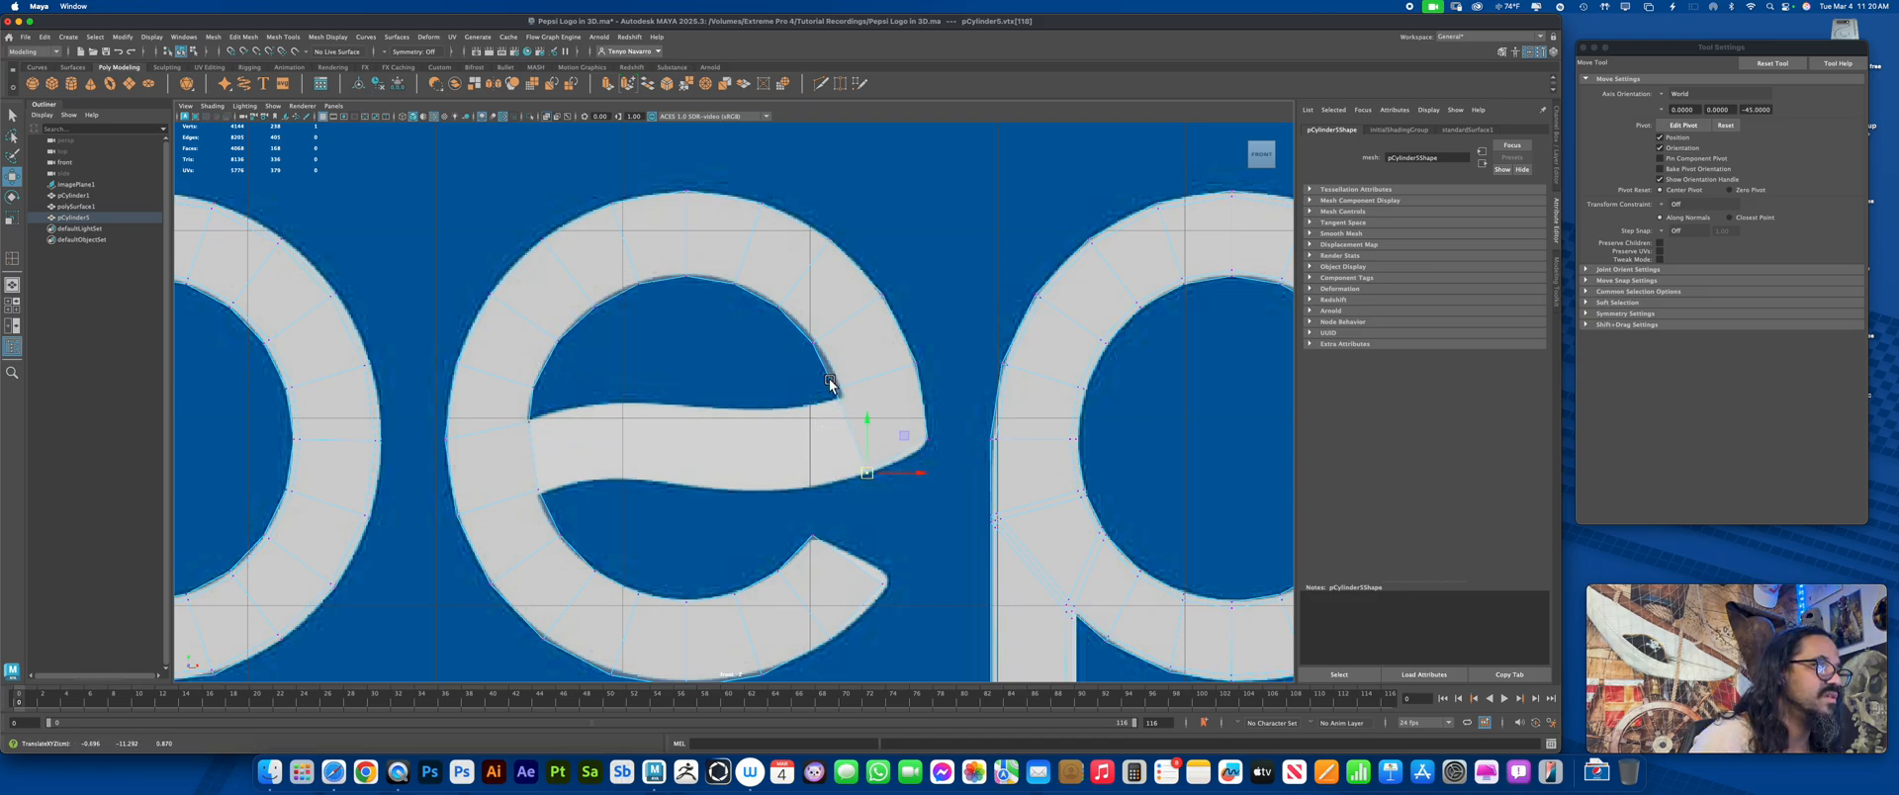
click(838, 395)
drag(840, 394, 849, 397)
drag(805, 343, 782, 312)
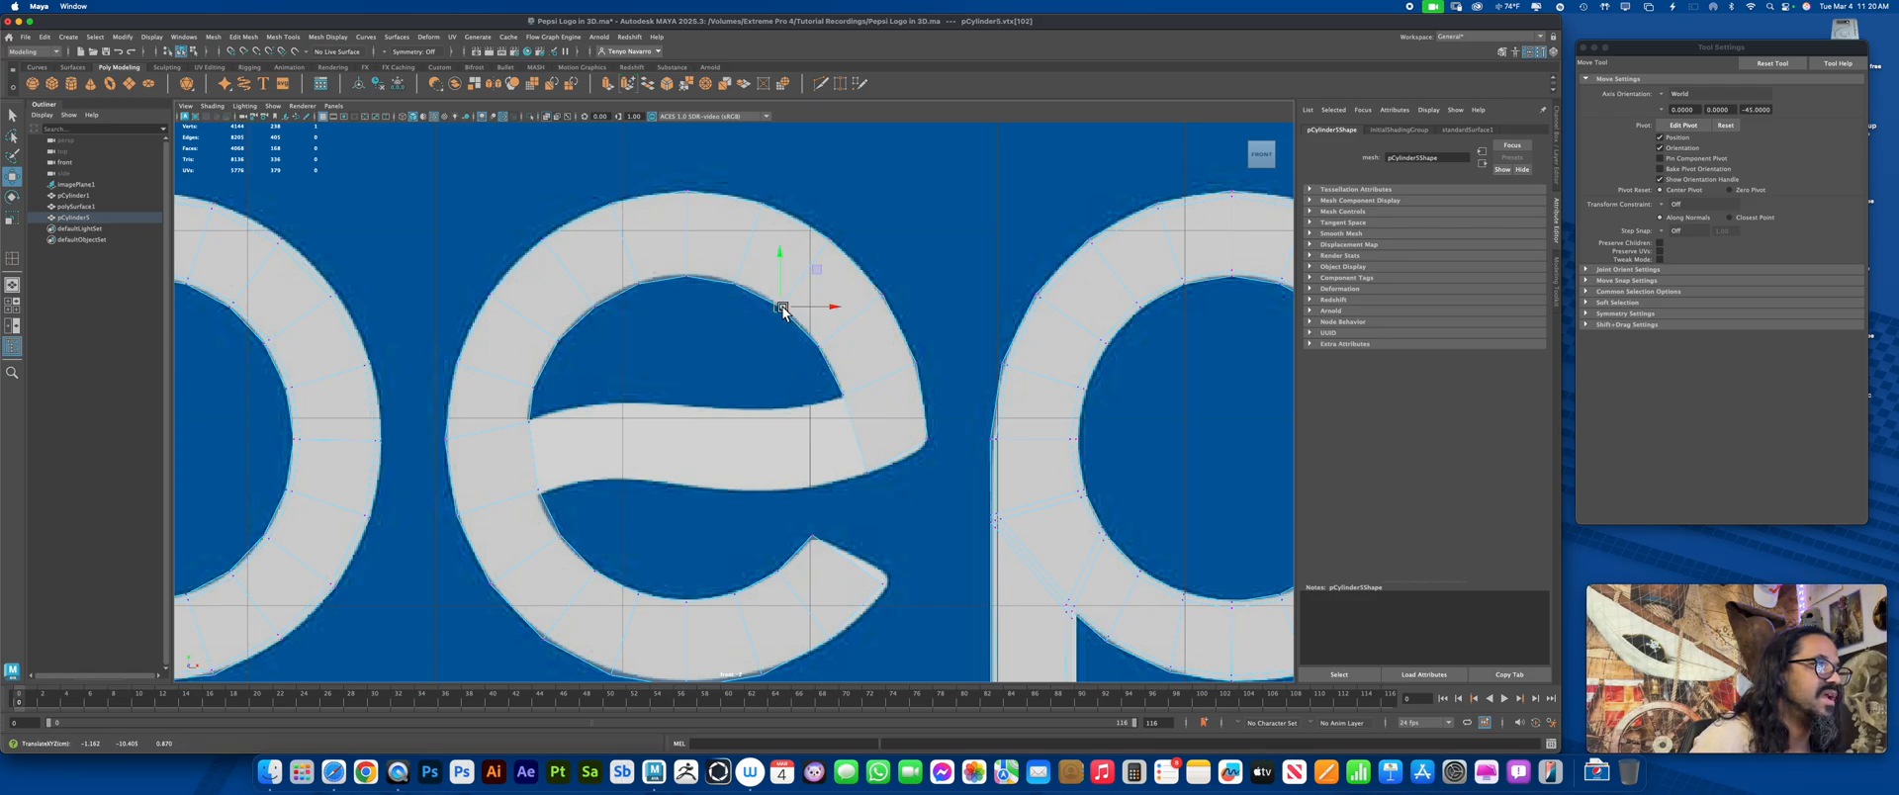
drag(720, 269, 633, 277)
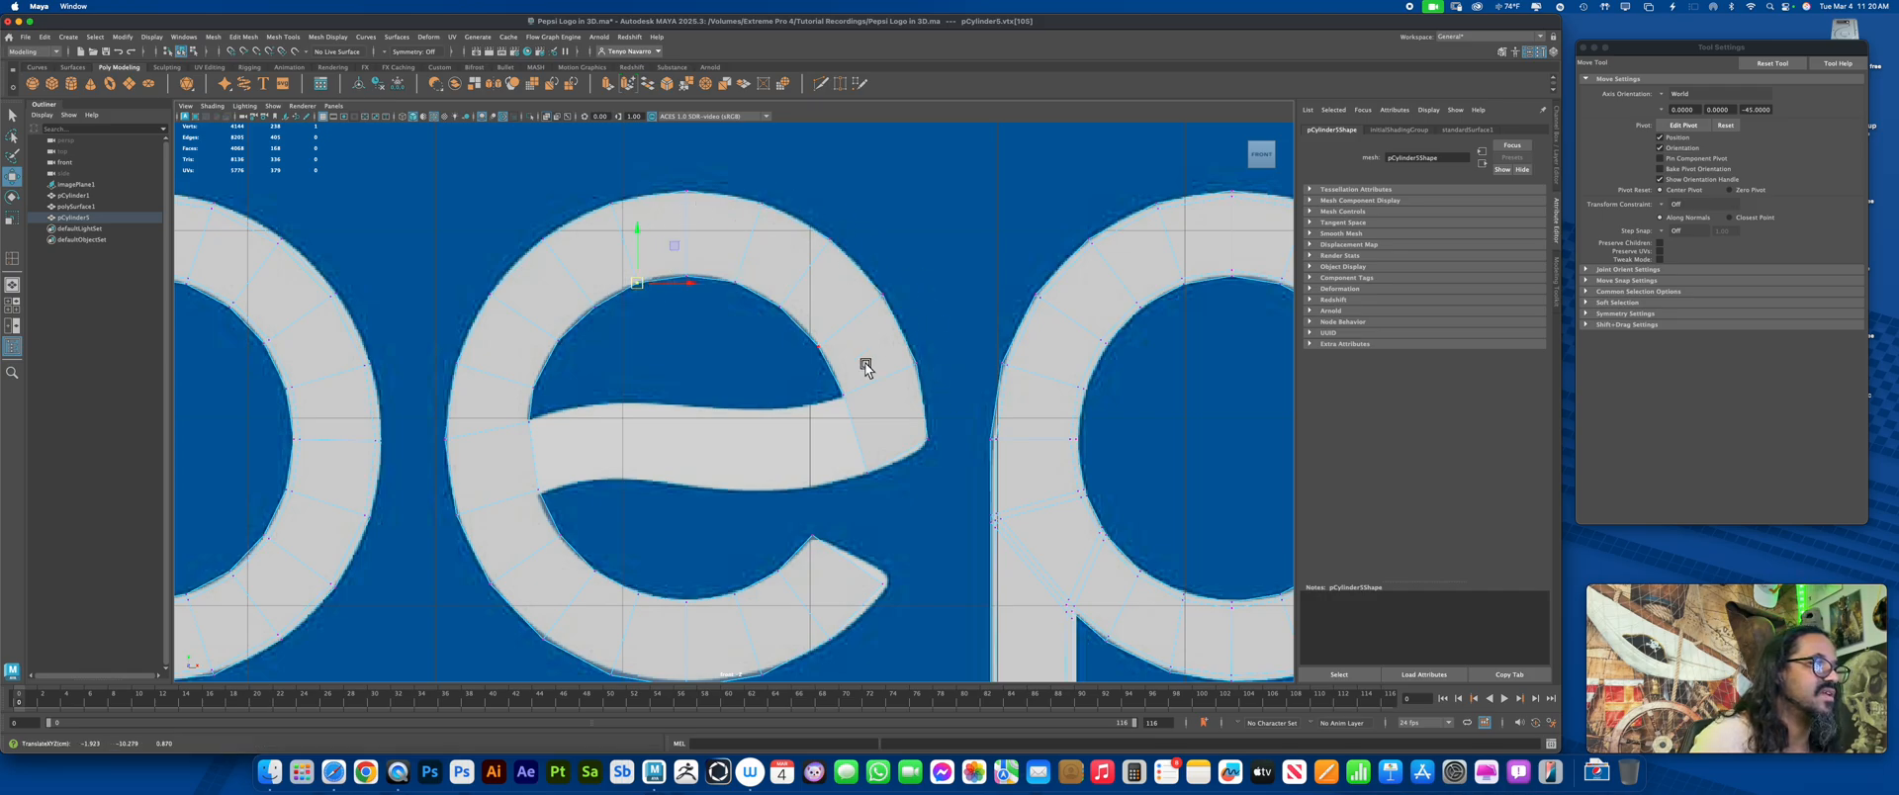
Fit the vertices at the tip of the e's lower arm and along its outer bottom curve to the reference outline
drag(874, 588, 904, 571)
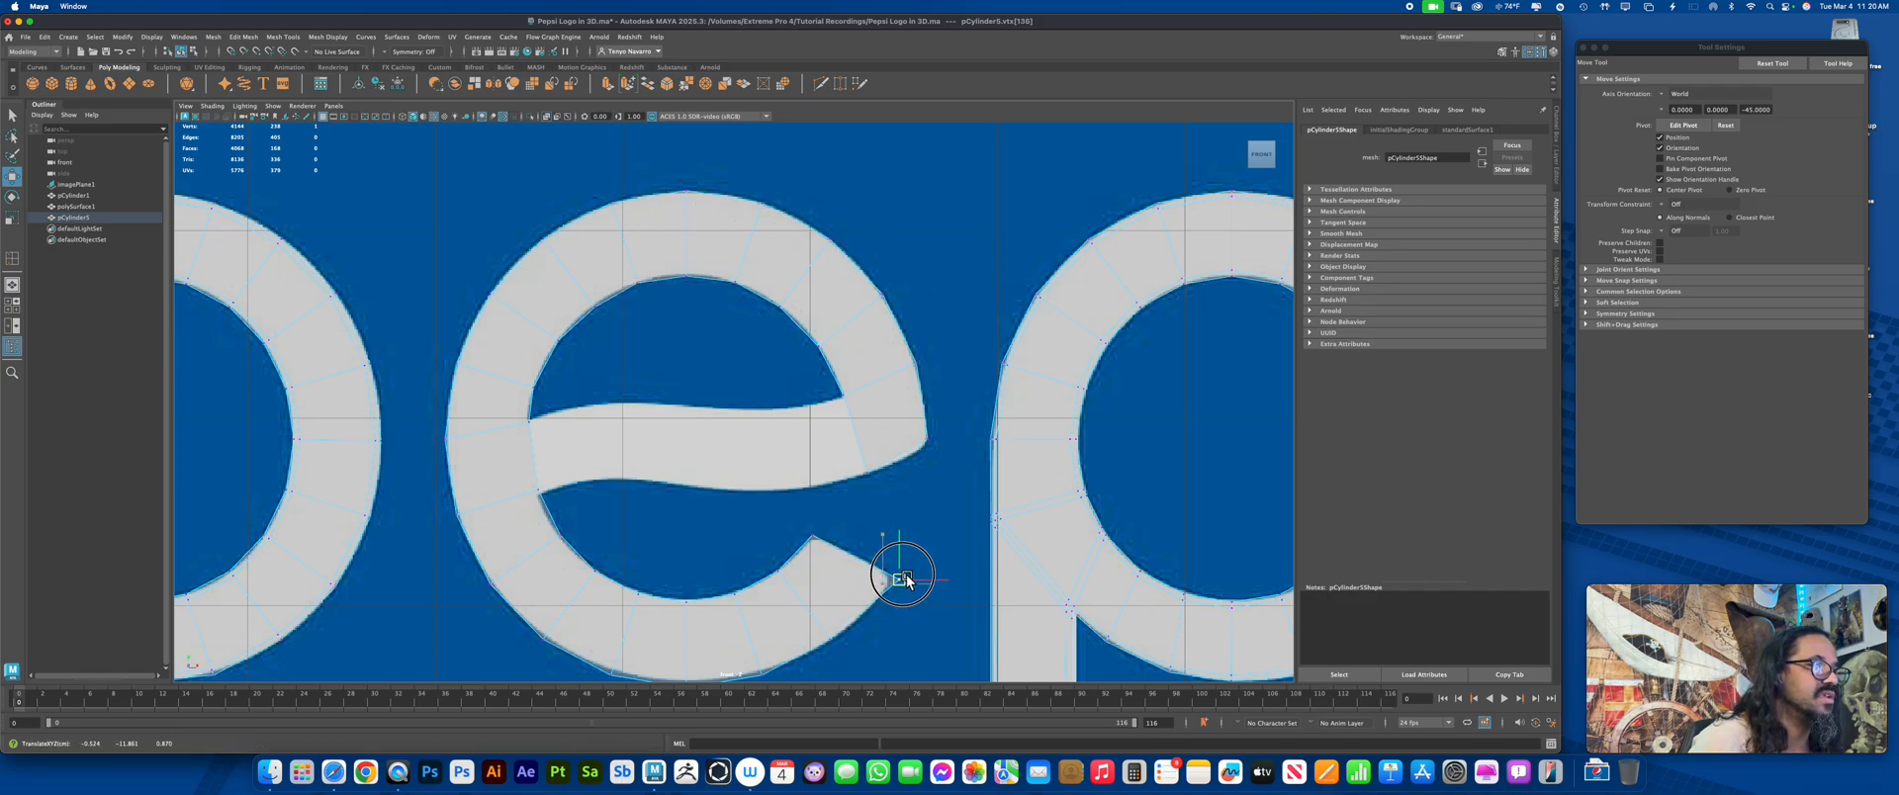
drag(841, 647, 838, 637)
alt+middle_drag(777, 677, 821, 594)
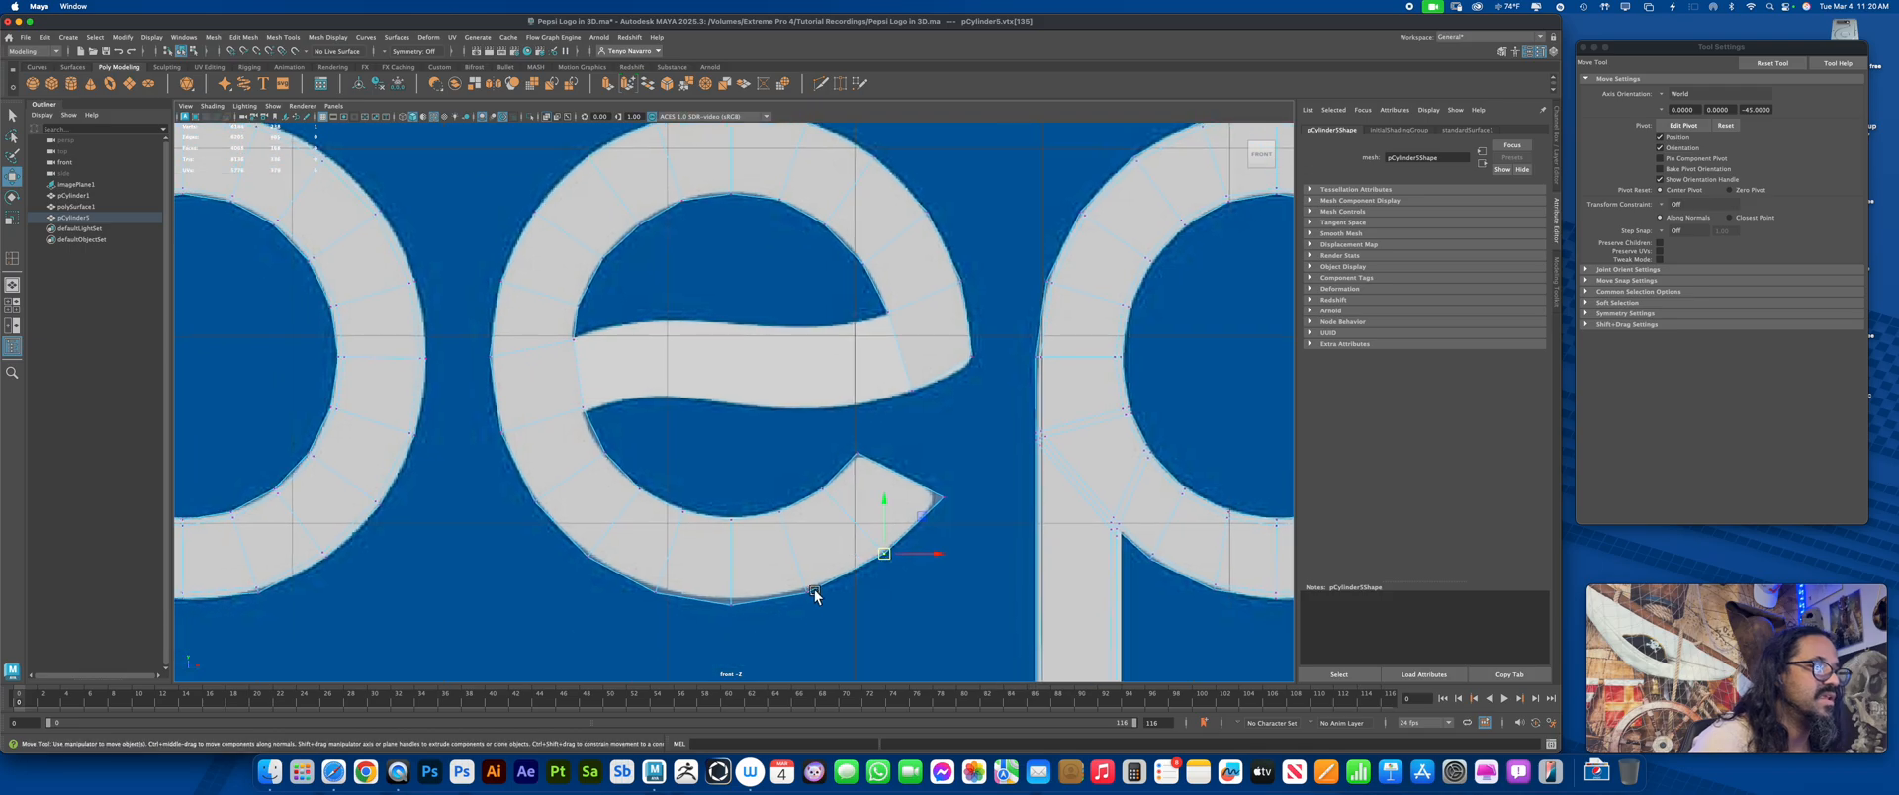
drag(820, 609, 802, 587)
click(731, 600)
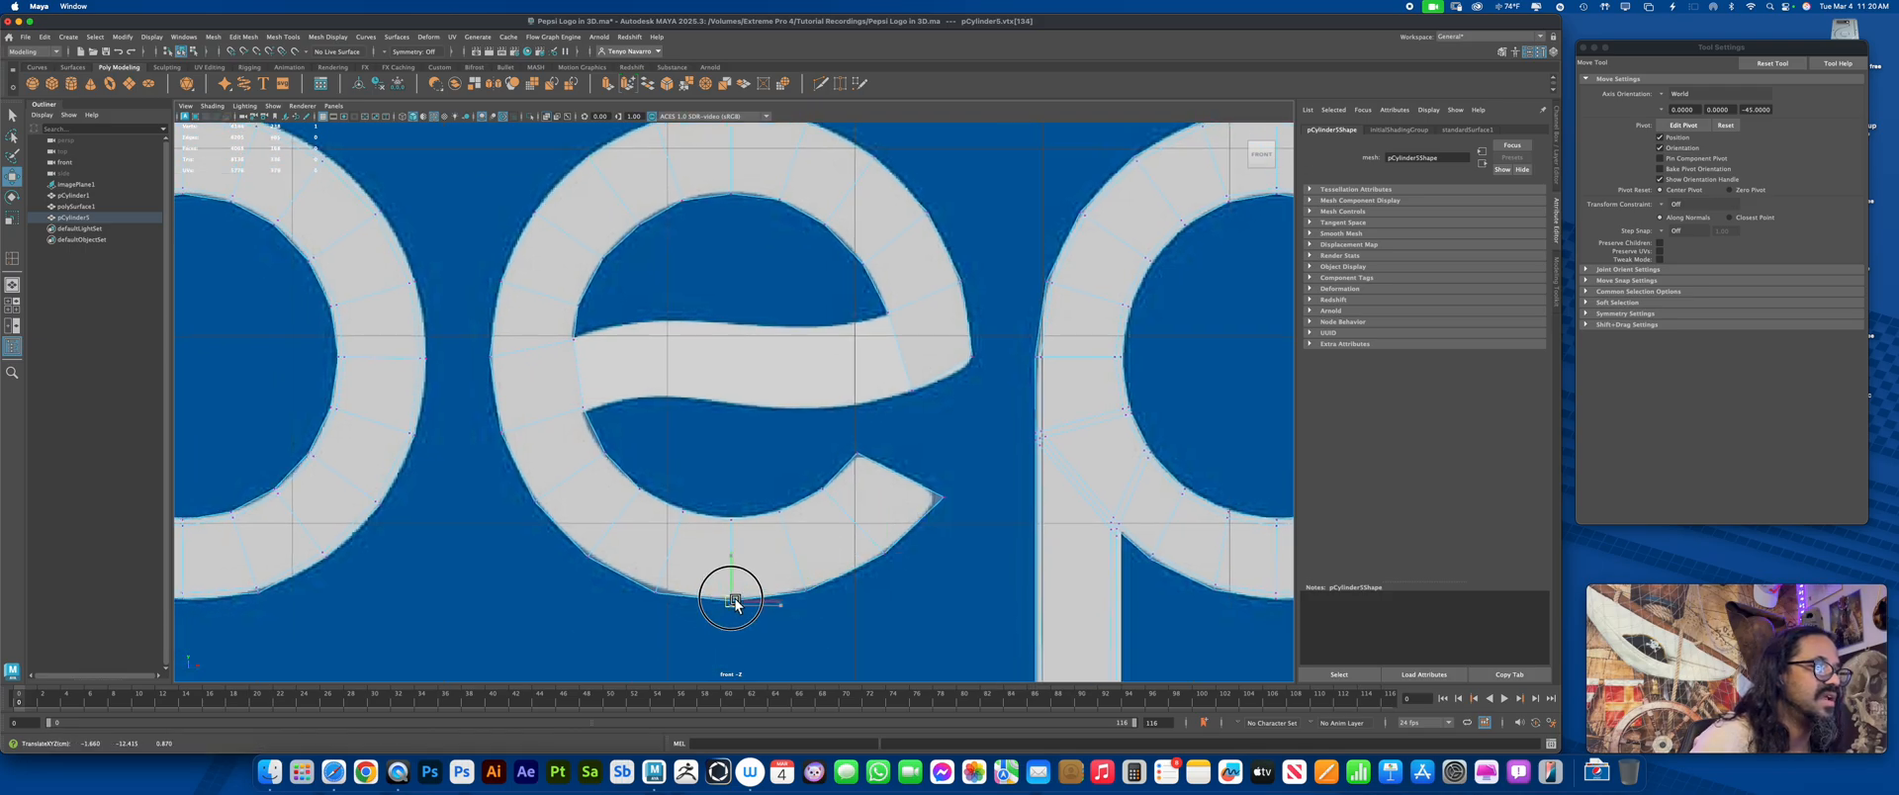
click(656, 587)
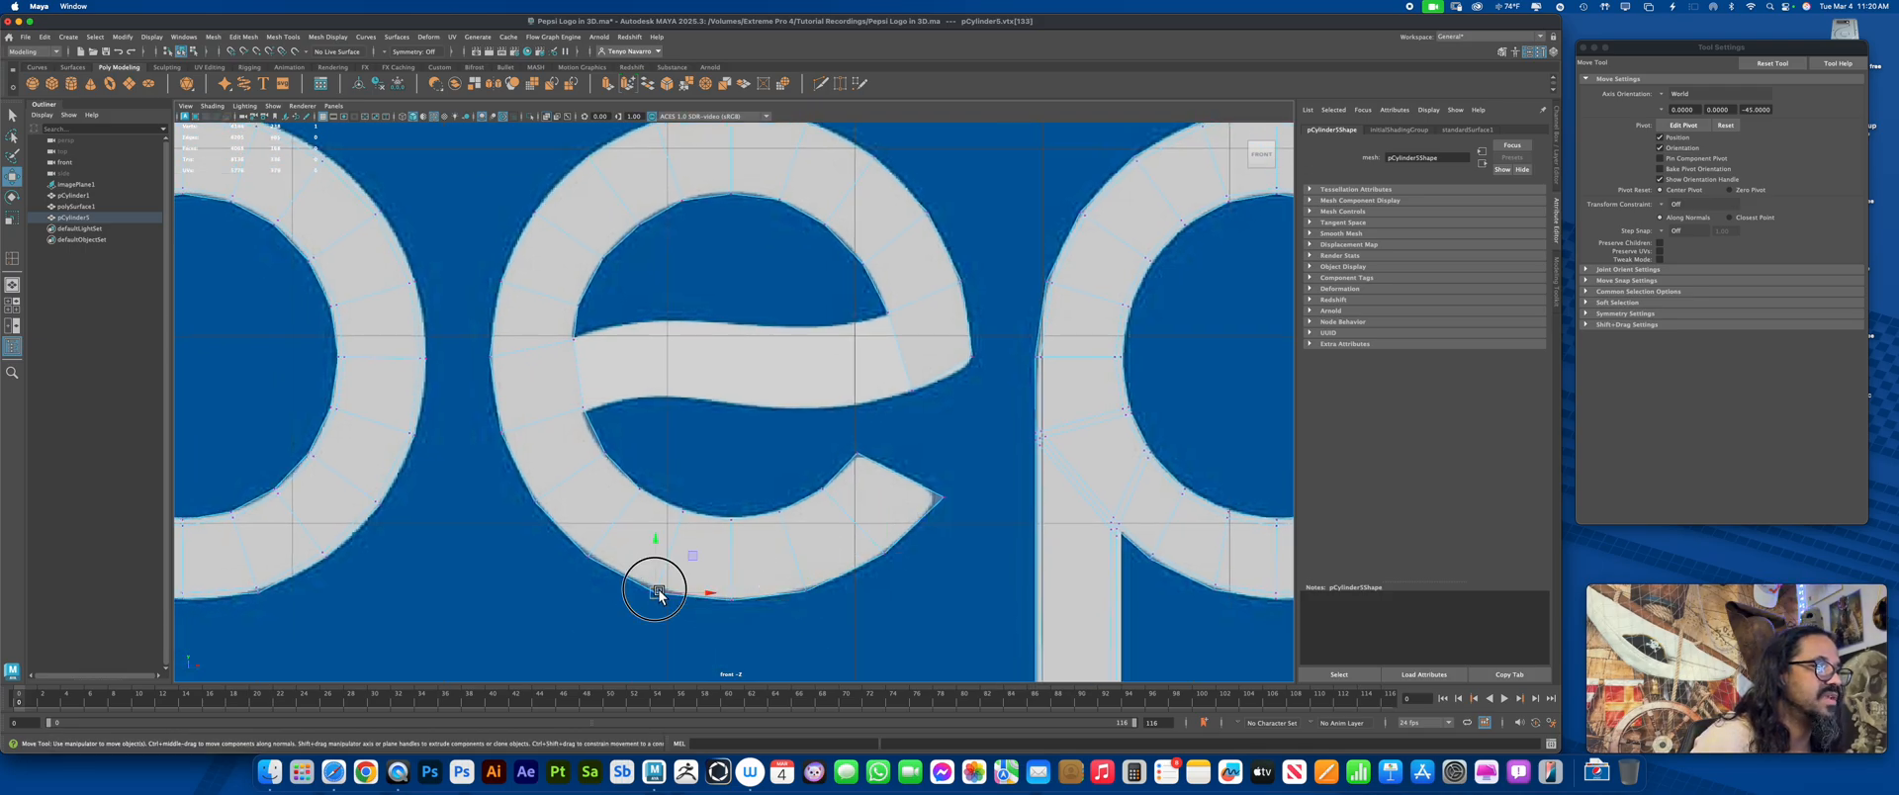
click(583, 550)
Adjust the e's inner vertices below the crossbar's left end and the outer vertices at its right tip to match the reference
click(606, 451)
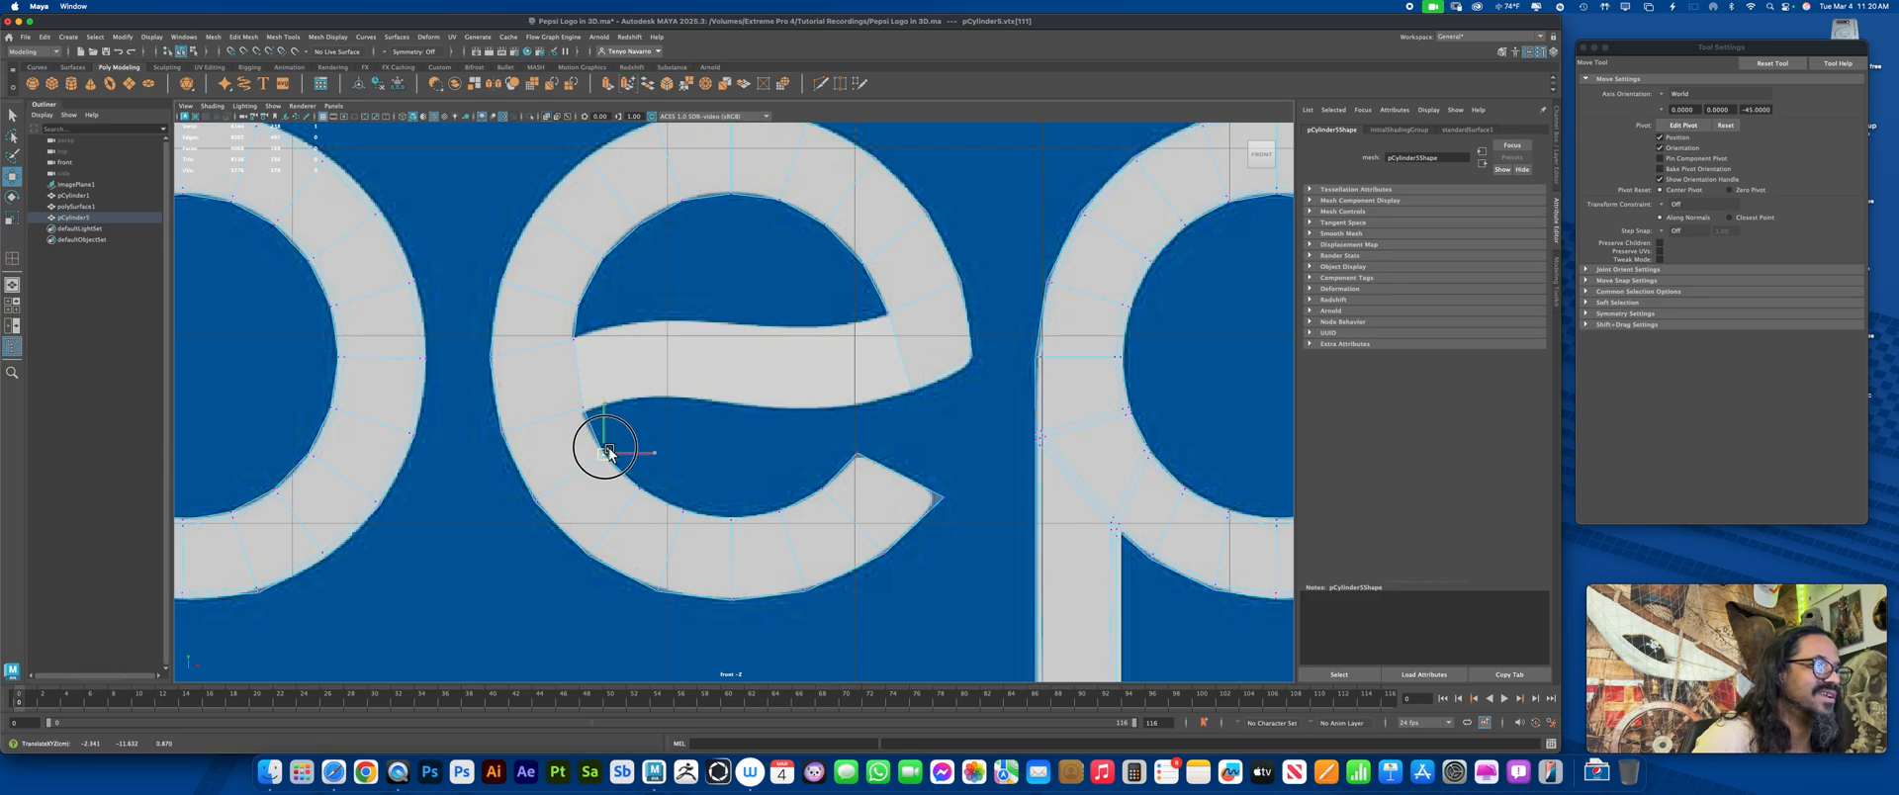
click(586, 417)
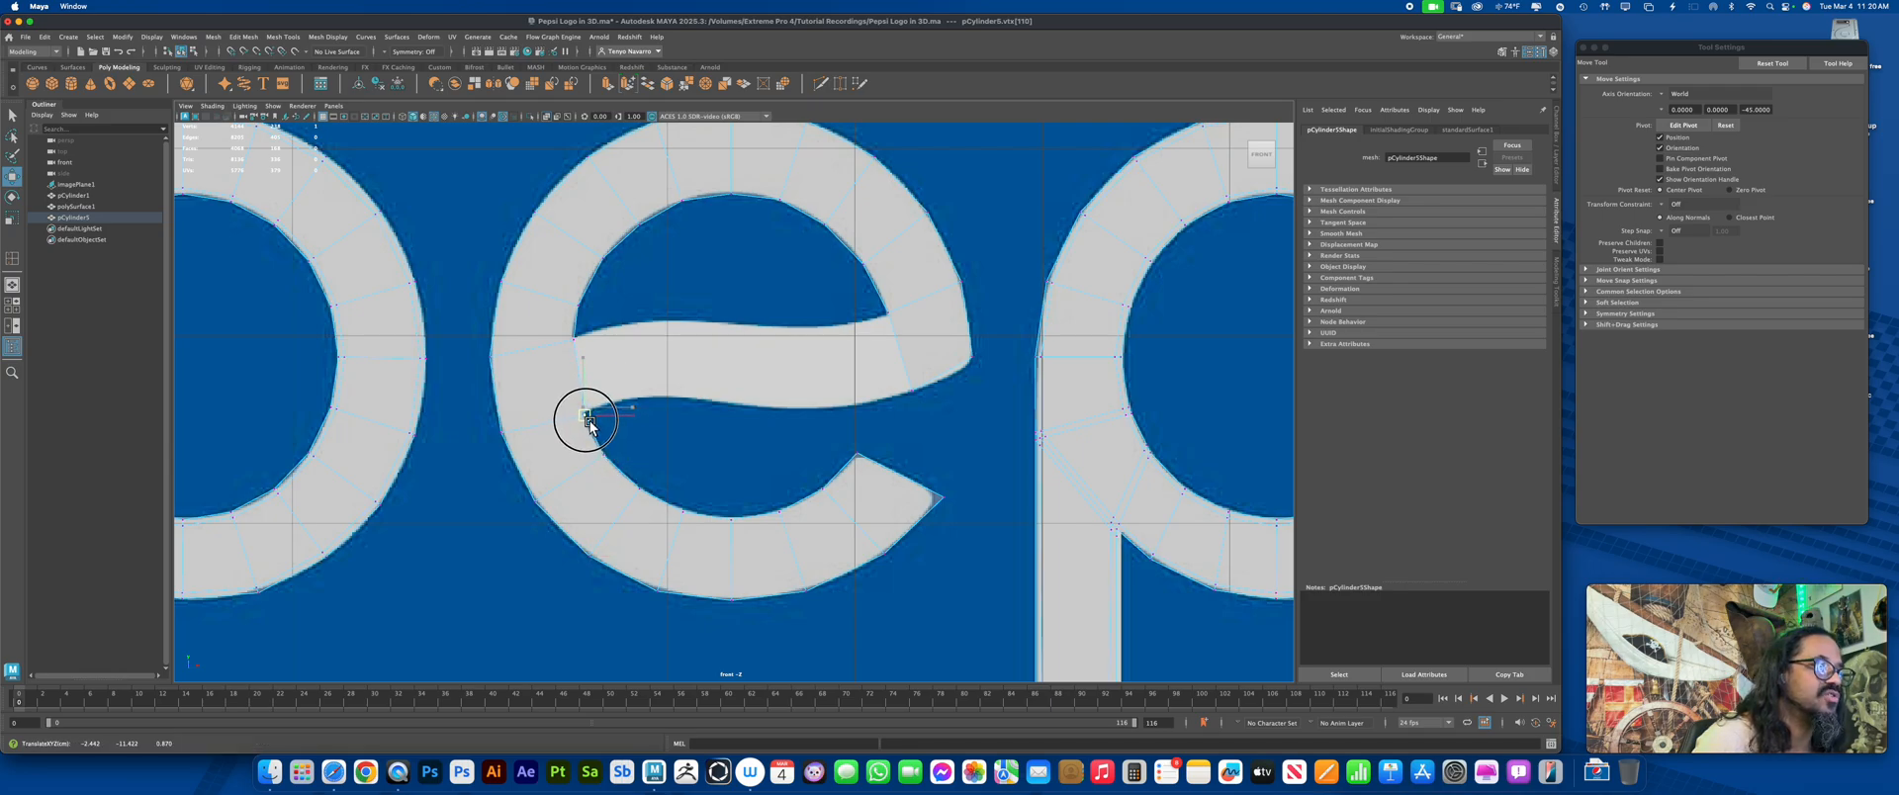
drag(588, 421, 586, 419)
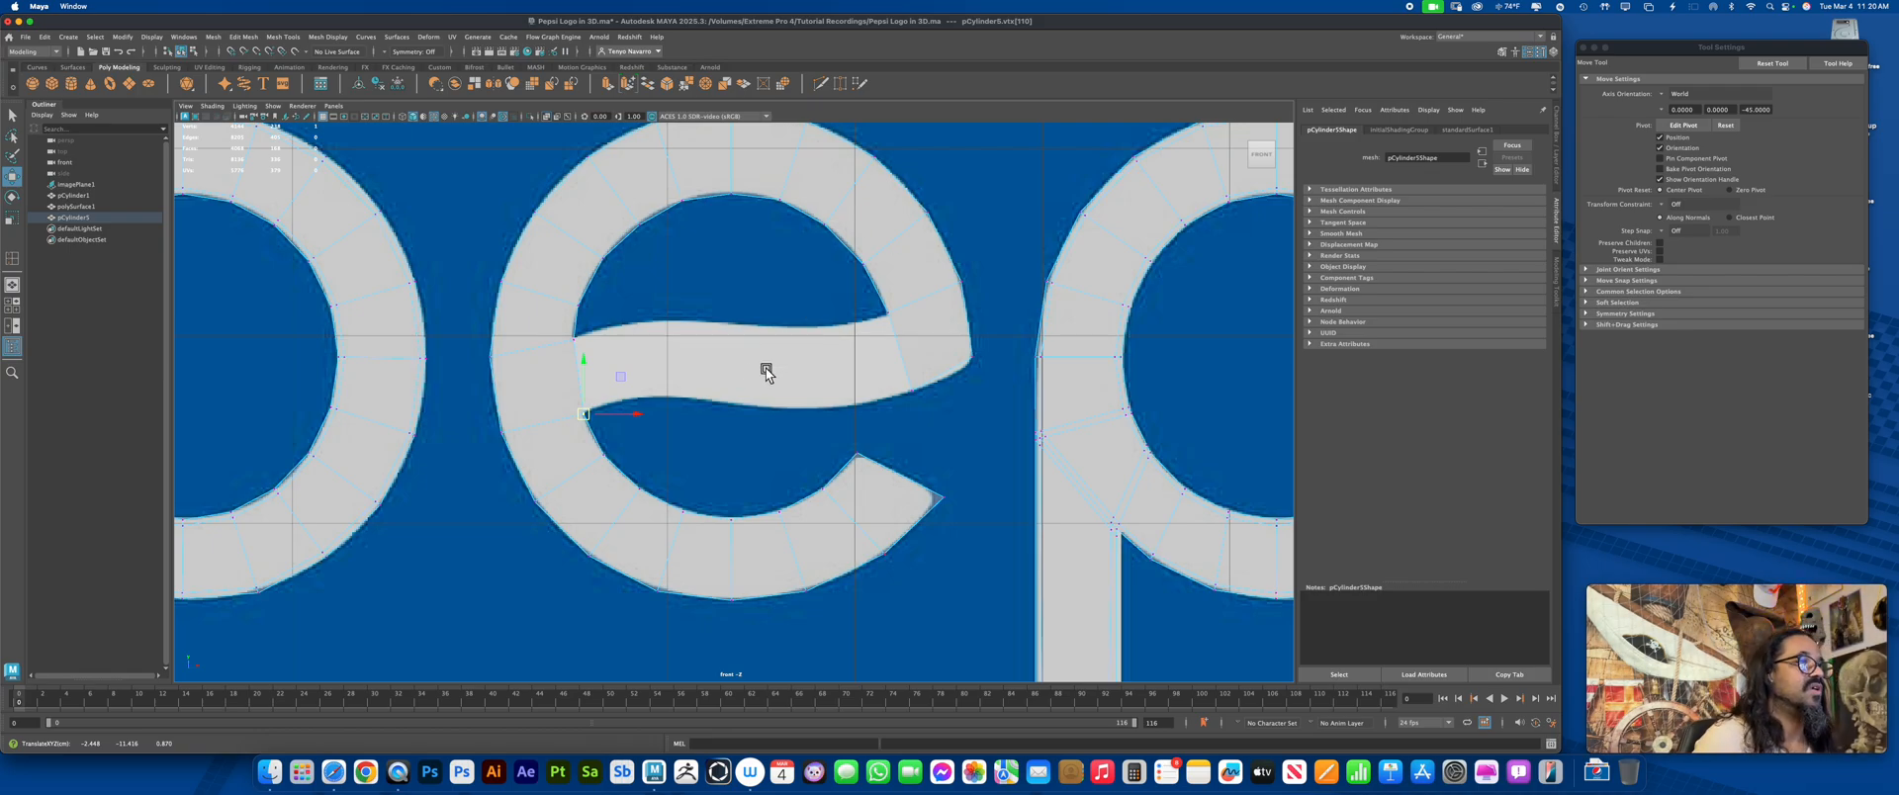
click(970, 356)
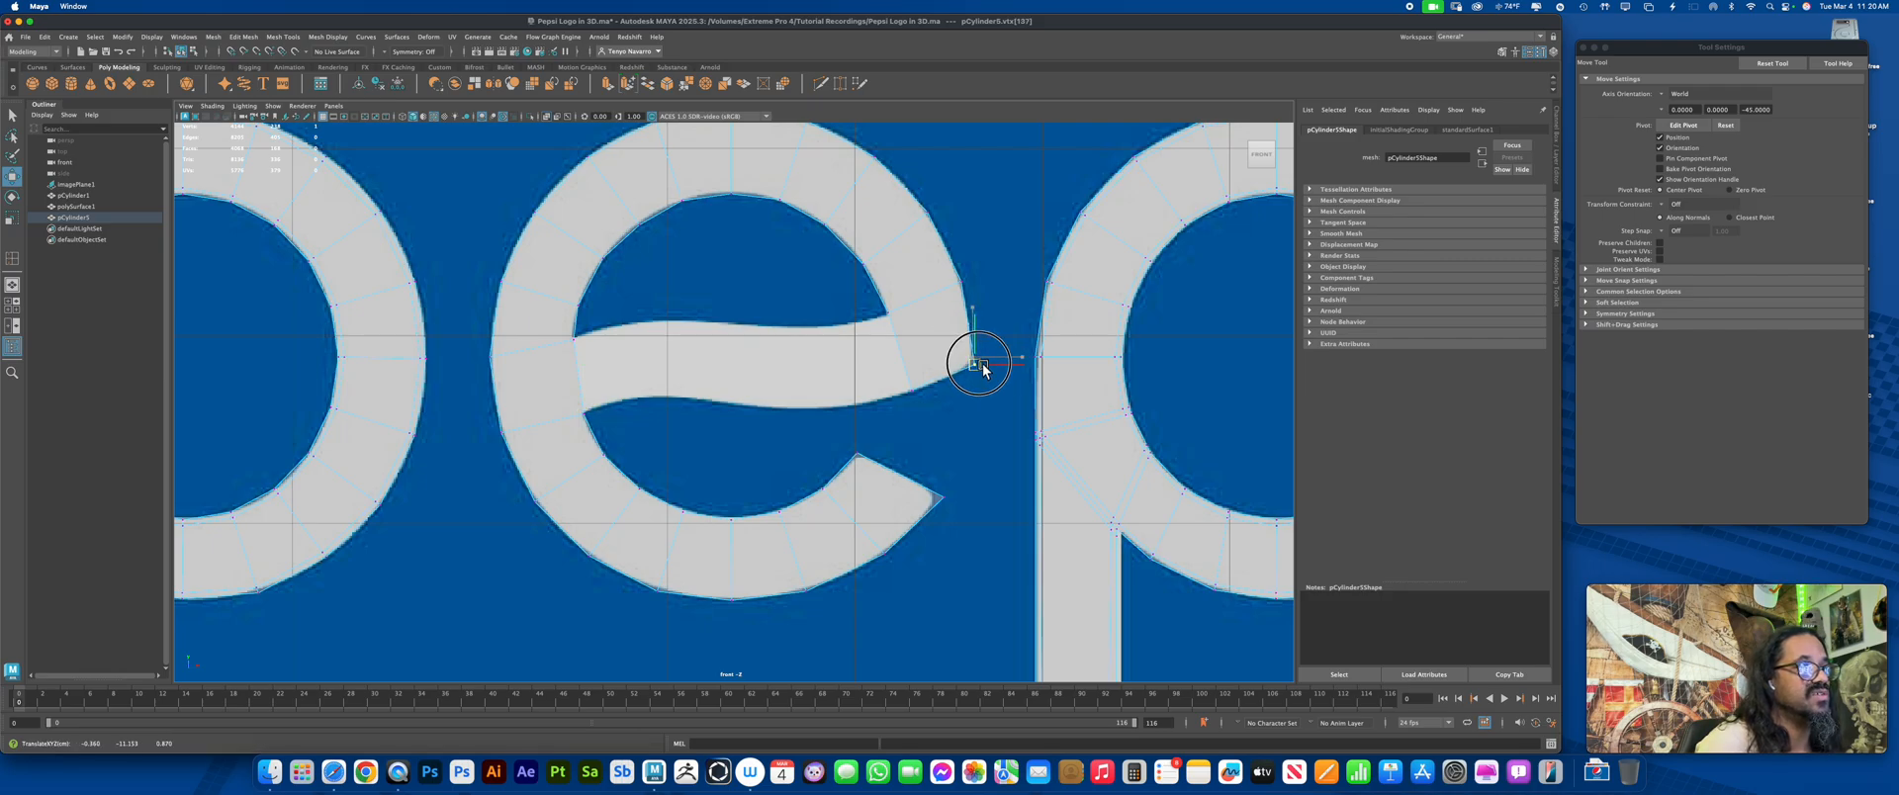
click(962, 284)
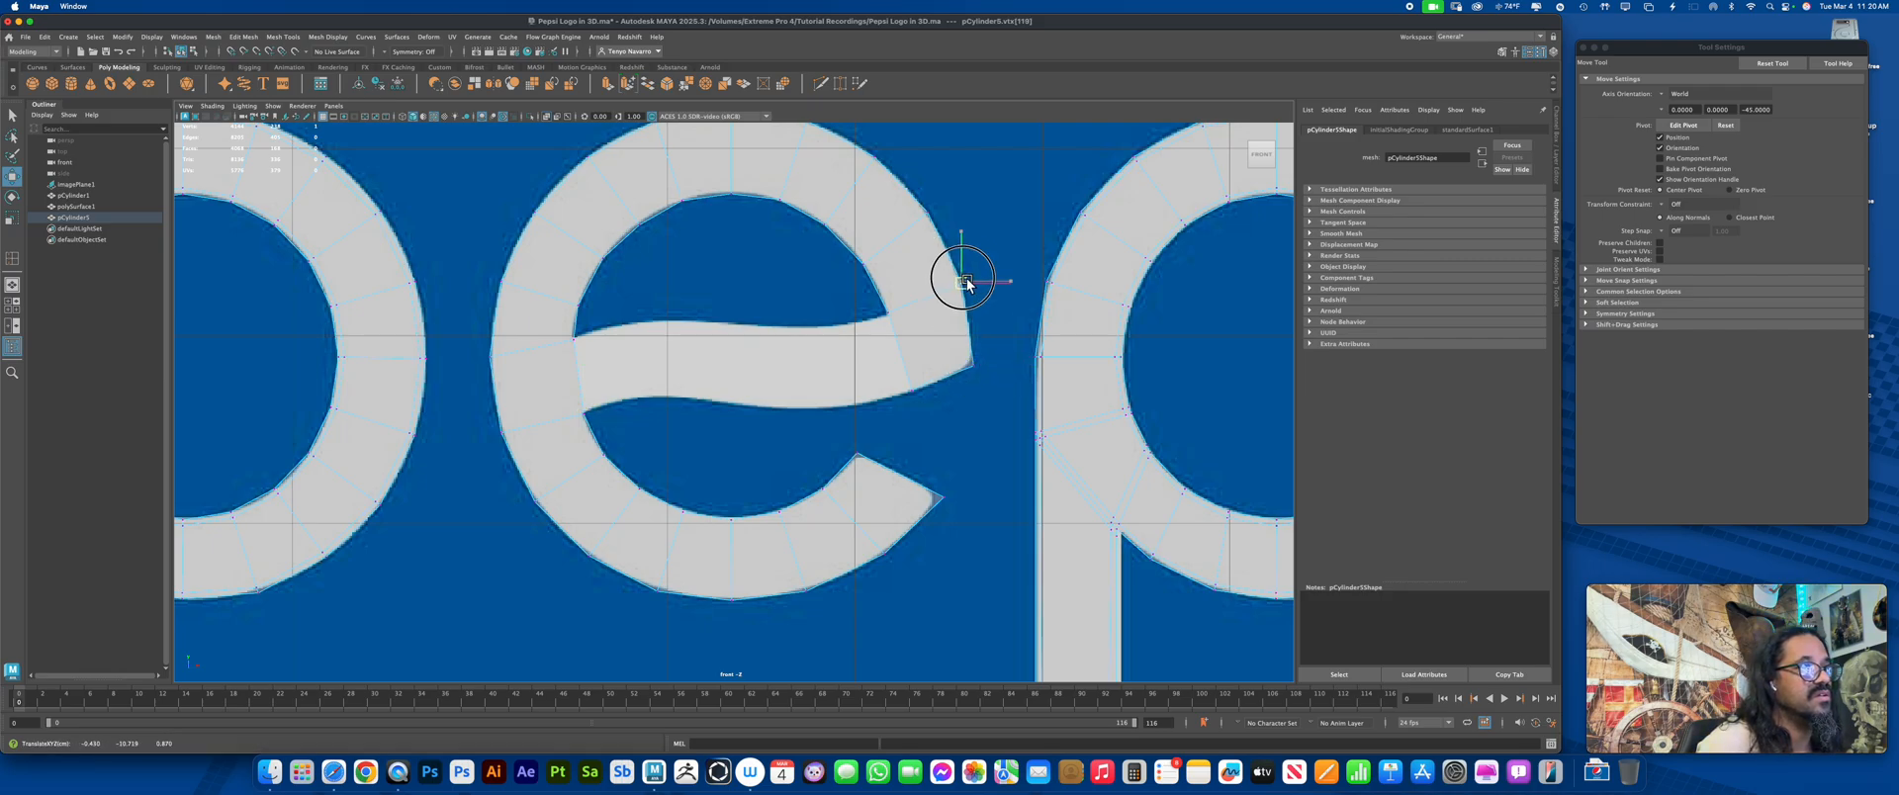
Bridge the open edges at the two ends of the e's crossbar with five divisions
right_drag(930, 333, 920, 297)
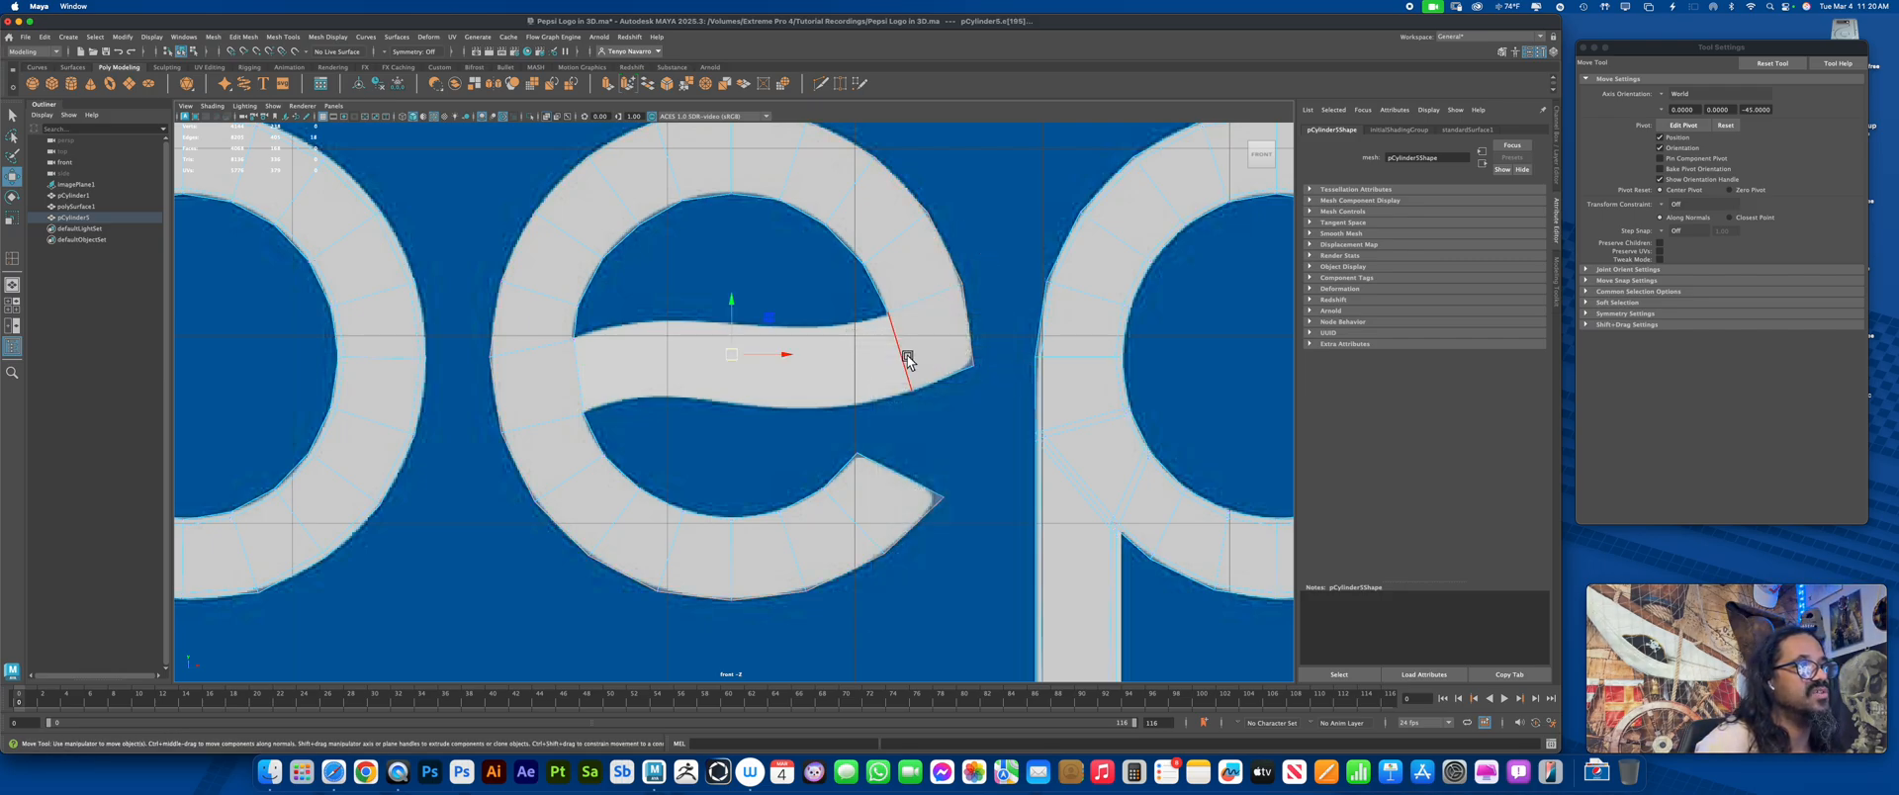
click(906, 359)
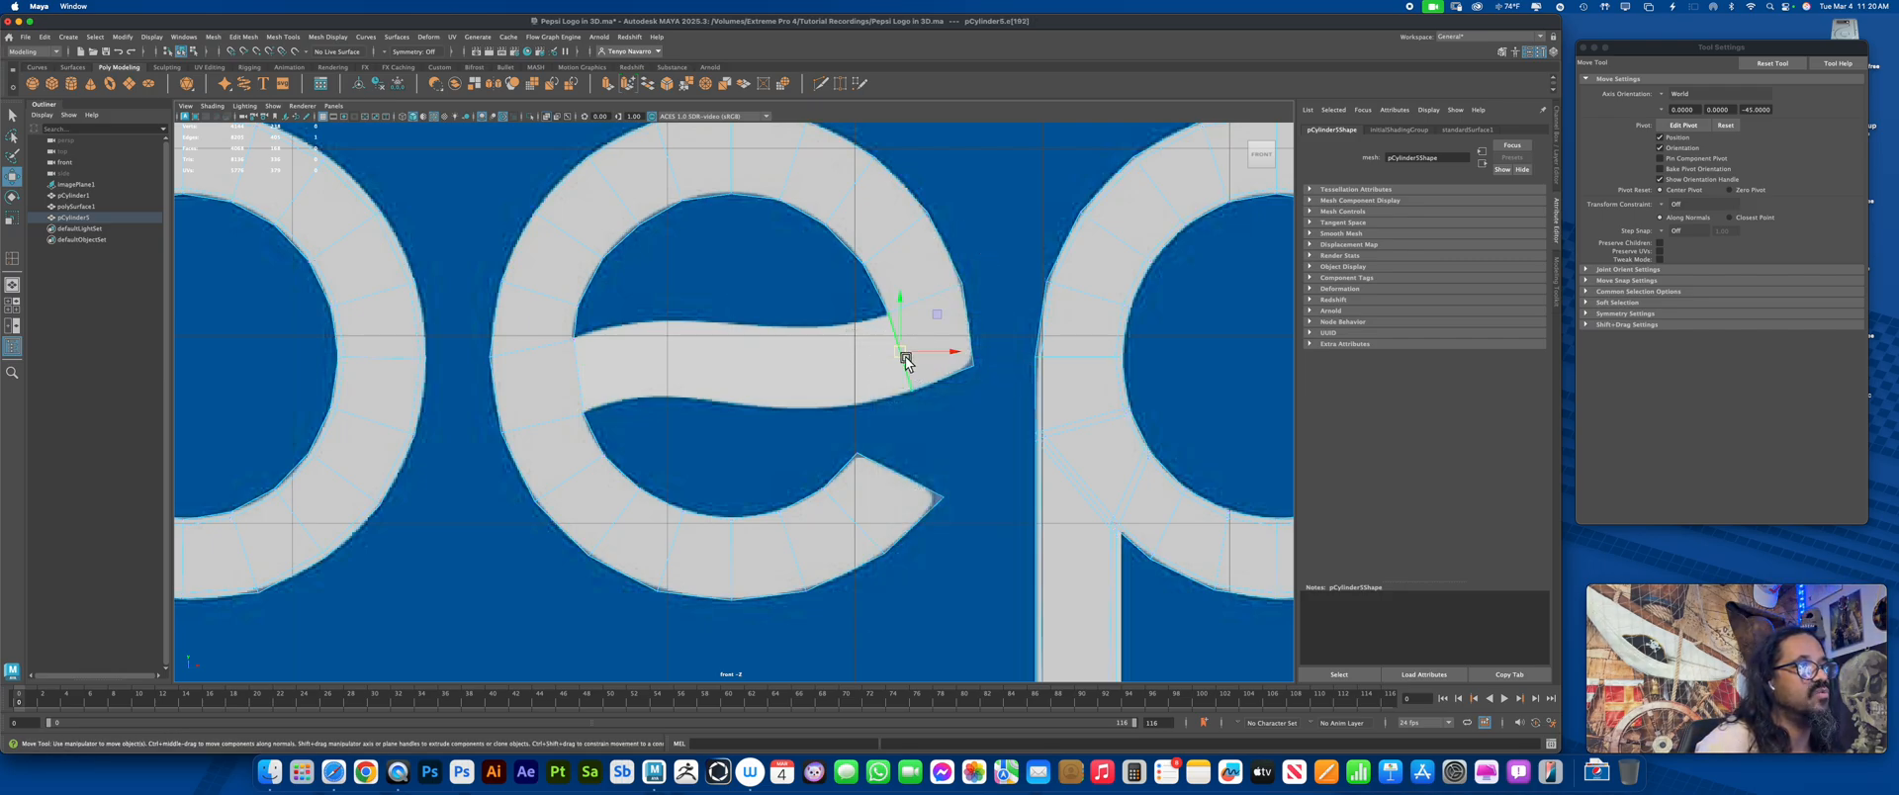
shift+click(583, 368)
shift+right_drag(583, 372, 582, 503)
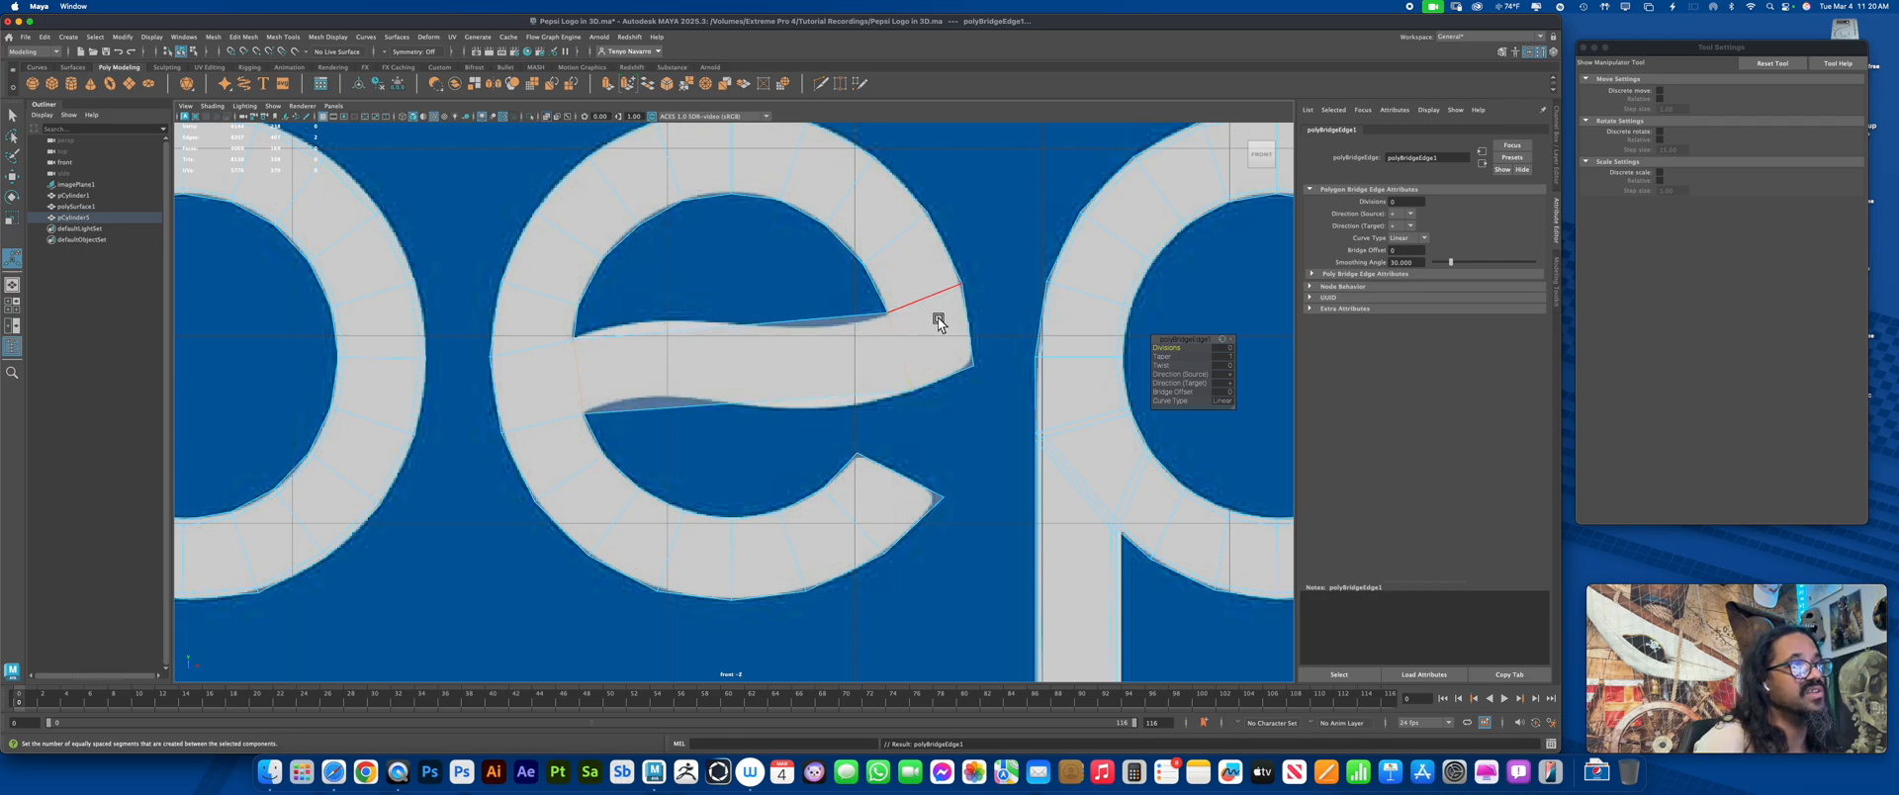
click(1168, 351)
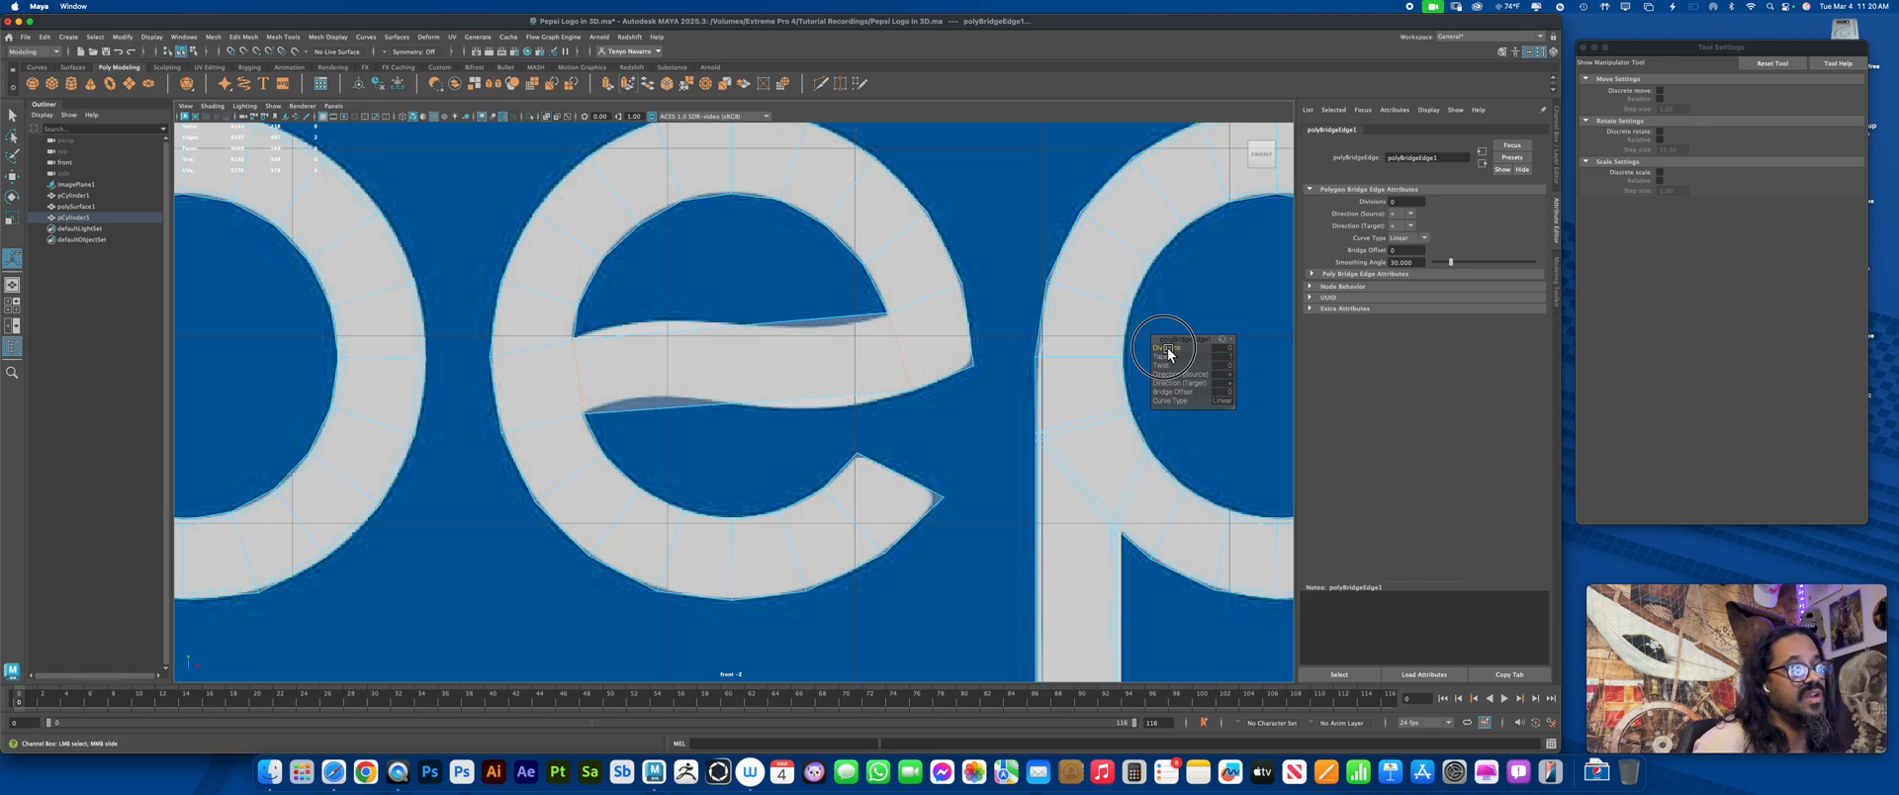
drag(1173, 351, 1427, 368)
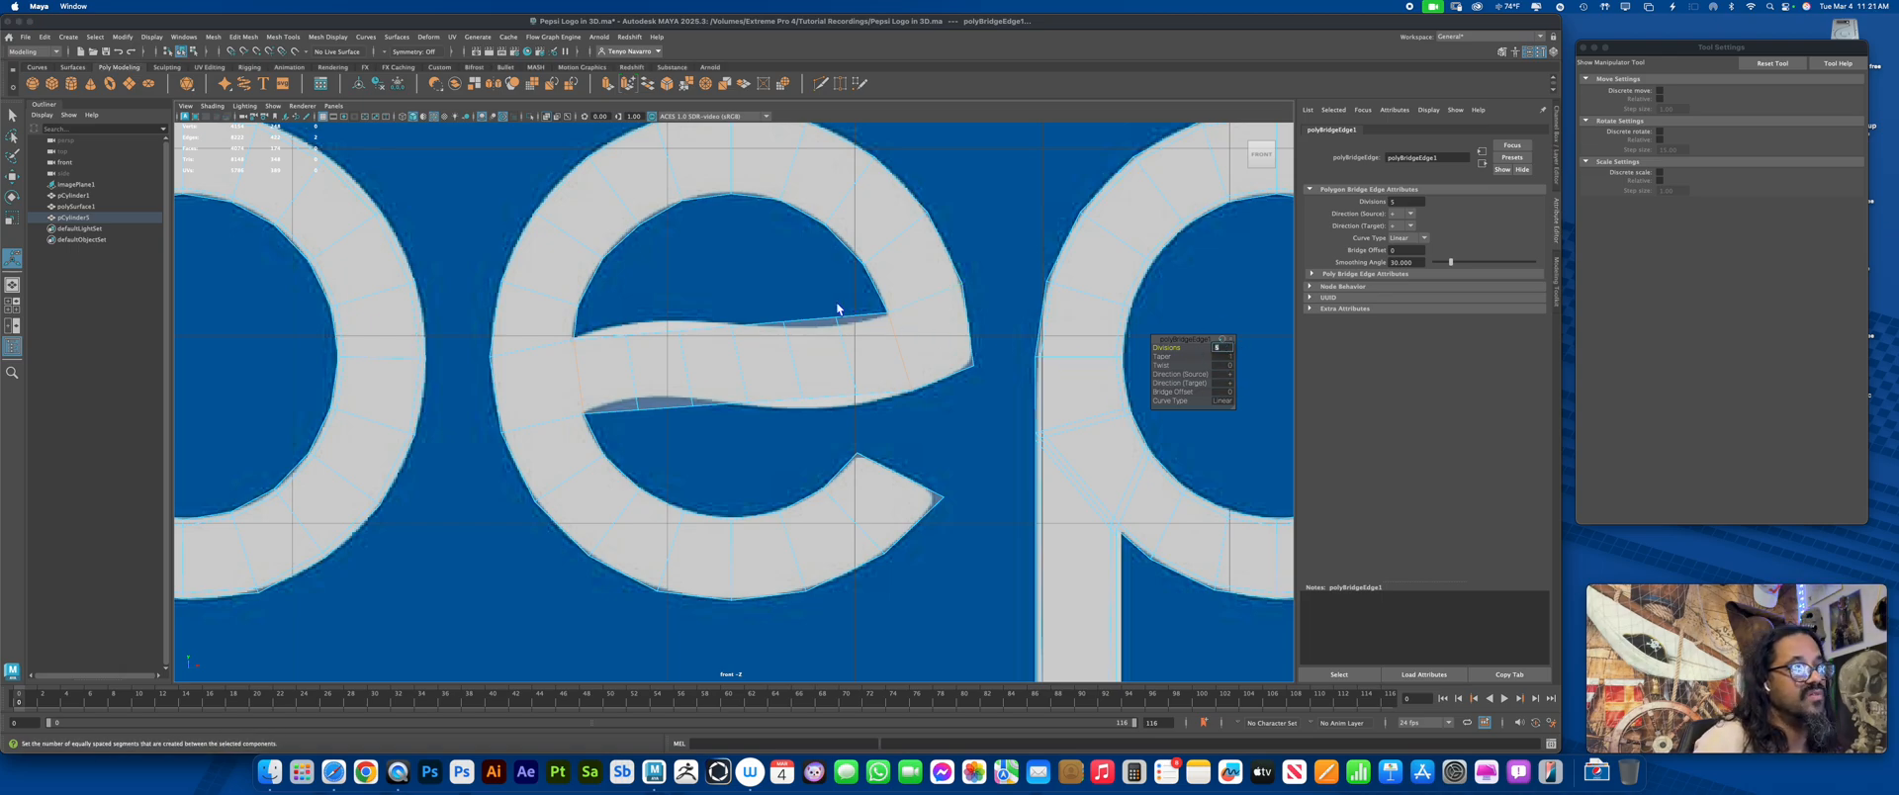
Move the top and bottom vertices in the right half of the e's crossbar onto the reference's wavy outline
key(q)
right_drag(861, 339, 829, 313)
drag(791, 272, 847, 324)
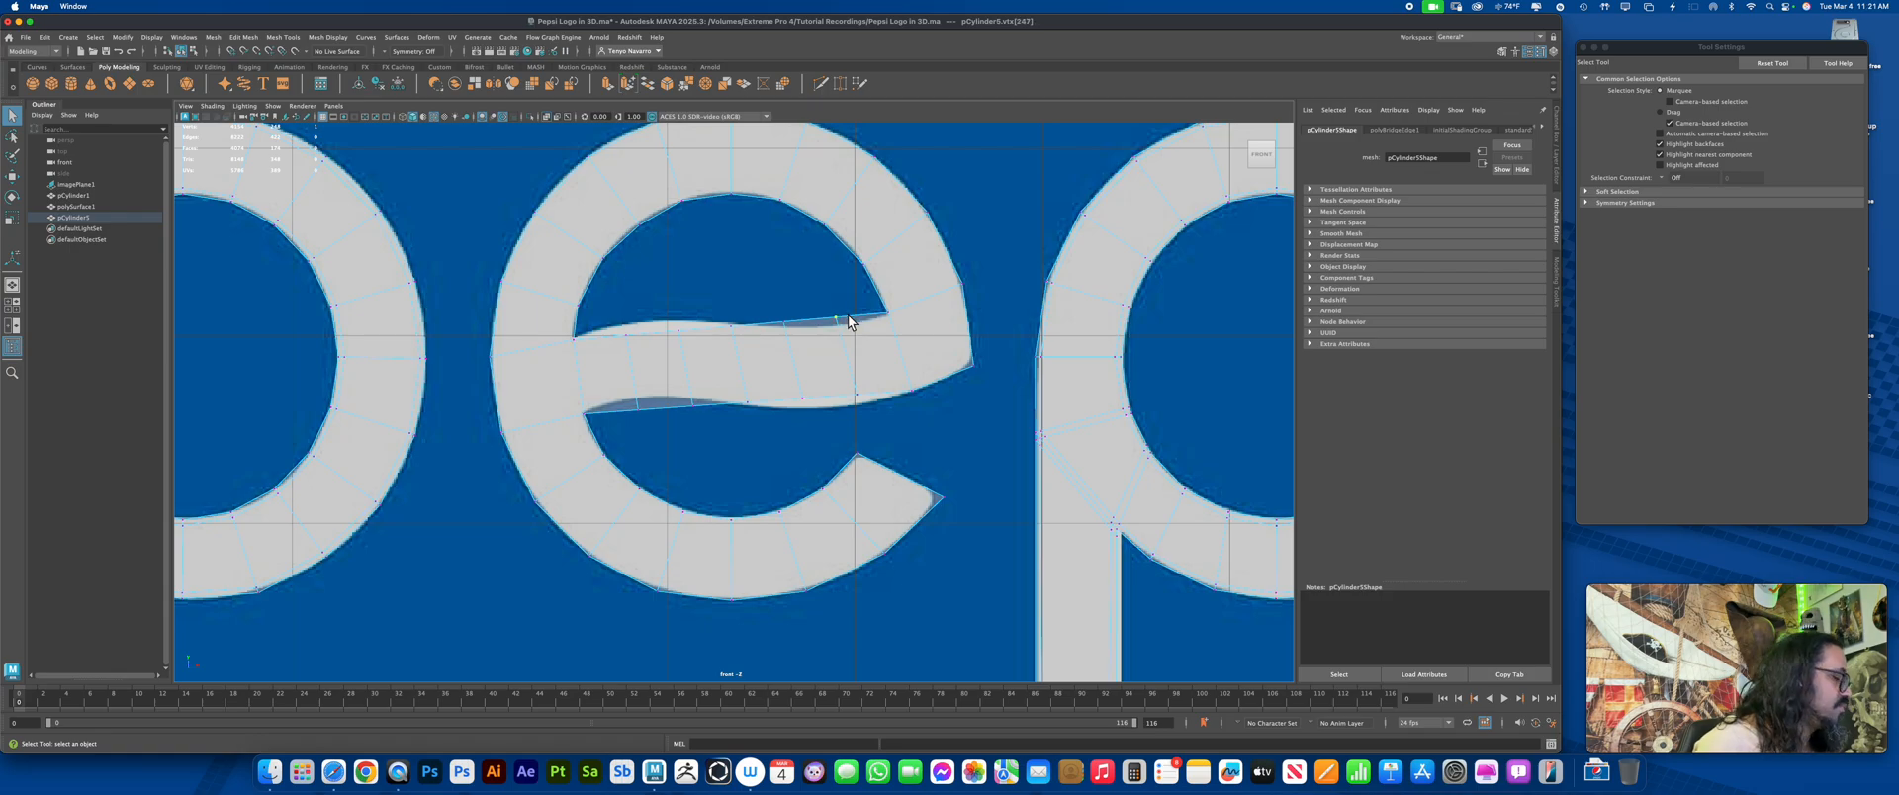
key(w)
click(859, 395)
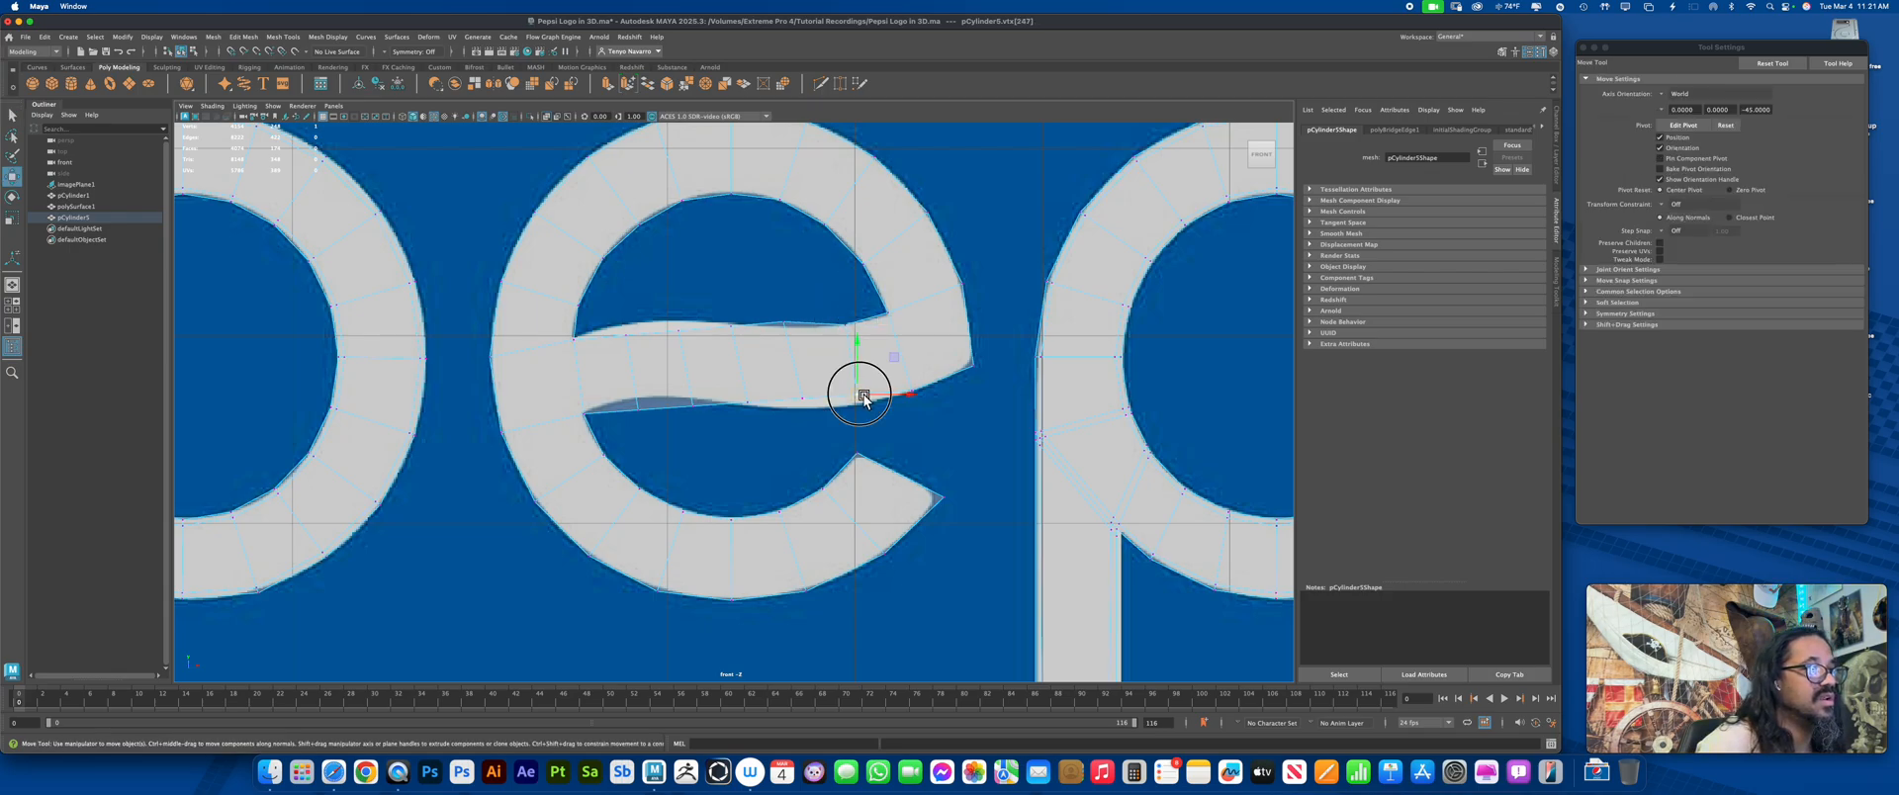
drag(862, 396, 865, 406)
click(782, 321)
drag(786, 322, 792, 330)
click(803, 398)
drag(803, 396, 804, 406)
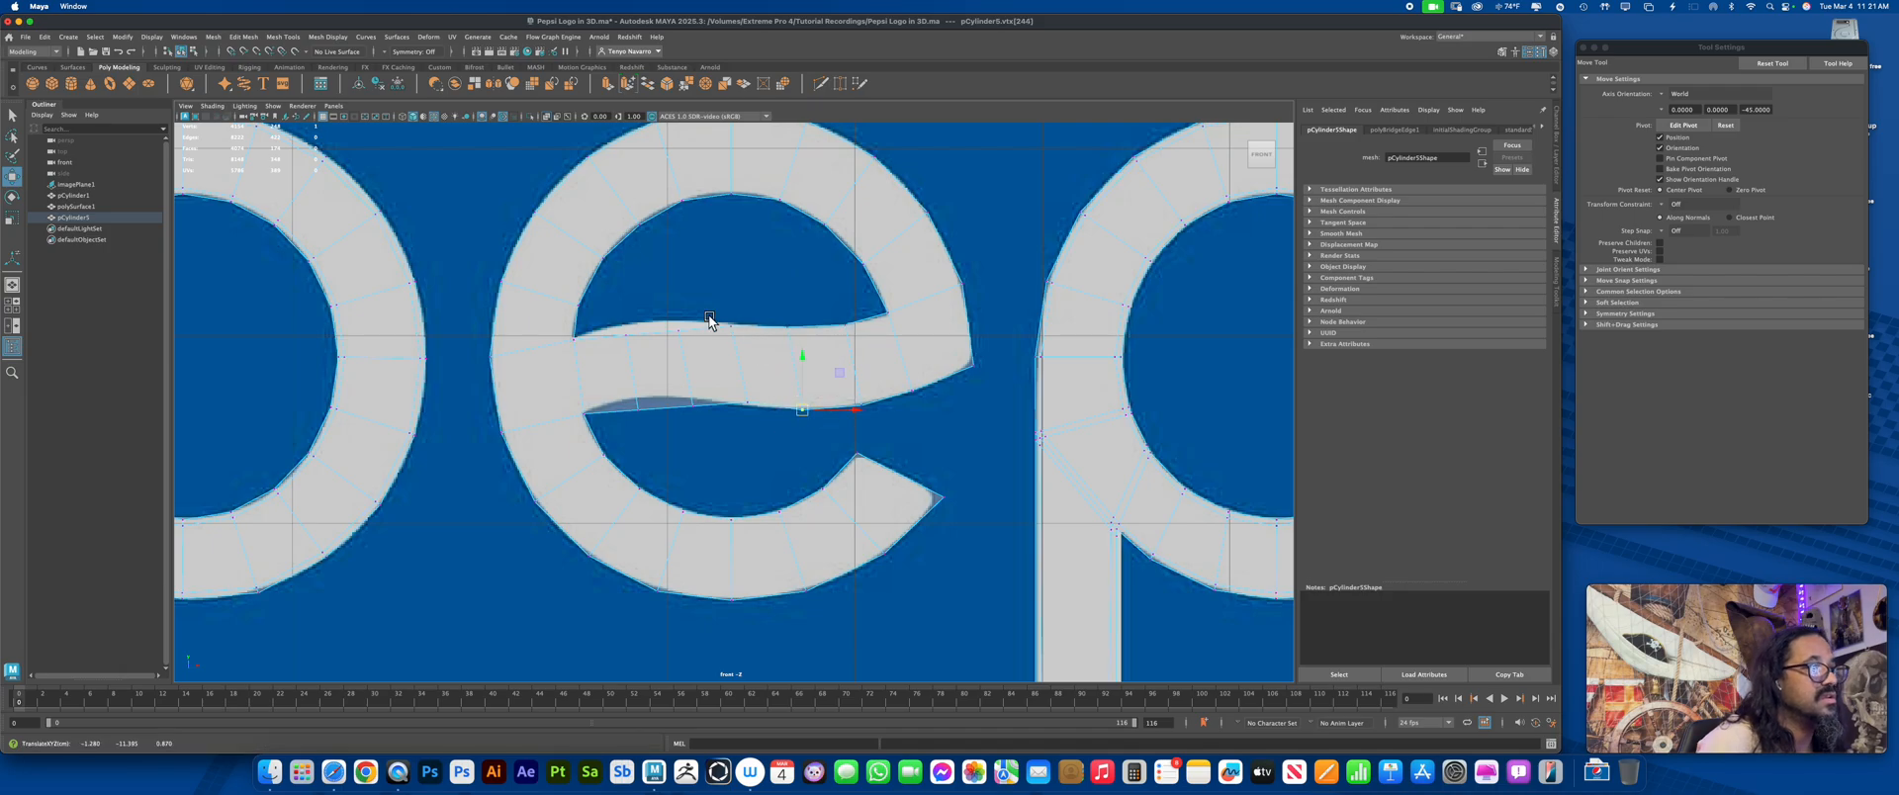
Move the top and bottom vertices in the left half of the e's crossbar to follow the reference curve
click(627, 337)
drag(627, 337, 619, 323)
click(639, 408)
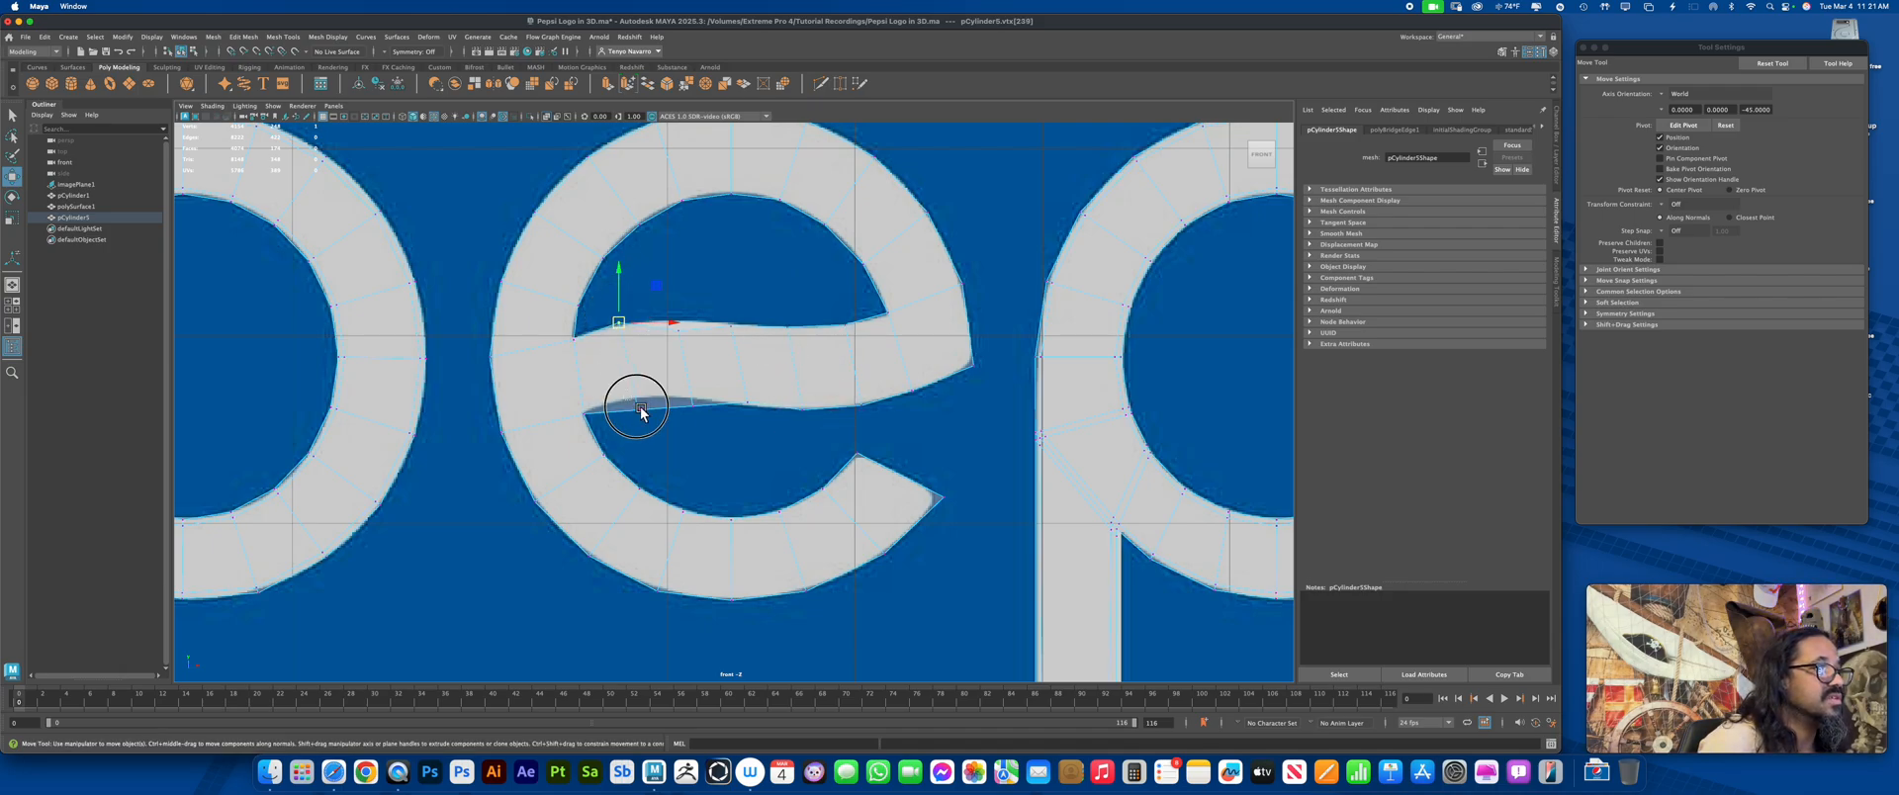
drag(639, 407, 634, 397)
click(670, 320)
drag(681, 326, 682, 314)
mouse_move(683, 388)
mouse_down()
mouse_move(709, 420)
mouse_move(688, 399)
mouse_up()
Align the crossbar's middle vertices with the reference and fine-tune the neighboring vertices along its upper and lower edges
drag(719, 307, 740, 334)
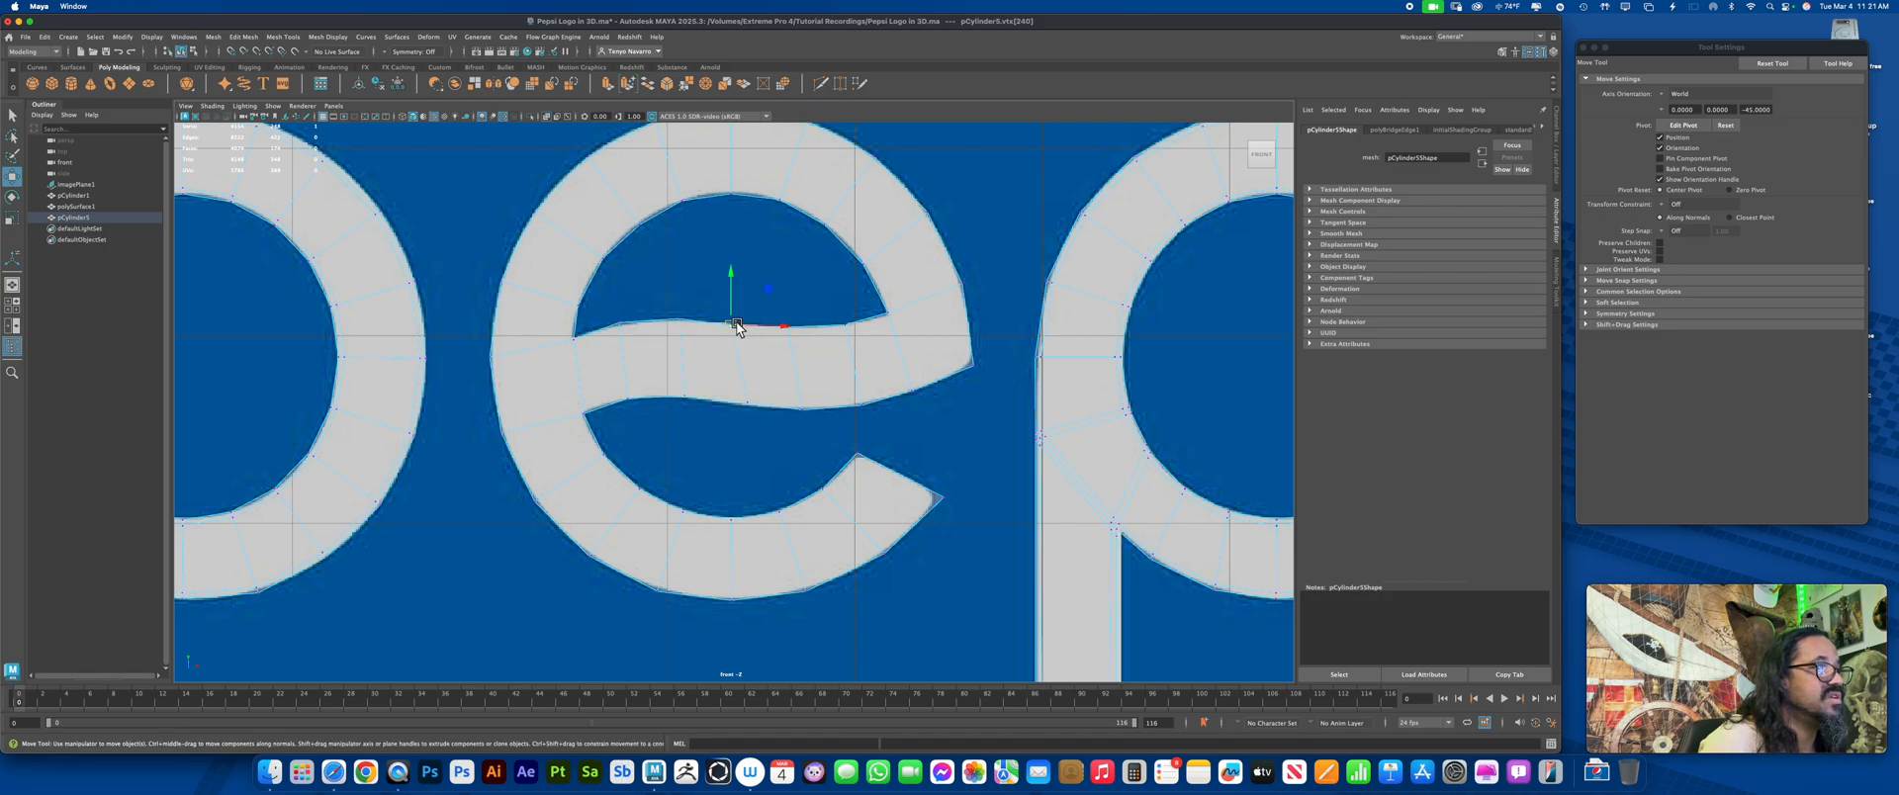
click(682, 320)
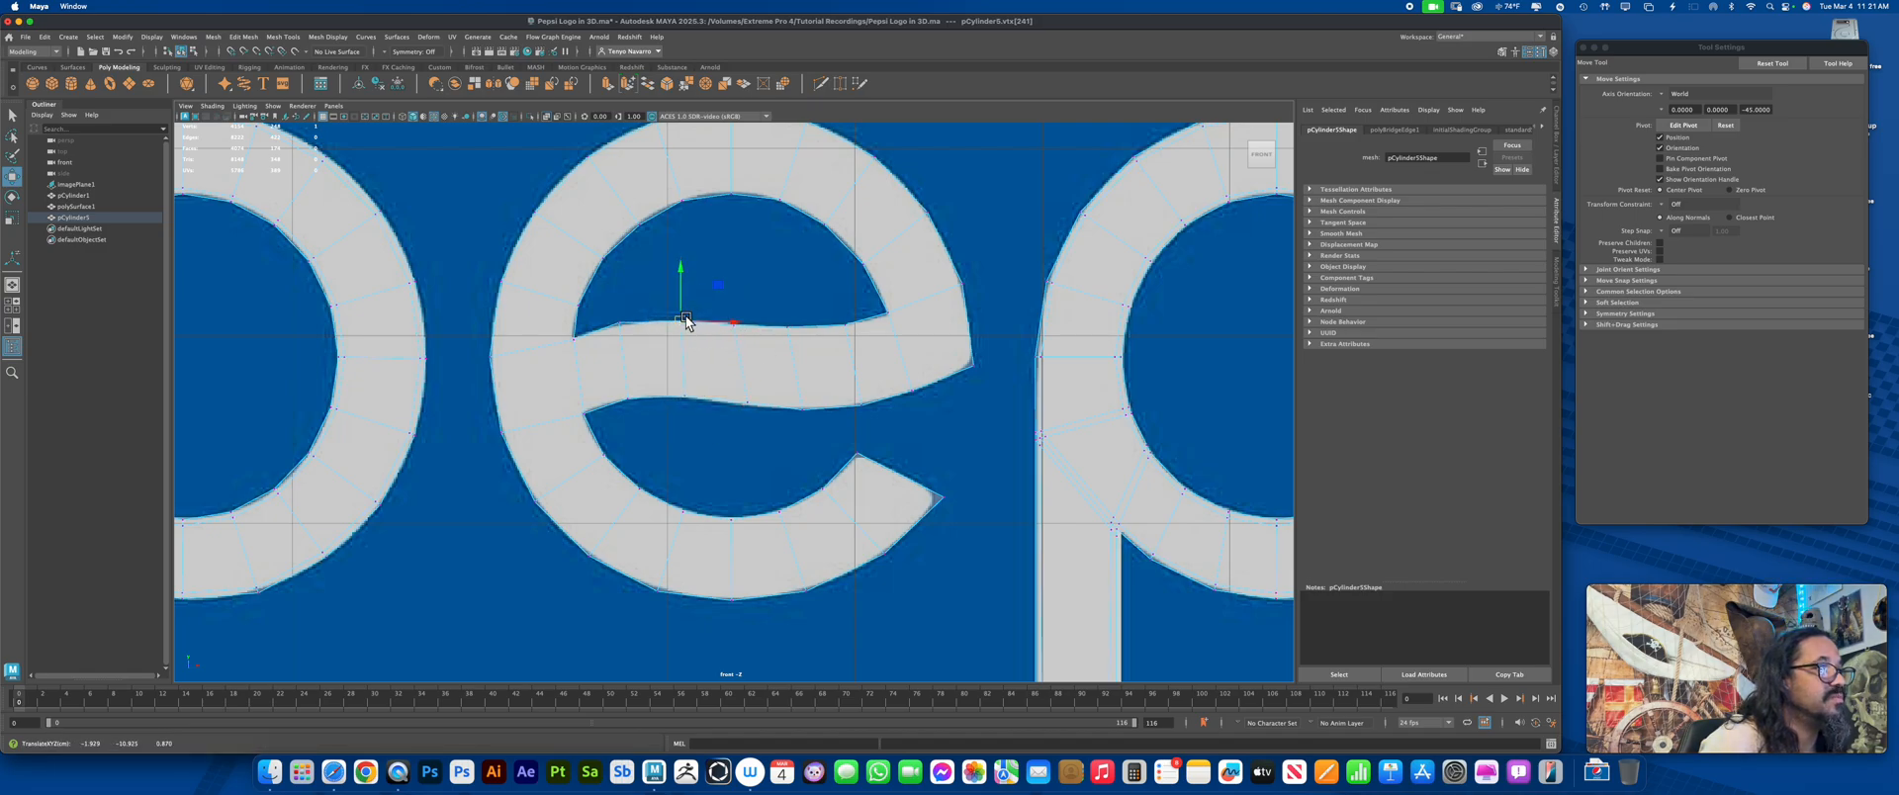
drag(730, 380, 746, 401)
click(732, 324)
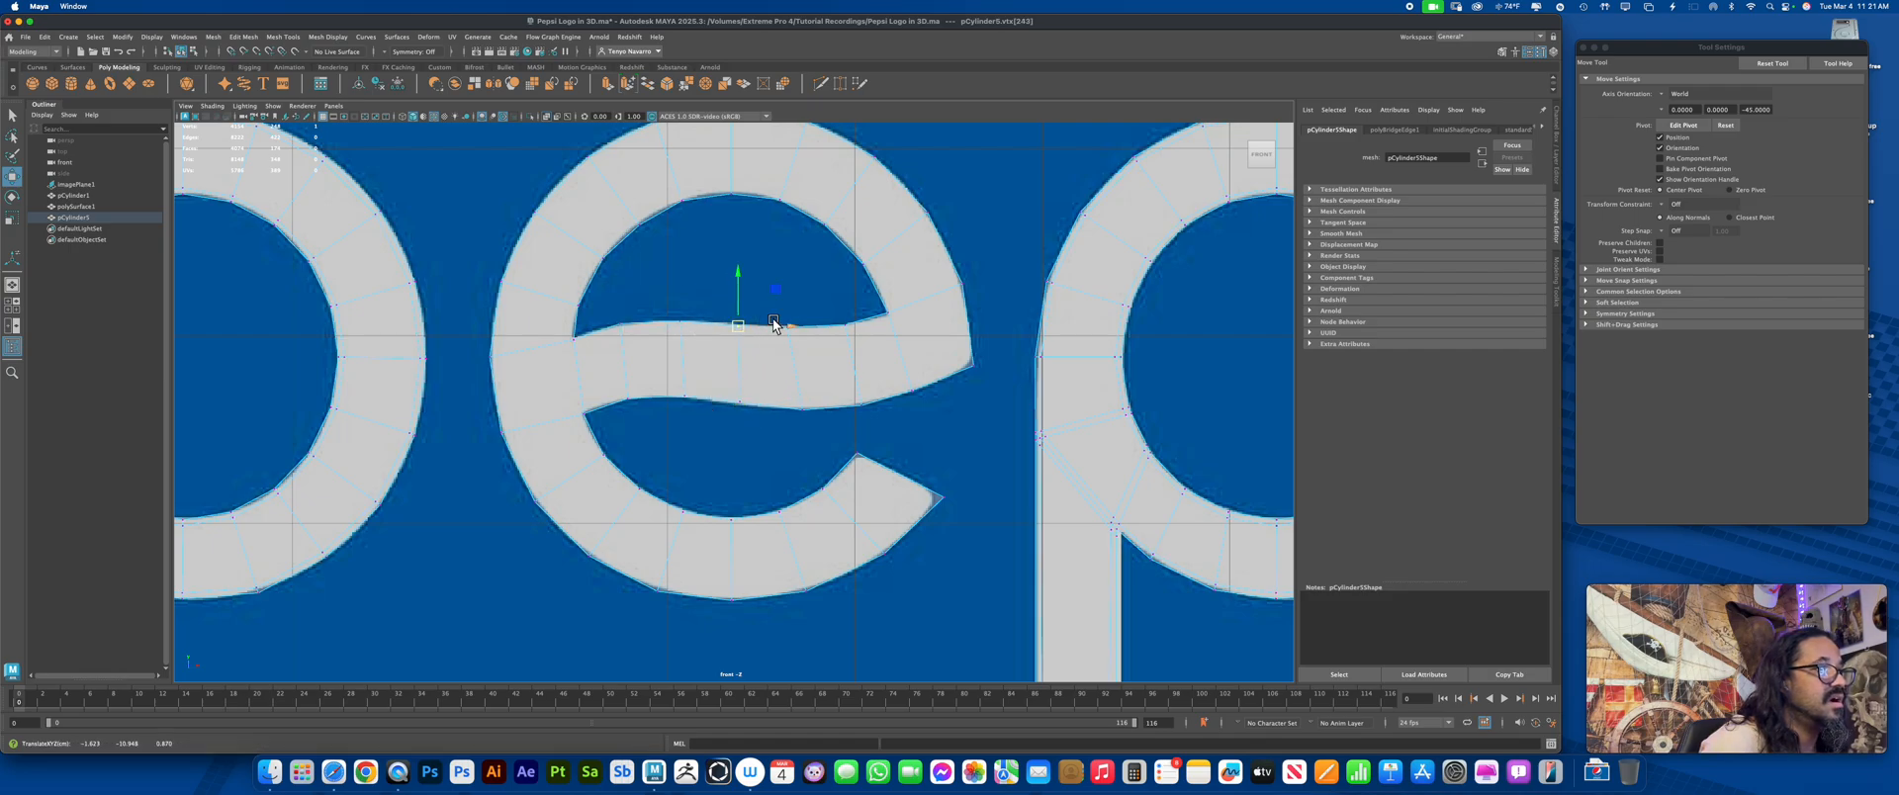
click(797, 402)
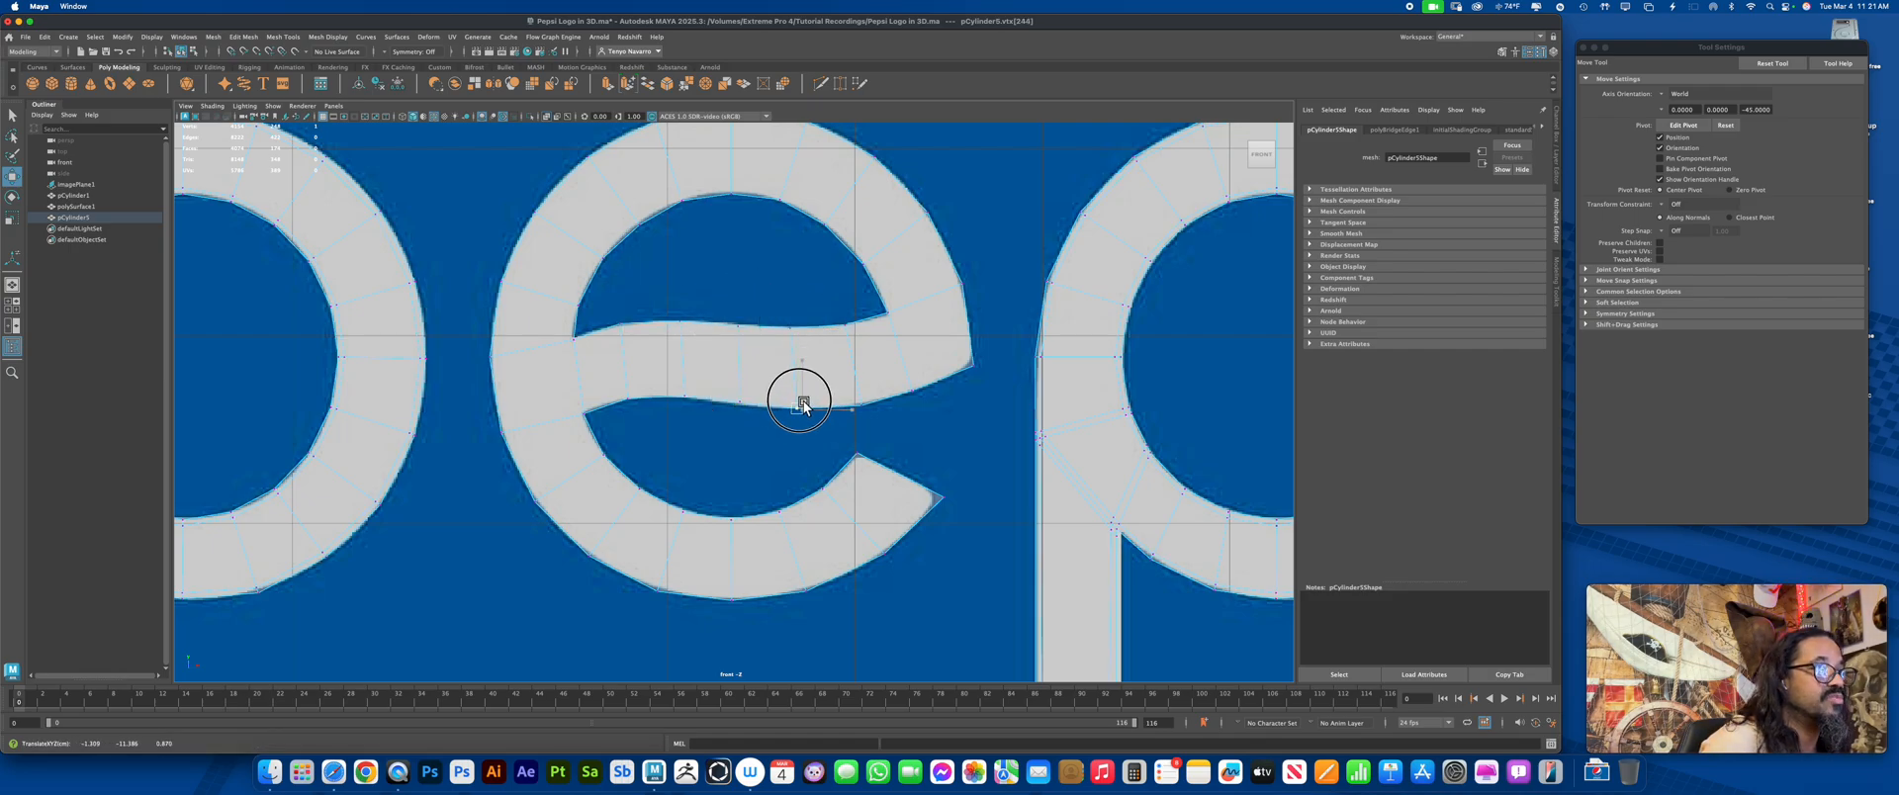
click(633, 333)
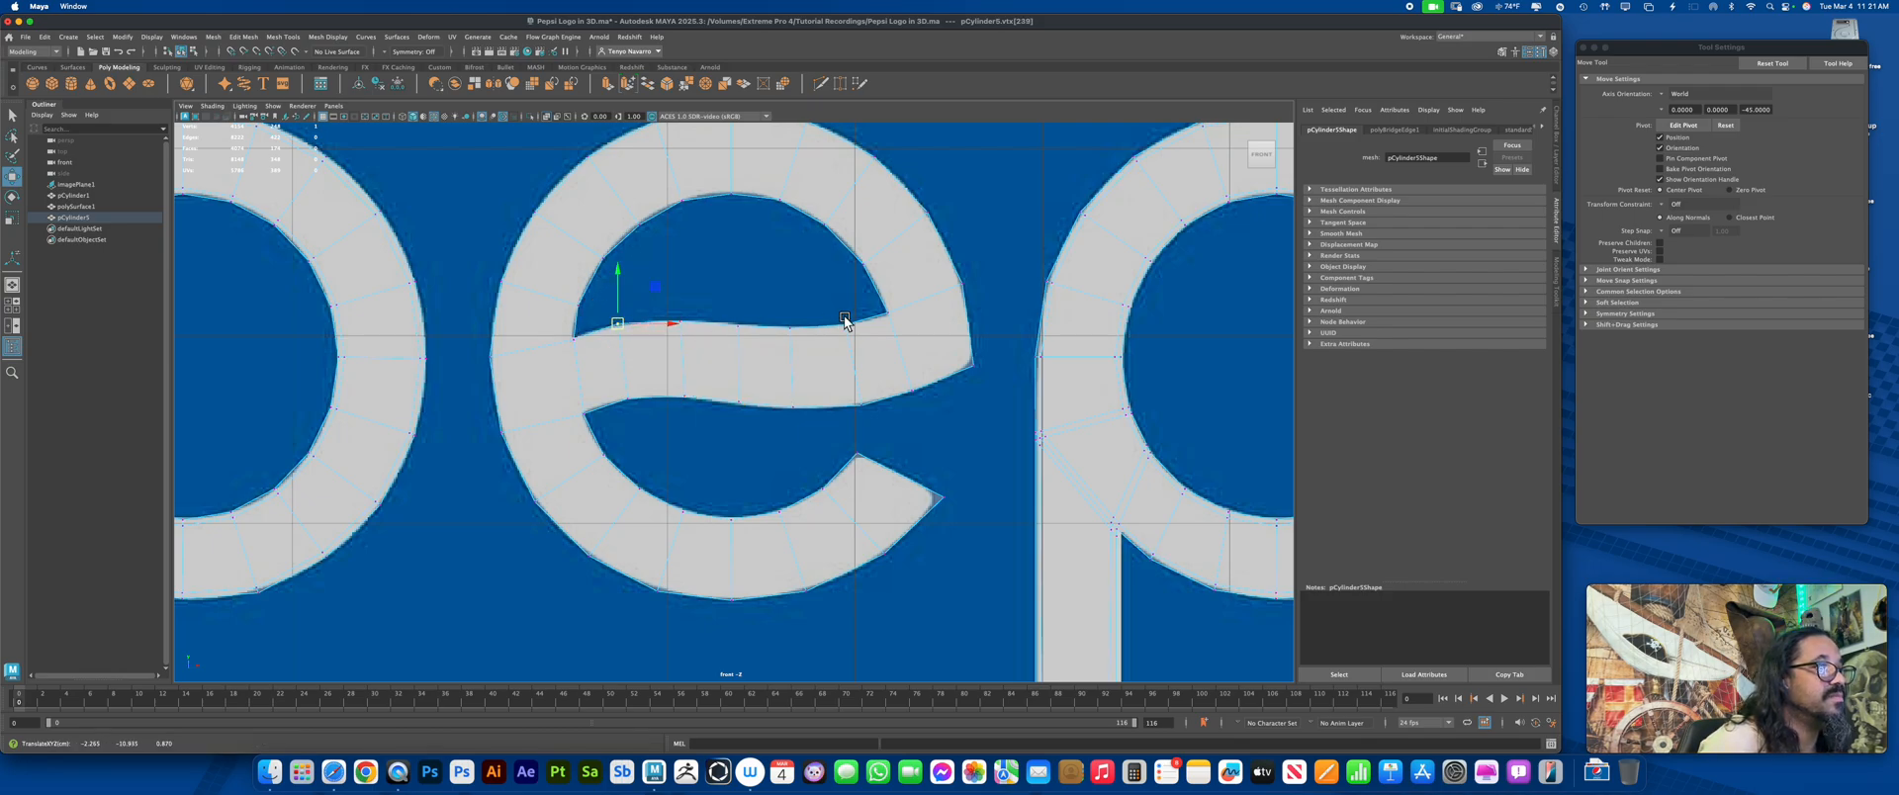
Adjust the vertices along the upper and lower edges of the e's crossbar to follow the reference lettering
click(848, 323)
drag(851, 327, 845, 325)
click(692, 392)
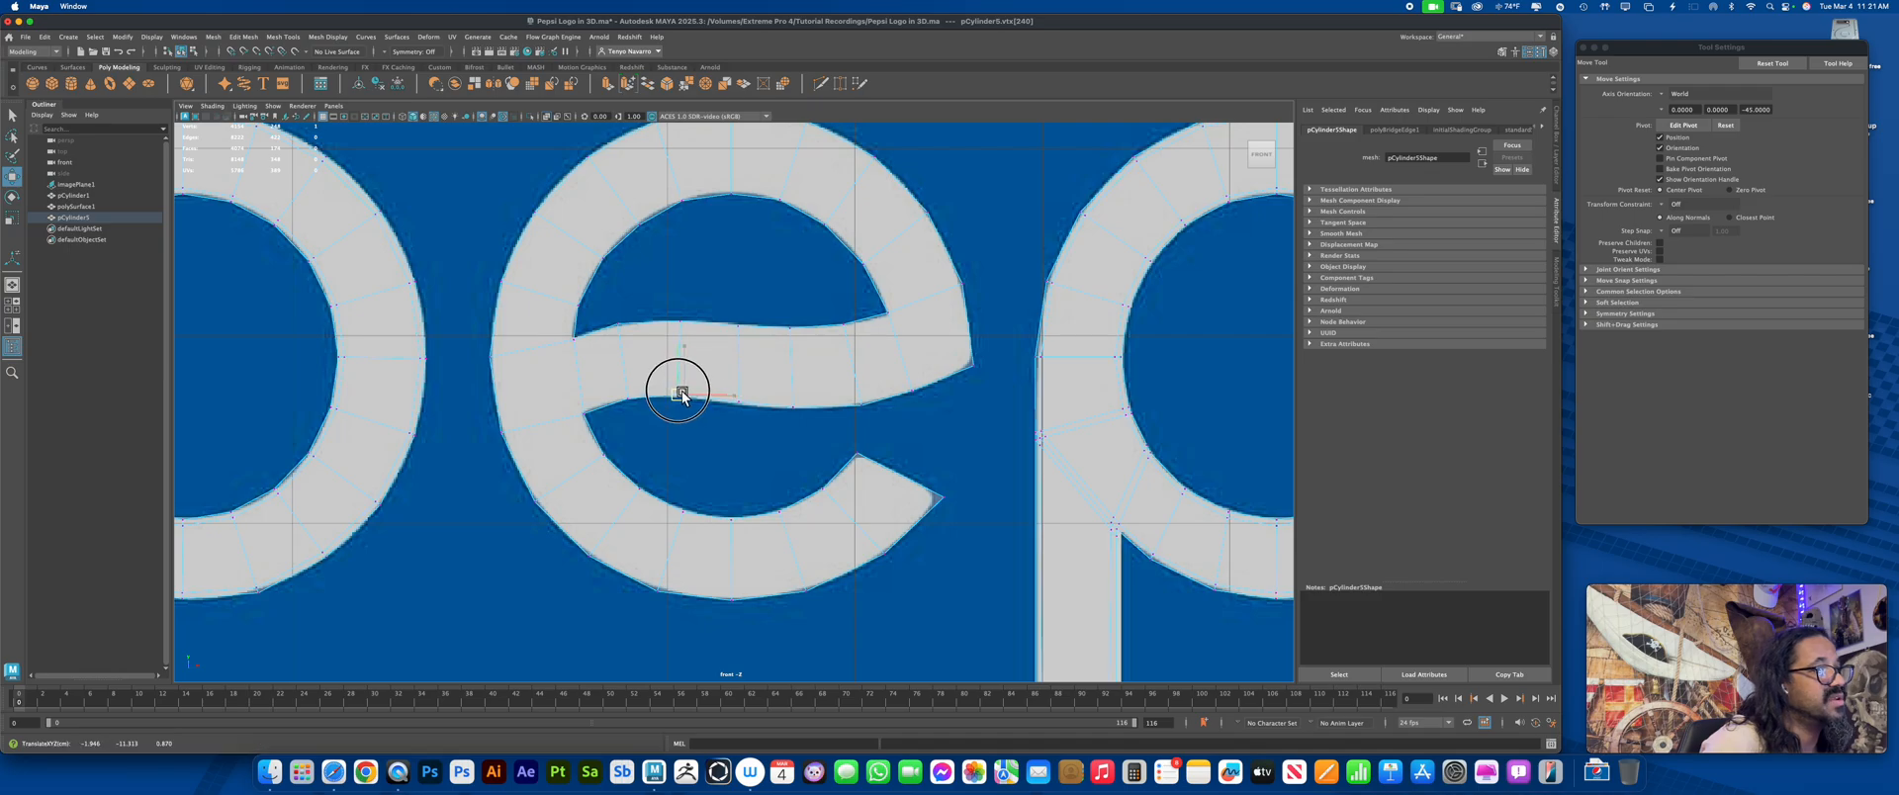
click(741, 400)
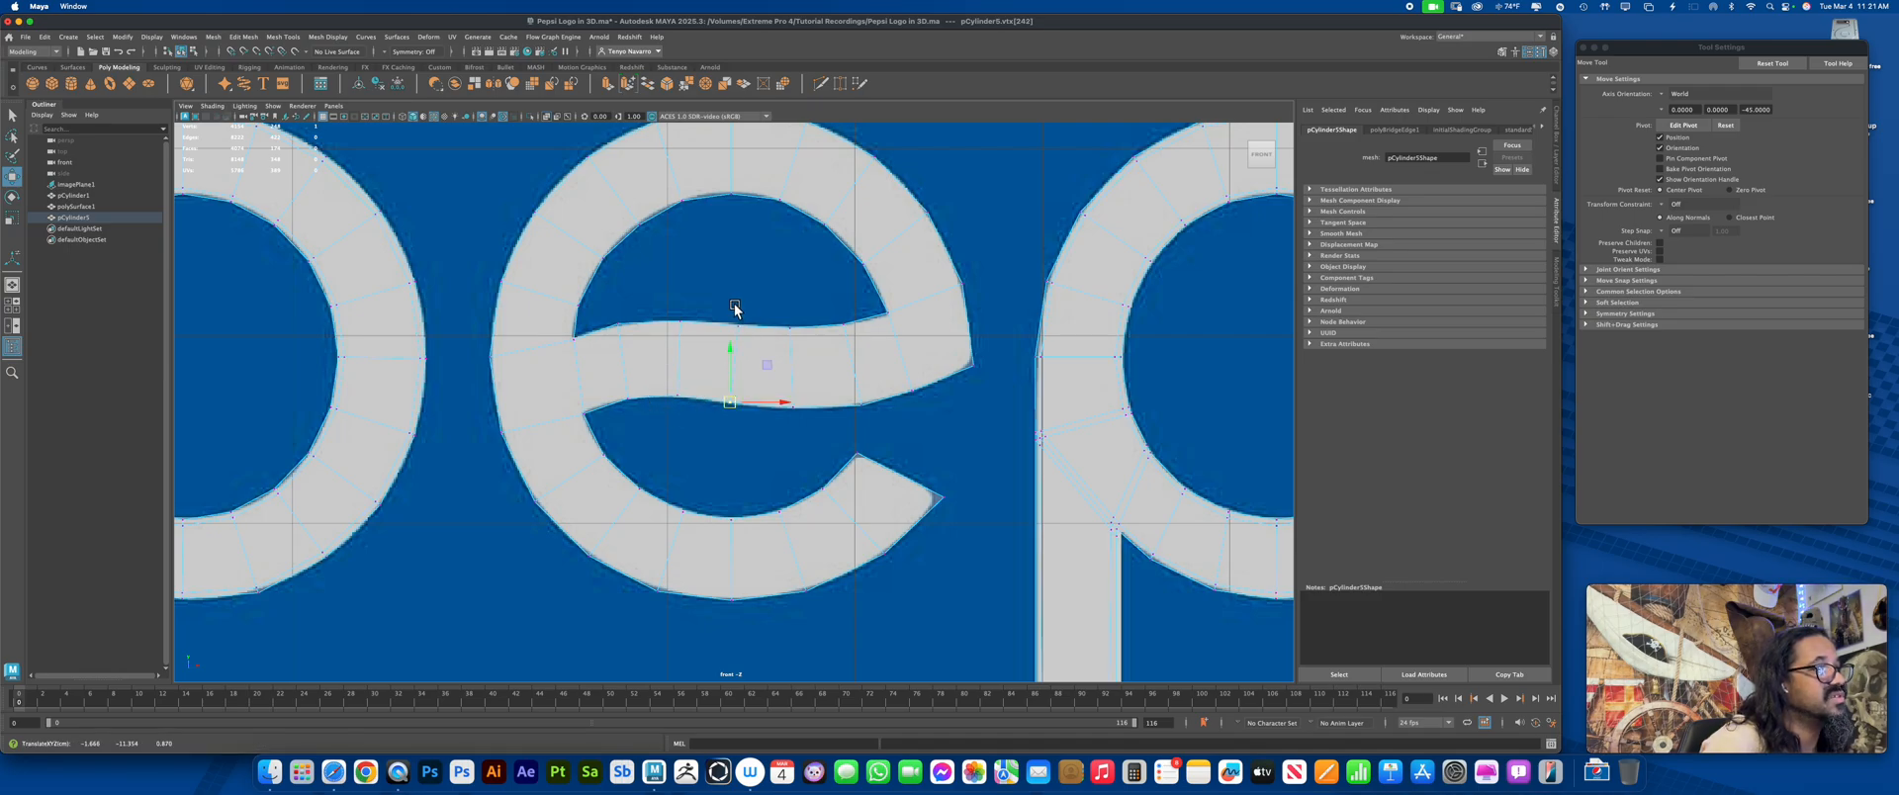
click(737, 323)
click(625, 326)
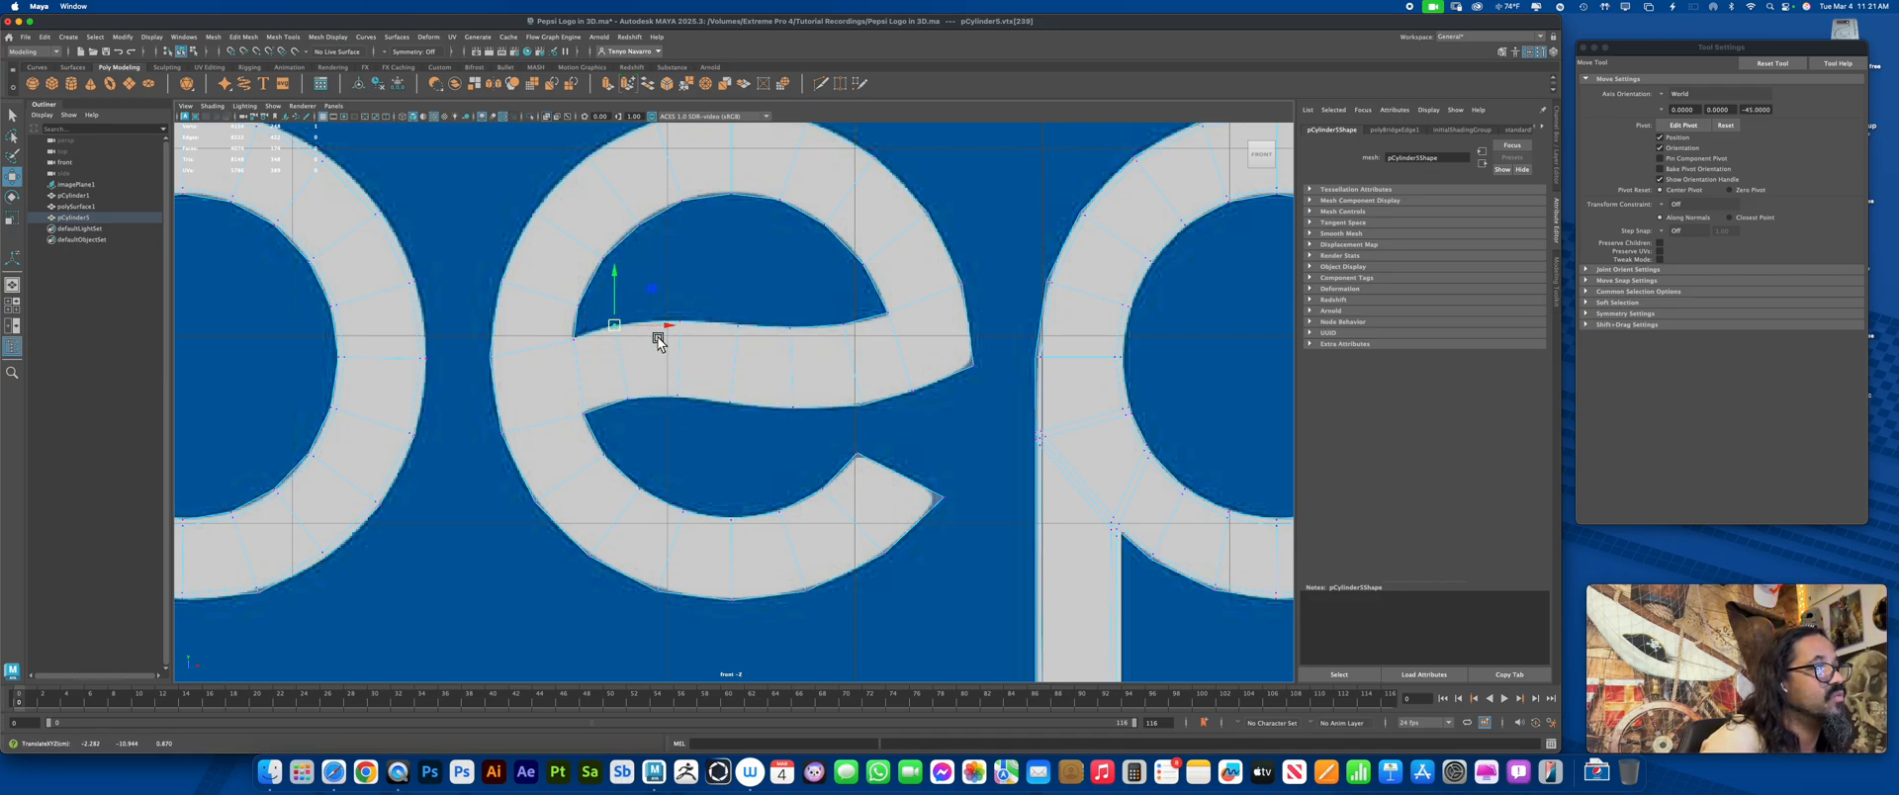
click(736, 316)
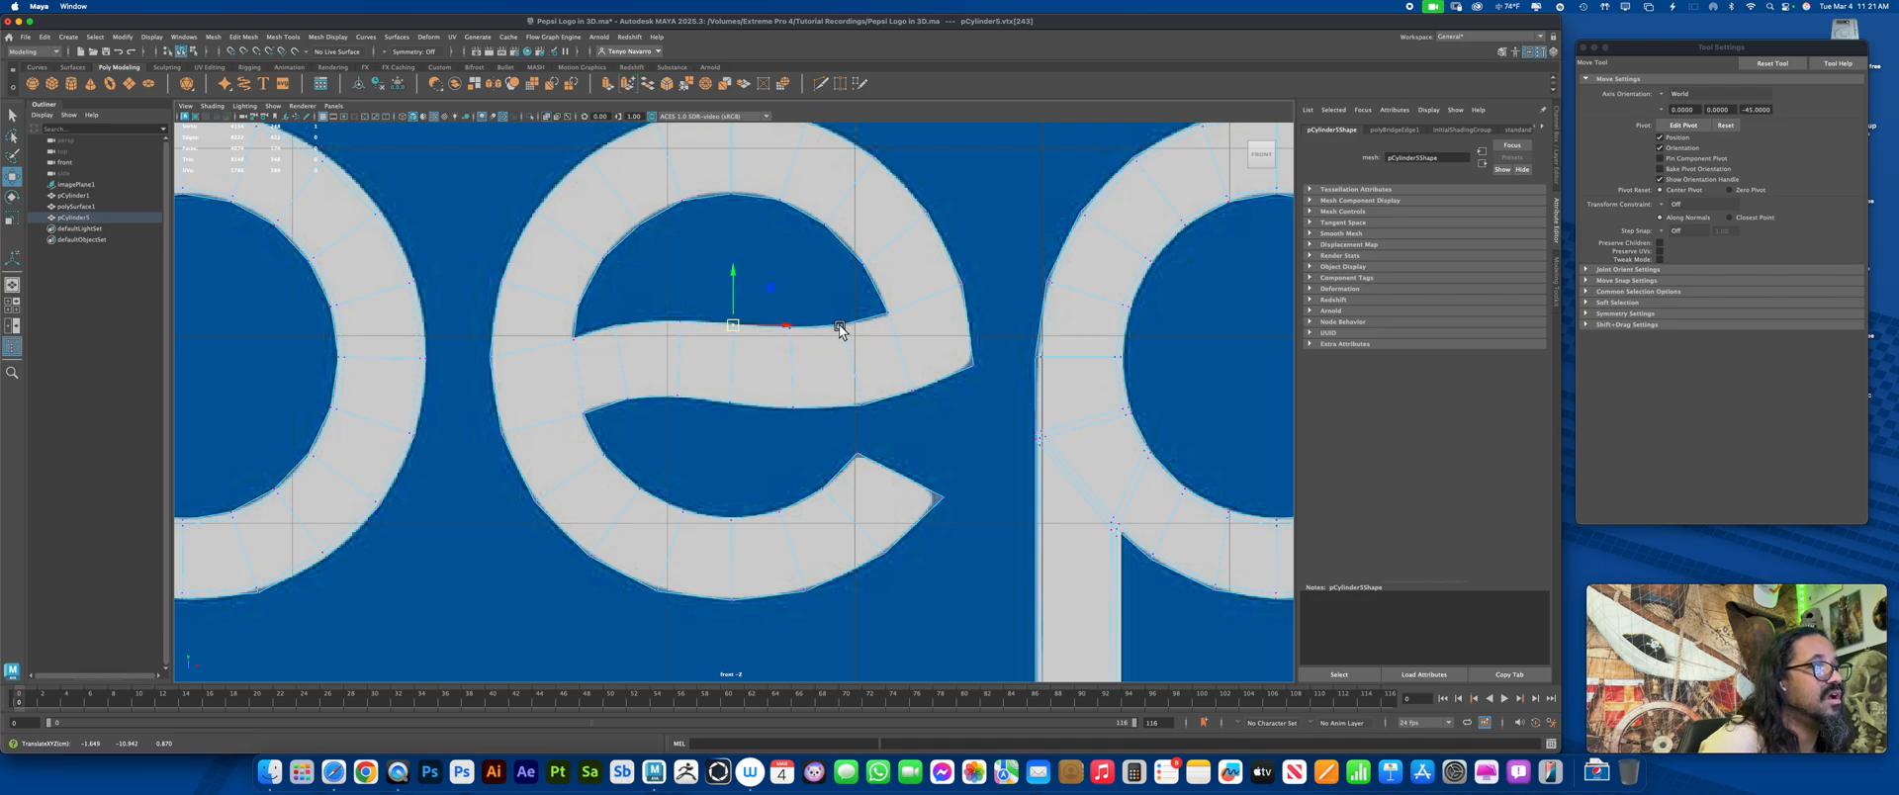
click(846, 329)
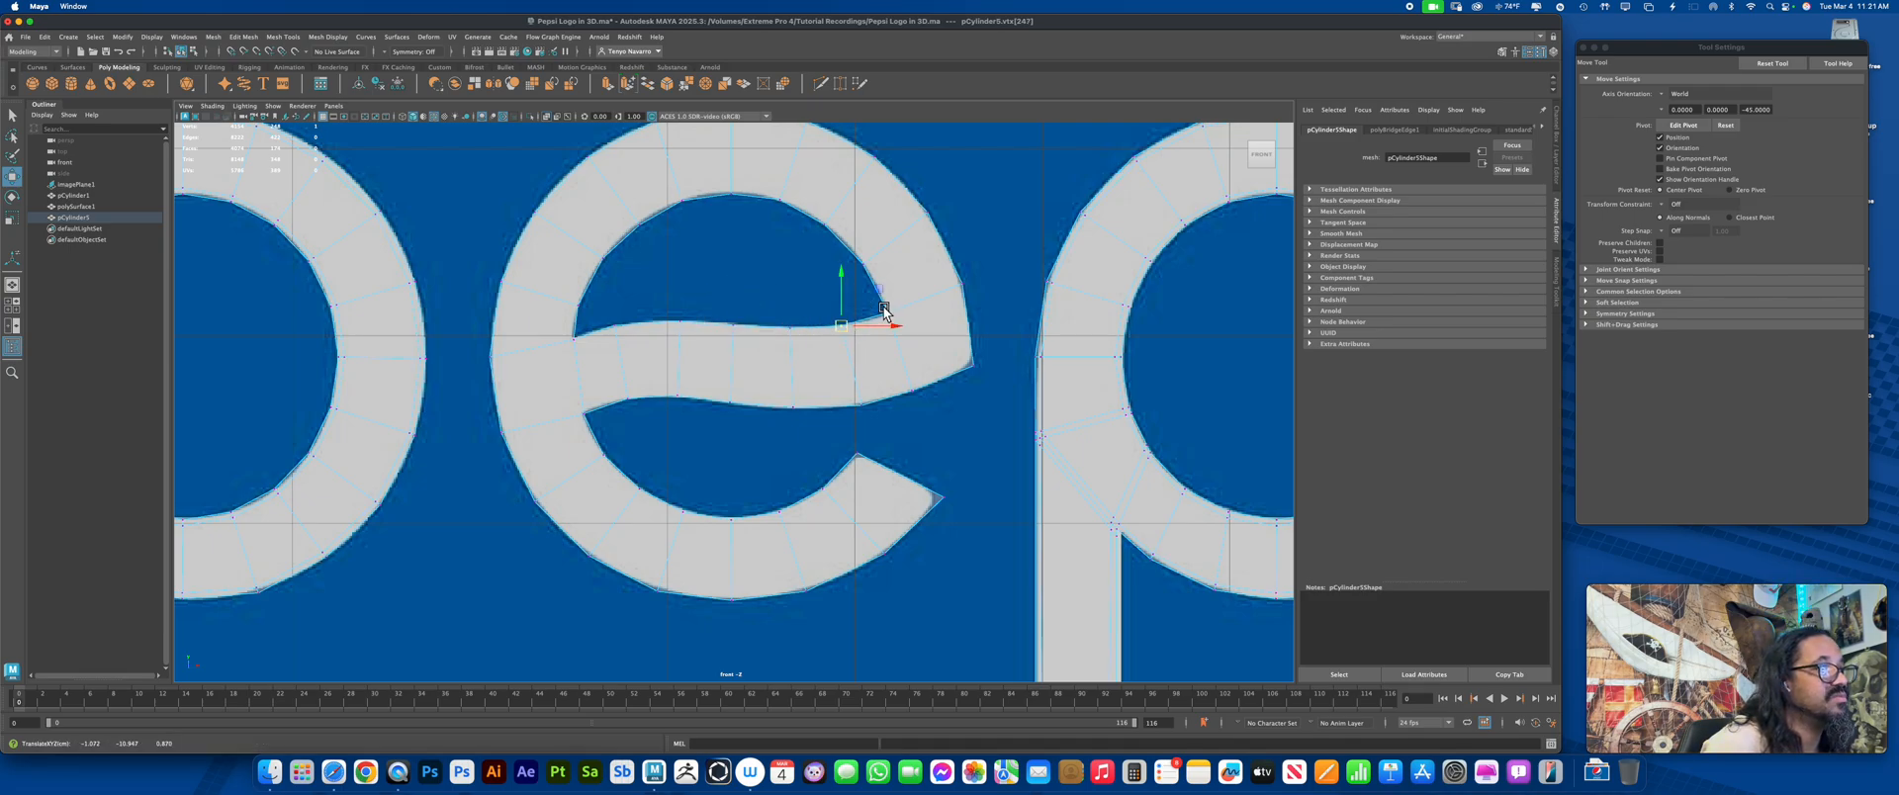
click(888, 315)
click(849, 403)
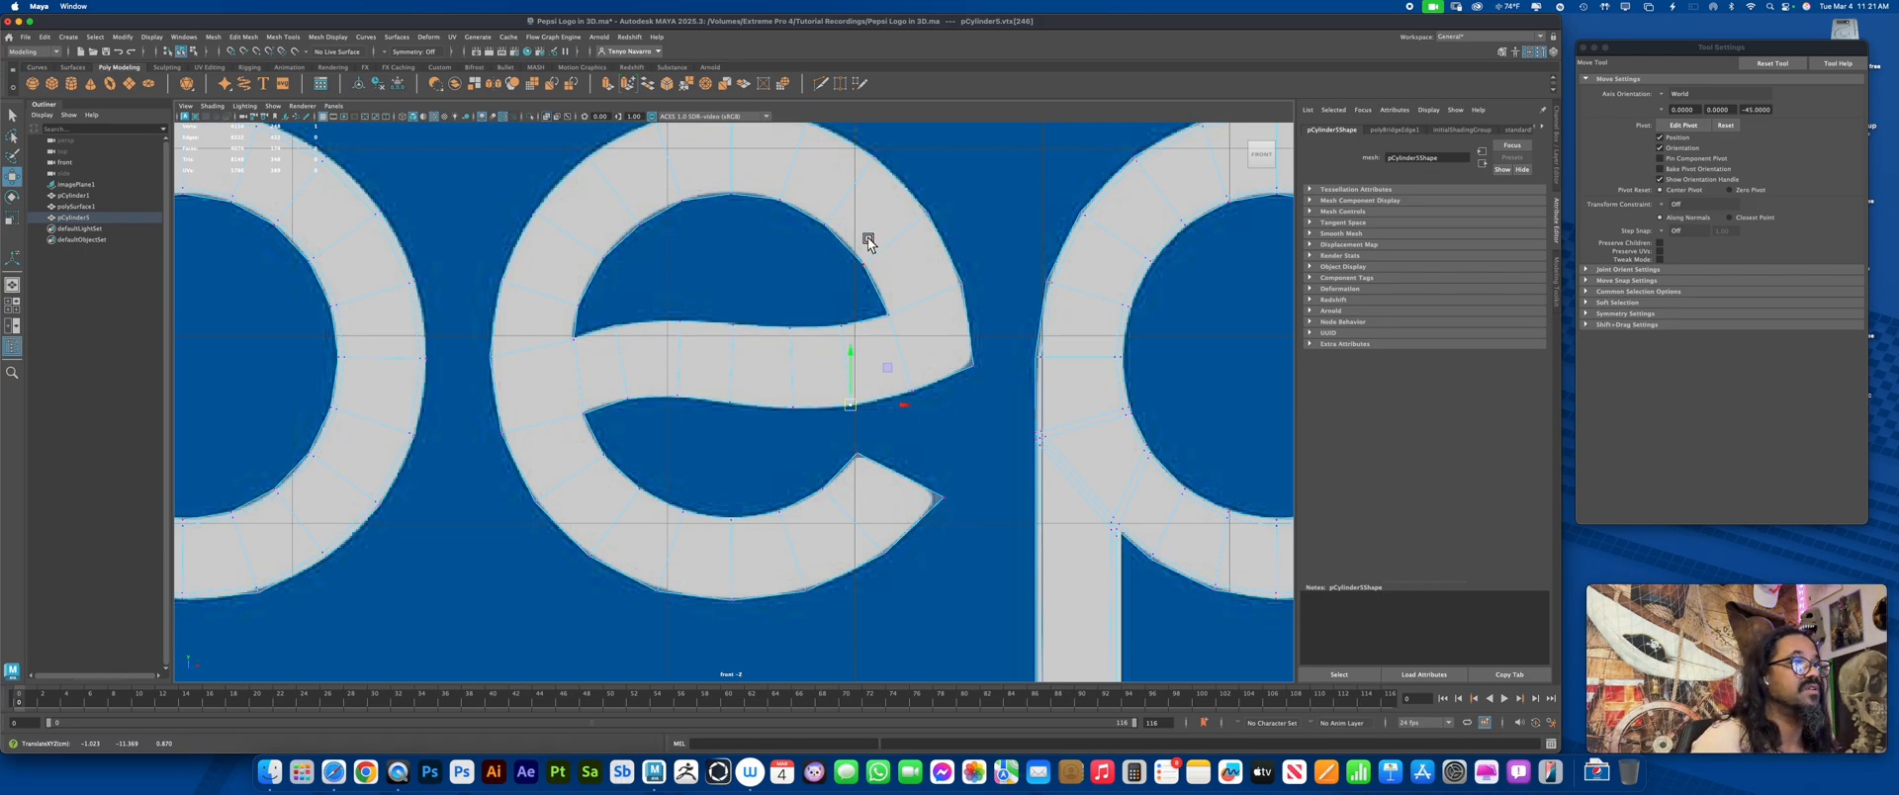
Return the letter mesh to object mode, save the scene and freeze the mesh's transformations
alt+right_drag(868, 244, 958, 395)
alt+middle_drag(957, 395, 902, 369)
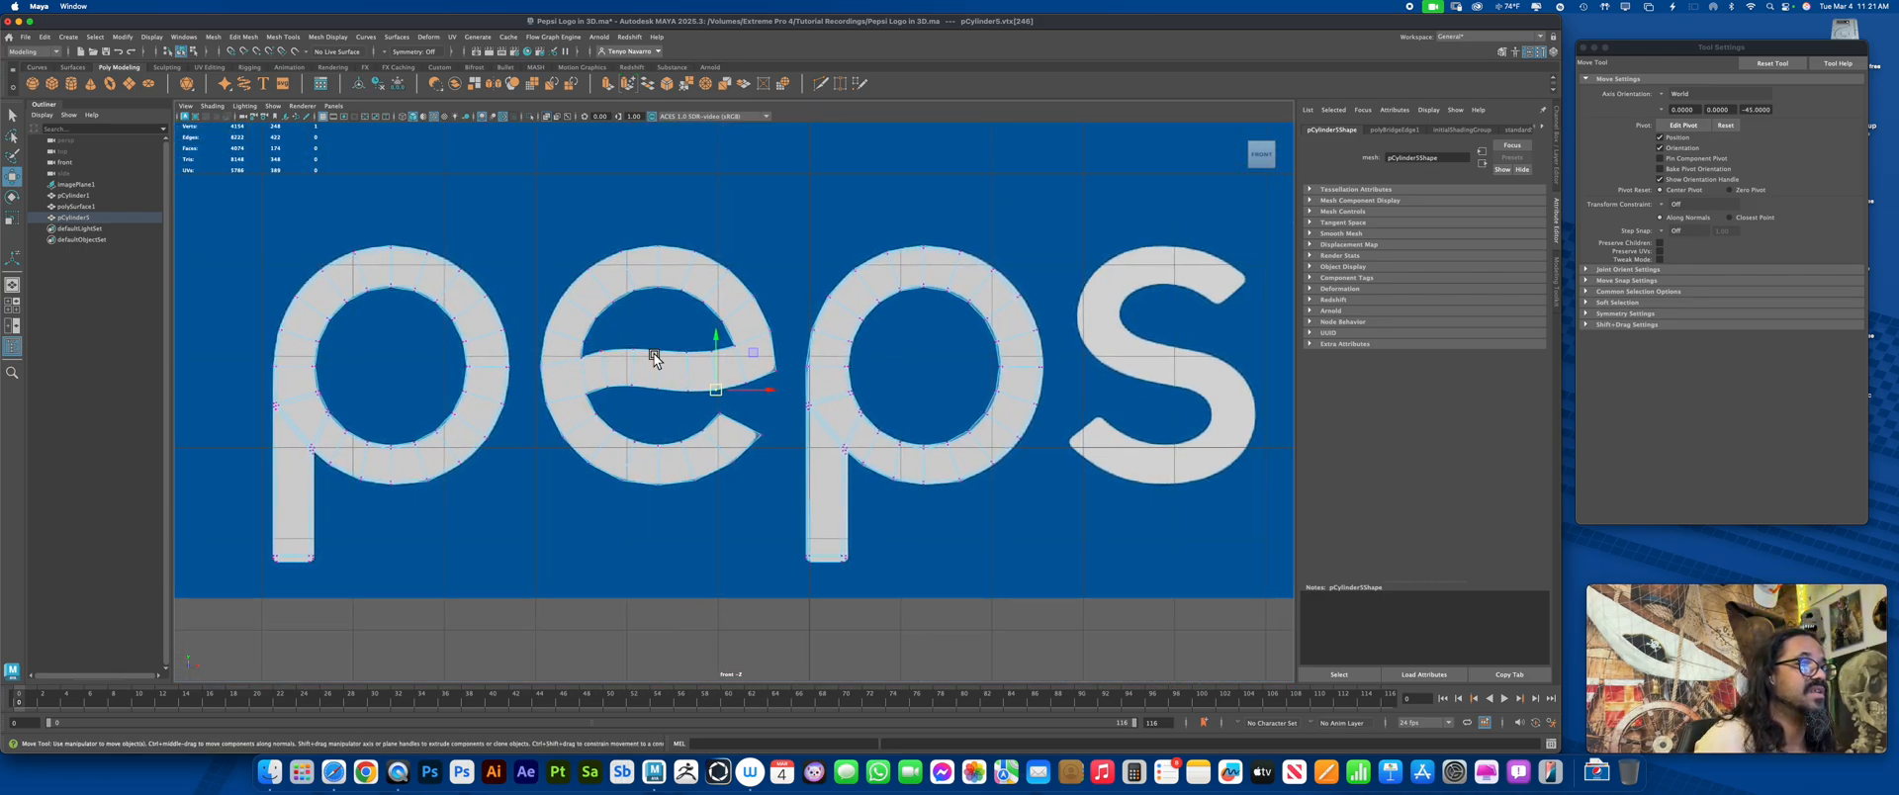
right_drag(685, 254, 729, 240)
key(super+s)
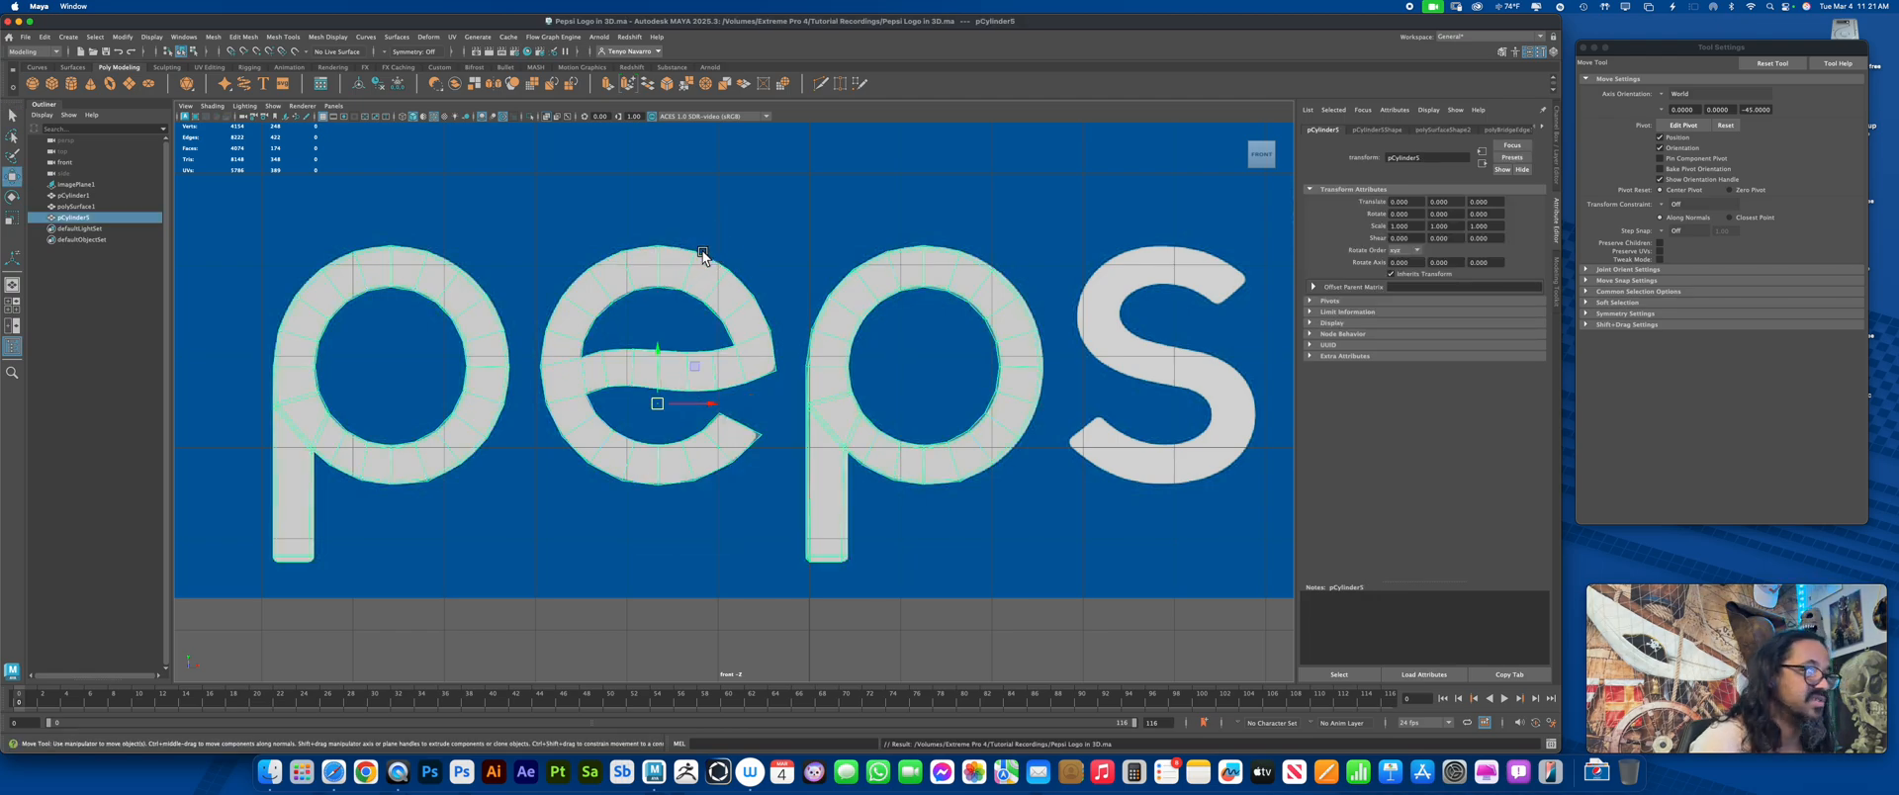
click(380, 85)
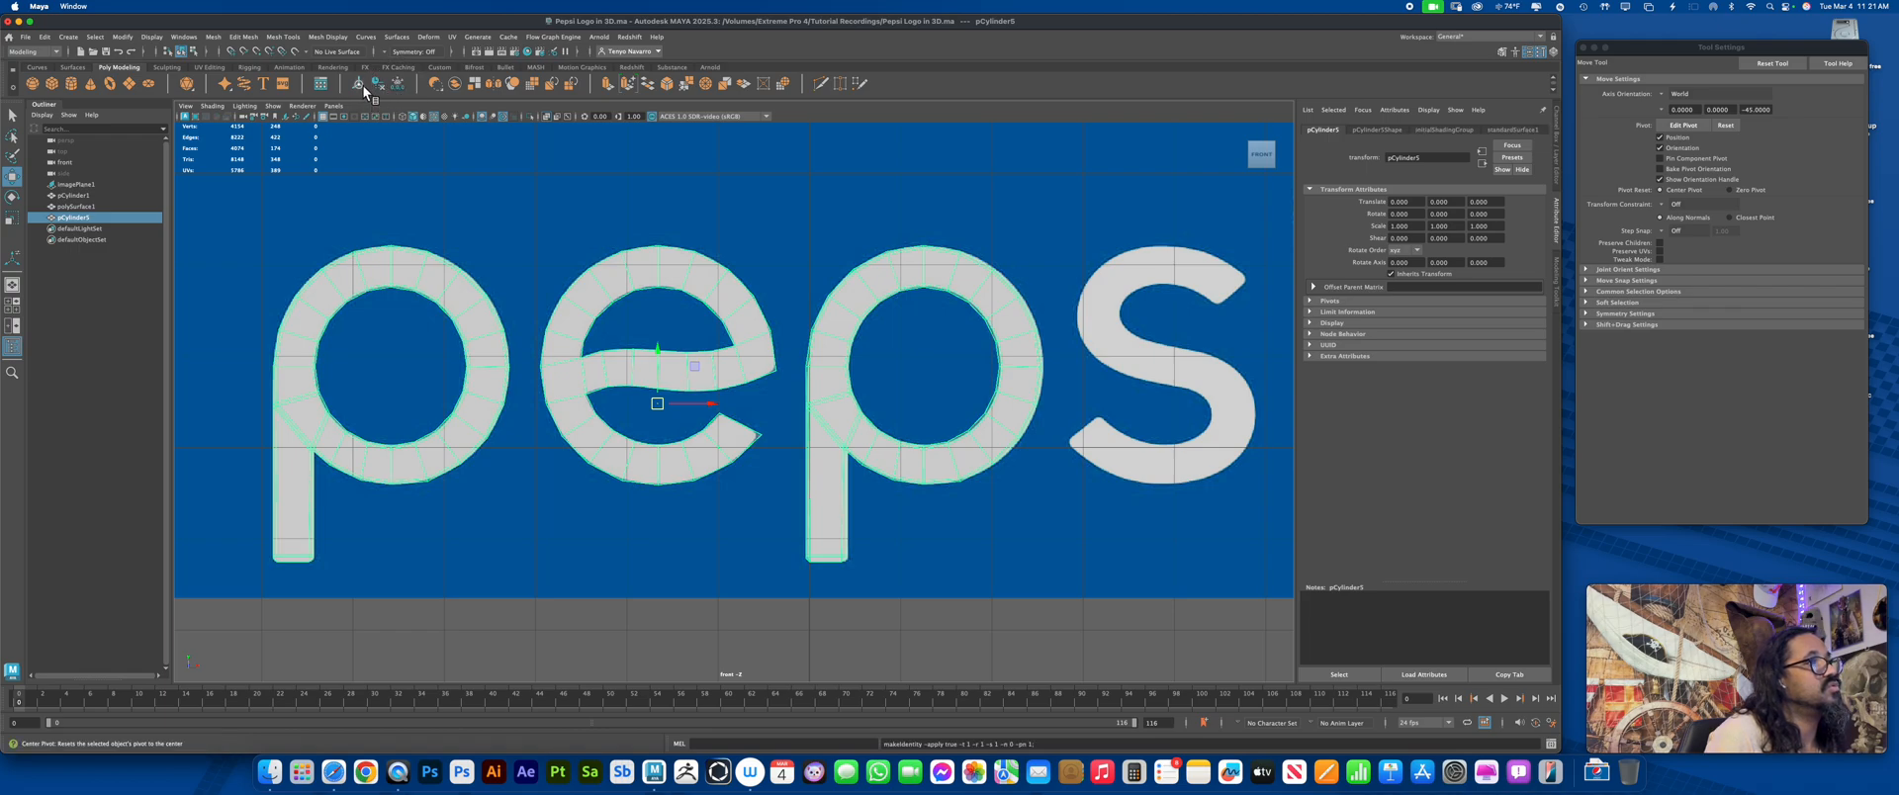
Insert edge loops in the e beside the crossbar's right inner corner and near its outer right tip
click(283, 36)
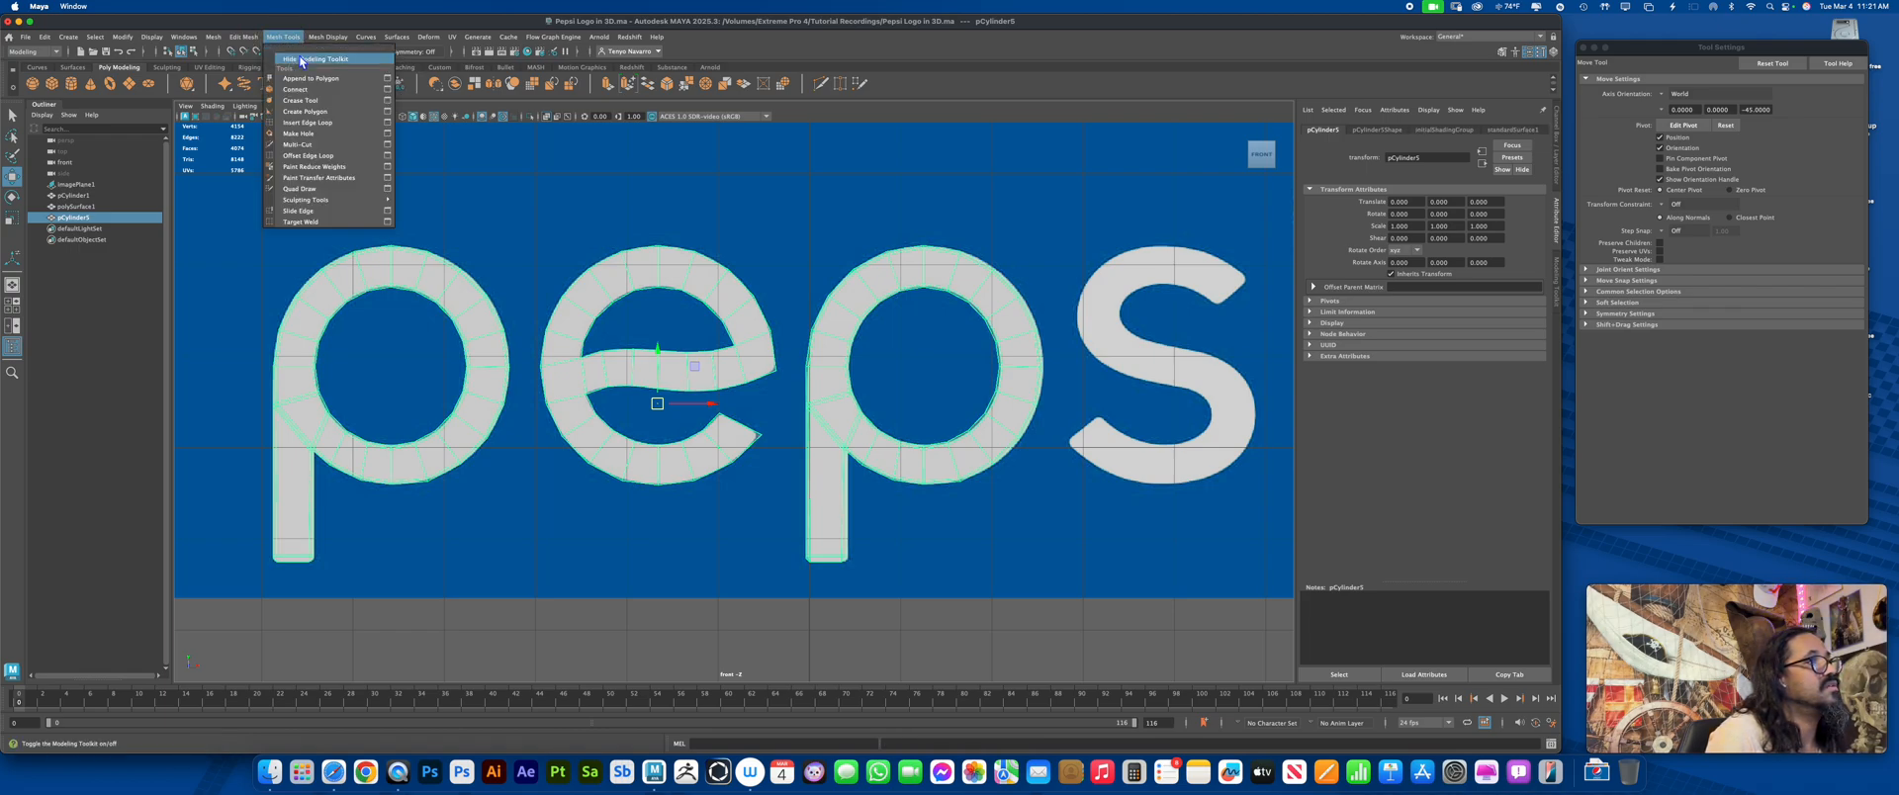
click(322, 123)
alt+middle_drag(942, 283, 896, 317)
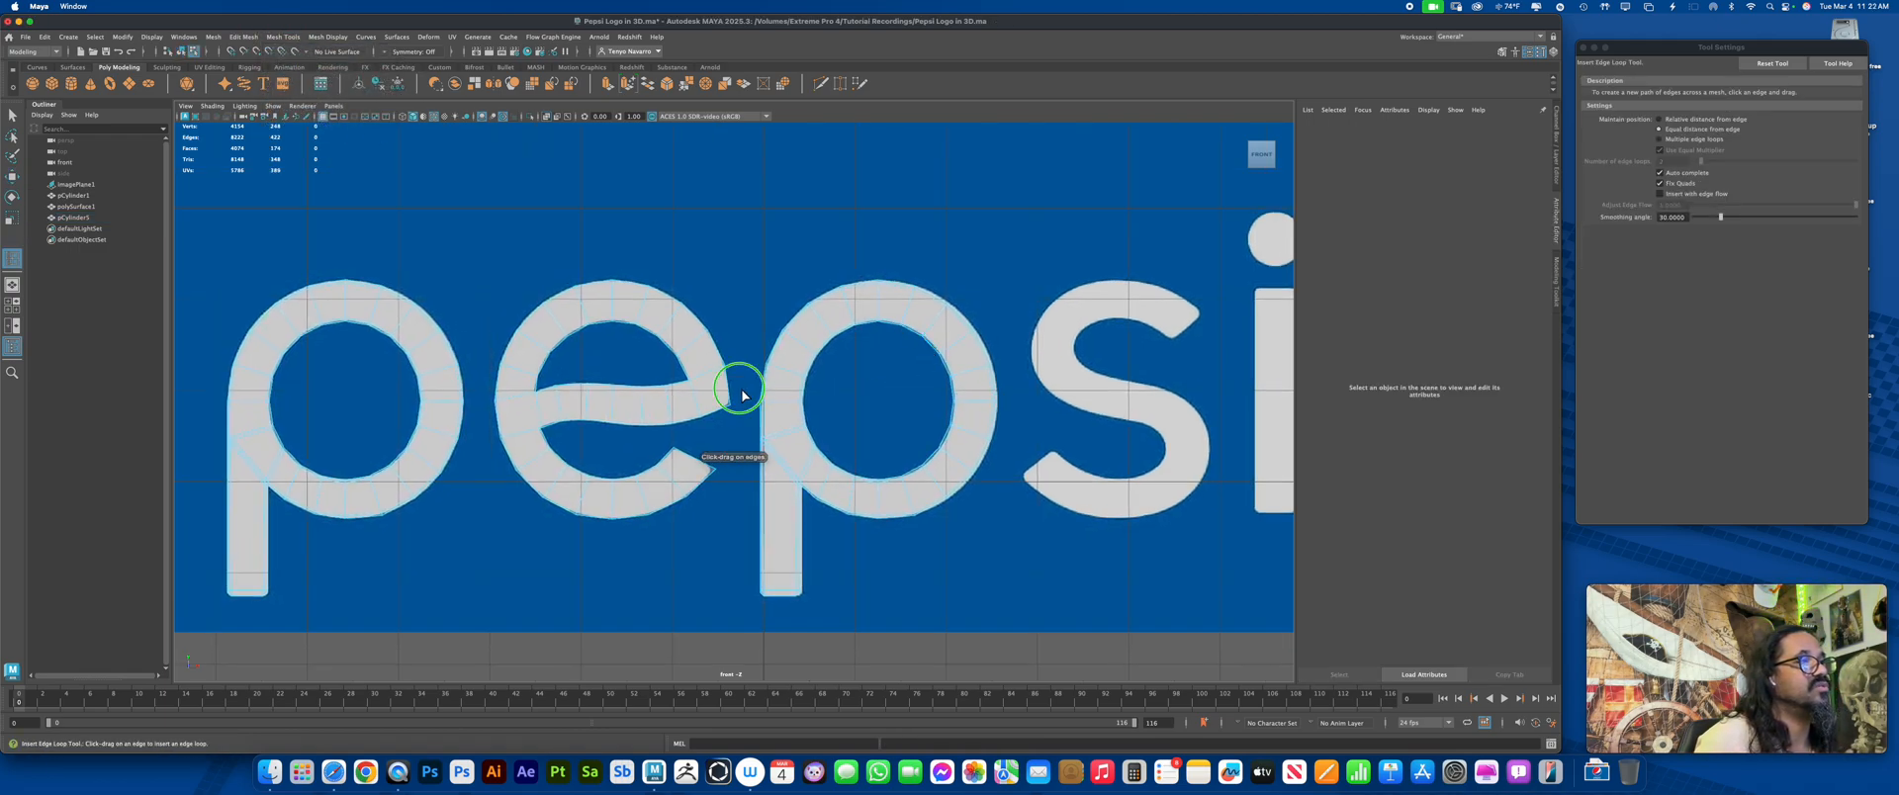
scroll(743, 395, up, 6)
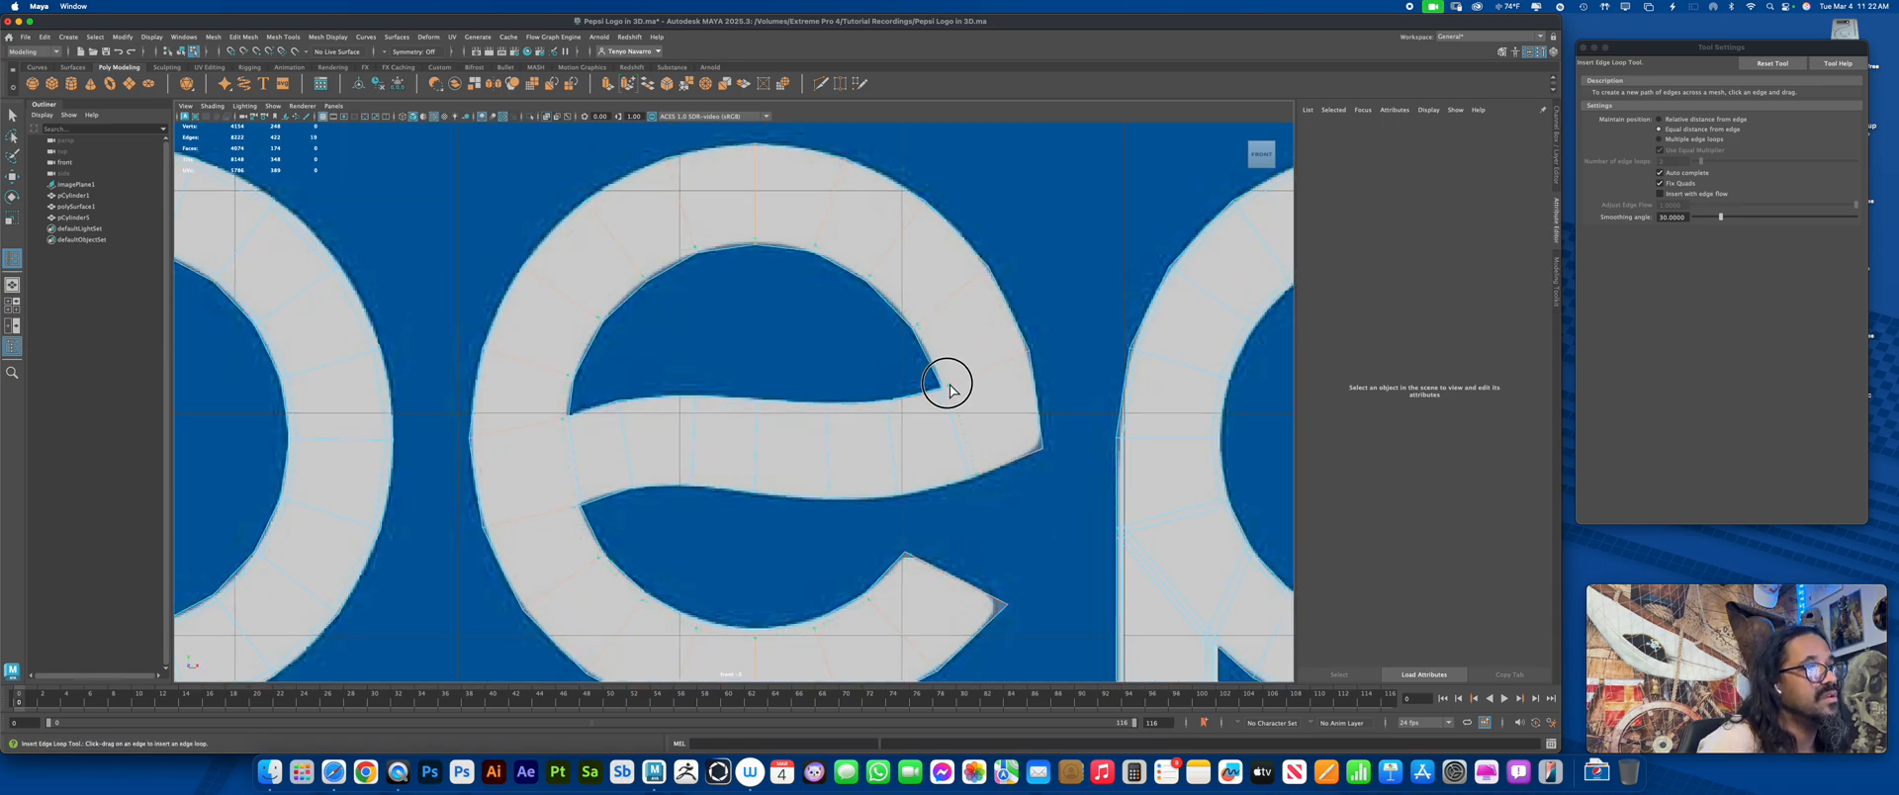
click(947, 389)
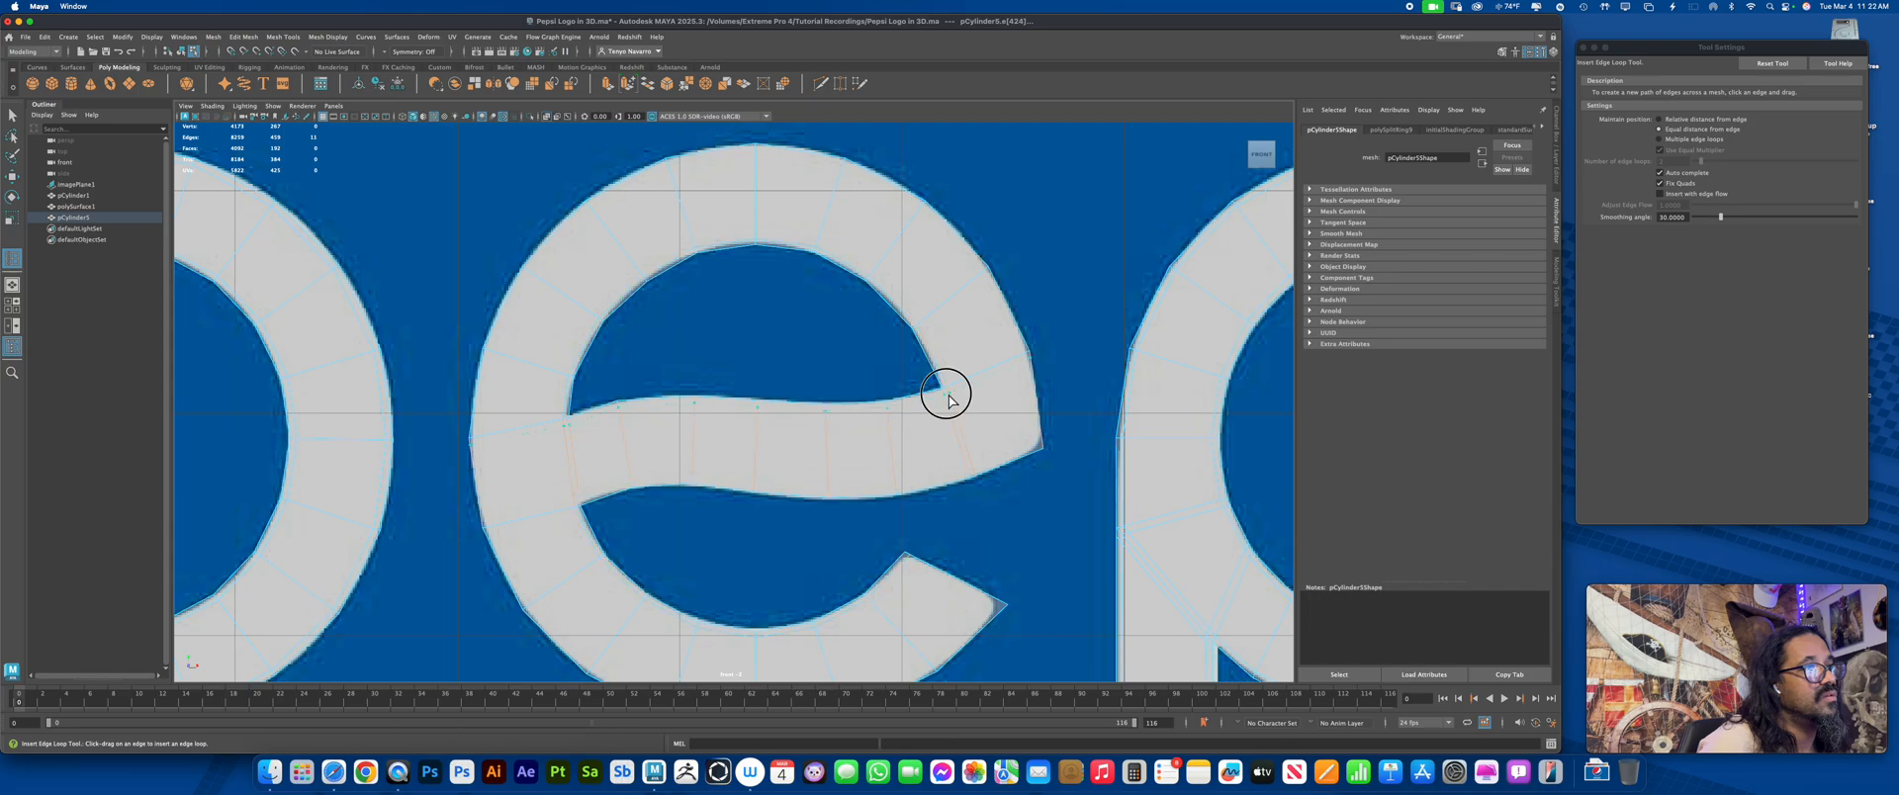
click(947, 393)
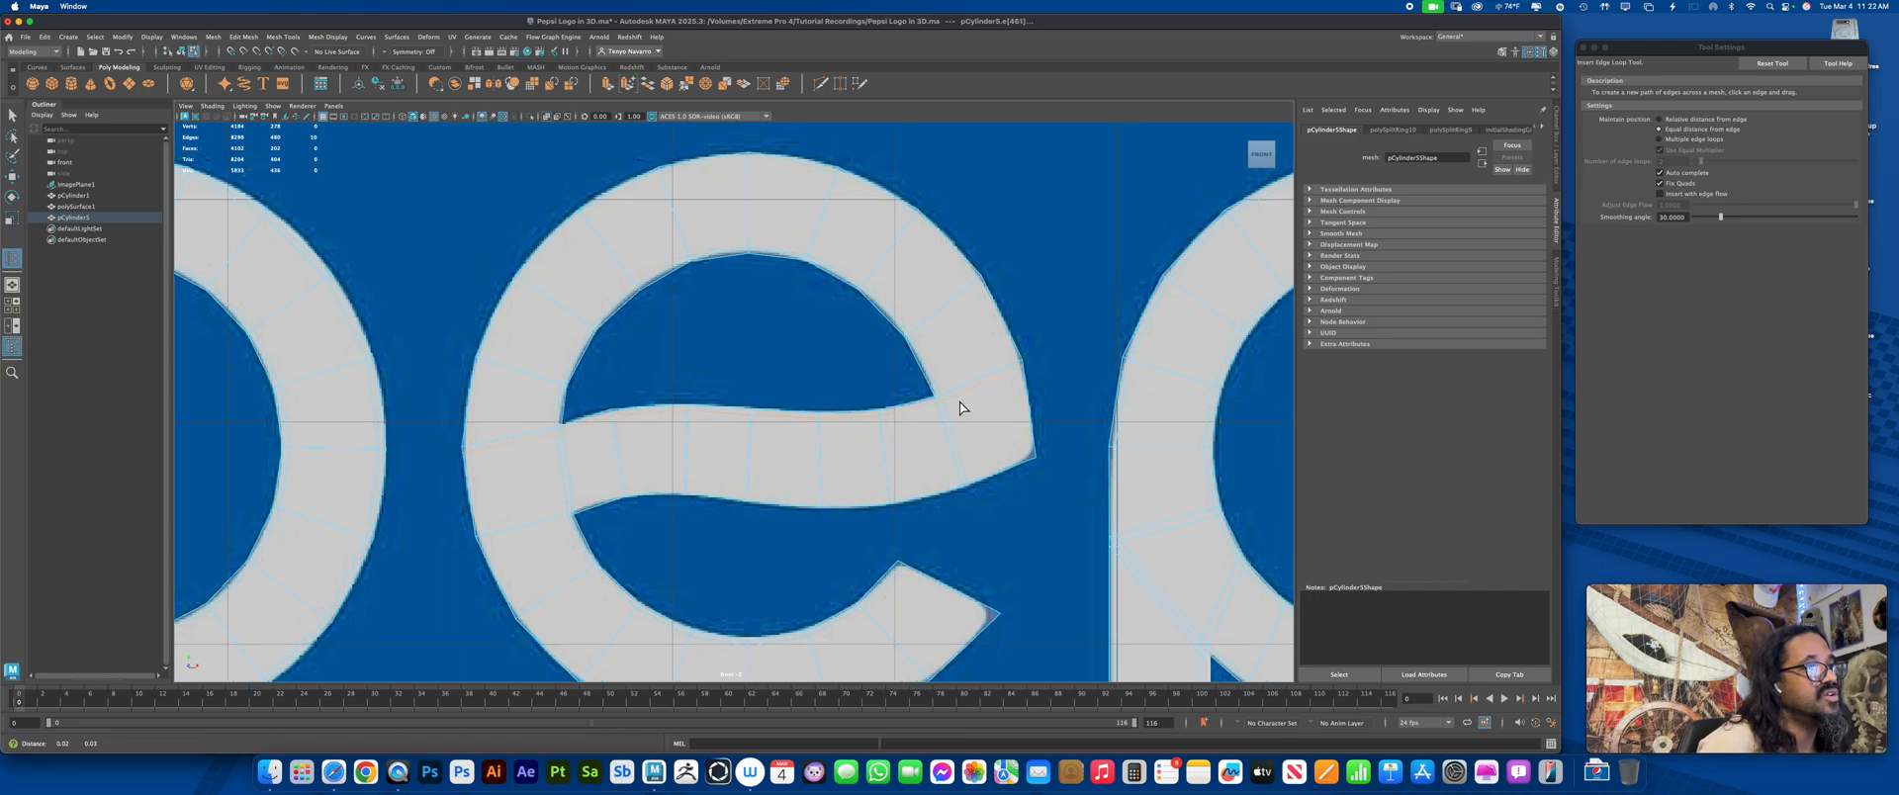
scroll(962, 403, up, 3)
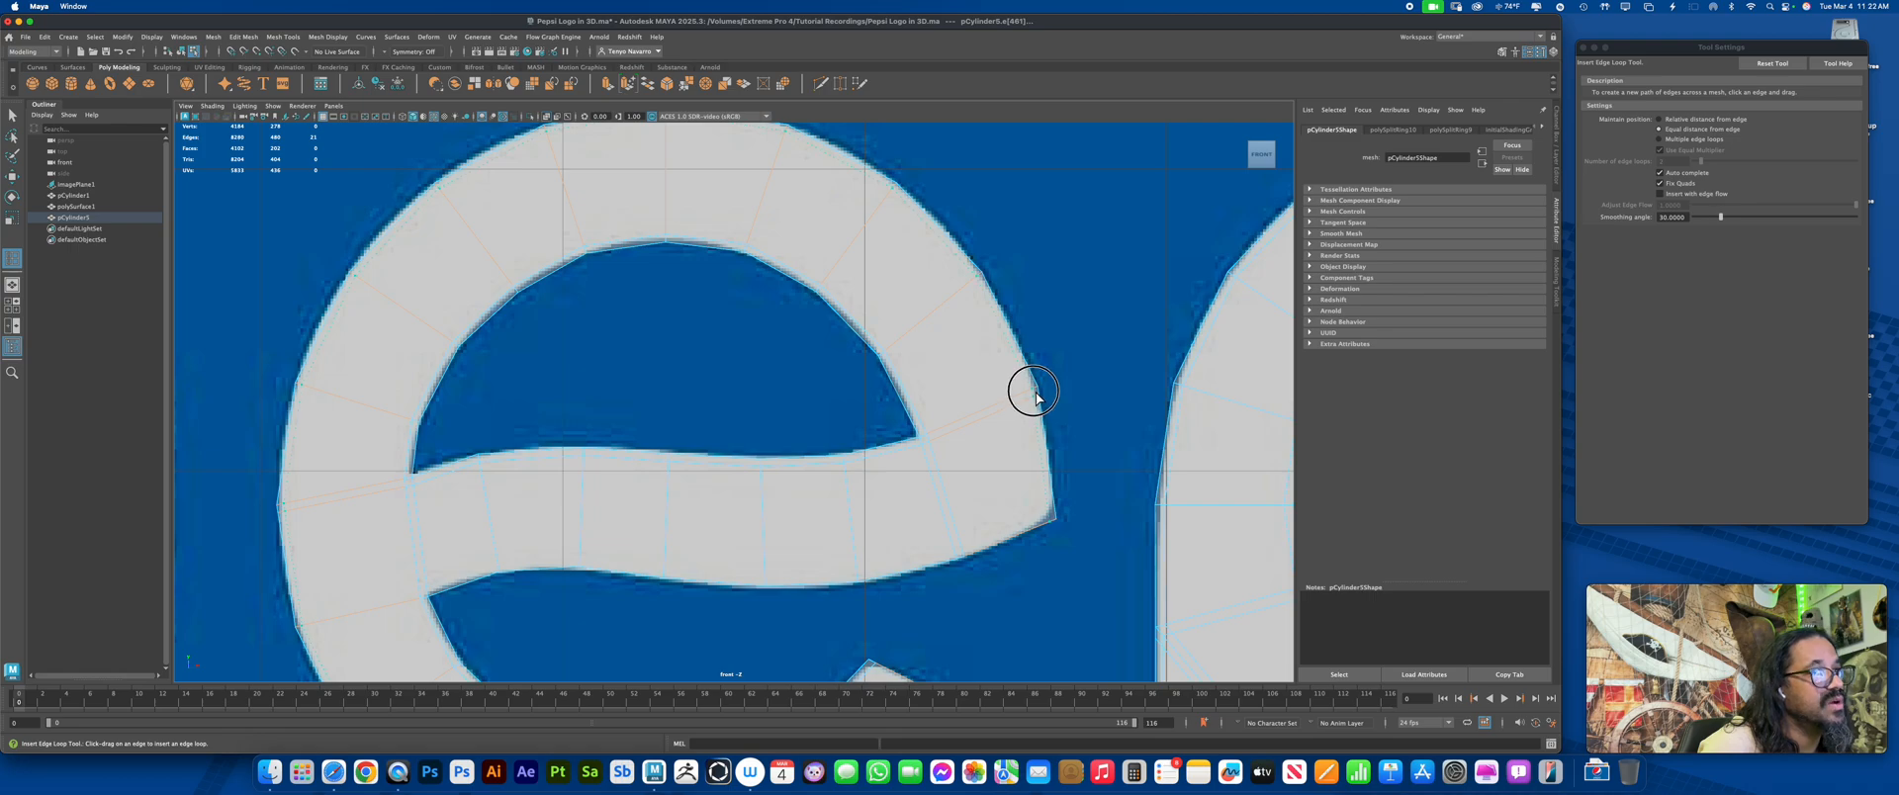
drag(1036, 396, 1046, 442)
drag(1055, 501, 1055, 510)
Insert supporting edge loops around the two inner corners where the crossbar meets the left side of the e
alt+middle_drag(696, 562, 760, 463)
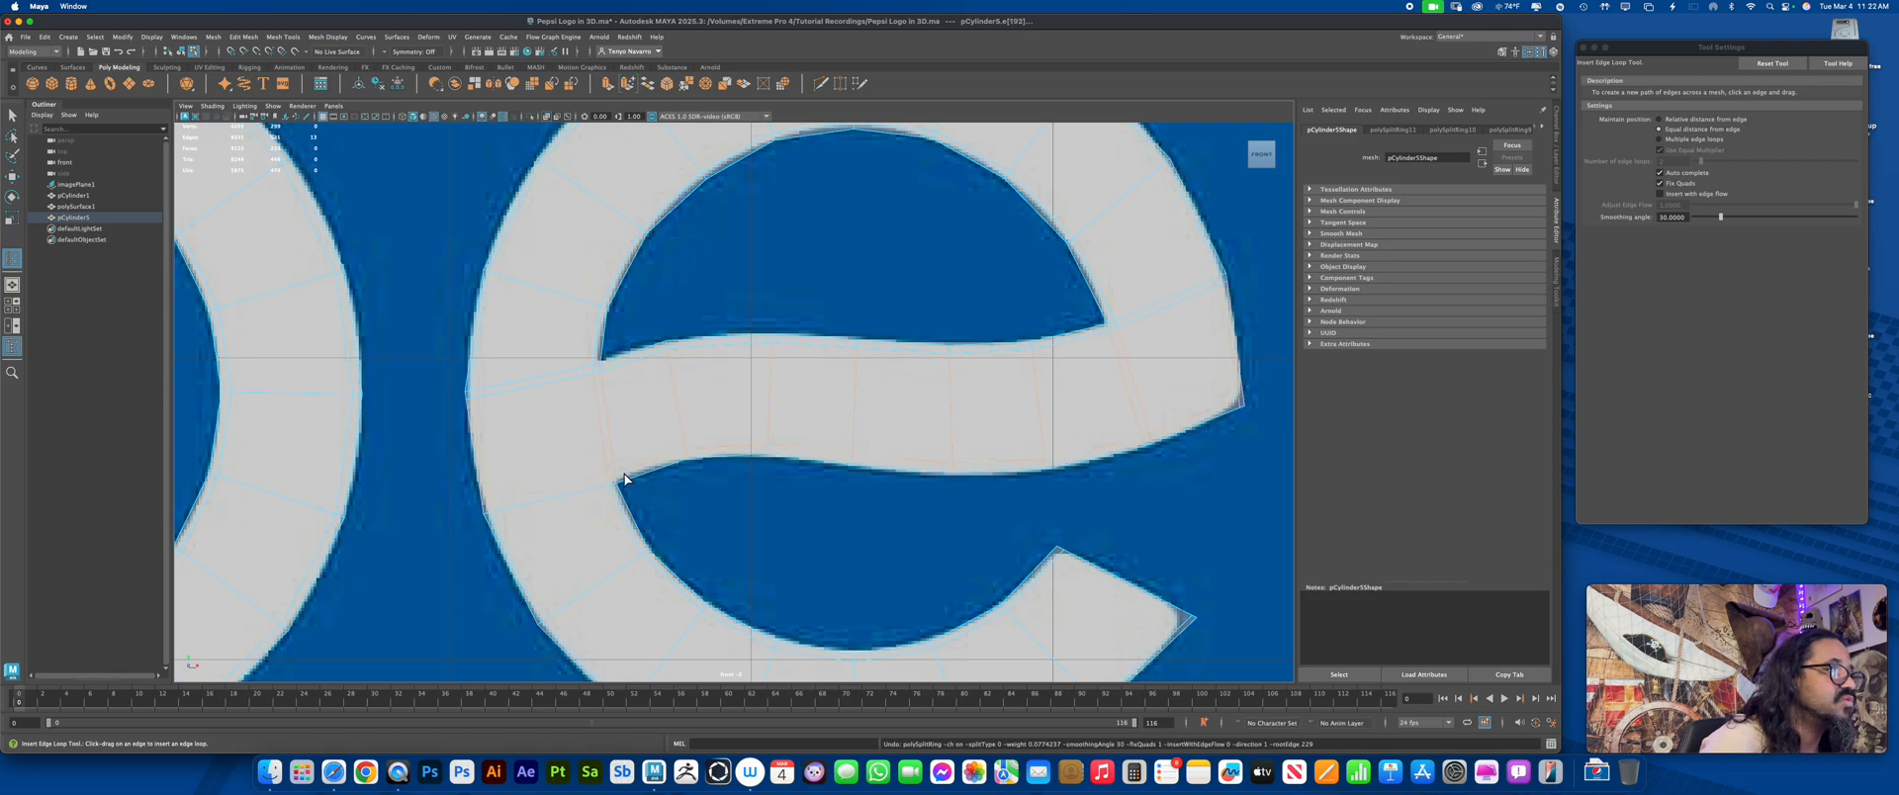
drag(620, 484, 629, 479)
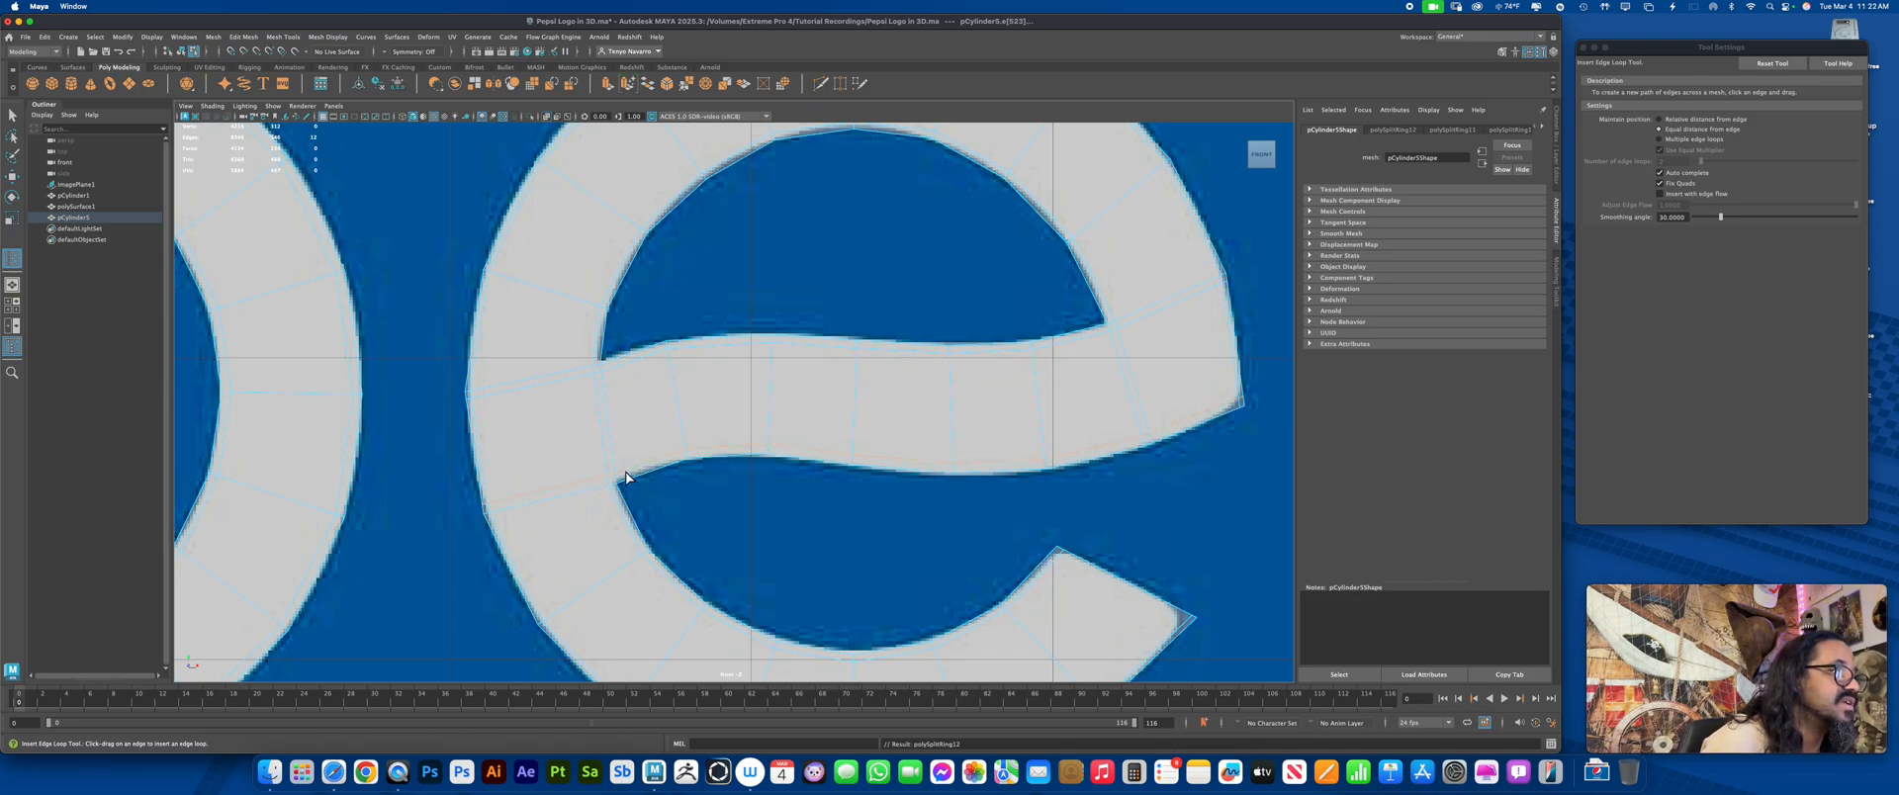
click(625, 477)
click(621, 496)
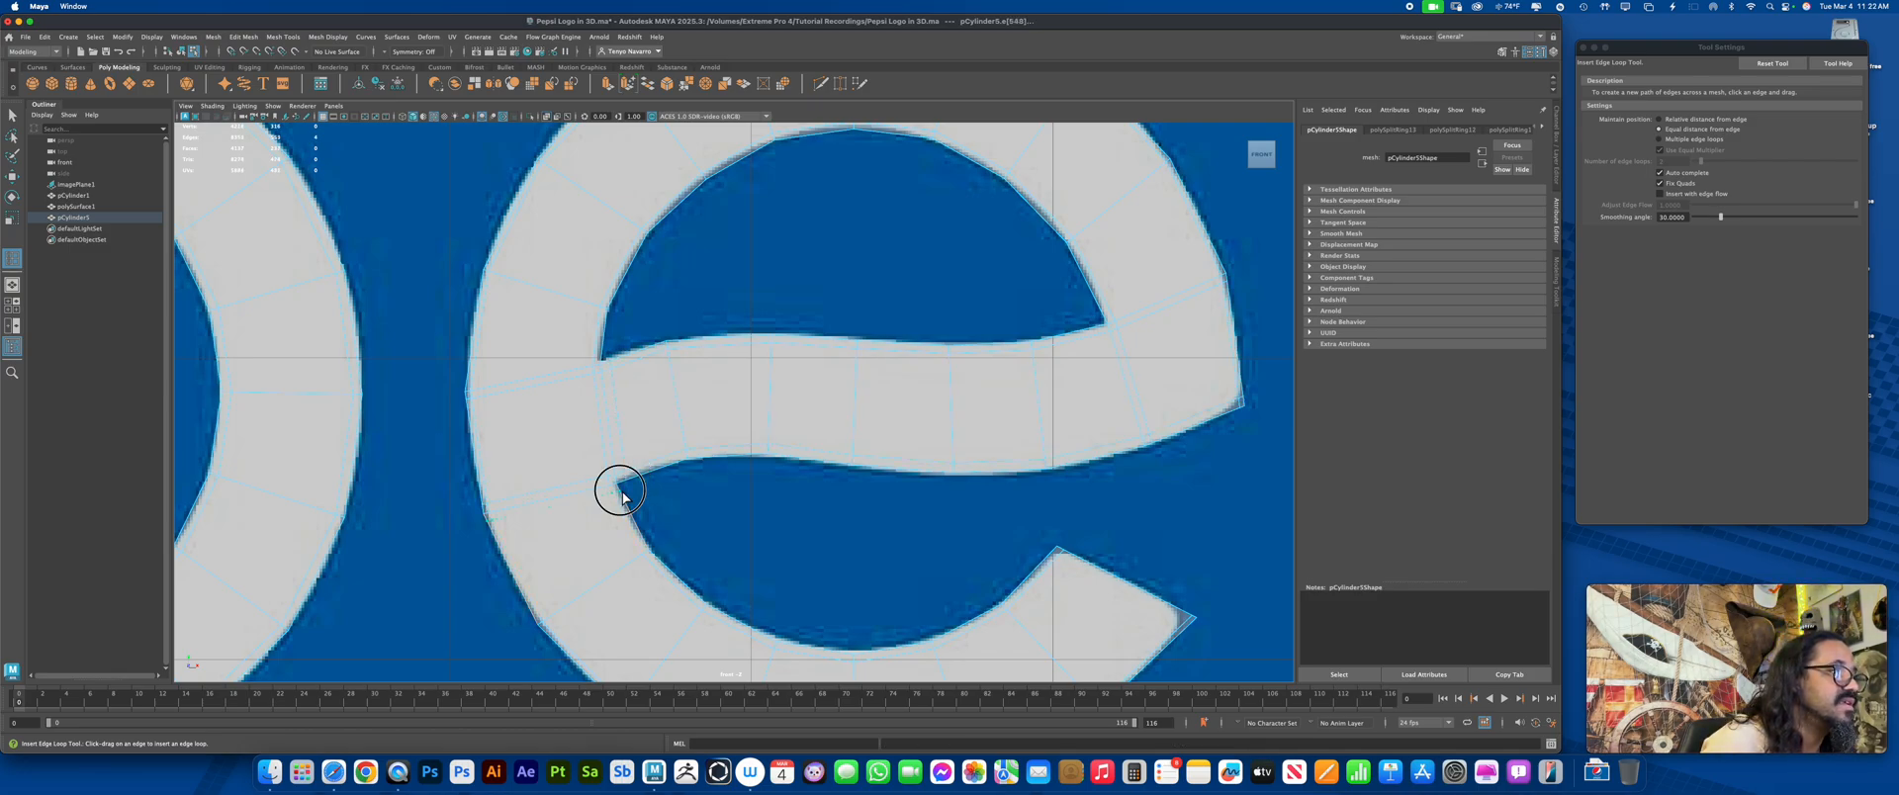
click(622, 498)
click(605, 358)
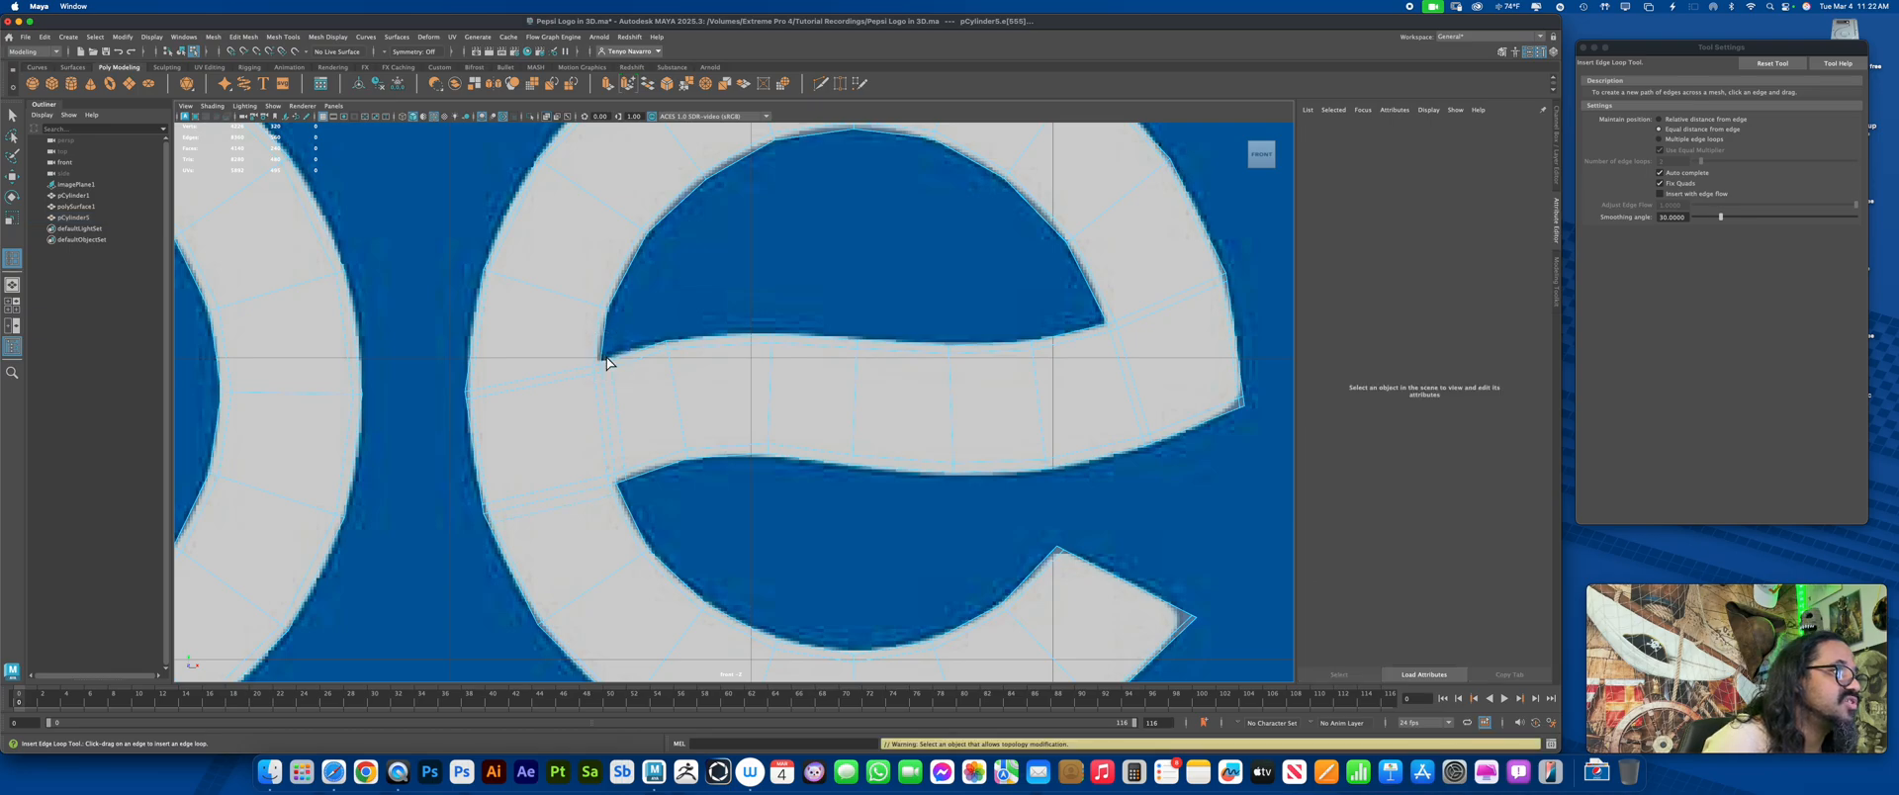
click(599, 358)
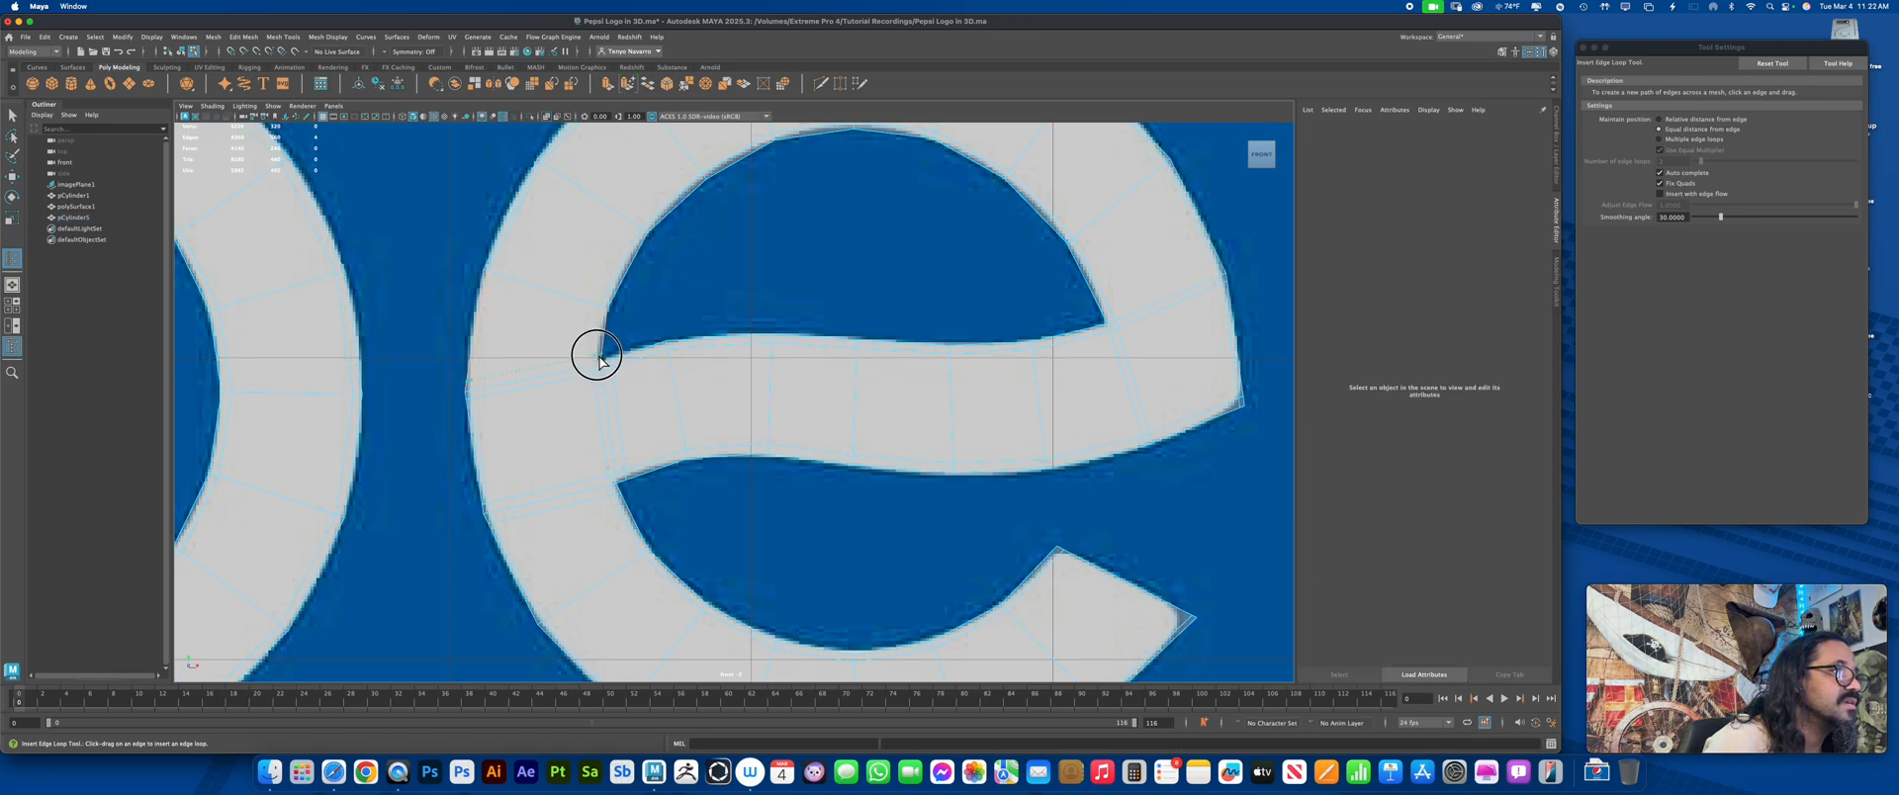
drag(598, 359, 616, 367)
Insert edge loops beside the e's right inner corner and near its lower open end, checking the smoothed preview in between
key(3)
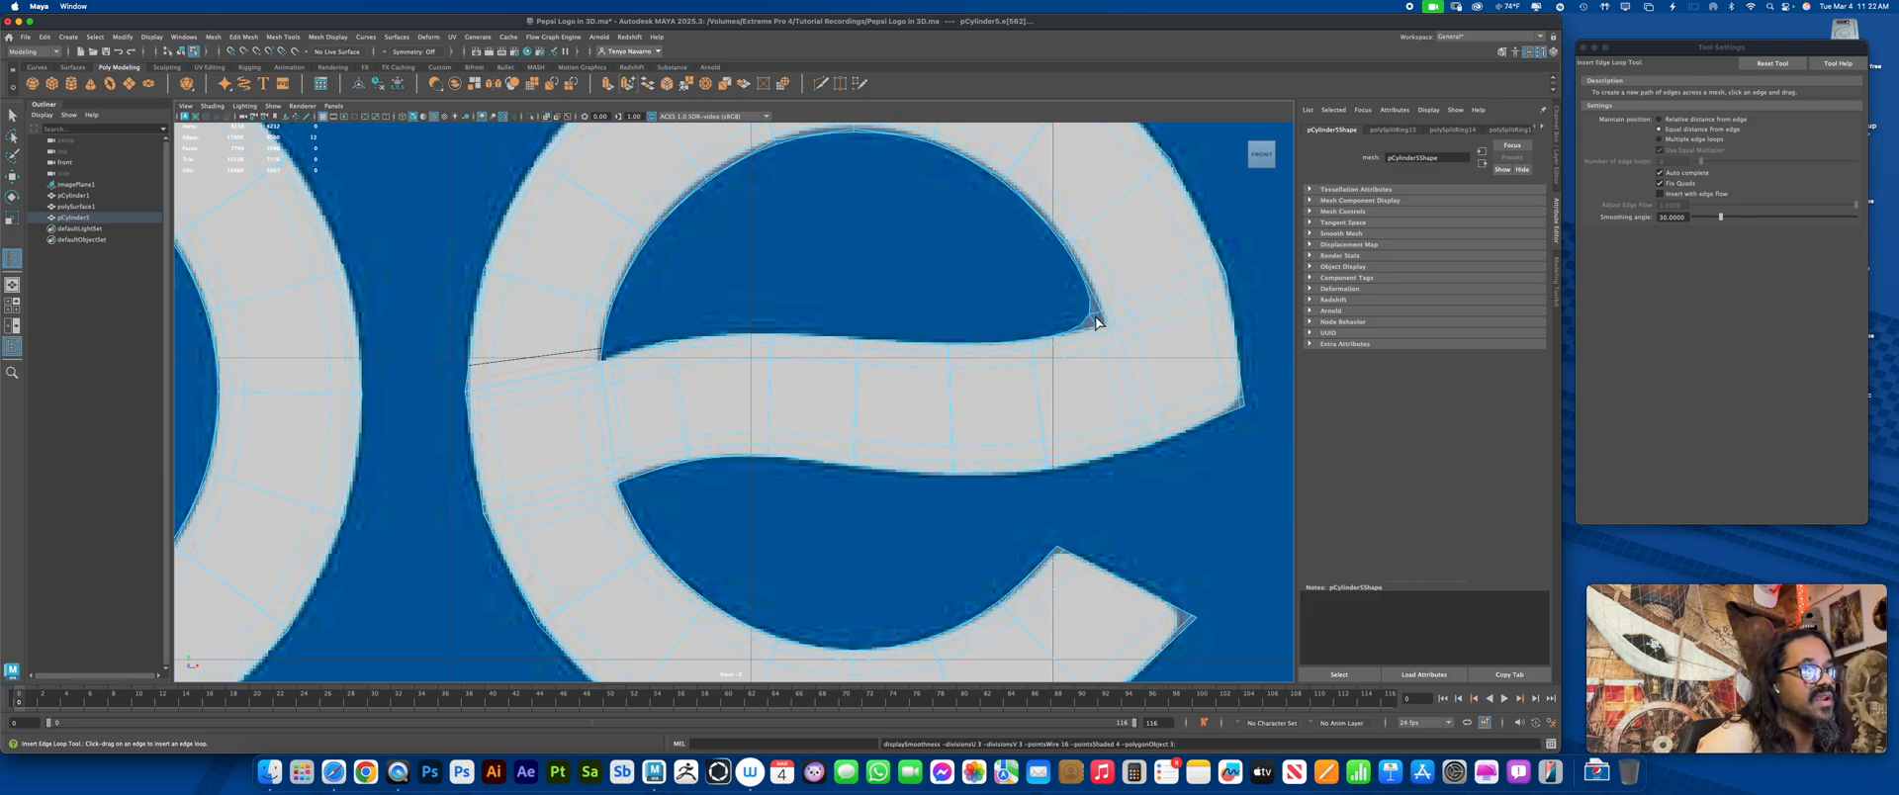
key(1)
drag(1118, 328, 1106, 341)
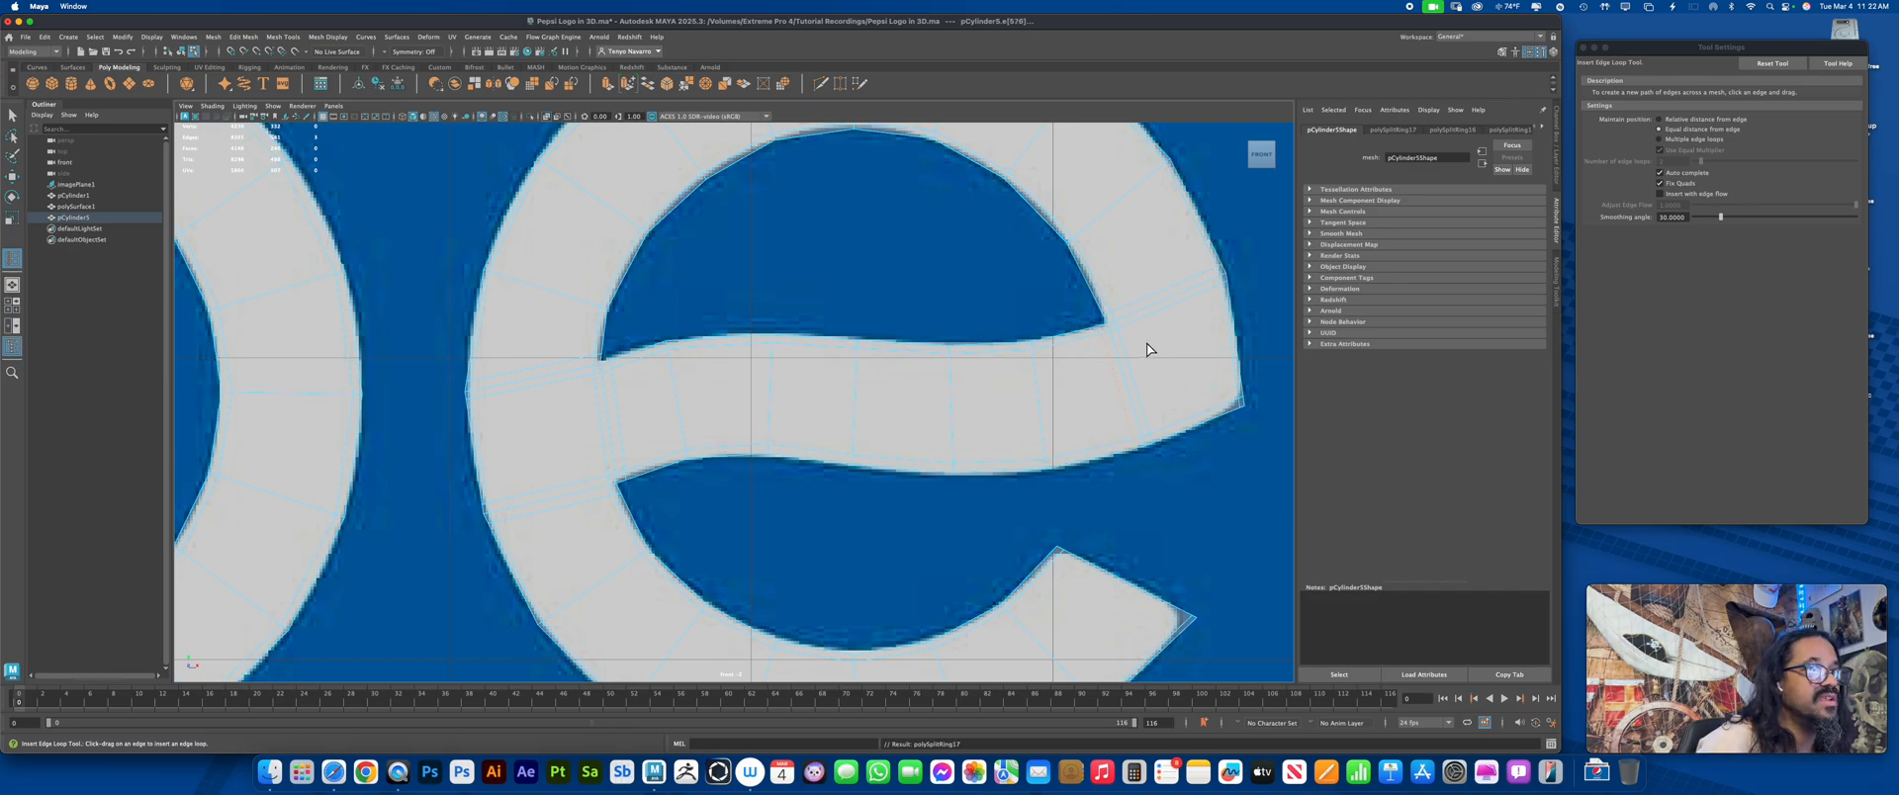
key(3)
key(1)
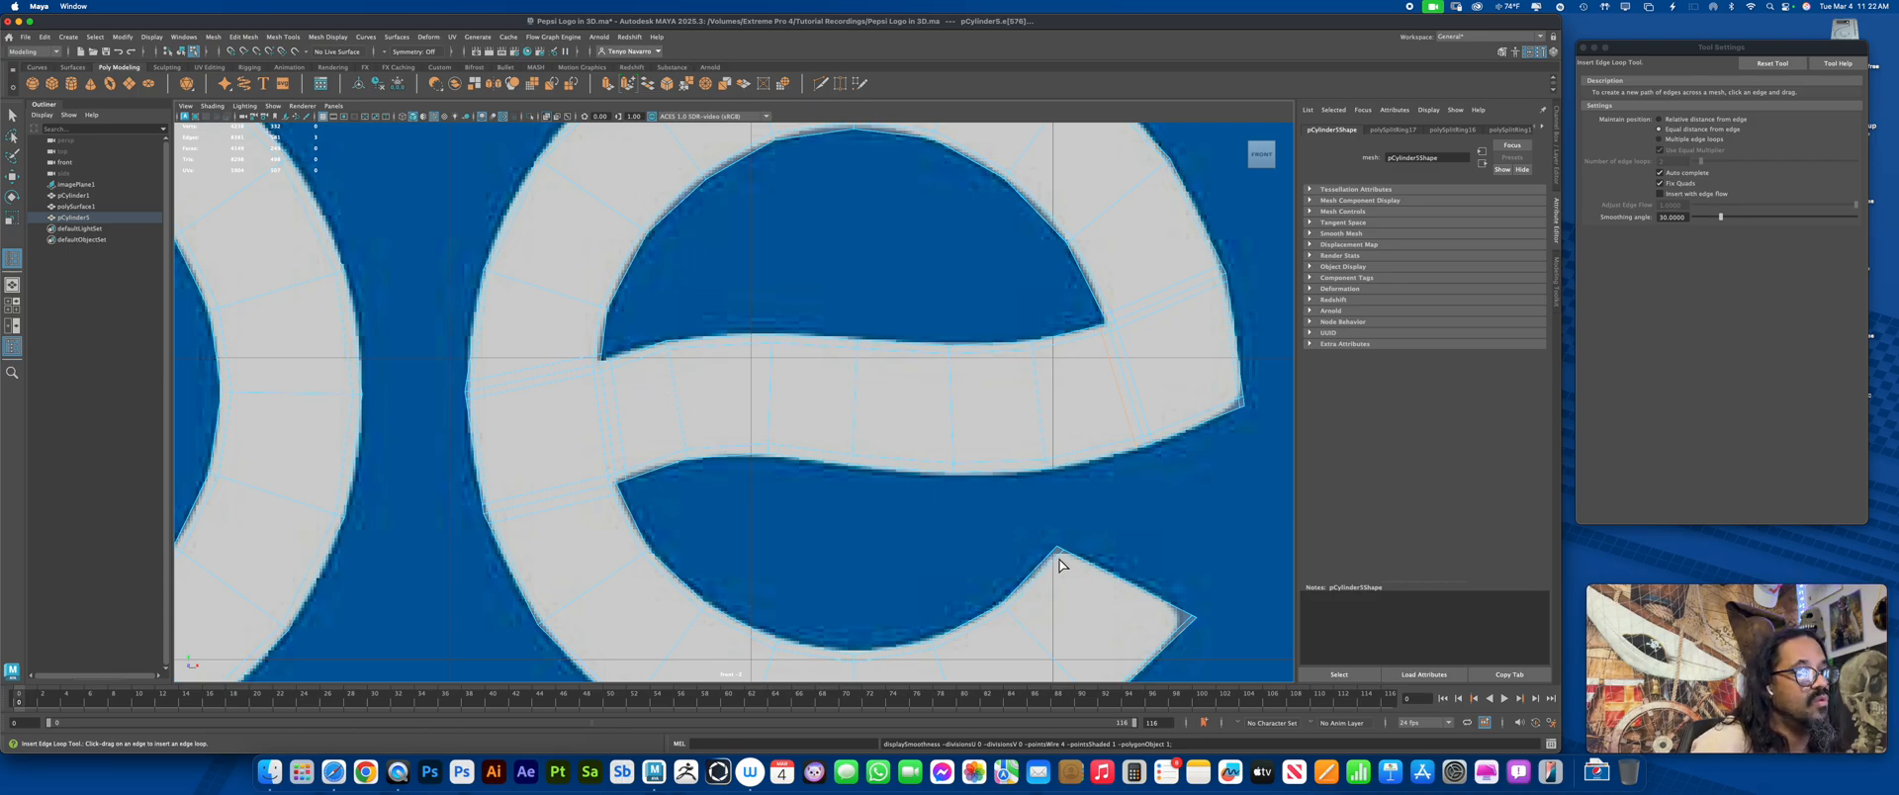
drag(1059, 564, 1068, 578)
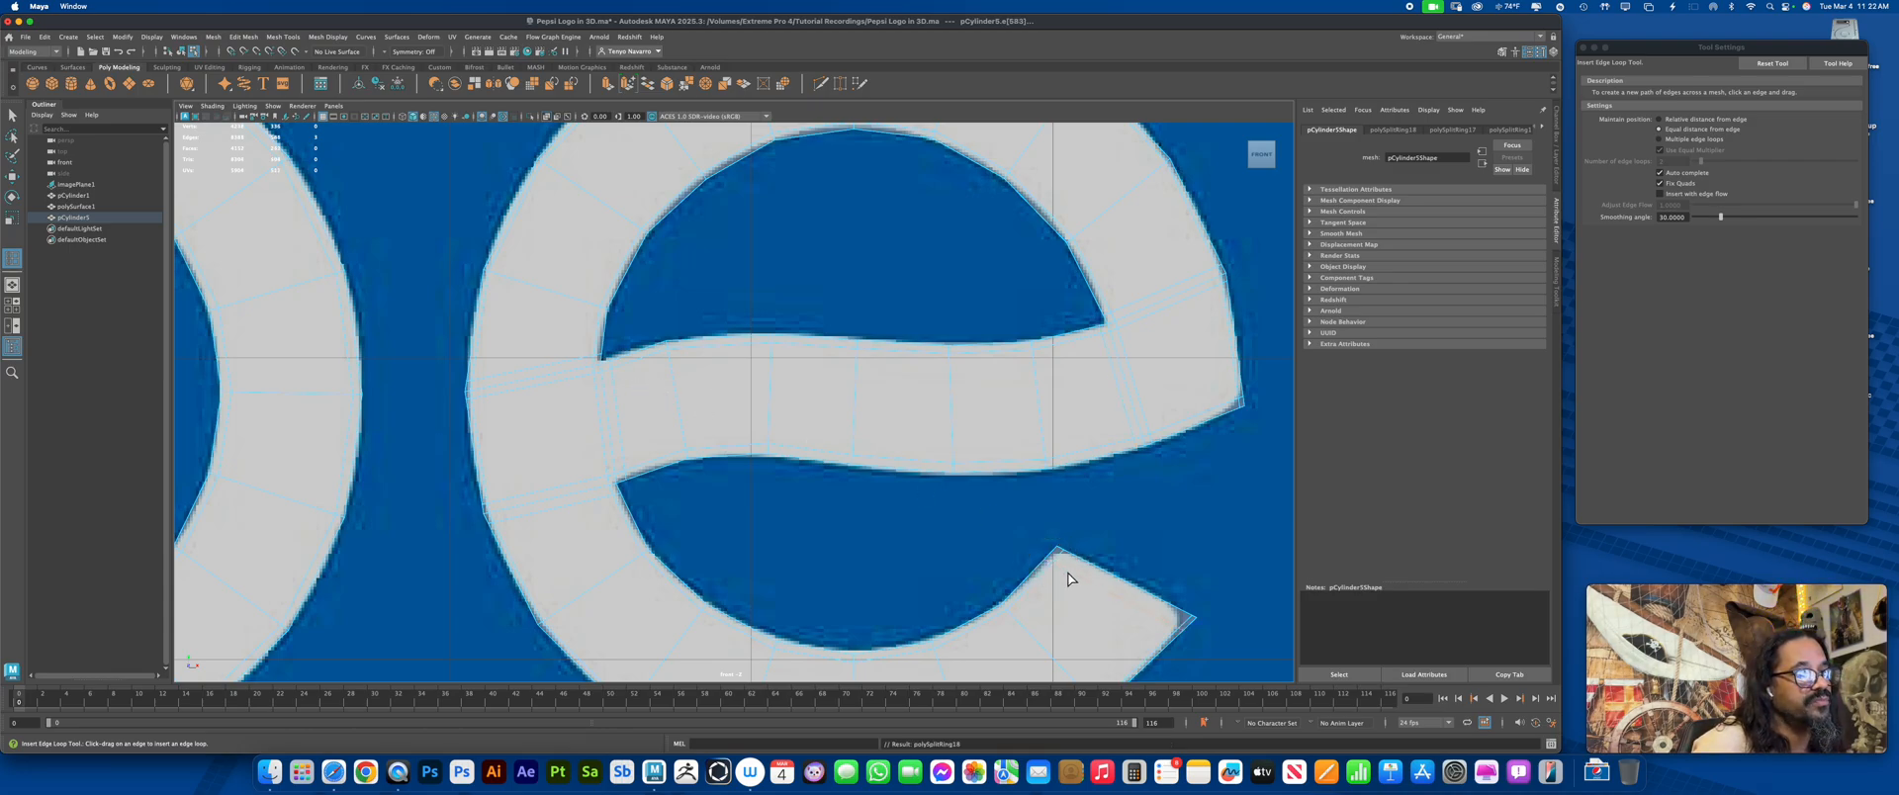
Move the corner vertices at the e's lower open end inward to match the rounded ends of the reference
right_drag(1079, 572, 1028, 442)
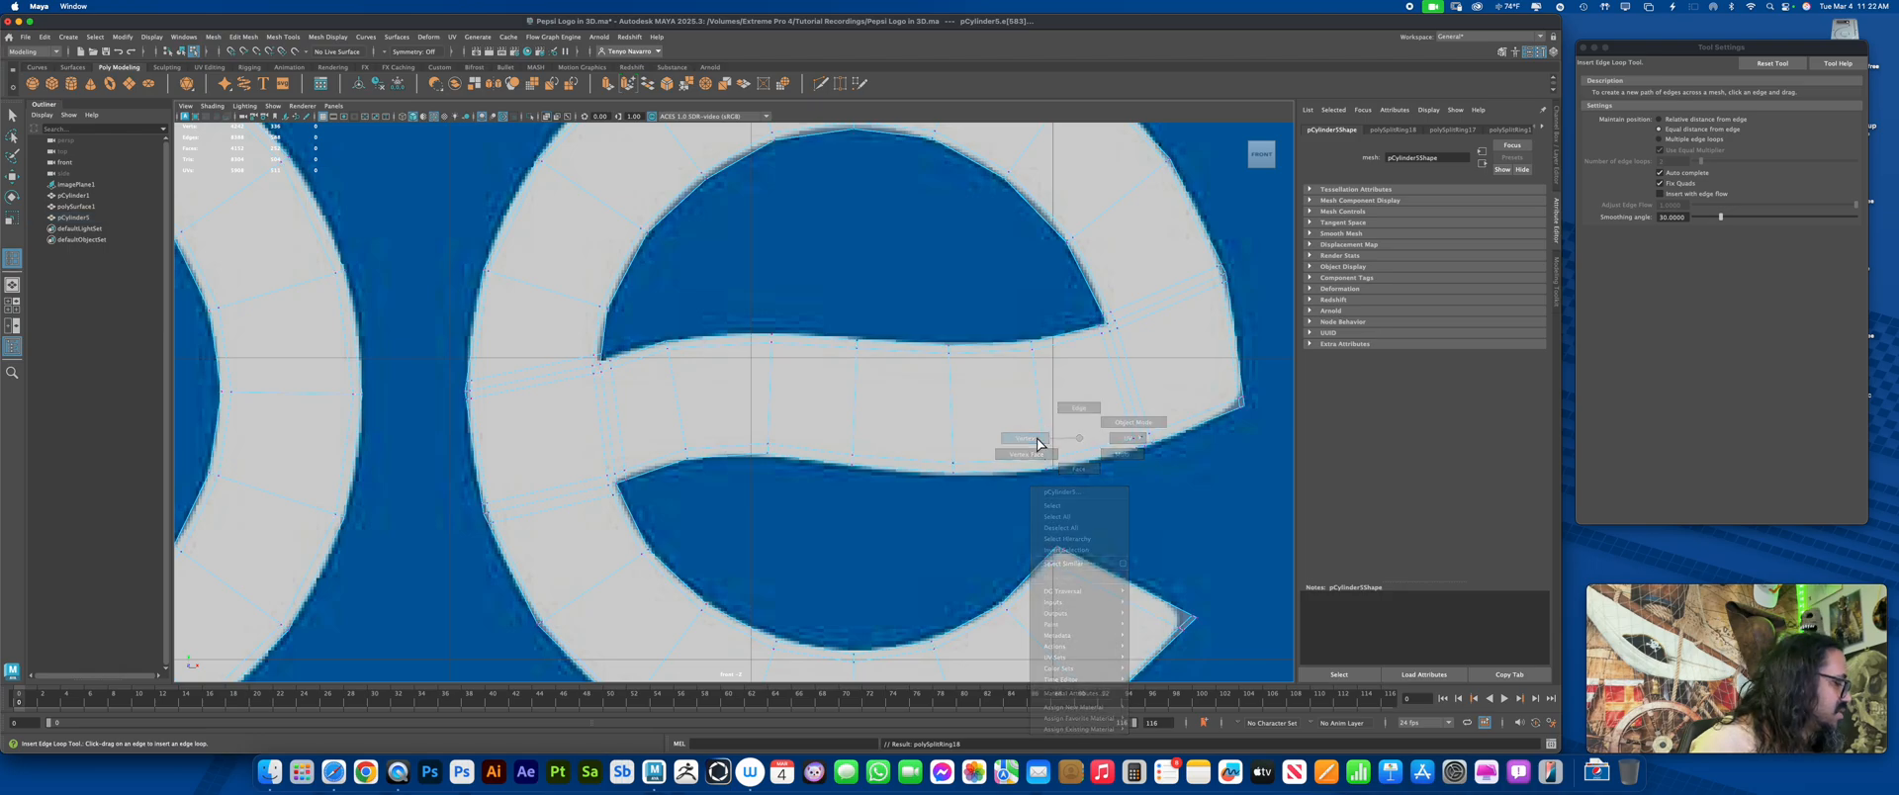
key(w)
drag(1050, 536, 1062, 557)
alt+right_drag(1200, 602, 1236, 673)
alt+middle_drag(1236, 682, 1073, 579)
alt+right_drag(1073, 579, 1103, 658)
drag(1152, 511, 1166, 536)
drag(1149, 516, 1174, 537)
mouse_move(1167, 528)
mouse_down()
mouse_move(1145, 518)
mouse_move(1158, 554)
mouse_move(1140, 547)
mouse_up()
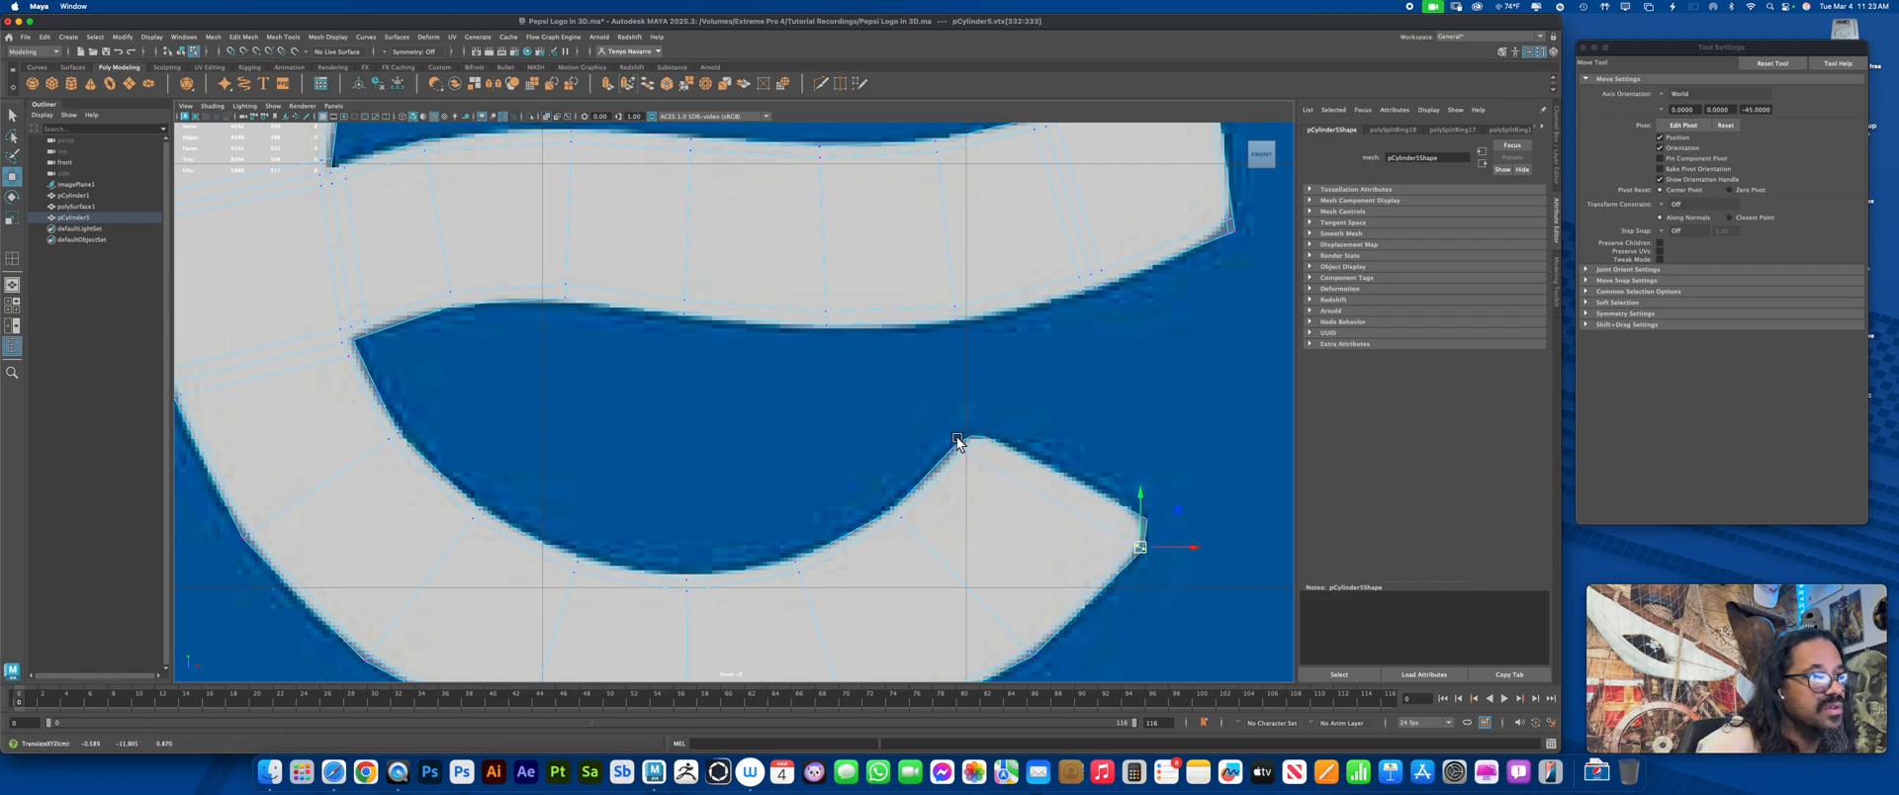
drag(948, 436, 961, 453)
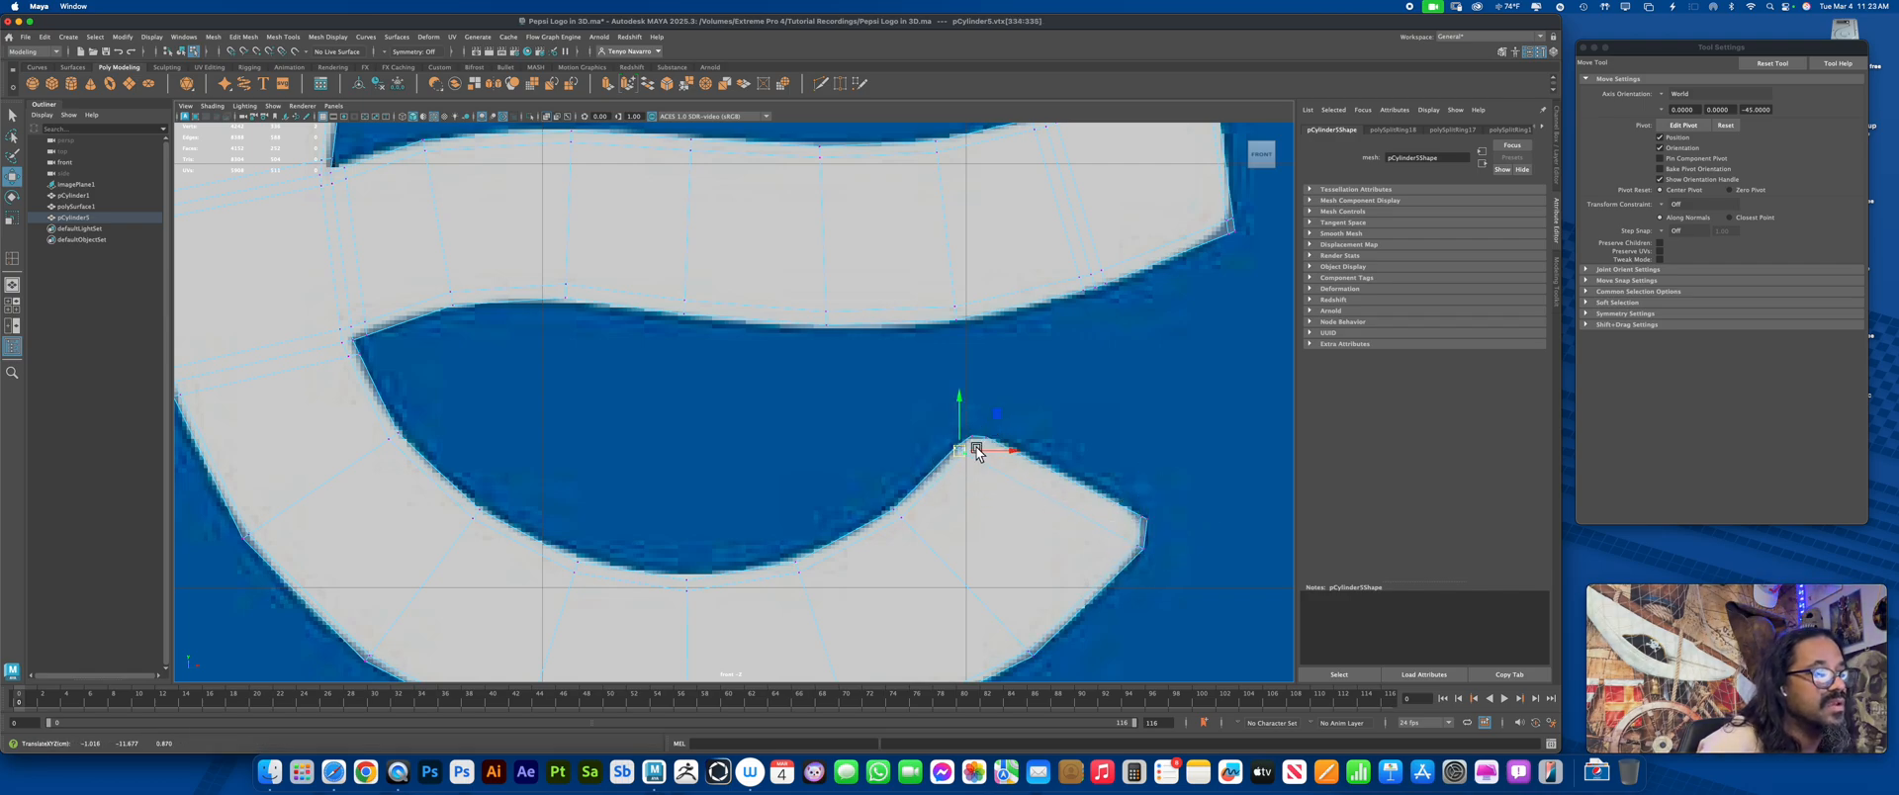
Switch to the four-view layout and undo the last vertex move on the letter mesh
scroll(976, 450, down, 5)
key(space)
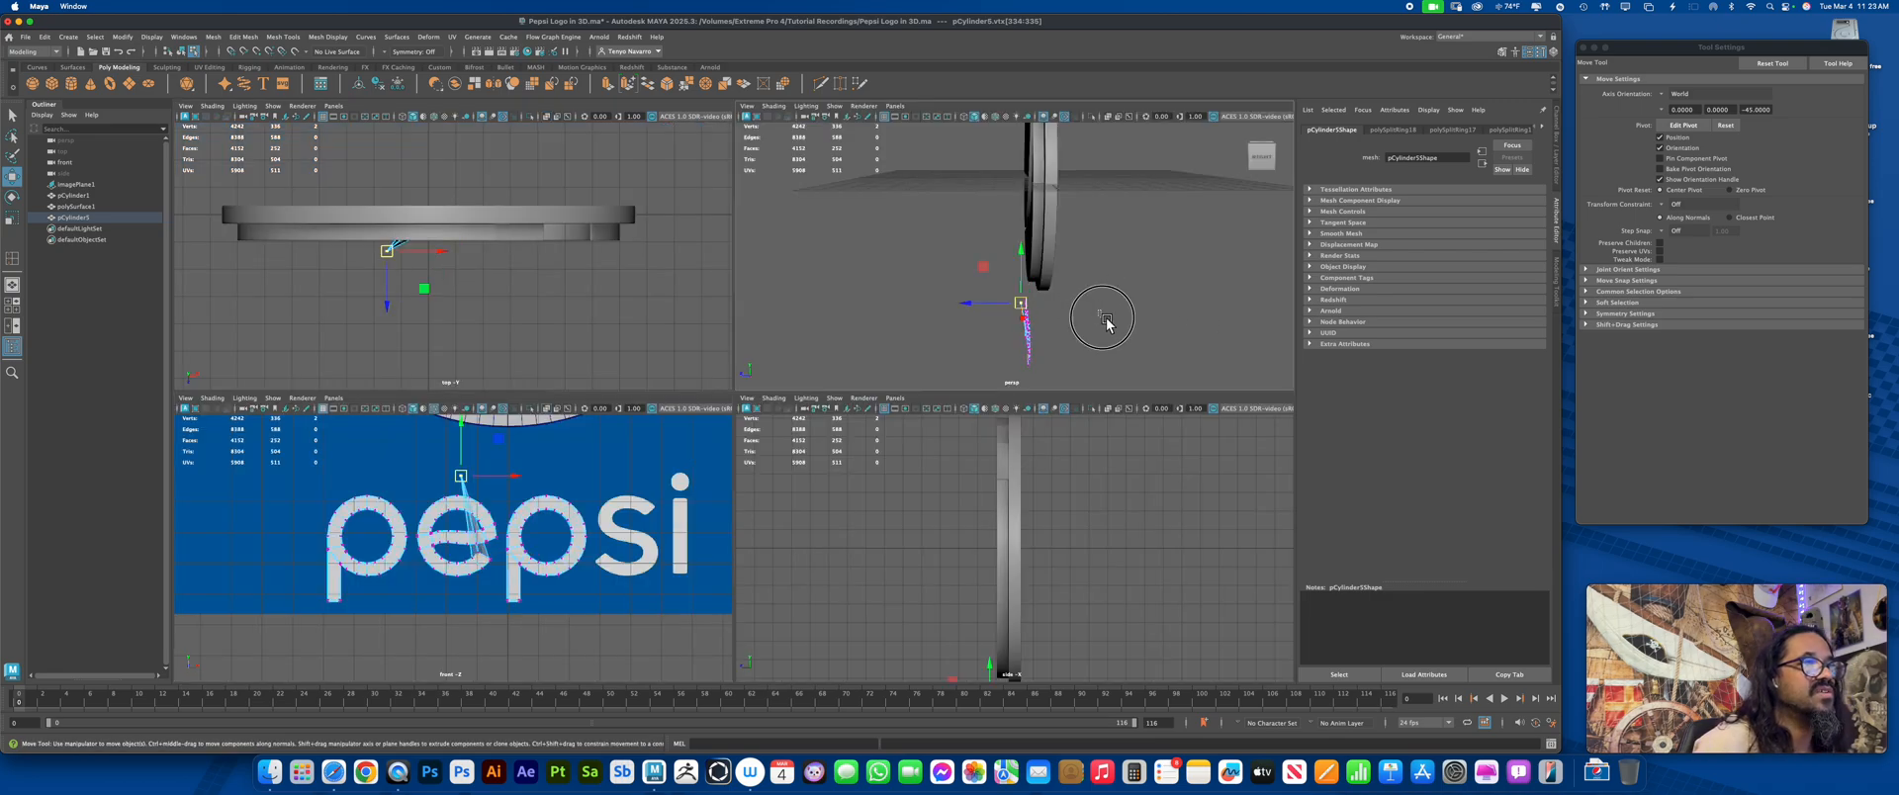
alt+drag(1104, 319, 1169, 286)
key(super+z)
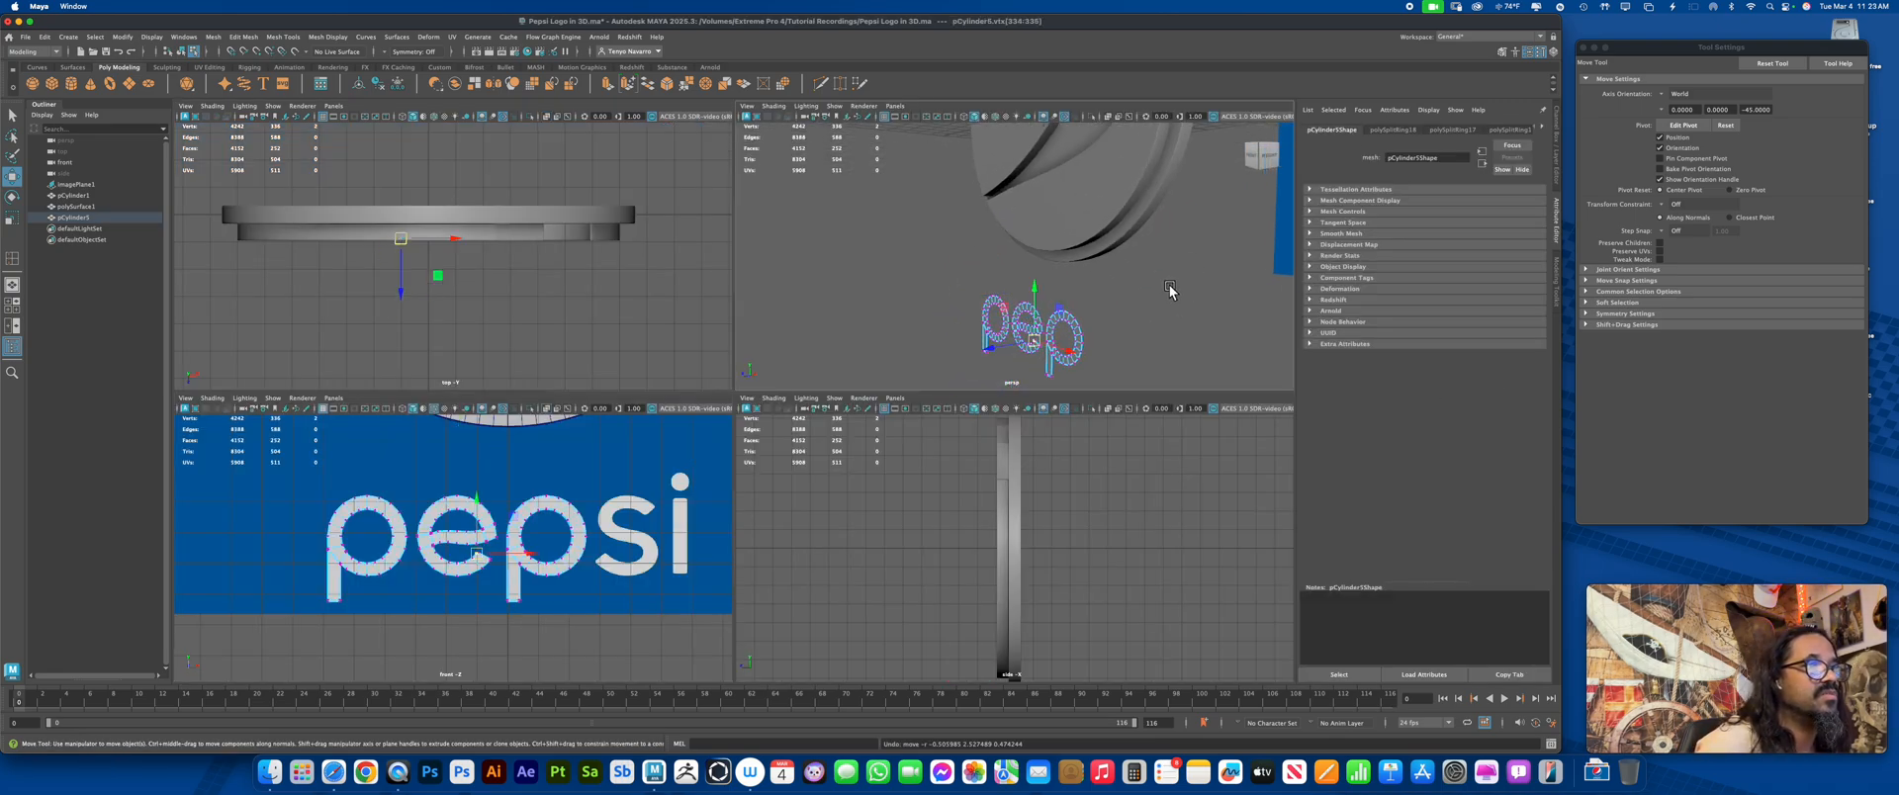
Examine the smoothed p, e and p letters in the perspective view with the mesh deselected
alt+middle_drag(1115, 331, 1127, 297)
alt+right_drag(1127, 297, 1167, 366)
alt+middle_drag(1167, 366, 1148, 310)
alt+drag(1149, 309, 1123, 305)
mouse_move(1123, 304)
alt+right_down()
mouse_move(1160, 354)
mouse_move(1128, 314)
alt+right_up()
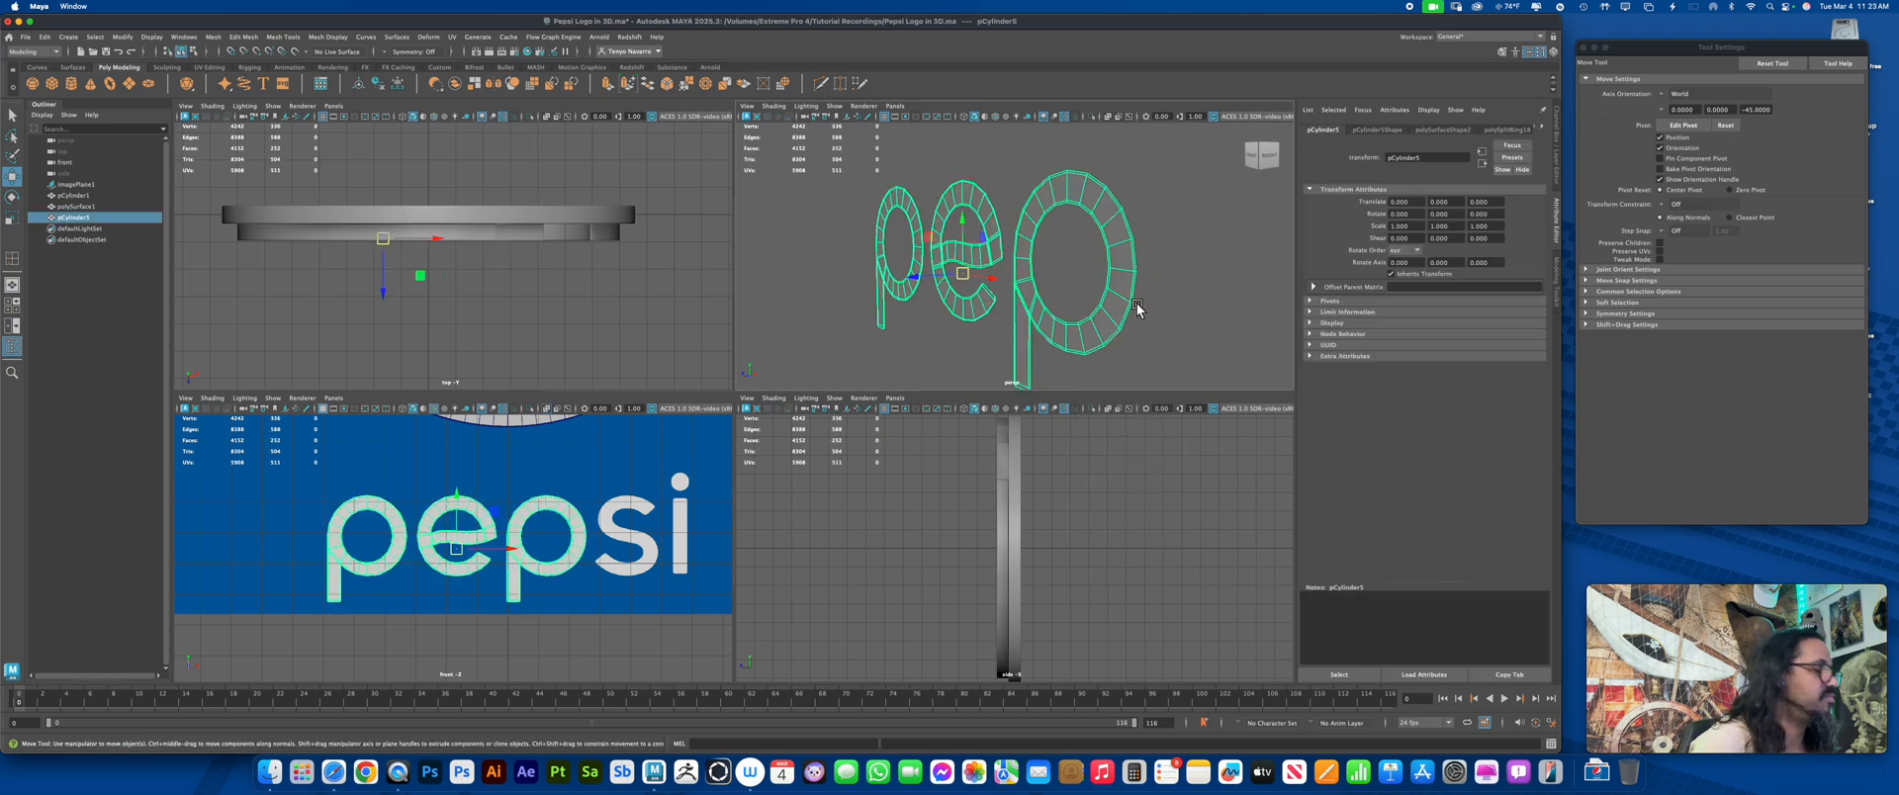
click(1163, 287)
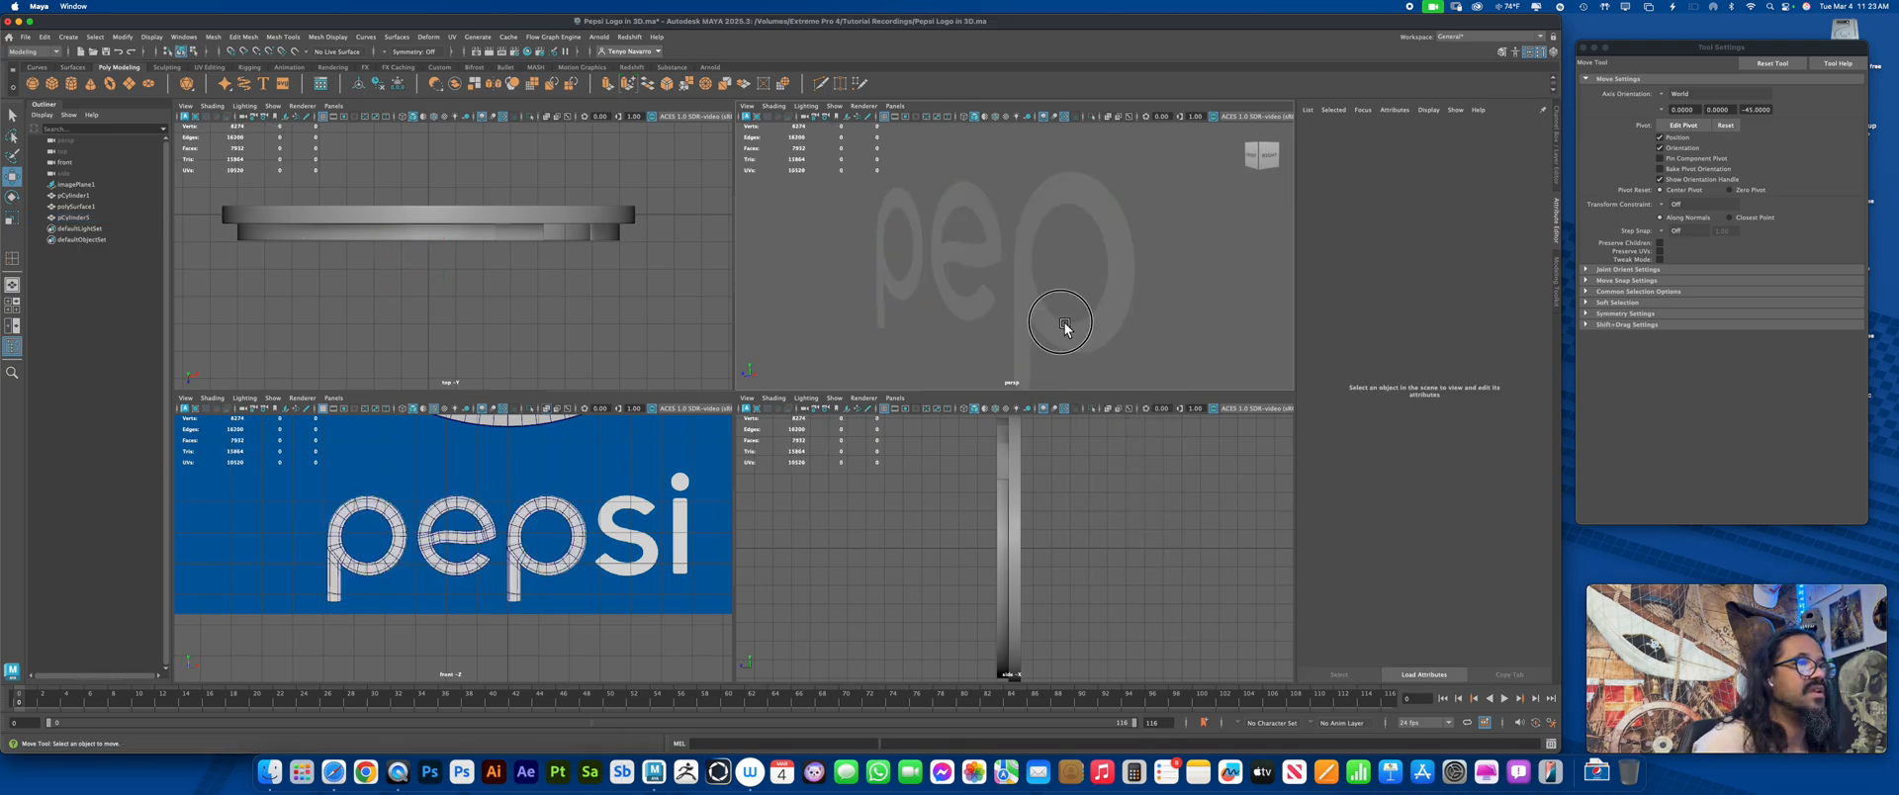
alt+right_drag(1065, 326, 1153, 305)
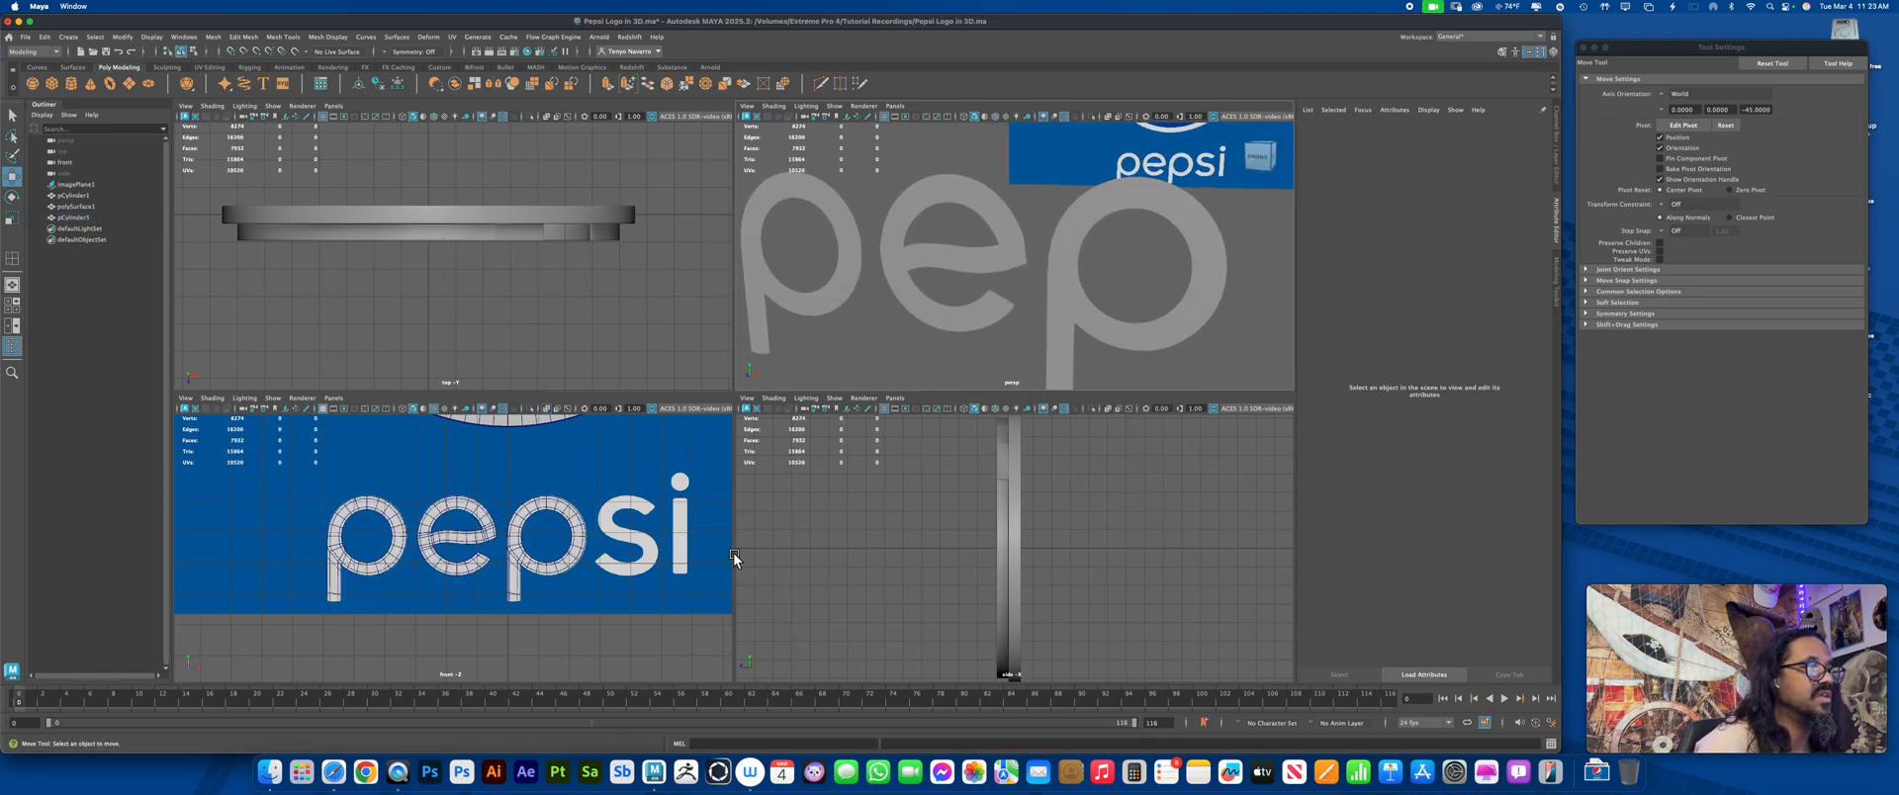
Move the vertex at the outer right tip of the e's crossbar to fit the reference outline in the front view
alt+right_drag(510, 543, 726, 601)
alt+middle_drag(691, 574, 650, 569)
alt+right_drag(650, 570, 701, 575)
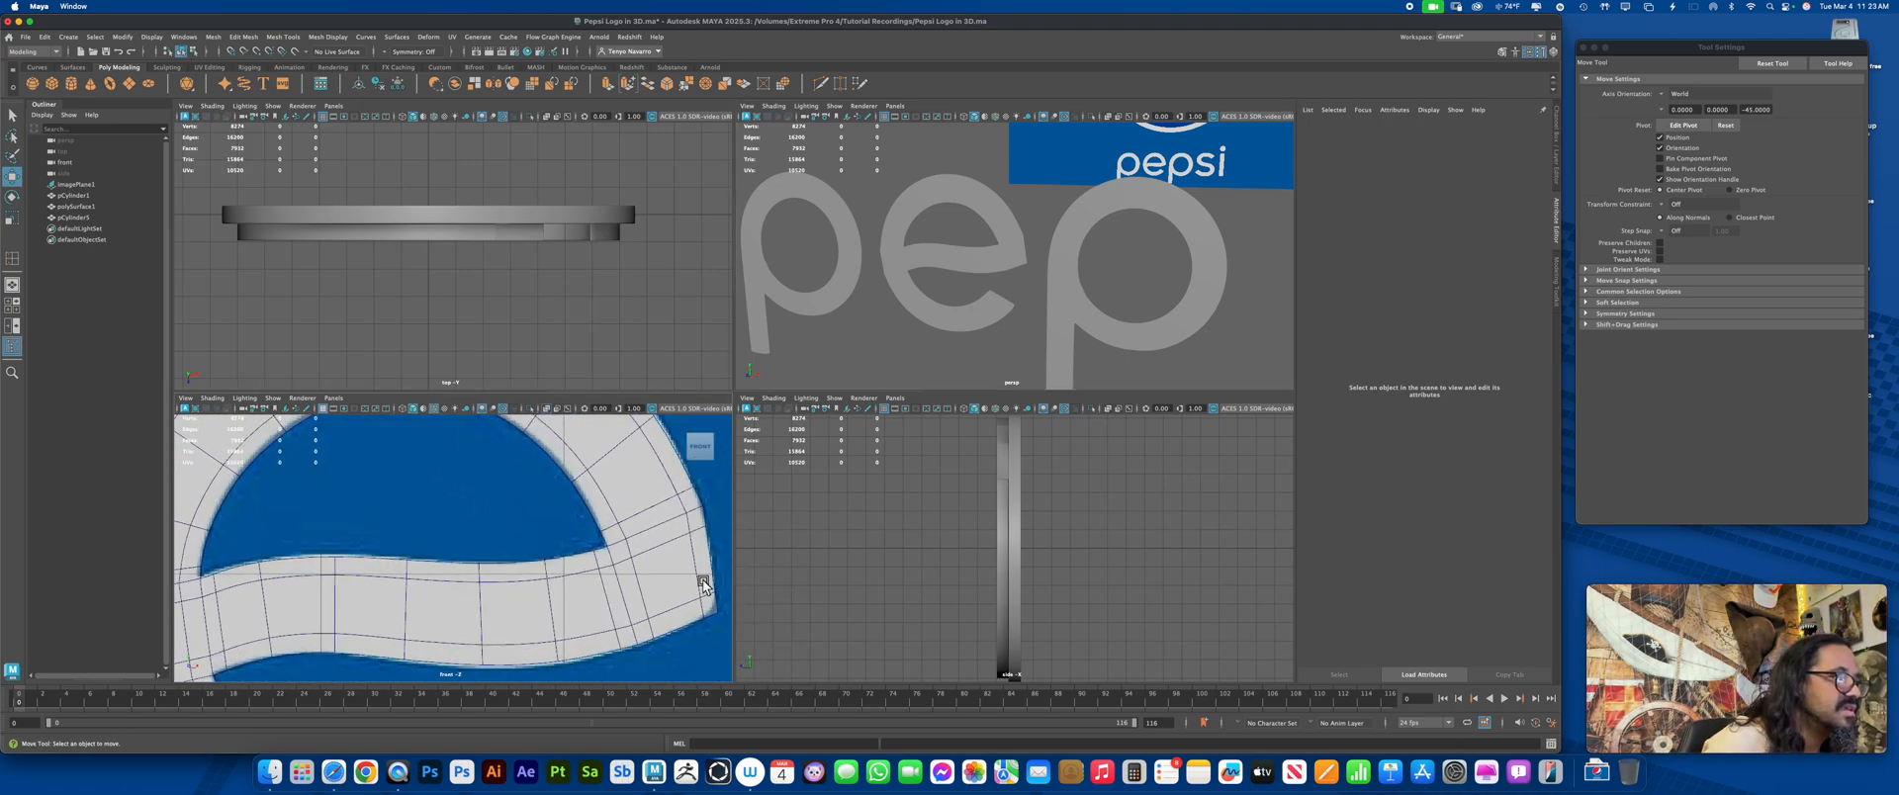
alt+middle_drag(648, 565, 580, 526)
alt+right_drag(579, 526, 651, 567)
alt+middle_drag(650, 568, 613, 571)
right_drag(613, 571, 564, 431)
click(674, 604)
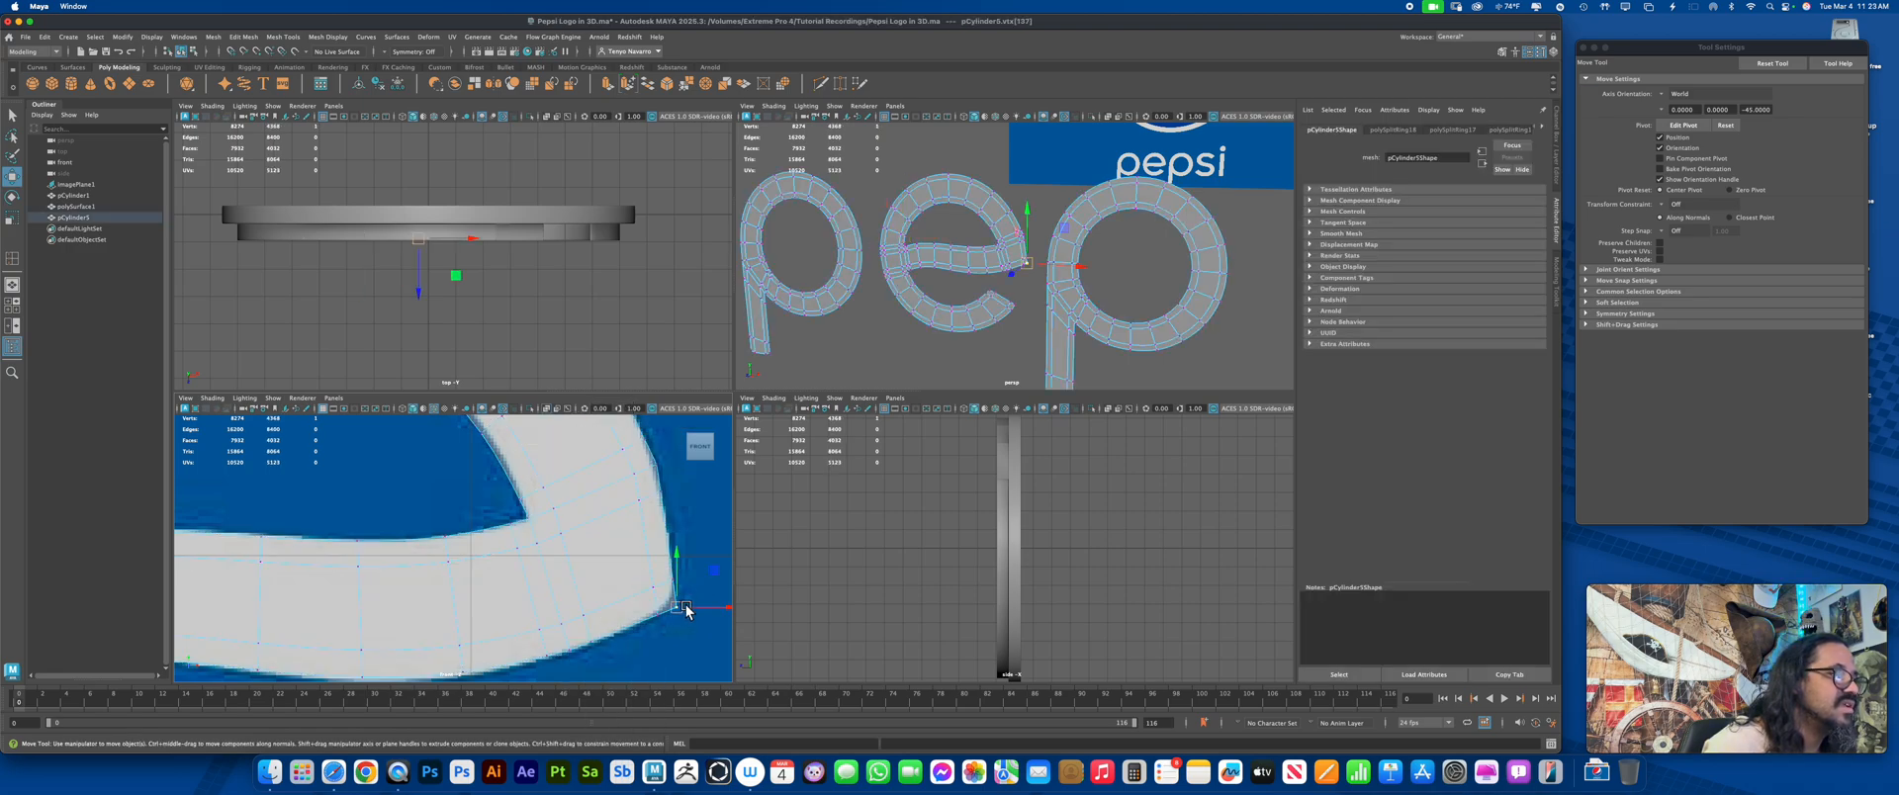
drag(680, 608, 676, 603)
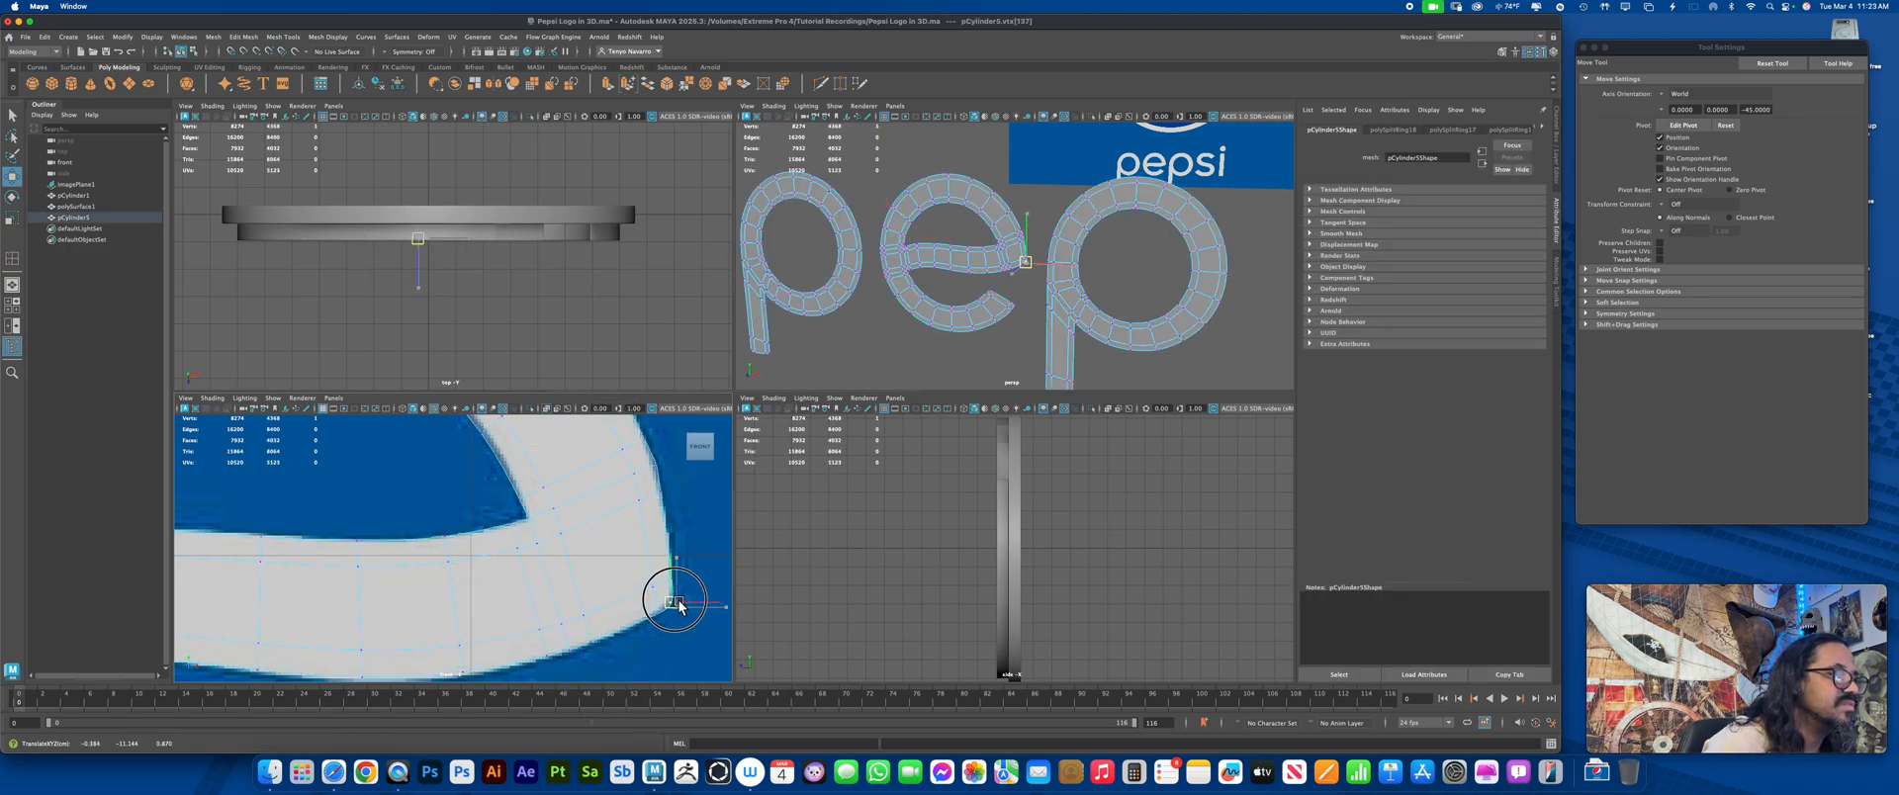
Move the vertex on the e's outer right edge above the crossbar tip to fit the reference outline in the front view
mouse_move(993, 189)
right_down()
mouse_move(1017, 180)
mouse_move(1006, 169)
mouse_move(1027, 188)
right_up()
click(1001, 181)
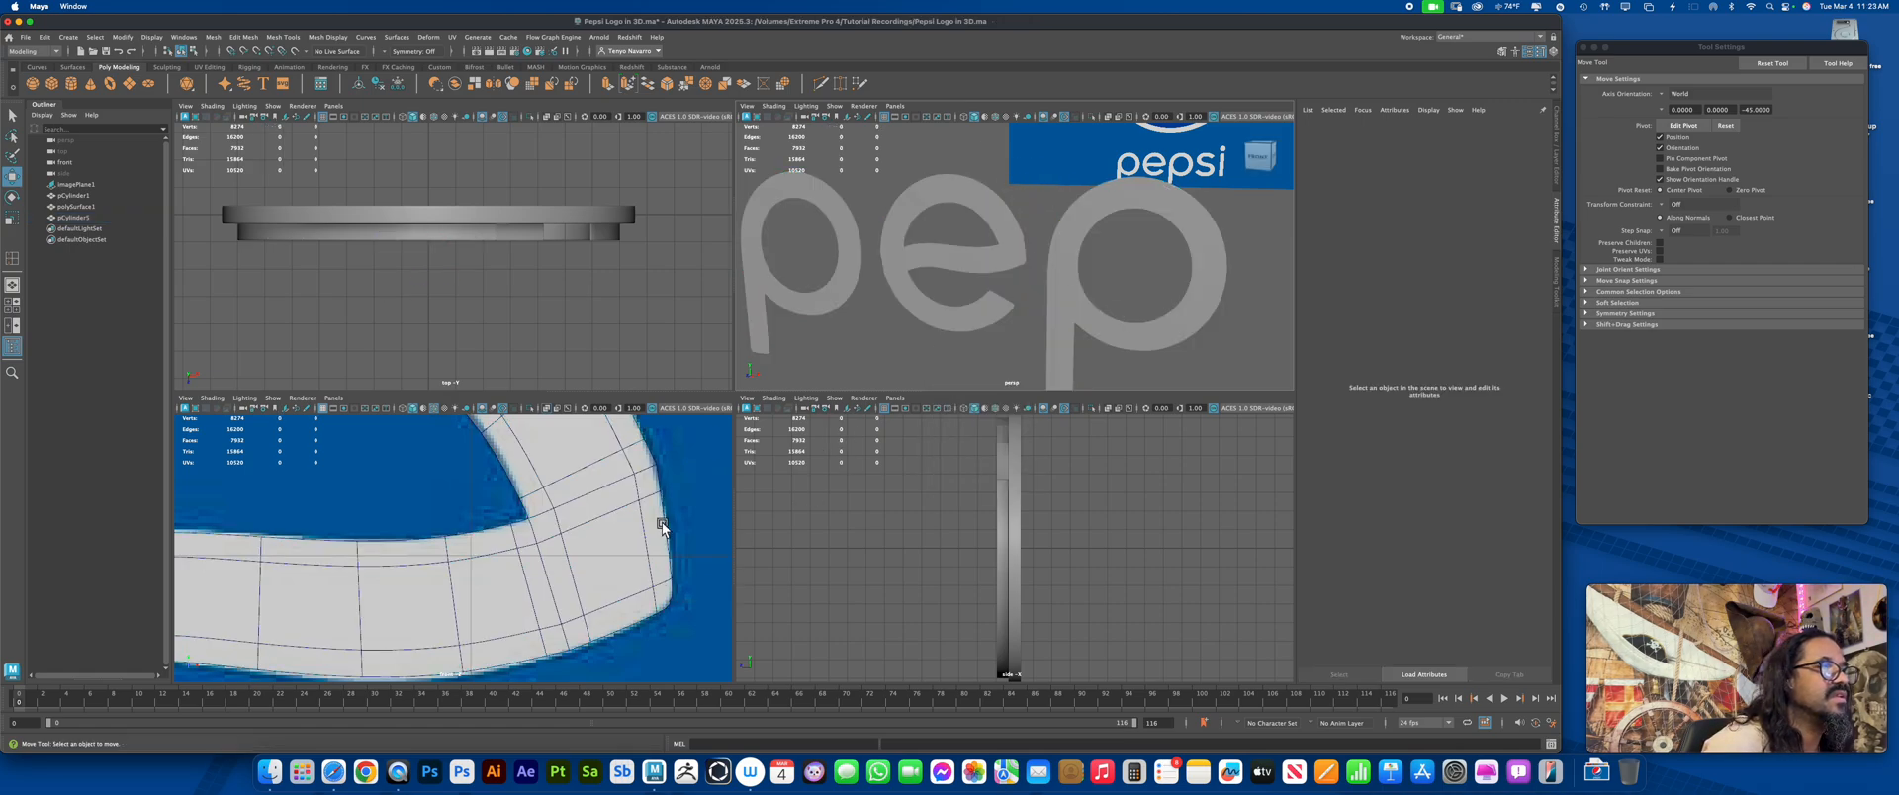
click(643, 492)
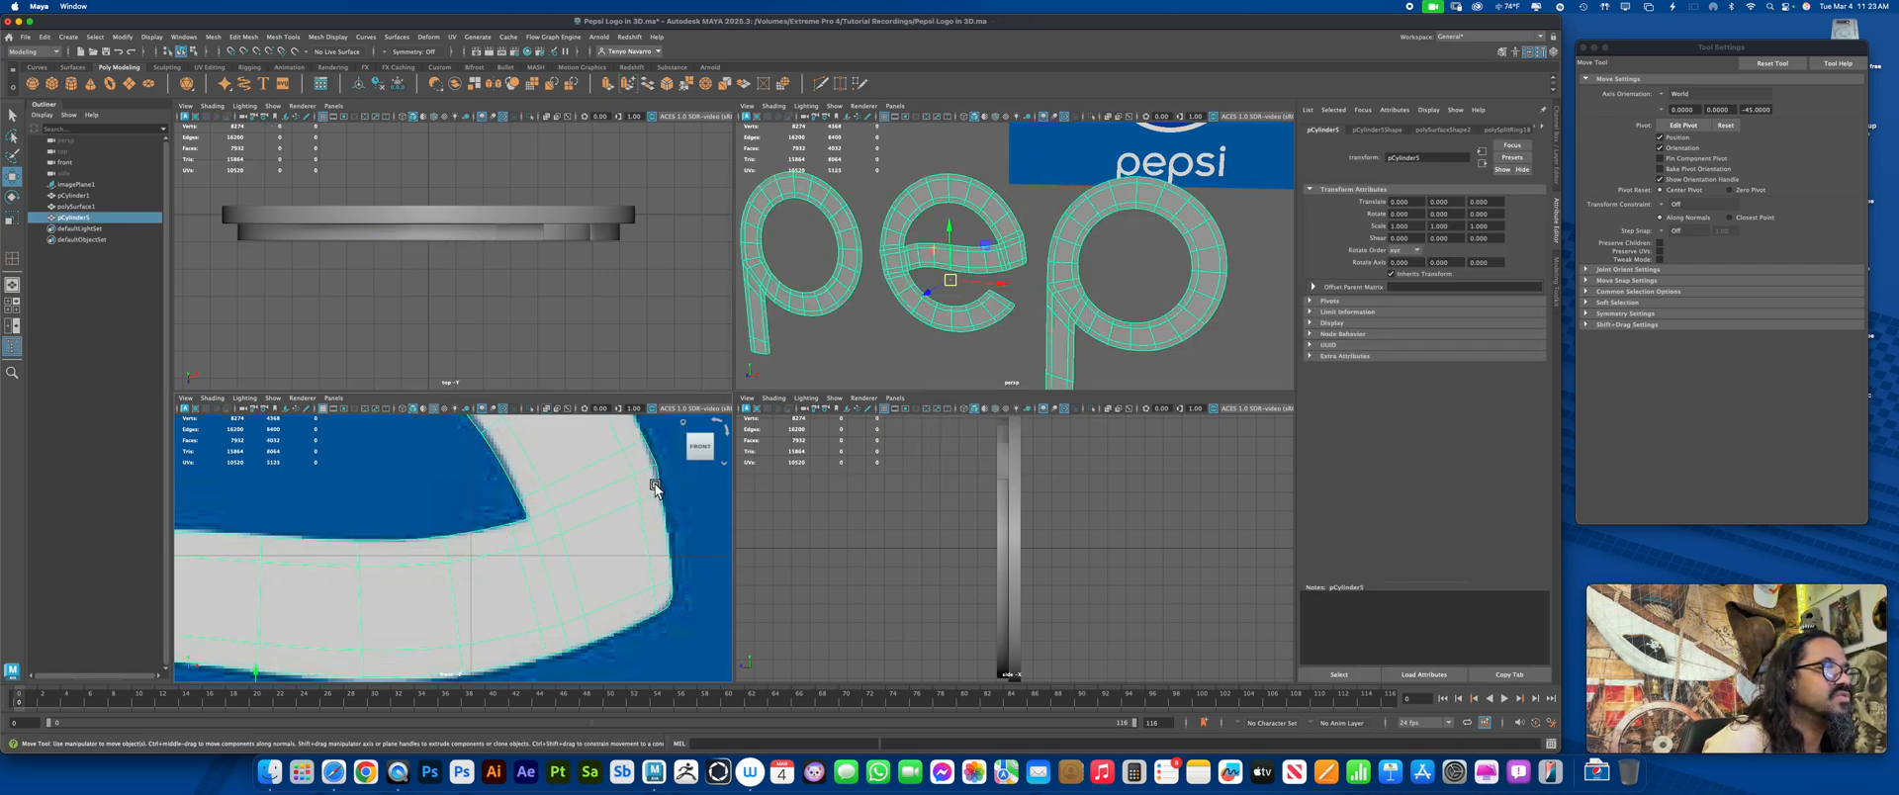
right_drag(638, 492, 597, 440)
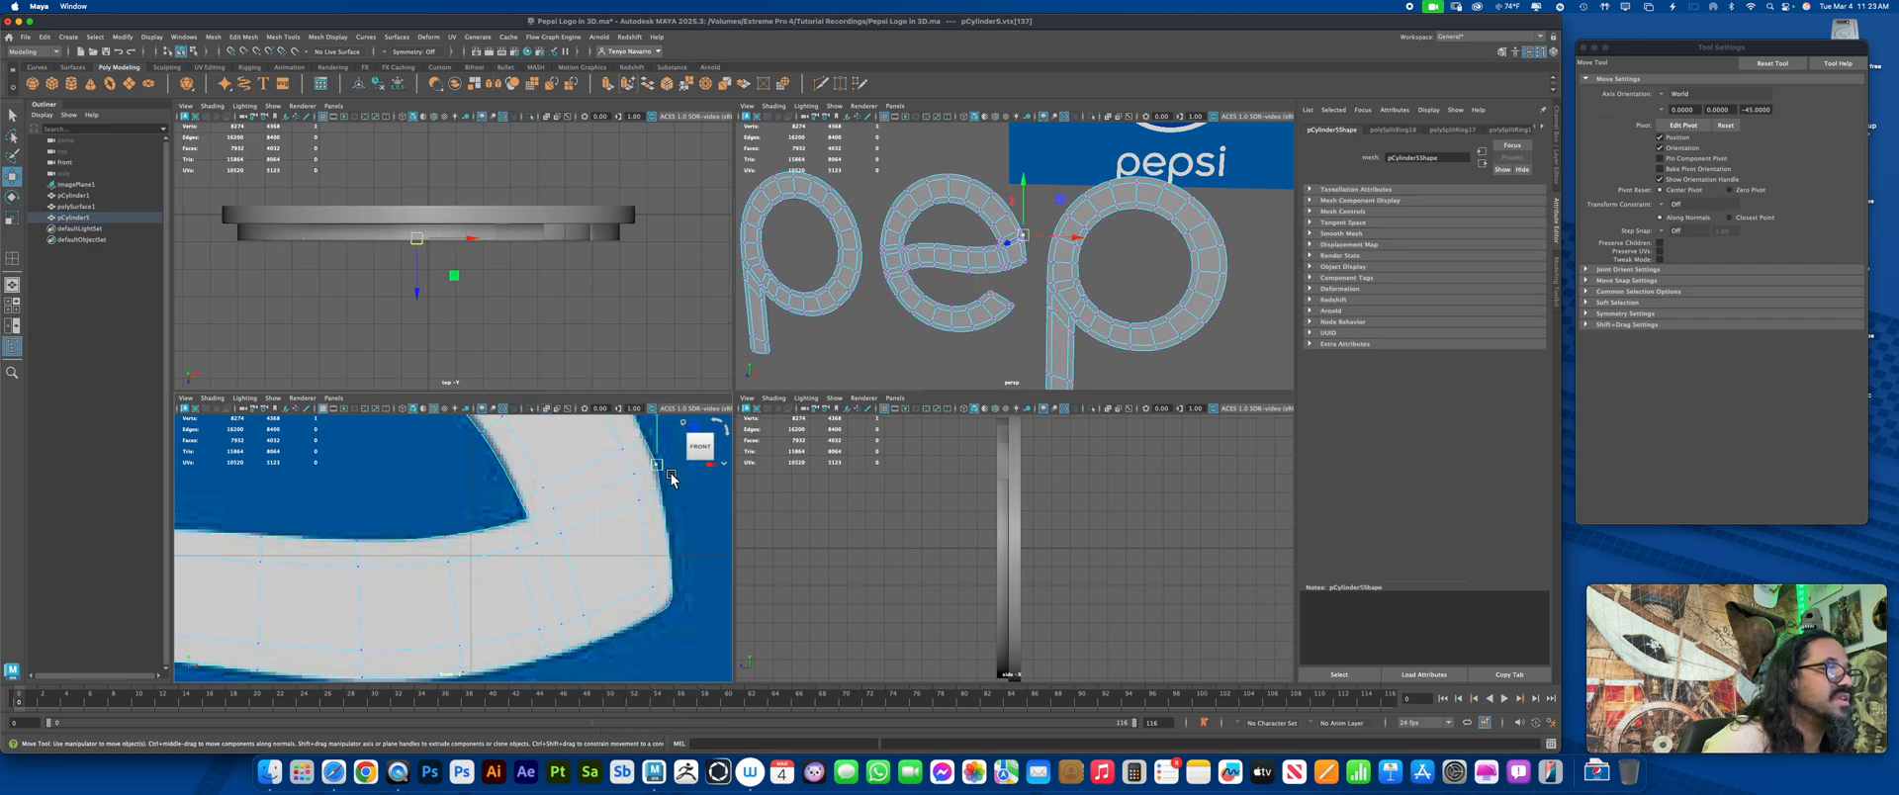
click(661, 465)
drag(663, 471, 657, 467)
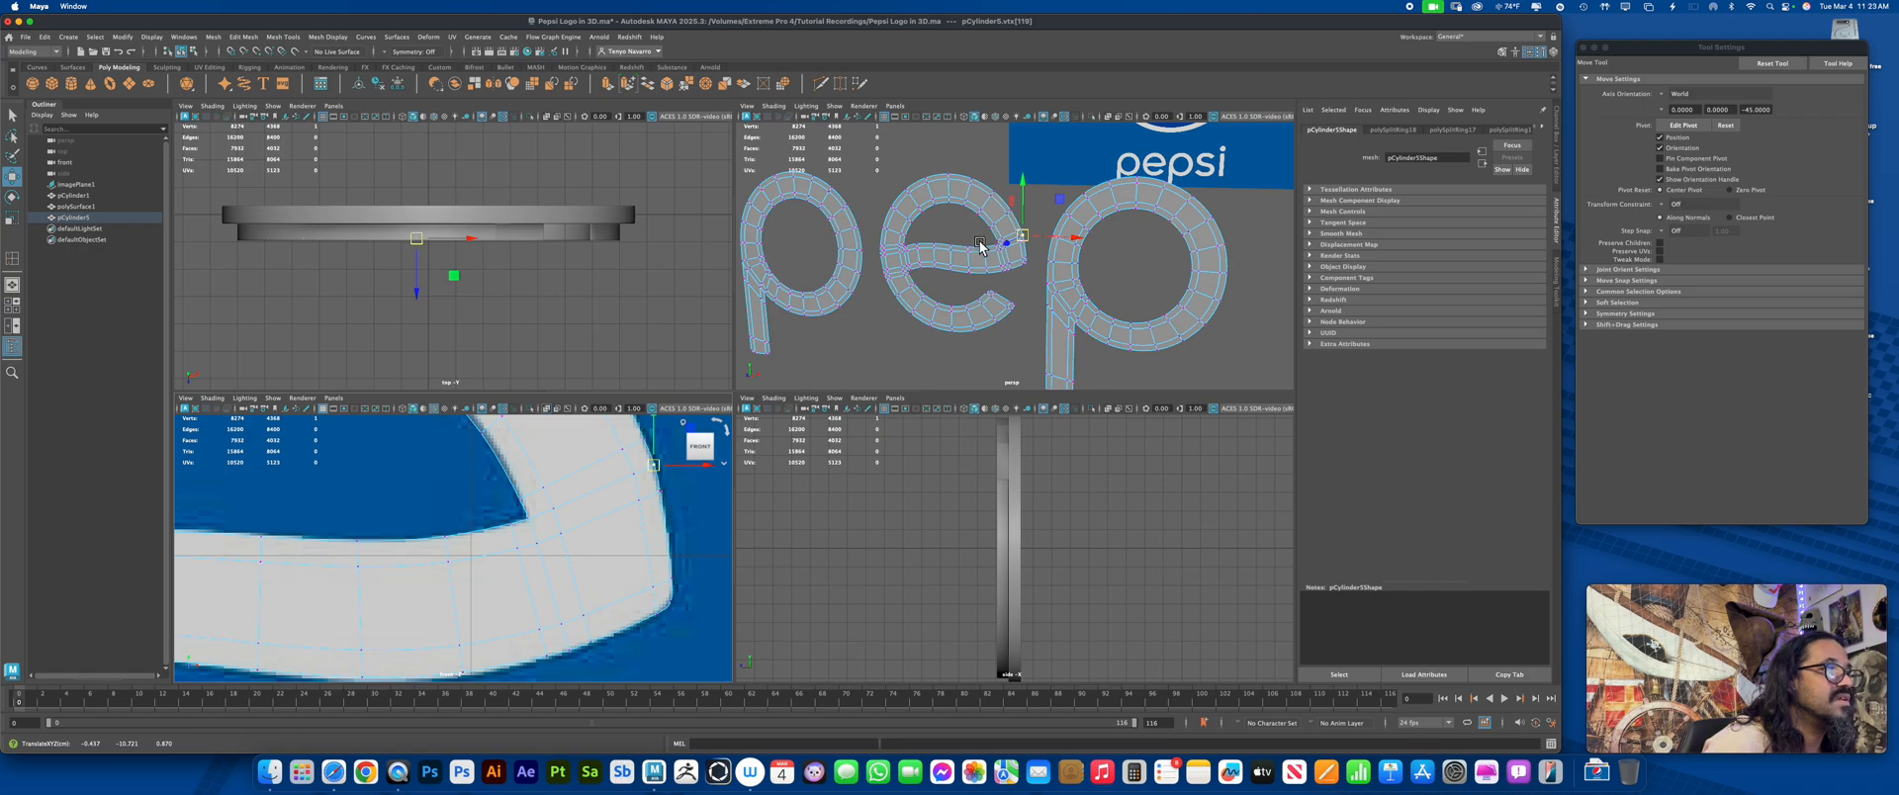
right_click(992, 197)
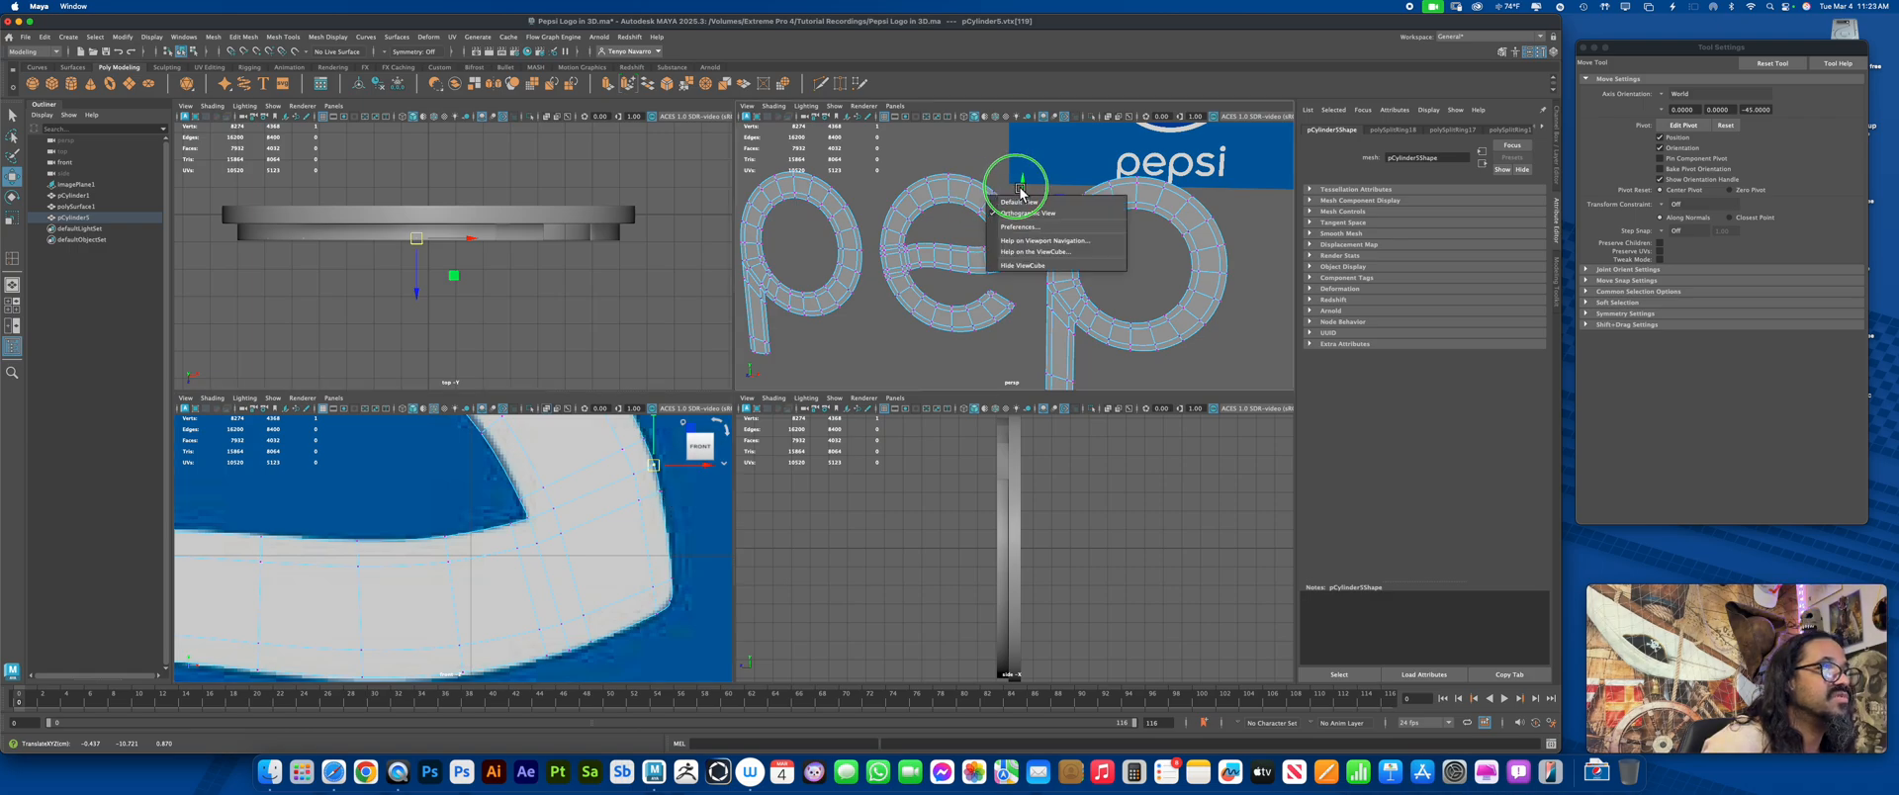
right_drag(961, 187, 994, 164)
click(965, 218)
Examine the e's left curve and its junction with the crossbar in the front and perspective views
alt+drag(950, 220, 977, 242)
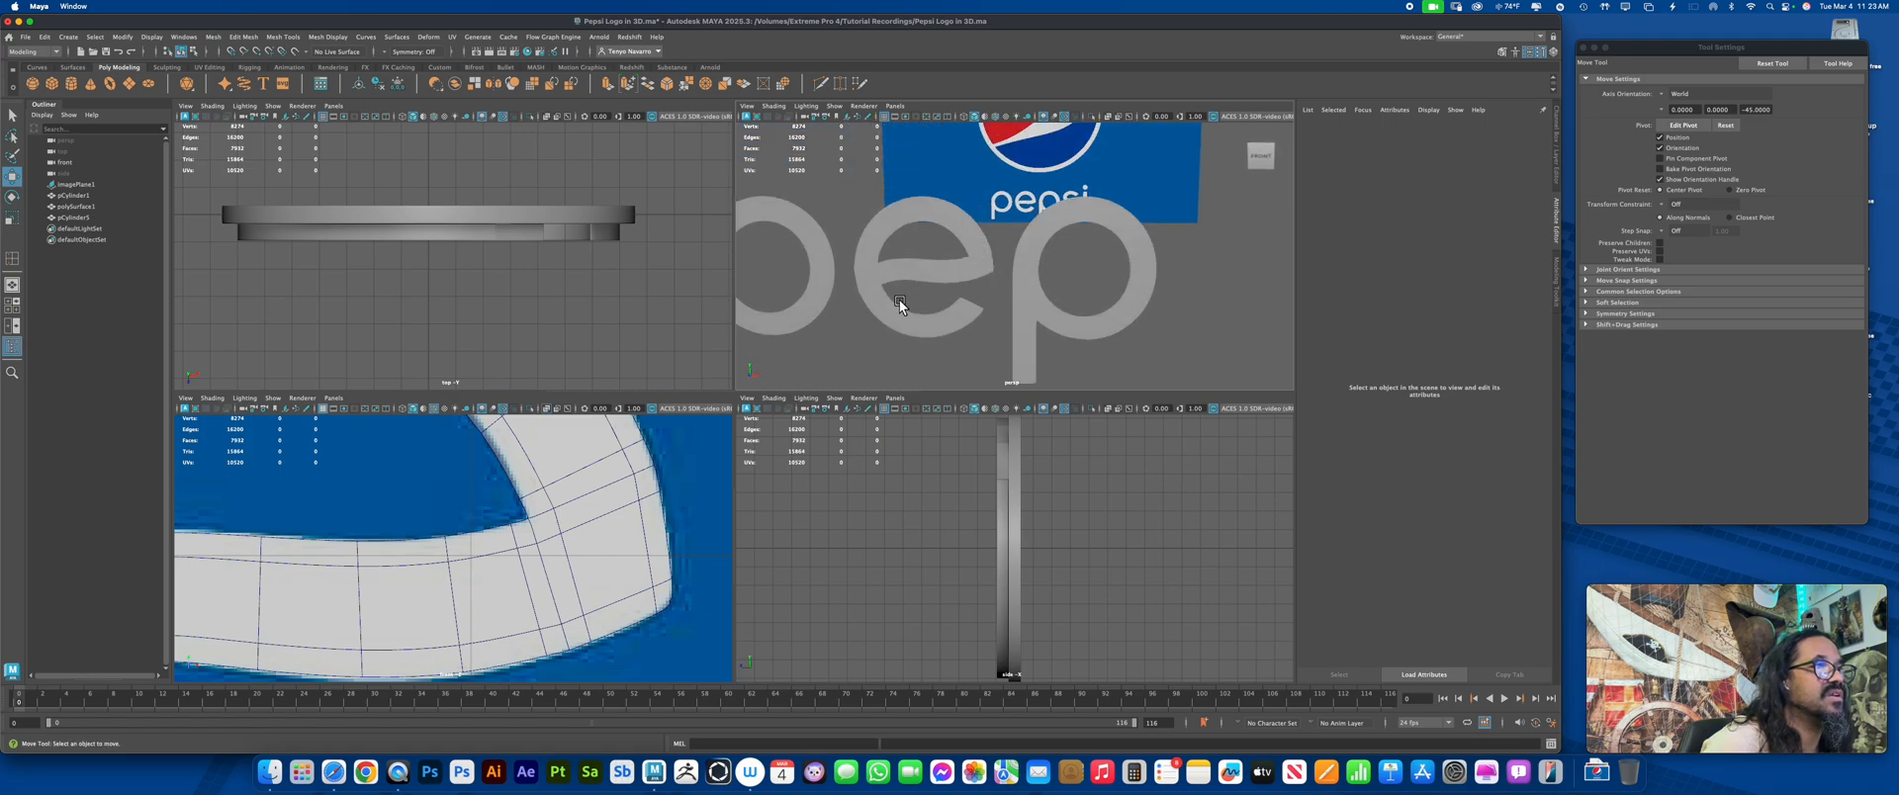
alt+right_drag(589, 498, 482, 520)
alt+middle_drag(481, 520, 643, 485)
alt+right_drag(564, 519, 615, 524)
alt+middle_drag(615, 524, 547, 550)
alt+right_drag(494, 584, 583, 593)
alt+middle_drag(566, 556, 524, 576)
alt+right_drag(524, 581, 577, 466)
alt+middle_drag(878, 269, 975, 282)
alt+right_drag(974, 282, 1059, 415)
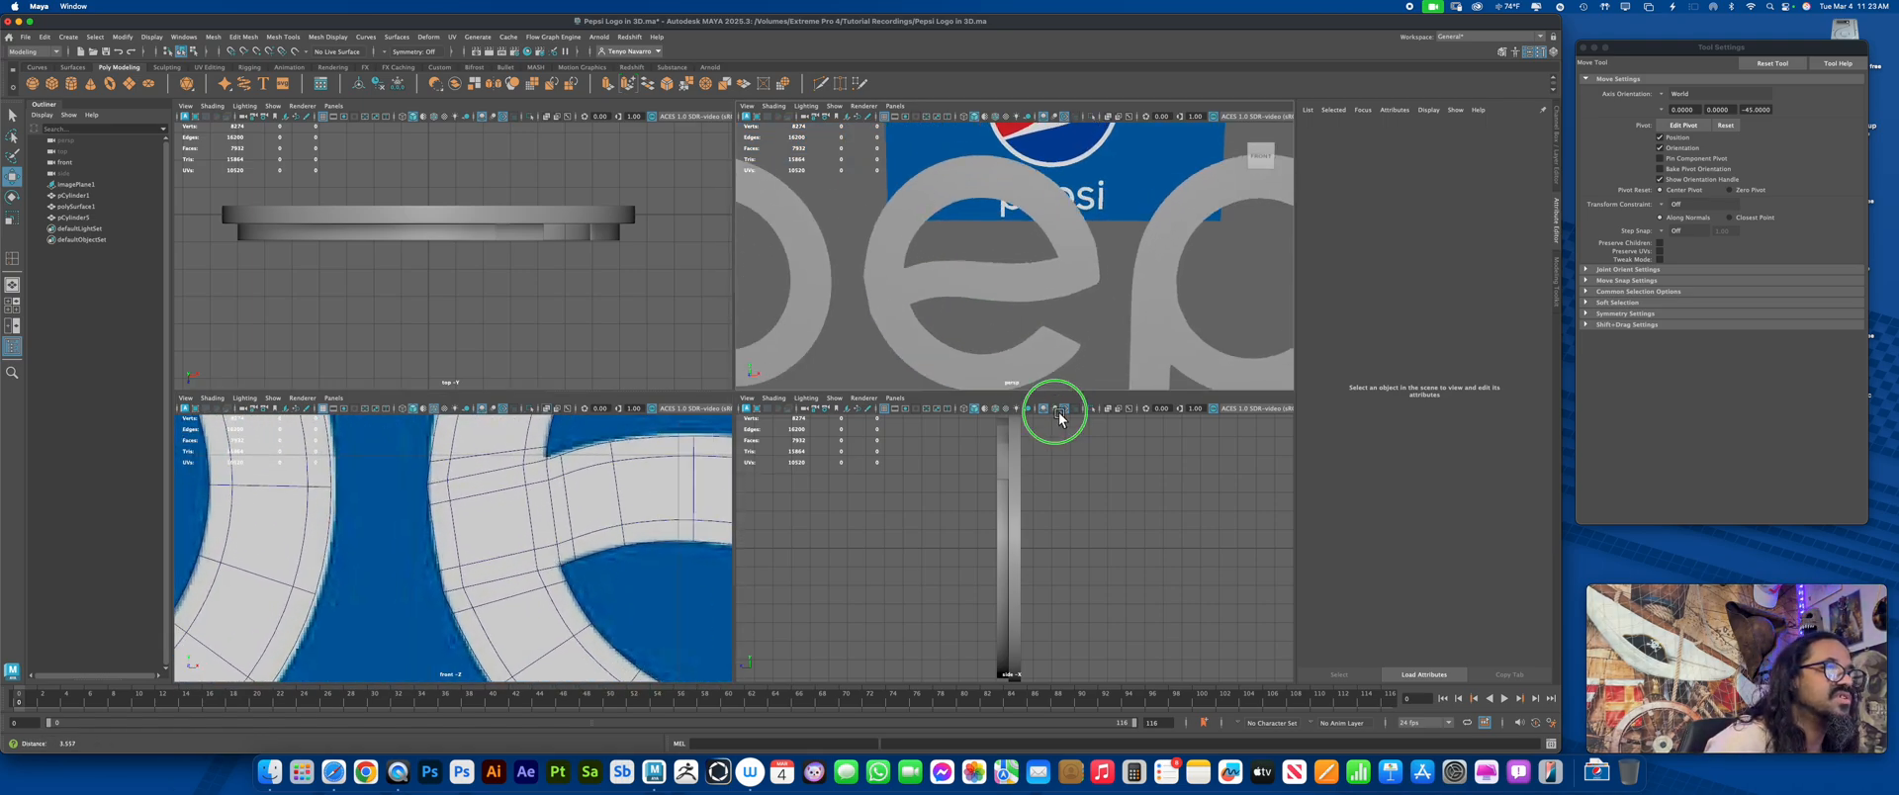
alt+middle_drag(1059, 415, 1029, 301)
alt+drag(1029, 301, 928, 301)
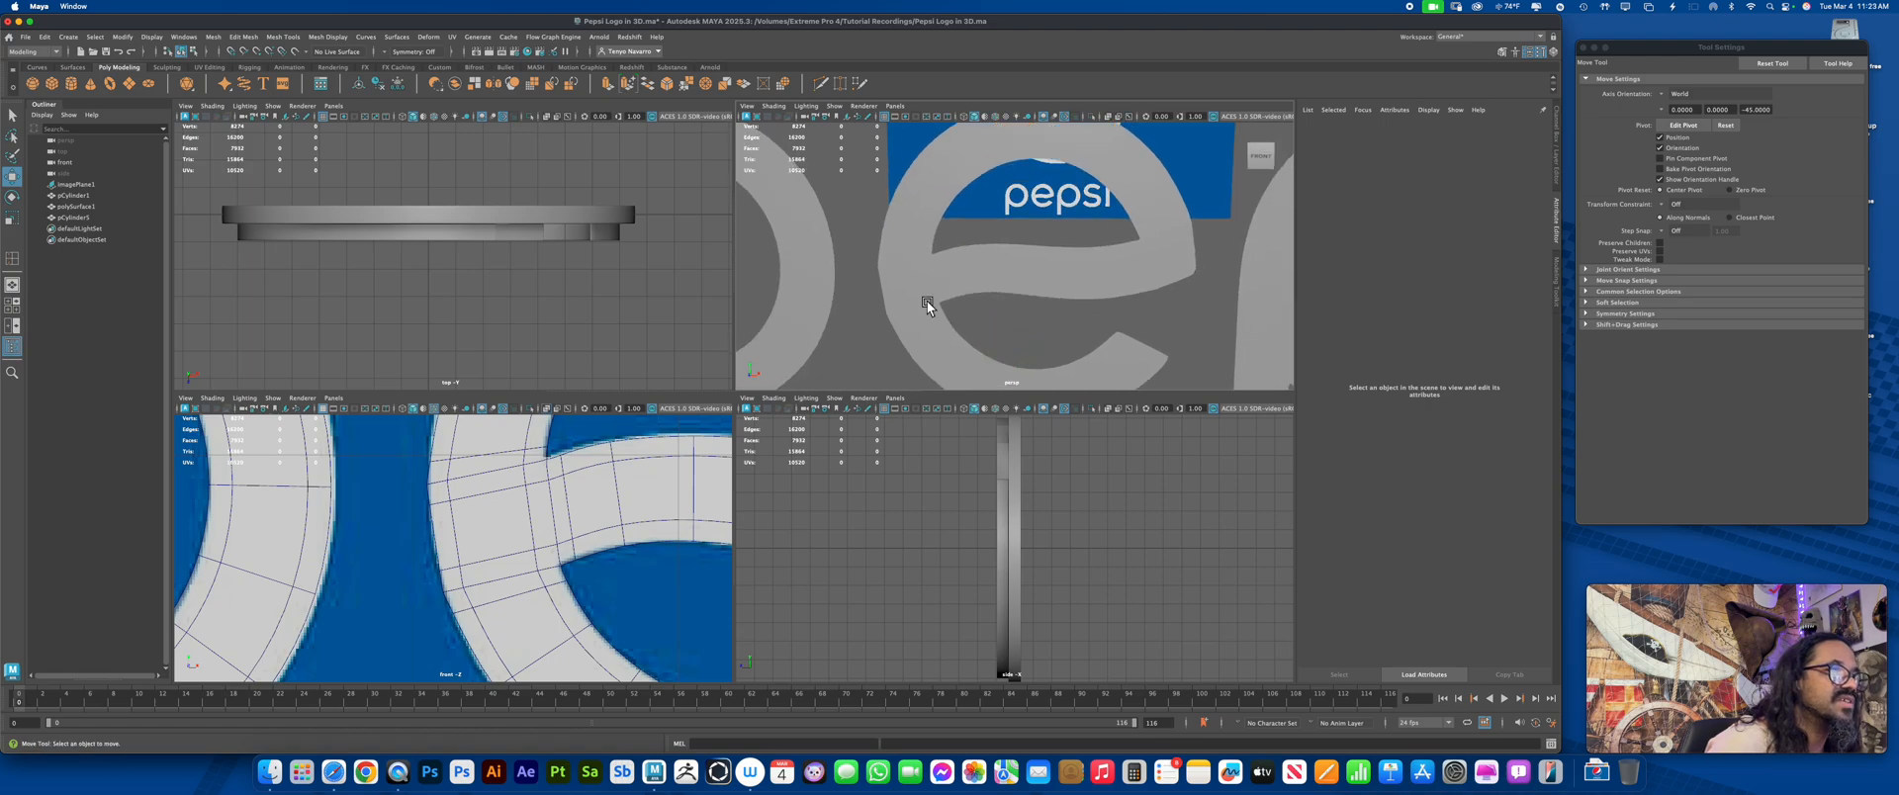
Adjust the vertices on the e's outer left curve beside and below the crossbar junction to fit the reference, and deselect the mesh
click(483, 525)
right_drag(486, 438, 442, 461)
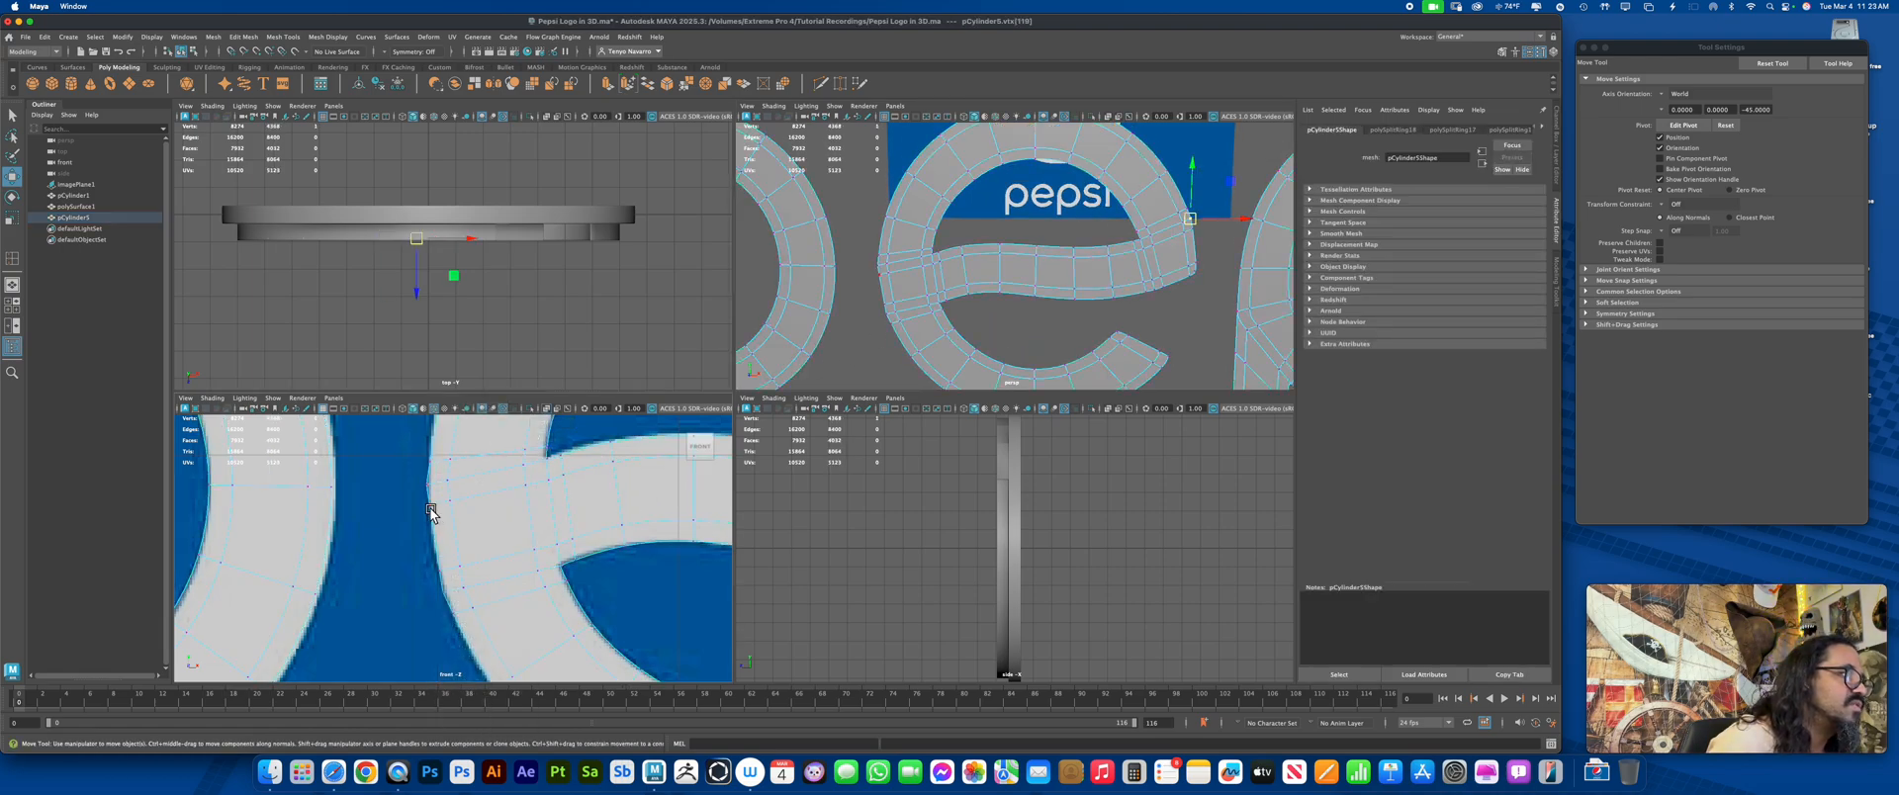
click(419, 481)
click(438, 482)
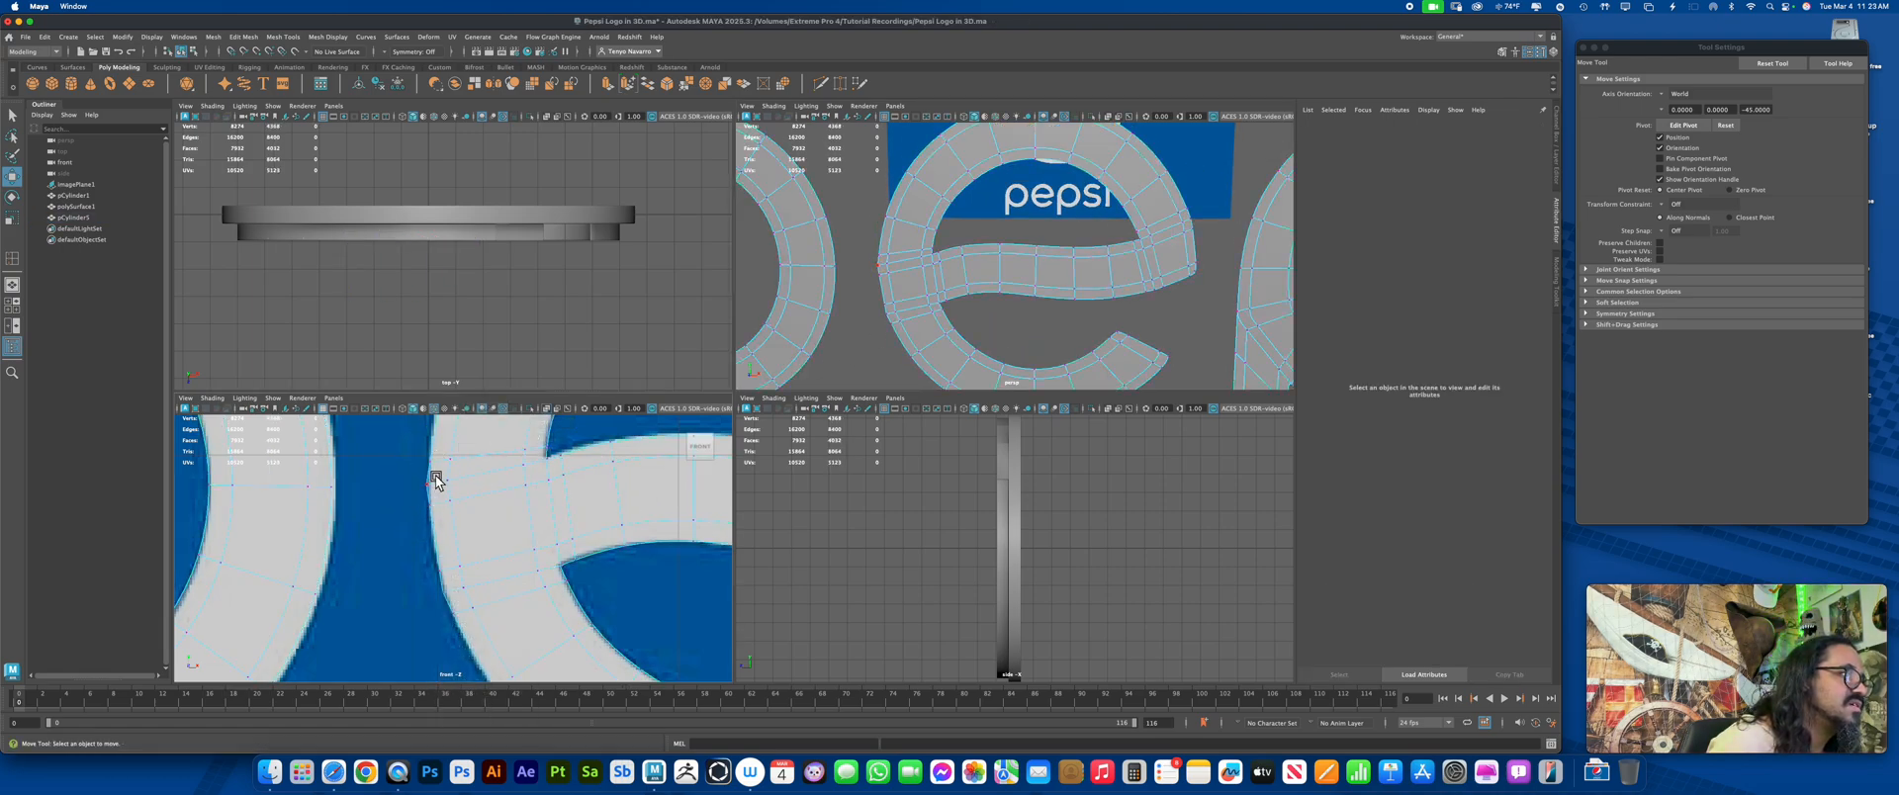
click(423, 481)
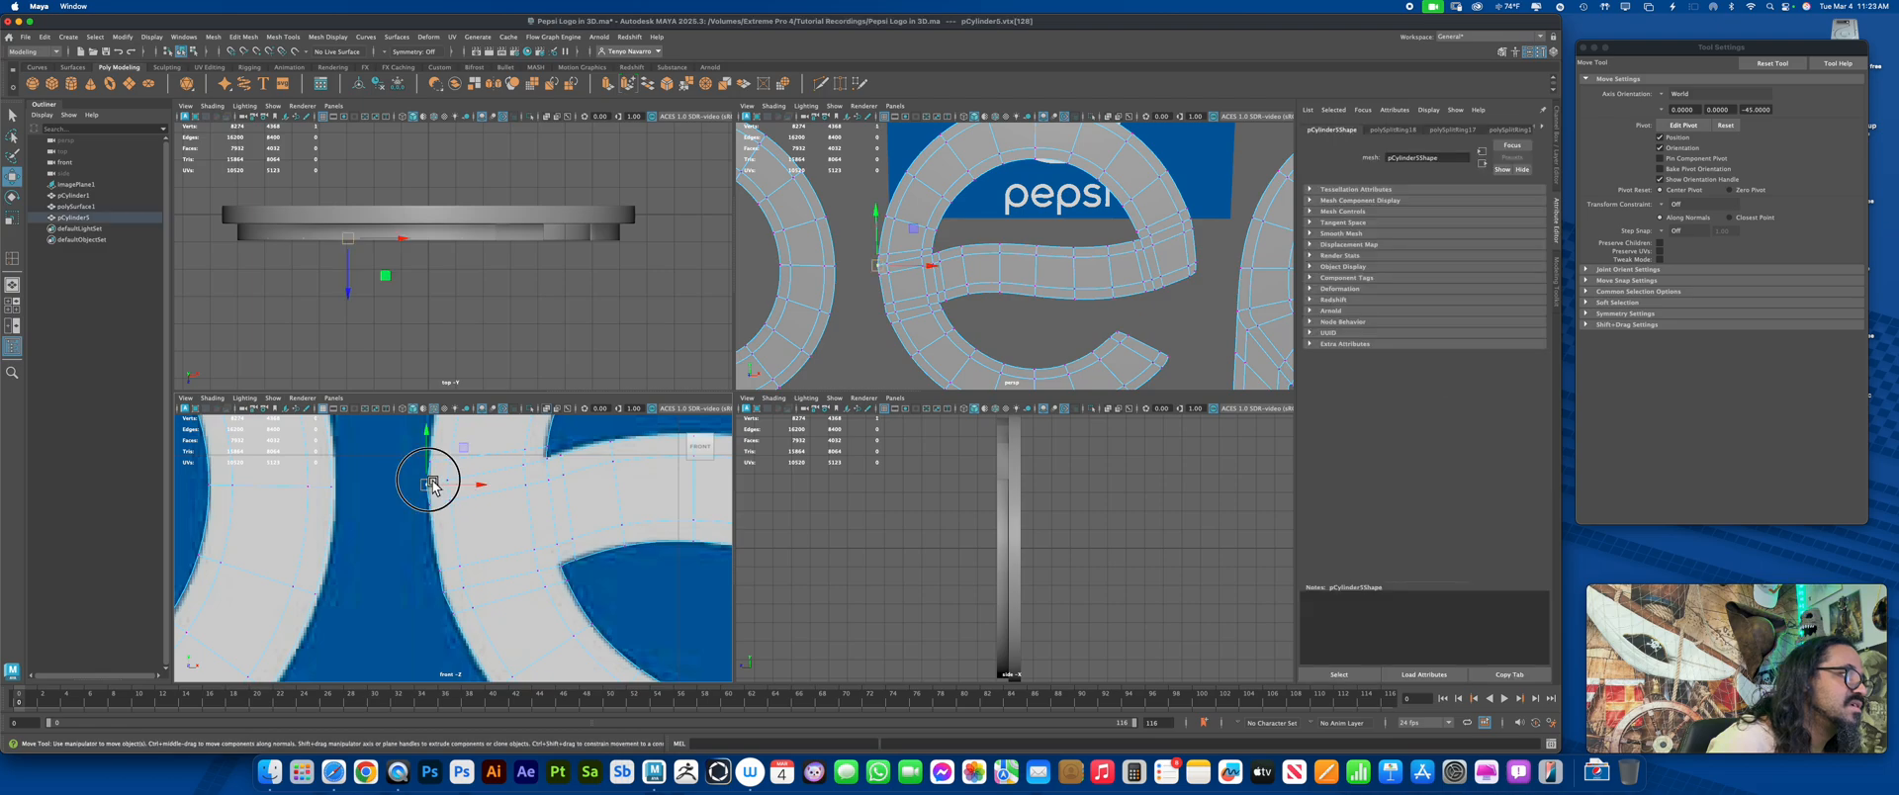
click(448, 591)
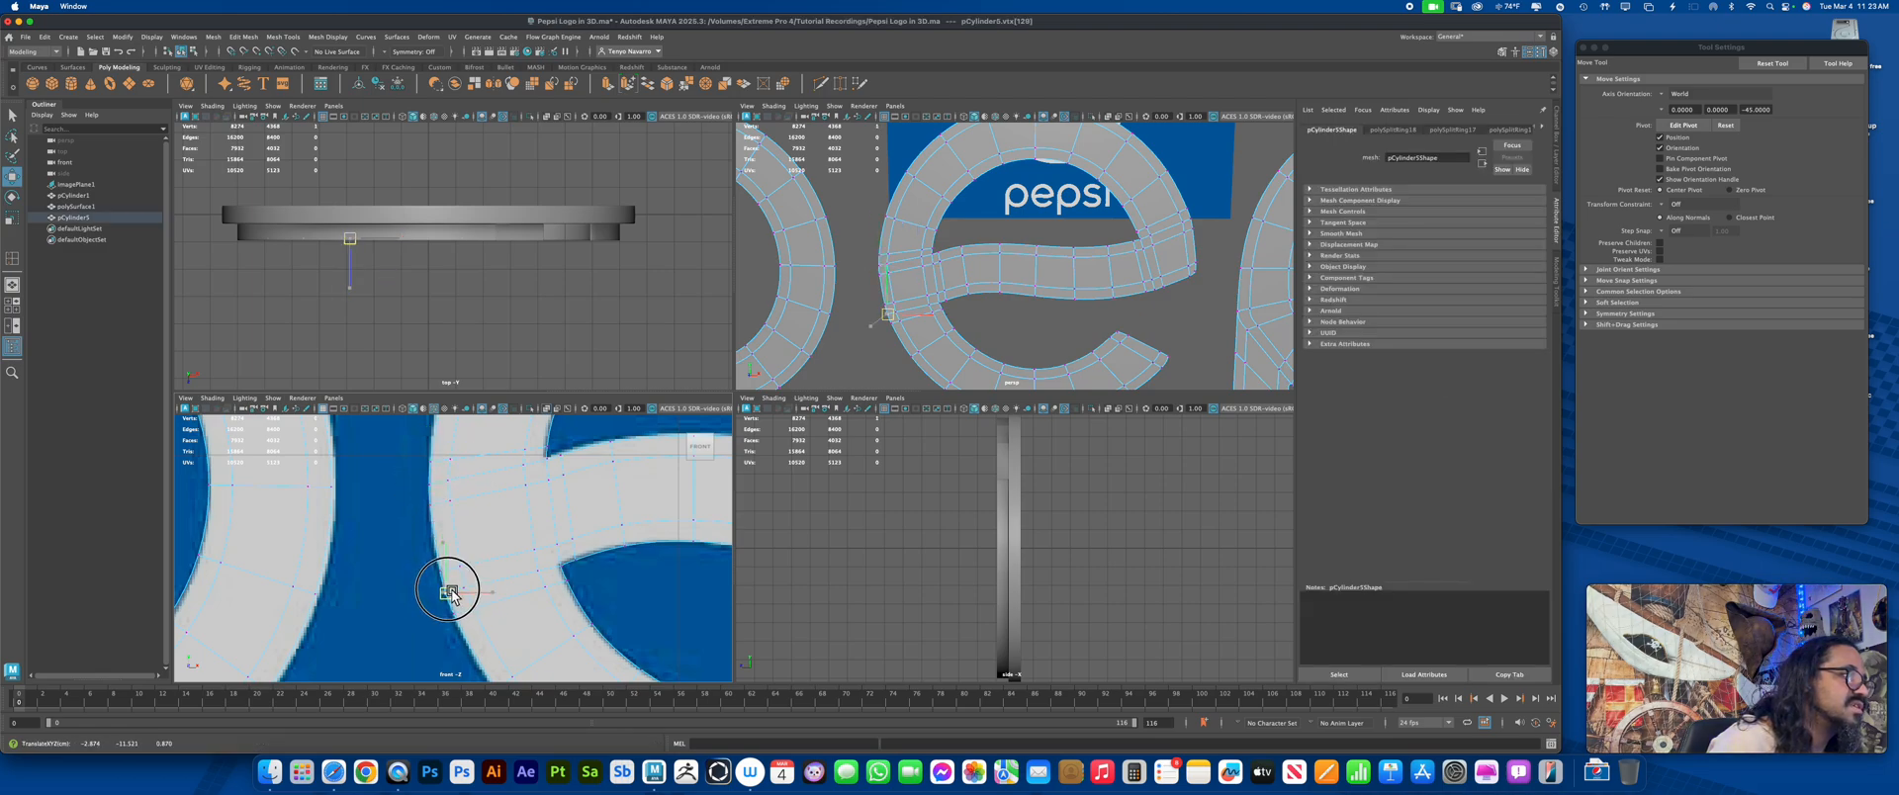
click(435, 483)
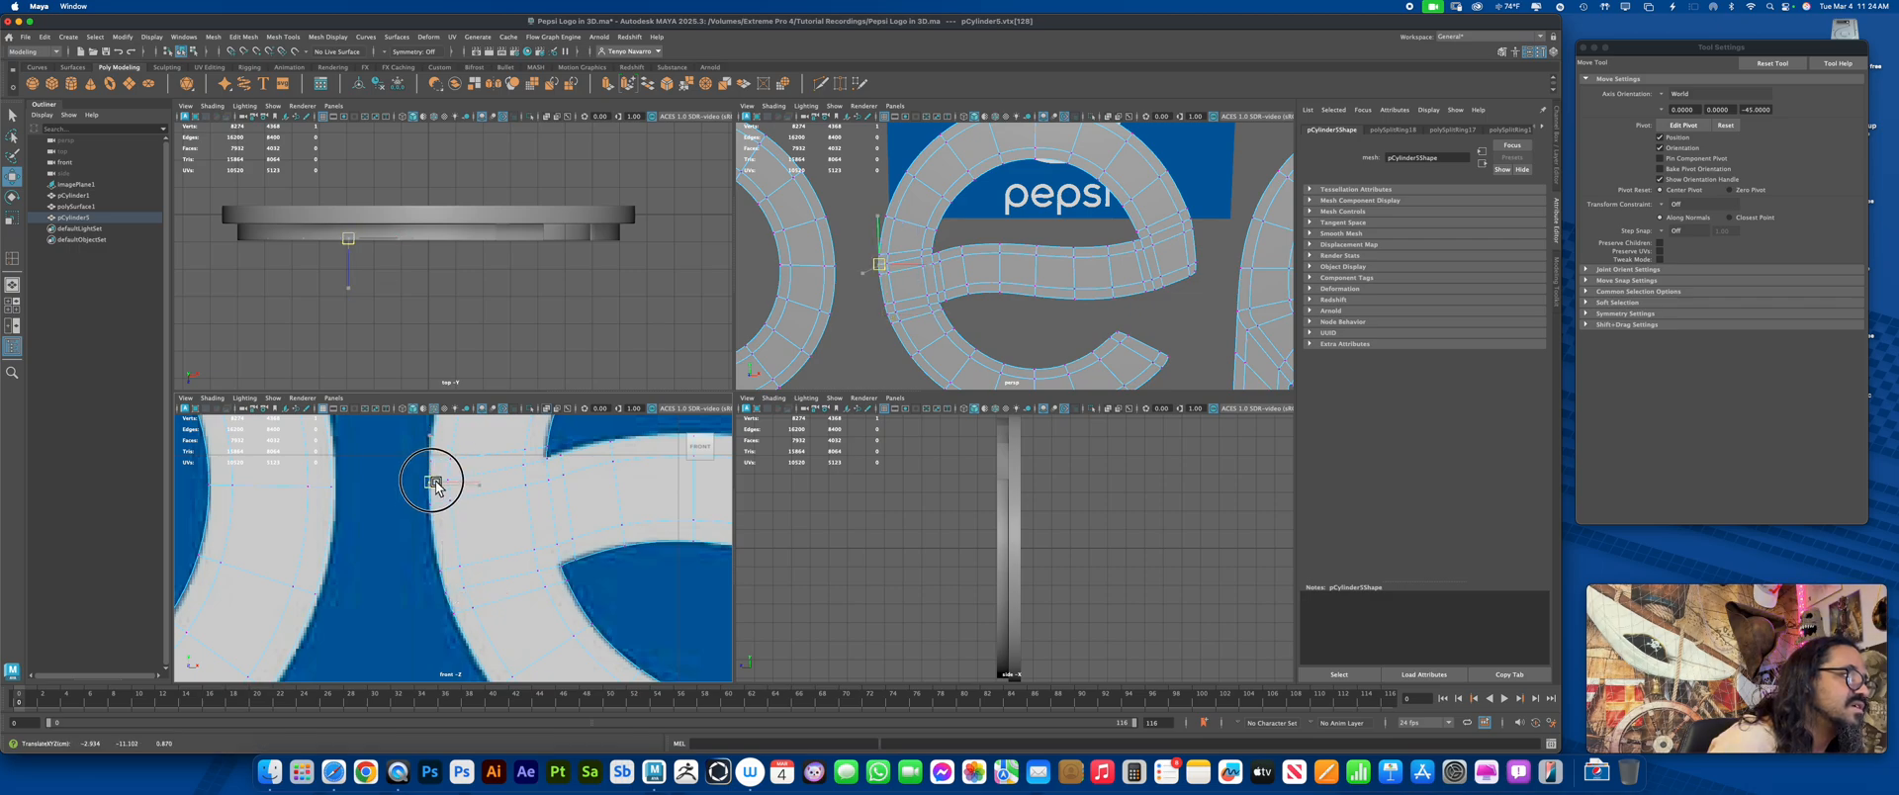
right_drag(459, 549, 530, 413)
click(998, 322)
Maximize the front view and turn off the smooth preview on the letter mesh
alt+right_drag(999, 324, 939, 121)
key(space)
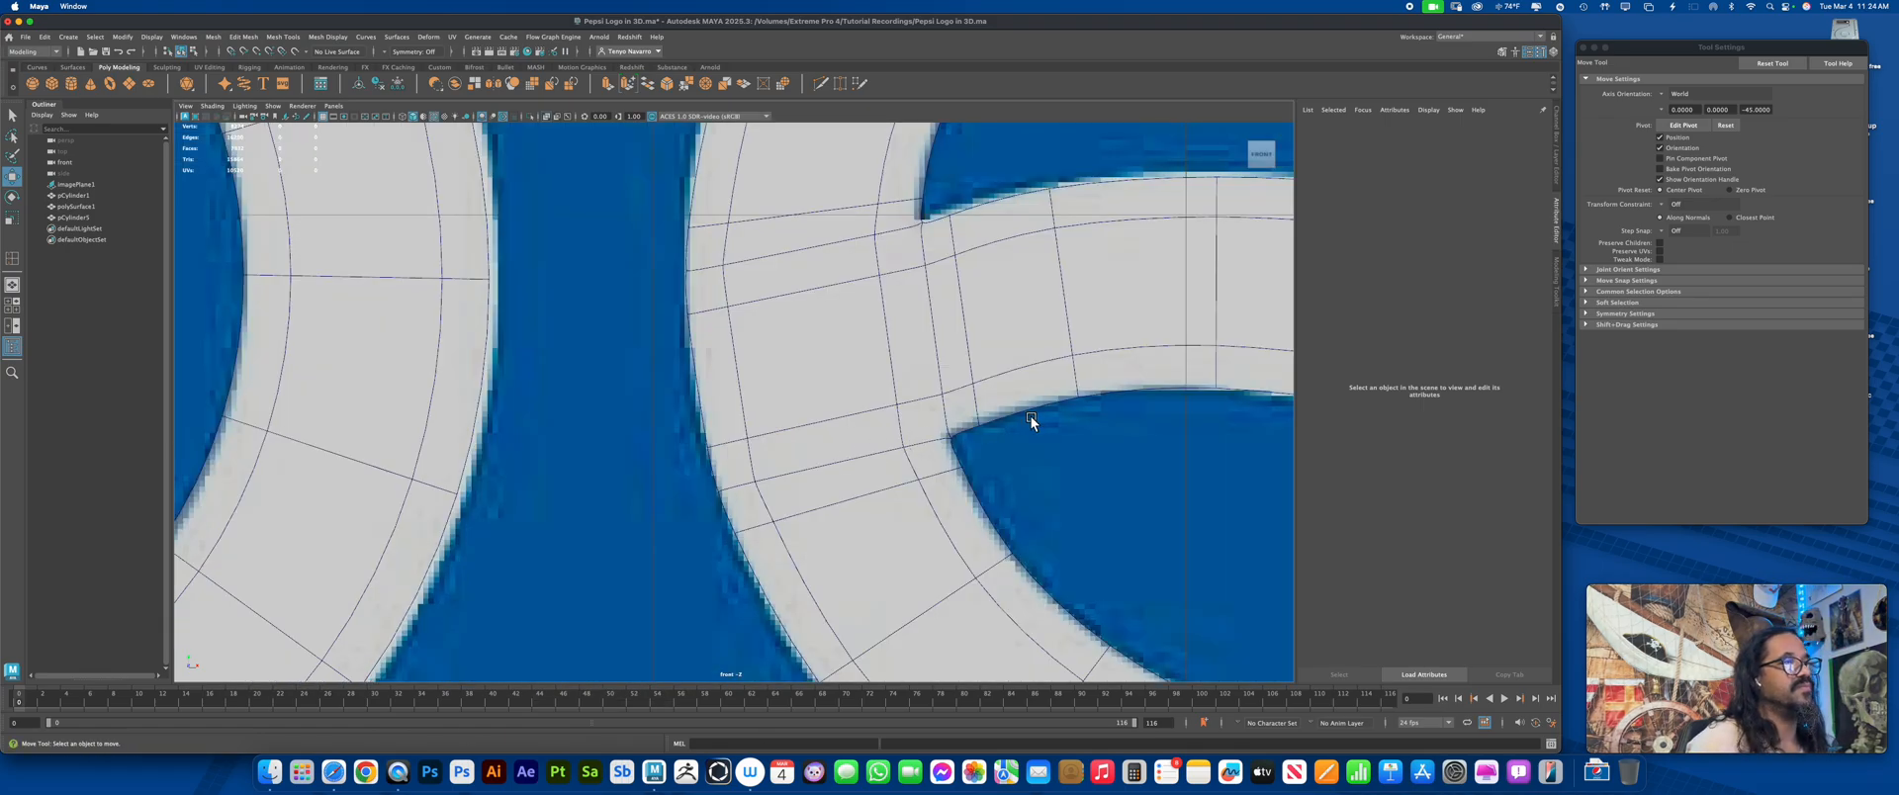
alt+right_drag(1030, 417, 887, 301)
alt+middle_drag(886, 300, 746, 303)
alt+right_drag(746, 303, 1075, 453)
click(813, 395)
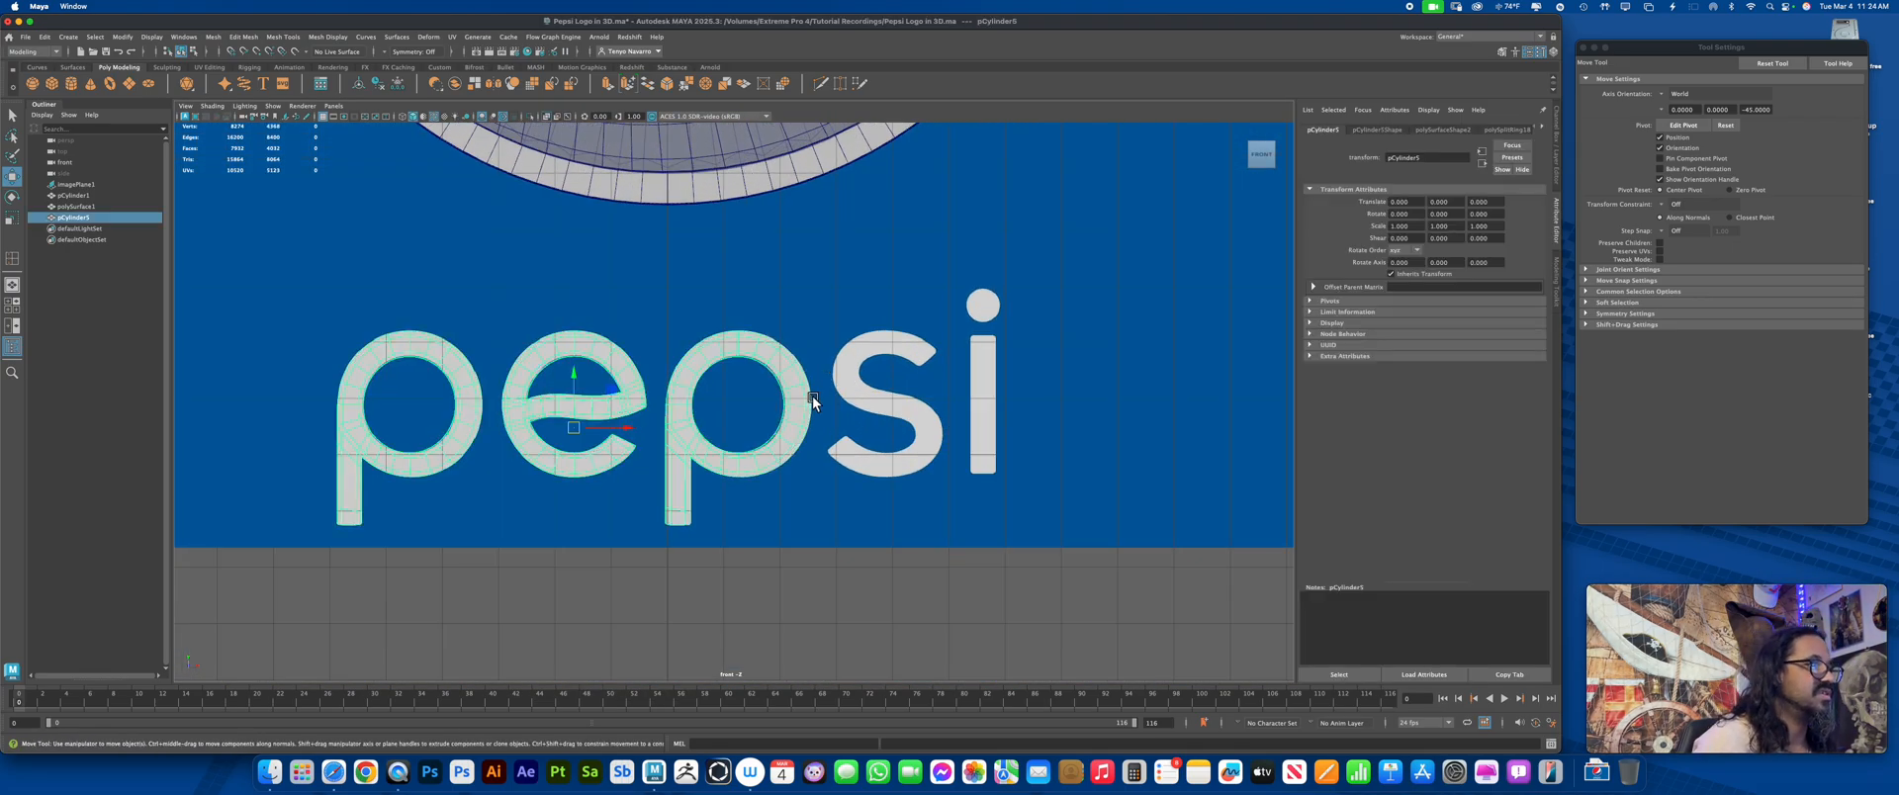
key(1)
Extrude the outer edge on the right side of the second p's bowl toward the s in two segments
alt+right_drag(834, 397, 1066, 471)
alt+middle_drag(1066, 471, 939, 563)
alt+right_drag(940, 564, 1102, 502)
alt+right_drag(833, 454, 721, 435)
click(720, 435)
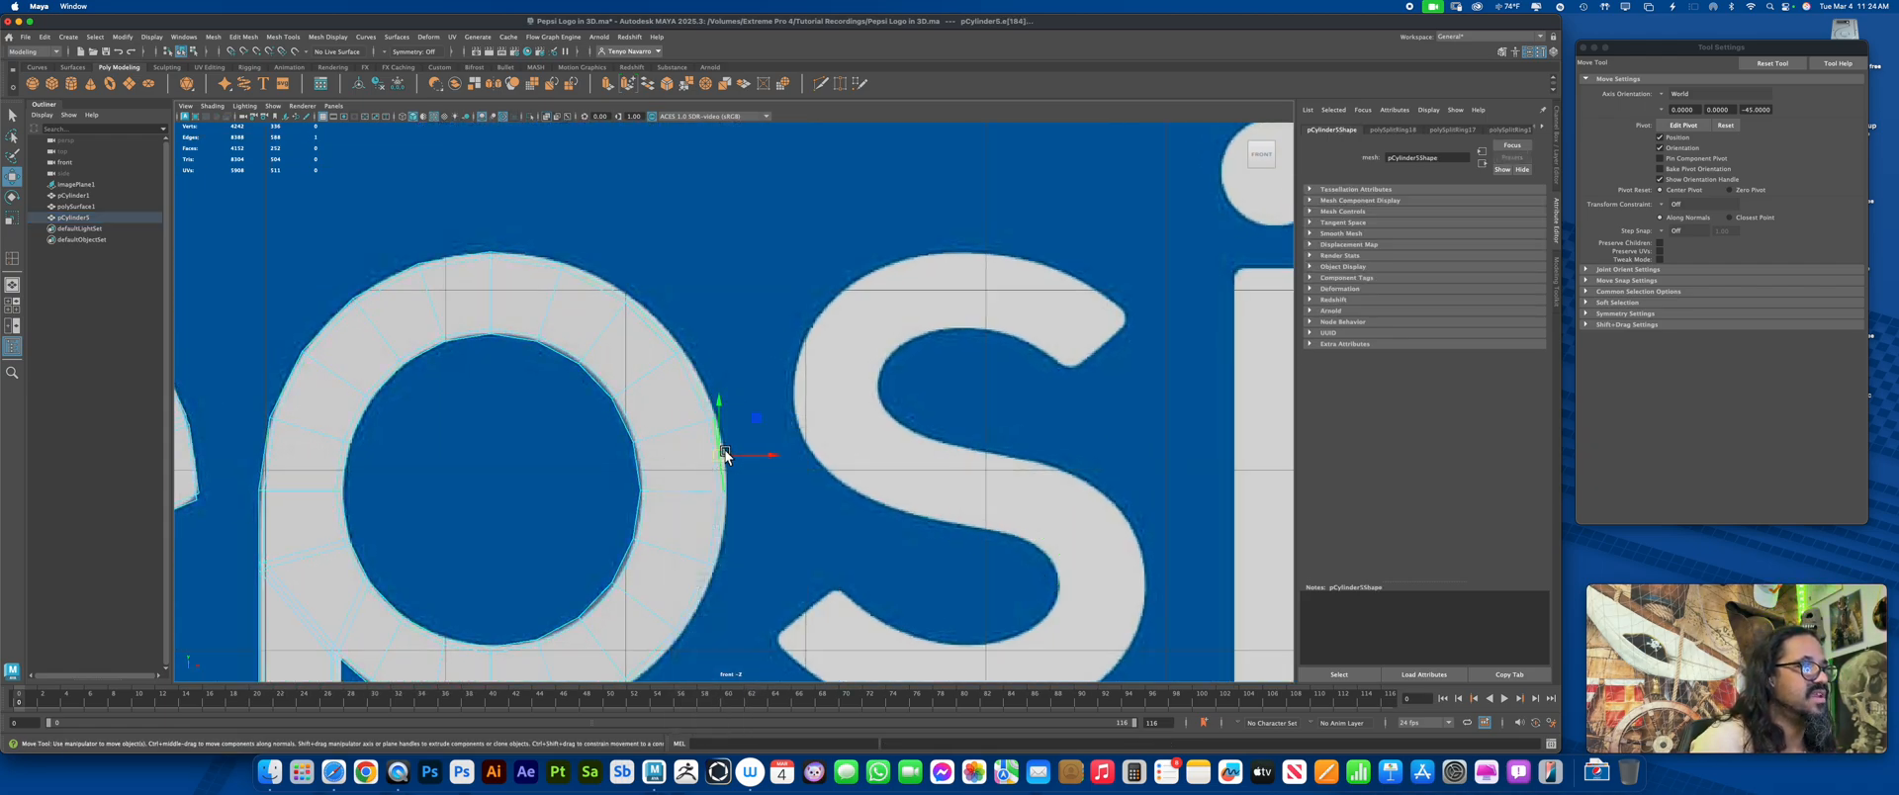
shift+drag(759, 457, 946, 450)
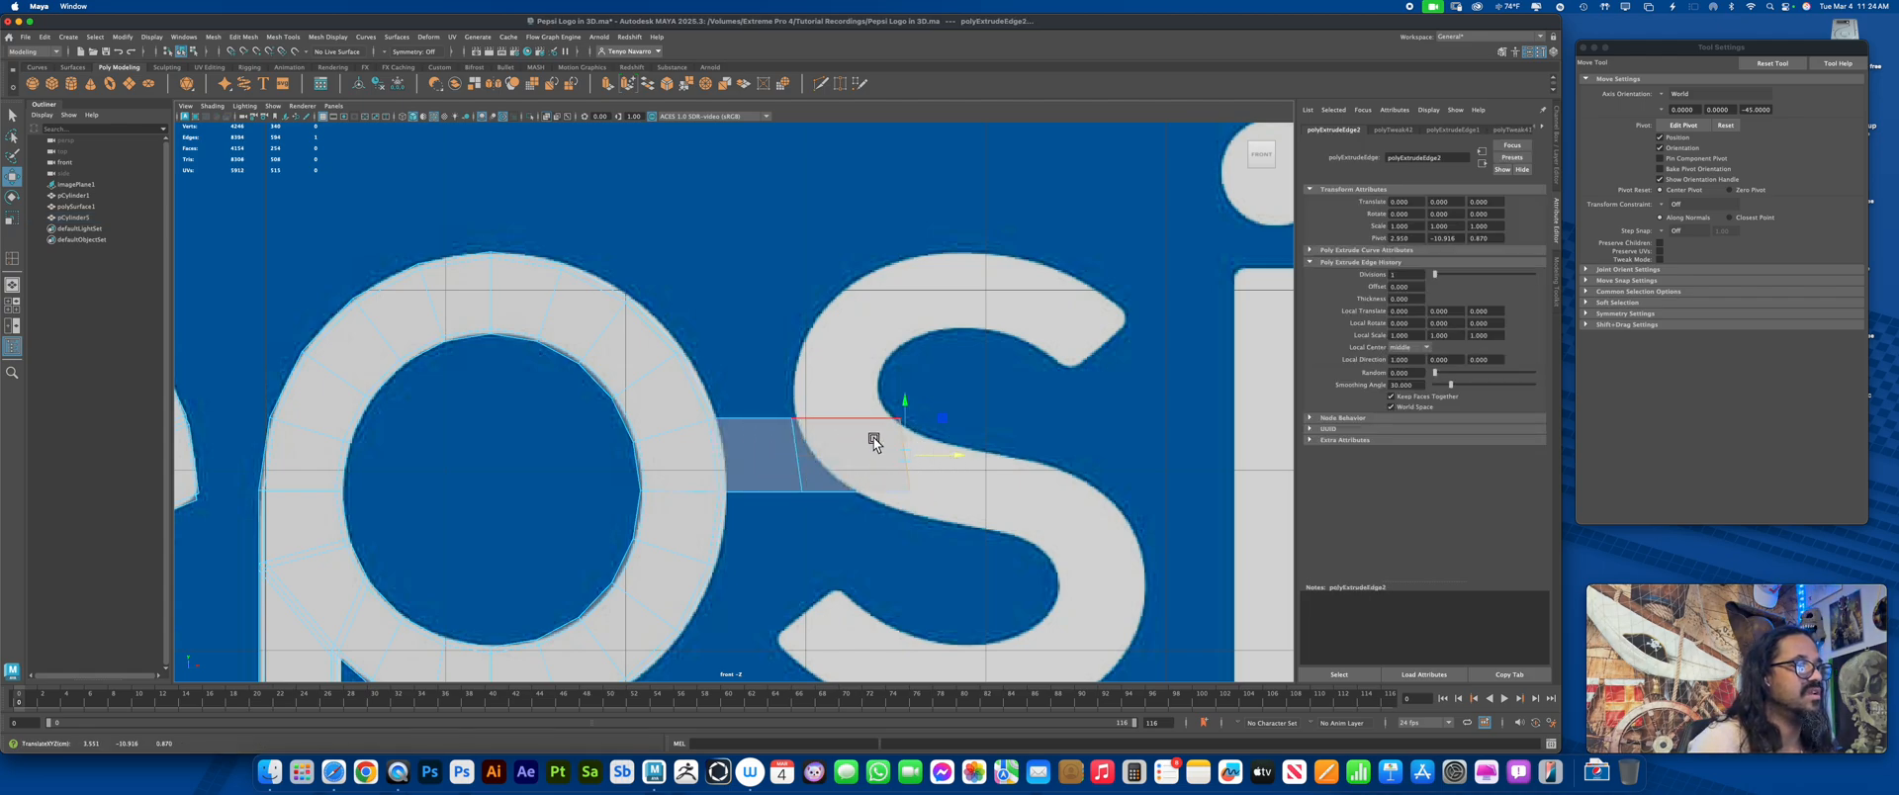
Delete the extruded face joining the p's bowl to the face over the s, and return to object mode with nothing selected
right_drag(865, 434, 868, 469)
click(760, 465)
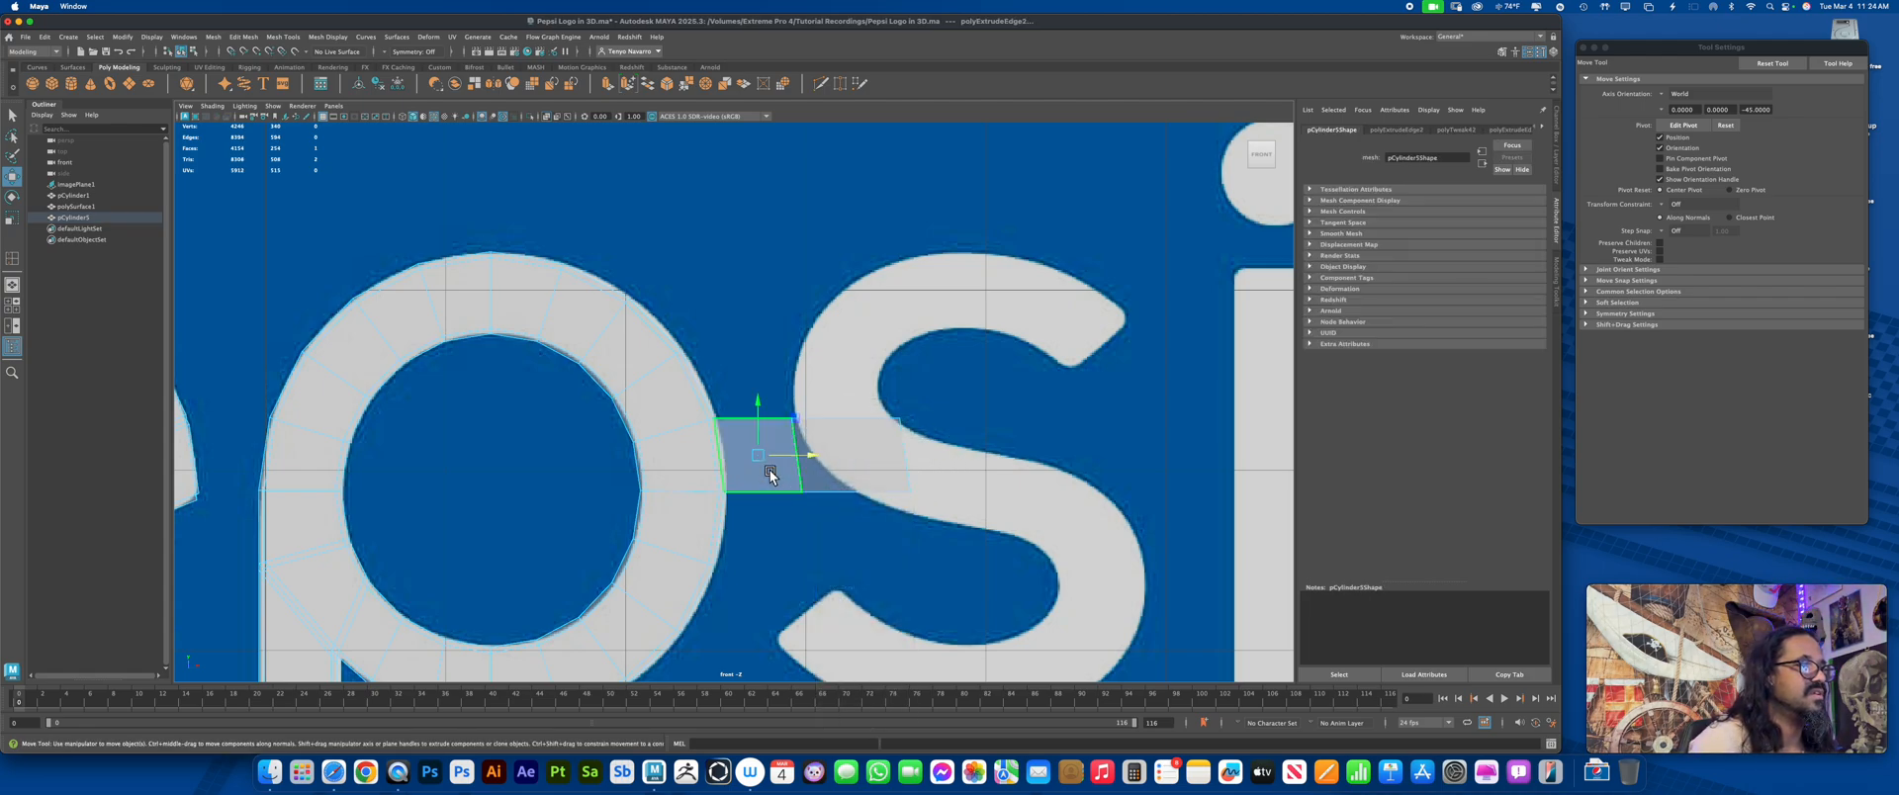
key(Delete)
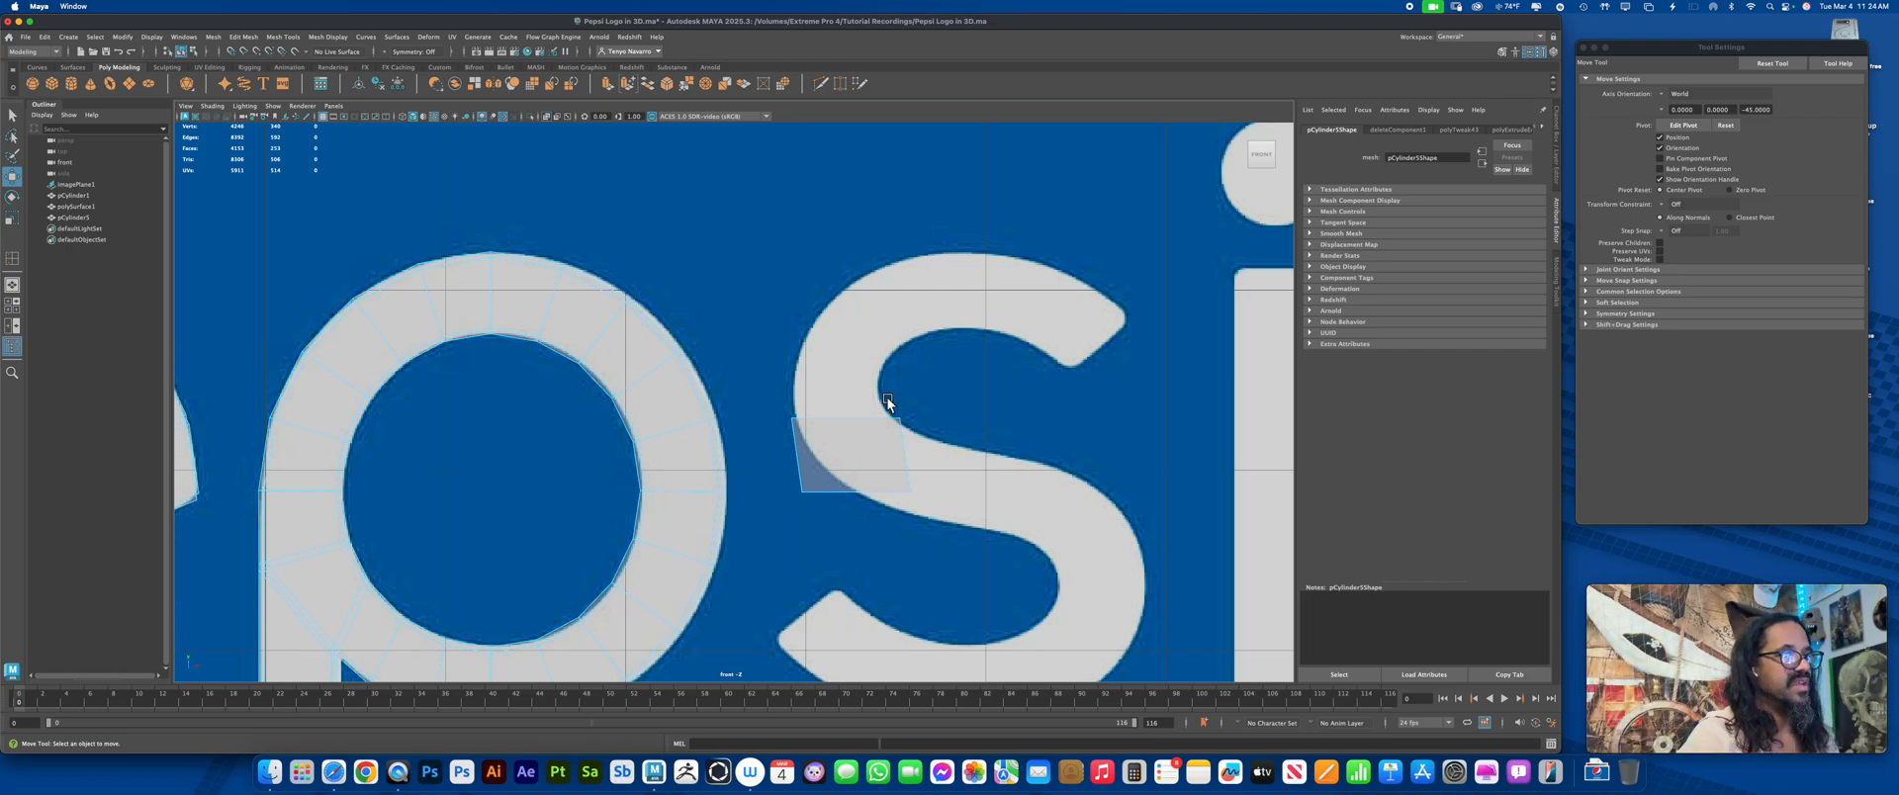
right_click(853, 435)
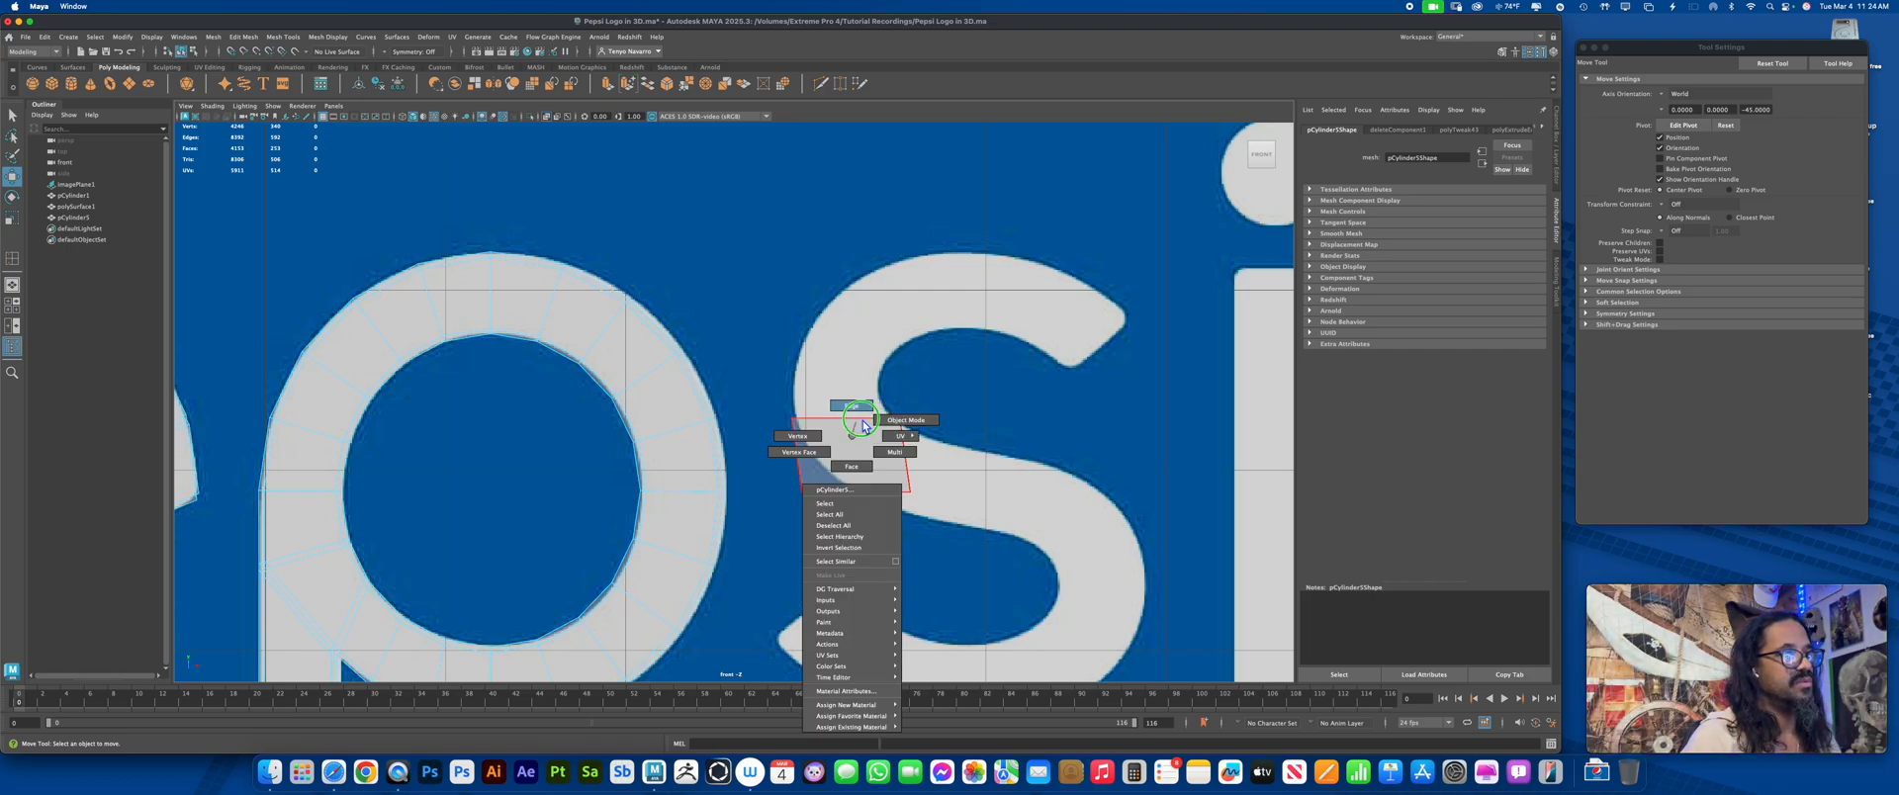
click(694, 464)
click(847, 380)
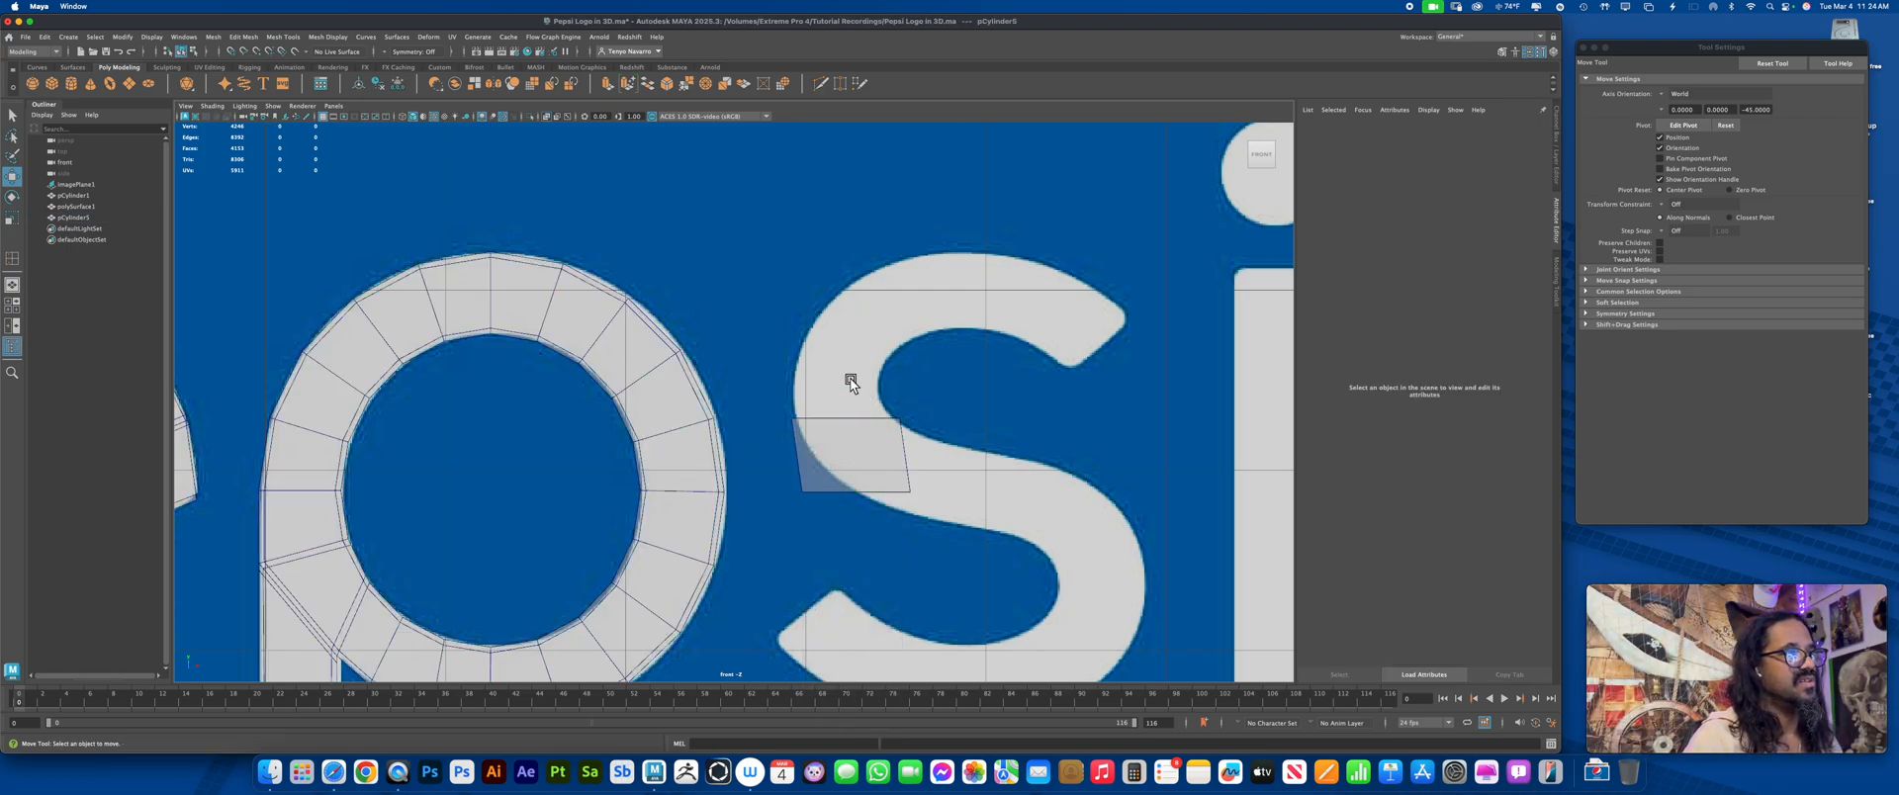
Switch to the four-view layout and inspect the letter mesh's depth in the side view
key(space)
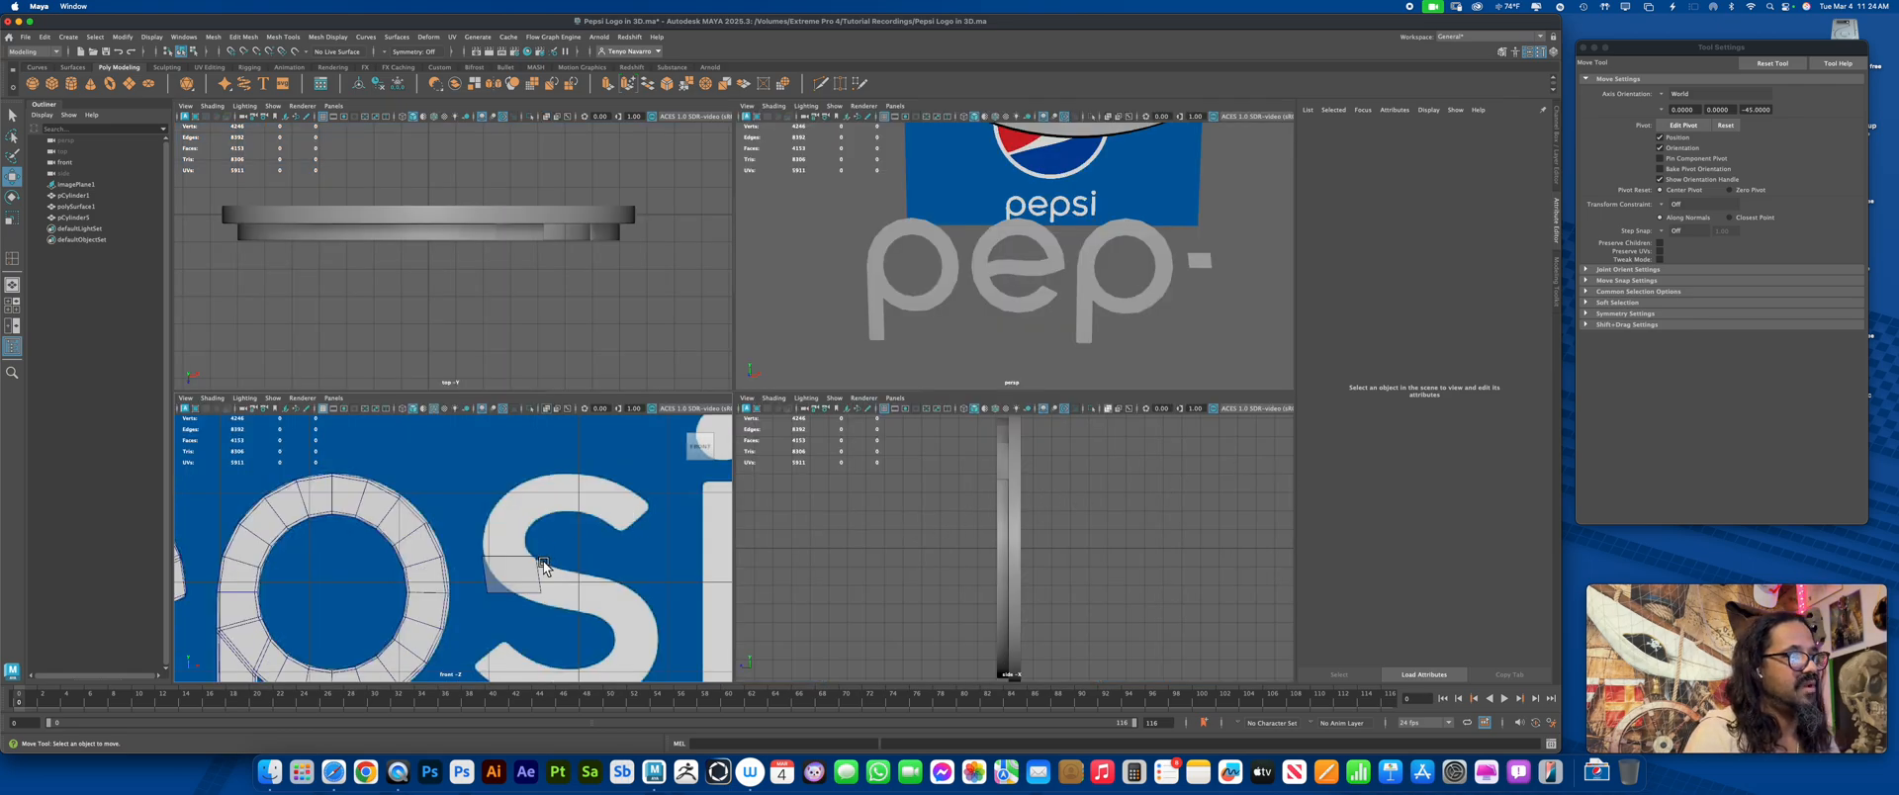
click(542, 566)
scroll(1108, 619, down, 3)
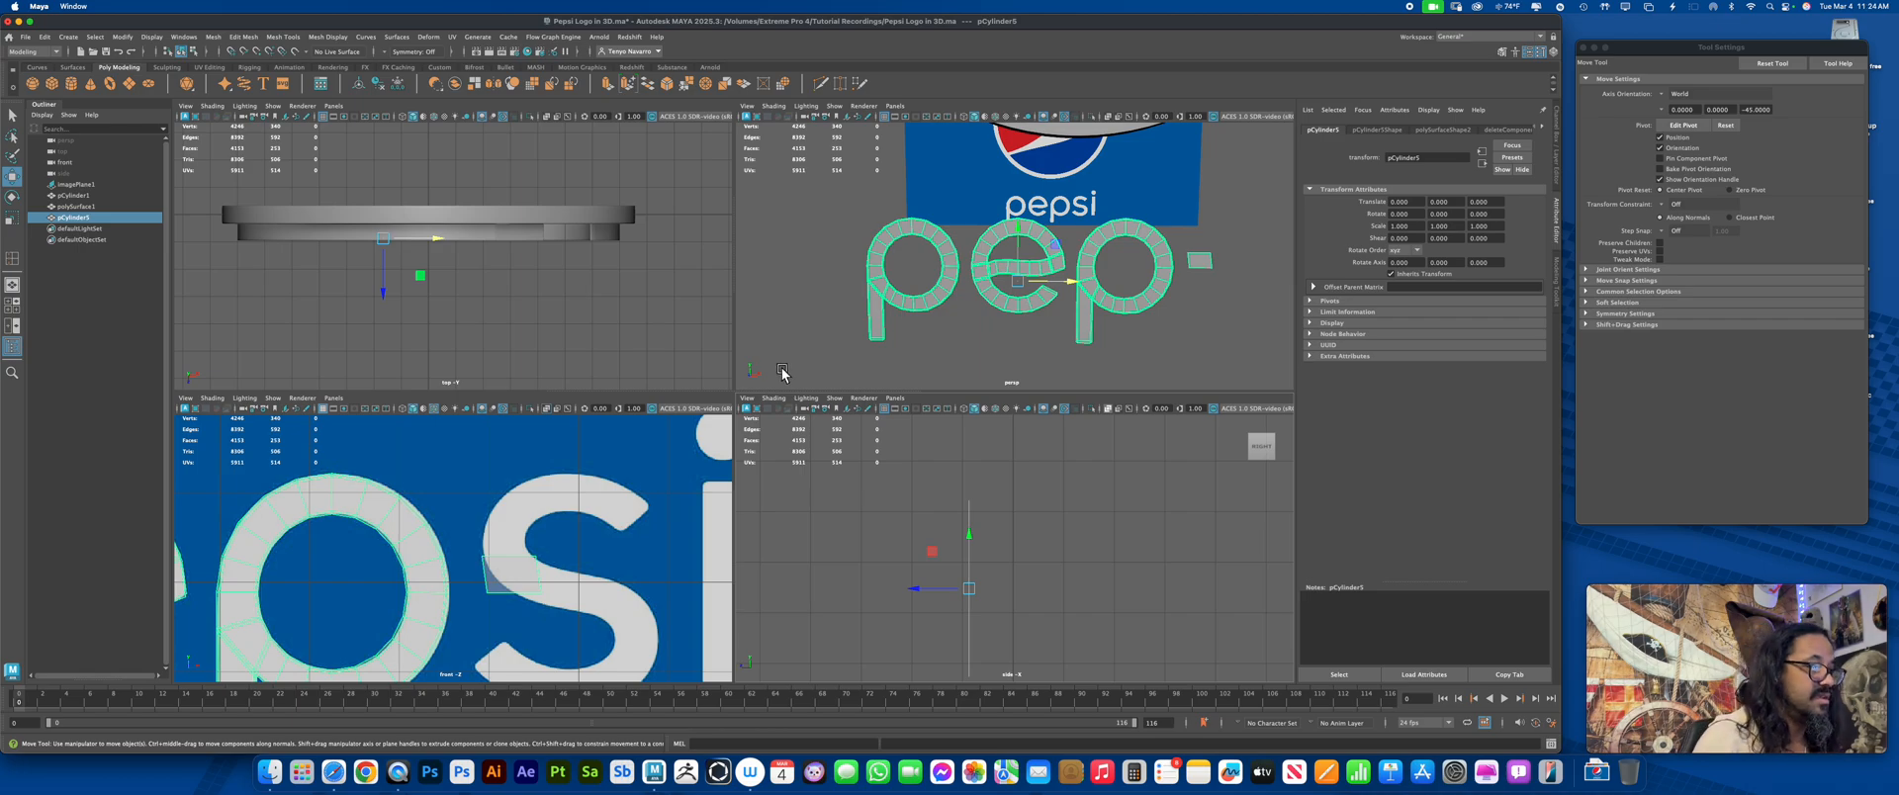
click(525, 566)
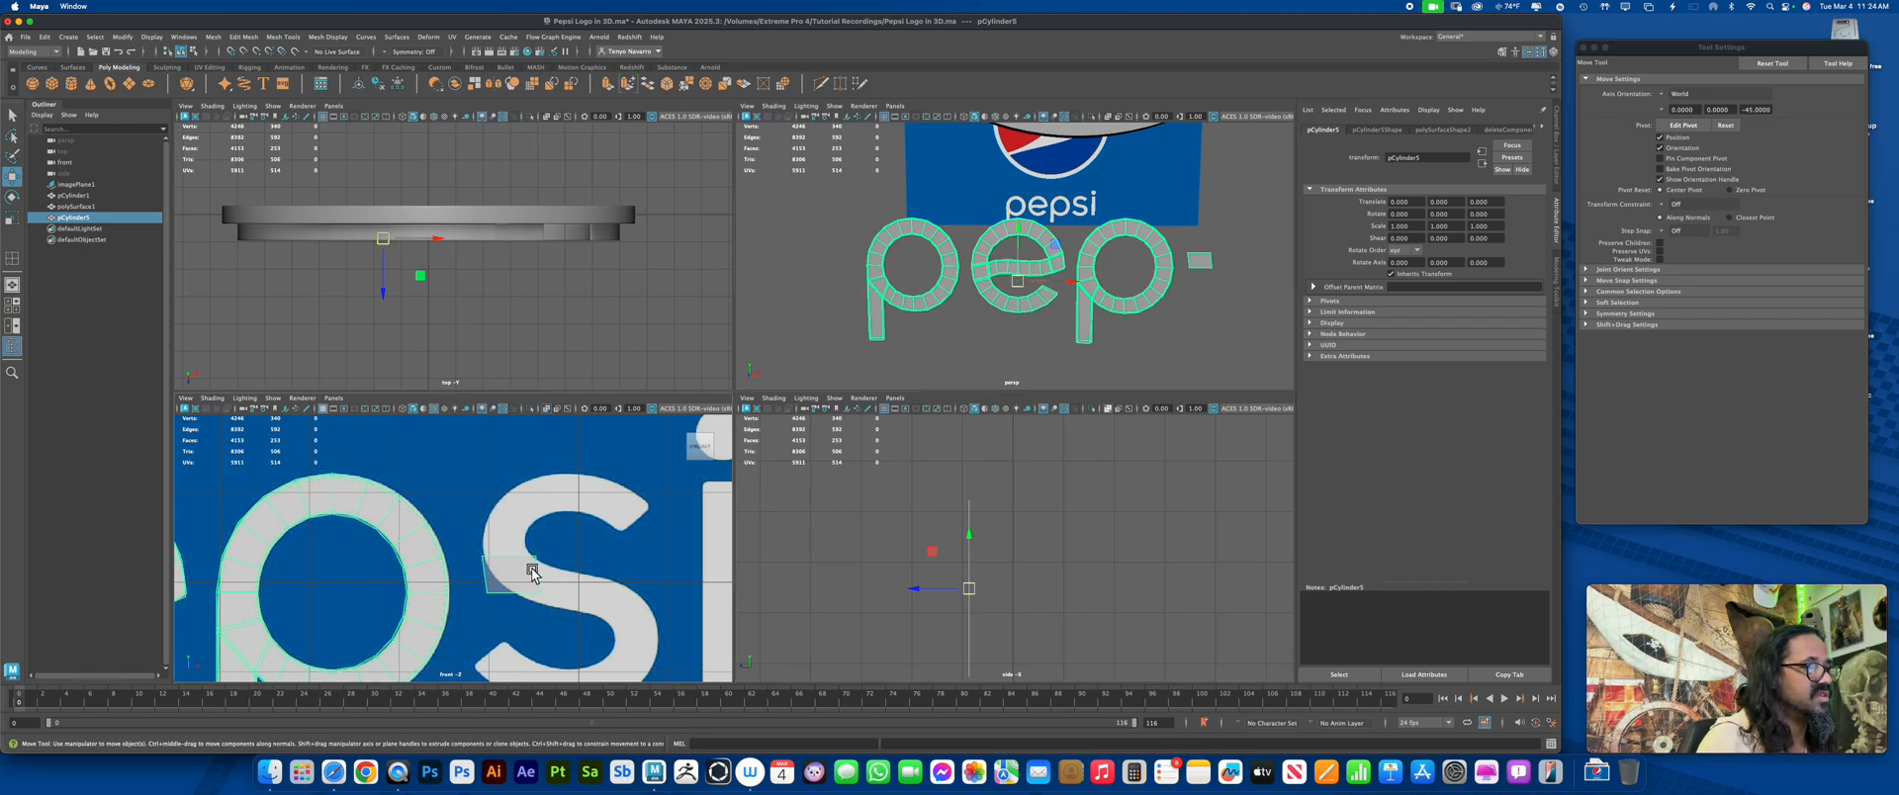
click(822, 477)
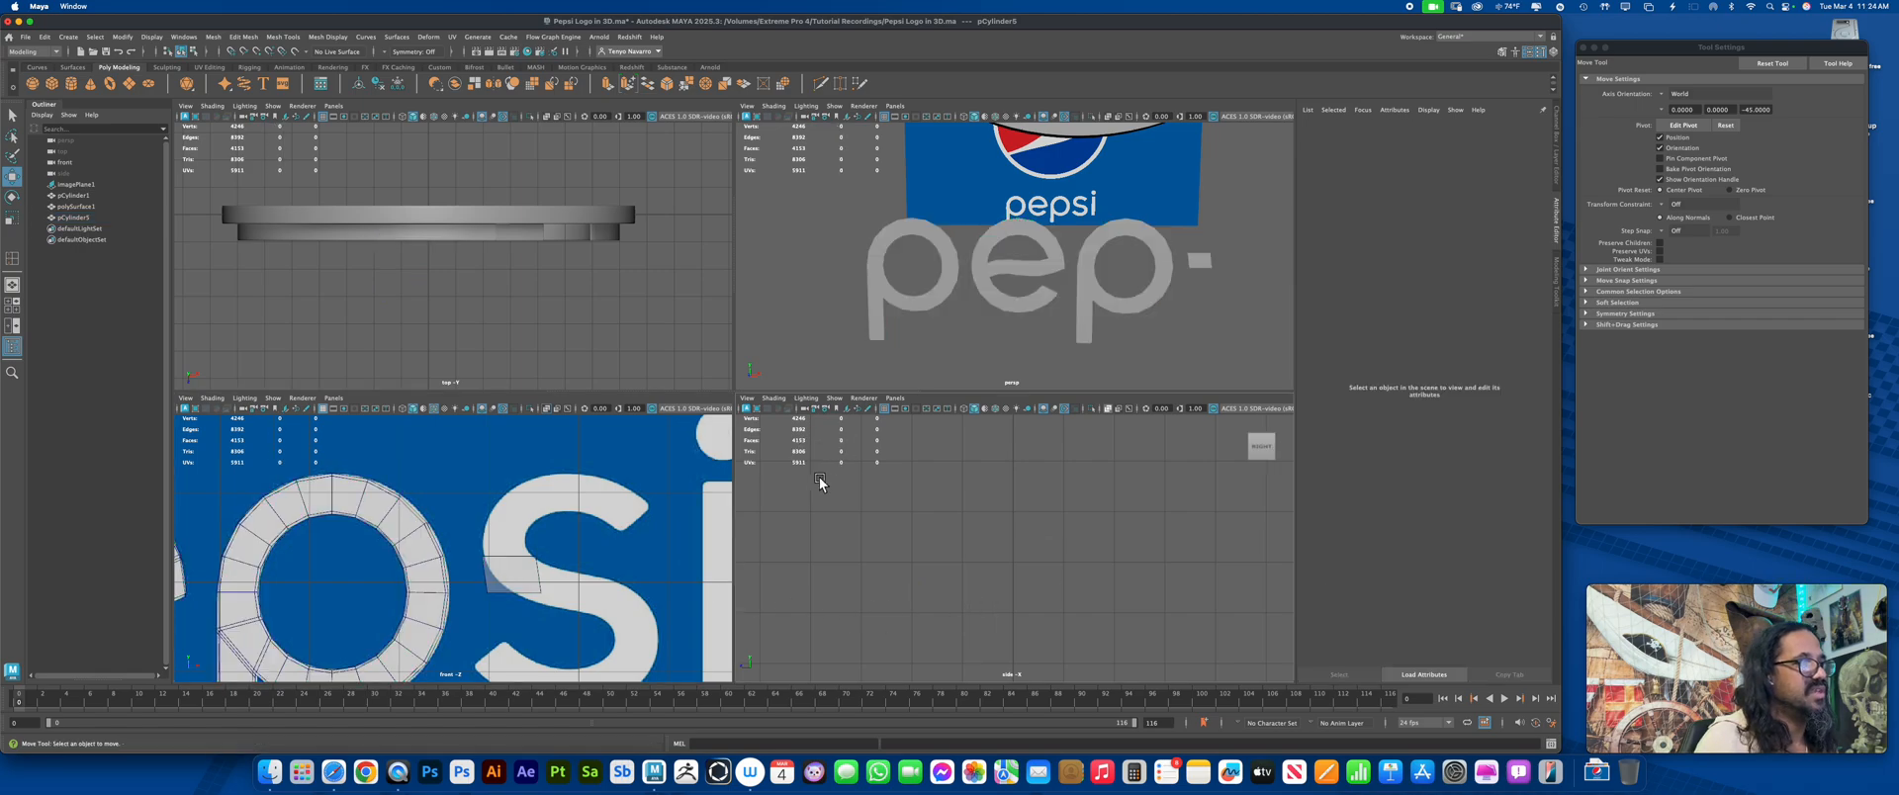
Move the detached face to the upper end of the s and rotate it to match the angle of the stroke
right_click(525, 567)
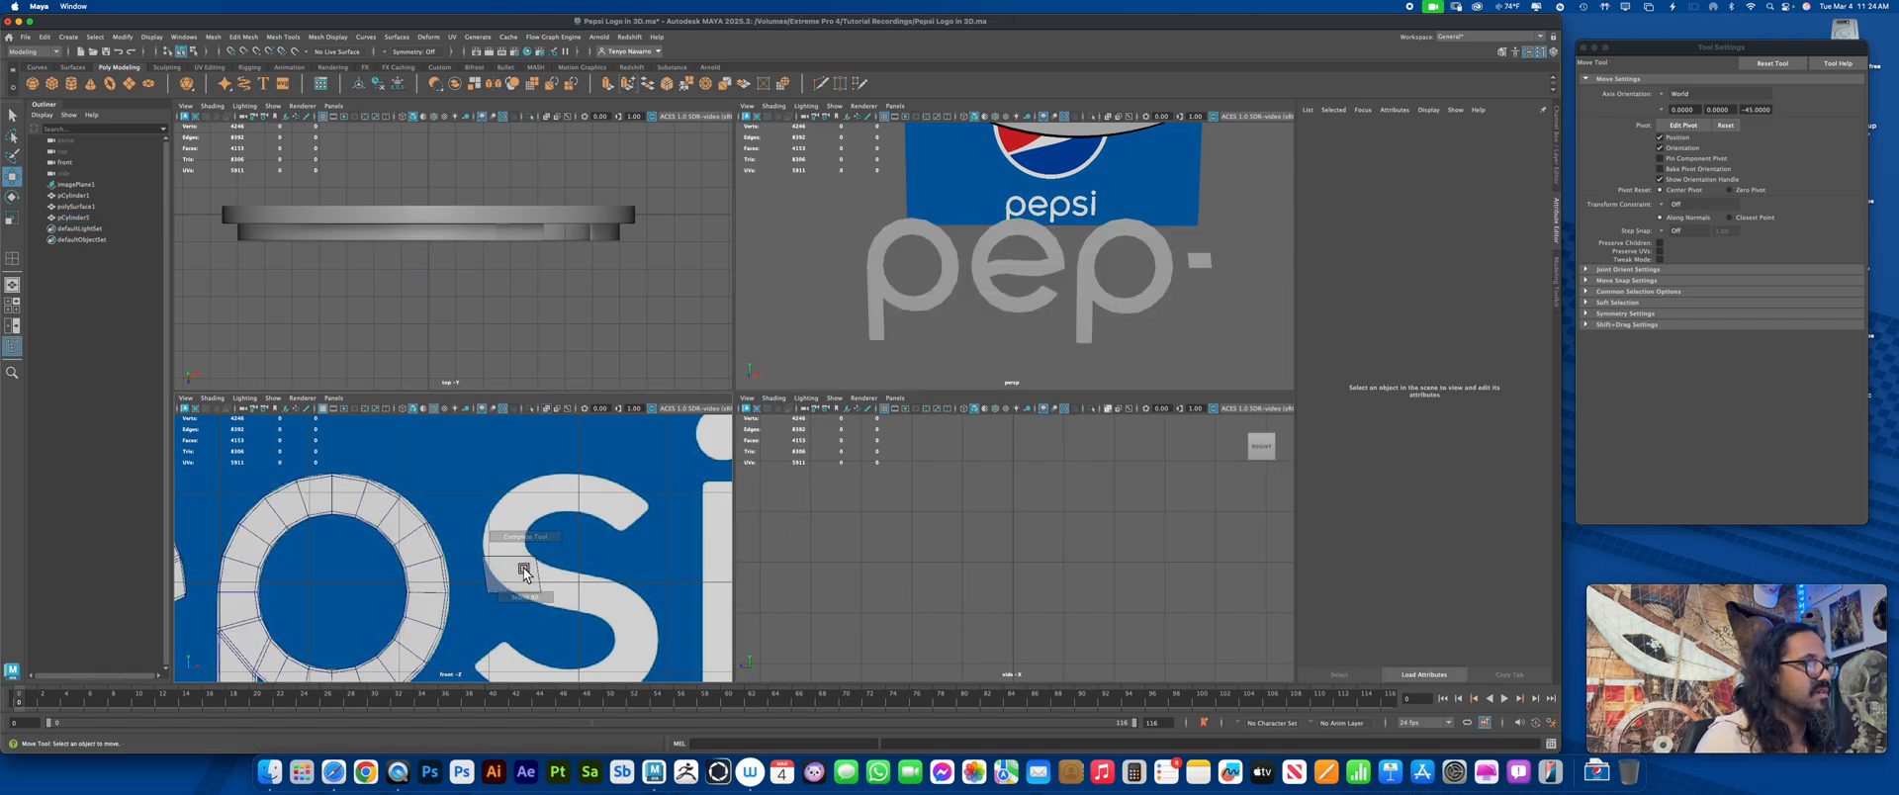
click(520, 567)
right_drag(519, 567, 520, 468)
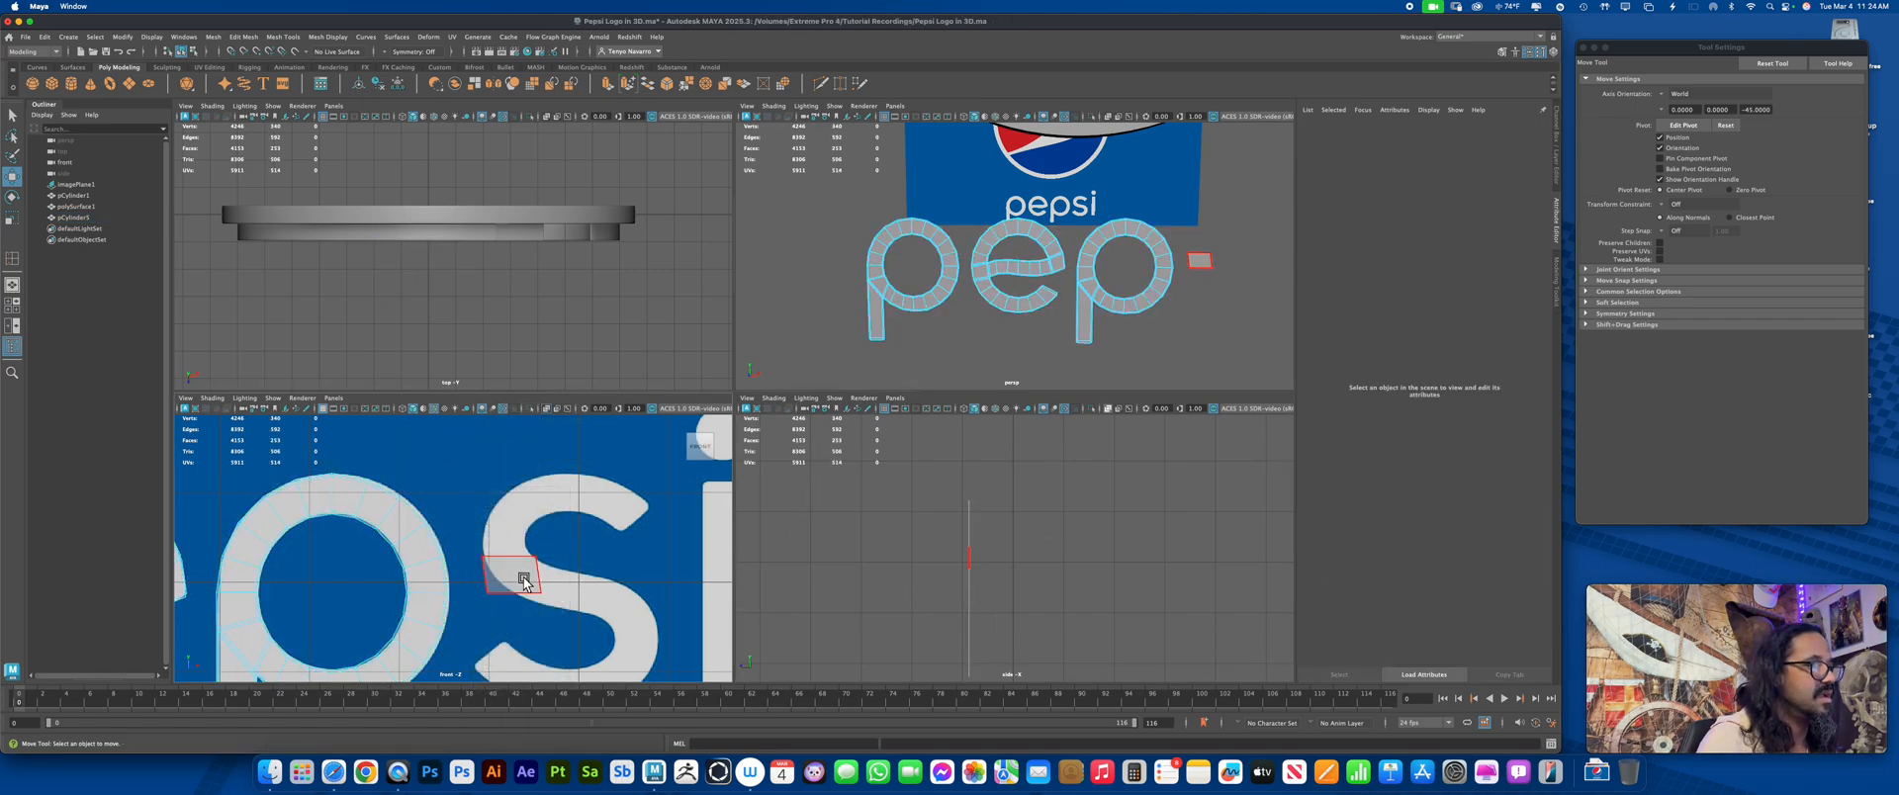
click(525, 568)
drag(525, 567, 659, 455)
key(e)
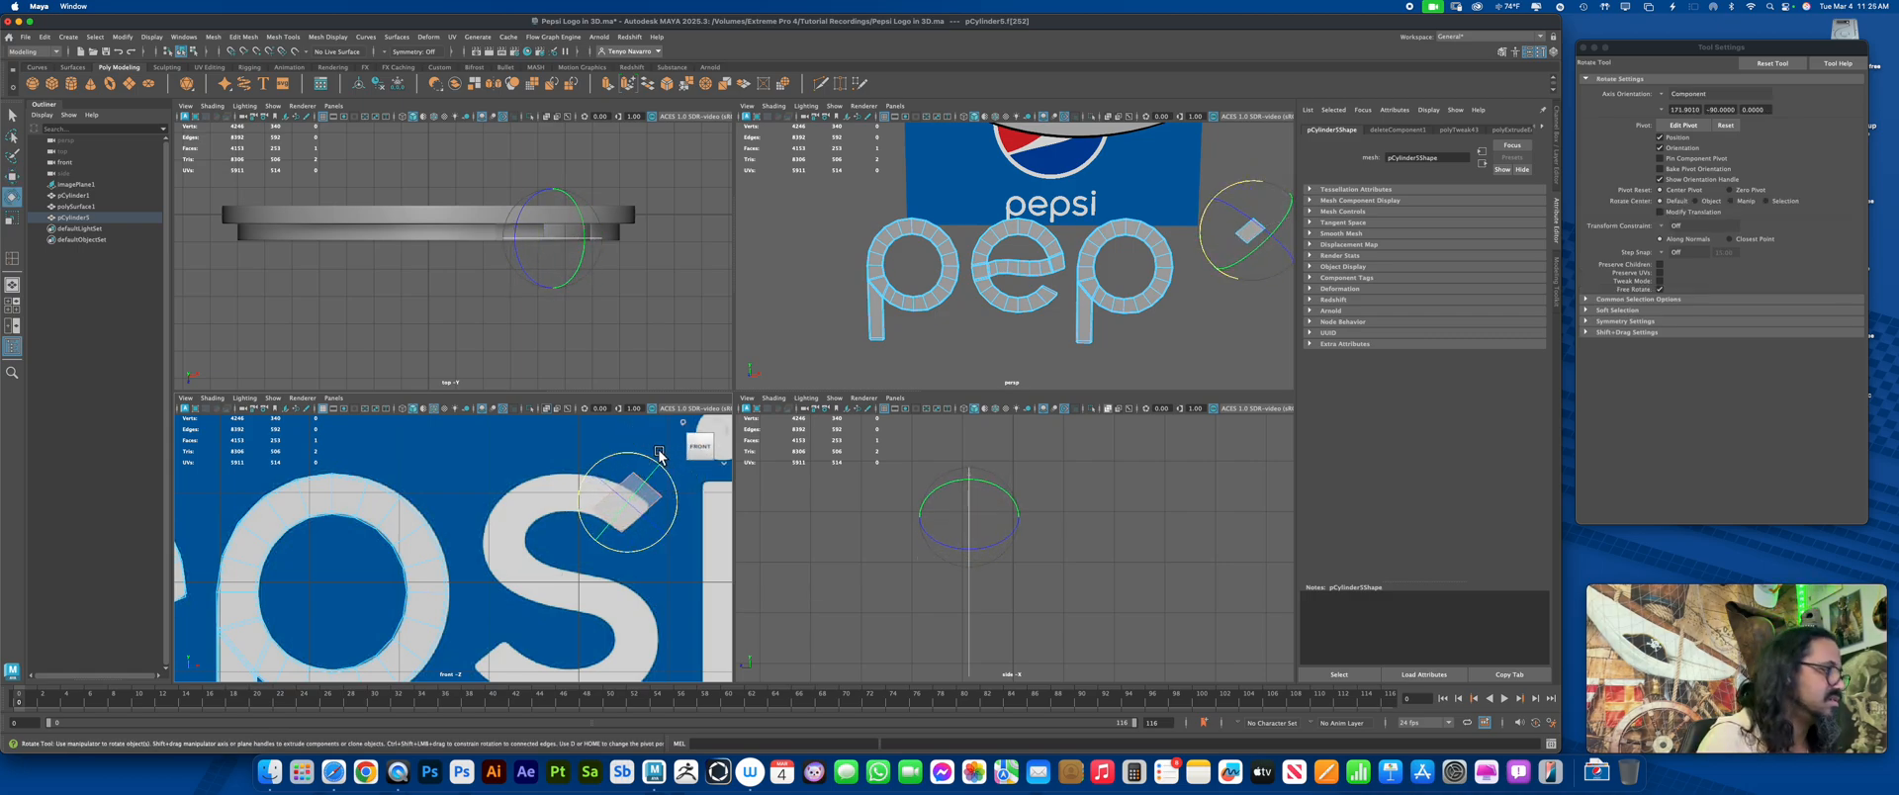
key(w)
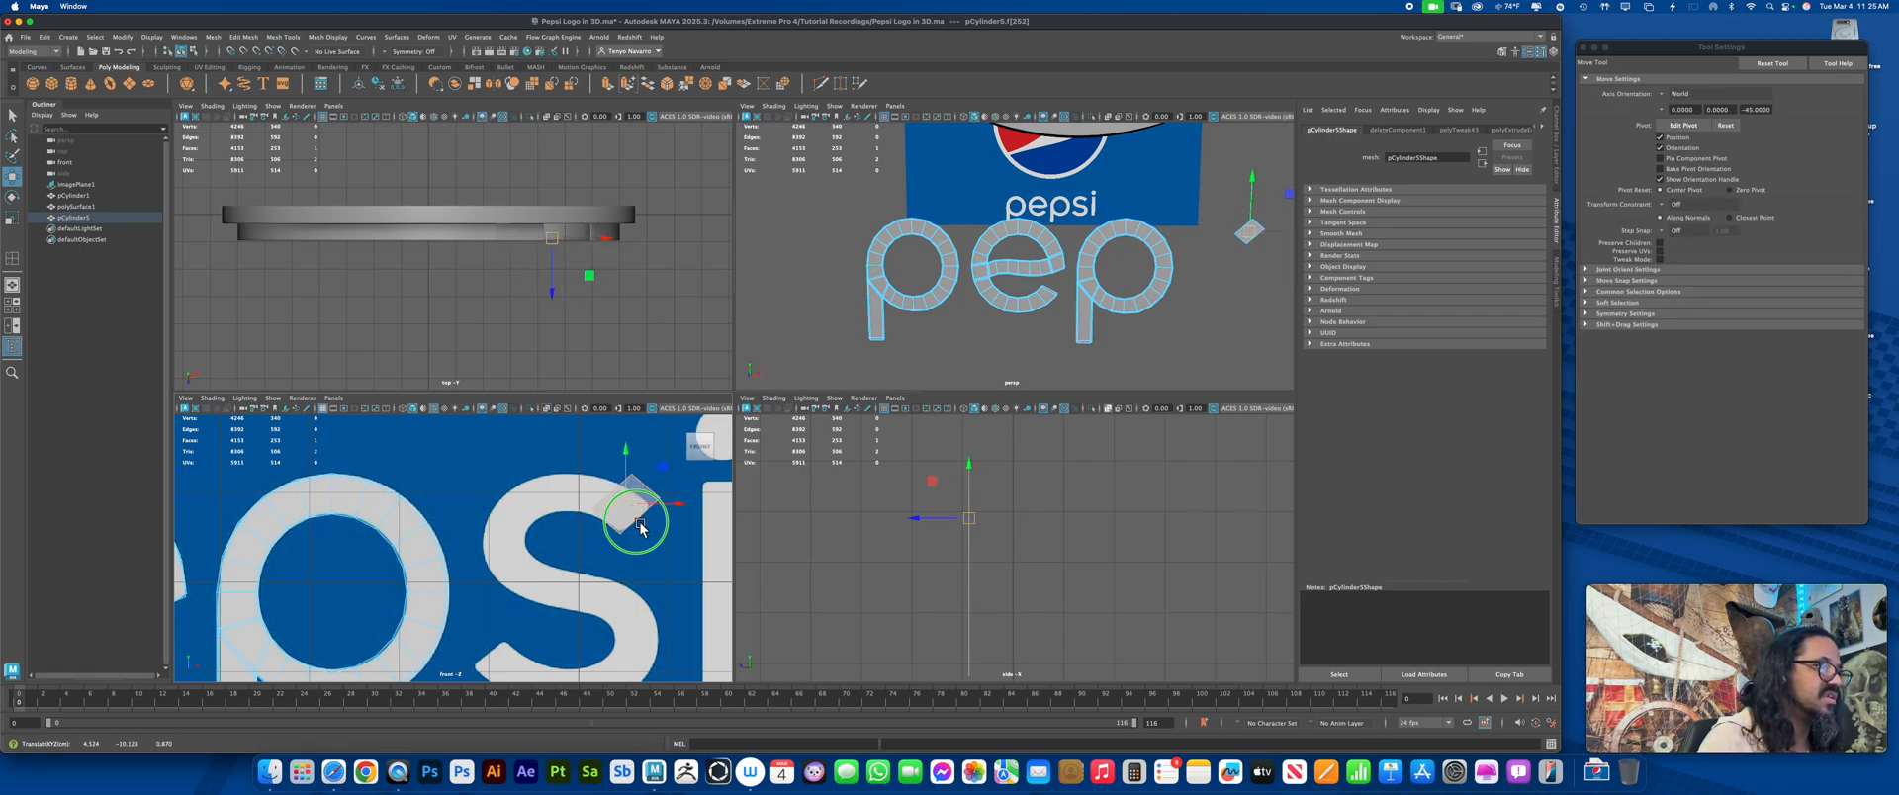
Move corner vertices of the detached face onto the outline of the s's upper end in the front view
alt+middle_drag(603, 568, 474, 633)
alt+right_drag(475, 633, 544, 600)
scroll(578, 602, down, 2)
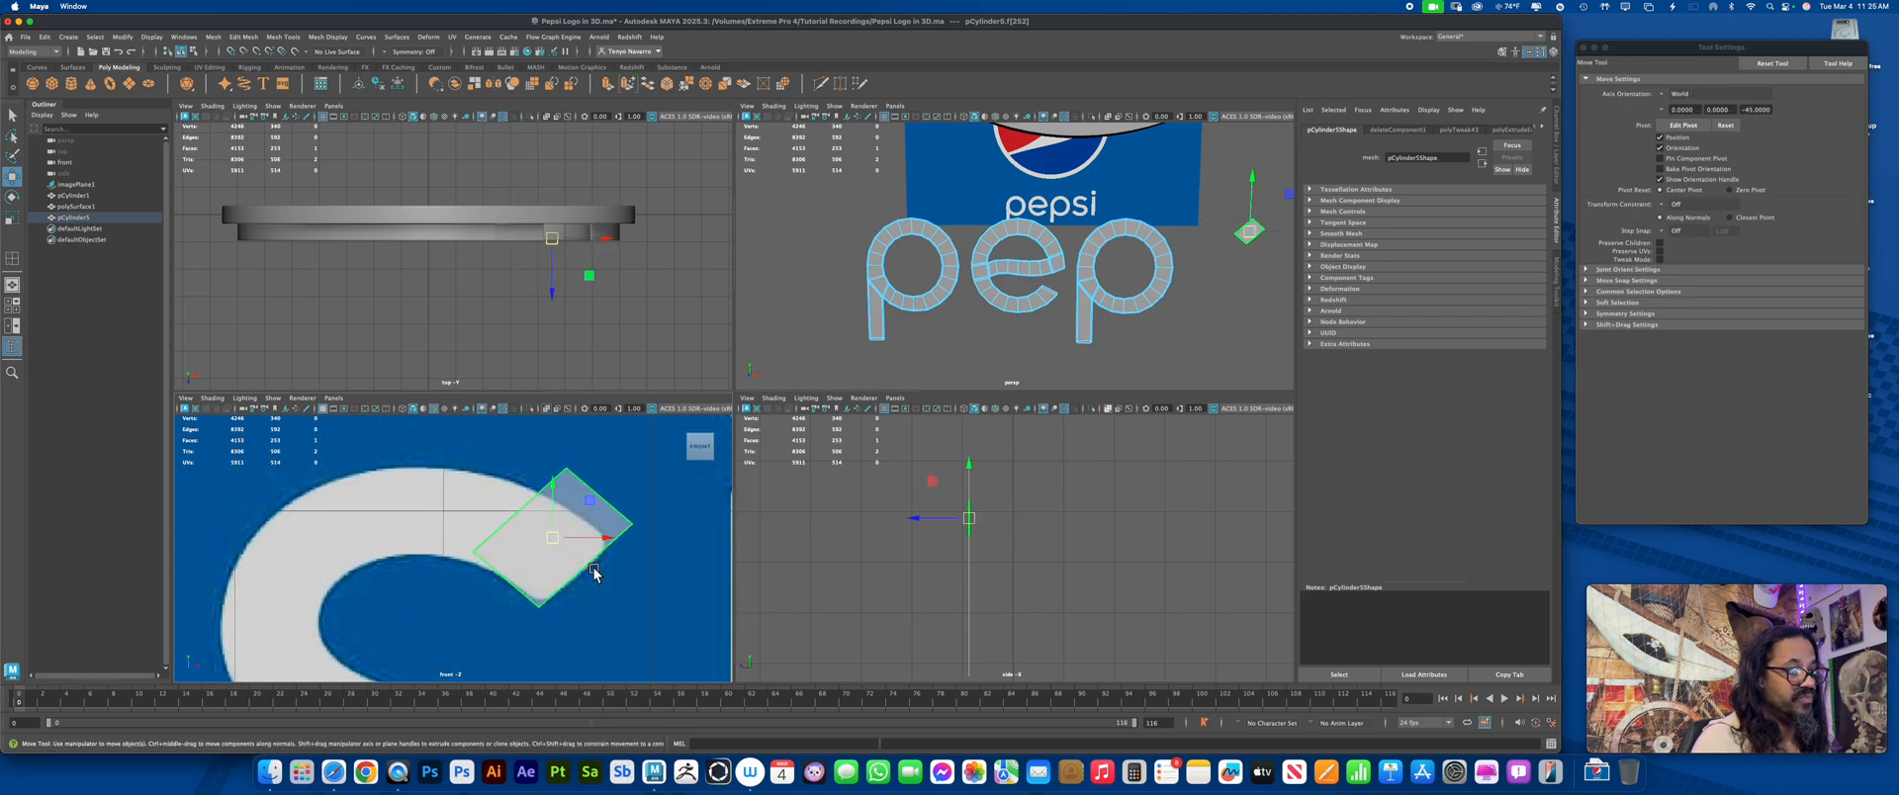
alt+right_drag(597, 577, 661, 613)
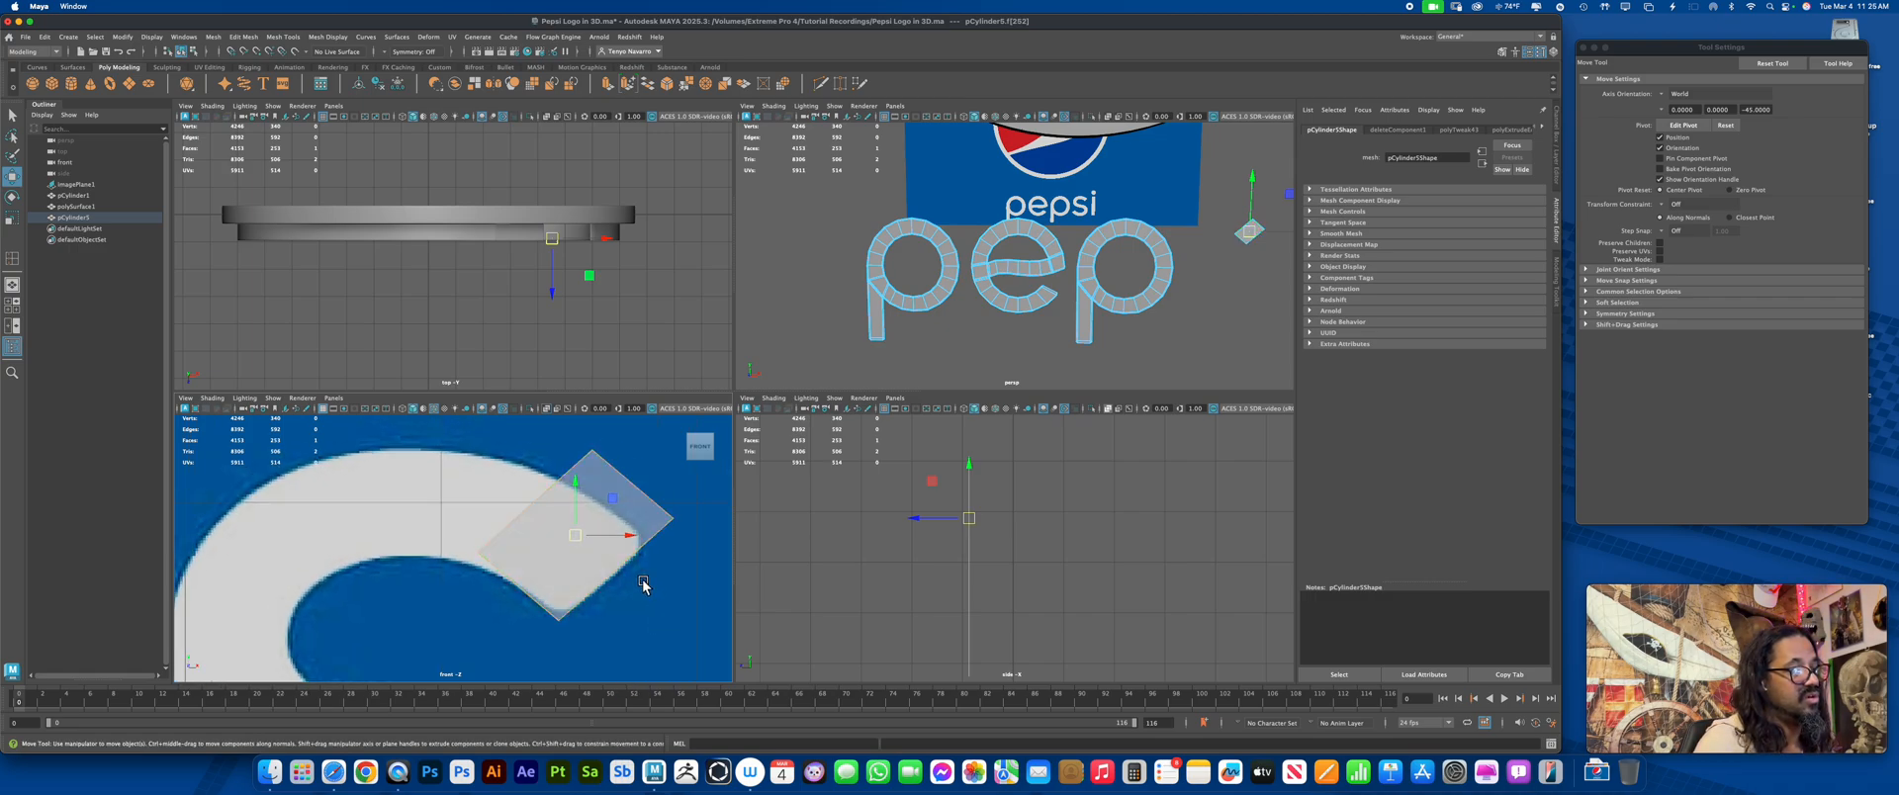
alt+middle_drag(644, 586, 594, 541)
right_click(582, 541)
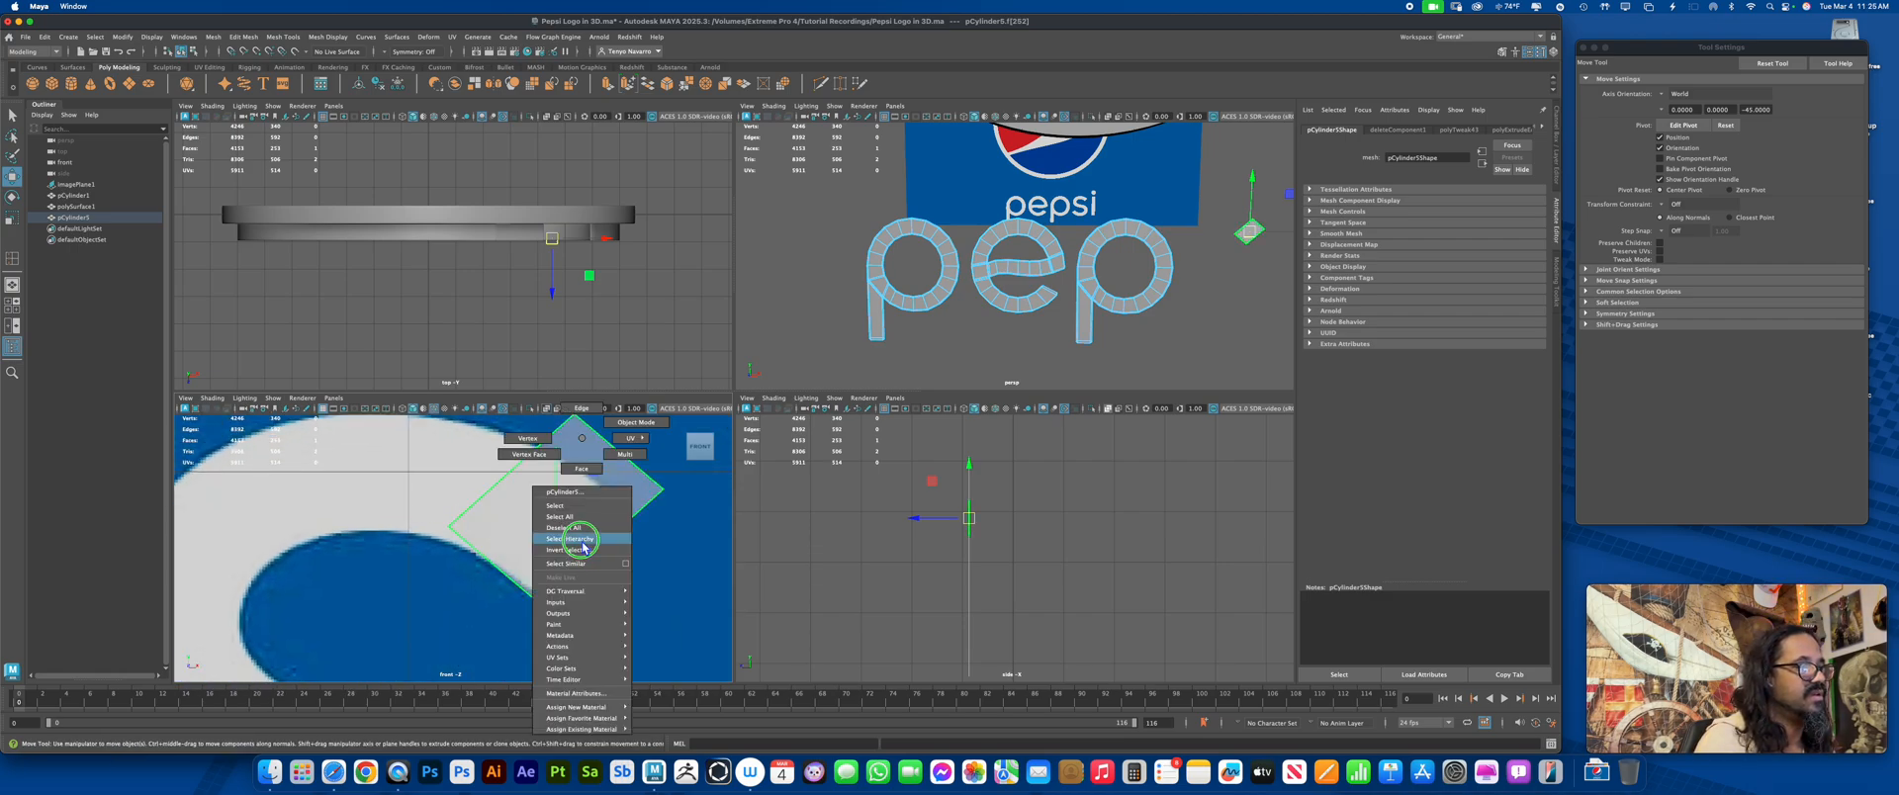
right_drag(583, 543, 527, 439)
drag(439, 514, 497, 565)
alt+middle_drag(610, 441, 629, 494)
drag(581, 458, 672, 576)
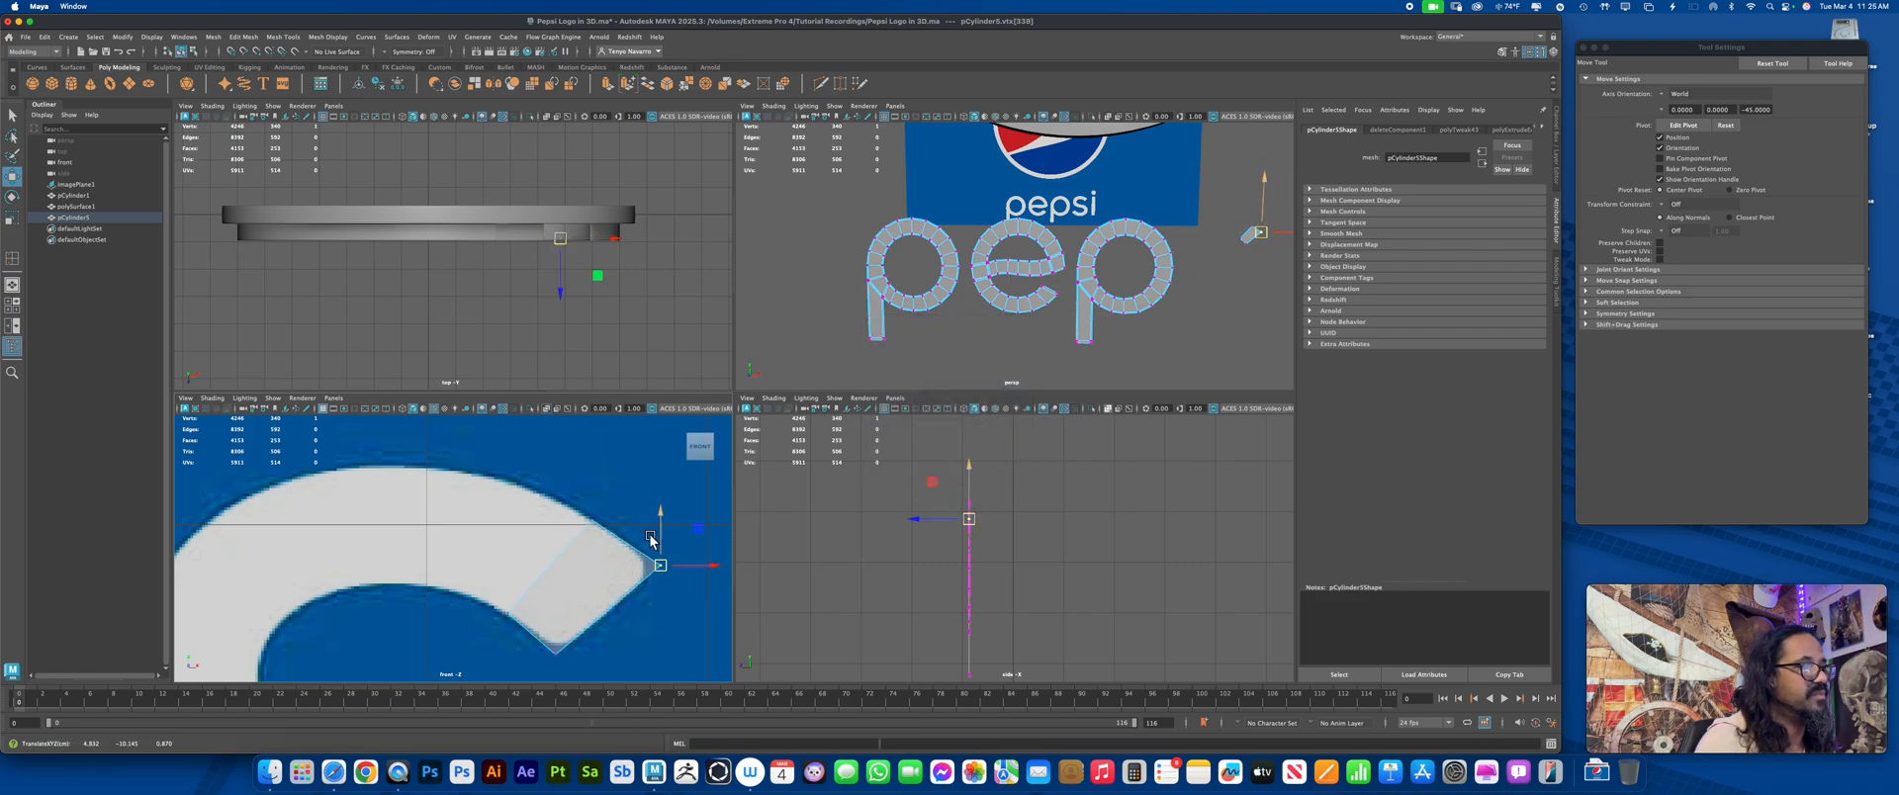
Refine the face's upper, inner and lower corner vertices along the edges of the s's upper end
drag(581, 508, 607, 531)
alt+middle_drag(600, 614, 602, 519)
mouse_move(506, 513)
mouse_down()
mouse_move(527, 528)
mouse_move(513, 519)
mouse_up()
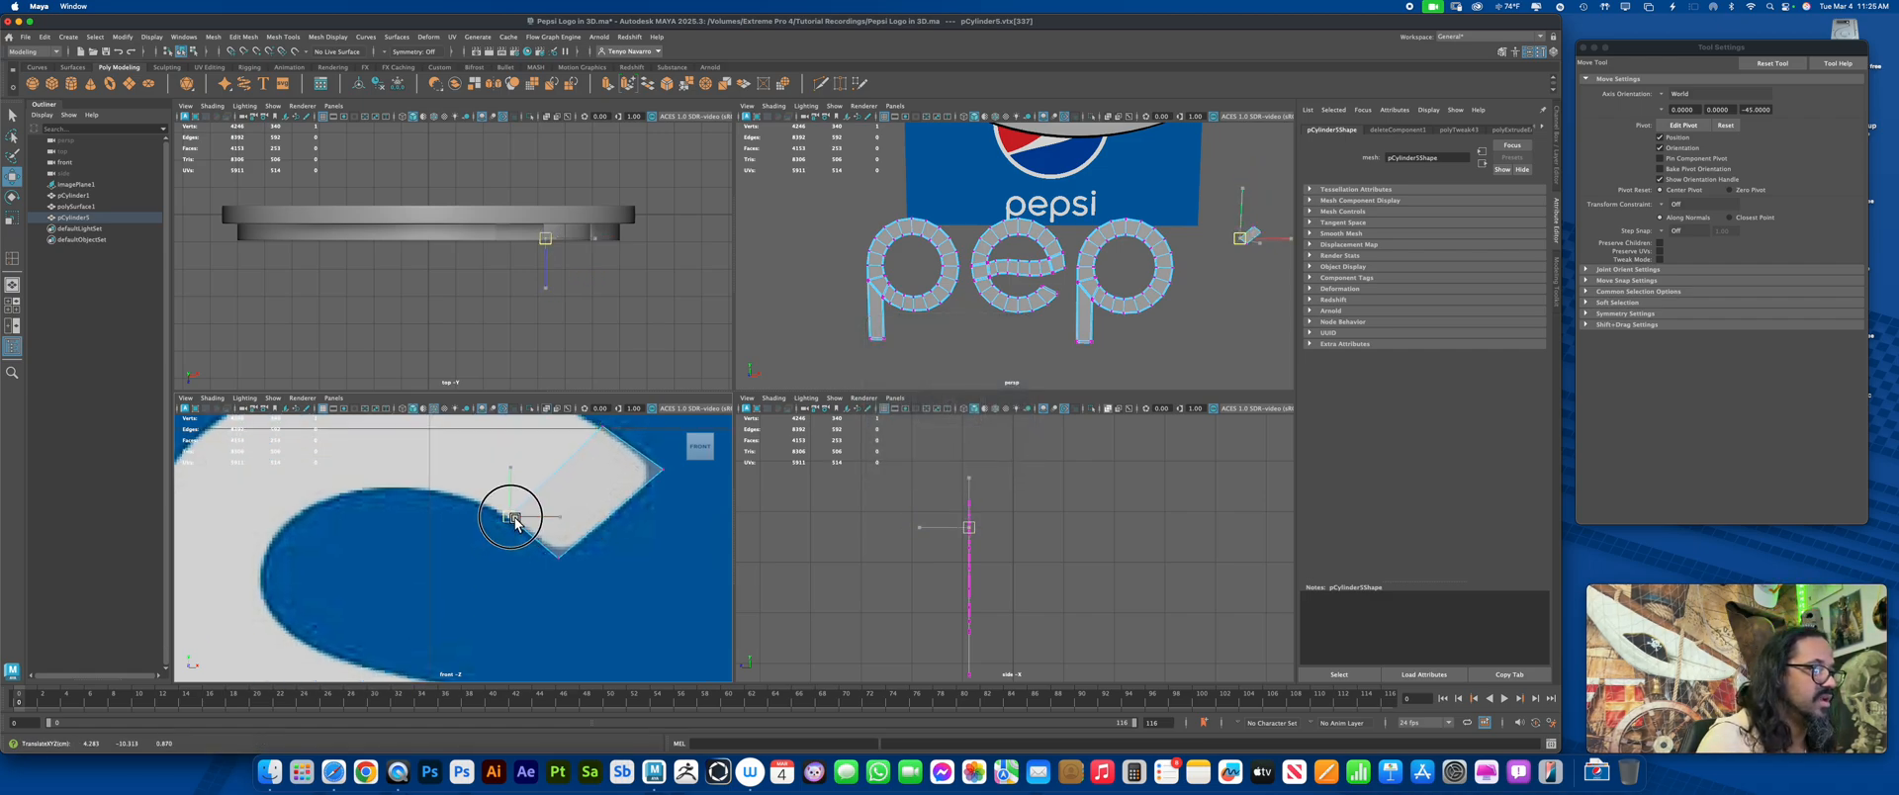
click(562, 556)
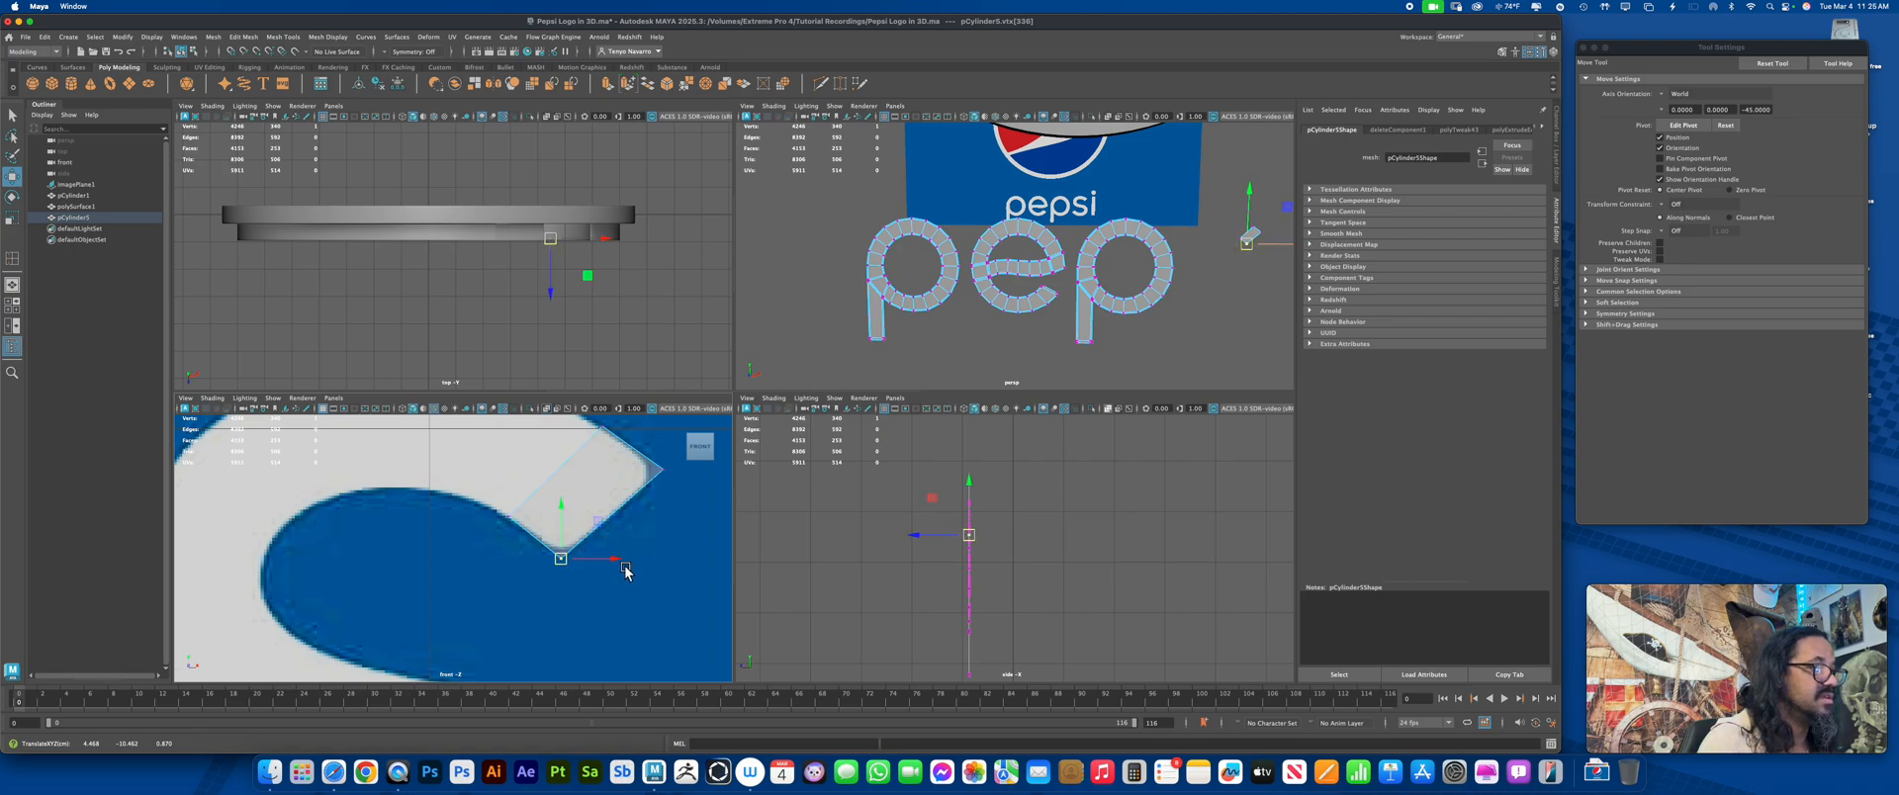
Duplicate the face at the upper end of the s into a separate mesh and select the copy
alt+right_drag(627, 568, 601, 592)
alt+middle_drag(595, 585, 614, 543)
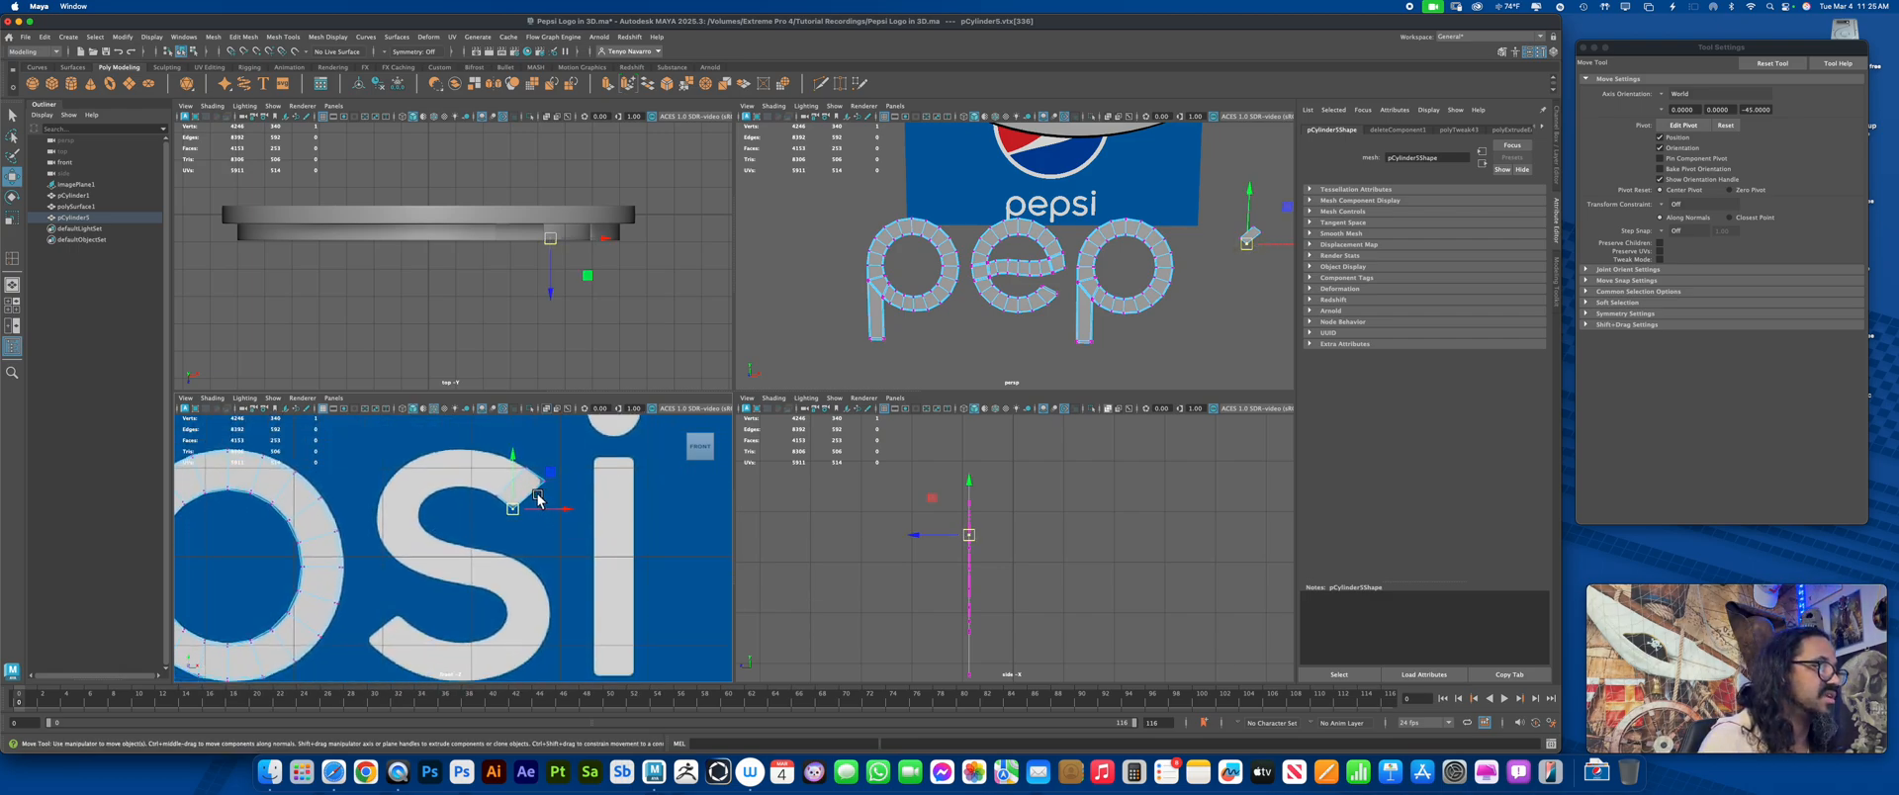
right_drag(530, 437, 532, 469)
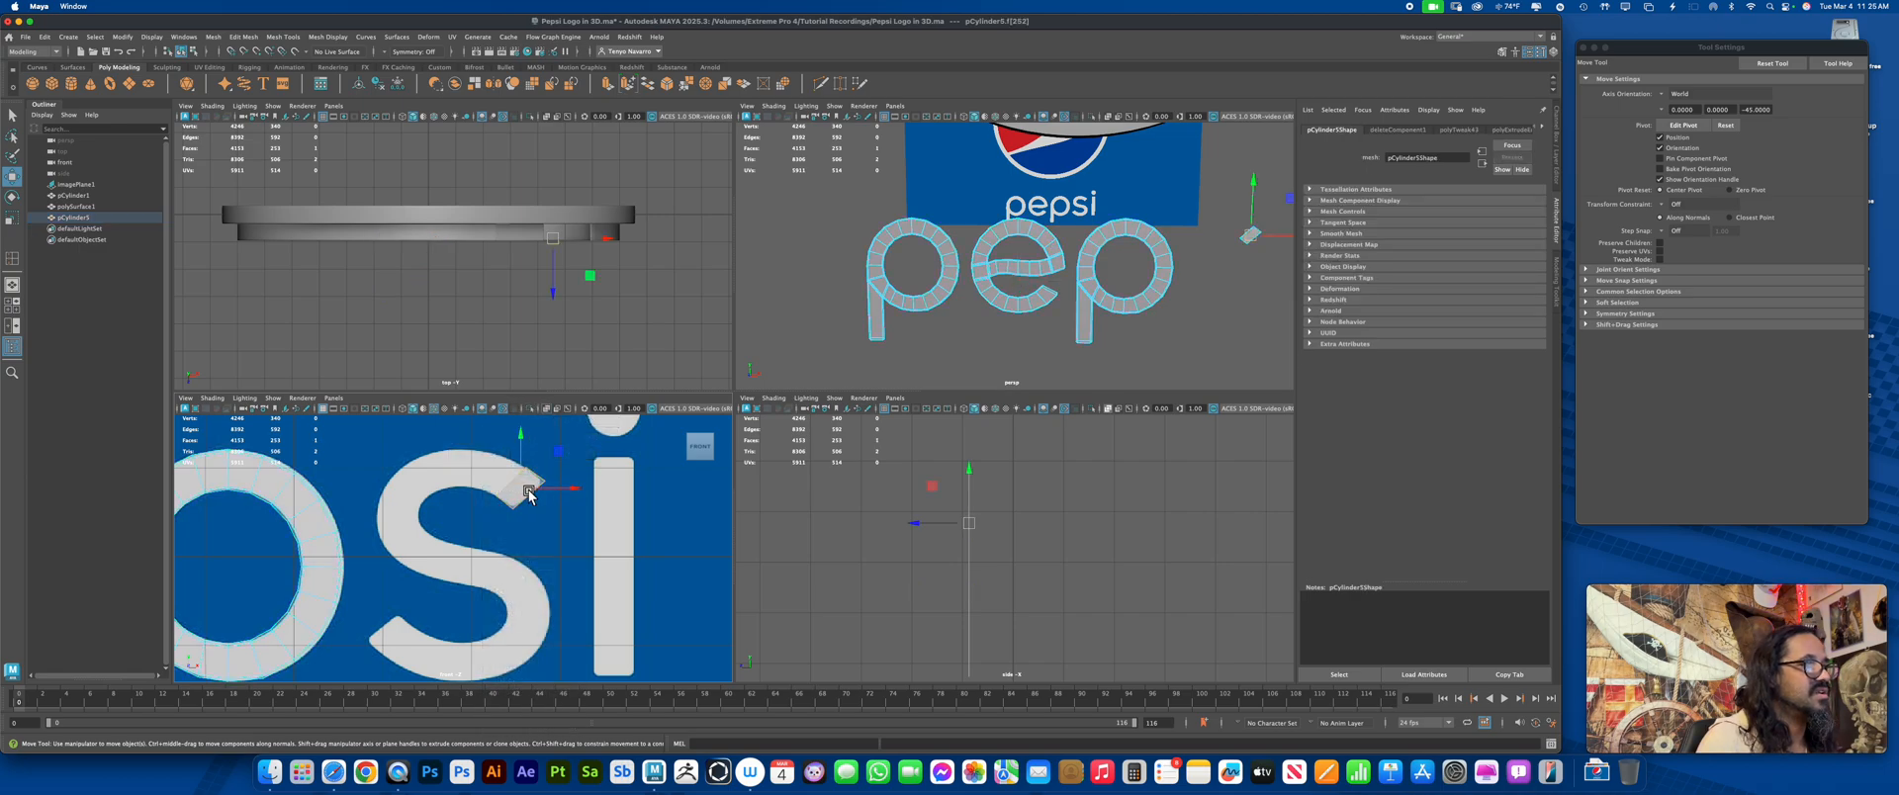
click(519, 485)
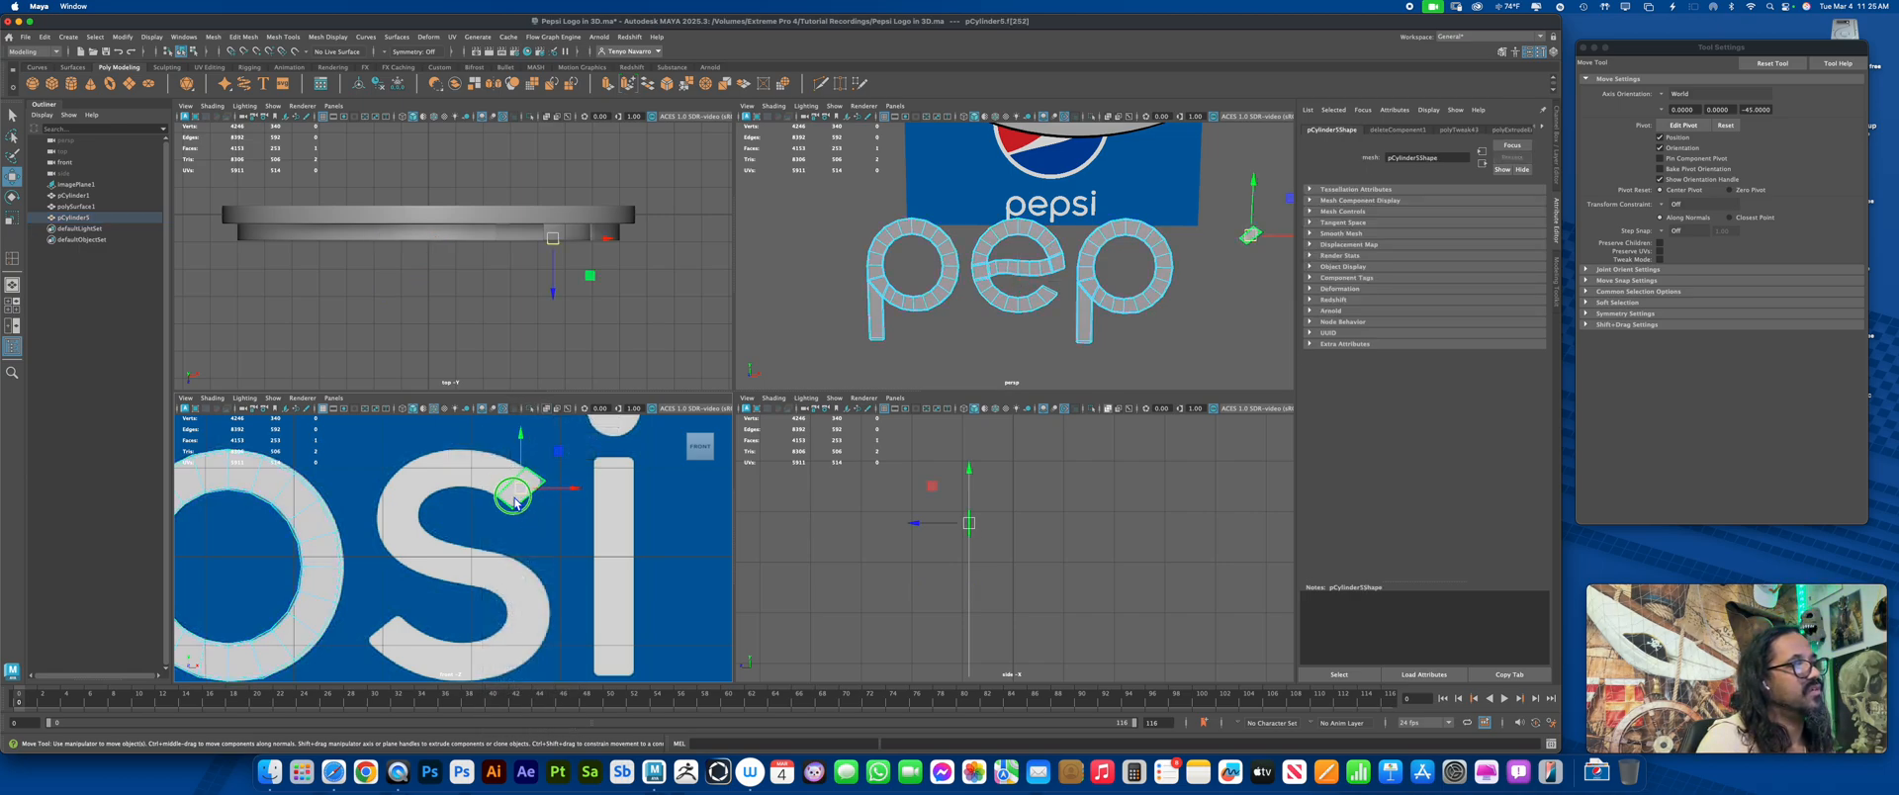
shift+right_drag(515, 502, 513, 672)
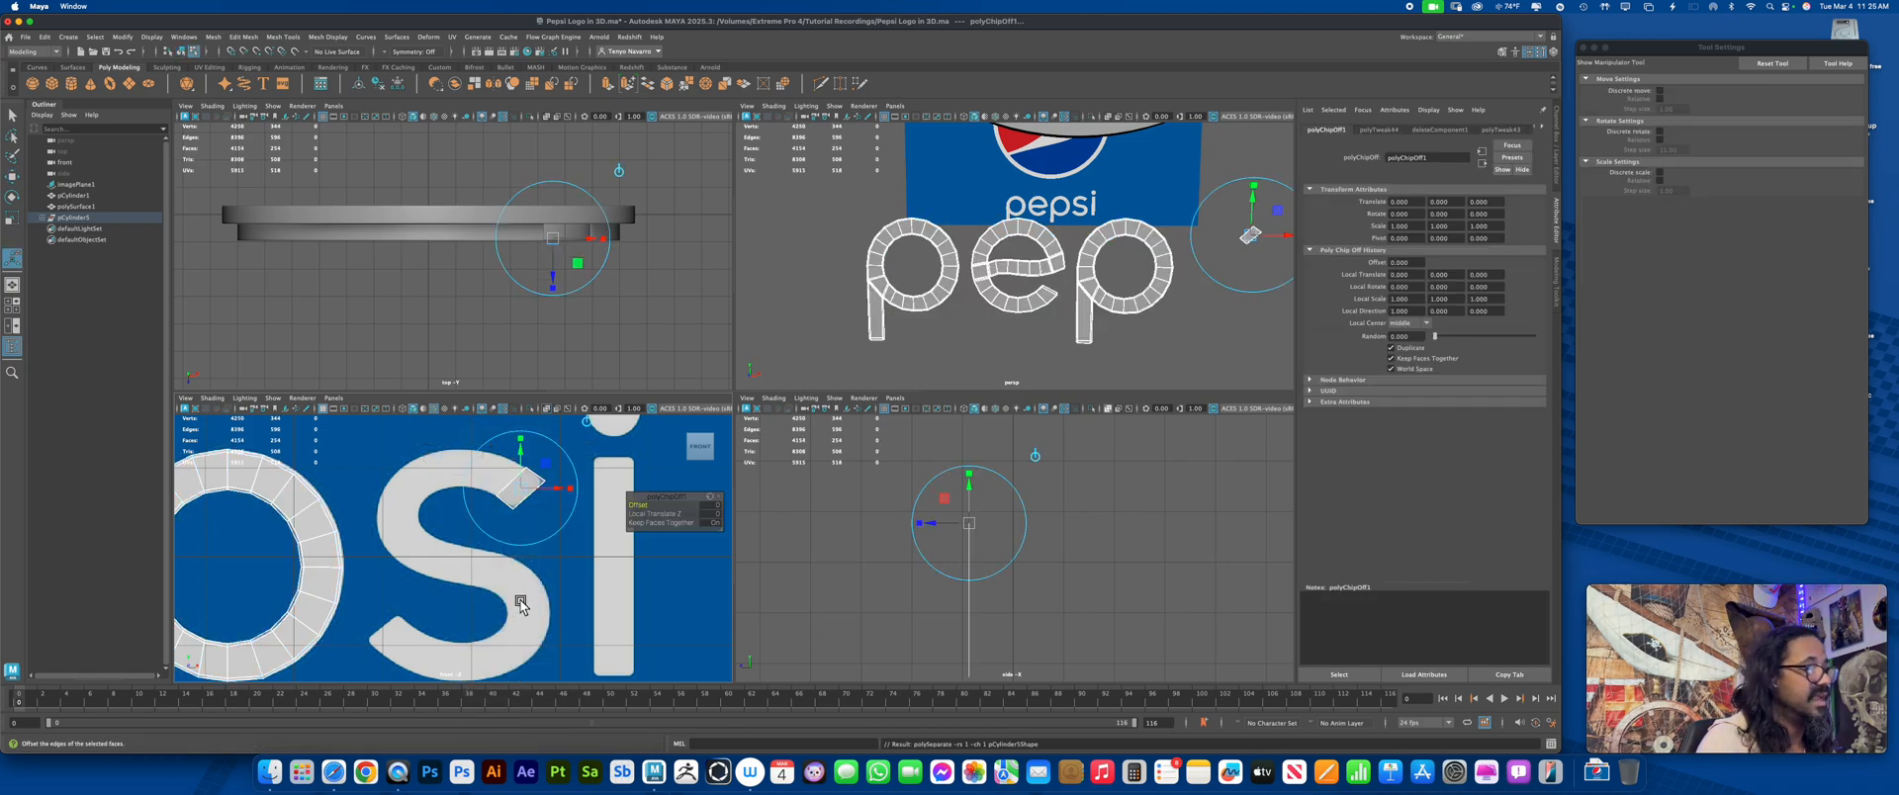
key(w)
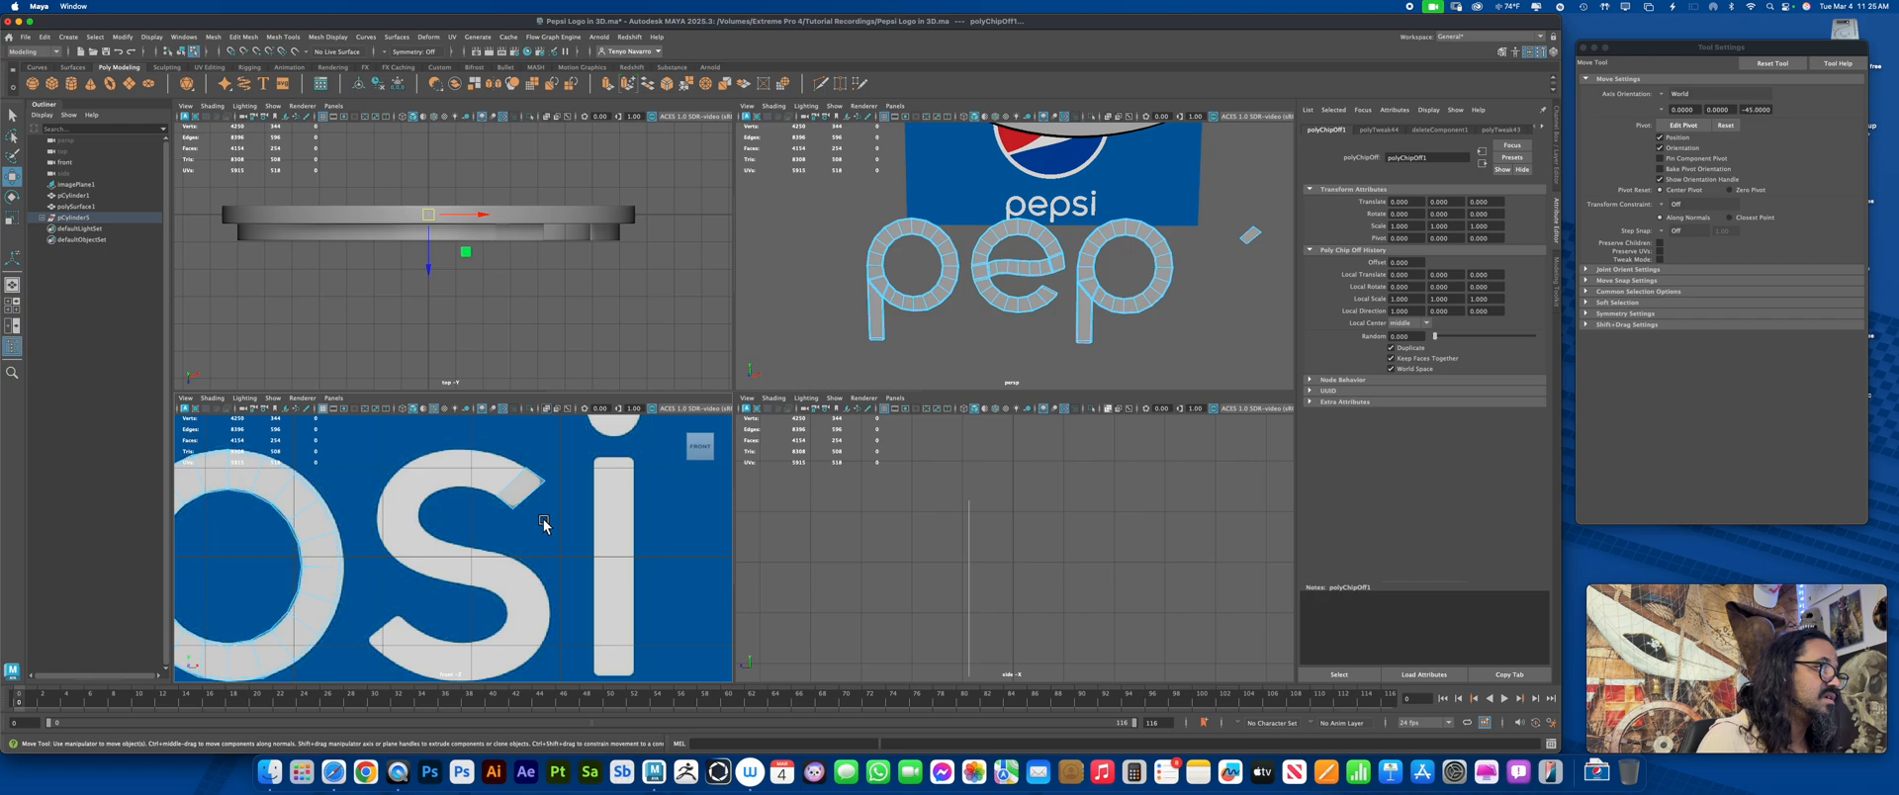
right_drag(529, 492, 559, 498)
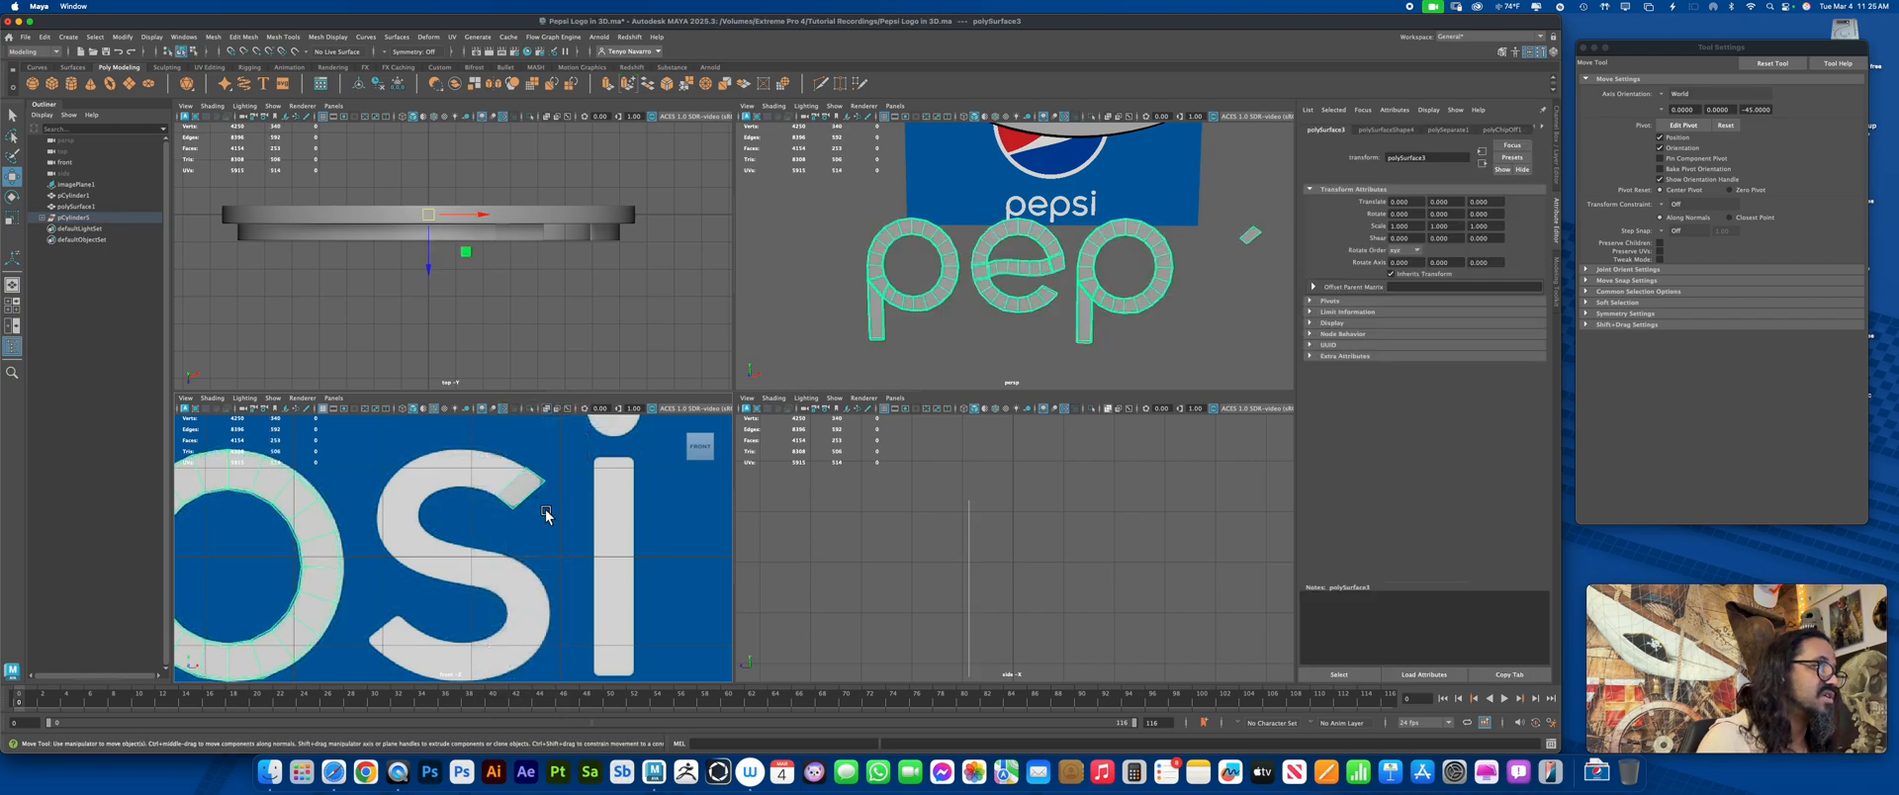
click(527, 490)
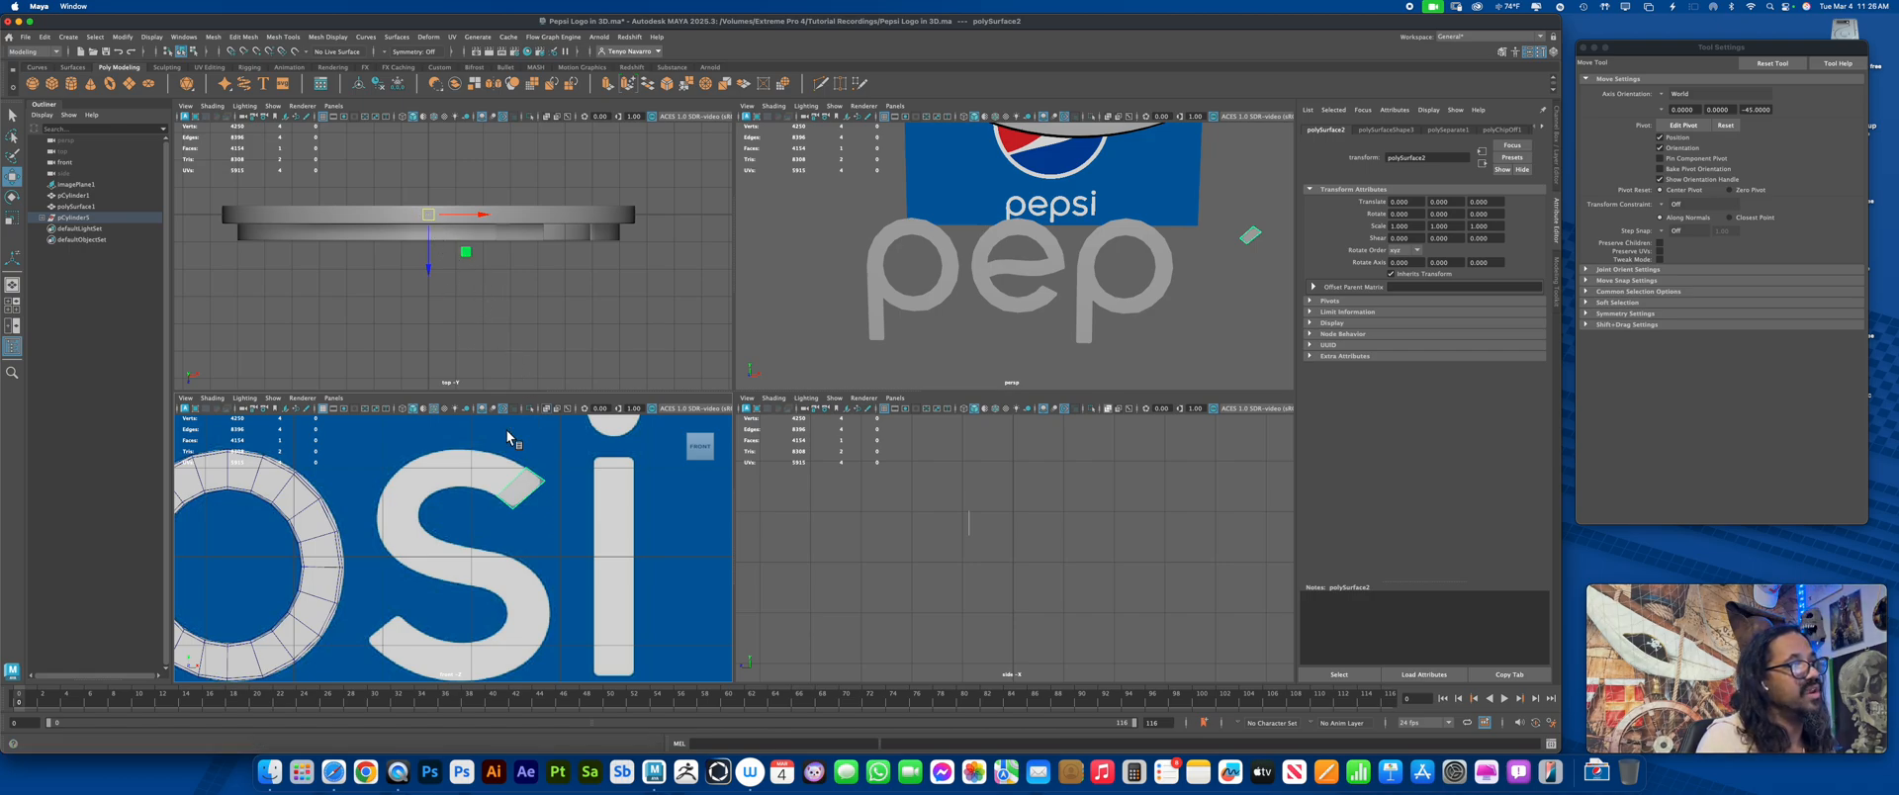
Center the copied face's pivot and move the copy to the lower end of the s in the front view
click(362, 88)
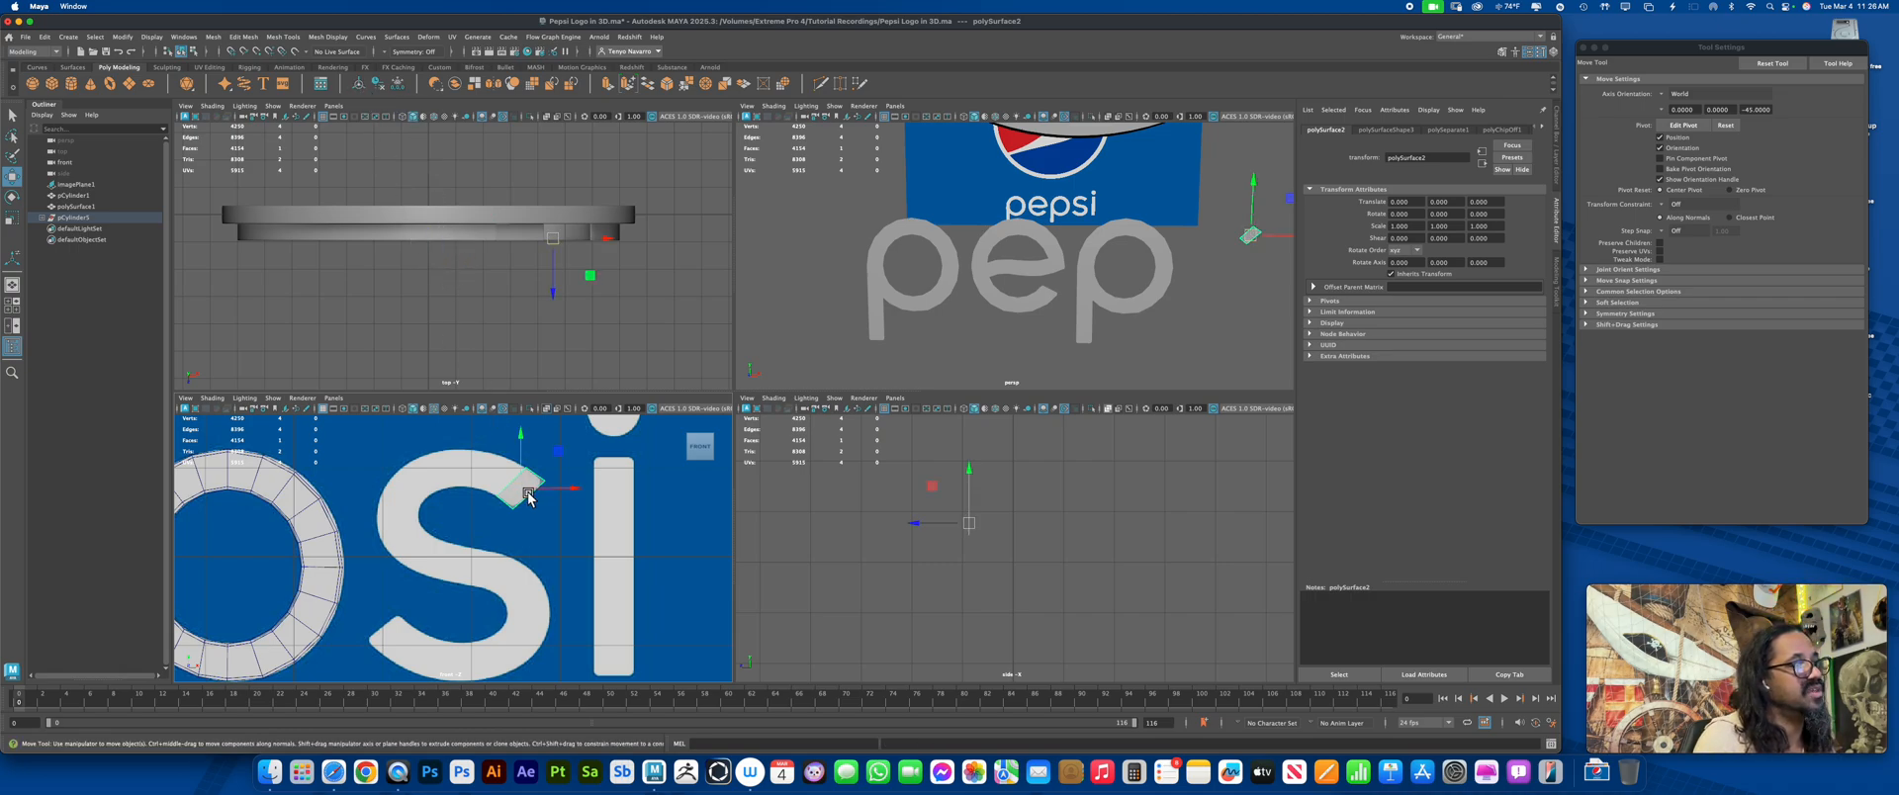
drag(522, 511, 393, 640)
alt+middle_drag(436, 613, 441, 568)
alt+right_drag(441, 568, 513, 611)
alt+middle_drag(513, 610, 604, 564)
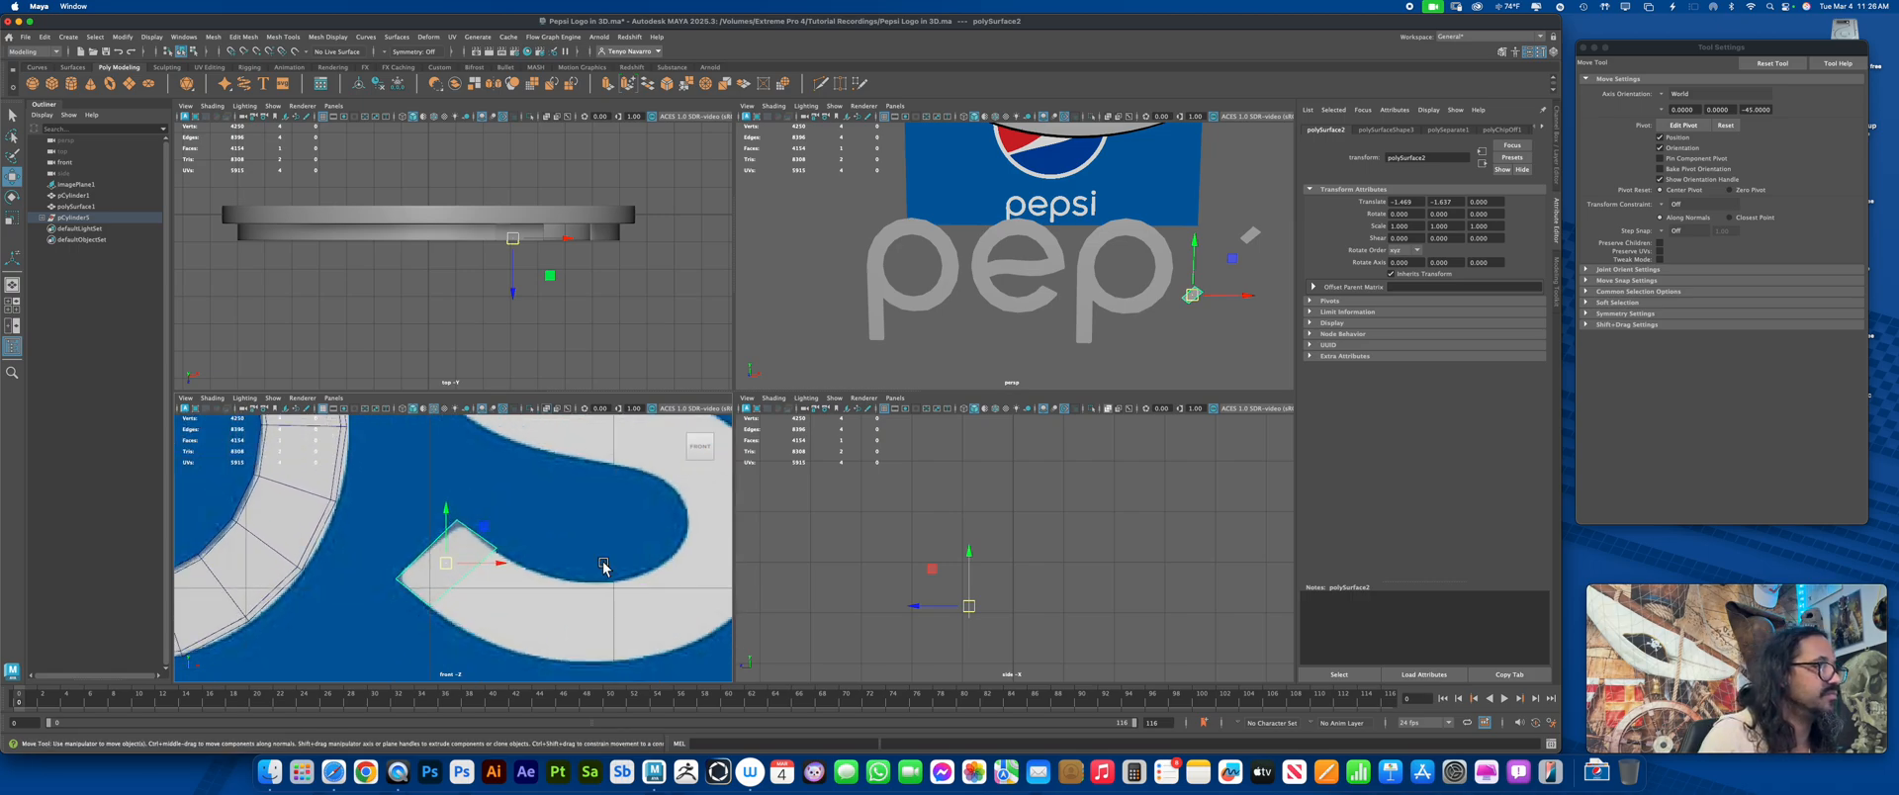
Fit the copied face's corner vertices to the outline of the s's lower end
right_drag(467, 547, 413, 438)
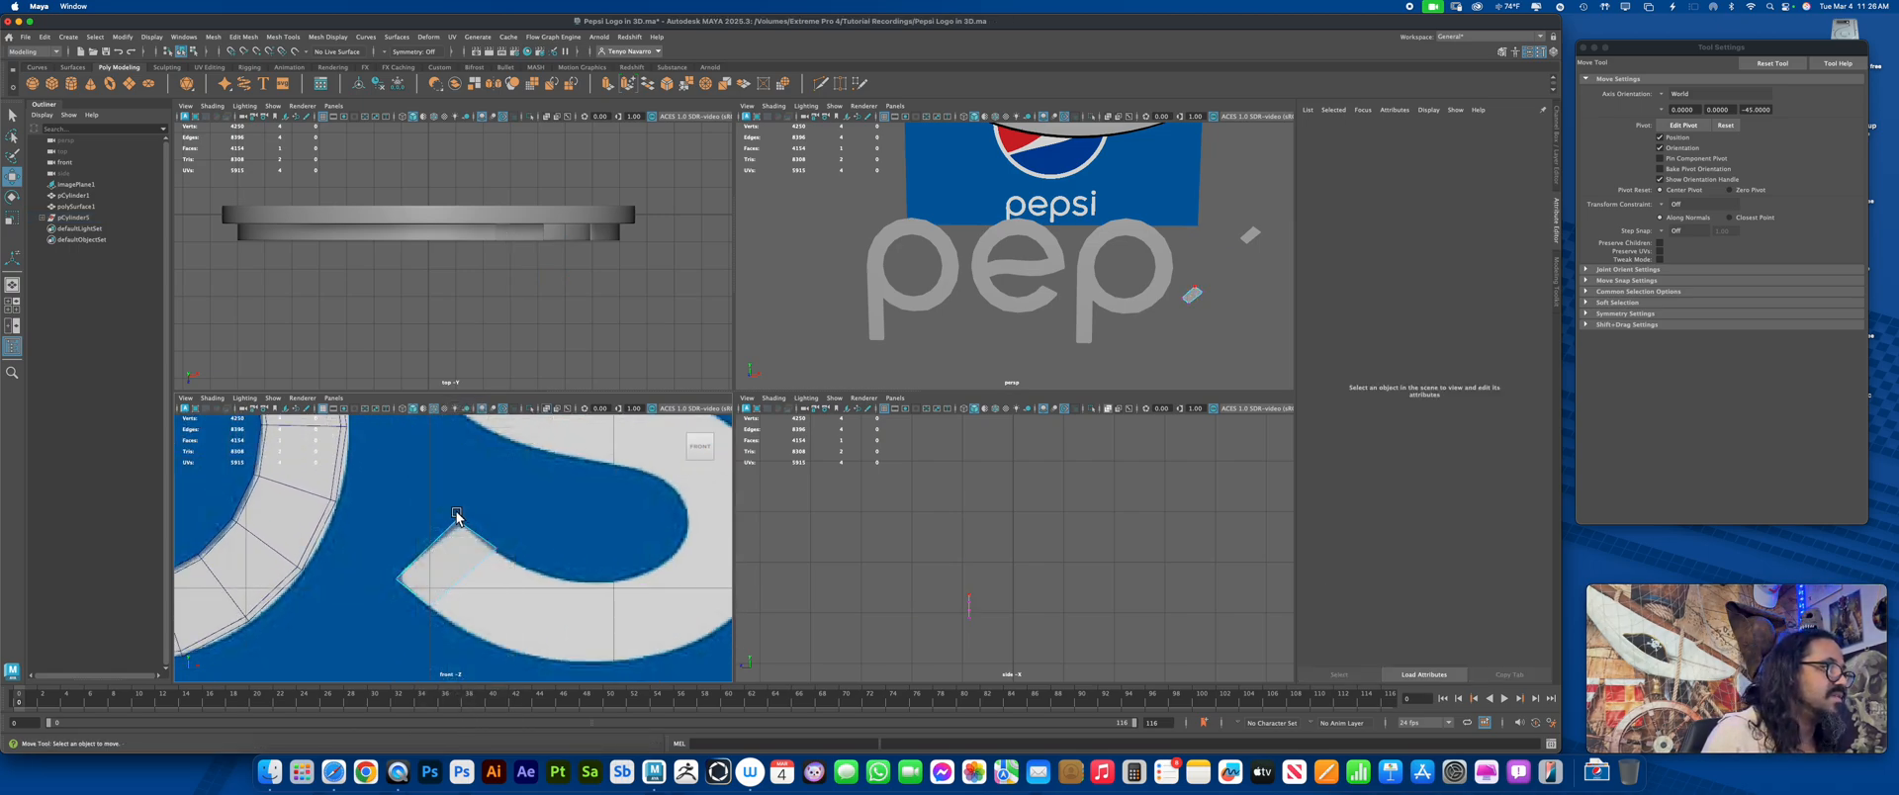
click(461, 518)
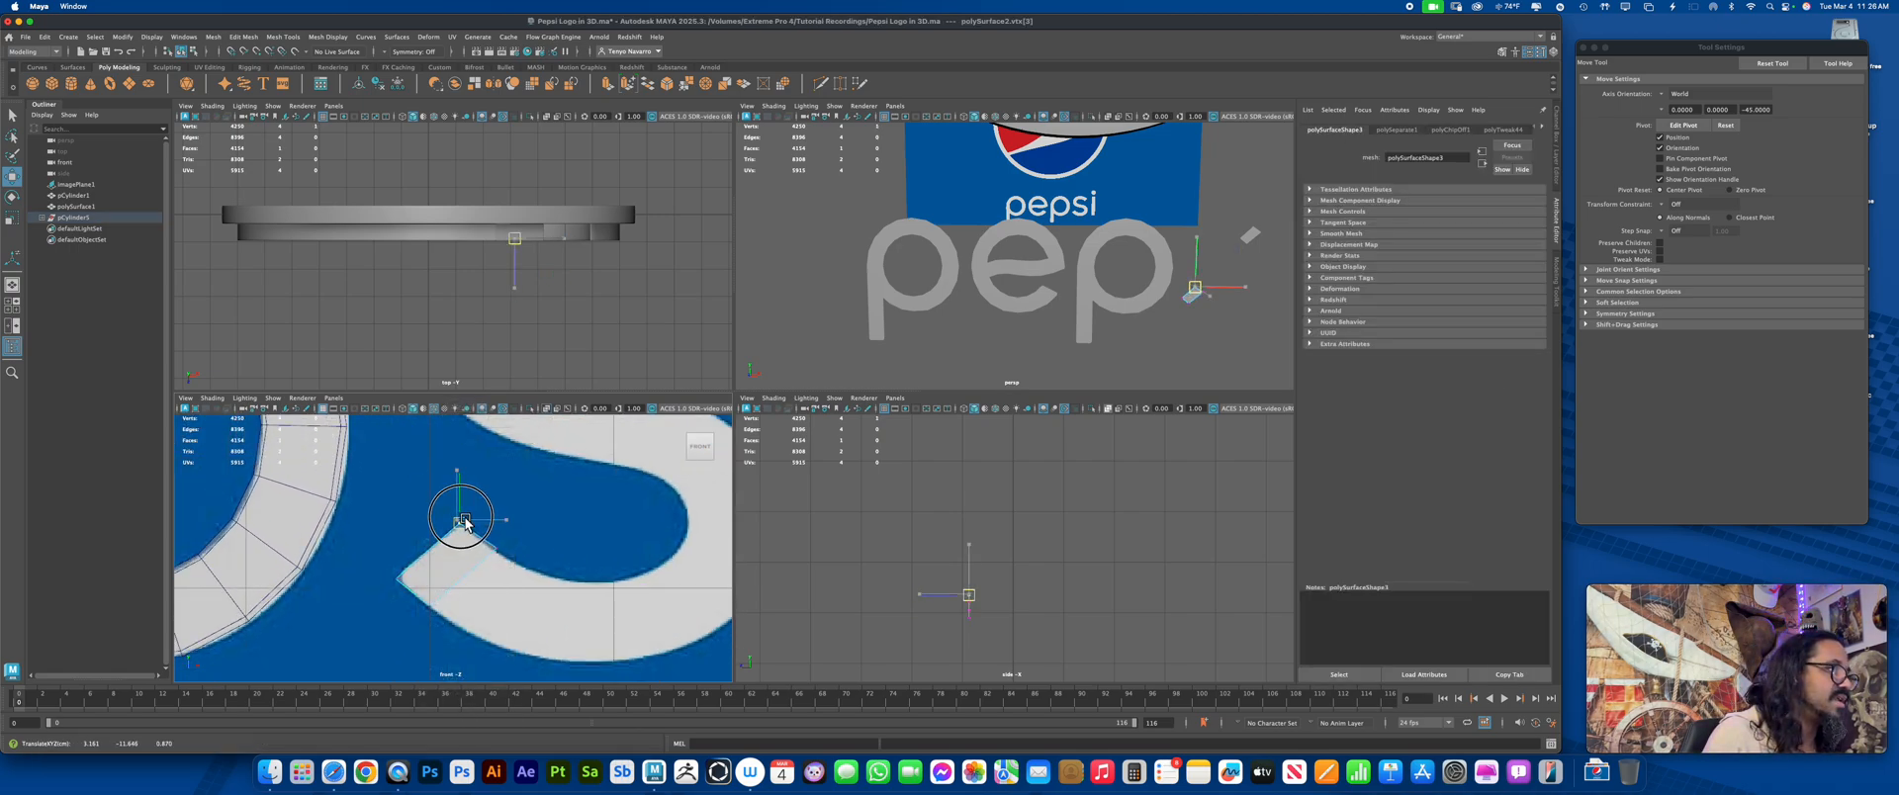
click(497, 547)
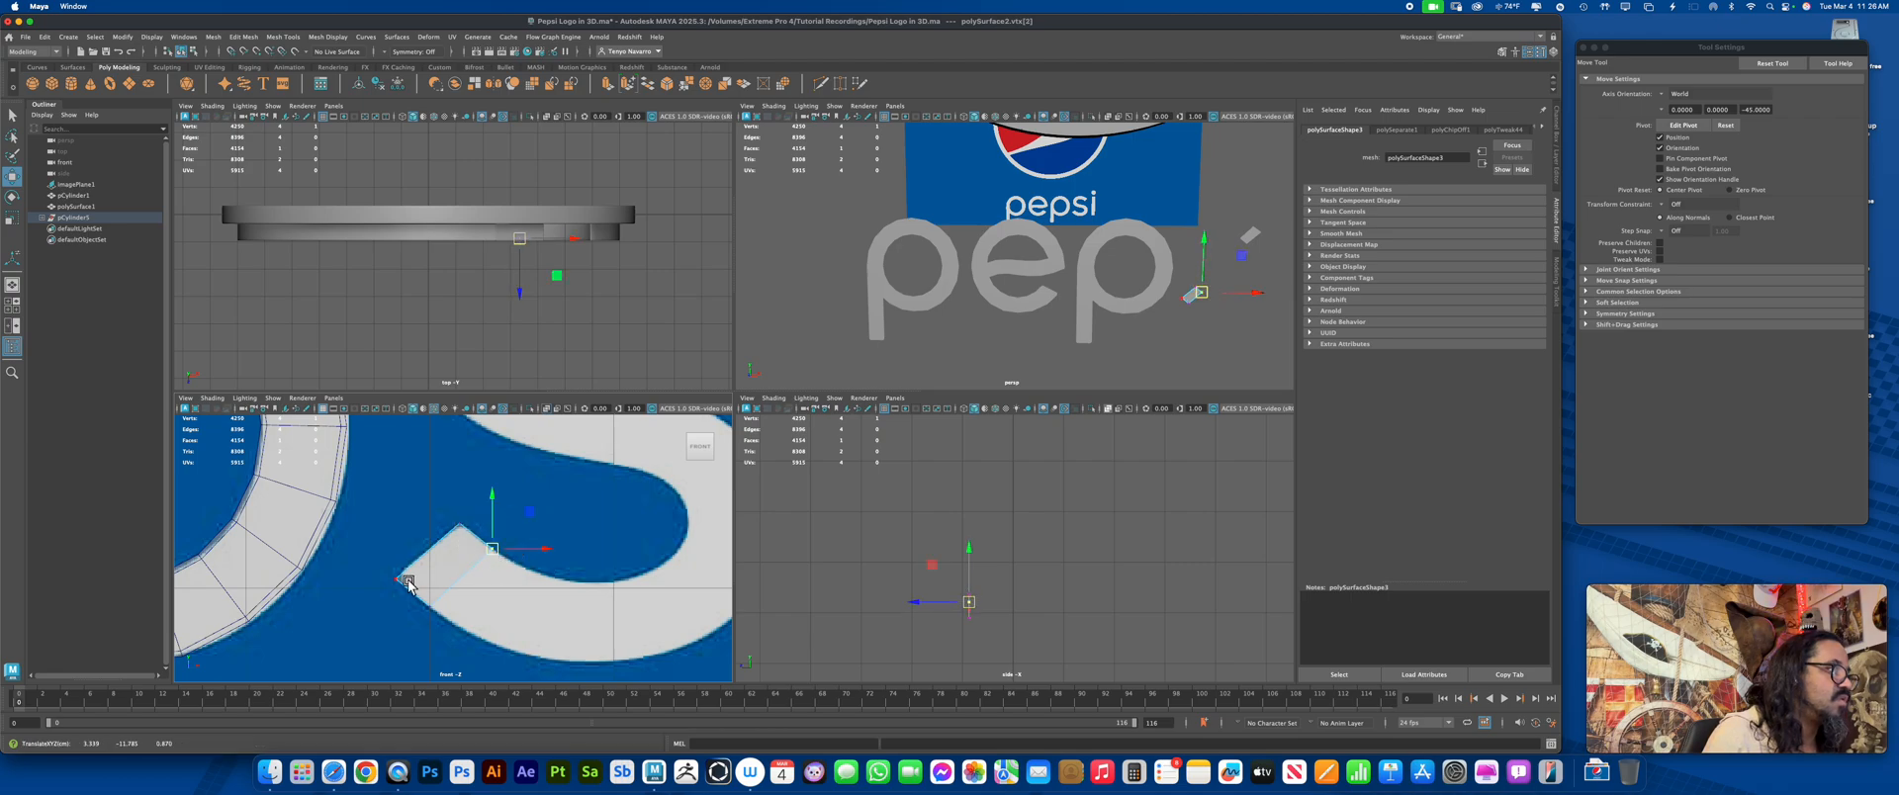
click(436, 609)
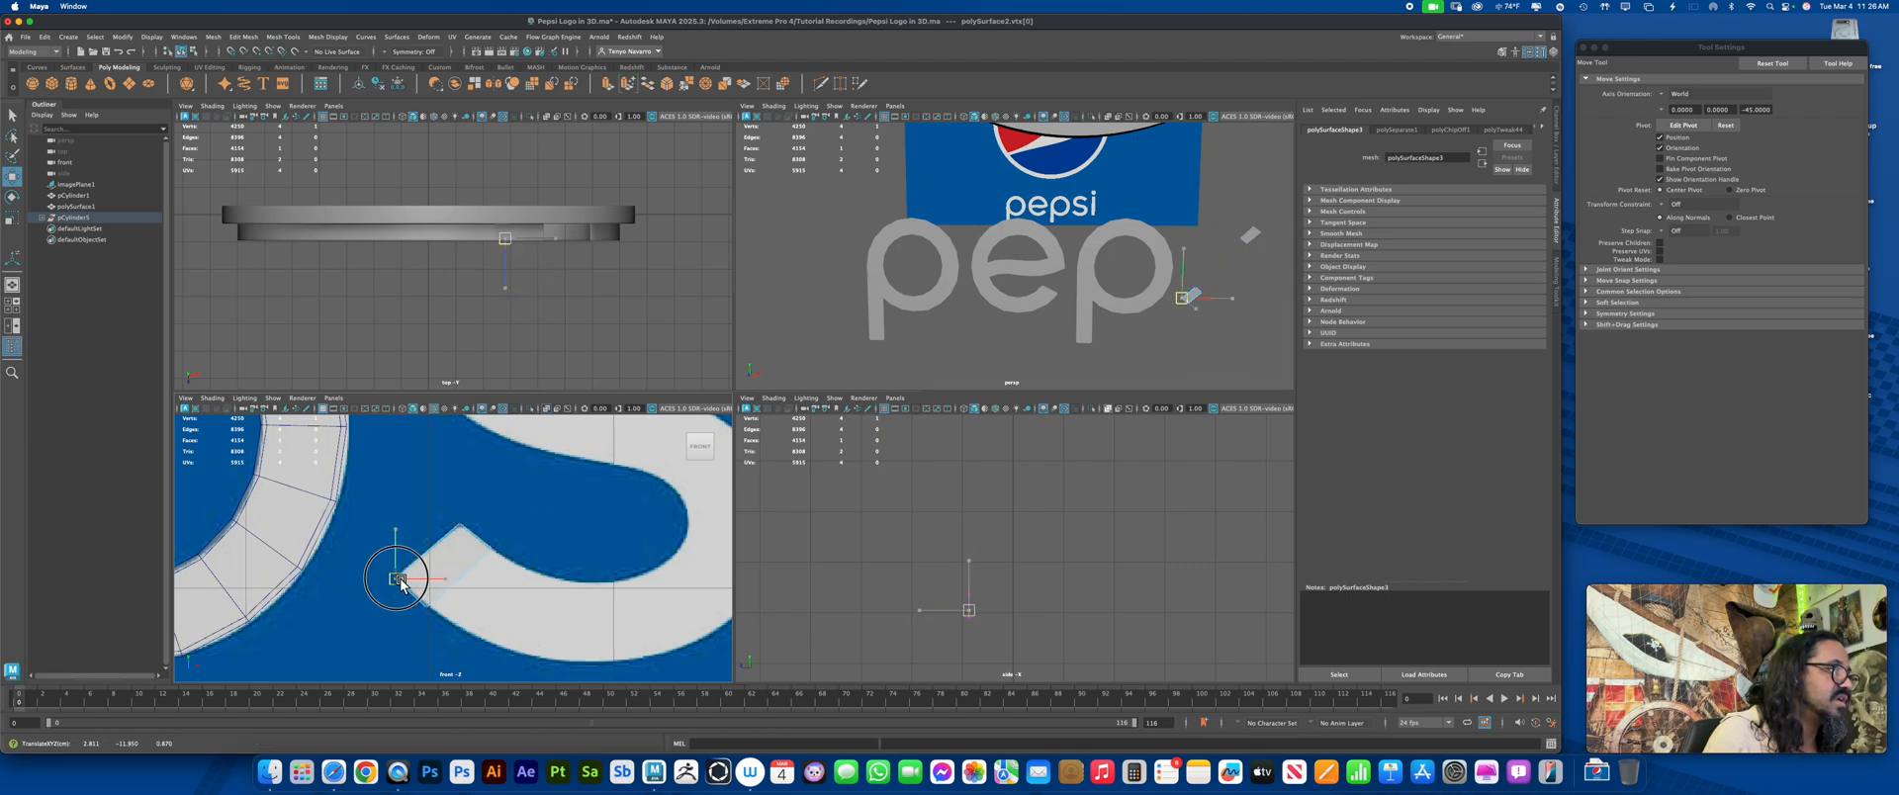
click(398, 578)
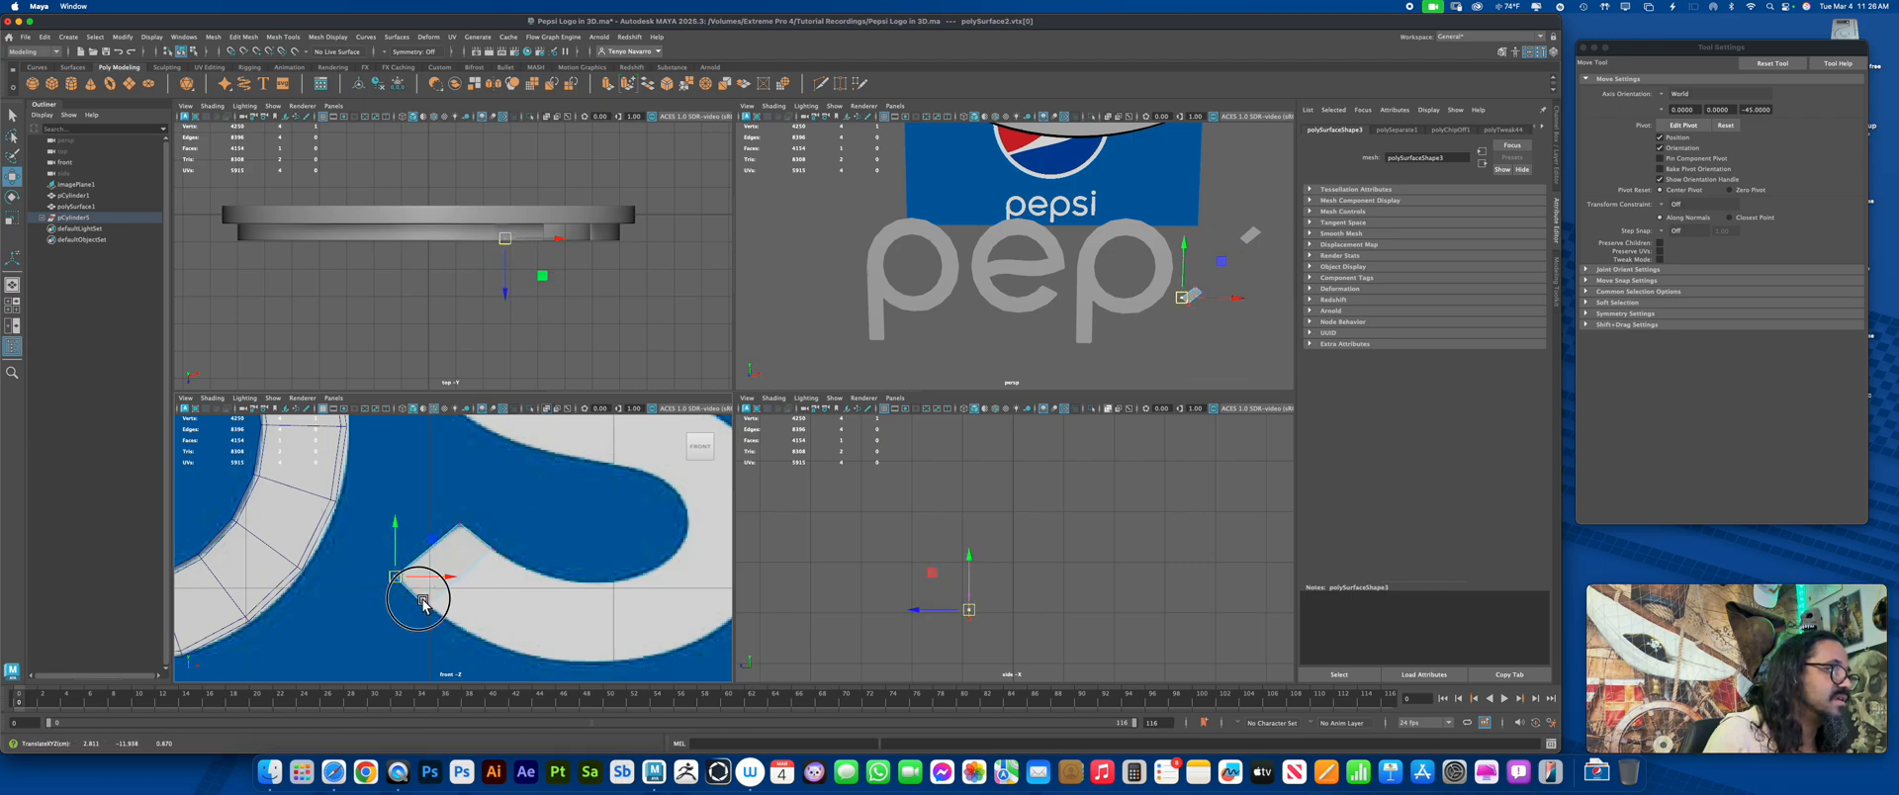
click(431, 608)
Combine the copied face with the letter mesh, delete the combined mesh's history and save the scene
right_drag(457, 480, 487, 428)
click(301, 499)
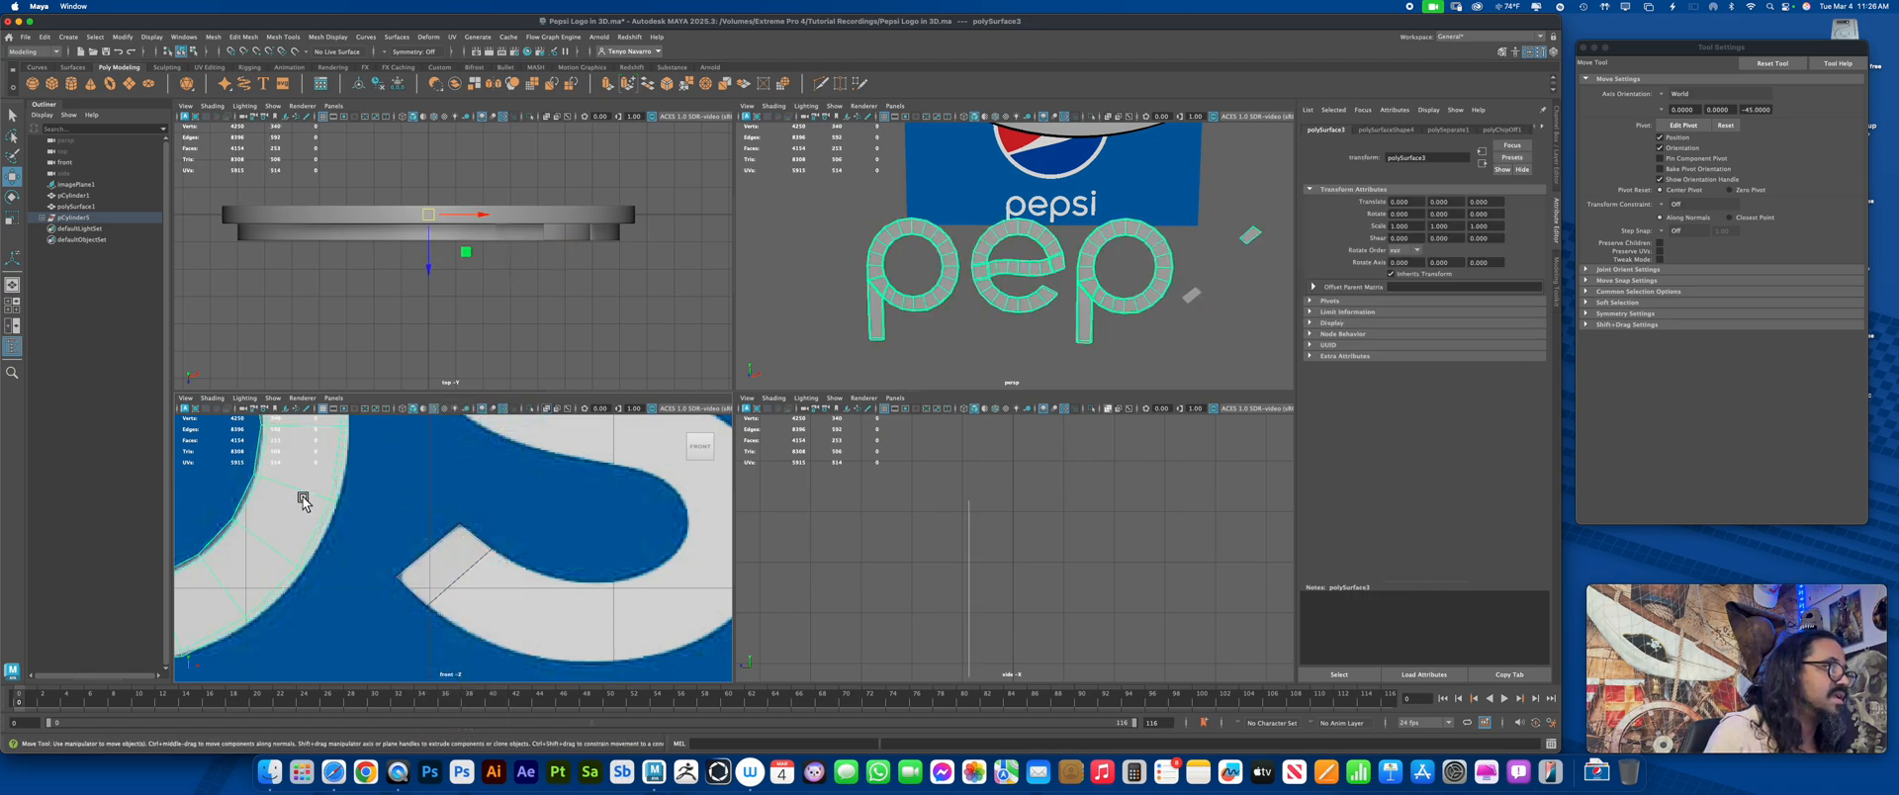
click(457, 564)
shift+right_drag(474, 554, 470, 423)
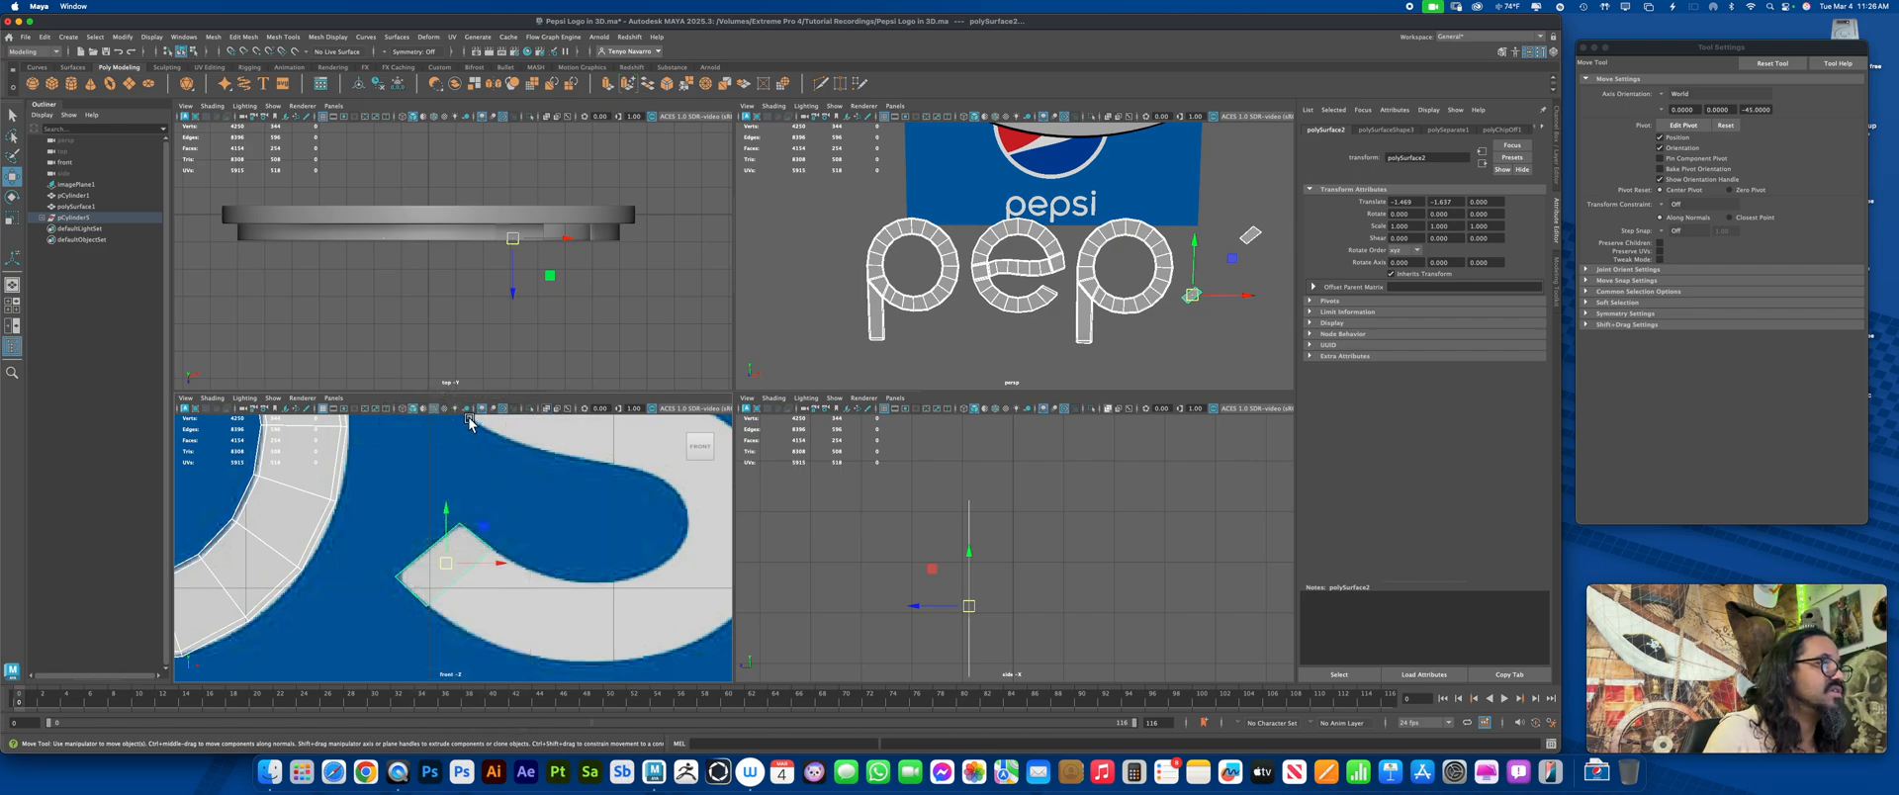
click(320, 526)
shift+click(445, 560)
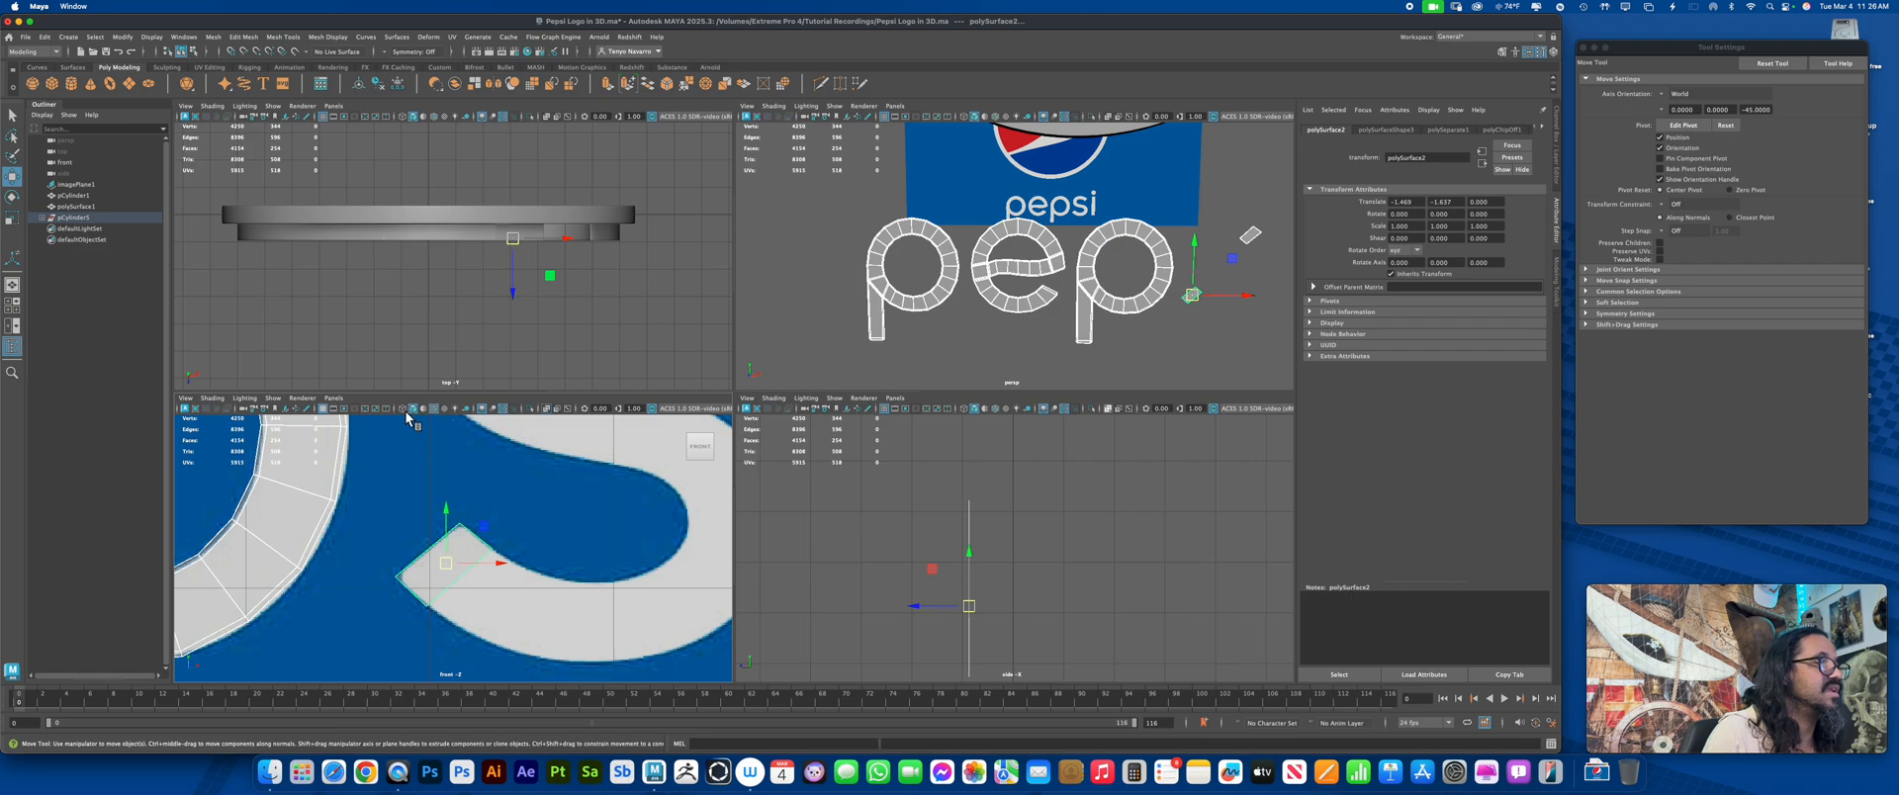
click(213, 37)
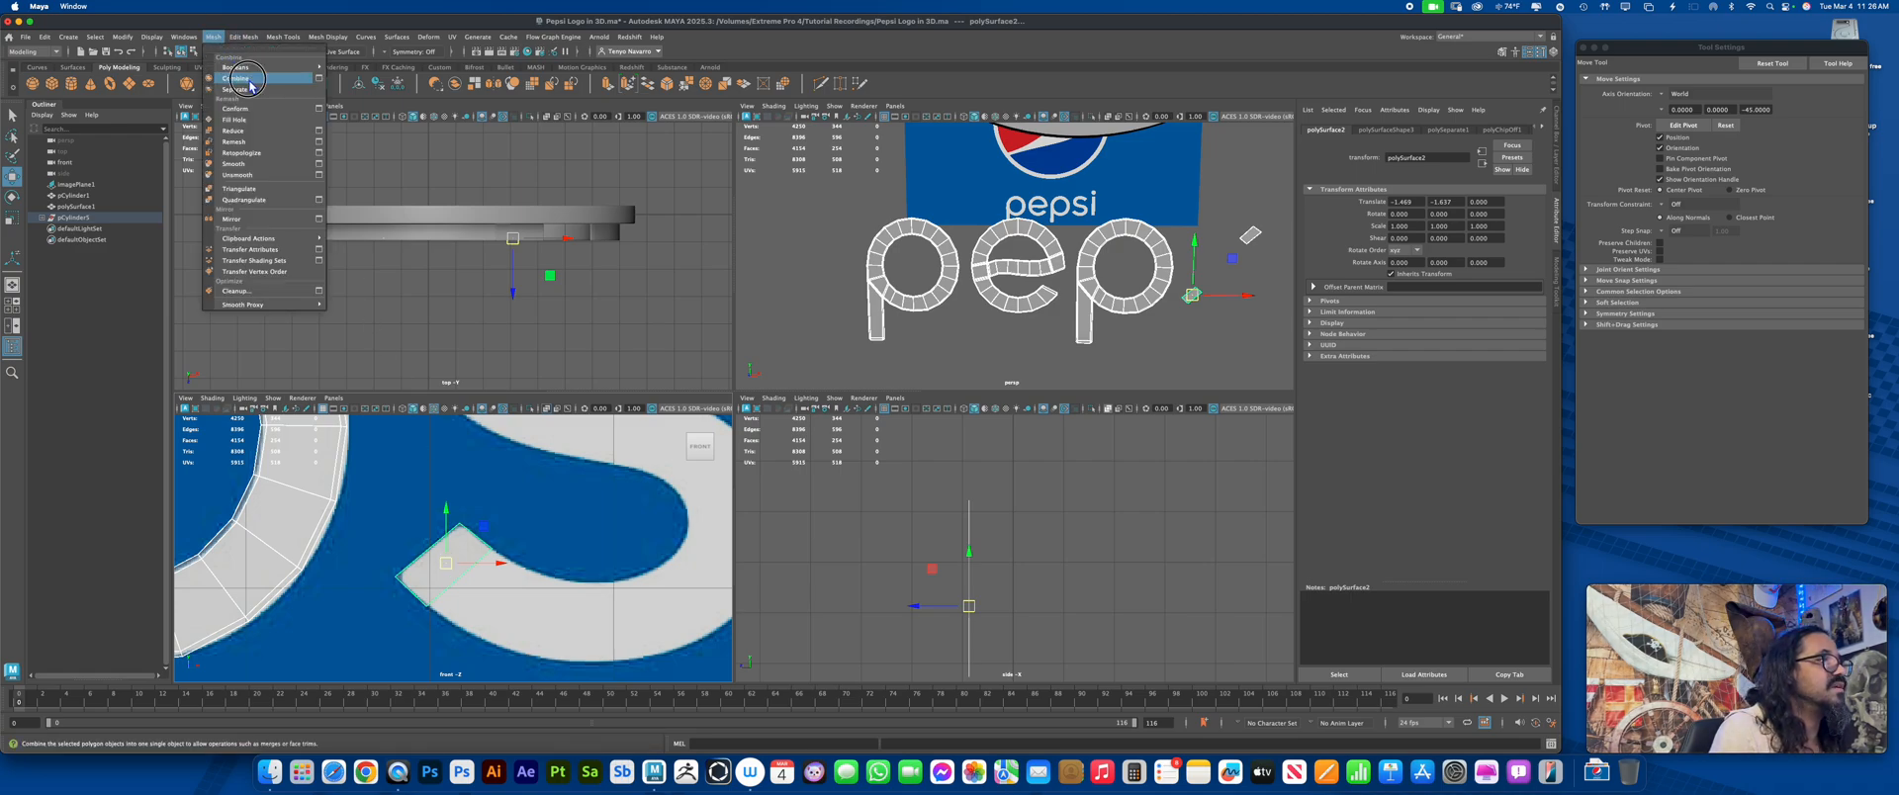
click(240, 78)
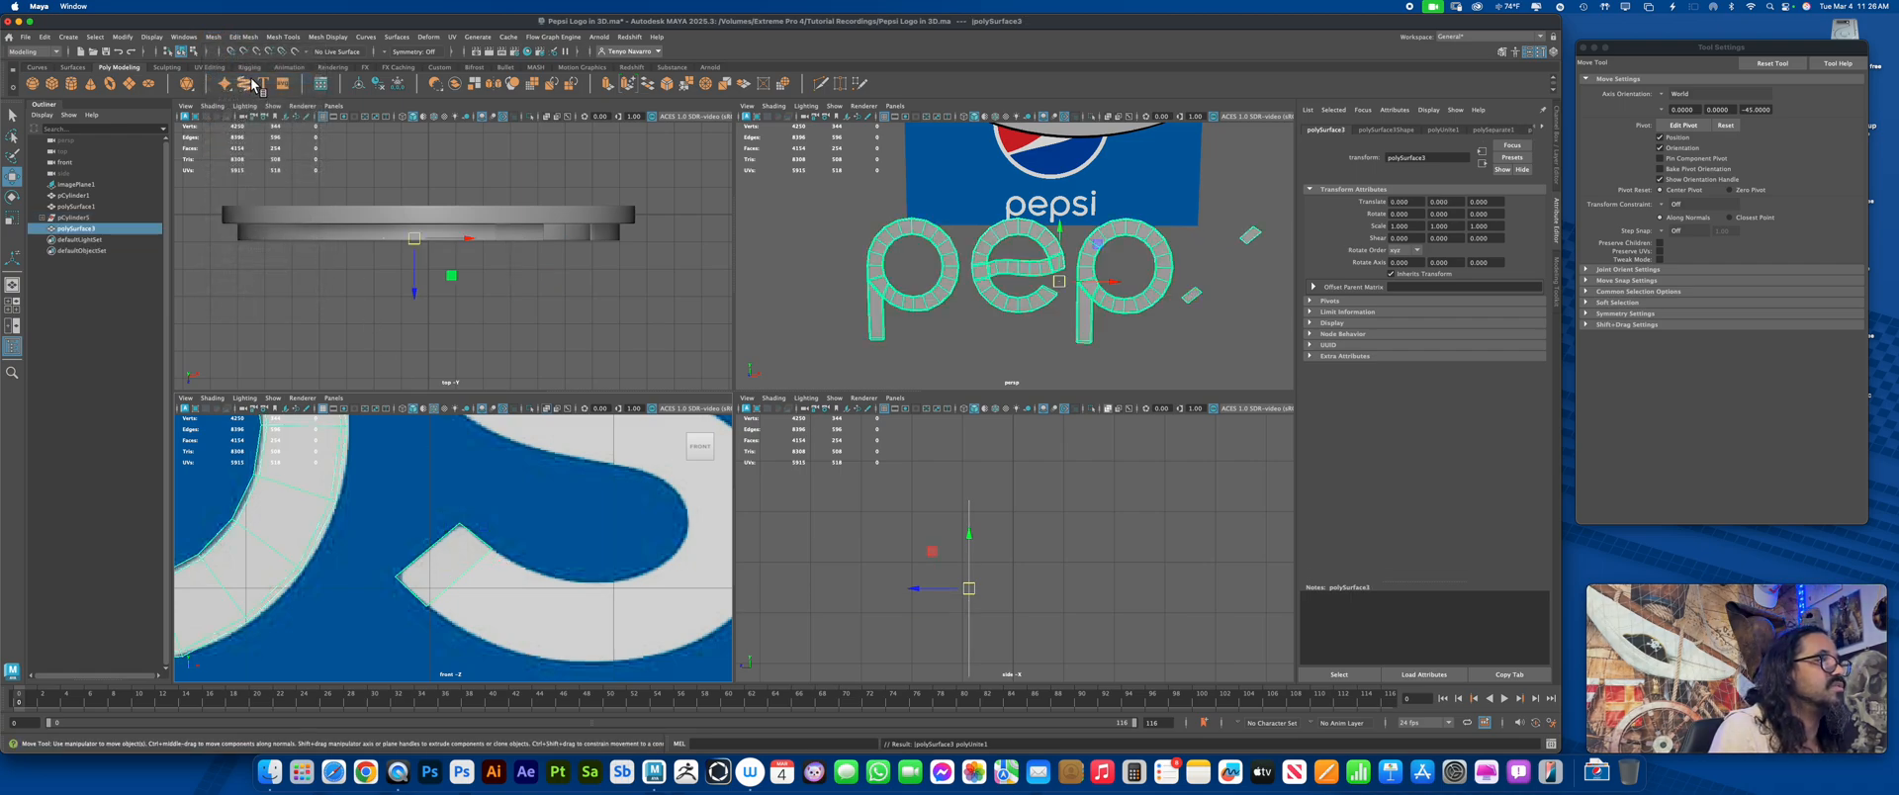
click(380, 87)
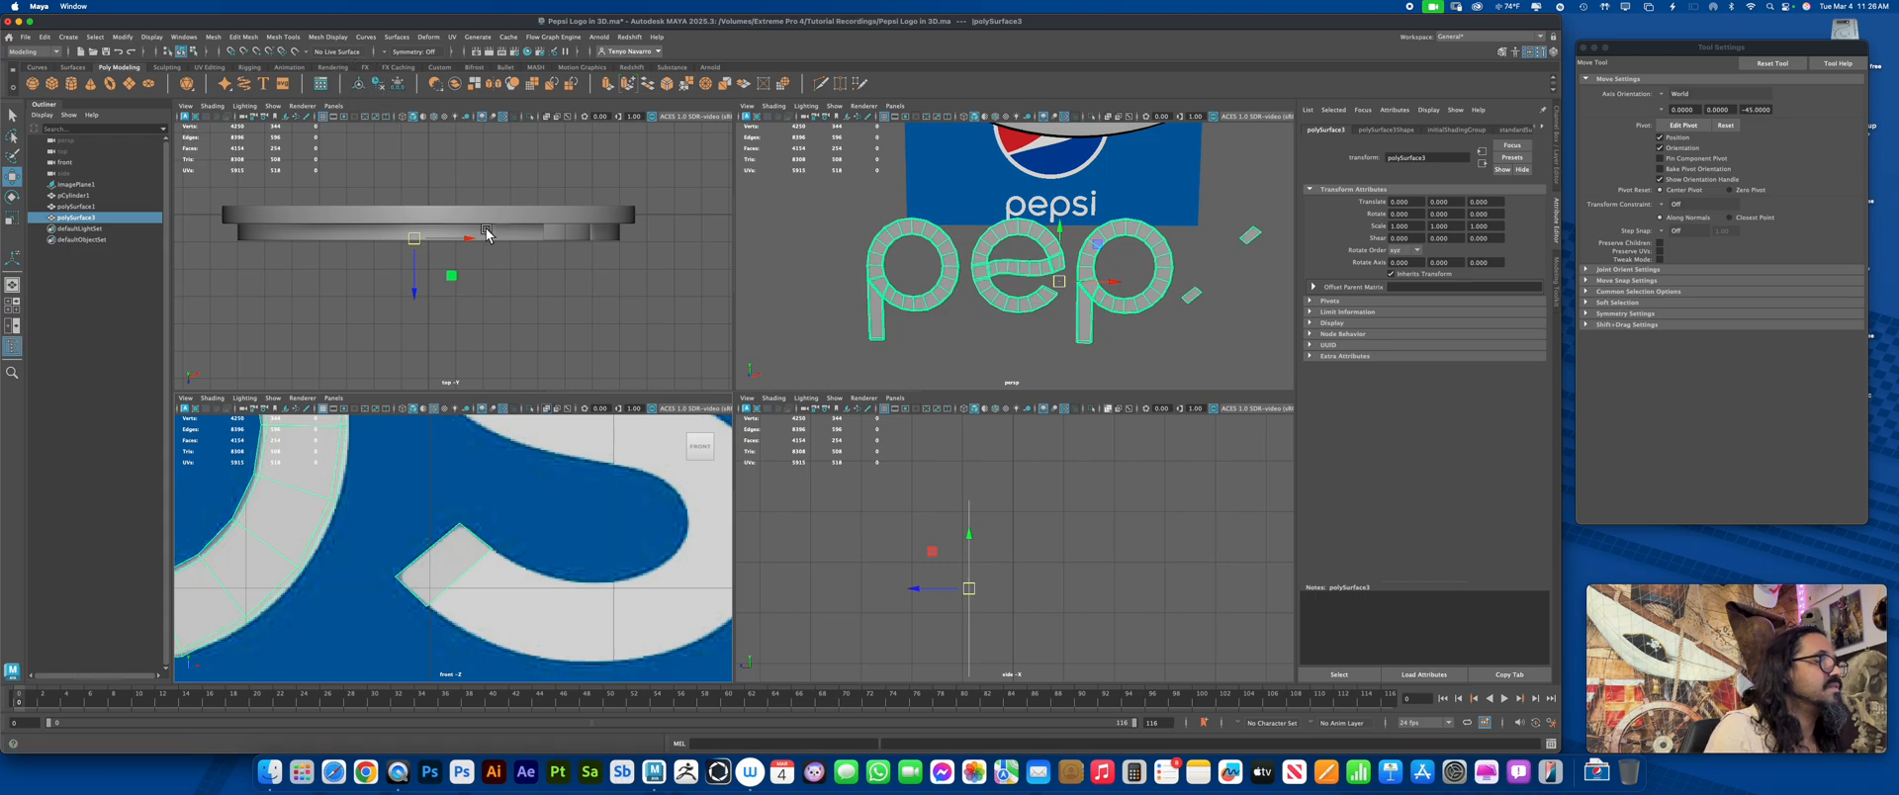
key(super+s)
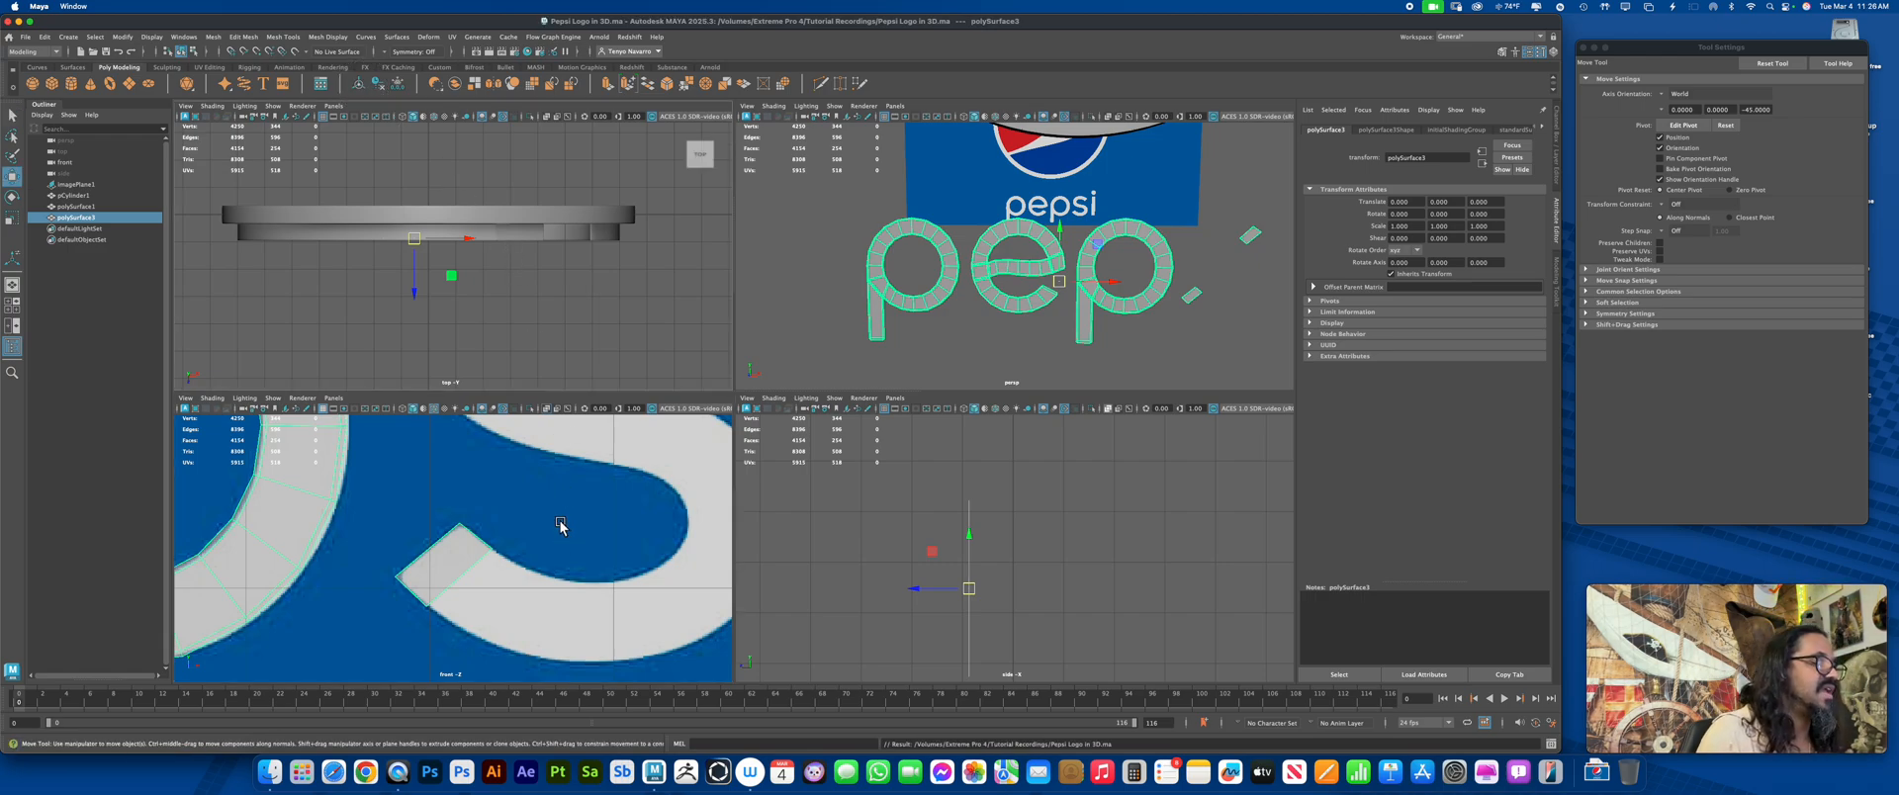
Try to extrude the inner edges of the faces at both ends of the s, and undo the extrusion
key(space)
scroll(979, 428, down, 3)
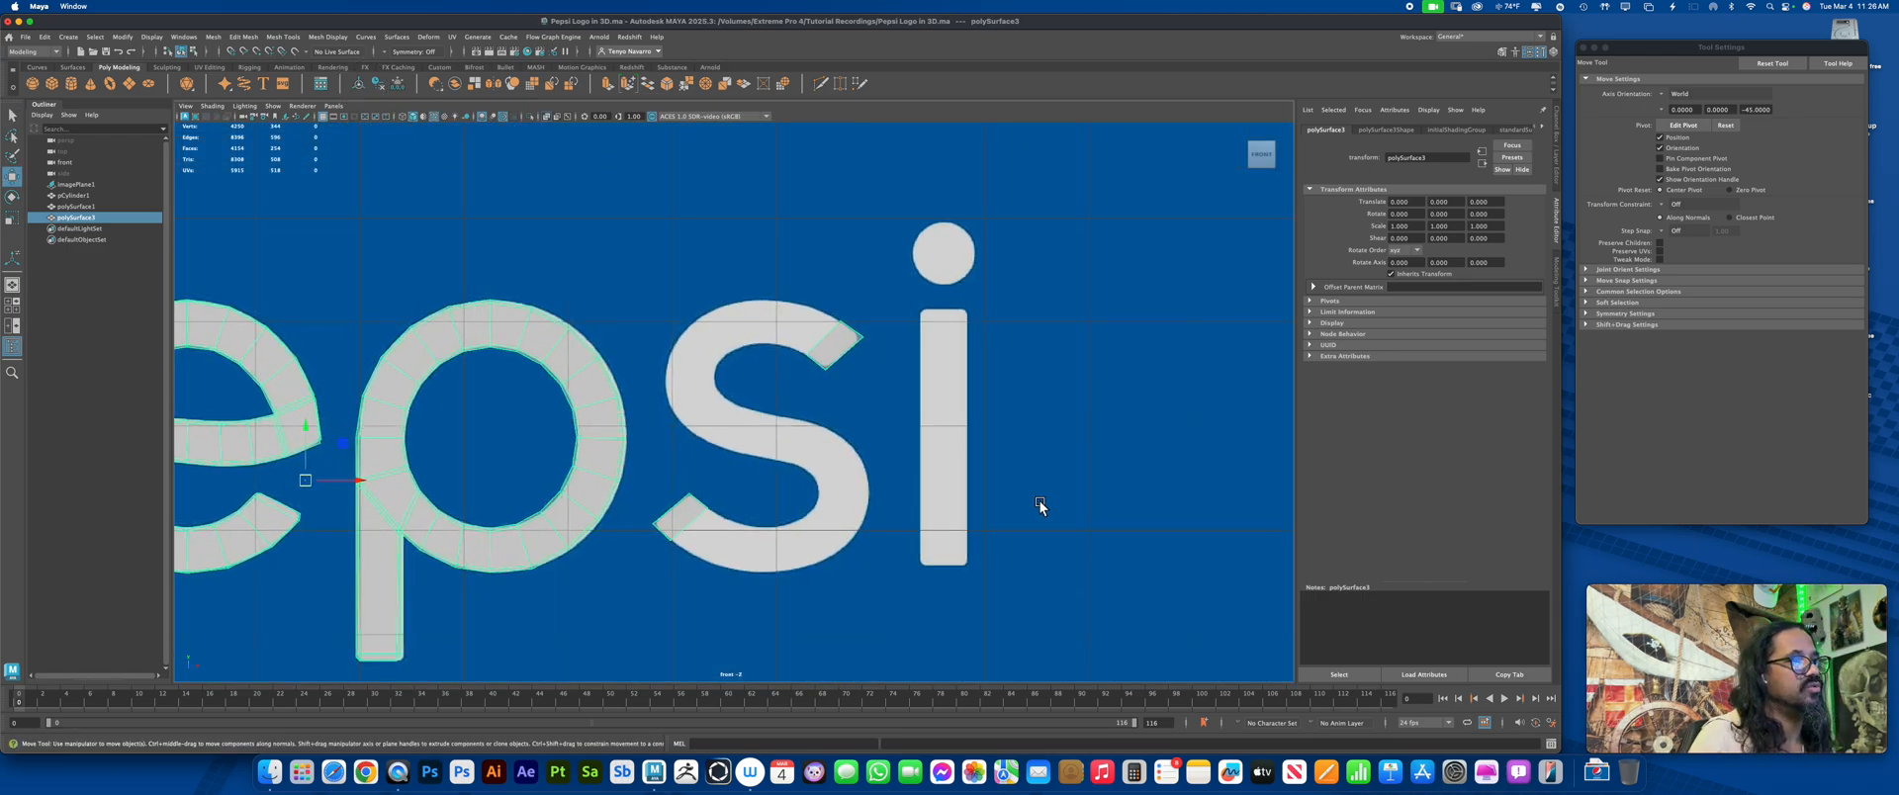
scroll(1041, 500, up, 2)
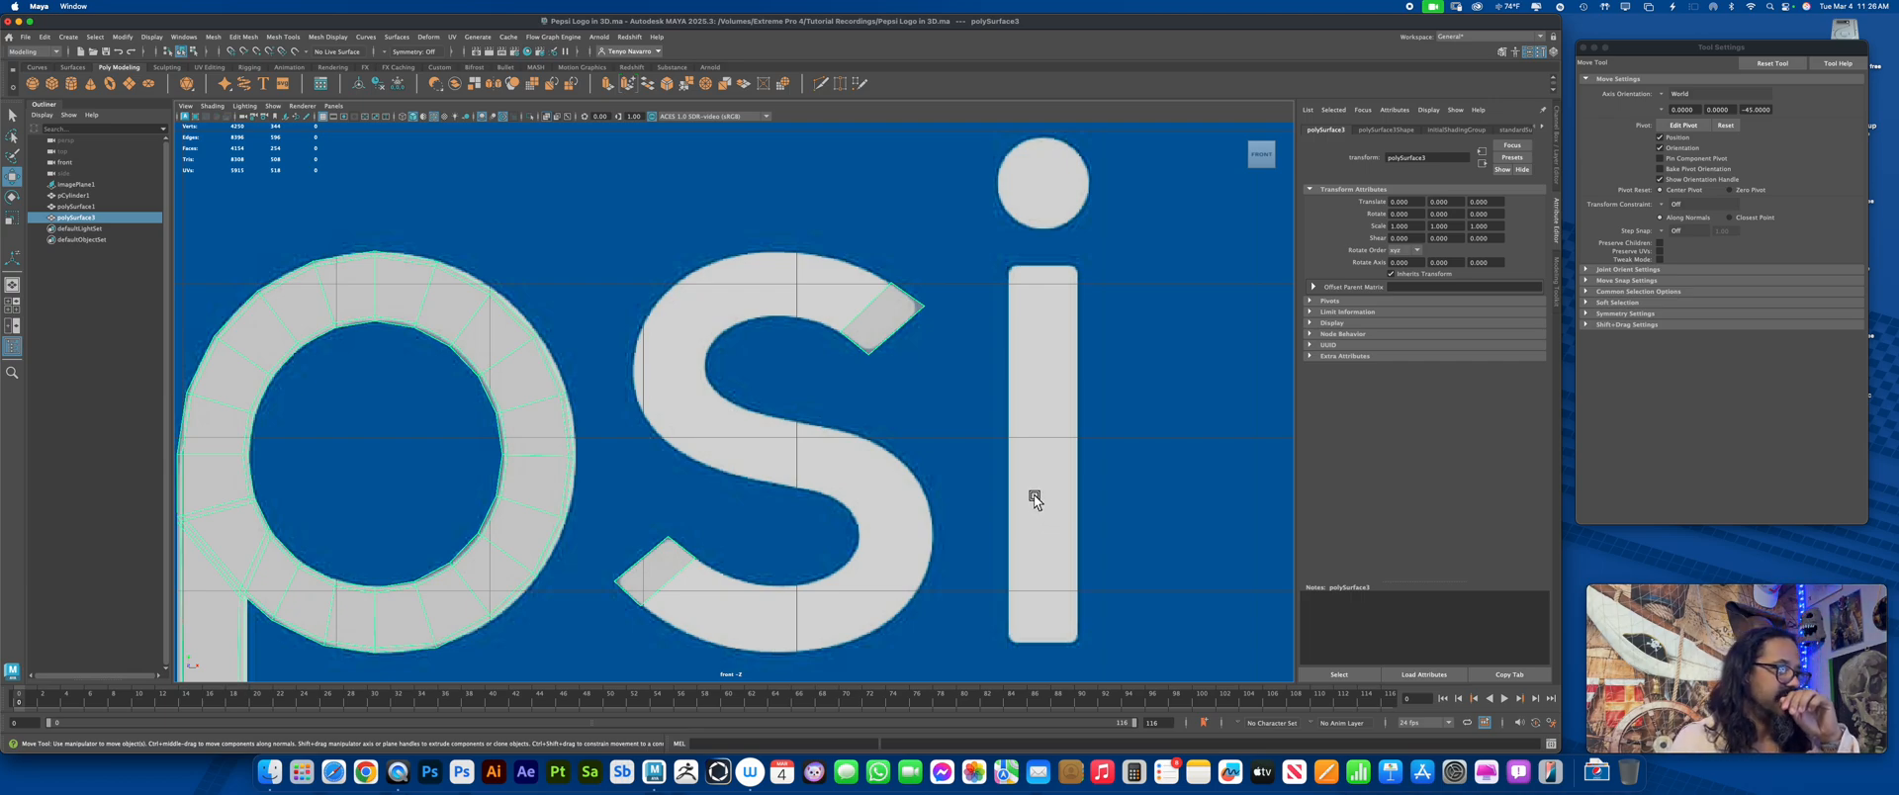
right_drag(894, 319, 880, 299)
click(877, 305)
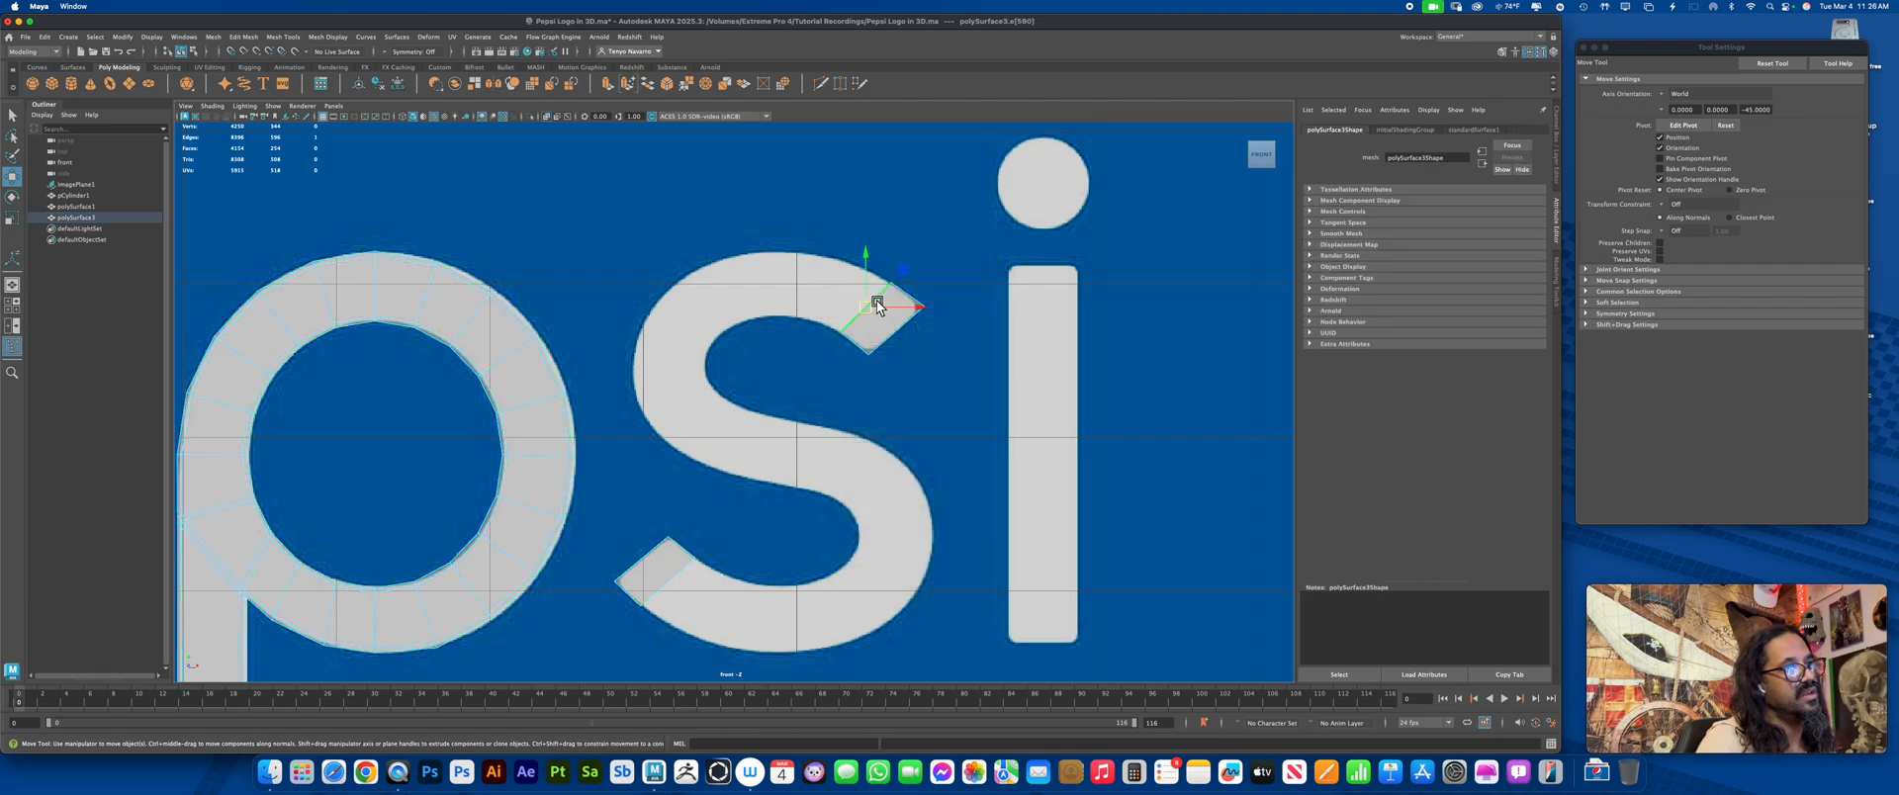
shift+click(681, 578)
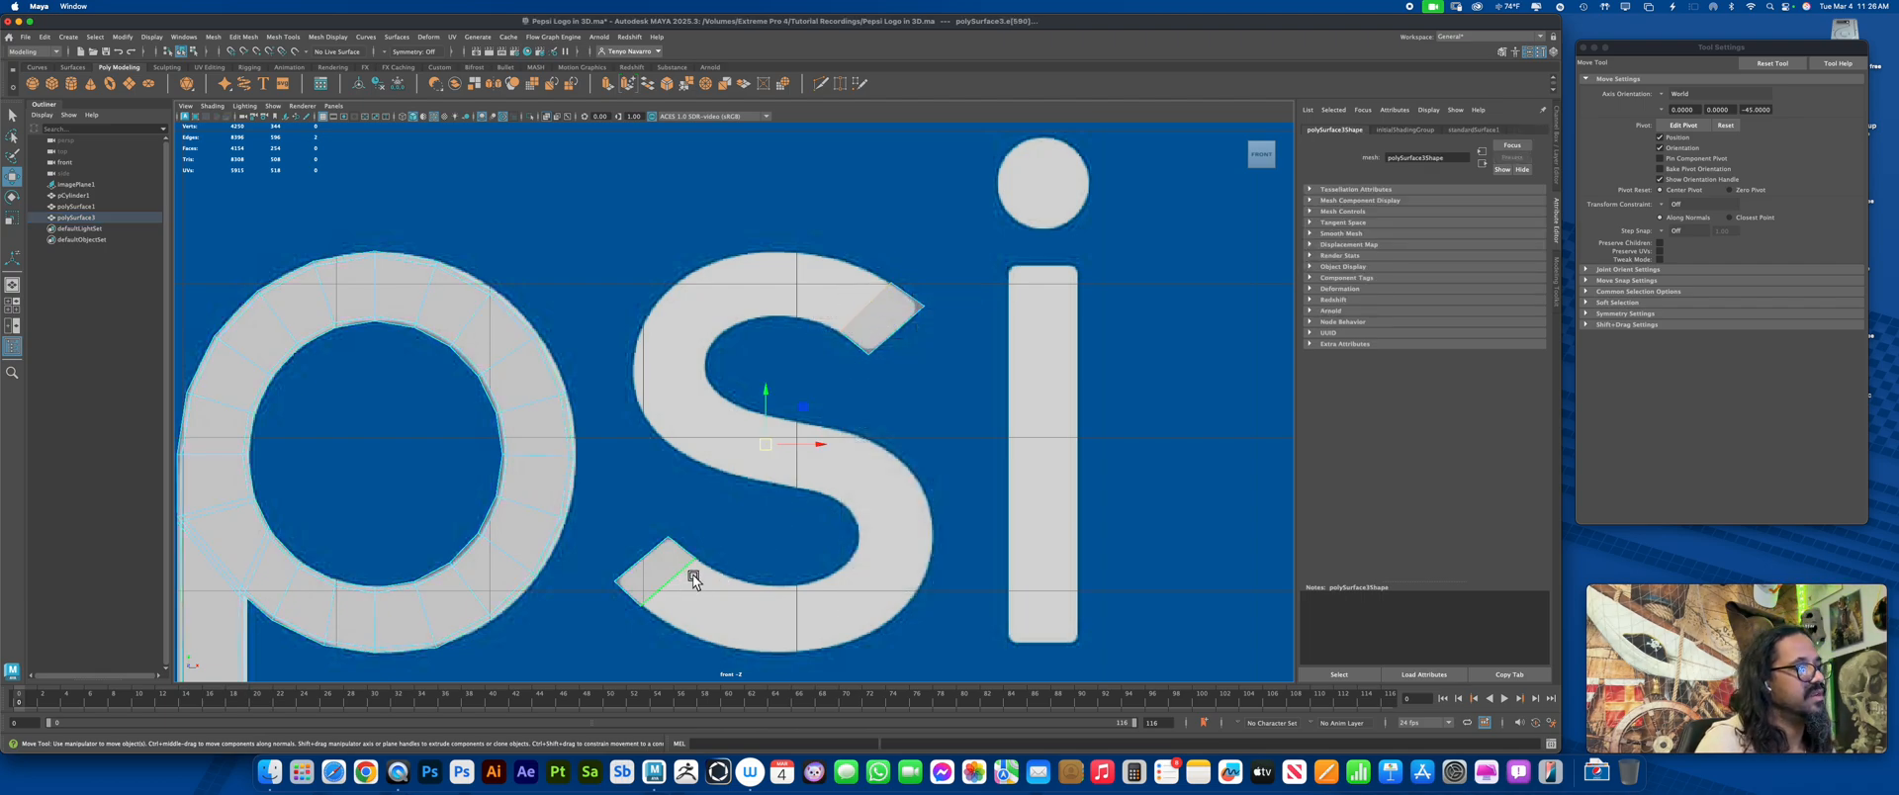
key(ctrl+e)
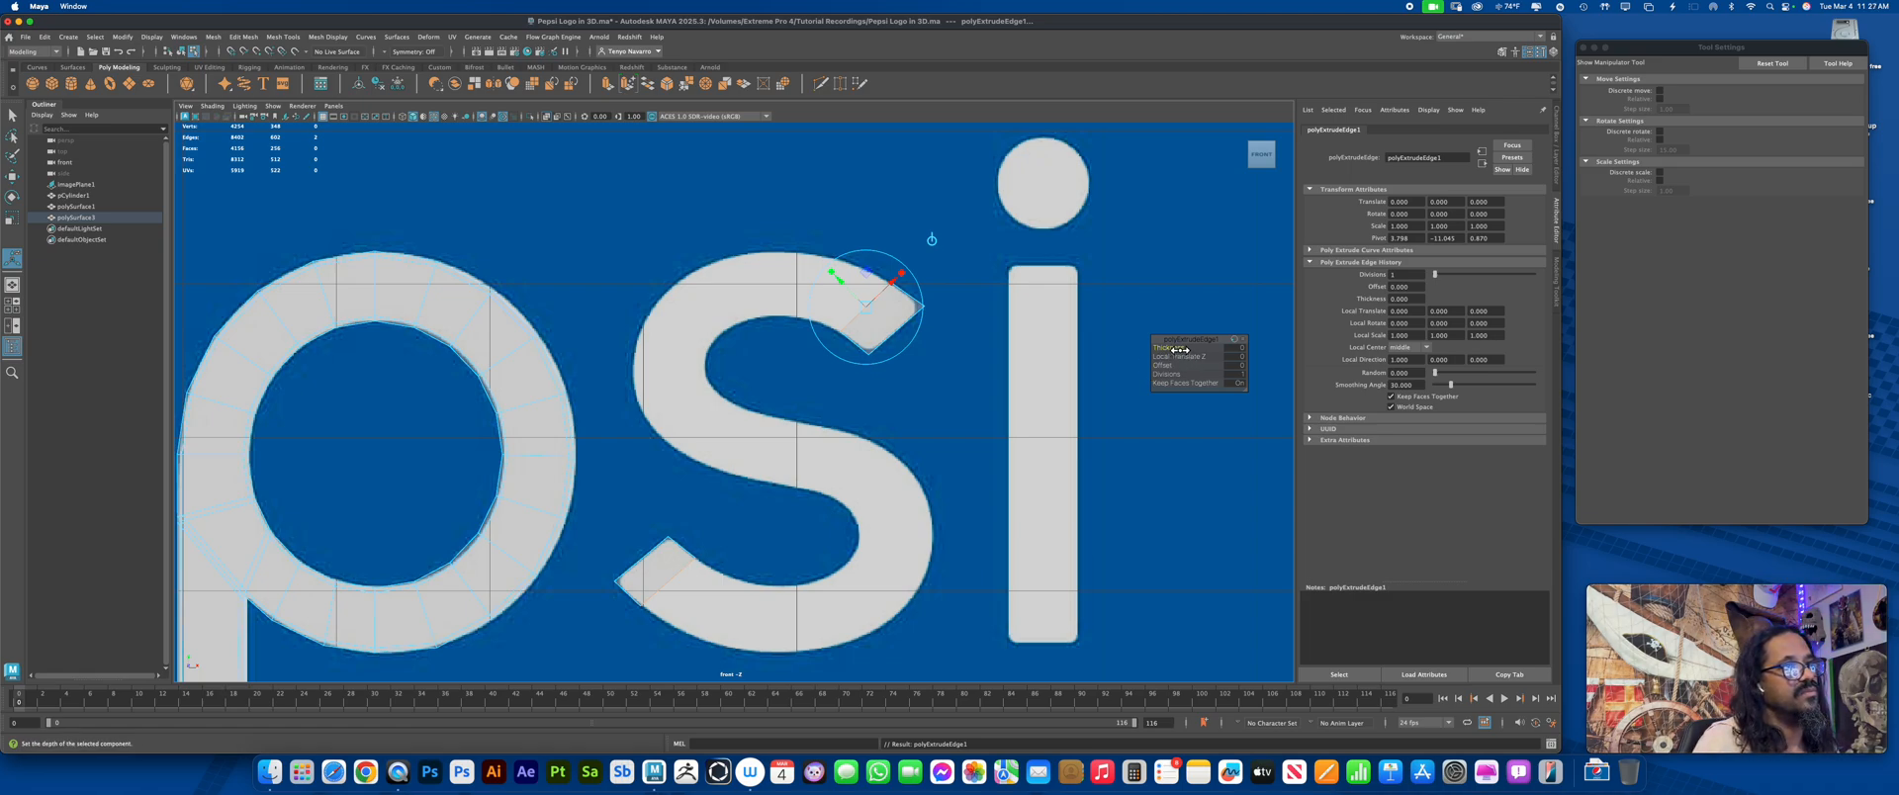
drag(1175, 347, 1177, 346)
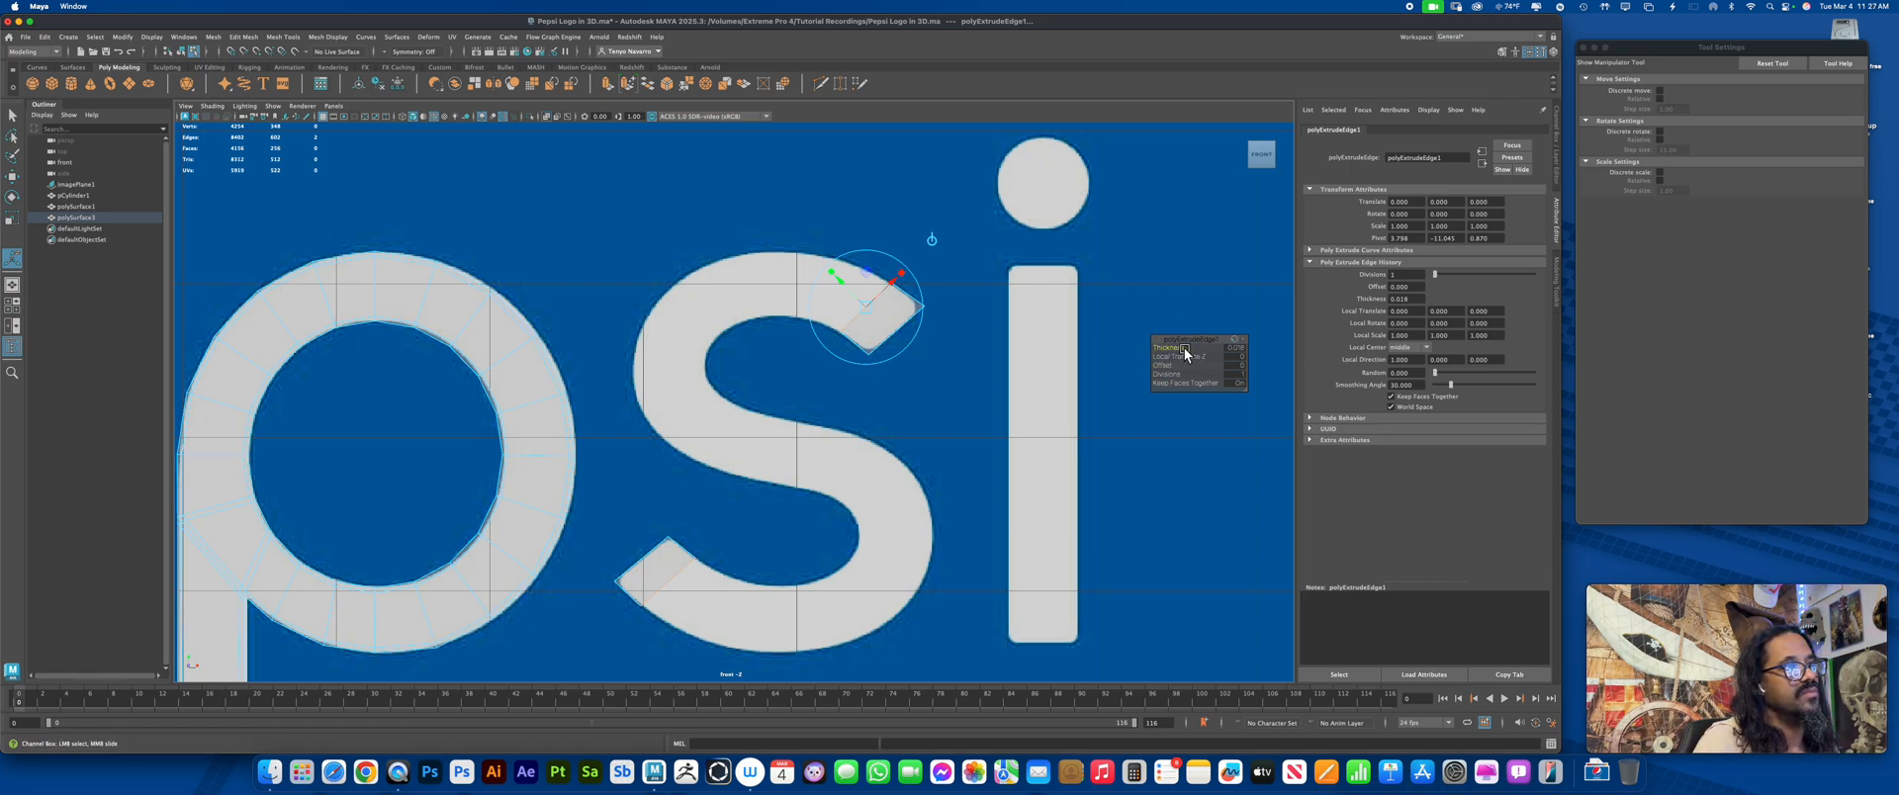
key(super+z)
key(super+z)
key(super+z)
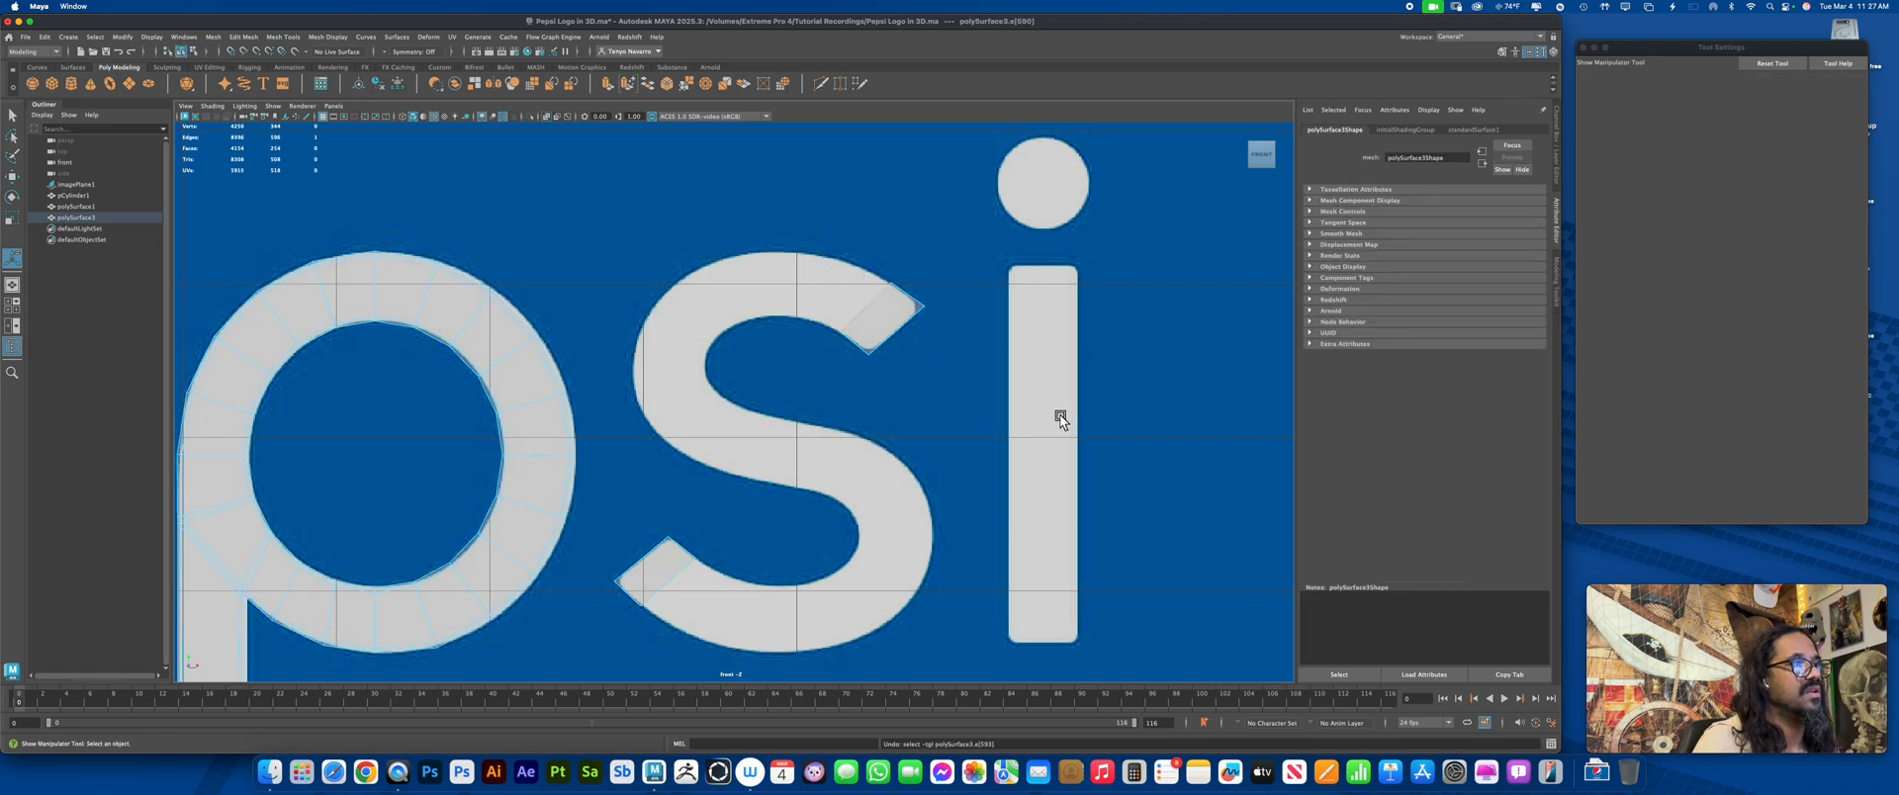
Try to bridge the inner edges of the s's upper and lower end faces, and undo the bridge
click(879, 303)
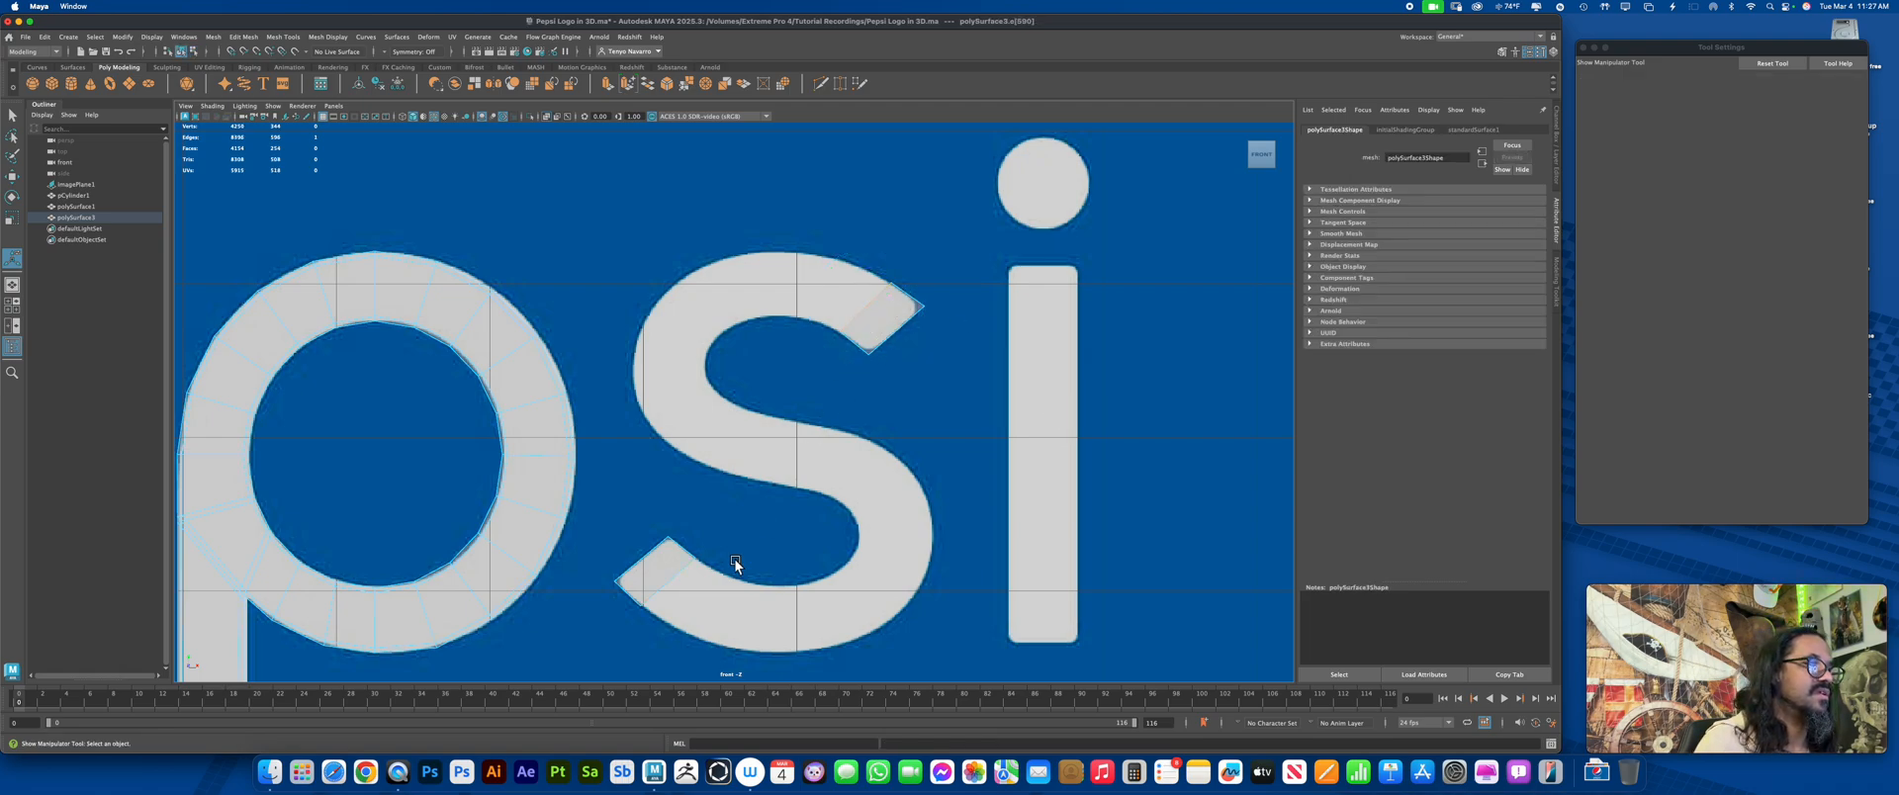
shift+click(676, 588)
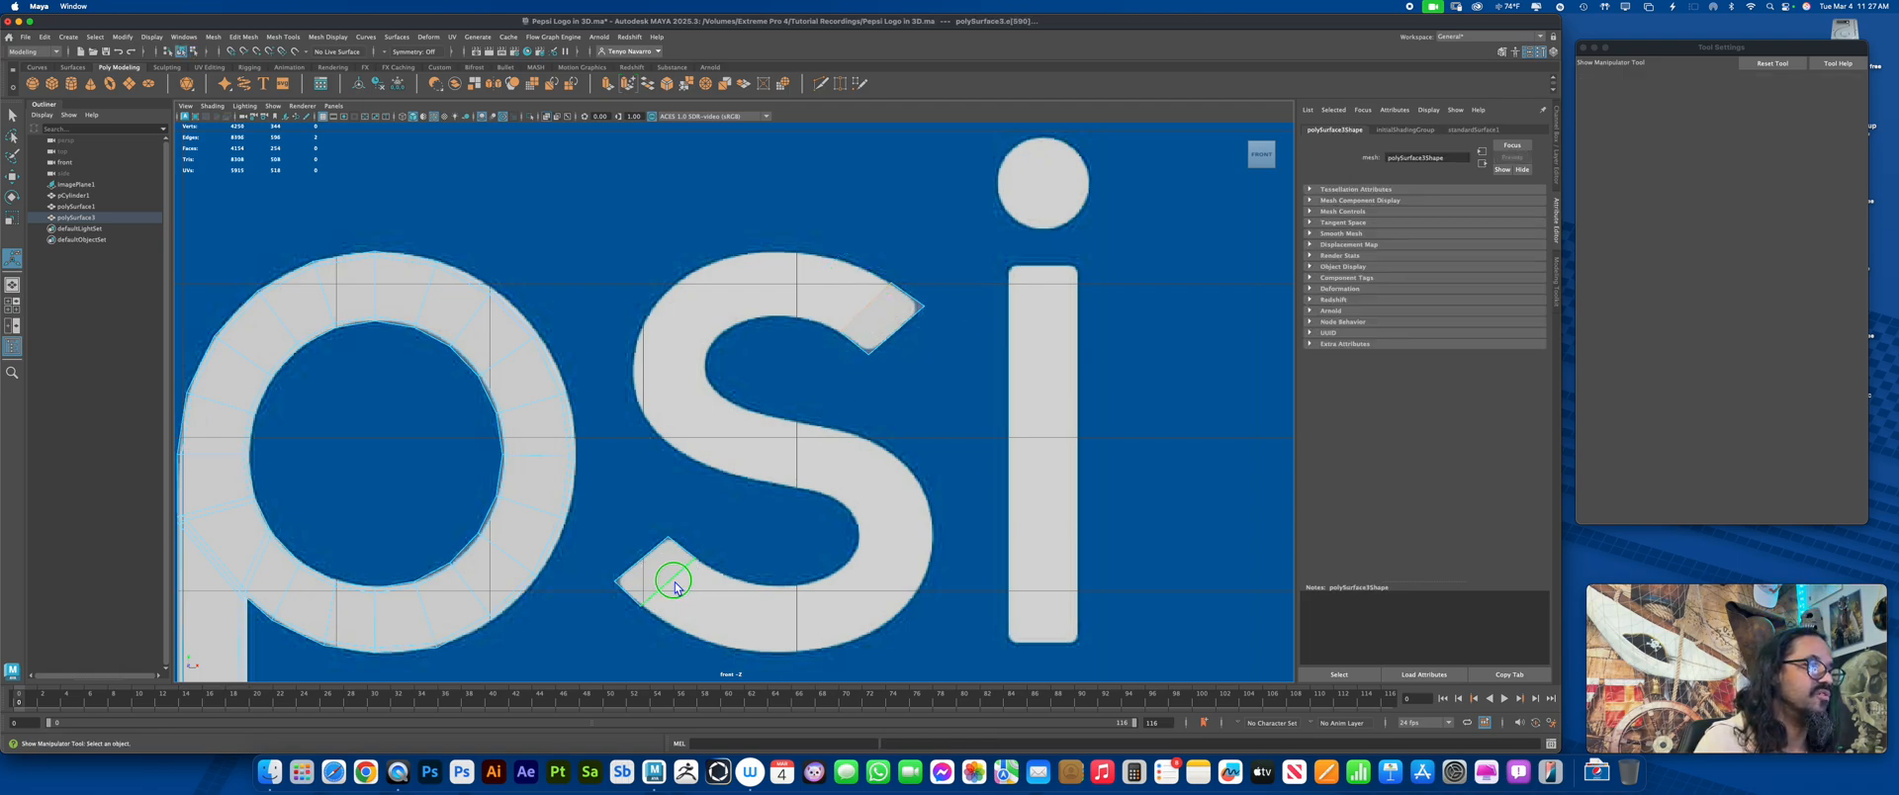
shift+right_drag(676, 587, 669, 649)
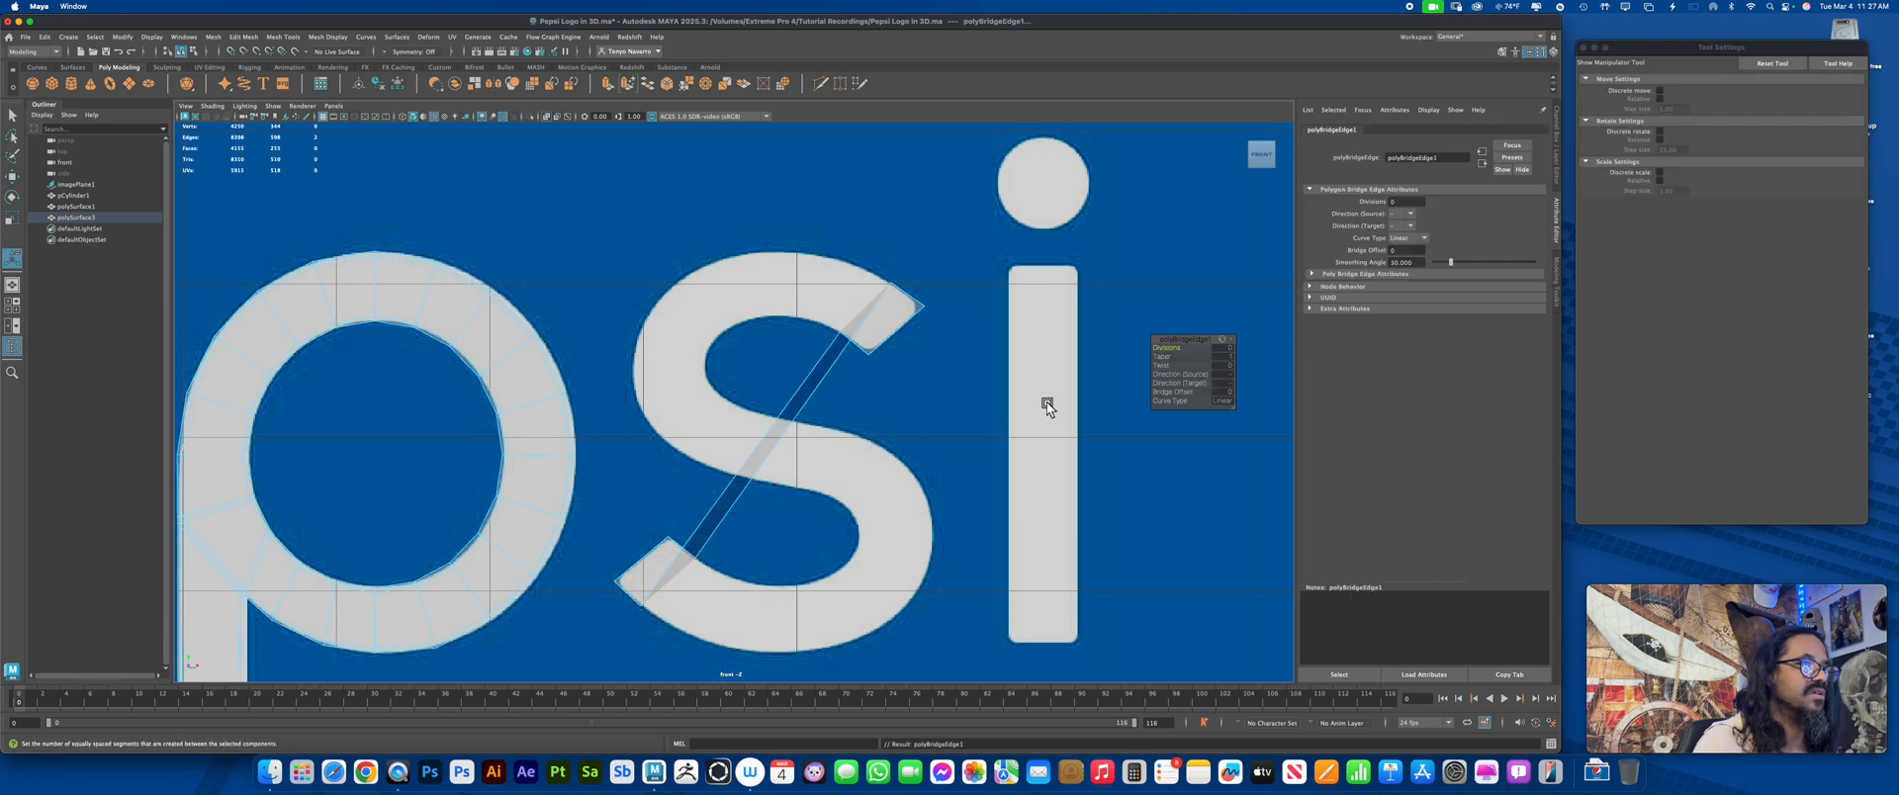
middle_drag(1169, 349, 1419, 345)
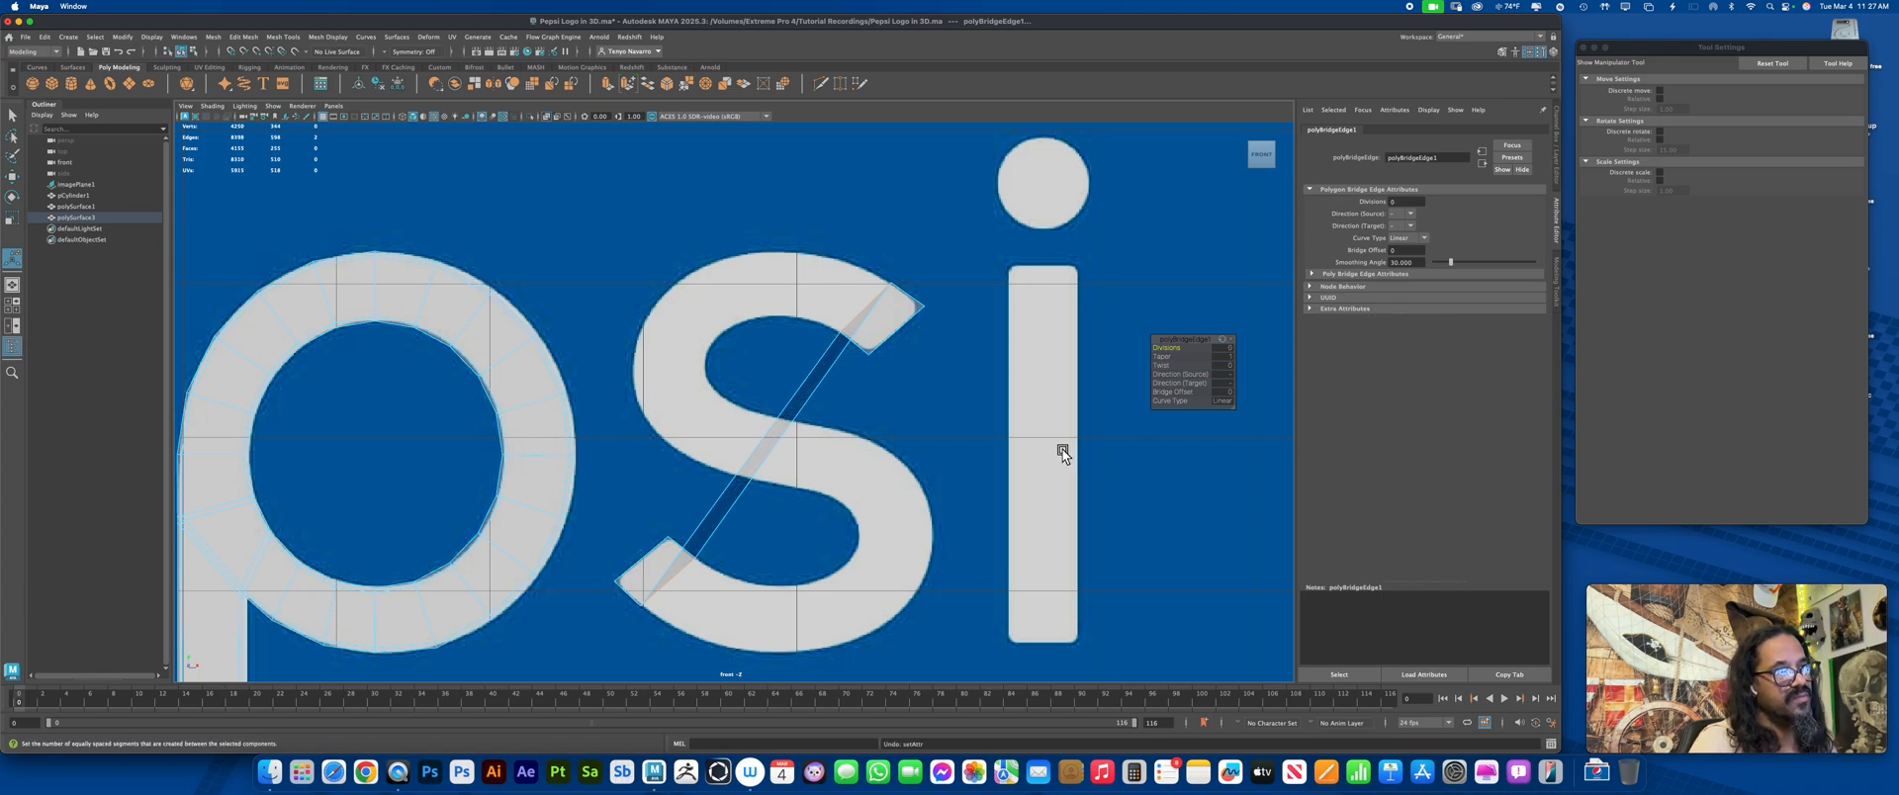
key(z)
key(z)
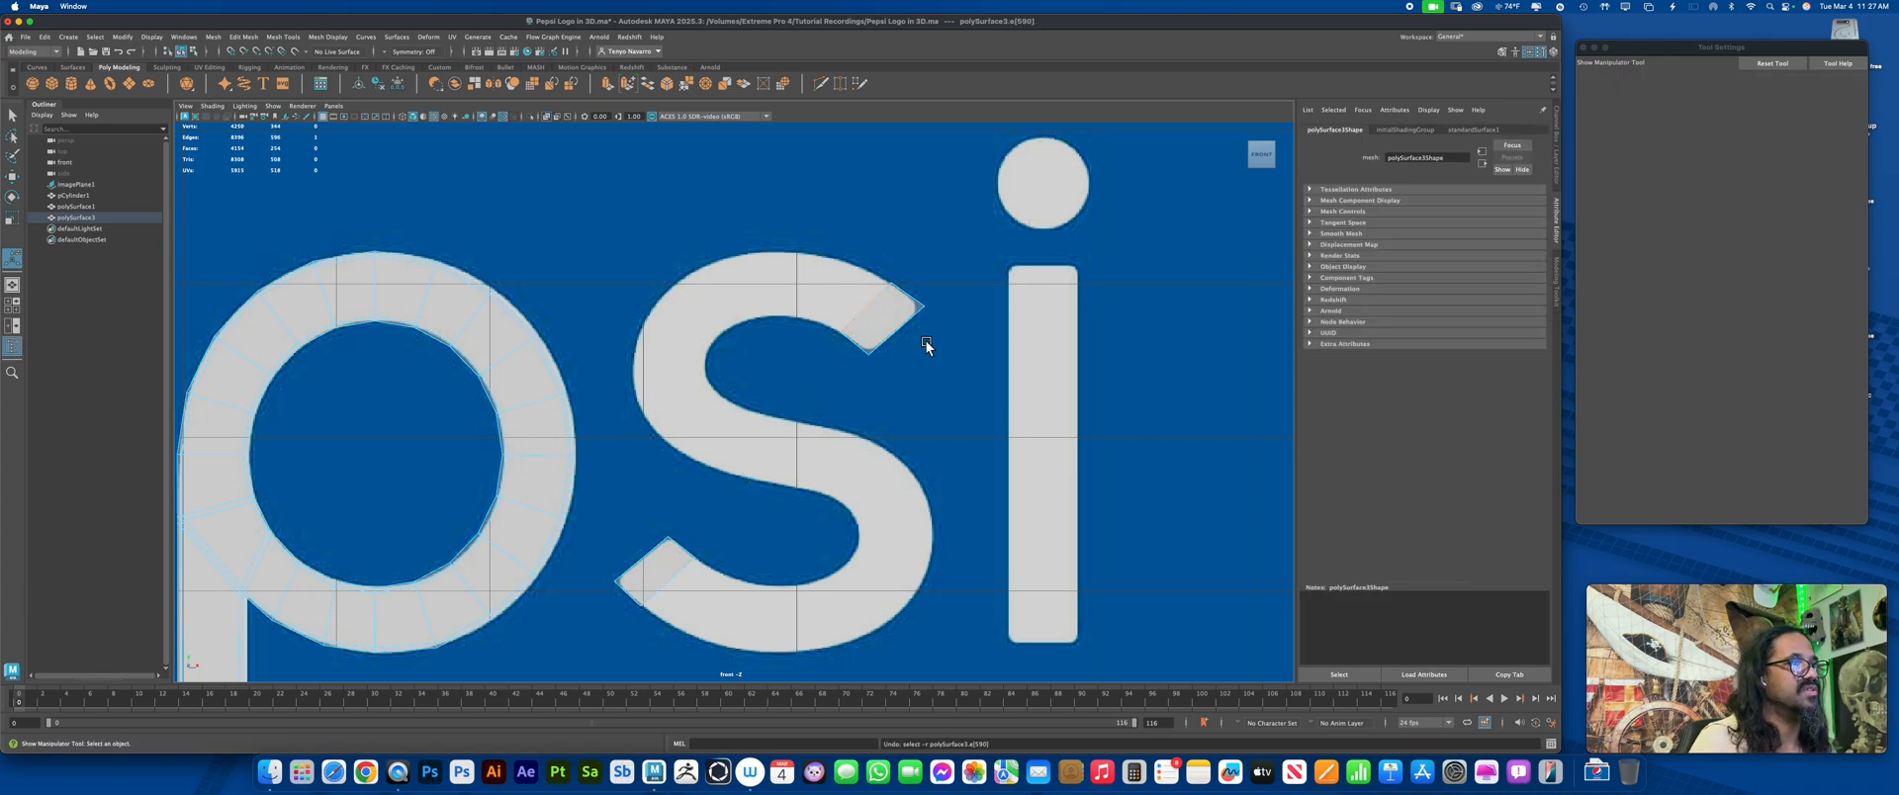
Delete the face at the lower end of the s and select the letter mesh in object mode
right_drag(899, 322, 894, 354)
click(669, 559)
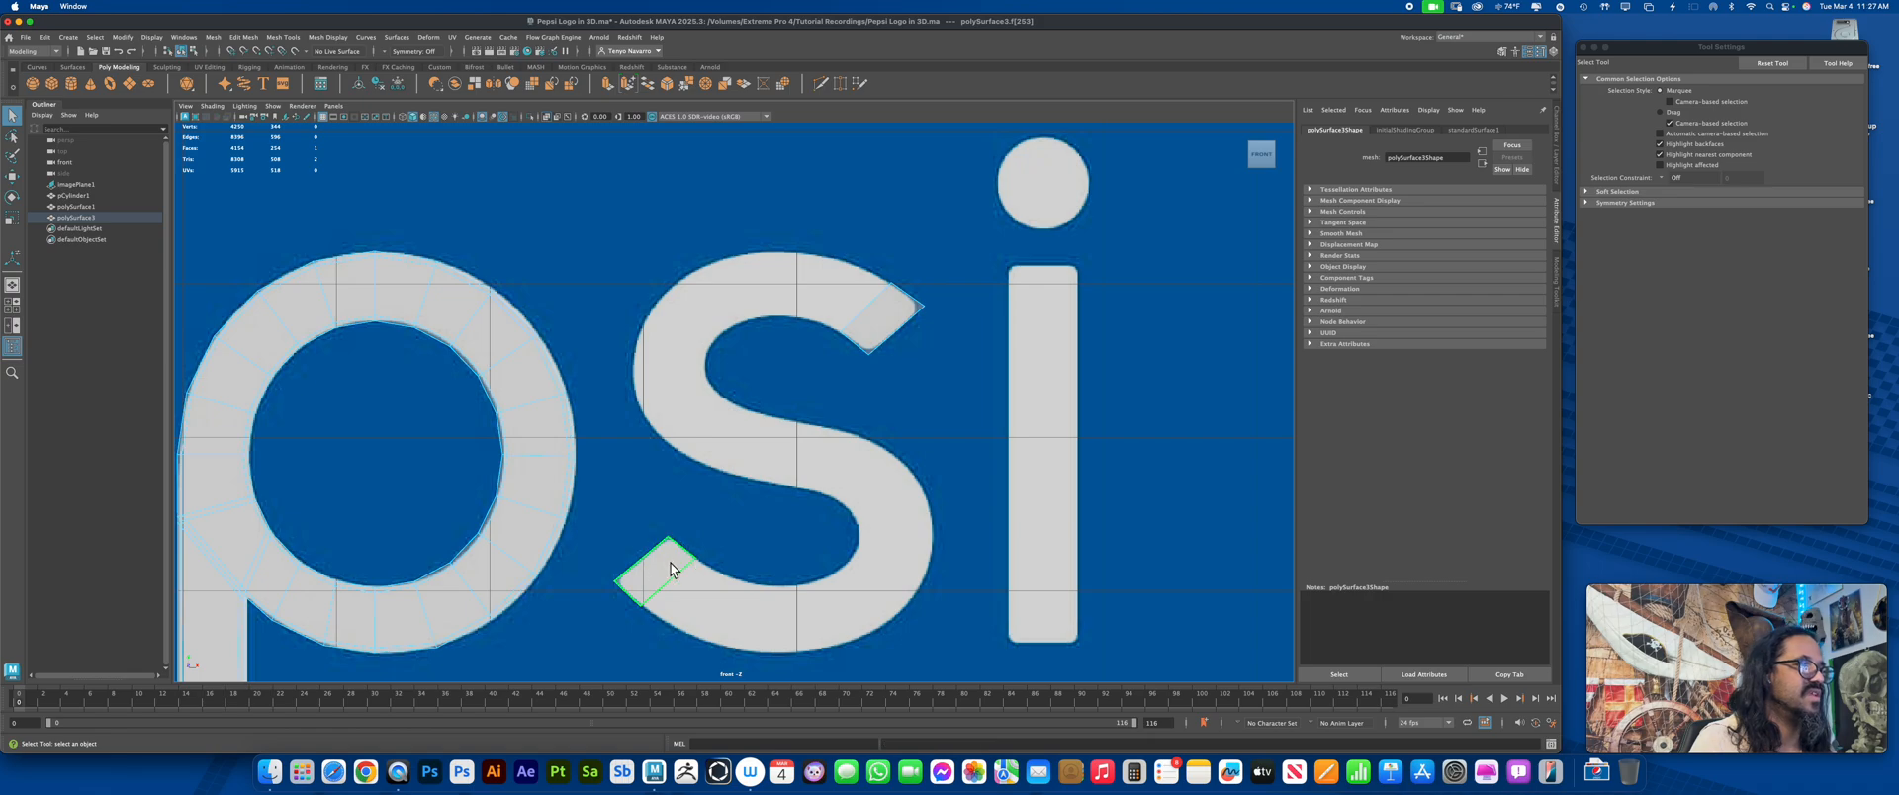
key(Delete)
right_drag(877, 323, 934, 315)
click(887, 321)
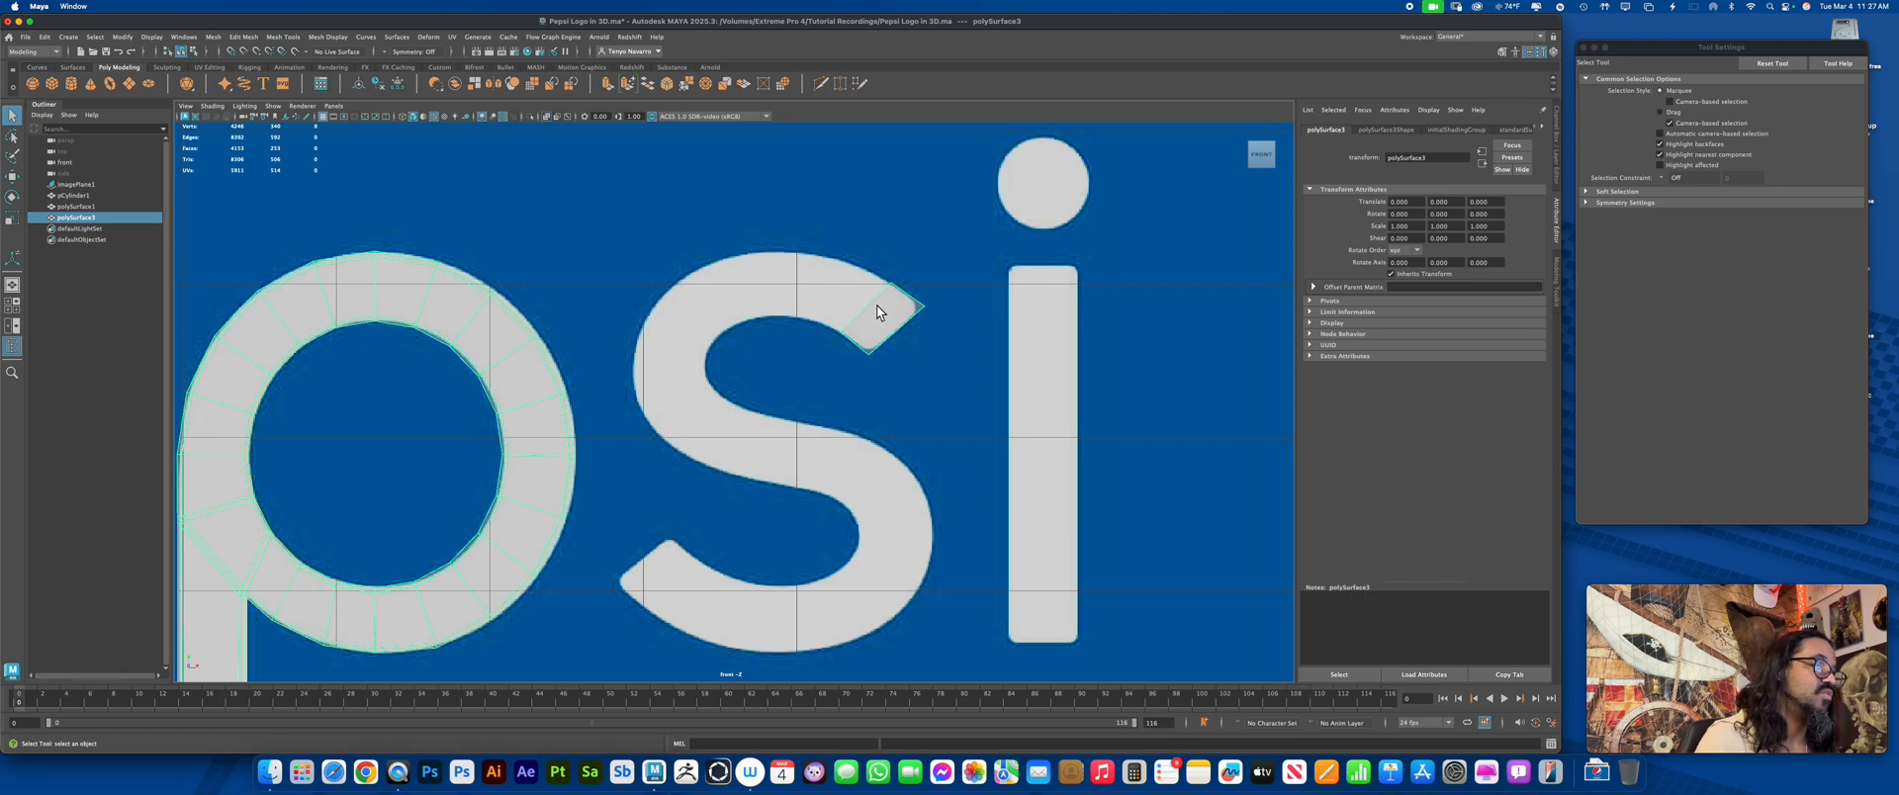
Draw a cubic CV curve along the centre line of the s, from its upper end face to its lower end
click(68, 36)
mouse_move(164, 121)
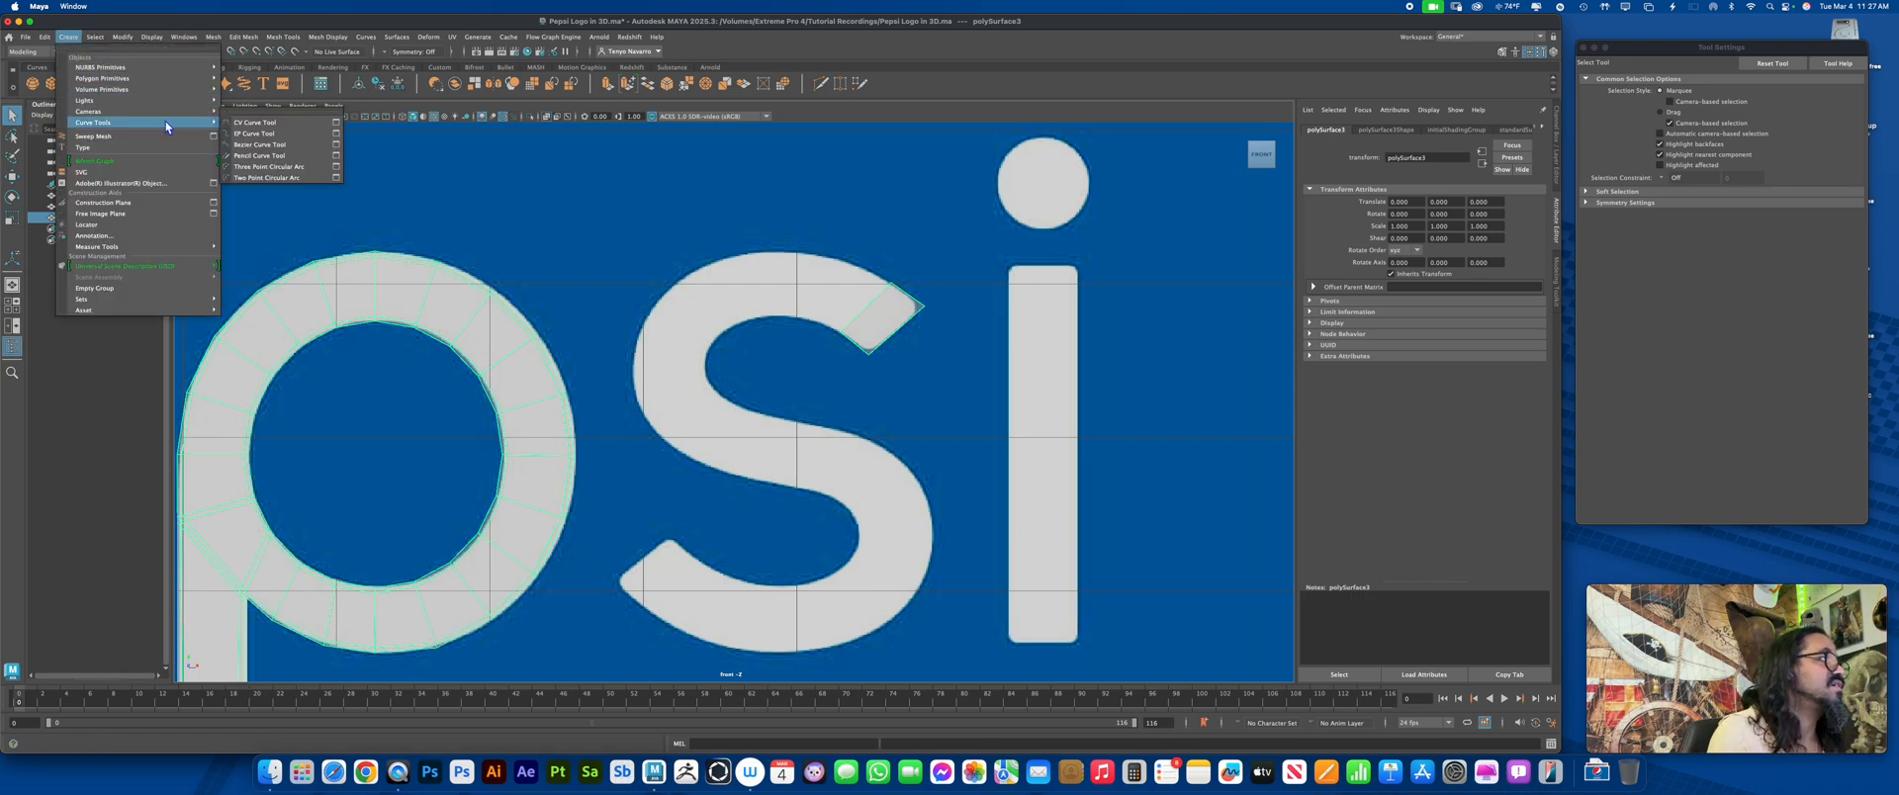
click(255, 123)
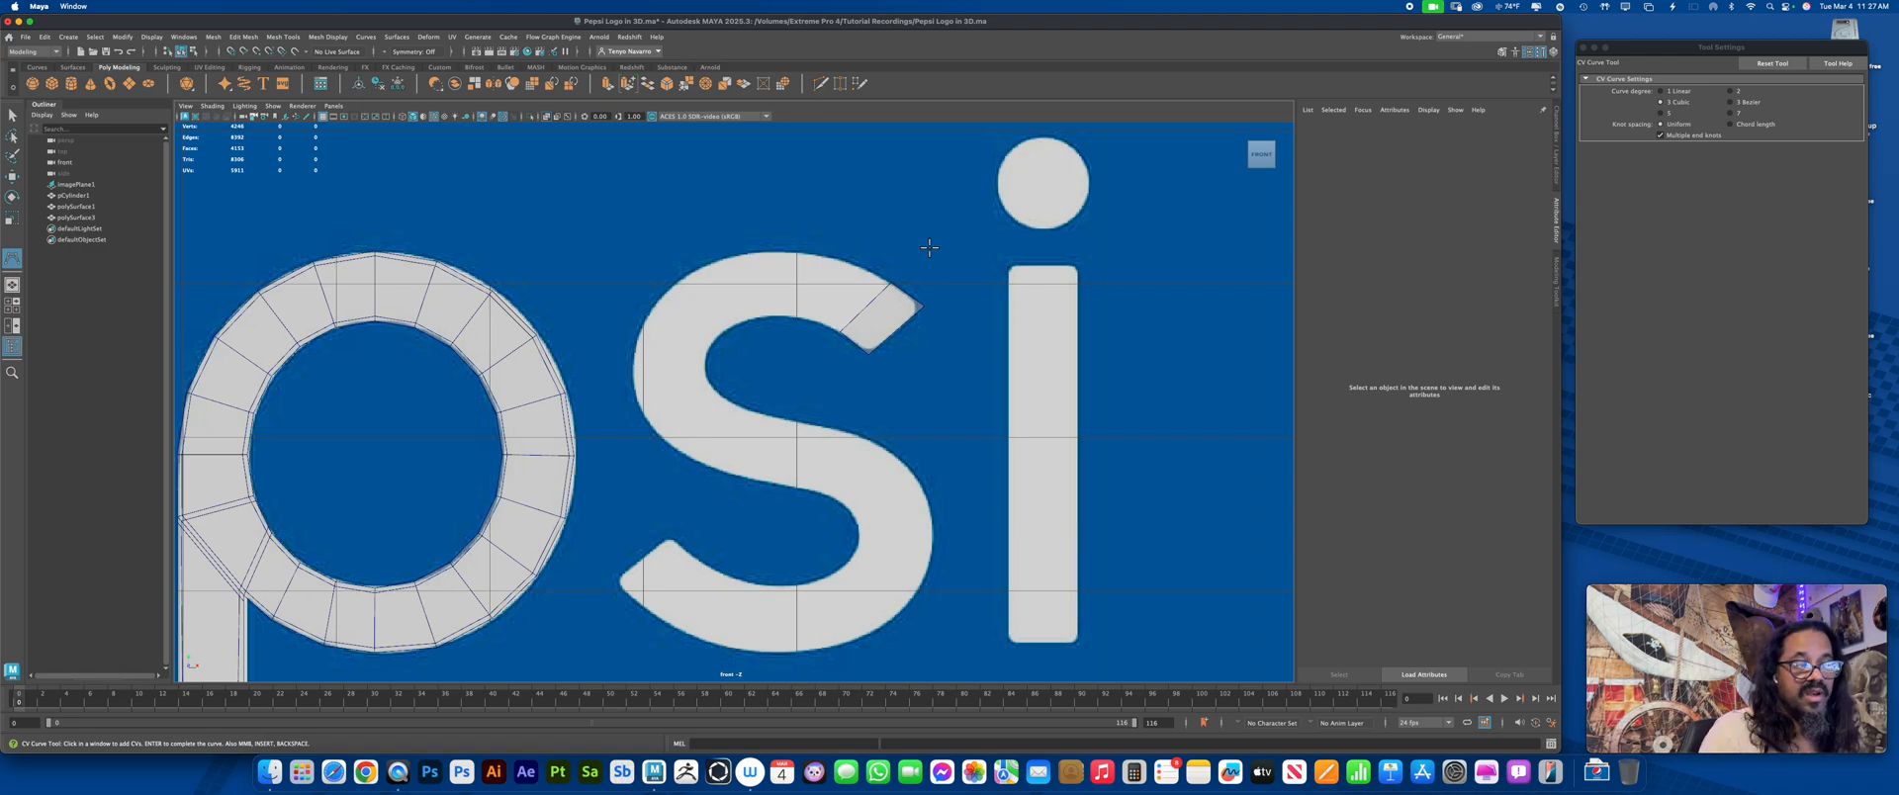
click(871, 310)
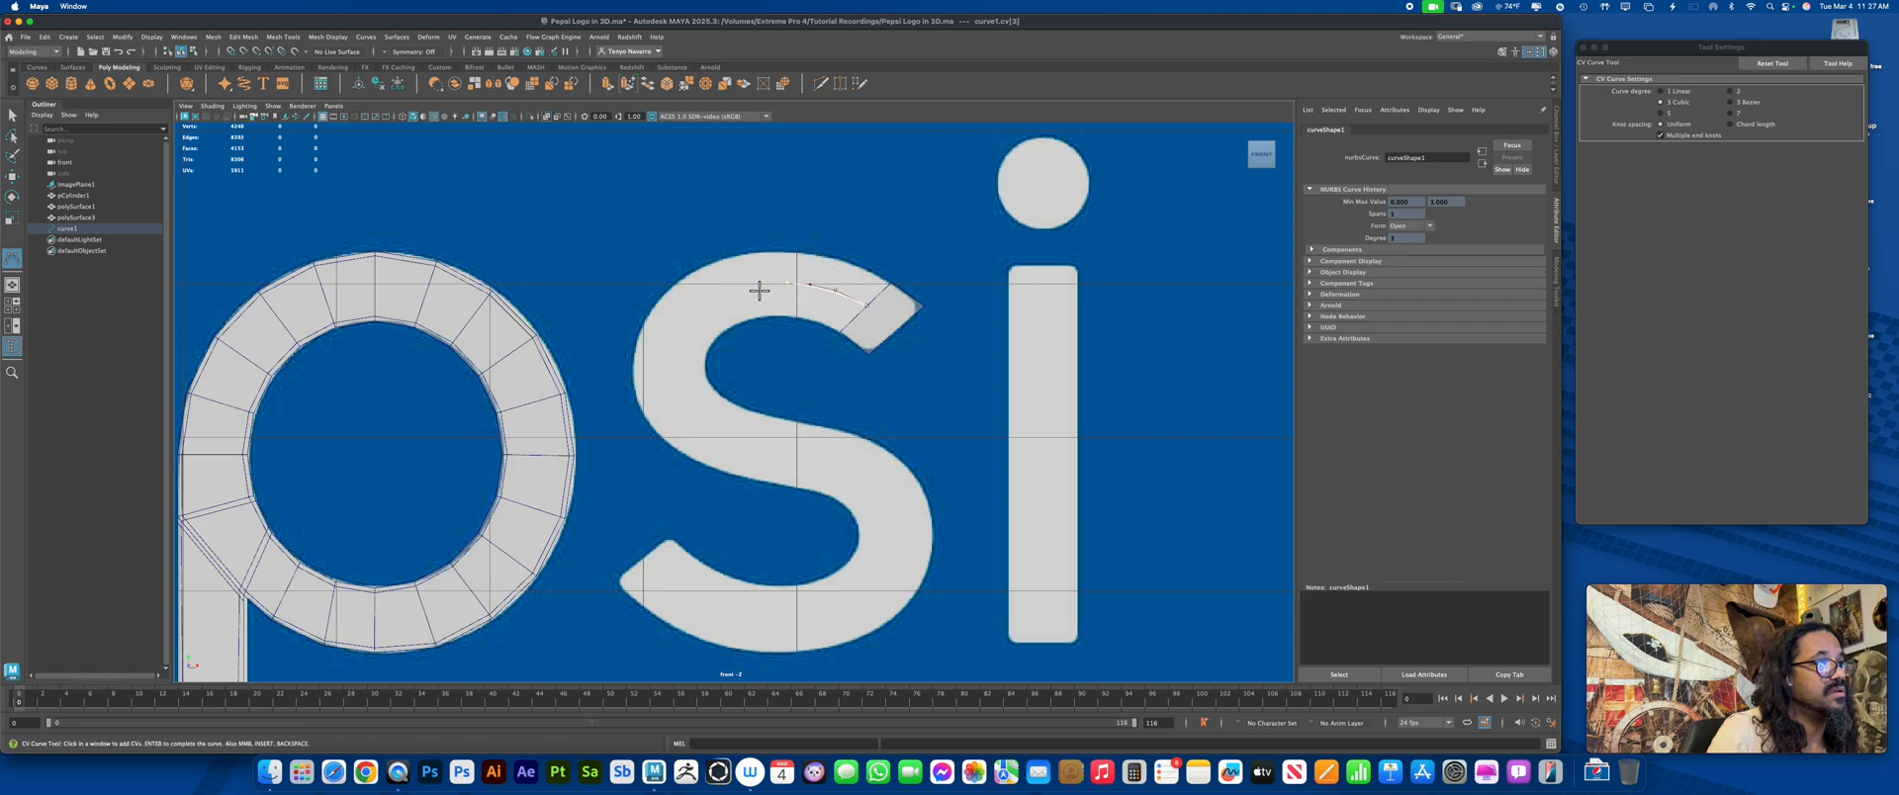
click(708, 306)
click(683, 330)
click(673, 364)
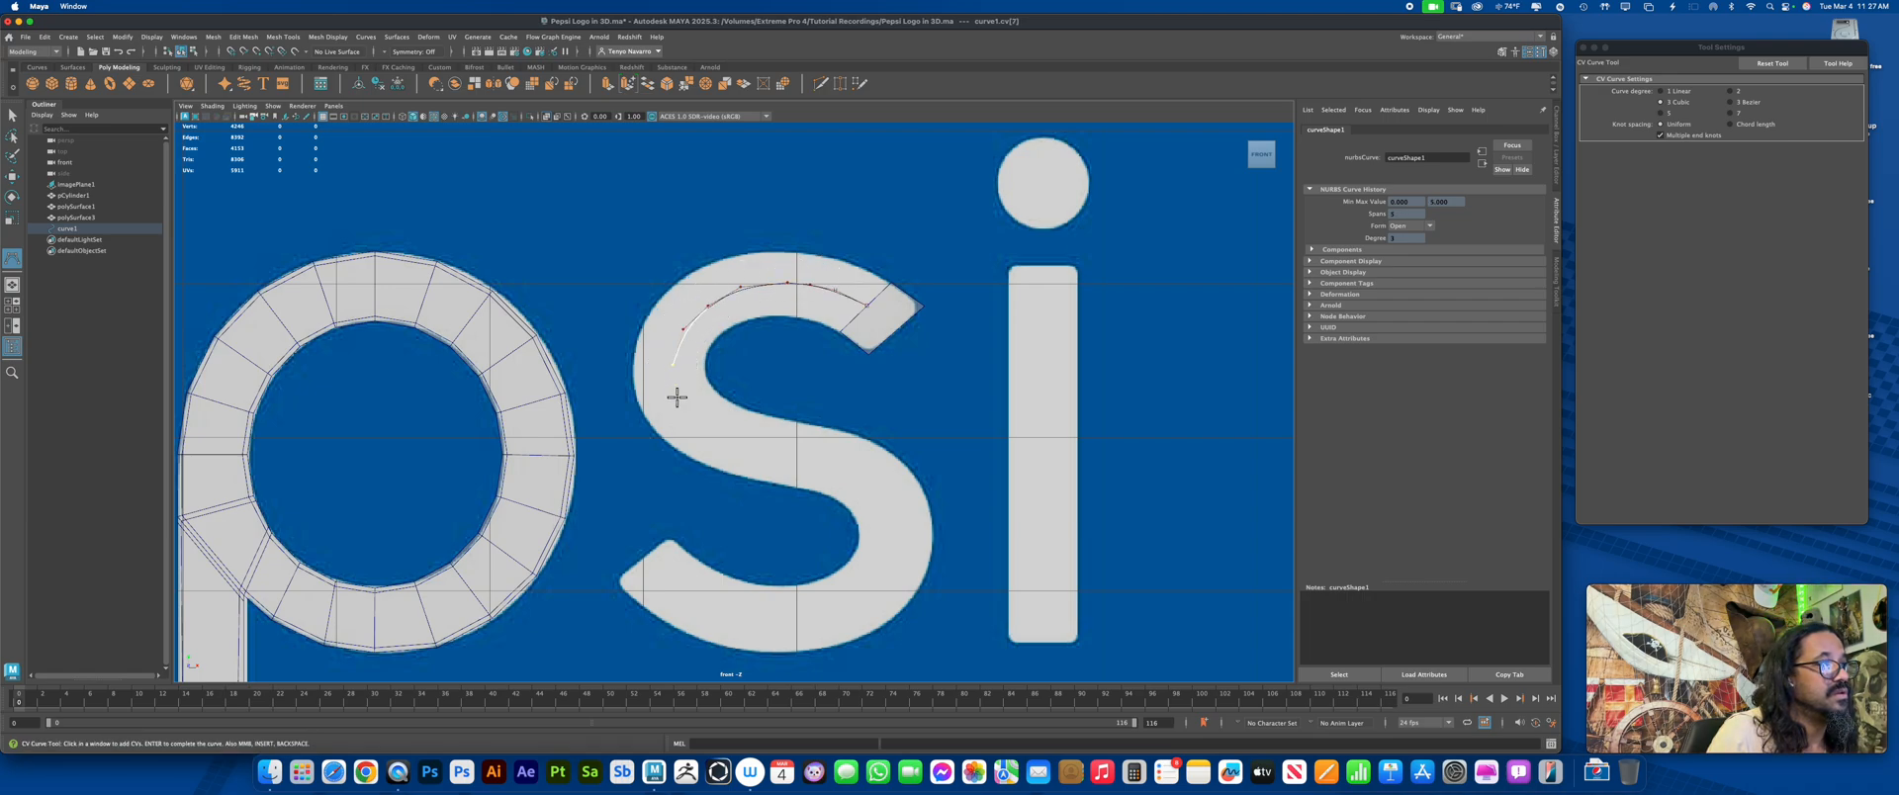
click(677, 396)
click(734, 436)
click(777, 443)
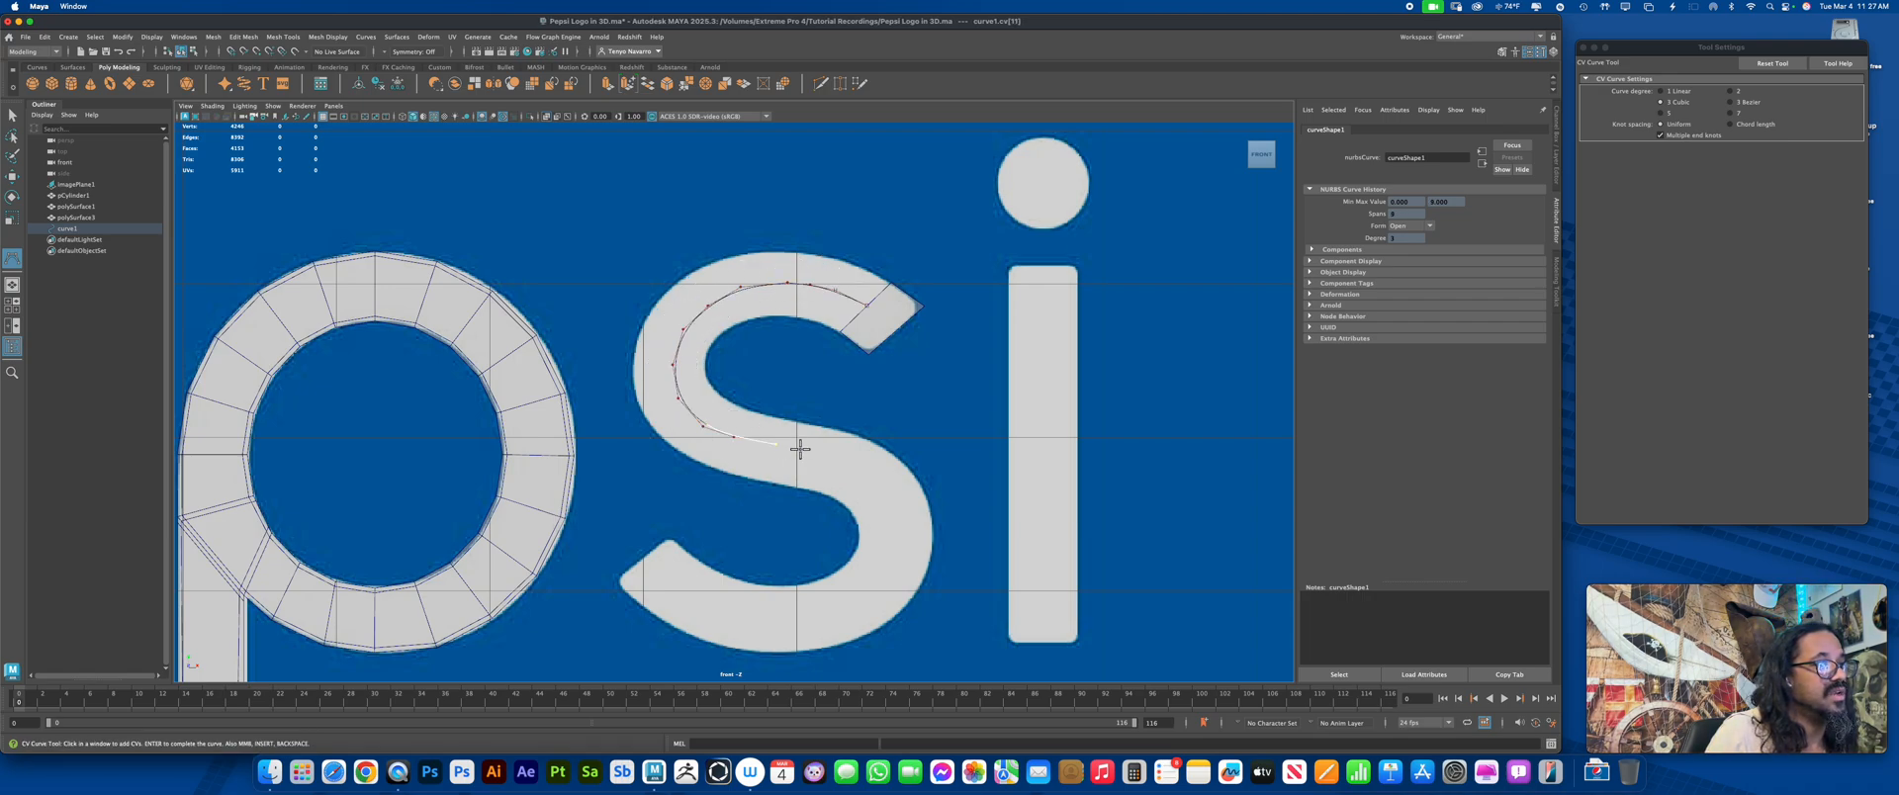
click(846, 470)
click(871, 489)
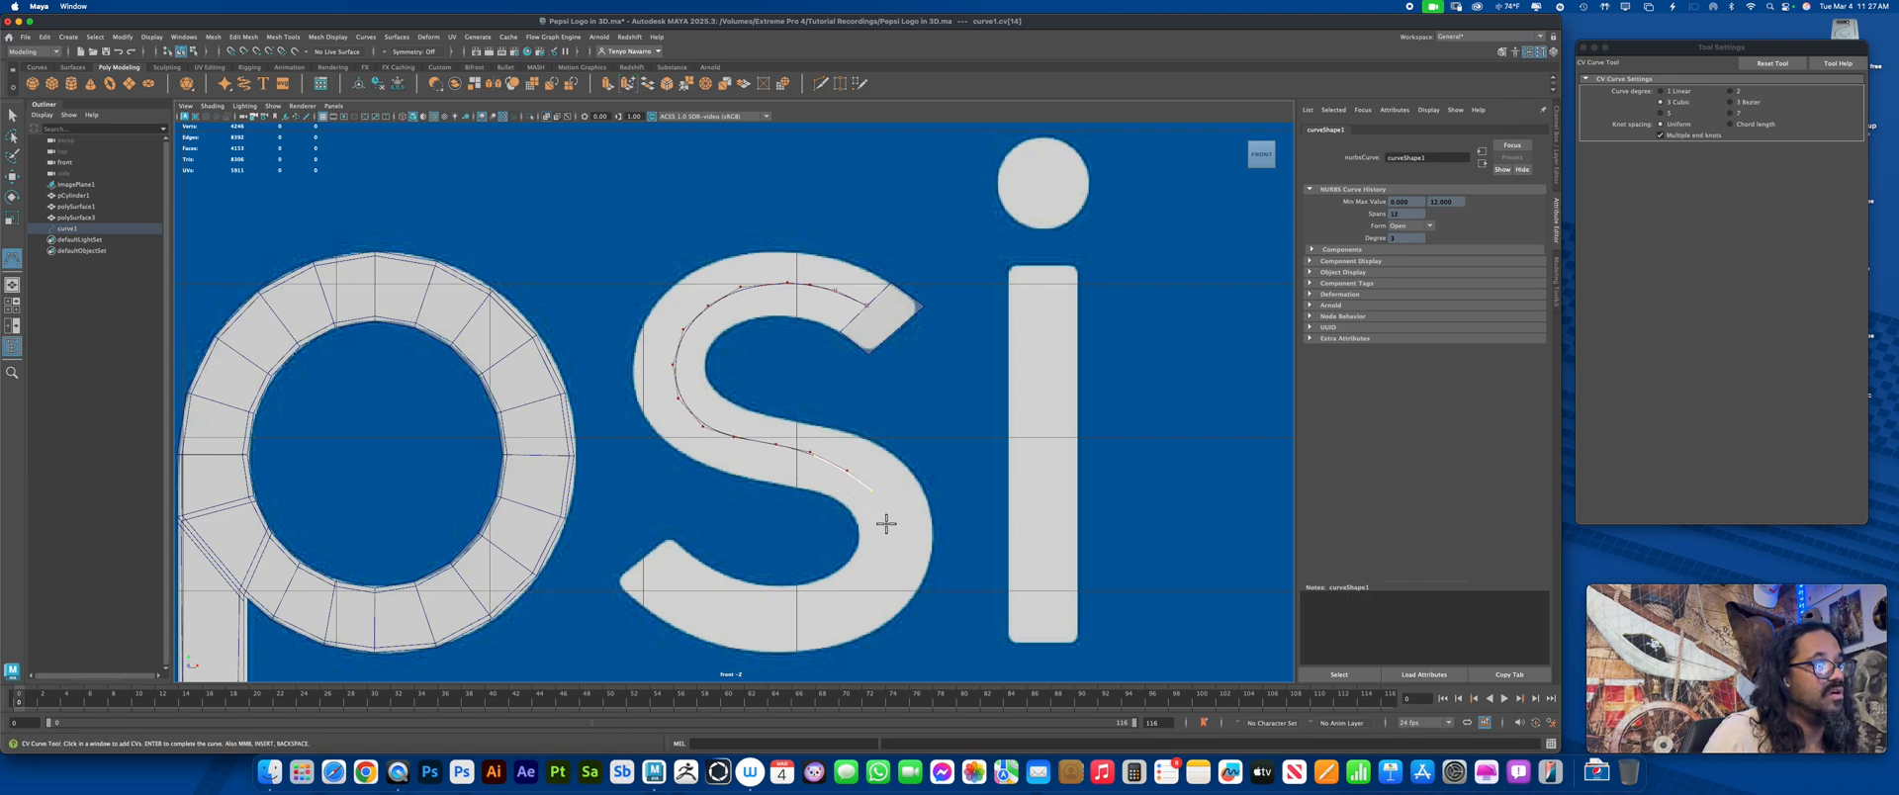
click(882, 559)
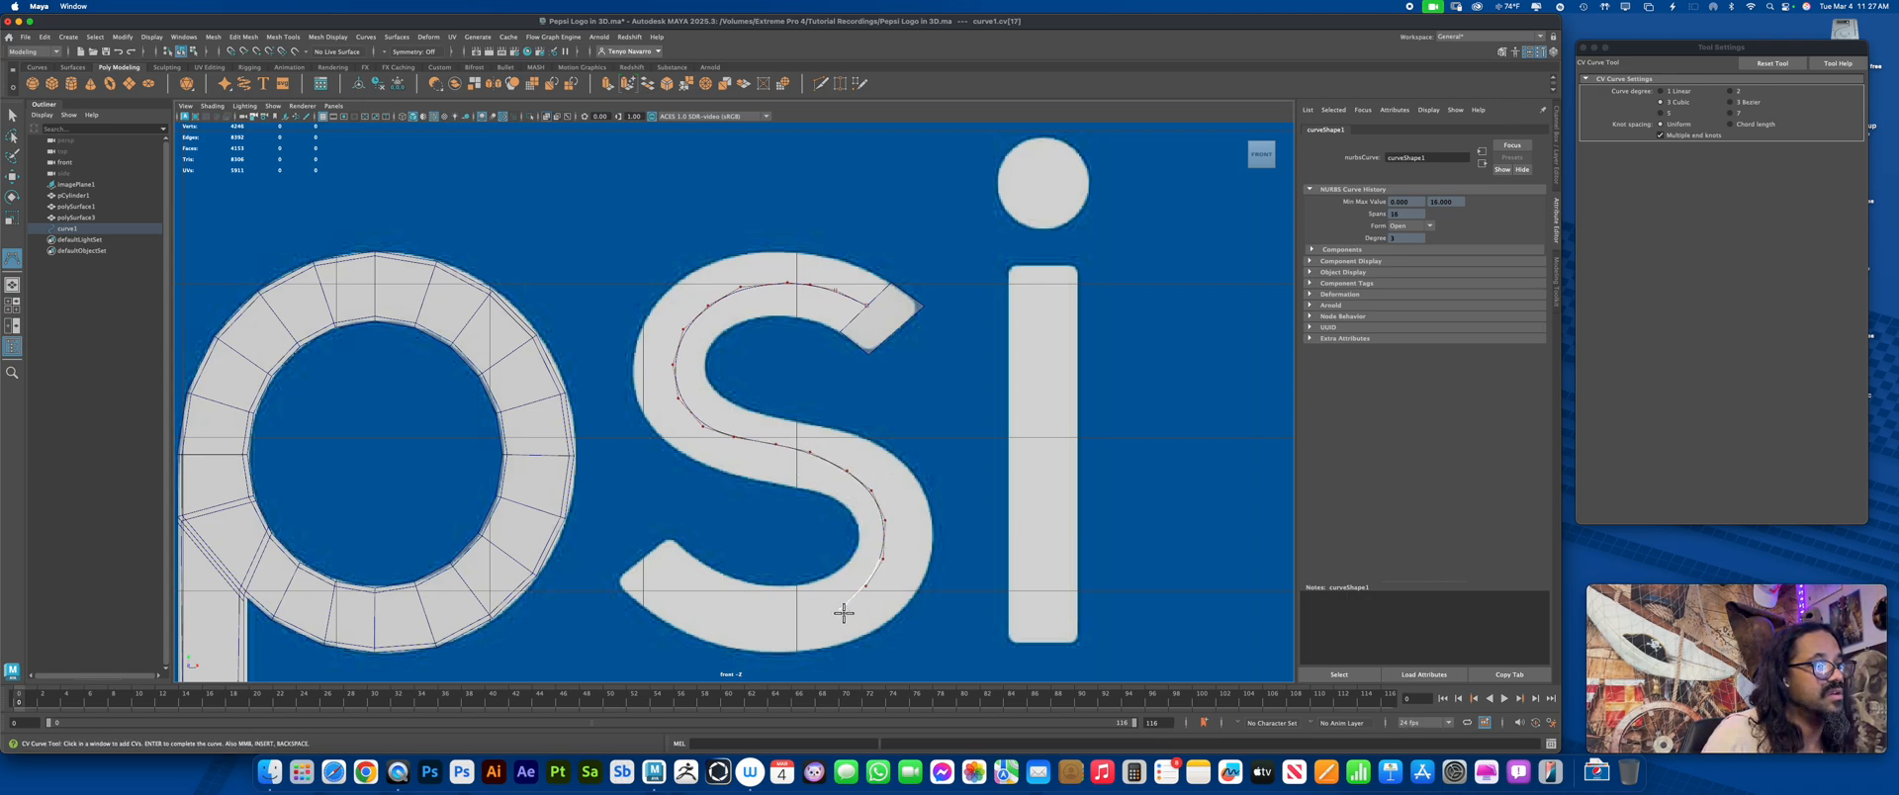
click(702, 600)
click(672, 581)
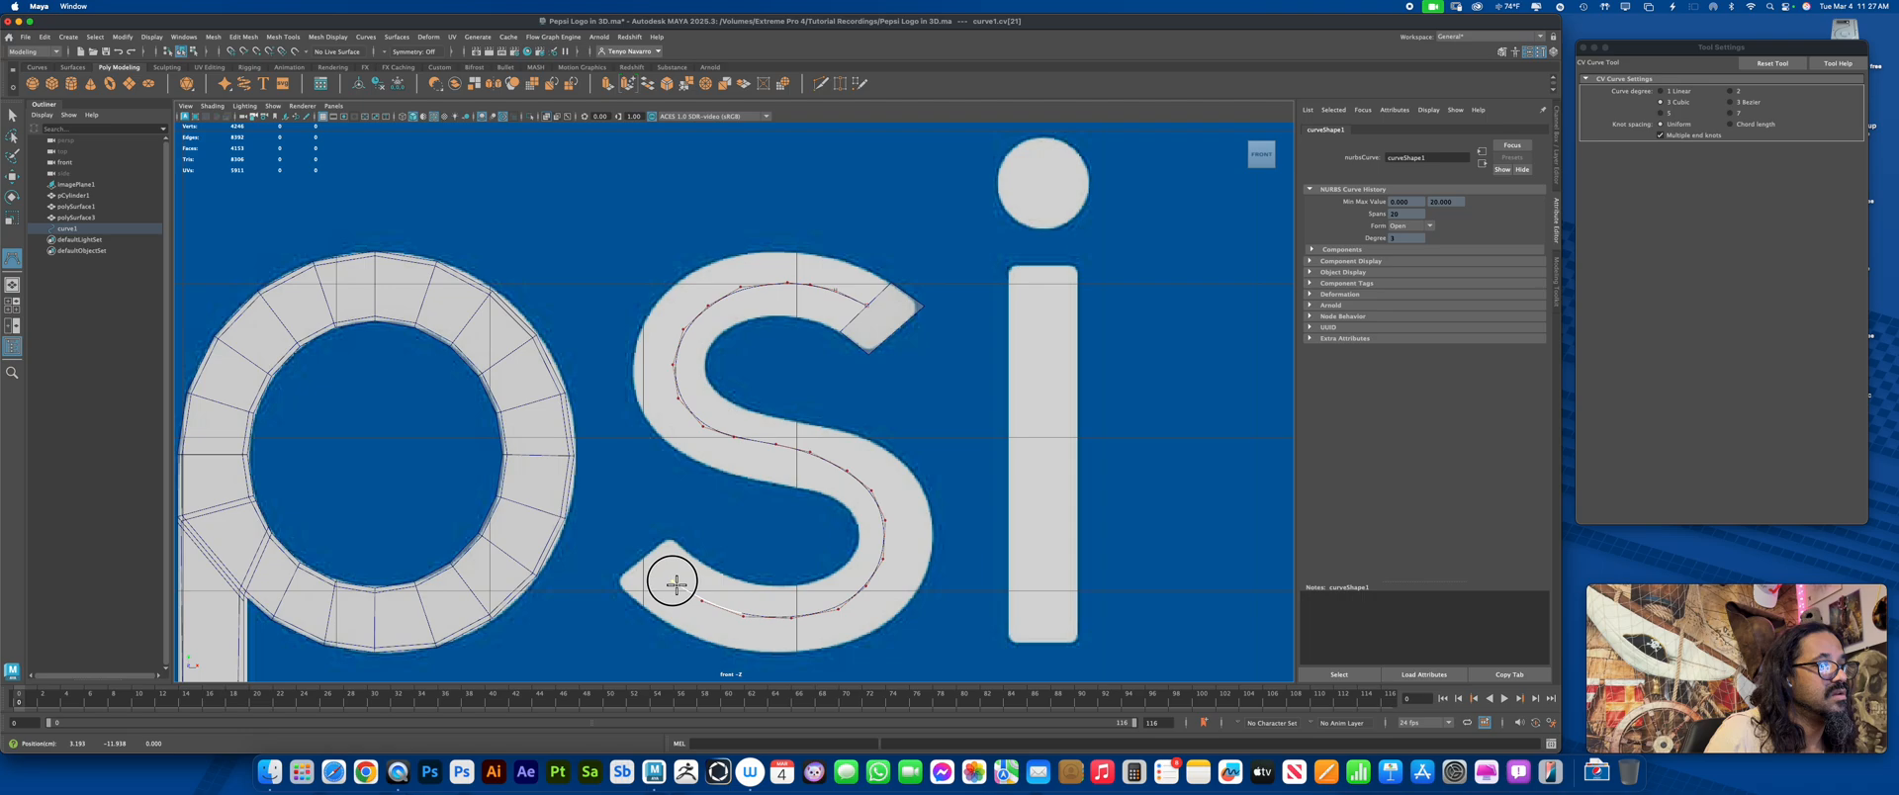
click(644, 555)
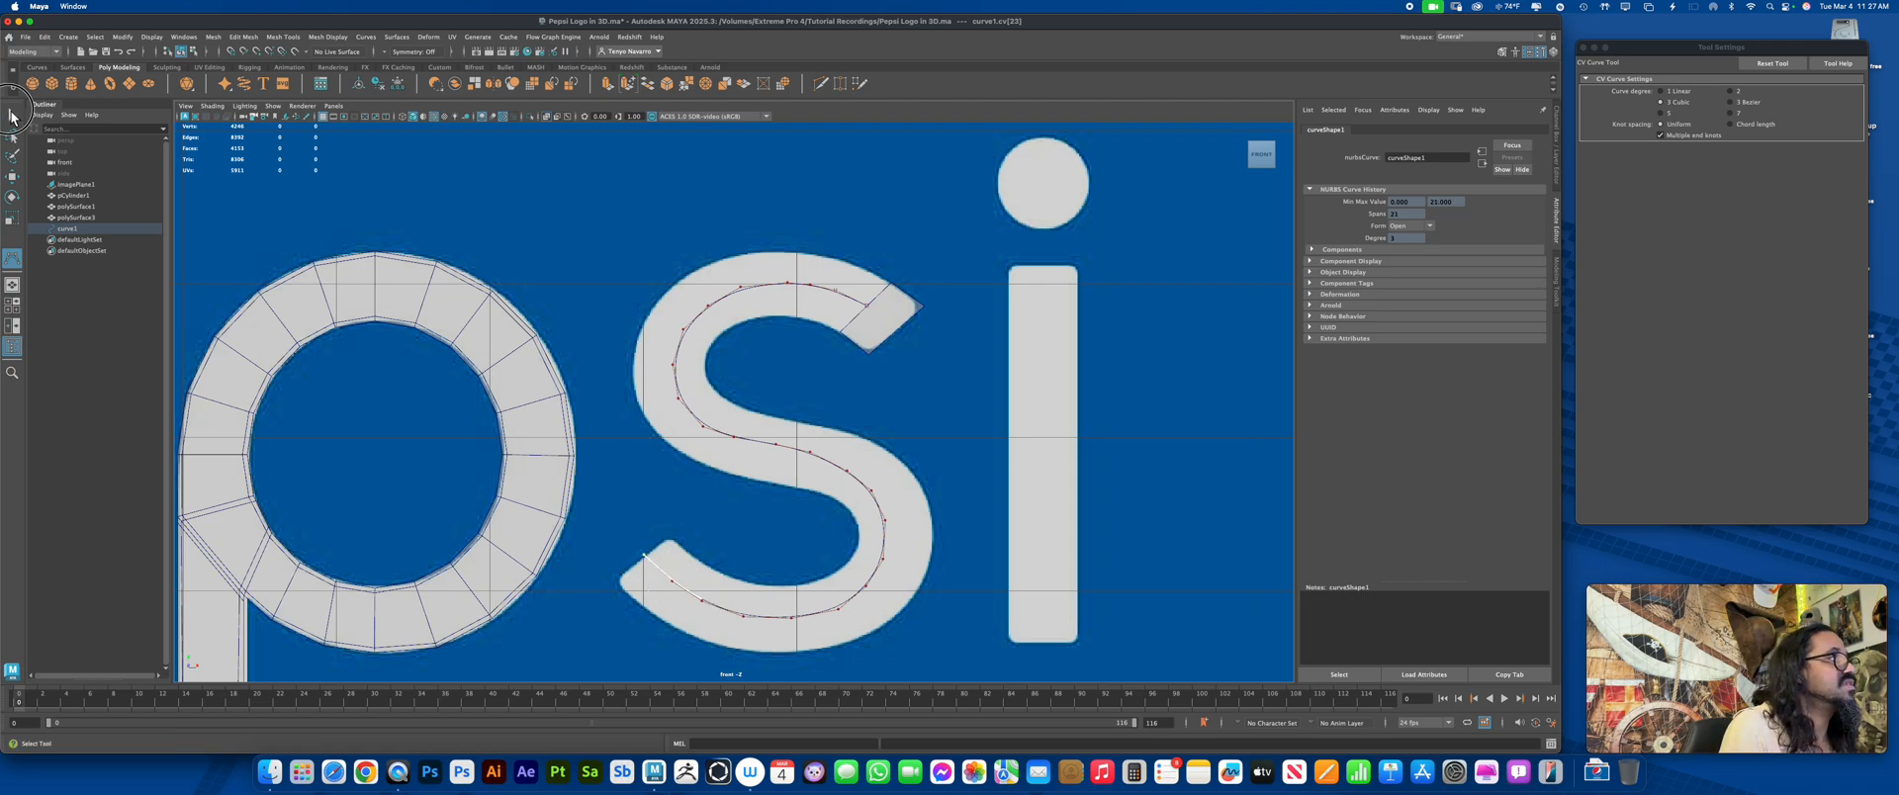
click(12, 115)
Try to move the curve in depth in the top view, and undo the move
key(space)
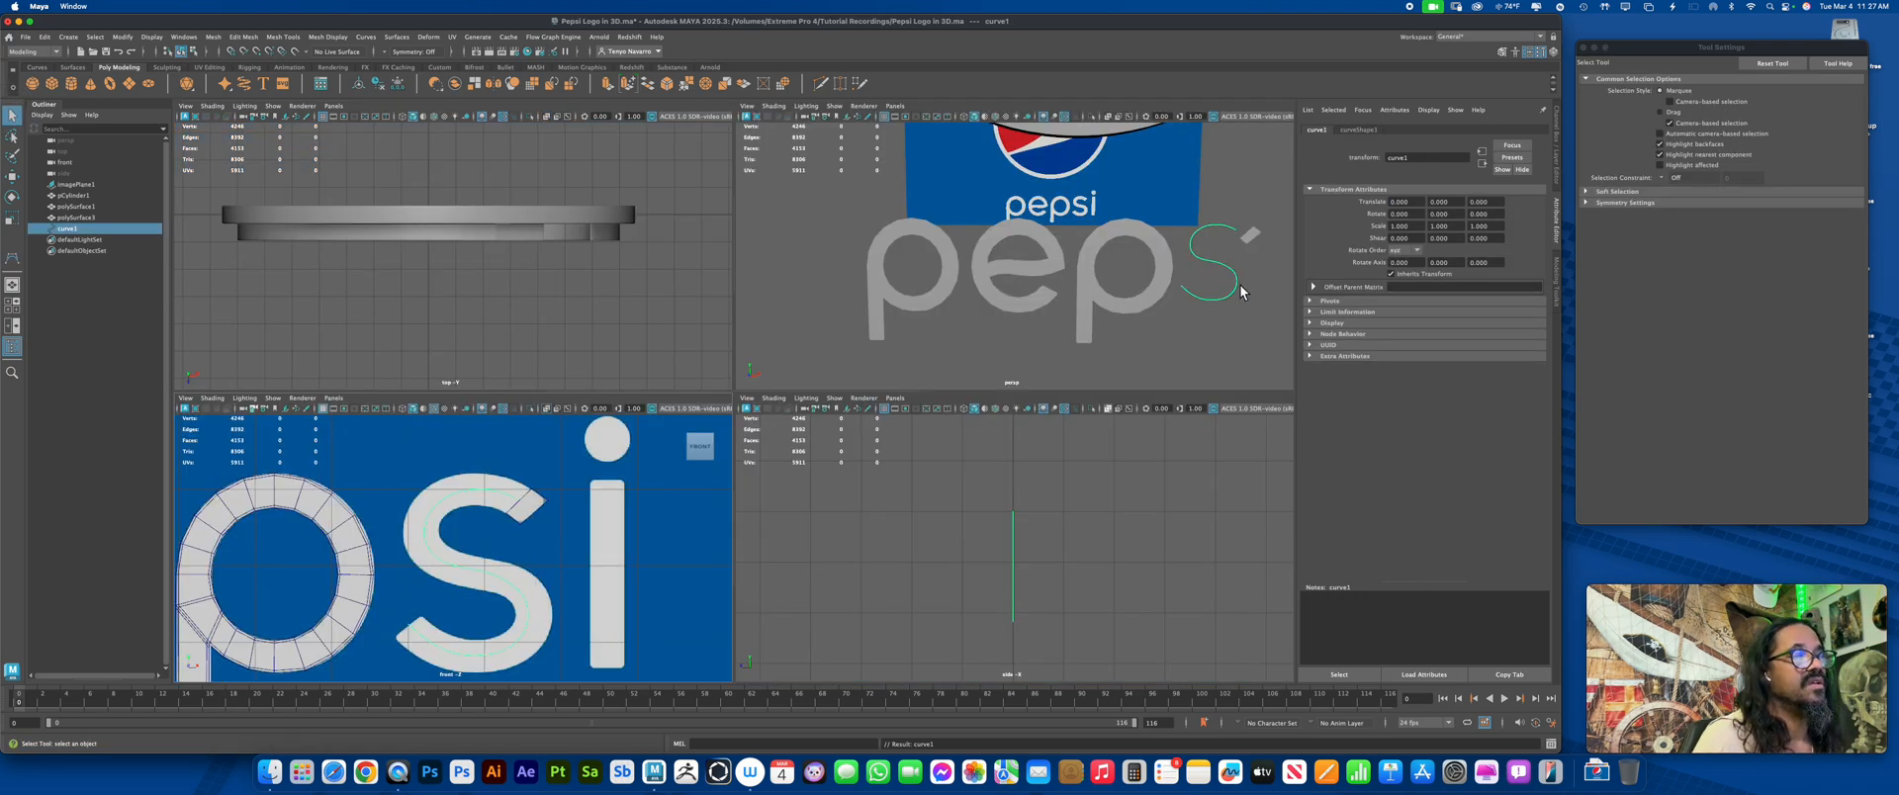
alt+drag(1243, 292, 1111, 334)
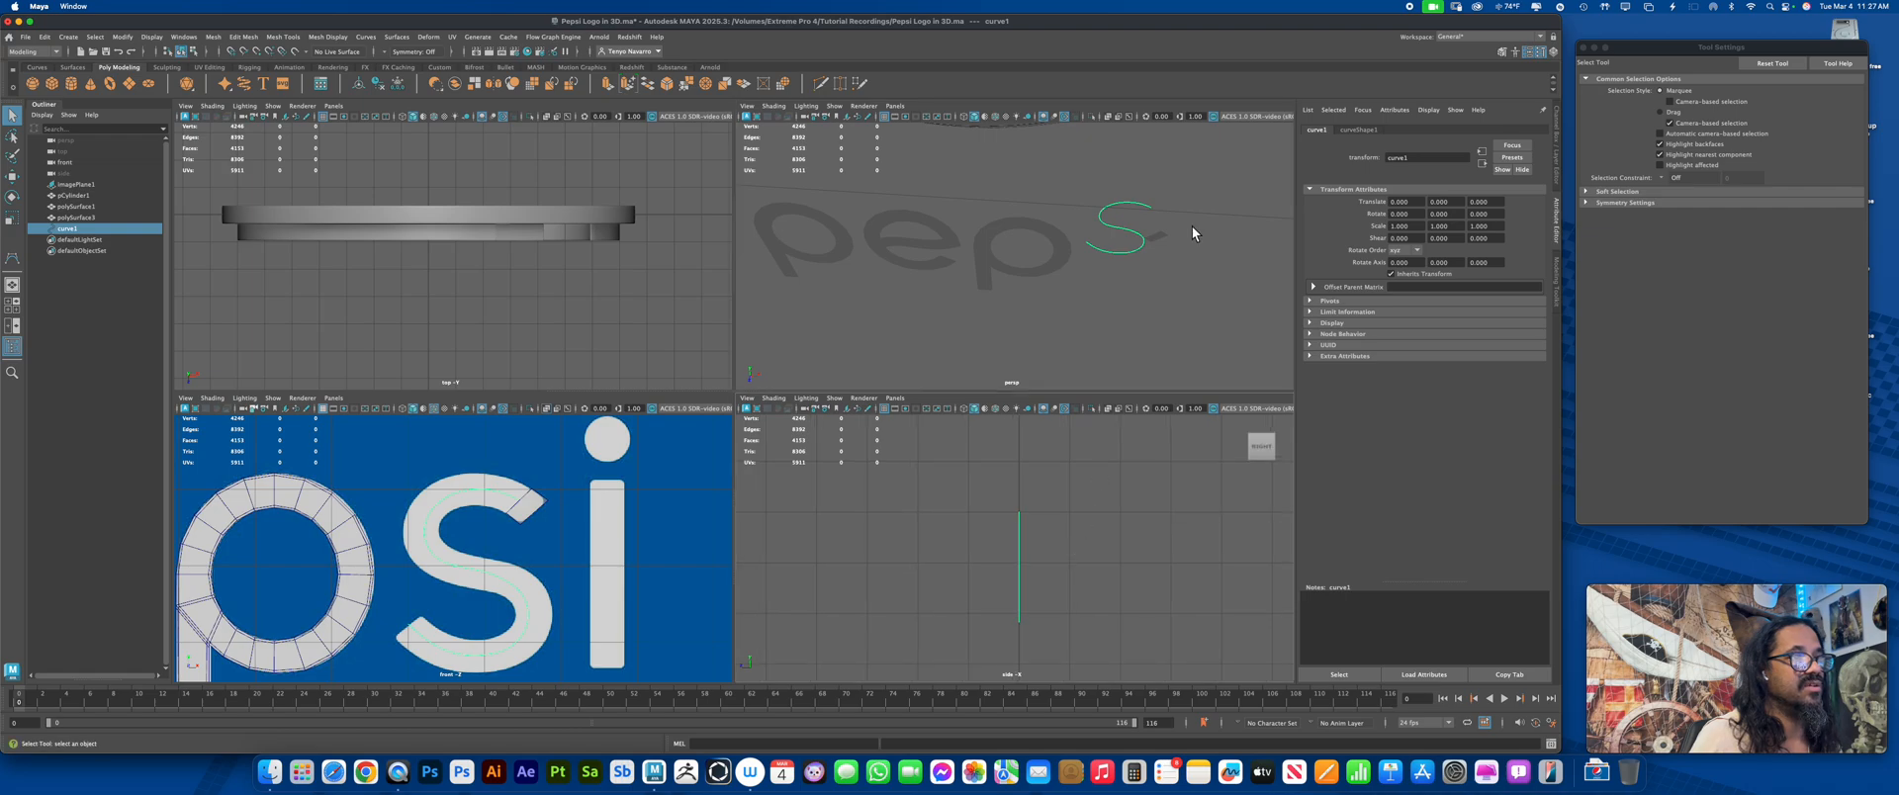
mouse_move(1199, 238)
alt+mouse_down()
mouse_move(1212, 280)
mouse_move(1177, 217)
alt+mouse_up()
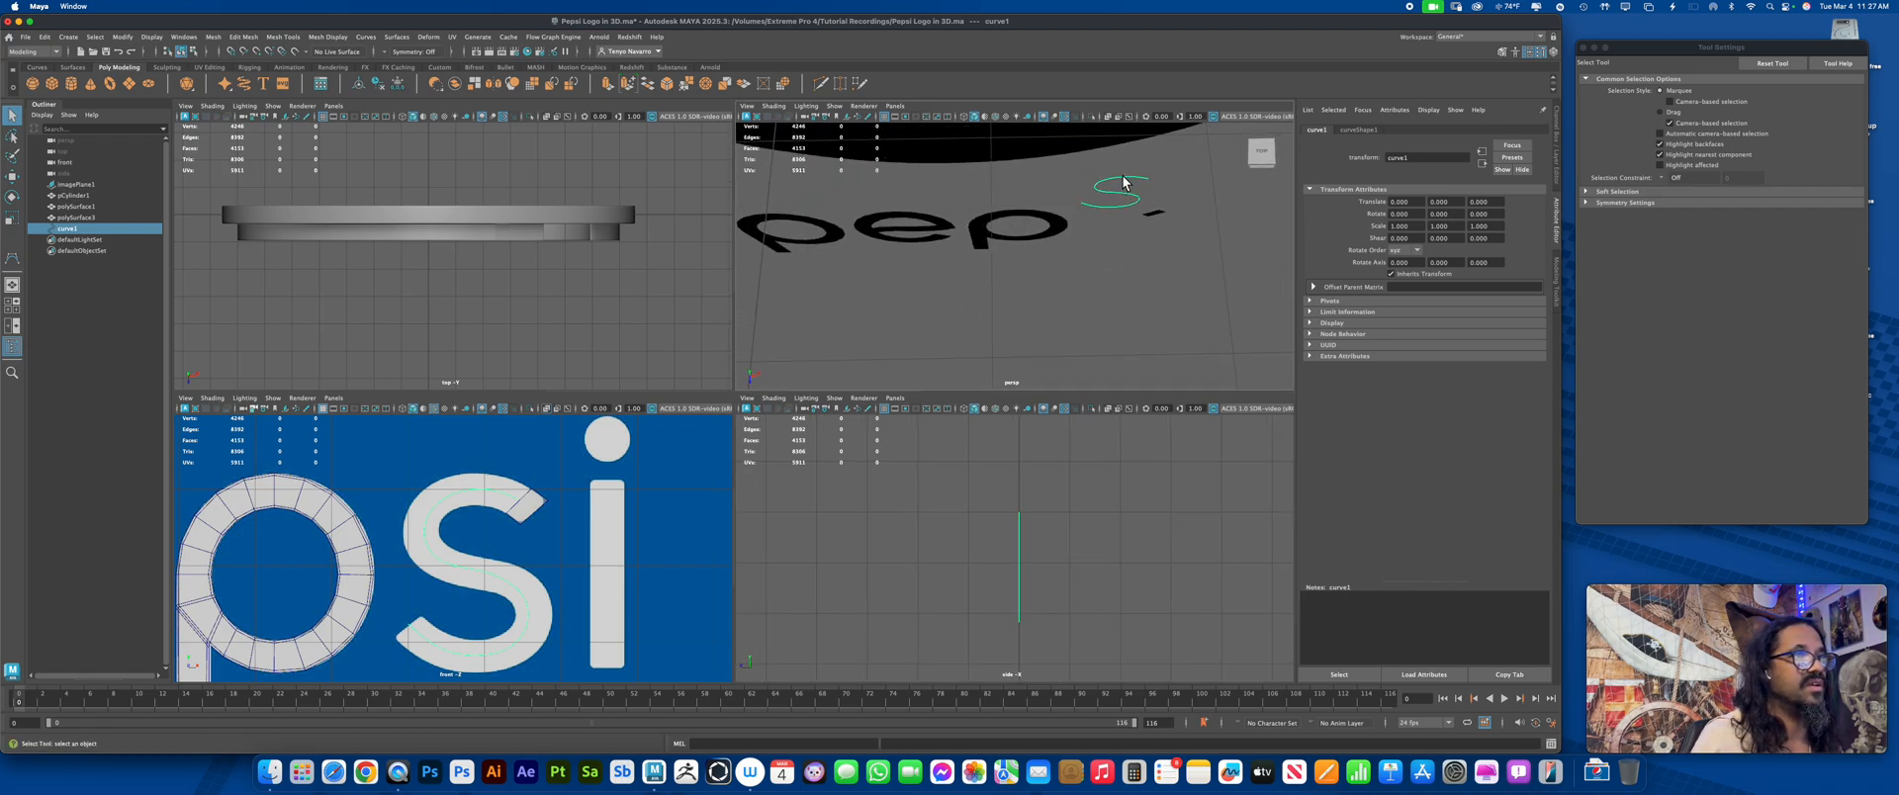
alt+right_drag(579, 255, 503, 231)
alt+middle_drag(503, 231, 447, 237)
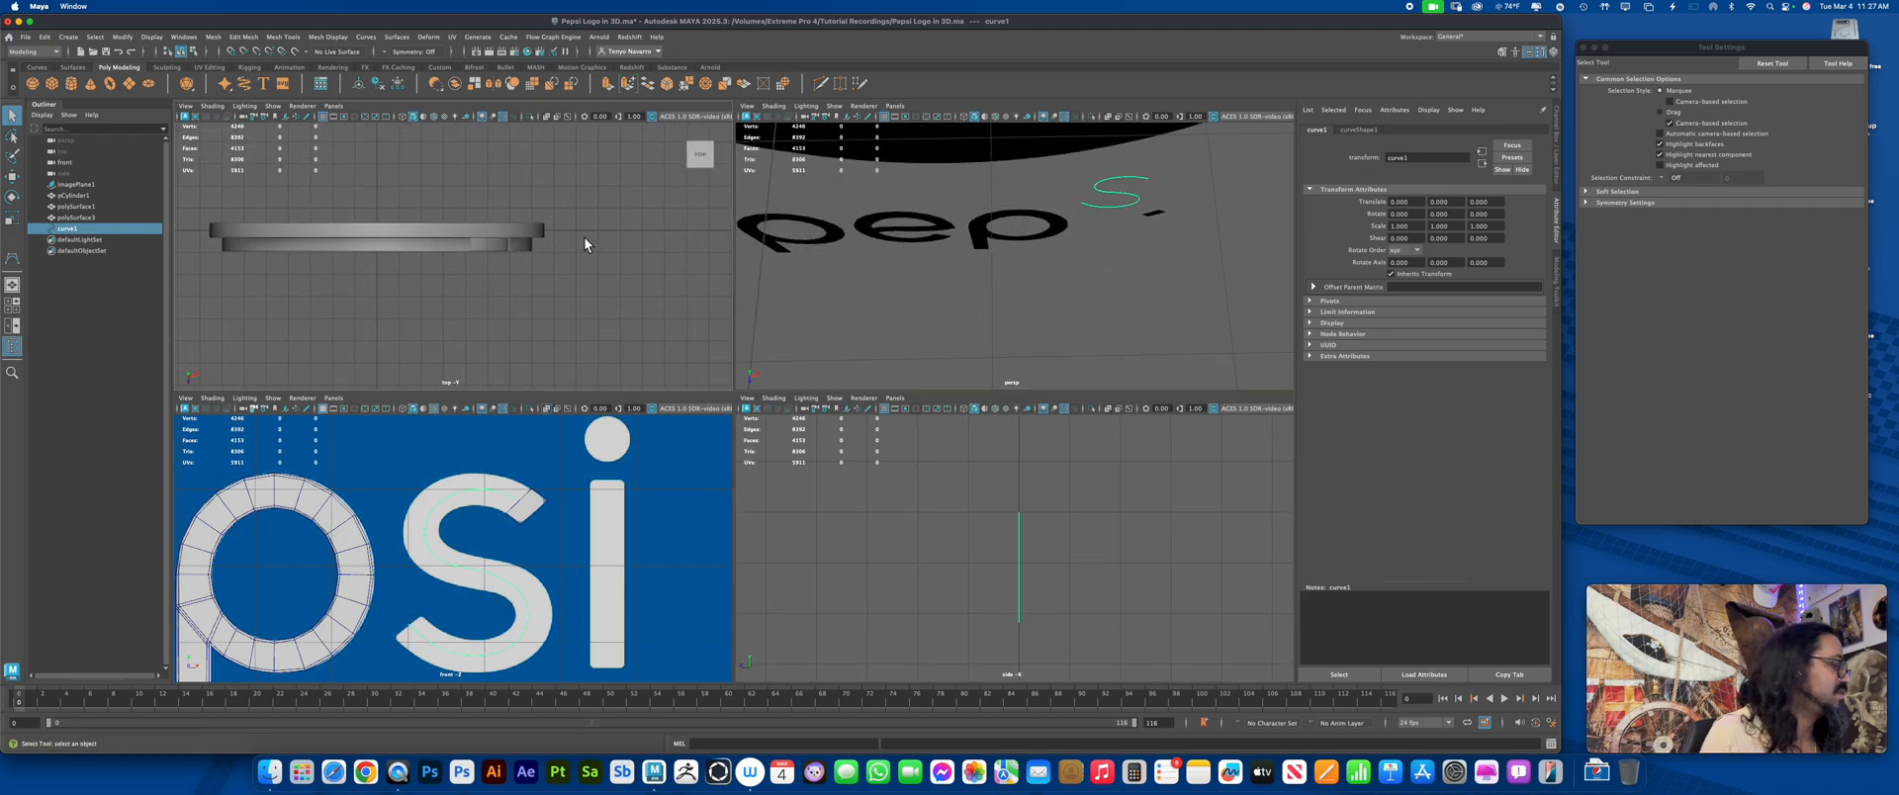
key(w)
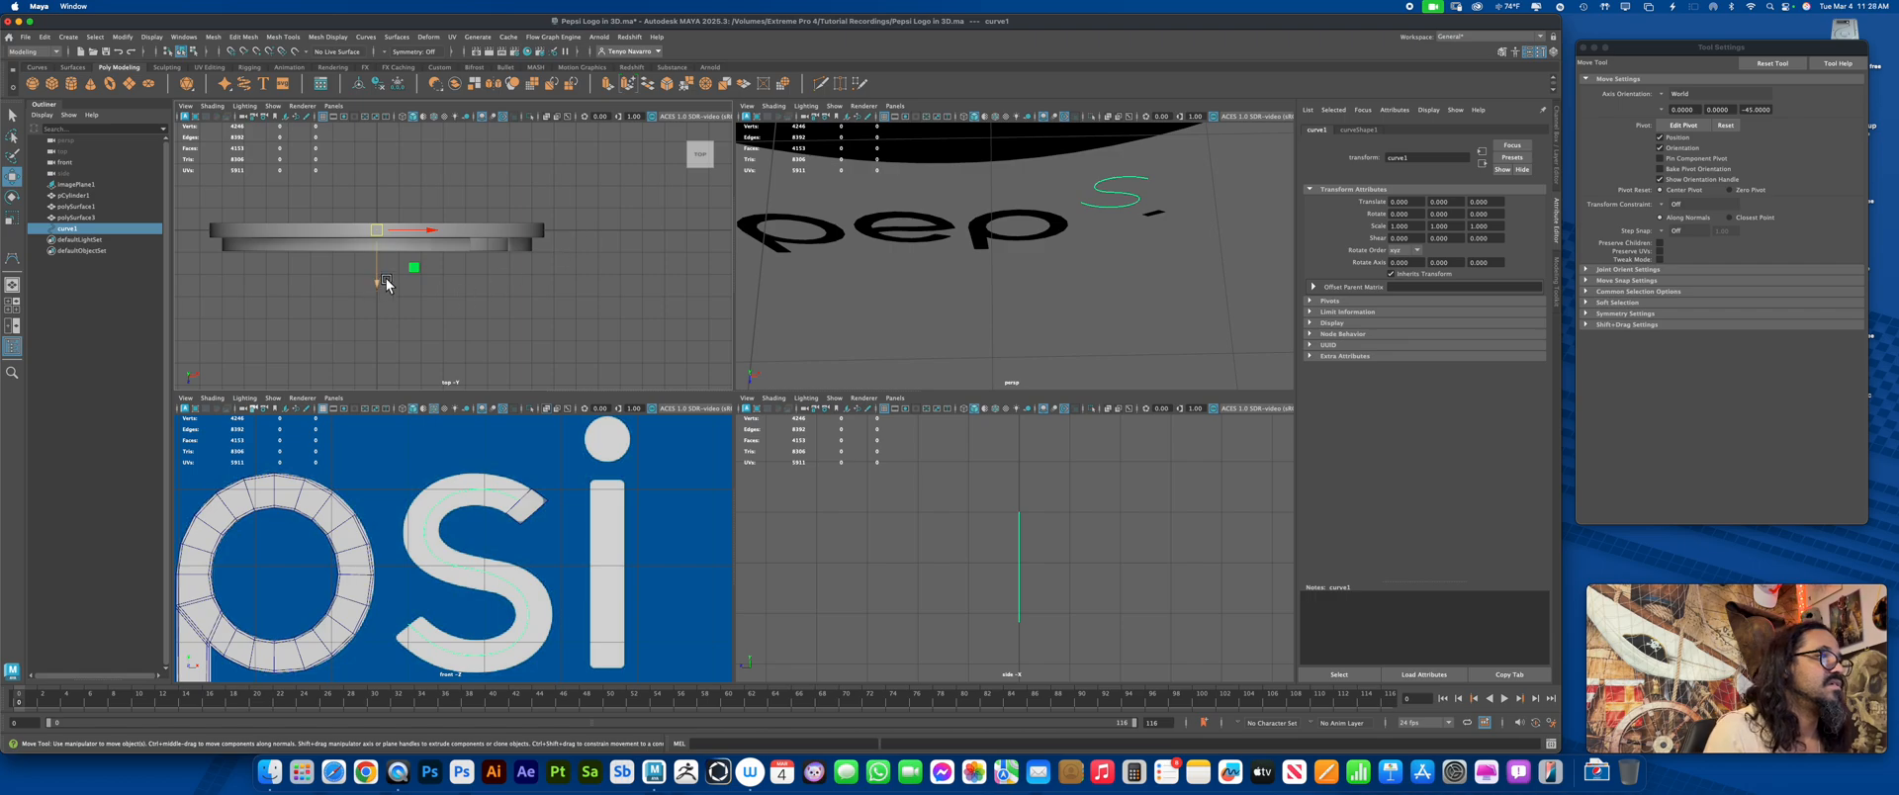
drag(386, 284, 381, 276)
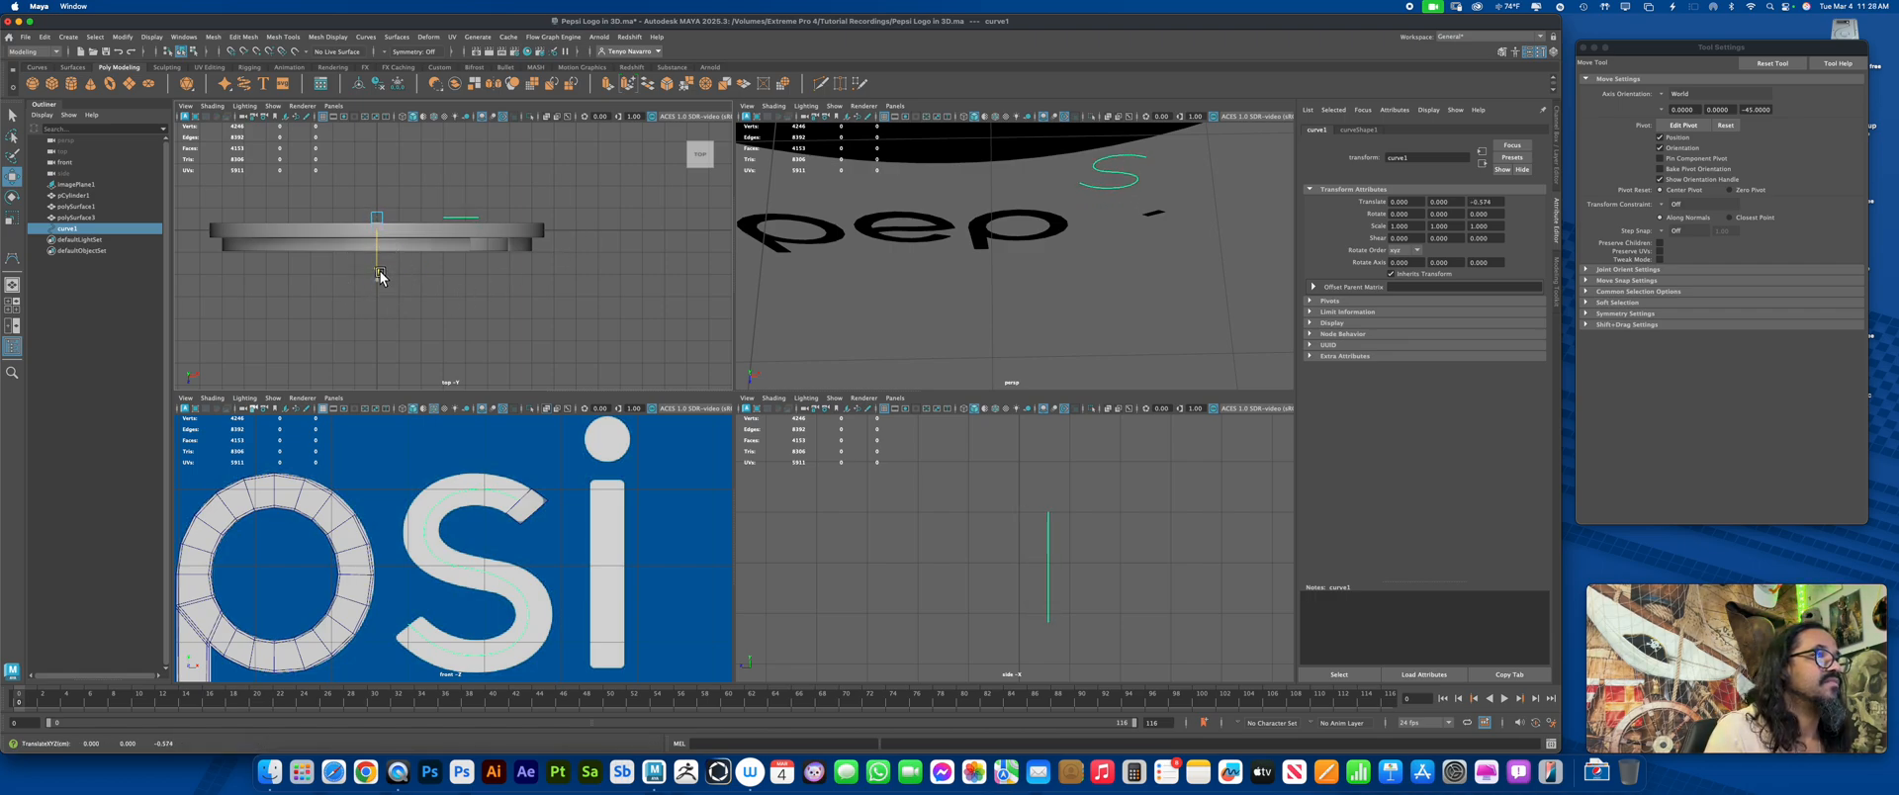
key(super+z)
Center the curve's pivot and move the curve forward in depth to the plane of the letter faces
click(360, 84)
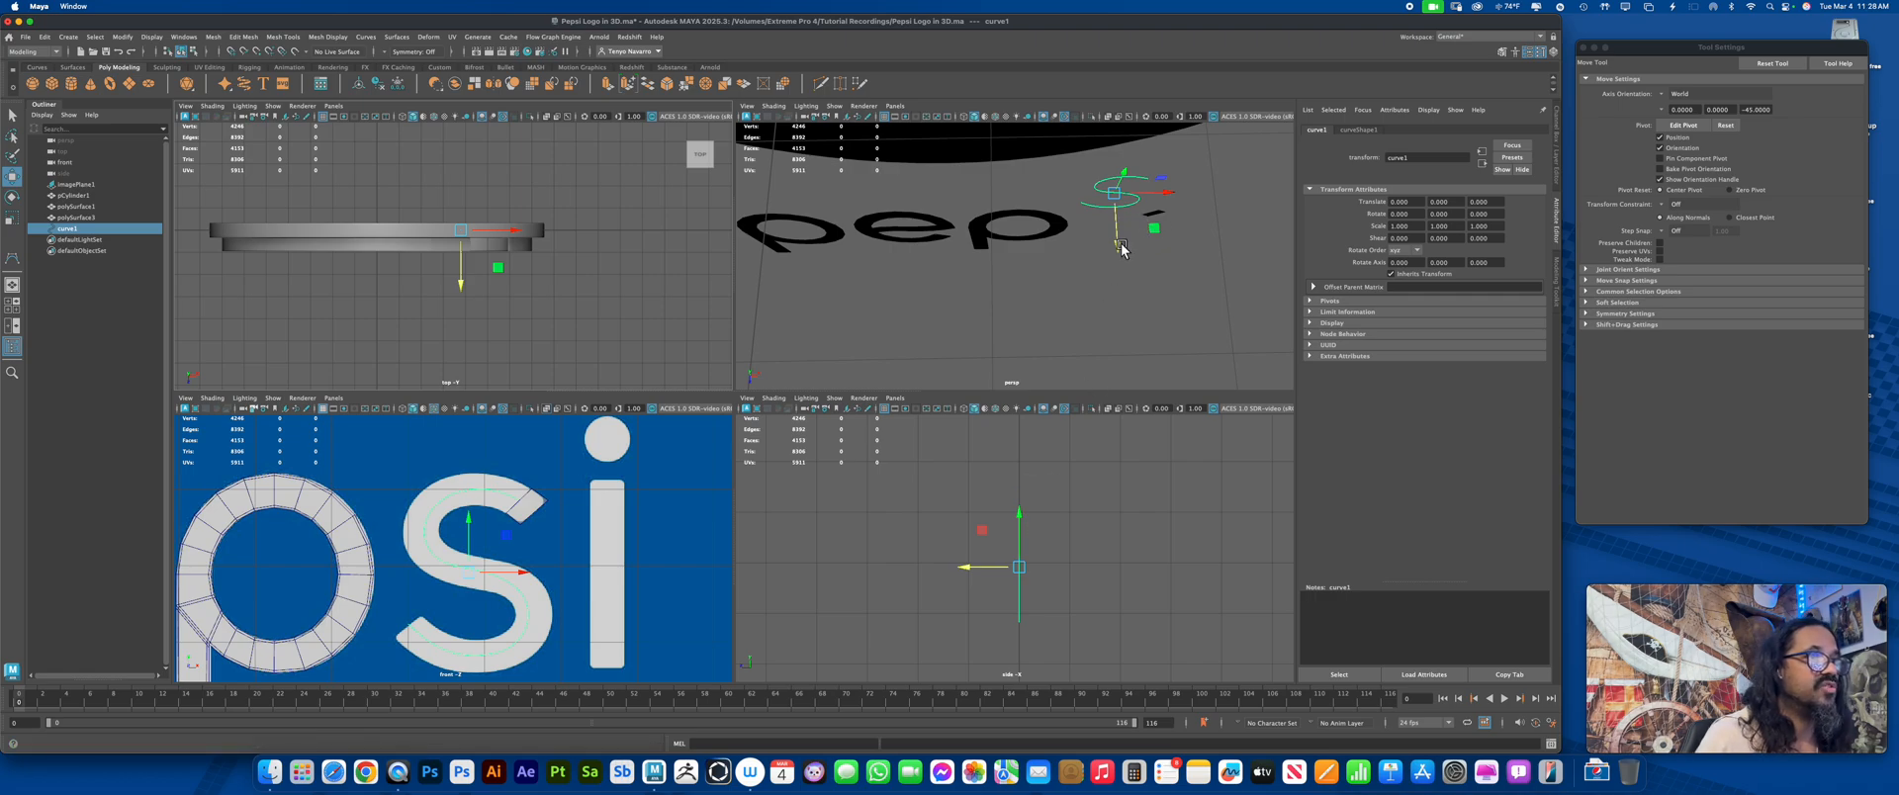
drag(1123, 248, 1123, 255)
click(1065, 230)
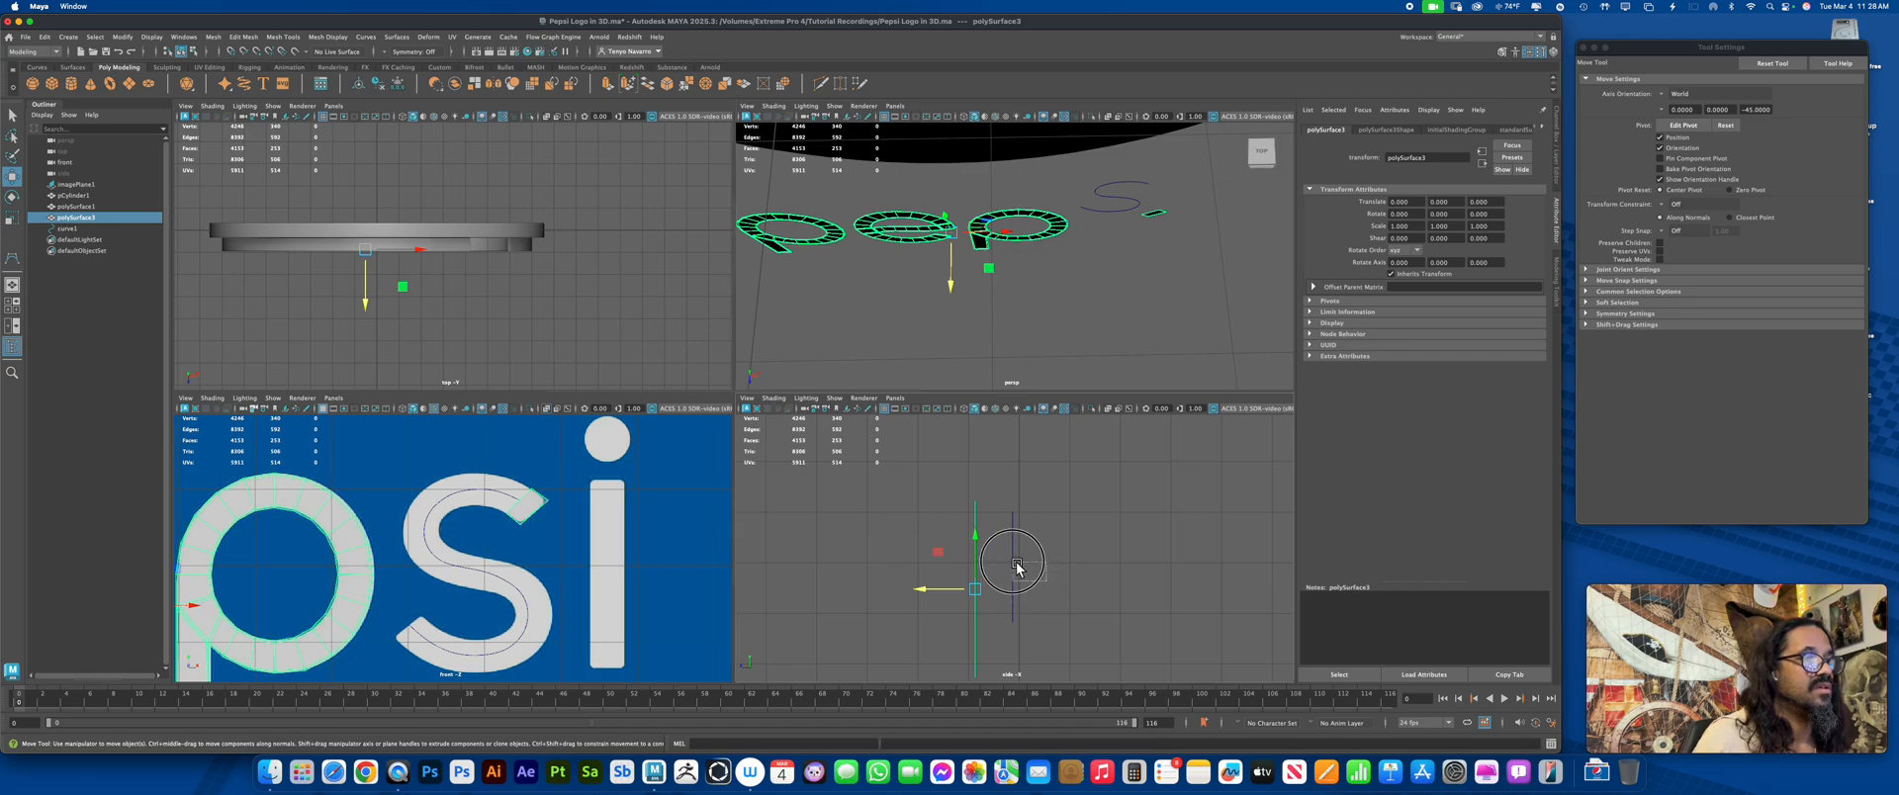
click(1009, 566)
drag(967, 571, 927, 569)
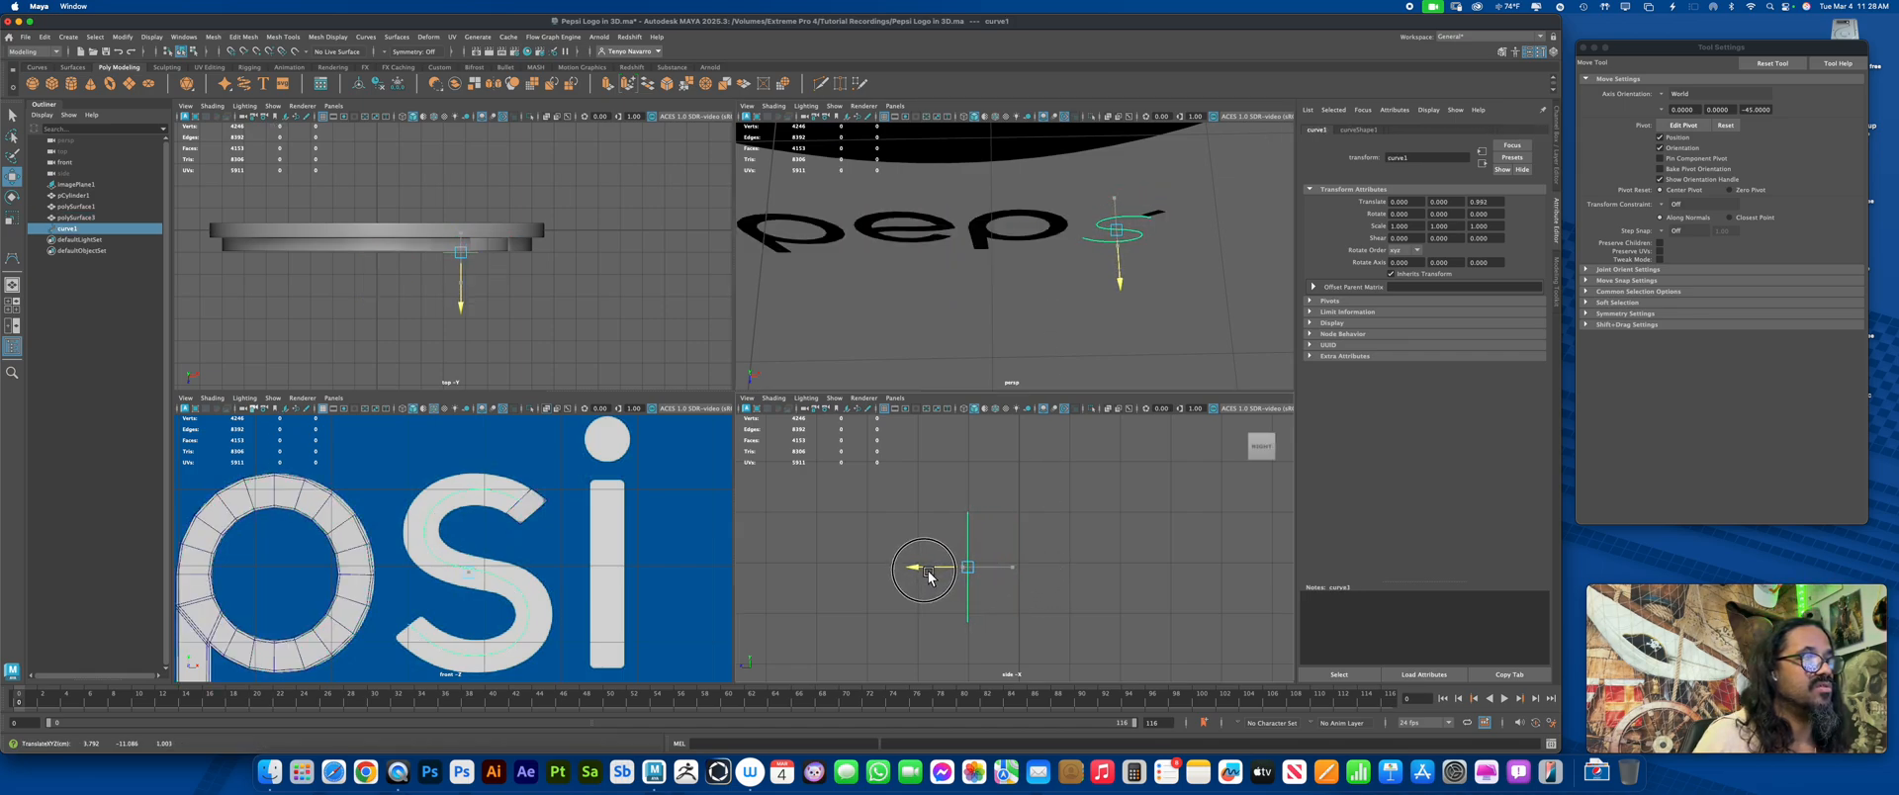
Select only the letter mesh and move it slightly forward in depth to line up with the curve
drag(1085, 205, 1178, 255)
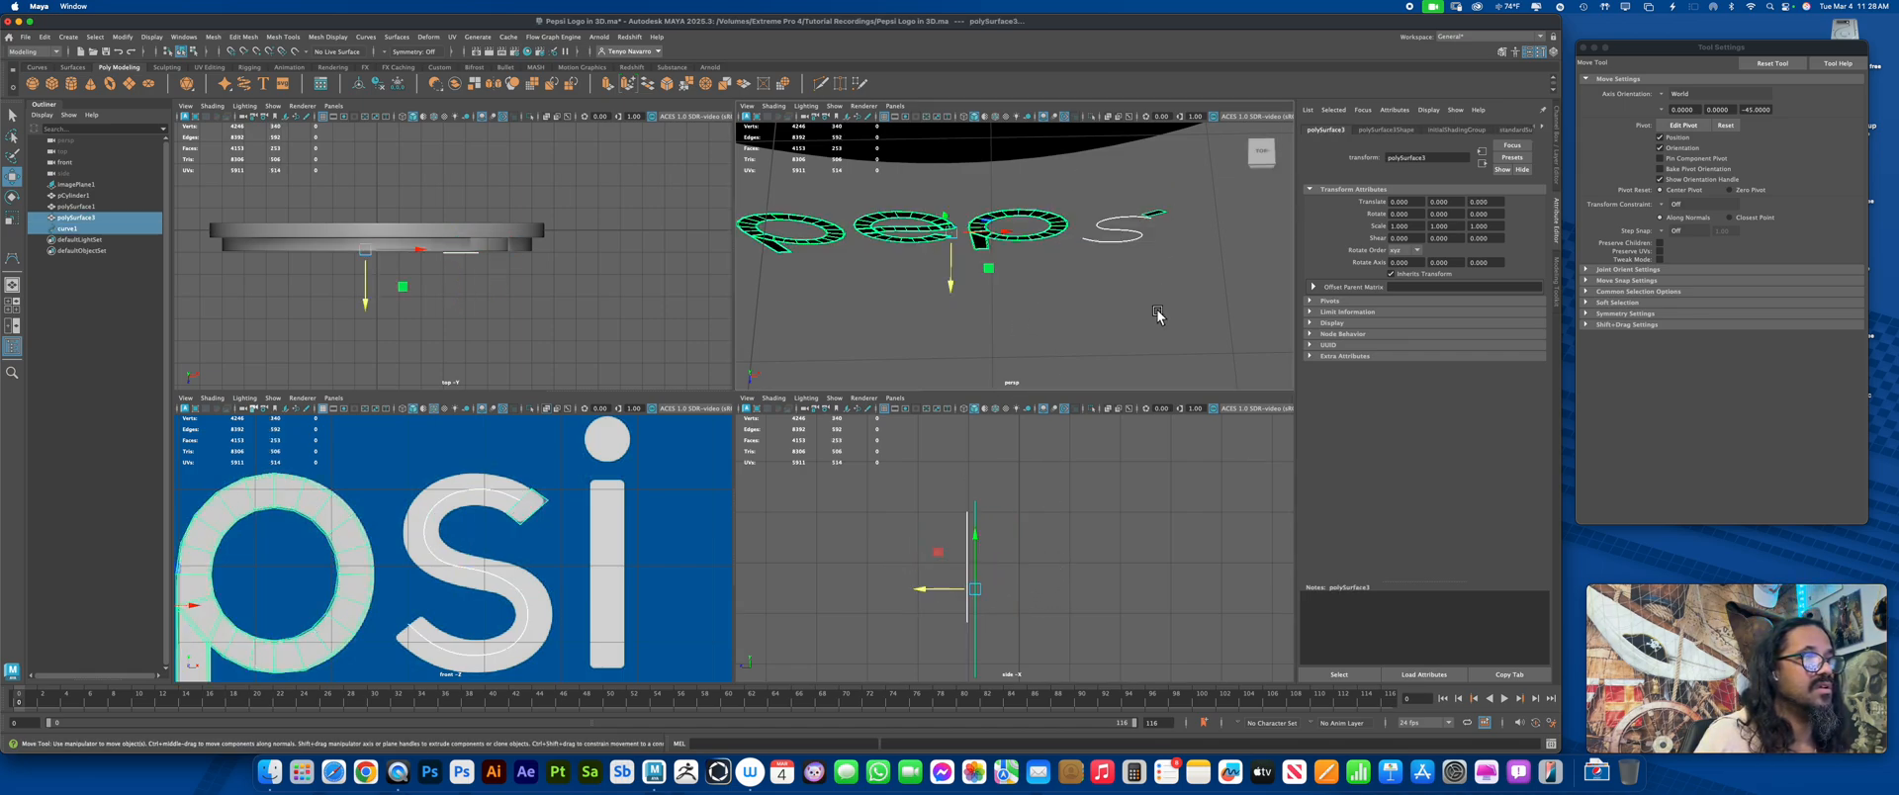
click(975, 484)
drag(994, 520, 995, 522)
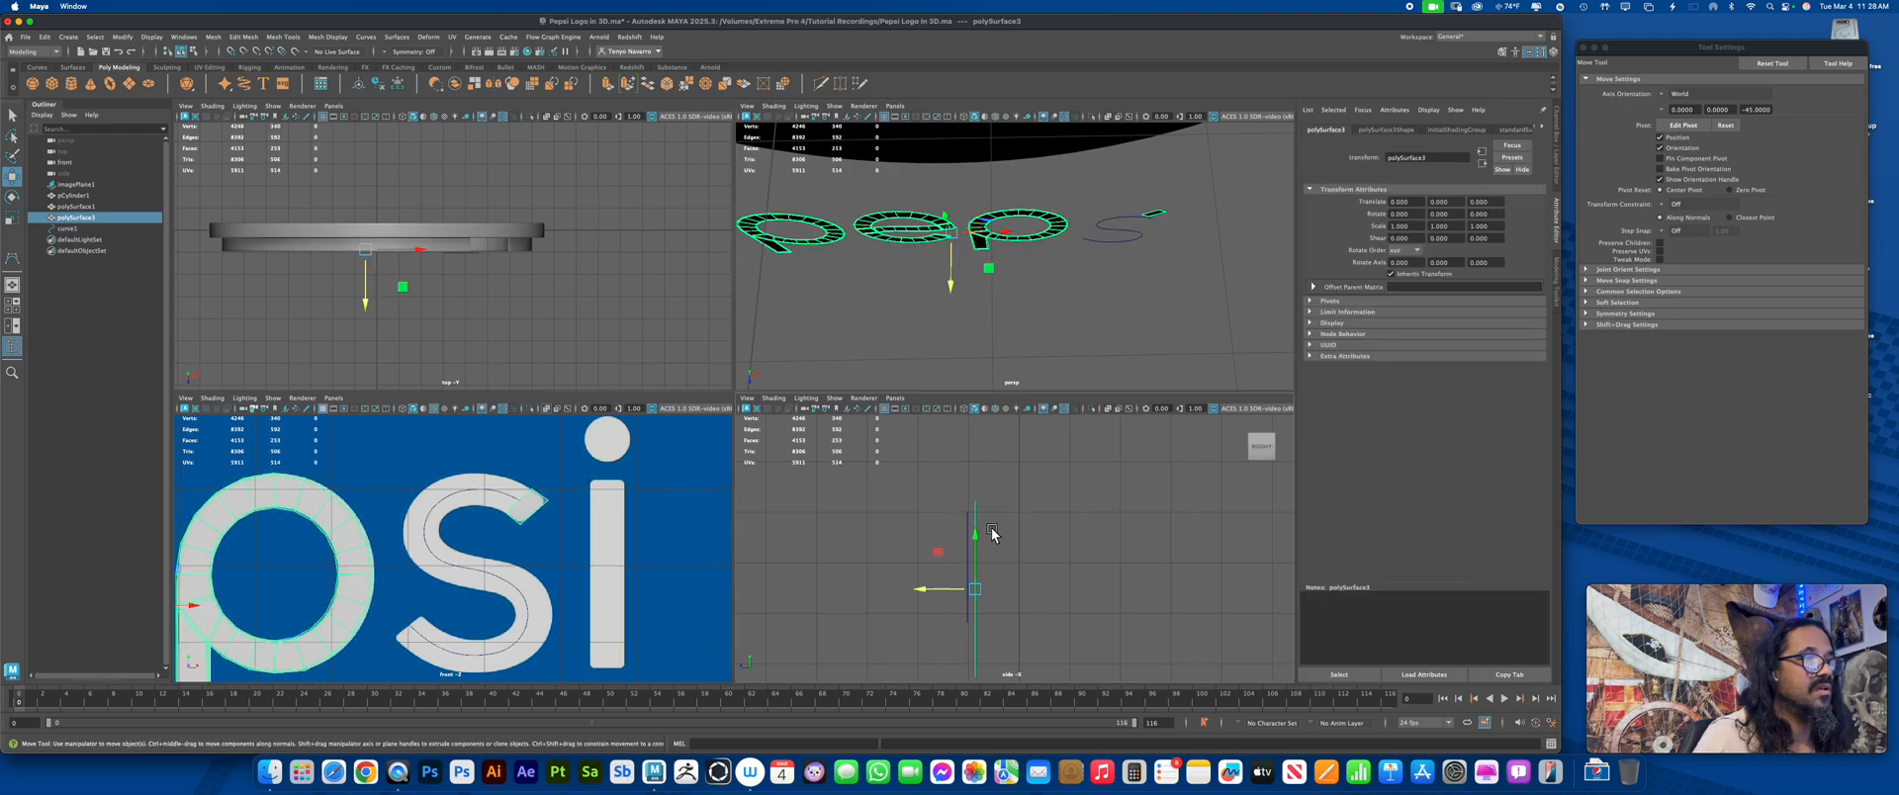
drag(924, 592, 919, 597)
key(z)
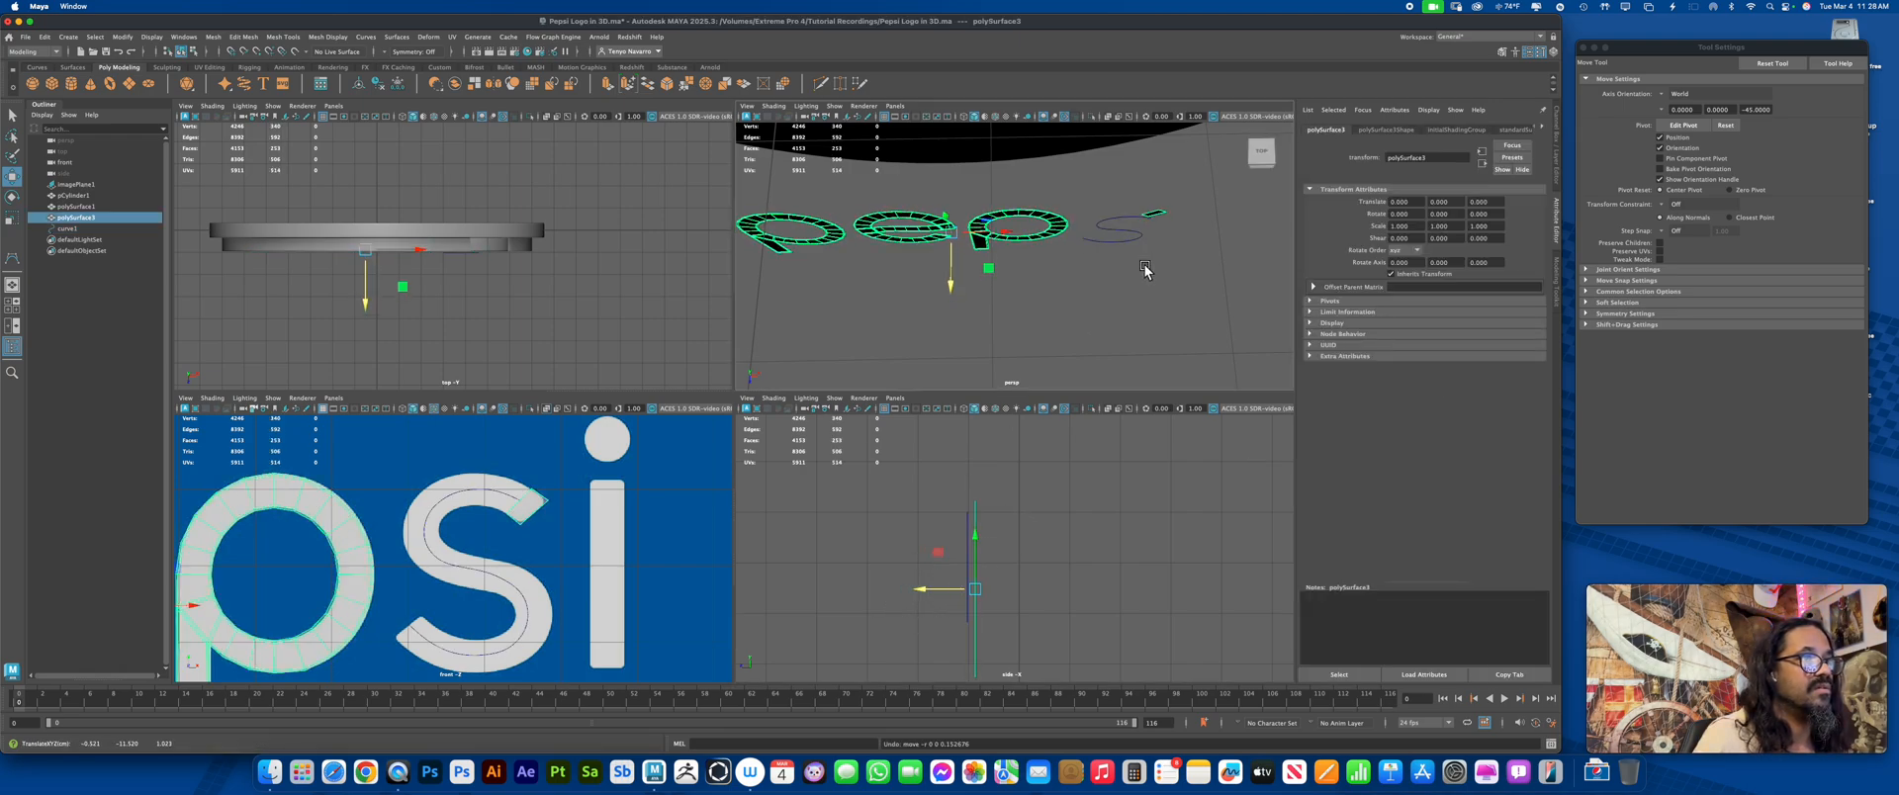
key(shift+z)
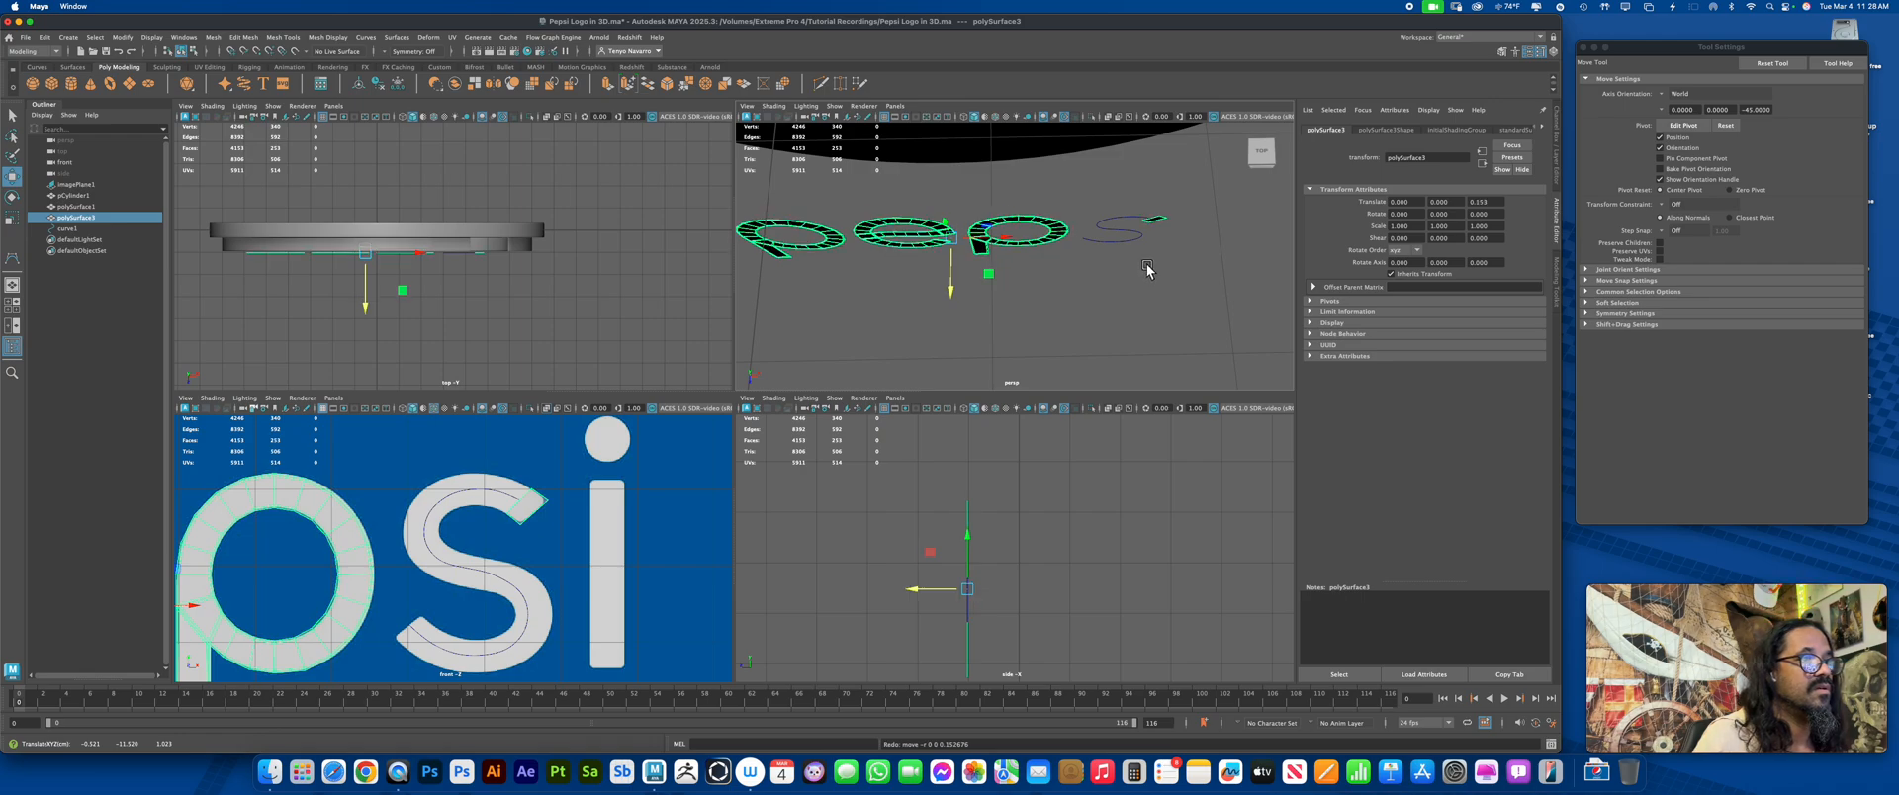
Select the letter mesh and the curve together and move both back in depth towards the logo disc
click(1147, 271)
alt+drag(1153, 259, 1232, 320)
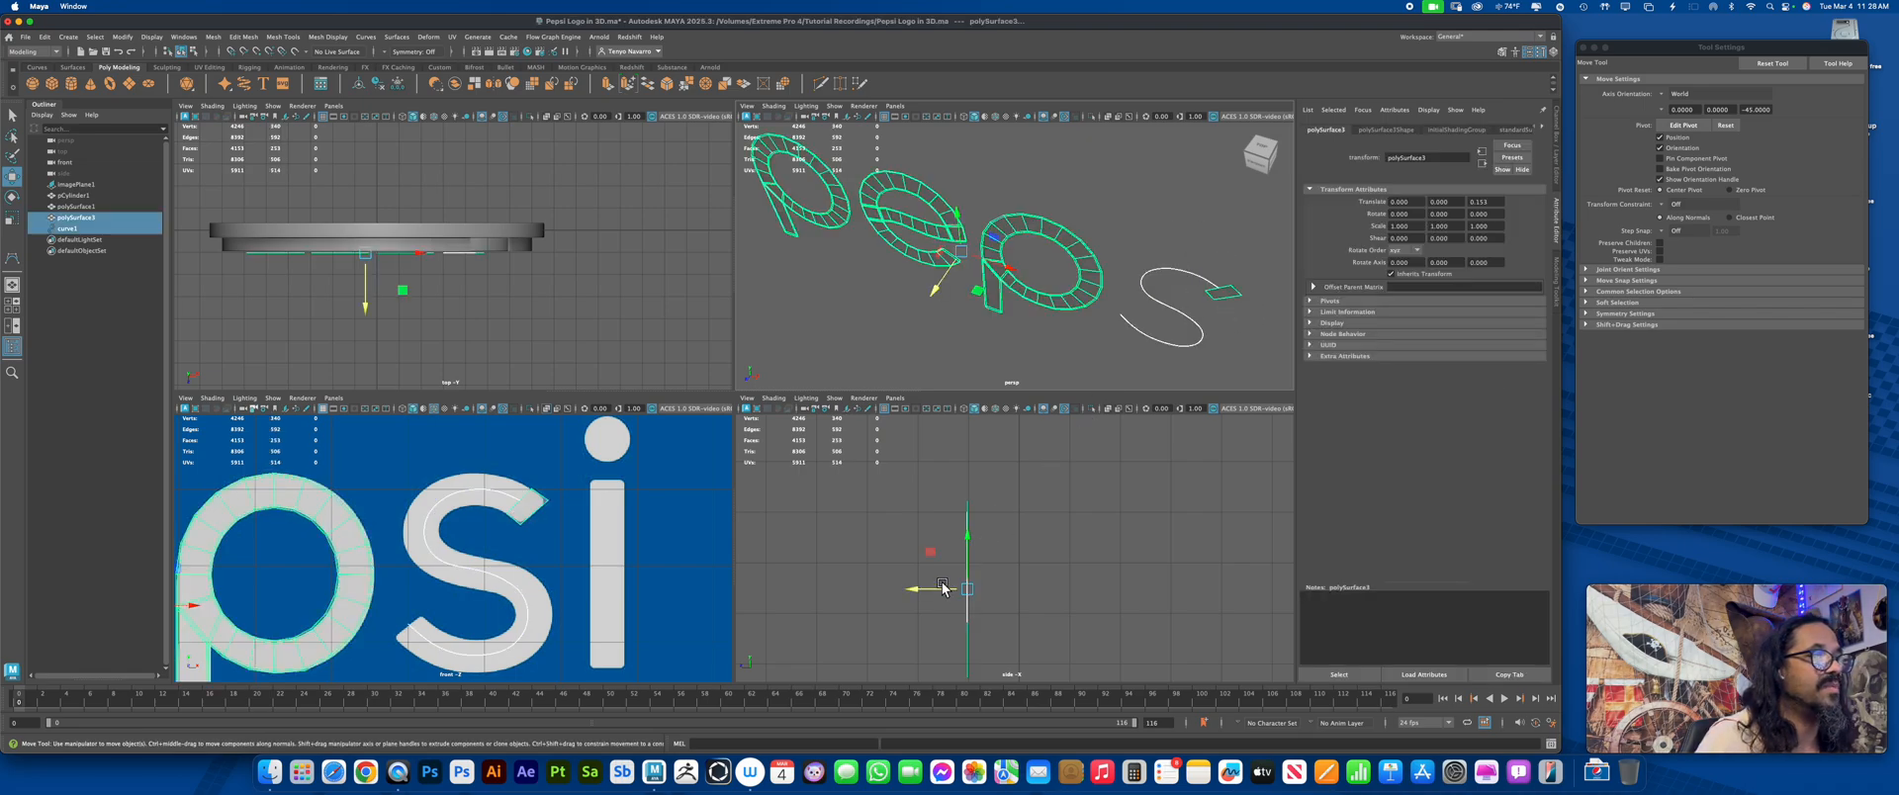
drag(920, 593, 934, 600)
alt+right_drag(645, 557, 554, 539)
alt+middle_drag(554, 539, 594, 561)
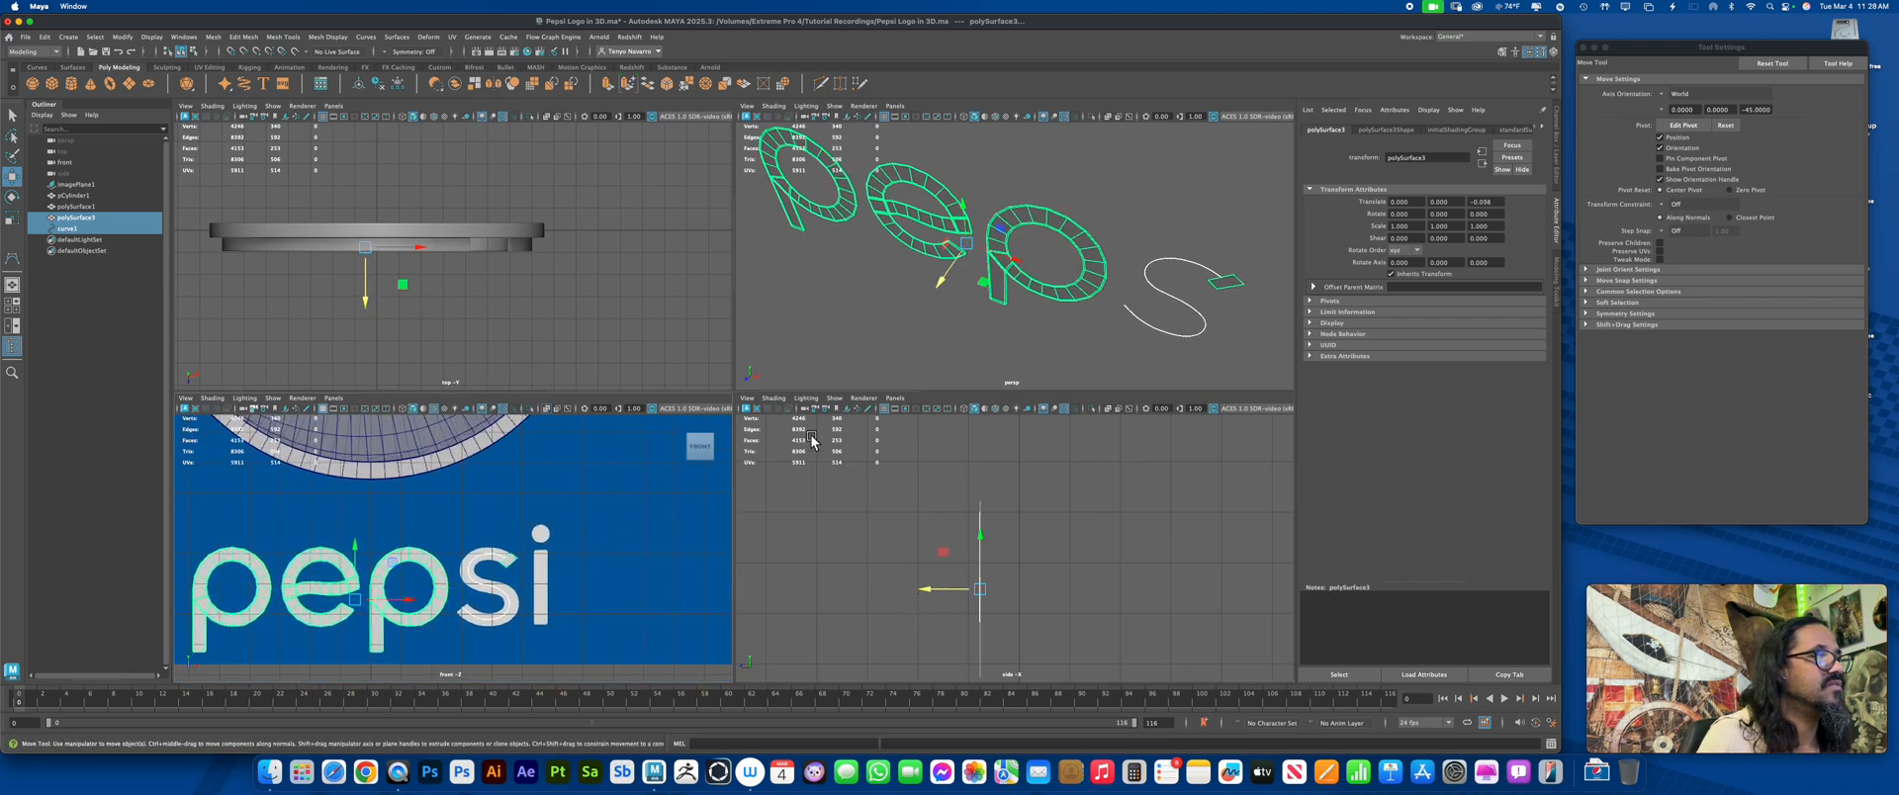
mouse_move(1133, 550)
alt+right_down()
mouse_move(995, 497)
mouse_move(984, 571)
alt+right_up()
drag(964, 595, 974, 596)
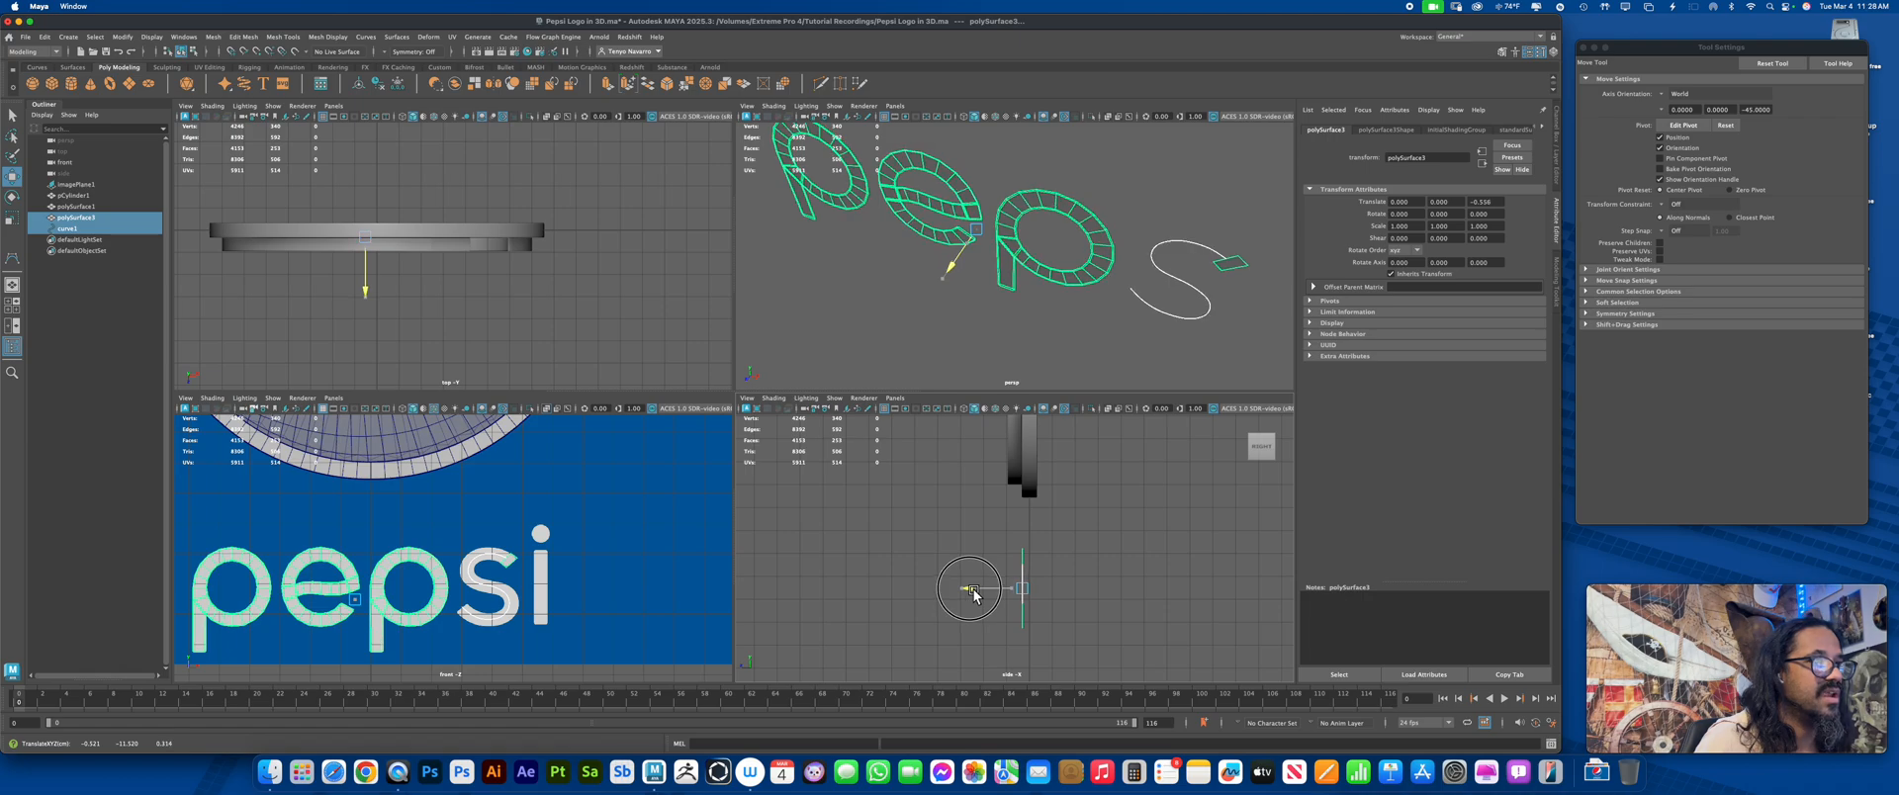
Select the inner edge of the s's upper end face together with the curve and extrude the edge along the curve
click(1096, 297)
alt+drag(1080, 326, 1091, 290)
click(1089, 290)
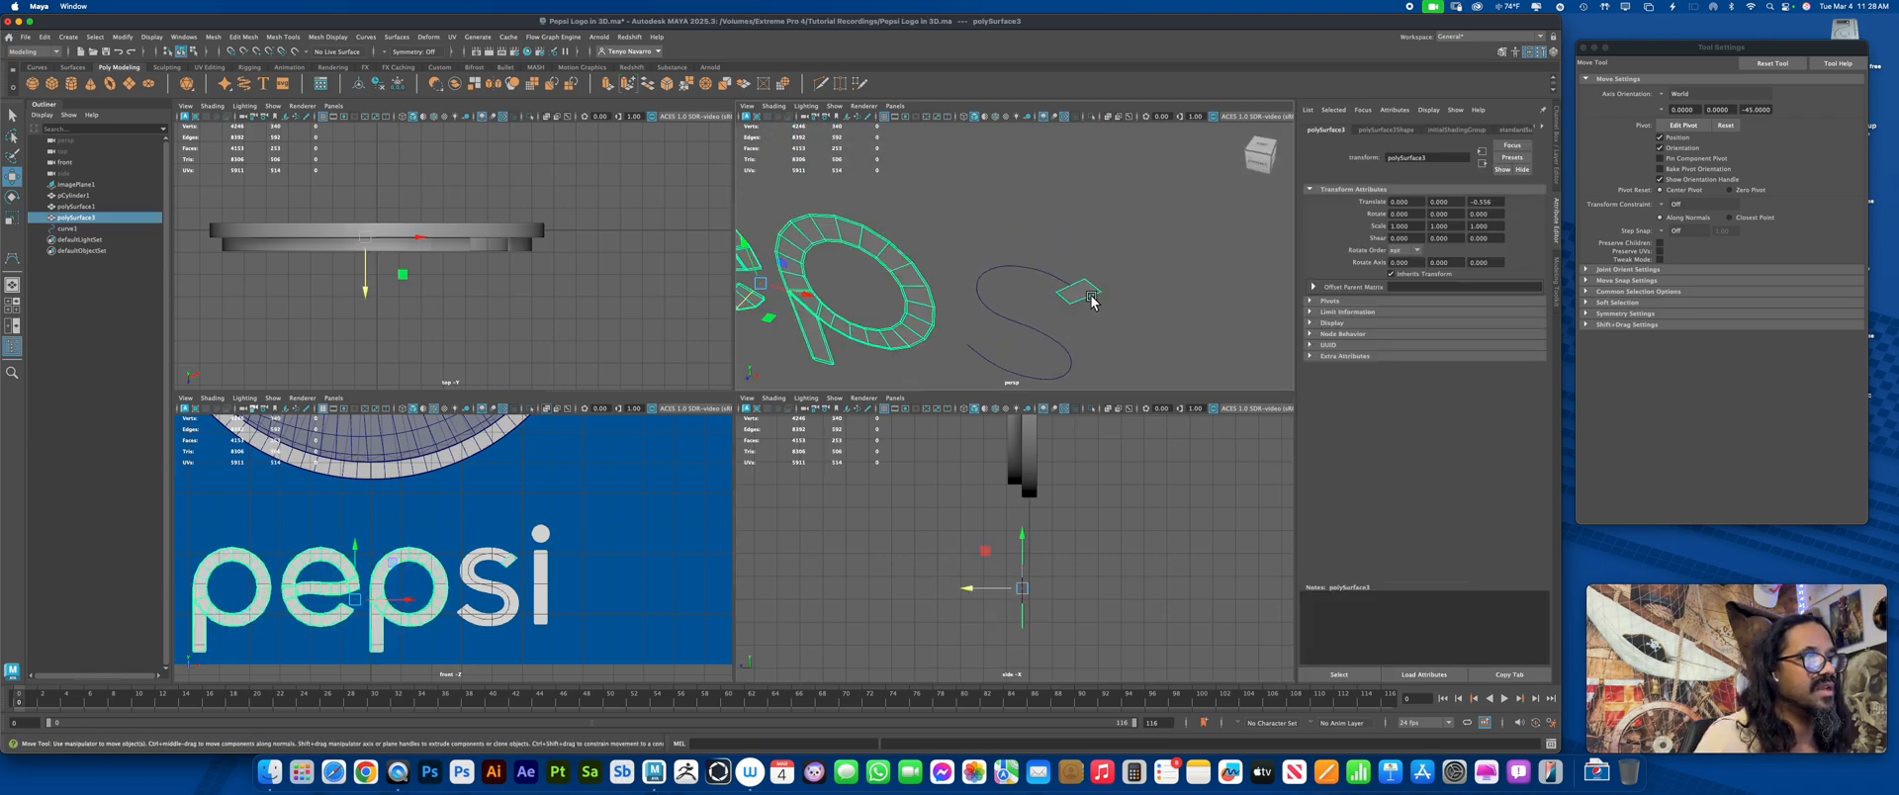
right_drag(1090, 289, 1080, 243)
click(1078, 291)
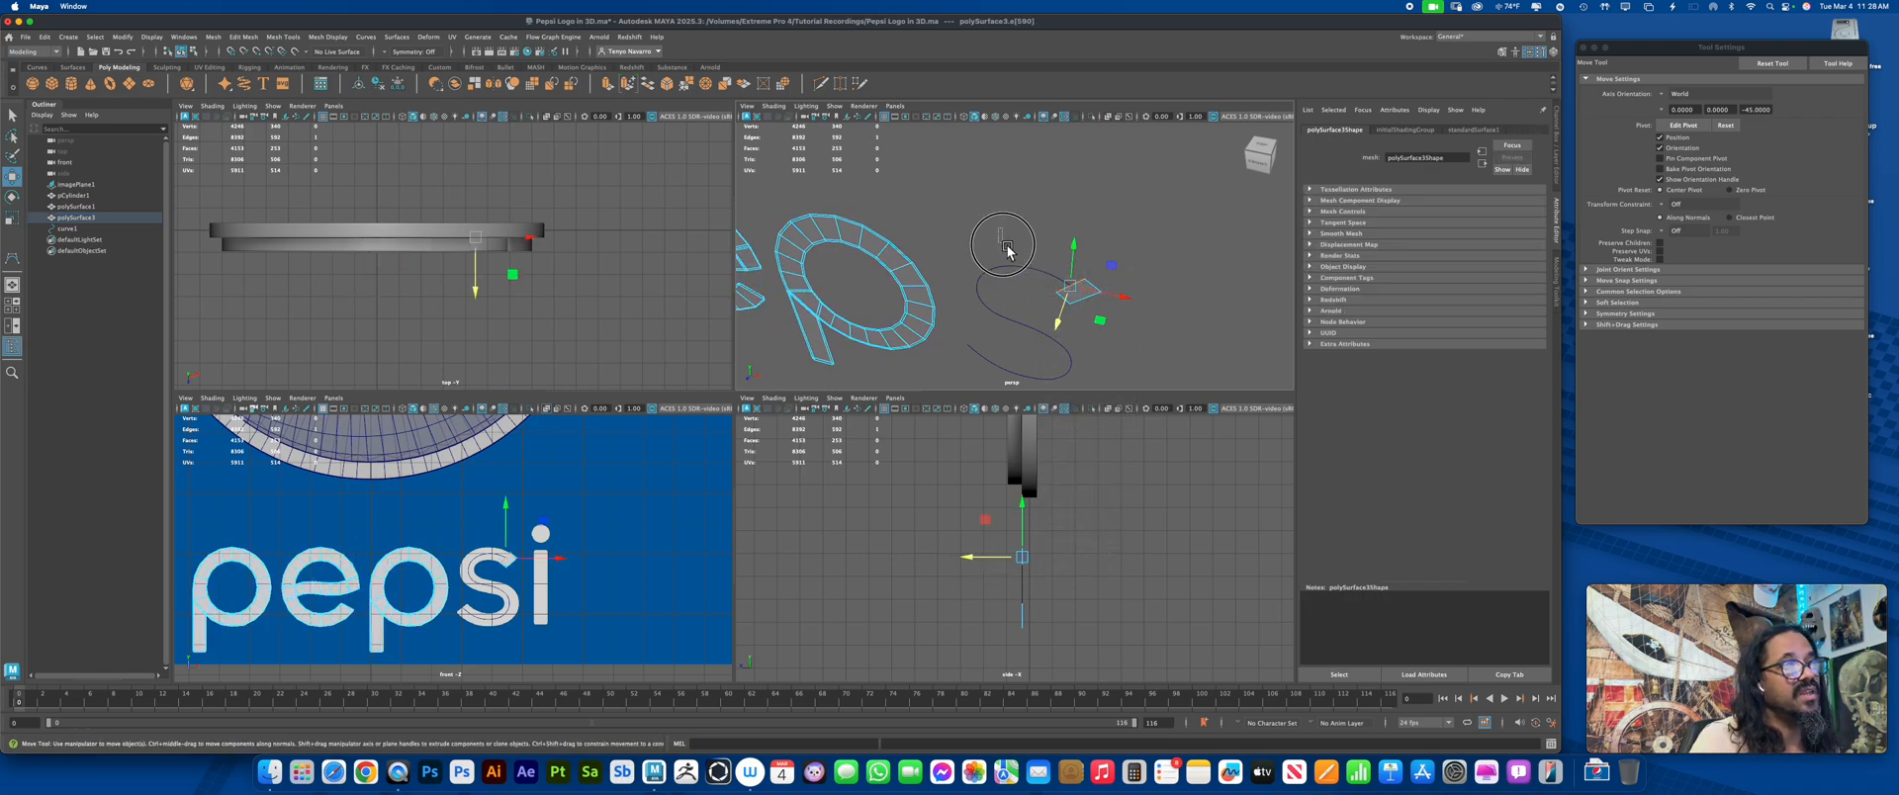
click(1019, 282)
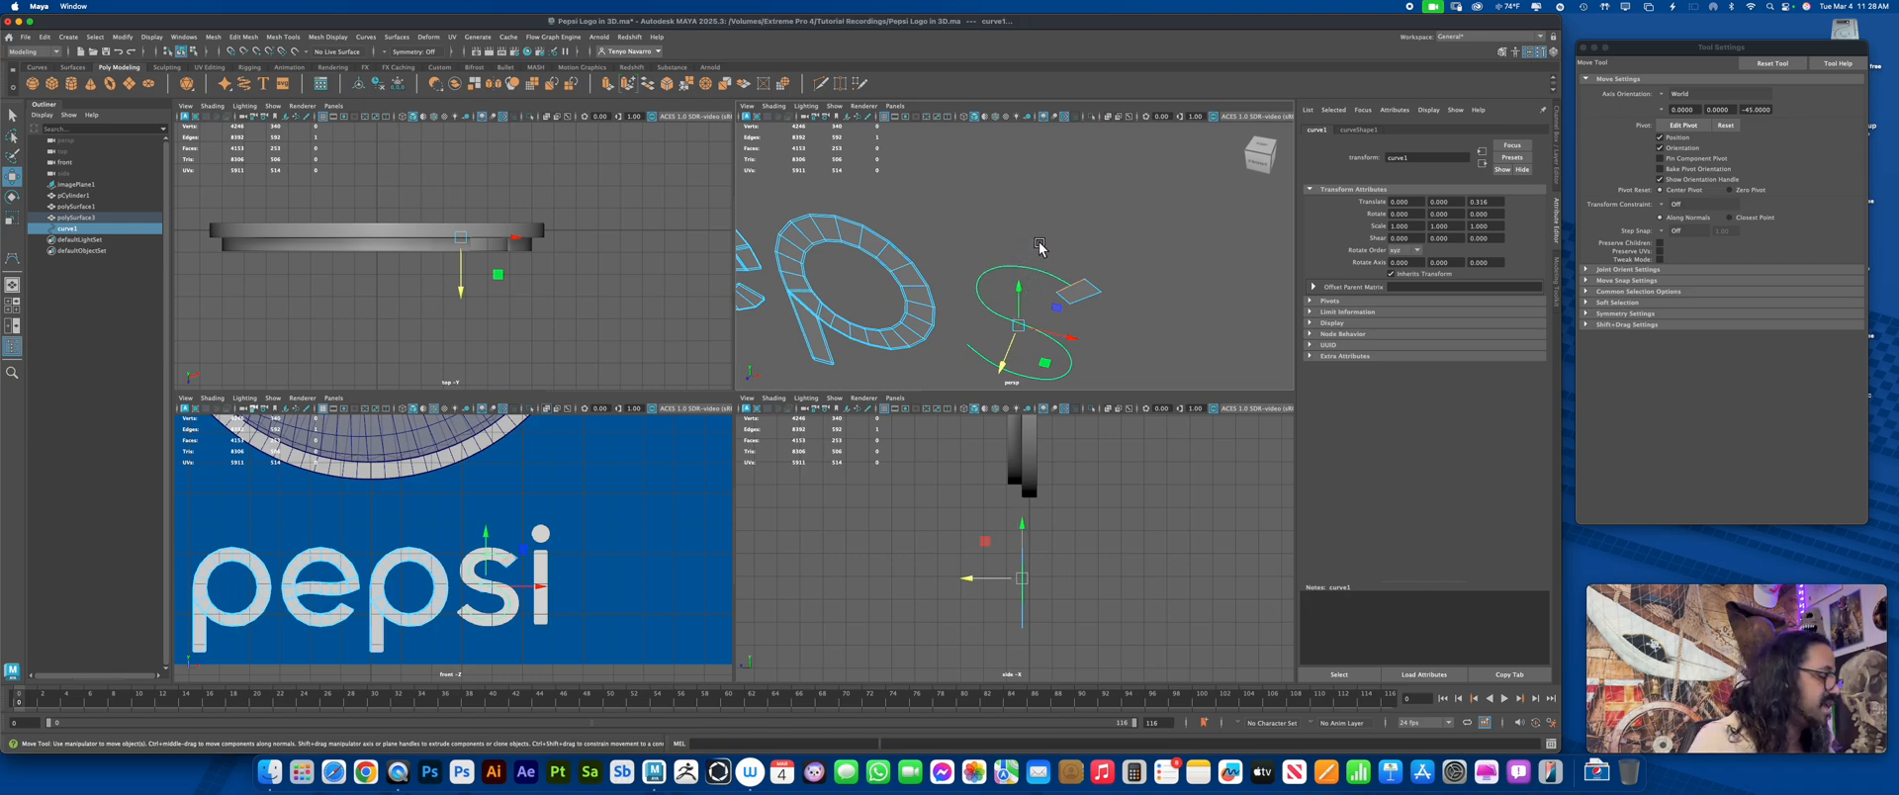
key(ctrl+e)
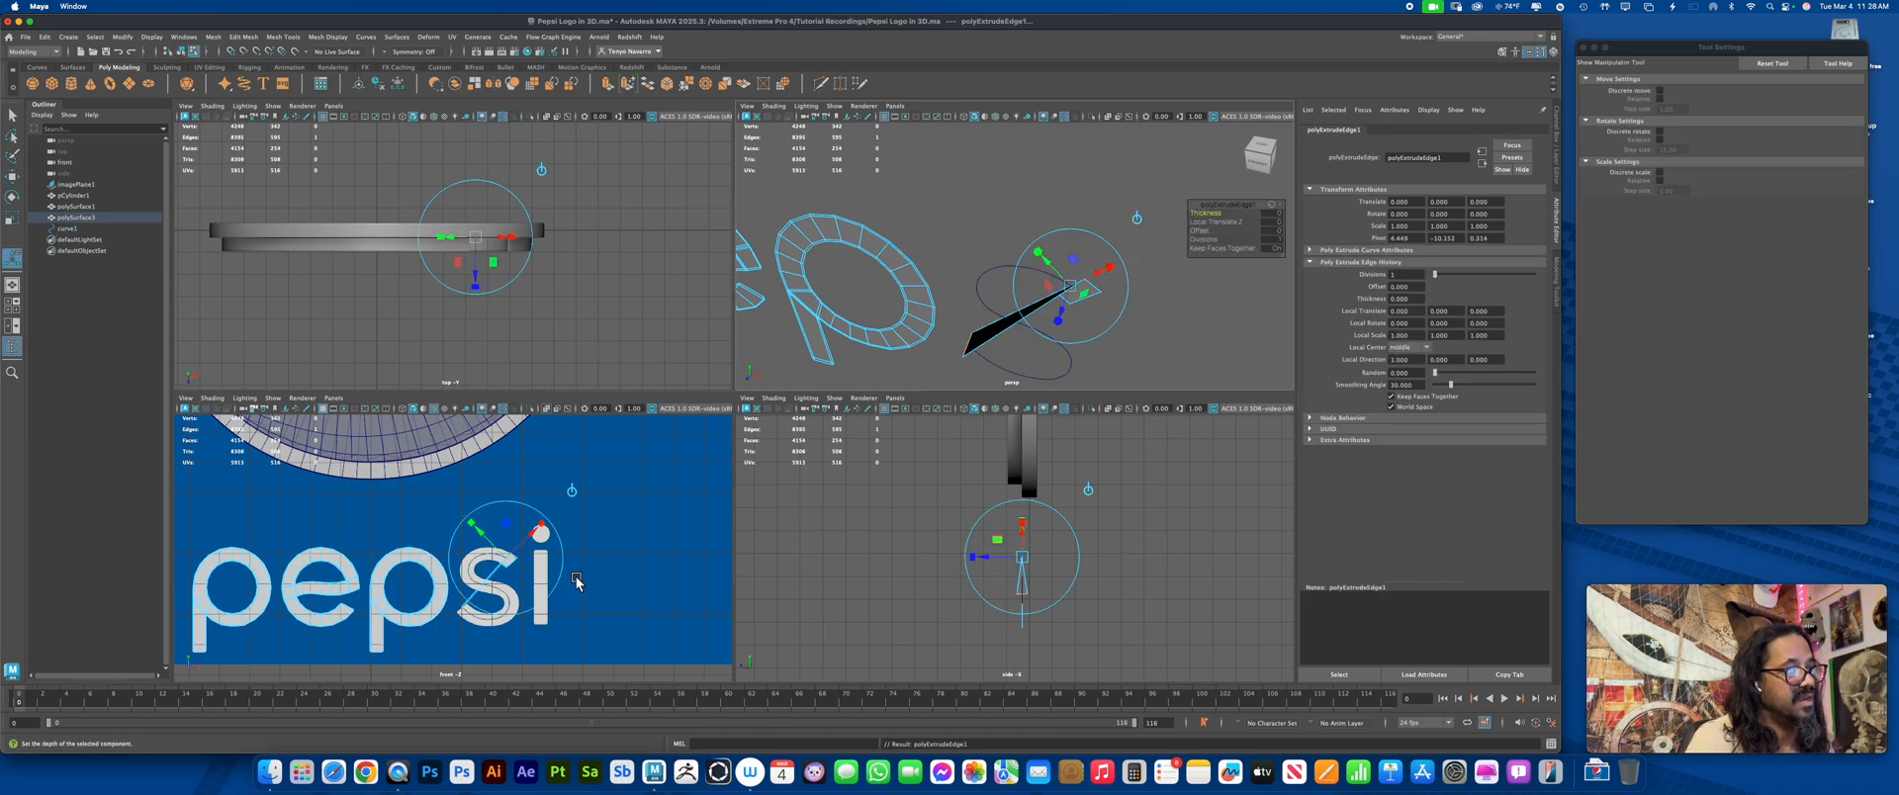
Set the divisions of the s's edge extrusion to 17
key(space)
scroll(685, 522, up, 2)
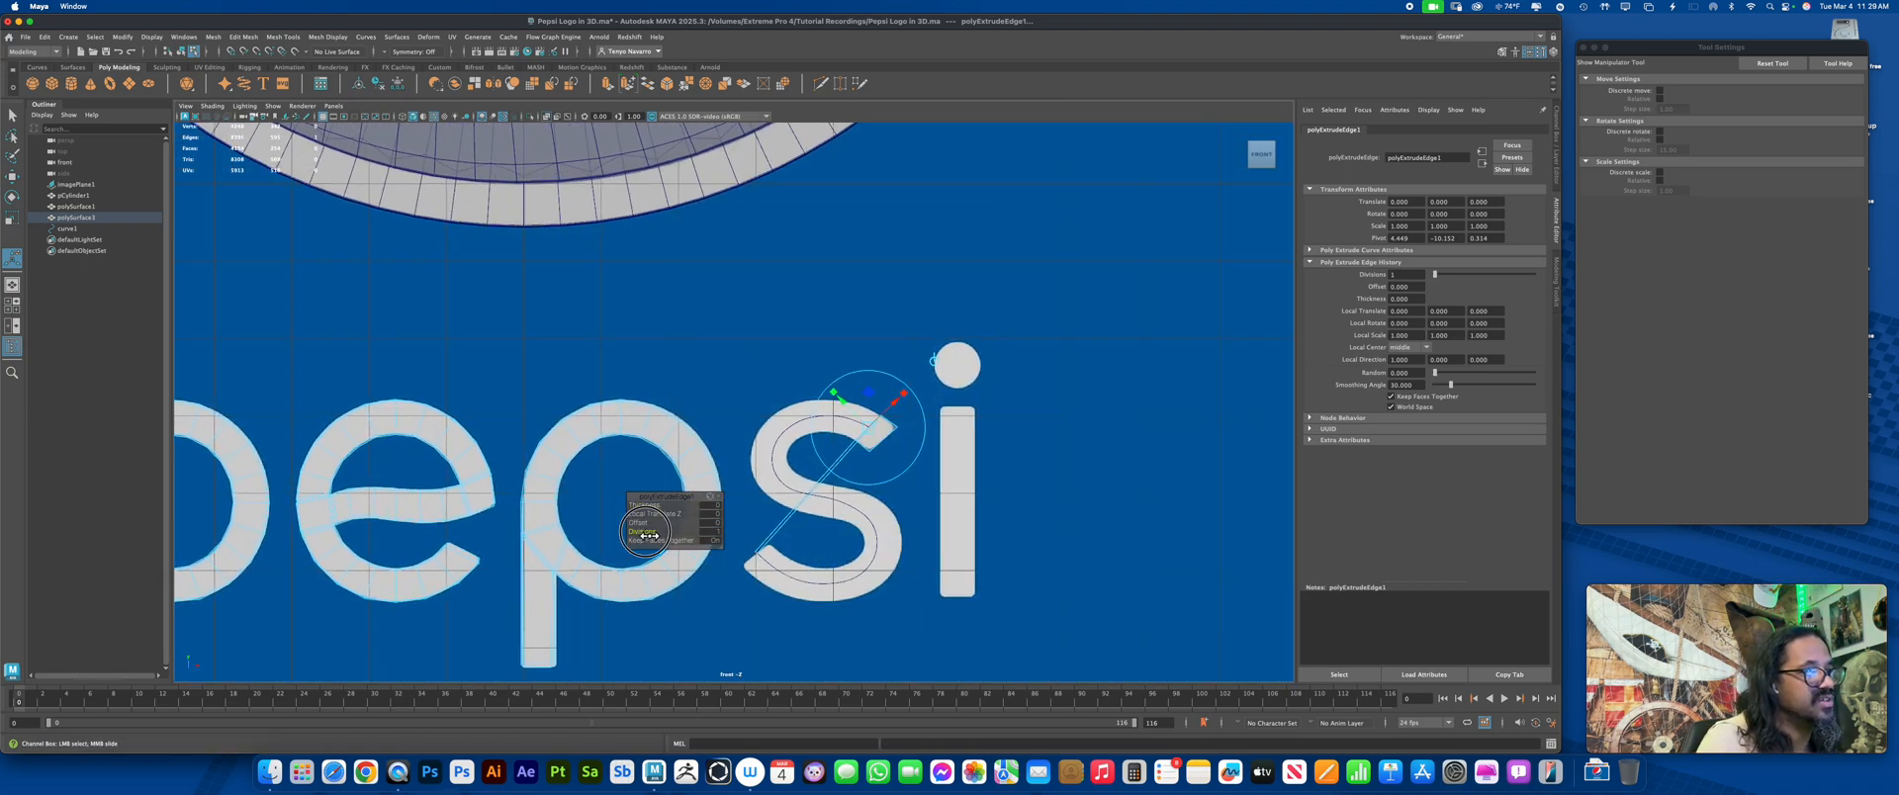
drag(653, 532, 904, 531)
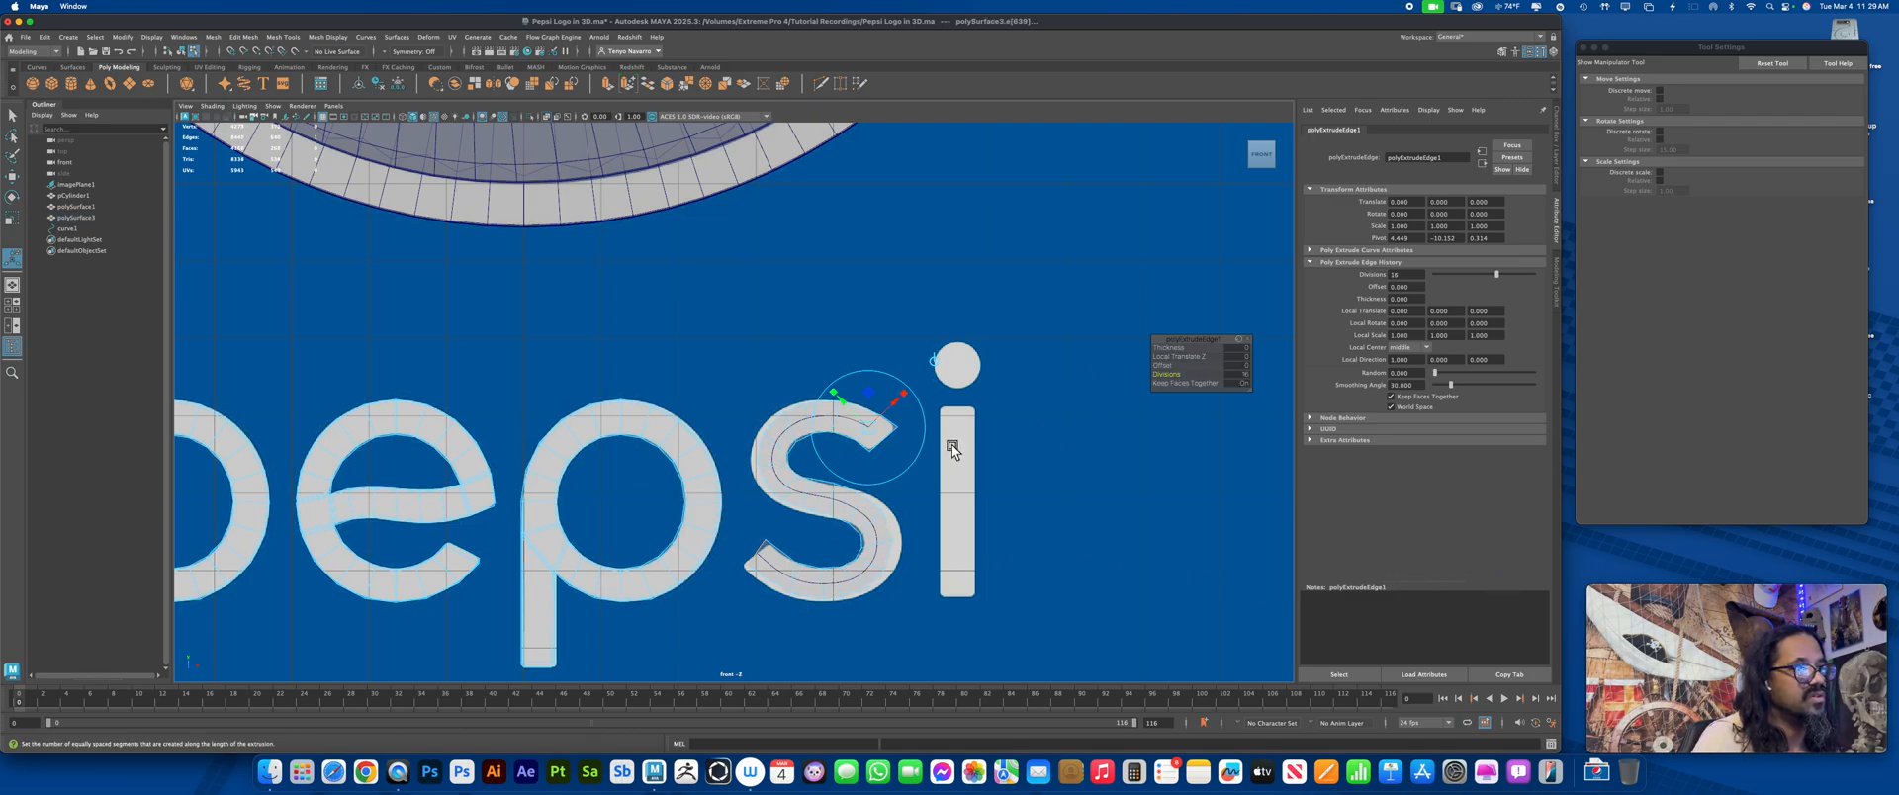
scroll(989, 465, up, 2)
drag(1173, 377, 1254, 380)
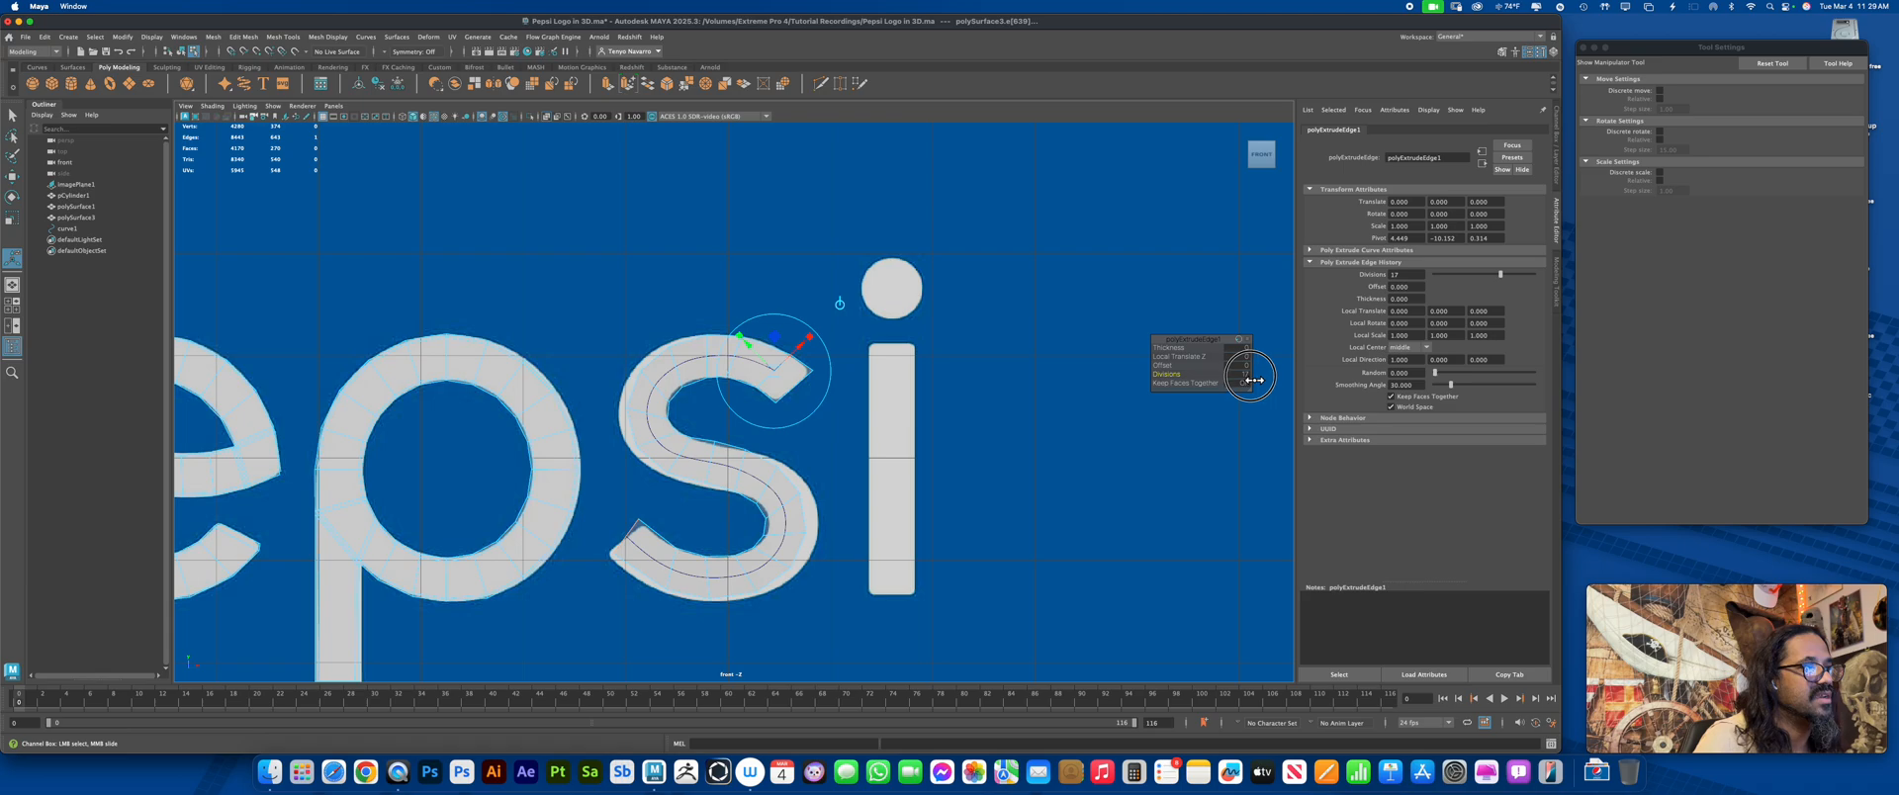
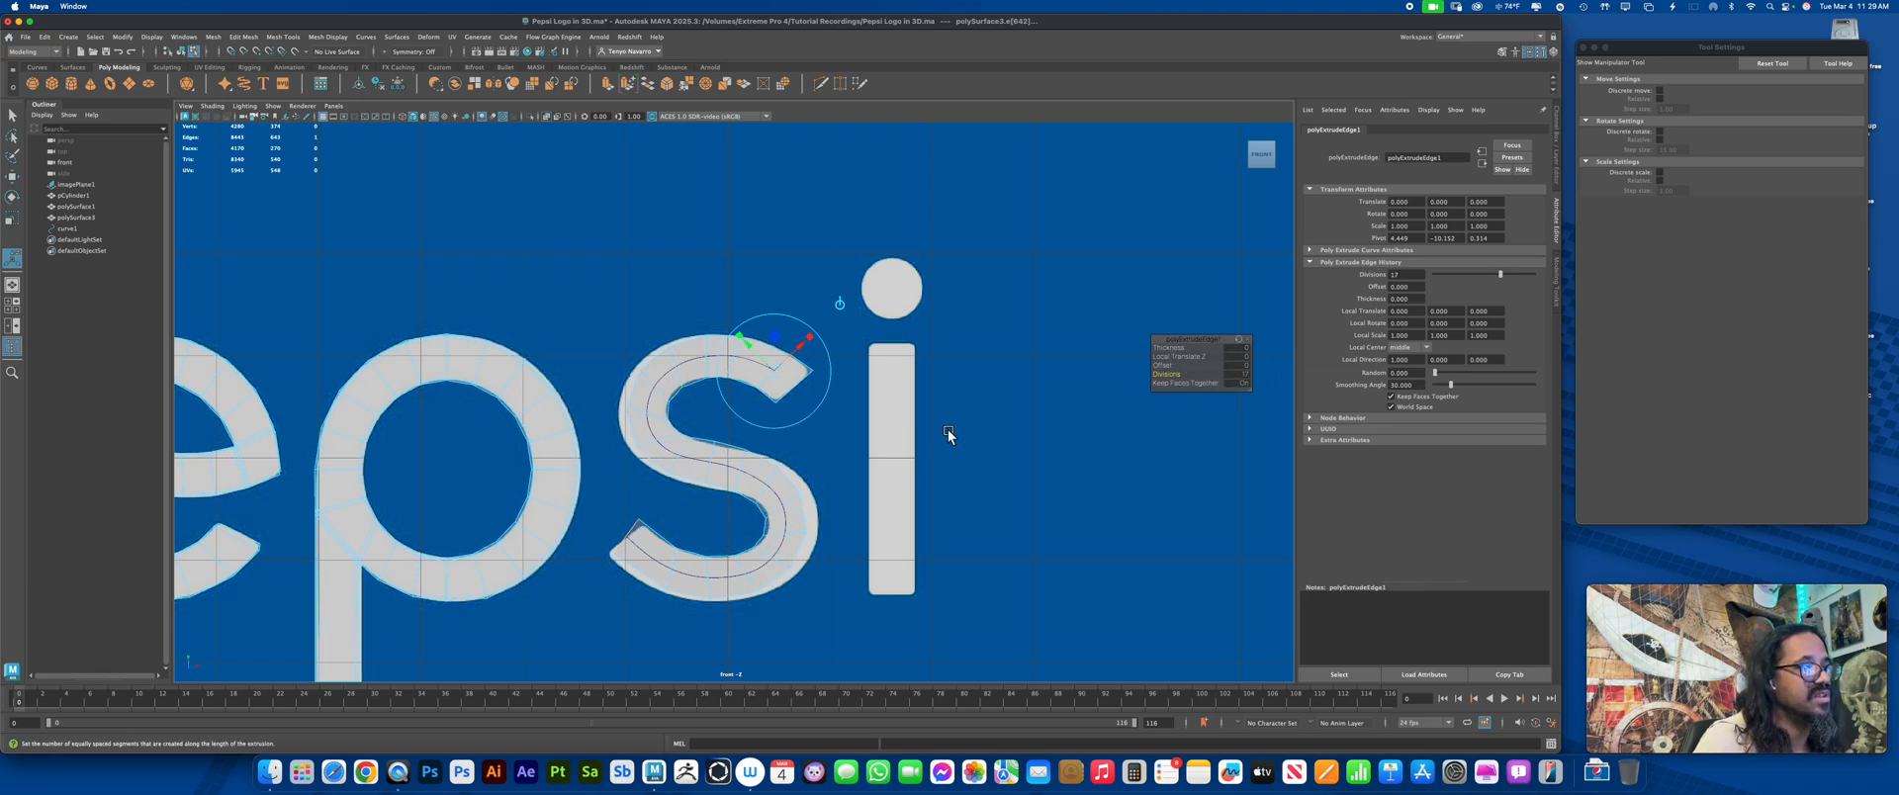
right_click(689, 368)
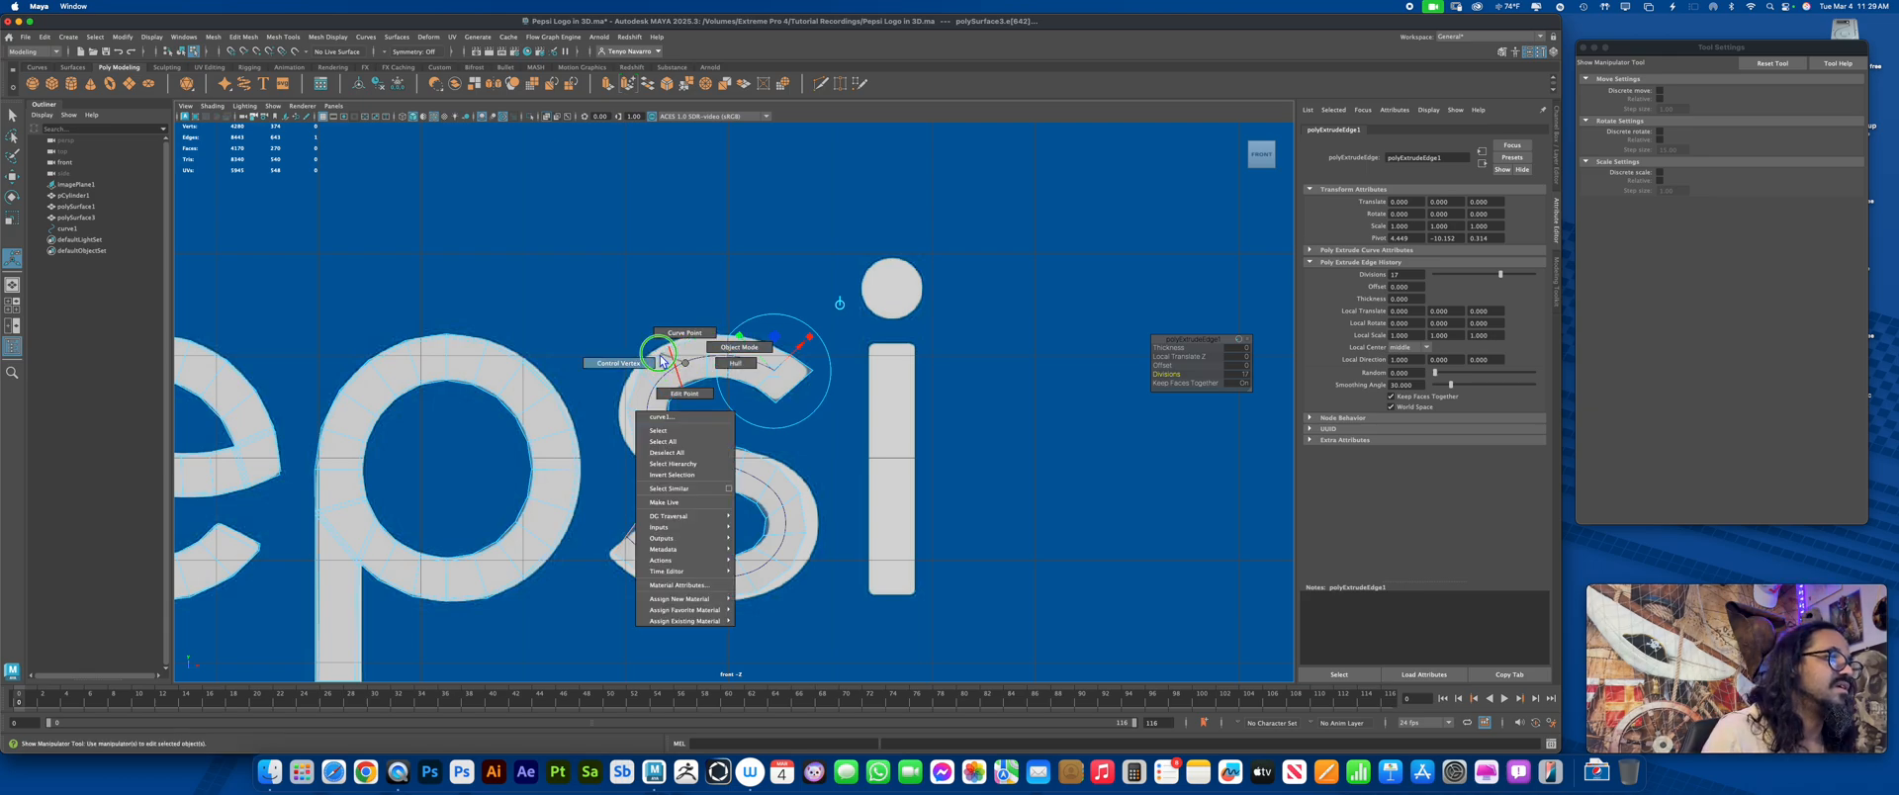
click(650, 366)
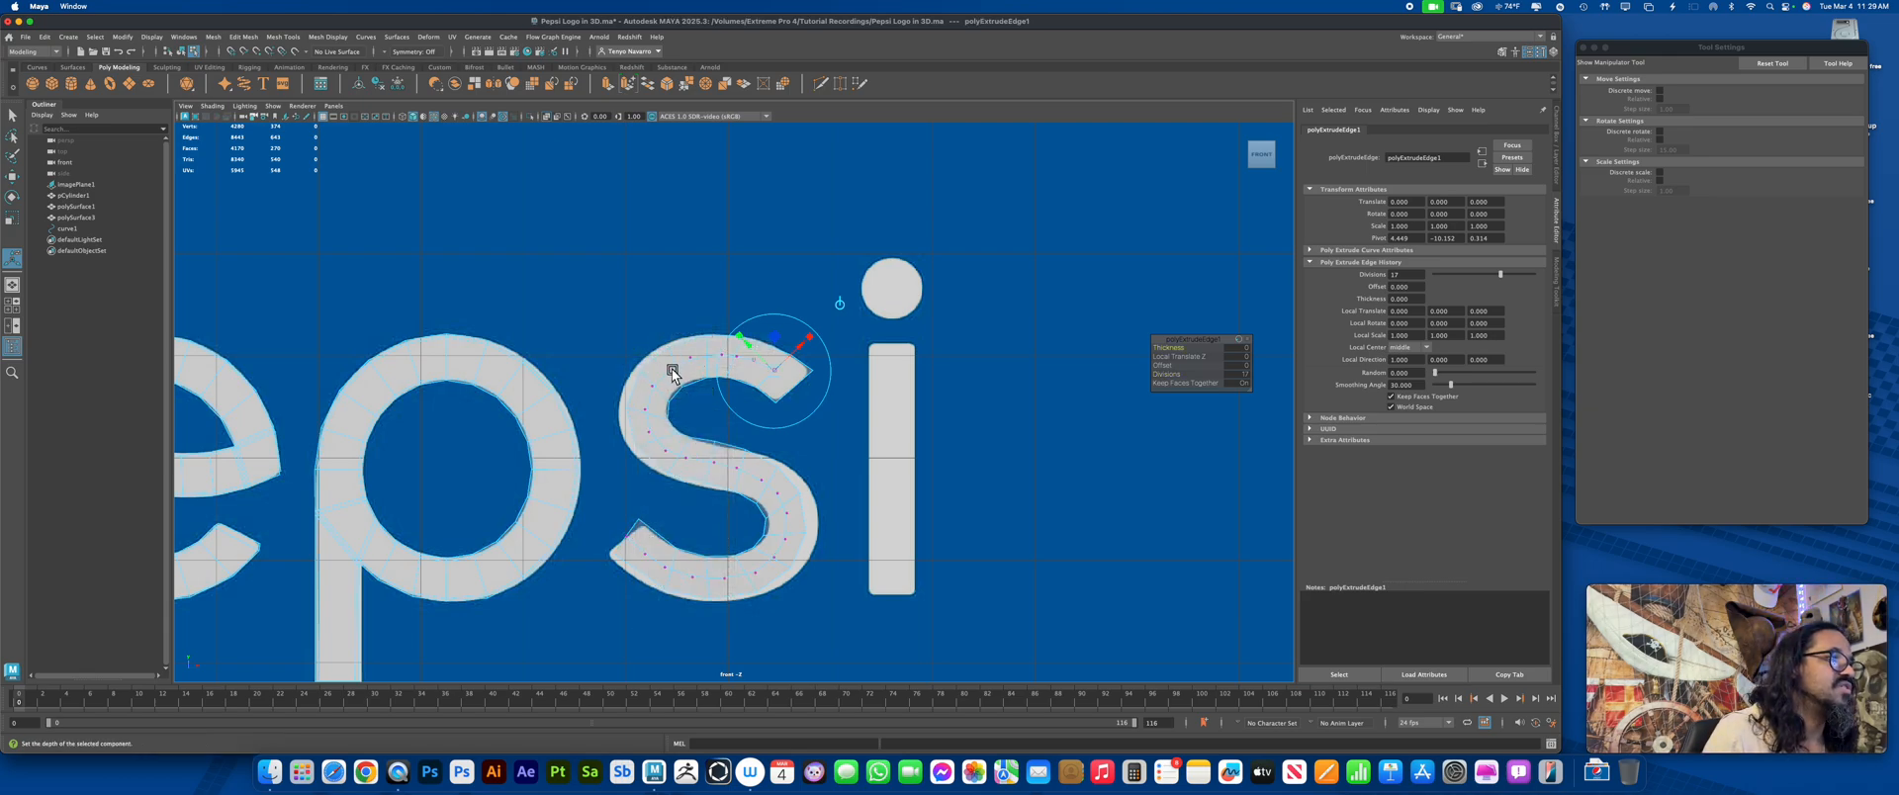
click(681, 358)
click(684, 376)
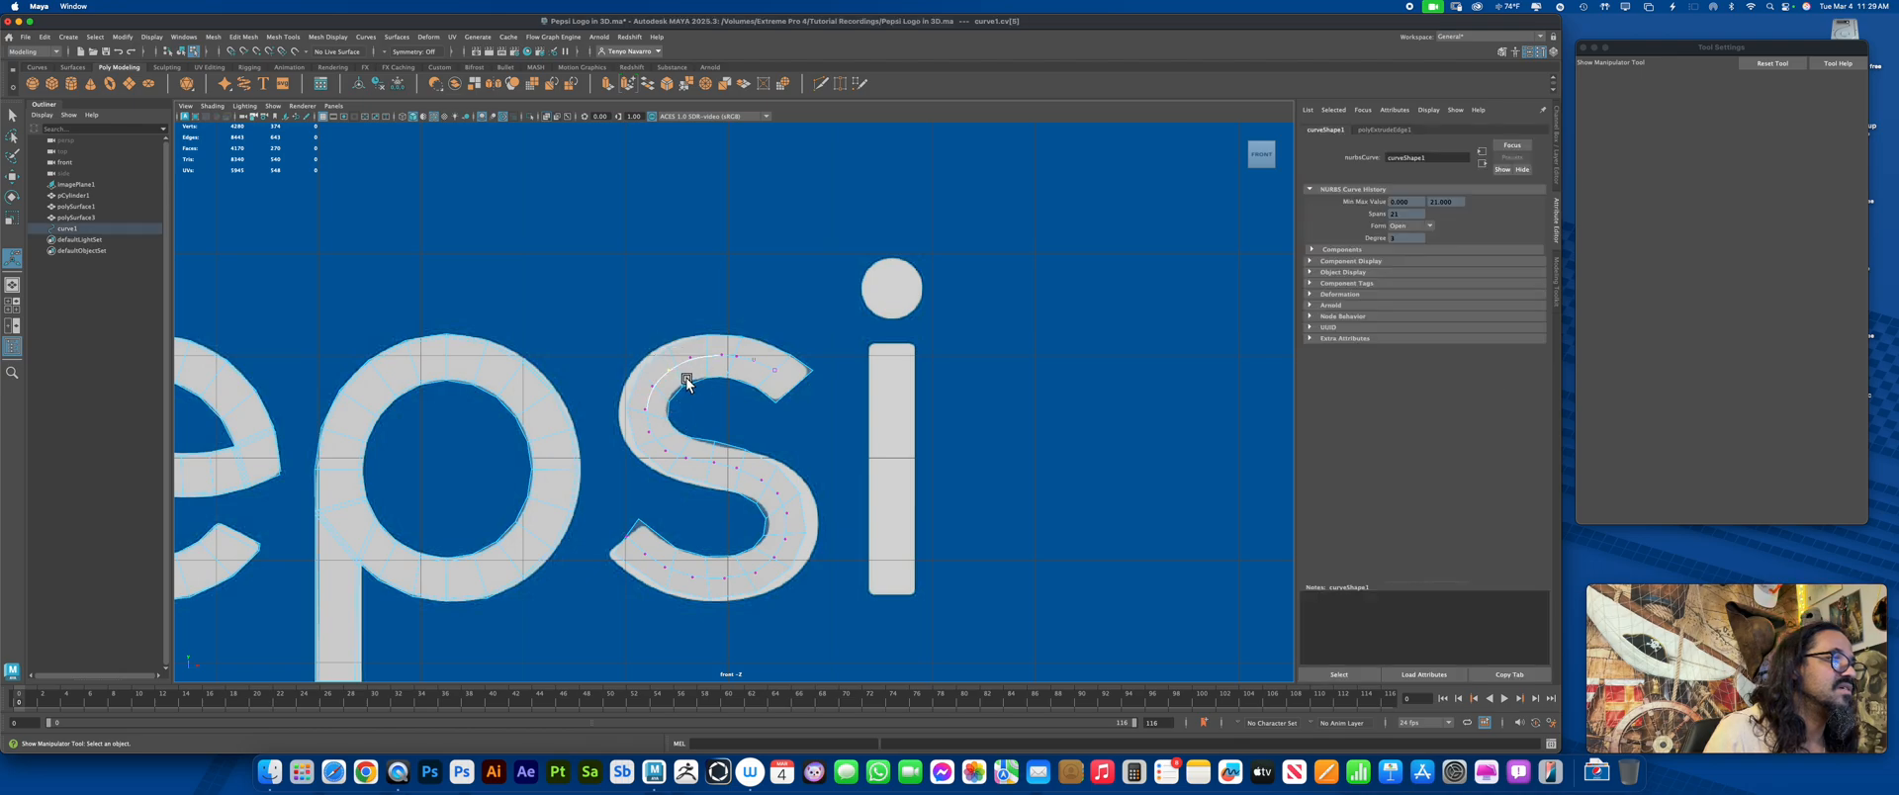
key(w)
key(space)
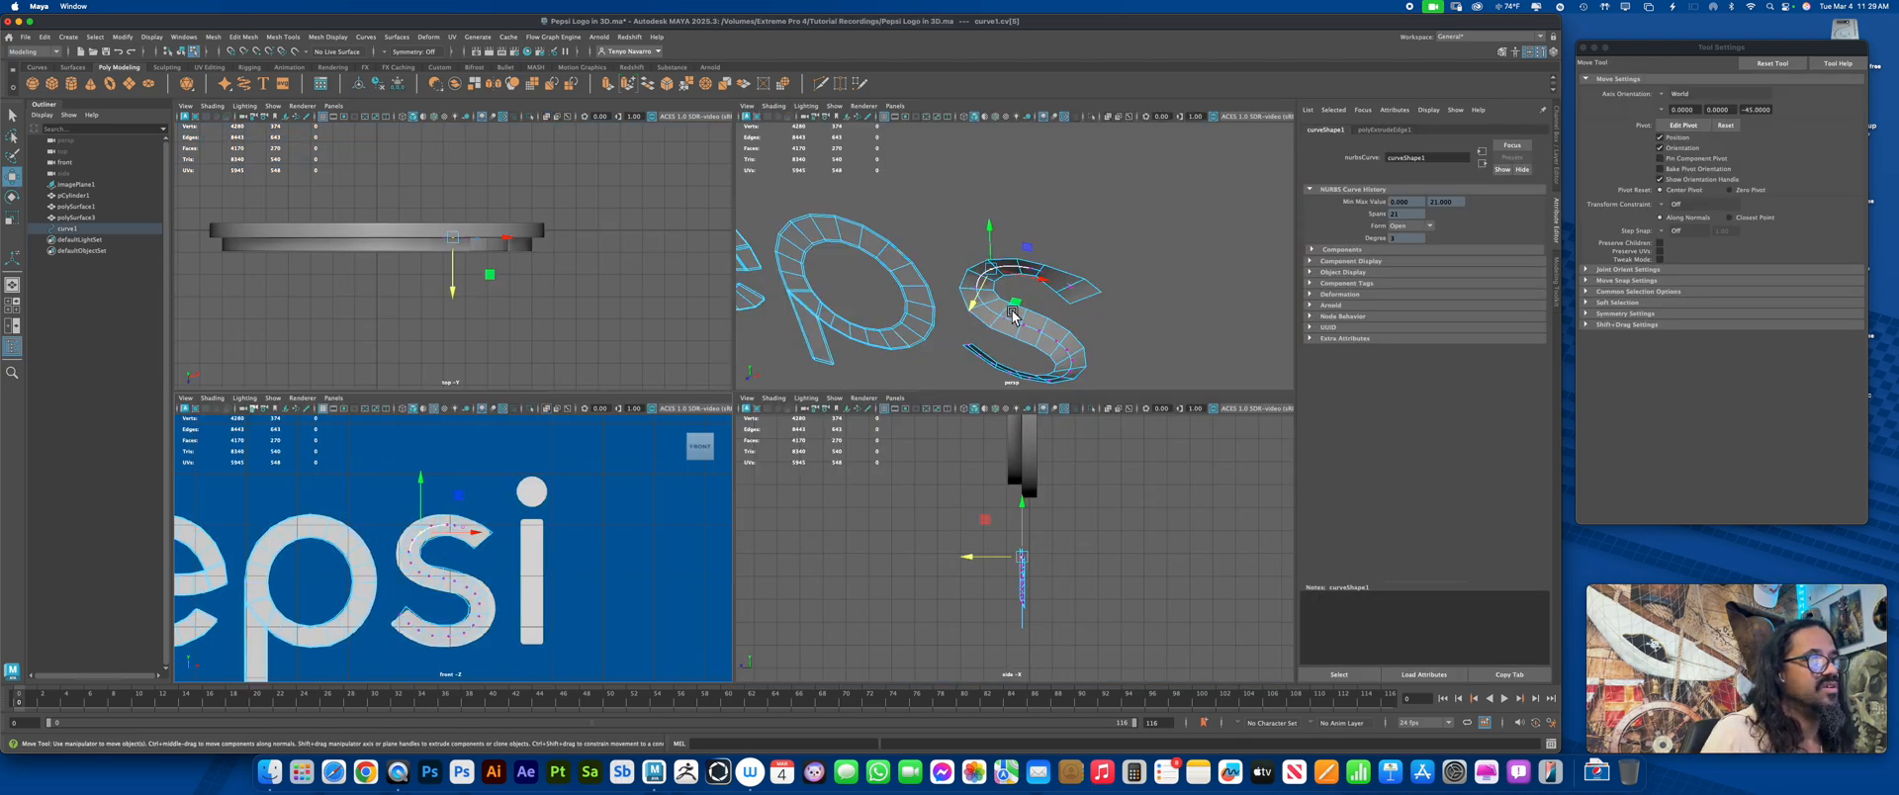
Select all vertices of the letter mesh and scale them flat along the depth axis in the side view
click(1019, 323)
mouse_move(1018, 322)
right_down()
mouse_move(1061, 300)
mouse_move(1000, 321)
right_up()
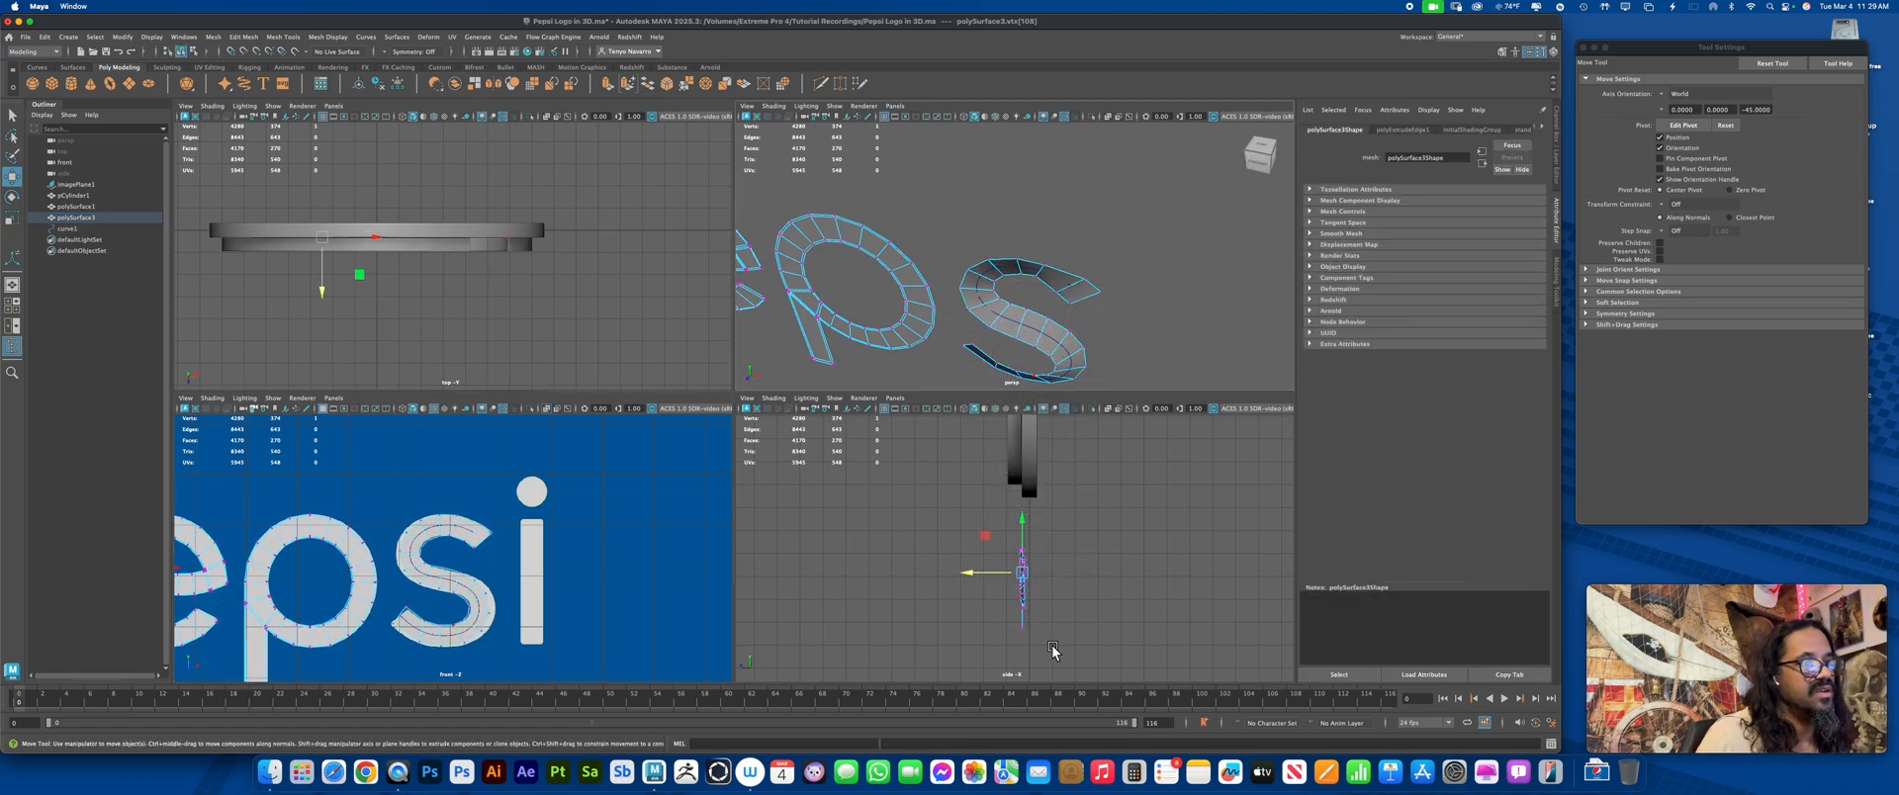
drag(1052, 650, 947, 487)
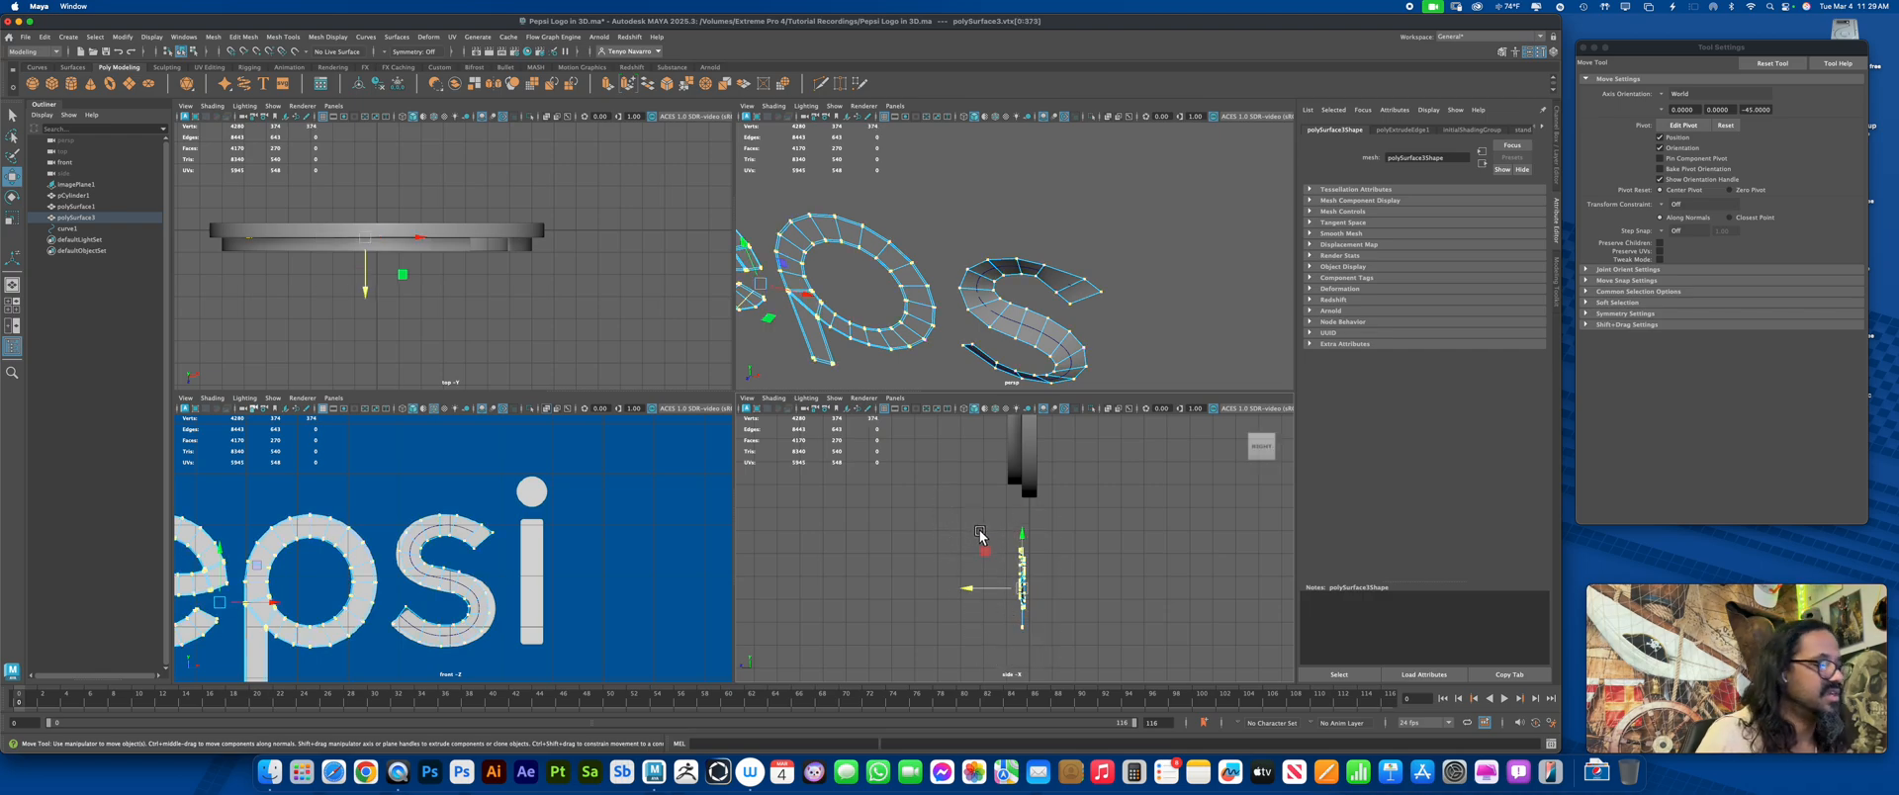
key(r)
drag(972, 588, 1237, 567)
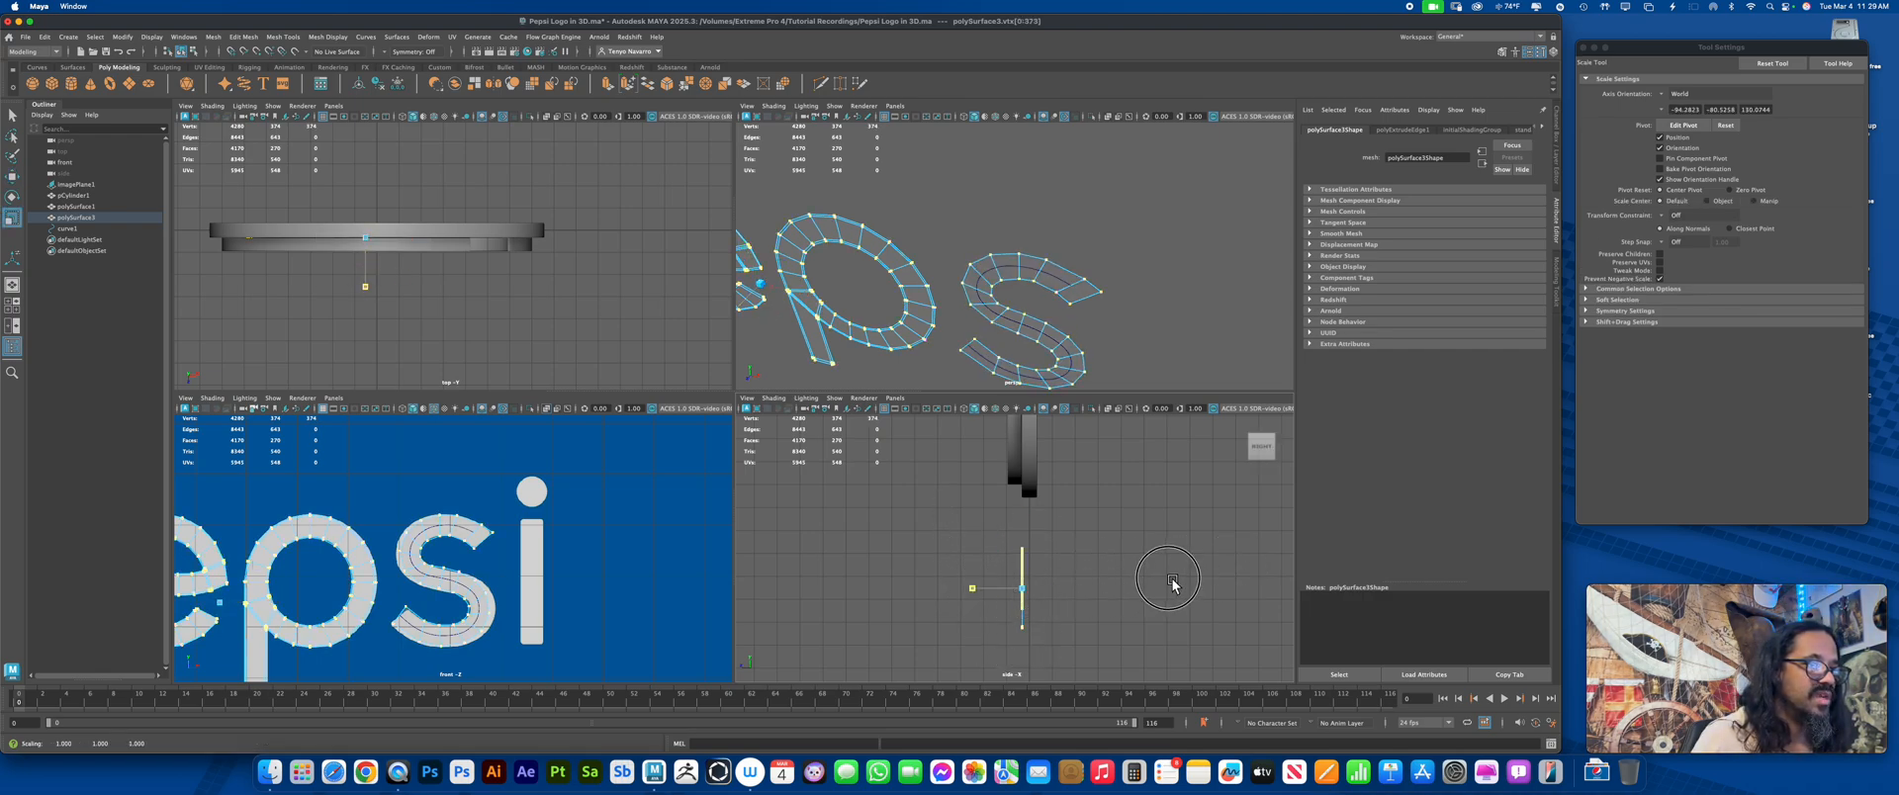
click(1139, 336)
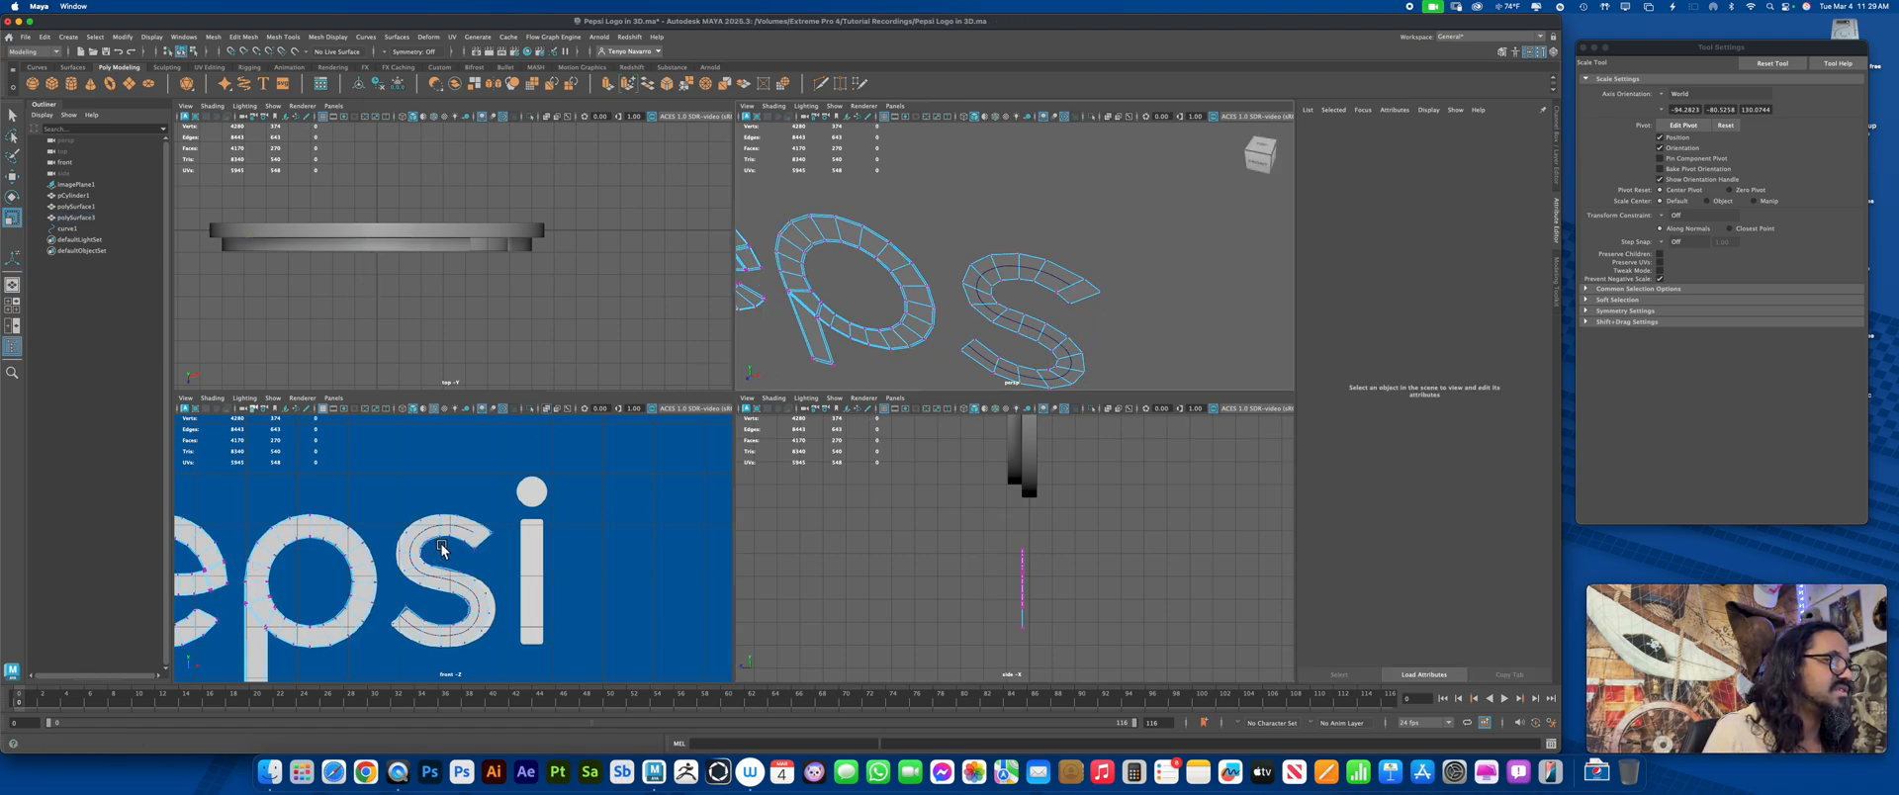
Return to object mode, select the letter mesh together with the curve, and delete their construction history
drag(1025, 265, 1089, 352)
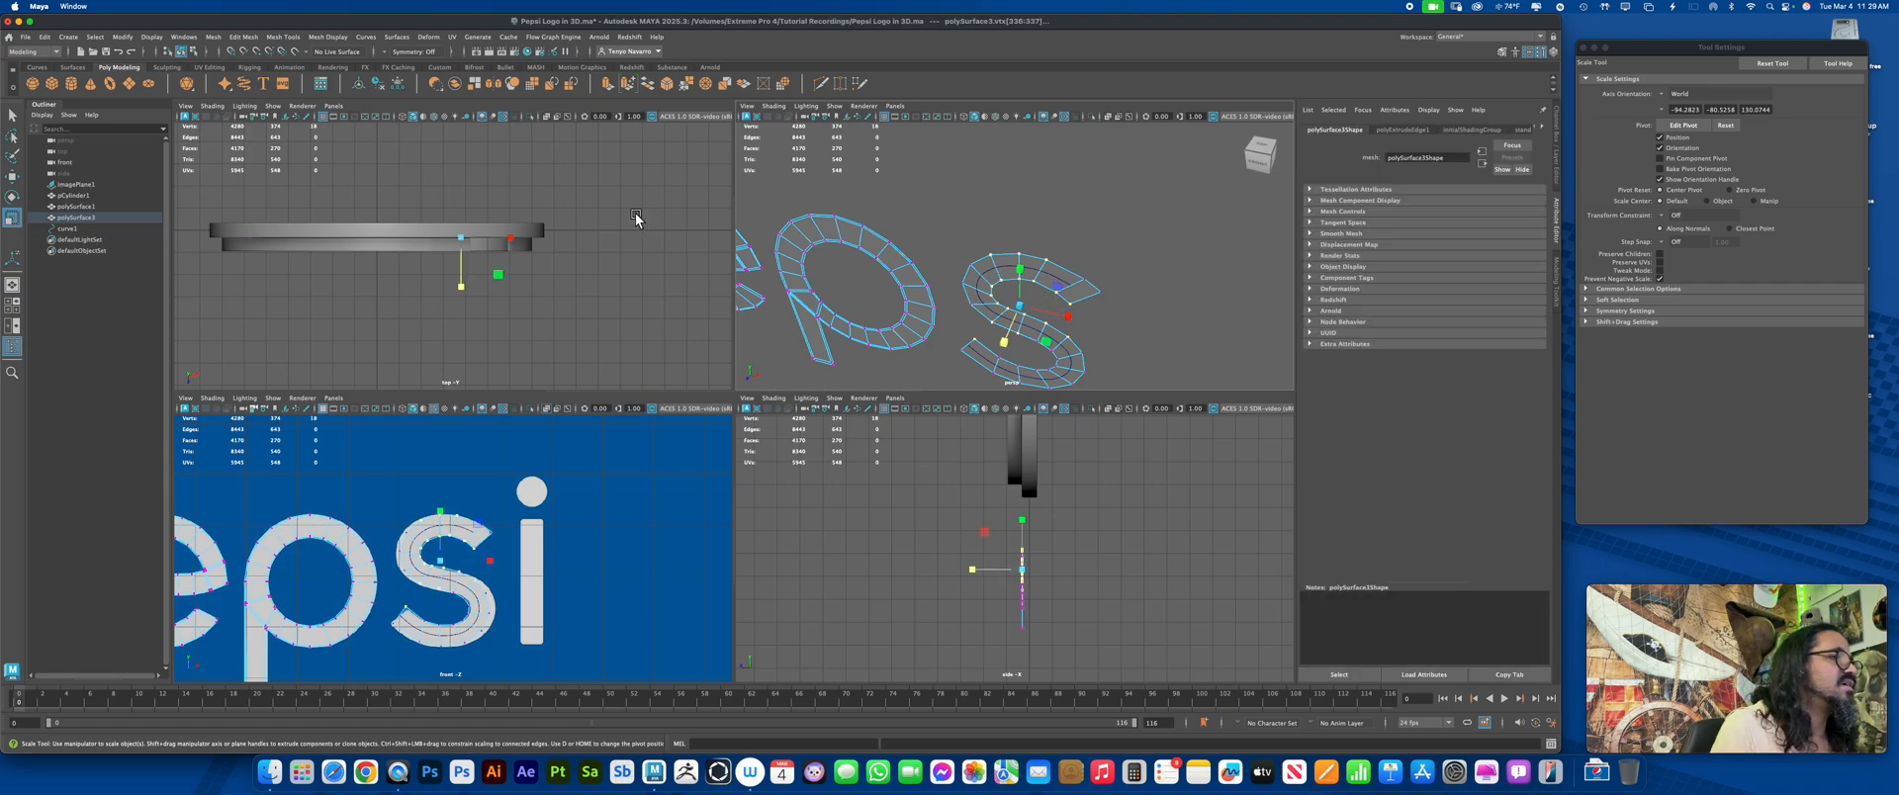
right_drag(999, 275, 1051, 240)
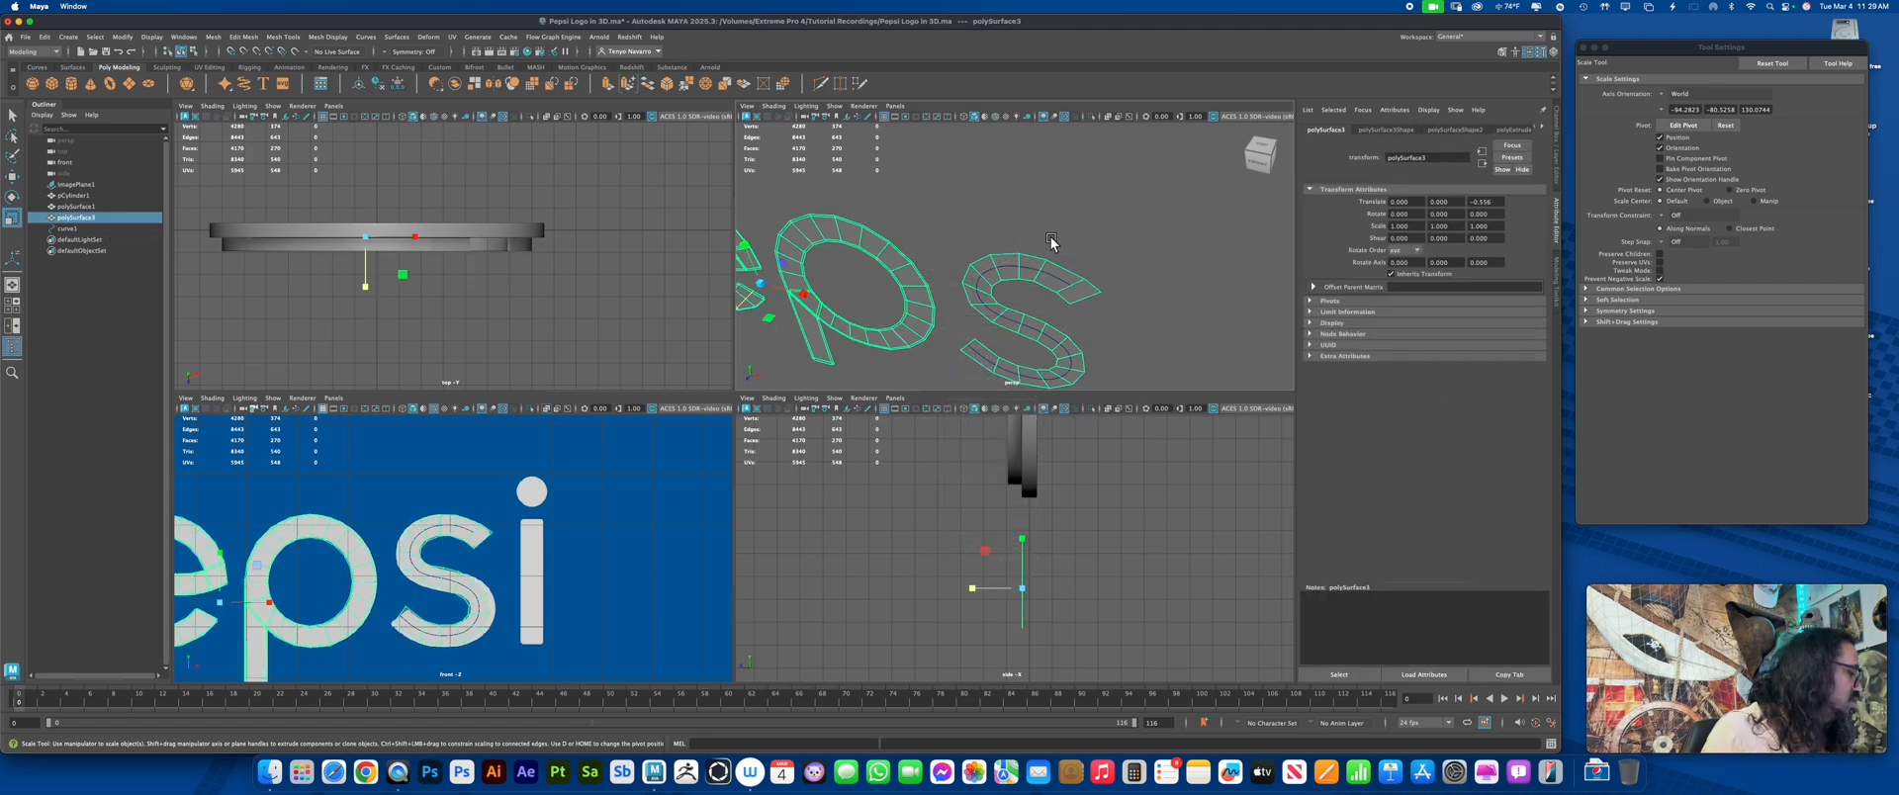
key(q)
drag(1020, 300, 1060, 343)
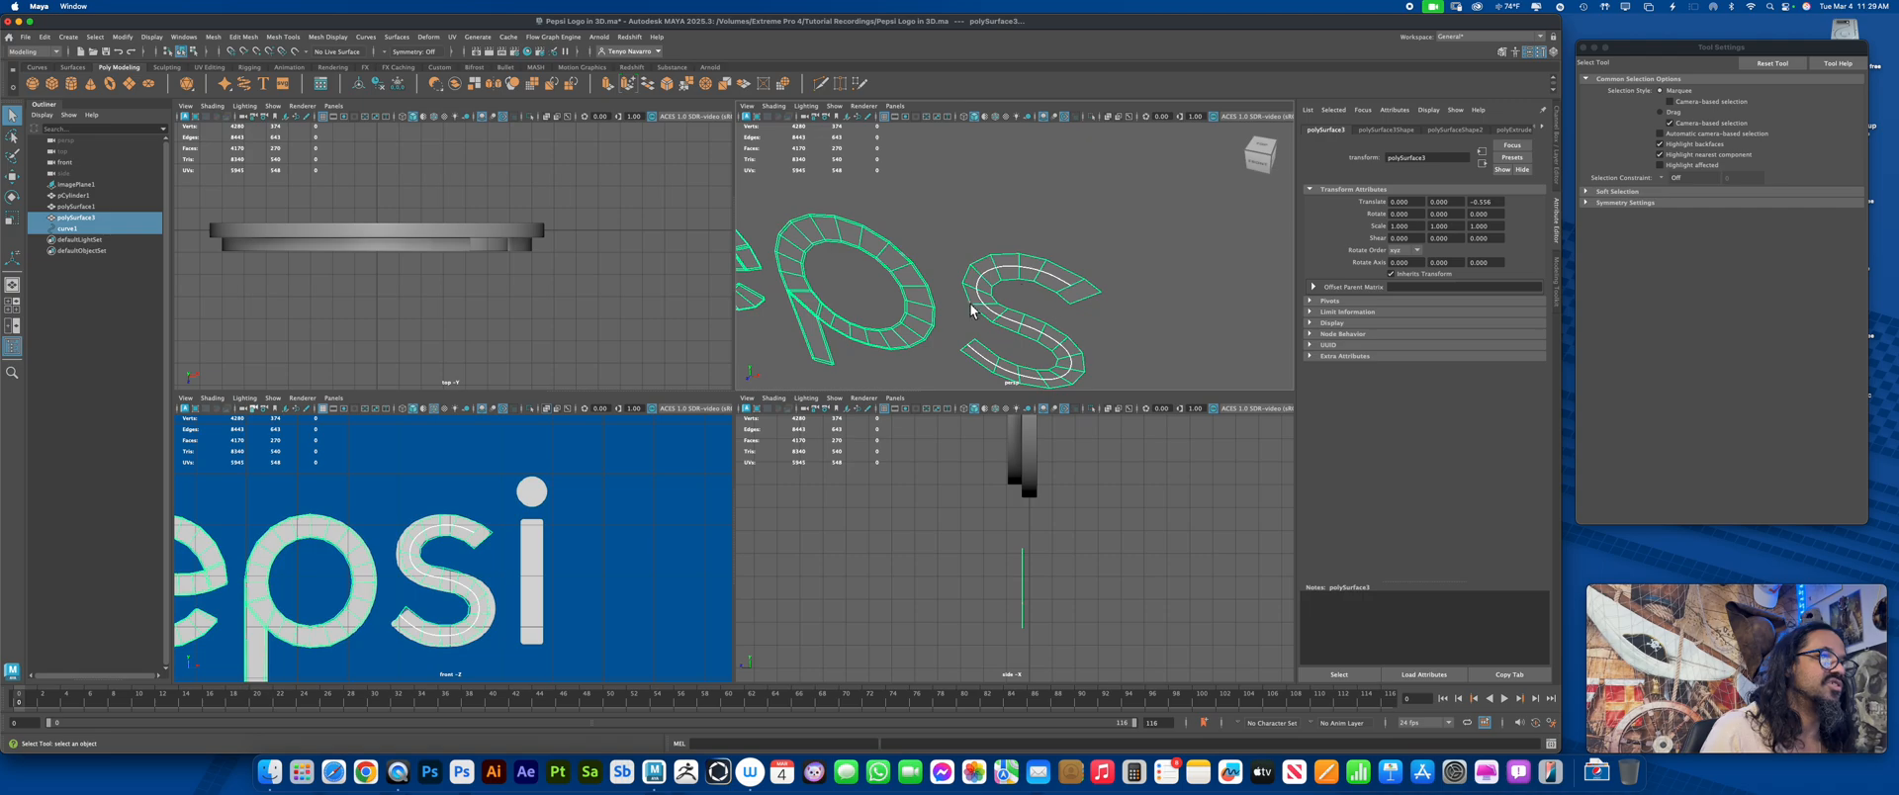
click(975, 202)
drag(993, 183, 1071, 333)
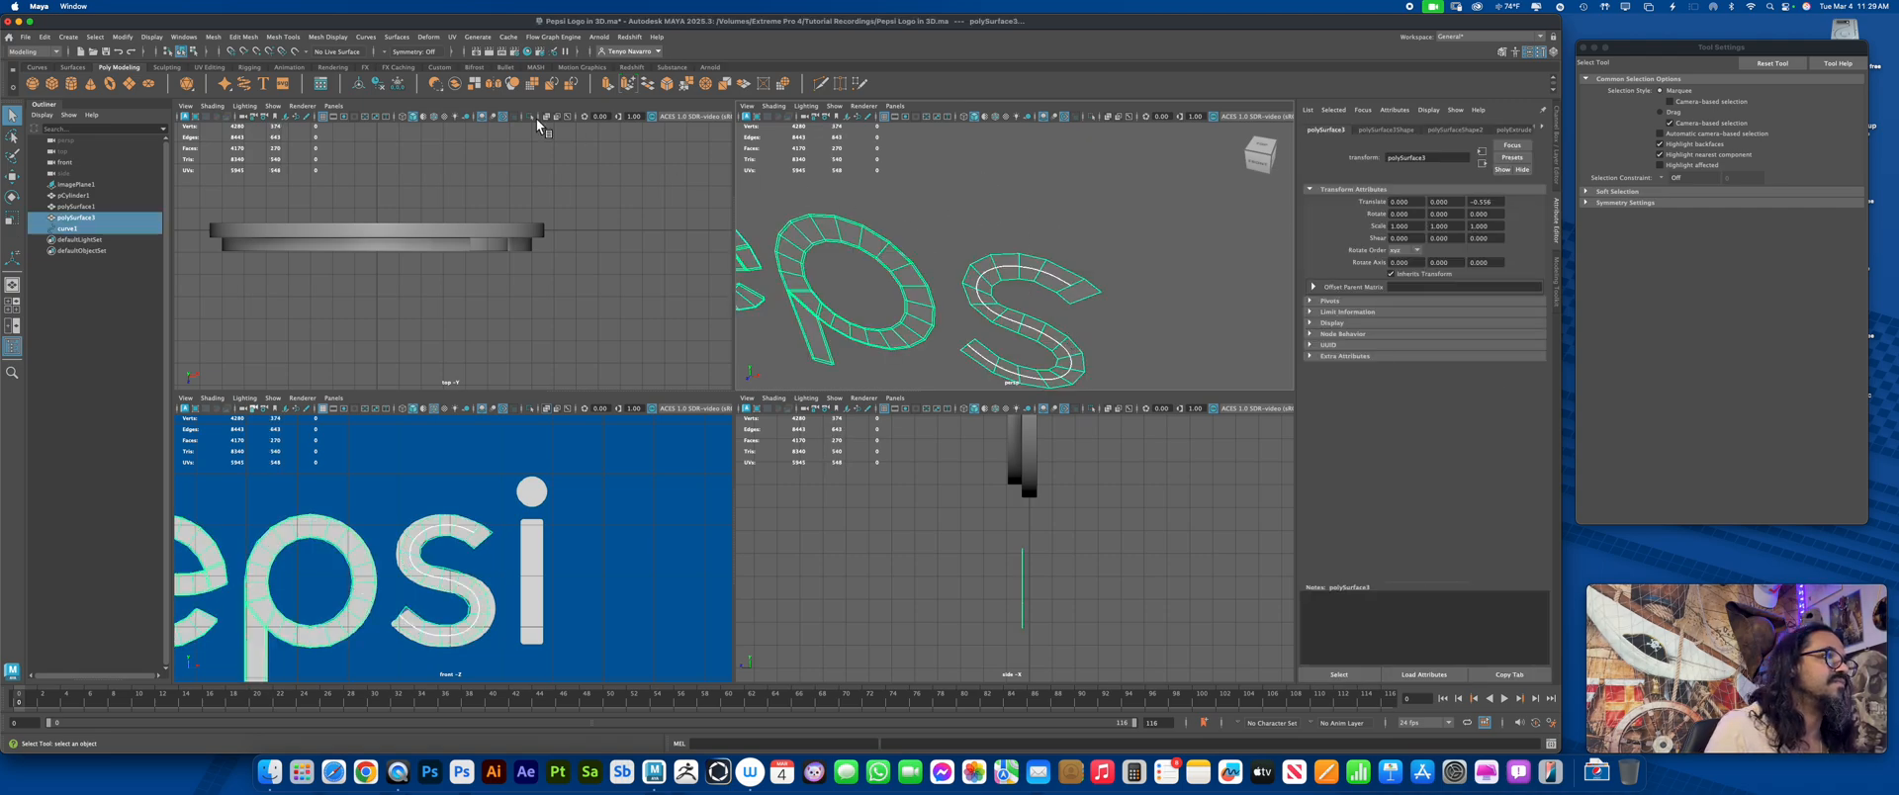
click(379, 85)
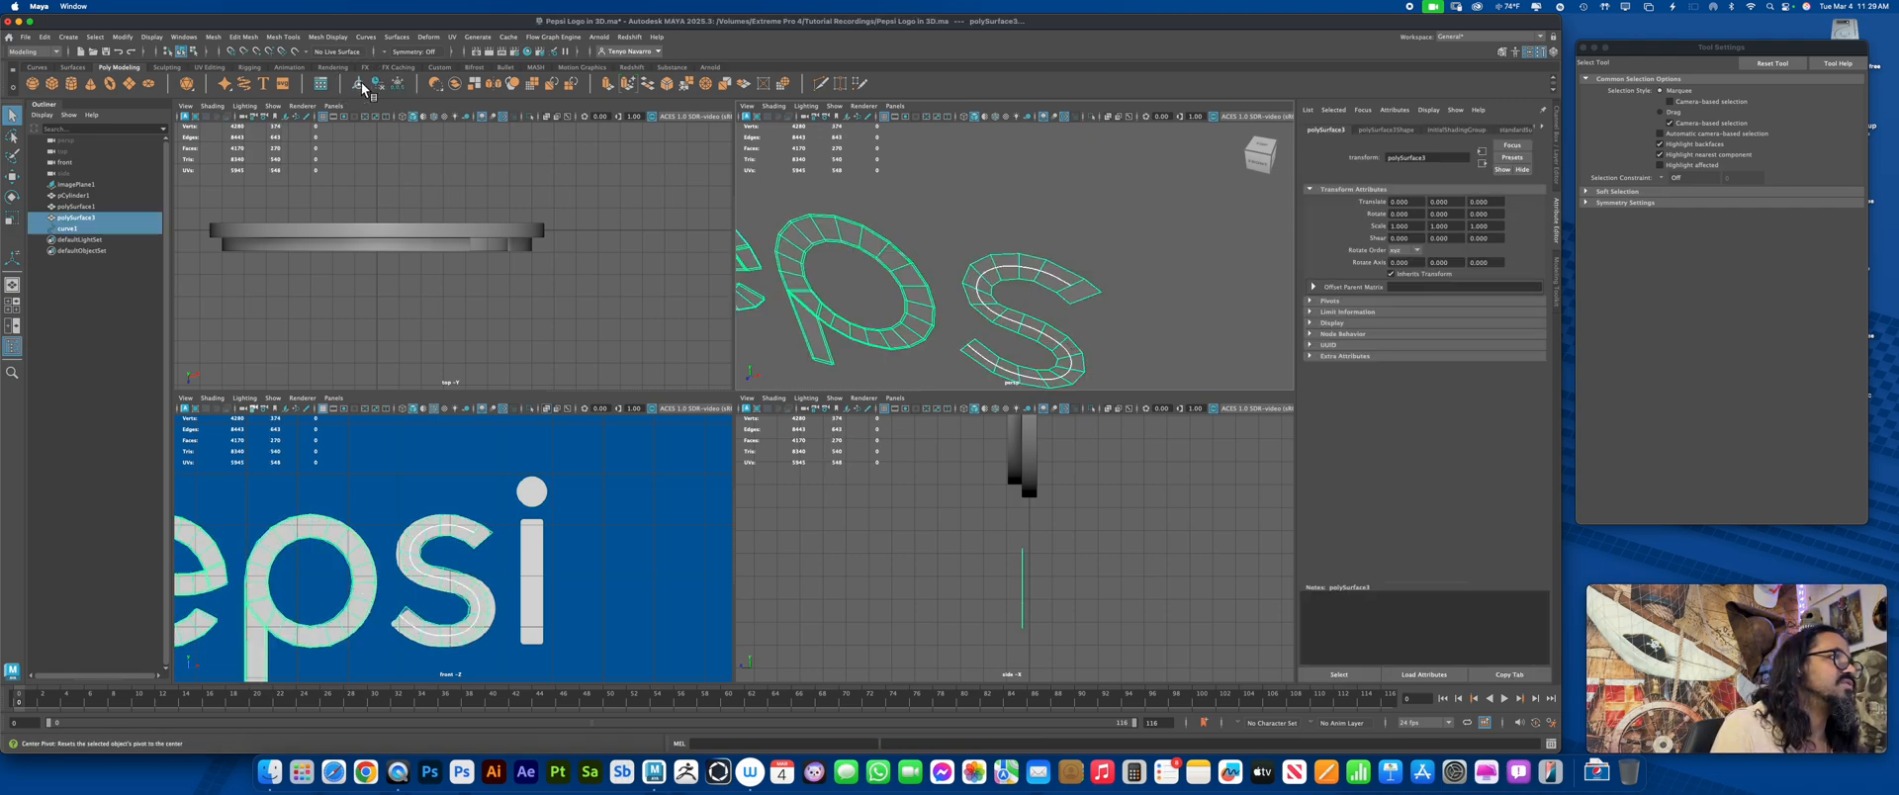
Select only curve1, the guide curve of the s, and delete it
click(109, 353)
click(77, 229)
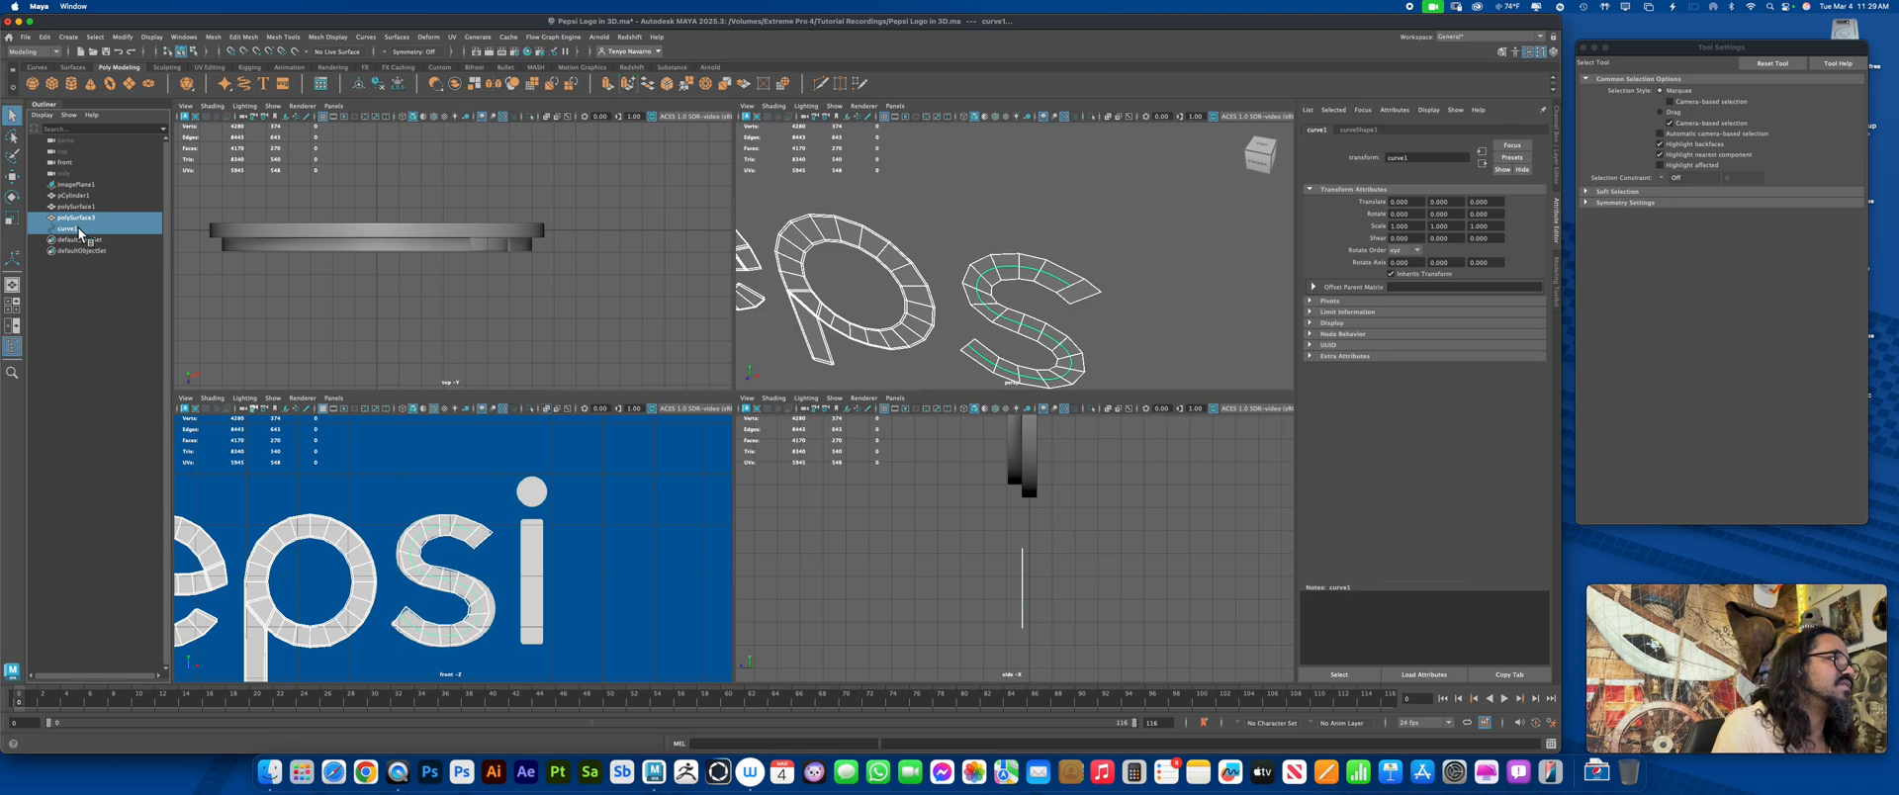
click(70, 231)
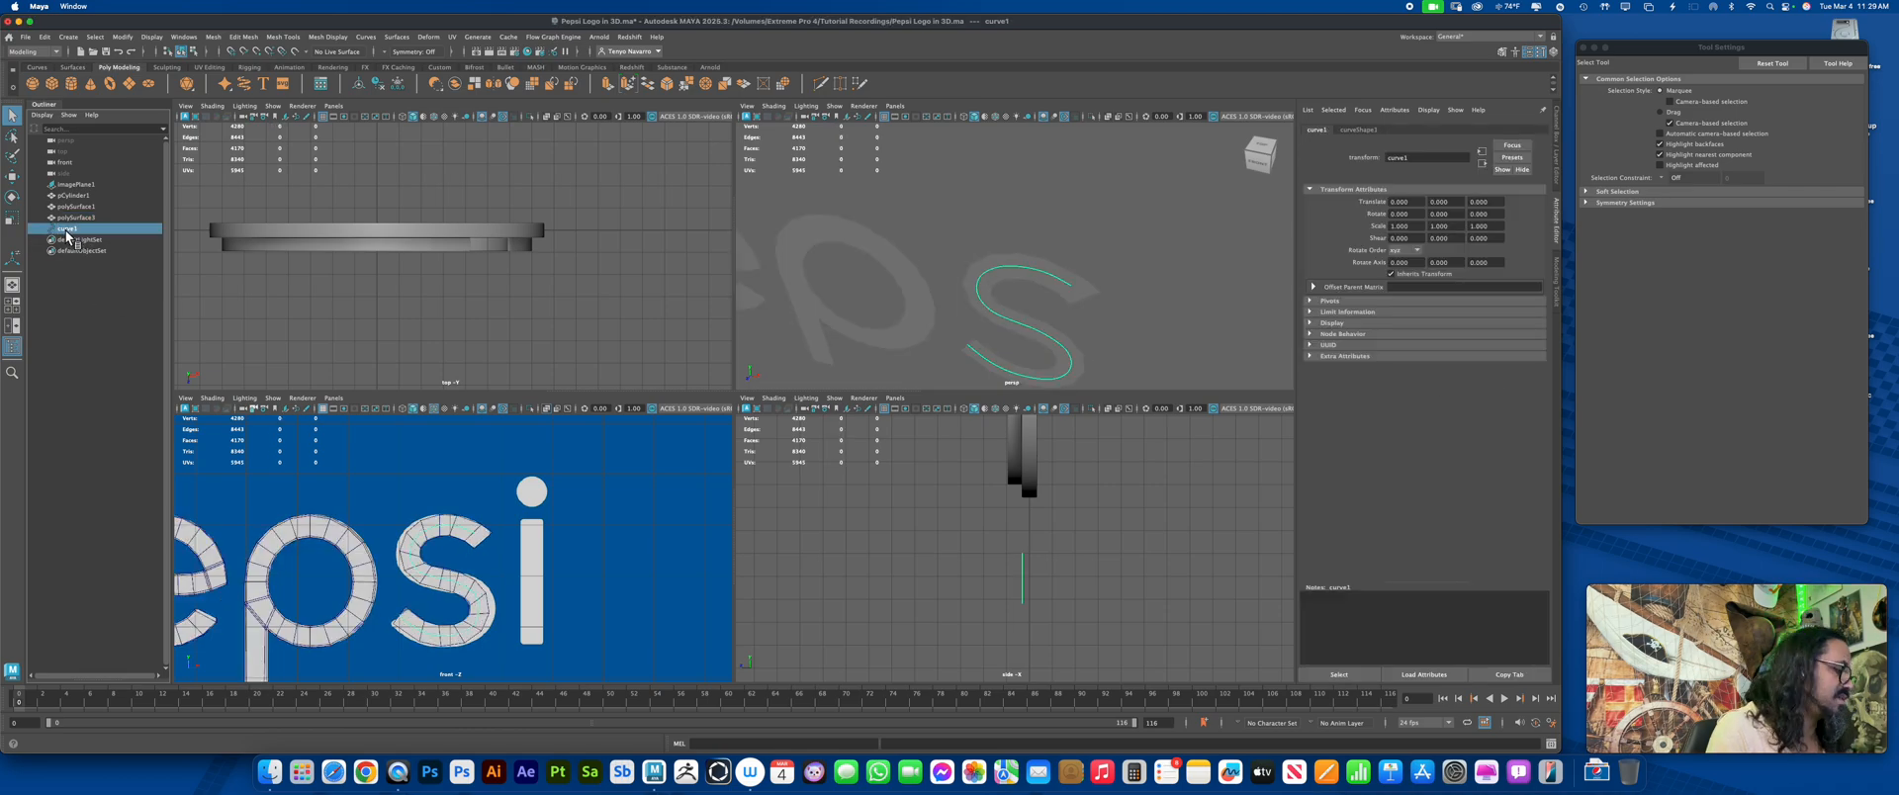
key(Delete)
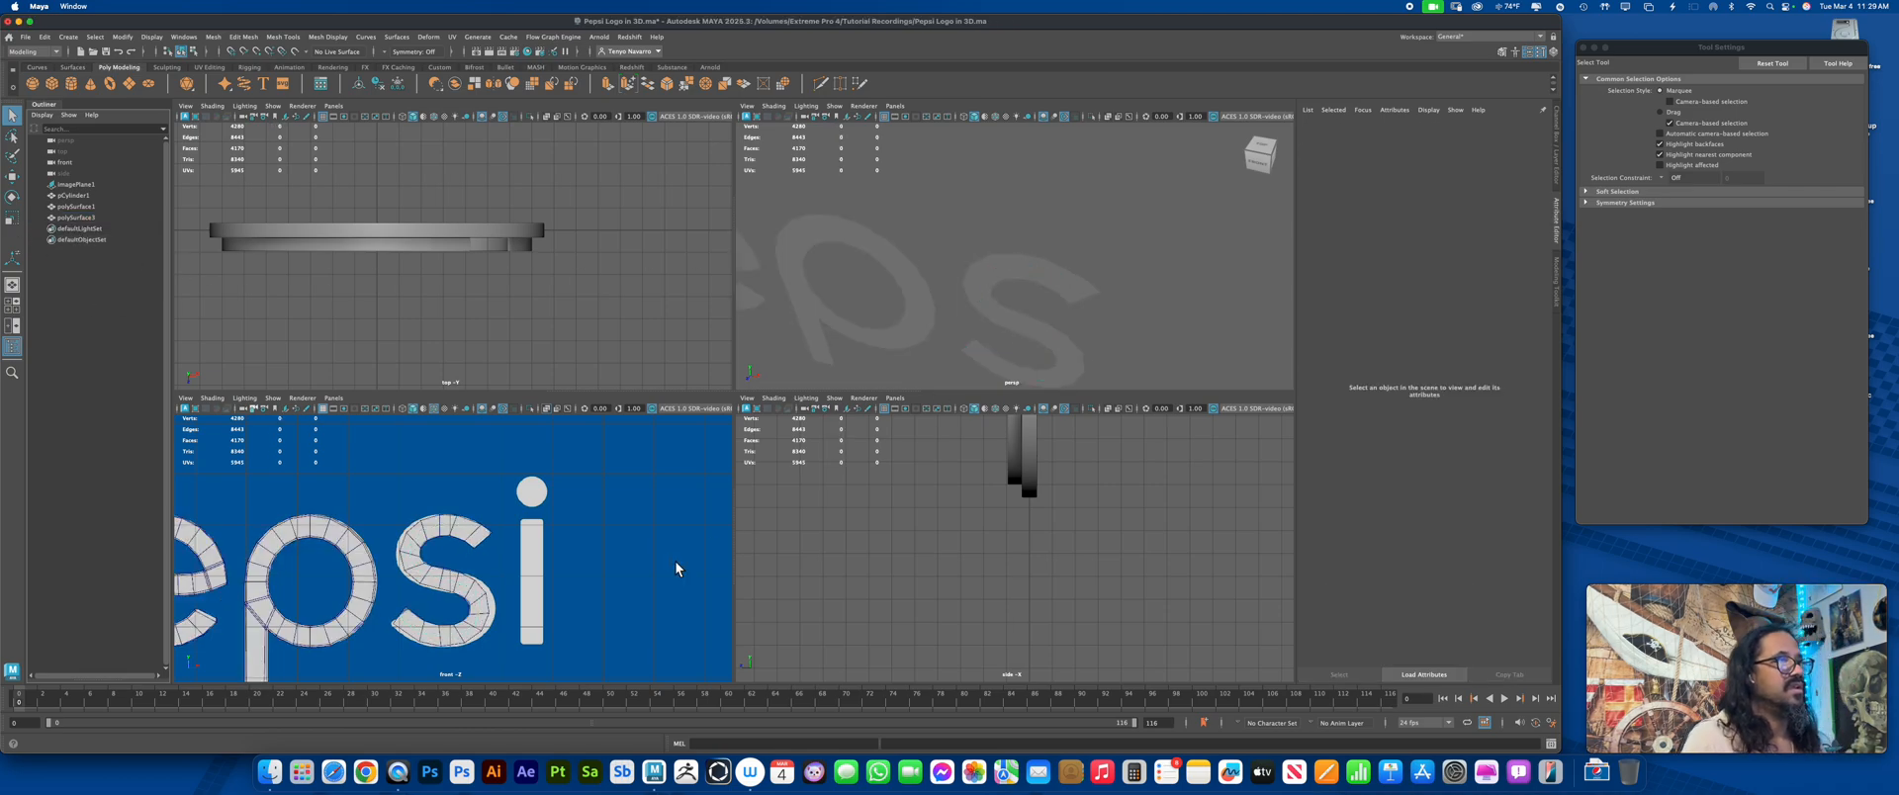
In the front view, move the outer and inner vertices of the s's upper-left bend onto the reference outline
key(space)
alt+middle_drag(790, 386, 938, 407)
alt+right_drag(937, 407, 960, 373)
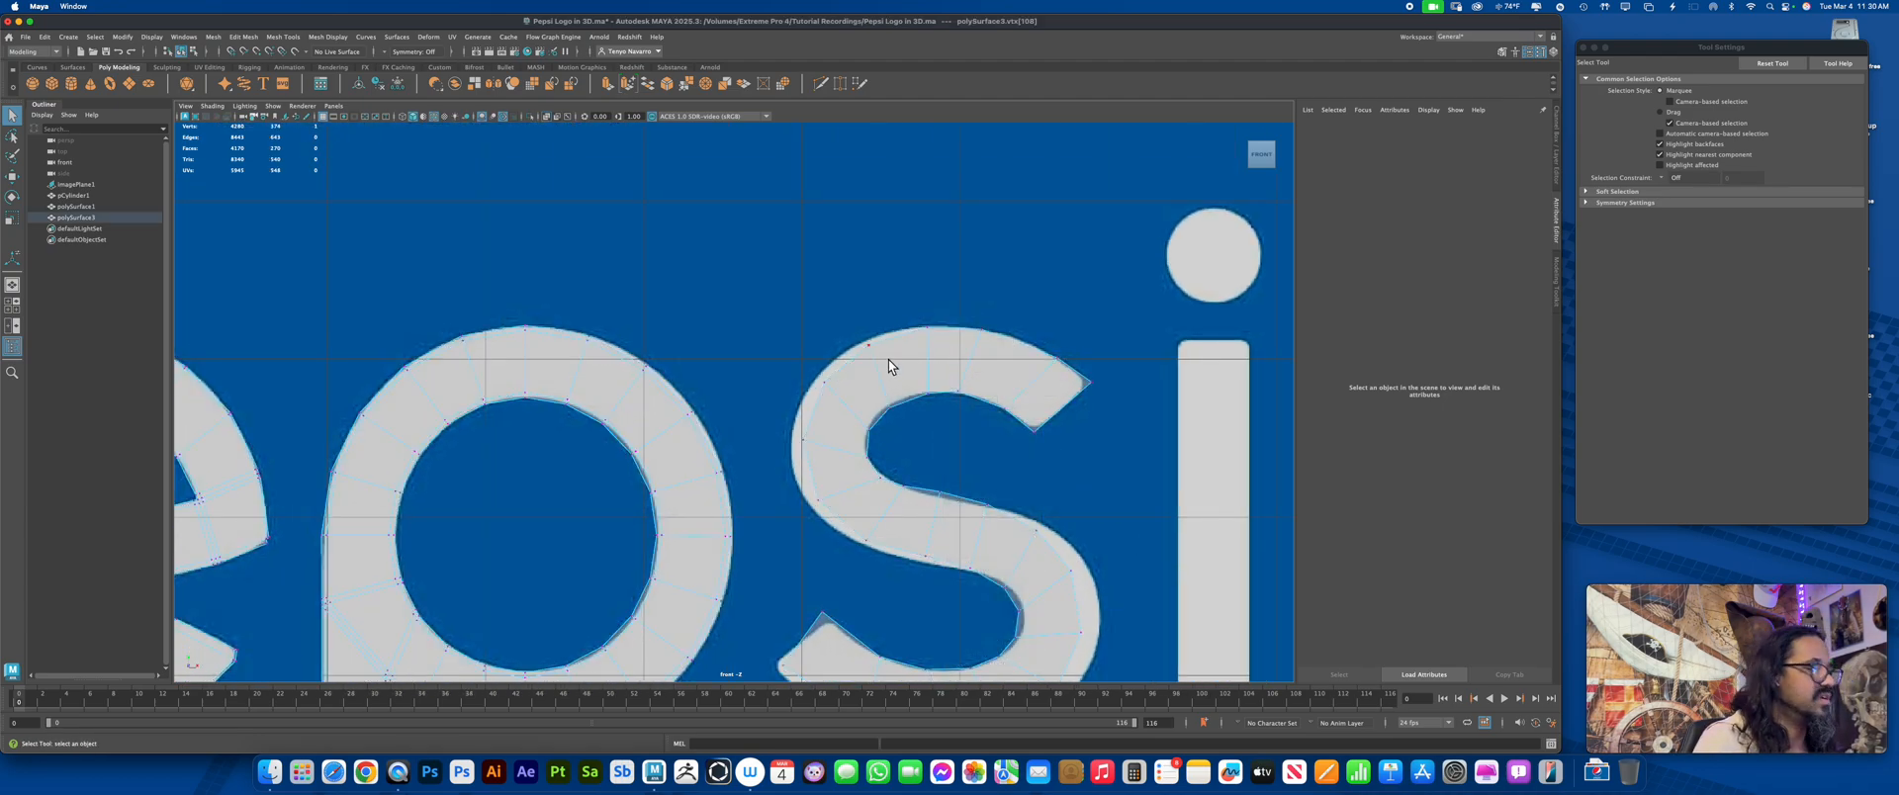
key(w)
click(865, 338)
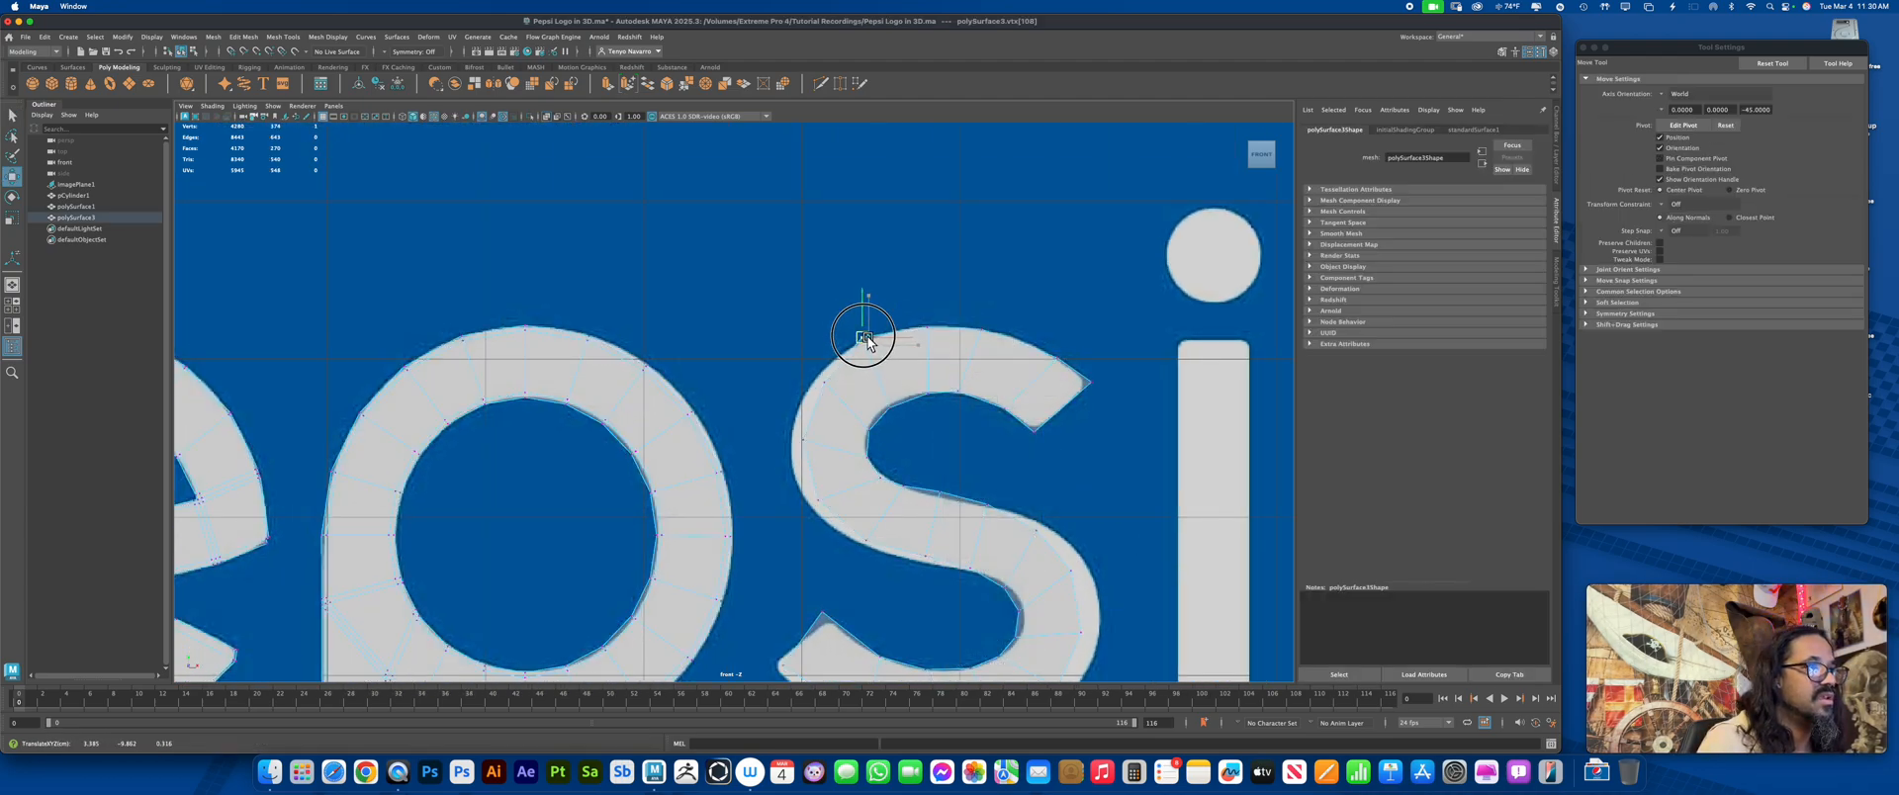
click(890, 393)
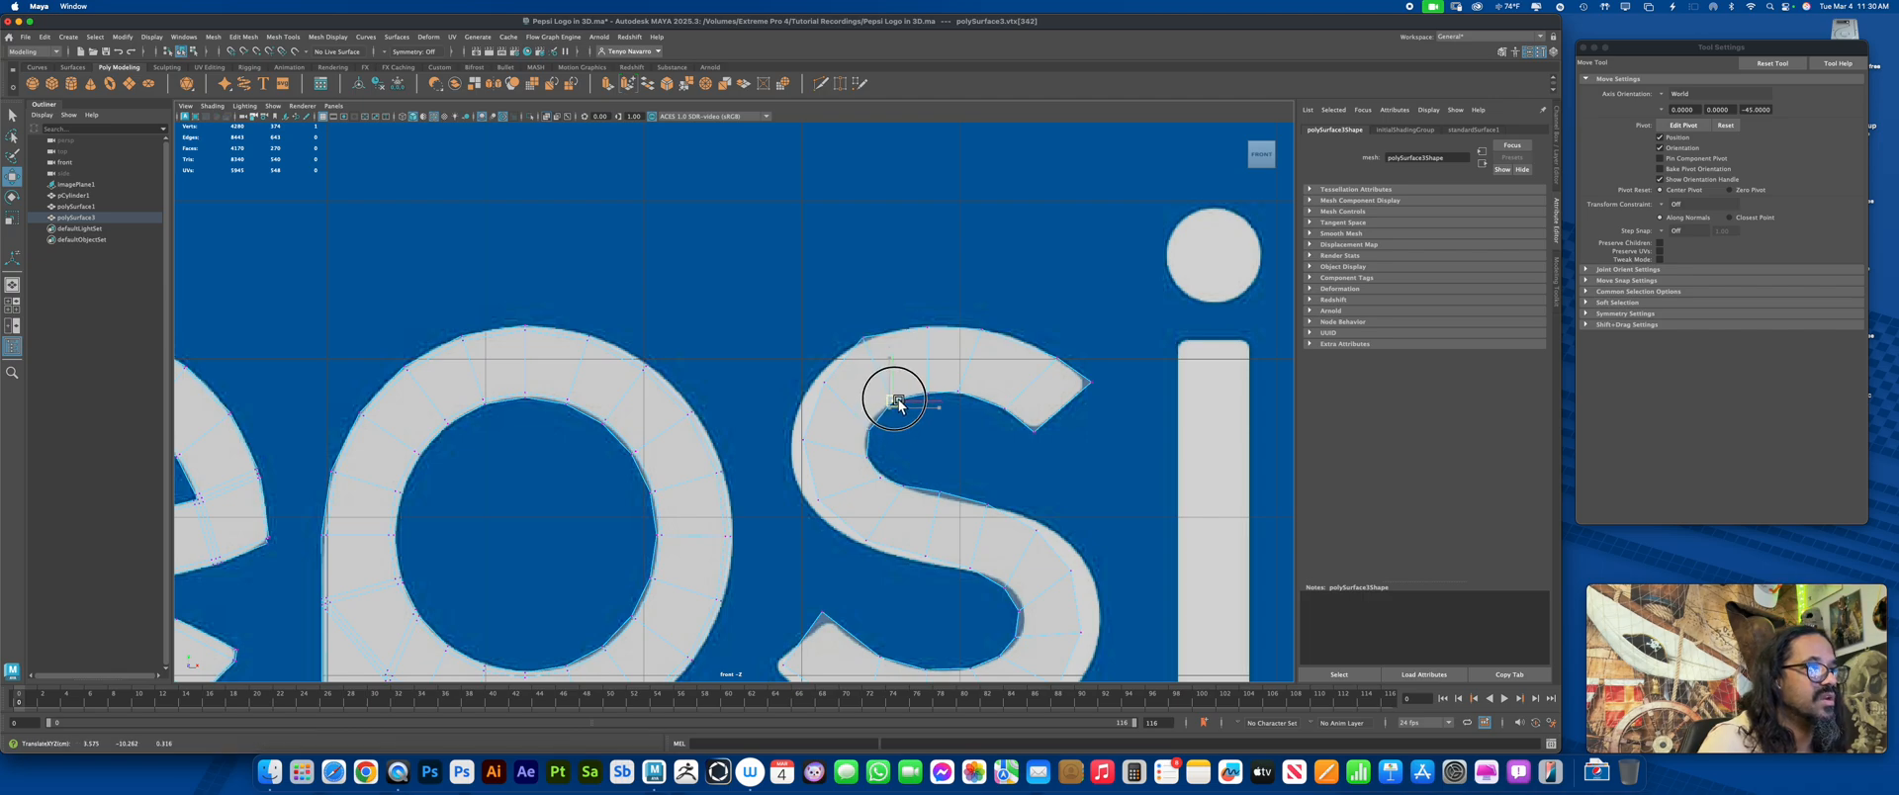
click(870, 428)
drag(872, 423, 871, 424)
drag(813, 370, 831, 389)
drag(824, 382, 814, 380)
Move the vertices along the s's top arc, towards its upper end, onto the reference outline
mouse_move(856, 319)
mouse_down()
mouse_move(872, 340)
mouse_move(934, 333)
mouse_up()
drag(929, 328, 924, 326)
click(989, 313)
drag(947, 380, 969, 394)
drag(972, 302, 989, 340)
drag(981, 330, 1047, 363)
drag(1058, 357, 1046, 353)
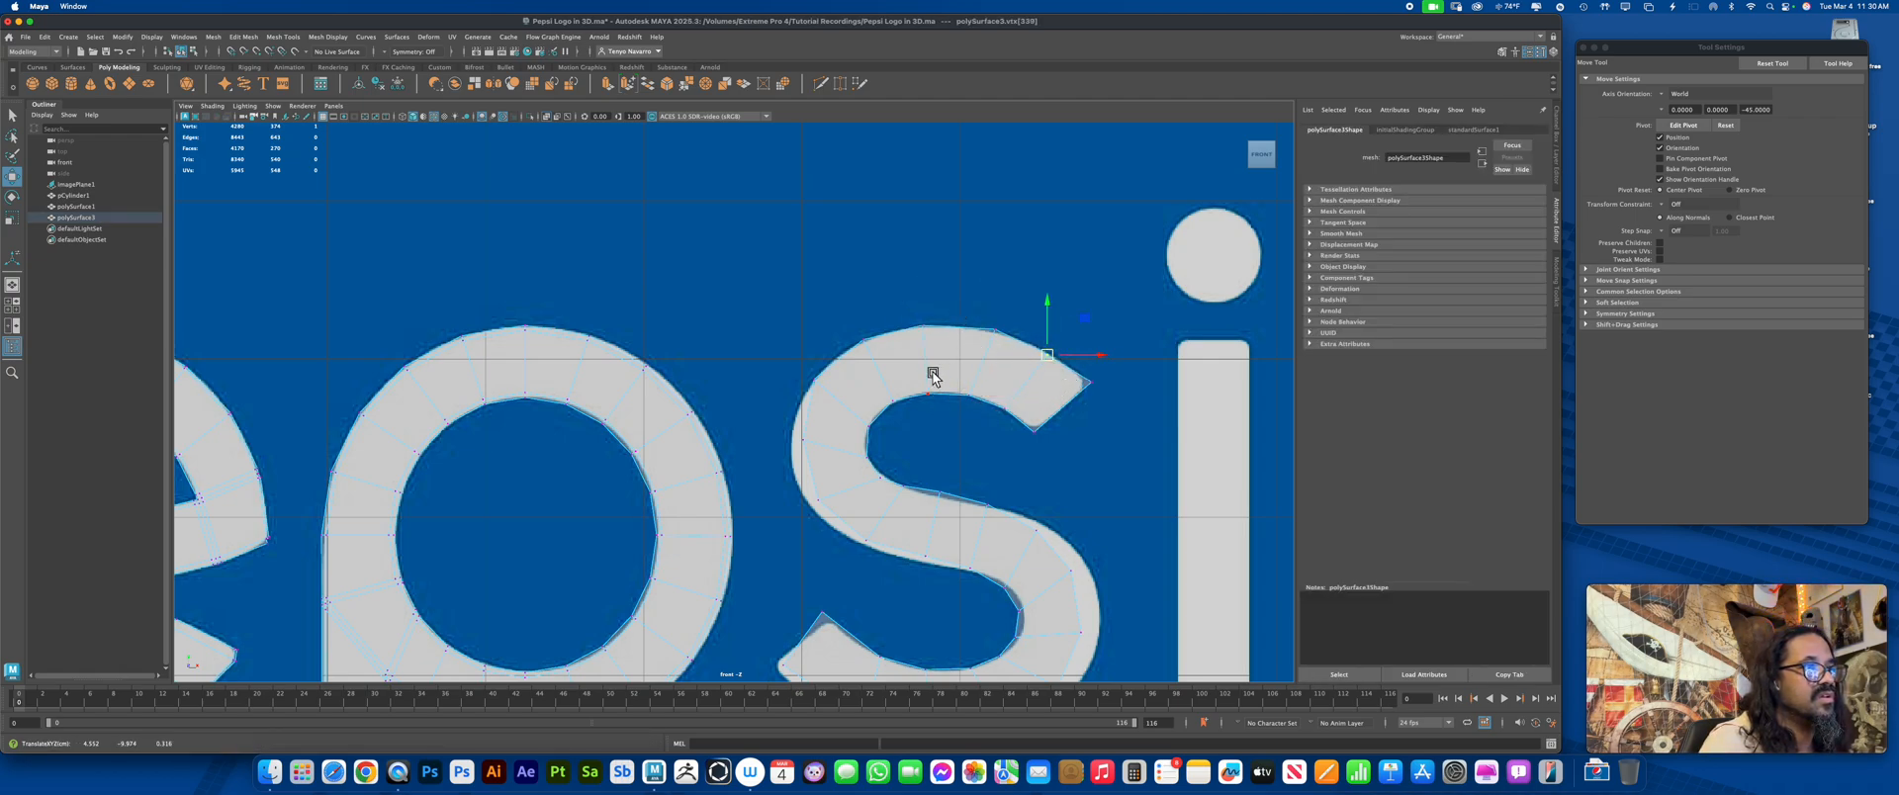
Fit the outer and inner vertices on the left side of the s's upper bowl to the reference outline
drag(819, 452, 797, 434)
drag(804, 437, 792, 429)
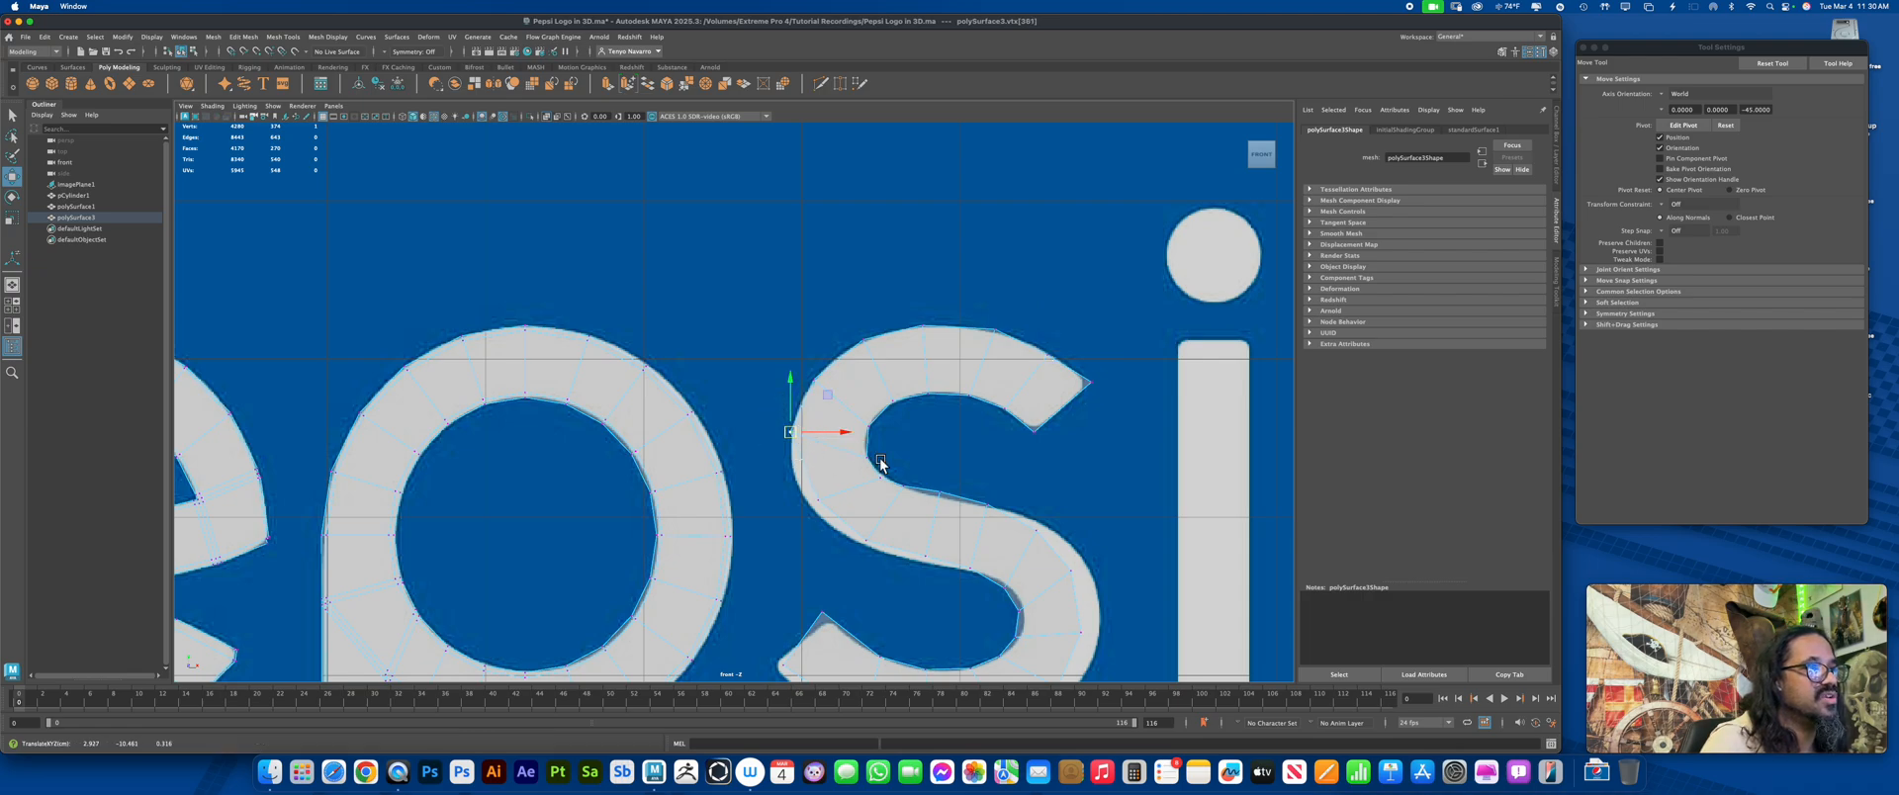
drag(880, 462, 843, 530)
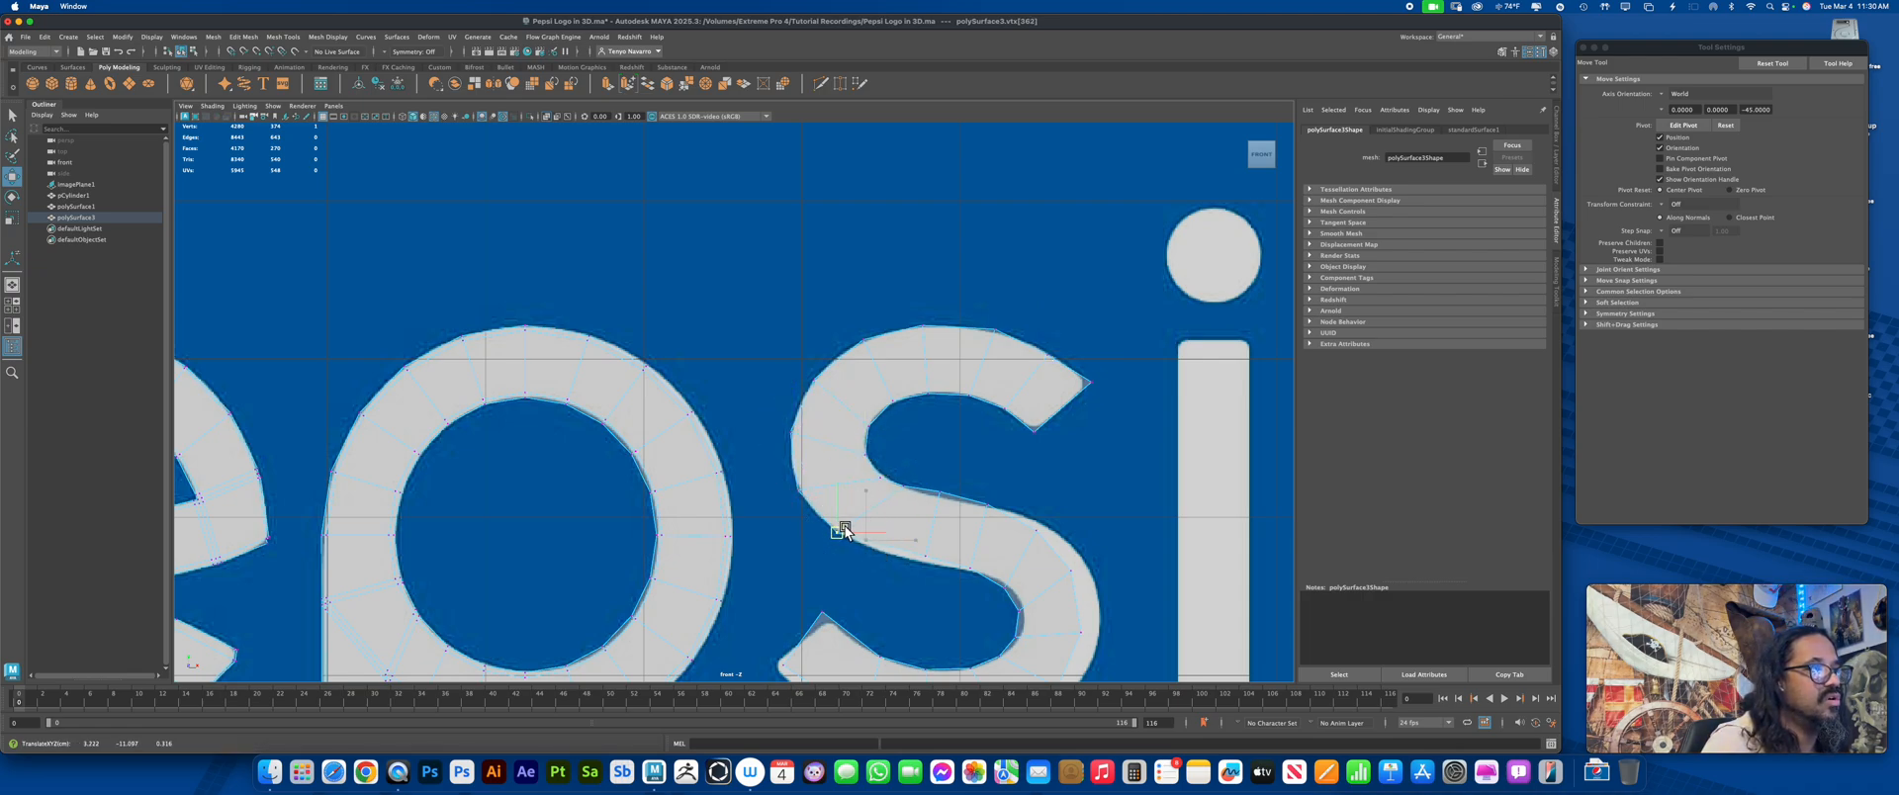
click(880, 477)
drag(883, 475, 880, 468)
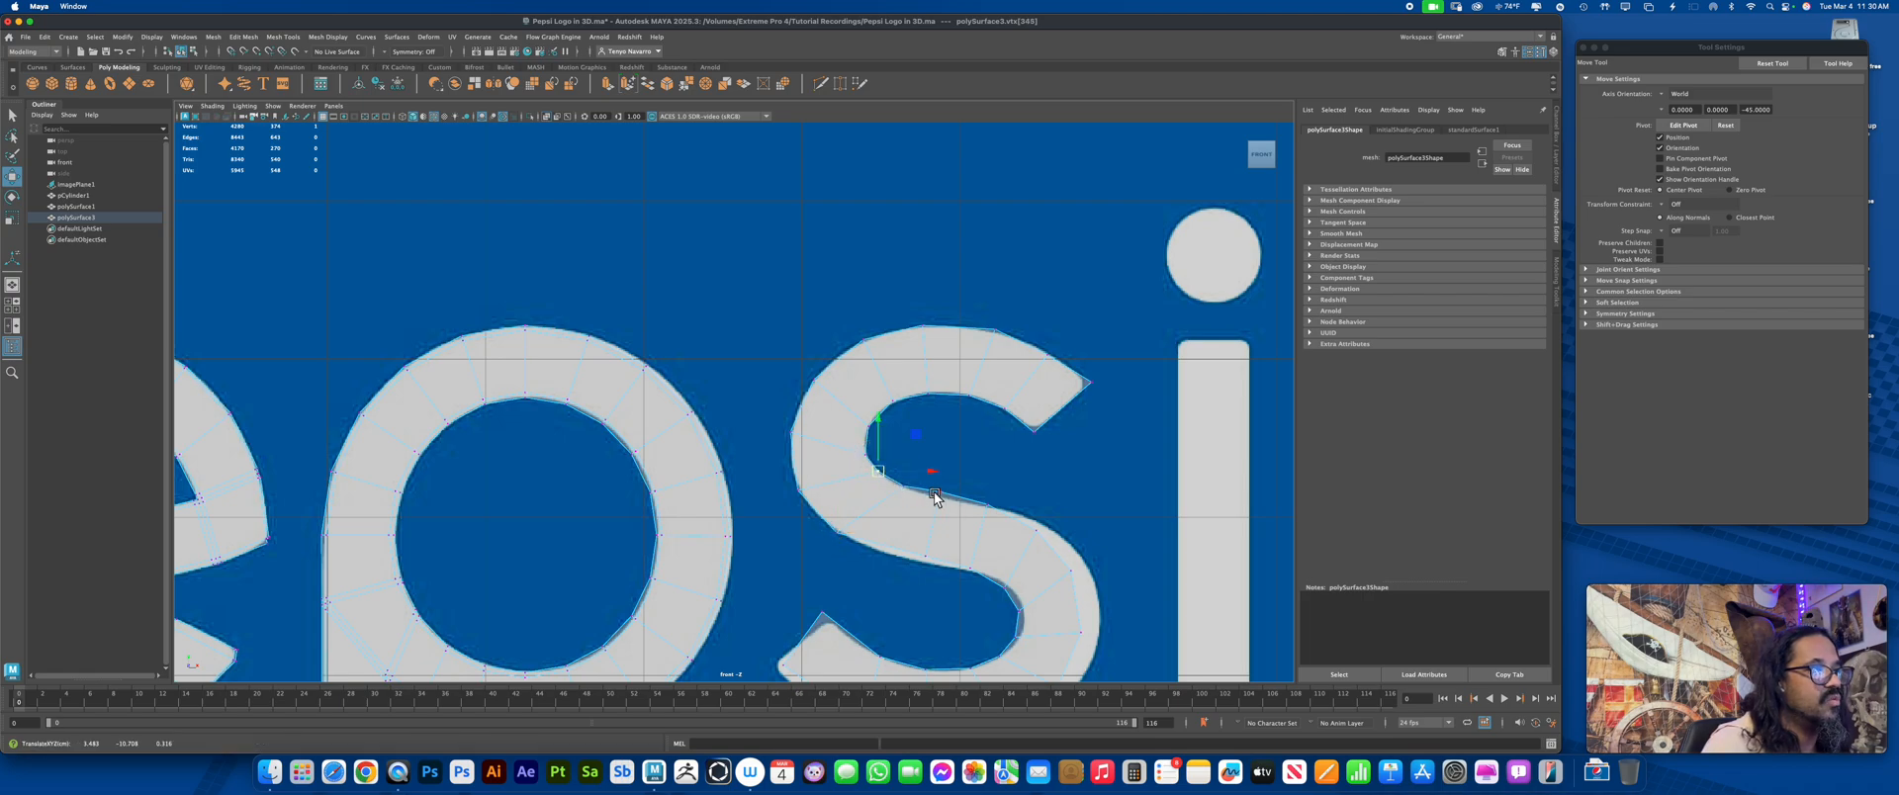
Adjust the vertices on both sides of the s's diagonal middle stroke to follow the reference outline
click(935, 497)
click(910, 561)
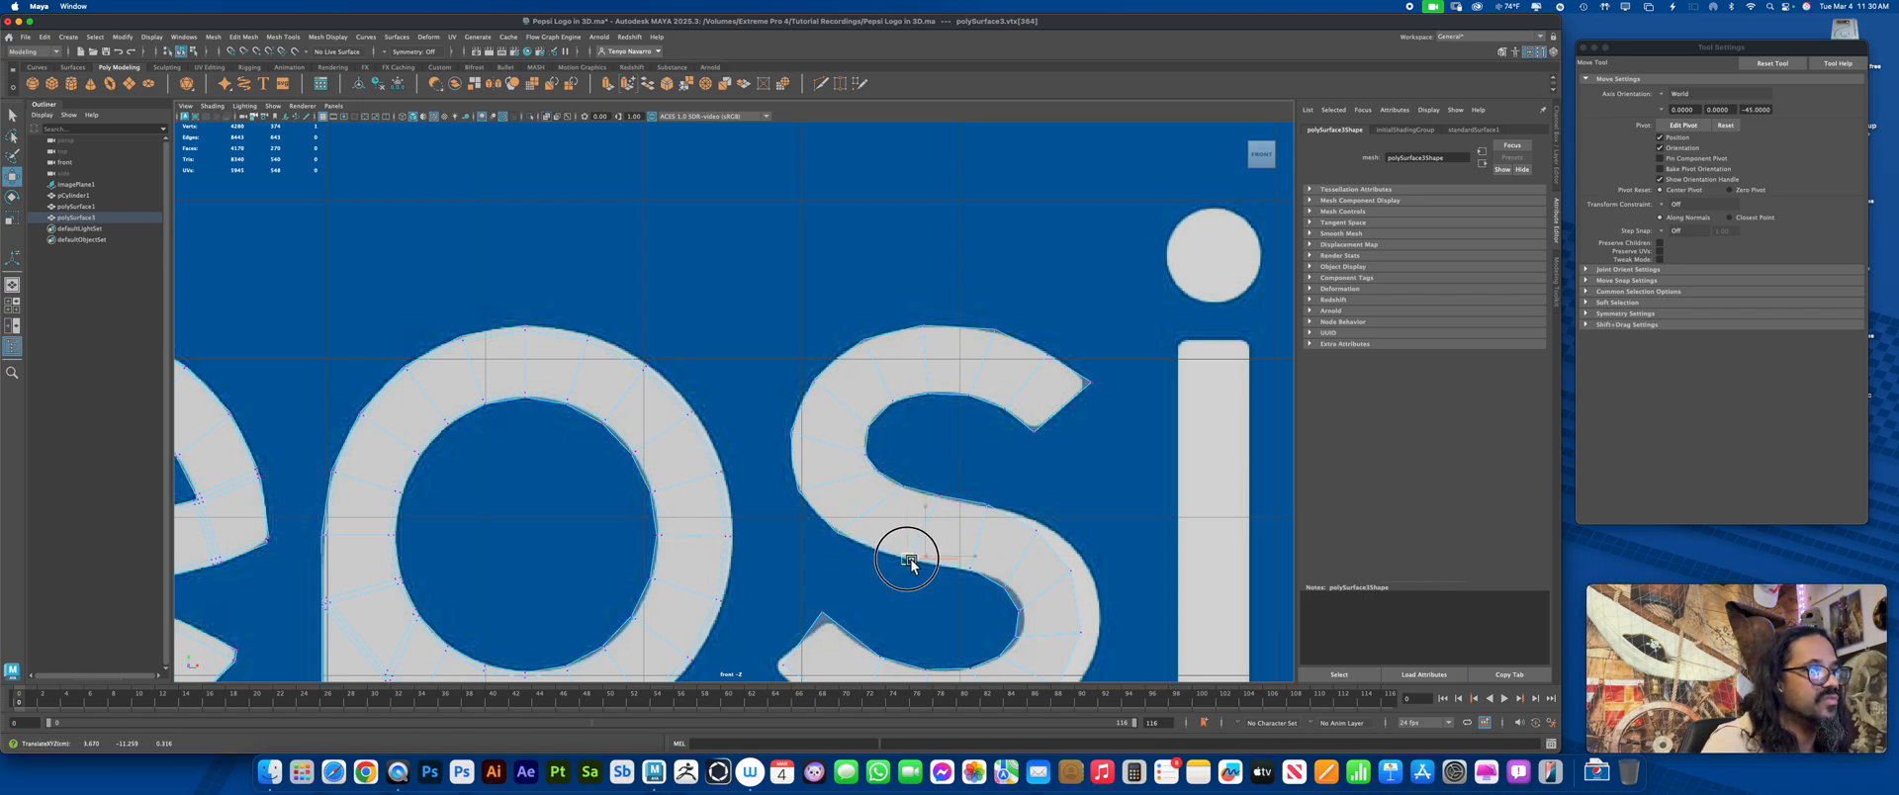
drag(911, 560, 907, 560)
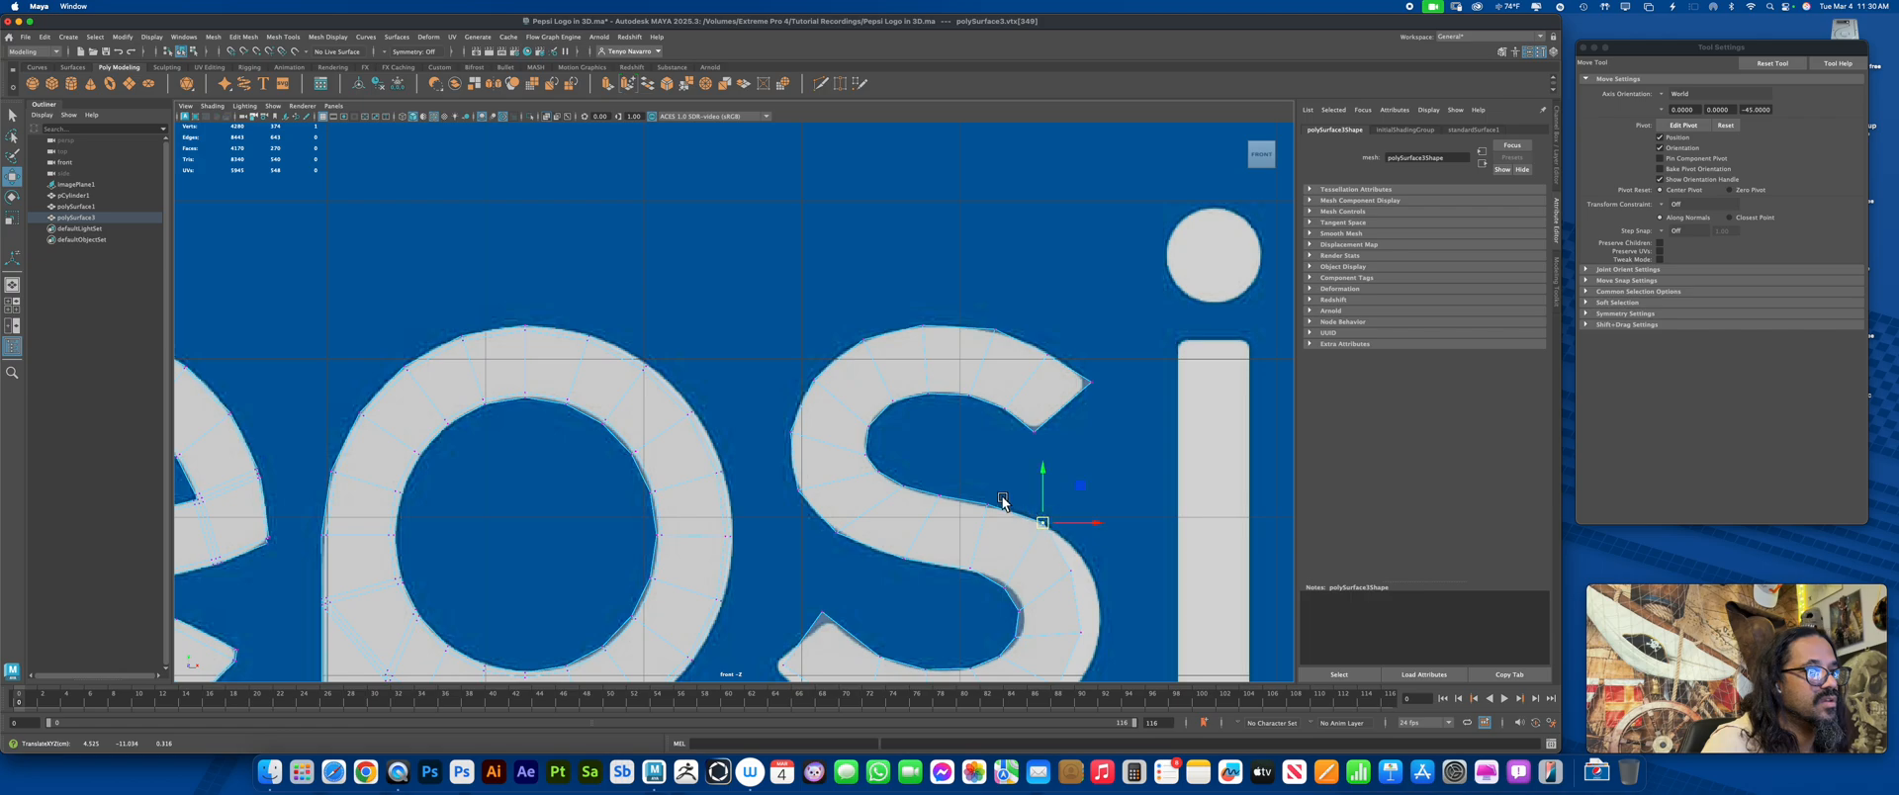
click(990, 501)
click(992, 505)
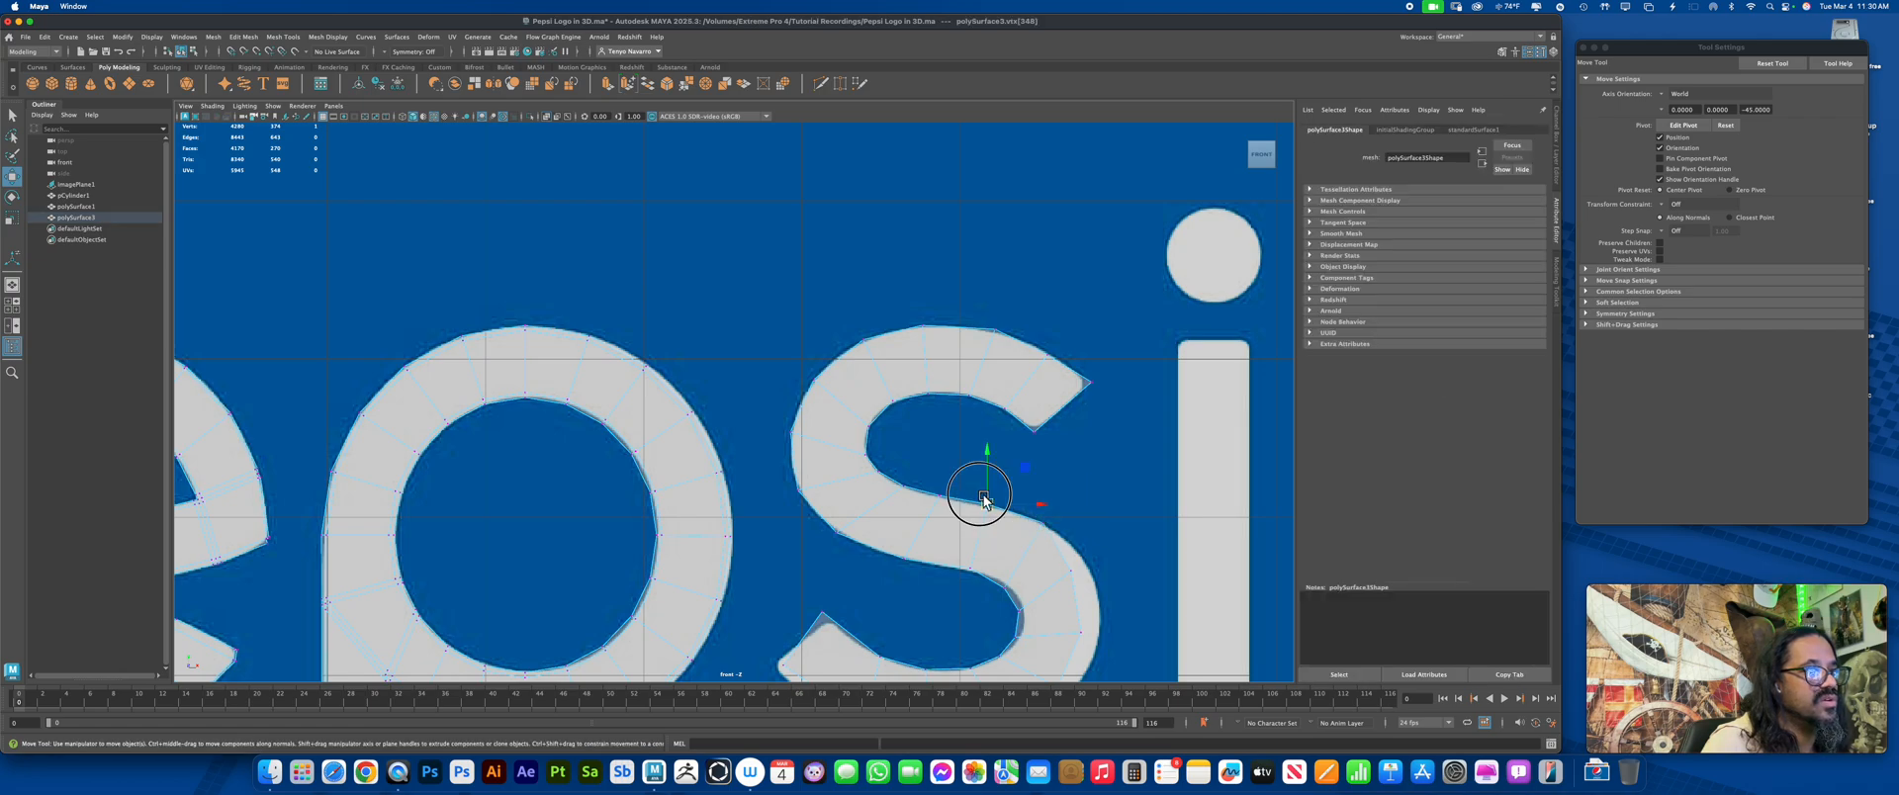
Move the outer vertices of the s's lower bowl, down its right side and along the bottom, onto the reference outline
scroll(1028, 535, up, 2)
alt+middle_drag(1088, 622, 997, 494)
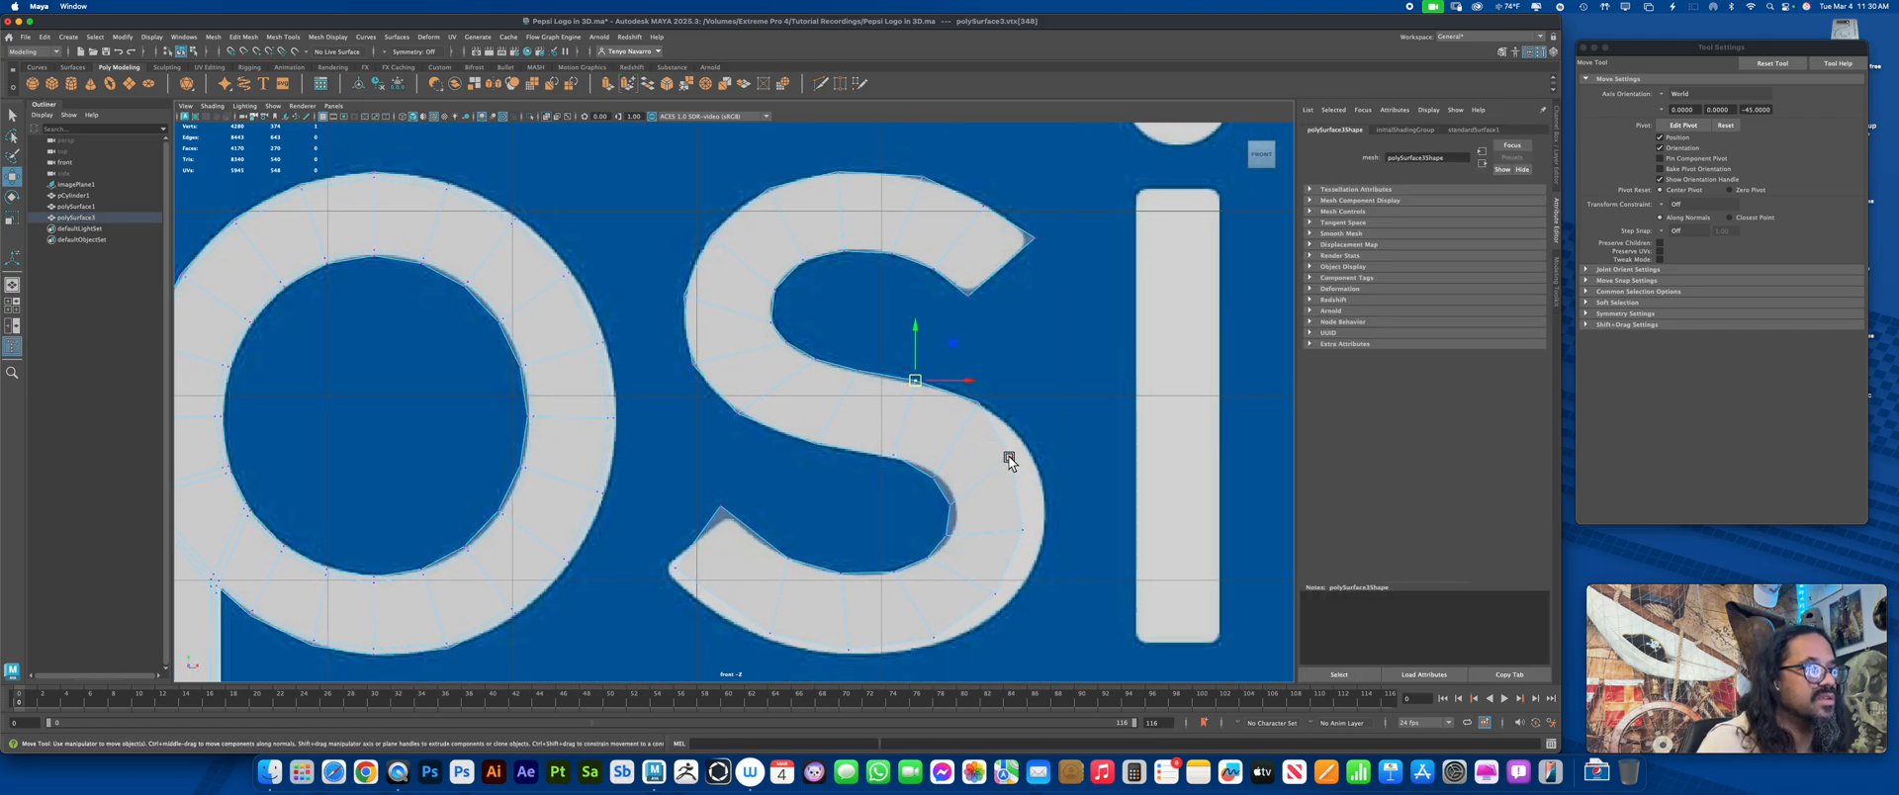
click(1006, 455)
drag(1016, 461, 1038, 459)
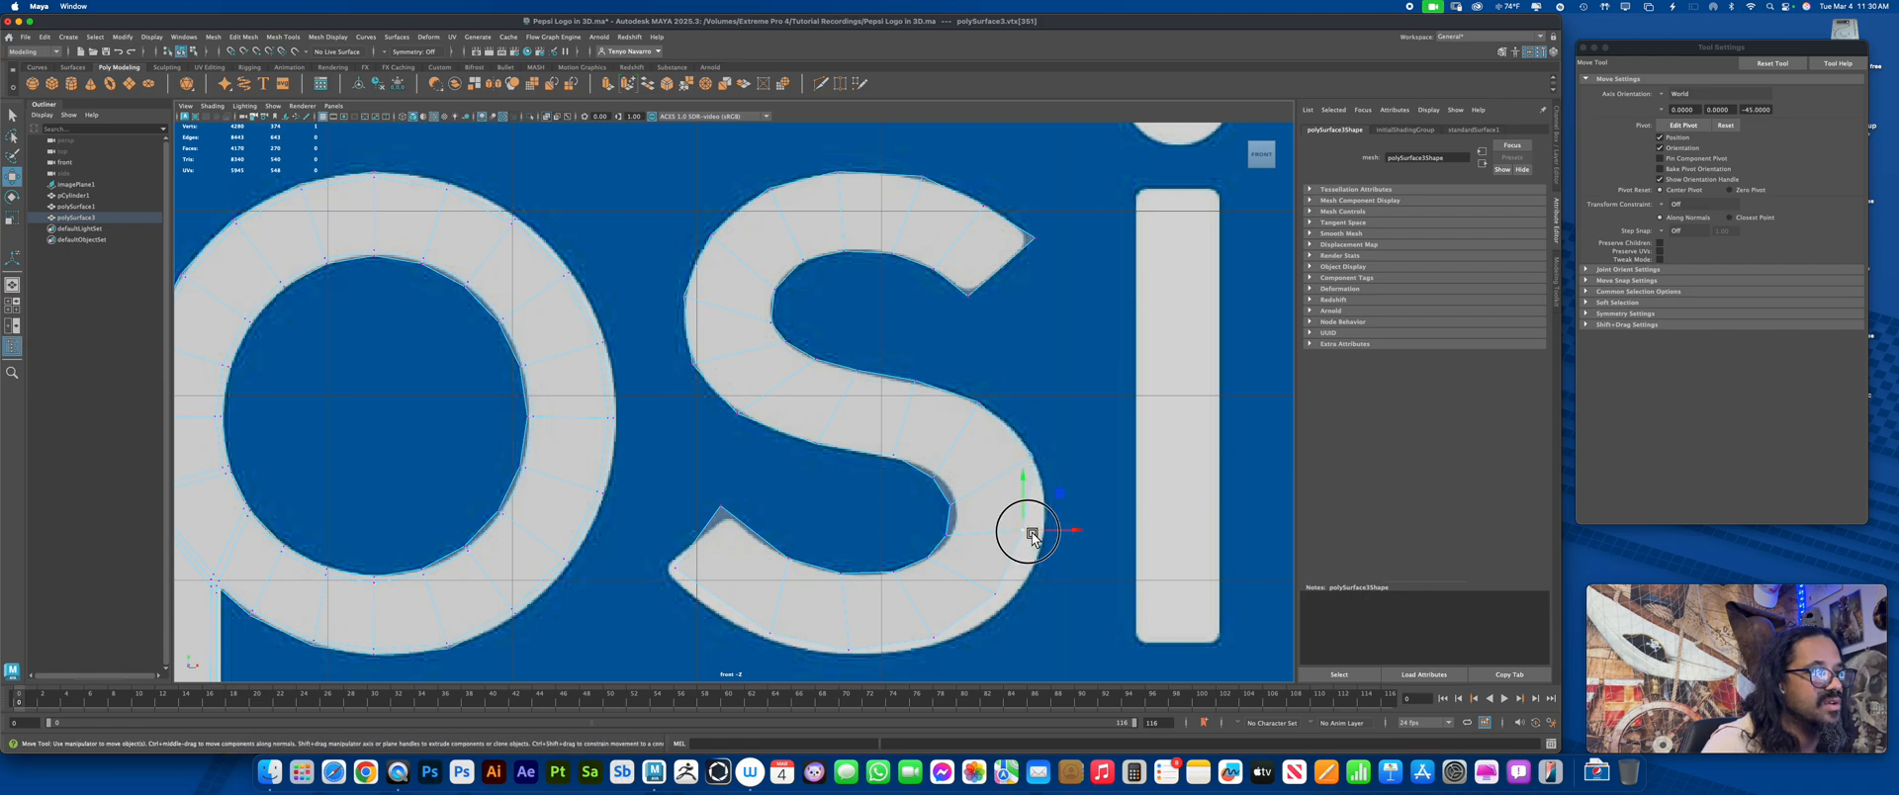
click(1023, 592)
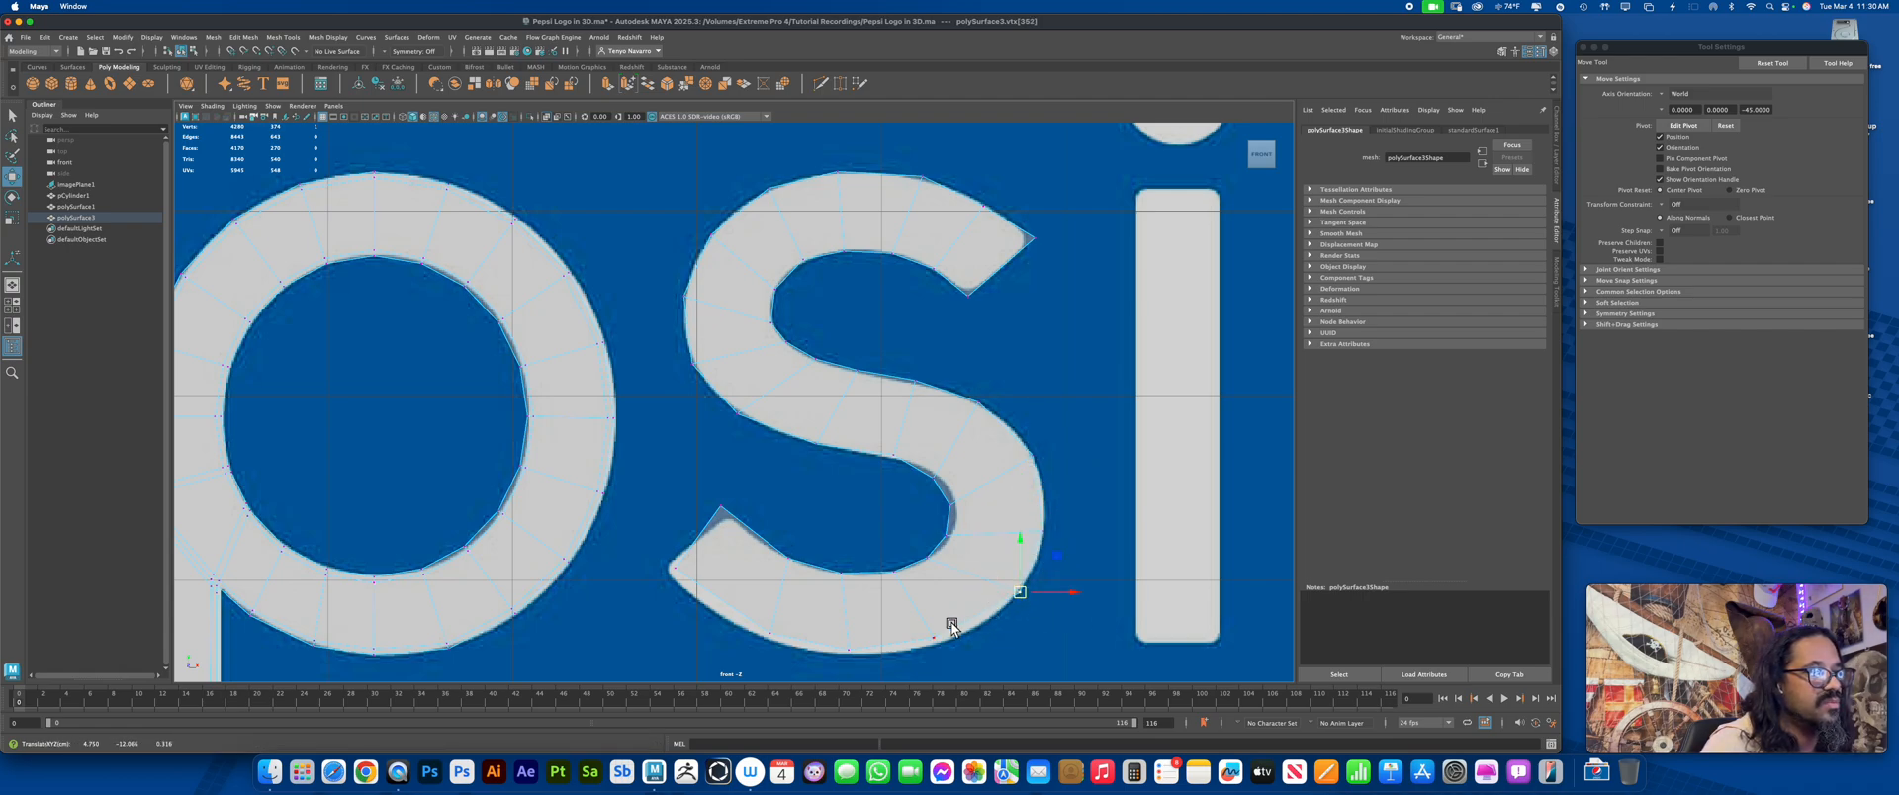
click(853, 653)
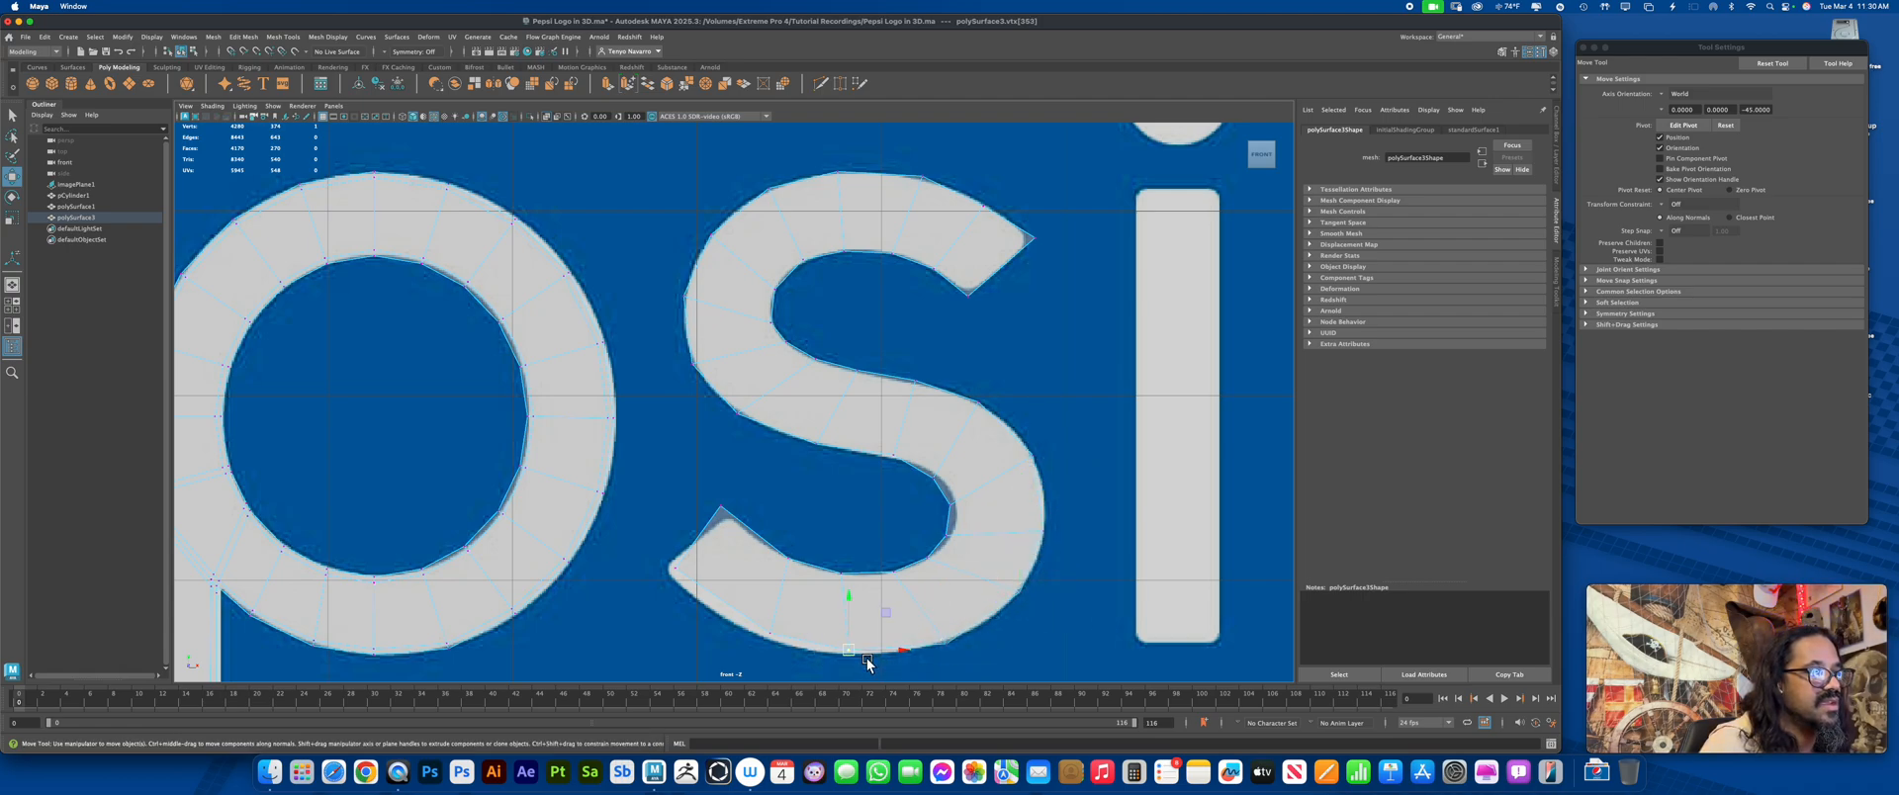
Position the corner vertices of the s's lower end and the neighbouring outer vertices to match the reference shape
click(762, 627)
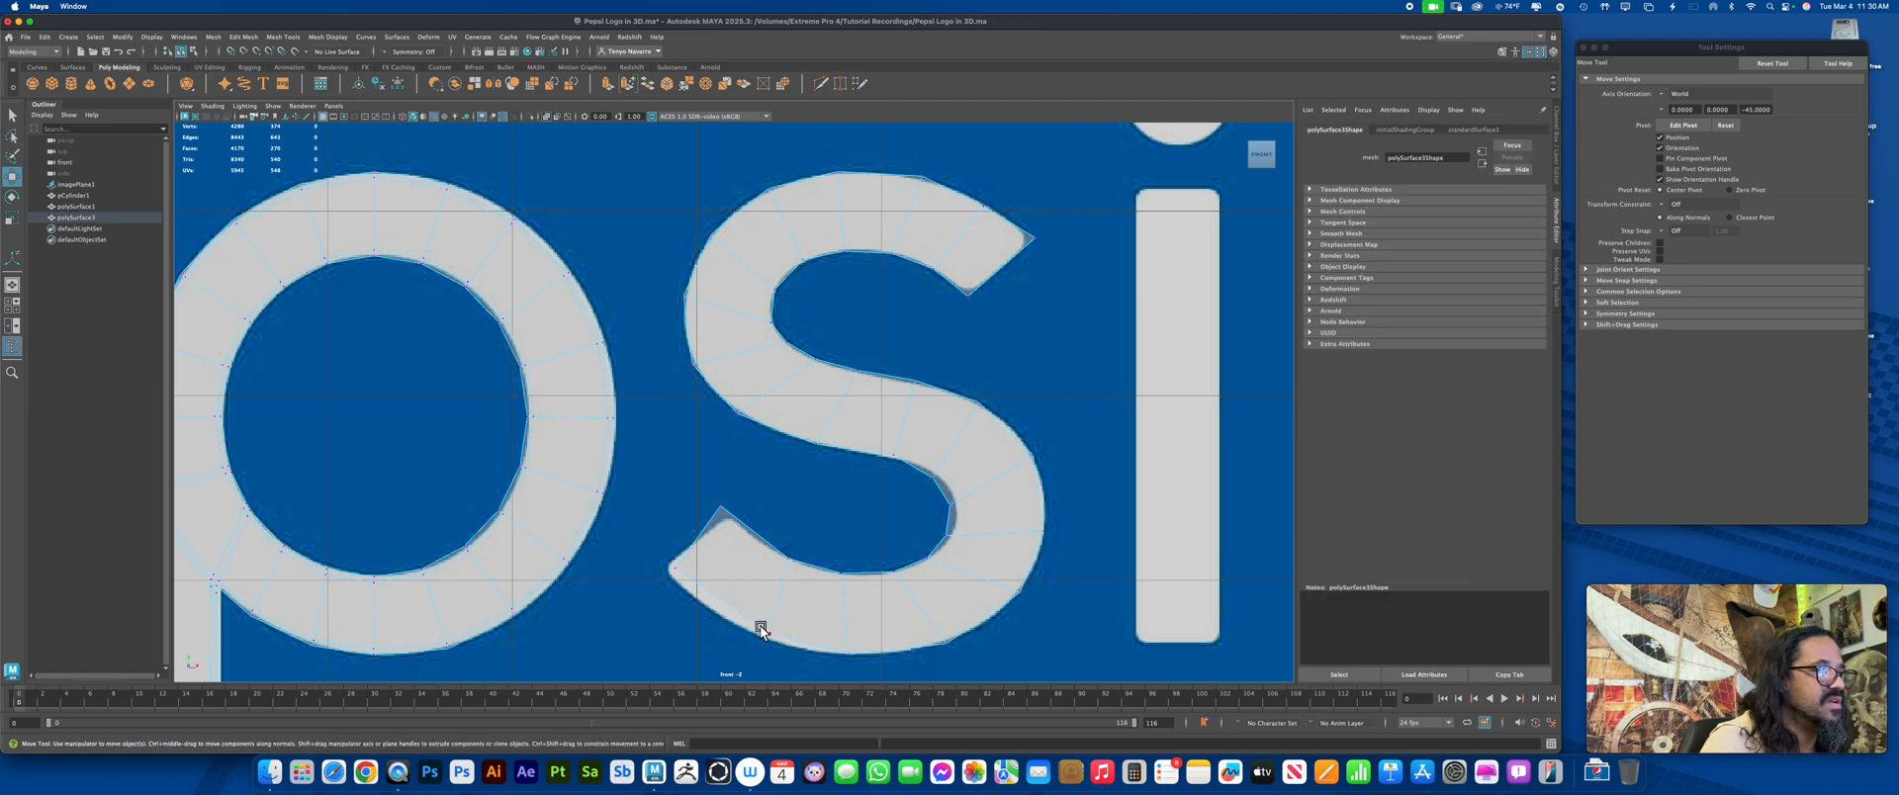
click(672, 571)
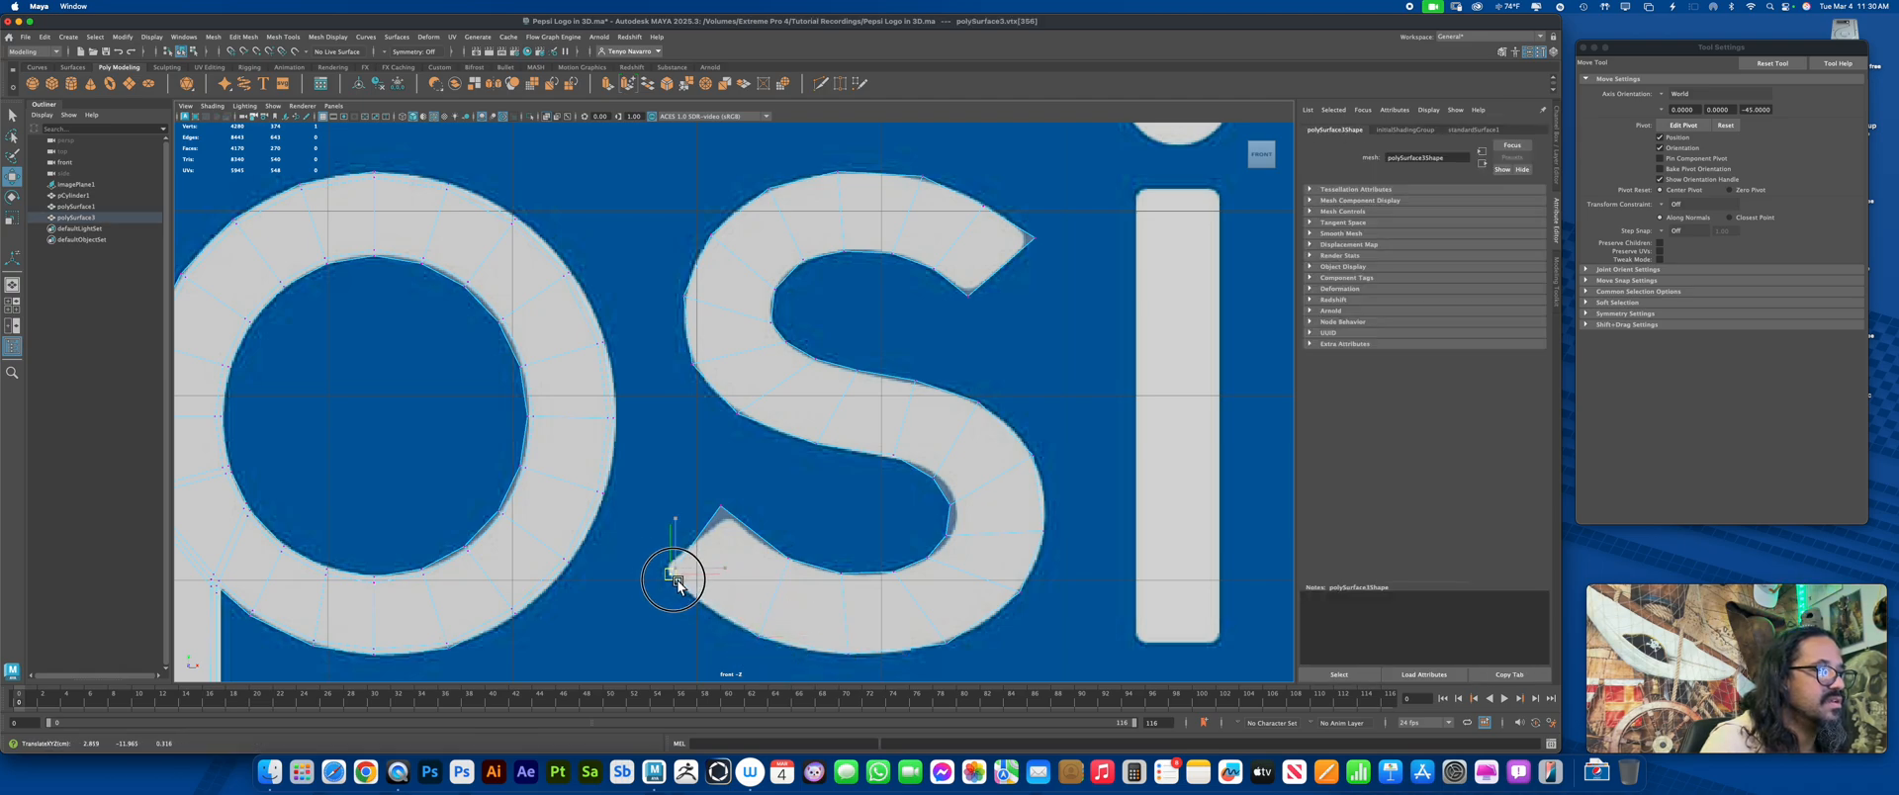
drag(676, 581, 665, 581)
click(734, 629)
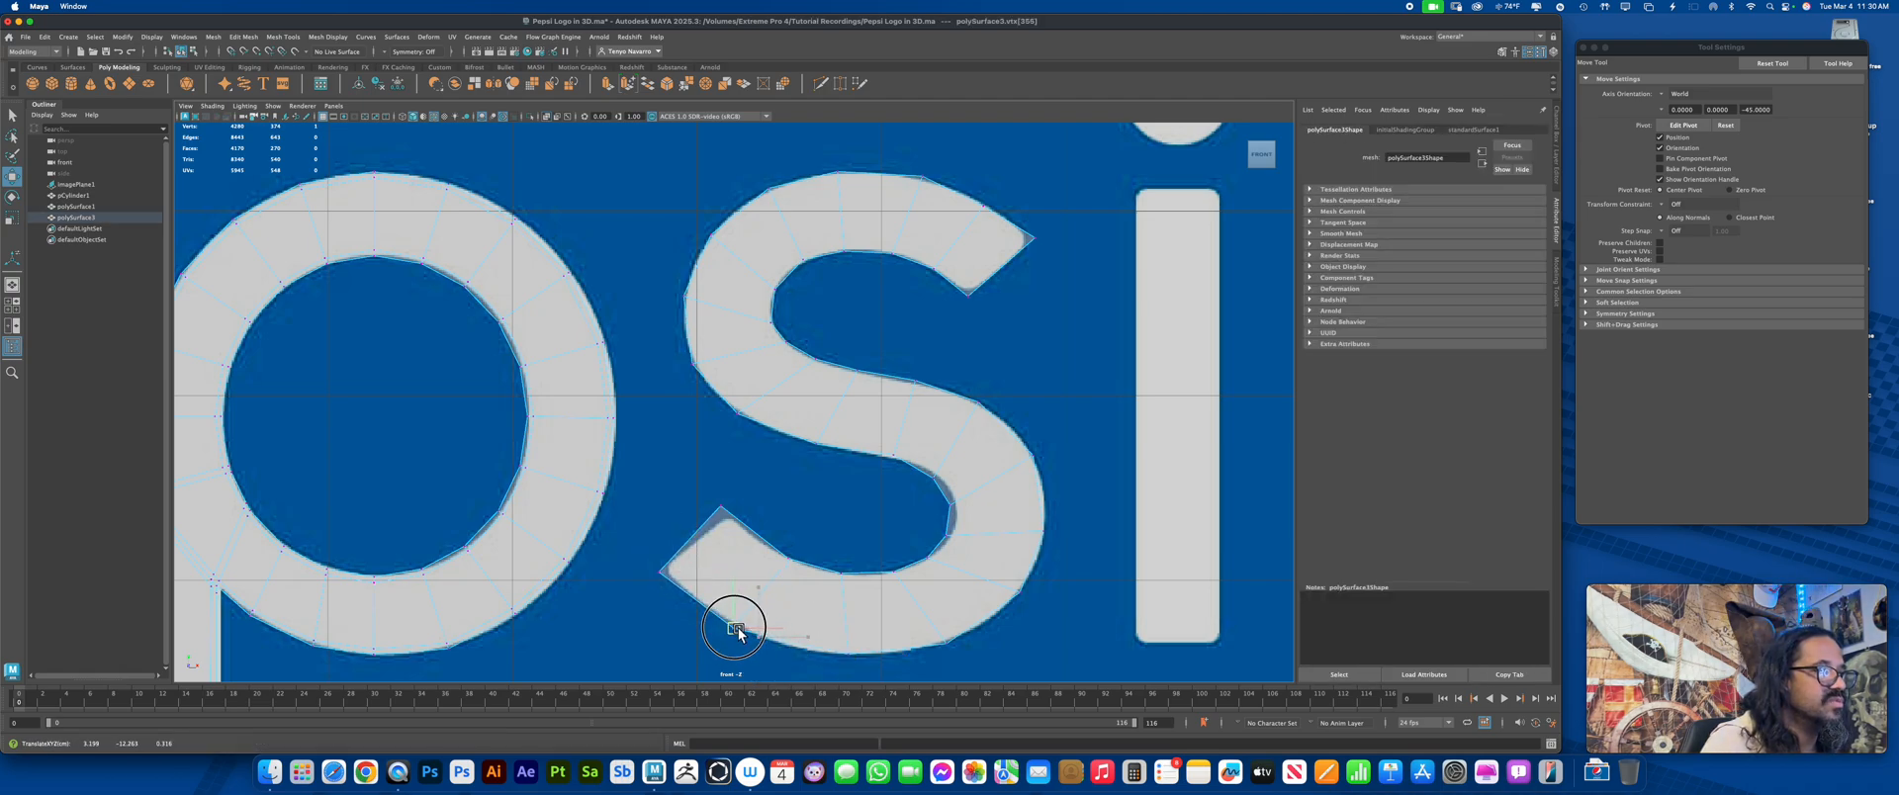
drag(738, 630, 737, 626)
mouse_move(738, 522)
mouse_down()
mouse_move(708, 483)
mouse_move(732, 513)
mouse_up()
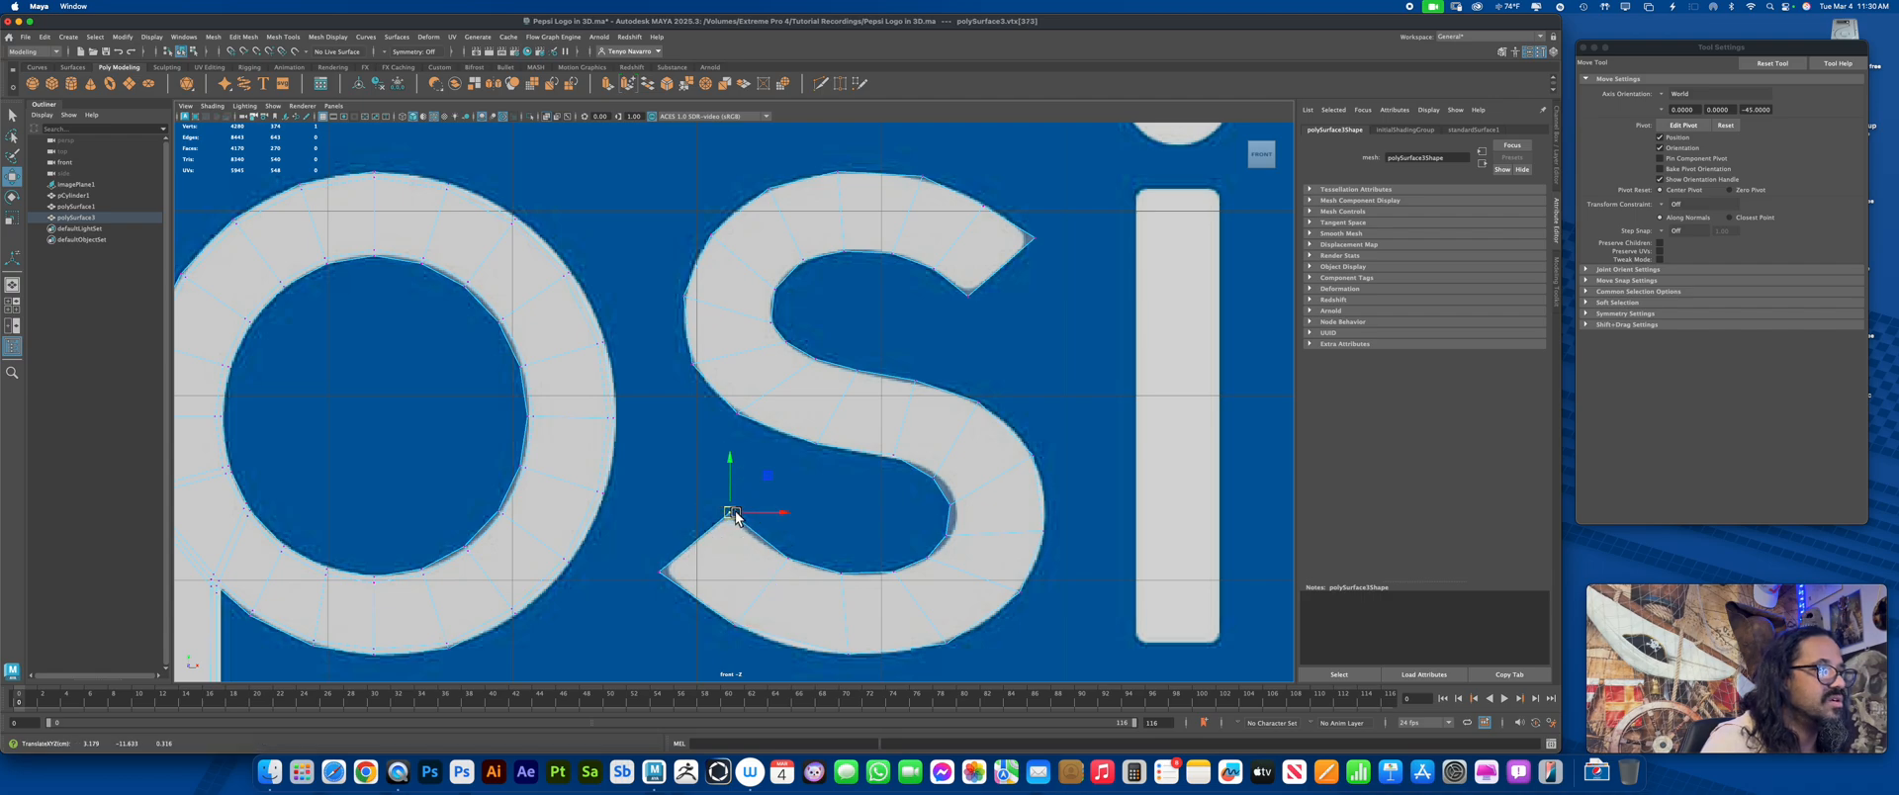
click(662, 574)
drag(662, 573, 656, 573)
Fit the vertices along the inner curve and bottom edge of the s's lower bowl, near its lower end, to the reference outline
click(789, 556)
drag(790, 554, 772, 538)
click(831, 569)
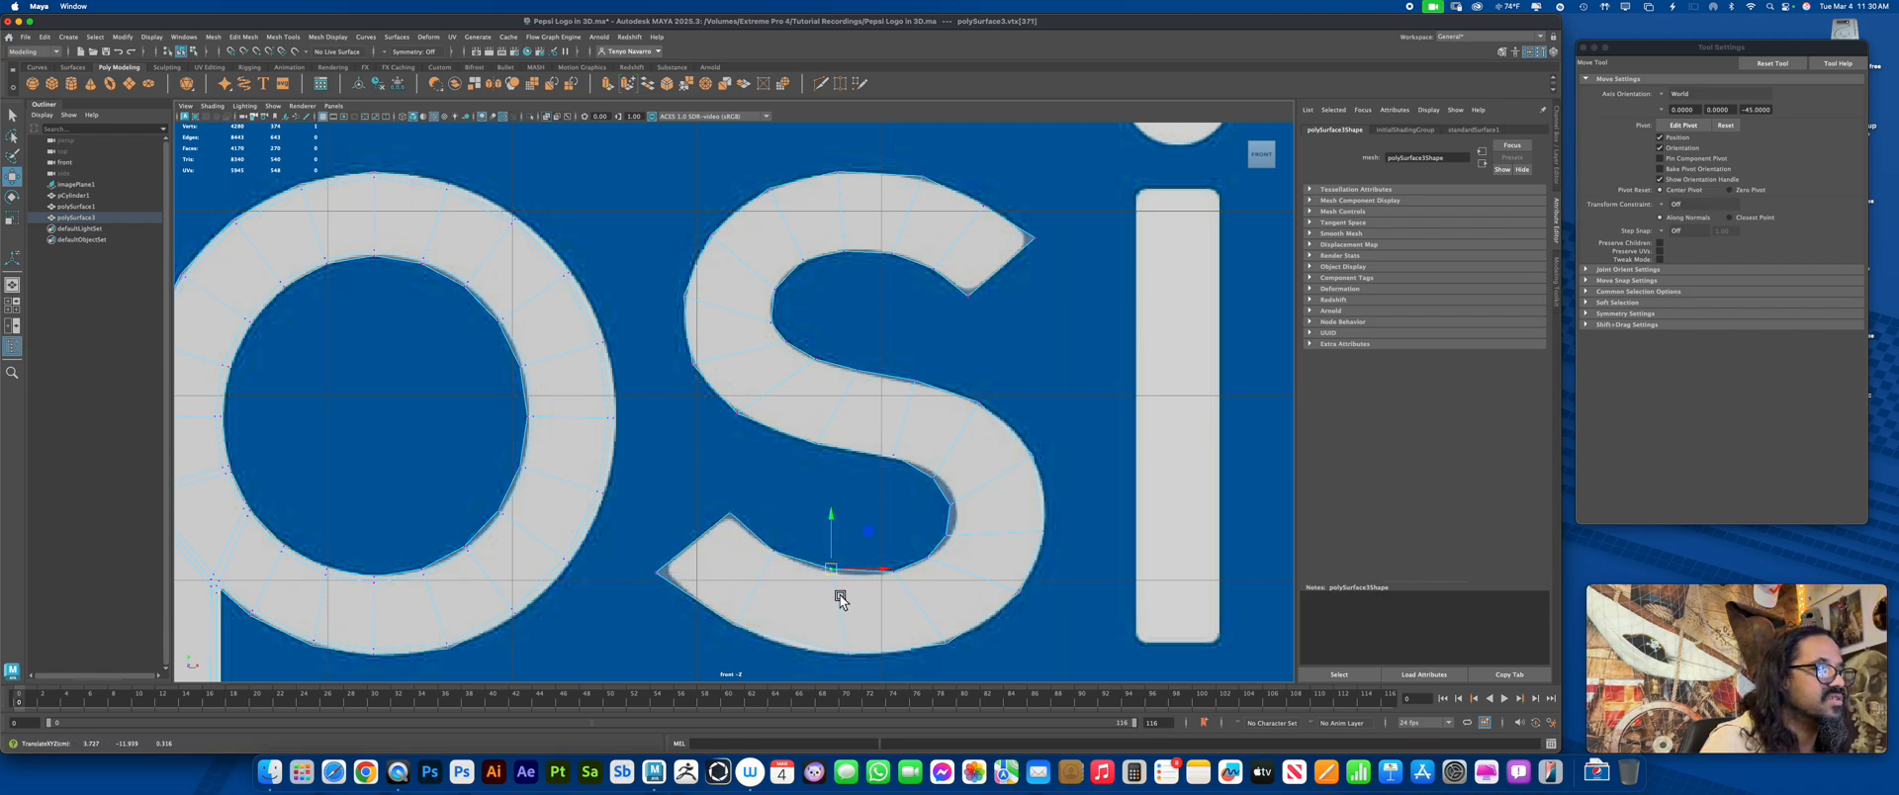
click(858, 653)
drag(856, 651, 820, 650)
click(833, 569)
drag(833, 570, 891, 574)
click(904, 574)
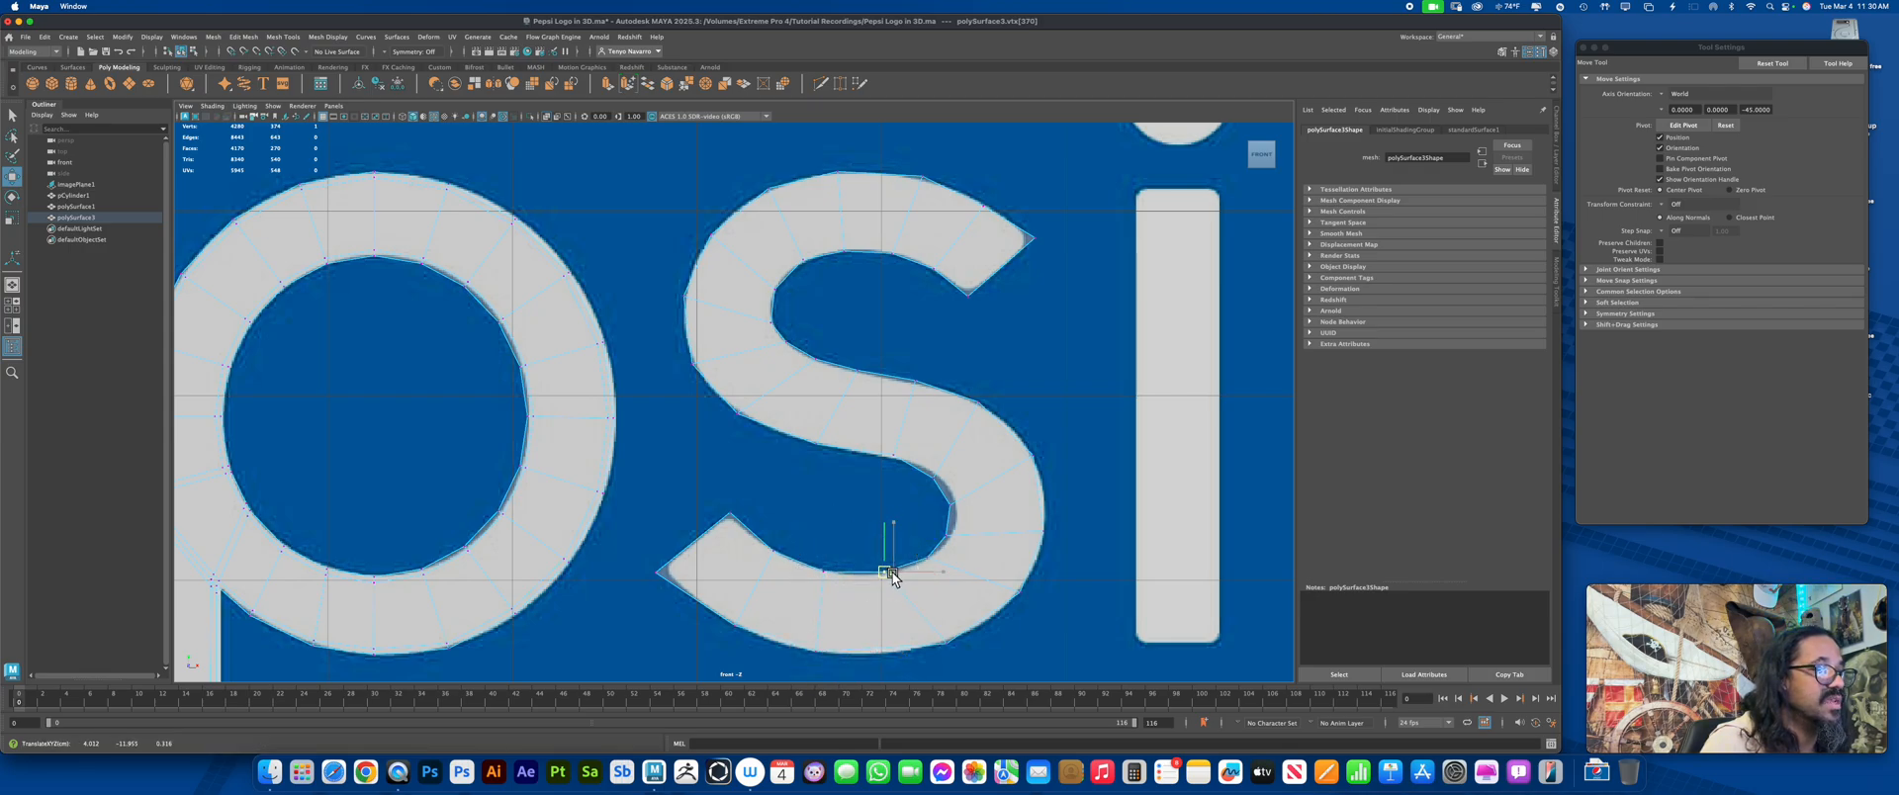
Move the vertices at the bottom right of the s's lower bowl, on its outer and inner curves, onto the reference outline
click(952, 646)
drag(952, 645, 910, 649)
click(1023, 593)
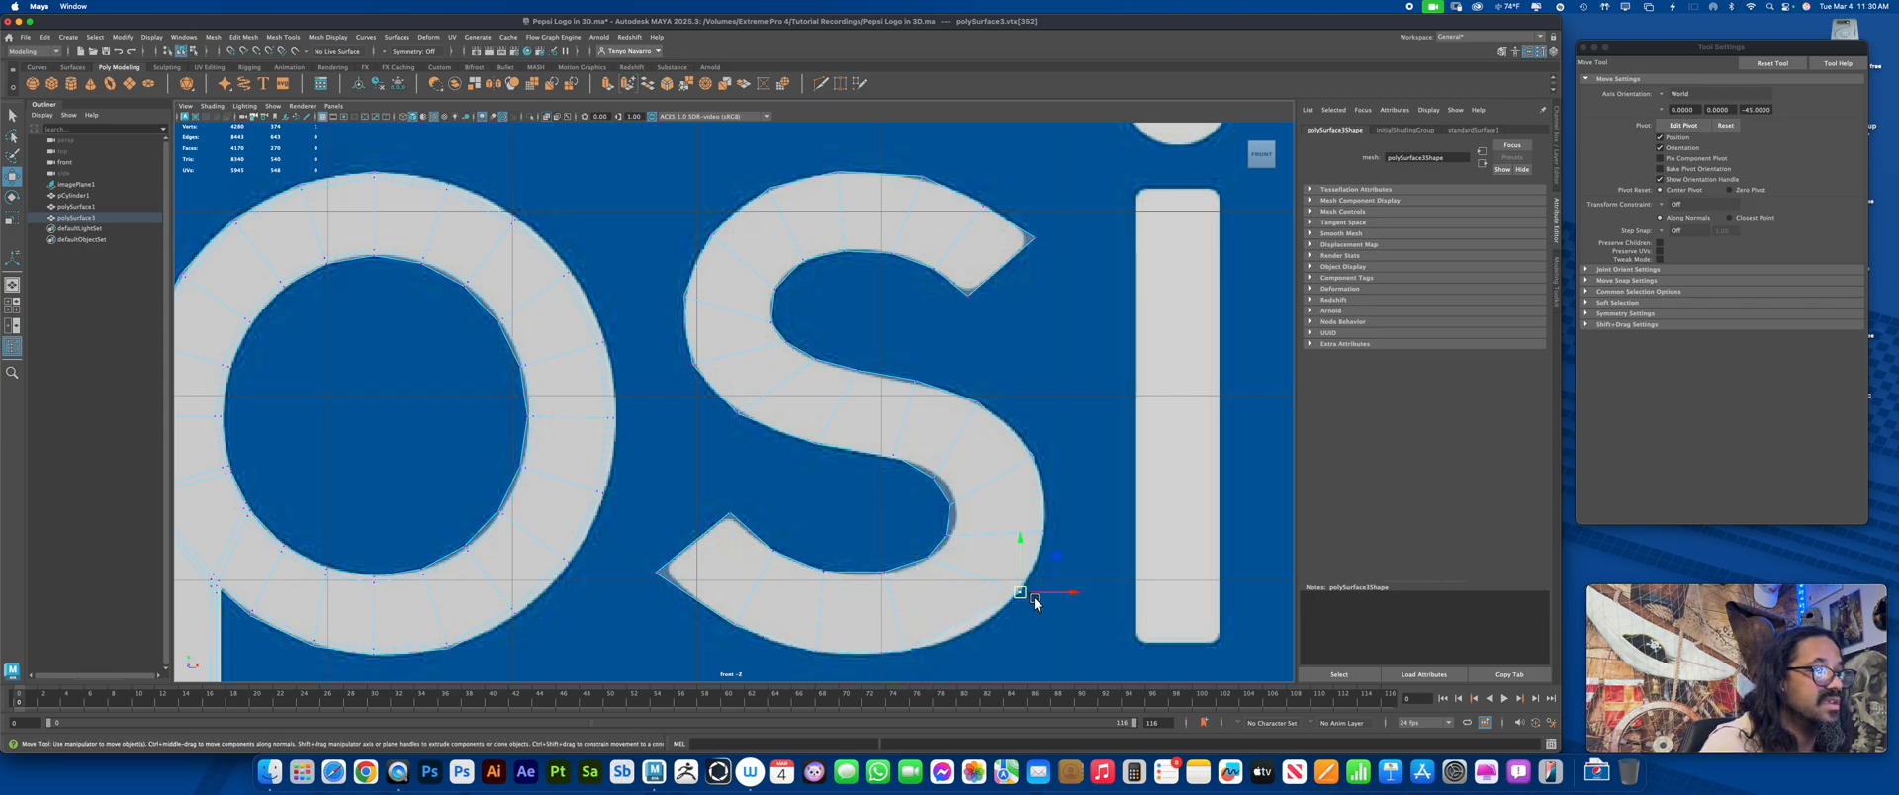
drag(1023, 594, 986, 638)
click(921, 556)
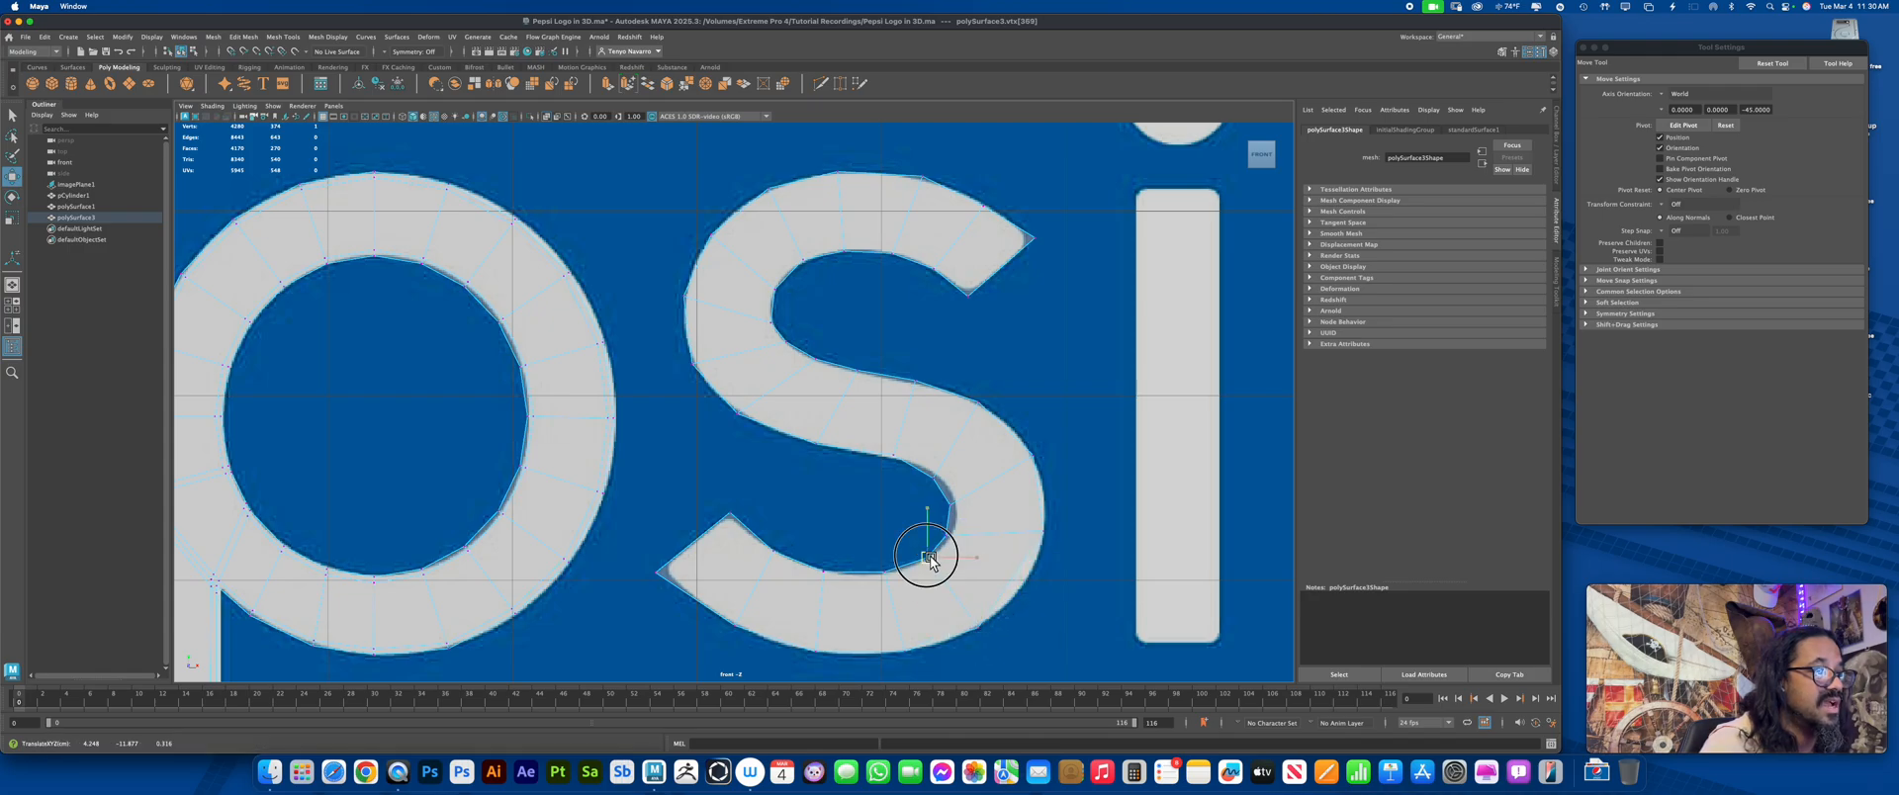
drag(893, 581, 894, 583)
drag(886, 574, 880, 574)
click(908, 653)
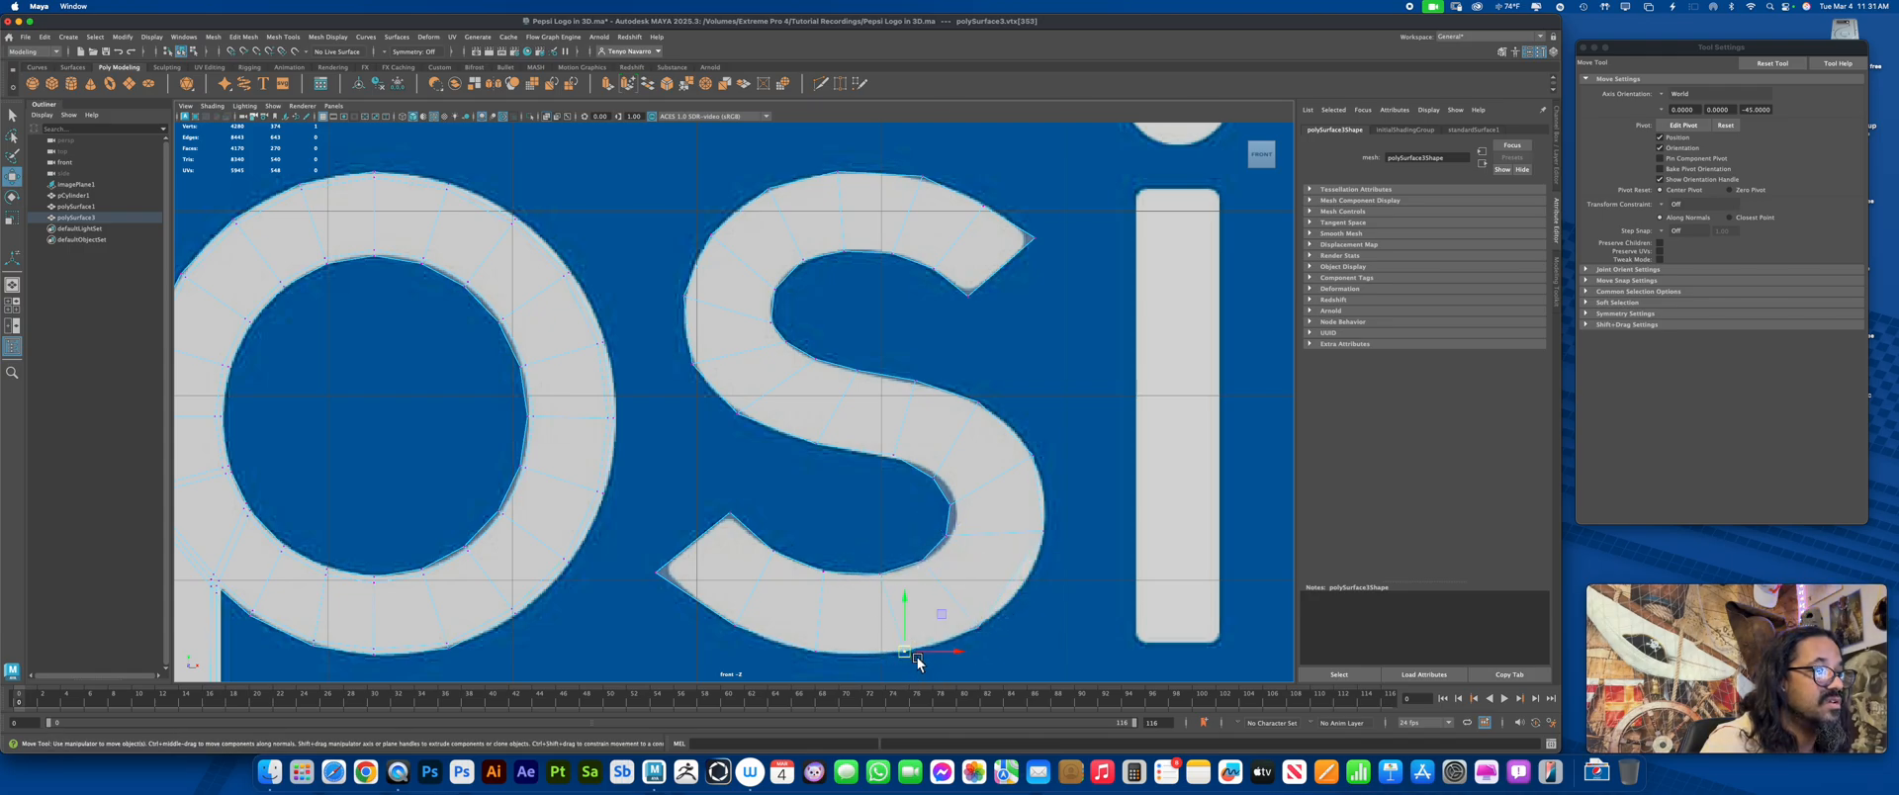
drag(907, 651, 891, 653)
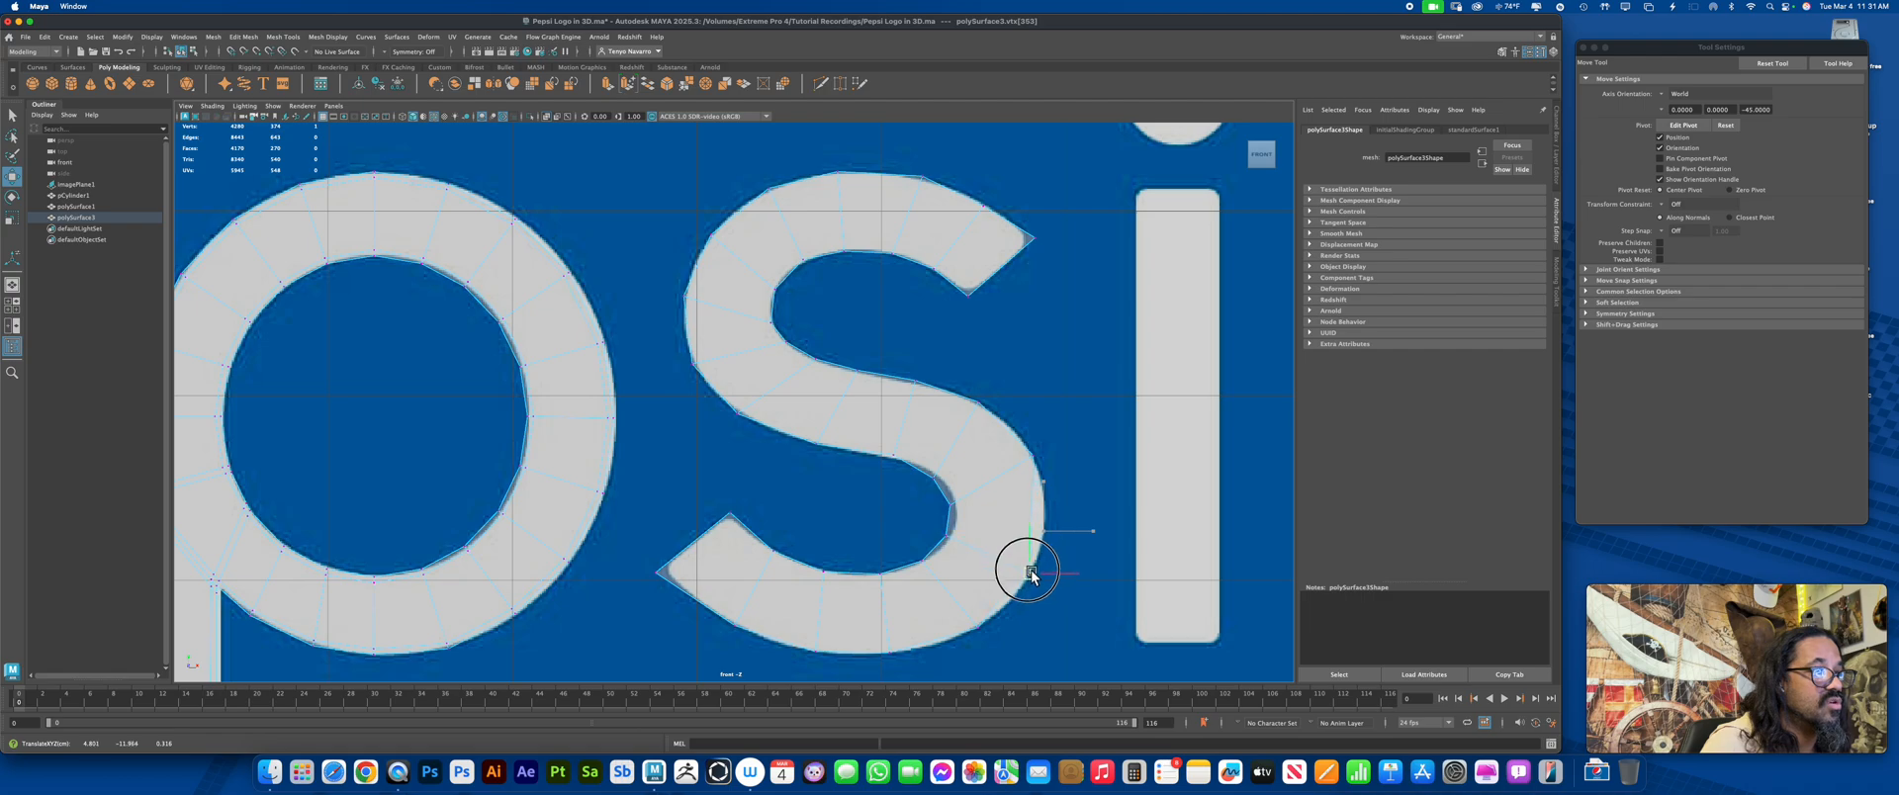
Reposition the outer vertices up the right side of the s's lower bowl and the facing inner vertices to match the reference
click(1045, 465)
drag(1034, 458, 1044, 502)
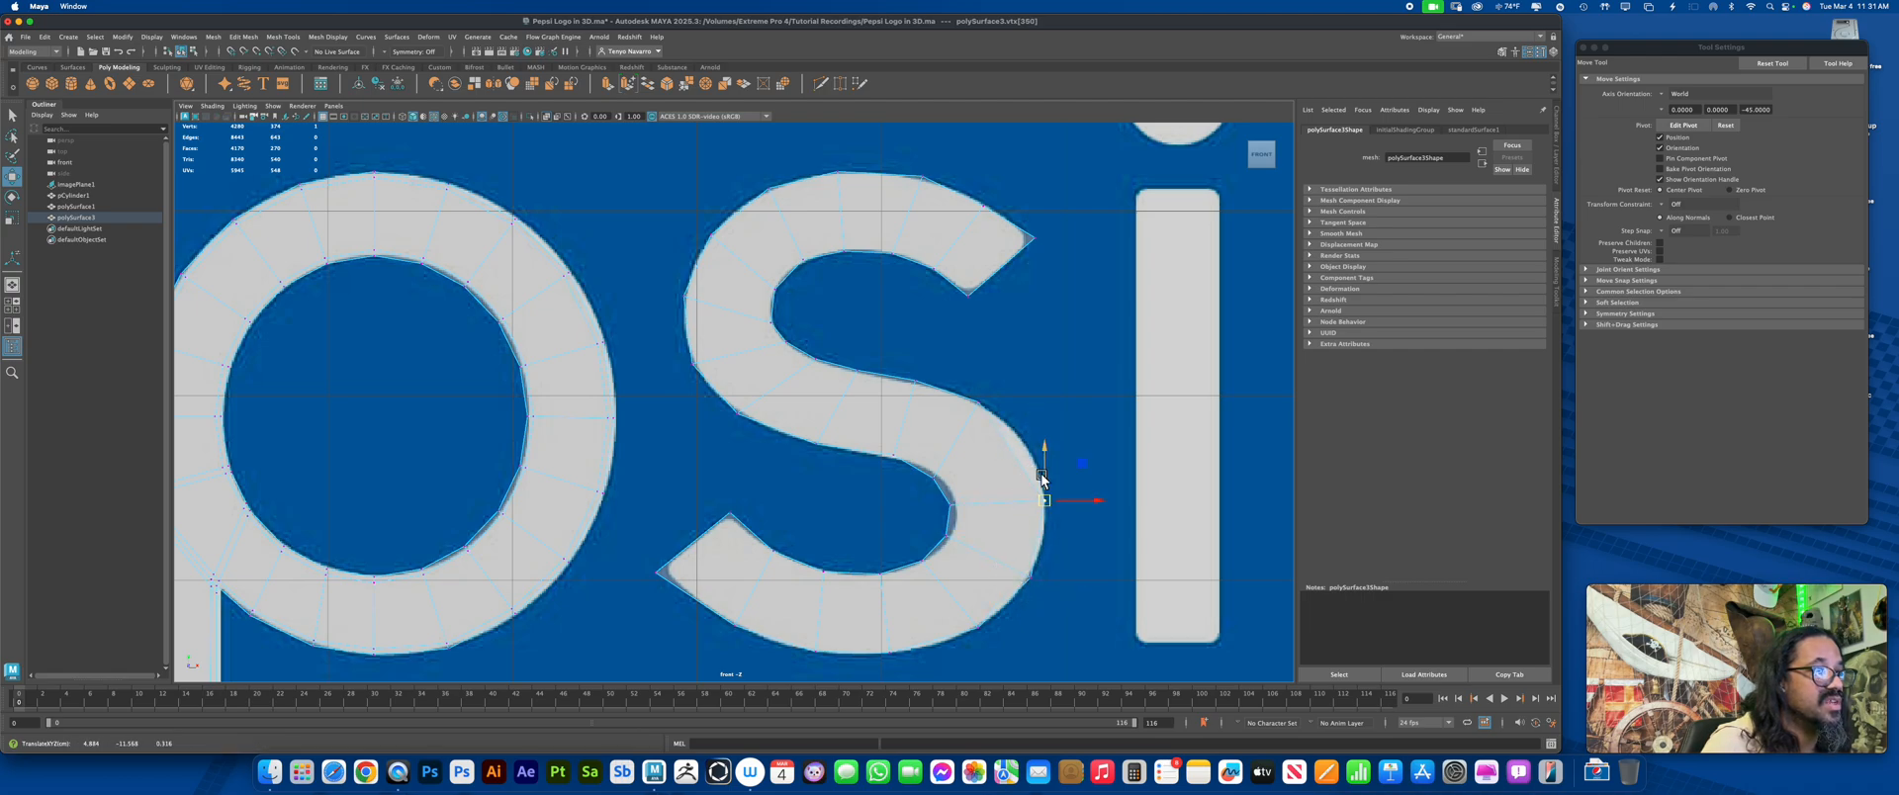
click(983, 410)
drag(978, 401, 1020, 432)
drag(927, 469, 958, 539)
click(953, 541)
click(1039, 581)
click(1031, 586)
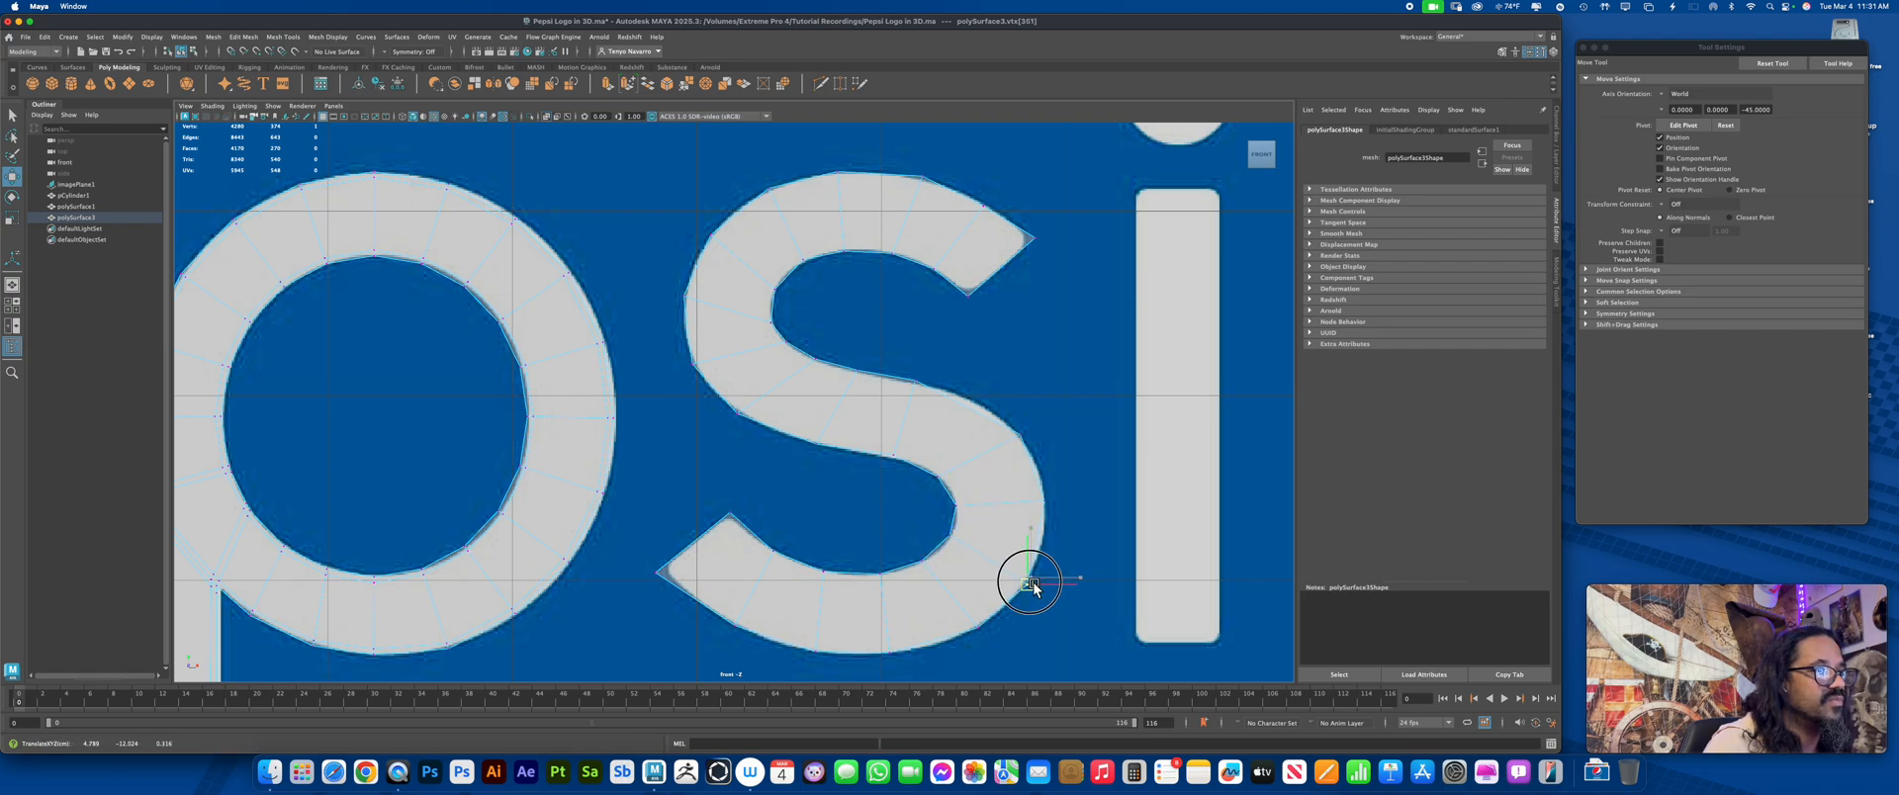
Fine-tune the vertices along the s's diagonal middle stroke and around the right curve of its lower bowl to follow the reference
click(1037, 493)
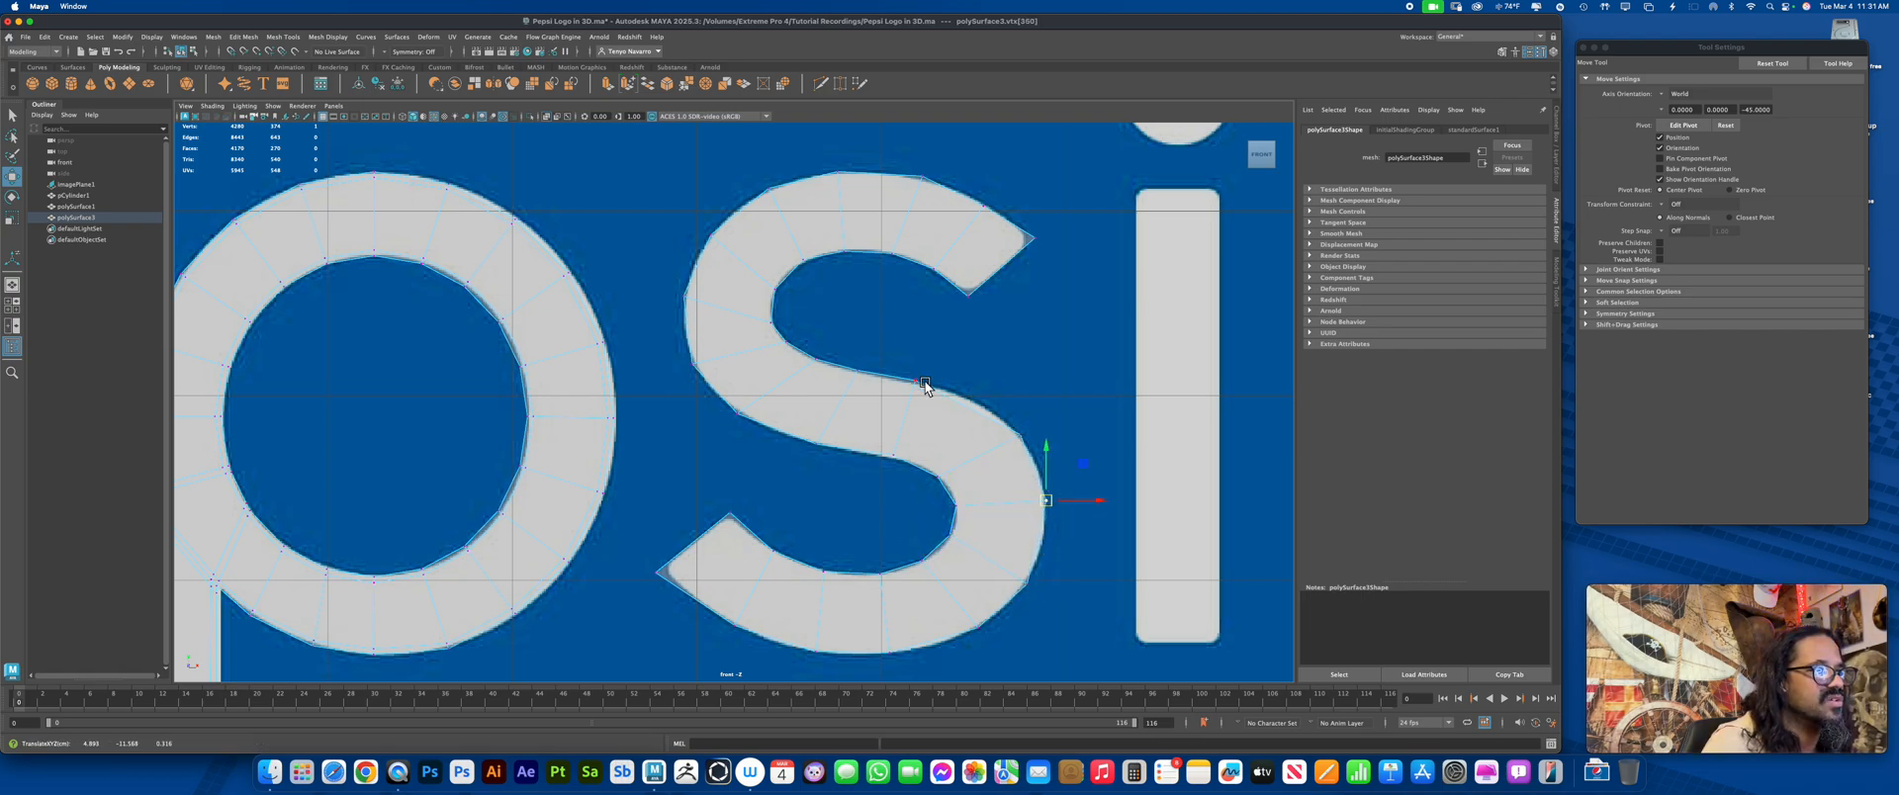
click(964, 395)
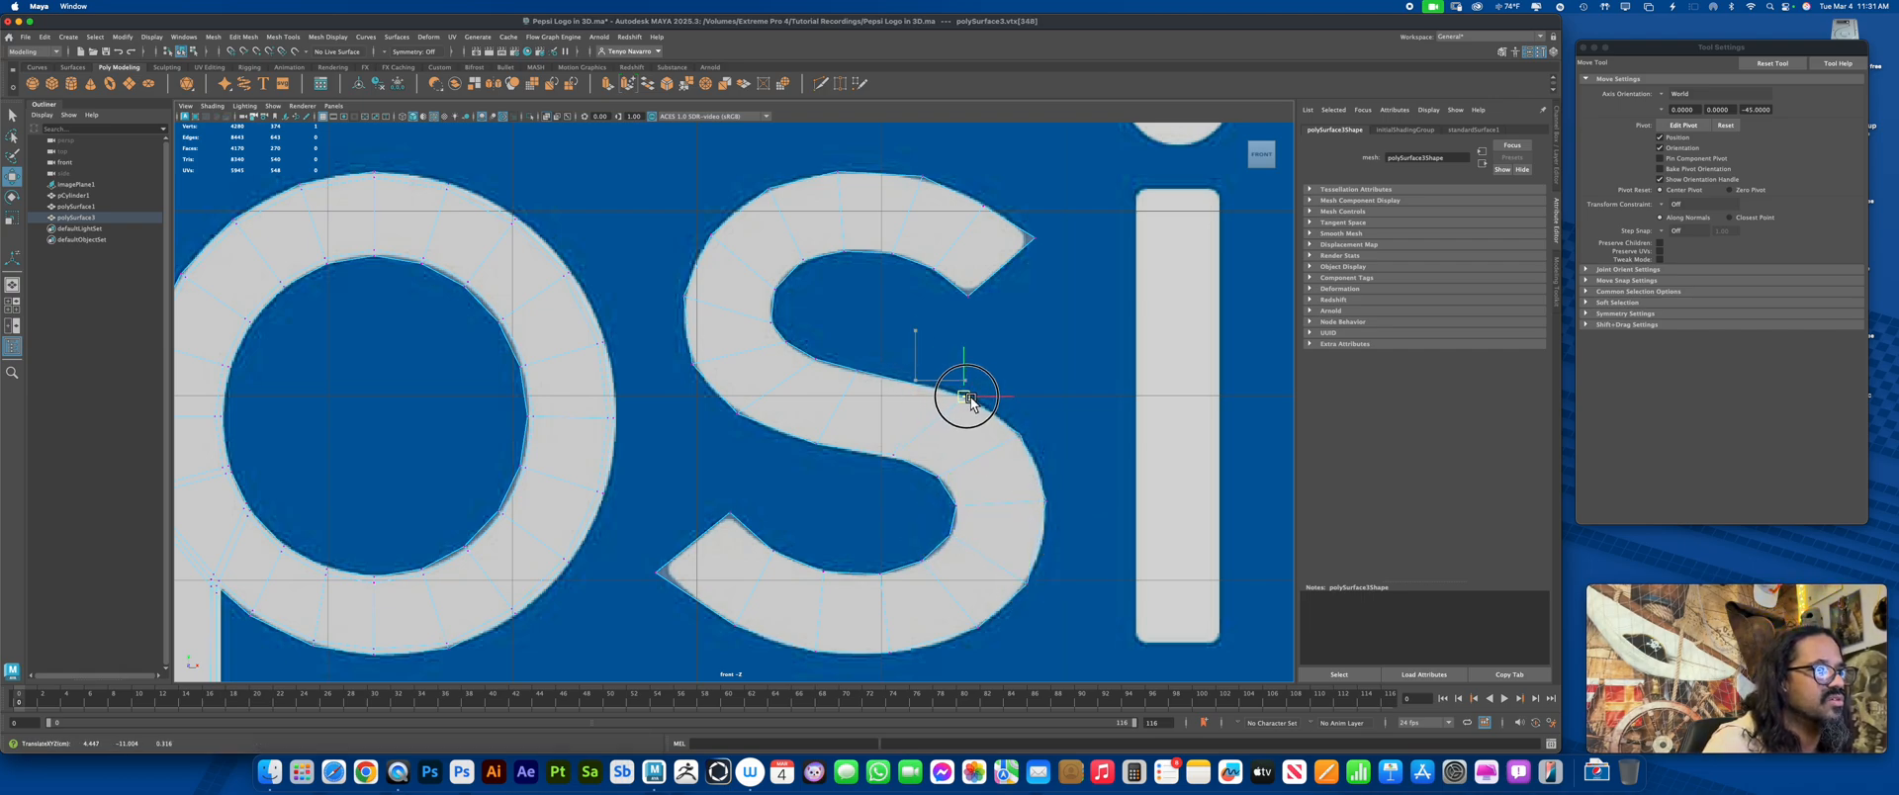
click(819, 444)
click(873, 374)
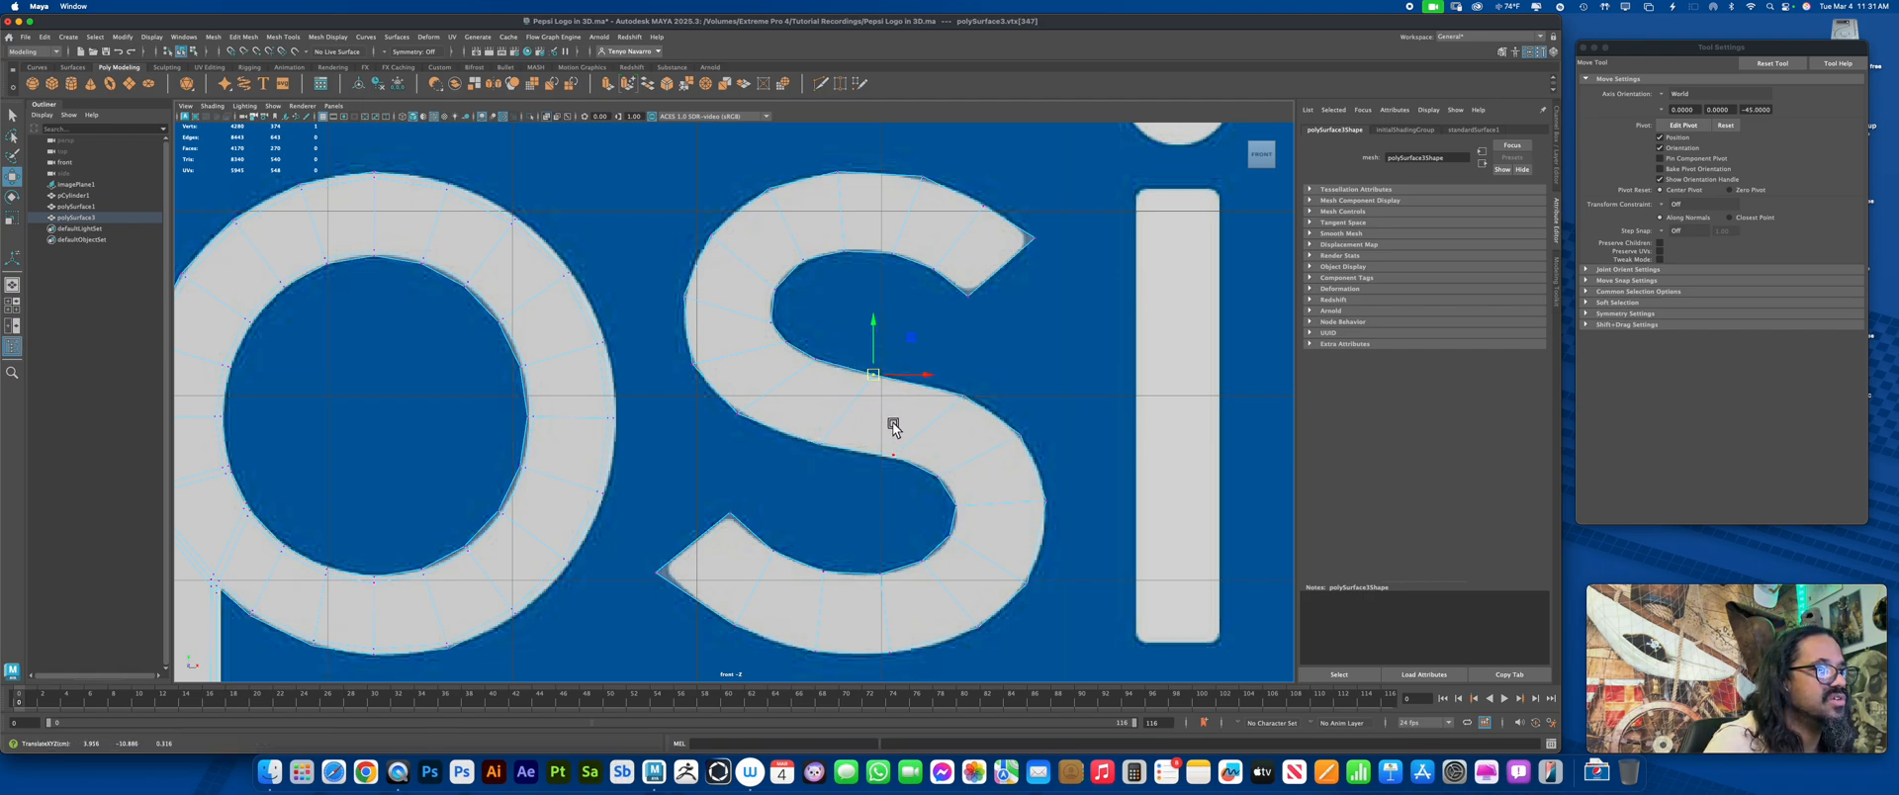
click(899, 459)
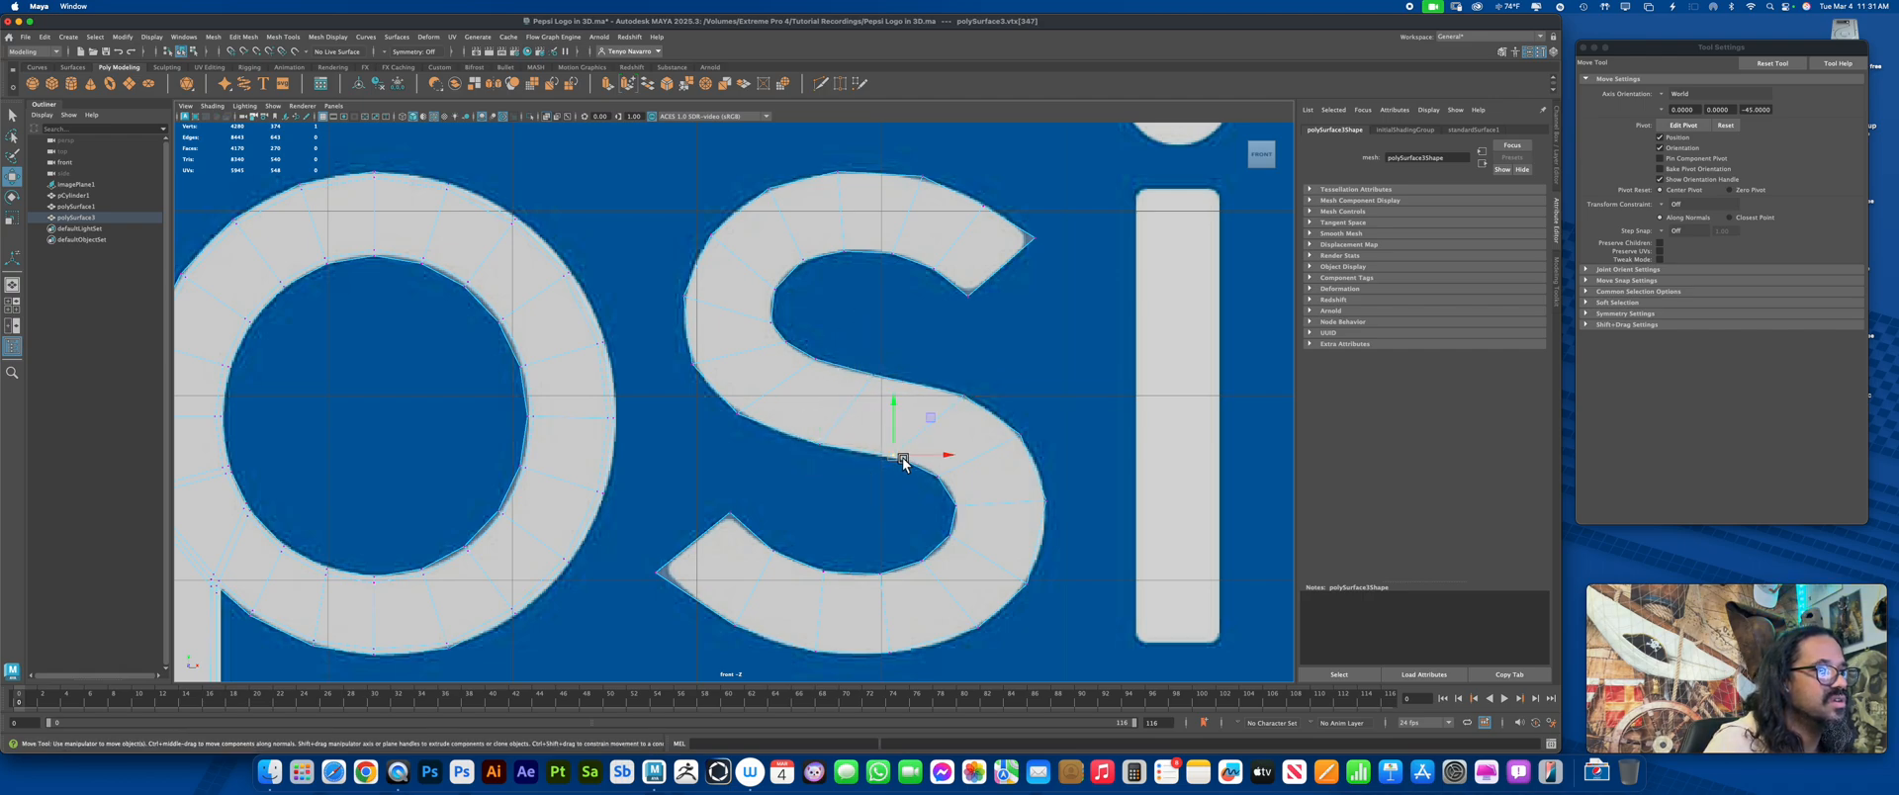
click(949, 497)
drag(960, 506, 952, 541)
click(940, 531)
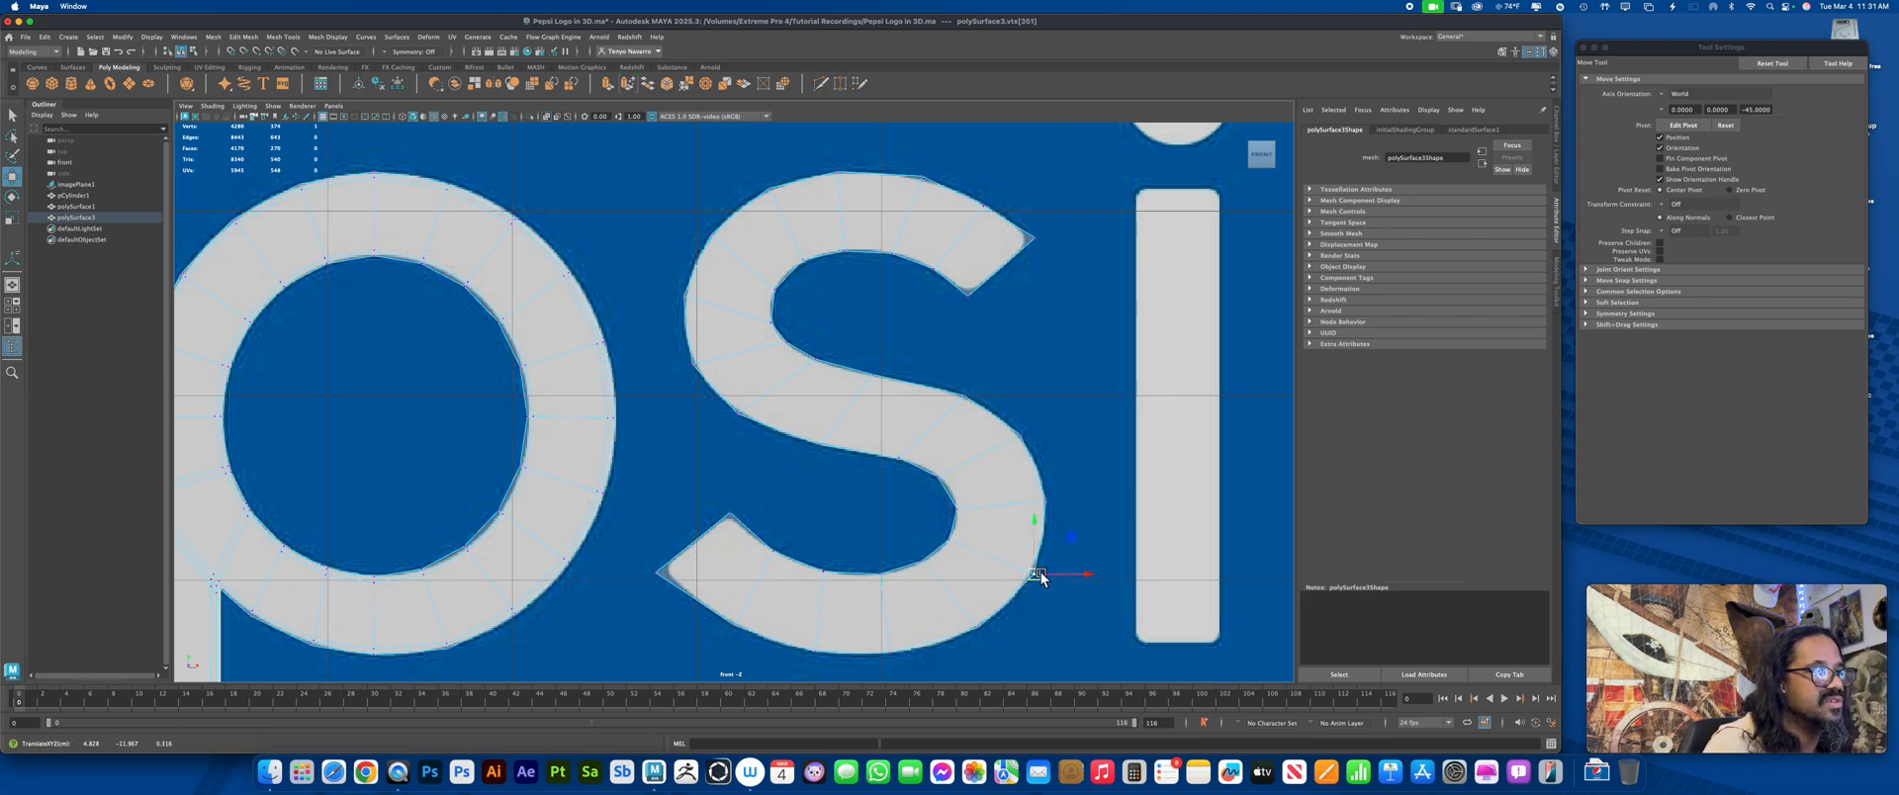
click(1045, 500)
click(968, 398)
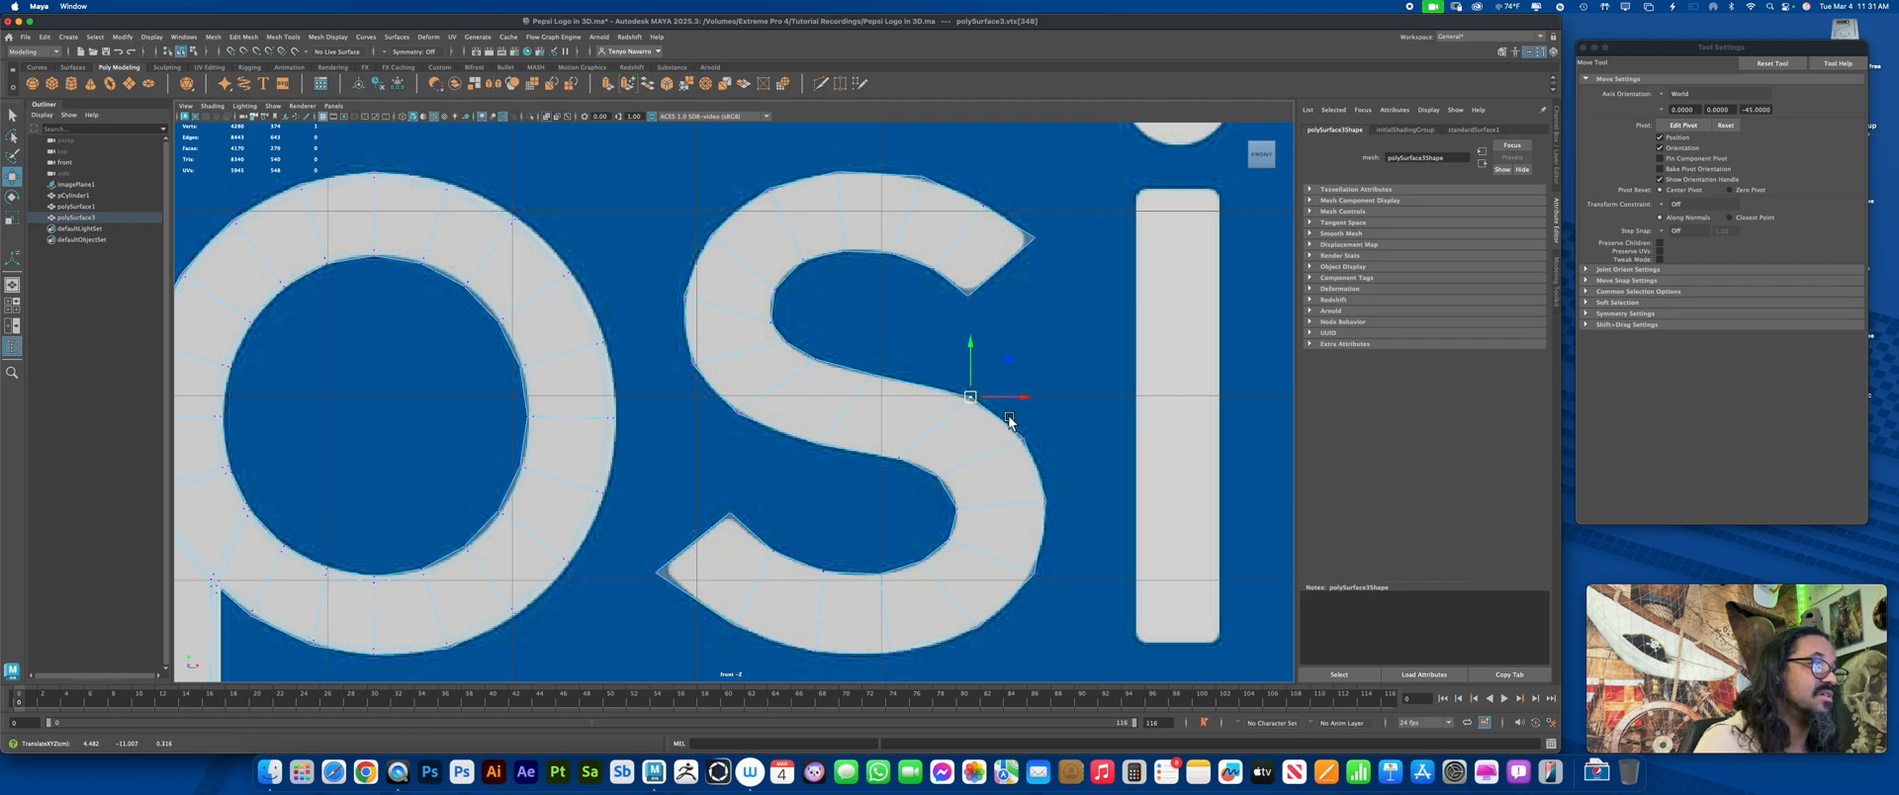
Return the letters mesh to object mode, check it in the four-view layout, and save the scene
right_click(987, 242)
right_drag(1050, 261, 1041, 225)
click(1059, 254)
key(space)
alt+drag(1159, 336, 1110, 272)
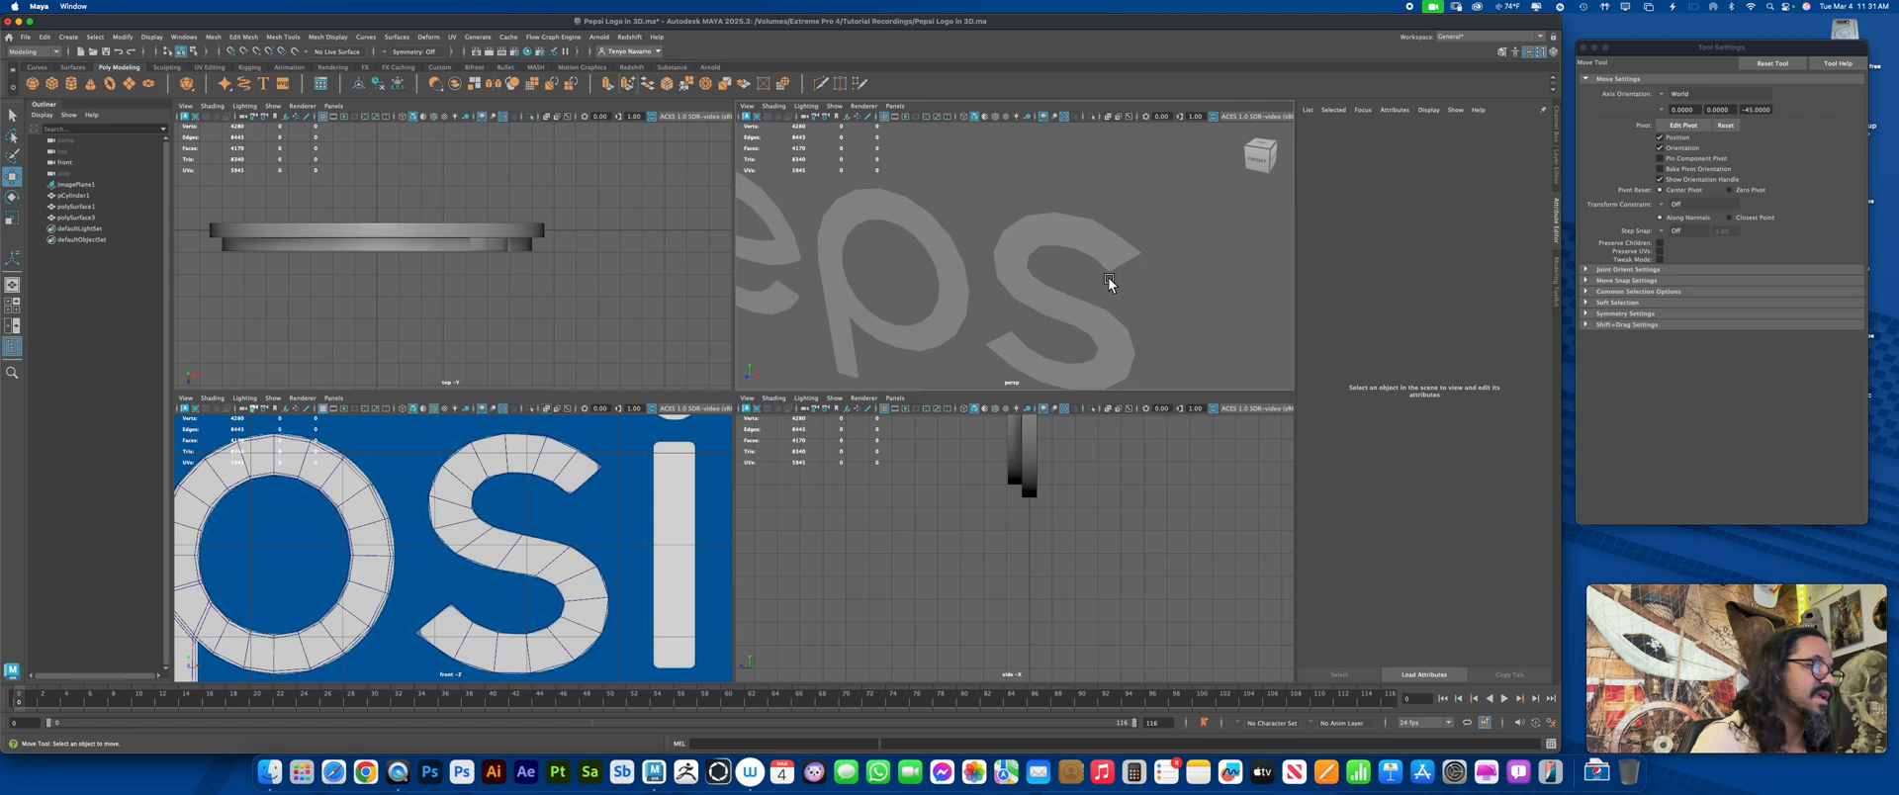
key(super+s)
click(1151, 304)
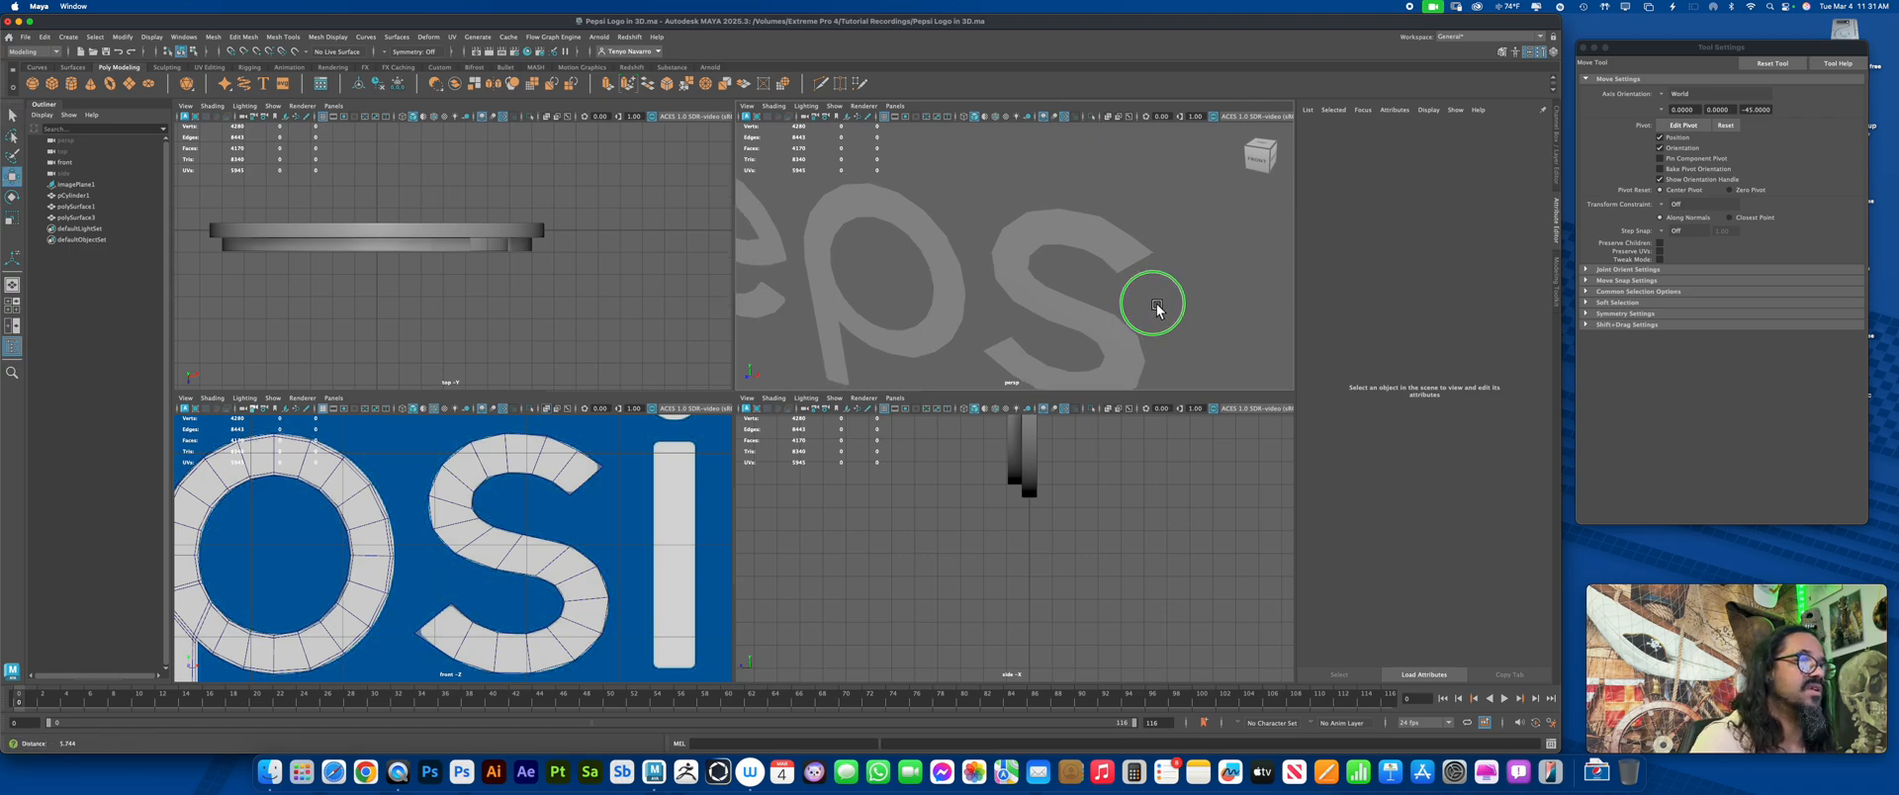
key(w)
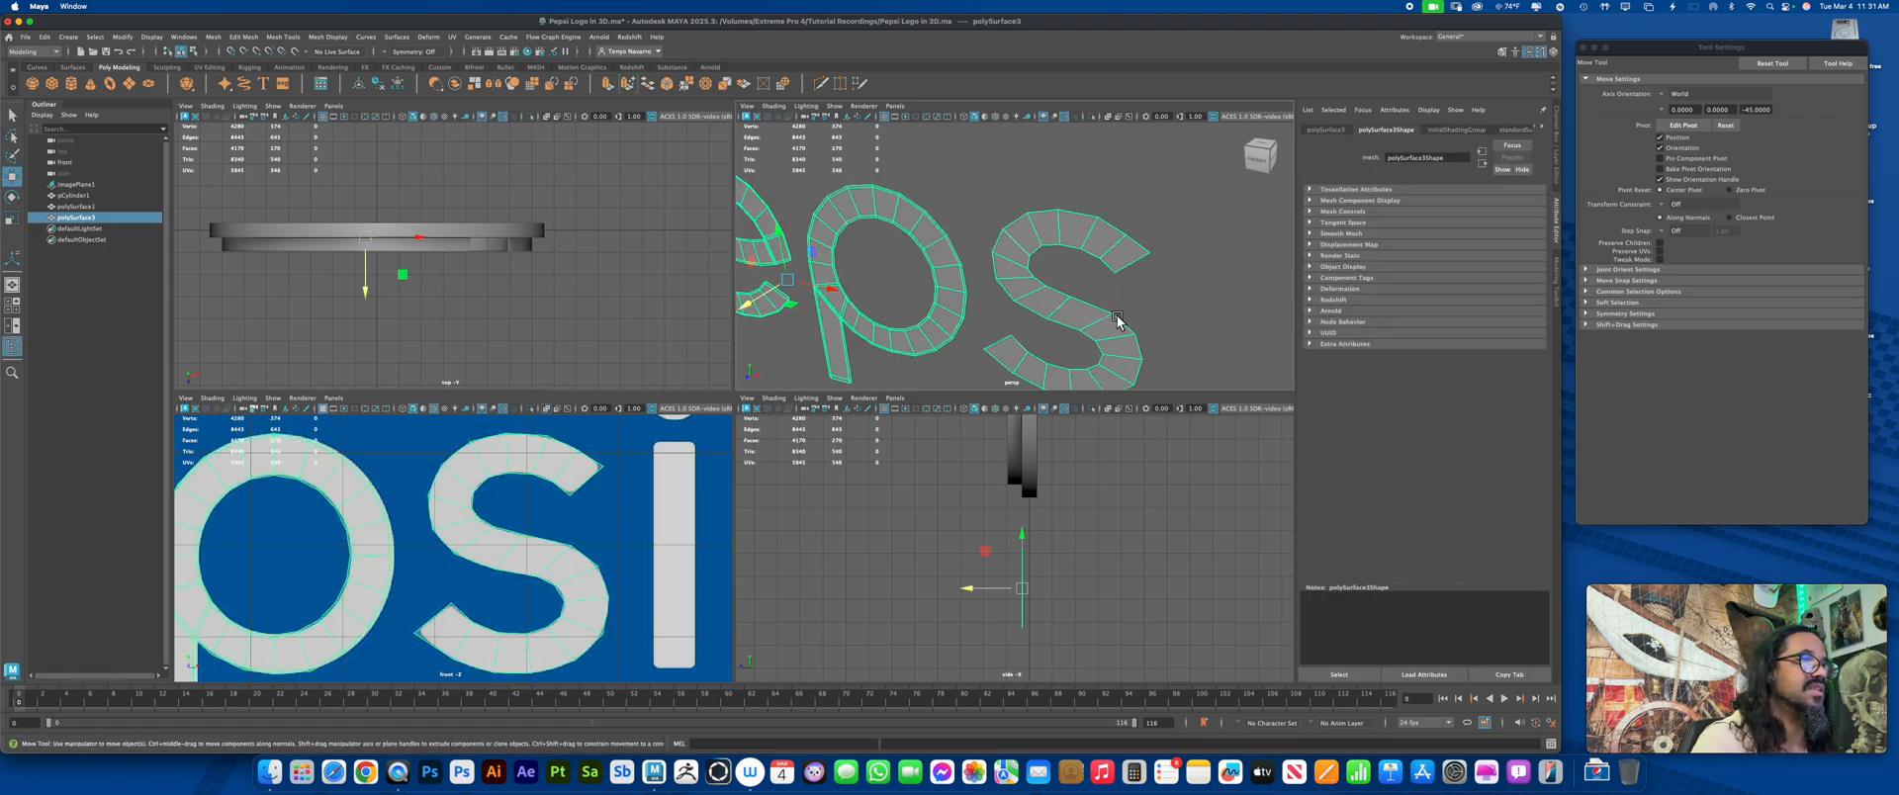
click(398, 85)
click(1150, 344)
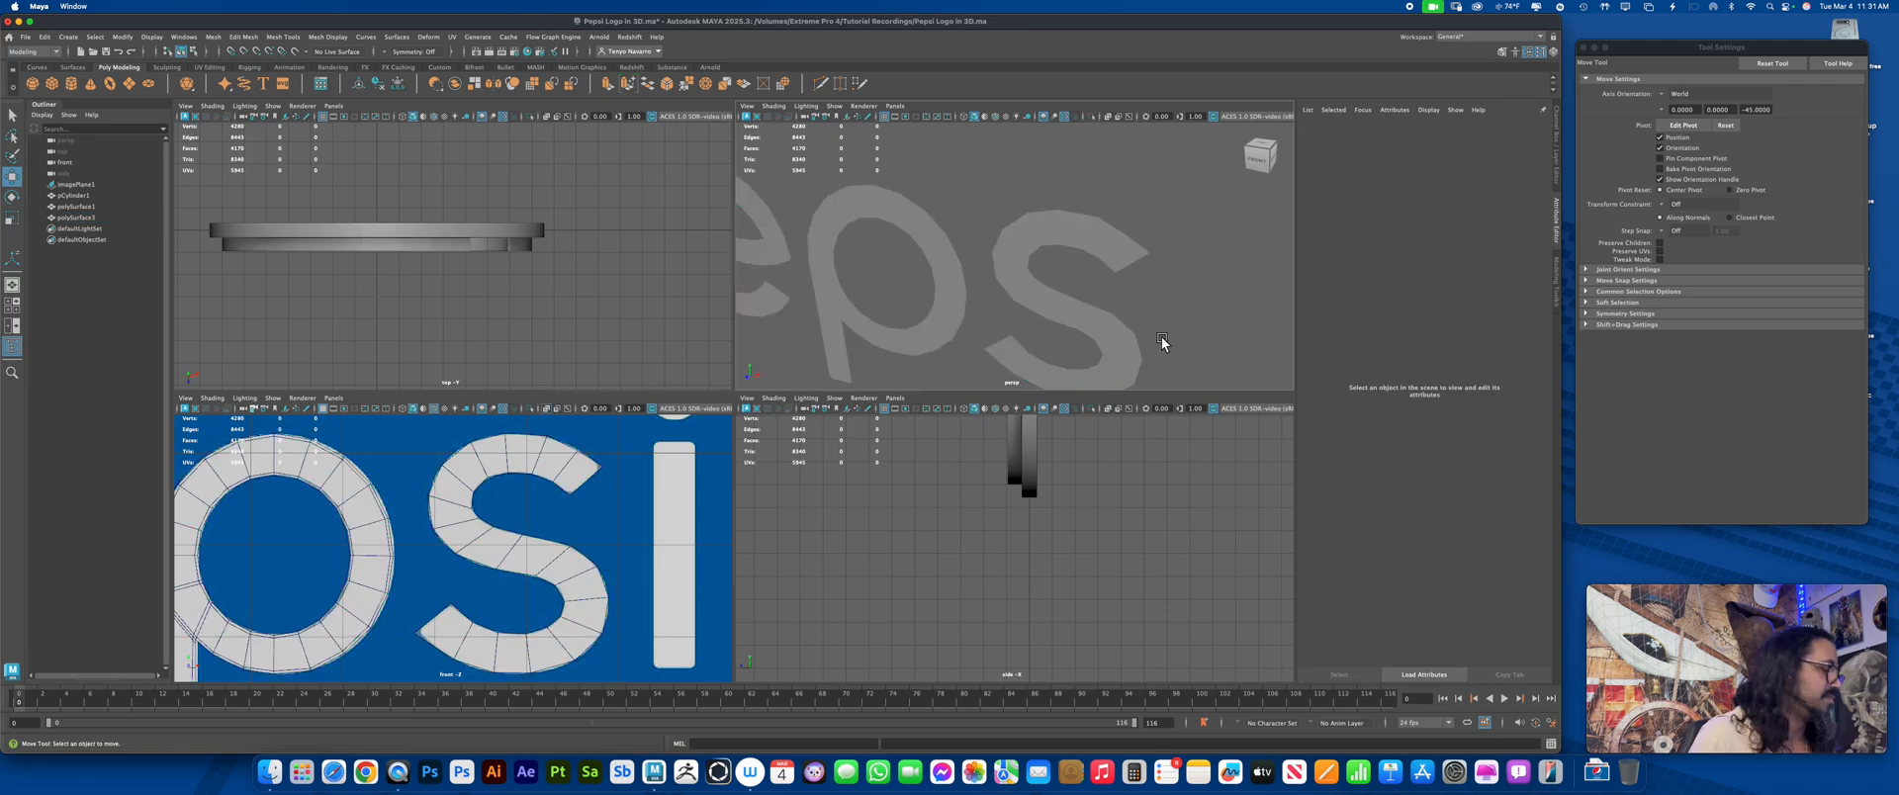
key(super+s)
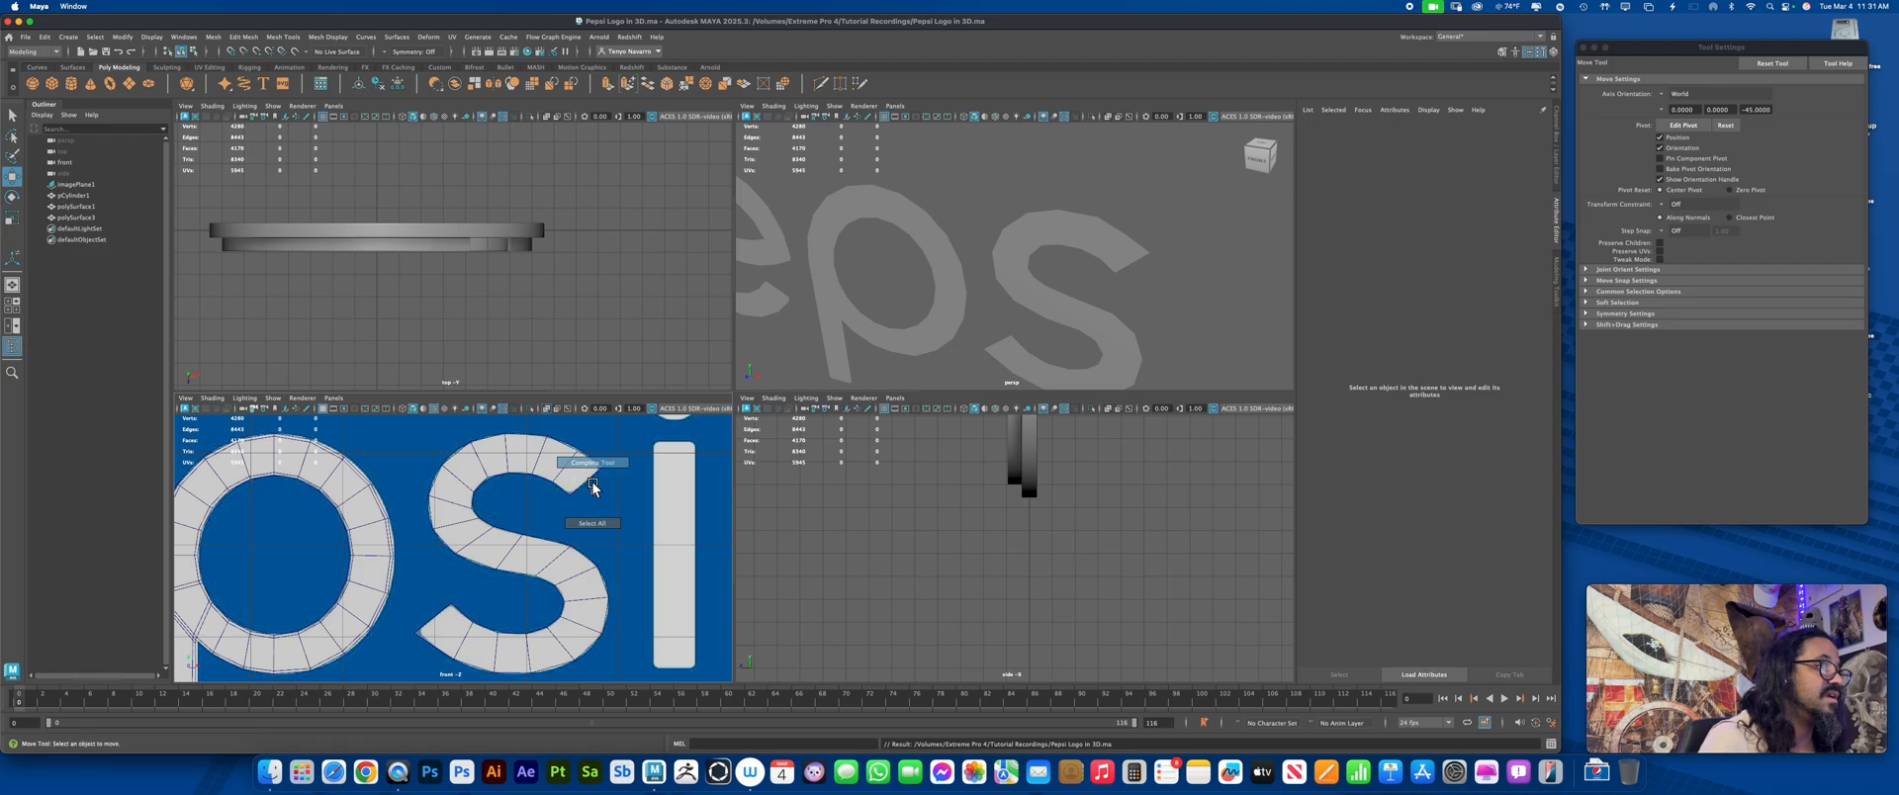
Extrude the end edge of the s's upper tip in two segments over the i, and delete the face connecting it to the s
click(585, 489)
mouse_move(585, 489)
right_down()
mouse_move(586, 450)
mouse_move(587, 471)
right_up()
click(595, 485)
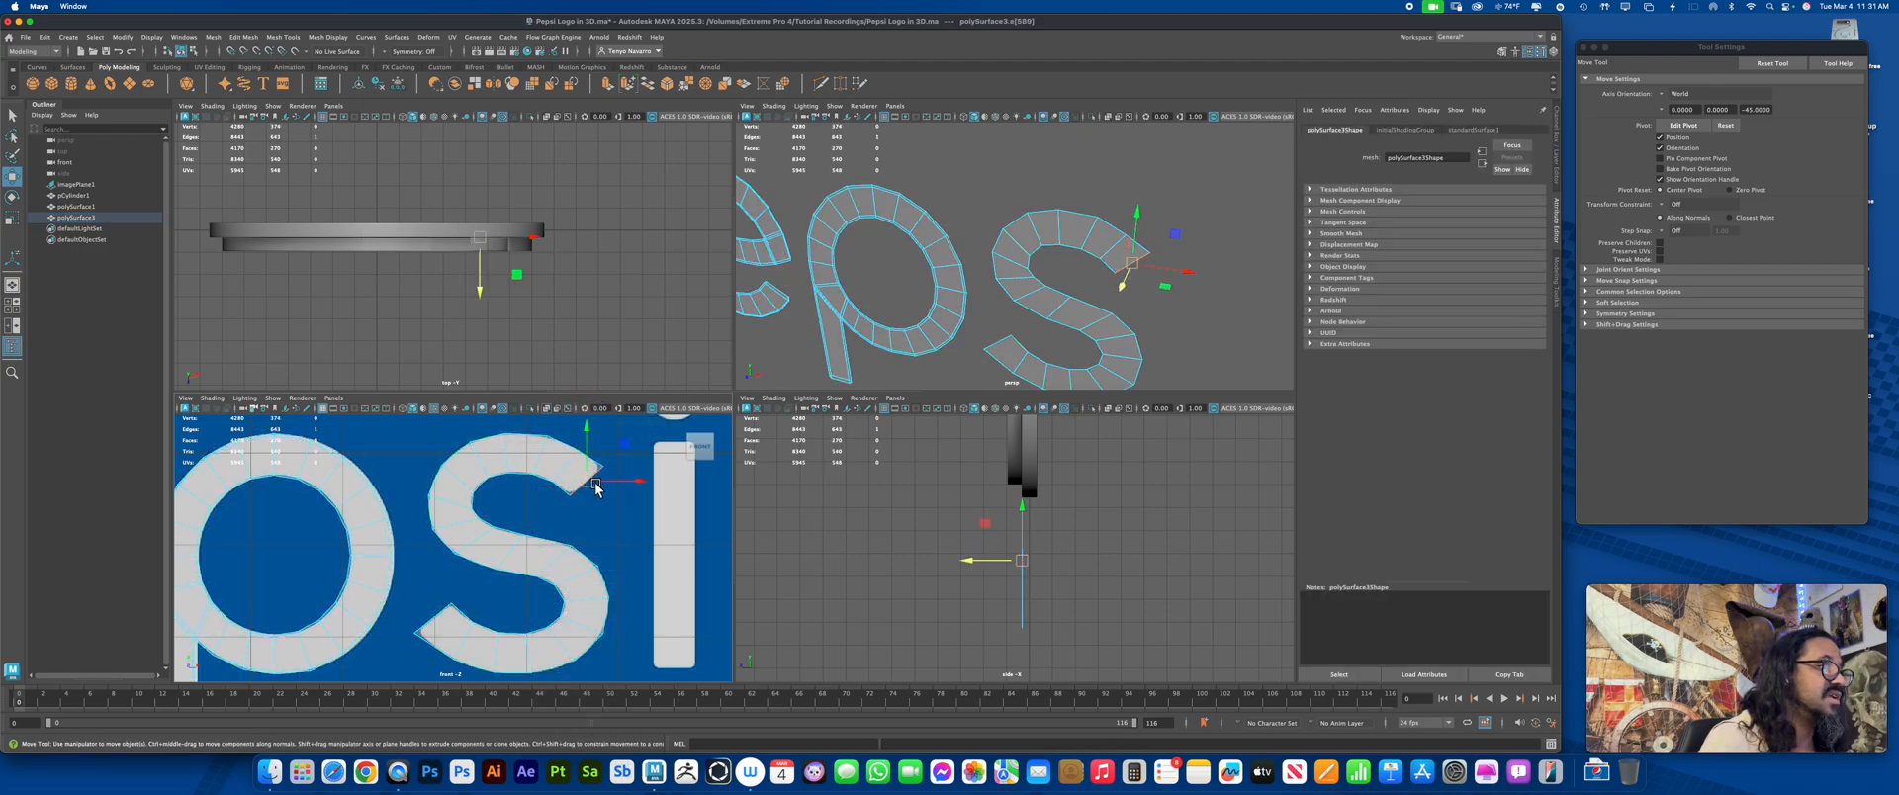
shift+drag(624, 488, 726, 495)
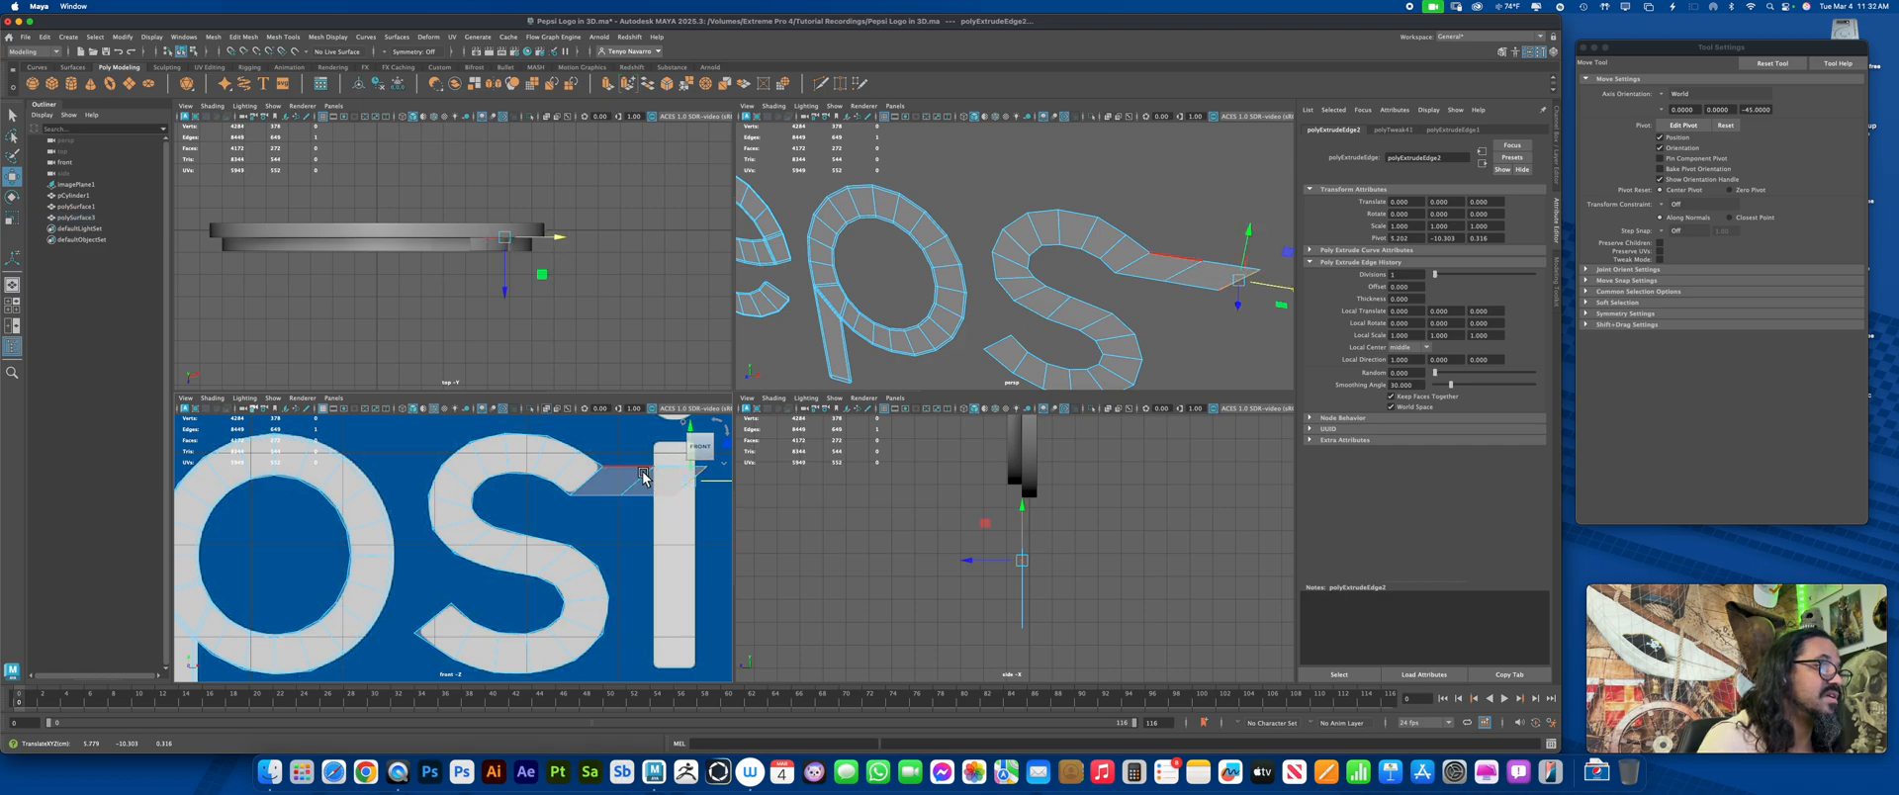
right_drag(638, 471, 639, 474)
click(617, 490)
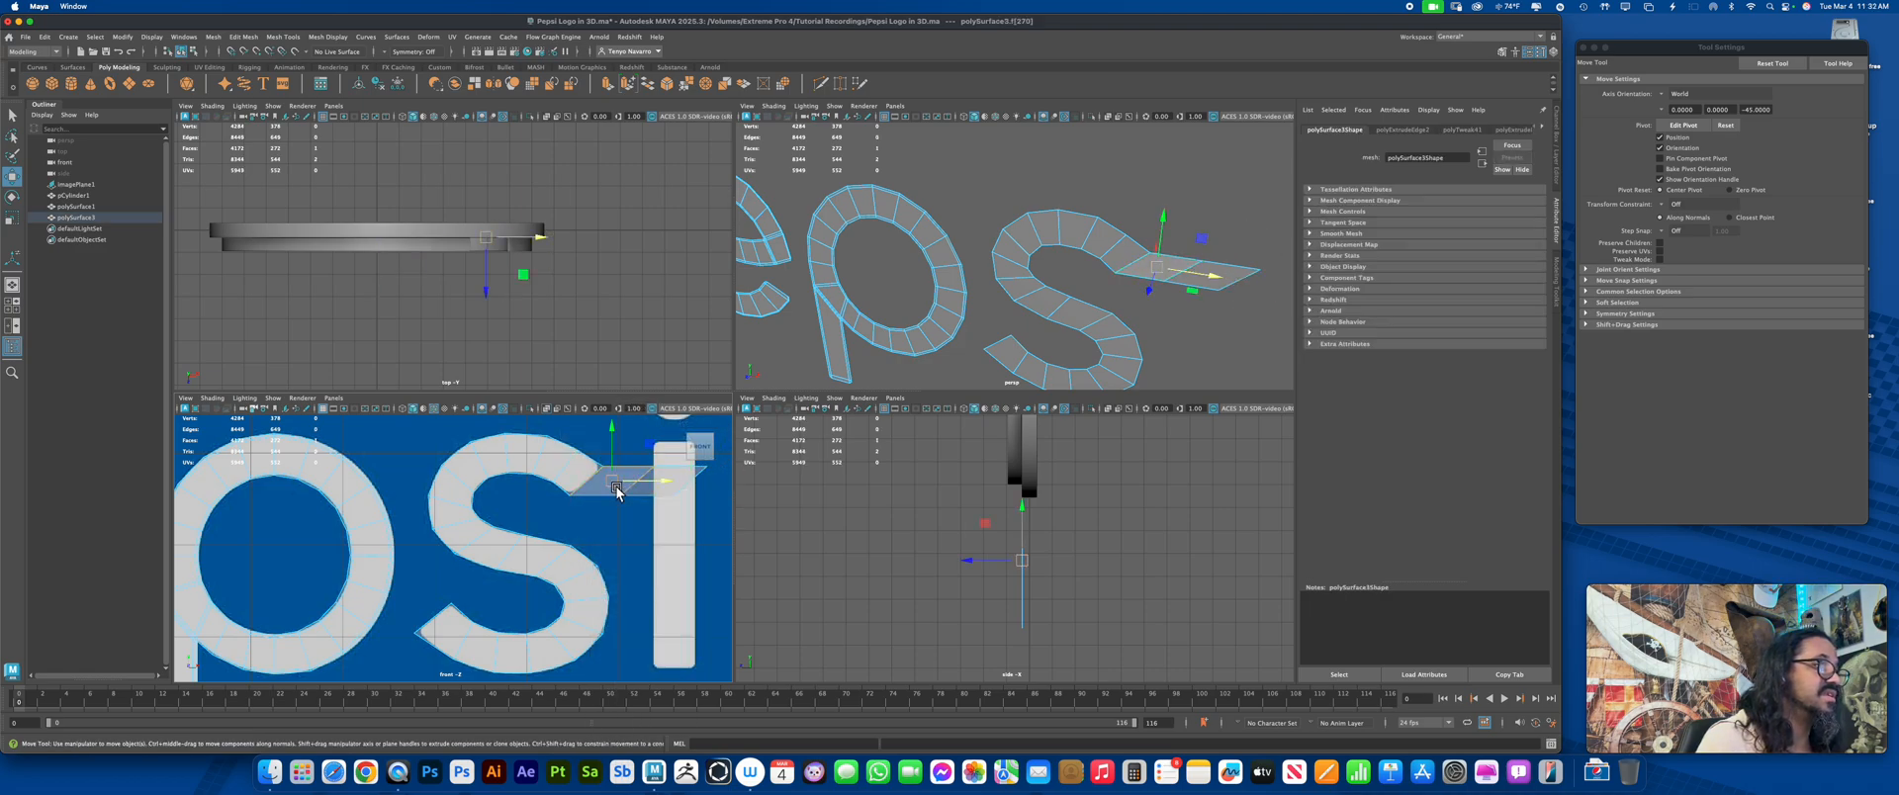
key(Delete)
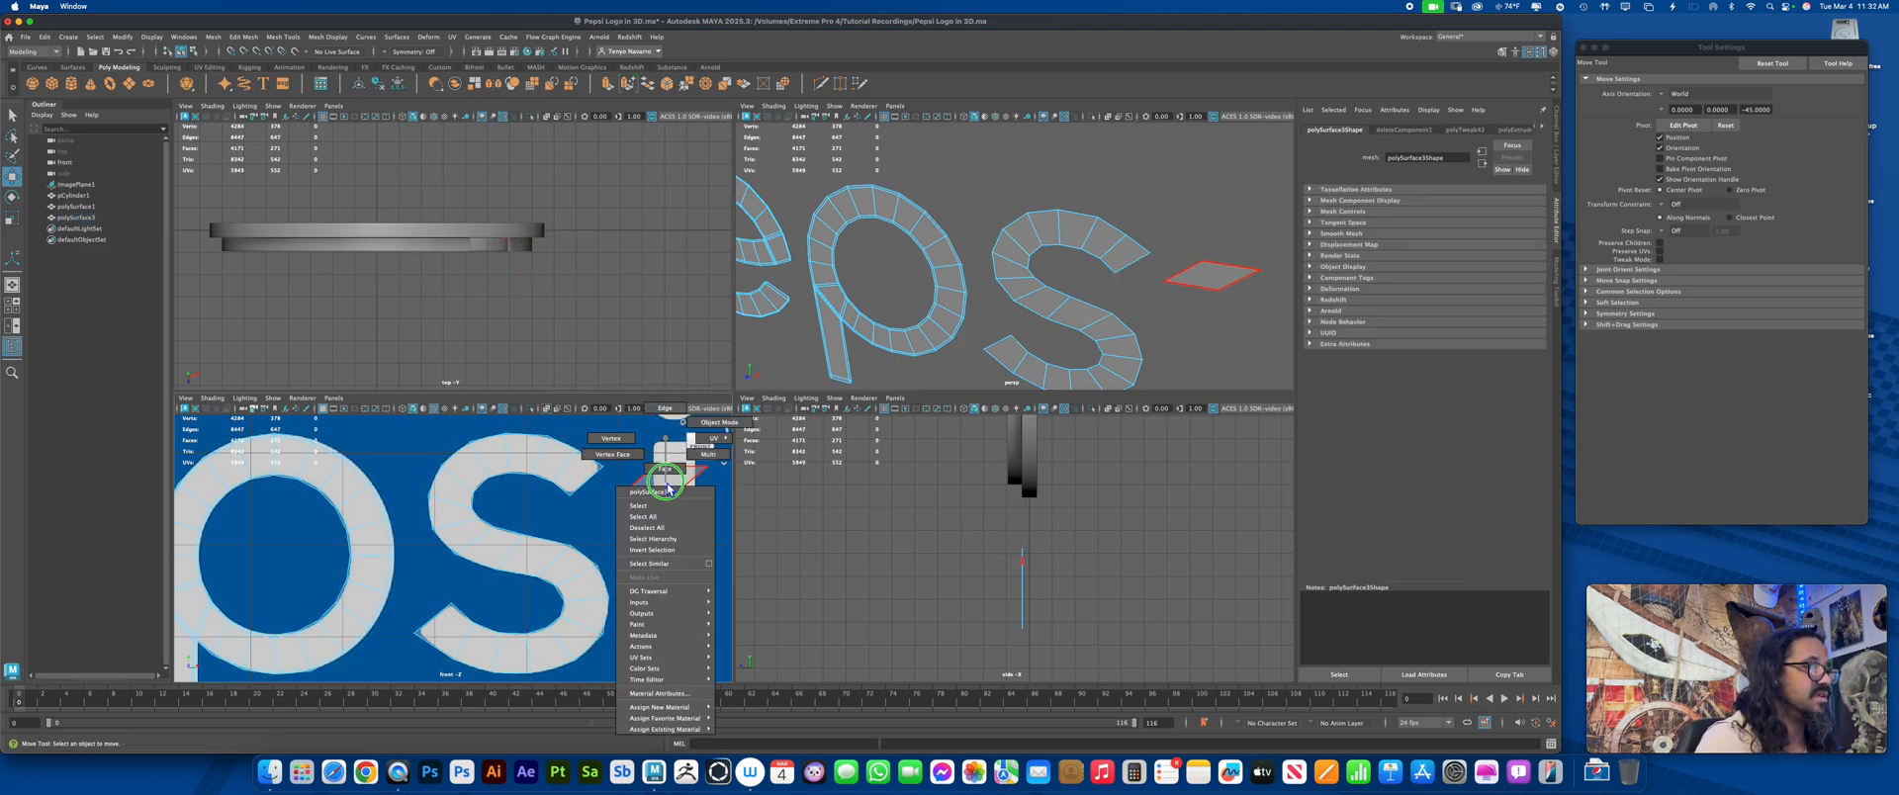
Straighten the detached face into a rectangle by scaling its right and left vertex pairs flat horizontally
right_drag(626, 440, 627, 448)
alt+middle_drag(626, 468, 585, 517)
alt+right_drag(584, 517, 674, 547)
alt+middle_drag(675, 547, 557, 587)
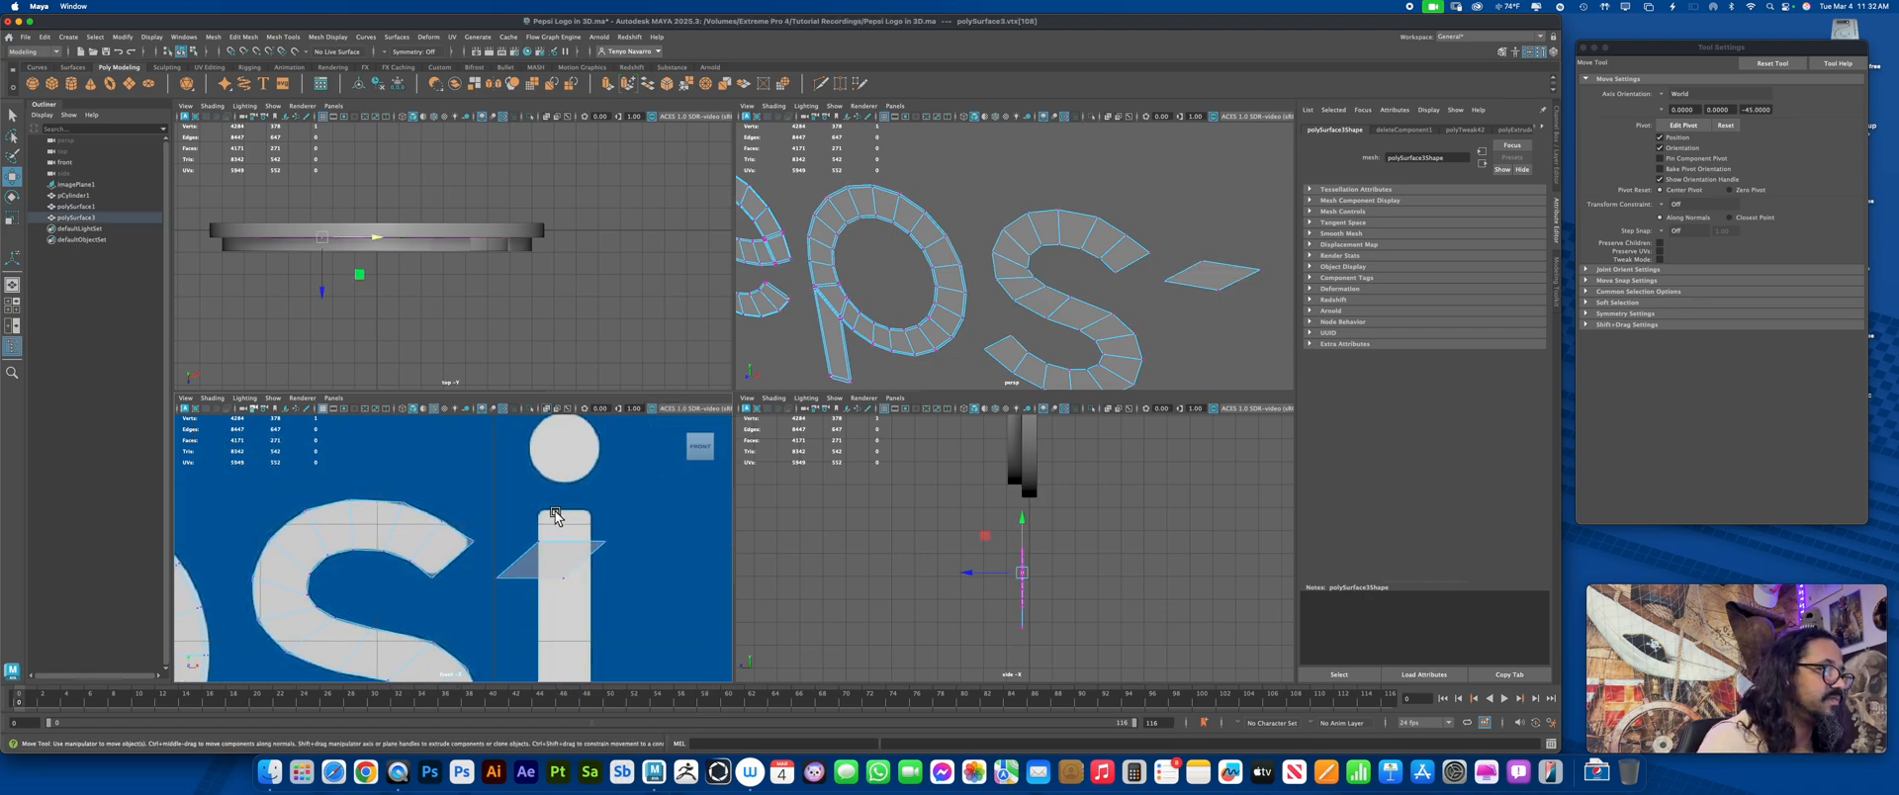
click(569, 582)
shift+click(605, 539)
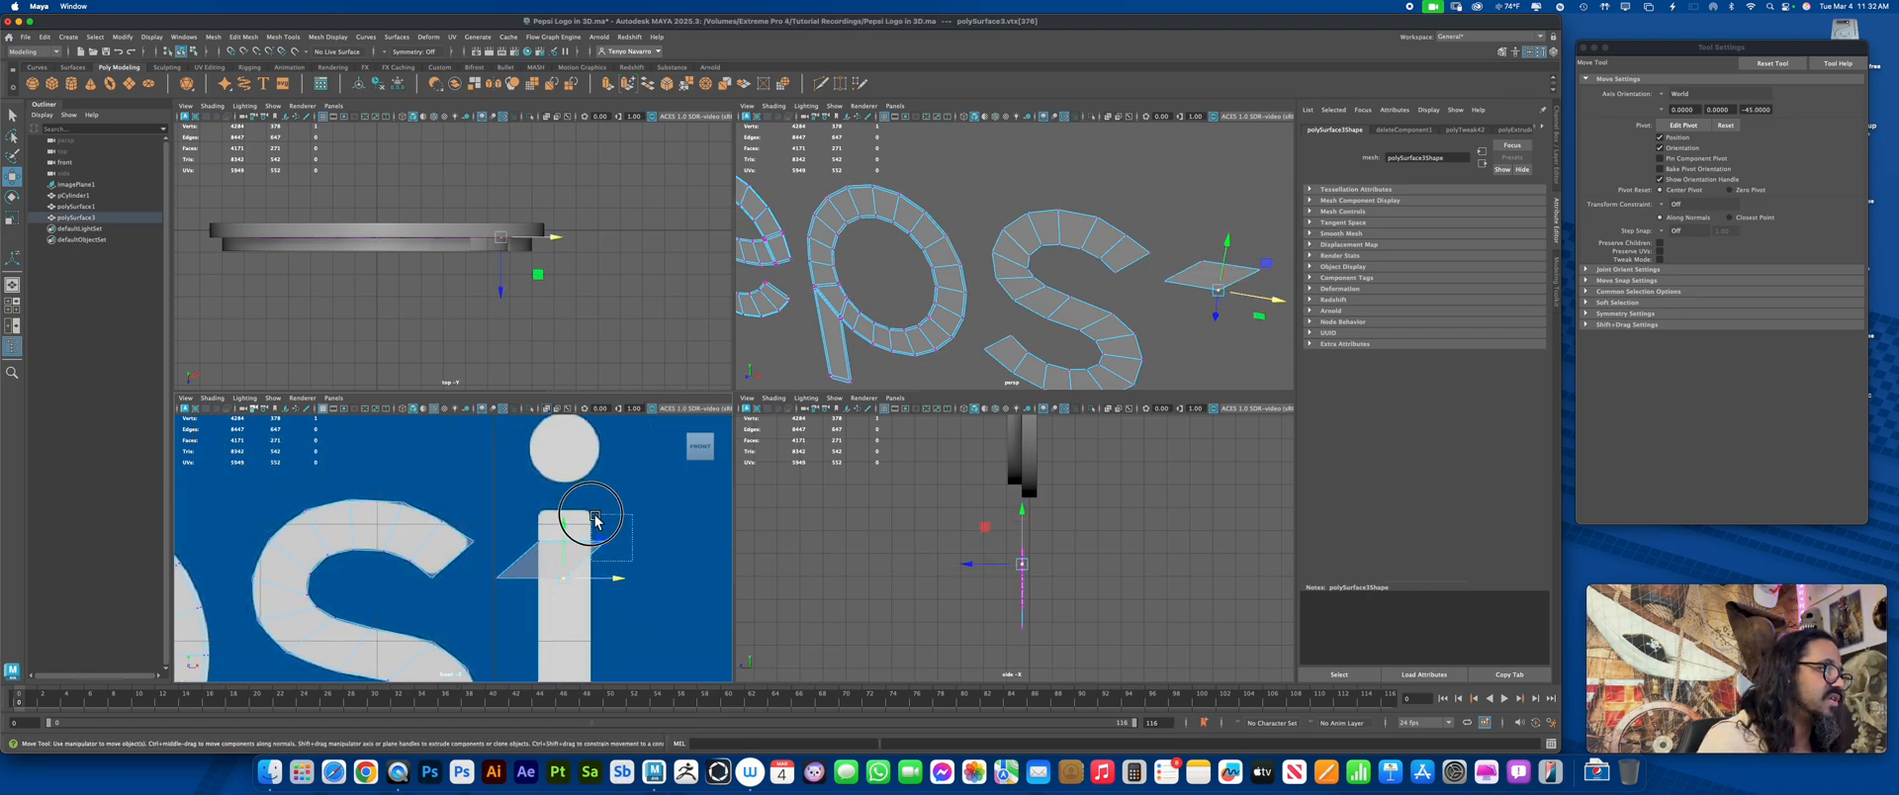
key(r)
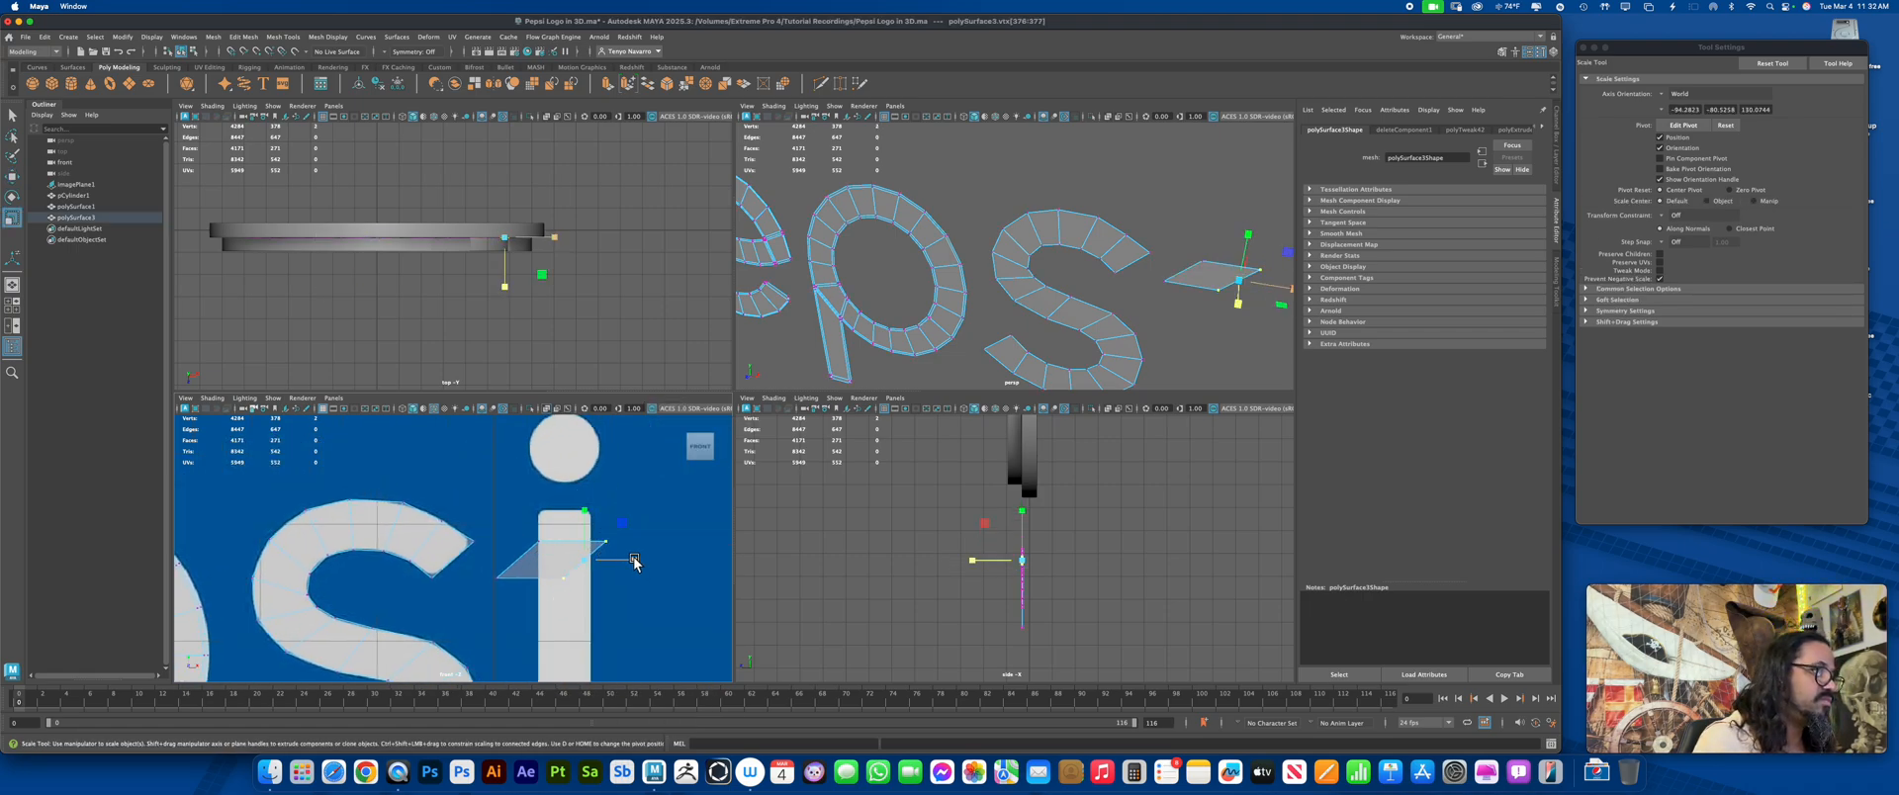
drag(638, 558, 532, 611)
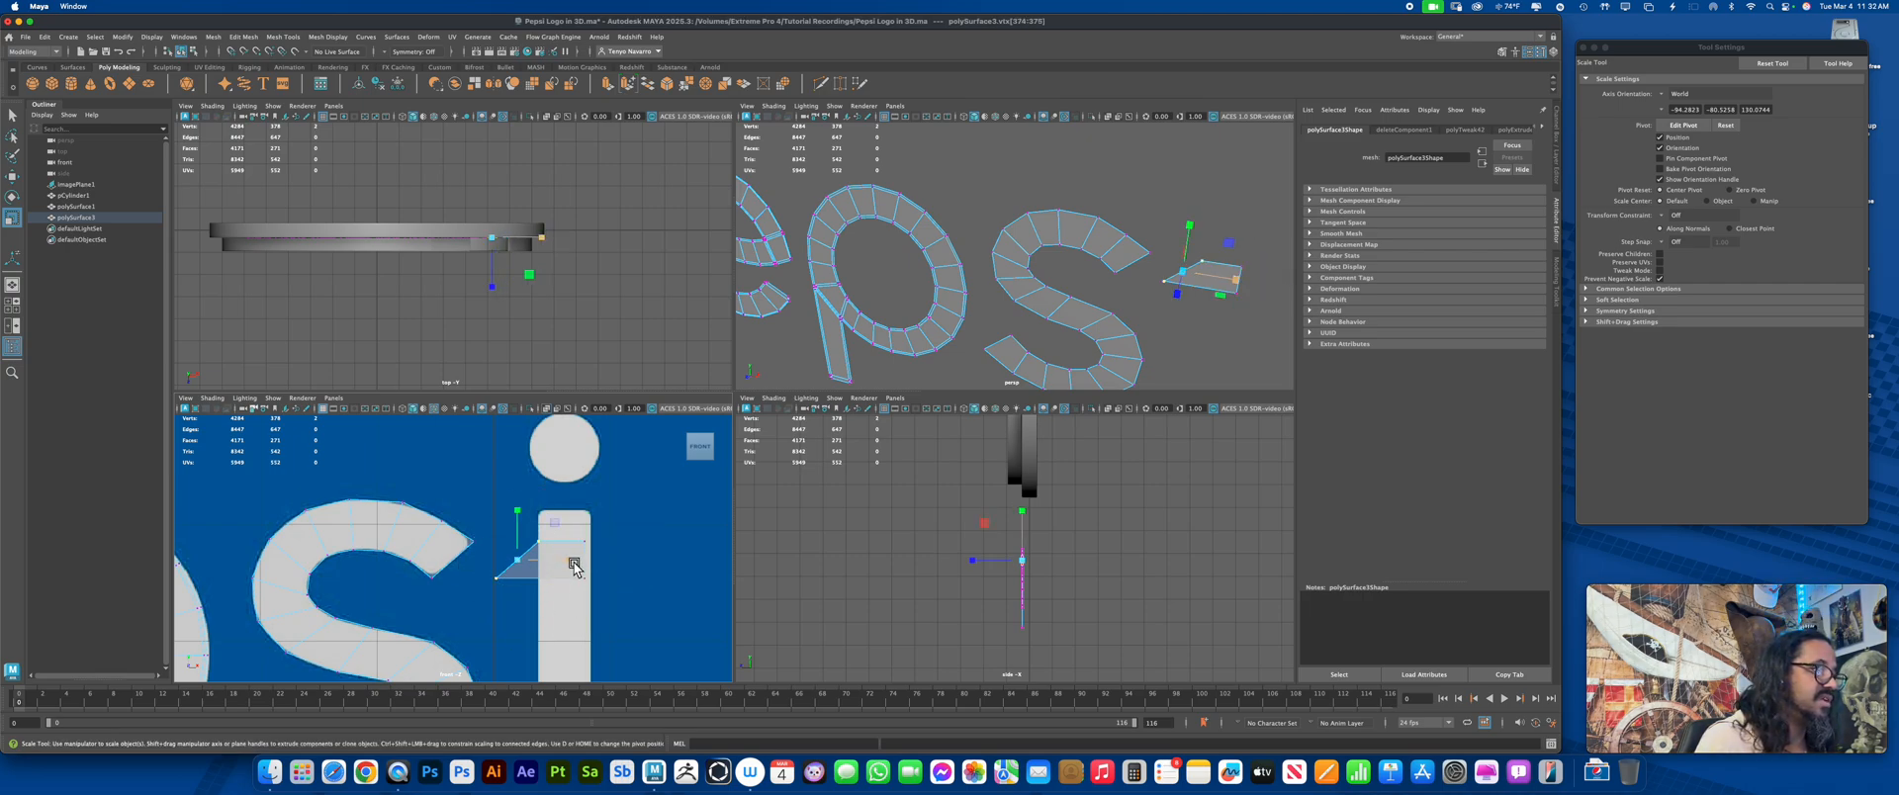
drag(569, 560, 472, 617)
key(w)
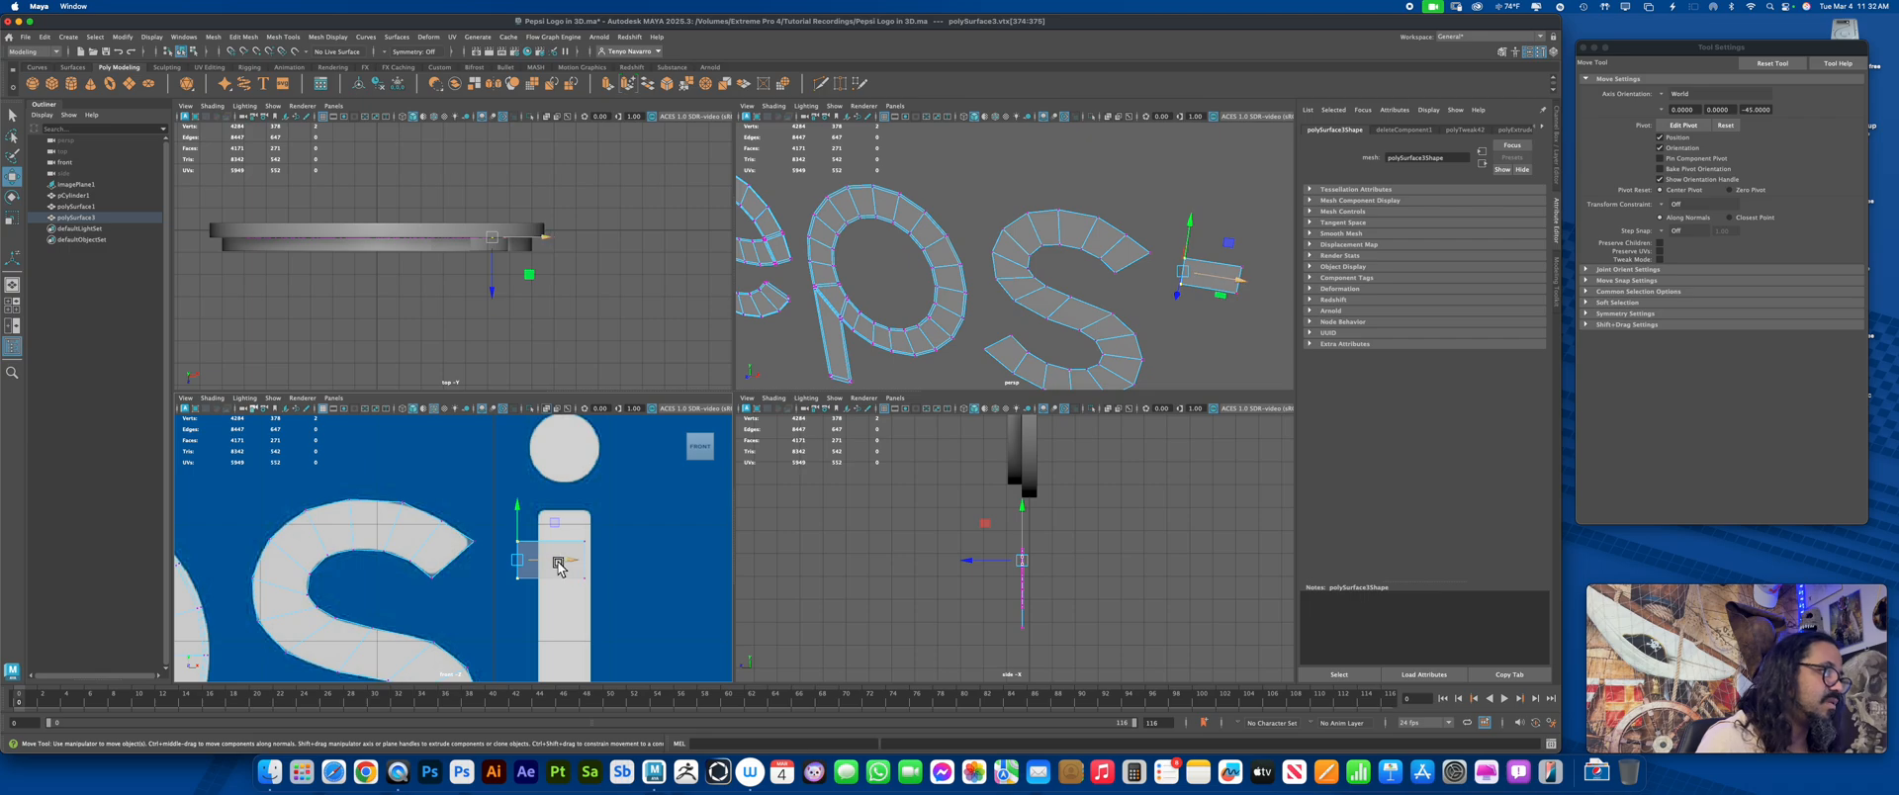
Move the left, right, top and bottom vertices of the rectangle onto the edges of the i's stem in the reference
drag(539, 560, 559, 557)
drag(609, 601, 625, 561)
drag(518, 522, 571, 489)
alt+middle_drag(554, 583, 575, 462)
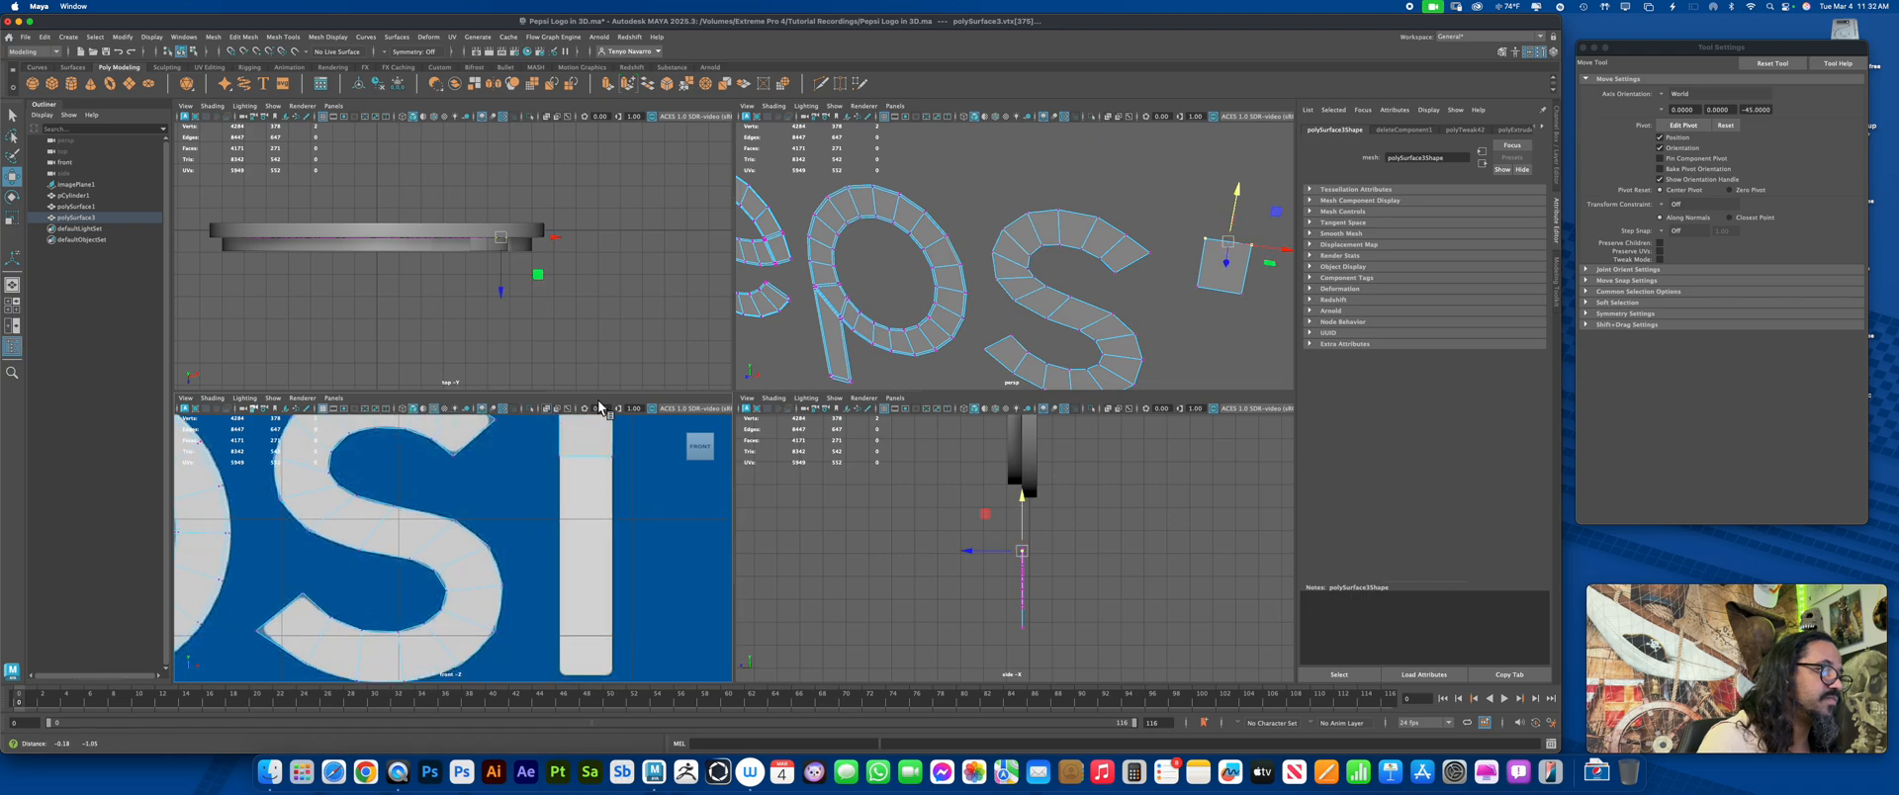
drag(541, 446, 609, 658)
Extrude the inner border edge loop of the second p's bowl and scale the new edges inward
alt+middle_drag(517, 499, 733, 559)
alt+right_drag(734, 559, 543, 593)
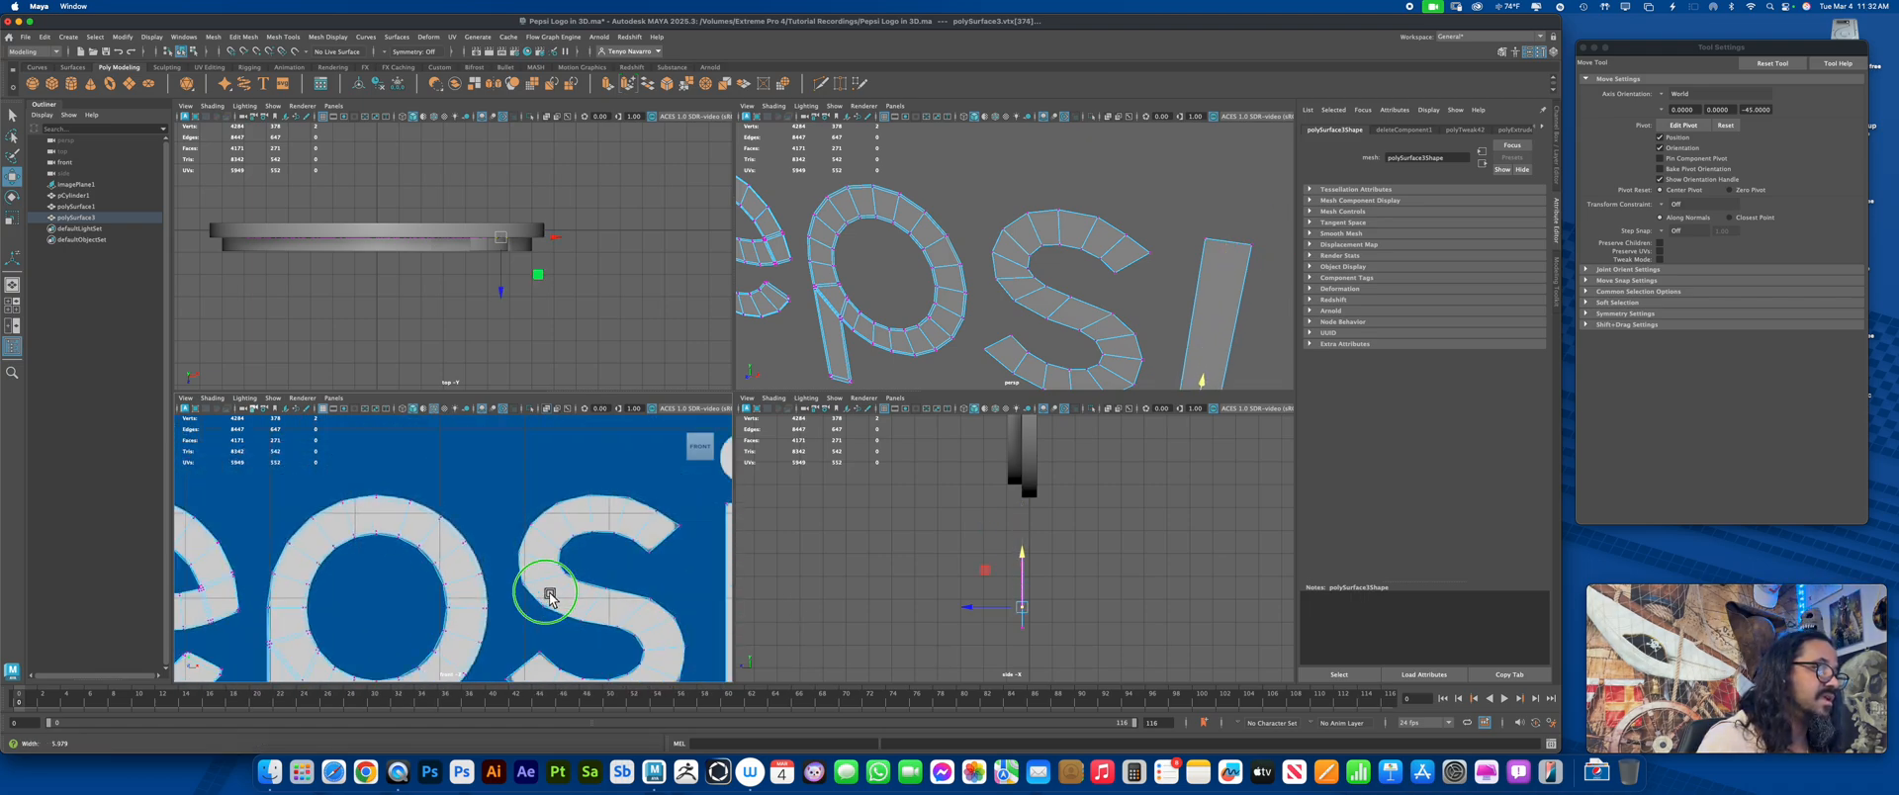
alt+middle_drag(524, 554, 532, 516)
alt+right_drag(532, 516, 576, 555)
alt+middle_drag(601, 556, 463, 644)
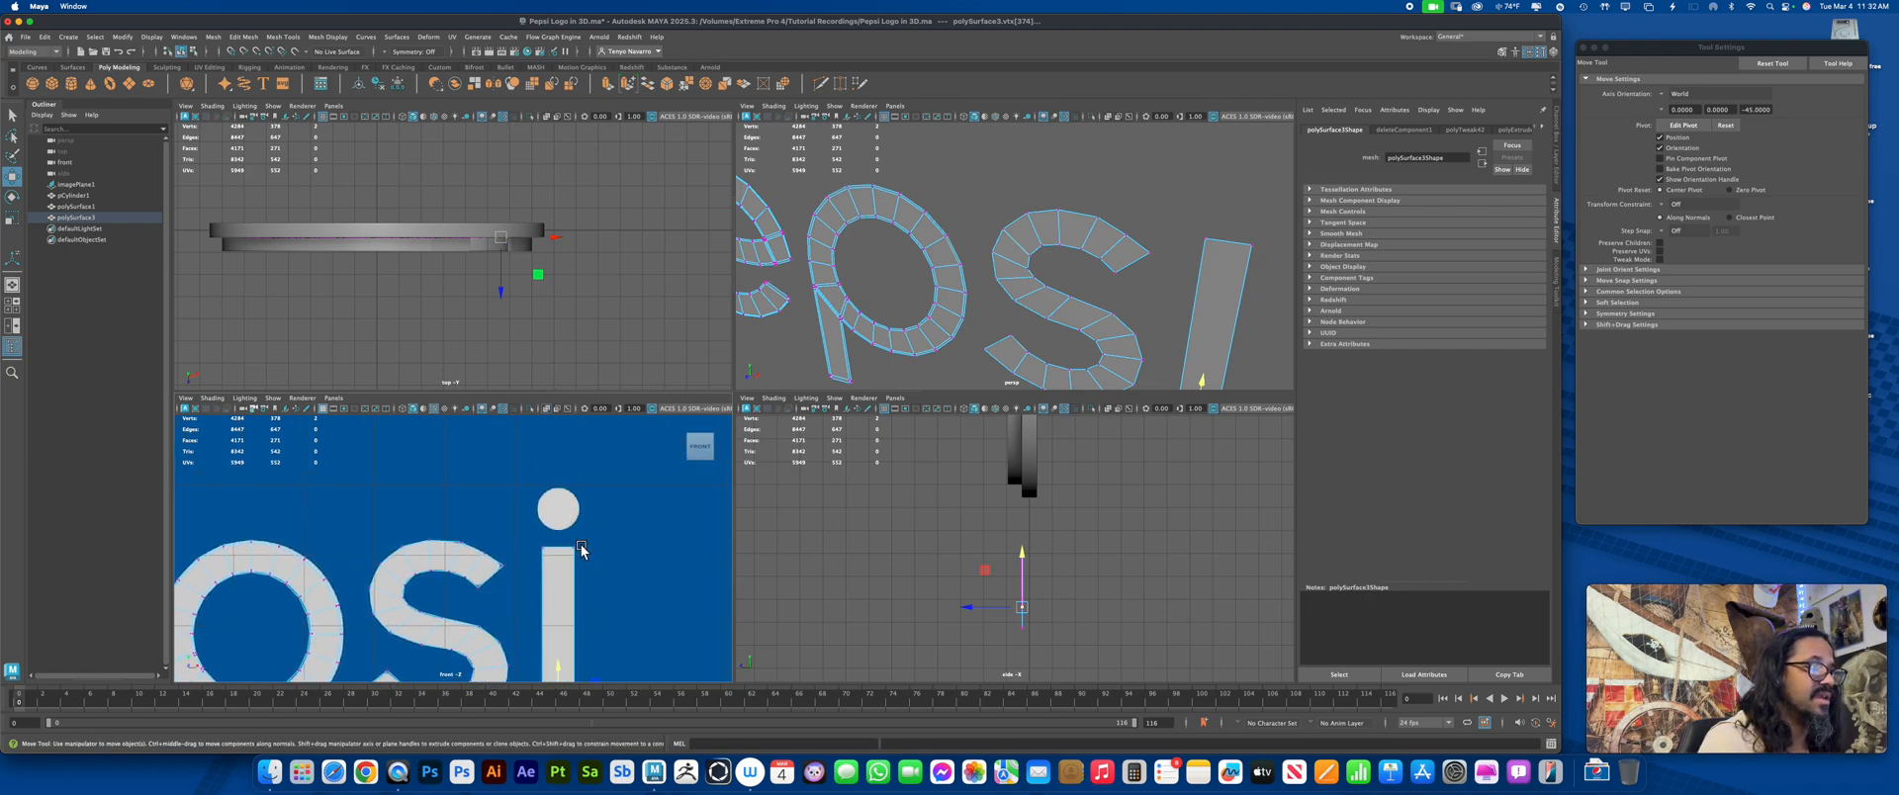
scroll(579, 580, up, 5)
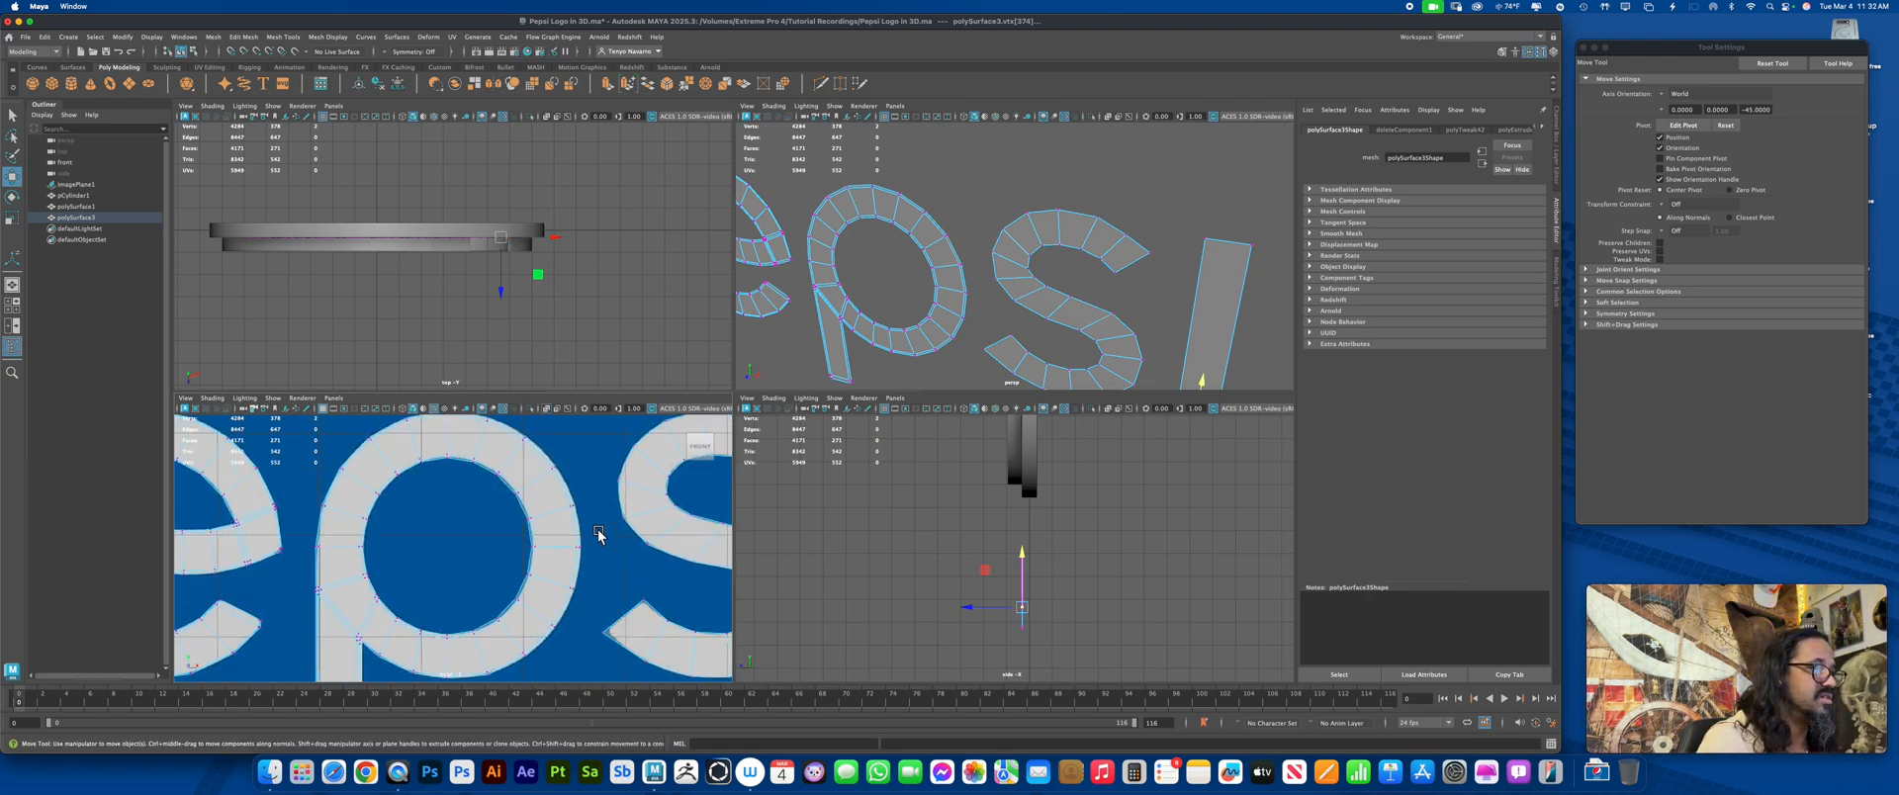
right_click(469, 455)
click(461, 407)
click(462, 519)
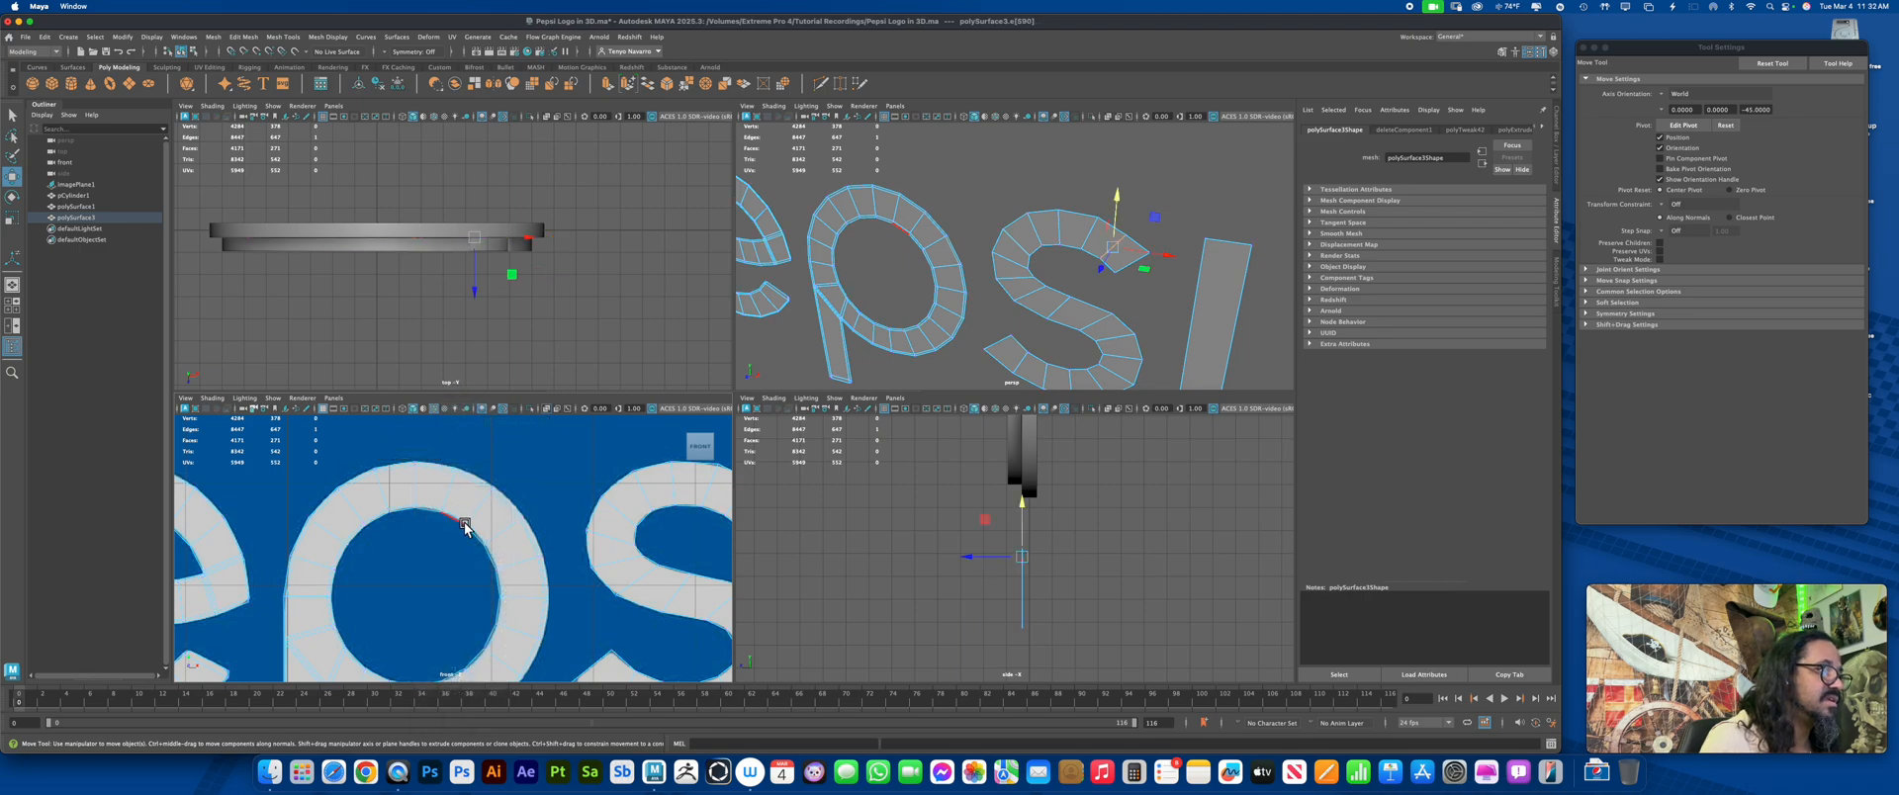
double_click(460, 523)
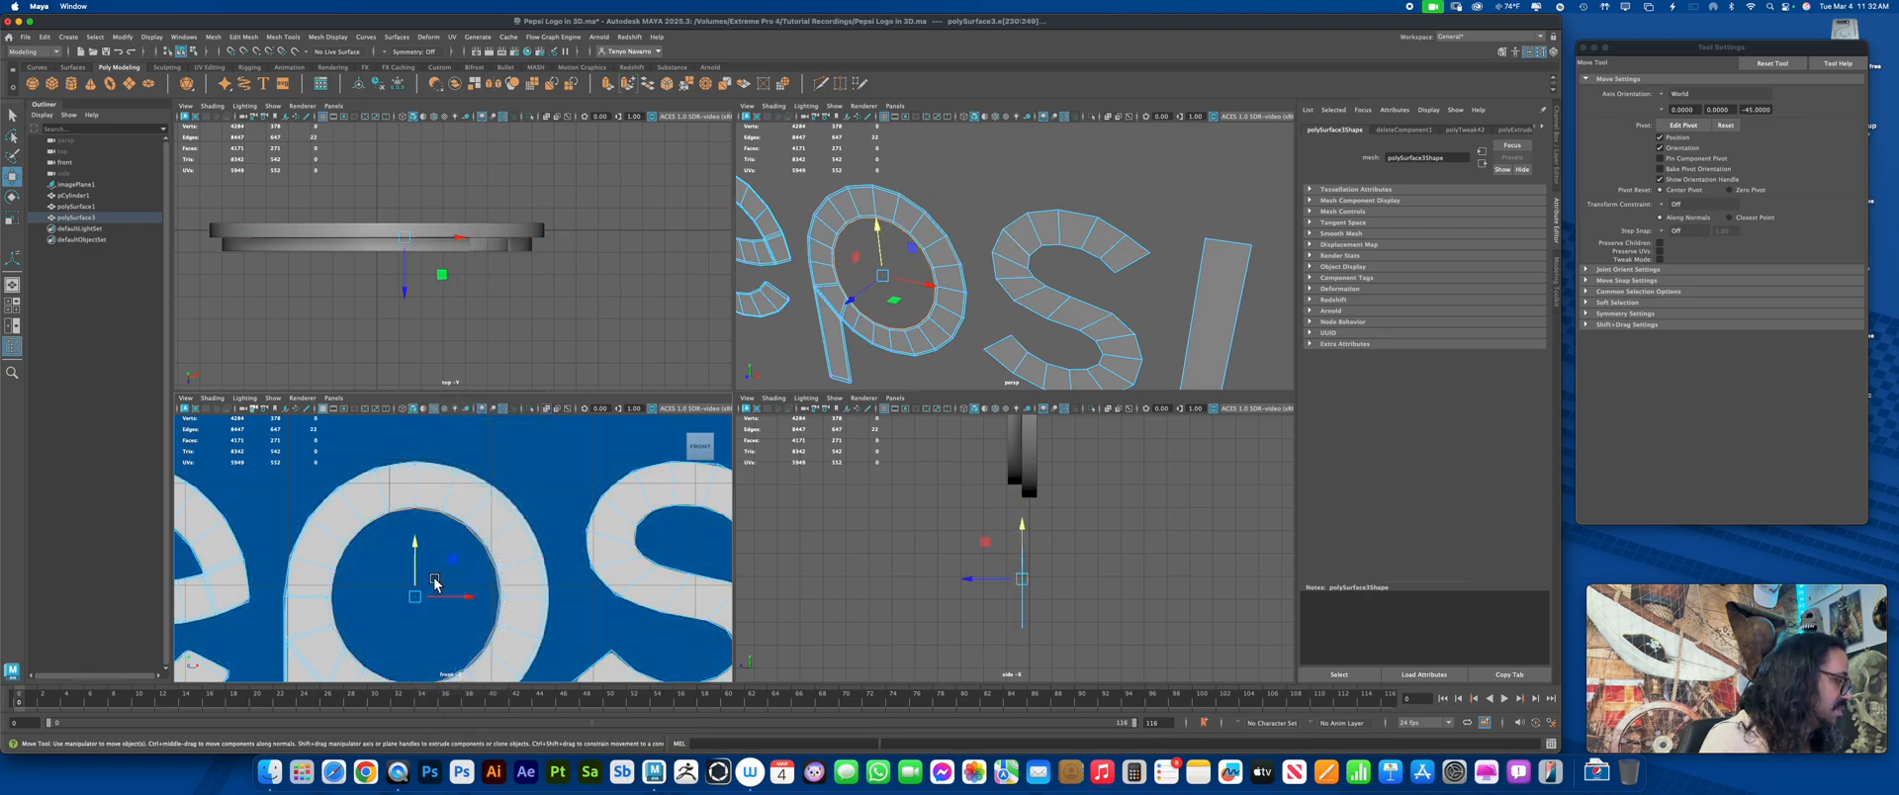
key(ctrl+e)
key(r)
drag(415, 596, 402, 608)
Extrude the ring's inner edge loop again and merge it to the center, filling the second p's hole
key(ctrl+e)
key(r)
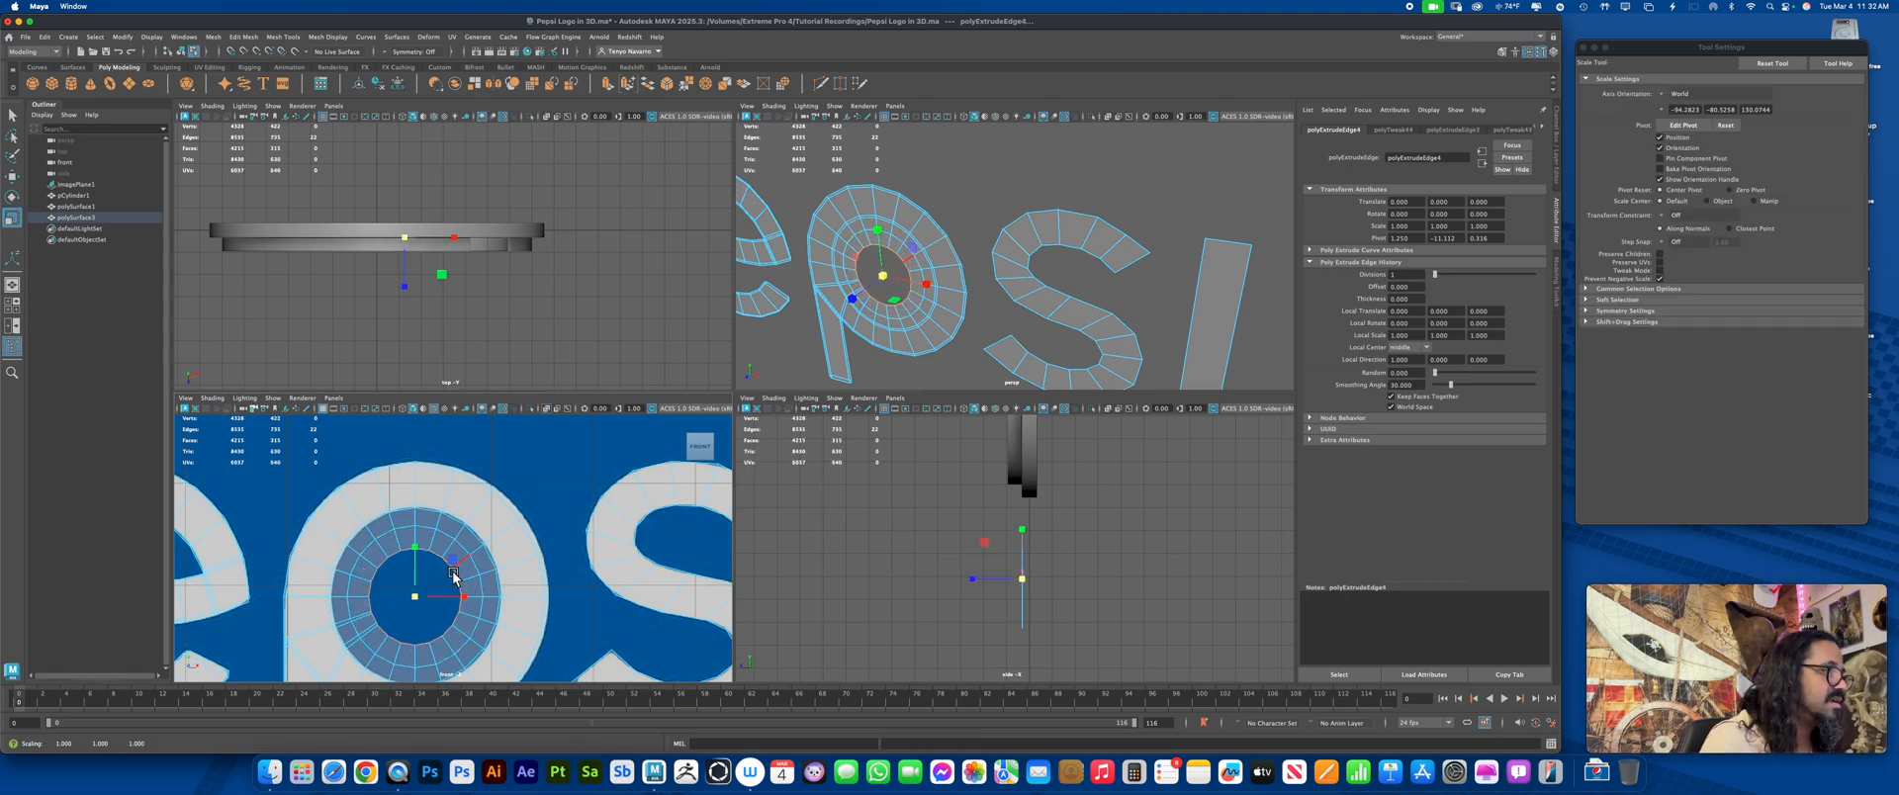
shift+right_drag(435, 557, 451, 469)
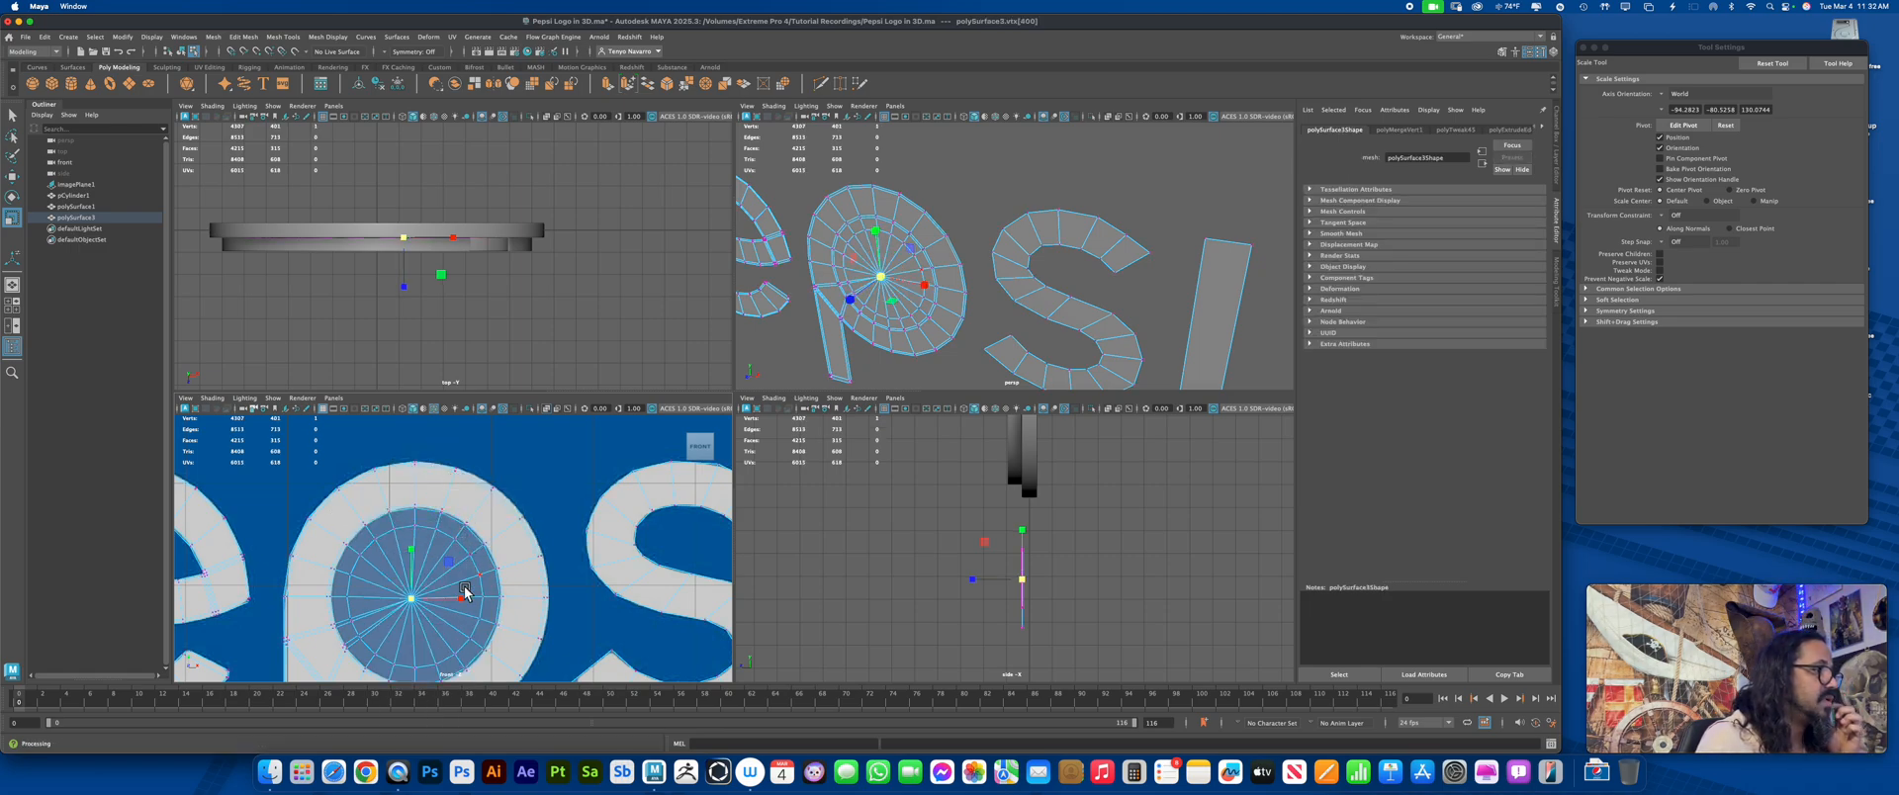
Delete the outer ring of faces connecting the new disc to the second p
key(q)
right_drag(449, 437, 456, 479)
click(436, 518)
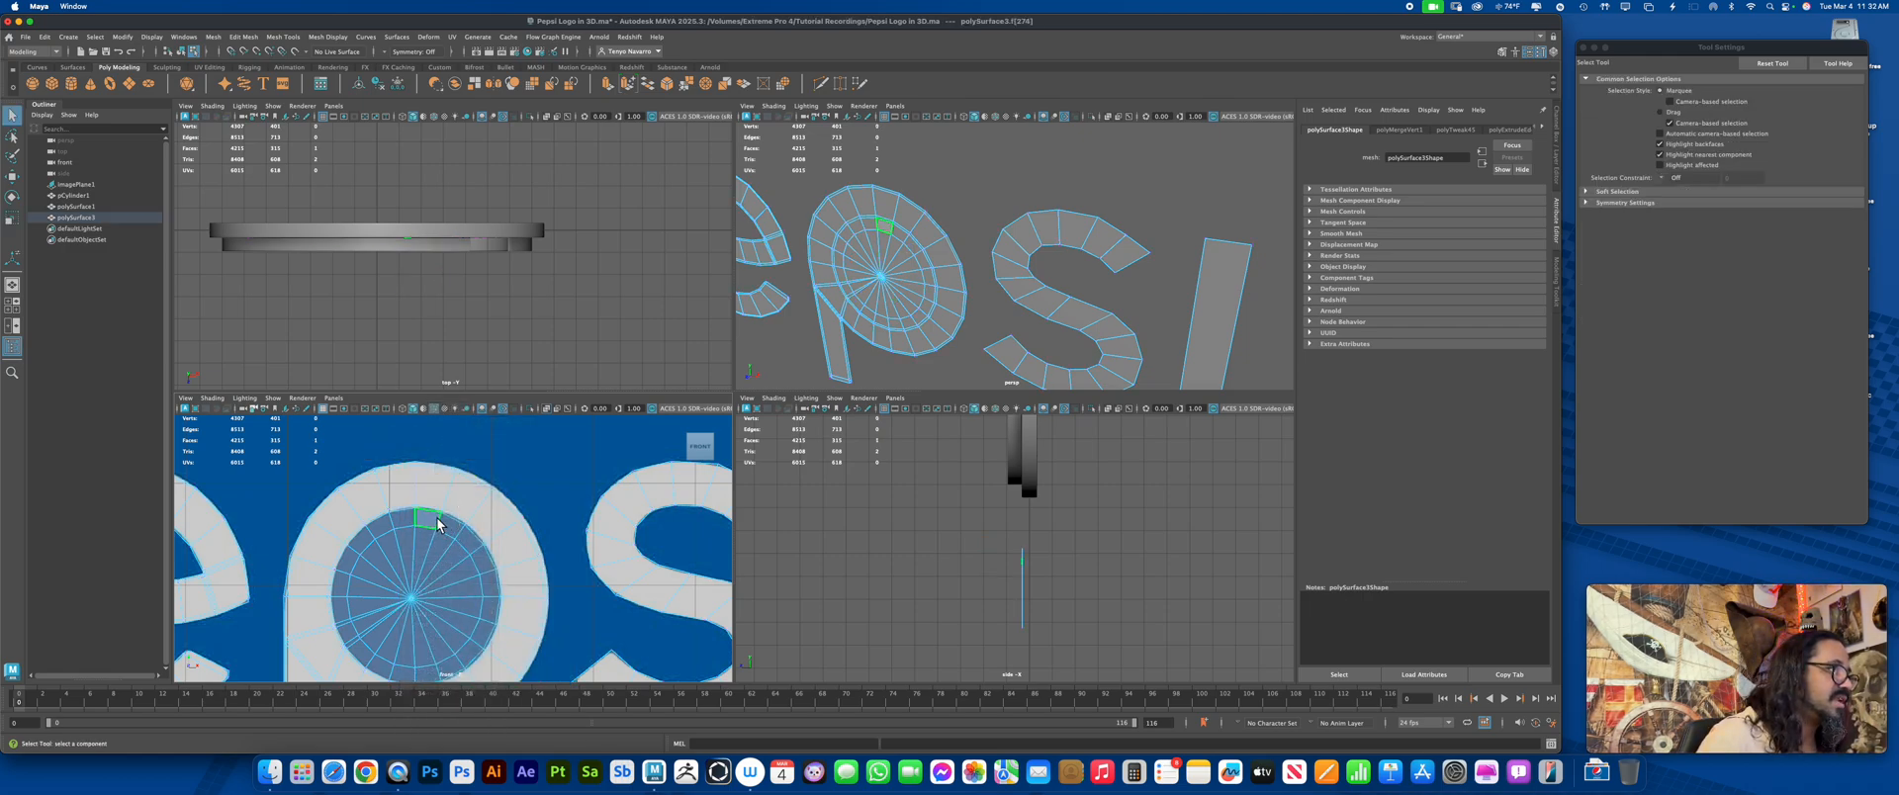
shift+double_click(452, 531)
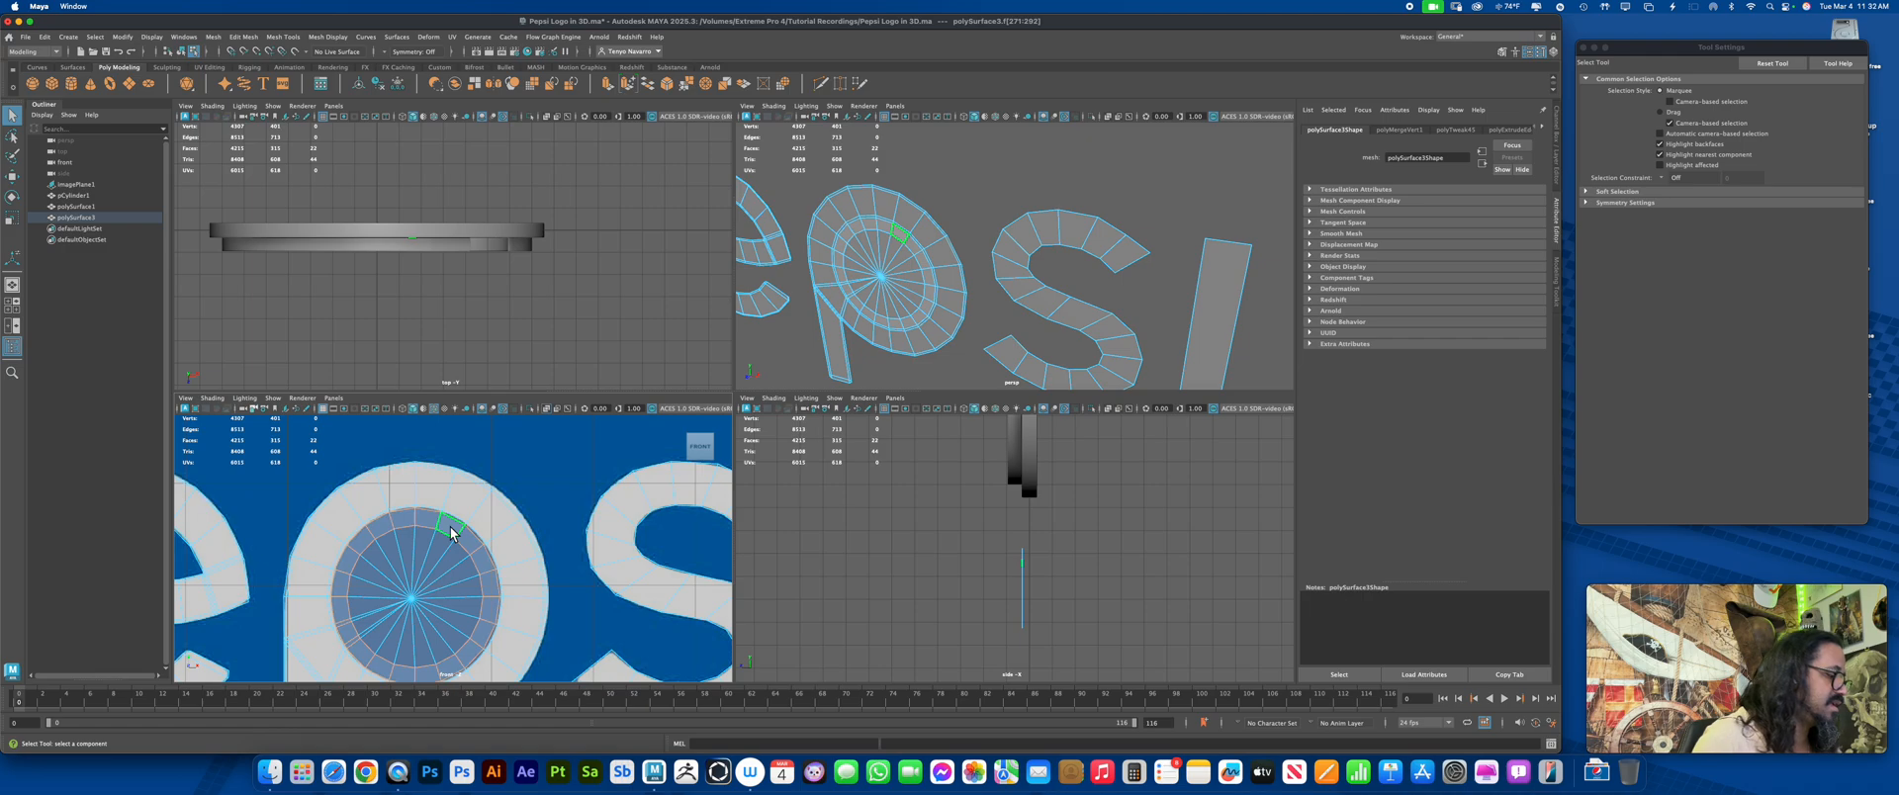
key(Delete)
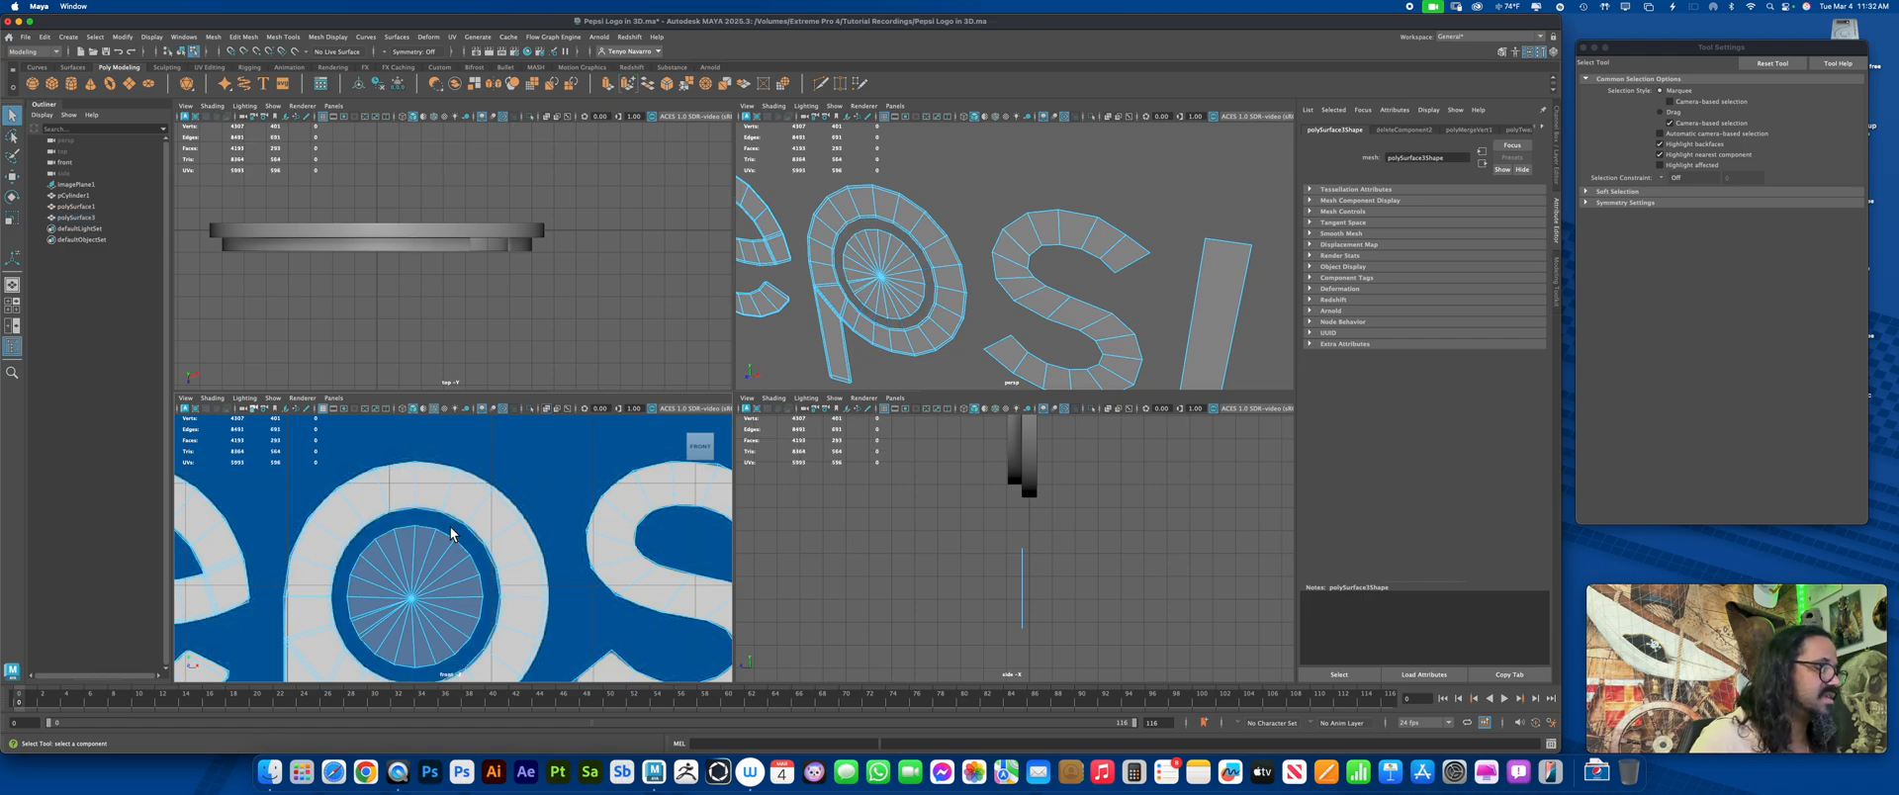
Move the detached disc's faces onto the i's dot in the reference and match them to its size
double_click(470, 603)
scroll(470, 604, down, 5)
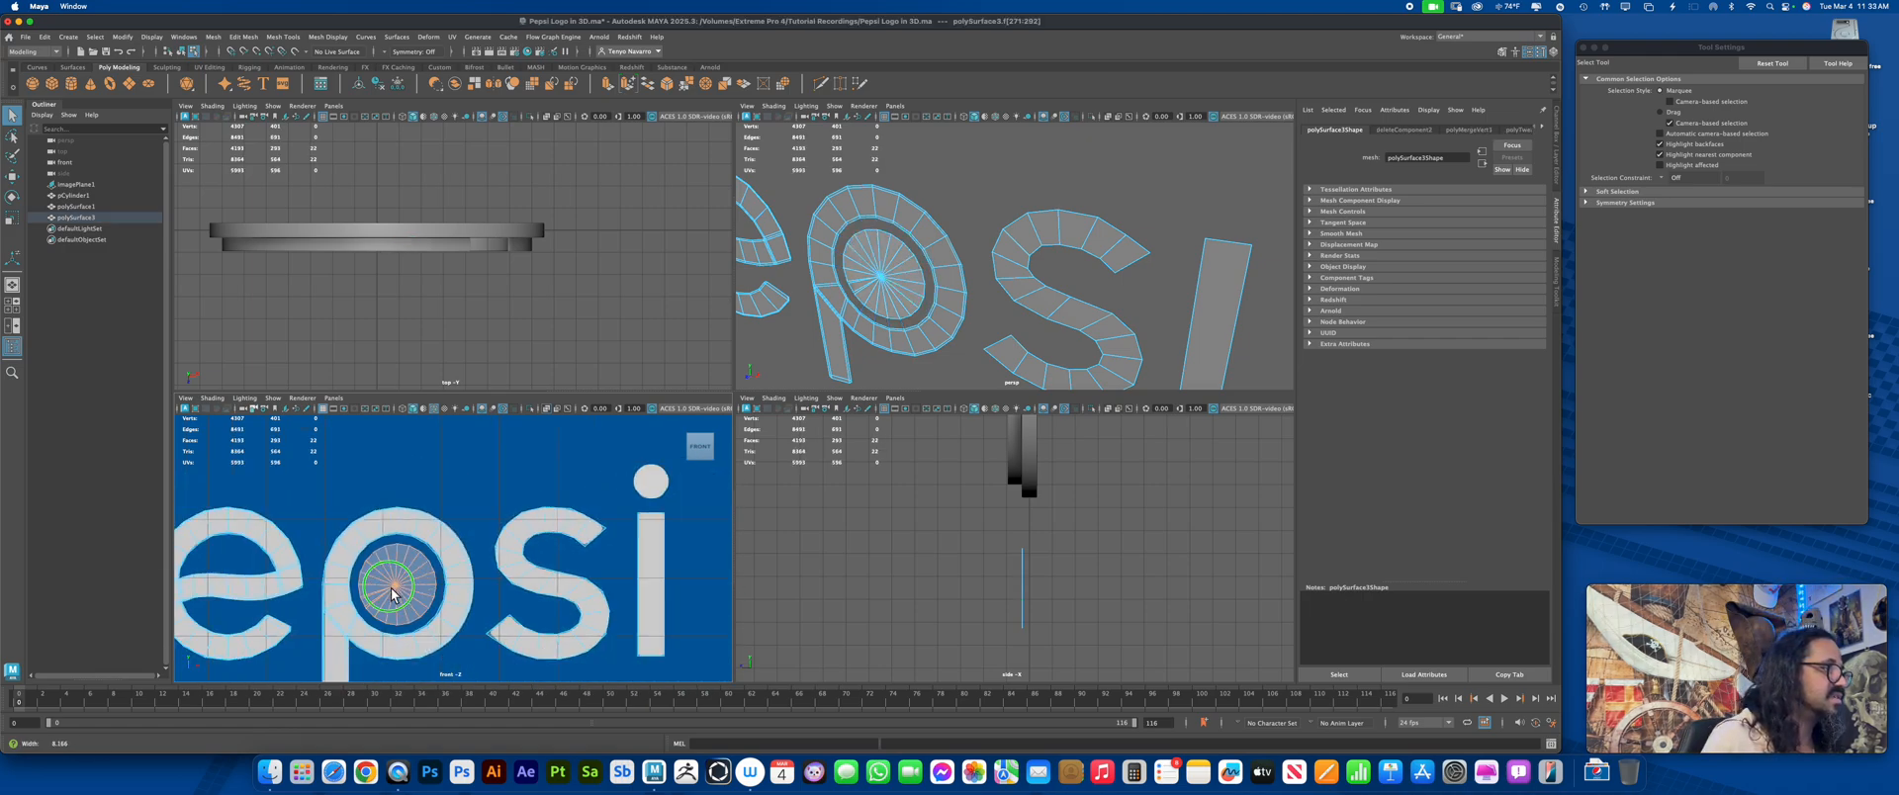
key(w)
drag(429, 565, 541, 517)
alt+right_drag(546, 524, 640, 566)
alt+middle_drag(640, 565, 507, 650)
alt+right_drag(507, 650, 635, 689)
alt+middle_drag(528, 586, 654, 452)
mouse_move(520, 527)
mouse_down()
mouse_move(477, 549)
mouse_move(533, 539)
mouse_up()
key(r)
key(w)
Circularize the border edge loop of the disc over the i's dot
scroll(532, 539, up, 6)
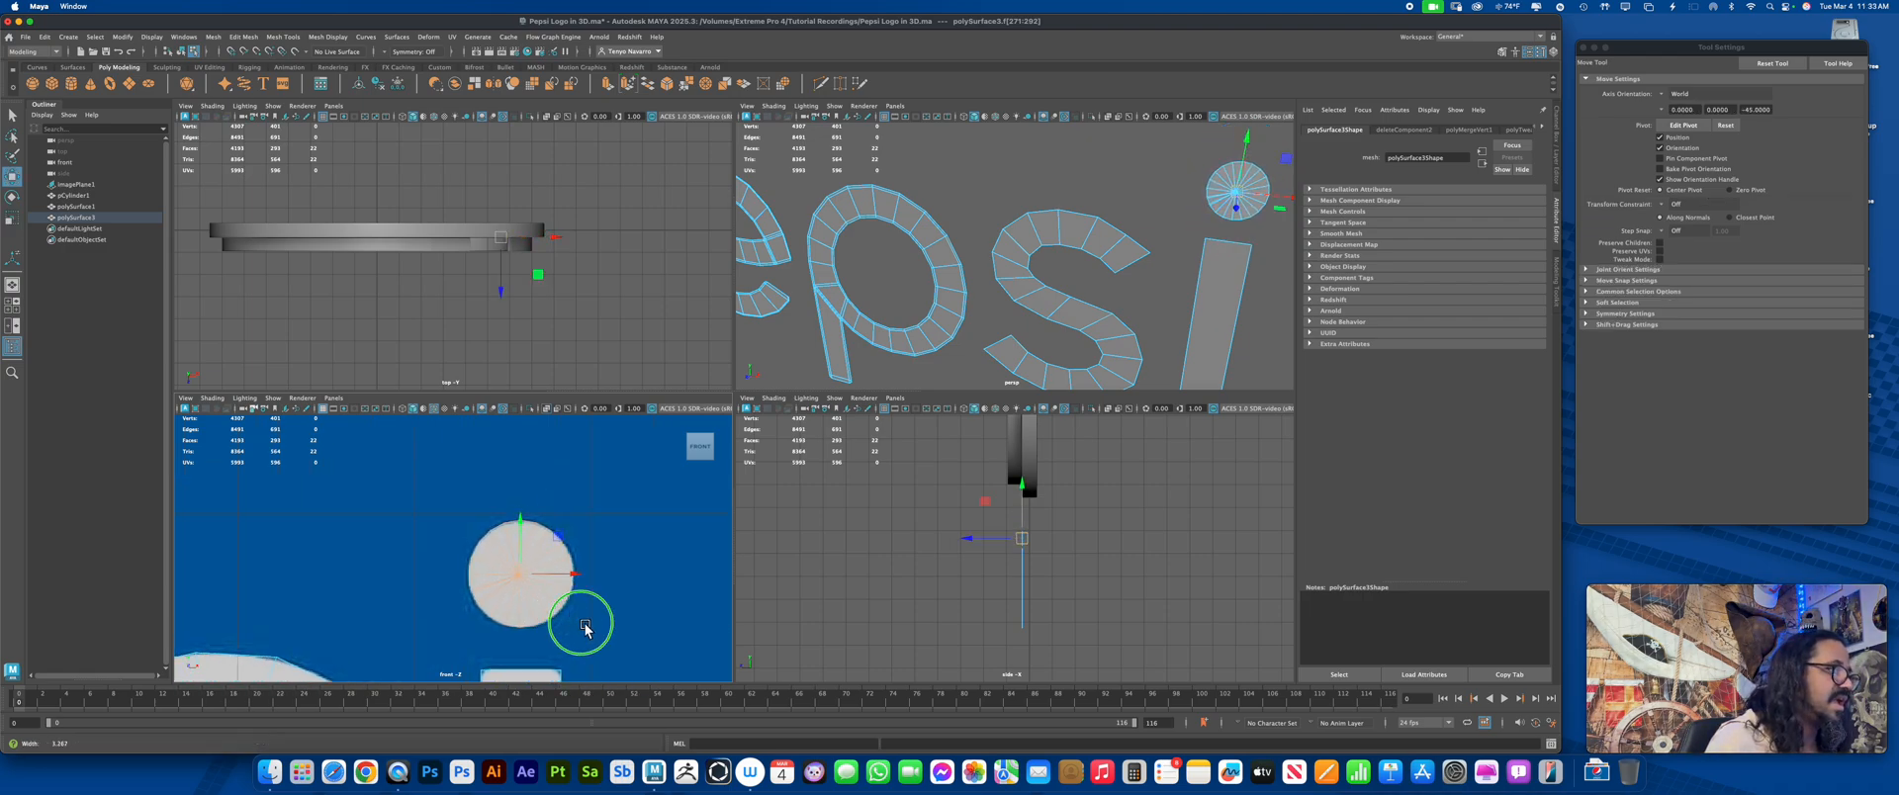
alt+middle_drag(447, 597, 442, 564)
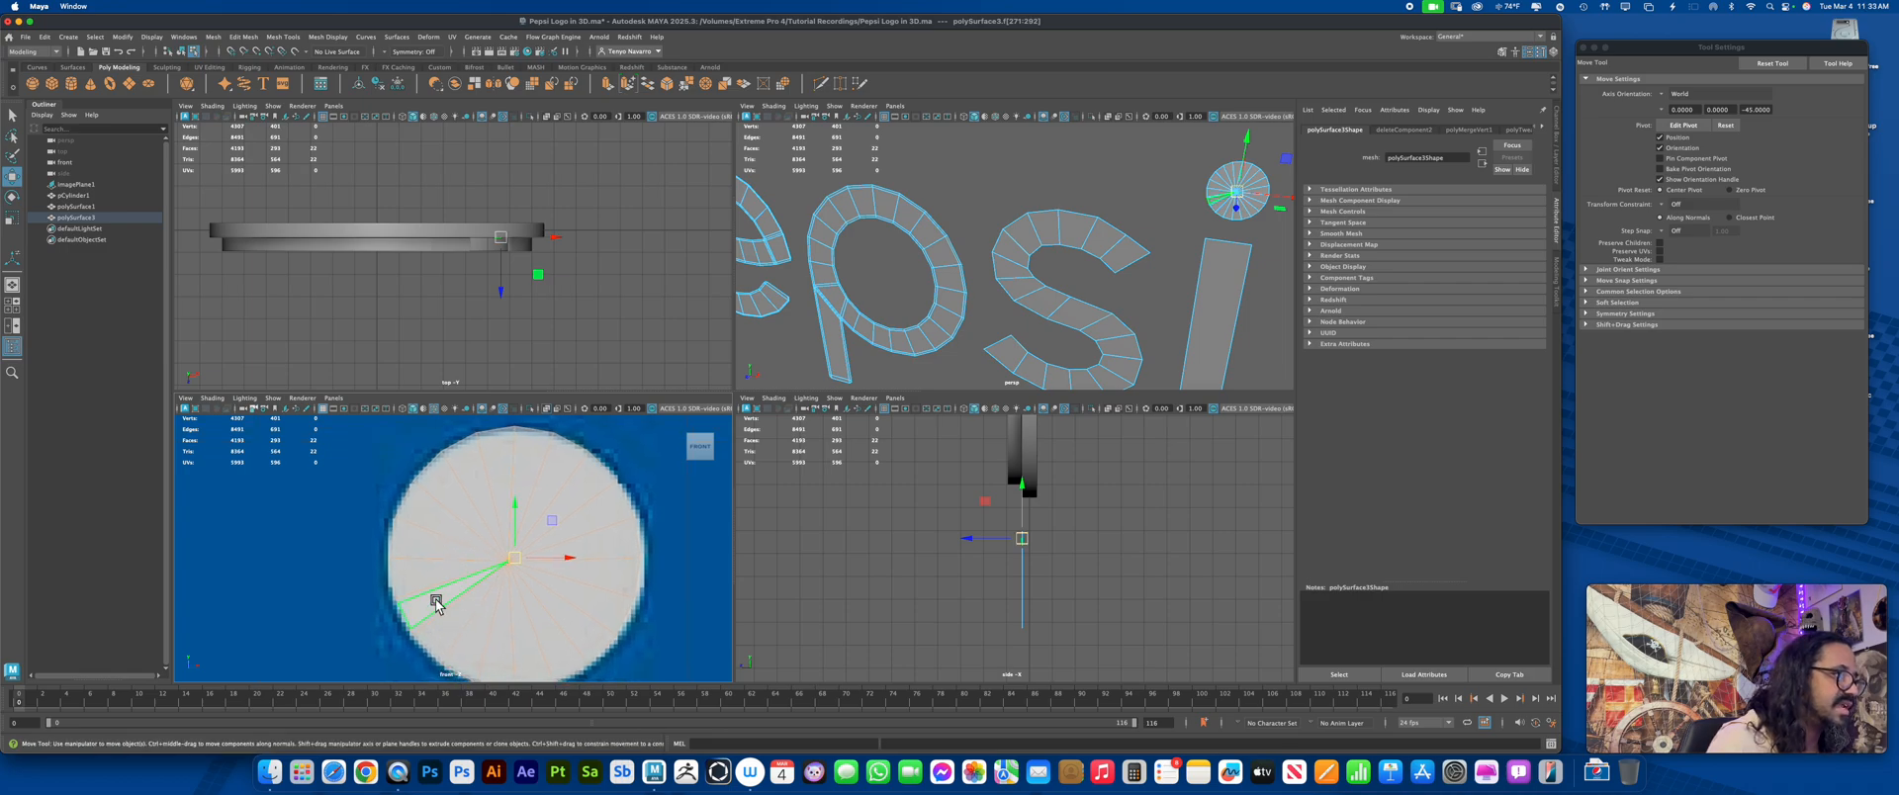
right_drag(436, 599, 484, 426)
click(638, 495)
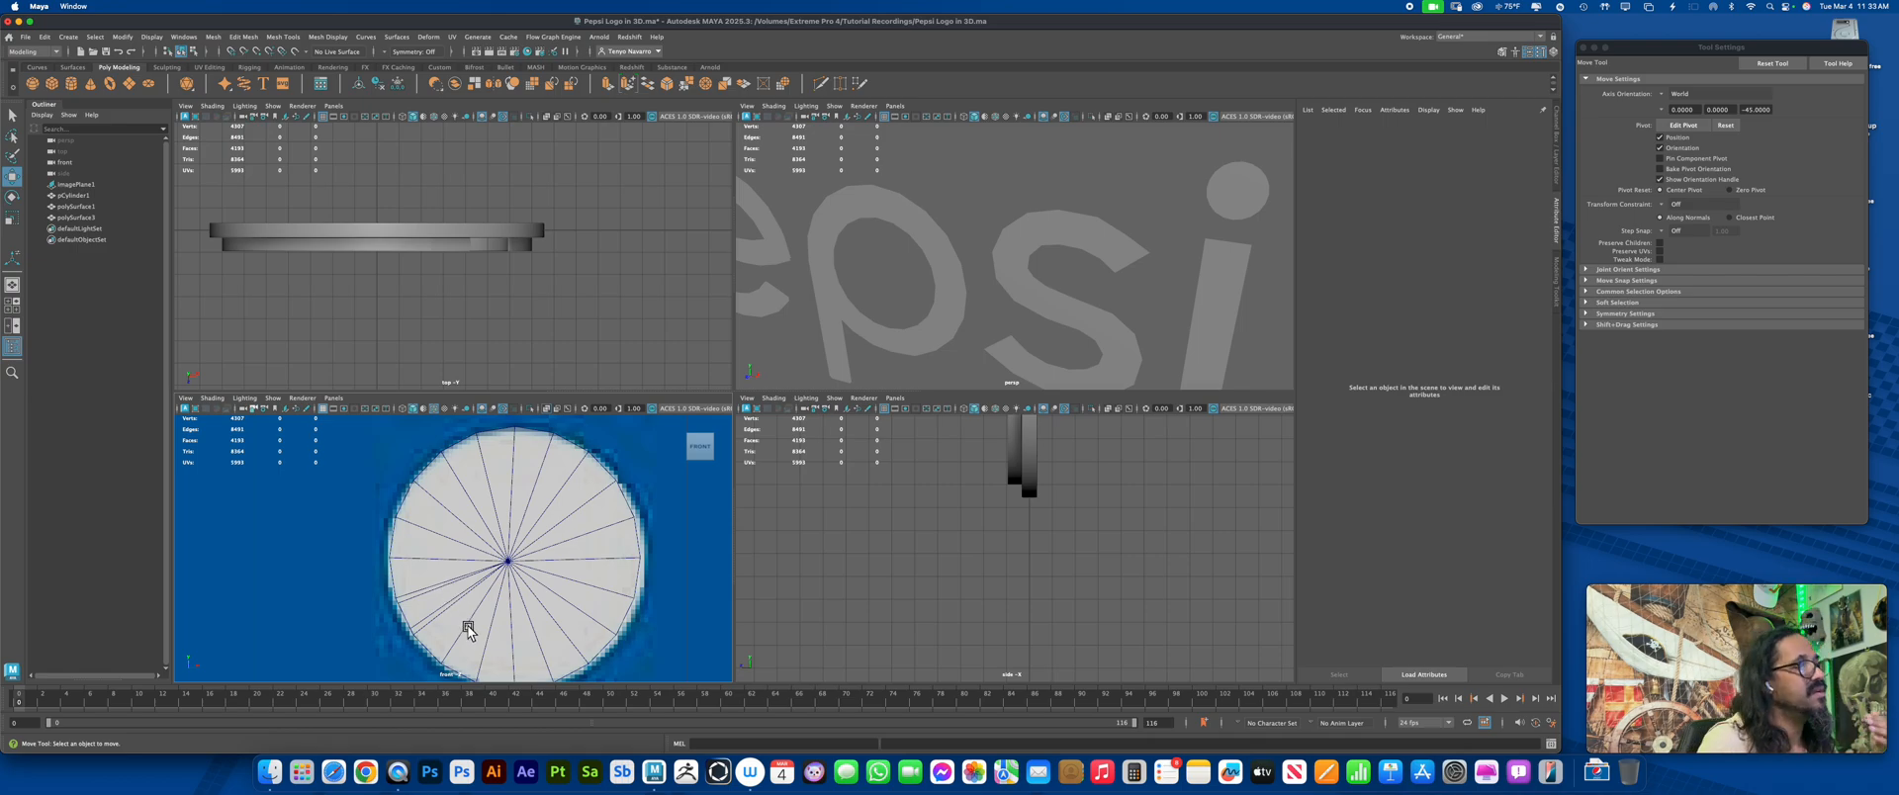
right_drag(464, 625, 459, 409)
click(571, 445)
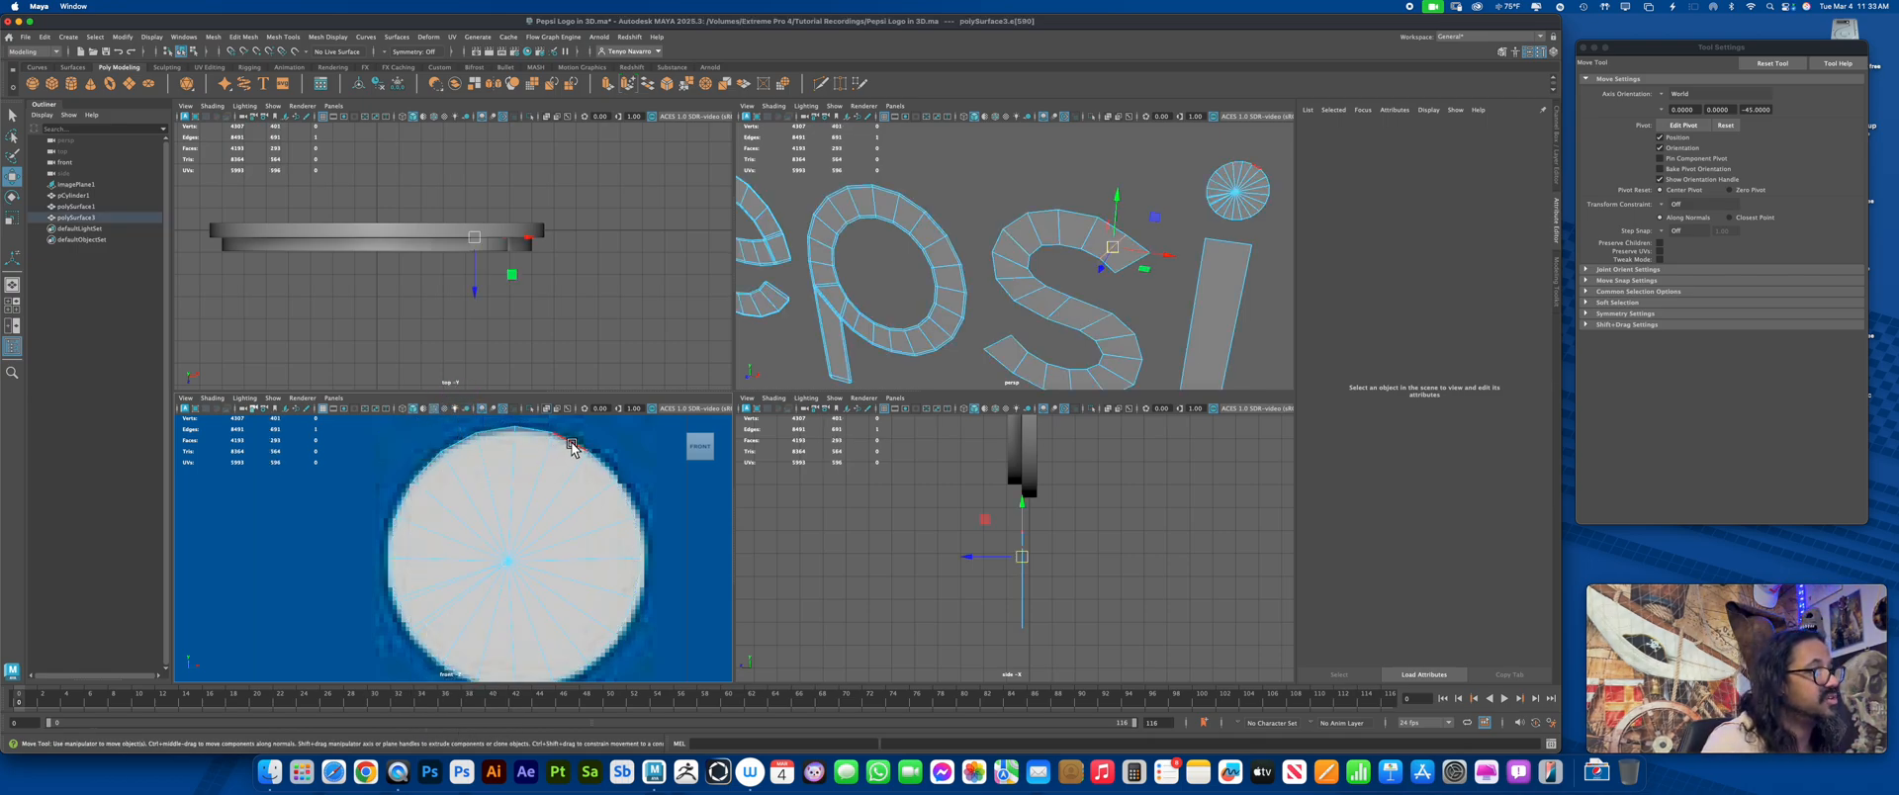
double_click(576, 441)
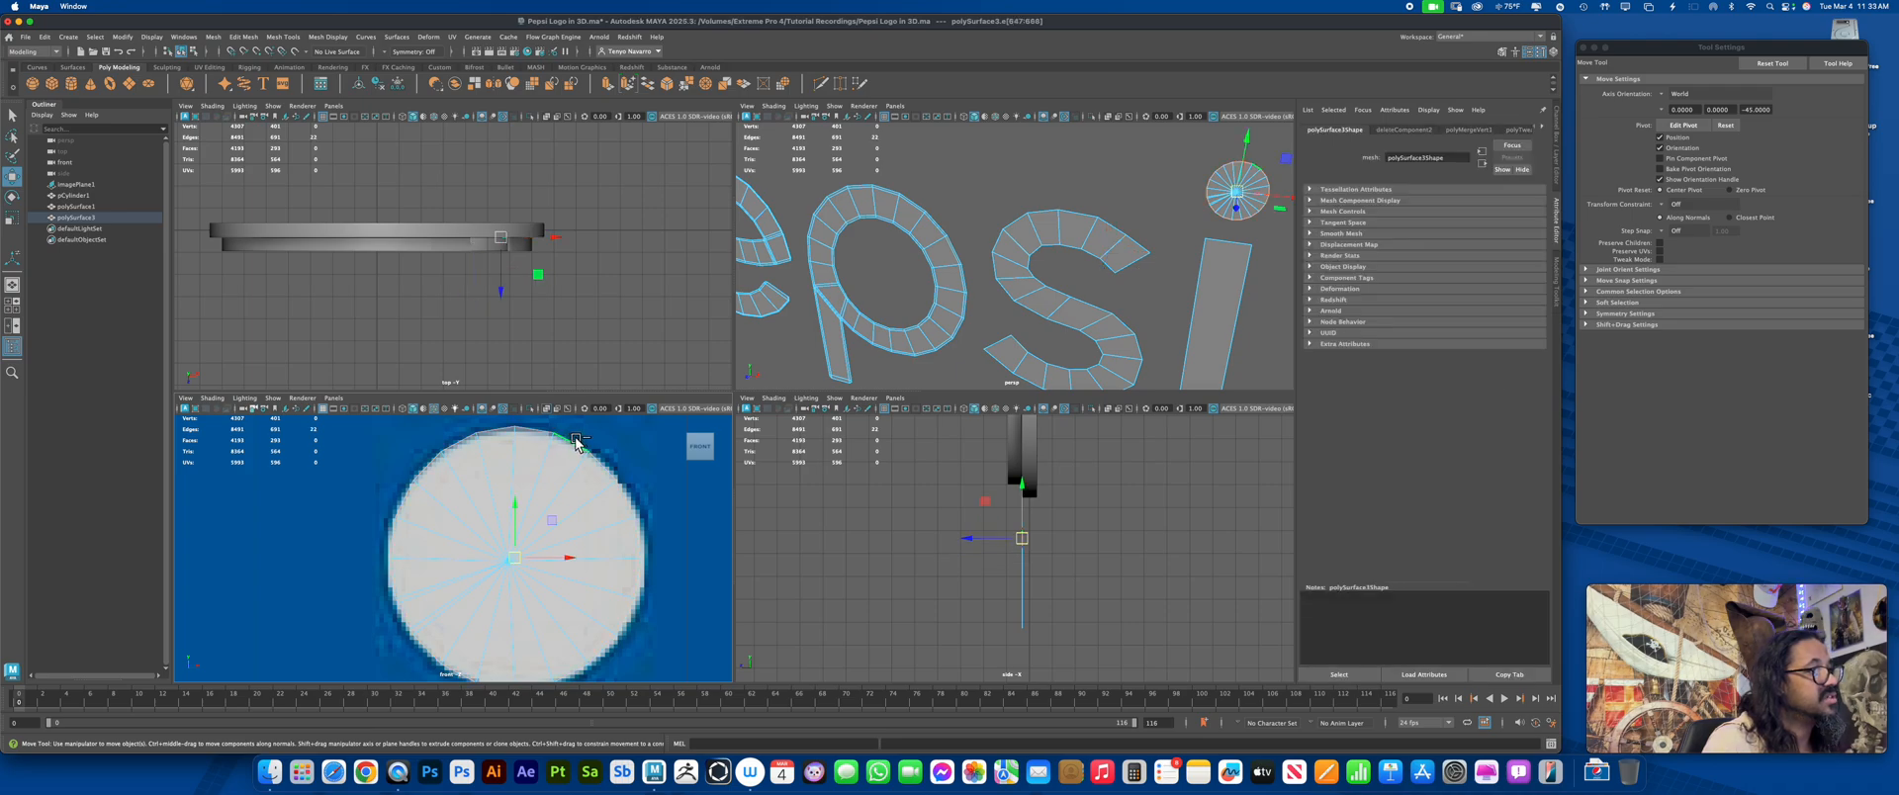
shift+right_drag(573, 442, 562, 540)
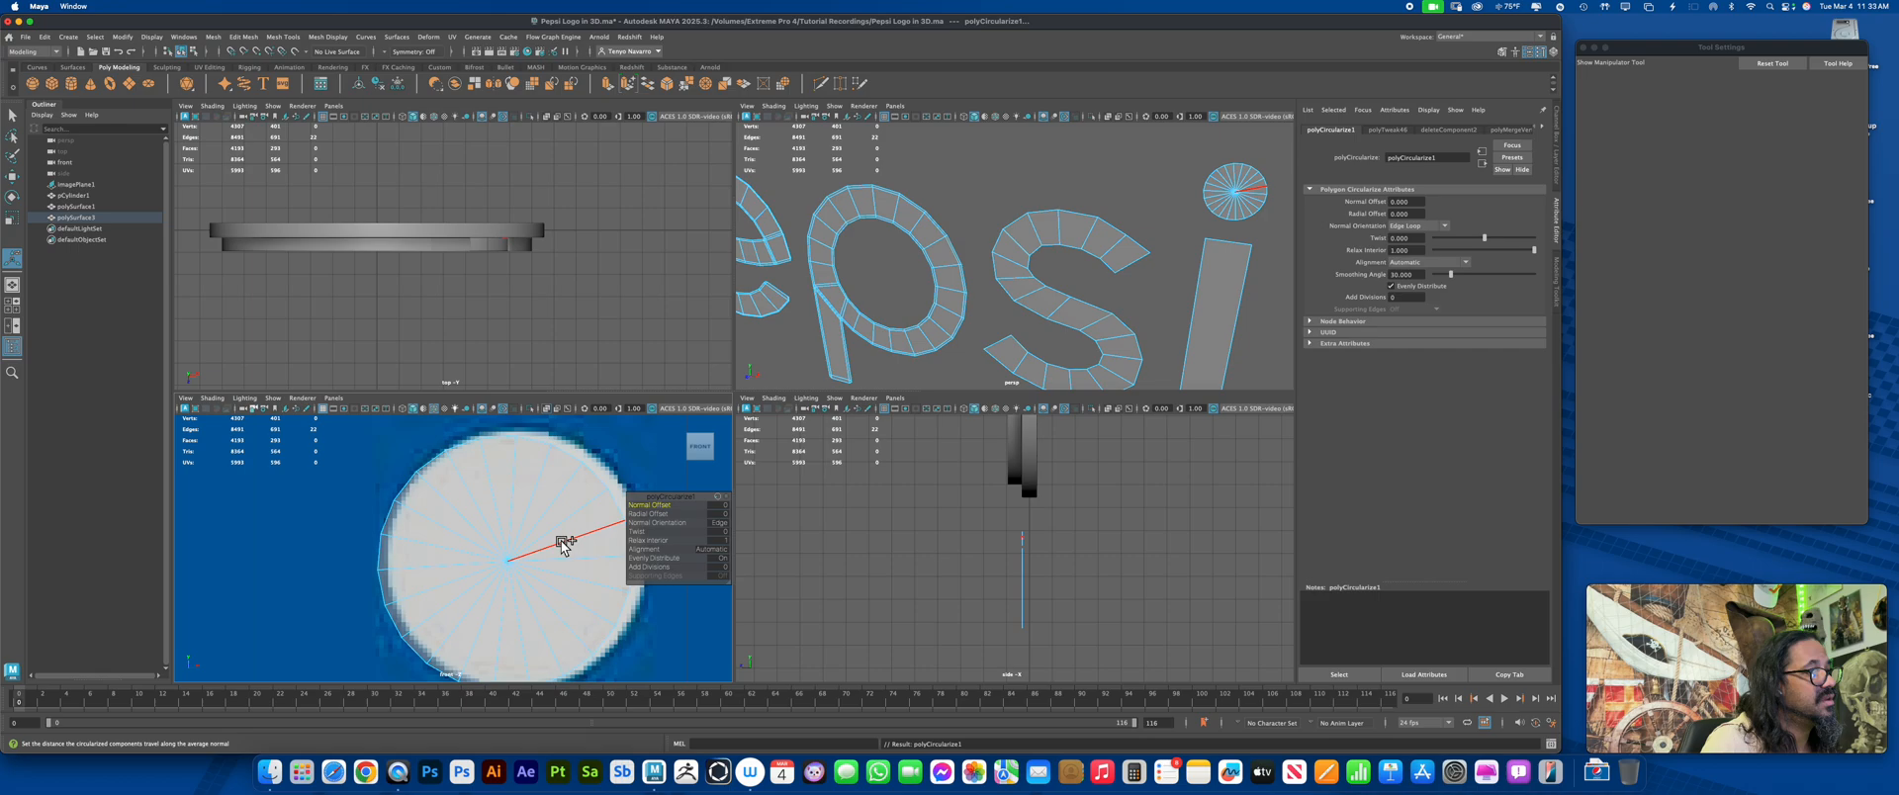
mouse_move(564, 542)
mouse_down()
mouse_move(579, 603)
mouse_move(542, 636)
mouse_move(496, 570)
mouse_move(501, 537)
mouse_move(457, 527)
mouse_move(537, 560)
mouse_up()
Return the letters mesh to object mode and center its pivot
right_drag(529, 550, 572, 421)
key(w)
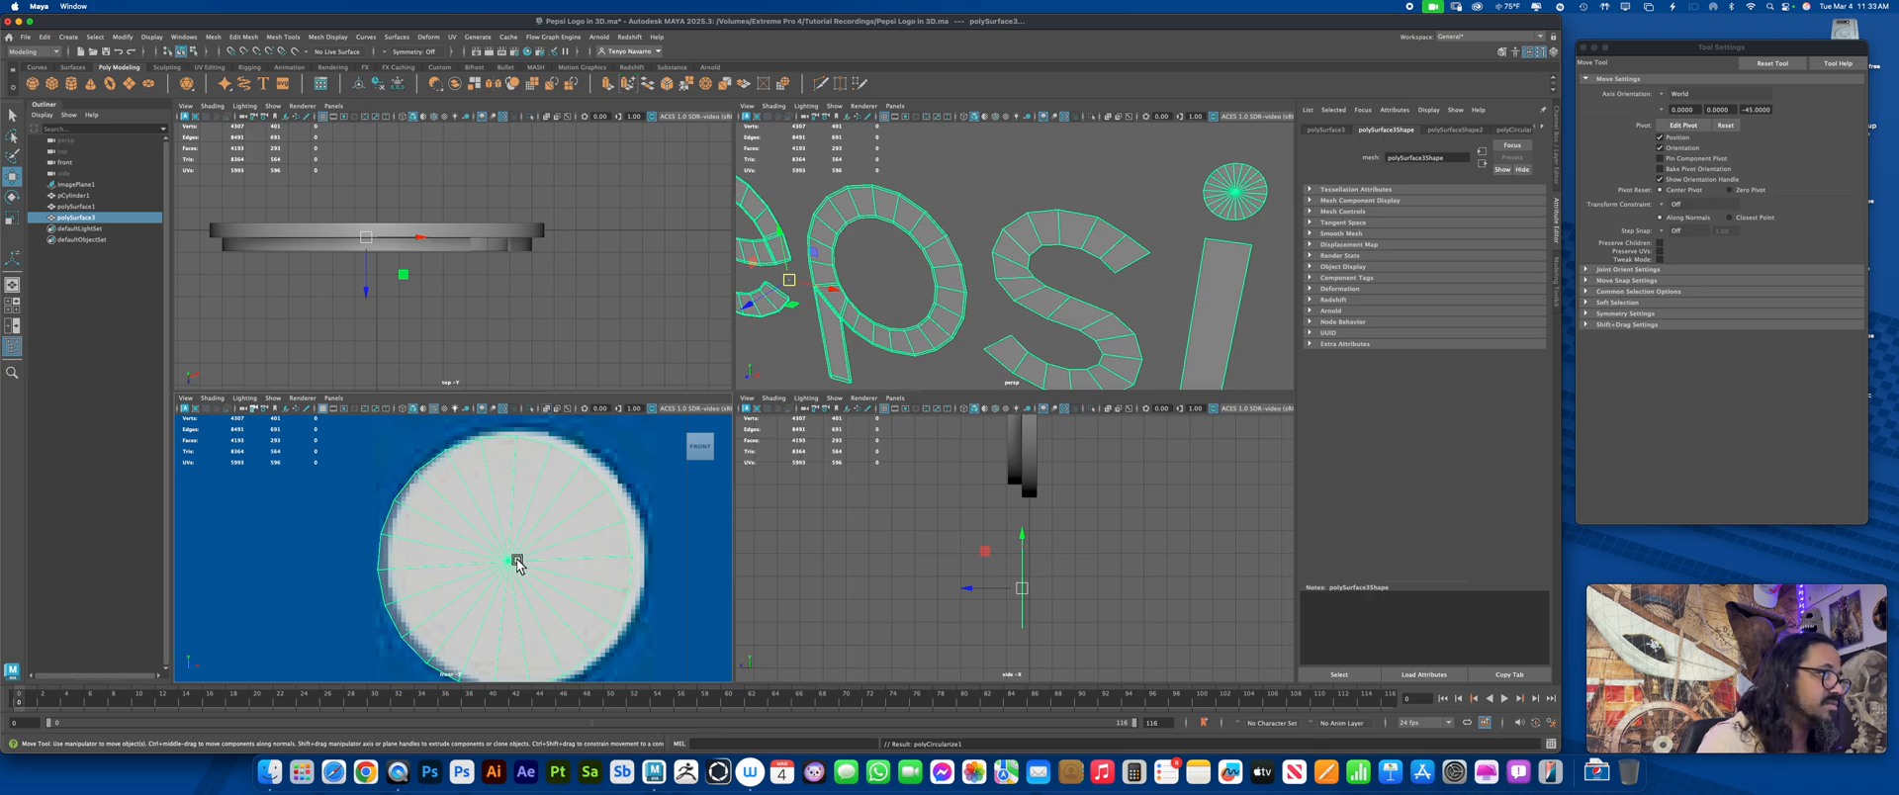
click(363, 85)
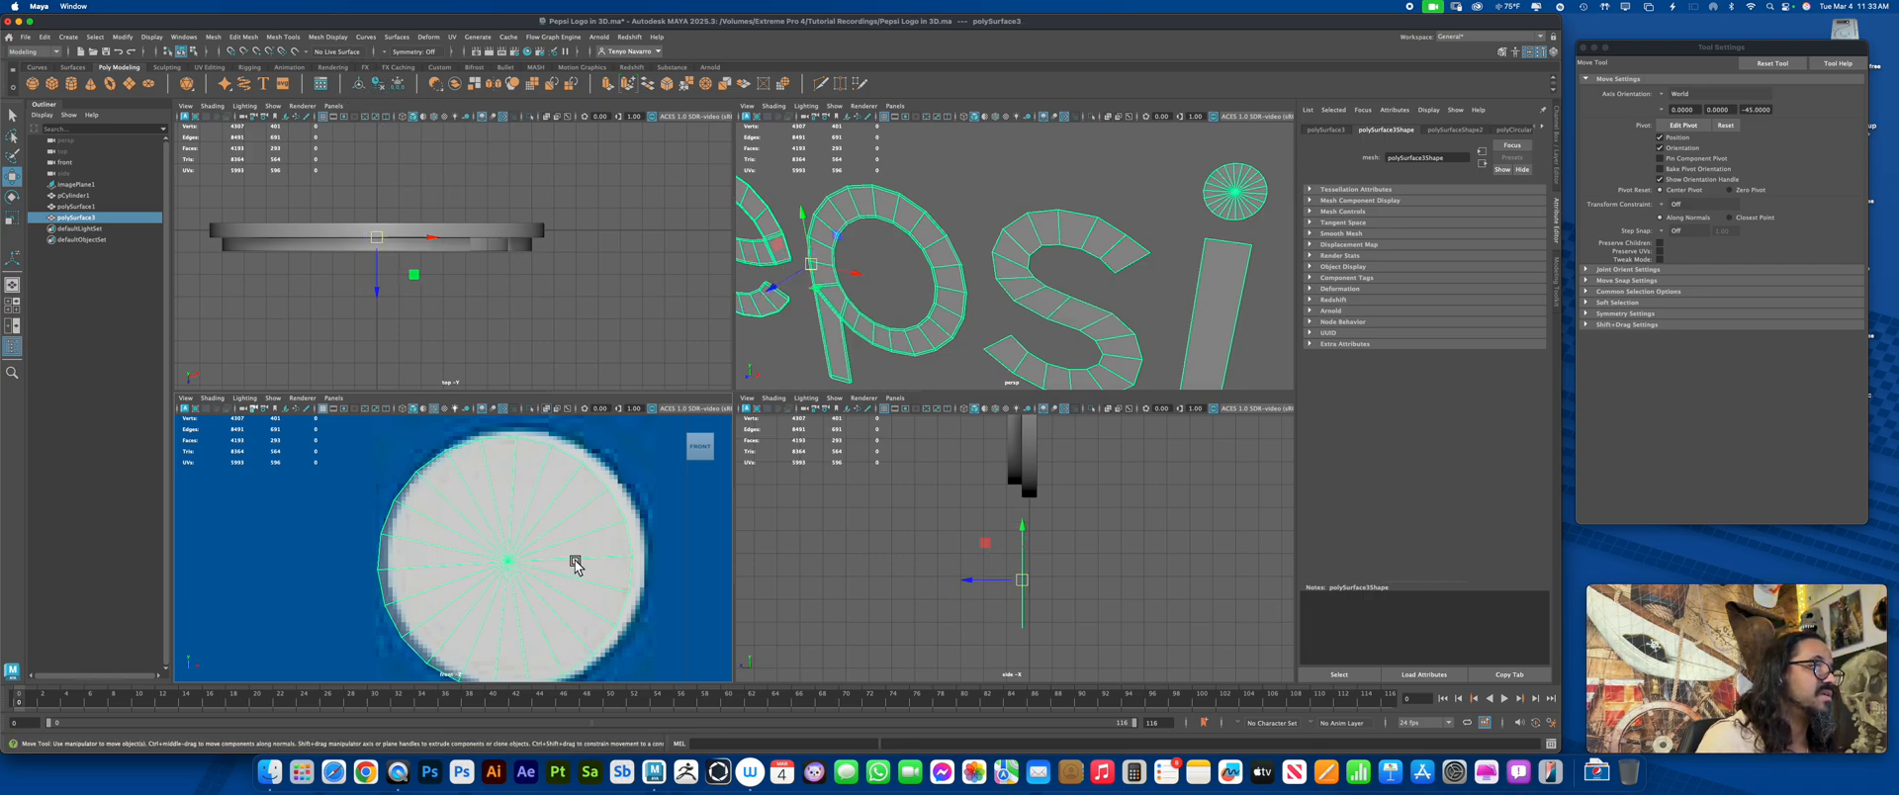
Select the circularized disc's faces, then reposition and scale them to fit the i's dot in the reference
right_drag(577, 544, 573, 473)
alt+right_drag(572, 473, 429, 522)
scroll(420, 505, up, 3)
drag(392, 479, 578, 638)
drag(504, 564, 484, 550)
scroll(495, 559, up, 5)
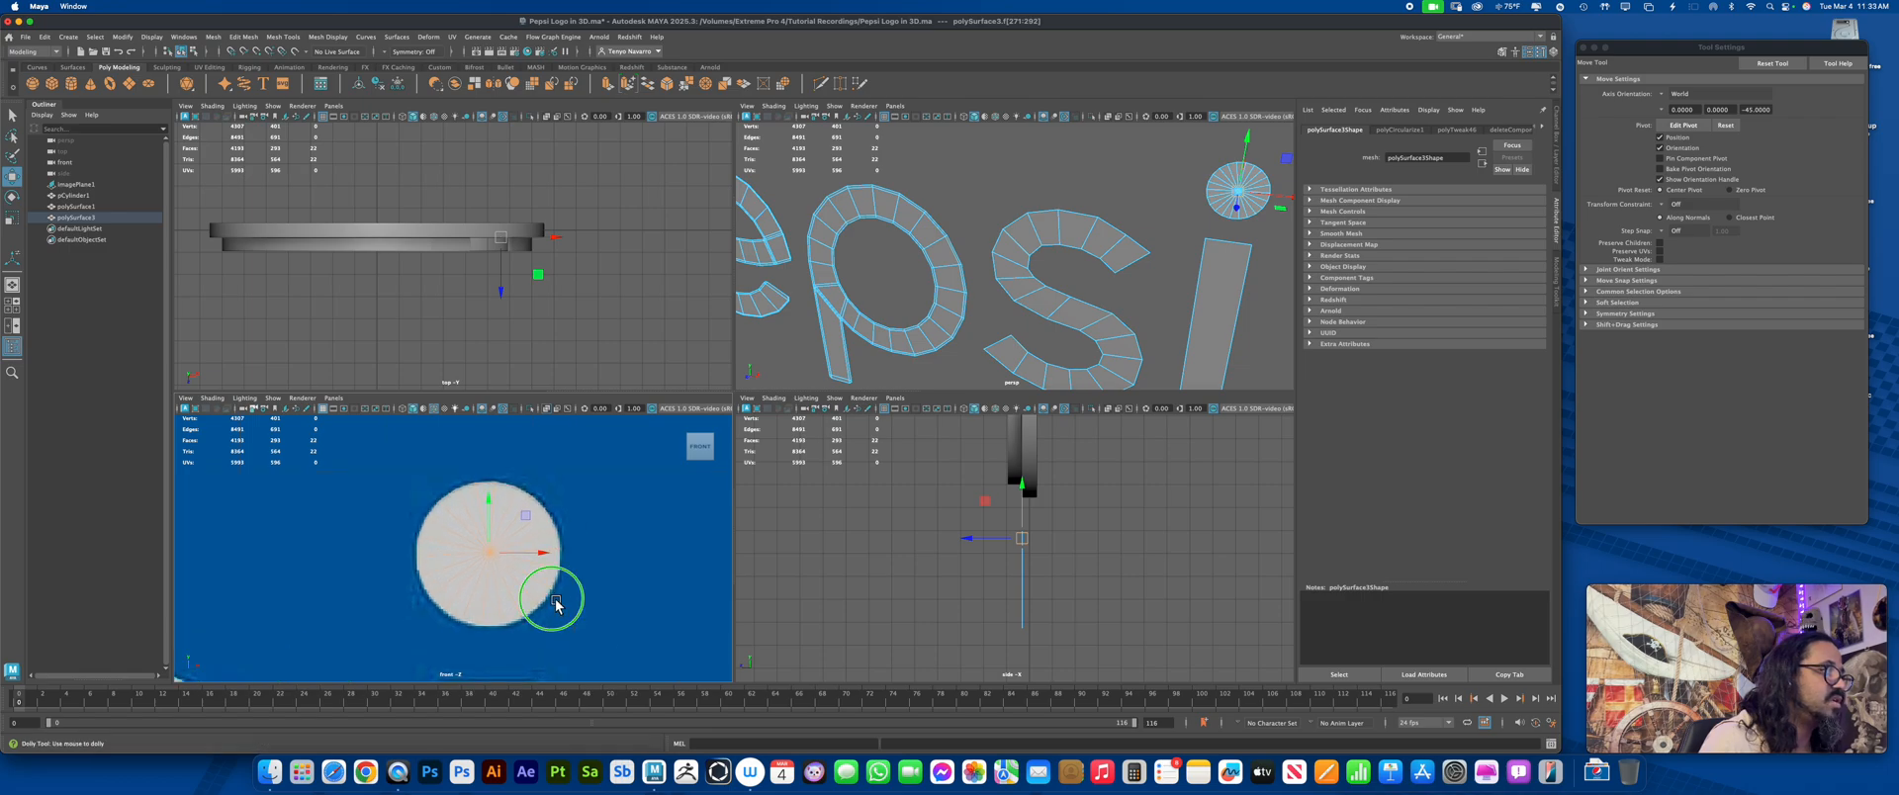
key(r)
drag(492, 560, 502, 566)
key(w)
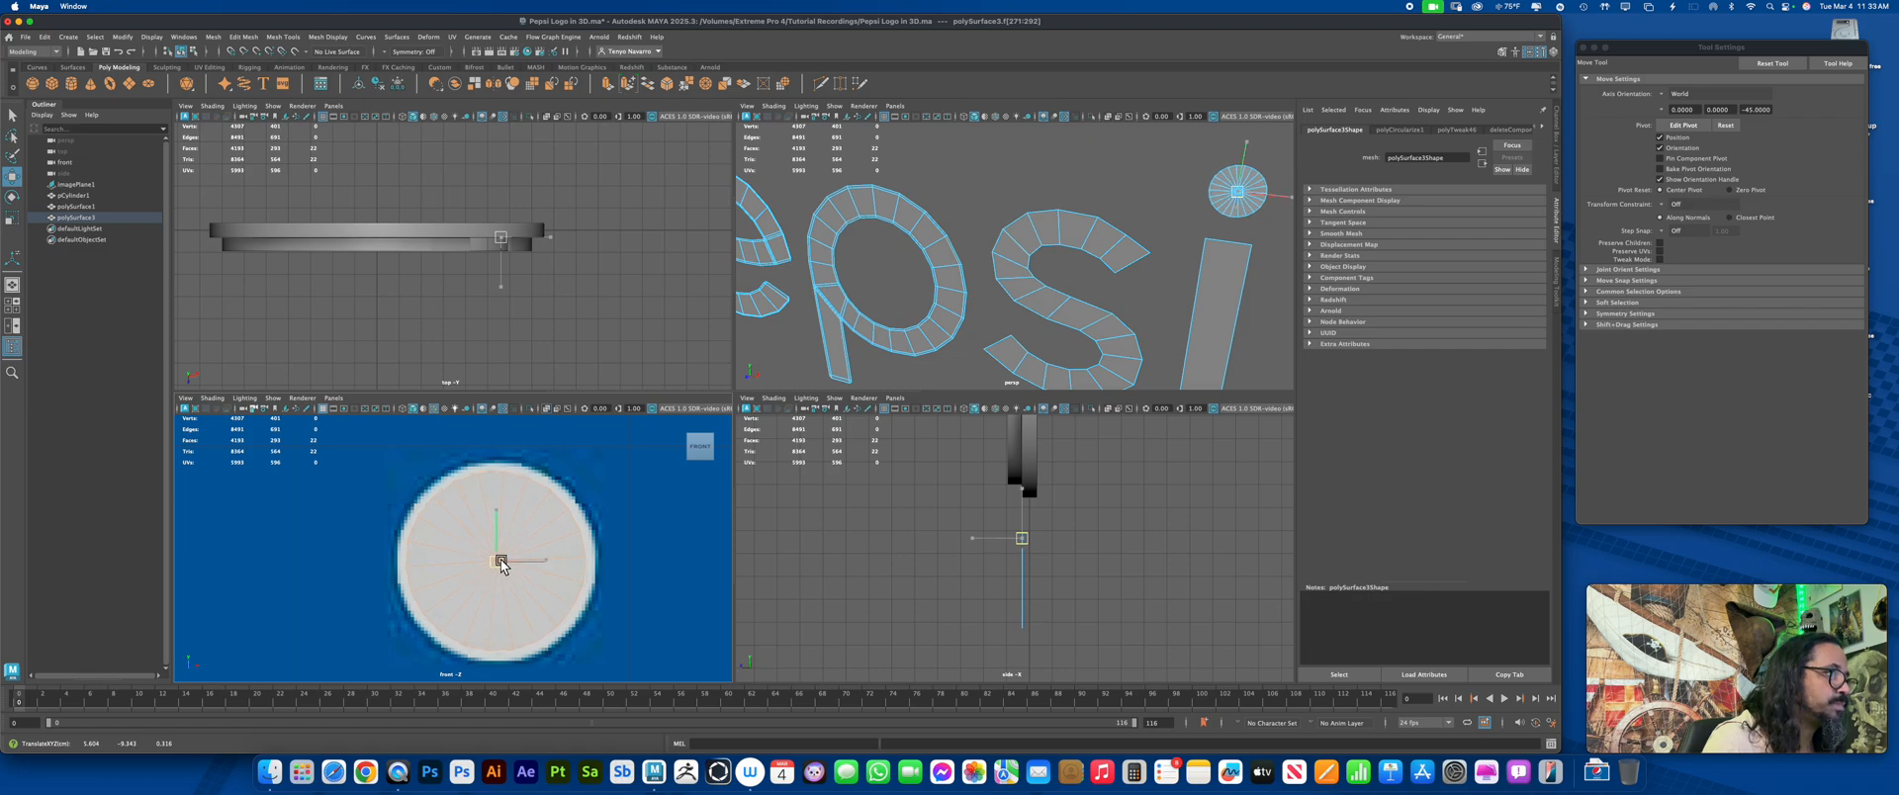
right_drag(507, 439, 507, 467)
key(r)
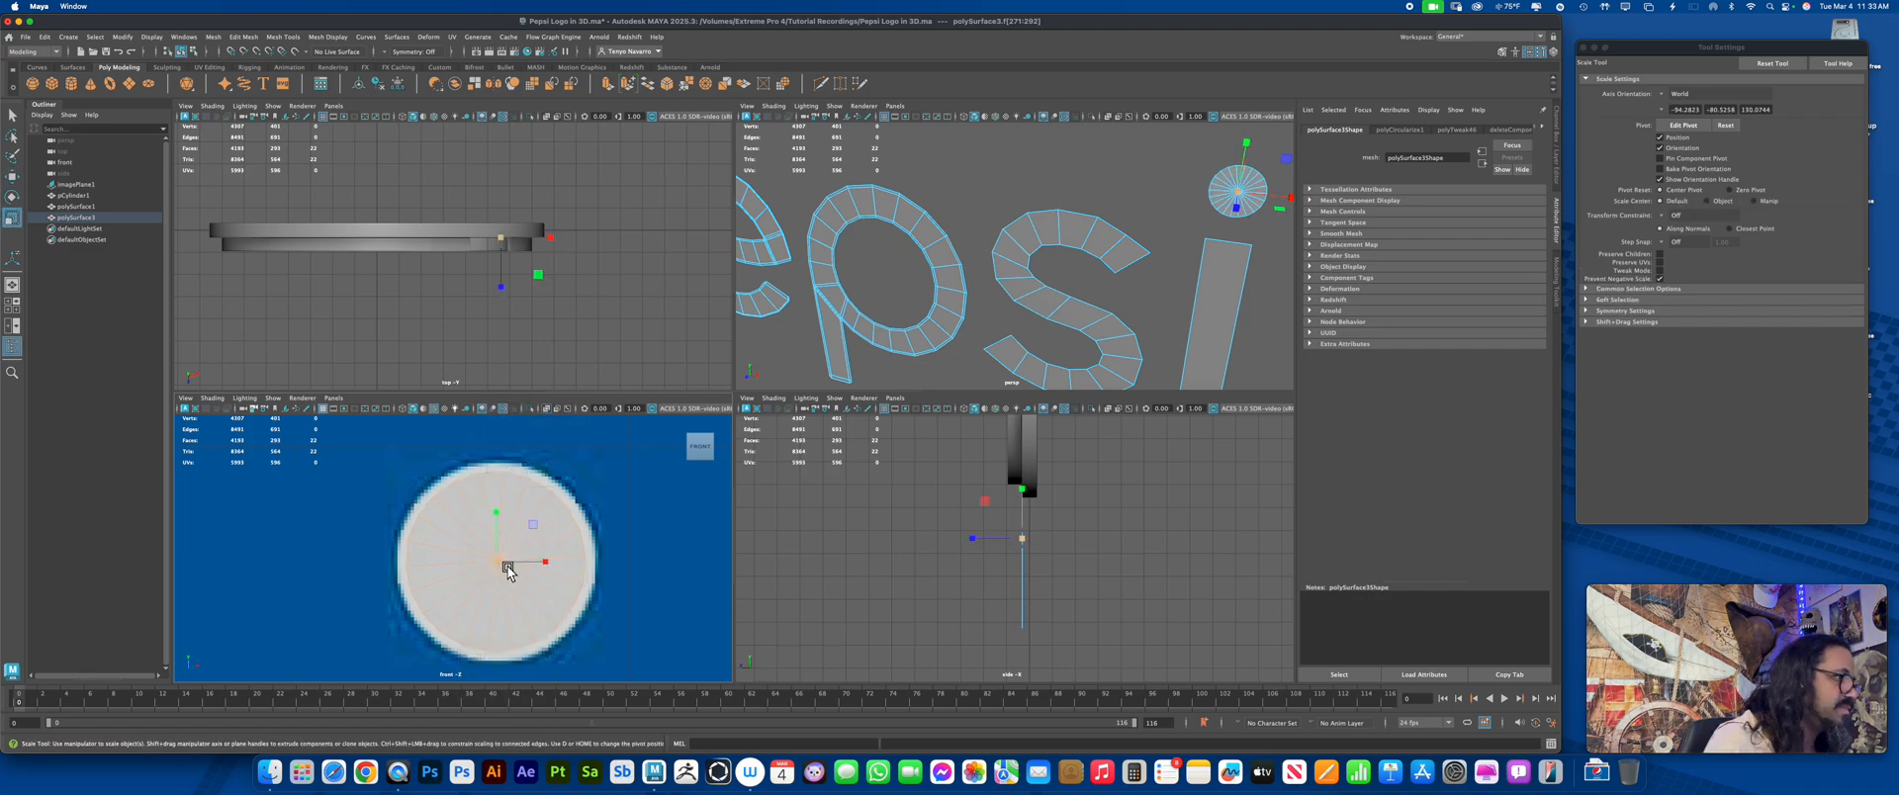
drag(508, 570, 510, 559)
Extrude the border edge loop of the i's dot slightly outward and return the mesh to object mode
right_drag(514, 518, 510, 418)
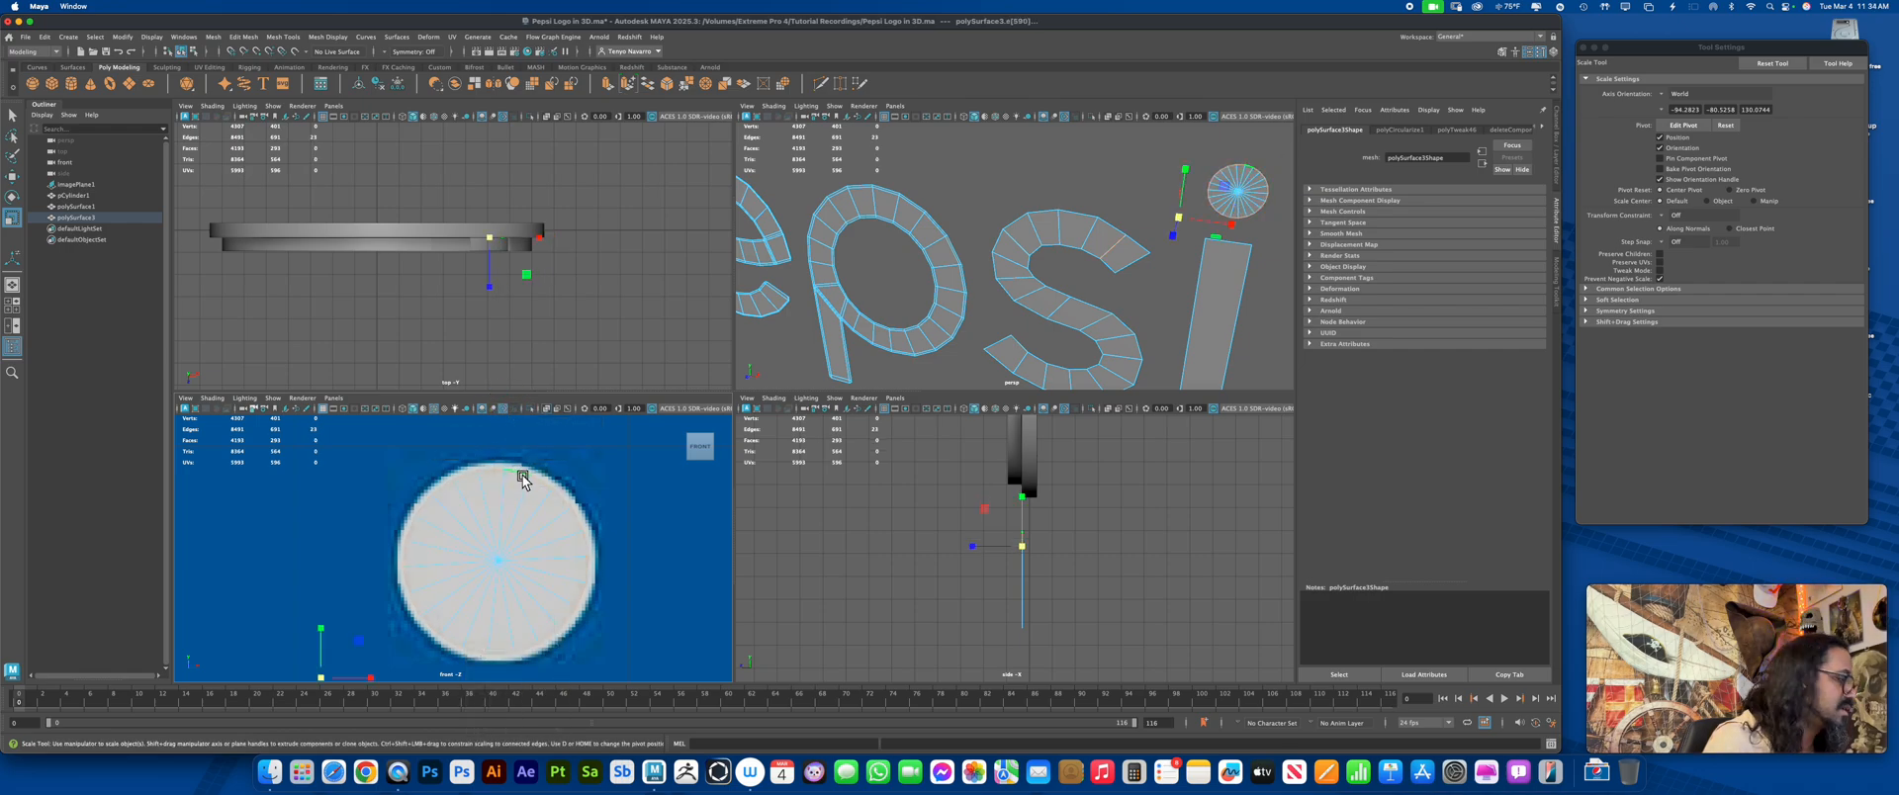
click(579, 511)
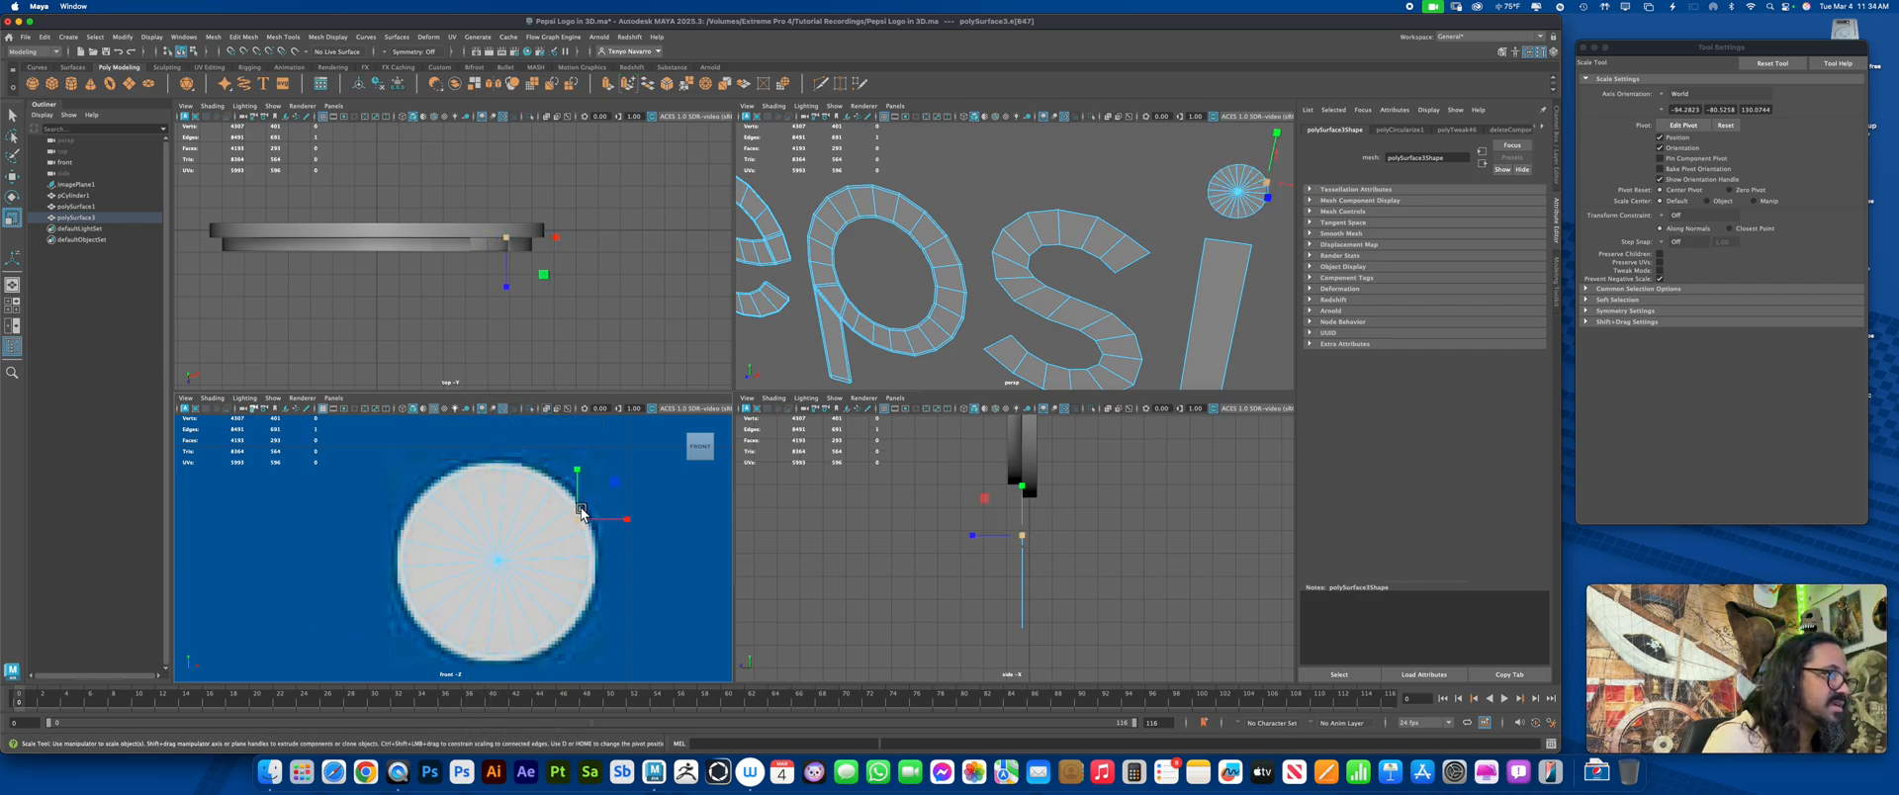
click(551, 482)
double_click(570, 502)
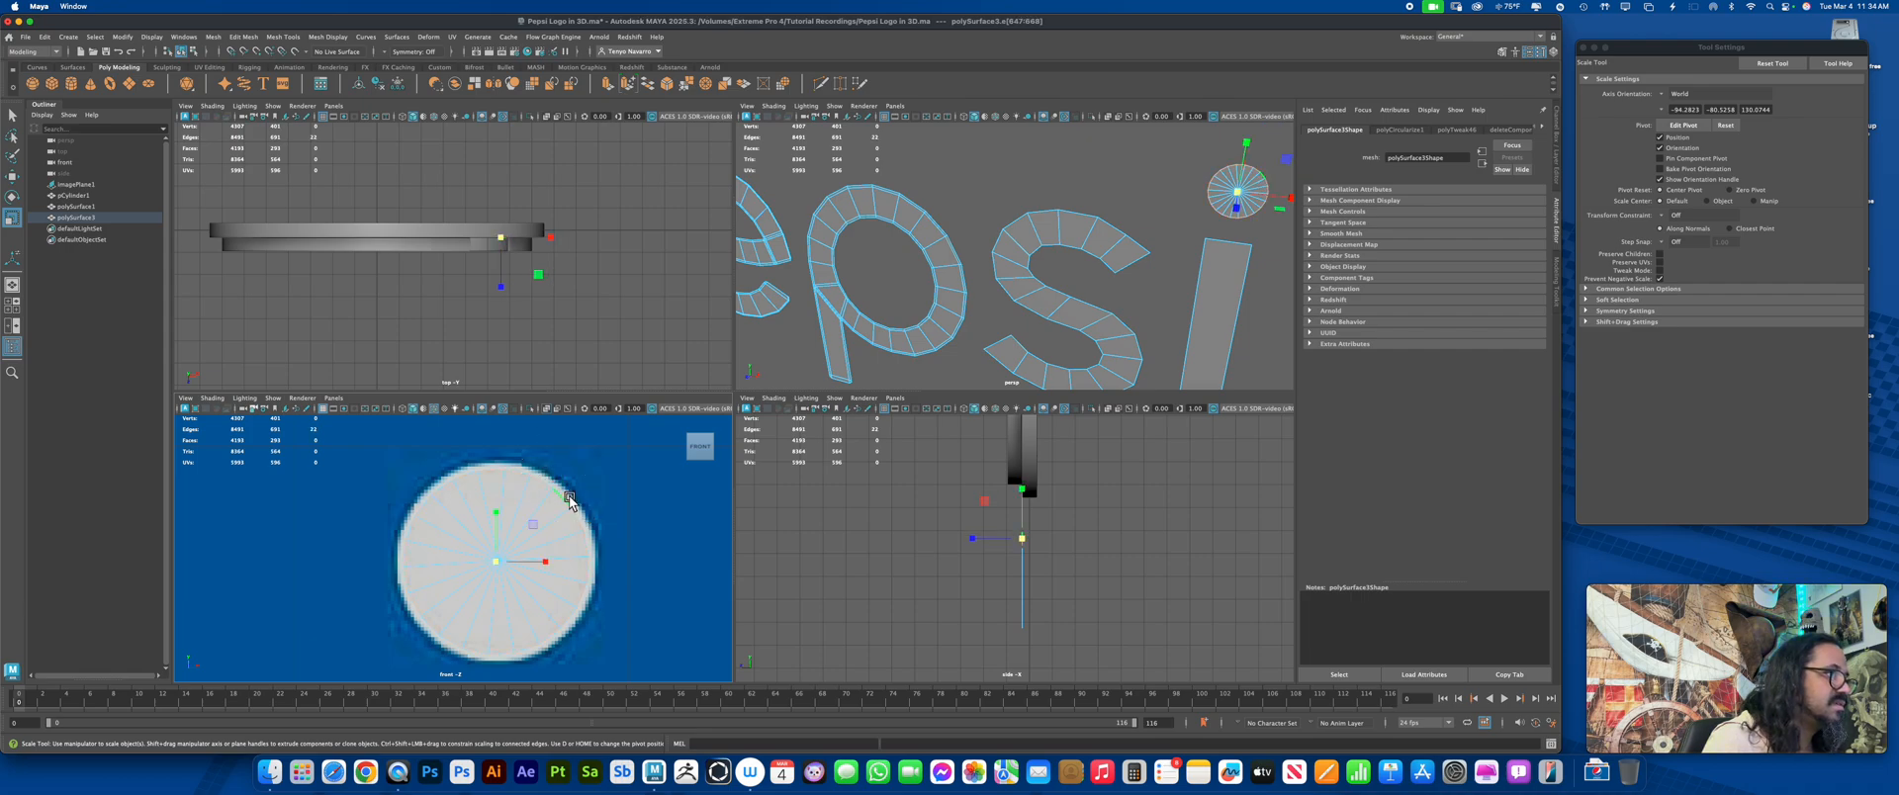
key(ctrl+e)
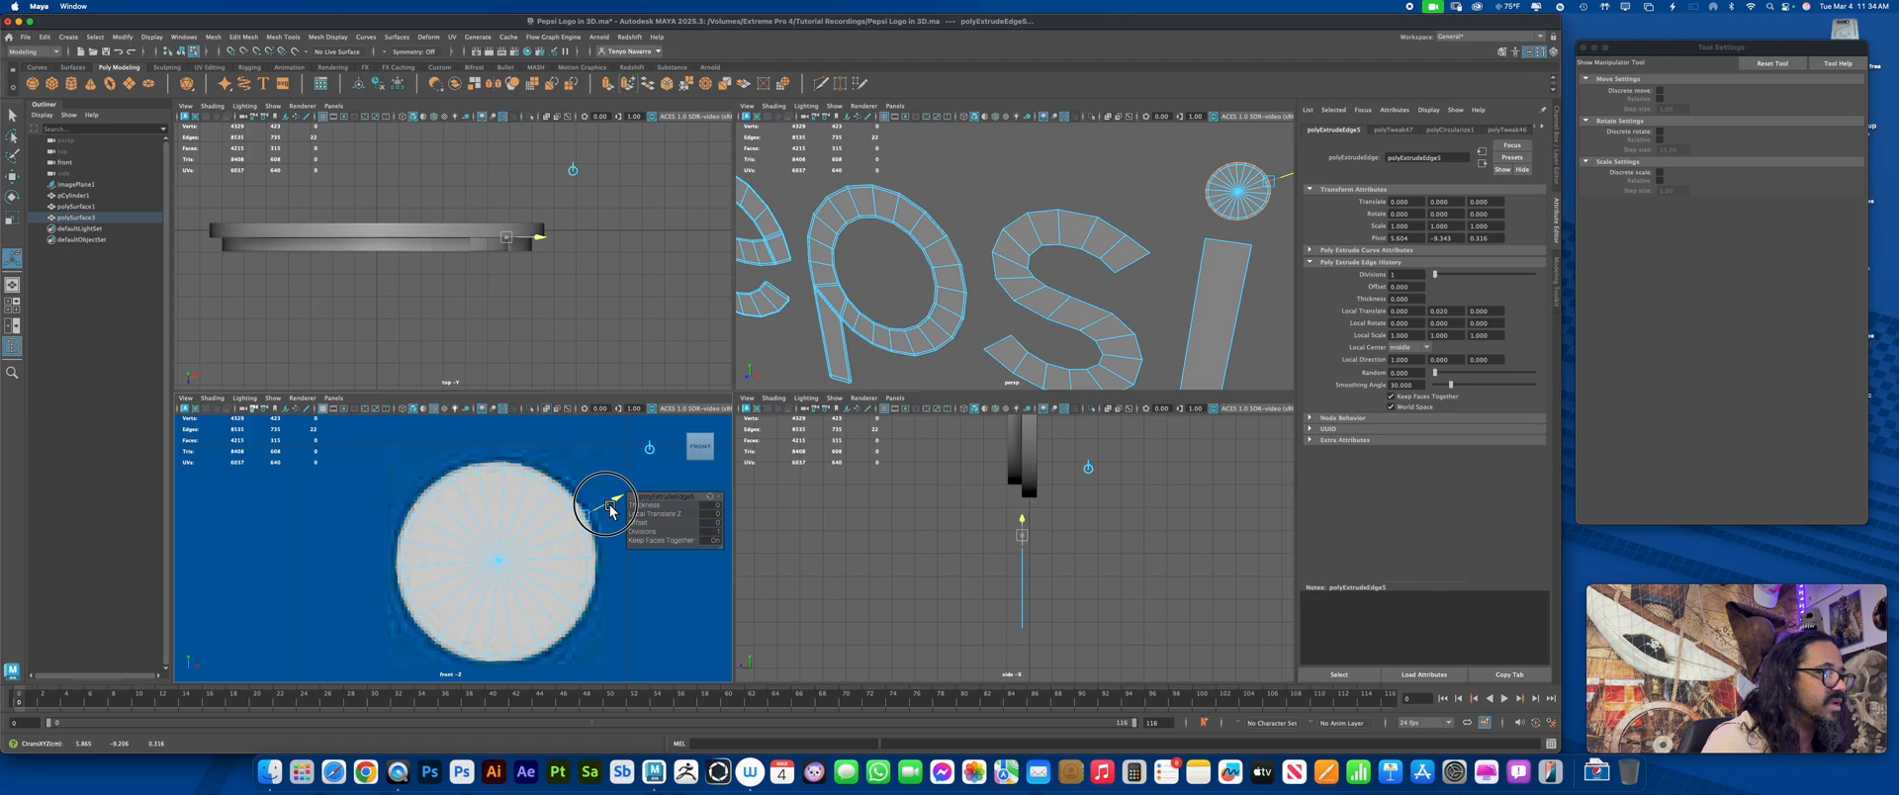
key(t)
right_drag(532, 438, 590, 423)
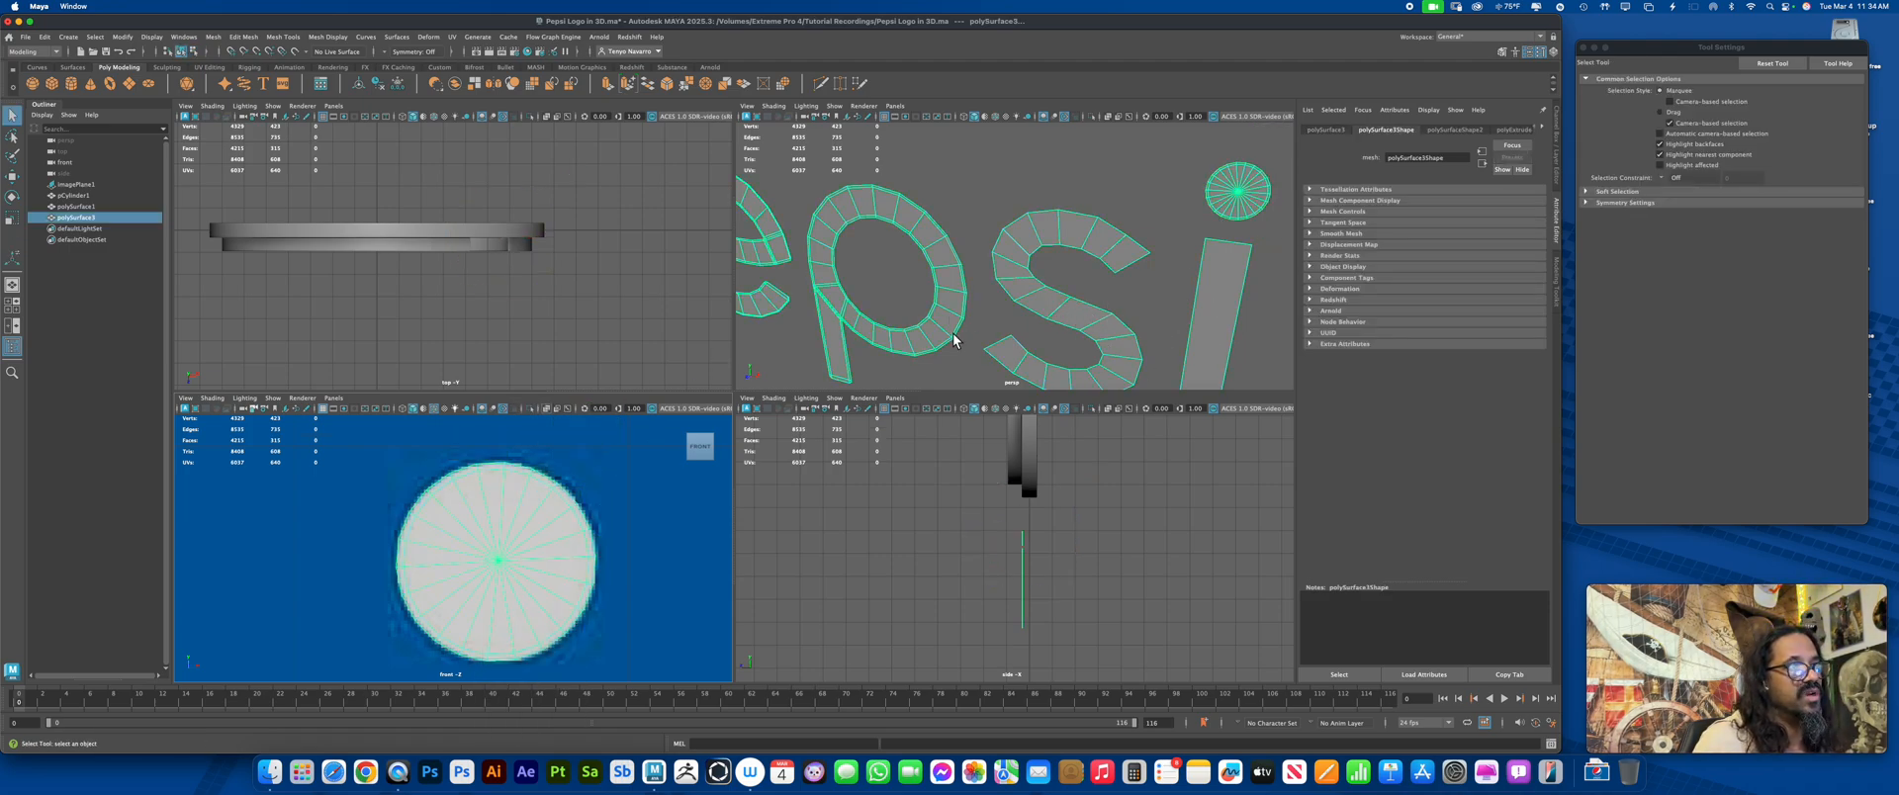
Examine the finished letters in the perspective view and against the reference in the front view
key(space)
scroll(593, 450, down, 3)
scroll(692, 425, up, 3)
key(space)
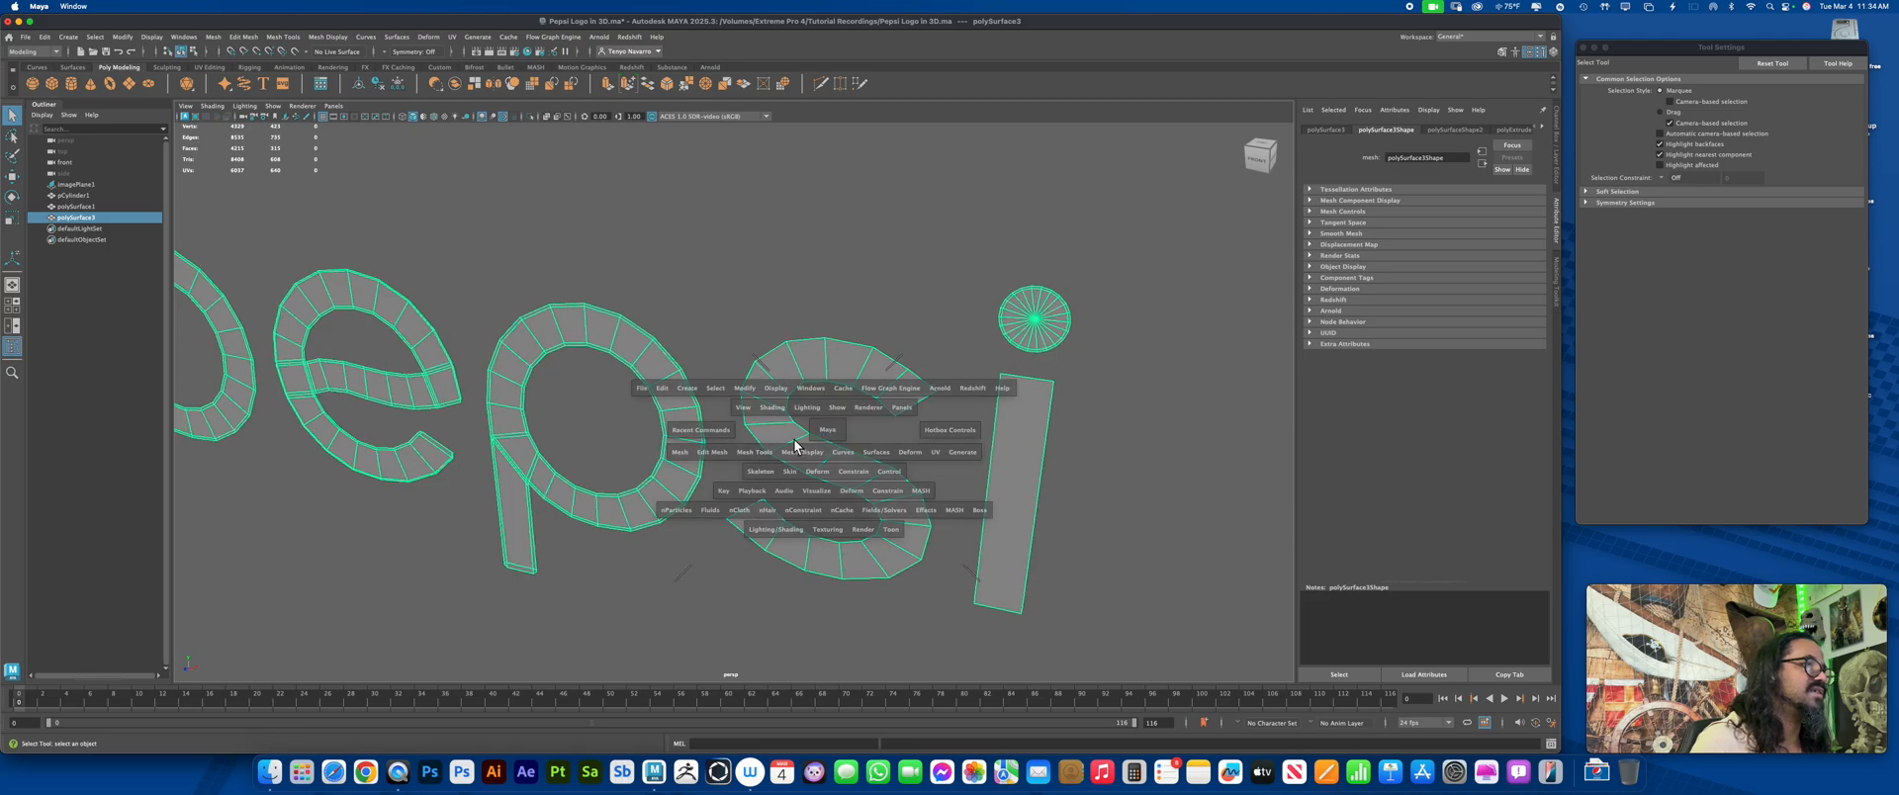
key(space)
scroll(900, 474, down, 5)
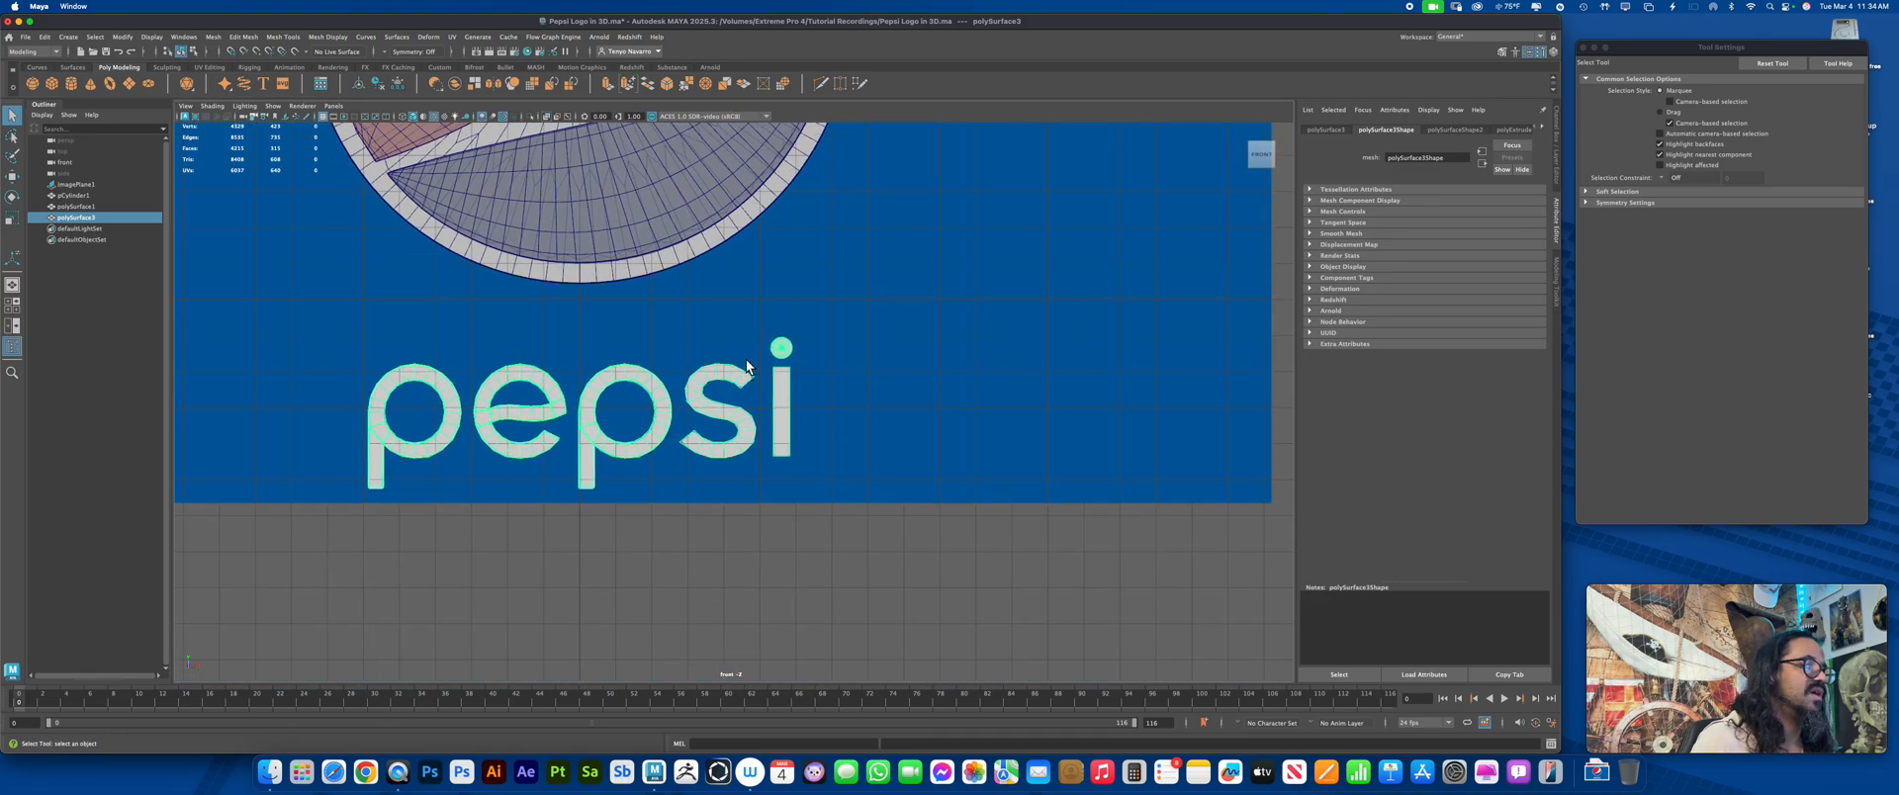
scroll(746, 359, up, 6)
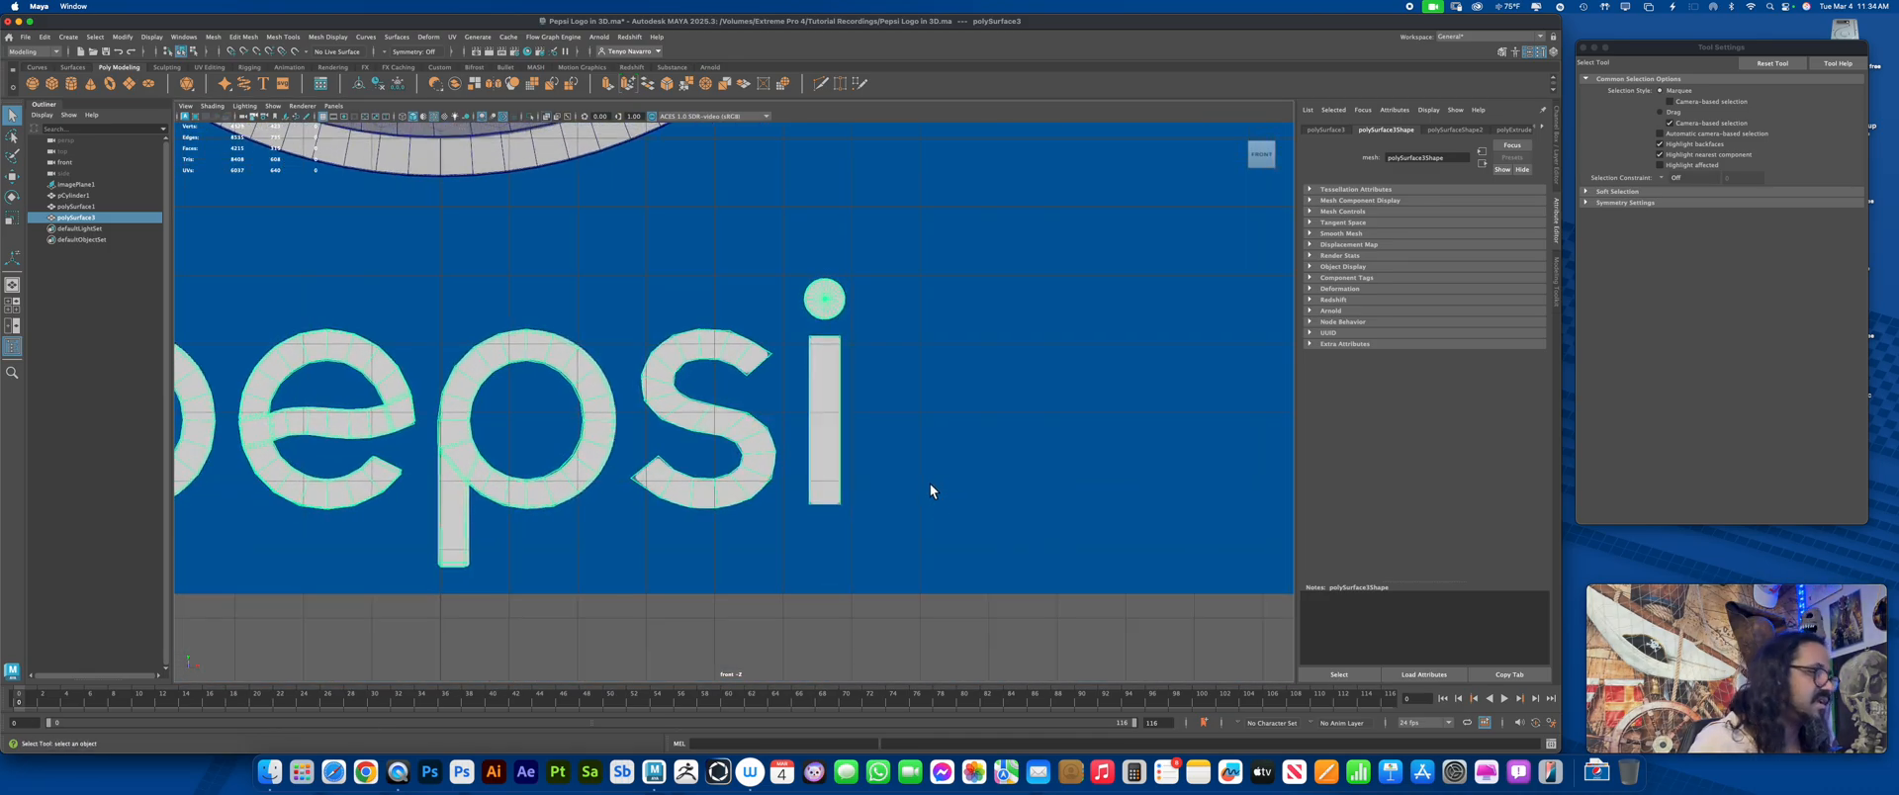
scroll(923, 394, down, 3)
scroll(1119, 423, up, 5)
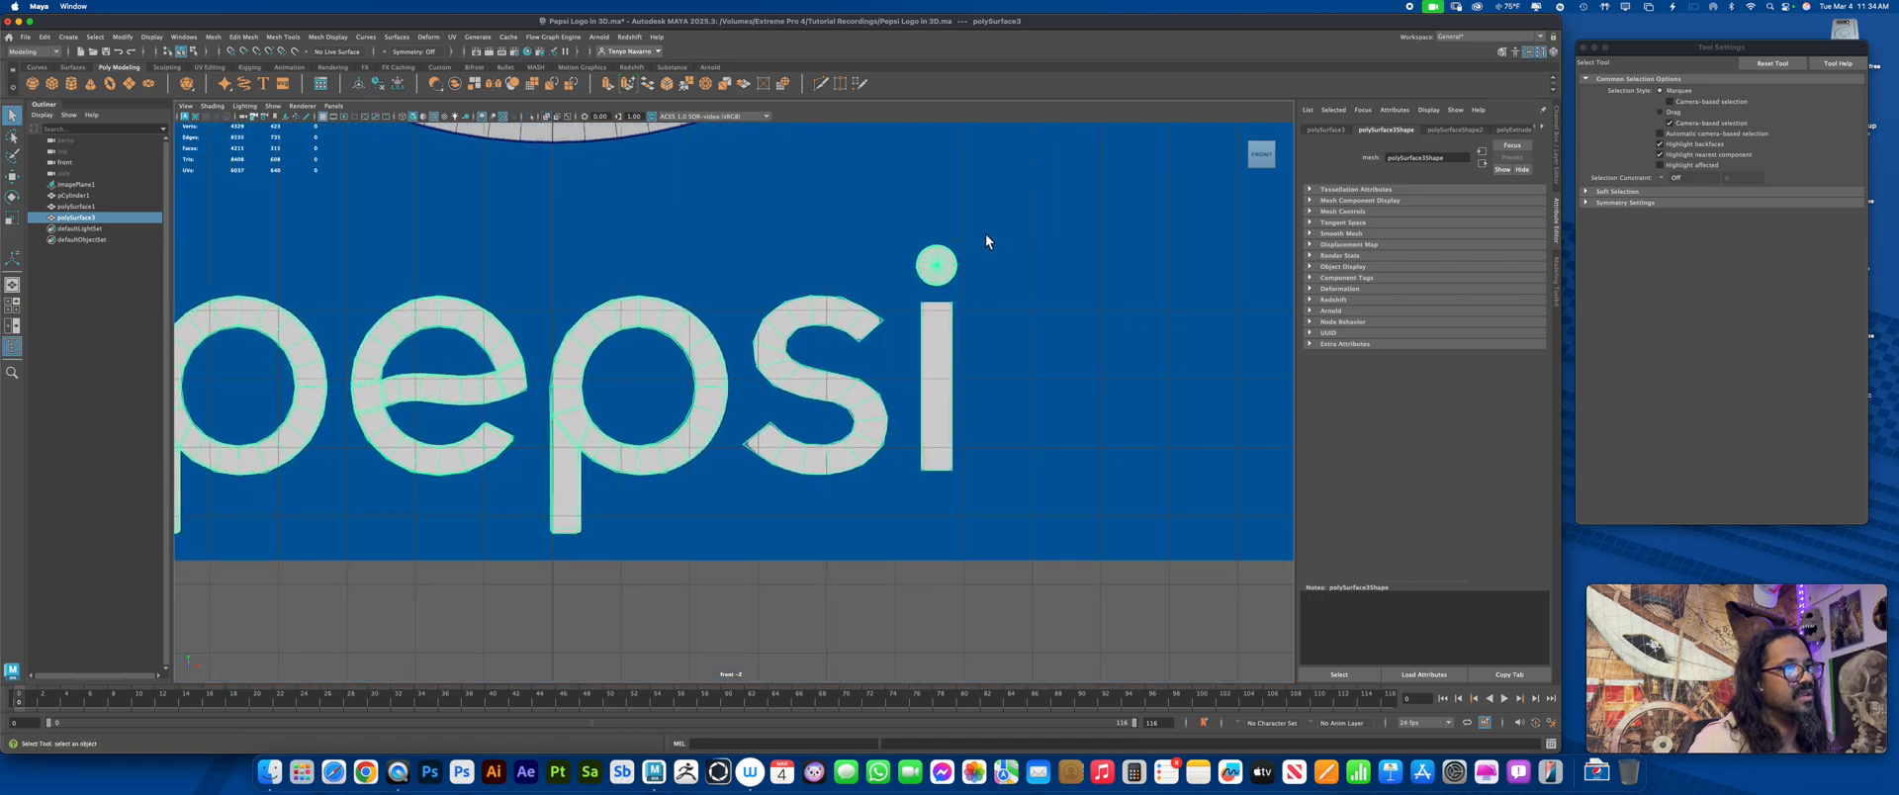
scroll(1005, 365, up, 5)
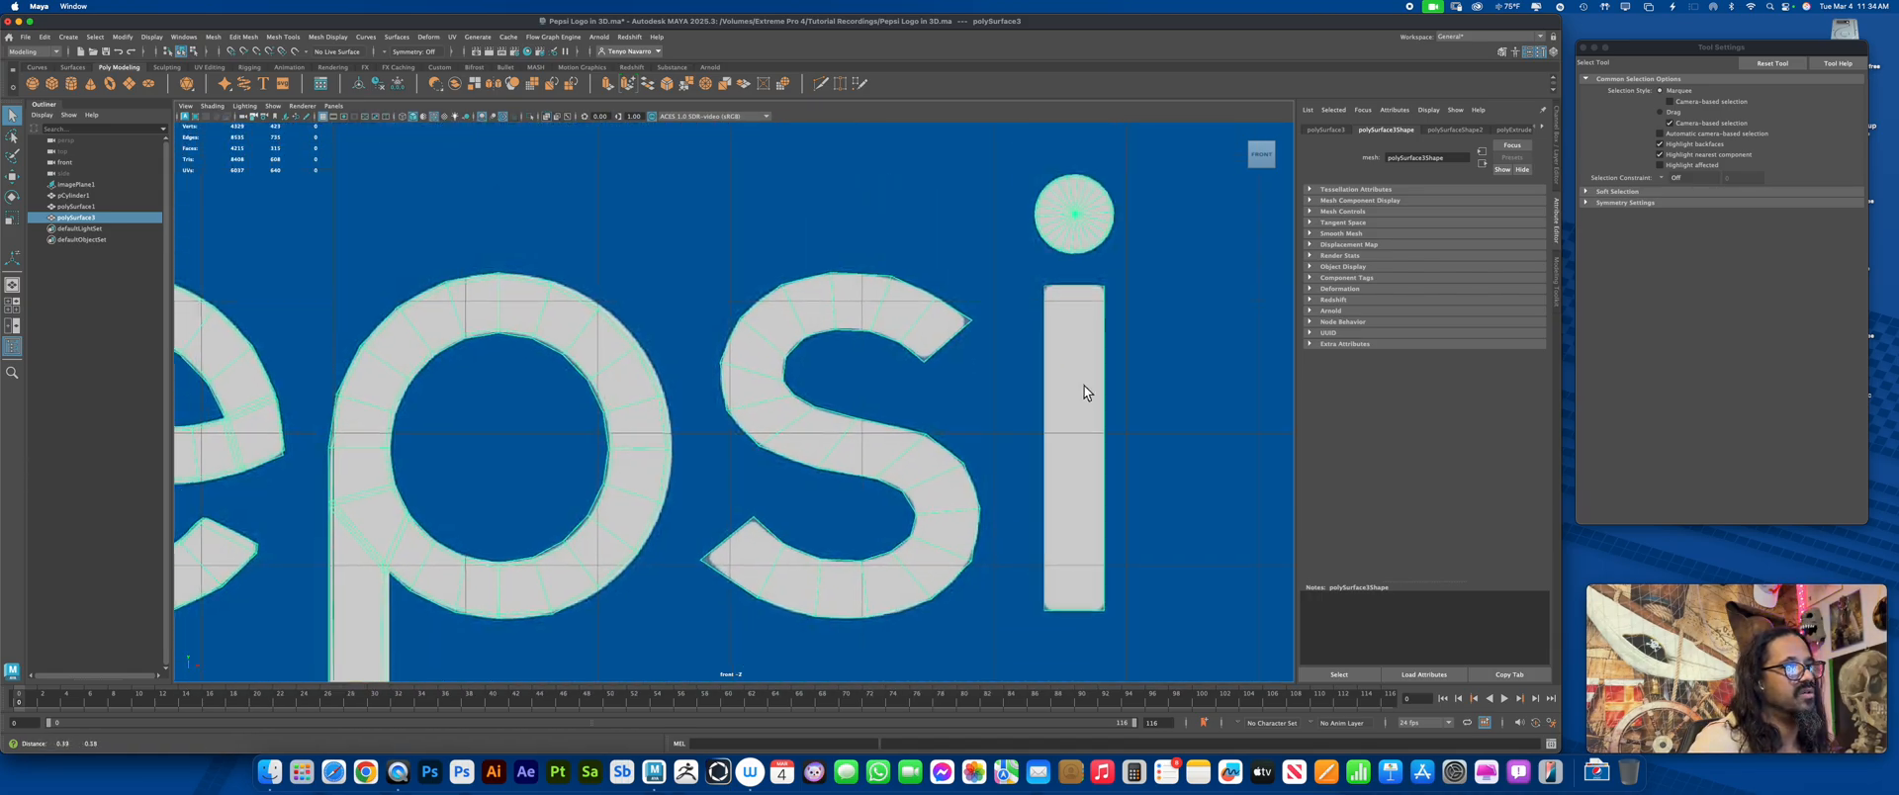
scroll(1083, 326, up, 3)
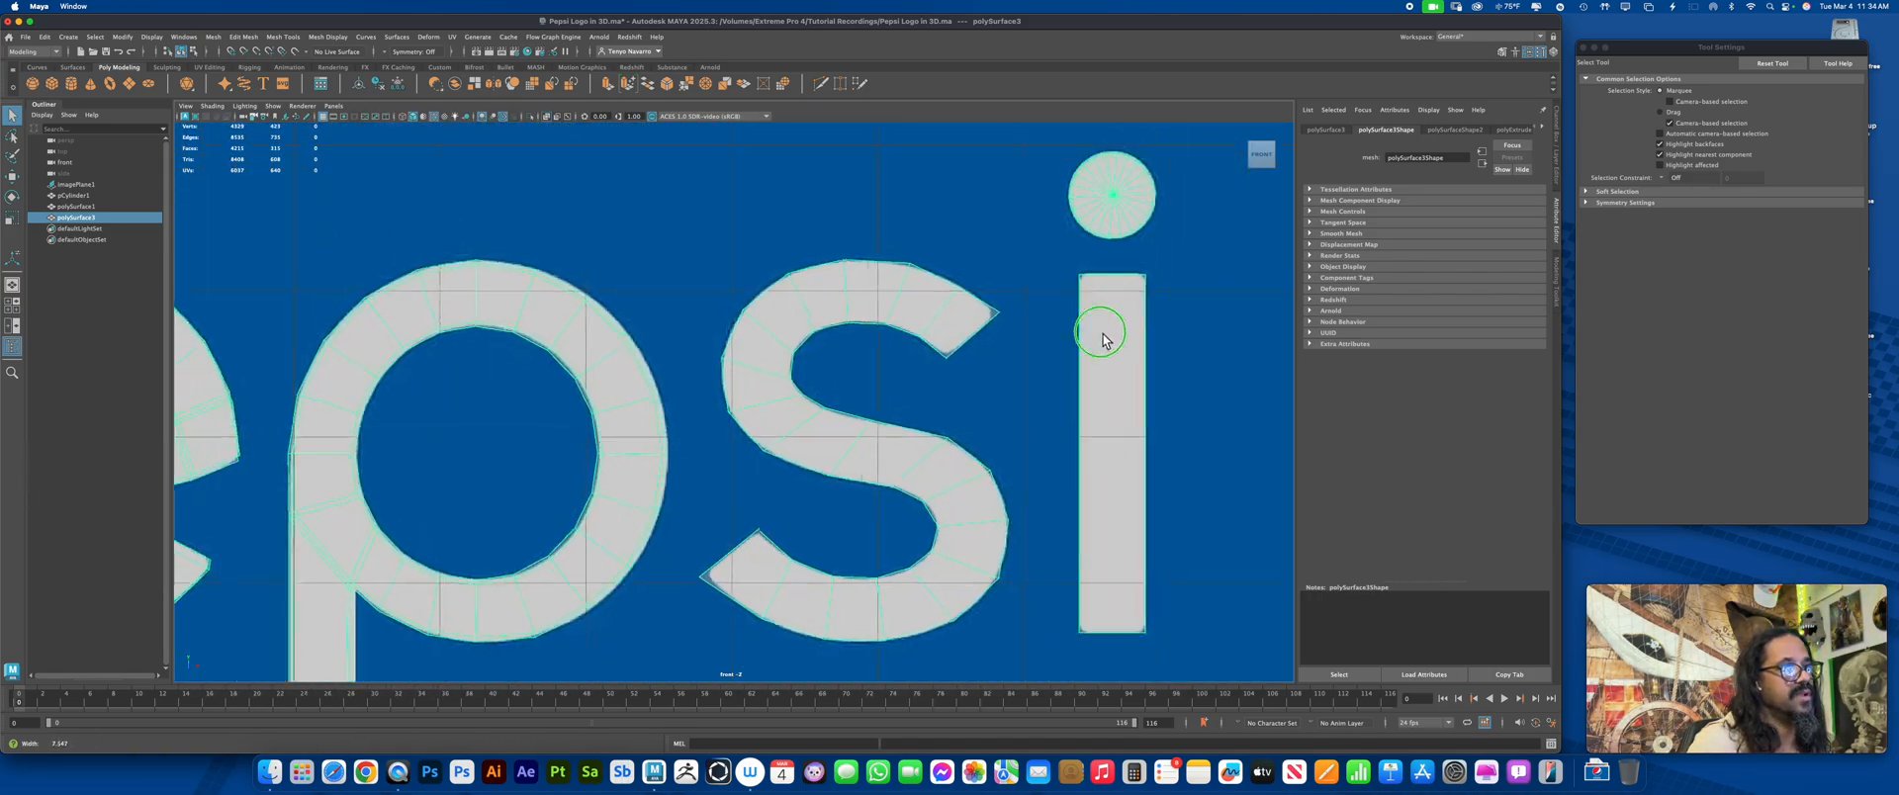
Insert supporting edge loops close to the upper and lower ends of the s with the Insert Edge Loop Tool
alt+right_drag(1103, 334, 1048, 318)
alt+middle_drag(945, 295, 706, 339)
click(289, 37)
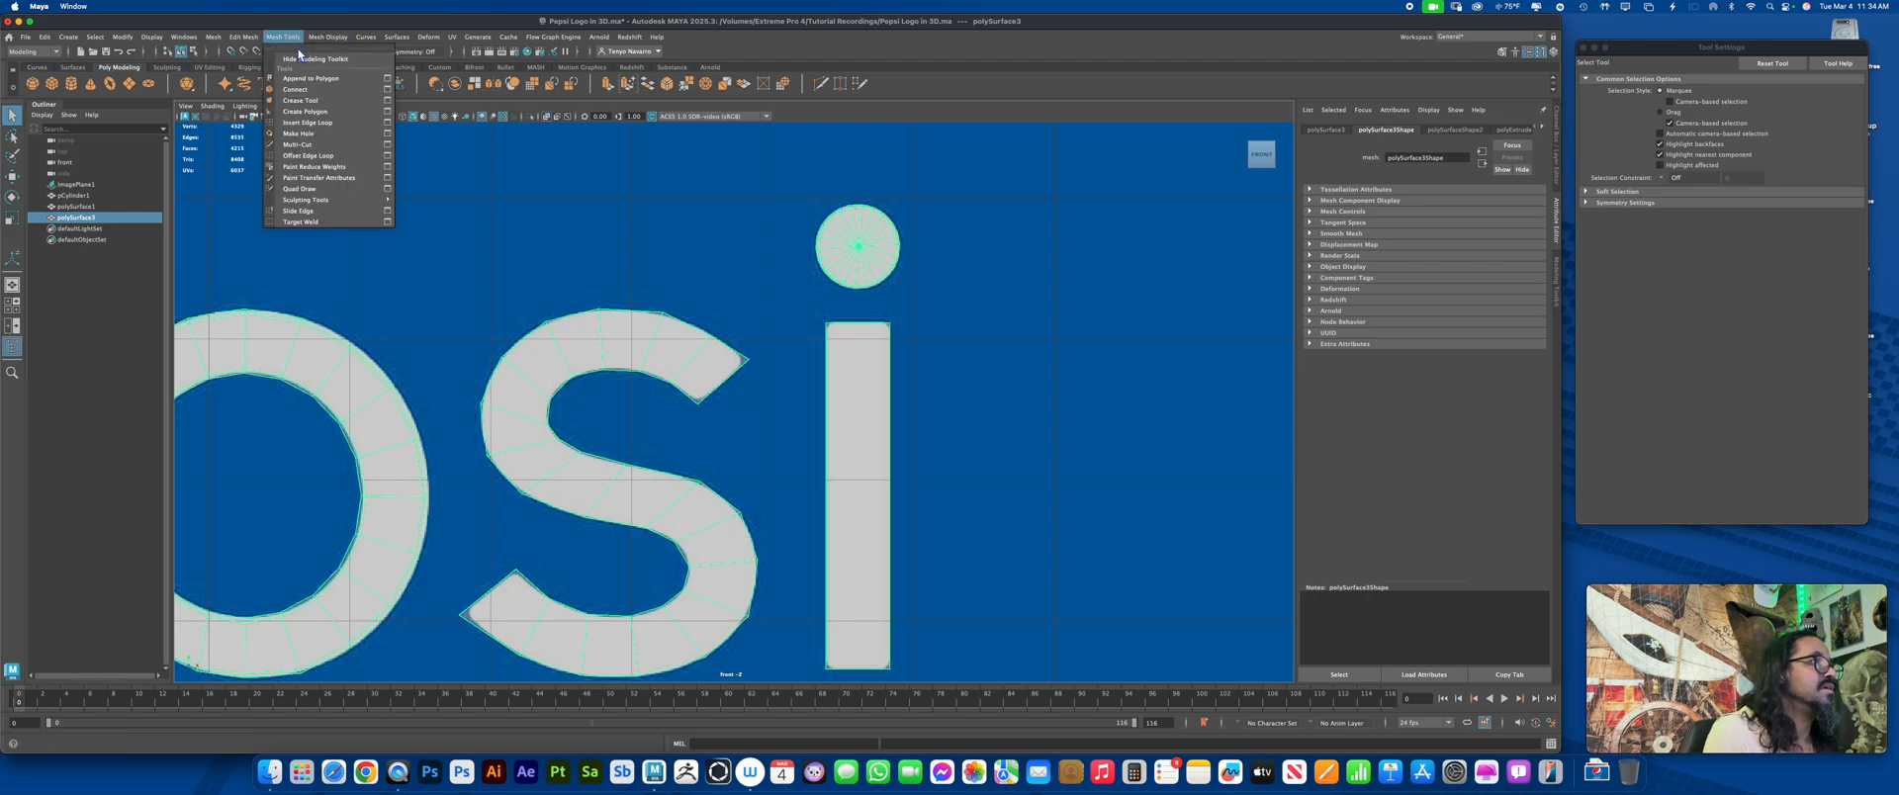
click(307, 116)
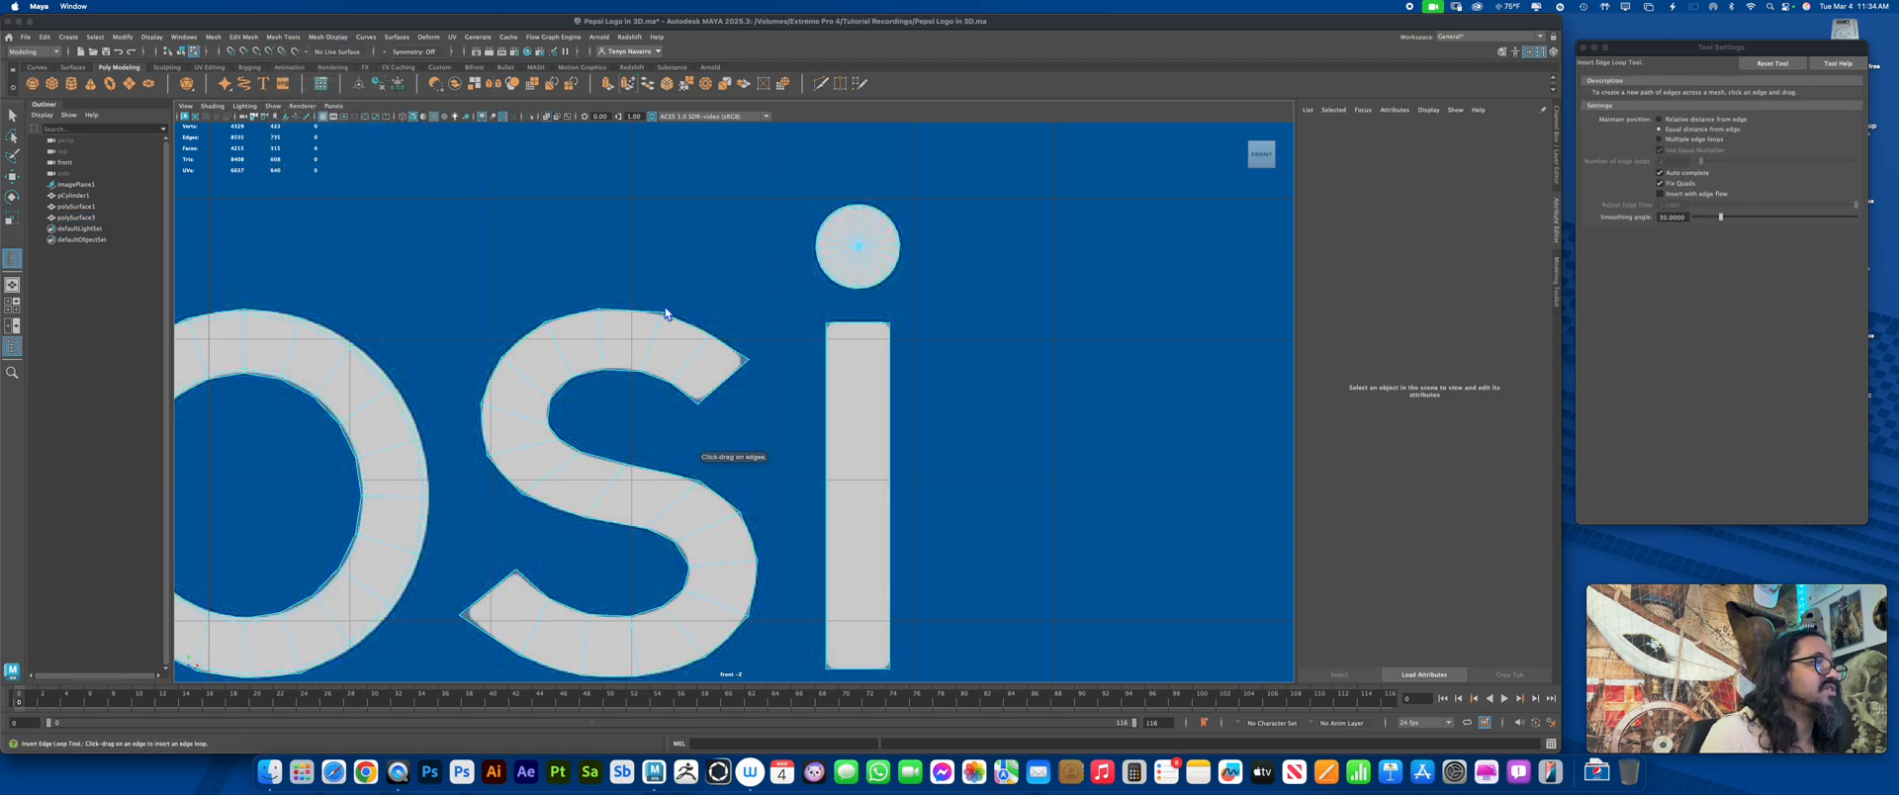
click(708, 344)
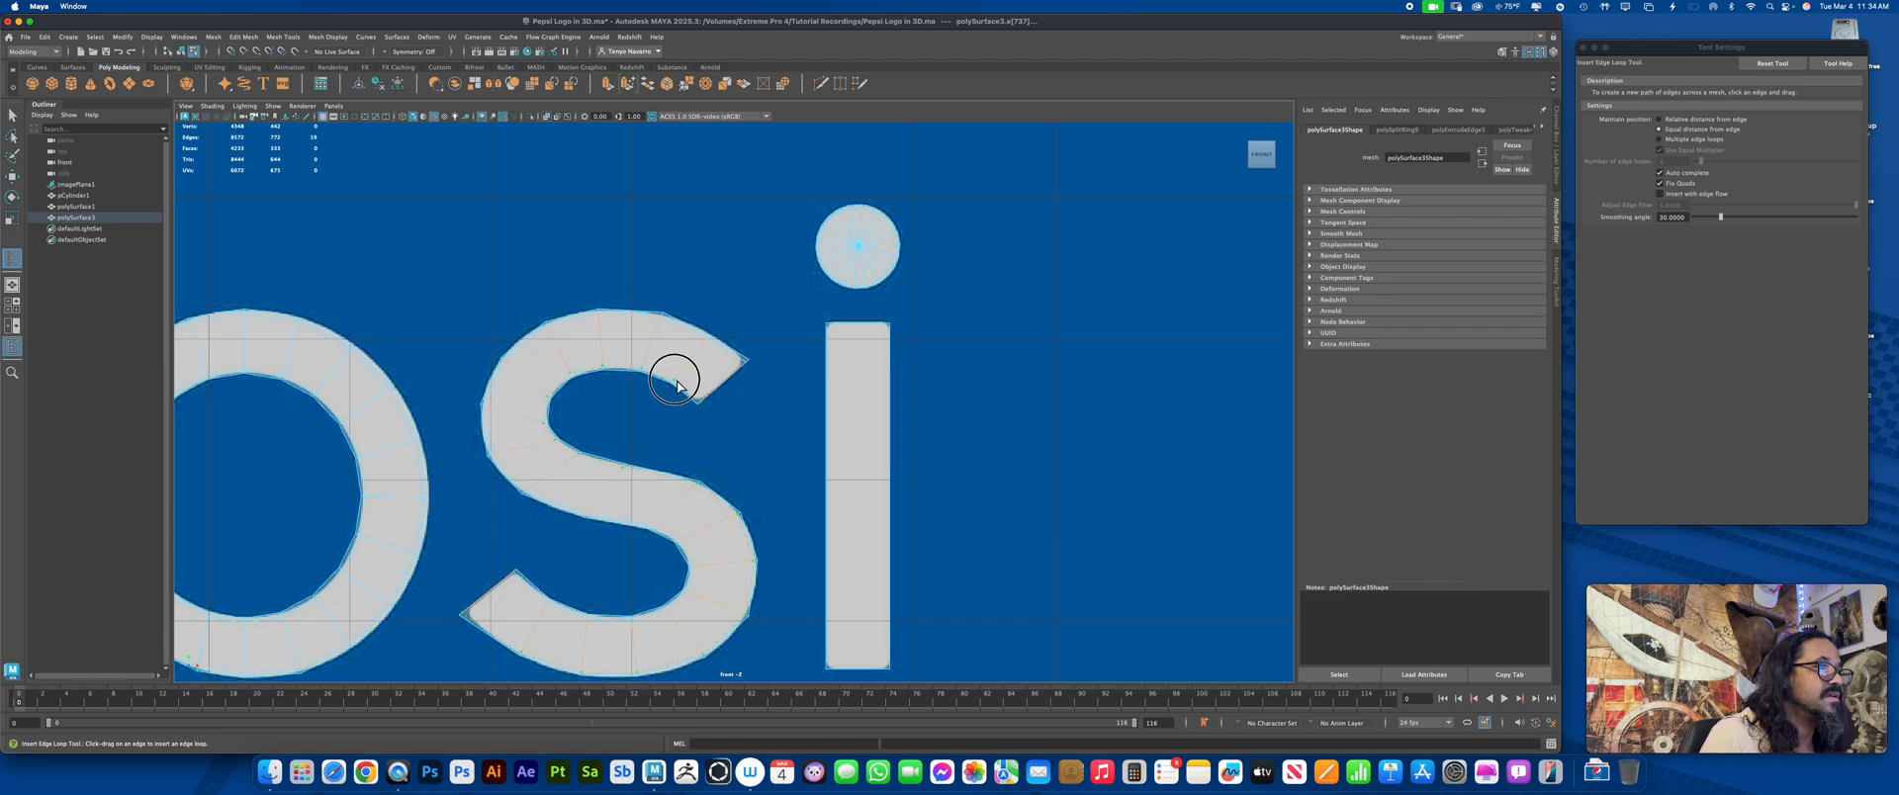
drag(676, 386, 698, 404)
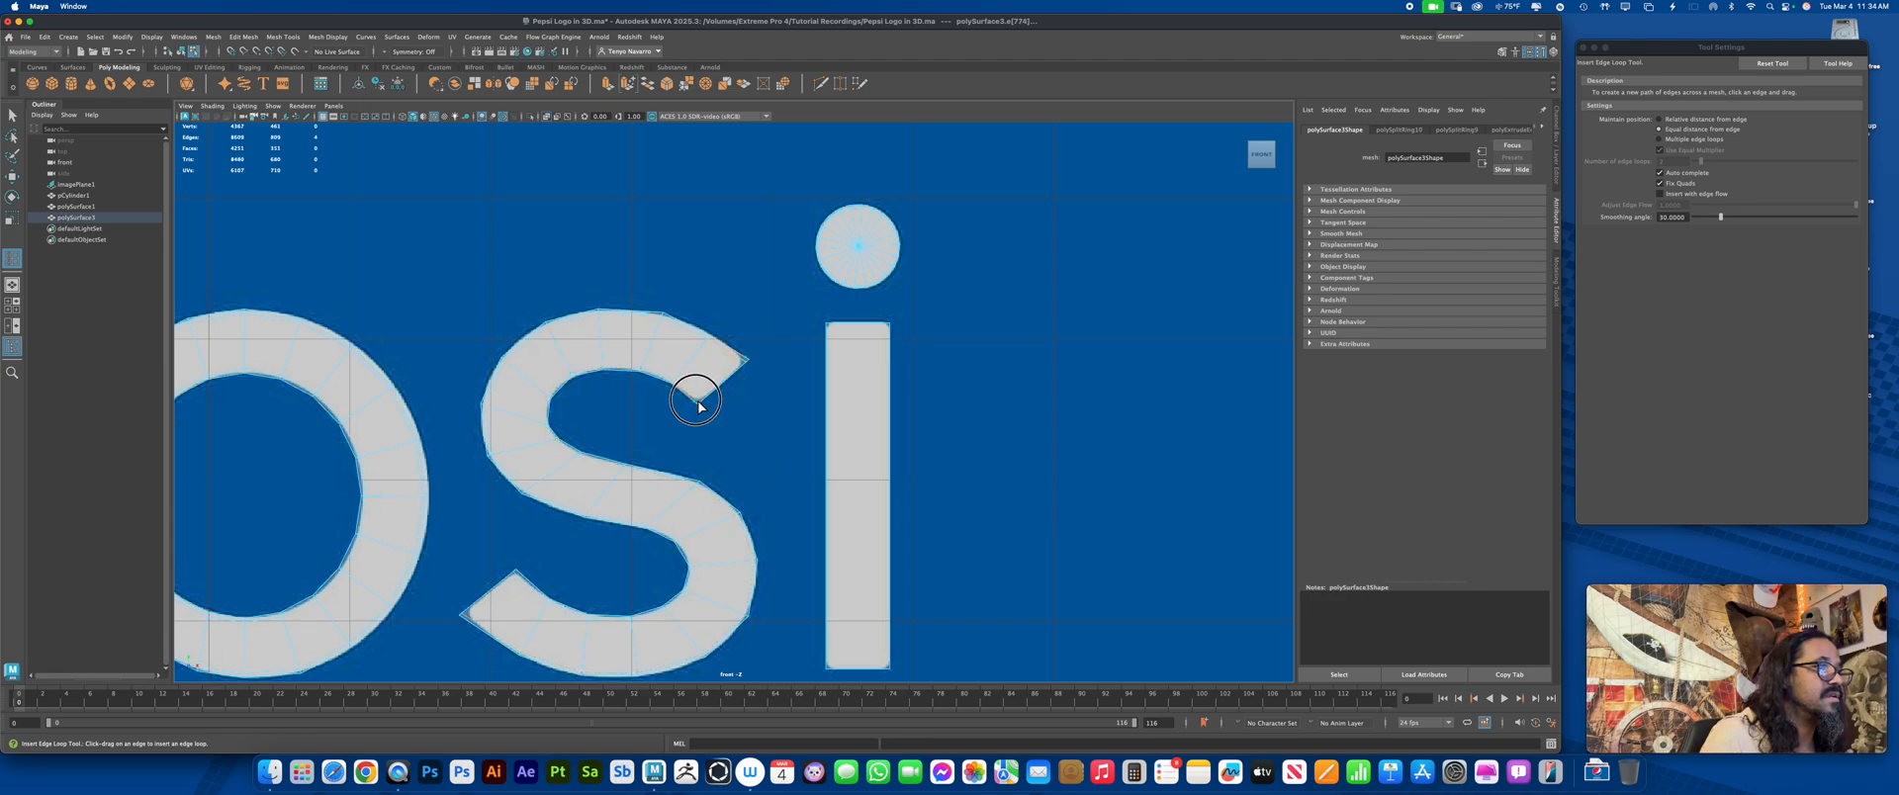
click(698, 405)
drag(524, 587, 521, 583)
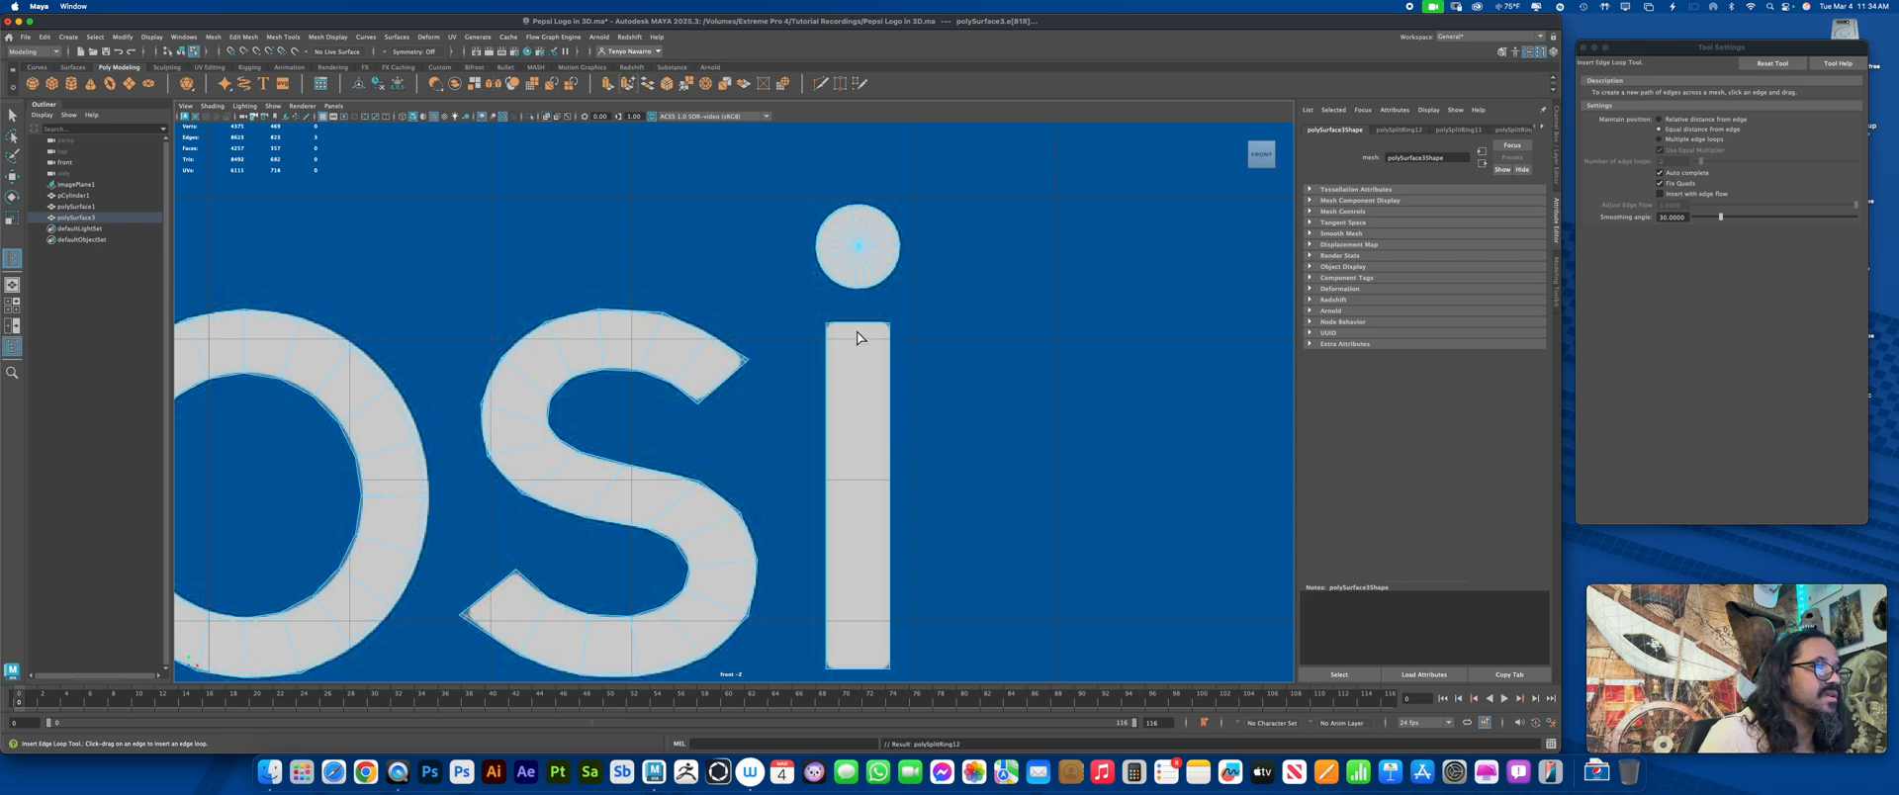
Insert supporting edge loops near the top and bottom ends of the i's stem
alt+middle_drag(857, 332, 804, 377)
alt+right_drag(804, 378, 833, 377)
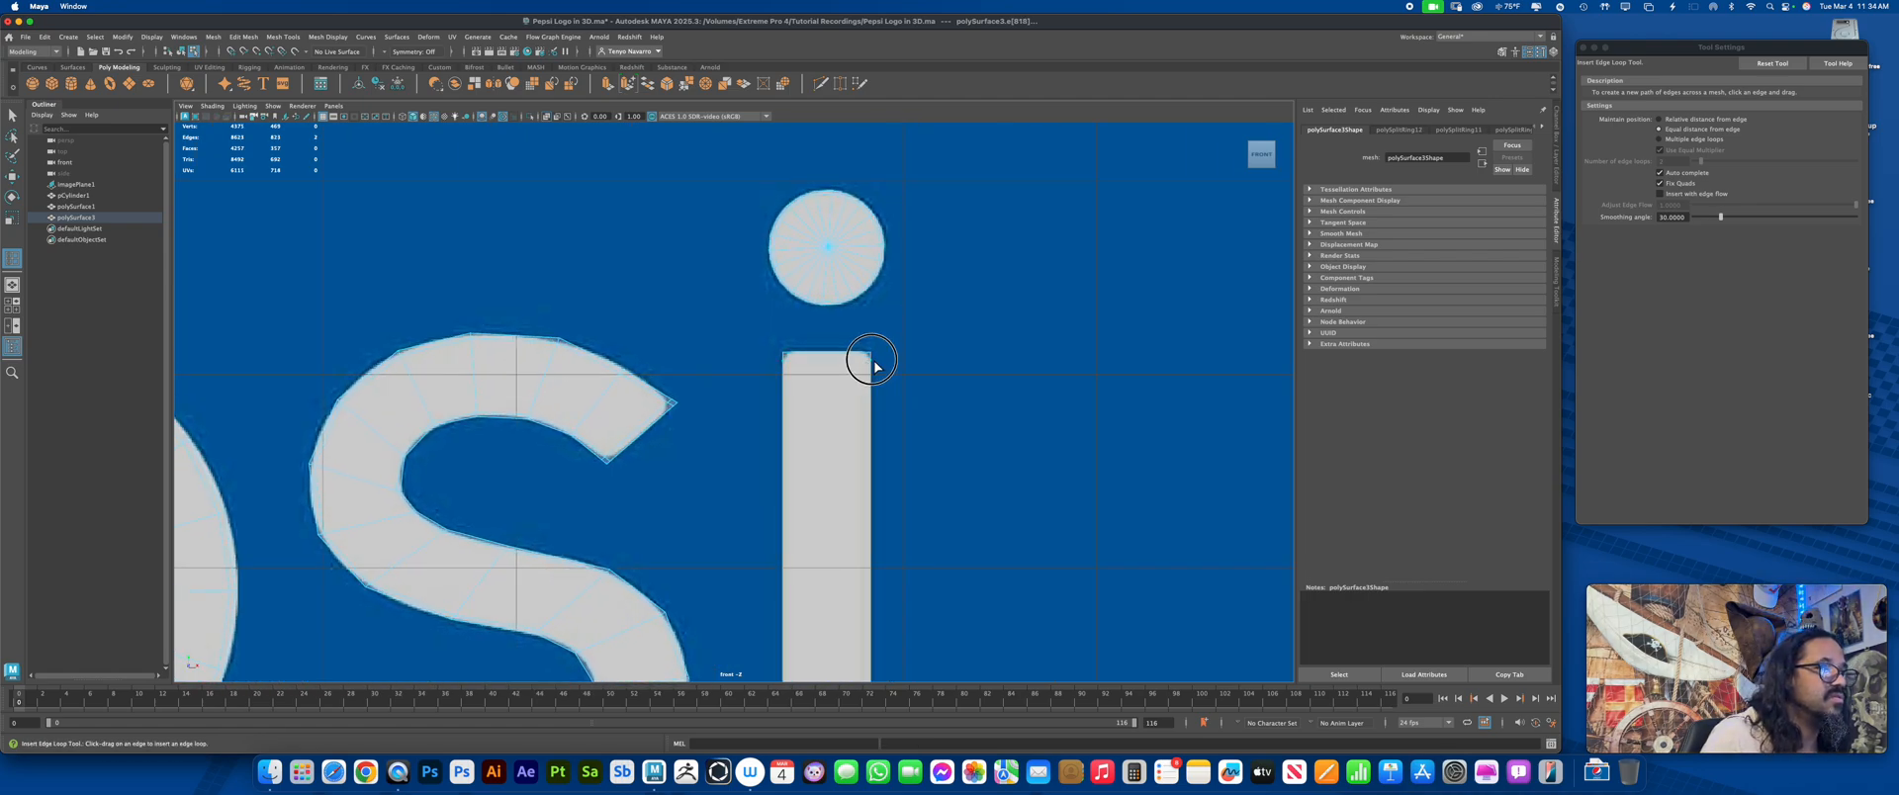
drag(873, 365, 786, 358)
alt+middle_drag(822, 462, 791, 298)
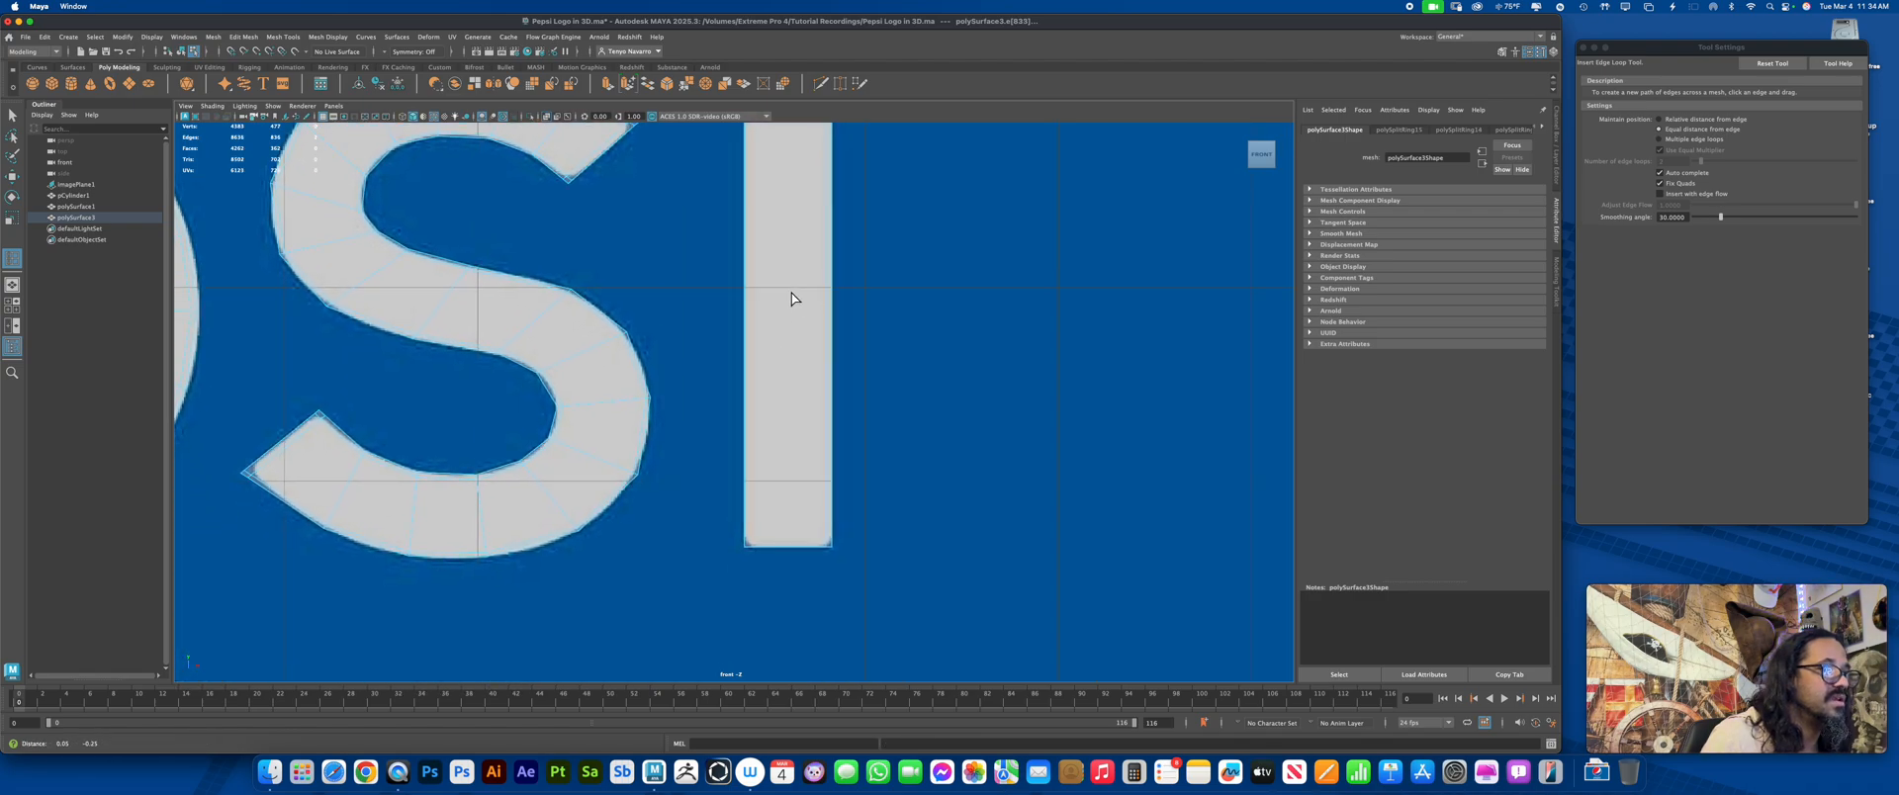
key(F8)
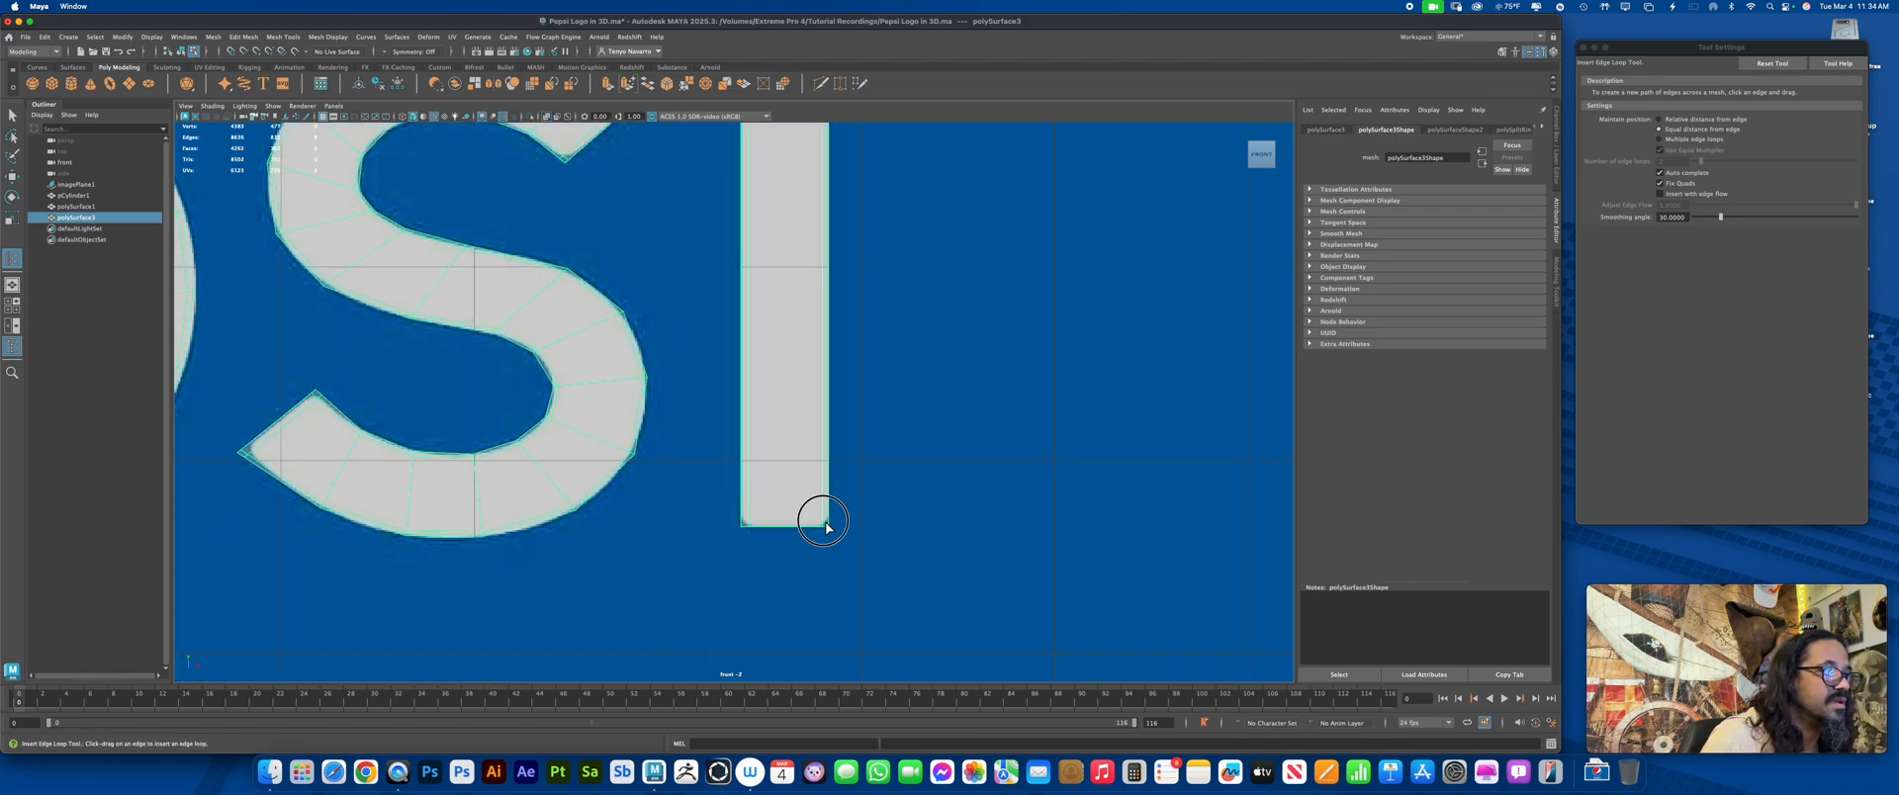
click(827, 525)
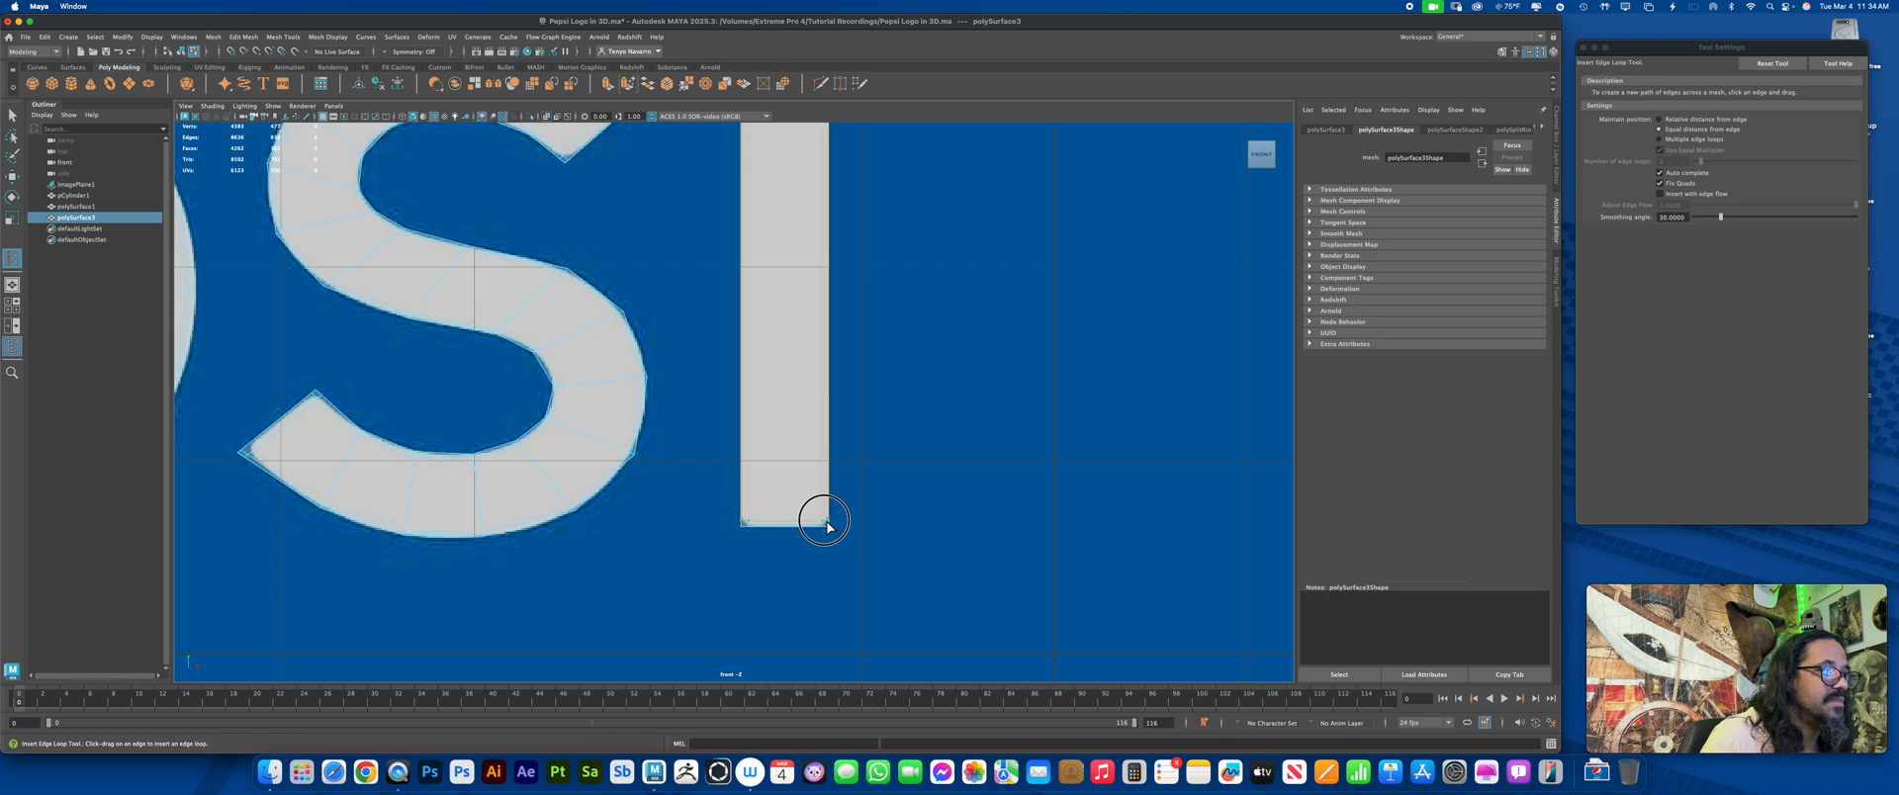
In the perspective view, insert a lengthwise edge loop and a crosswise edge loop through the middle of the i's stem
key(space)
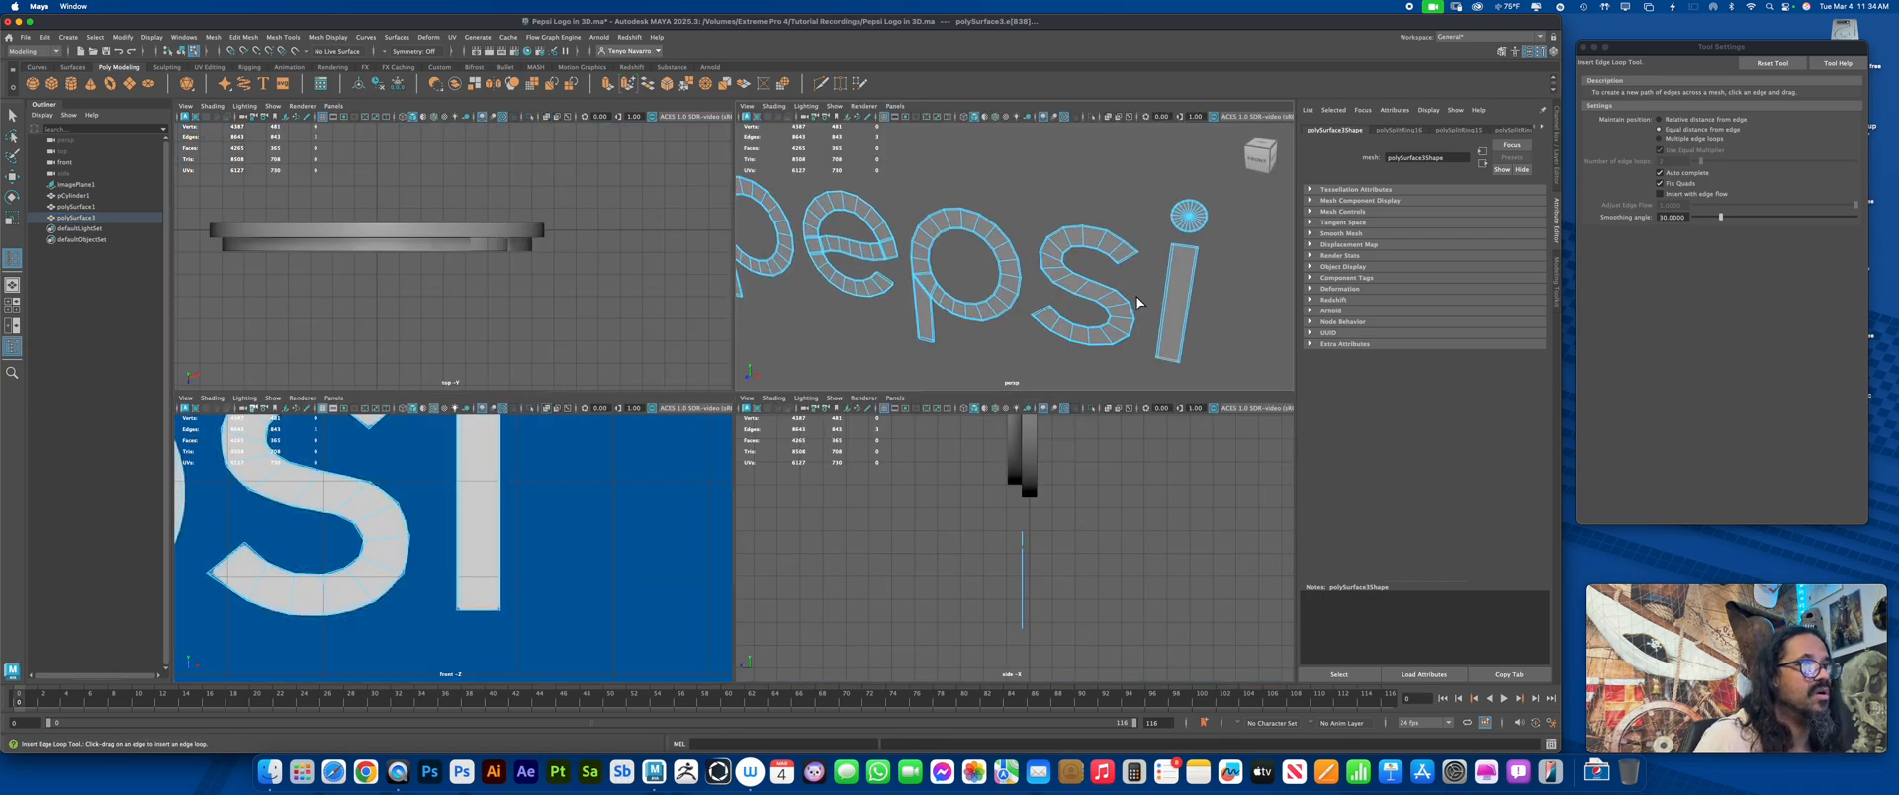
click(1187, 254)
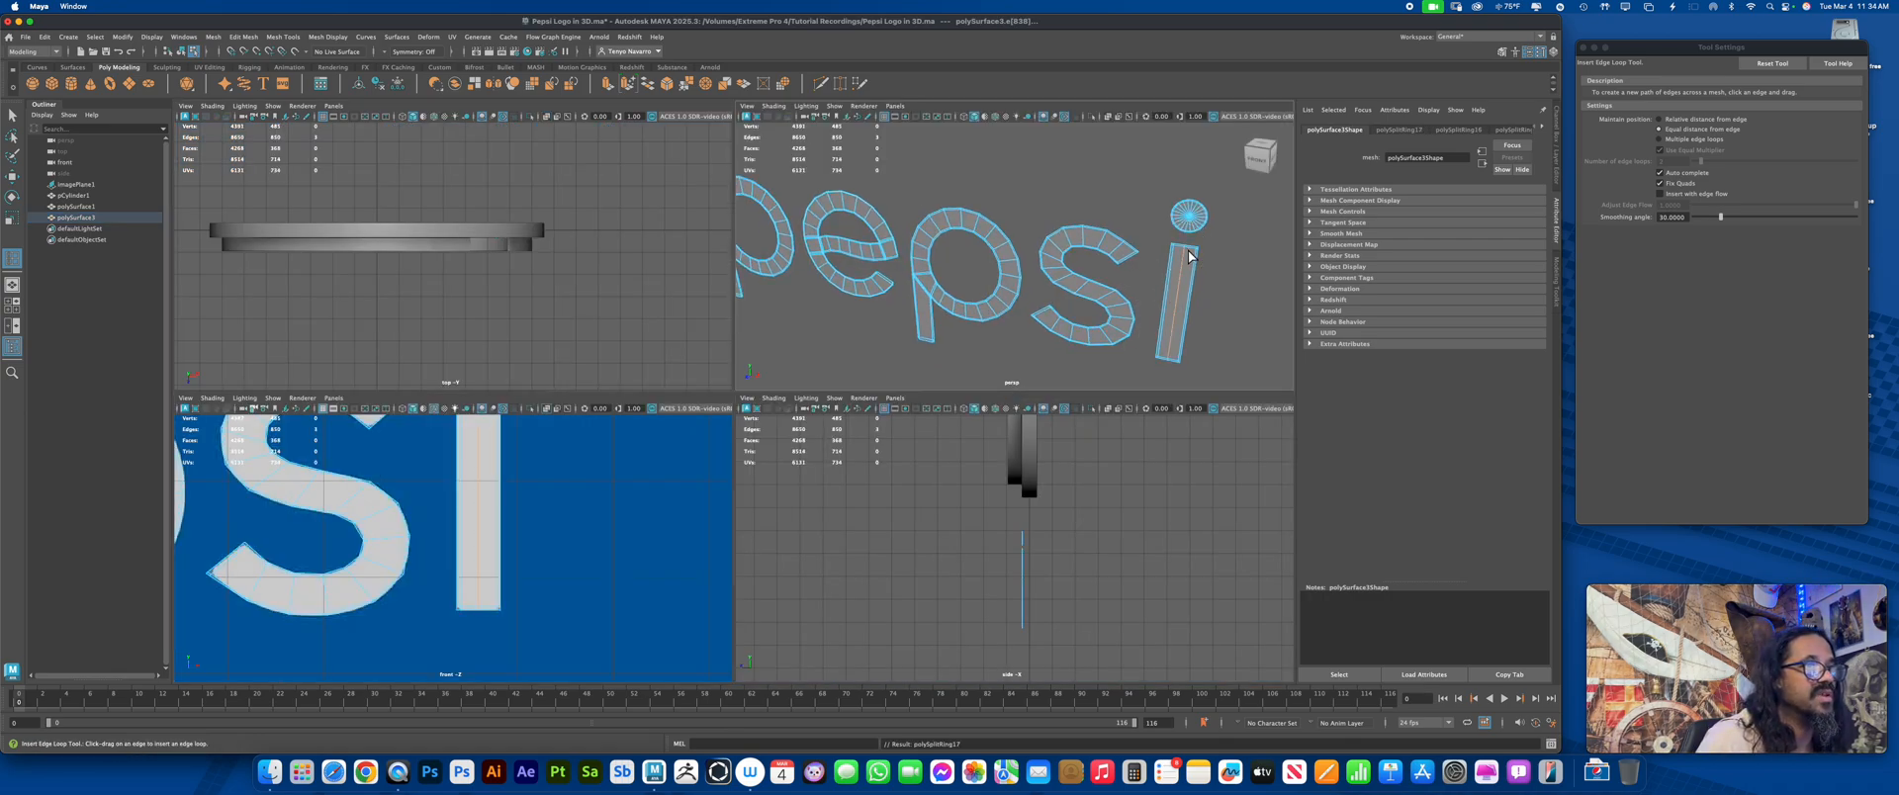
click(1190, 312)
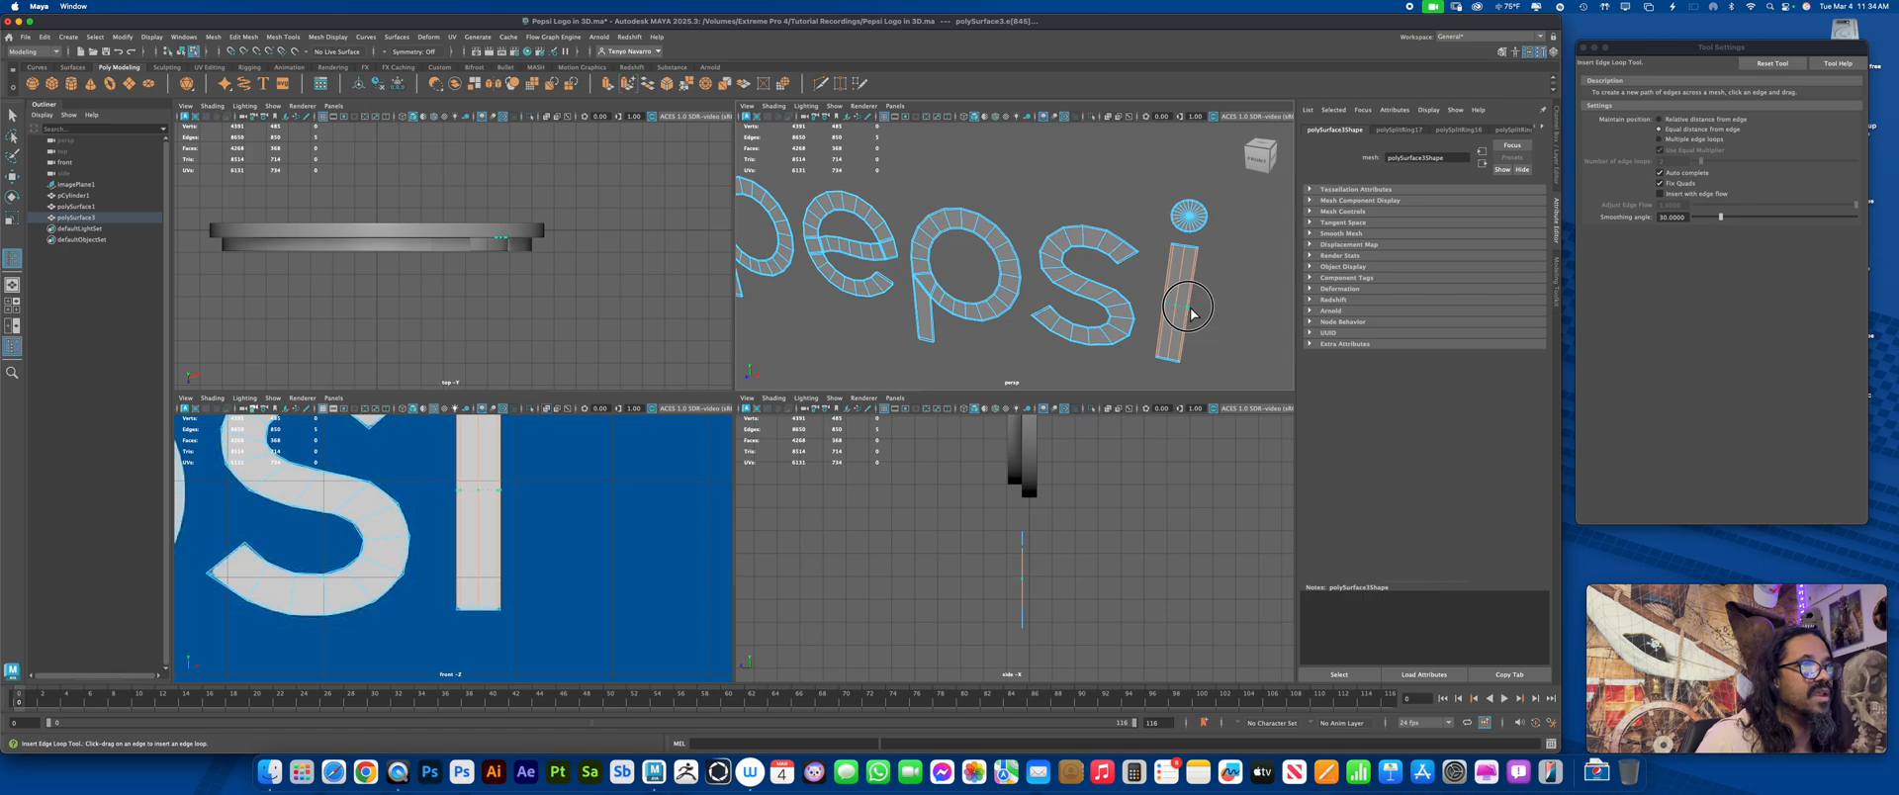
Insert edge loops along the centre of the strokes of the s, the second p and the e
click(1121, 255)
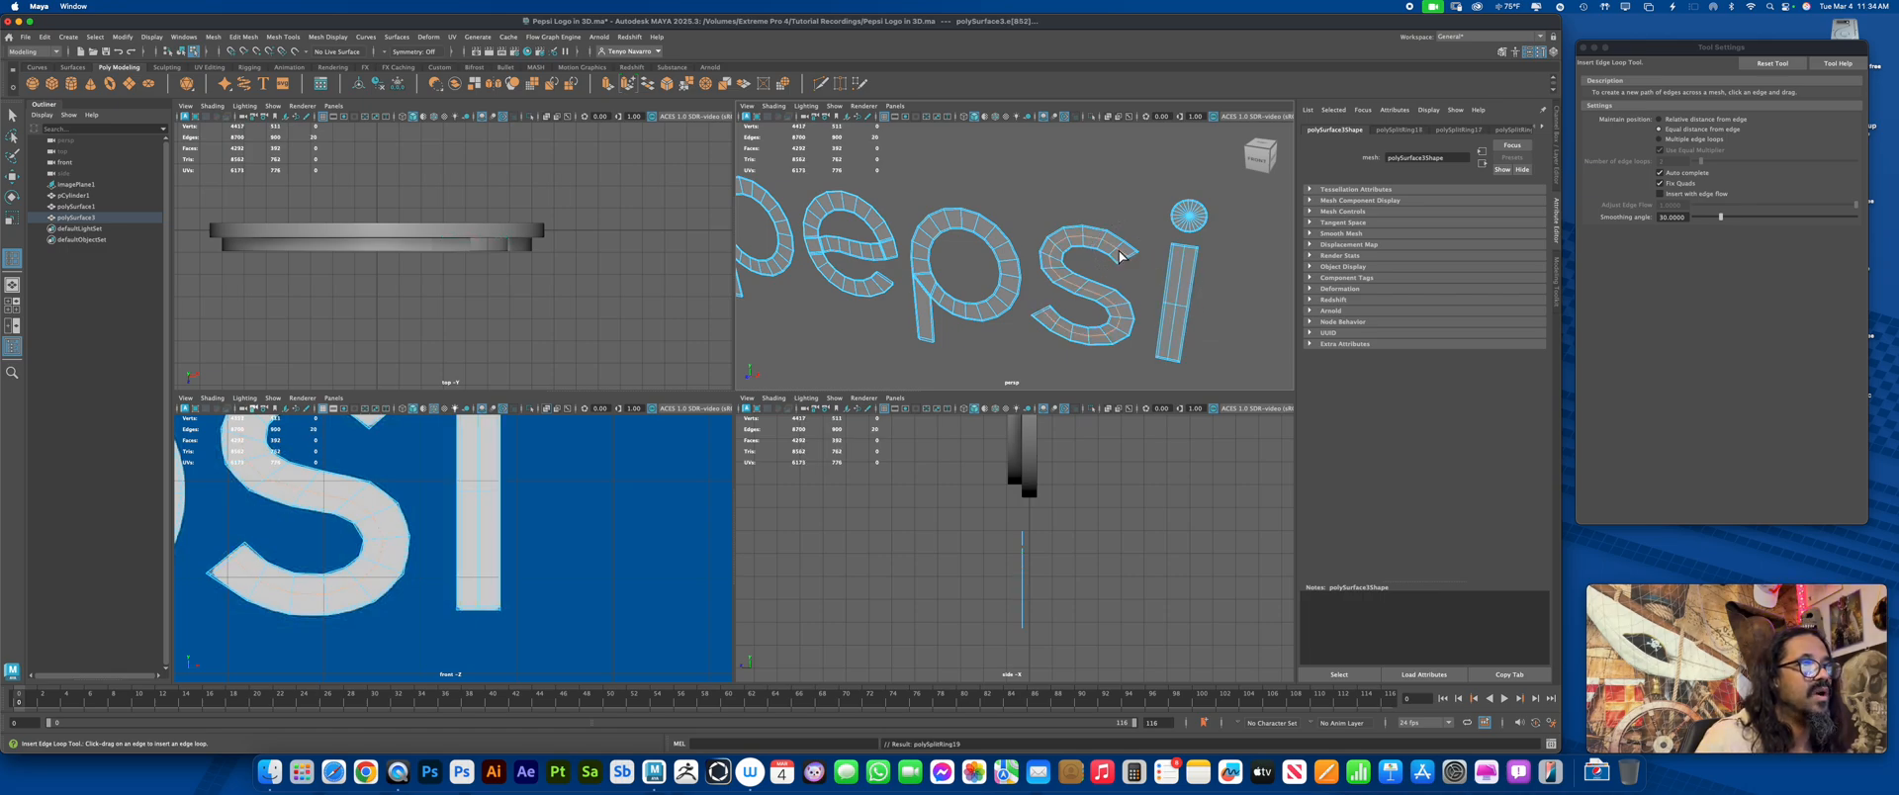
click(1001, 243)
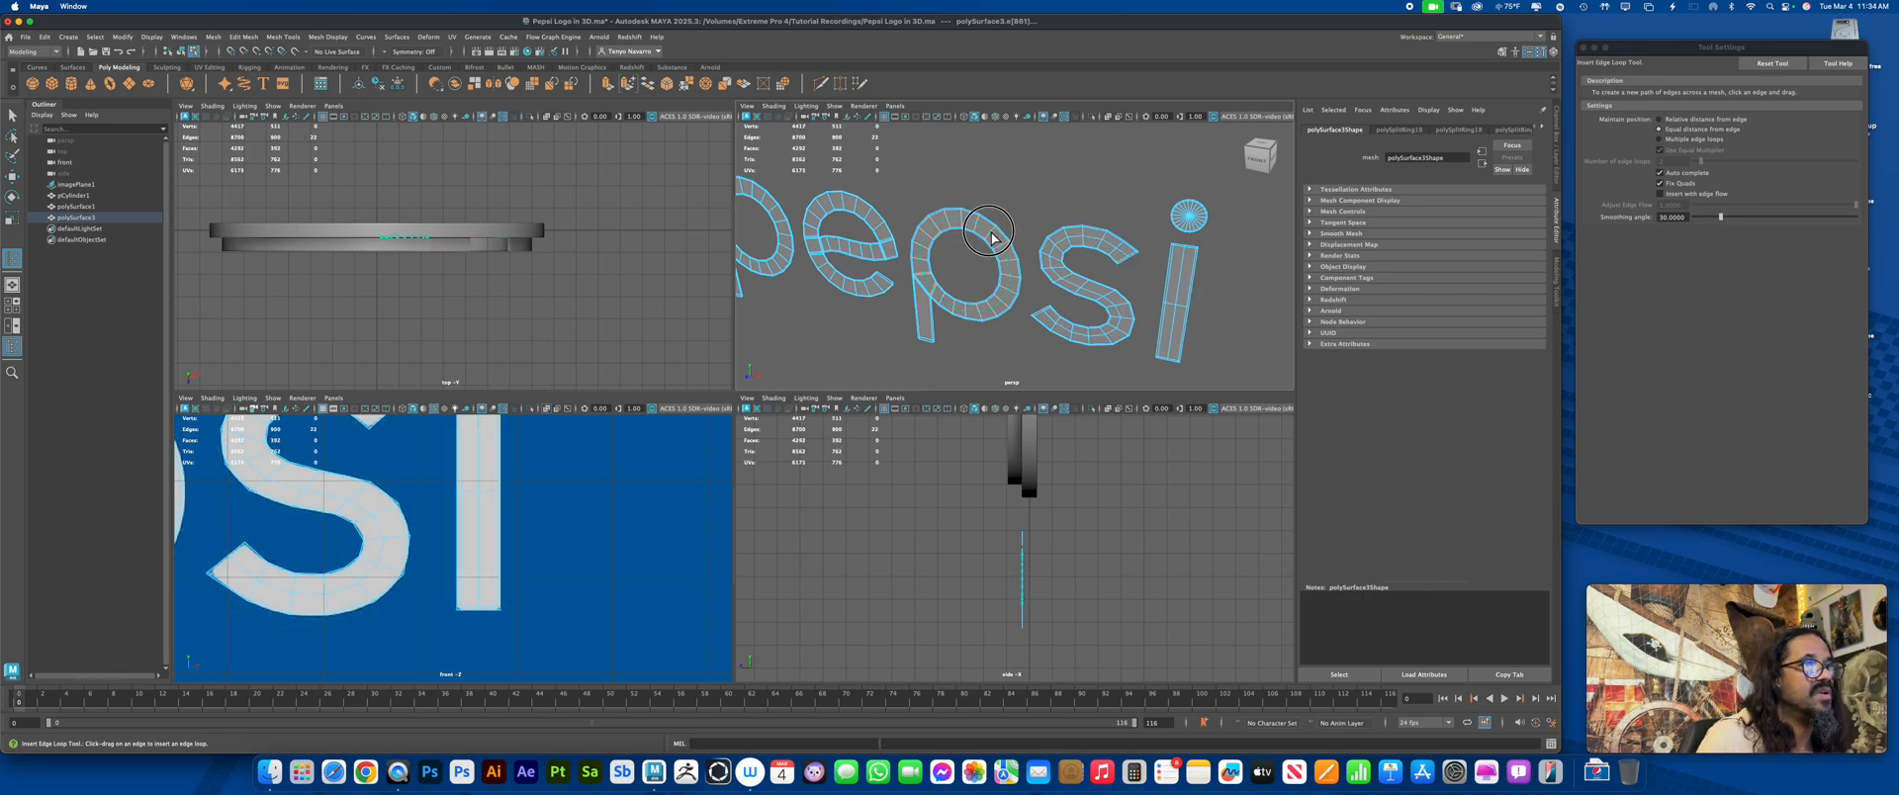
click(858, 208)
click(857, 248)
Insert edge loops through the first p's bowl and near its stem's lower end, then reselect the letters mesh in object mode
alt+middle_drag(864, 254, 989, 285)
click(892, 233)
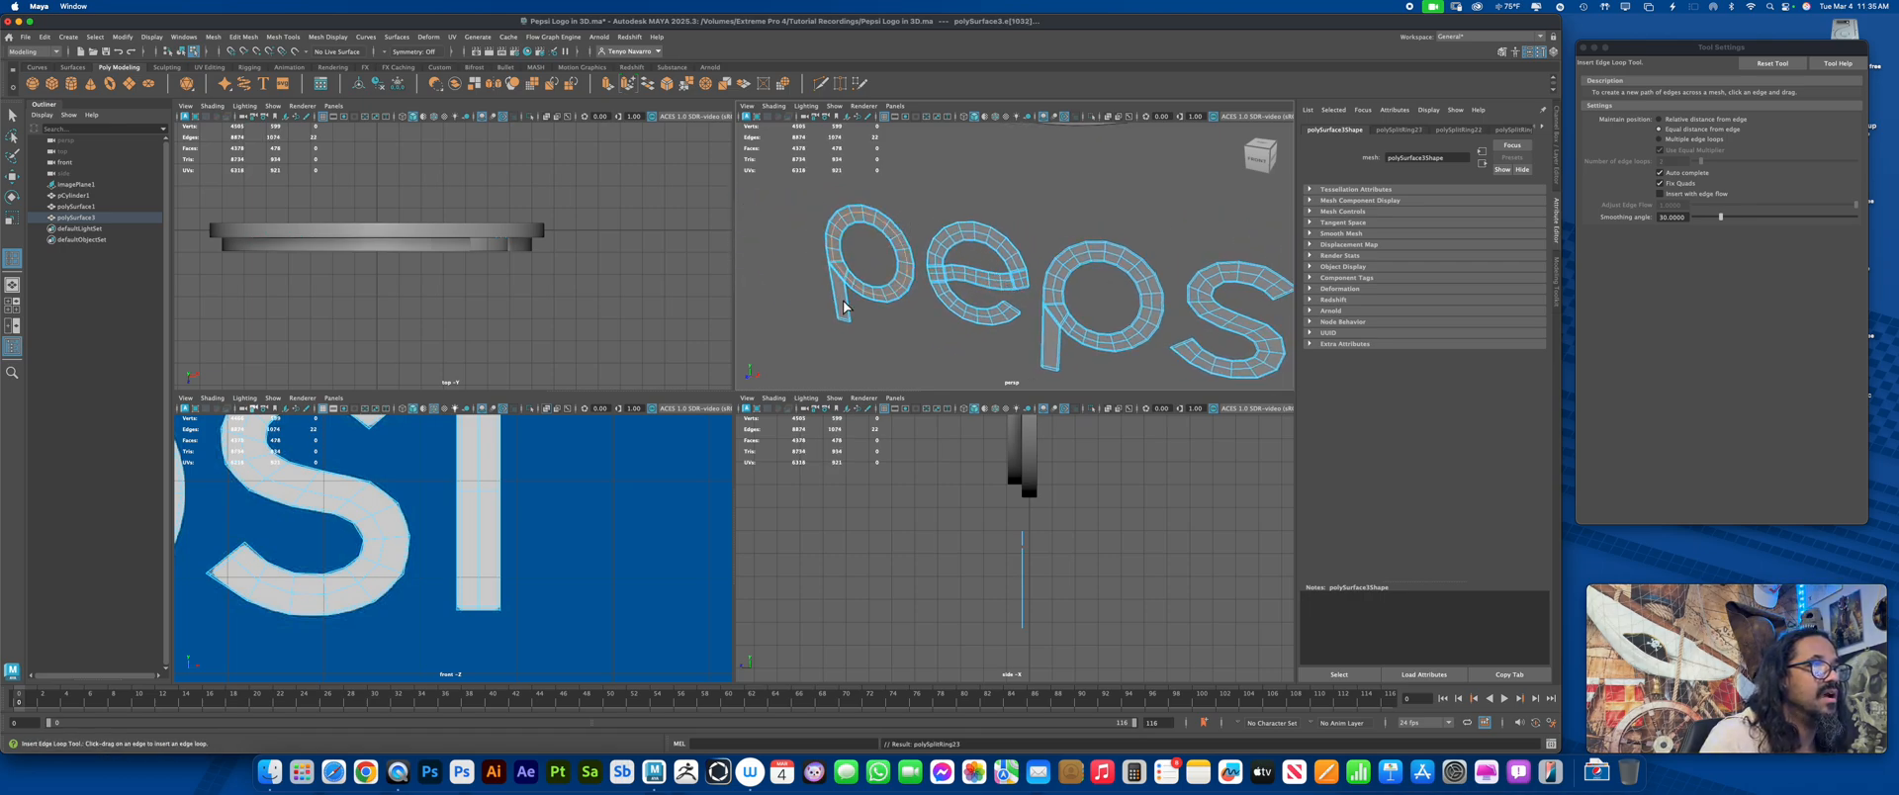
drag(845, 322, 845, 323)
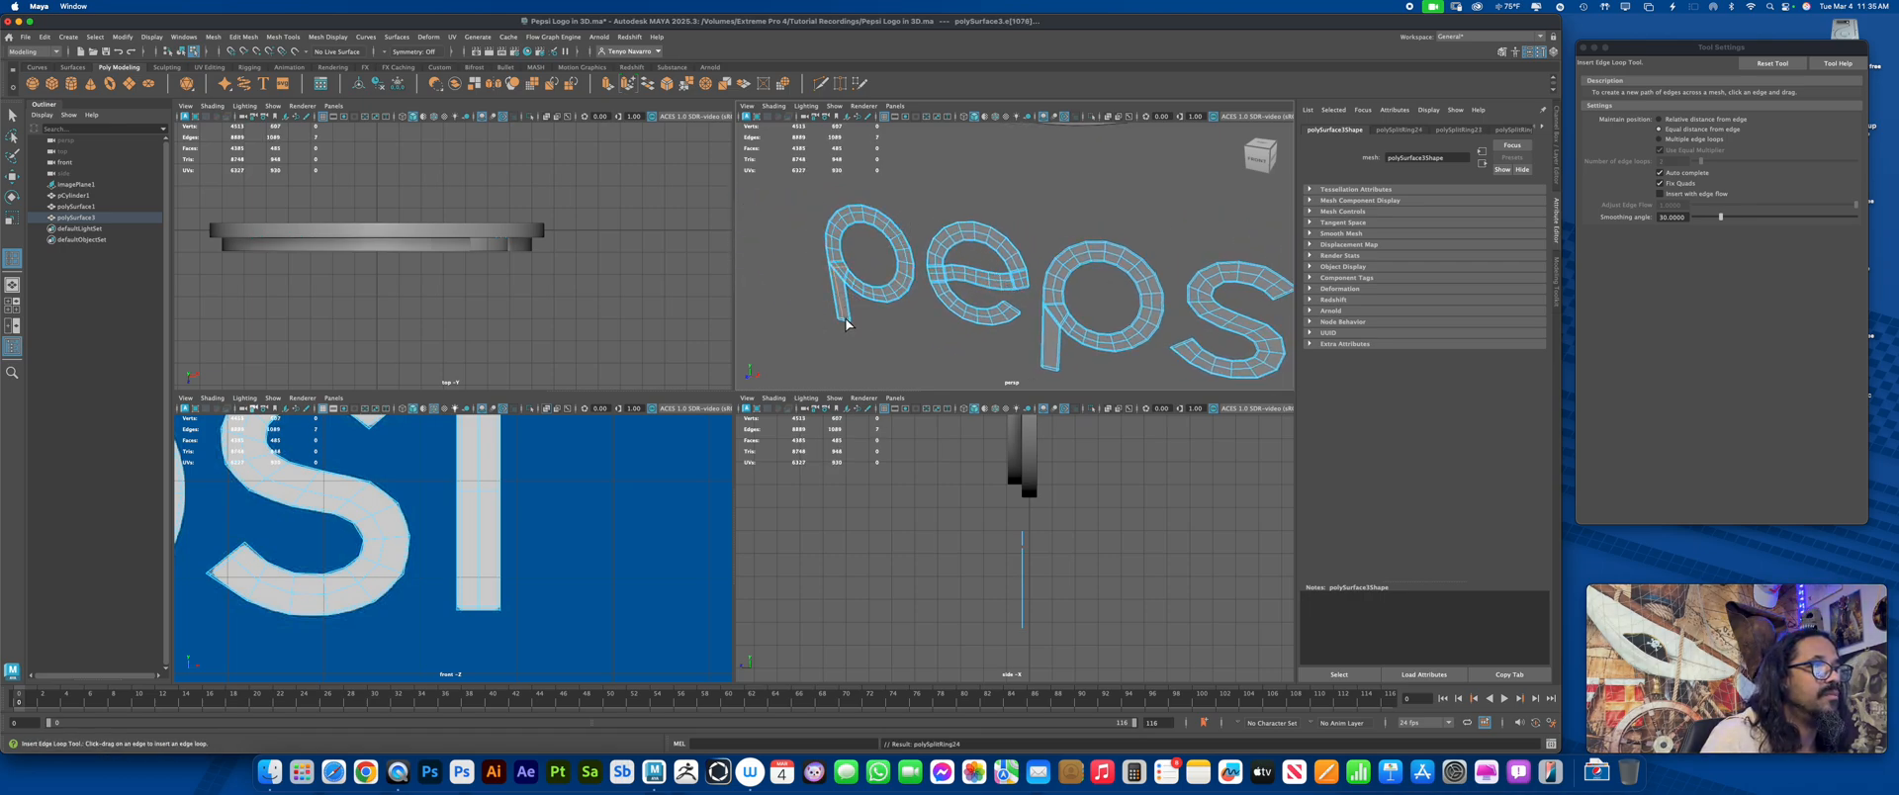
key(ctrl+z)
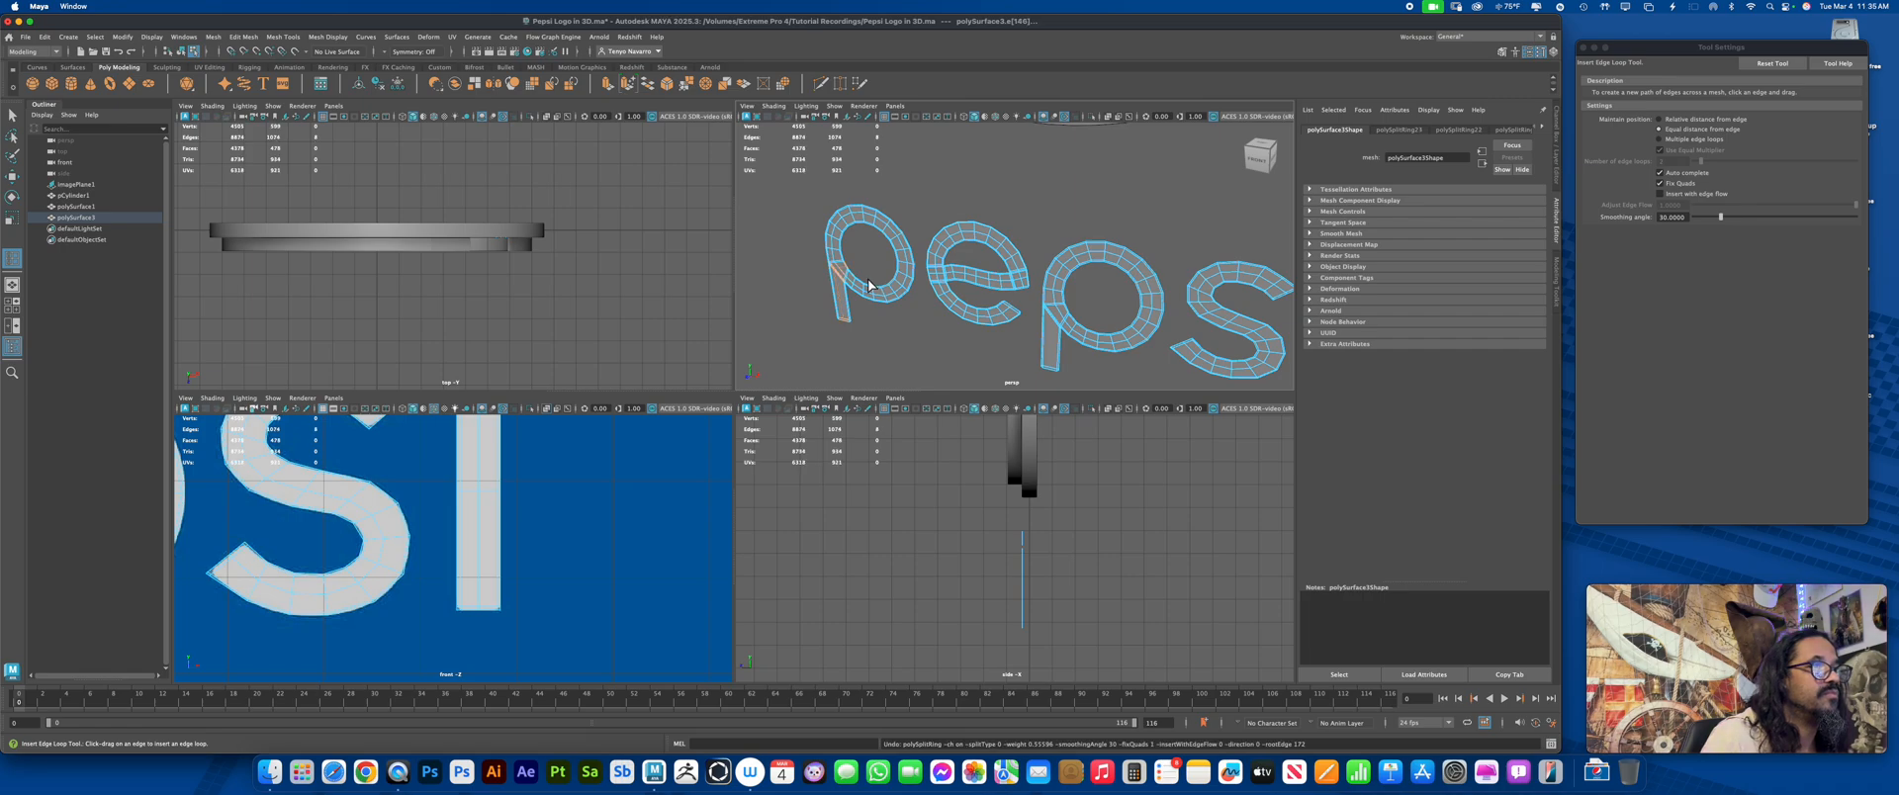
key(shift+z)
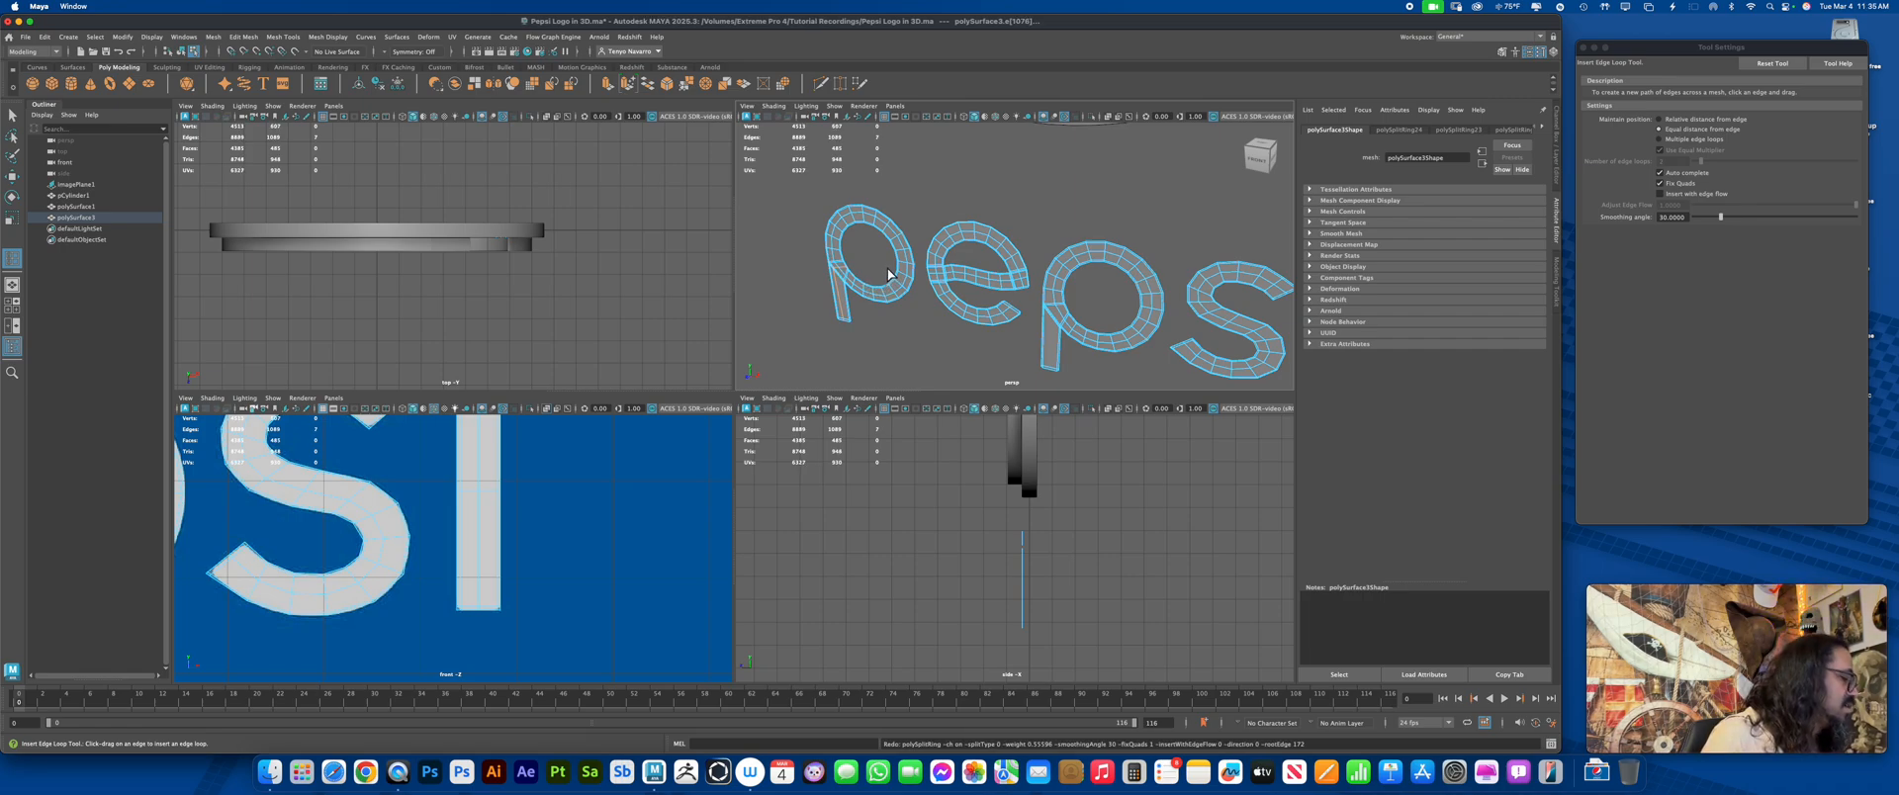
right_drag(890, 238, 942, 220)
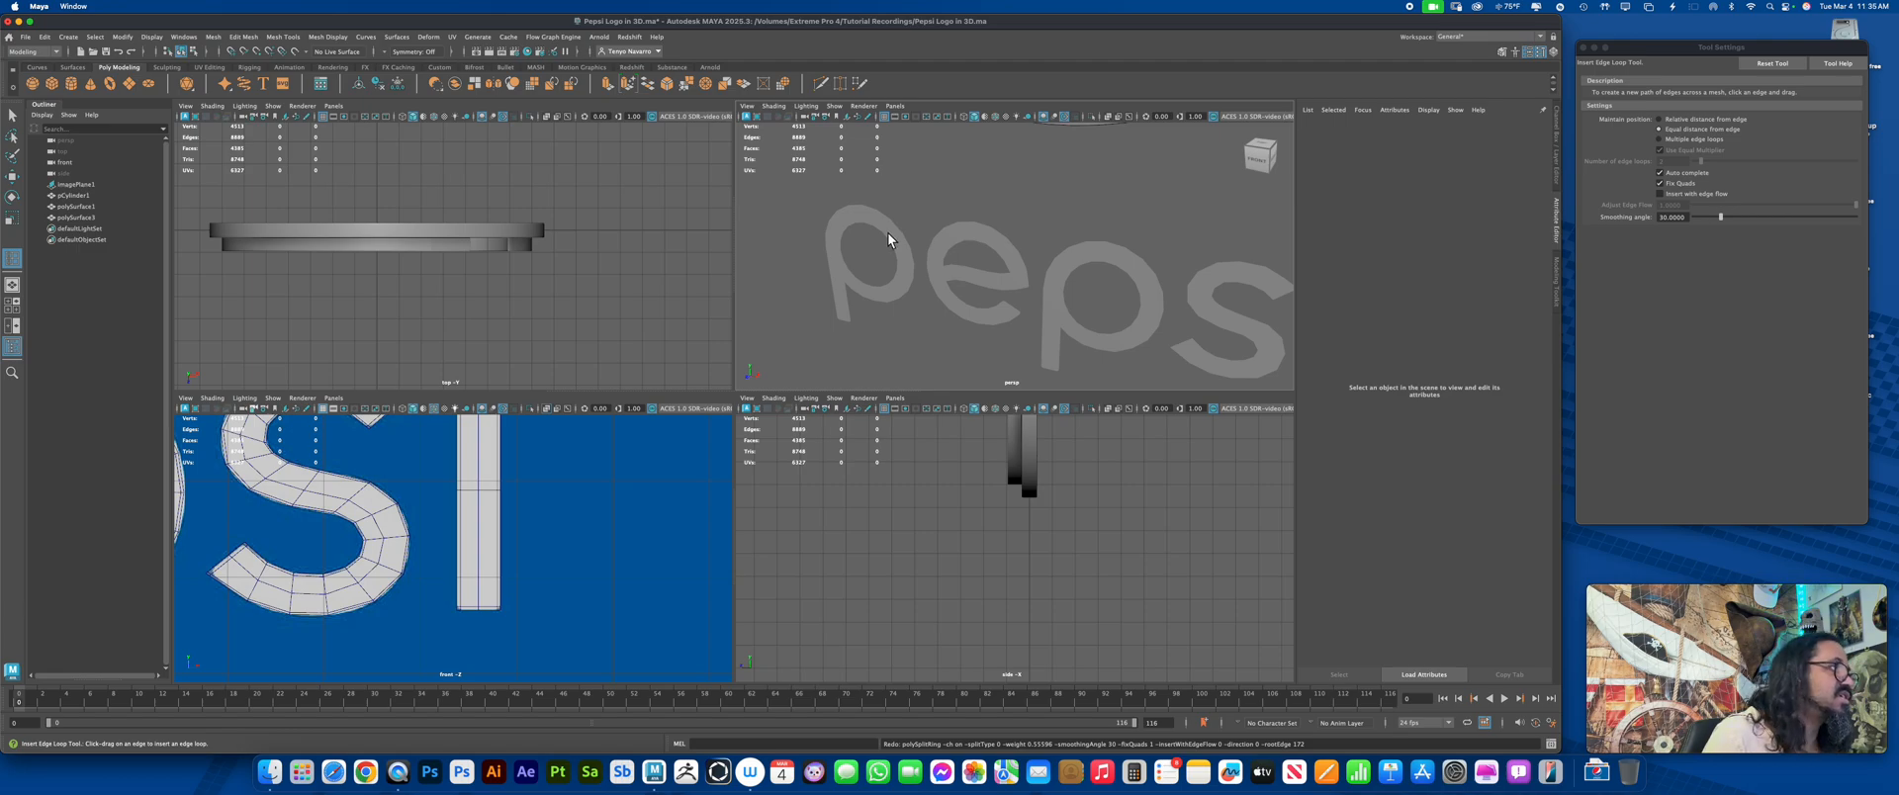
key(q)
click(954, 230)
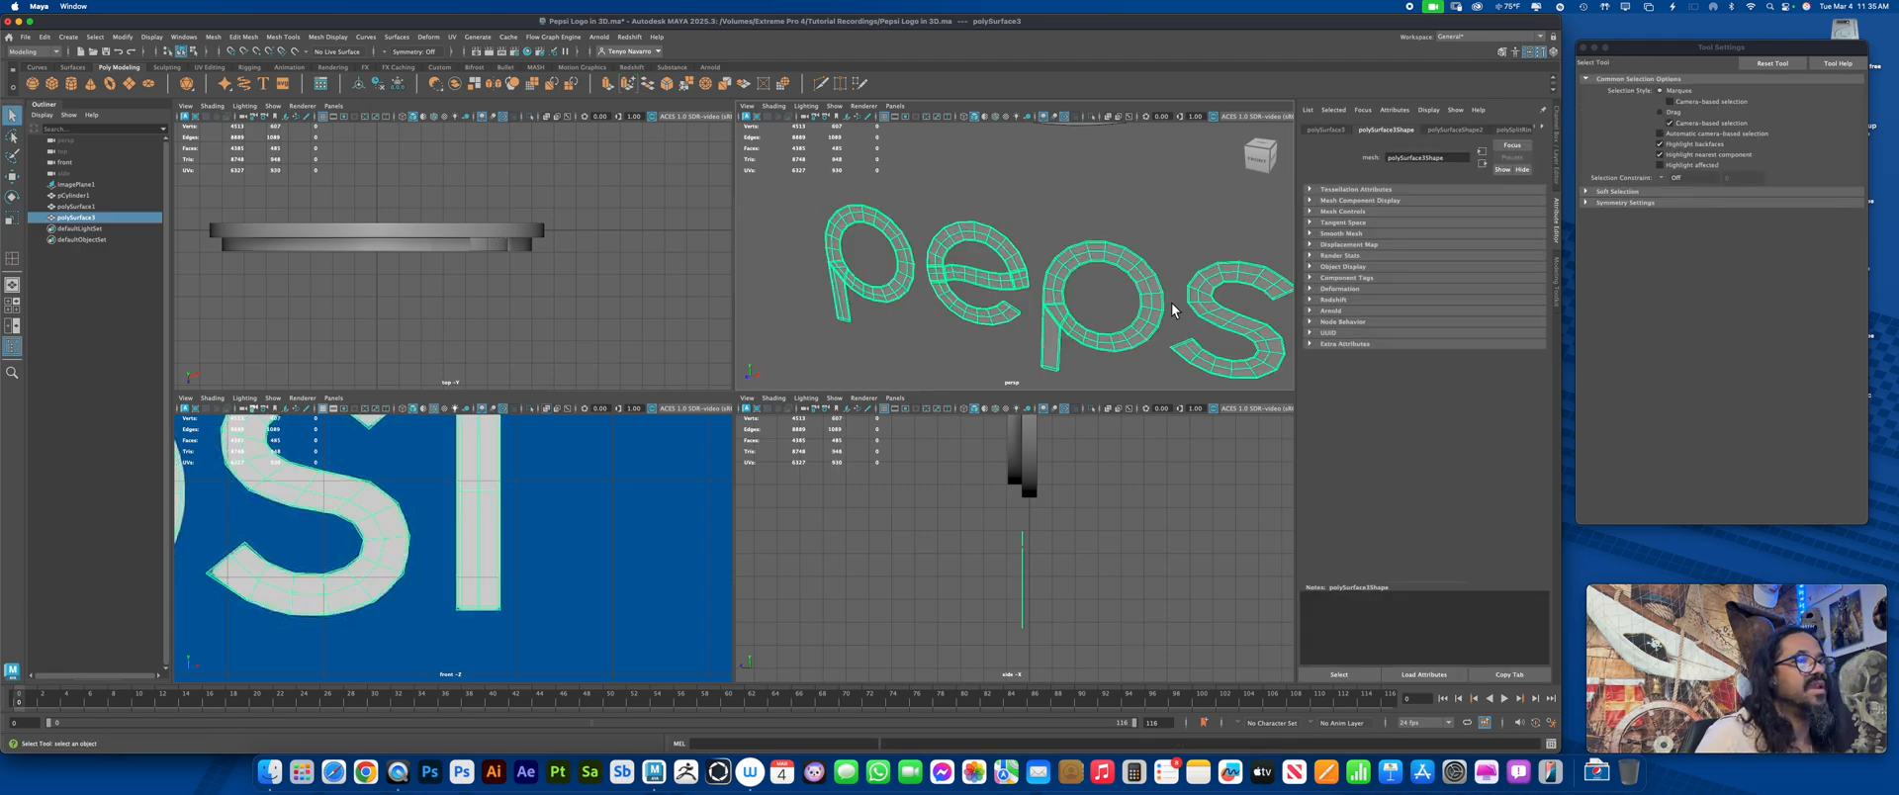
Try to extrude all the letter faces to give the letters thickness
alt+drag(1219, 359, 1132, 267)
key(ctrl+e)
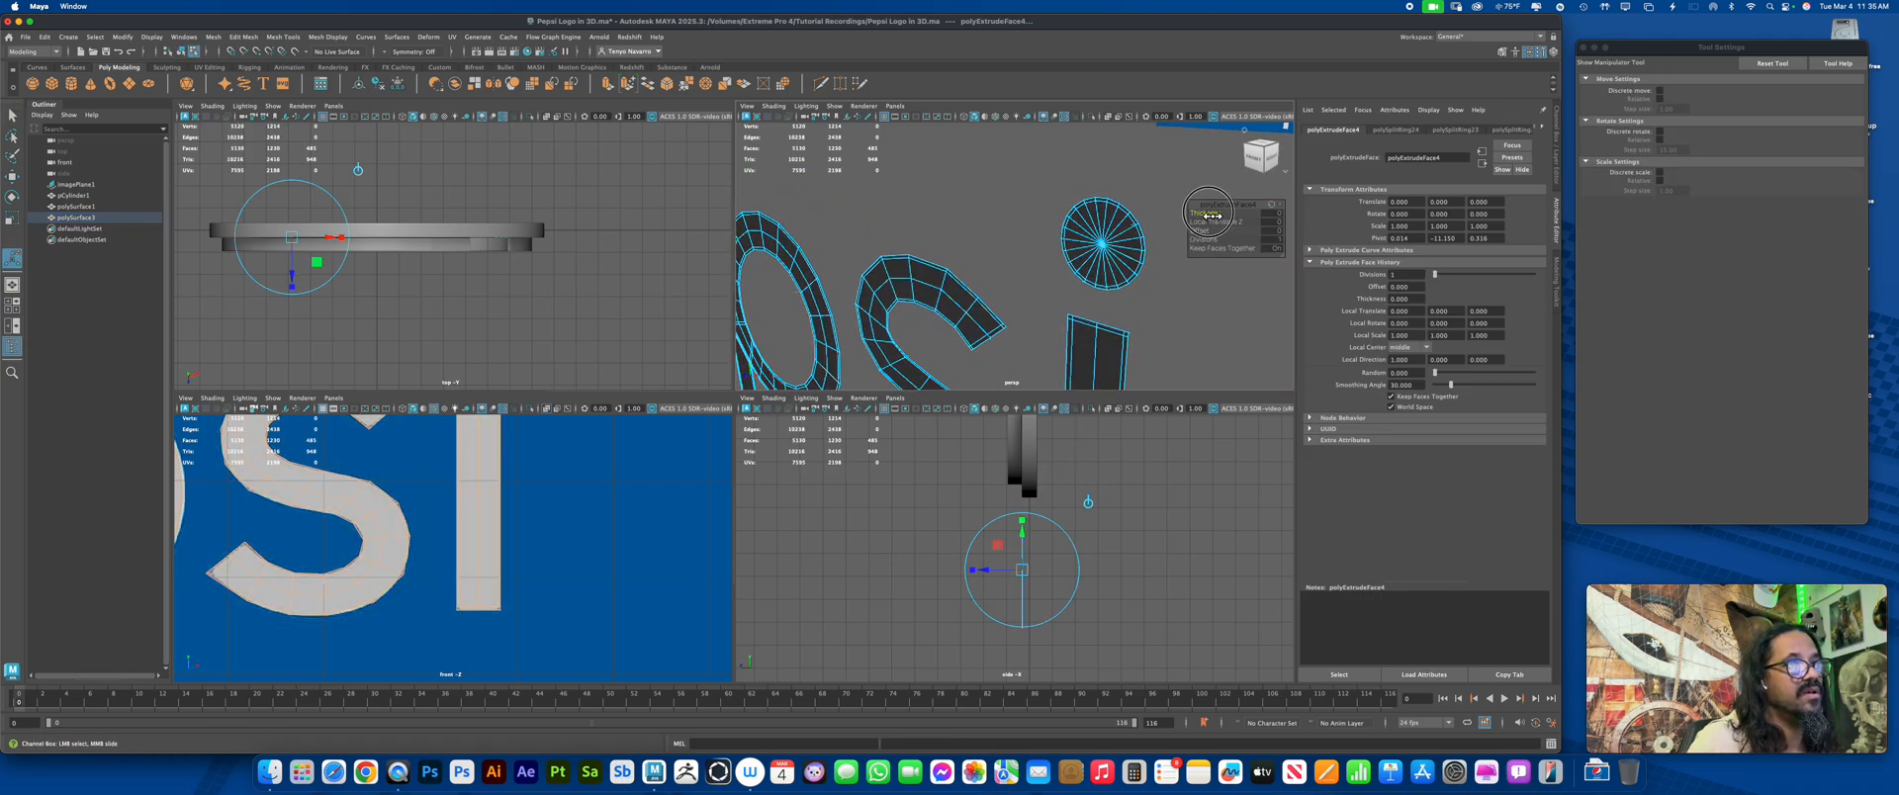
drag(1206, 216, 1273, 216)
key(ctrl+e)
key(ctrl+z)
key(ctrl+z)
key(ctrl+z)
key(ctrl+z)
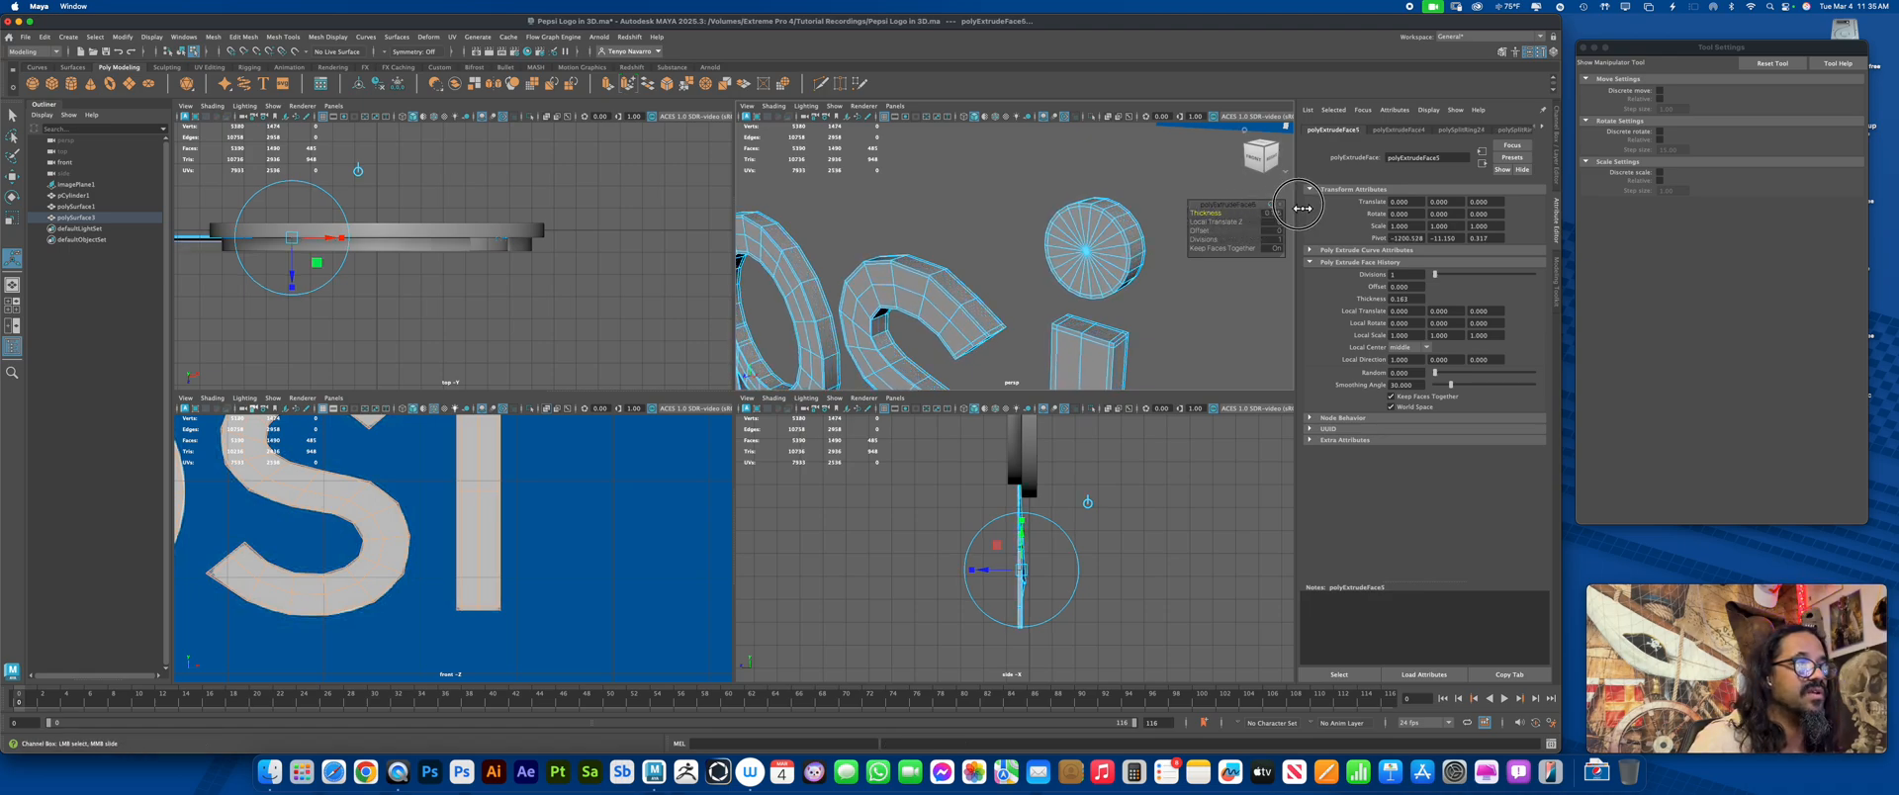
key(ctrl+z)
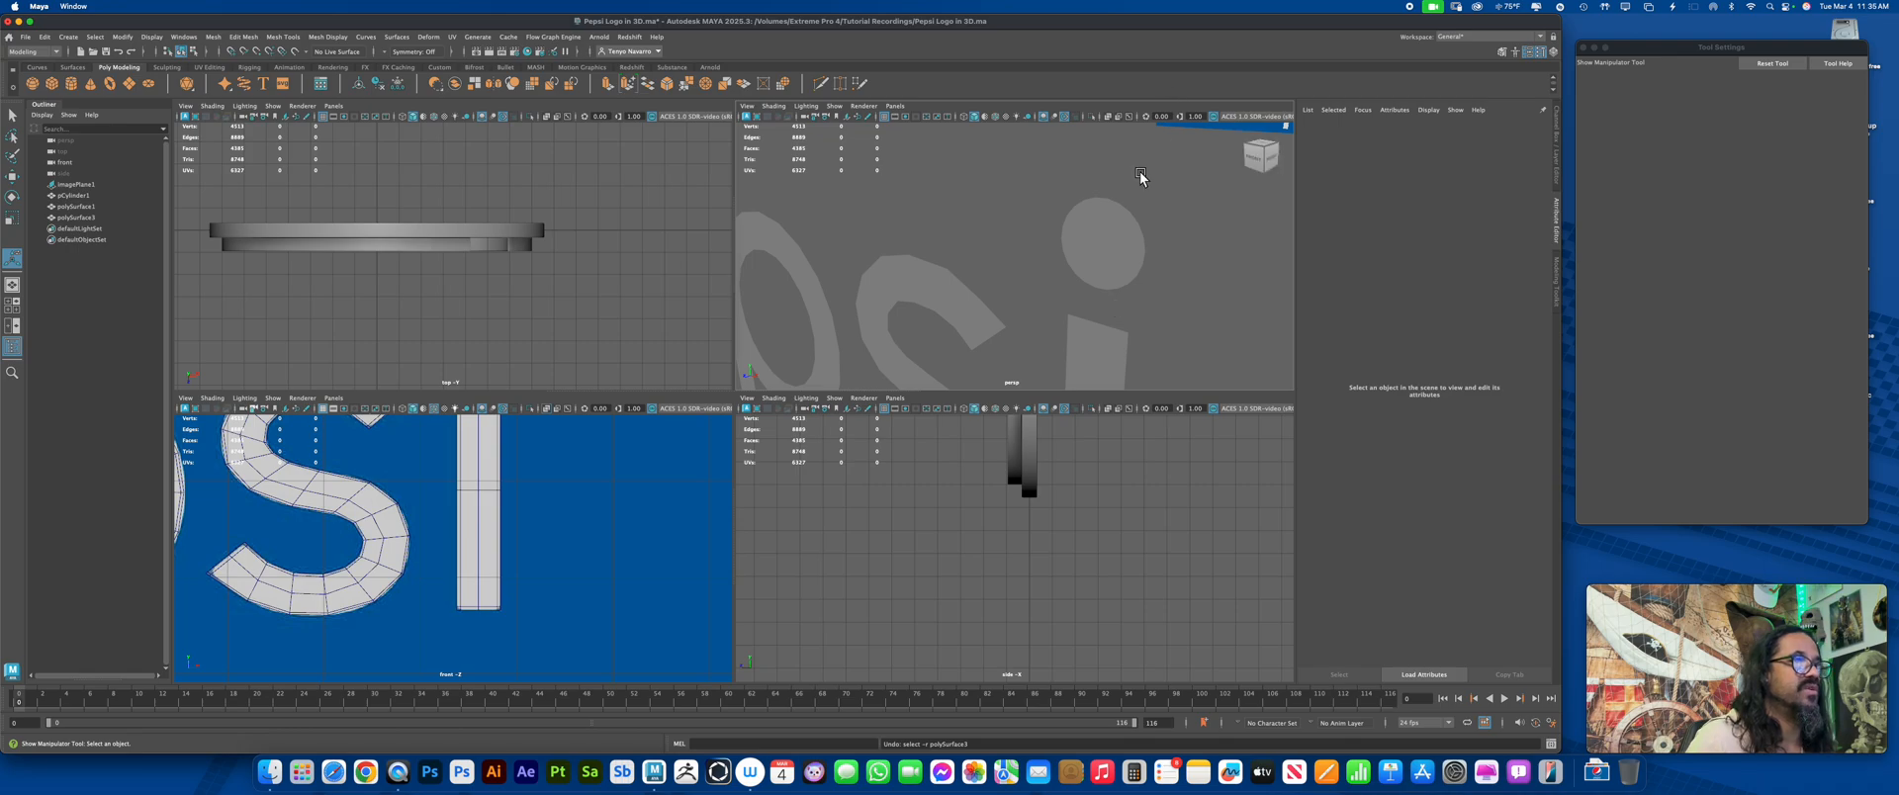
Compare the letters mesh with smooth preview on and off
click(1126, 260)
key(3)
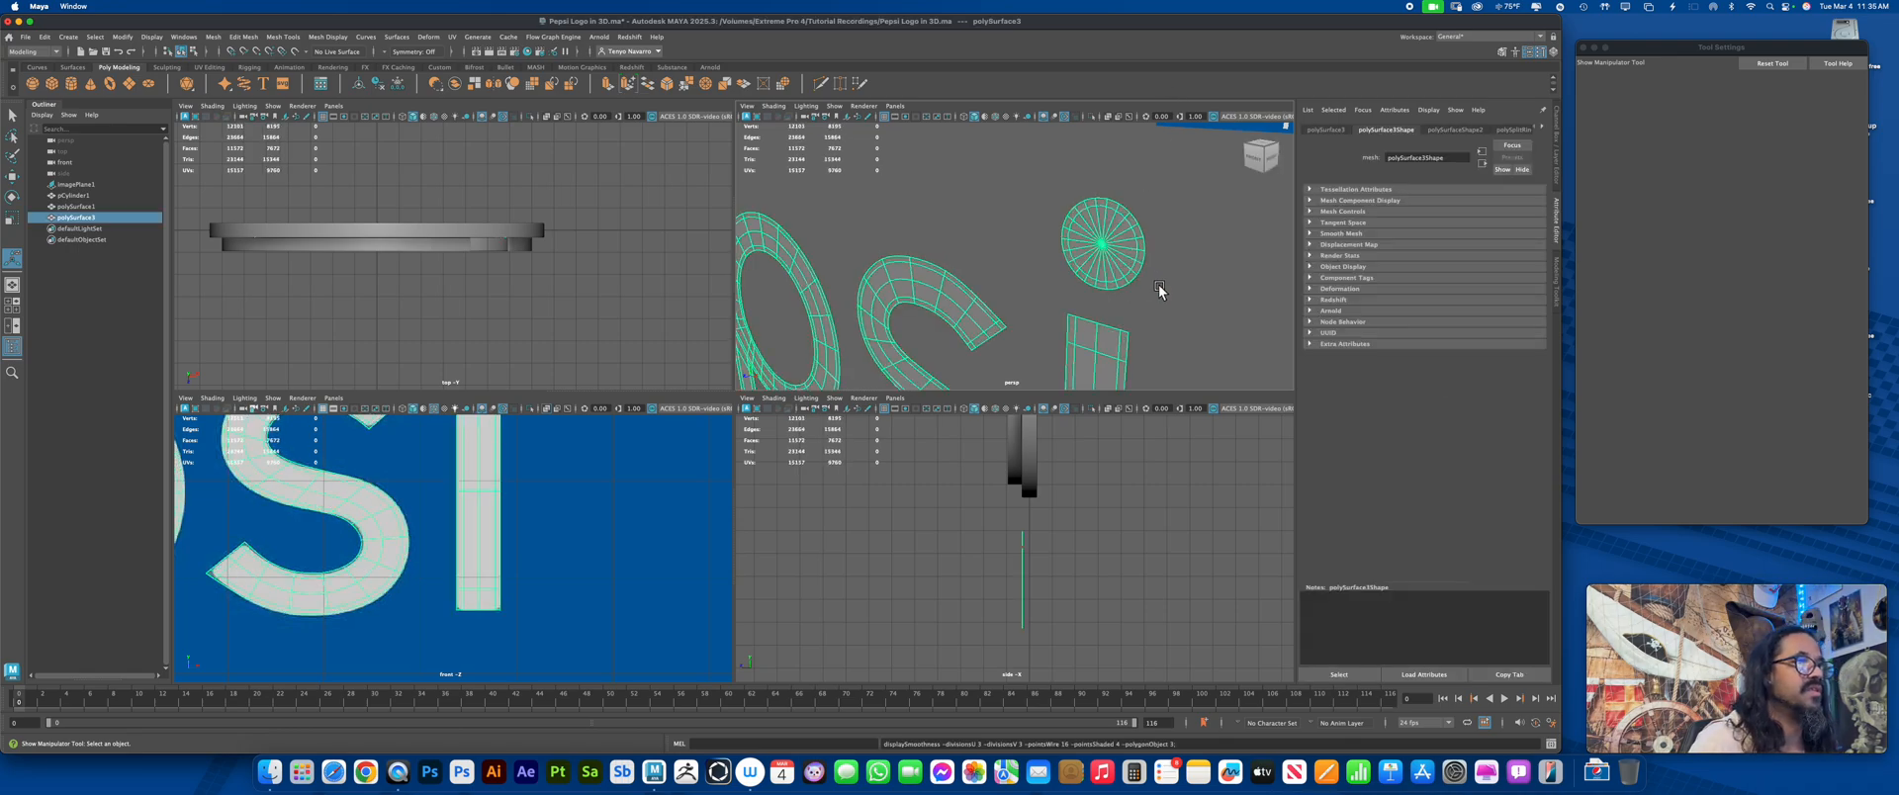
mouse_move(1185, 281)
alt+mouse_down()
mouse_move(1046, 286)
mouse_move(1174, 294)
alt+mouse_up()
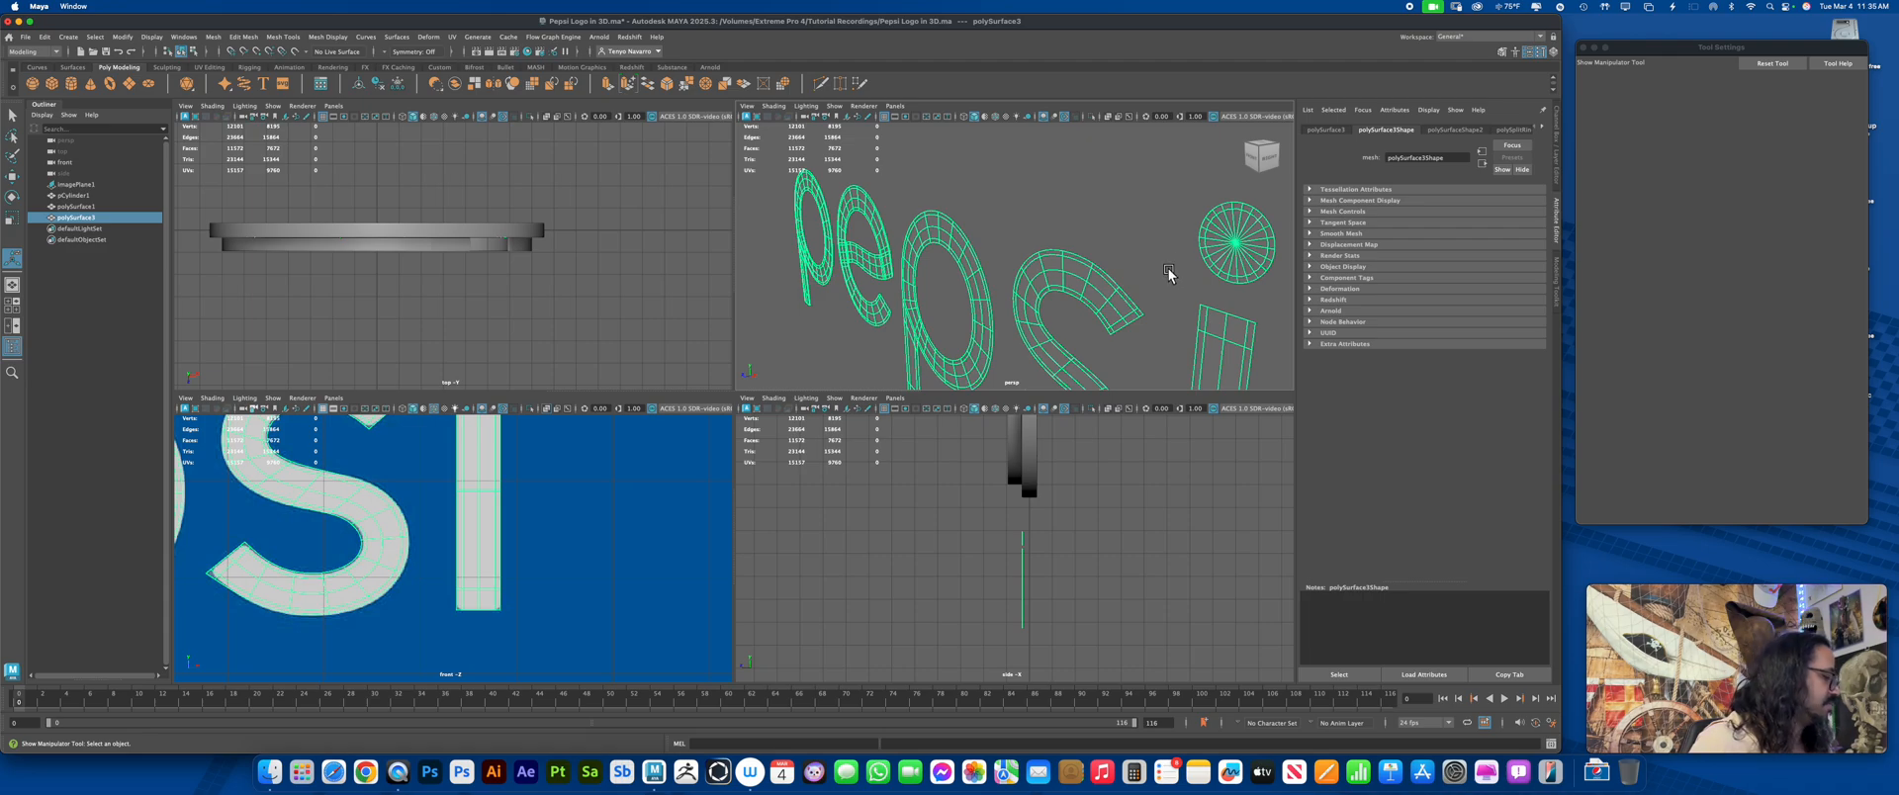
key(q)
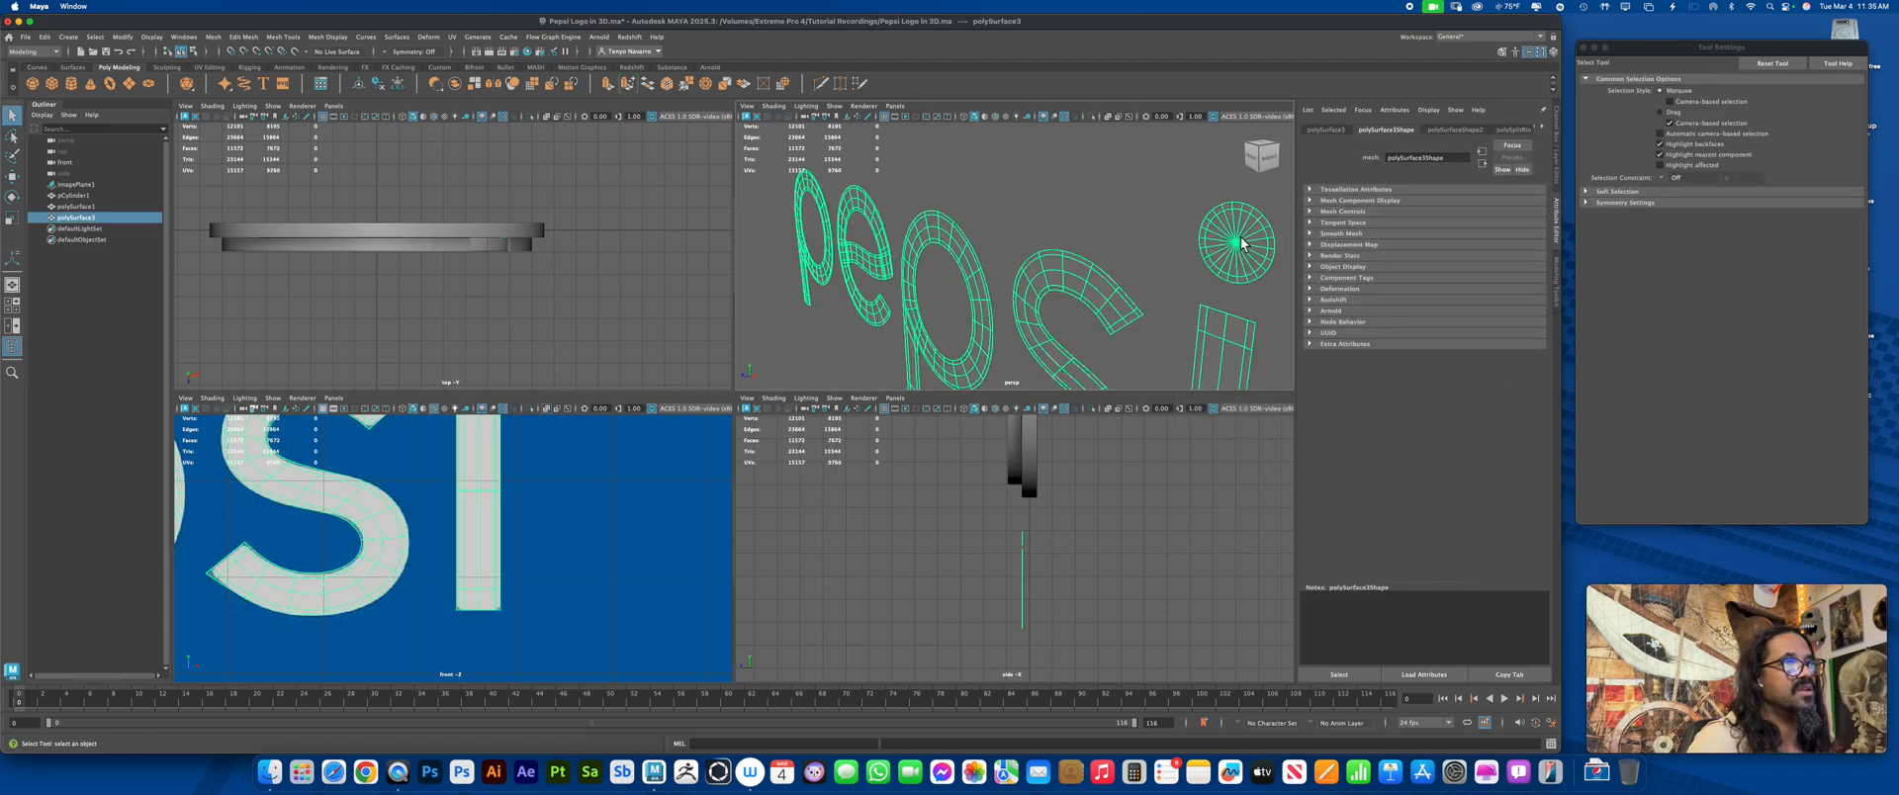
key(1)
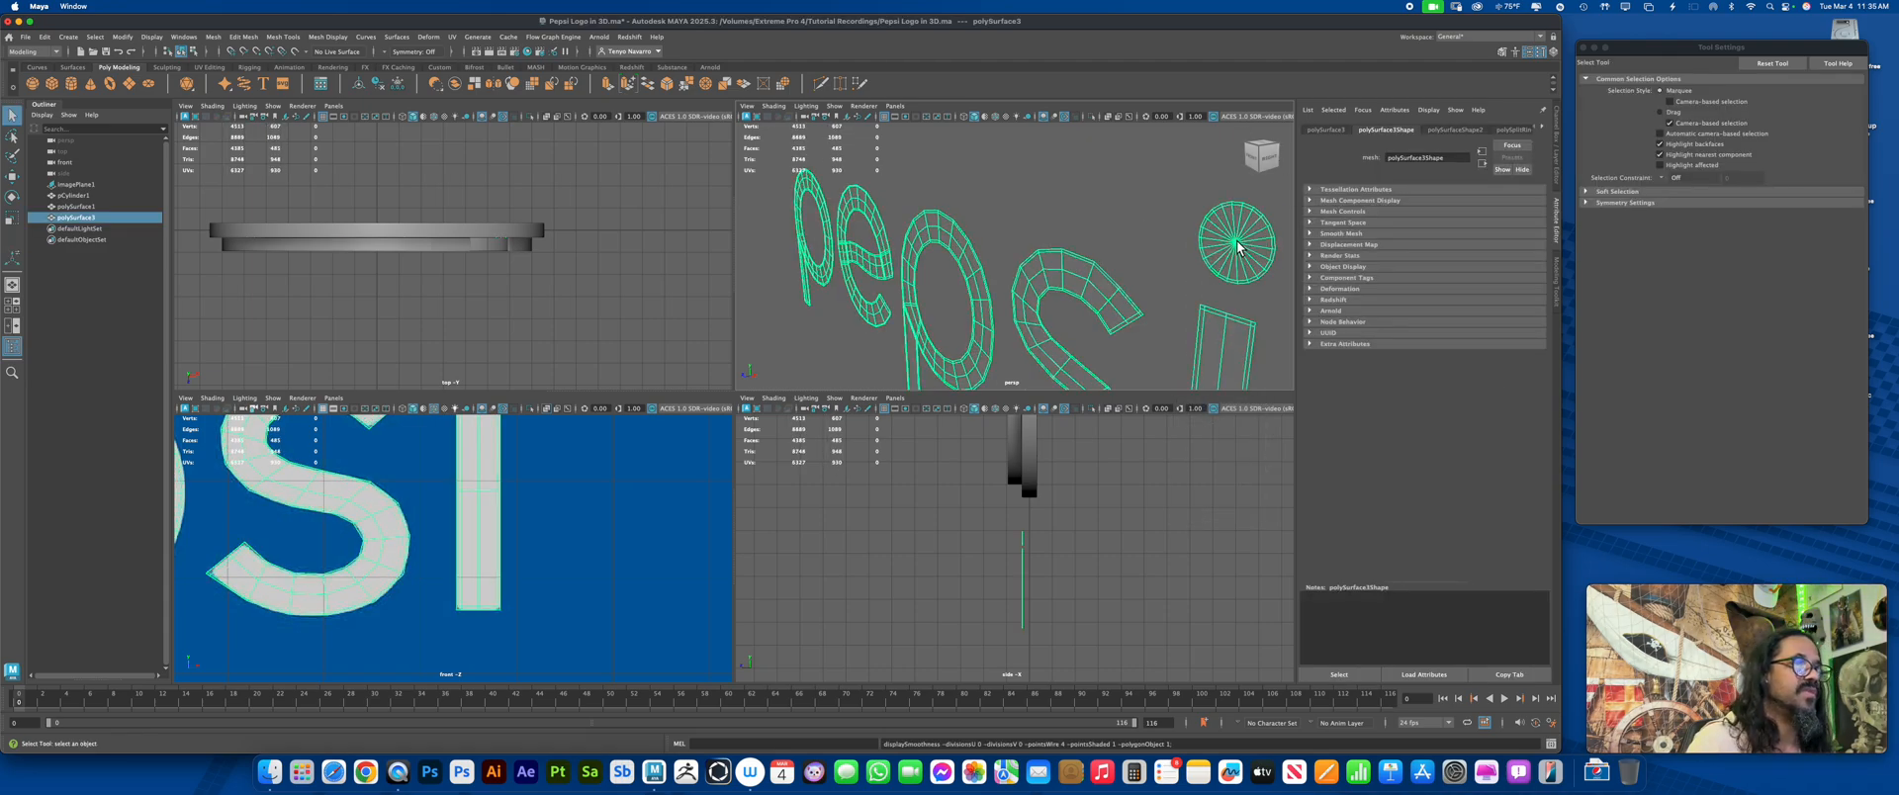
key(3)
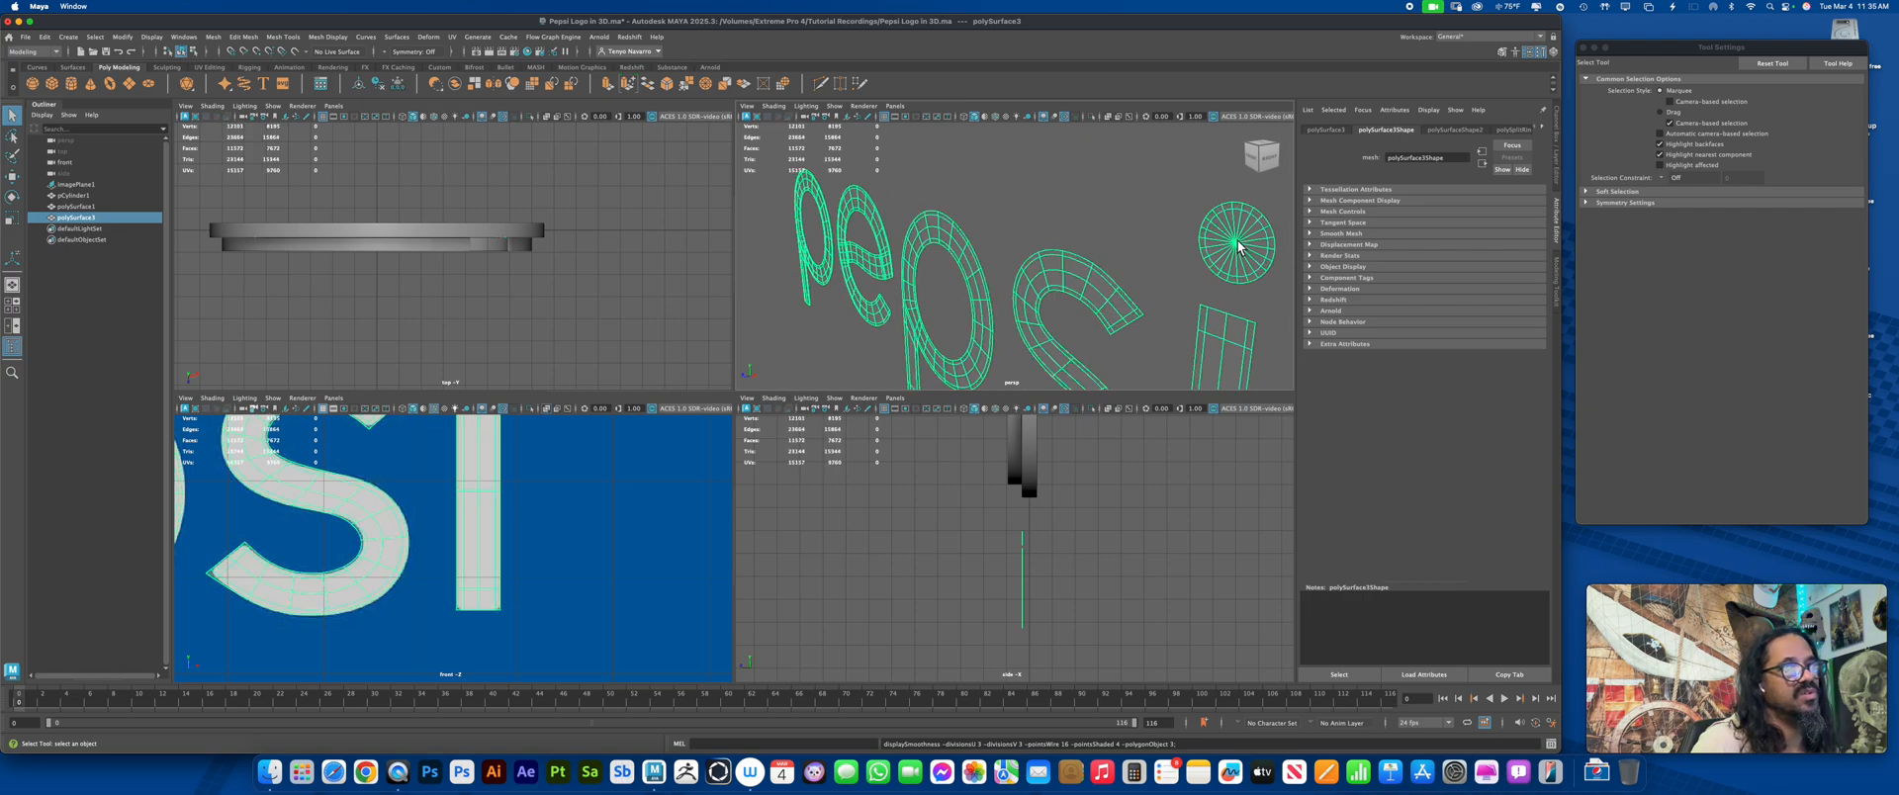
key(1)
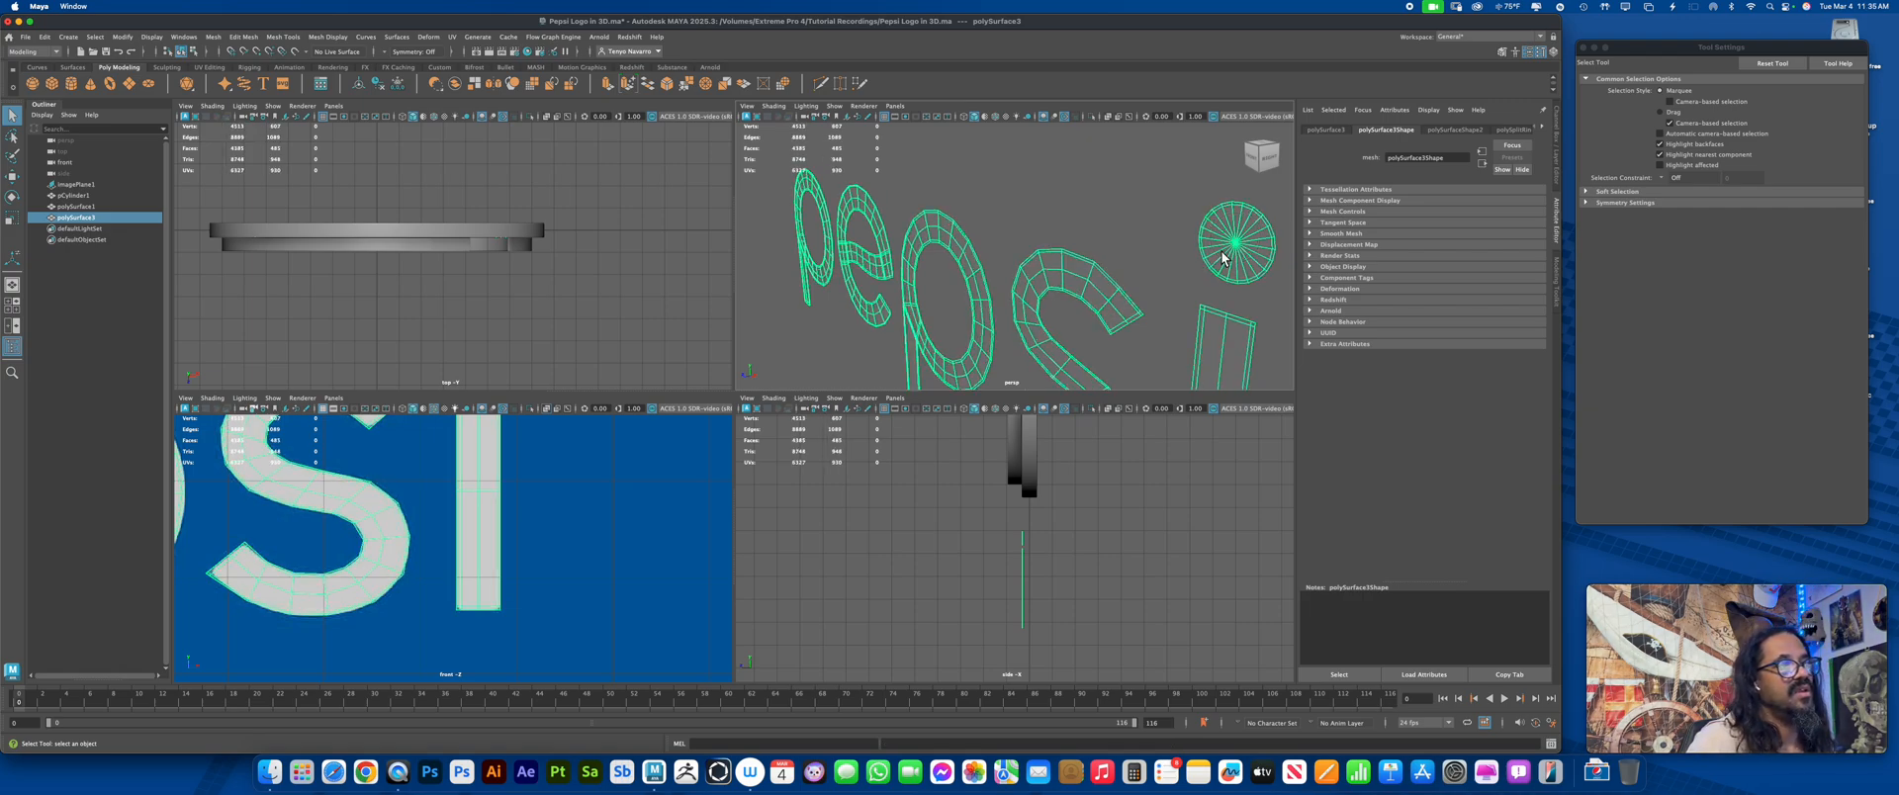
Try to move a vertex on the smooth-previewed s in depth, then return the mesh to unsmoothed object mode
alt+drag(1227, 262, 1106, 284)
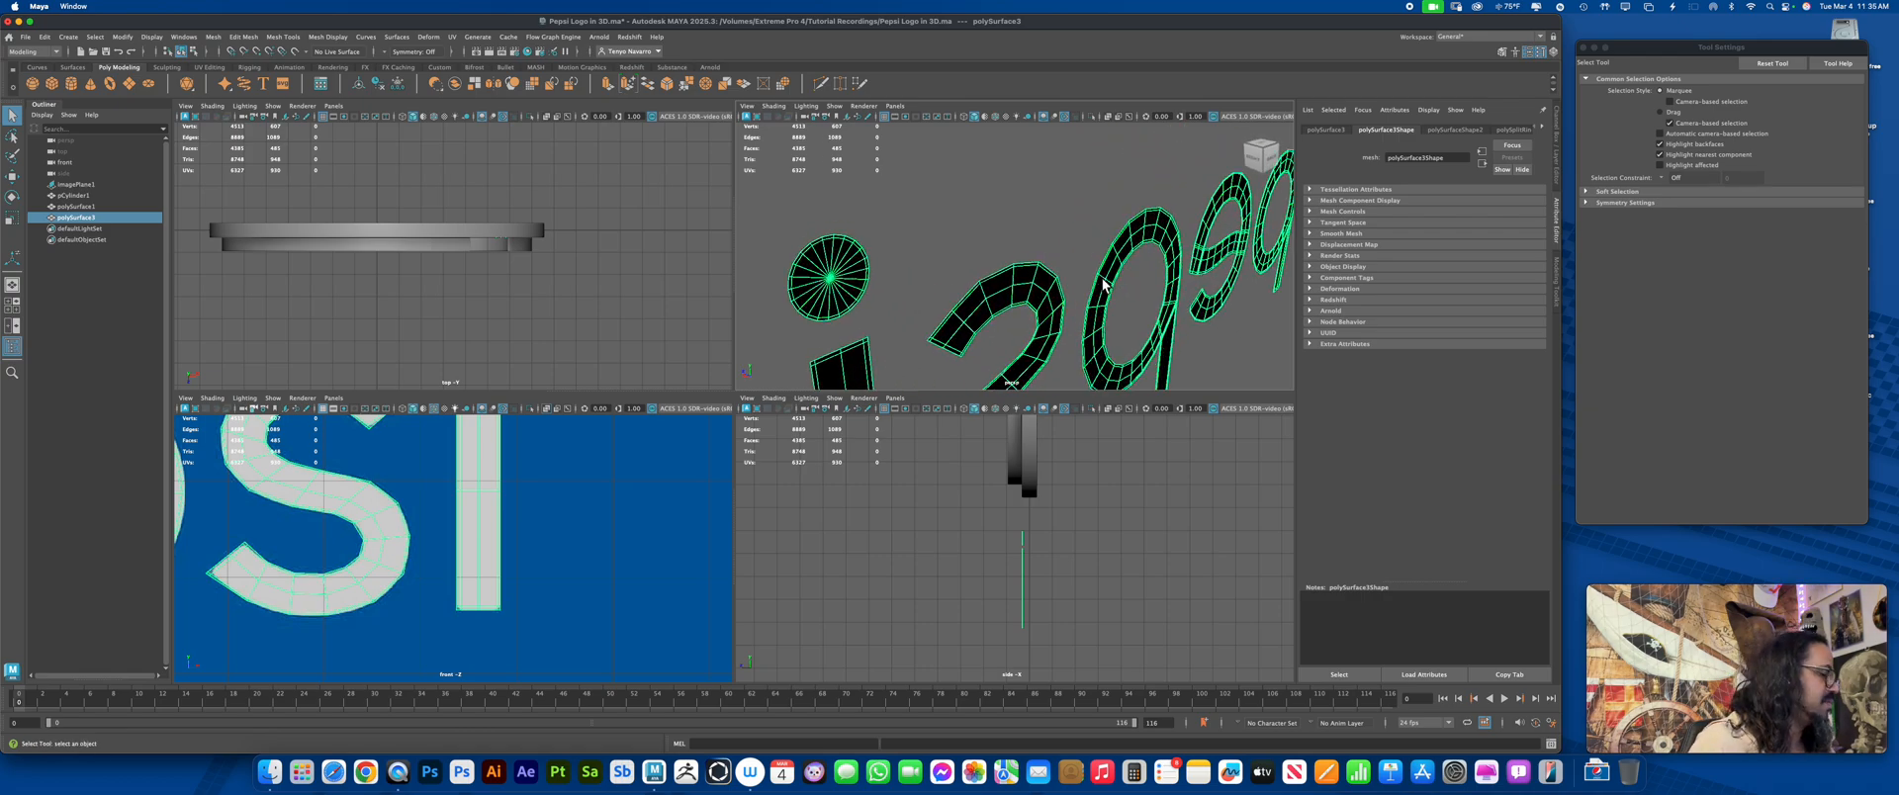
right_drag(1019, 294, 1019, 295)
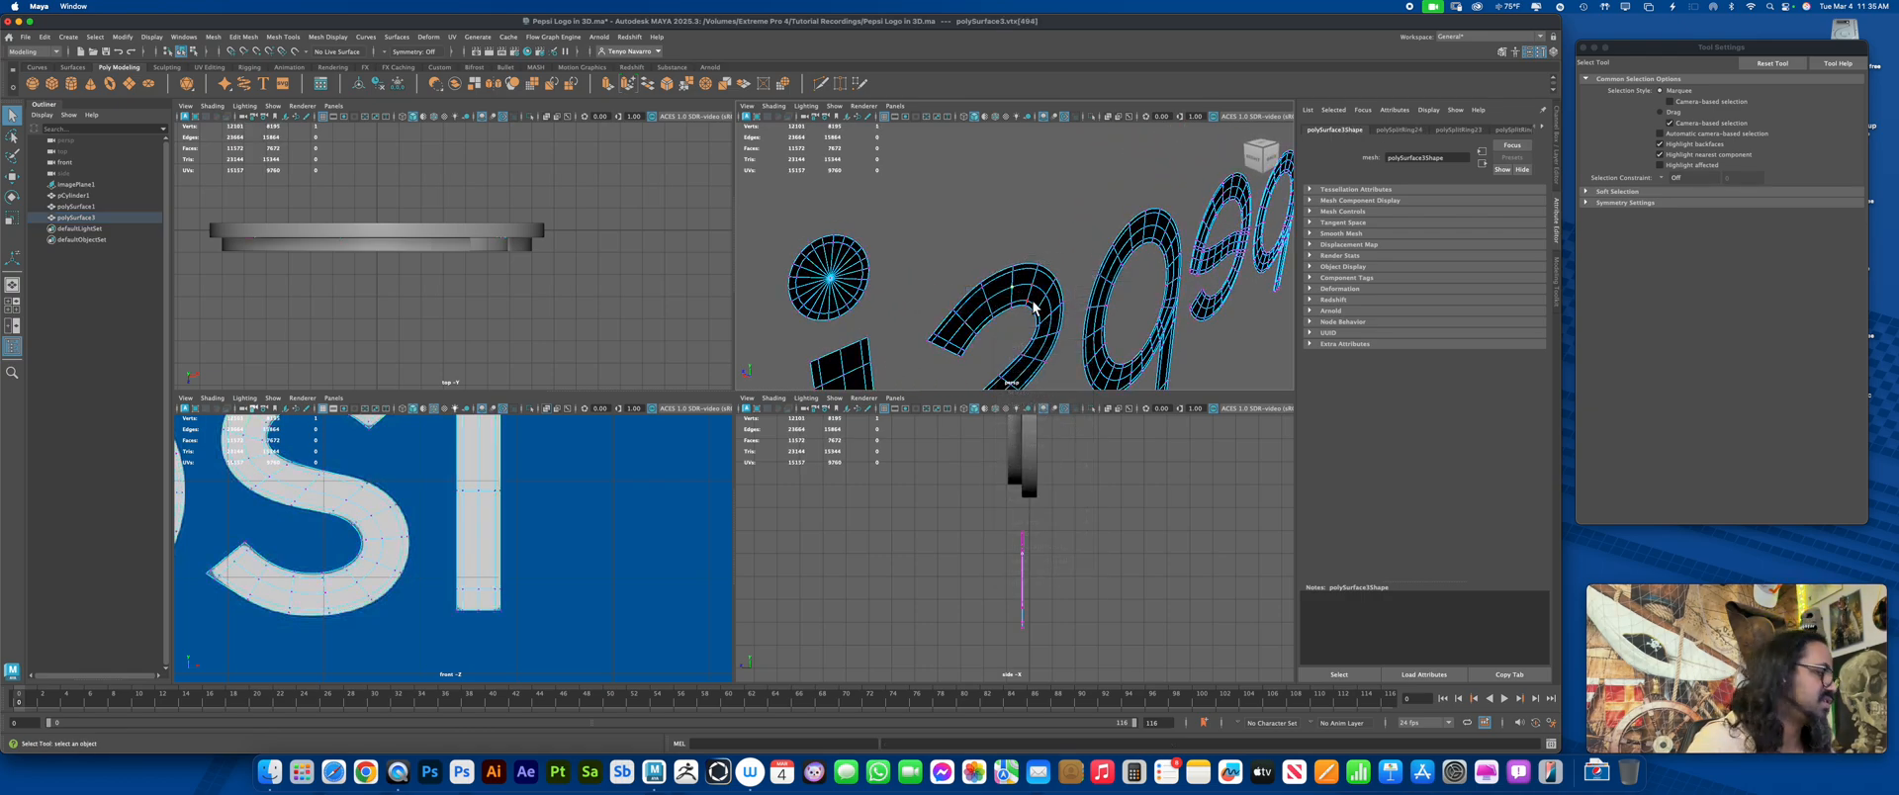
key(w)
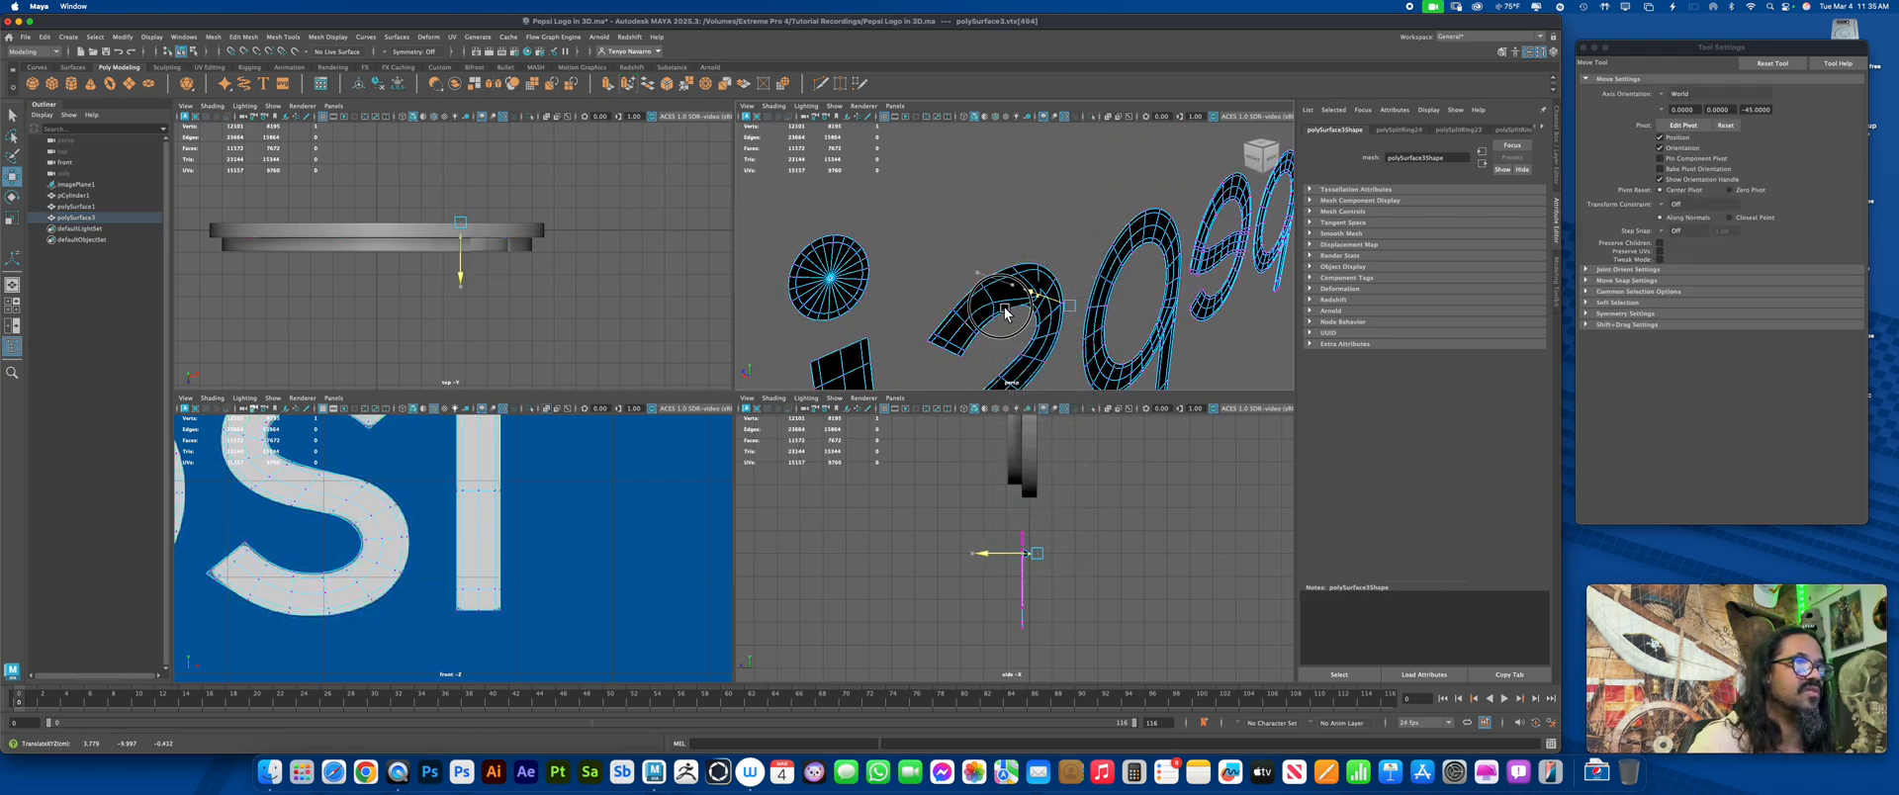
drag(1006, 313, 1031, 275)
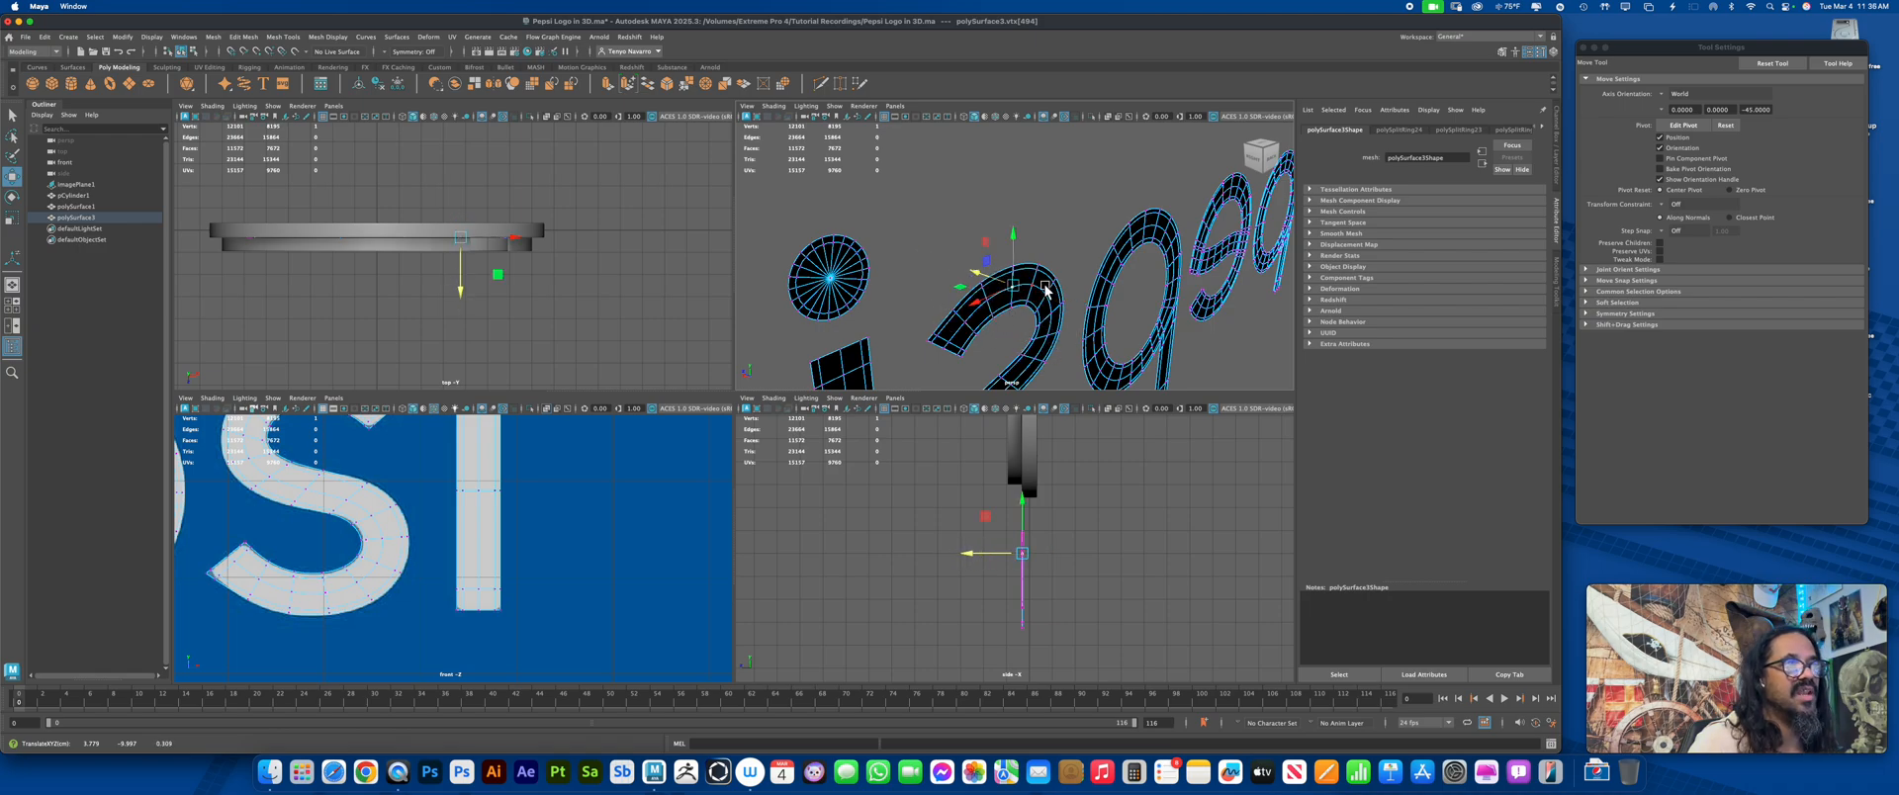
key(z)
alt+drag(991, 330, 1039, 285)
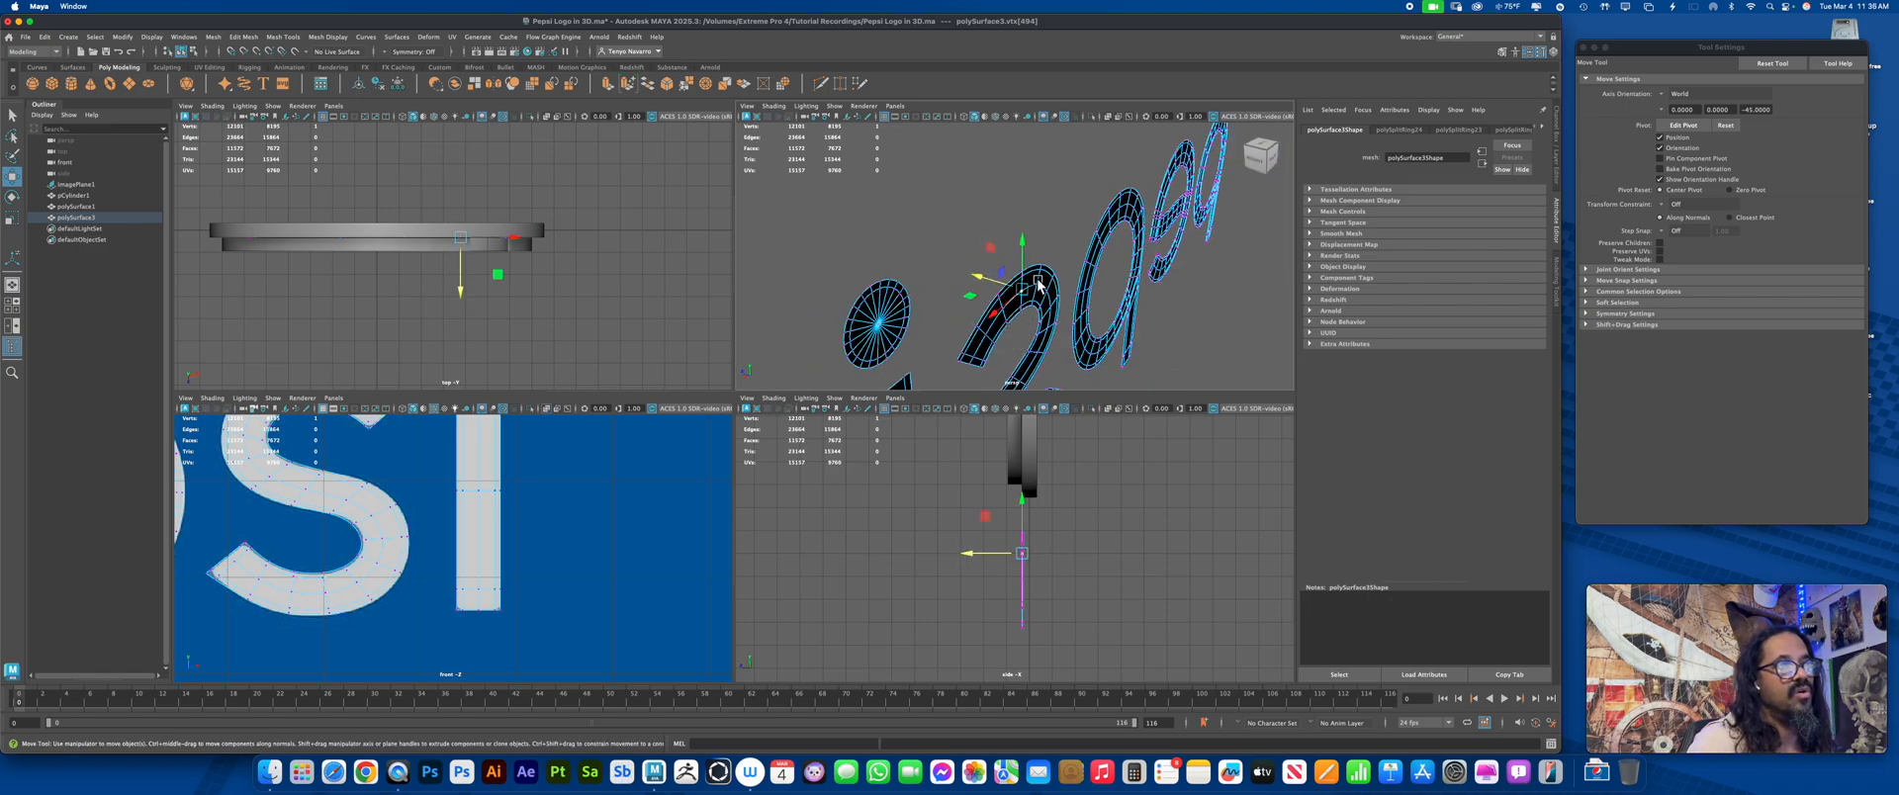
right_drag(1034, 291, 1057, 276)
alt+drag(1049, 285, 1097, 273)
key(1)
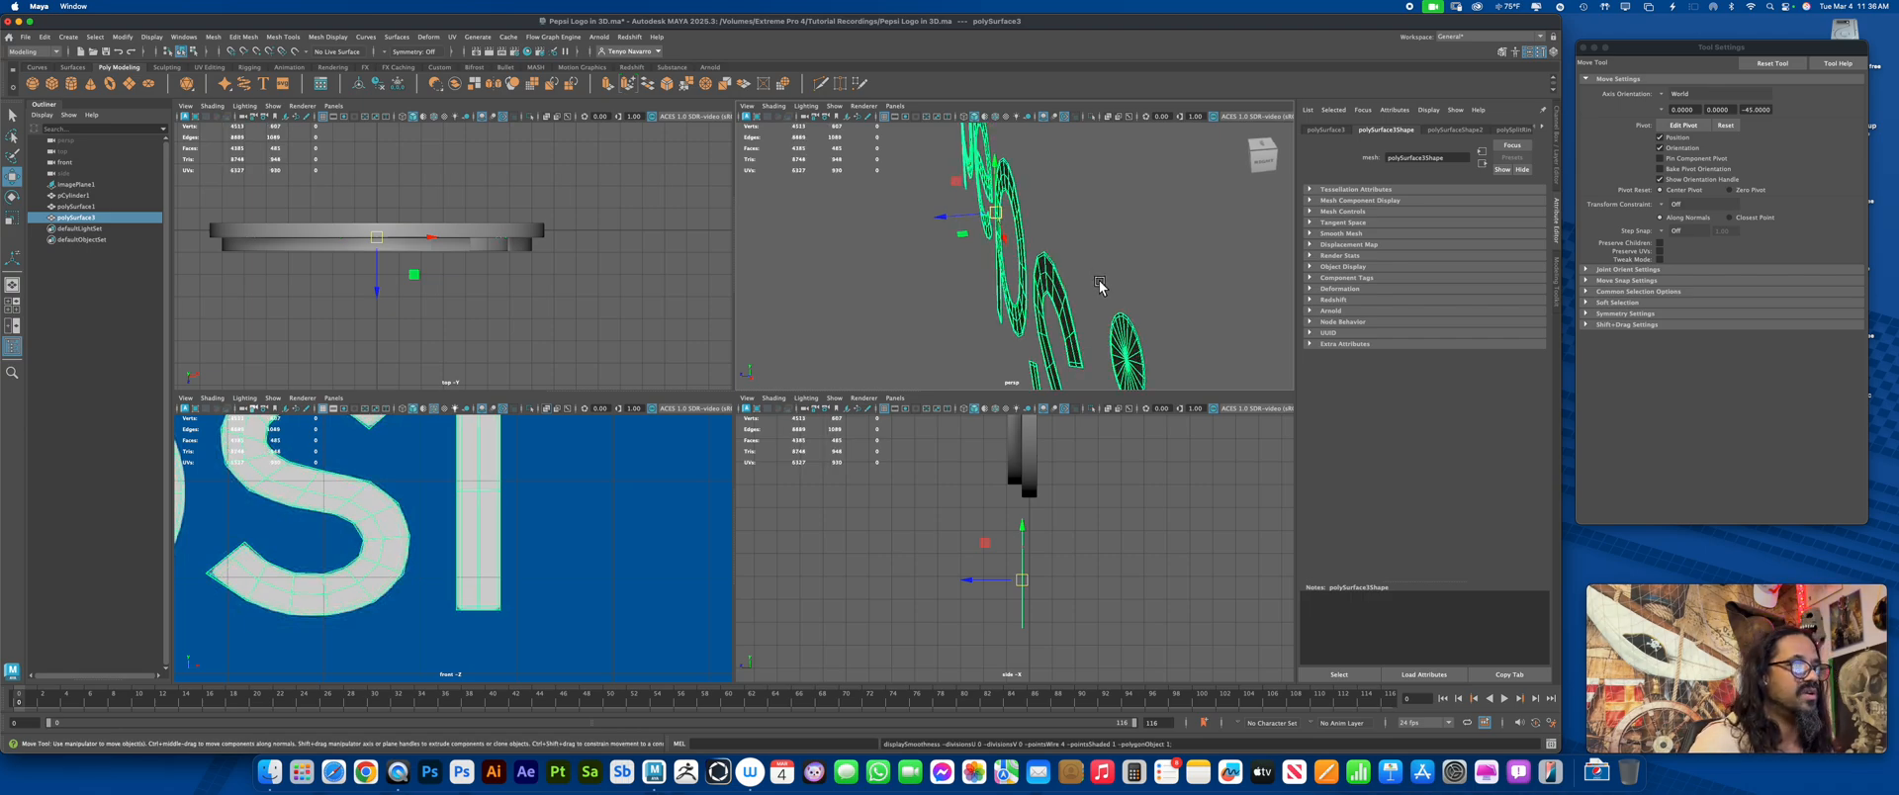
Extrude all the letter faces forward by a thin slice as a supporting edge near the back of the letters
key(ctrl+e)
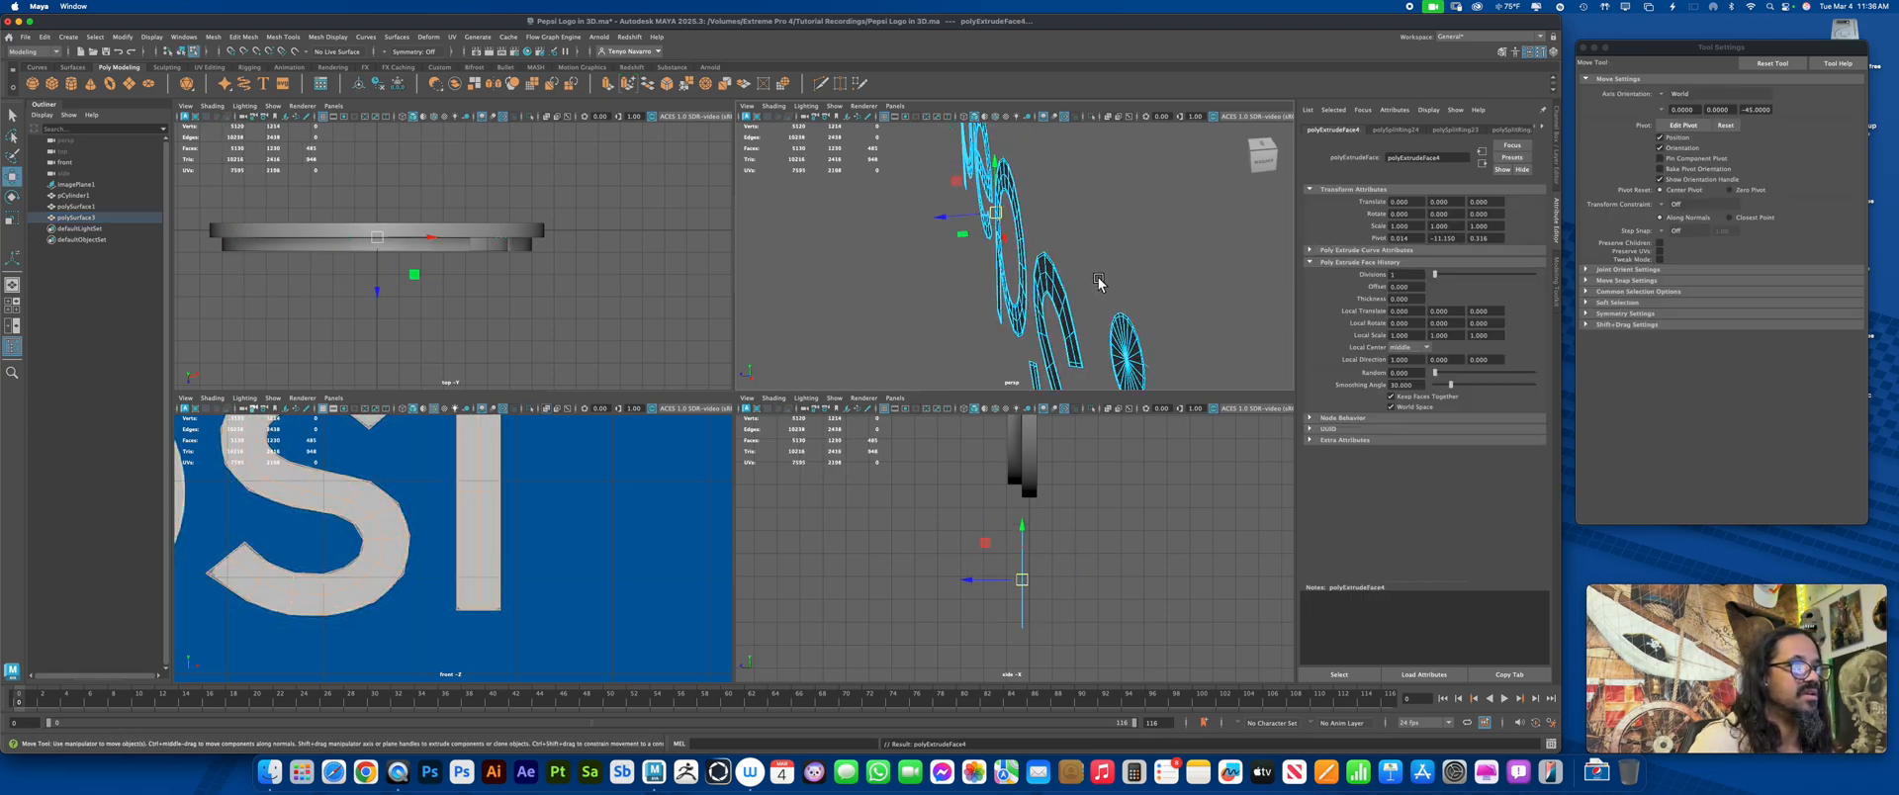
click(969, 218)
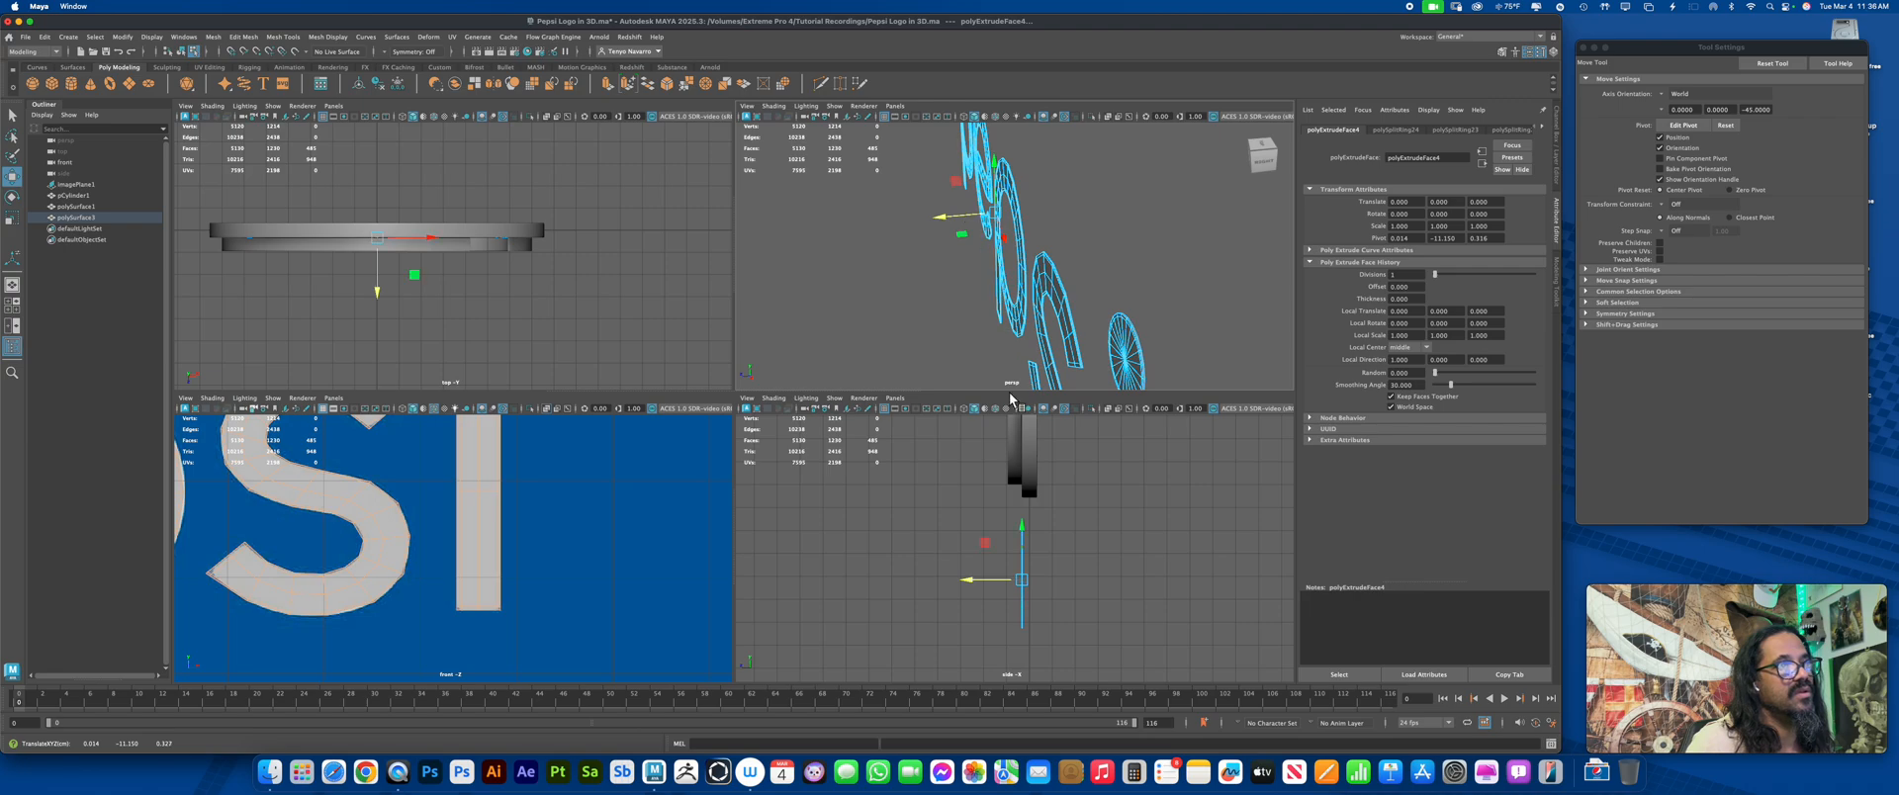
click(1074, 662)
mouse_move(1074, 662)
alt+middle_down()
mouse_move(1118, 693)
mouse_move(1175, 624)
alt+middle_up()
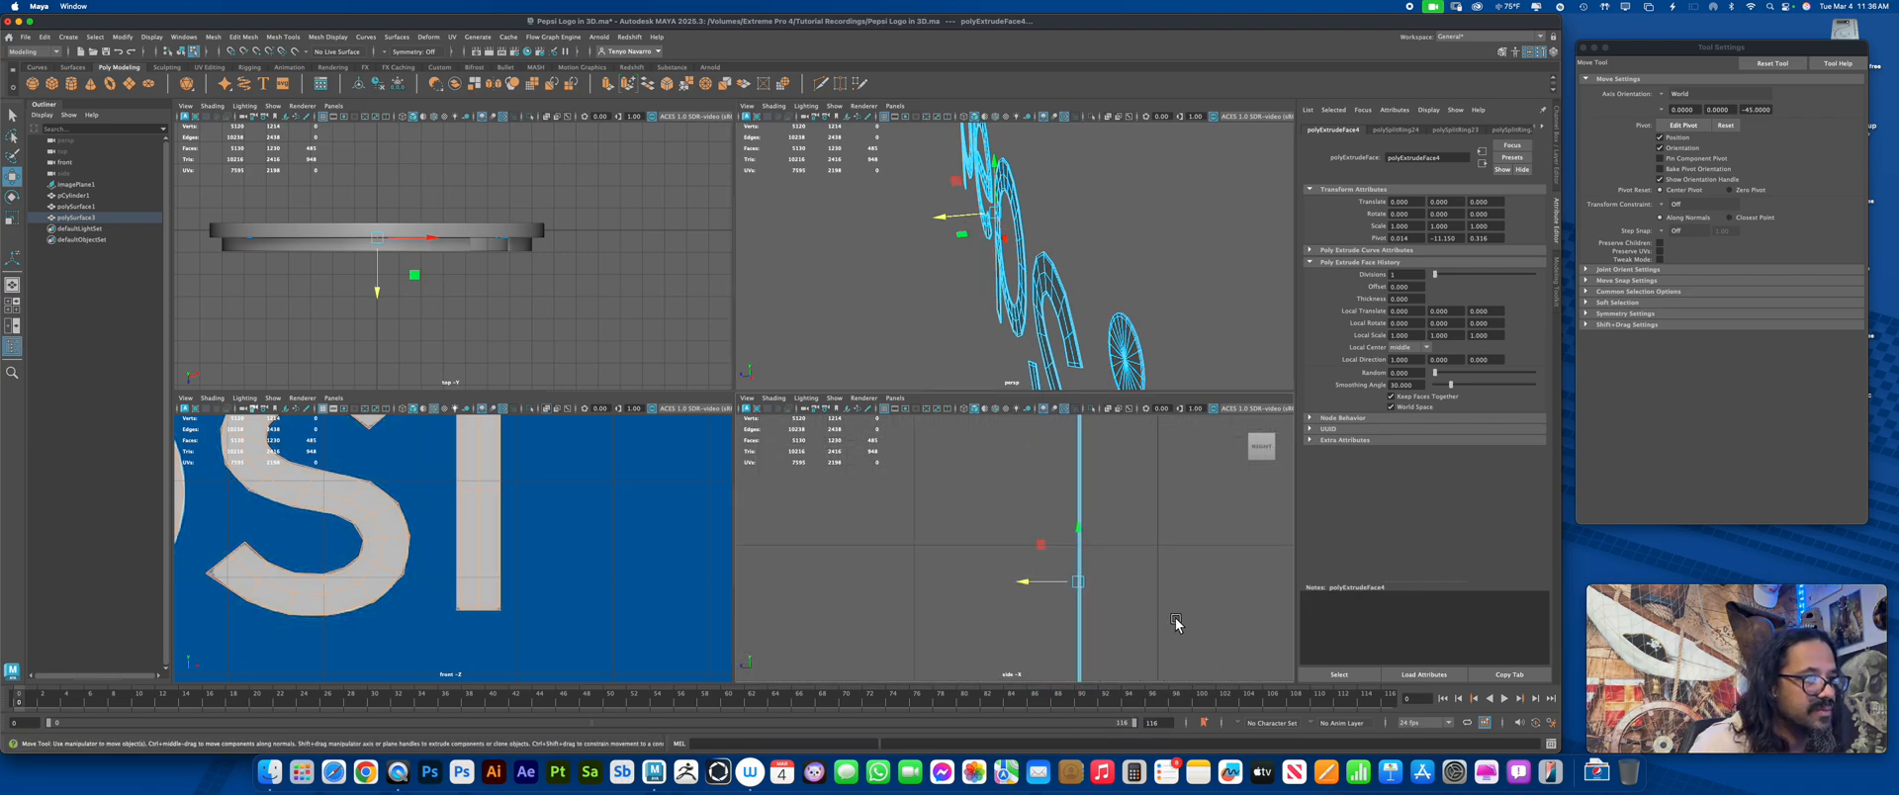
drag(1057, 582, 1054, 583)
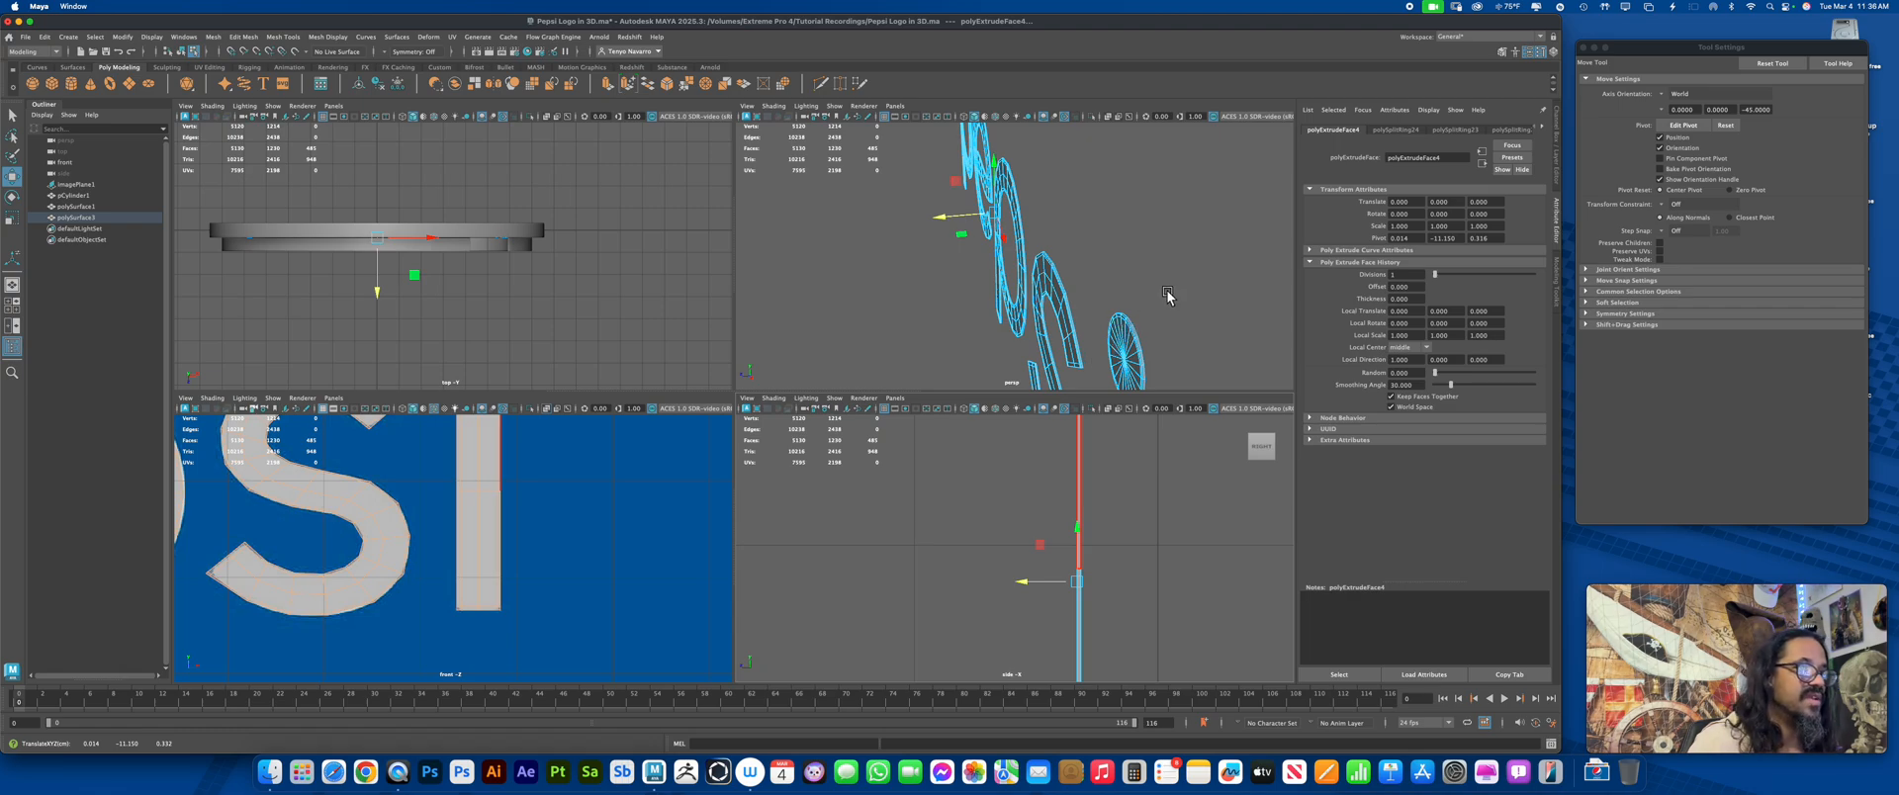
Extrude the letter faces forward again for the main thickness, add a thin supporting layer at the front, and return to object mode
key(ctrl+e)
key(w)
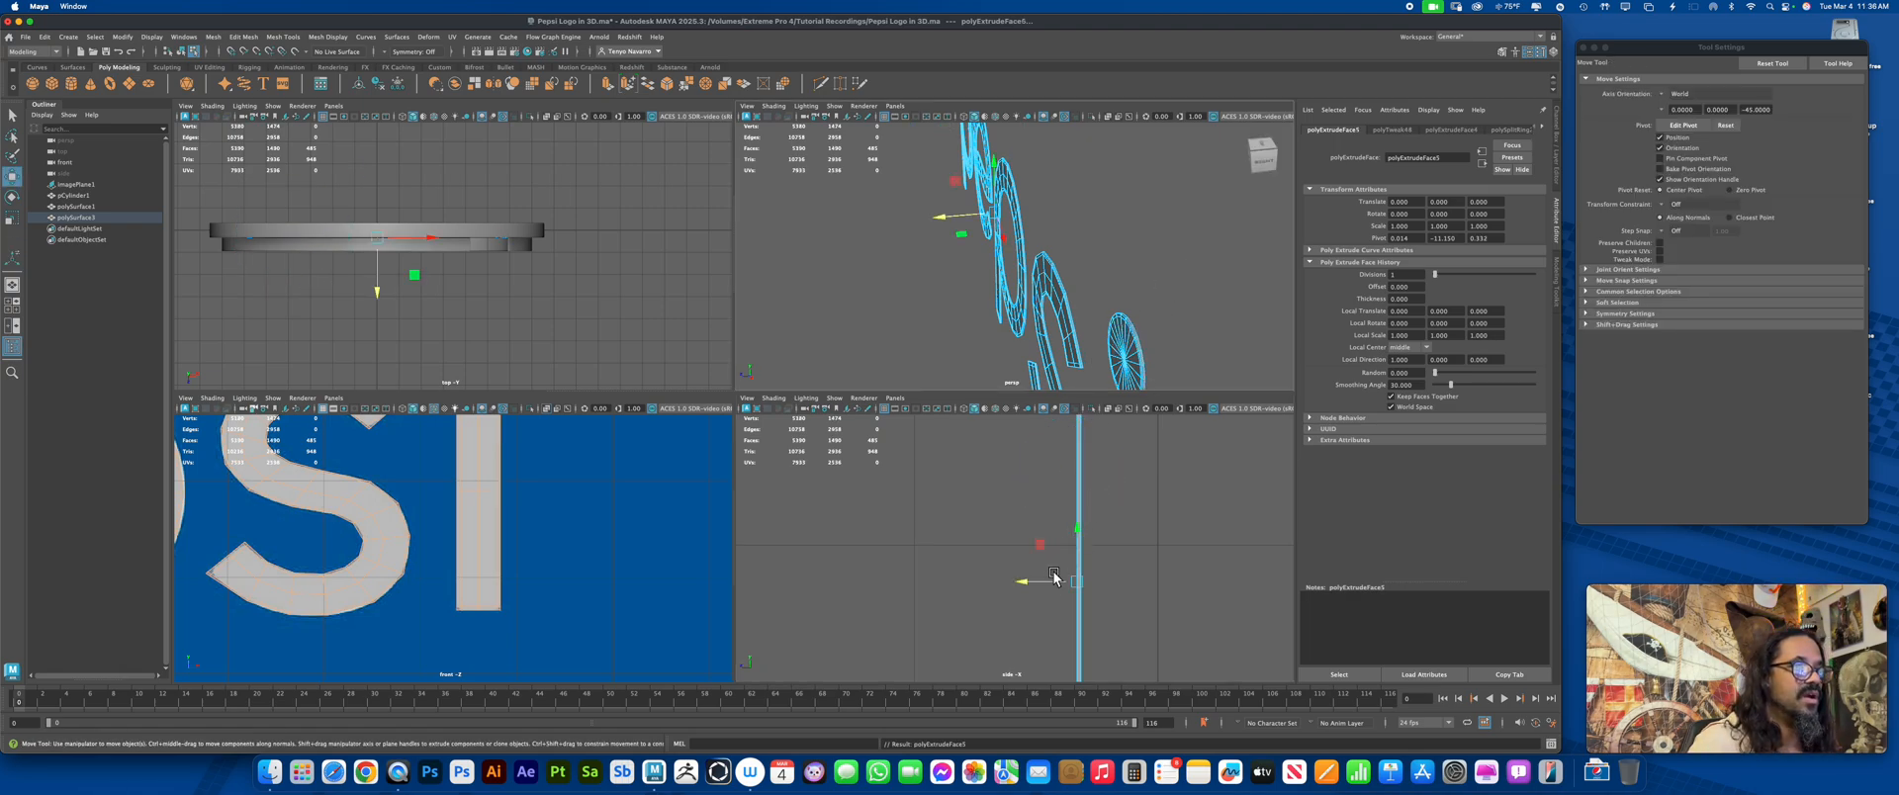
drag(1056, 584, 1023, 584)
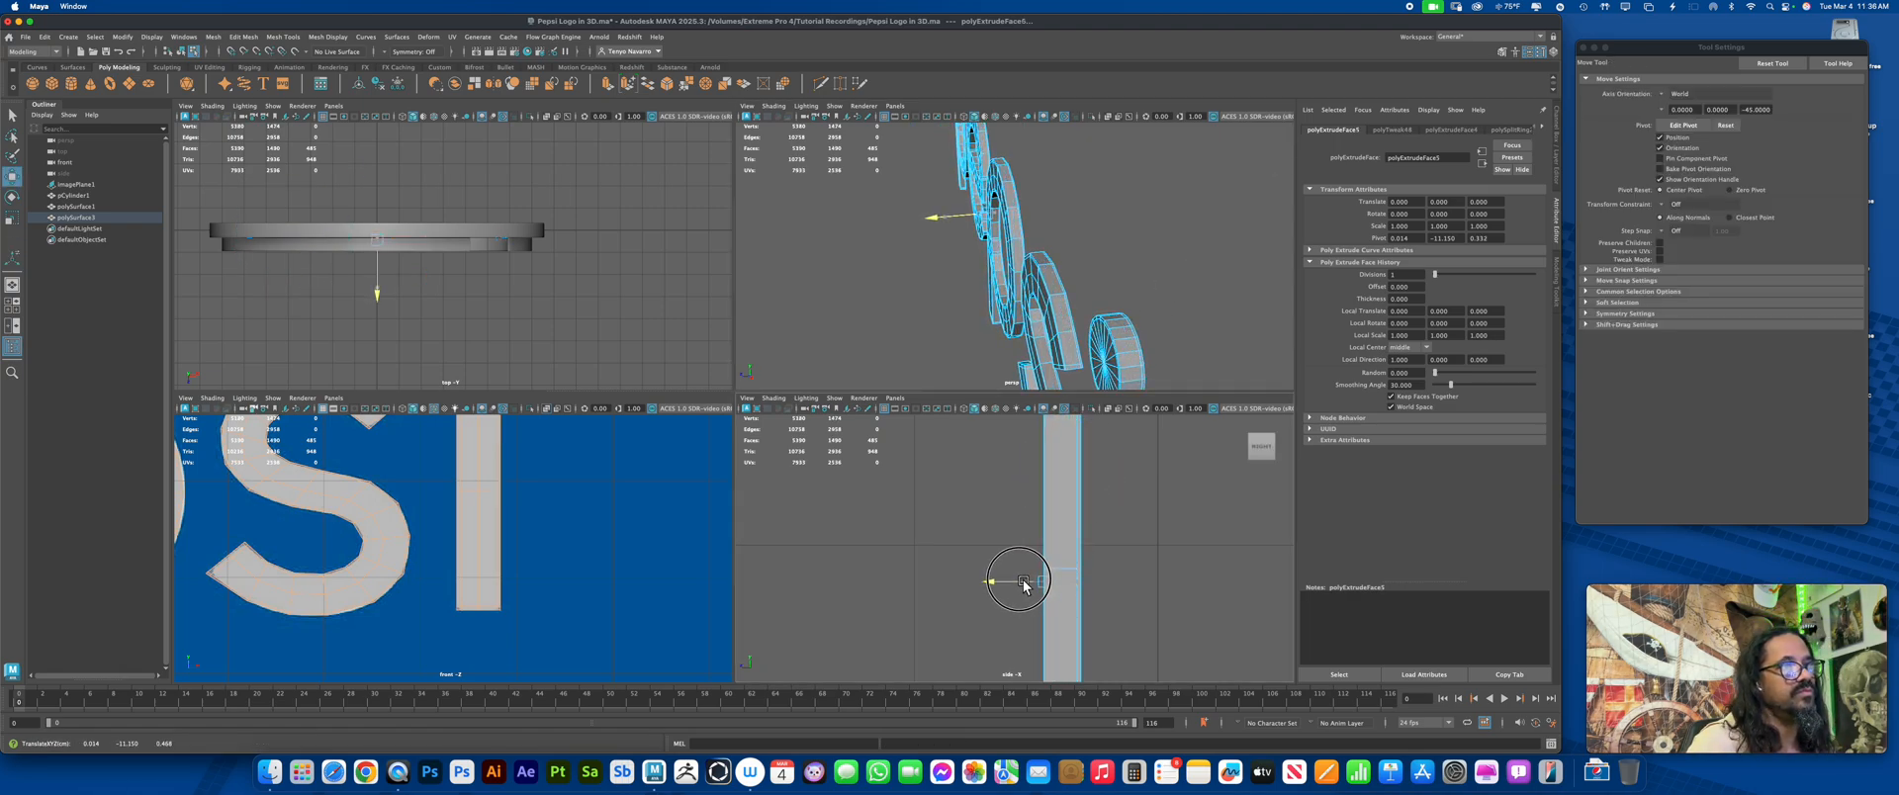
scroll(1023, 587, down, 5)
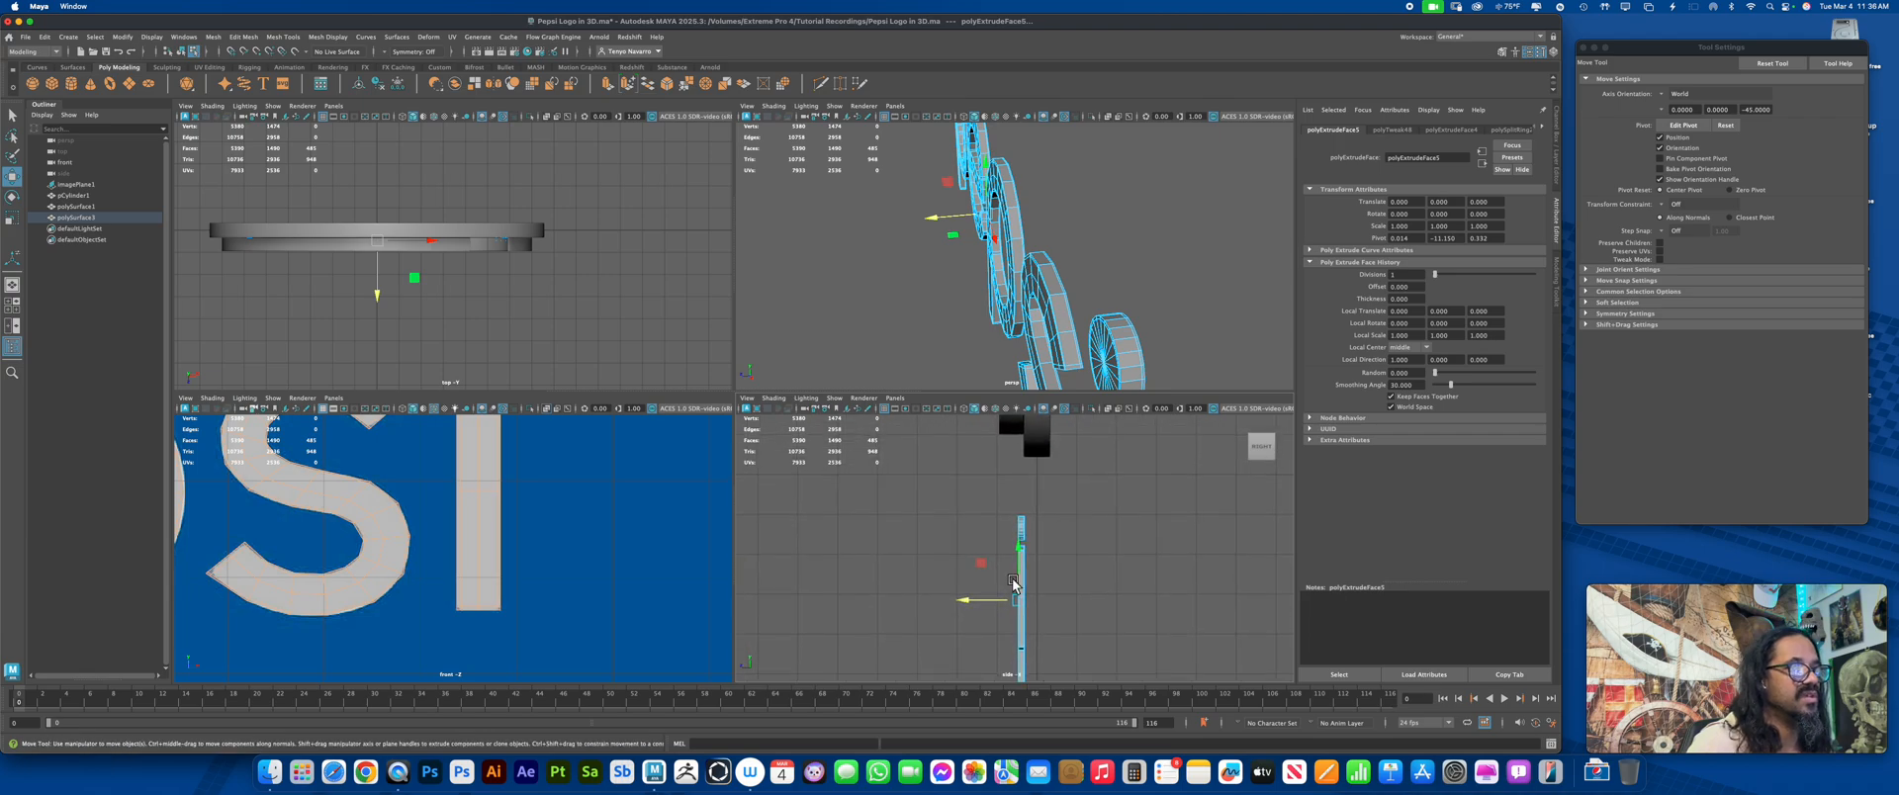
drag(996, 599, 983, 600)
right_drag(1010, 529, 791, 368)
click(1141, 316)
Examine the thickened letters in perspective from several angles against the logo disc and reference image
key(space)
alt+drag(772, 391, 886, 539)
alt+right_drag(886, 544, 763, 465)
alt+drag(763, 465, 841, 538)
alt+middle_drag(841, 538, 866, 494)
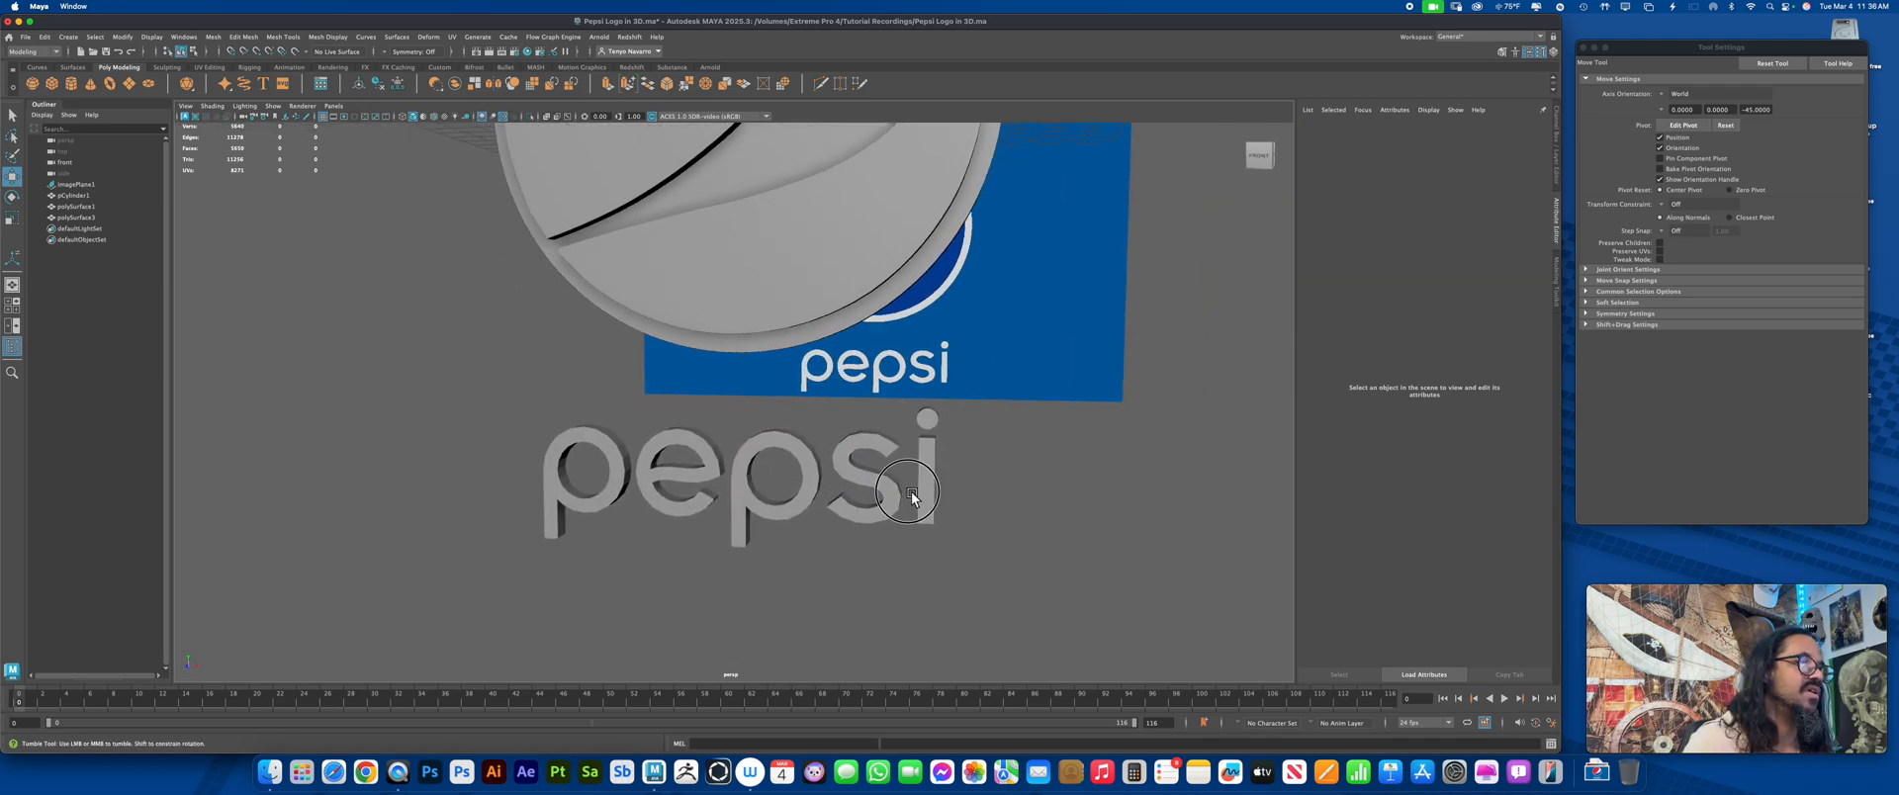
alt+drag(911, 490, 903, 566)
alt+drag(989, 360, 899, 530)
click(1005, 378)
Smooth the letters mesh with 2 divisions, then return it to object mode and deselect it
click(876, 574)
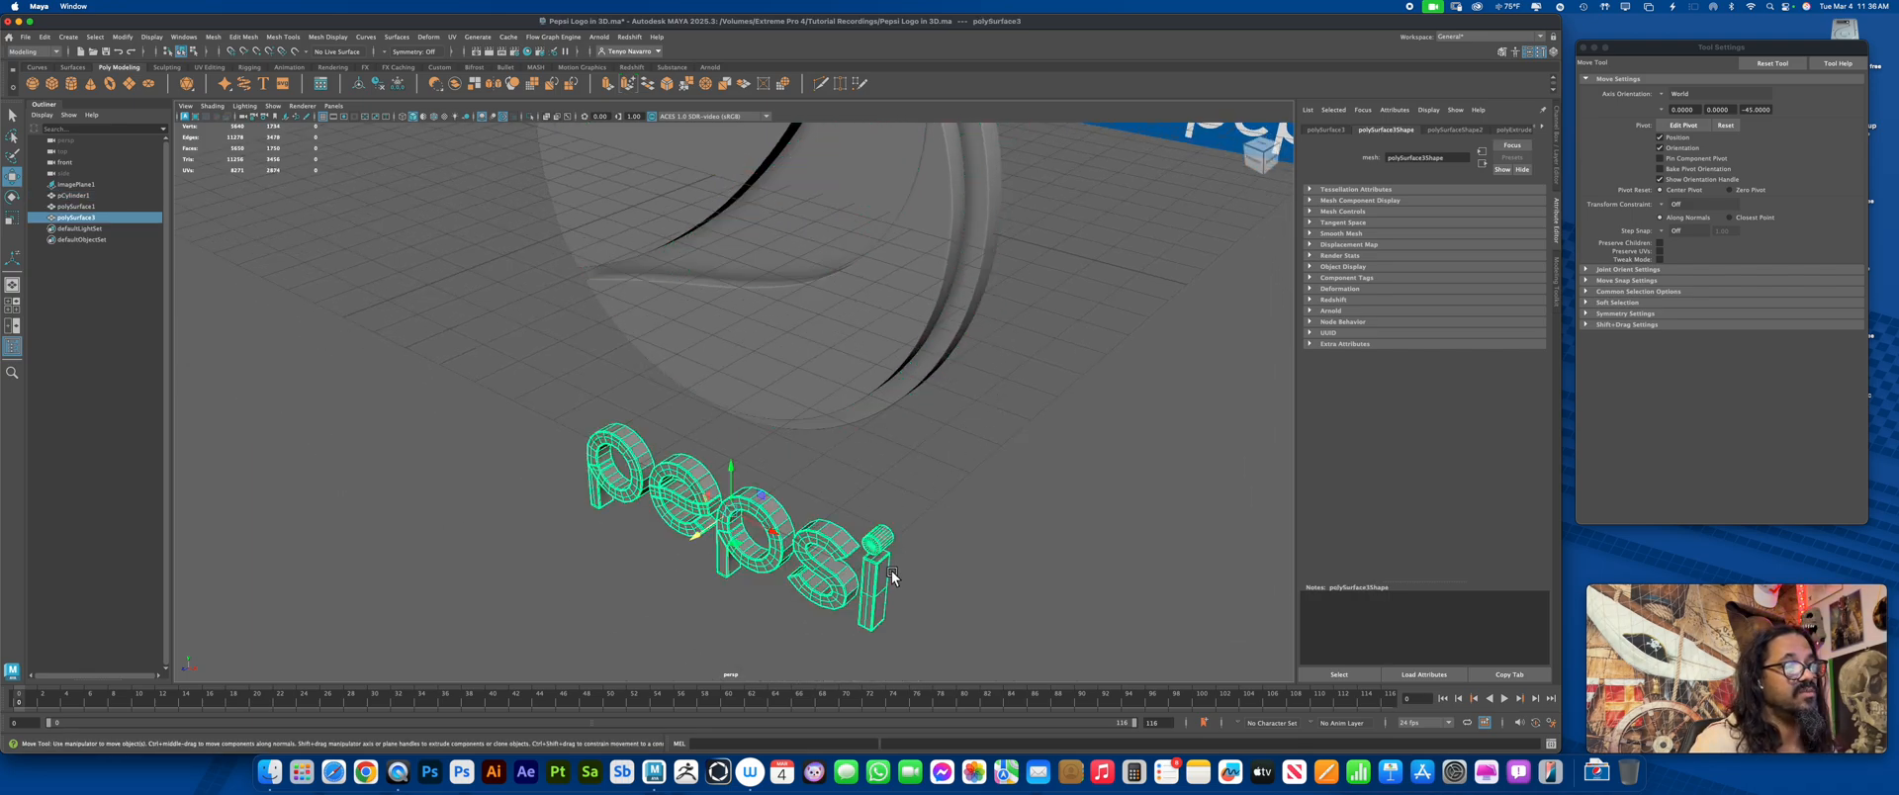
alt+right_drag(892, 571, 934, 597)
alt+middle_drag(934, 591, 928, 537)
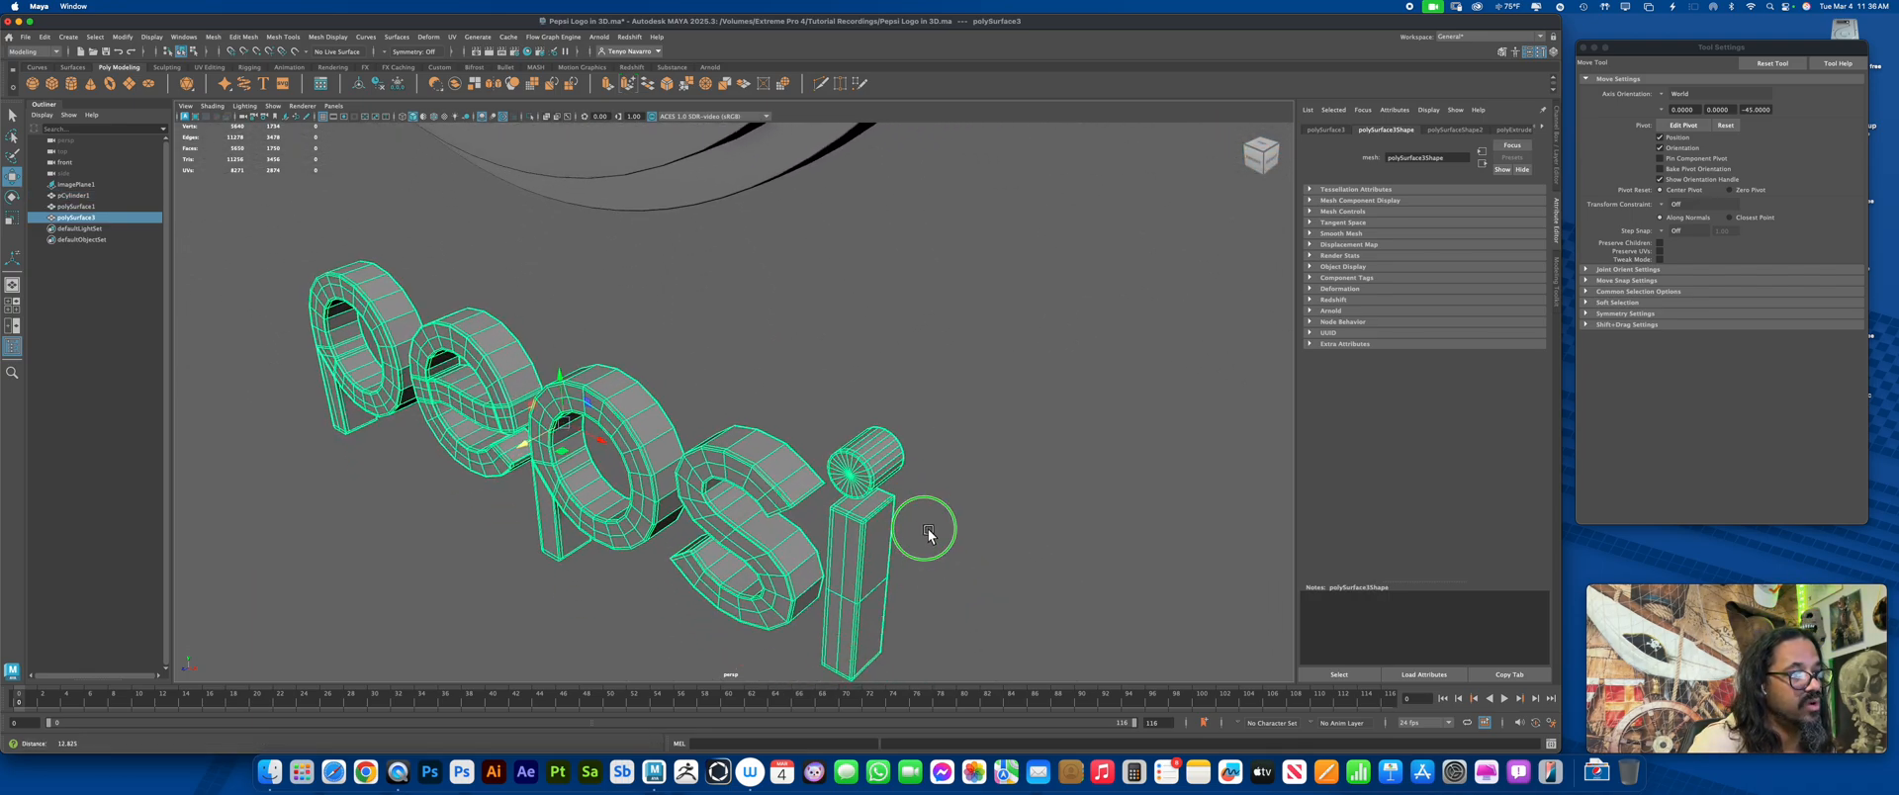
alt+right_drag(929, 537, 930, 556)
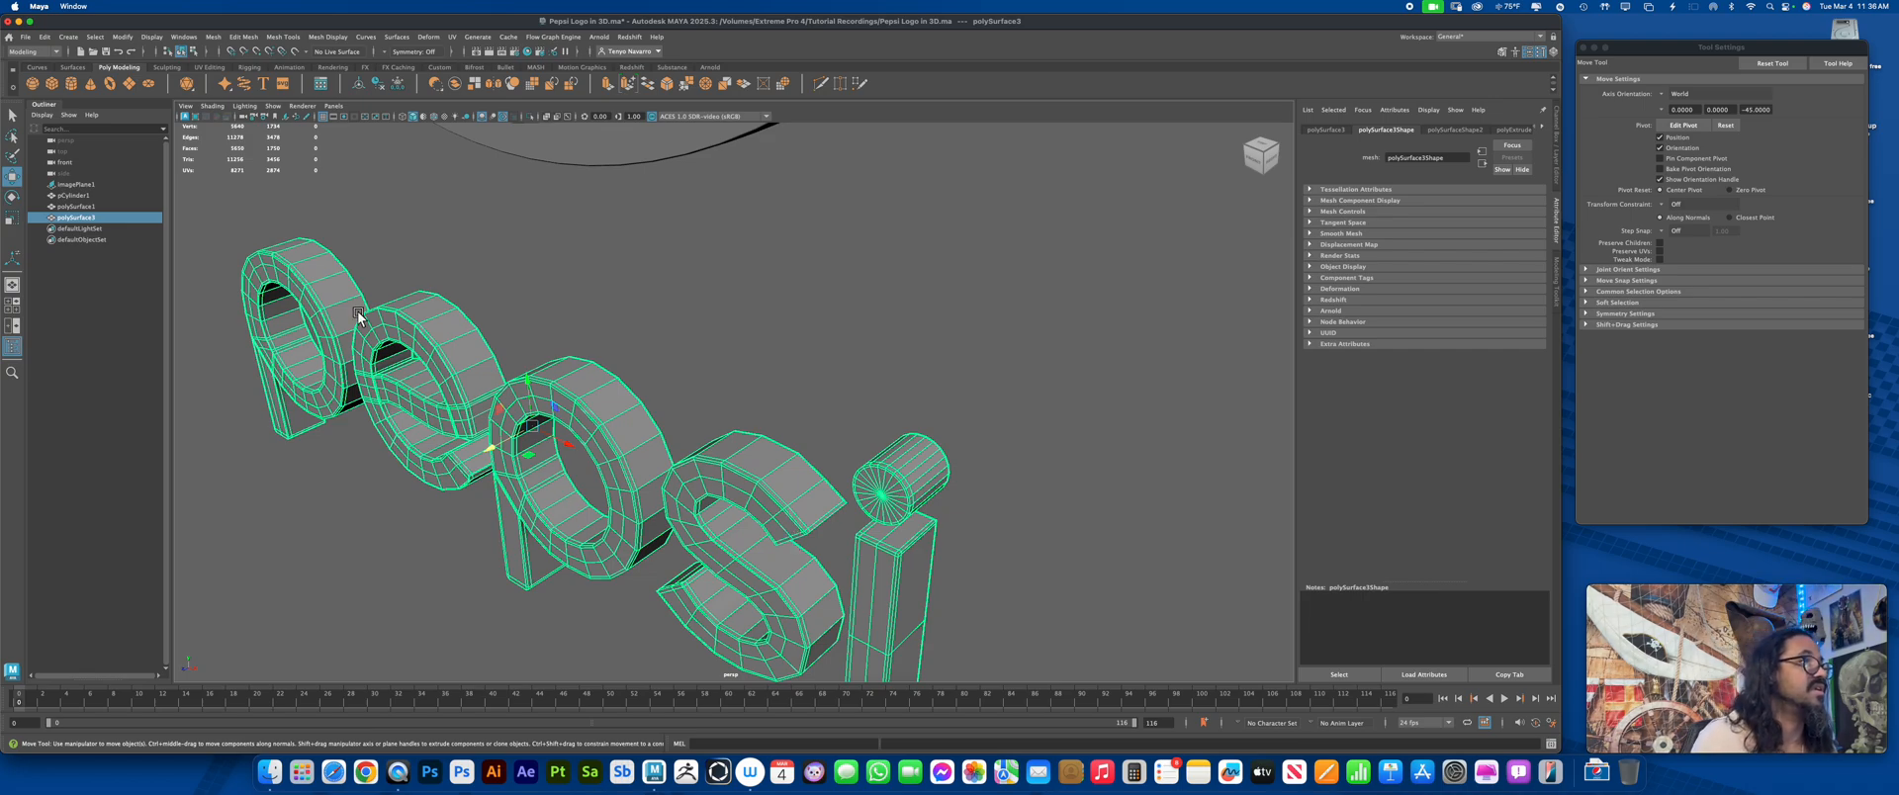
click(219, 38)
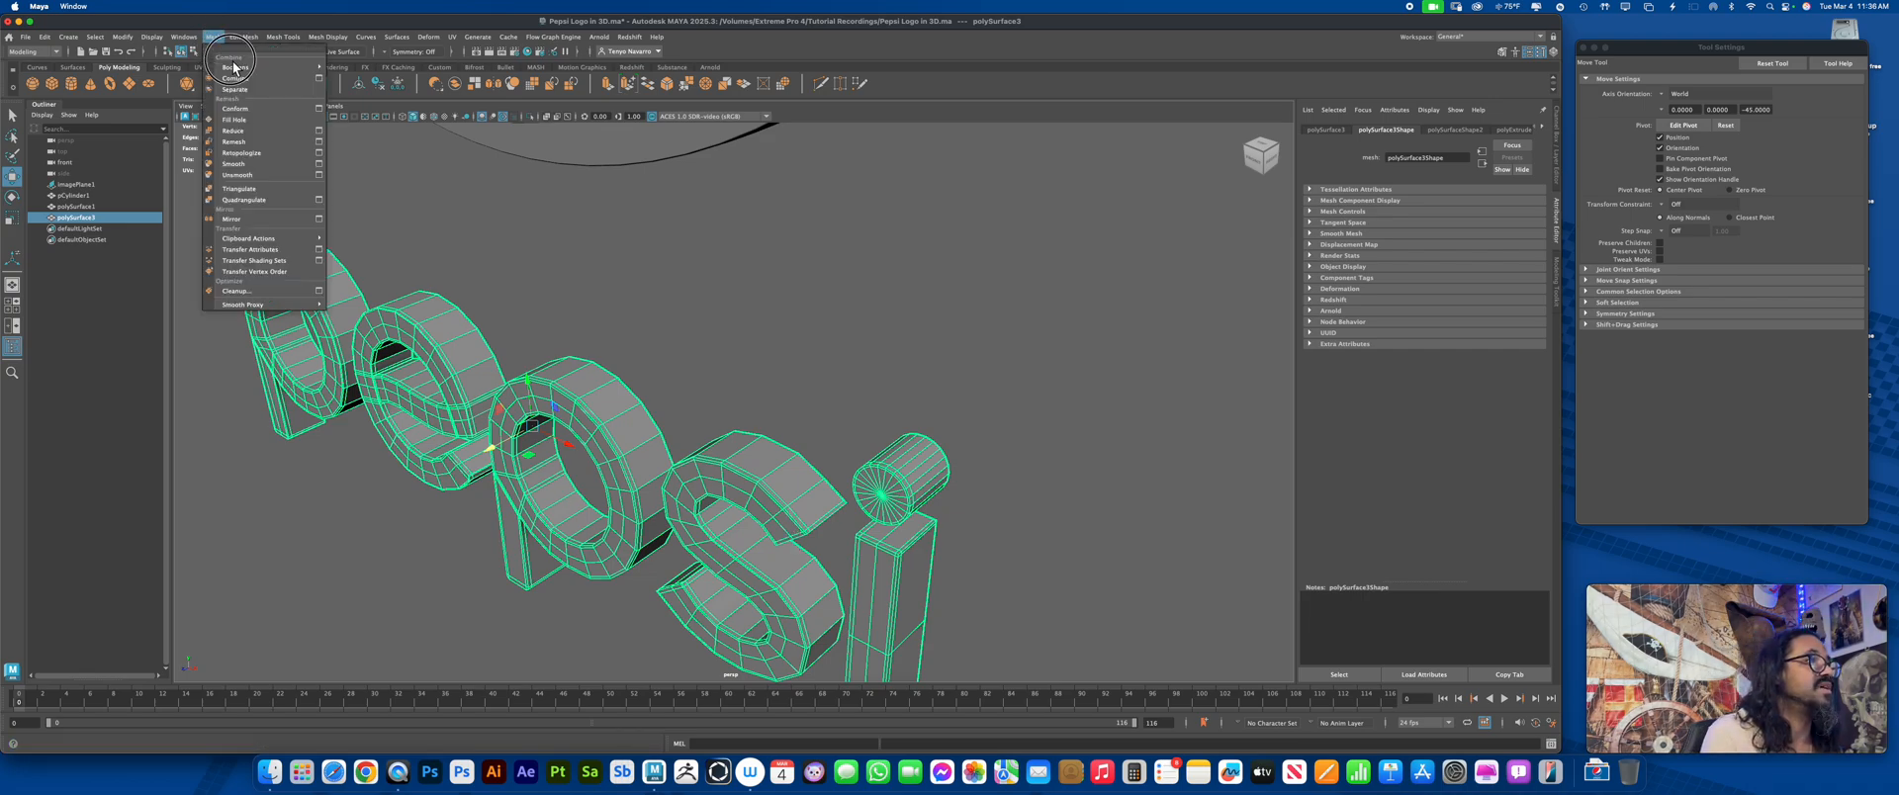
click(254, 158)
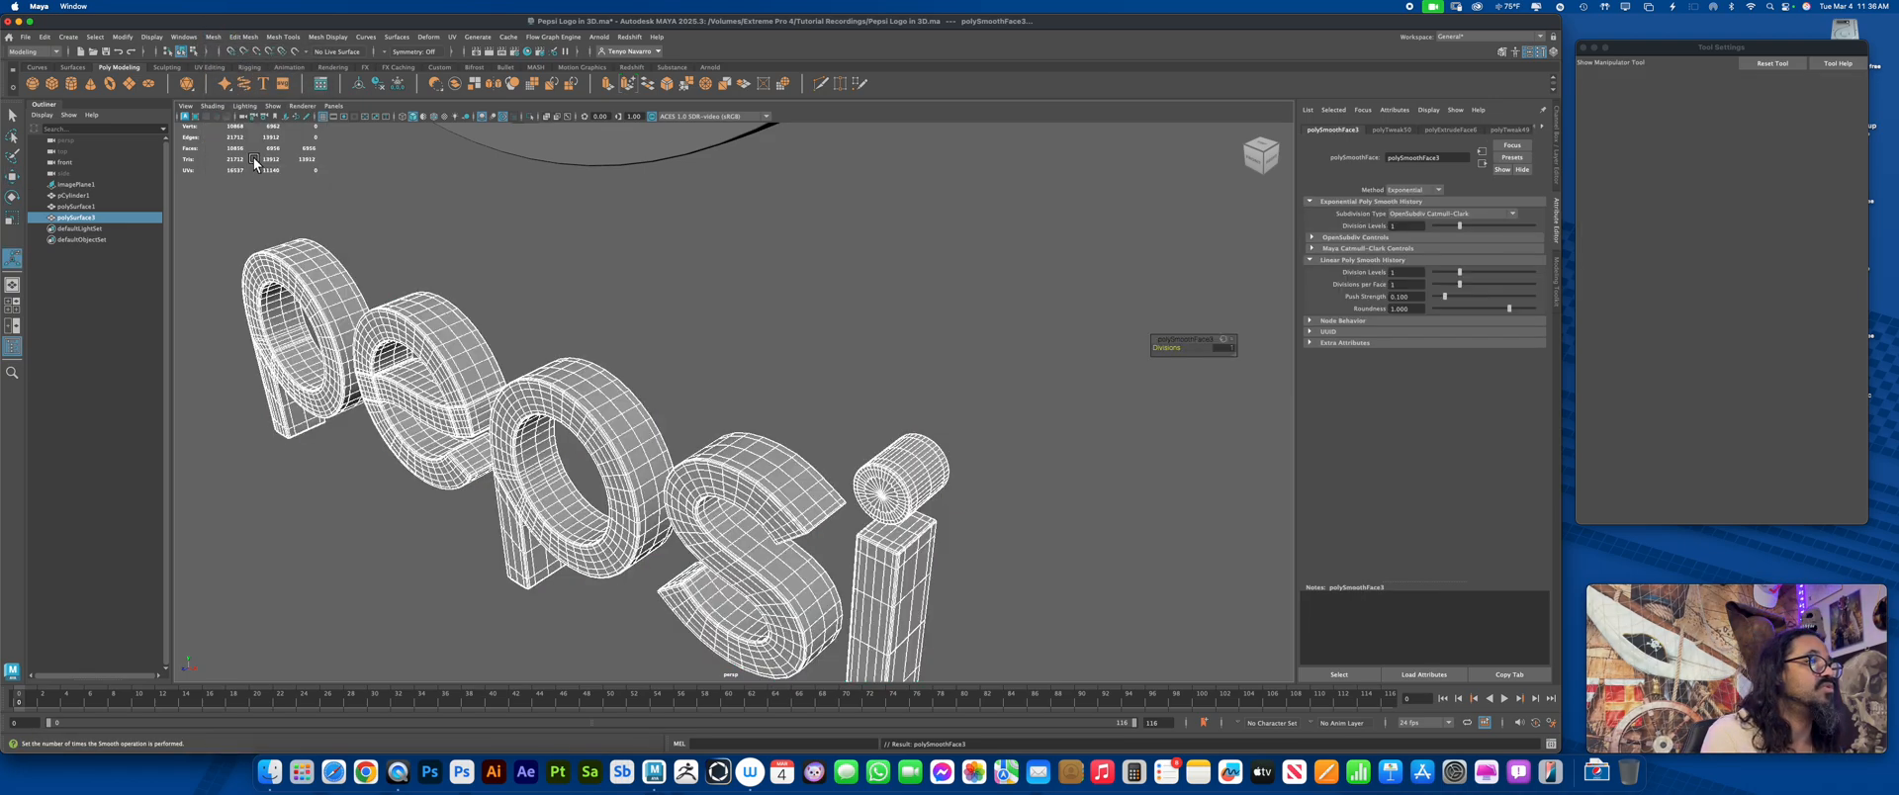
click(1232, 348)
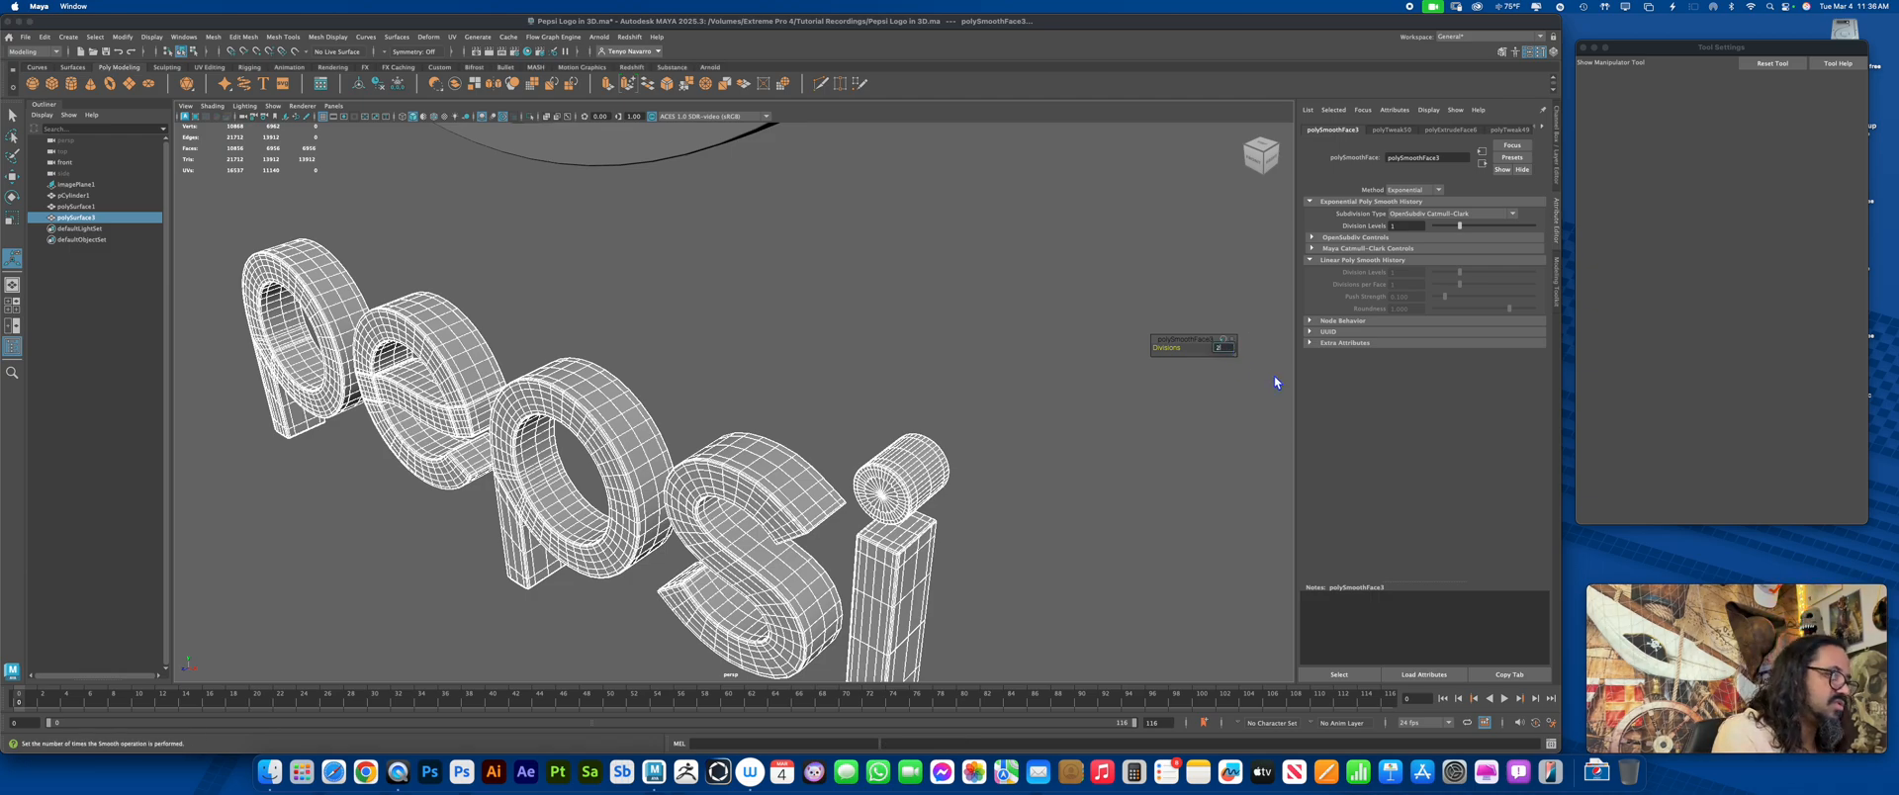
text(2)
key(Return)
key(super+z)
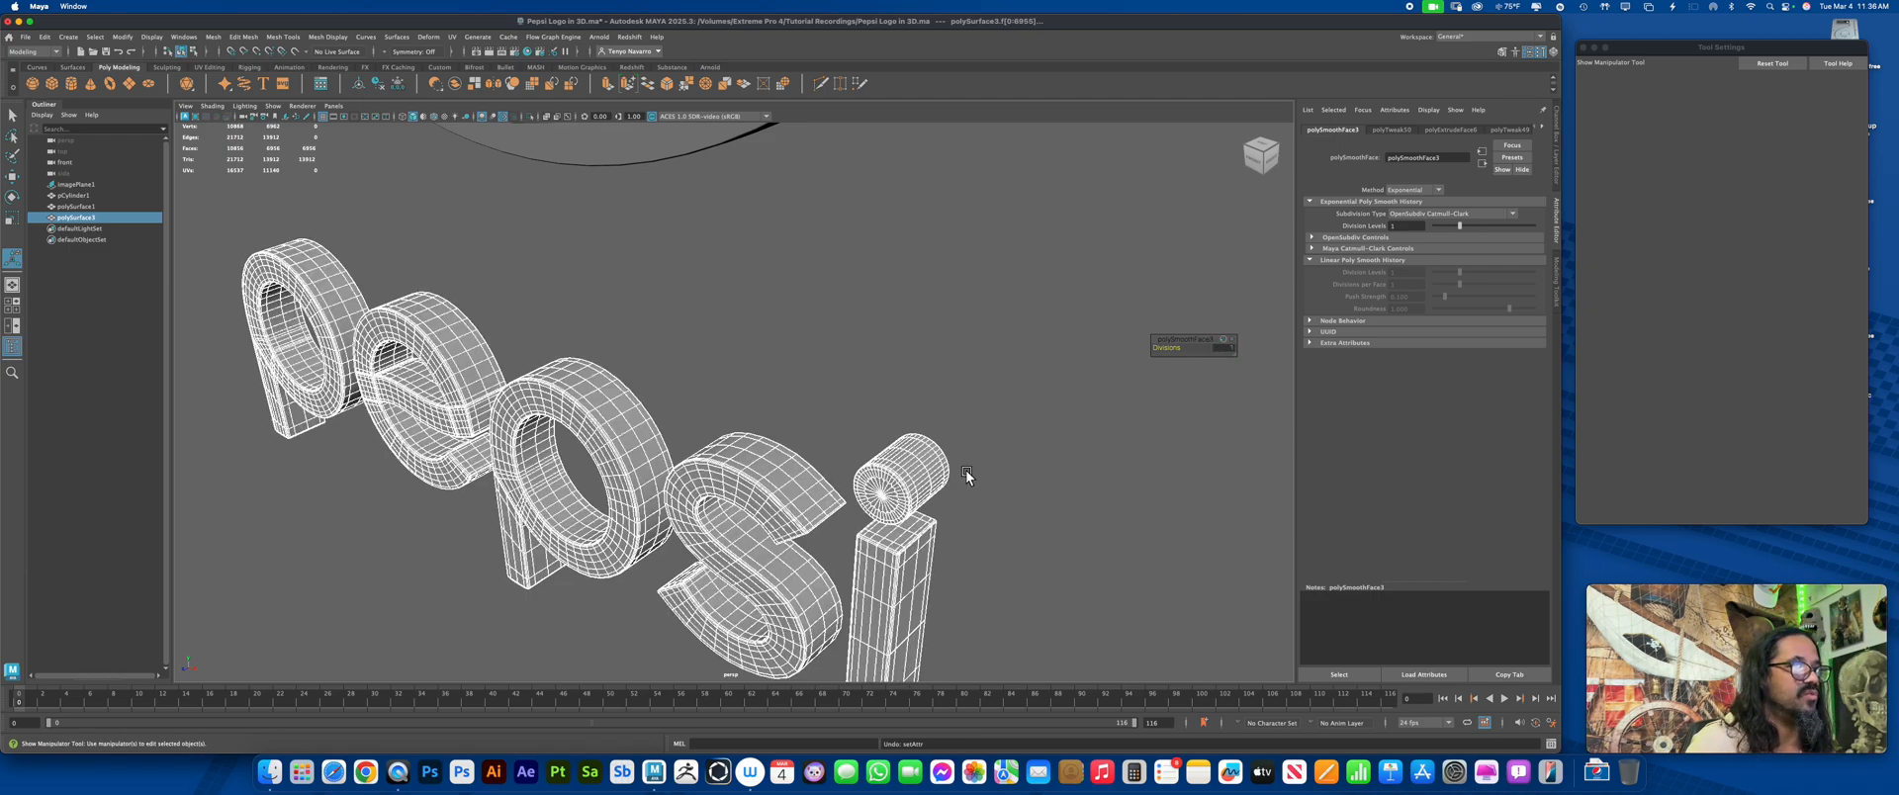
key(shift+z)
right_drag(927, 459, 991, 415)
click(1023, 465)
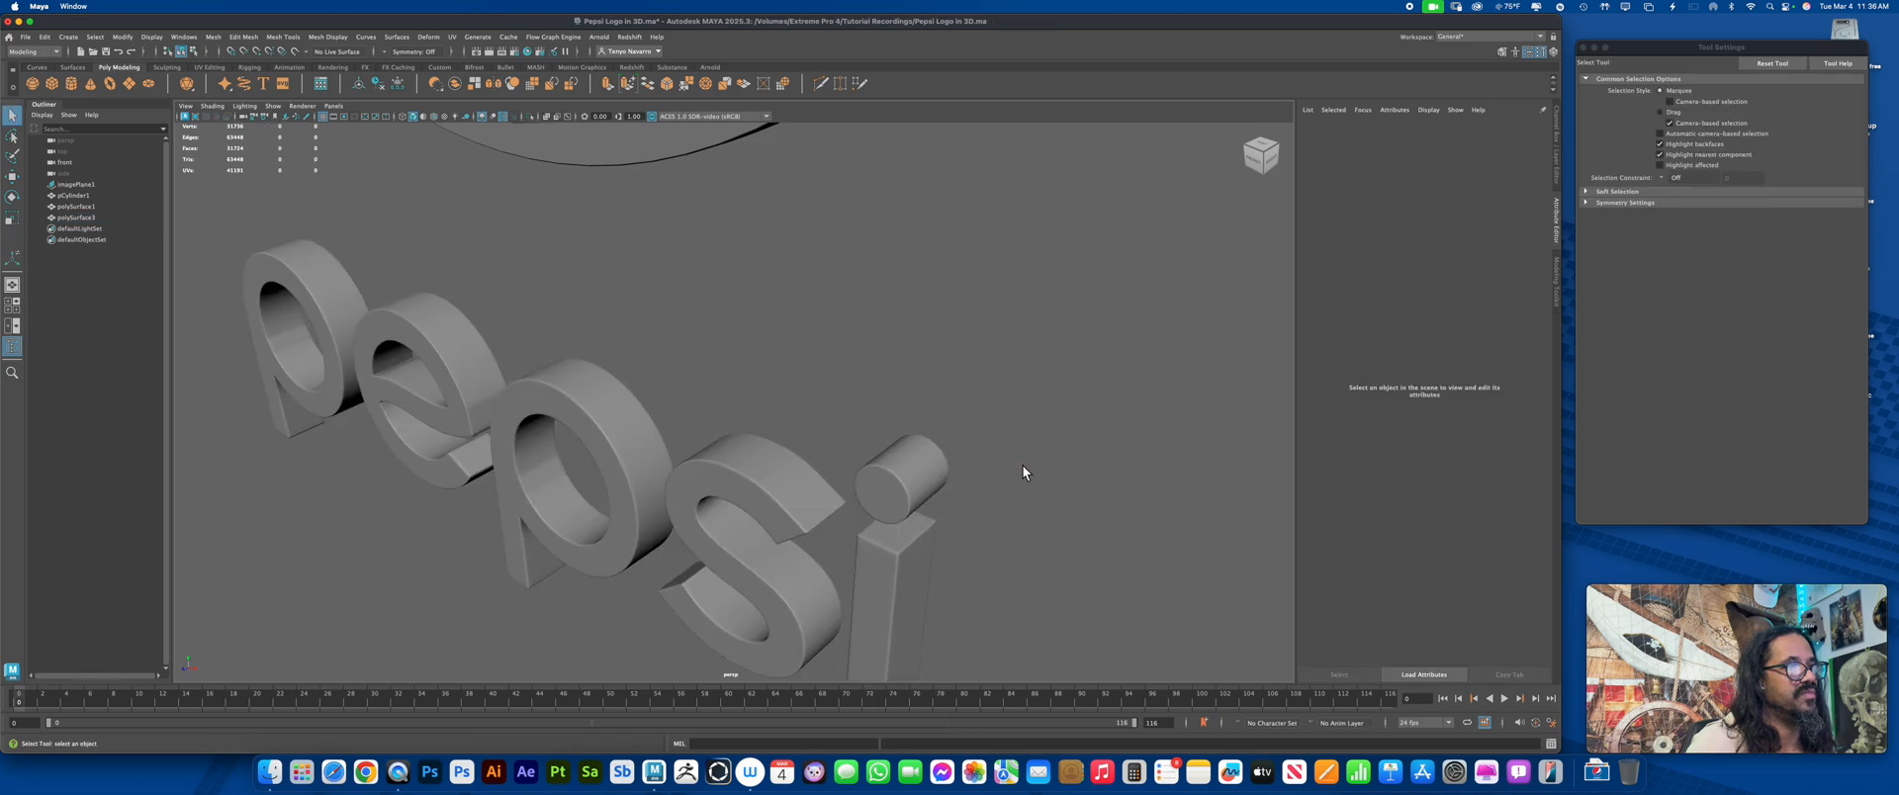
Examine the smoothed letters together with the logo disc, comparing the whole model with the reference image
alt+drag(1022, 464, 900, 524)
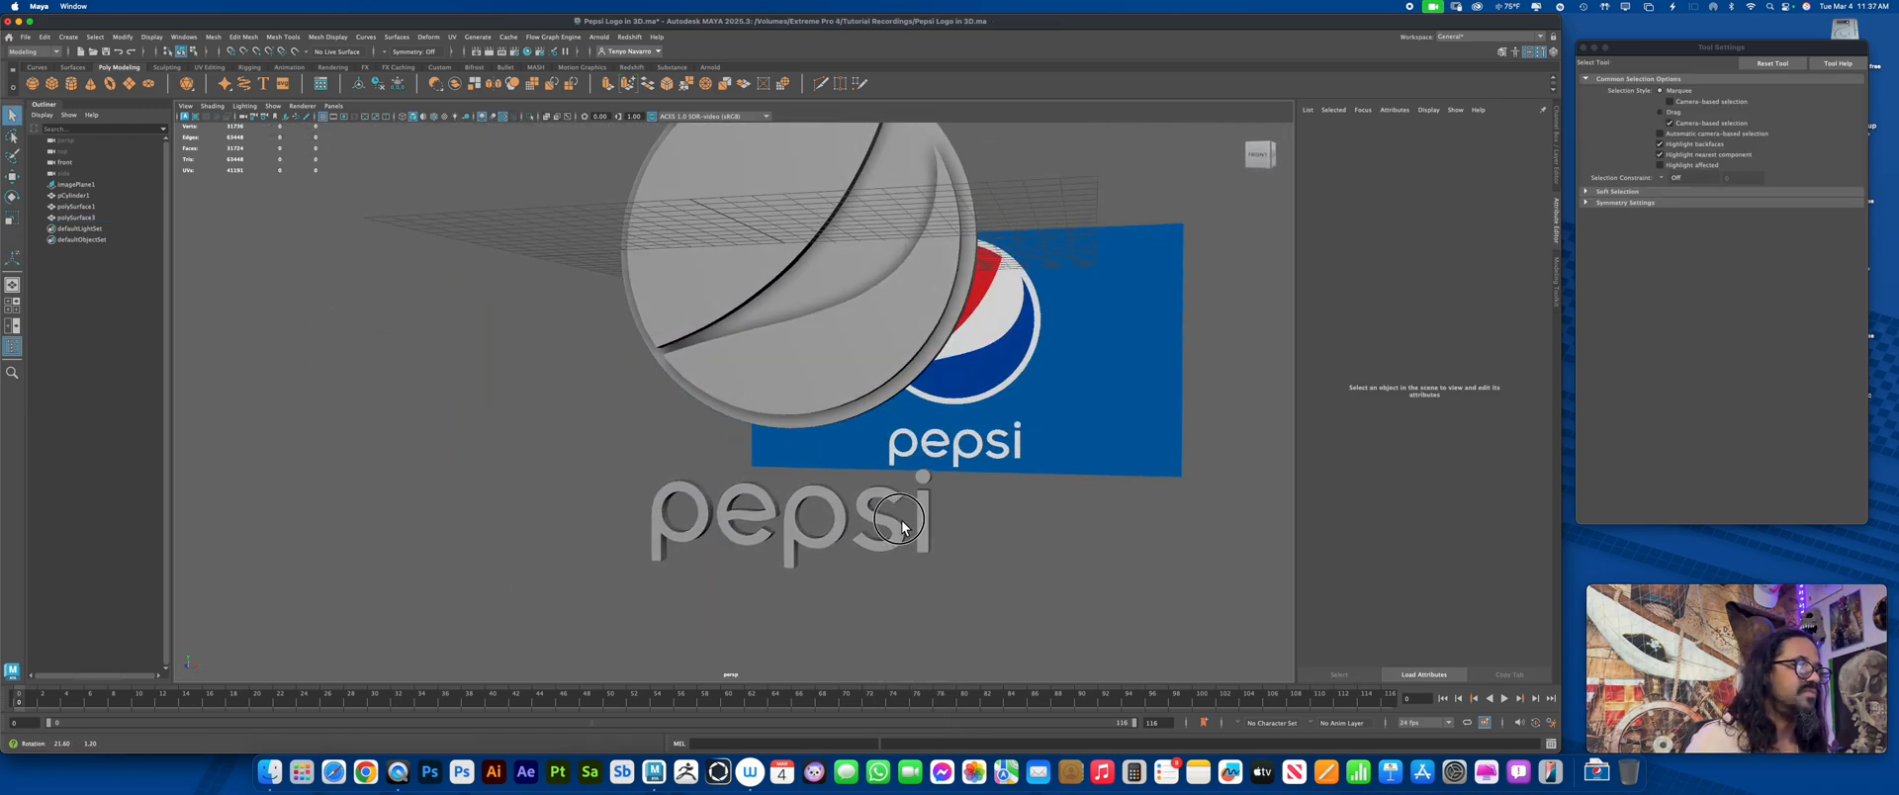
alt+middle_drag(899, 521, 823, 499)
alt+right_drag(822, 498, 781, 485)
alt+middle_drag(781, 484, 725, 502)
alt+right_drag(725, 503, 707, 495)
alt+middle_drag(706, 494, 721, 514)
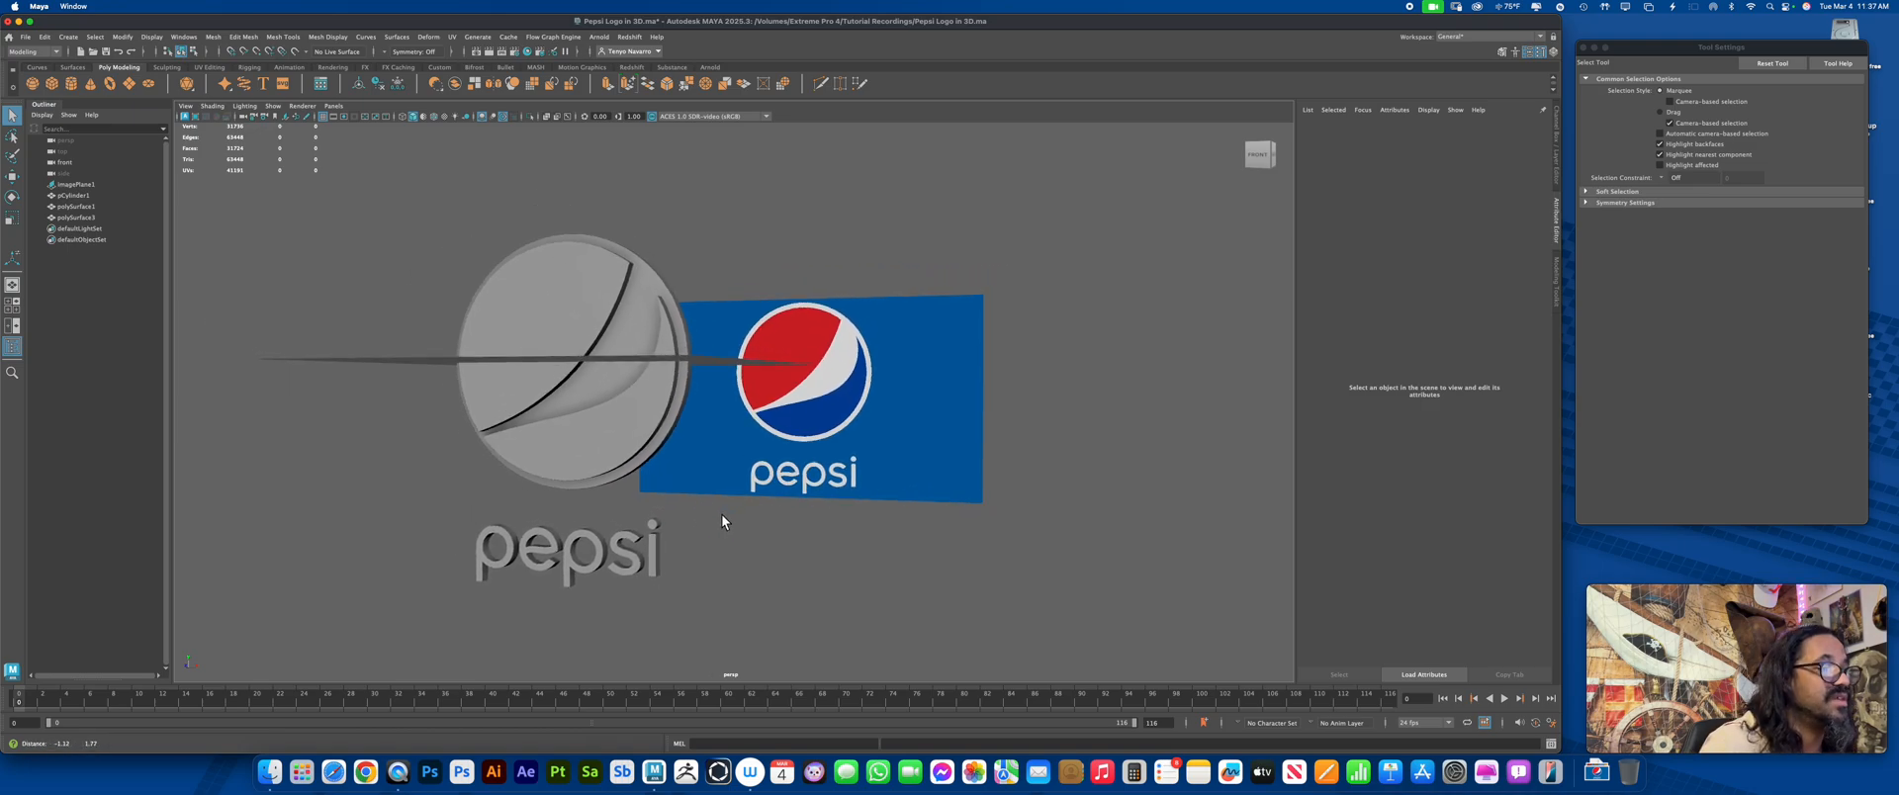
mouse_move(721, 513)
alt+mouse_down()
mouse_move(755, 520)
mouse_move(727, 519)
alt+mouse_up()
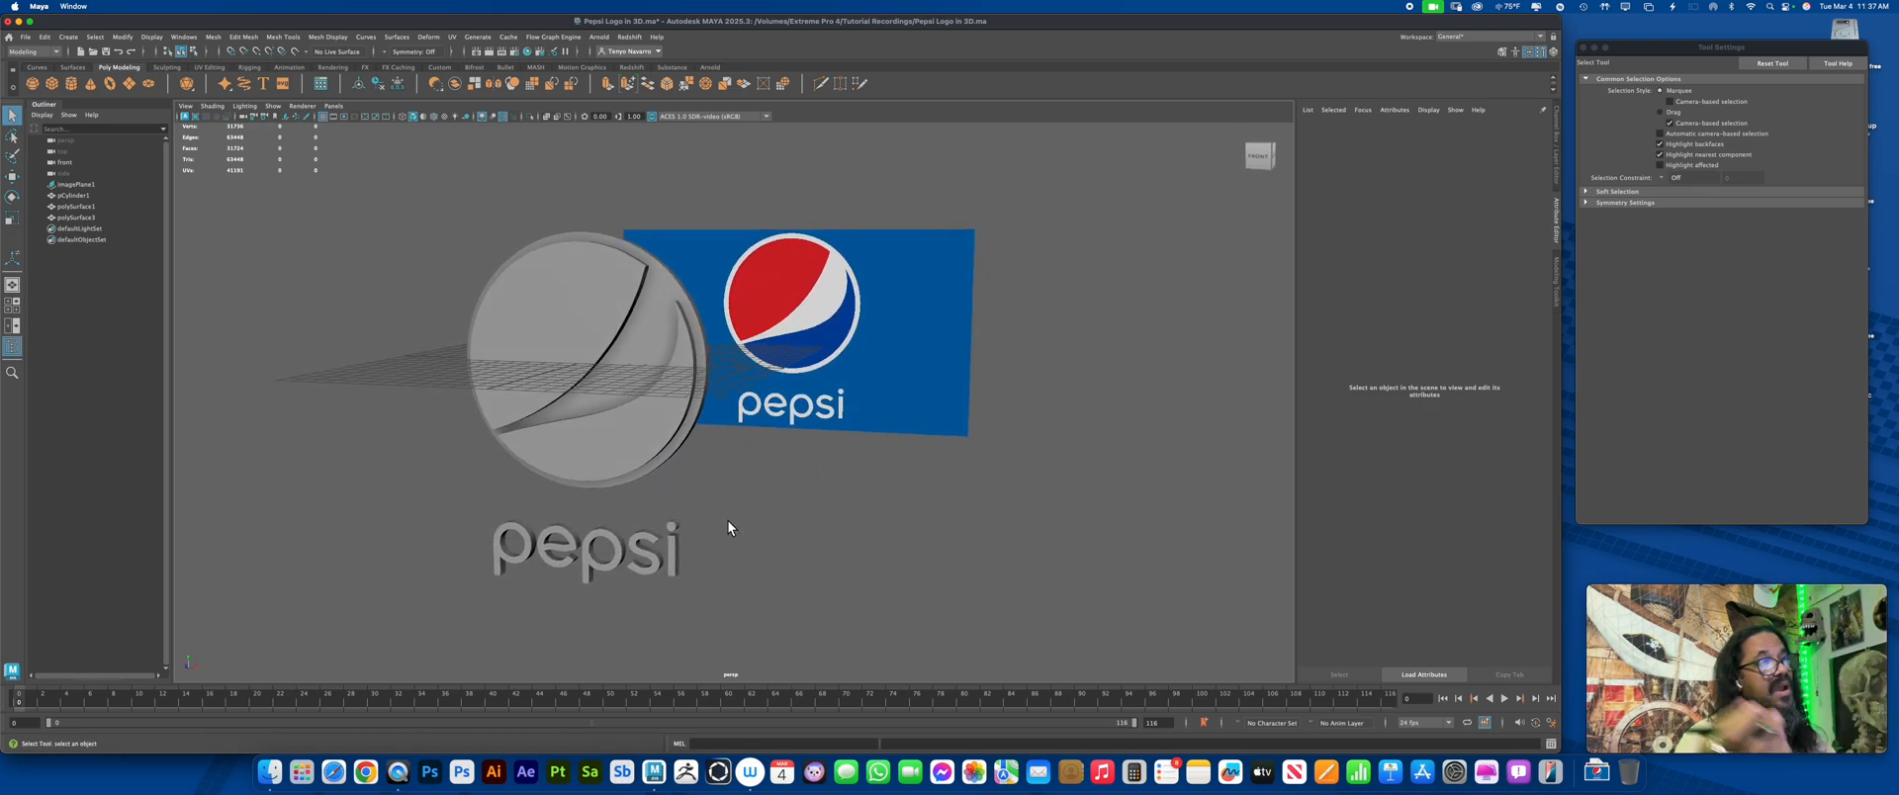
Create a polygon plane, rotate it upright parallel to the logo disc, and scale it up to about the disc's width
click(133, 85)
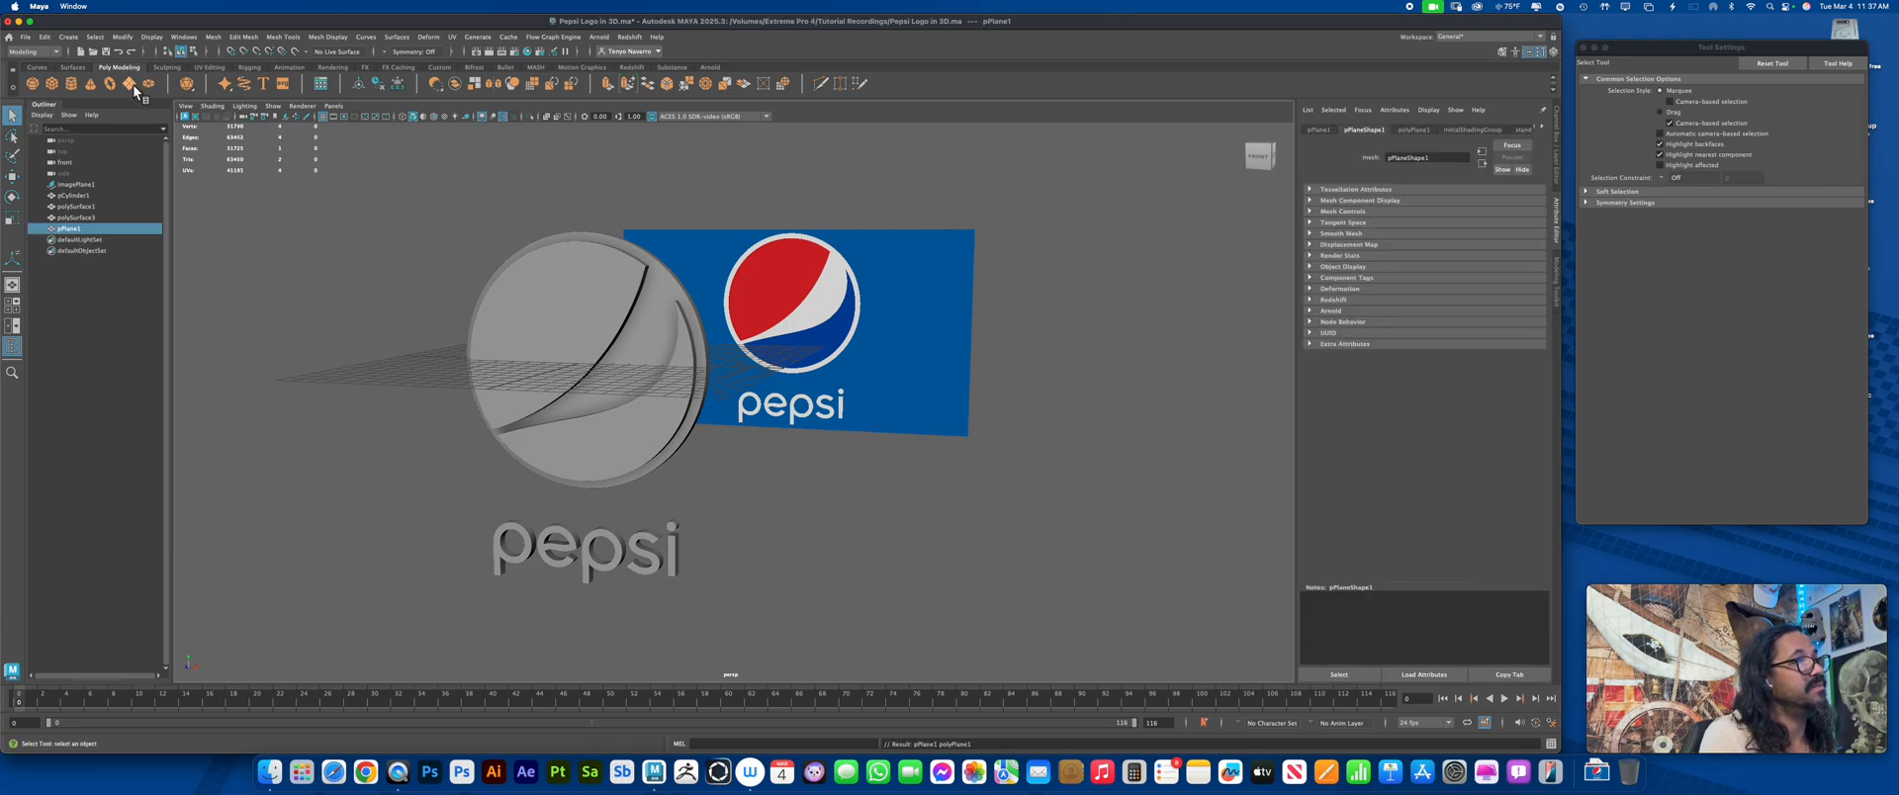
alt+drag(792, 444, 710, 505)
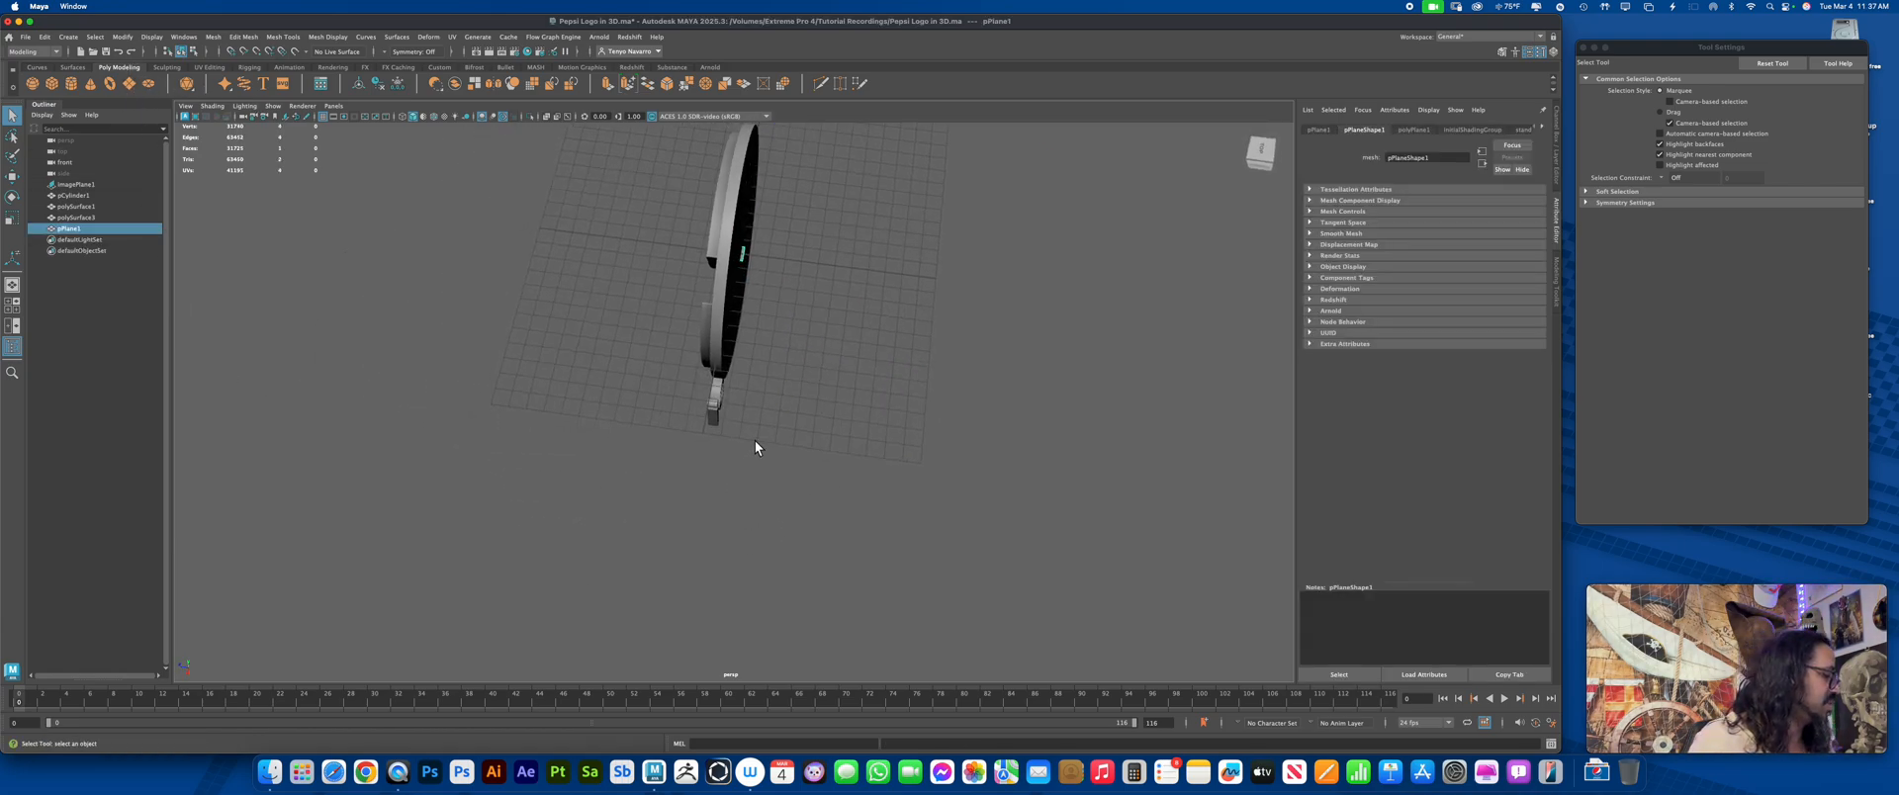
key(e)
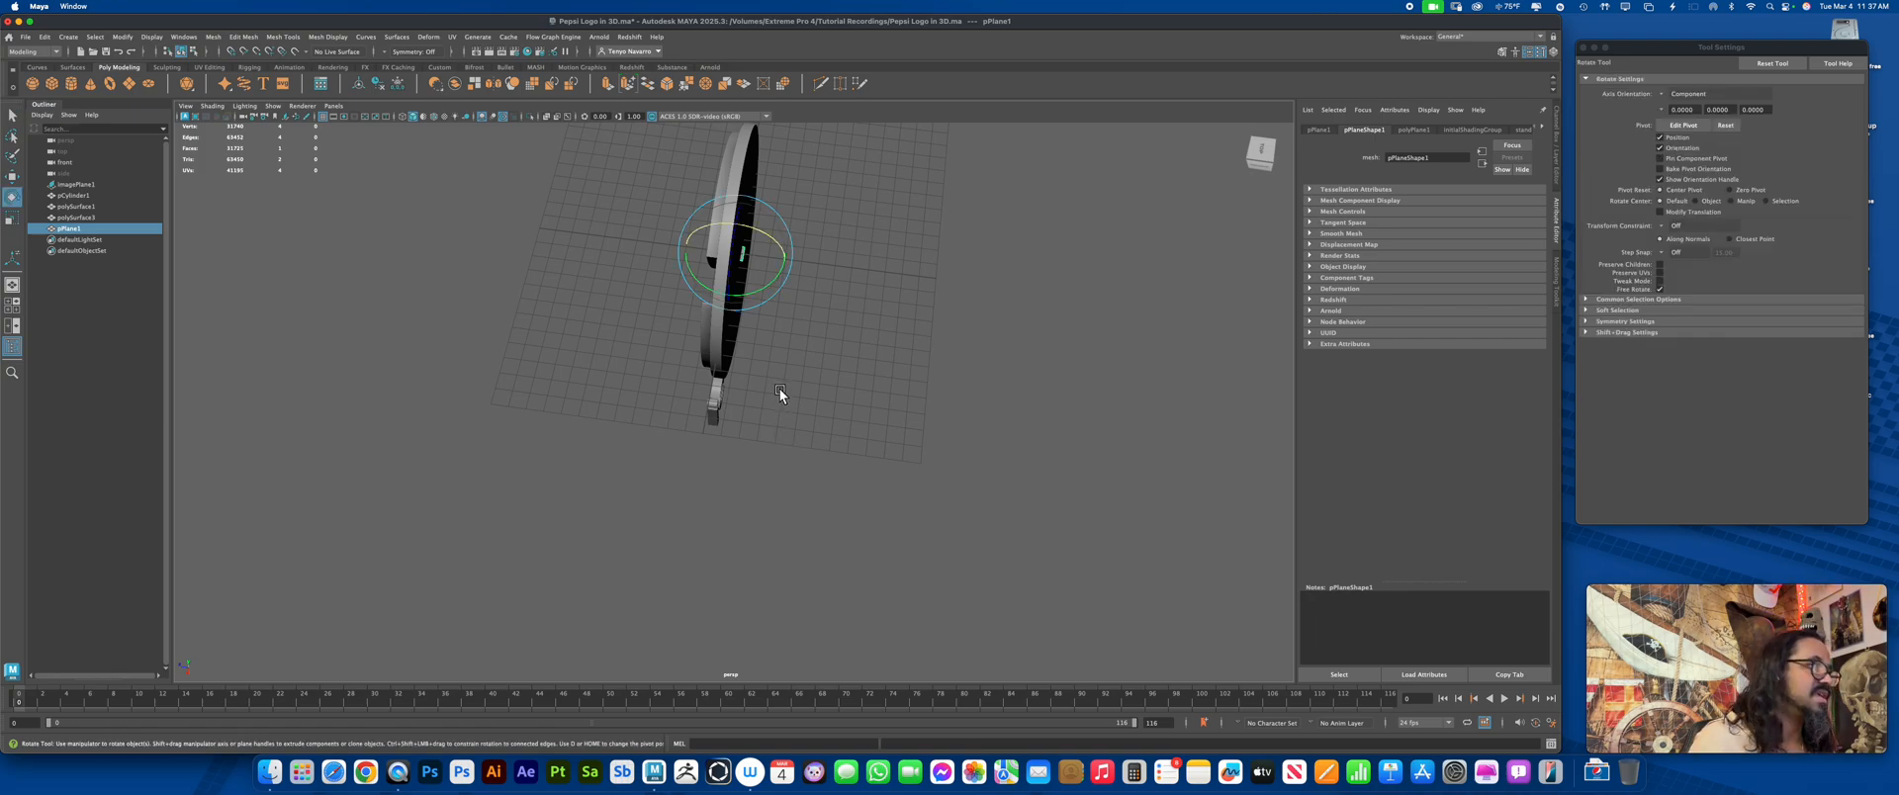
click(763, 451)
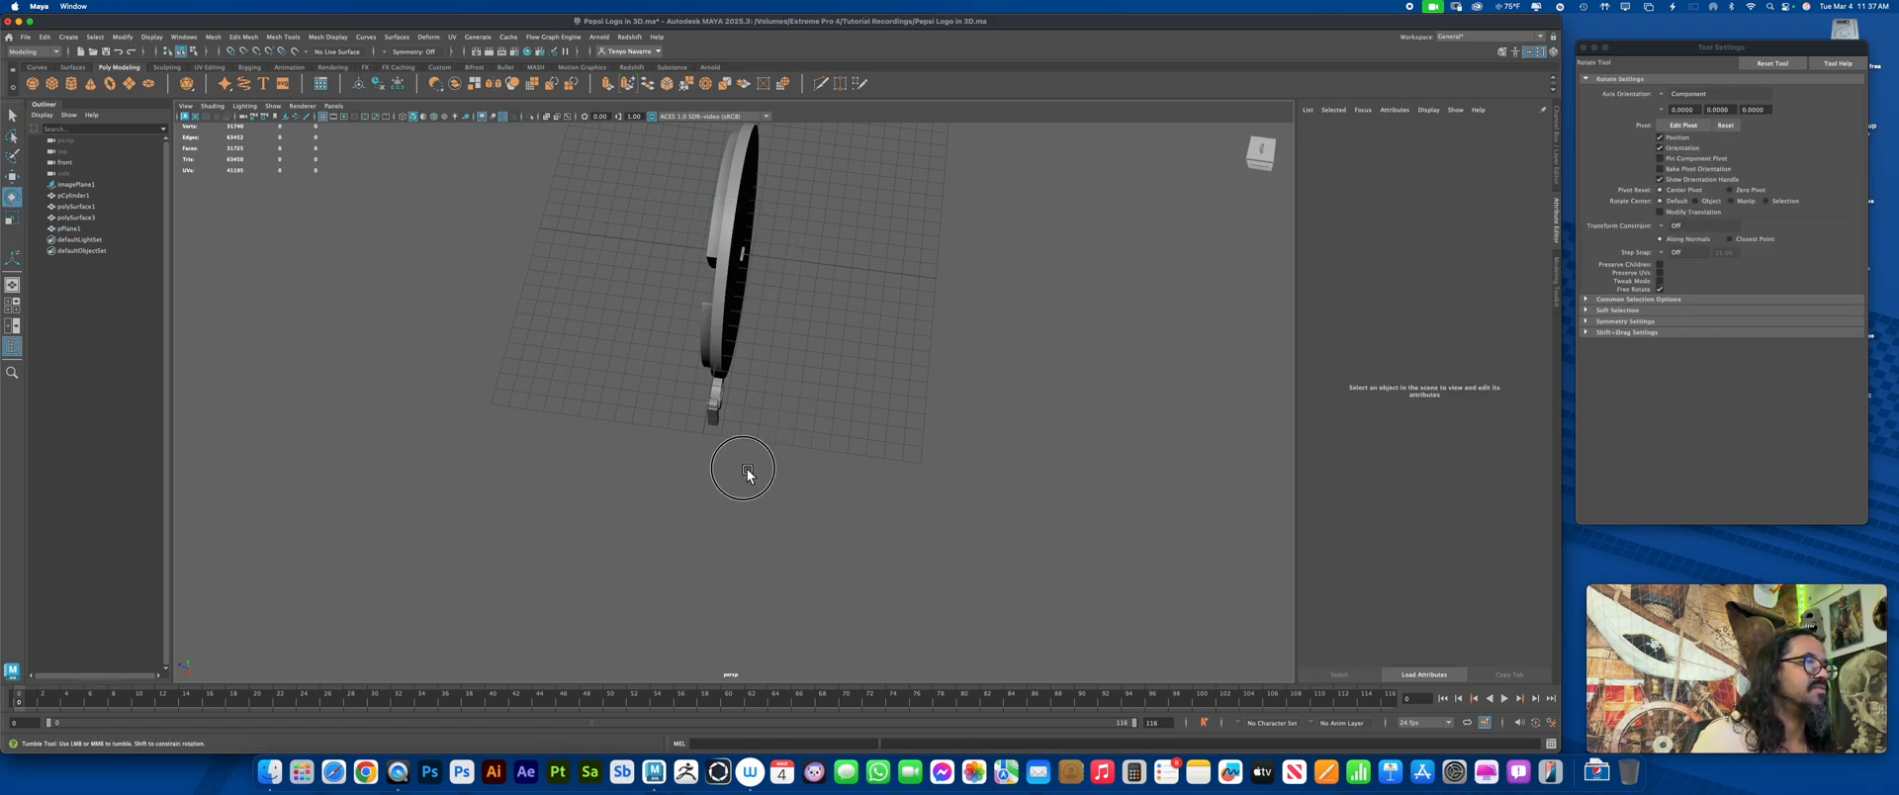
alt+drag(755, 457, 861, 401)
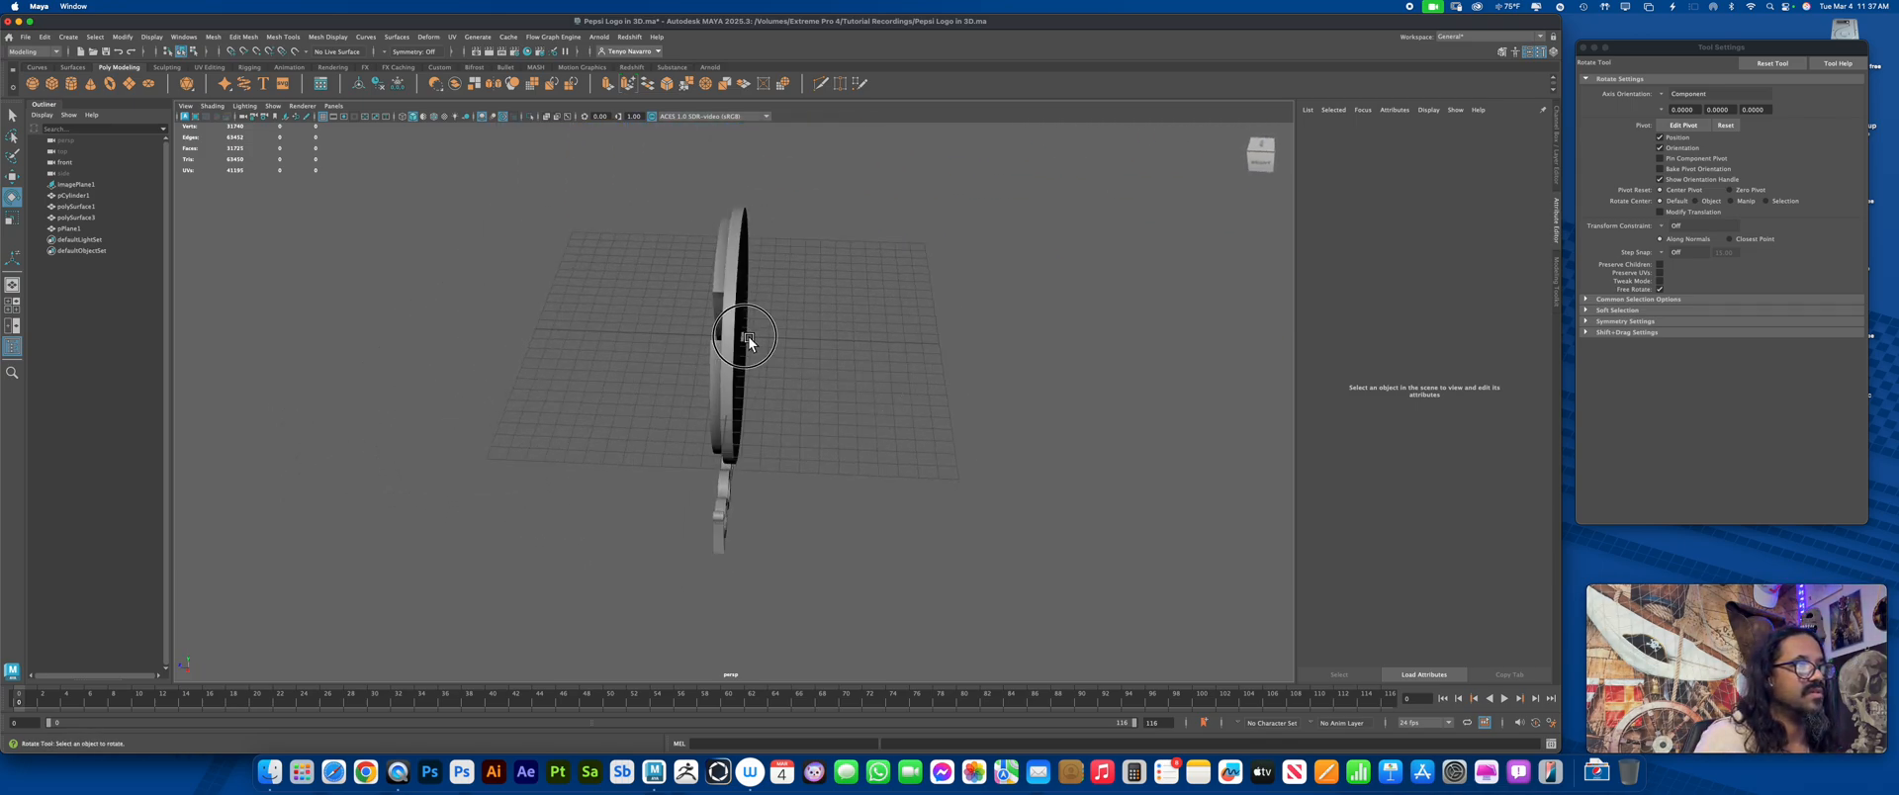
click(752, 333)
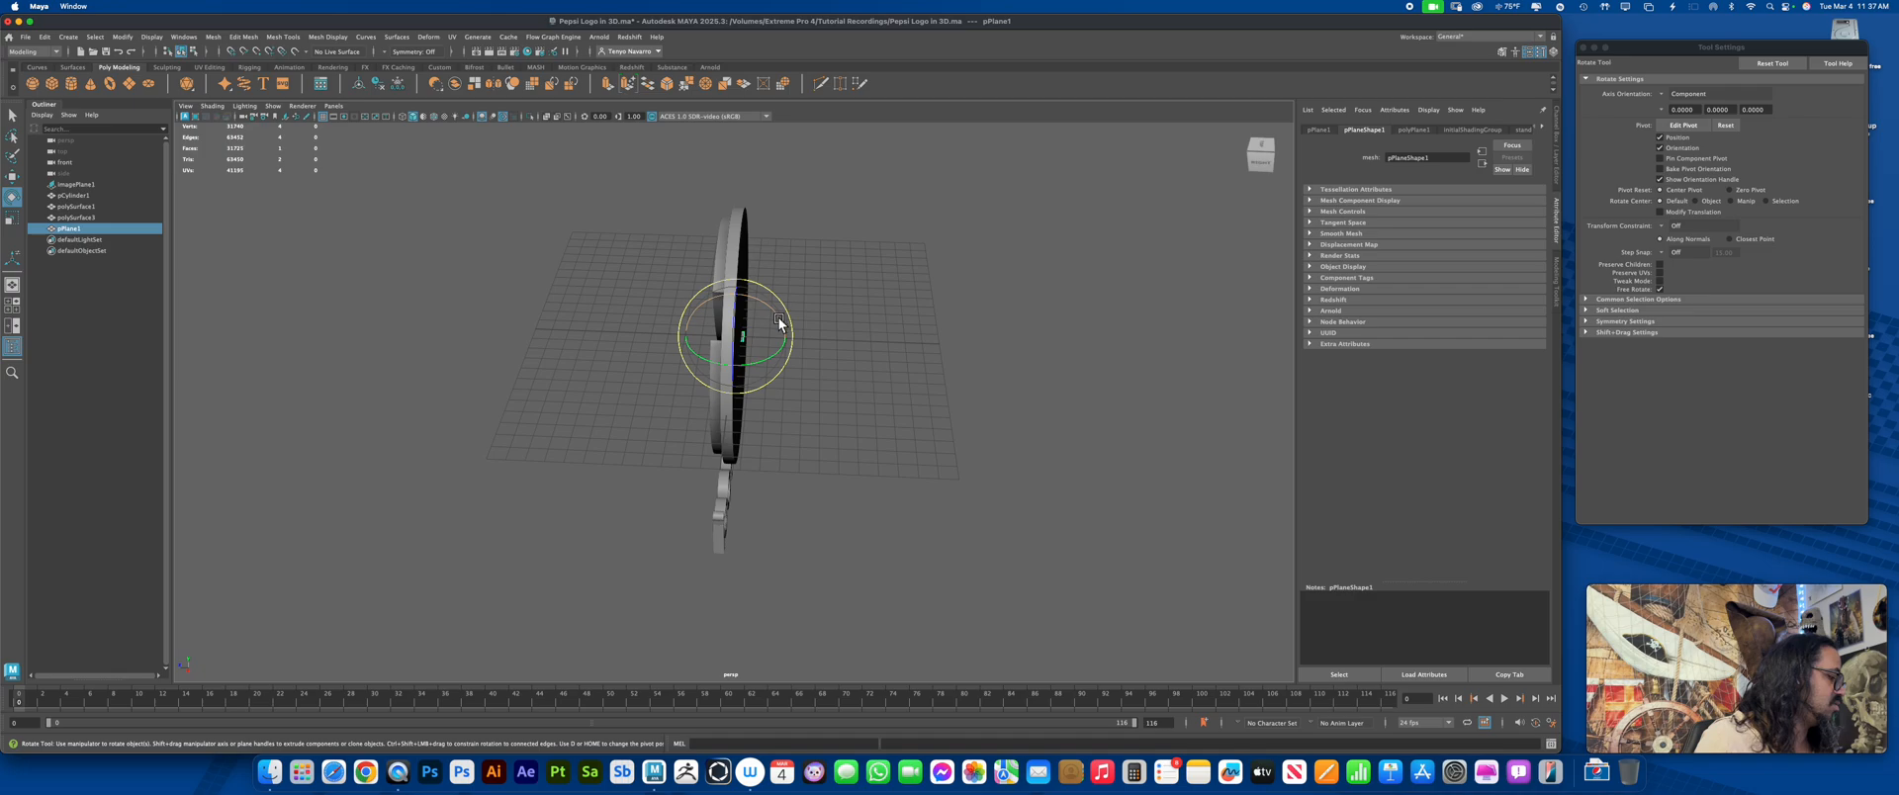
drag(779, 322, 907, 318)
key(r)
alt+drag(779, 265, 762, 356)
Move the plane back in depth to the rear face of the logo disc
key(space)
key(space)
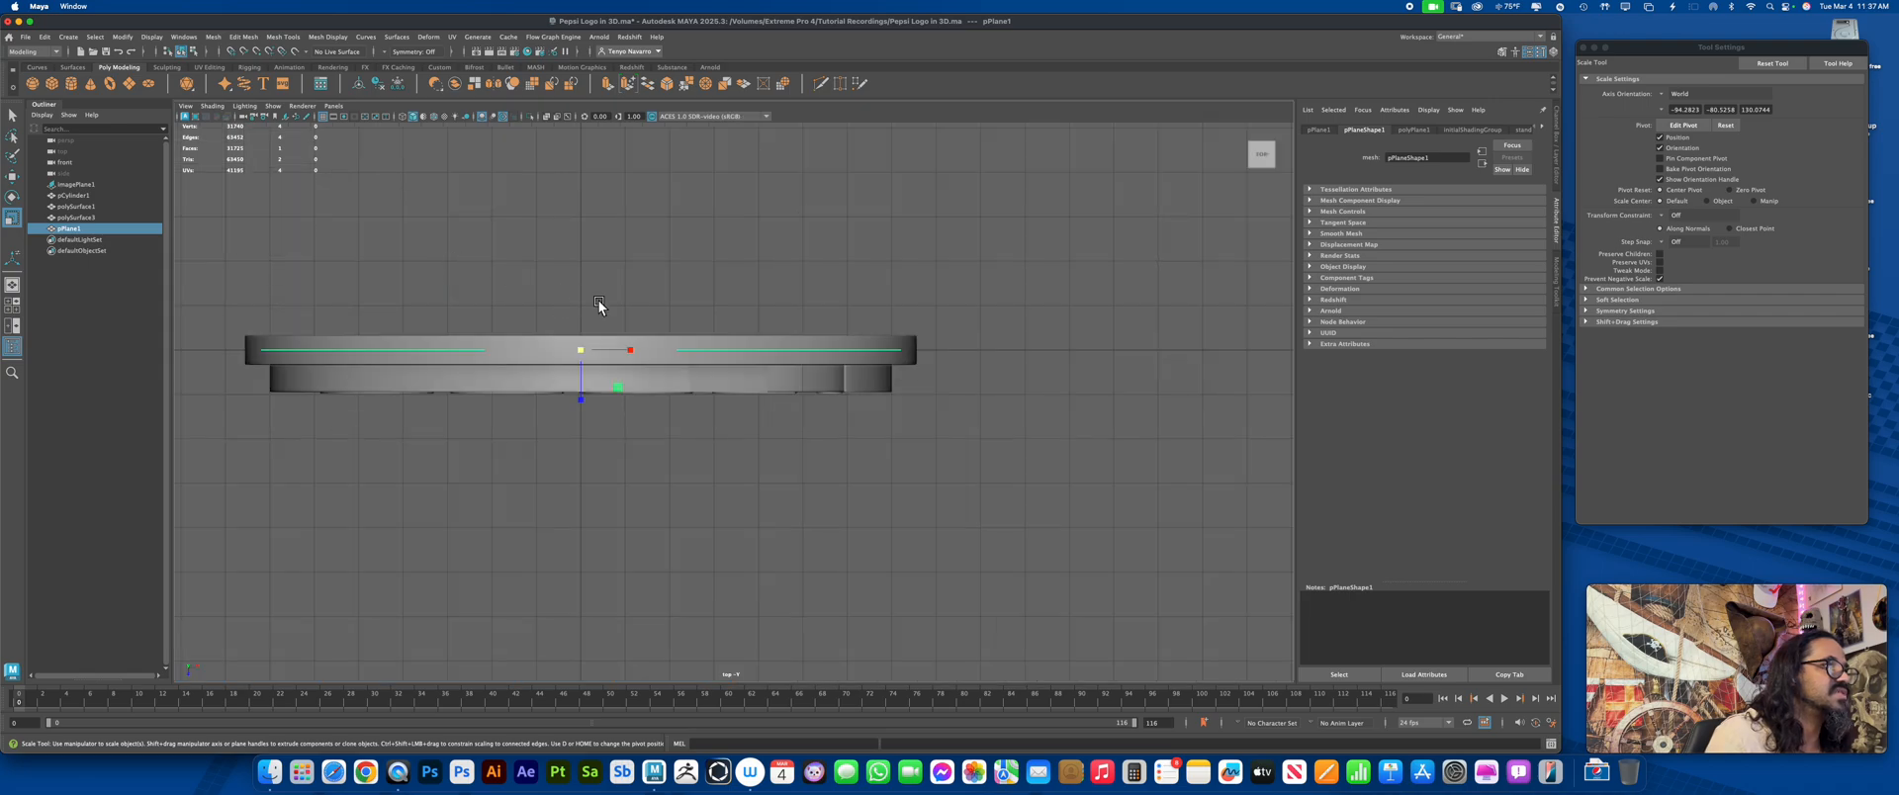
key(w)
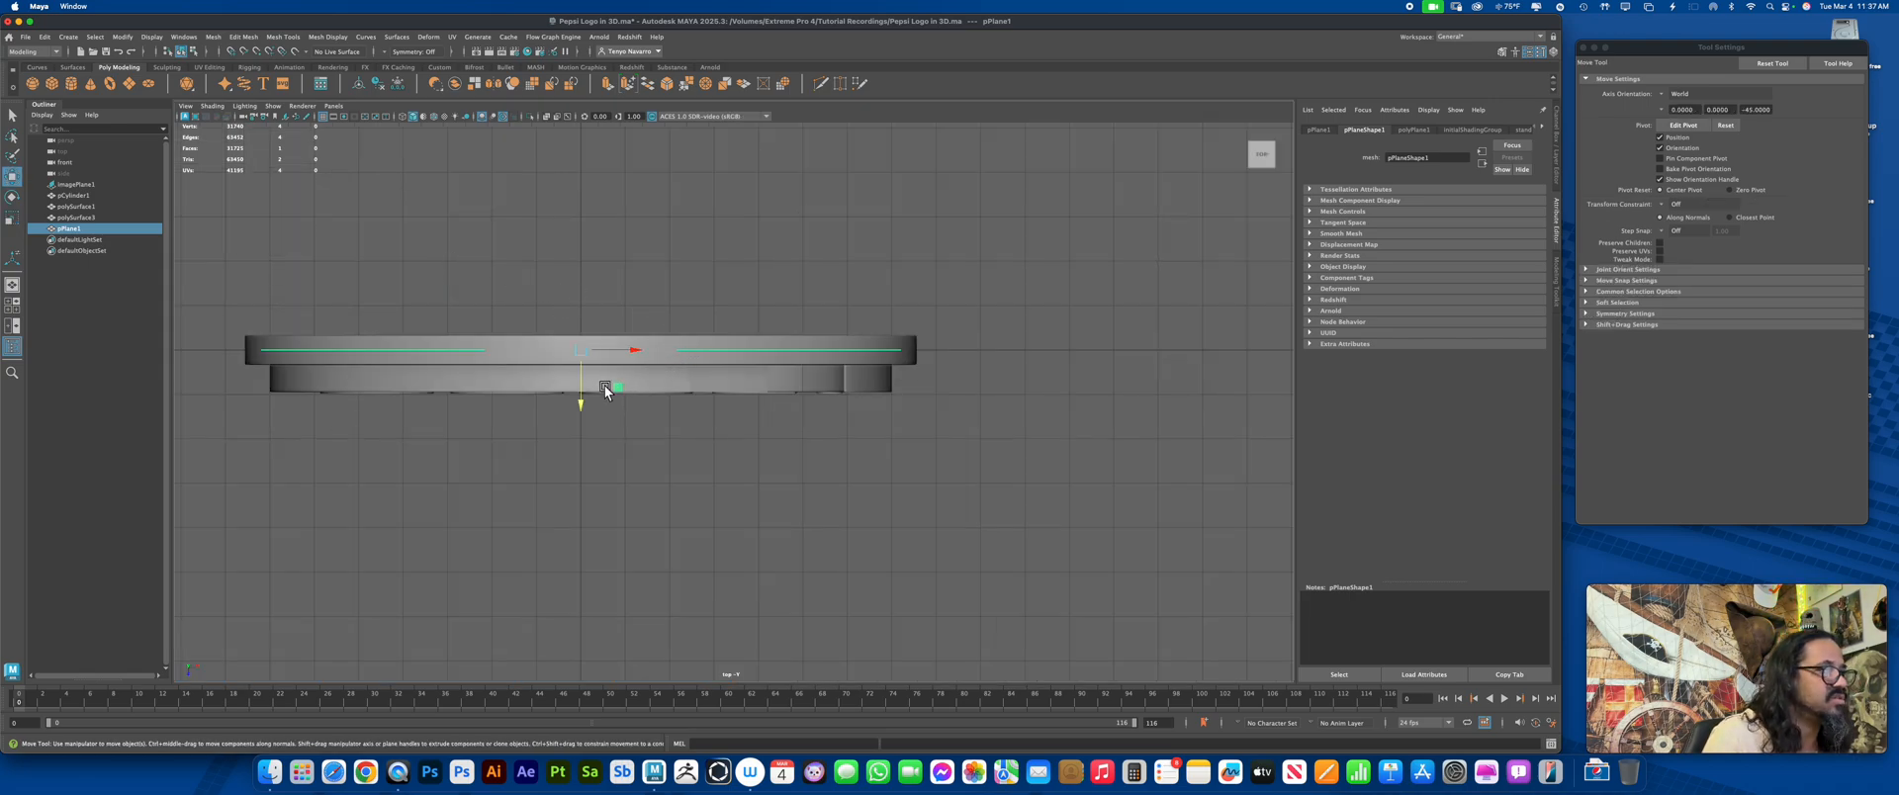
drag(584, 394, 584, 383)
Move the plane's upper and lower edges out to the upper and lower borders of the reference image
key(space)
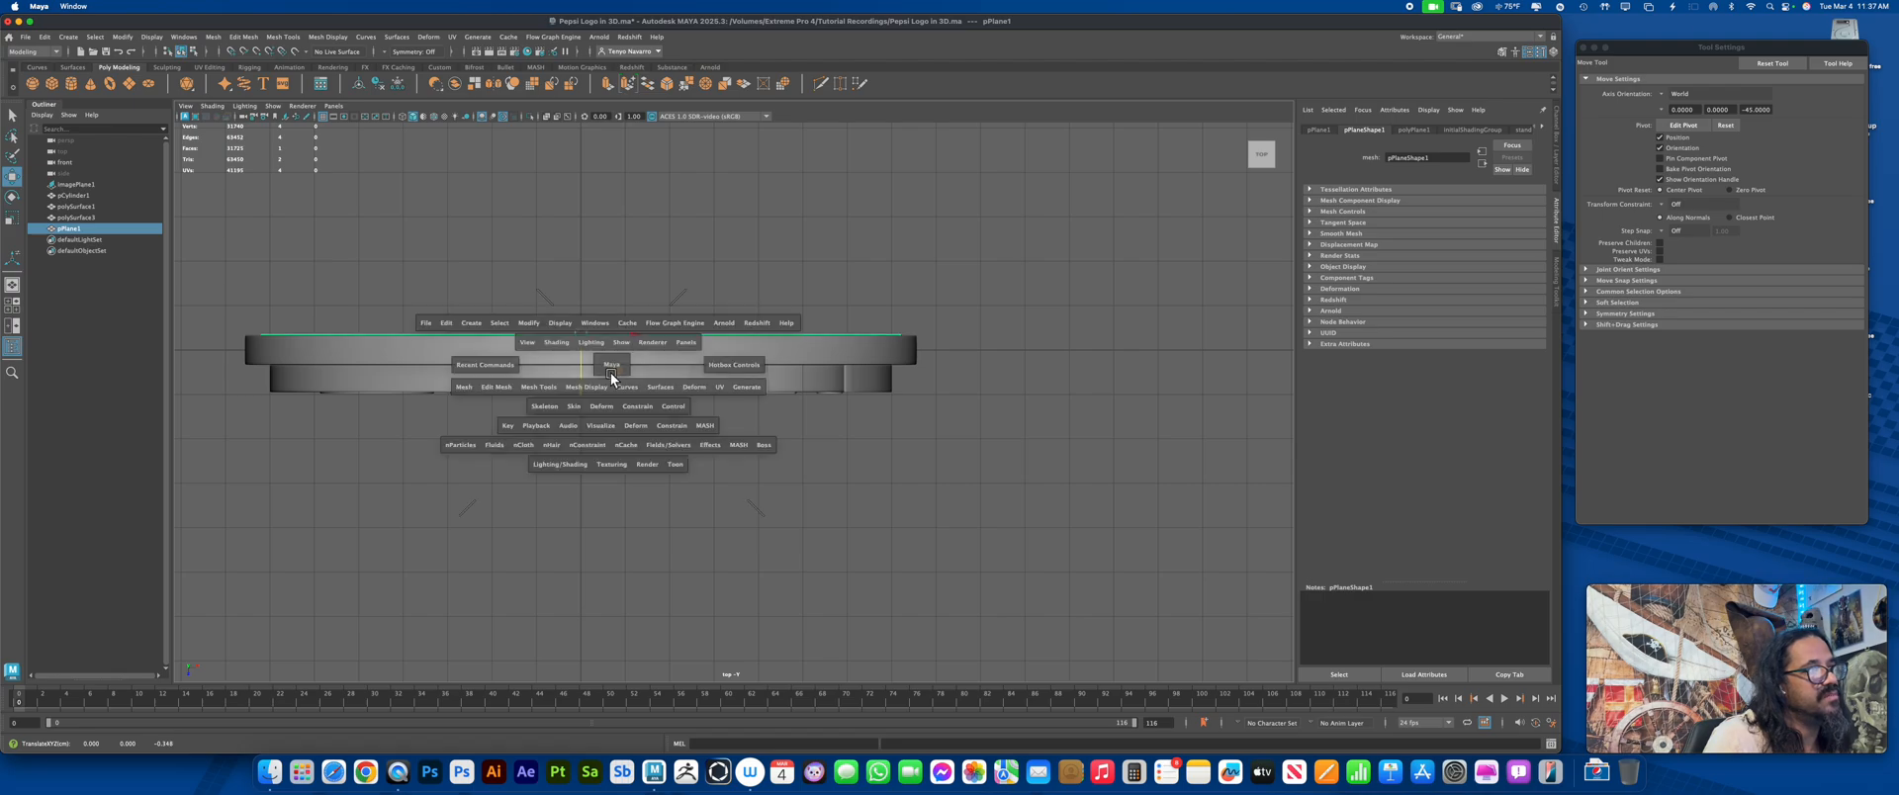
key(space)
key(f)
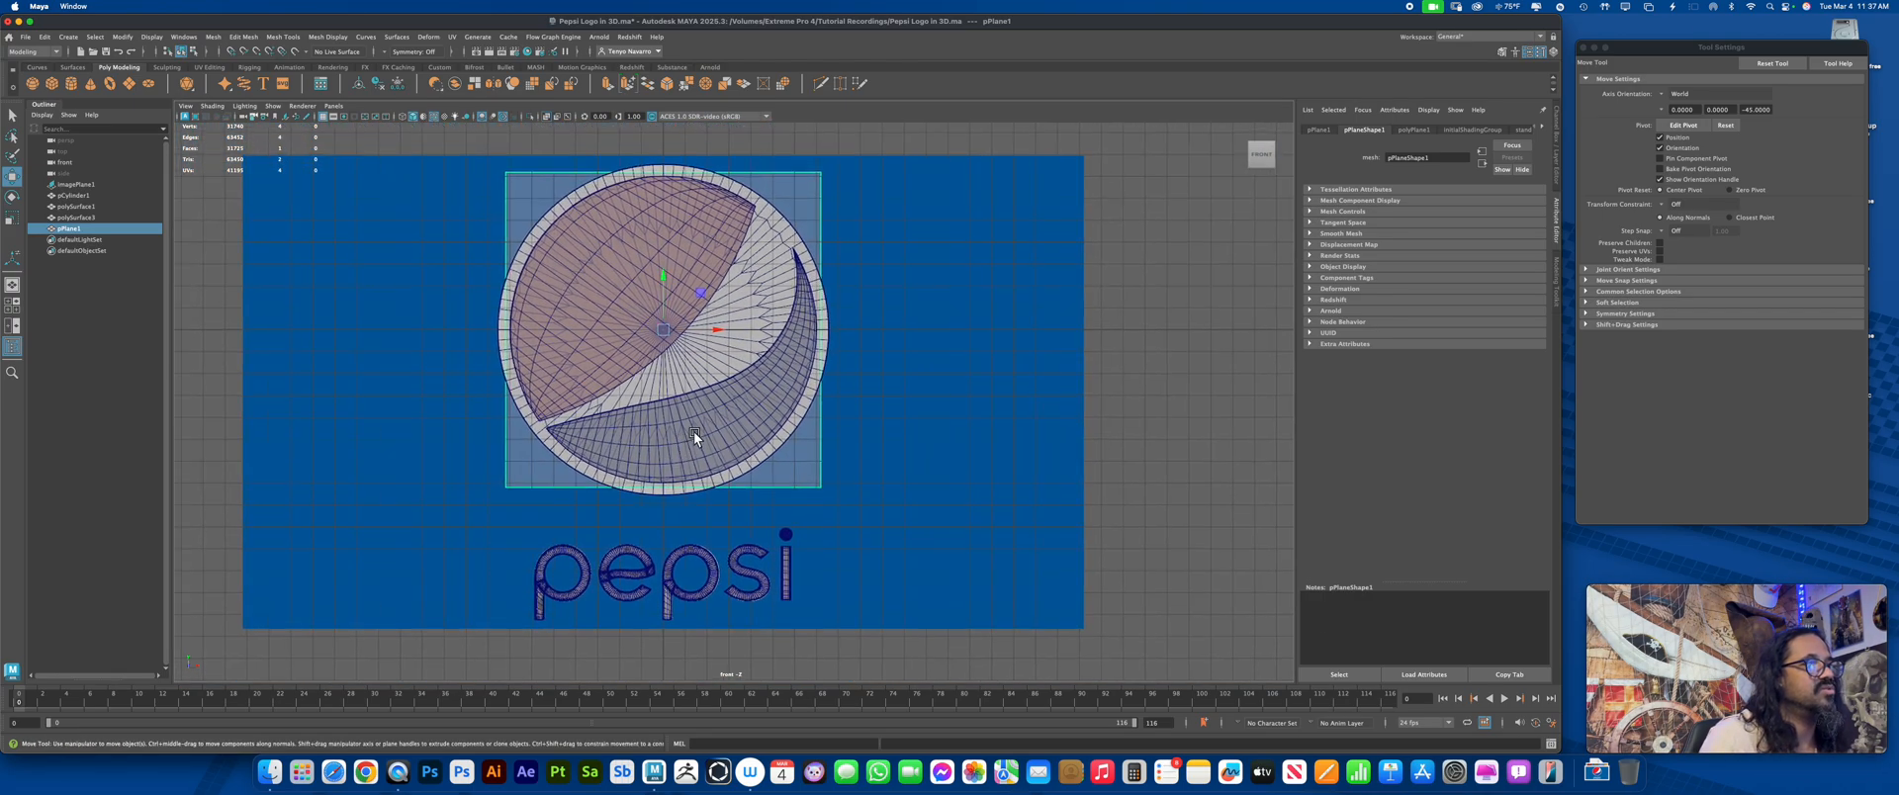
right_drag(833, 513, 834, 414)
click(786, 238)
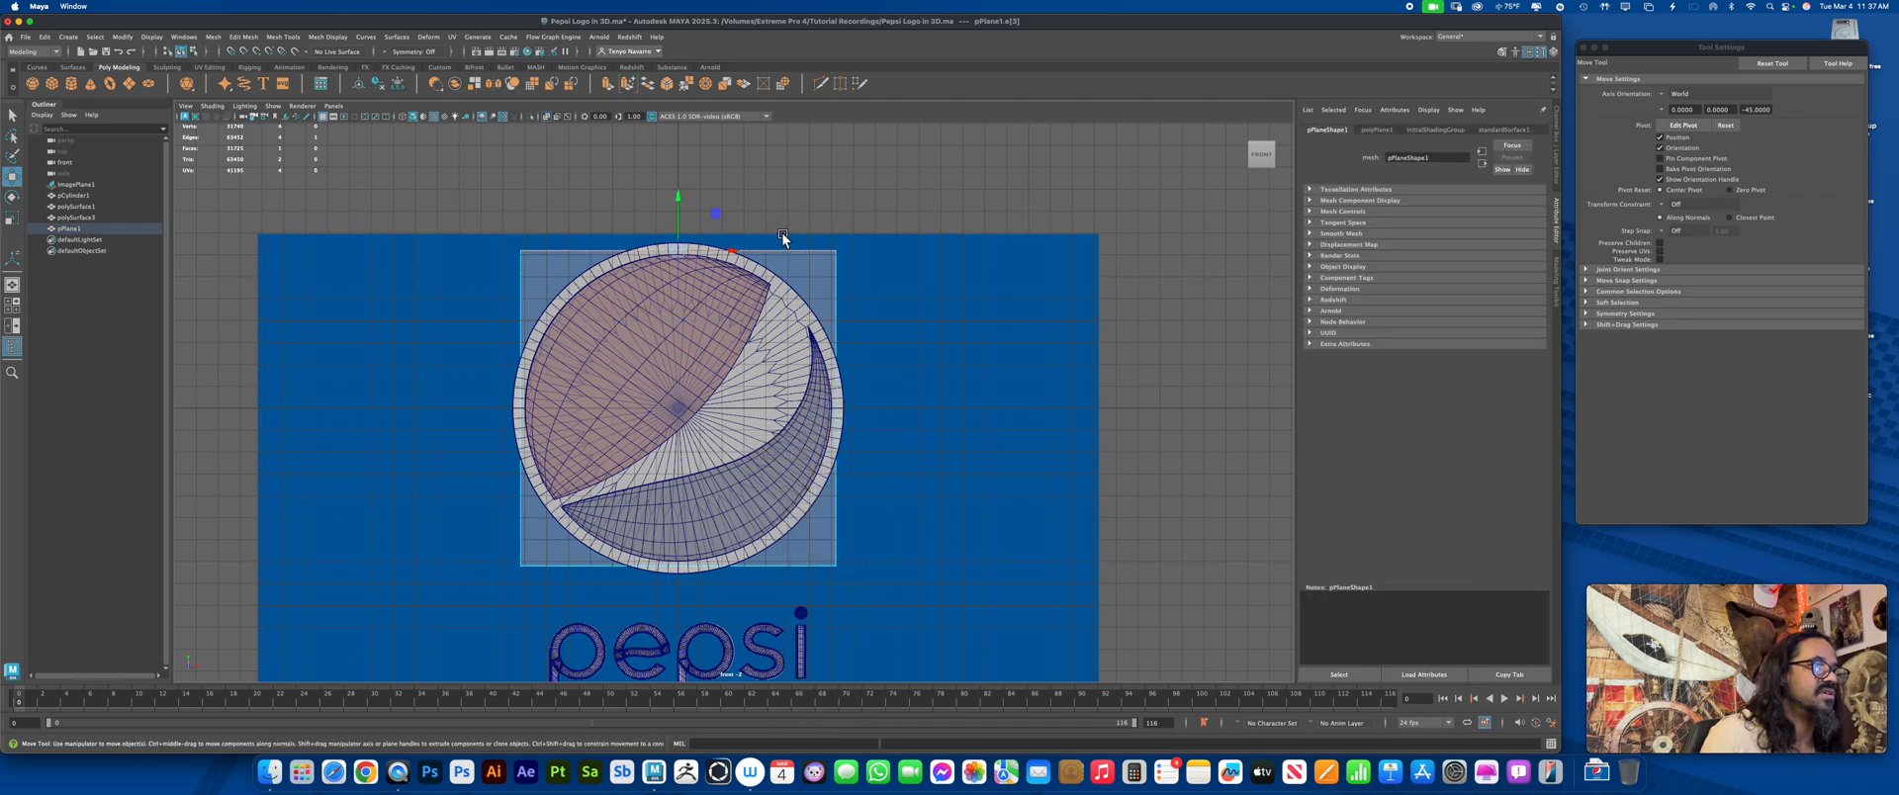
drag(683, 214, 682, 196)
alt+middle_drag(742, 344, 758, 151)
click(817, 374)
drag(697, 334, 705, 480)
alt+middle_drag(723, 448, 669, 581)
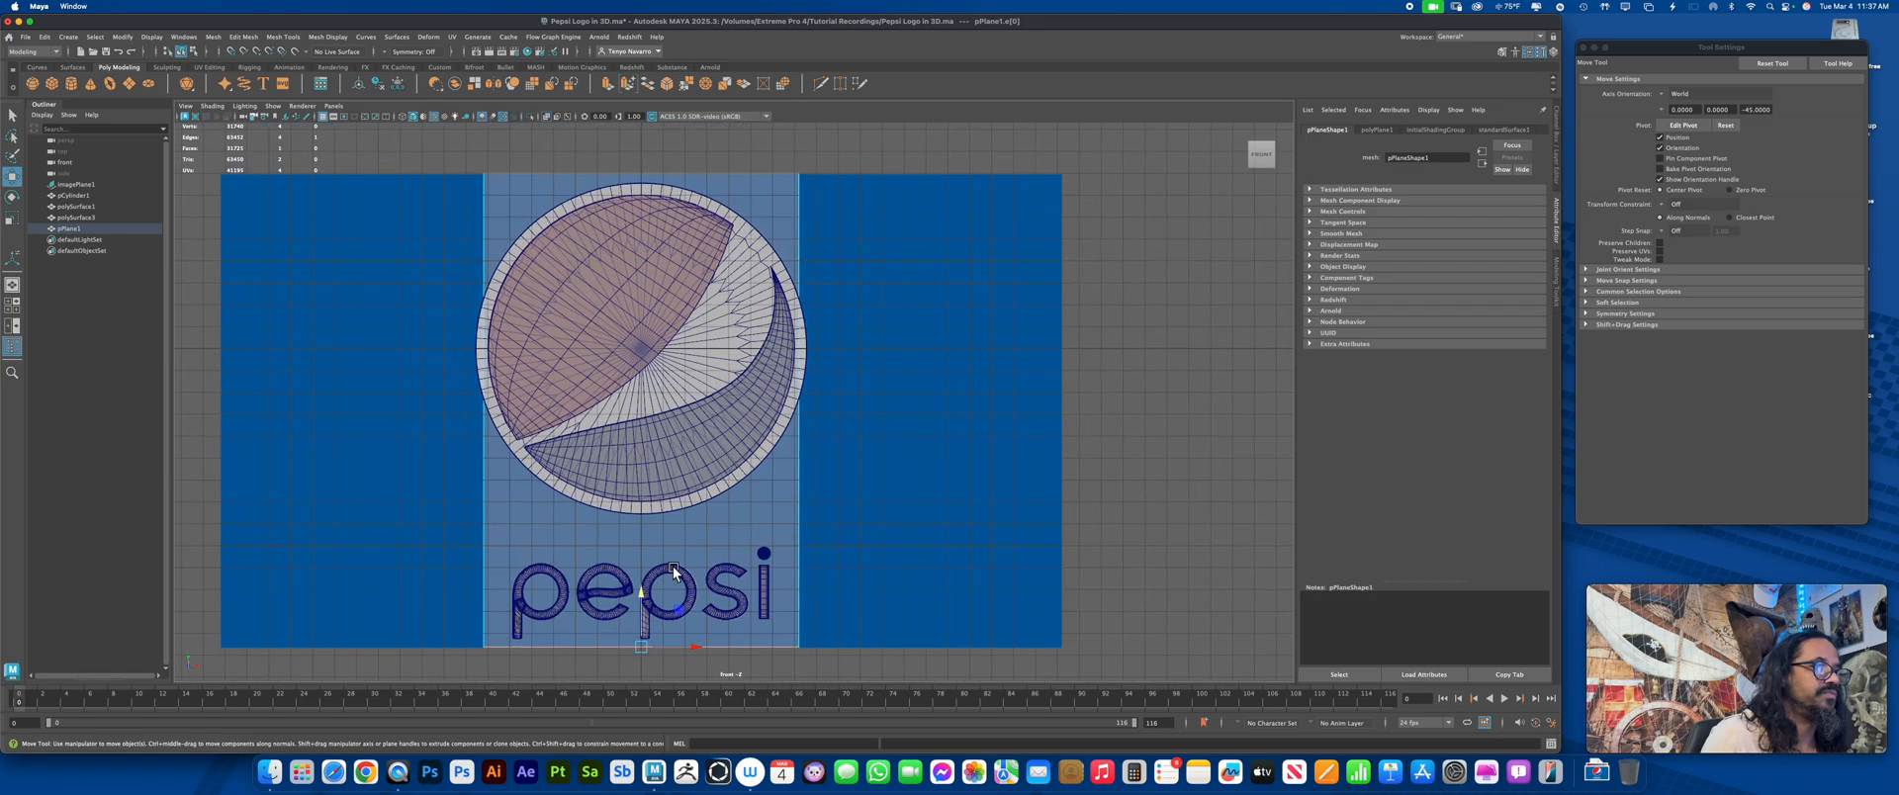
Move the plane's two side edges out to the side borders of the reference image, then return to object mode
click(800, 474)
drag(840, 411, 1096, 458)
click(487, 503)
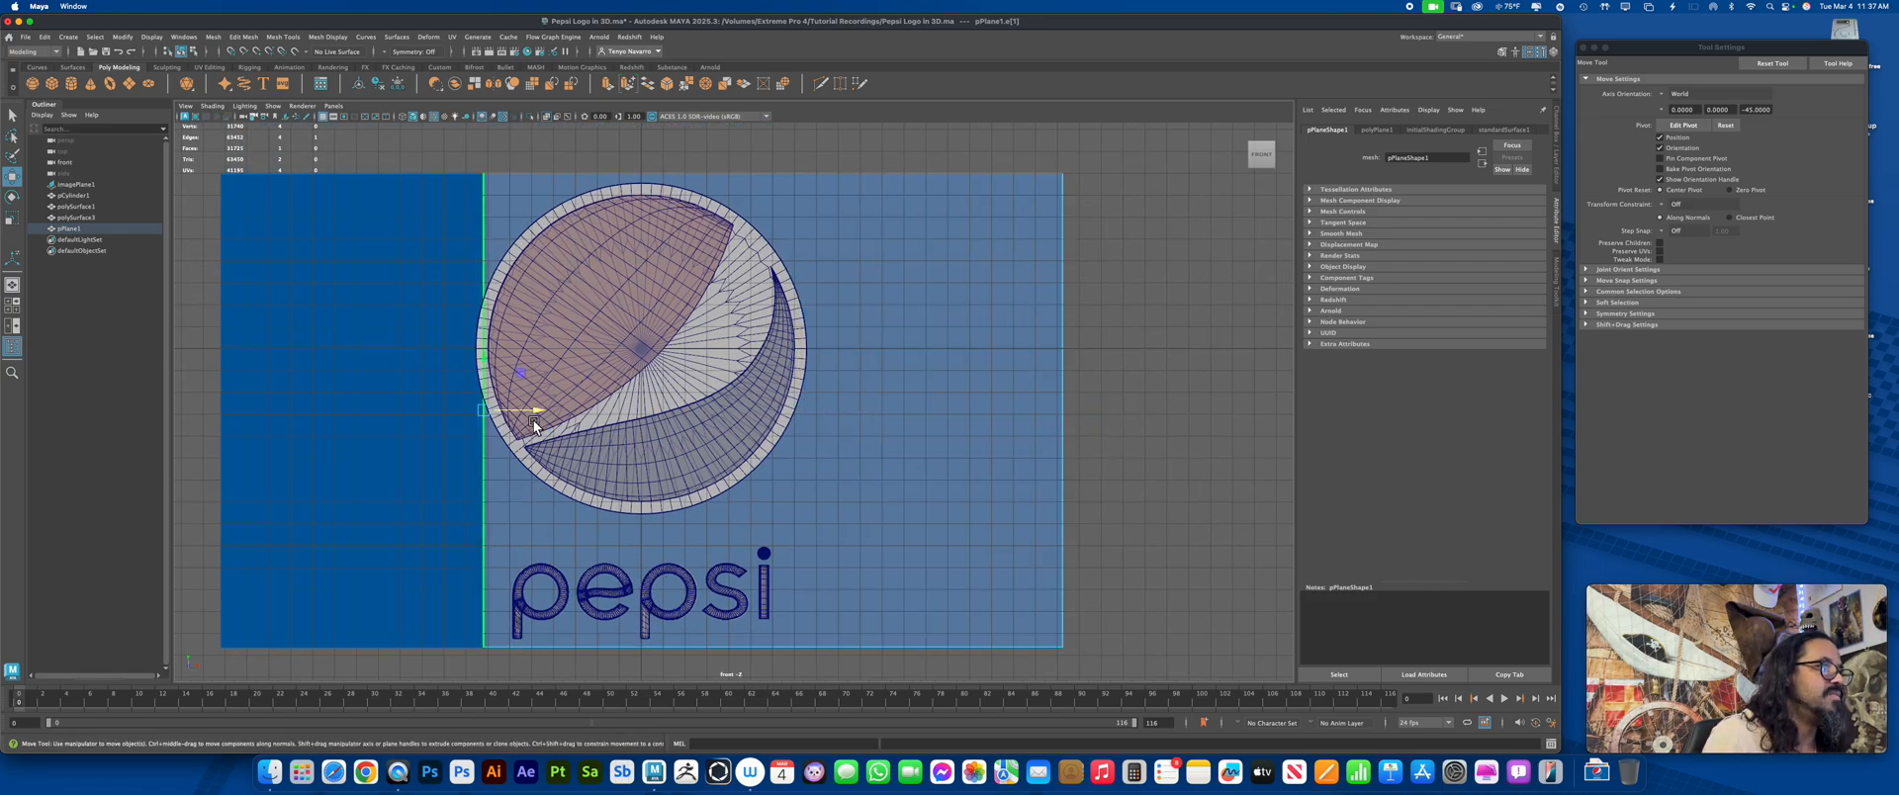
drag(530, 410, 265, 383)
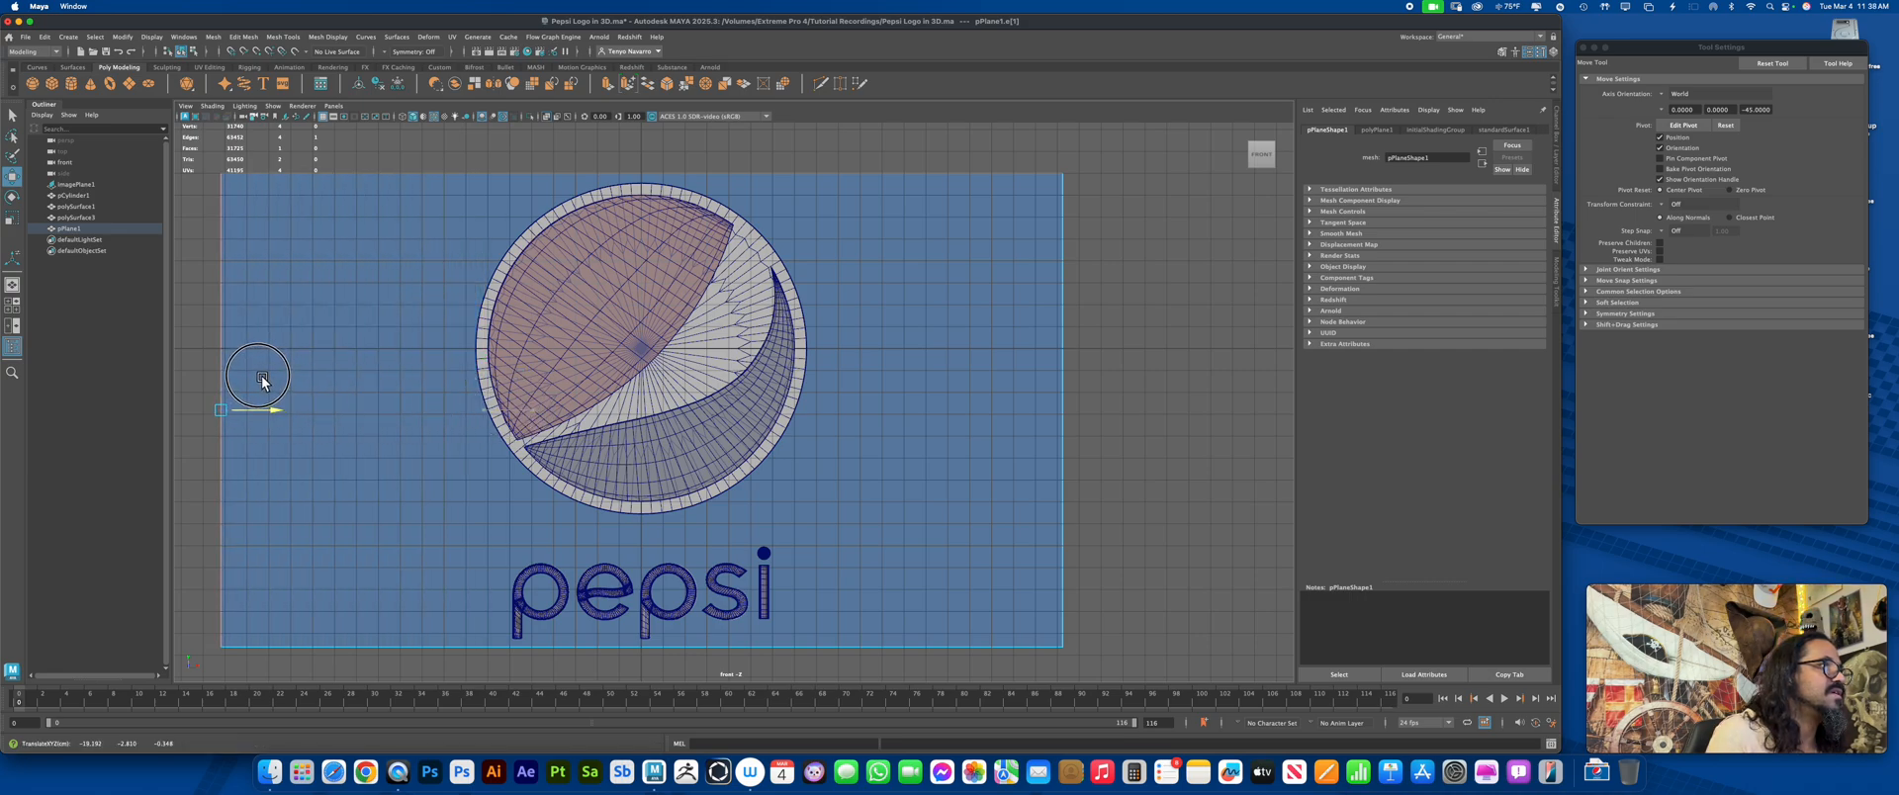
key(space)
alt+drag(1128, 265, 1089, 301)
right_drag(1088, 301, 1139, 274)
click(1150, 299)
Examine the finished backing plane behind the disc and letters from an angle in the perspective view
alt+drag(1150, 300, 1060, 247)
alt+middle_drag(1103, 282, 1037, 278)
alt+right_drag(1038, 278, 989, 190)
alt+middle_drag(989, 190, 955, 182)
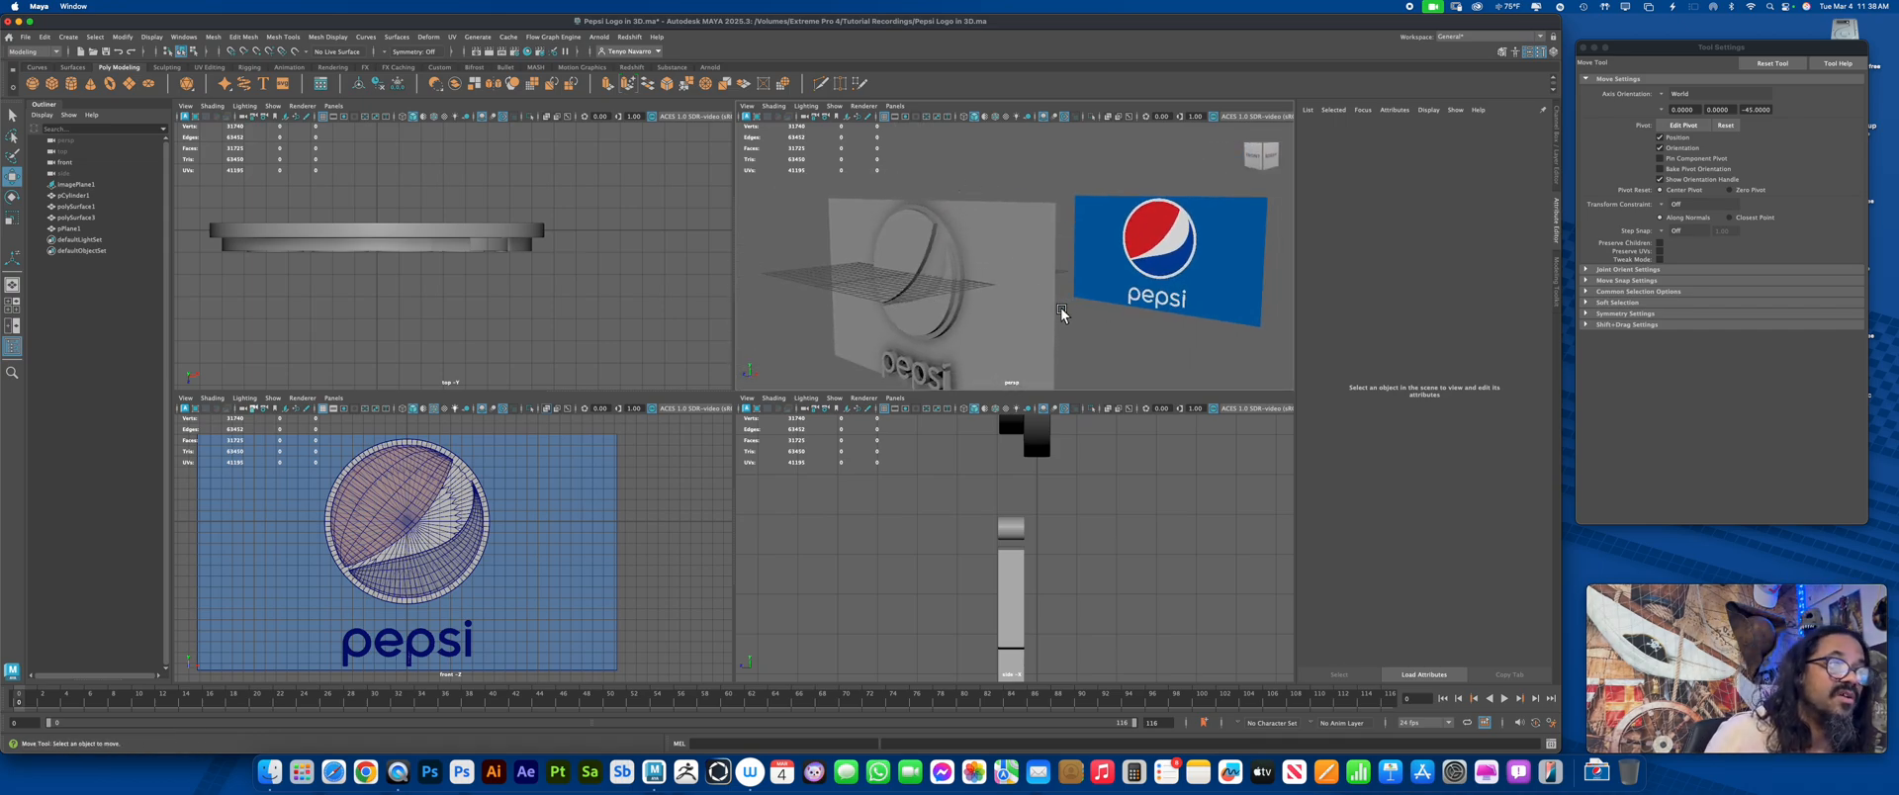
alt+drag(1068, 312, 997, 302)
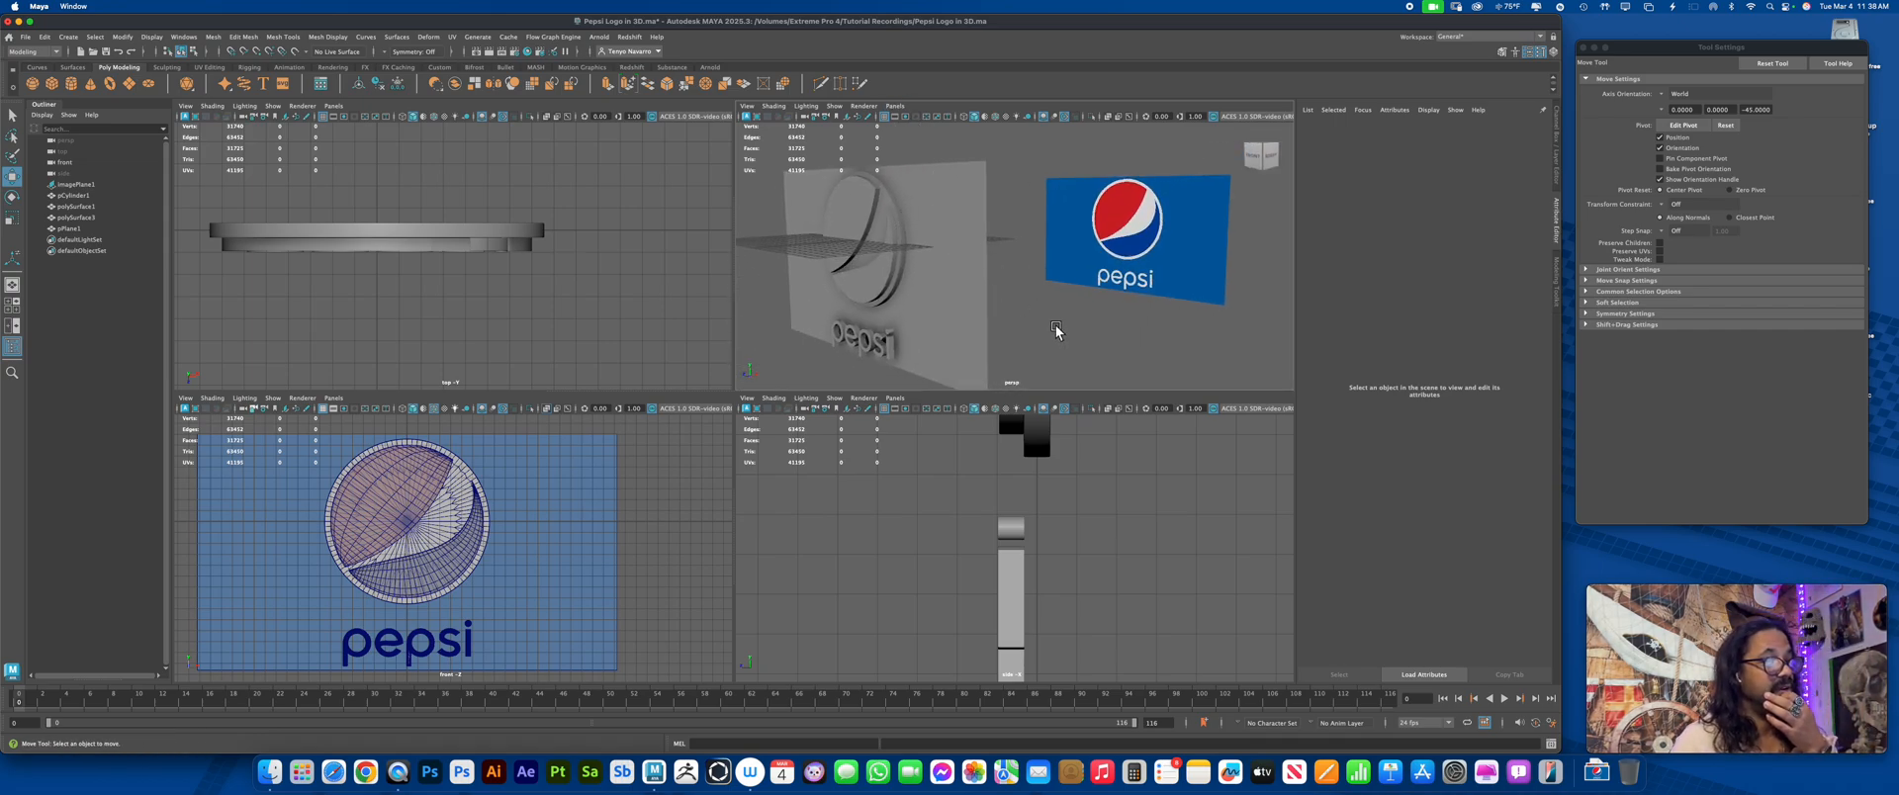
Examine the backing plane and the raised logo pieces from the side view and from a close angle in the perspective view
click(1035, 591)
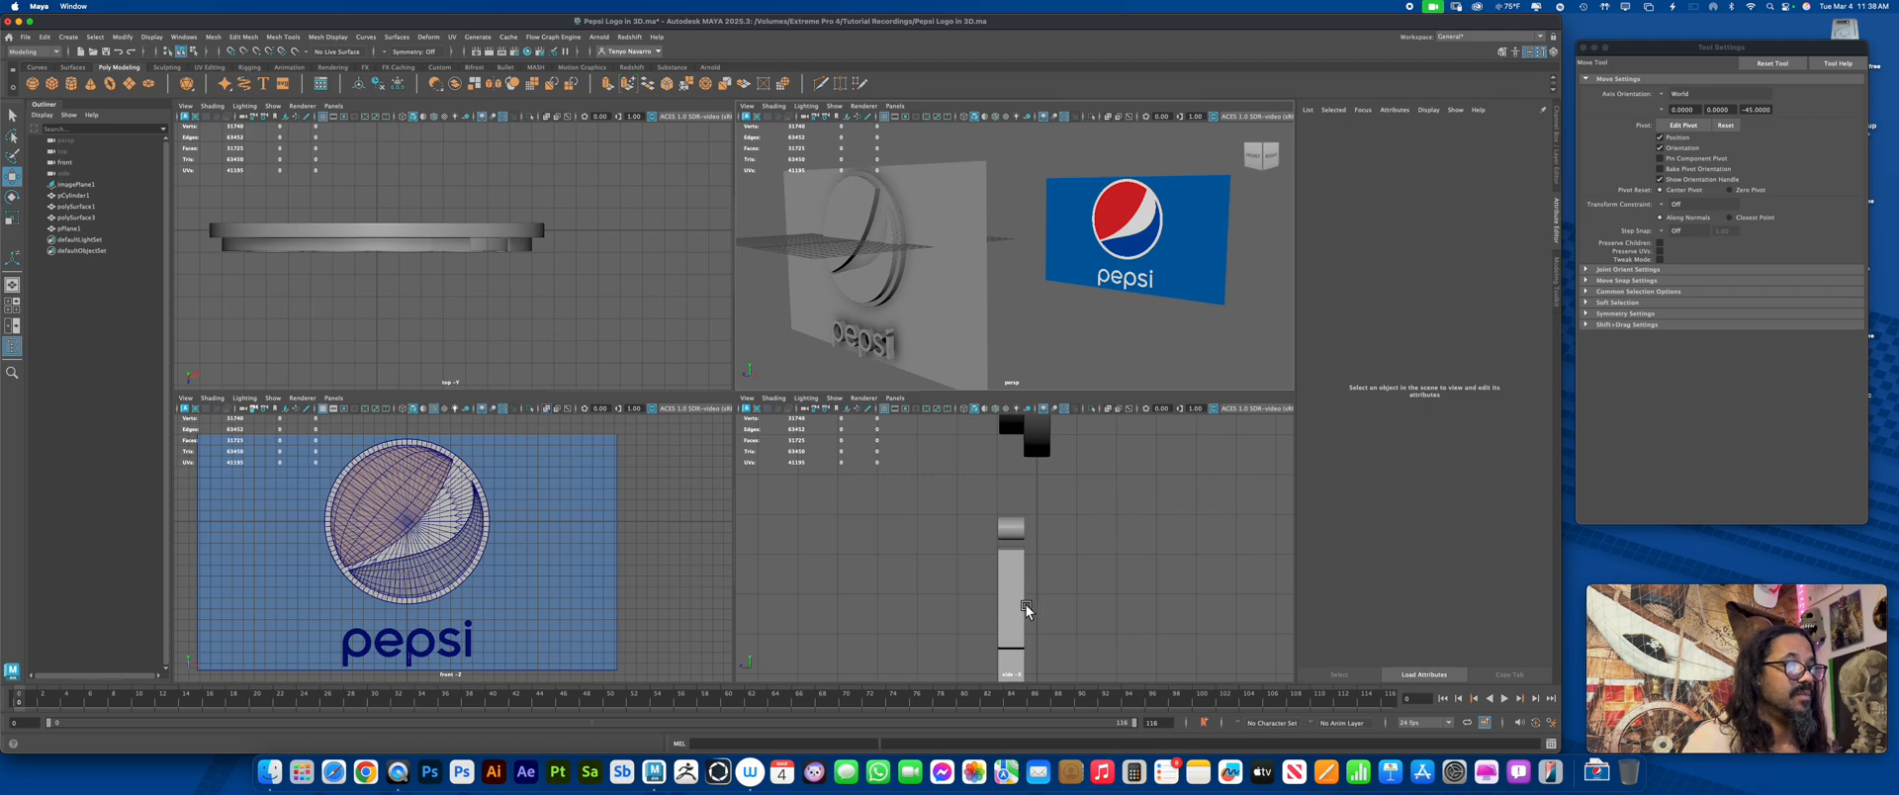
mouse_move(992, 607)
mouse_down()
mouse_move(1024, 611)
mouse_move(1004, 605)
mouse_up()
click(1055, 344)
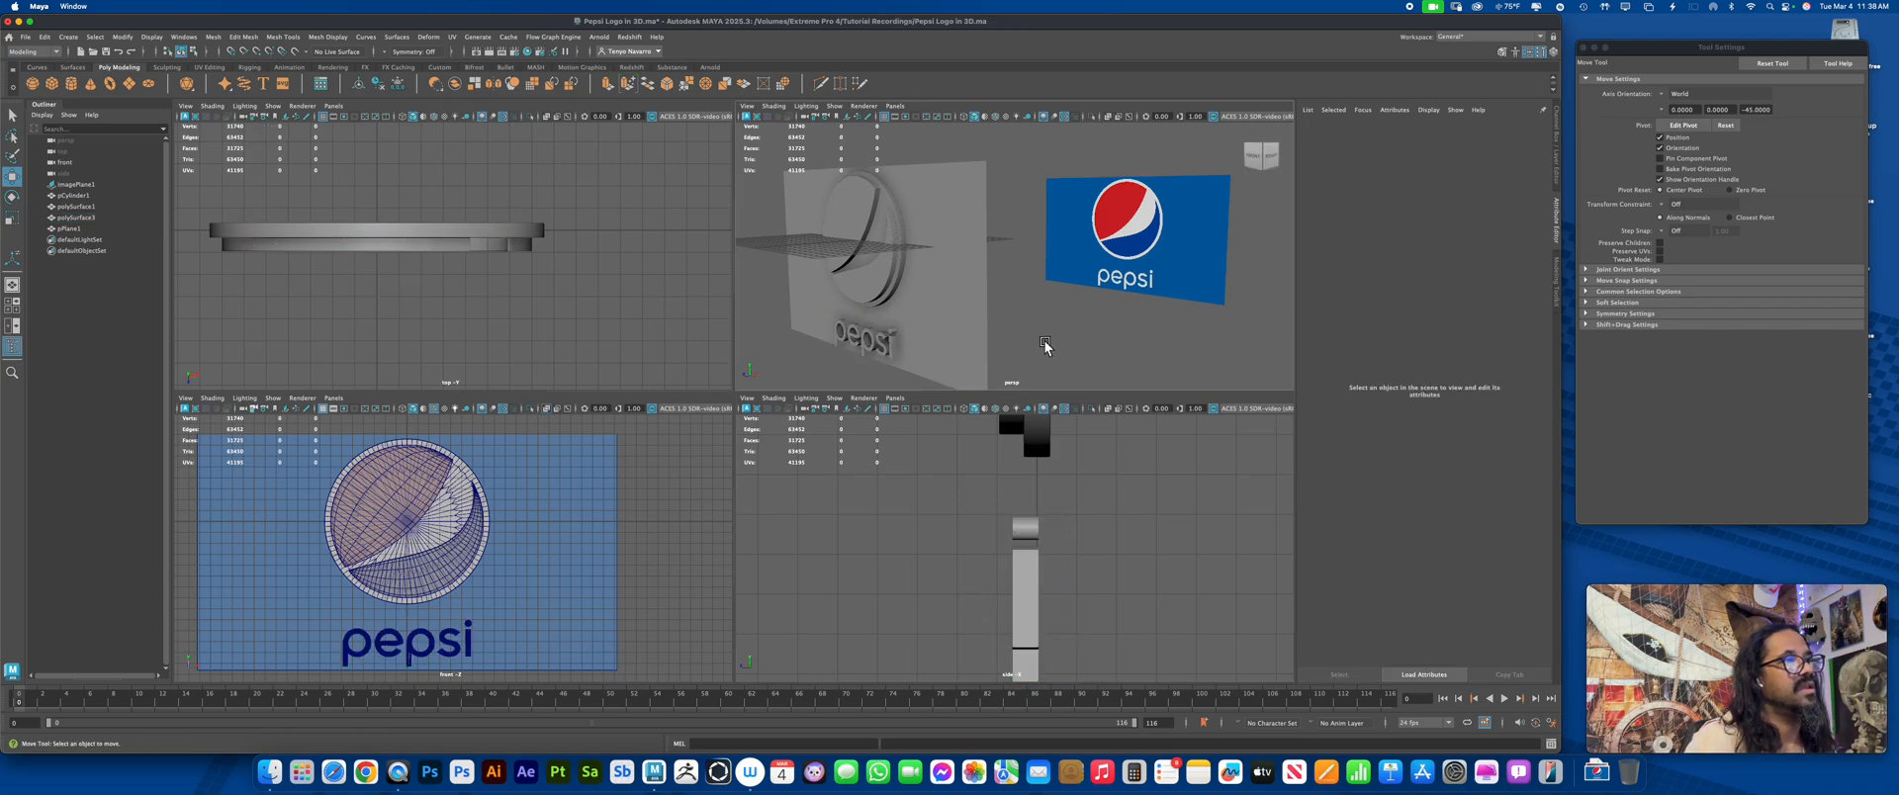
alt+drag(1030, 352, 882, 276)
alt+right_drag(882, 276, 1013, 322)
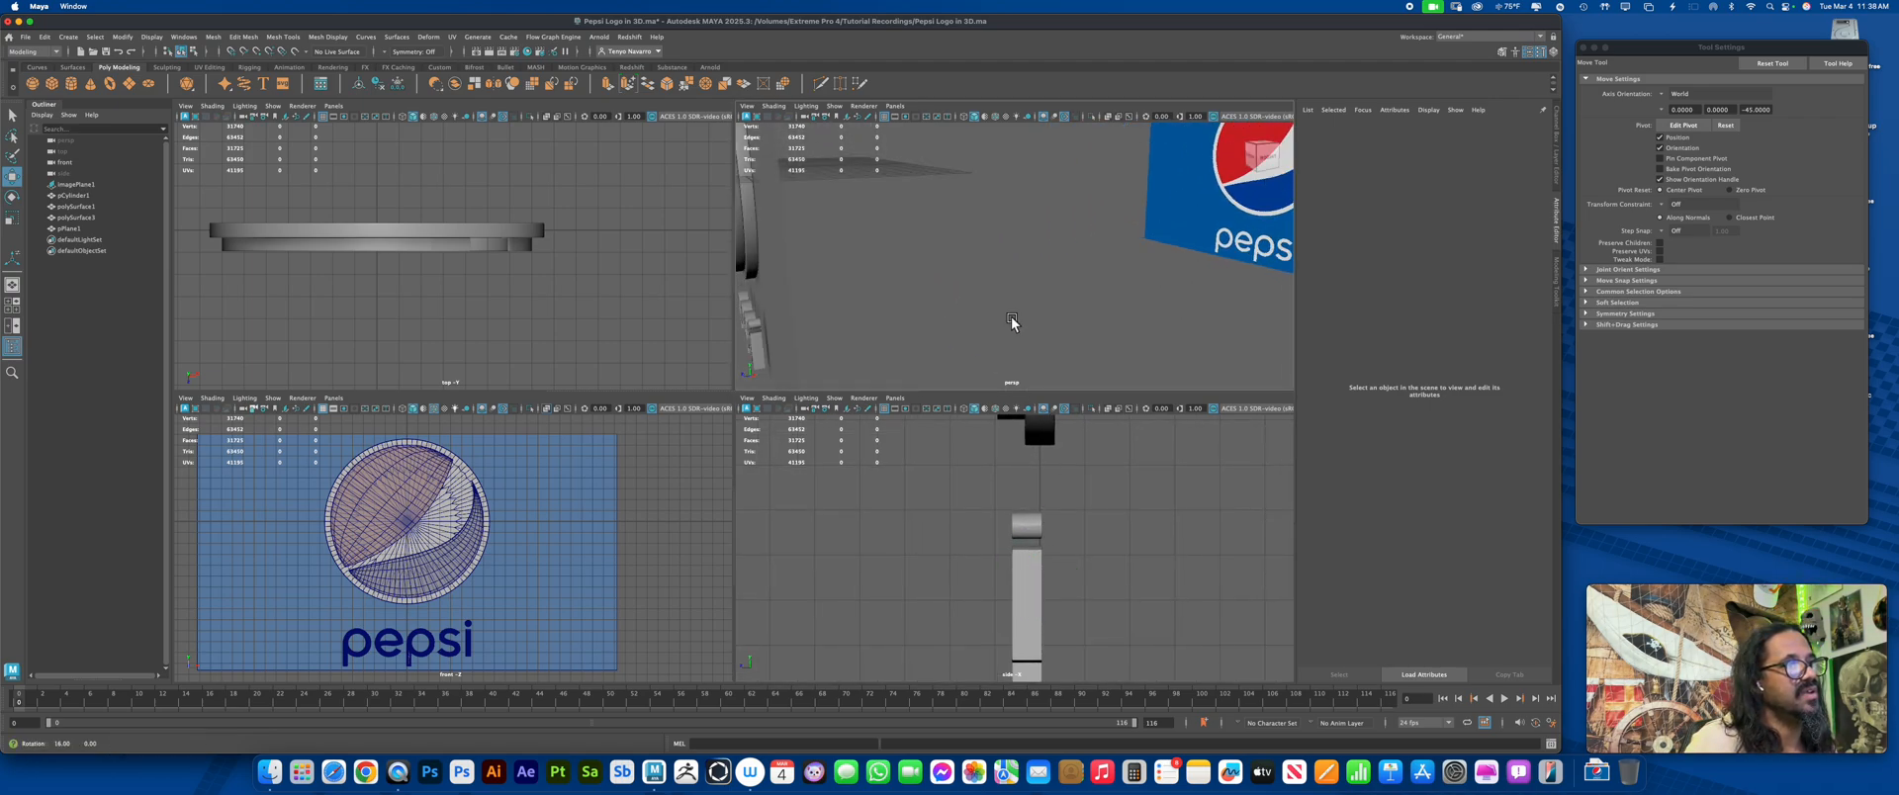
alt+middle_drag(1013, 323, 1105, 301)
drag(911, 341, 900, 309)
click(1024, 315)
click(1036, 314)
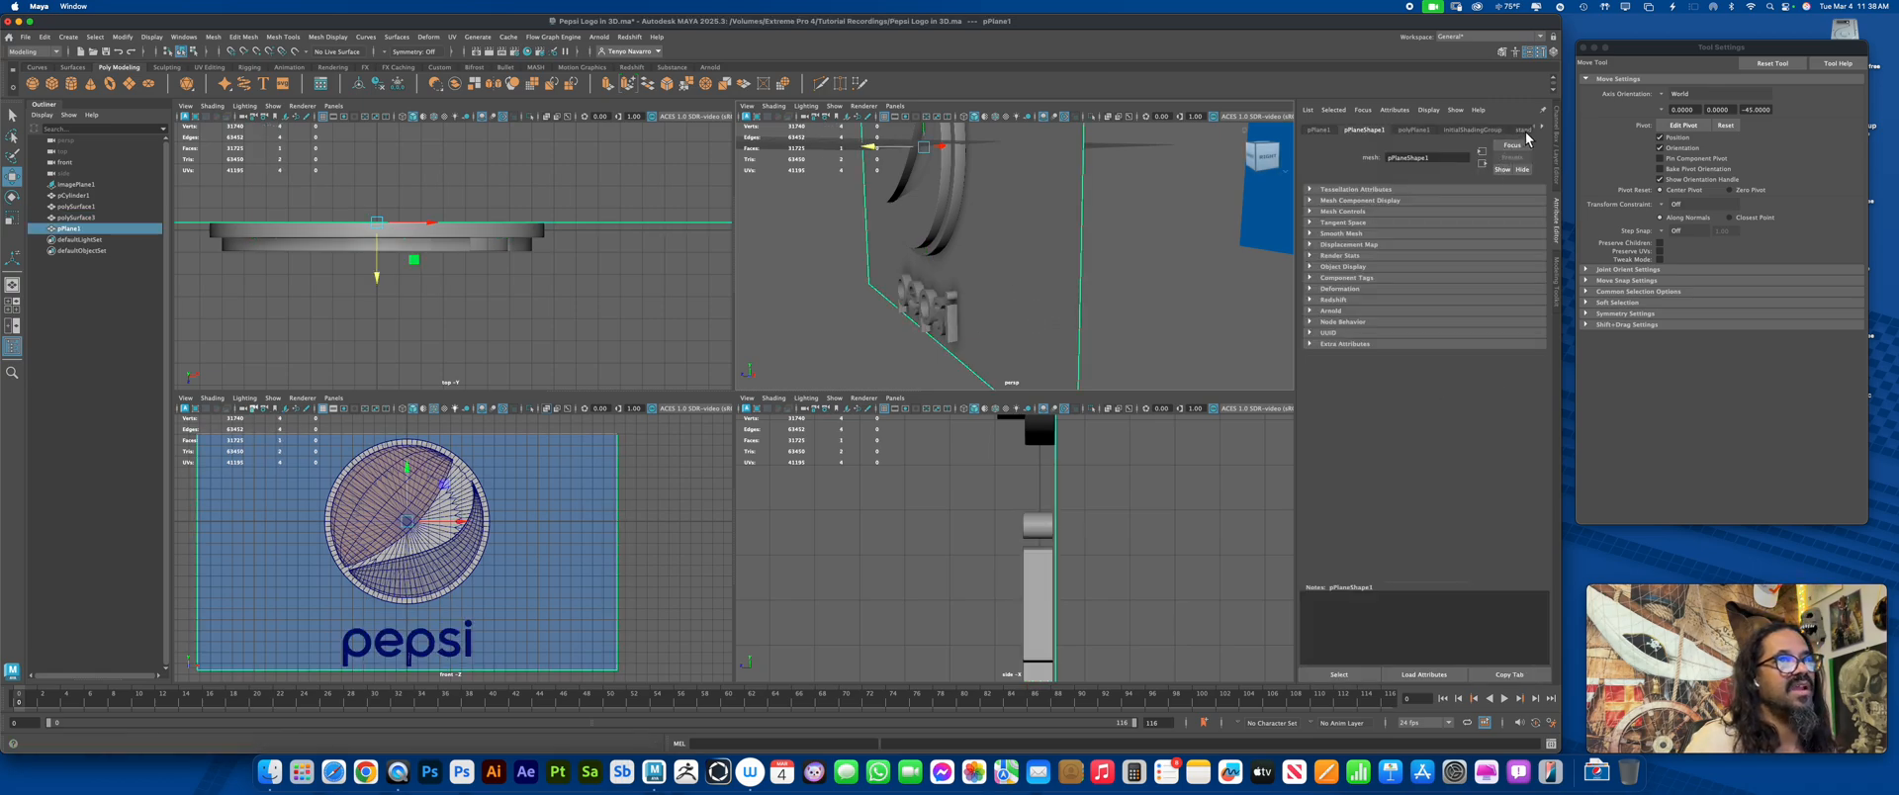
Select all the logo meshes and the backing plane, delete their construction history, freeze their transformations and center their pivots
key(f)
drag(926, 181, 1091, 359)
click(382, 86)
click(398, 86)
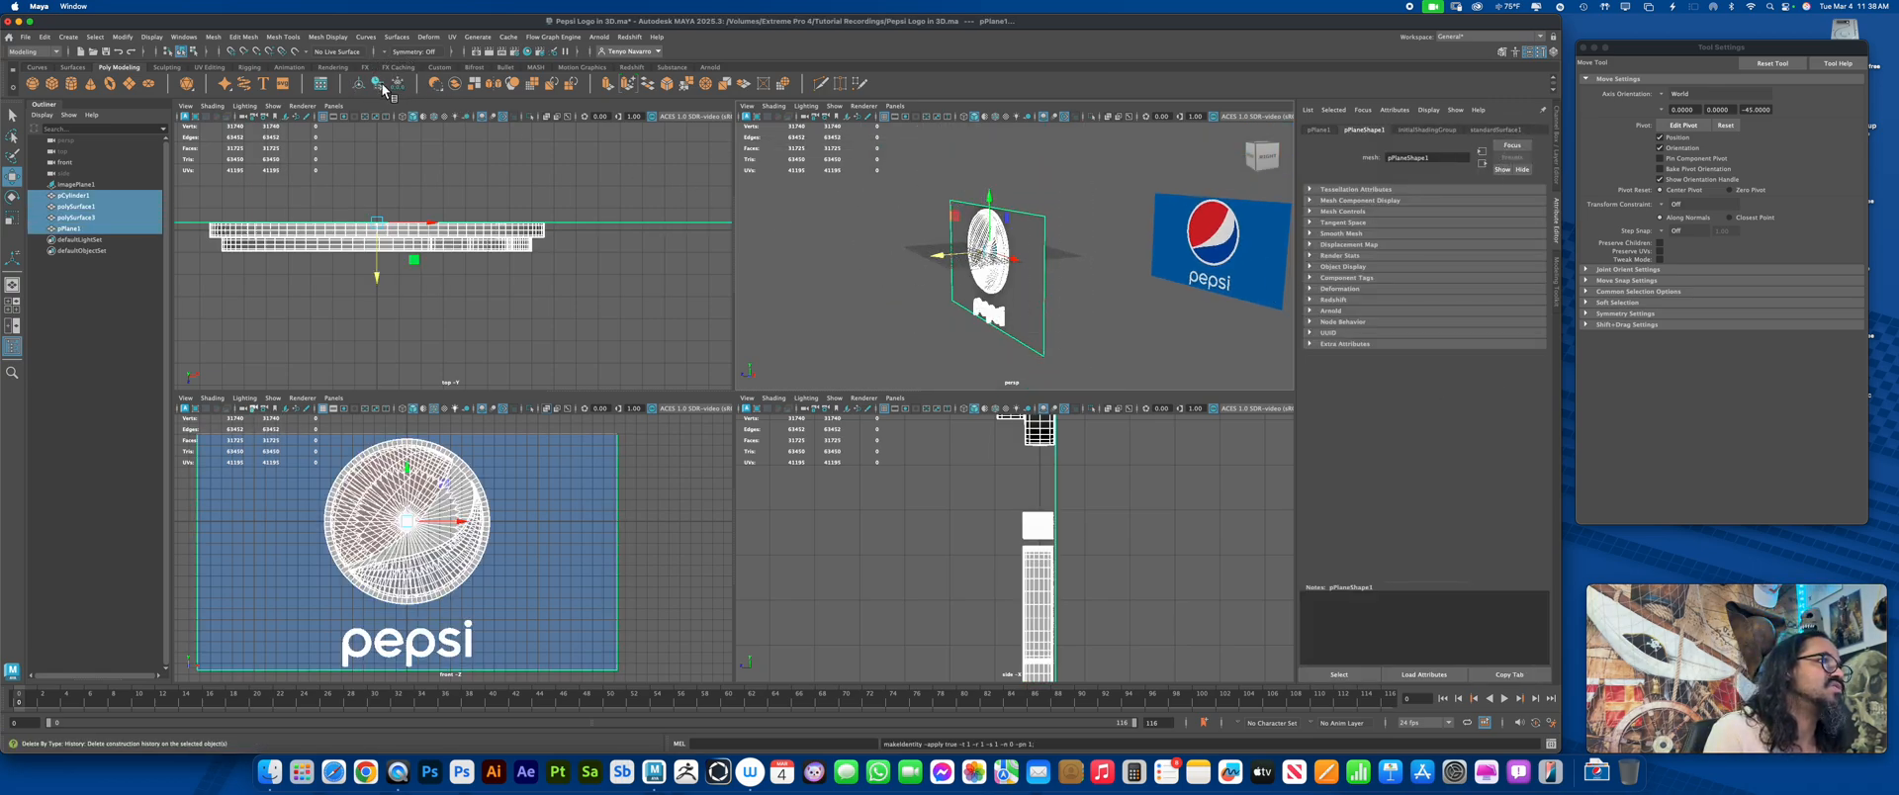
click(363, 87)
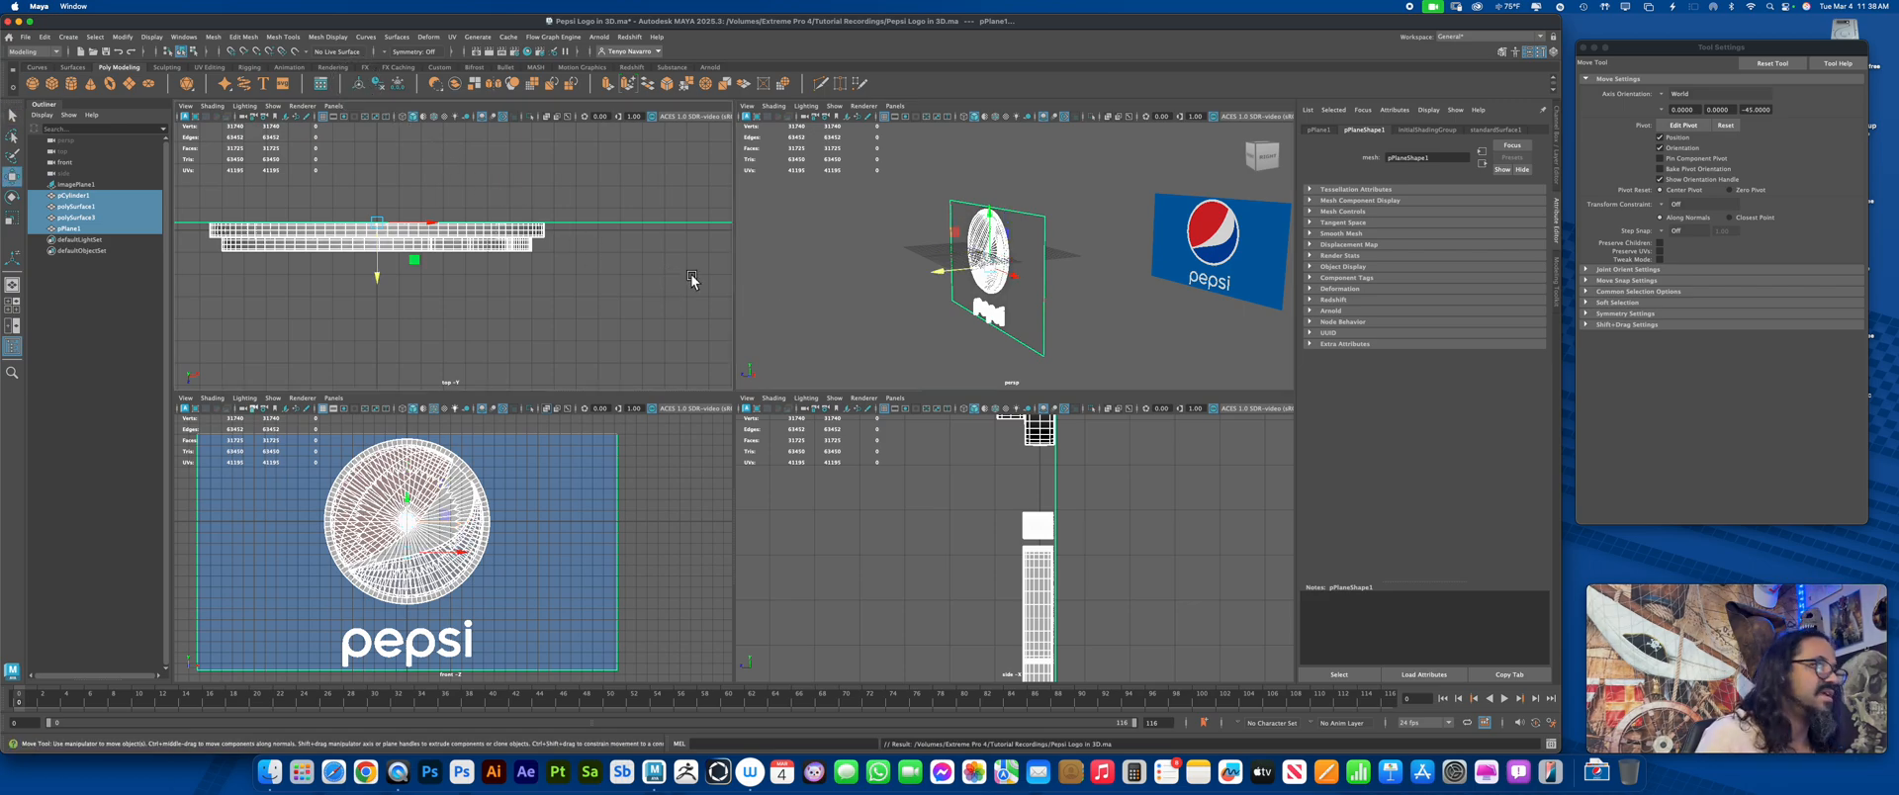
Separate the combined raised emblem shapes on the front of the disc into individual meshes
click(989, 226)
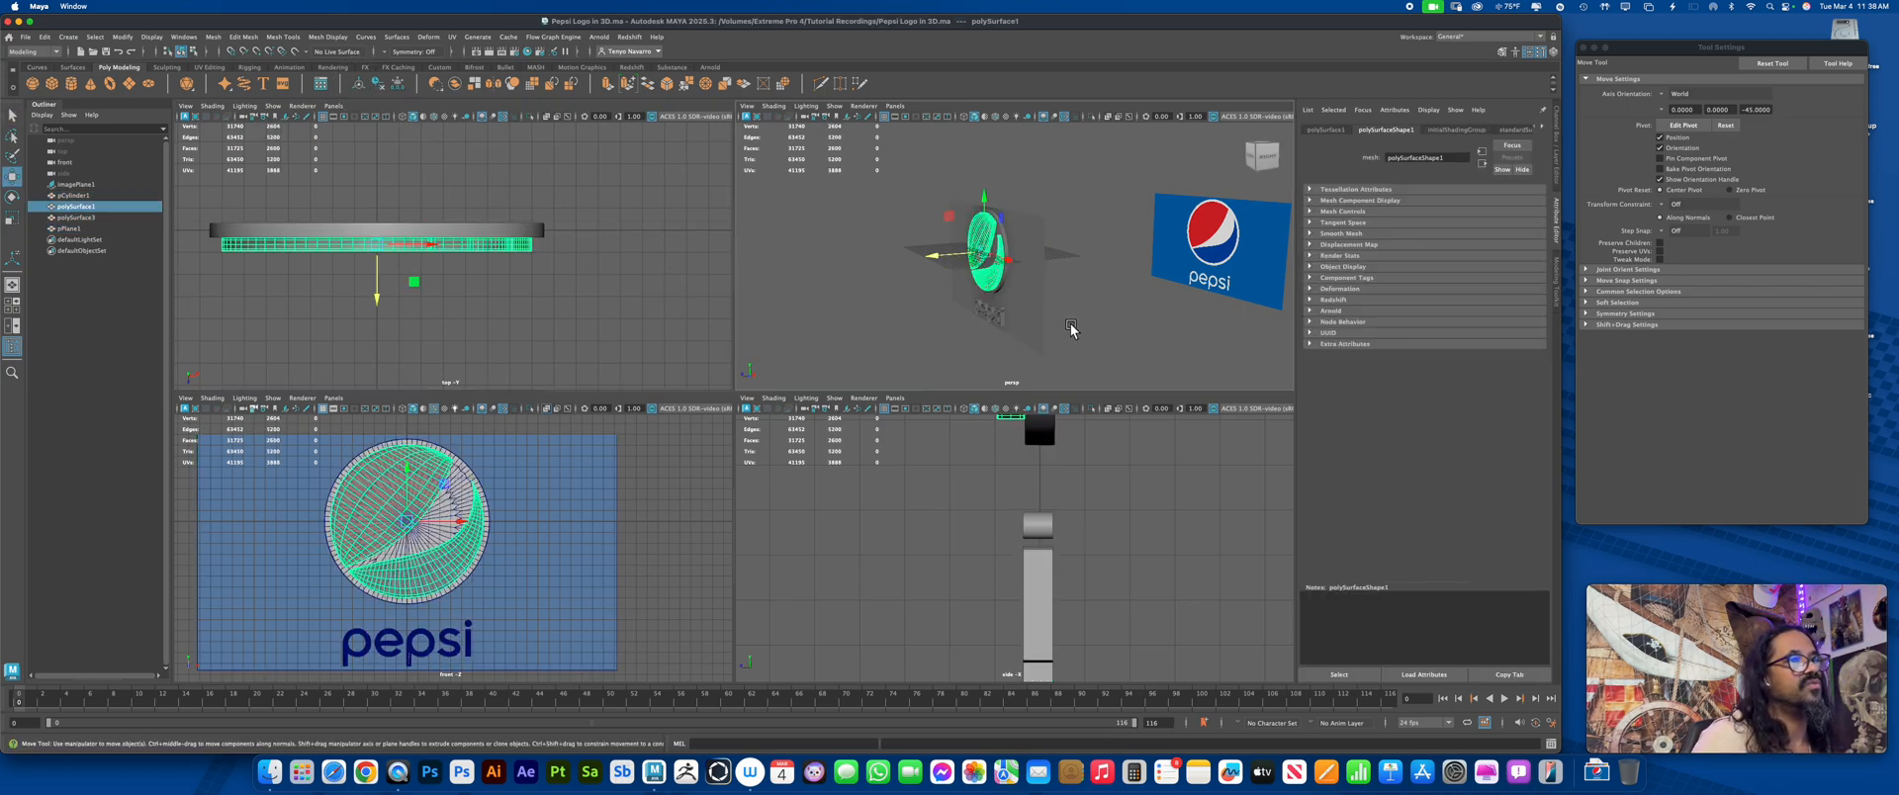
alt+drag(1073, 326, 1085, 312)
alt+right_drag(1085, 313, 1141, 350)
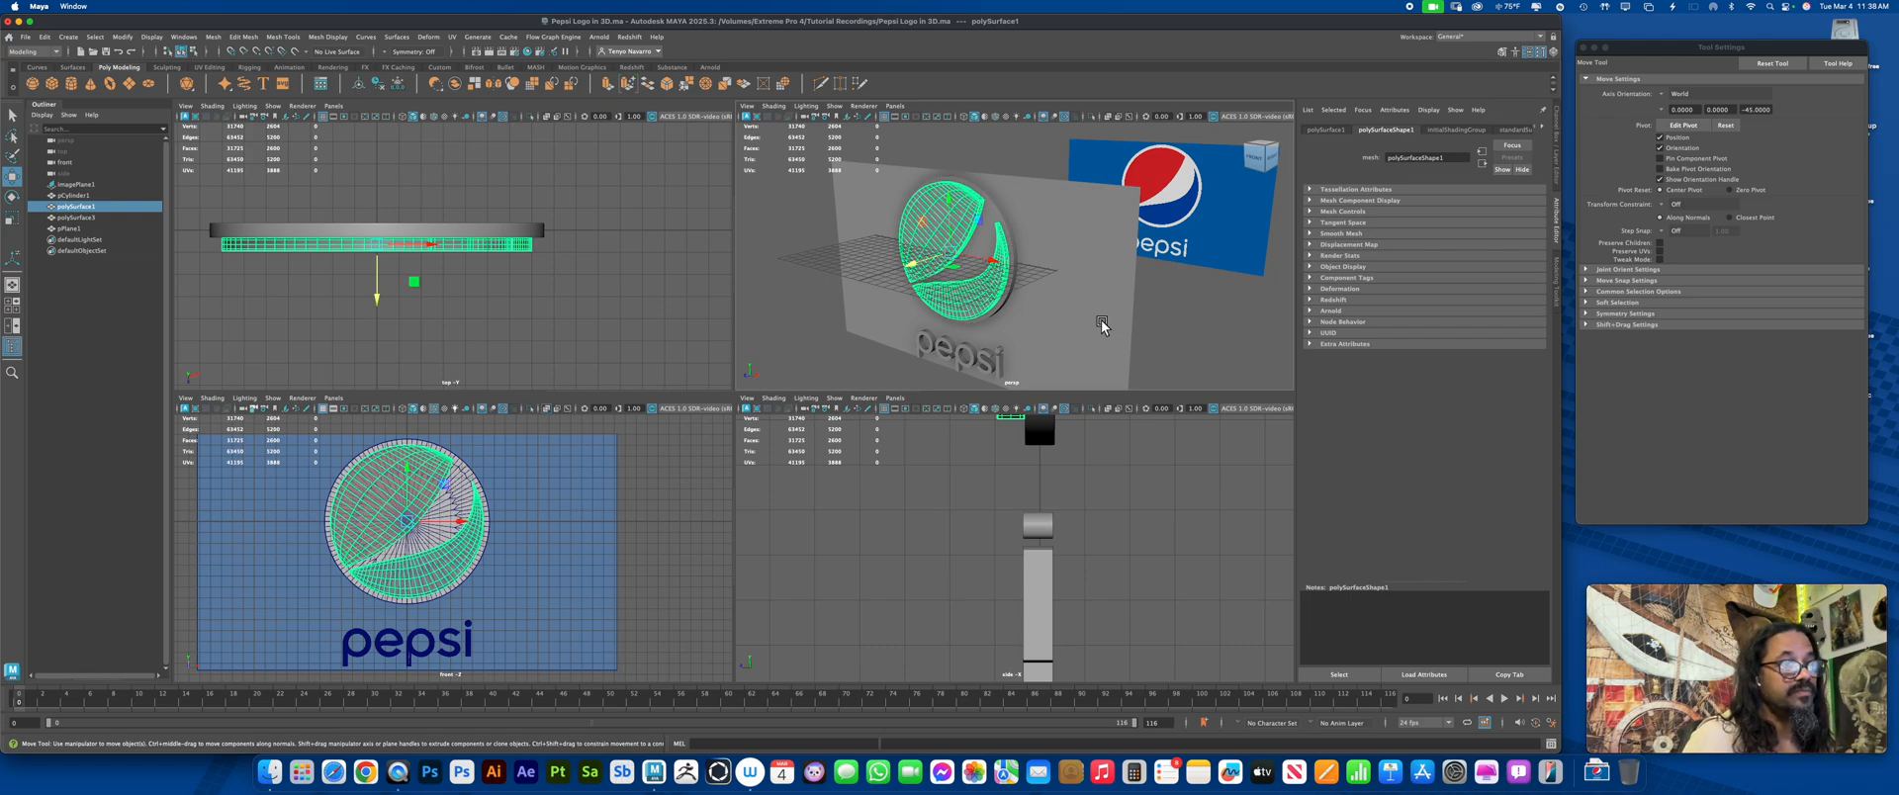
click(1068, 299)
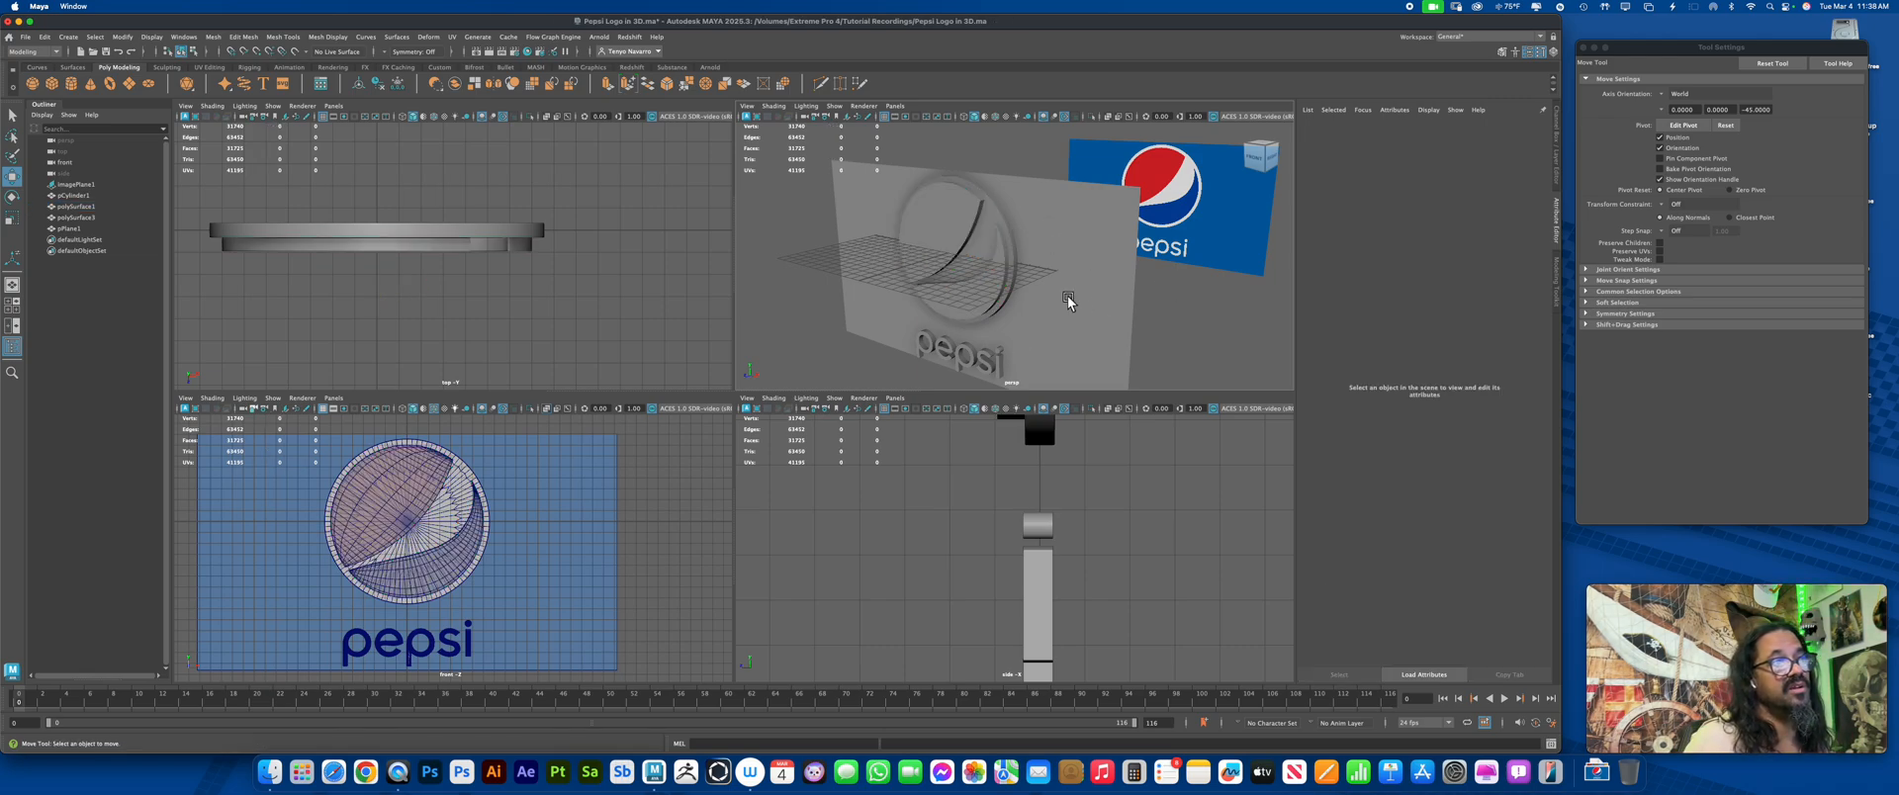
click(991, 288)
click(213, 37)
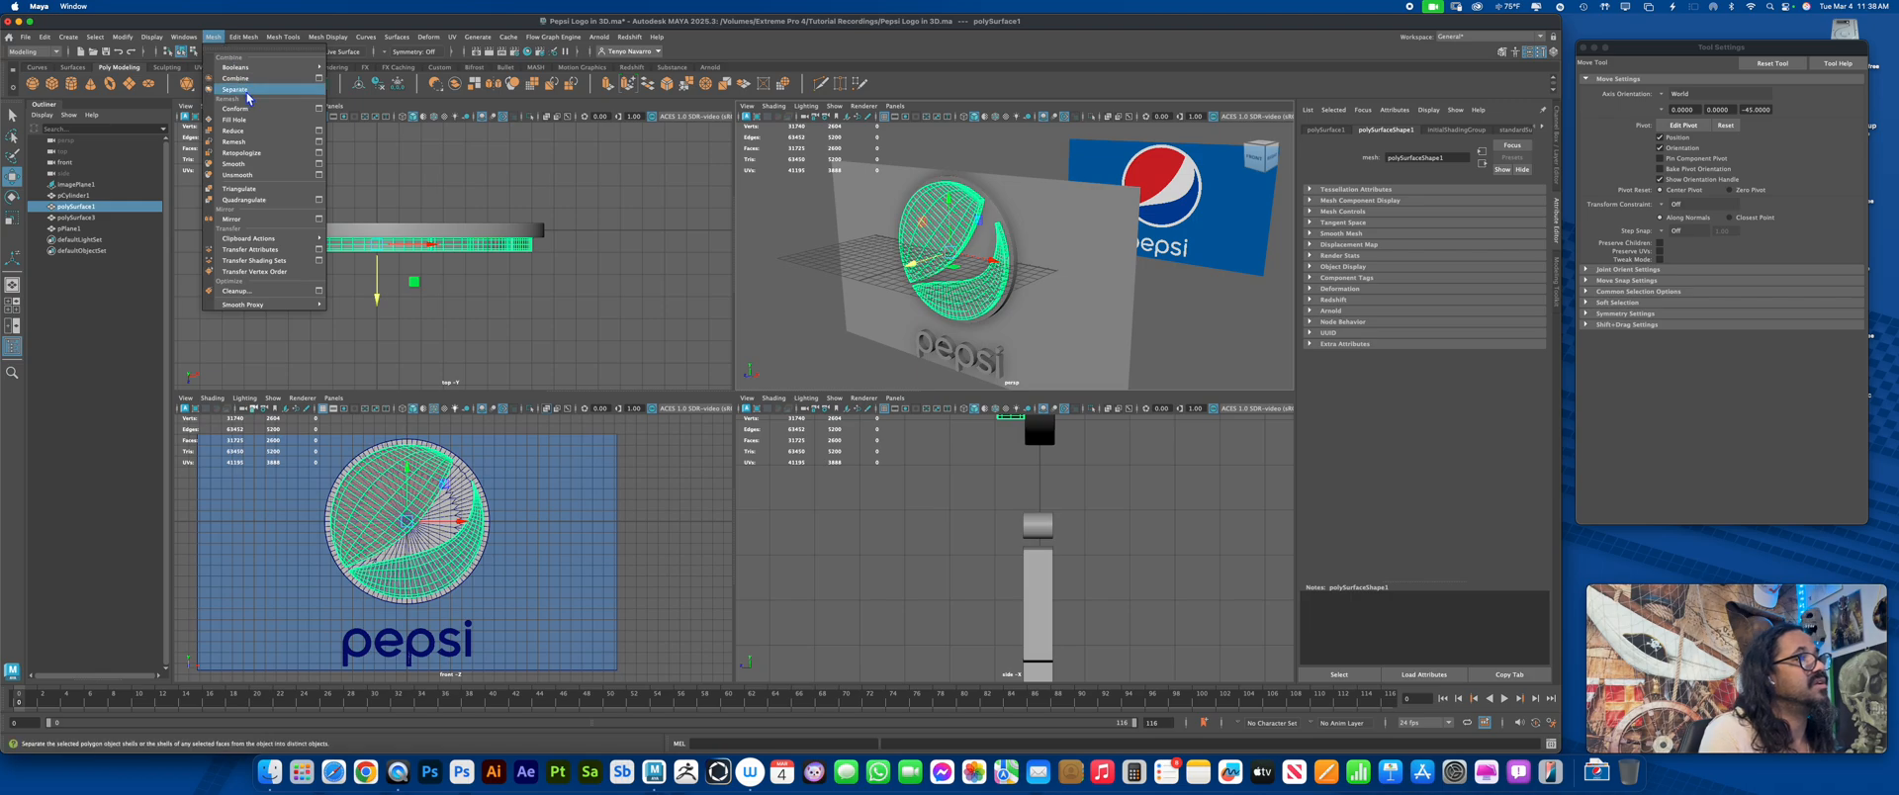
click(235, 89)
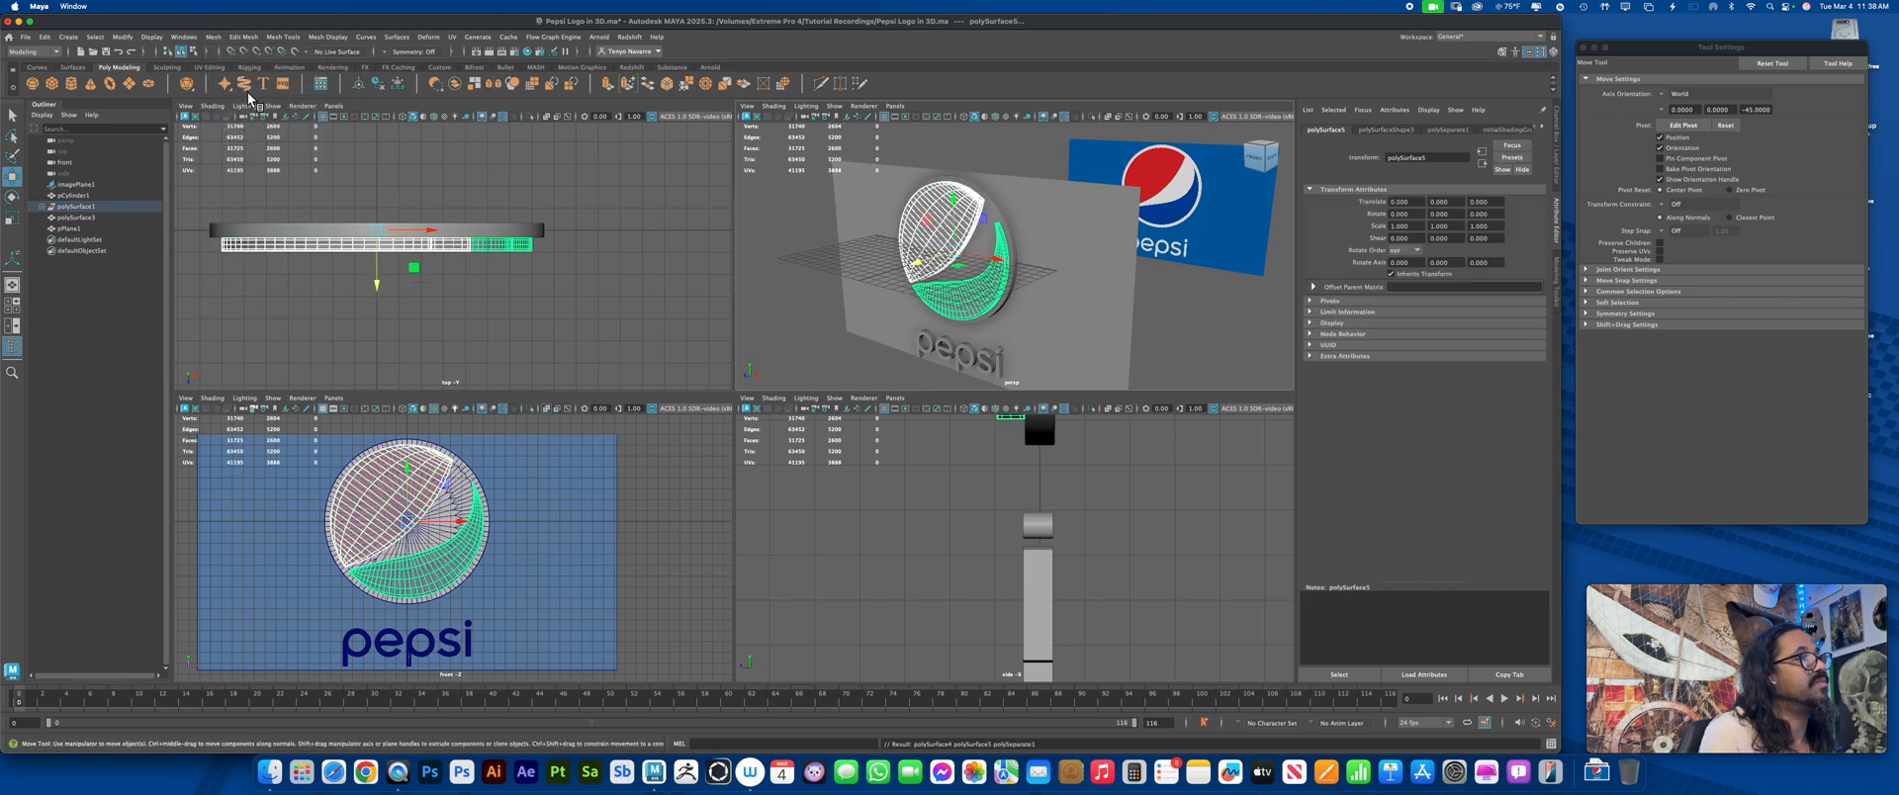
Ungroup the two separated emblem pieces from their parent group
click(103, 208)
click(44, 36)
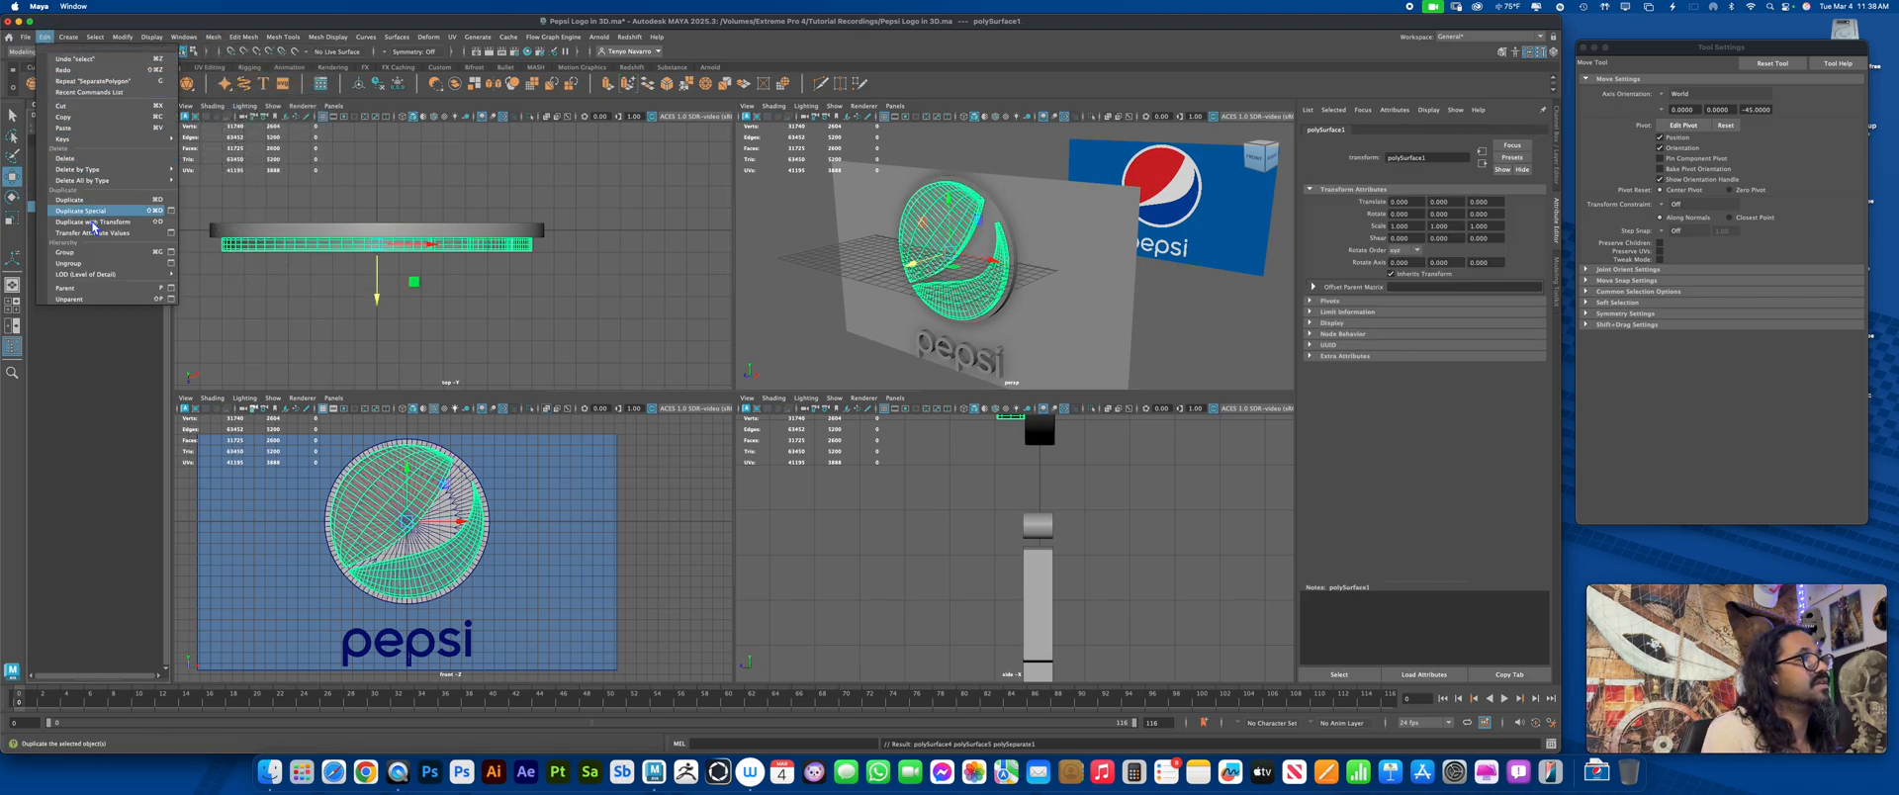
click(89, 263)
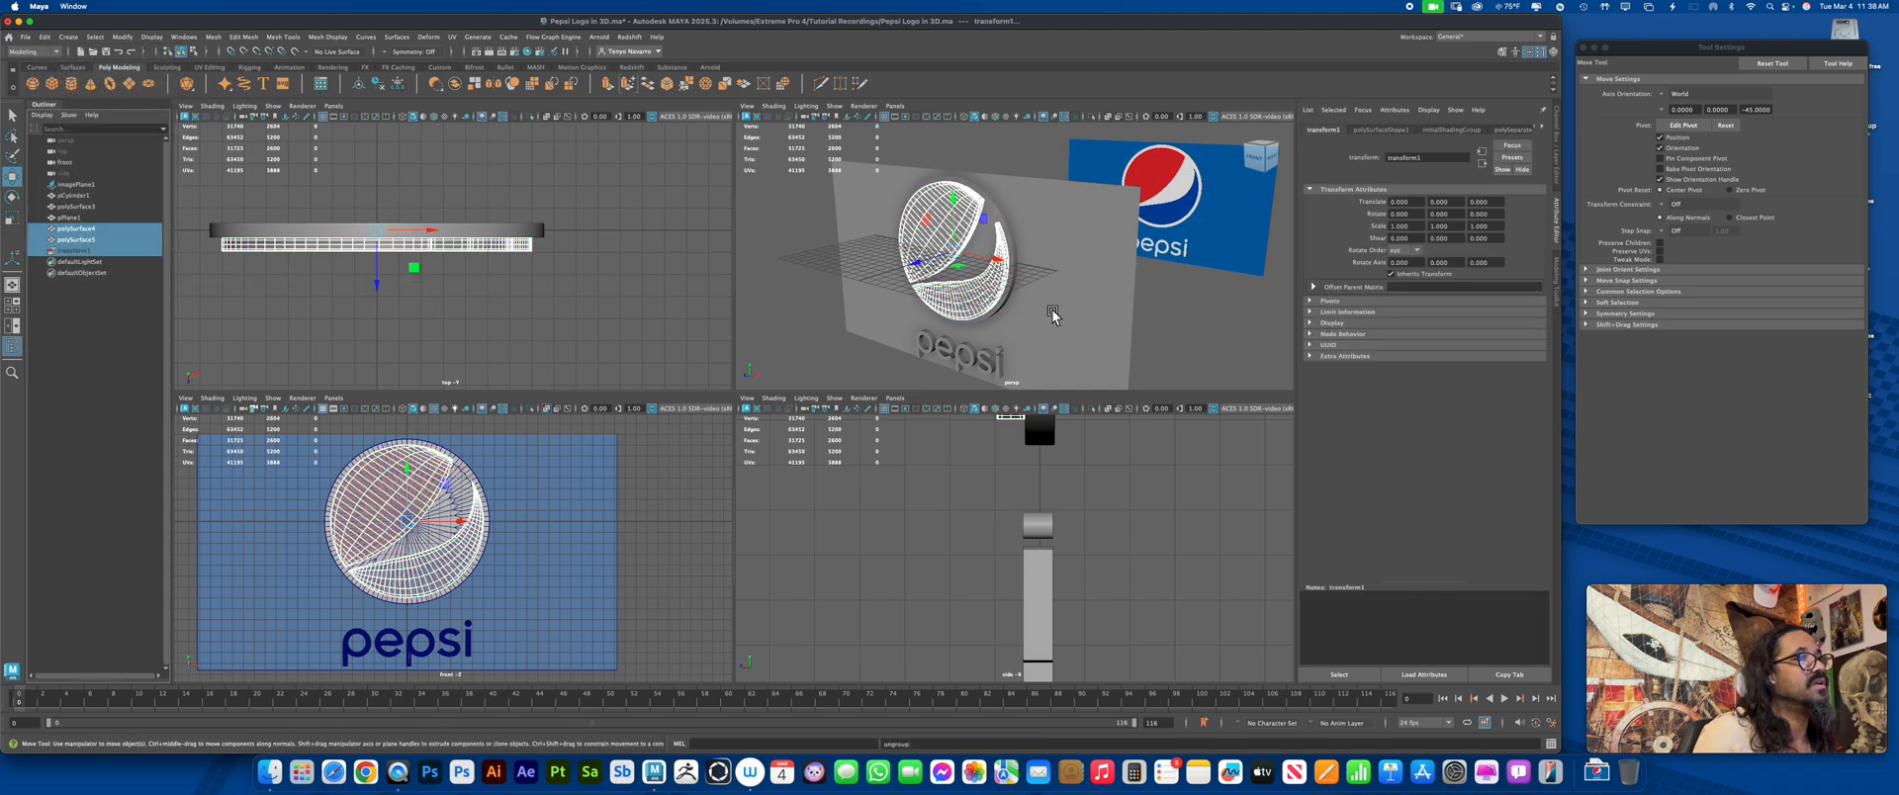
Delete the construction history and freeze the transformations of the disc, emblem pieces, letters and plane again, then clear the selection
drag(895, 130, 1132, 317)
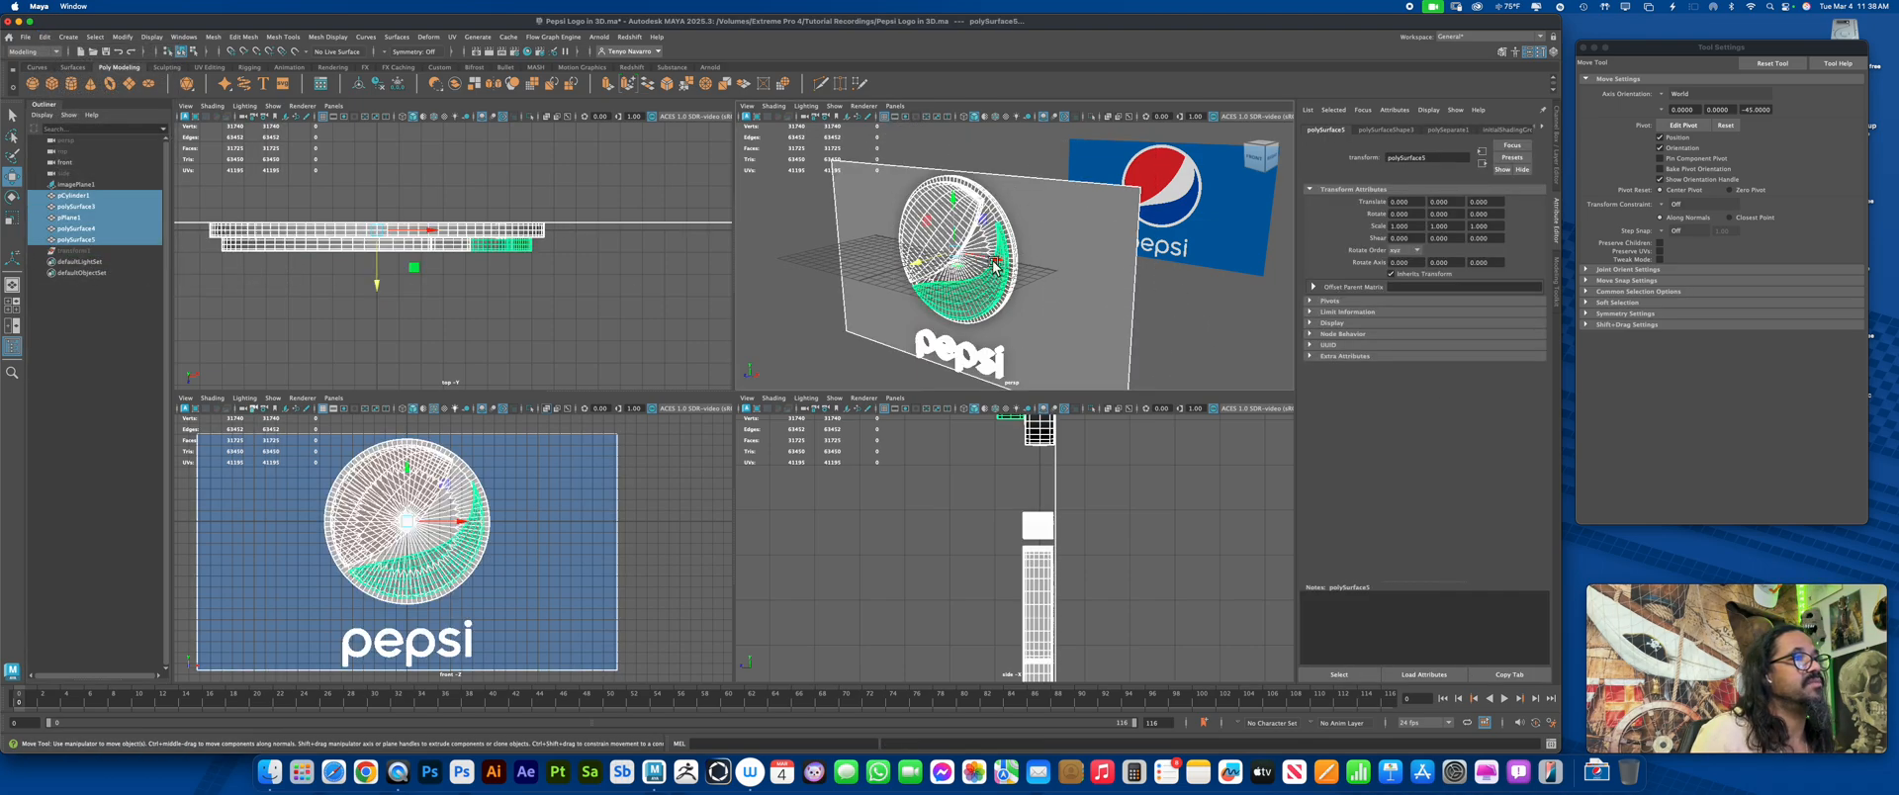
click(382, 85)
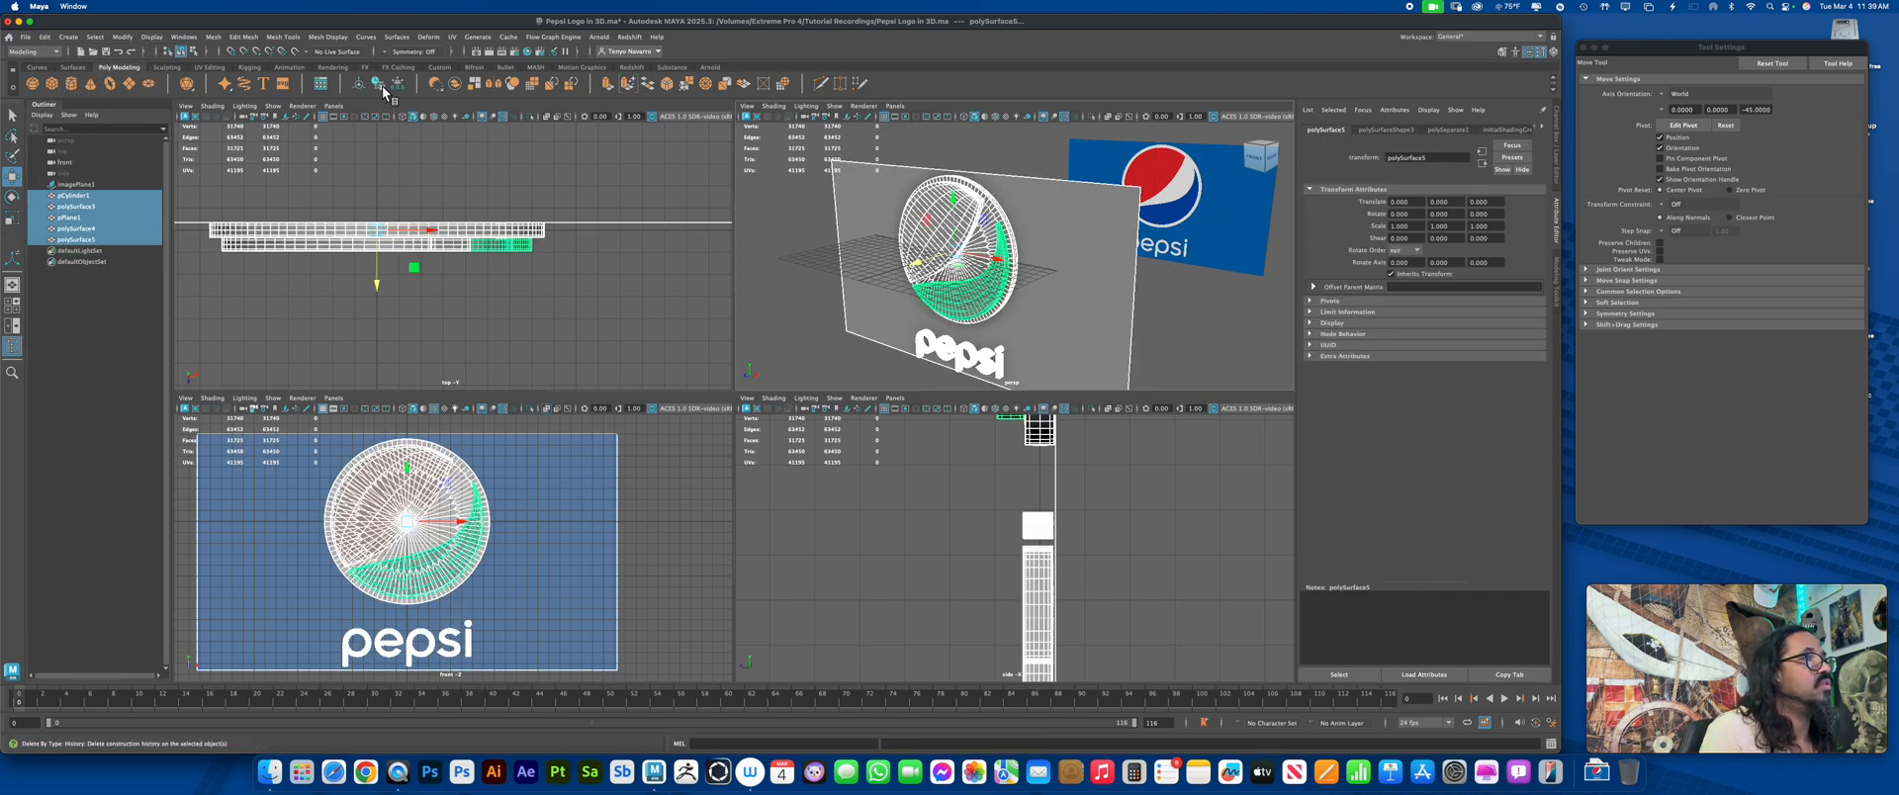
click(402, 85)
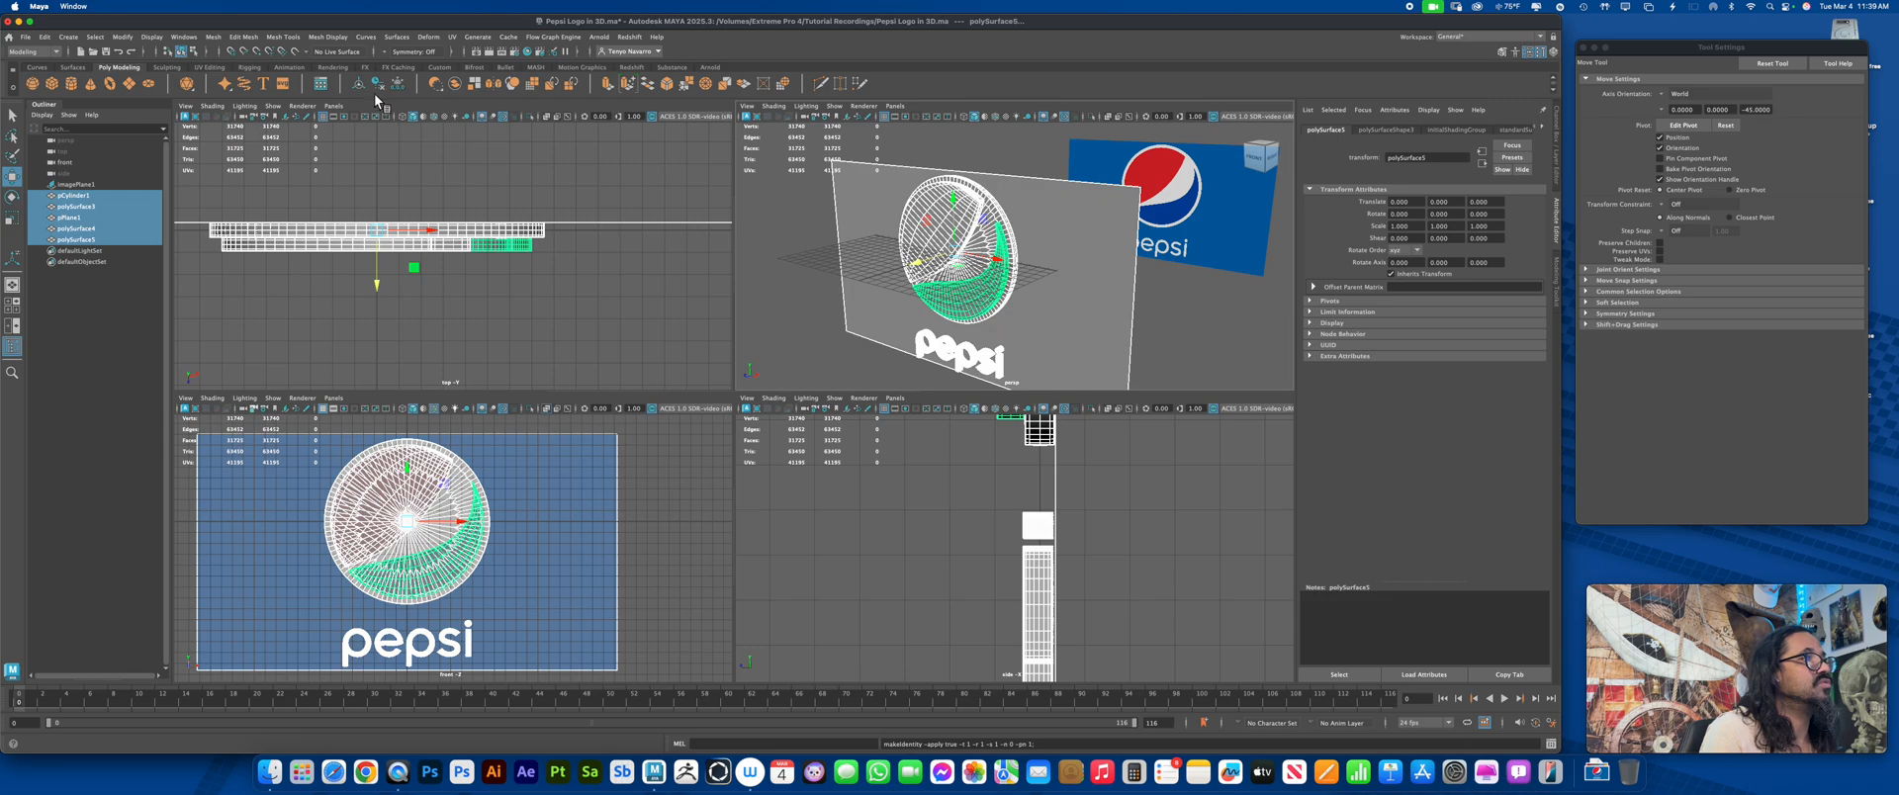
click(1118, 289)
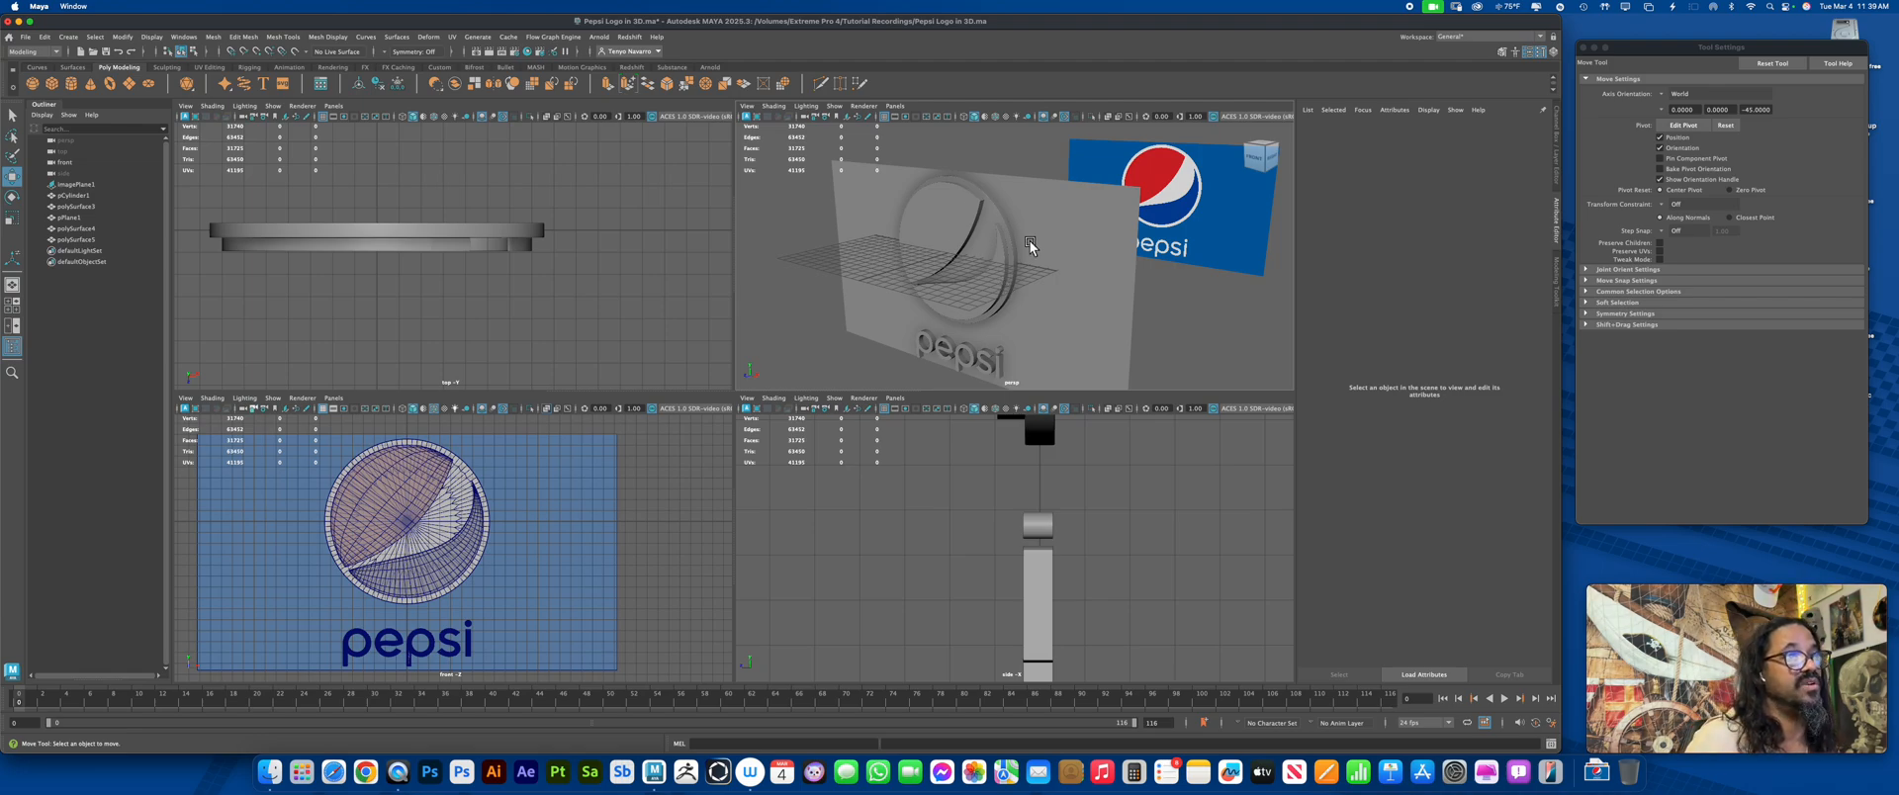
Rename the disc cylinder as White Circle
click(1077, 247)
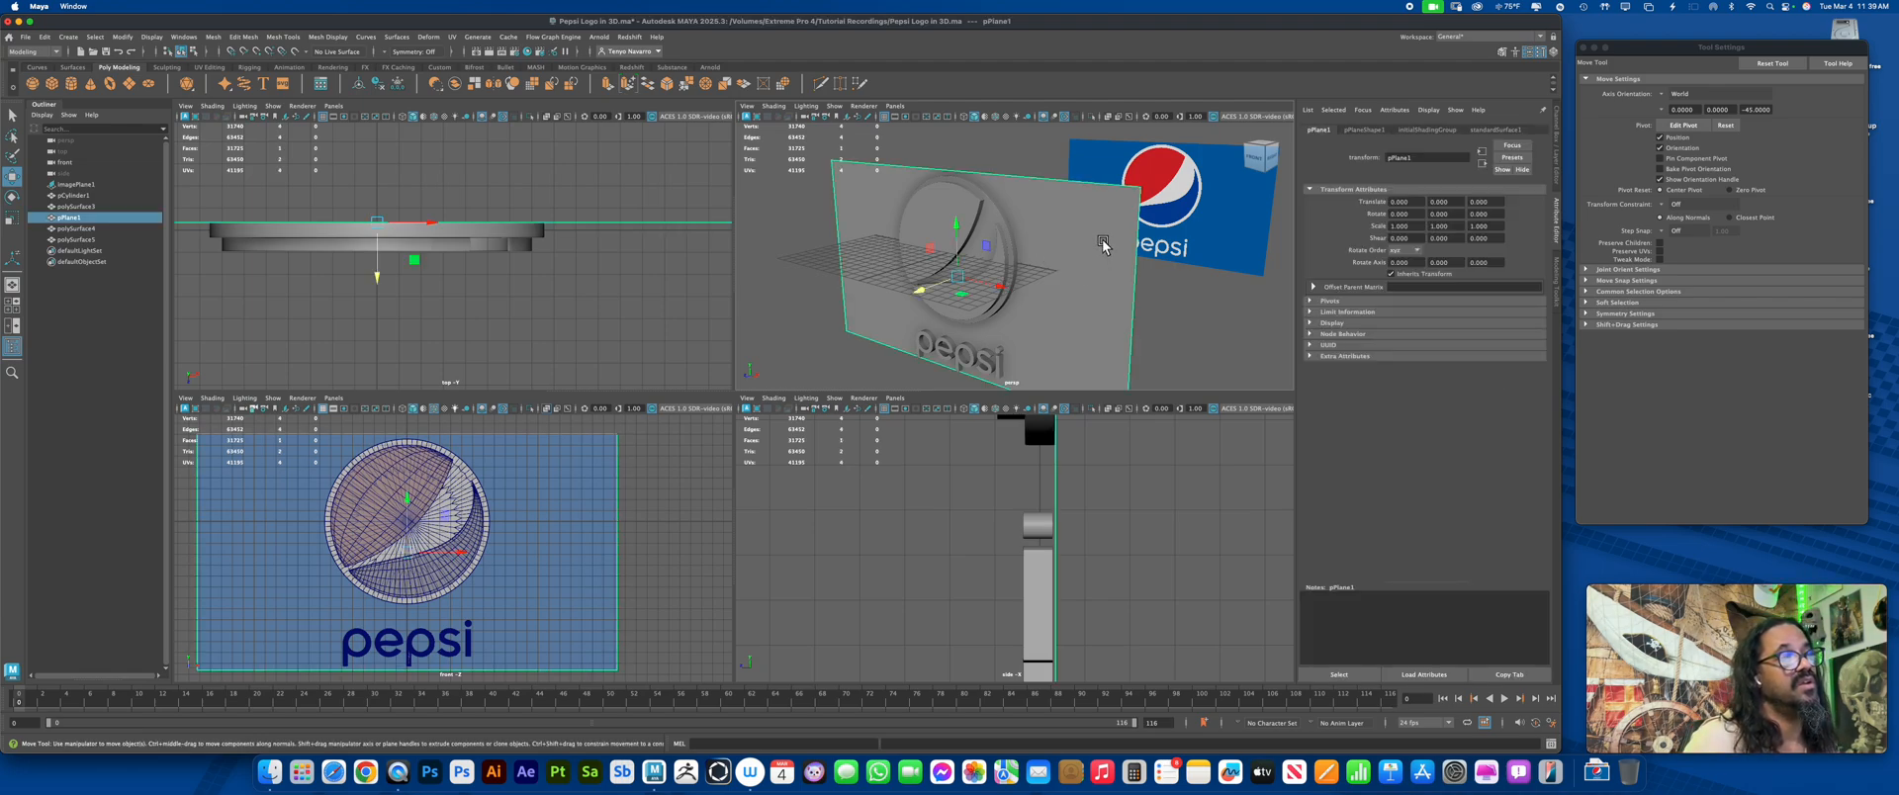
right_drag(1103, 246, 1122, 255)
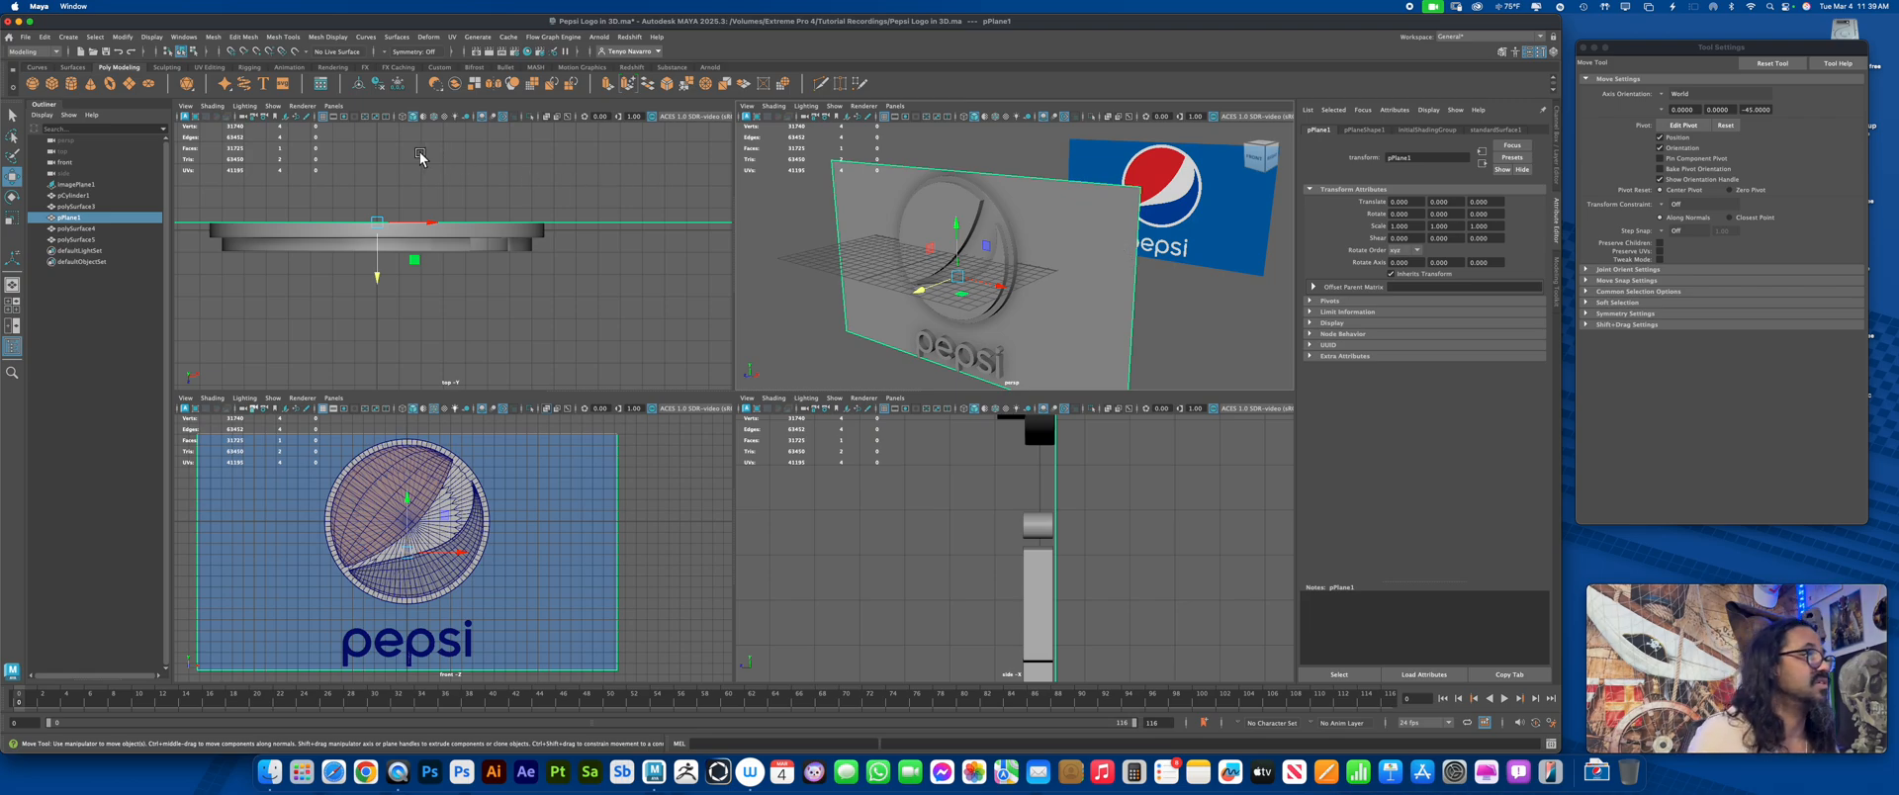
click(109, 193)
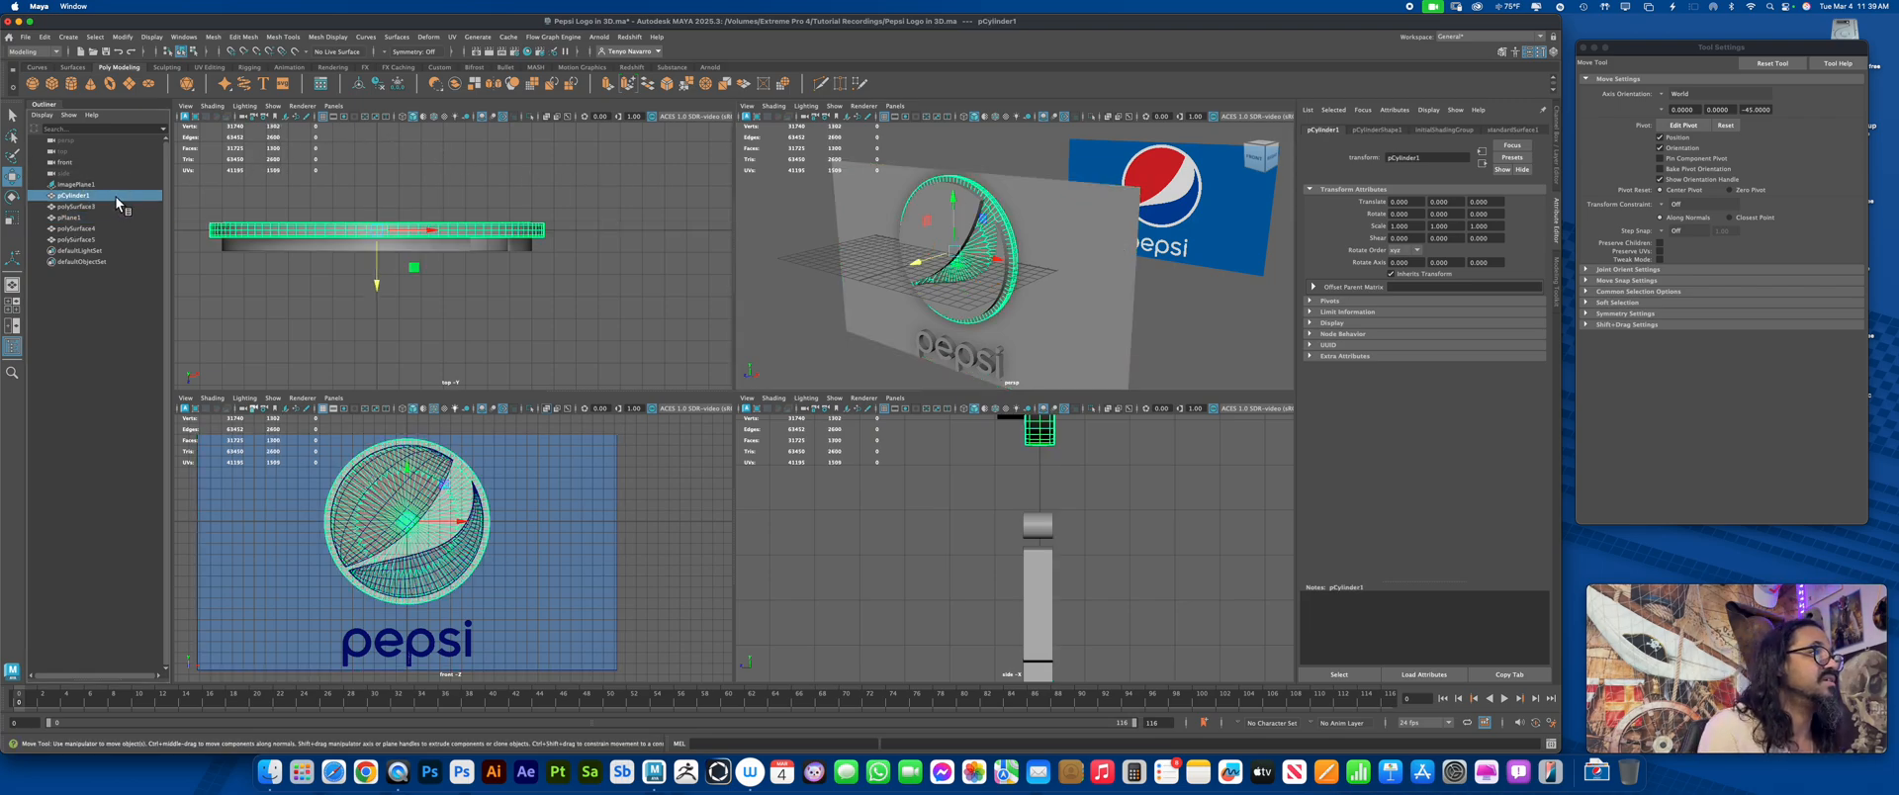
double_click(115, 196)
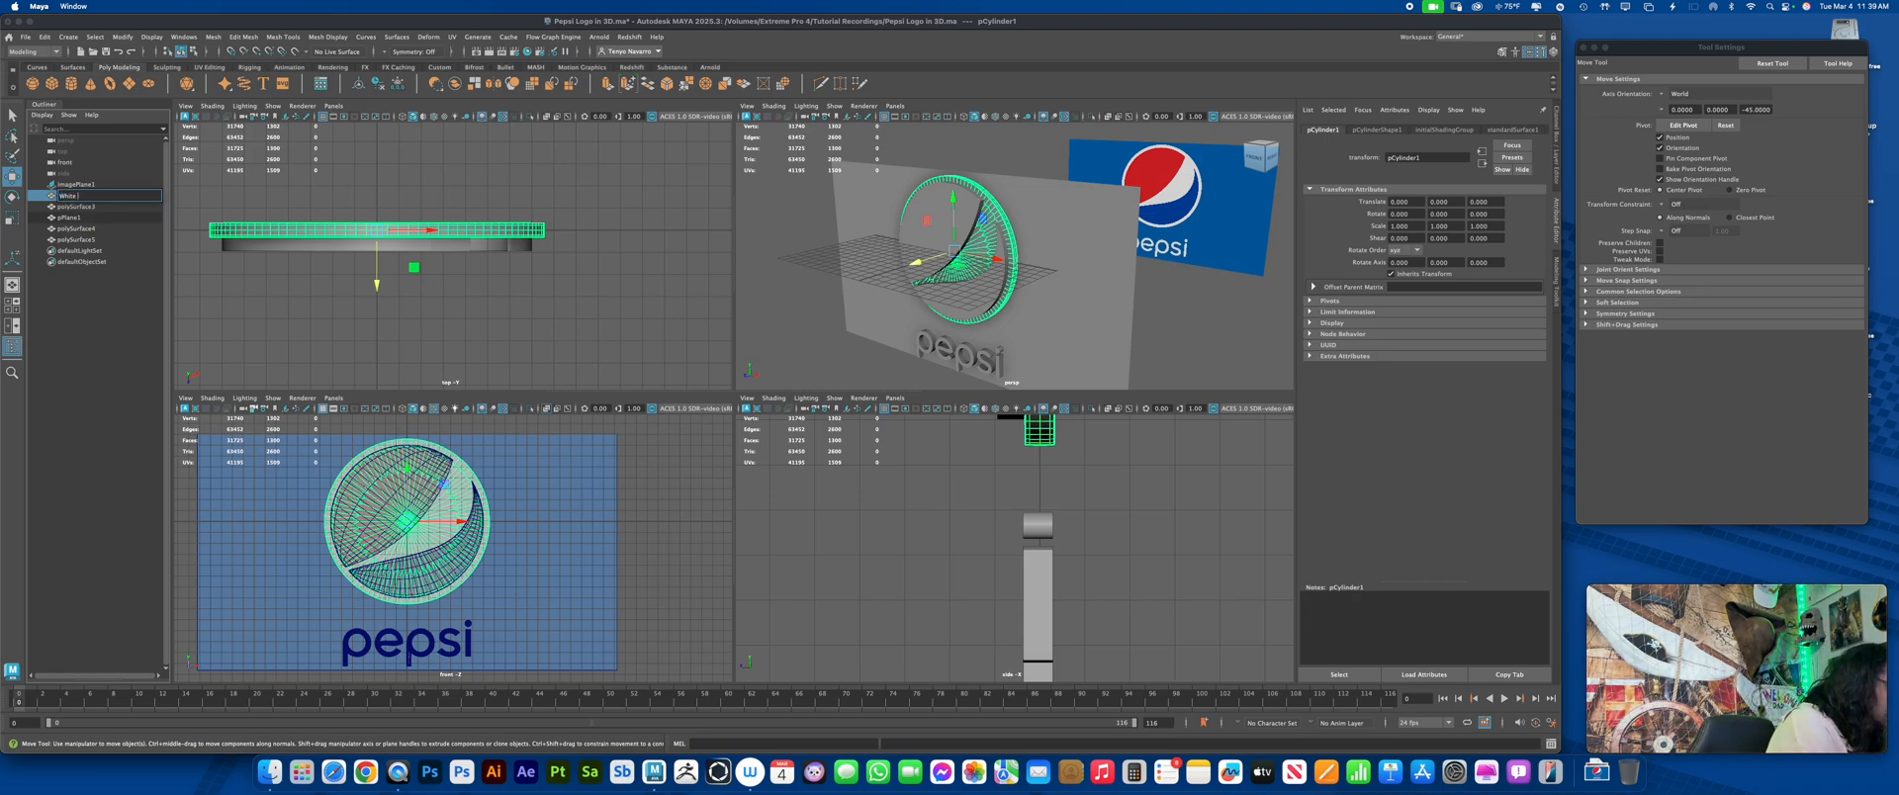
text(White Circle)
key(Return)
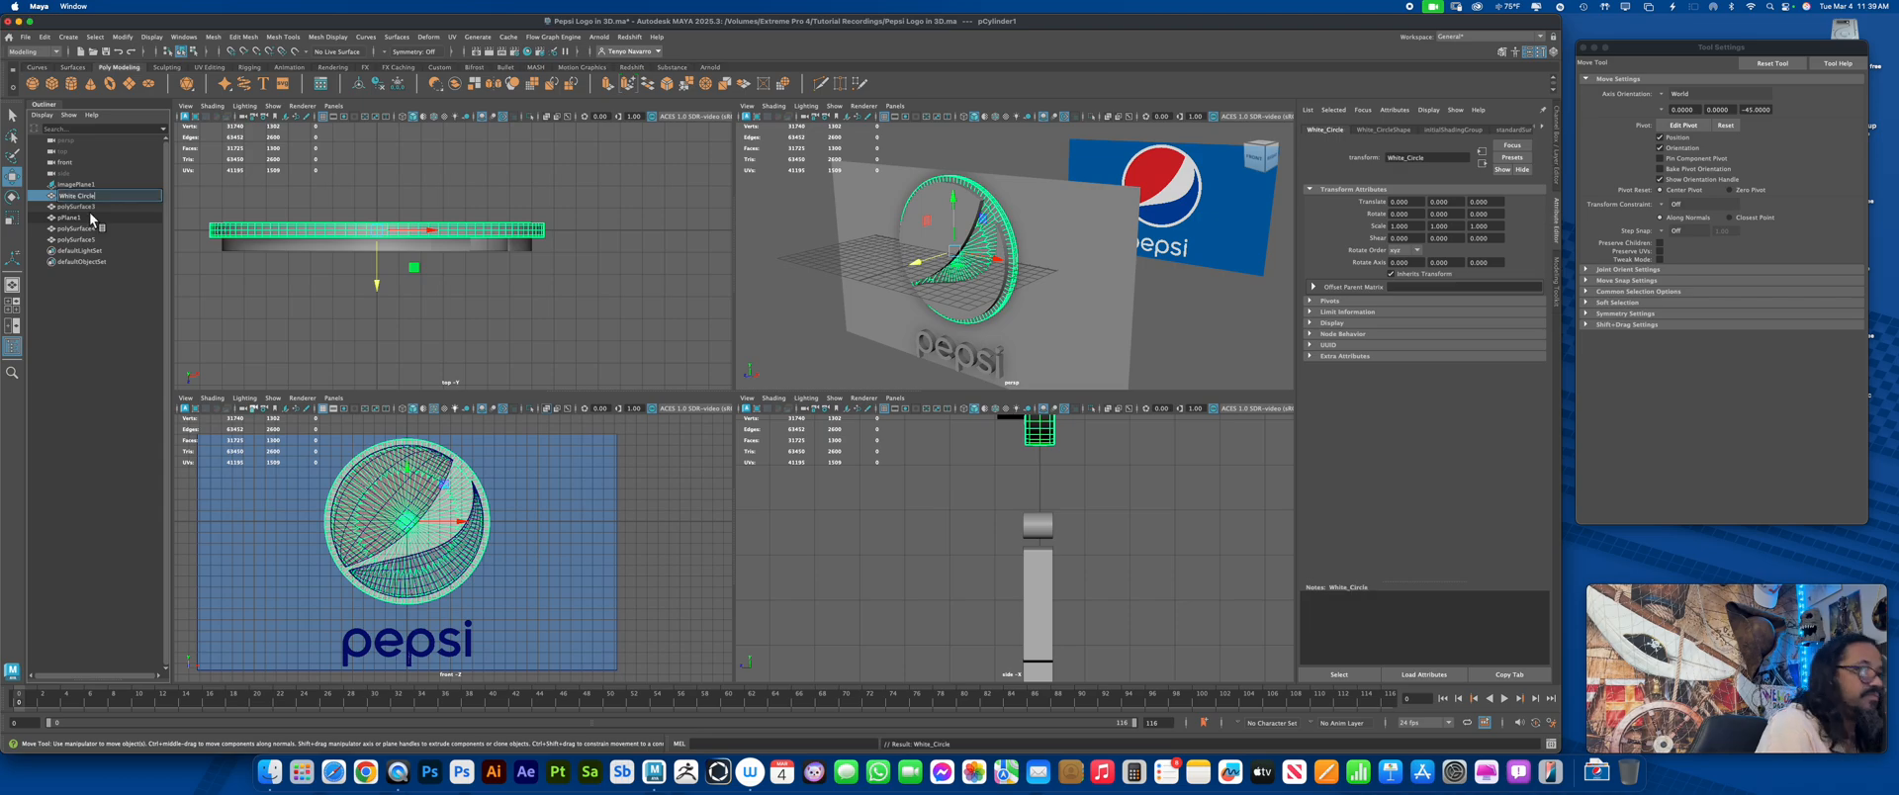
Rename the pepsi lettering mesh as Pepsi Letters
click(776, 184)
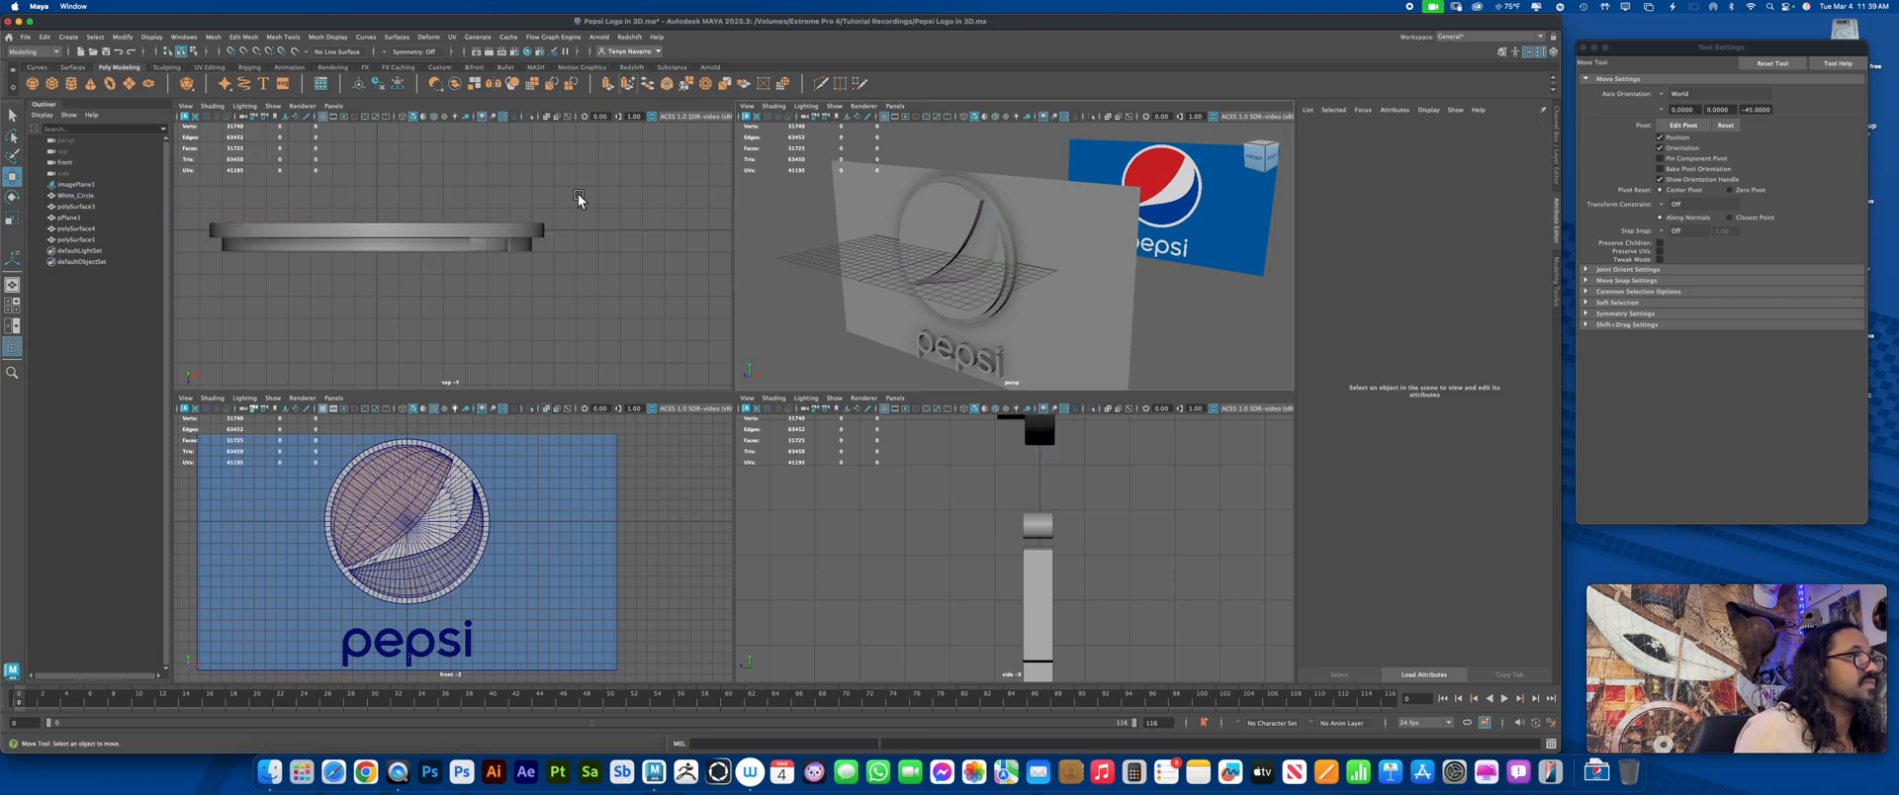
double_click(109, 206)
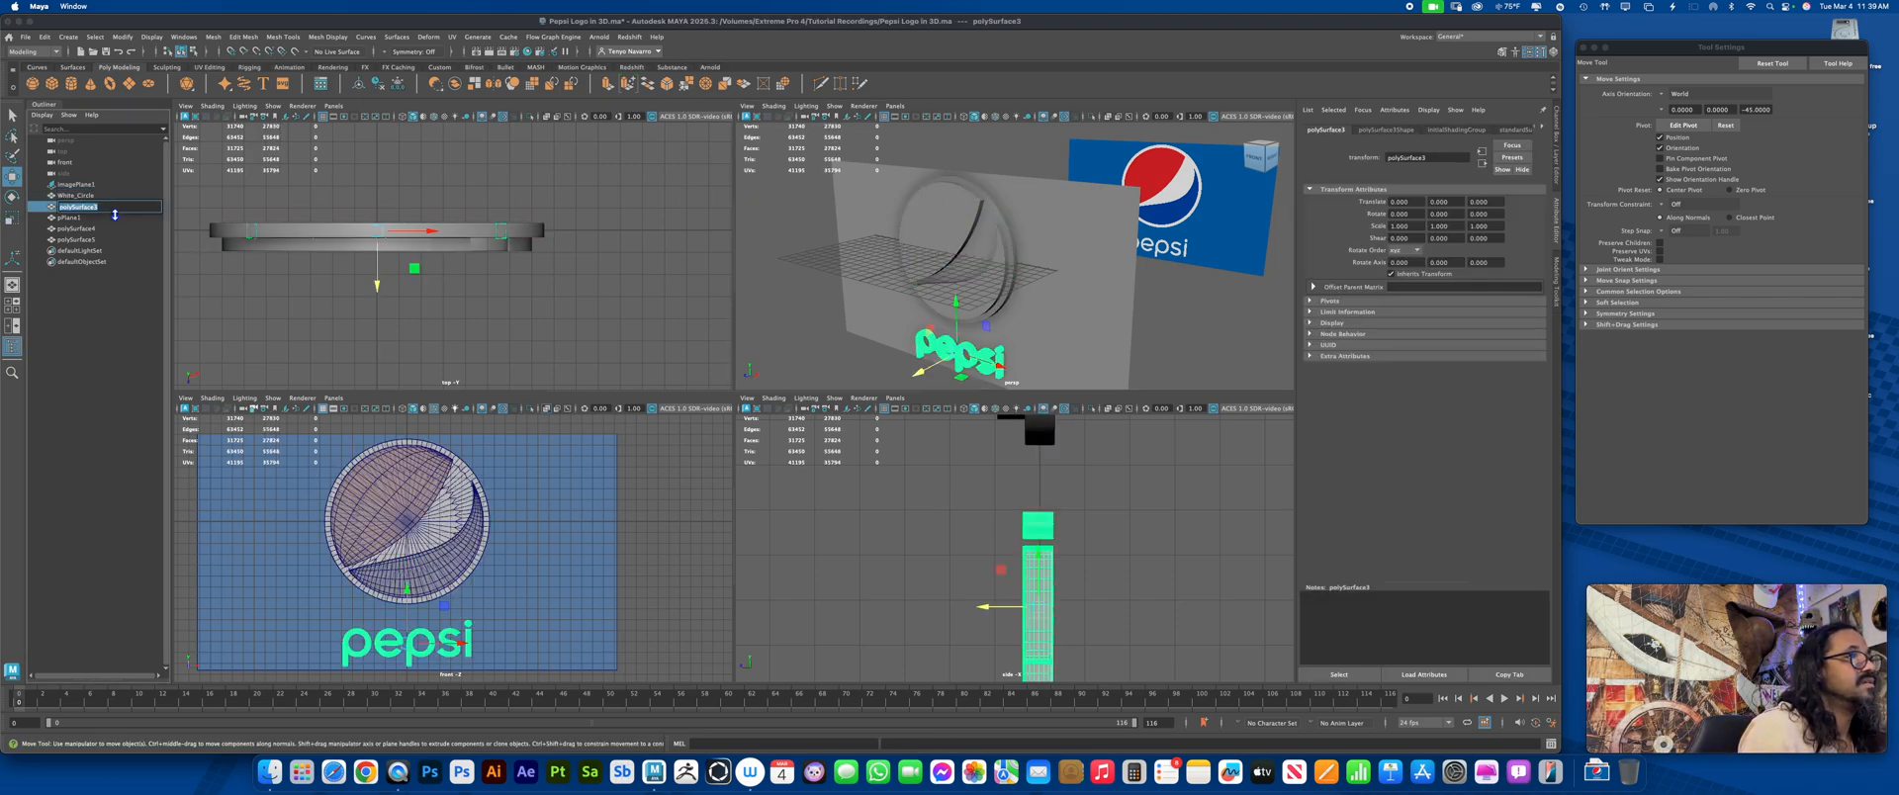
click(102, 218)
click(116, 210)
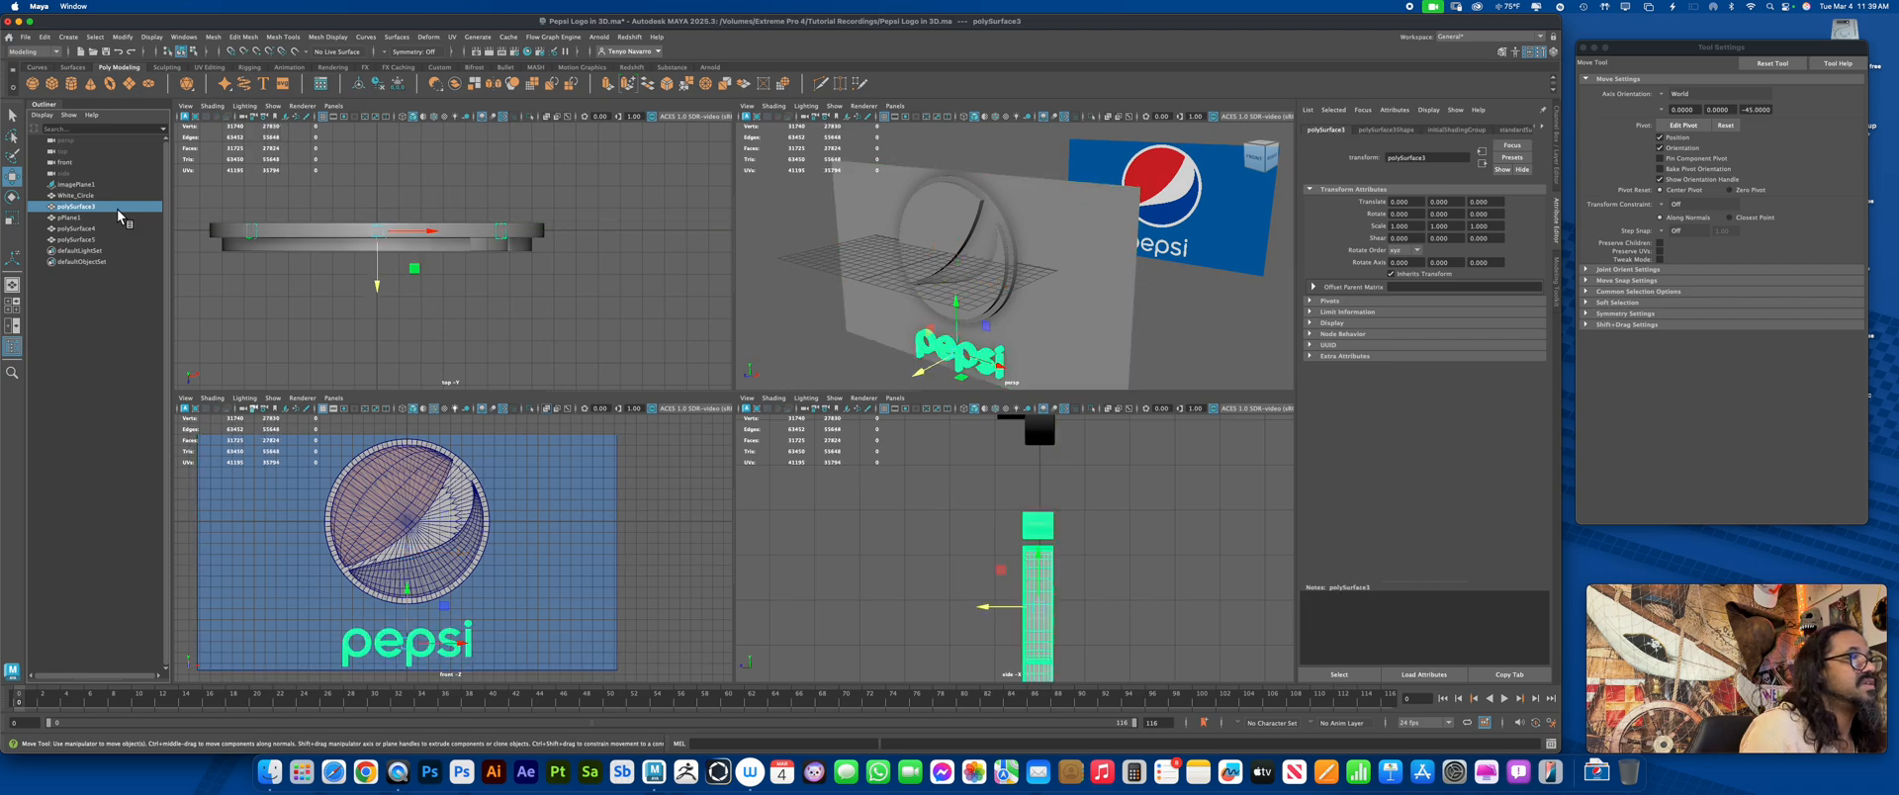
double_click(113, 207)
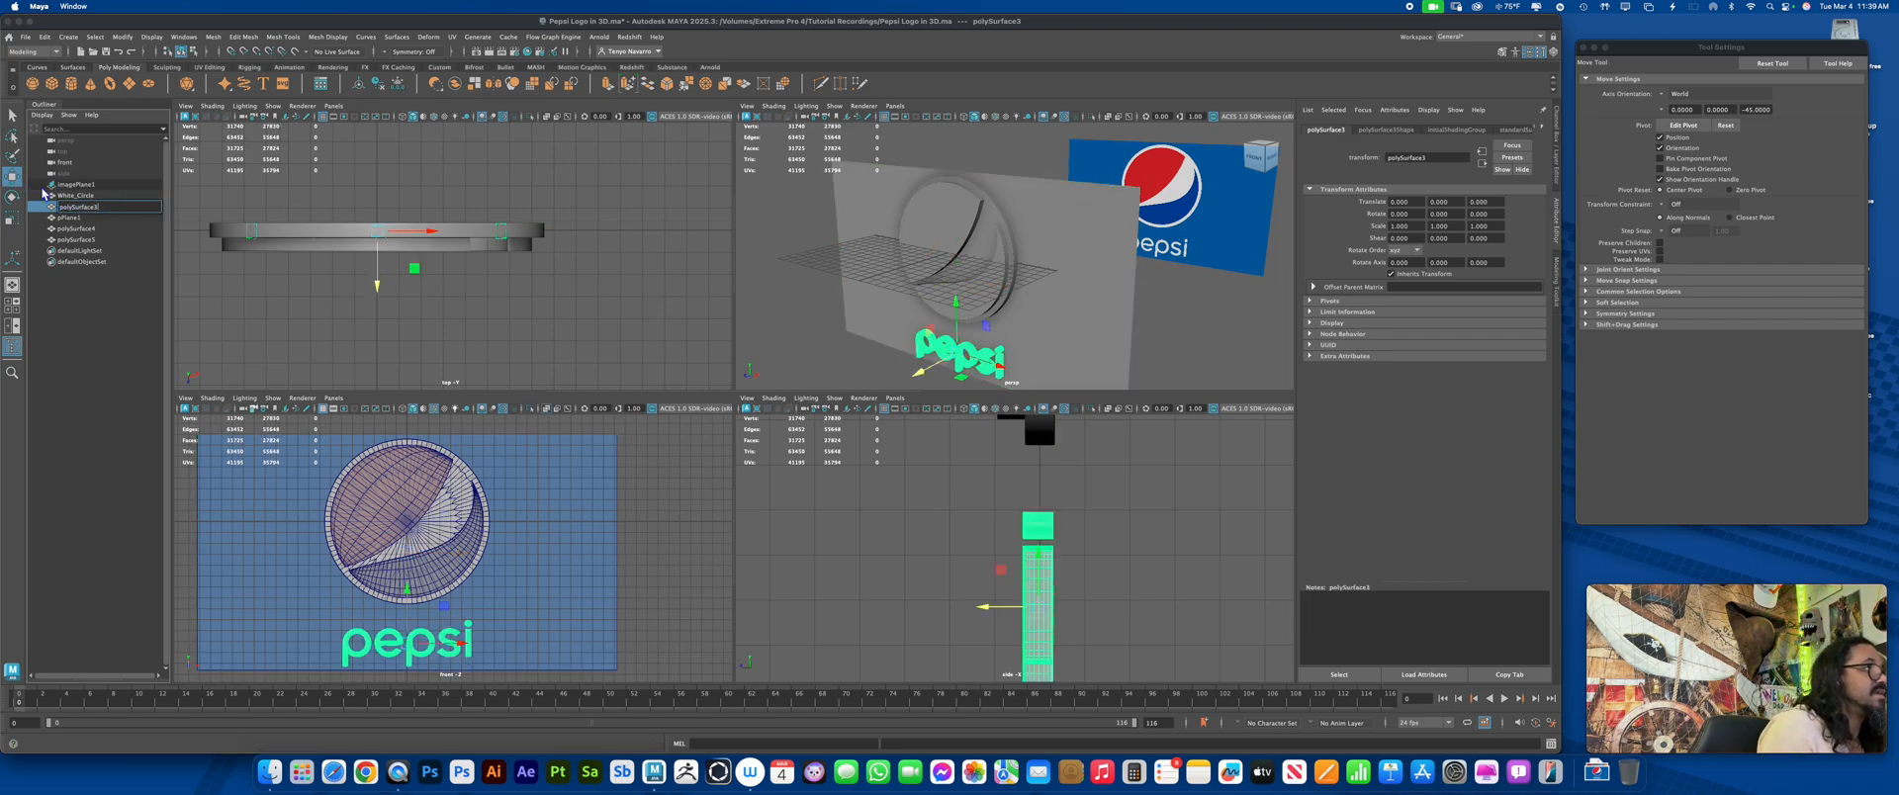
double_click(112, 207)
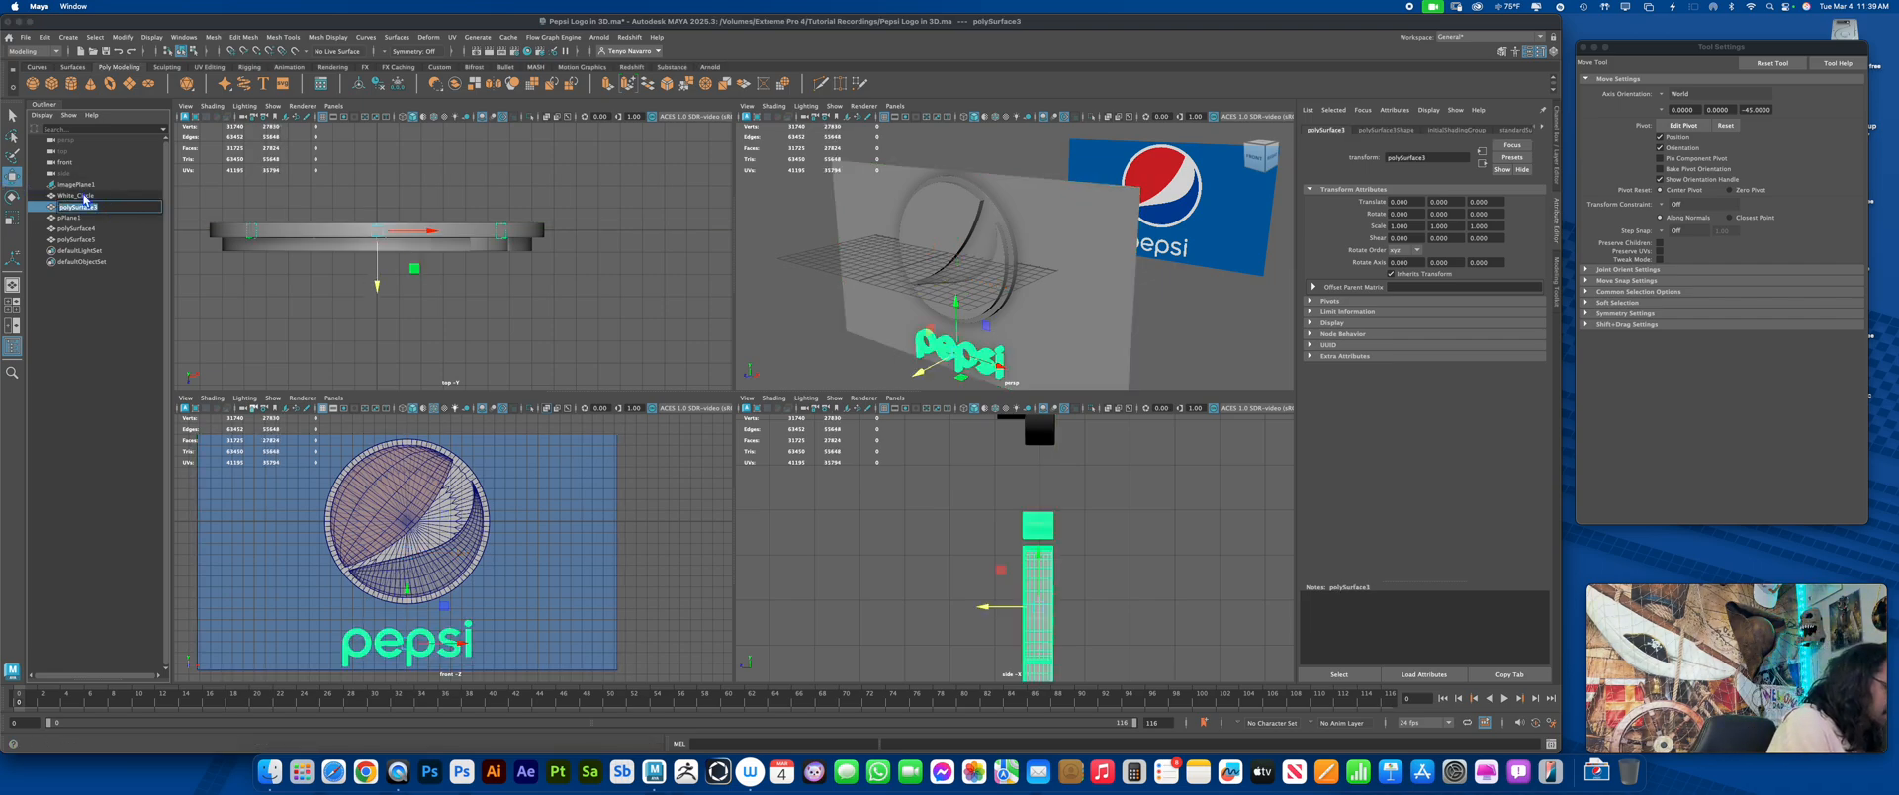
text(Pepsi L)
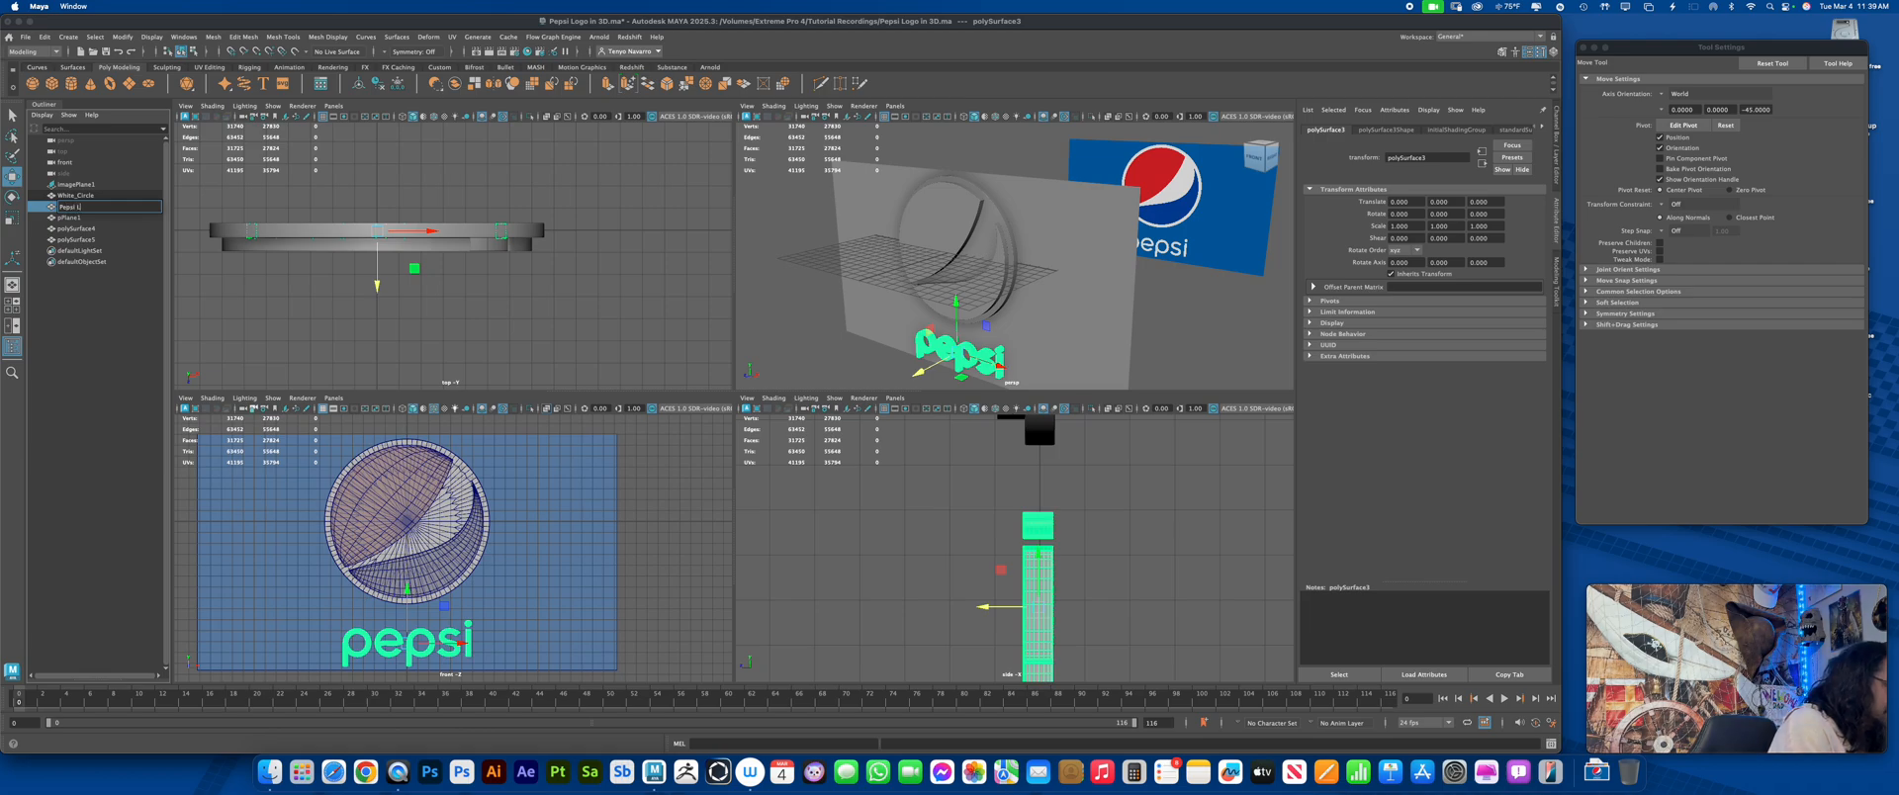
text(etters)
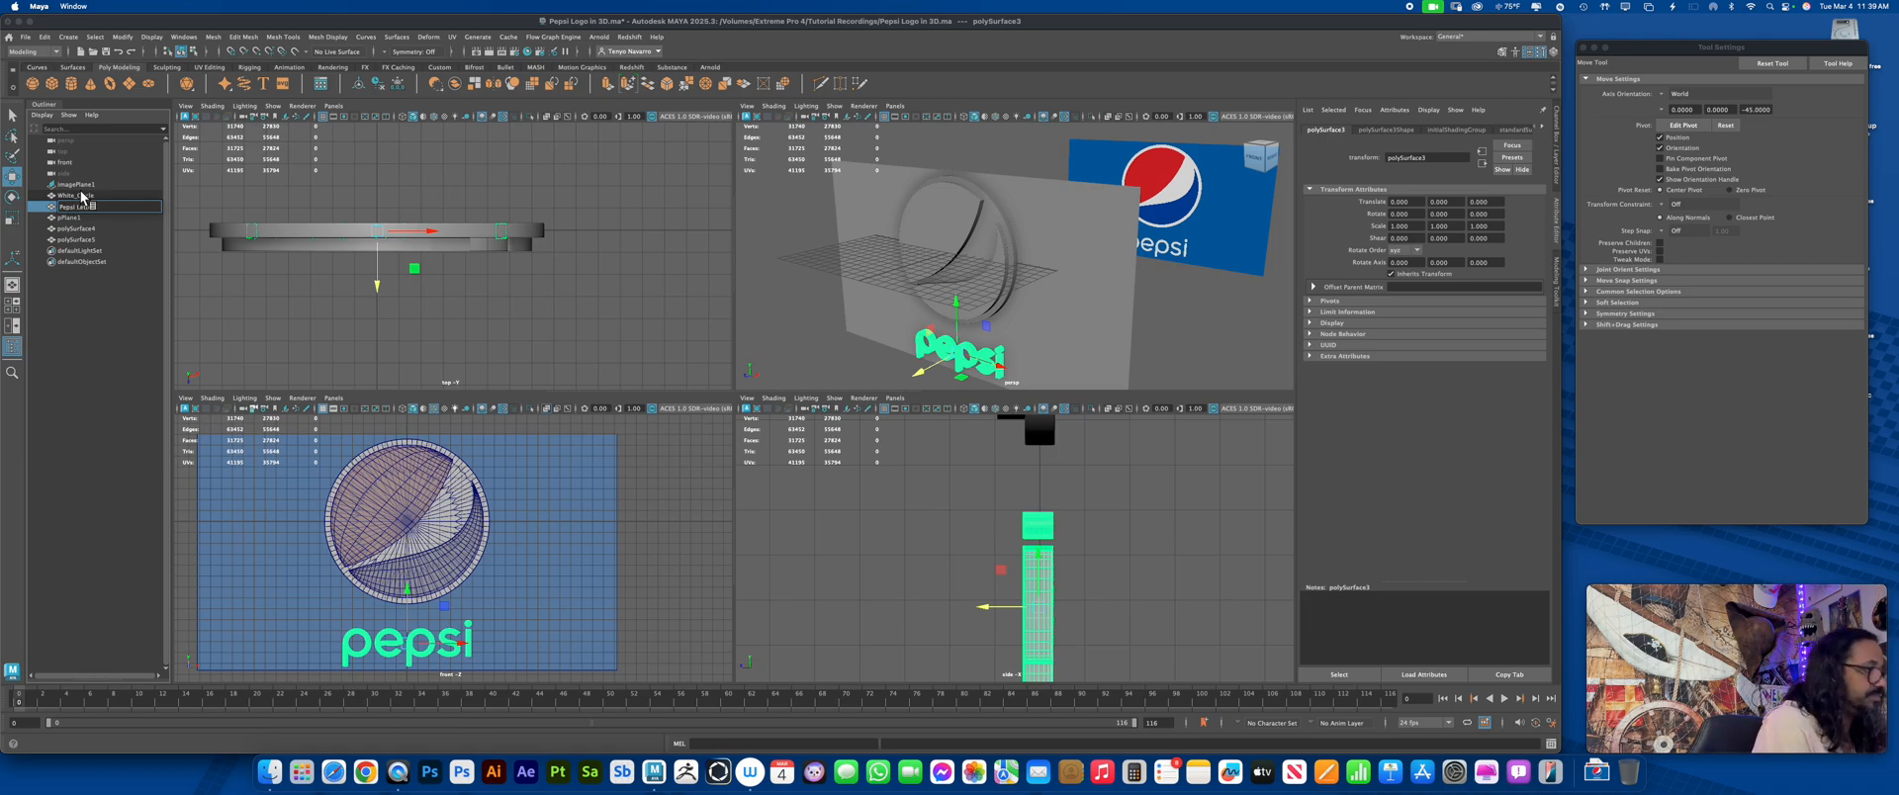
key(Return)
Rename the backing plane as Blue Wall
click(88, 217)
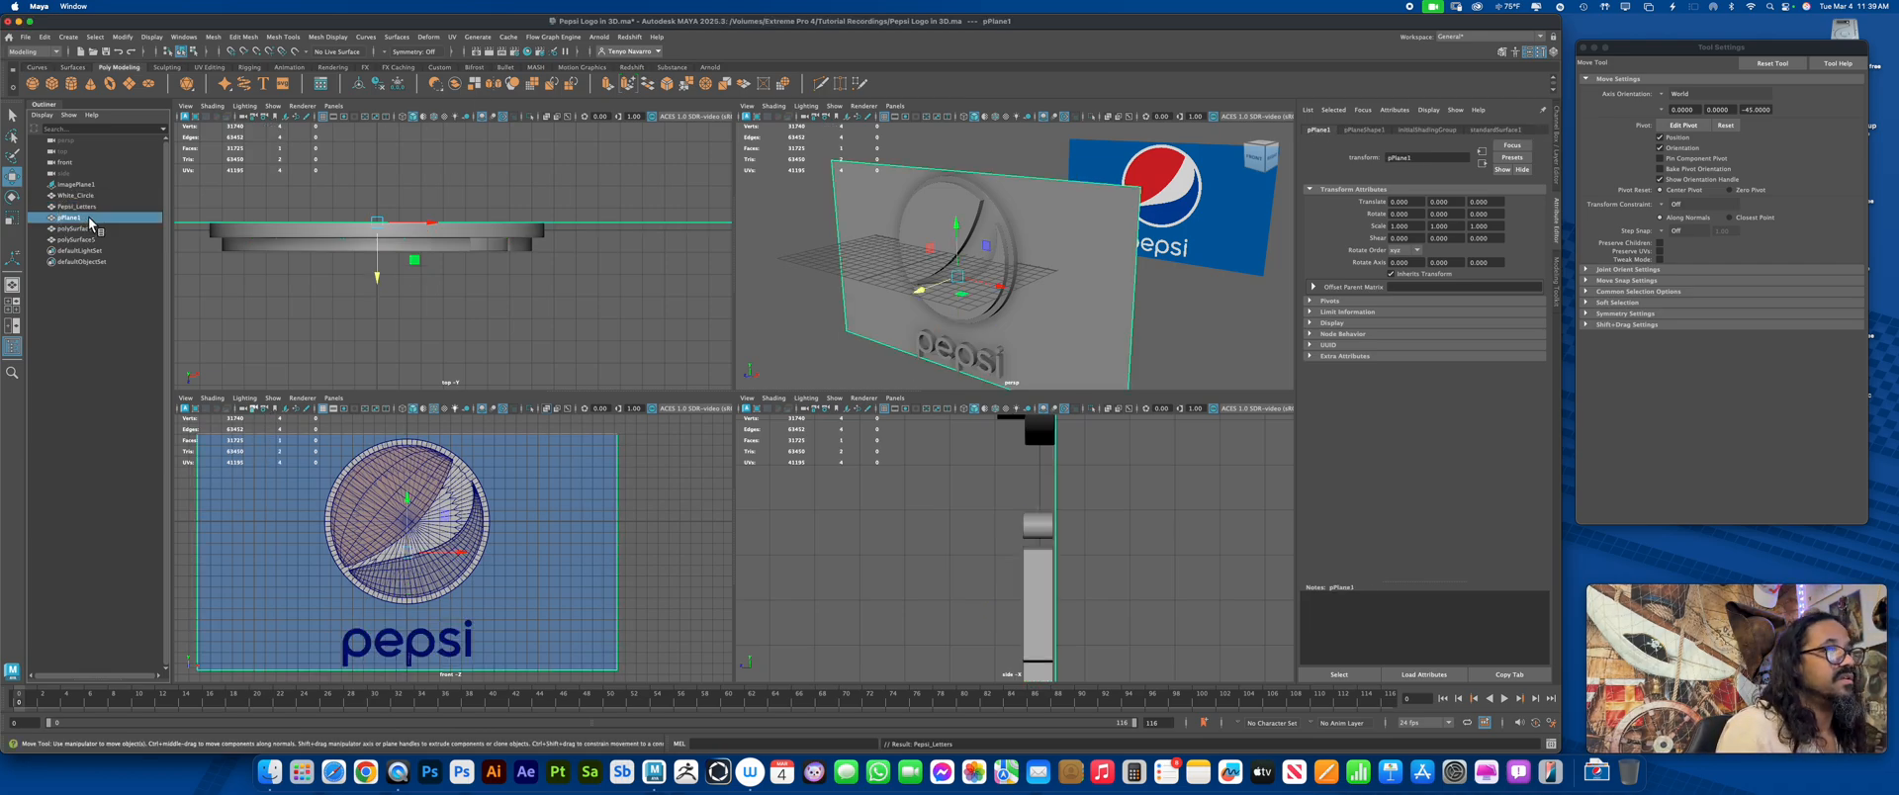
double_click(93, 217)
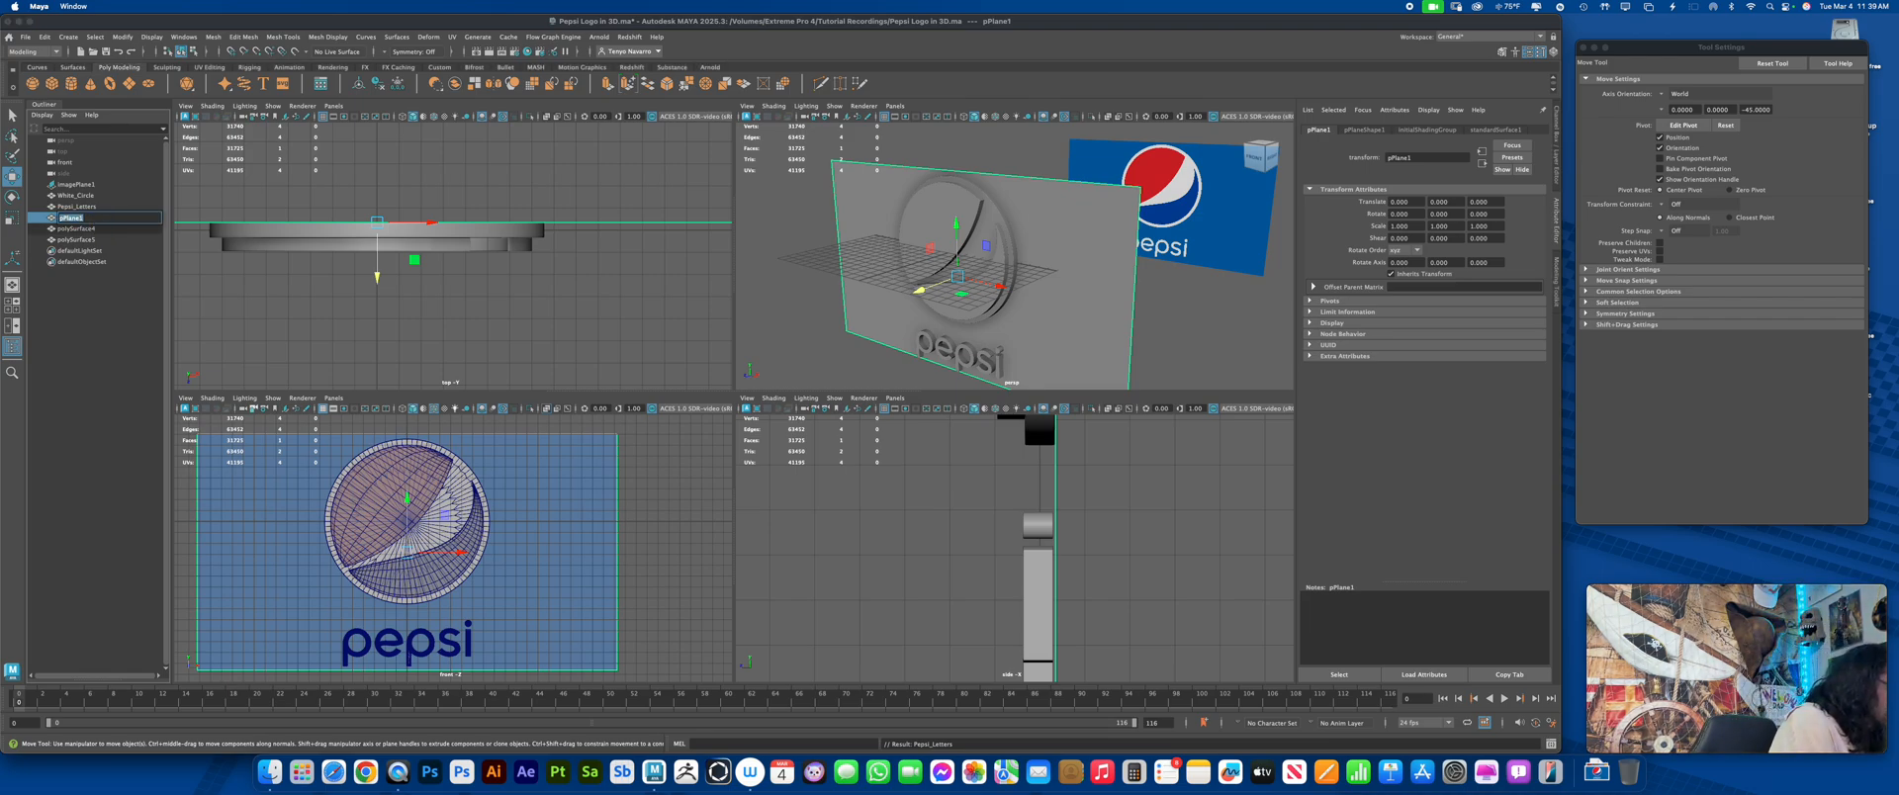
text(Blue Wa)
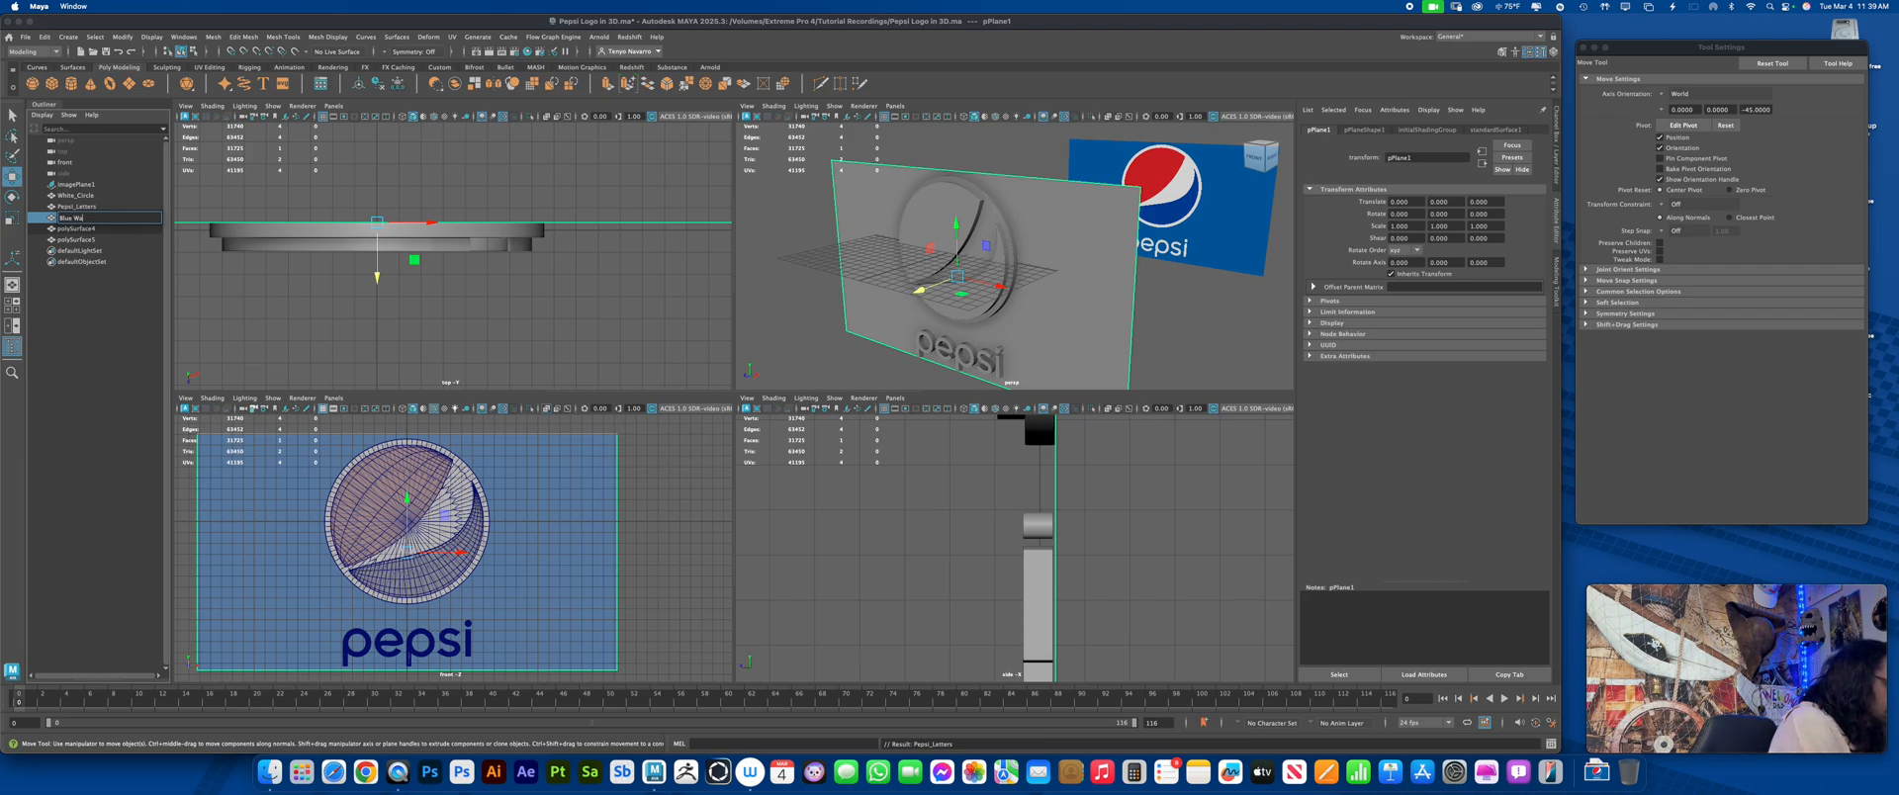
text(ll)
key(Return)
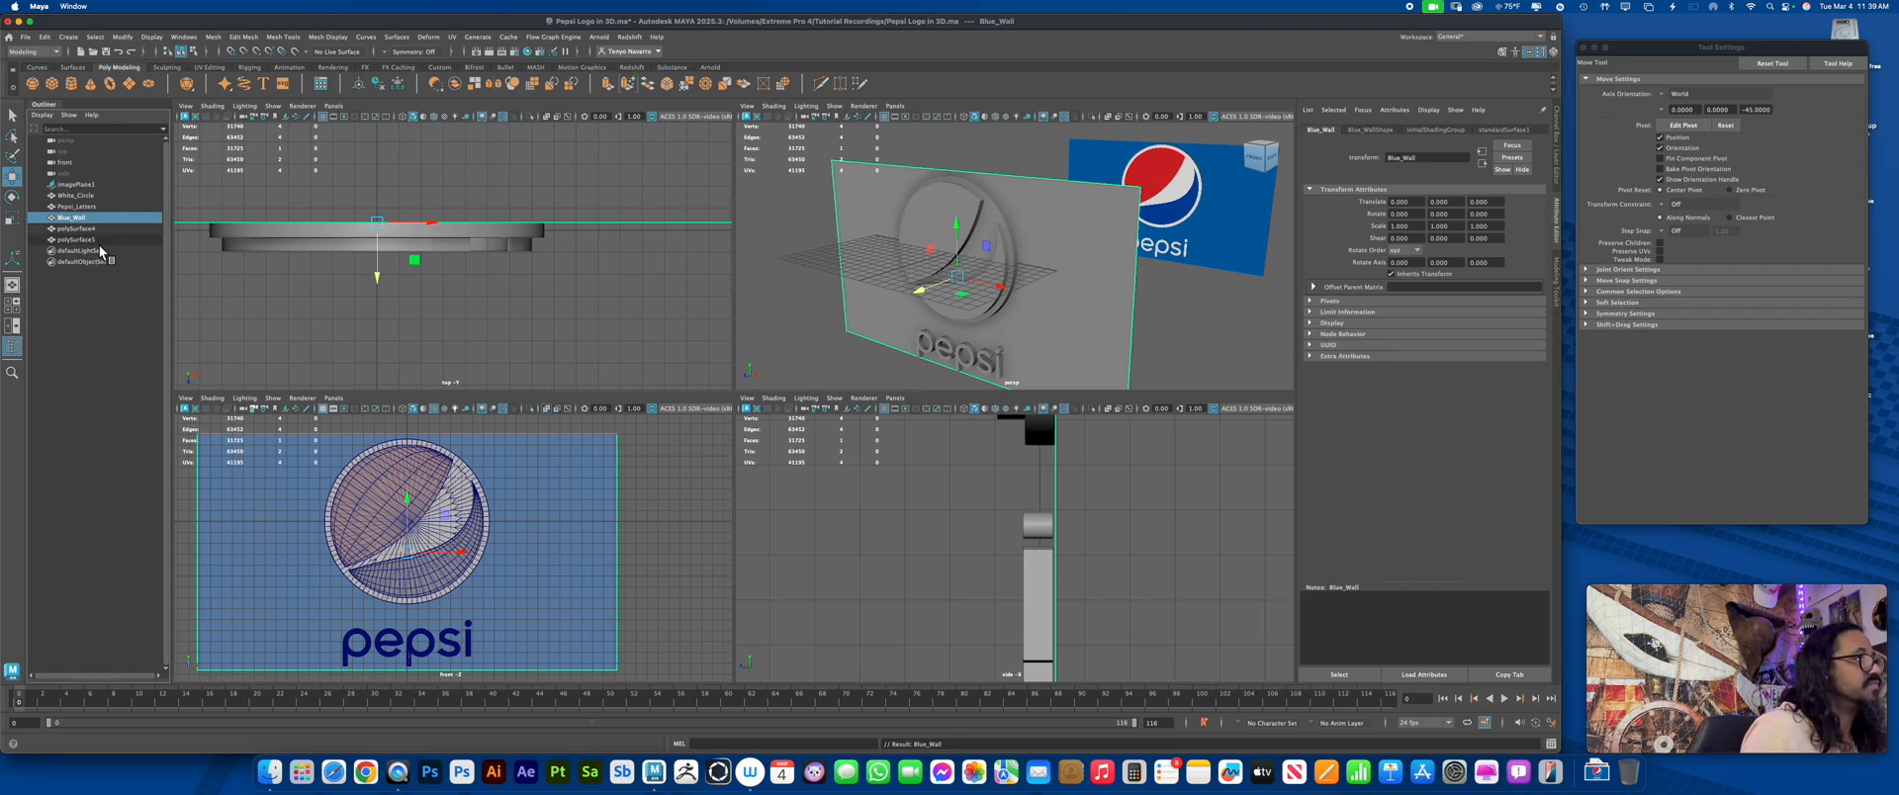
Rename the large upper-left emblem piece as Red Logo Part
click(99, 230)
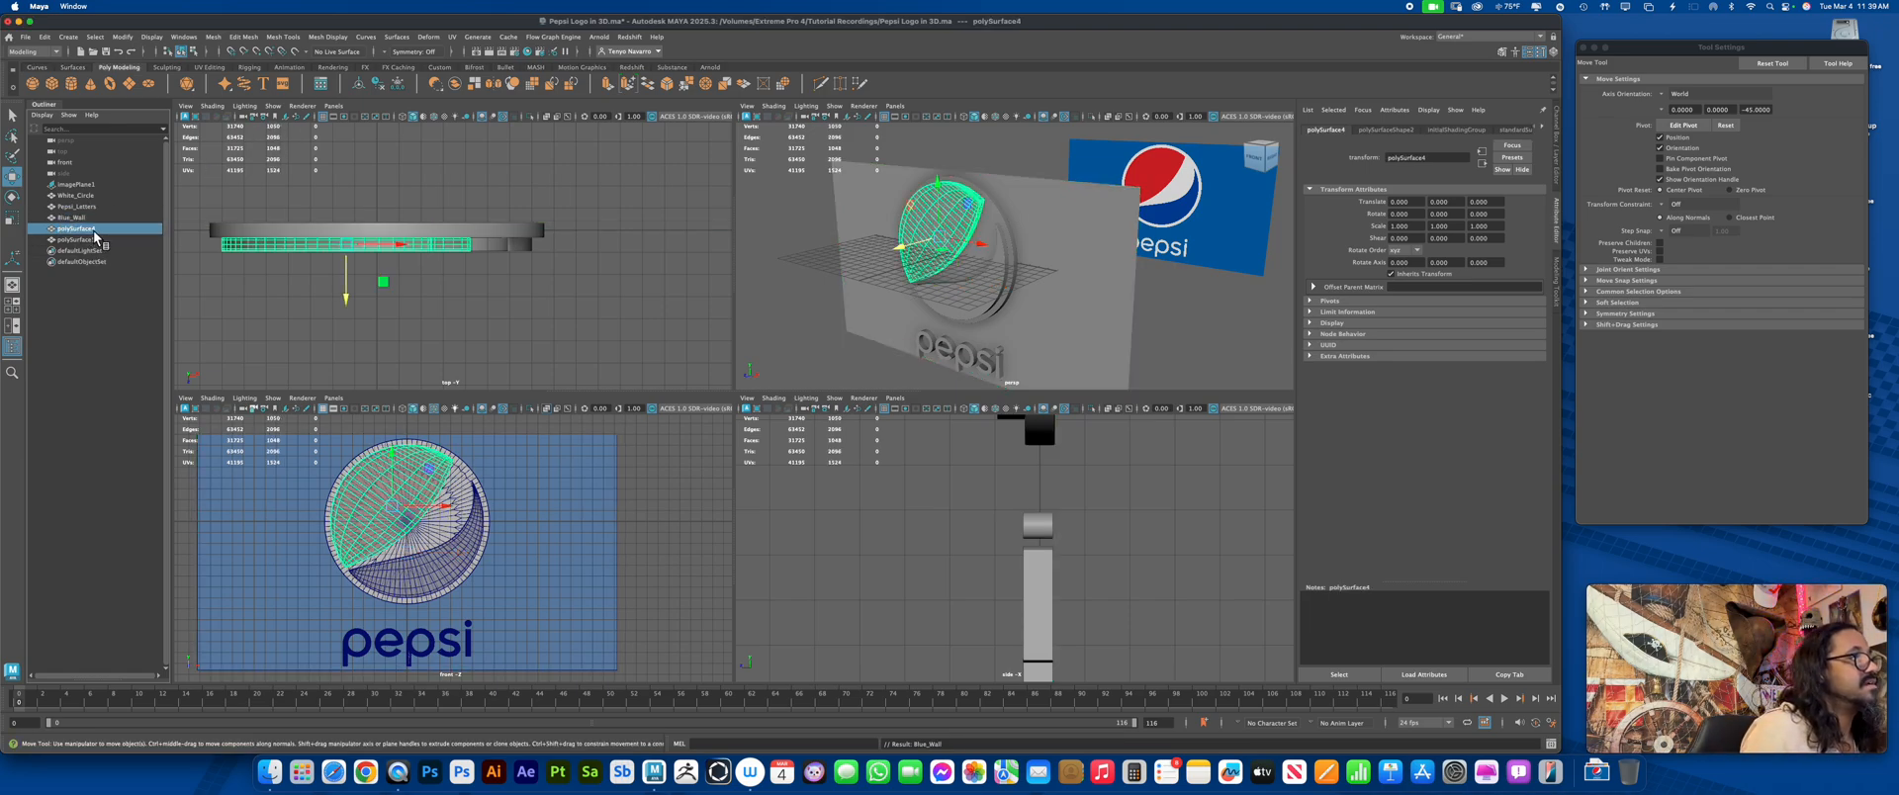
double_click(95, 229)
click(106, 230)
double_click(109, 229)
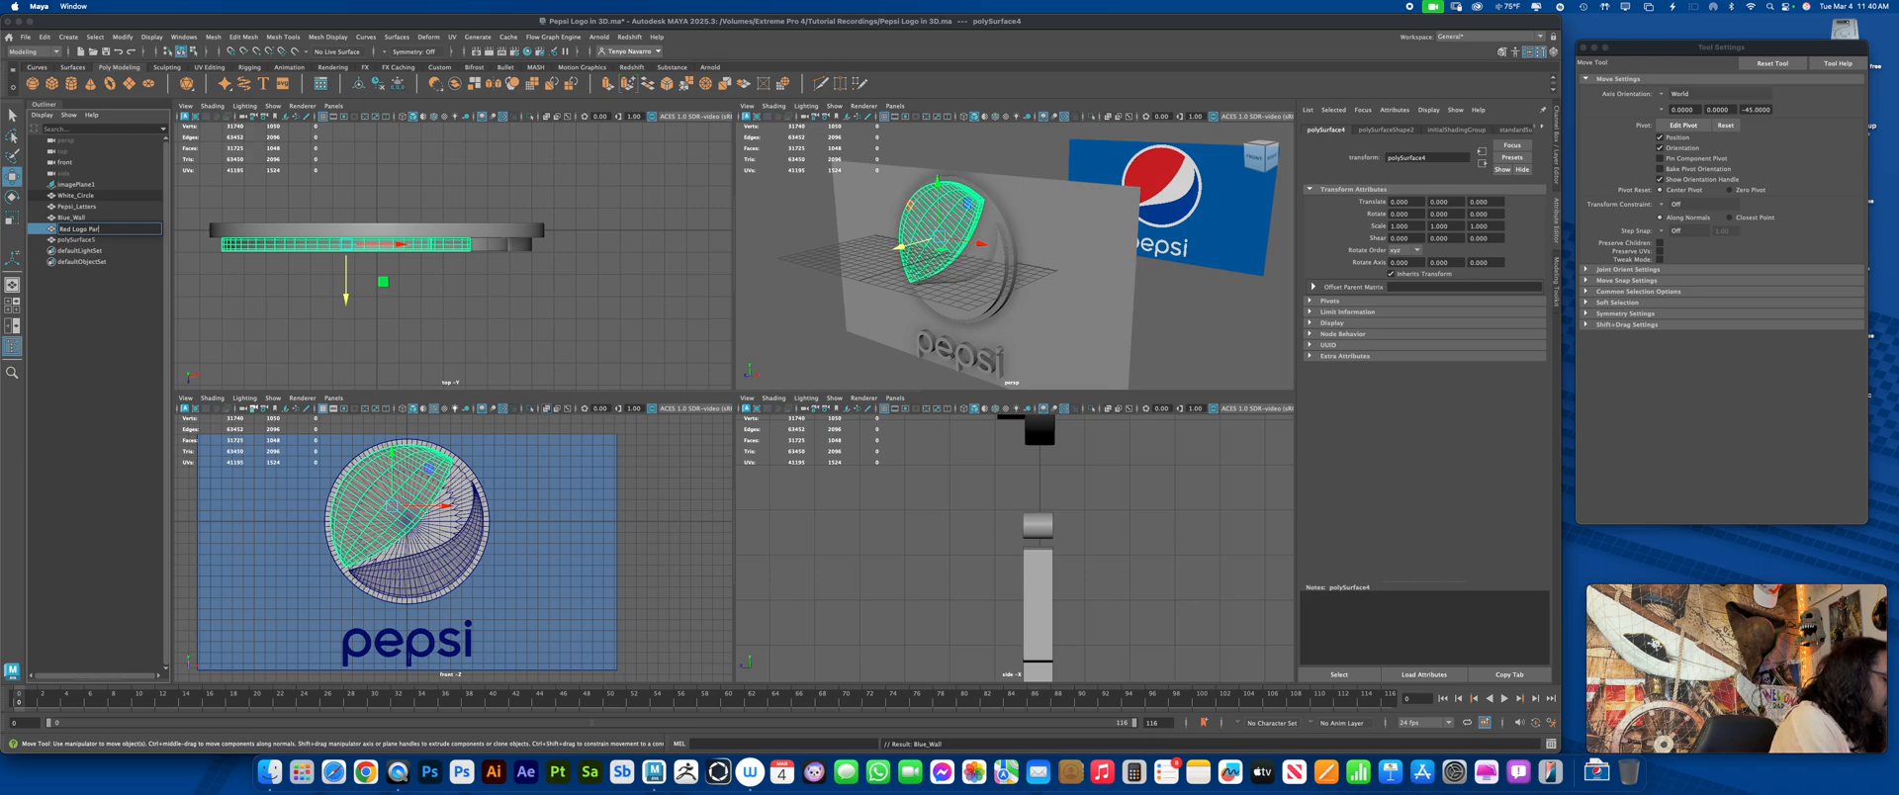
Rename the crescent-shaped lower emblem piece as Blue Logo Part, then clear the selection
click(89, 240)
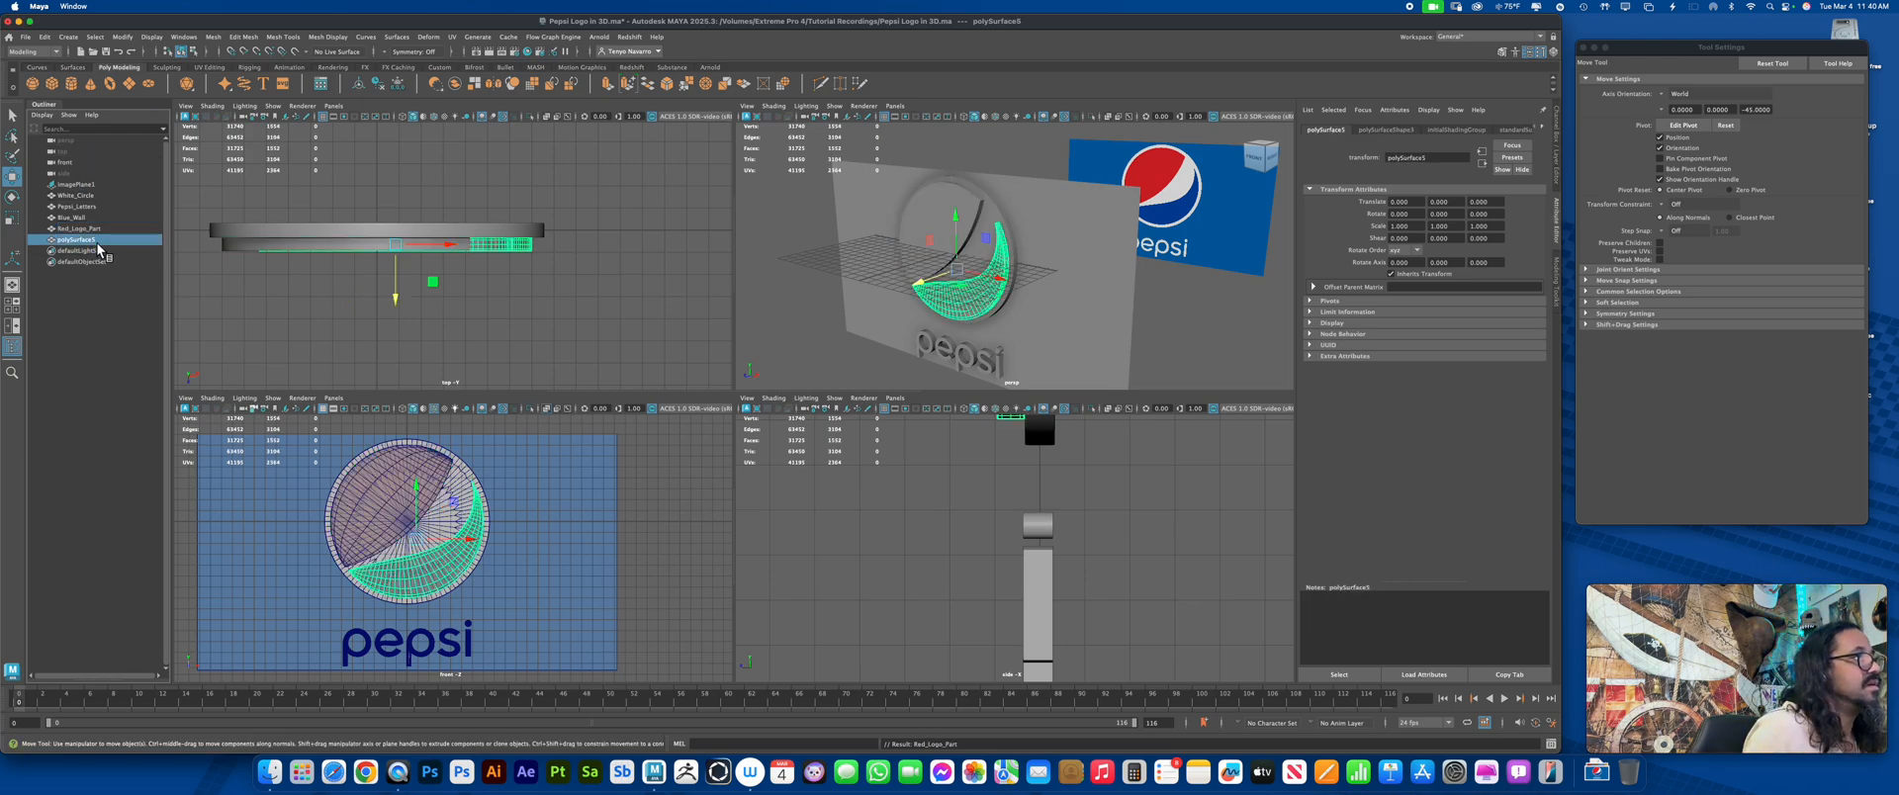
double_click(99, 240)
text(W)
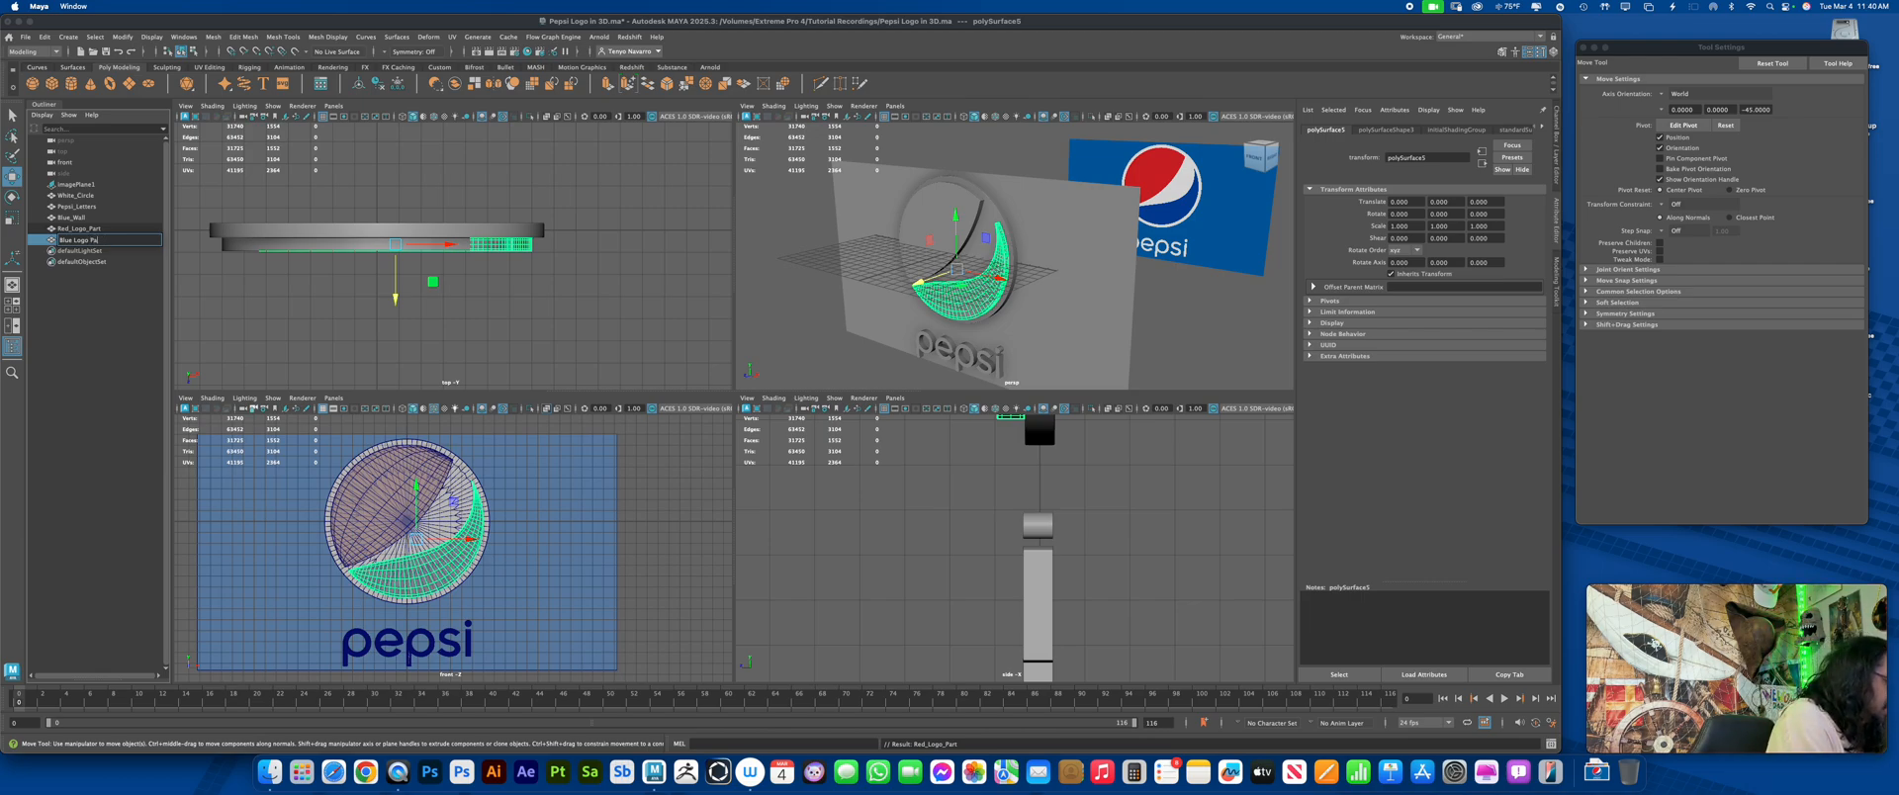
key(Return)
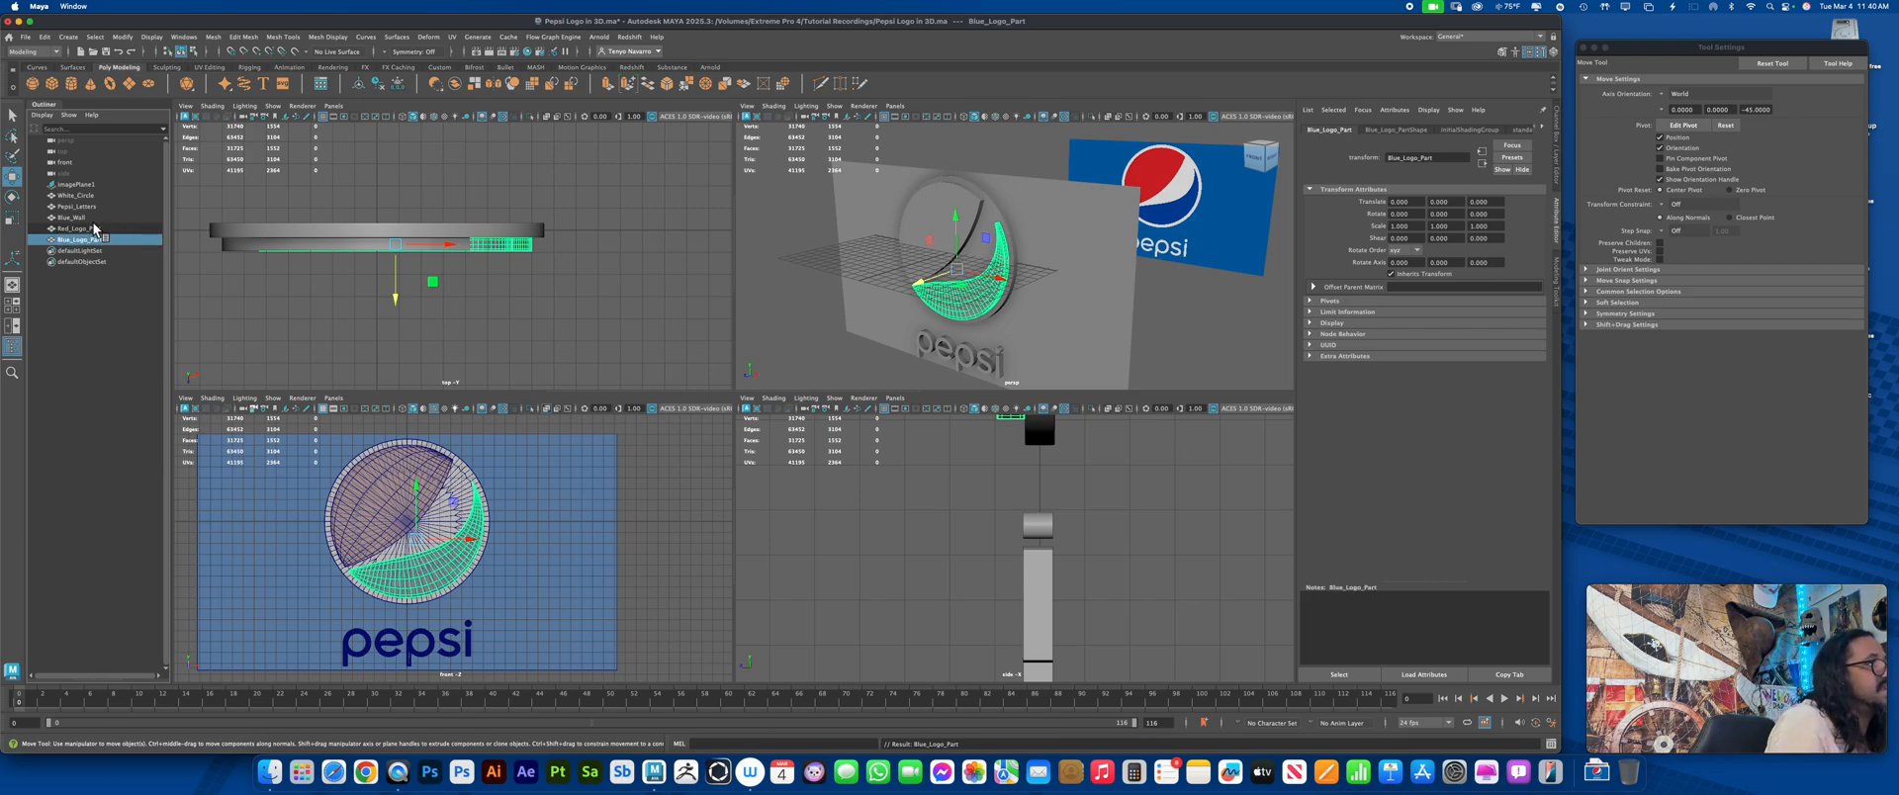
click(1211, 347)
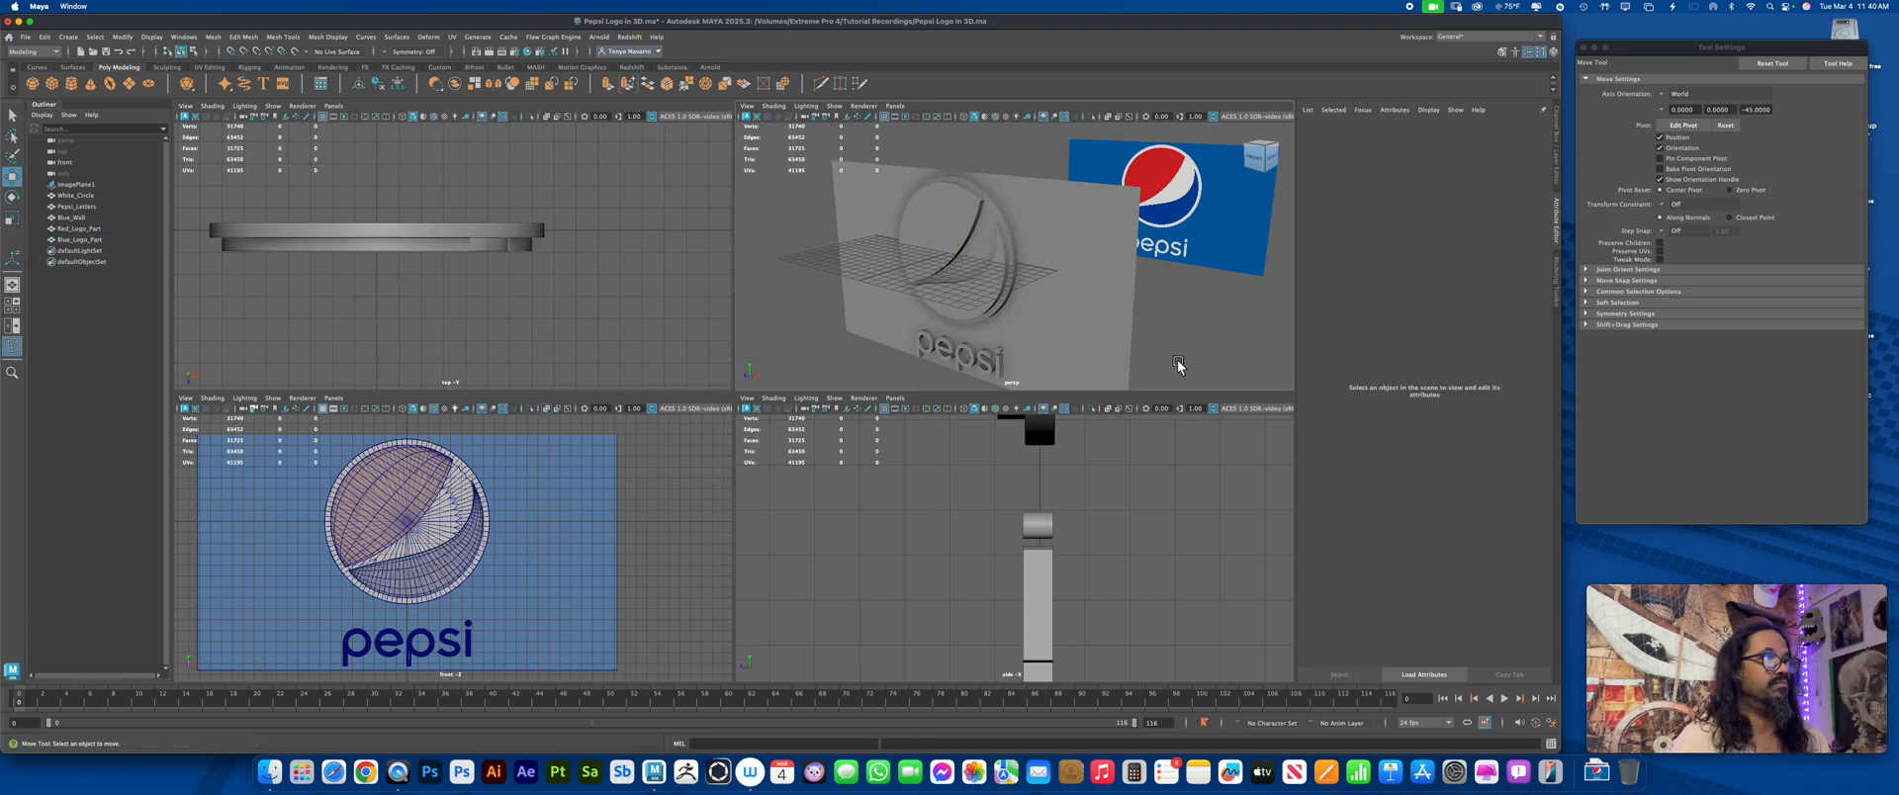
Freeze the transformations of the disc, emblem pieces, letters and wall together
click(1104, 296)
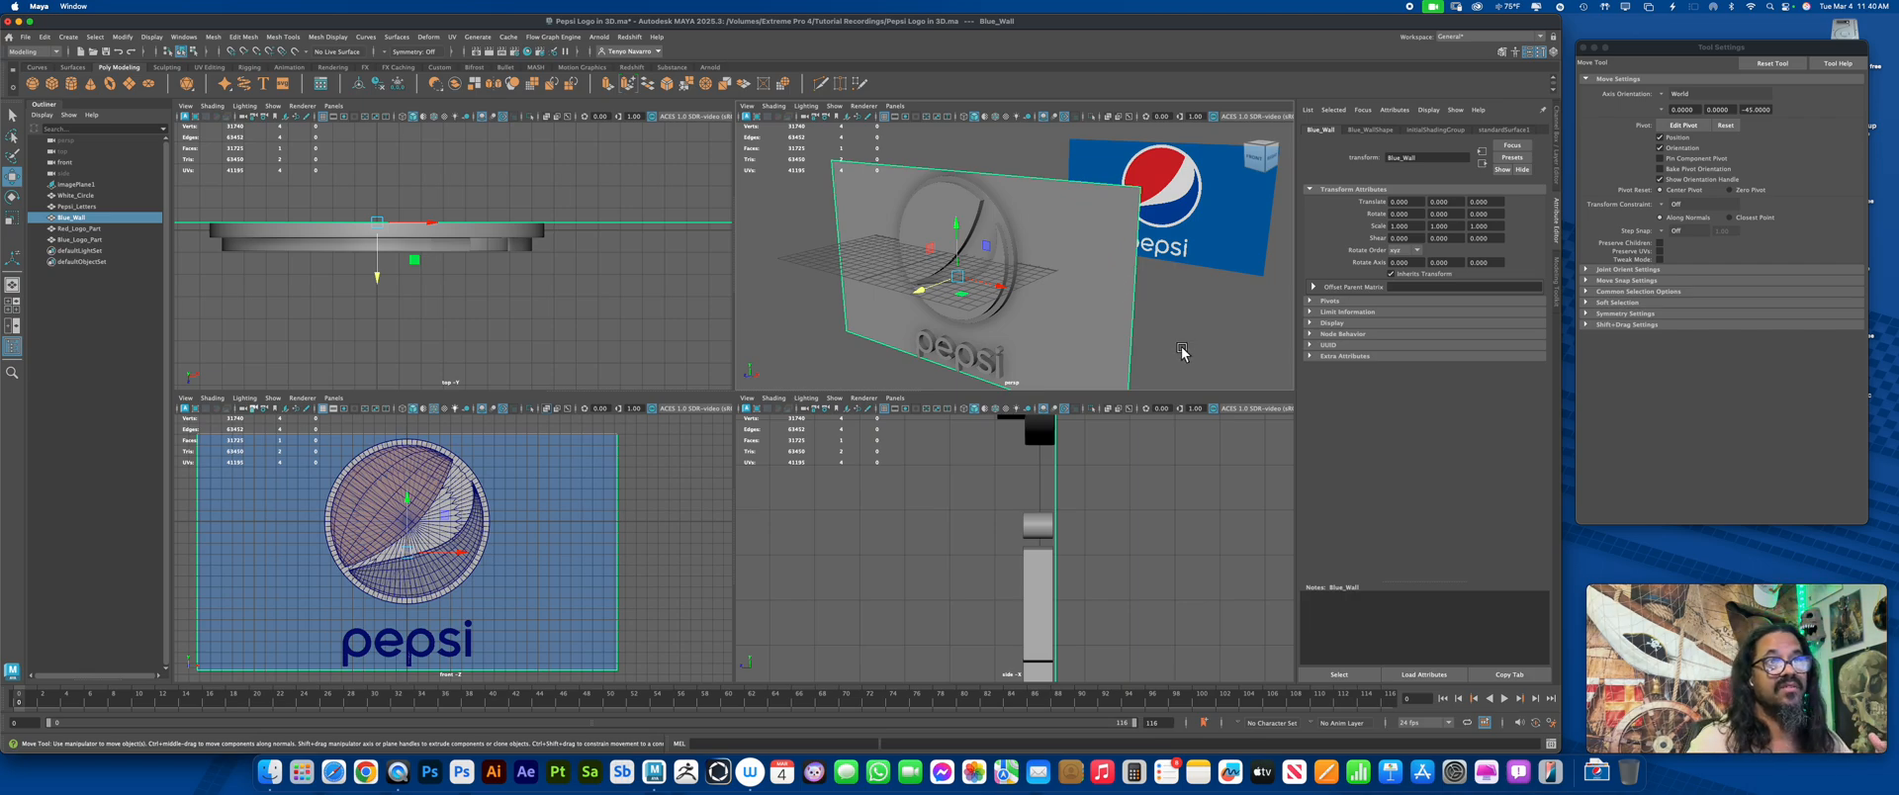
drag(799, 177, 1107, 377)
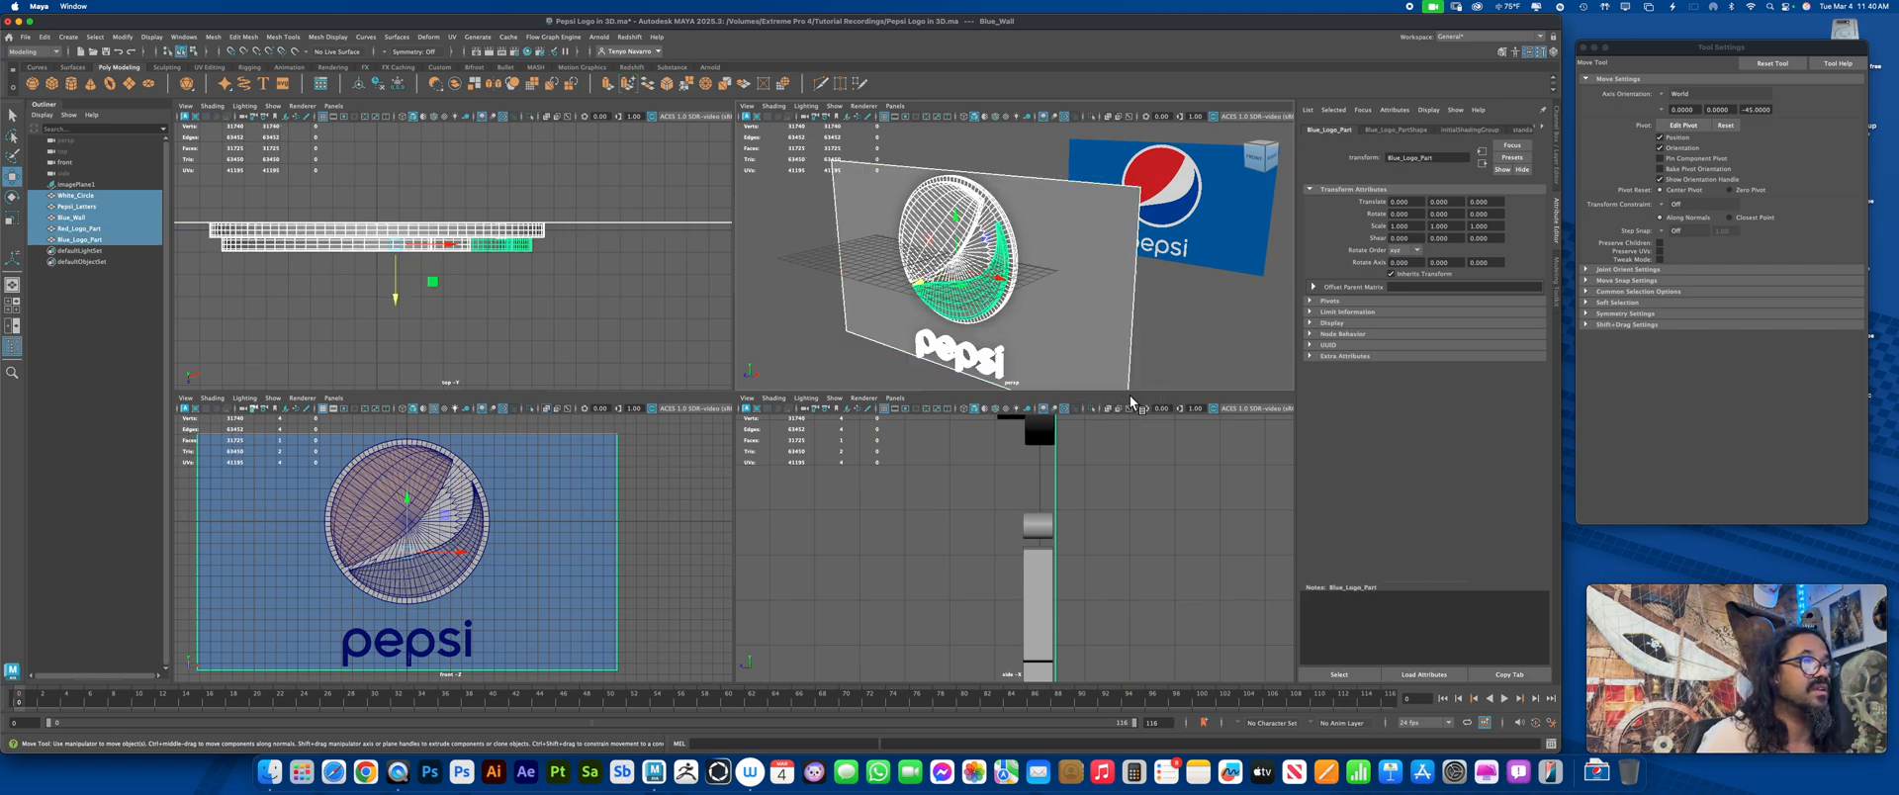
click(402, 86)
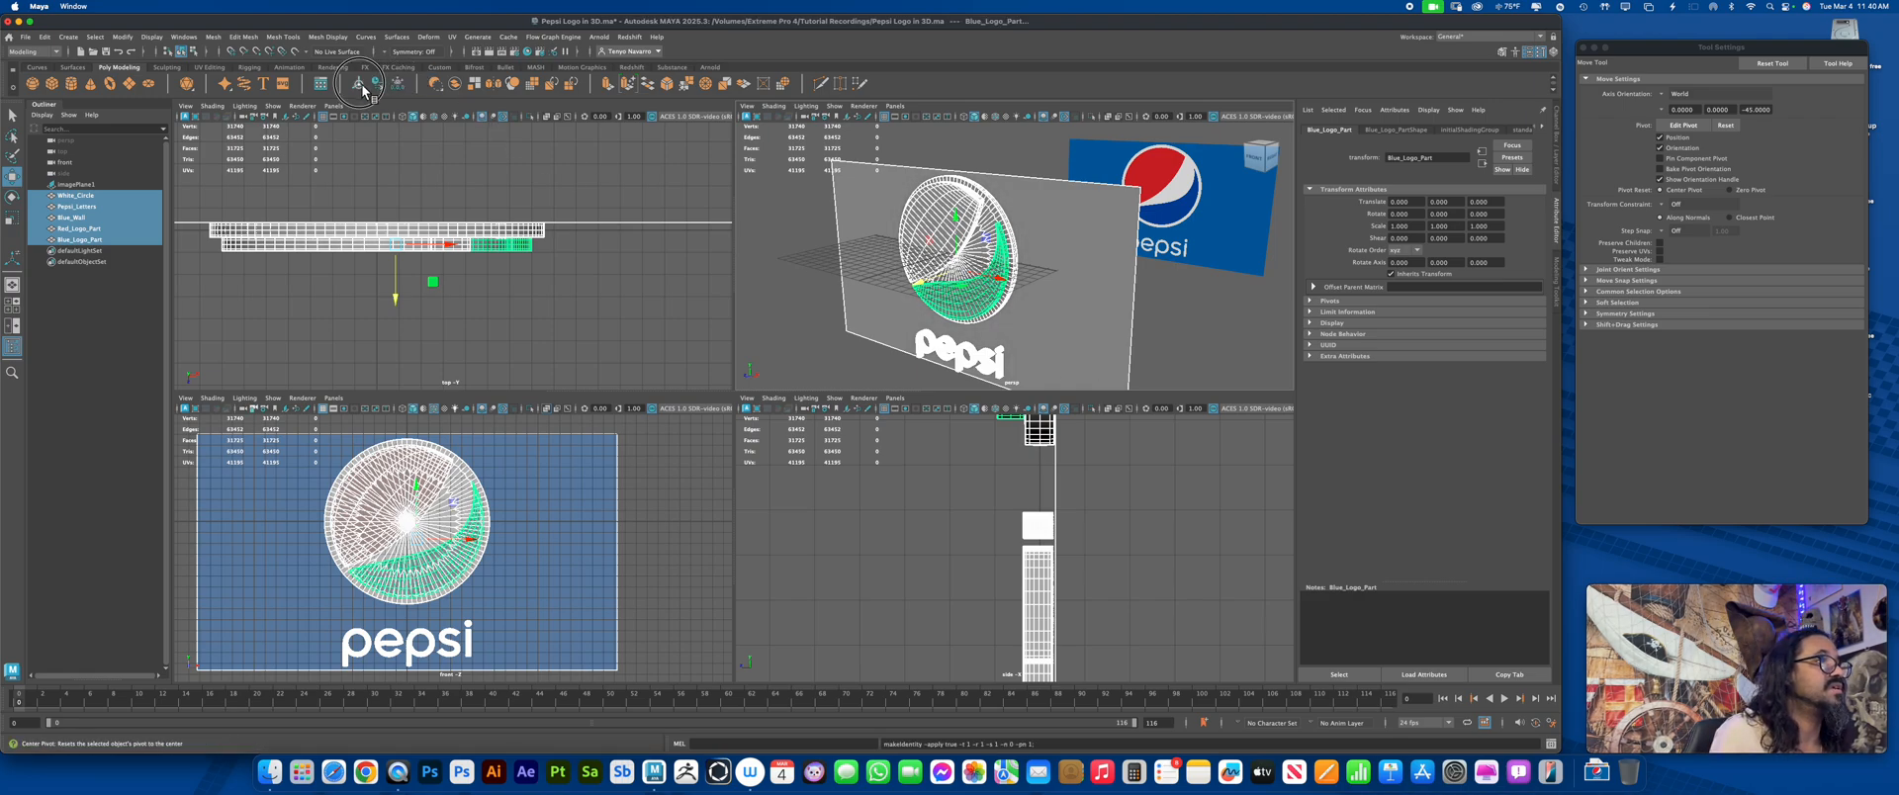
Try darkening the base color of the default material on the Blue Wall
click(1104, 295)
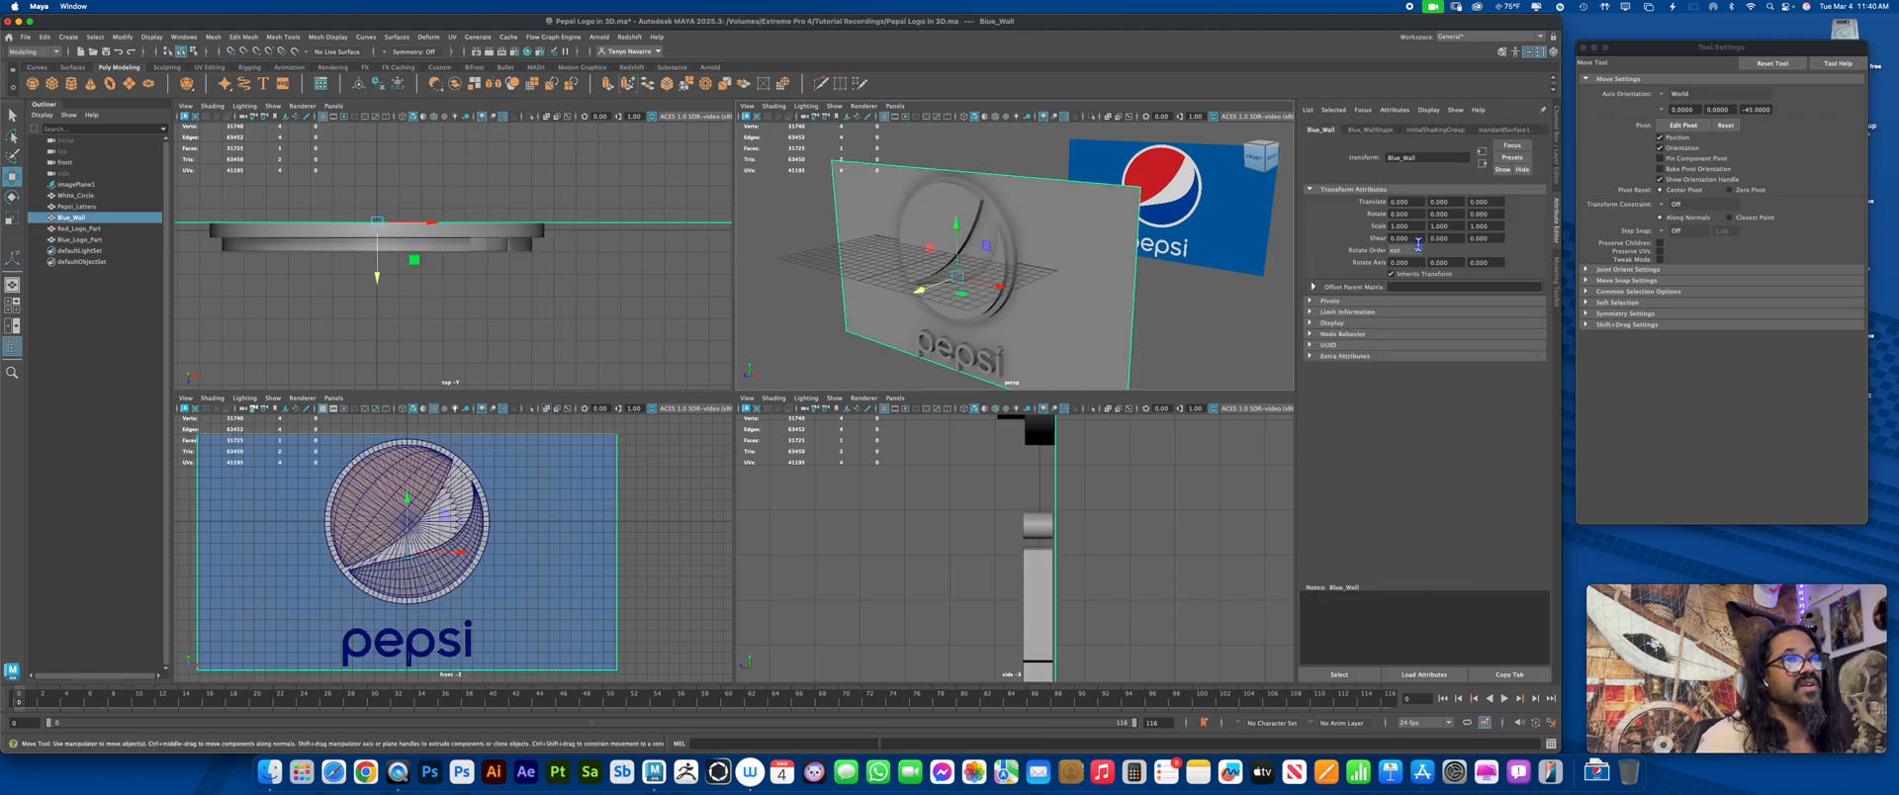
click(1503, 129)
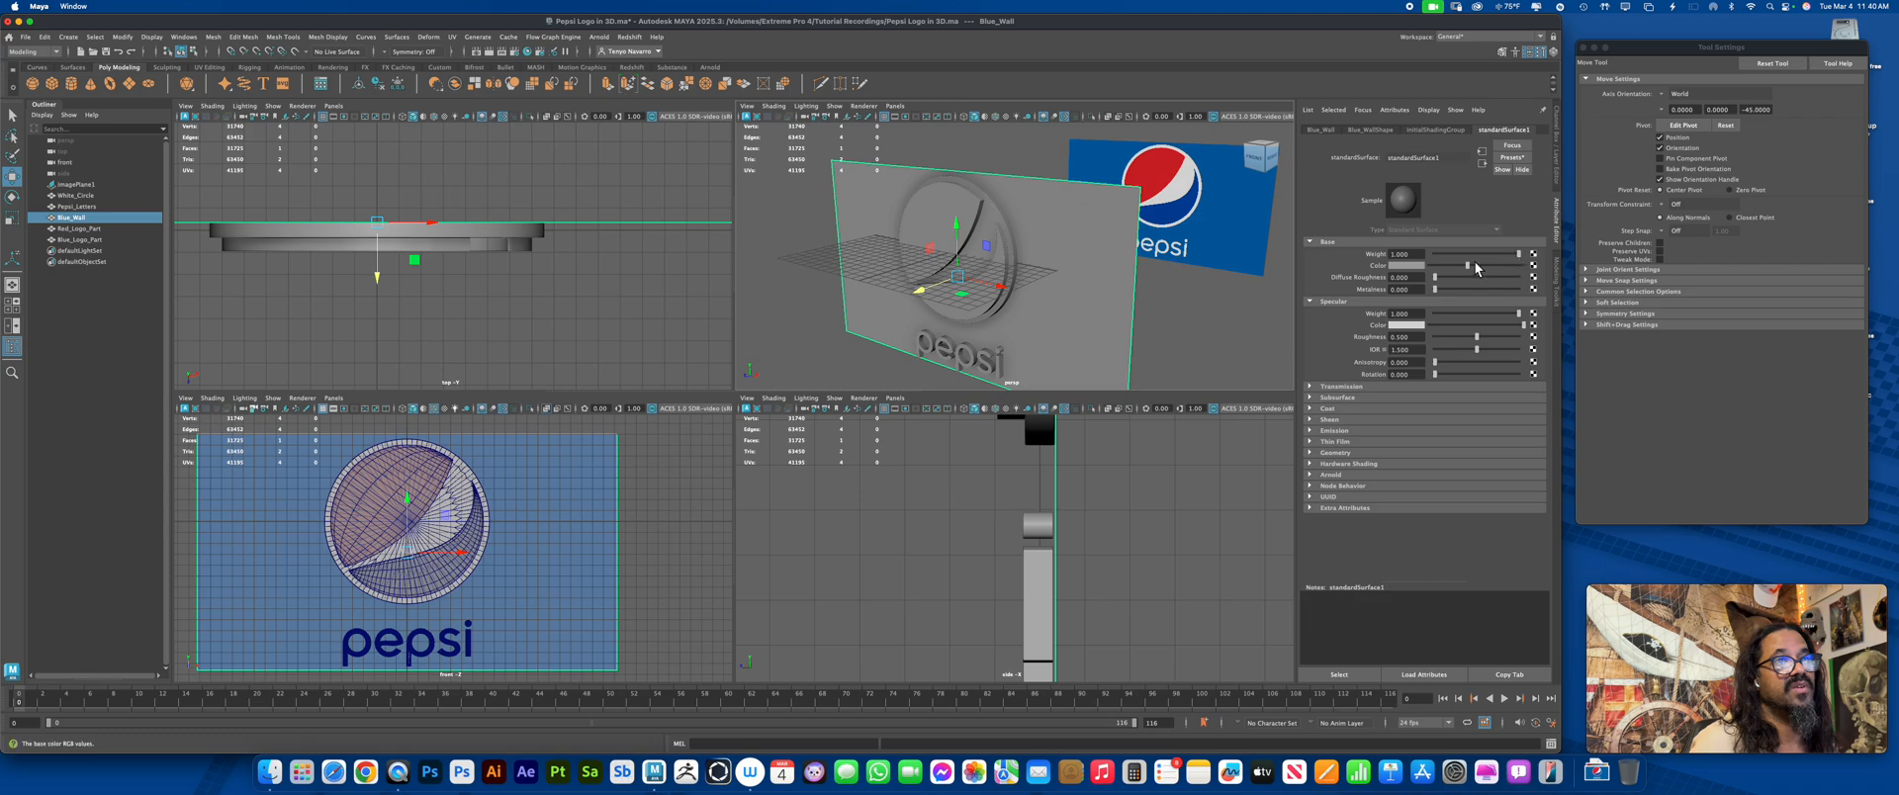
mouse_move(1467, 265)
mouse_down()
mouse_move(1446, 266)
mouse_move(1470, 283)
mouse_up()
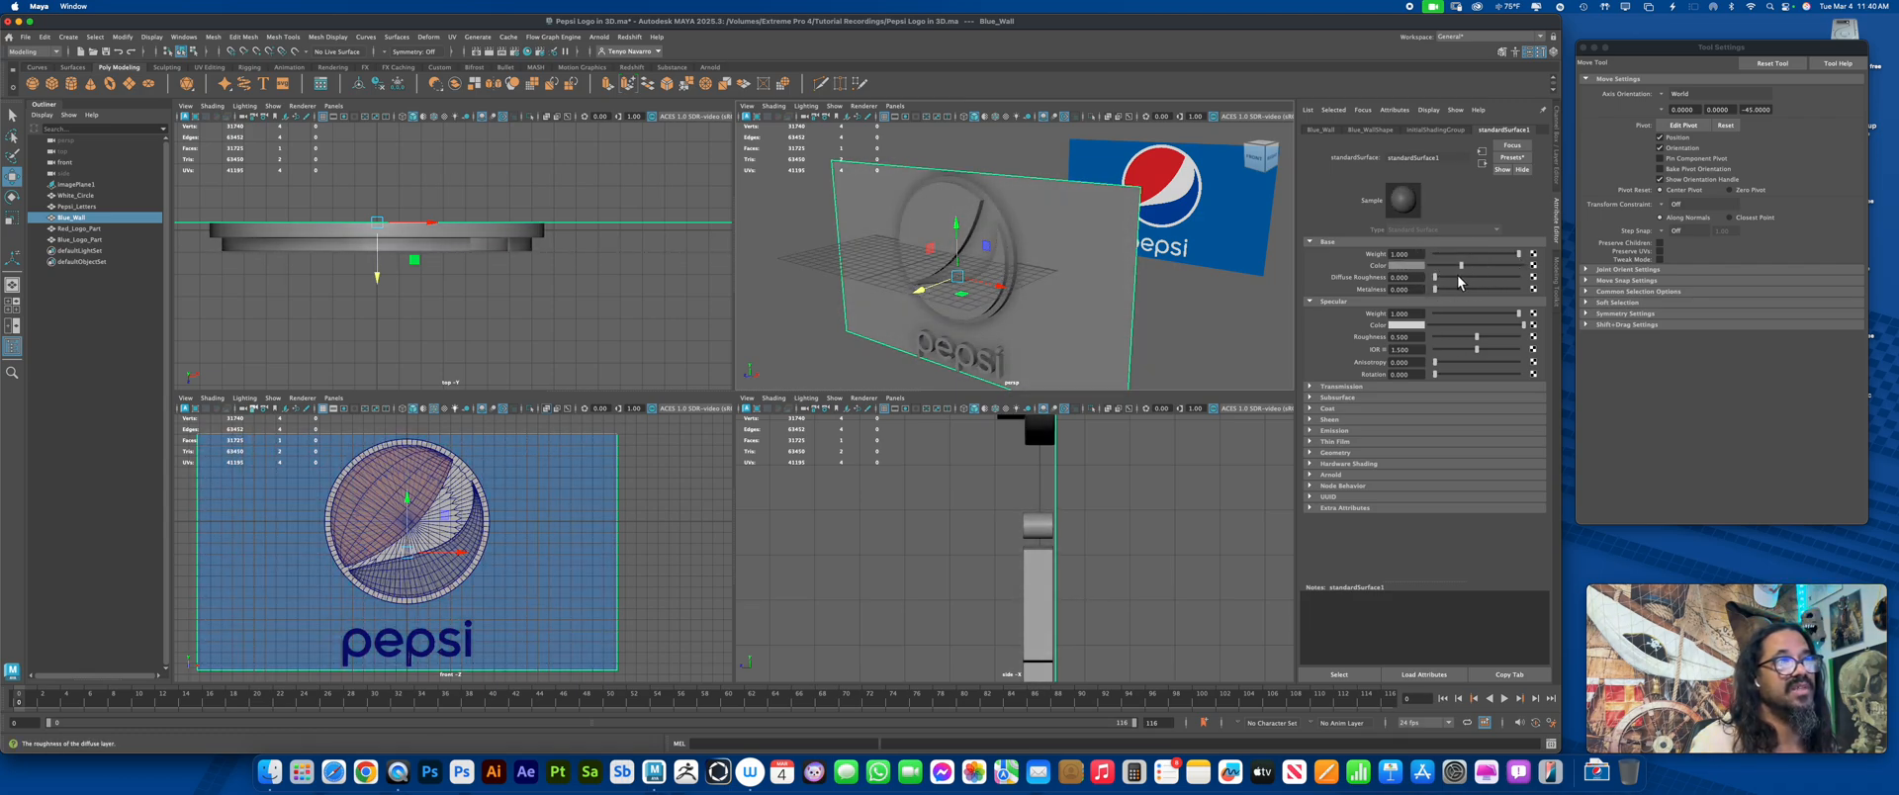
Assign a new Standard Surface material to the Blue Wall
right_click(1119, 247)
right_drag(1119, 247, 1207, 531)
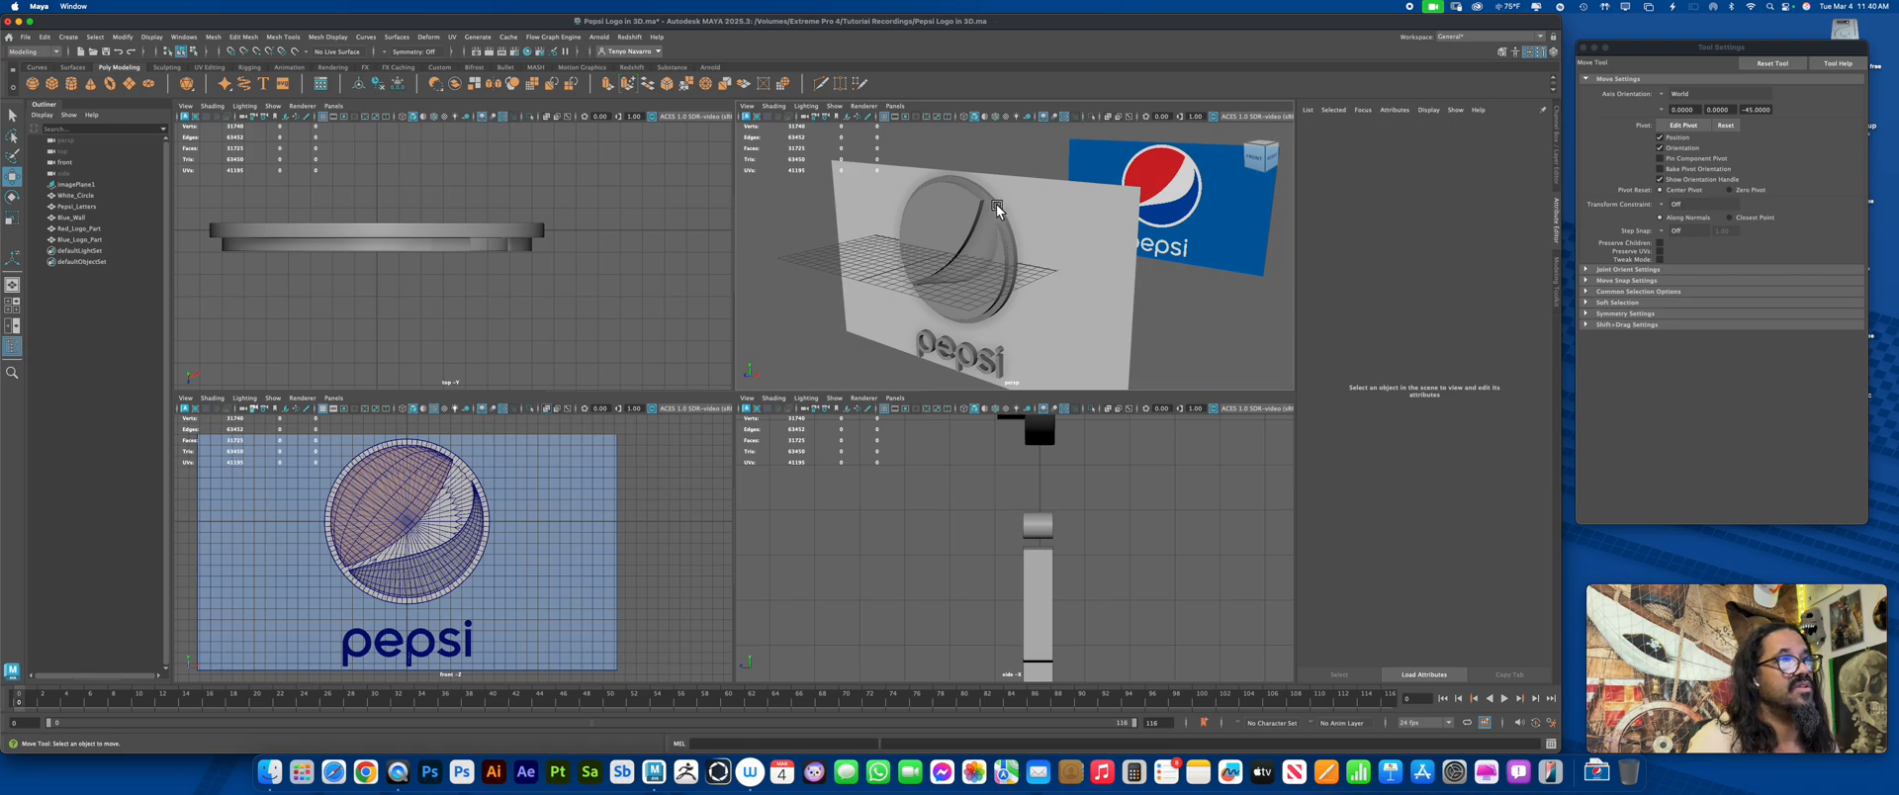
Try assigning separate new Standard Surface materials to the disc and the red emblem piece, then undo the assignments
click(995, 205)
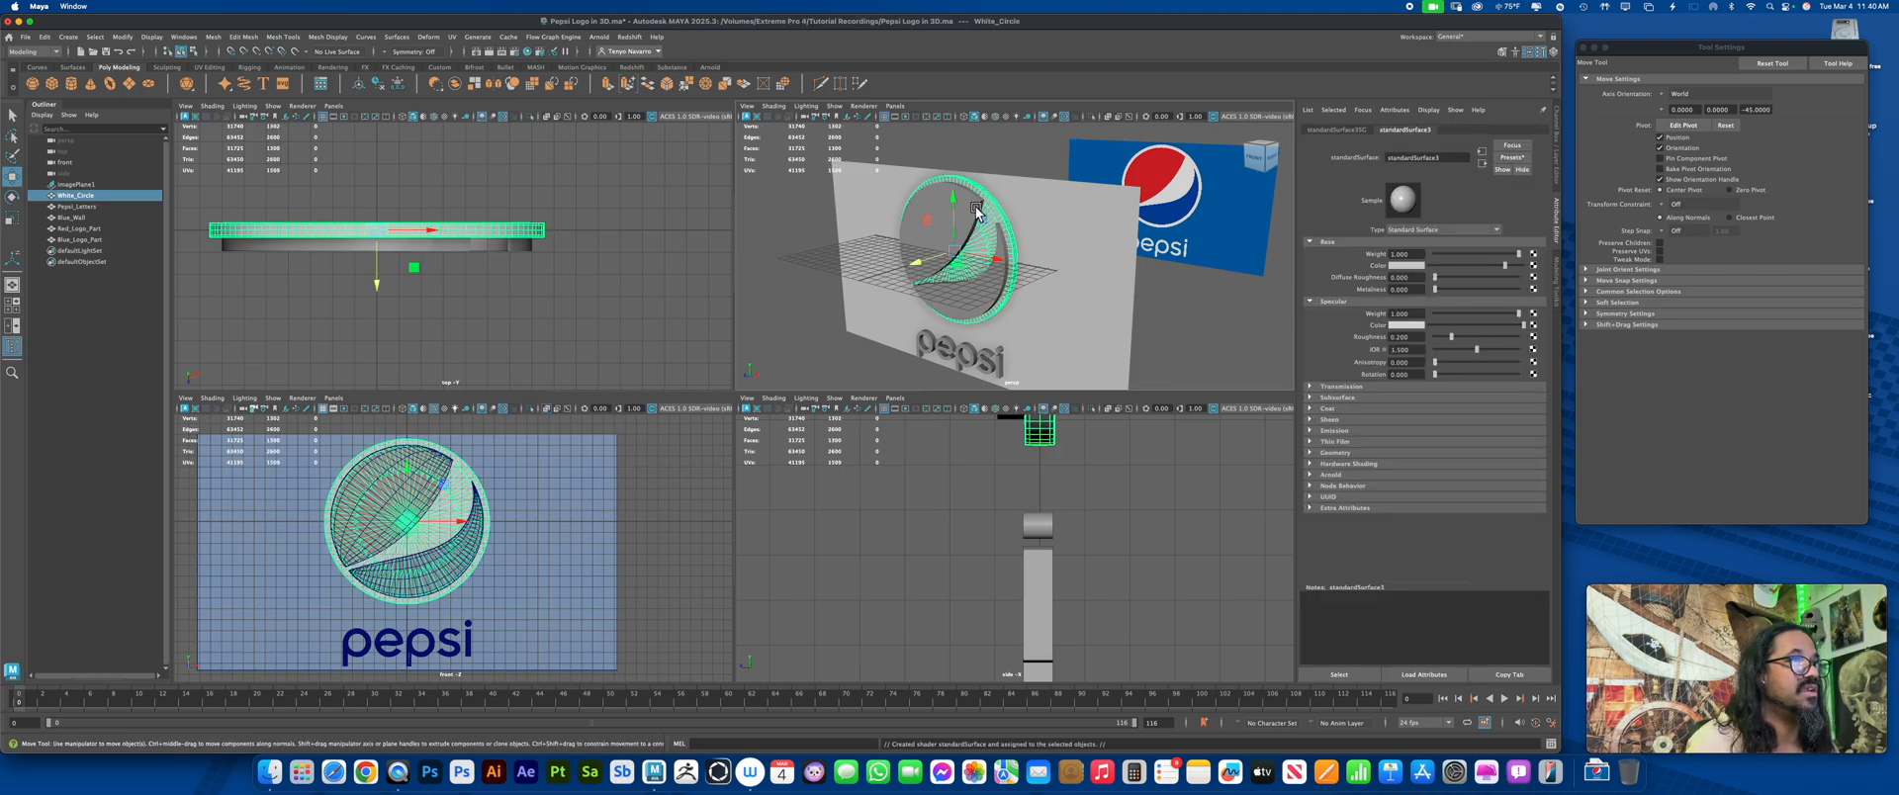
click(995, 297)
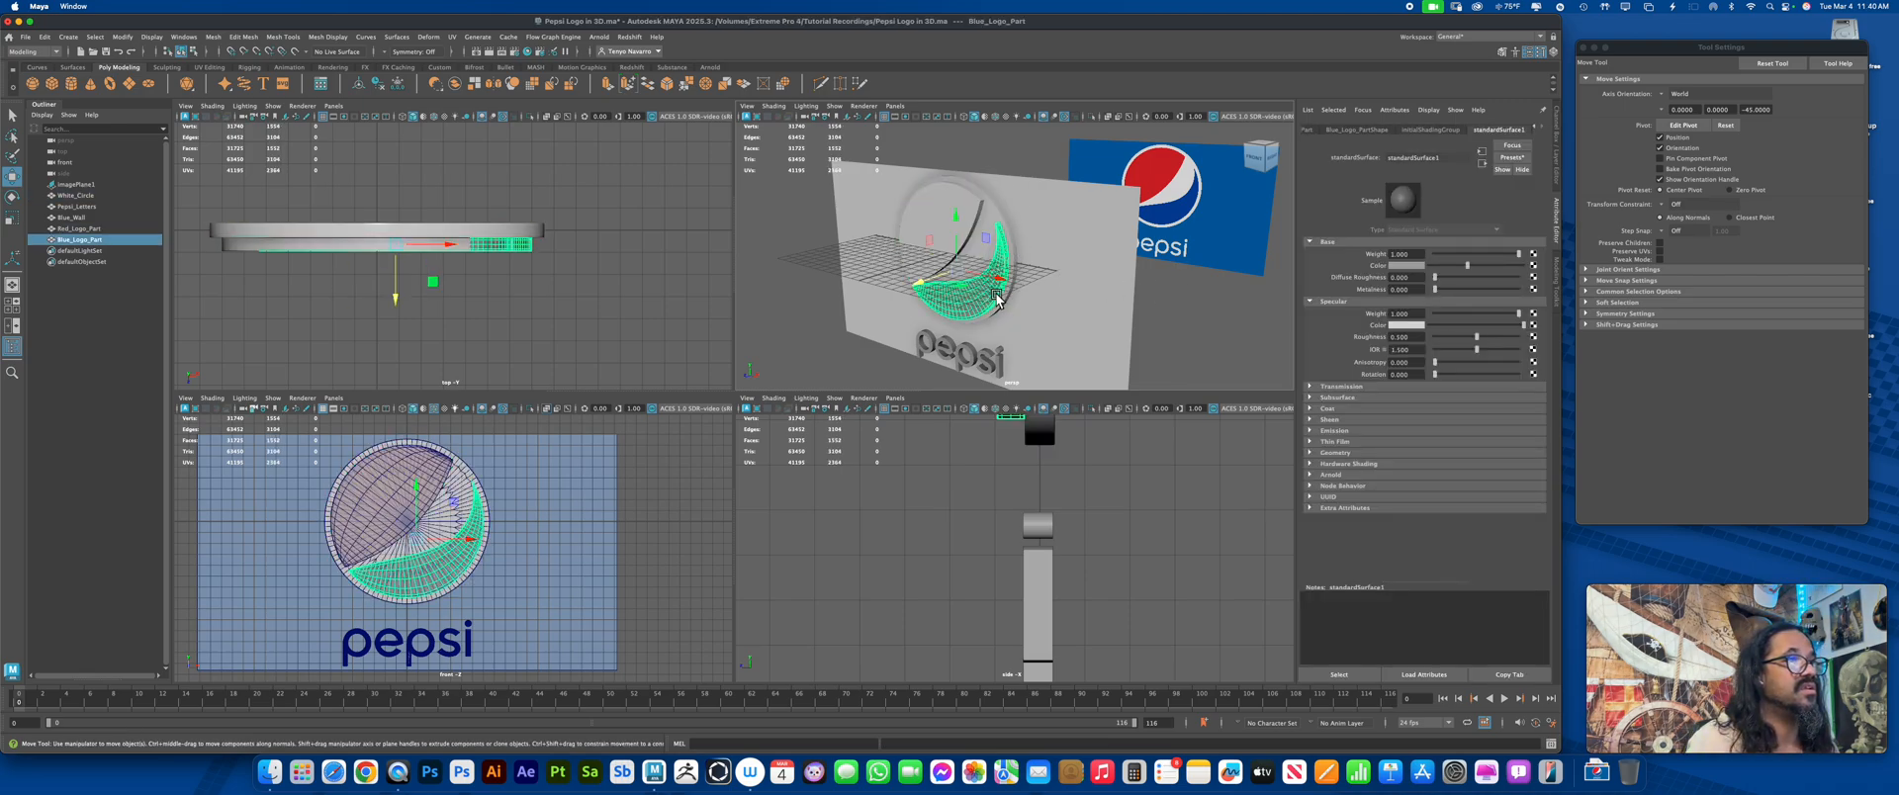
key(super+z)
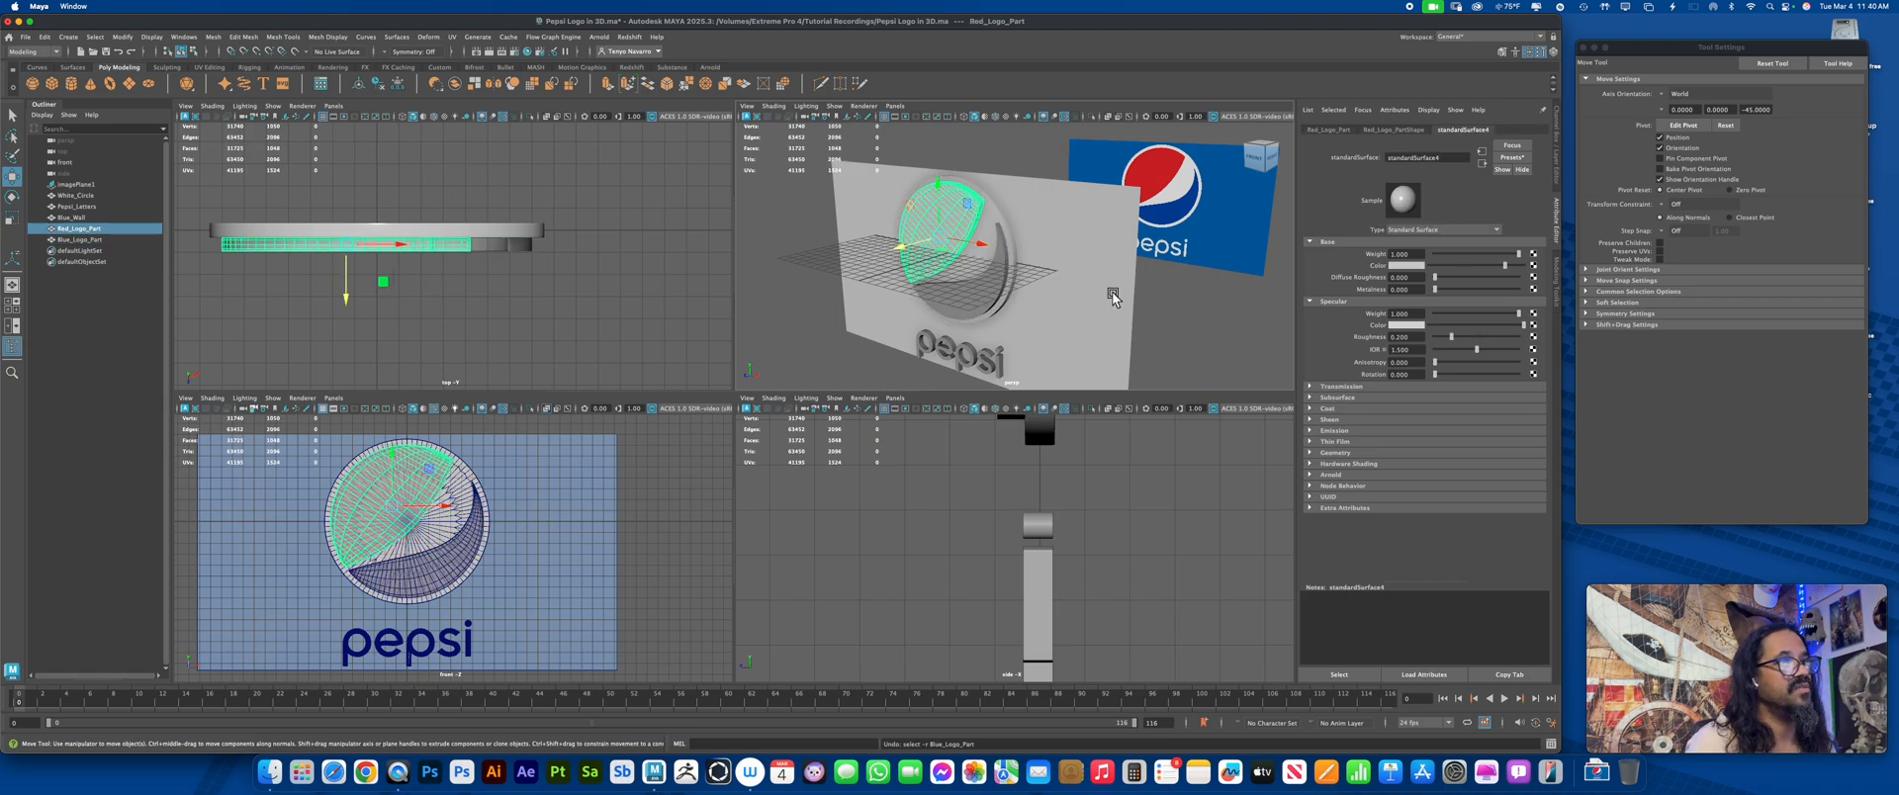
key(super+z)
key(super+z)
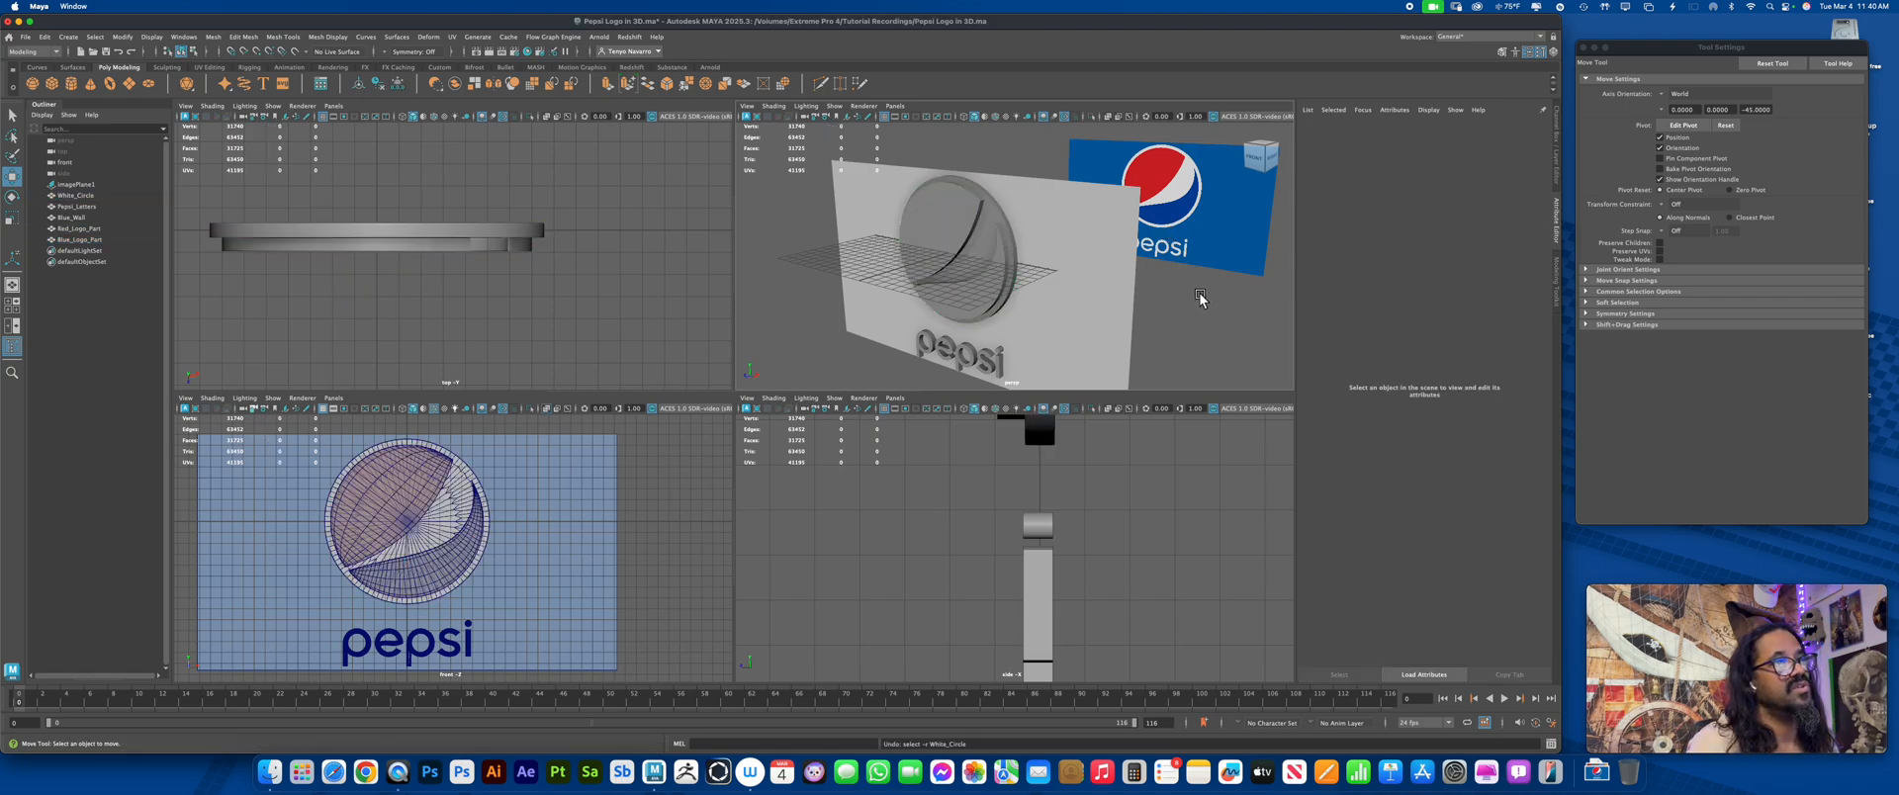
key(shift+z)
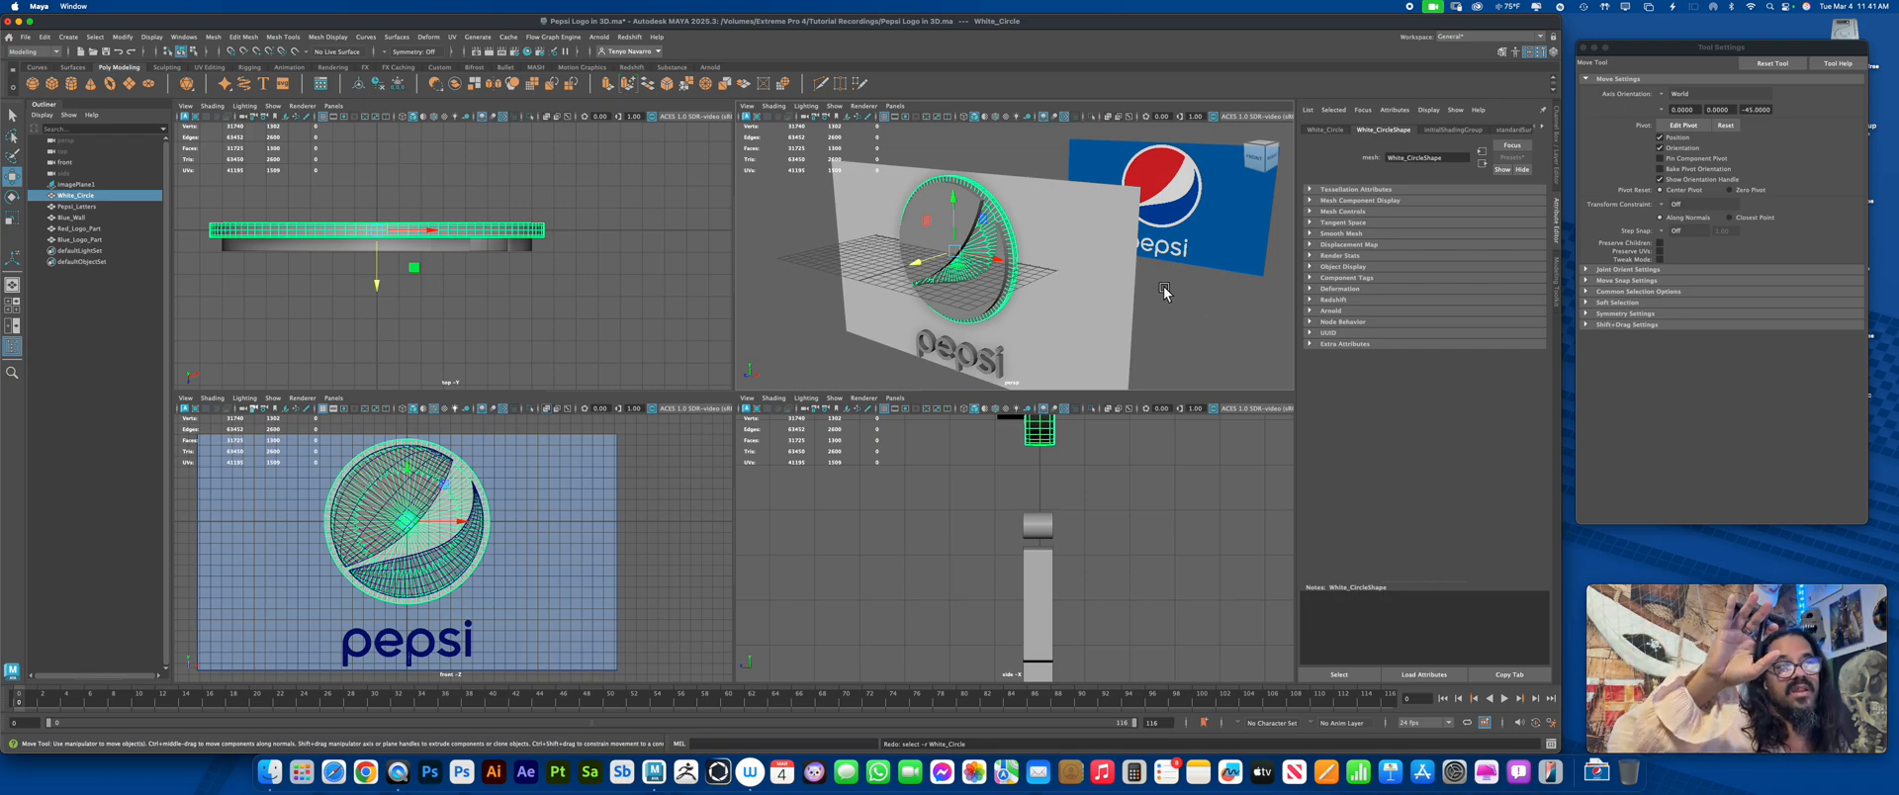
click(1178, 304)
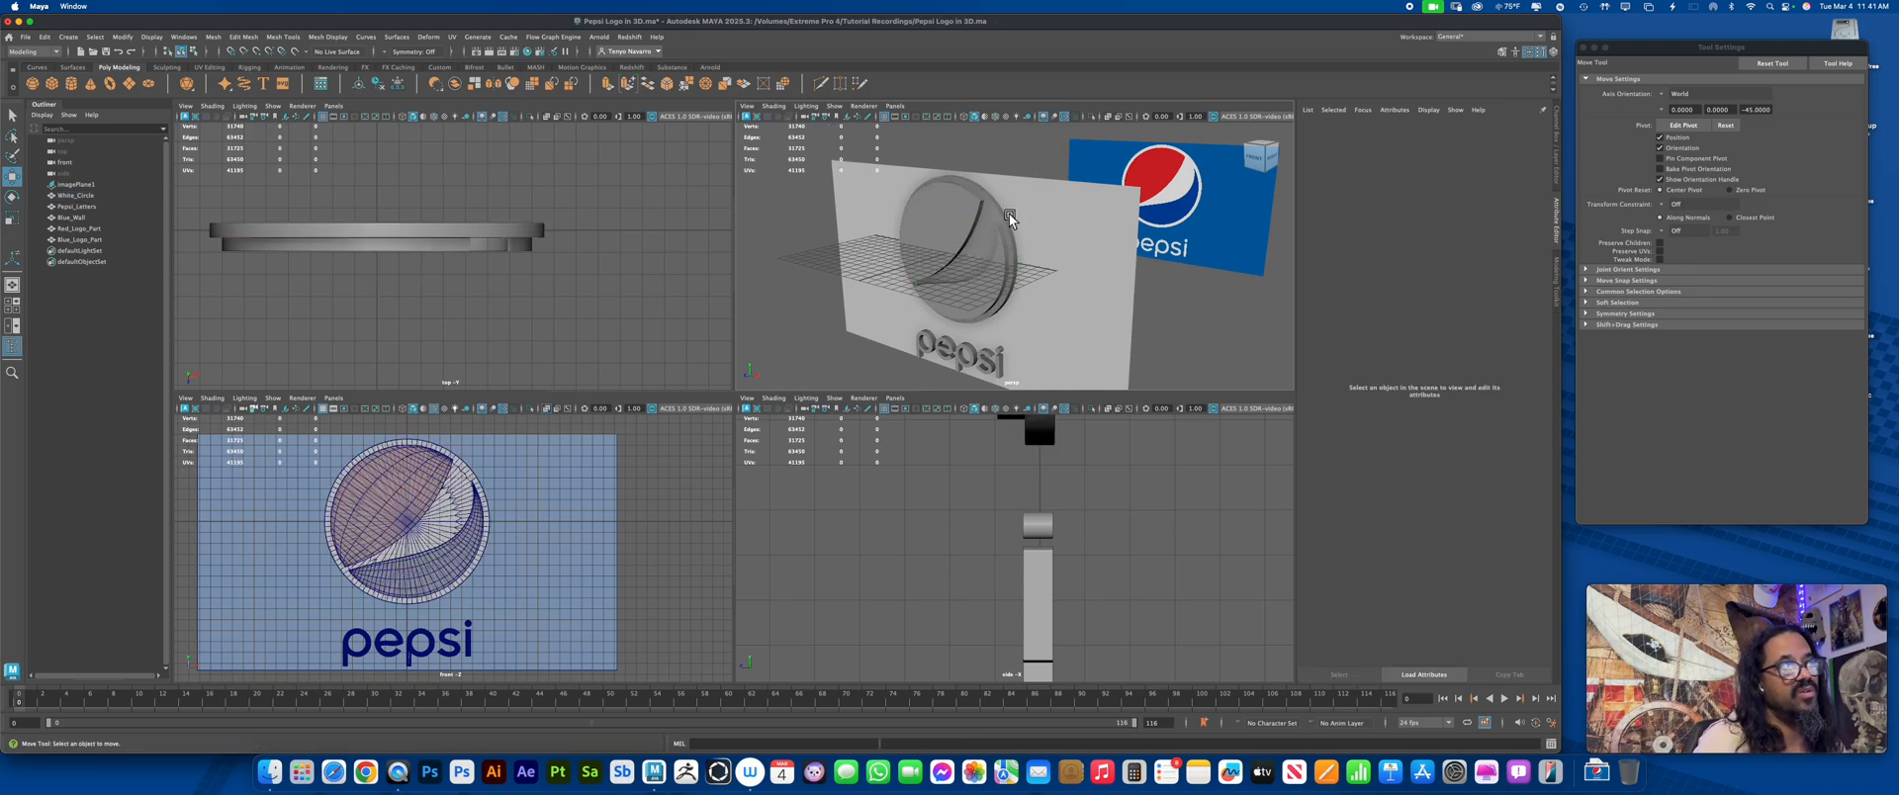
Assign one new shared Standard Surface material to the White Circle and the Pepsi Letters, then clear the selection
click(1008, 216)
shift+click(1006, 366)
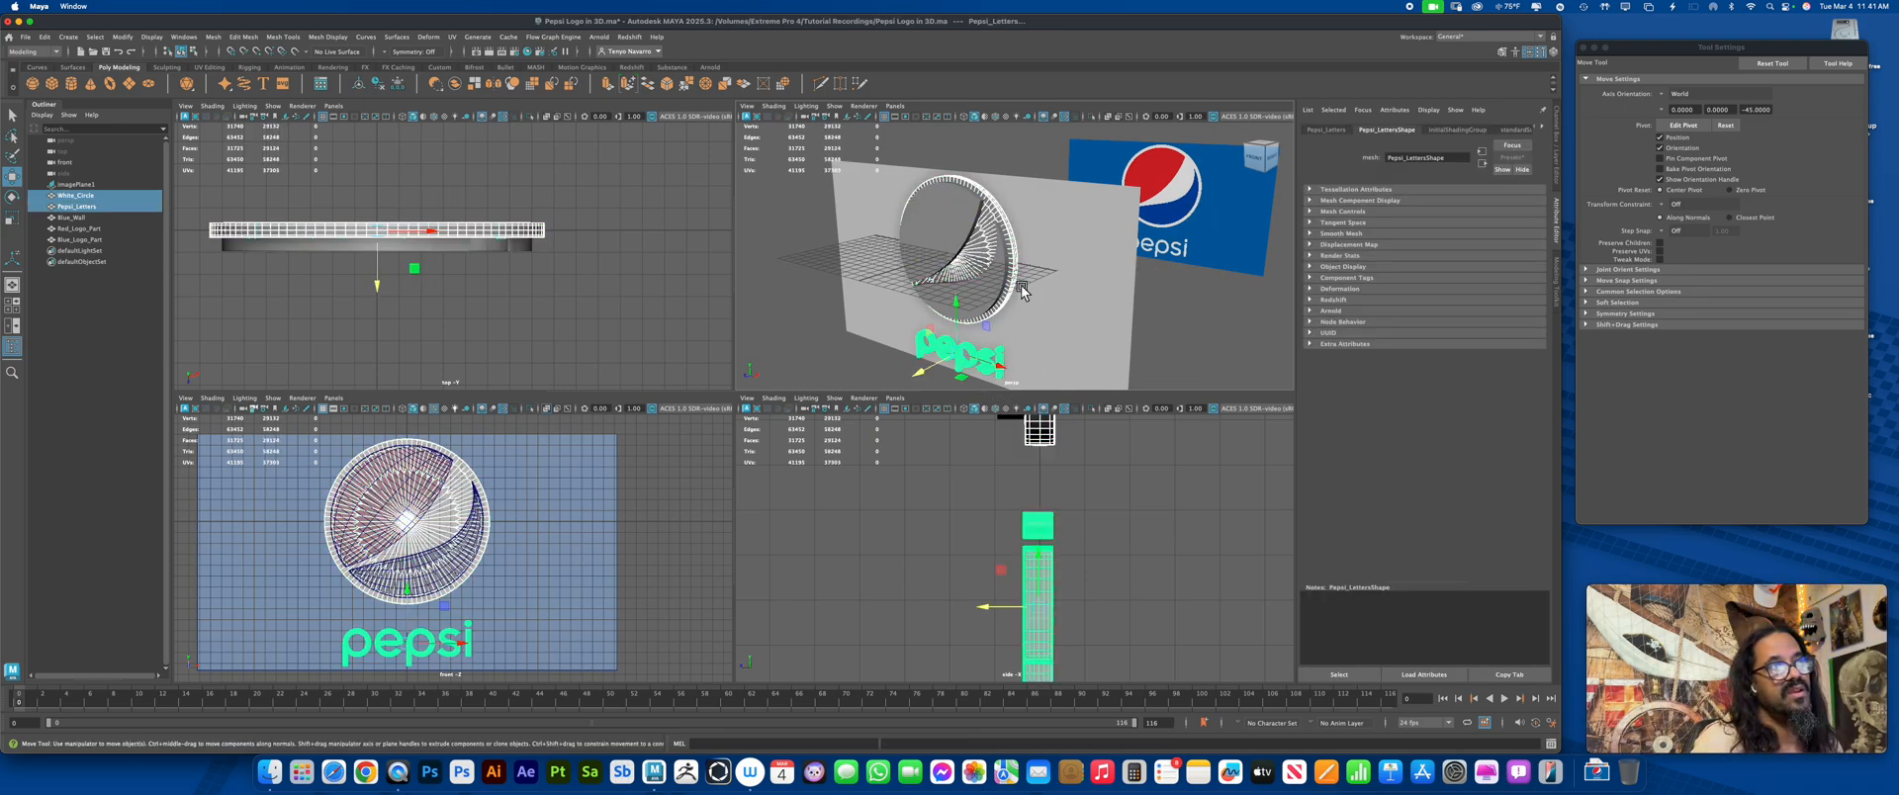
click(1016, 265)
shift+click(1000, 364)
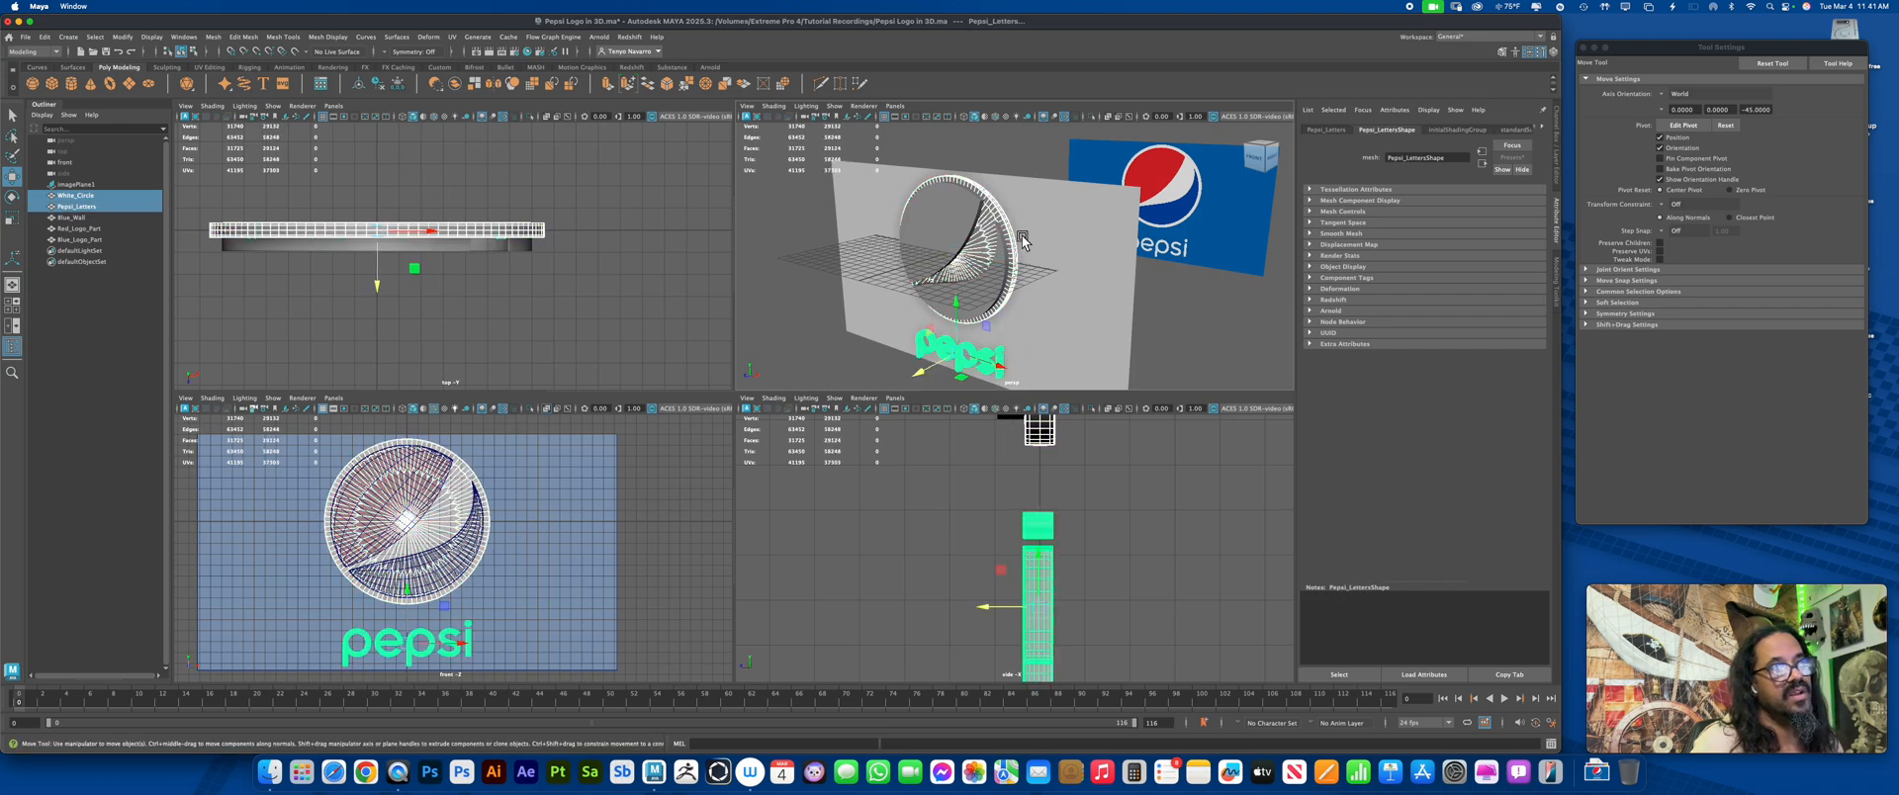
right_drag(994, 206, 1078, 490)
click(1169, 324)
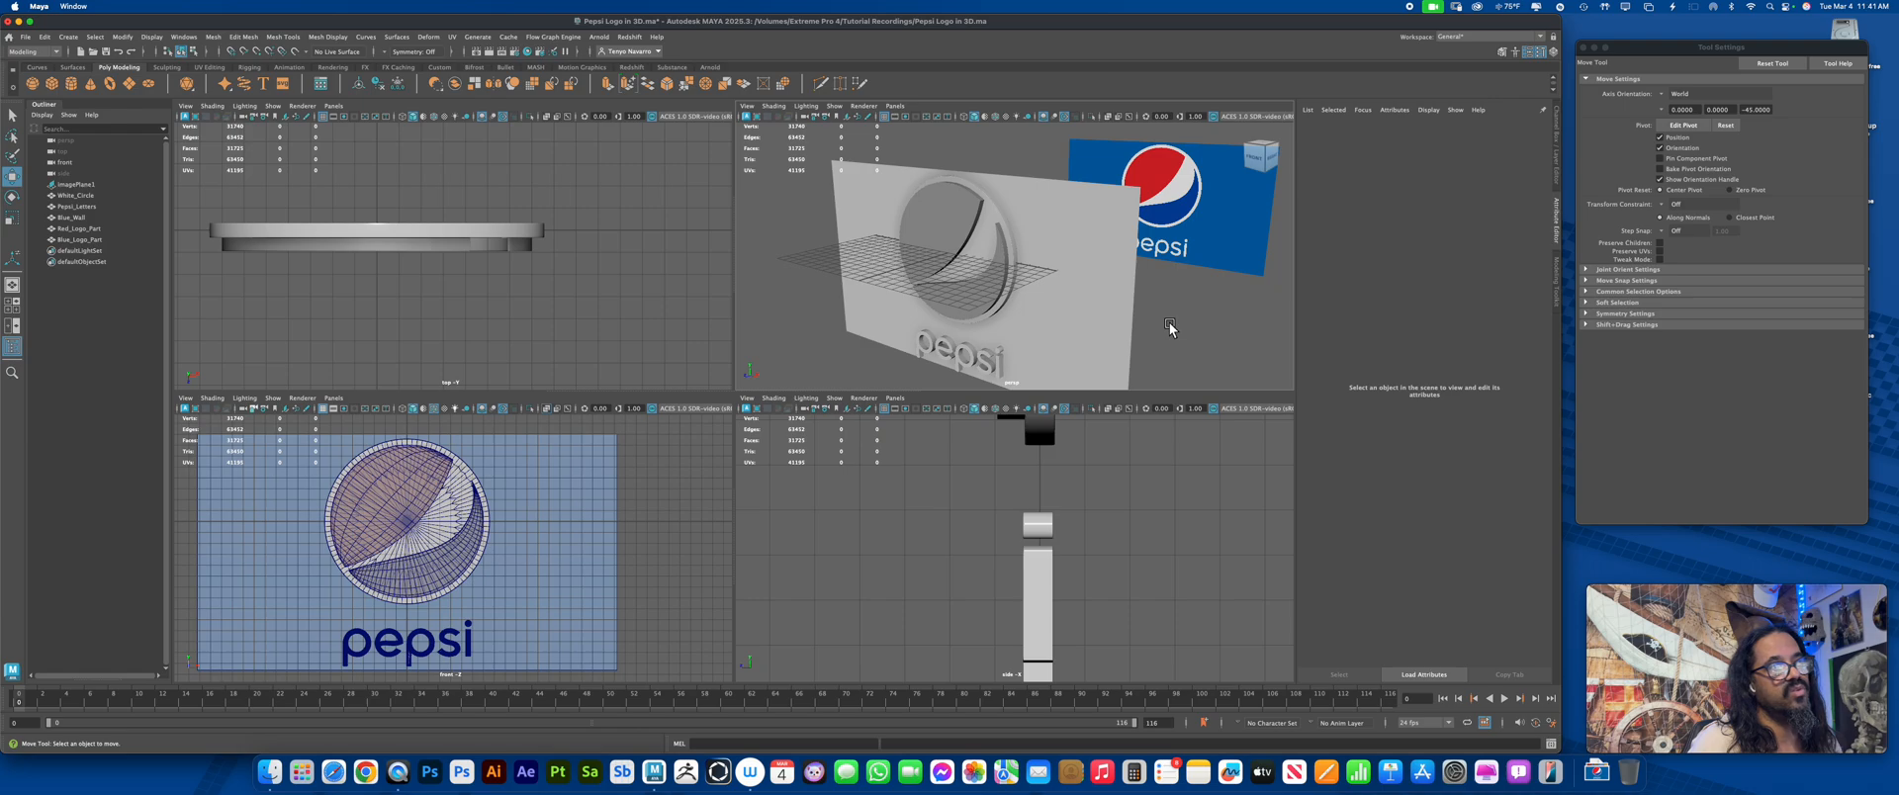
Assign a separate new Standard Surface material to each of the Red Logo Part and the Blue Logo Part
click(960, 223)
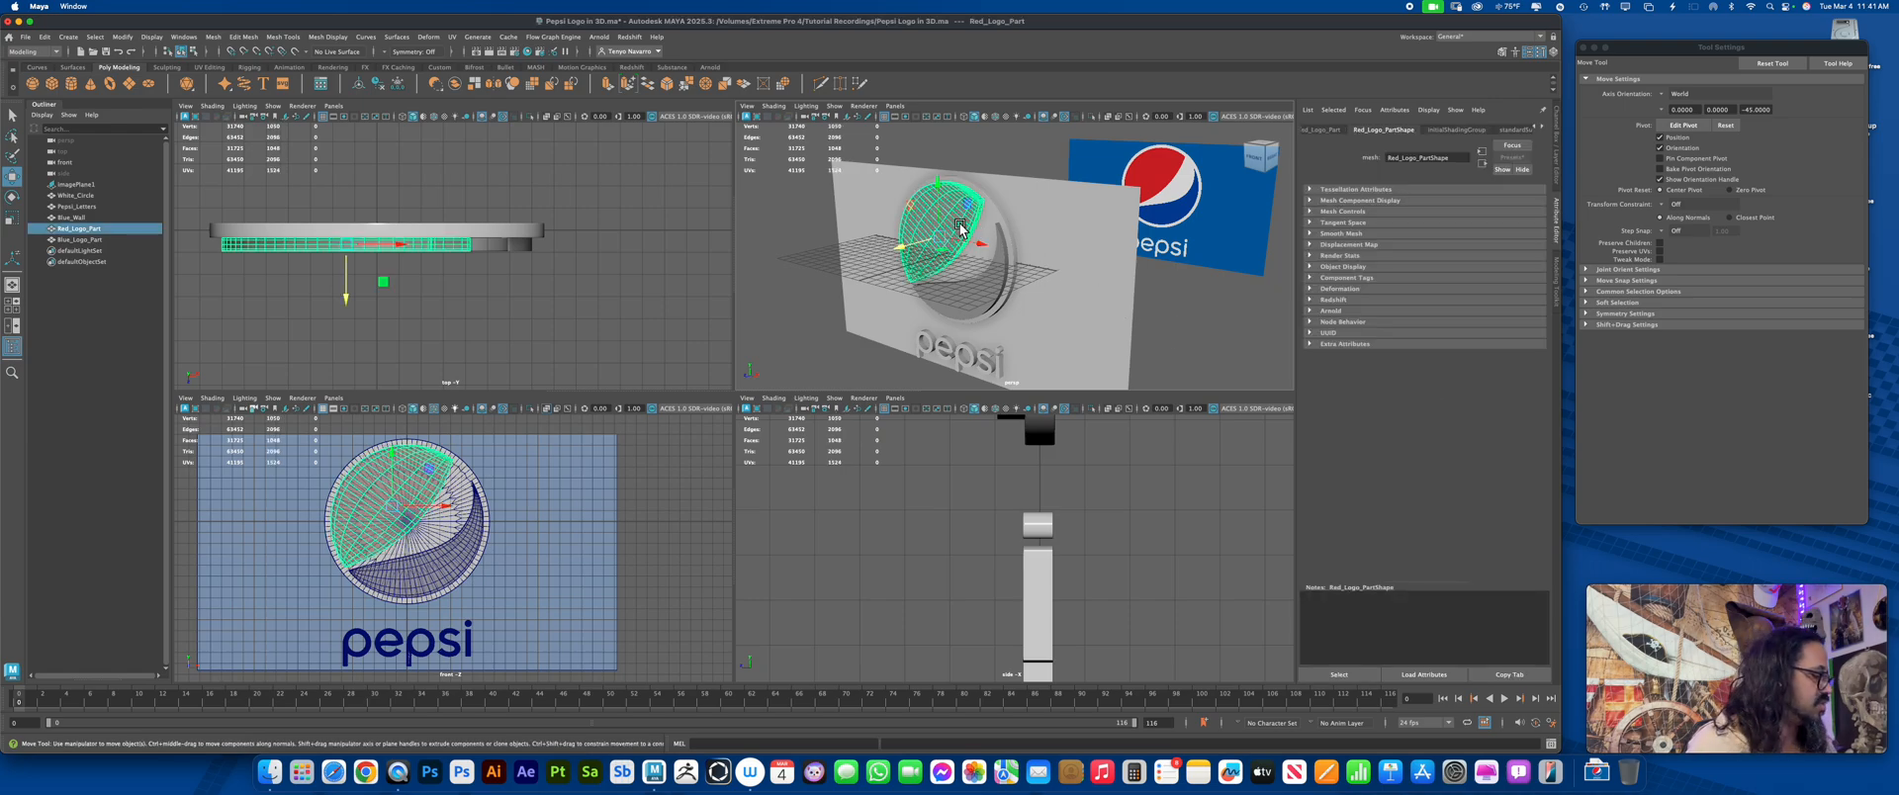
key(g)
click(989, 302)
key(g)
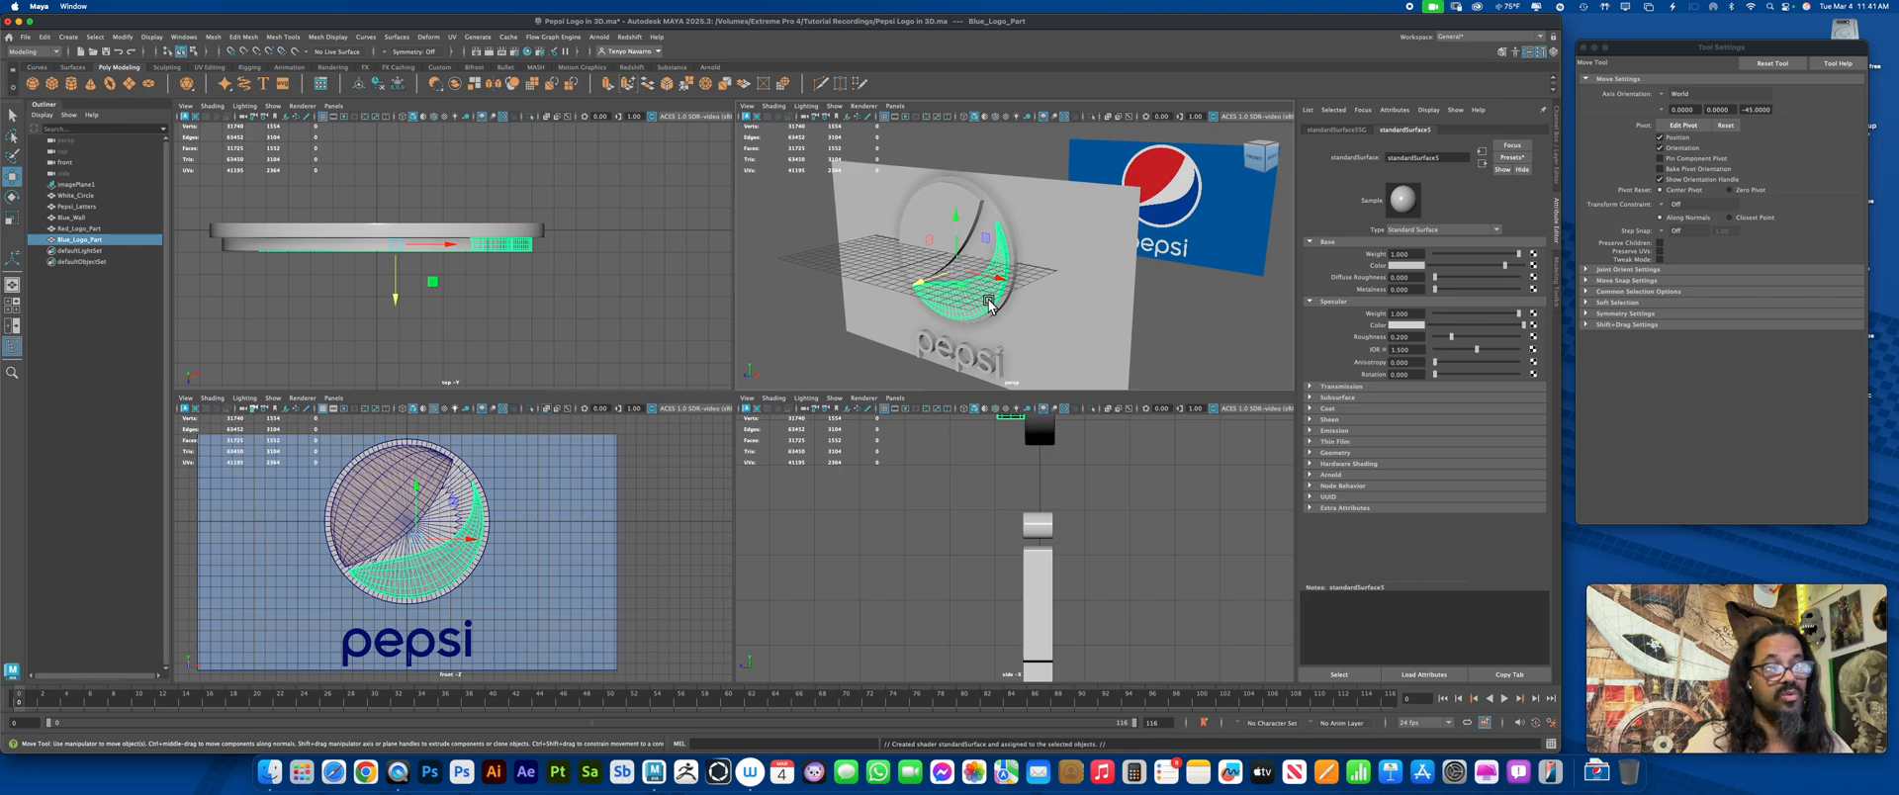
Set the Blue Wall material's base color to the background blue sampled from the Pepsi reference image
click(1107, 342)
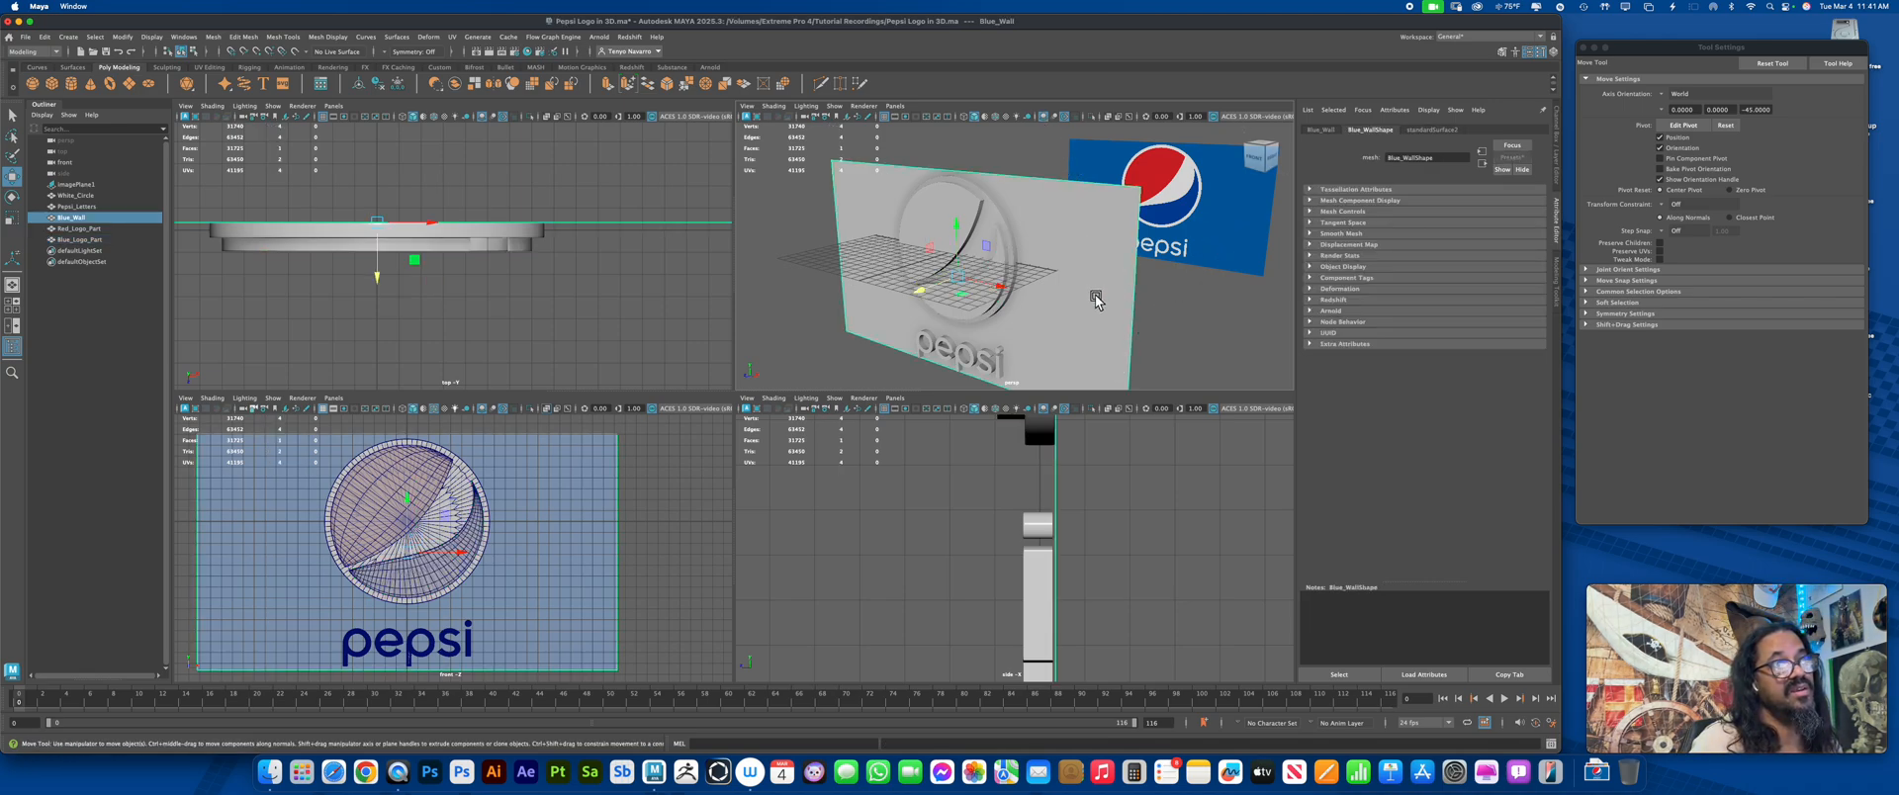
click(1454, 132)
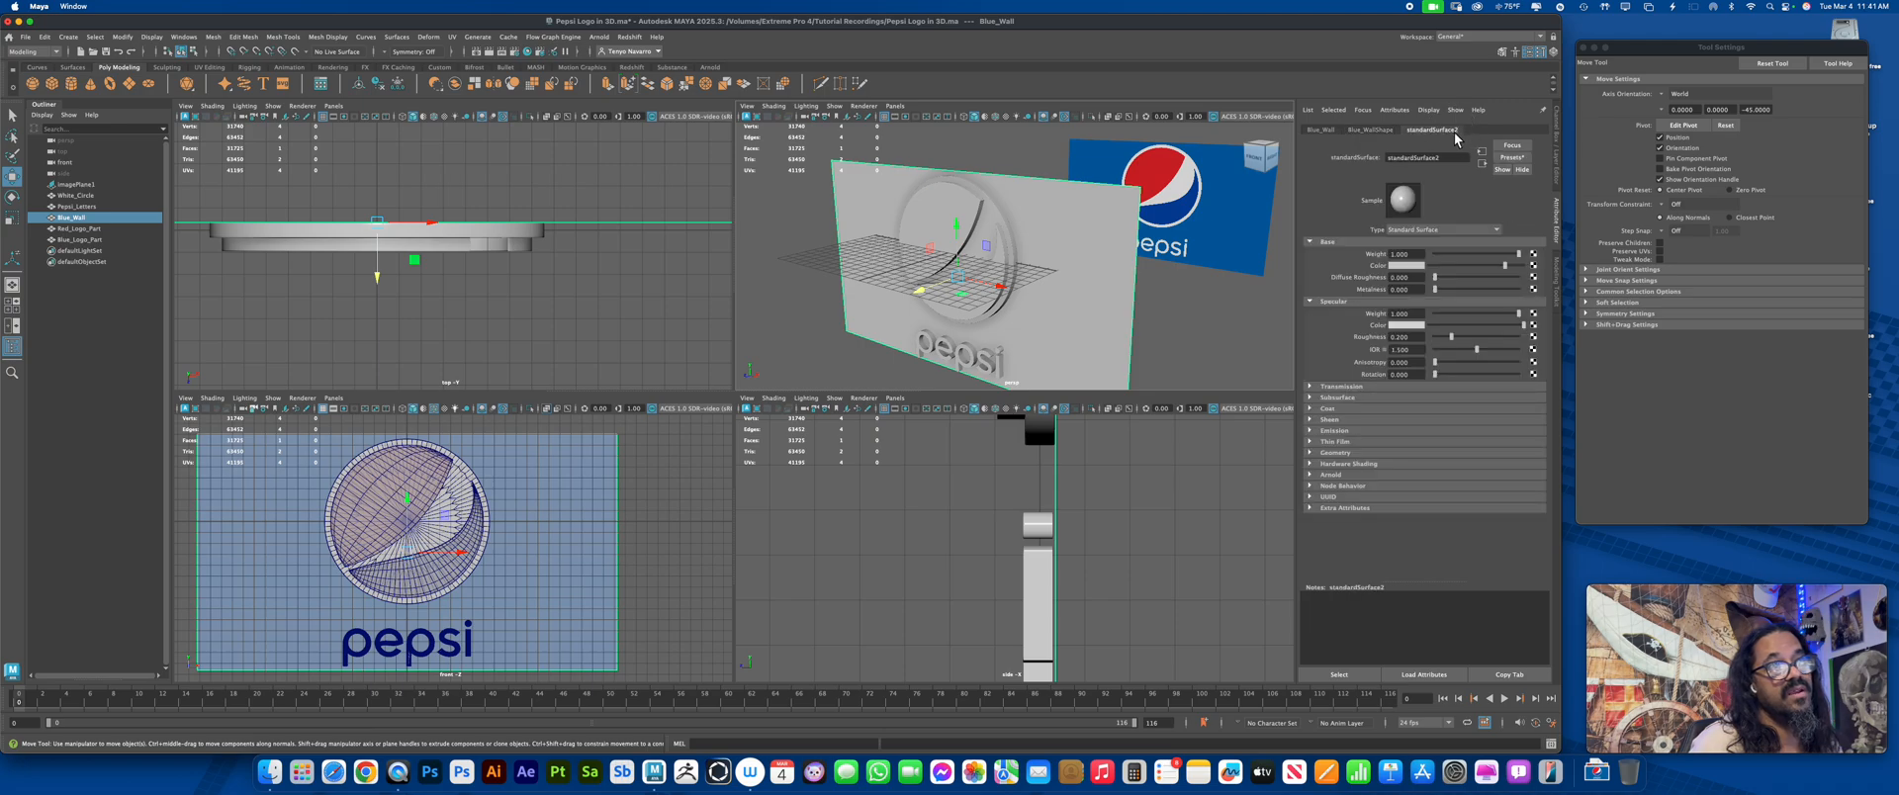
click(1416, 266)
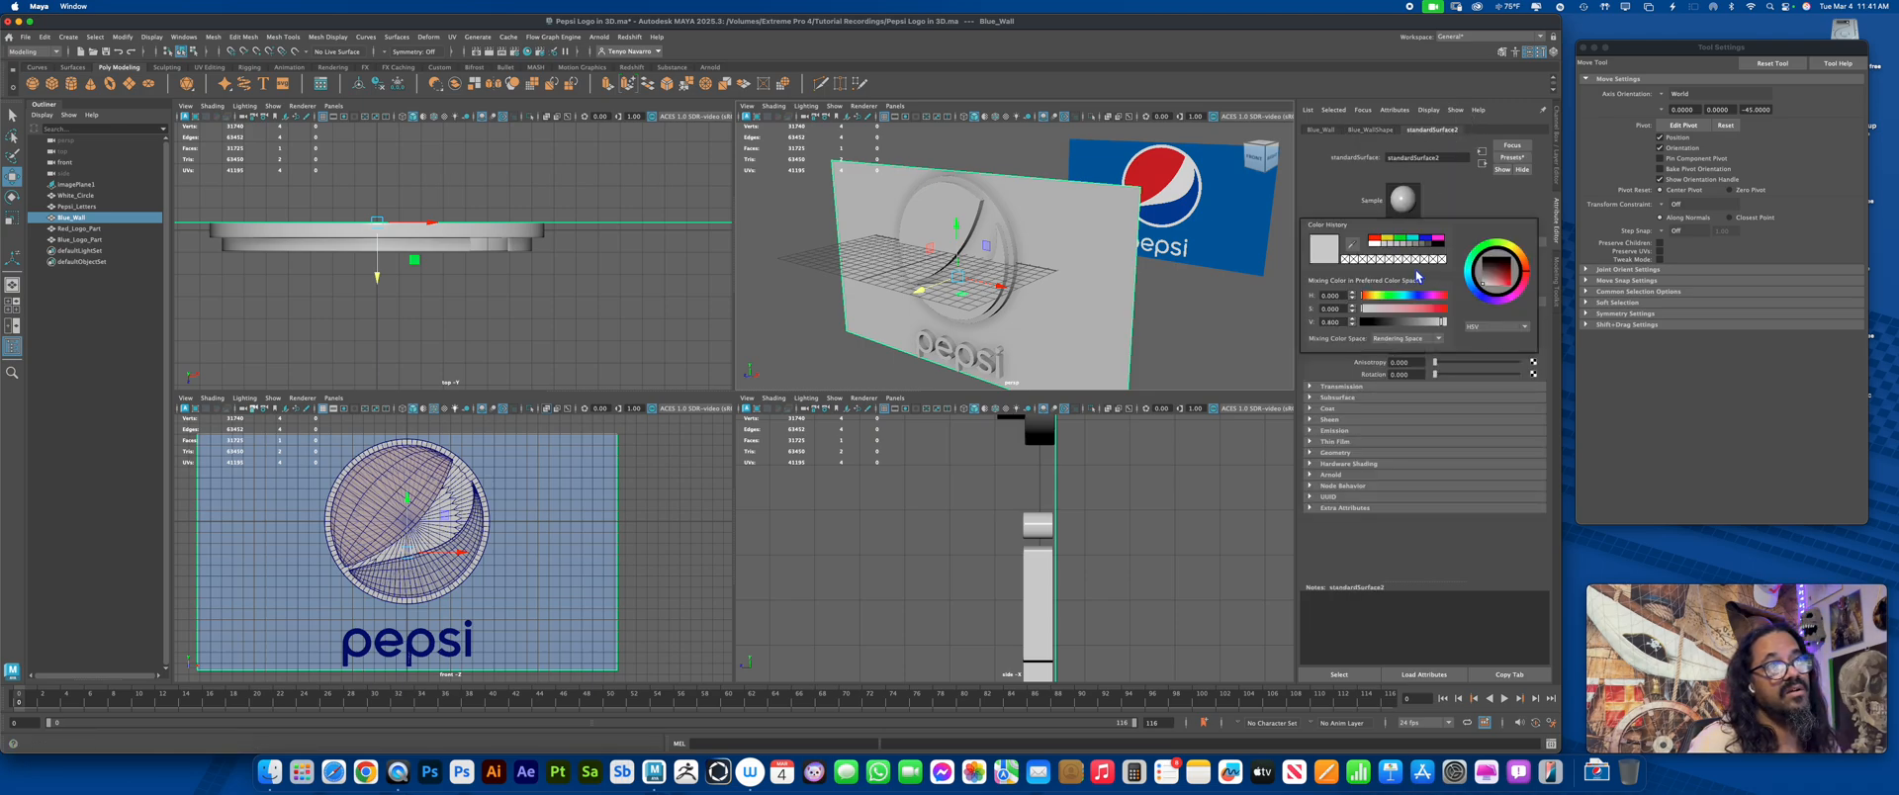
click(1357, 248)
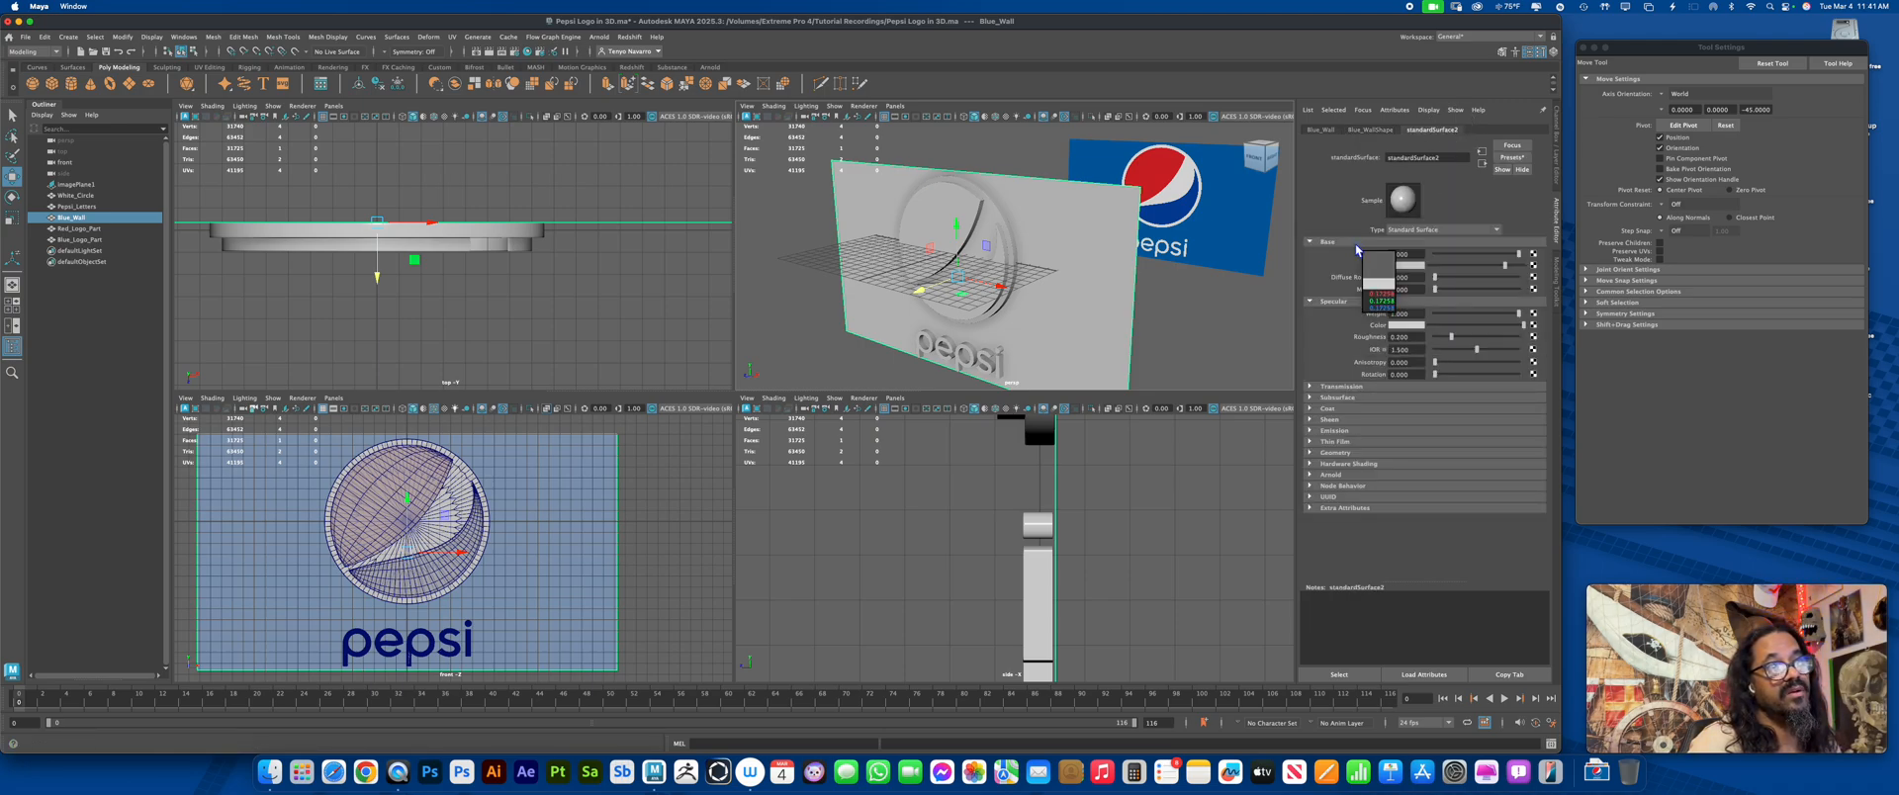
click(1242, 216)
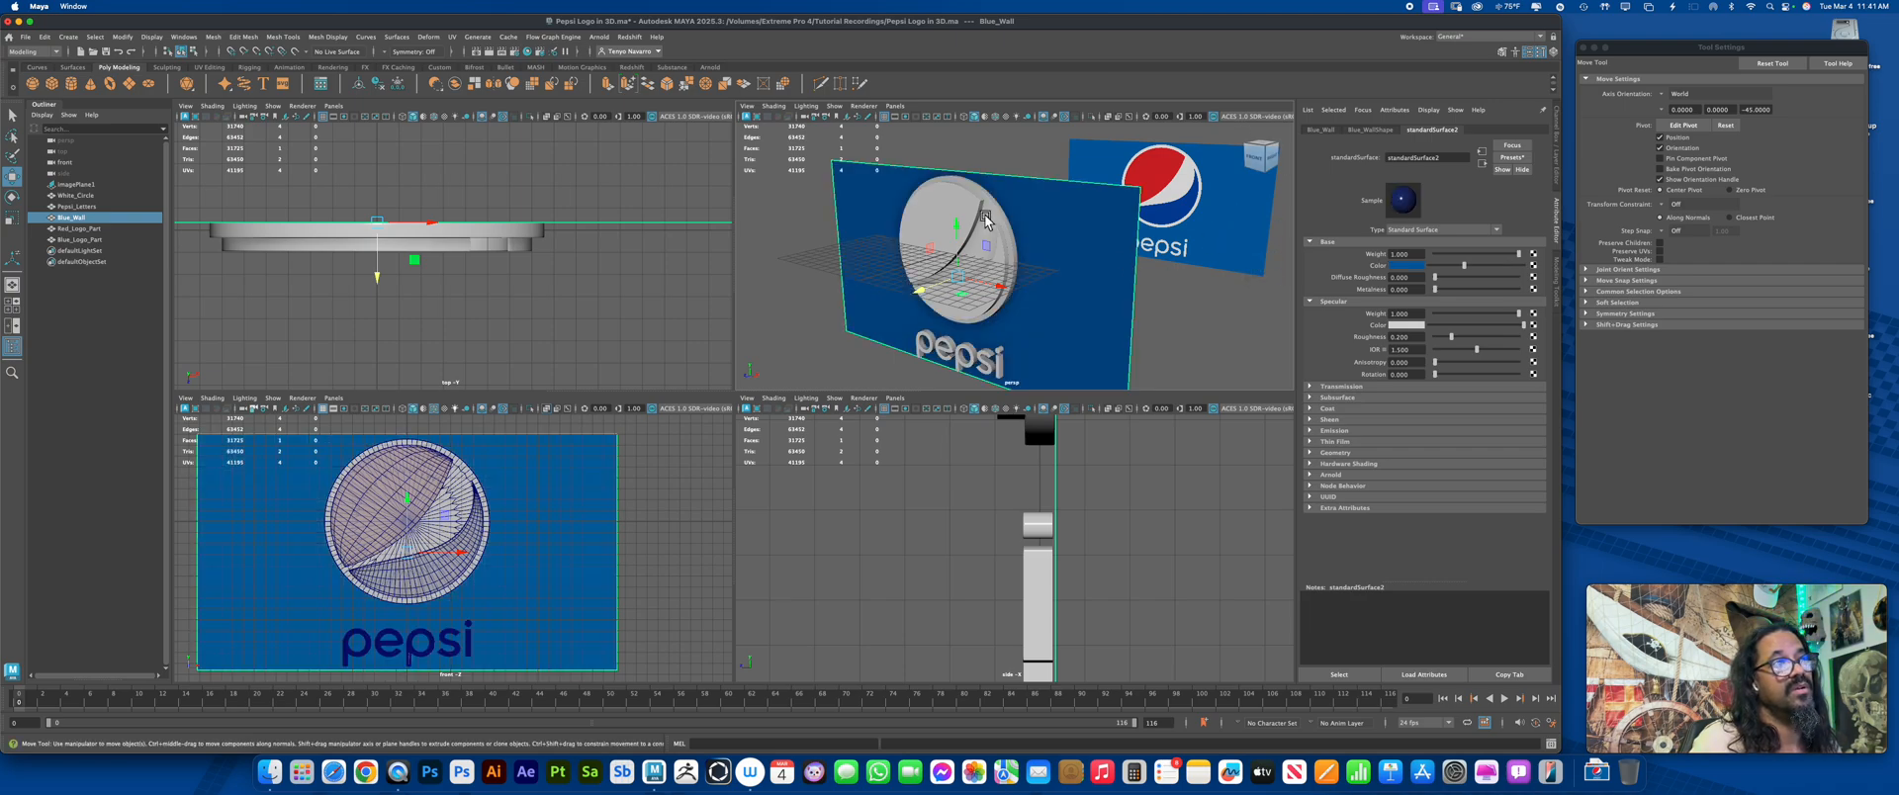
Raise the base color of the material shared by the disc and letters to full white, then clear the selection
click(13, 117)
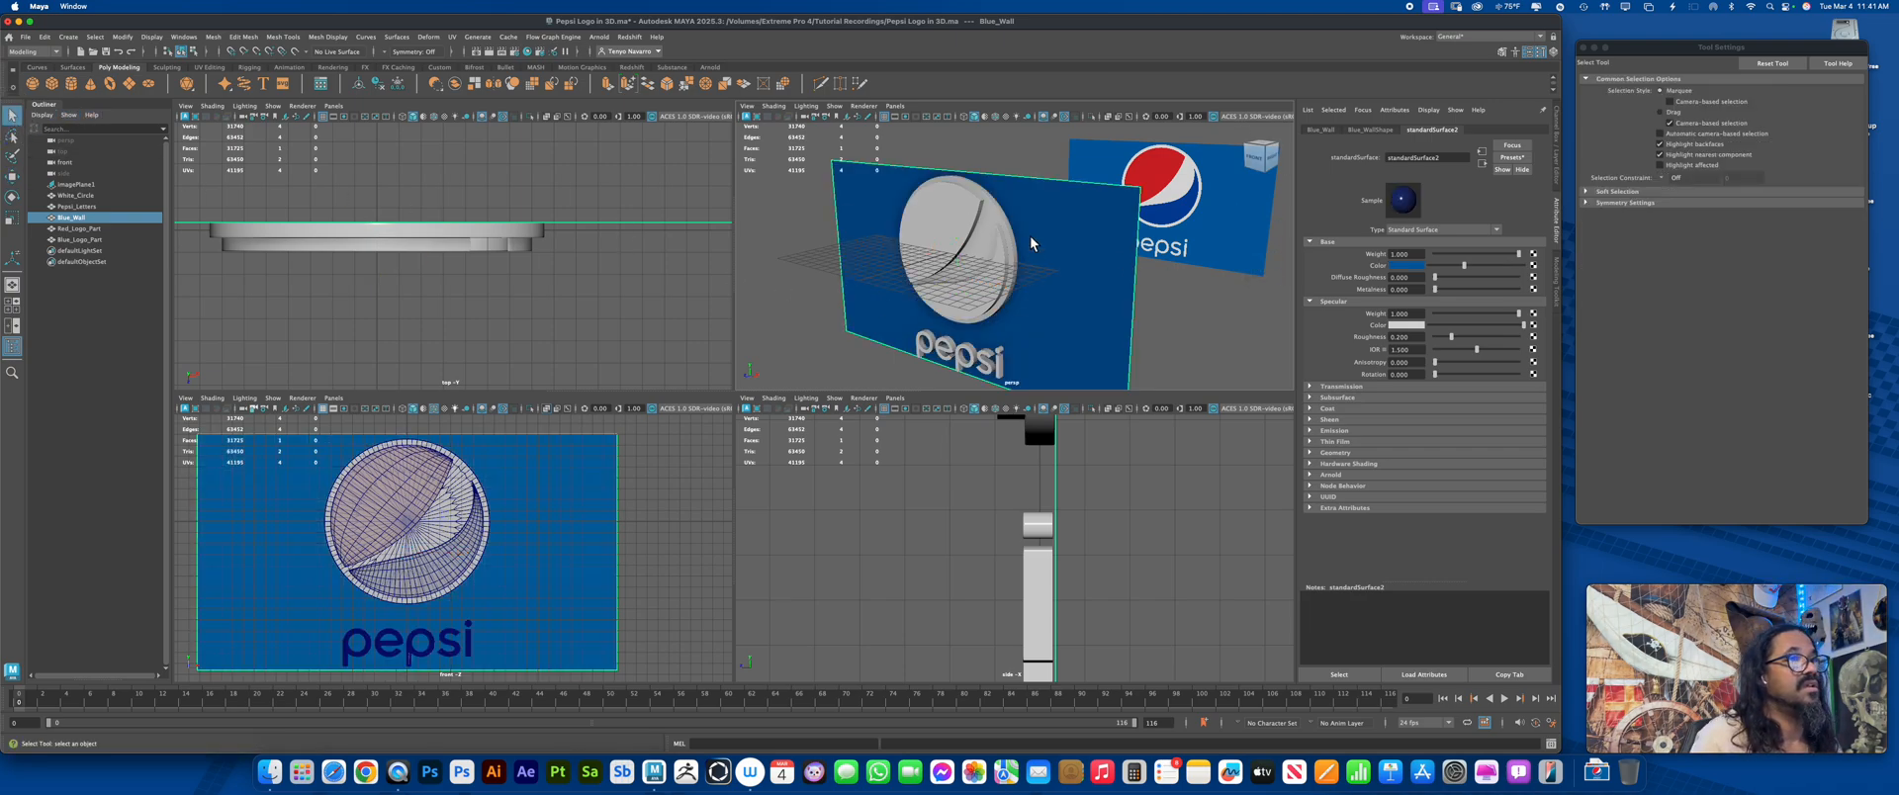
click(992, 208)
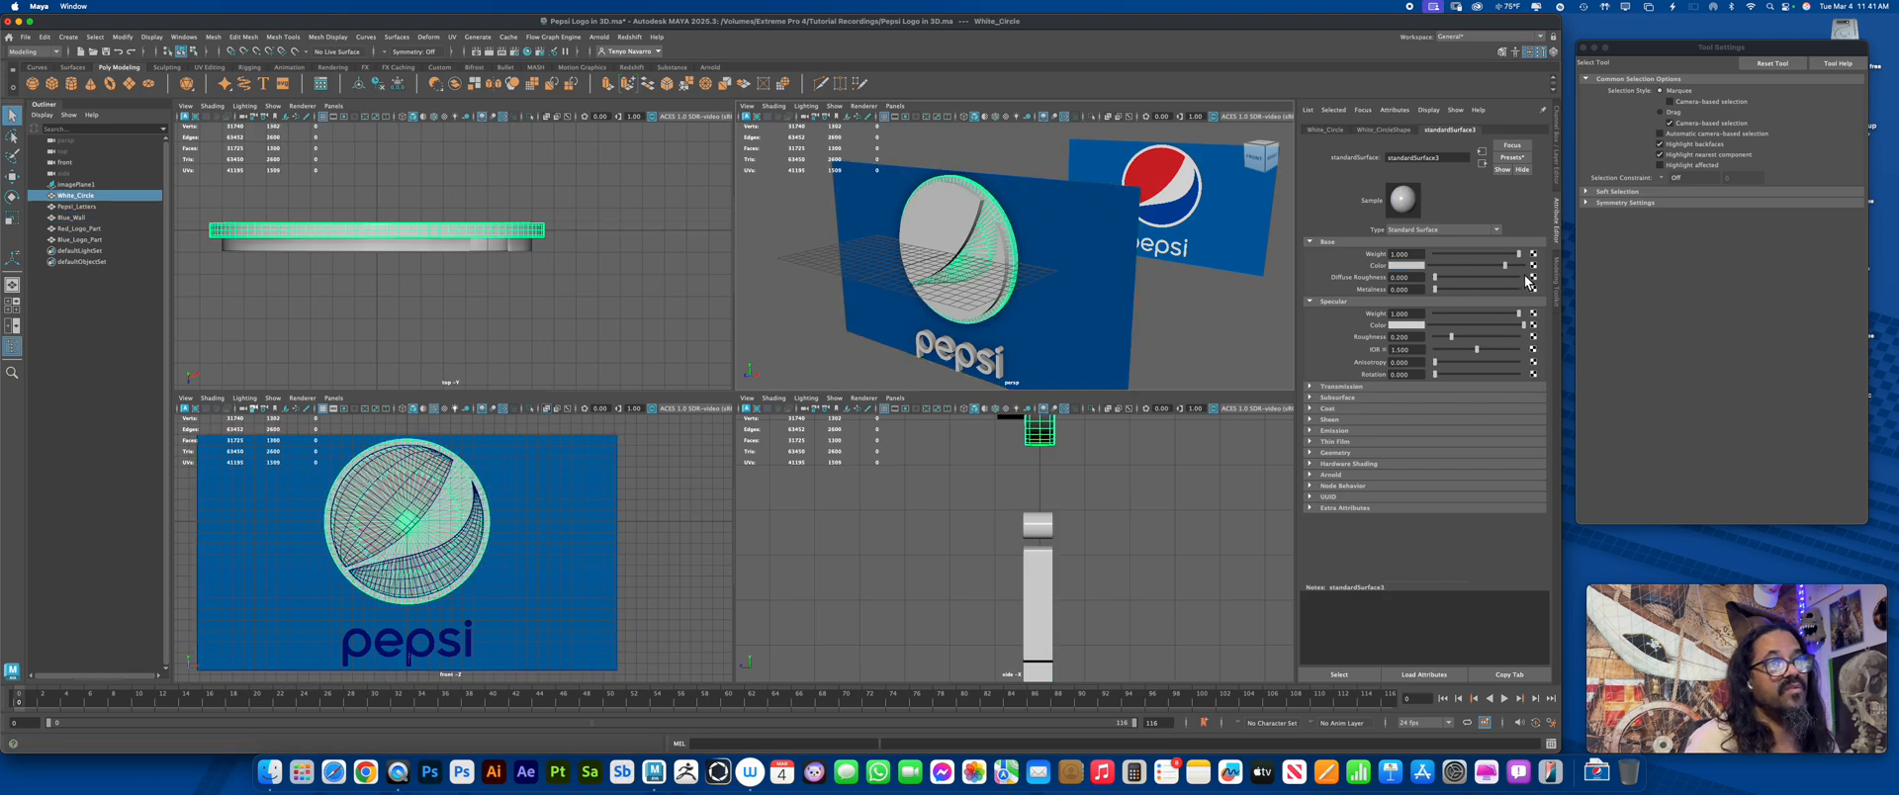
drag(1510, 266, 1529, 266)
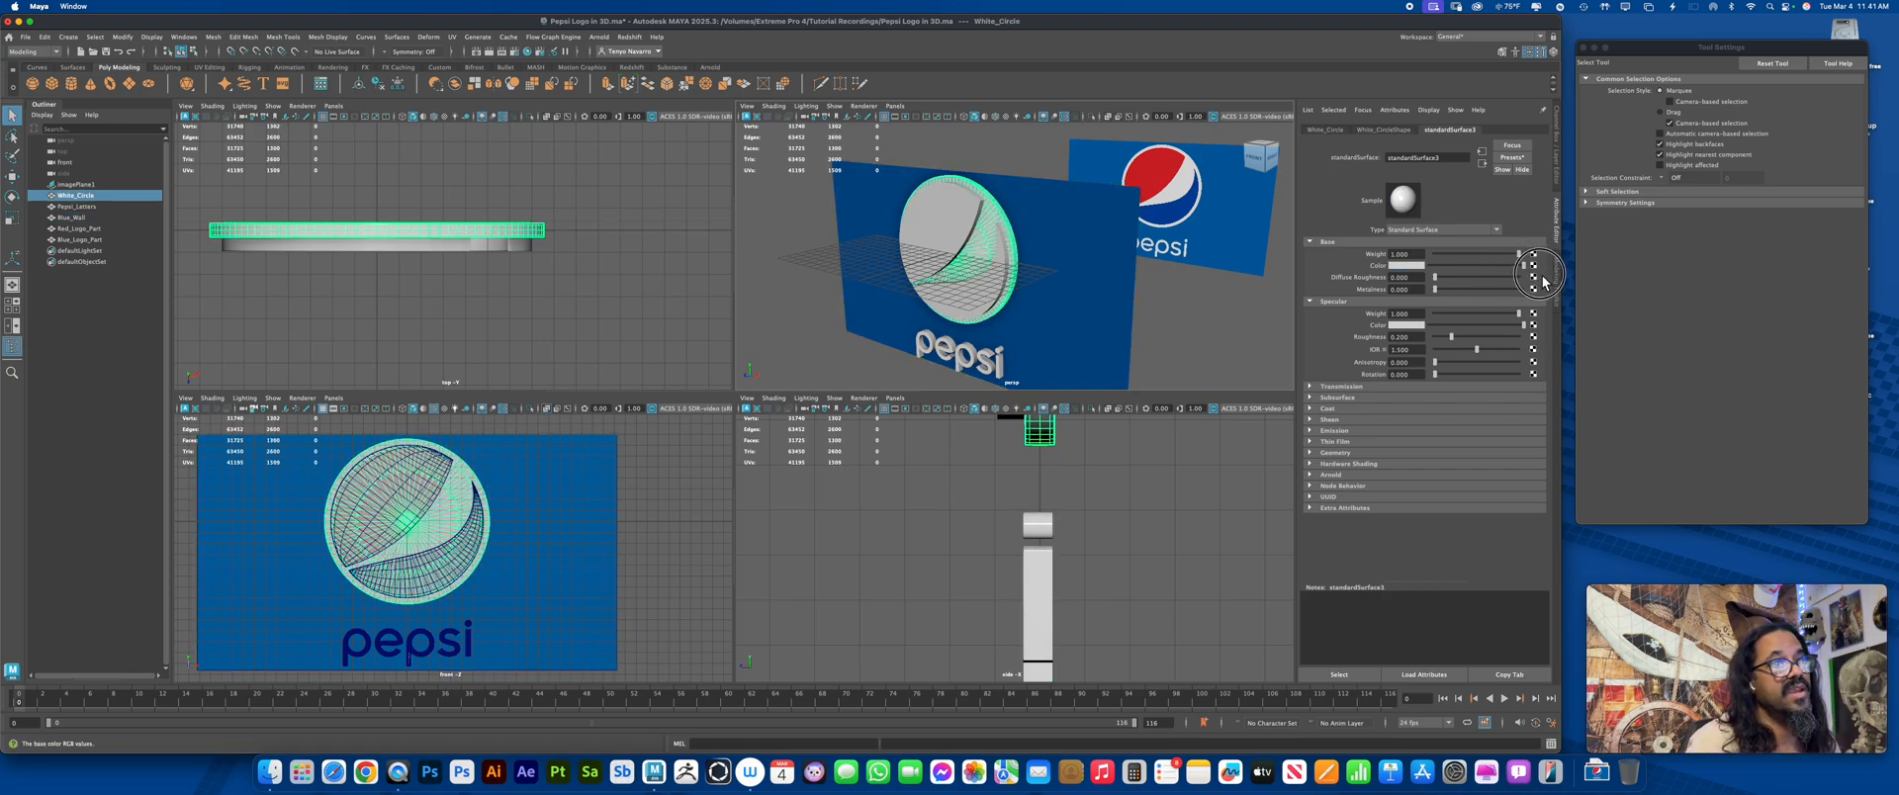
click(1405, 265)
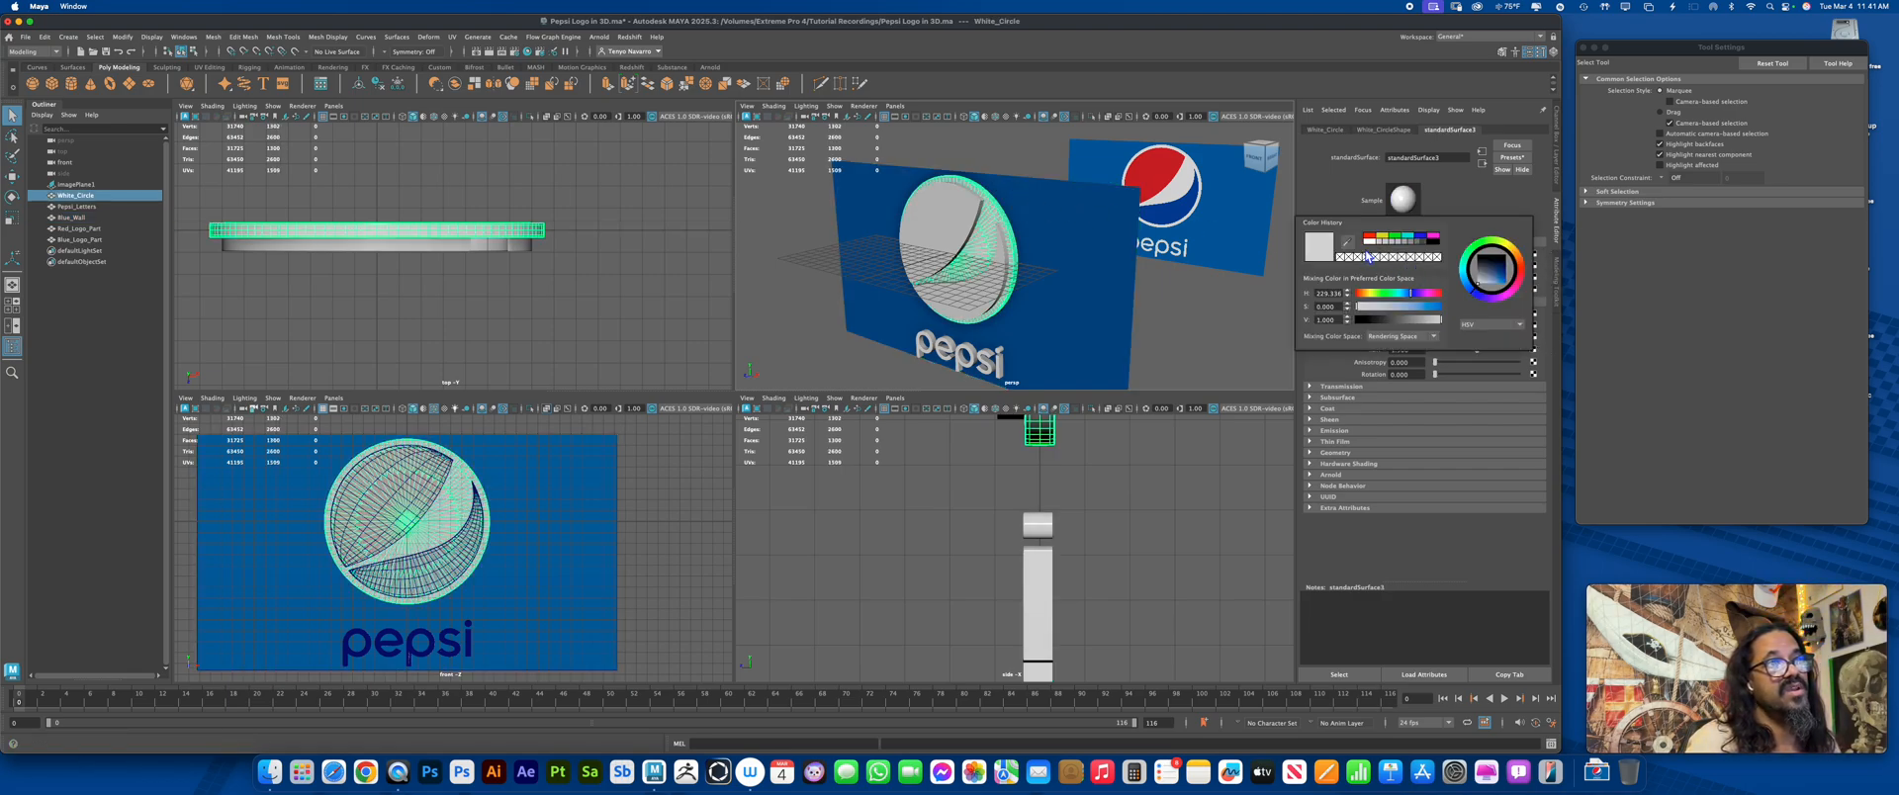
click(1229, 320)
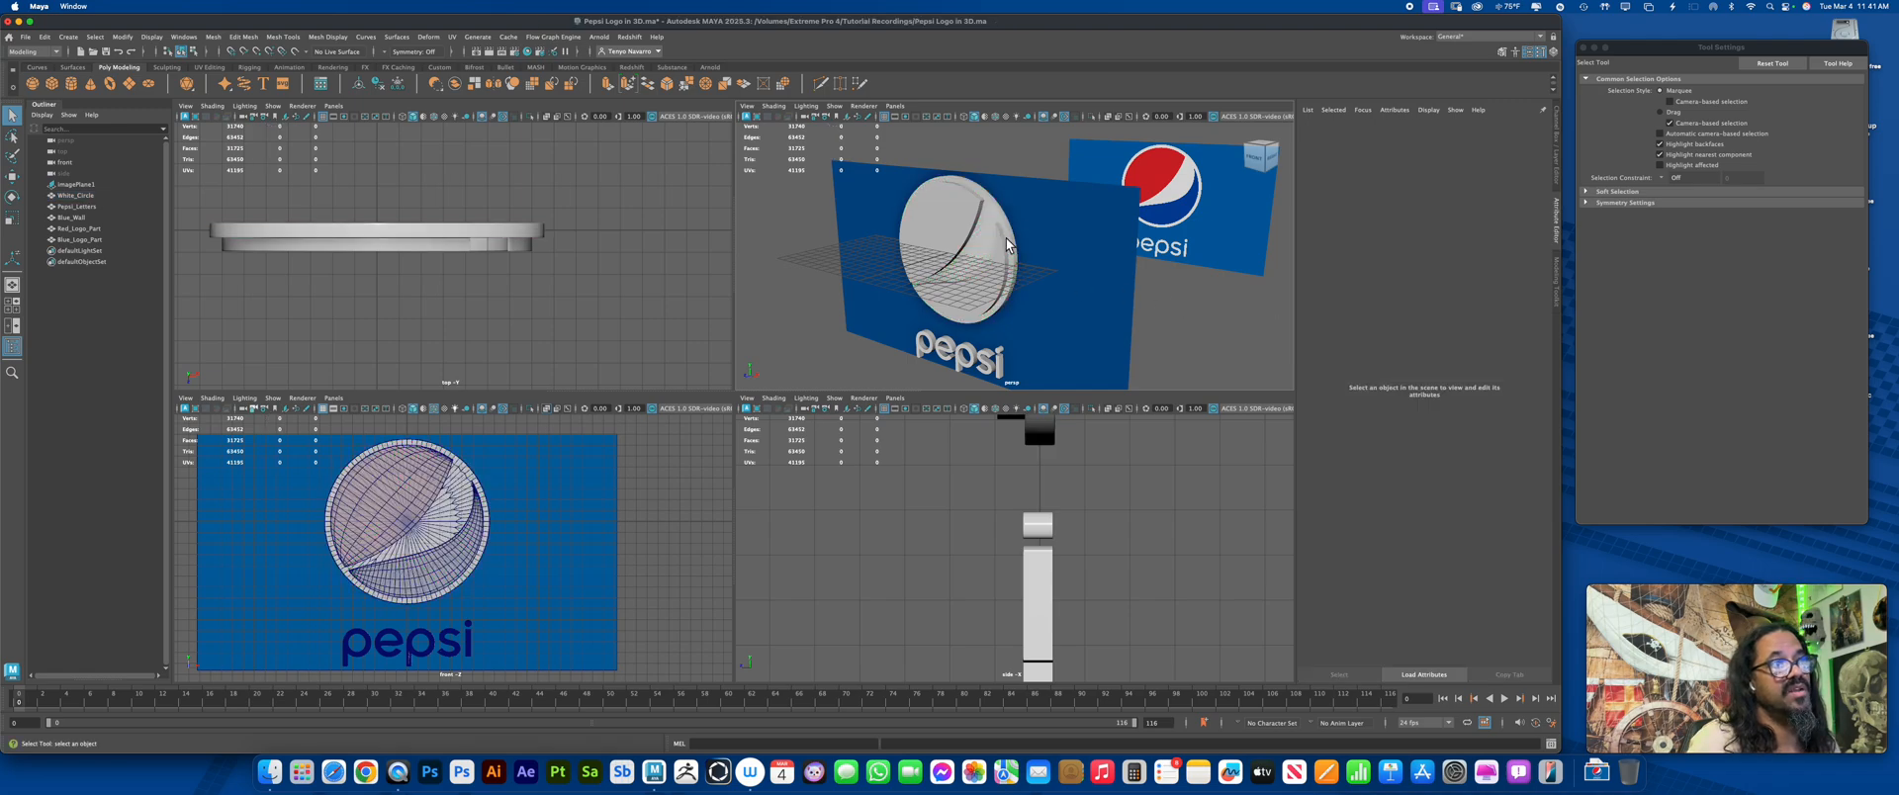
Set the Red Logo Part material's base color to the red sampled from the Pepsi reference image
click(965, 221)
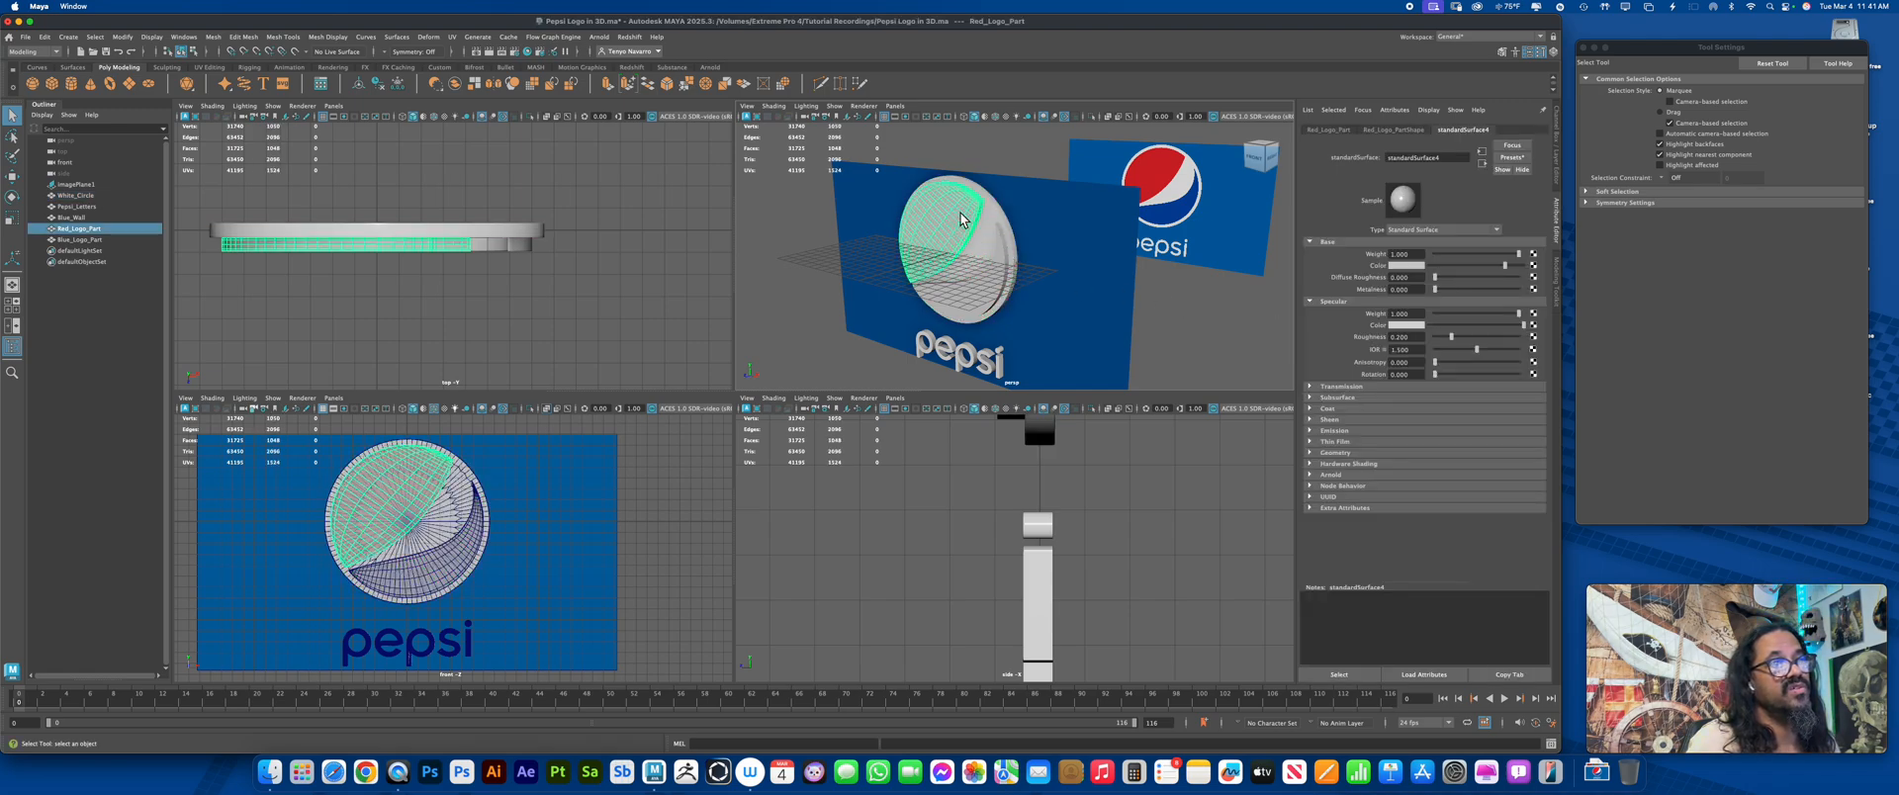
click(1406, 265)
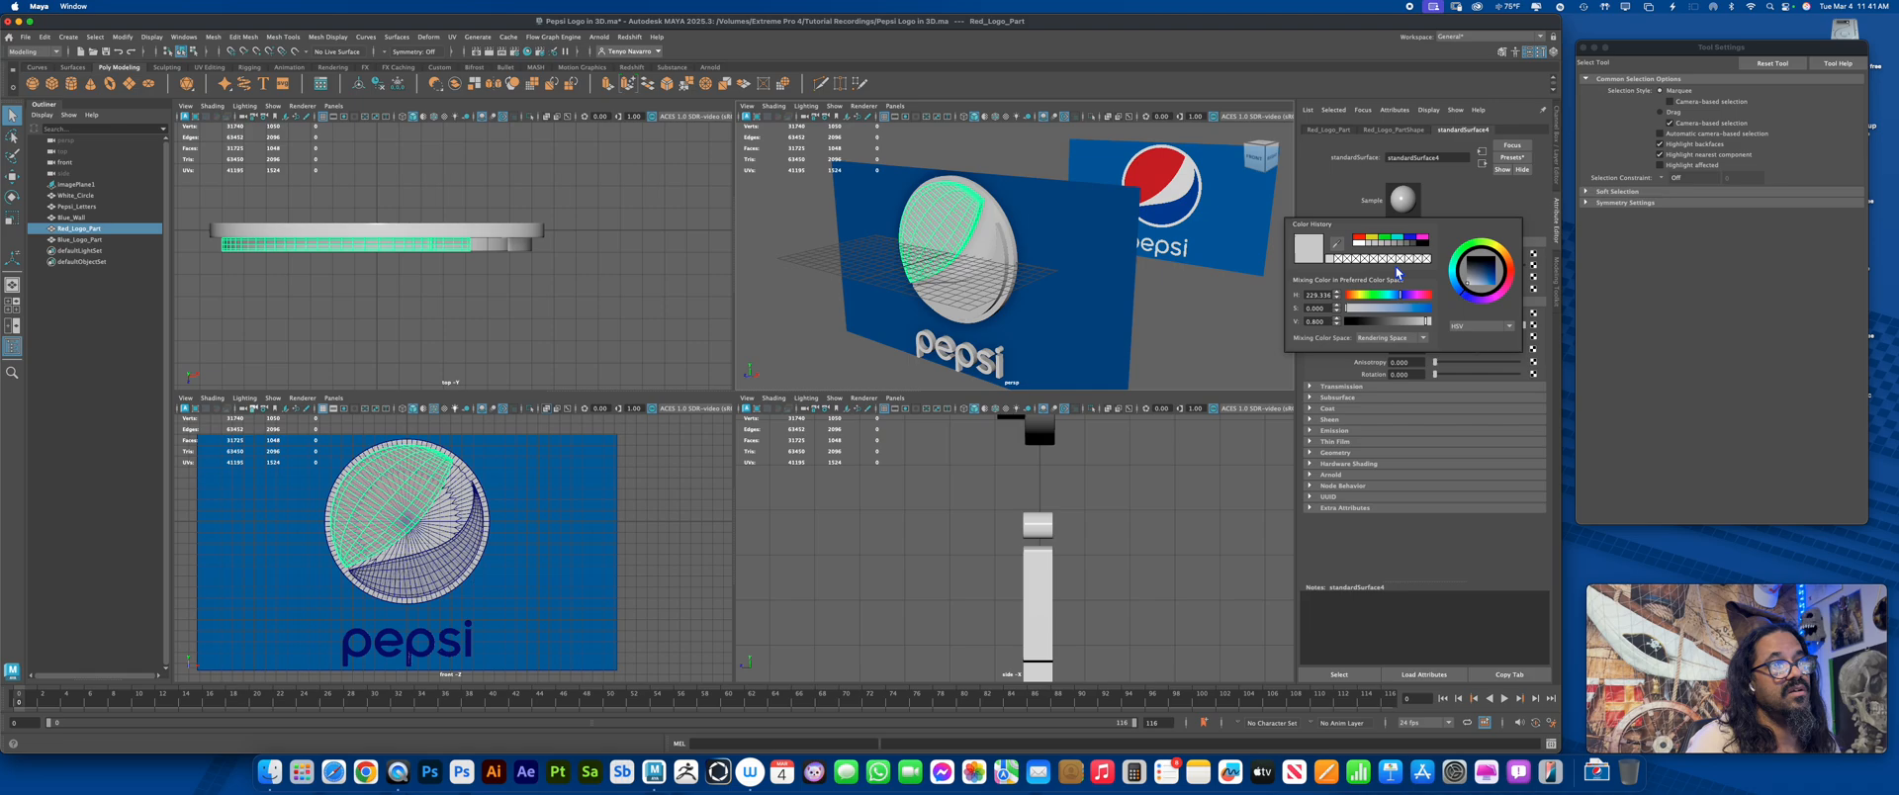
click(1339, 246)
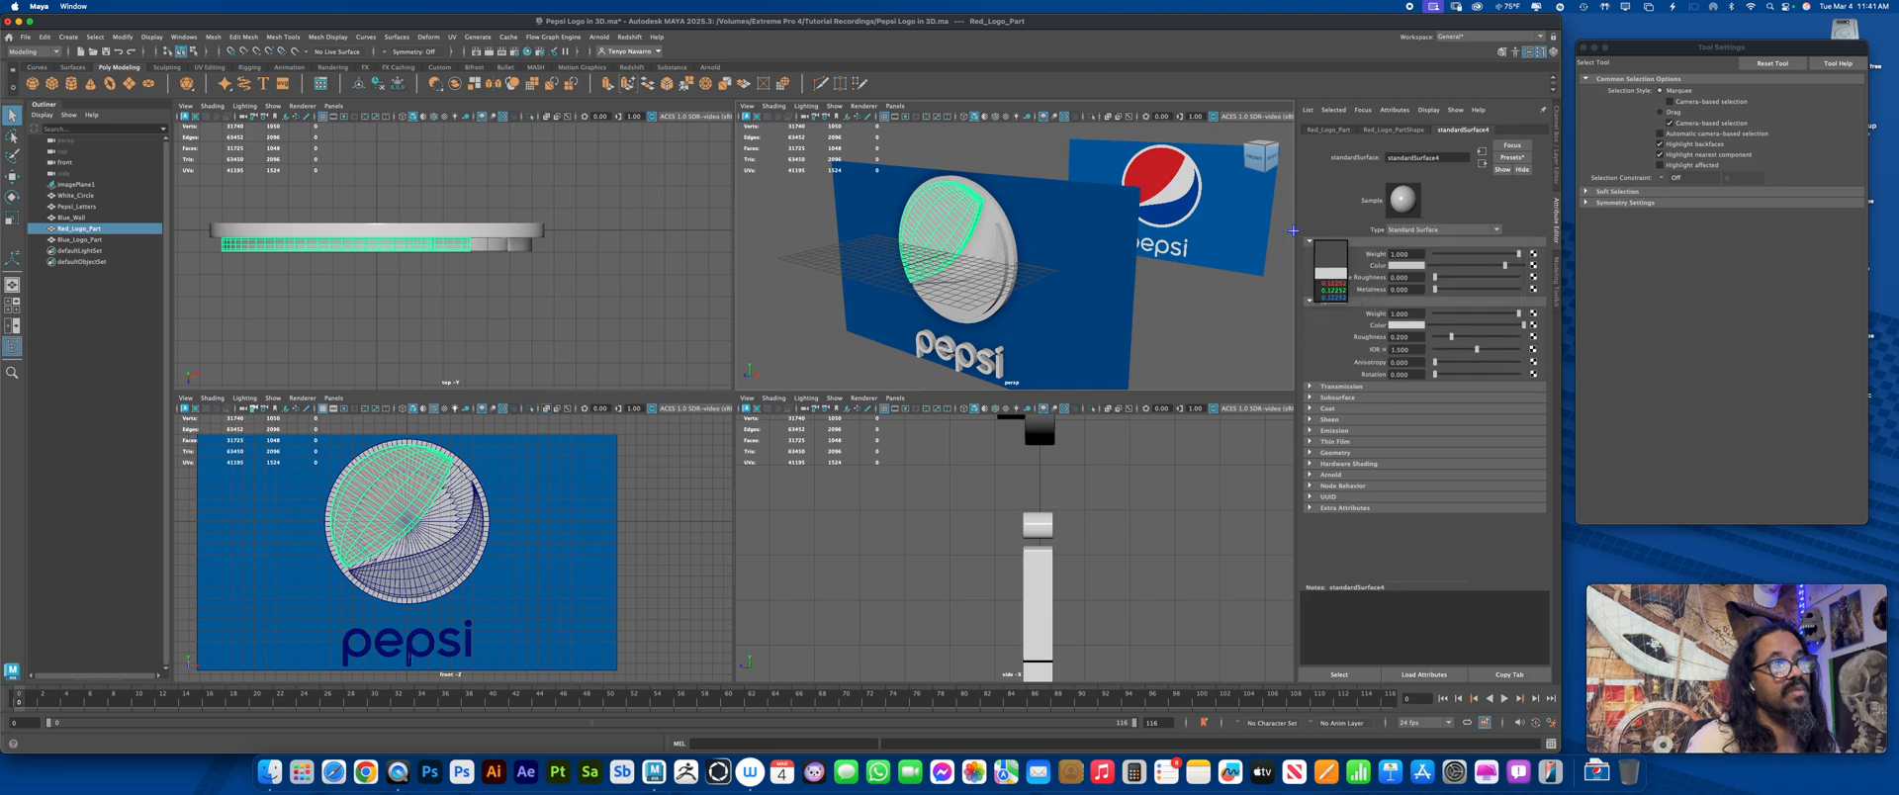
click(1157, 175)
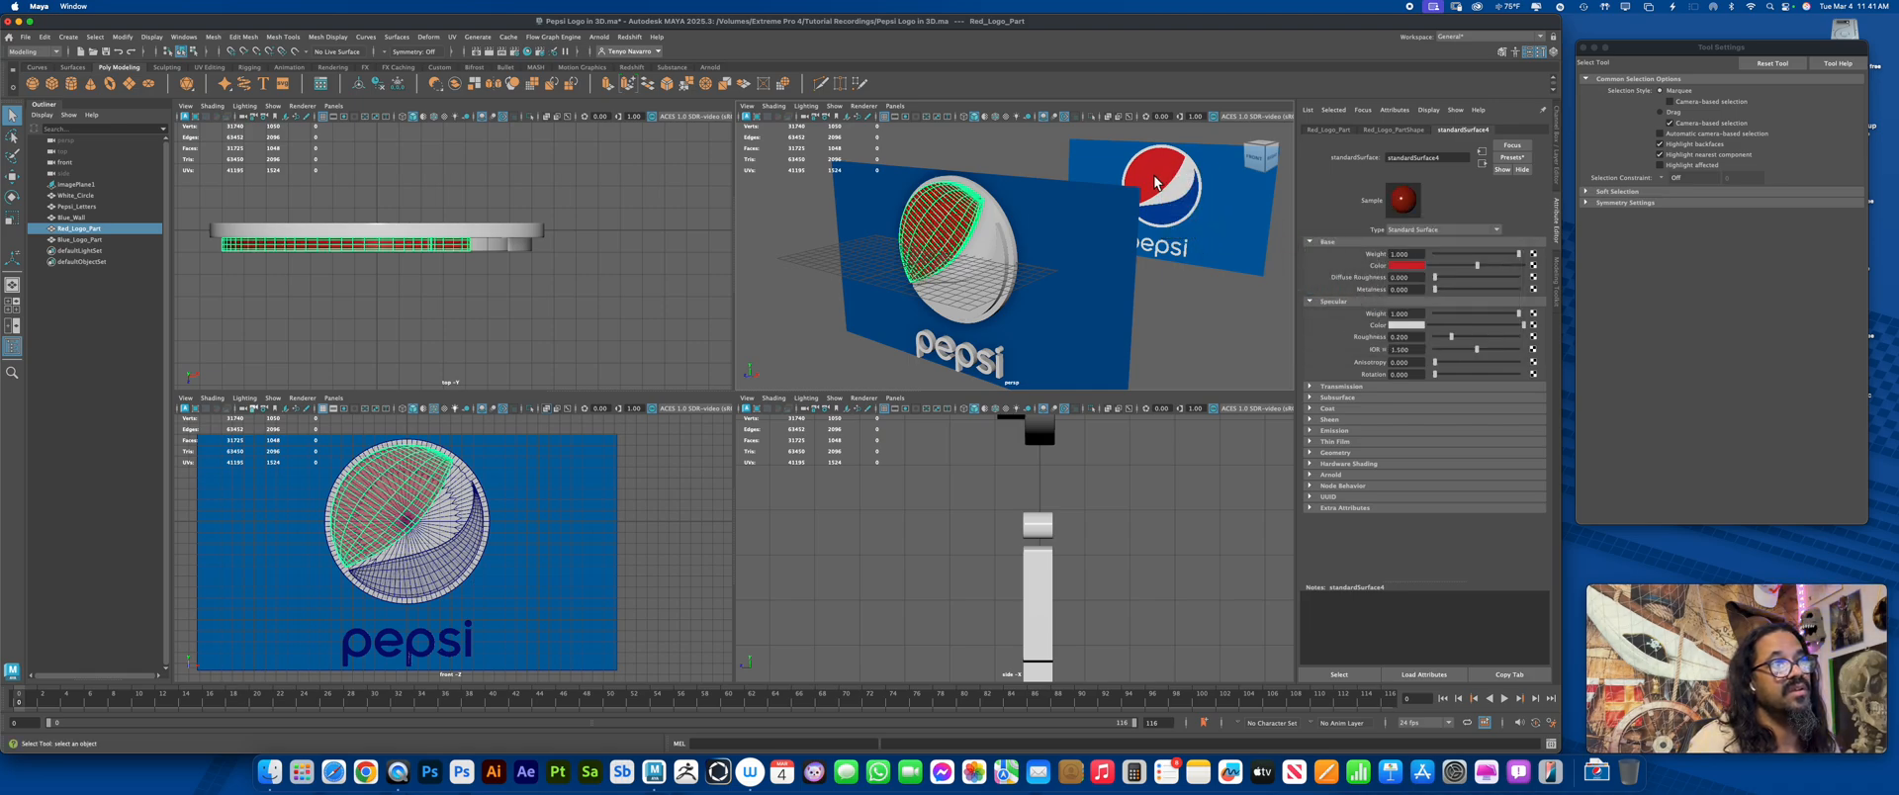
Set the Blue Logo Part material's base color to the darker blue sampled from the reference logo's lower section
click(1001, 296)
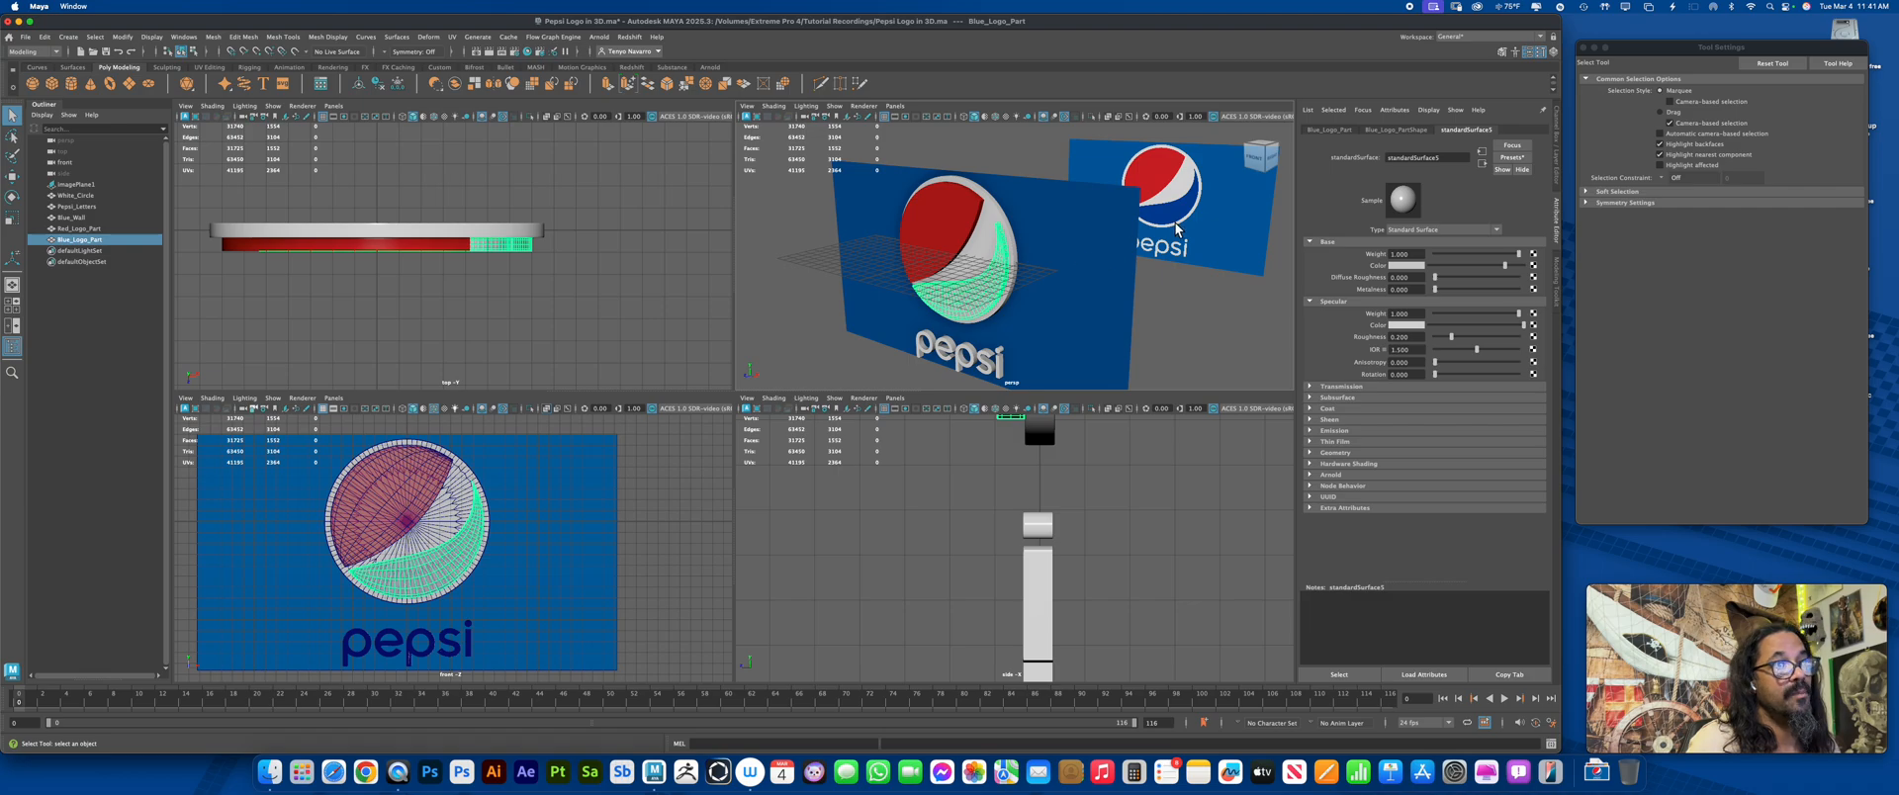
click(1406, 266)
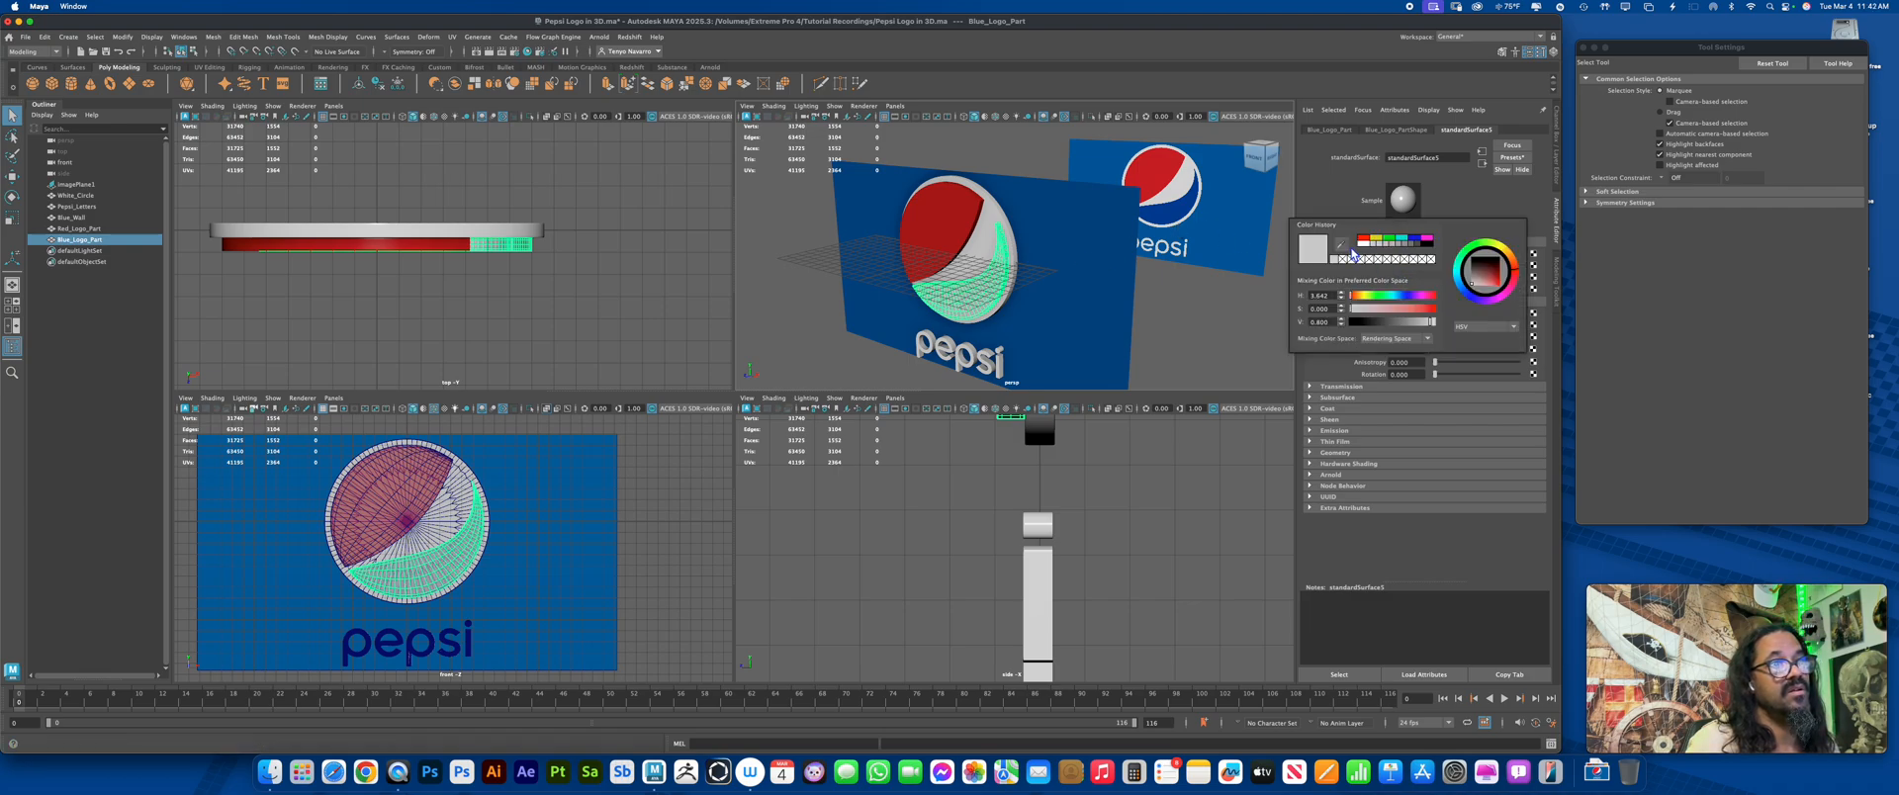
click(1343, 246)
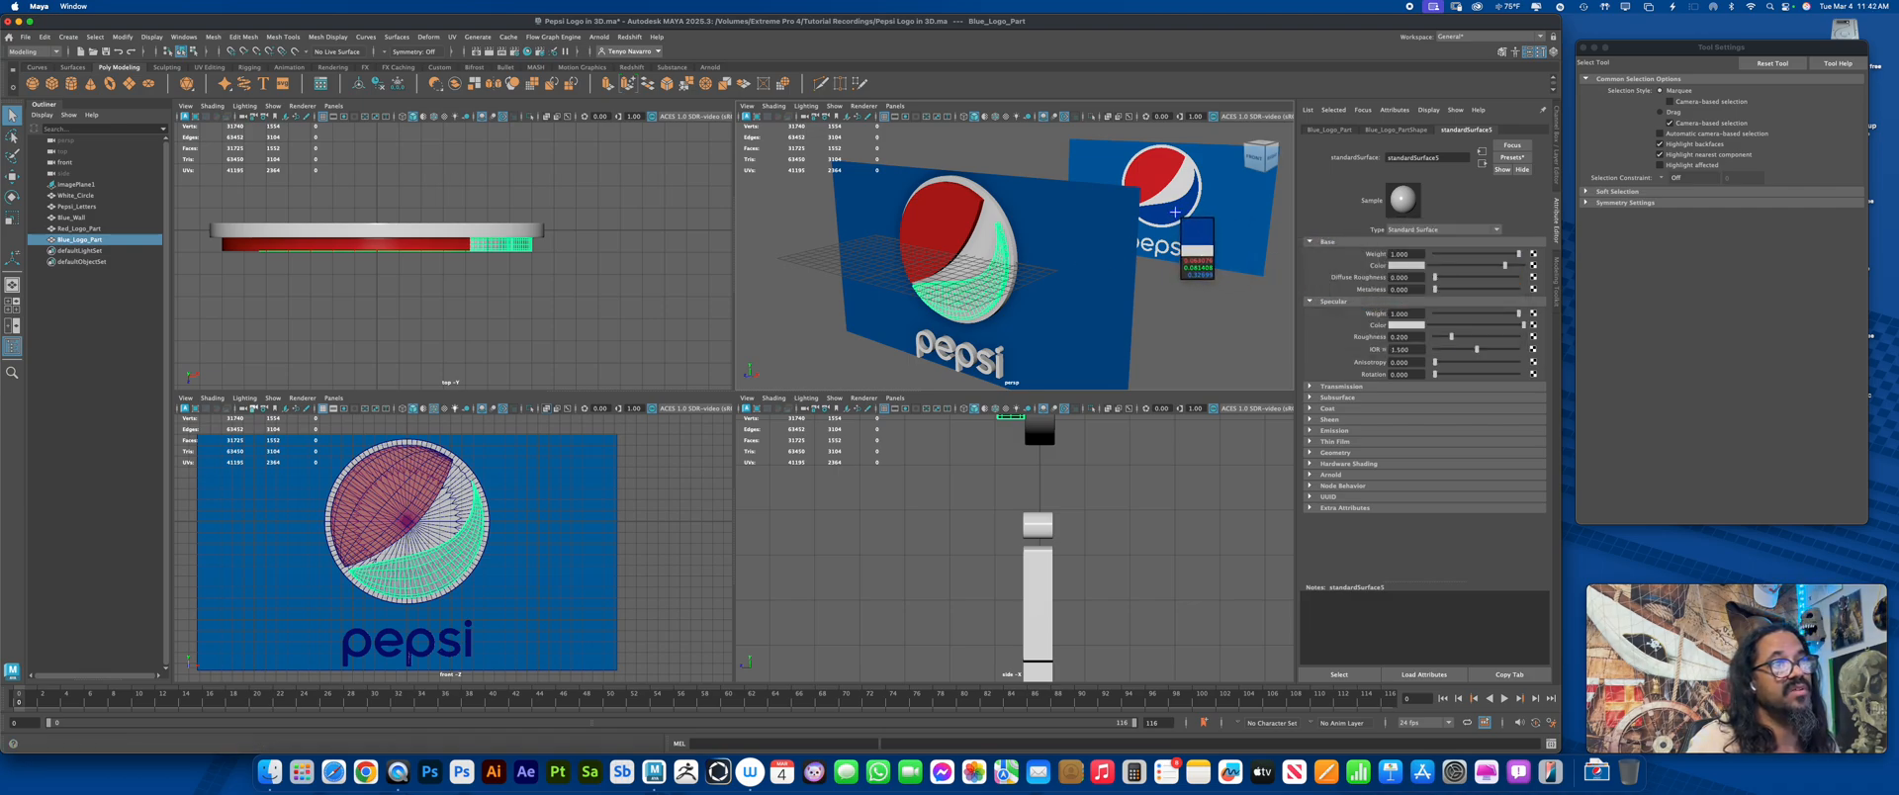
click(1175, 212)
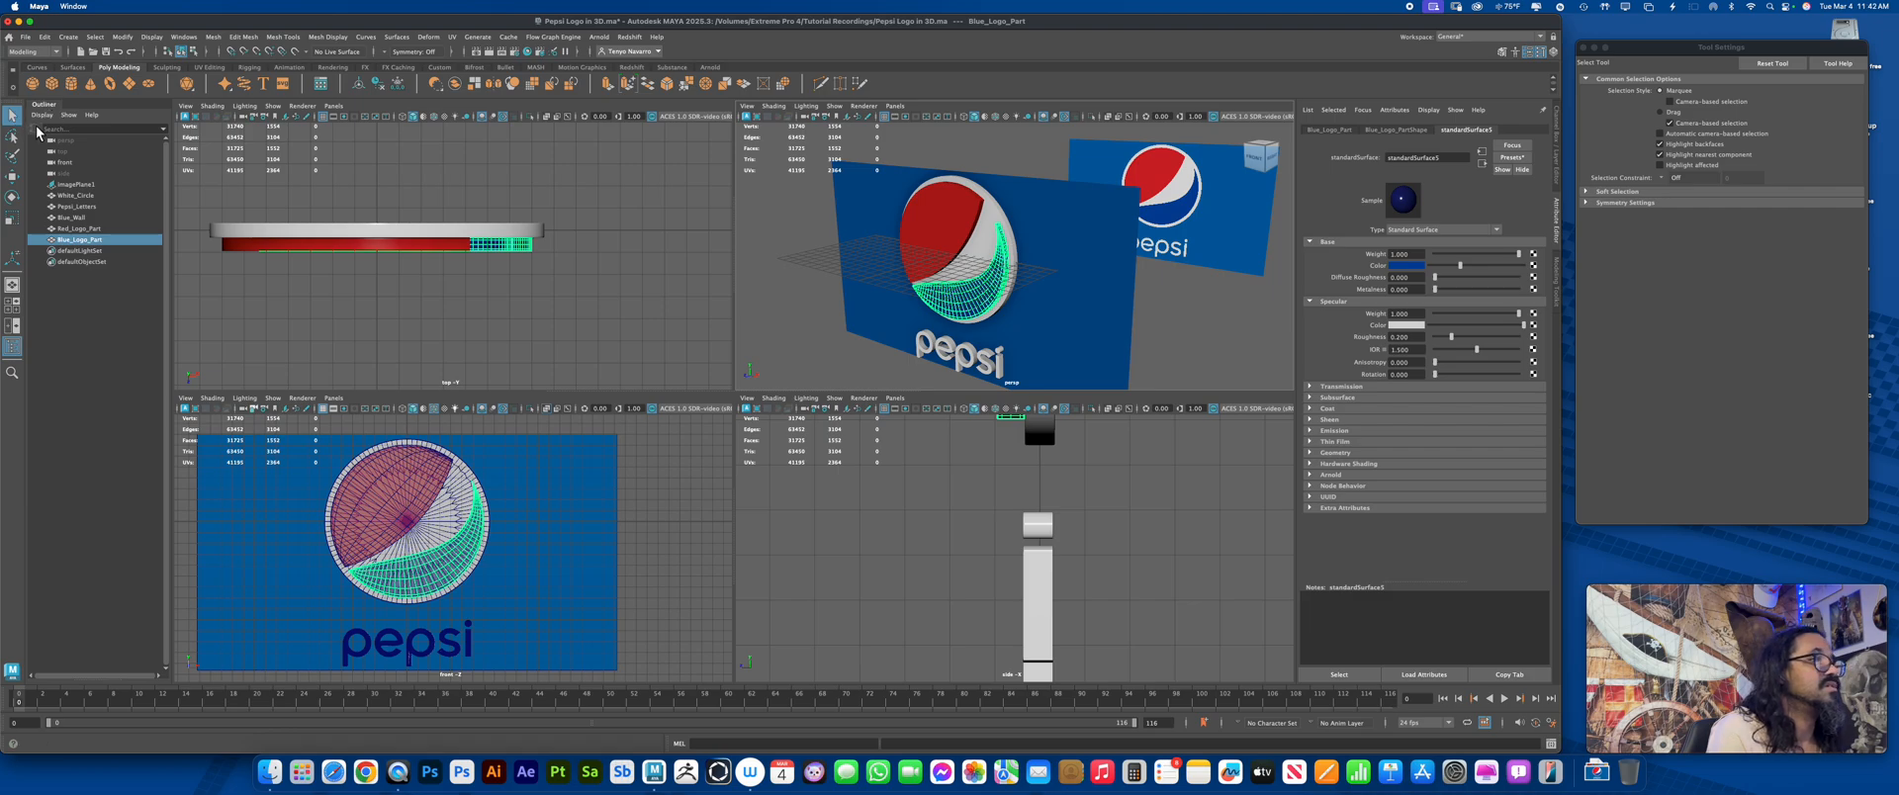
Clear the selection, then show the perspective view alone at full size with its grid hidden
click(1169, 344)
alt+drag(1177, 344, 1187, 310)
key(space)
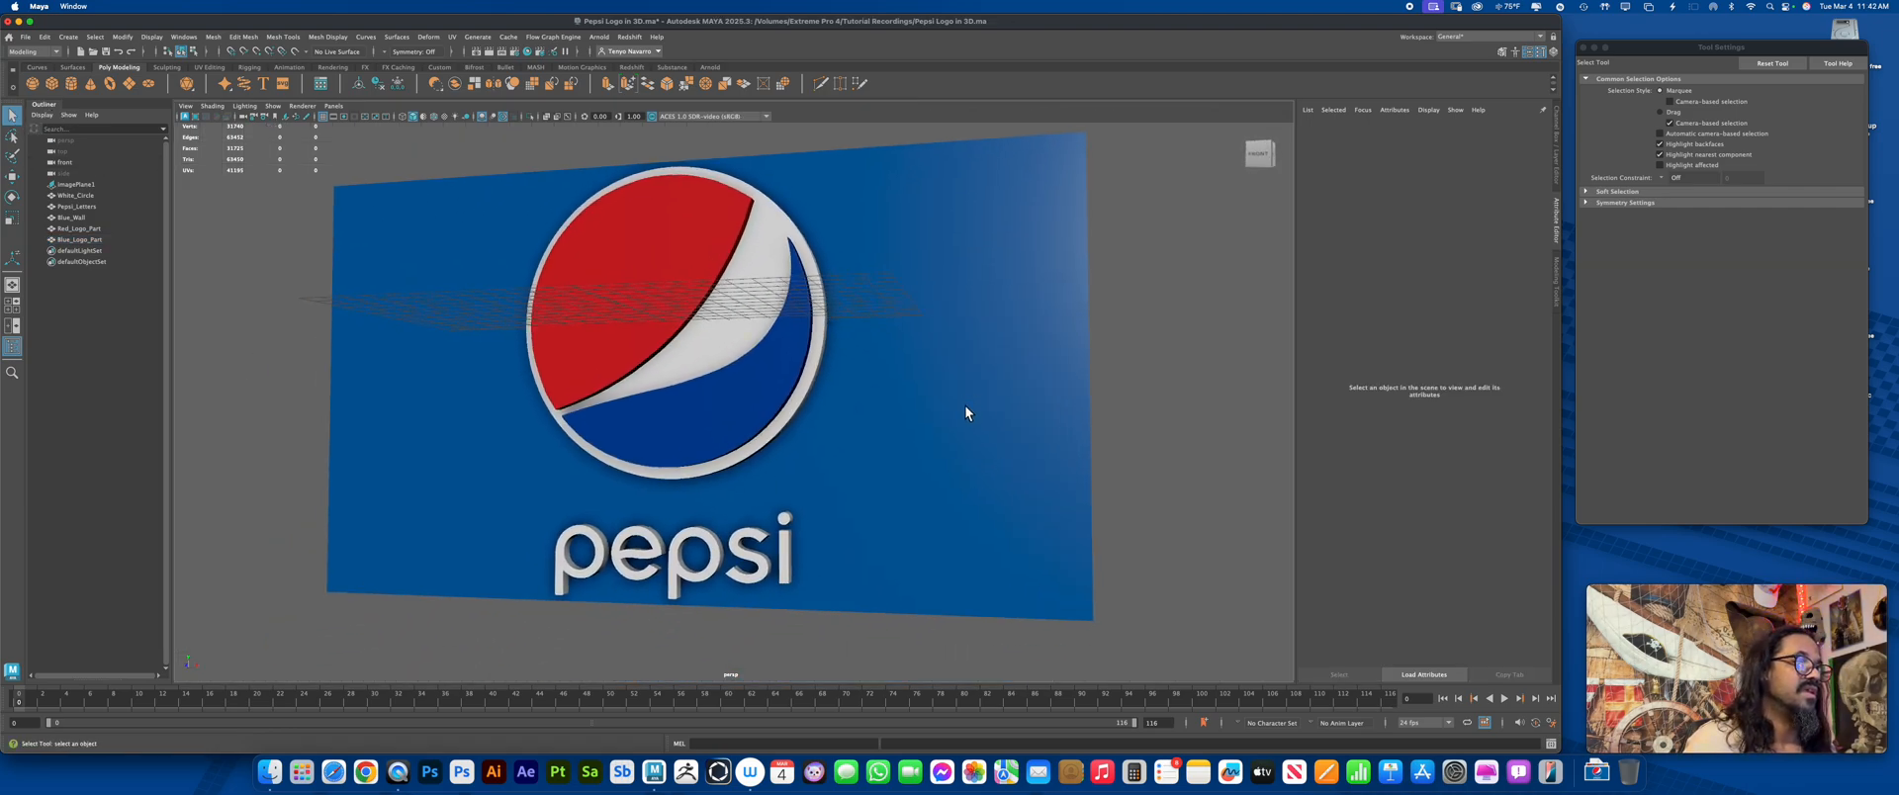
scroll(966, 407, up, 4)
alt+drag(967, 475, 1023, 514)
alt+drag(1029, 342, 1009, 413)
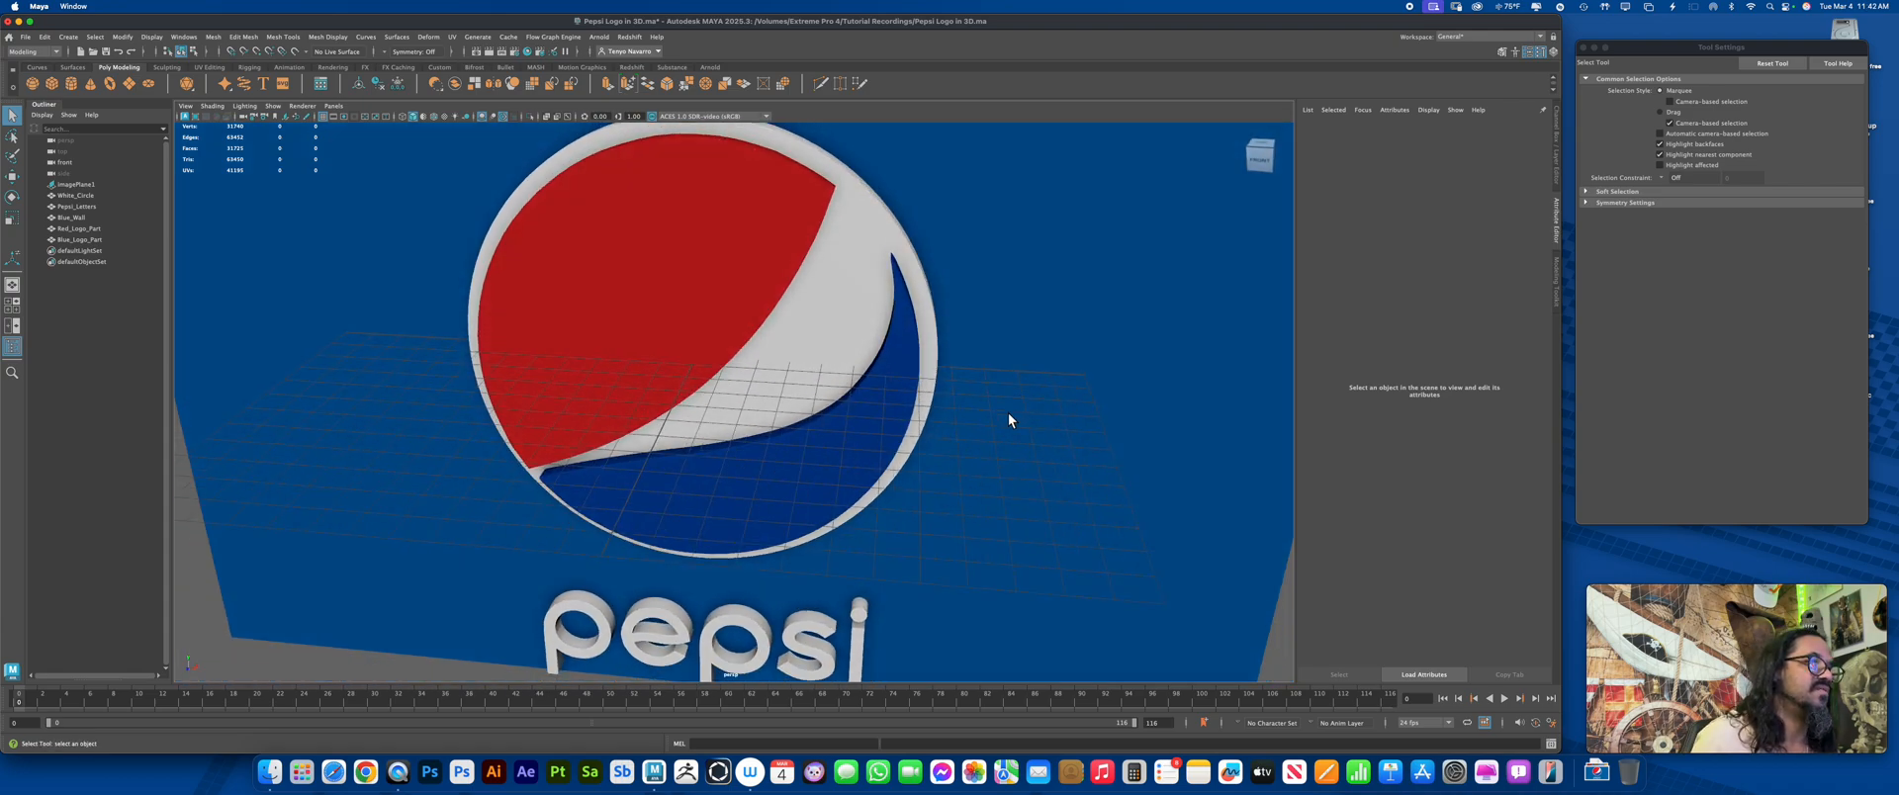
click(328, 122)
scroll(758, 247, down, 5)
mouse_move(930, 502)
alt+mouse_down()
mouse_move(903, 488)
mouse_move(903, 436)
mouse_move(937, 449)
mouse_move(924, 475)
mouse_move(979, 534)
mouse_move(953, 512)
alt+mouse_up()
mouse_move(952, 513)
alt+right_down()
mouse_move(950, 479)
mouse_move(970, 512)
mouse_move(952, 527)
alt+right_up()
alt+drag(954, 523, 849, 477)
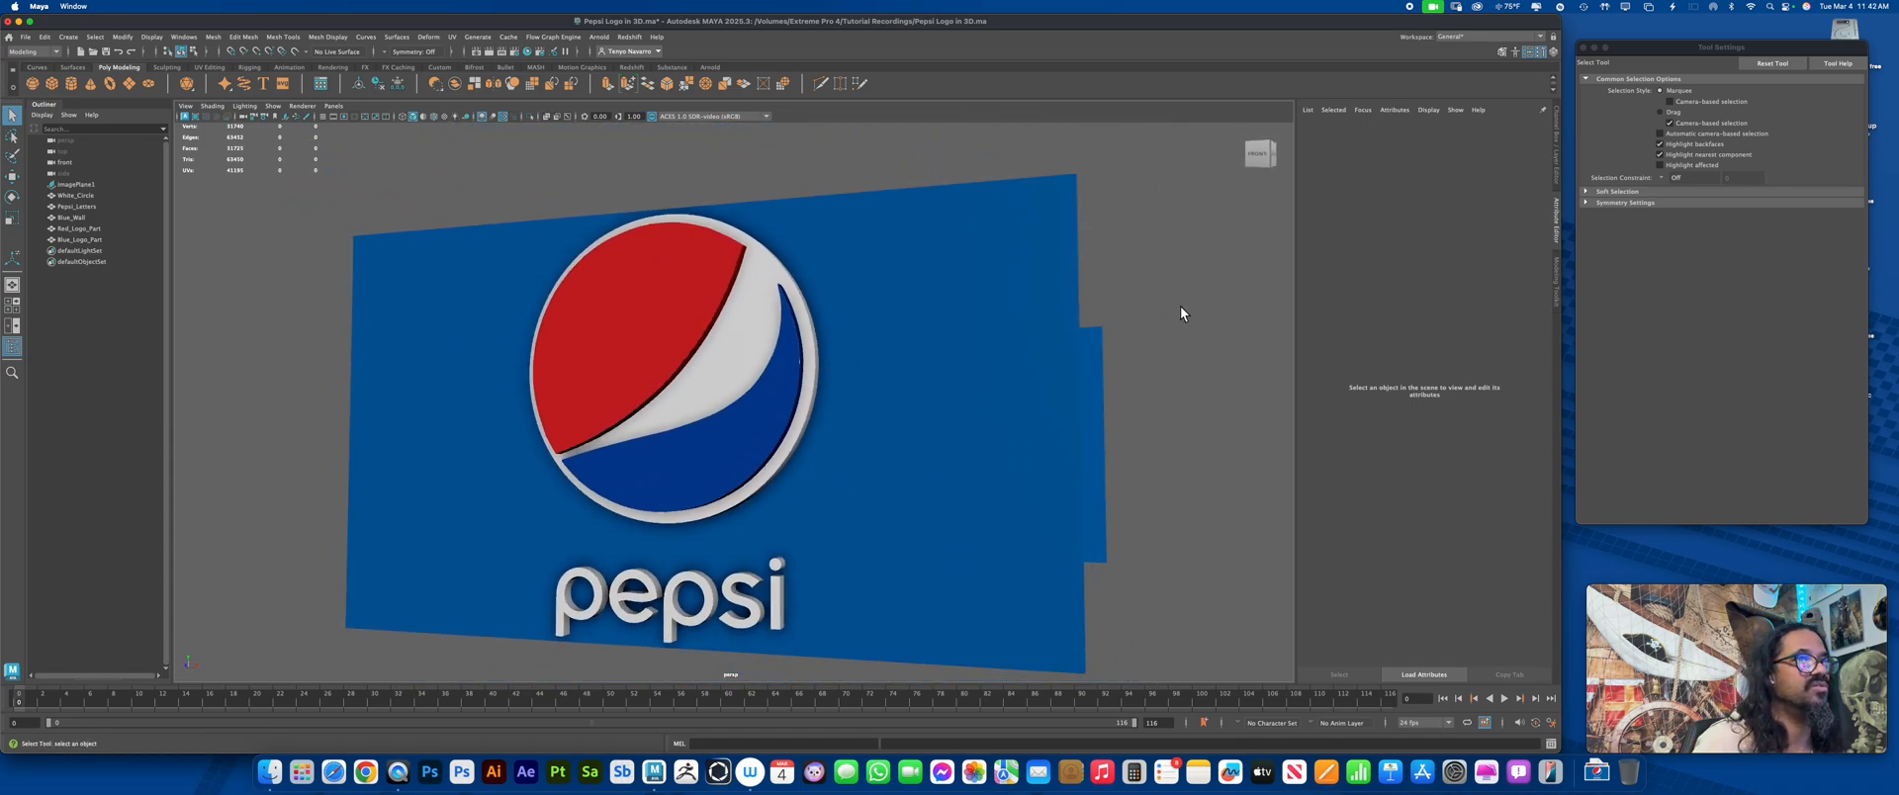
Narrow the main window and close Tool Settings to make room for an enlarged Arnold RenderView beside it
drag(1560, 16, 1169, 19)
click(1584, 48)
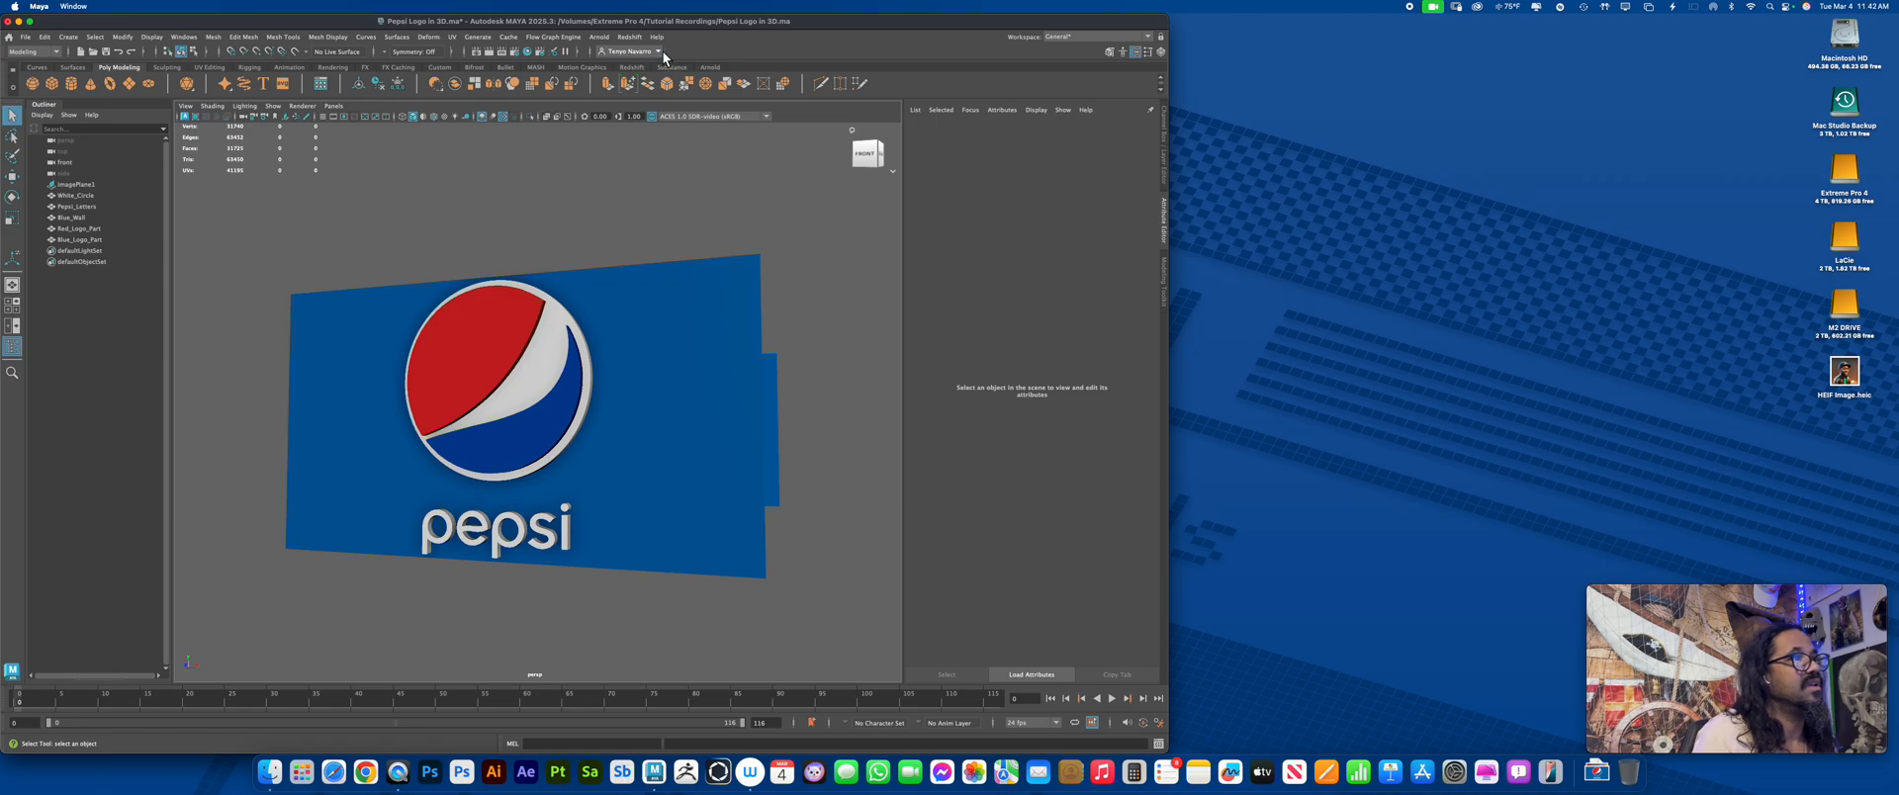
click(599, 36)
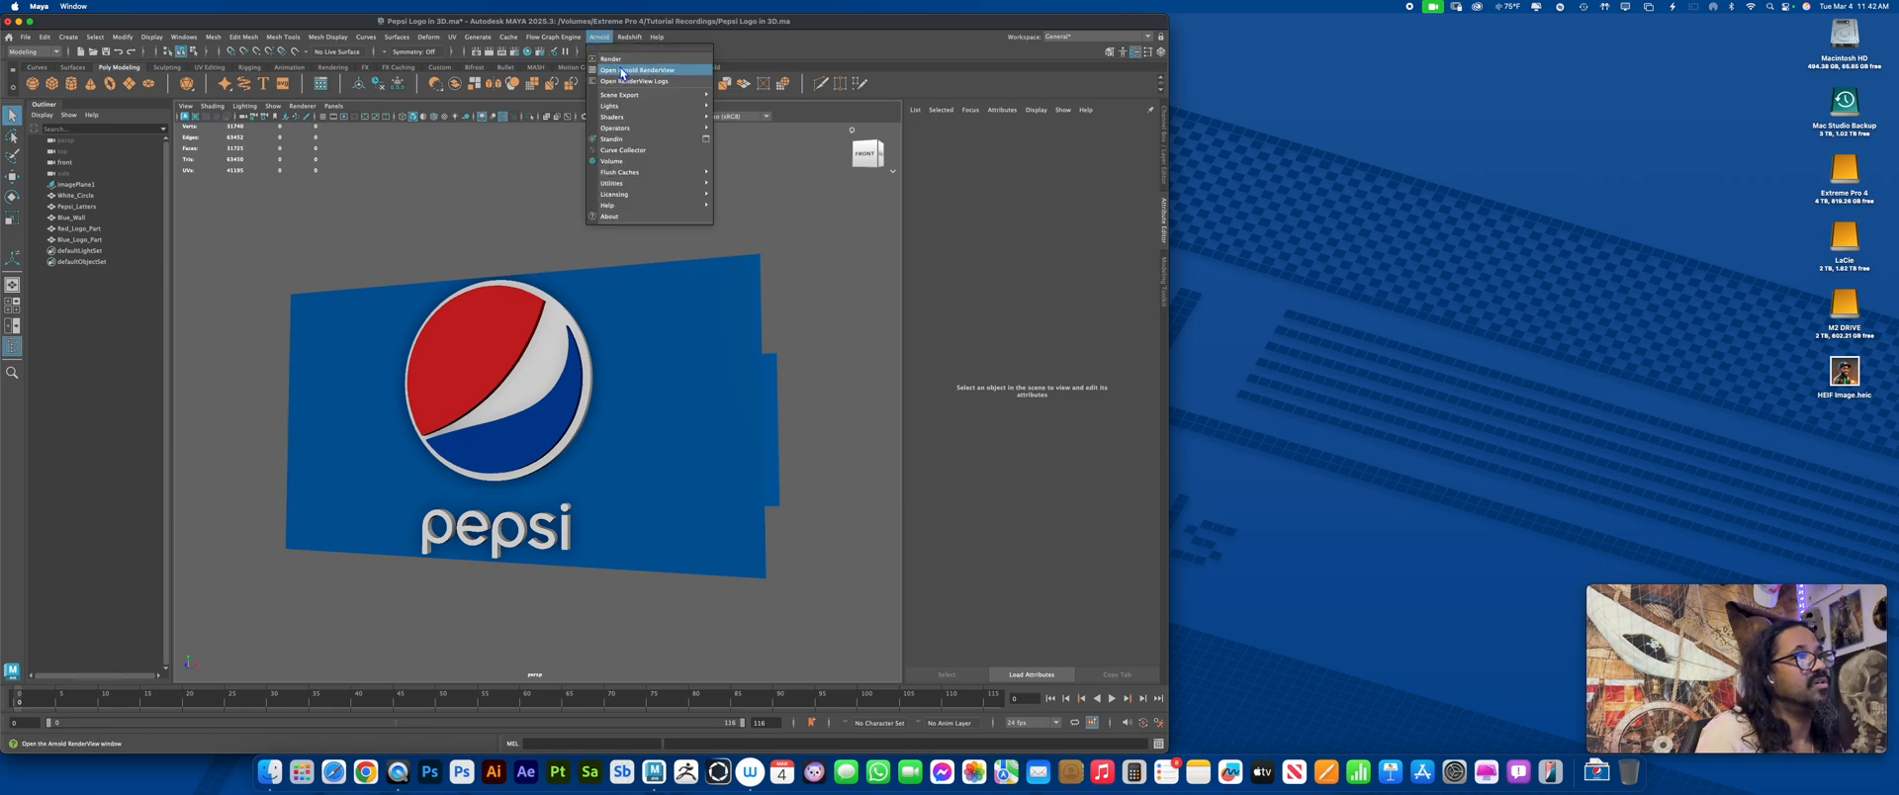
click(622, 71)
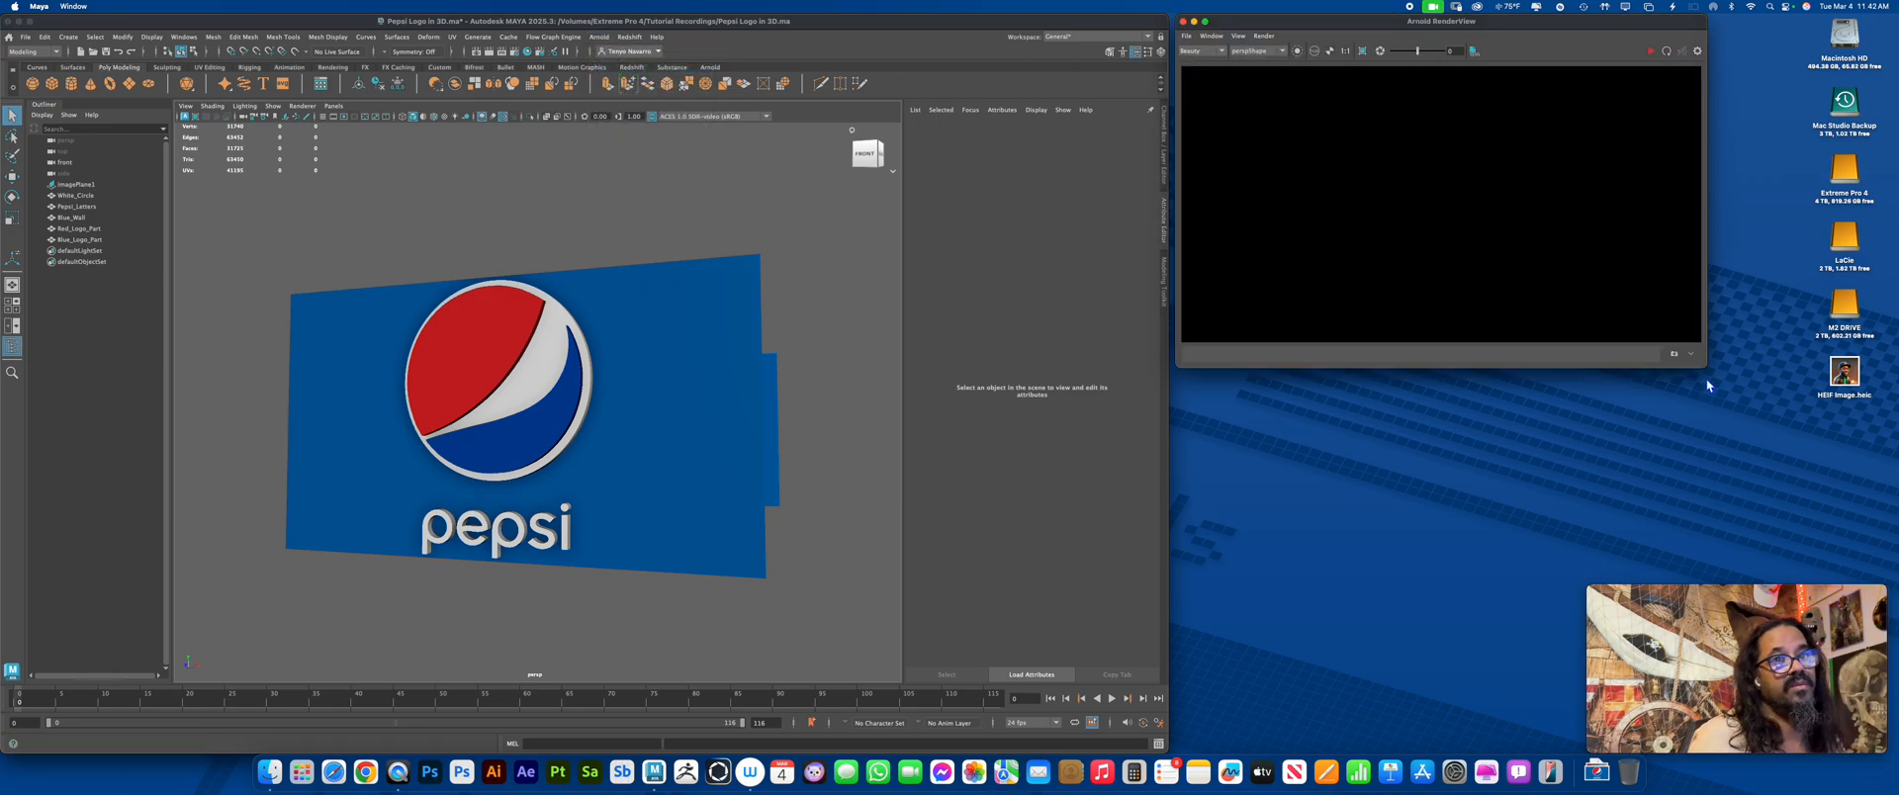
drag(1705, 370, 1873, 568)
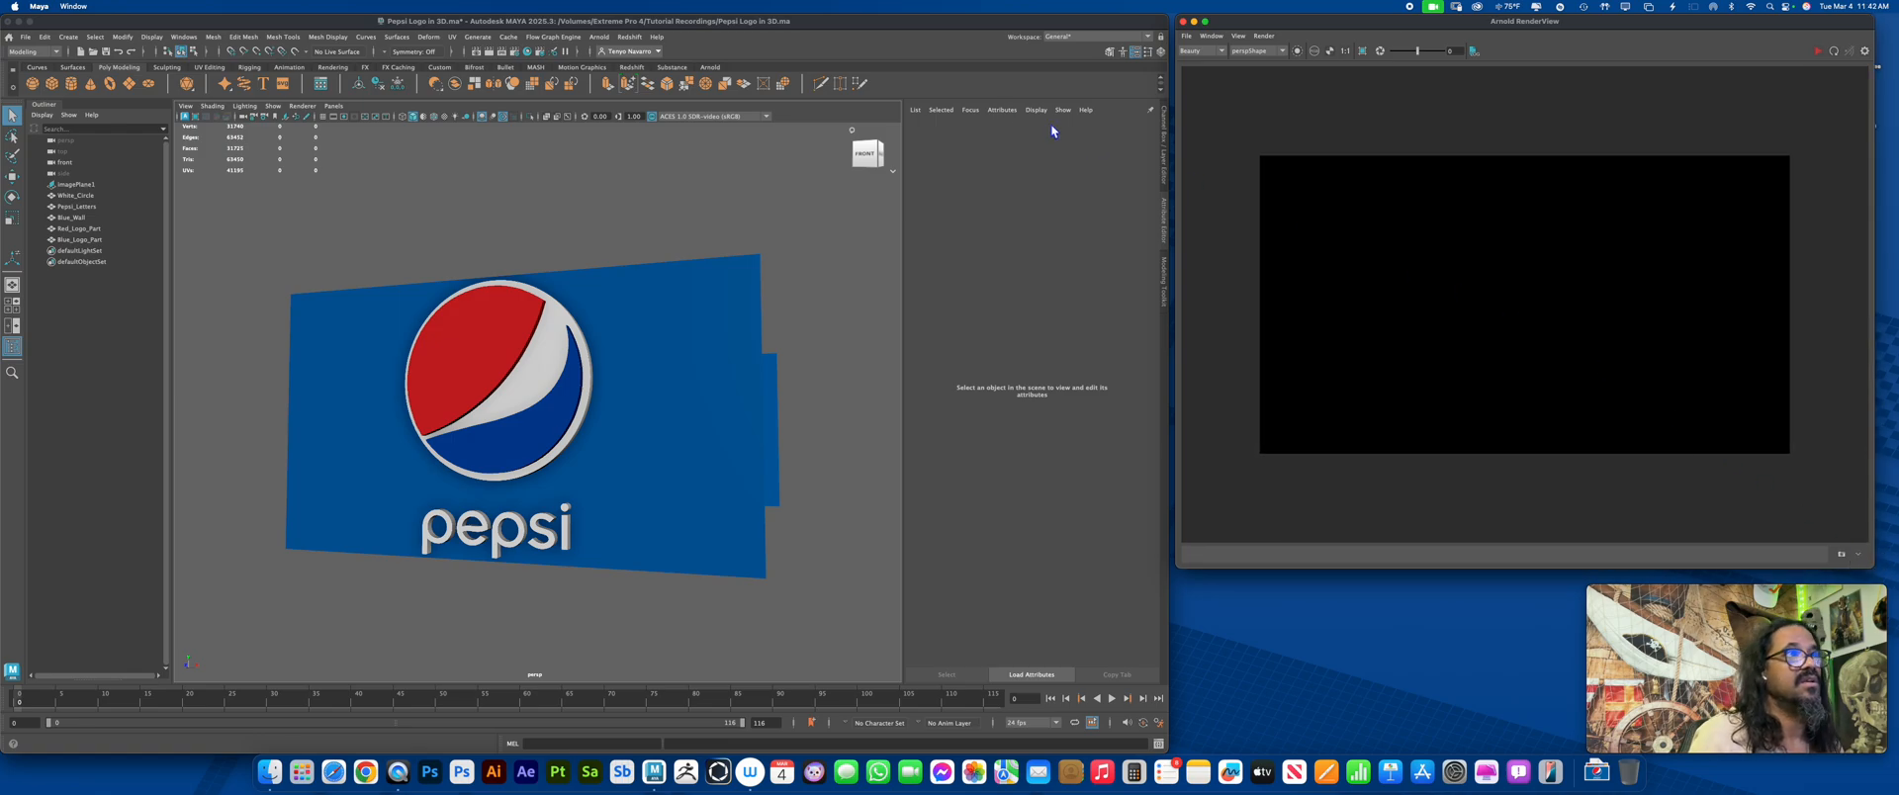
Start the live Arnold render and light the scene with a Skydome Light
click(1818, 51)
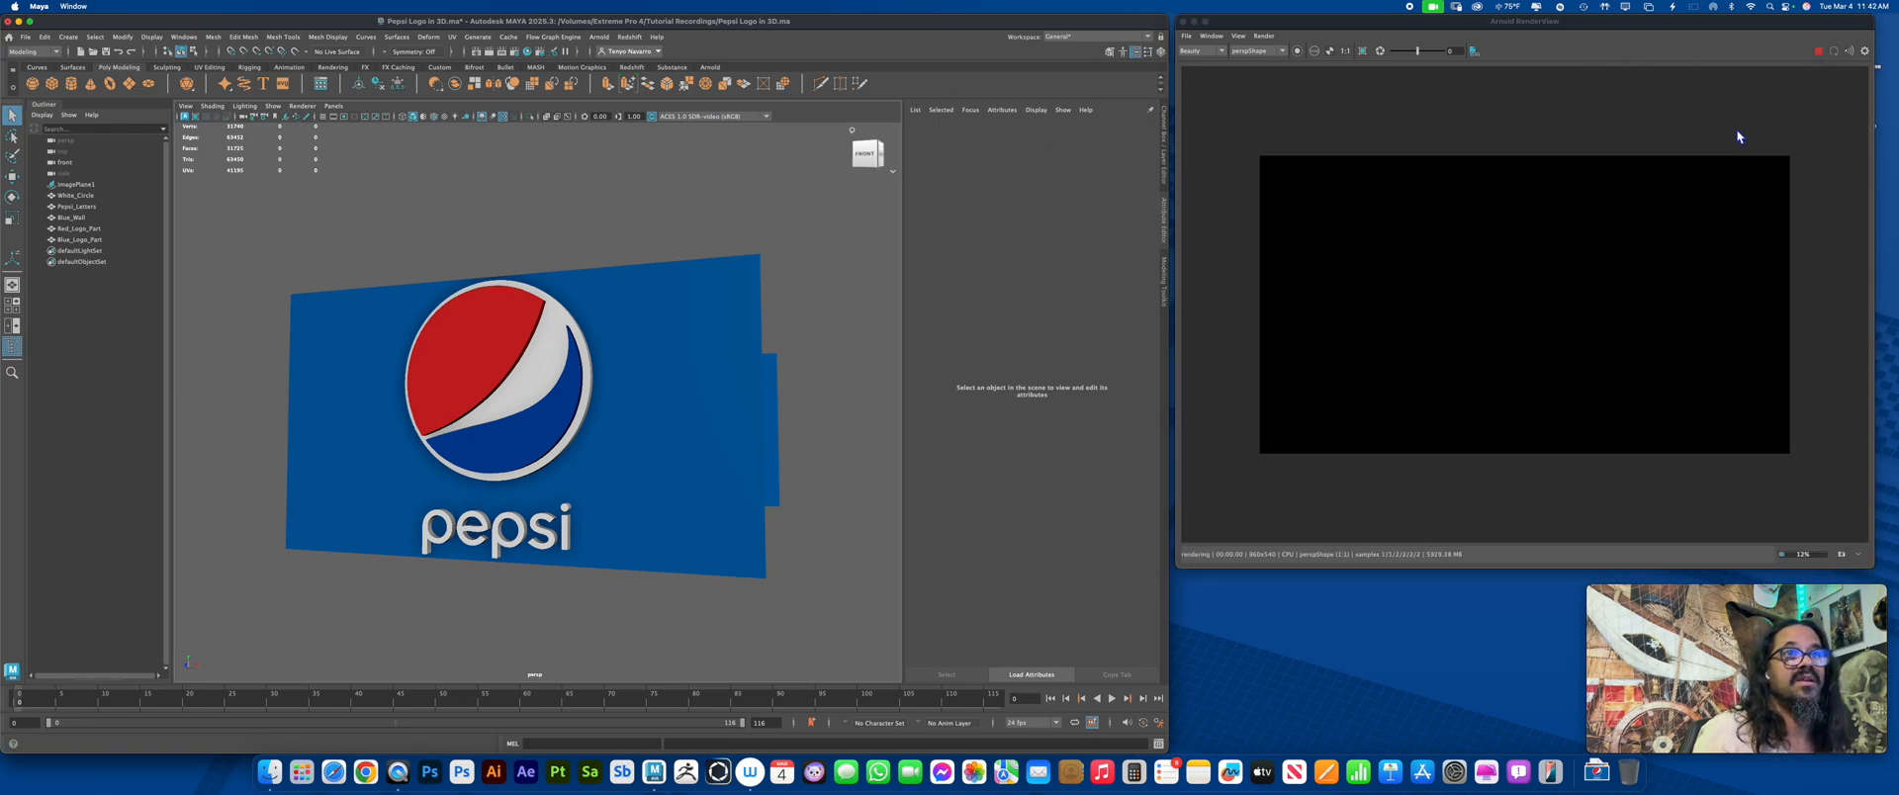
click(600, 36)
mouse_move(643, 111)
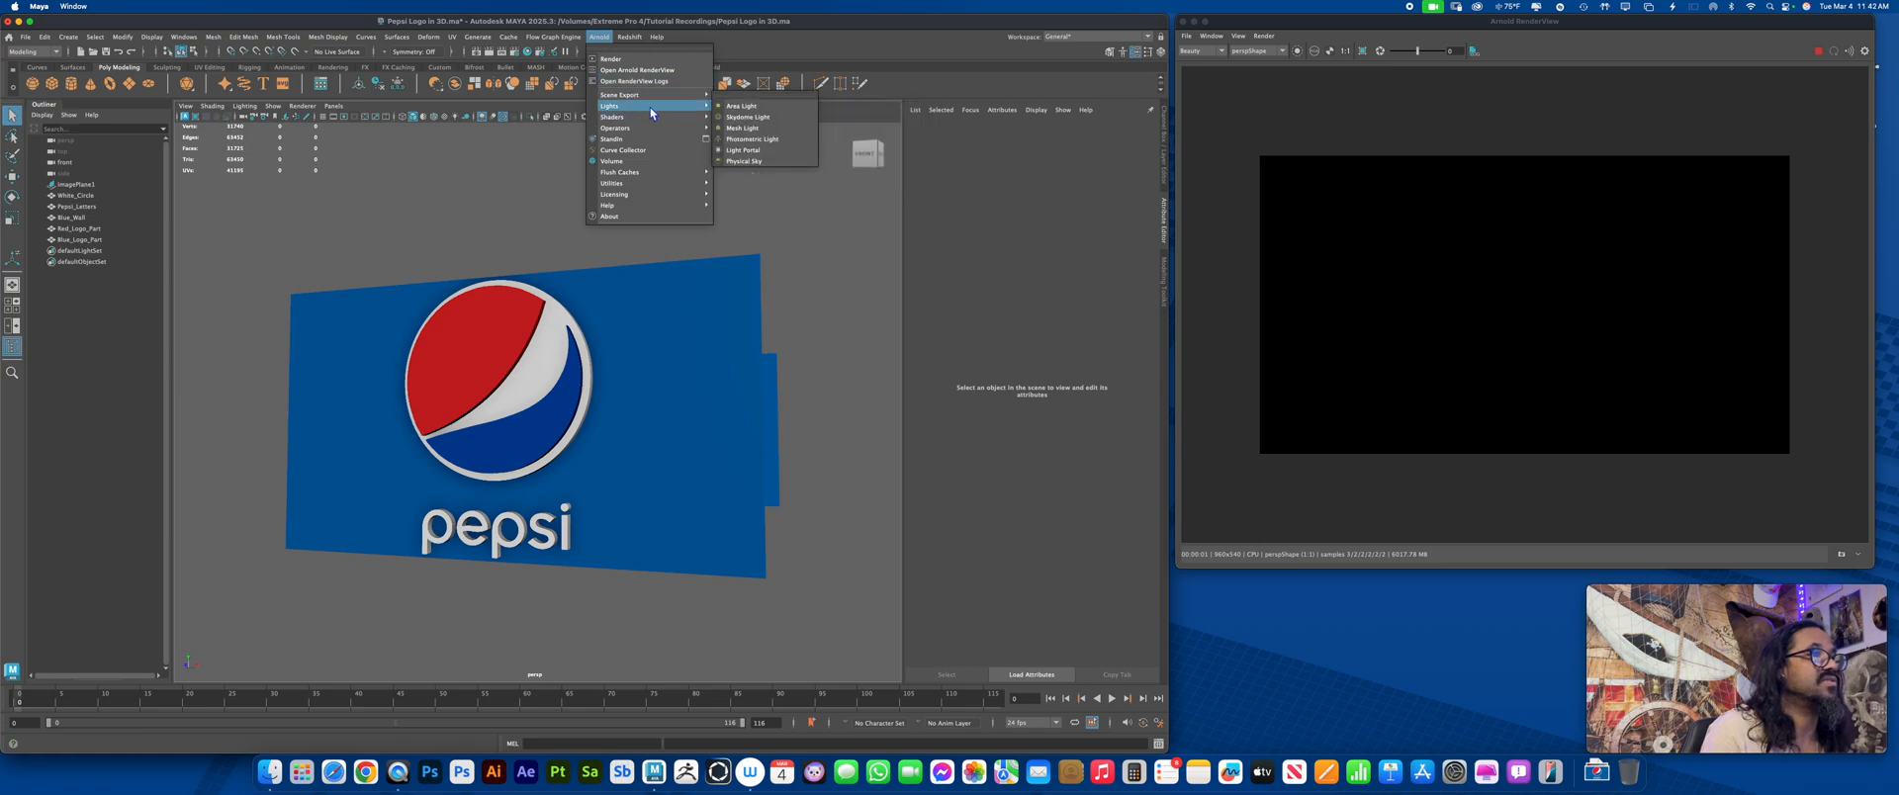
click(749, 116)
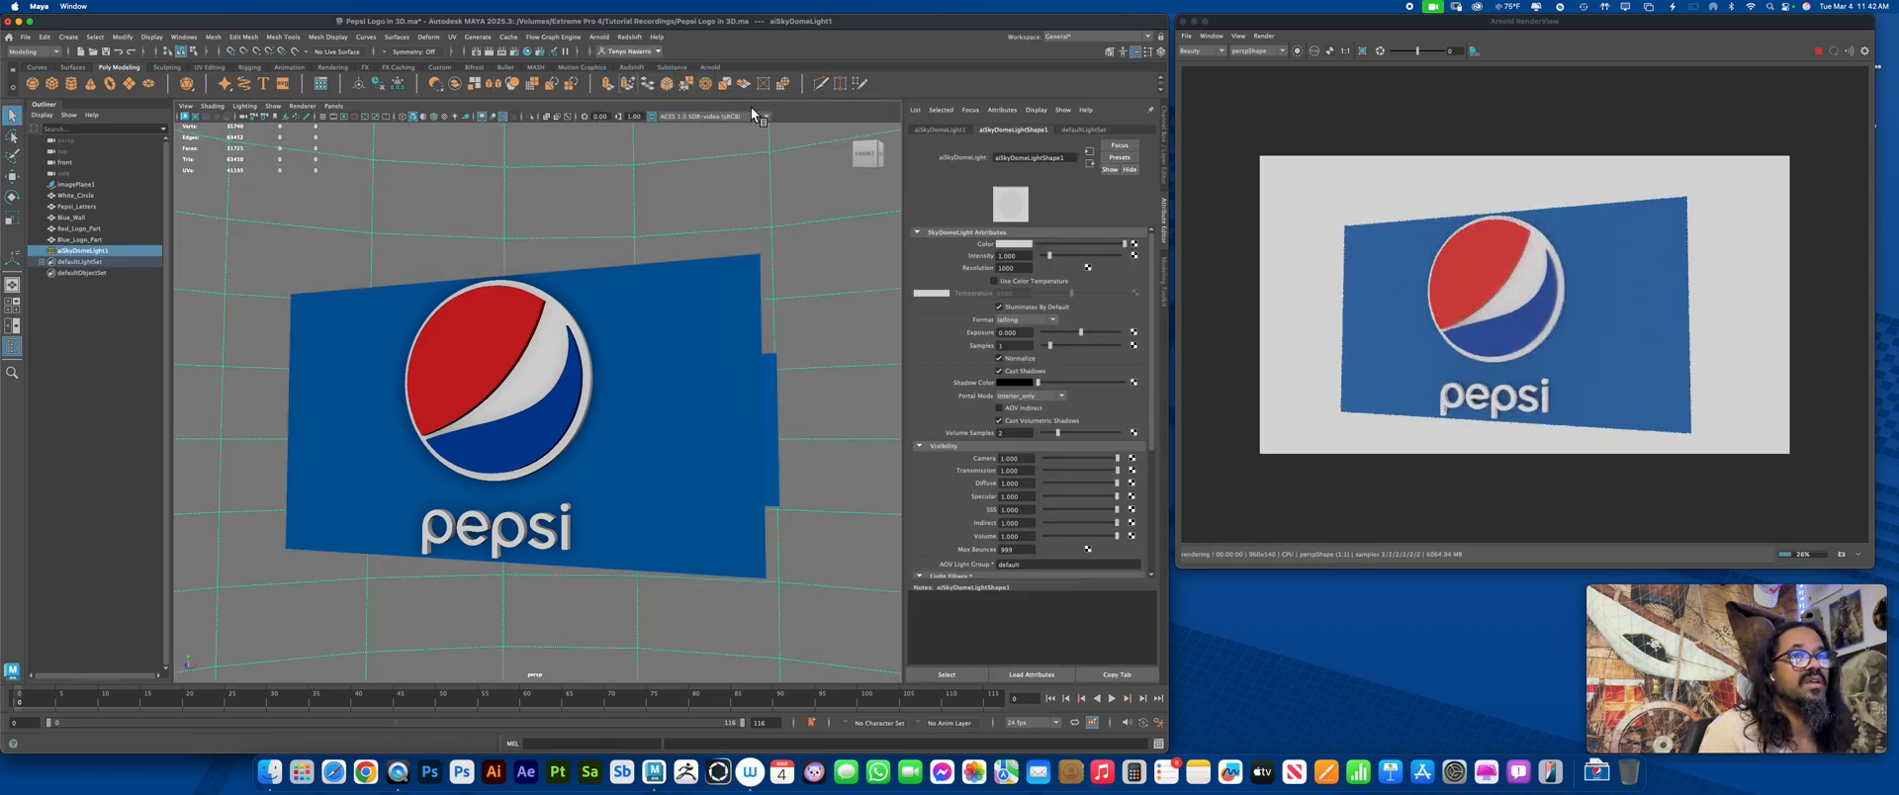
Examine the skydome-lit logo in the live render from frontal, angled and close-up camera views
alt+right_drag(752, 475, 714, 555)
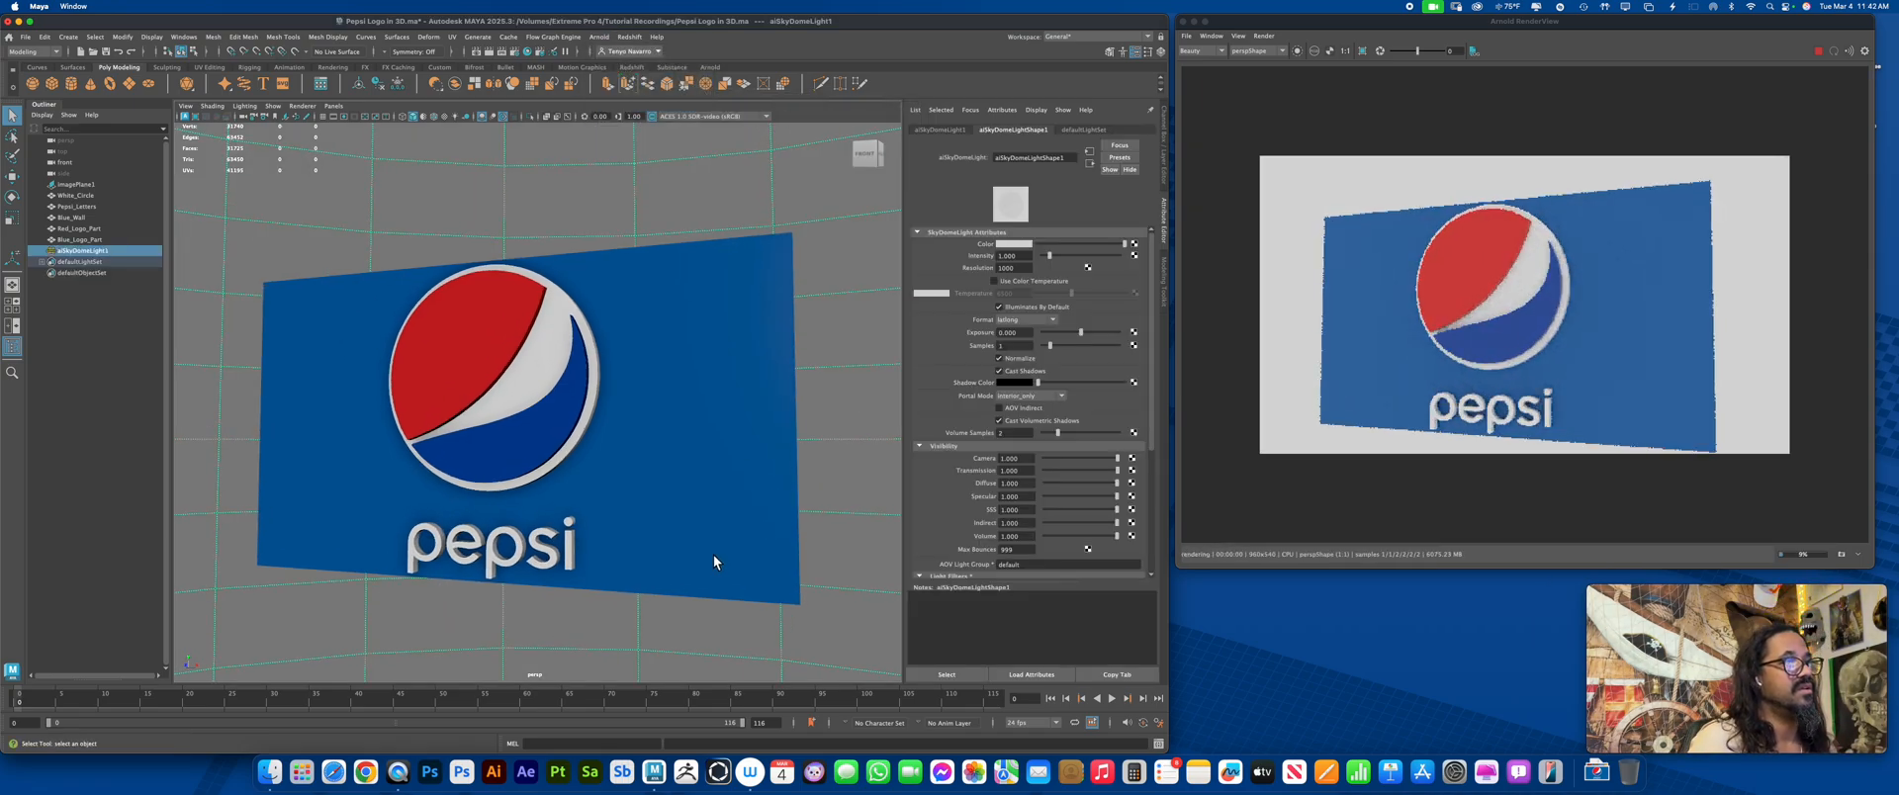
alt+drag(714, 554, 738, 524)
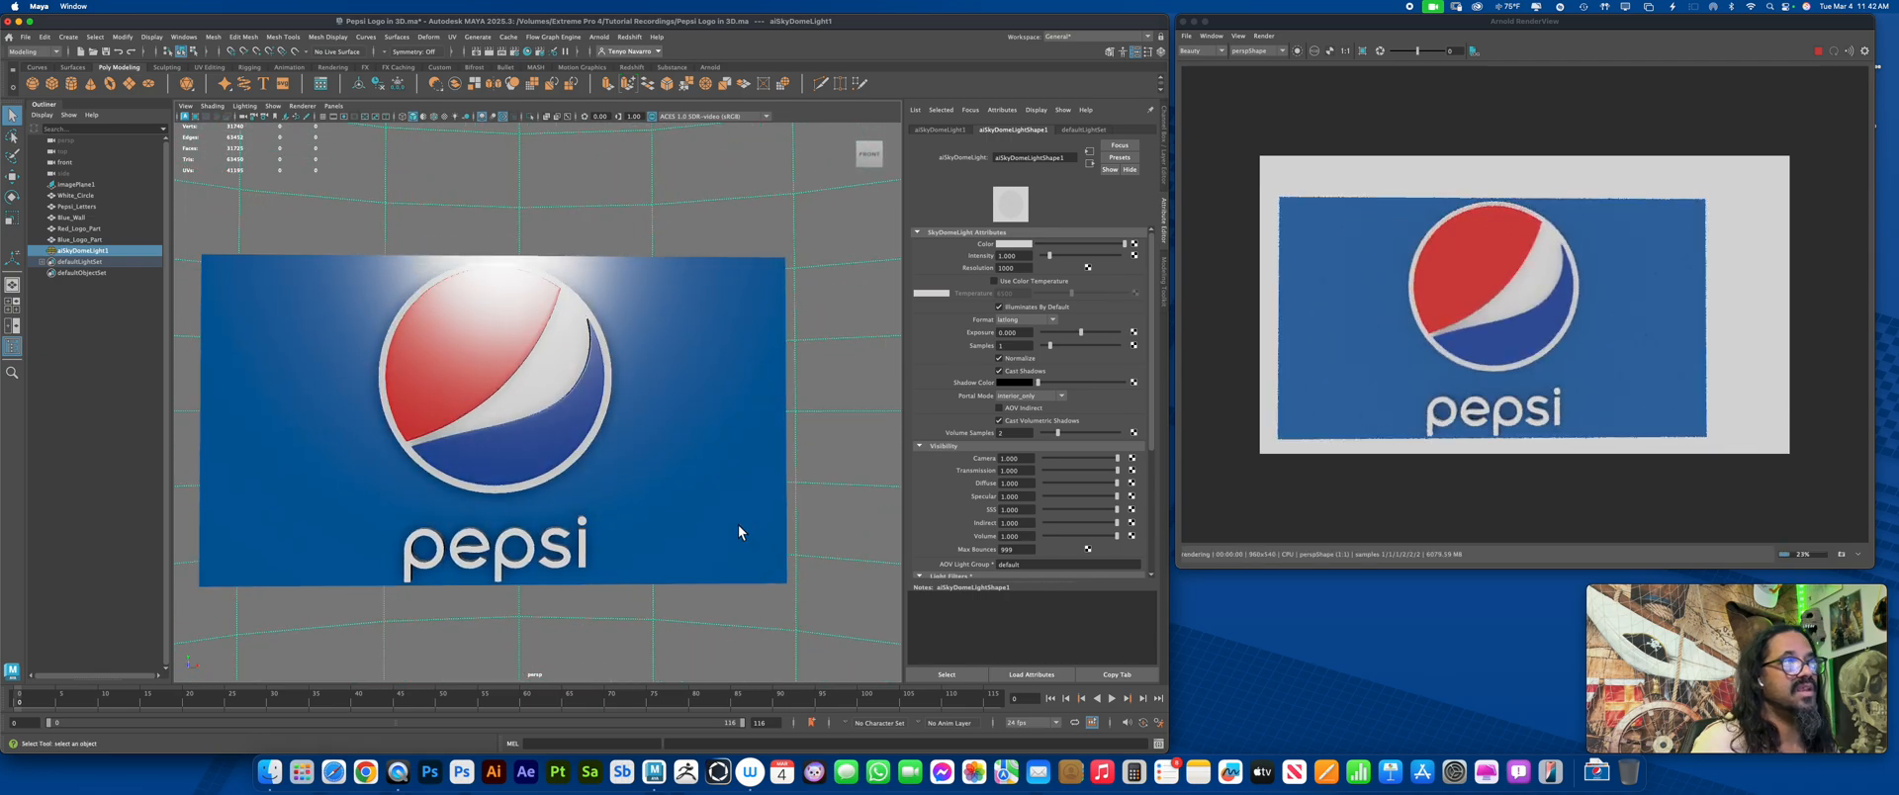
alt+right_drag(737, 524, 783, 571)
alt+middle_drag(772, 524, 772, 510)
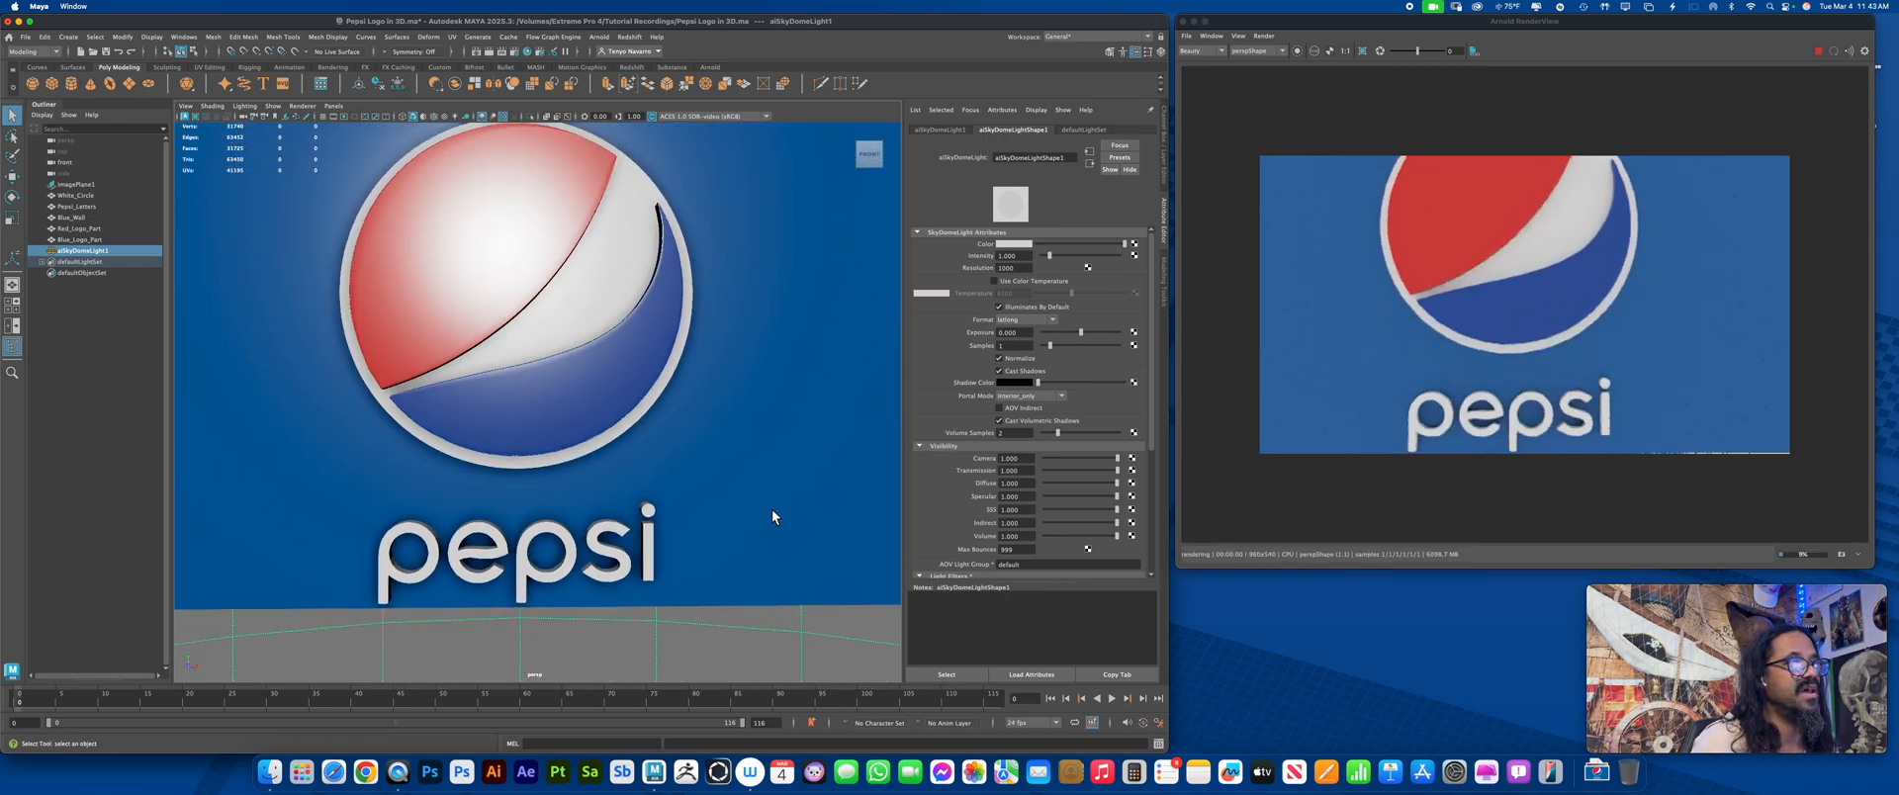
alt+drag(772, 508, 734, 511)
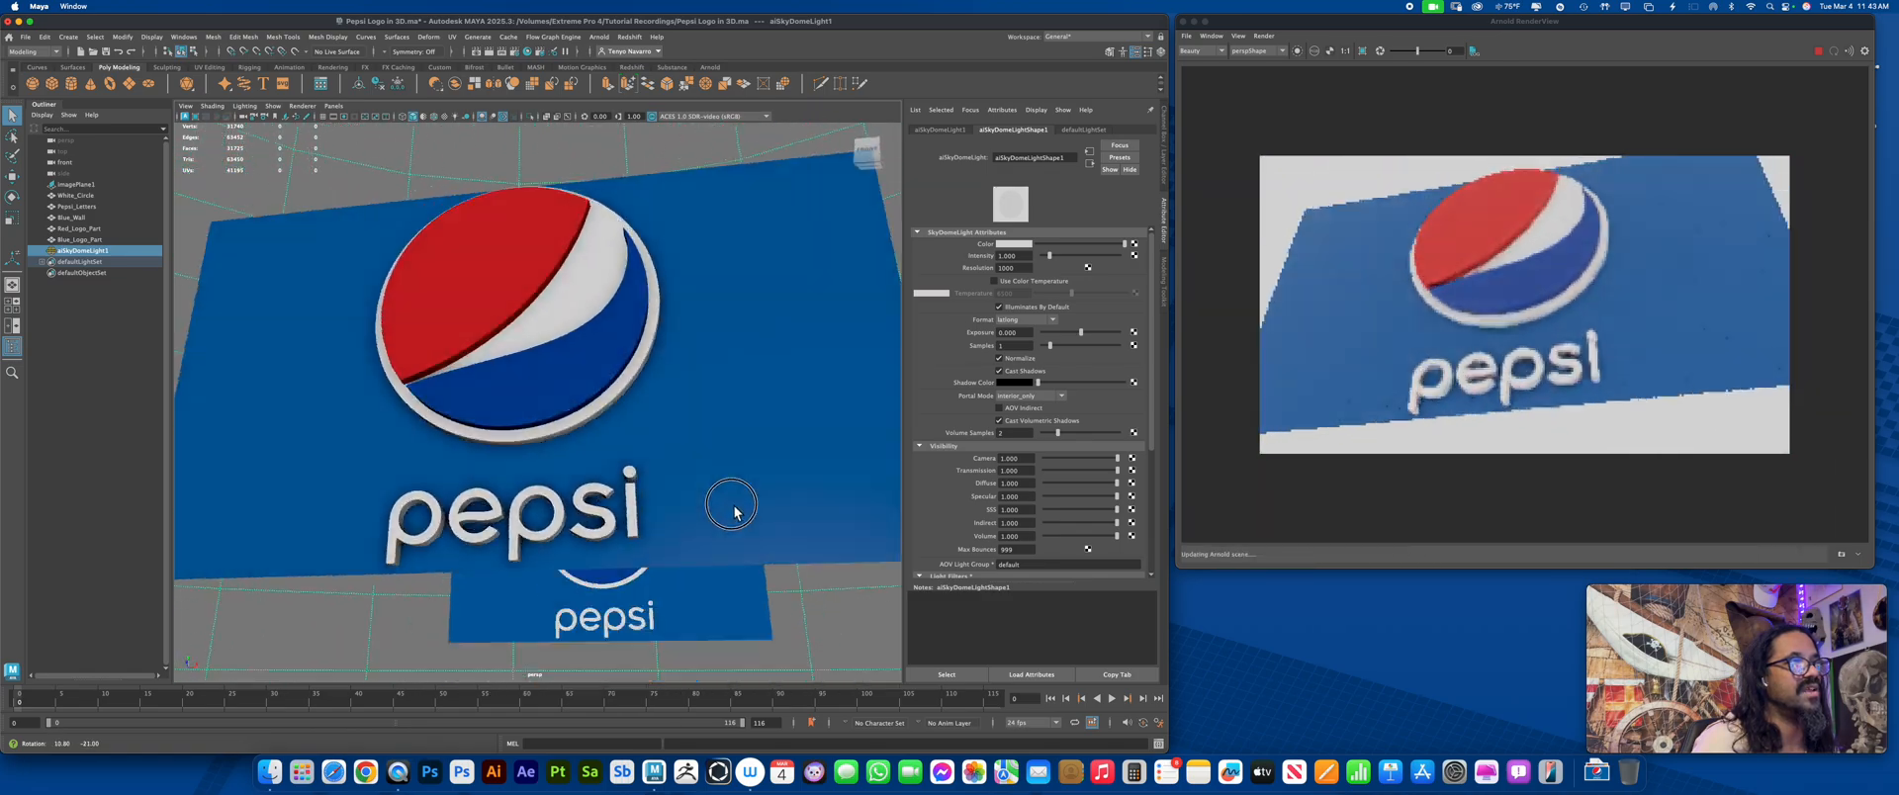
mouse_move(734, 511)
alt+right_down()
mouse_move(729, 480)
mouse_move(713, 503)
mouse_move(740, 507)
alt+right_up()
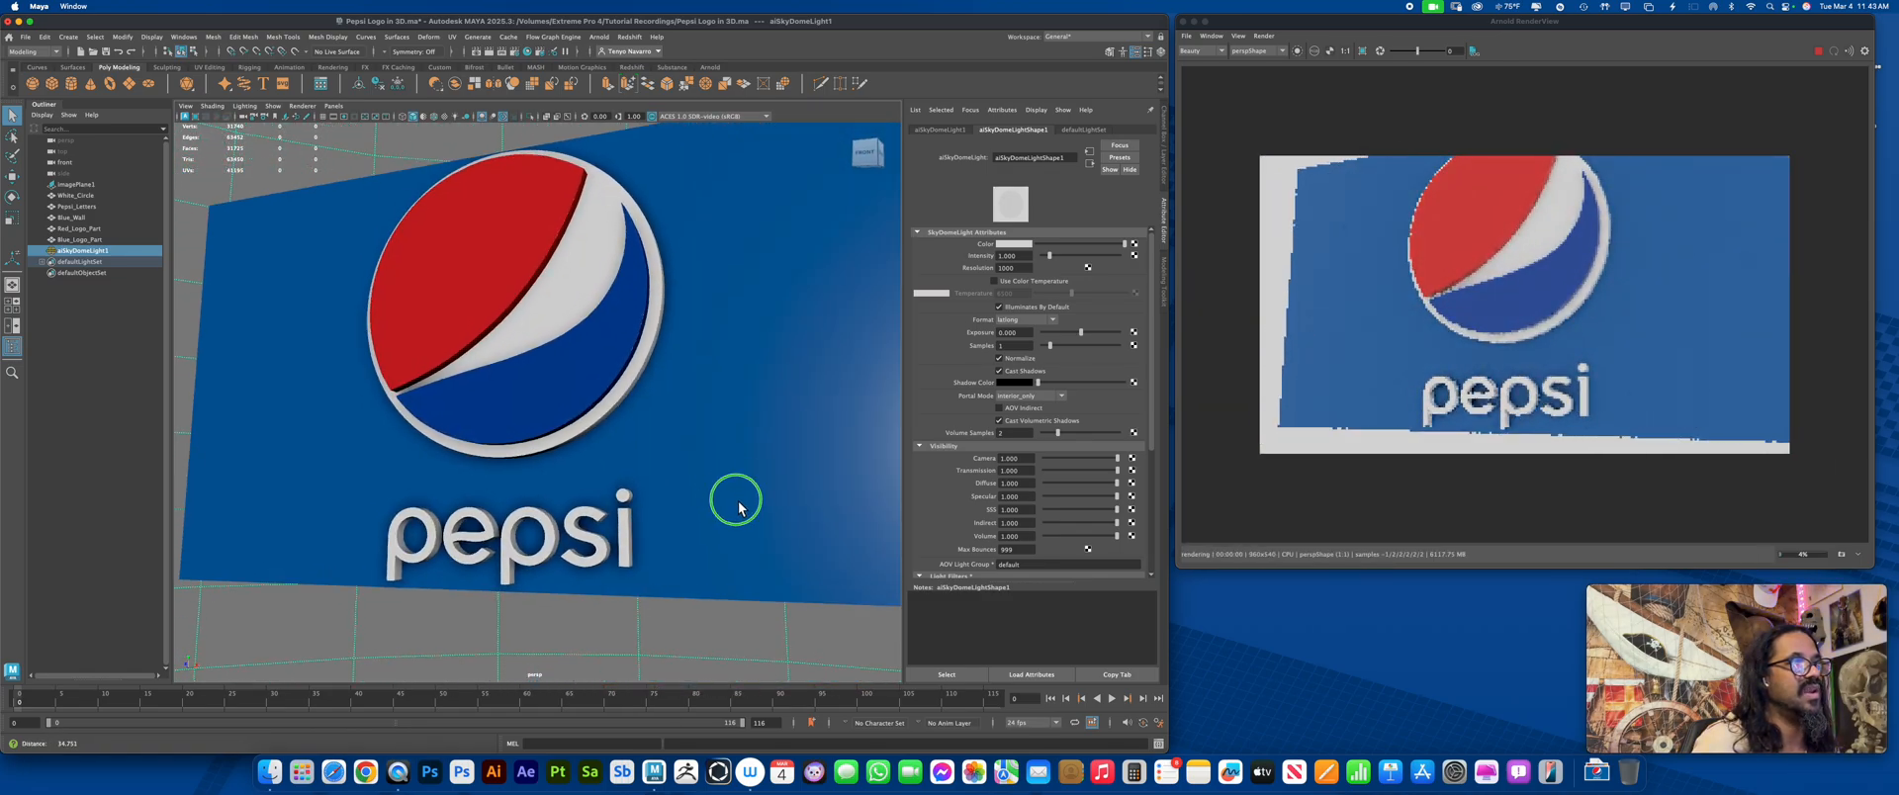
mouse_move(738, 508)
alt+mouse_down()
mouse_move(752, 550)
mouse_move(767, 531)
mouse_move(686, 458)
mouse_move(710, 530)
mouse_move(708, 510)
alt+mouse_up()
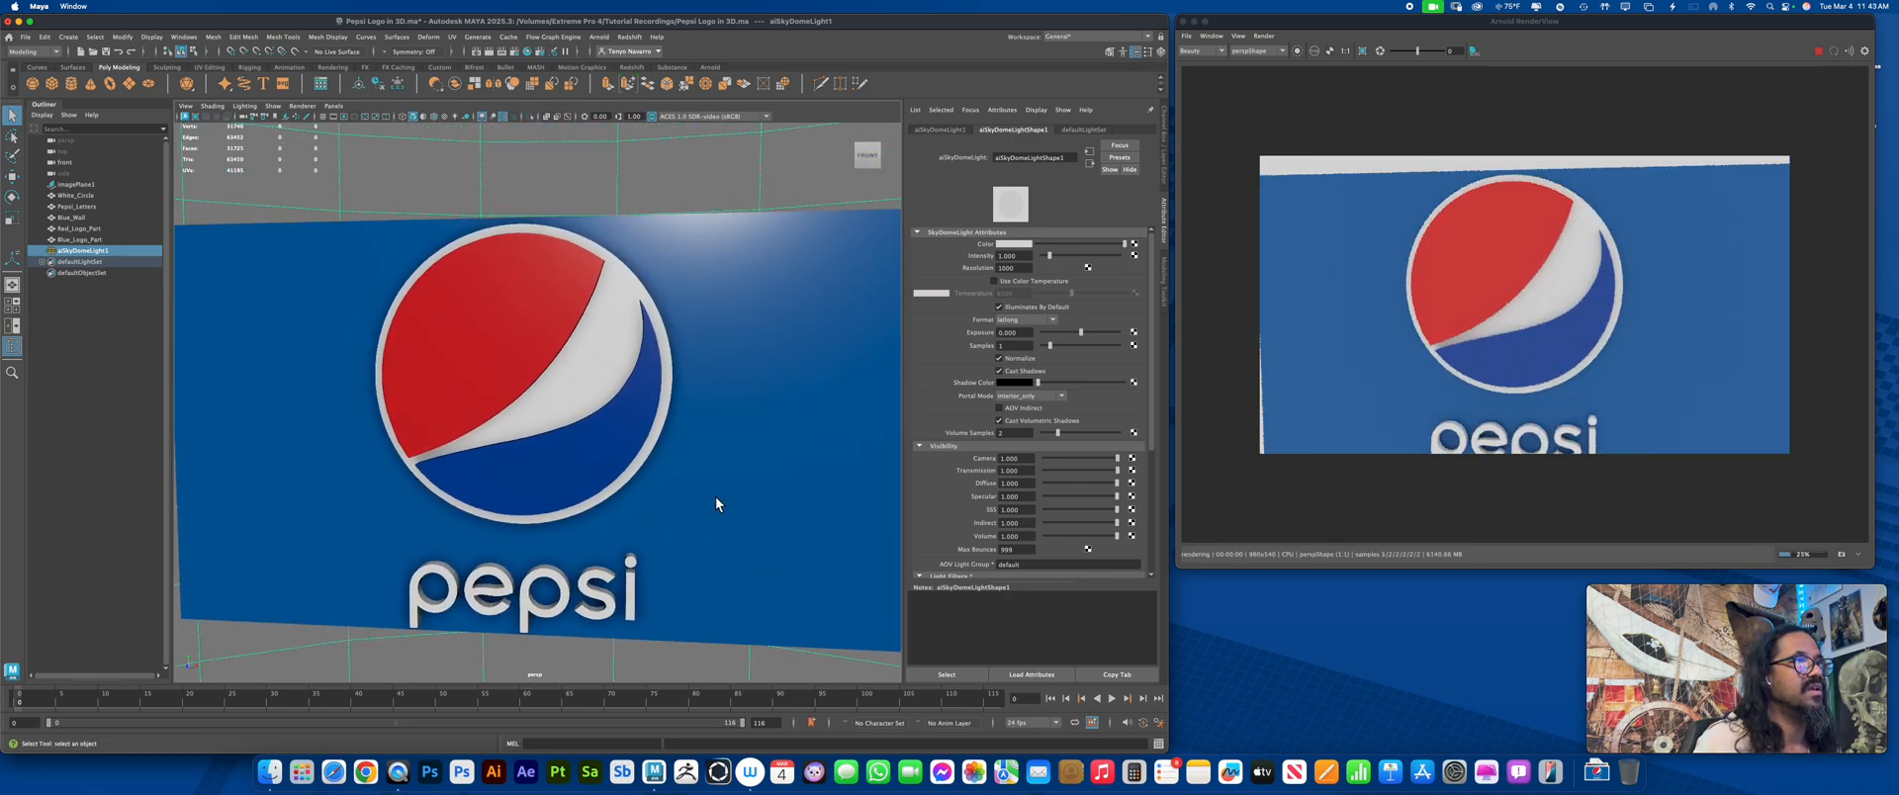